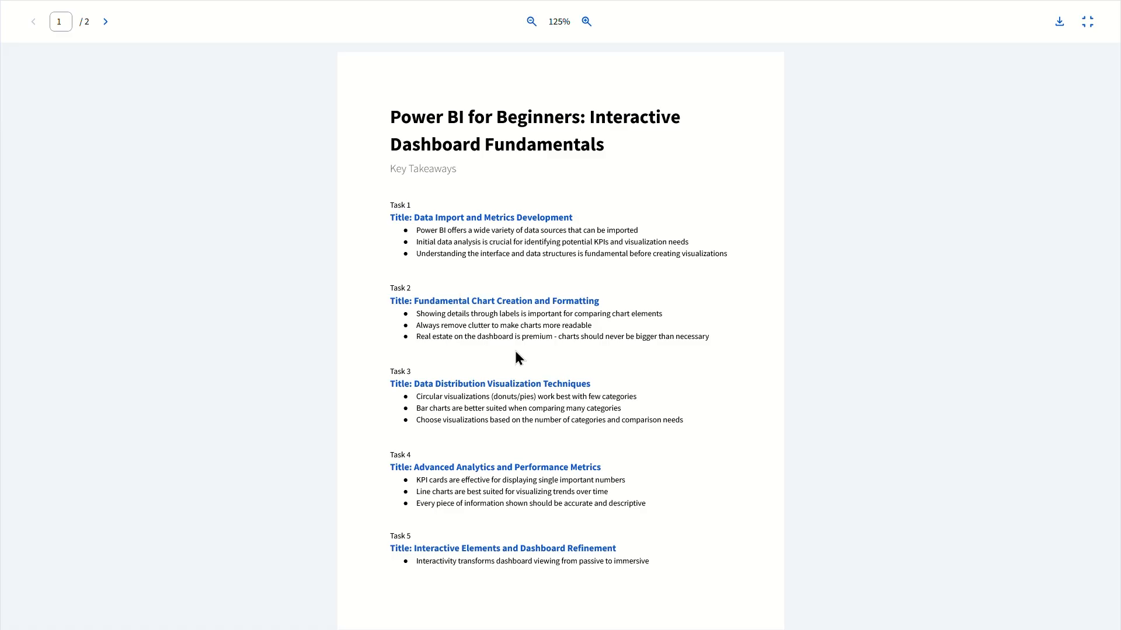
# Exit the full-screen view of the Key Takeaways document and switch to the PIZZA SALES REPORT window in Power BI Desktop.
pyautogui.click(1087, 21)
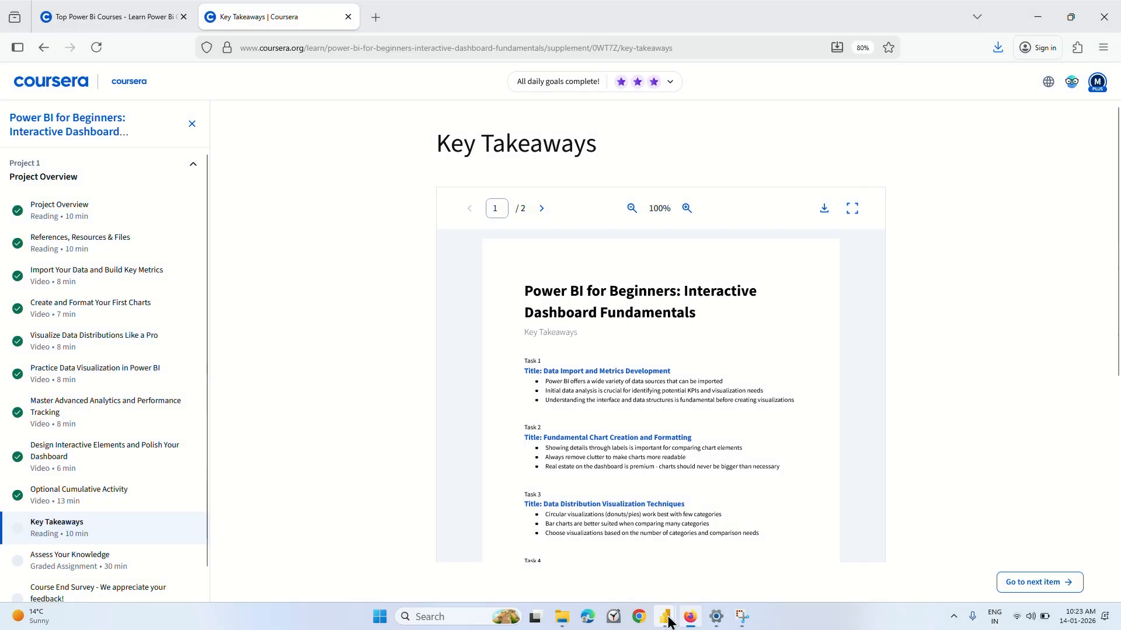
pyautogui.moveTo(666, 617)
pyautogui.moveTo(777, 565)
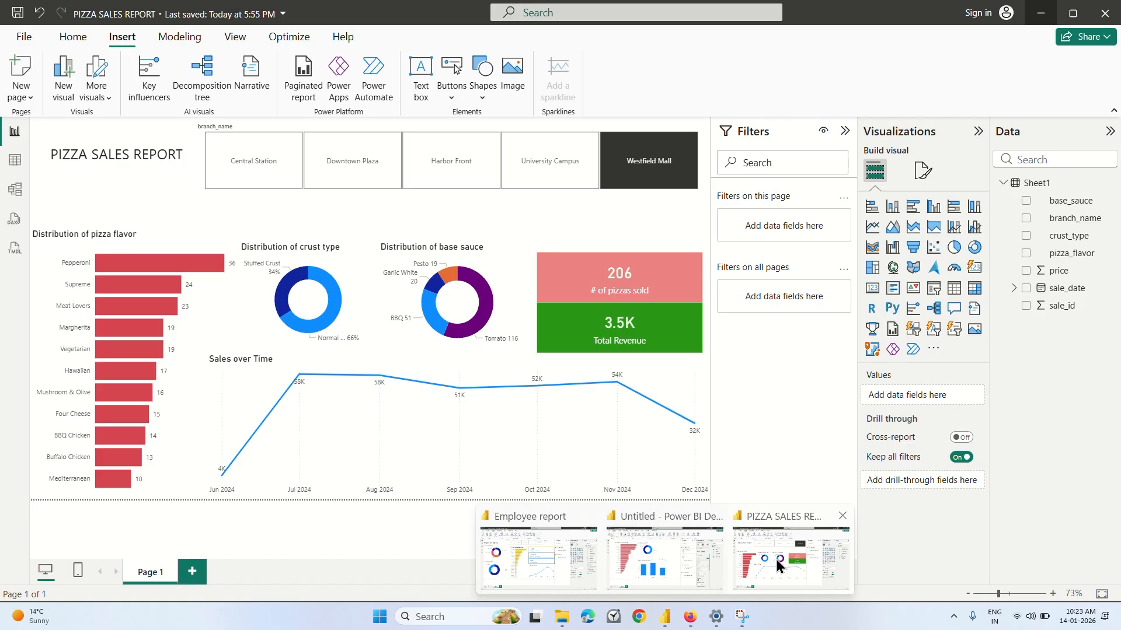
pyautogui.moveTo(673, 561)
pyautogui.moveTo(565, 564)
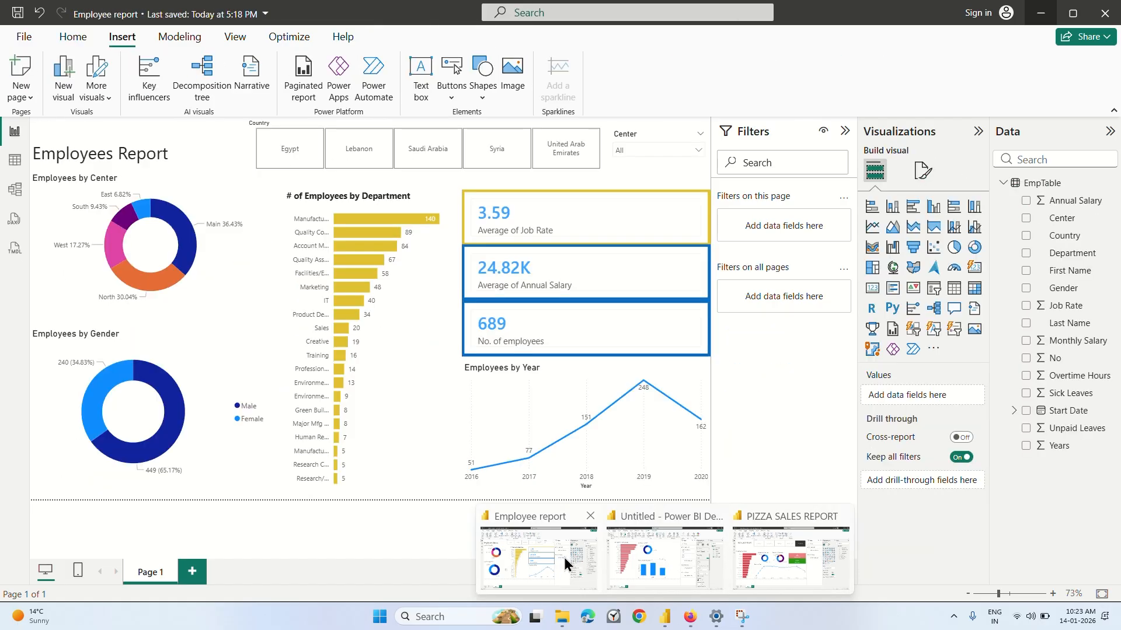
pyautogui.click(782, 561)
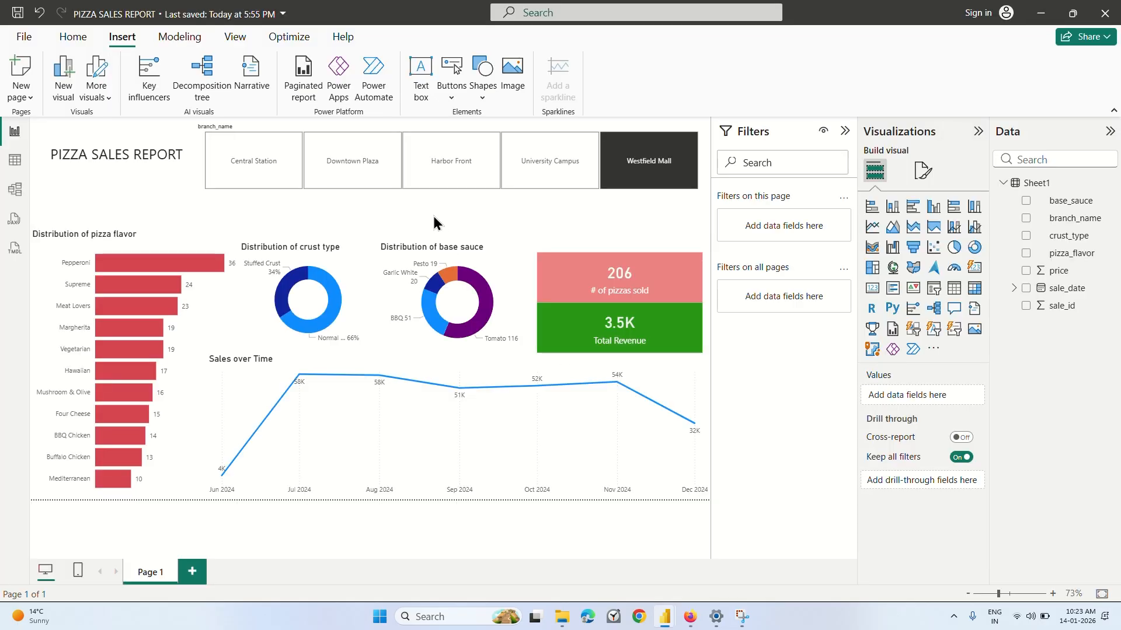
# Filter the pizza sales report by branch, applying Harbor Front, Central Station and finally University Campus.
pyautogui.click(458, 167)
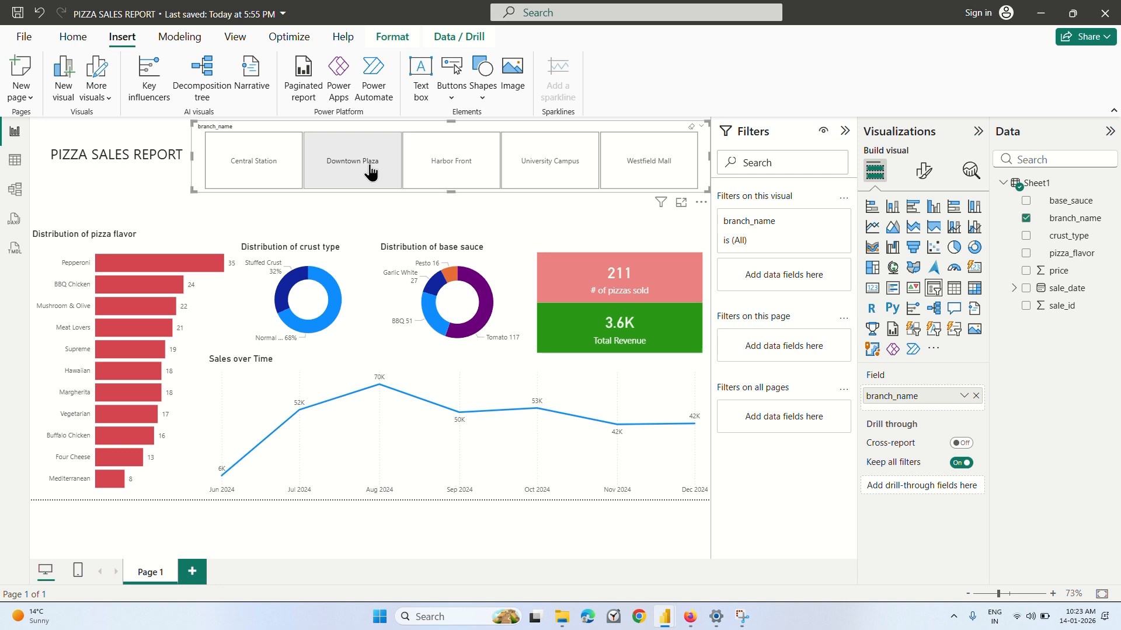
pyautogui.click(266, 165)
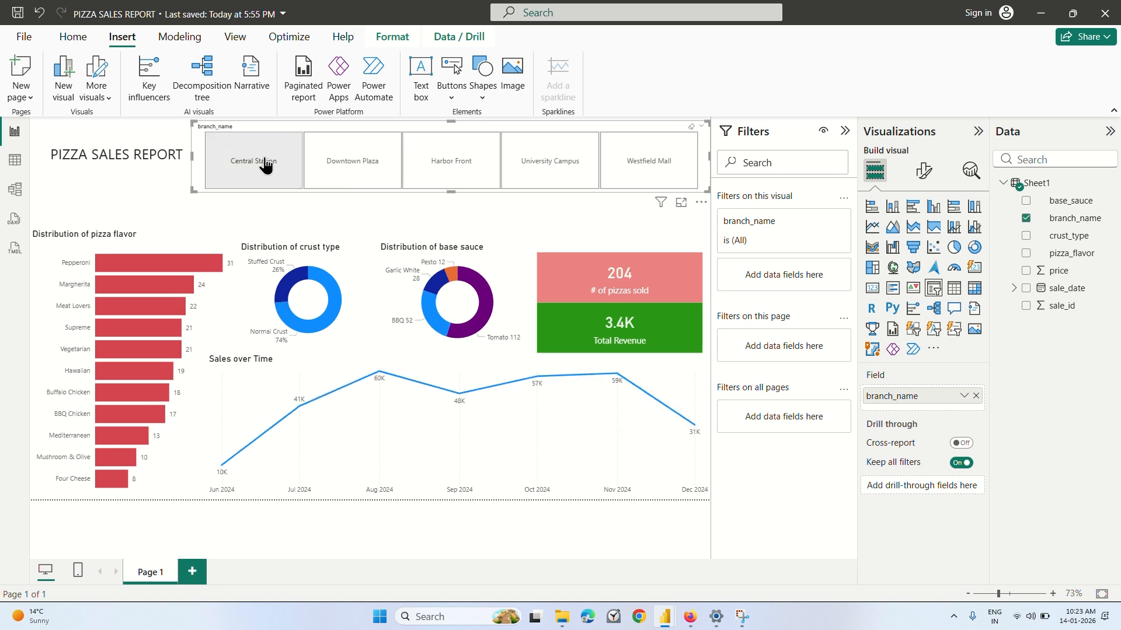
pyautogui.click(546, 181)
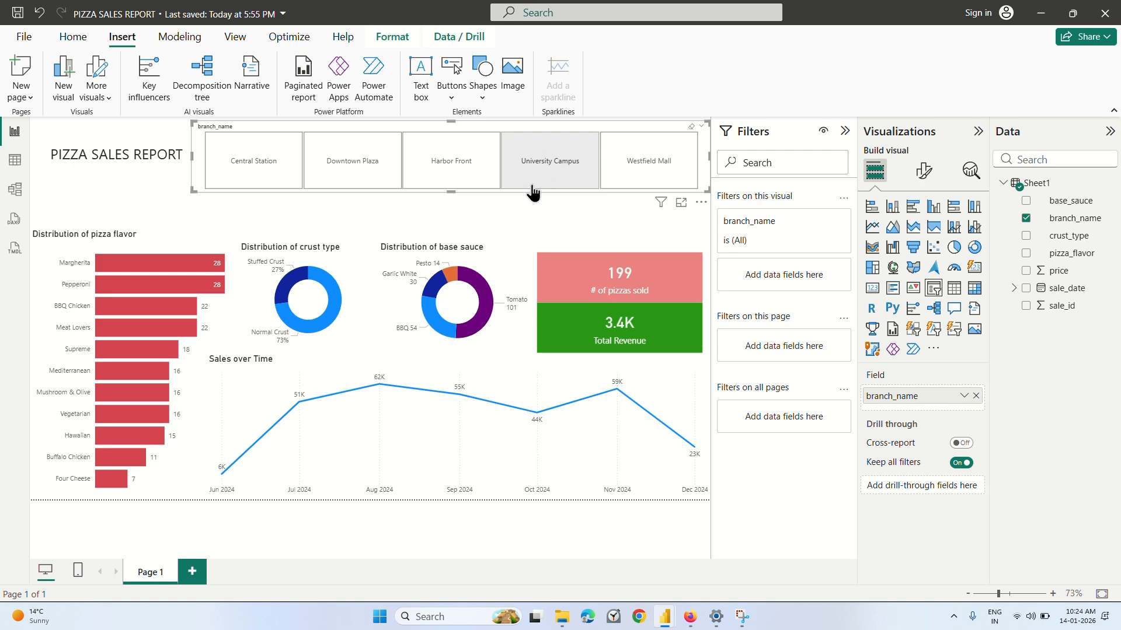
pyautogui.click(543, 182)
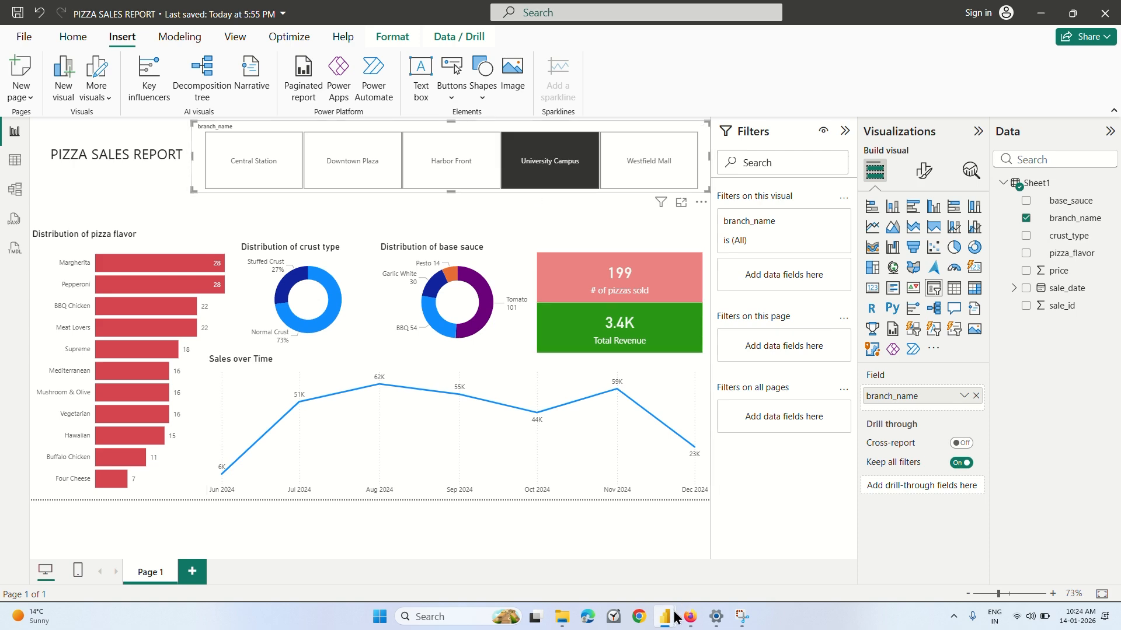
# View the charts in the untitled student report window and return to the PIZZA SALES REPORT window.
pyautogui.moveTo(665, 616)
pyautogui.click(675, 552)
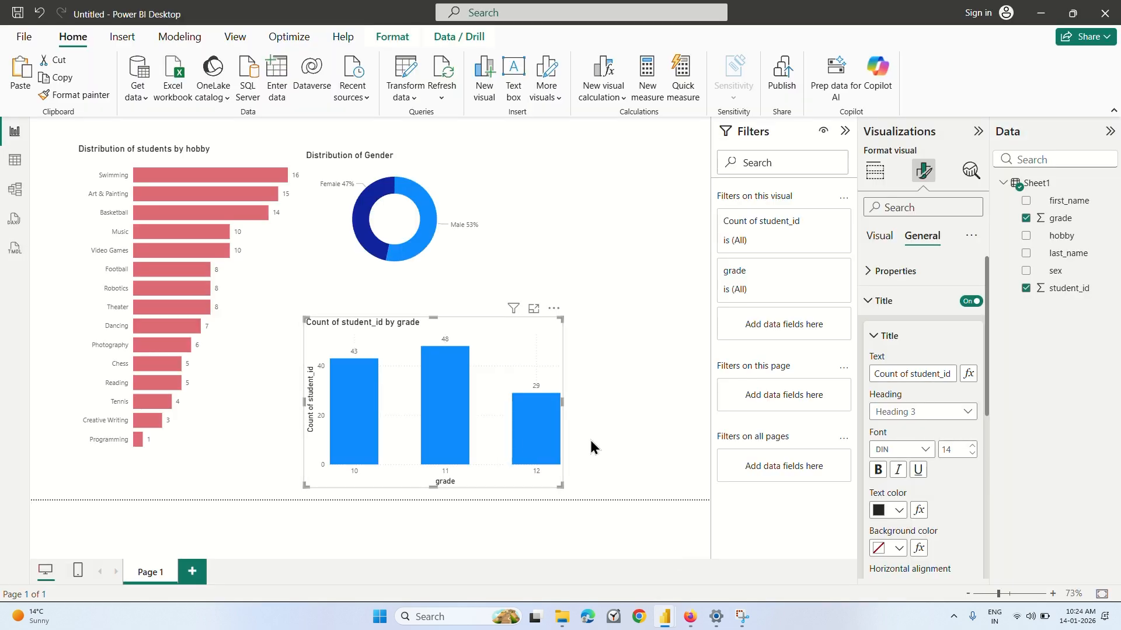
pyautogui.moveTo(538, 416)
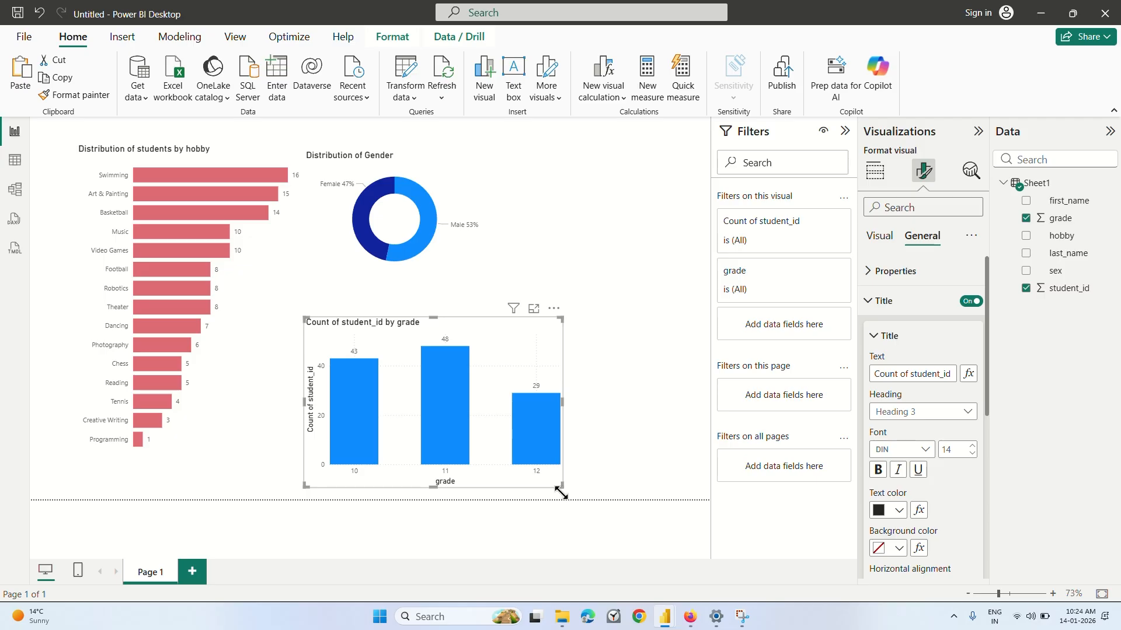
pyautogui.moveTo(665, 617)
pyautogui.click(762, 575)
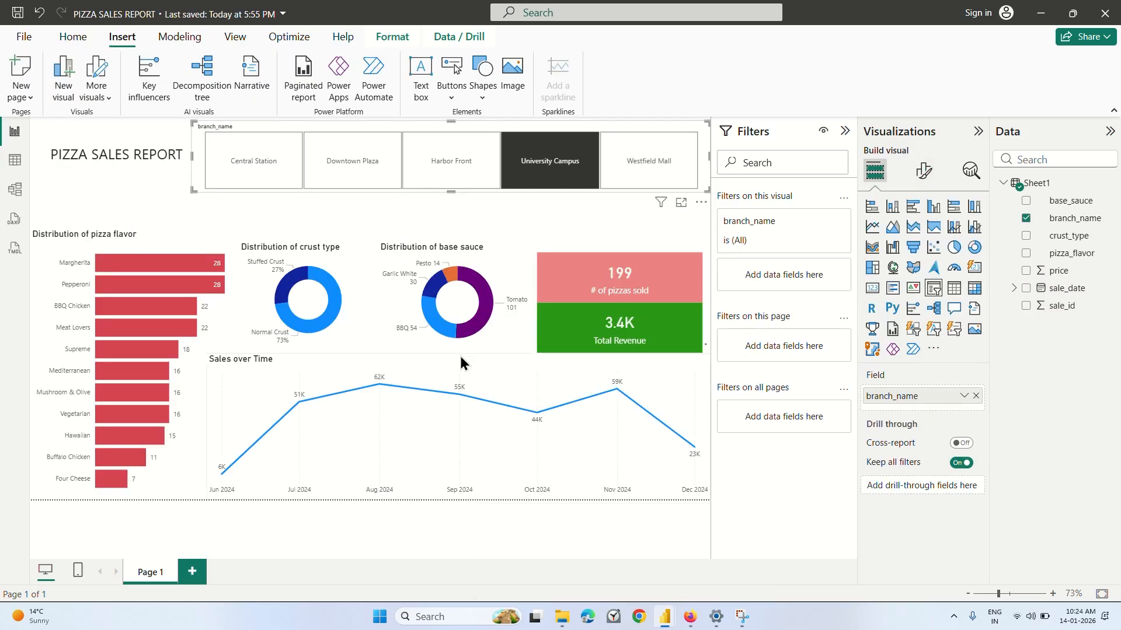
pyautogui.moveTo(511, 402)
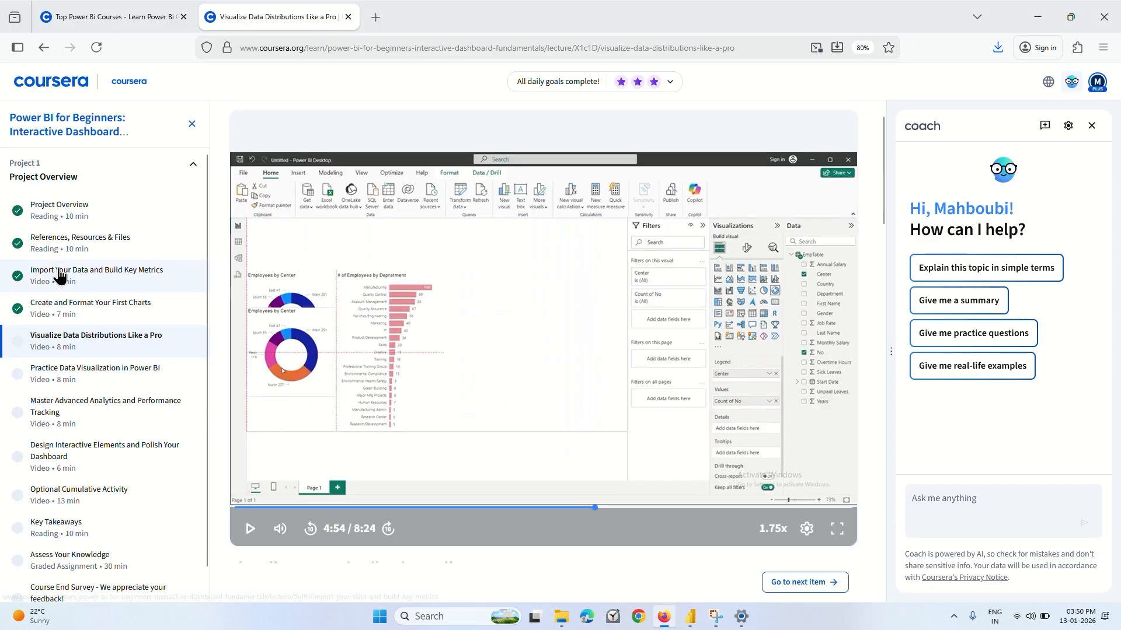
# Open the Import Your Data and Build Key Metrics lecture and skip ahead to the employee data part of the video.
pyautogui.click(81, 280)
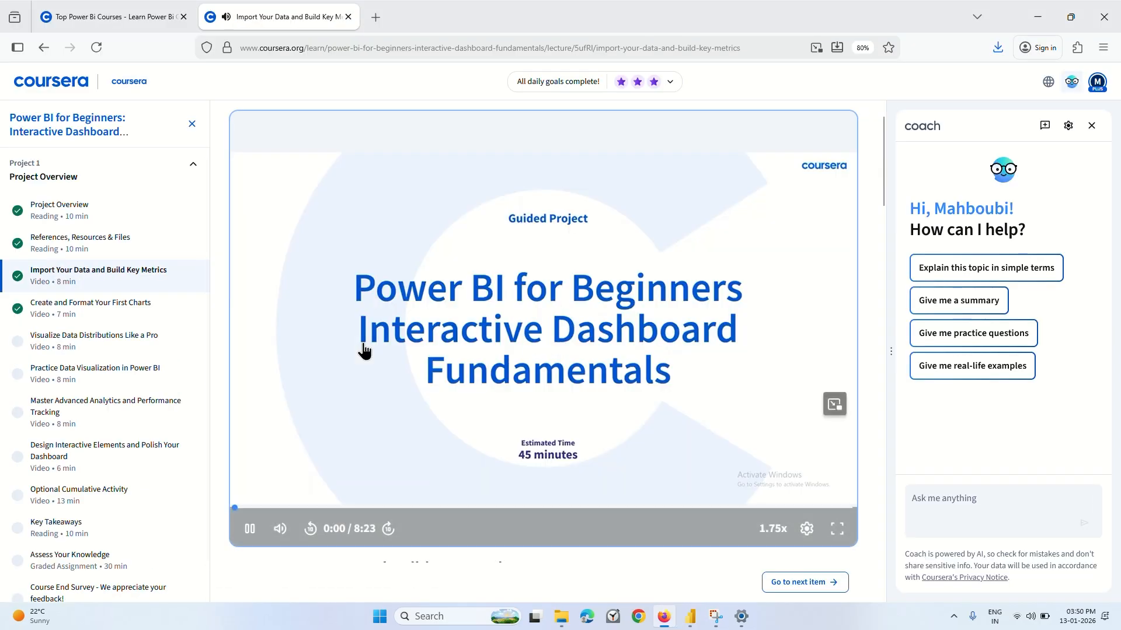
pyautogui.moveTo(300, 508); pyautogui.dragTo(346, 508)
pyautogui.click(462, 508)
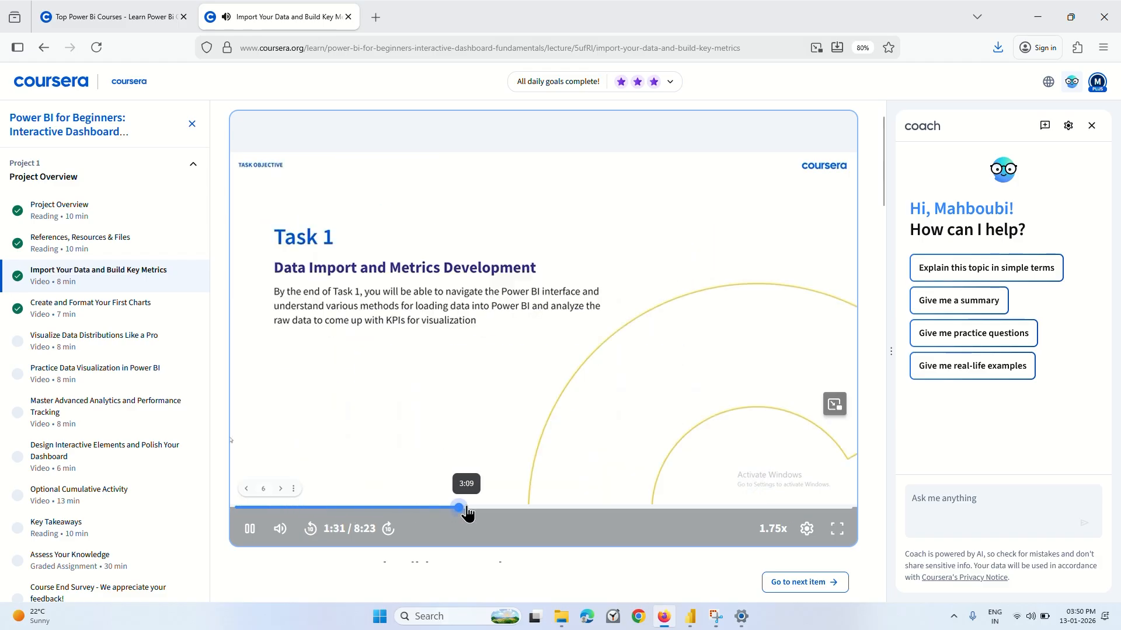
pyautogui.click(634, 508)
pyautogui.click(600, 509)
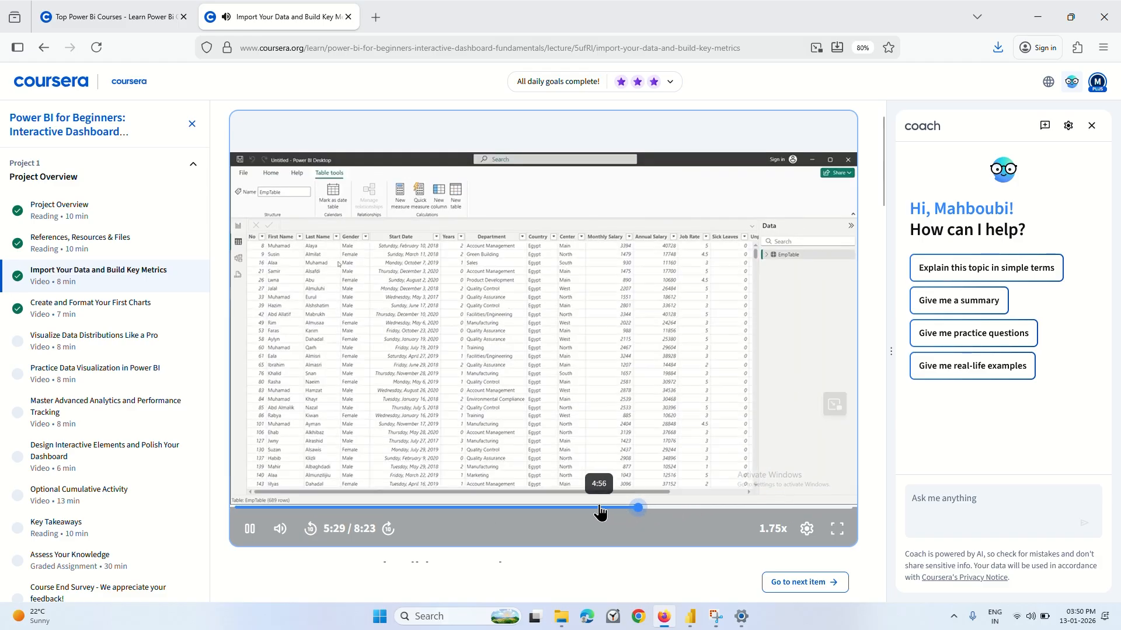
# Rewind the lecture video to just before 3:50 to watch the data source selection, and pause it at the Excel file dialog.
pyautogui.click(550, 508)
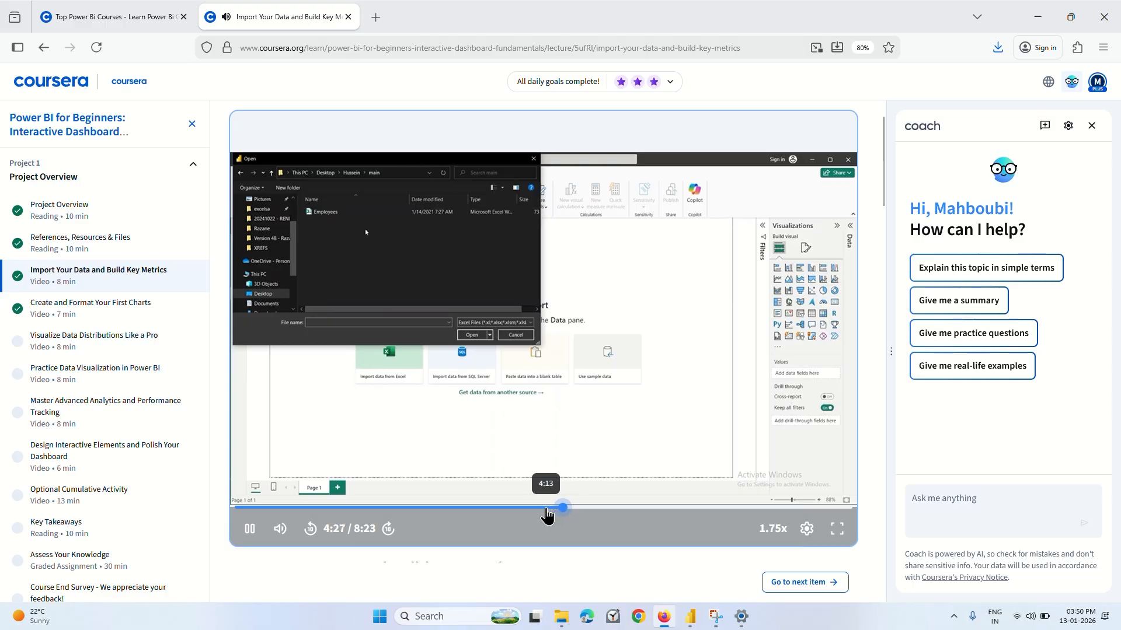
pyautogui.click(546, 509)
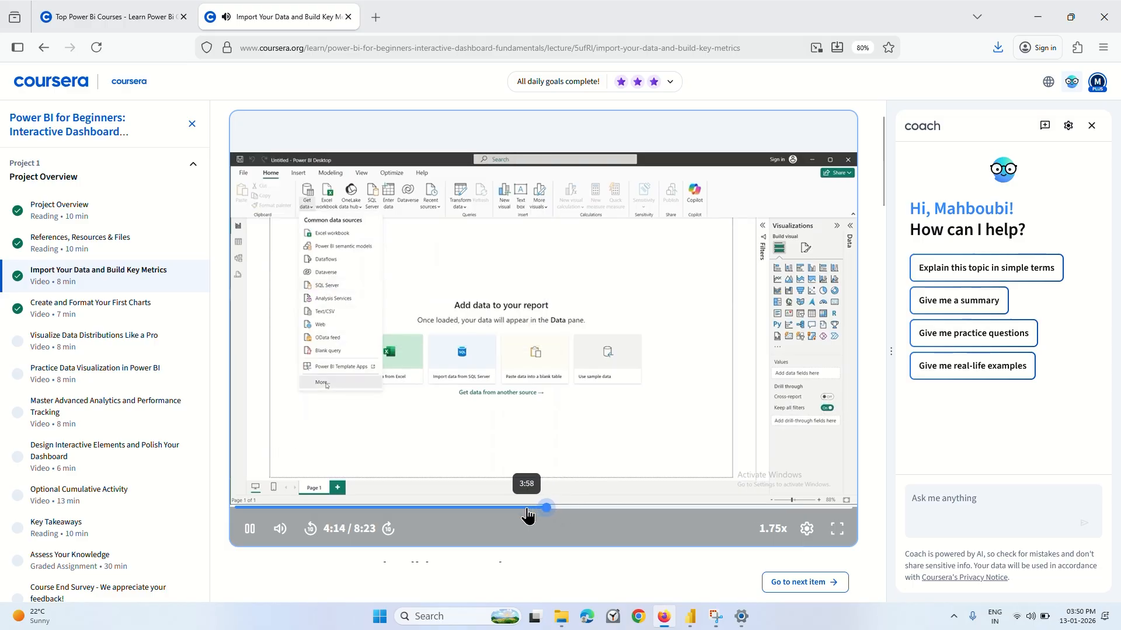
pyautogui.click(526, 509)
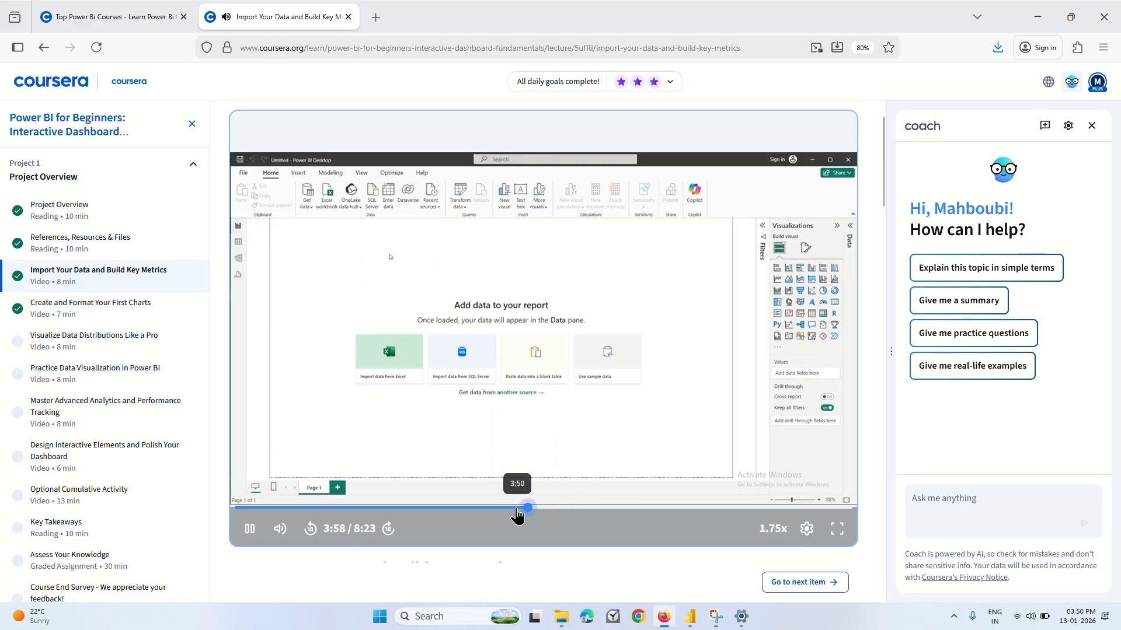
pyautogui.click(512, 509)
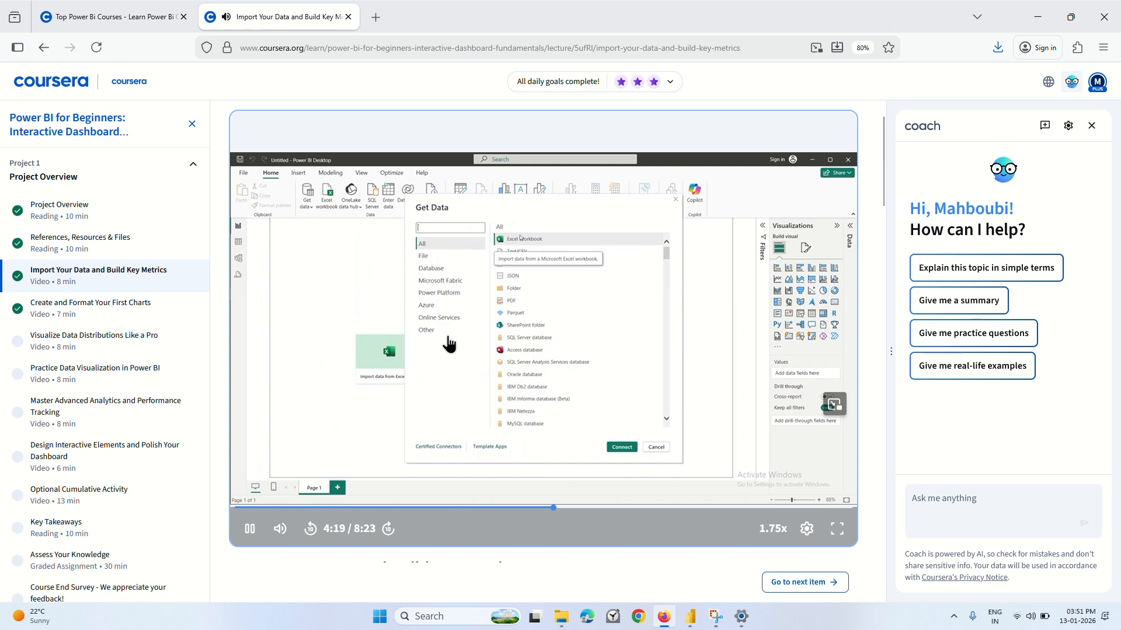
pyautogui.click(480, 349)
pyautogui.click(481, 348)
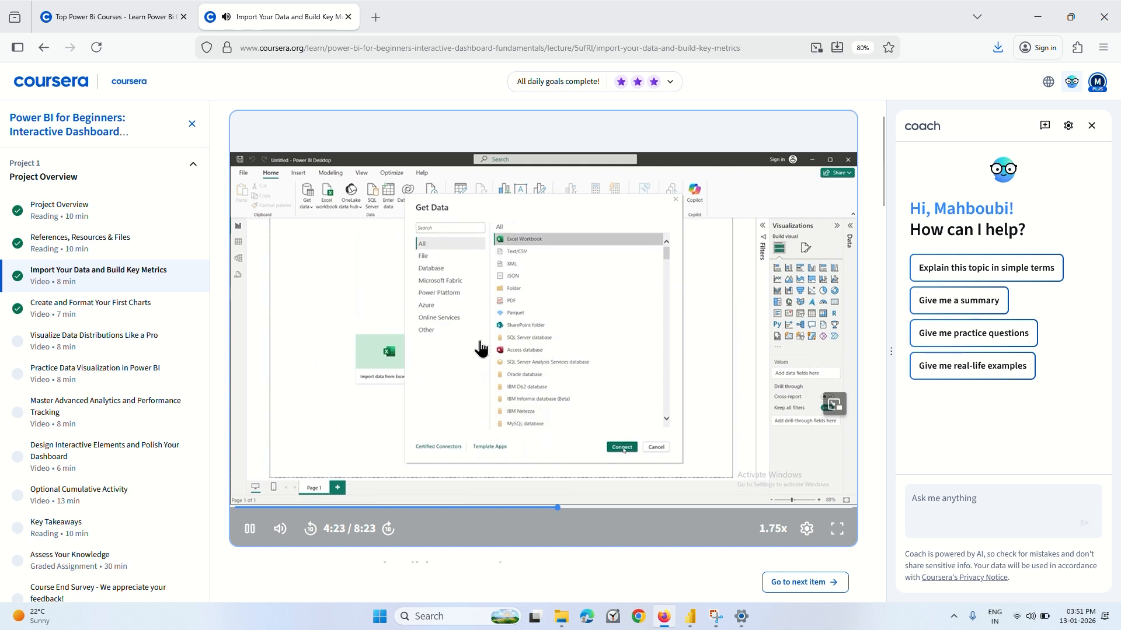
pyautogui.click(480, 348)
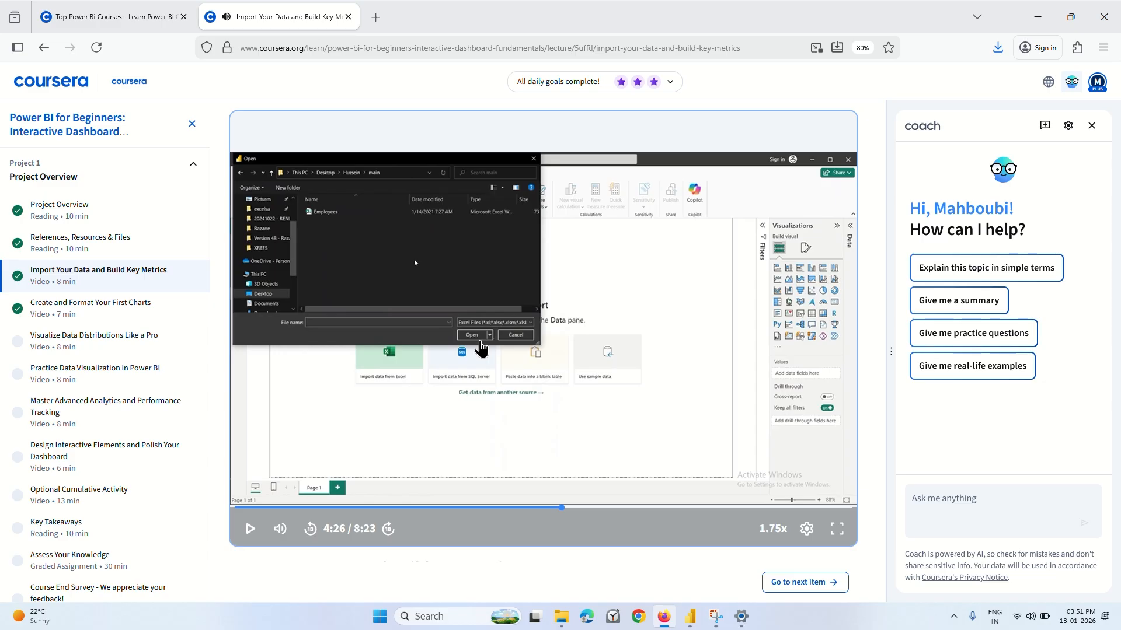
# Switch to the untitled report in Power BI Desktop and close the open Navigator dialog and the Live Edit semantic models notice.
pyautogui.click(690, 617)
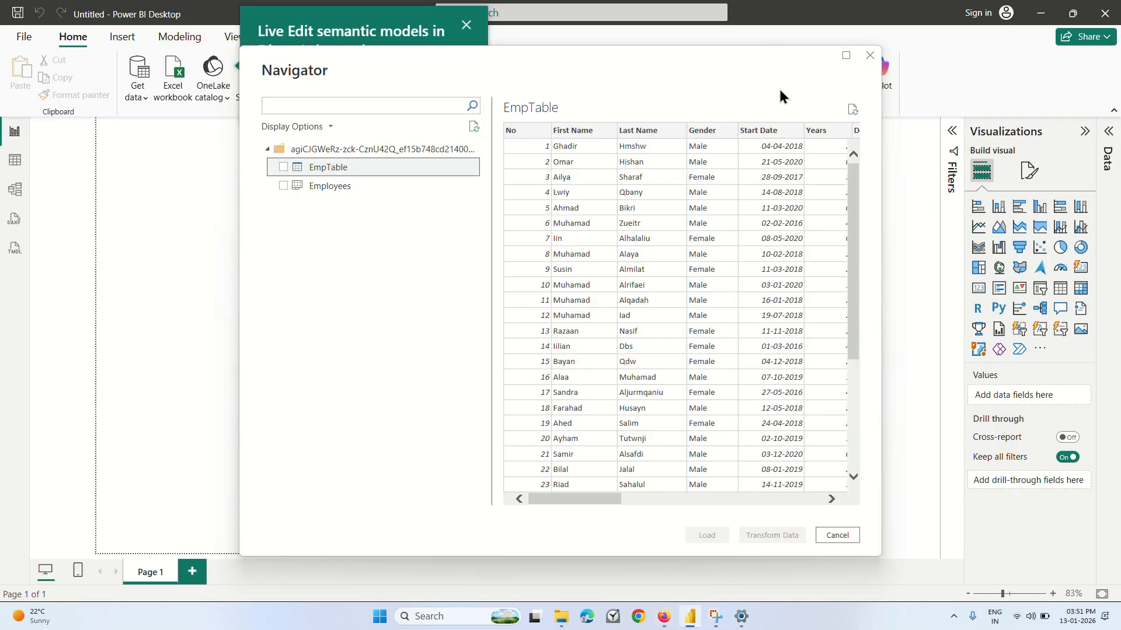
pyautogui.click(871, 58)
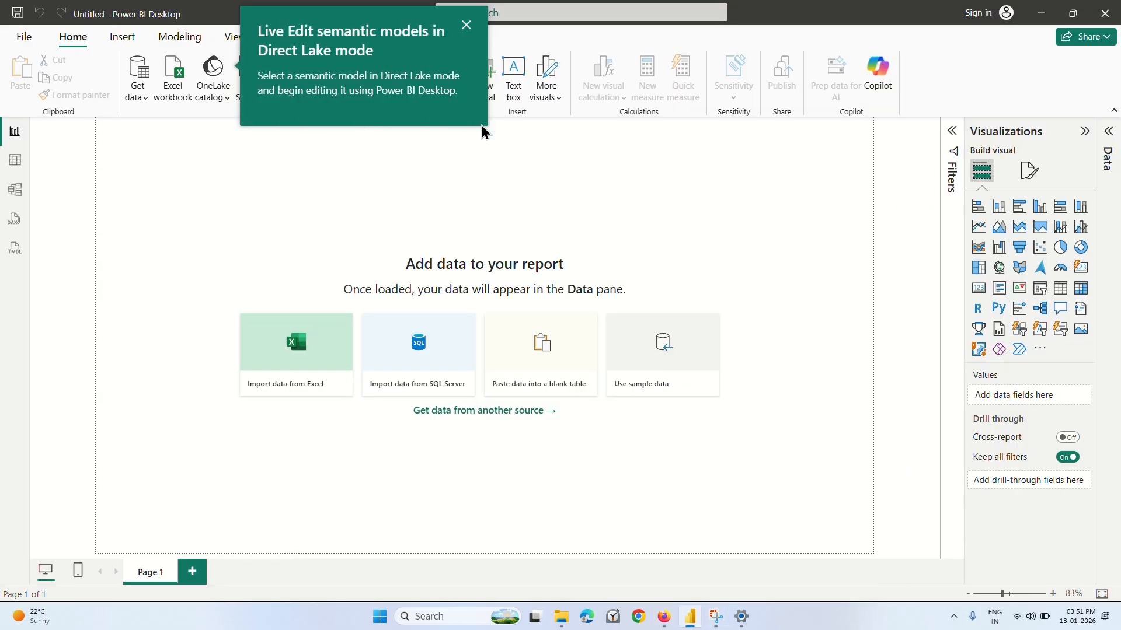
pyautogui.click(466, 27)
# Connect to the Employees Excel workbook in Downloads, preview its EmpTable table, and close the Navigator without loading data.
pyautogui.click(144, 92)
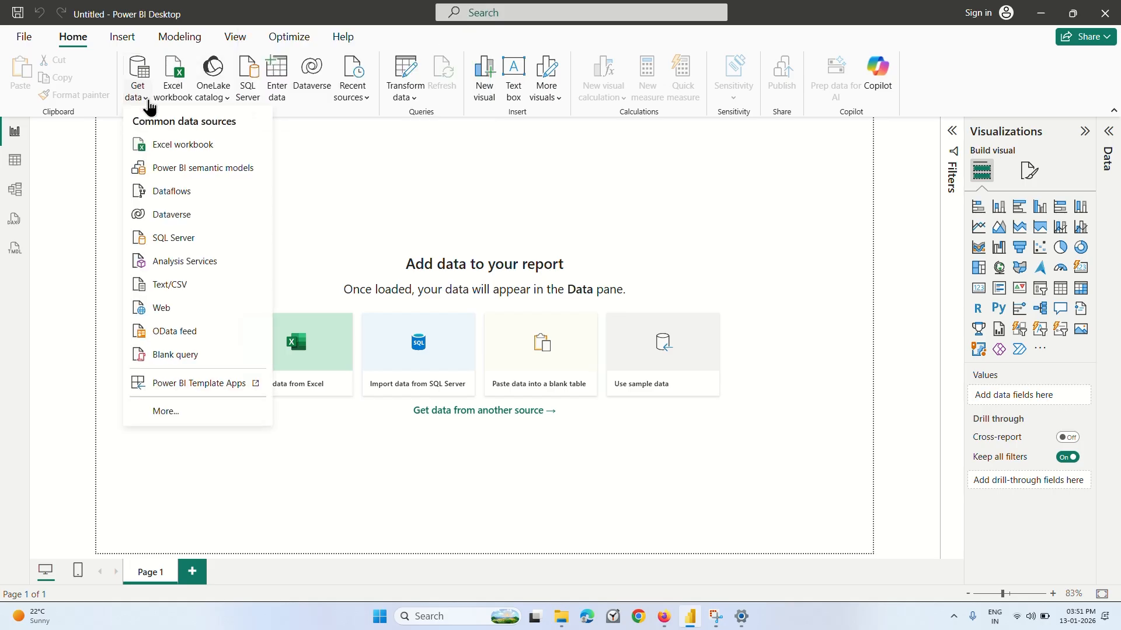
pyautogui.click(180, 144)
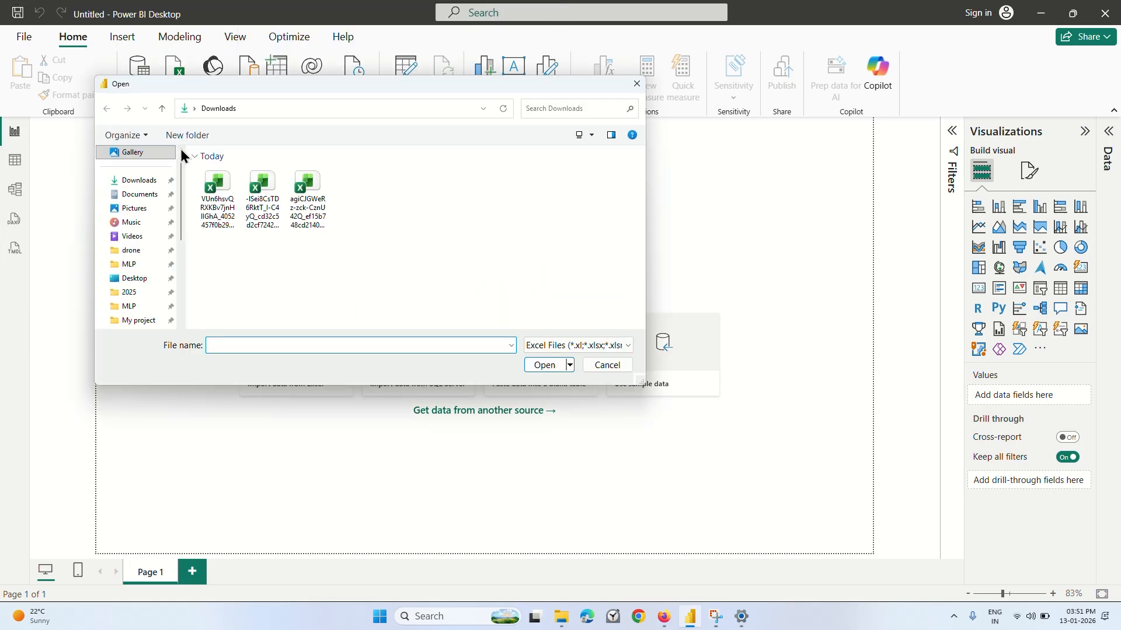
pyautogui.click(318, 221)
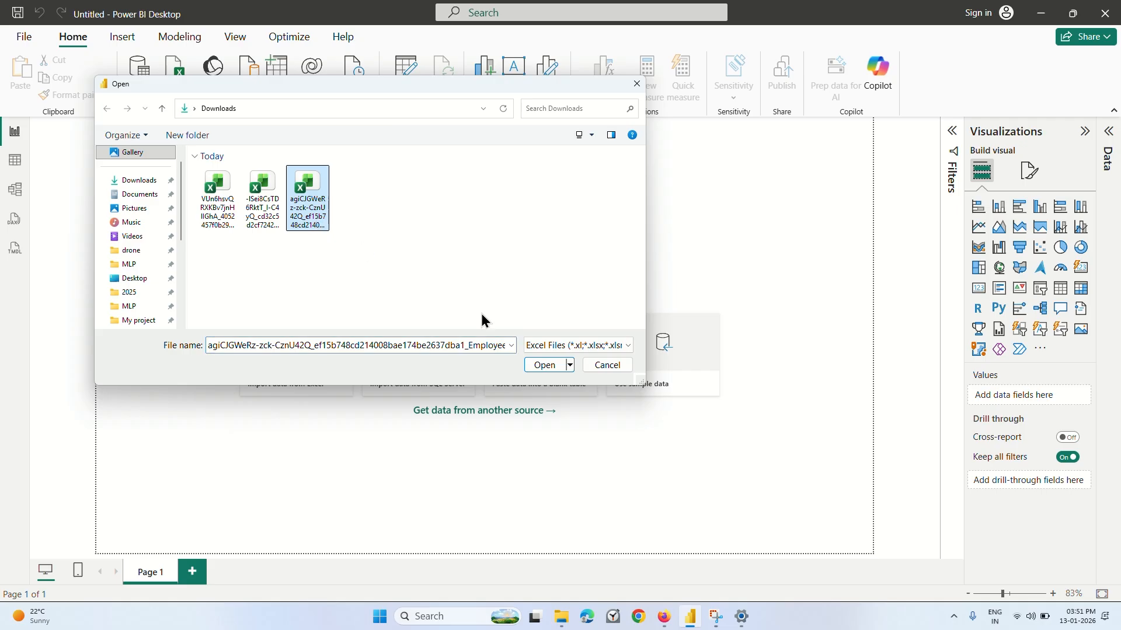
pyautogui.click(541, 366)
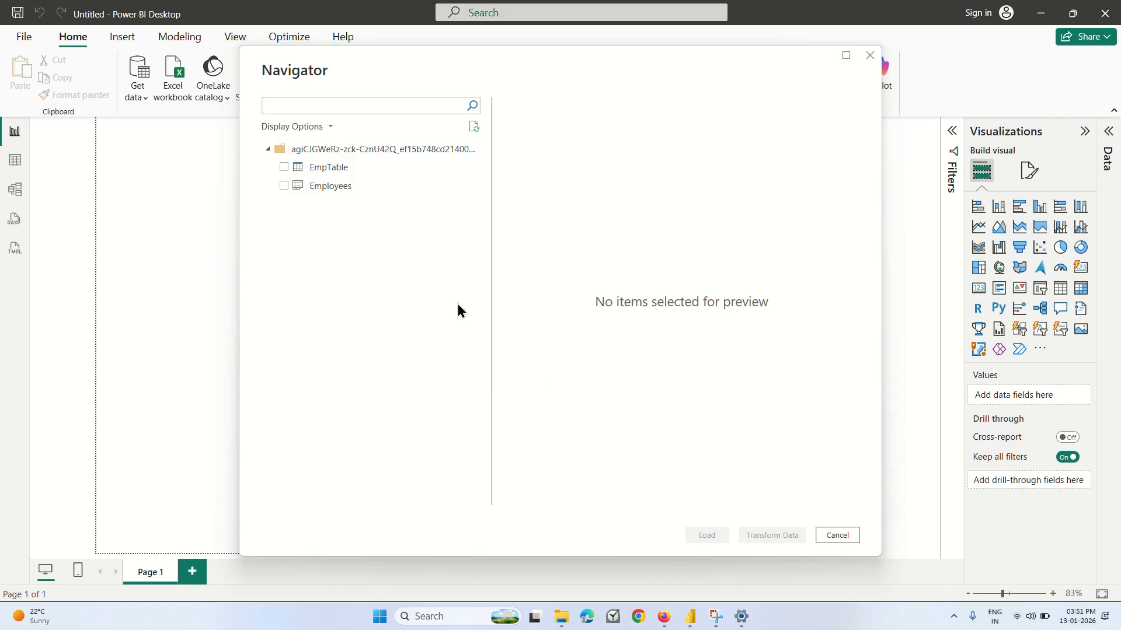
pyautogui.click(323, 168)
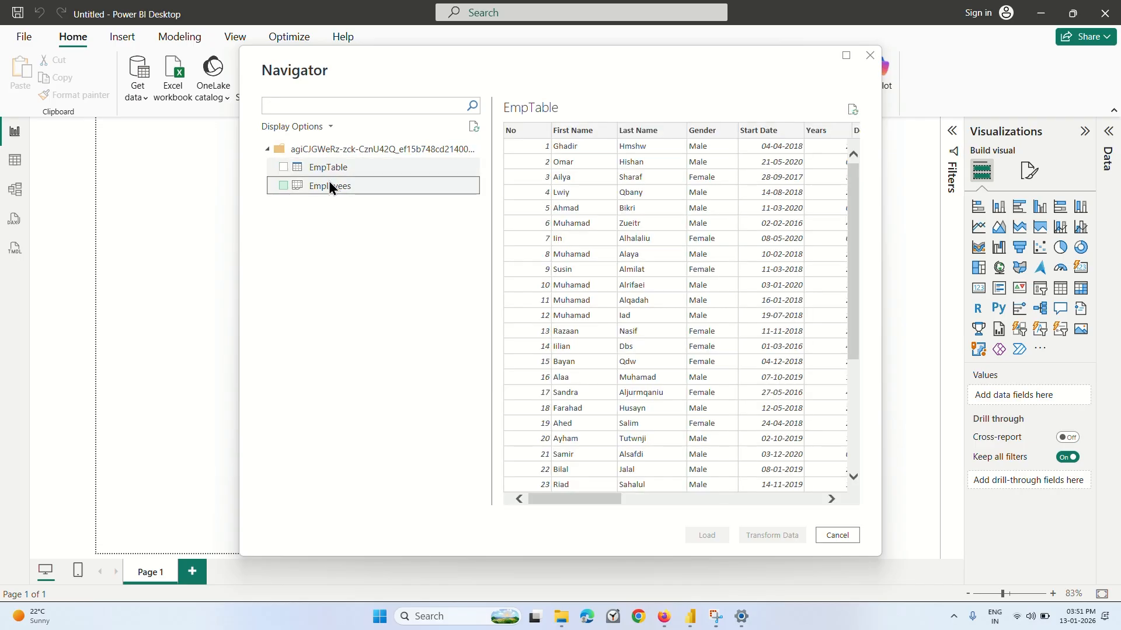
pyautogui.click(869, 56)
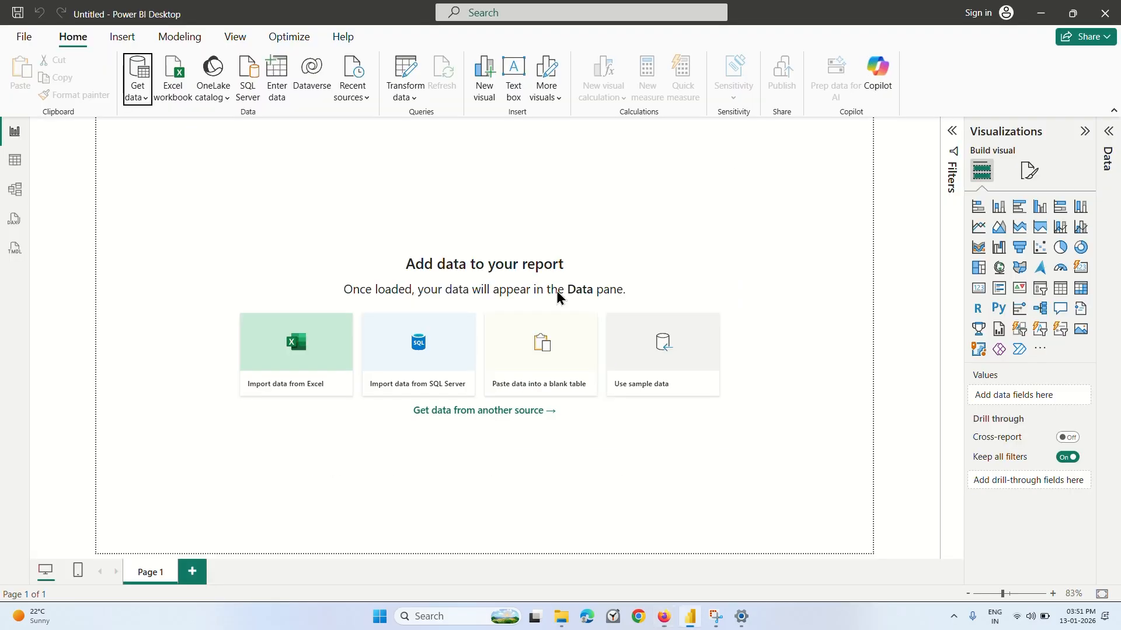
pyautogui.click(278, 374)
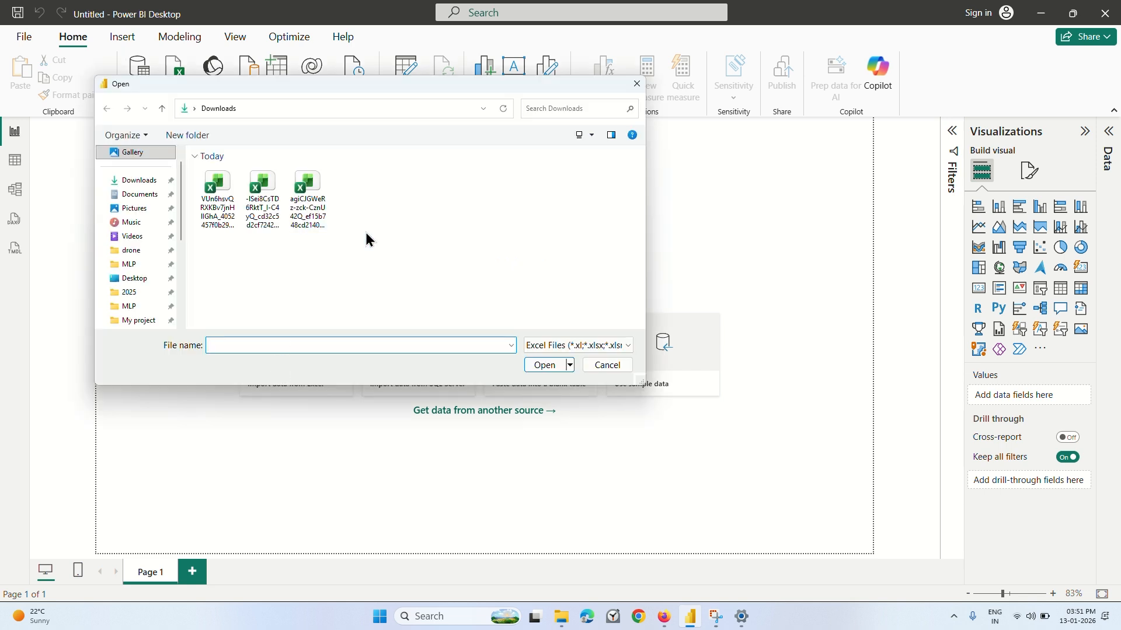
pyautogui.click(600, 362)
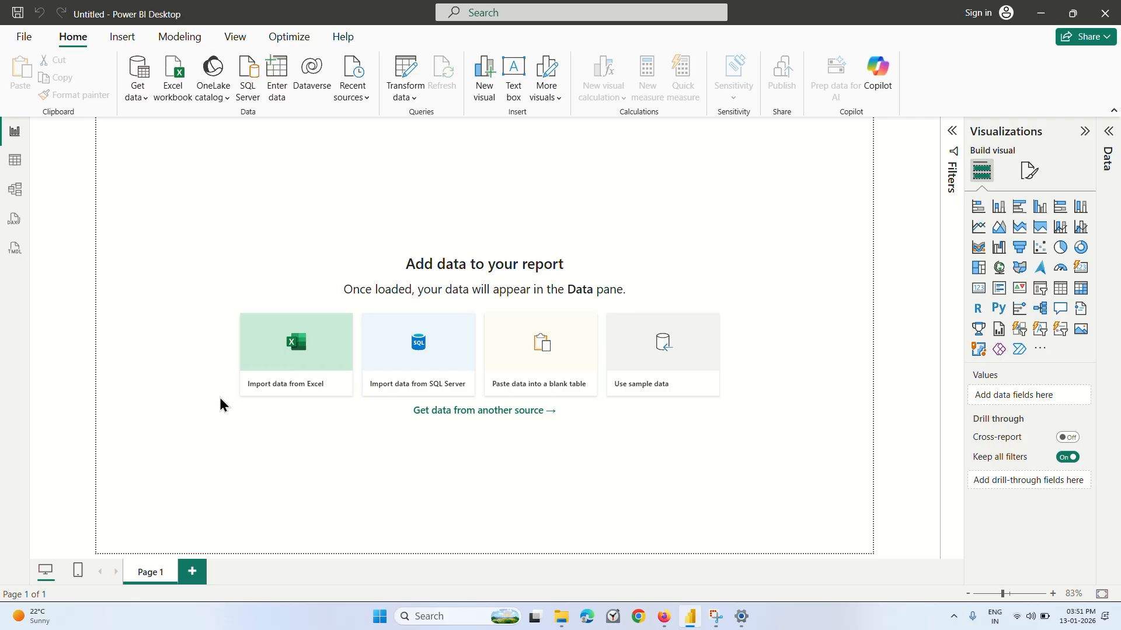
pyautogui.click(134, 93)
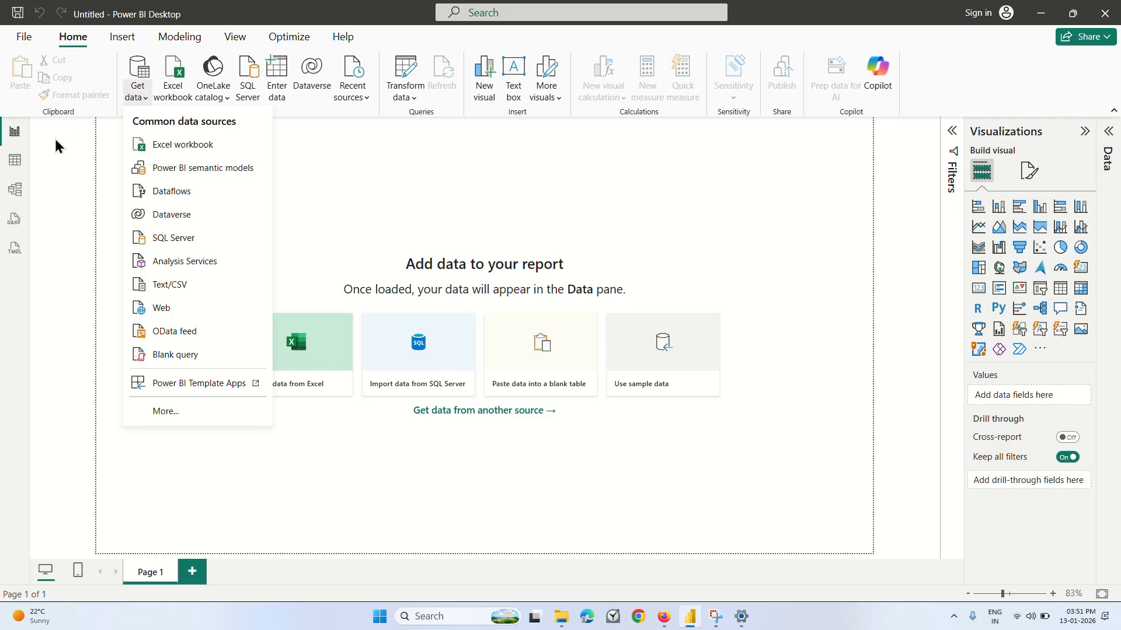
# Look through the Table, Model and DAX query views, dismissing the DAX introduction, and return to the Report view.
pyautogui.click(14, 163)
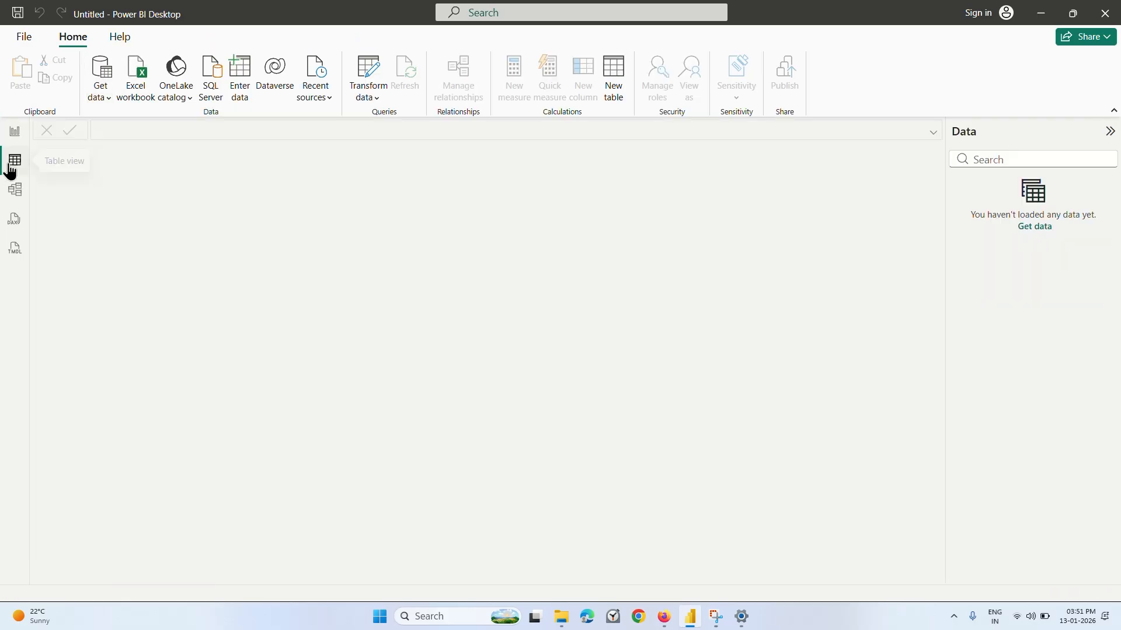
pyautogui.click(13, 193)
pyautogui.click(13, 220)
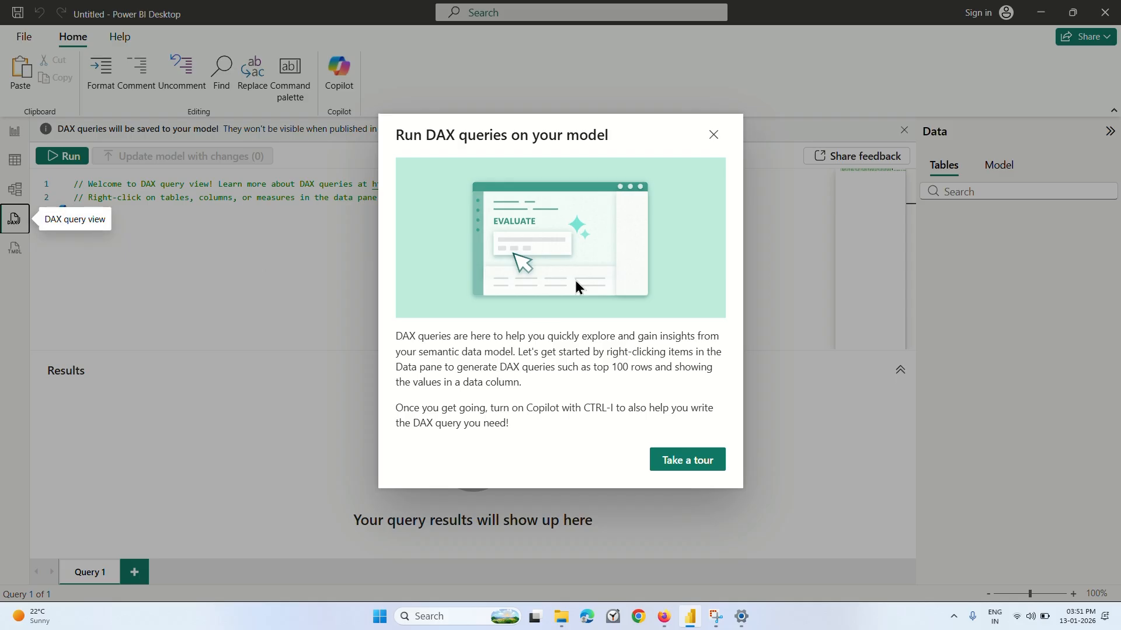
pyautogui.click(713, 135)
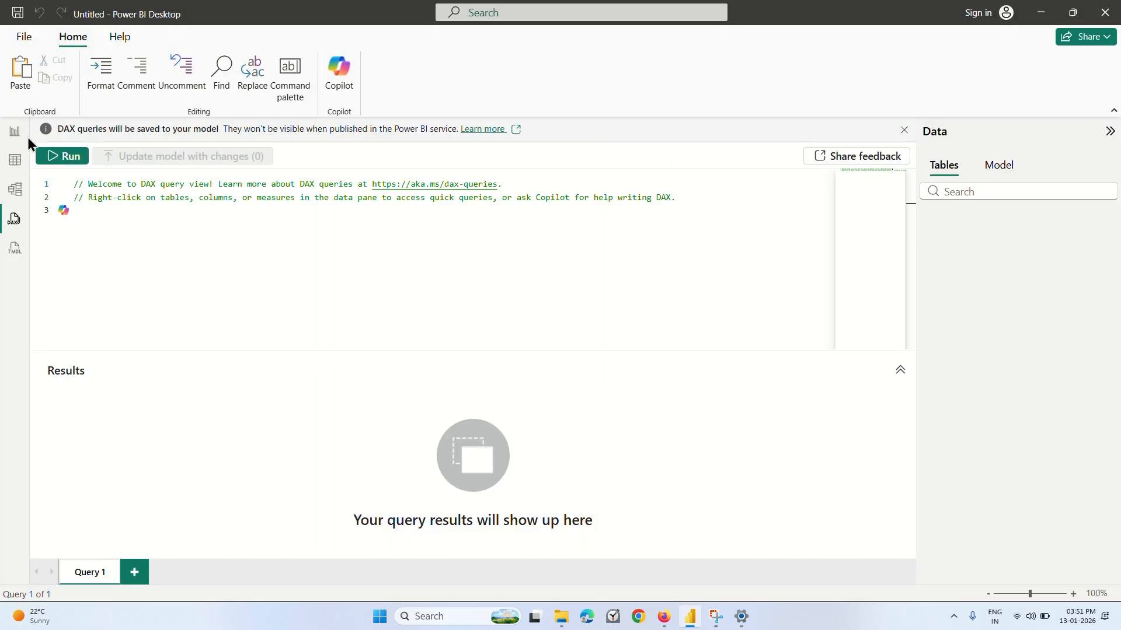
pyautogui.click(12, 134)
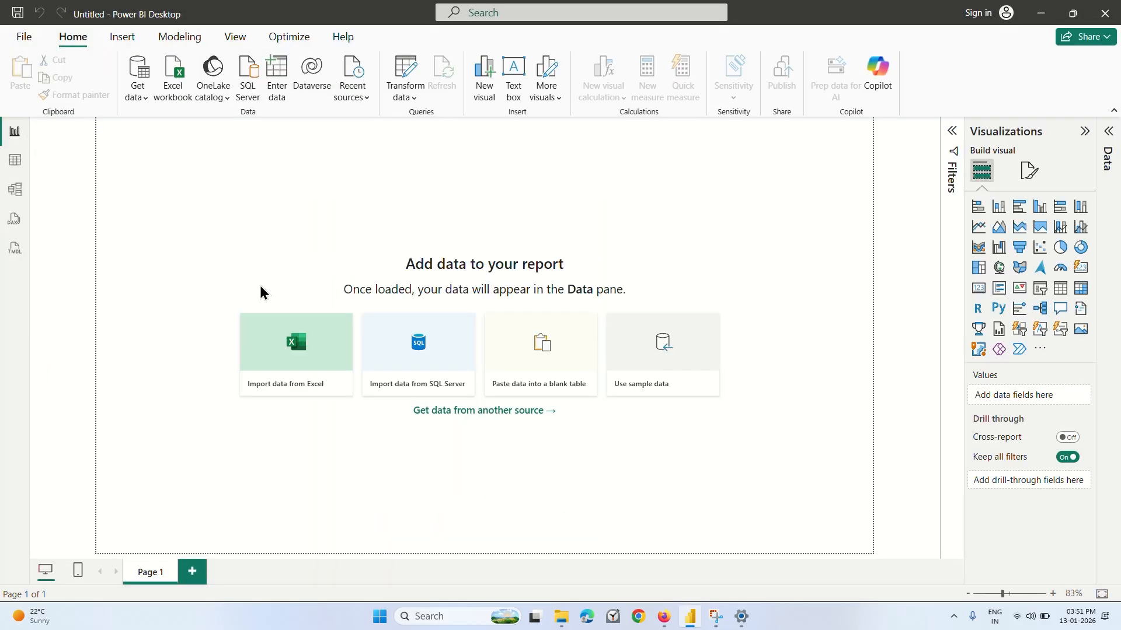
# Import data from the Employees Excel workbook in Downloads and preview the rows and columns of its EmpTable table.
pyautogui.click(296, 345)
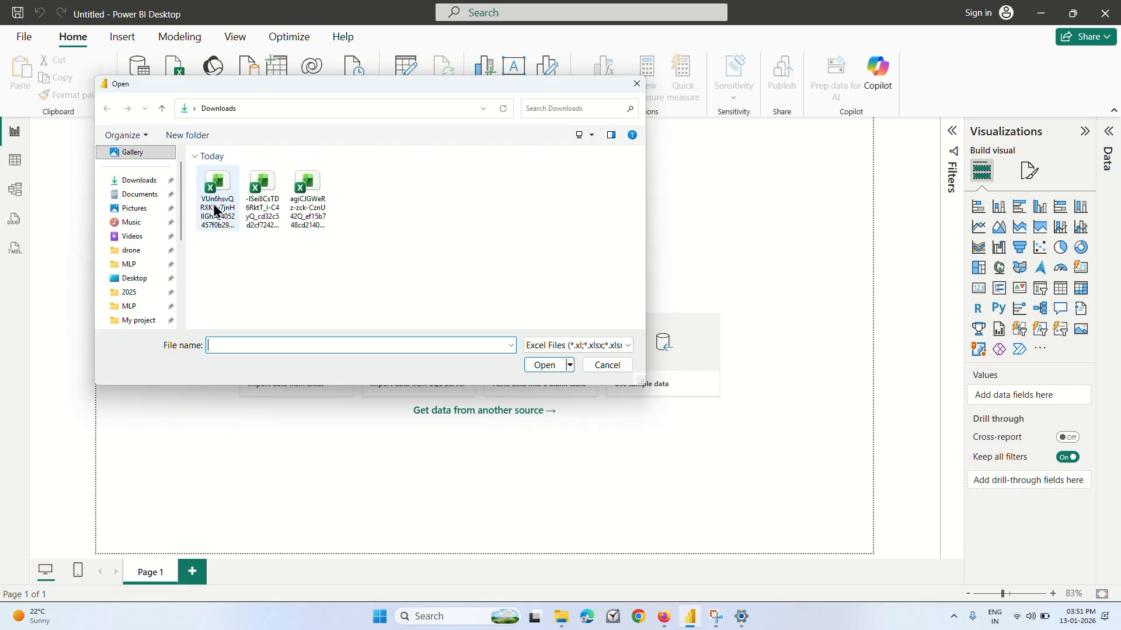
pyautogui.click(311, 201)
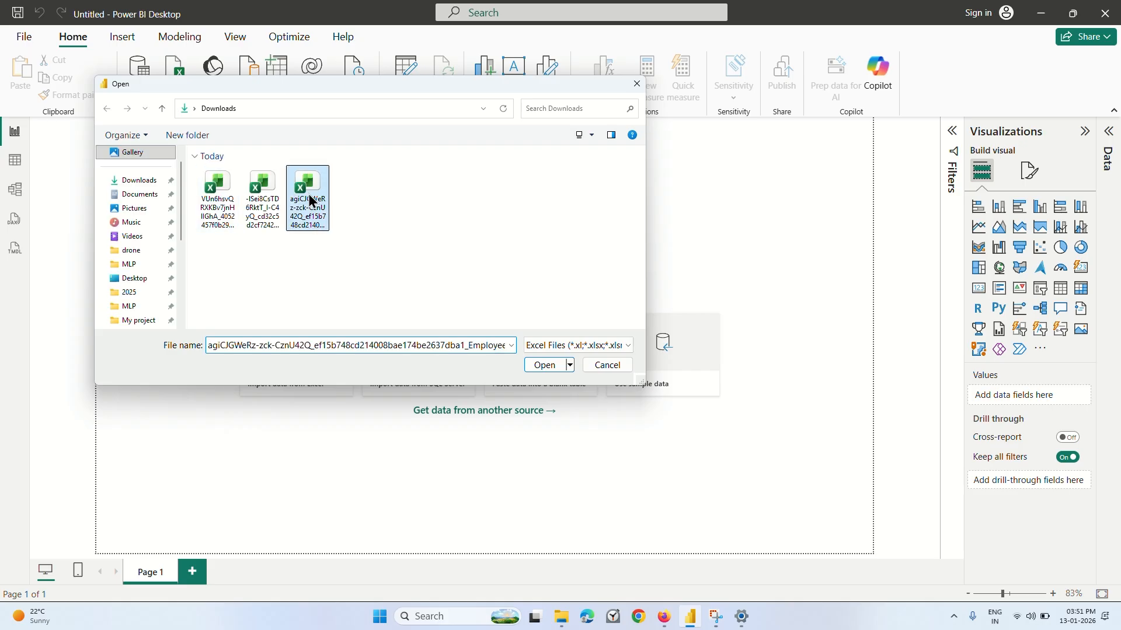
pyautogui.click(546, 366)
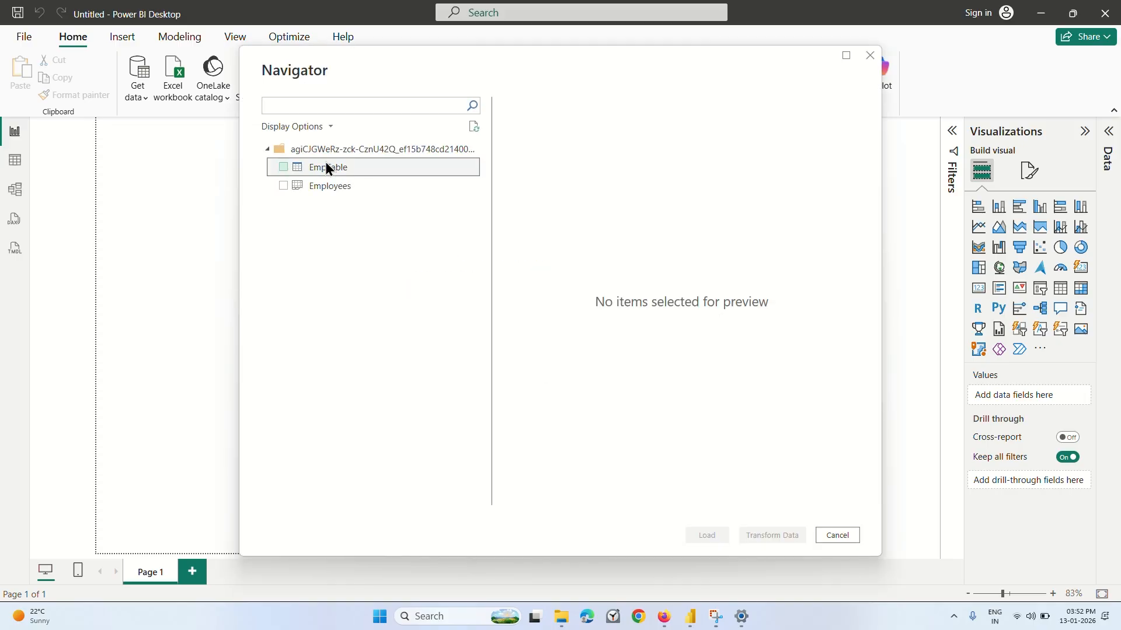
pyautogui.click(327, 168)
pyautogui.scroll(-5, 609, 374)
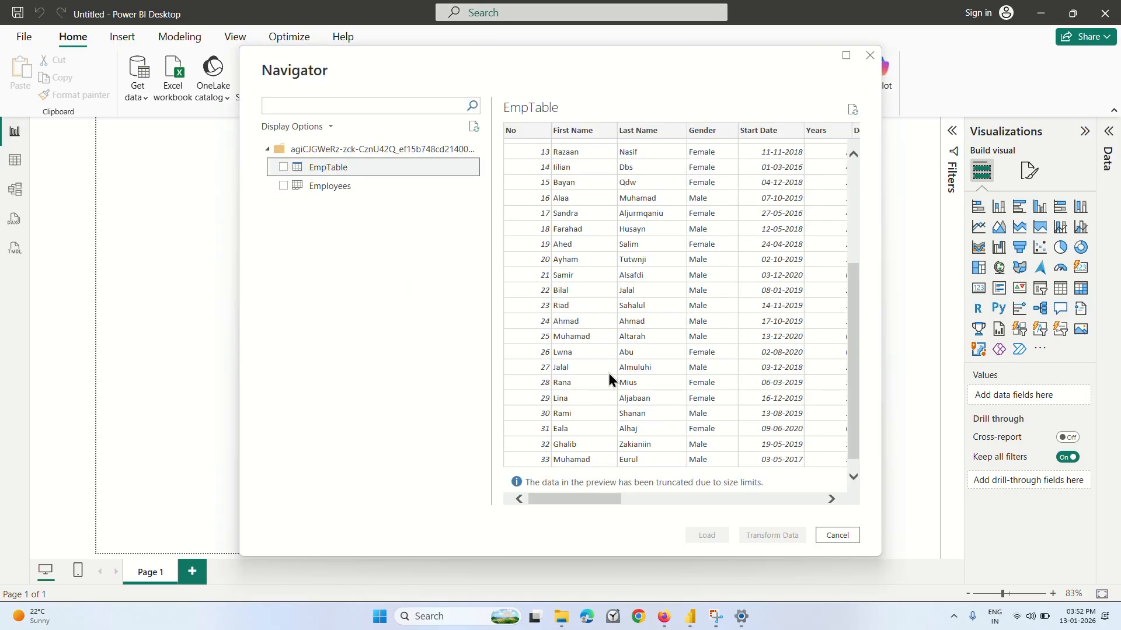
pyautogui.scroll(5, 609, 374)
pyautogui.hscroll(10, 609, 374)
pyautogui.hscroll(-10, 608, 374)
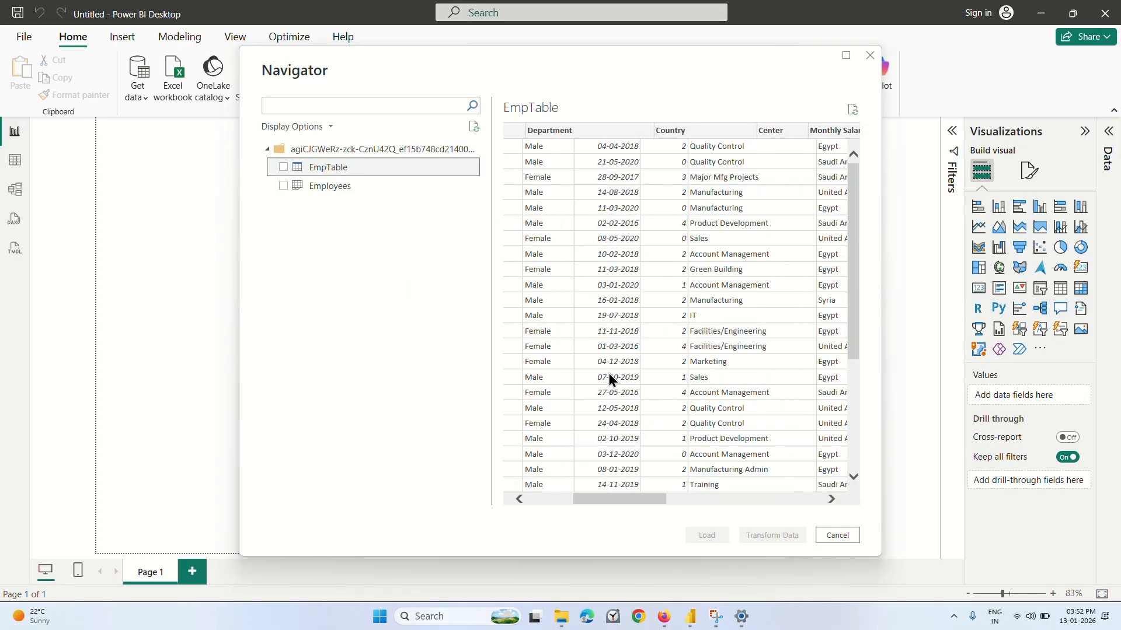
# Switch to the Coursera lecture in Firefox and play it to watch the loaded EmpTable being shown.
pyautogui.click(664, 617)
pyautogui.click(582, 344)
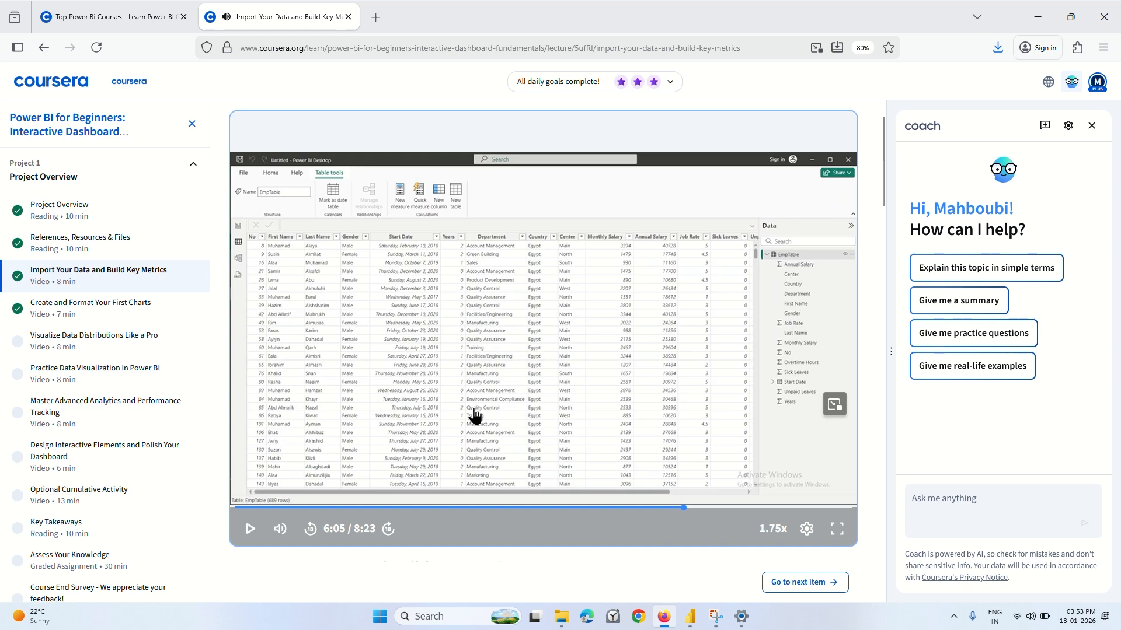
# Switch back to Power BI Desktop, select EmpTable in the Navigator and load it into the report.
pyautogui.click(689, 616)
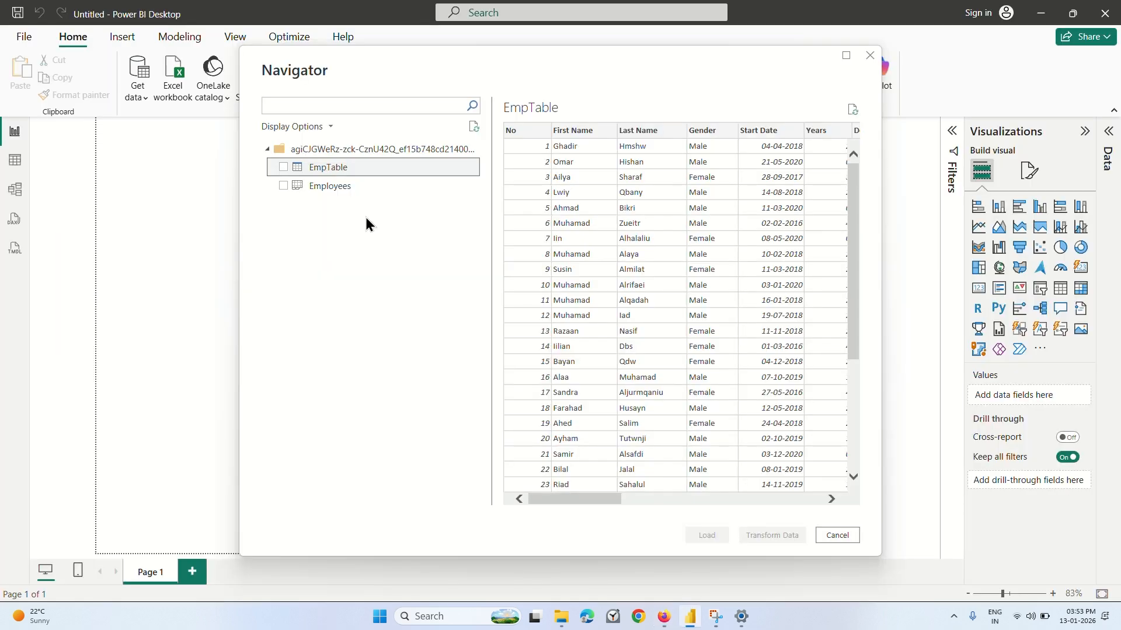
pyautogui.click(283, 167)
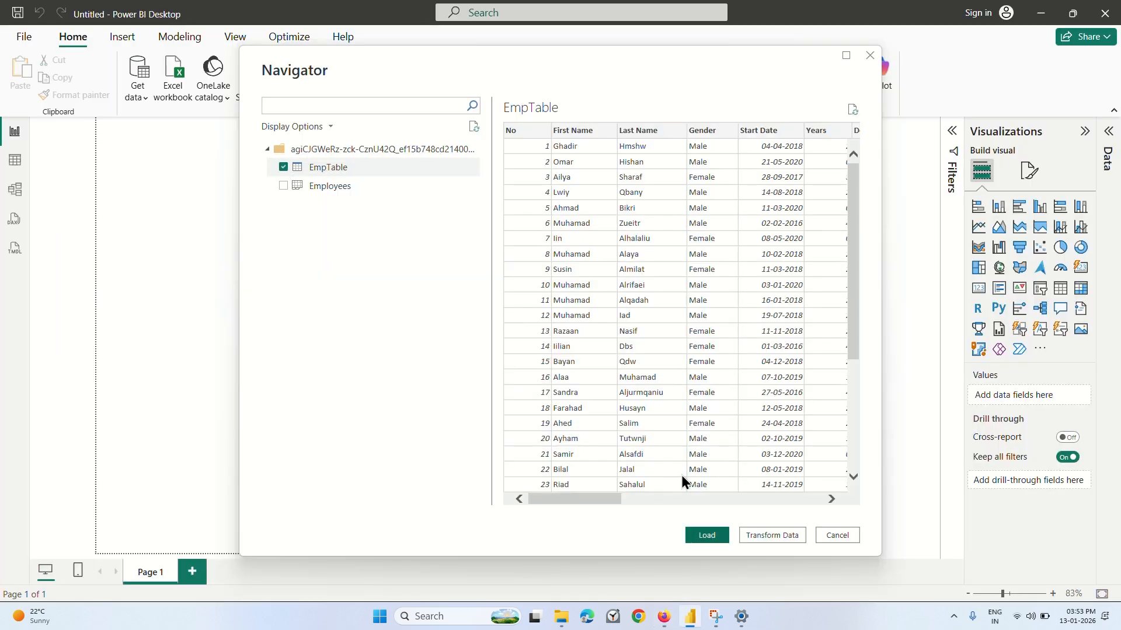
pyautogui.hscroll(5, 686, 432)
pyautogui.click(708, 536)
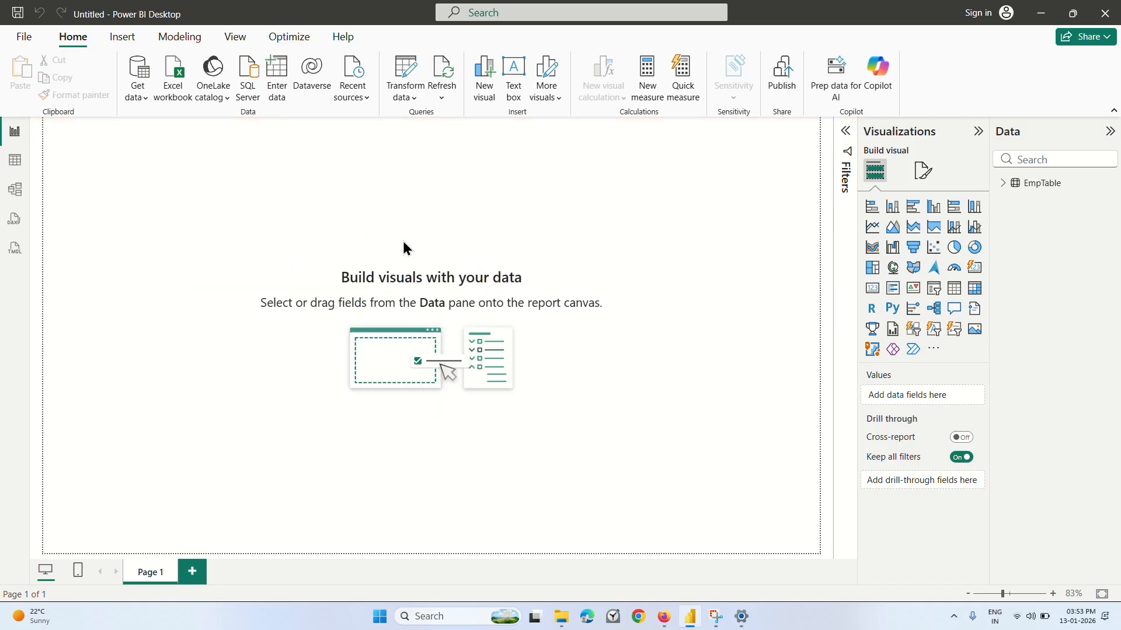
# Examine the loaded EmpTable rows and columns in Table view, from No across to Overtime Hours.
pyautogui.click(15, 160)
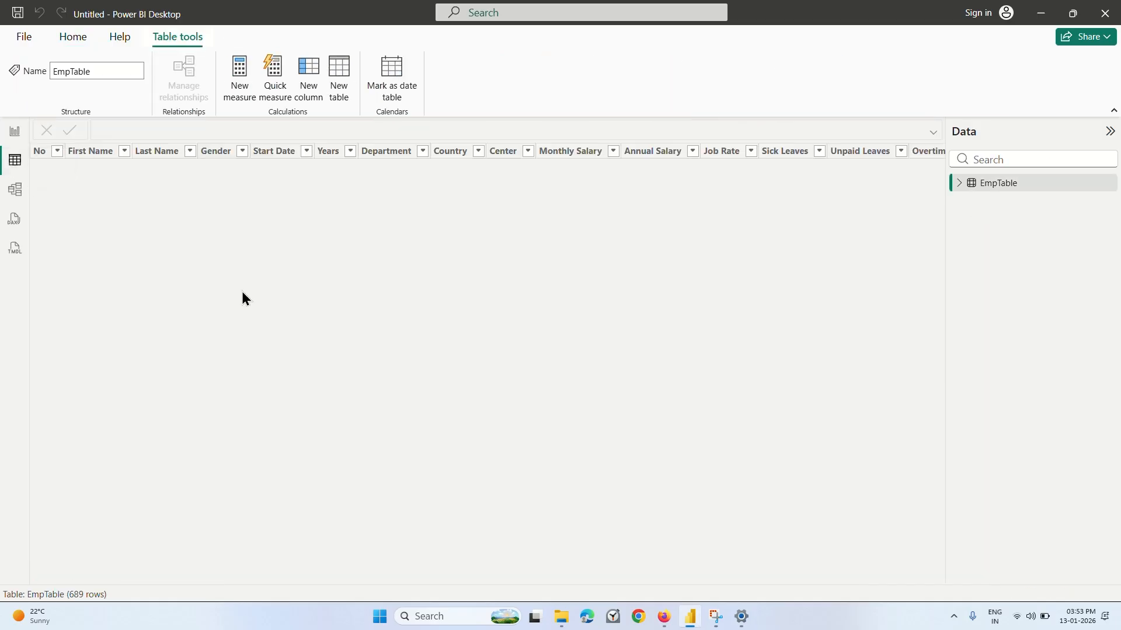
pyautogui.scroll(-1, 360, 365)
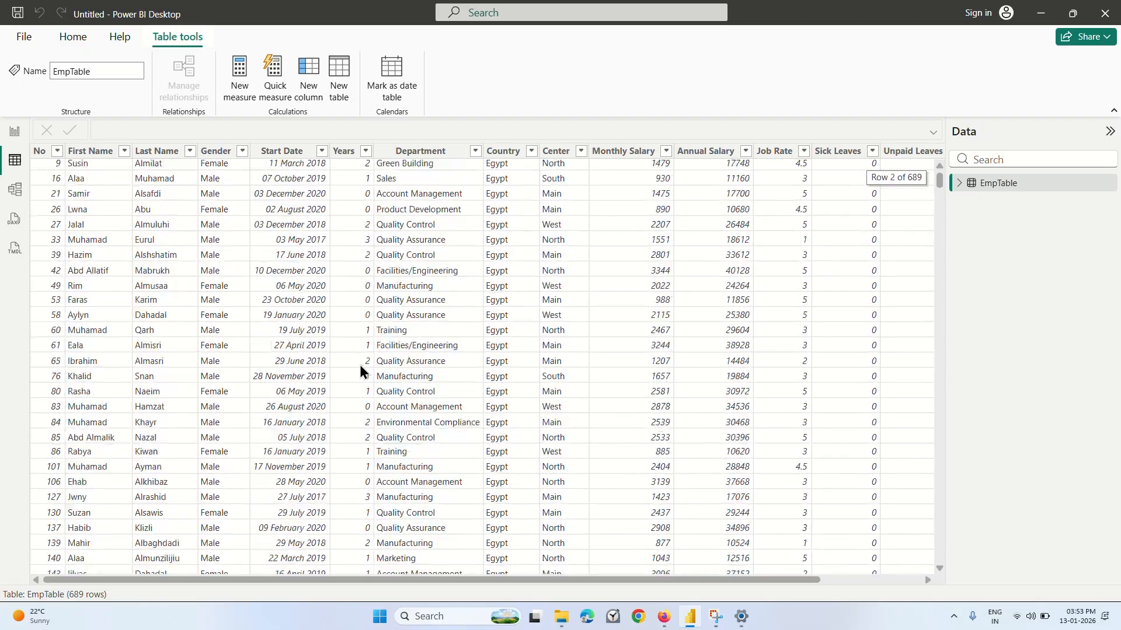
pyautogui.scroll(1, 360, 365)
pyautogui.hscroll(2, 359, 363)
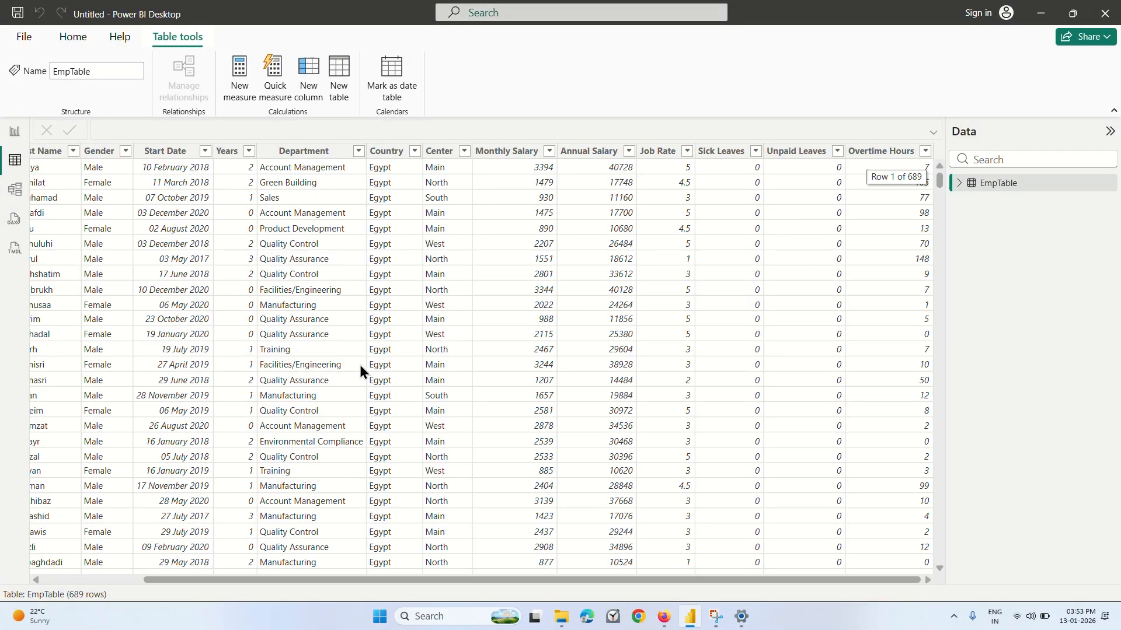
pyautogui.hscroll(-2, 360, 371)
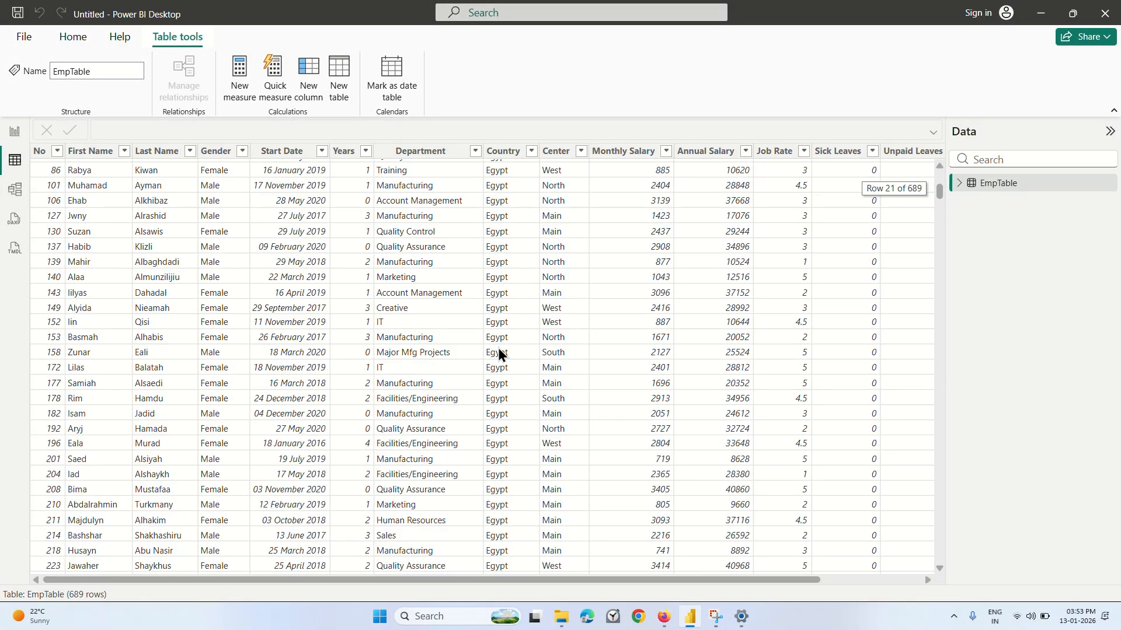
pyautogui.hscroll(2, 705, 245)
pyautogui.hscroll(-2, 706, 245)
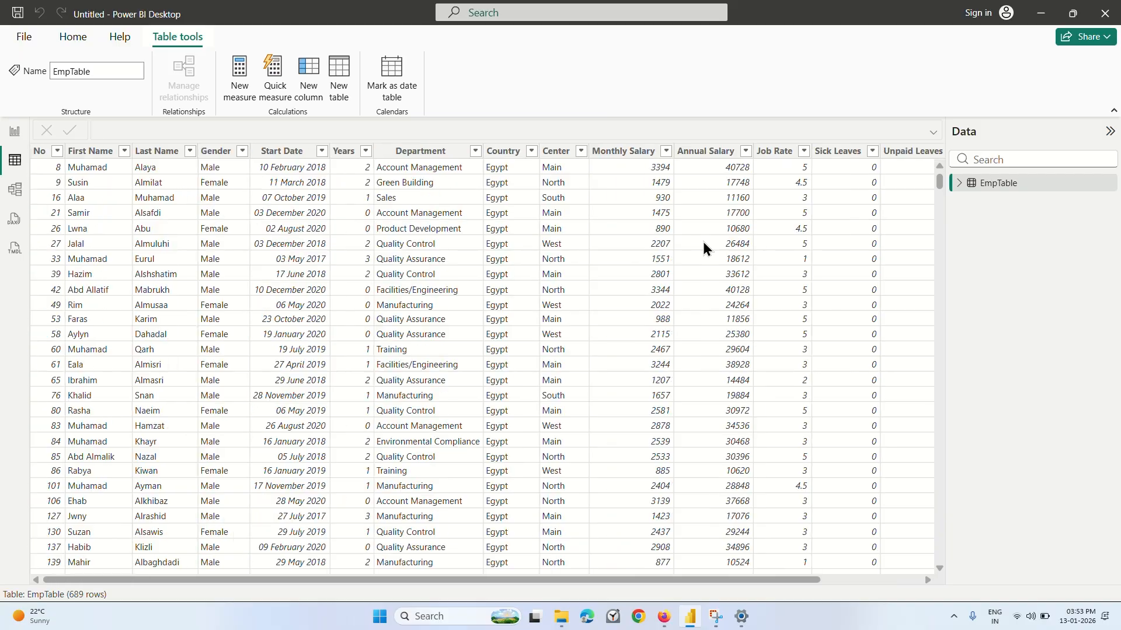
pyautogui.scroll(-15, 705, 248)
pyautogui.scroll(-20, 704, 247)
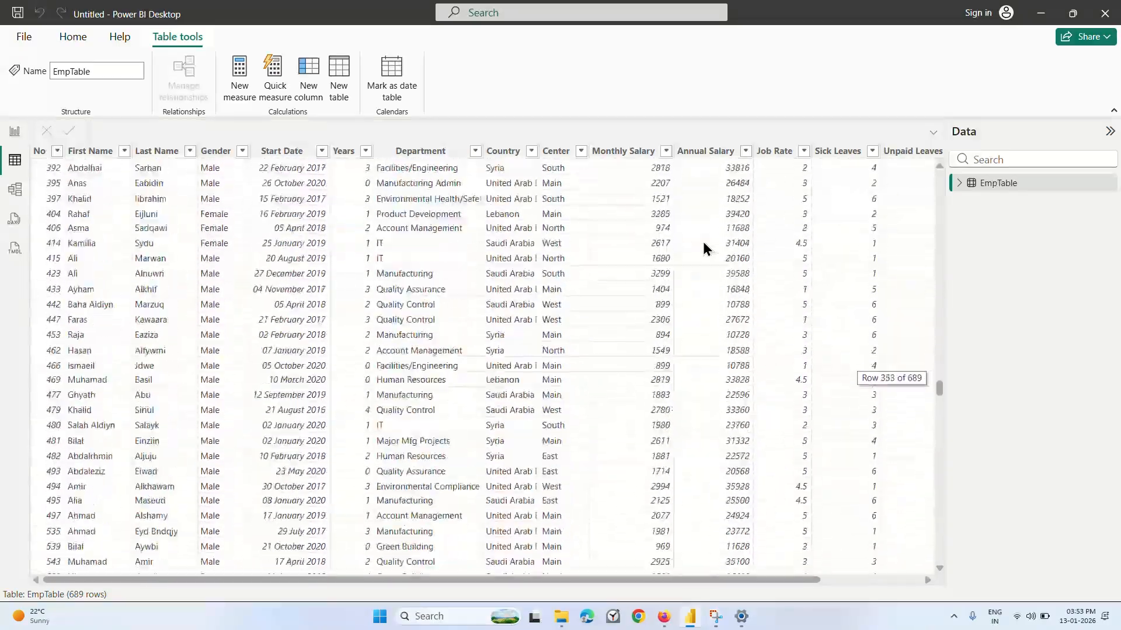
pyautogui.scroll(20, 702, 239)
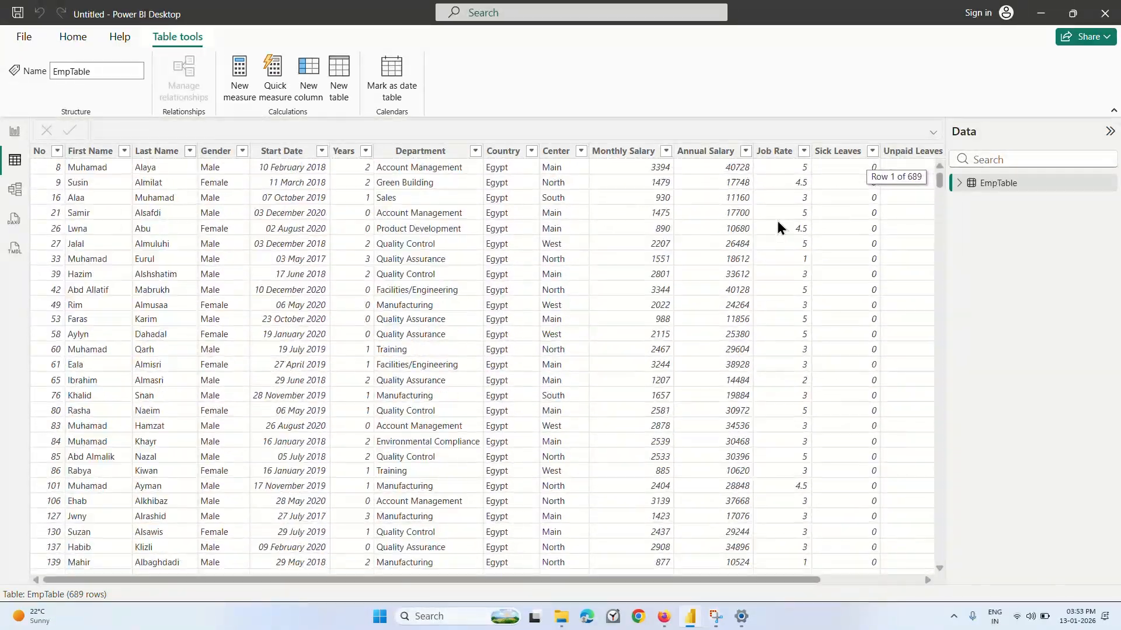
# Expand EmpTable's field list, hide the Last Name field from report view, and make it visible again.
pyautogui.click(971, 182)
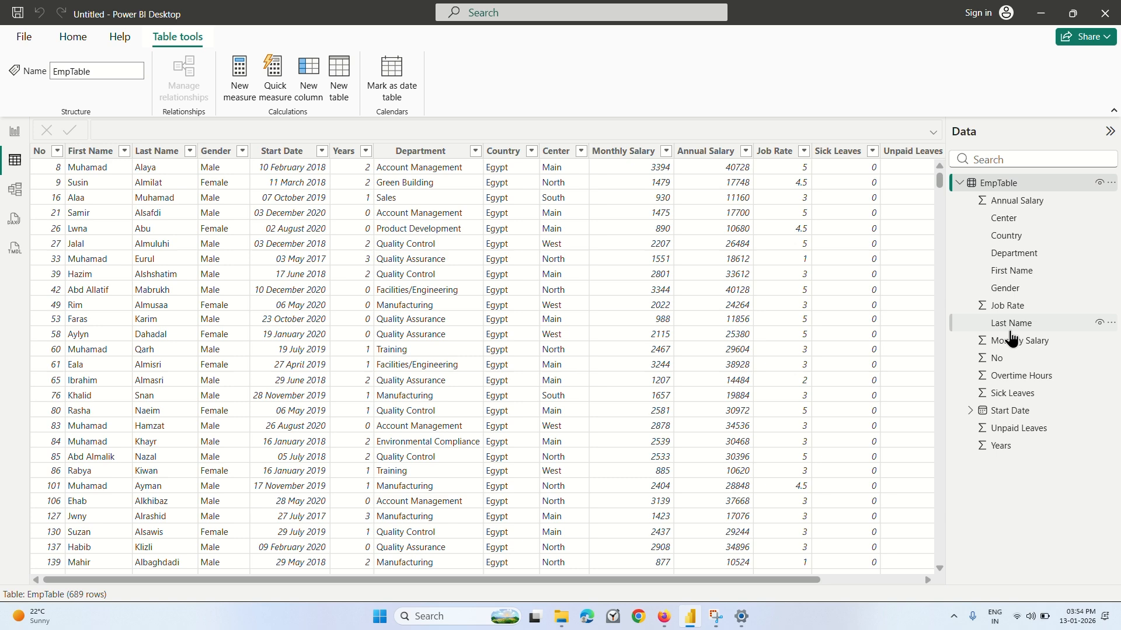
pyautogui.click(1098, 322)
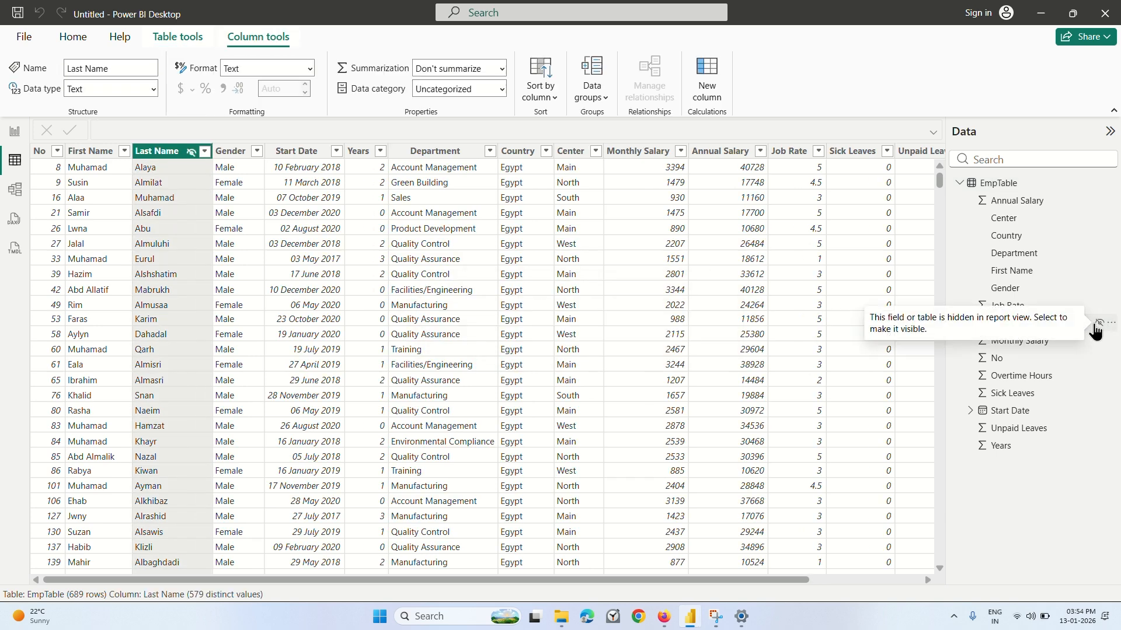
pyautogui.click(1099, 322)
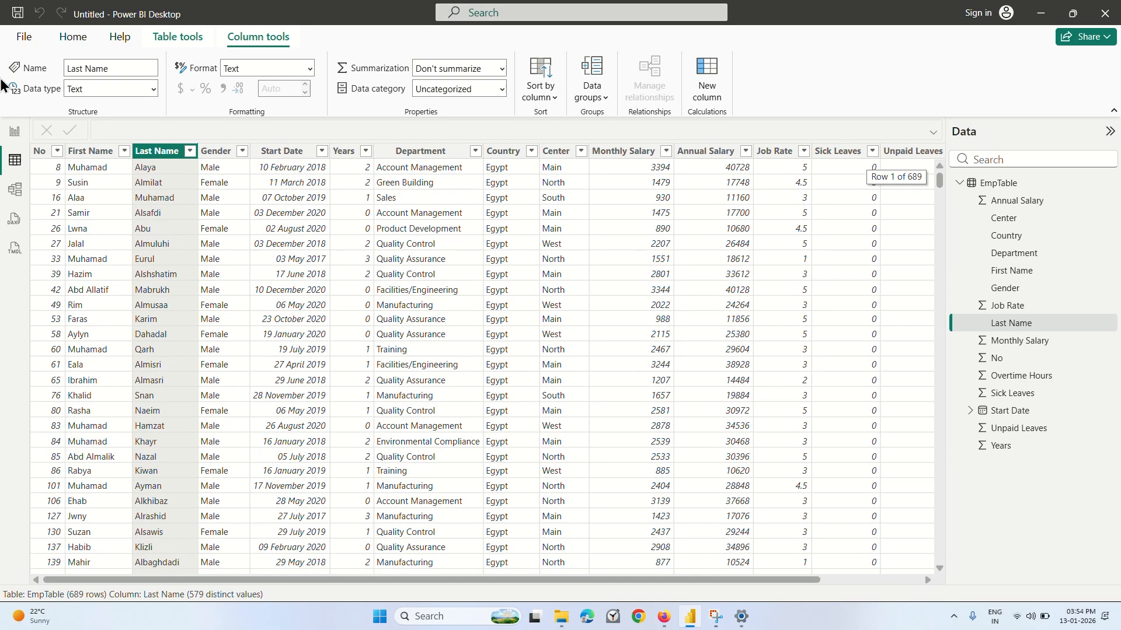
# View the EmpTable card in Model view, then return to Table view and inspect the Start Date, Gender and Department columns.
pyautogui.click(13, 195)
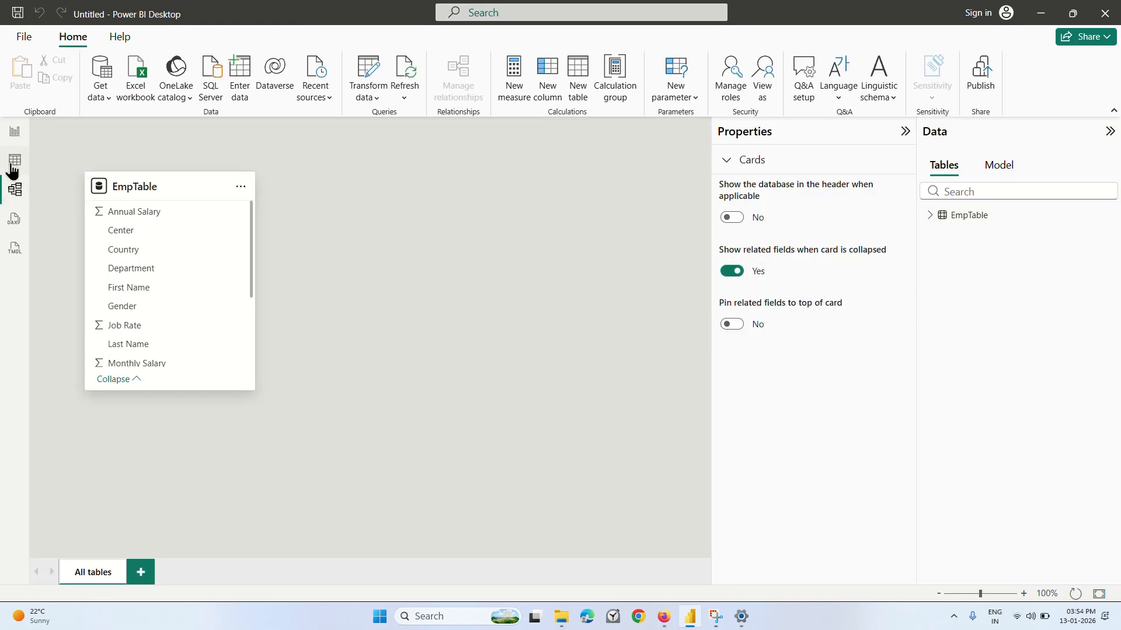
pyautogui.click(15, 160)
pyautogui.scroll(-3, 408, 306)
pyautogui.scroll(3, 409, 306)
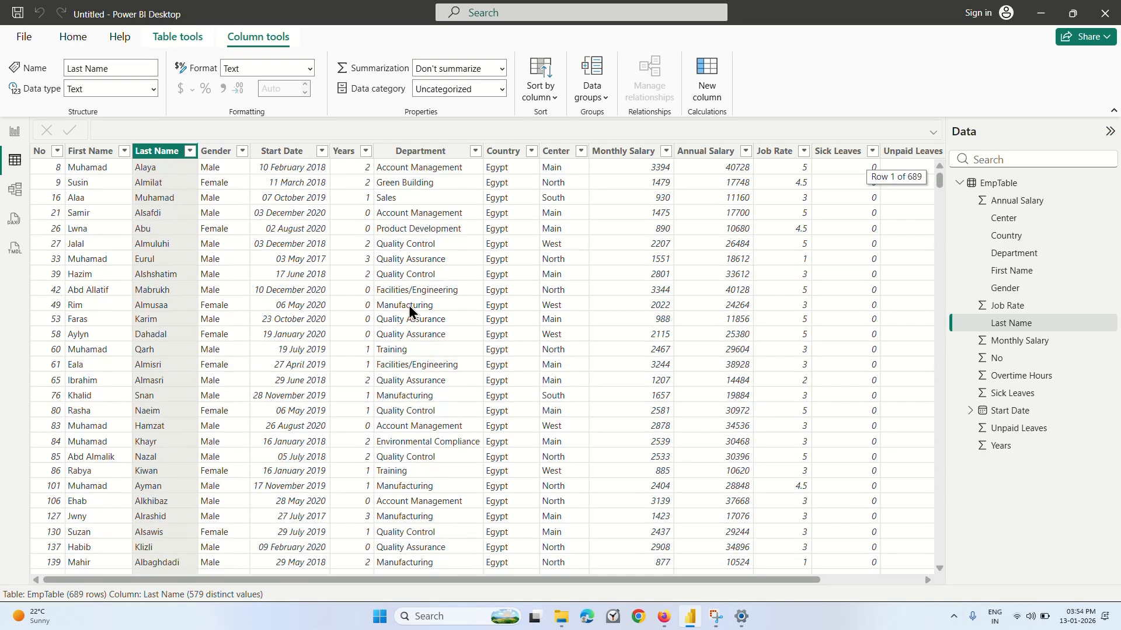
pyautogui.click(282, 151)
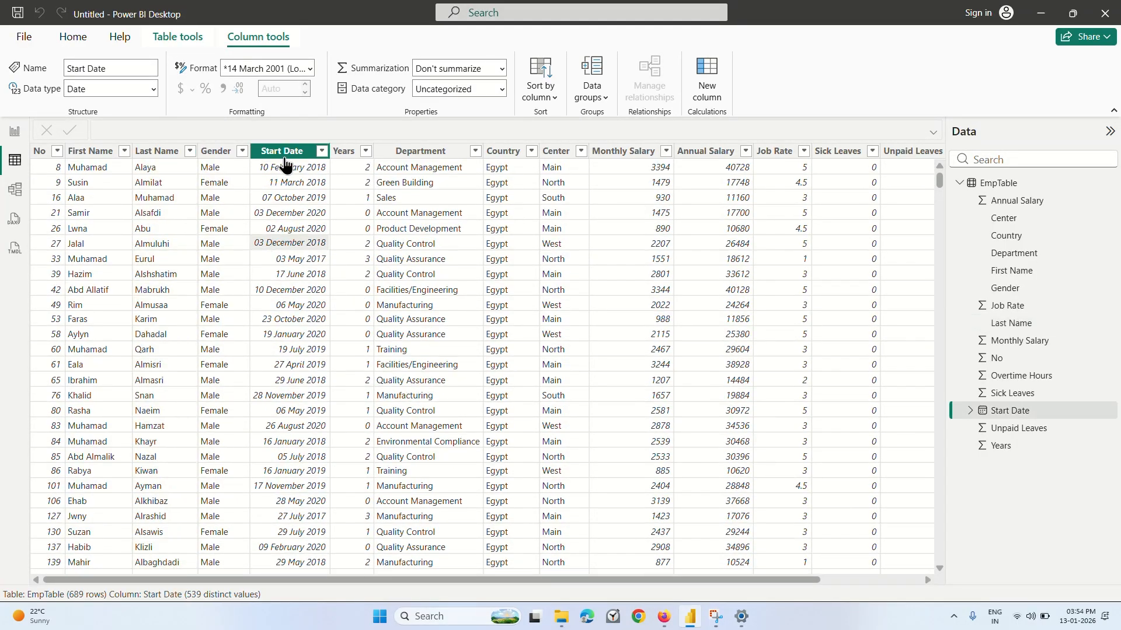
pyautogui.click(216, 151)
pyautogui.click(439, 292)
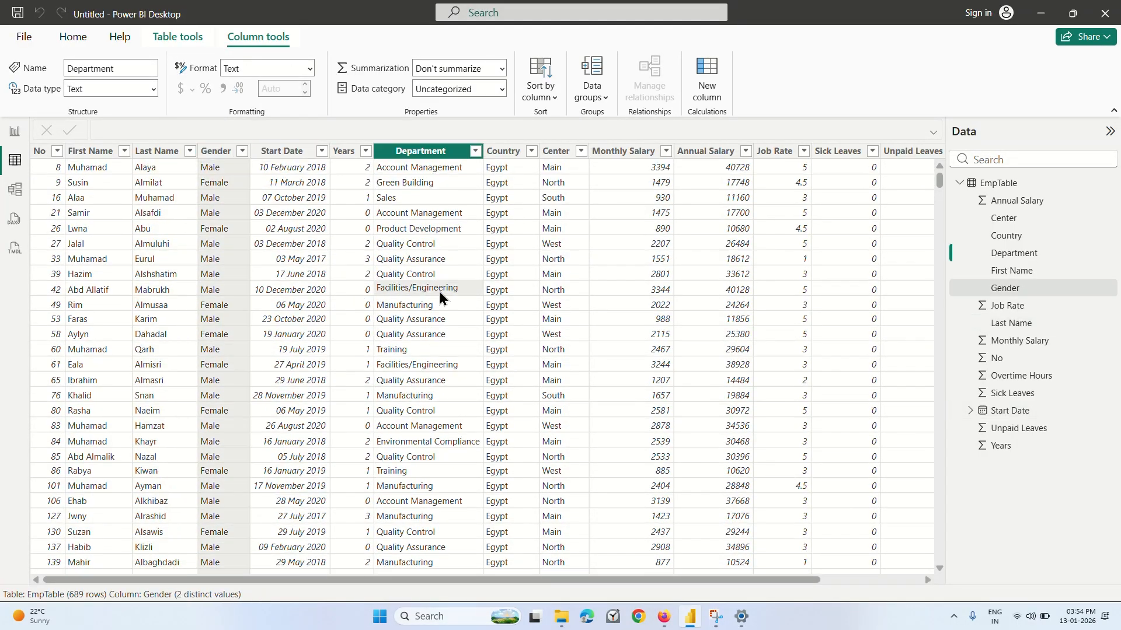
# Switch to the Import Your Data and Build Key Metrics lecture in Firefox and skim ahead to its Task Summary, pausing at 8:09.
pyautogui.click(664, 616)
pyautogui.click(534, 396)
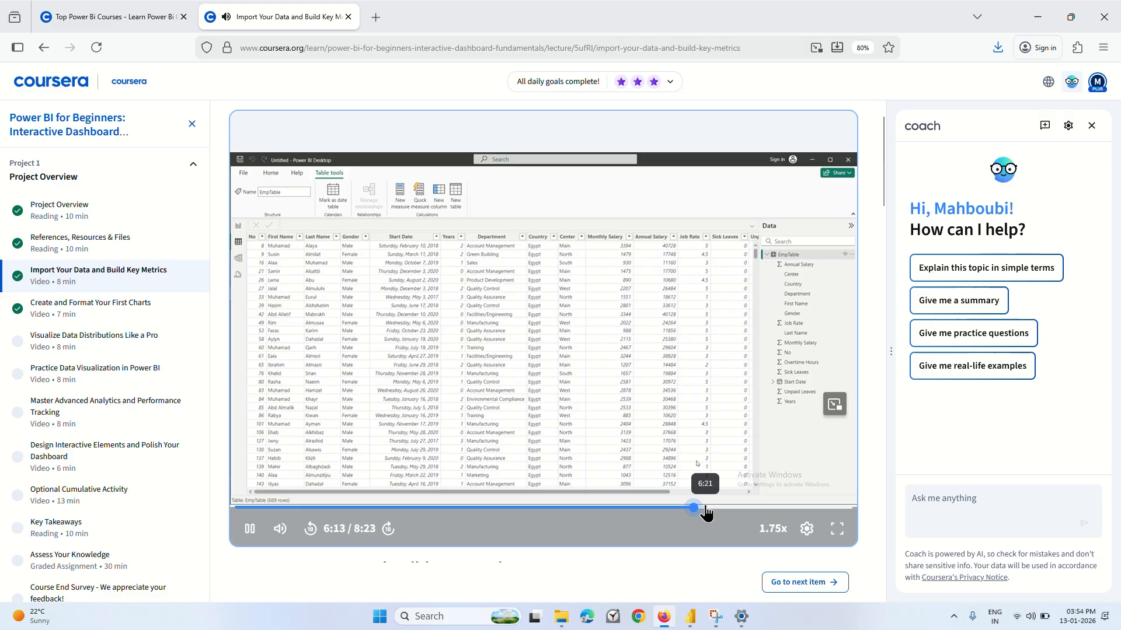
pyautogui.click(704, 508)
pyautogui.click(719, 508)
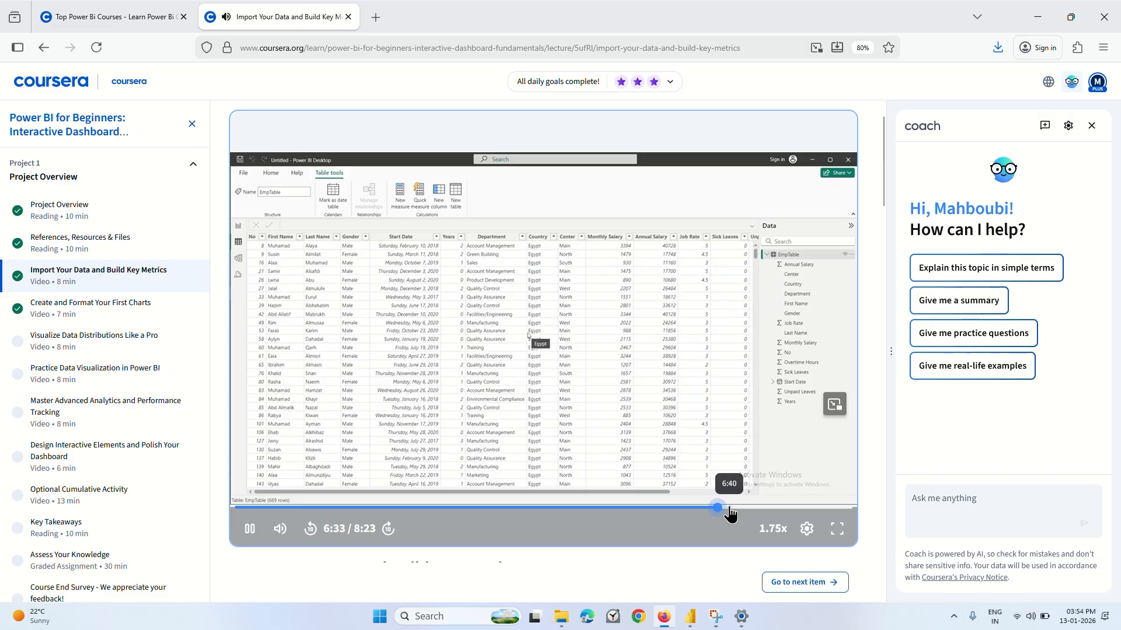
pyautogui.click(729, 507)
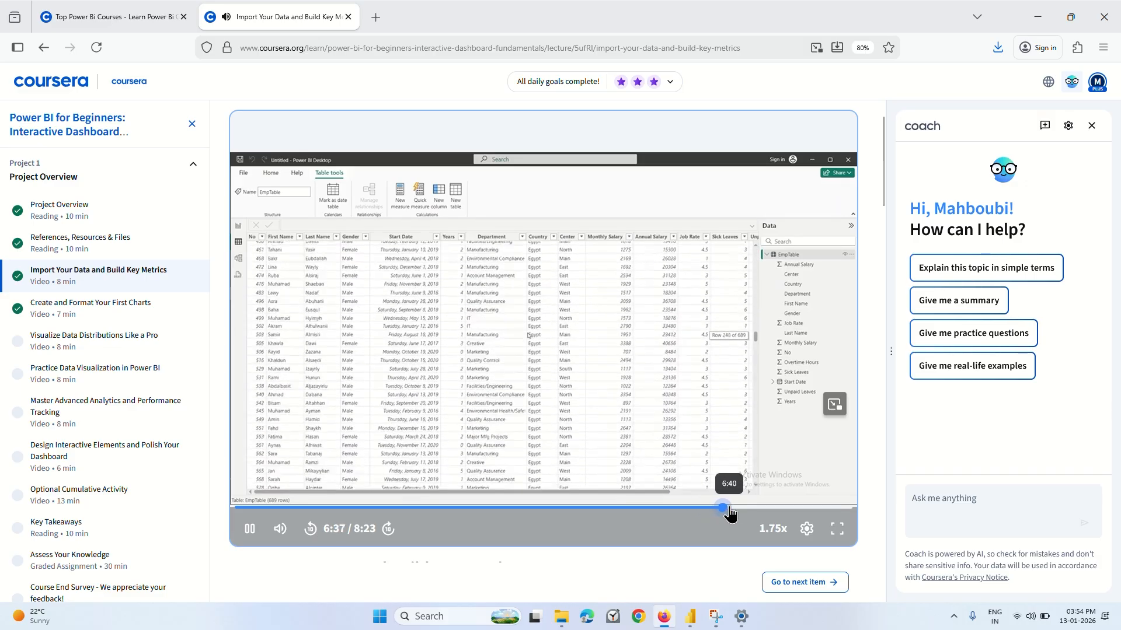
pyautogui.click(746, 508)
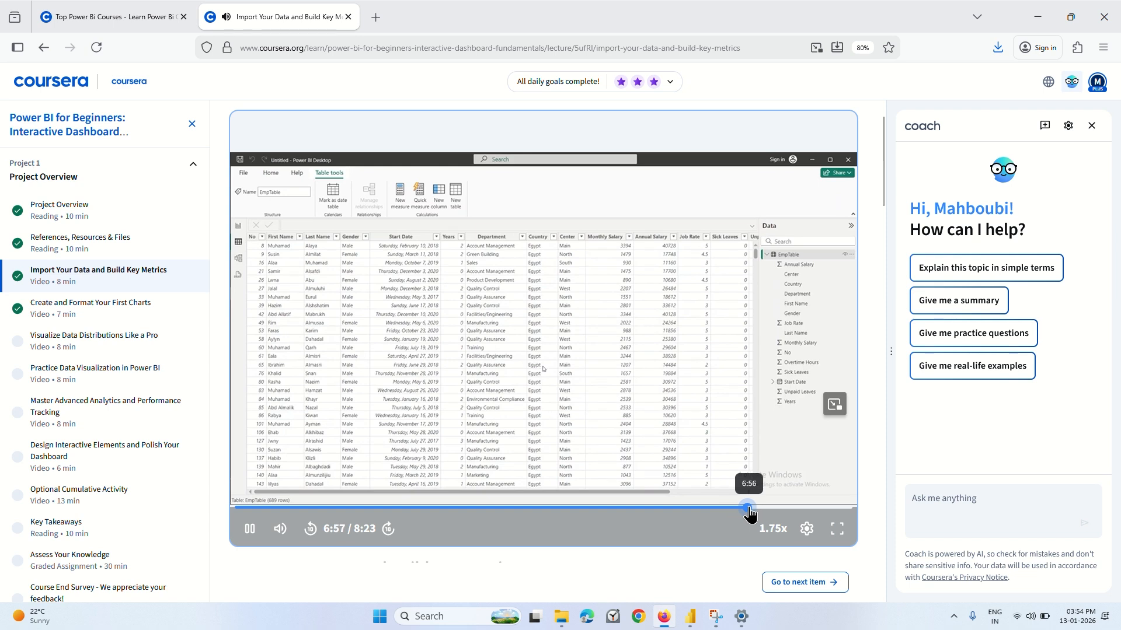
pyautogui.click(758, 508)
pyautogui.click(767, 508)
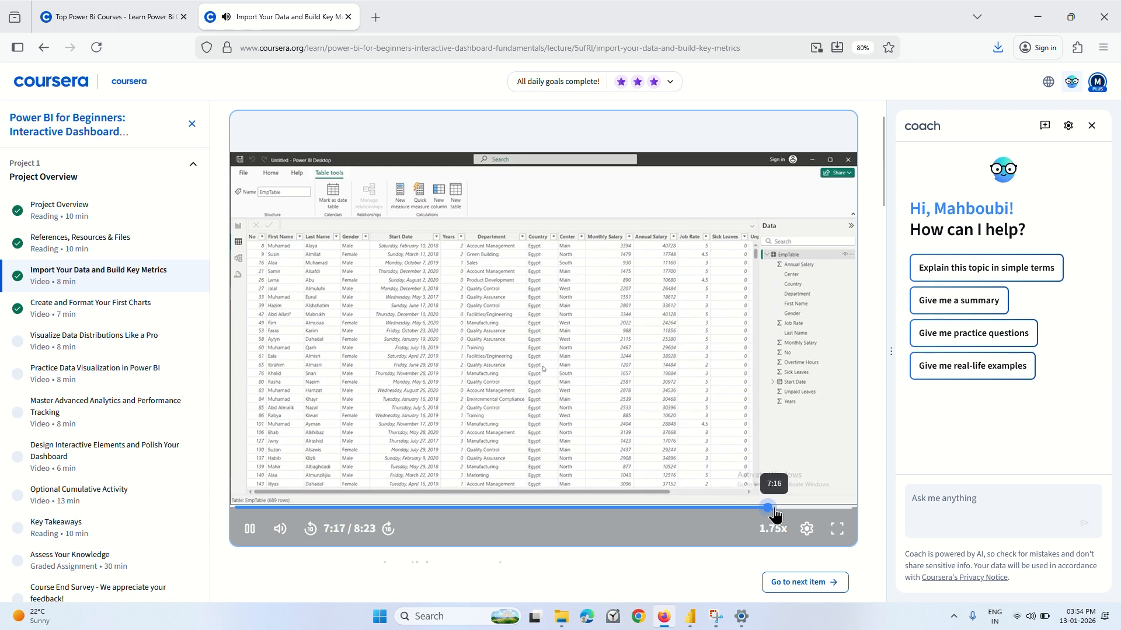
pyautogui.click(791, 507)
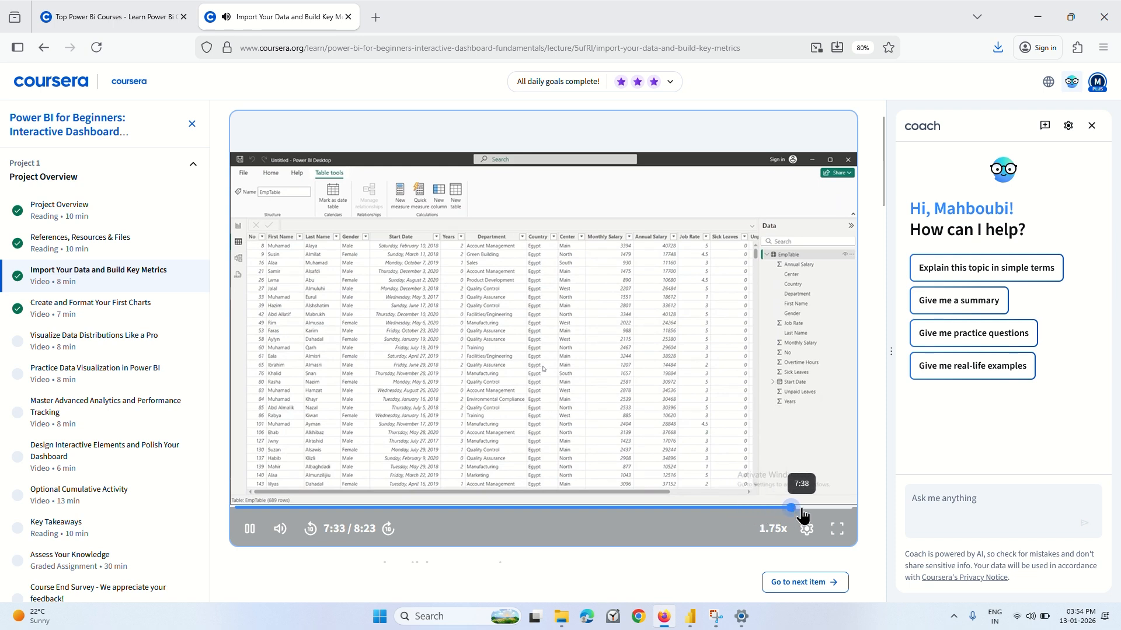
pyautogui.click(802, 507)
pyautogui.click(823, 508)
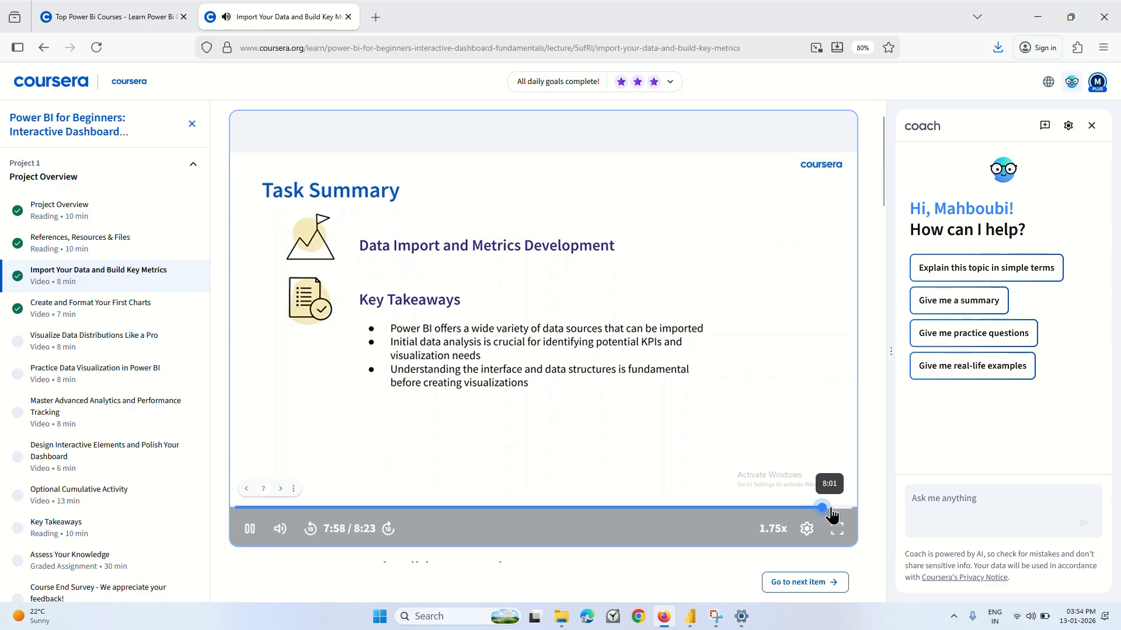
pyautogui.click(836, 508)
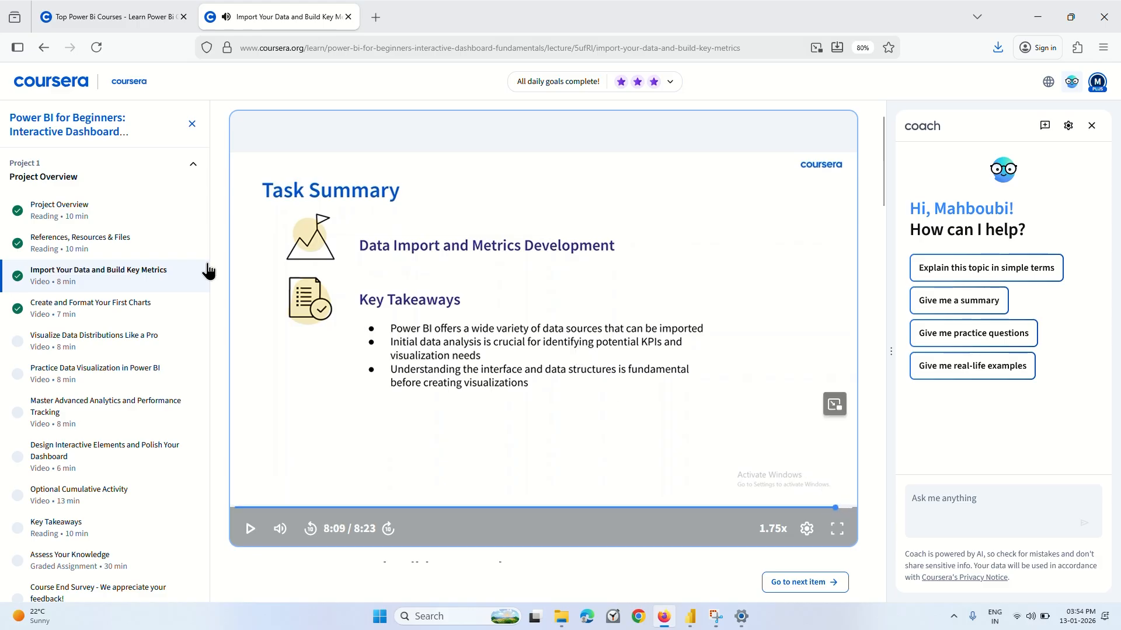
# Open the Create and Format Your First Charts lecture, skip past its introduction and play it to 1:07.
pyautogui.click(88, 310)
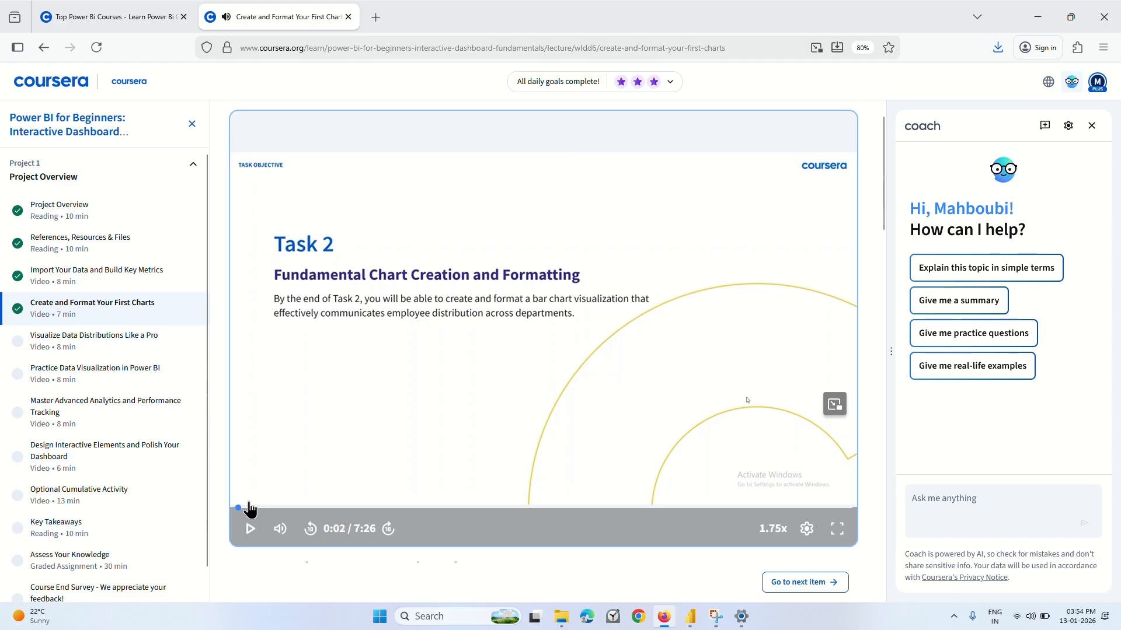
pyautogui.click(293, 417)
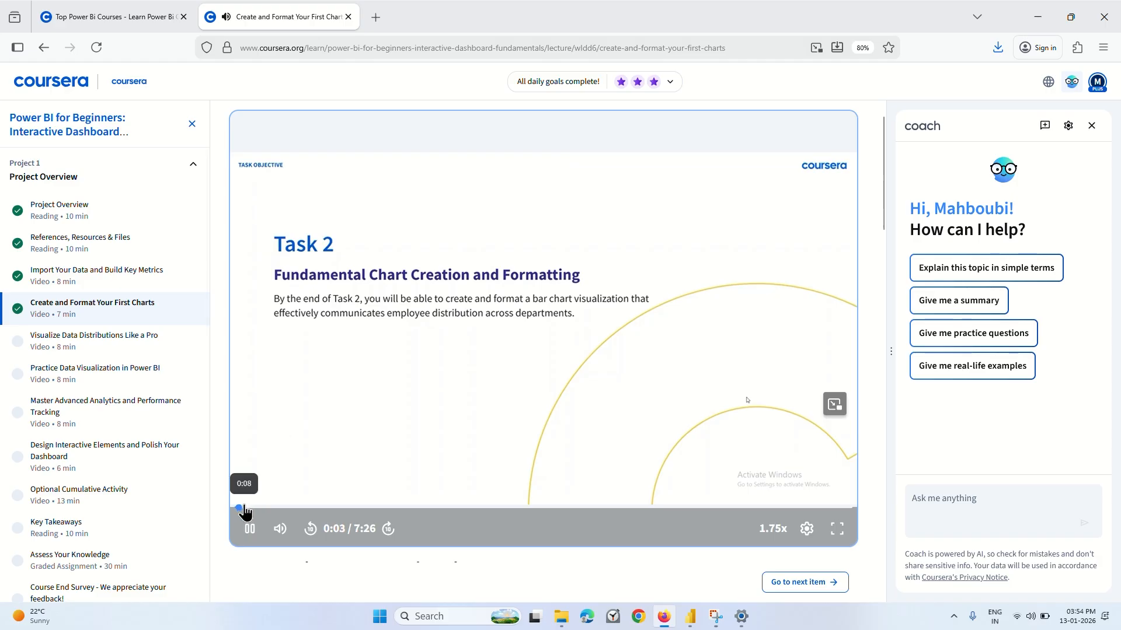
pyautogui.click(266, 509)
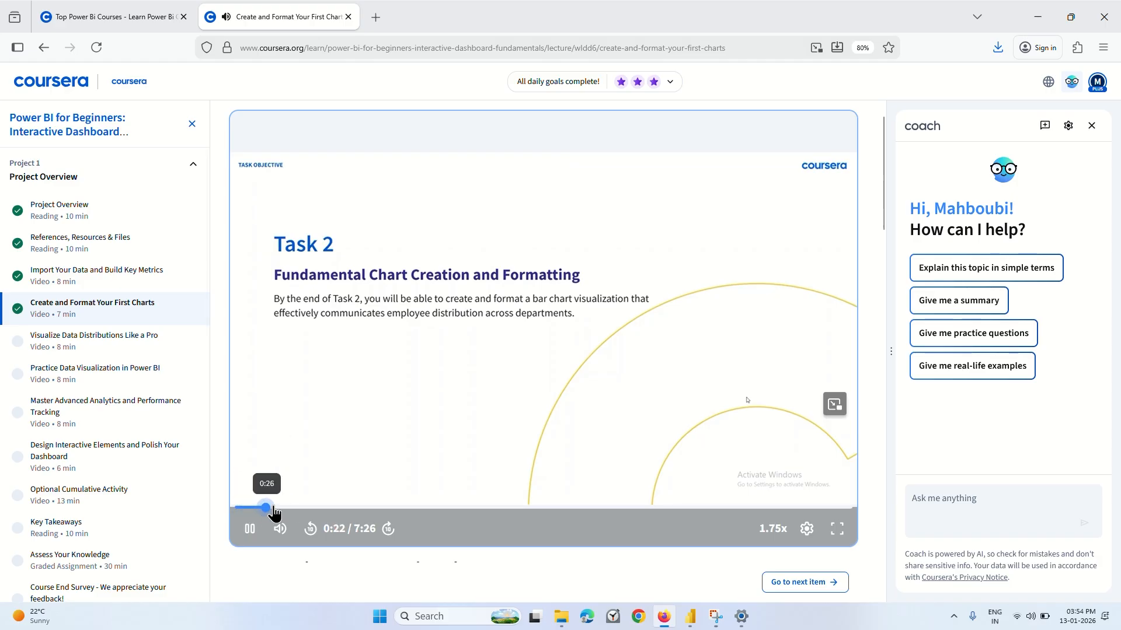
pyautogui.click(284, 509)
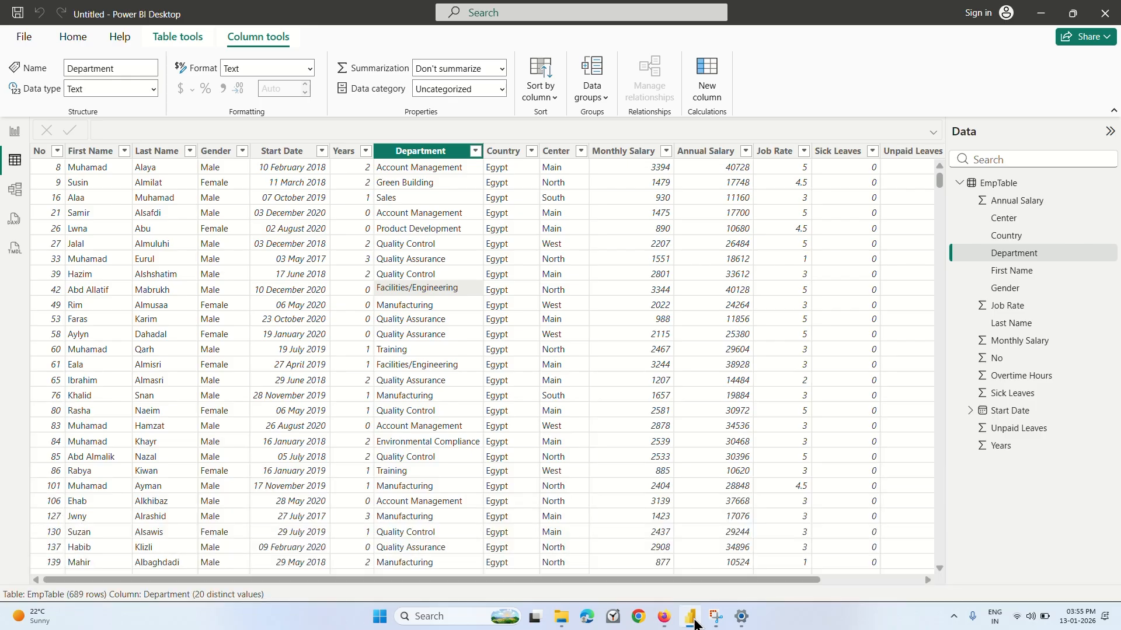
# Switch to Power BI Desktop's Report view, insert a clustered bar chart, and move and enlarge it on the page.
pyautogui.click(690, 617)
pyautogui.click(5, 133)
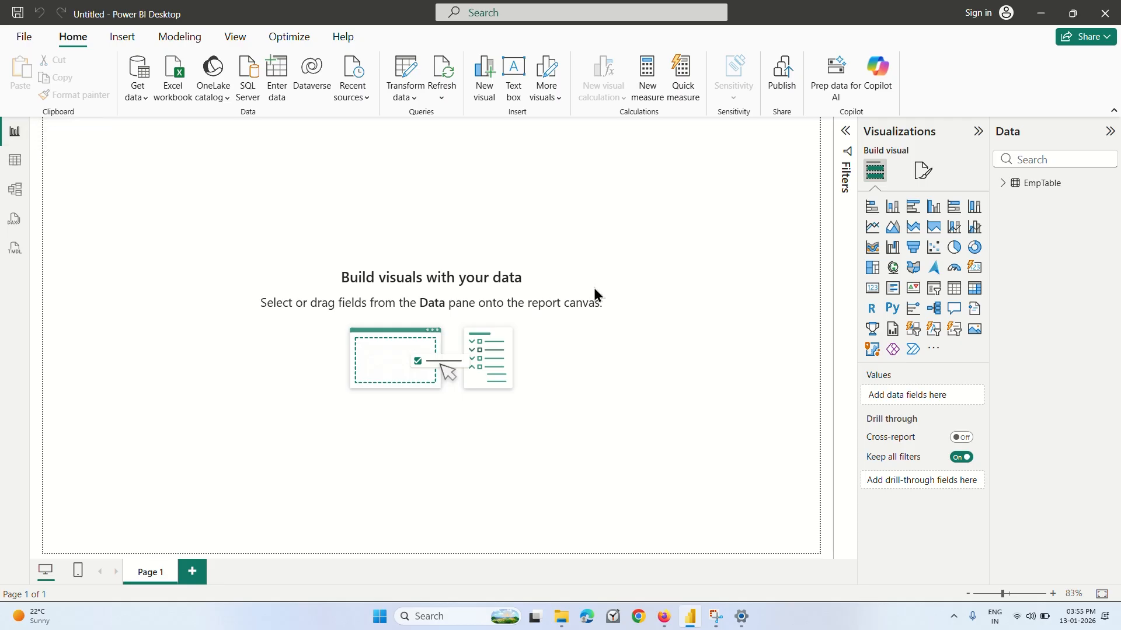
pyautogui.click(912, 208)
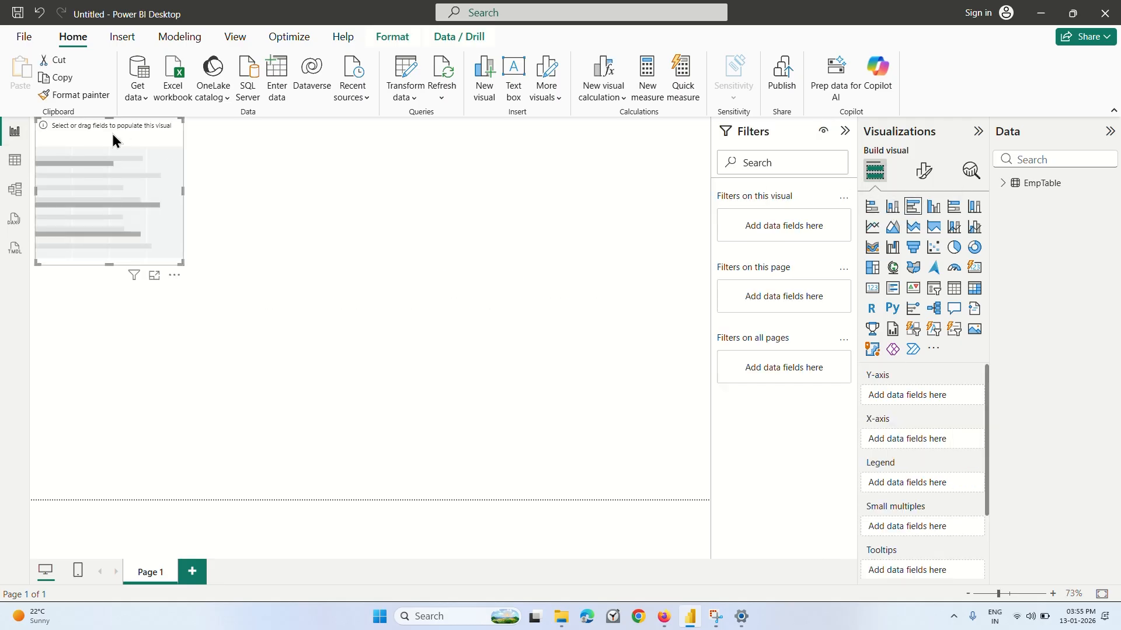
pyautogui.moveTo(101, 129); pyautogui.dragTo(259, 198)
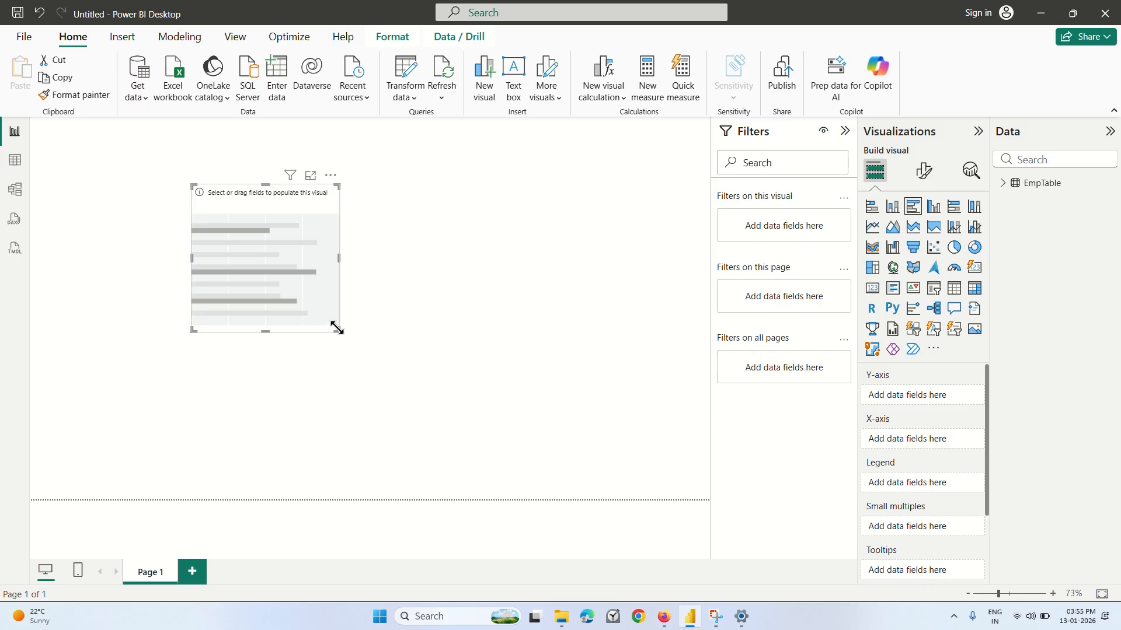
pyautogui.moveTo(337, 329); pyautogui.dragTo(467, 425)
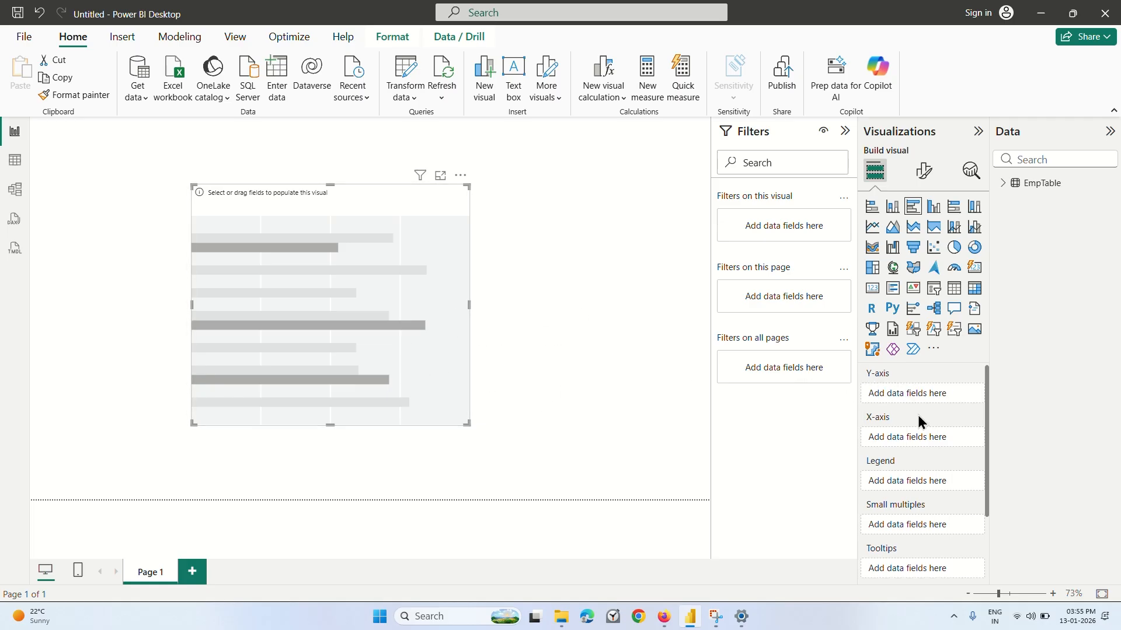
# Look over the empty chart's field wells and expand EmpTable to show its fields.
pyautogui.scroll(-3, 918, 420)
pyautogui.scroll(3, 919, 420)
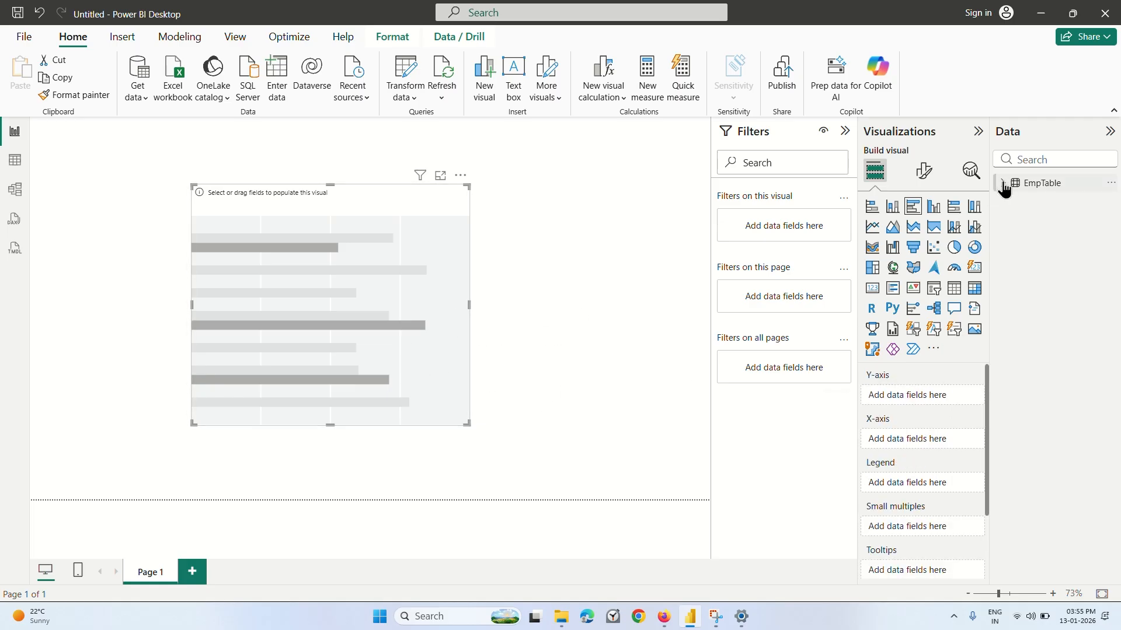
pyautogui.click(1003, 184)
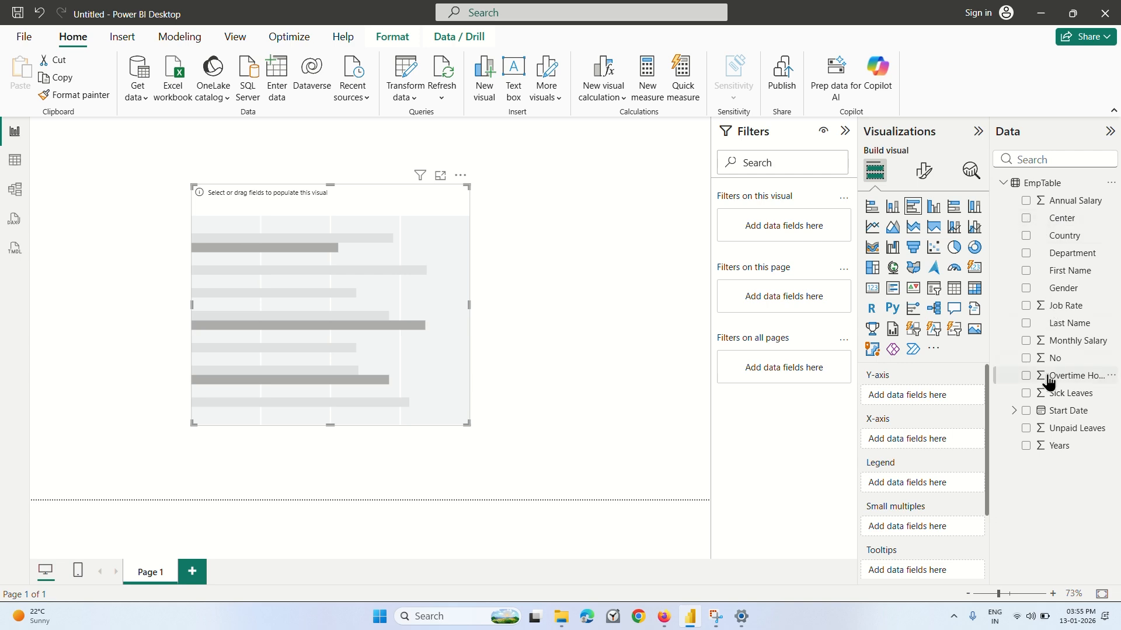
# Play the Firefox lecture to 2:07, then in Power BI Desktop chart No on the X-axis by Department on the Y-axis and enlarge the visual.
pyautogui.click(665, 617)
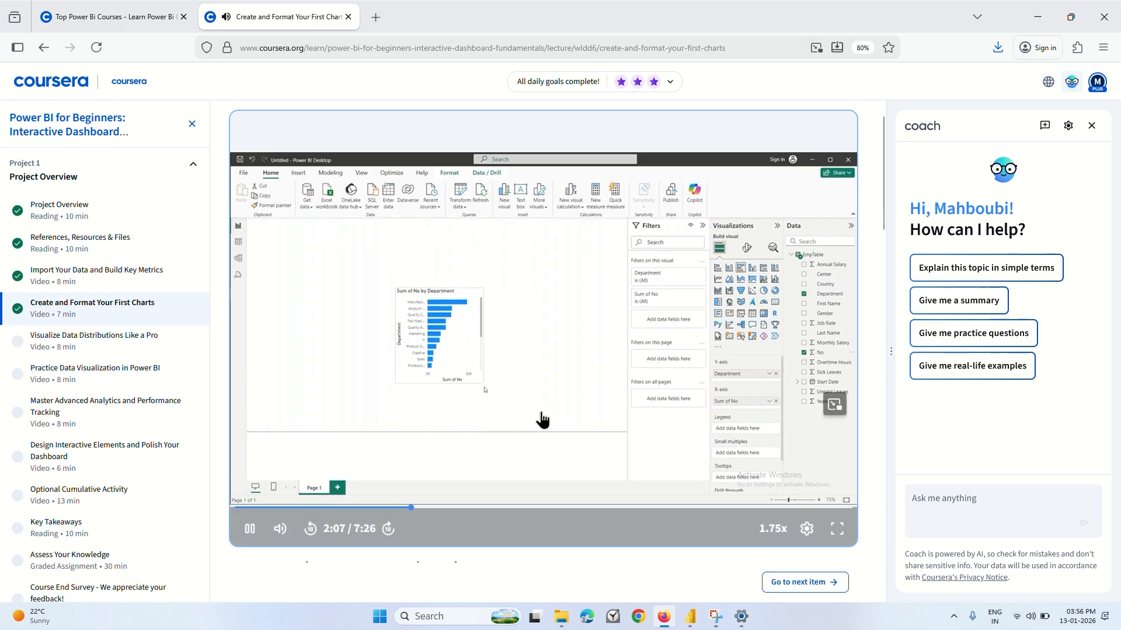
pyautogui.click(543, 380)
pyautogui.click(698, 618)
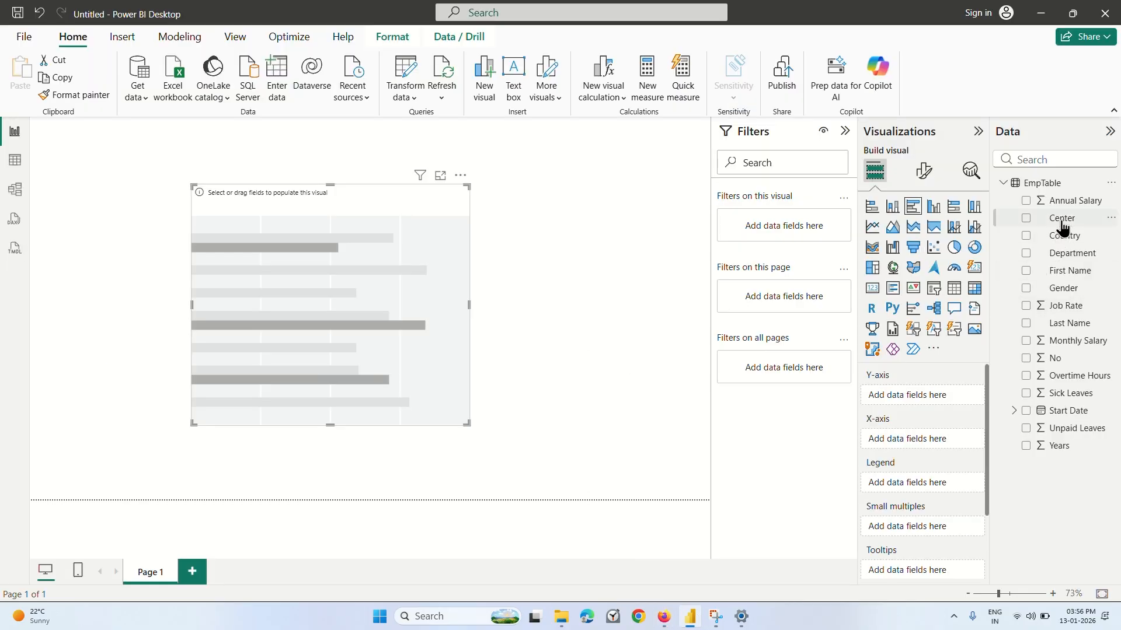
pyautogui.click(1026, 255)
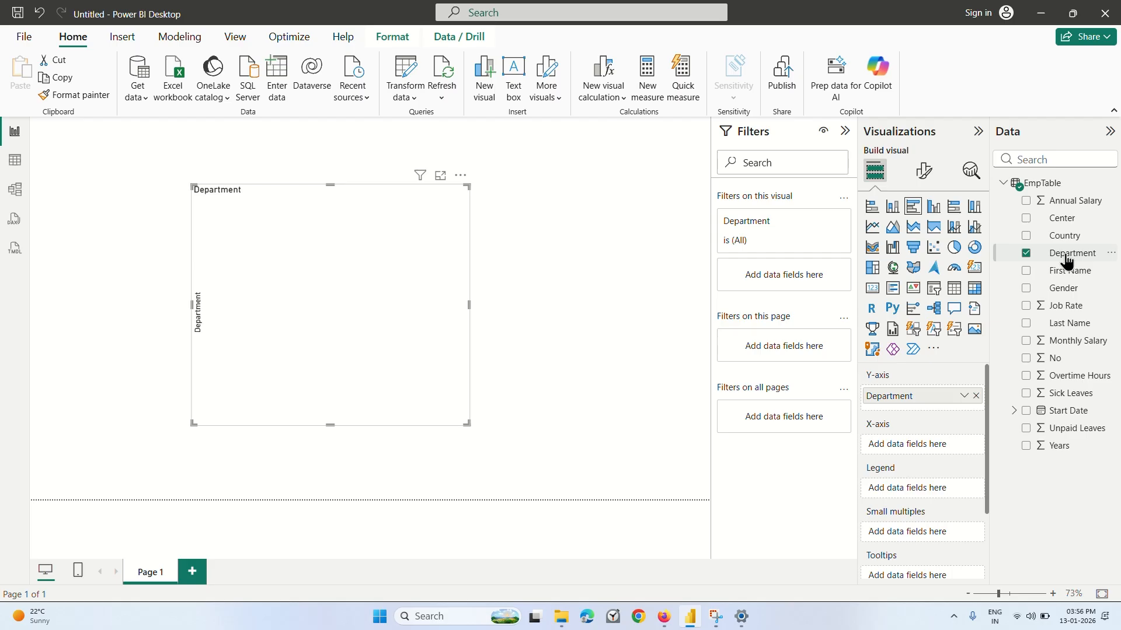
pyautogui.moveTo(1067, 261)
pyautogui.mouseDown()
pyautogui.moveTo(947, 393)
pyautogui.moveTo(1048, 270)
pyautogui.mouseUp()
pyautogui.moveTo(1050, 358); pyautogui.dragTo(921, 448)
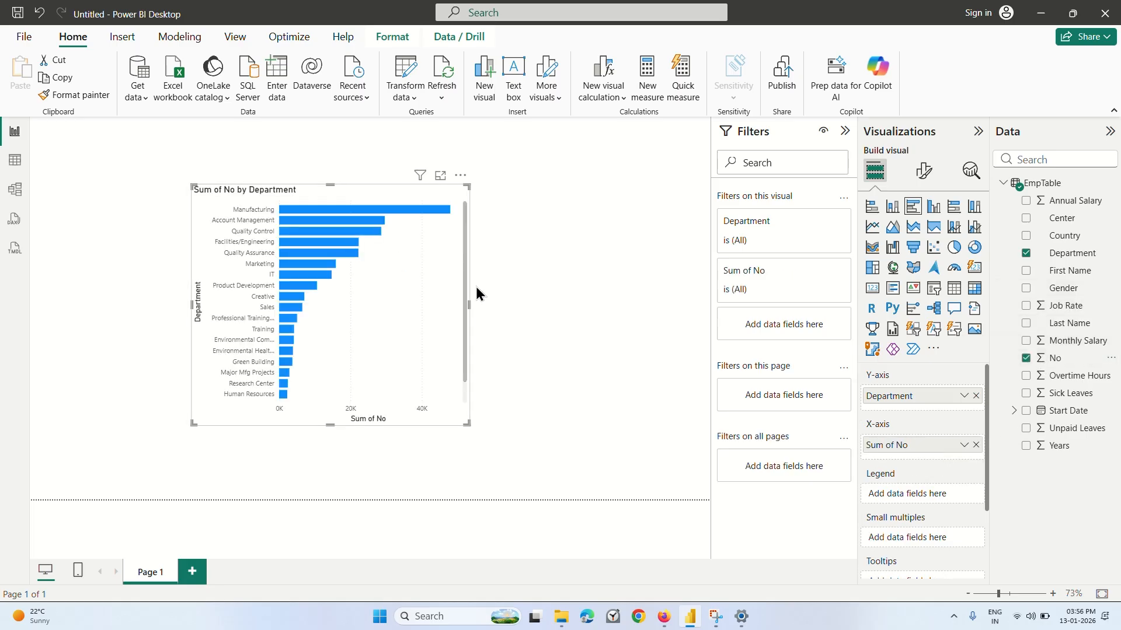
pyautogui.moveTo(467, 424); pyautogui.dragTo(622, 490)
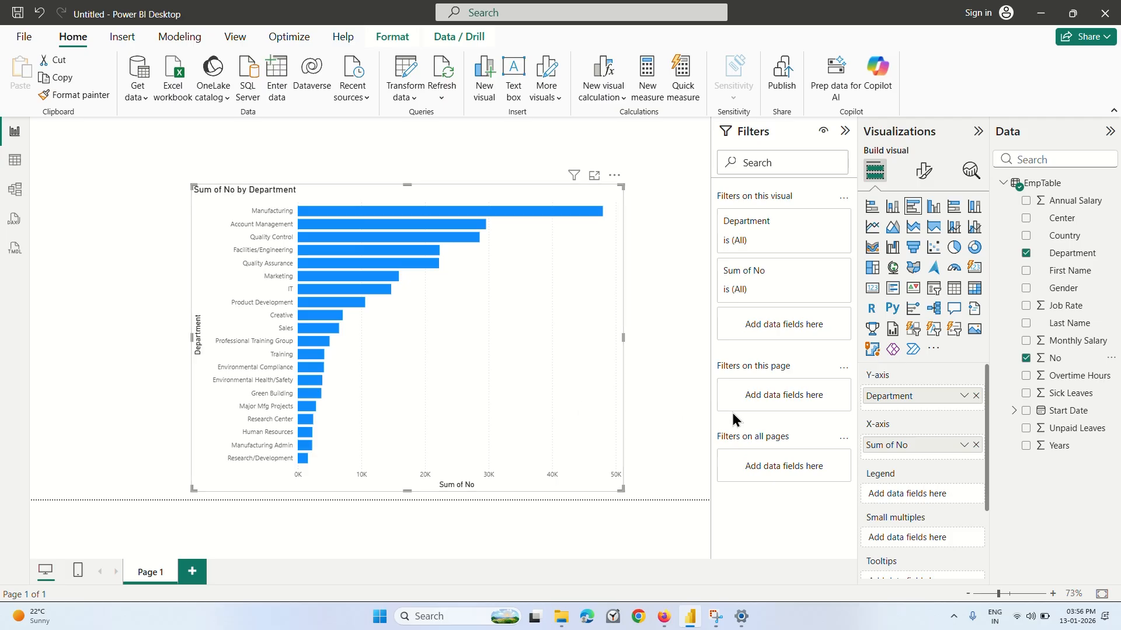
# Play the Firefox lecture on to 2:40, then in Power BI Desktop summarize the chart's X-axis No field as Count.
pyautogui.click(664, 617)
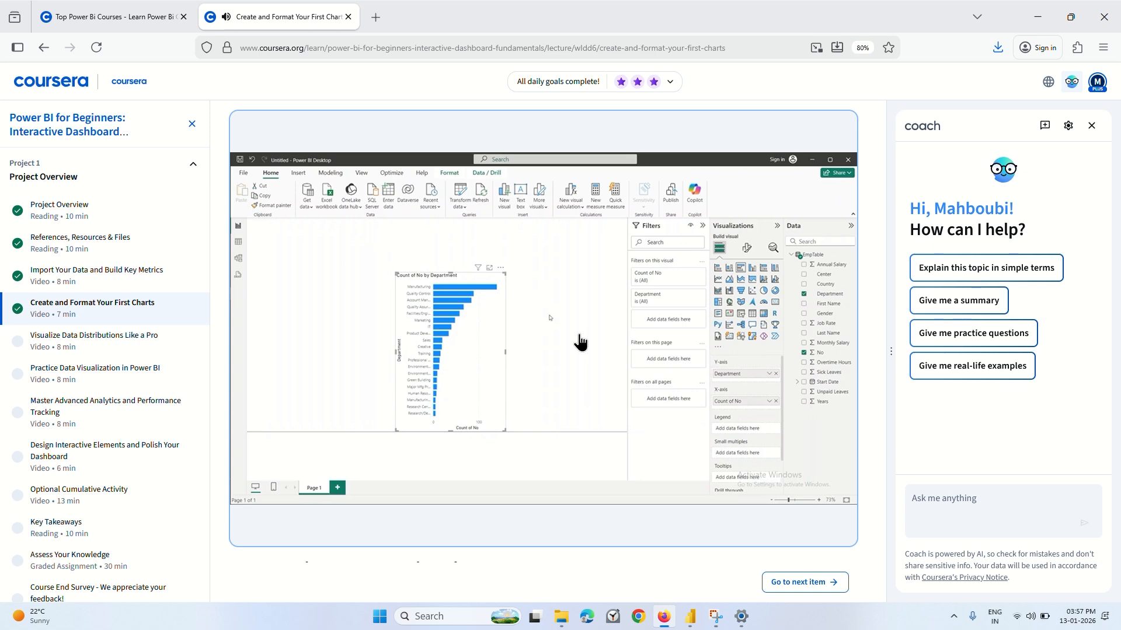
pyautogui.click(483, 325)
pyautogui.moveTo(689, 627)
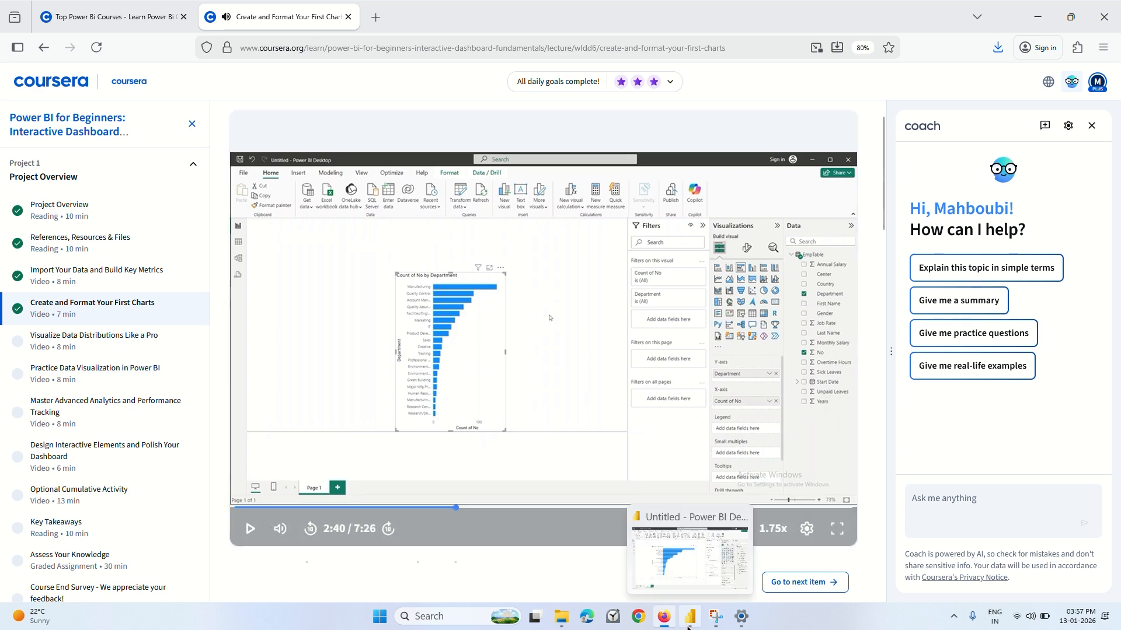
pyautogui.click(689, 622)
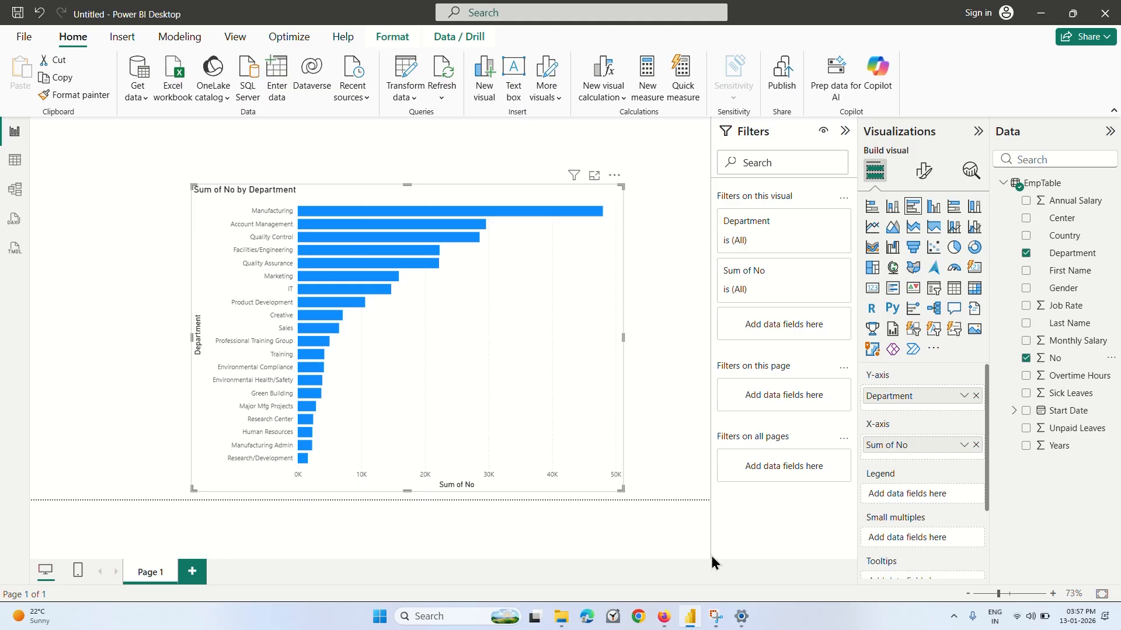
pyautogui.click(963, 446)
pyautogui.click(1006, 357)
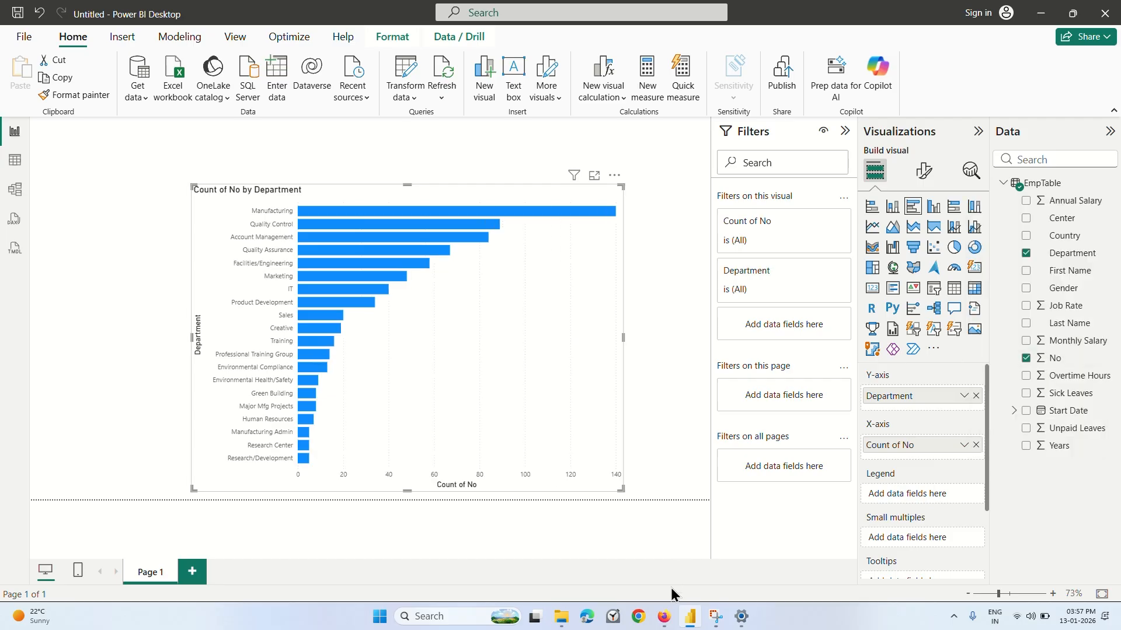
# Play the Firefox lecture on to 3:31, then return to Power BI Desktop and look over the chart's field wells.
pyautogui.click(664, 616)
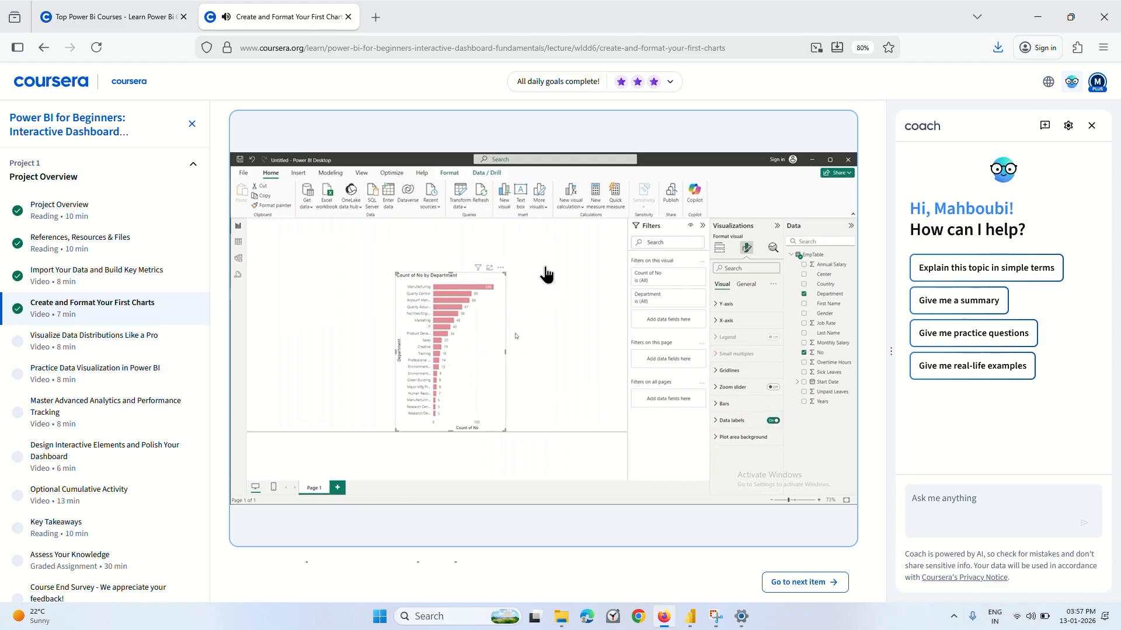
pyautogui.click(580, 367)
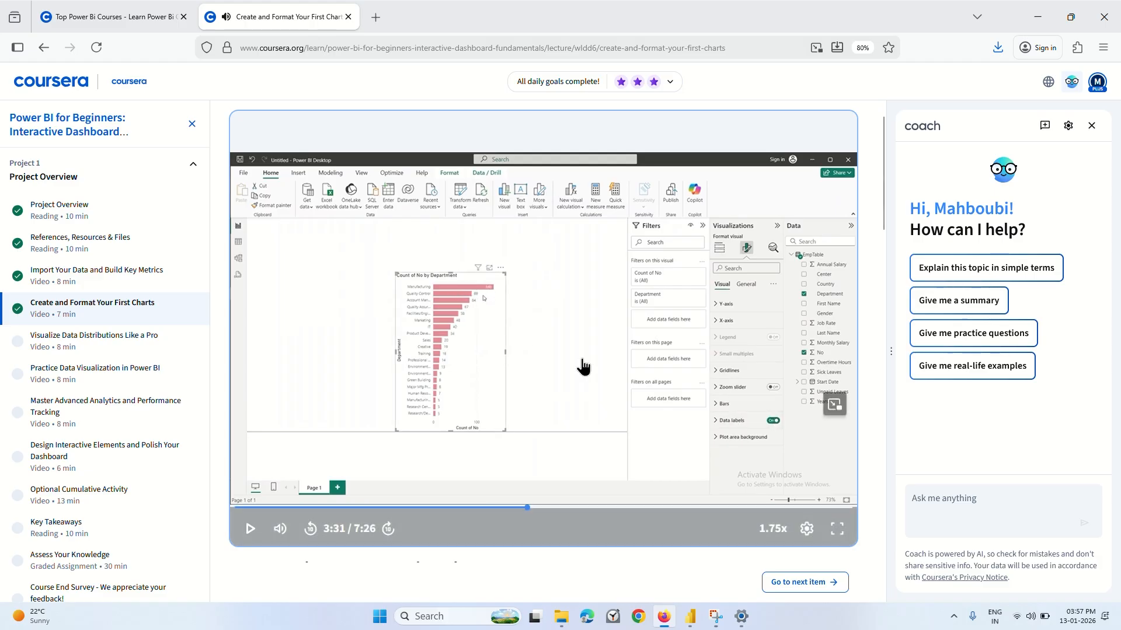
pyautogui.click(690, 617)
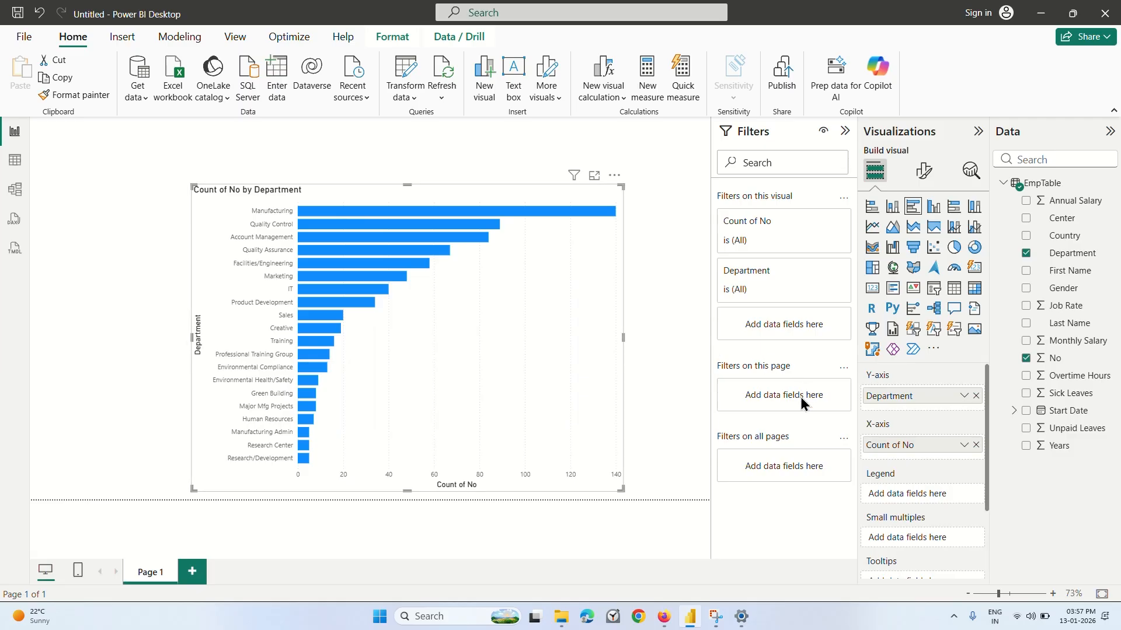
pyautogui.scroll(-2, 910, 467)
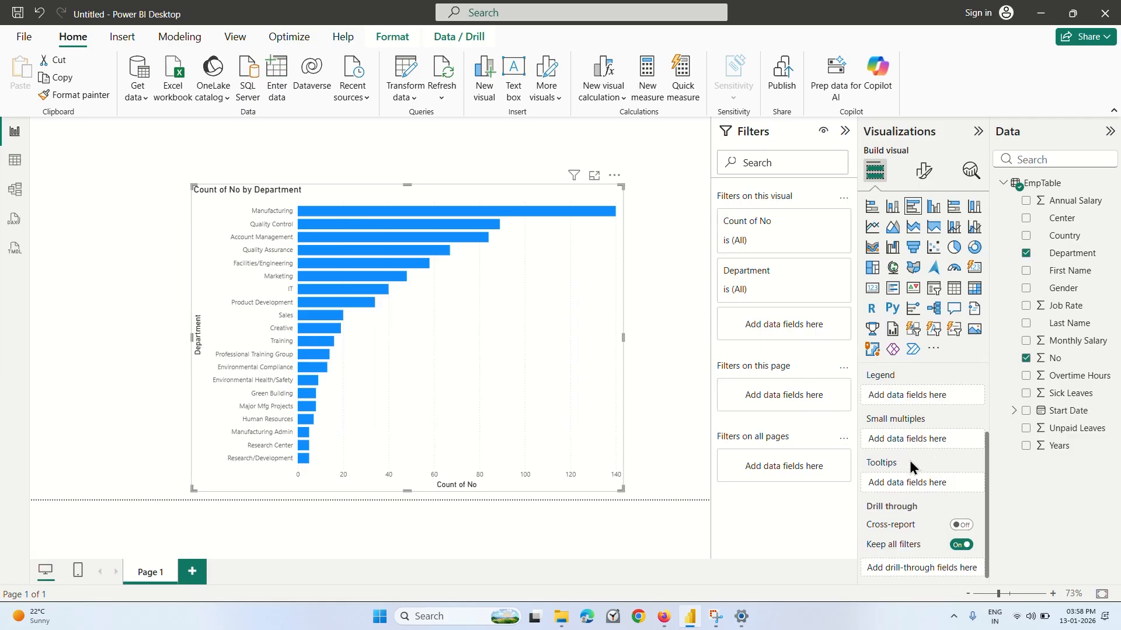
pyautogui.scroll(2, 912, 467)
# Open the chart's visual formatting options, check the Gridlines and X-axis settings, and turn on data labels.
pyautogui.click(924, 170)
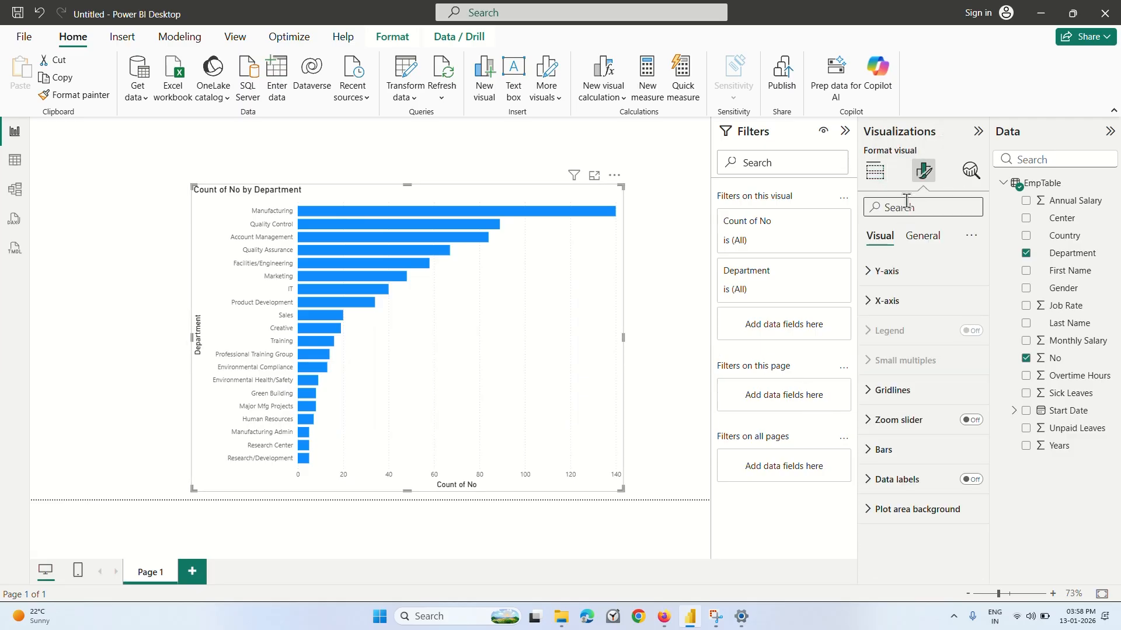
pyautogui.click(874, 396)
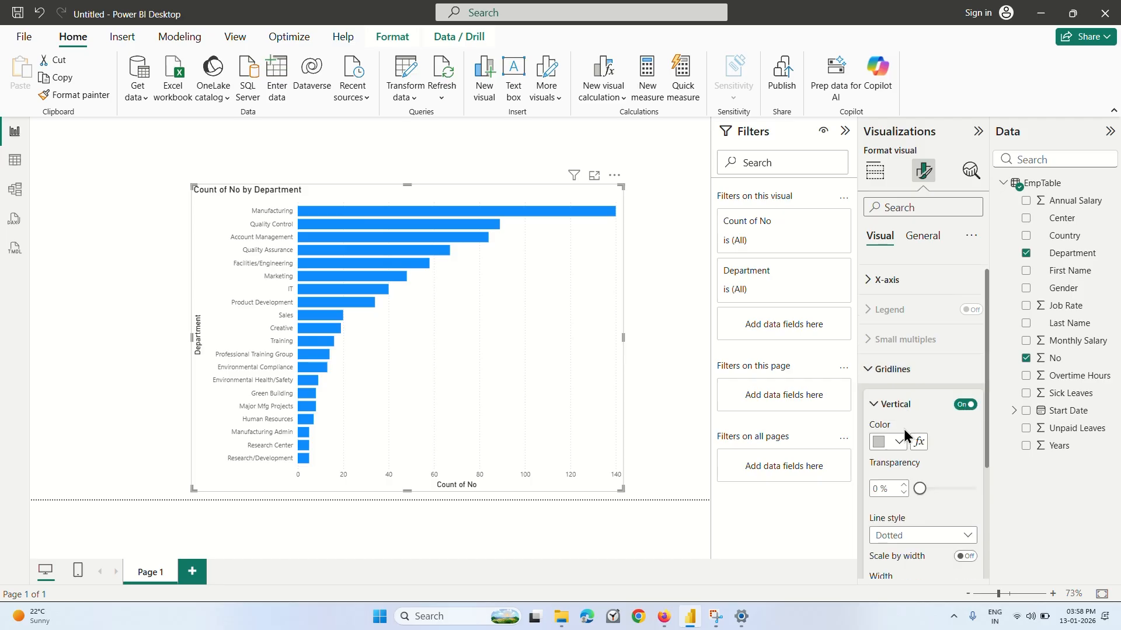
pyautogui.scroll(-1, 904, 432)
pyautogui.scroll(1, 902, 429)
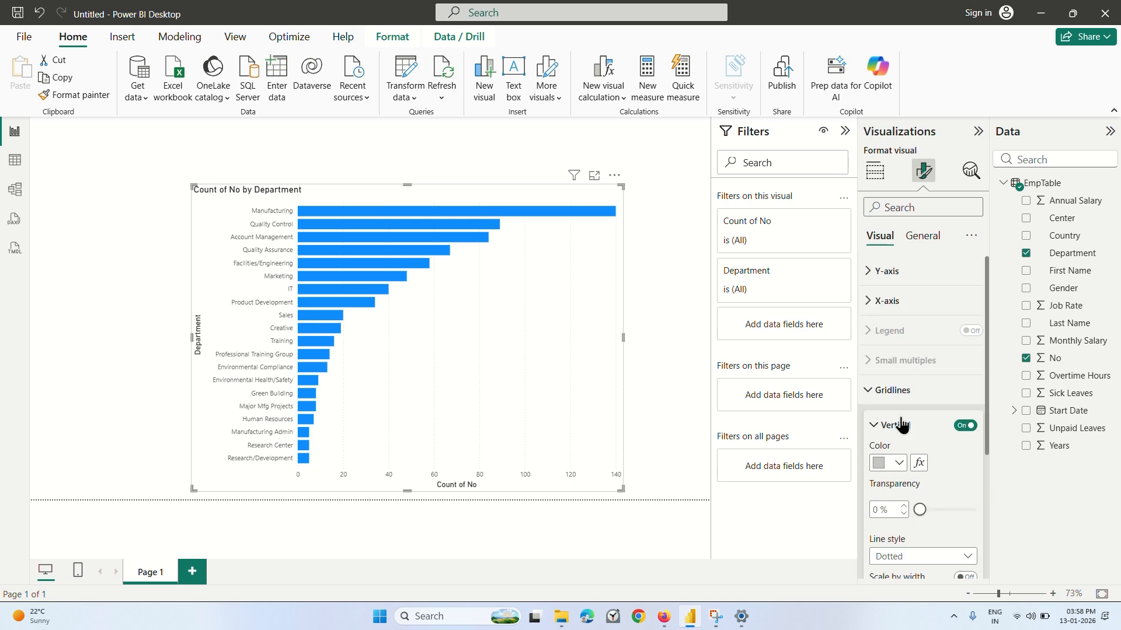
pyautogui.click(898, 391)
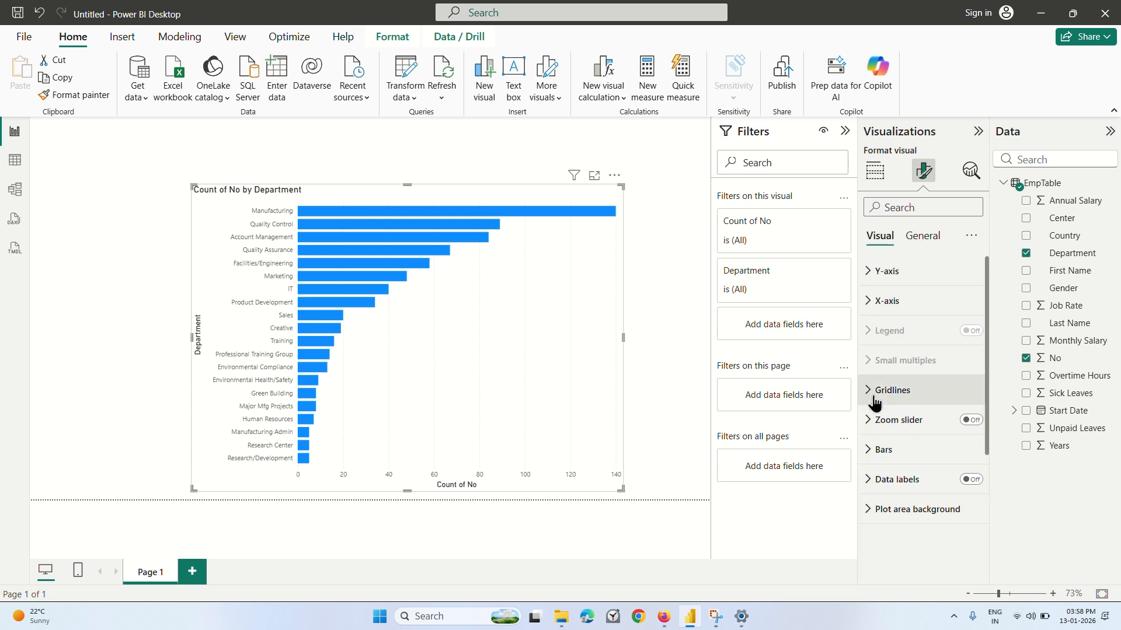
pyautogui.click(869, 302)
pyautogui.click(869, 303)
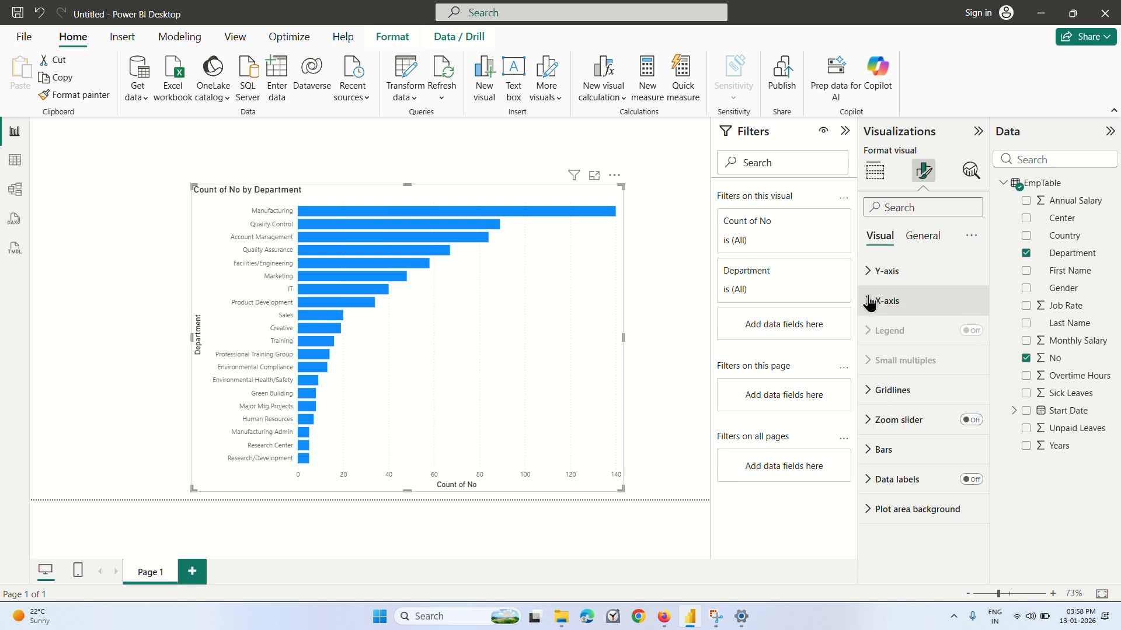
pyautogui.click(966, 485)
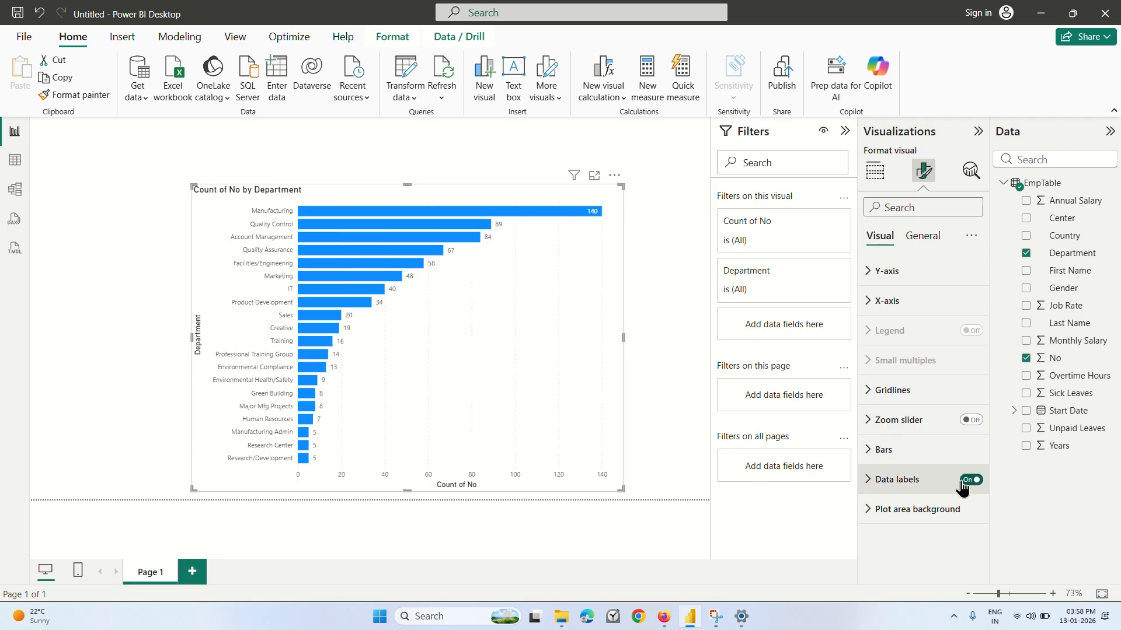
# Recolor all the chart's bars, trying light red first and settling on golden yellow.
pyautogui.click(924, 451)
pyautogui.scroll(-3, 892, 454)
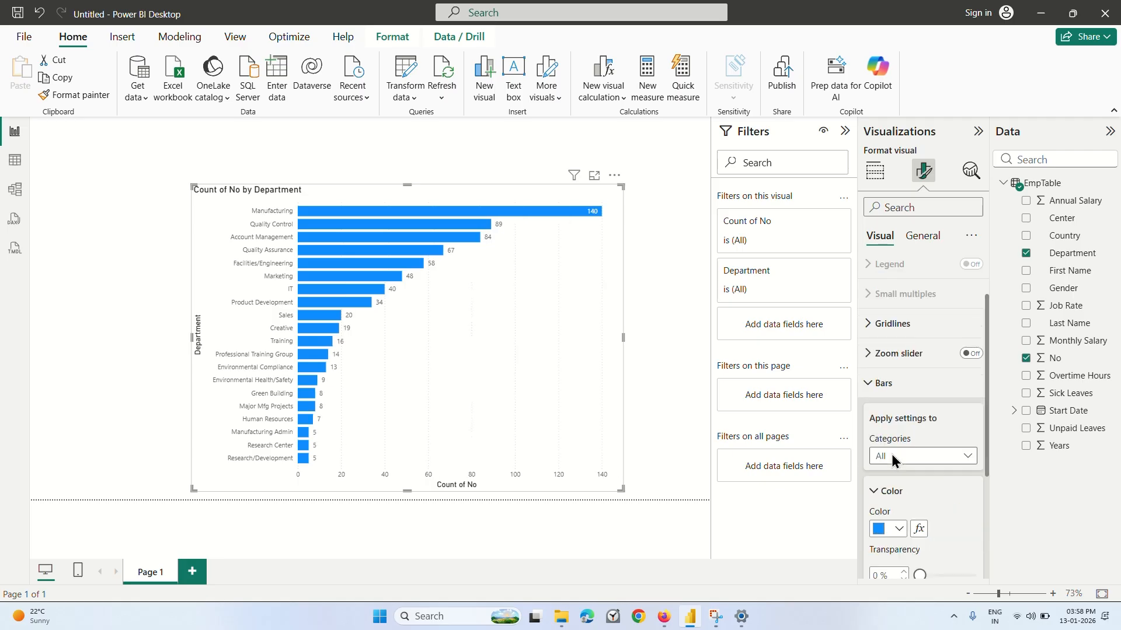
pyautogui.click(884, 468)
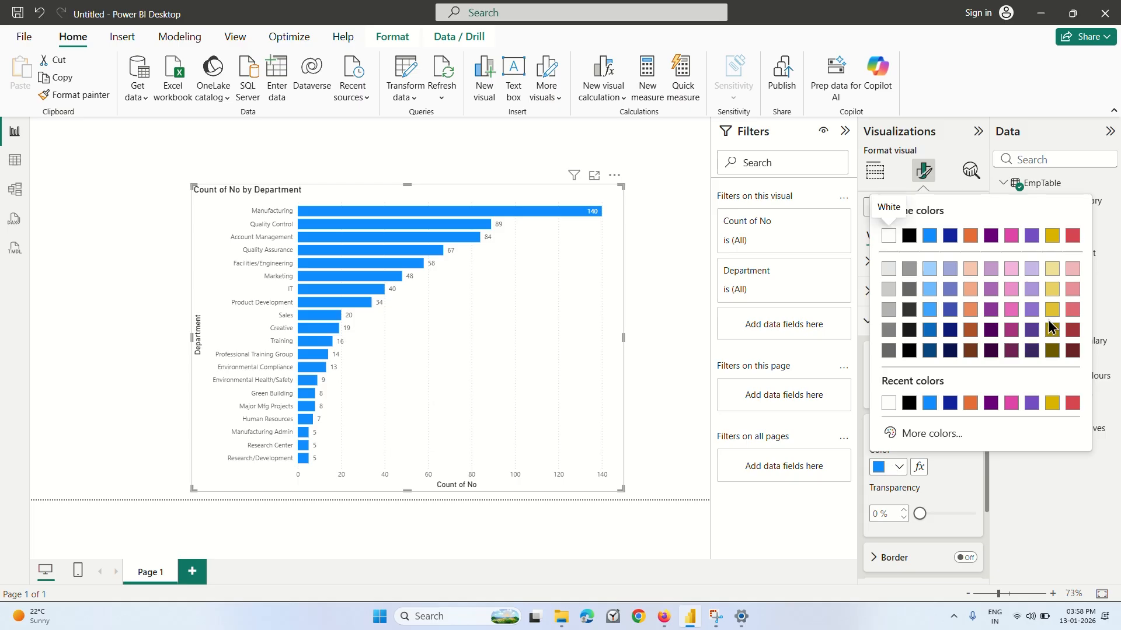
pyautogui.click(1073, 290)
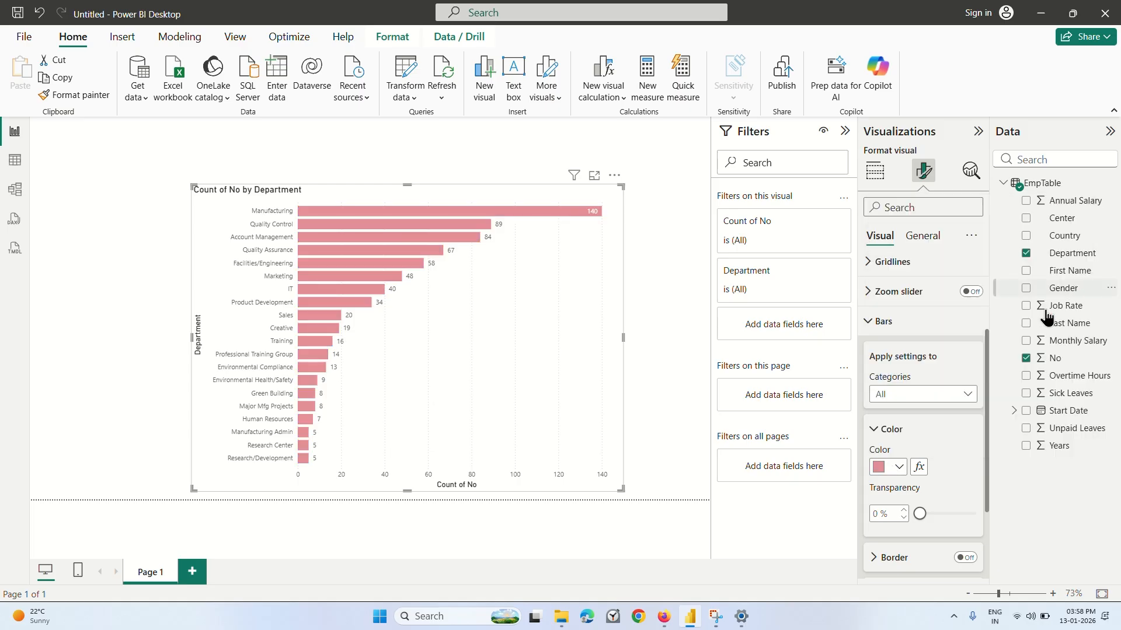
pyautogui.click(900, 467)
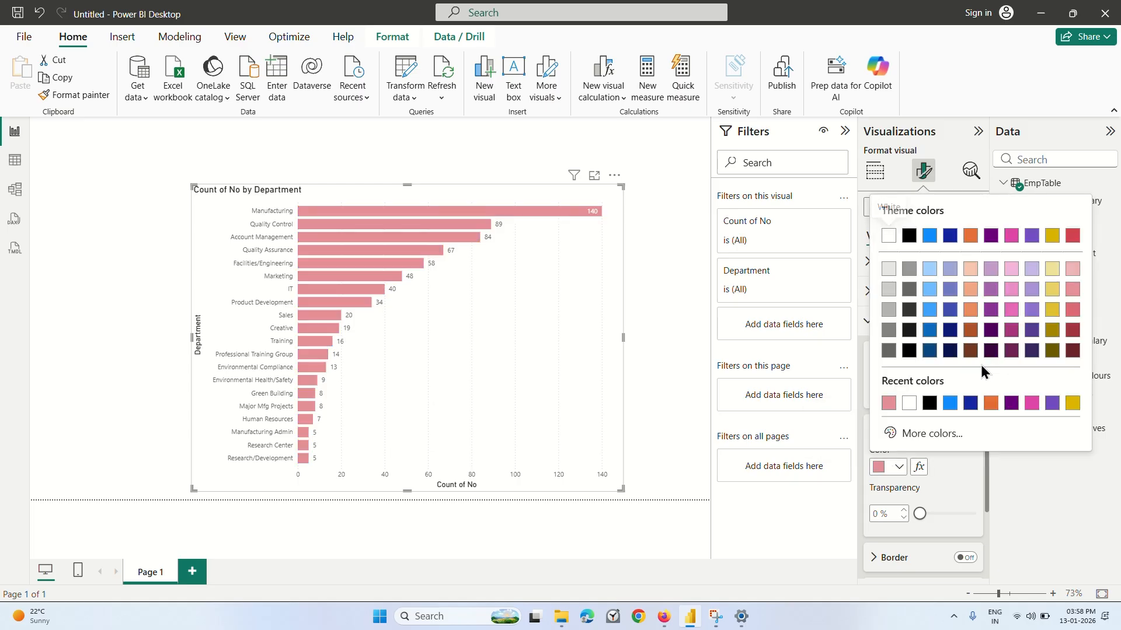
pyautogui.click(1051, 310)
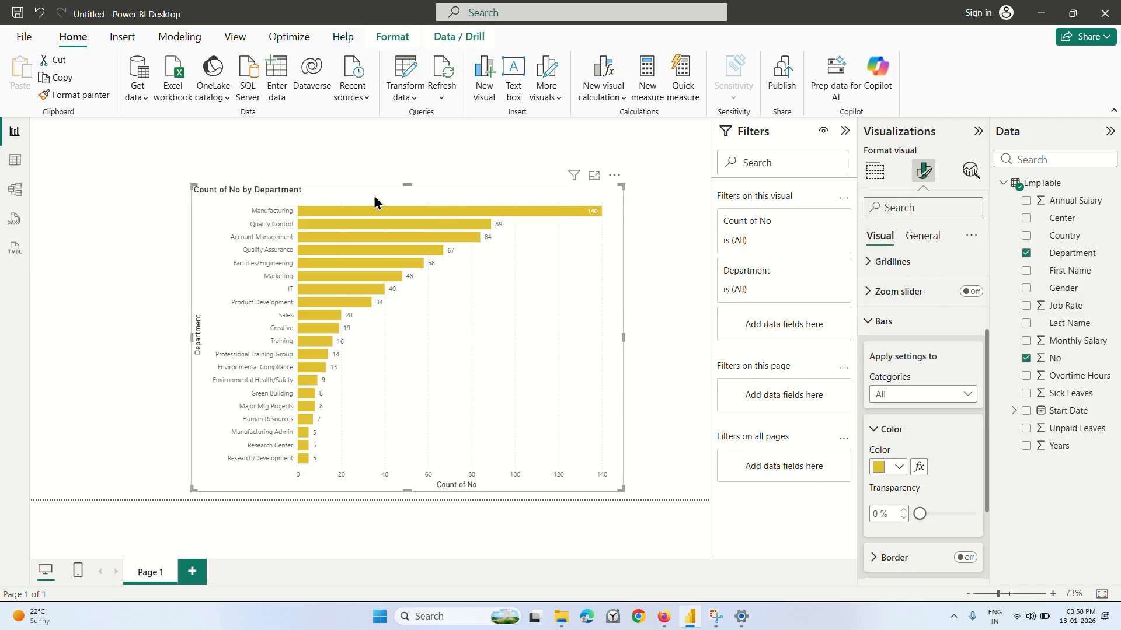
# Move the bar chart slightly up and to the left on the report page, and make it wider and taller.
pyautogui.moveTo(375, 209); pyautogui.dragTo(363, 178)
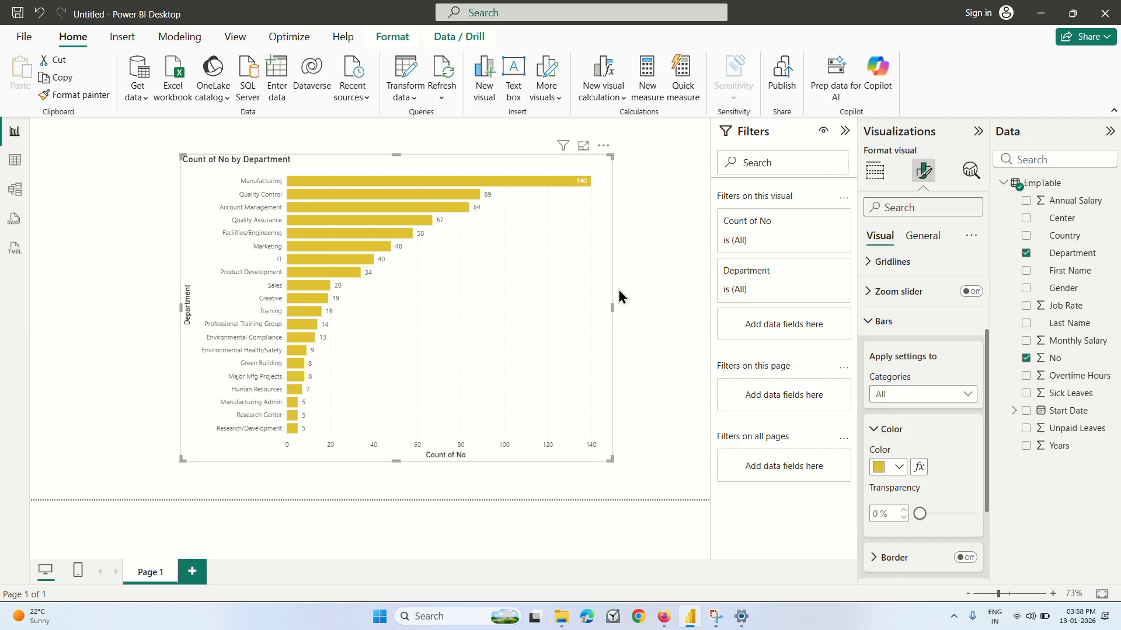
pyautogui.moveTo(612, 308); pyautogui.dragTo(673, 309)
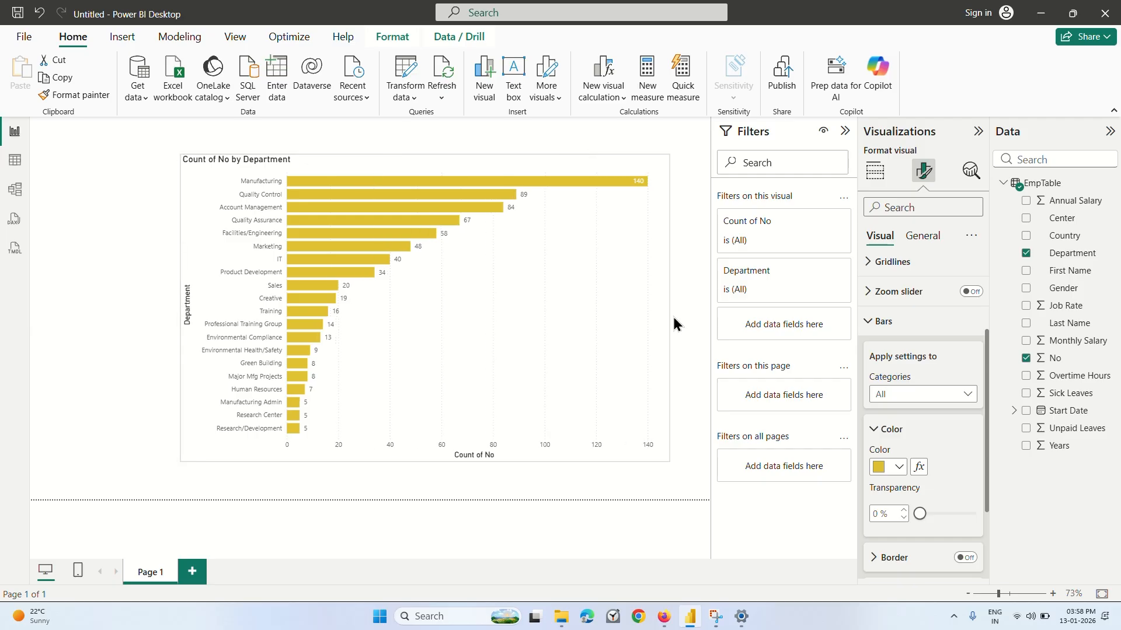
pyautogui.click(429, 463)
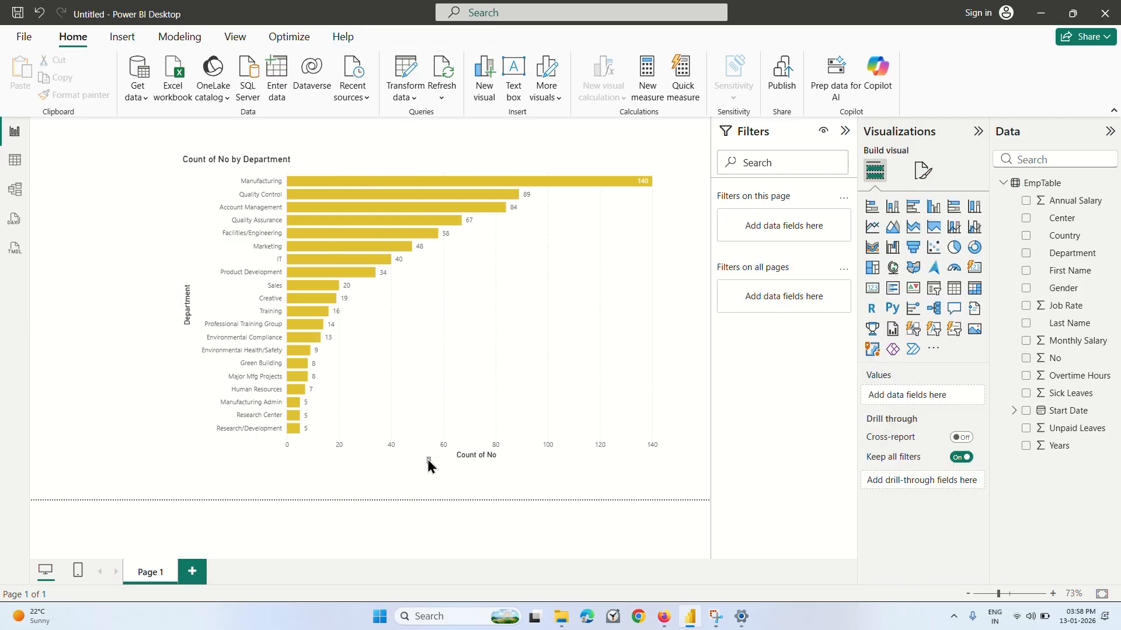
pyautogui.click(472, 388)
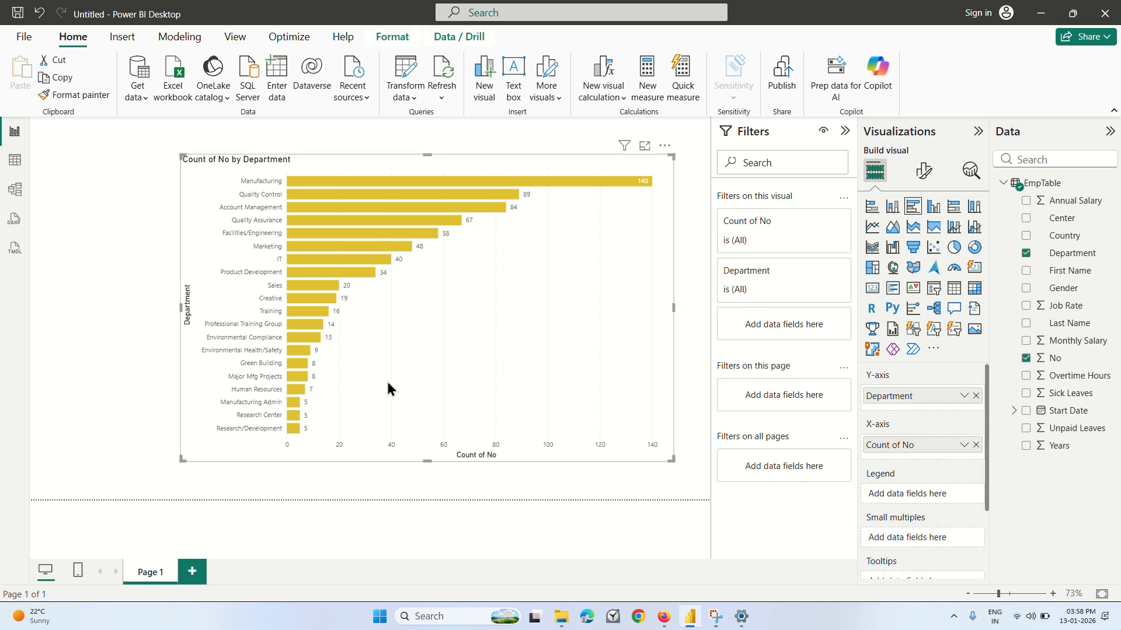
pyautogui.moveTo(425, 463); pyautogui.dragTo(420, 492)
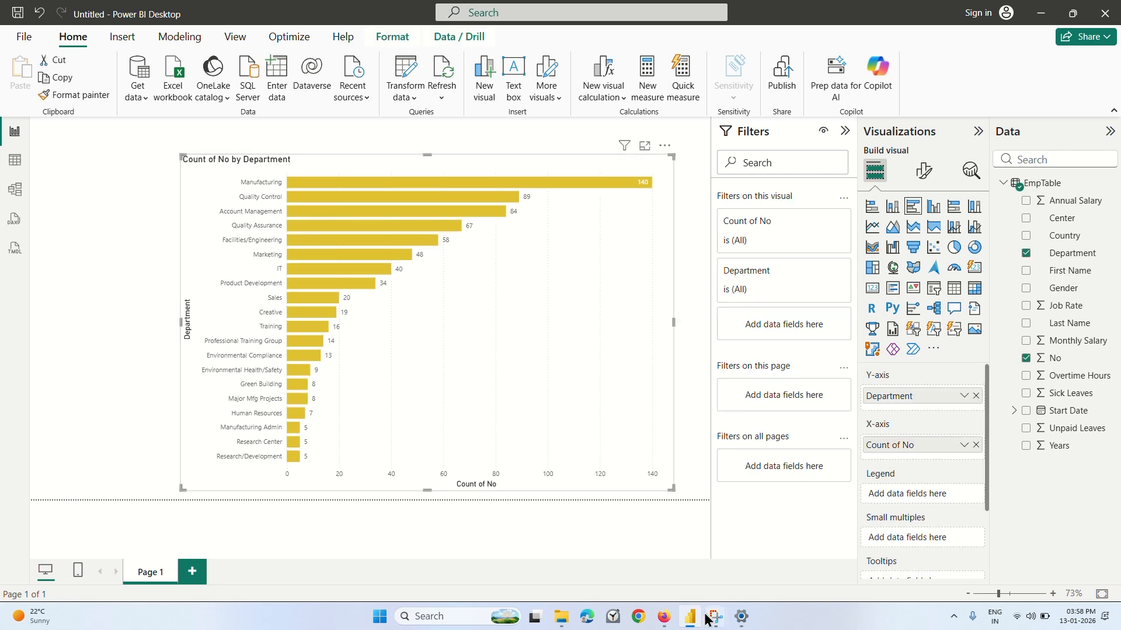
# Play the Firefox lecture on to 4:39, then return to Power BI Desktop.
pyautogui.click(664, 617)
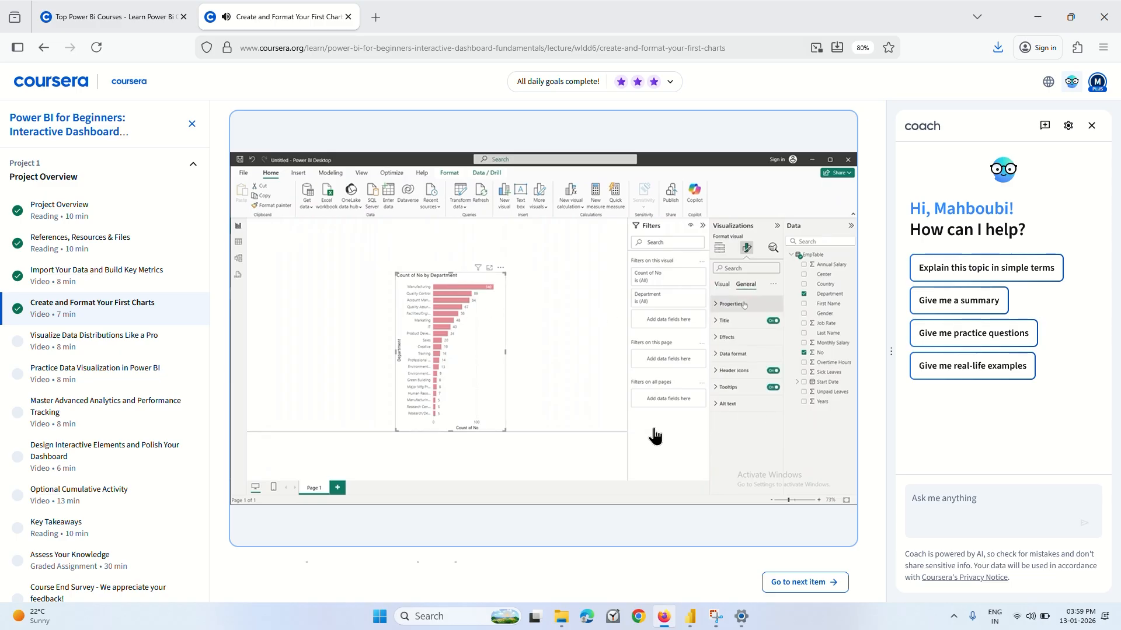
pyautogui.moveTo(618, 421)
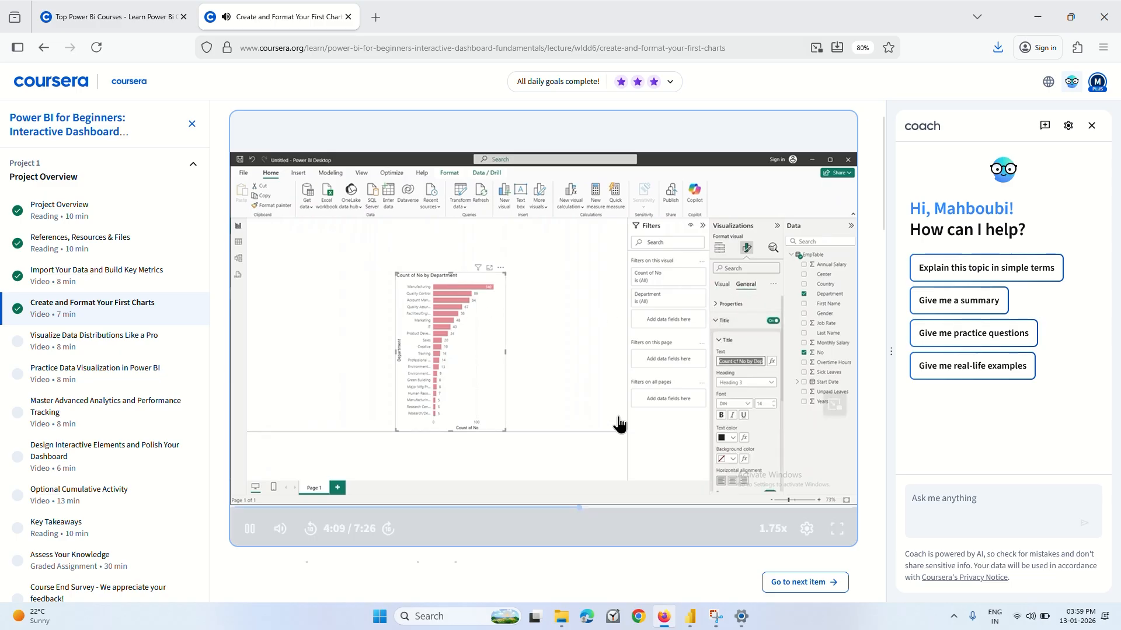
pyautogui.click(547, 412)
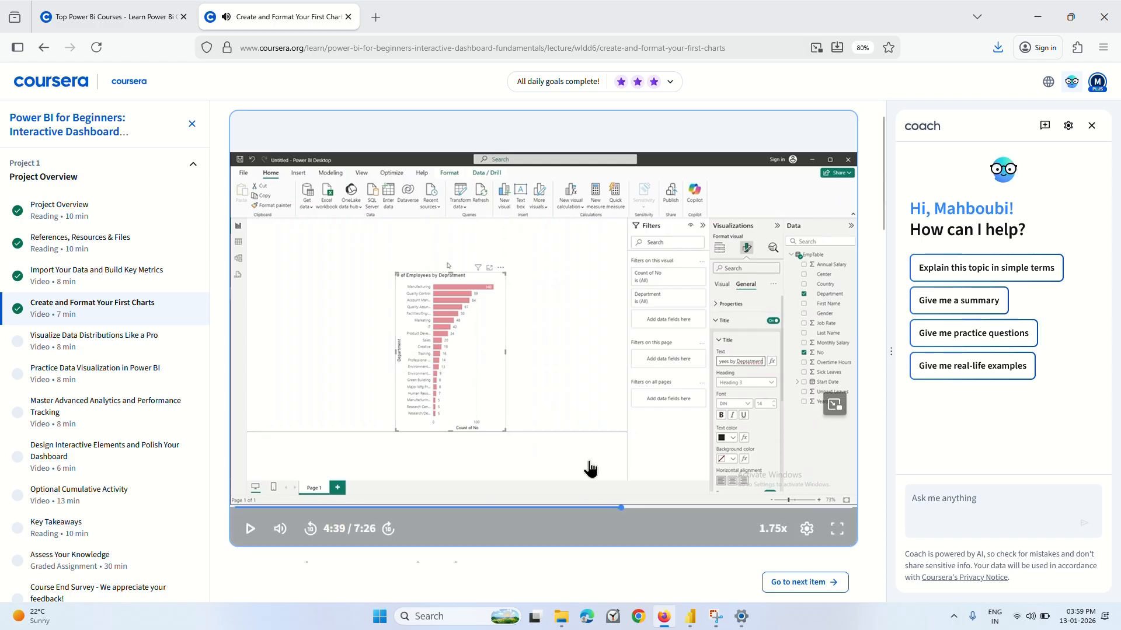
pyautogui.click(689, 626)
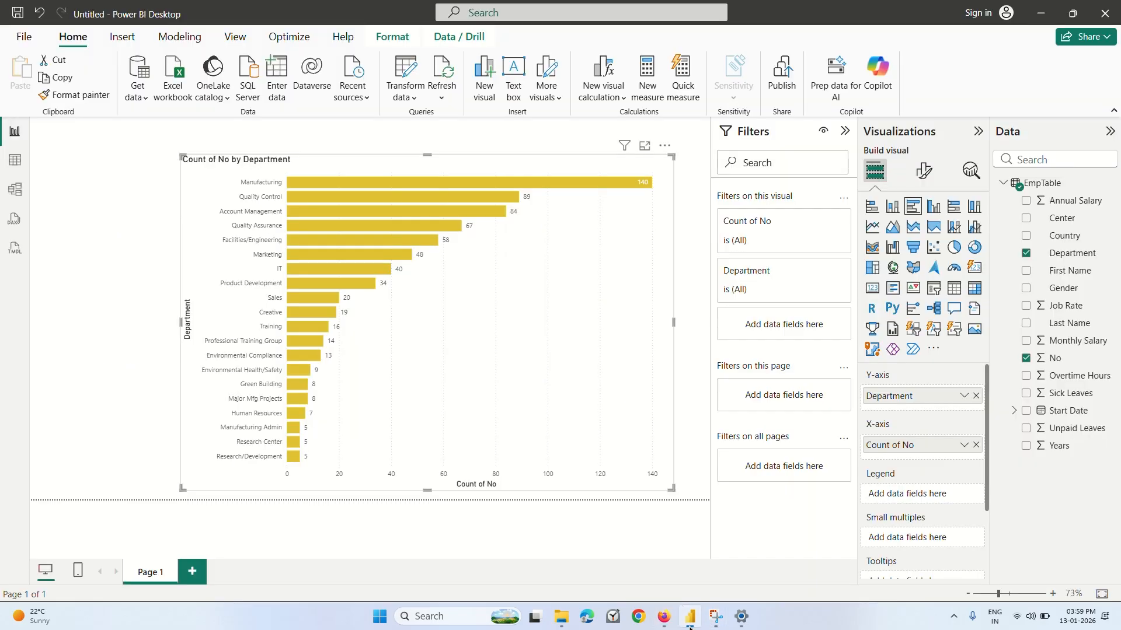
# Open the chart's general title settings and replace the title text with "# of Employees by Departments".
pyautogui.click(923, 174)
pyautogui.click(921, 239)
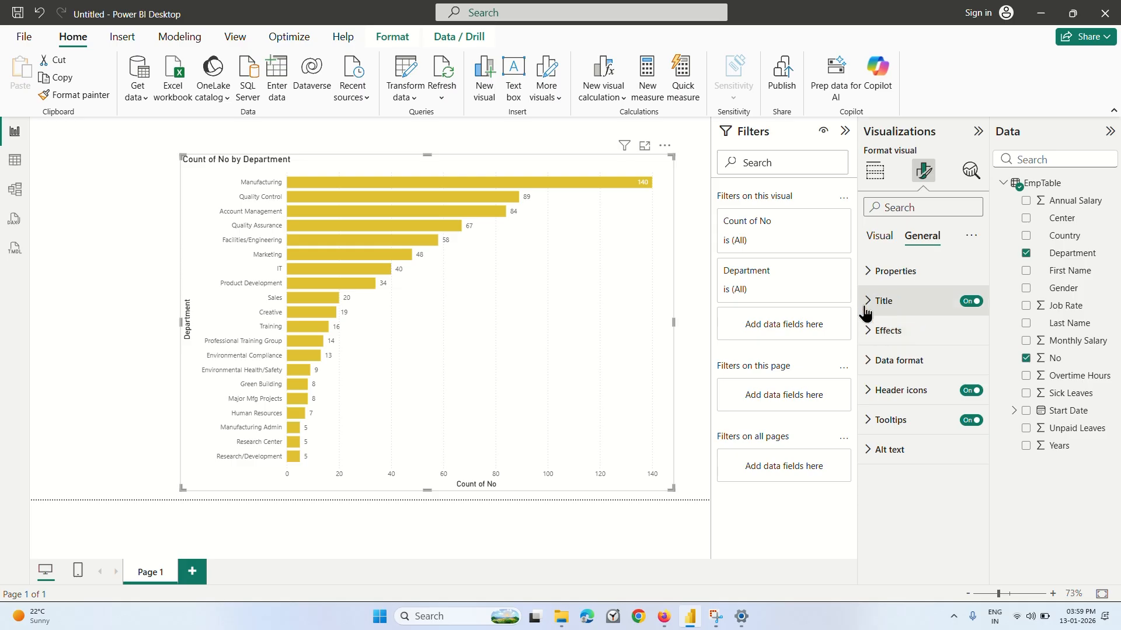
pyautogui.click(866, 303)
pyautogui.click(910, 374)
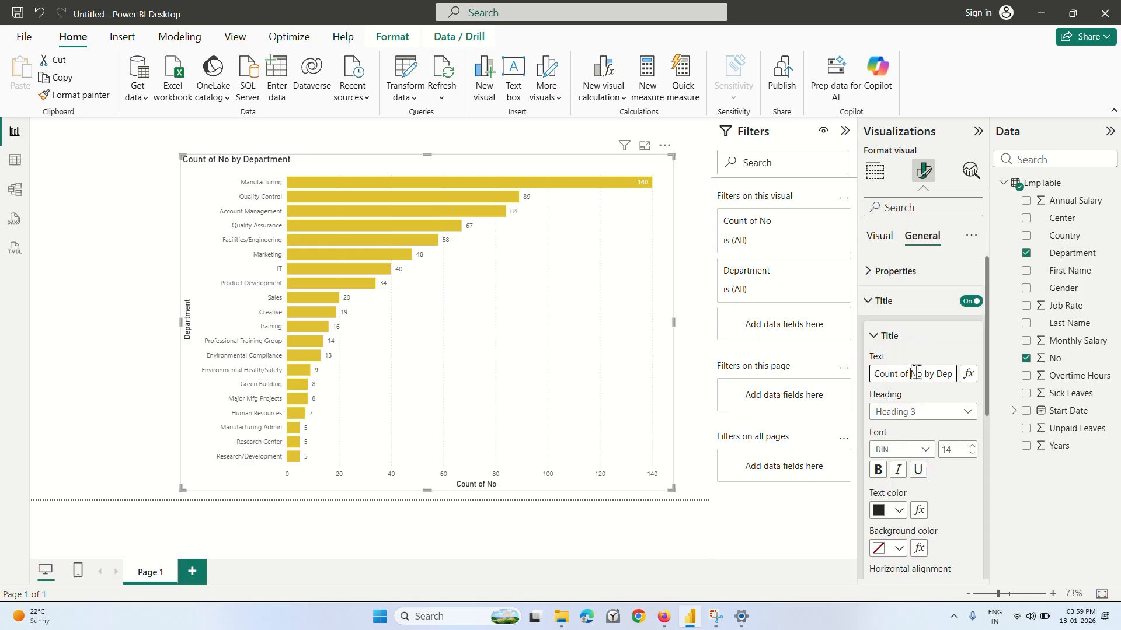
pyautogui.press('End')
pyautogui.hotkey('ctrl', 'a')
pyautogui.press('BackSpace')
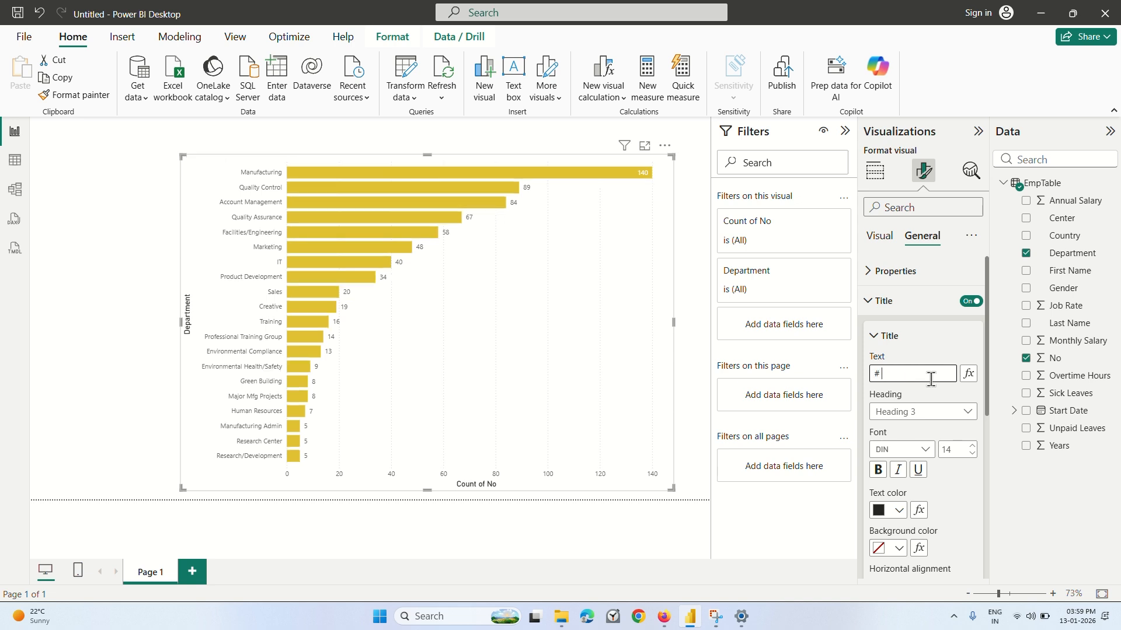
pyautogui.write('# of ')
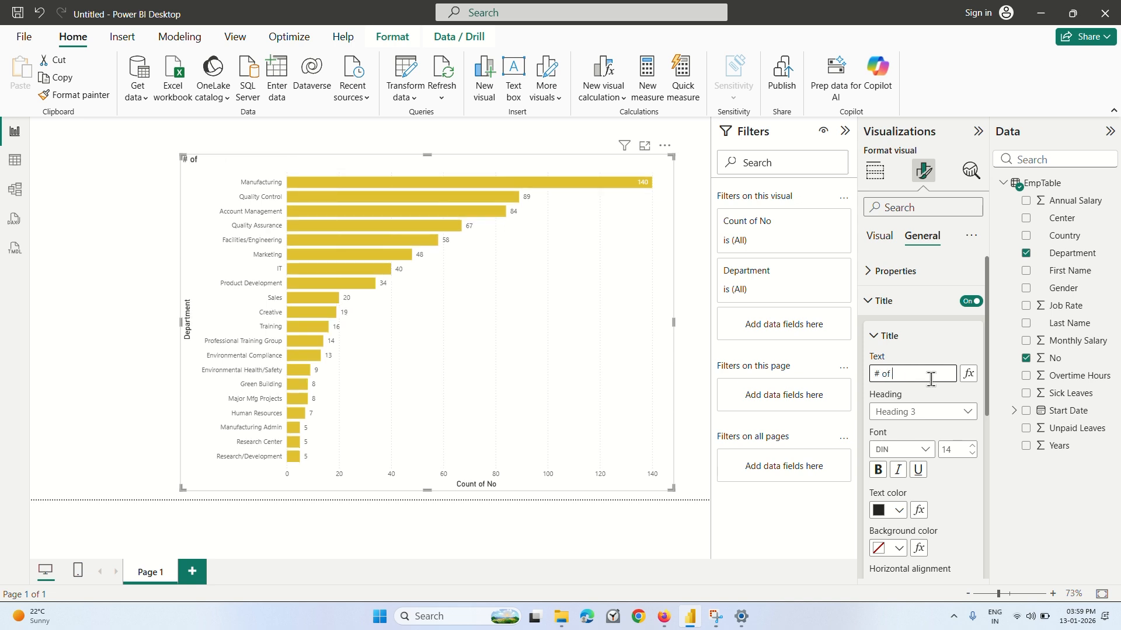
pyautogui.write('Employees')
pyautogui.write('by De')
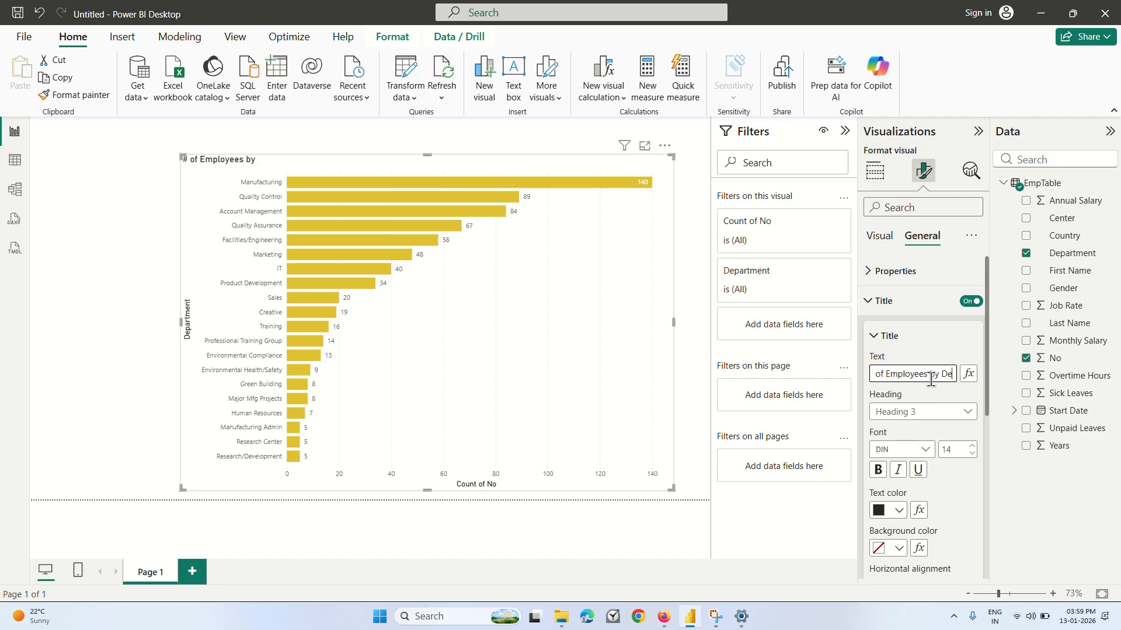
pyautogui.write('partments')
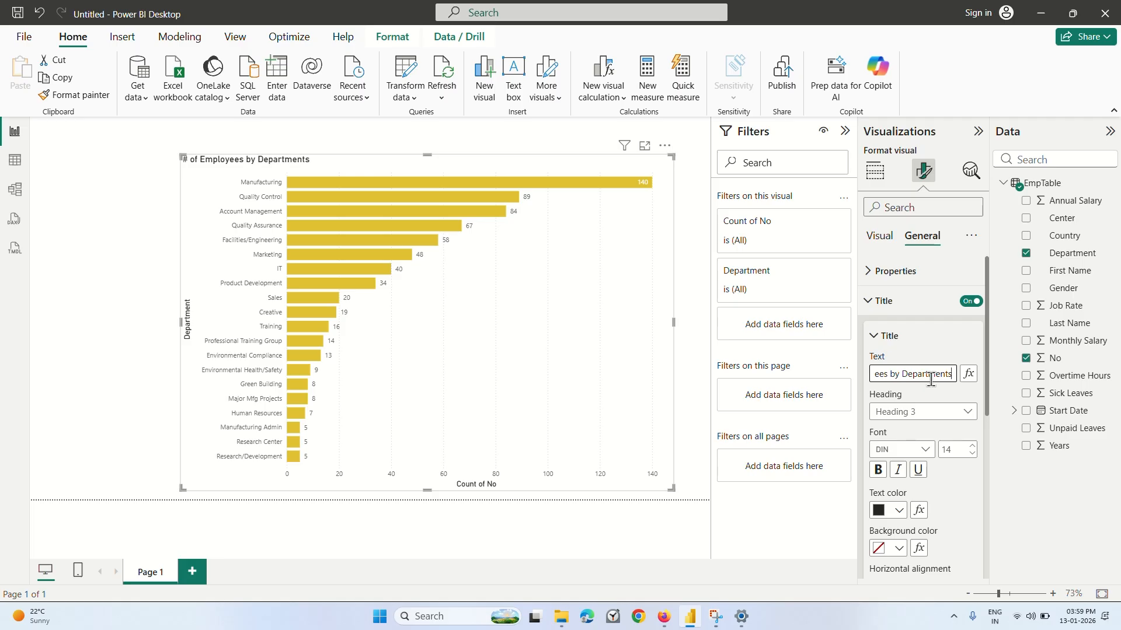
# Check the title wording in the Firefox lecture, then correct the Power BI chart title to "# of Employees by Department".
pyautogui.click(664, 618)
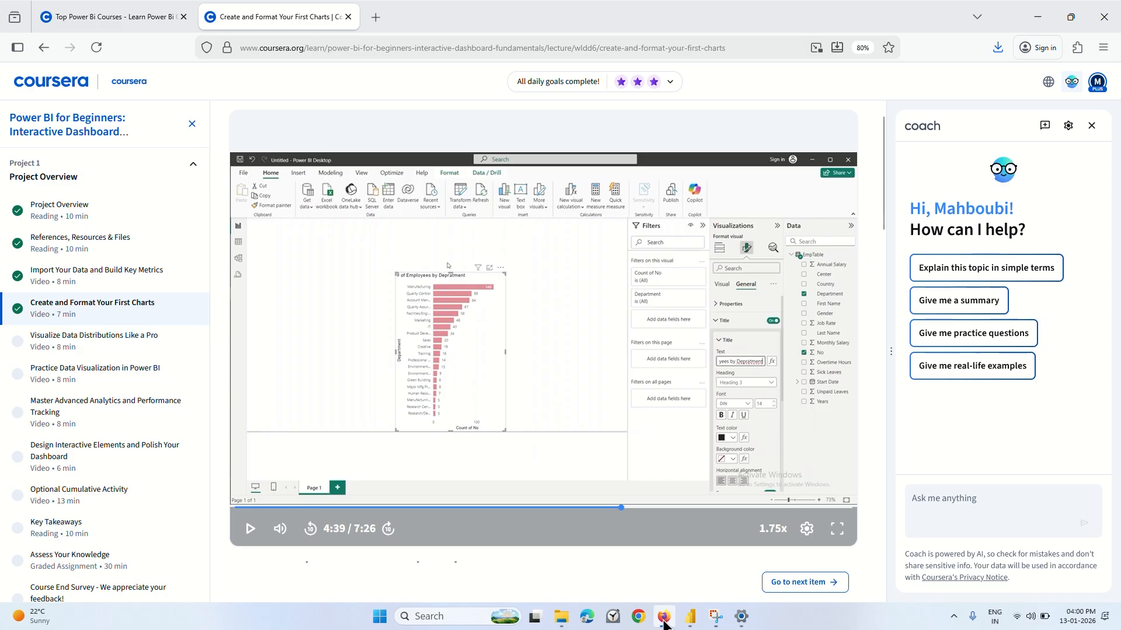
pyautogui.click(690, 616)
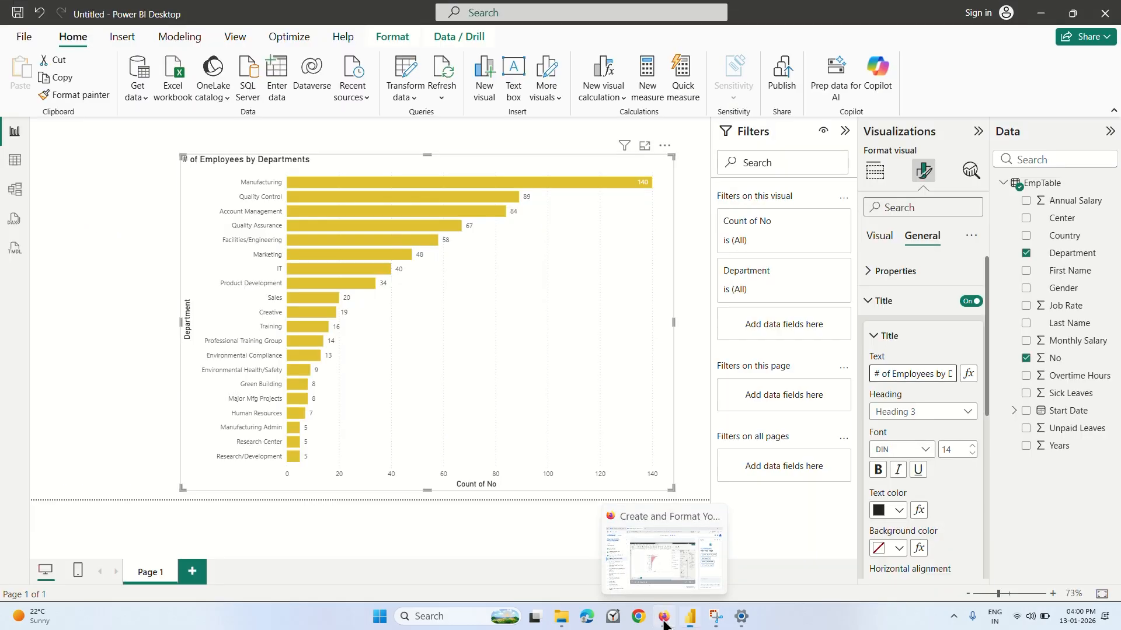
pyautogui.click(940, 376)
pyautogui.press('BackSpace')
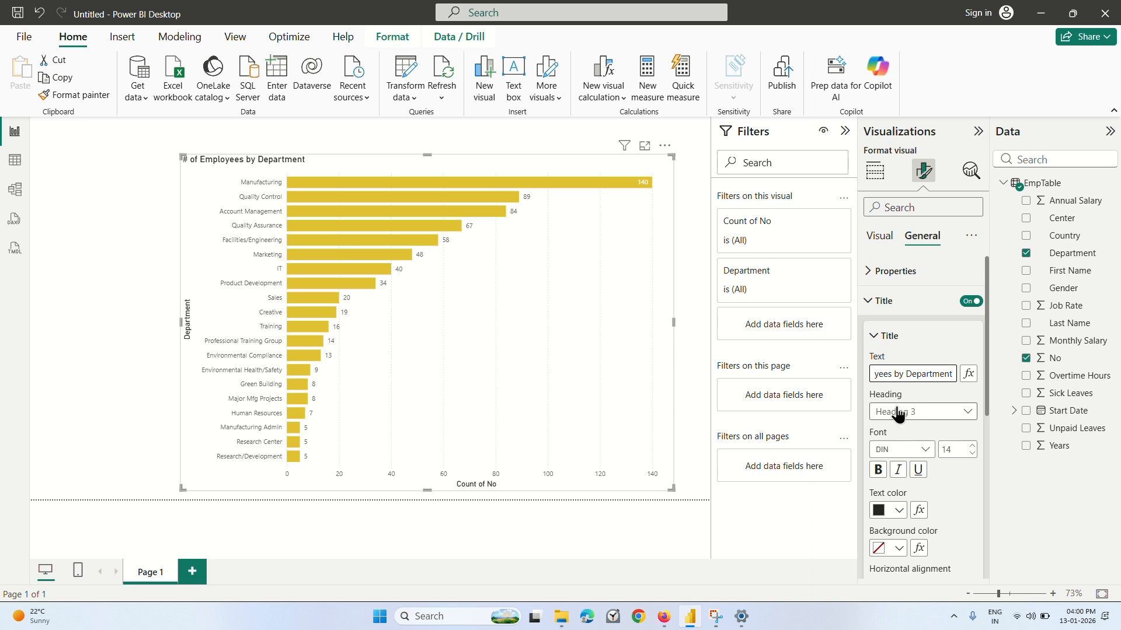
# Look through the title formatting options and set the chart title's font size to 16.
pyautogui.click(916, 401)
pyautogui.click(877, 339)
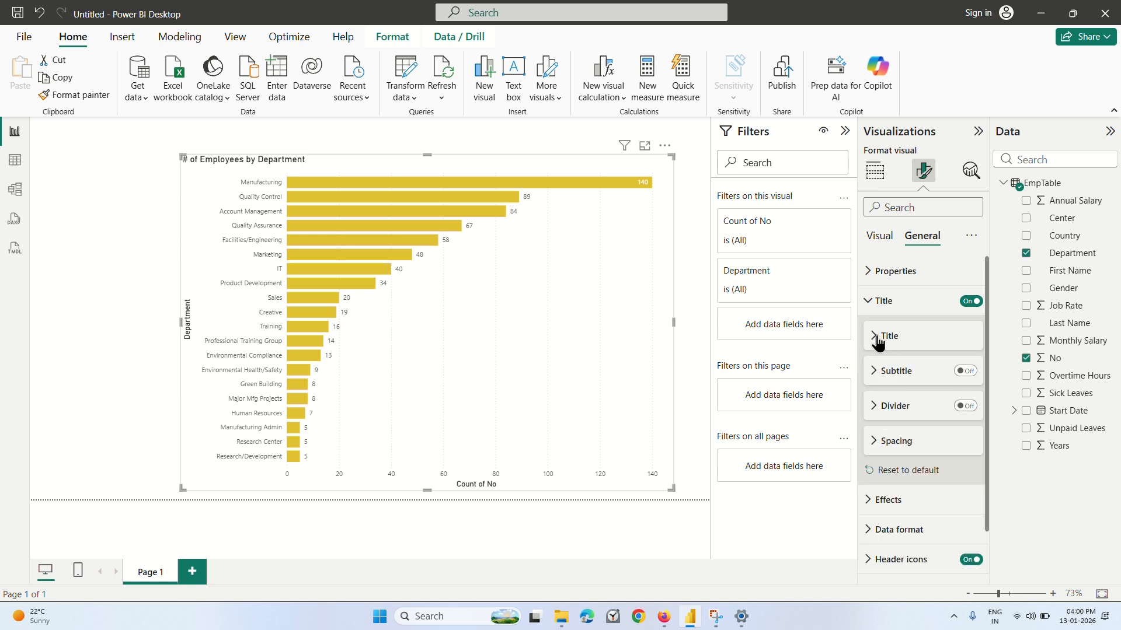
pyautogui.click(878, 339)
pyautogui.scroll(-5, 934, 408)
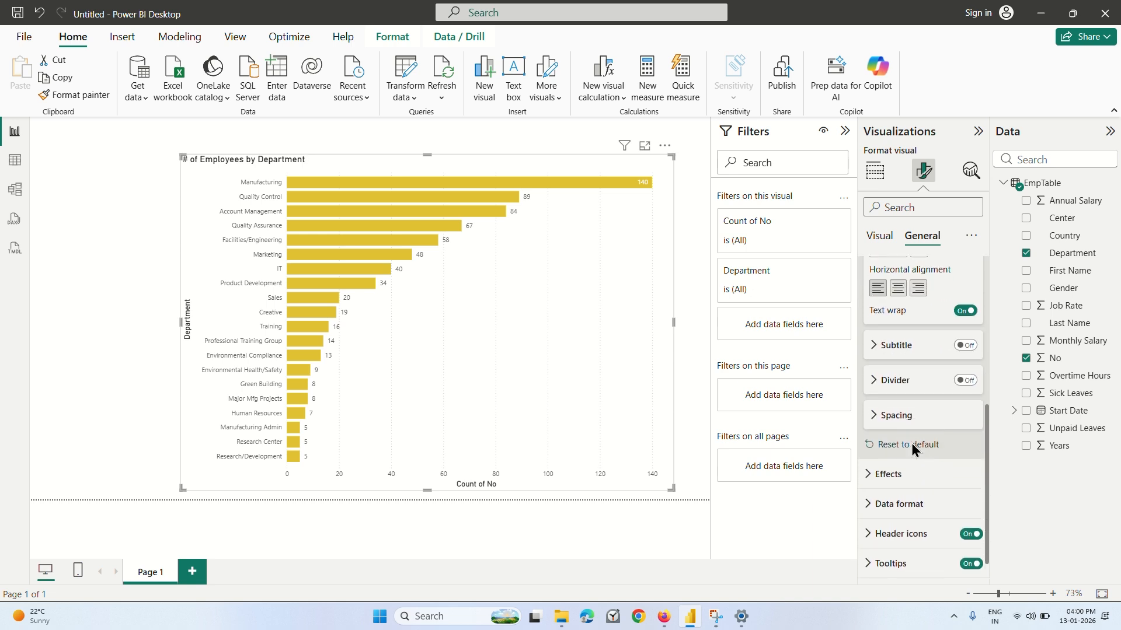
pyautogui.scroll(5, 914, 451)
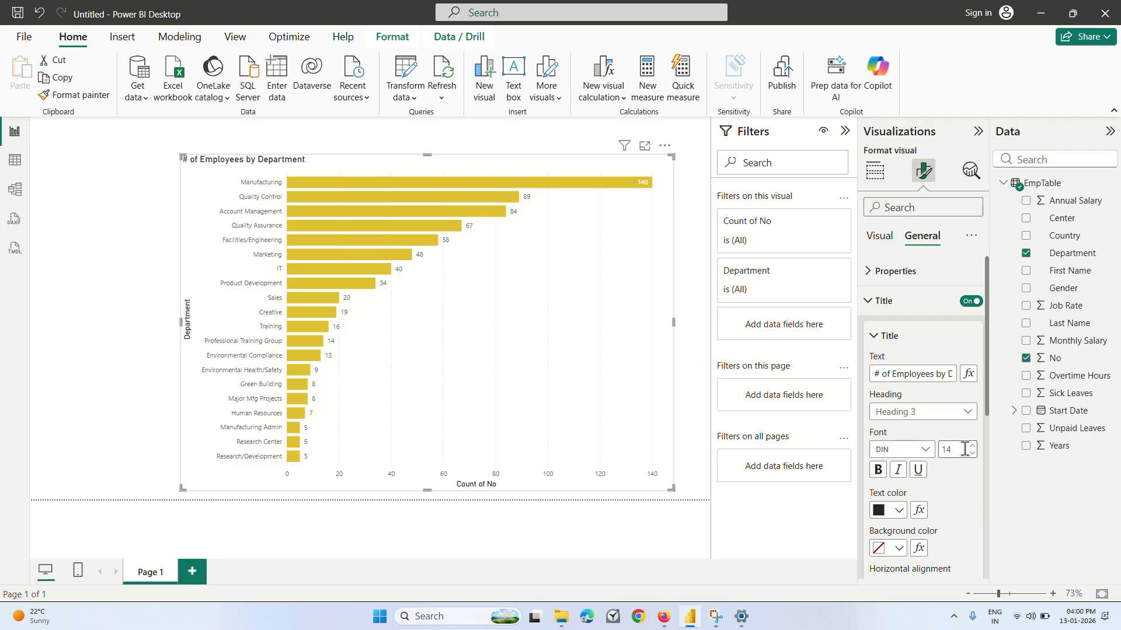
pyautogui.click(973, 445)
pyautogui.click(973, 448)
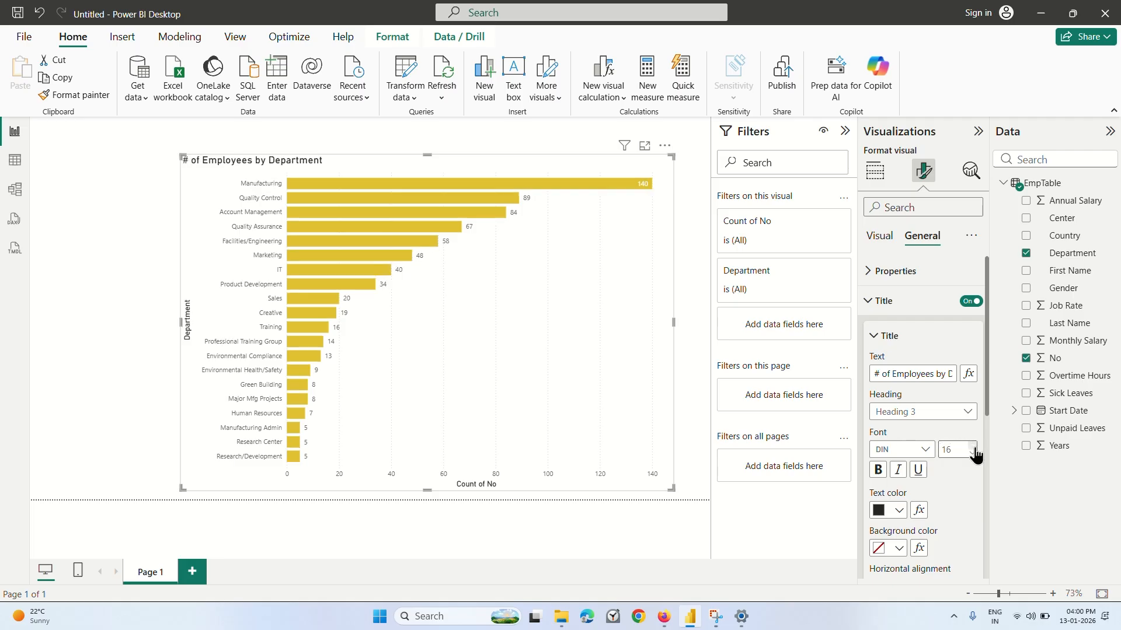
# Try the Arial Black font for the chart title, enlarging it to size 19 and bringing it back to 16.
pyautogui.click(923, 450)
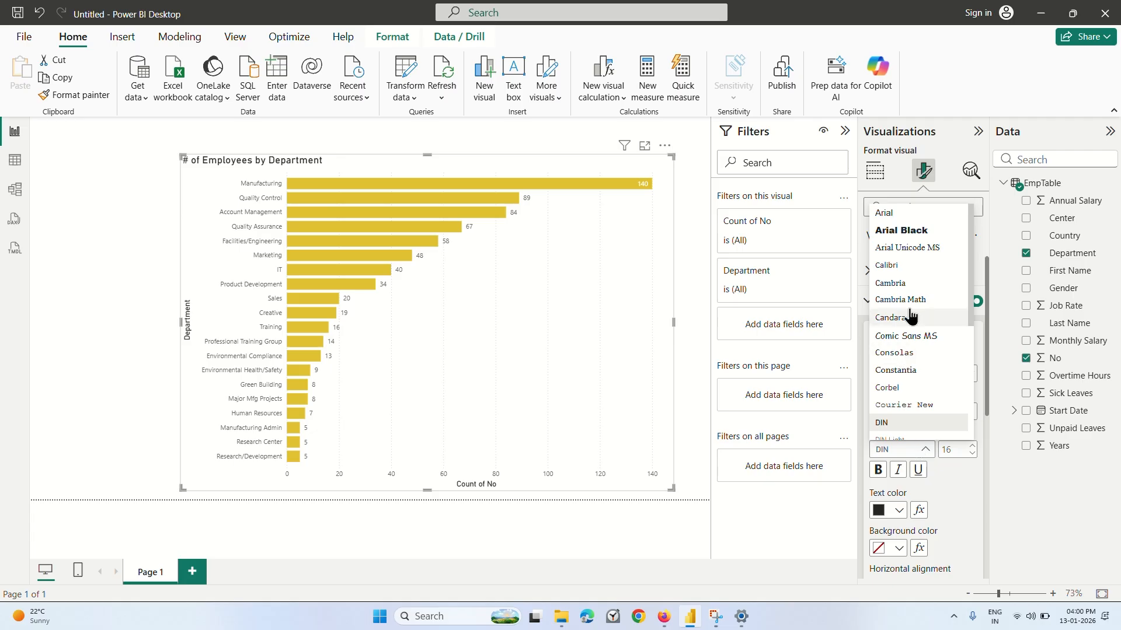
pyautogui.click(908, 231)
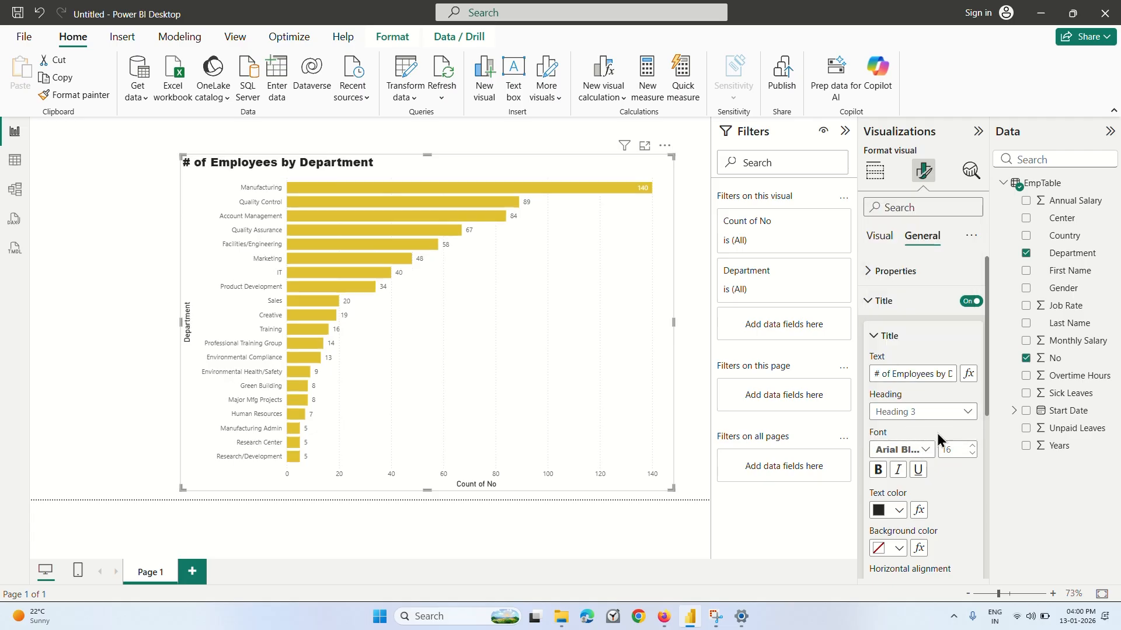
pyautogui.click(973, 446)
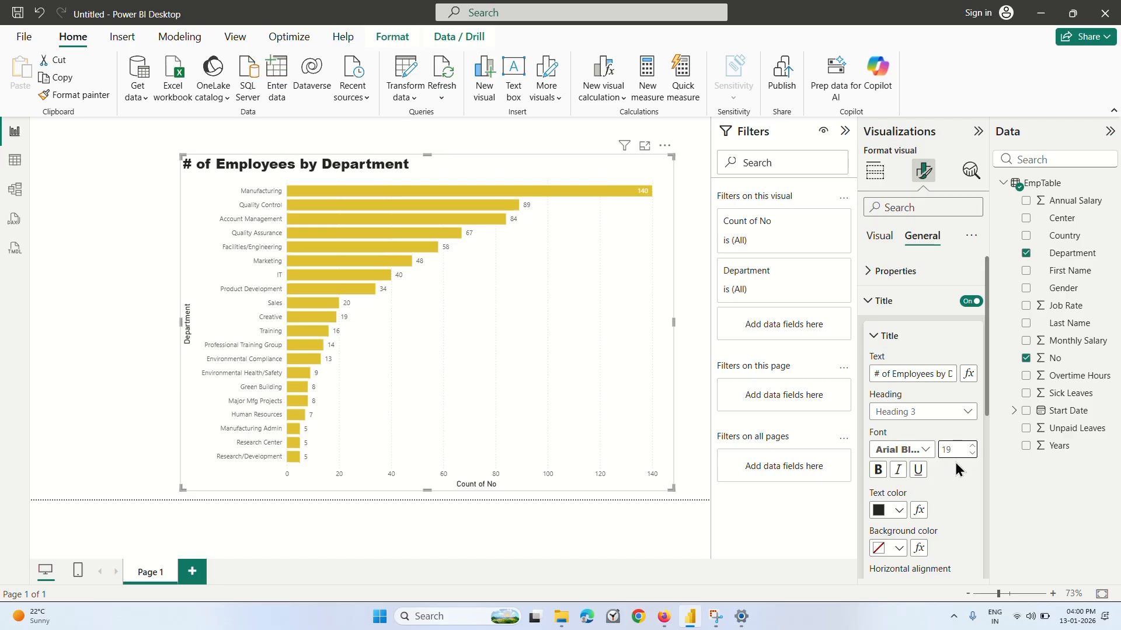
pyautogui.click(973, 454)
pyautogui.click(973, 455)
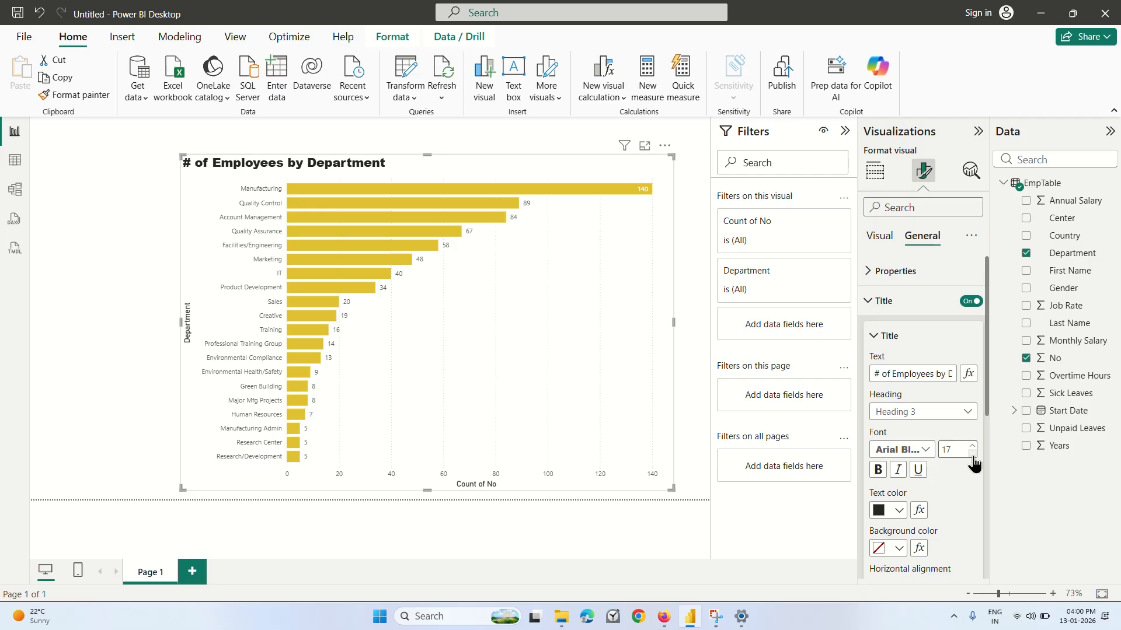
pyautogui.click(972, 455)
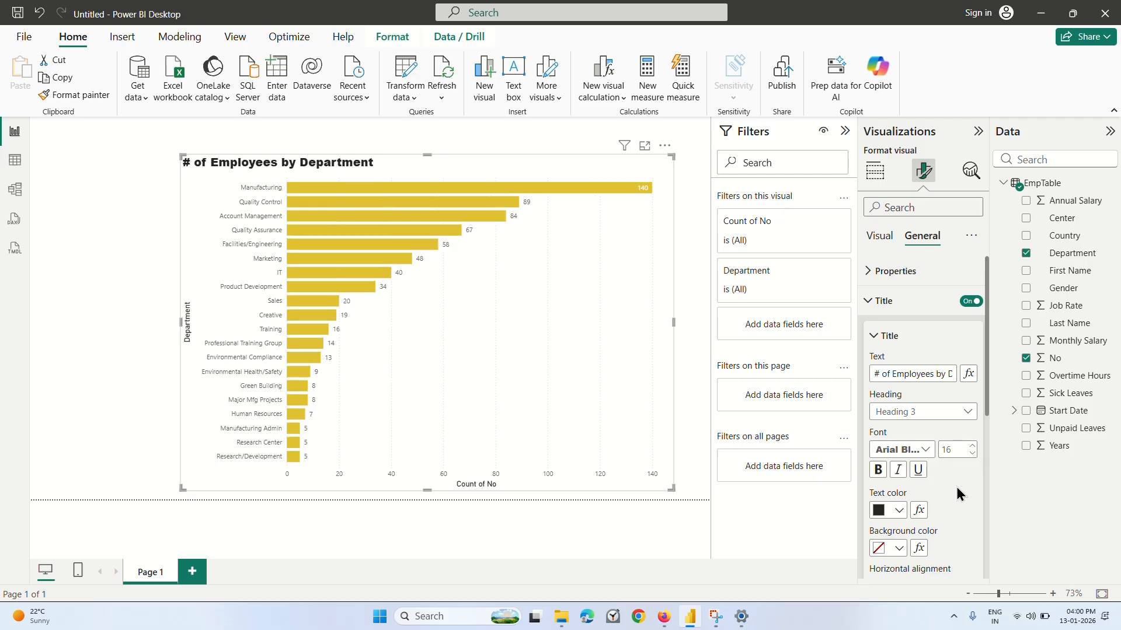
# Change the chart title's font to a bold Segoe UI variant and collapse the title text settings.
pyautogui.scroll(-3, 964, 470)
pyautogui.scroll(3, 957, 494)
pyautogui.click(917, 451)
pyautogui.scroll(-3, 911, 350)
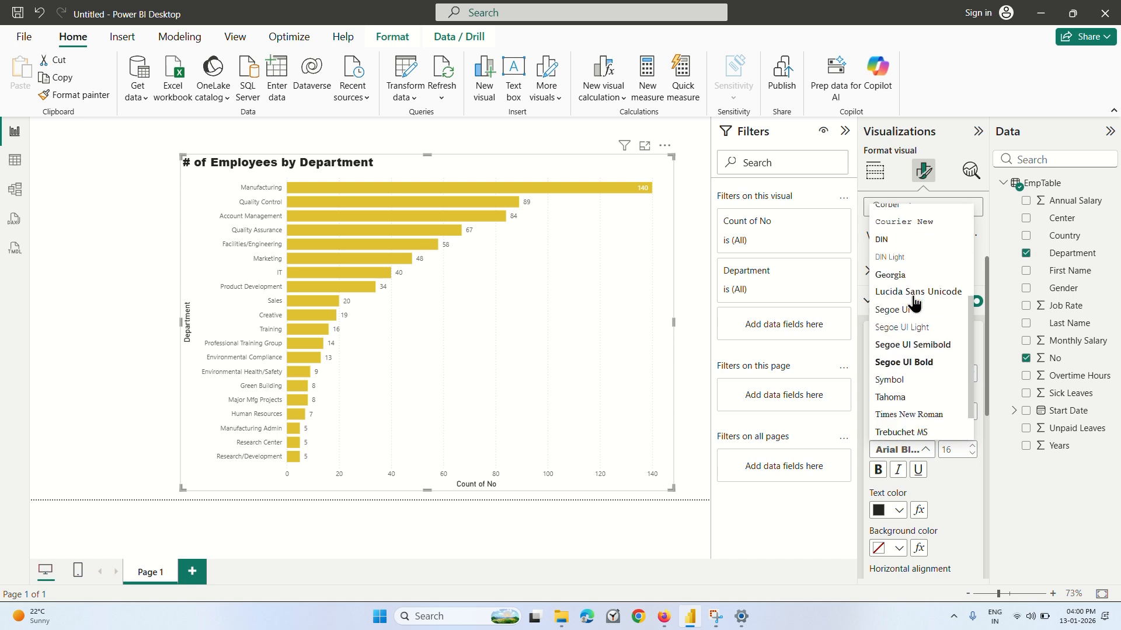
pyautogui.click(907, 329)
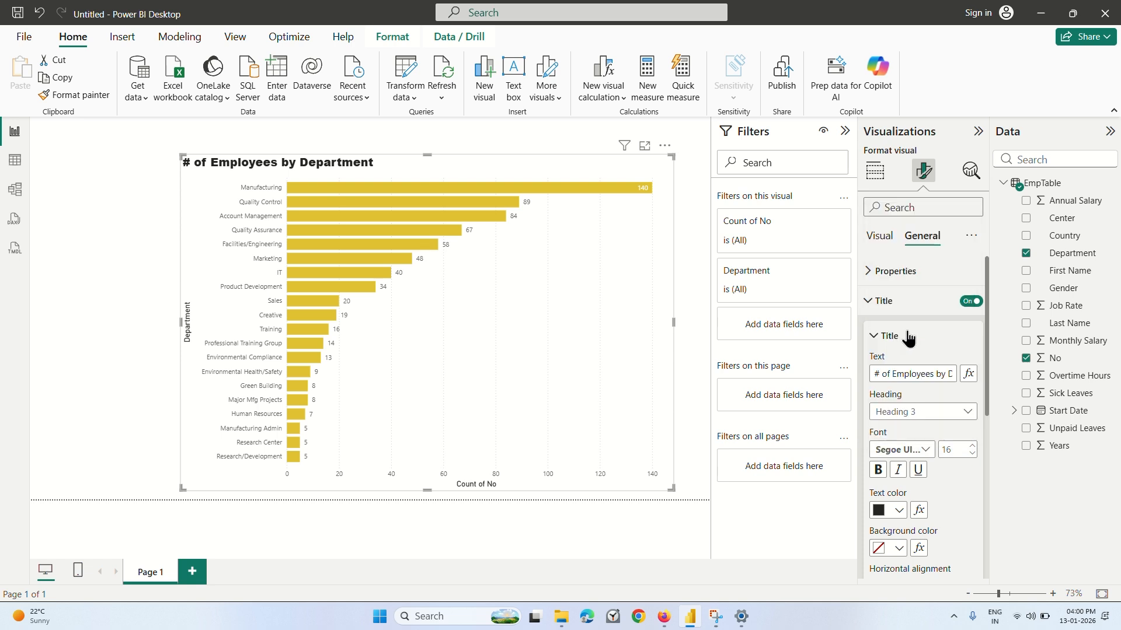
pyautogui.scroll(-2, 906, 336)
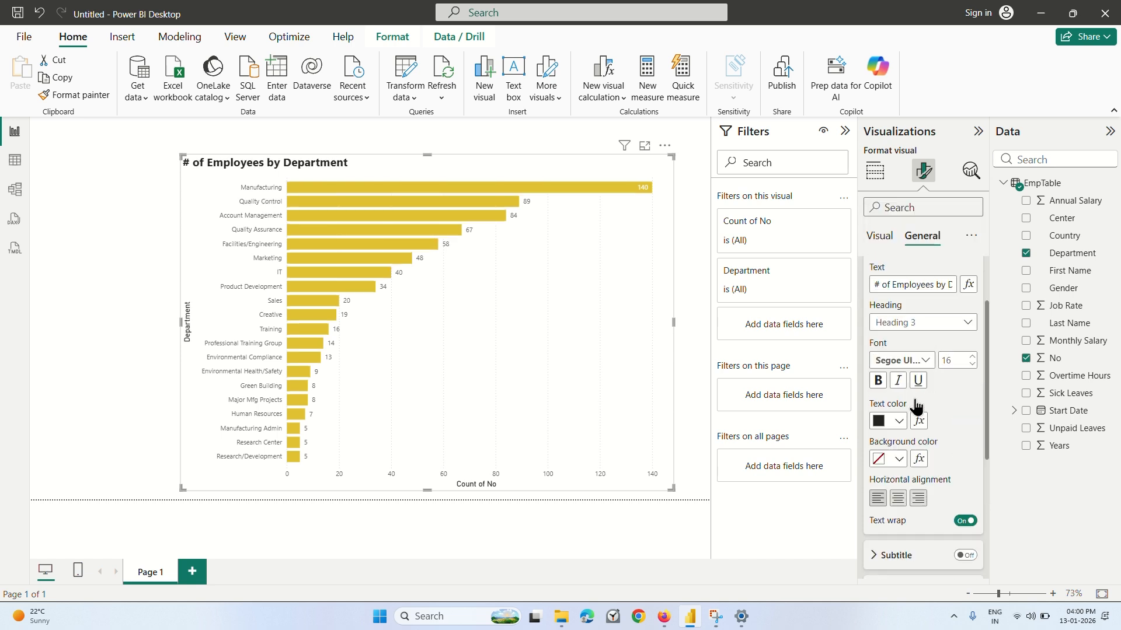
pyautogui.scroll(2, 893, 334)
pyautogui.click(874, 336)
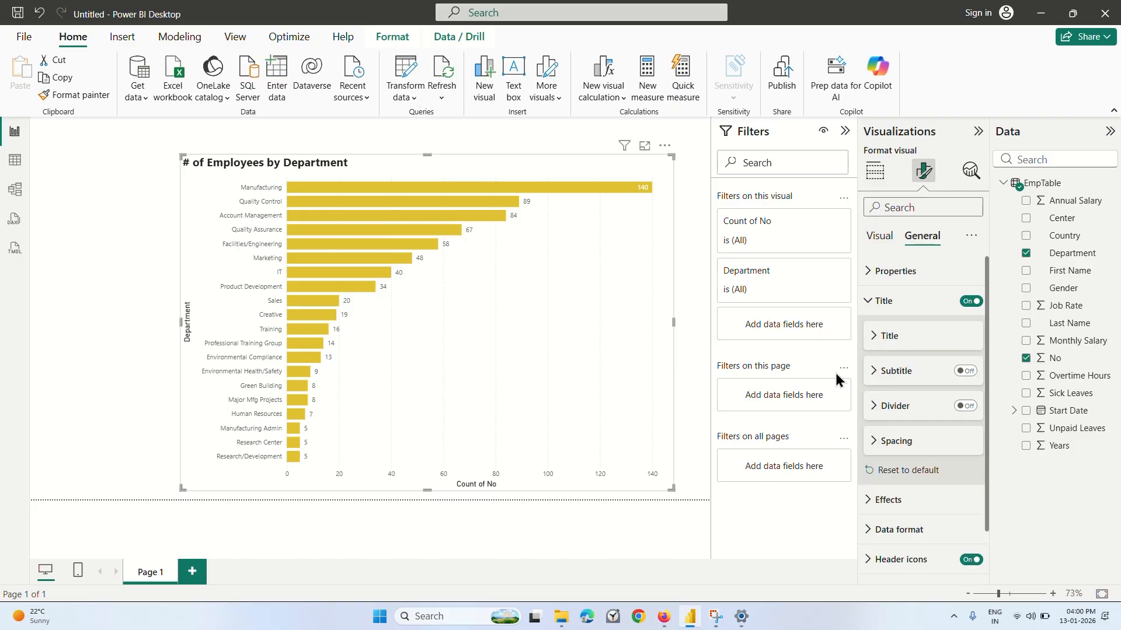
# Play the Firefox lecture on to 4:56, then show the chart's visual formatting options in Power BI Desktop.
pyautogui.click(659, 619)
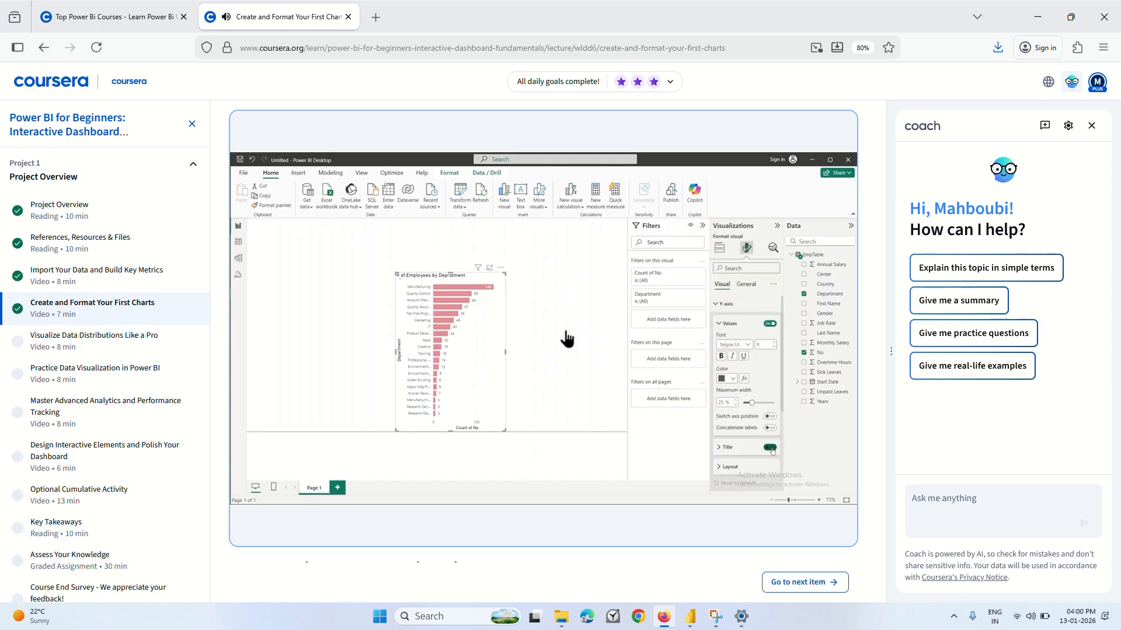
pyautogui.click(493, 334)
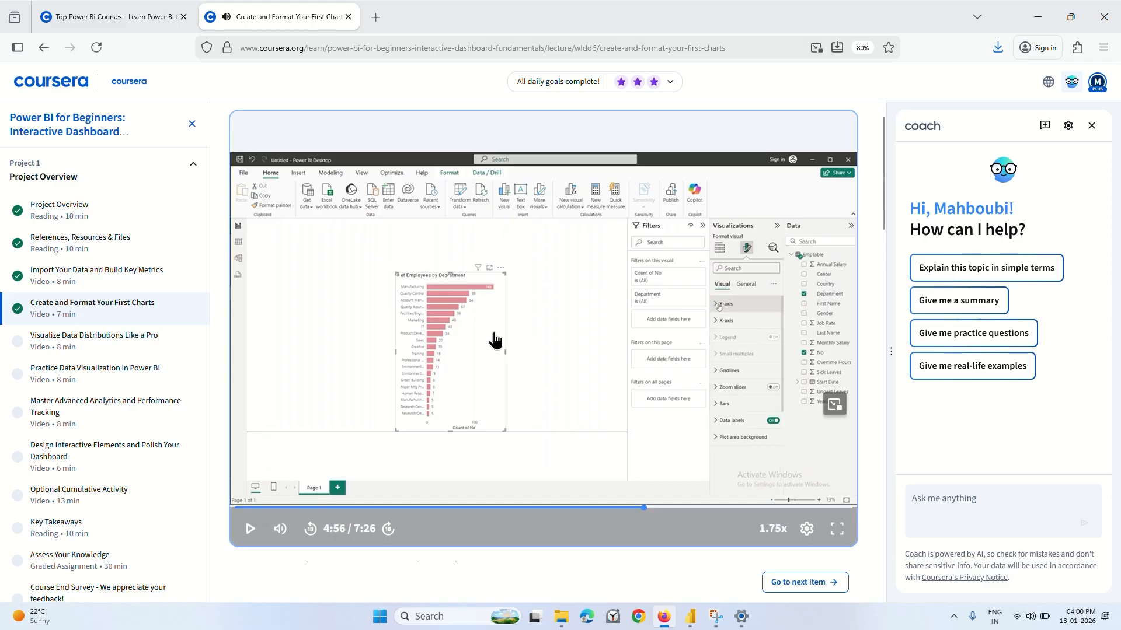
pyautogui.click(689, 618)
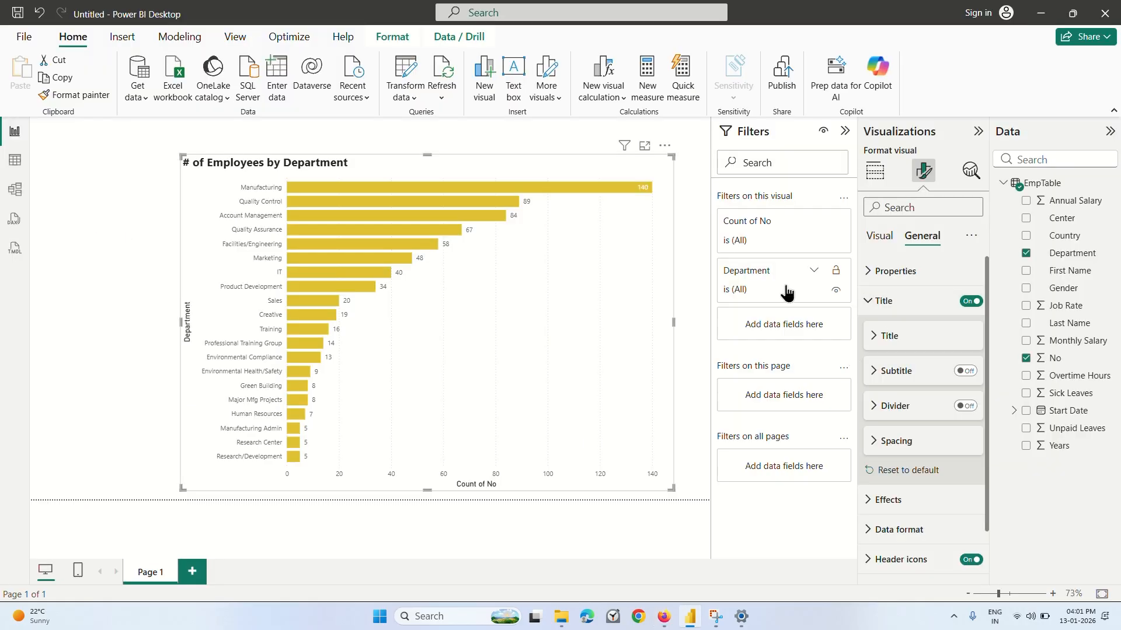
pyautogui.click(876, 240)
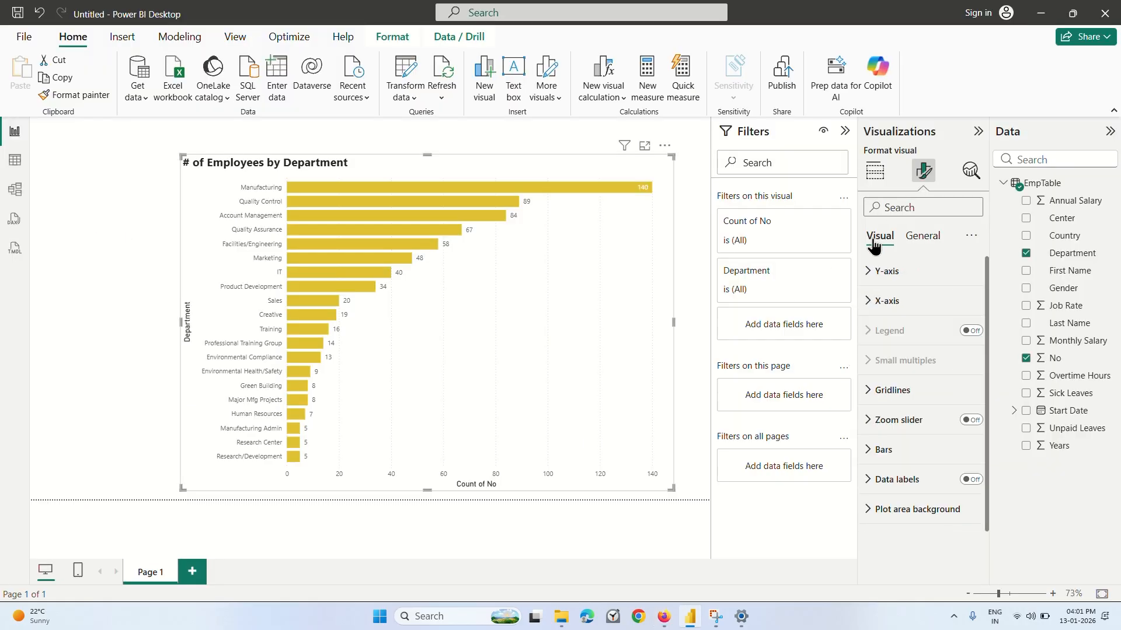
# Turn off the chart's Y-axis title after checking the Y-axis value settings, leaving the axis values on.
pyautogui.click(874, 280)
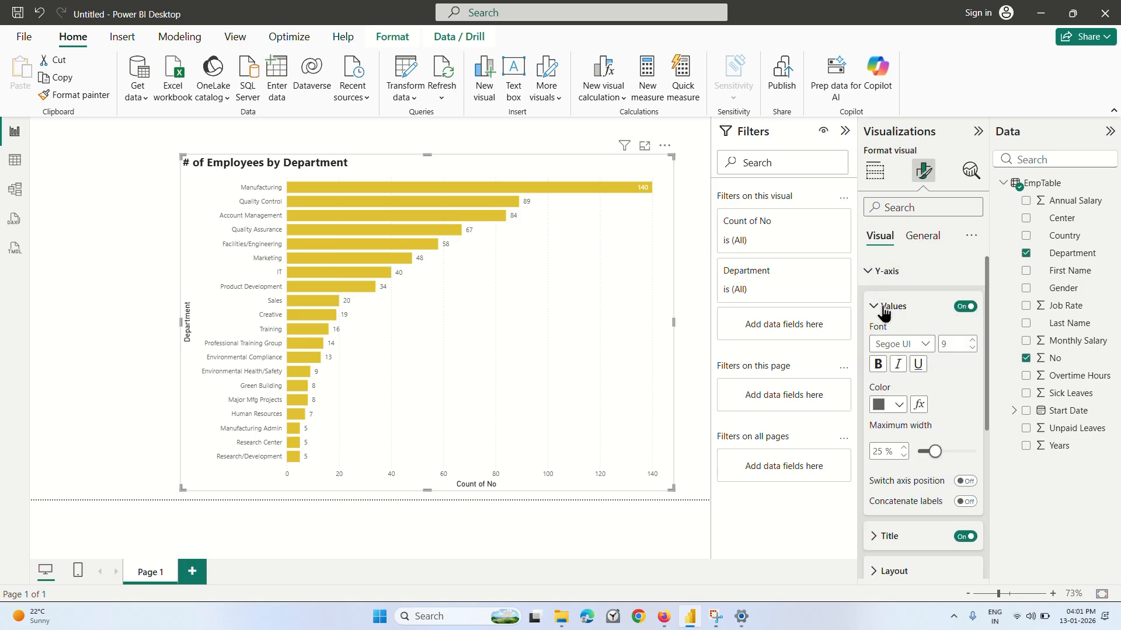
pyautogui.scroll(-1, 946, 401)
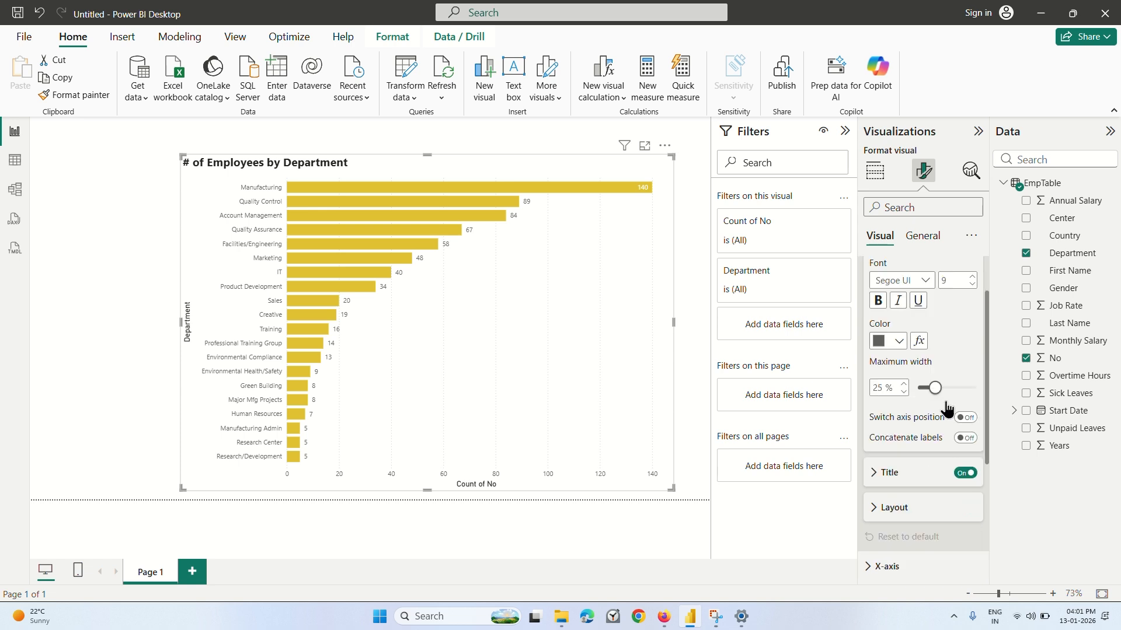
pyautogui.scroll(2, 949, 280)
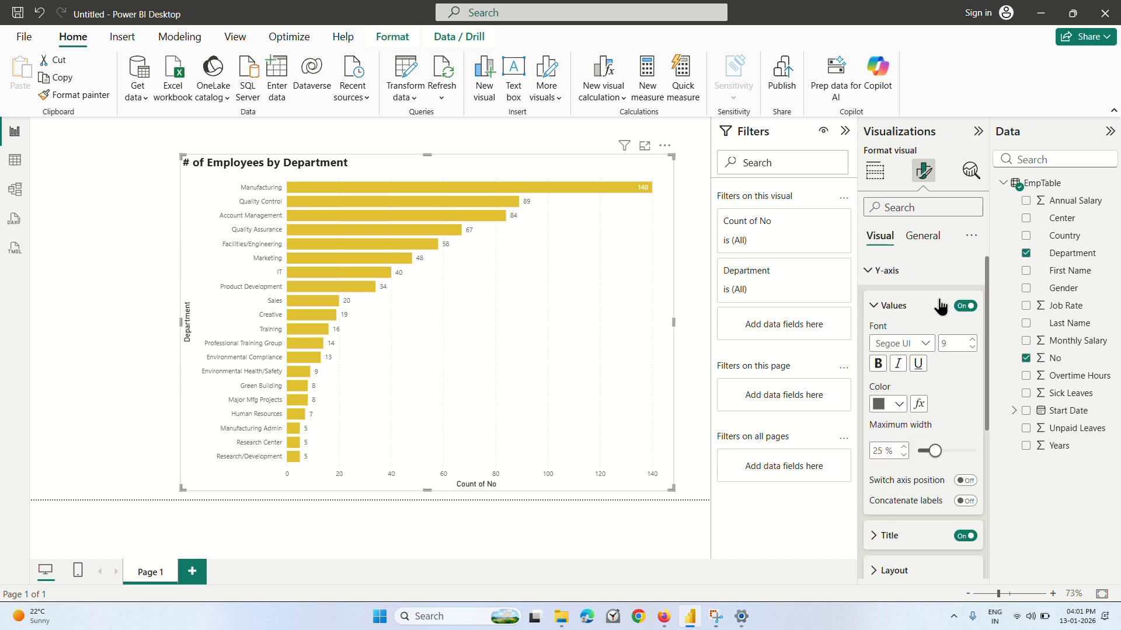
pyautogui.click(876, 307)
pyautogui.click(964, 342)
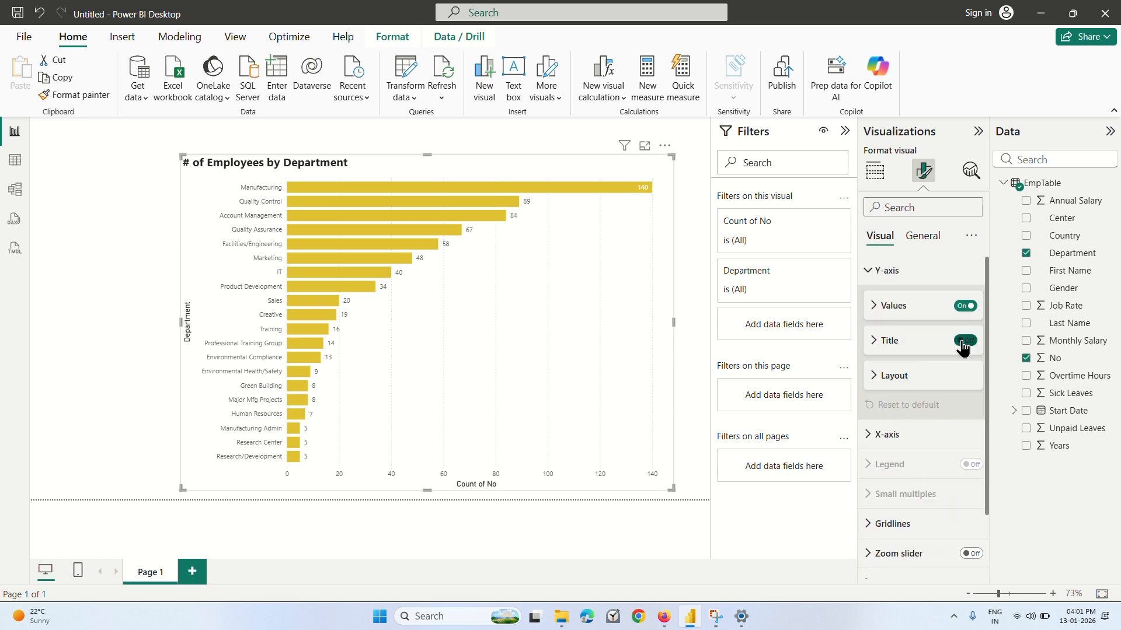
pyautogui.click(964, 345)
pyautogui.click(964, 343)
pyautogui.click(963, 343)
pyautogui.click(963, 344)
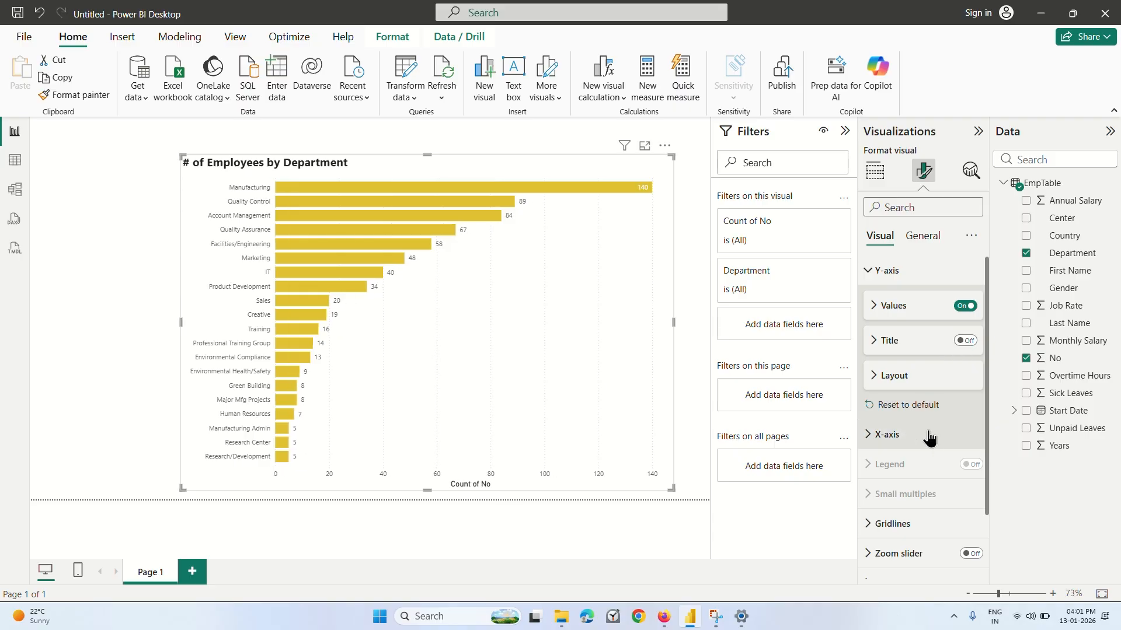
pyautogui.scroll(-2, 913, 436)
pyautogui.scroll(2, 914, 408)
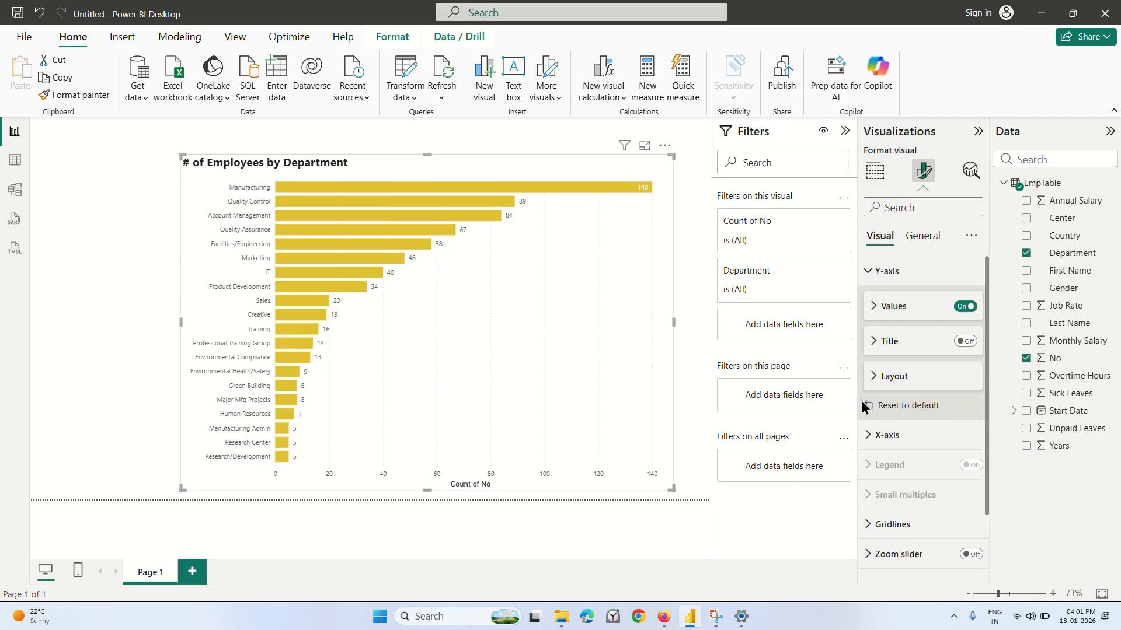
# Play the Coursera lecture in Firefox on to 5:02, then return to Power BI Desktop.
pyautogui.click(664, 616)
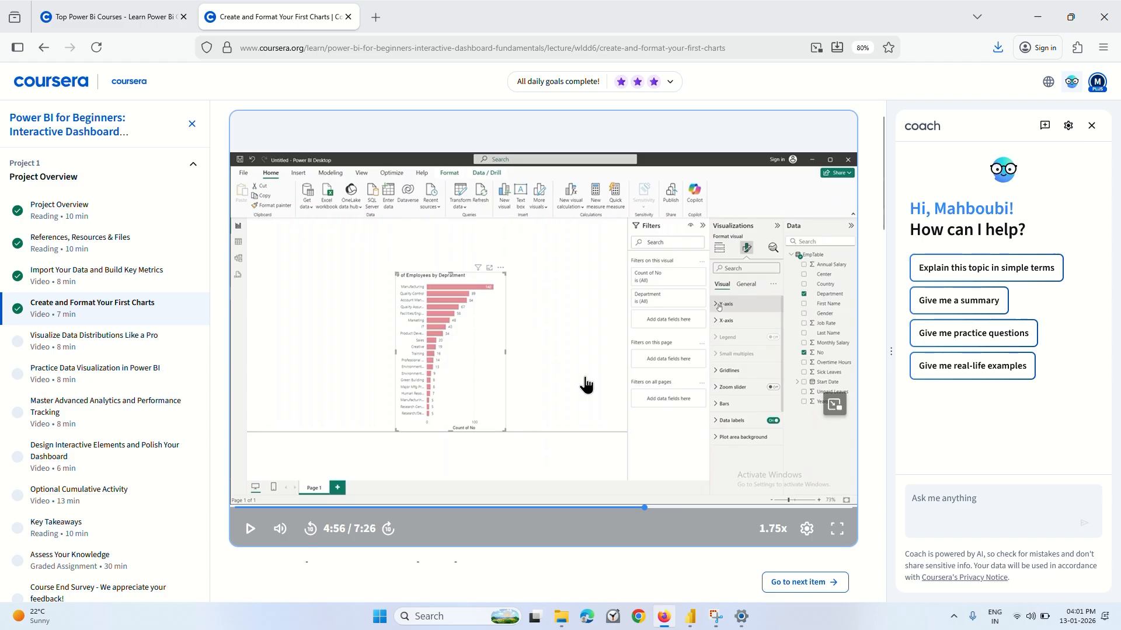
pyautogui.click(586, 385)
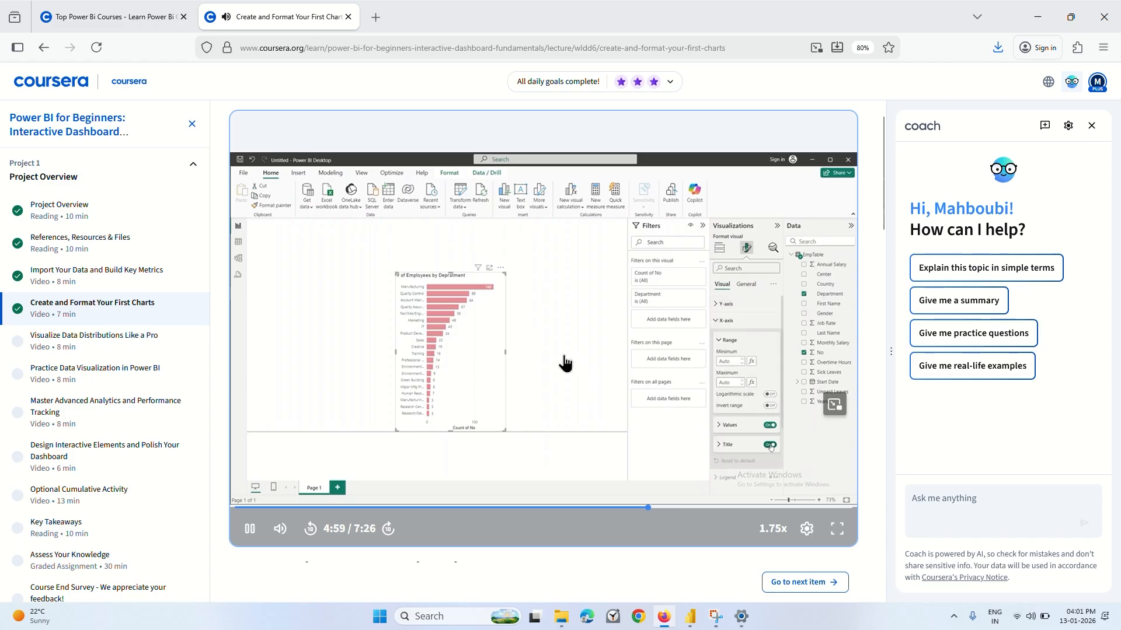
pyautogui.click(547, 386)
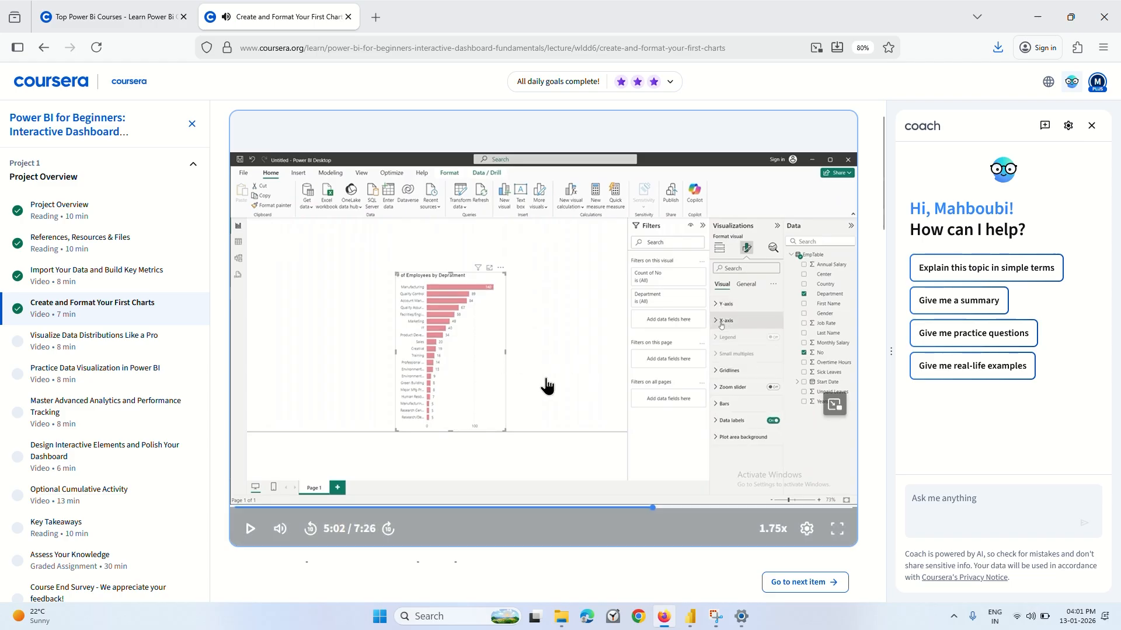
pyautogui.click(691, 616)
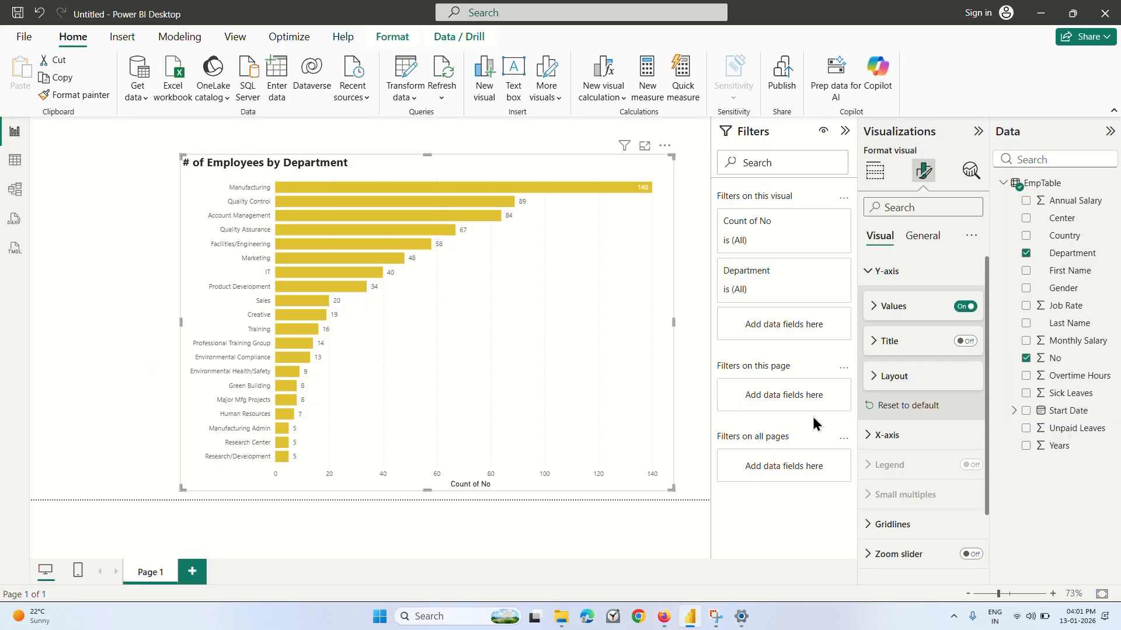
# Turn off the X-axis title of the employees by department bar chart.
pyautogui.scroll(-2, 889, 409)
pyautogui.click(868, 358)
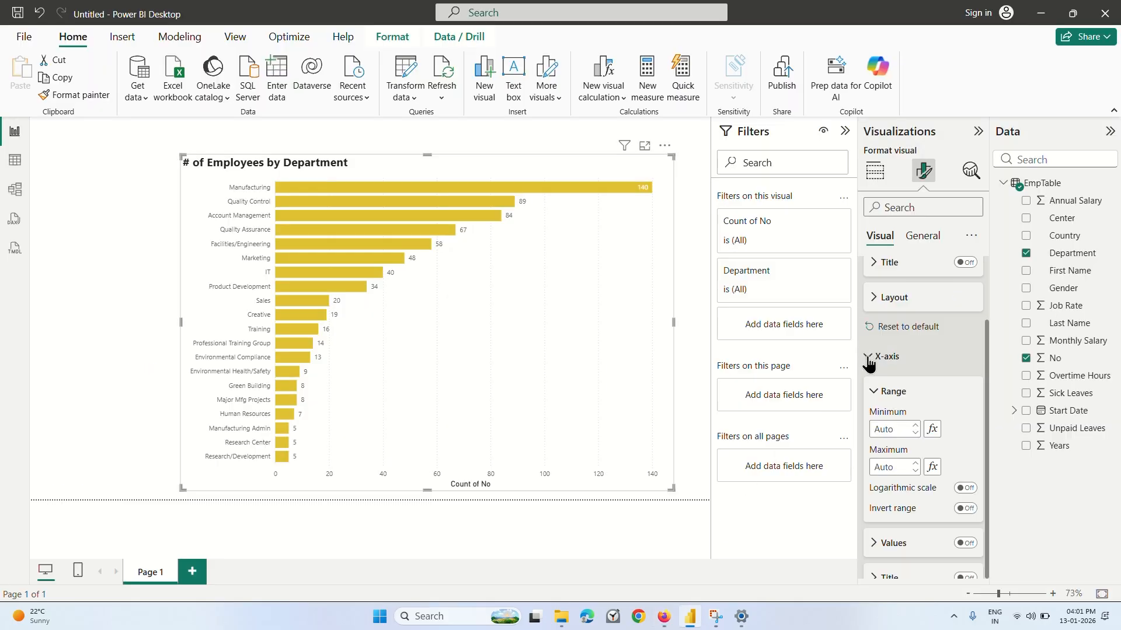
pyautogui.scroll(-3, 918, 383)
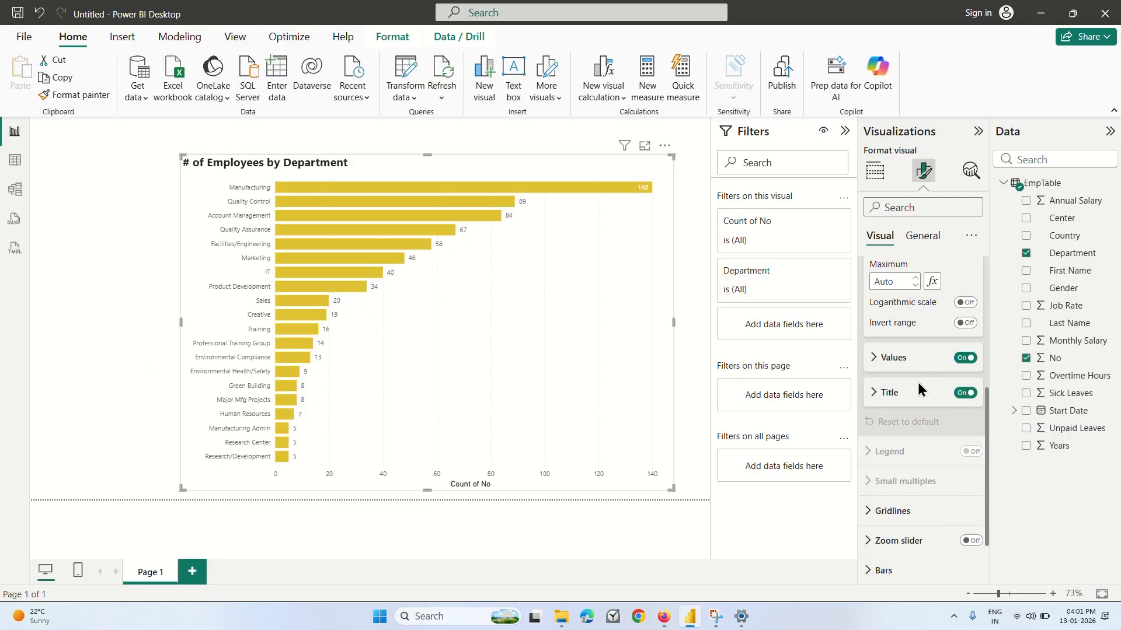
pyautogui.click(964, 387)
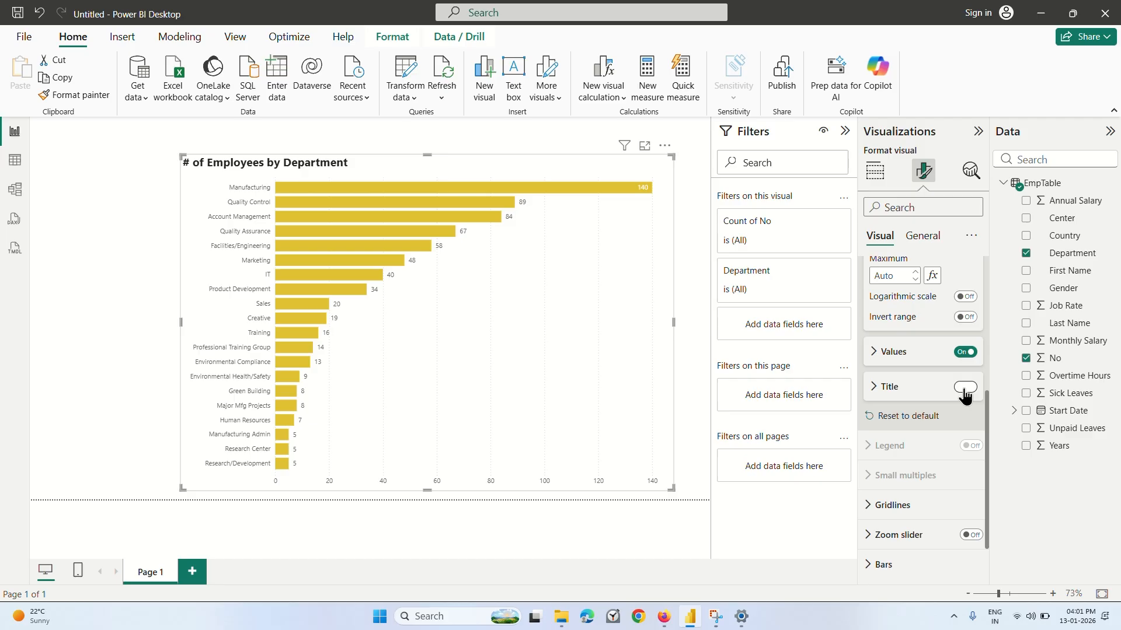
pyautogui.click(964, 388)
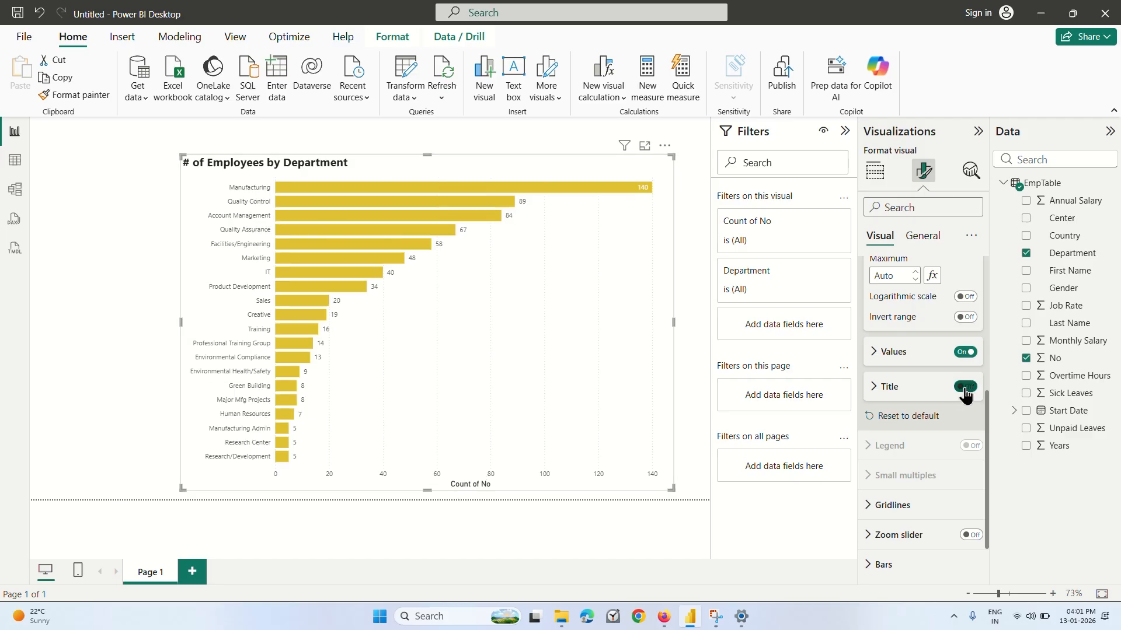
pyautogui.click(965, 387)
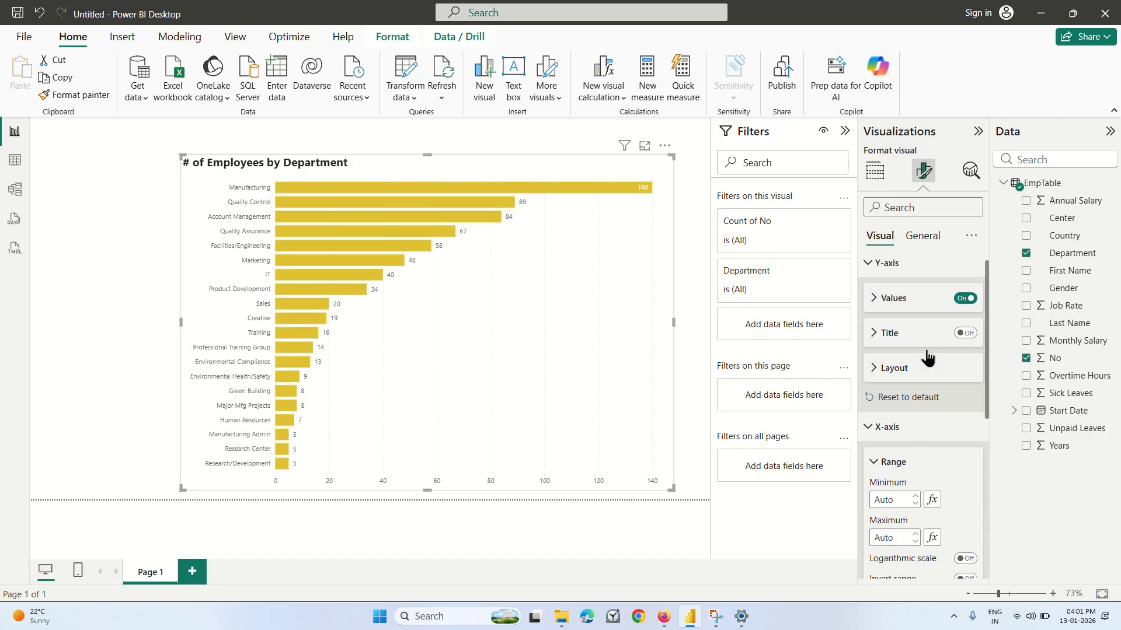
pyautogui.scroll(5, 872, 349)
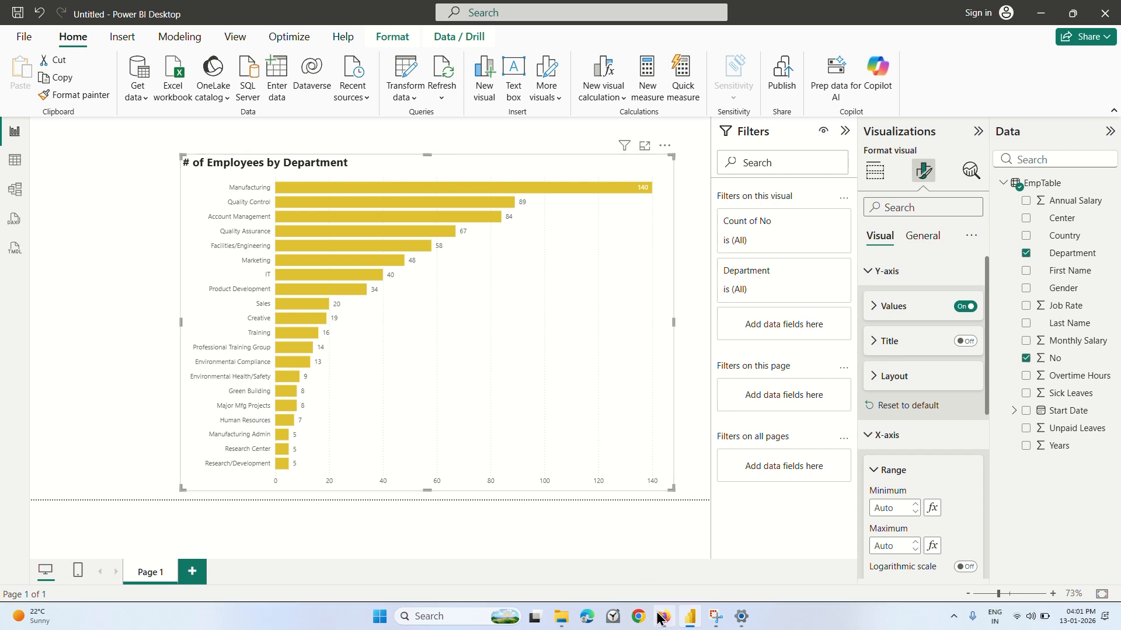
# Watch the Firefox lecture's X-axis values part up to 5:11, close the coach chat, and return to Power BI Desktop.
pyautogui.hotkey('alt', 'Tab')
pyautogui.click(546, 349)
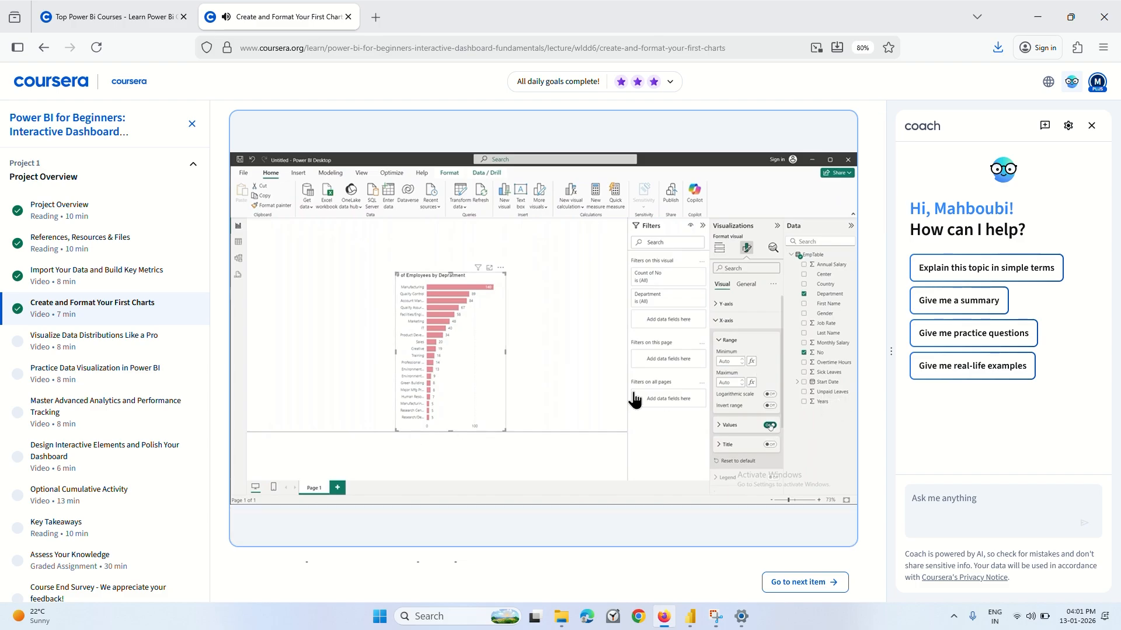
pyautogui.moveTo(628, 401)
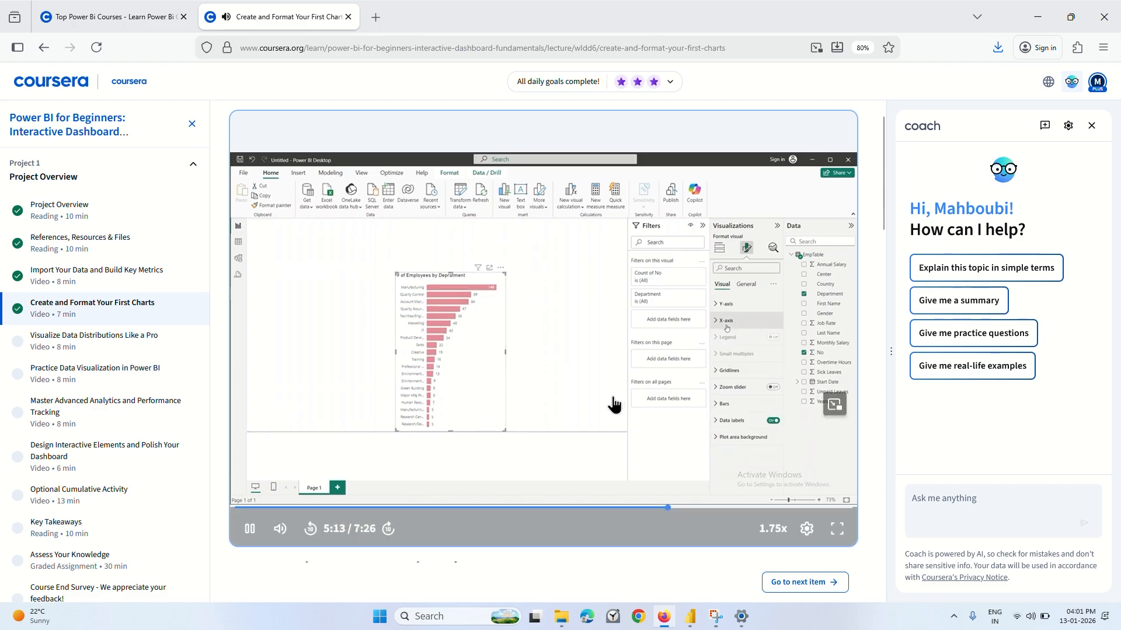
pyautogui.press('Left')
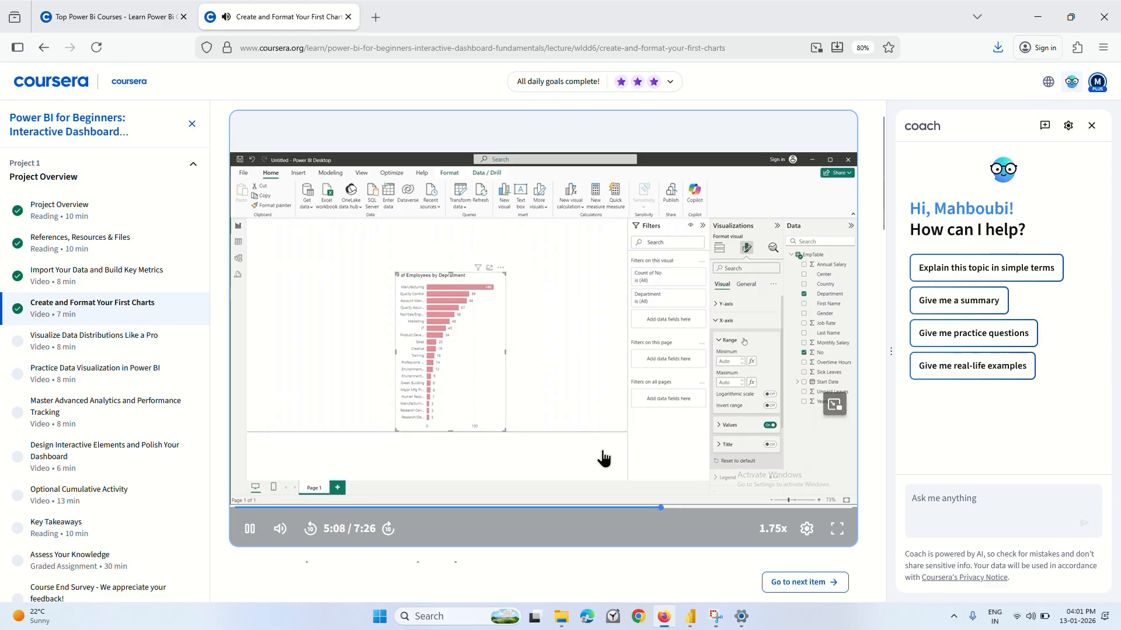
pyautogui.moveTo(601, 457)
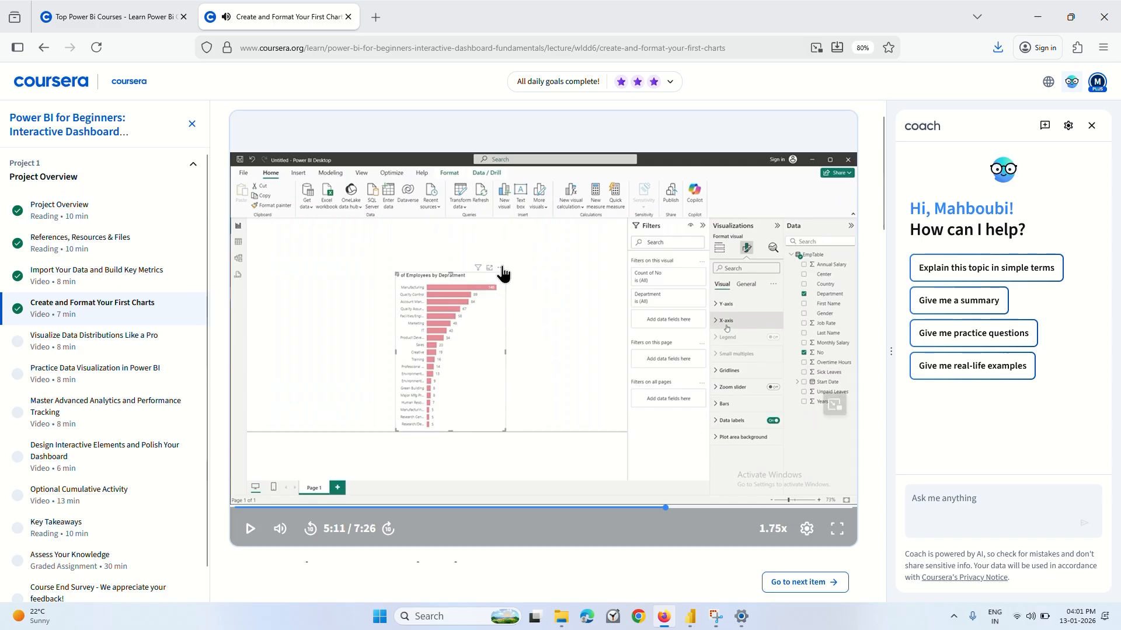
pyautogui.click(1091, 126)
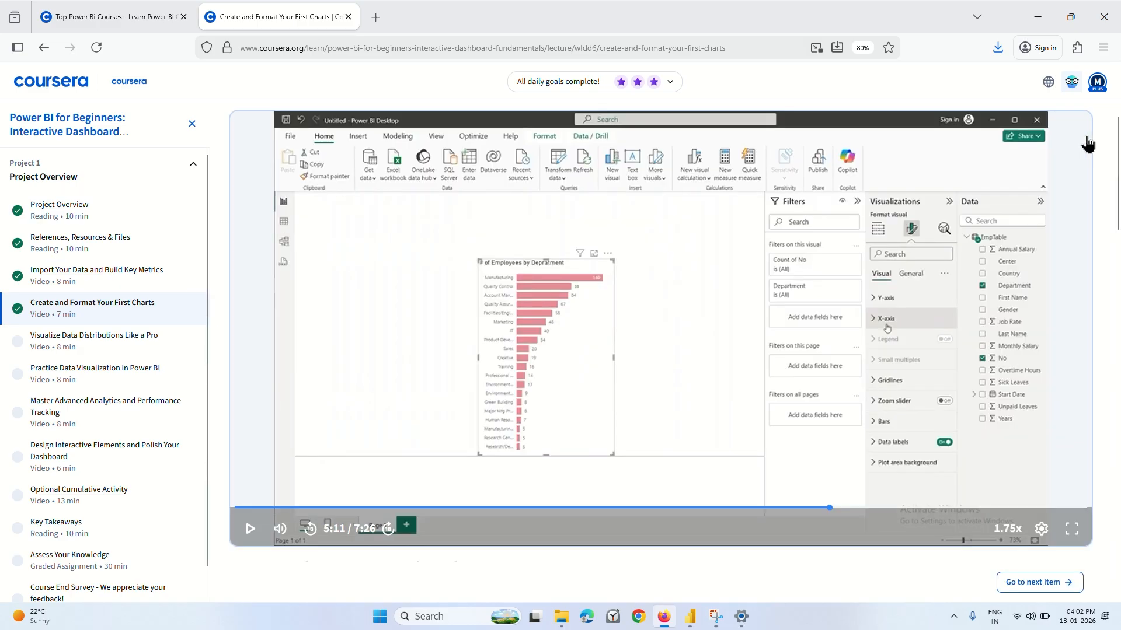
pyautogui.click(698, 617)
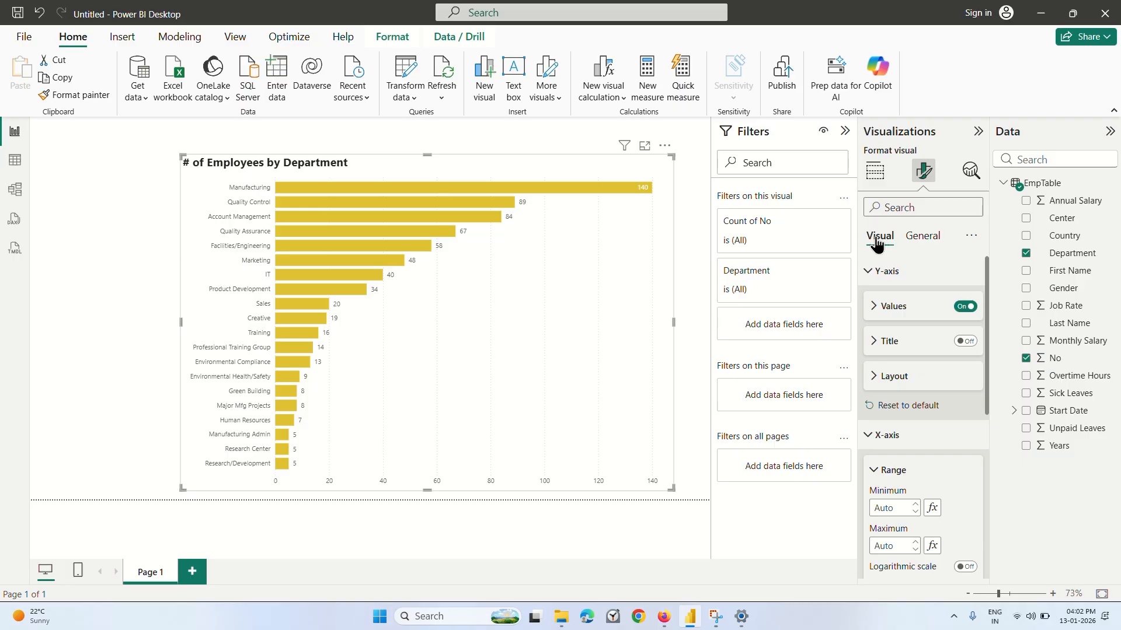
# Collapse the Y-axis settings and turn off the bar chart's X-axis values.
pyautogui.click(881, 270)
pyautogui.click(872, 301)
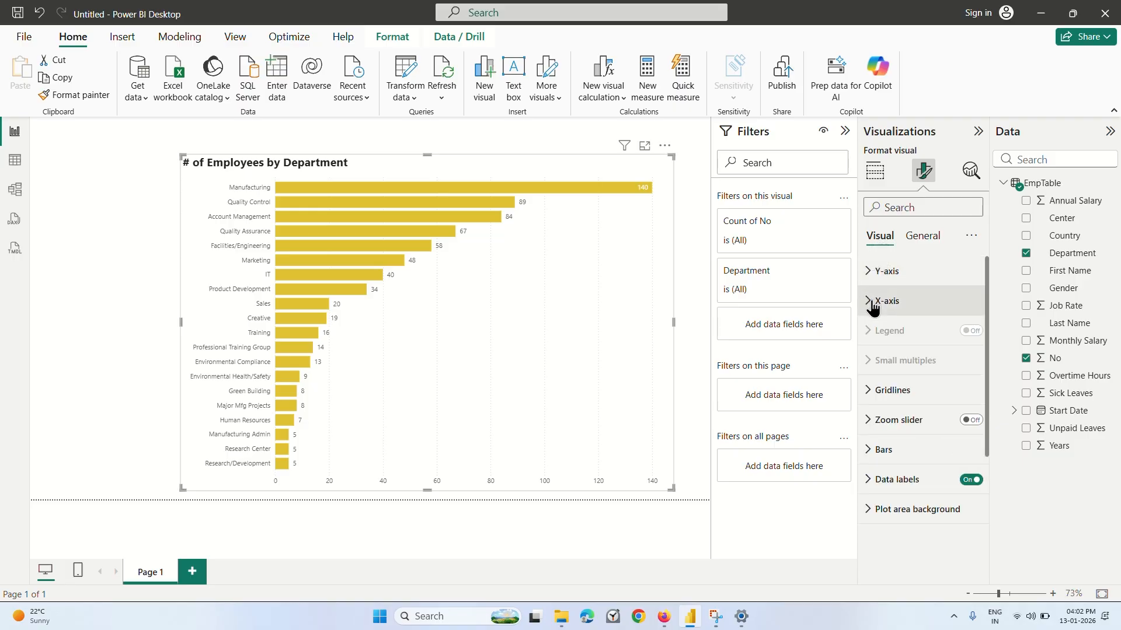
pyautogui.click(872, 302)
pyautogui.scroll(-3, 928, 365)
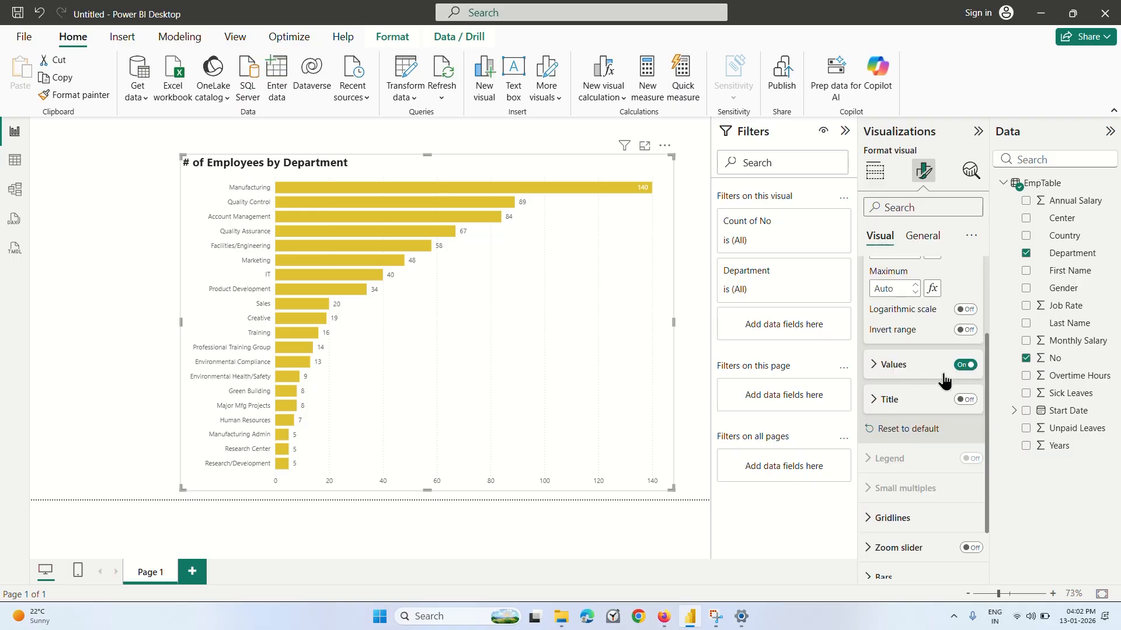
pyautogui.click(966, 368)
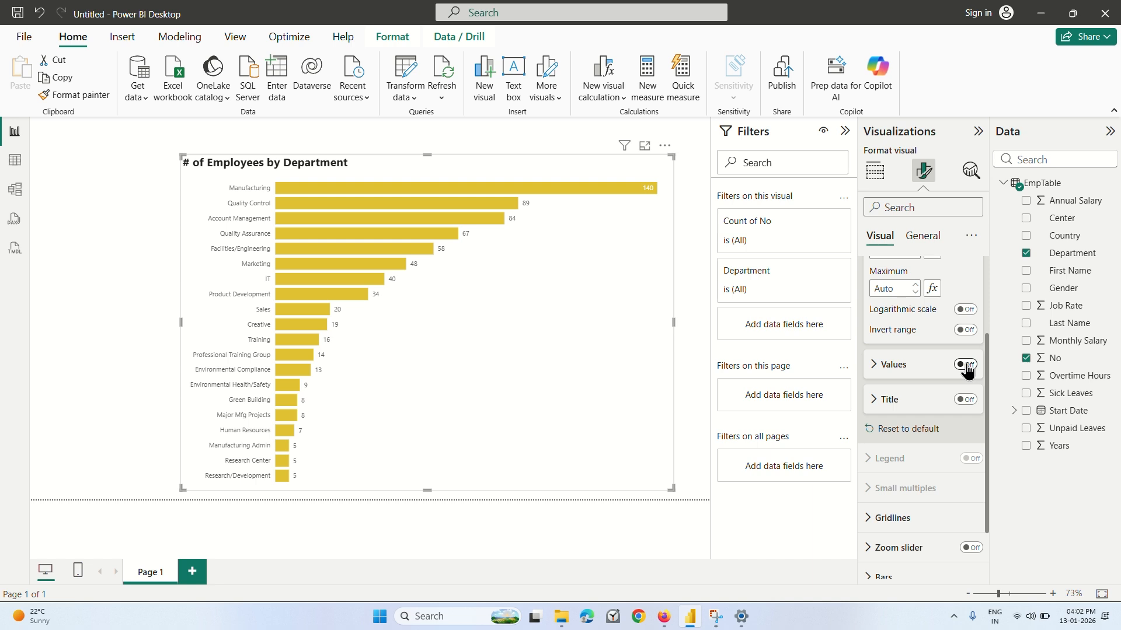
pyautogui.click(966, 365)
pyautogui.click(966, 365)
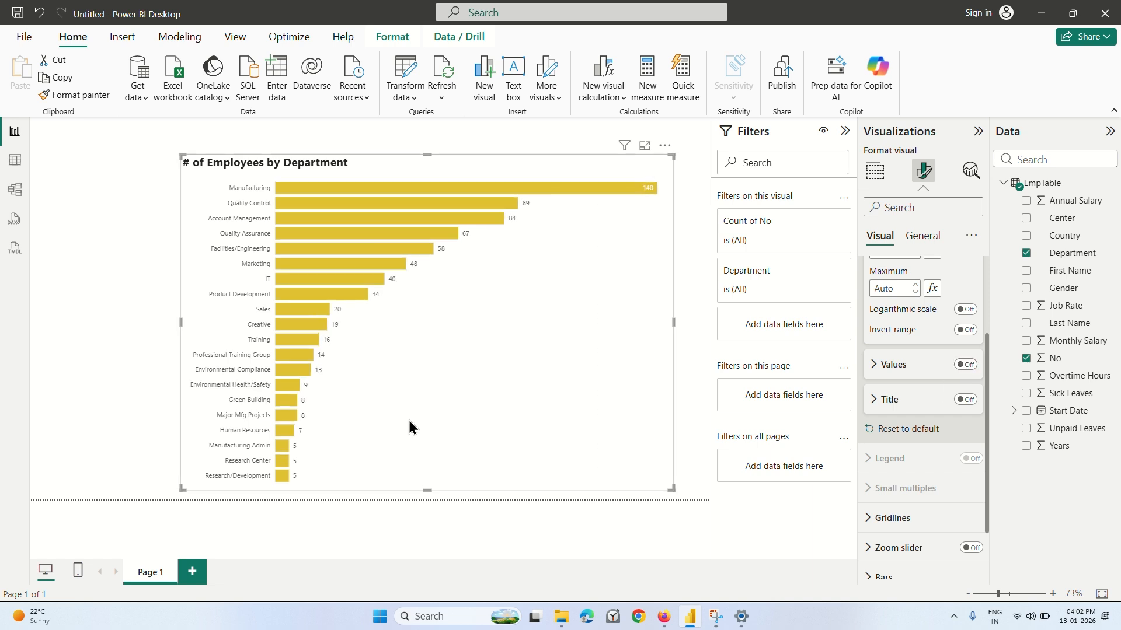
# Play the Firefox lecture on to 6:32, then switch back to Power BI Desktop.
pyautogui.click(664, 616)
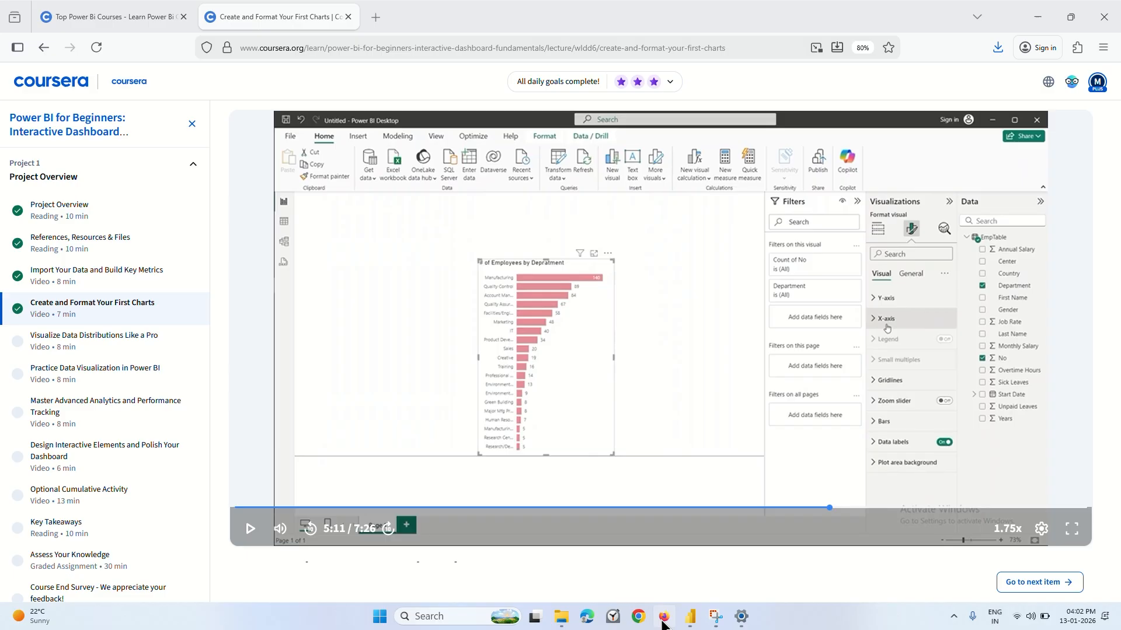
pyautogui.click(610, 261)
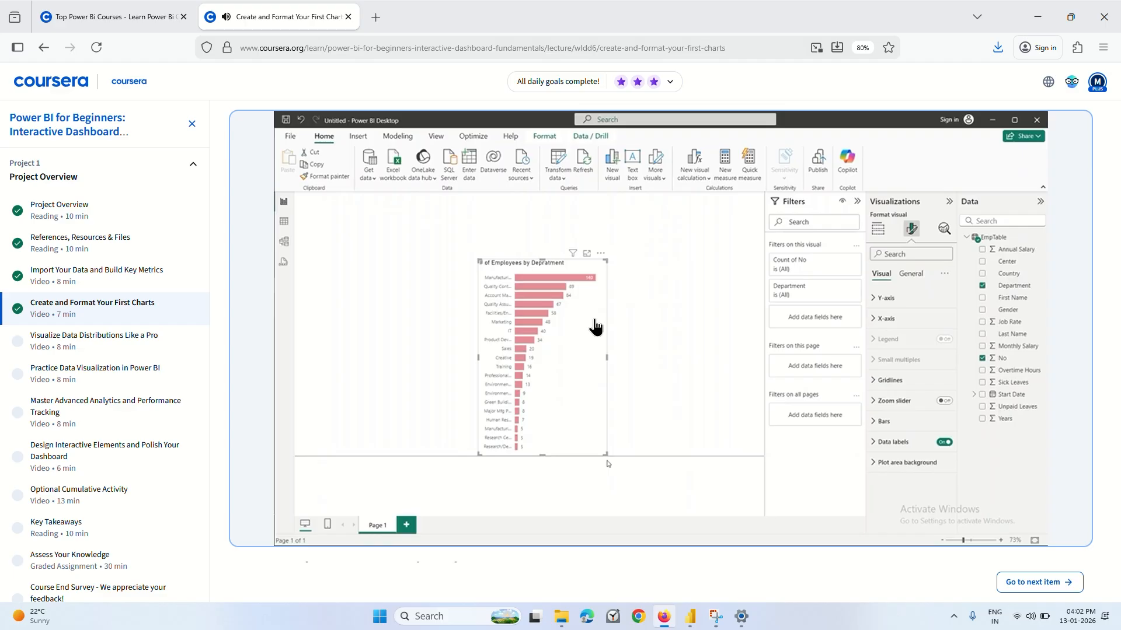
pyautogui.moveTo(515, 351)
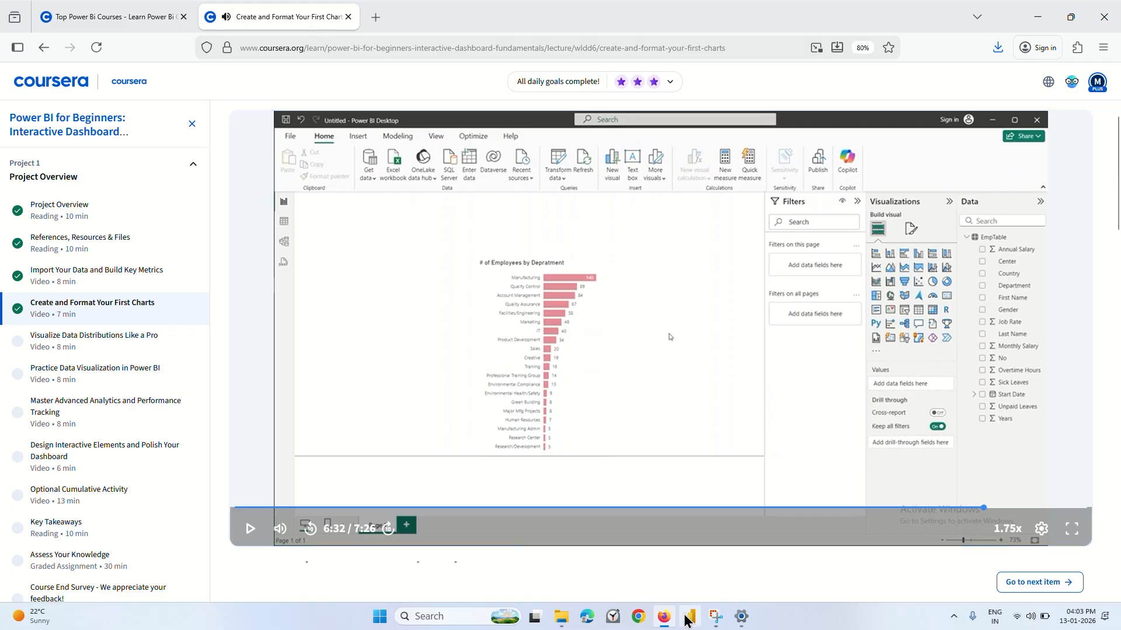
pyautogui.hotkey('alt', 'Tab')
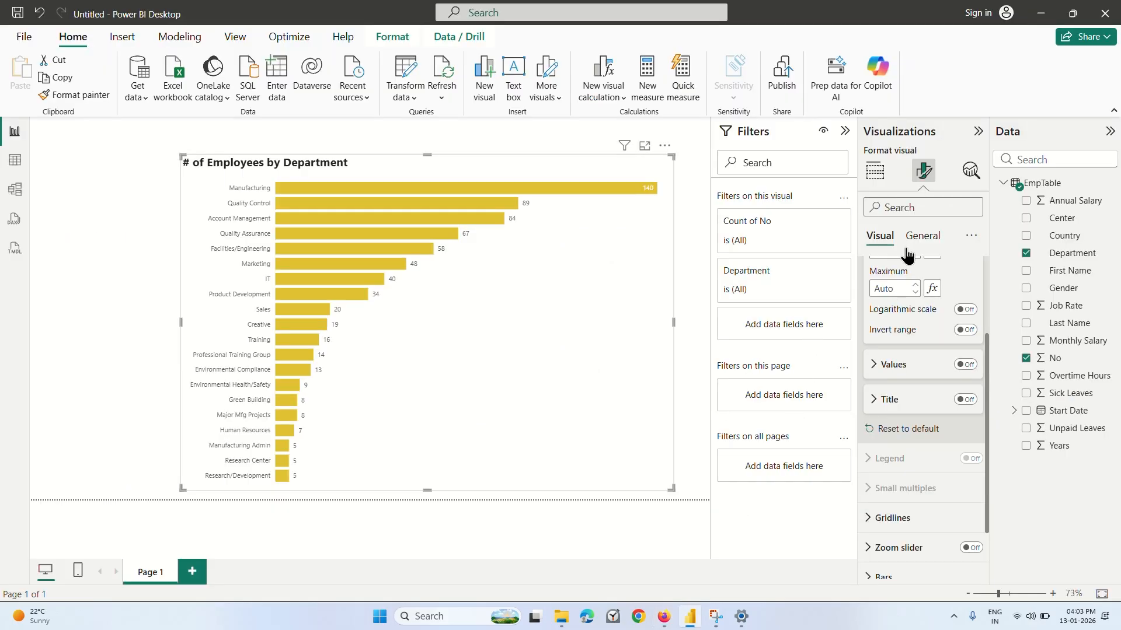
# Examine the Y-axis layout and values options, including the maximum width of the department labels.
pyautogui.scroll(3, 906, 255)
pyautogui.click(889, 304)
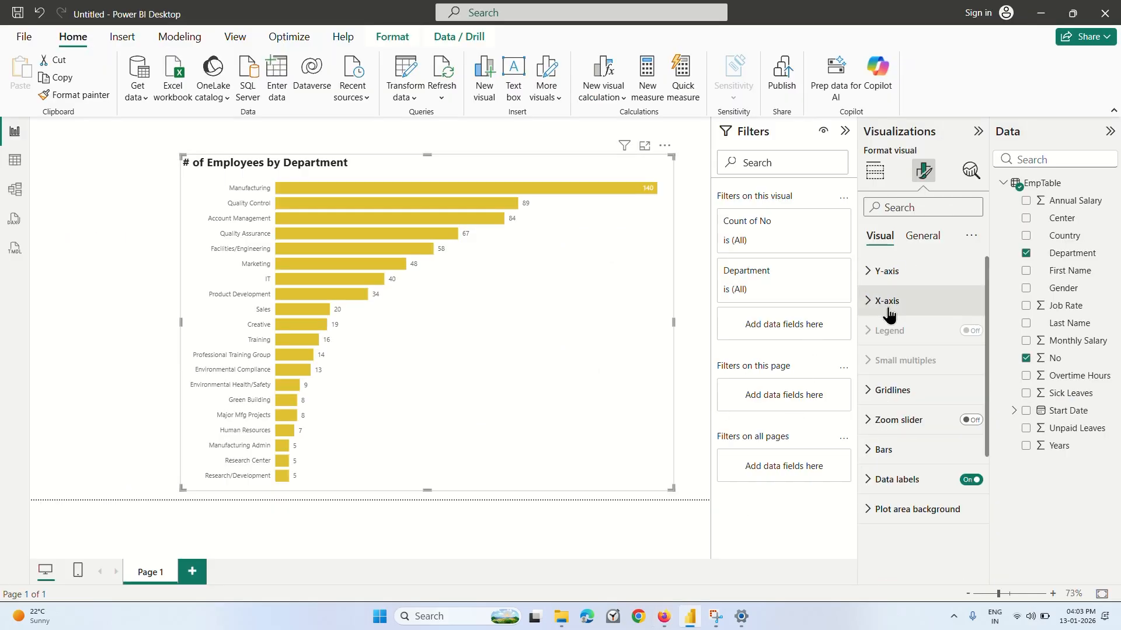
pyautogui.click(893, 272)
pyautogui.scroll(-2, 896, 446)
pyautogui.scroll(2, 896, 447)
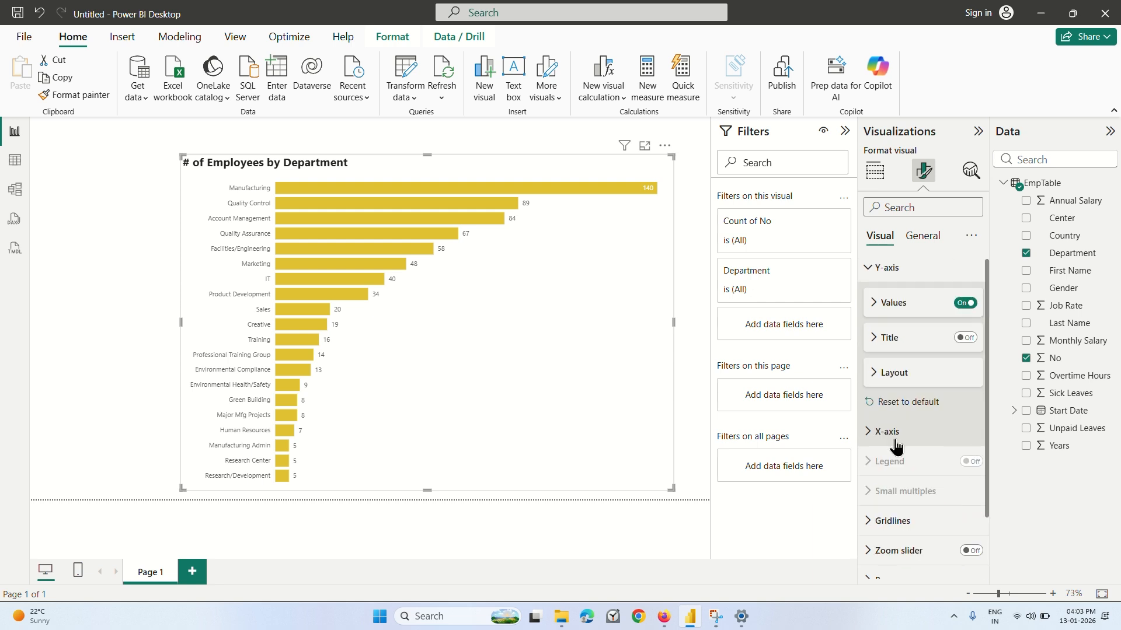
pyautogui.scroll(1, 896, 447)
pyautogui.click(890, 377)
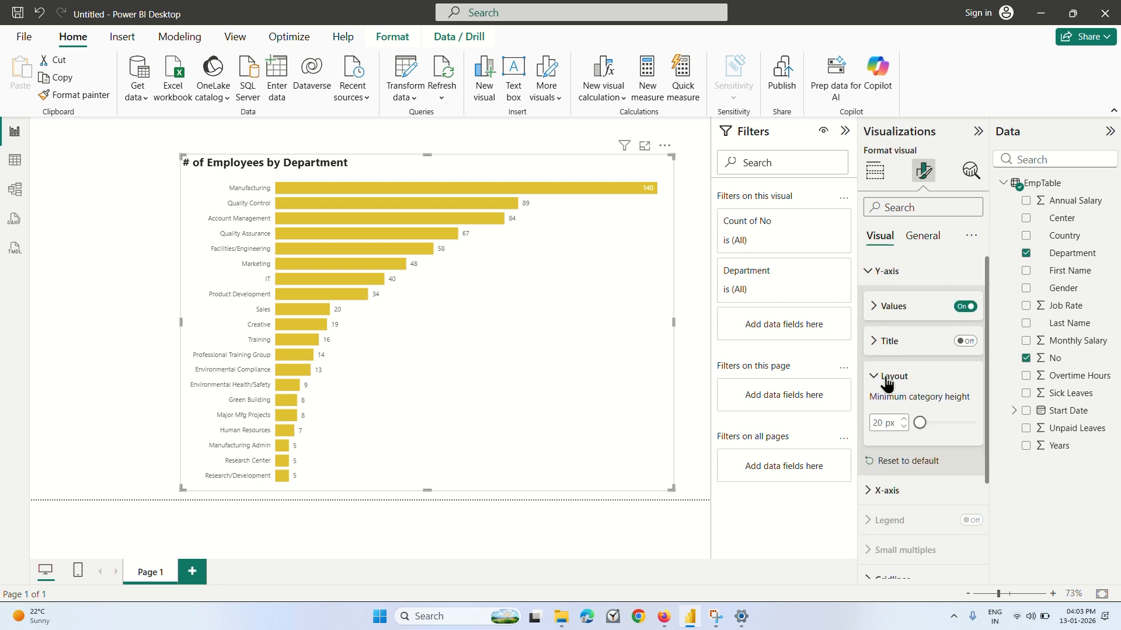
pyautogui.click(887, 380)
pyautogui.click(879, 307)
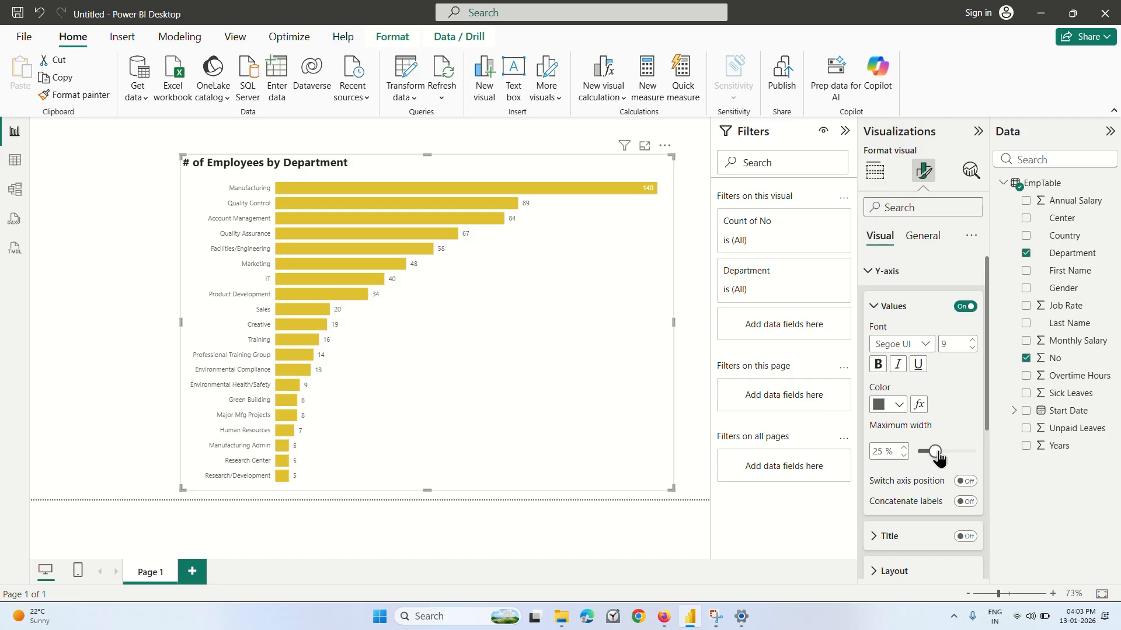
pyautogui.moveTo(938, 459)
pyautogui.mouseDown()
pyautogui.moveTo(971, 460)
pyautogui.moveTo(936, 457)
pyautogui.mouseUp()
pyautogui.click(873, 309)
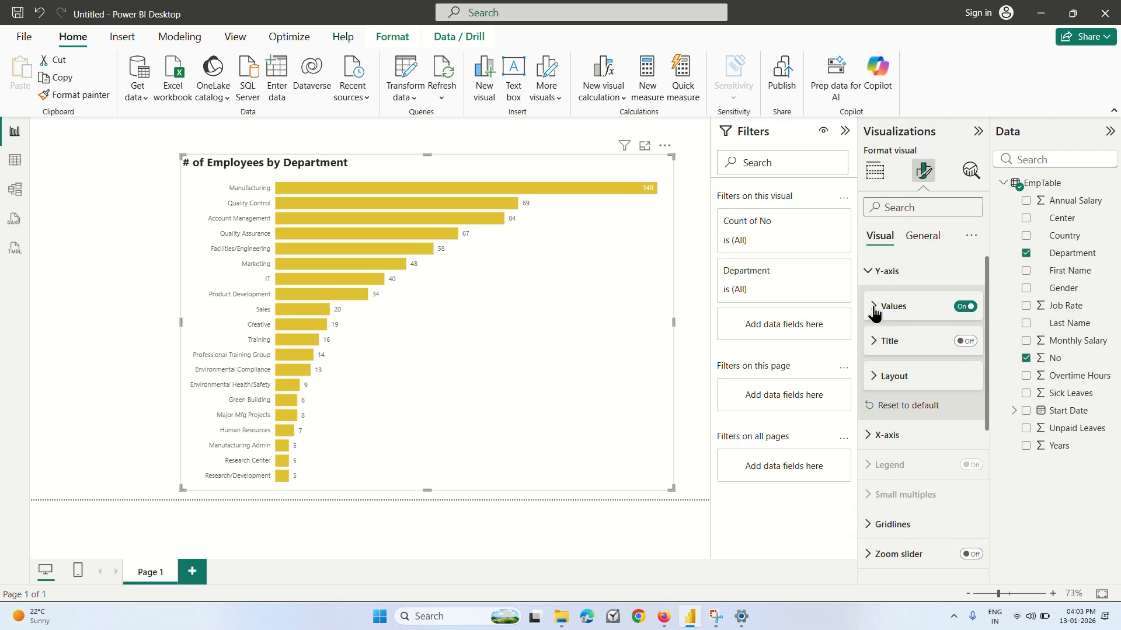
# Look through the Y-axis title options and try a minimum category height of 37 px.
pyautogui.click(873, 342)
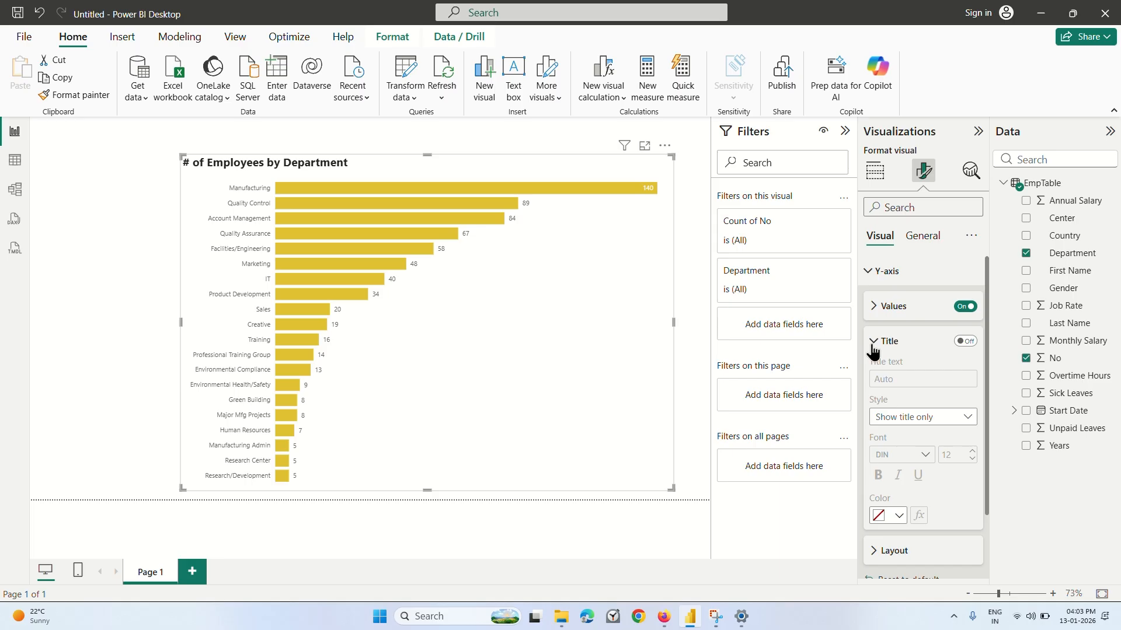
pyautogui.scroll(-3, 910, 409)
pyautogui.scroll(3, 913, 409)
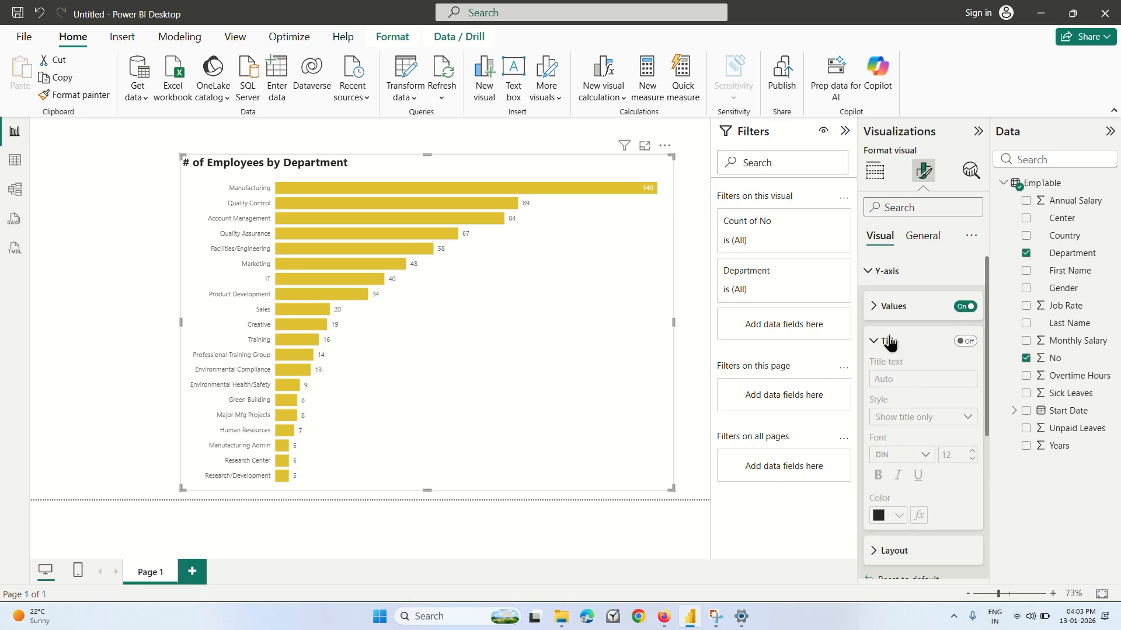
pyautogui.click(879, 343)
pyautogui.click(875, 378)
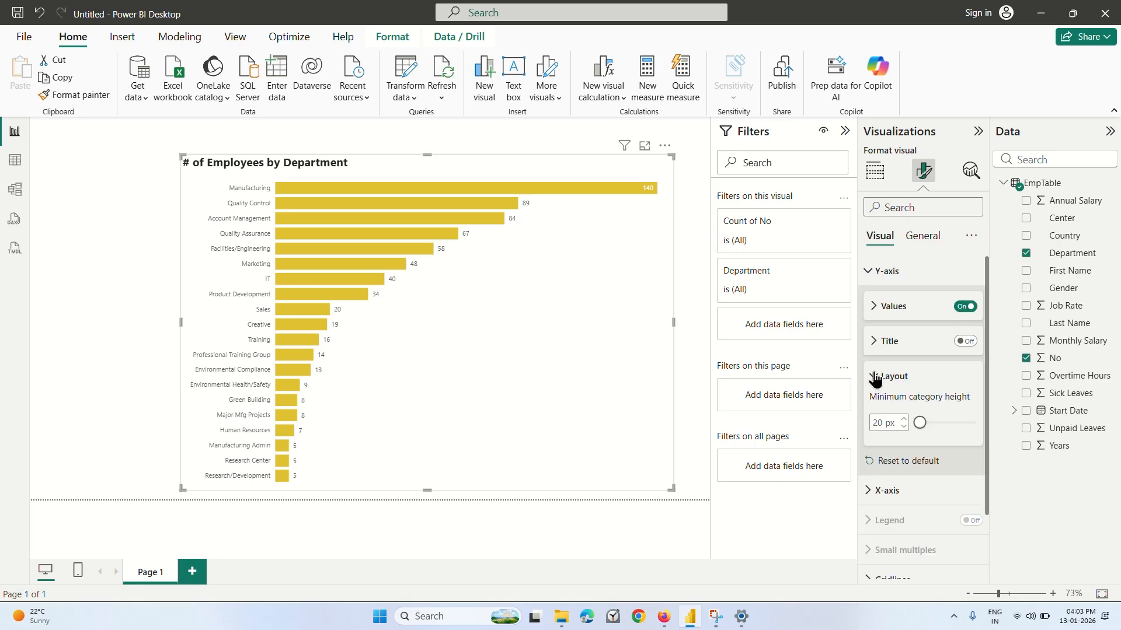
pyautogui.scroll(-1, 875, 378)
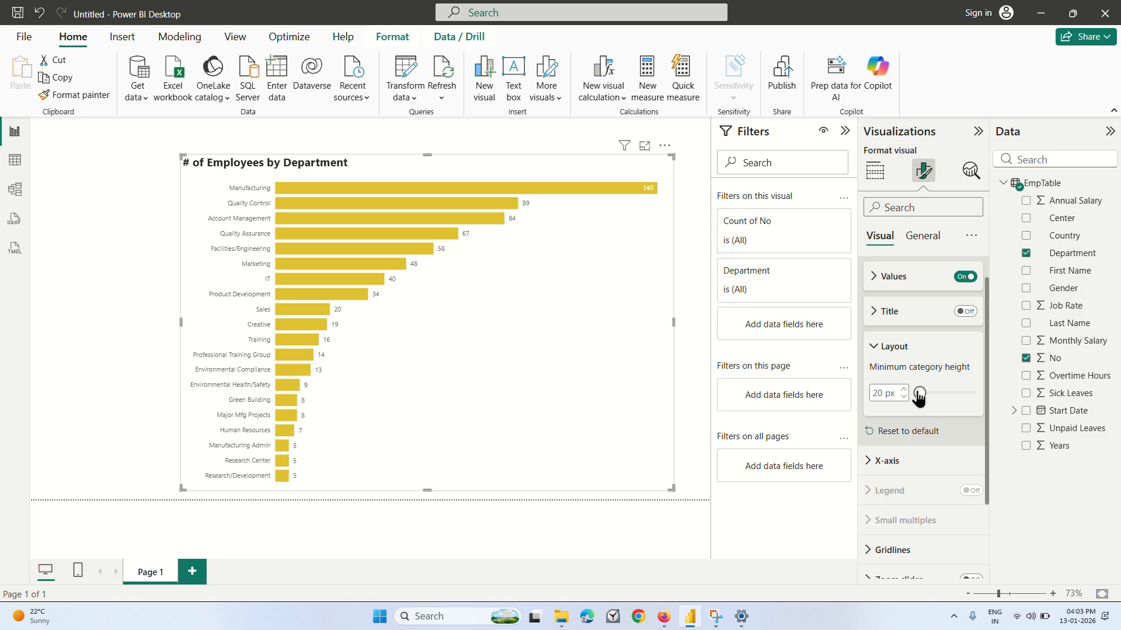
pyautogui.moveTo(919, 395)
pyautogui.mouseDown()
pyautogui.moveTo(948, 400)
pyautogui.moveTo(925, 404)
pyautogui.mouseUp()
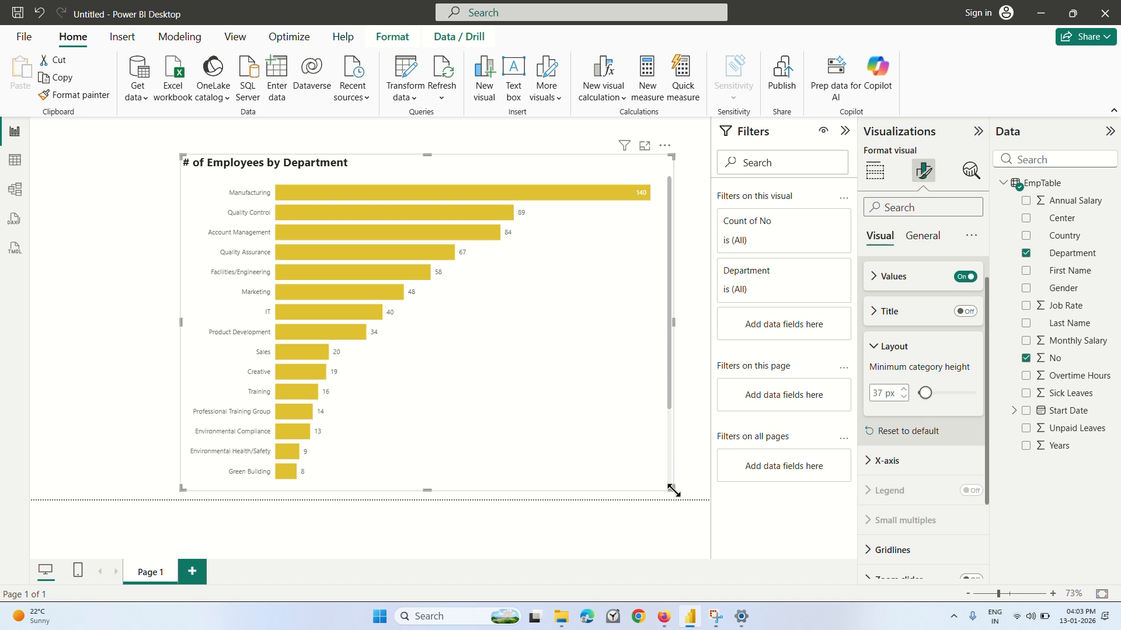
# Resize the bar chart to be narrower and slightly taller, and set its minimum category height back to 20 px.
pyautogui.moveTo(666, 490); pyautogui.dragTo(535, 493)
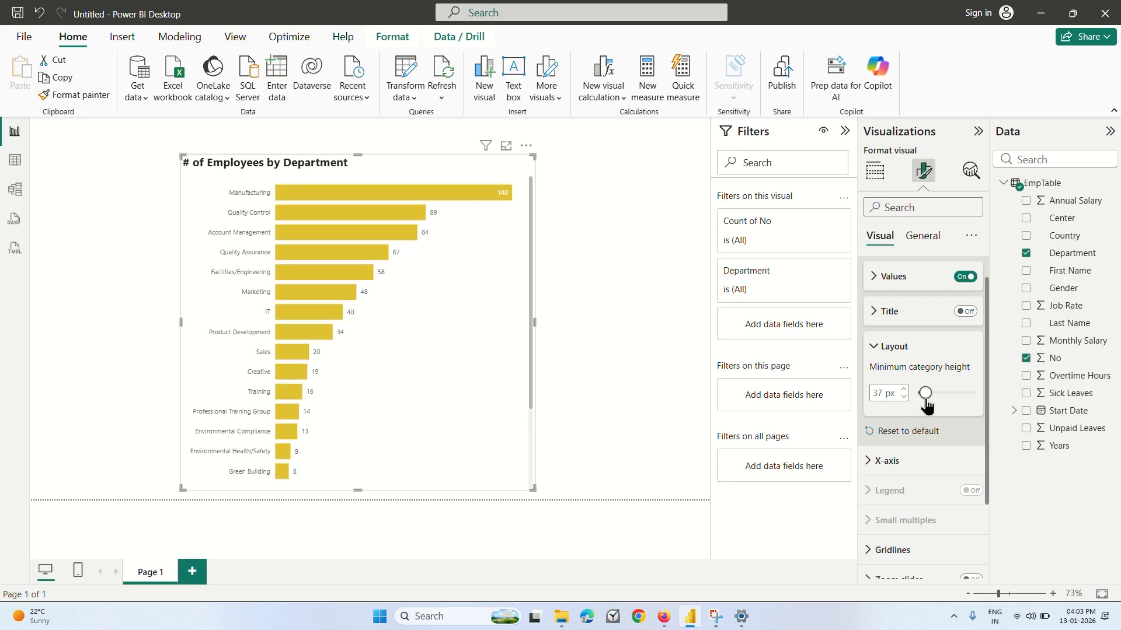
pyautogui.moveTo(925, 400); pyautogui.dragTo(915, 403)
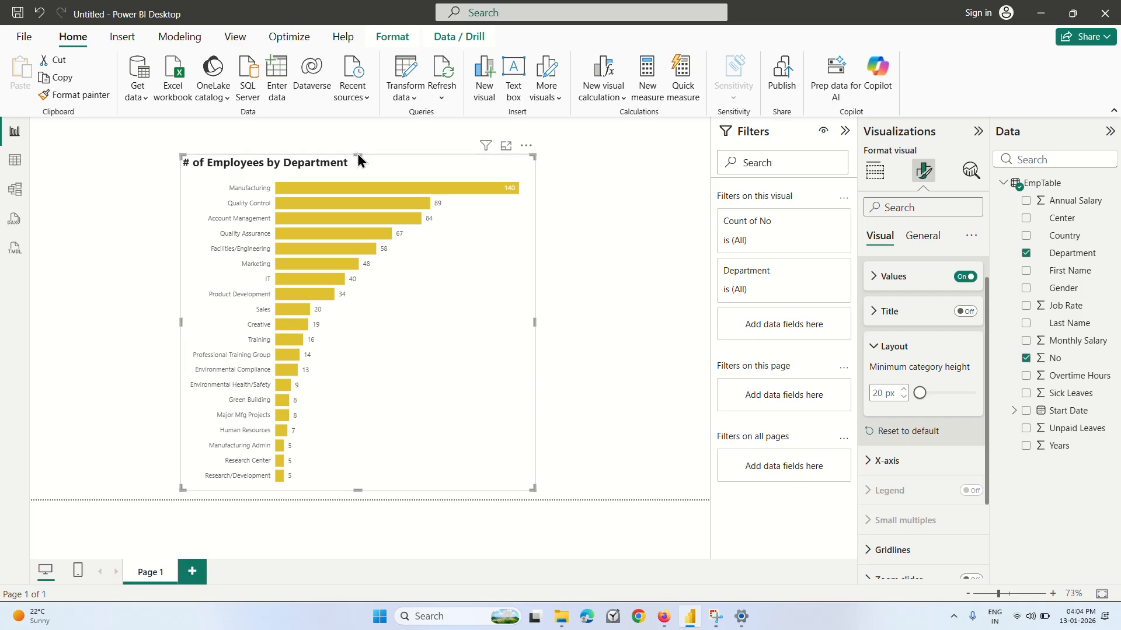
pyautogui.moveTo(359, 155); pyautogui.dragTo(357, 135)
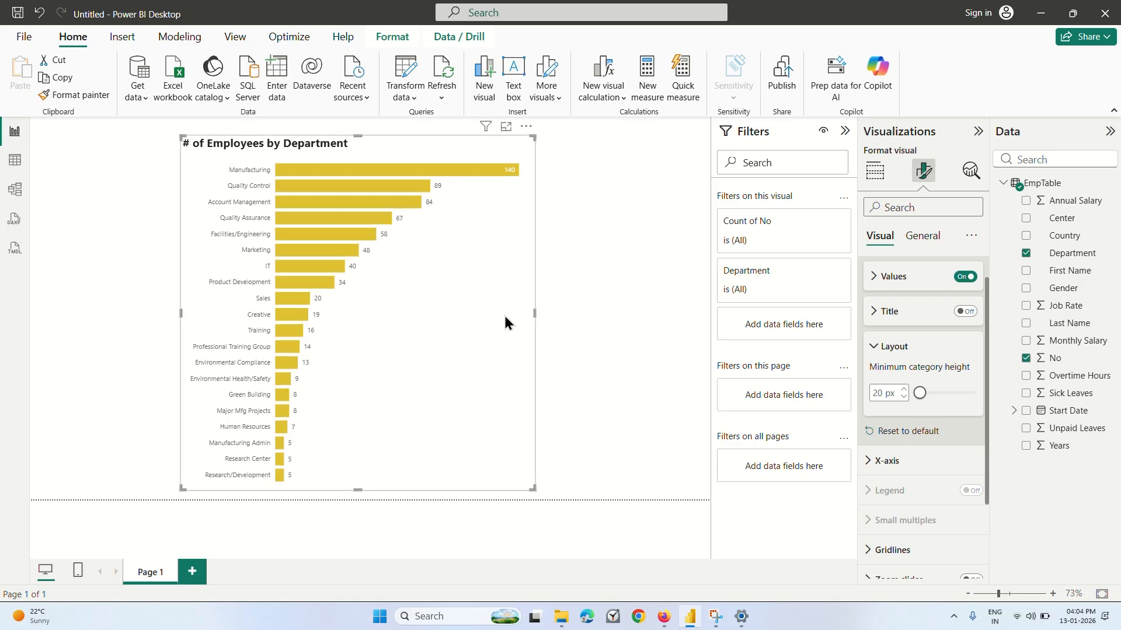
pyautogui.click(537, 313)
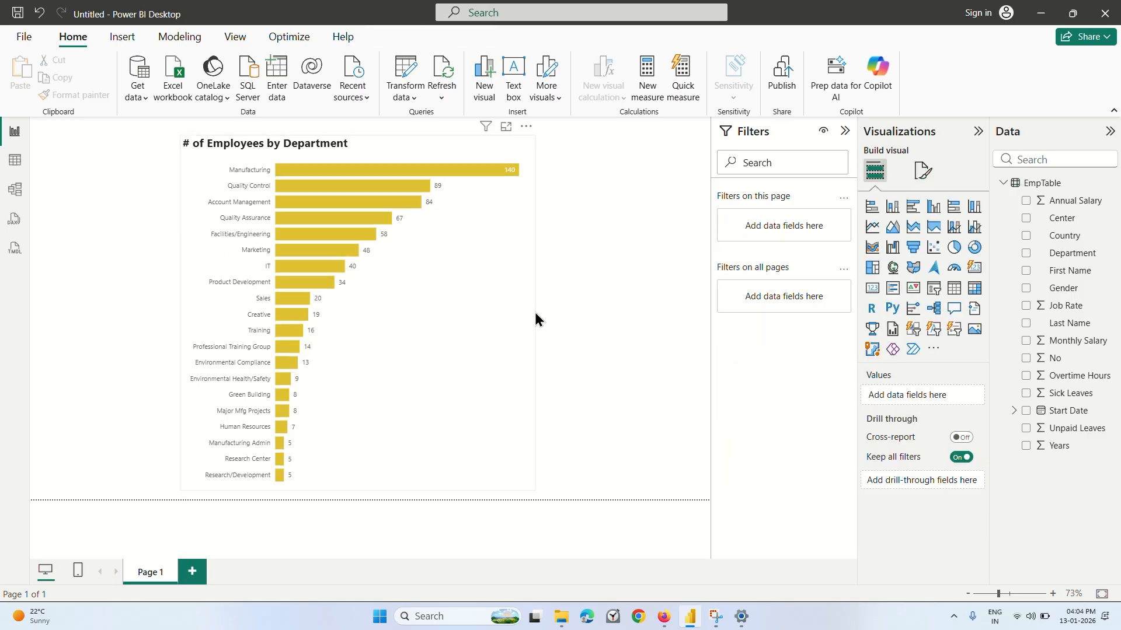
pyautogui.click(509, 329)
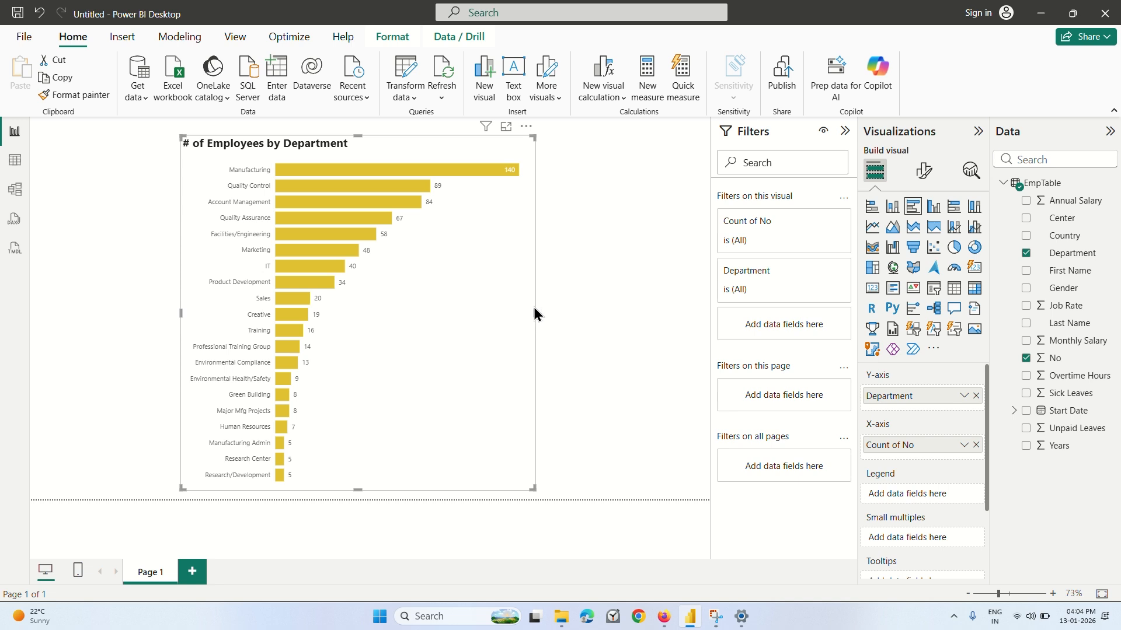
pyautogui.moveTo(528, 324)
pyautogui.mouseDown()
pyautogui.moveTo(333, 341)
pyautogui.moveTo(631, 347)
pyautogui.moveTo(465, 348)
pyautogui.moveTo(515, 340)
pyautogui.mouseUp()
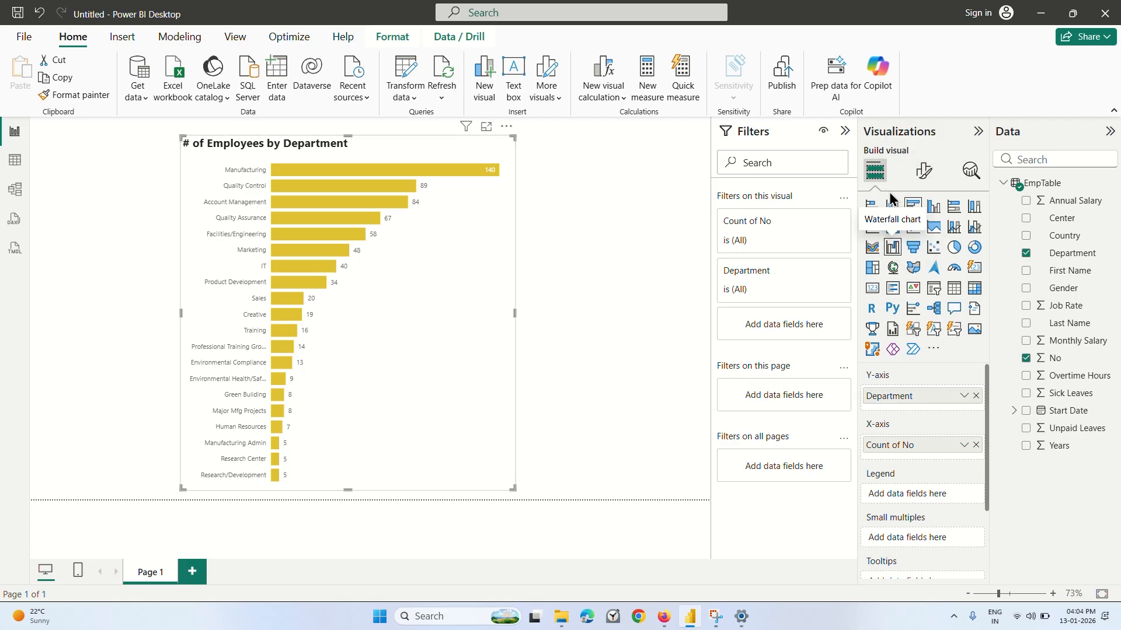
# Try the bar chart without its Y-axis values, turn them back on, and collapse the values options.
pyautogui.click(923, 175)
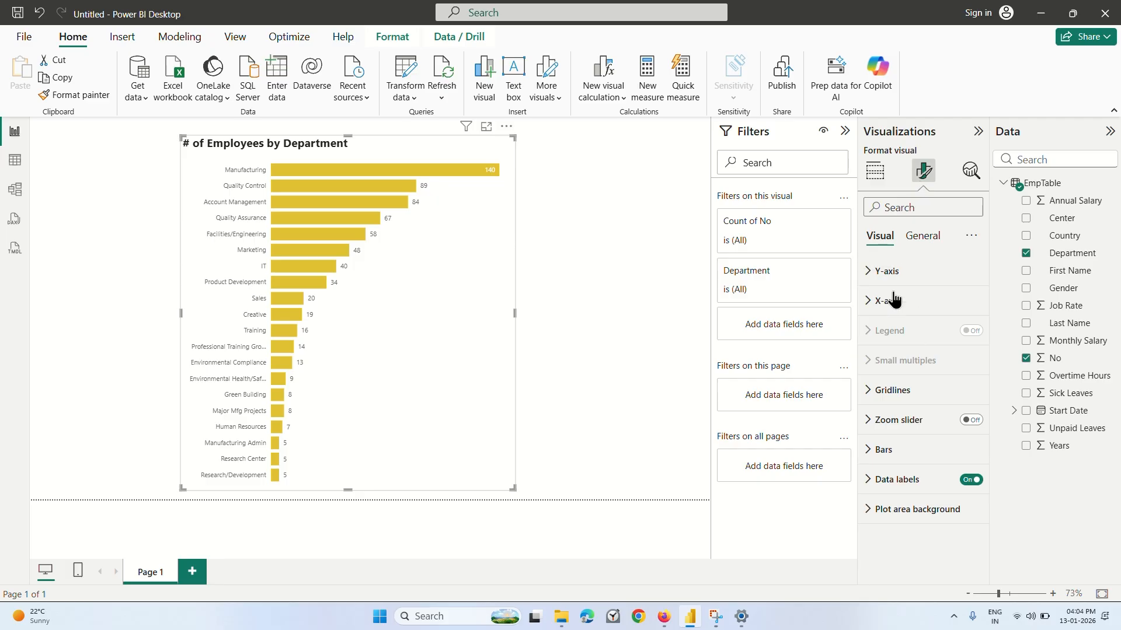
pyautogui.click(877, 284)
pyautogui.scroll(-2, 930, 440)
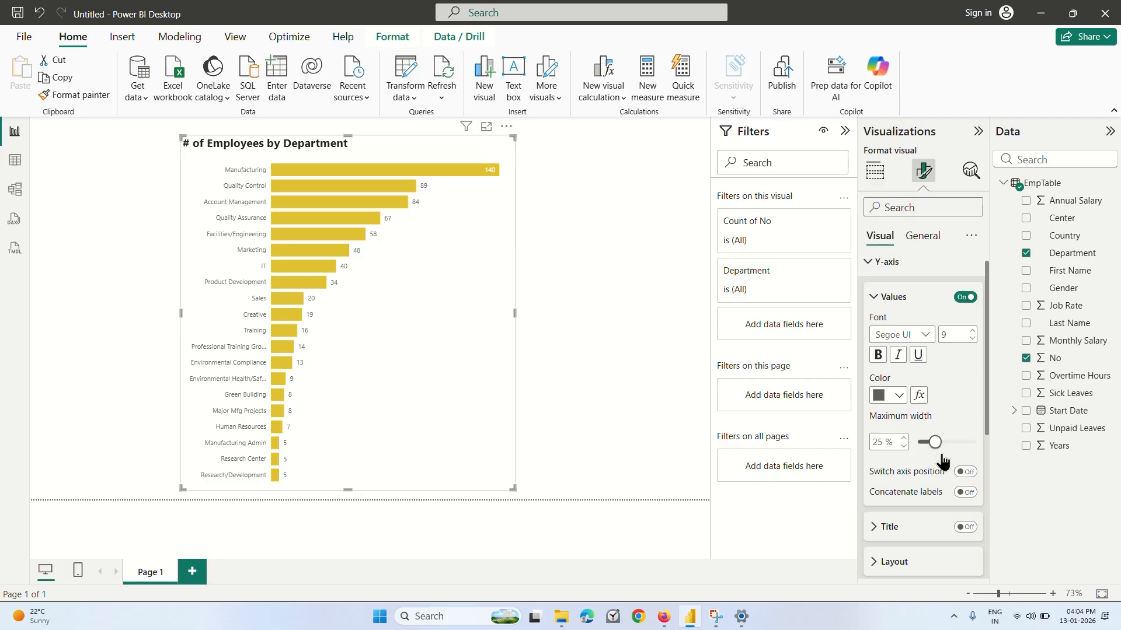
pyautogui.scroll(1, 929, 441)
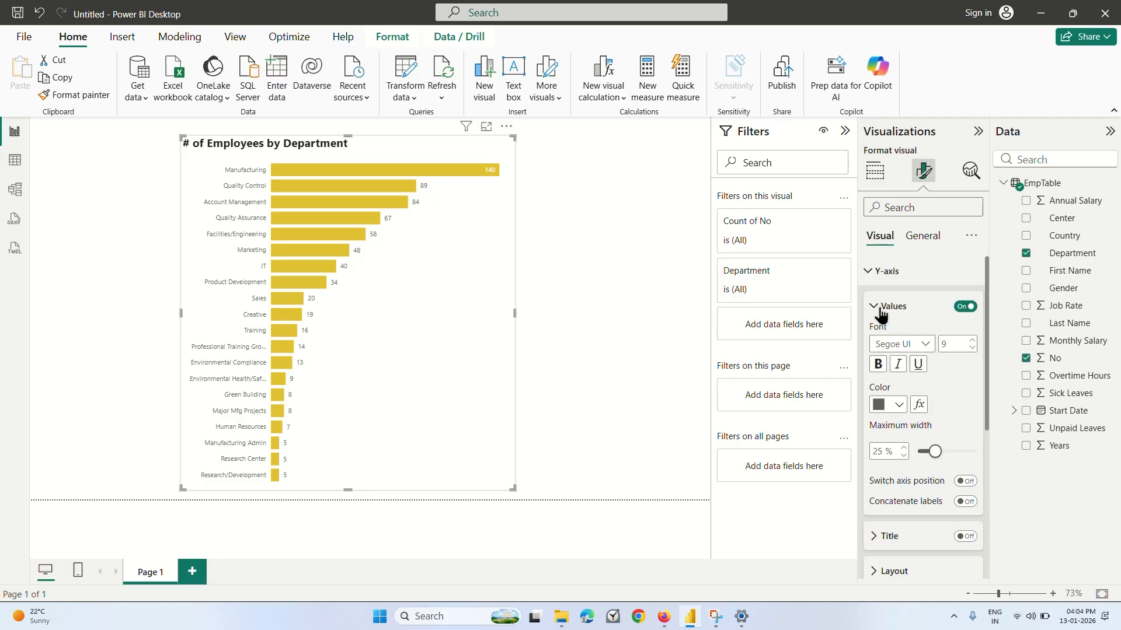
pyautogui.click(964, 307)
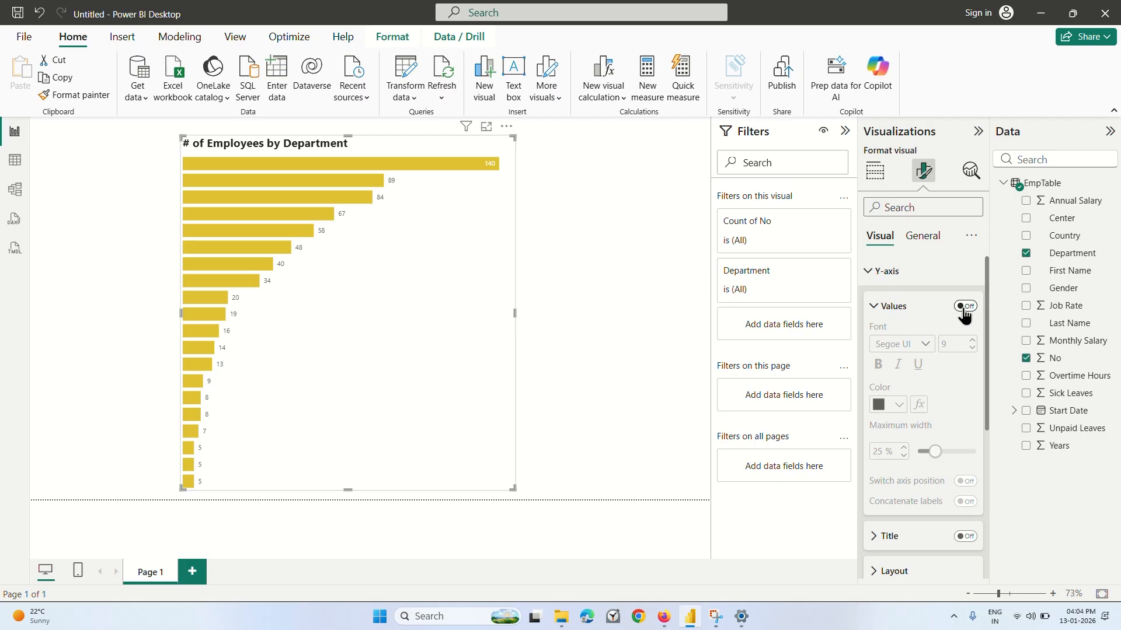
pyautogui.click(964, 308)
pyautogui.click(874, 307)
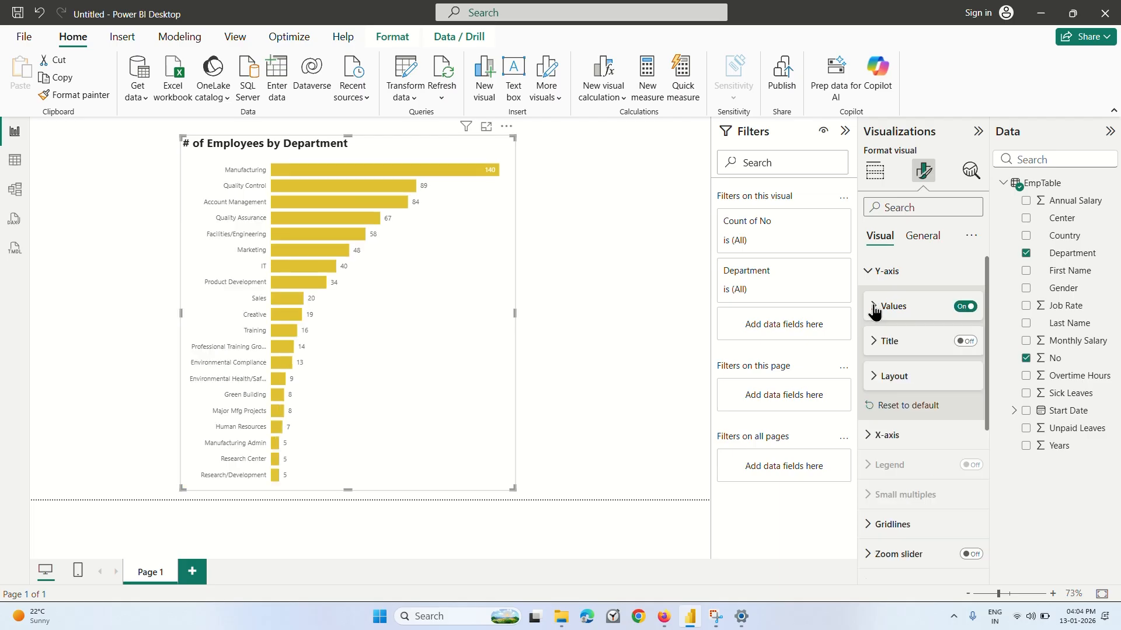
pyautogui.click(874, 307)
pyautogui.click(874, 307)
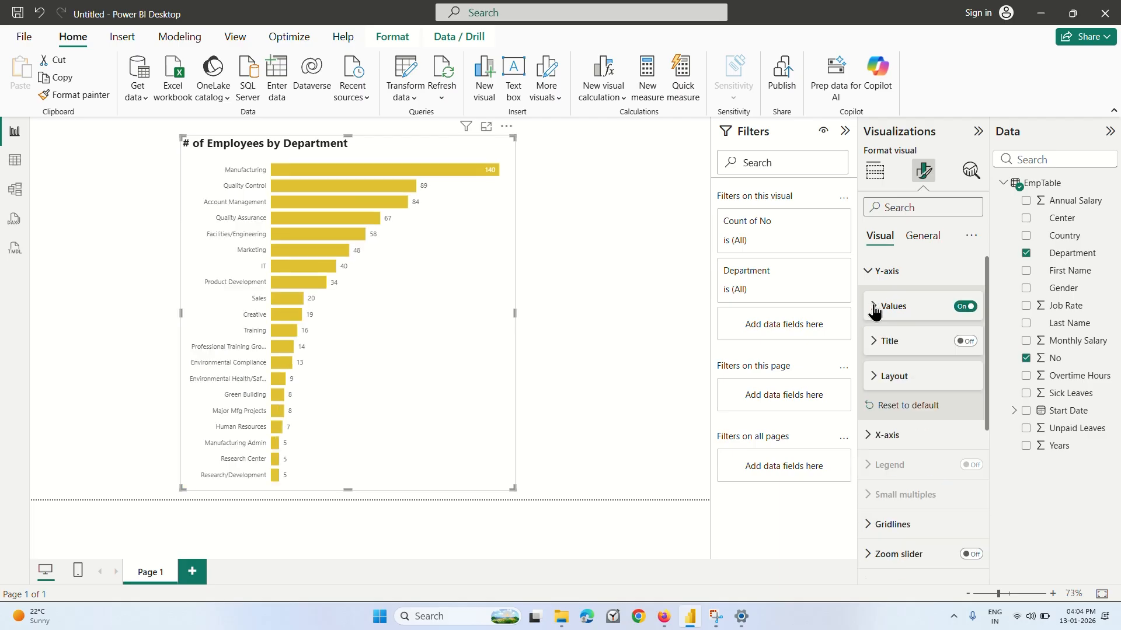
# Try the Y-axis title and a larger minimum category height, returning the title to off and the height to 20 px.
pyautogui.click(964, 342)
pyautogui.click(965, 342)
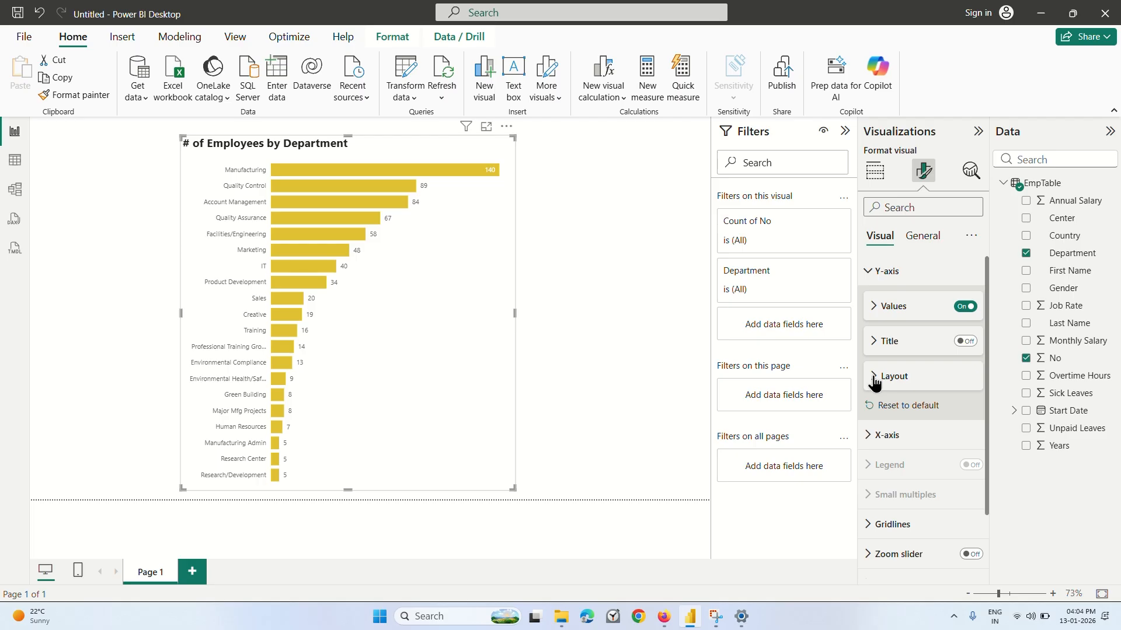
pyautogui.click(874, 376)
pyautogui.moveTo(921, 381); pyautogui.dragTo(927, 387)
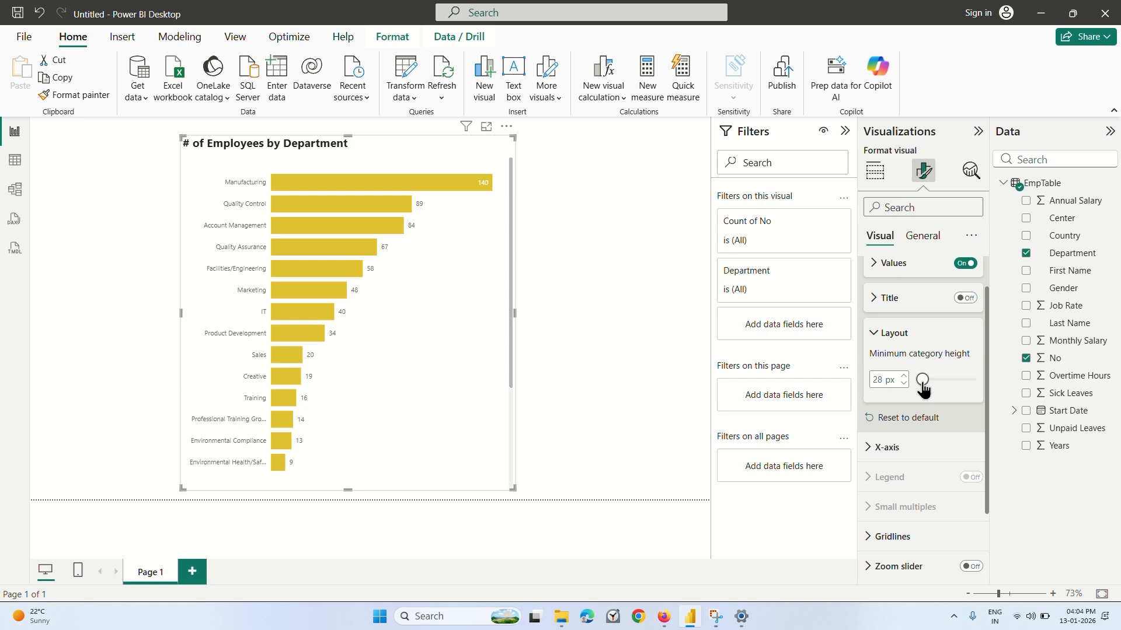
pyautogui.moveTo(927, 387); pyautogui.dragTo(920, 391)
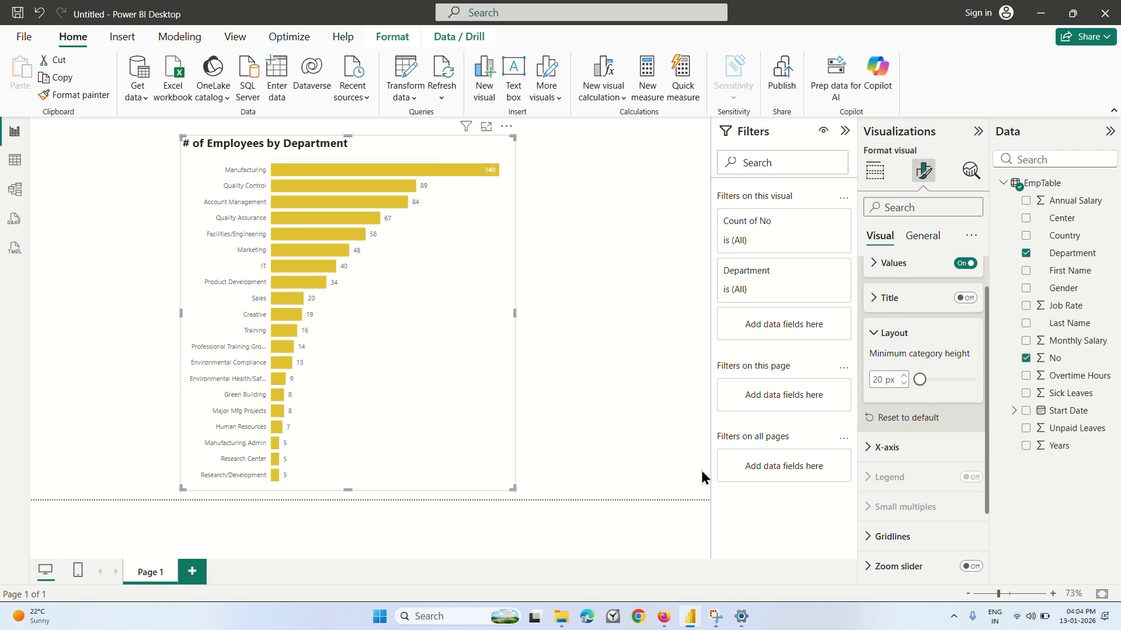
# Switch to Firefox, finish the current Coursera lecture, and open the video Visualize Data Distributions Like a Pro.
pyautogui.moveTo(663, 624)
pyautogui.click(663, 560)
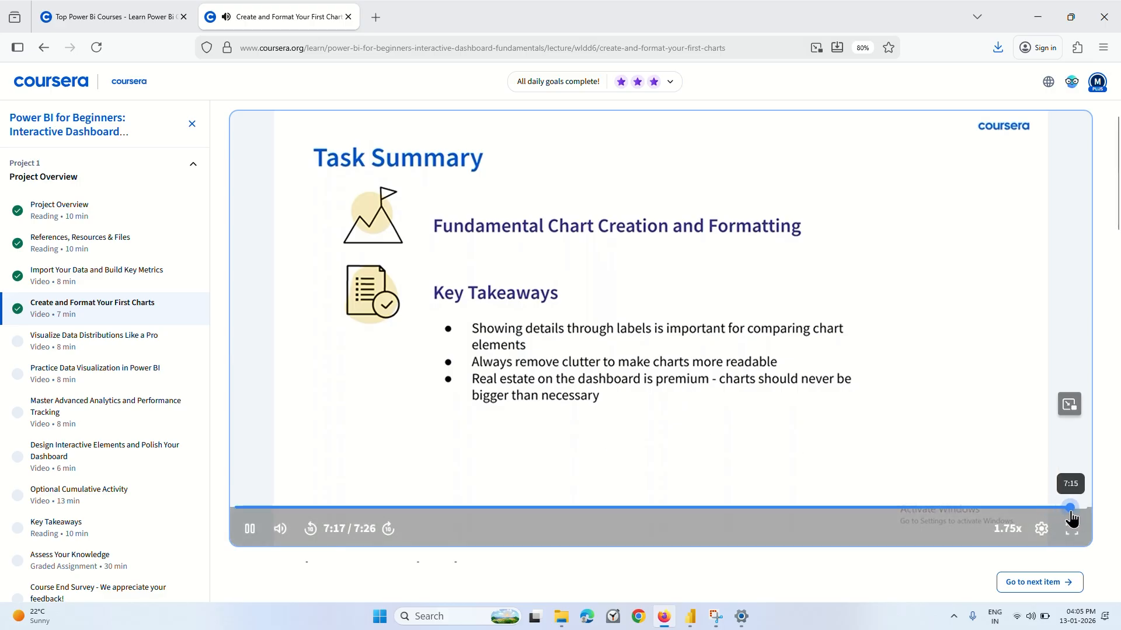
pyautogui.click(1072, 508)
pyautogui.click(719, 384)
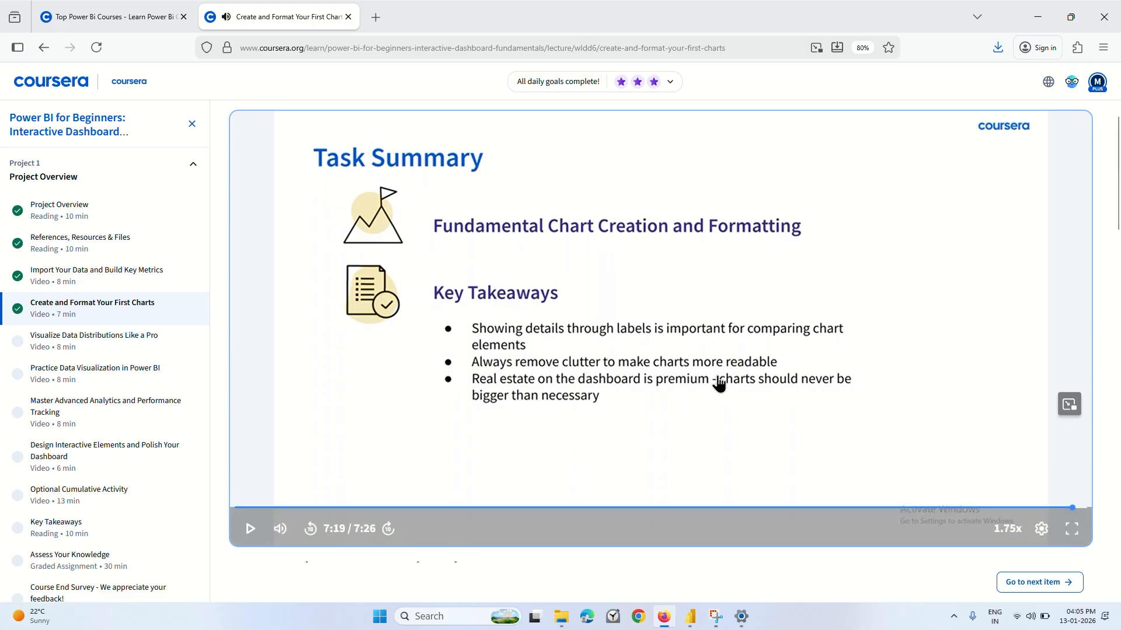
pyautogui.click(86, 345)
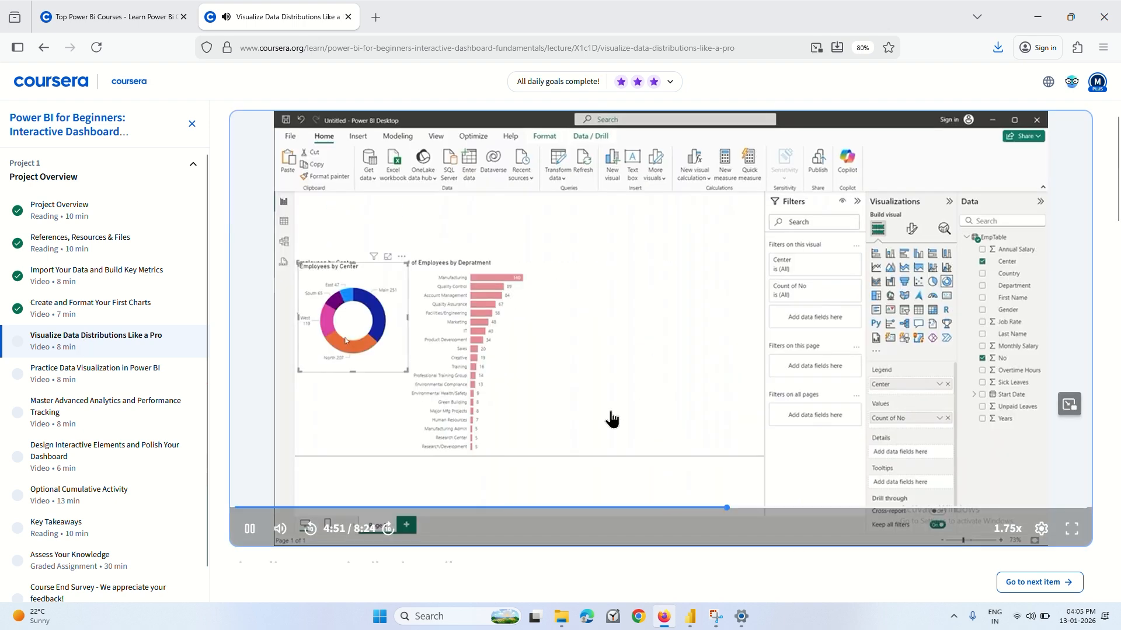
# Play the Visualize Data Distributions Like a Pro lecture from its start to 0:50, pause it, and return to Power BI Desktop.
pyautogui.click(241, 509)
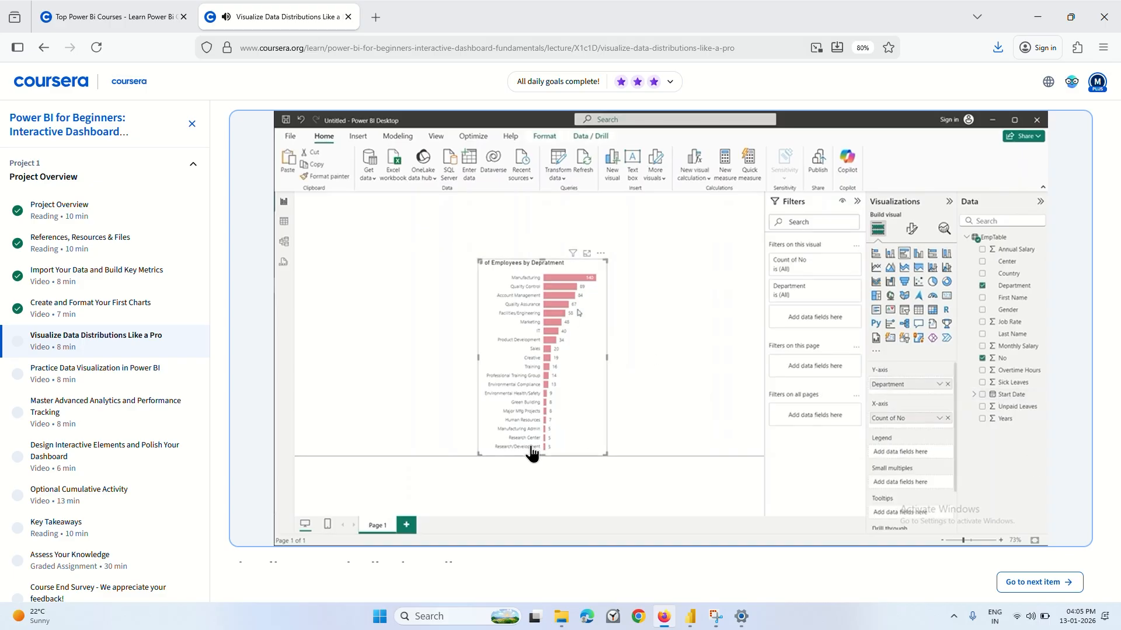
pyautogui.moveTo(508, 401)
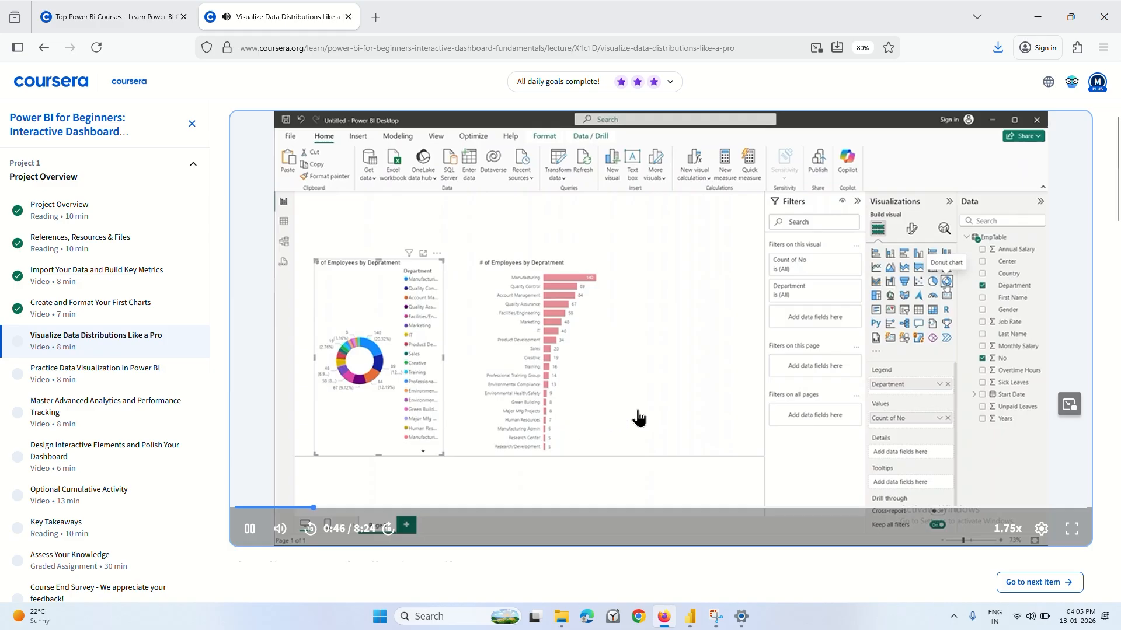
pyautogui.click(683, 478)
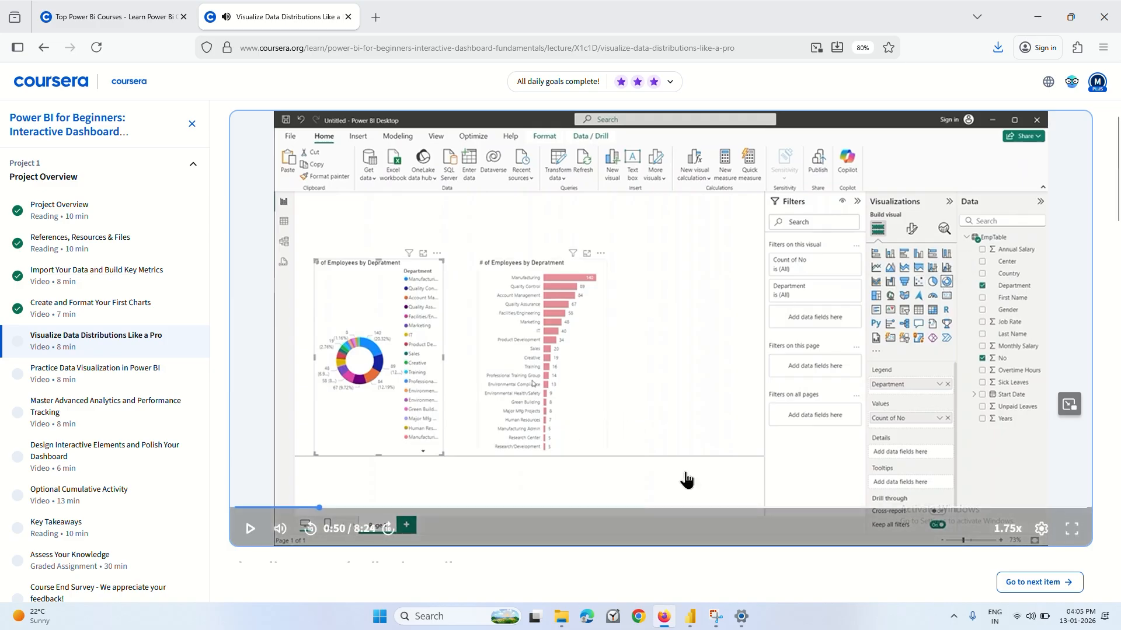
pyautogui.click(690, 616)
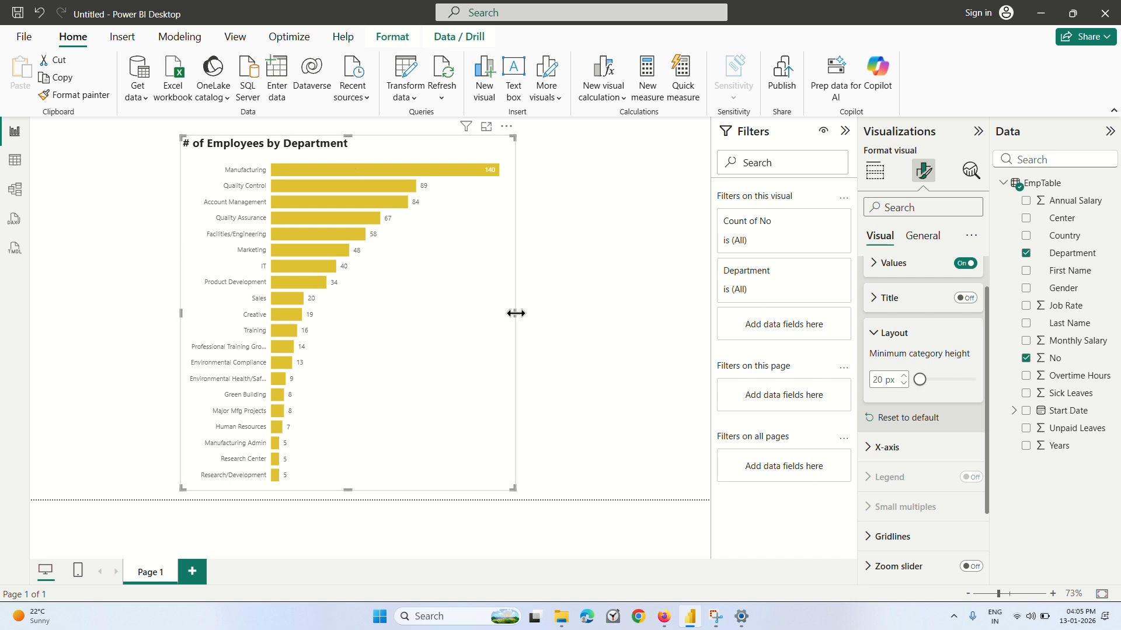
# Move the bar chart to the lower right part of the report page and make it narrower and shorter.
pyautogui.moveTo(514, 314); pyautogui.dragTo(428, 314)
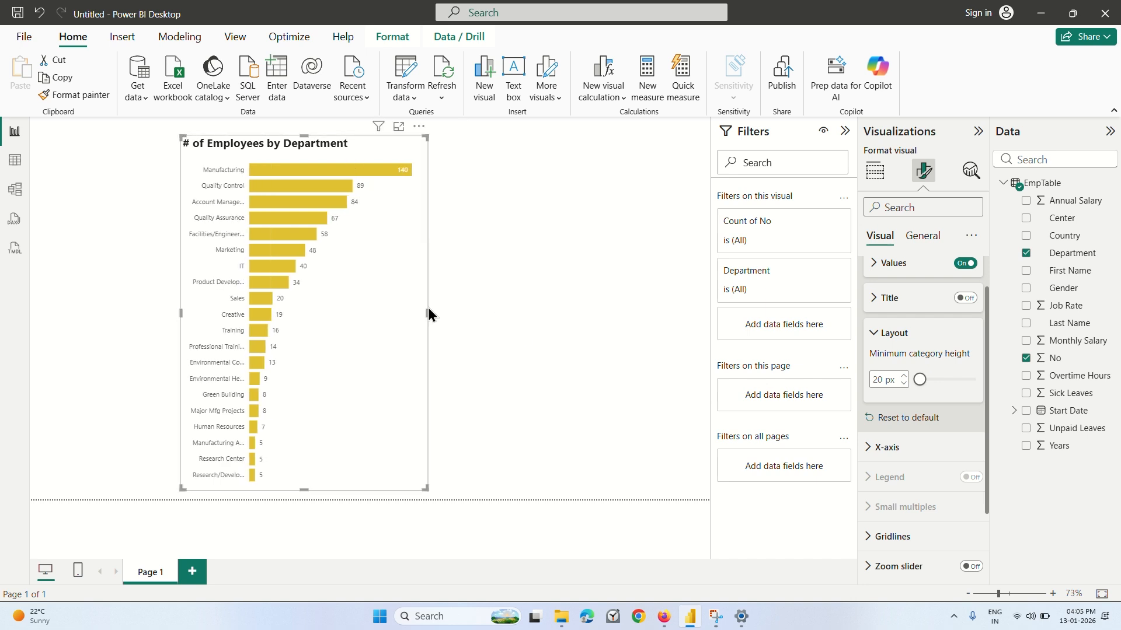
pyautogui.moveTo(280, 151); pyautogui.dragTo(523, 159)
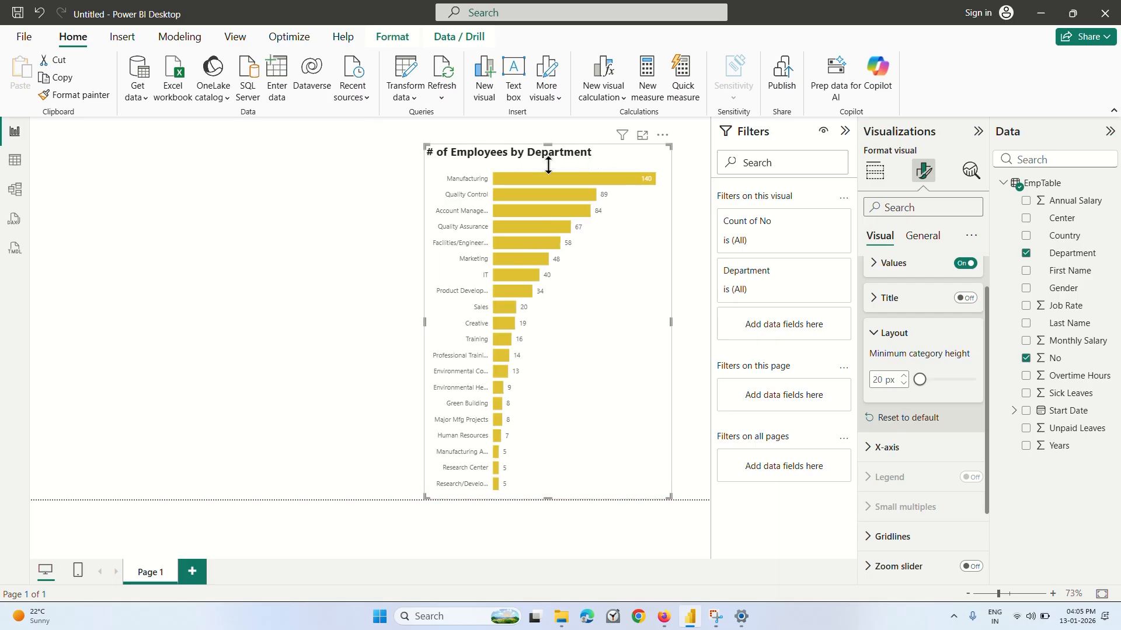
pyautogui.moveTo(548, 165); pyautogui.dragTo(548, 219)
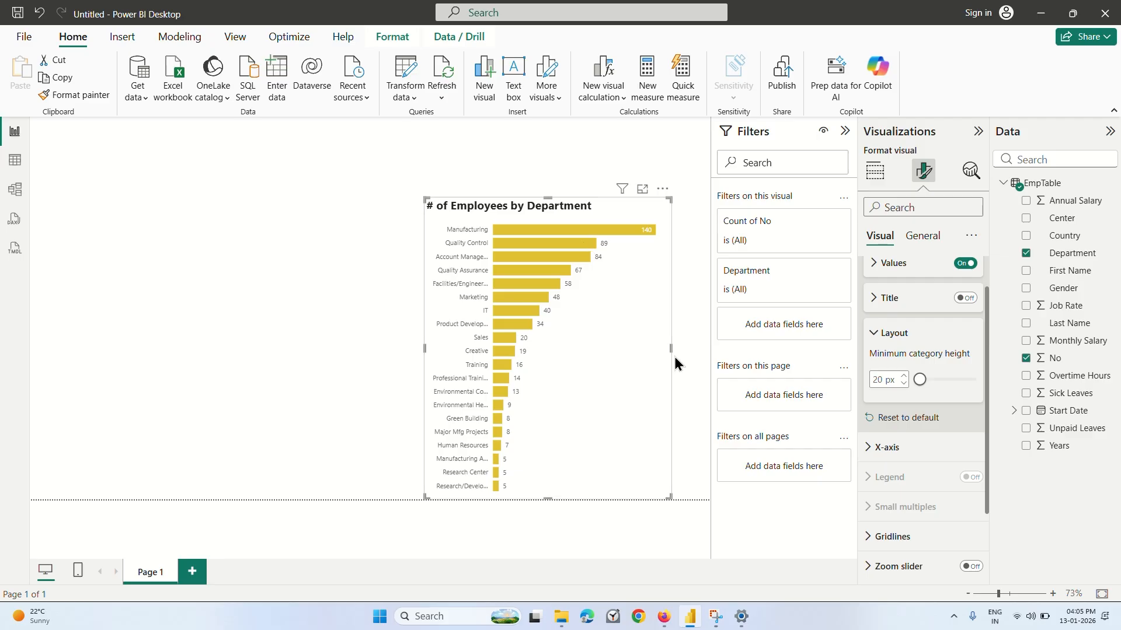
pyautogui.moveTo(677, 352); pyautogui.dragTo(695, 352)
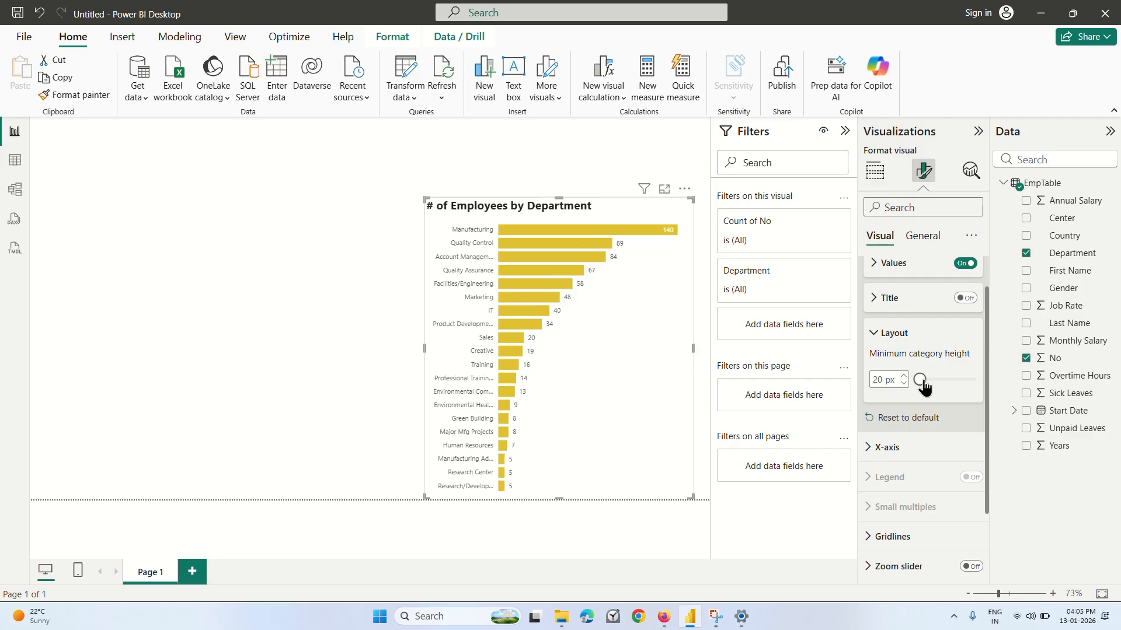
# Widen the bar chart to the page's right edge and extend its left side to fit the full department labels.
pyautogui.moveTo(921, 381); pyautogui.dragTo(920, 381)
pyautogui.moveTo(921, 383)
pyautogui.mouseDown()
pyautogui.moveTo(987, 384)
pyautogui.moveTo(919, 390)
pyautogui.mouseUp()
pyautogui.moveTo(692, 349)
pyautogui.mouseDown()
pyautogui.moveTo(538, 370)
pyautogui.moveTo(711, 345)
pyautogui.mouseUp()
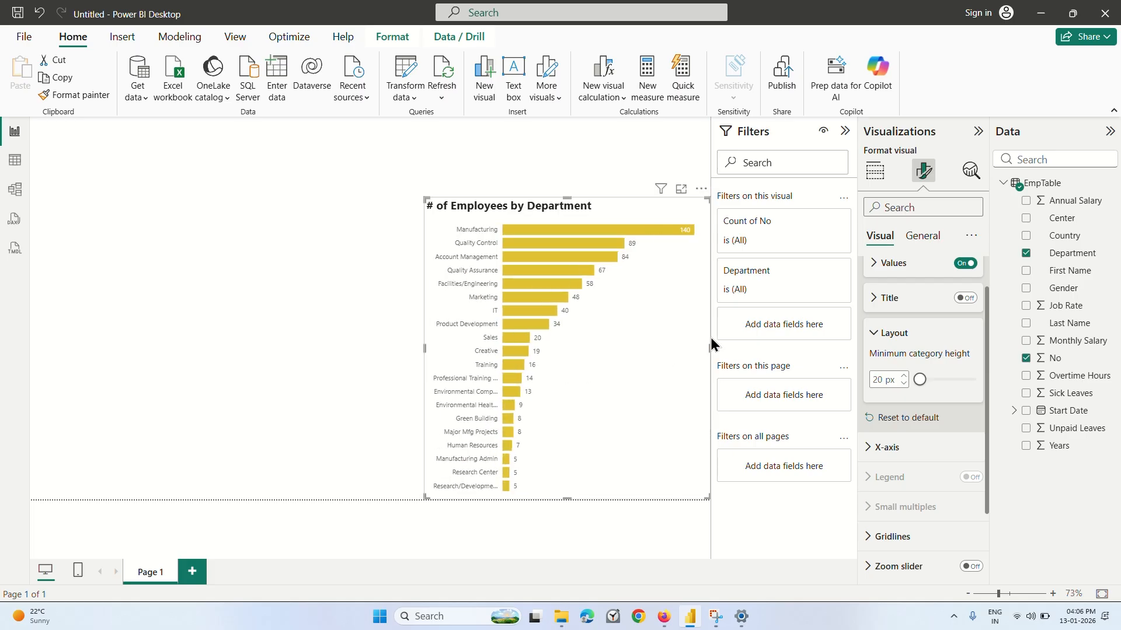
pyautogui.click(361, 299)
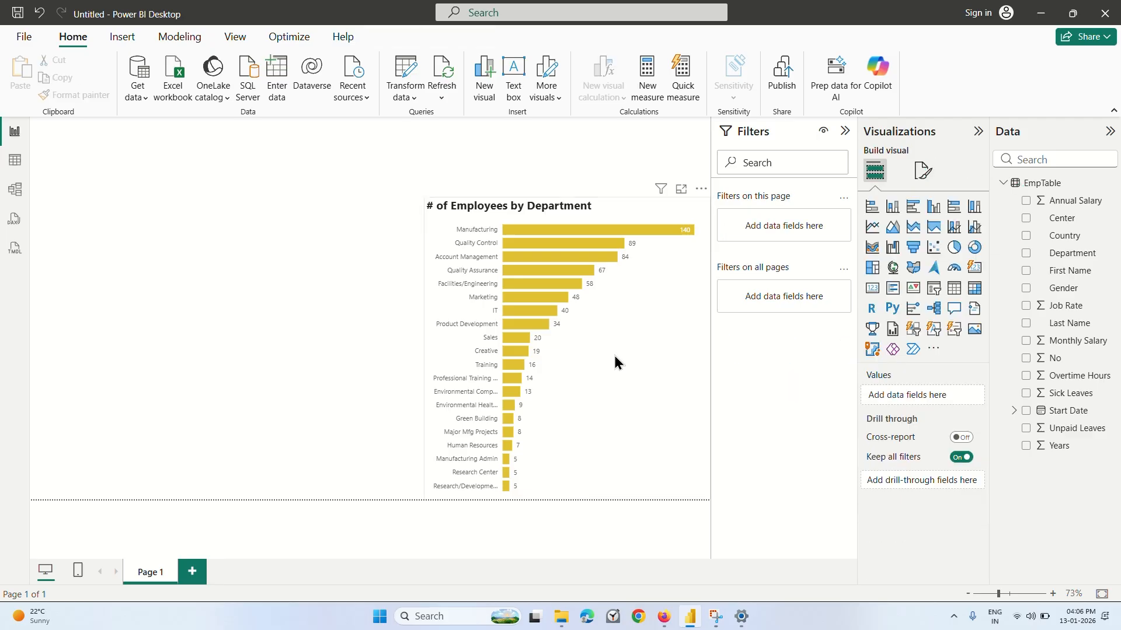
pyautogui.click(613, 353)
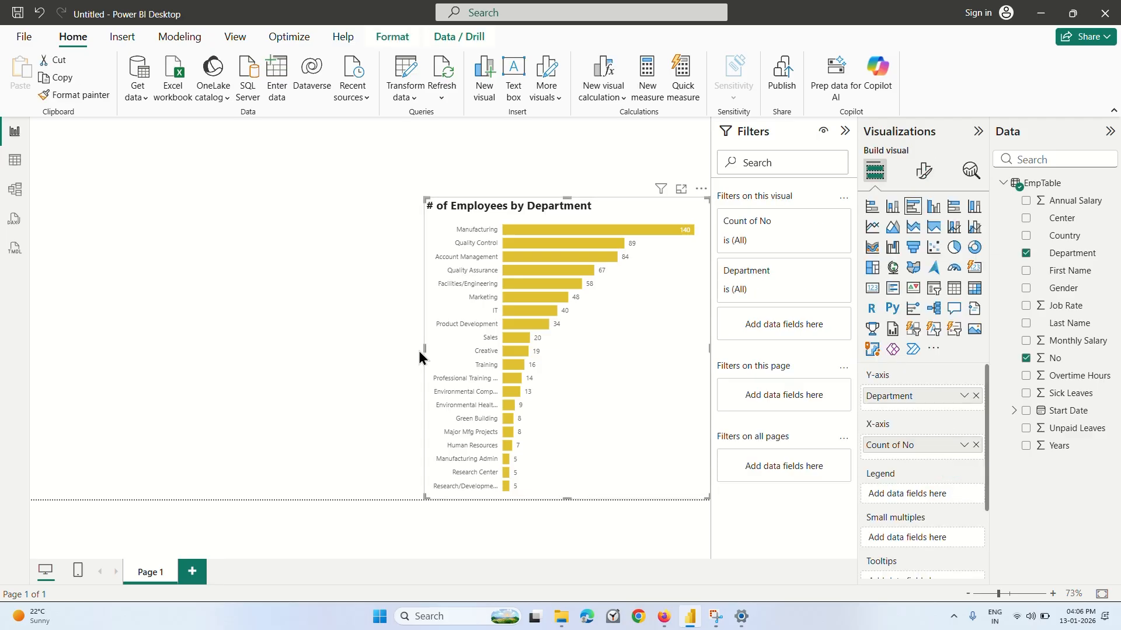
pyautogui.moveTo(419, 352); pyautogui.dragTo(335, 367)
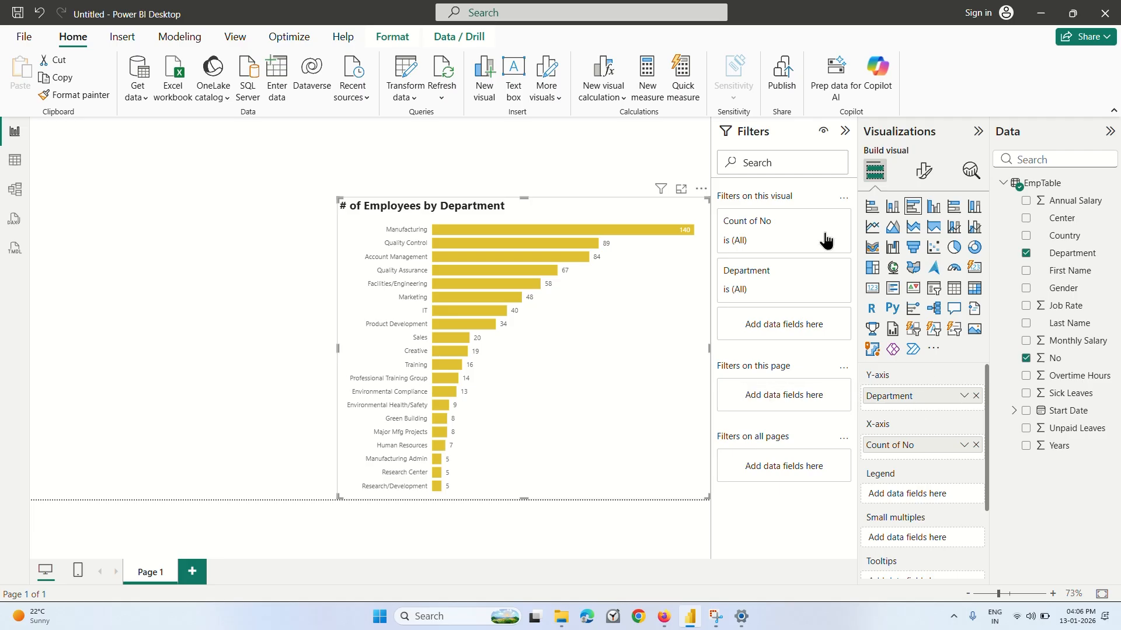
# Set the font size of the employees-by-department bar chart's title to 12.
pyautogui.click(924, 171)
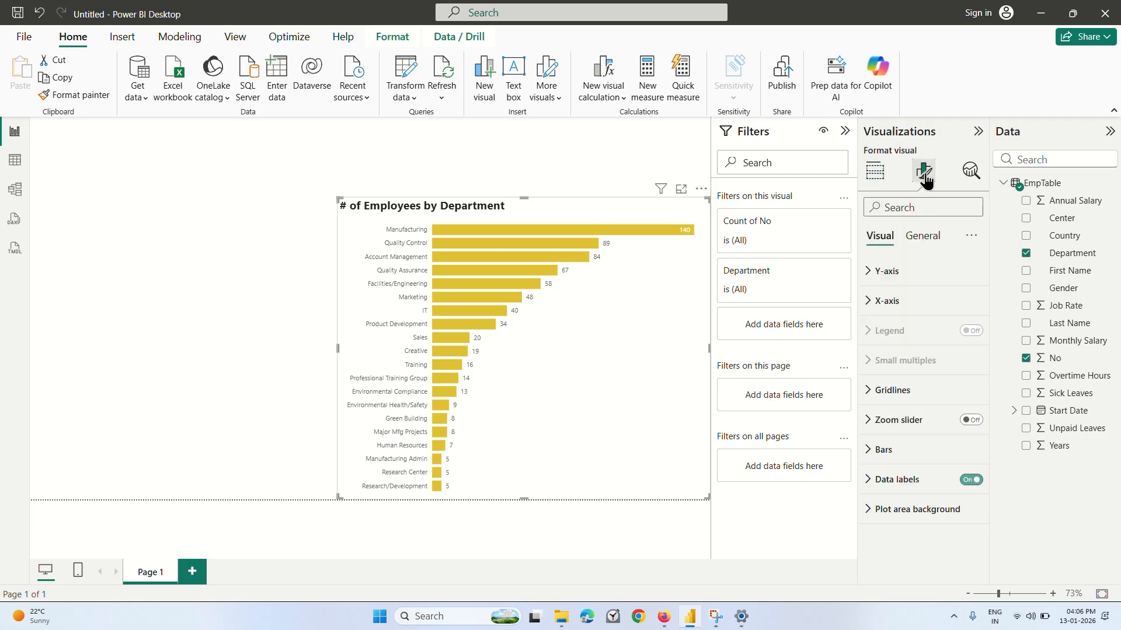
pyautogui.click(894, 273)
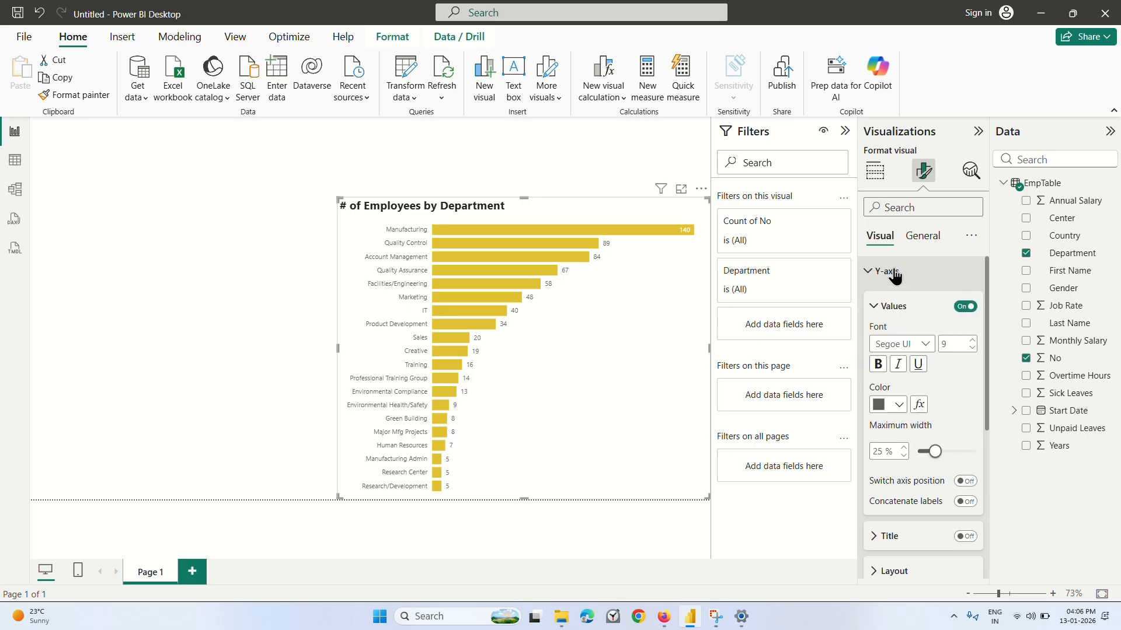
pyautogui.click(881, 273)
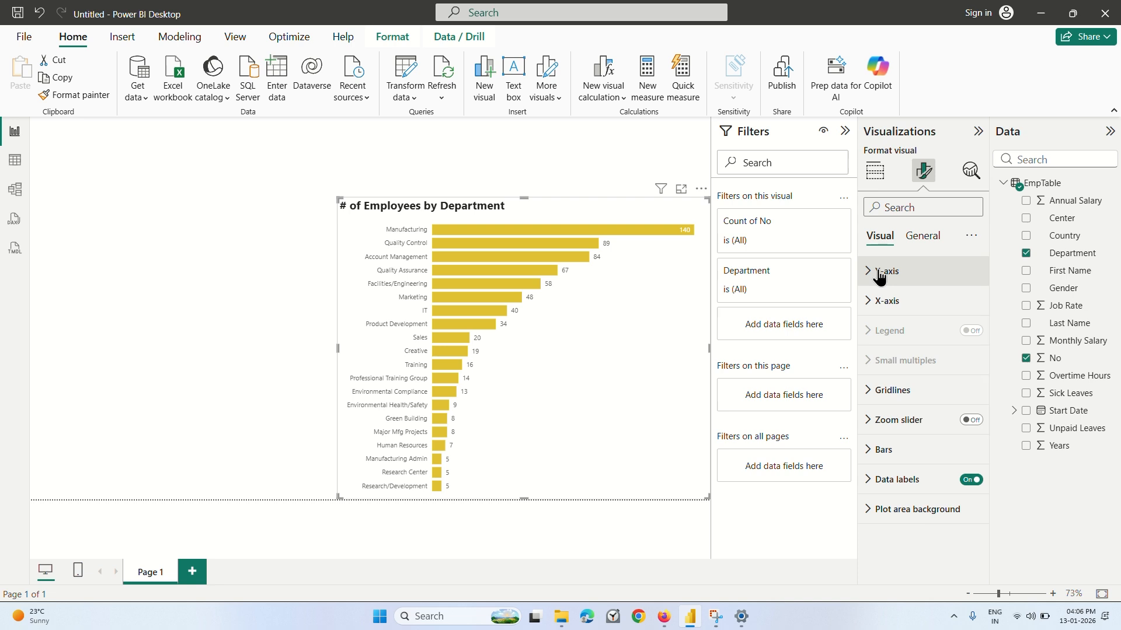
pyautogui.click(921, 238)
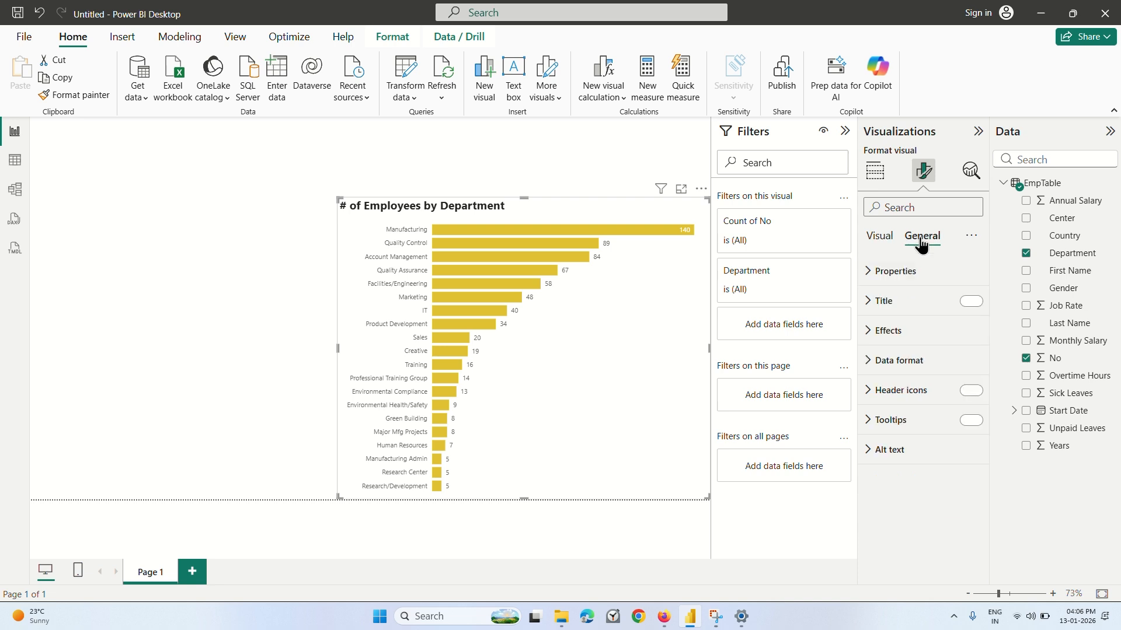
pyautogui.click(874, 302)
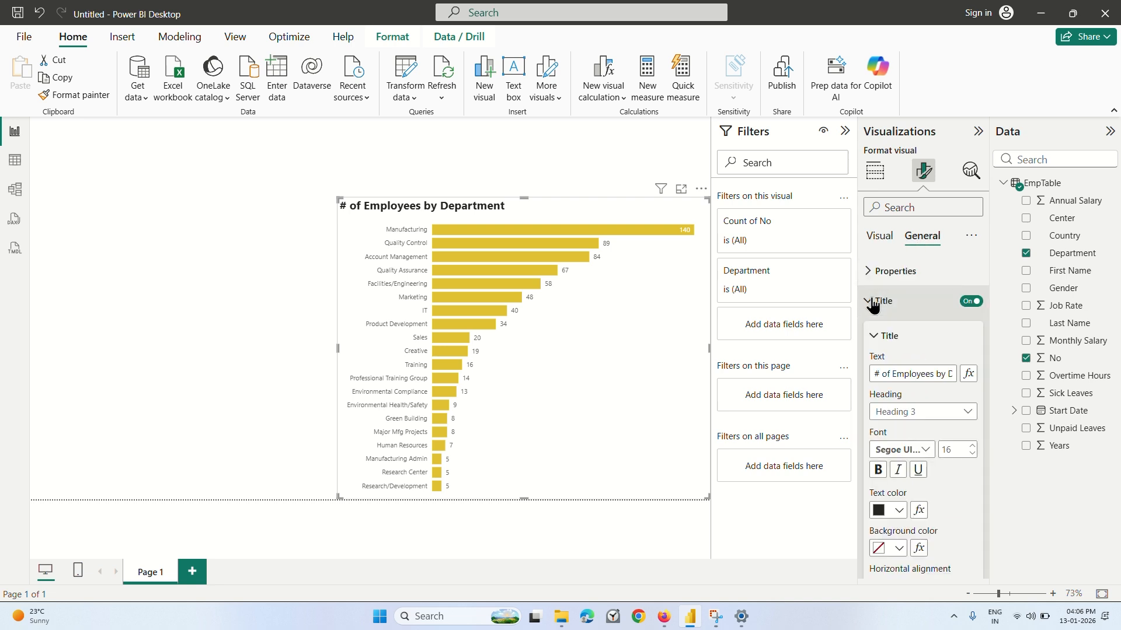
pyautogui.click(972, 455)
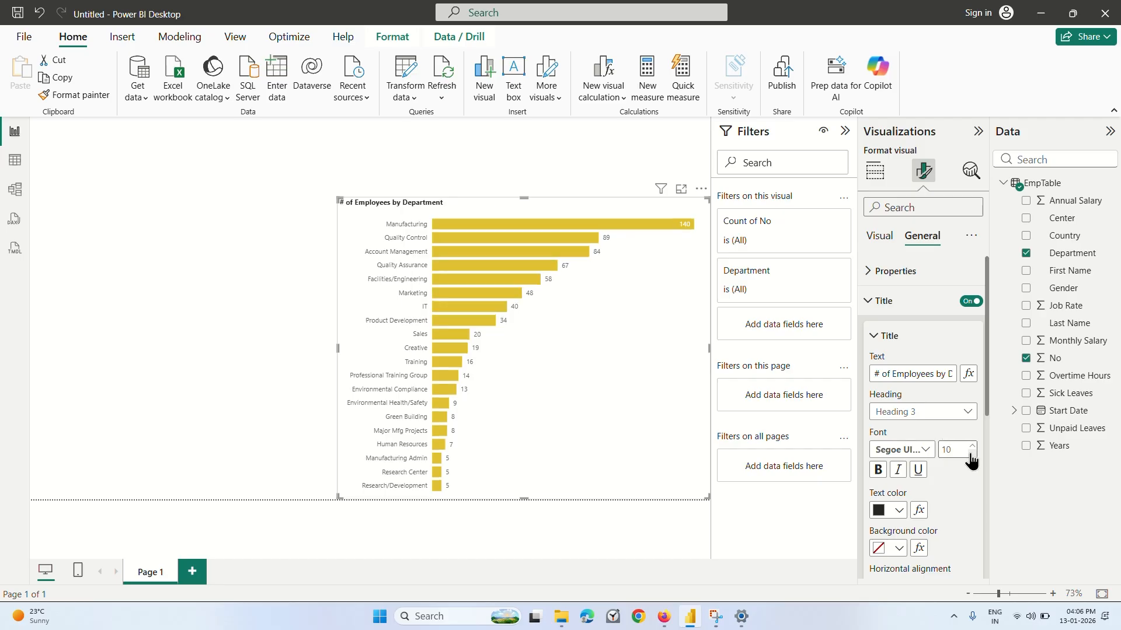
pyautogui.click(971, 456)
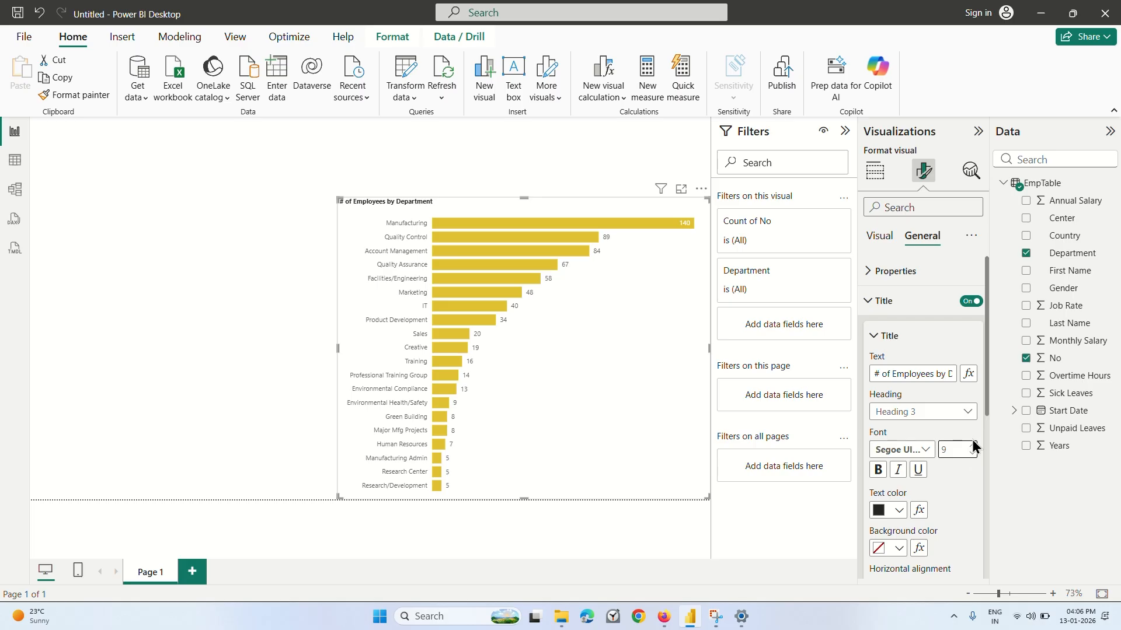
pyautogui.click(972, 448)
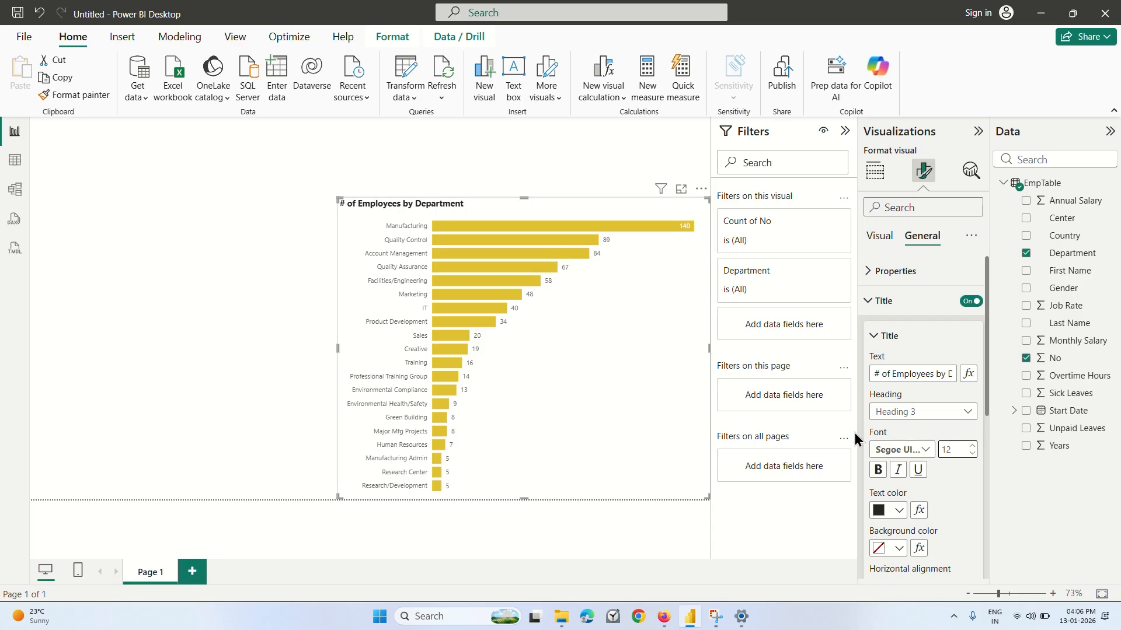
pyautogui.scroll(-3, 946, 447)
pyautogui.scroll(-2, 946, 447)
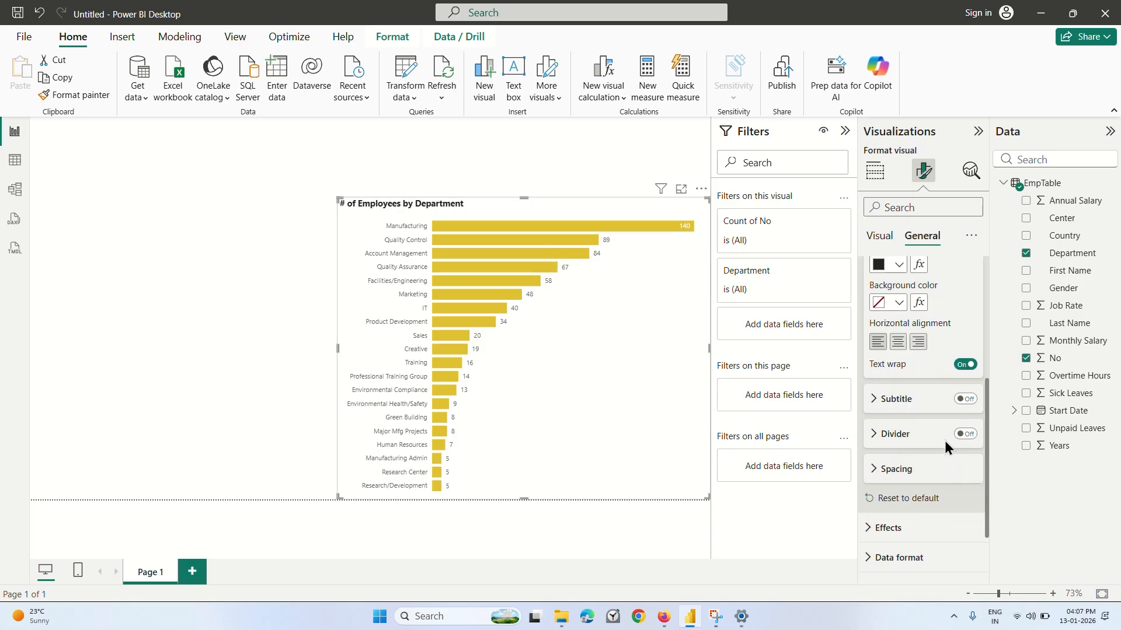
pyautogui.scroll(6, 946, 408)
pyautogui.click(874, 236)
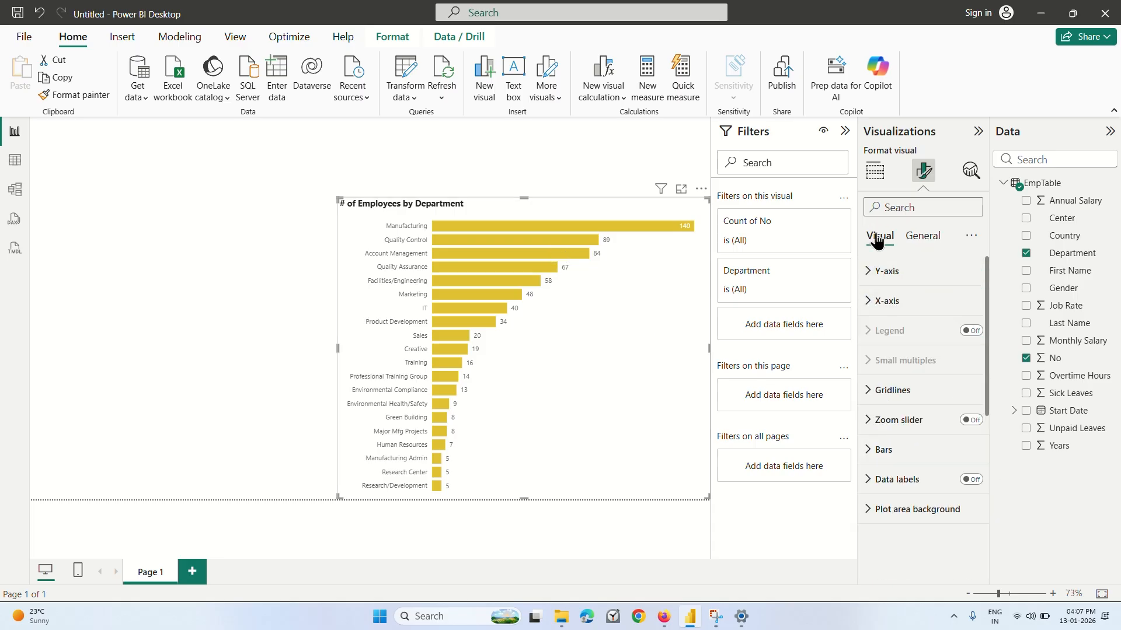
# Duplicate the employees-by-department bar chart and move the copy to the left part of the report page.
pyautogui.click(504, 309)
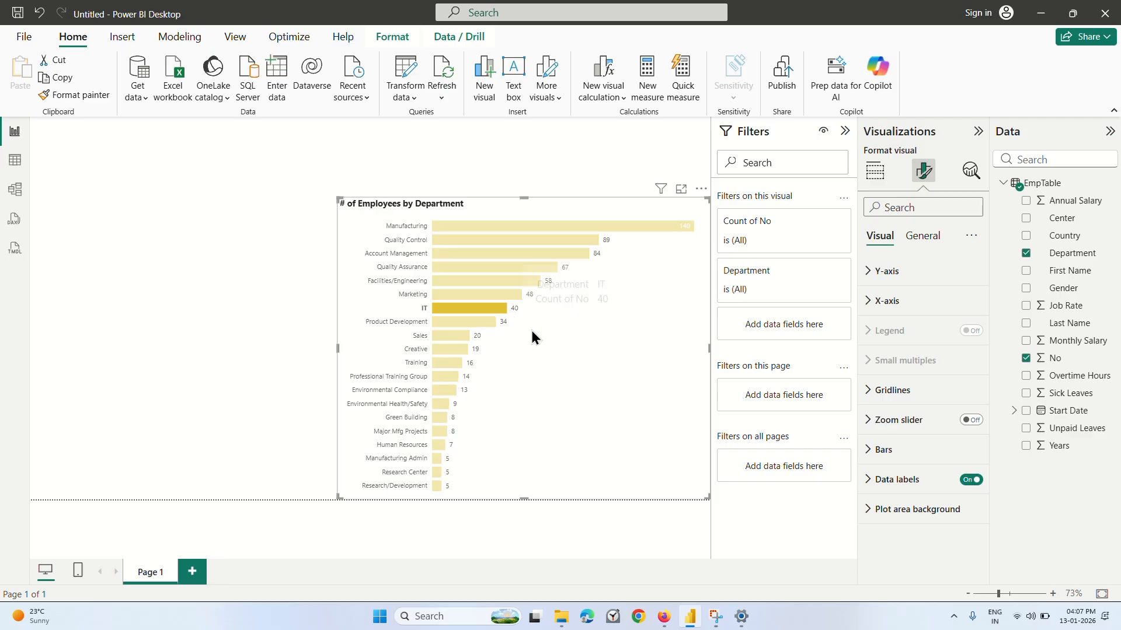
pyautogui.click(531, 331)
pyautogui.rightClick(532, 331)
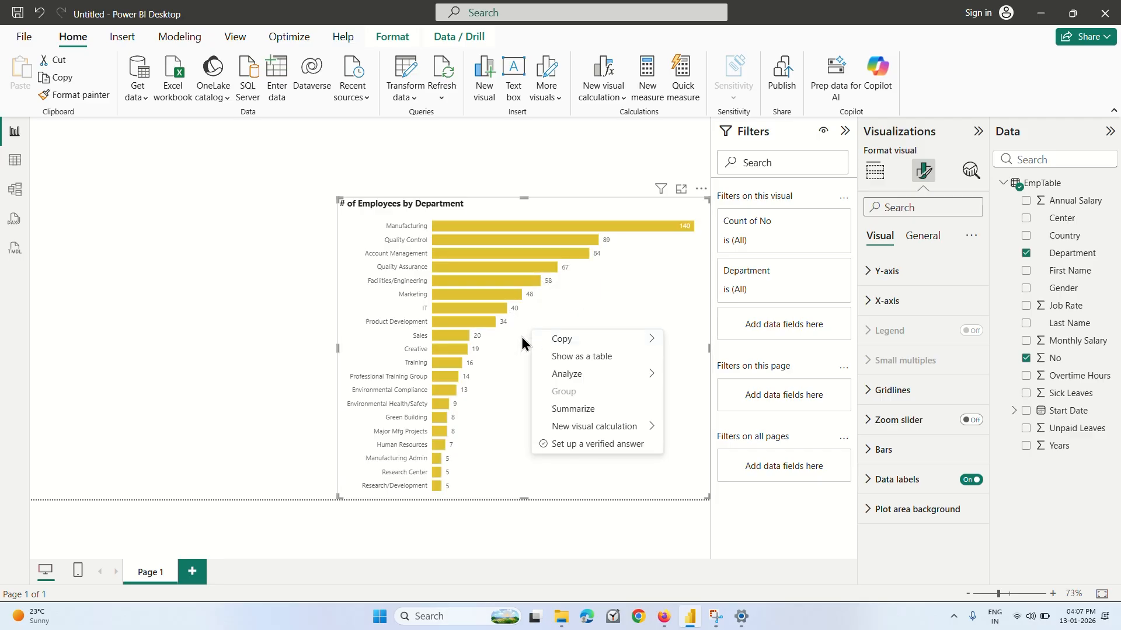
pyautogui.click(521, 337)
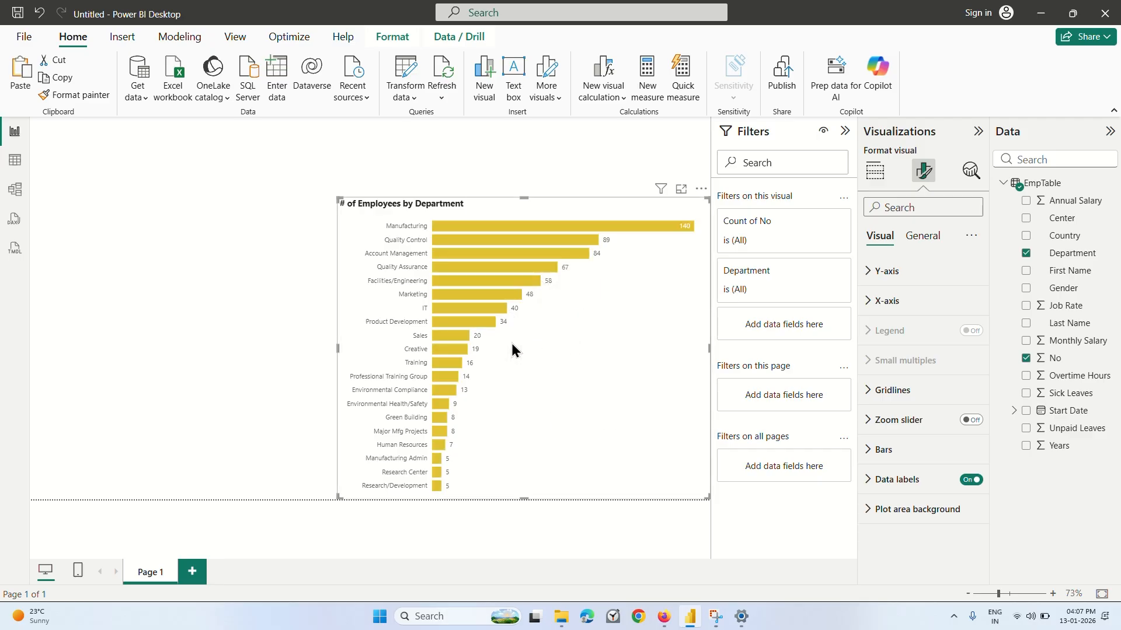
pyautogui.click(69, 248)
pyautogui.hotkey('ctrl', 'v')
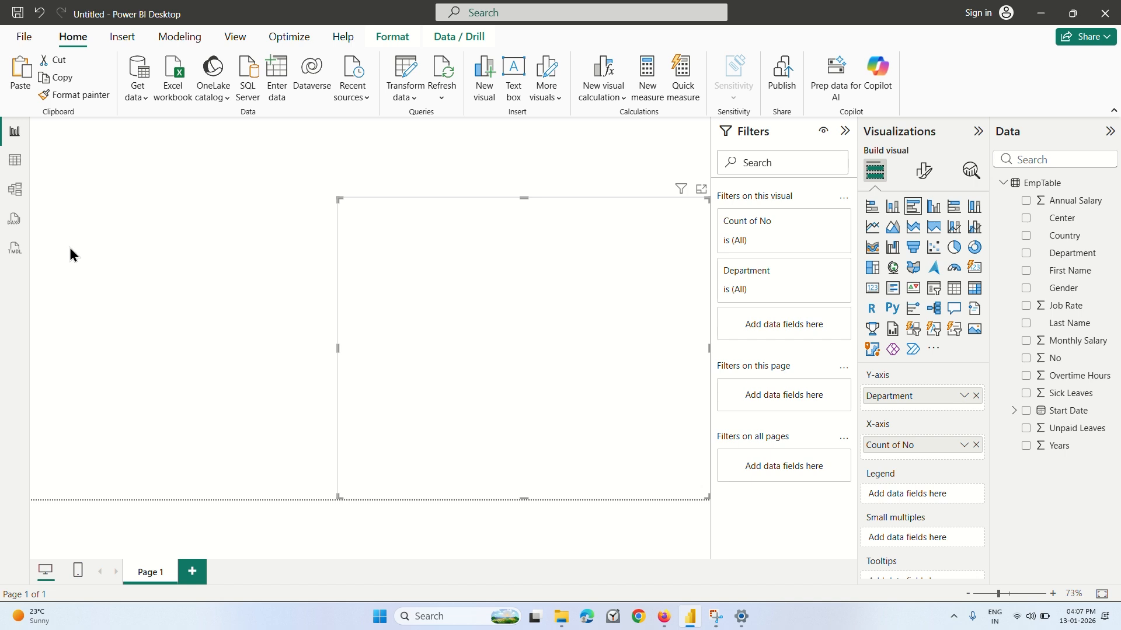
pyautogui.moveTo(494, 219); pyautogui.dragTo(283, 232)
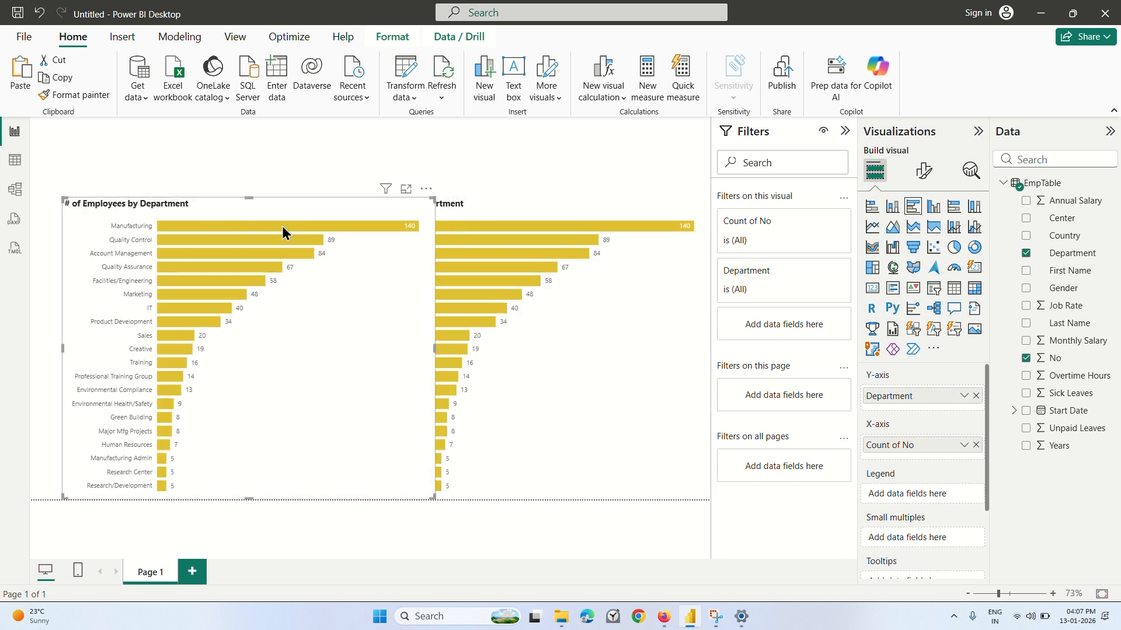
# Narrow the copied chart from its right side and the original from its left side, leaving a gap between them.
pyautogui.moveTo(432, 347); pyautogui.dragTo(293, 348)
pyautogui.click(393, 322)
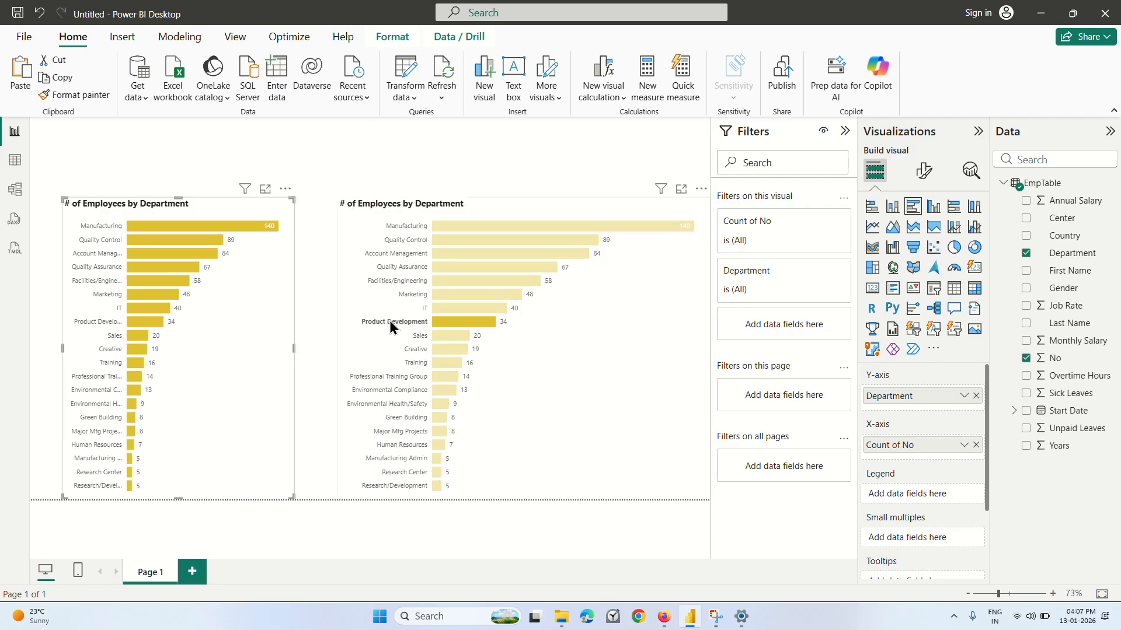
pyautogui.click(350, 348)
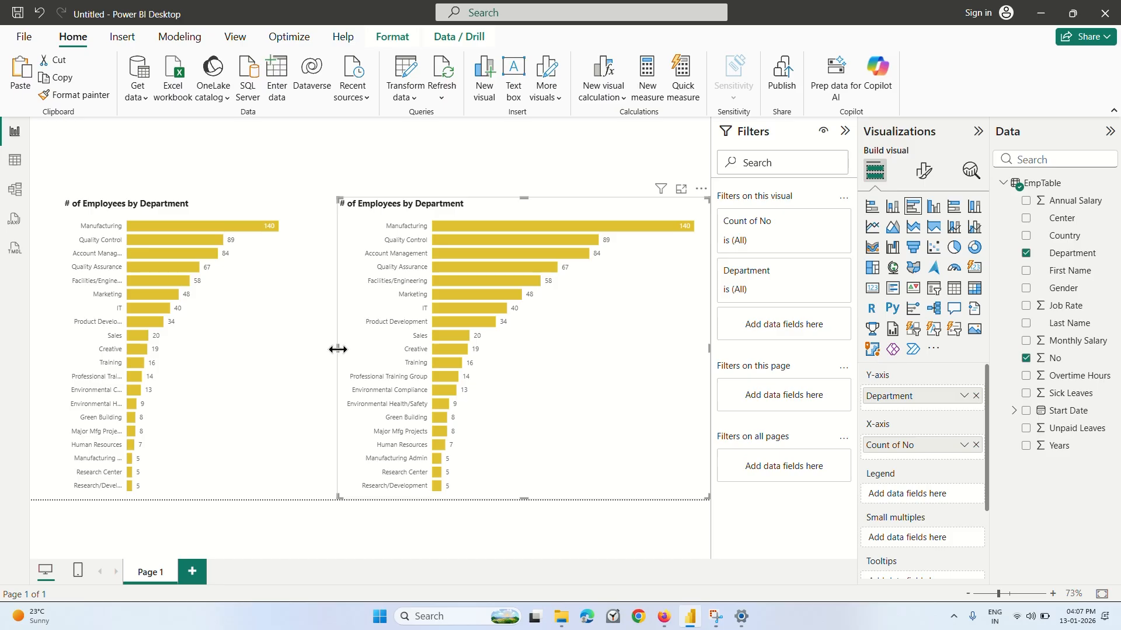
pyautogui.moveTo(339, 350); pyautogui.dragTo(401, 350)
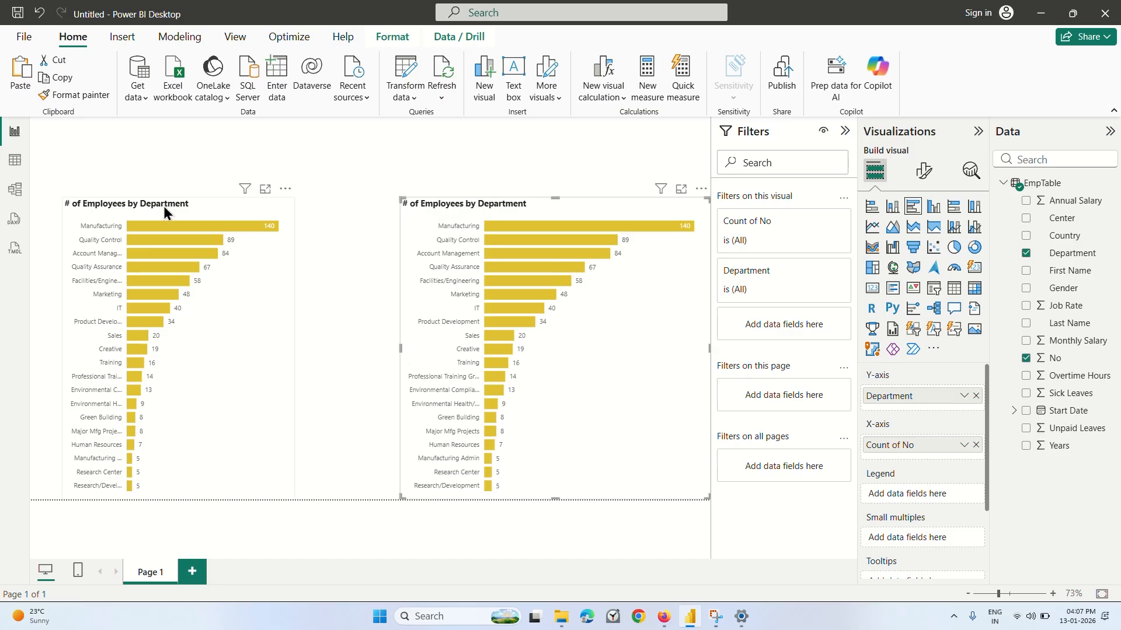
# Convert the copied bar chart to a donut chart and shift it slightly up and right of its earlier place.
pyautogui.moveTo(163, 207); pyautogui.dragTo(197, 166)
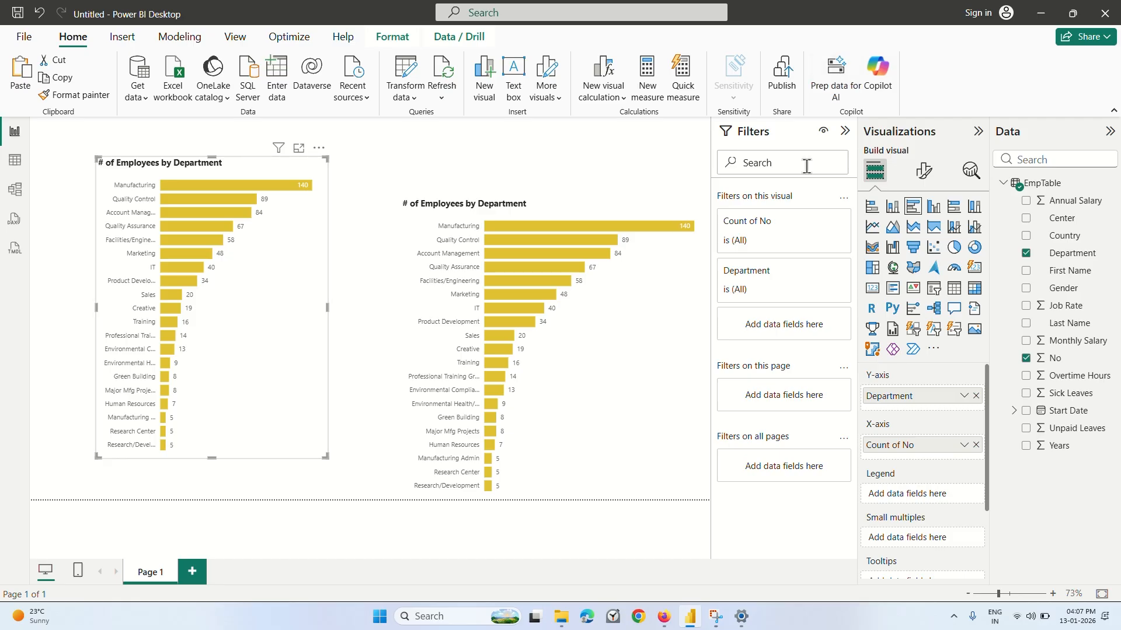
pyautogui.click(974, 248)
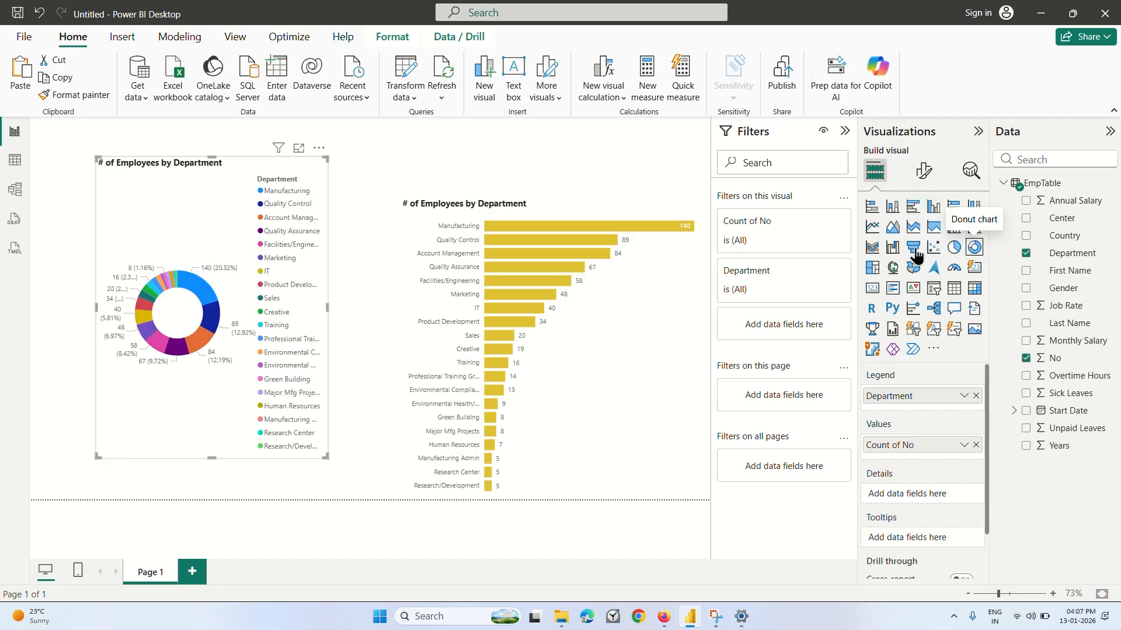
pyautogui.moveTo(214, 226)
pyautogui.mouseDown()
pyautogui.moveTo(190, 239)
pyautogui.moveTo(202, 236)
pyautogui.mouseUp()
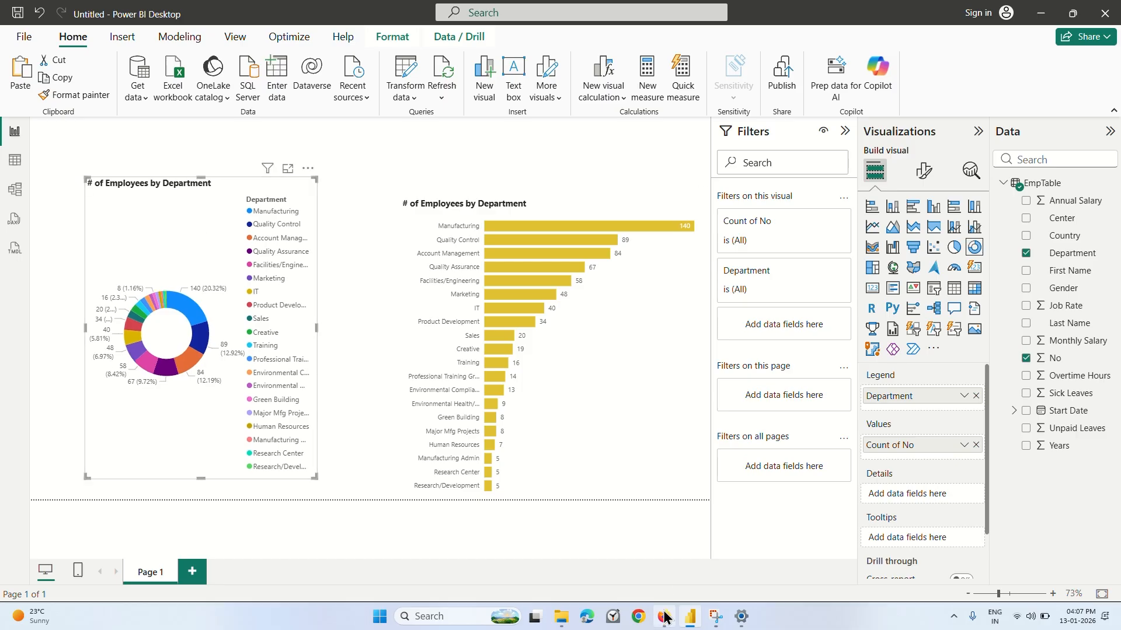
# Switch to Firefox, continue the lecture to about 1:18, return to Power BI Desktop, and convert the donut chart to a pie chart.
pyautogui.hotkey('alt', 'Tab')
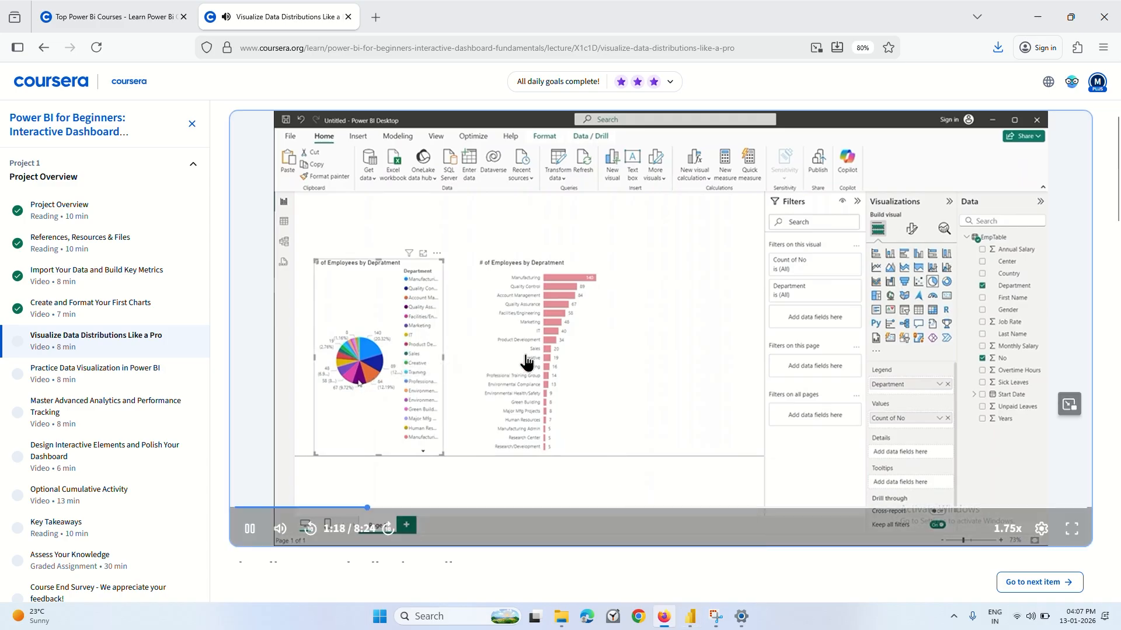
pyautogui.hotkey('alt', 'Tab')
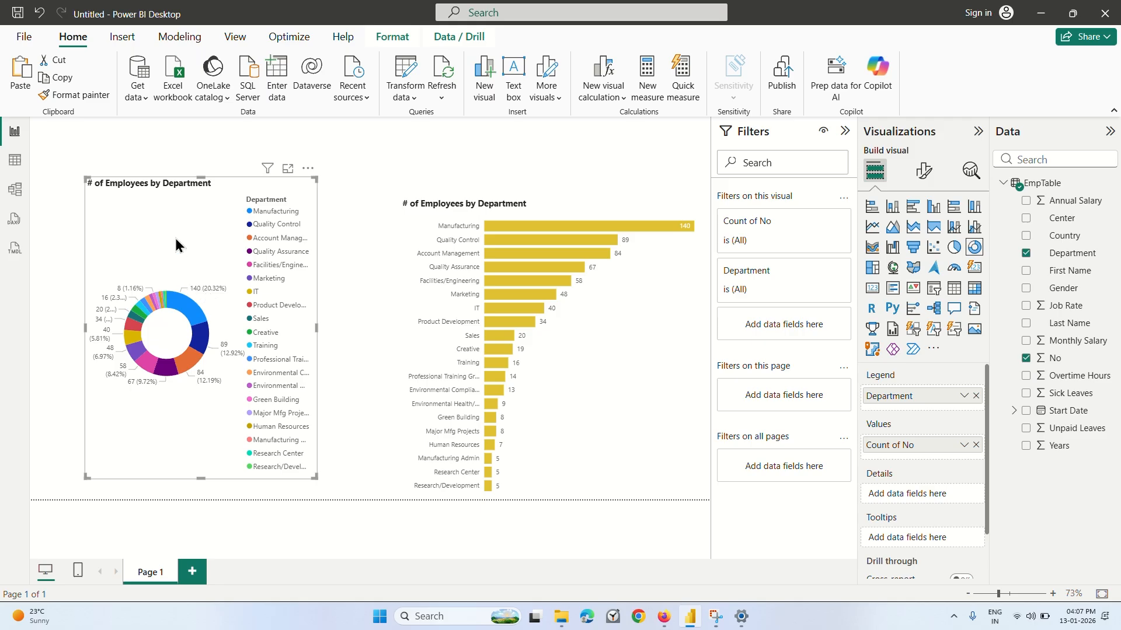
pyautogui.click(954, 248)
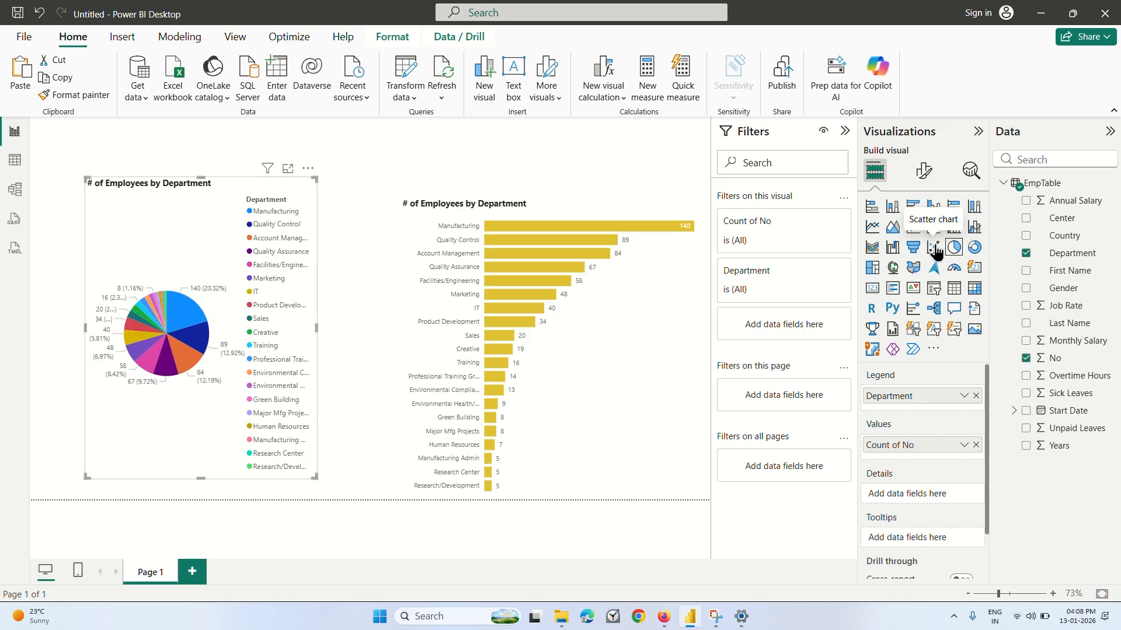
# Try the copied chart as scatter, funnel, bar, column, line, area, combo, ribbon and waterfall visuals, and end on the pie chart.
pyautogui.click(934, 248)
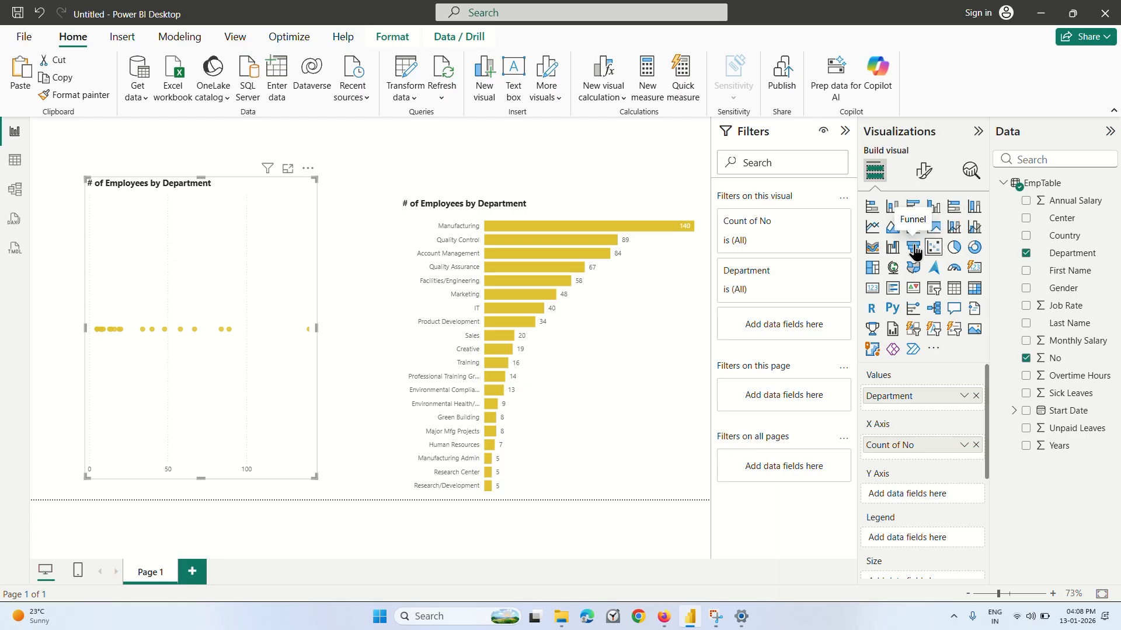
pyautogui.click(913, 247)
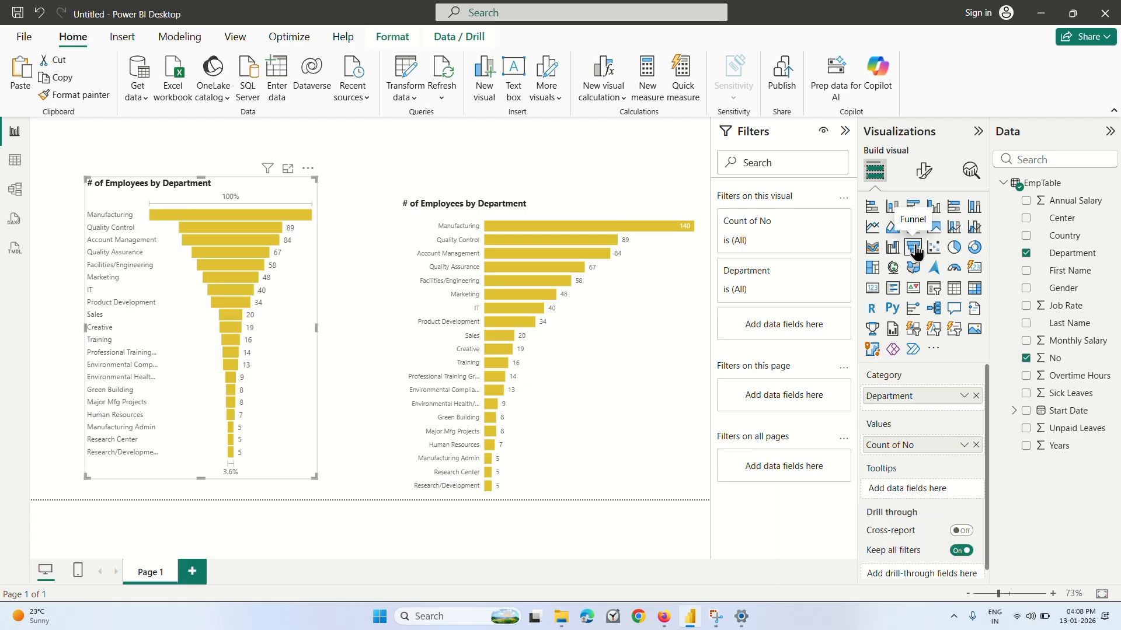
pyautogui.click(956, 249)
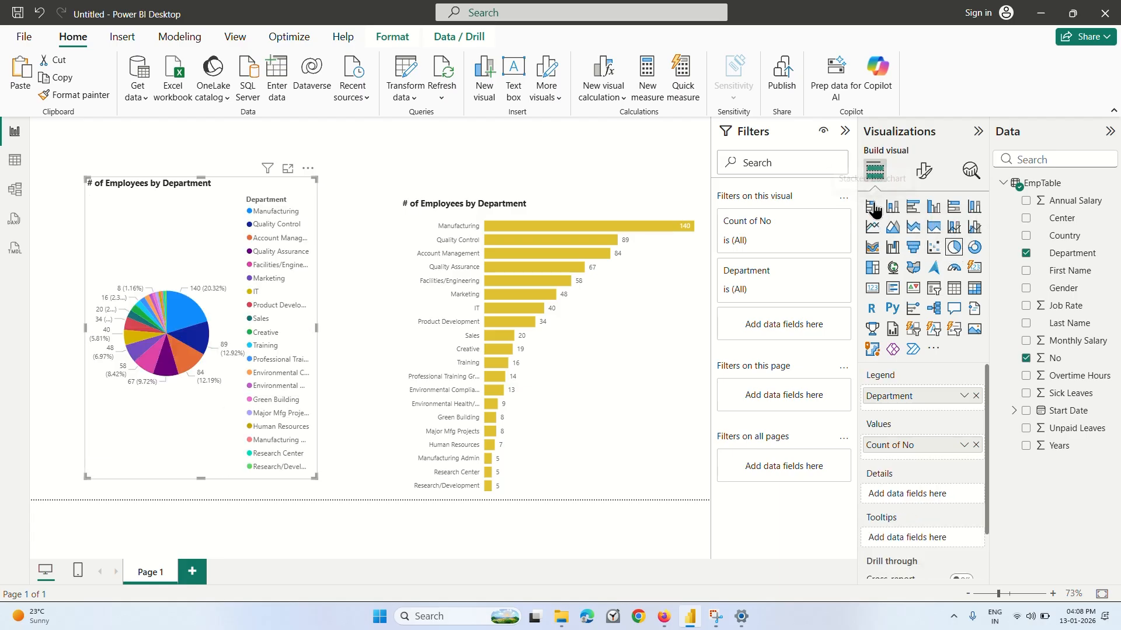
pyautogui.click(892, 206)
pyautogui.click(913, 210)
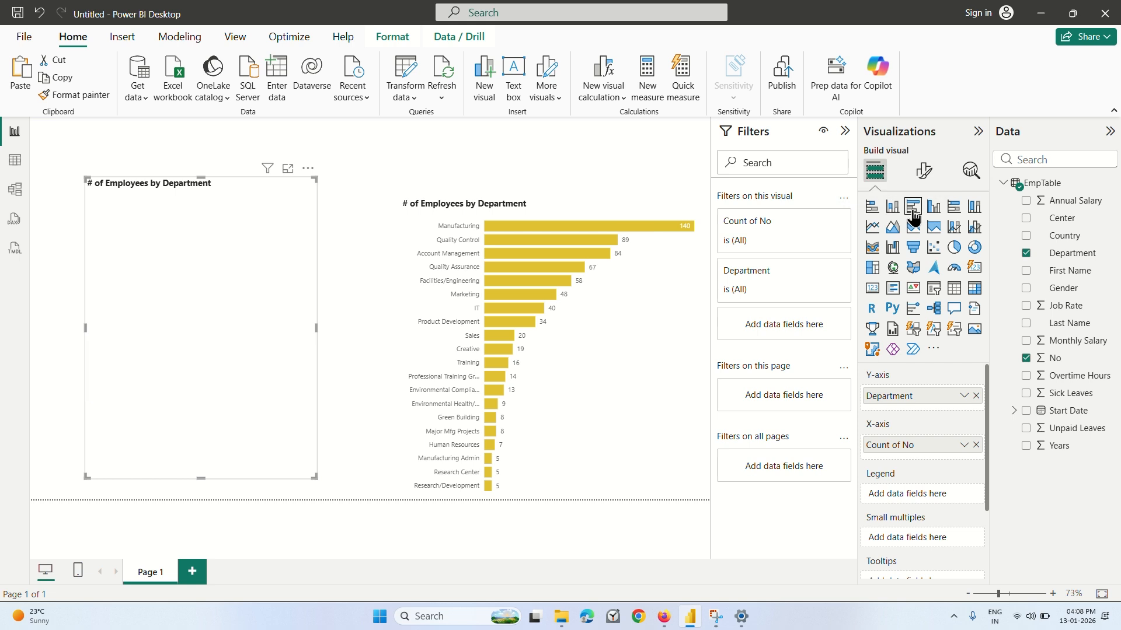
pyautogui.click(933, 209)
pyautogui.click(954, 210)
pyautogui.click(974, 209)
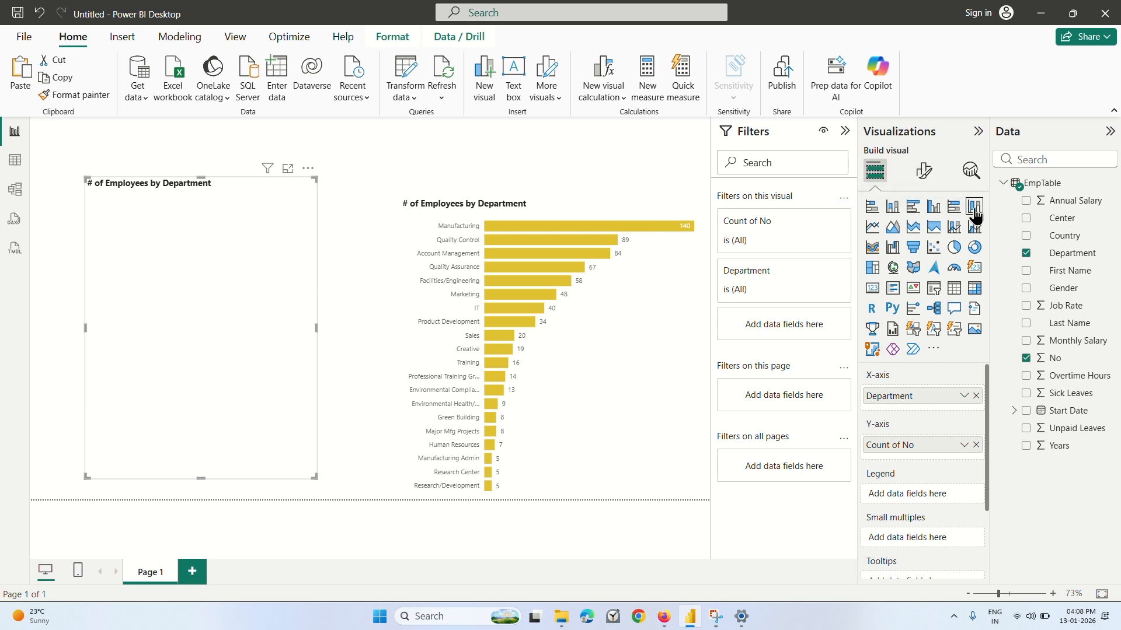
pyautogui.click(873, 231)
pyautogui.click(896, 231)
pyautogui.click(914, 227)
pyautogui.click(934, 228)
pyautogui.click(954, 227)
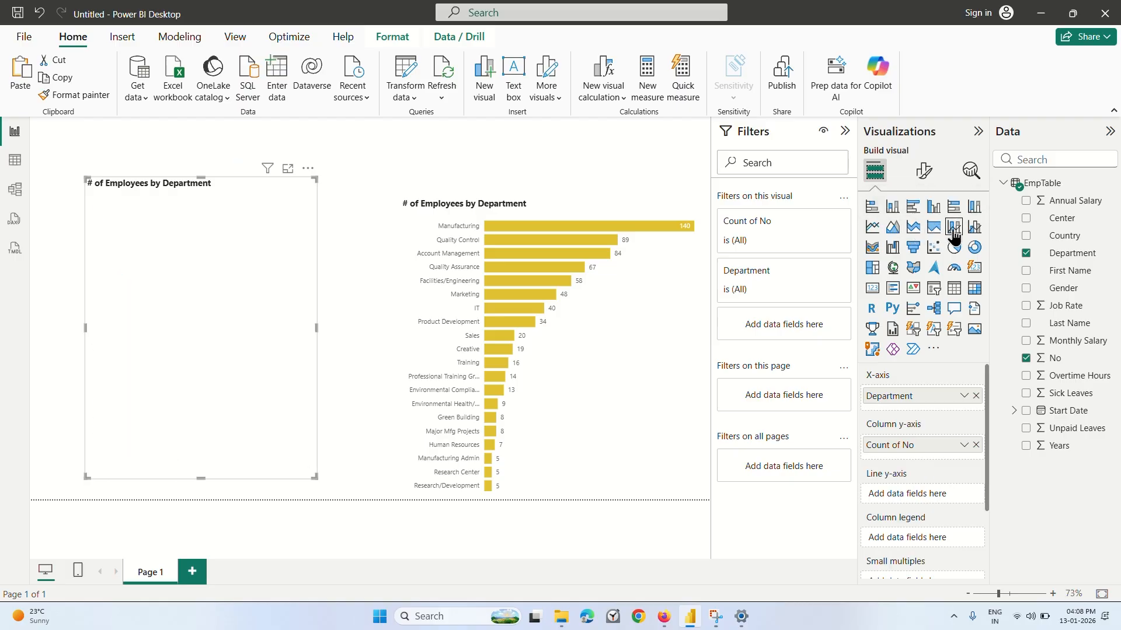
pyautogui.click(974, 228)
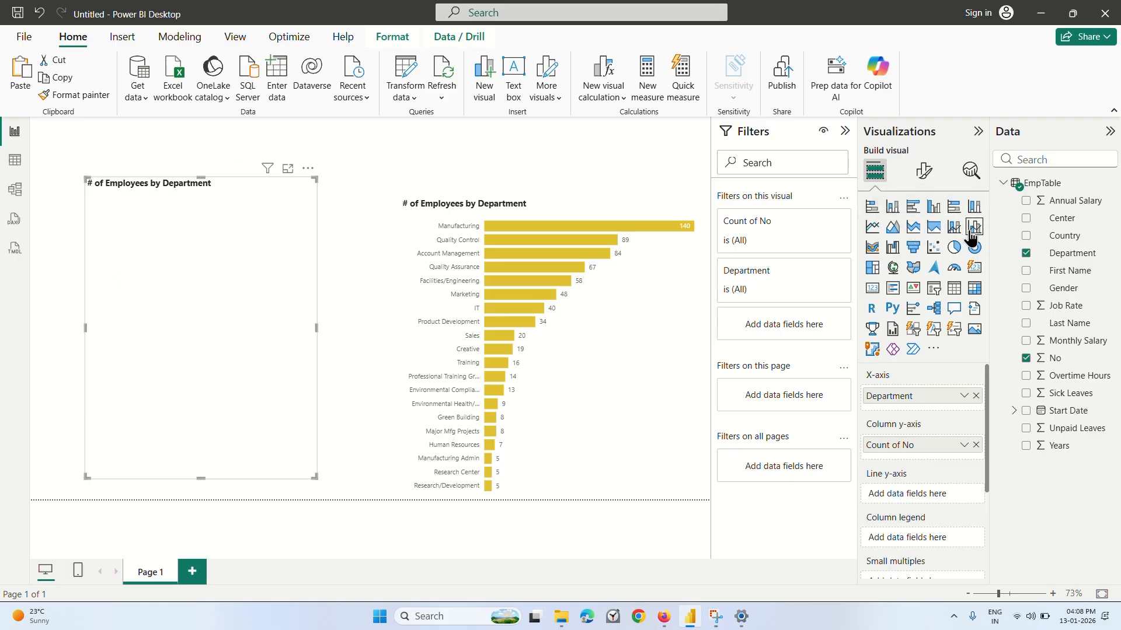
pyautogui.click(872, 251)
pyautogui.click(887, 253)
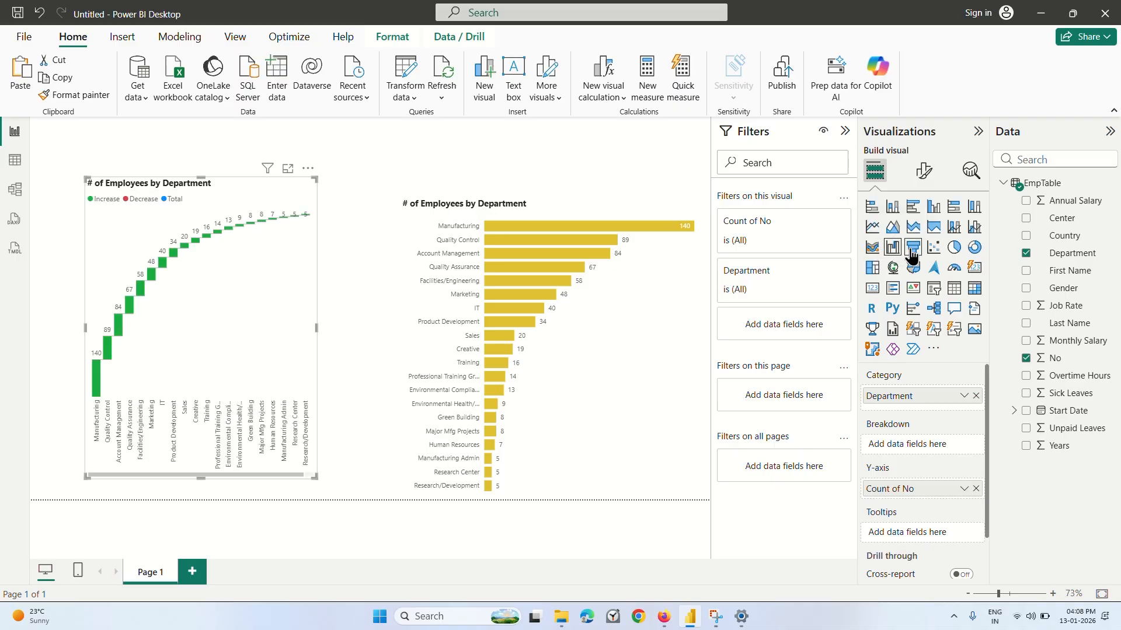
pyautogui.click(914, 247)
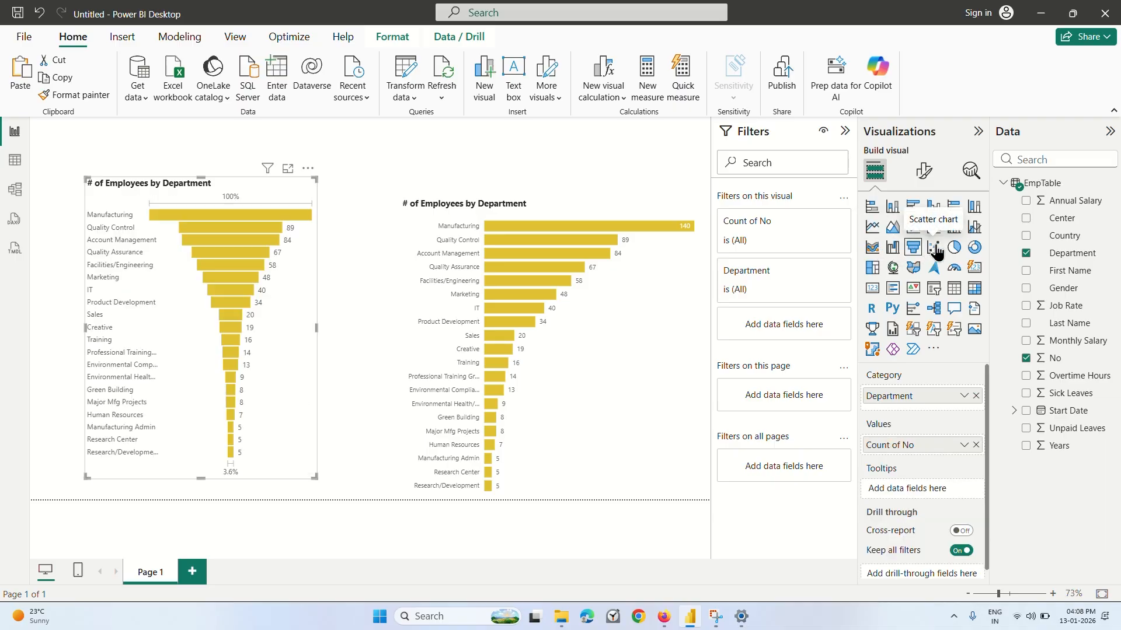
pyautogui.click(934, 248)
pyautogui.click(954, 248)
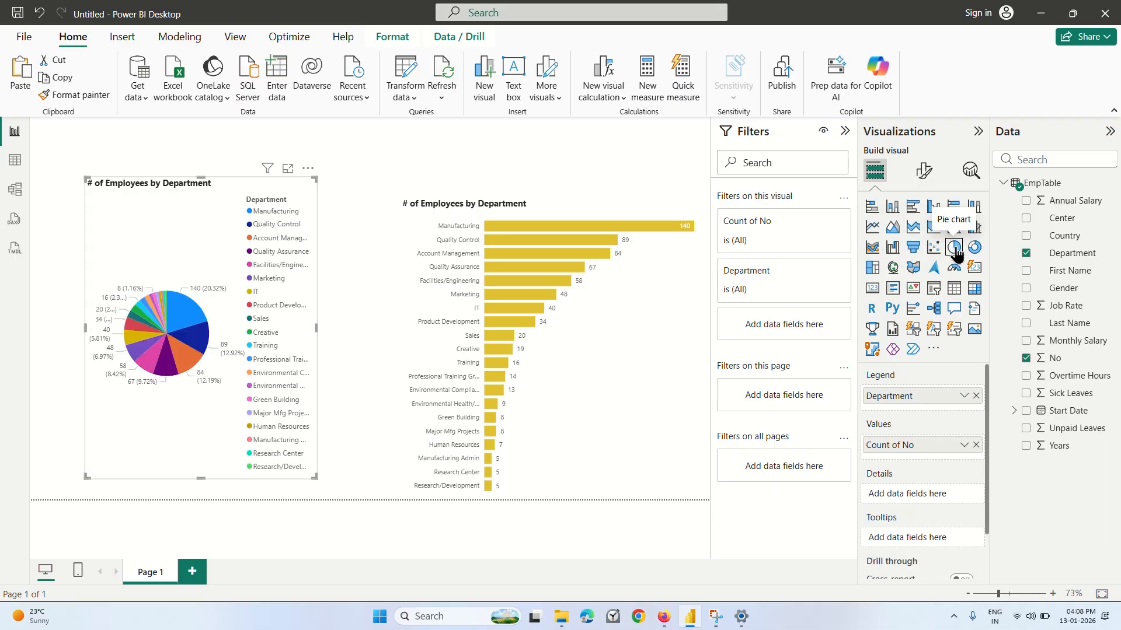
# Try the pie chart as donut, treemap, map, filled map, gauge, card and multi-row card visuals, and return to the pie chart.
pyautogui.click(974, 247)
pyautogui.click(872, 267)
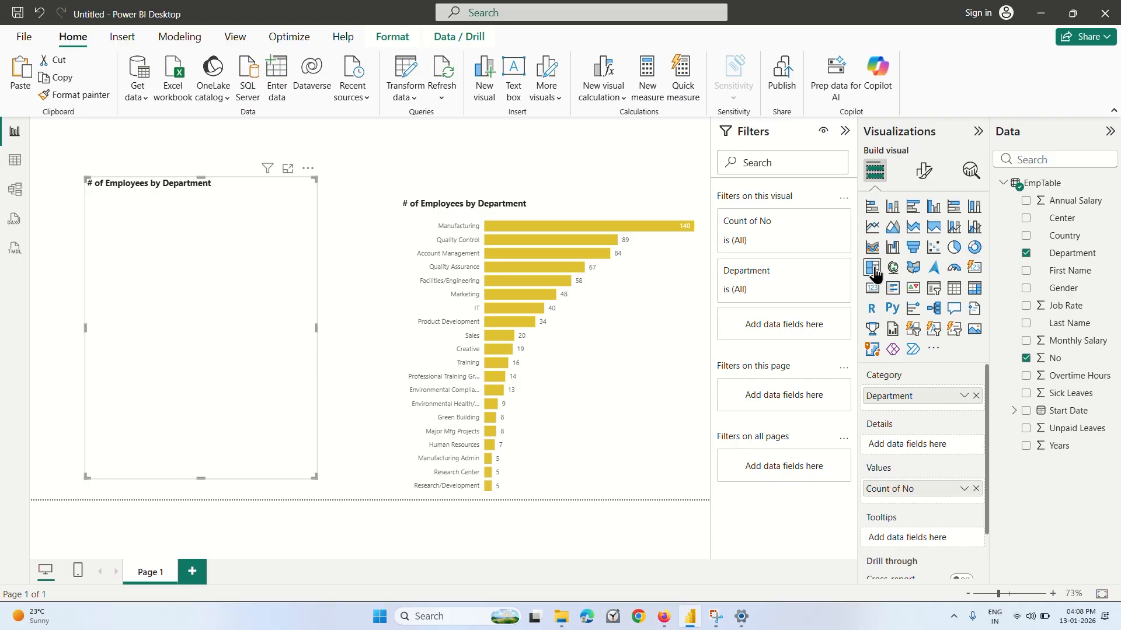
pyautogui.click(893, 267)
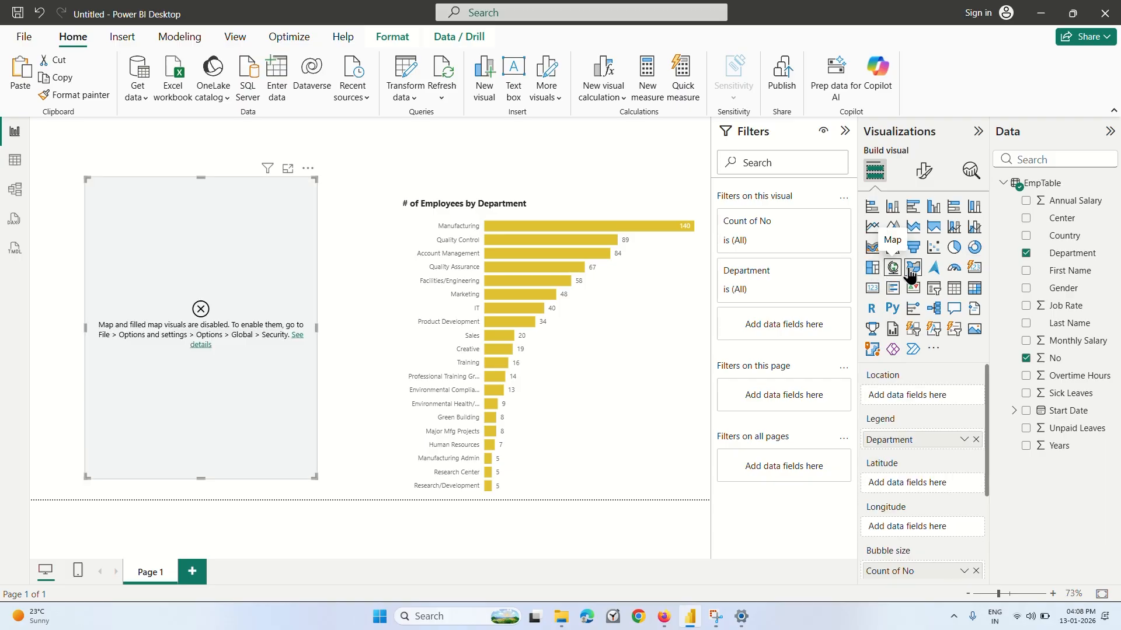
pyautogui.click(913, 267)
pyautogui.click(932, 269)
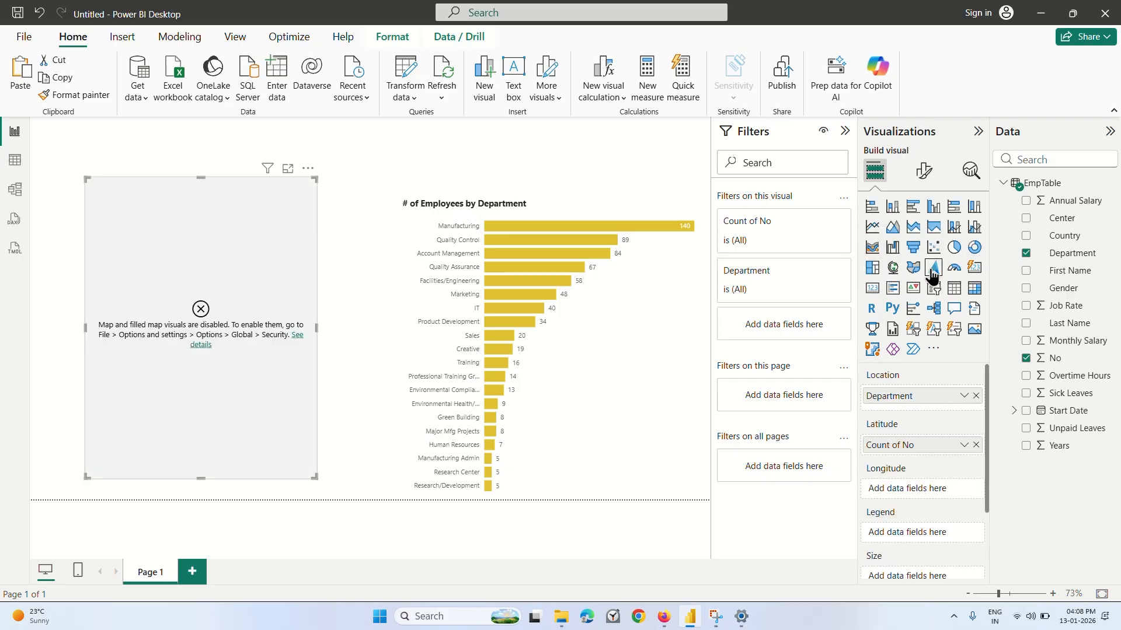
pyautogui.click(954, 268)
pyautogui.click(975, 267)
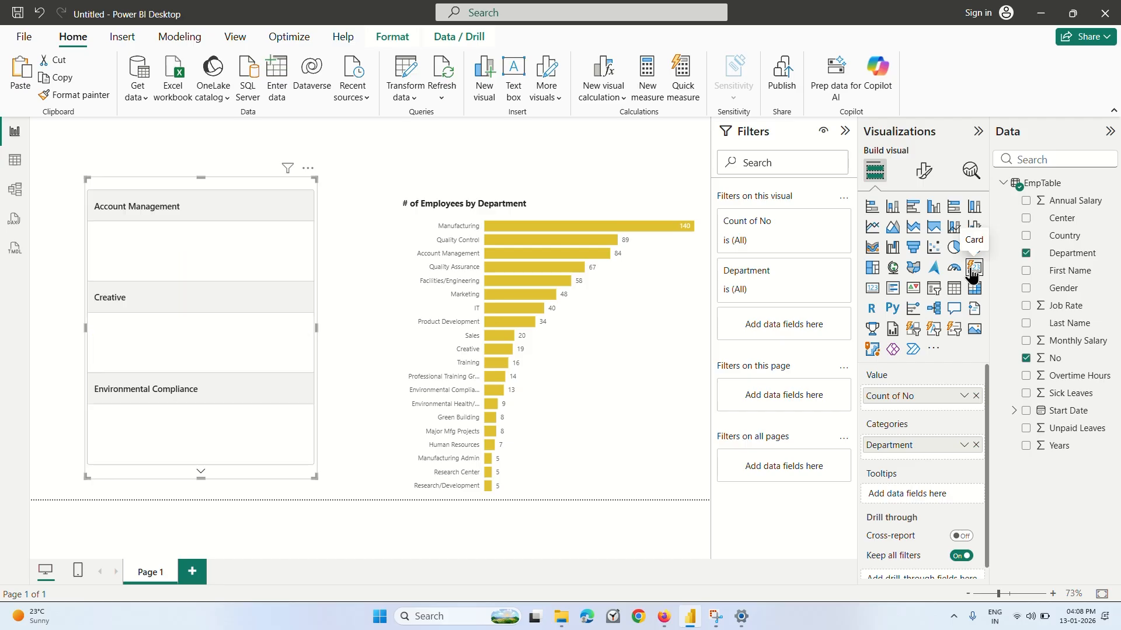
pyautogui.click(874, 295)
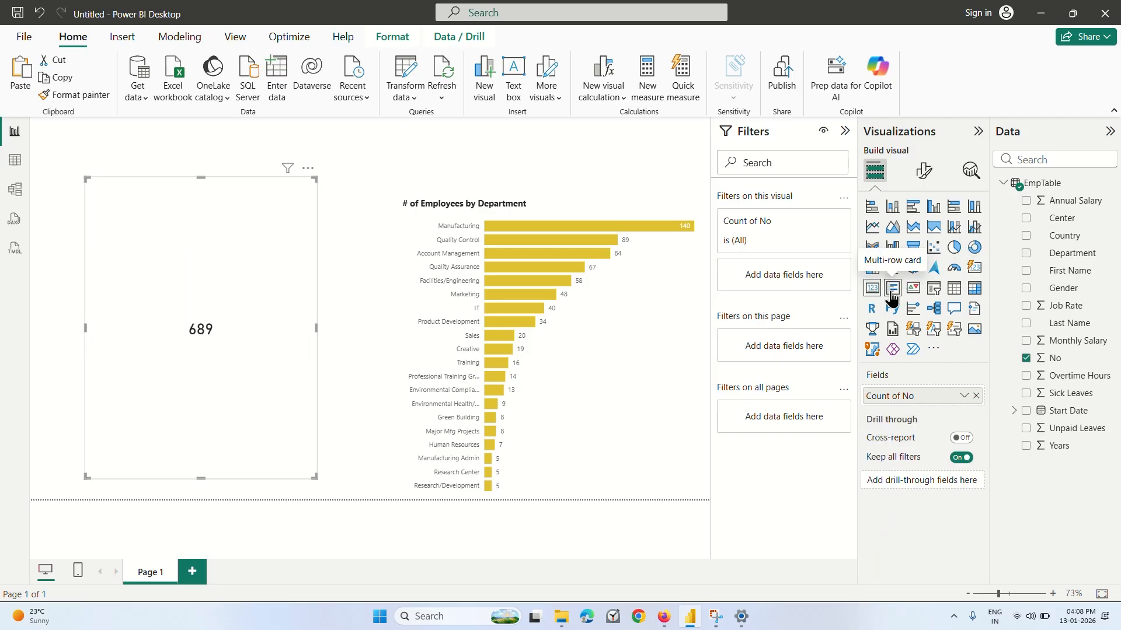
pyautogui.click(891, 297)
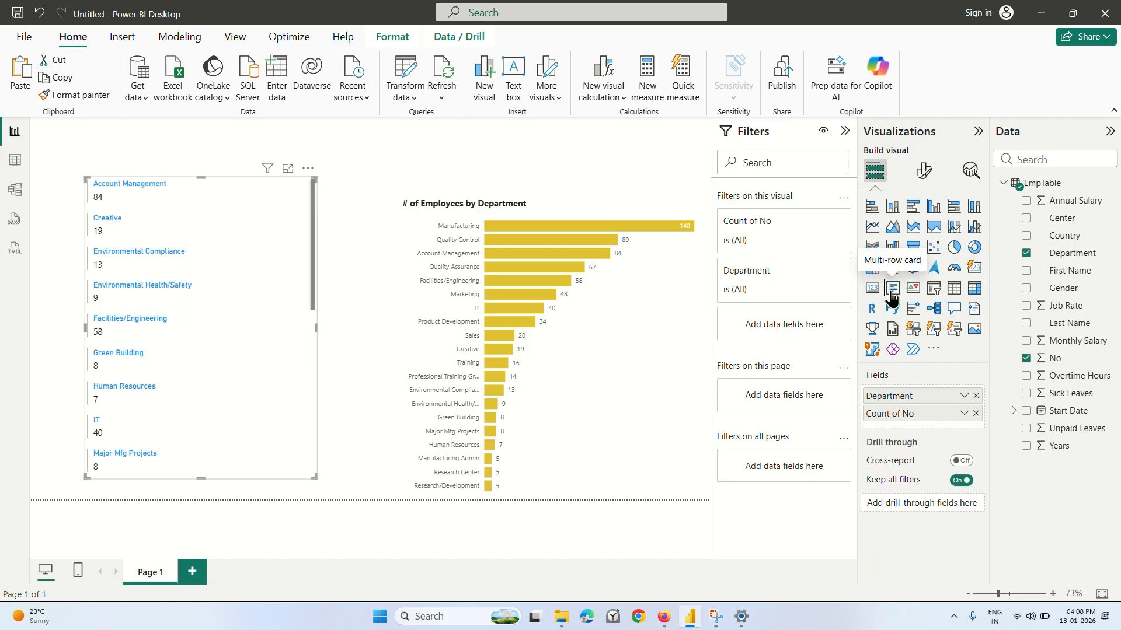
pyautogui.click(953, 248)
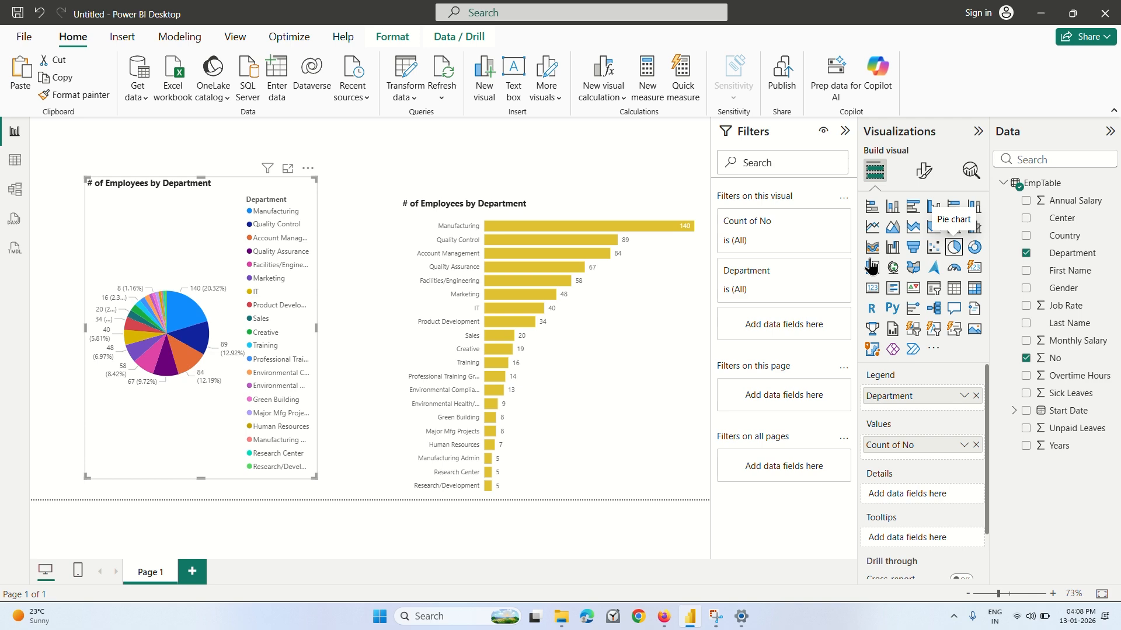
# Switch to Firefox, continue the data distributions lecture to about 2:07, and return to Power BI Desktop.
pyautogui.click(664, 616)
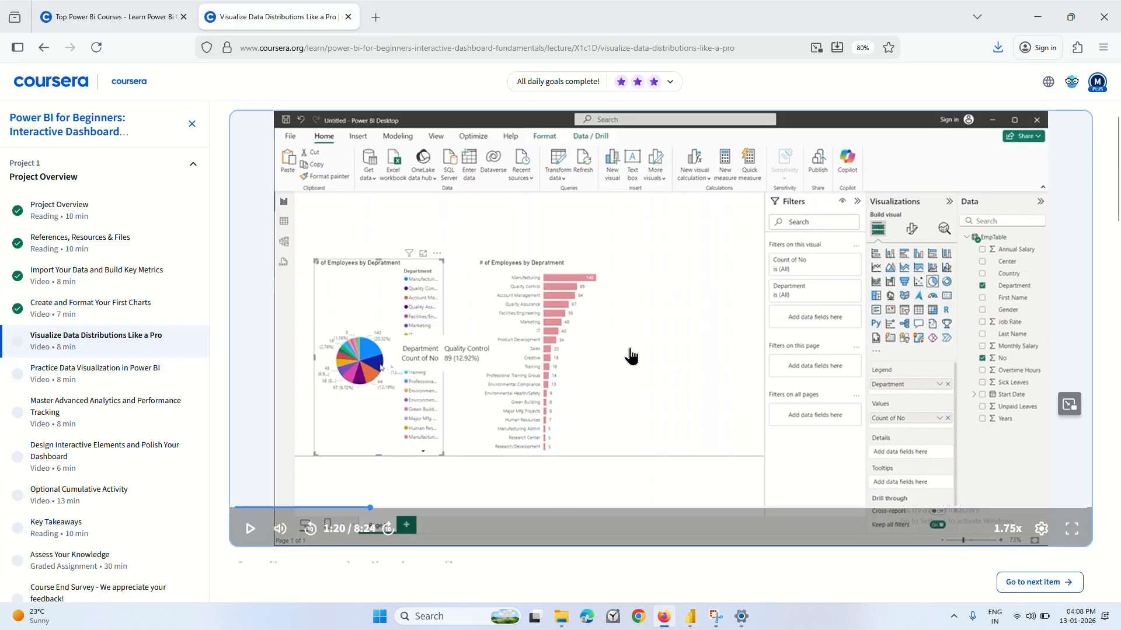
pyautogui.click(630, 356)
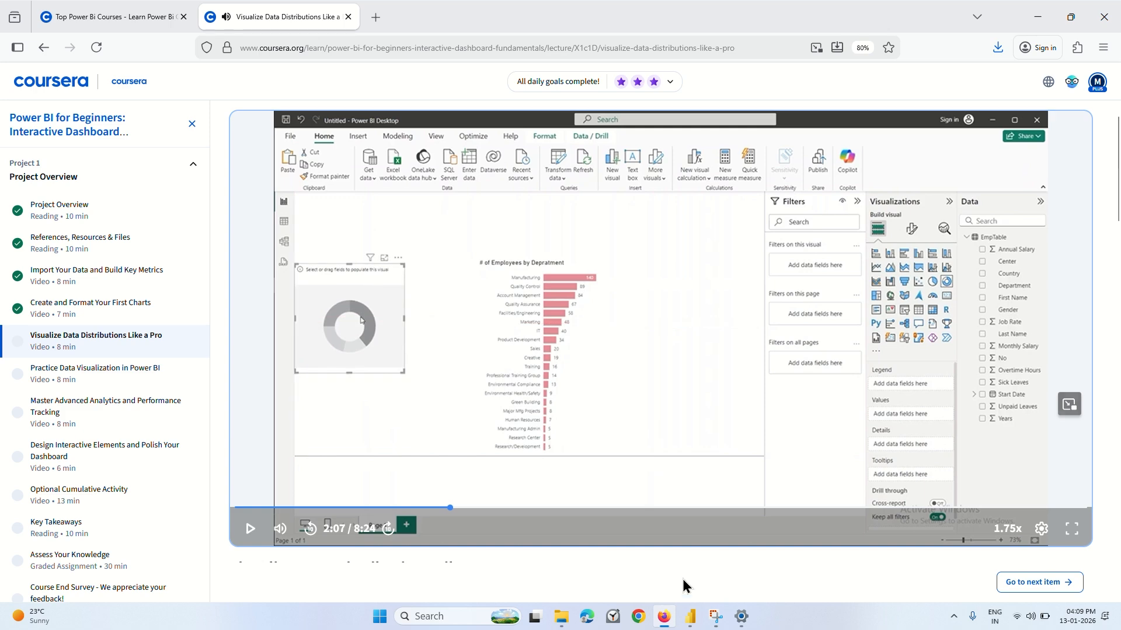
pyautogui.click(689, 616)
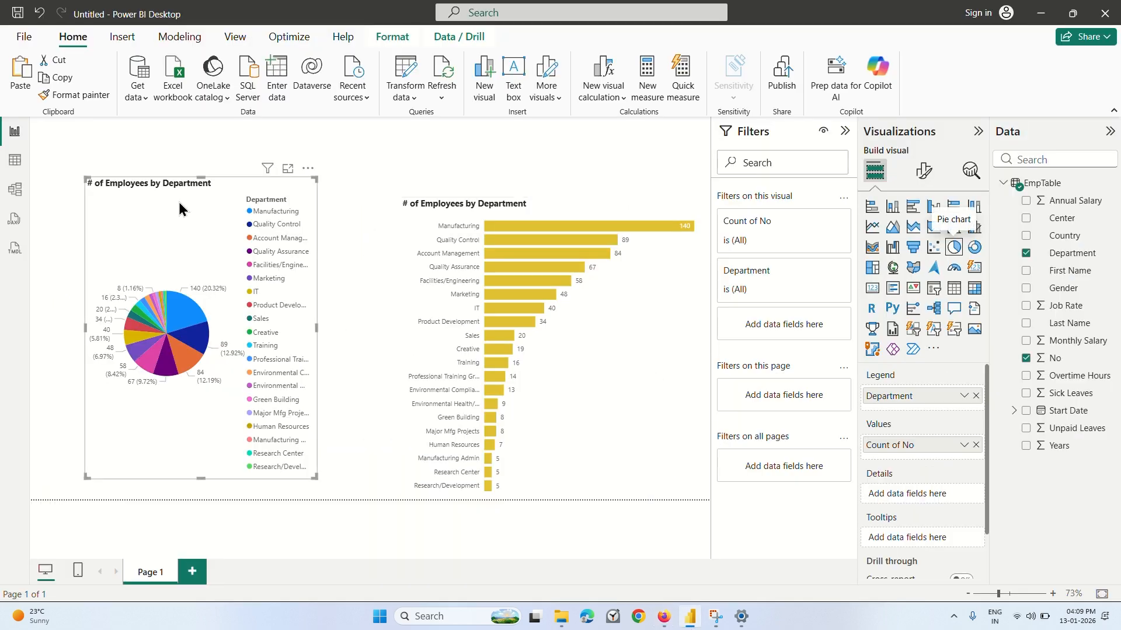
# Remove the pie chart from the page, insert an empty donut chart, and move it slightly down beside the bar chart.
pyautogui.click(308, 169)
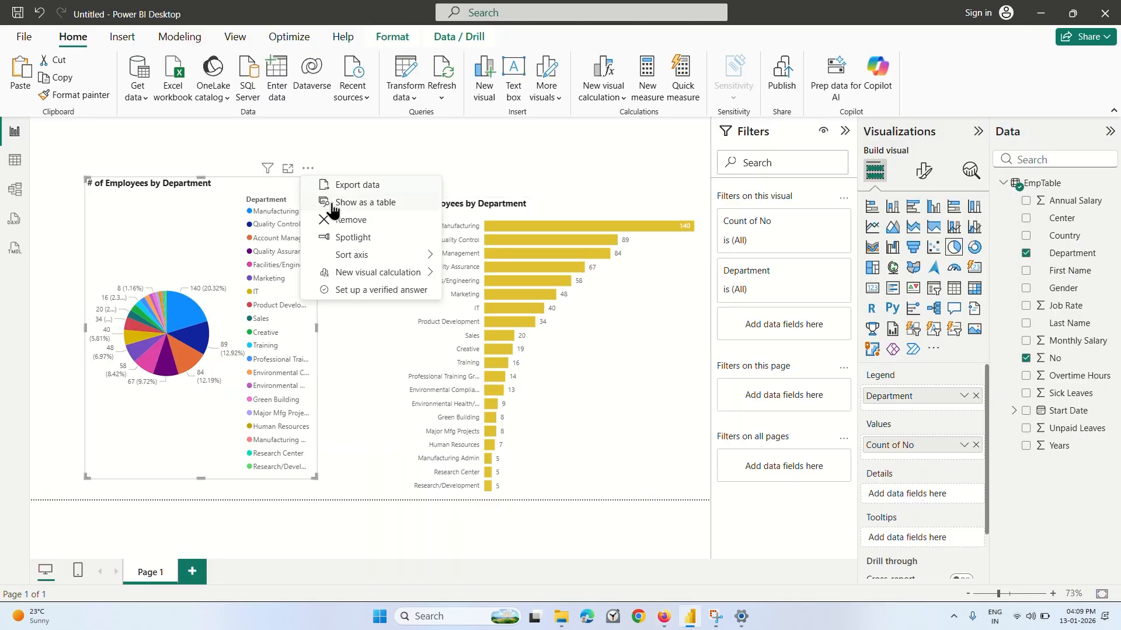
pyautogui.click(352, 225)
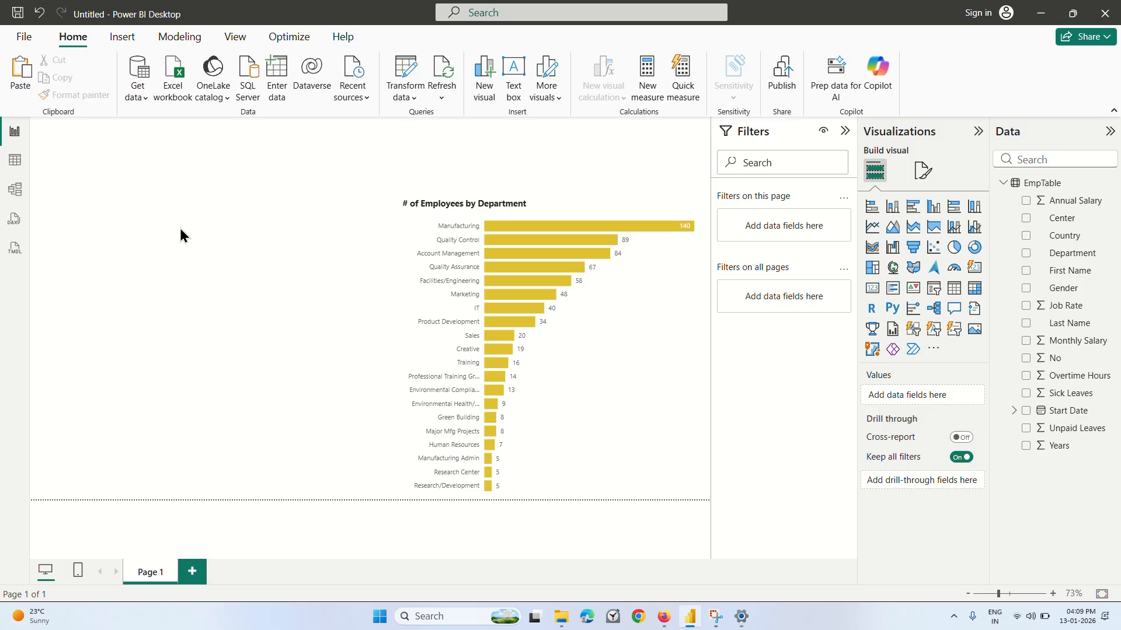
pyautogui.click(973, 248)
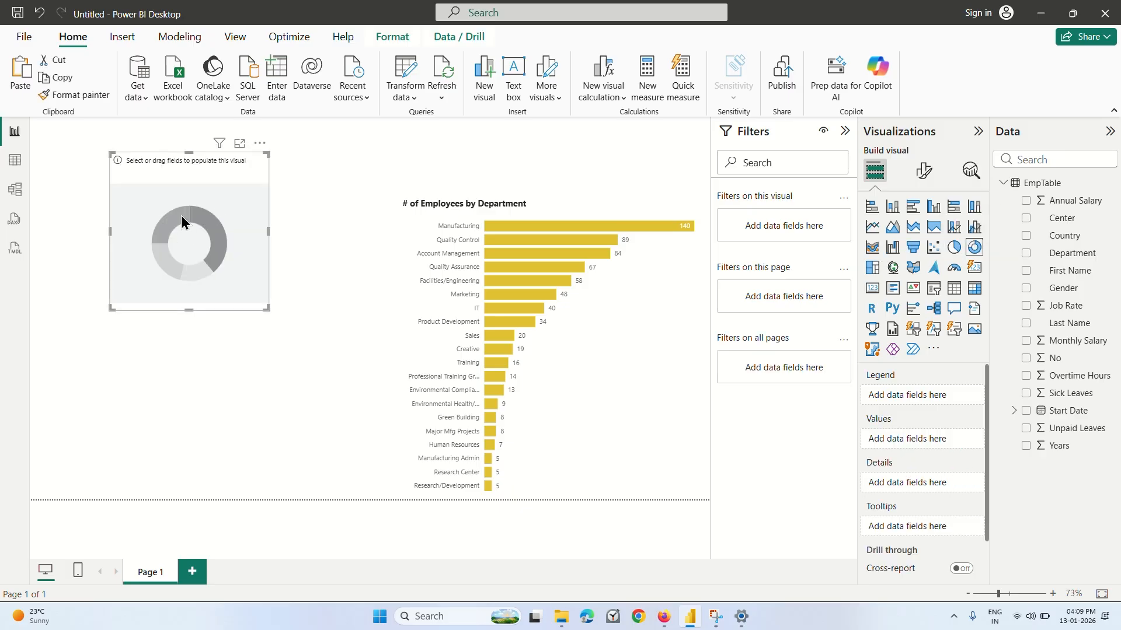
pyautogui.moveTo(182, 221); pyautogui.dragTo(179, 244)
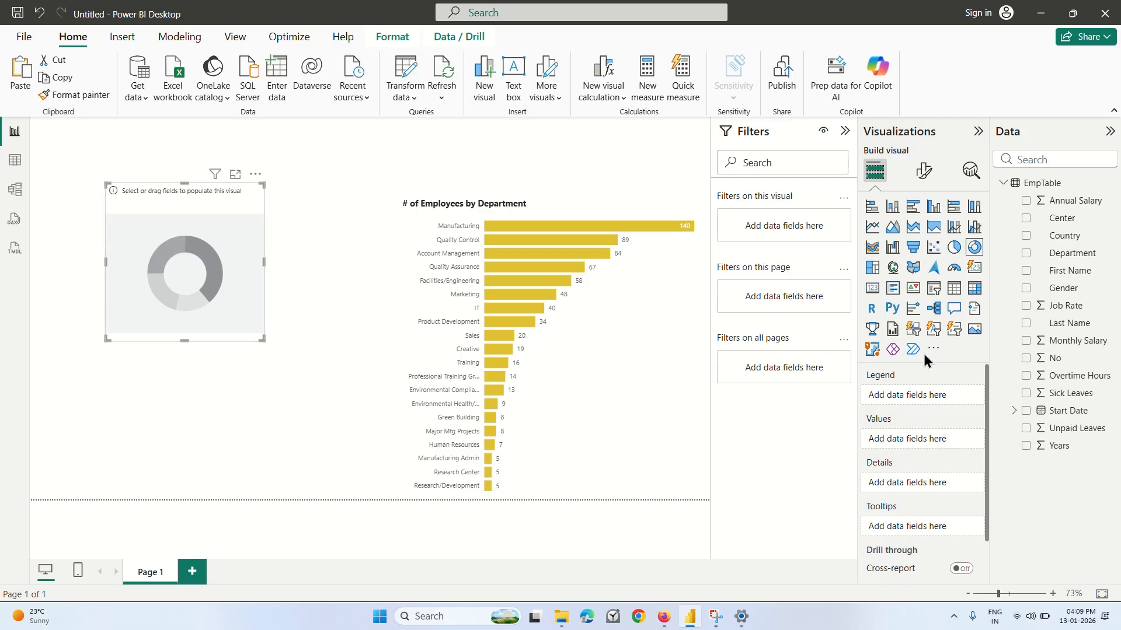
# Switch to Firefox to resume the Visualize Data Distributions Like a Pro lecture.
pyautogui.click(664, 617)
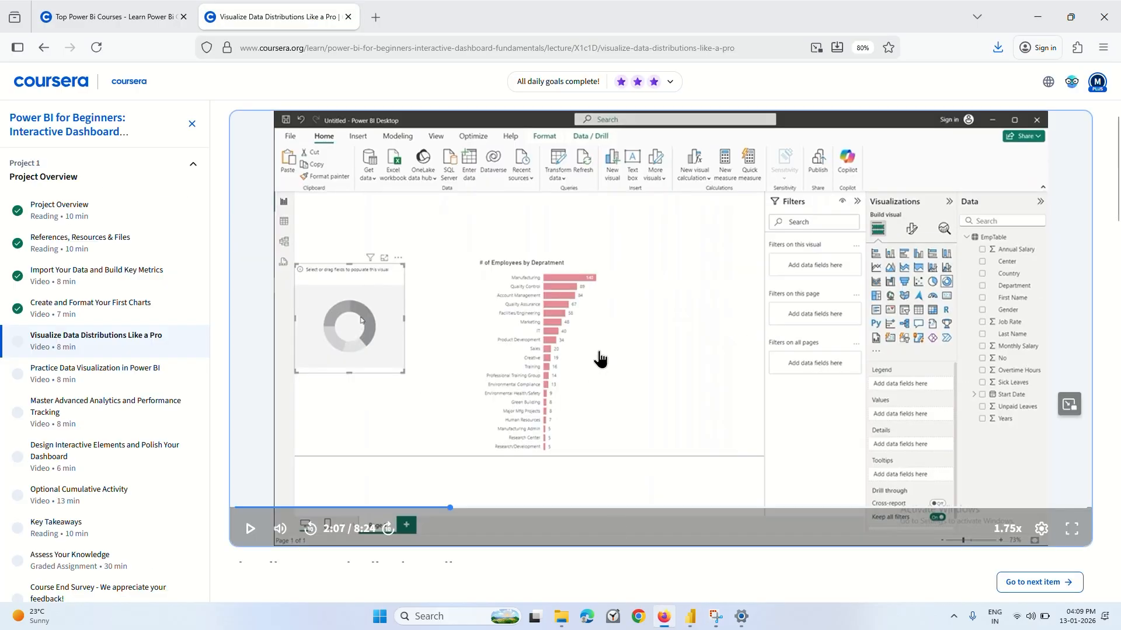
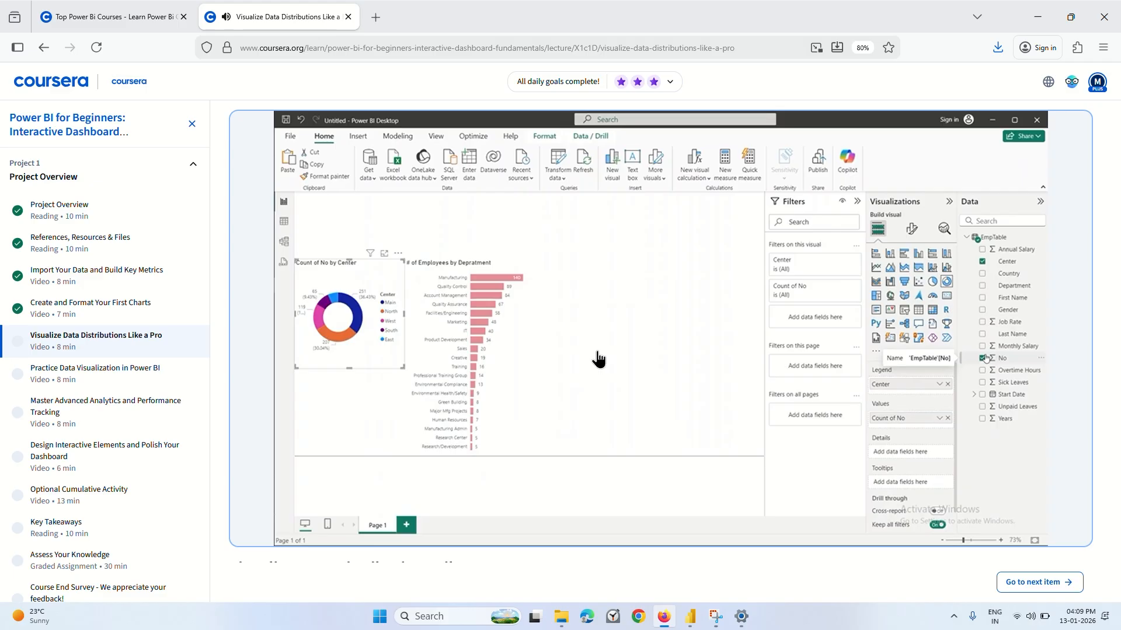
# Continue the data distributions lecture to about 3:35, pause it, and switch to Power BI Desktop.
pyautogui.moveTo(575, 420)
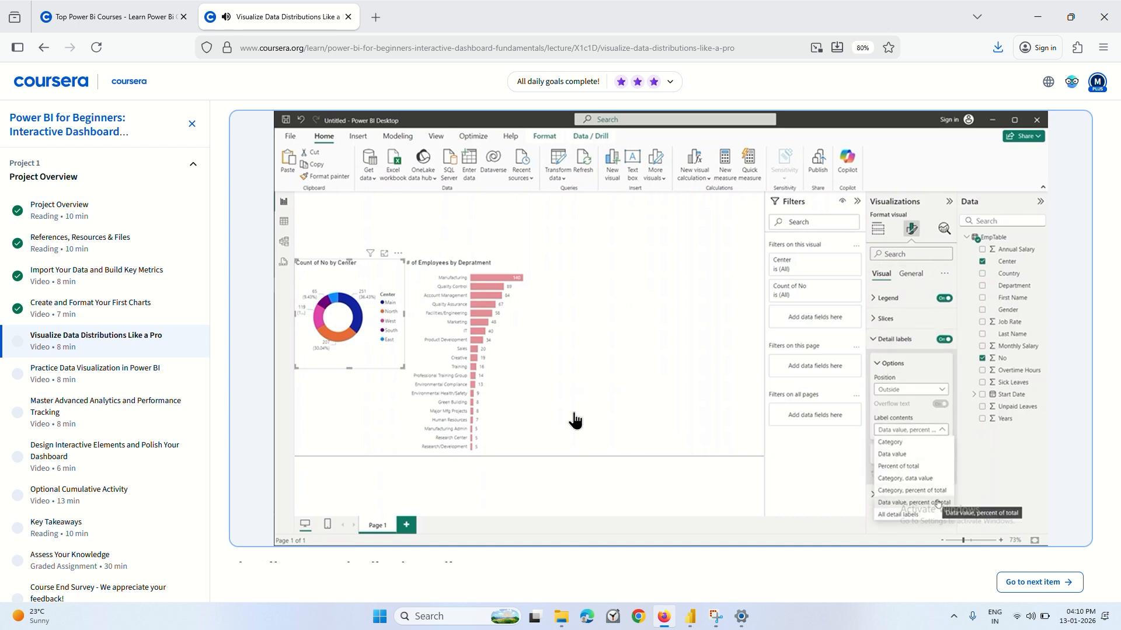
pyautogui.click(624, 395)
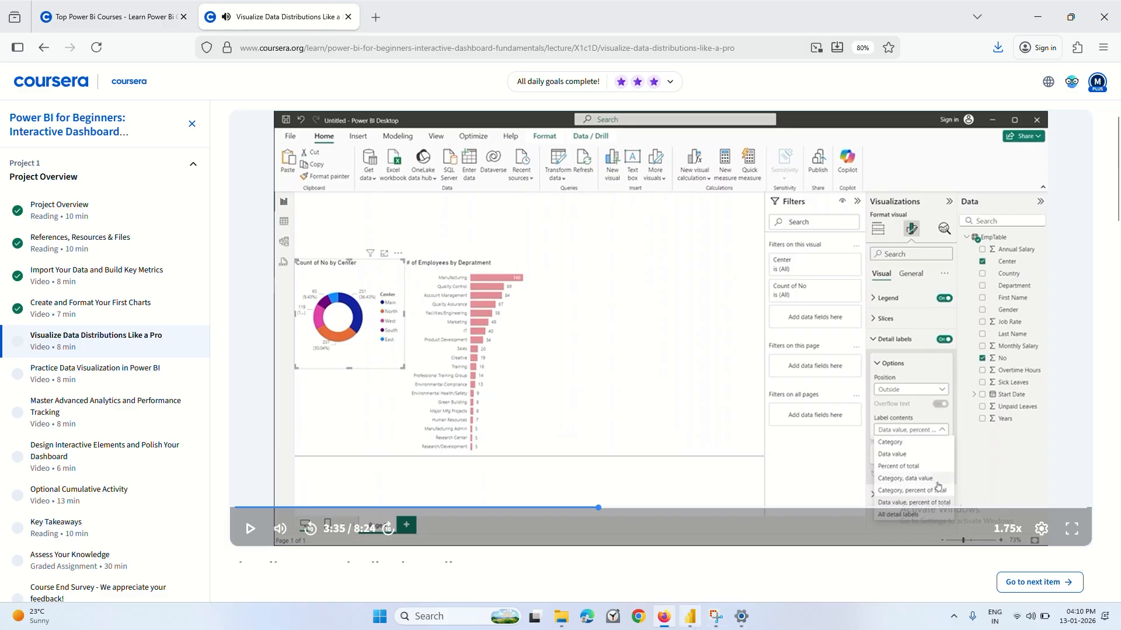
pyautogui.click(690, 616)
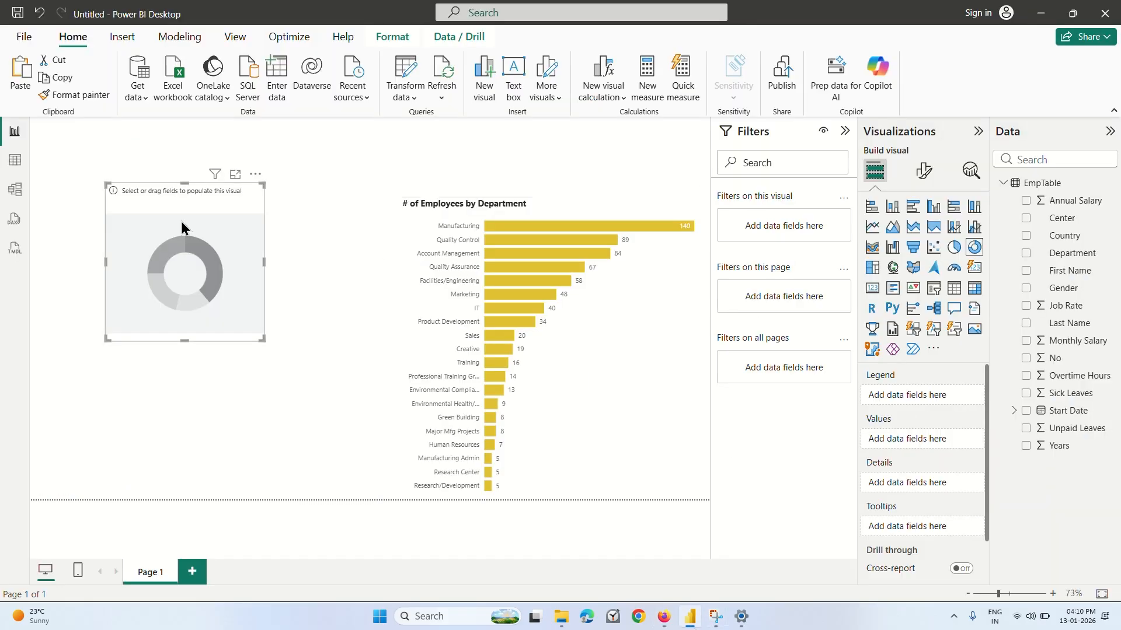
# Assign Center as the donut chart's legend and No as its values, with No summarized by Count.
pyautogui.click(1054, 221)
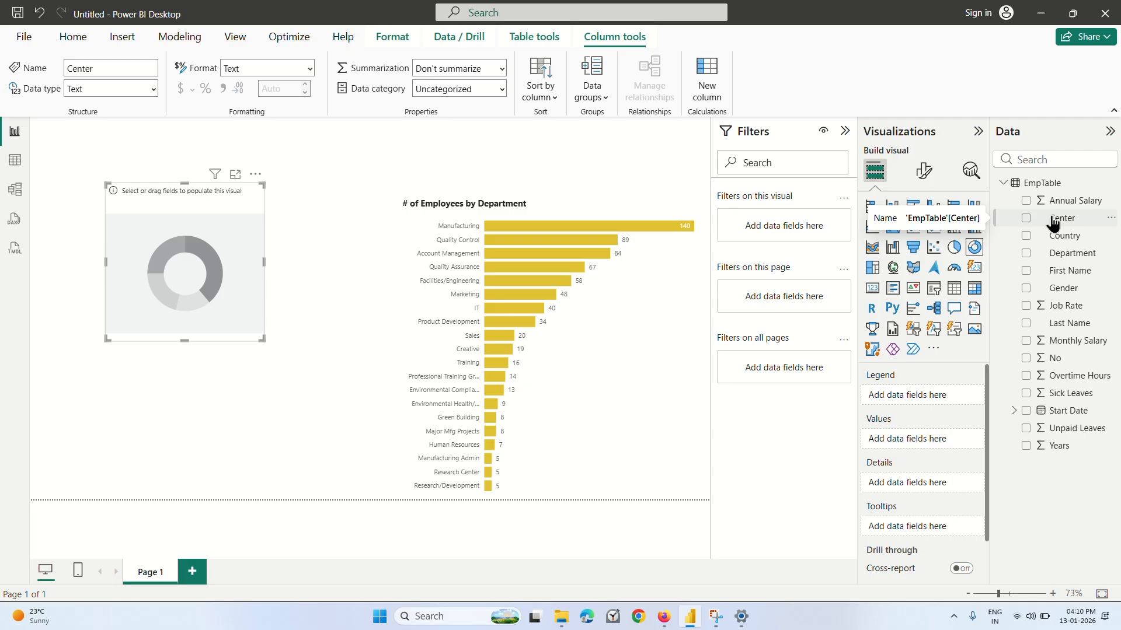
pyautogui.moveTo(1027, 228); pyautogui.dragTo(918, 394)
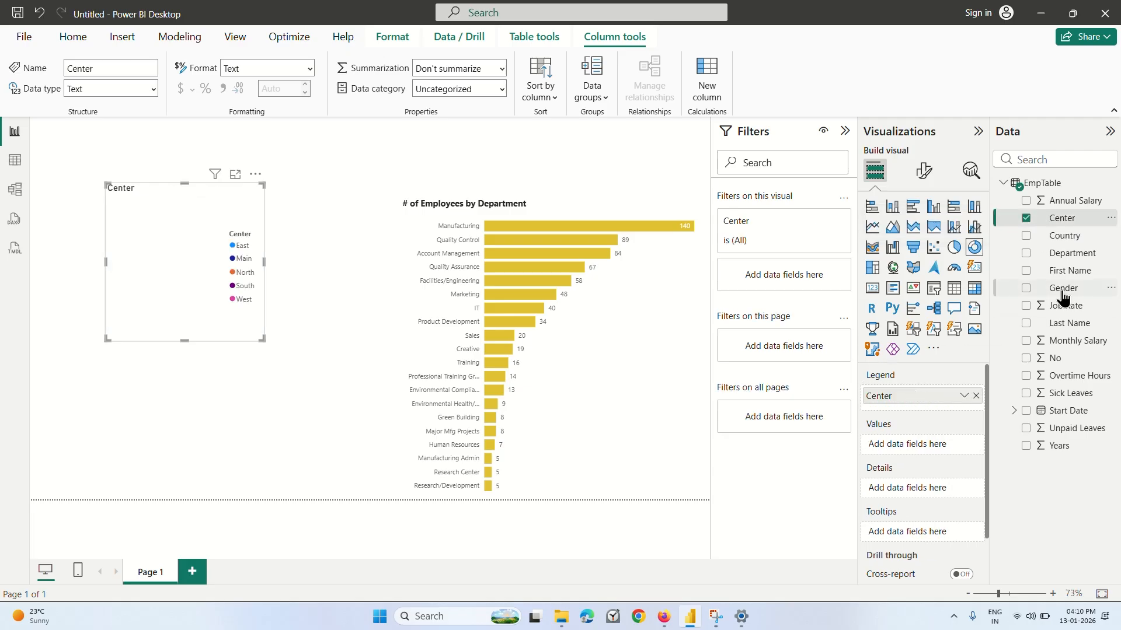
pyautogui.moveTo(1051, 366); pyautogui.dragTo(928, 452)
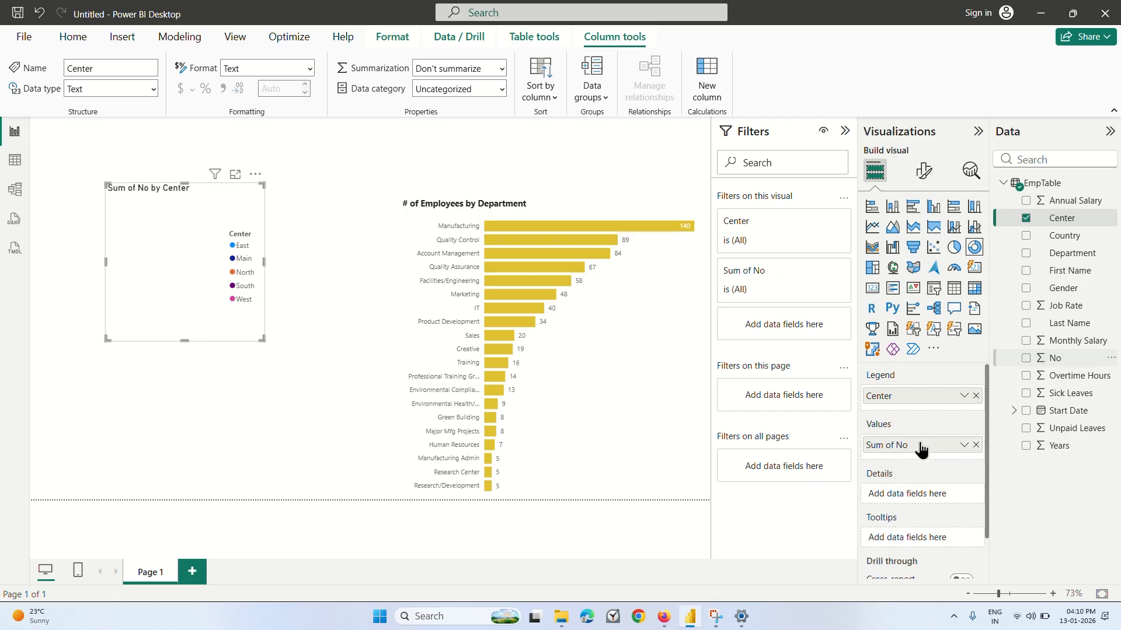
pyautogui.click(964, 445)
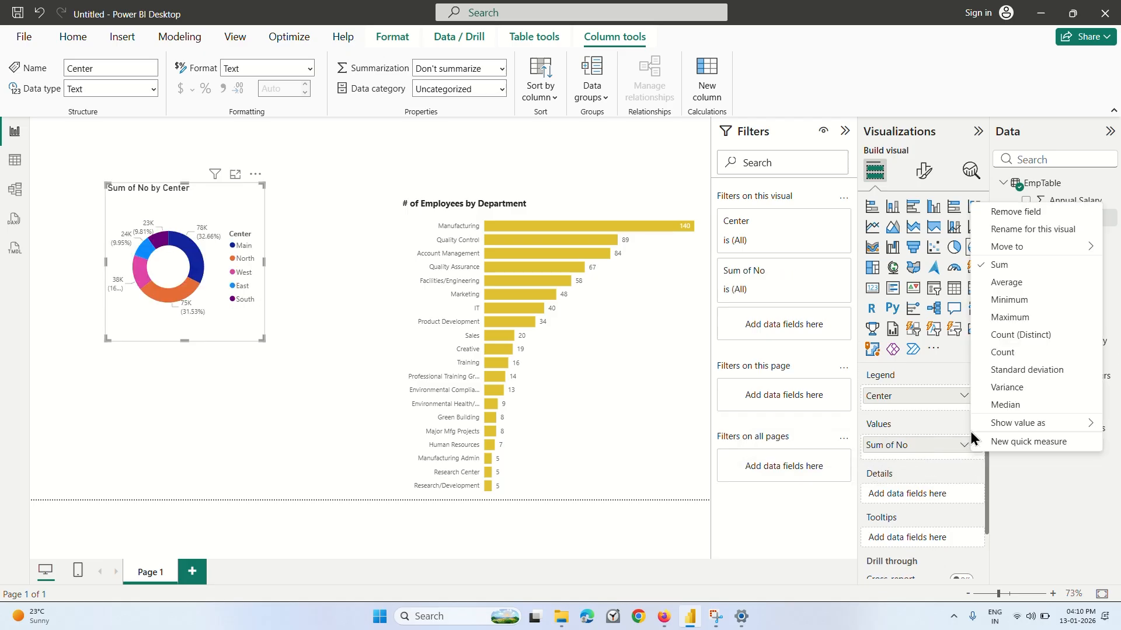
pyautogui.click(1015, 352)
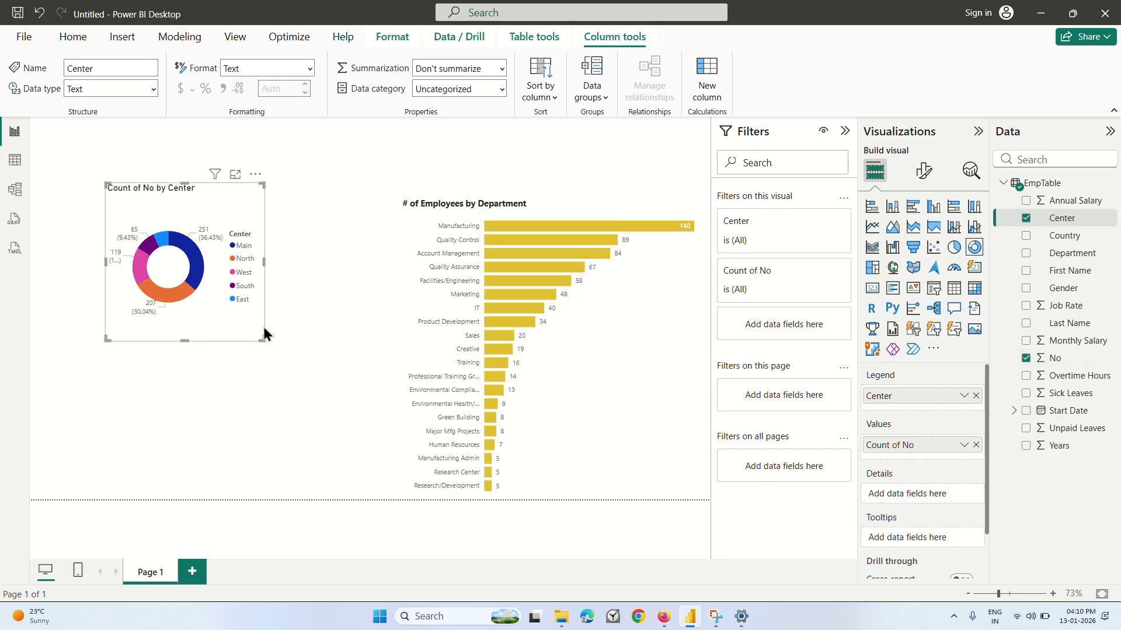
# Enlarge the donut chart to fill most of the empty space beside the employees-by-department bar chart.
pyautogui.moveTo(263, 339); pyautogui.dragTo(353, 416)
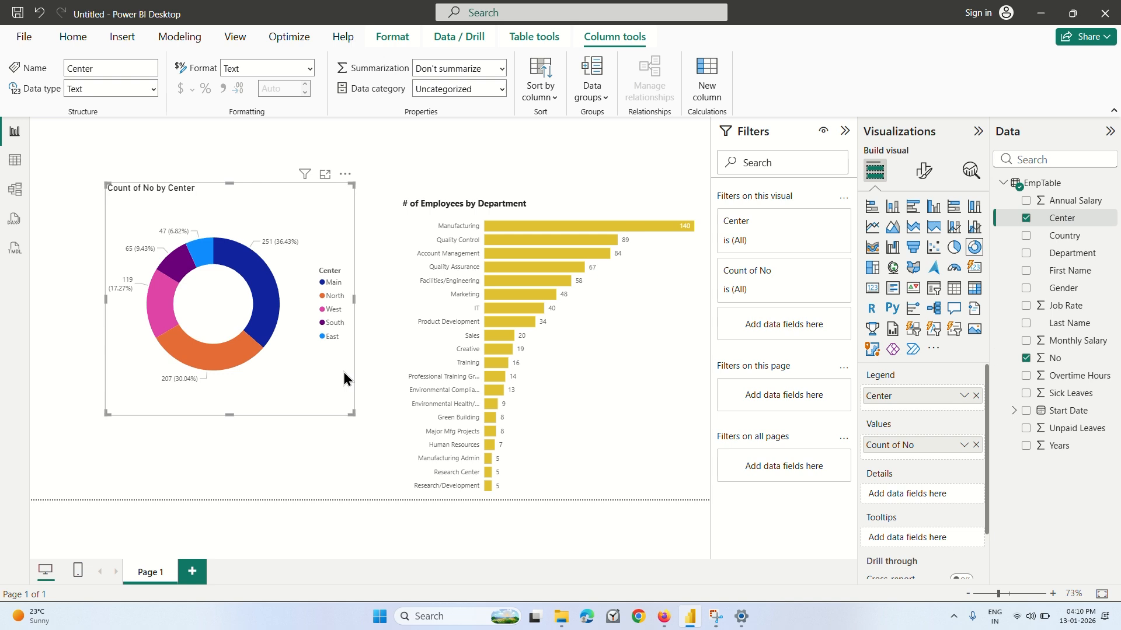
pyautogui.scroll(-2, 943, 444)
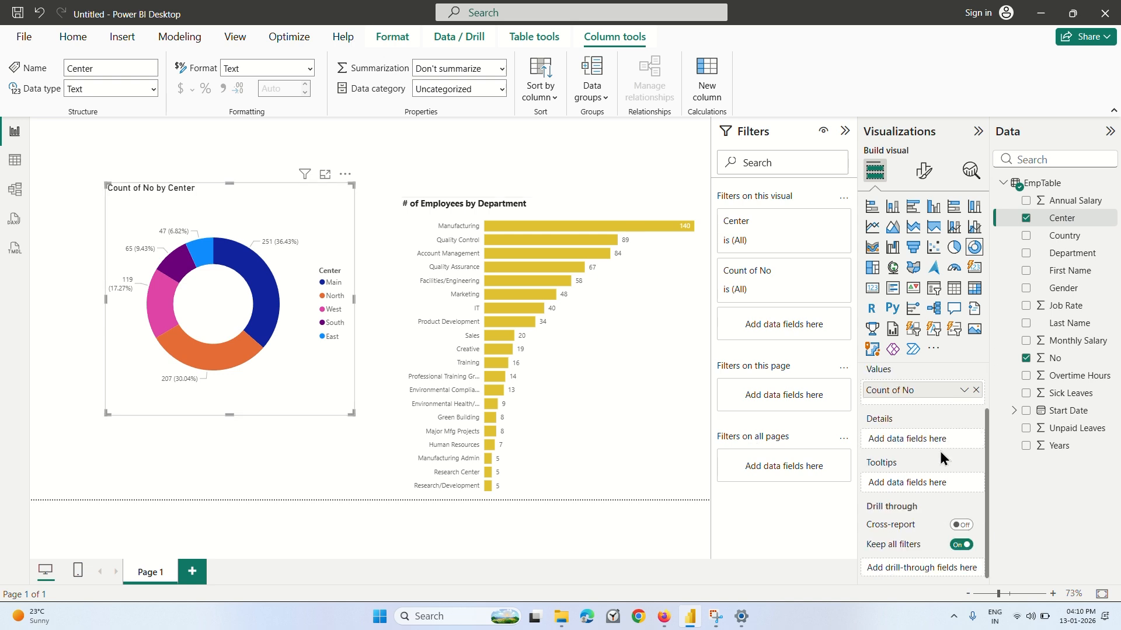
pyautogui.scroll(2, 926, 443)
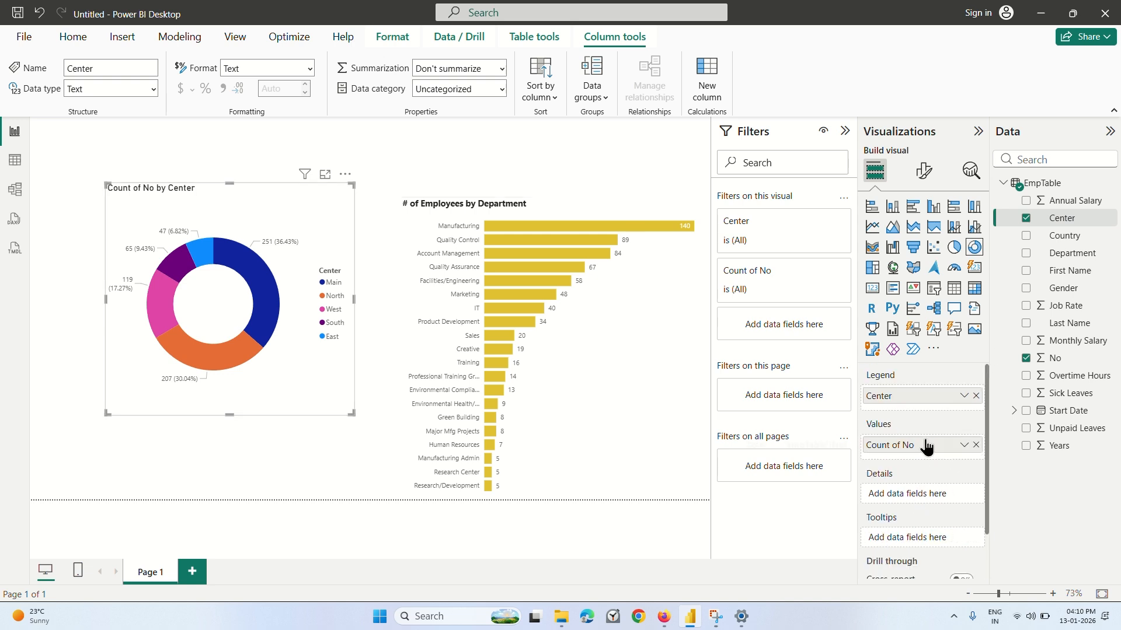
pyautogui.scroll(-2, 926, 442)
pyautogui.scroll(2, 926, 443)
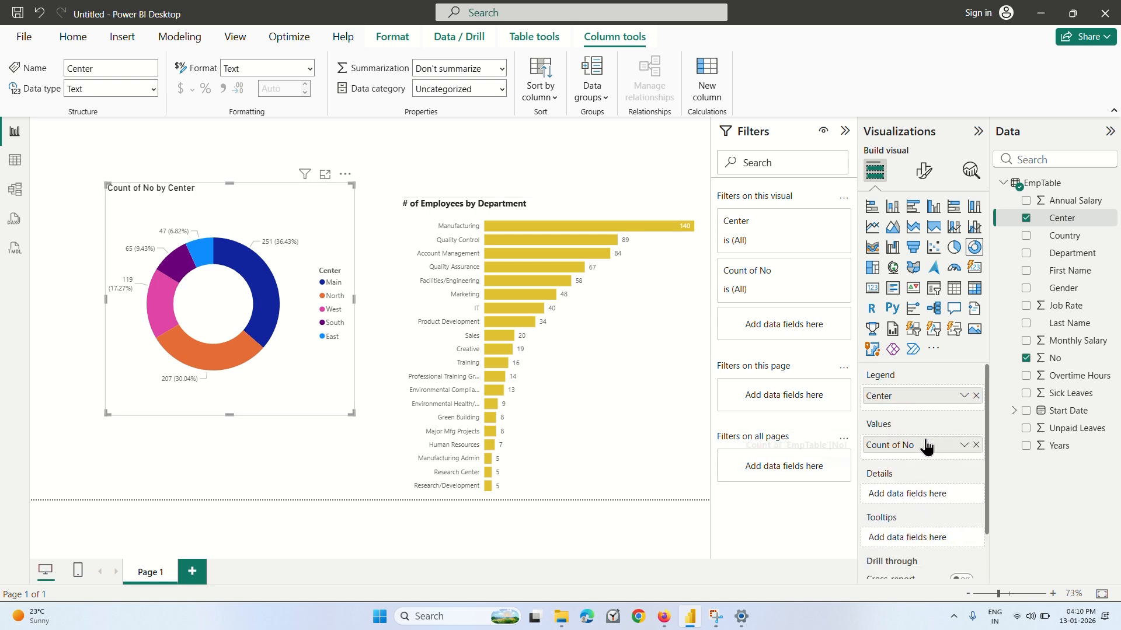
# Switch to Firefox, continue the lecture to about 3:38, pause it, and return to Power BI Desktop.
pyautogui.click(666, 623)
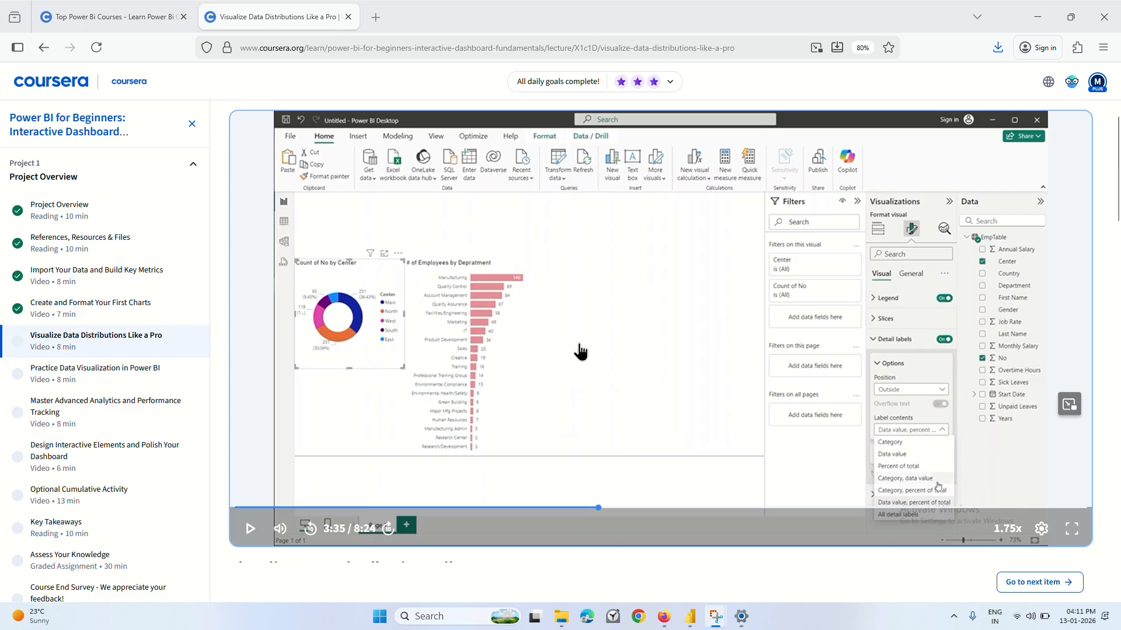
pyautogui.click(250, 528)
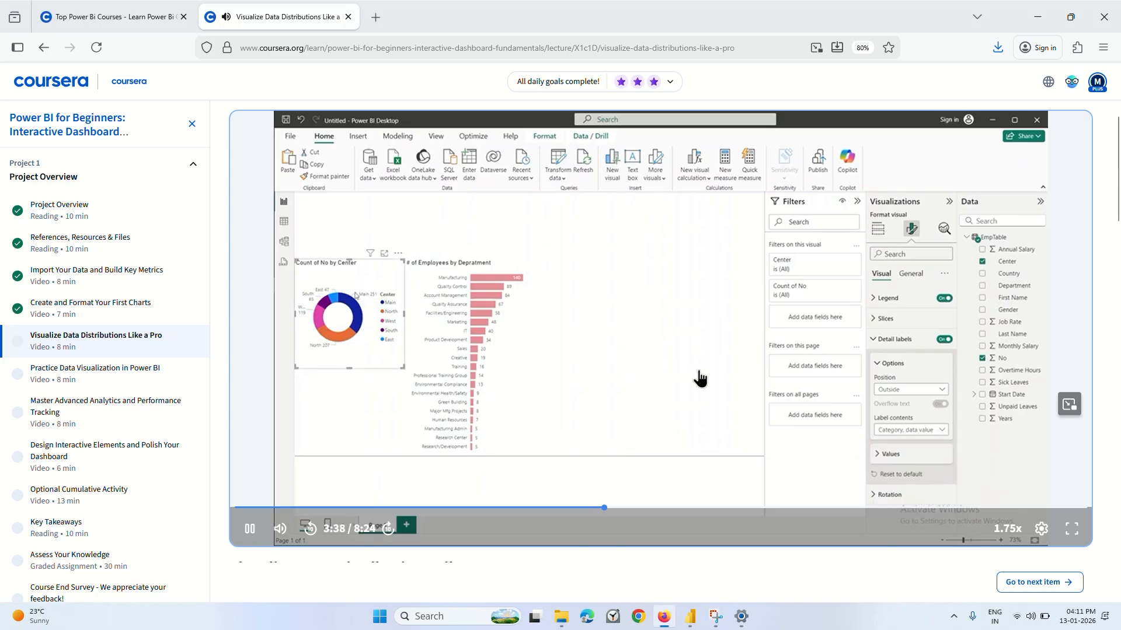
pyautogui.click(722, 437)
pyautogui.click(692, 620)
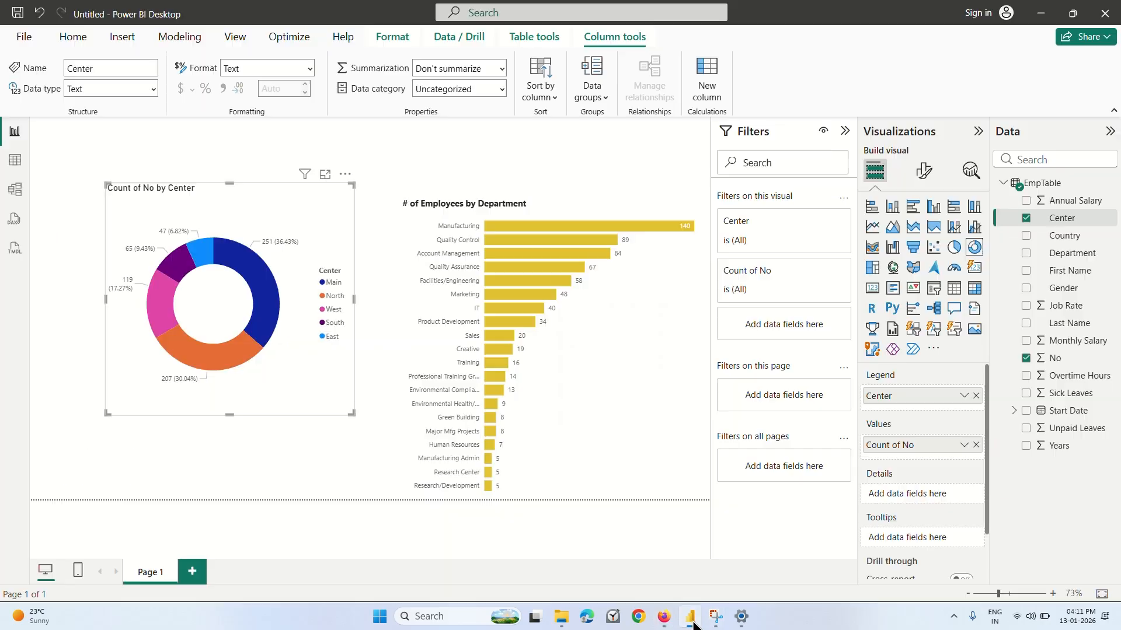
pyautogui.scroll(-1, 921, 483)
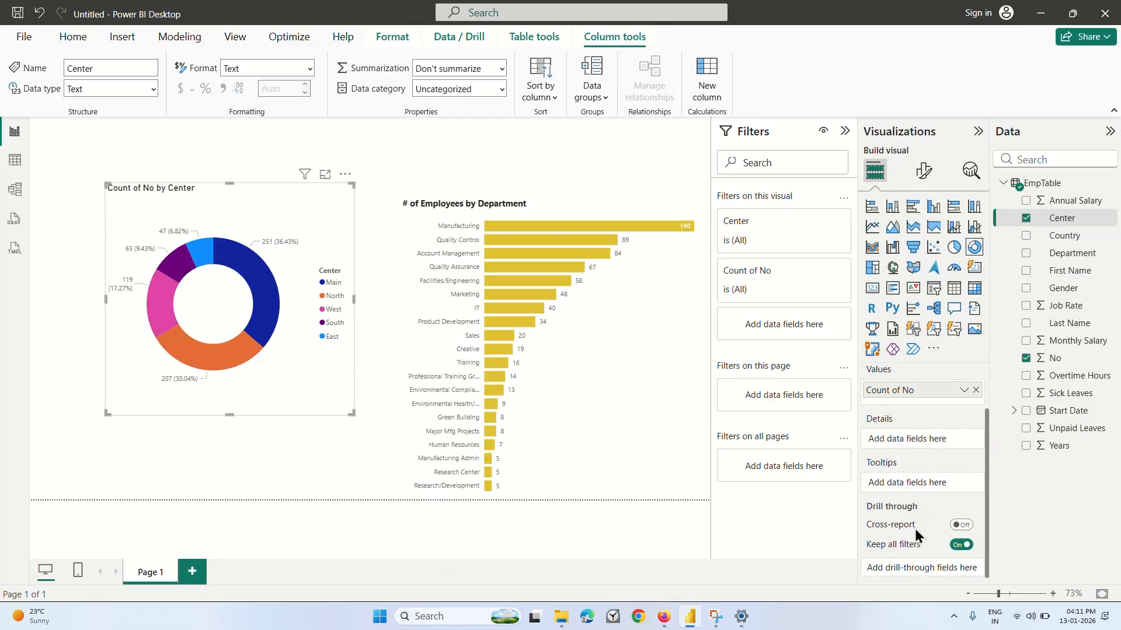
pyautogui.scroll(1, 913, 475)
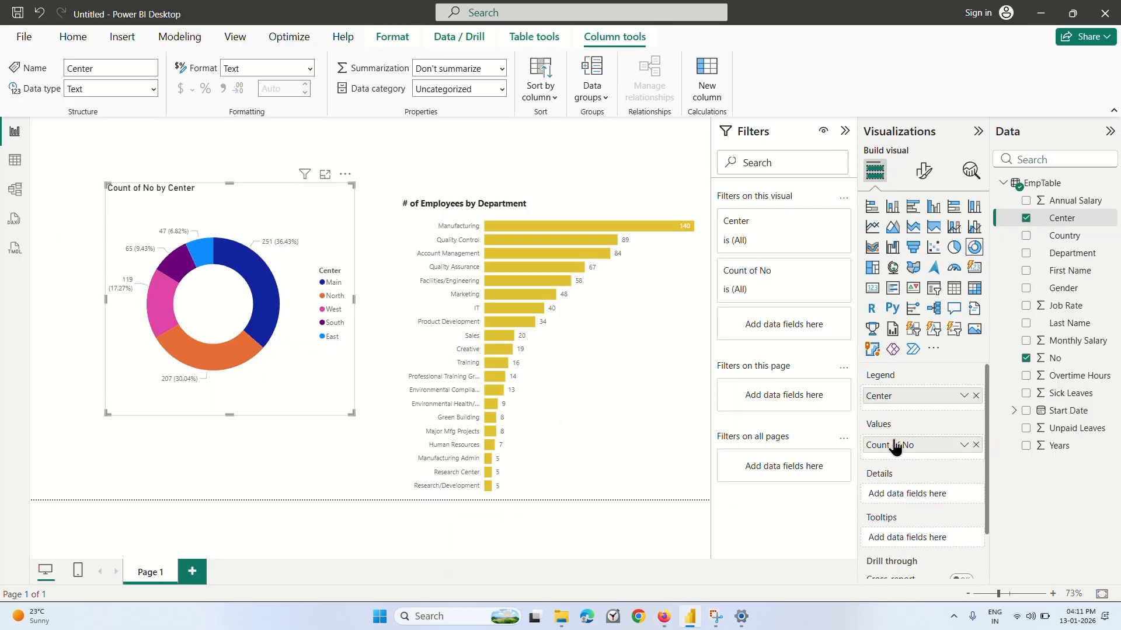
pyautogui.click(925, 173)
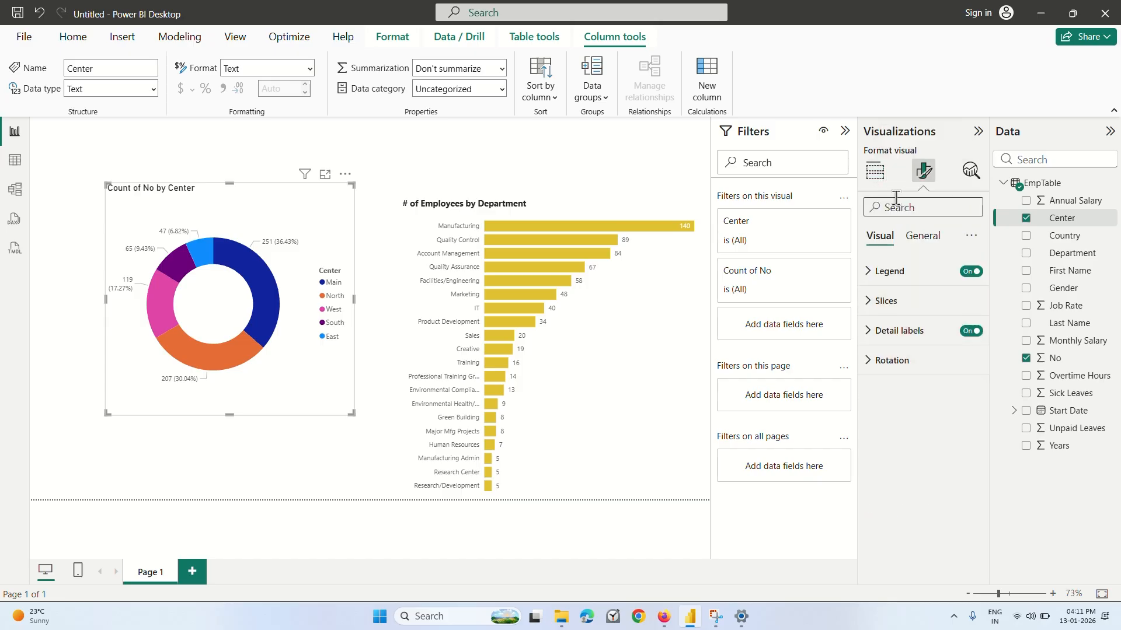
pyautogui.click(876, 172)
pyautogui.scroll(-1, 925, 437)
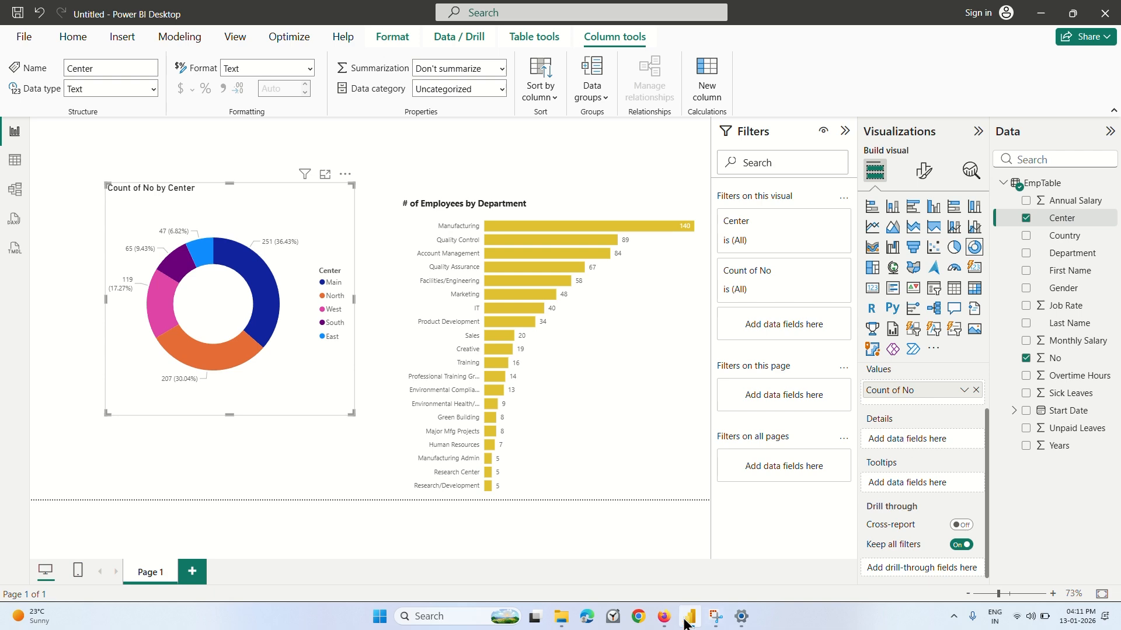
# Switch to Firefox, rewind the lecture slightly, watch it to about 3:53, and return to Power BI Desktop.
pyautogui.click(664, 616)
pyautogui.press('Left')
pyautogui.press('Left')
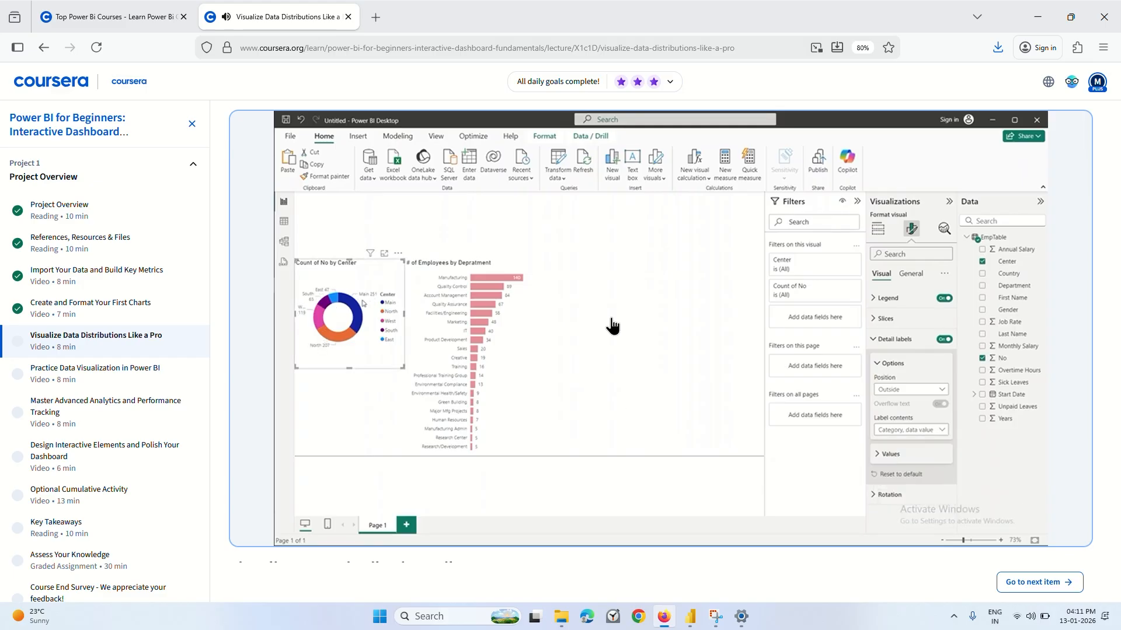
pyautogui.moveTo(609, 363)
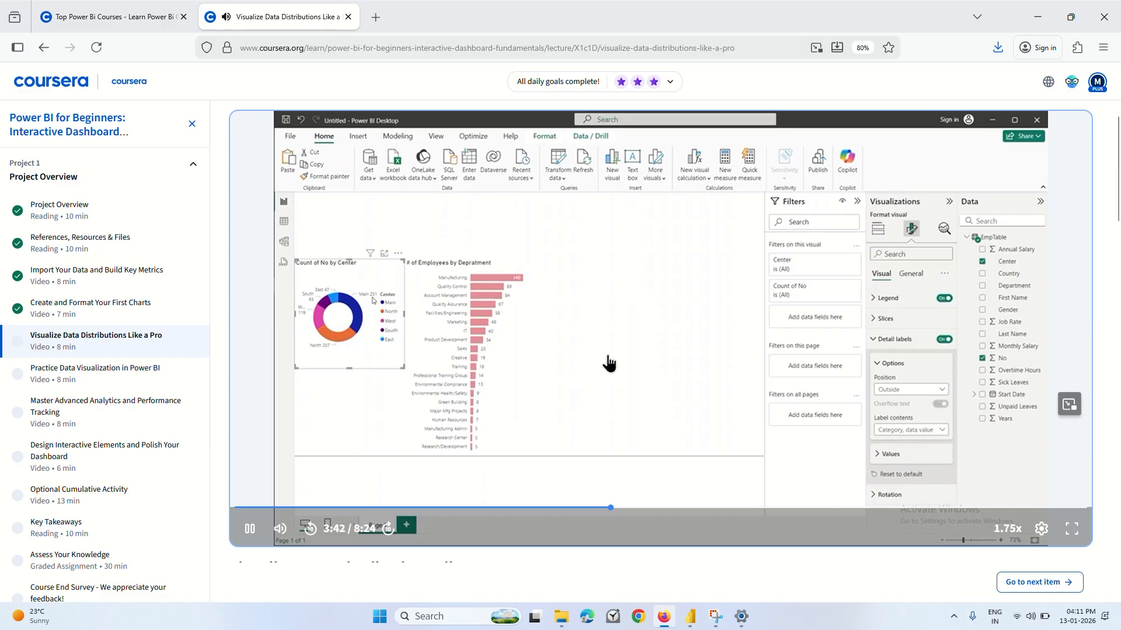
pyautogui.click(644, 424)
pyautogui.click(688, 616)
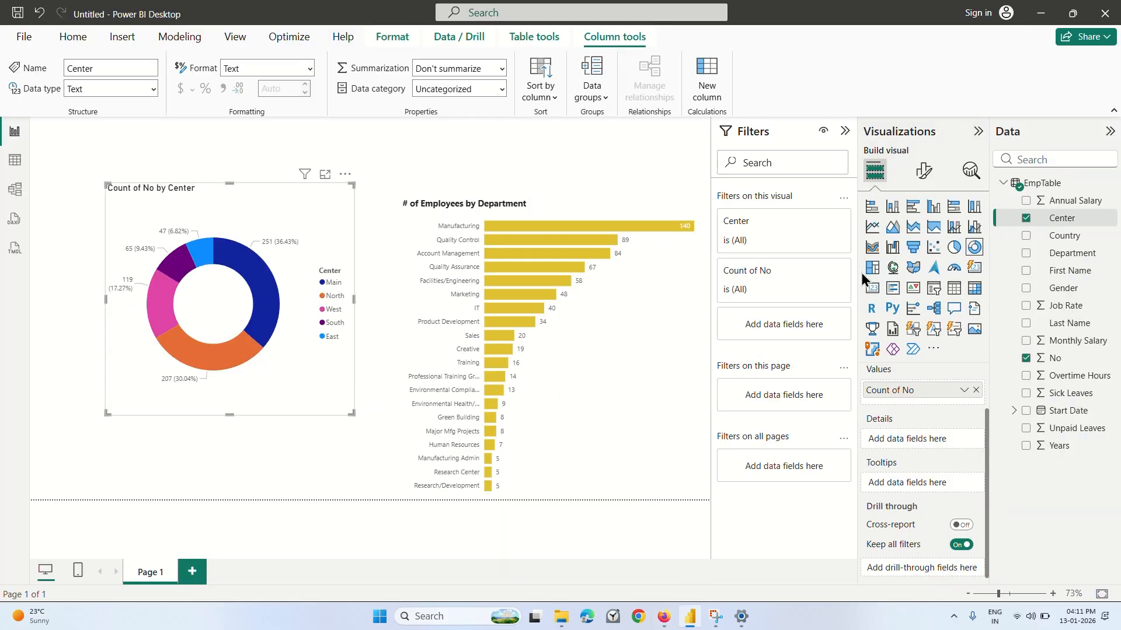
# Set the label contents of the donut chart's detail labels to Category, percent of total.
pyautogui.click(927, 180)
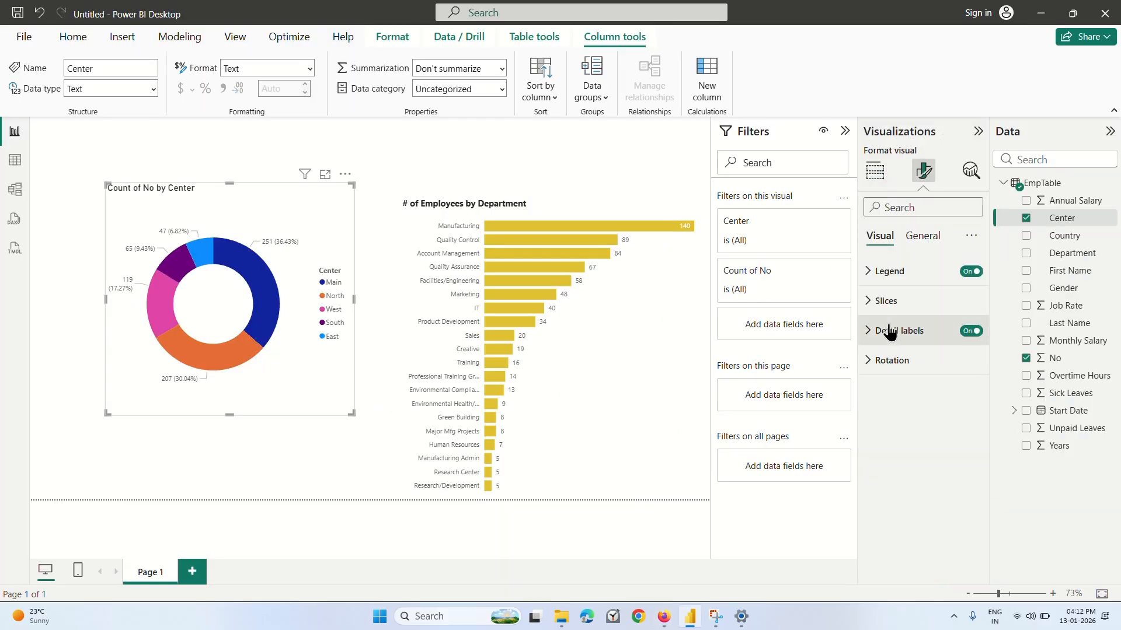
pyautogui.click(890, 330)
pyautogui.click(934, 463)
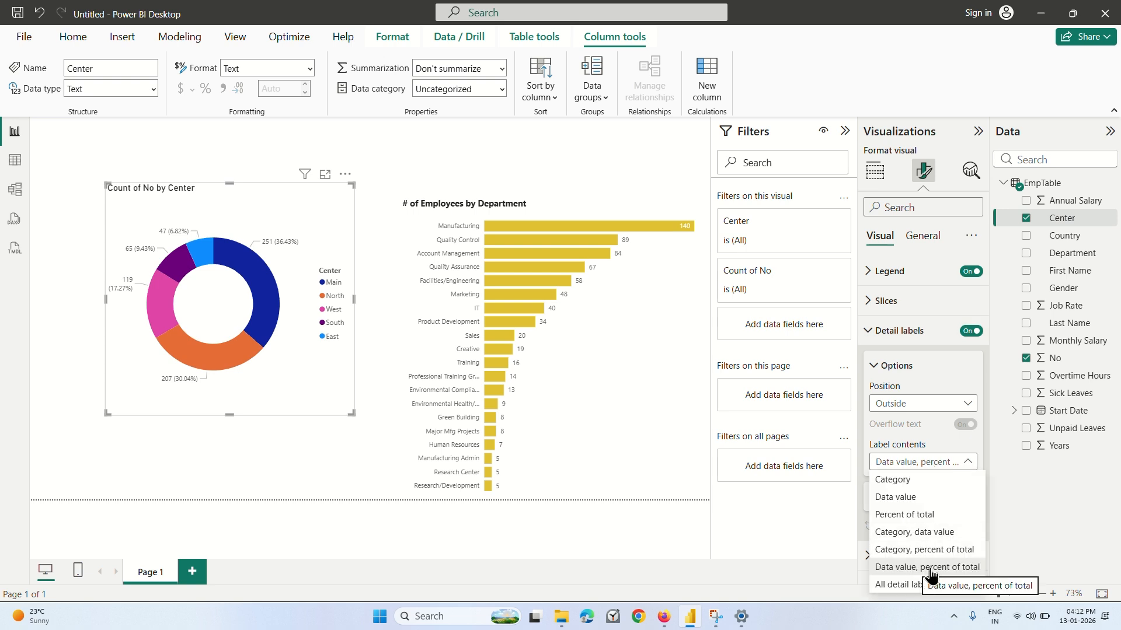
pyautogui.click(931, 567)
pyautogui.click(925, 466)
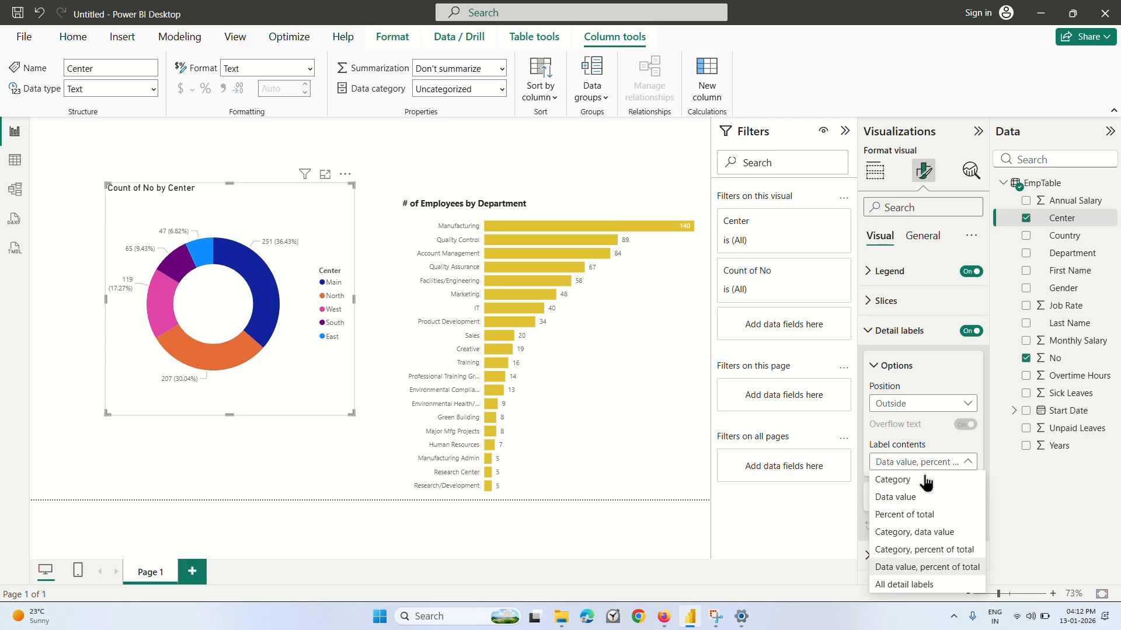
pyautogui.click(926, 550)
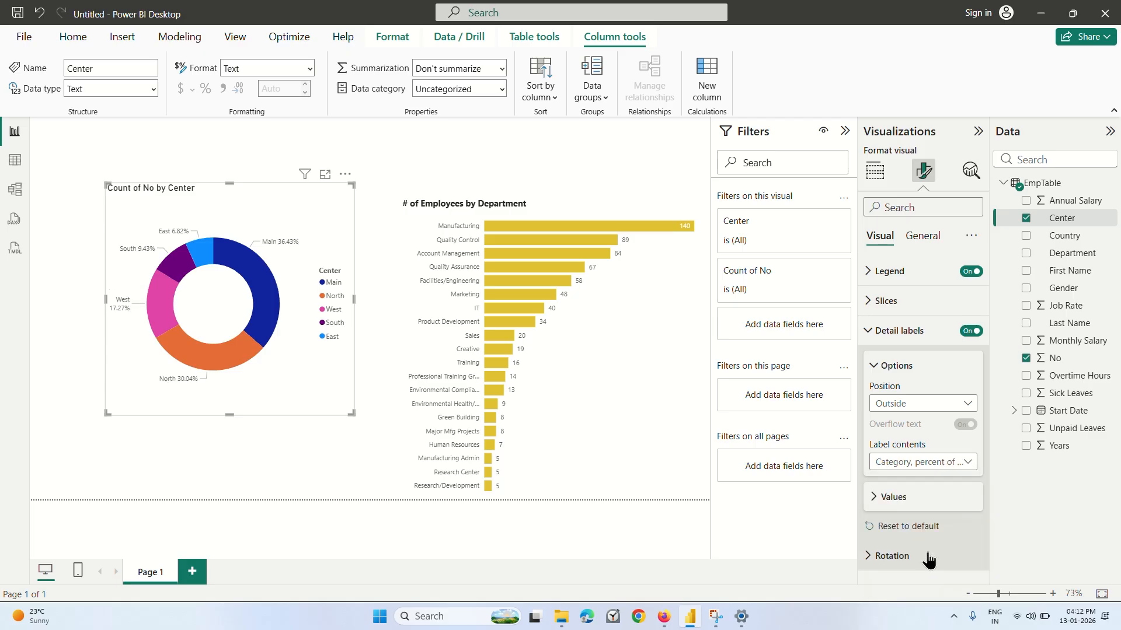
# Try Percent of total, Data value, All detail labels and Data value, percent of total as label contents, and return to Category, percent of total.
pyautogui.click(921, 463)
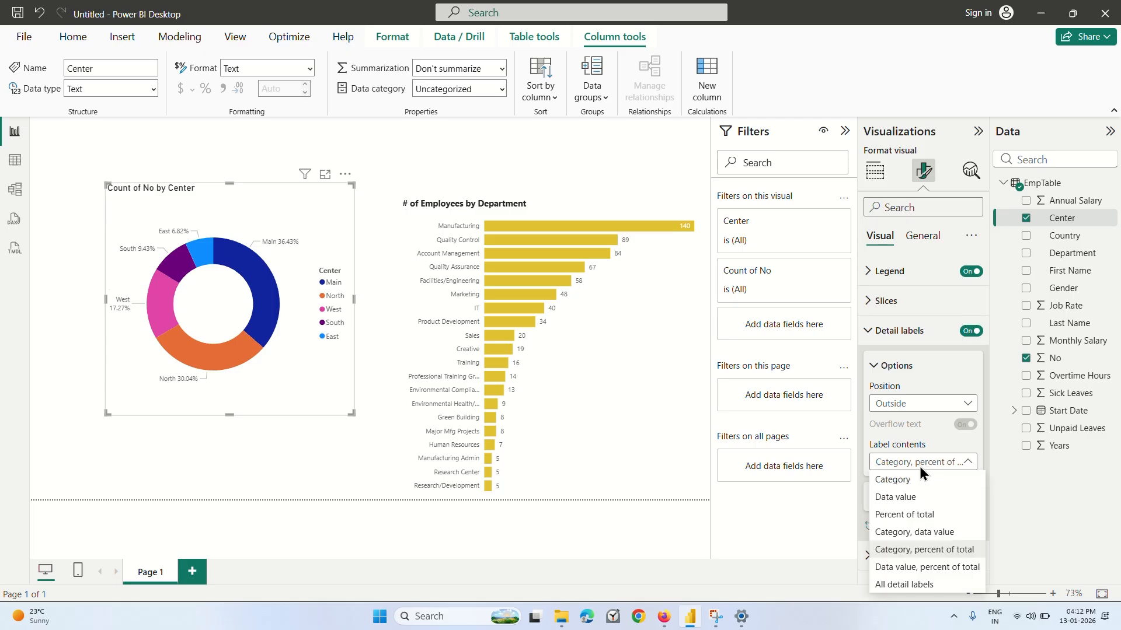
pyautogui.click(912, 514)
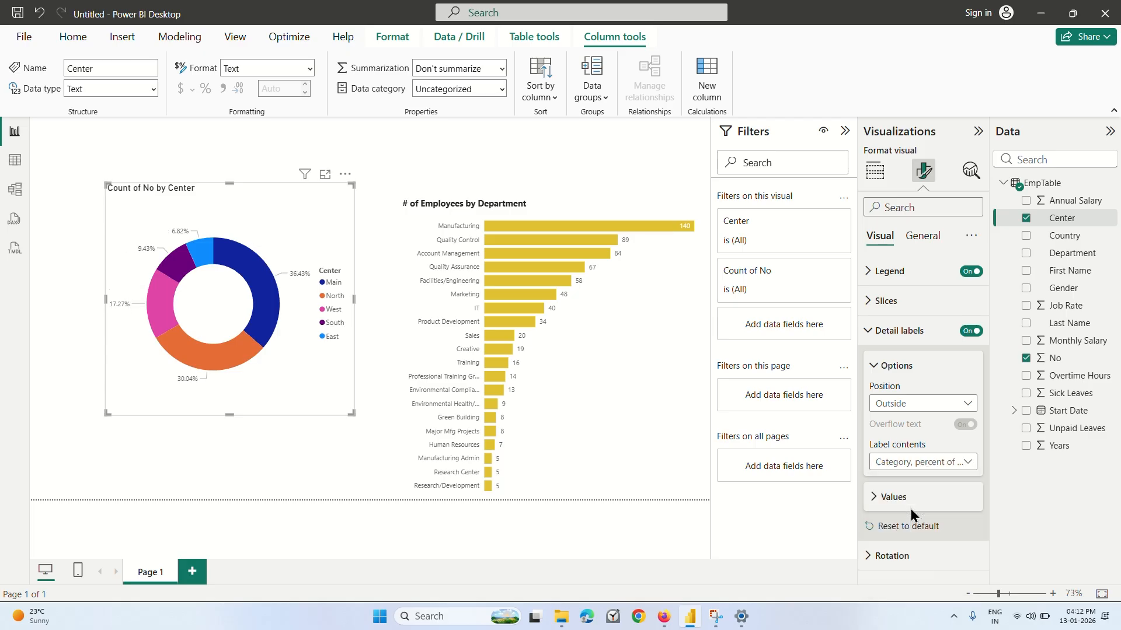
pyautogui.click(923, 465)
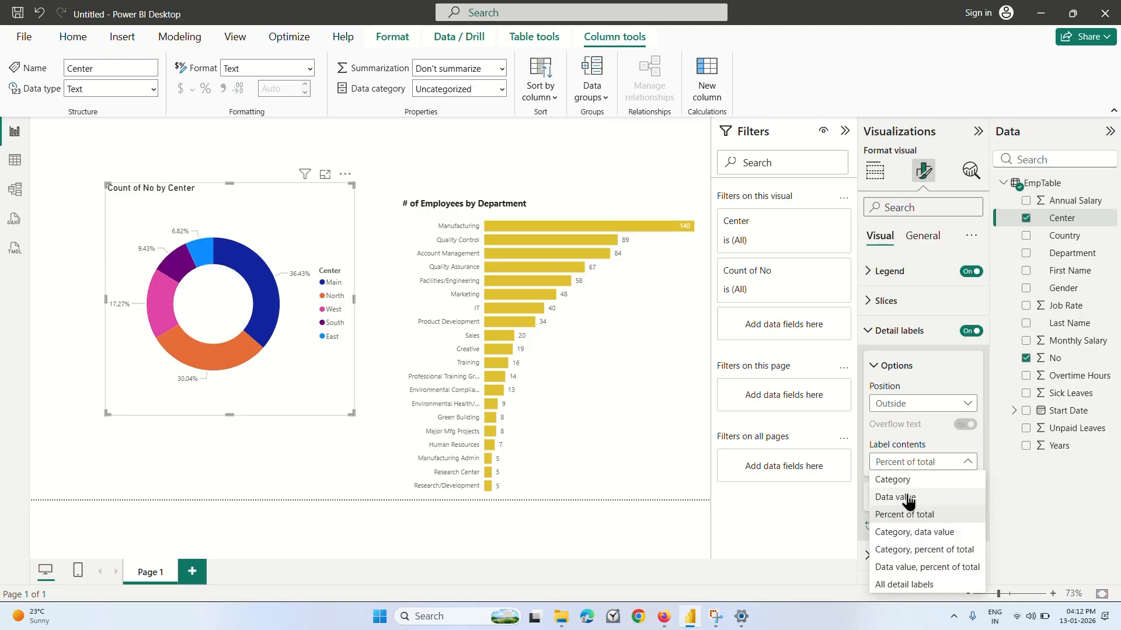
pyautogui.click(911, 497)
pyautogui.click(920, 464)
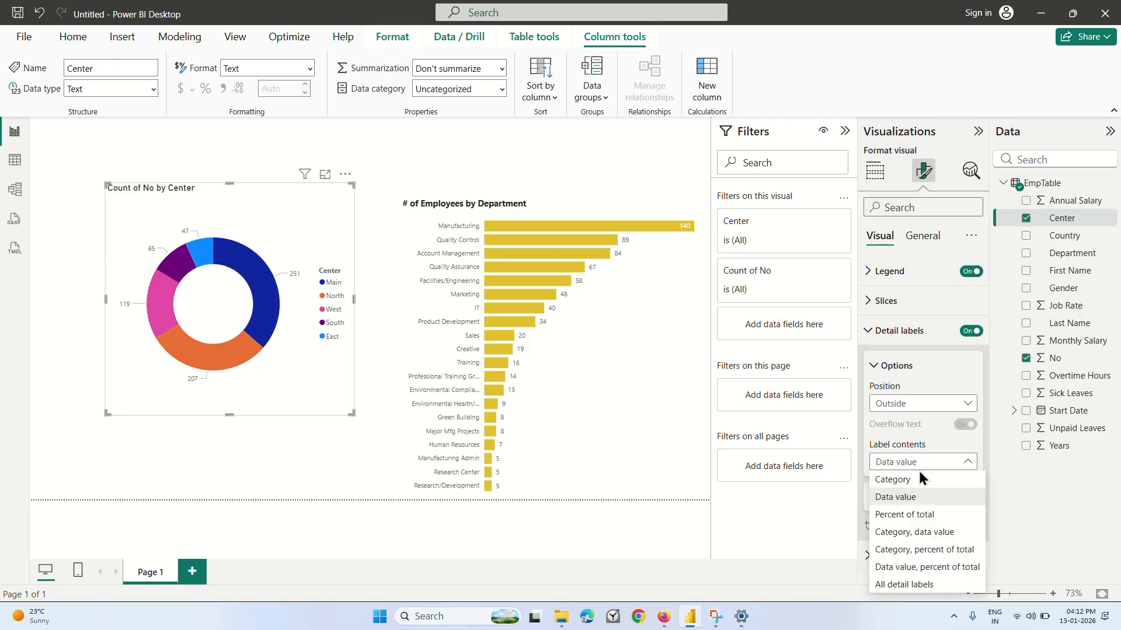
pyautogui.click(916, 586)
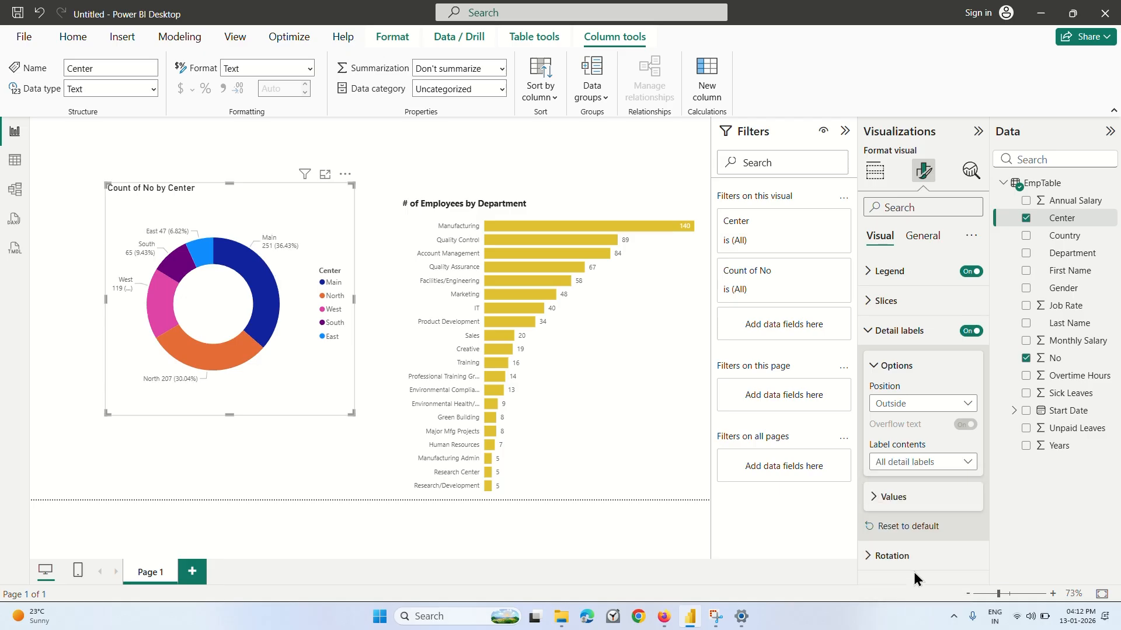
pyautogui.click(930, 473)
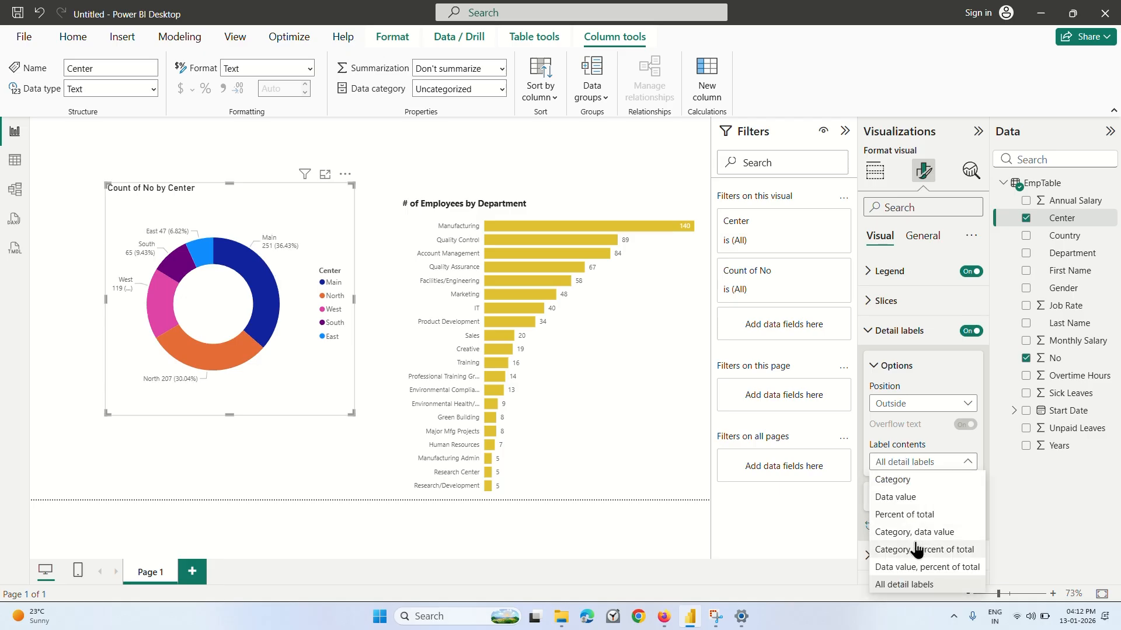
pyautogui.click(906, 570)
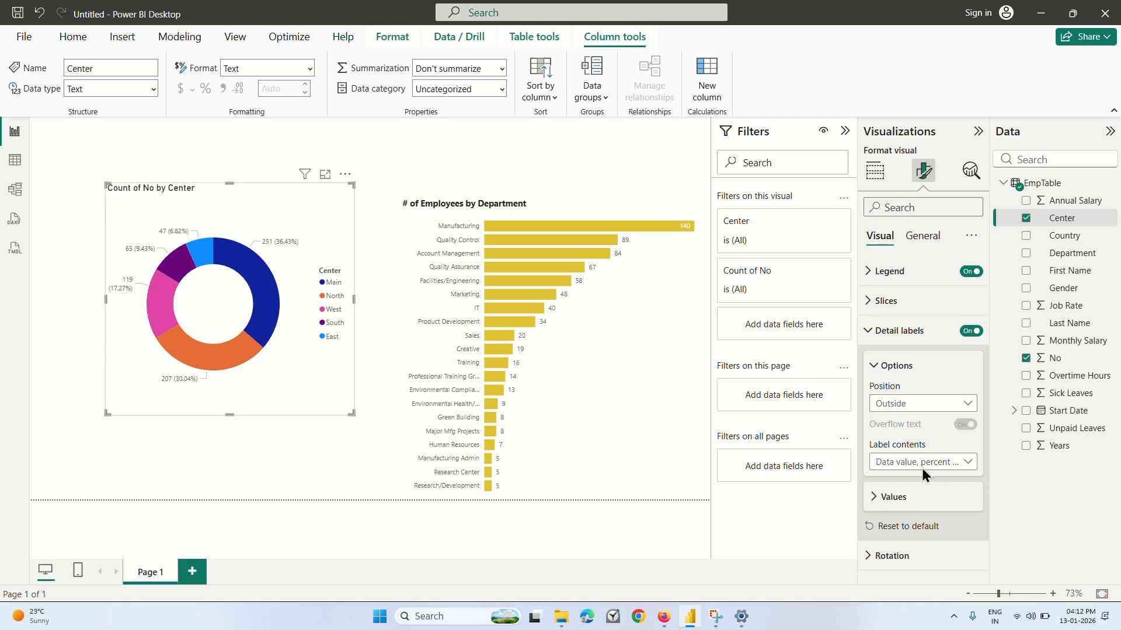
pyautogui.click(922, 464)
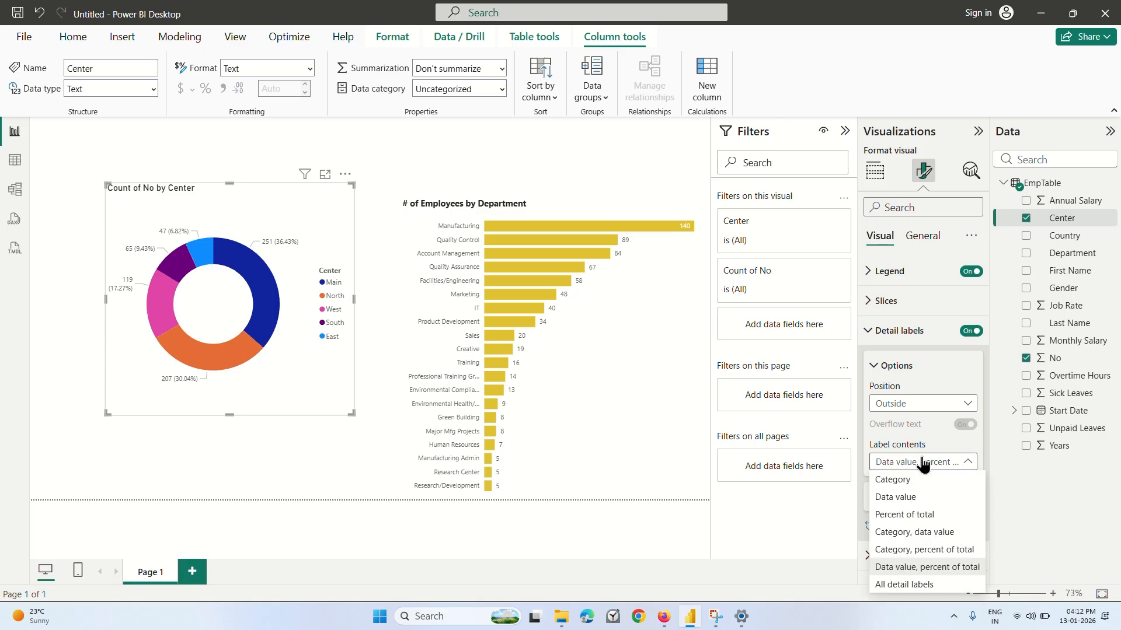
pyautogui.click(910, 551)
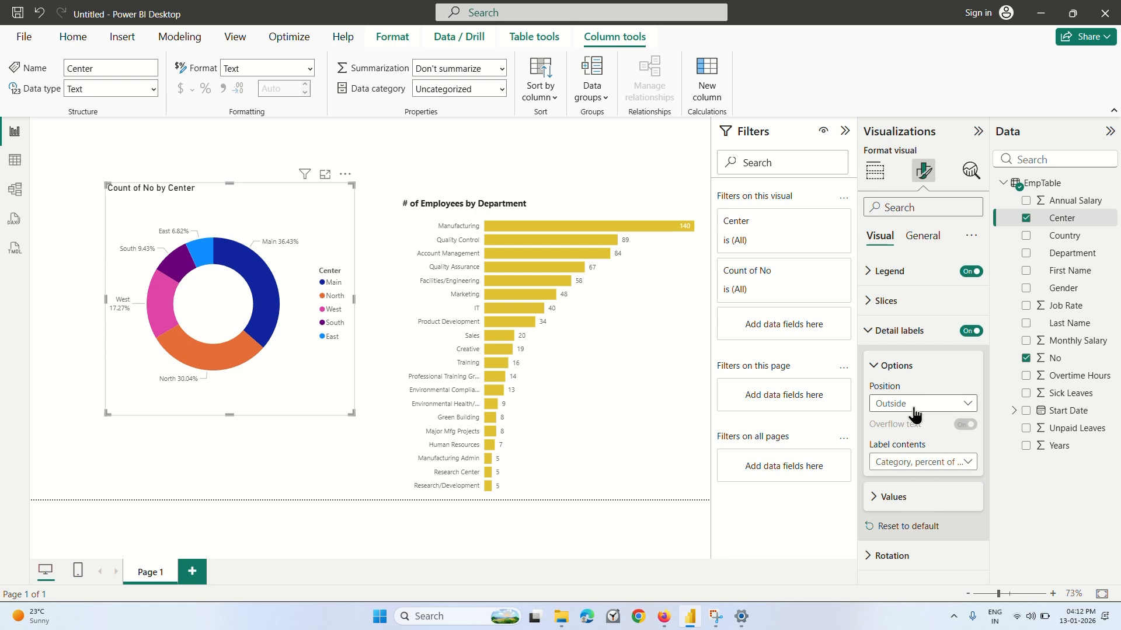
# Turn off the donut chart's legend.
pyautogui.click(970, 272)
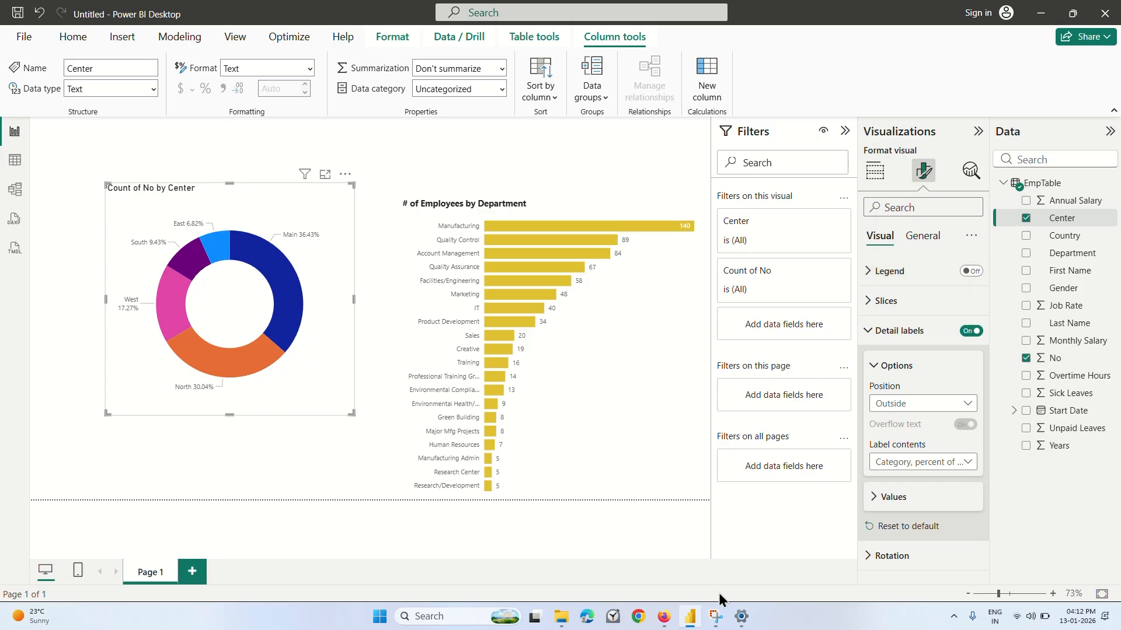
# Switch to Firefox, watch the lecture to about 4:37, rewind to about 4:26 and pause it, and return to Power BI Desktop.
pyautogui.click(663, 616)
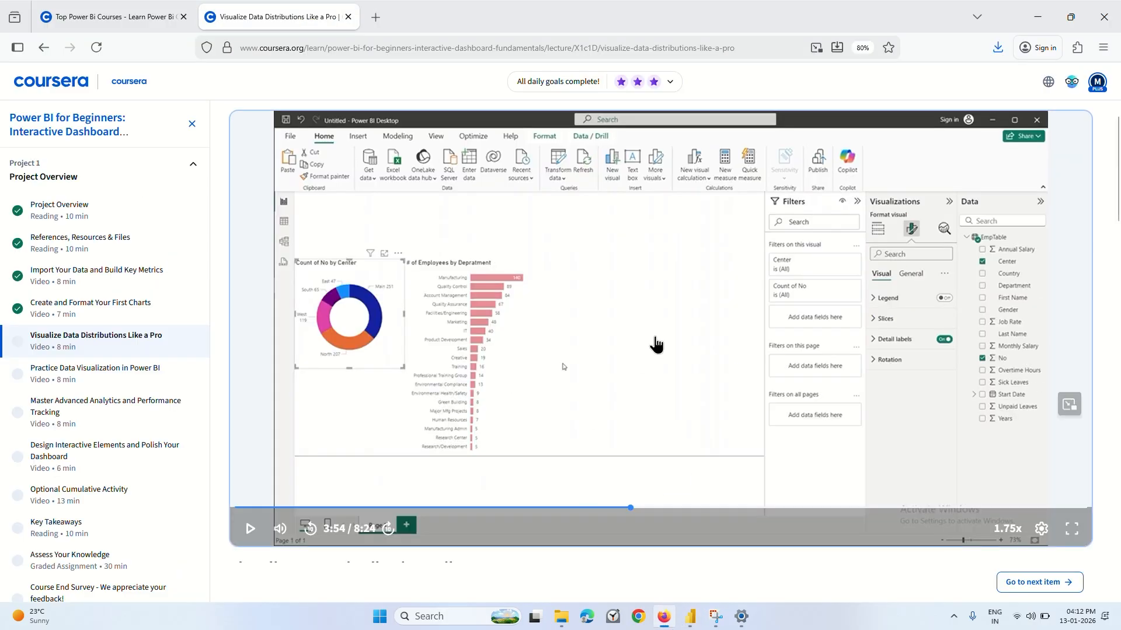
pyautogui.click(631, 357)
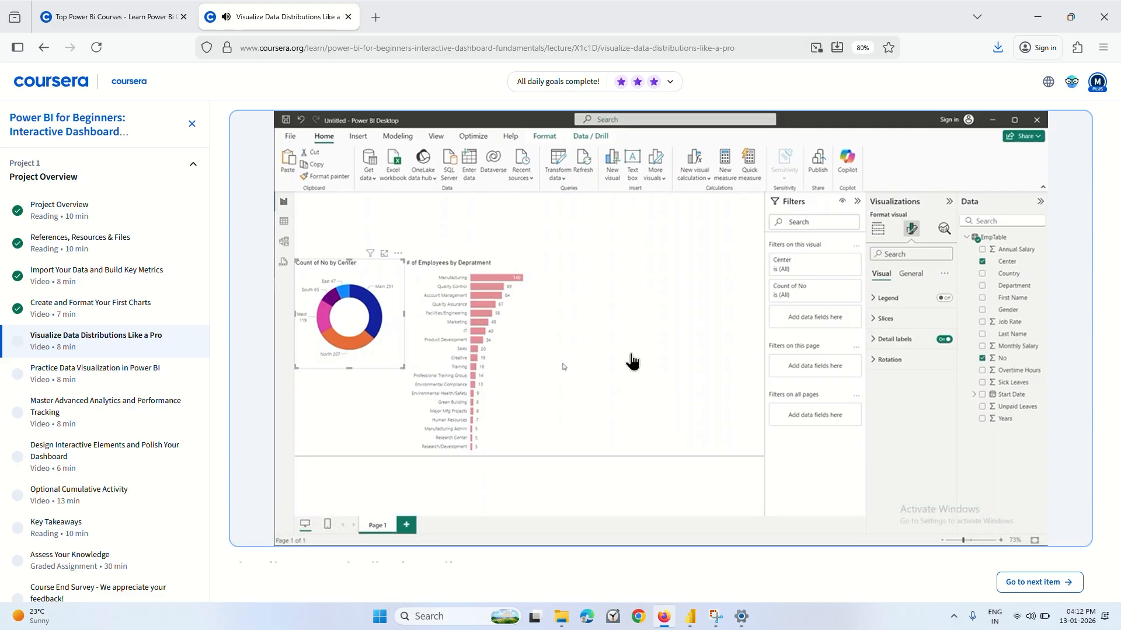
pyautogui.click(1027, 620)
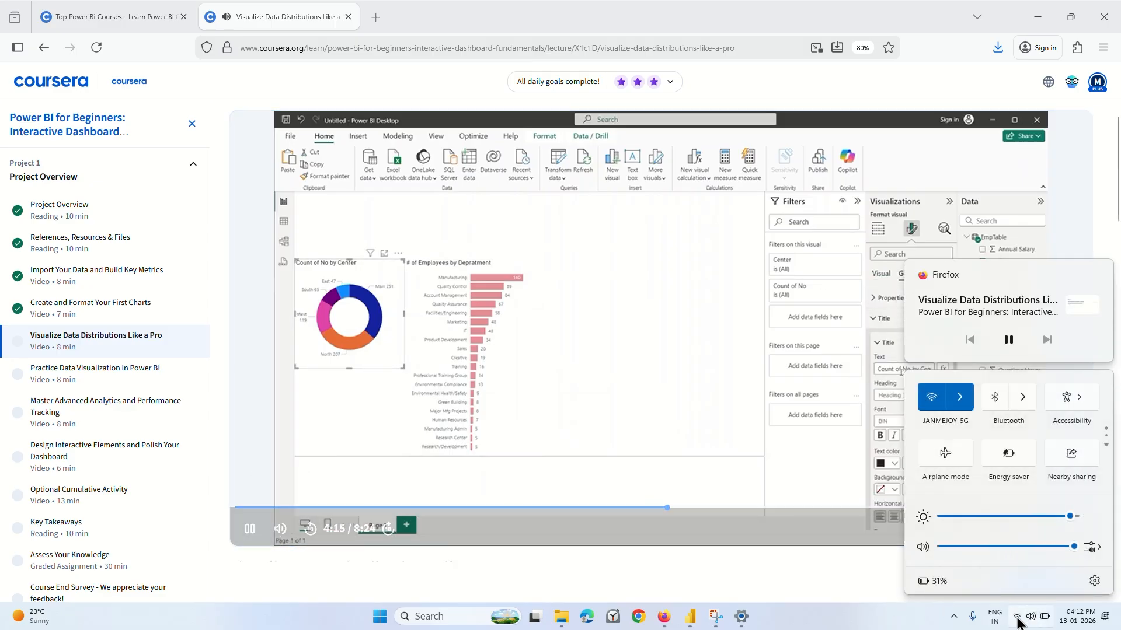
pyautogui.click(1036, 623)
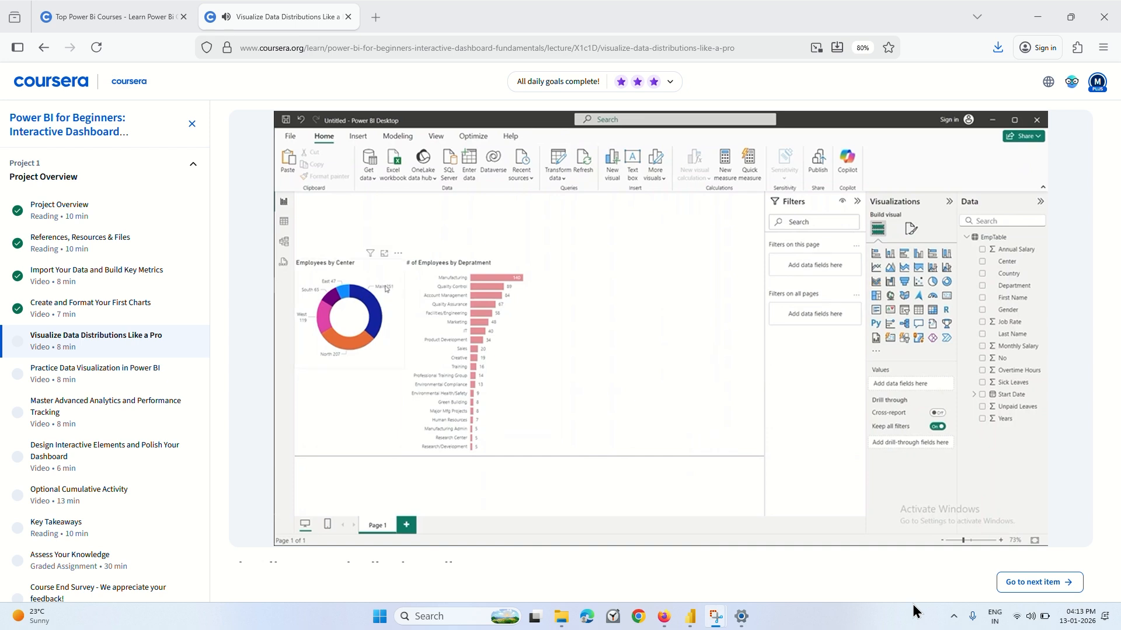
pyautogui.moveTo(788, 400)
pyautogui.click(692, 508)
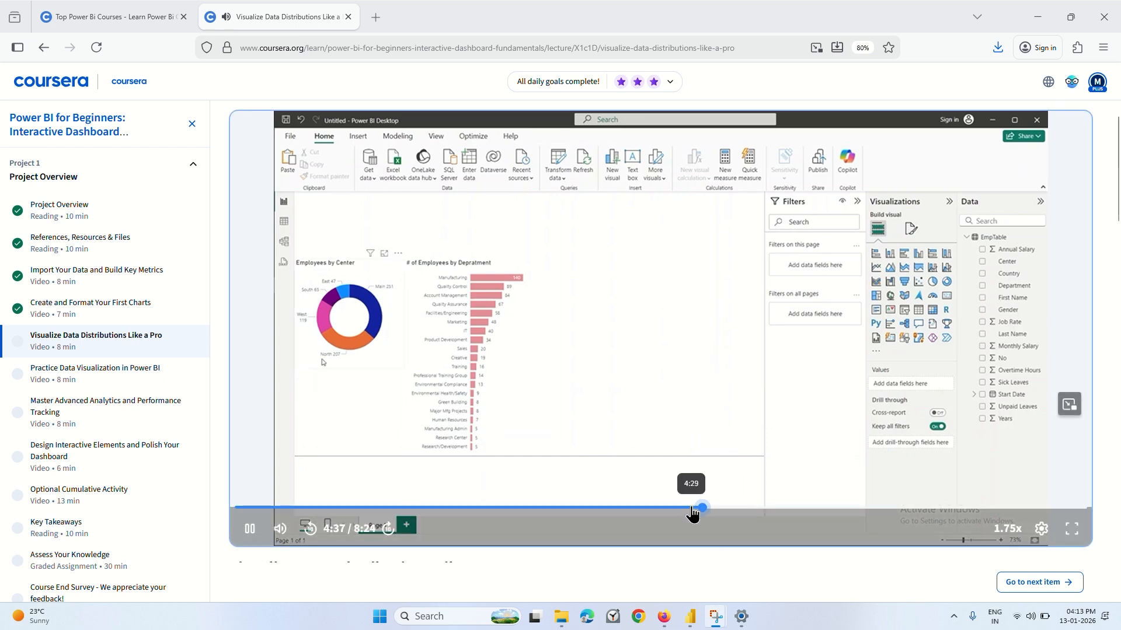
pyautogui.click(677, 508)
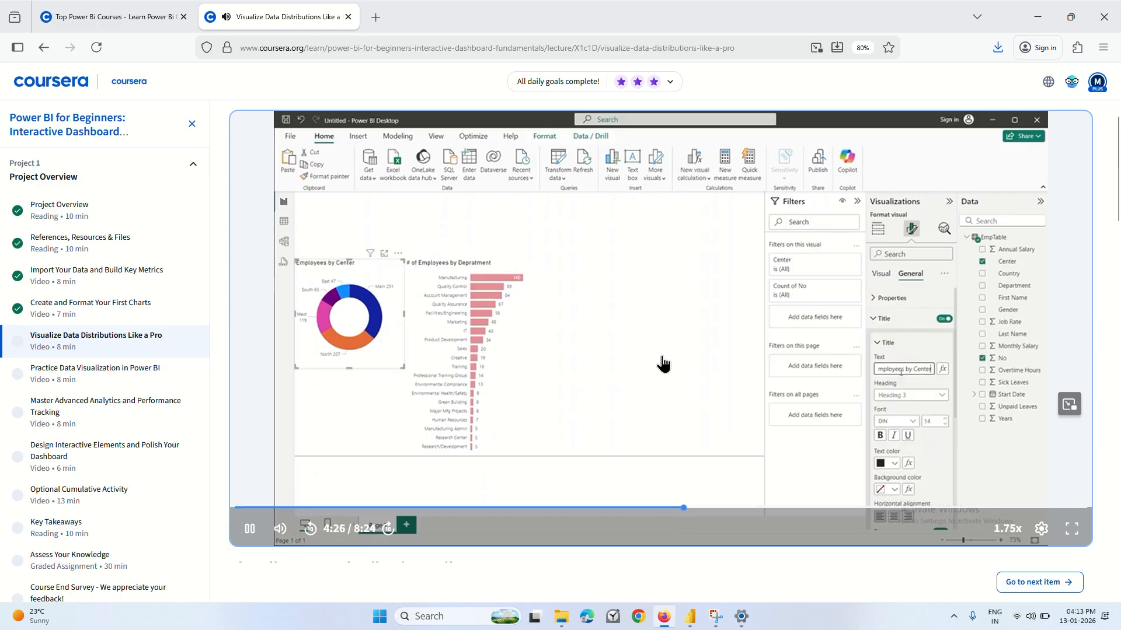
pyautogui.click(720, 413)
pyautogui.click(690, 617)
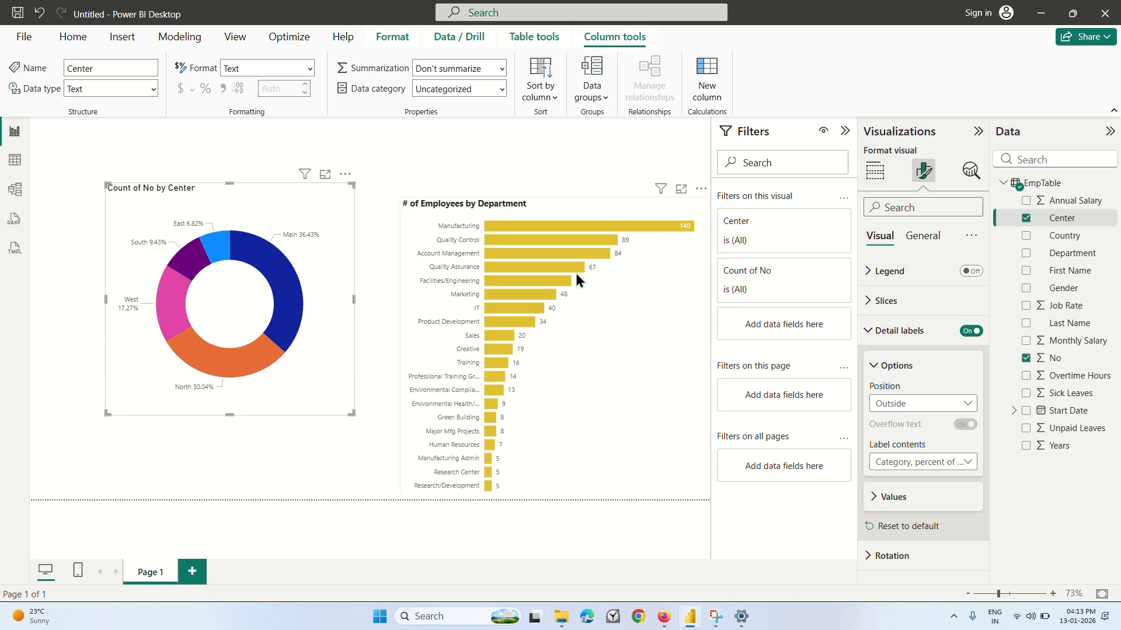
# Look through the donut chart's field assignments and its Legend, Detail labels and Slices format settings.
pyautogui.click(874, 170)
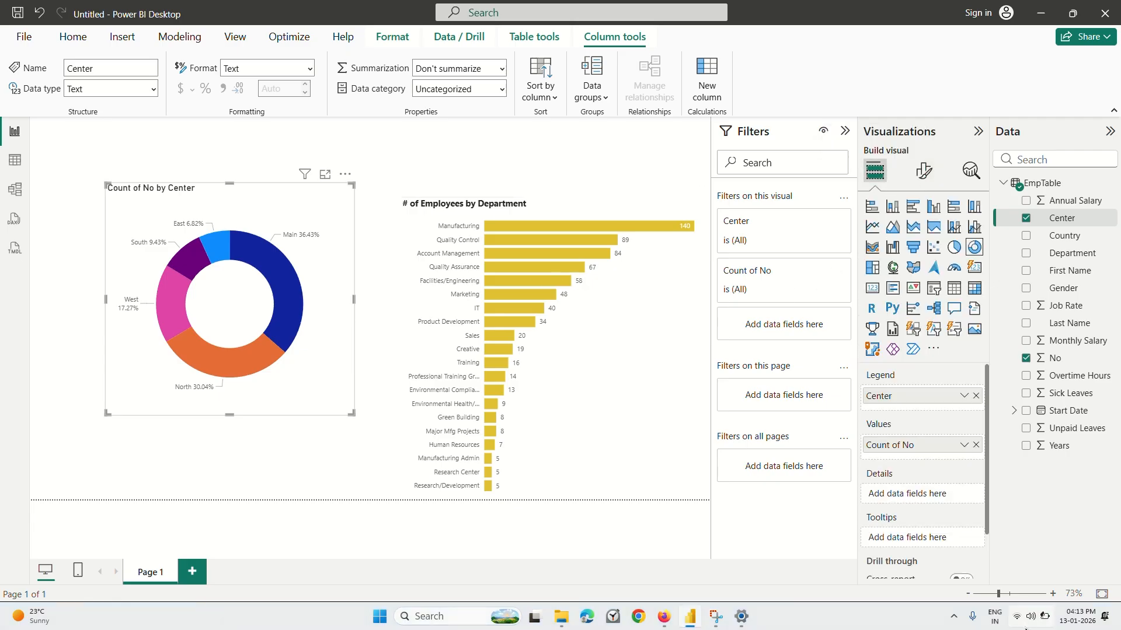
pyautogui.click(926, 177)
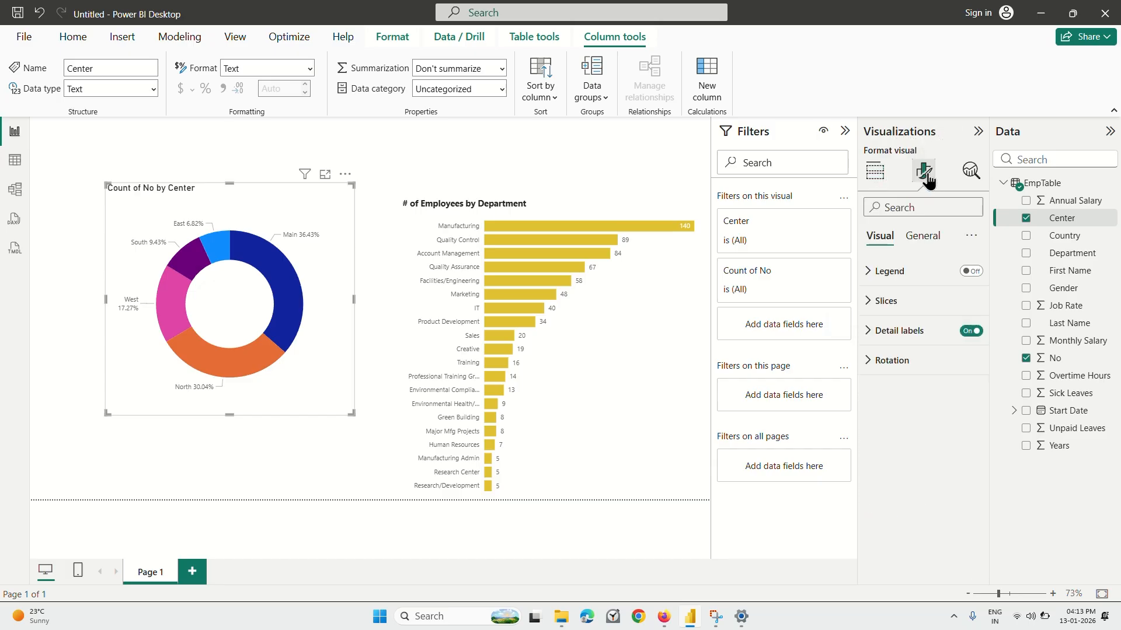
pyautogui.click(884, 286)
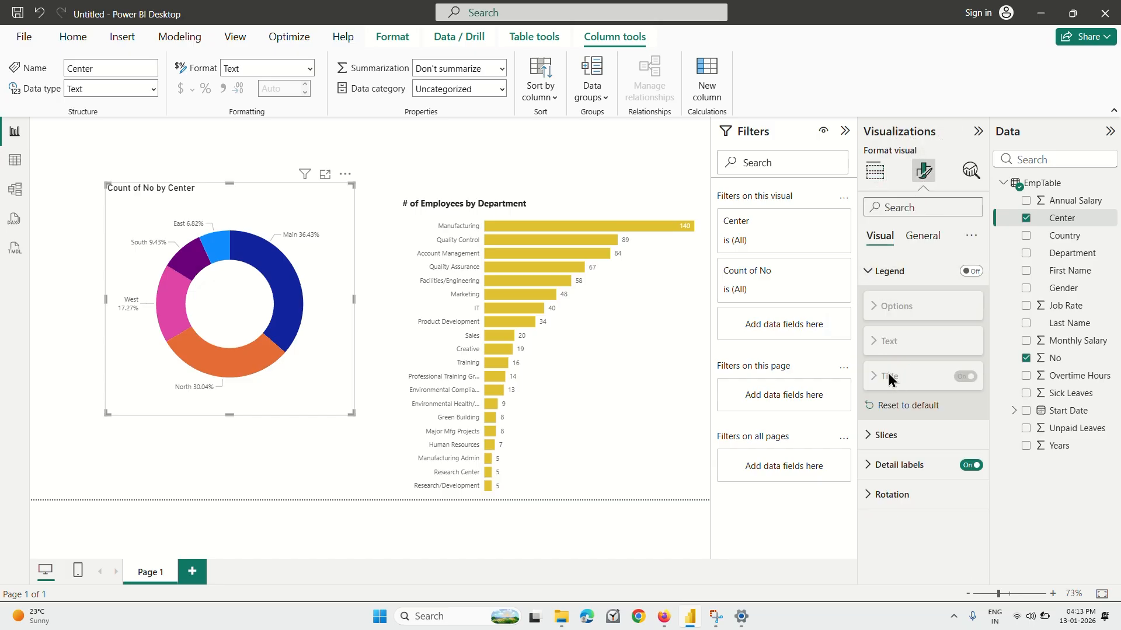
pyautogui.click(894, 282)
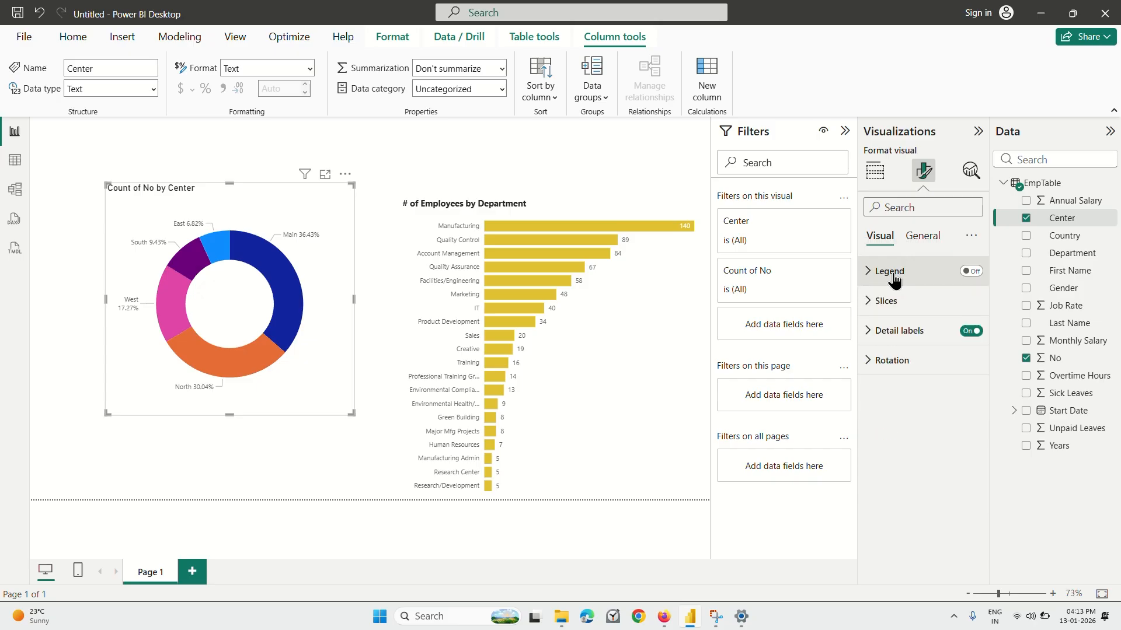
pyautogui.click(899, 331)
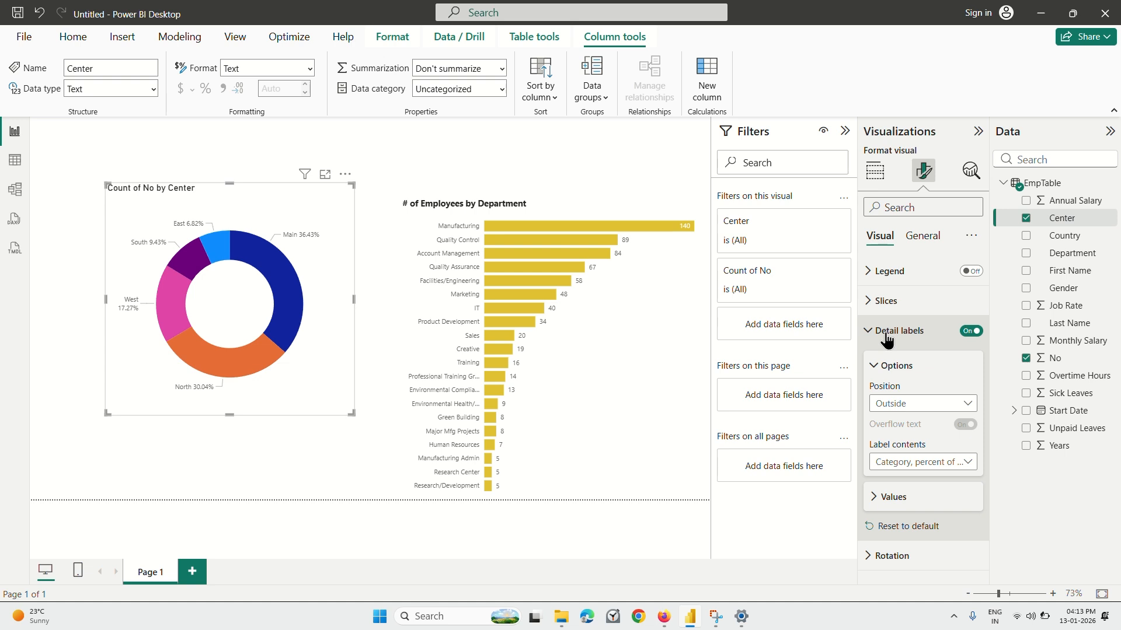
pyautogui.click(902, 303)
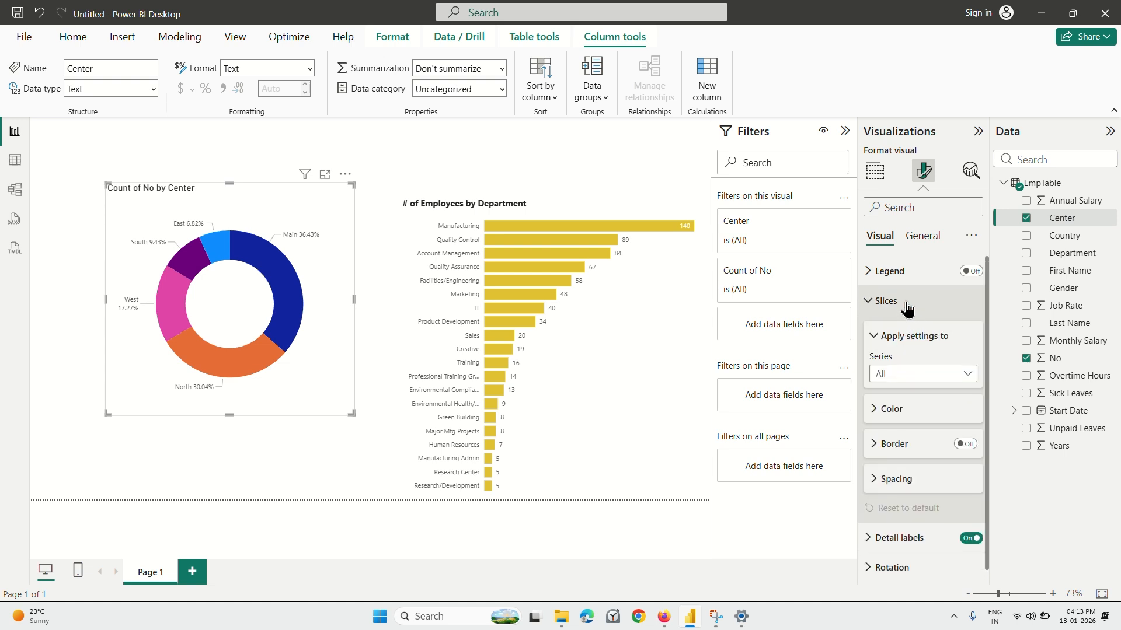
pyautogui.click(904, 273)
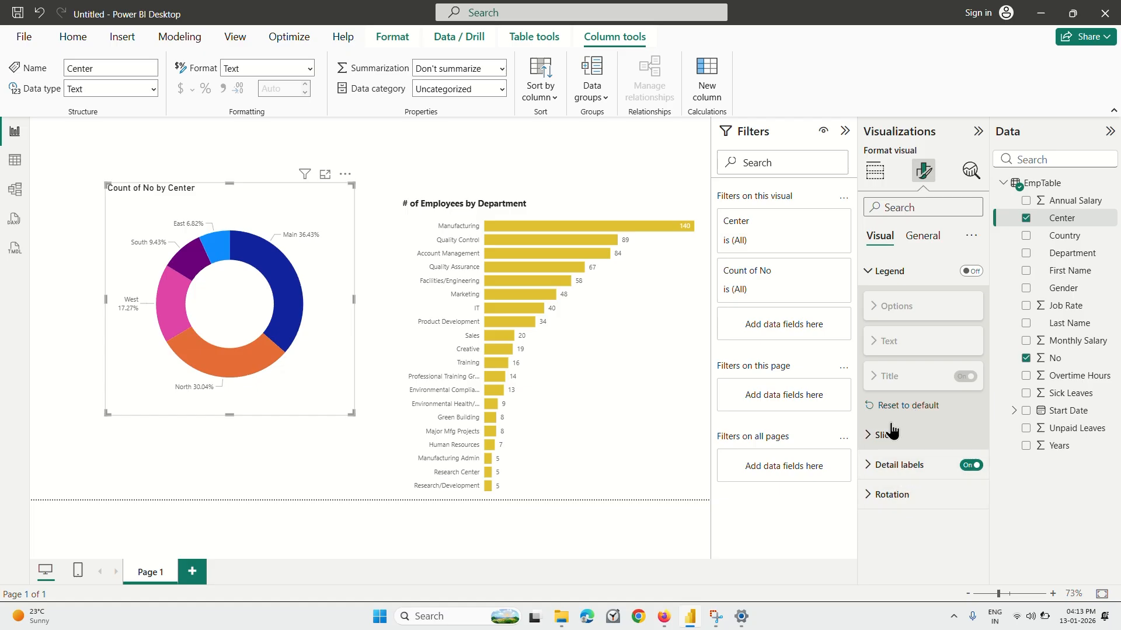
# Try the donut chart without detail labels, turn them back on, and review their options.
pyautogui.click(893, 465)
pyautogui.scroll(-2, 893, 466)
pyautogui.click(970, 357)
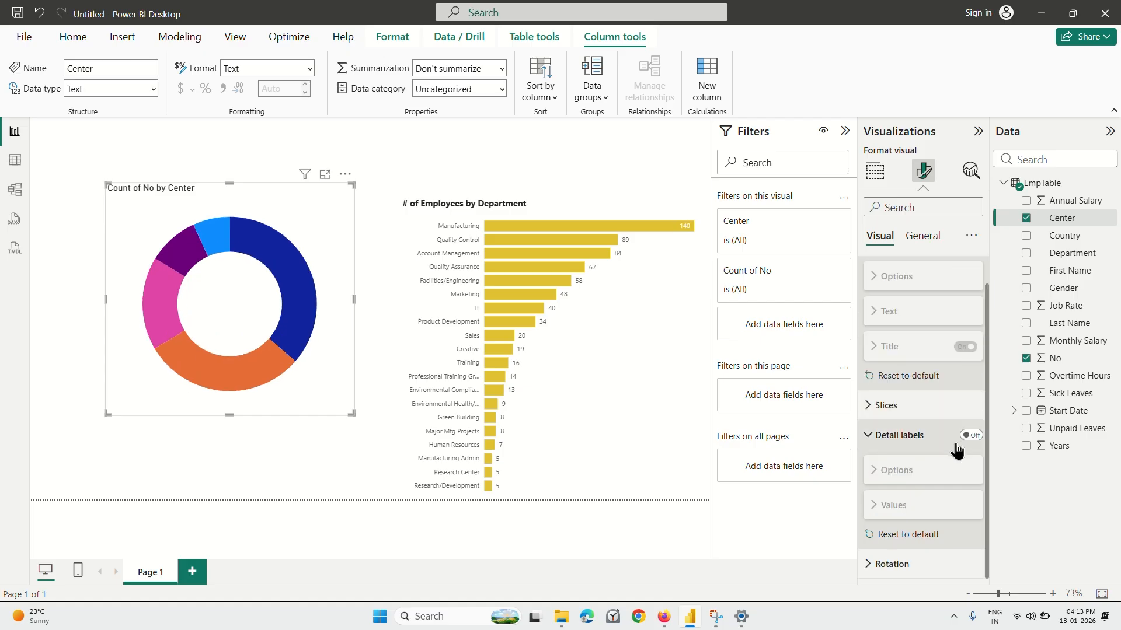
pyautogui.click(970, 436)
pyautogui.scroll(-2, 926, 391)
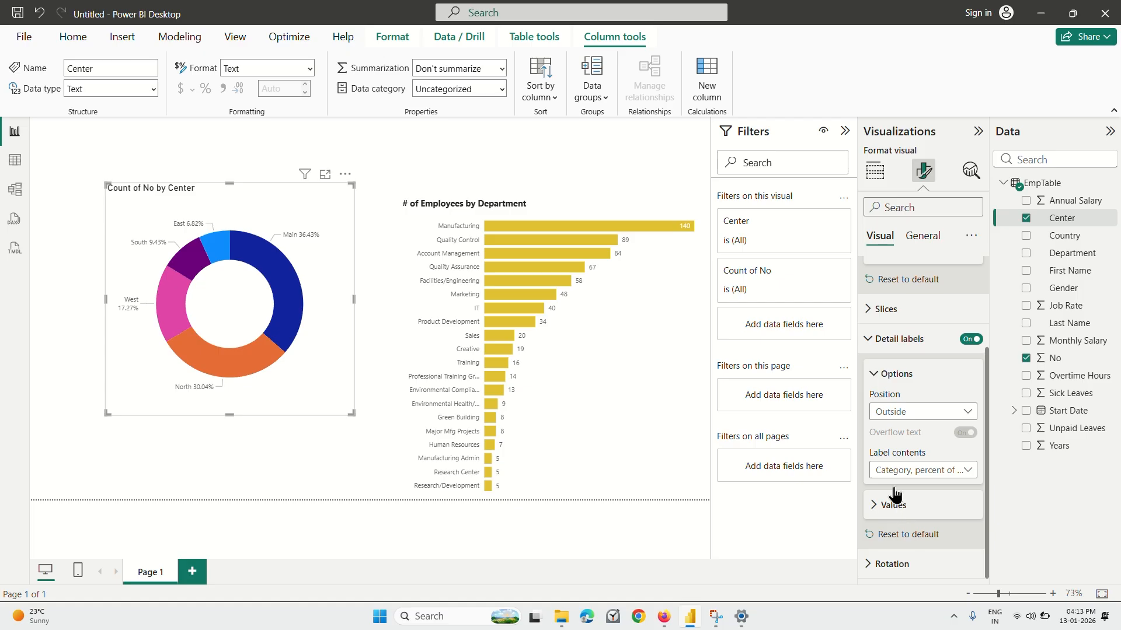
pyautogui.scroll(2, 905, 378)
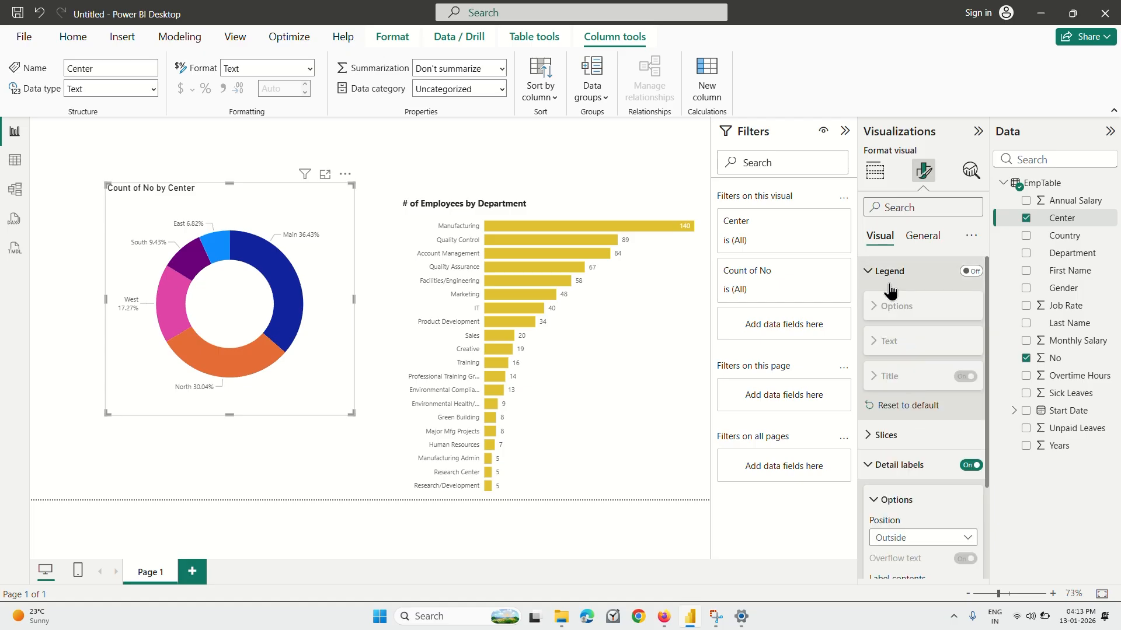
pyautogui.scroll(-1, 876, 438)
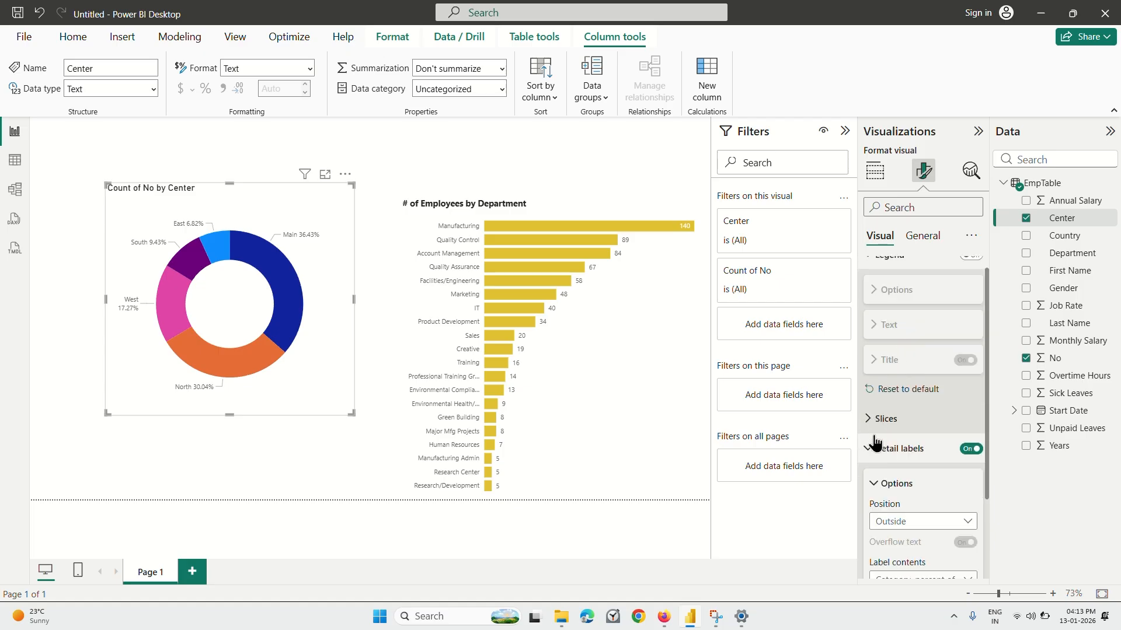
pyautogui.scroll(-2, 874, 443)
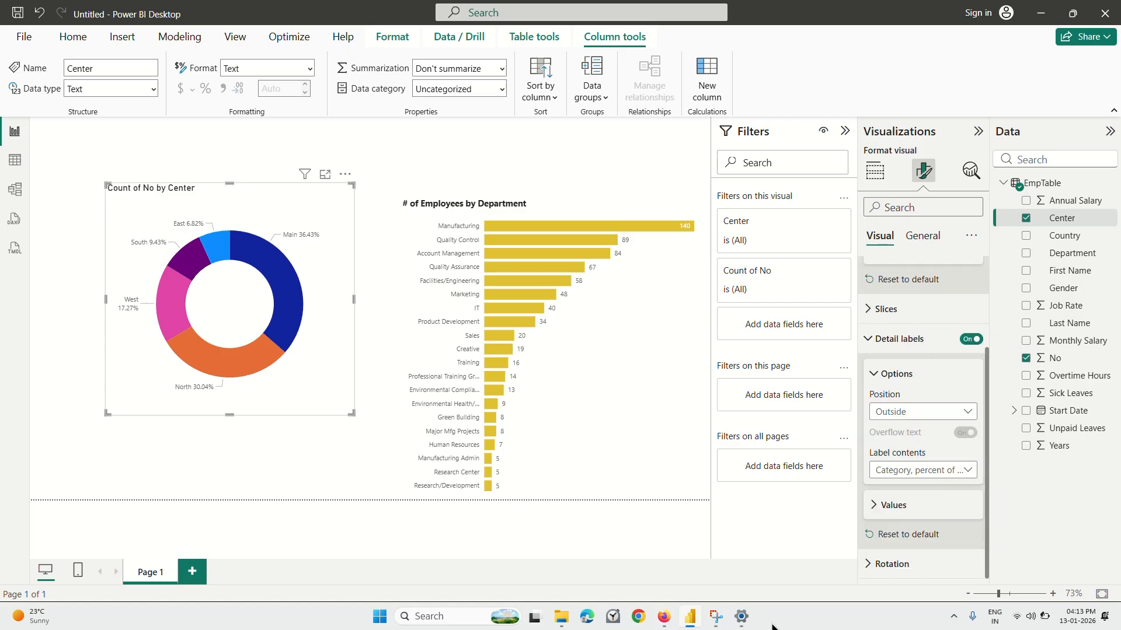
# Switch to Firefox, rewind the lecture to about 4:12, replay it to about 4:14, pause it, and return to Power BI Desktop.
pyautogui.click(664, 617)
pyautogui.press('Left')
pyautogui.press('Left')
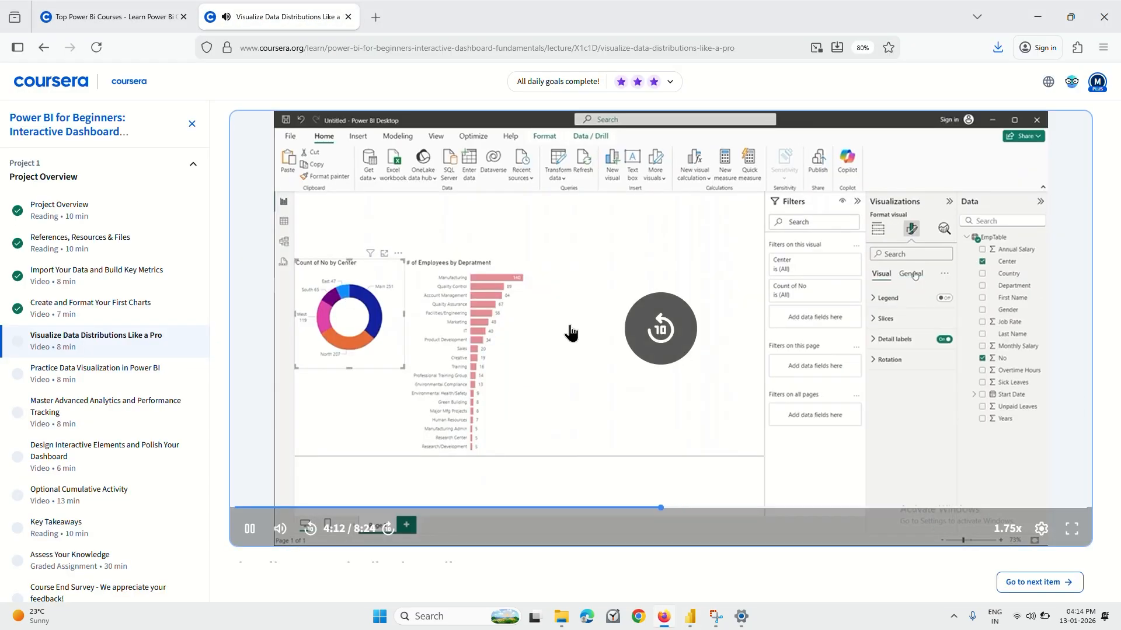
pyautogui.press('Left')
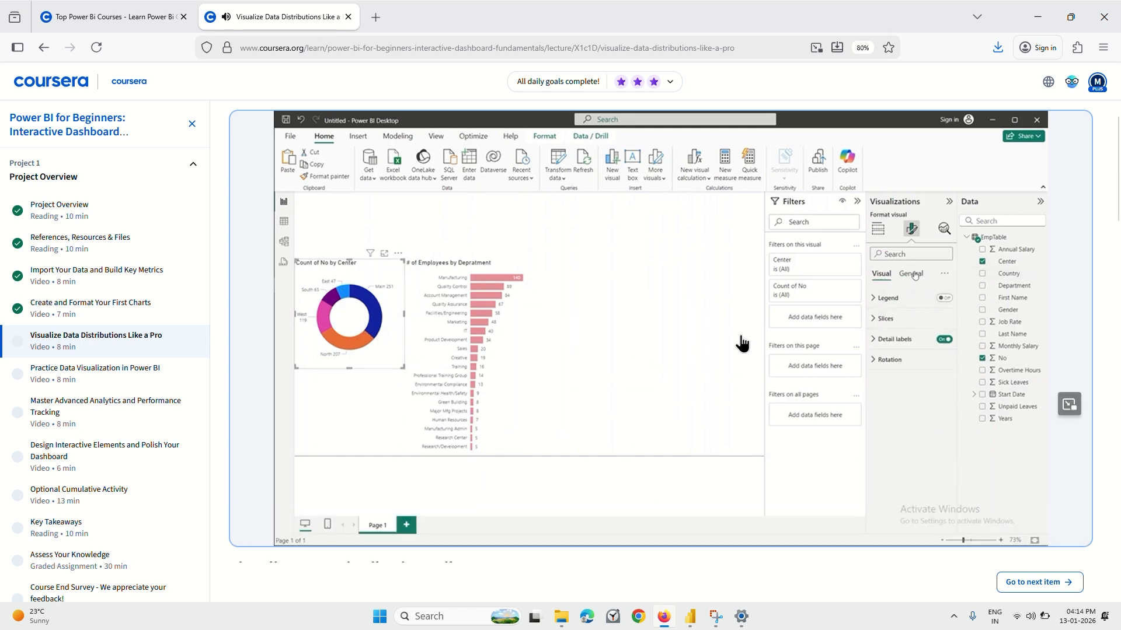
pyautogui.click(713, 365)
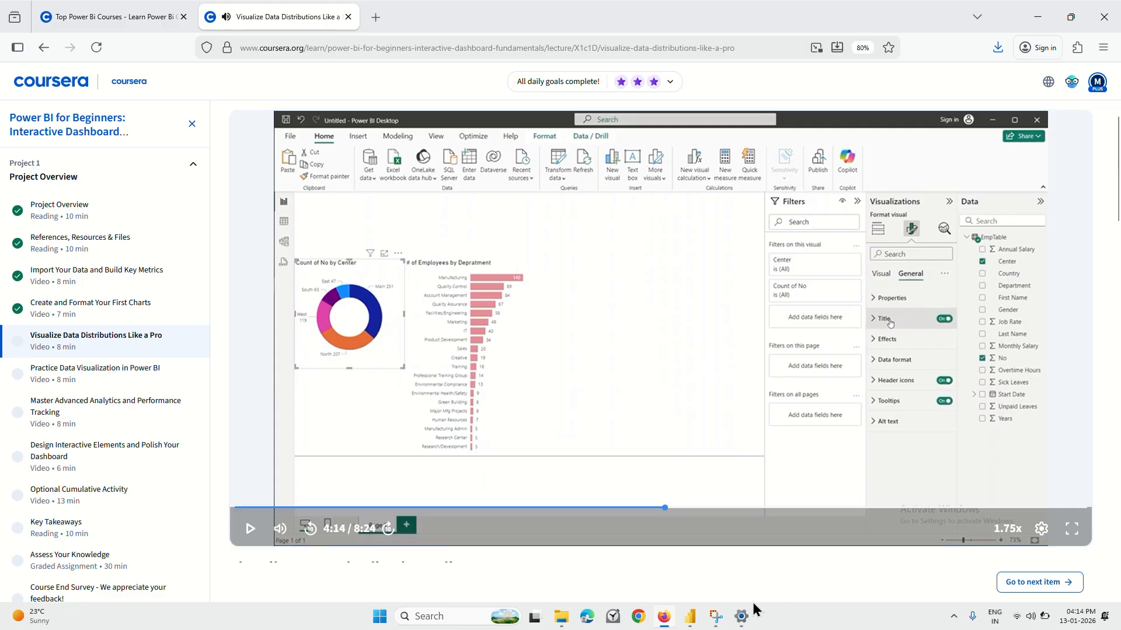
pyautogui.click(691, 618)
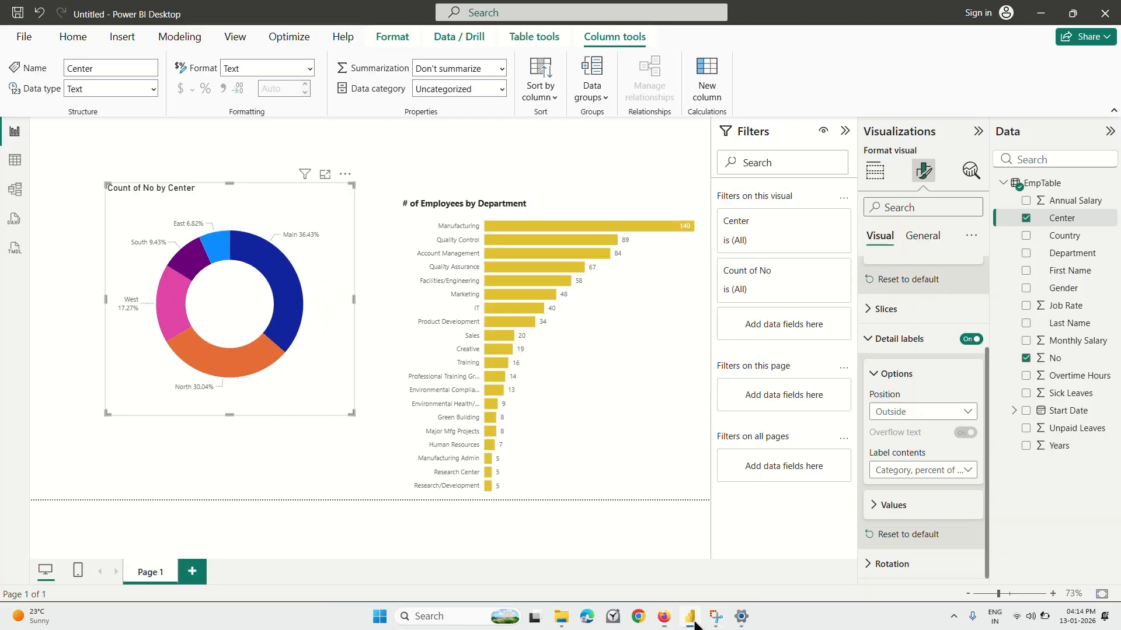
# Change the donut chart's title text to "# Employees by Center" and collapse the title text settings.
pyautogui.click(932, 239)
pyautogui.click(915, 309)
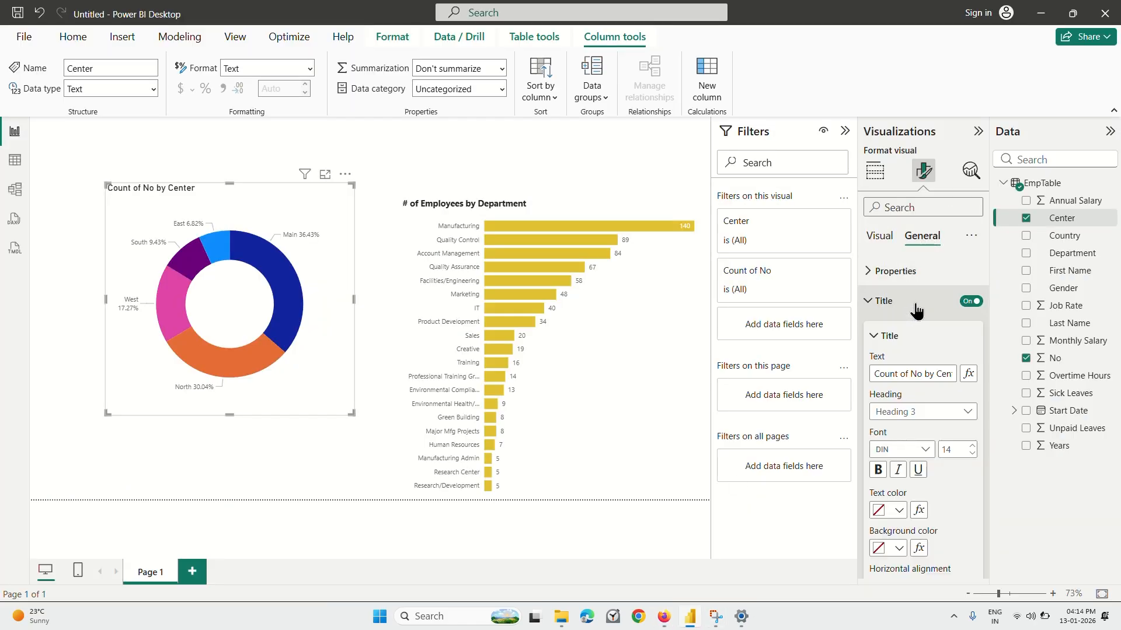
pyautogui.click(933, 372)
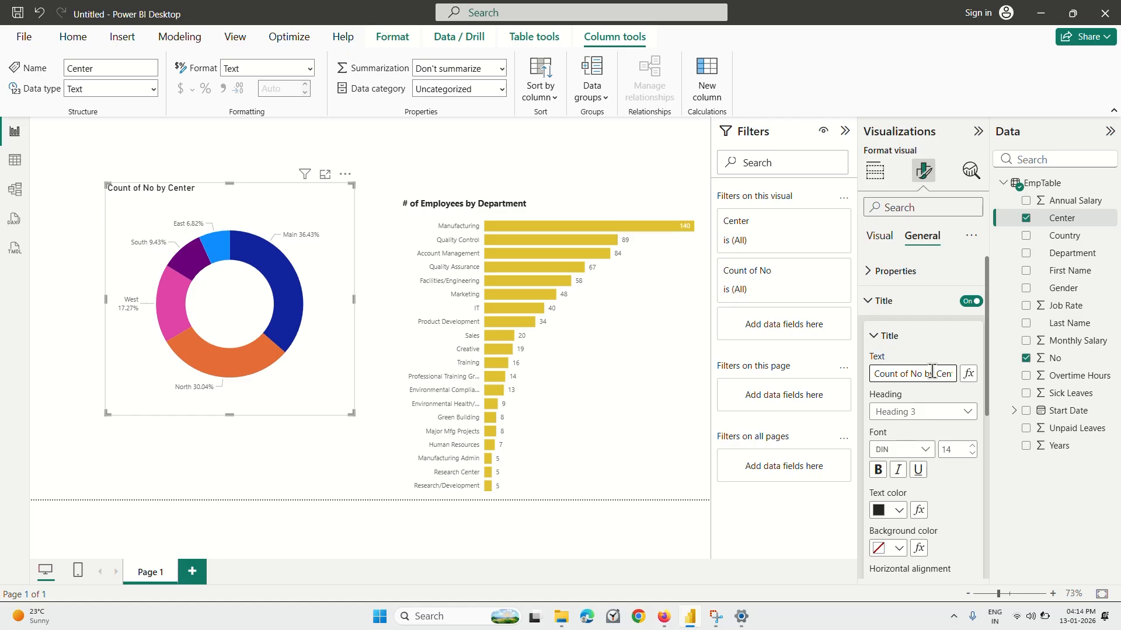
pyautogui.press('End')
pyautogui.press('BackSpace')
pyautogui.press('BackSpace')
pyautogui.press('BackSpace')
pyautogui.press('BackSpace')
pyautogui.press('BackSpace')
pyautogui.press('BackSpace')
pyautogui.press('BackSpace')
pyautogui.press('BackSpace')
pyautogui.press('BackSpace')
pyautogui.press('BackSpace')
pyautogui.press('BackSpace')
pyautogui.press('BackSpace')
pyautogui.press('BackSpace')
pyautogui.press('BackSpace')
pyautogui.press('BackSpace')
pyautogui.press('BackSpace')
pyautogui.press('BackSpace')
pyautogui.press('BackSpace')
pyautogui.press('BackSpace')
pyautogui.press('BackSpace')
pyautogui.press('BackSpace')
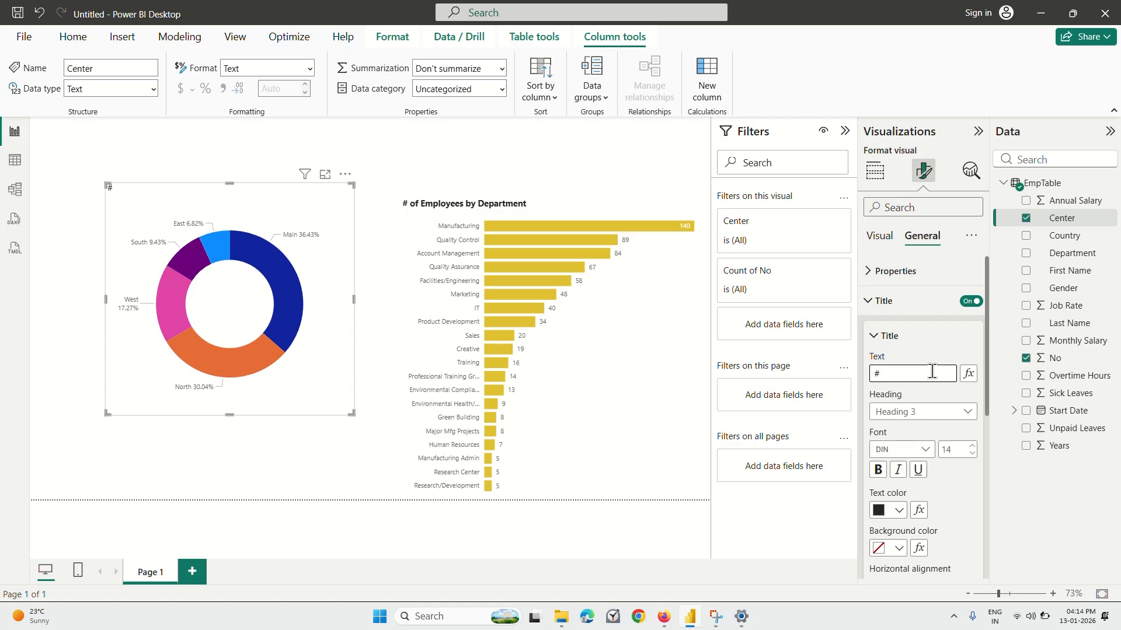
pyautogui.write('mployees by Center')
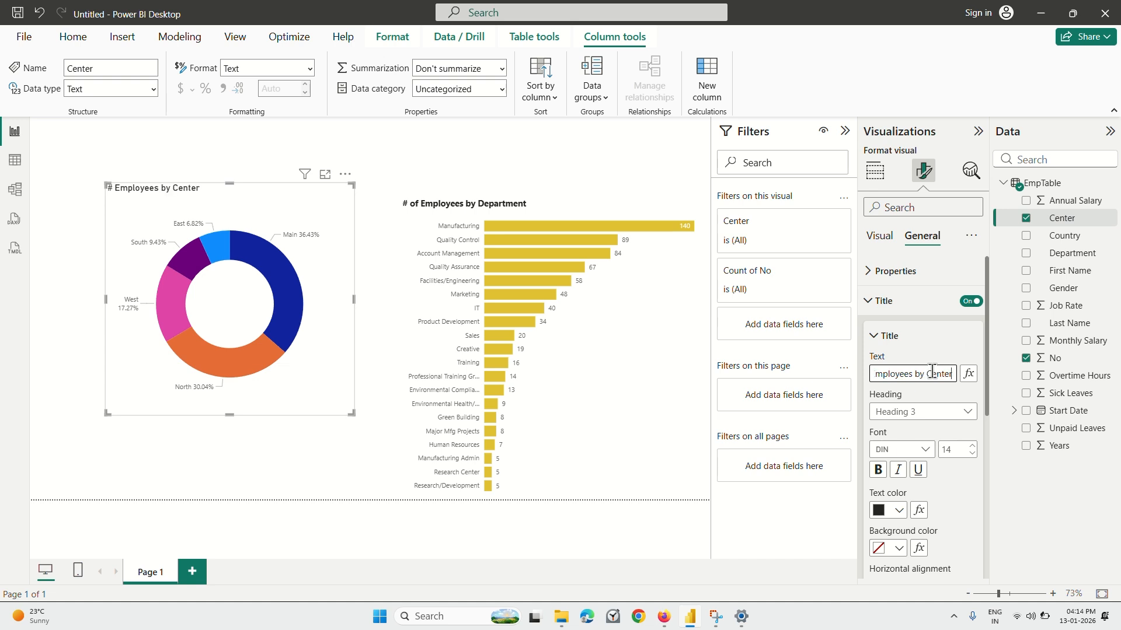
pyautogui.click(917, 348)
pyautogui.click(908, 340)
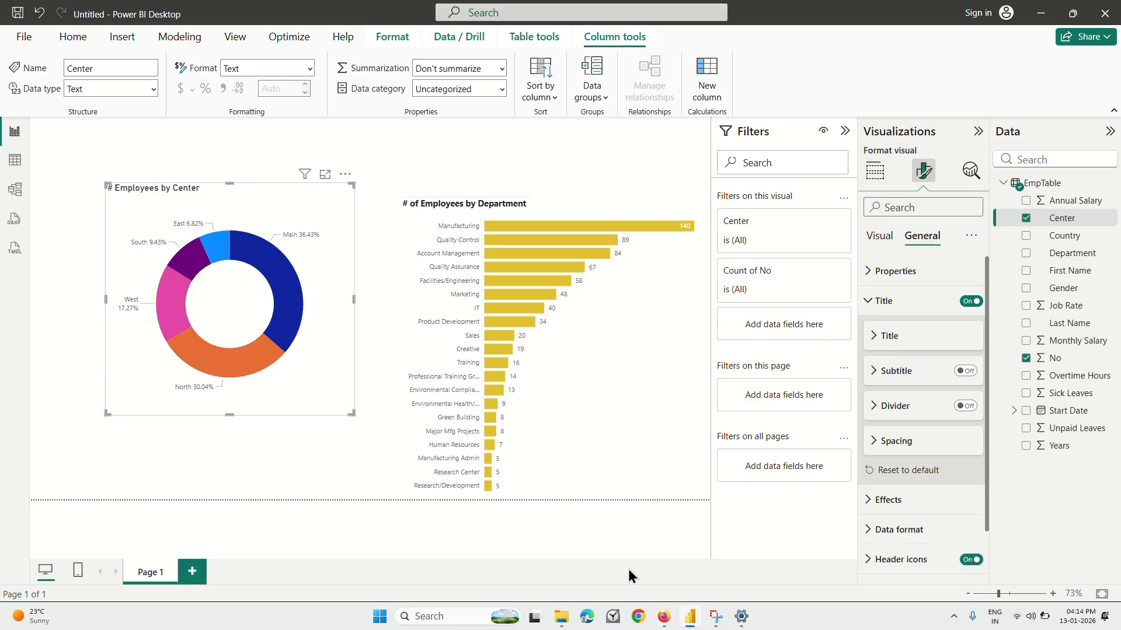
# Switch to Firefox, play the lecture to about 5:28, and return to Power BI Desktop.
pyautogui.click(663, 616)
pyautogui.click(589, 349)
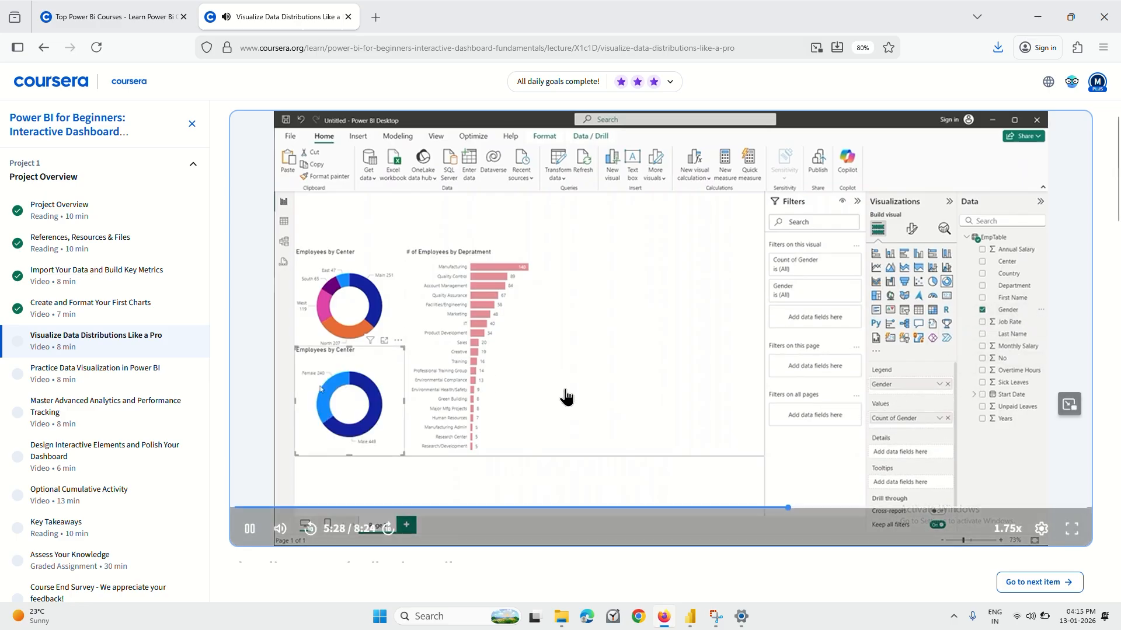
pyautogui.click(691, 617)
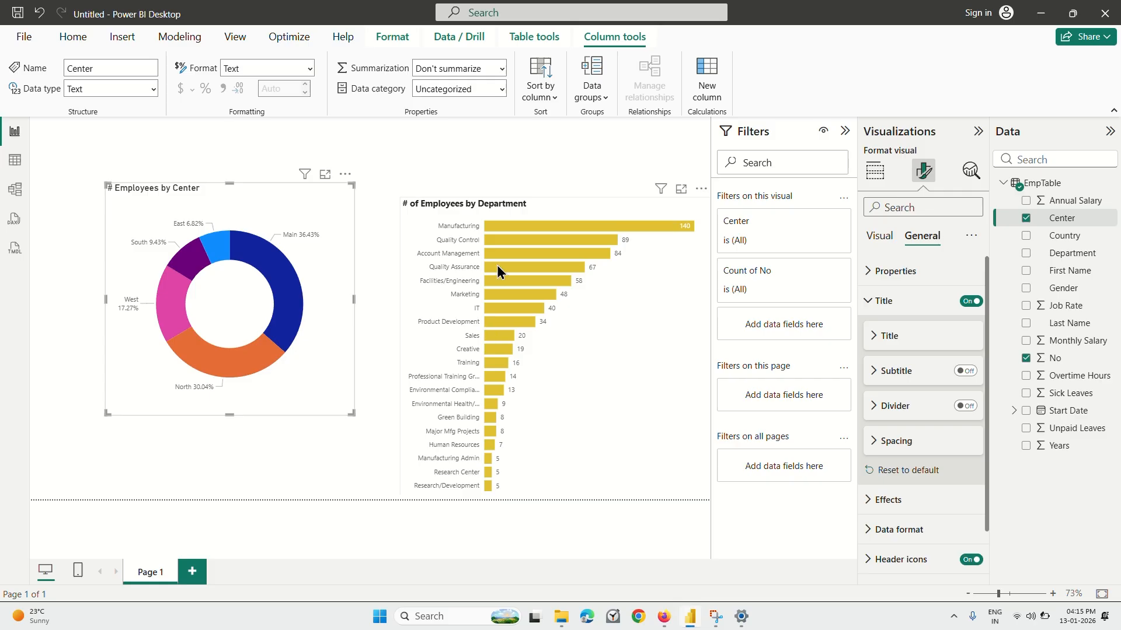
# Move the department bar chart level with the donut chart, and make the donut chart shorter and slightly wider to free space beneath it.
pyautogui.moveTo(530, 204); pyautogui.dragTo(502, 190)
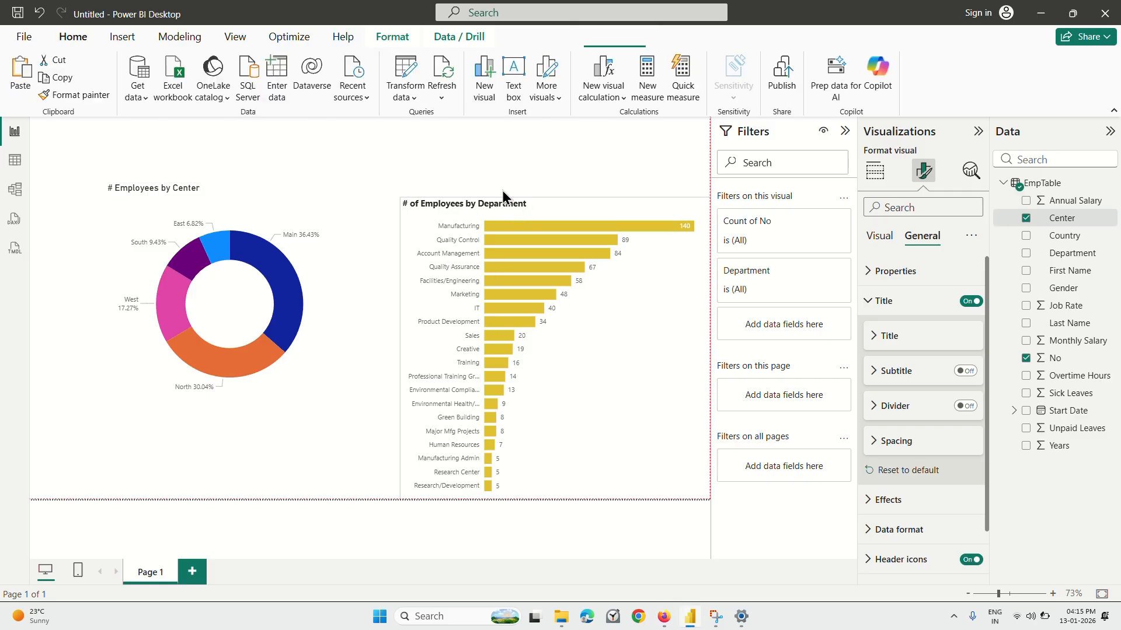
pyautogui.click(322, 195)
pyautogui.moveTo(352, 413); pyautogui.dragTo(362, 341)
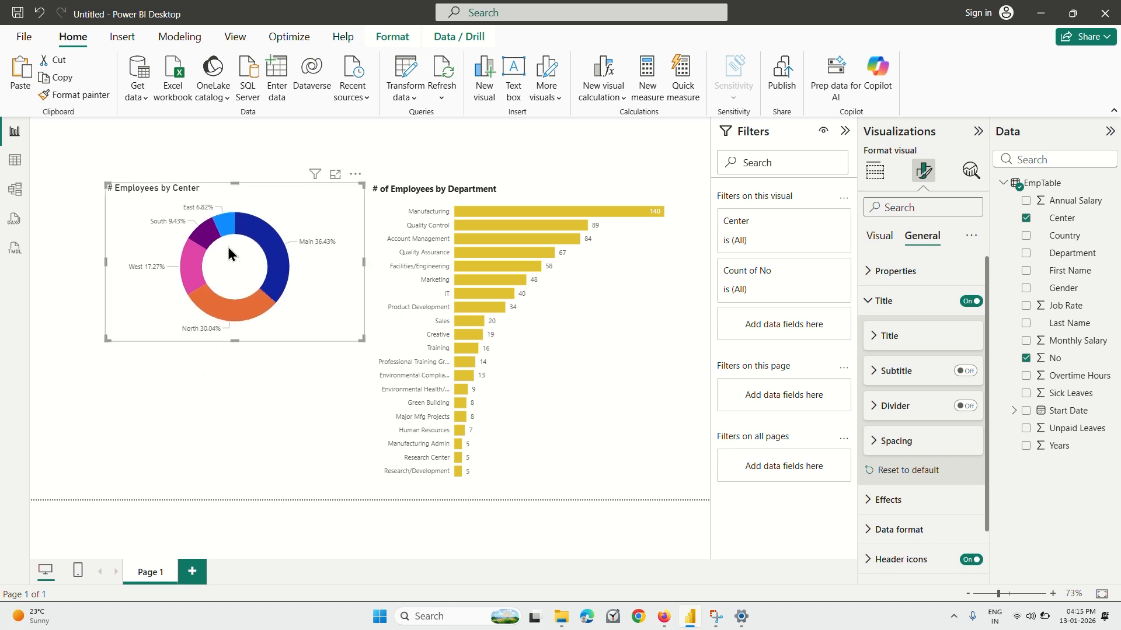
# Duplicate the Employees by Center donut chart, place the copy below the original, and make the copy slightly taller.
pyautogui.click(182, 369)
pyautogui.moveTo(219, 265); pyautogui.dragTo(228, 384)
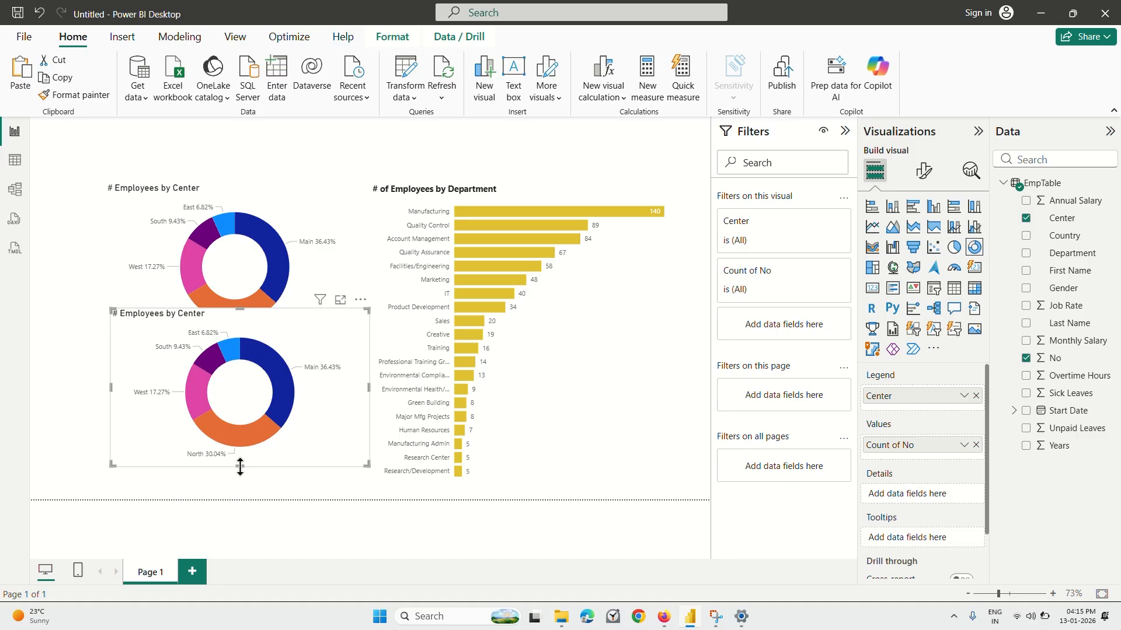
pyautogui.moveTo(240, 467); pyautogui.dragTo(239, 474)
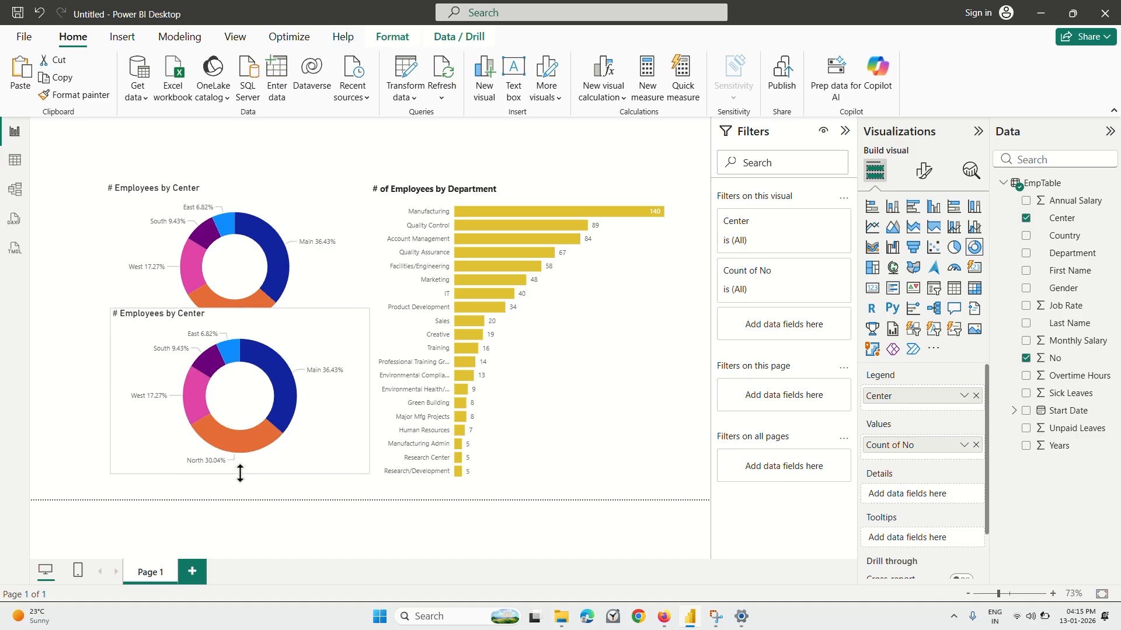
# Shrink the upper Employees by Center donut chart in width and height to make room for the copy below it.
pyautogui.click(254, 272)
pyautogui.click(235, 365)
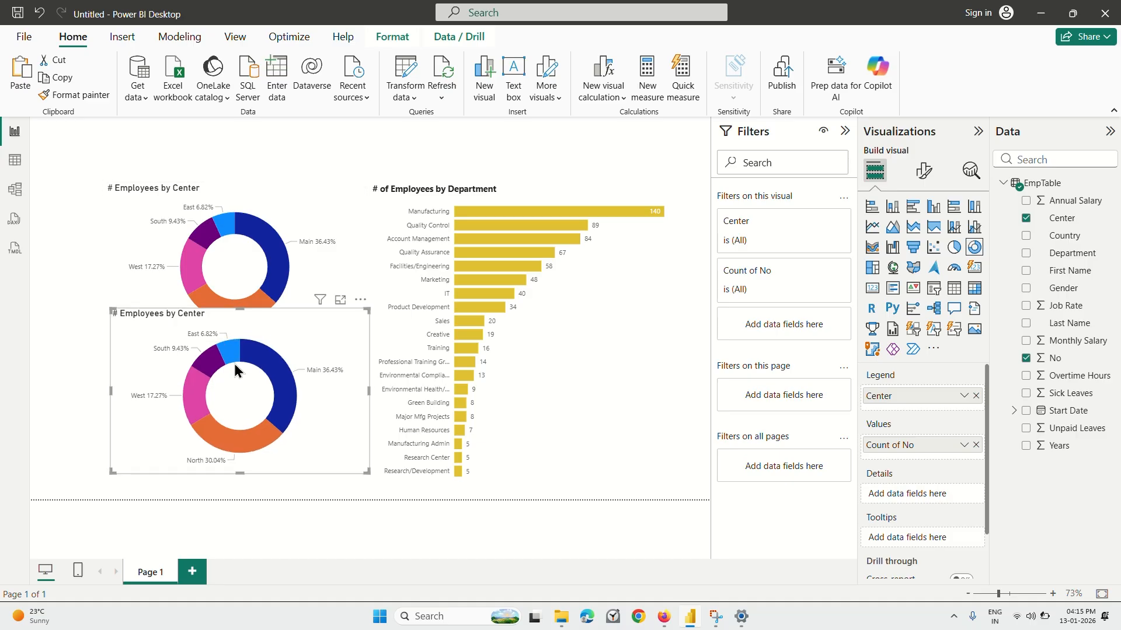
pyautogui.click(254, 252)
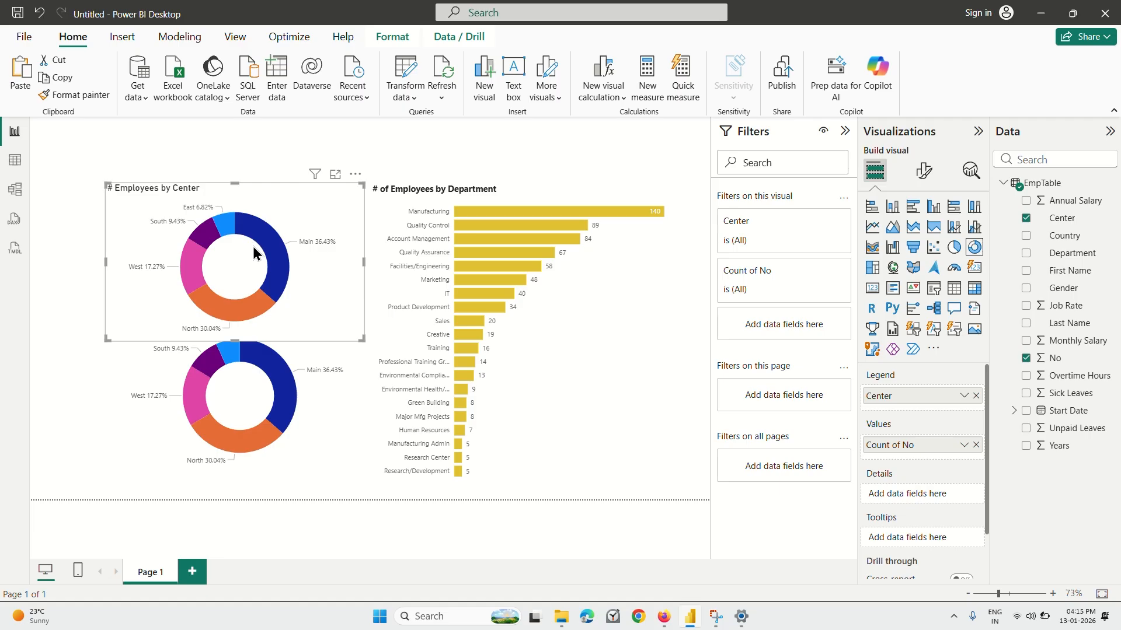
pyautogui.moveTo(358, 337); pyautogui.dragTo(346, 316)
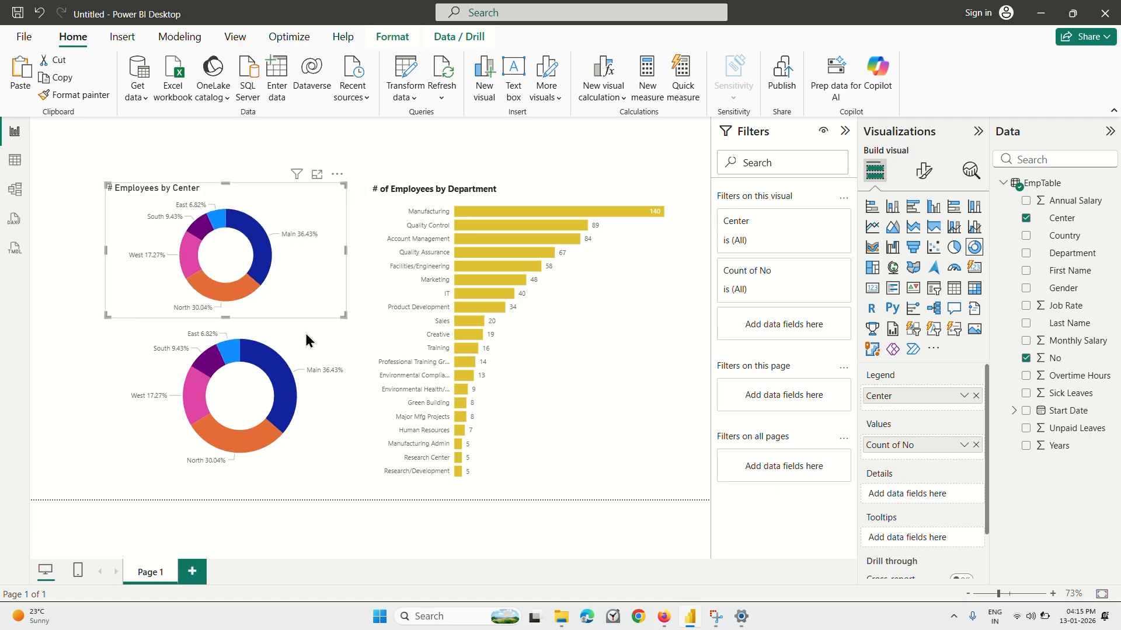
# Resize the copied donut chart to the original's width, align it directly beneath without overlap, and clear the selection.
pyautogui.click(258, 350)
pyautogui.moveTo(367, 471); pyautogui.dragTo(331, 464)
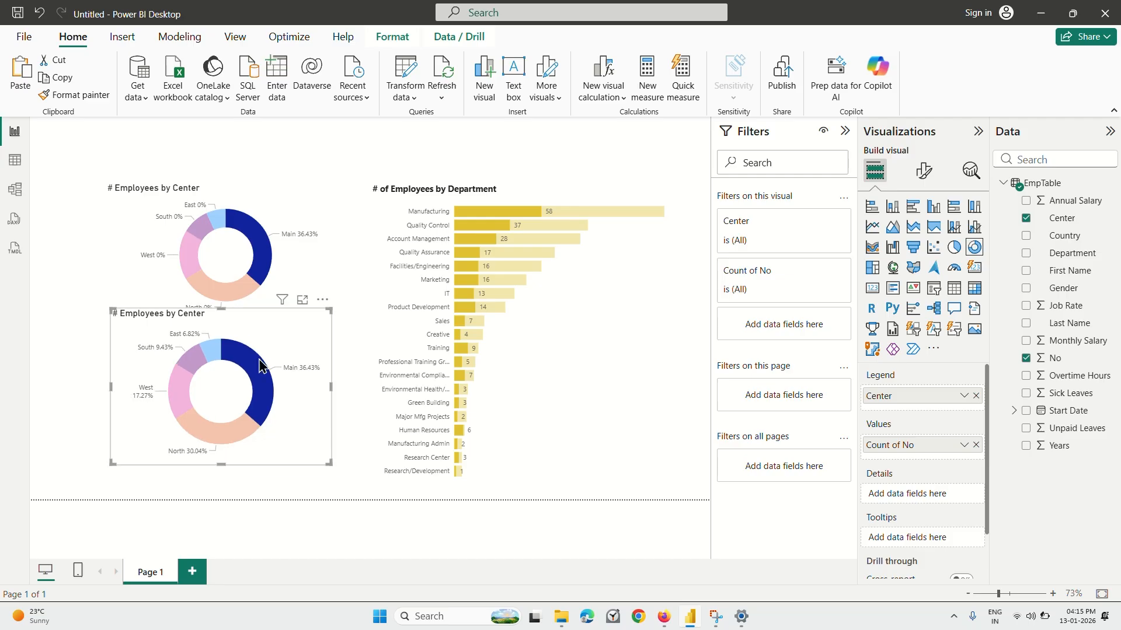
pyautogui.moveTo(250, 334); pyautogui.dragTo(247, 357)
pyautogui.click(58, 310)
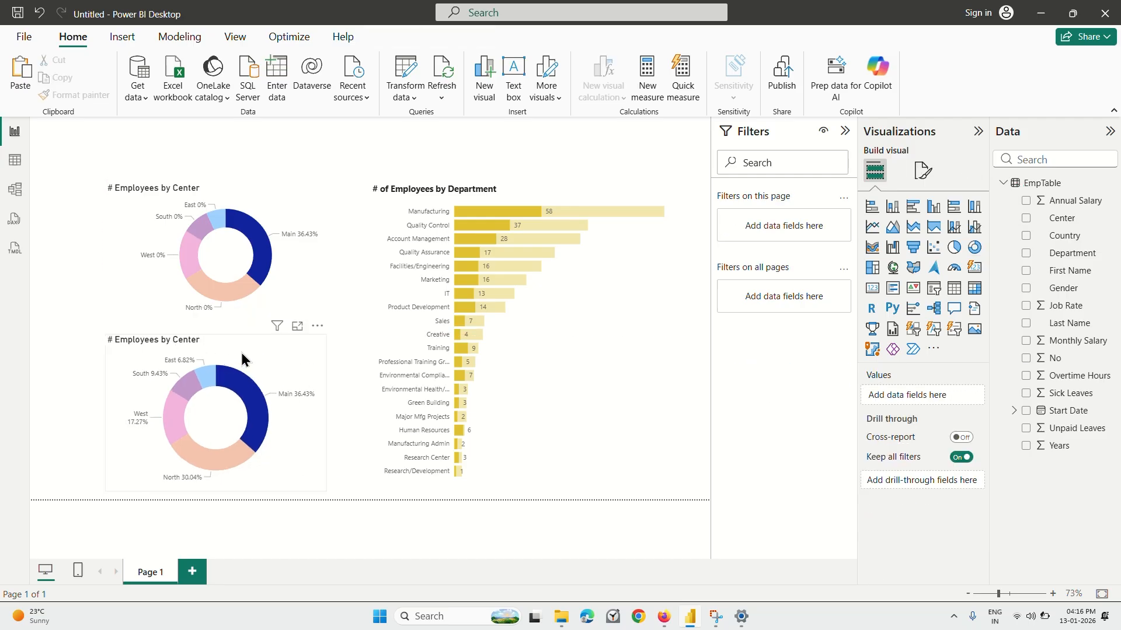
pyautogui.click(262, 298)
pyautogui.click(263, 358)
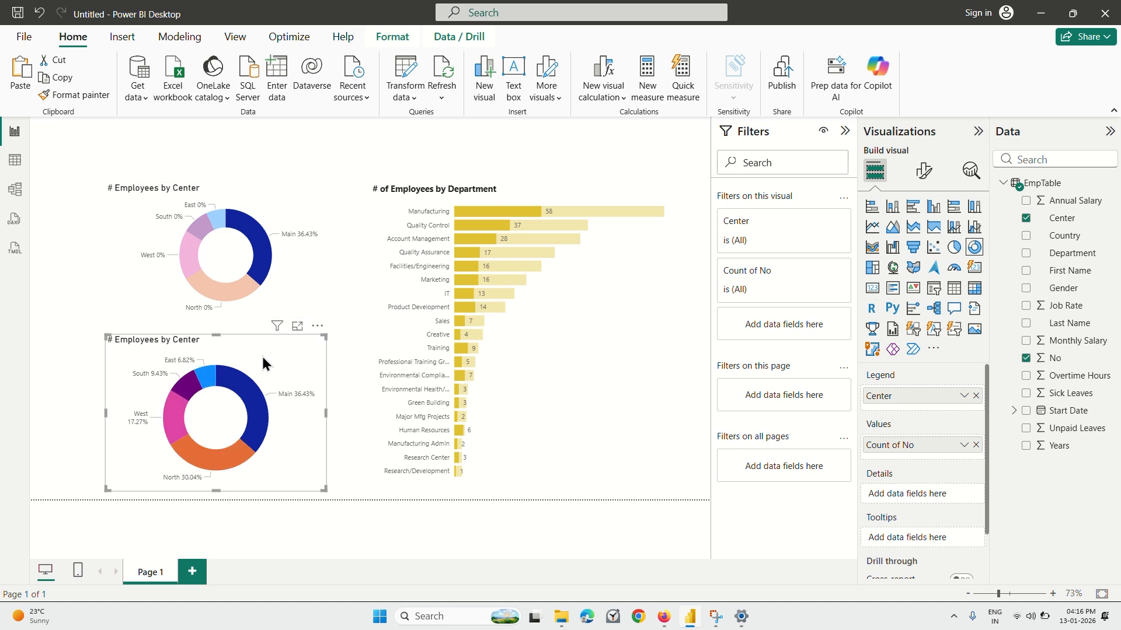
pyautogui.moveTo(326, 487); pyautogui.dragTo(348, 495)
pyautogui.click(56, 350)
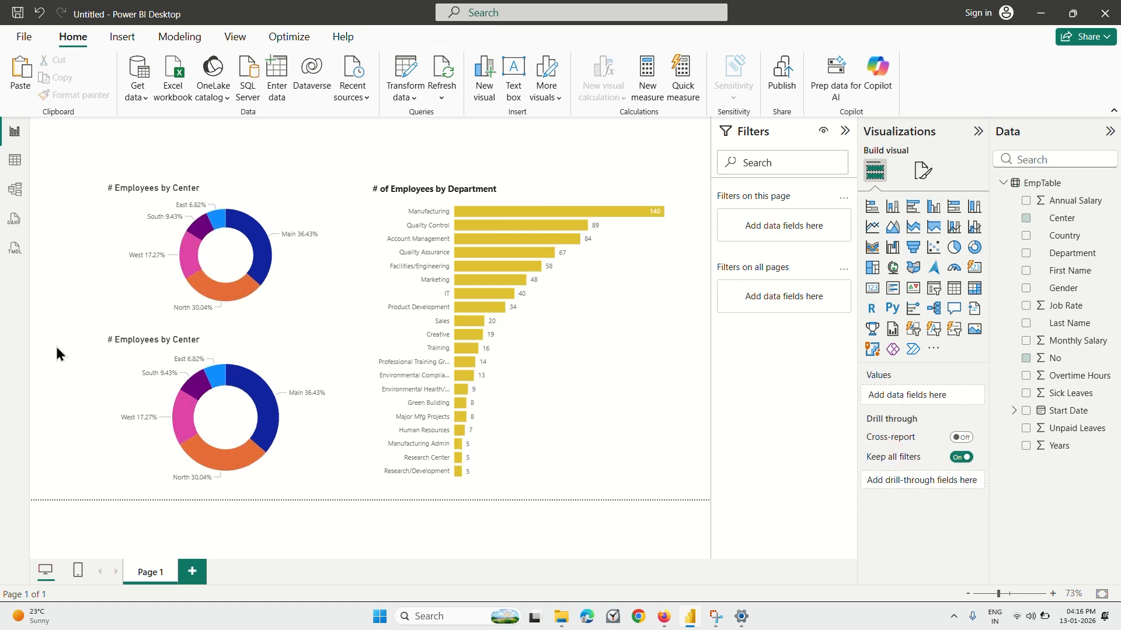
# Replace the lower donut chart's Center and Count of No fields with Gender as the legend and the count of Gender as values.
pyautogui.click(270, 382)
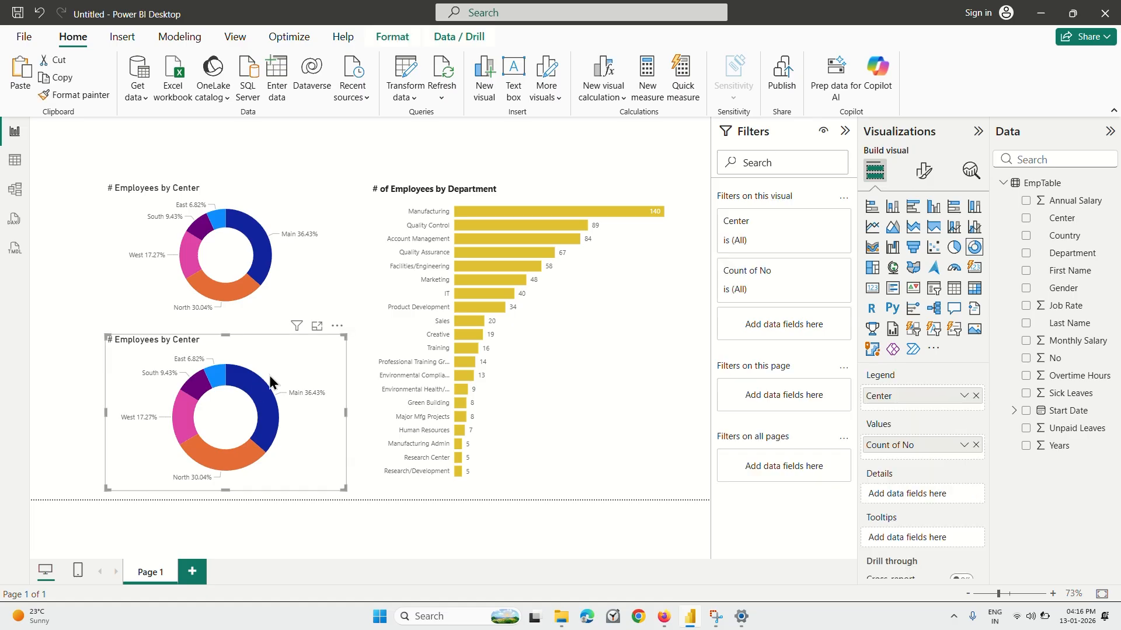
pyautogui.click(975, 397)
pyautogui.click(975, 445)
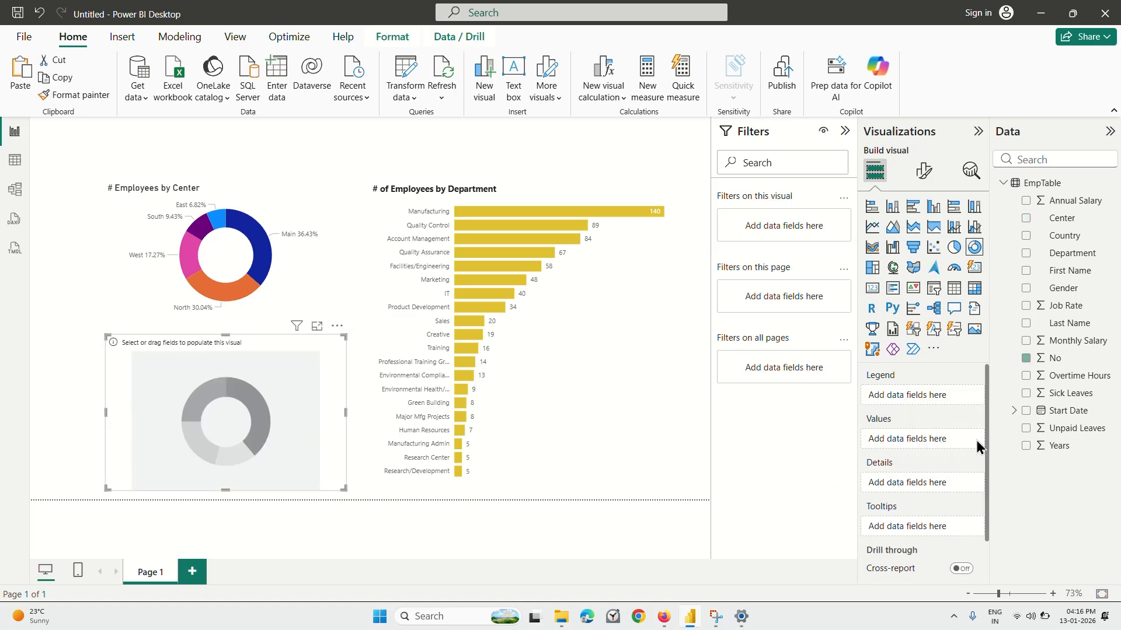
pyautogui.click(1074, 295)
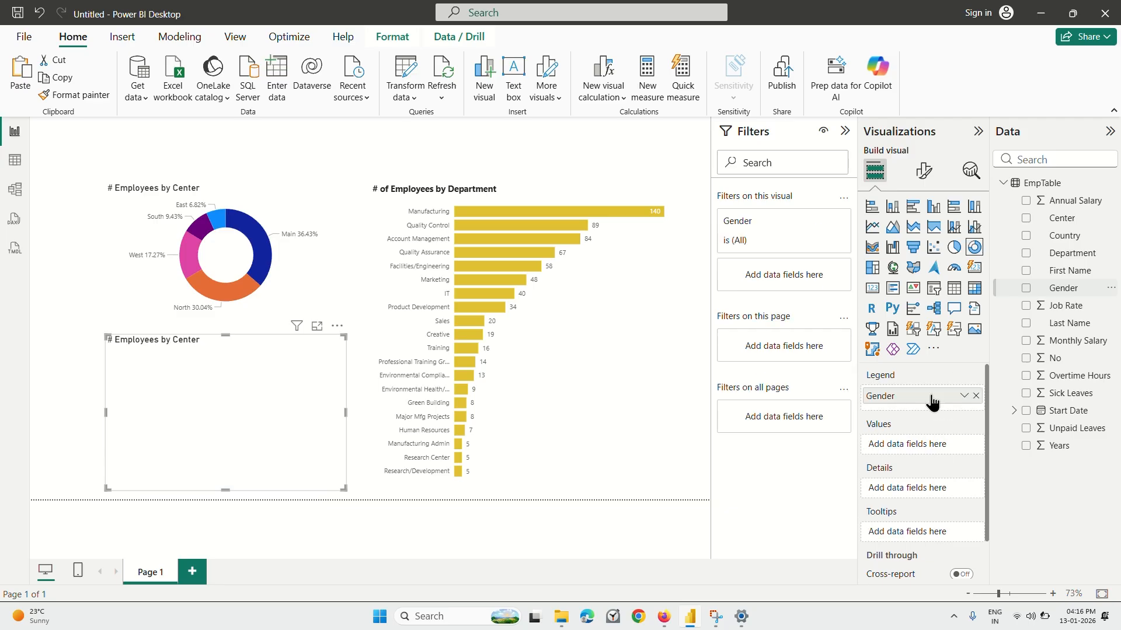
pyautogui.moveTo(1058, 297); pyautogui.dragTo(921, 445)
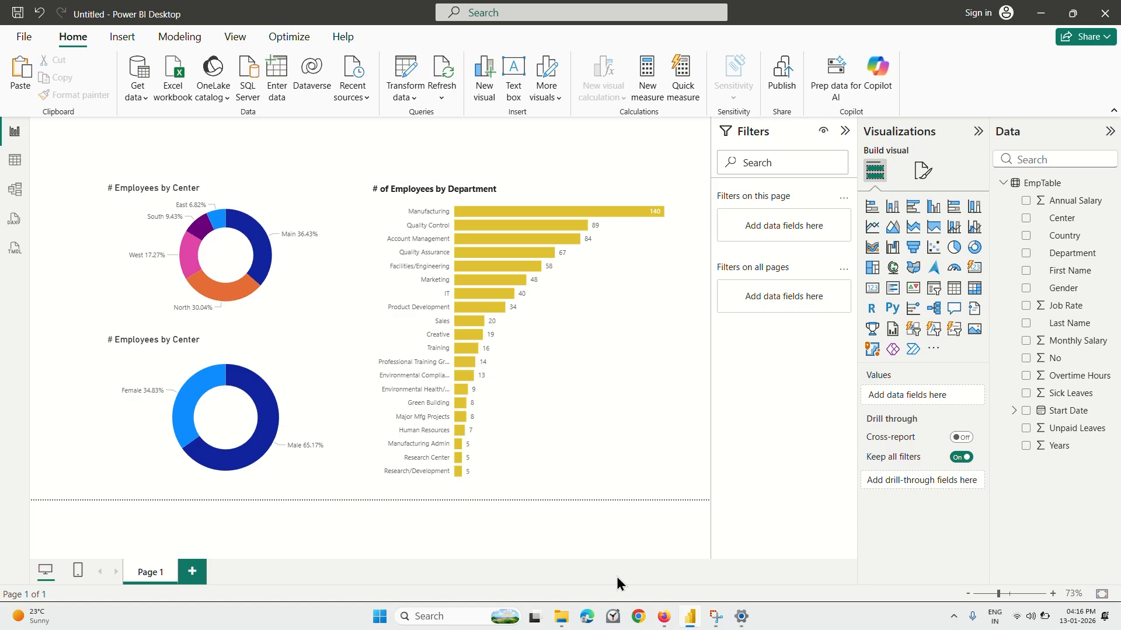
# Switch to Firefox, play the lecture to about 6:02, and return to Power BI Desktop.
pyautogui.click(664, 616)
pyautogui.click(592, 391)
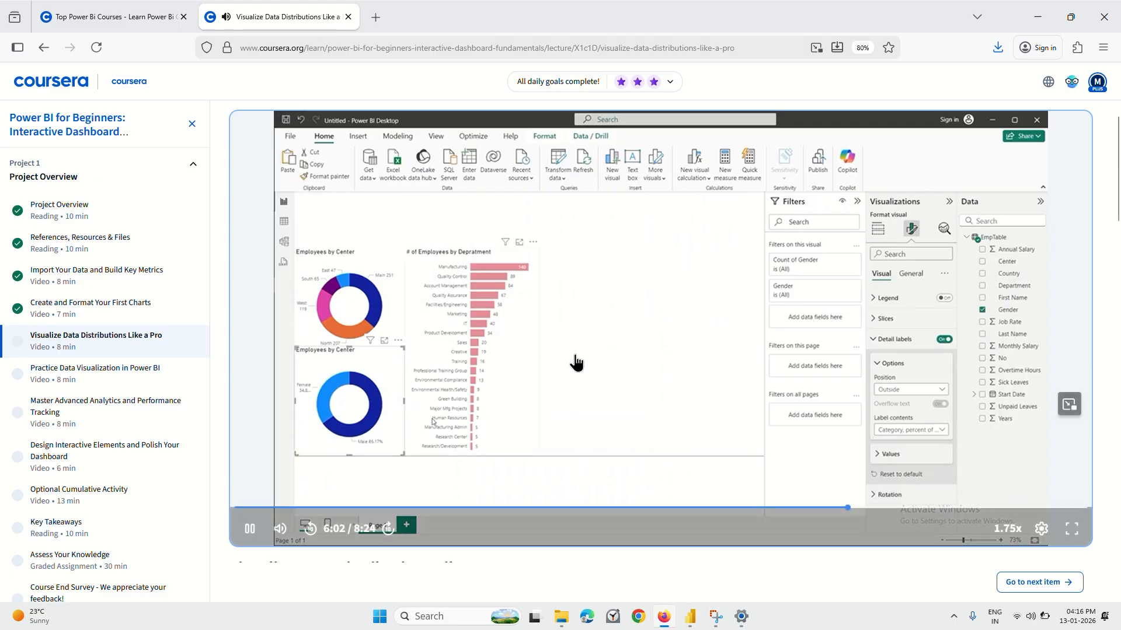
pyautogui.click(690, 617)
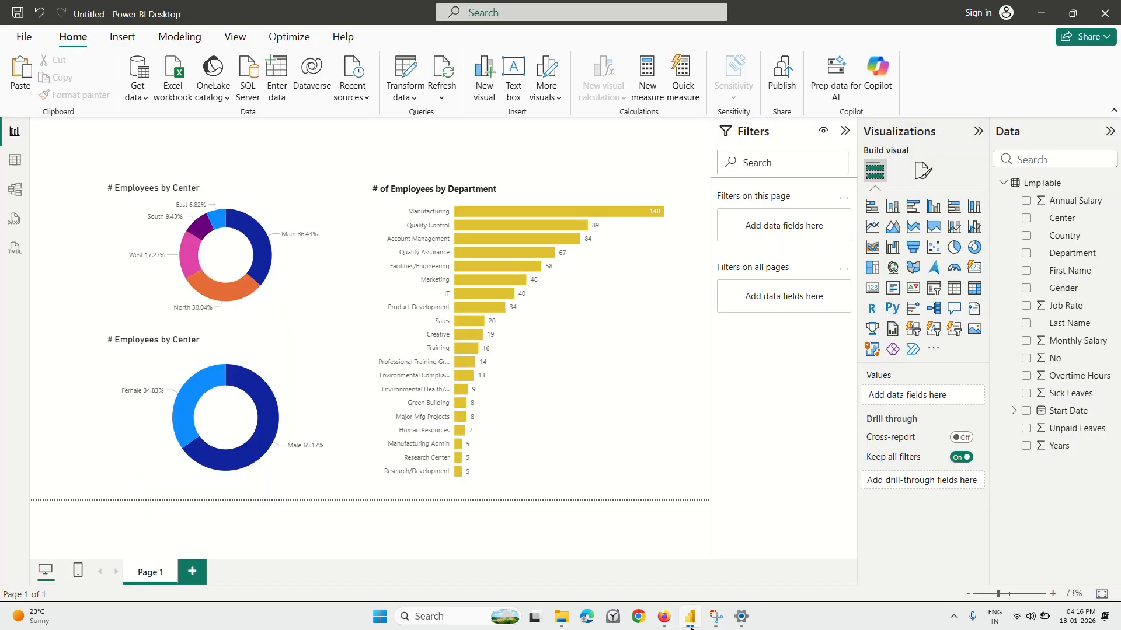
# Open the detail label formatting options of the lower donut chart showing gender.
pyautogui.click(921, 172)
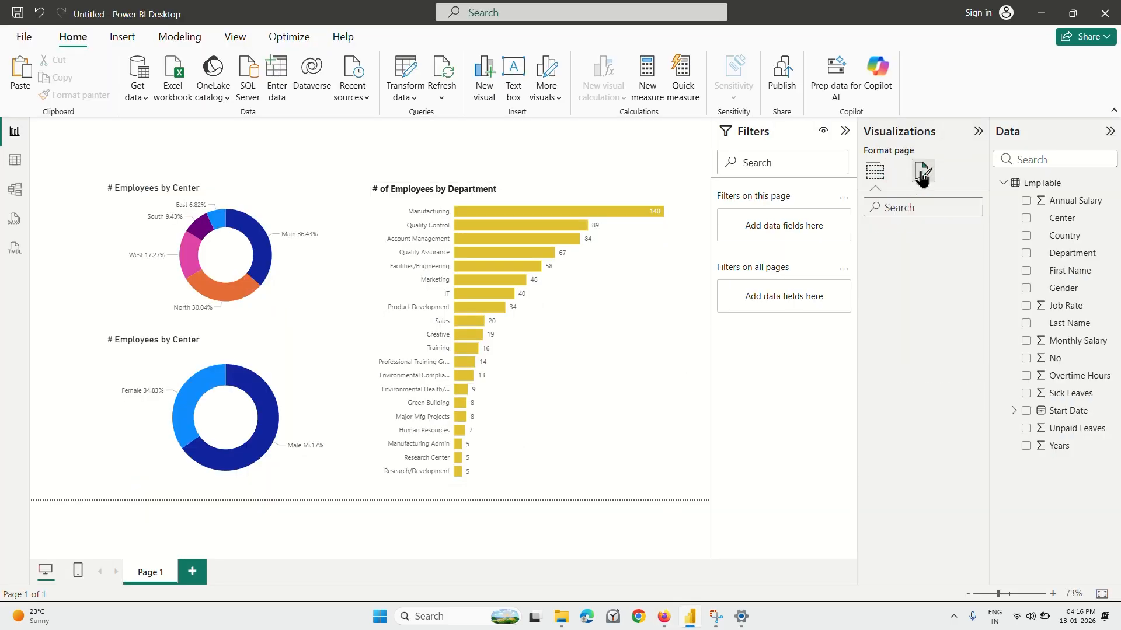
pyautogui.click(249, 401)
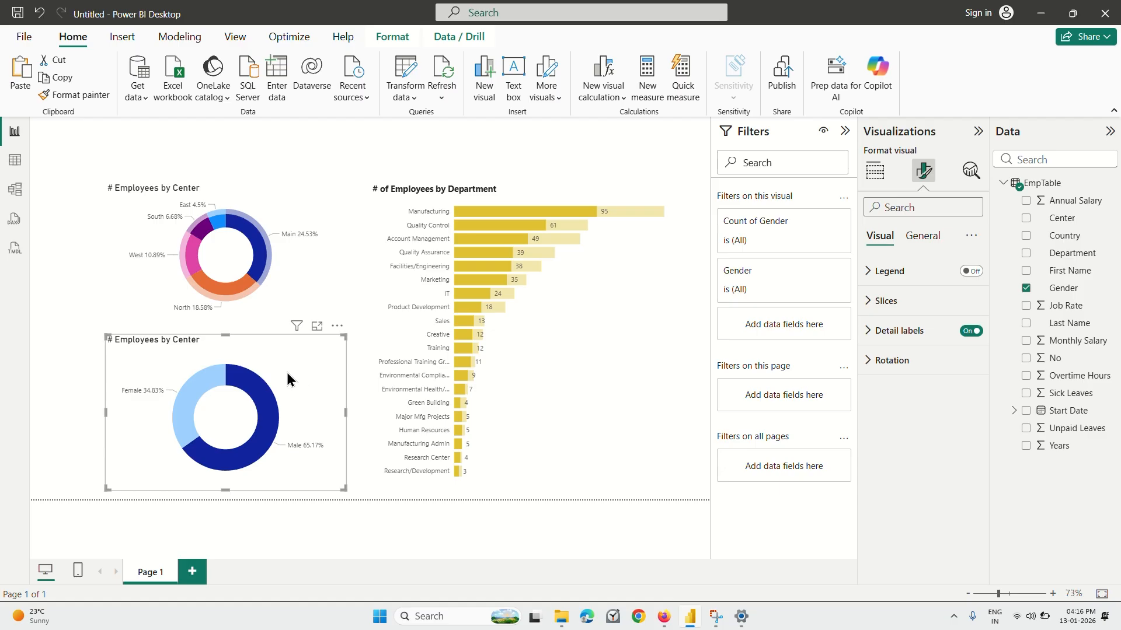
pyautogui.click(287, 374)
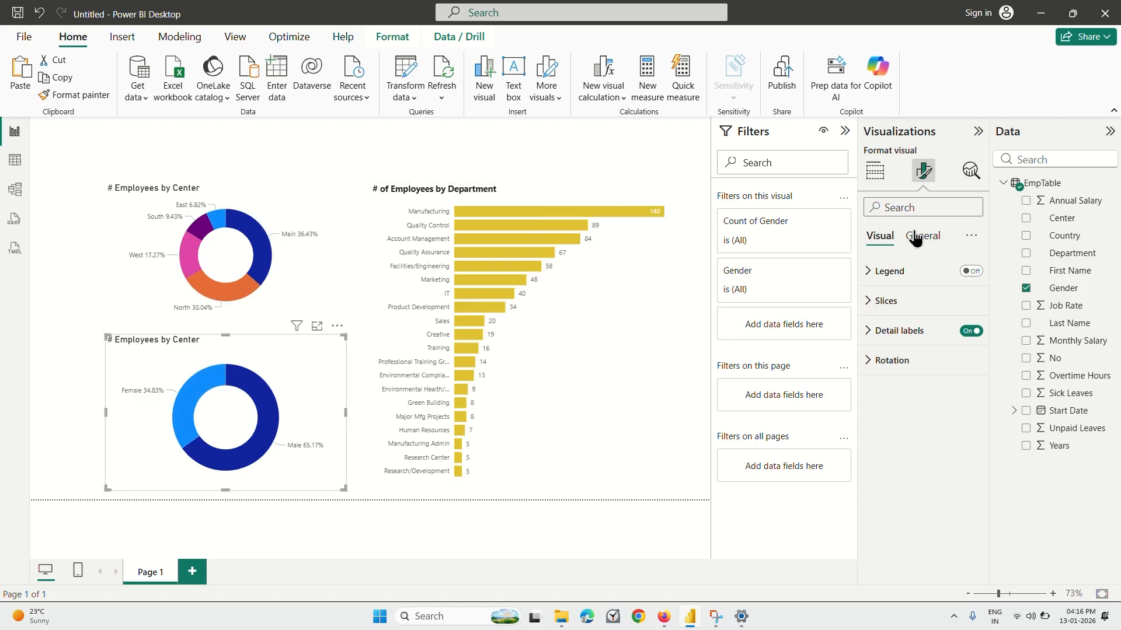
pyautogui.click(902, 330)
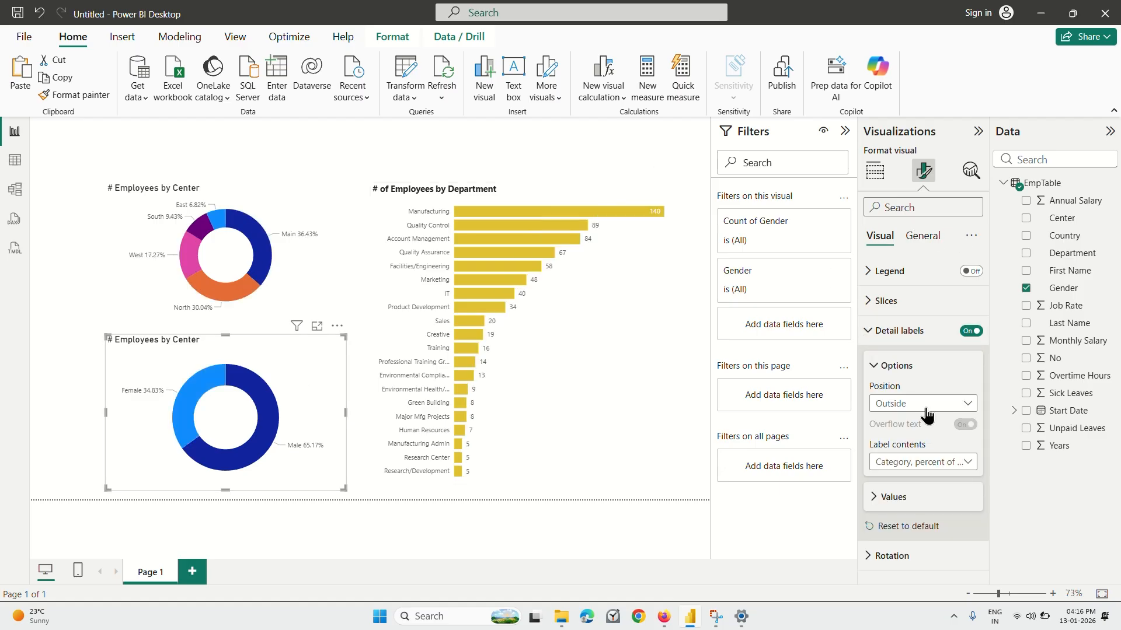
# Try "Data value, percent of total" as the gender donut chart's label contents and restore "Category, percent of total".
pyautogui.click(922, 463)
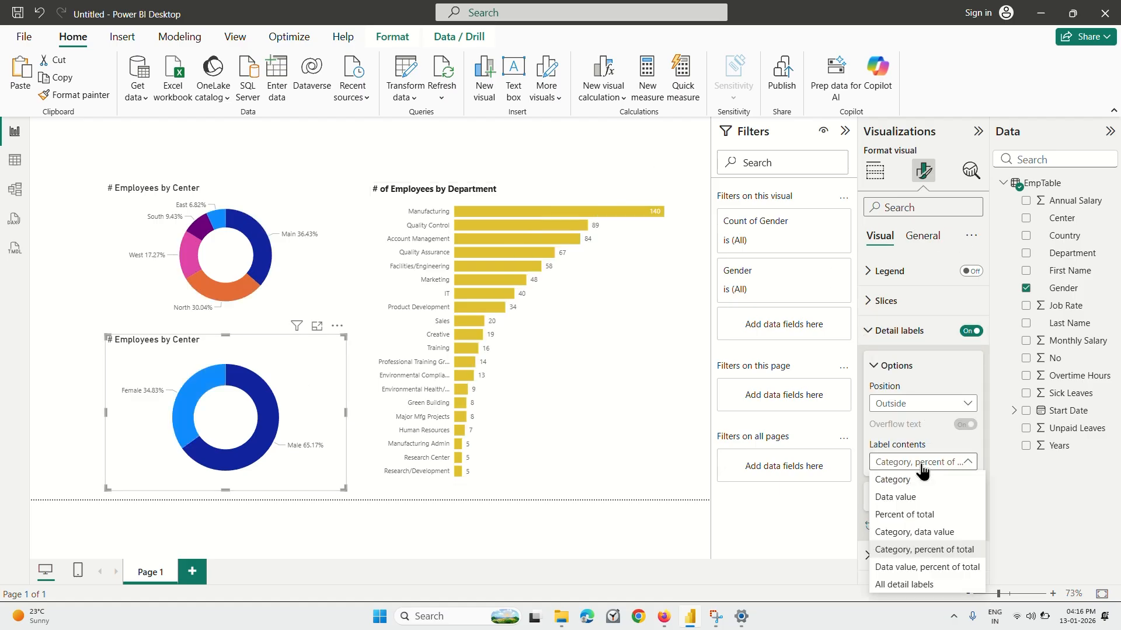
pyautogui.click(916, 568)
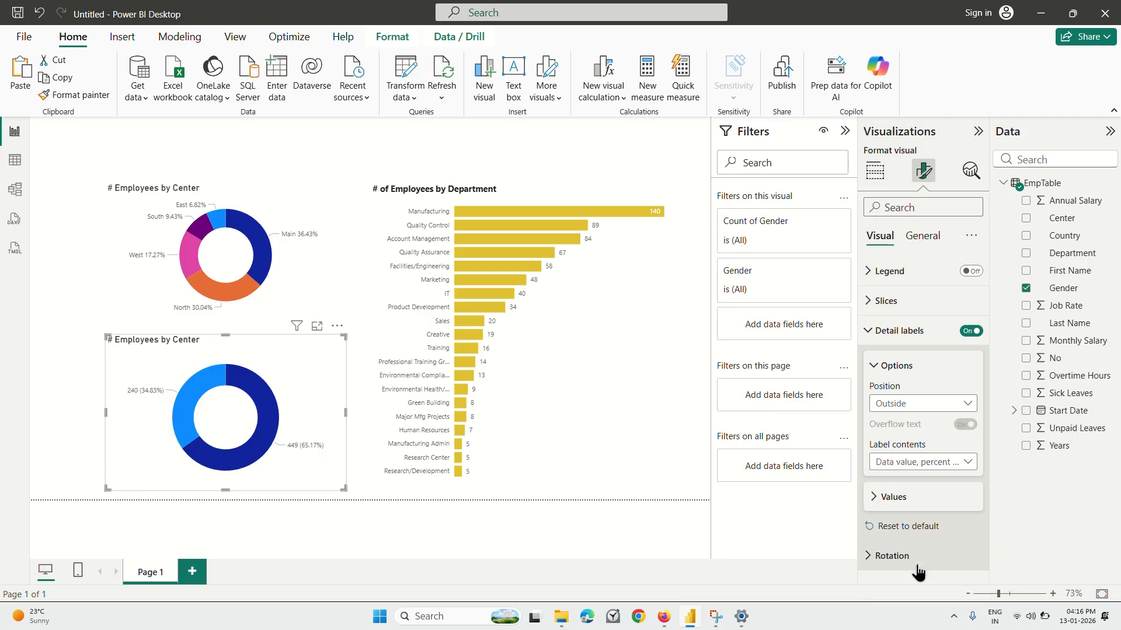
pyautogui.click(919, 462)
pyautogui.click(914, 553)
pyautogui.click(921, 467)
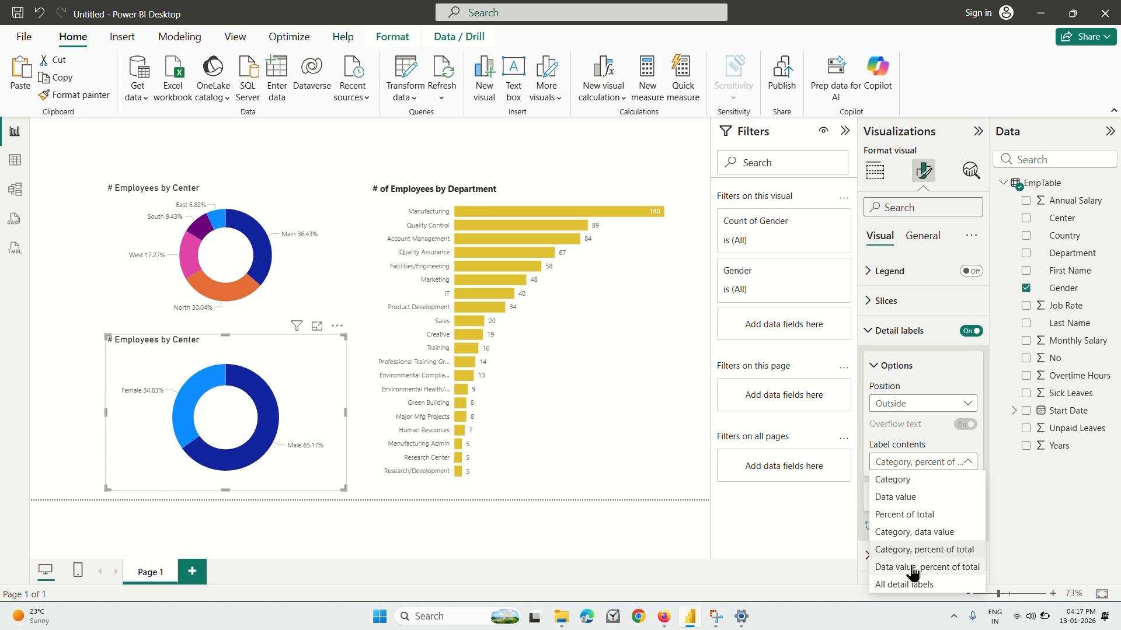
pyautogui.click(915, 568)
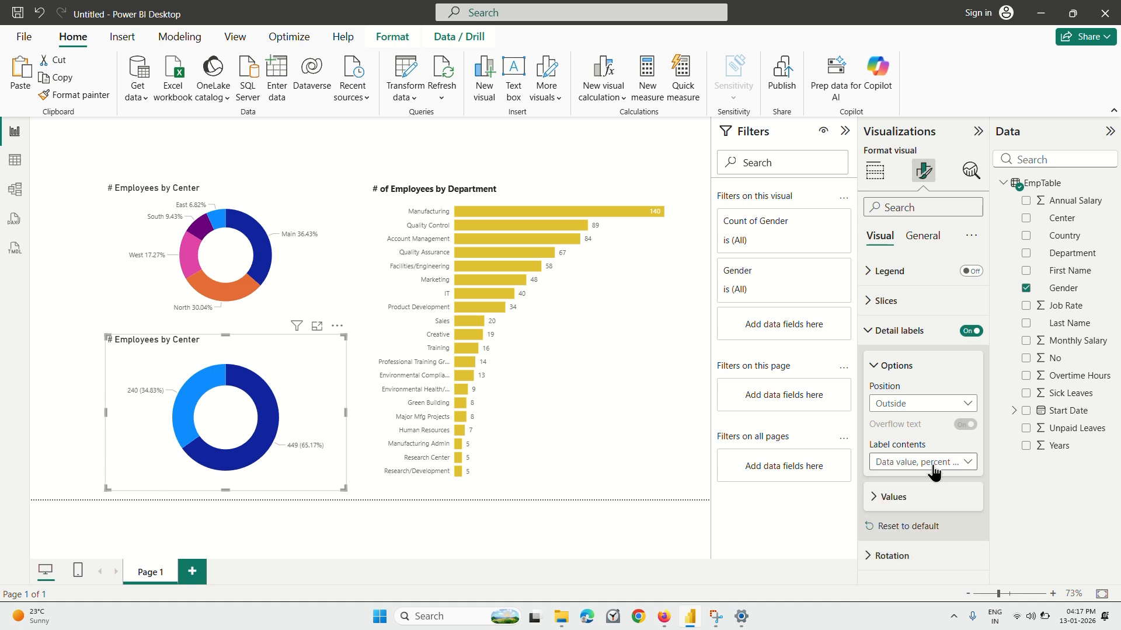
pyautogui.click(932, 463)
pyautogui.click(921, 550)
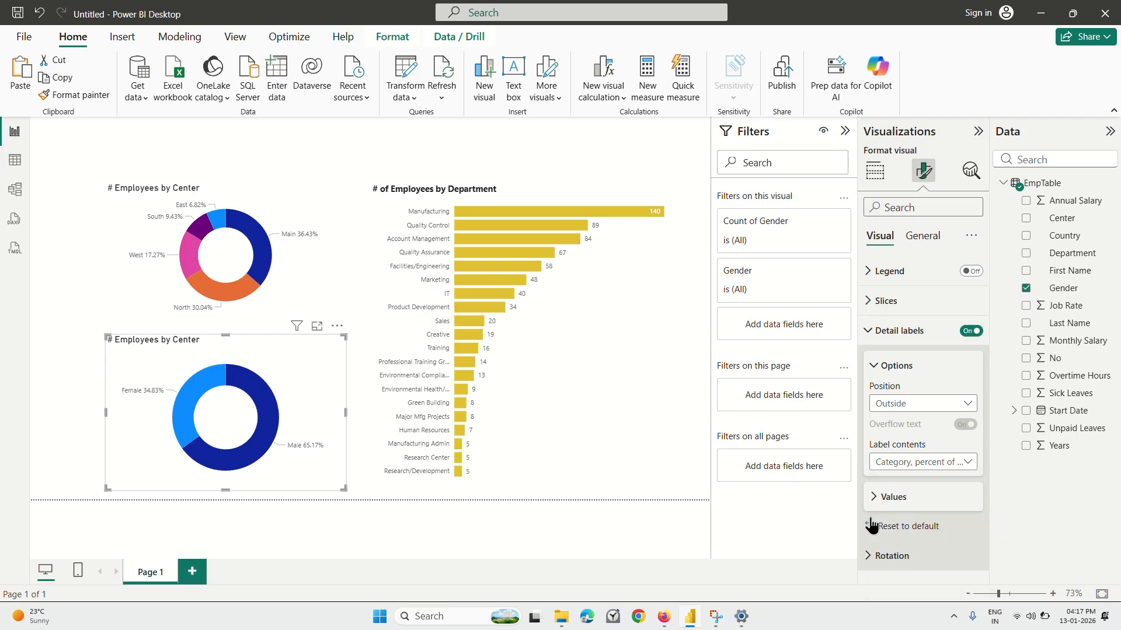
# Keep the gender donut chart selected, play the lecture in Firefox to about 6:17, and return to Power BI Desktop.
pyautogui.click(307, 283)
pyautogui.click(303, 416)
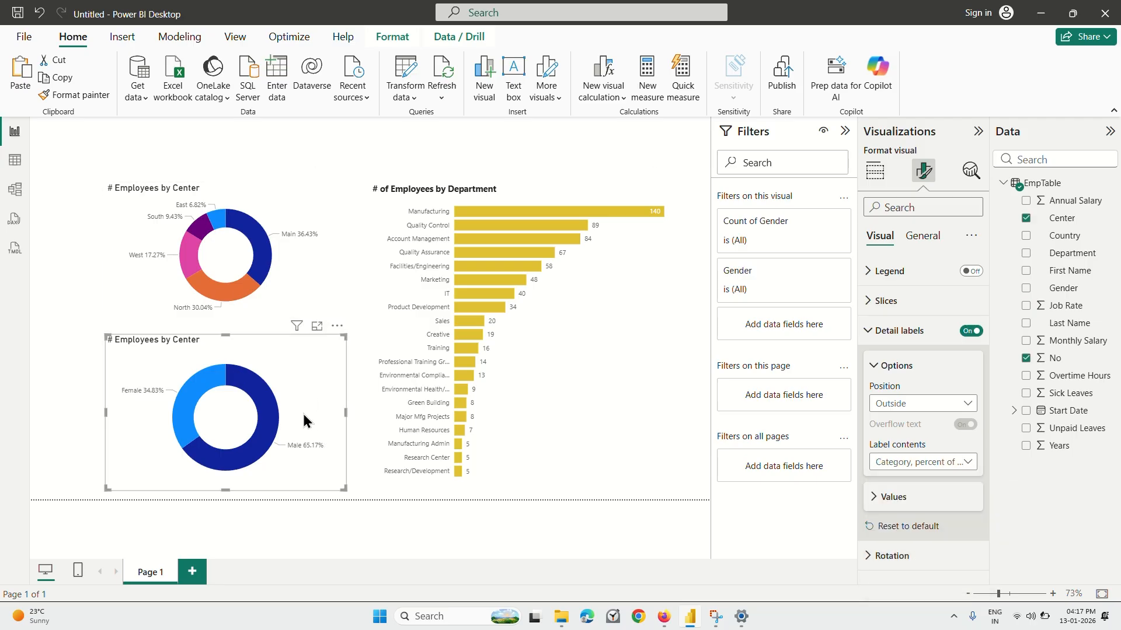
pyautogui.click(664, 558)
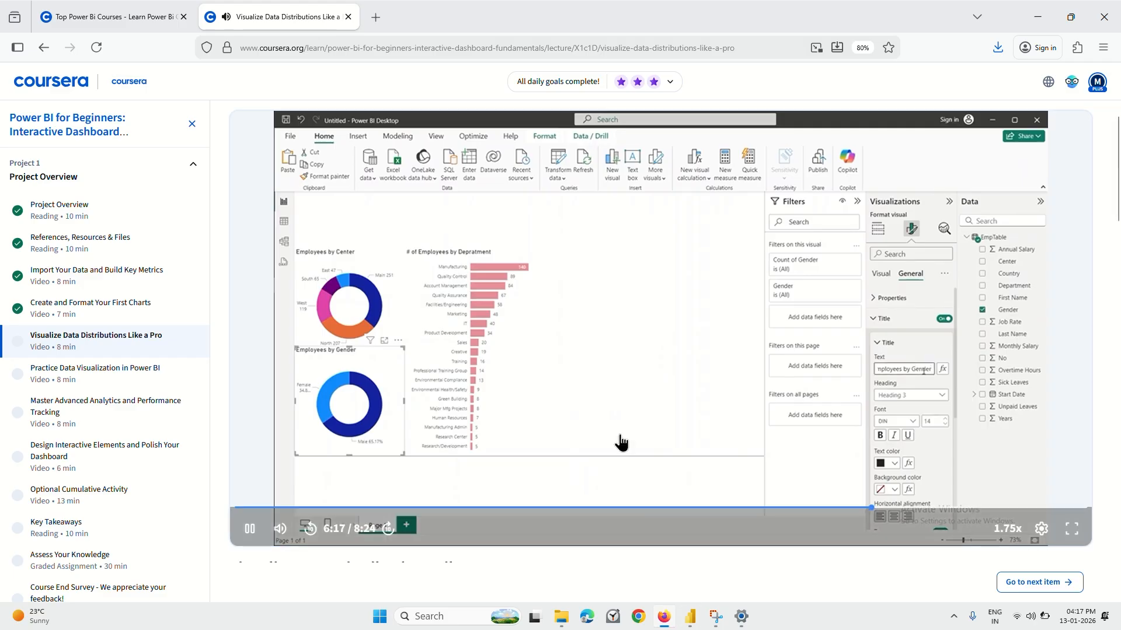
pyautogui.click(690, 616)
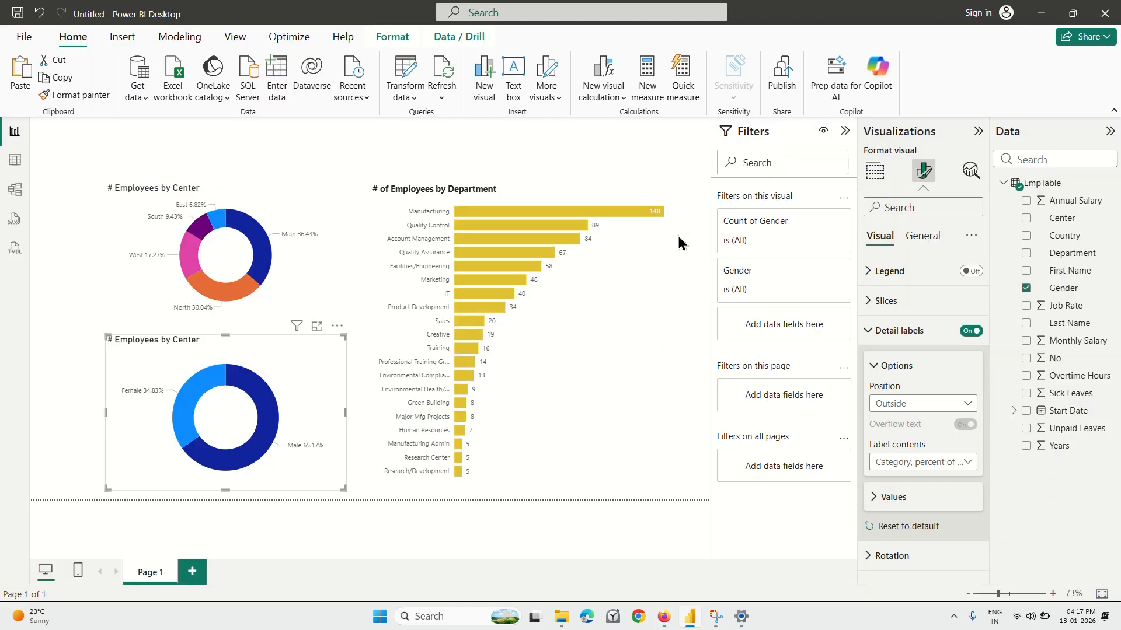
# Change the gender donut chart's title text to "# Employees by Gender".
pyautogui.click(921, 236)
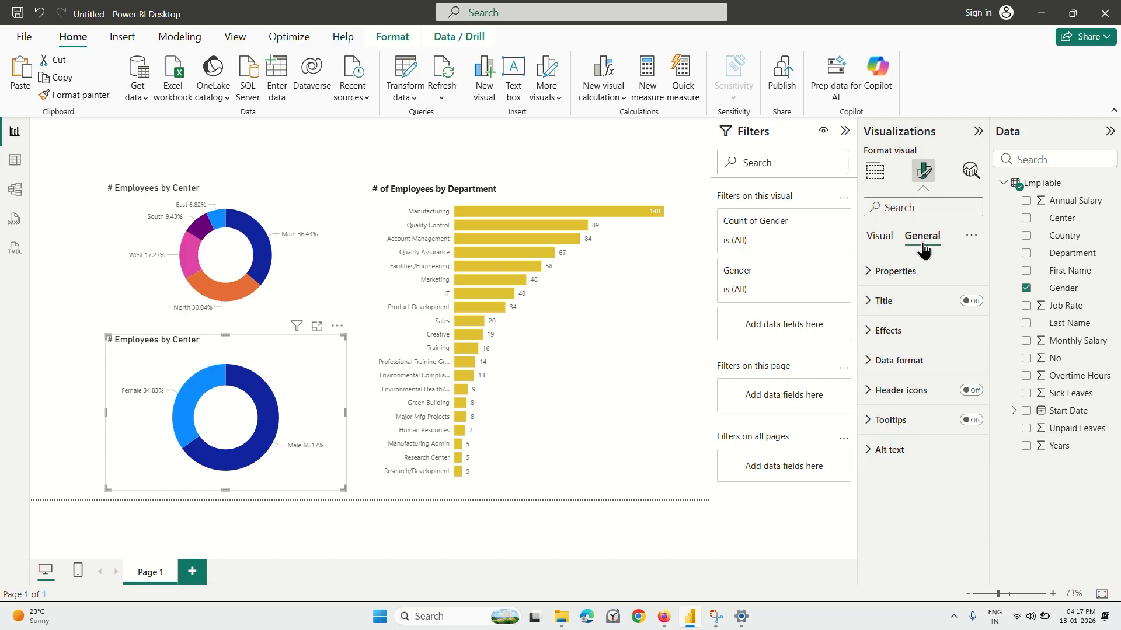
pyautogui.click(893, 303)
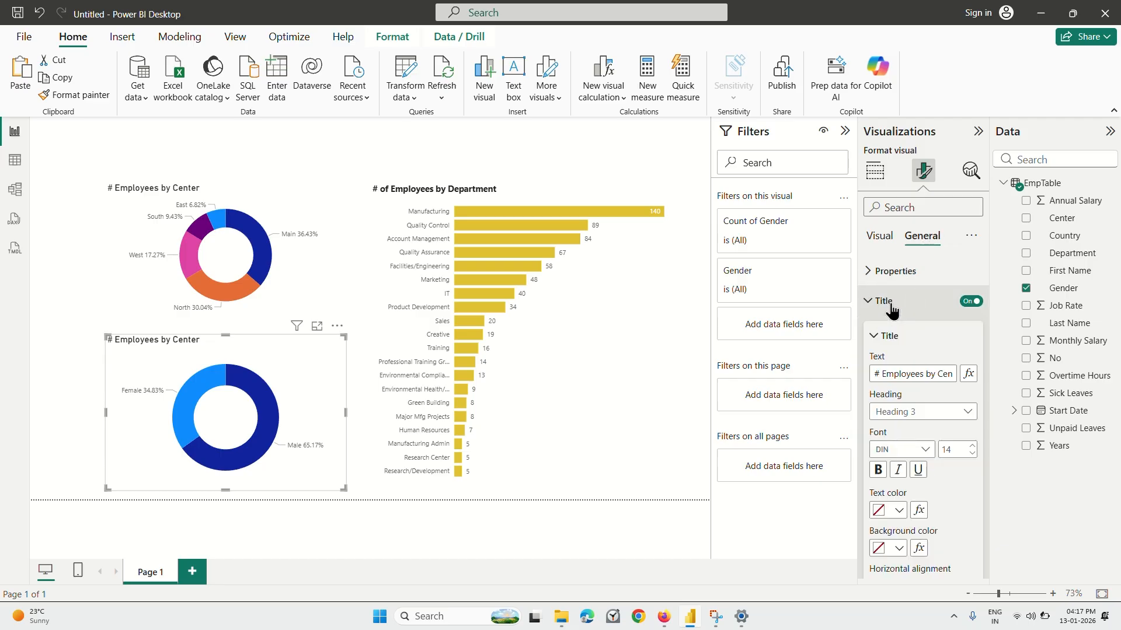
pyautogui.click(943, 375)
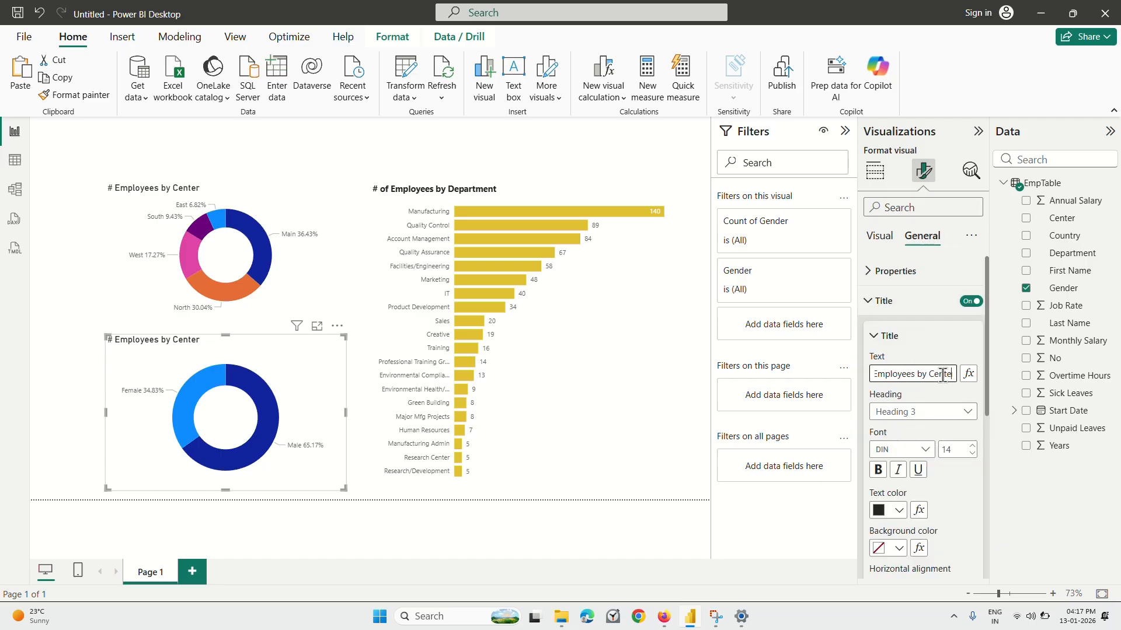
pyautogui.press('BackSpace')
pyautogui.press('BackSpace')
pyautogui.press('BackSpace')
pyautogui.press('BackSpace')
pyautogui.press('BackSpace')
pyautogui.press('BackSpace')
pyautogui.write('Gendwe')
pyautogui.write('er')
pyautogui.click(996, 483)
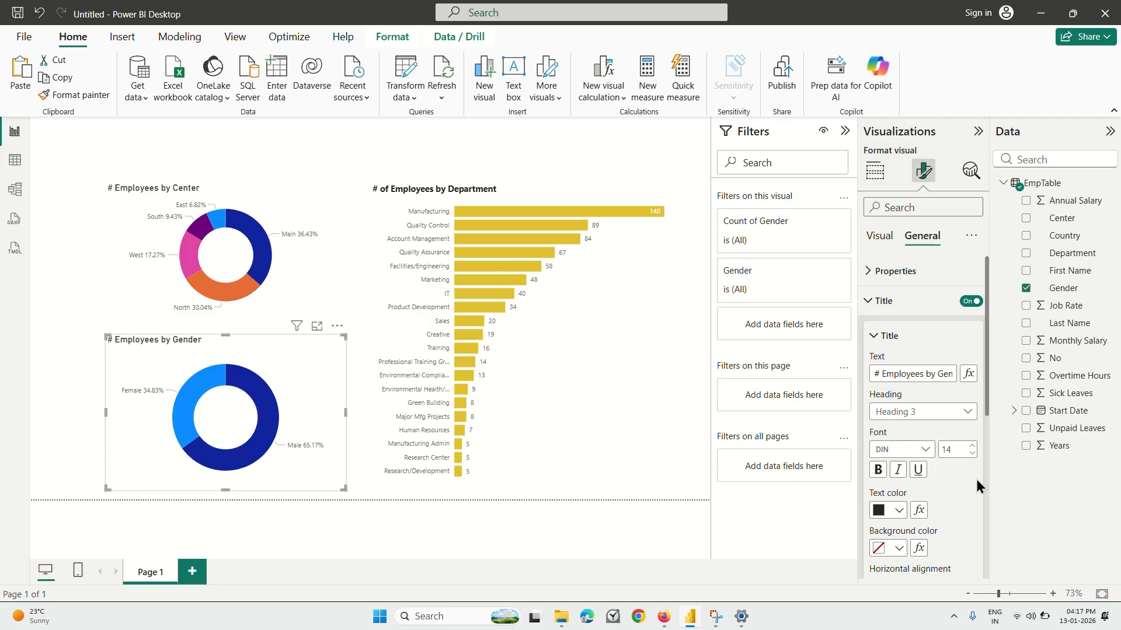
# Remove the leading "# " from both donut titles, leaving "Employees by Gender" and "Employees by Center".
pyautogui.click(884, 374)
pyautogui.press('BackSpace')
pyautogui.press('BackSpace')
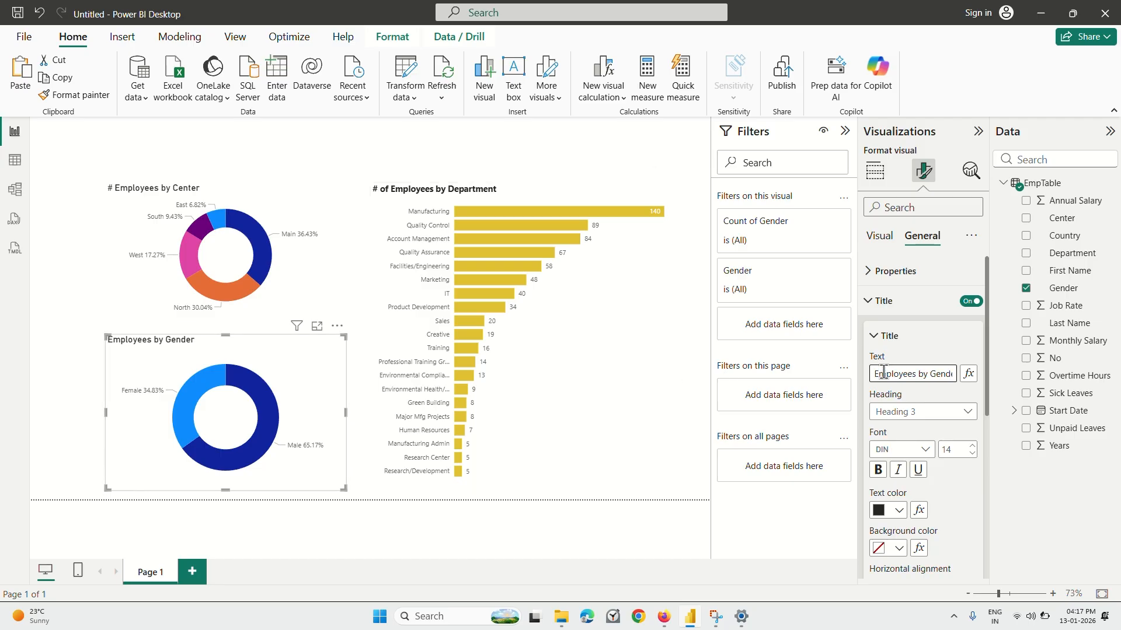
pyautogui.click(298, 201)
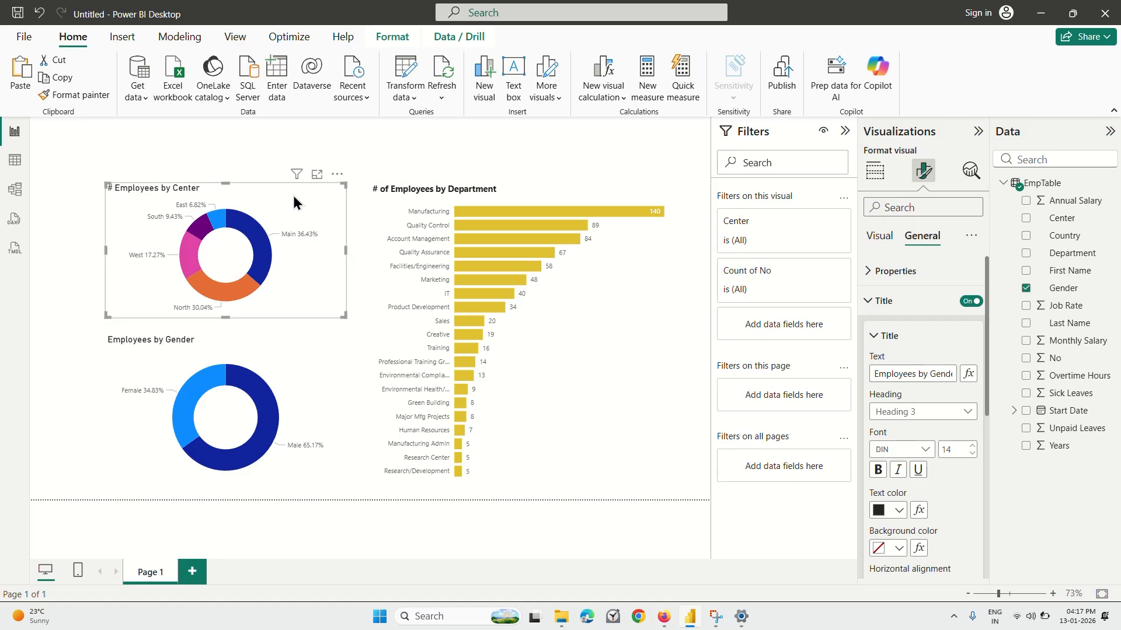
pyautogui.click(885, 373)
pyautogui.press('BackSpace')
pyautogui.press('BackSpace')
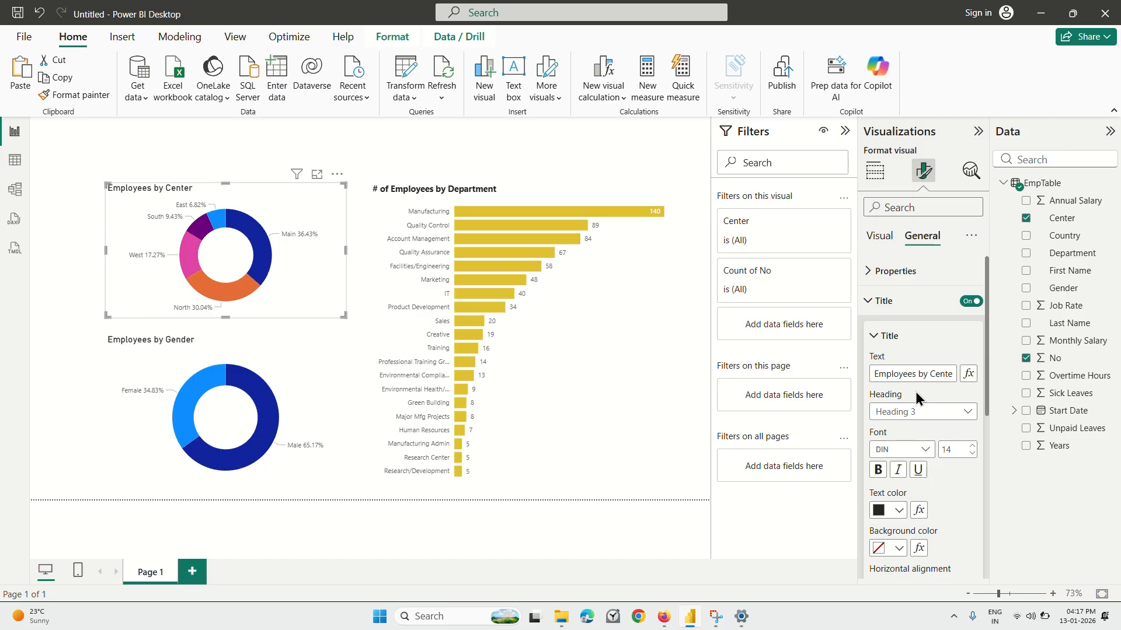
# Deselect the center donut chart, play the lecture in Firefox to about 6:56, and return to Power BI Desktop.
pyautogui.click(328, 369)
pyautogui.click(71, 358)
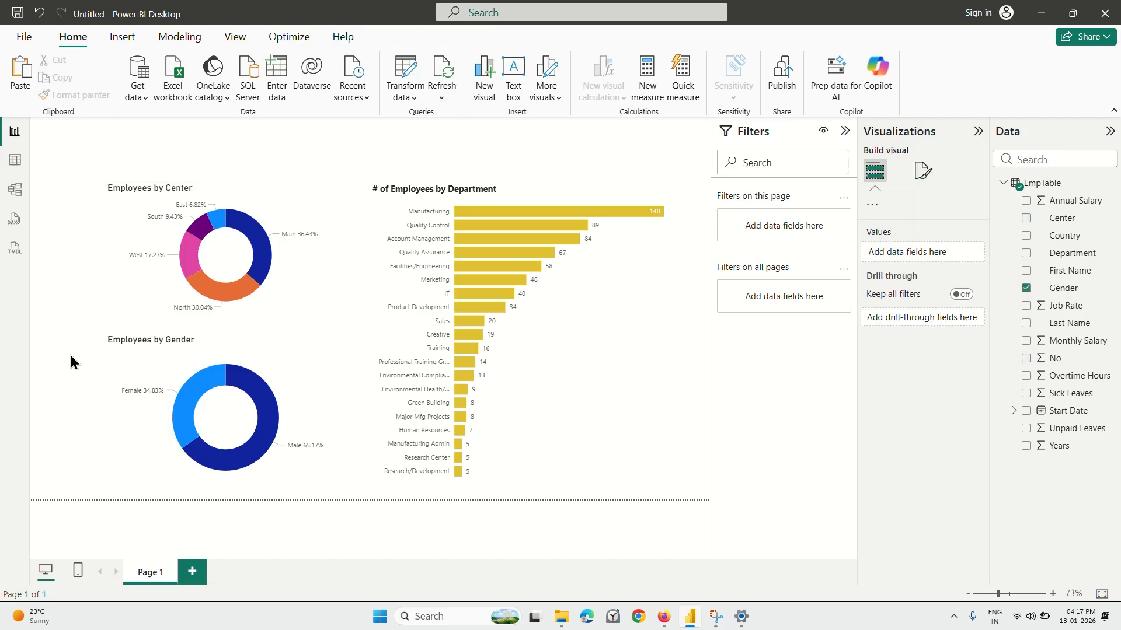
pyautogui.click(663, 617)
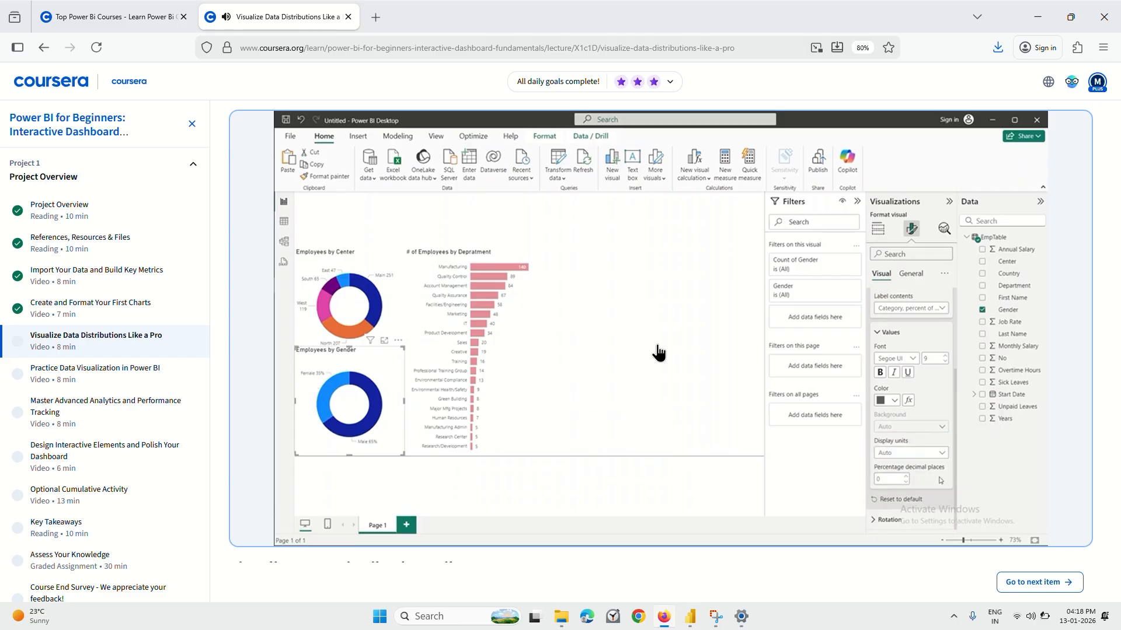
pyautogui.moveTo(600, 385)
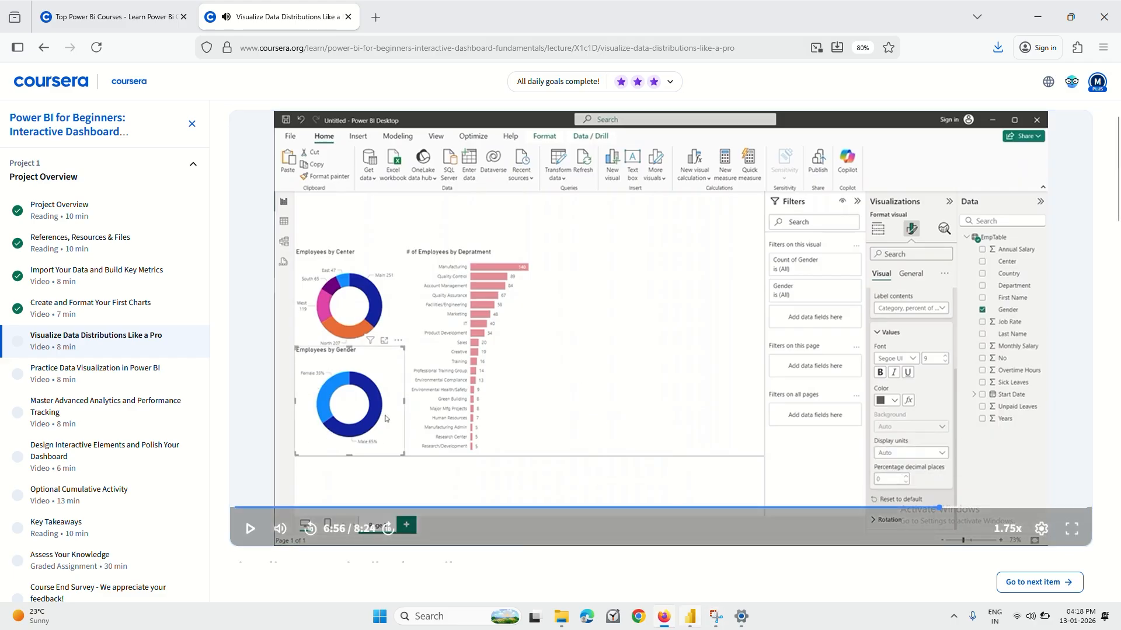
pyautogui.click(690, 616)
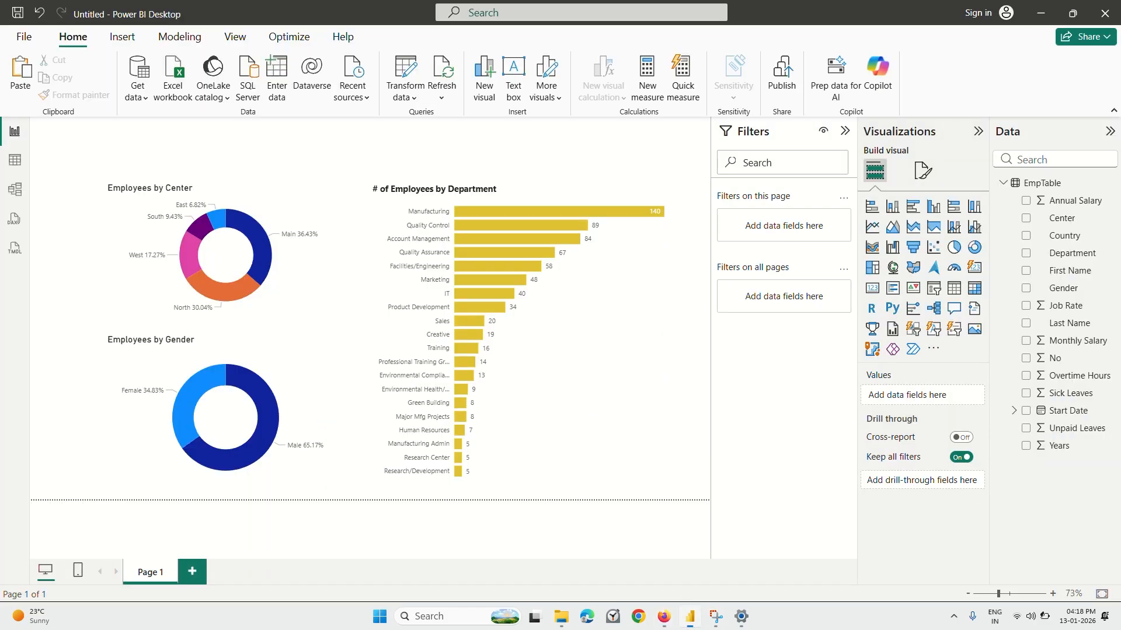
# Set the percentage decimal places of the gender donut chart's detail labels to 0.
pyautogui.click(233, 426)
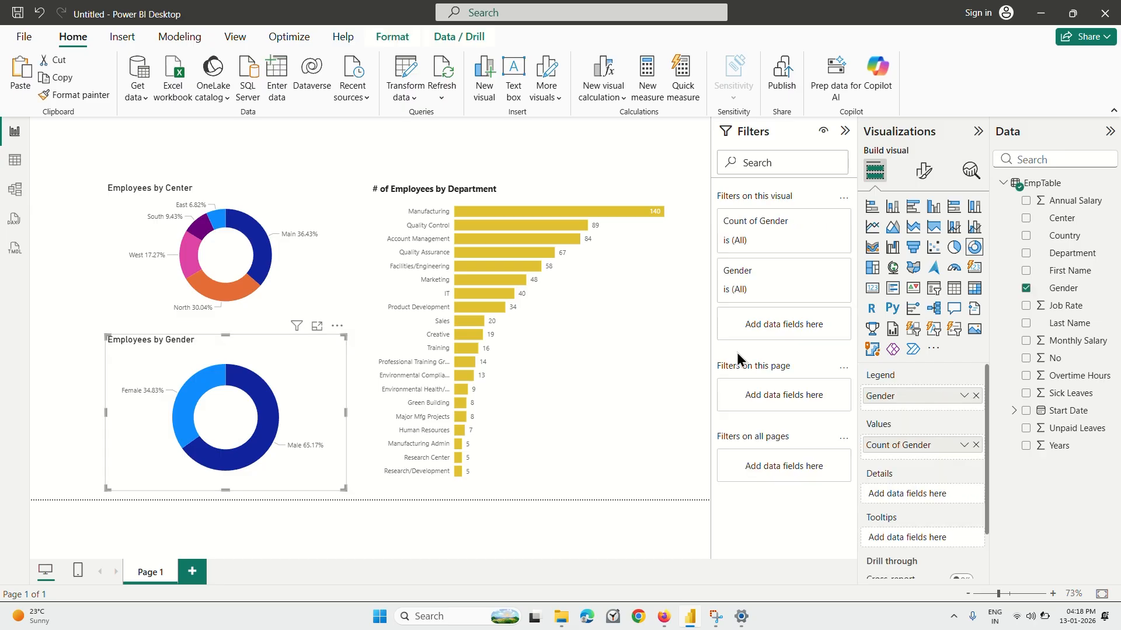
pyautogui.click(927, 170)
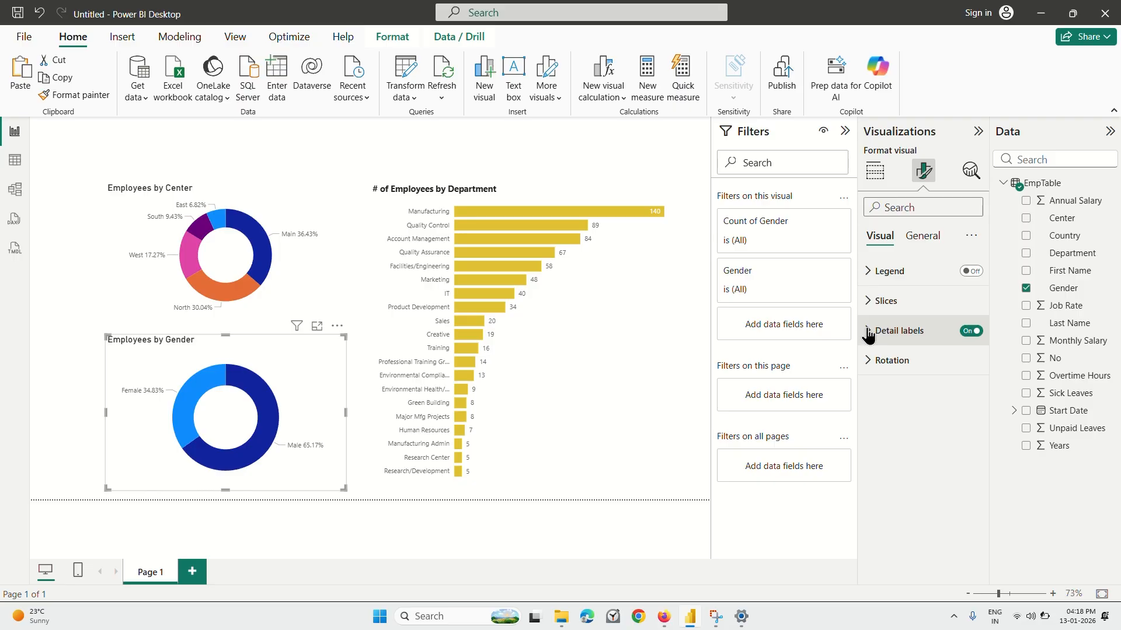
pyautogui.click(868, 332)
pyautogui.click(873, 498)
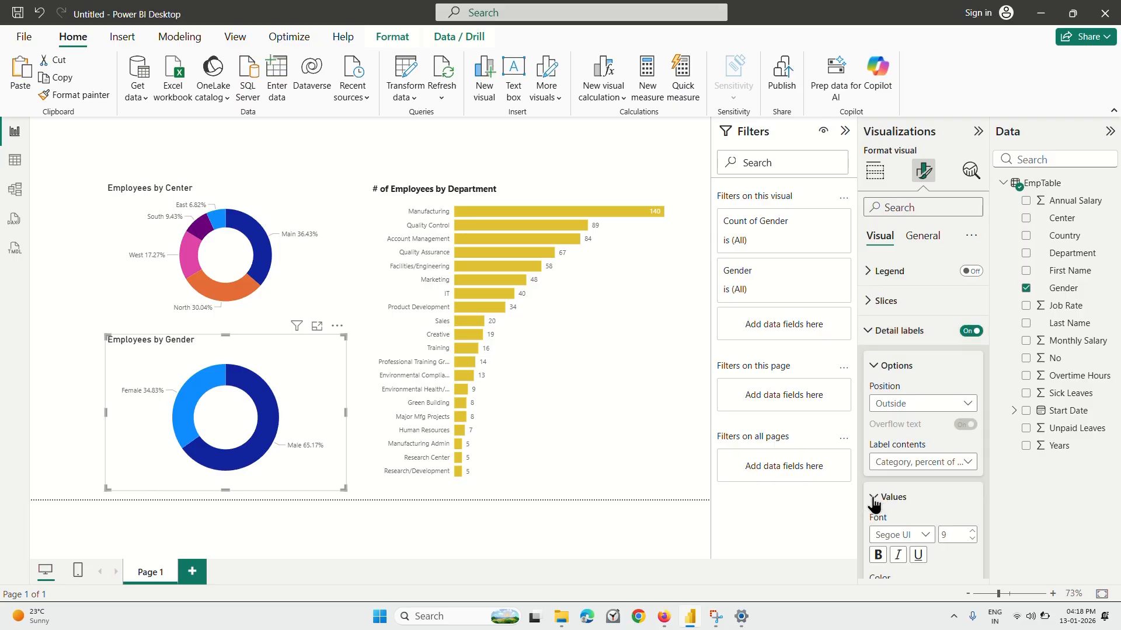
pyautogui.scroll(-3, 901, 443)
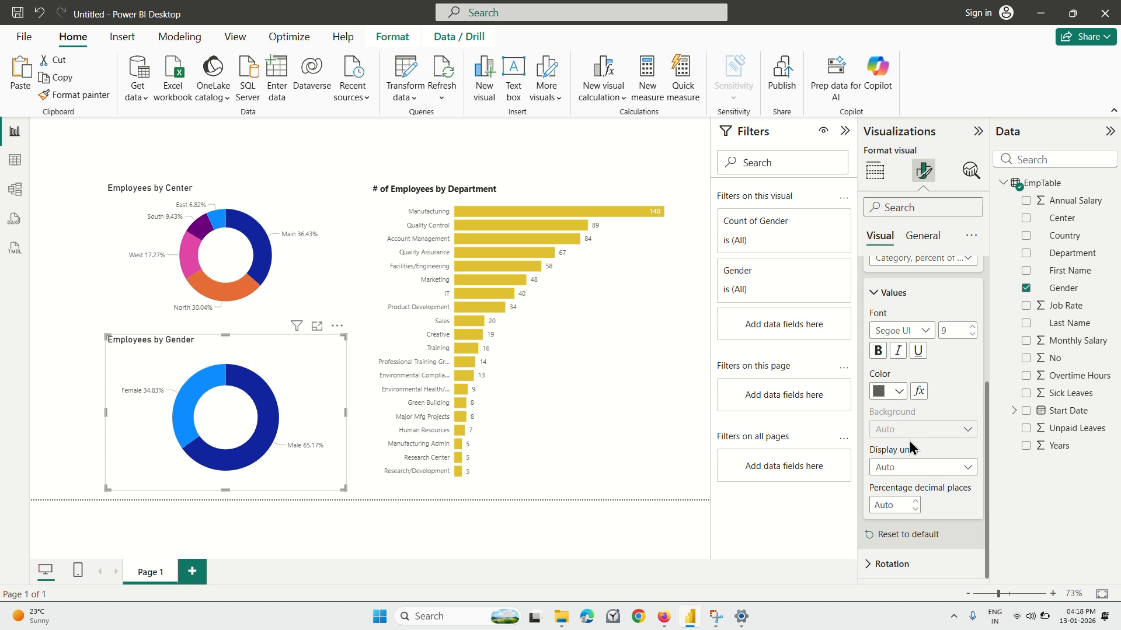
pyautogui.click(907, 504)
pyautogui.write('0')
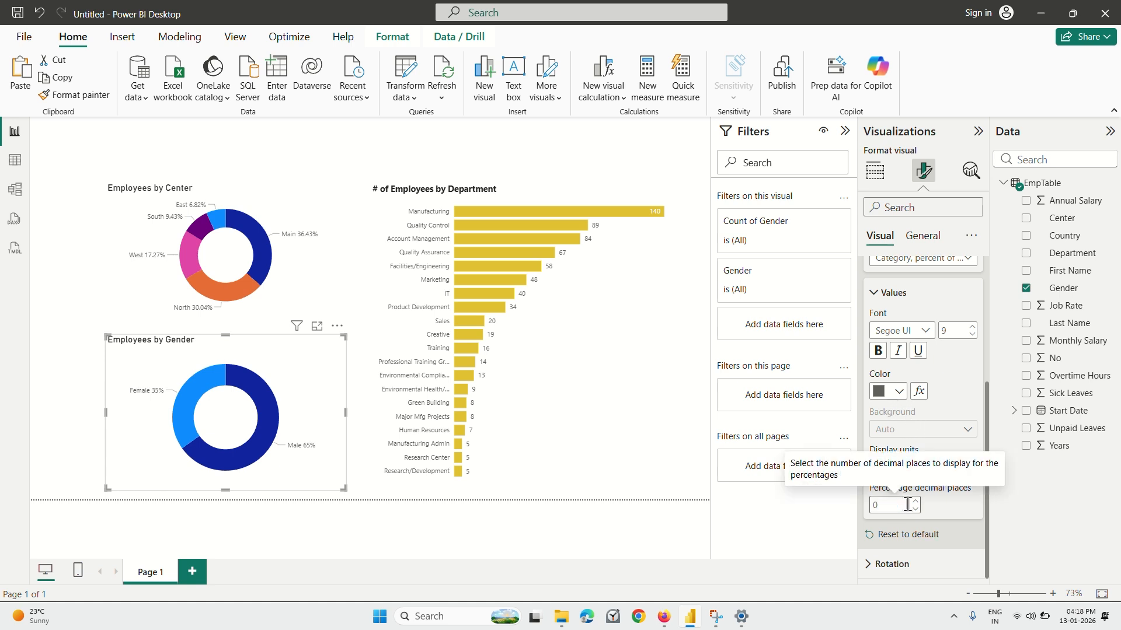
pyautogui.click(498, 521)
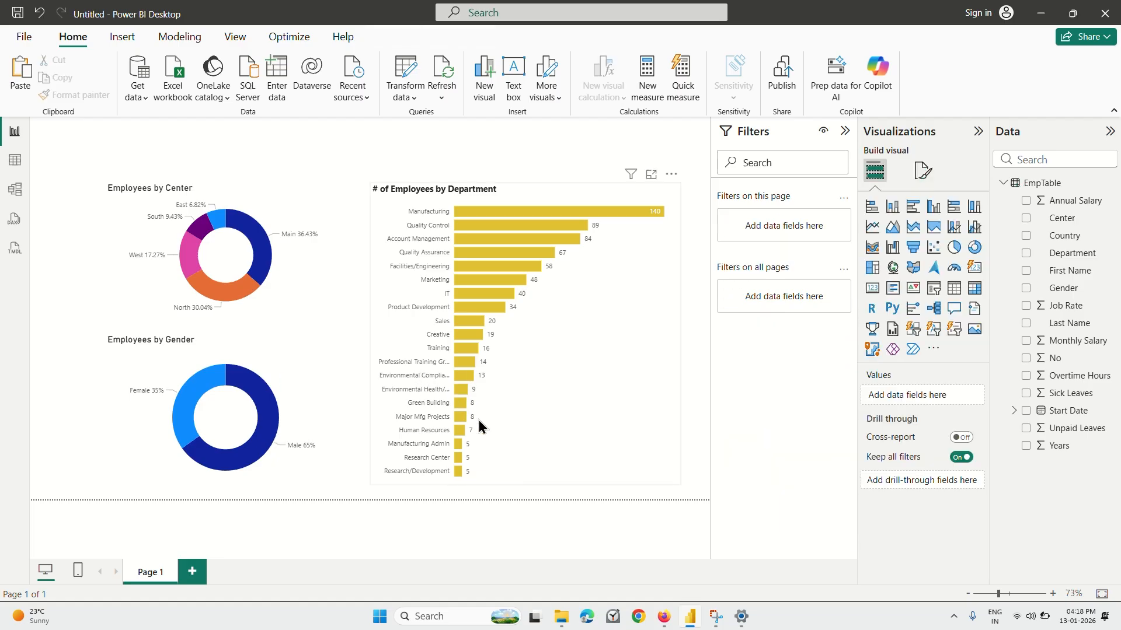
# Play the lecture in Firefox to about 7:39 and return to Power BI Desktop.
pyautogui.click(664, 617)
pyautogui.click(652, 318)
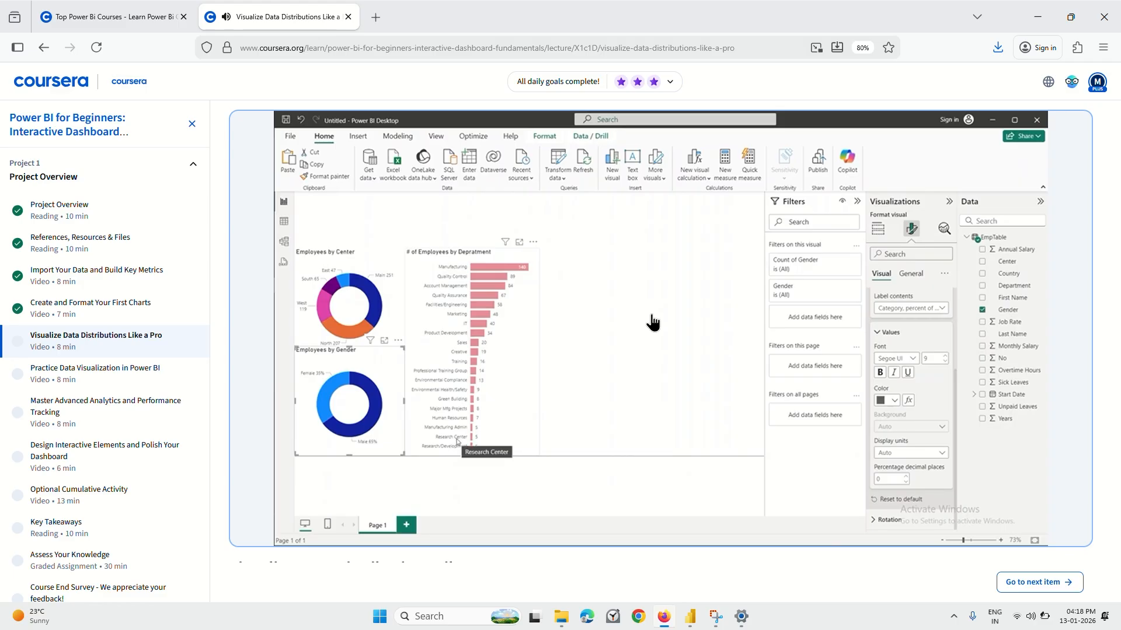
pyautogui.moveTo(589, 385)
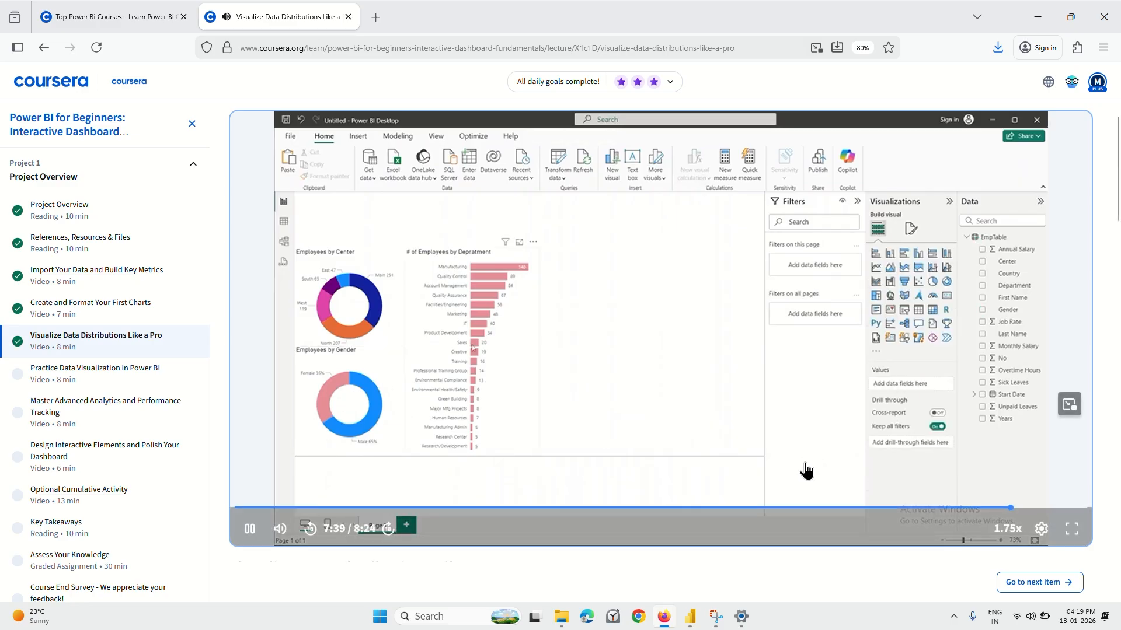
pyautogui.click(692, 620)
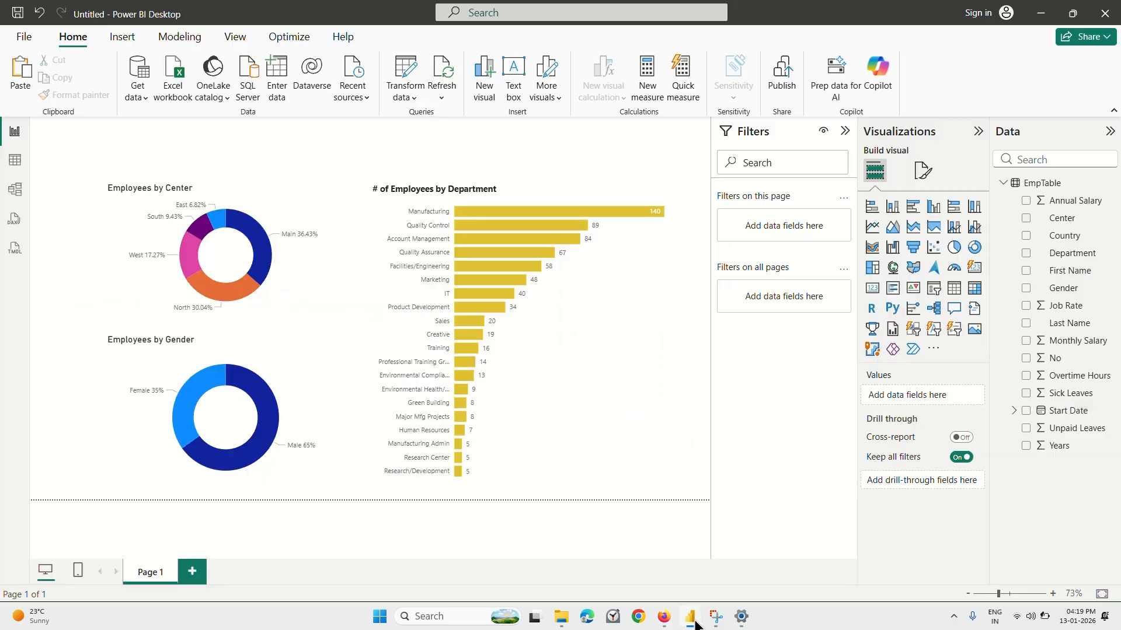
# Examine the gender donut chart's legend, slice color and detail label formatting settings.
pyautogui.click(246, 399)
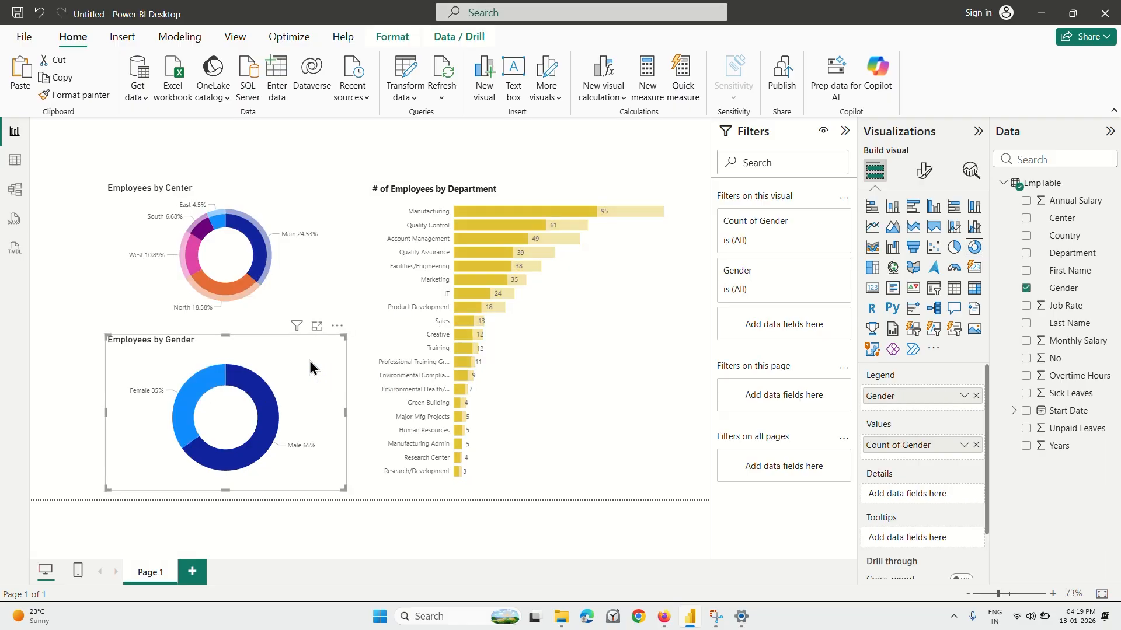
pyautogui.click(310, 368)
pyautogui.click(923, 170)
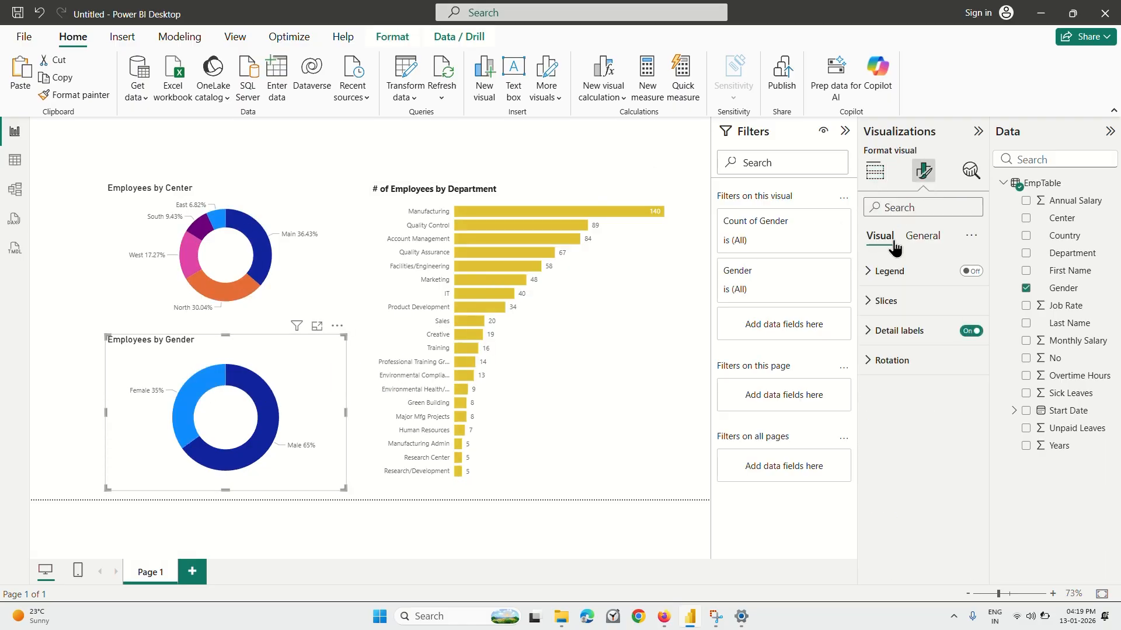
pyautogui.click(868, 286)
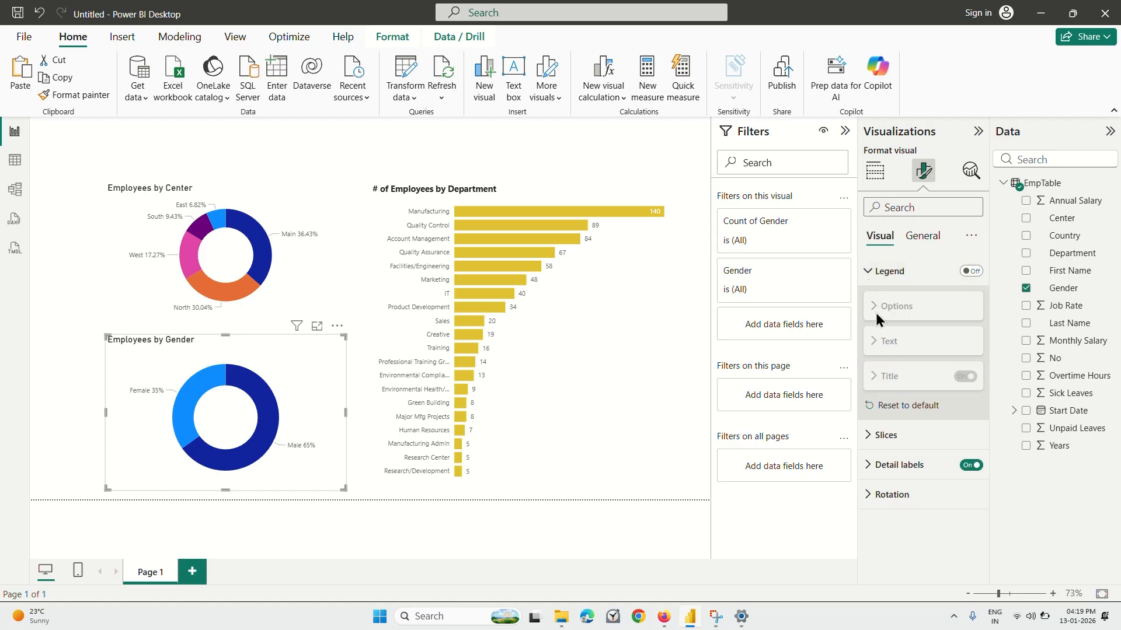
pyautogui.click(876, 467)
pyautogui.scroll(-3, 878, 470)
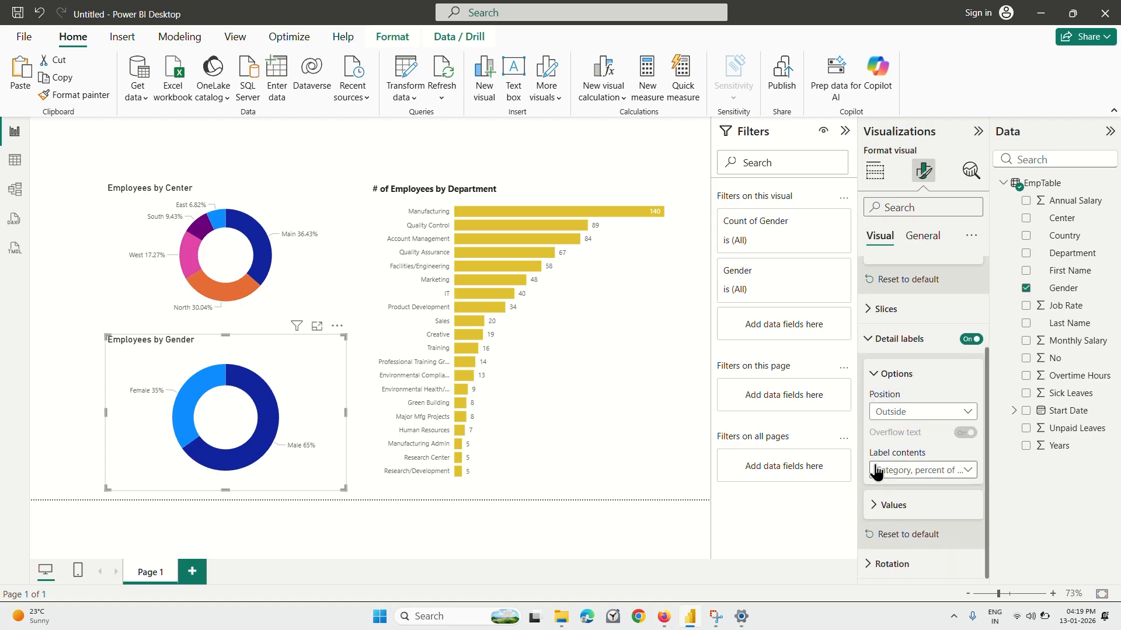
pyautogui.scroll(3, 874, 449)
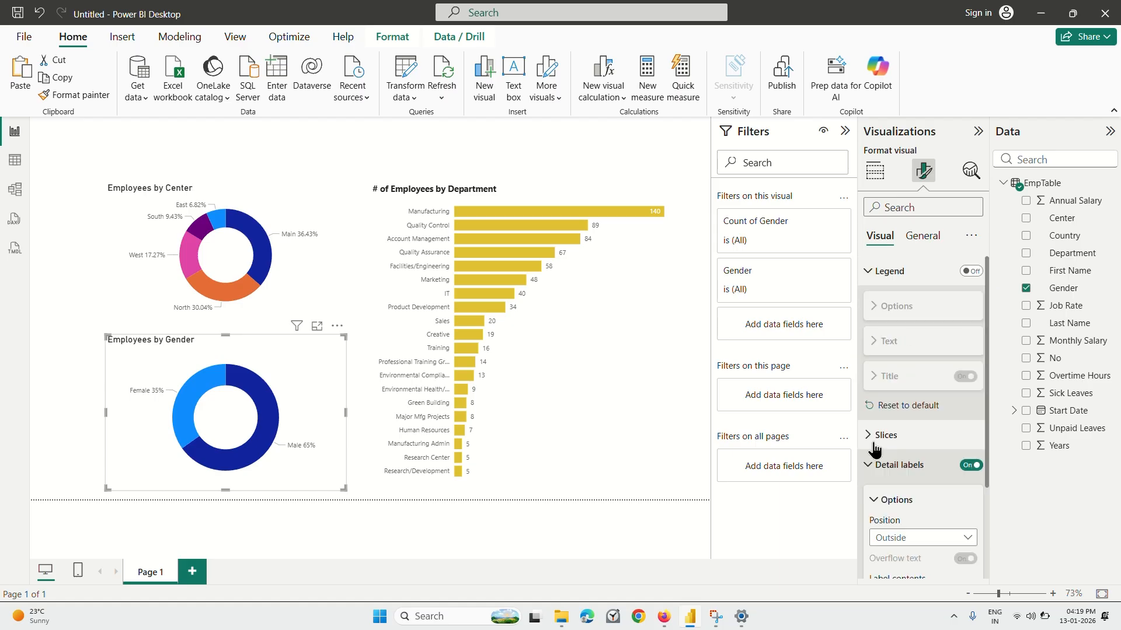
pyautogui.click(870, 281)
pyautogui.click(872, 300)
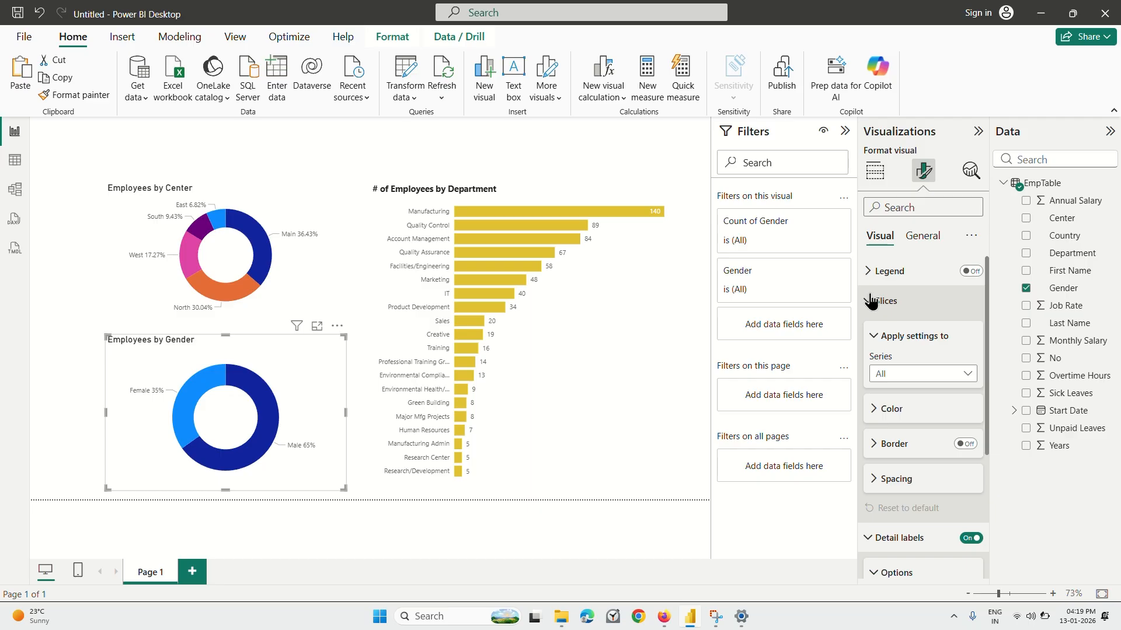
pyautogui.click(875, 409)
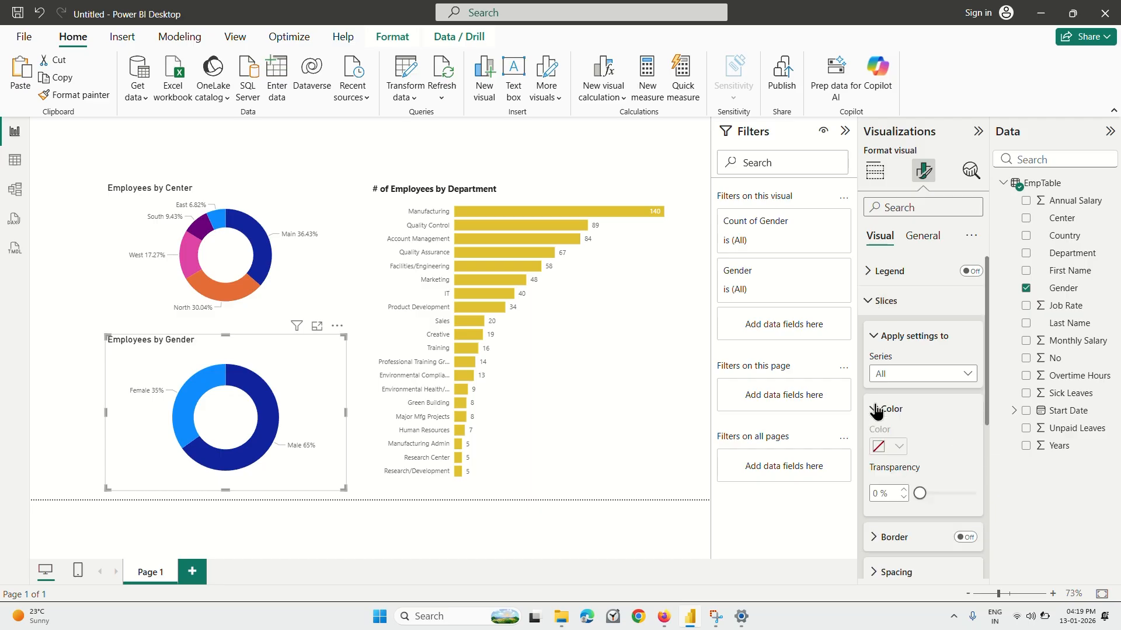
pyautogui.scroll(-1, 895, 355)
pyautogui.scroll(1, 897, 412)
pyautogui.click(875, 337)
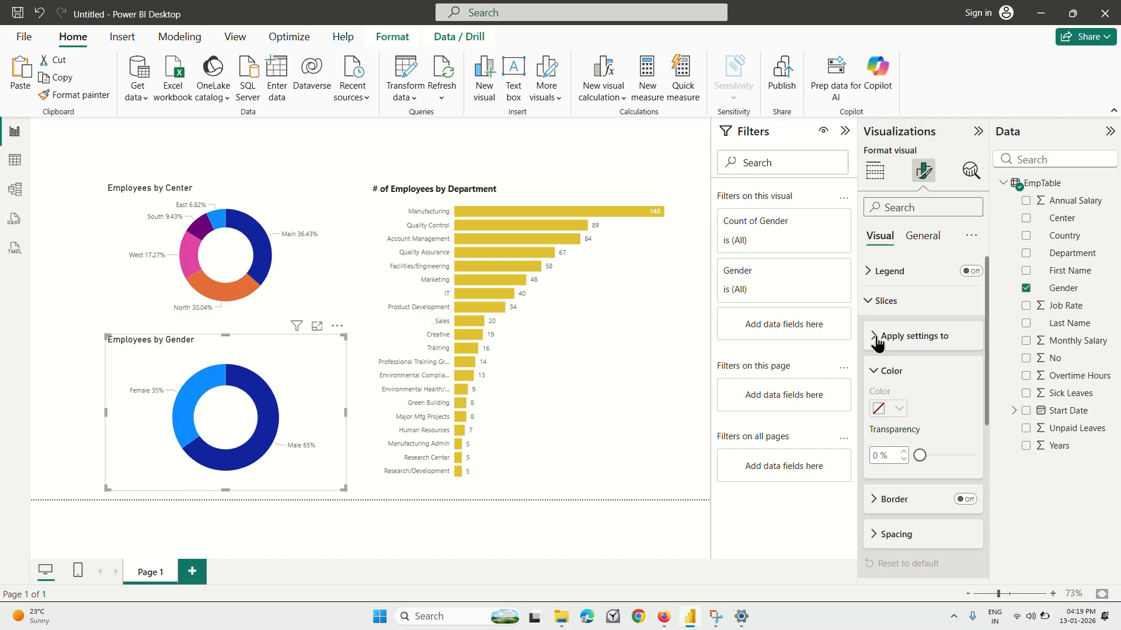
pyautogui.scroll(-4, 877, 339)
pyautogui.scroll(-1, 879, 348)
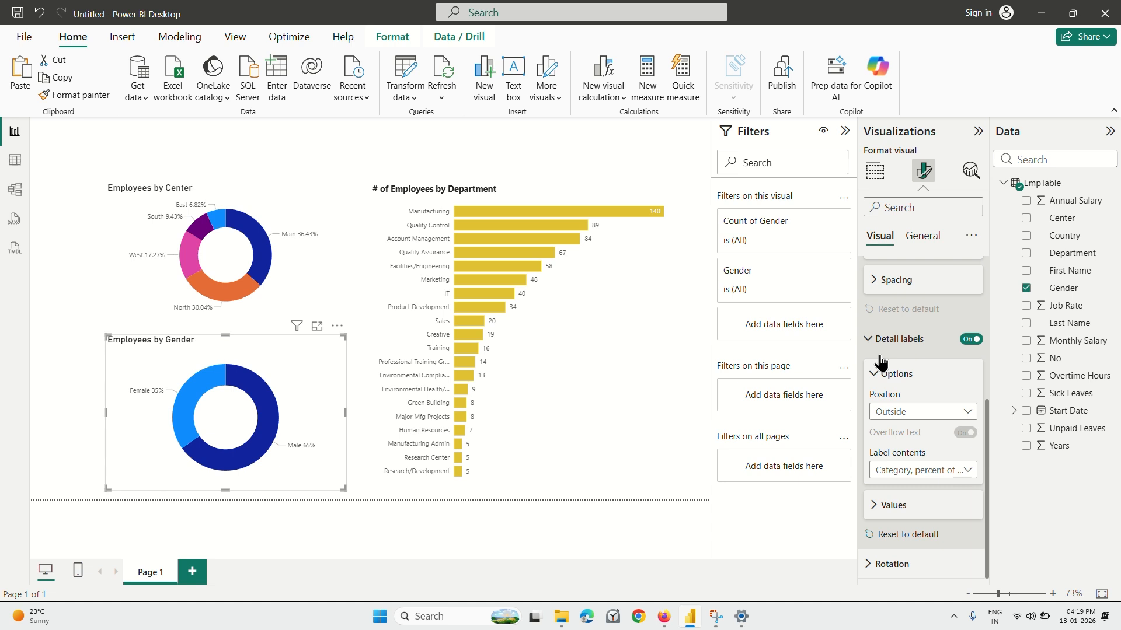
pyautogui.scroll(4, 882, 365)
pyautogui.click(873, 301)
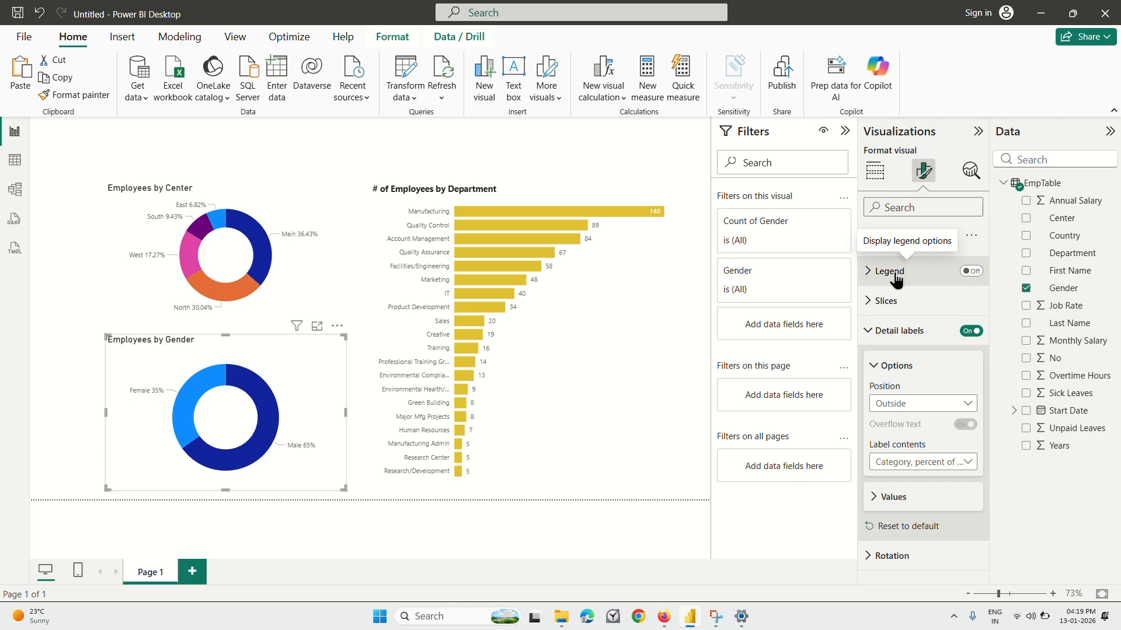
# Try turning on the gender donut chart's legend and turn it off again.
pyautogui.click(963, 272)
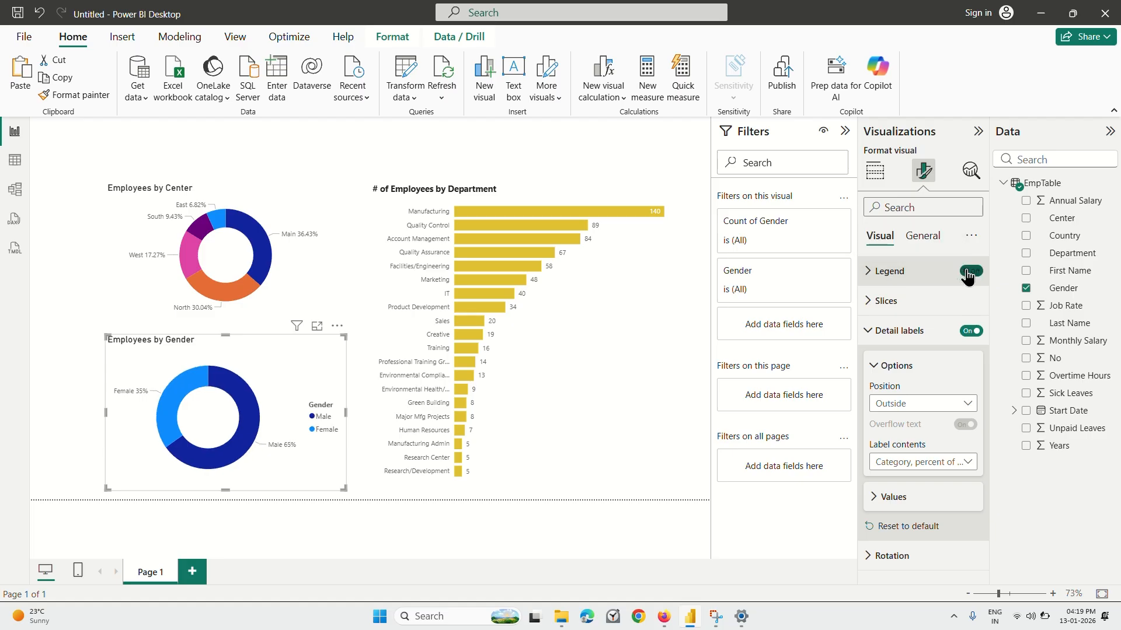
pyautogui.click(971, 272)
pyautogui.click(873, 273)
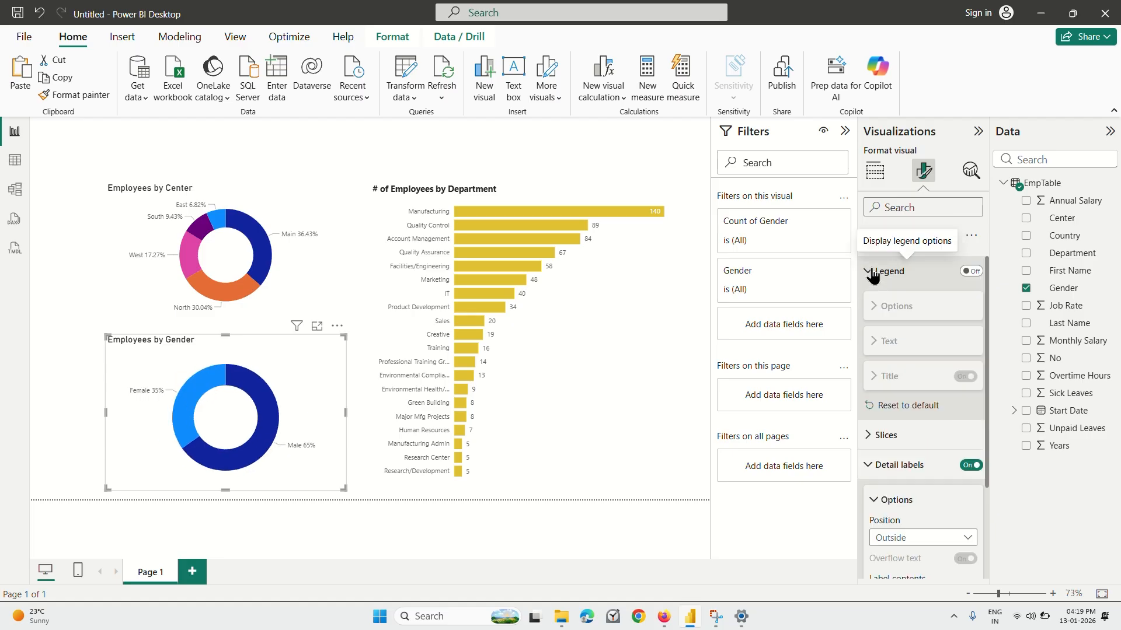
pyautogui.click(873, 273)
# Review the gender donut chart's slice settings and the options and value formatting of its detail labels.
pyautogui.click(869, 315)
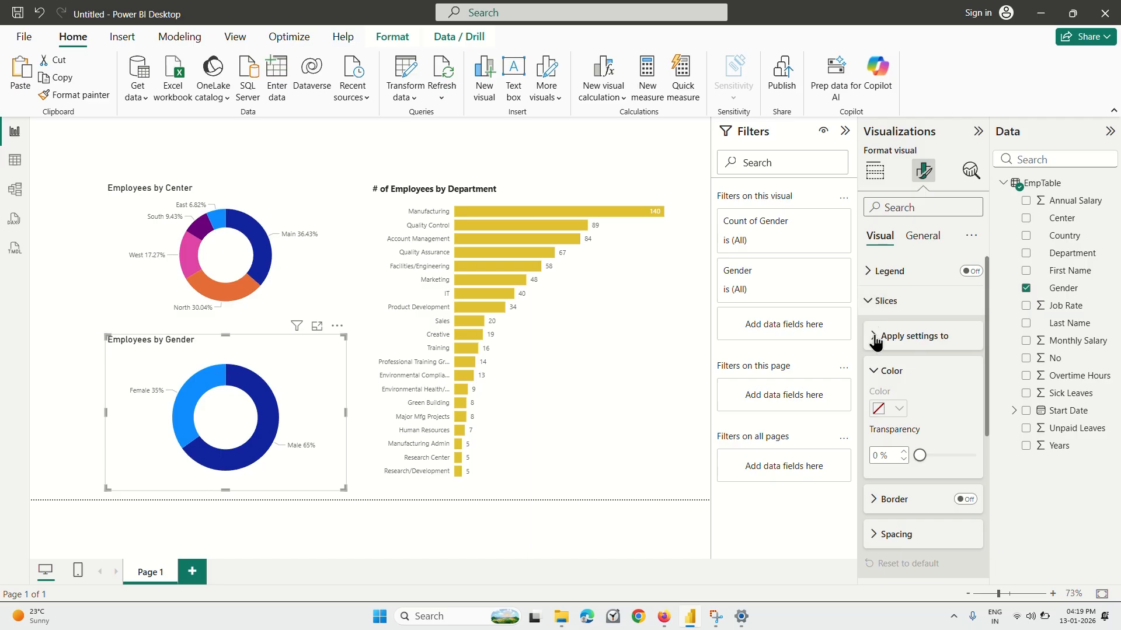
pyautogui.click(876, 301)
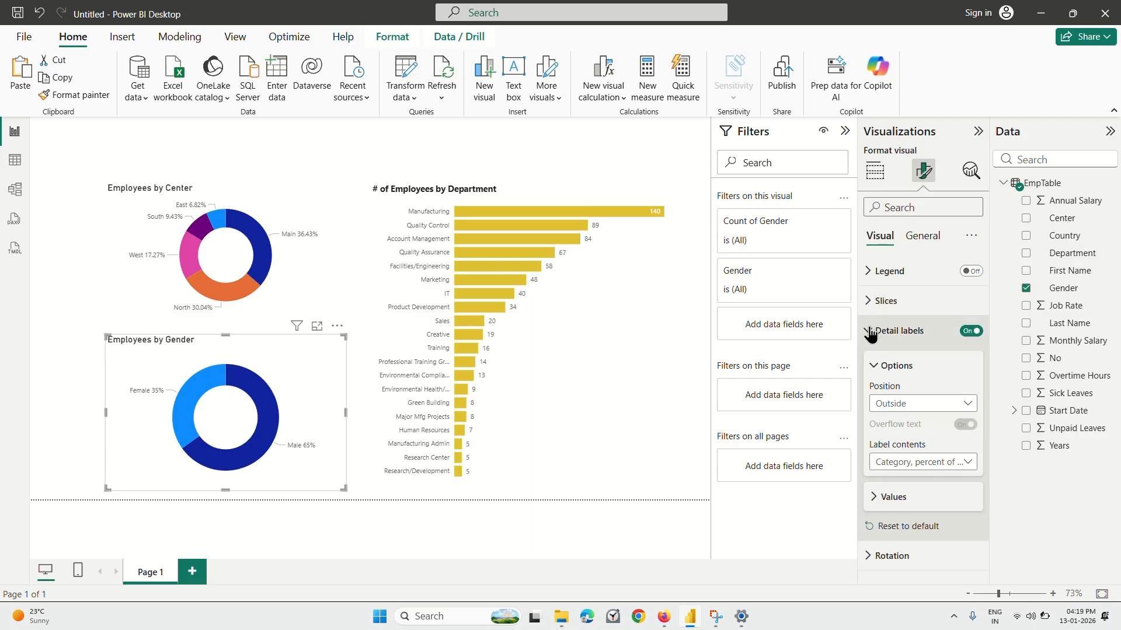
pyautogui.click(874, 367)
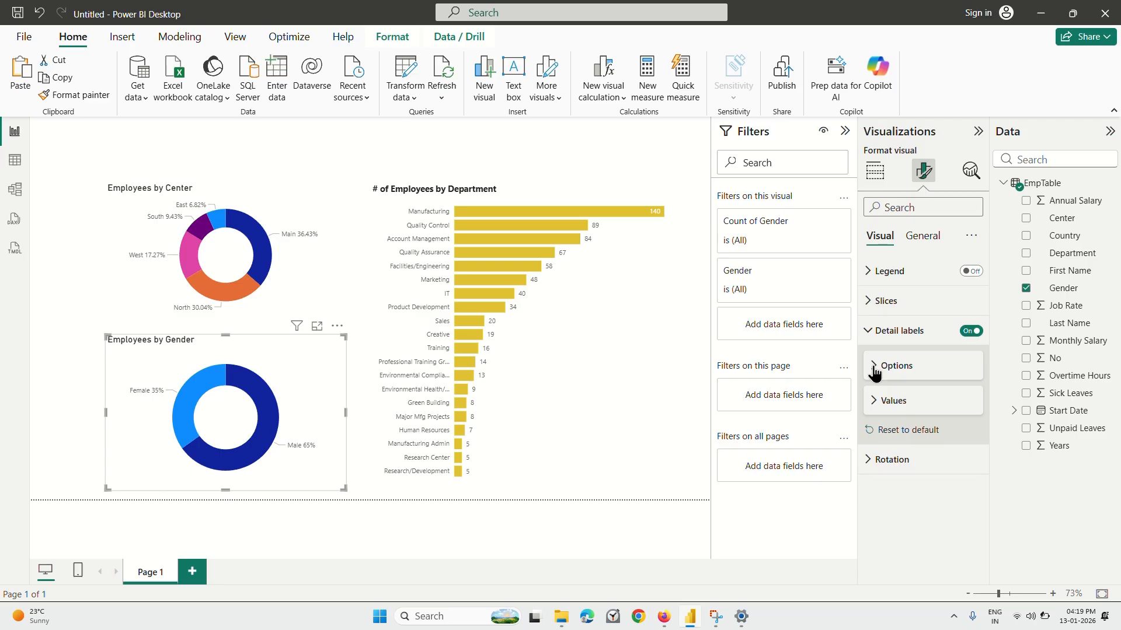
pyautogui.click(872, 402)
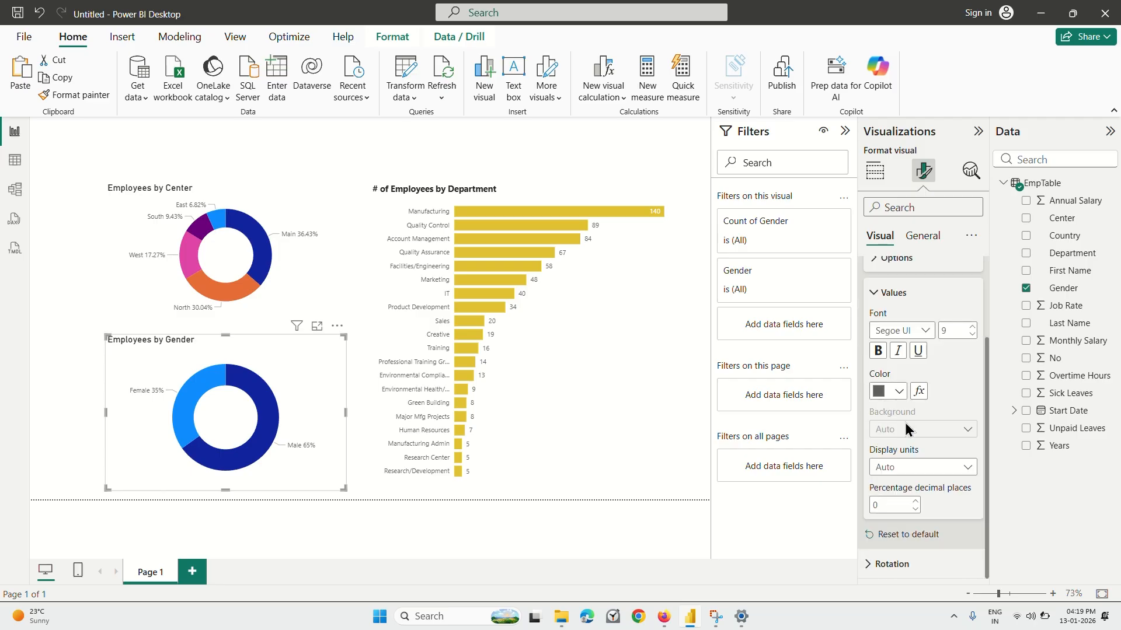
pyautogui.scroll(3, 901, 383)
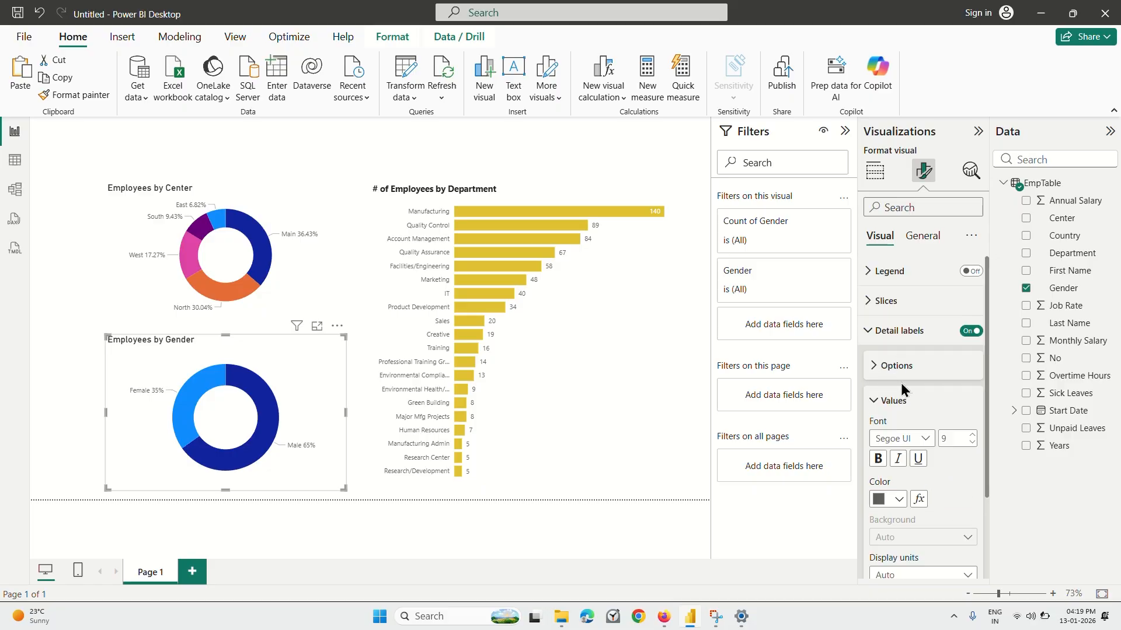
# Examine the gender donut chart's general formatting settings for title, effects and data format.
pyautogui.click(927, 239)
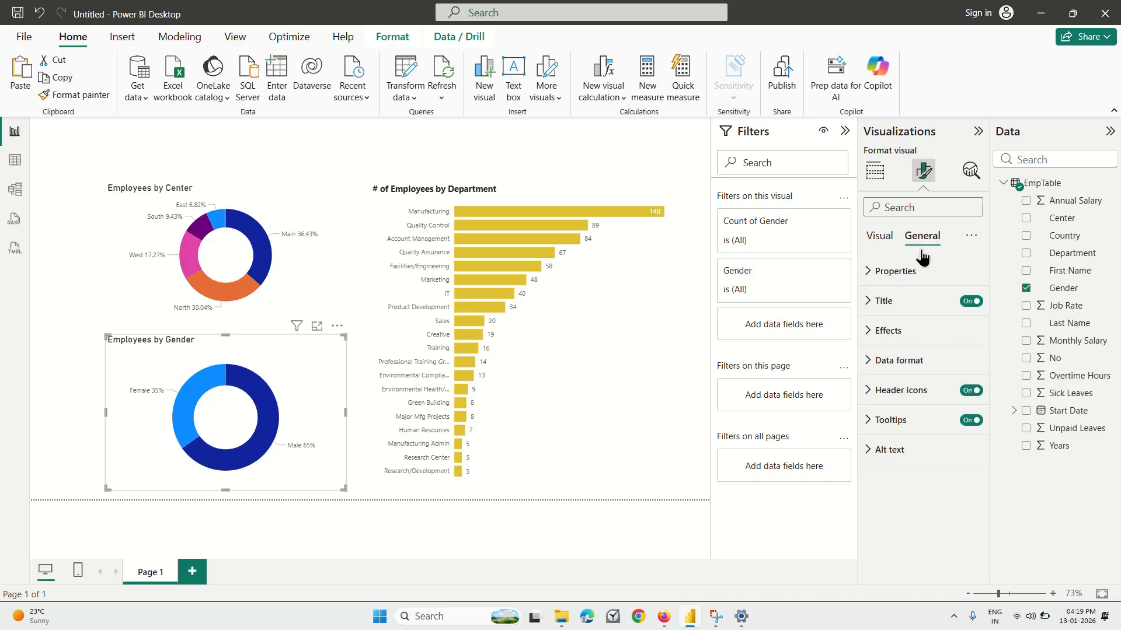
pyautogui.click(870, 303)
pyautogui.click(871, 302)
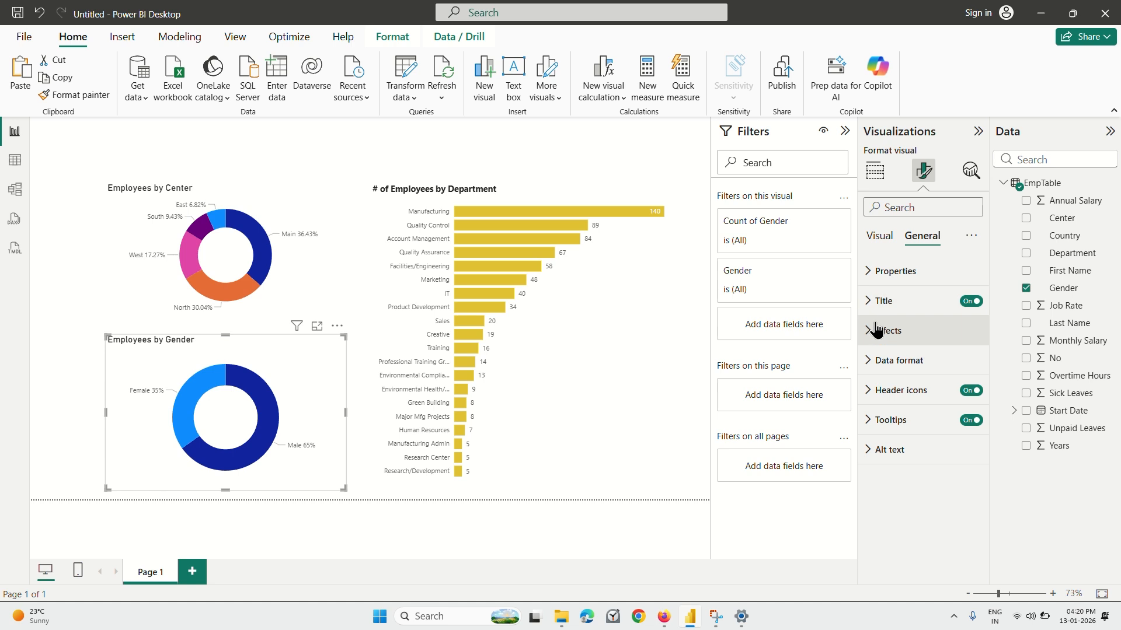
pyautogui.click(876, 331)
pyautogui.scroll(-2, 919, 397)
pyautogui.scroll(2, 911, 388)
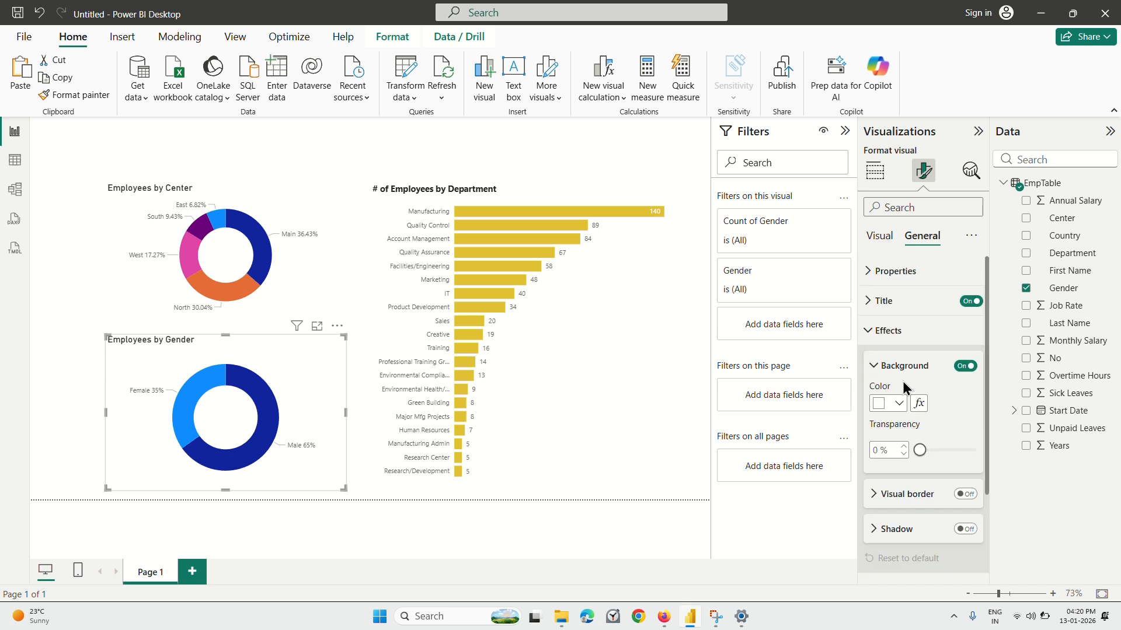
pyautogui.click(874, 333)
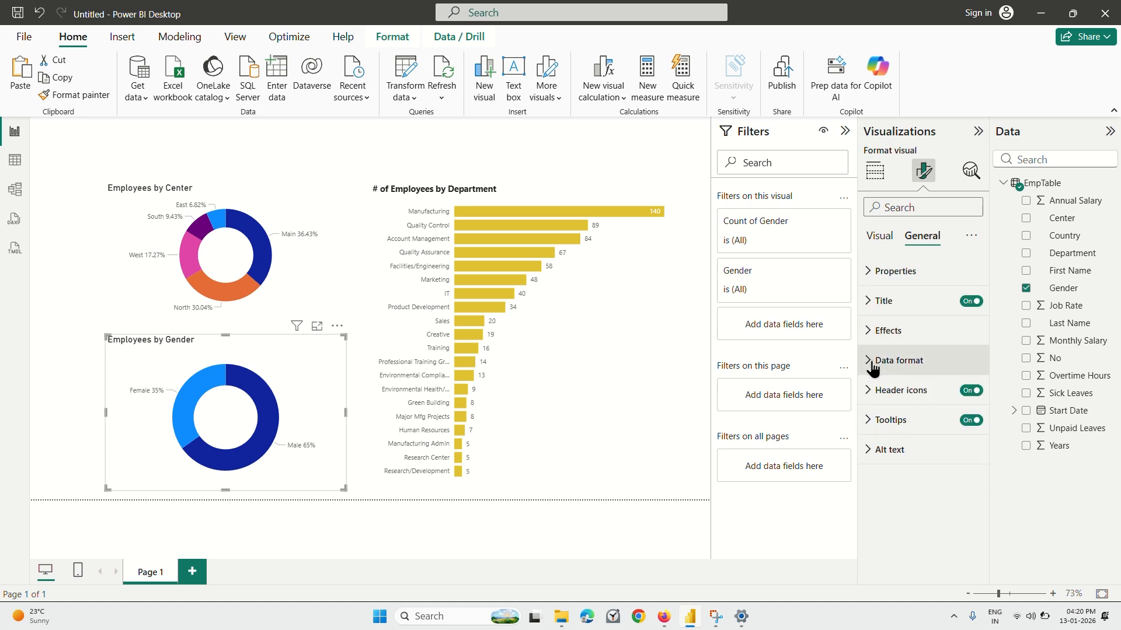
pyautogui.click(874, 360)
pyautogui.scroll(1, 871, 363)
pyautogui.click(867, 361)
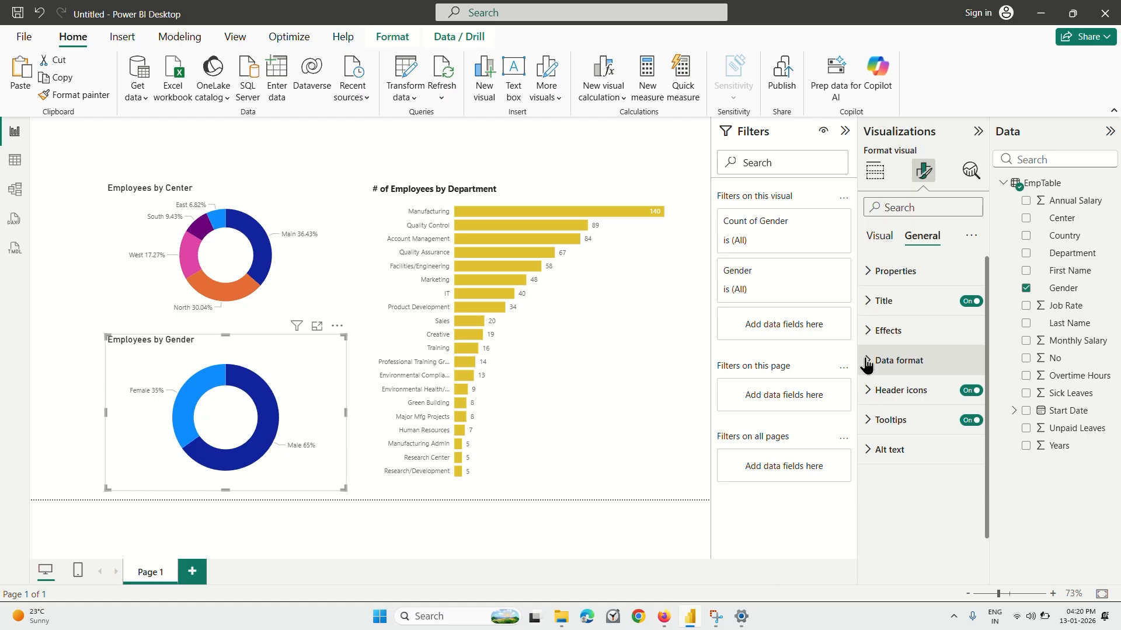
# Examine the gender donut chart's tooltip options and header icon formatting settings.
pyautogui.click(868, 420)
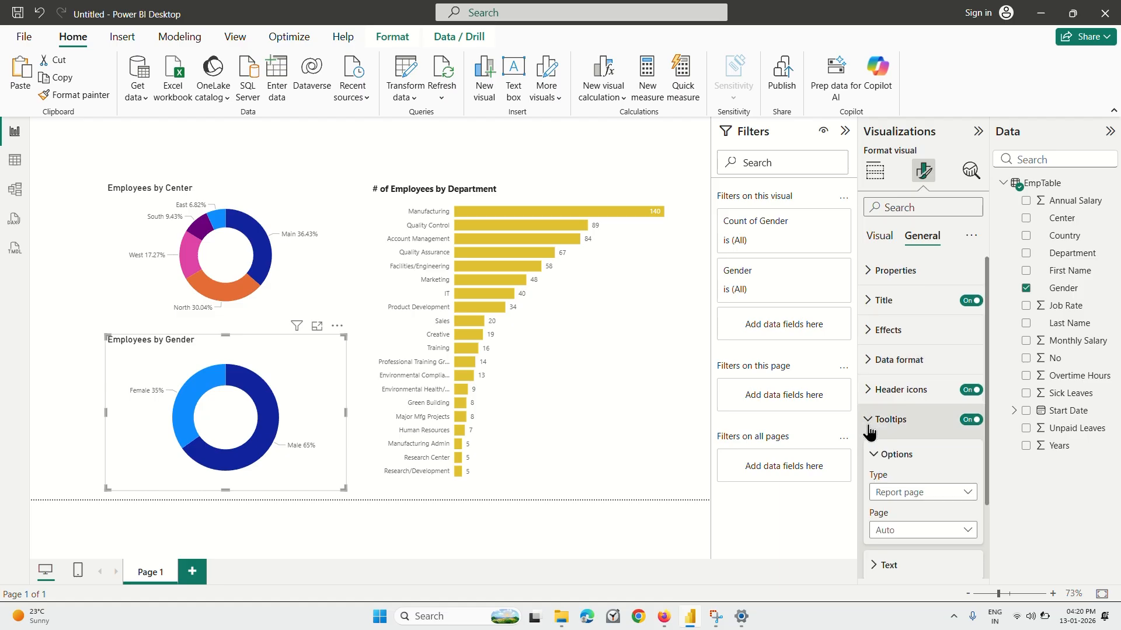
pyautogui.scroll(-1, 869, 403)
pyautogui.click(871, 390)
pyautogui.scroll(-3, 871, 390)
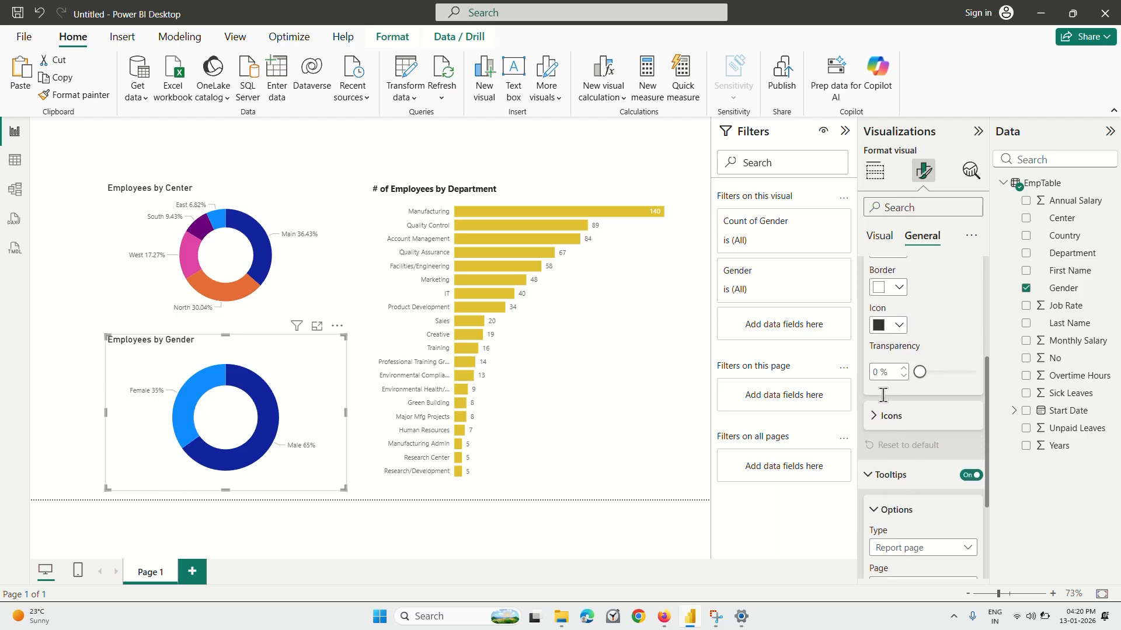
pyautogui.scroll(3, 882, 392)
pyautogui.scroll(-1, 875, 393)
pyautogui.click(871, 325)
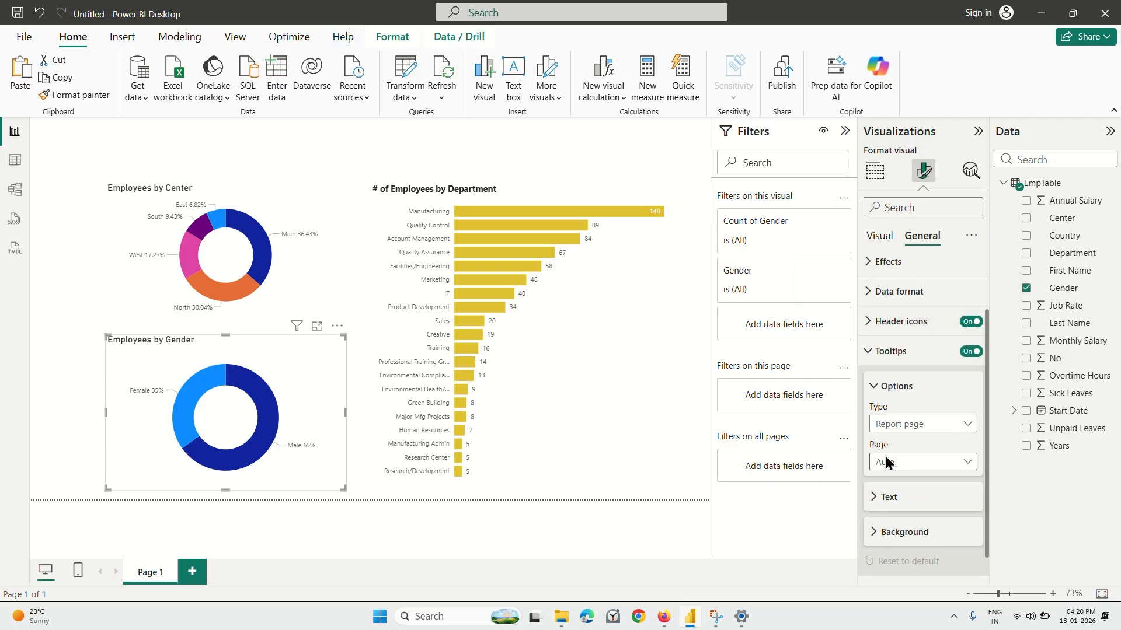
pyautogui.scroll(2, 911, 408)
# Switch to the Coursera lecture in Firefox, replay the part on the gender chart's slice colors, and pause it.
pyautogui.click(664, 617)
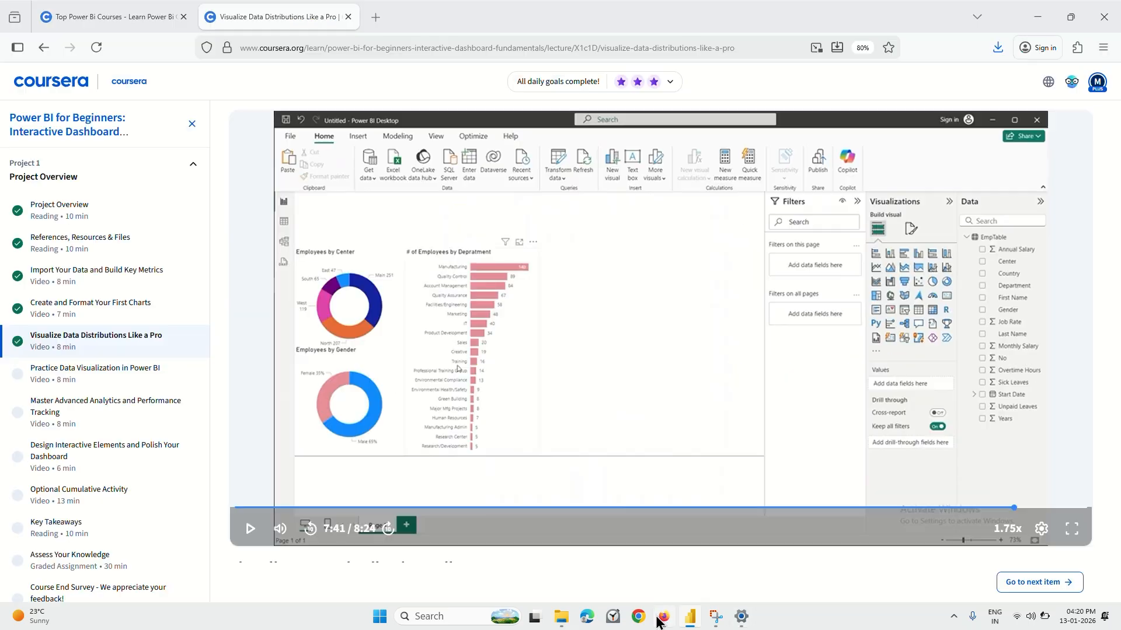
pyautogui.press('Left')
pyautogui.press('Left')
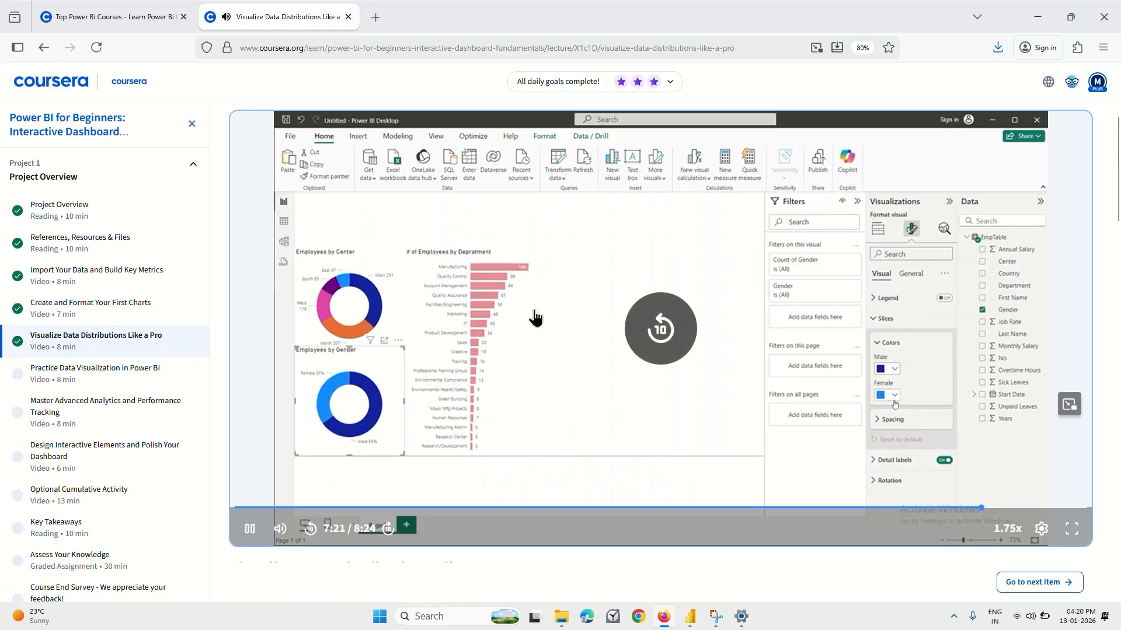
pyautogui.press('Left')
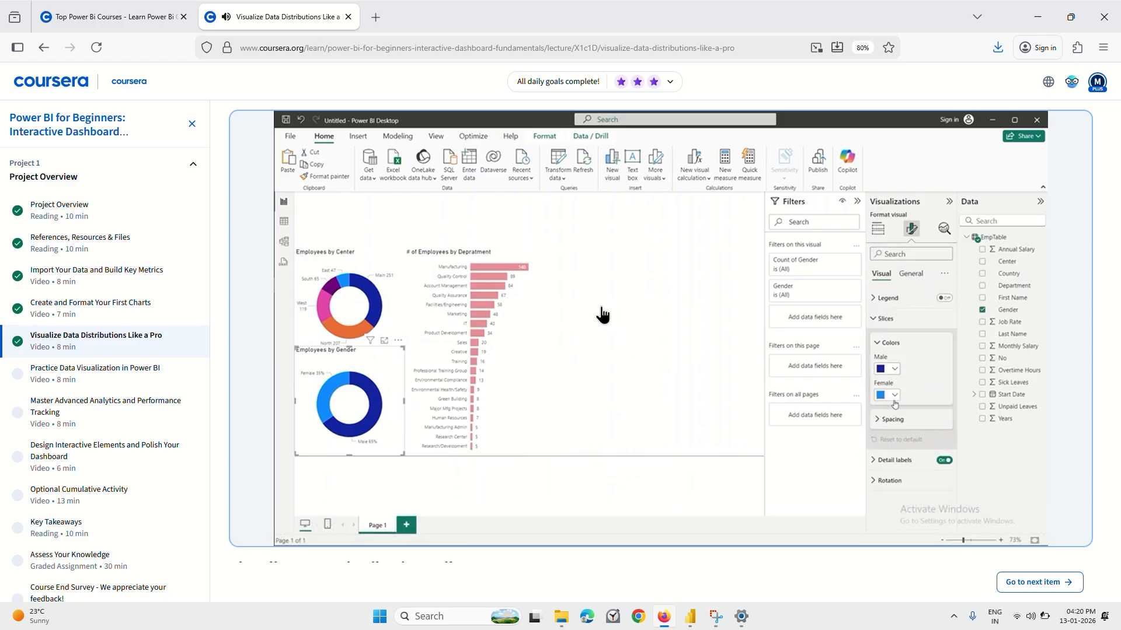
pyautogui.click(630, 308)
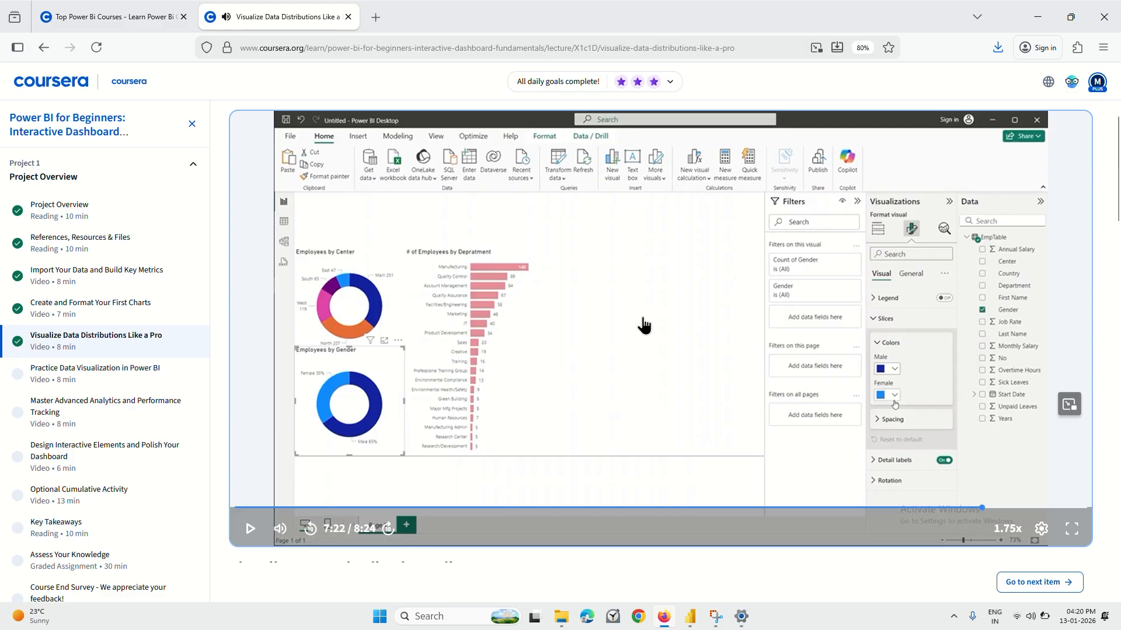
# Switch back to Power BI Desktop and examine the gender chart's slice settings for series selection and color.
pyautogui.hotkey('alt', 'Tab')
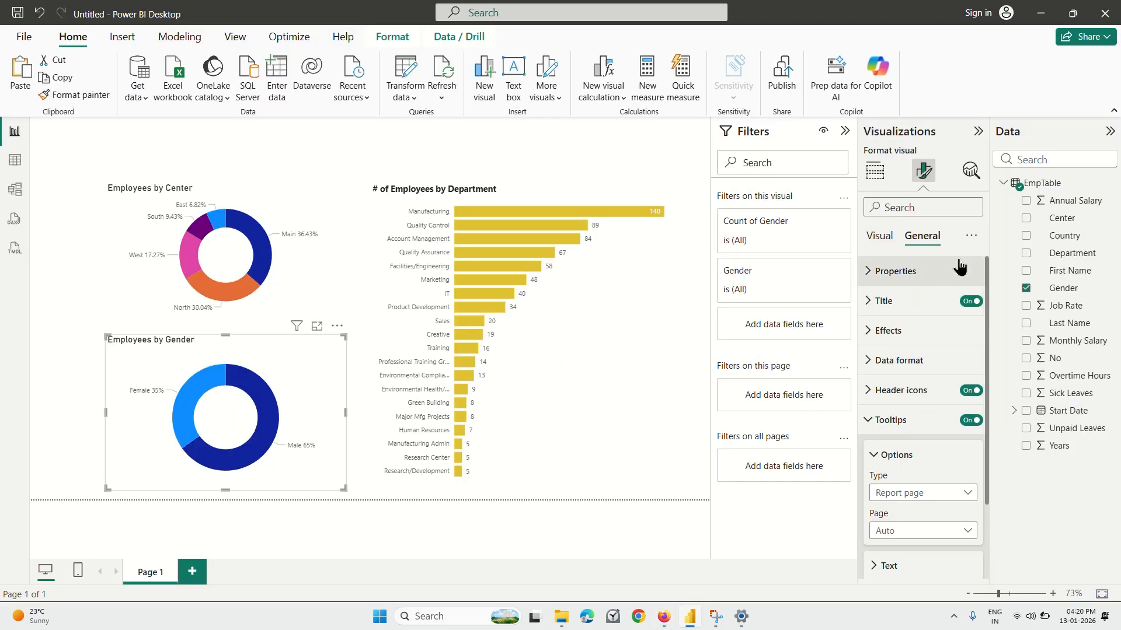
pyautogui.click(879, 237)
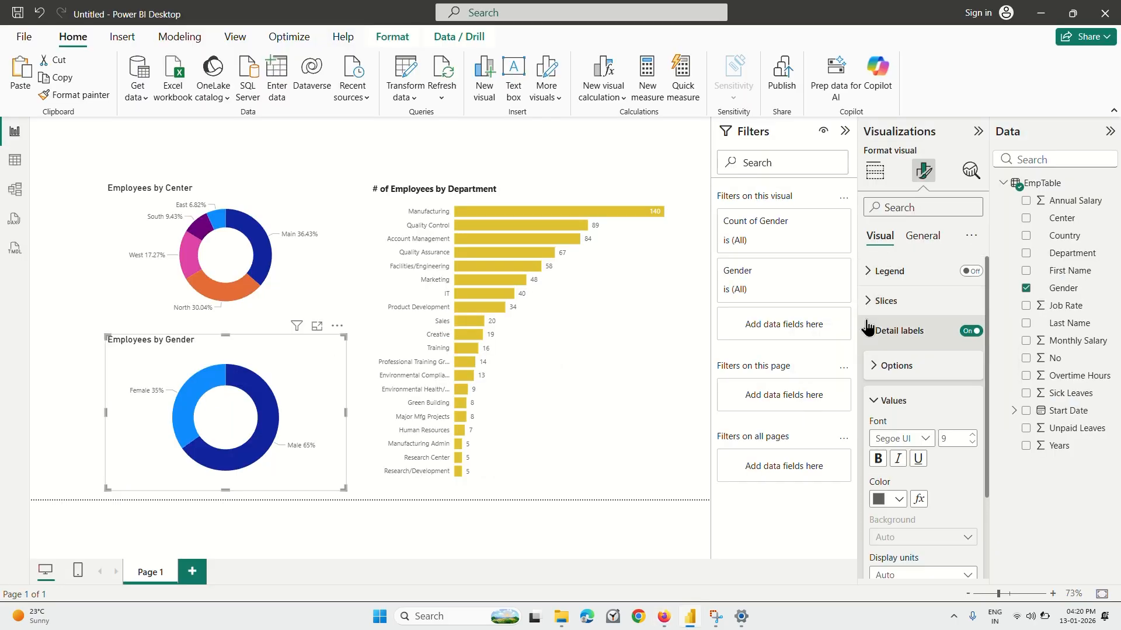
pyautogui.click(868, 337)
pyautogui.click(876, 300)
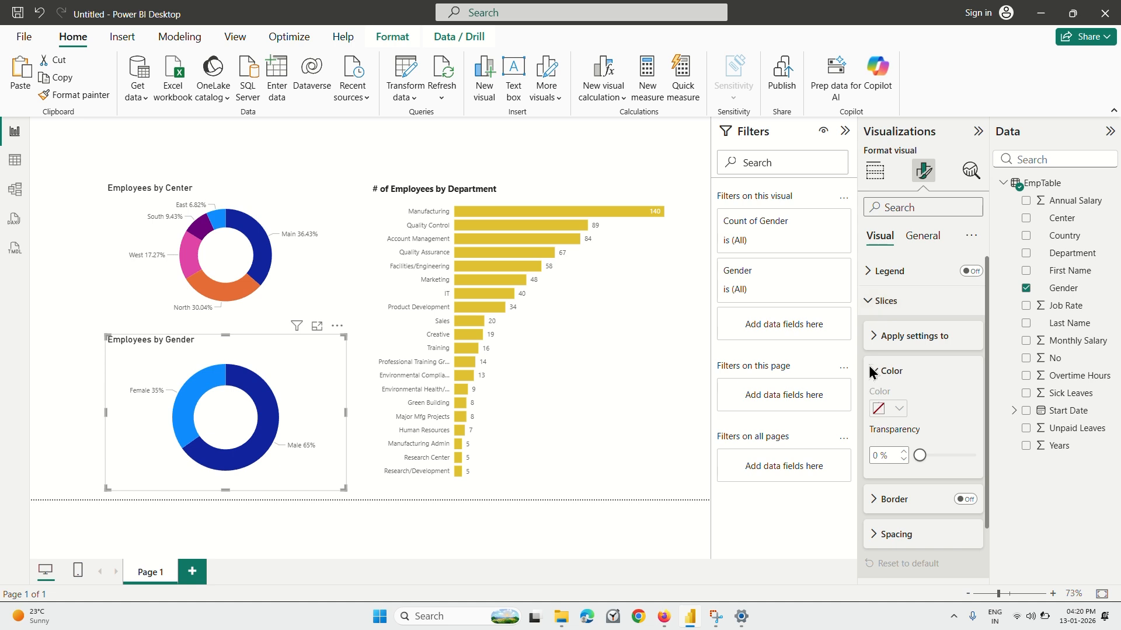
pyautogui.click(875, 337)
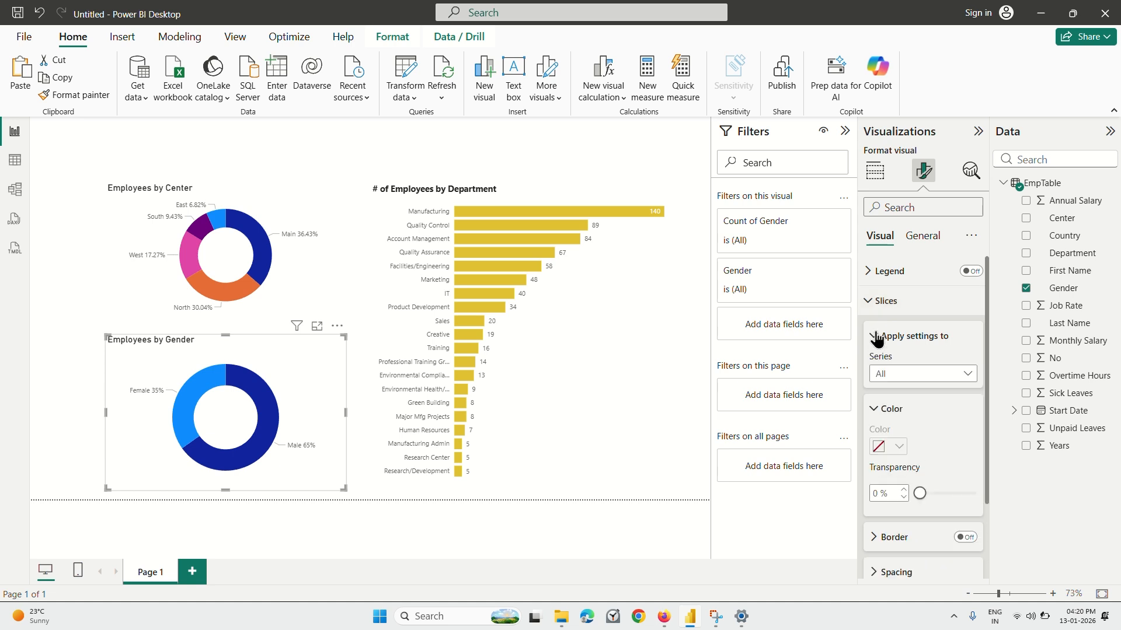
pyautogui.click(876, 338)
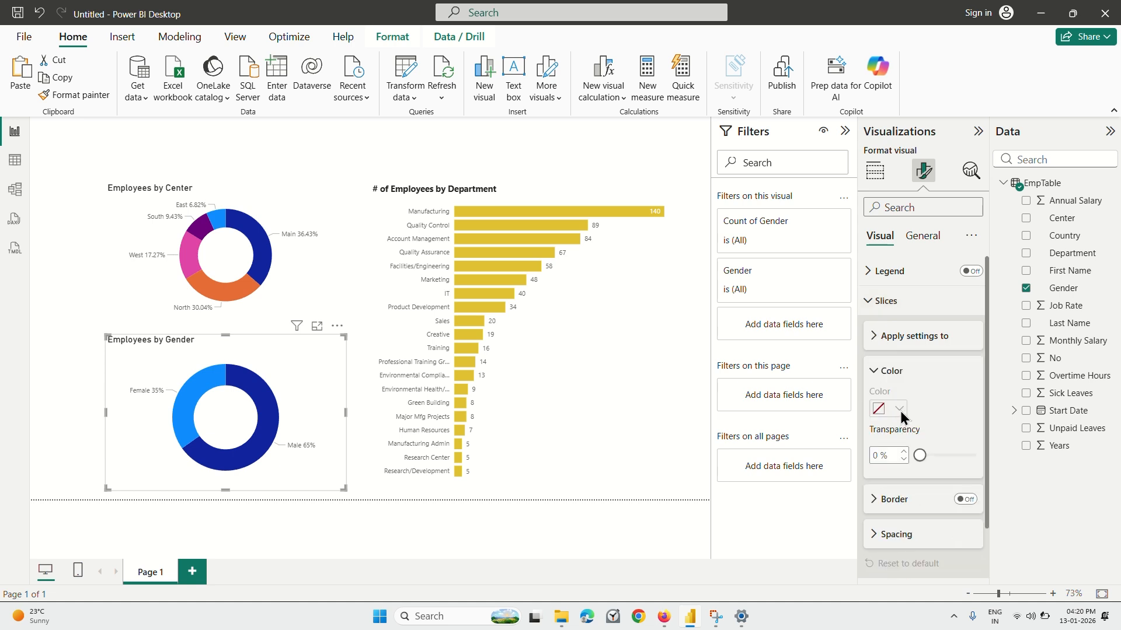
pyautogui.scroll(-2, 884, 410)
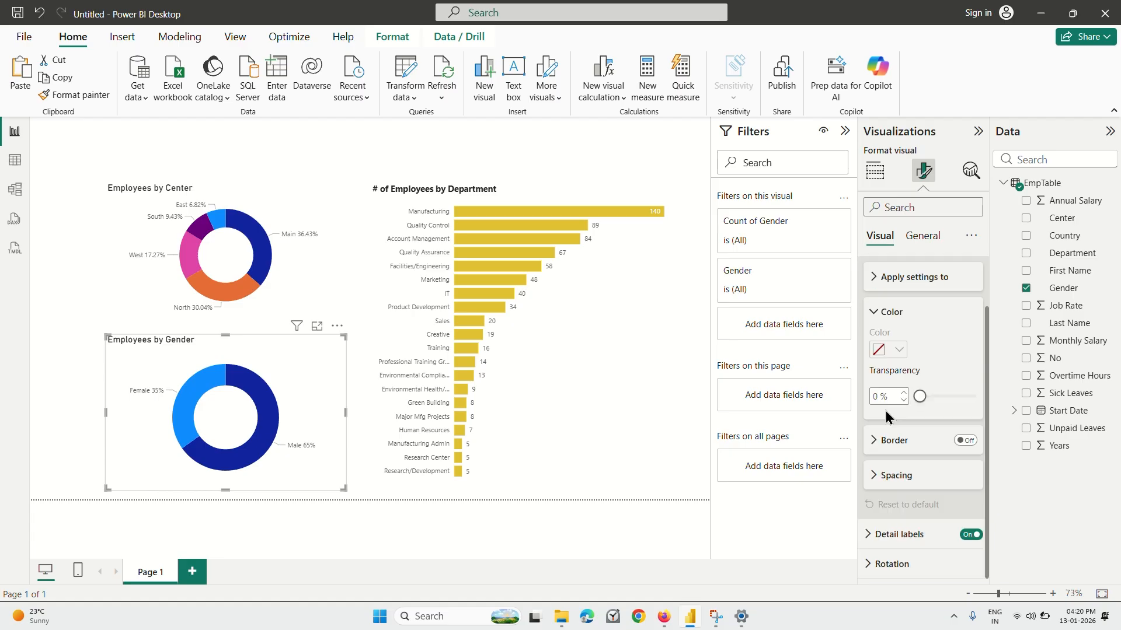
pyautogui.scroll(2, 905, 314)
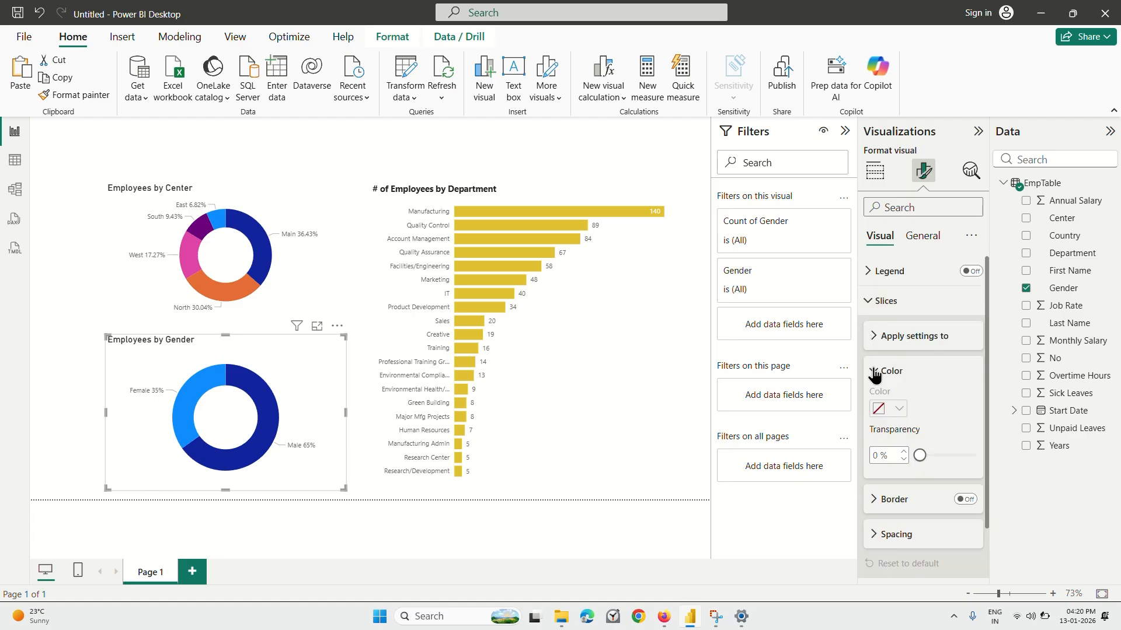
# Select the Male slice in the gender donut chart and inspect the slice color, border and spacing settings.
pyautogui.click(263, 402)
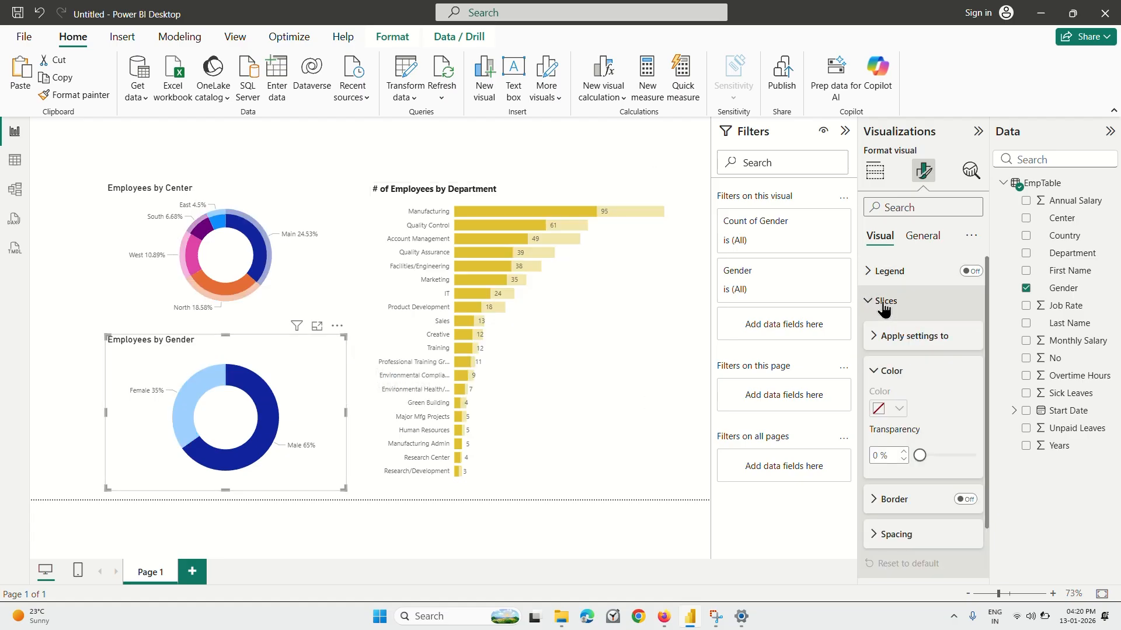
pyautogui.click(874, 374)
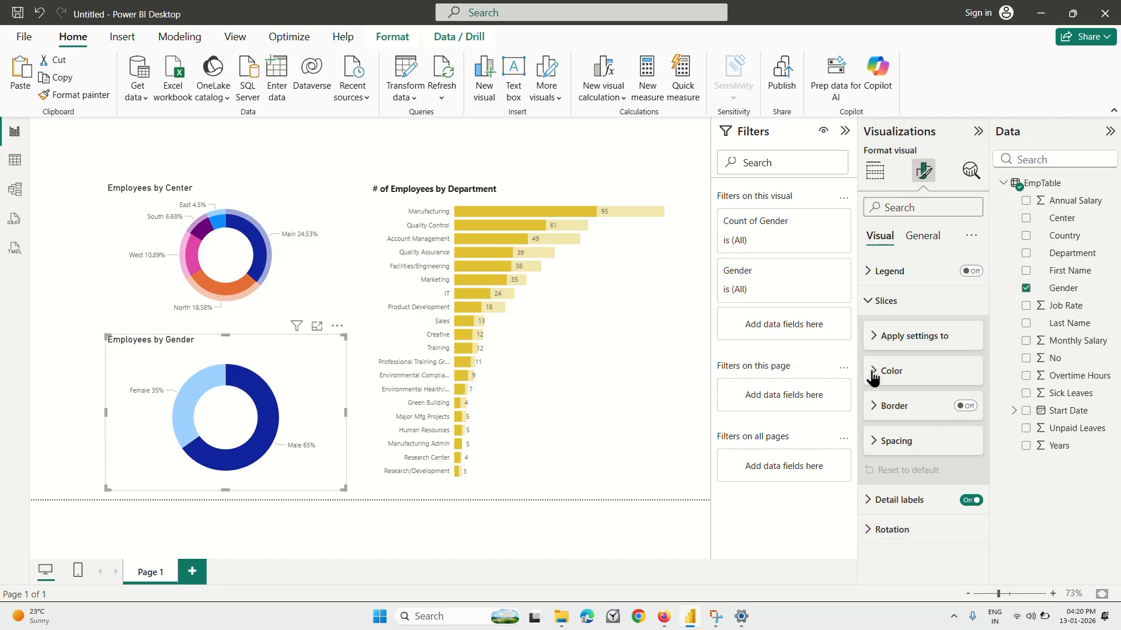
pyautogui.click(874, 441)
pyautogui.scroll(-1, 875, 445)
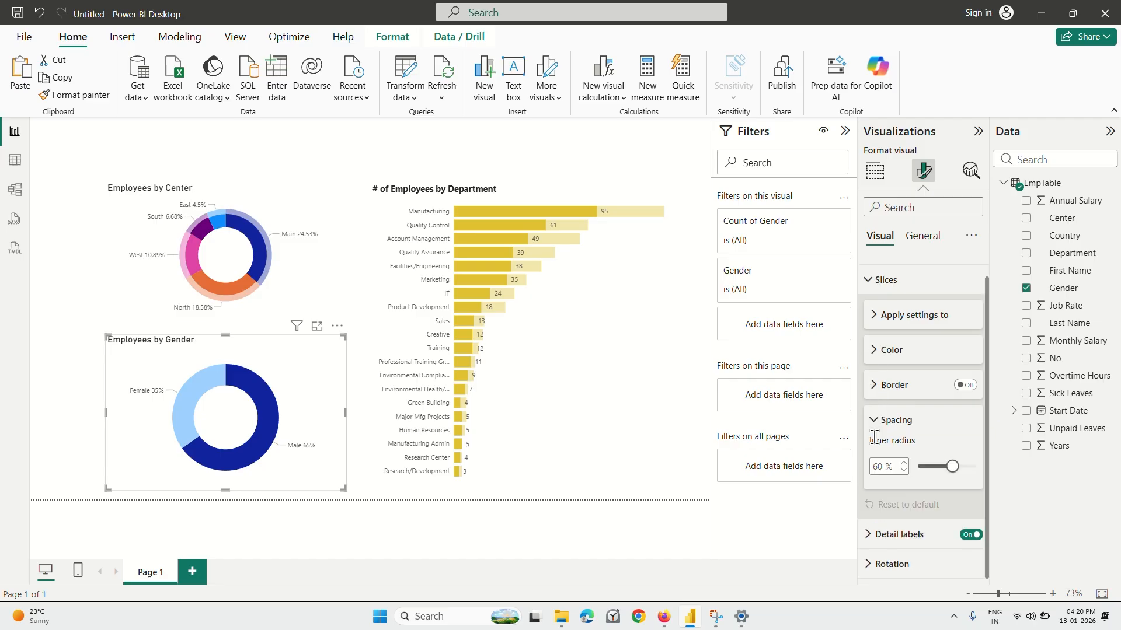
pyautogui.click(875, 386)
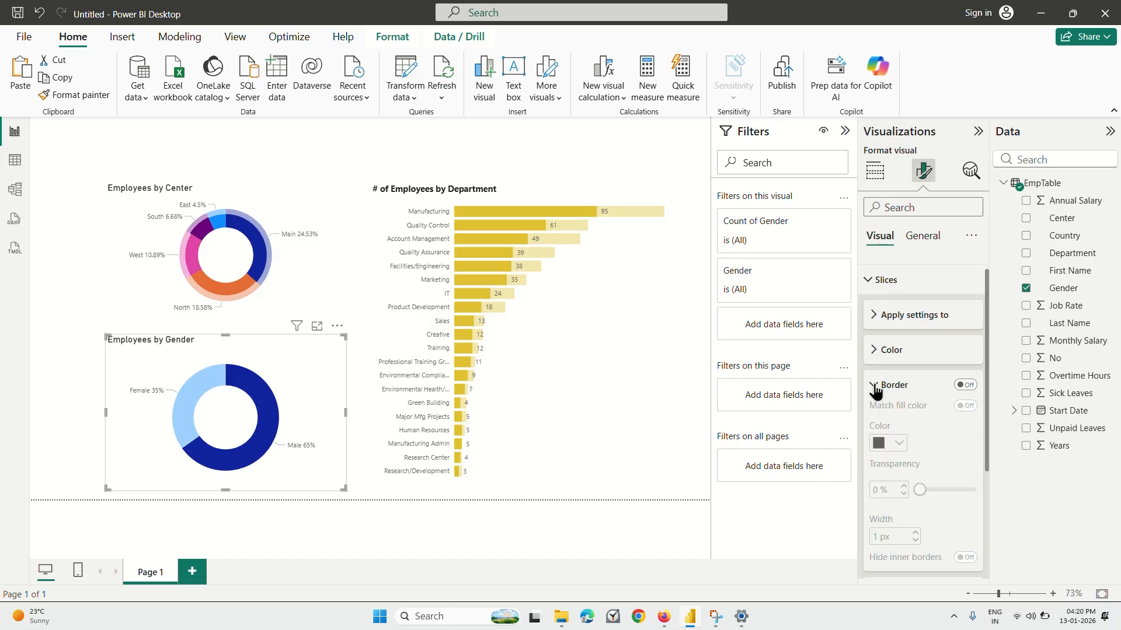
pyautogui.click(875, 386)
pyautogui.click(875, 350)
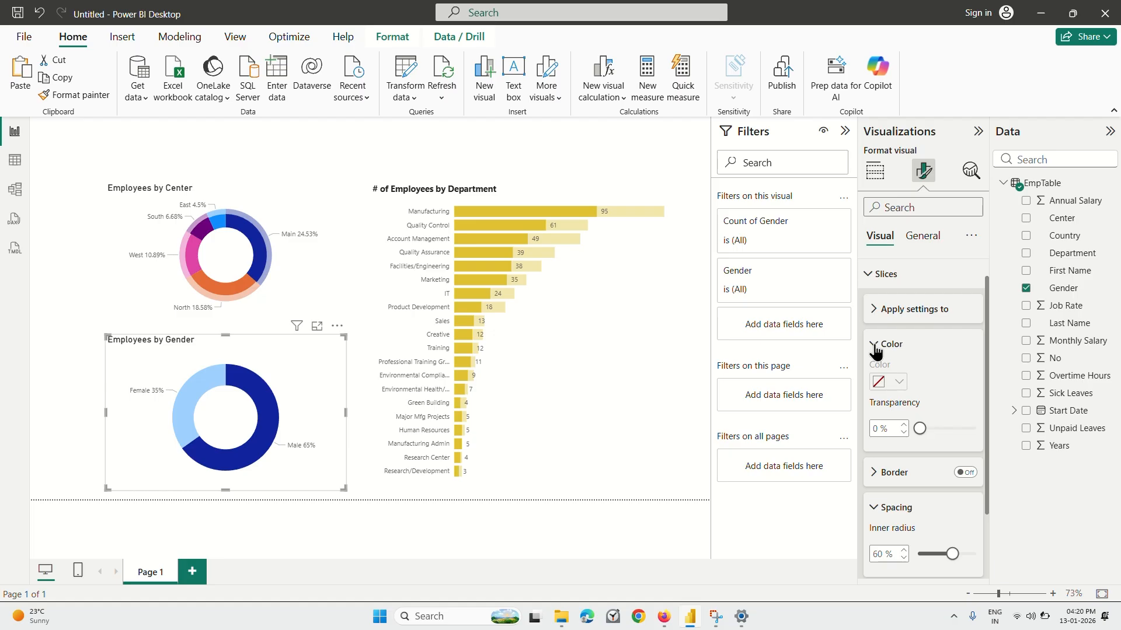
pyautogui.scroll(-3, 888, 339)
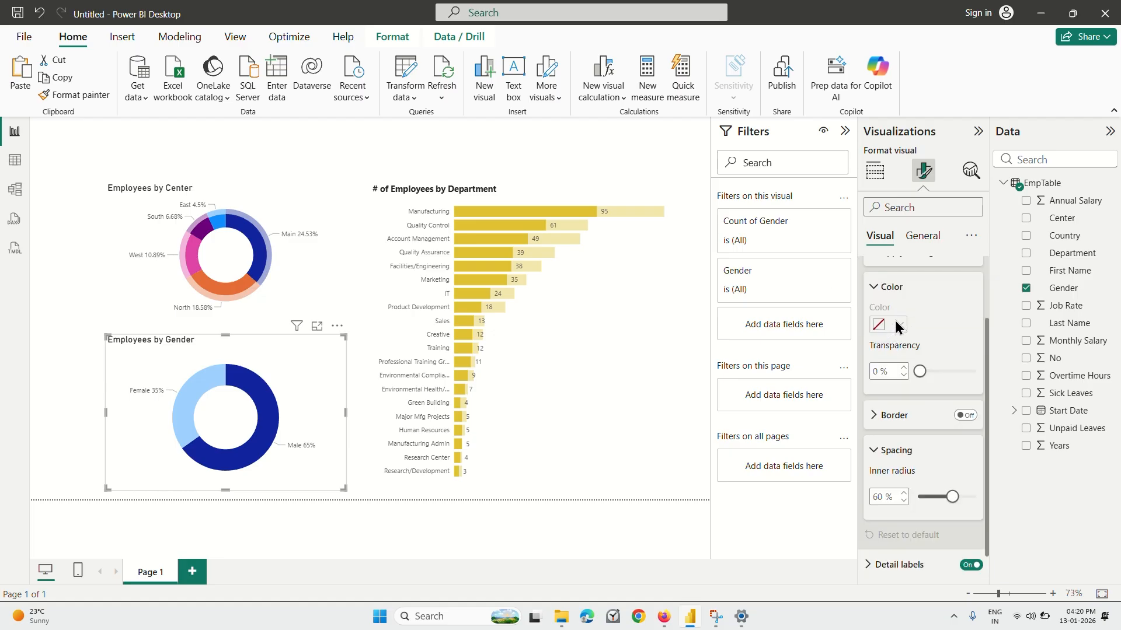
pyautogui.scroll(-1, 886, 322)
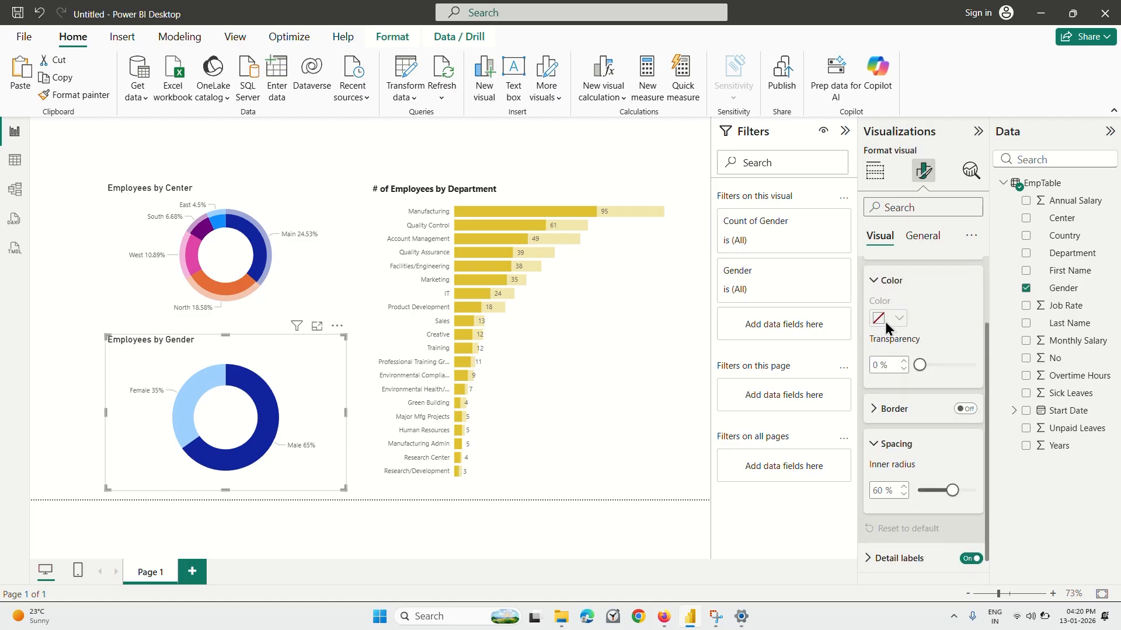
pyautogui.scroll(2, 885, 321)
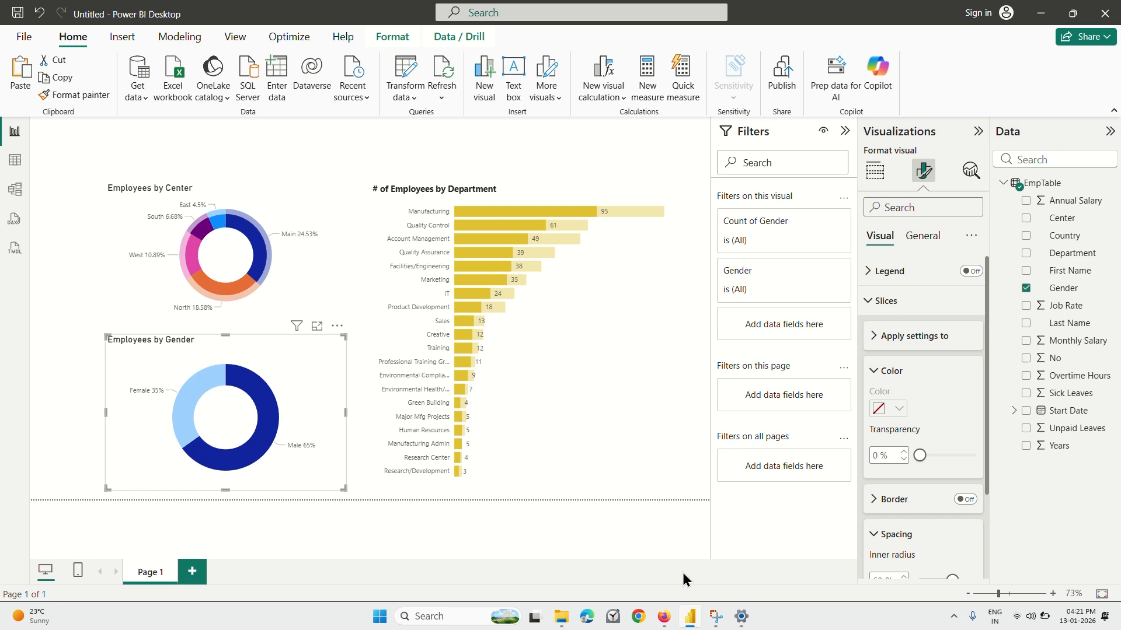
# Return to the Coursera lecture and replay how the Male and Female slice colors are chosen.
pyautogui.click(670, 620)
pyautogui.click(571, 358)
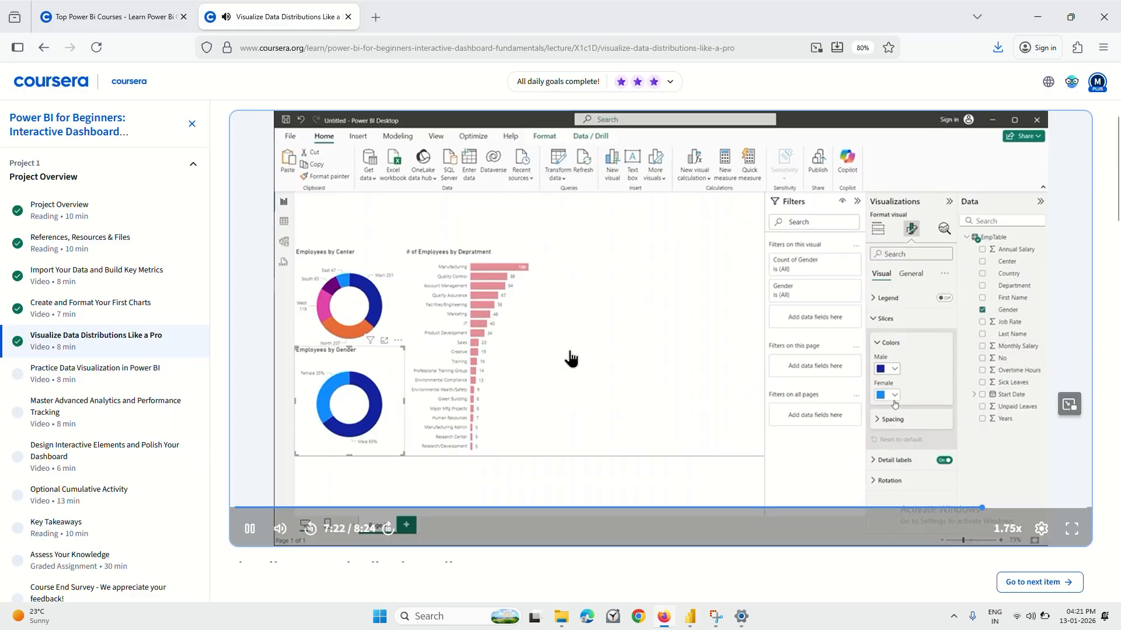
pyautogui.press('Right')
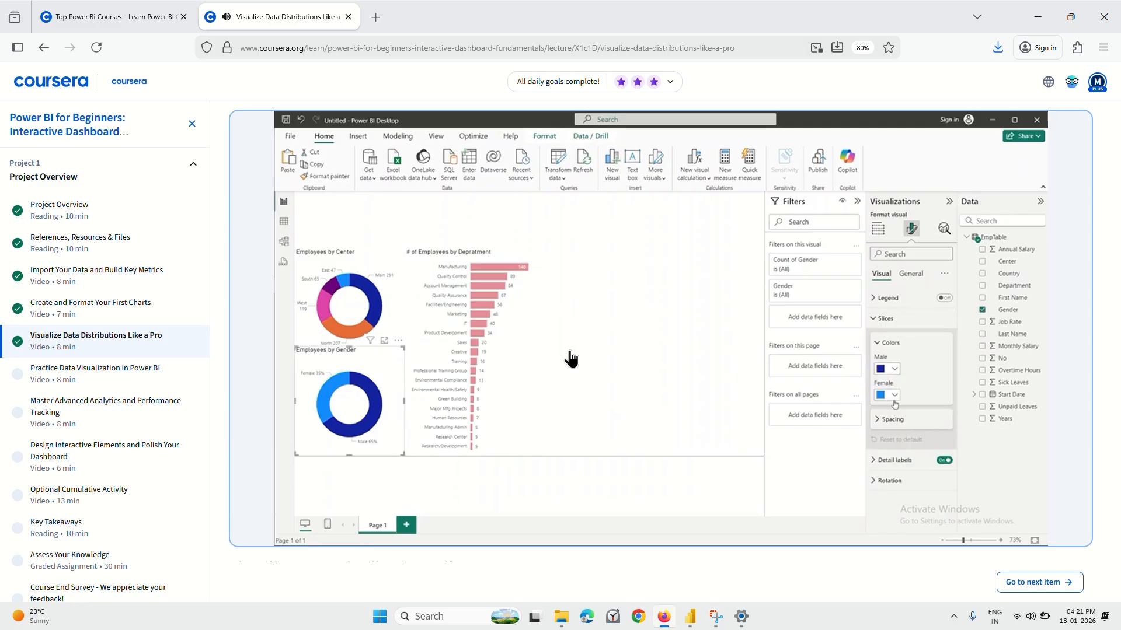
pyautogui.press('Left')
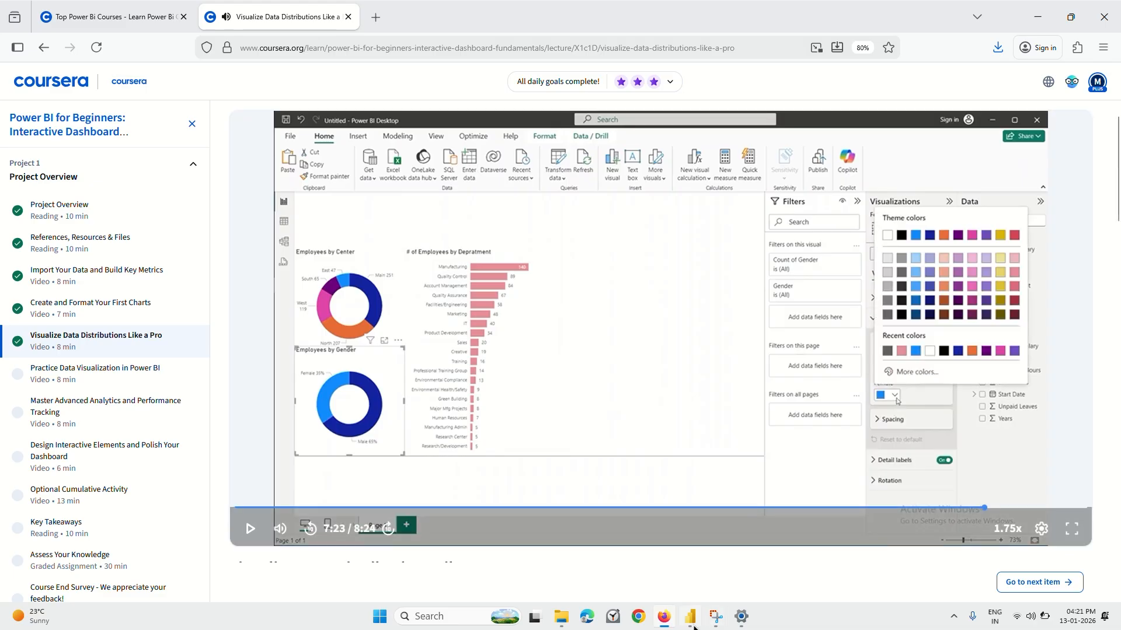
# Switch back to Power BI Desktop and check the gender chart's general settings before returning to its visual-specific settings.
pyautogui.hotkey('alt', 'Tab')
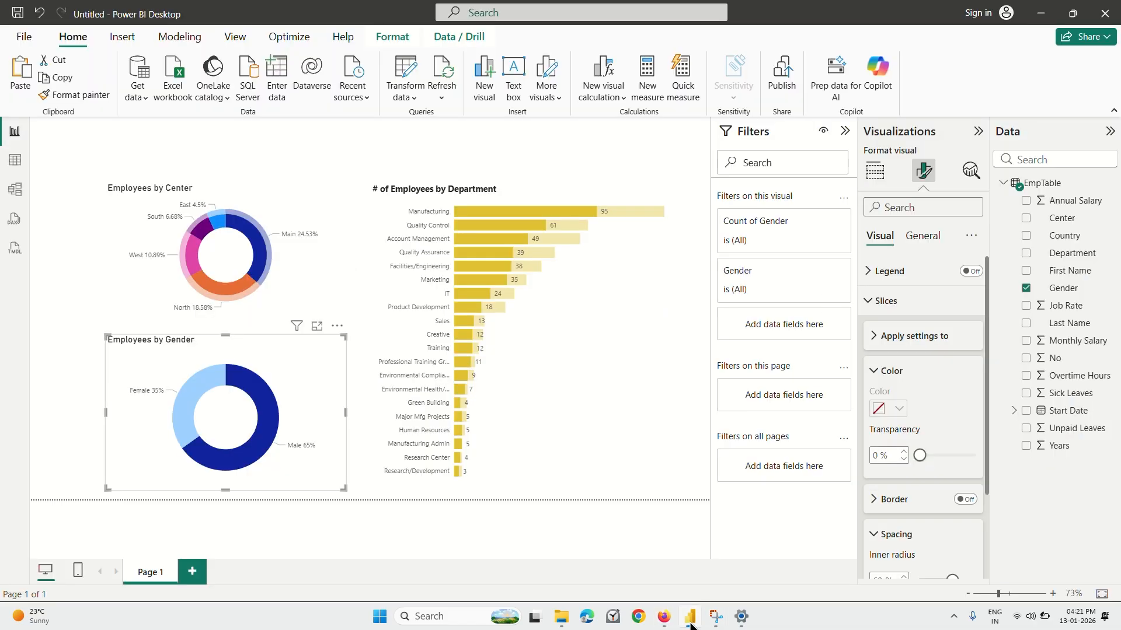
pyautogui.click(921, 236)
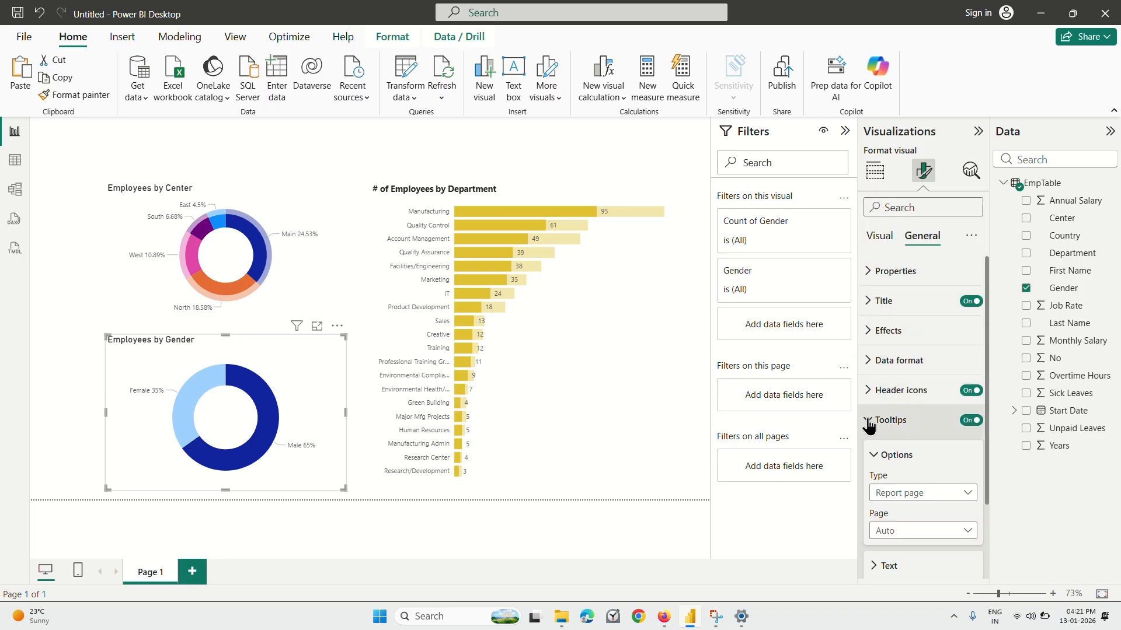
pyautogui.click(892, 419)
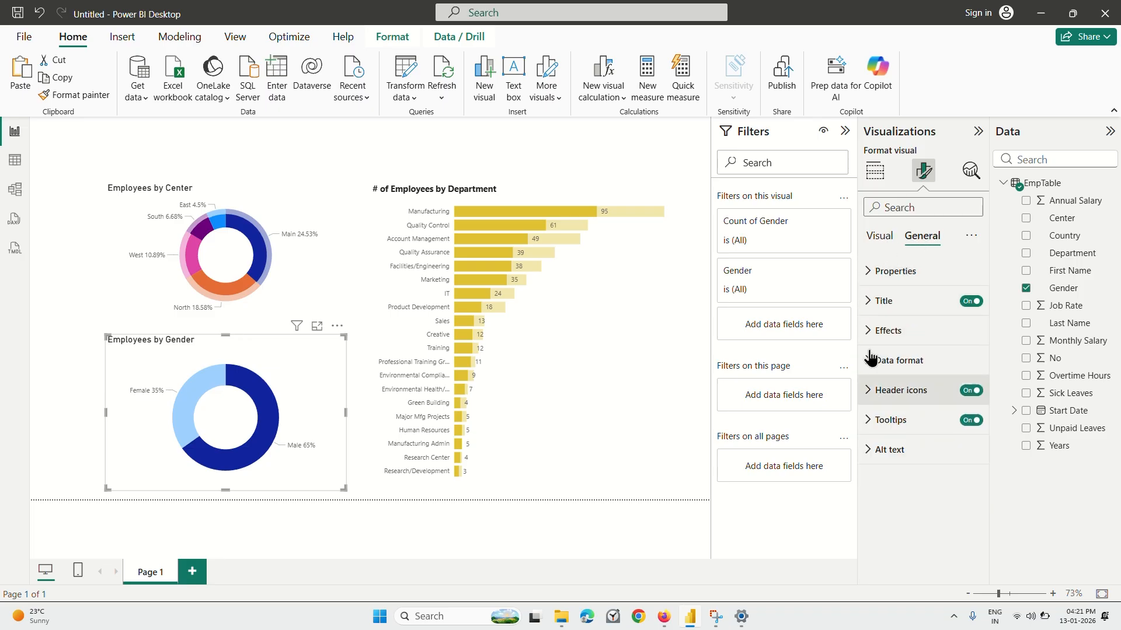
pyautogui.click(879, 237)
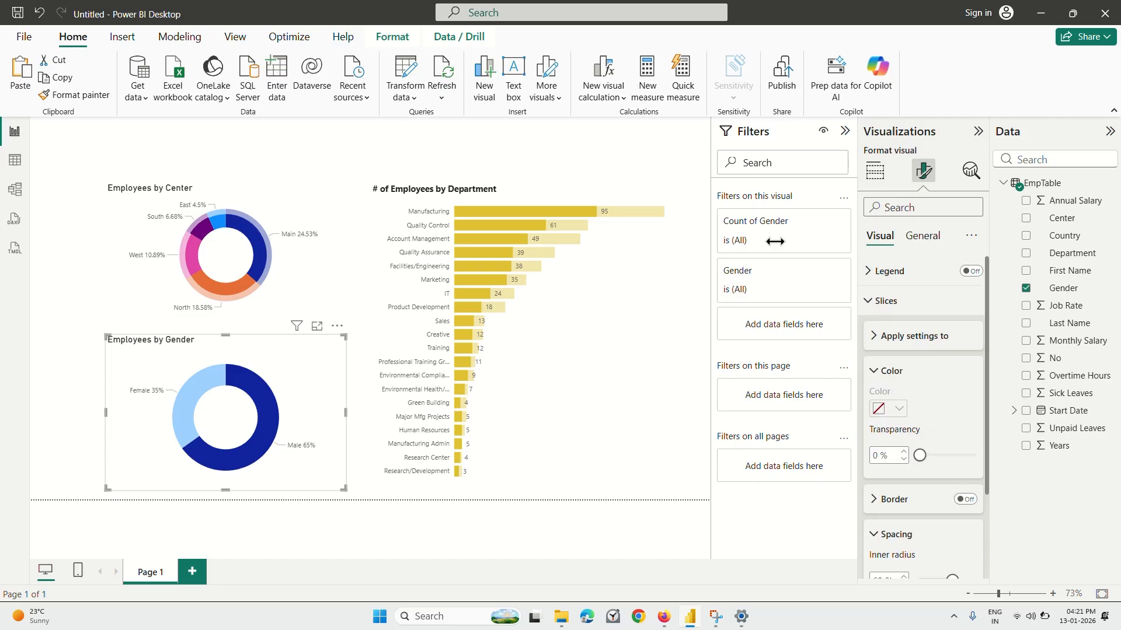
# Clear the Male slice highlighting by selecting the center donut chart, and reselect the gender donut chart.
pyautogui.click(292, 263)
pyautogui.click(265, 204)
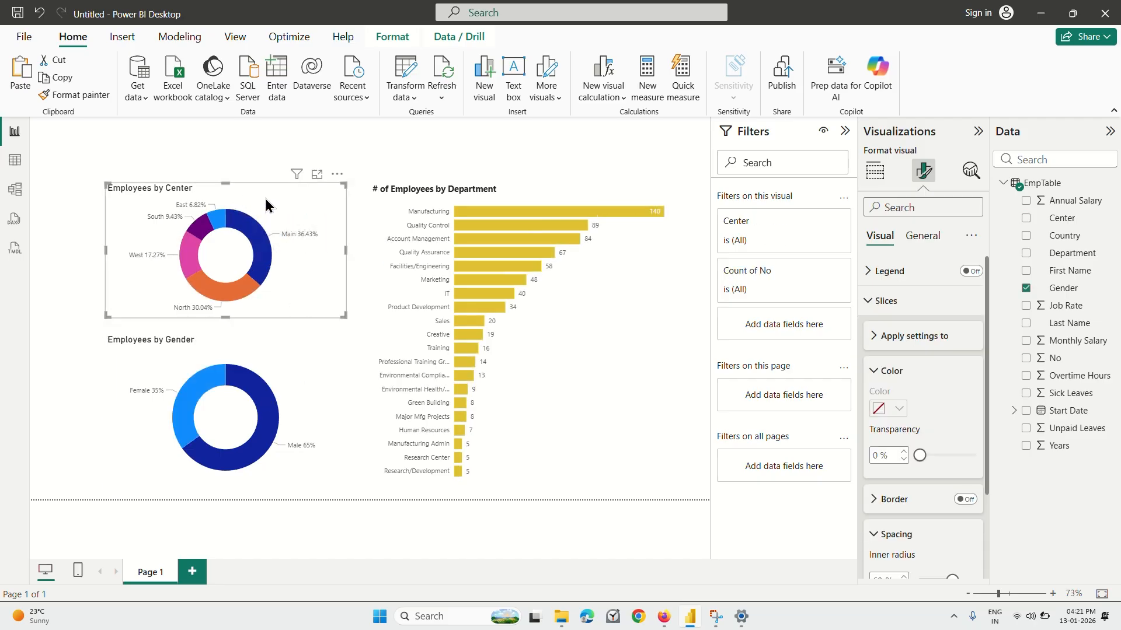
pyautogui.click(256, 369)
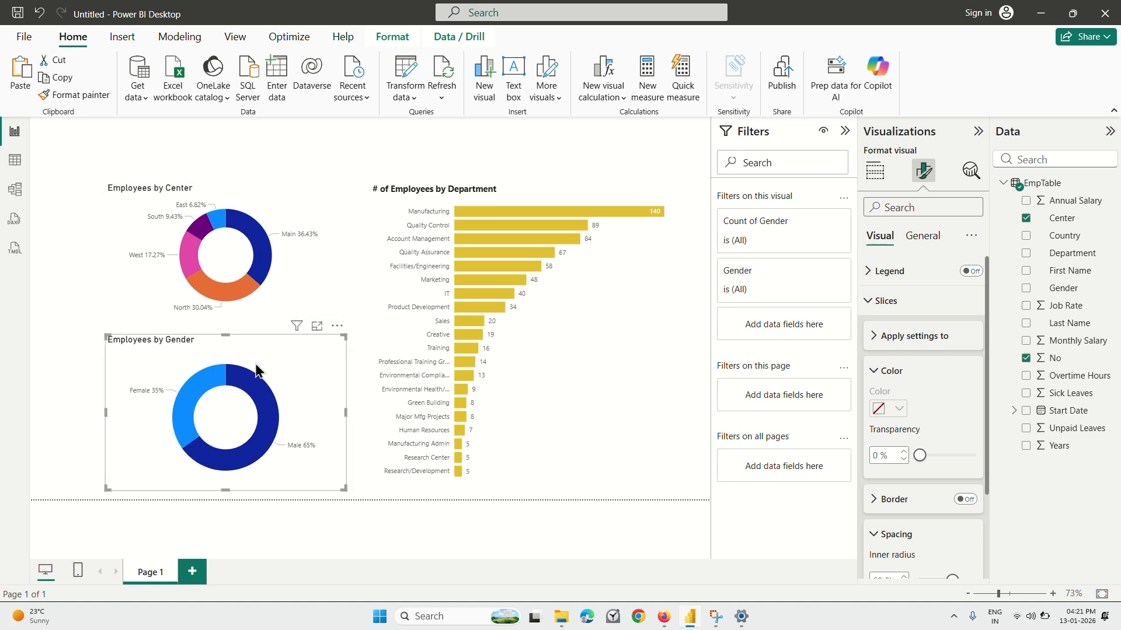
# Review the series choices for the gender chart's slice settings and choose All.
pyautogui.click(870, 302)
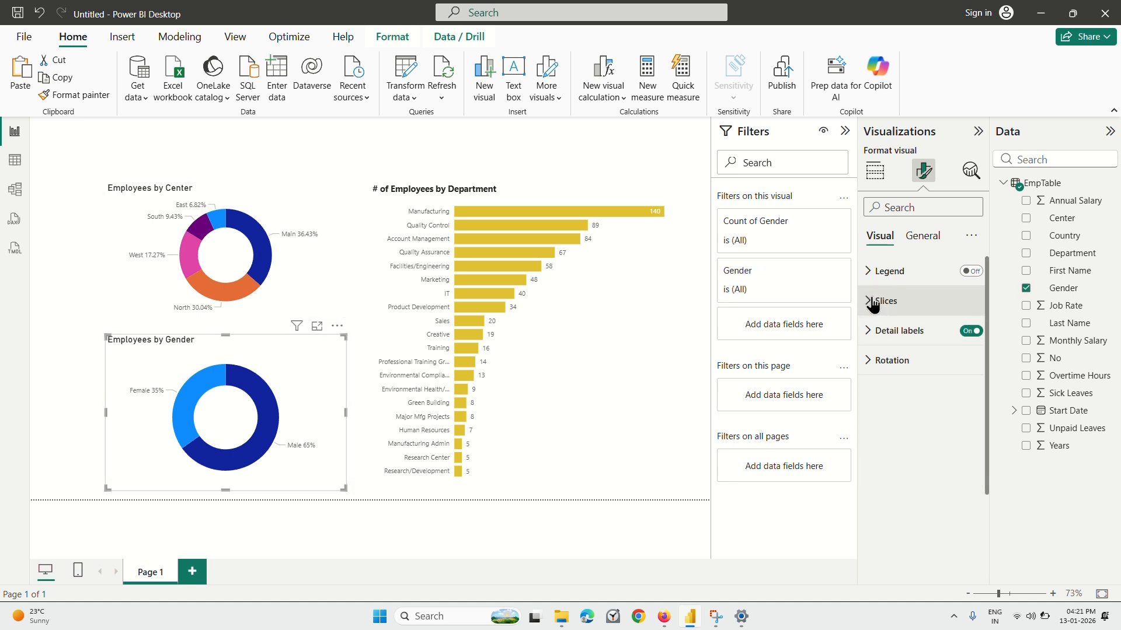
pyautogui.click(872, 302)
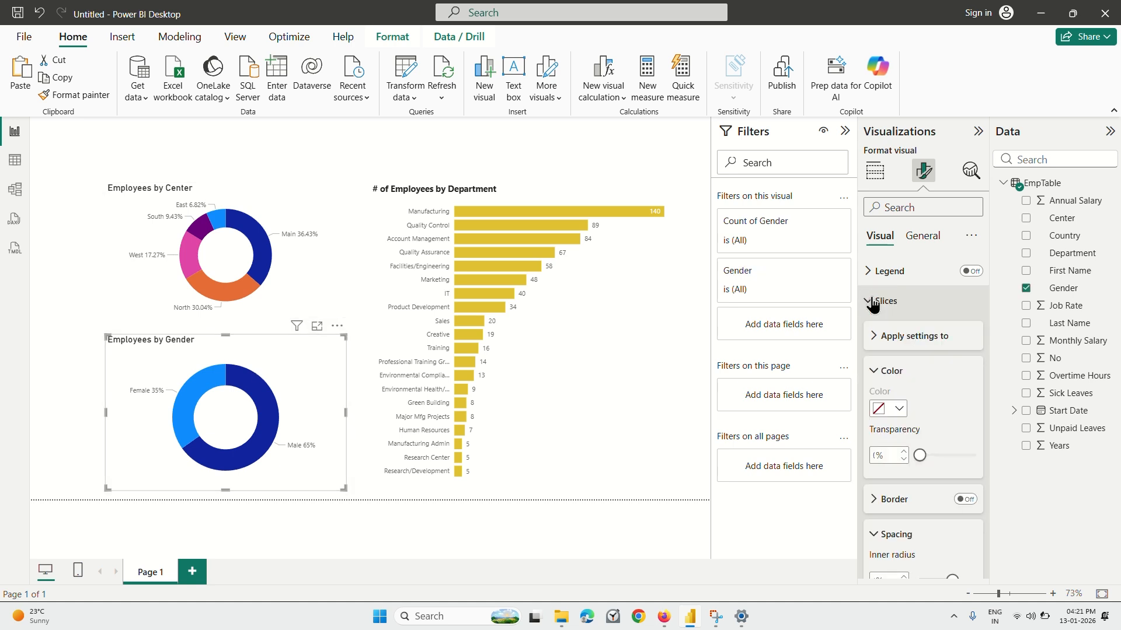
pyautogui.click(876, 336)
pyautogui.click(902, 373)
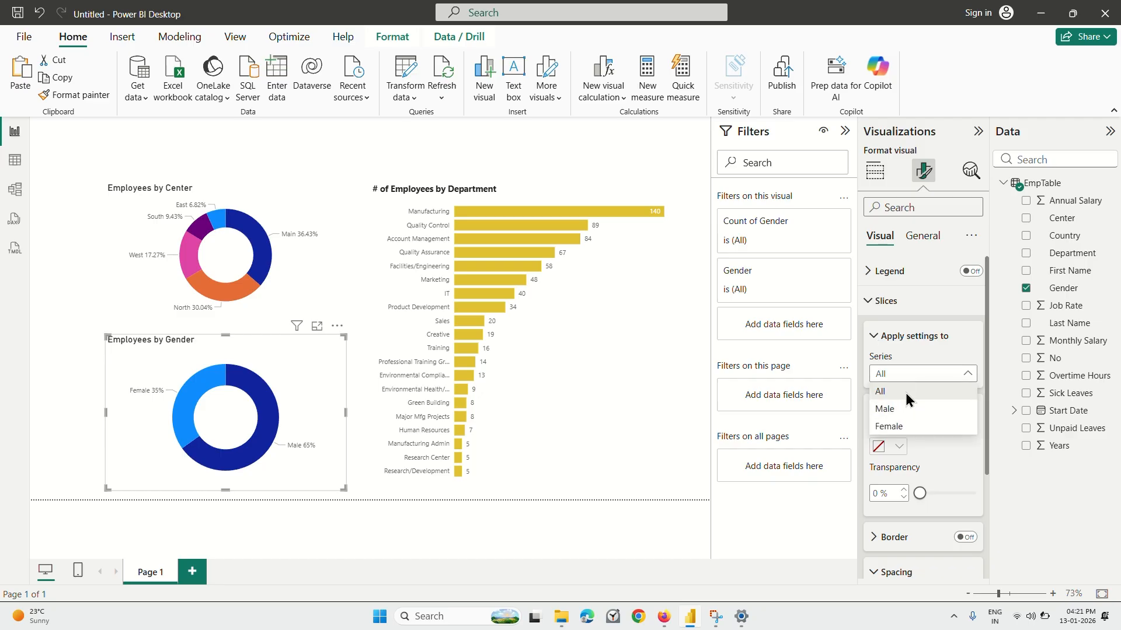
pyautogui.click(905, 393)
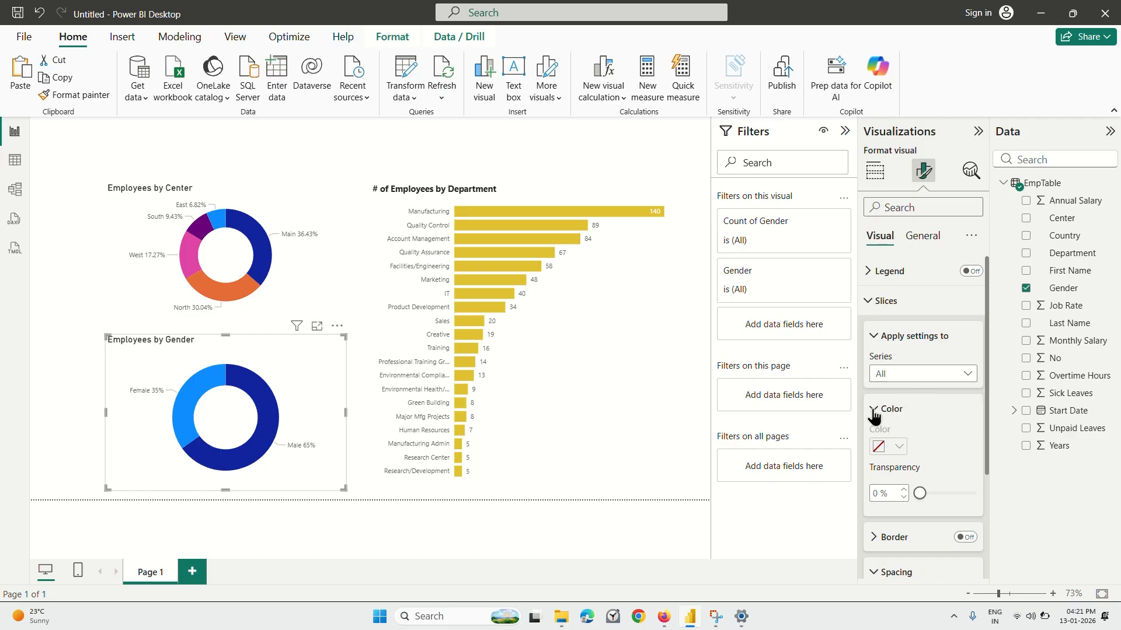
# Reset all format settings of the gender donut chart to their defaults.
pyautogui.scroll(-2, 874, 415)
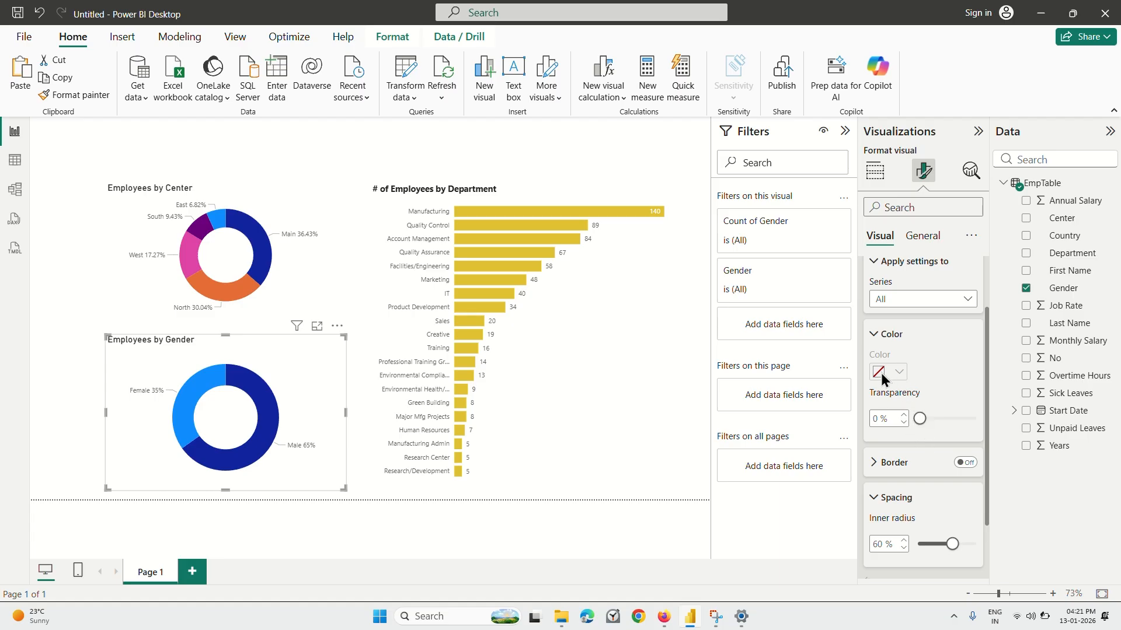
pyautogui.rightClick(901, 372)
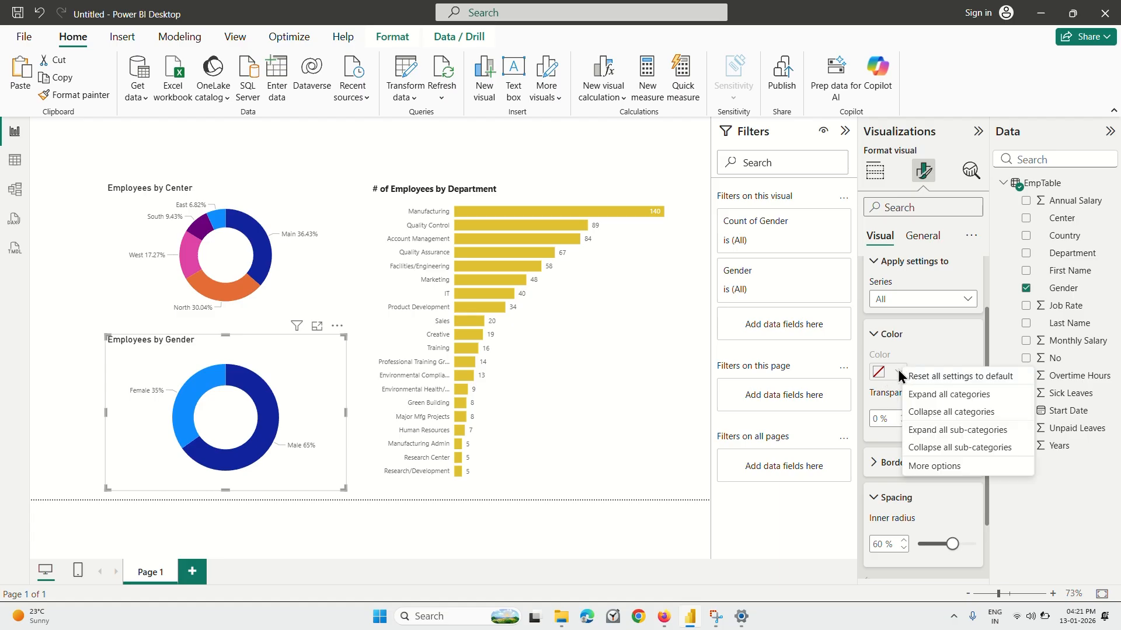
pyautogui.click(933, 378)
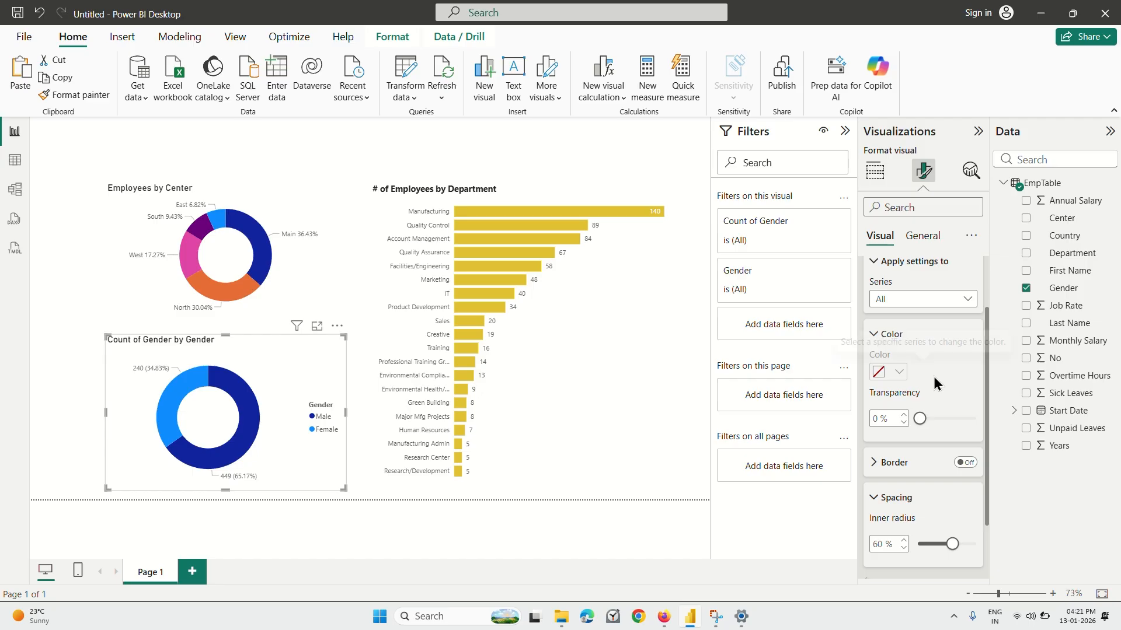
# Expand all format categories of the gender donut chart and look through its slice, border, spacing and detail label settings.
pyautogui.rightClick(895, 376)
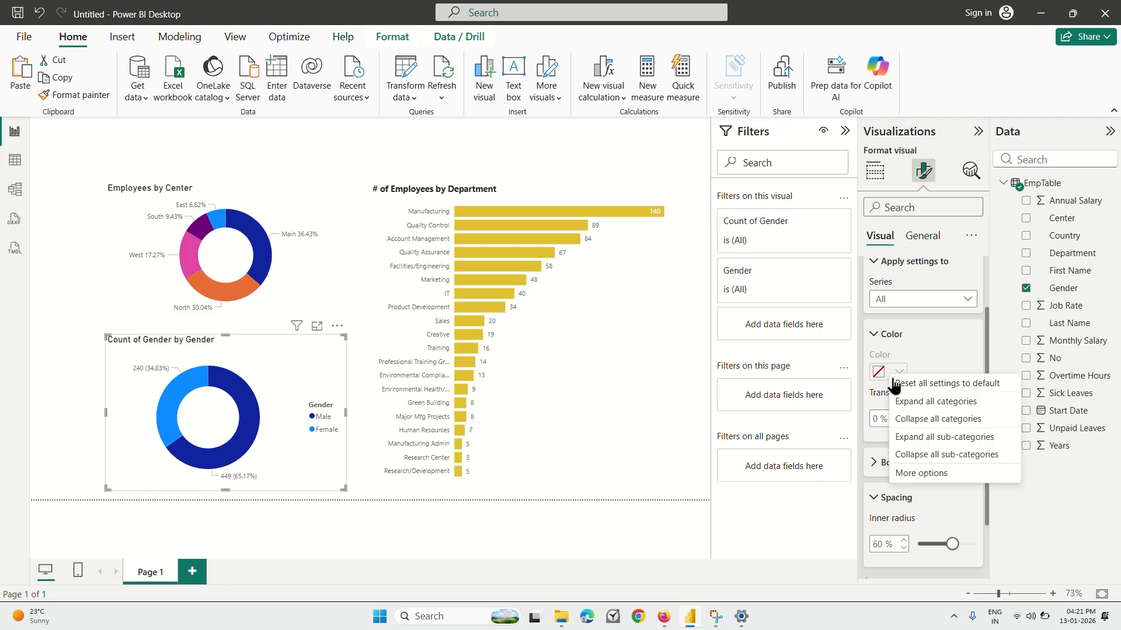
pyautogui.click(928, 402)
pyautogui.scroll(-3, 908, 377)
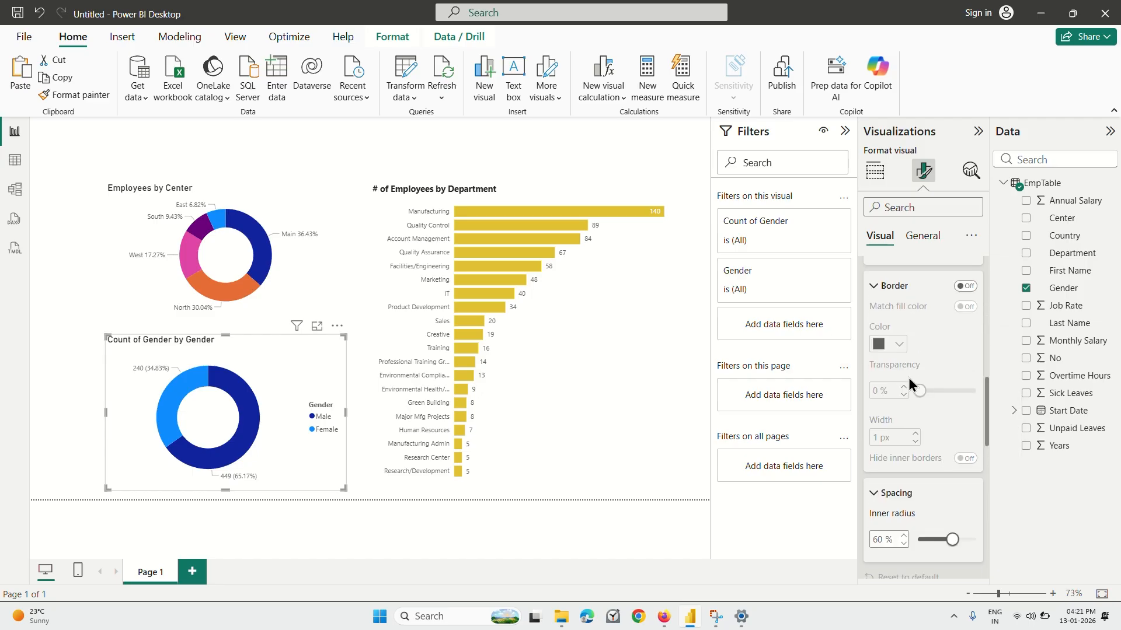
pyautogui.scroll(3, 909, 377)
pyautogui.scroll(-5, 899, 376)
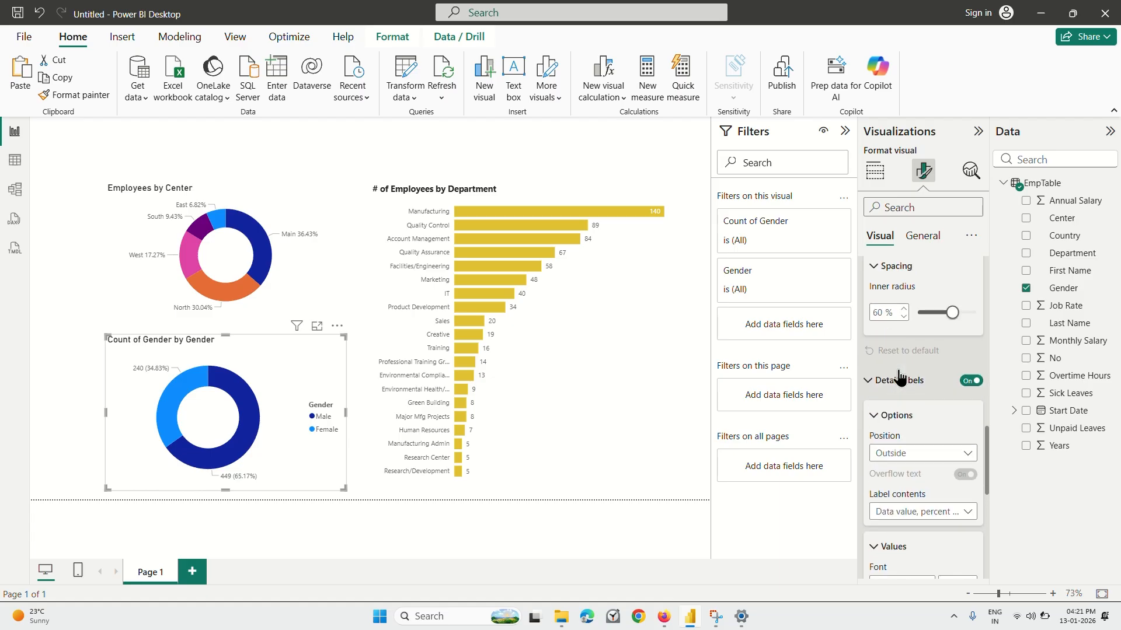
pyautogui.scroll(3, 899, 377)
pyautogui.scroll(2, 899, 377)
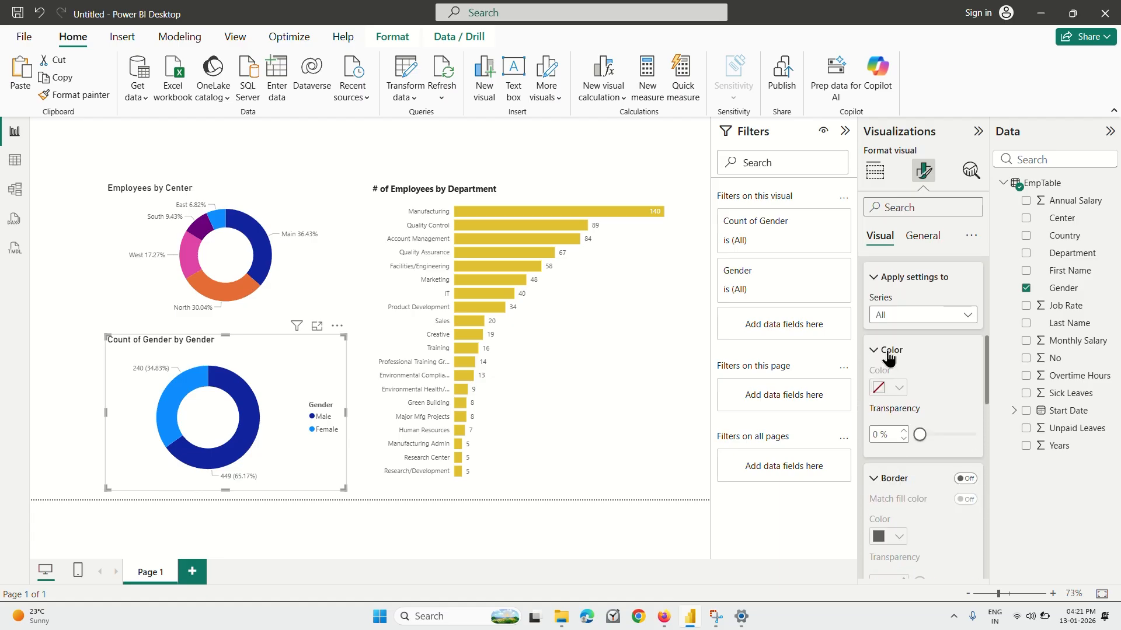
pyautogui.rightClick(896, 400)
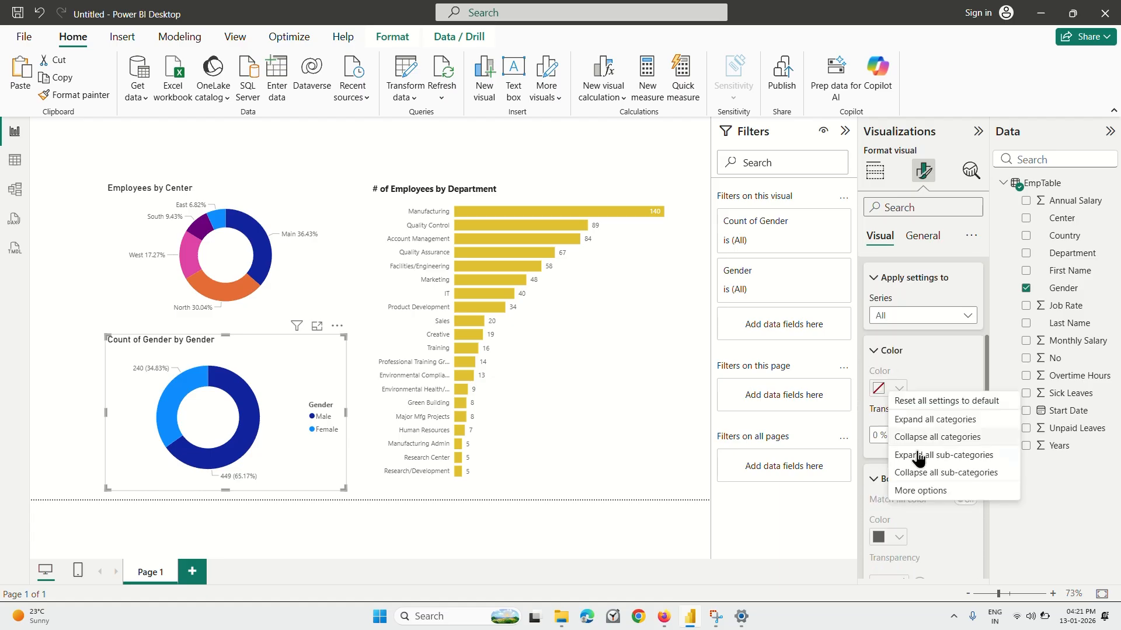
pyautogui.click(925, 492)
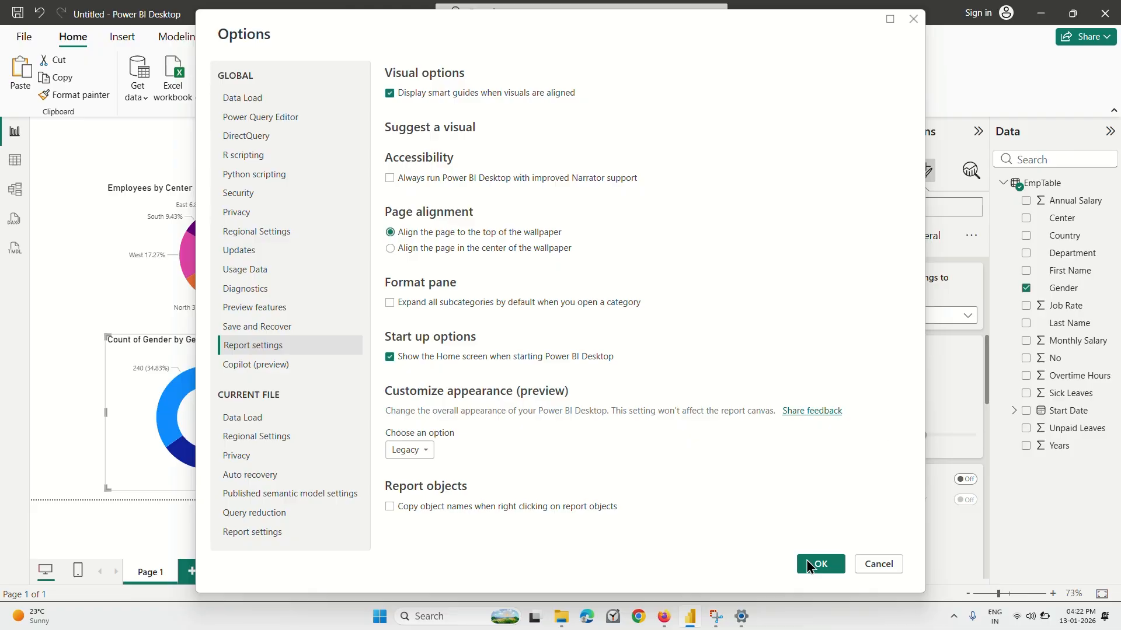
pyautogui.click(879, 563)
# Collapse the border and color groups in the gender chart's slice settings.
pyautogui.scroll(-3, 933, 421)
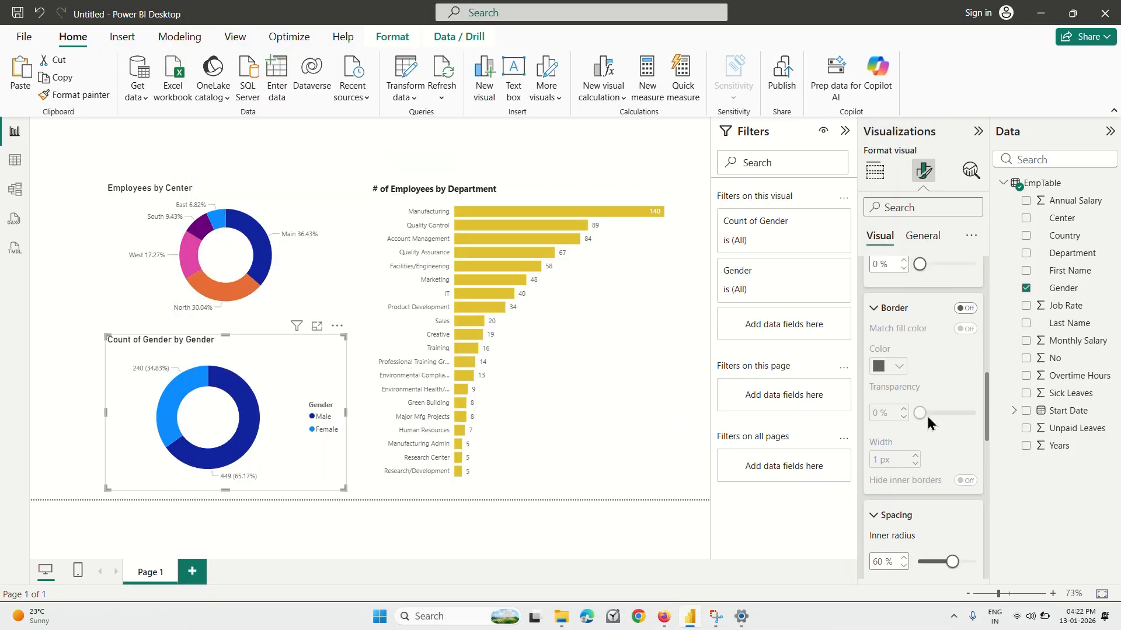
pyautogui.click(874, 366)
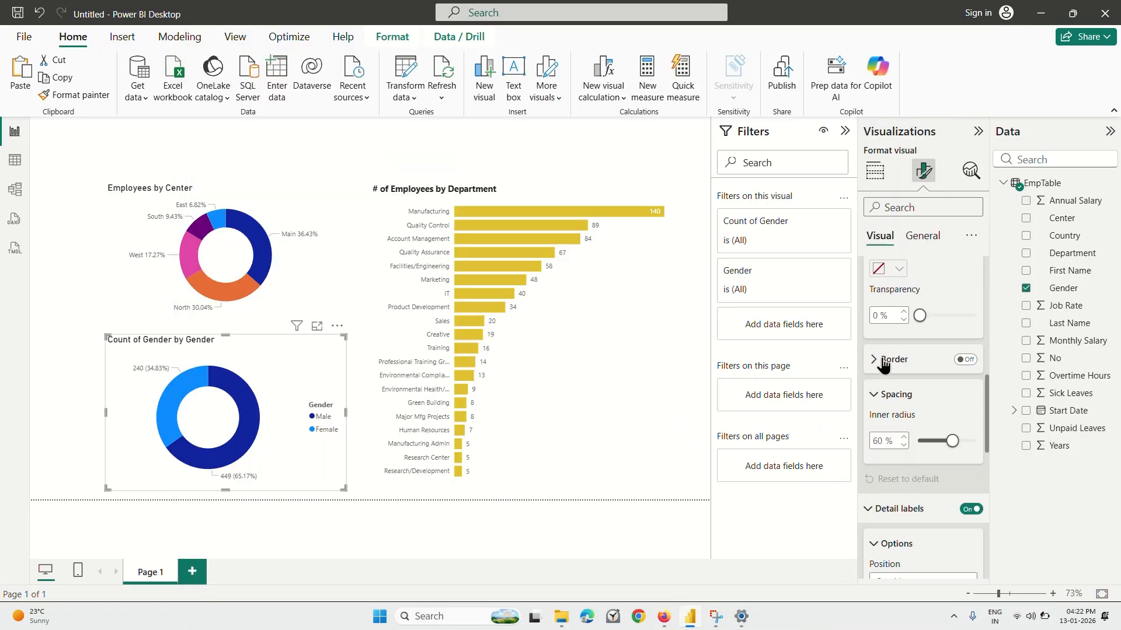
pyautogui.scroll(2, 879, 356)
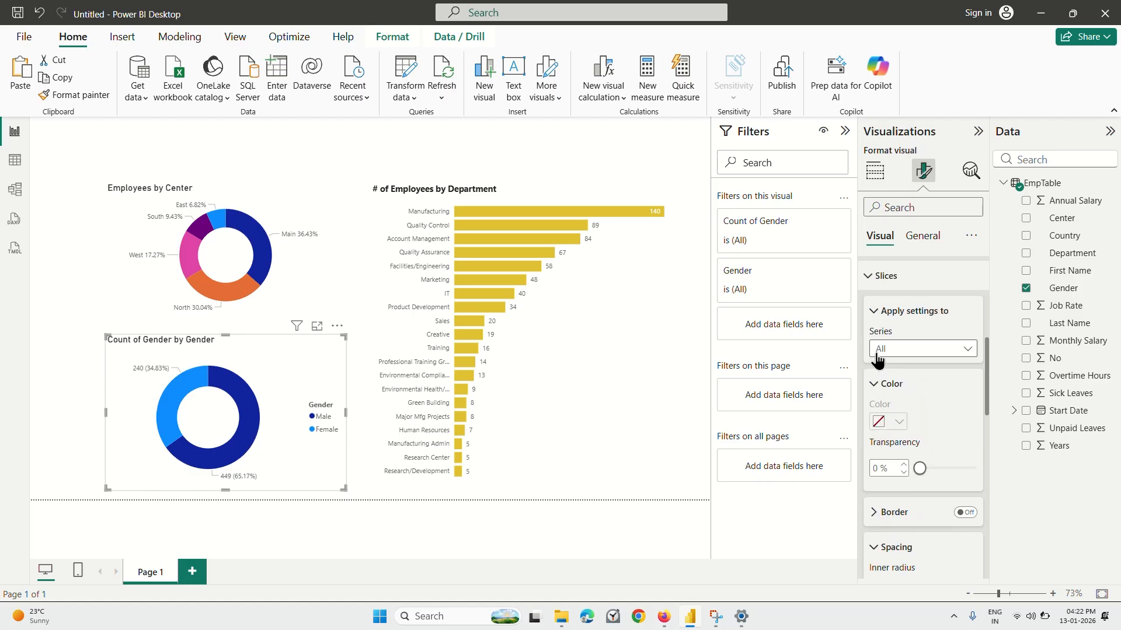
pyautogui.click(886, 380)
# Try Male and Female as the series for the slice settings, return to All, and expand the color options.
pyautogui.click(923, 349)
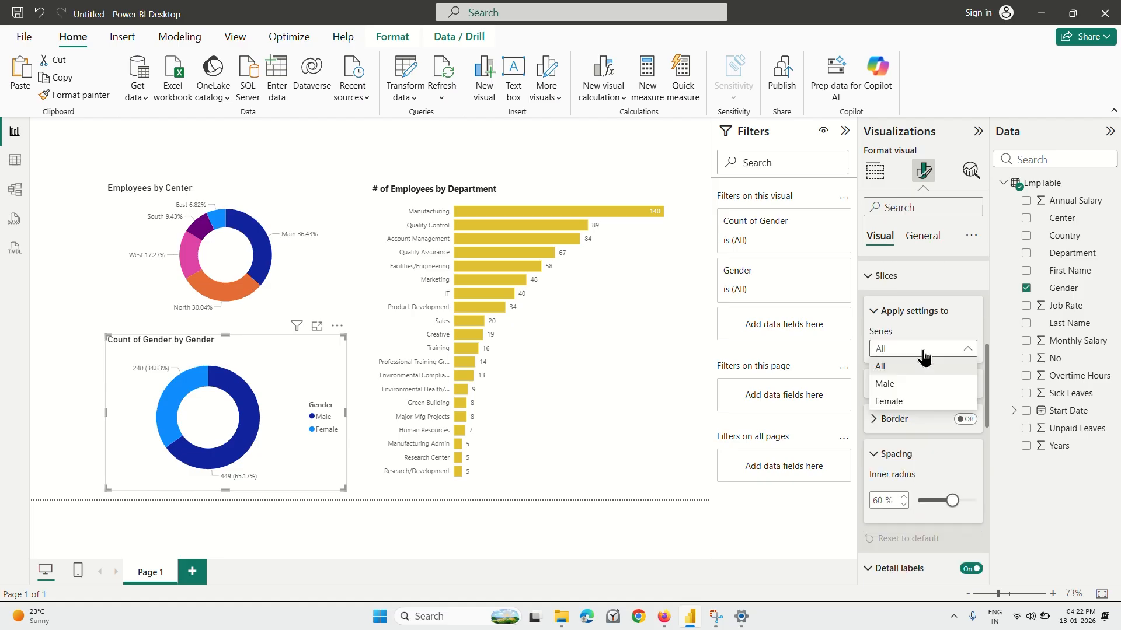
pyautogui.click(895, 385)
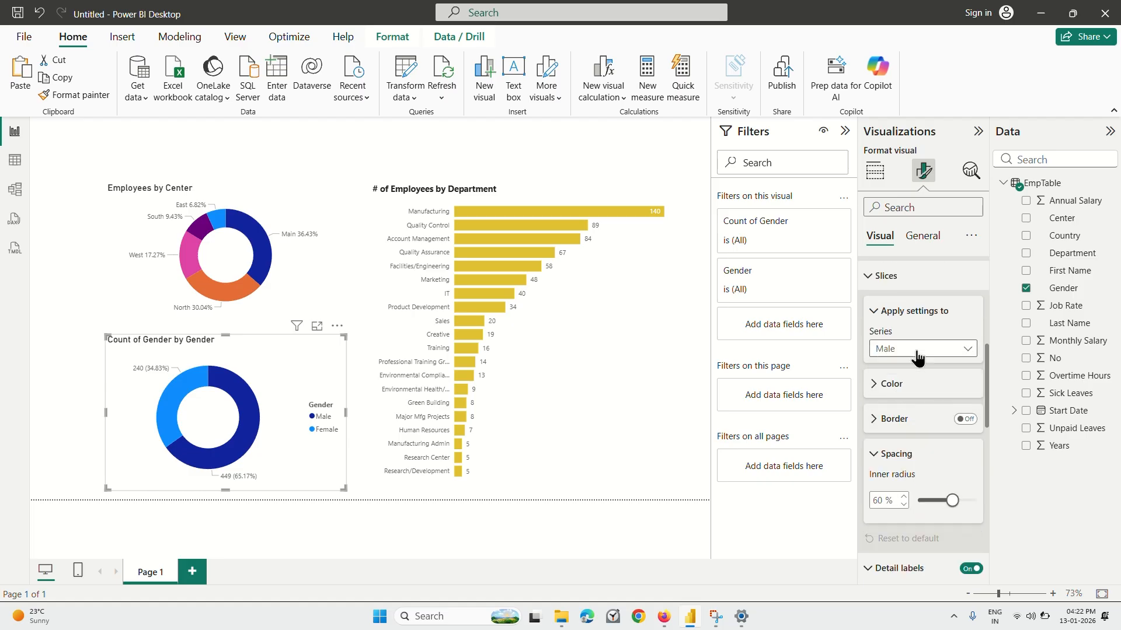
pyautogui.click(917, 357)
pyautogui.click(888, 400)
pyautogui.click(912, 349)
pyautogui.click(898, 370)
pyautogui.click(874, 384)
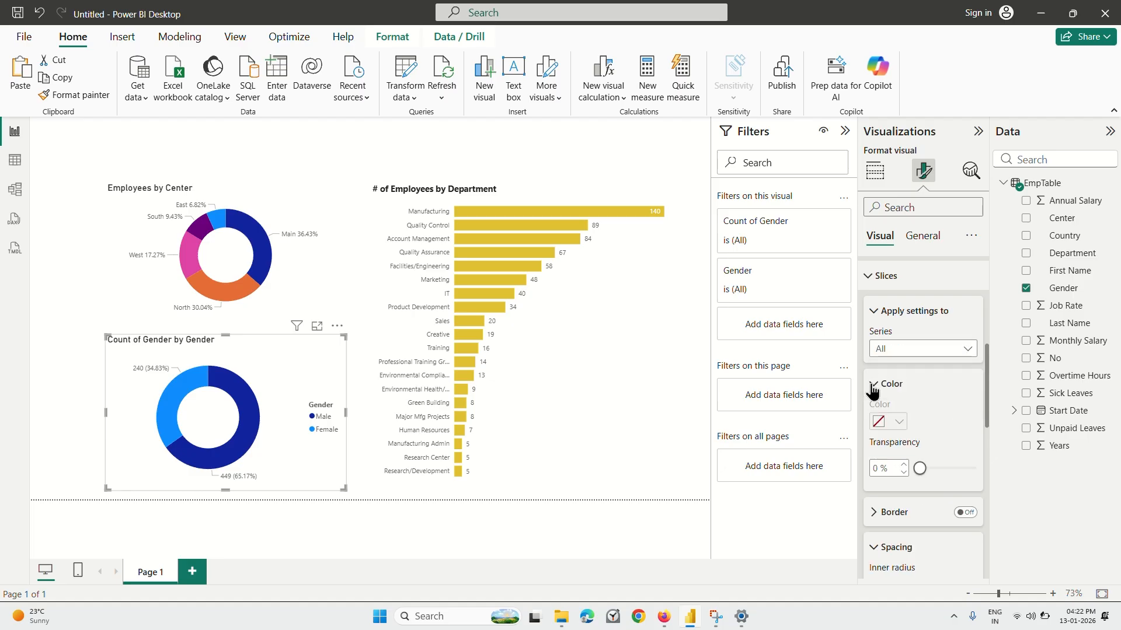
# Set the gender chart's slice transparency to 0 % and check the detail label options.
pyautogui.scroll(-3, 871, 388)
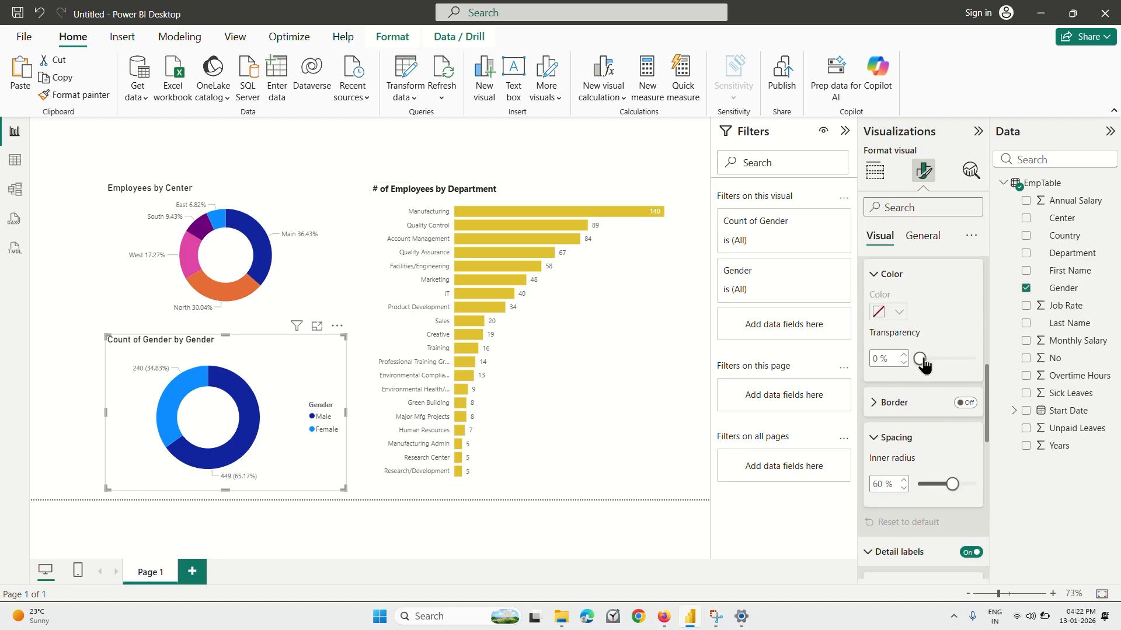
pyautogui.moveTo(922, 359); pyautogui.dragTo(886, 364)
pyautogui.scroll(-10, 875, 496)
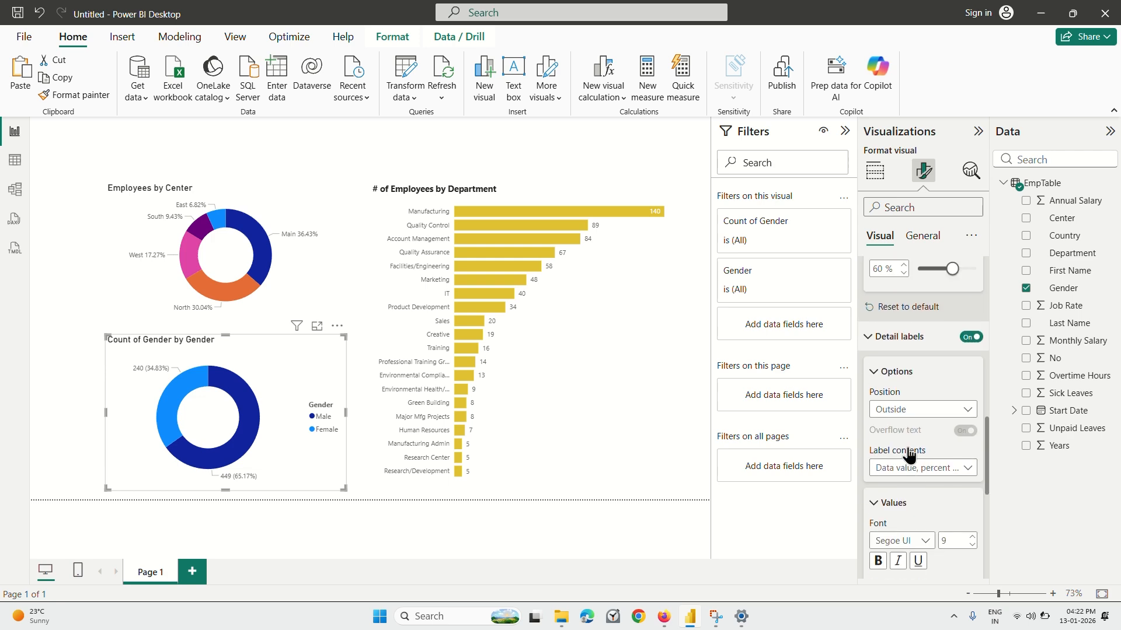
# Switch to the Coursera lecture in Firefox and rewind to the part where the Male and Female slice colors are set.
pyautogui.click(663, 617)
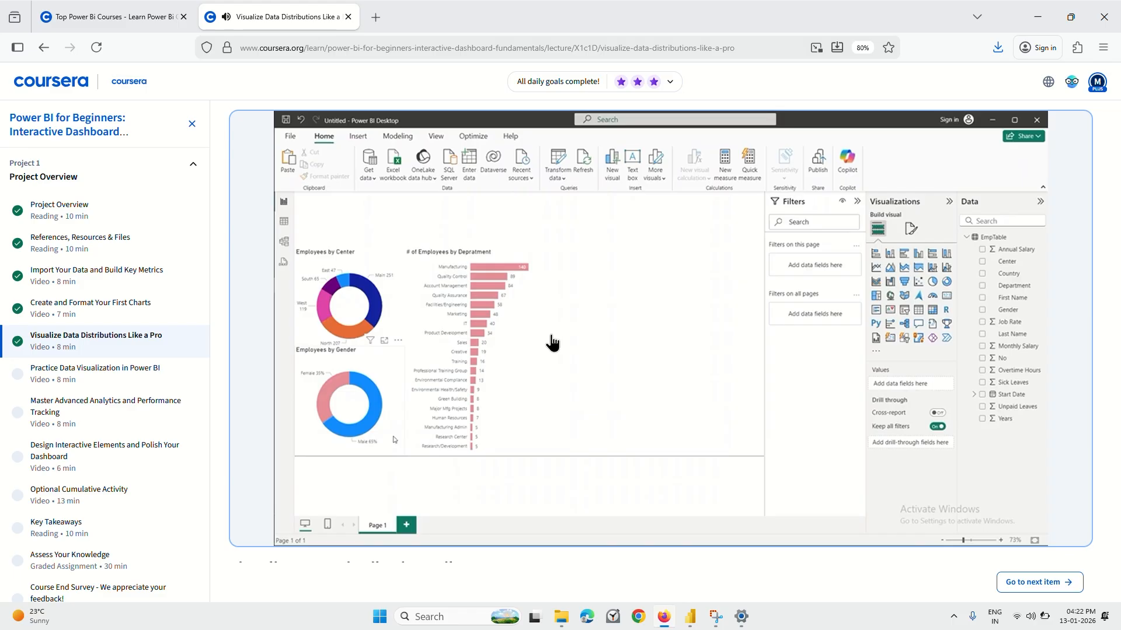
pyautogui.press('Left')
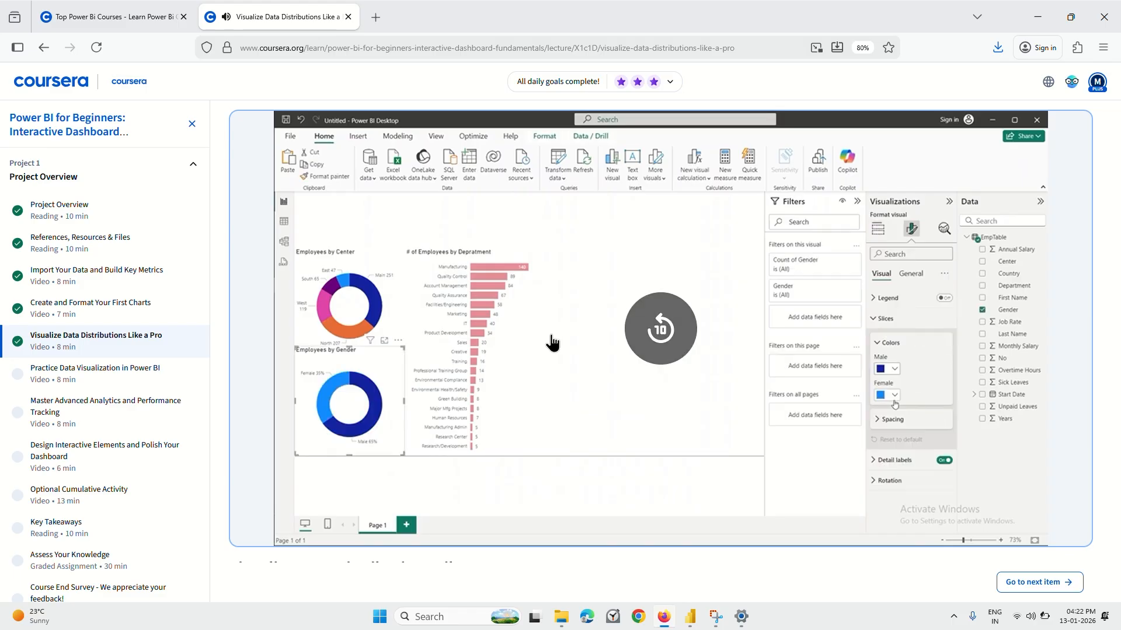
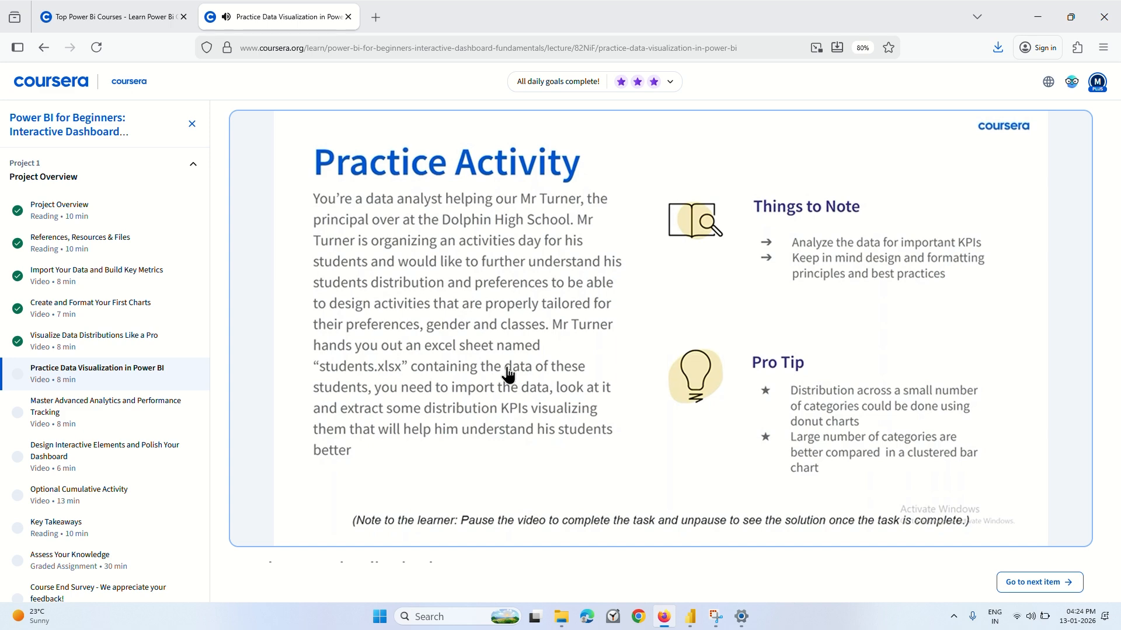
# Rewind the lecture video to the Practice Activity slide and pause it there to read the task.
pyautogui.moveTo(573, 385)
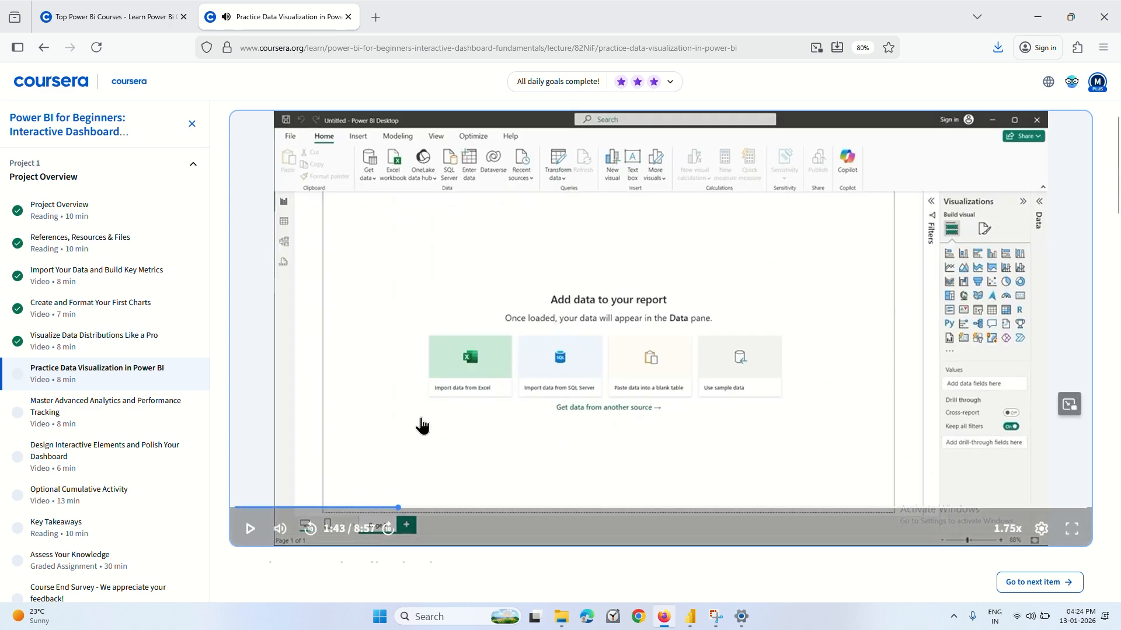
pyautogui.click(373, 509)
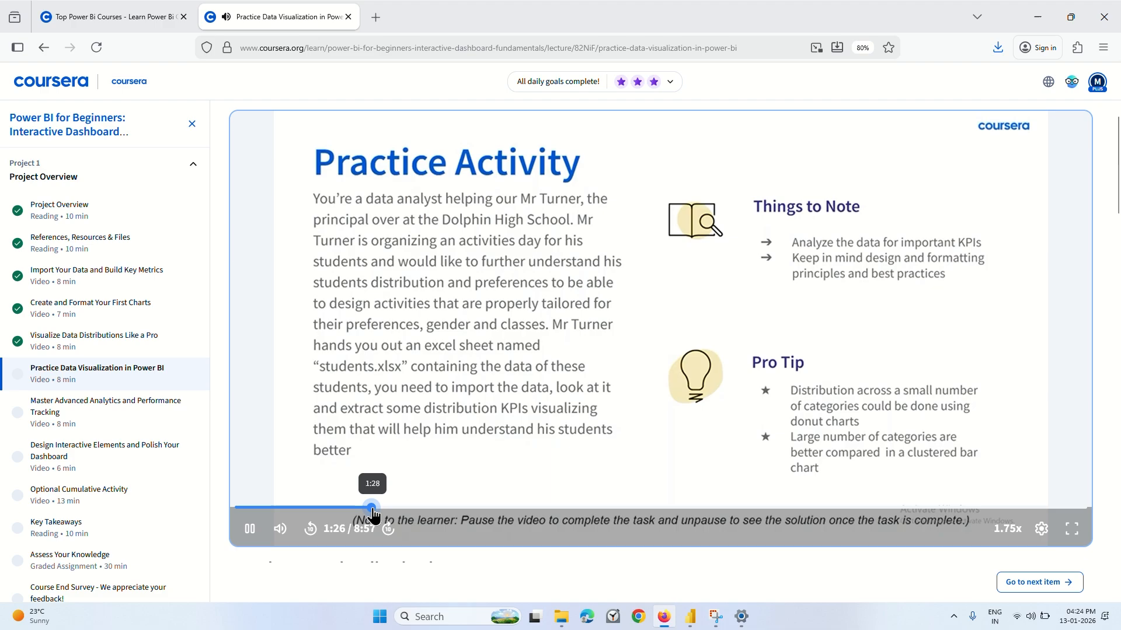
pyautogui.click(457, 433)
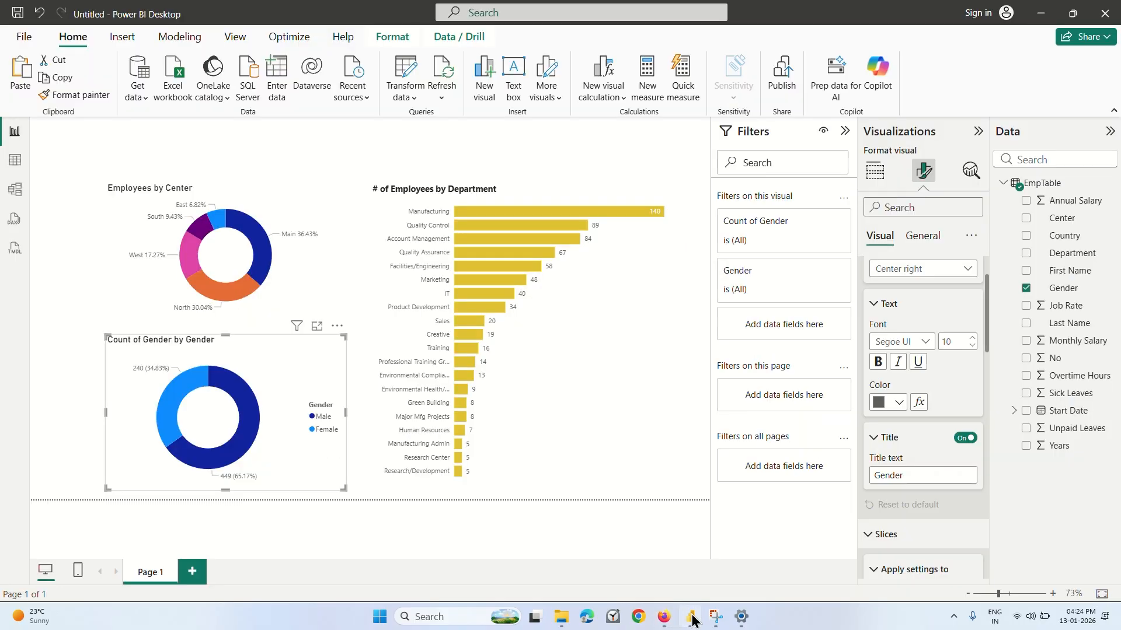
# Switch to Power BI Desktop, view the employee data in Table view, and return to Report view.
pyautogui.hotkey('alt', 'Tab')
pyautogui.click(198, 144)
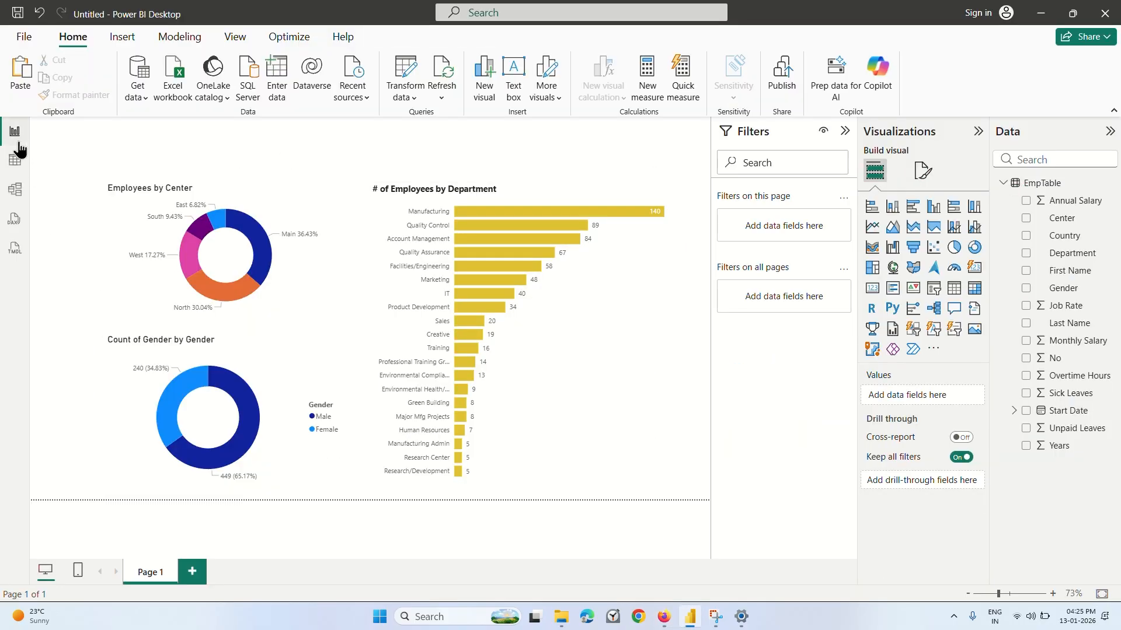
pyautogui.click(15, 162)
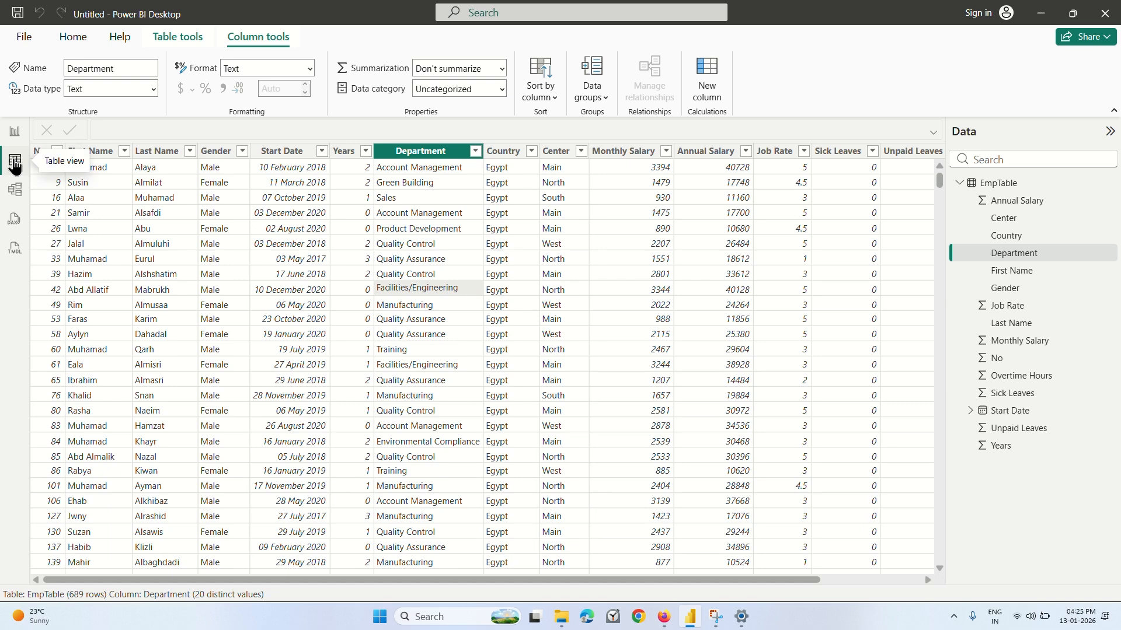
pyautogui.click(14, 135)
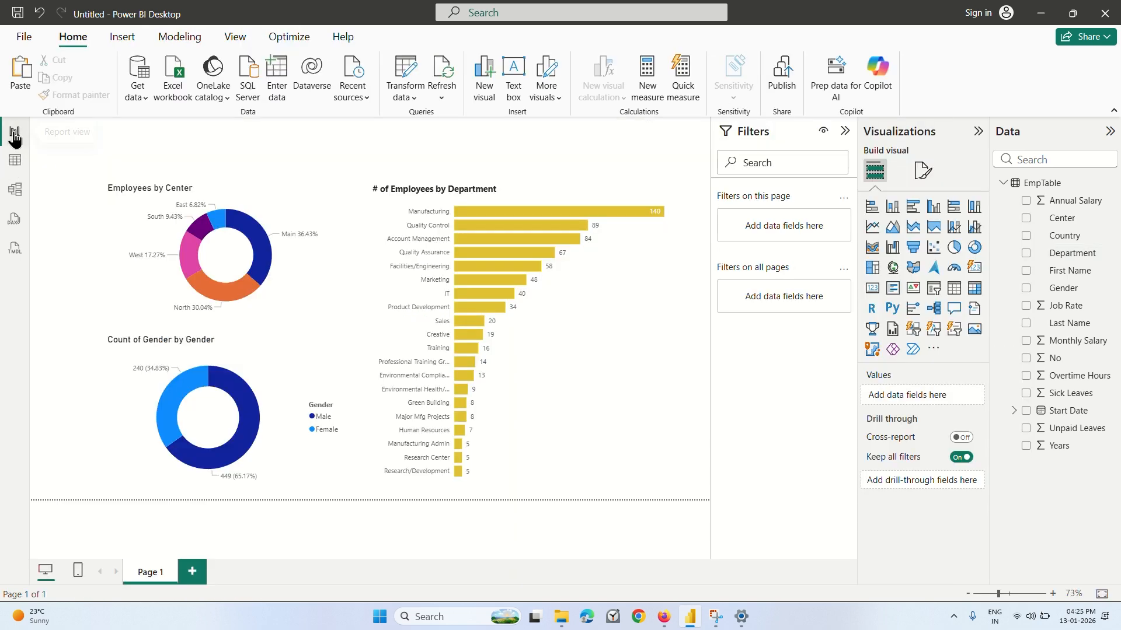
# Save the employee report as "1st report" in the Downloads folder on this device.
pyautogui.click(24, 39)
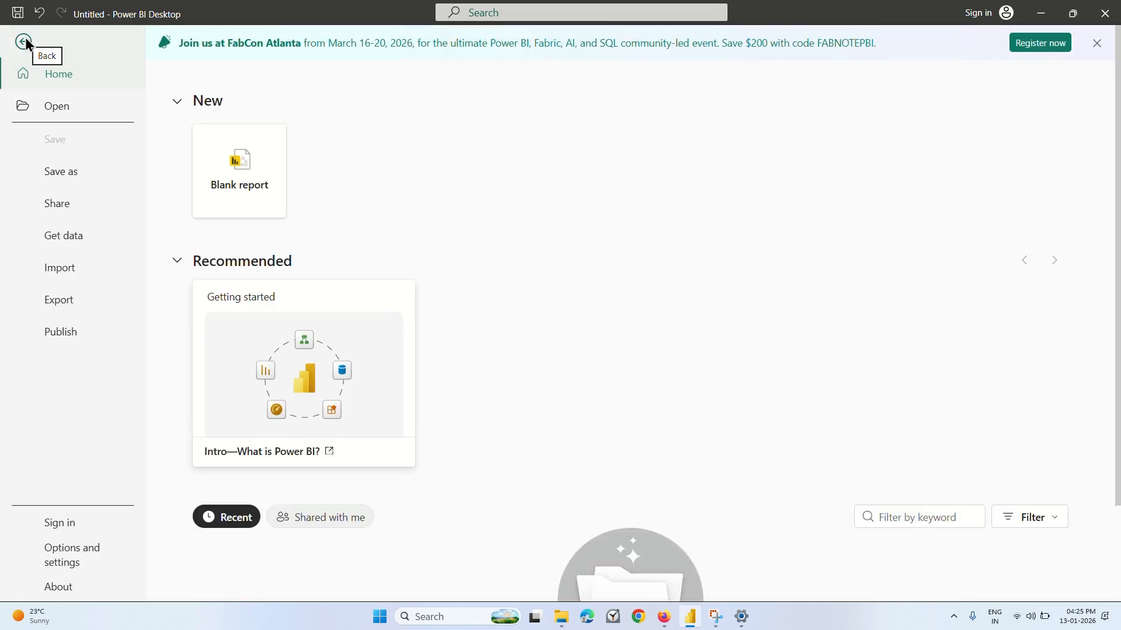
pyautogui.click(71, 177)
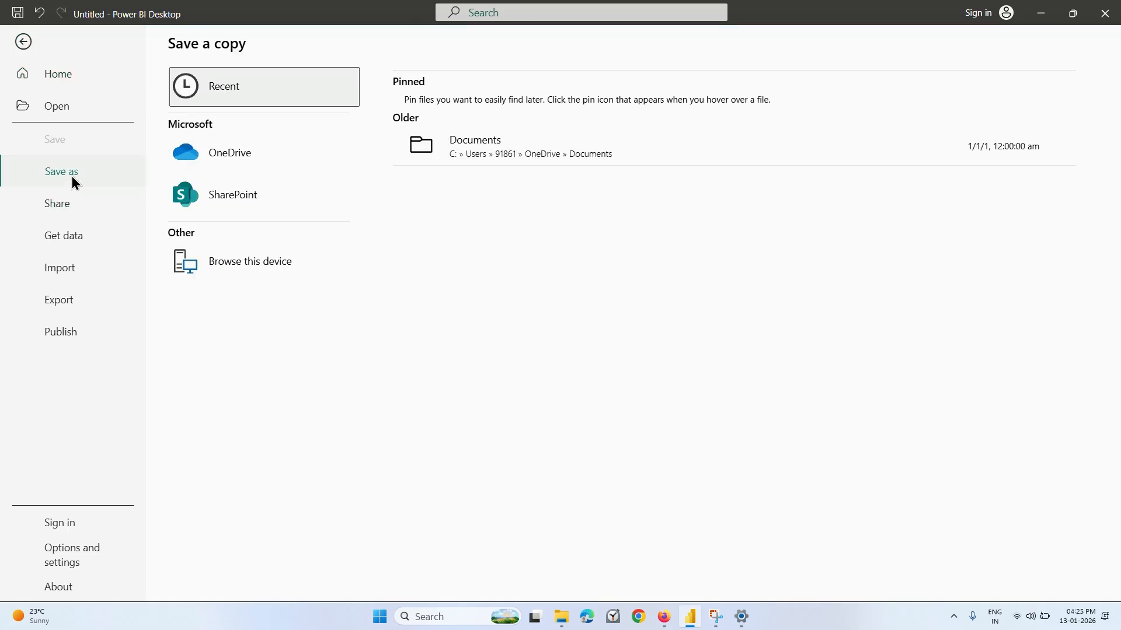
pyautogui.click(251, 262)
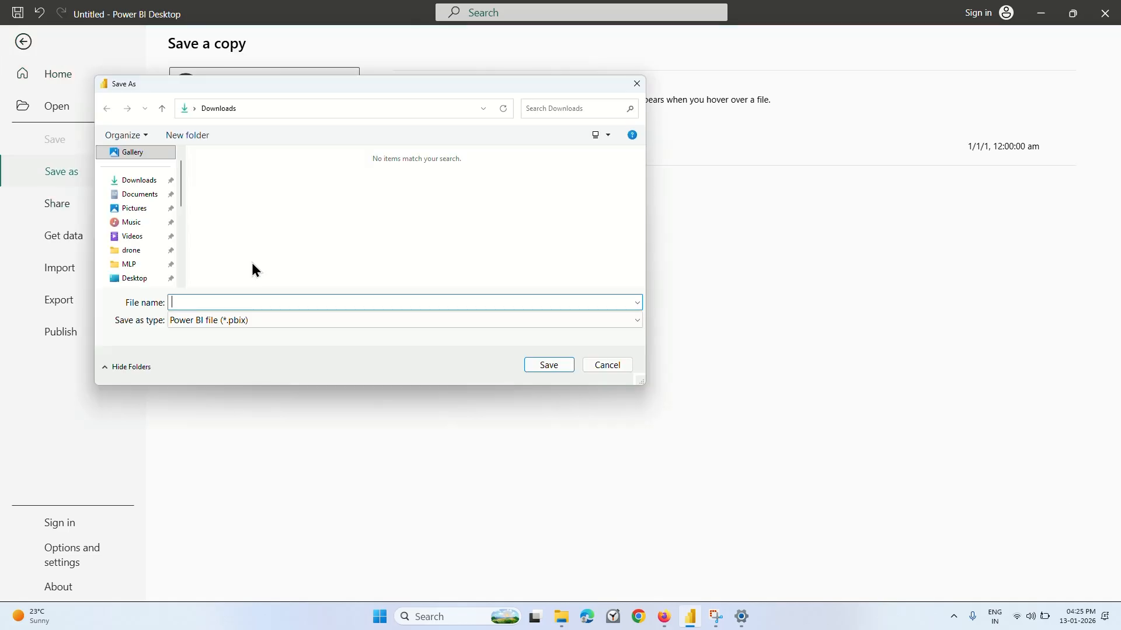
pyautogui.click(137, 180)
pyautogui.click(192, 299)
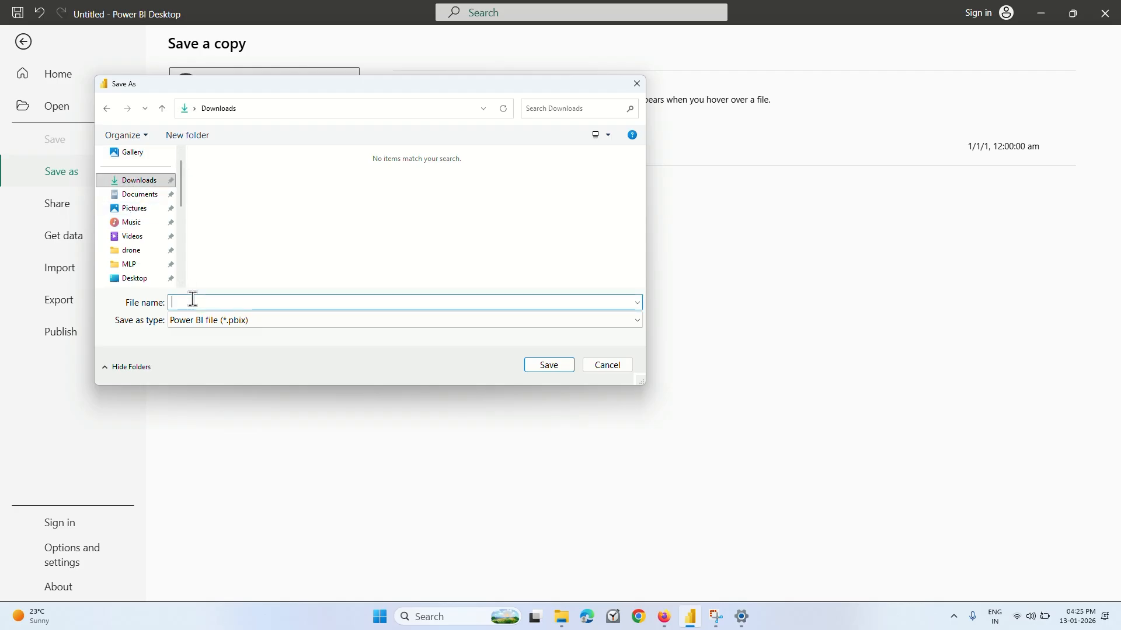
pyautogui.write('1st report')
pyautogui.click(542, 366)
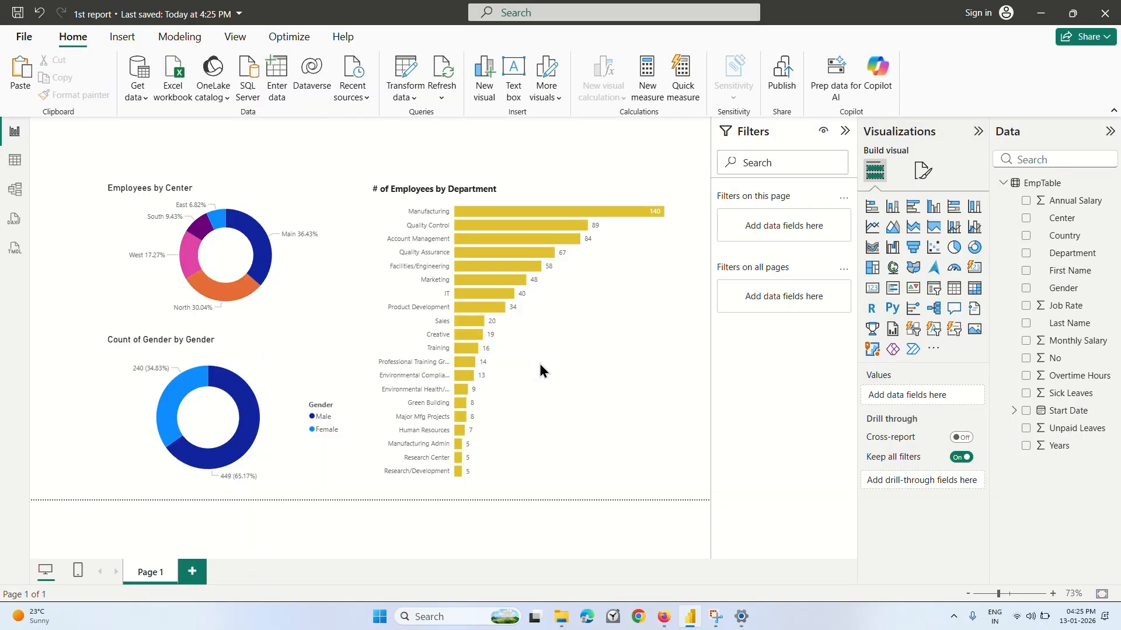
# Create a blank report and open the students Excel workbook from Downloads as its data source.
pyautogui.click(26, 38)
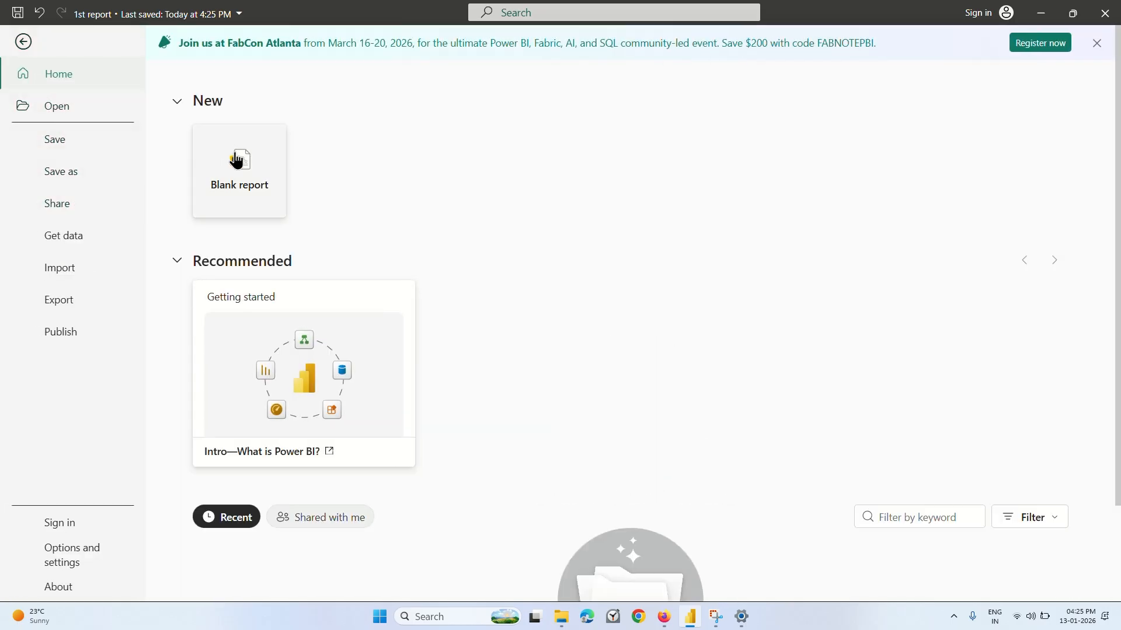
pyautogui.click(235, 181)
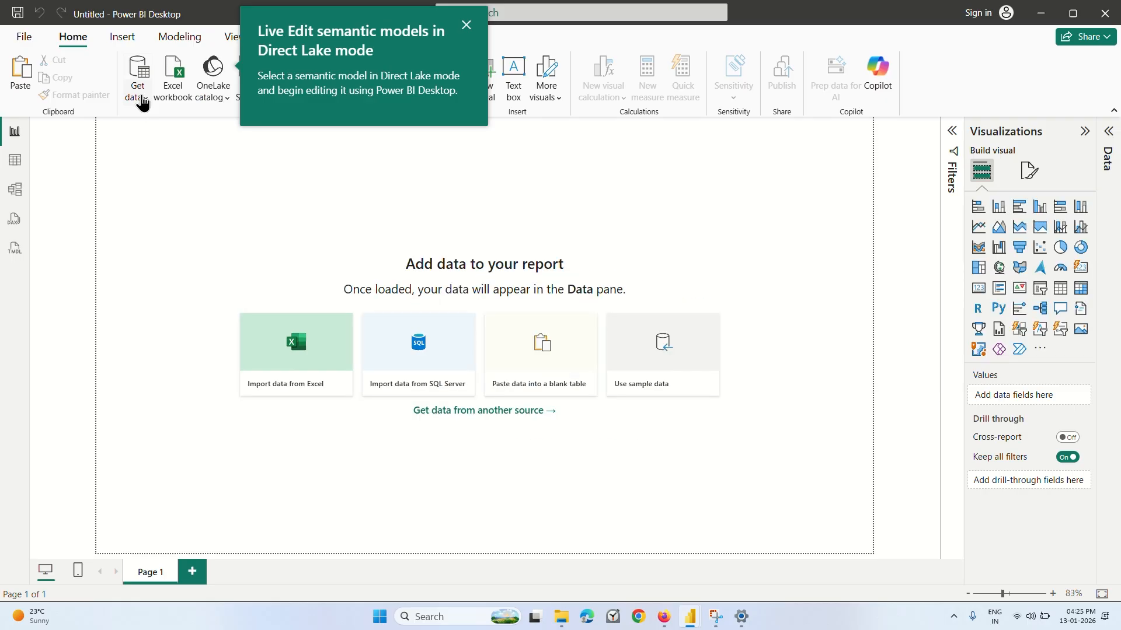
pyautogui.click(310, 370)
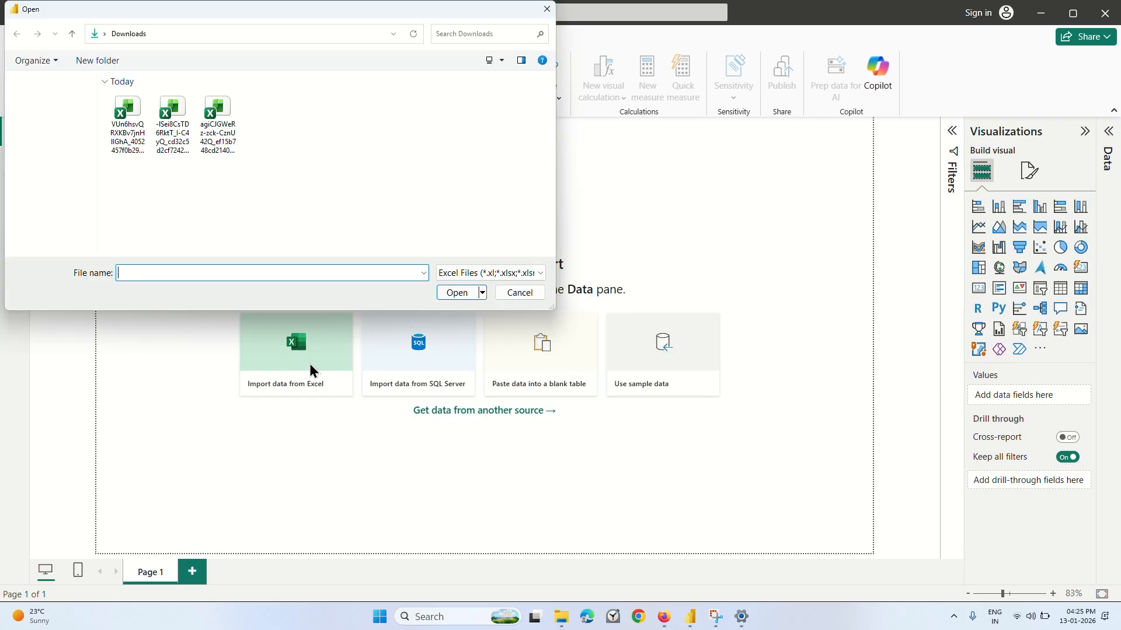
pyautogui.click(179, 134)
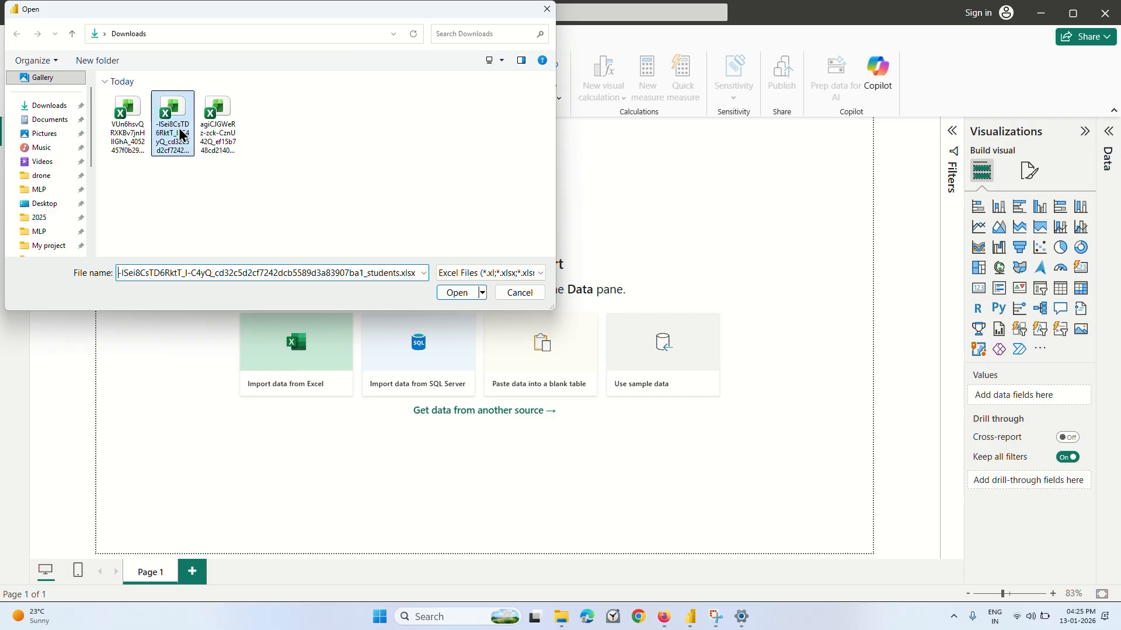
pyautogui.click(457, 293)
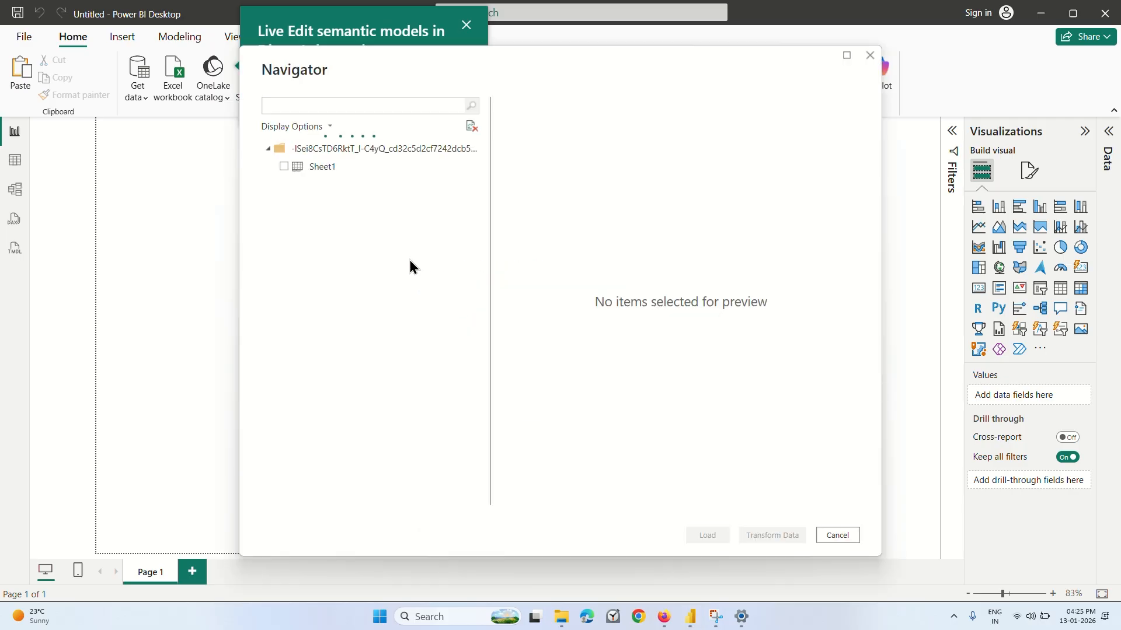
# Preview the workbook's Sheet1 across its columns, select it and load it into the report.
pyautogui.click(321, 170)
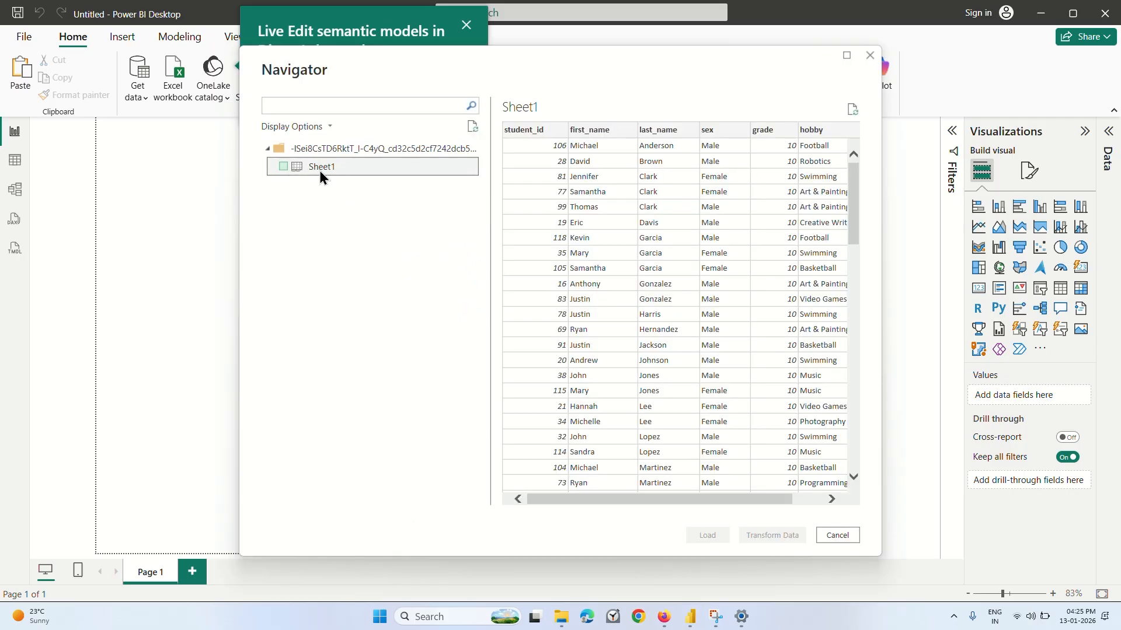
pyautogui.hscroll(2, 722, 331)
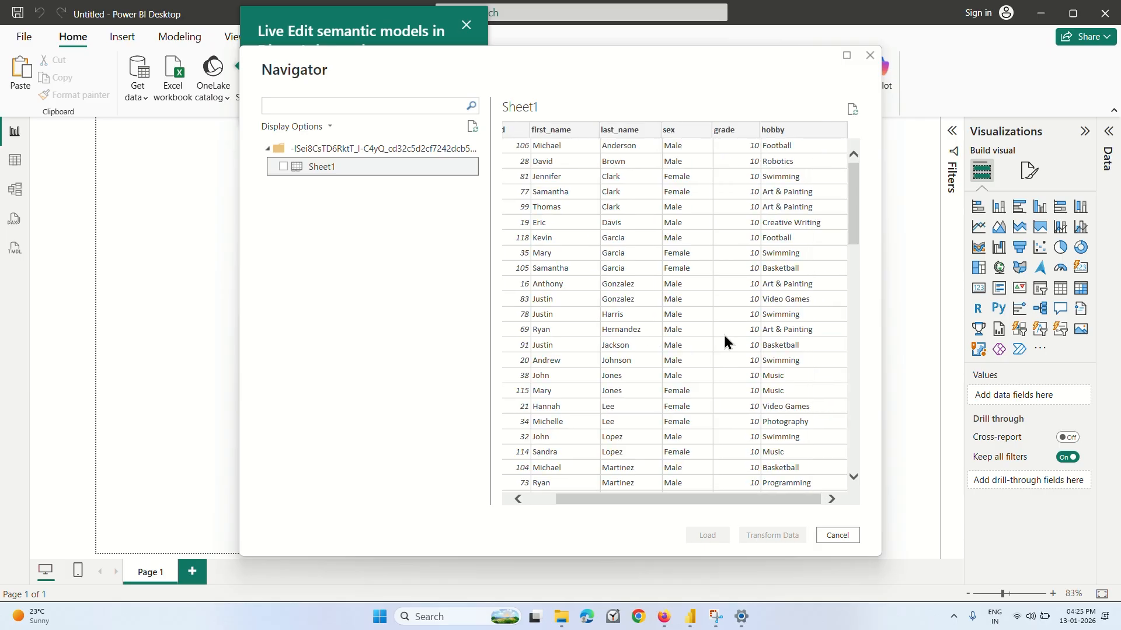
pyautogui.hscroll(-2, 722, 332)
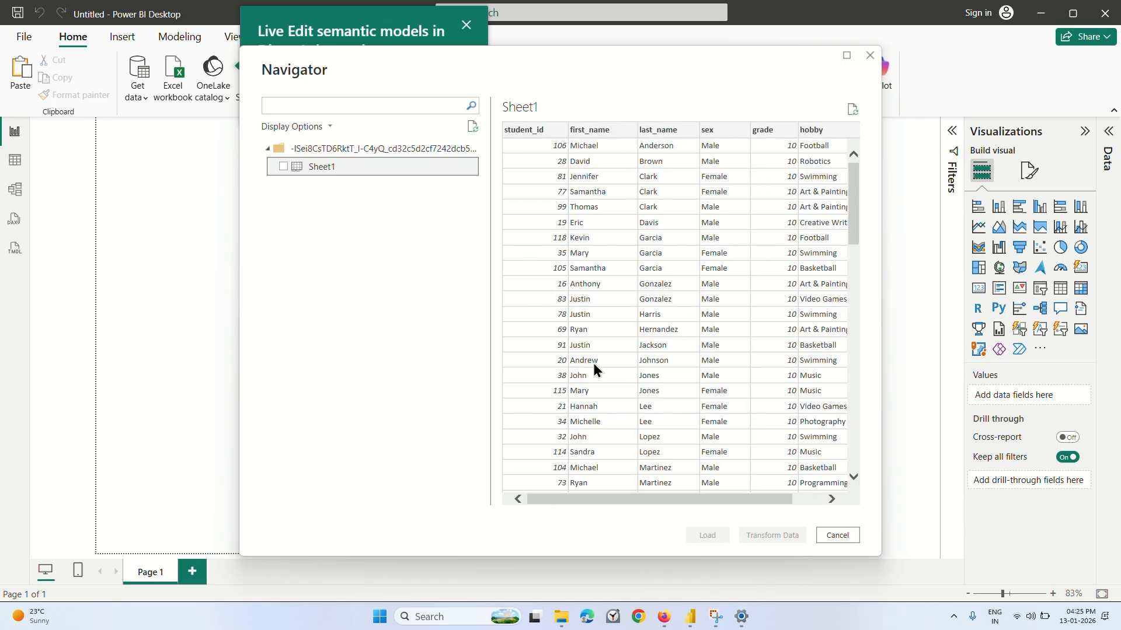
pyautogui.click(284, 167)
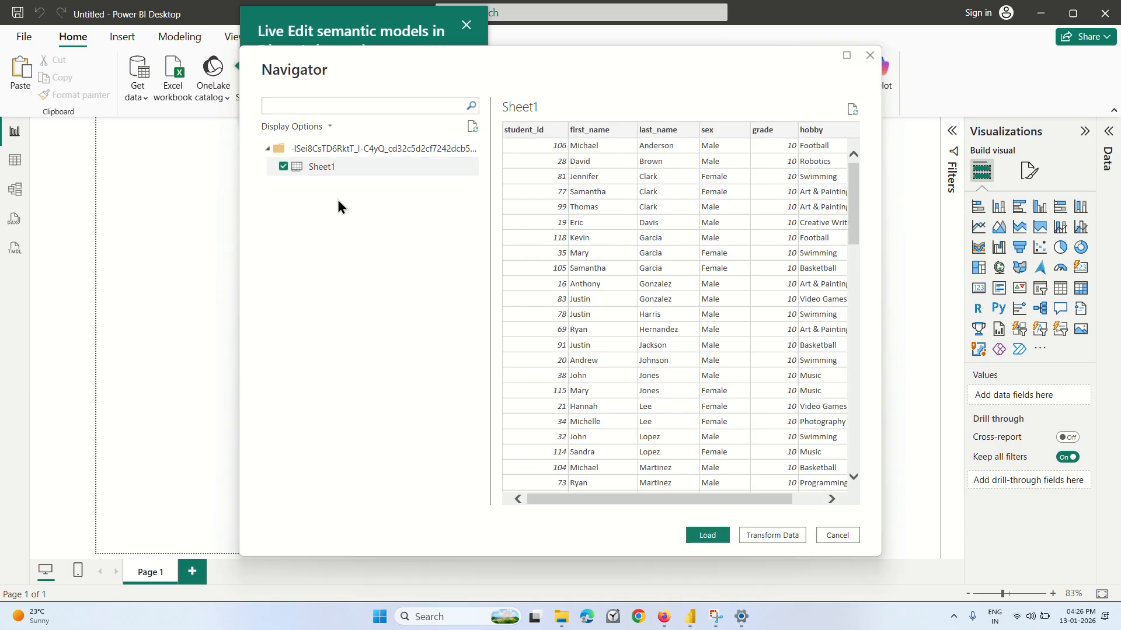
pyautogui.click(707, 536)
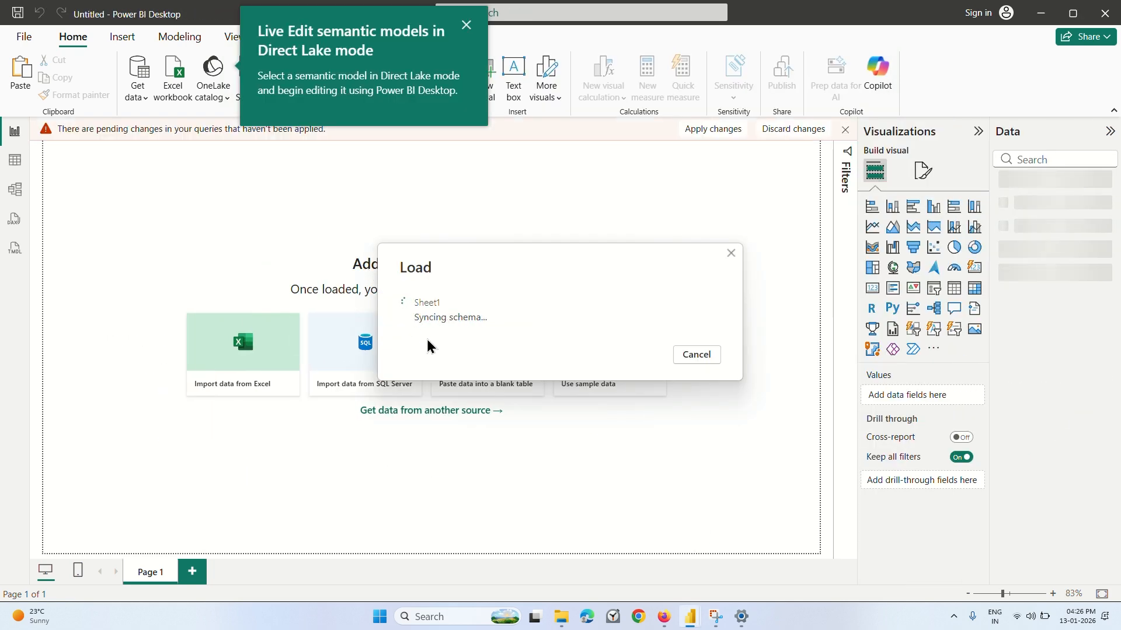
# Switch to the Coursera lecture in Firefox, skip ahead past the data import, and pause at the empty report canvas.
pyautogui.click(660, 619)
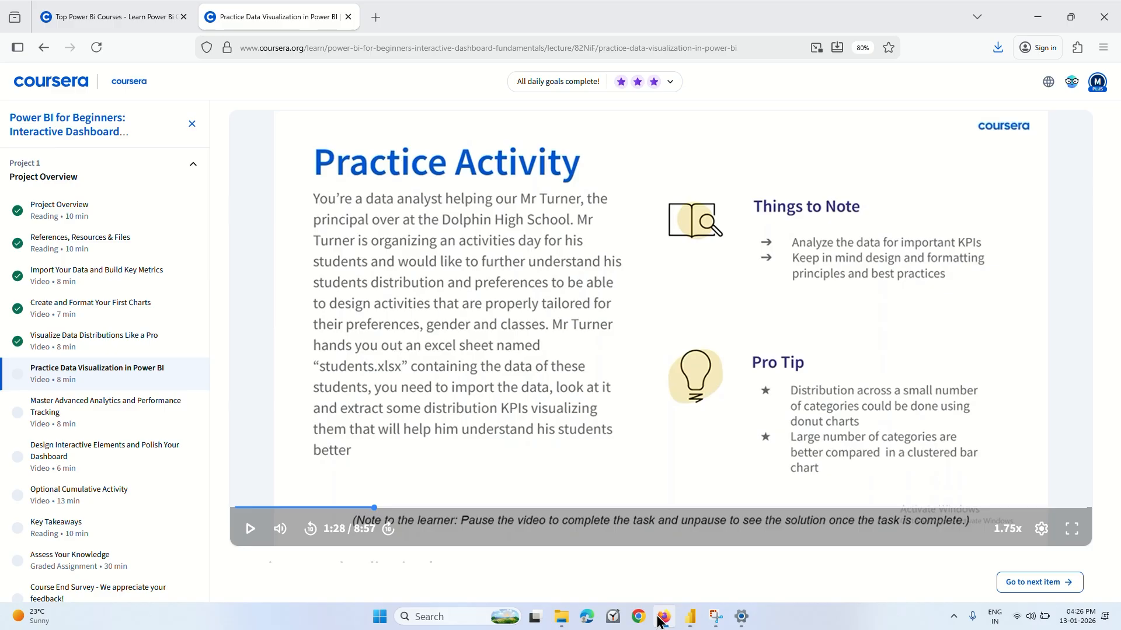
pyautogui.click(613, 355)
pyautogui.press('Right')
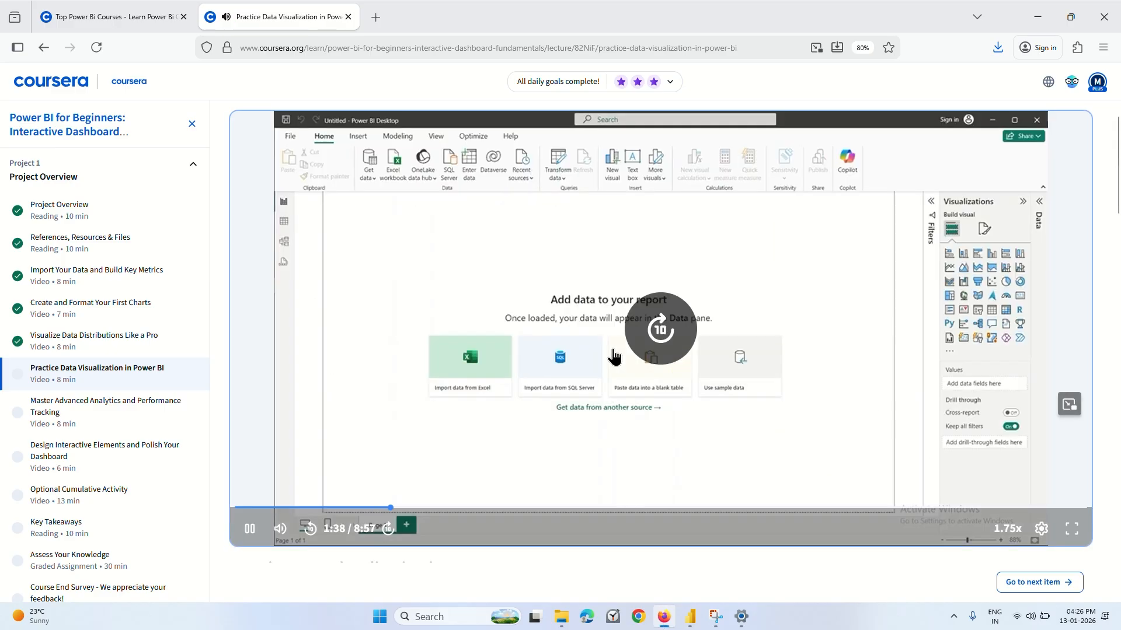
pyautogui.press('Right')
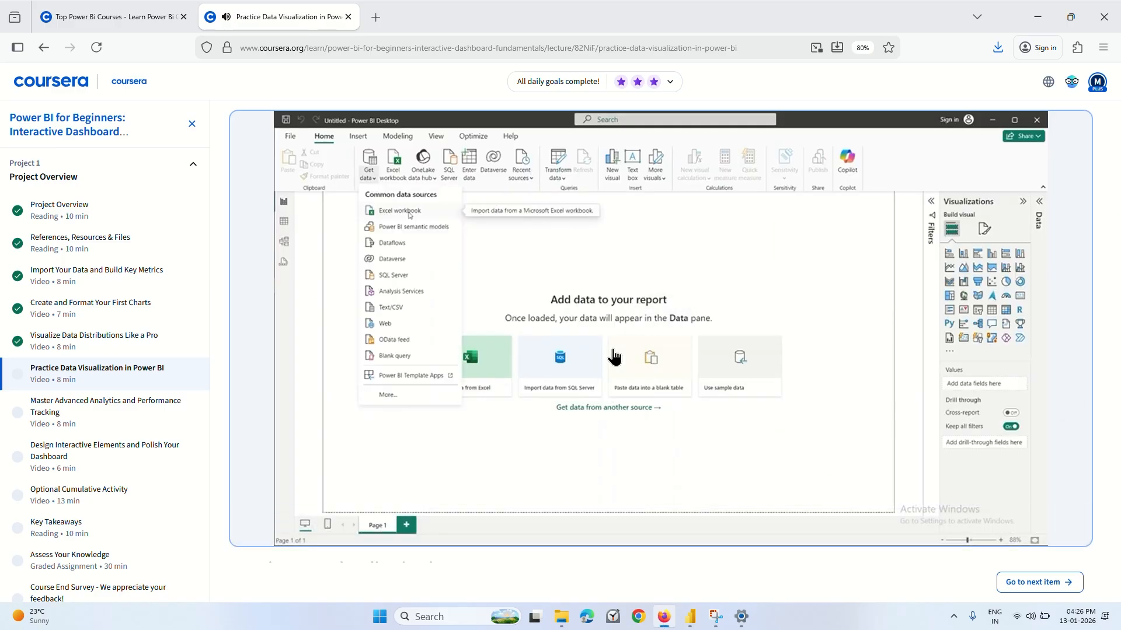
pyautogui.press('Right')
pyautogui.press('Right')
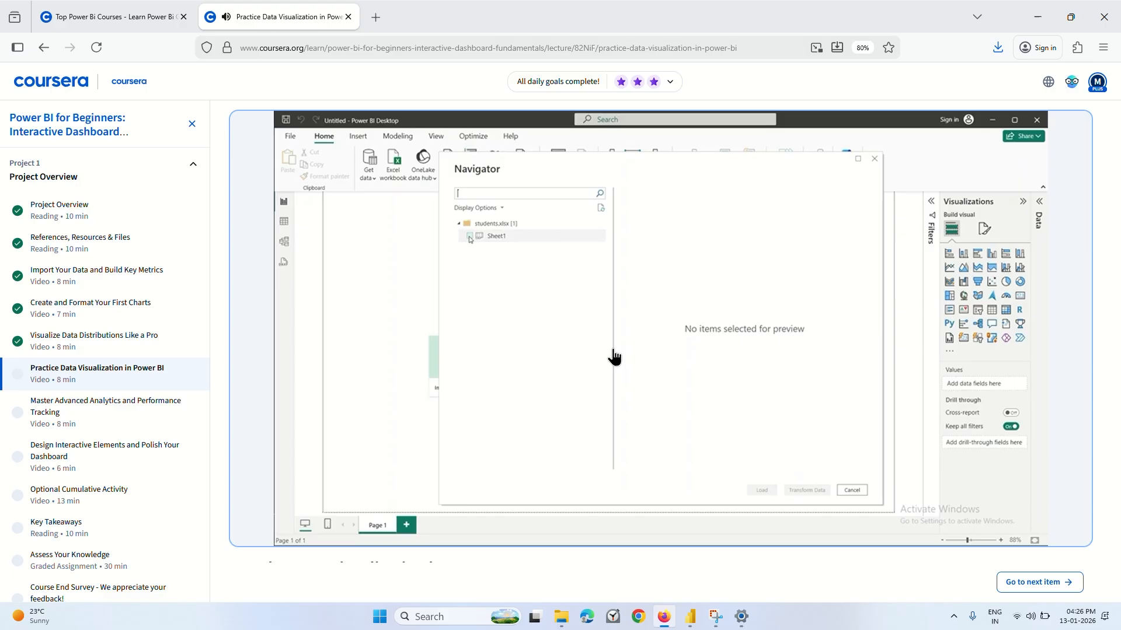
pyautogui.press('Right')
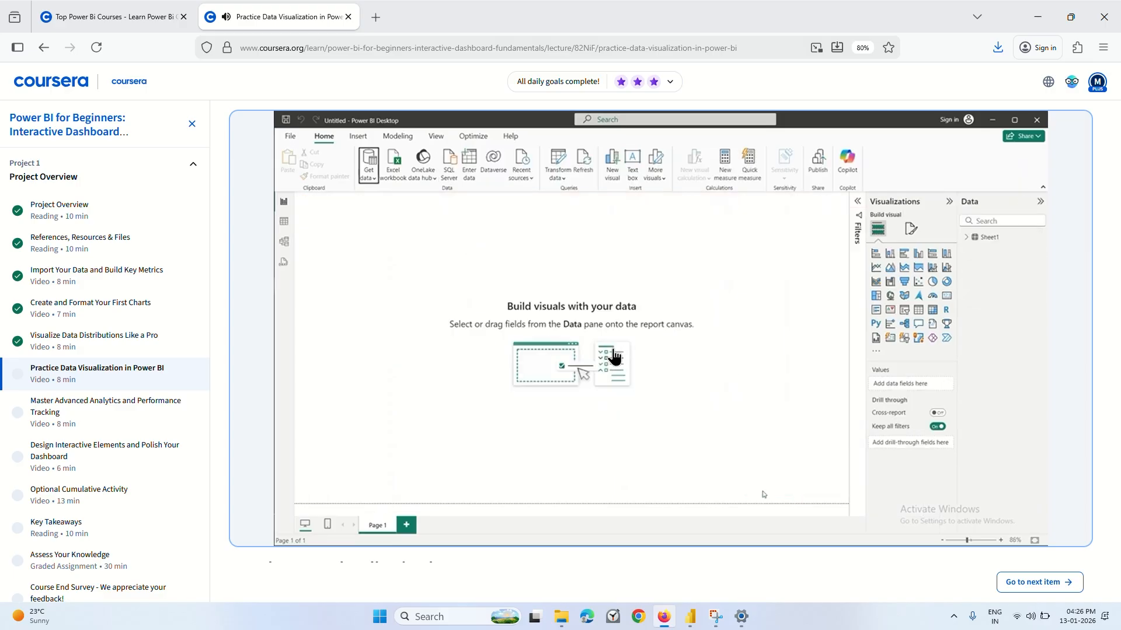
pyautogui.click(594, 410)
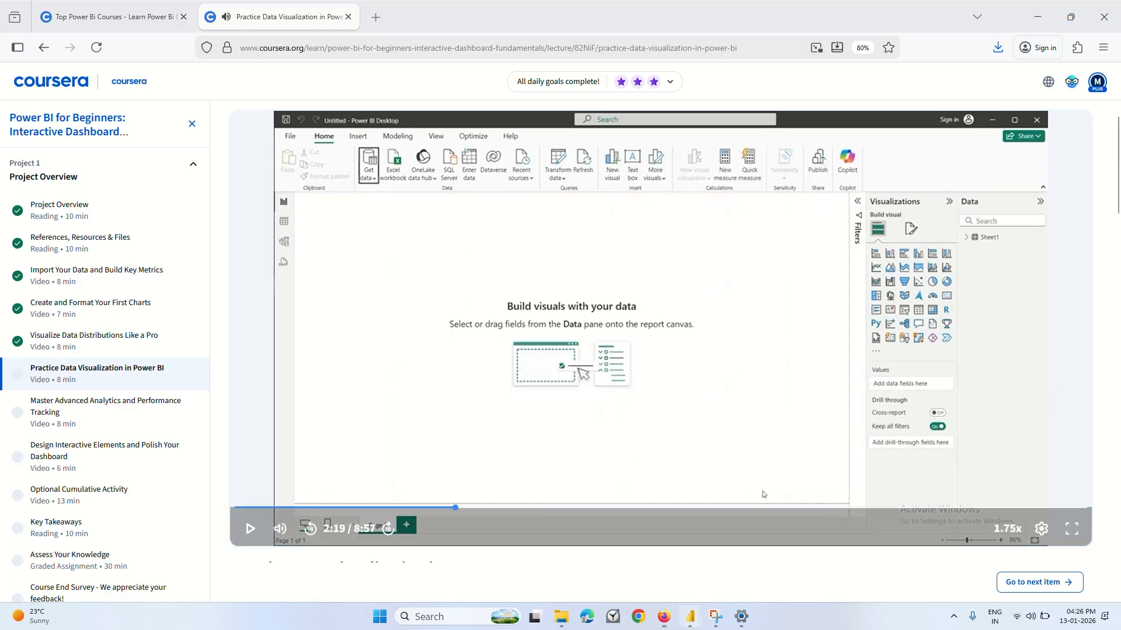
# Return to Power BI Desktop, examine the columns and rows of Sheet1 in Table view, and go back to Report view.
pyautogui.moveTo(690, 617)
pyautogui.click(731, 557)
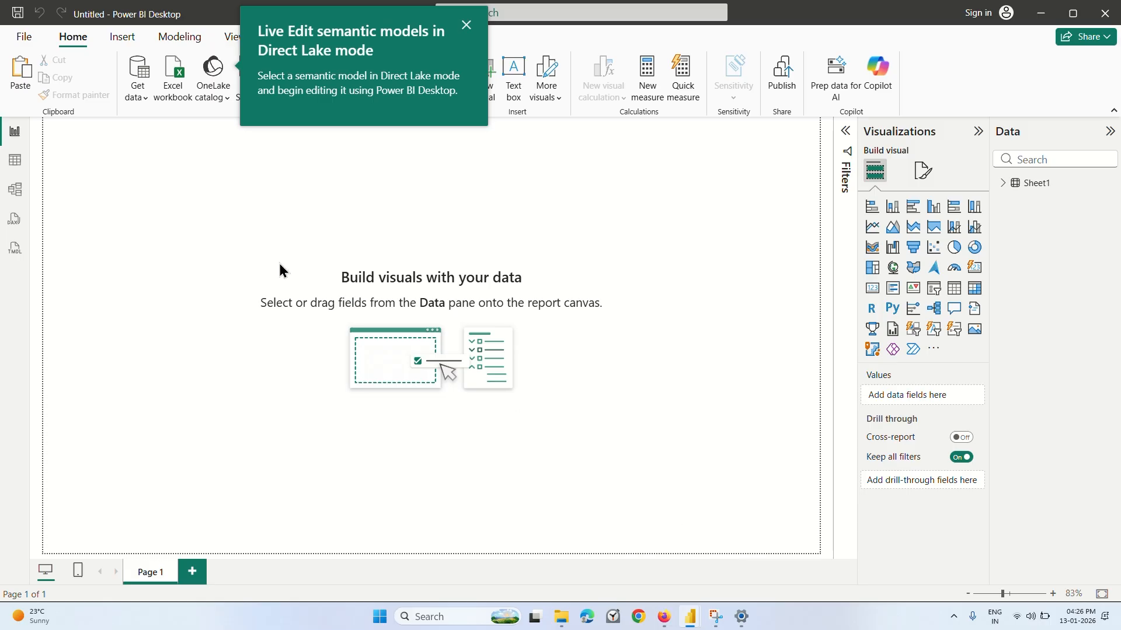
pyautogui.click(13, 160)
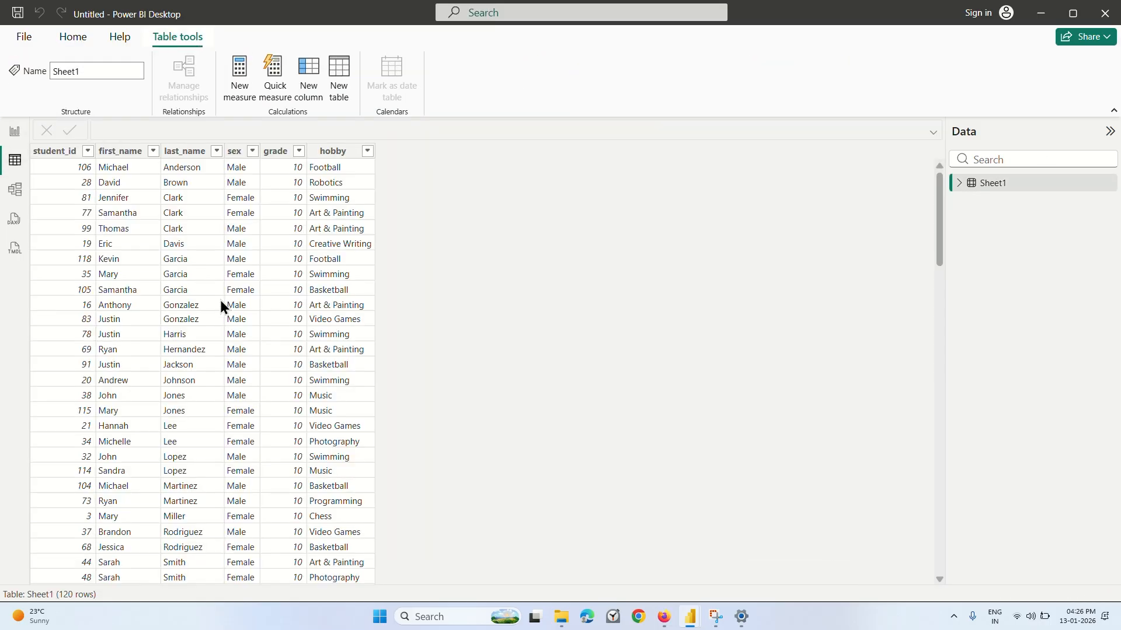
pyautogui.scroll(-20, 260, 383)
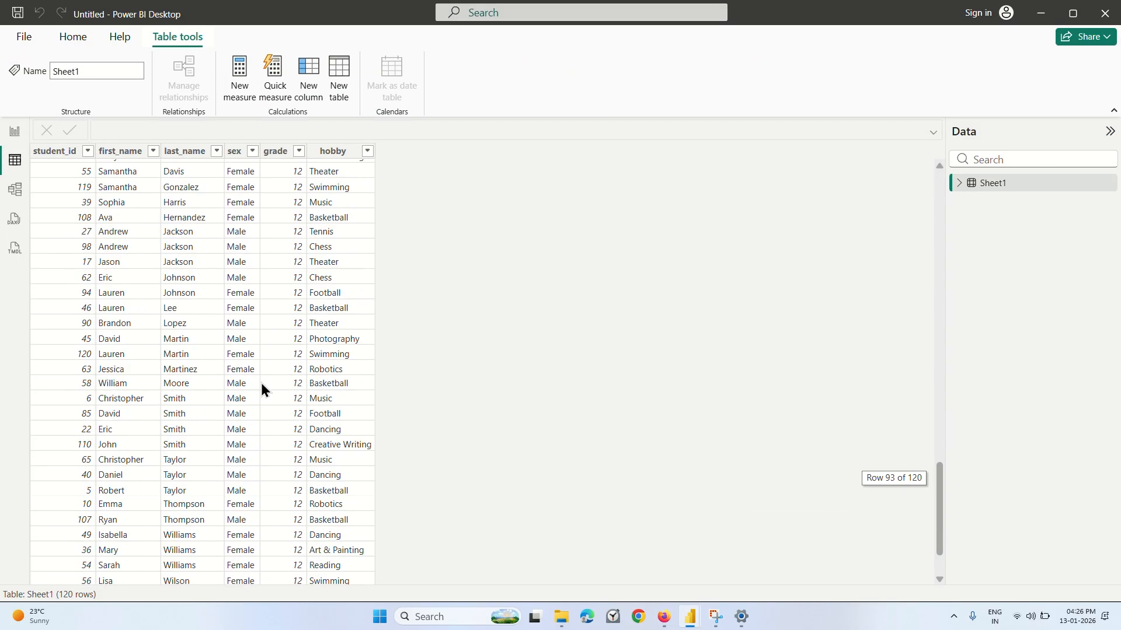
pyautogui.scroll(20, 261, 383)
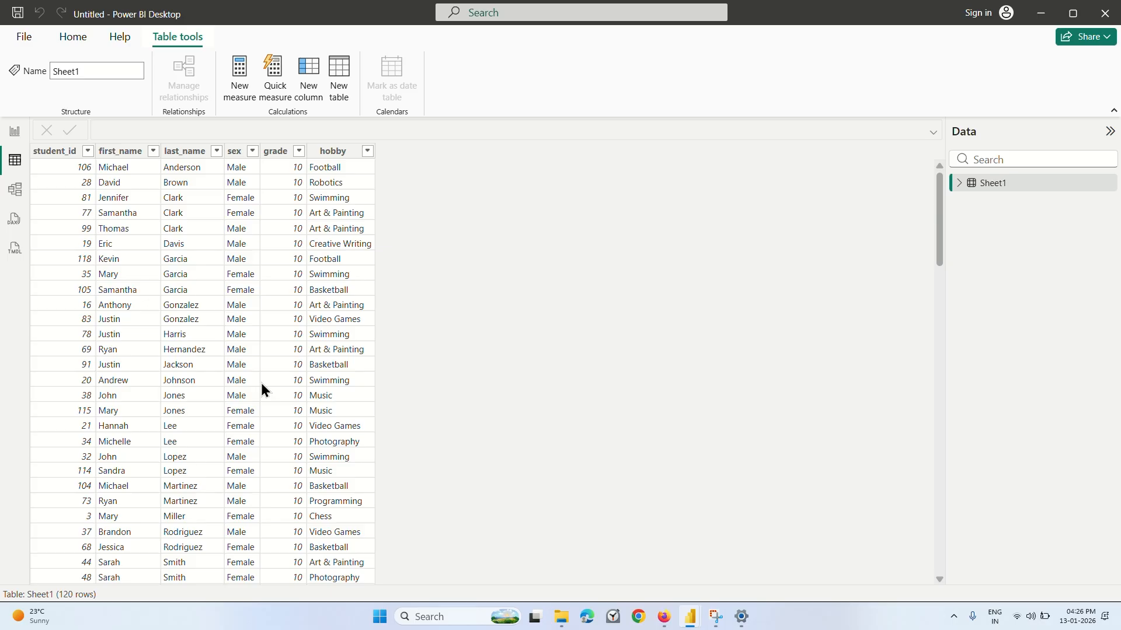
pyautogui.click(14, 137)
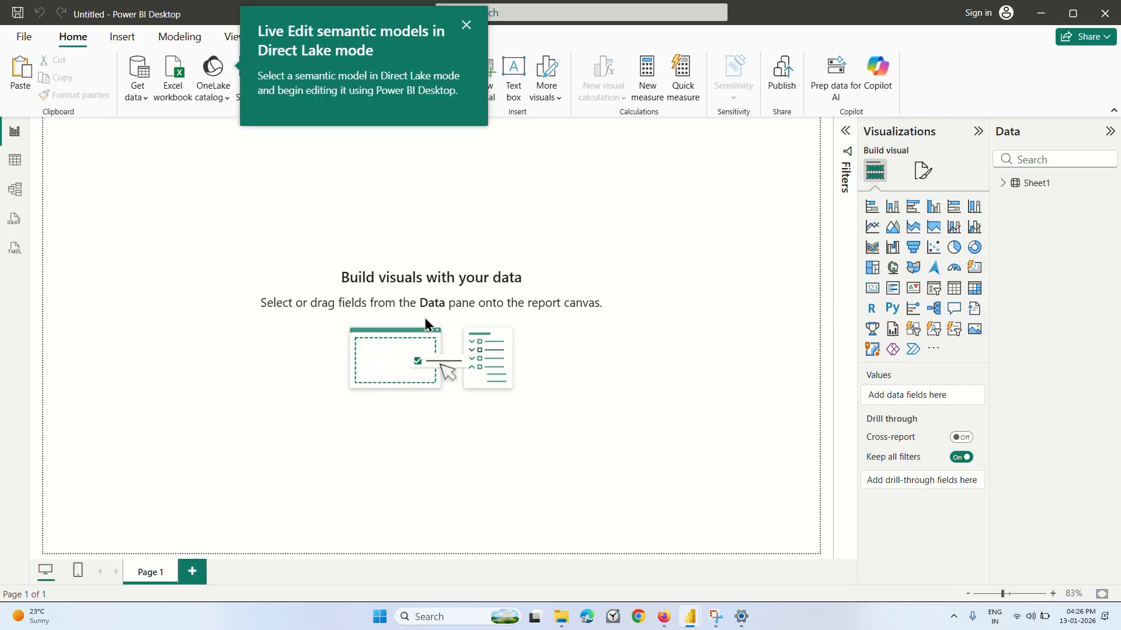
pyautogui.click(13, 163)
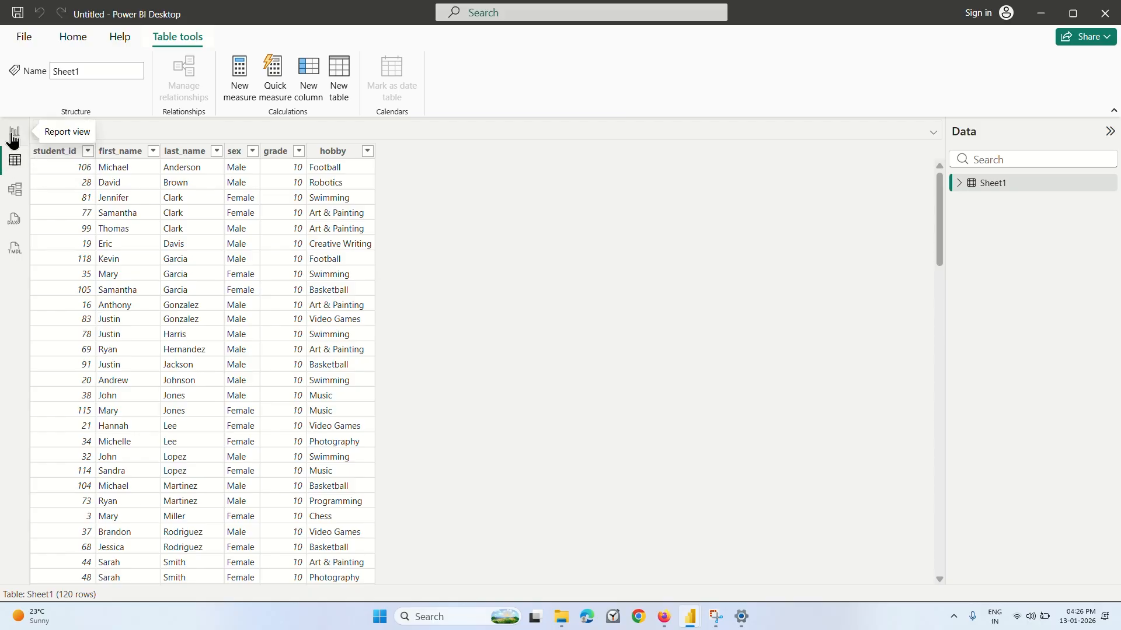
pyautogui.click(13, 135)
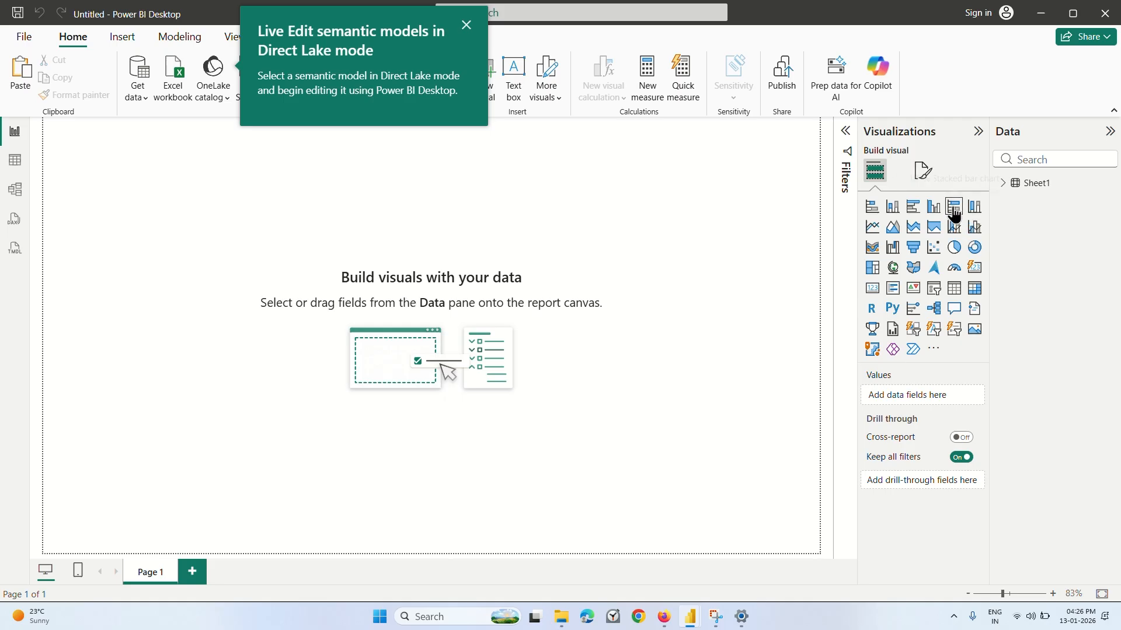
# Add a donut chart with student_id as its values and sex as its legend.
pyautogui.click(973, 247)
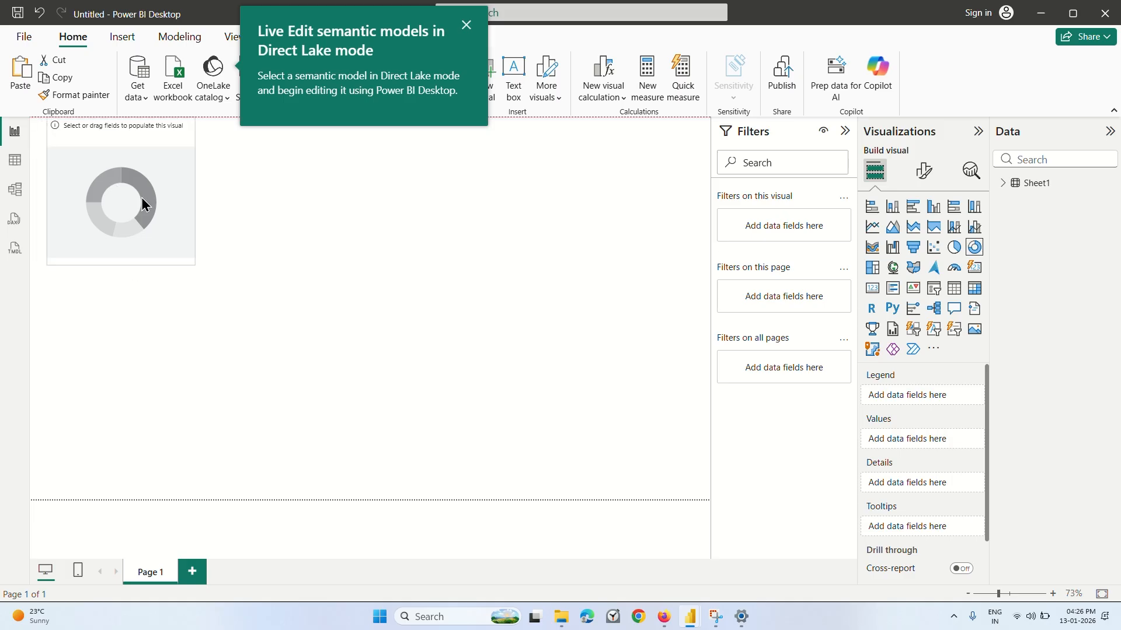
pyautogui.click(1003, 186)
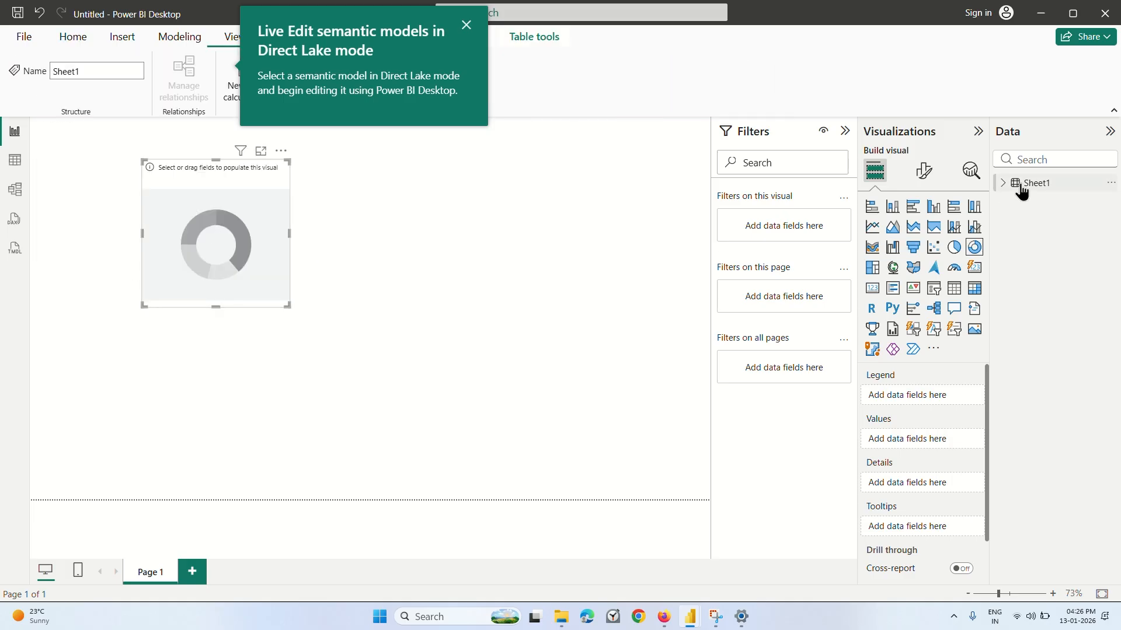
pyautogui.click(1003, 185)
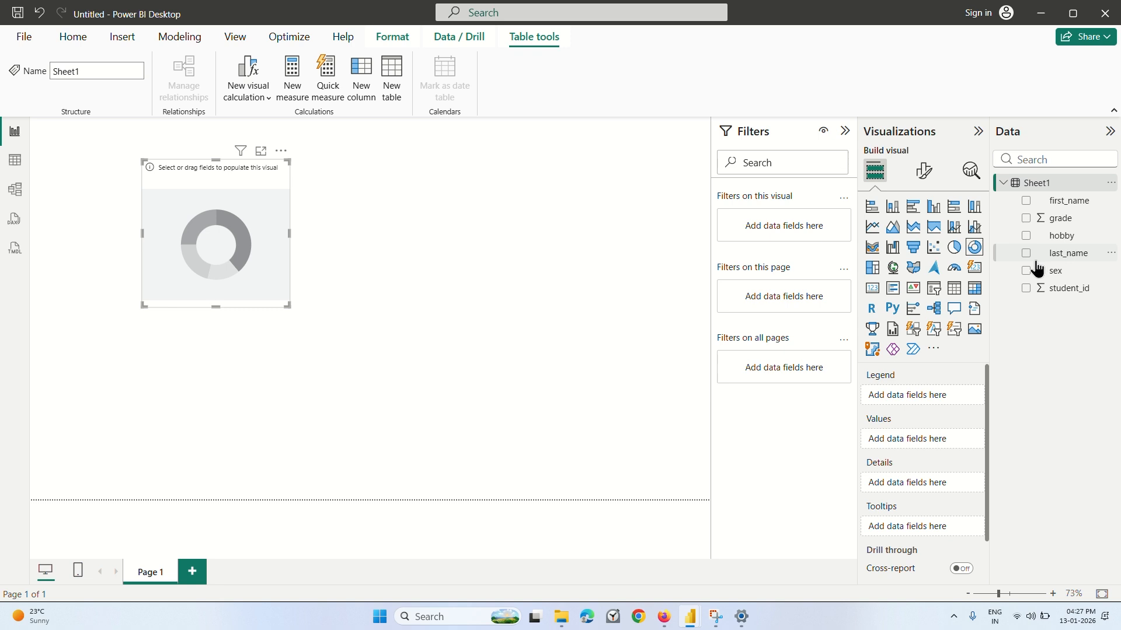
pyautogui.moveTo(1036, 289); pyautogui.dragTo(882, 439)
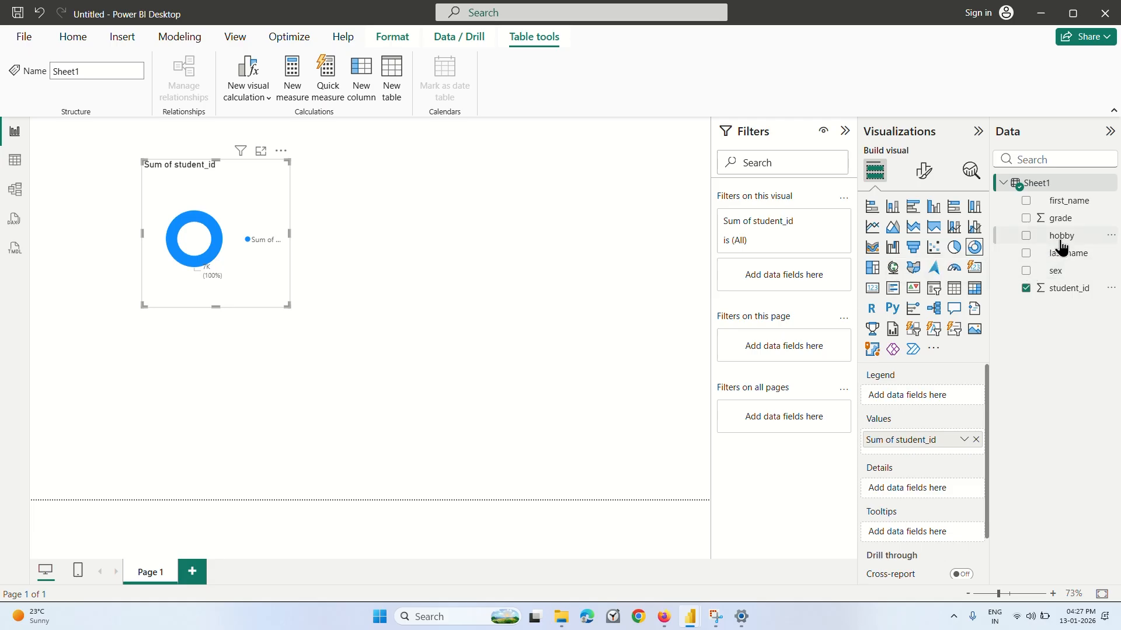
pyautogui.moveTo(1059, 275); pyautogui.dragTo(929, 402)
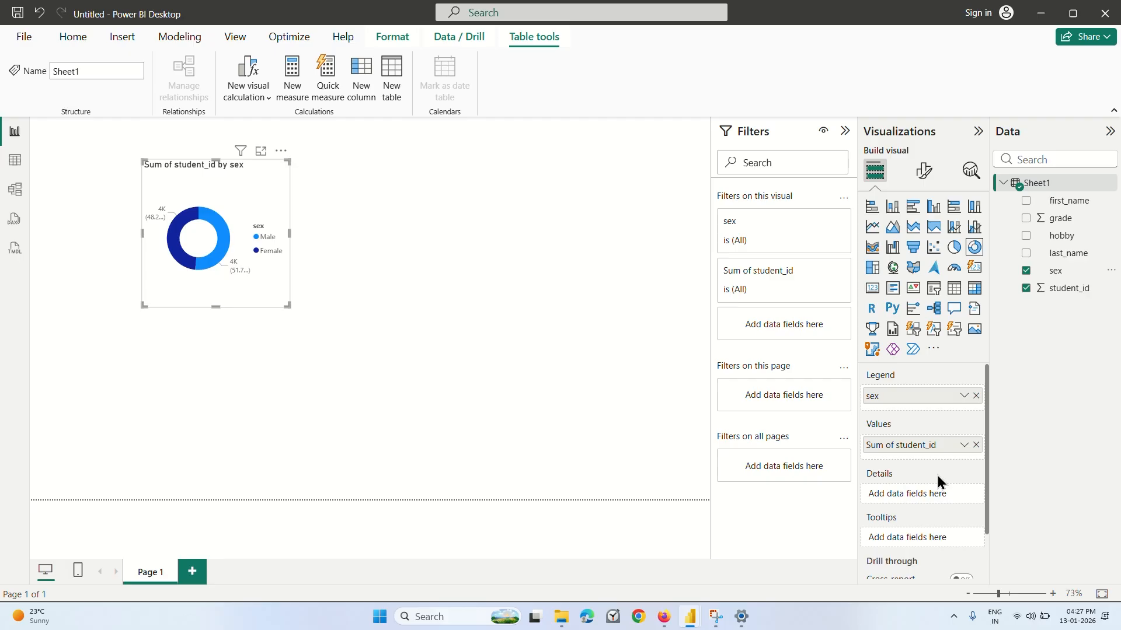
# Summarize student_id by Count in the donut chart and enlarge the visual in width and height.
pyautogui.click(963, 446)
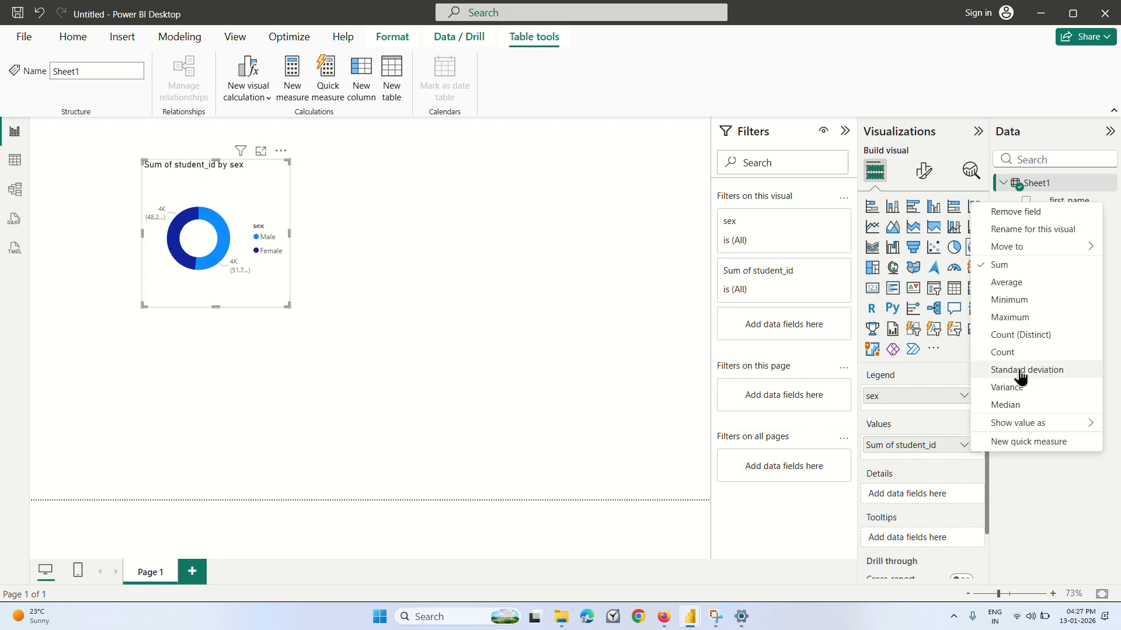
pyautogui.click(1020, 354)
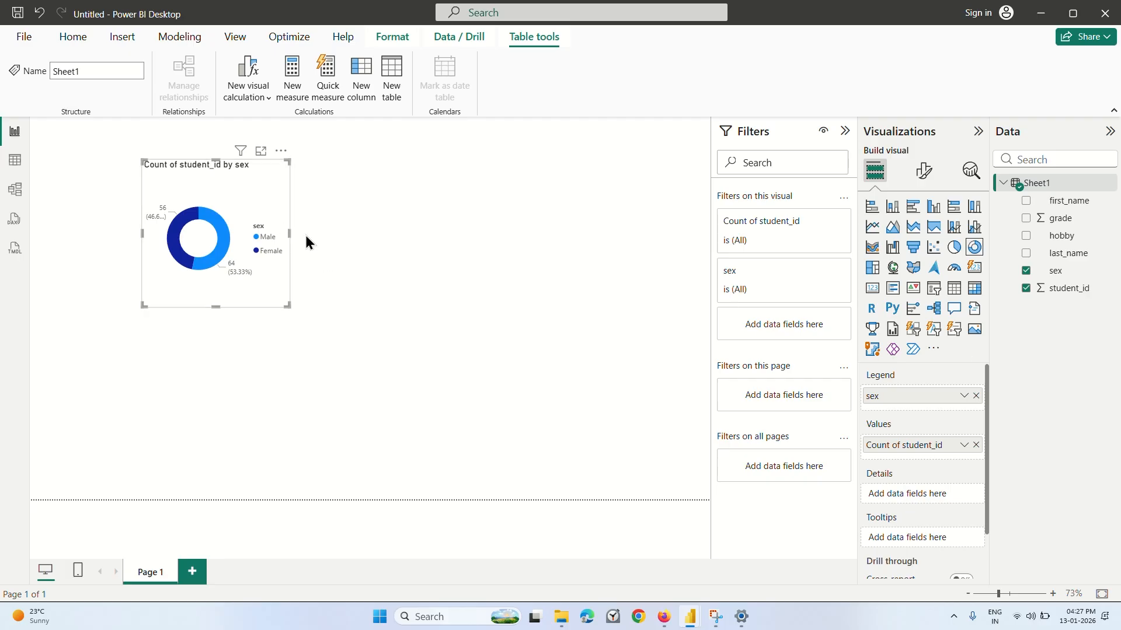
pyautogui.moveTo(289, 233); pyautogui.dragTo(397, 233)
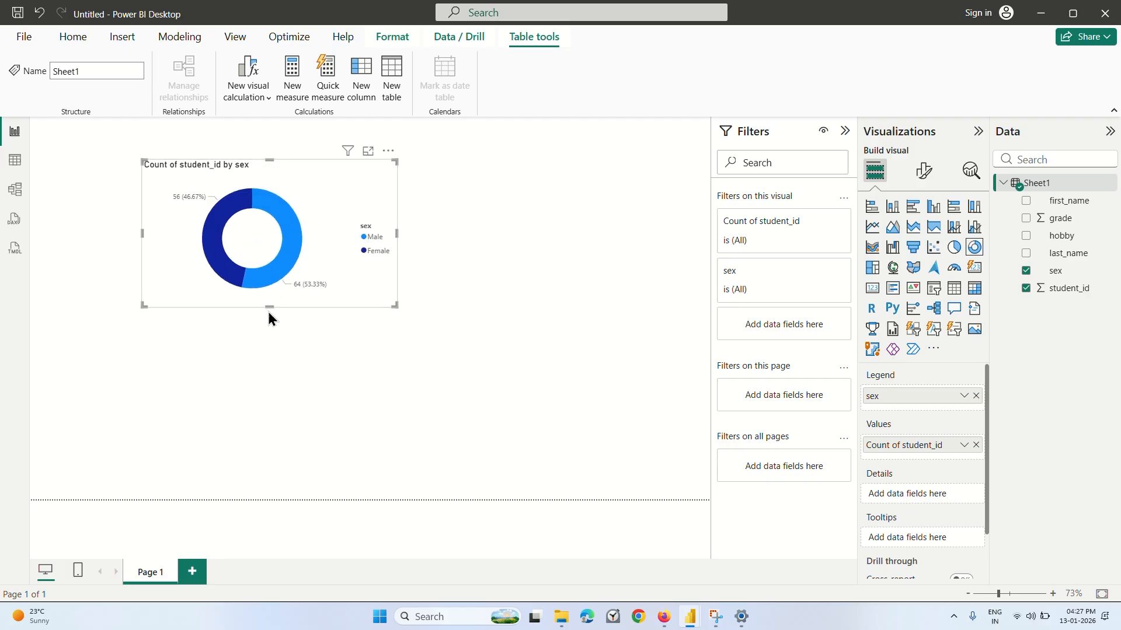
pyautogui.moveTo(269, 307); pyautogui.dragTo(265, 360)
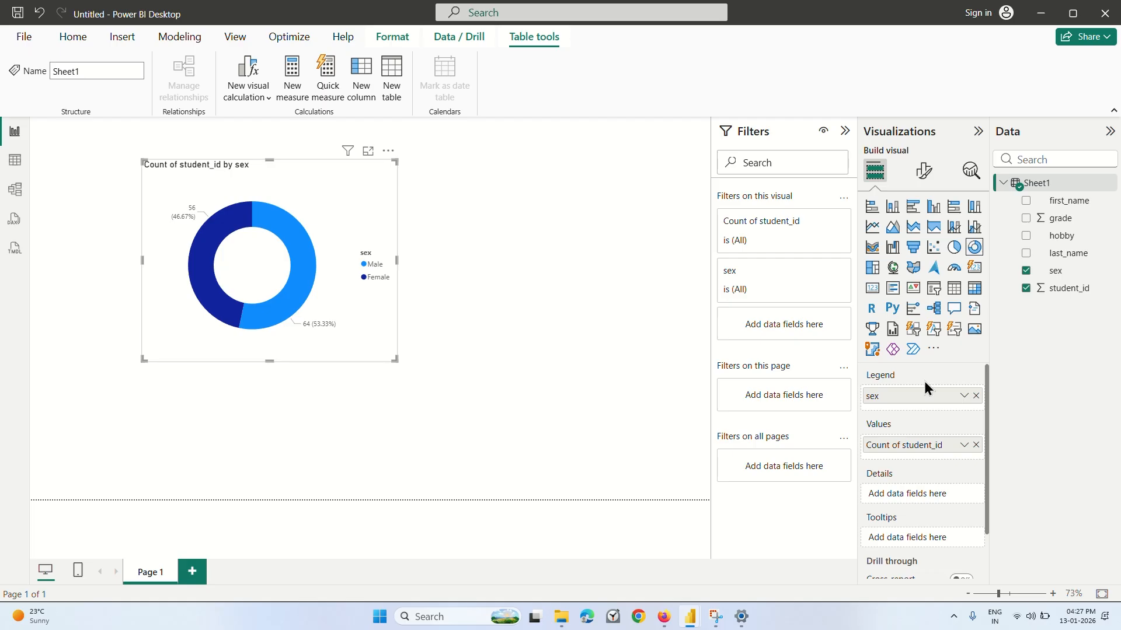
# Set the donut chart's detail label contents to Category, percent of total.
pyautogui.scroll(-2, 916, 443)
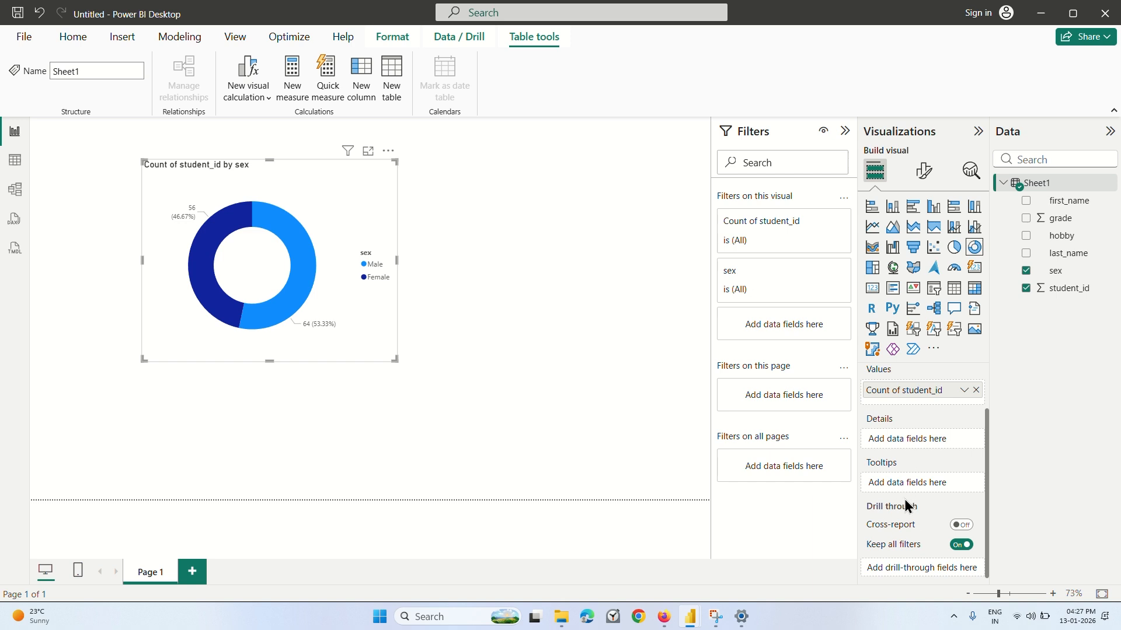
pyautogui.scroll(2, 906, 502)
pyautogui.click(922, 175)
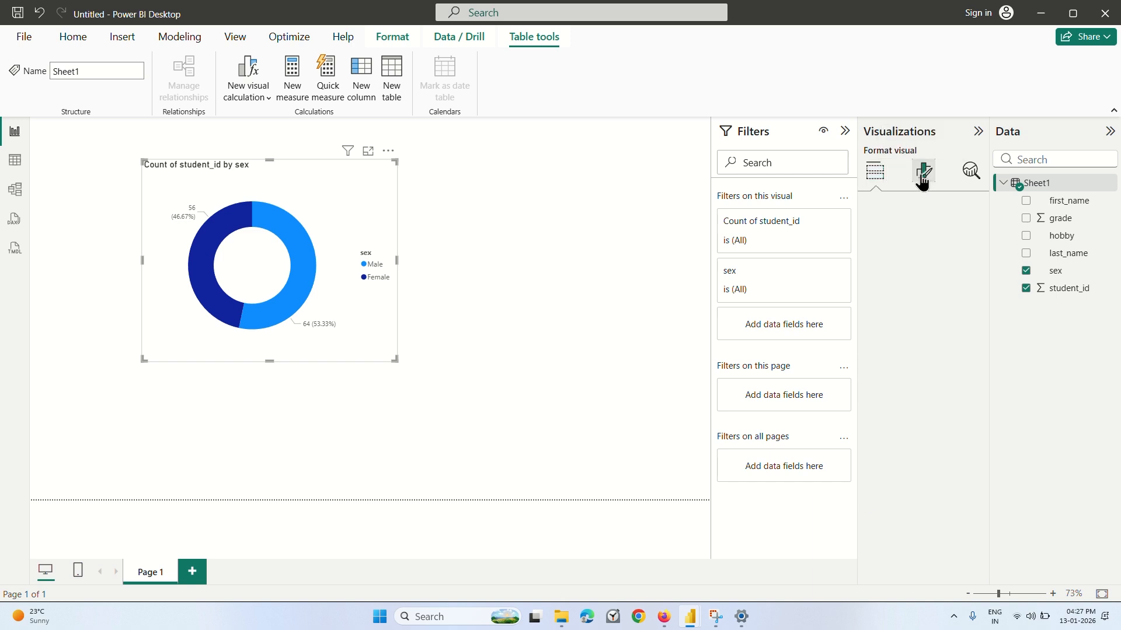
pyautogui.click(897, 283)
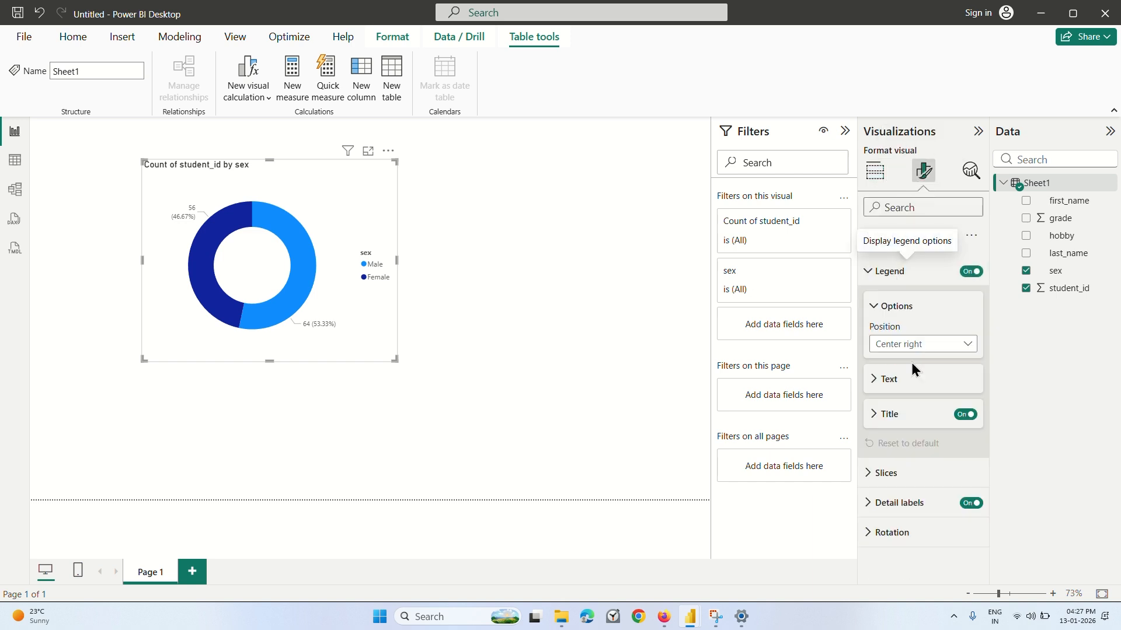
pyautogui.click(873, 382)
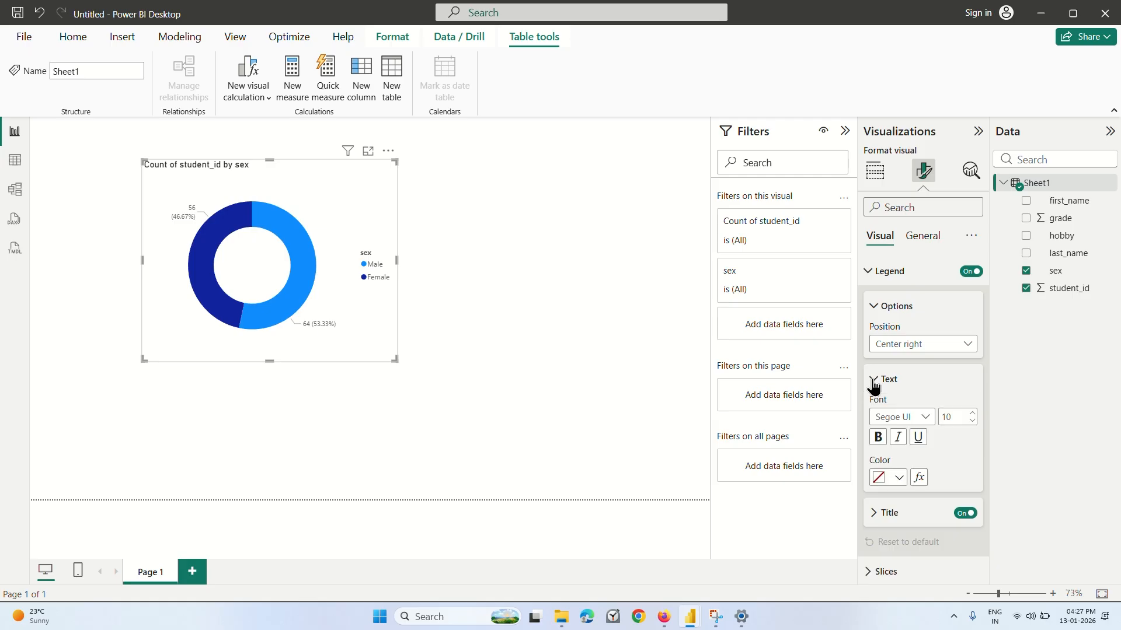
pyautogui.click(874, 386)
pyautogui.click(890, 503)
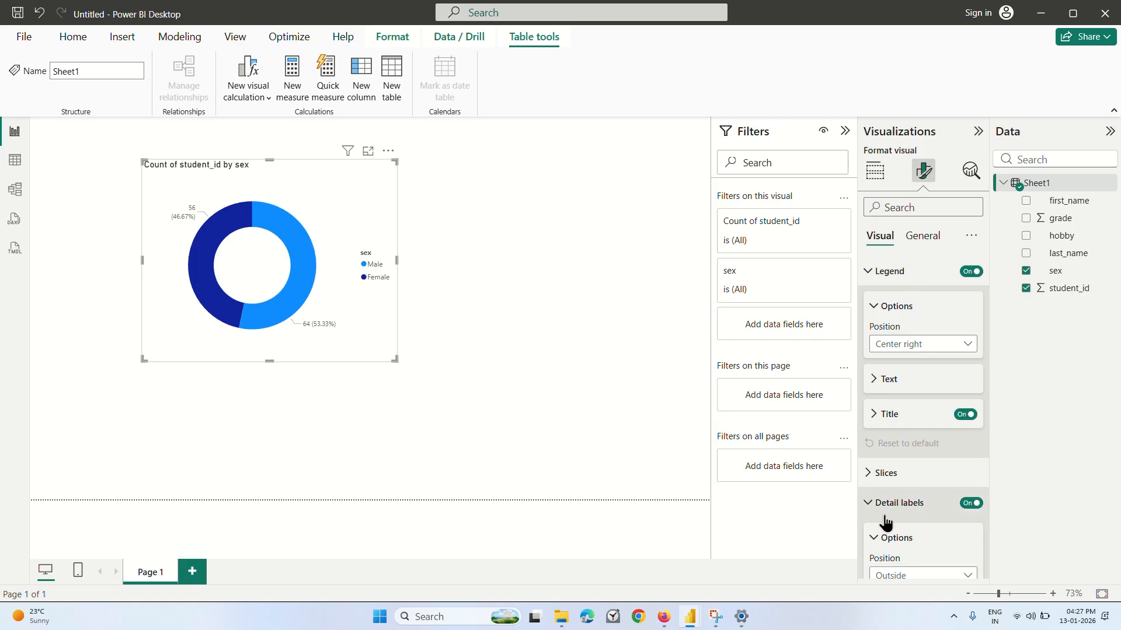
pyautogui.scroll(-3, 884, 516)
pyautogui.click(921, 472)
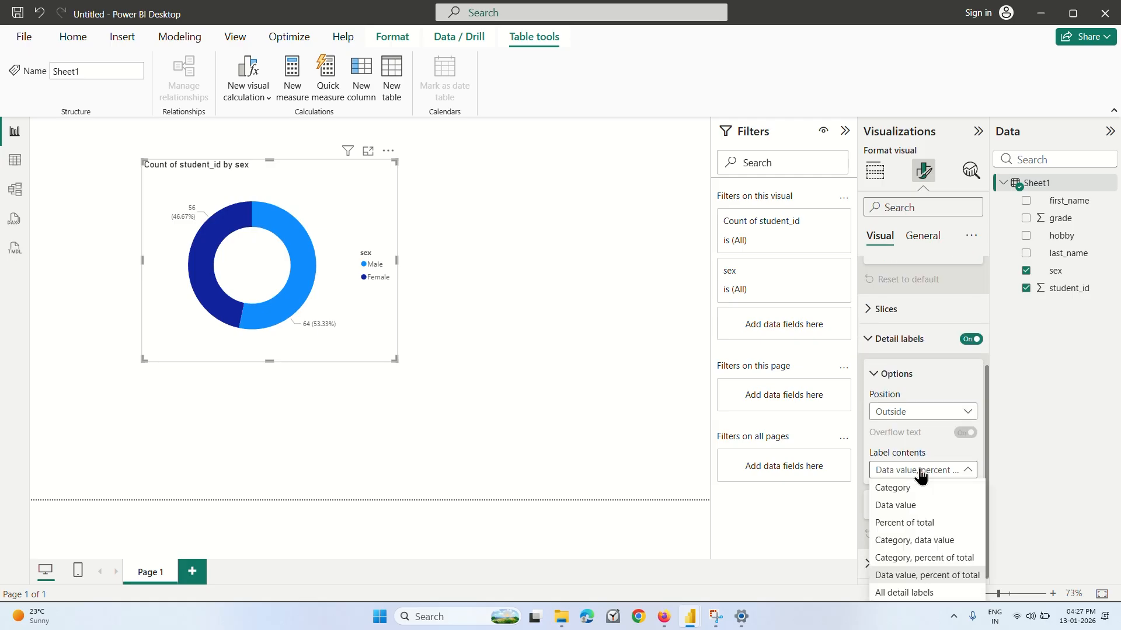
pyautogui.click(914, 559)
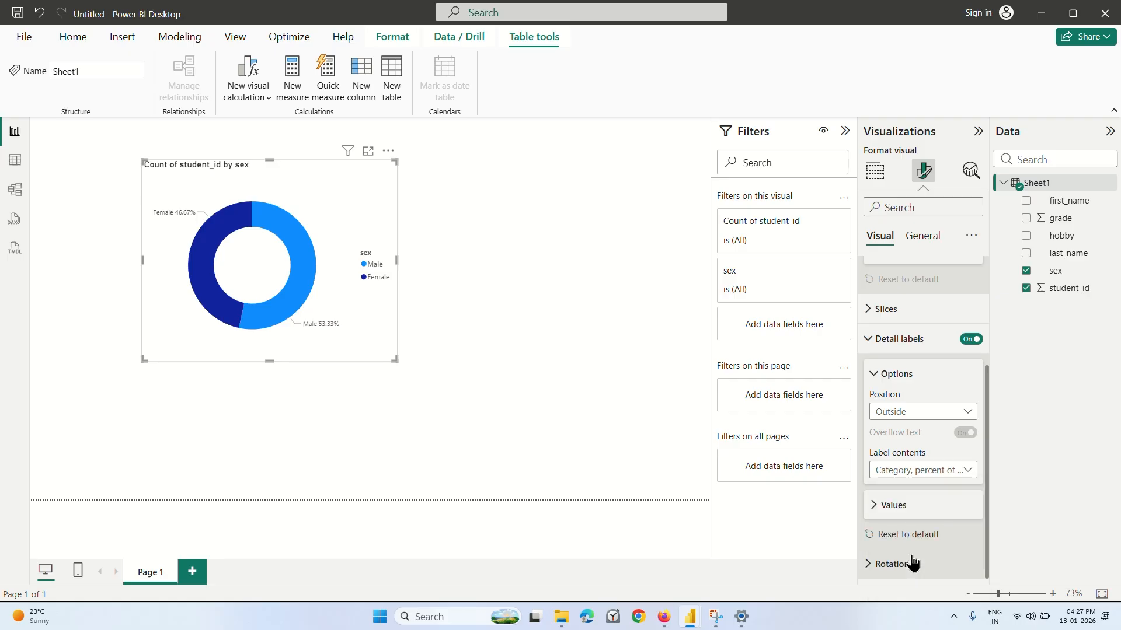
# Set the percentage decimal places of the donut chart's detail label values to 0.
pyautogui.click(878, 507)
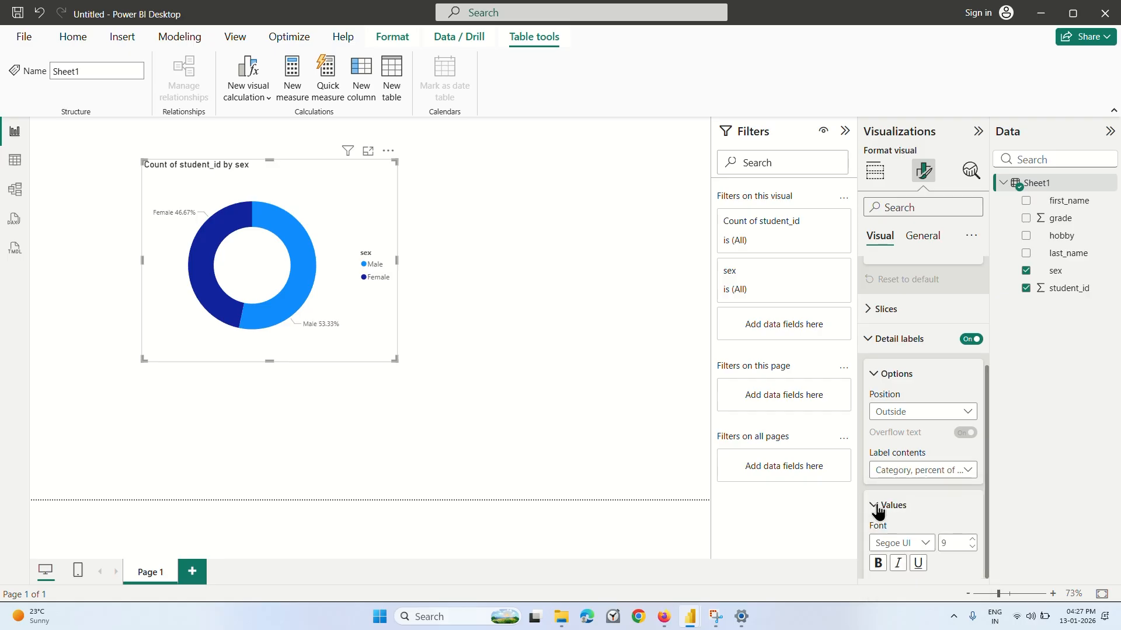
pyautogui.scroll(-3, 877, 511)
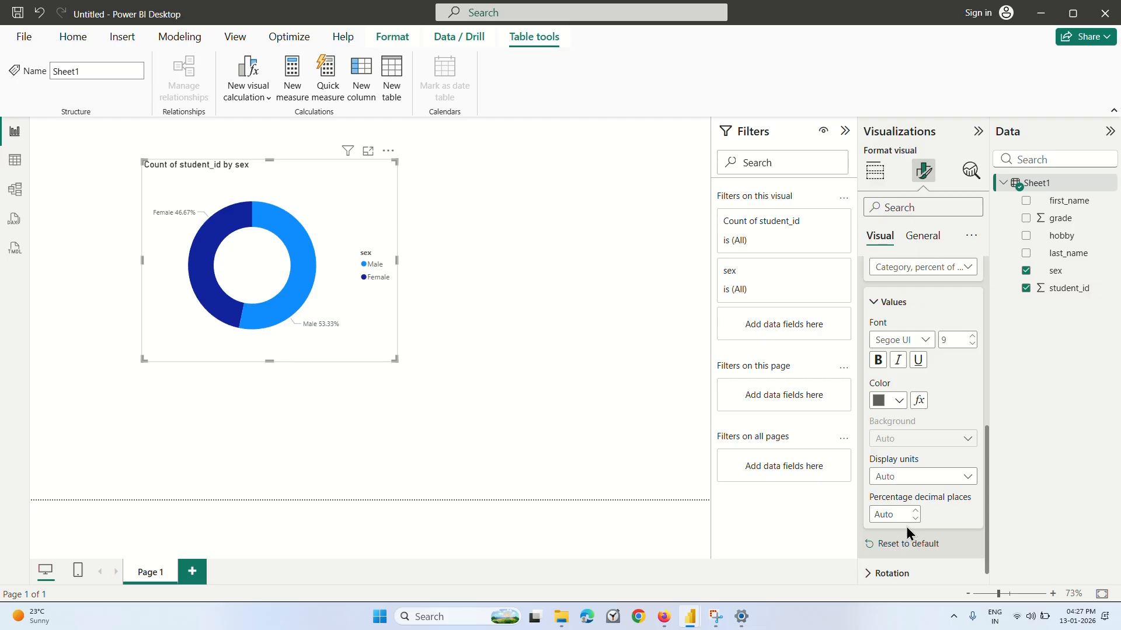
pyautogui.click(903, 514)
pyautogui.write('0')
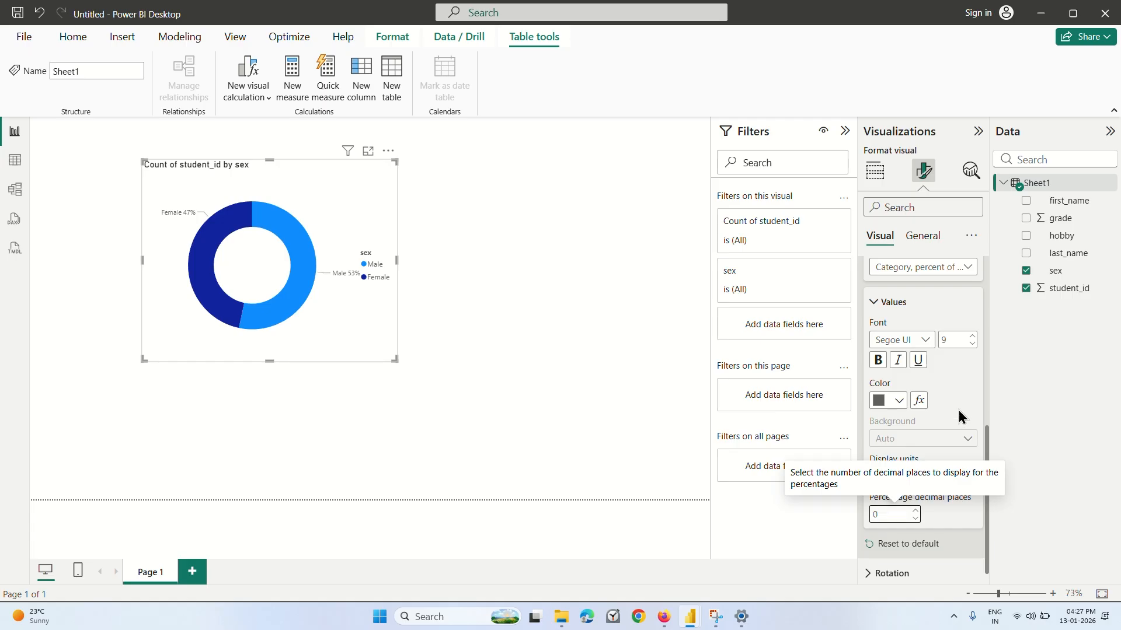
pyautogui.scroll(3, 951, 415)
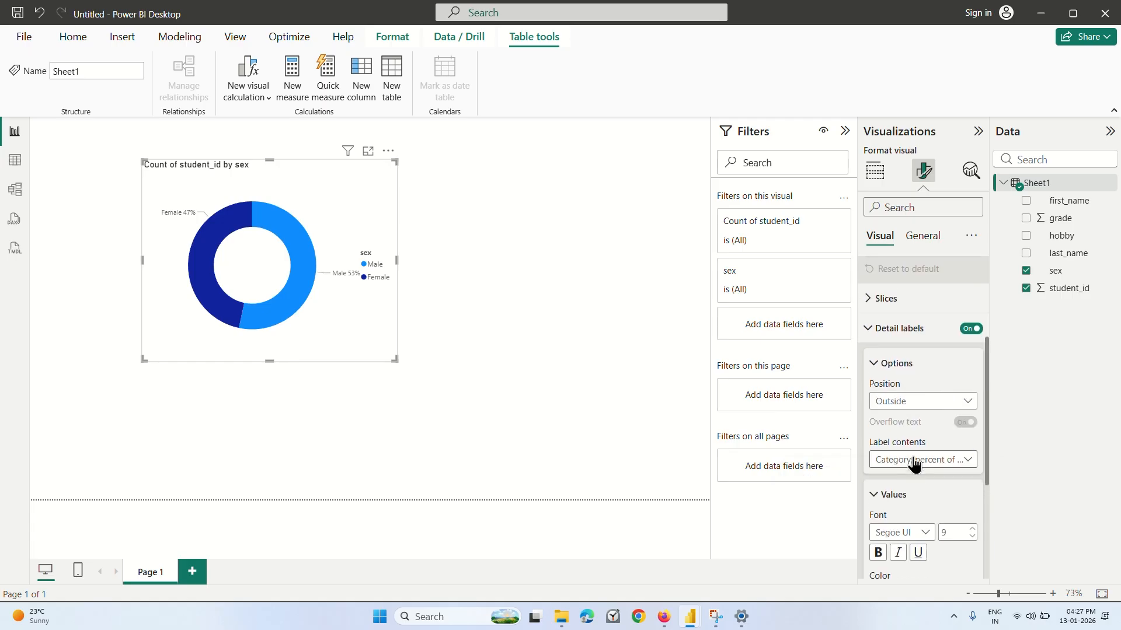
pyautogui.click(879, 366)
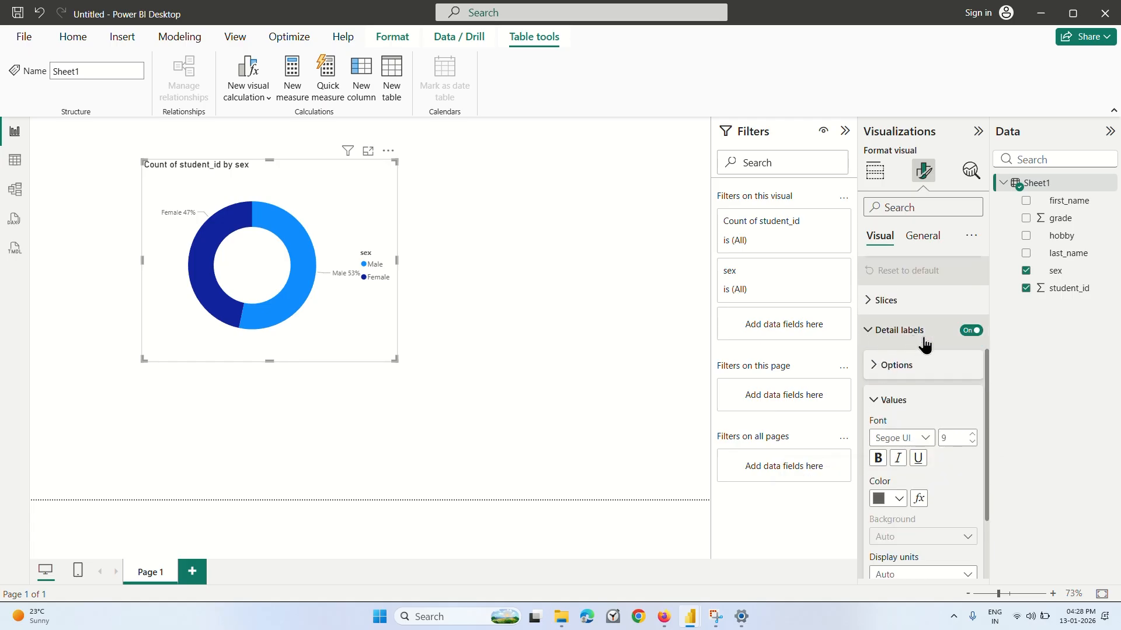
# Try the donut chart without detail labels and without a legend title, and restore both.
pyautogui.click(971, 331)
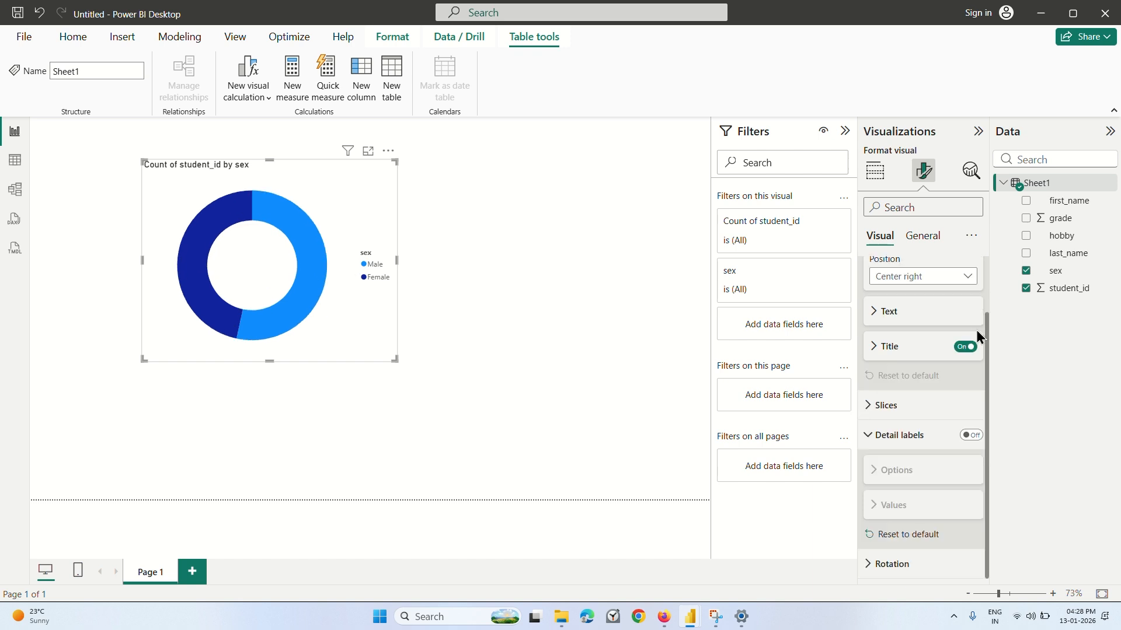
pyautogui.click(964, 346)
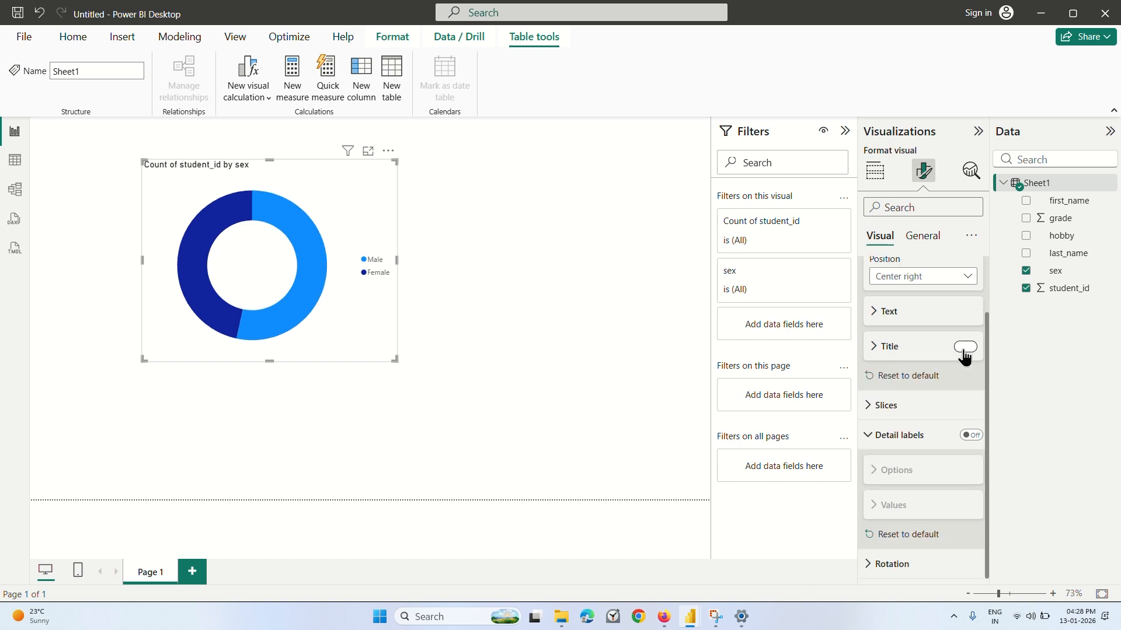
pyautogui.click(963, 350)
pyautogui.click(964, 350)
pyautogui.click(966, 348)
pyautogui.scroll(2, 893, 402)
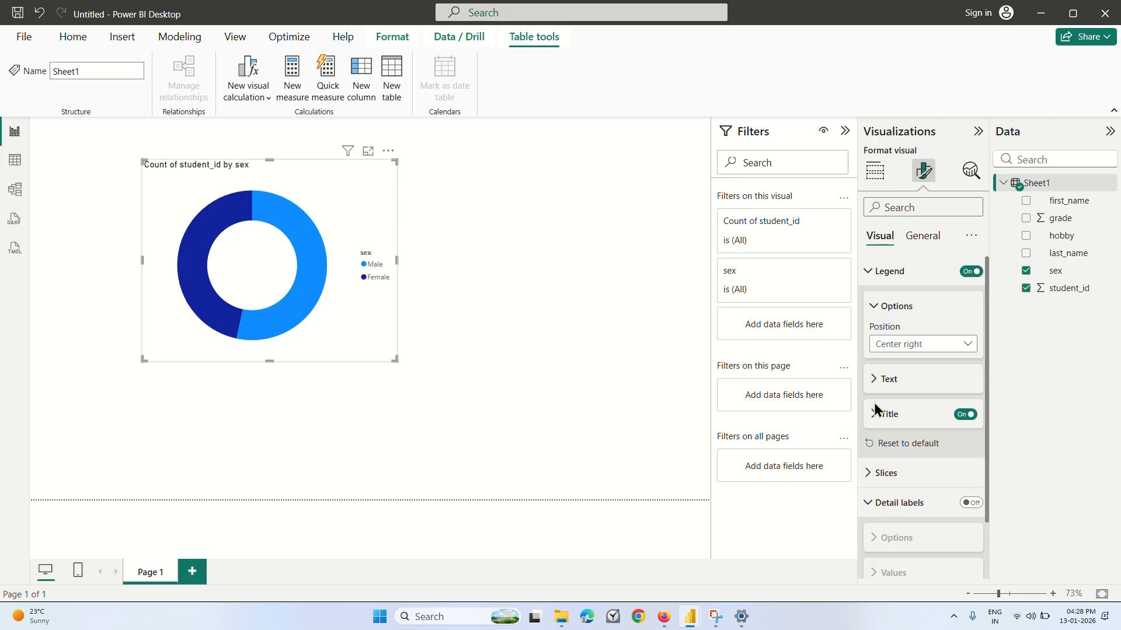
pyautogui.click(874, 381)
pyautogui.click(874, 380)
pyautogui.scroll(-2, 905, 383)
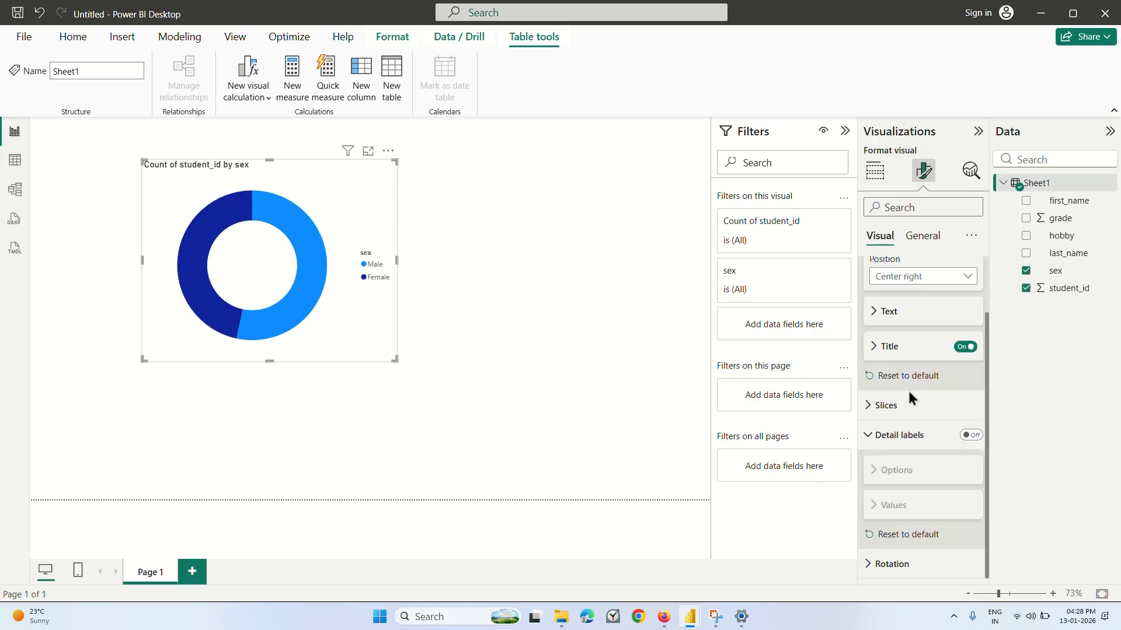
pyautogui.click(970, 435)
pyautogui.scroll(-3, 905, 408)
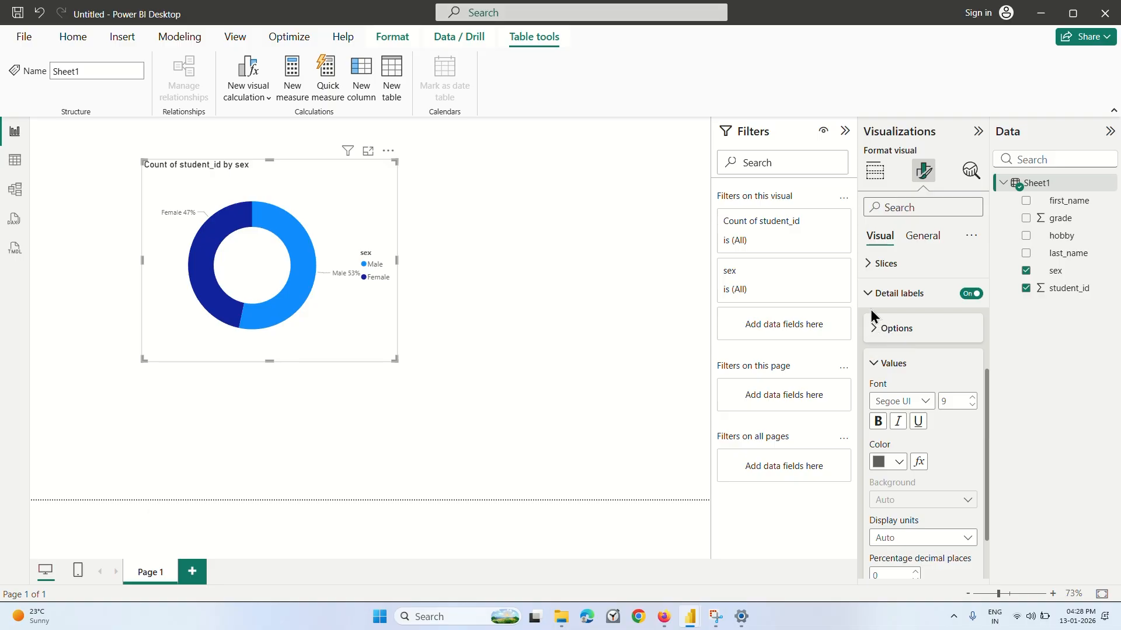
# Make the donut chart taller and turn off its legend.
pyautogui.scroll(3, 871, 379)
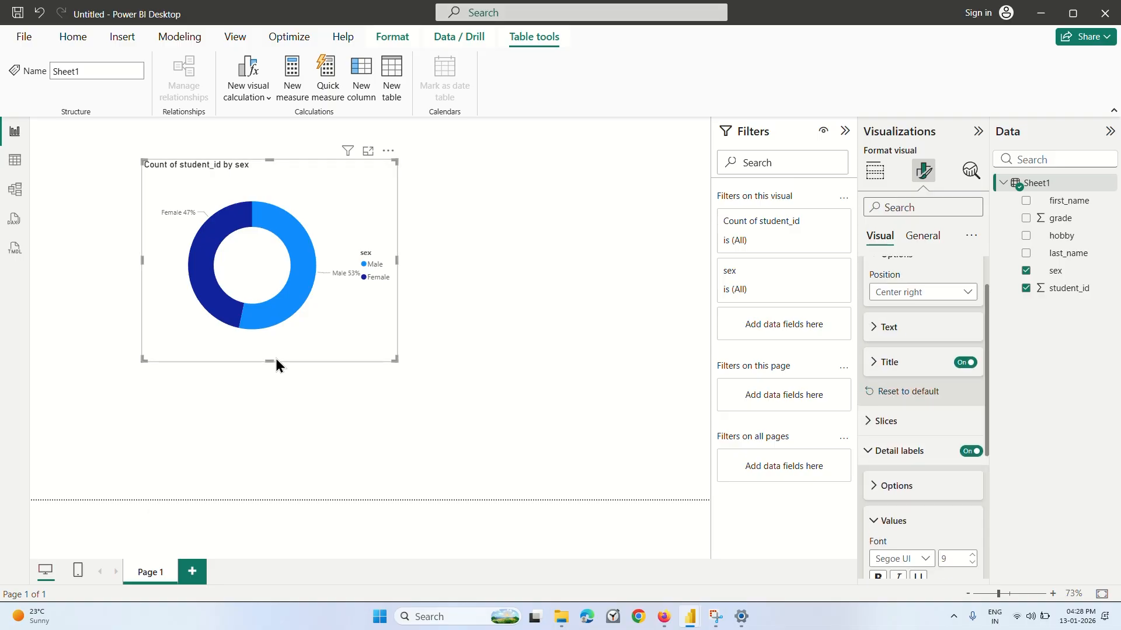
pyautogui.moveTo(269, 362); pyautogui.dragTo(271, 412)
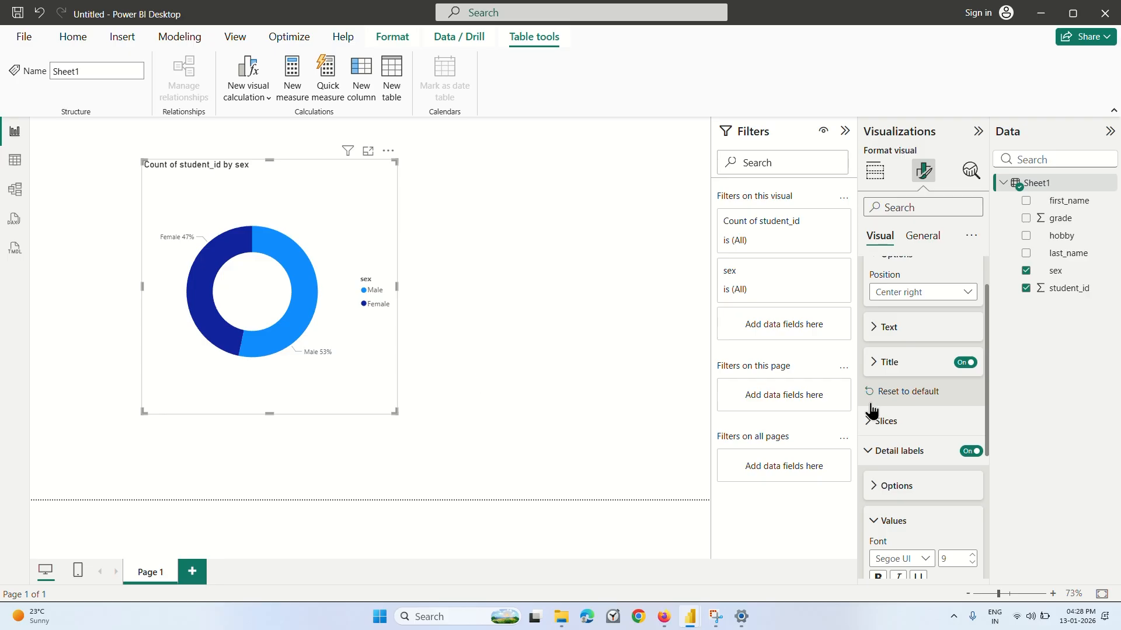
pyautogui.scroll(1, 902, 362)
pyautogui.scroll(1, 902, 362)
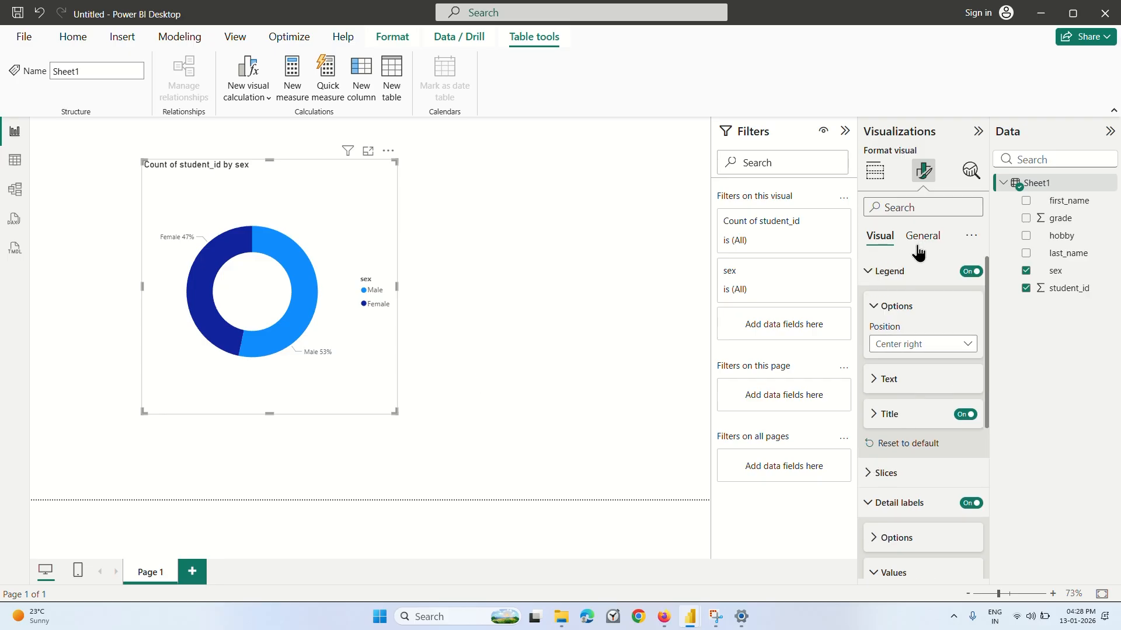
pyautogui.click(972, 273)
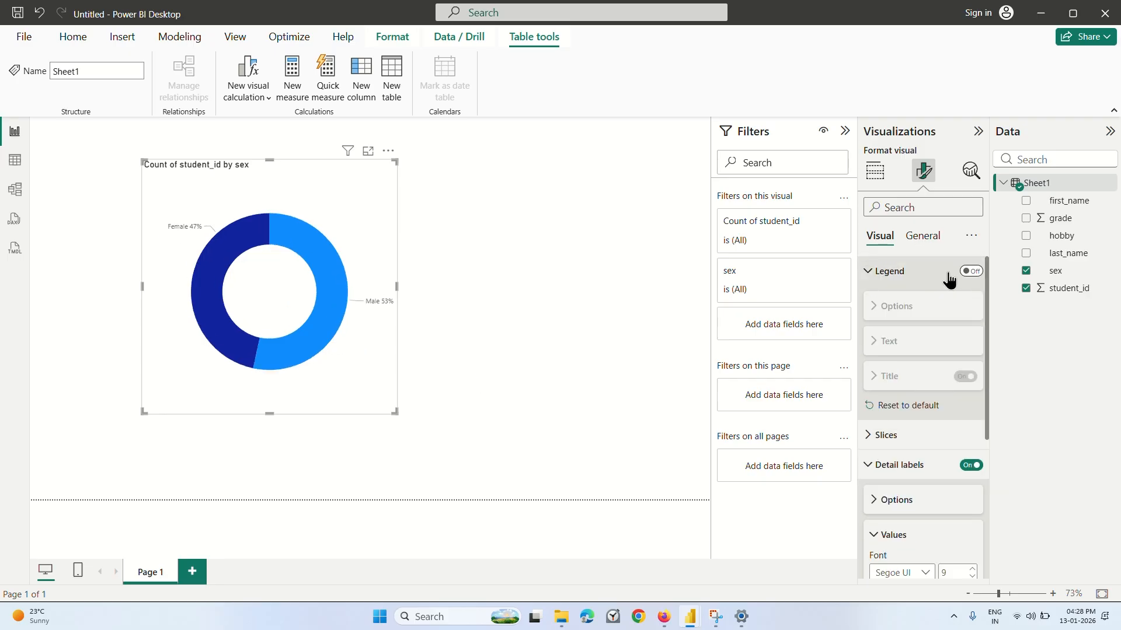
pyautogui.click(875, 274)
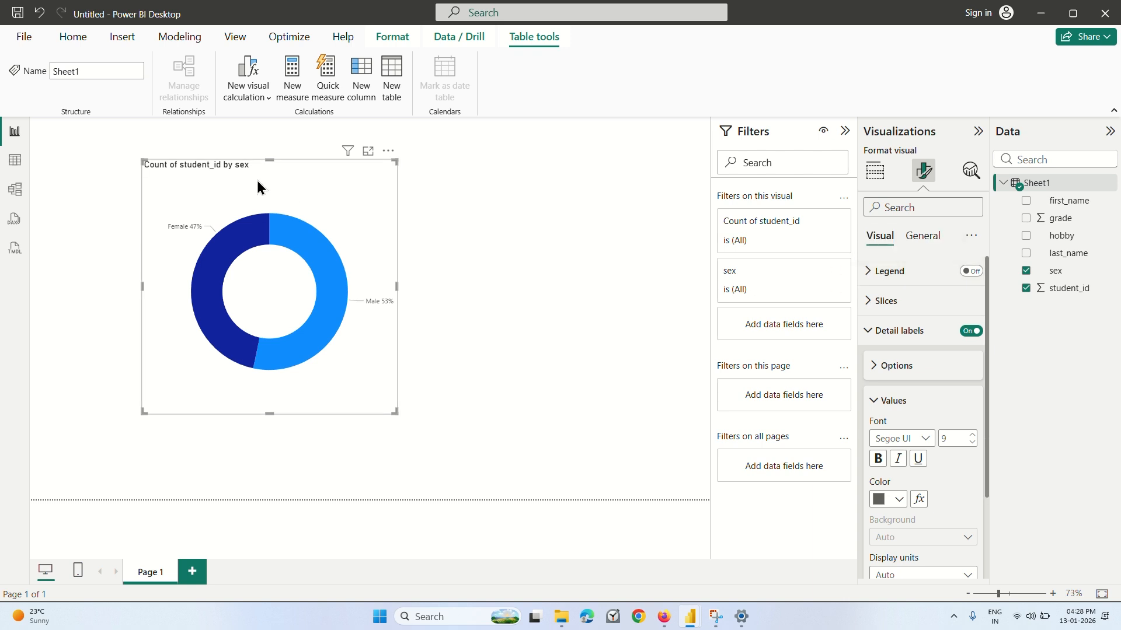
# Move the donut chart to the right half of the report page, check its slice color settings and deselect it.
pyautogui.moveTo(258, 187); pyautogui.dragTo(534, 200)
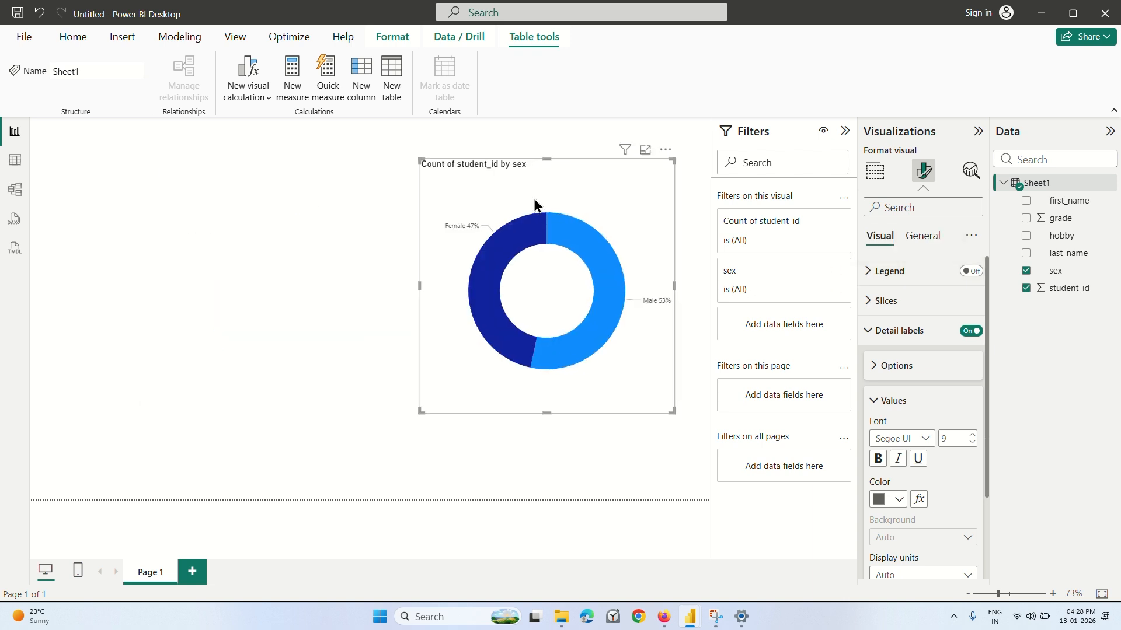
pyautogui.click(877, 303)
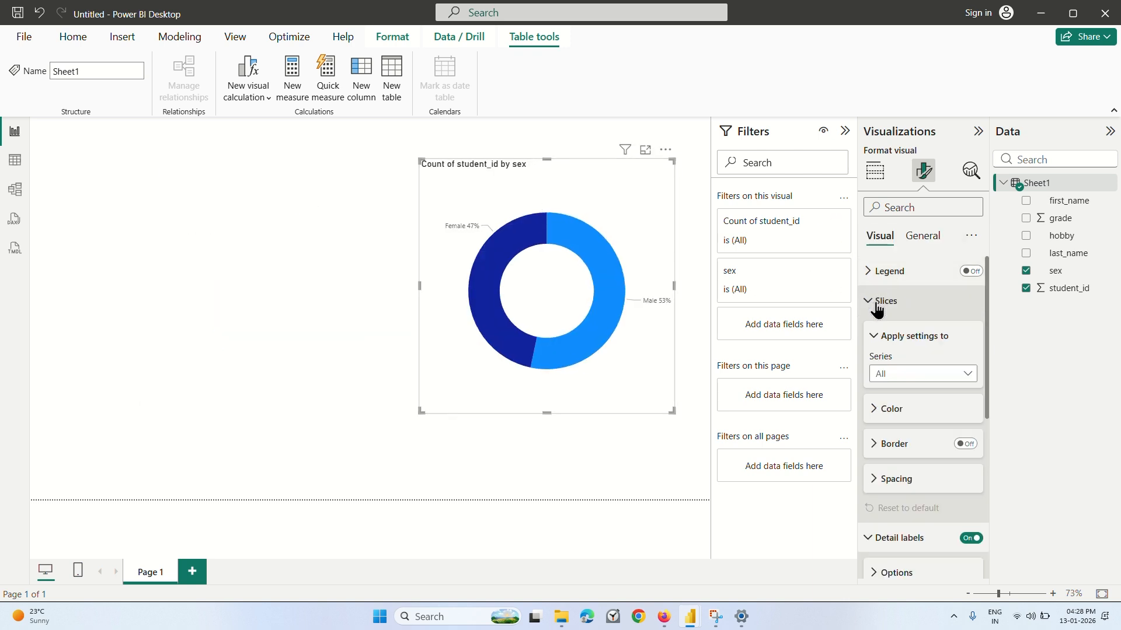
pyautogui.click(876, 409)
pyautogui.click(878, 411)
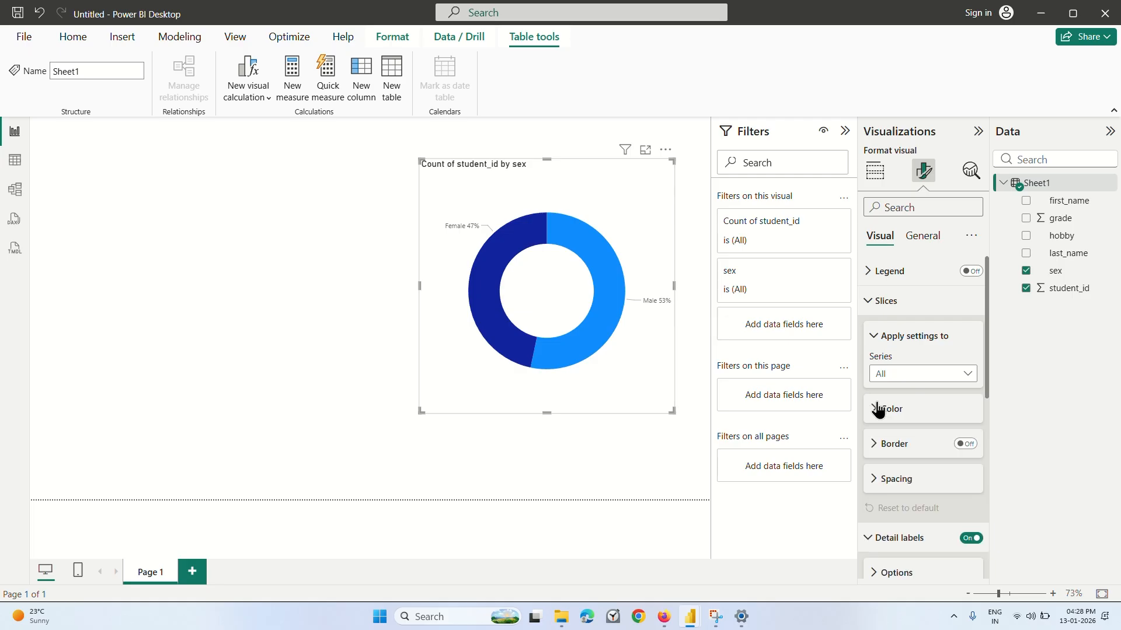
pyautogui.click(296, 249)
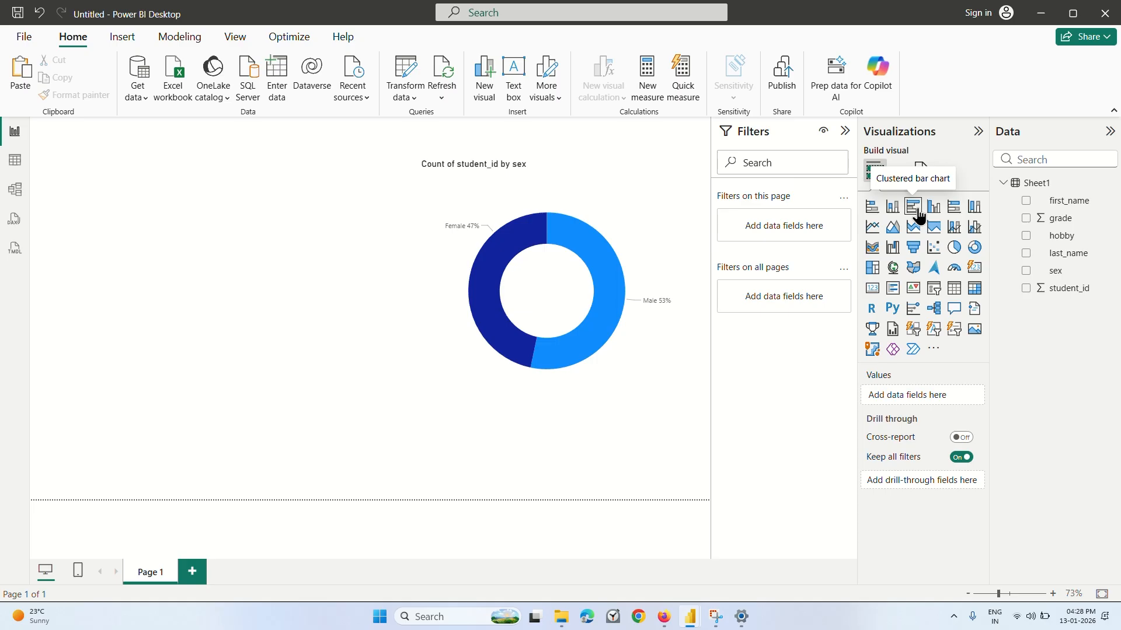
# Add a 100% stacked bar chart beside the donut chart, with student_id on the X-axis and hobby on the Y-axis.
pyautogui.click(953, 208)
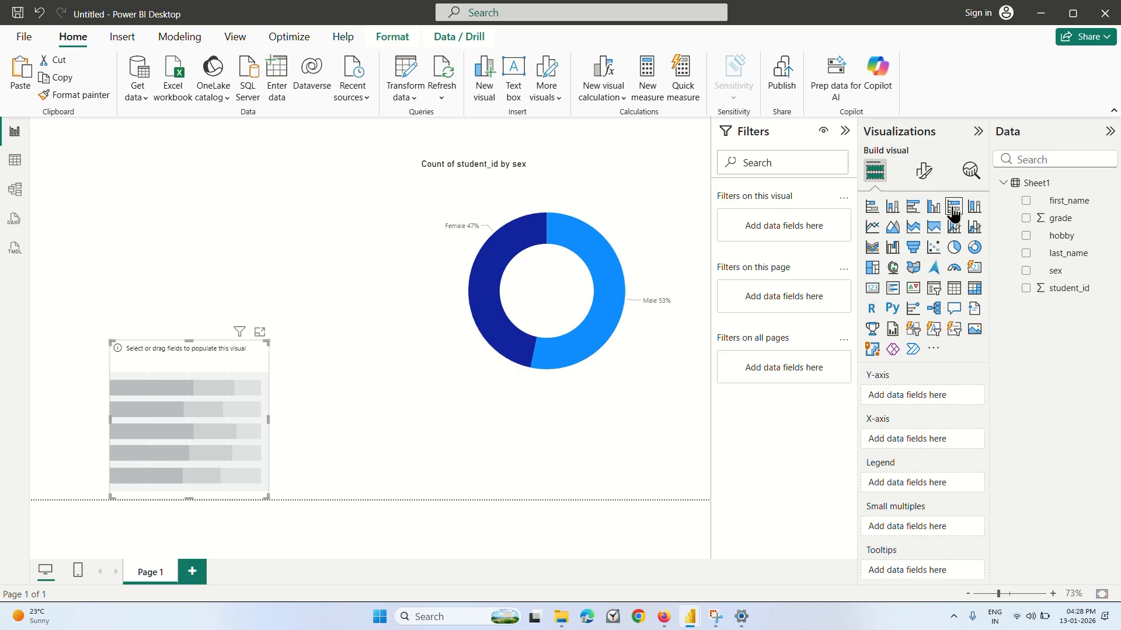
pyautogui.moveTo(227, 393); pyautogui.dragTo(255, 227)
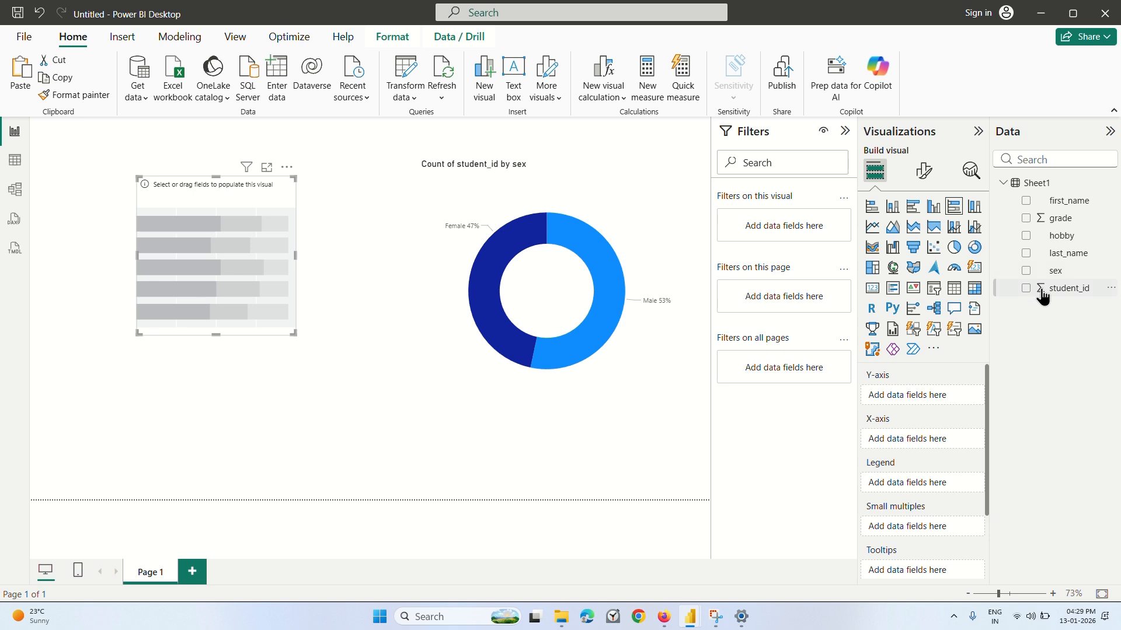
pyautogui.moveTo(1042, 296); pyautogui.dragTo(919, 439)
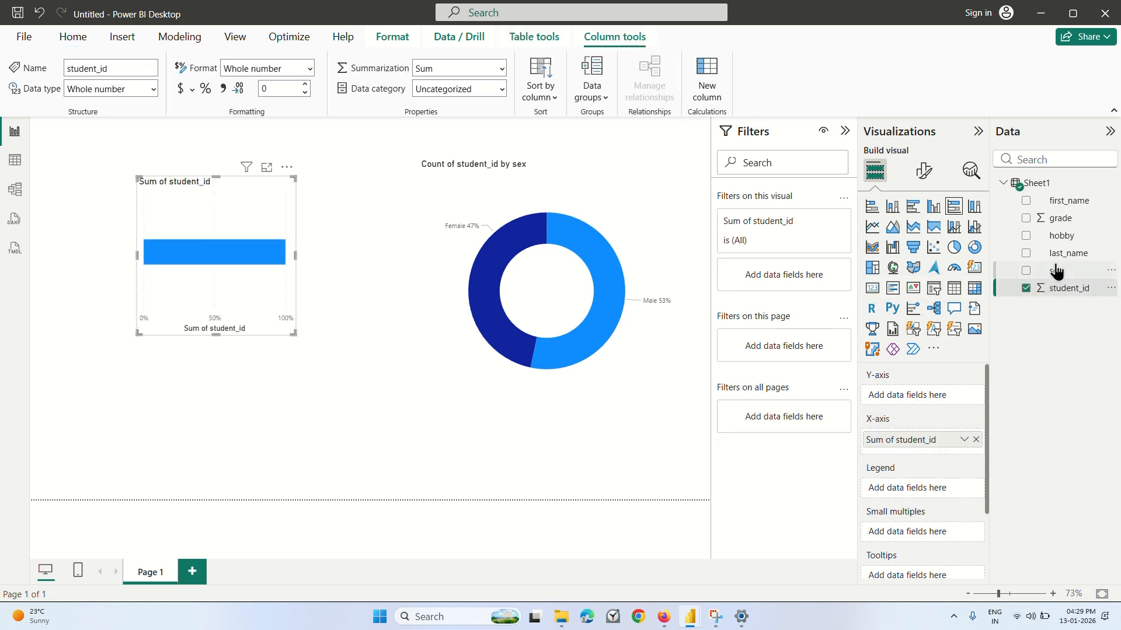
pyautogui.moveTo(1065, 240); pyautogui.dragTo(924, 394)
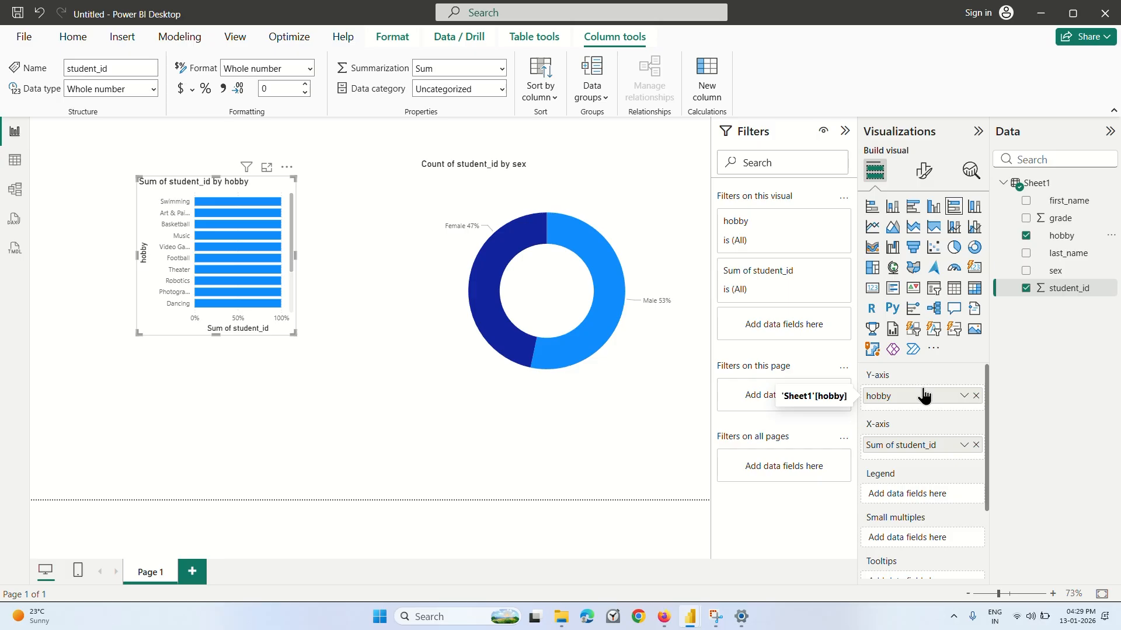
# Widen and heighten the hobby bar chart until all hobby categories fit without scrolling.
pyautogui.click(297, 258)
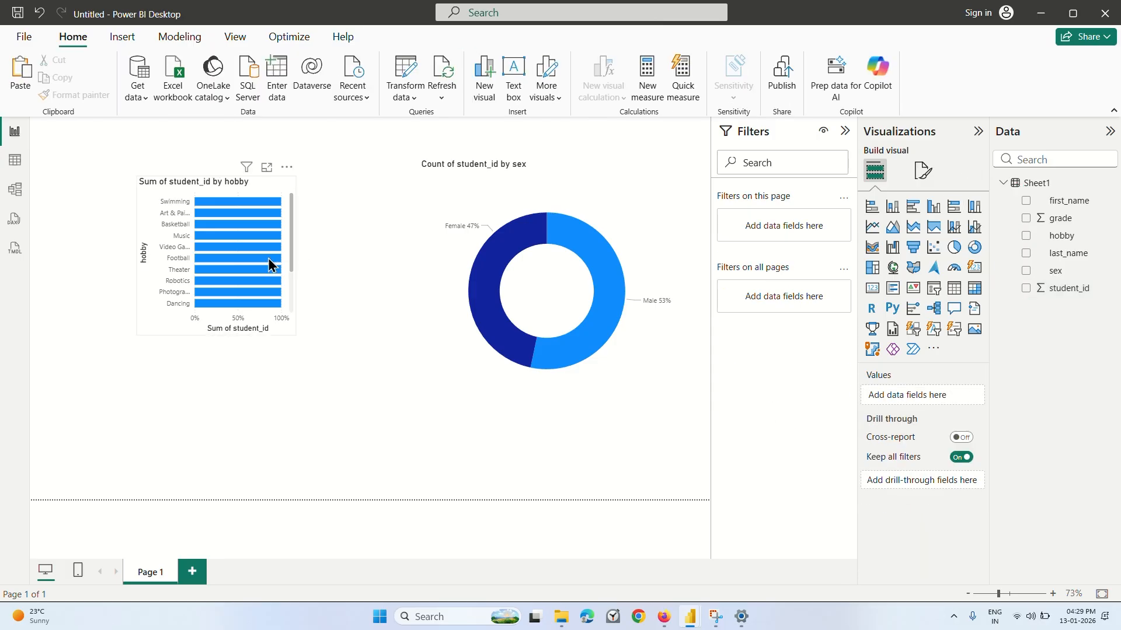
pyautogui.click(267, 258)
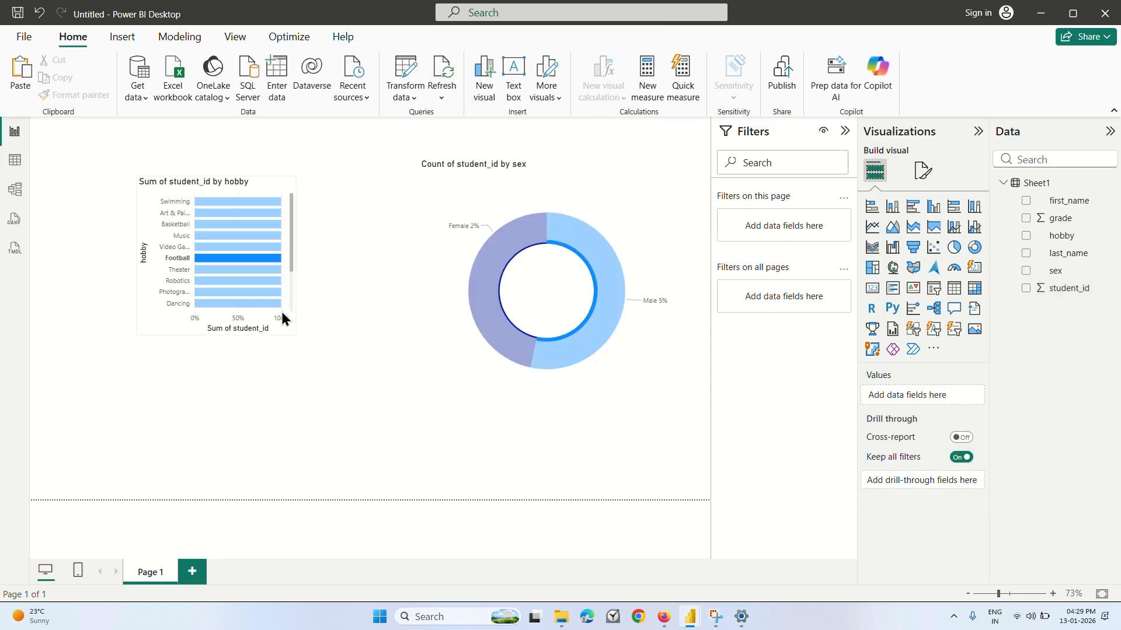
pyautogui.click(204, 324)
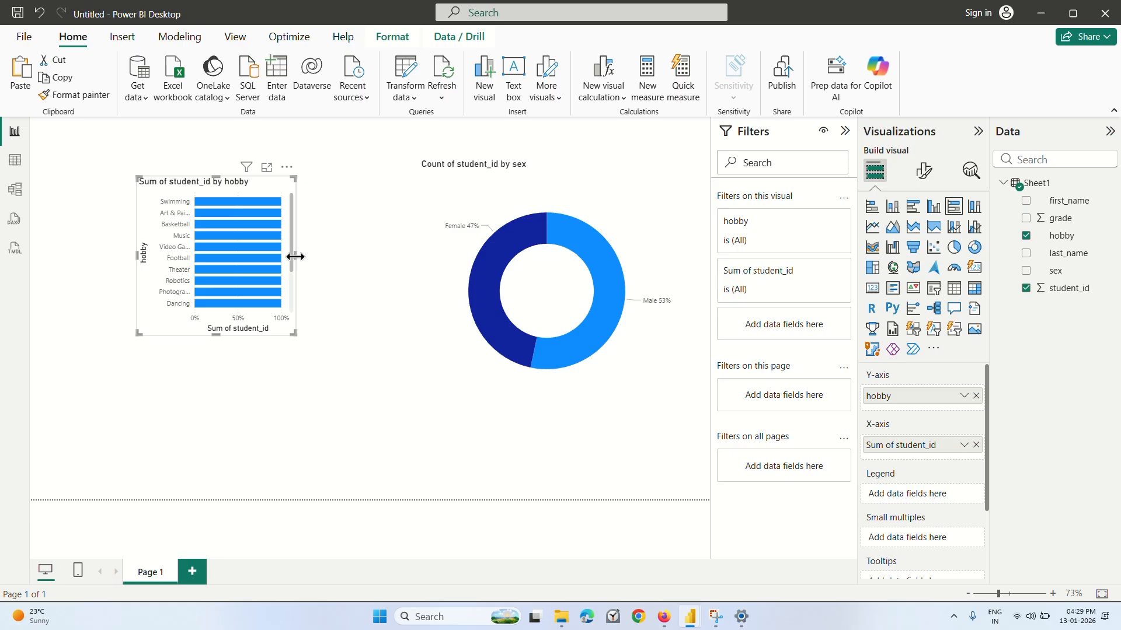
pyautogui.moveTo(295, 257); pyautogui.dragTo(377, 255)
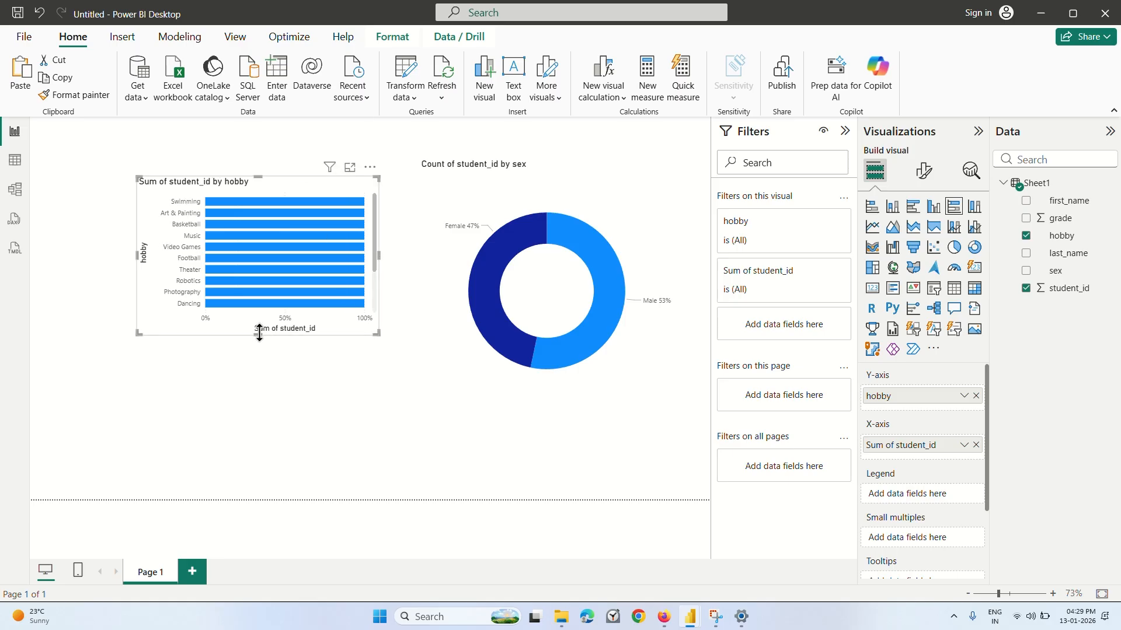
pyautogui.moveTo(259, 334); pyautogui.dragTo(253, 429)
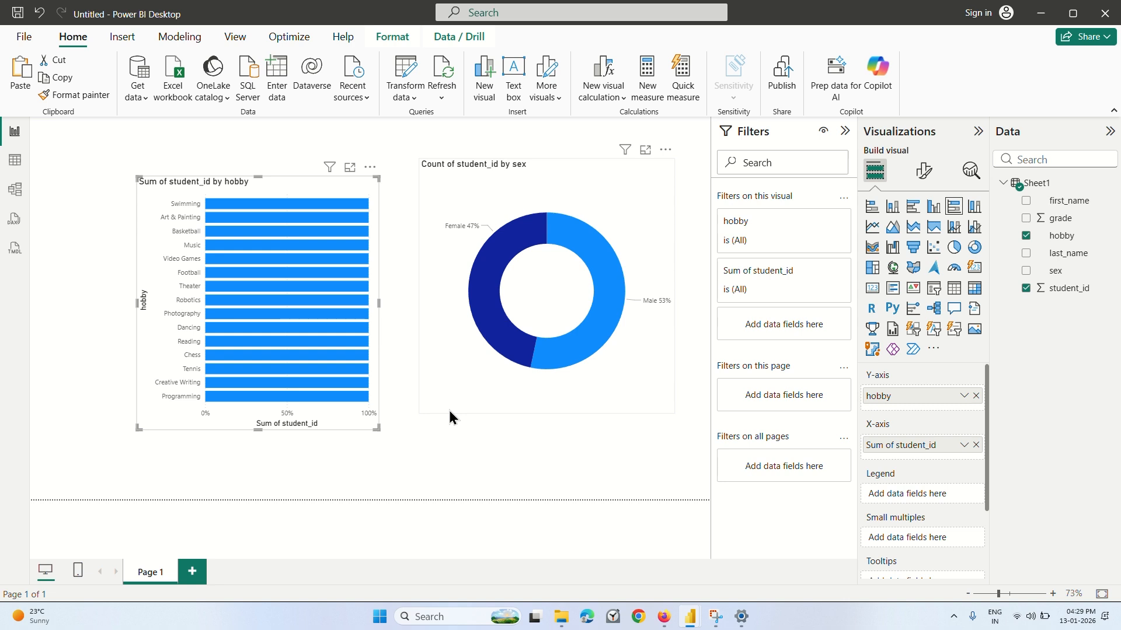
# Change the bar chart's student_id aggregation on the X-axis to Count.
pyautogui.scroll(-3, 906, 468)
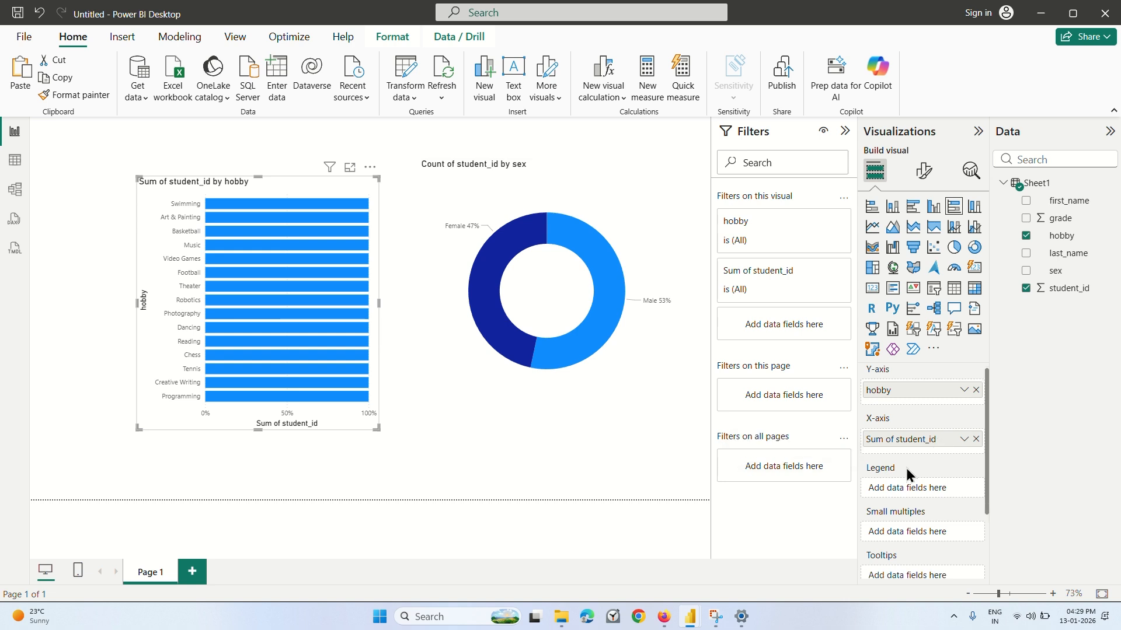
pyautogui.scroll(3, 910, 470)
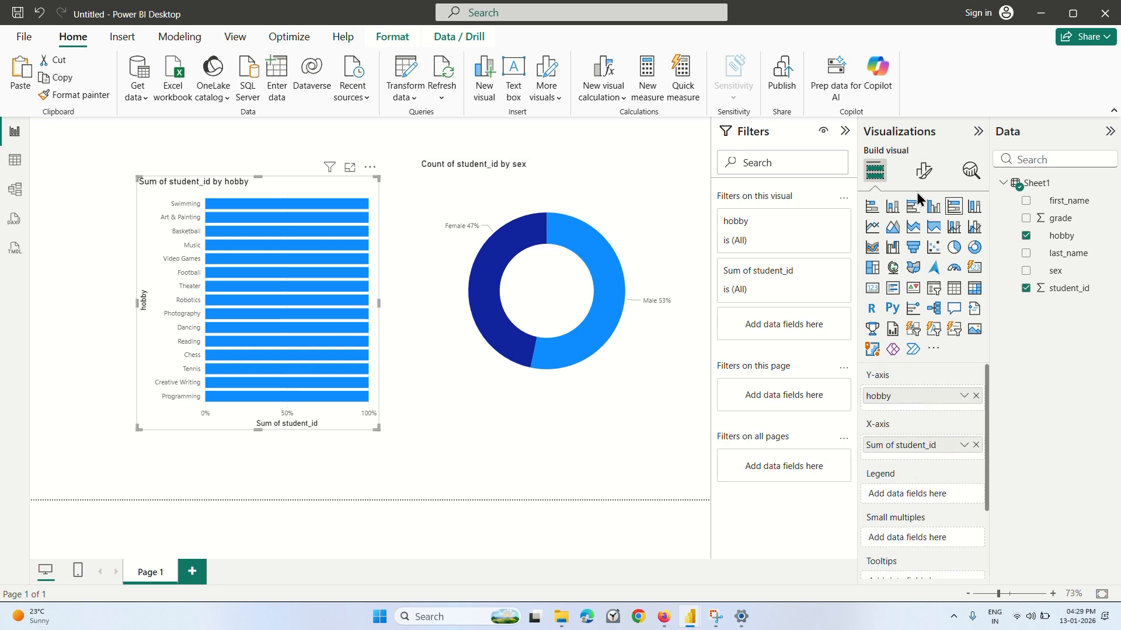
pyautogui.click(964, 446)
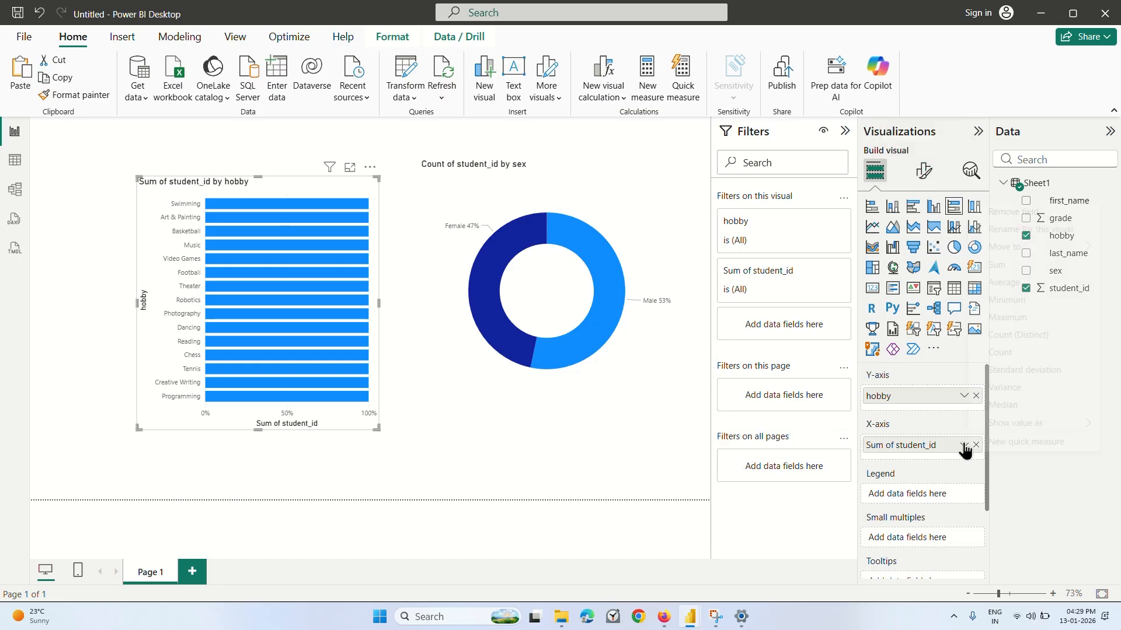
pyautogui.click(1015, 352)
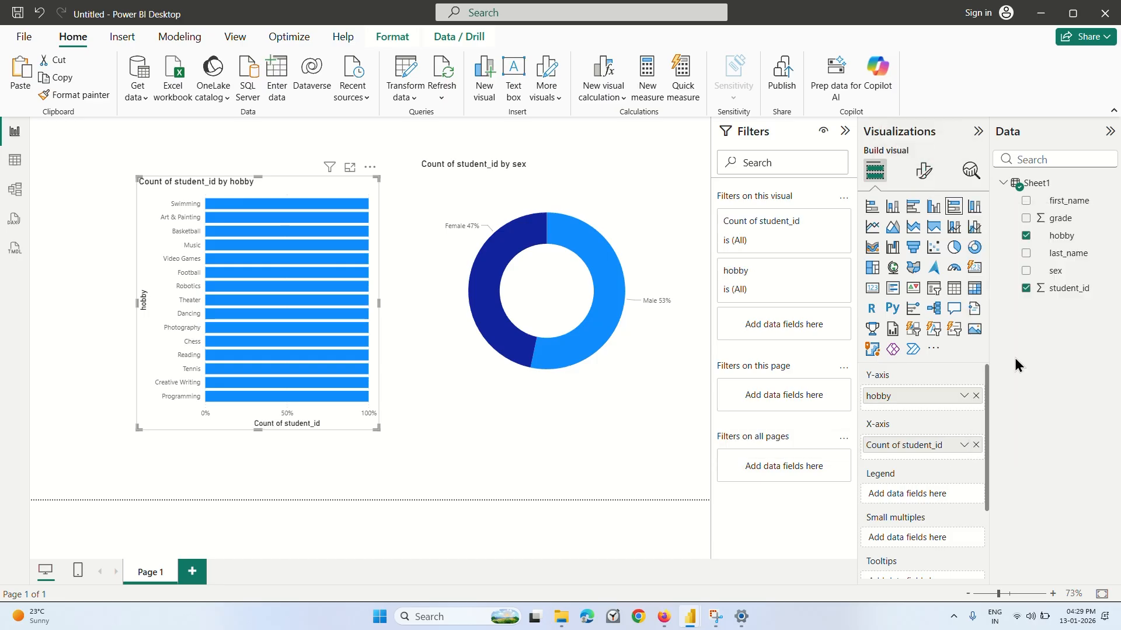
pyautogui.scroll(-3, 926, 425)
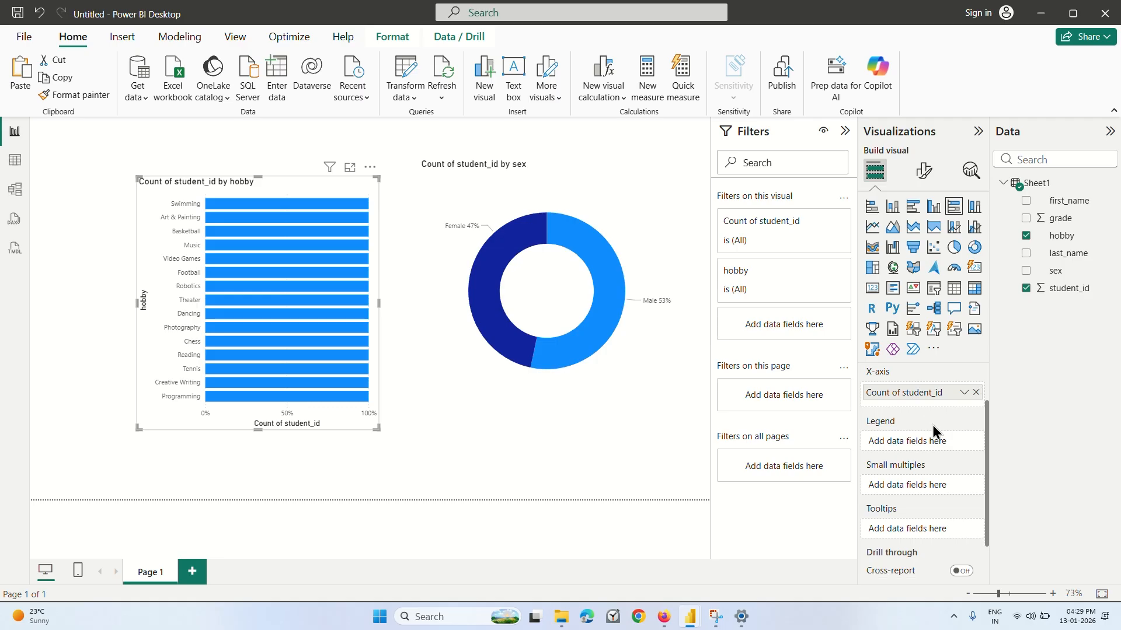
pyautogui.scroll(3, 932, 425)
# Try the bar chart without Y-axis values, restore them, and turn off the Y-axis title.
pyautogui.click(925, 181)
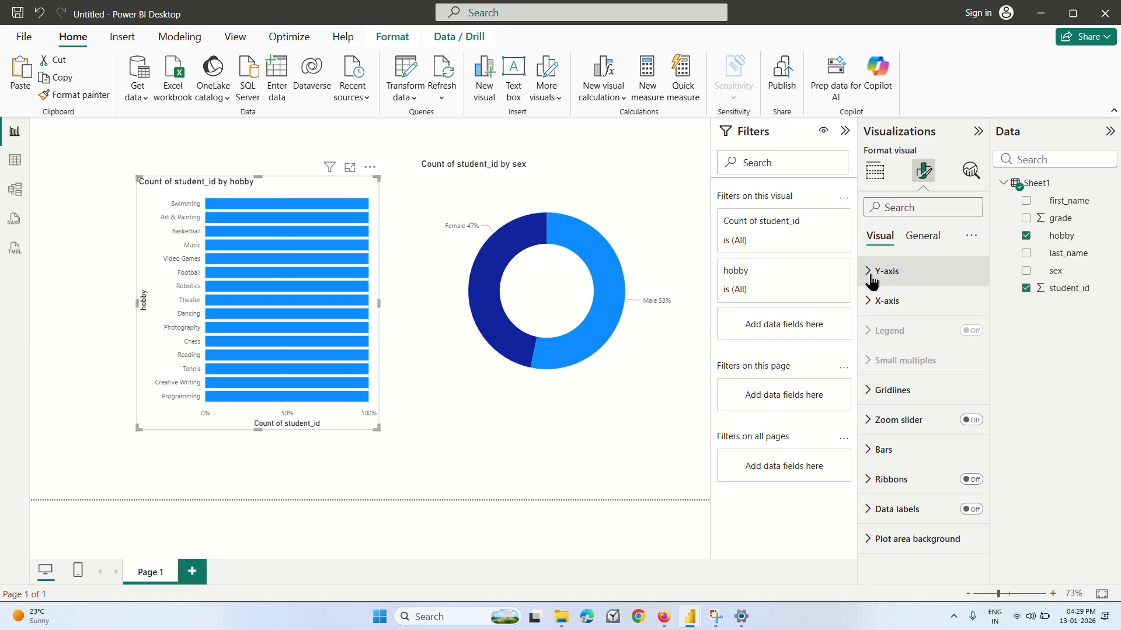
pyautogui.click(871, 280)
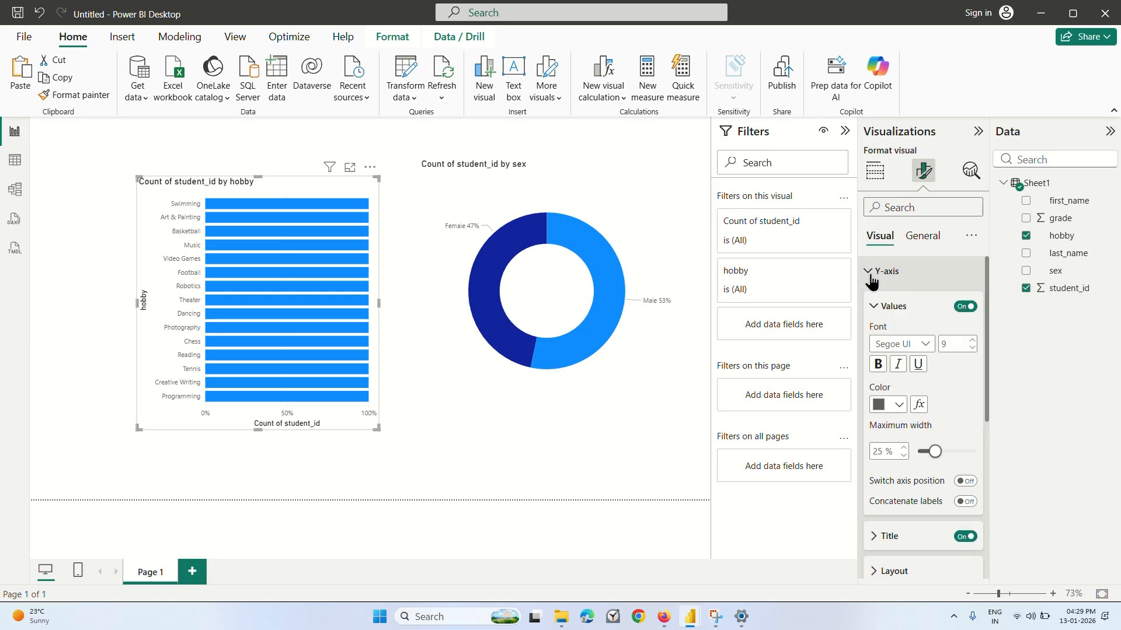
pyautogui.click(966, 307)
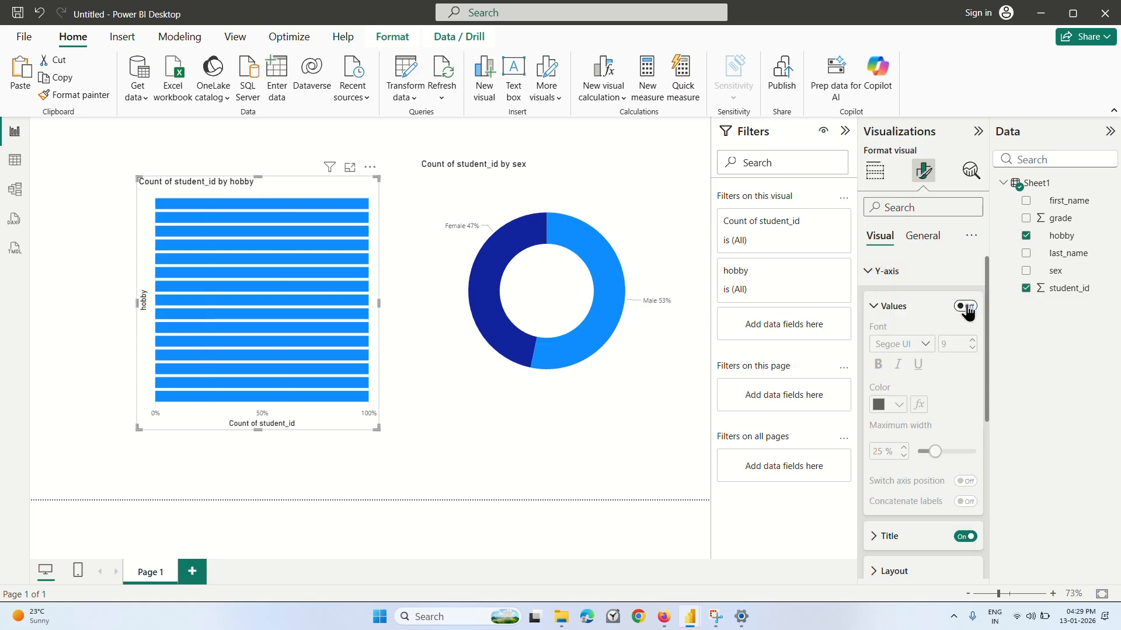
pyautogui.click(966, 308)
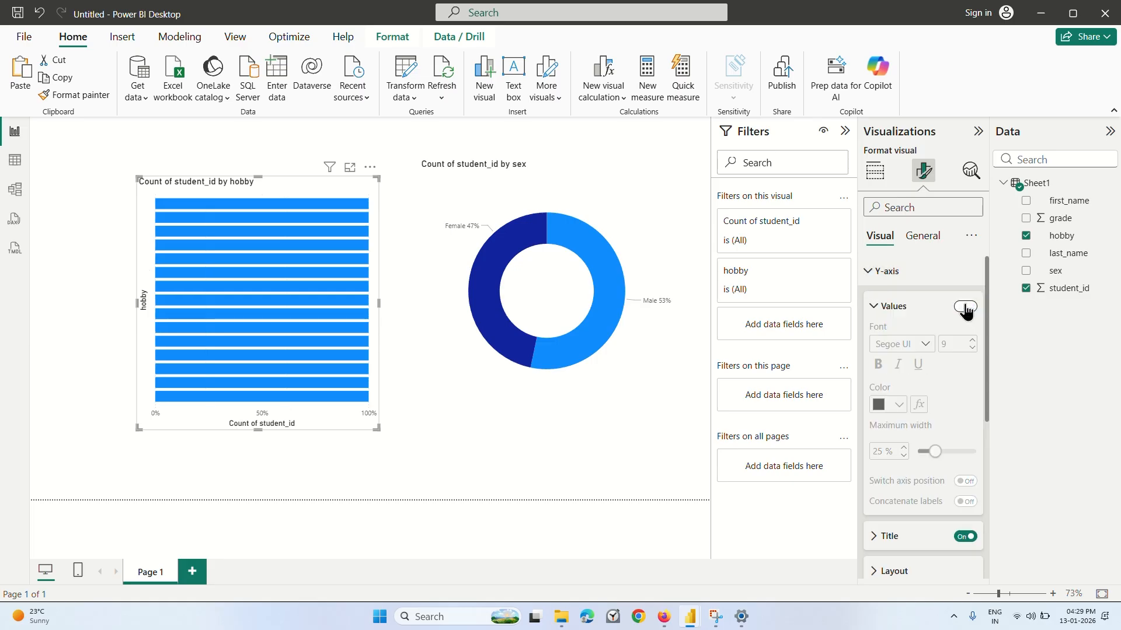
pyautogui.click(874, 307)
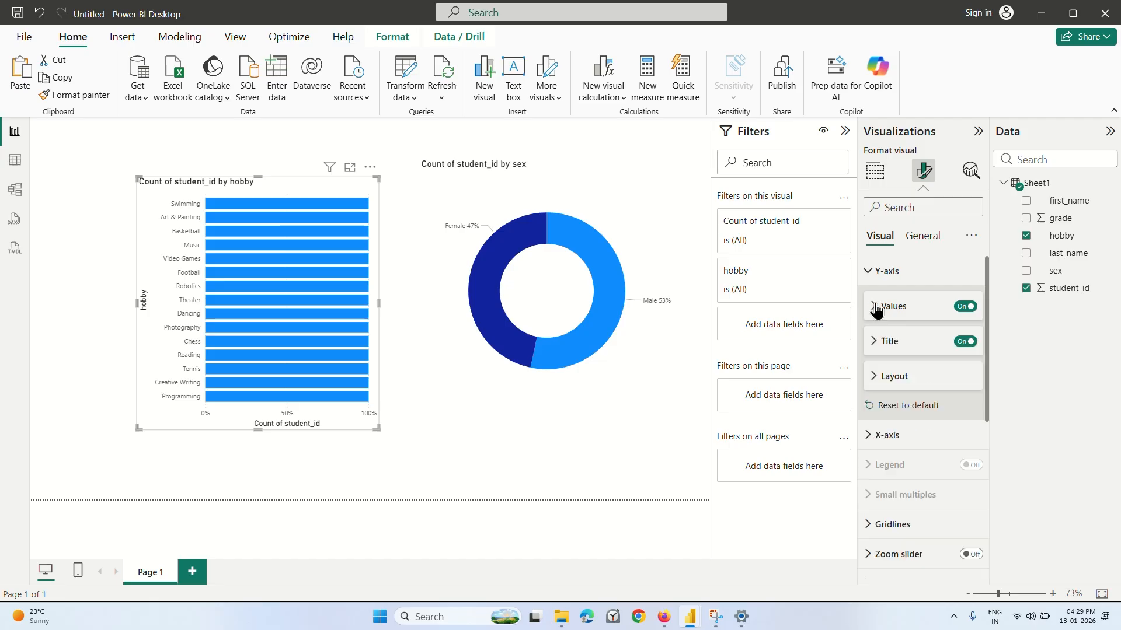
pyautogui.click(966, 341)
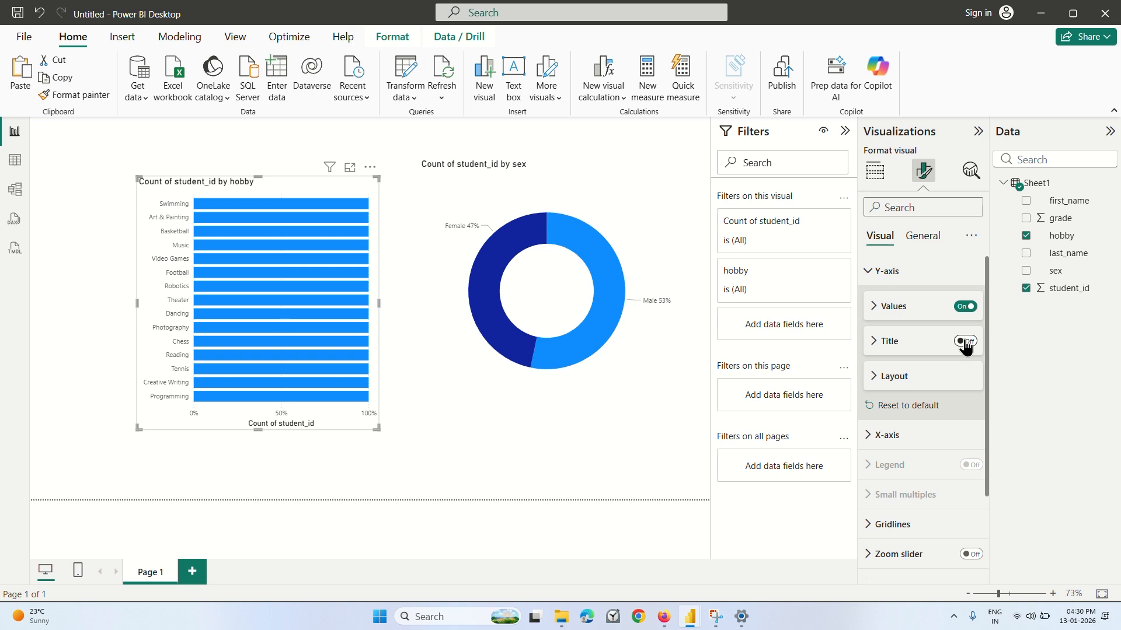
# Turn off the bar chart's X-axis values and title, and make the chart slightly taller and wider.
pyautogui.click(878, 435)
pyautogui.scroll(-3, 896, 439)
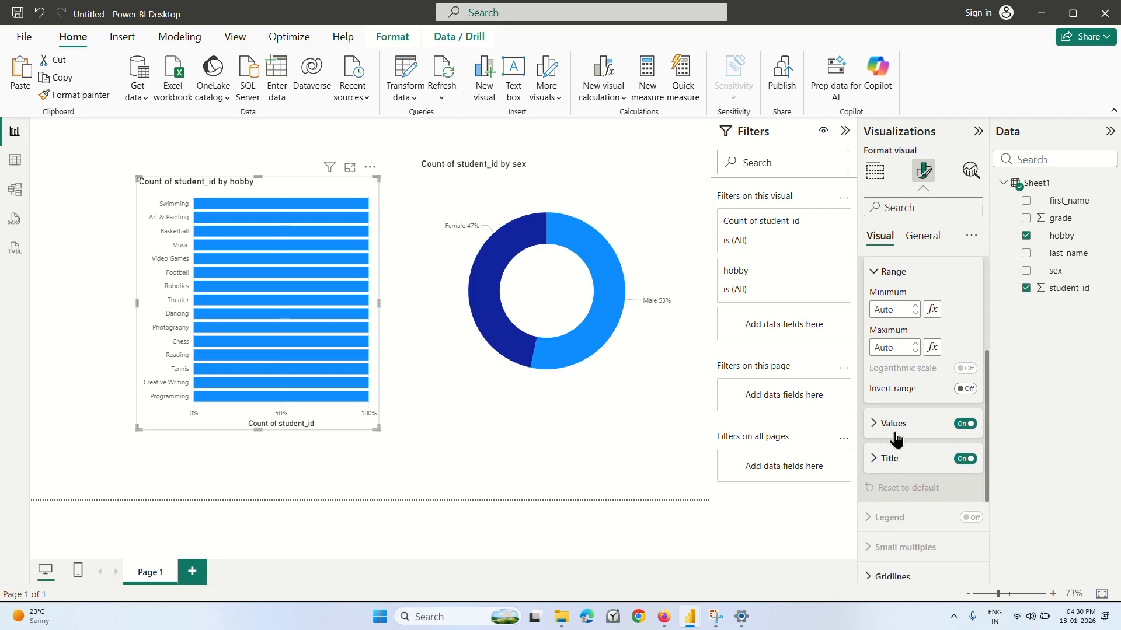
pyautogui.click(966, 425)
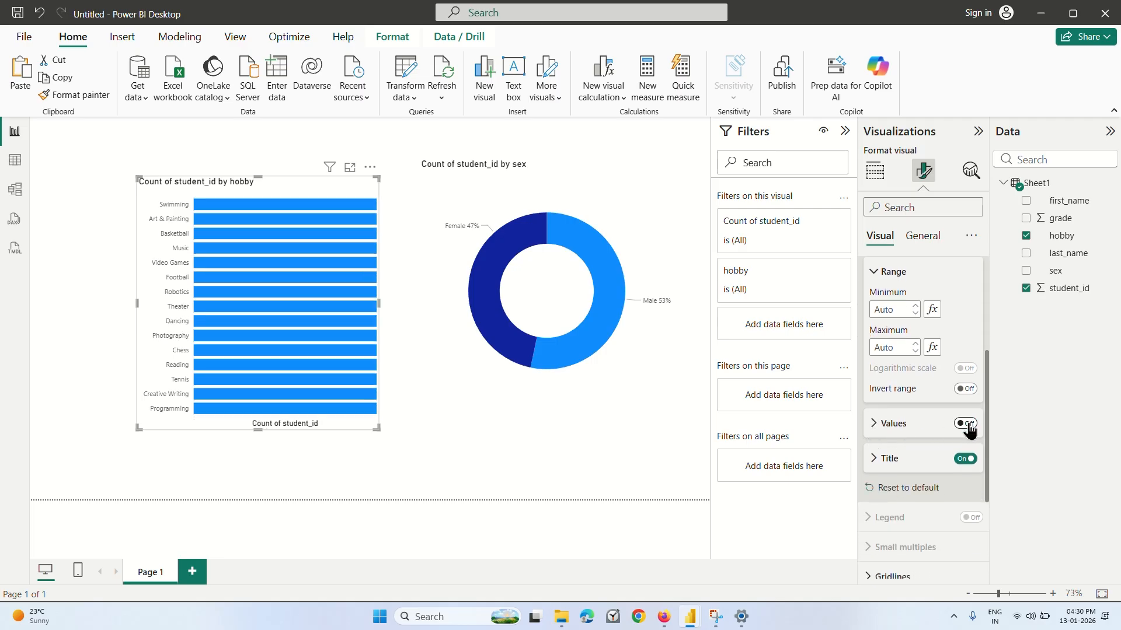
pyautogui.click(966, 459)
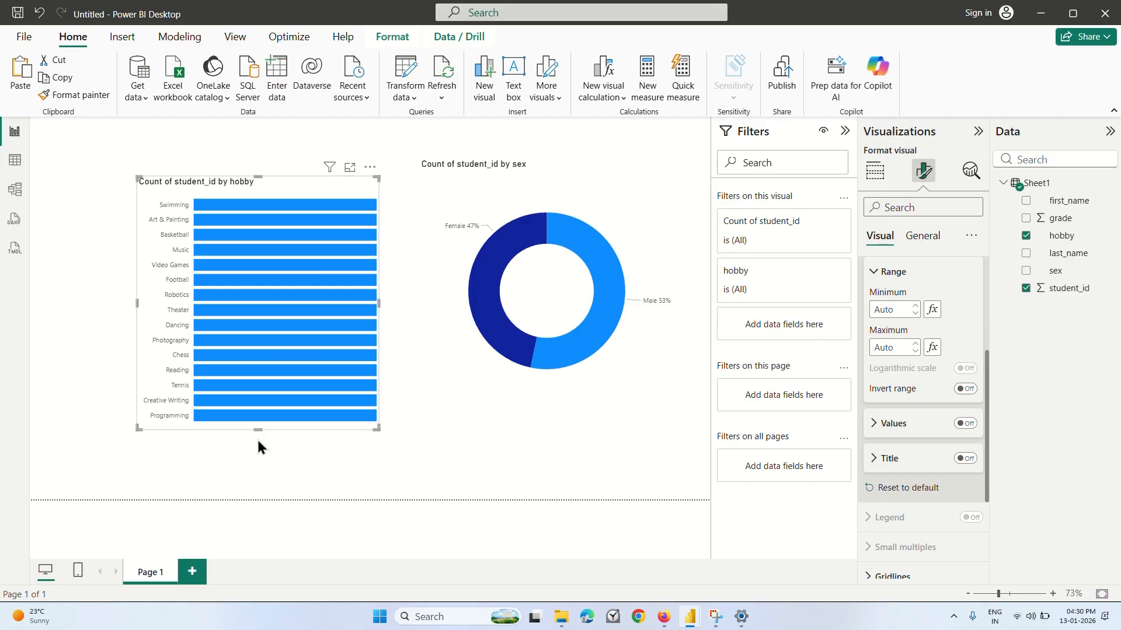
pyautogui.moveTo(258, 431); pyautogui.dragTo(258, 467)
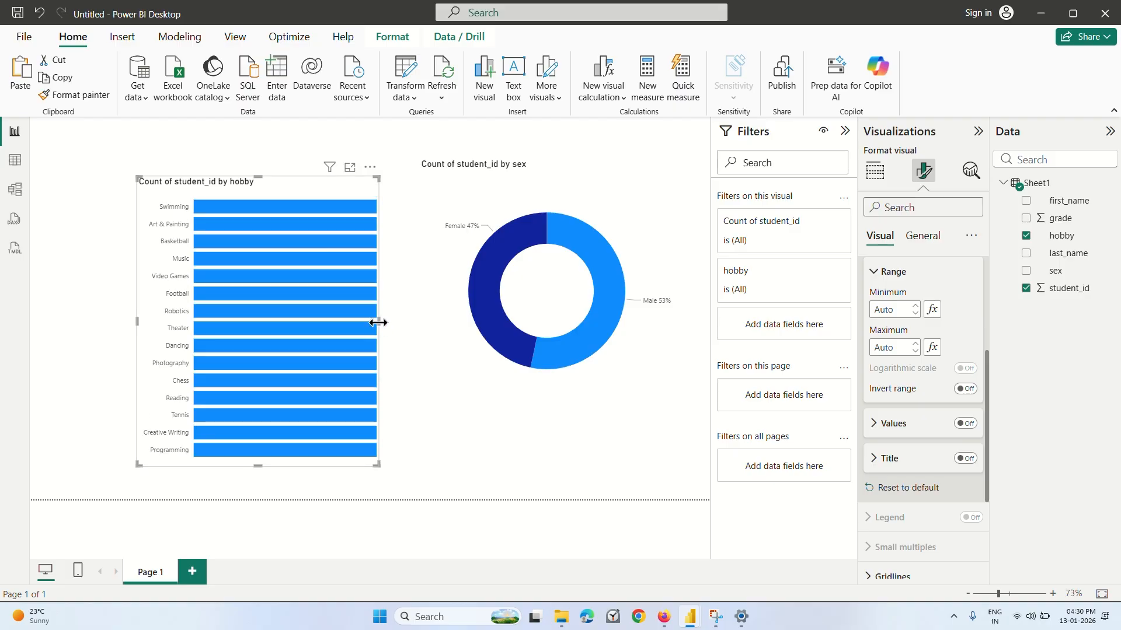
pyautogui.moveTo(379, 322); pyautogui.dragTo(398, 322)
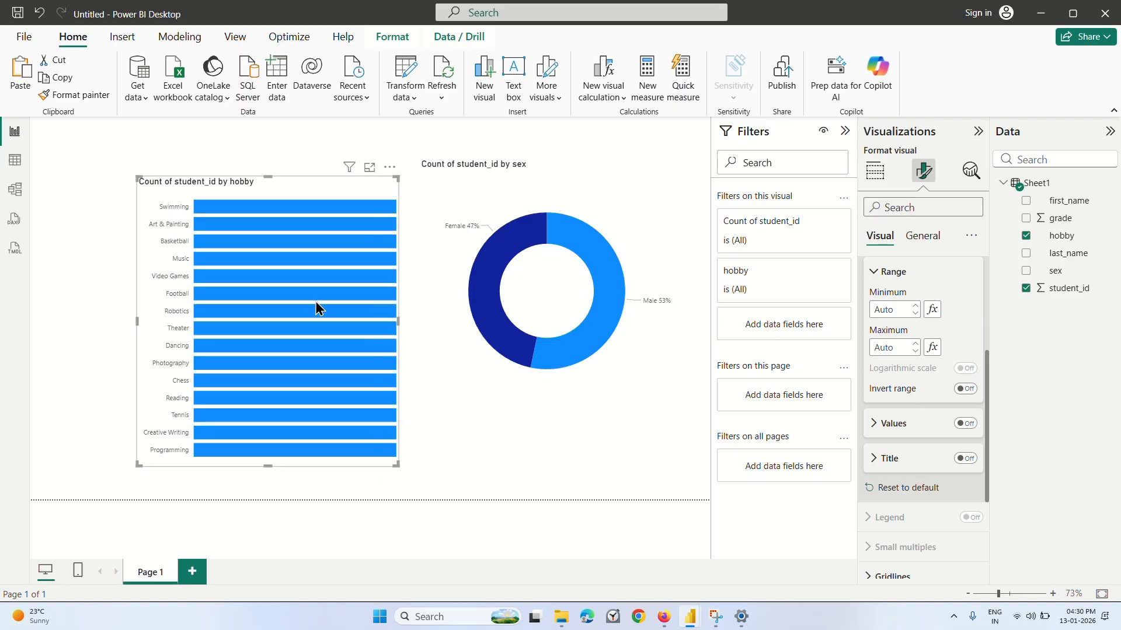
# Examine the Sheet1 student records in the data table and return to the report page.
pyautogui.click(15, 160)
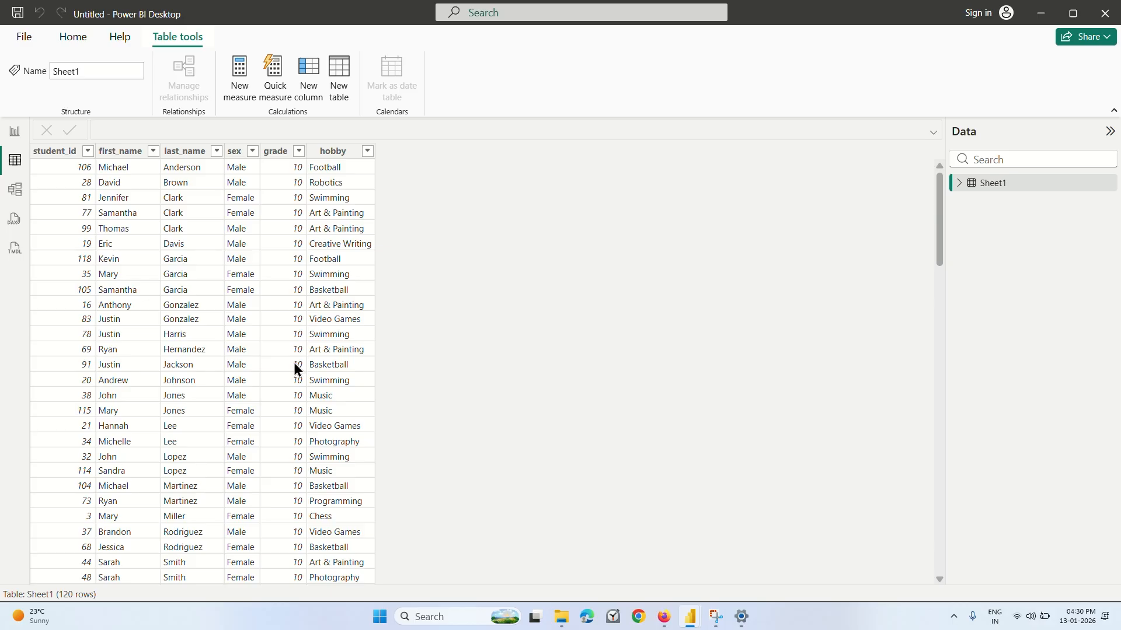
pyautogui.scroll(-15, 290, 426)
pyautogui.scroll(-5, 291, 427)
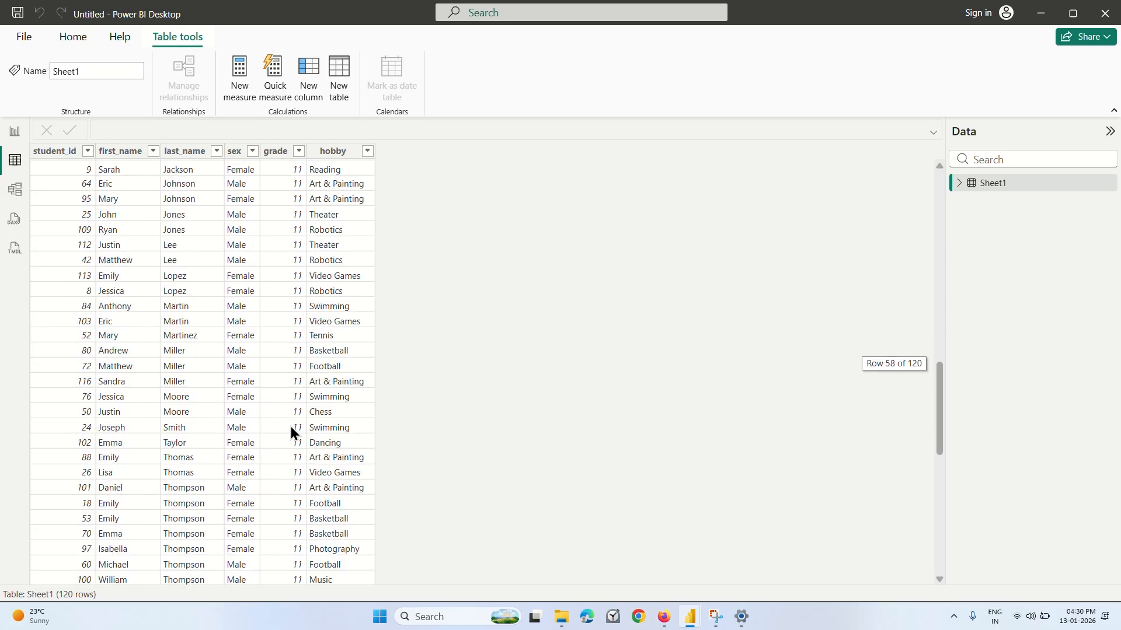
pyautogui.scroll(20, 290, 427)
pyautogui.scroll(-20, 290, 428)
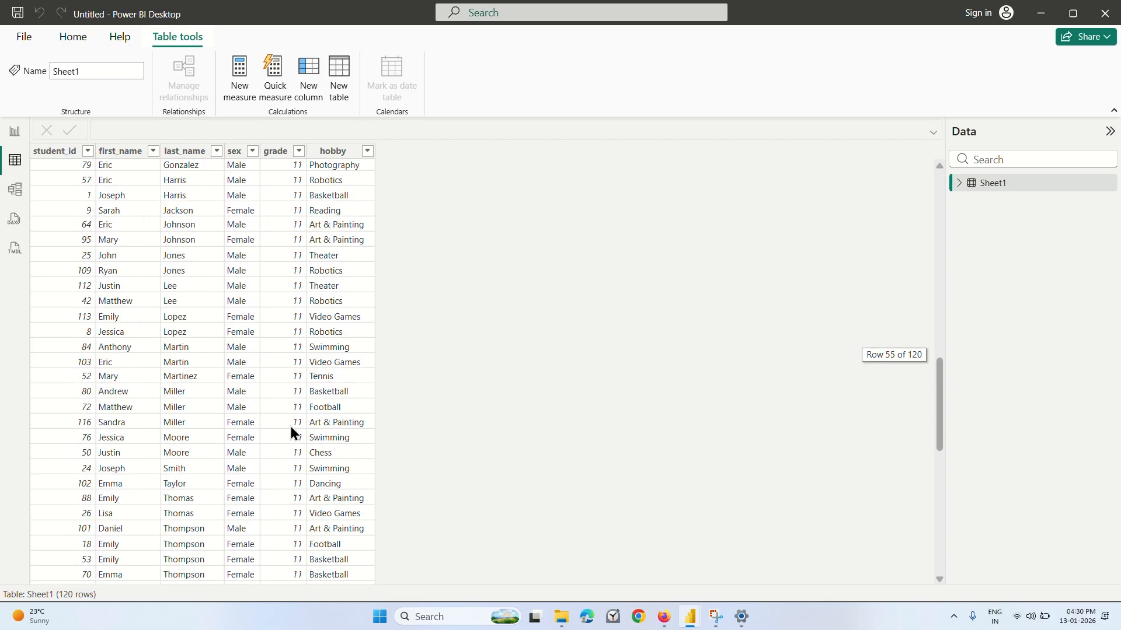
pyautogui.scroll(20, 291, 432)
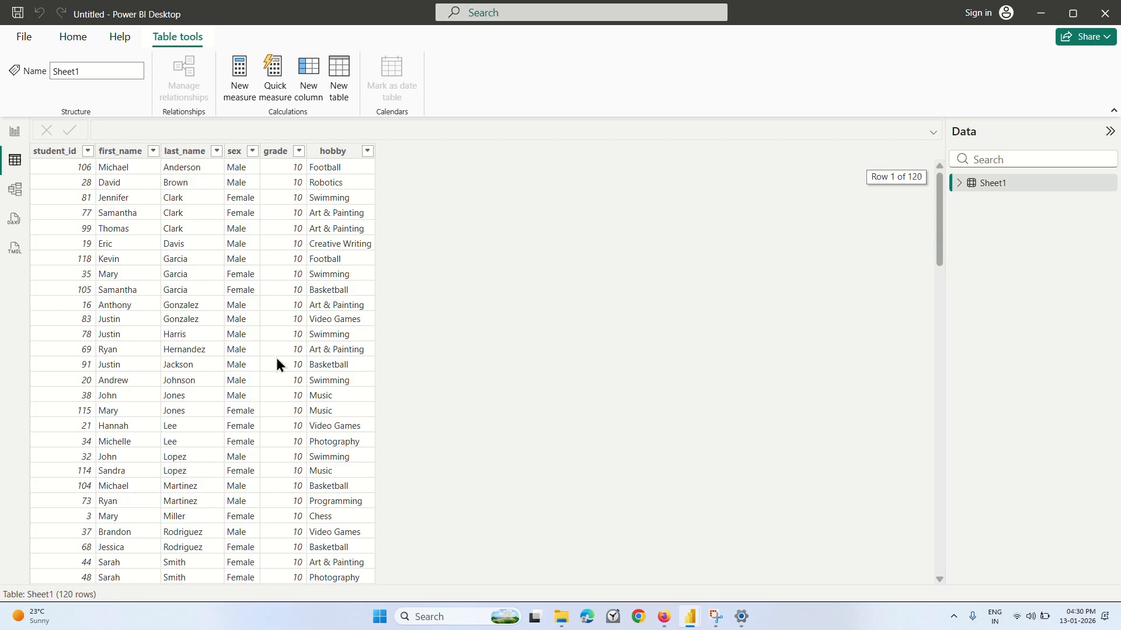
pyautogui.click(15, 137)
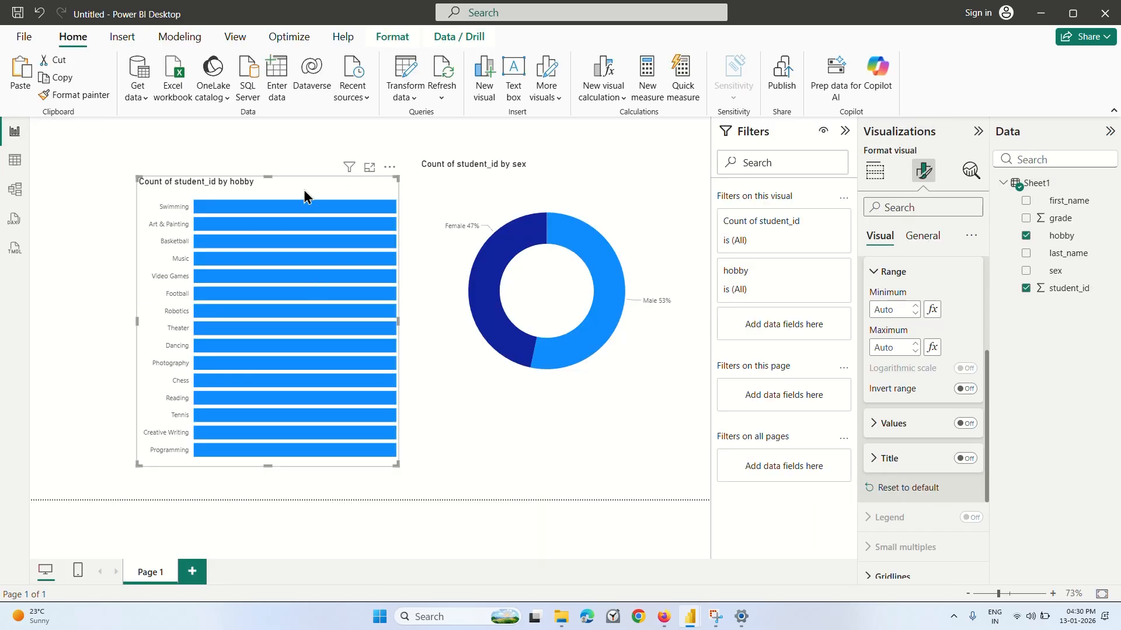
# Move the bar chart to the report page's upper-left corner and place the donut chart directly beside it, reduced in height and width.
pyautogui.moveTo(304, 197); pyautogui.dragTo(185, 160)
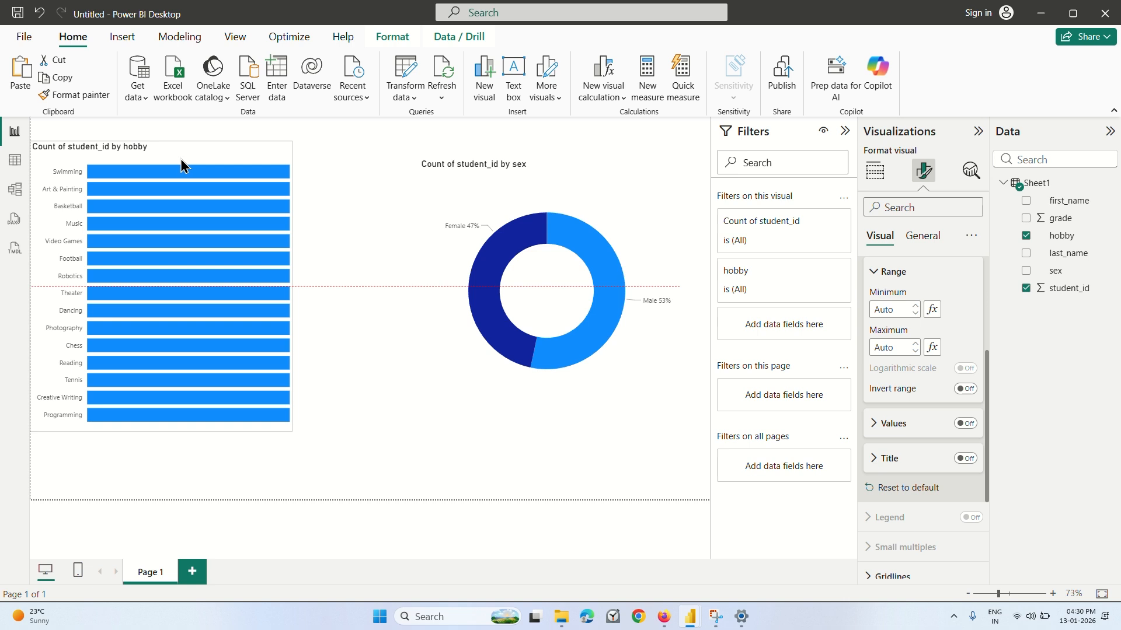
pyautogui.click(539, 286)
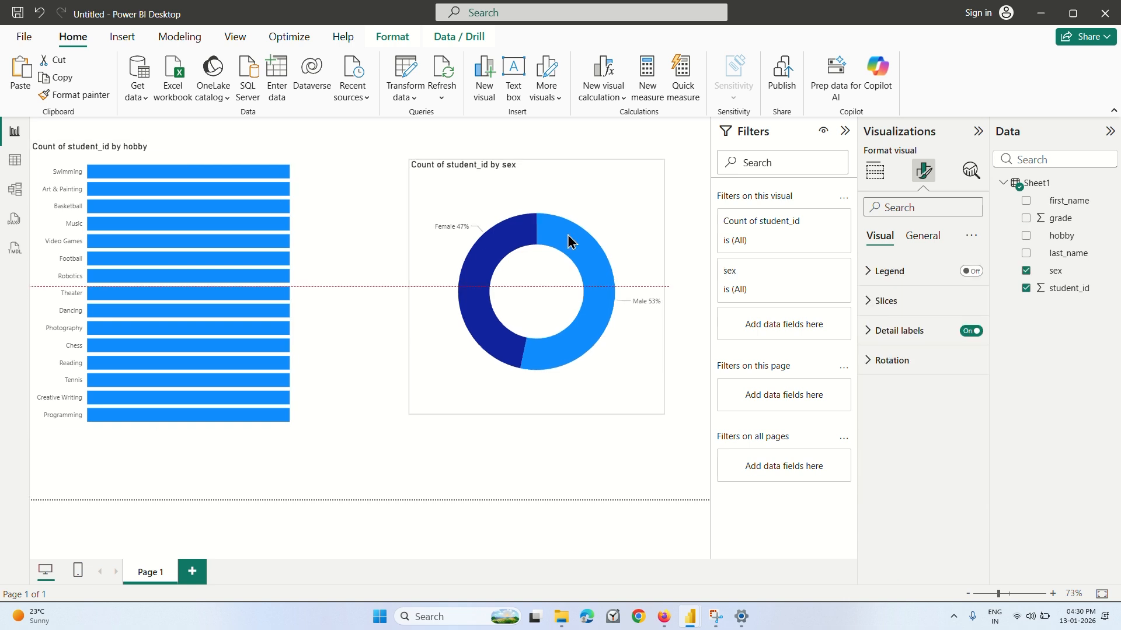
pyautogui.moveTo(570, 243); pyautogui.dragTo(485, 230)
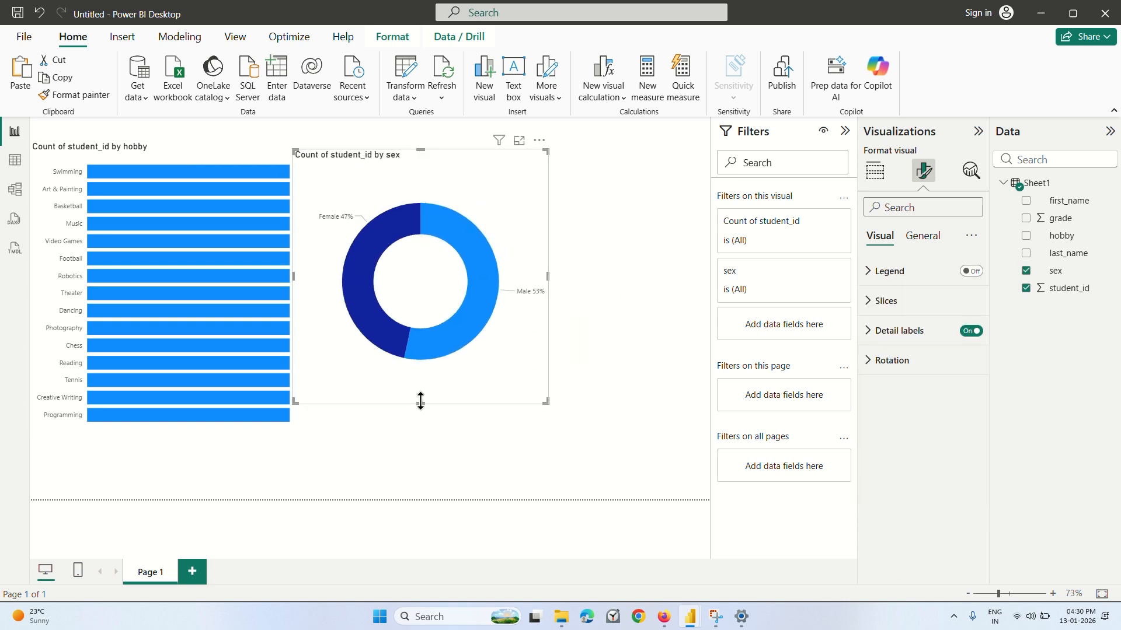
pyautogui.moveTo(420, 400); pyautogui.dragTo(449, 278)
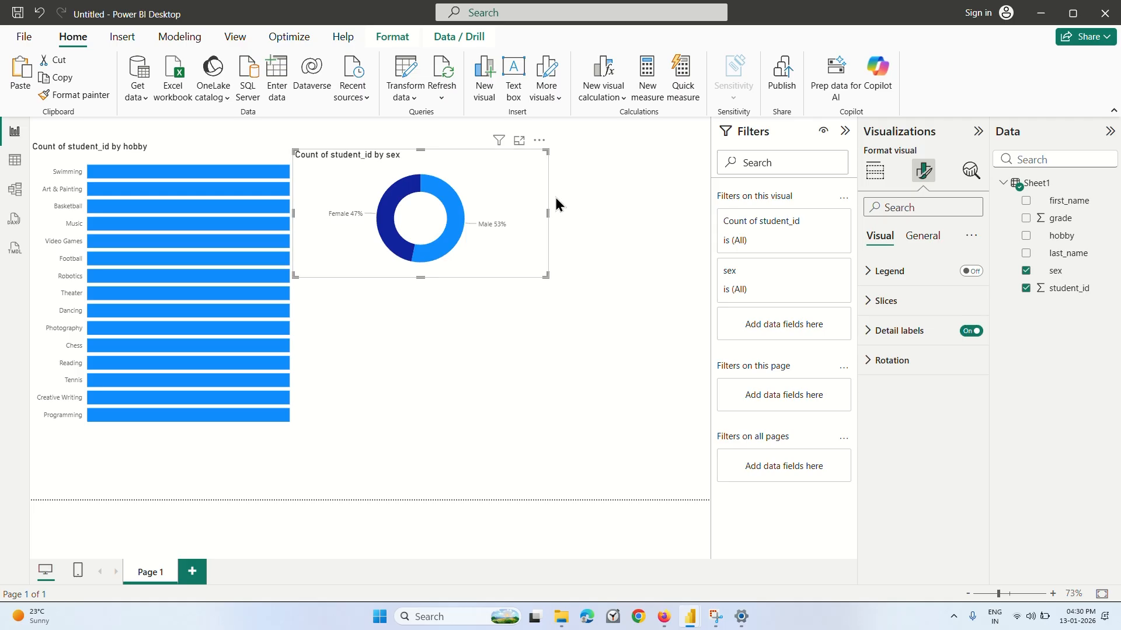
pyautogui.moveTo(531, 217); pyautogui.dragTo(470, 217)
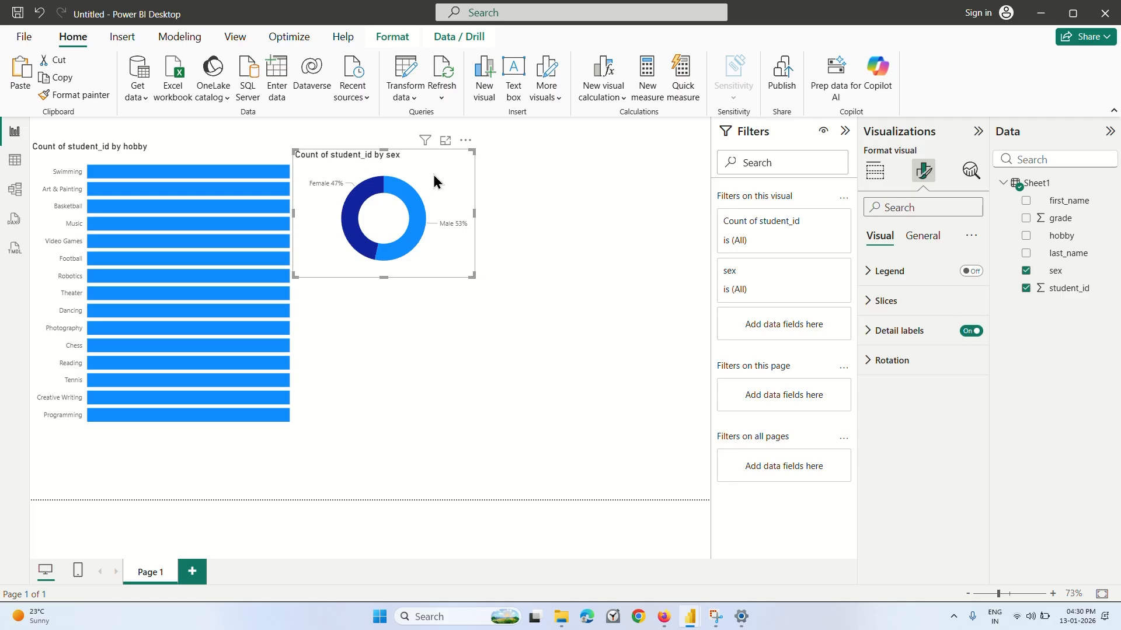
# Duplicate the sex donut chart, place the copy below the original, and replace sex with grade as the copy's legend field.
pyautogui.moveTo(434, 178); pyautogui.dragTo(479, 332)
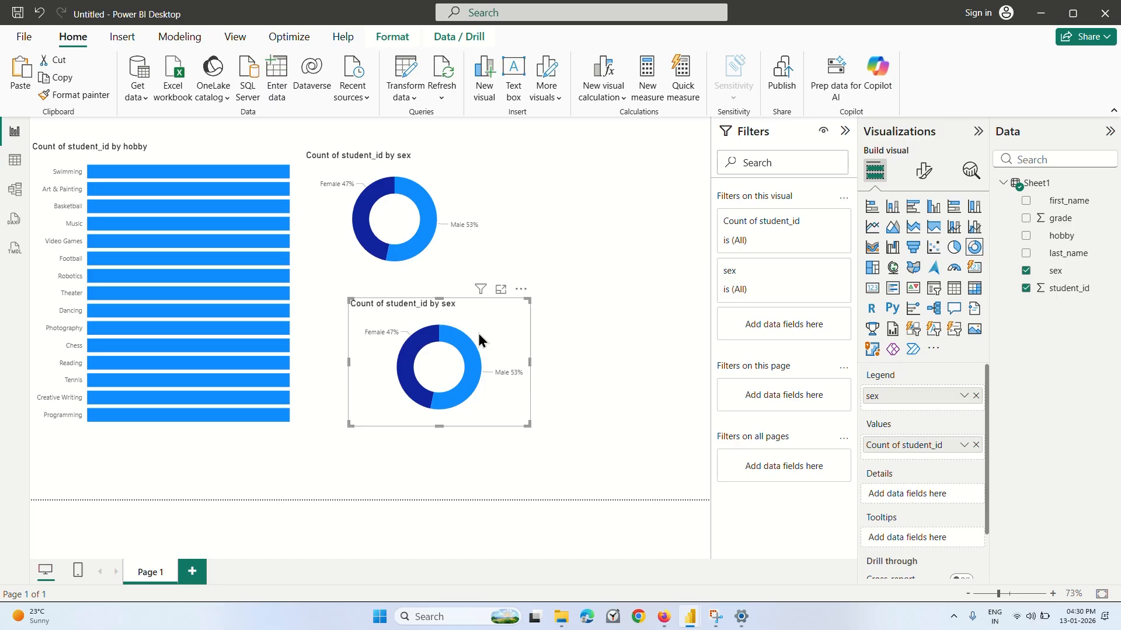
pyautogui.scroll(-1, 914, 421)
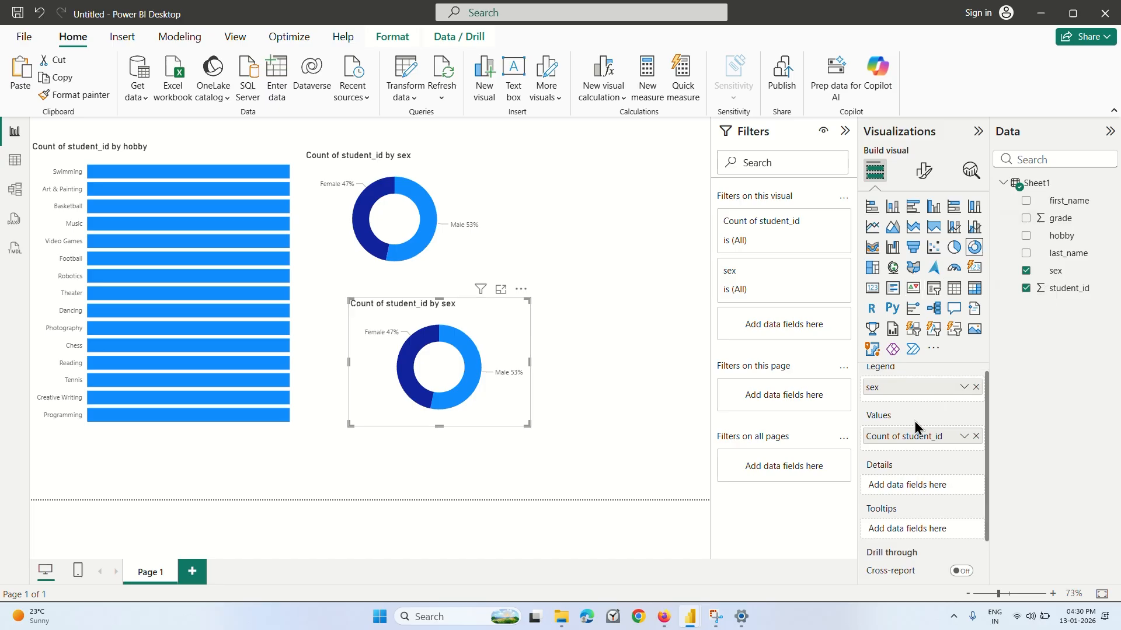
pyautogui.scroll(1, 914, 422)
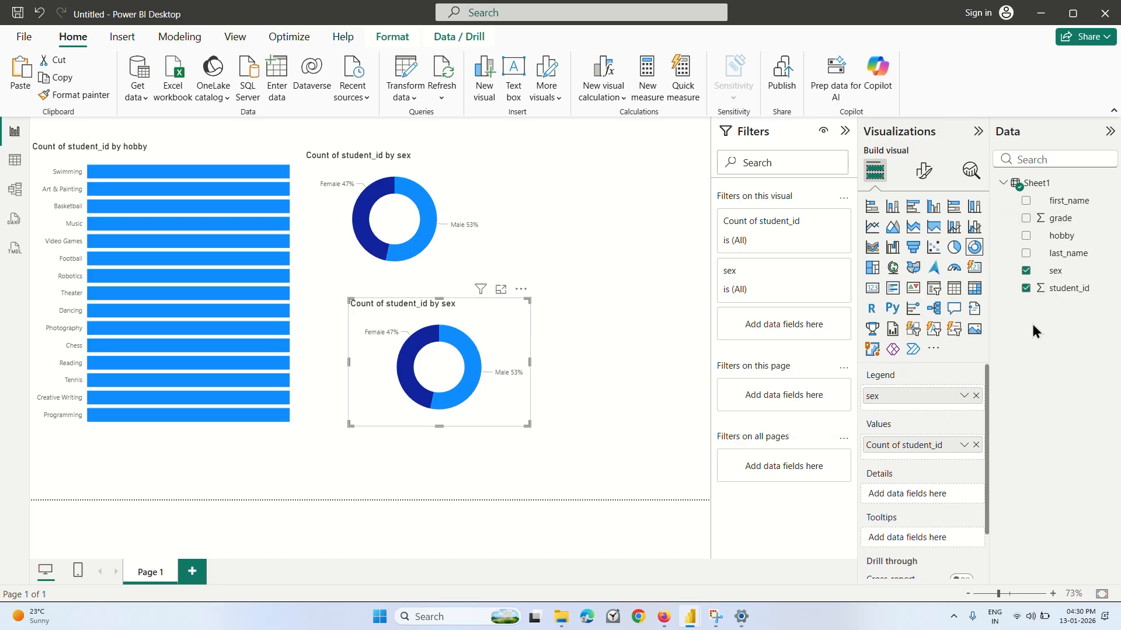
pyautogui.click(1025, 271)
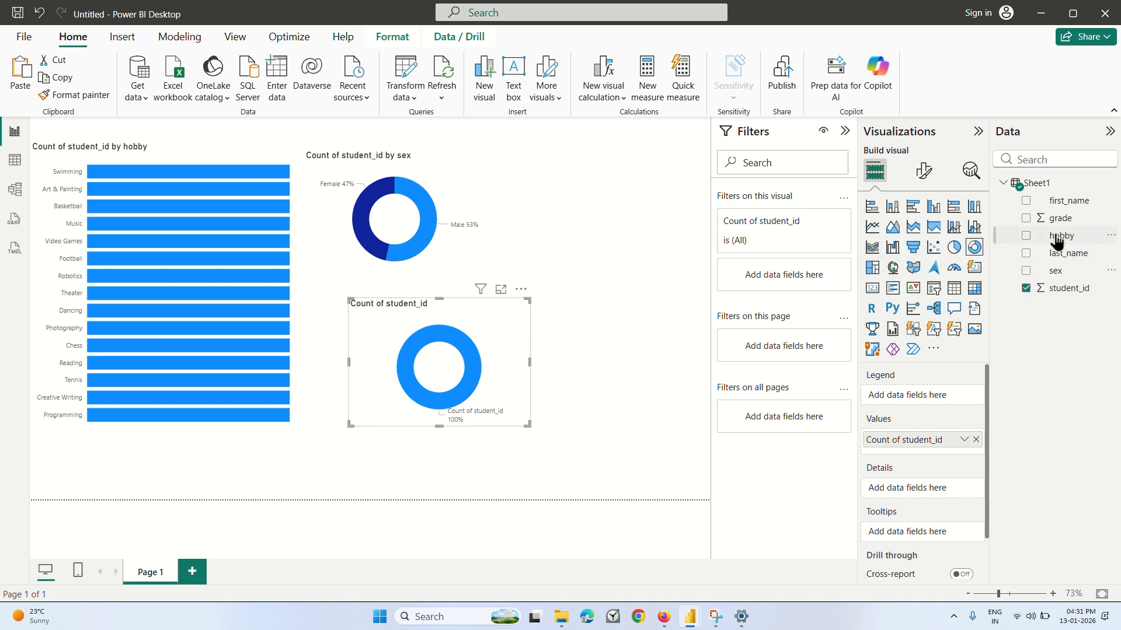
pyautogui.moveTo(1059, 220); pyautogui.dragTo(927, 394)
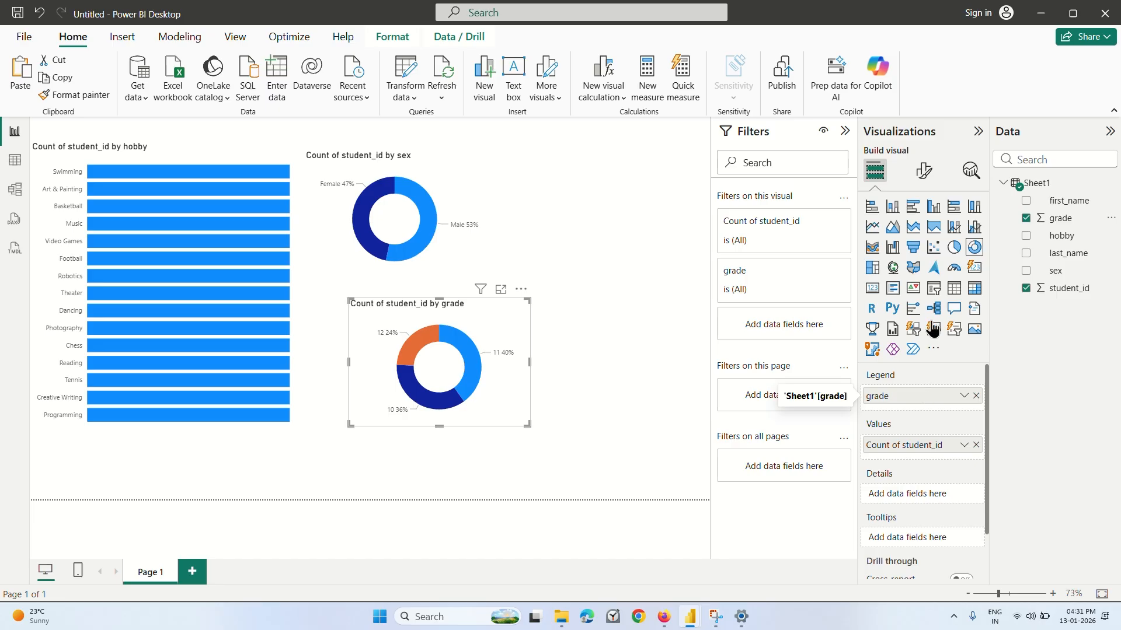
# Try the 100% stacked, clustered and stacked bar and column chart types on the grade chart.
pyautogui.click(955, 207)
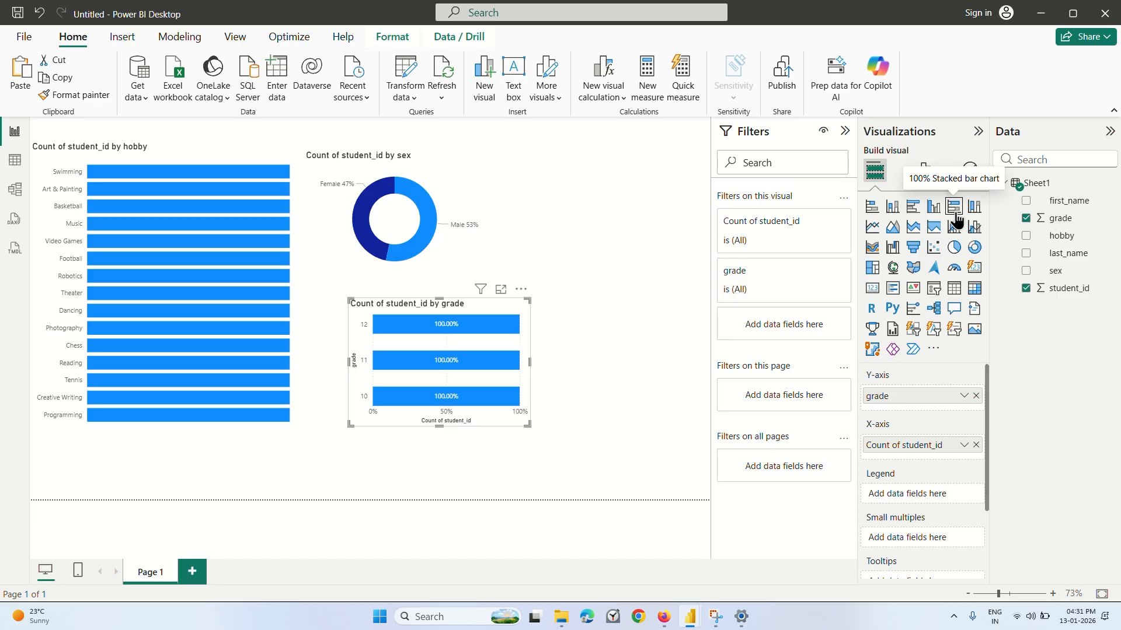
pyautogui.click(974, 207)
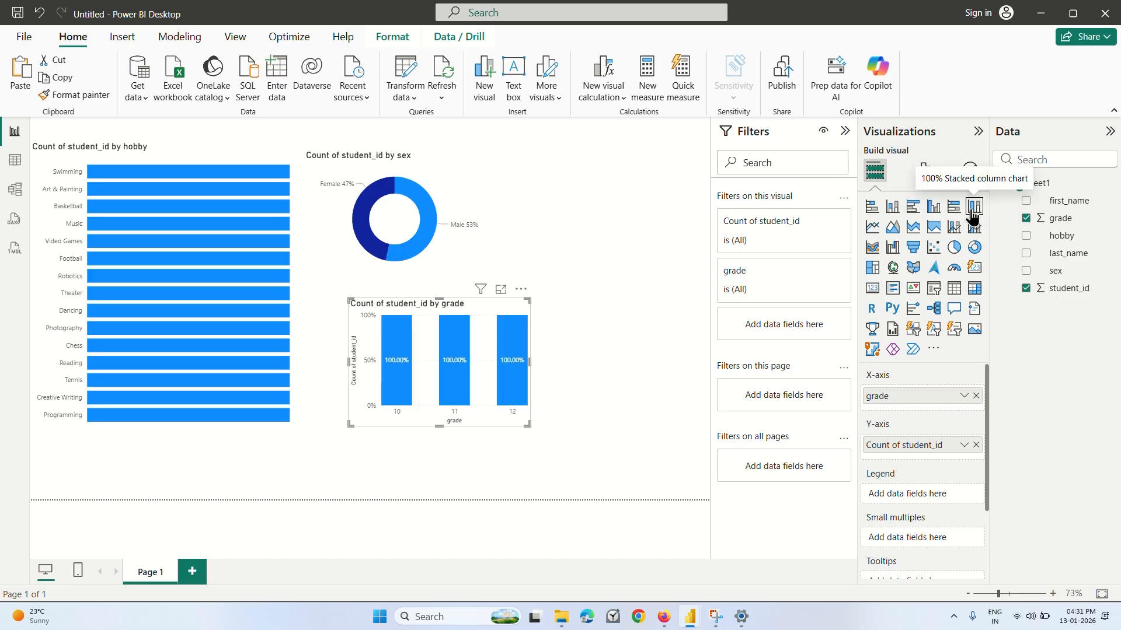
pyautogui.click(953, 209)
pyautogui.click(933, 207)
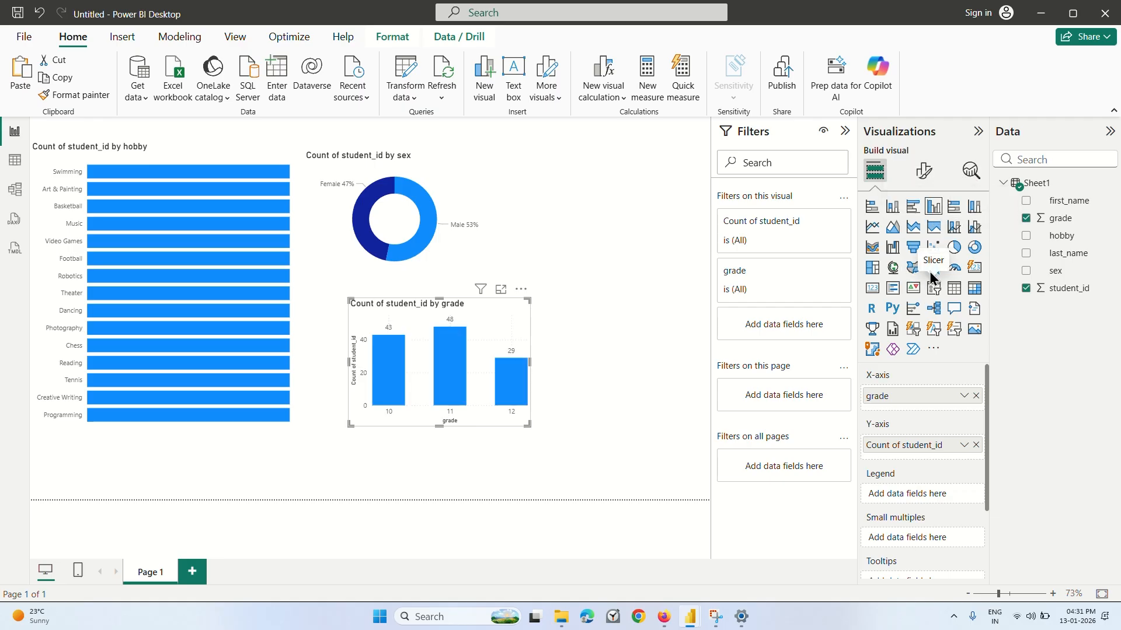
pyautogui.click(913, 207)
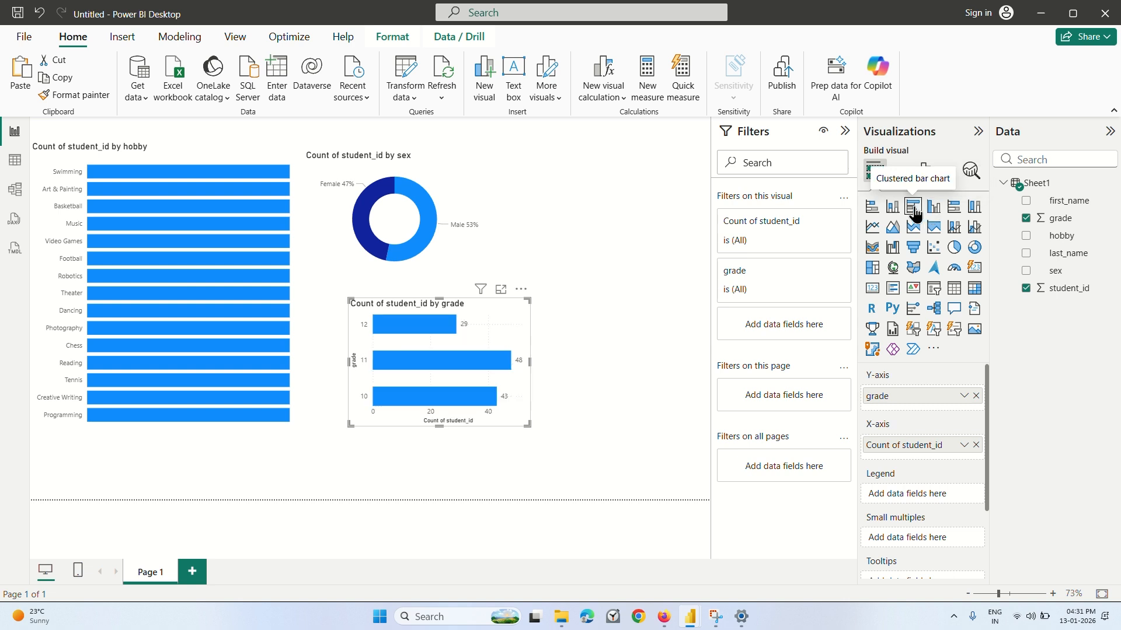
pyautogui.click(894, 207)
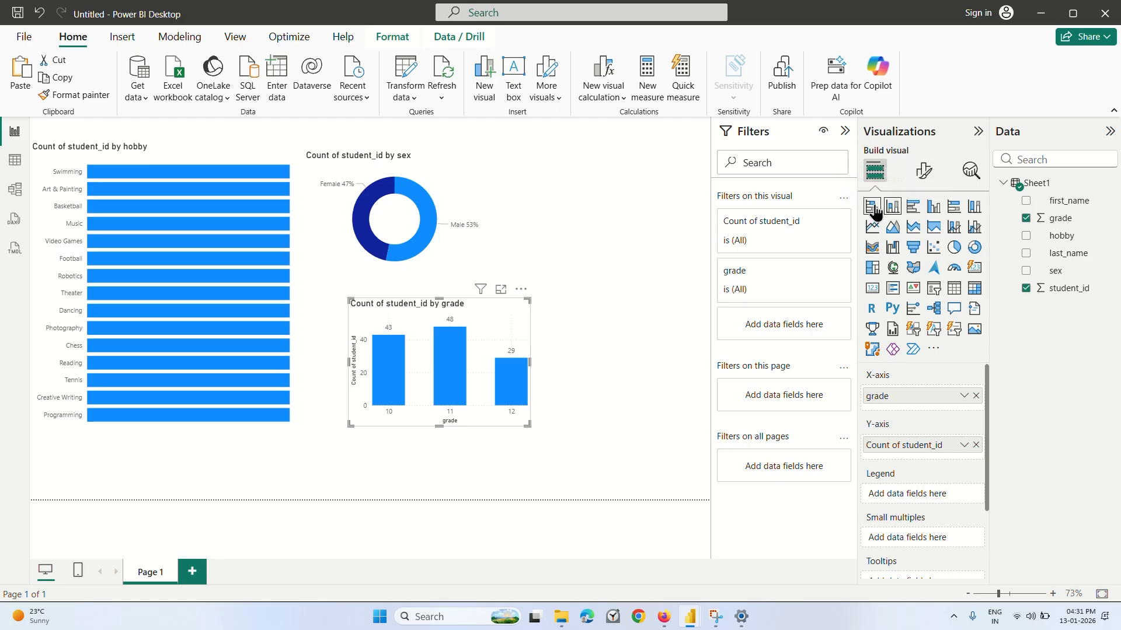
pyautogui.click(873, 207)
pyautogui.click(894, 207)
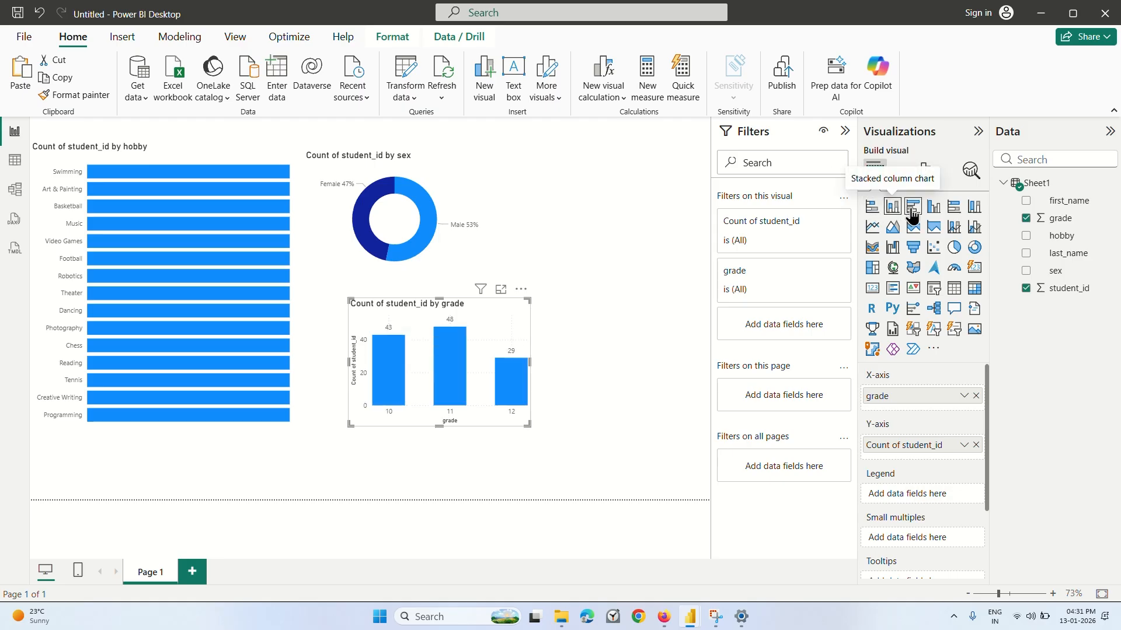
pyautogui.click(913, 210)
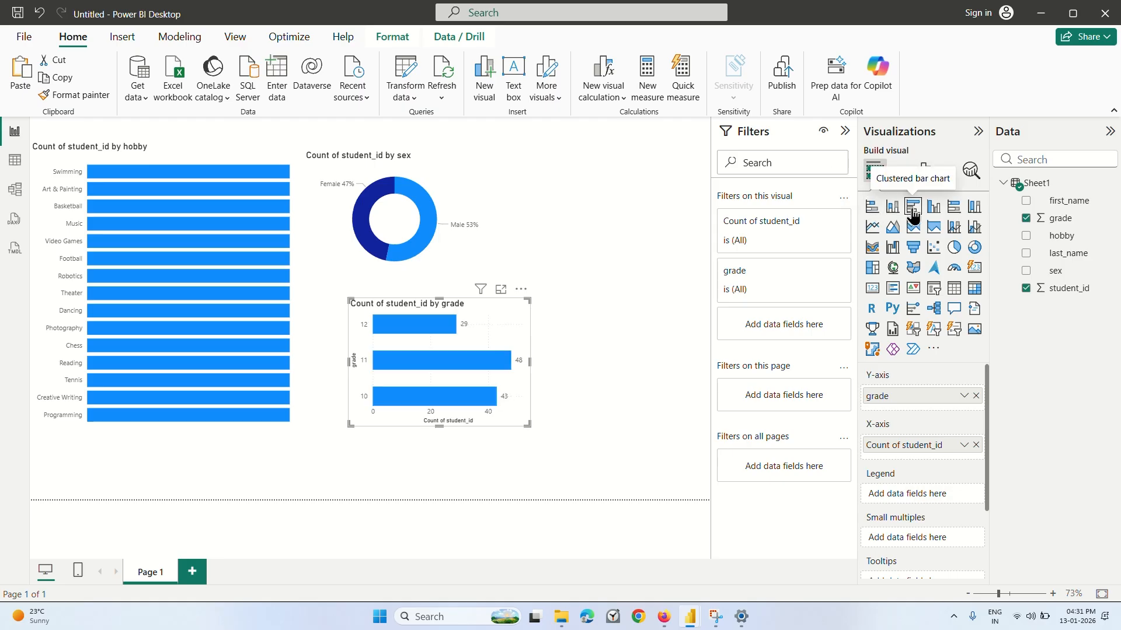
pyautogui.click(928, 213)
pyautogui.click(872, 209)
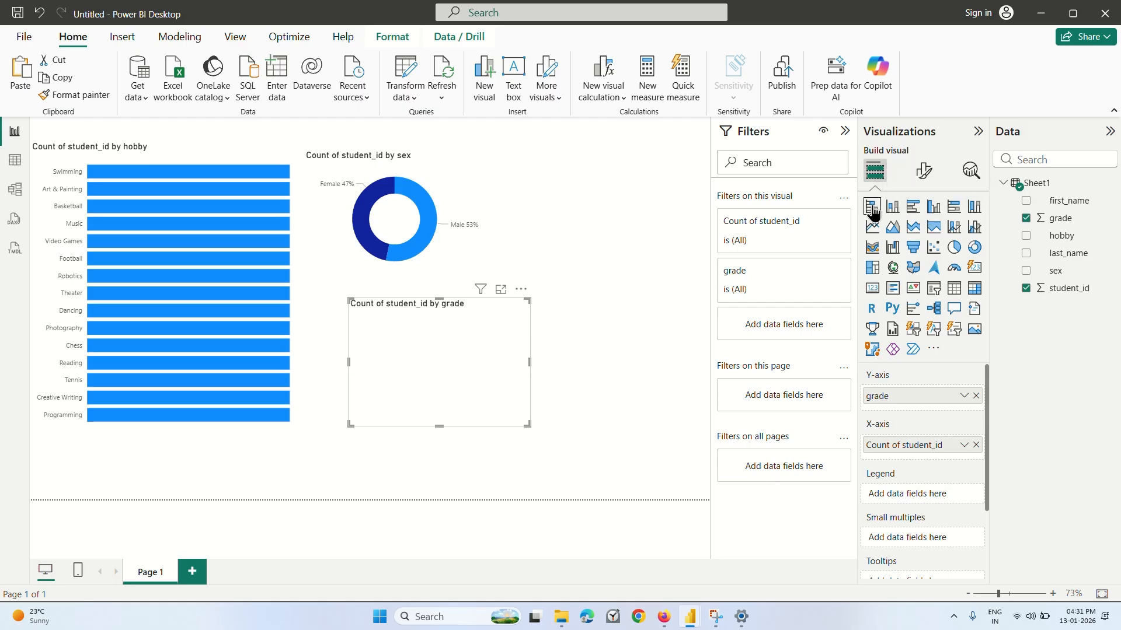
pyautogui.click(893, 208)
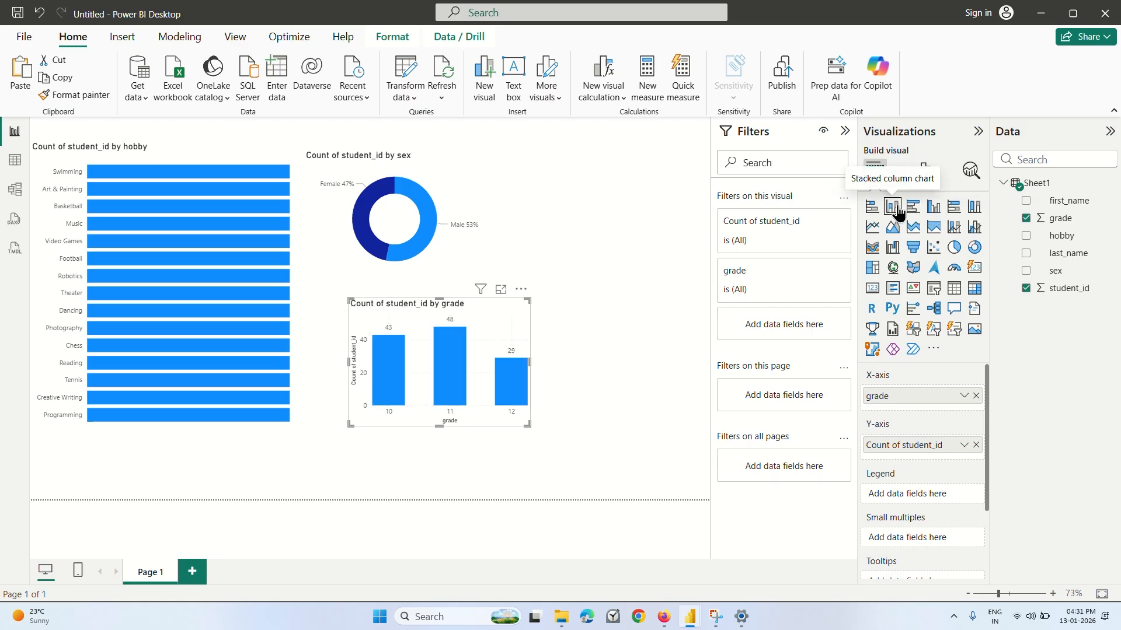
# Convert the grade chart to a clustered column chart and increase its height and width.
pyautogui.click(933, 206)
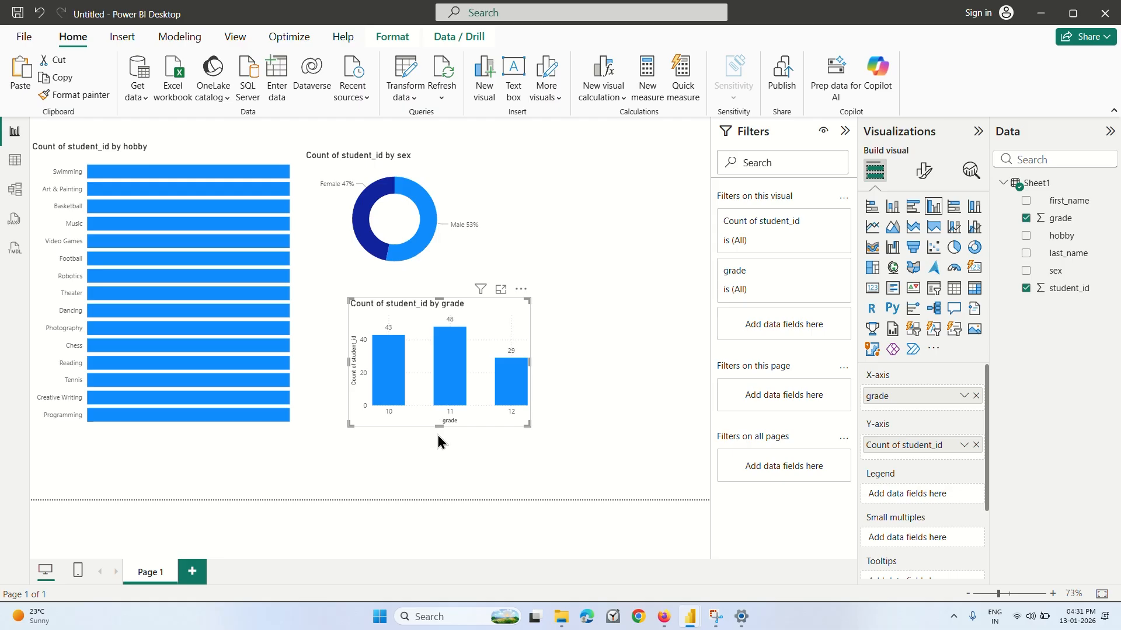
pyautogui.moveTo(438, 436); pyautogui.dragTo(425, 468)
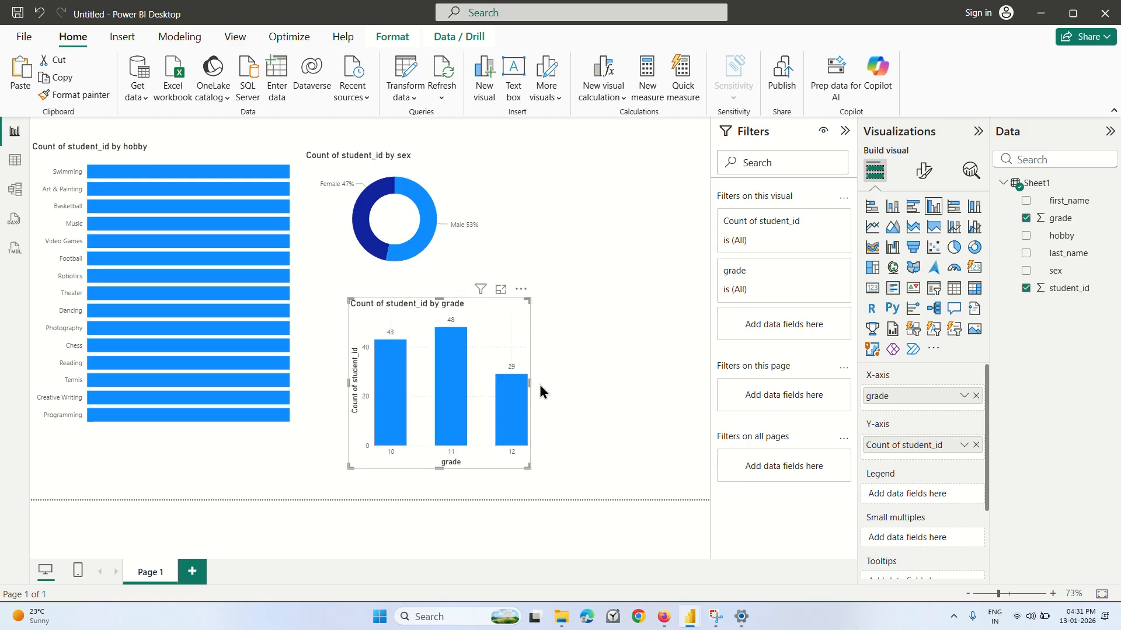
pyautogui.moveTo(530, 383); pyautogui.dragTo(608, 384)
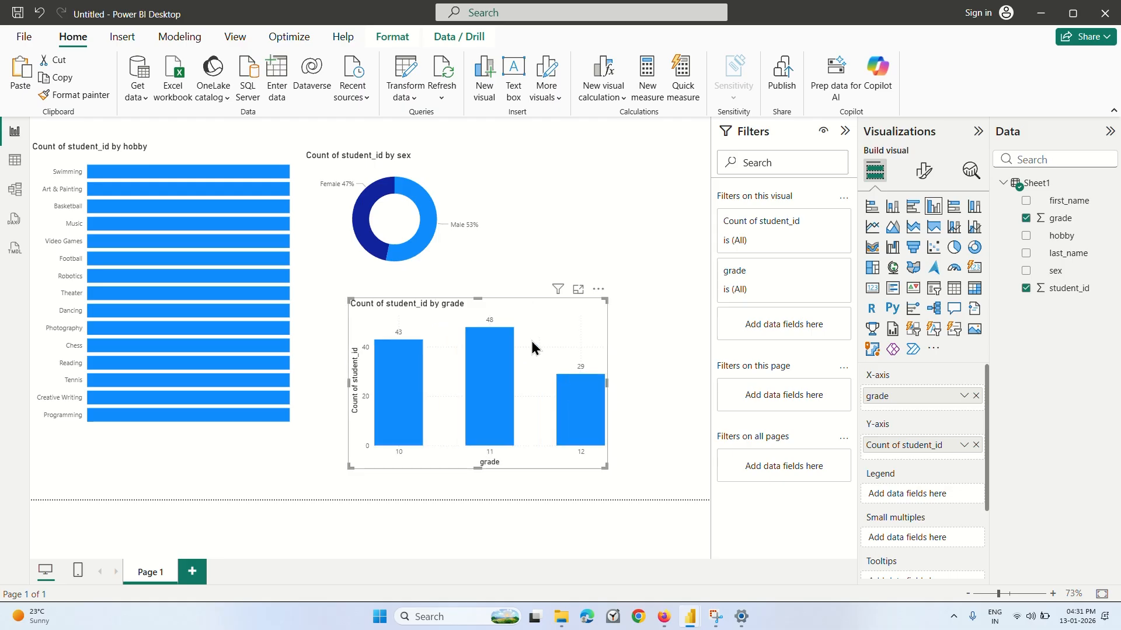
pyautogui.click(647, 362)
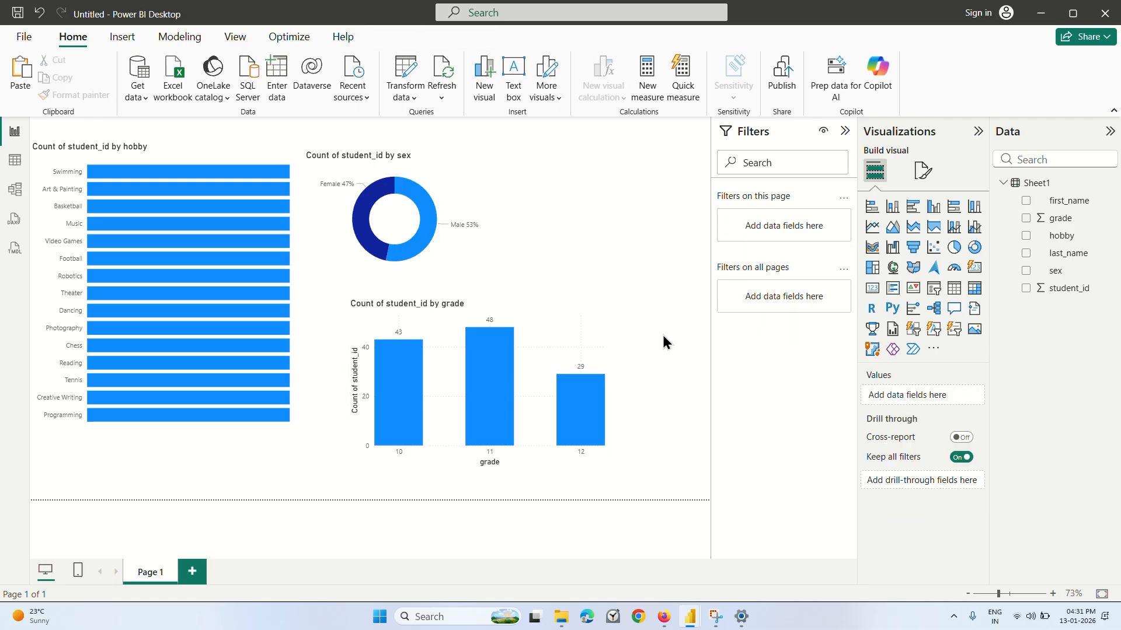
# Switch to the Coursera lecture in Firefox, watch how the hobby bar chart is built, pause it, and return to Power BI.
pyautogui.click(664, 617)
pyautogui.click(677, 337)
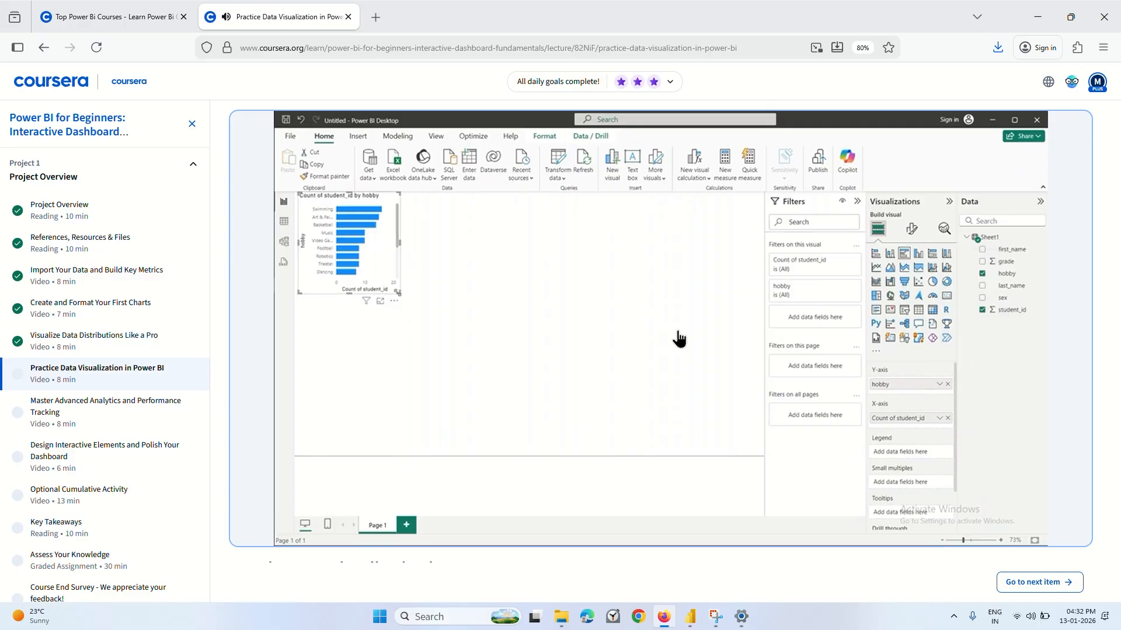
pyautogui.moveTo(522, 313)
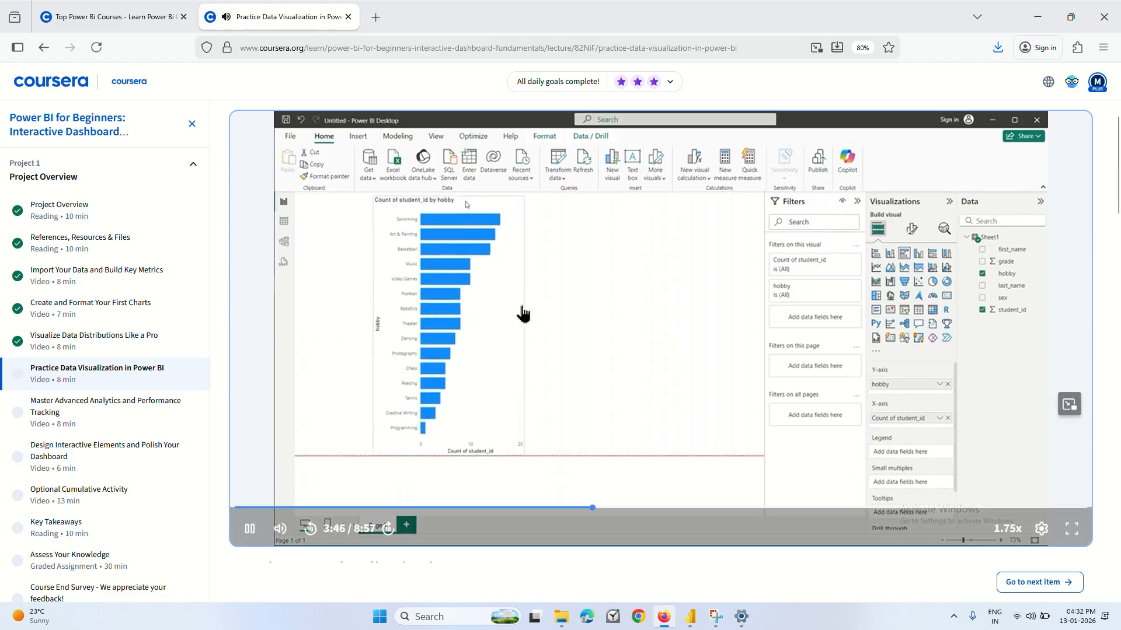
pyautogui.click(680, 350)
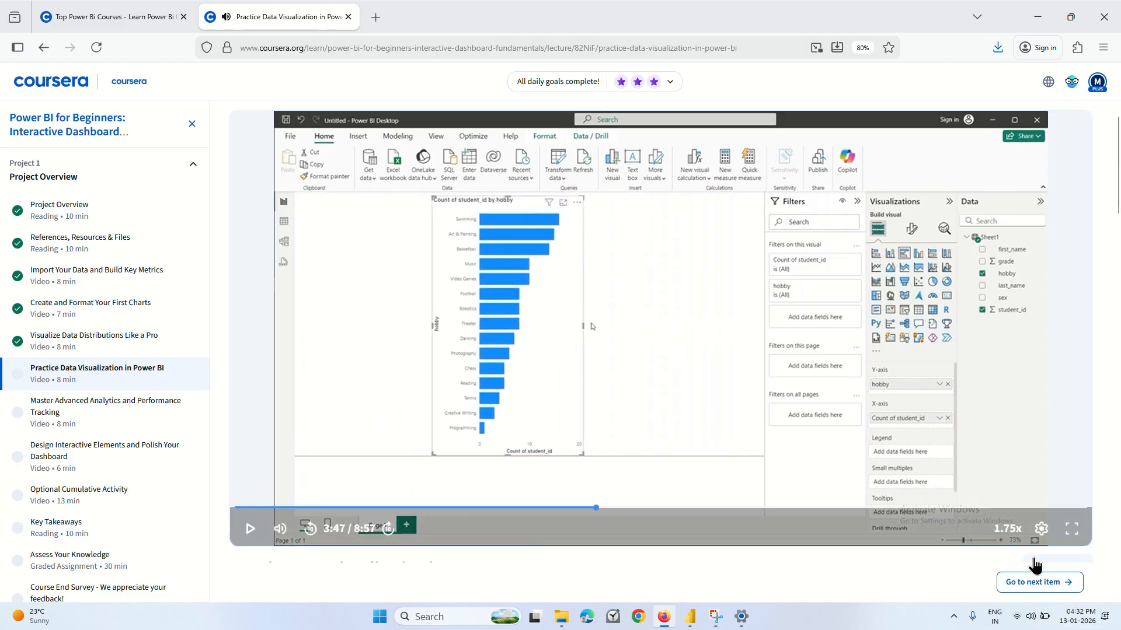
pyautogui.moveTo(691, 617)
pyautogui.click(759, 561)
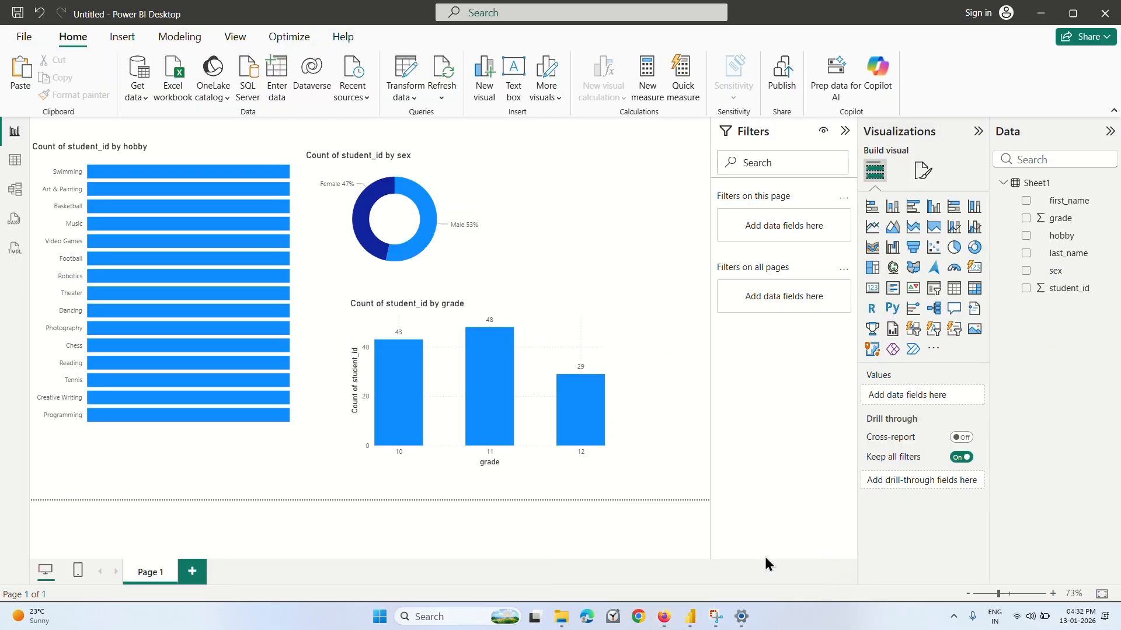
# Replace the 100% stacked hobby chart with an empty clustered bar chart placed in the report page's upper-left area.
pyautogui.click(126, 276)
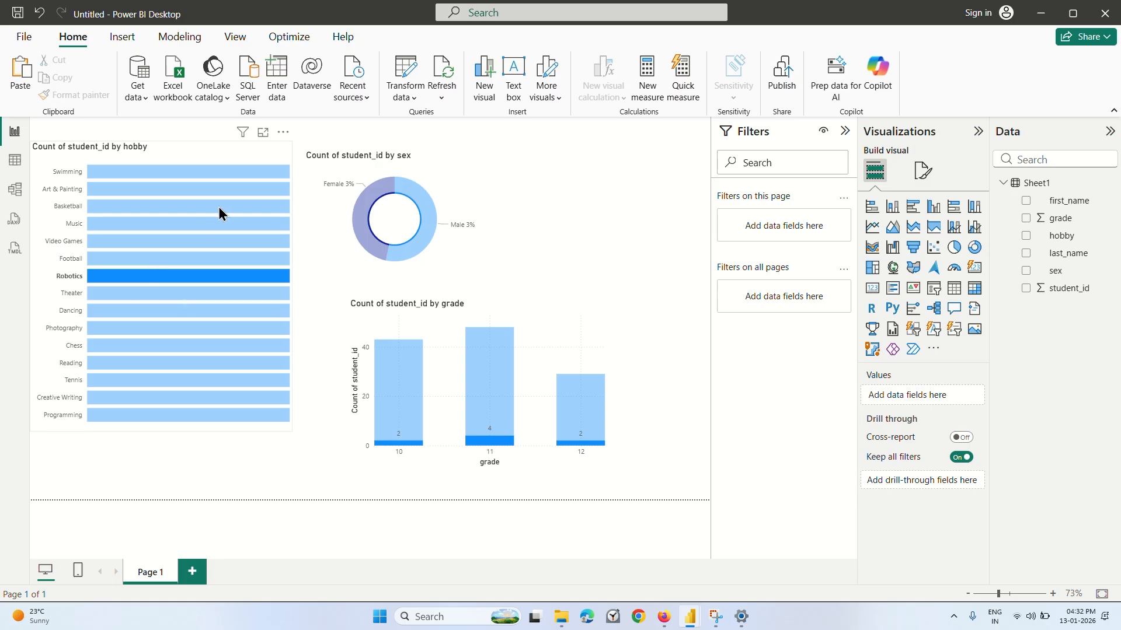
pyautogui.click(914, 211)
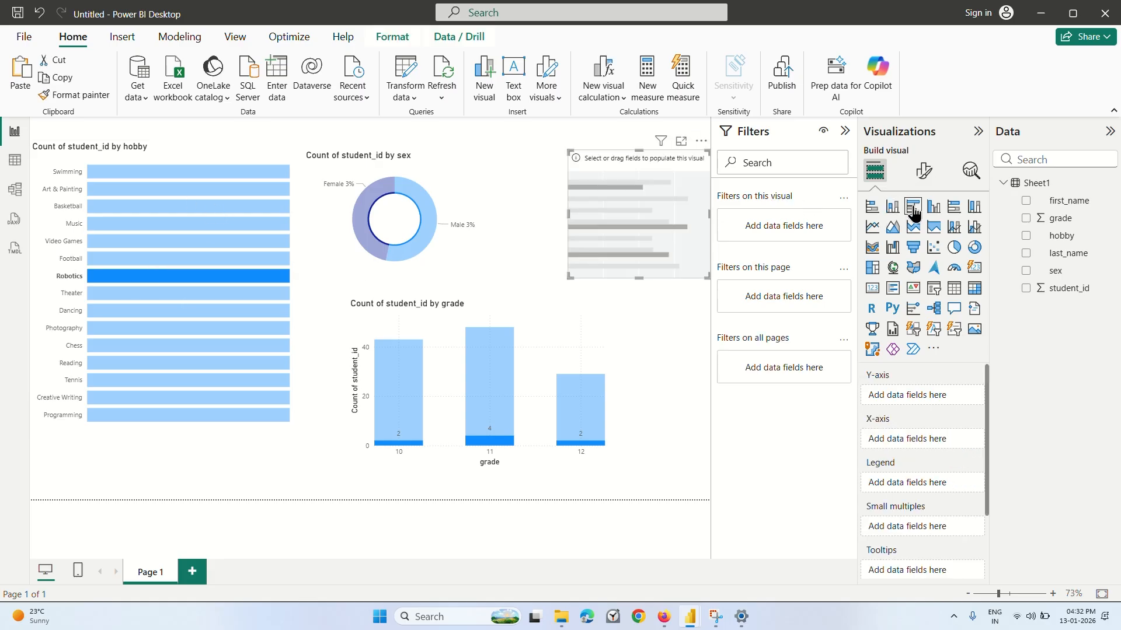
pyautogui.click(122, 153)
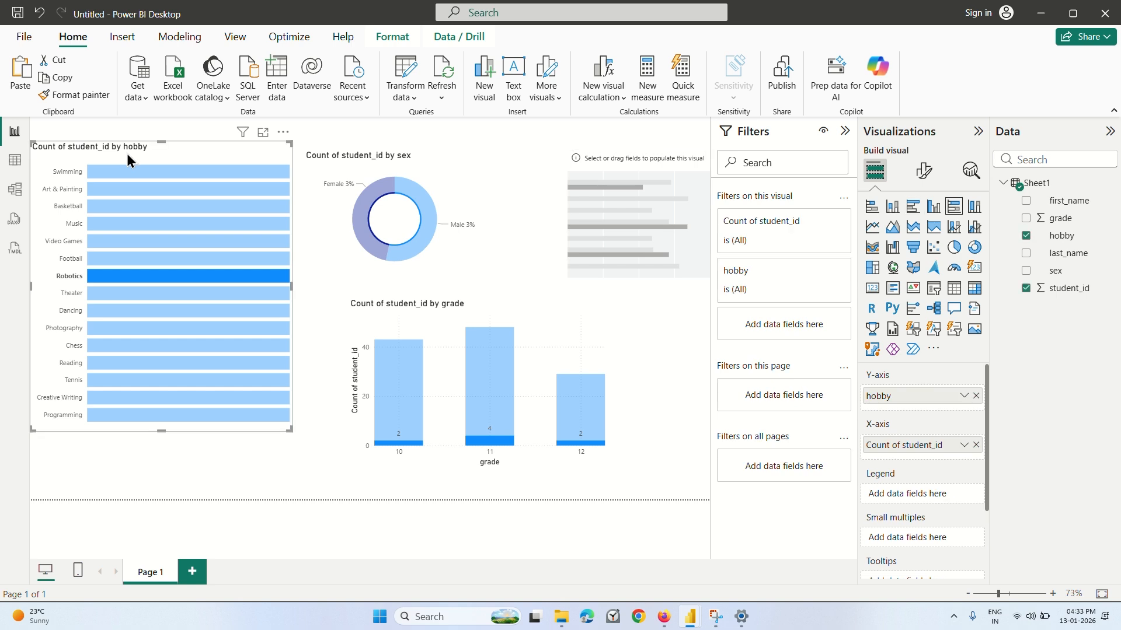
pyautogui.click(283, 131)
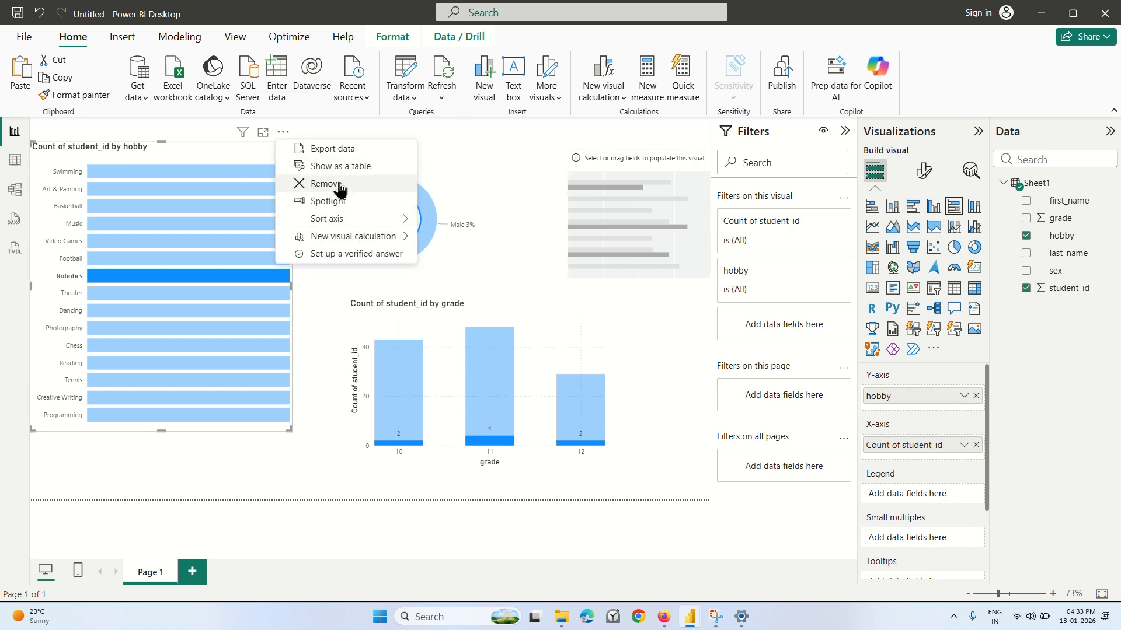
pyautogui.click(325, 184)
pyautogui.click(650, 191)
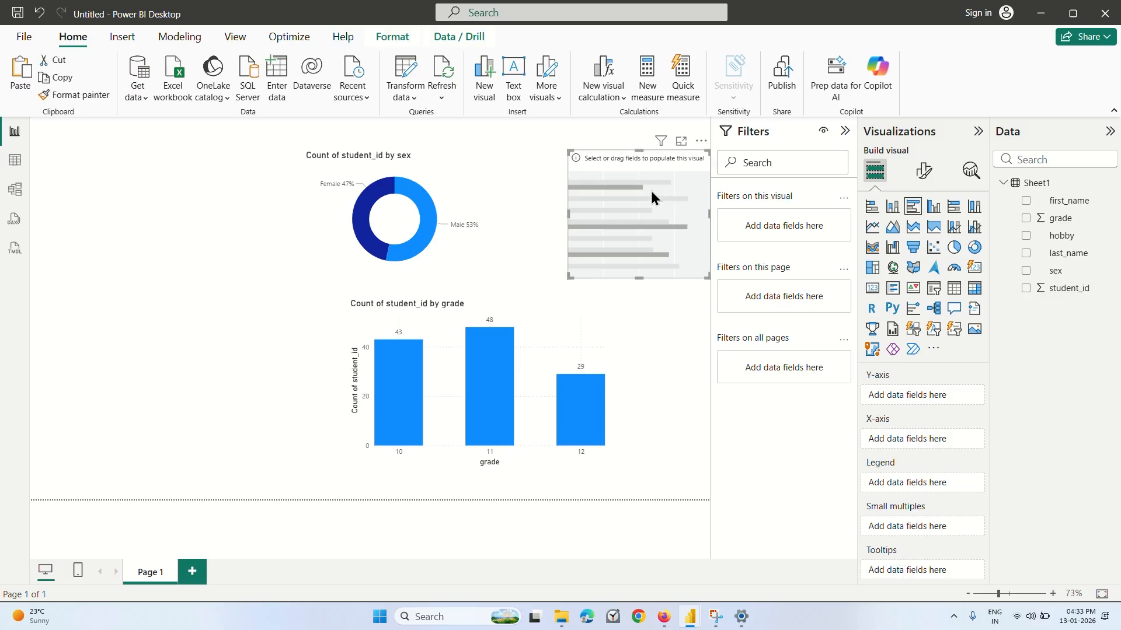
pyautogui.moveTo(651, 191); pyautogui.dragTo(156, 166)
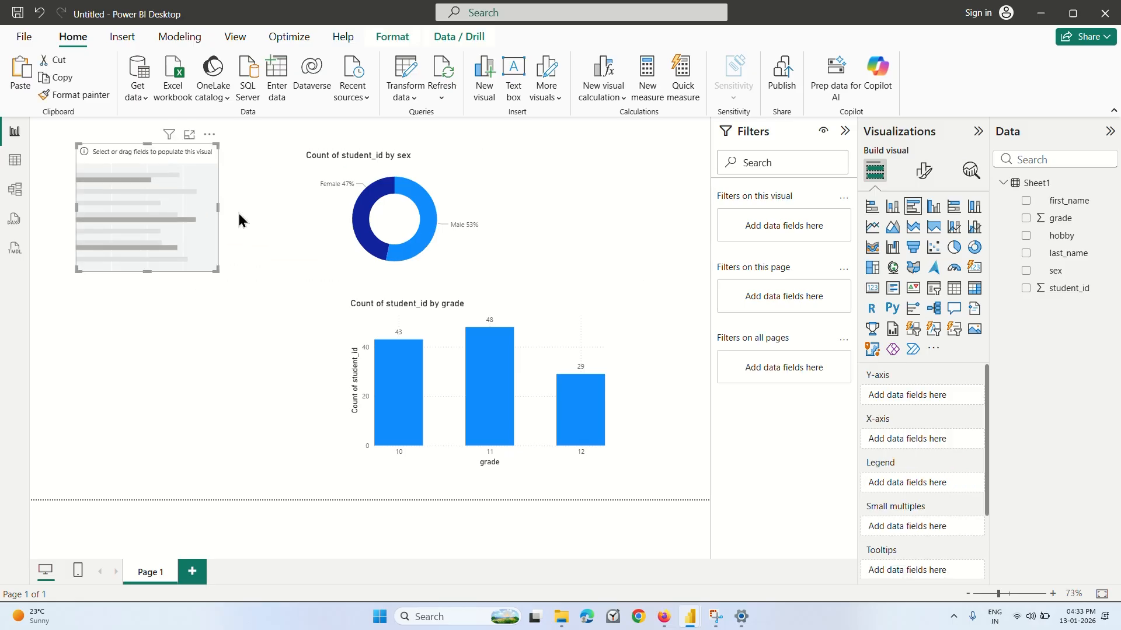
# Set the new bar chart's Y-axis to hobby and its X-axis to the count of student_id, and make the chart taller.
pyautogui.click(1025, 288)
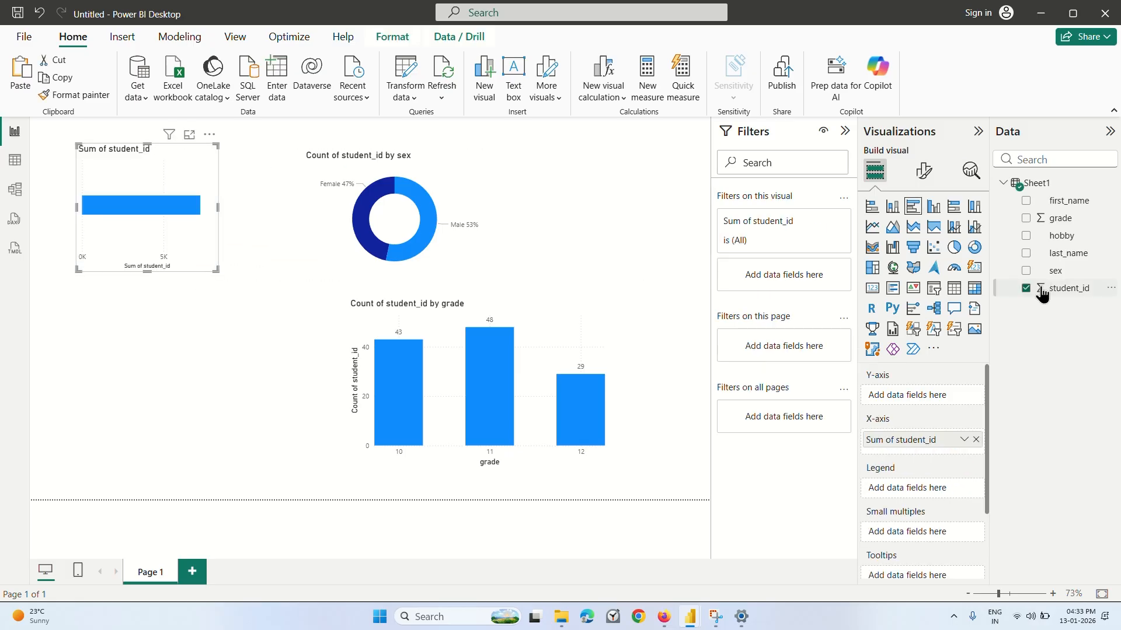
pyautogui.moveTo(1045, 290); pyautogui.dragTo(924, 445)
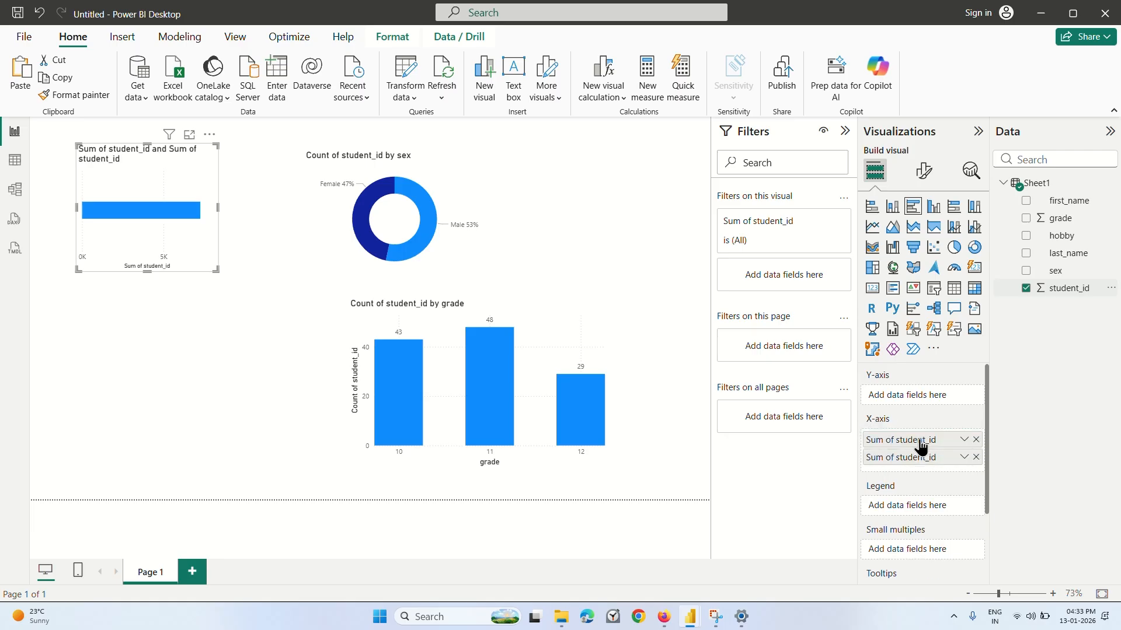
pyautogui.click(975, 457)
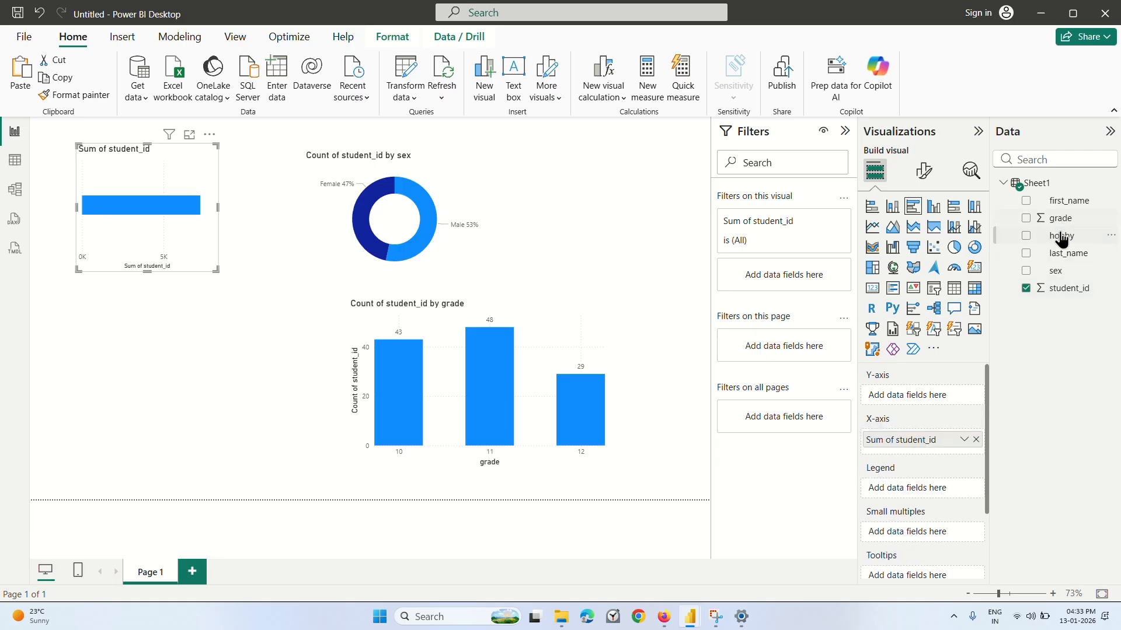
pyautogui.moveTo(1059, 236); pyautogui.dragTo(909, 395)
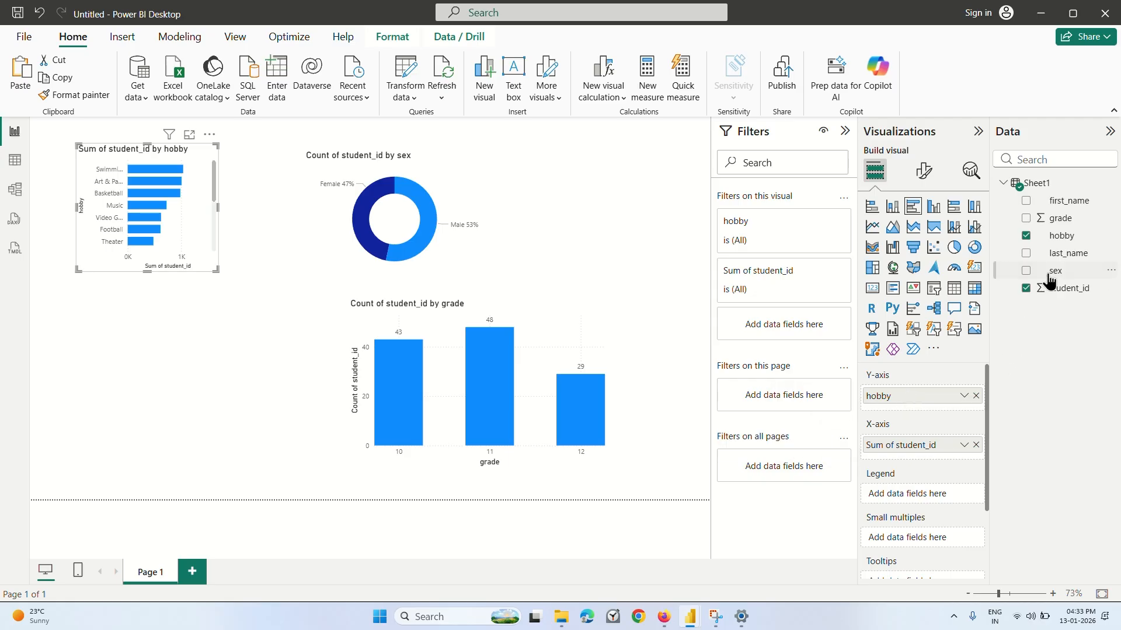
pyautogui.click(963, 446)
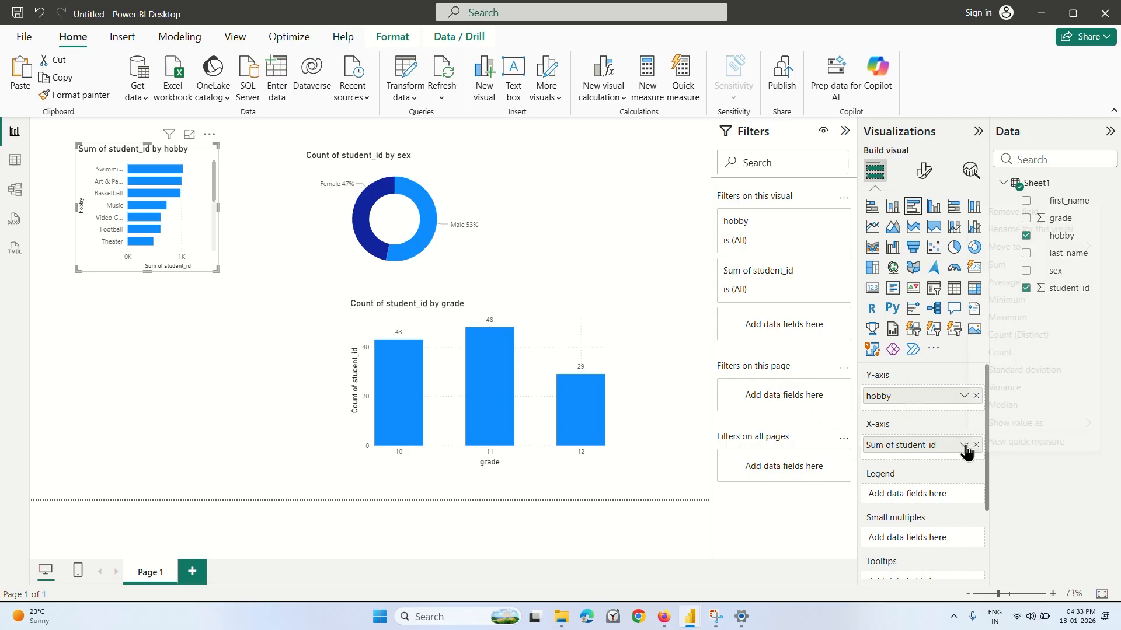
pyautogui.click(1001, 352)
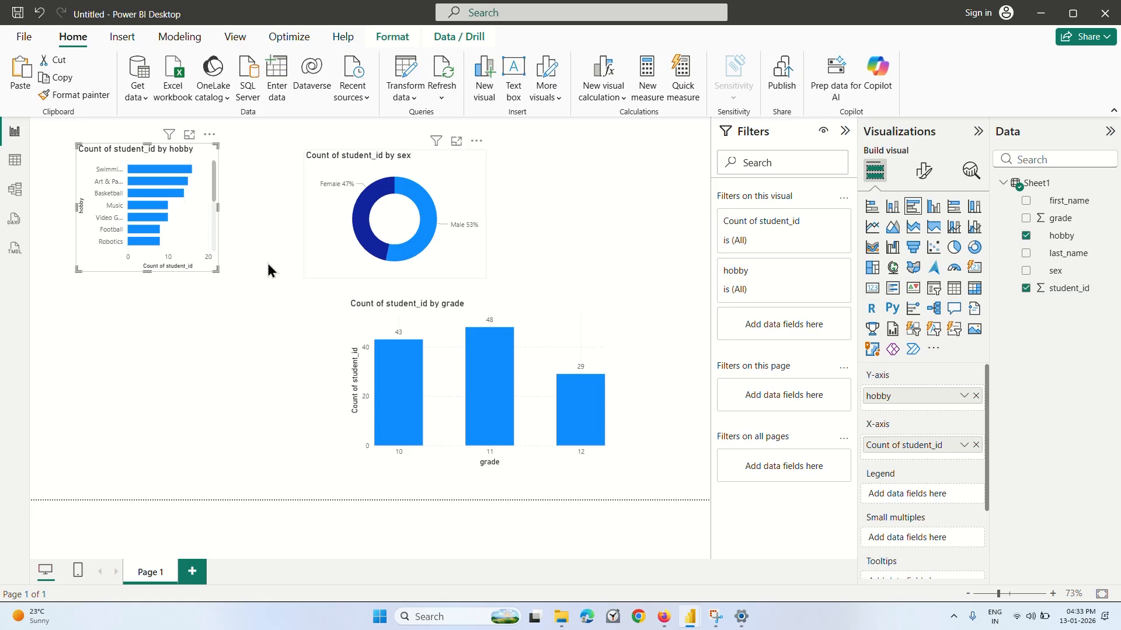
pyautogui.moveTo(147, 270); pyautogui.dragTo(148, 357)
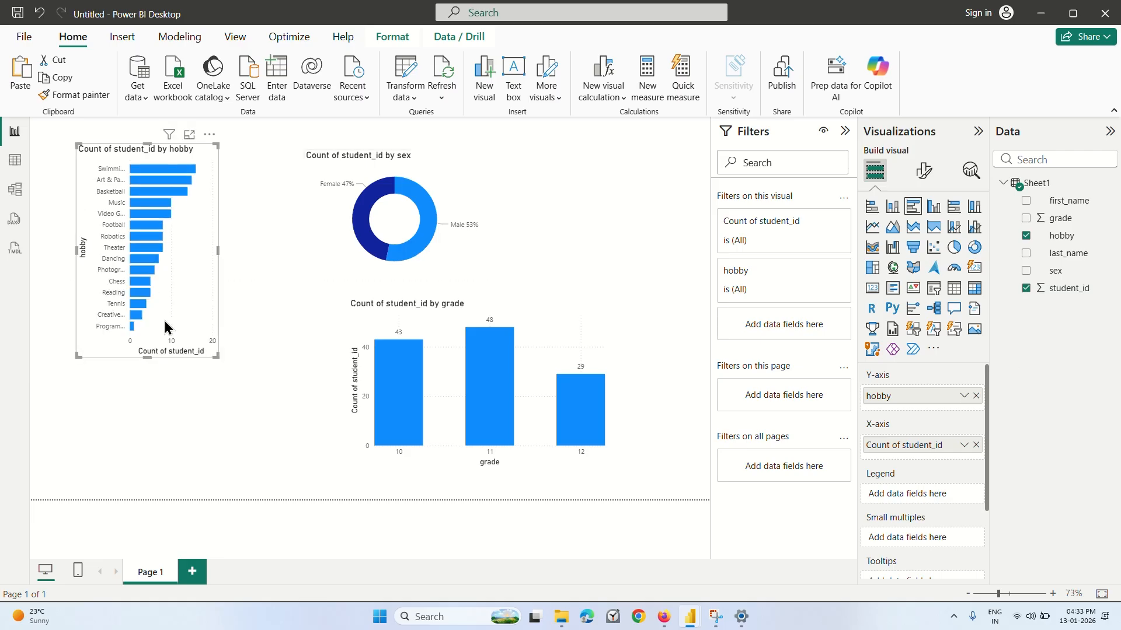
# Enlarge the hobby bar chart in width and height so the full hobby names fit on its axis.
pyautogui.moveTo(217, 251); pyautogui.dragTo(246, 251)
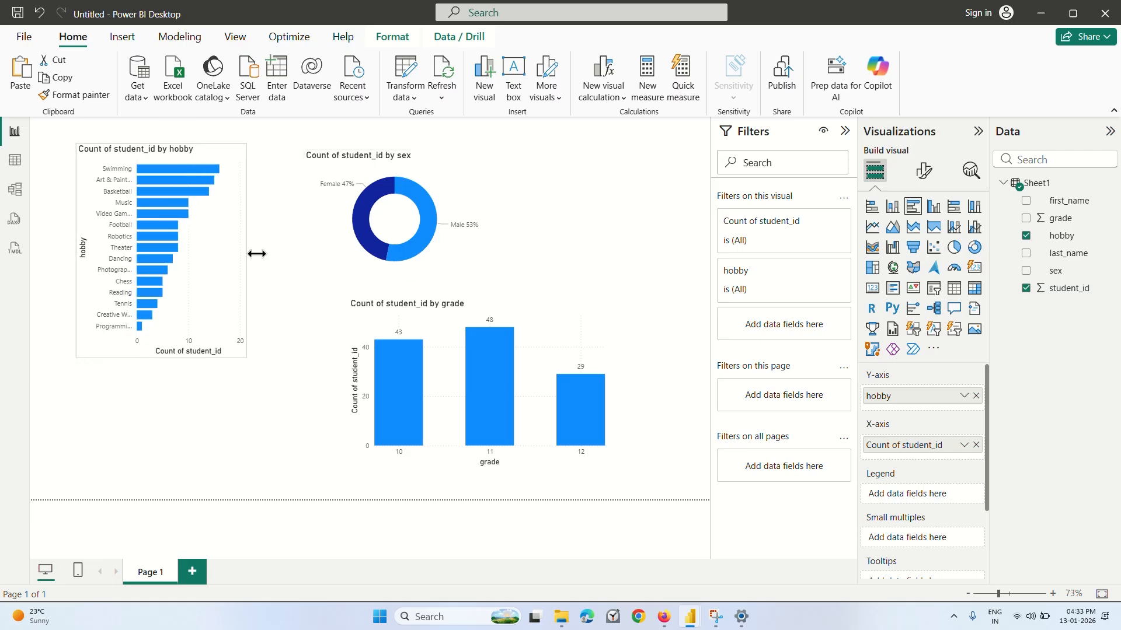
pyautogui.moveTo(161, 370); pyautogui.dragTo(162, 431)
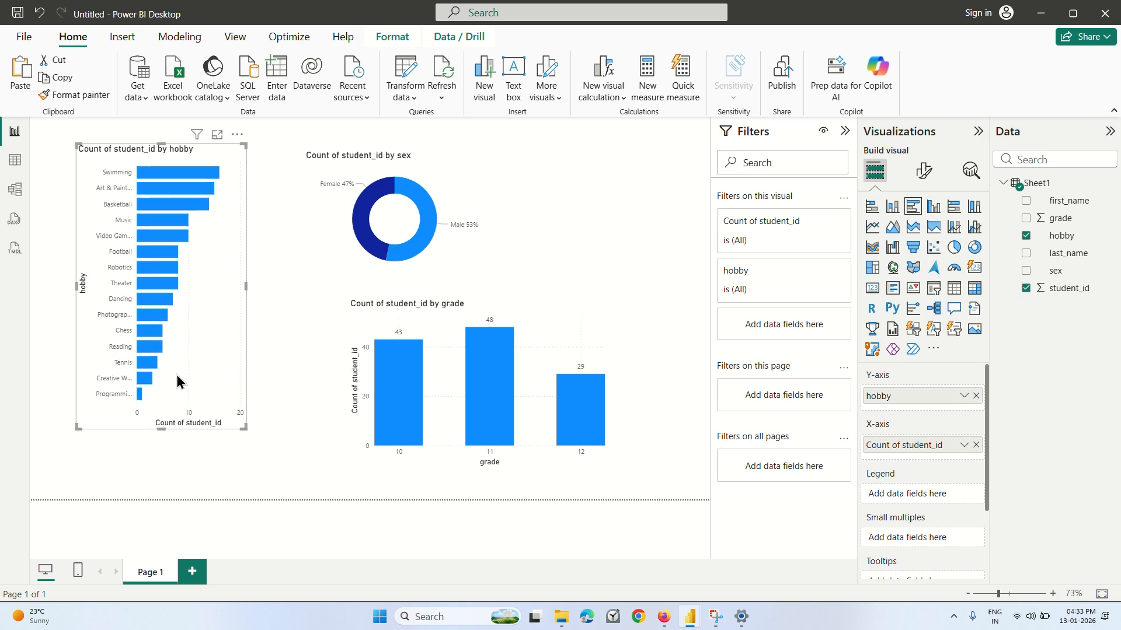
pyautogui.click(247, 283)
pyautogui.click(240, 290)
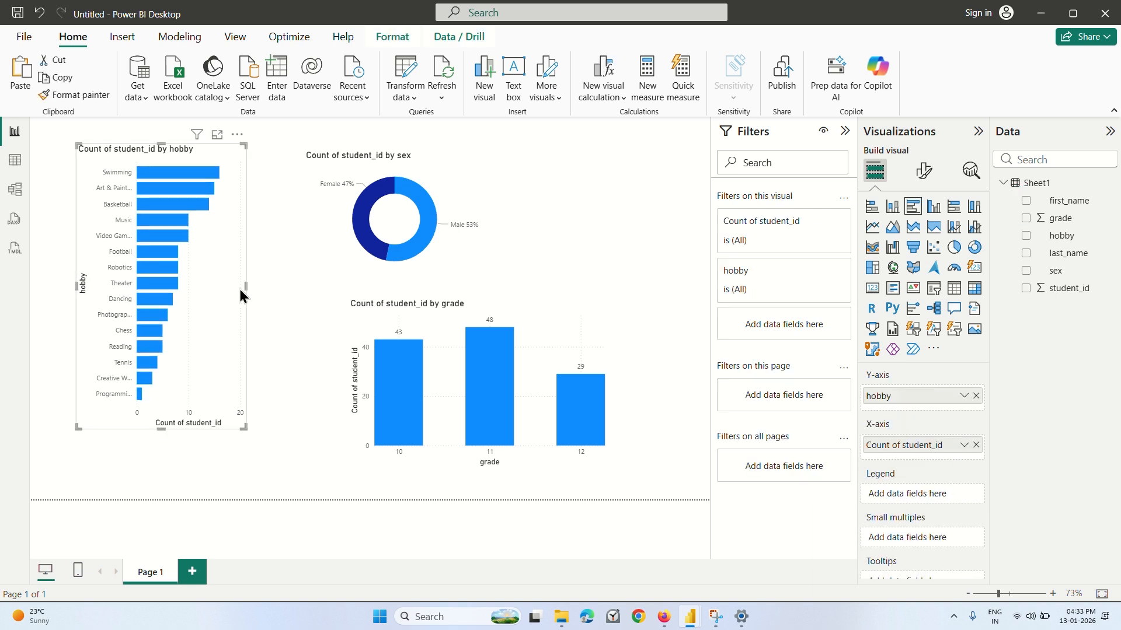
pyautogui.moveTo(245, 285); pyautogui.dragTo(302, 286)
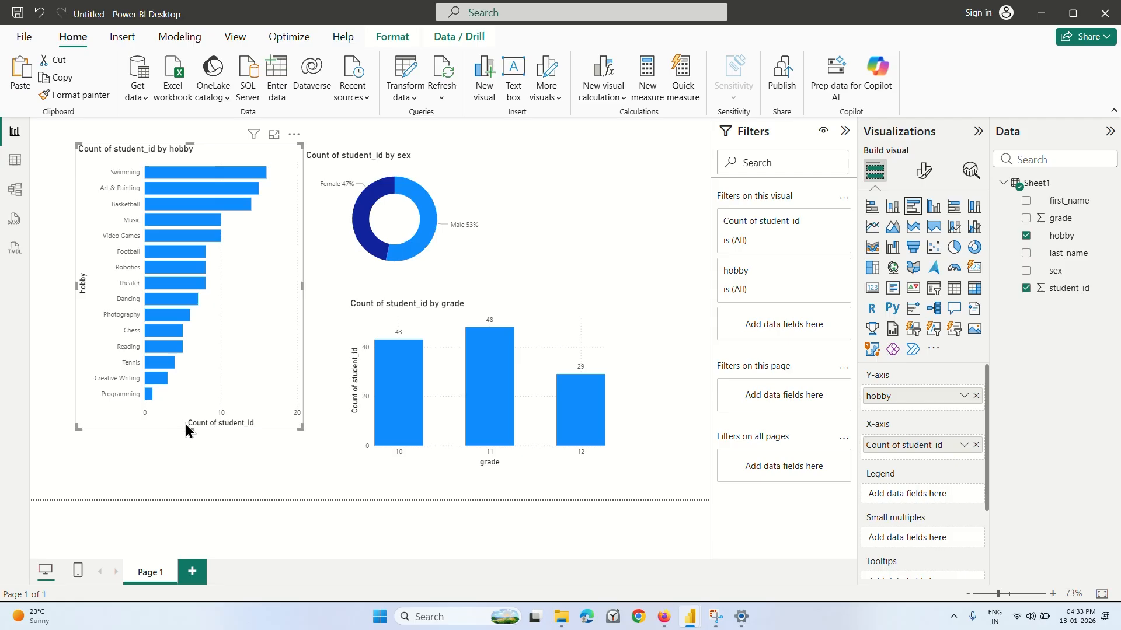
pyautogui.moveTo(190, 429); pyautogui.dragTo(190, 456)
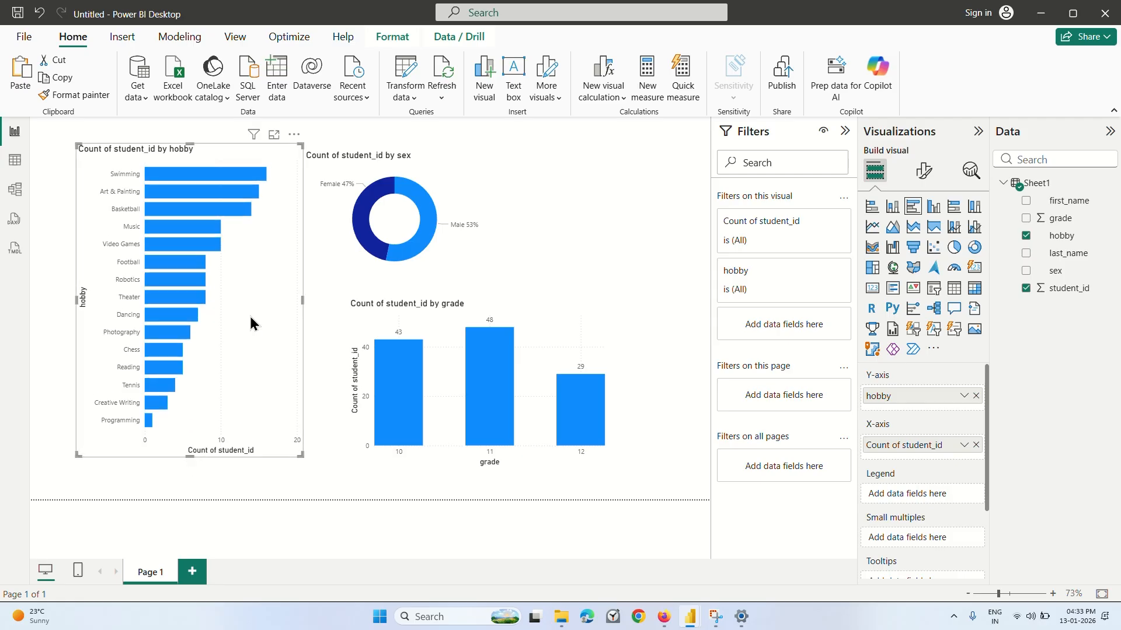
# Turn off the Y-axis title of the hobby bar chart.
pyautogui.click(924, 170)
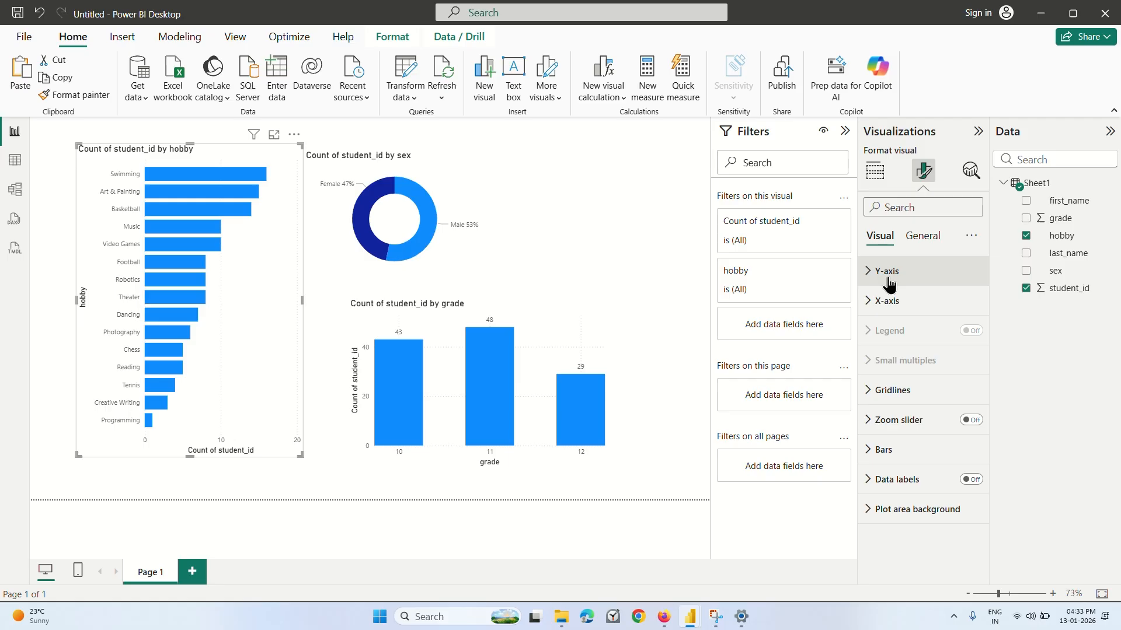
pyautogui.click(887, 272)
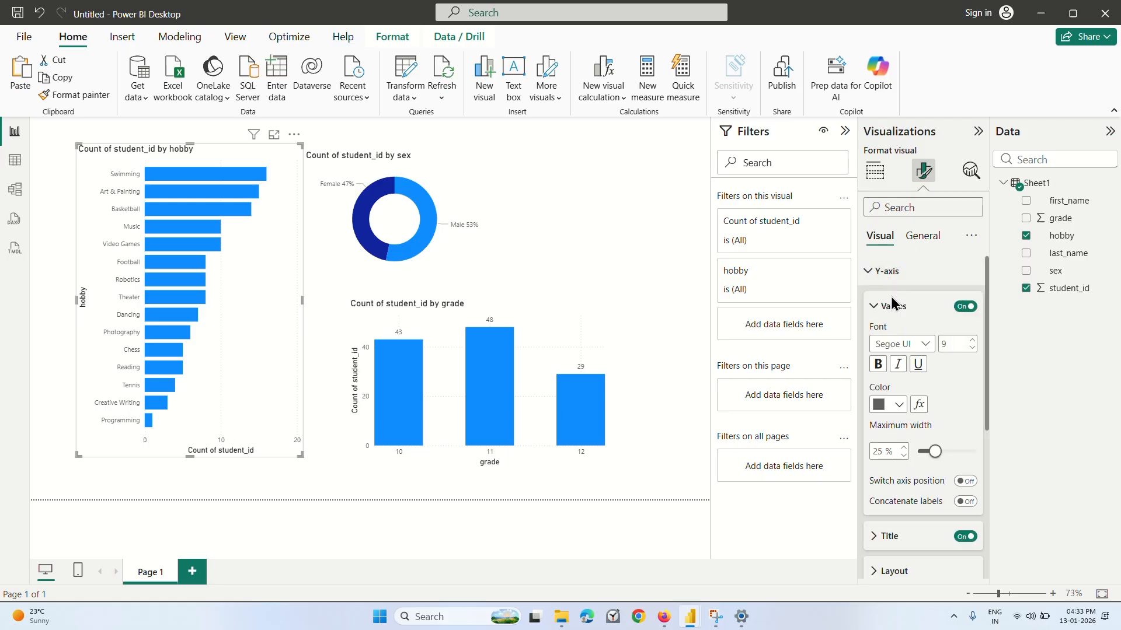
pyautogui.scroll(-3, 934, 400)
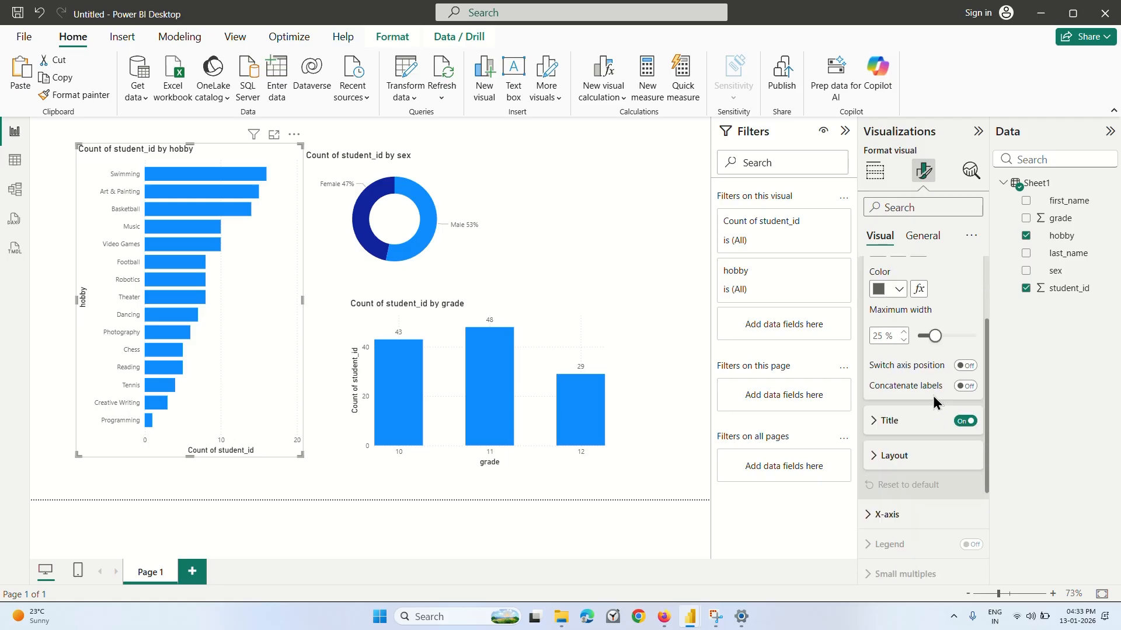
pyautogui.click(965, 368)
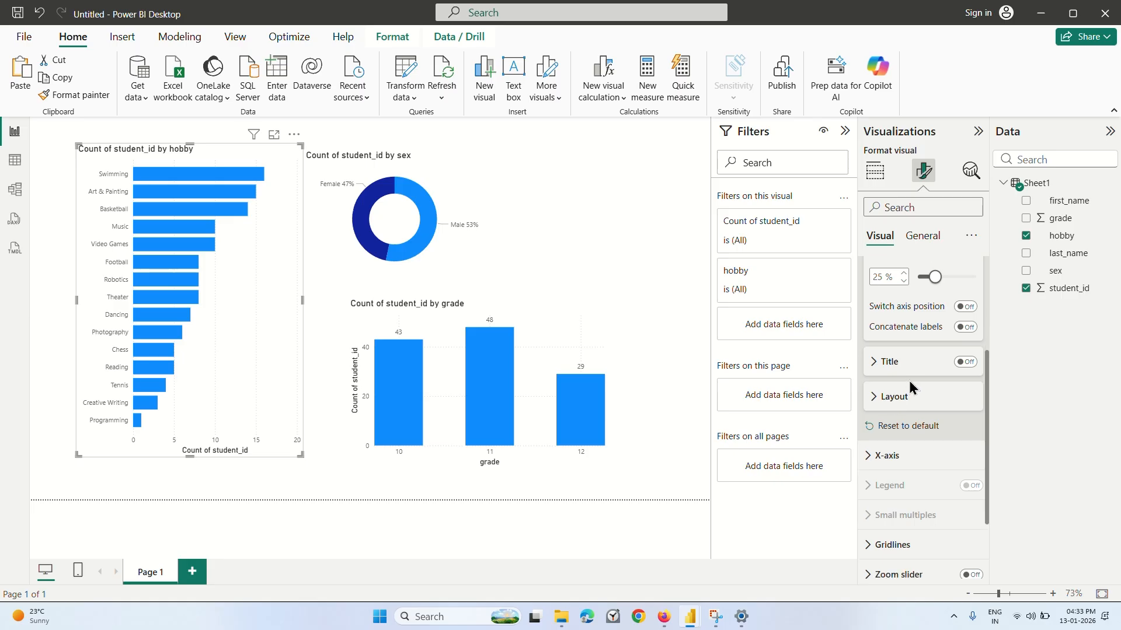
pyautogui.click(875, 382)
pyautogui.click(874, 385)
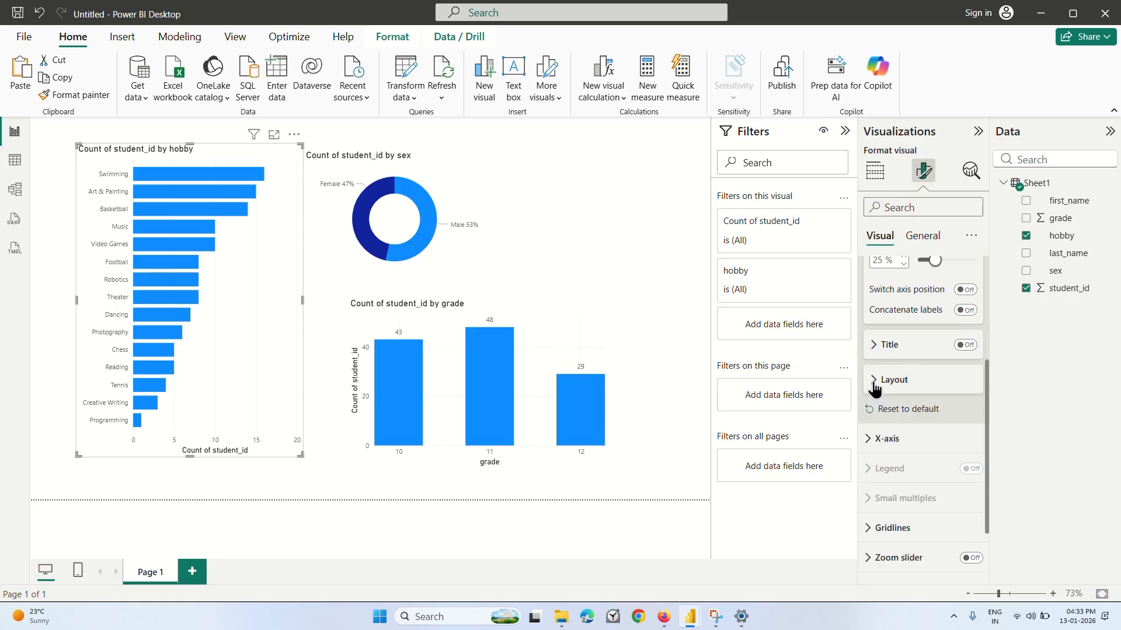
# Turn off the X-axis values and the X-axis title of the hobby bar chart.
pyautogui.scroll(-2, 893, 388)
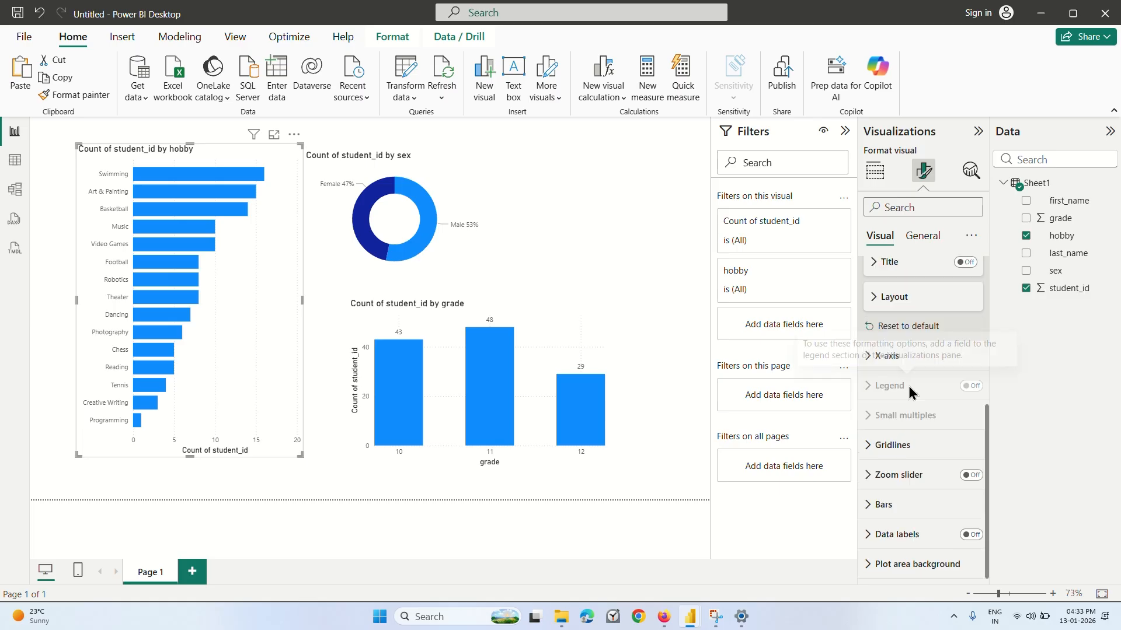
pyautogui.click(874, 451)
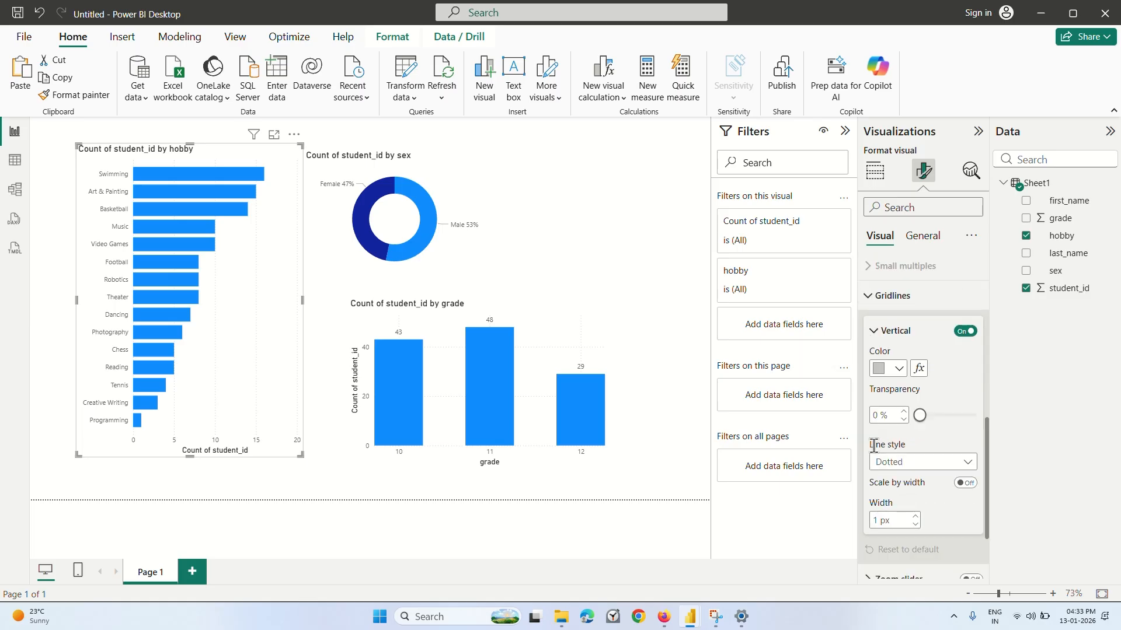
pyautogui.scroll(-1, 874, 450)
pyautogui.click(879, 301)
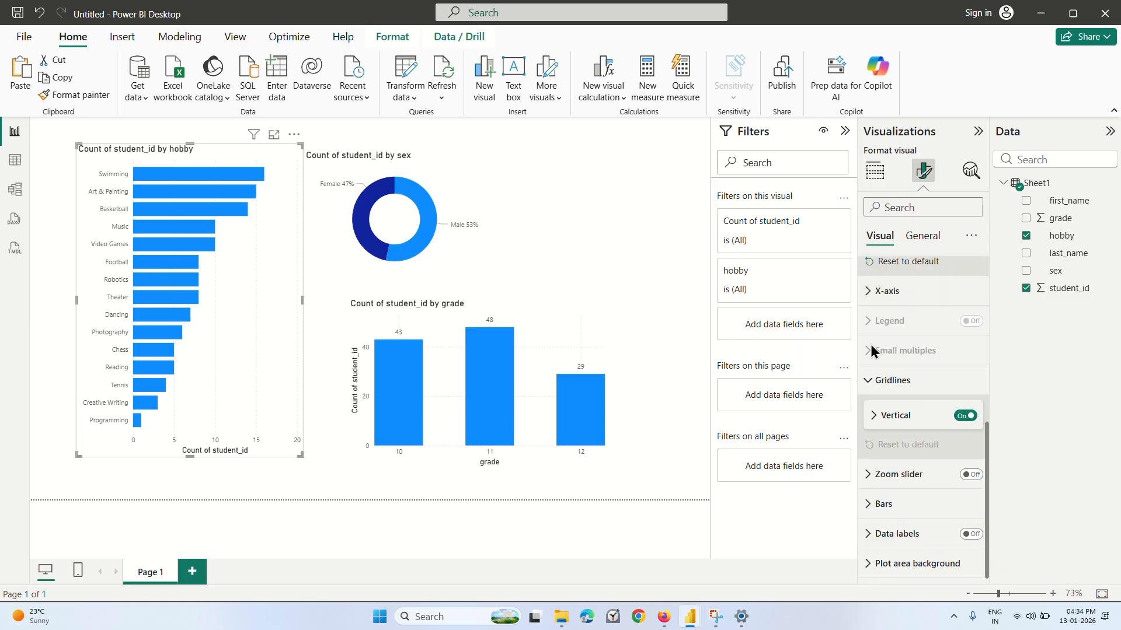
pyautogui.scroll(2, 870, 350)
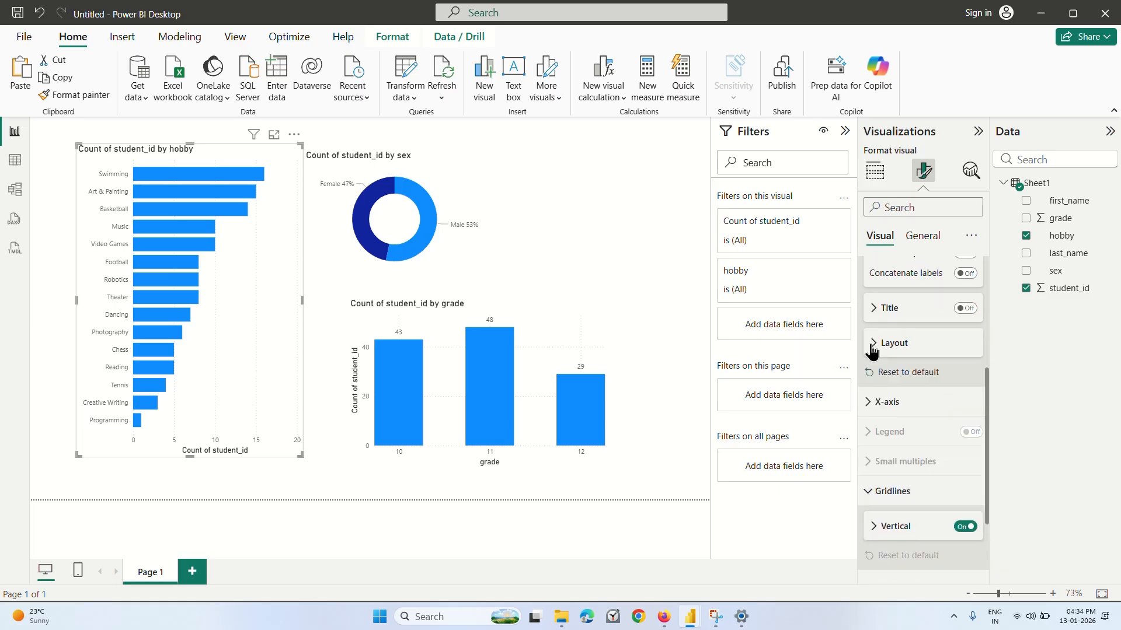
pyautogui.click(862, 401)
pyautogui.scroll(-1, 862, 393)
pyautogui.click(965, 418)
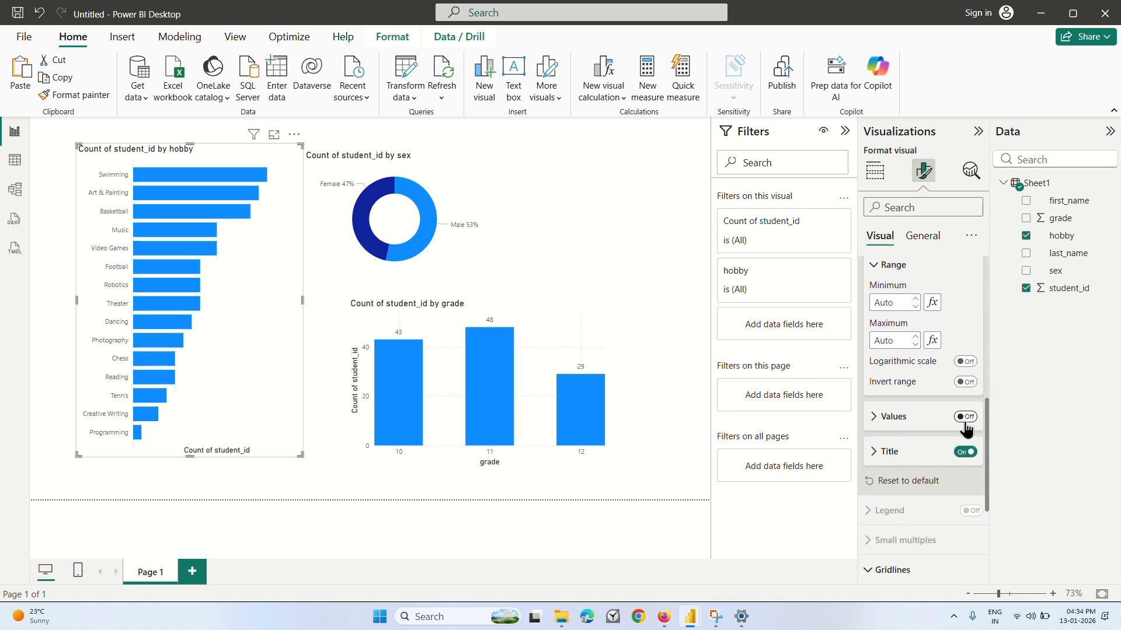
pyautogui.click(964, 452)
pyautogui.scroll(4, 930, 395)
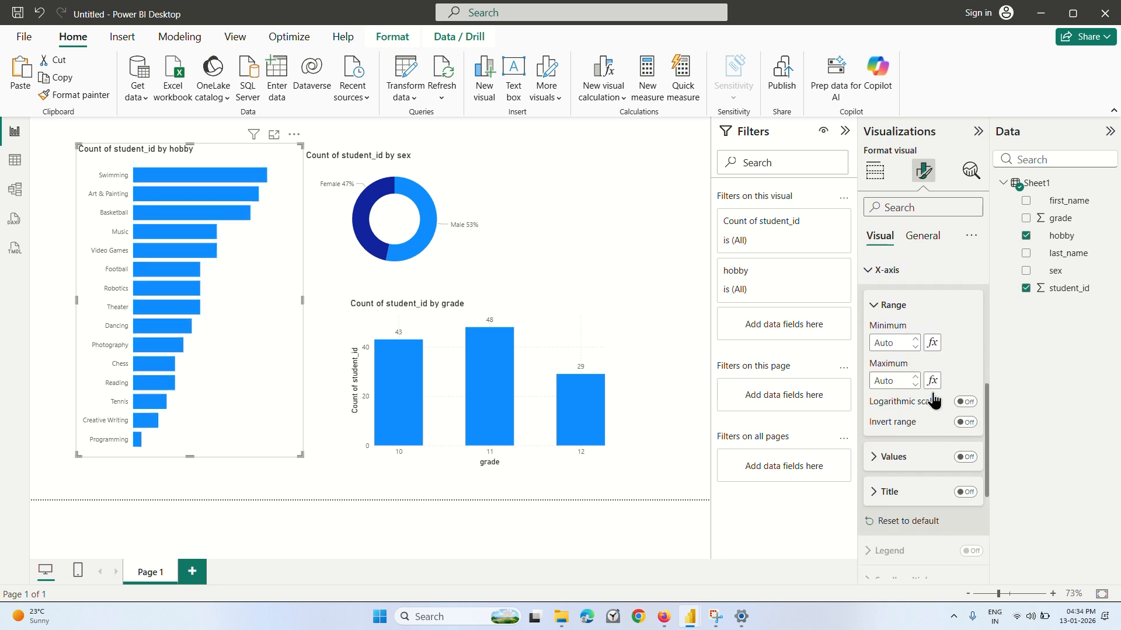
pyautogui.scroll(3, 933, 400)
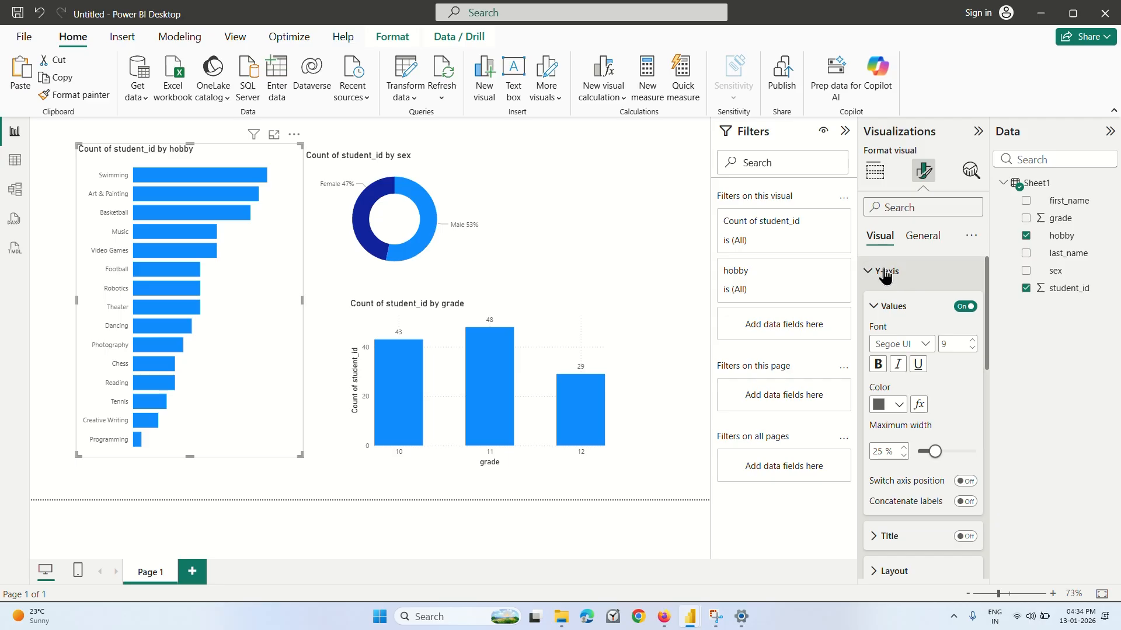
# Change the hobby bar chart's title text to "Count of student hobby".
pyautogui.click(916, 241)
pyautogui.click(891, 302)
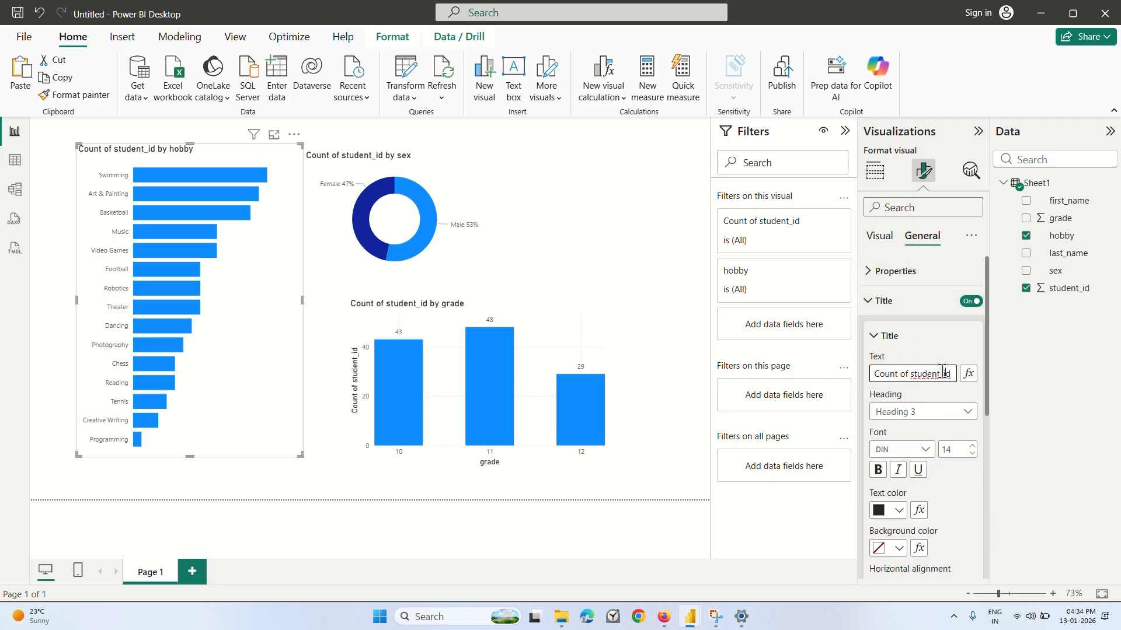
pyautogui.press('Right')
pyautogui.press('Right')
pyautogui.press('Right')
pyautogui.press('Right')
pyautogui.press('Right')
pyautogui.press('Right')
pyautogui.press('Right')
pyautogui.press('Right')
pyautogui.press('Right')
pyautogui.press('BackSpace')
pyautogui.press('BackSpace')
pyautogui.press('BackSpace')
pyautogui.press('BackSpace')
pyautogui.press('BackSpace')
pyautogui.press('BackSpace')
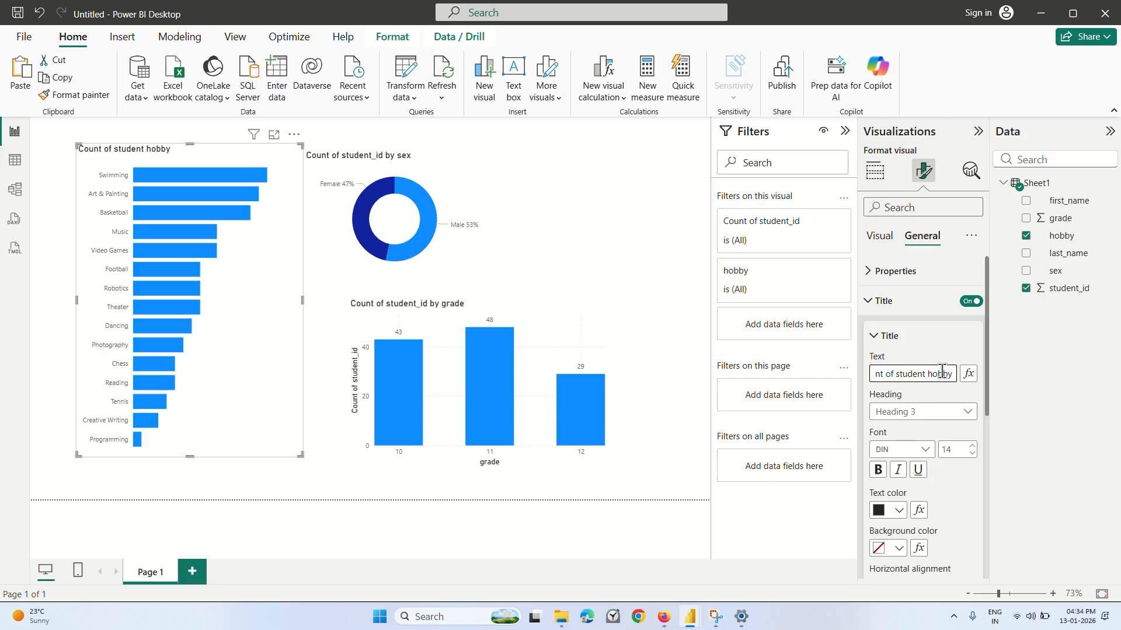
pyautogui.press('Left')
pyautogui.press('Left')
pyautogui.press('Left')
pyautogui.press('Left')
pyautogui.press('Left')
pyautogui.press('Left')
pyautogui.press('Left')
pyautogui.press('Left')
pyautogui.press('Left')
pyautogui.press('Left')
pyautogui.press('Left')
pyautogui.press('Left')
pyautogui.press('Left')
pyautogui.press('End')
pyautogui.click(910, 341)
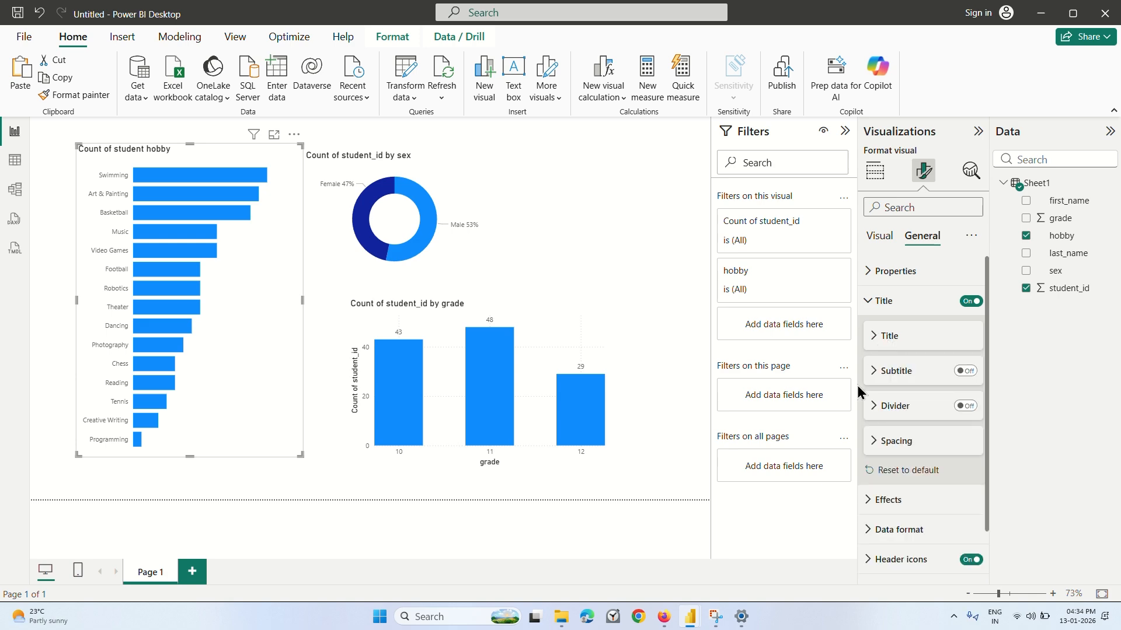
# Switch to the Coursera lecture in Firefox, watch the hobby chart formatting, pause the video, and return to Power BI.
pyautogui.click(664, 617)
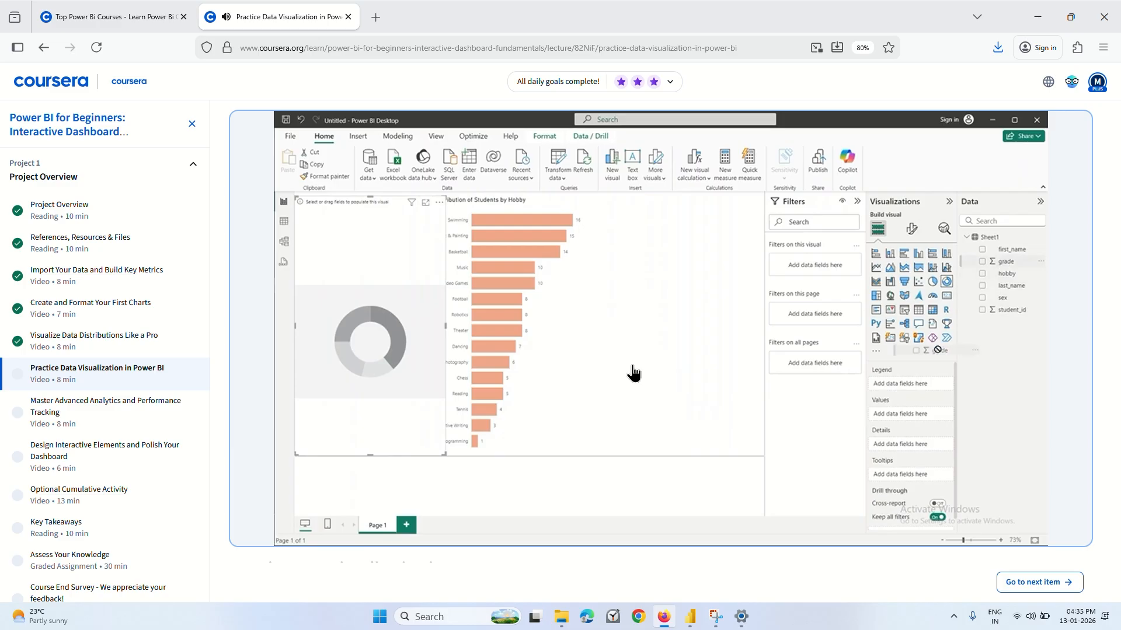
pyautogui.click(585, 343)
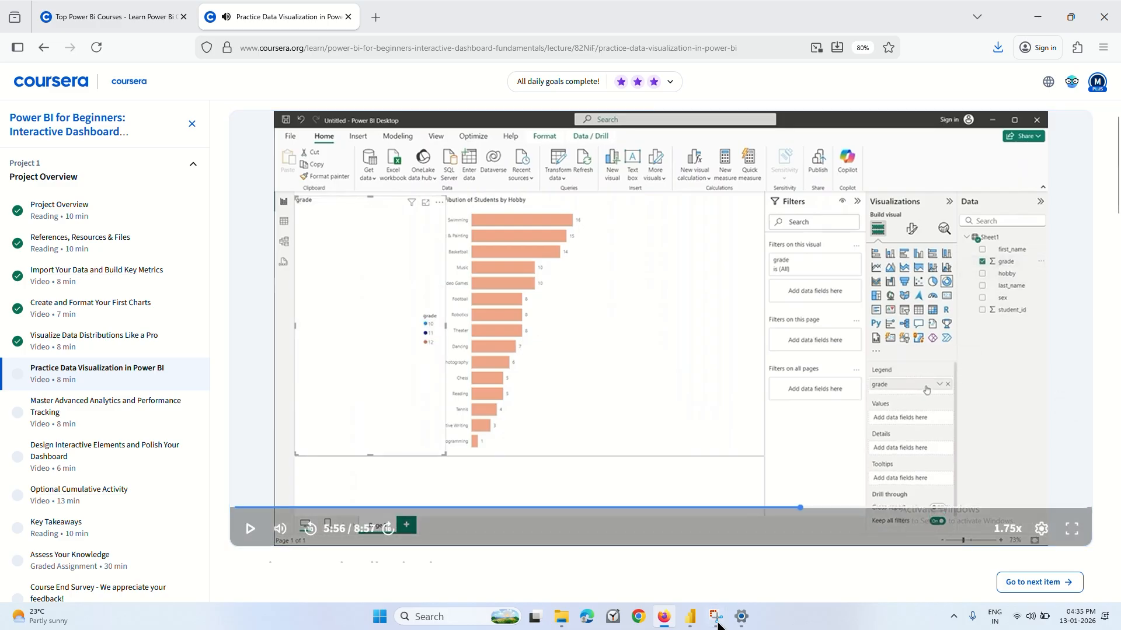
pyautogui.moveTo(690, 617)
pyautogui.click(730, 566)
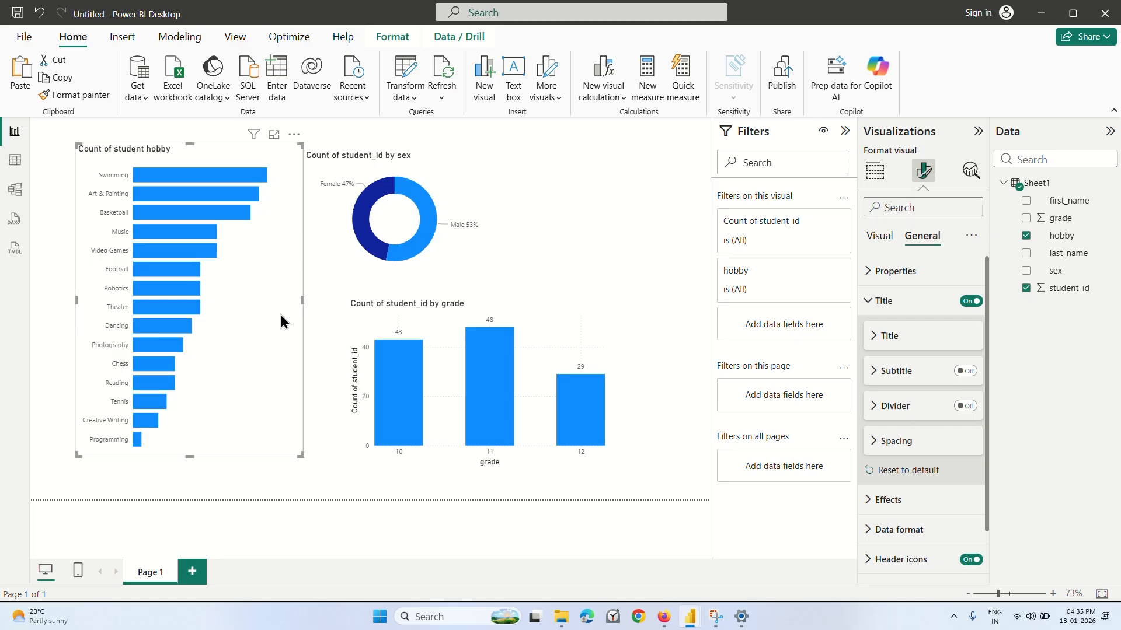
# Collapse the hobby chart's axis and gridline settings and open the color settings for its bars.
pyautogui.click(880, 237)
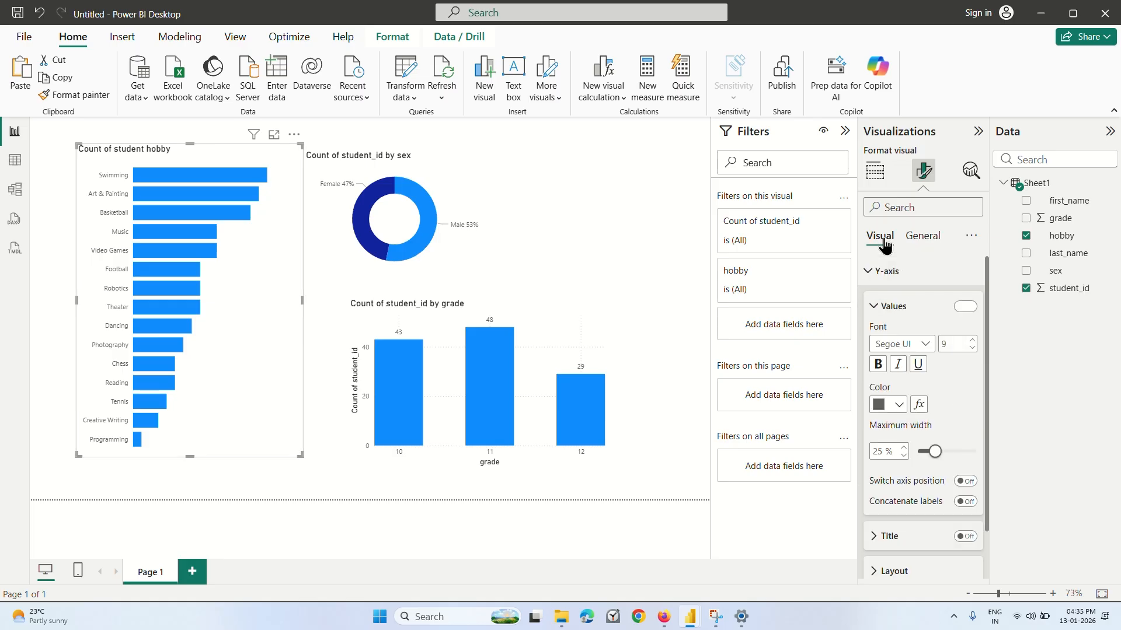
pyautogui.click(875, 307)
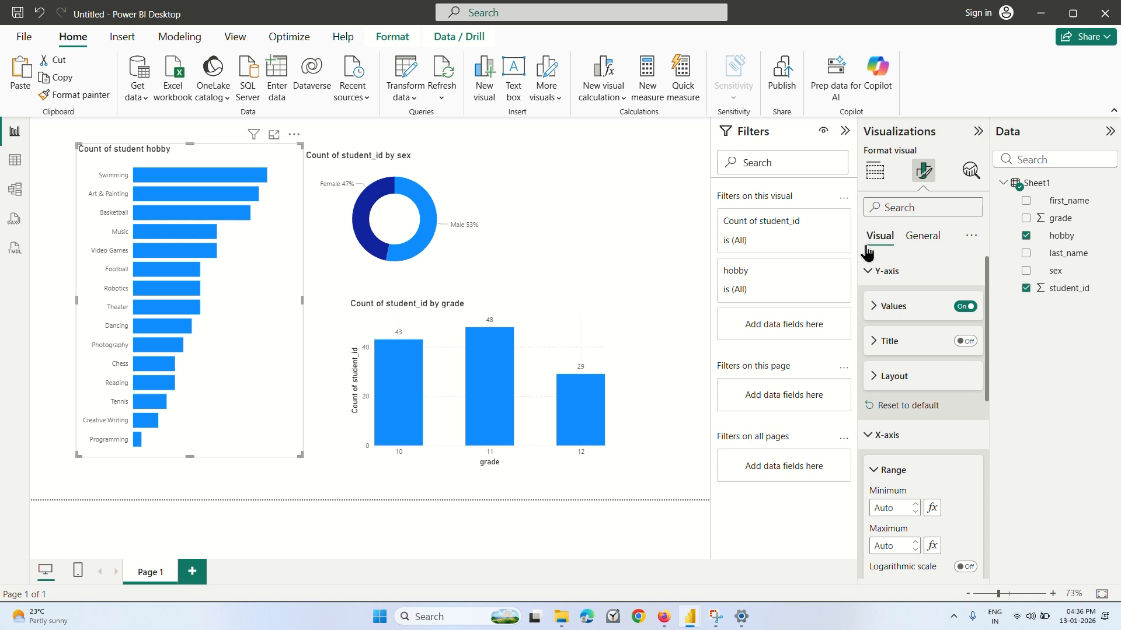
pyautogui.click(868, 273)
pyautogui.click(866, 302)
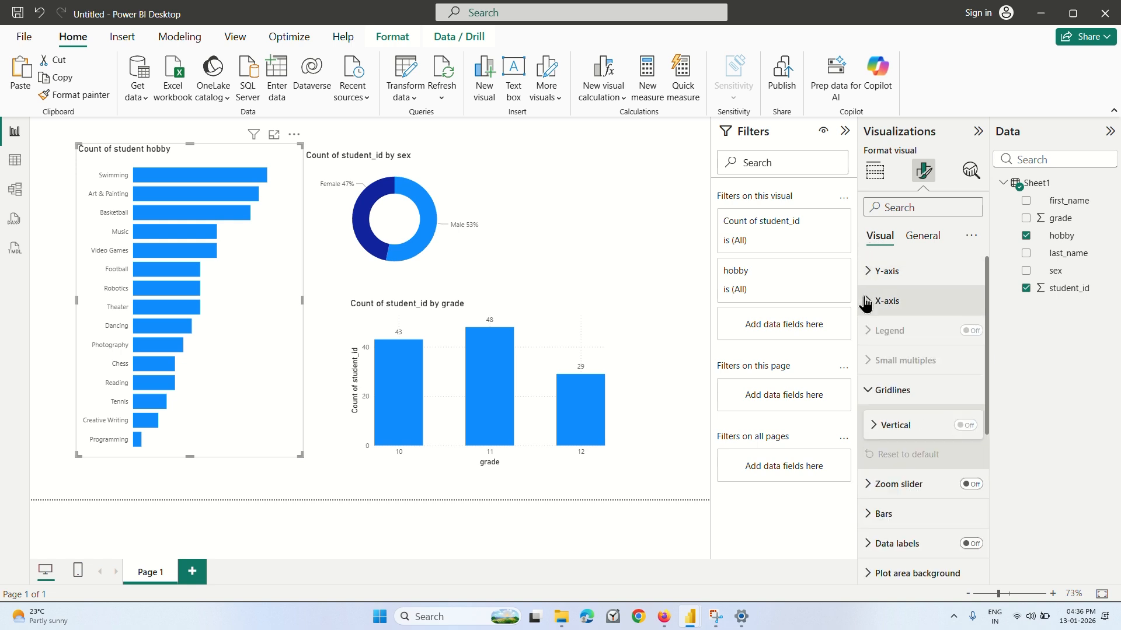
pyautogui.click(867, 391)
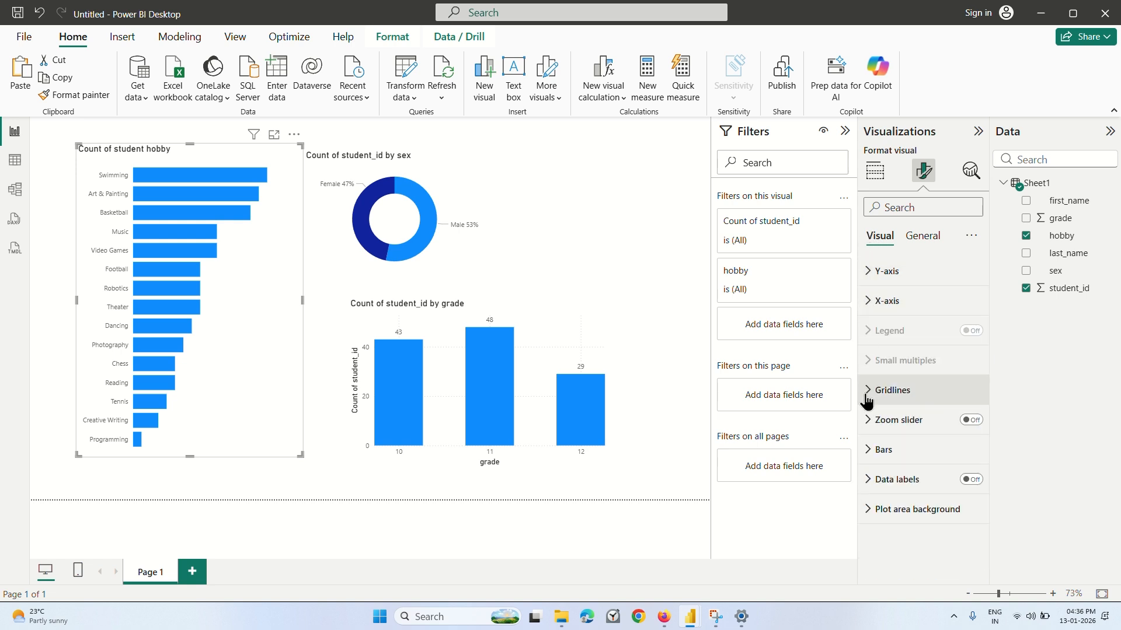
pyautogui.click(870, 450)
pyautogui.scroll(-3, 899, 448)
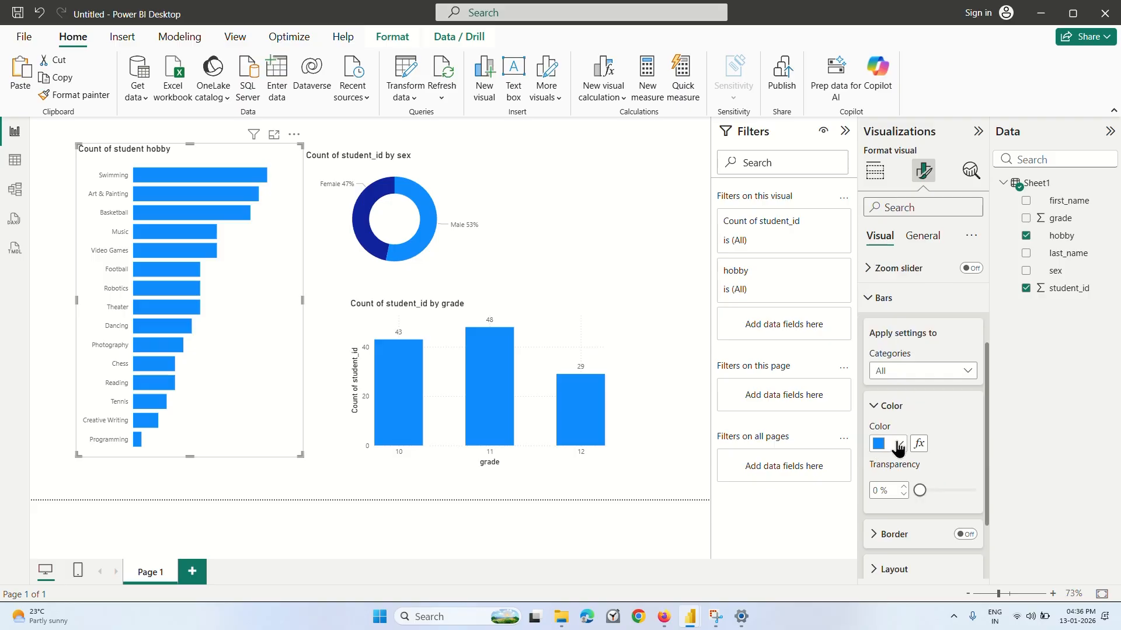
# Try the orange theme color and a light blue shade on the hobby chart's bars.
pyautogui.click(892, 447)
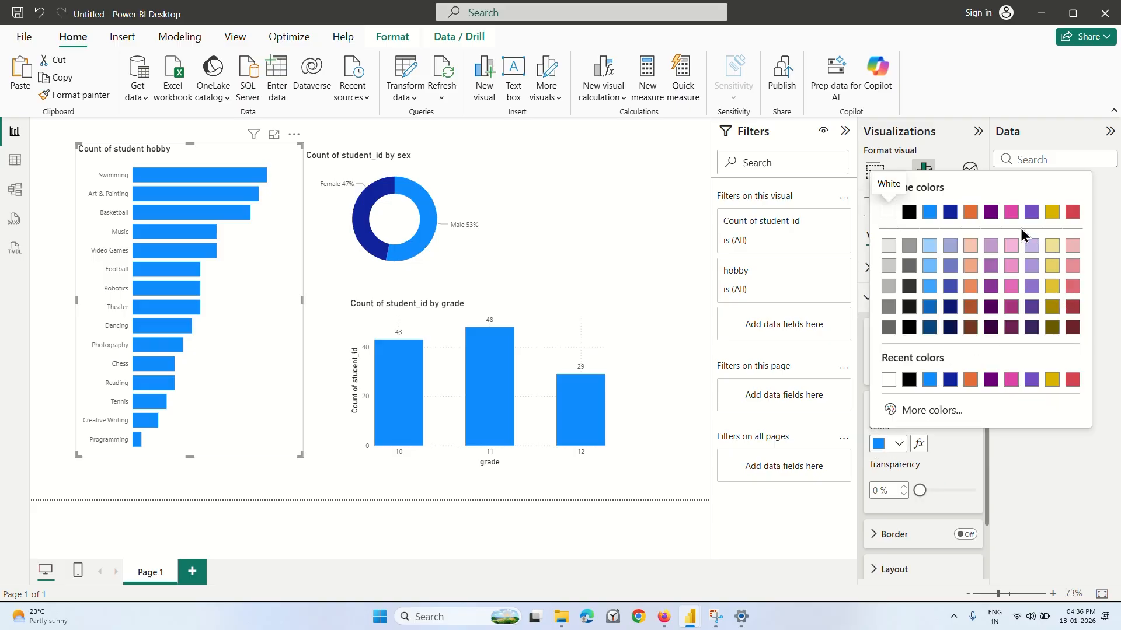
pyautogui.click(971, 214)
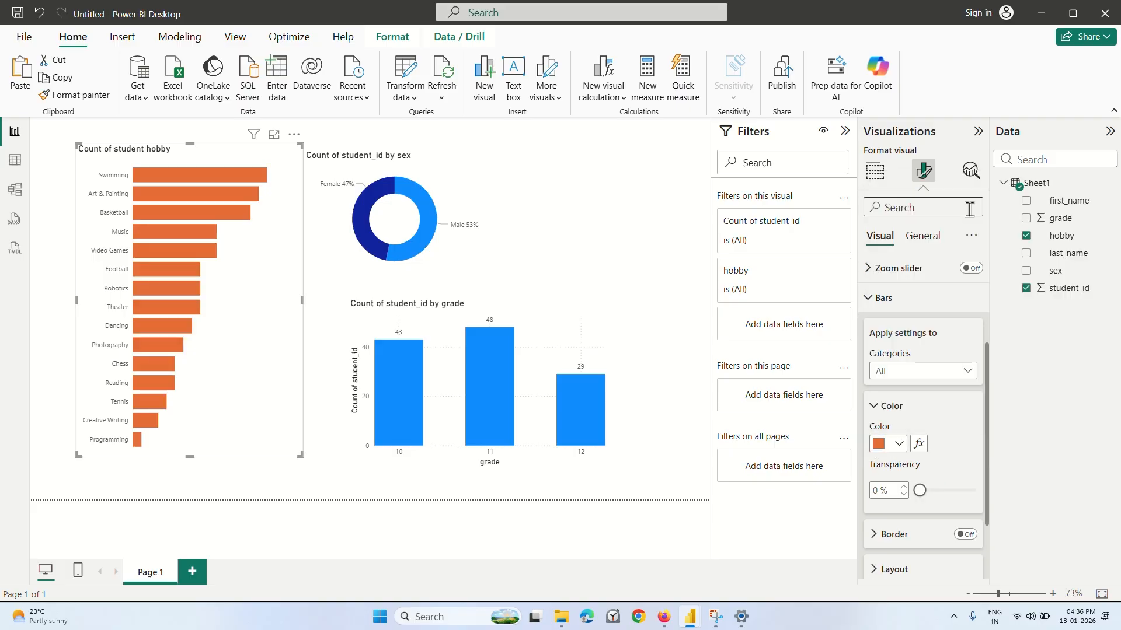
pyautogui.click(895, 443)
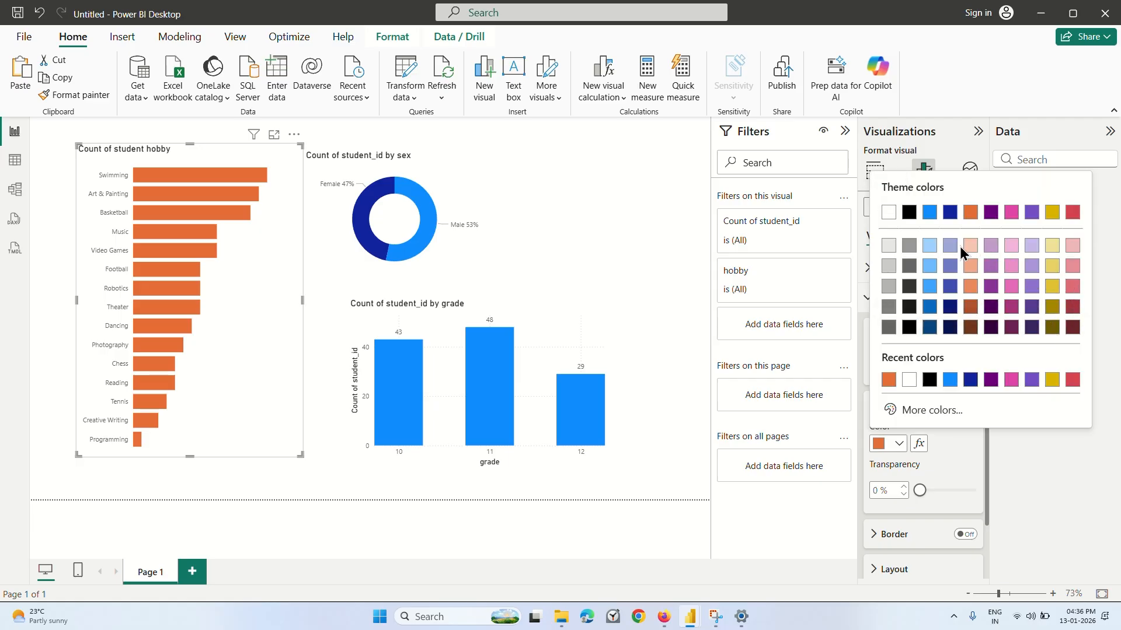
pyautogui.click(929, 266)
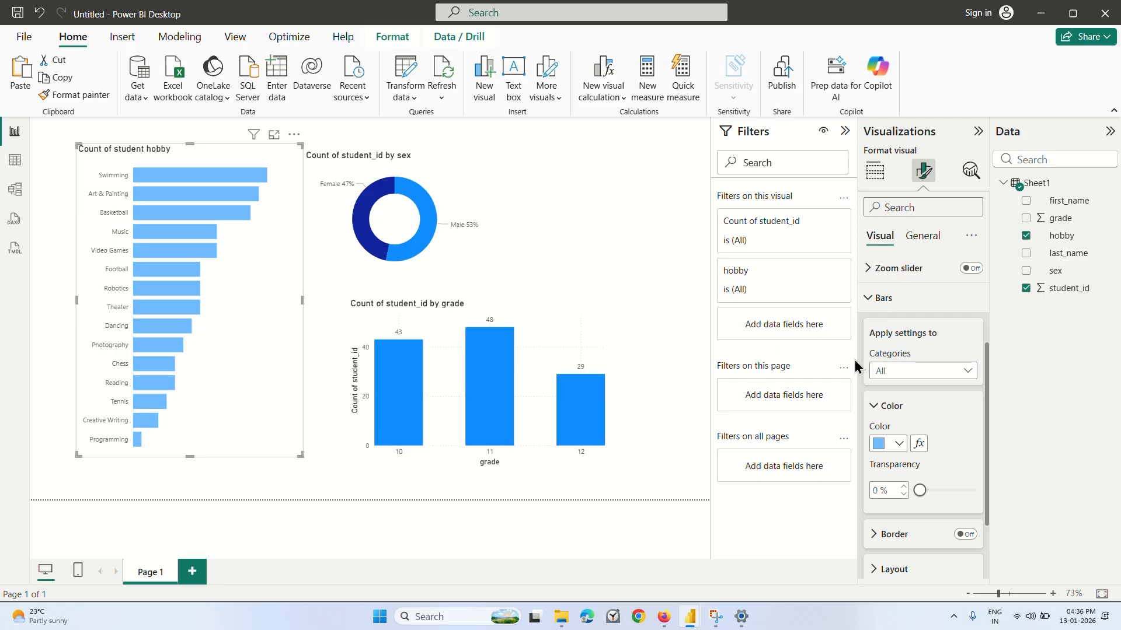
# Set the color of all bars in the hobby chart to a lighter red theme shade and close the bar settings.
pyautogui.click(893, 444)
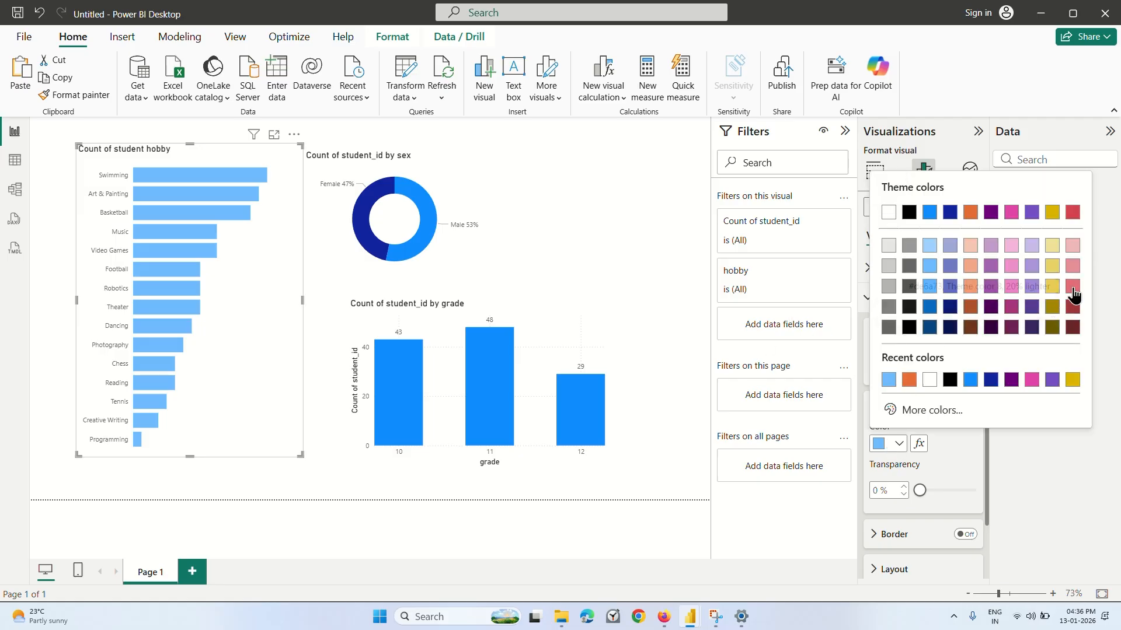
pyautogui.click(1076, 286)
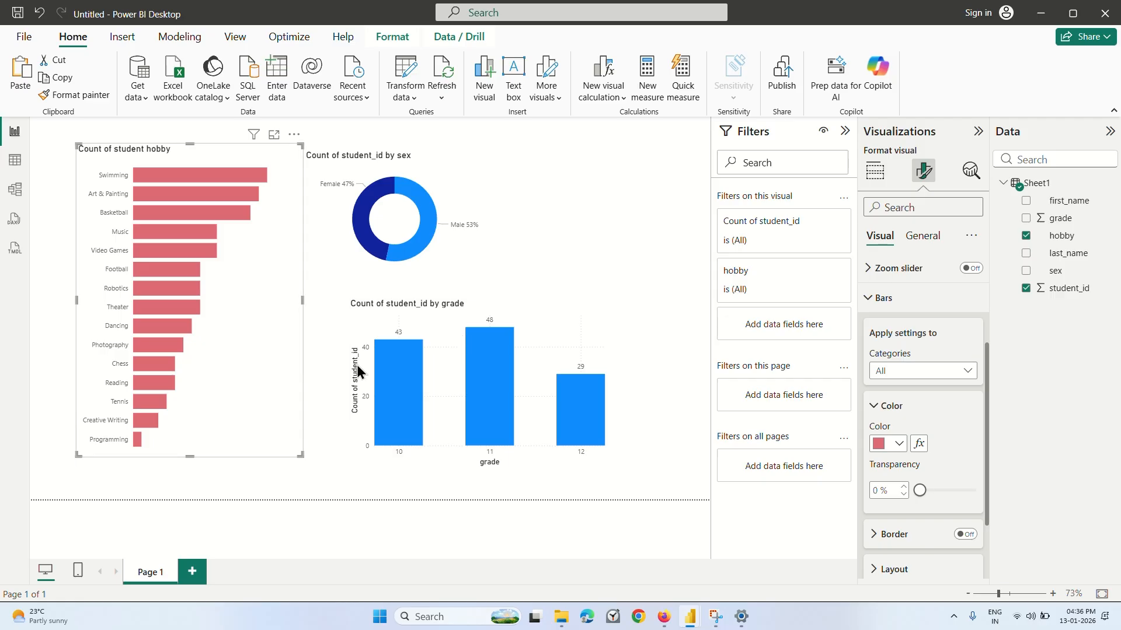
pyautogui.click(868, 297)
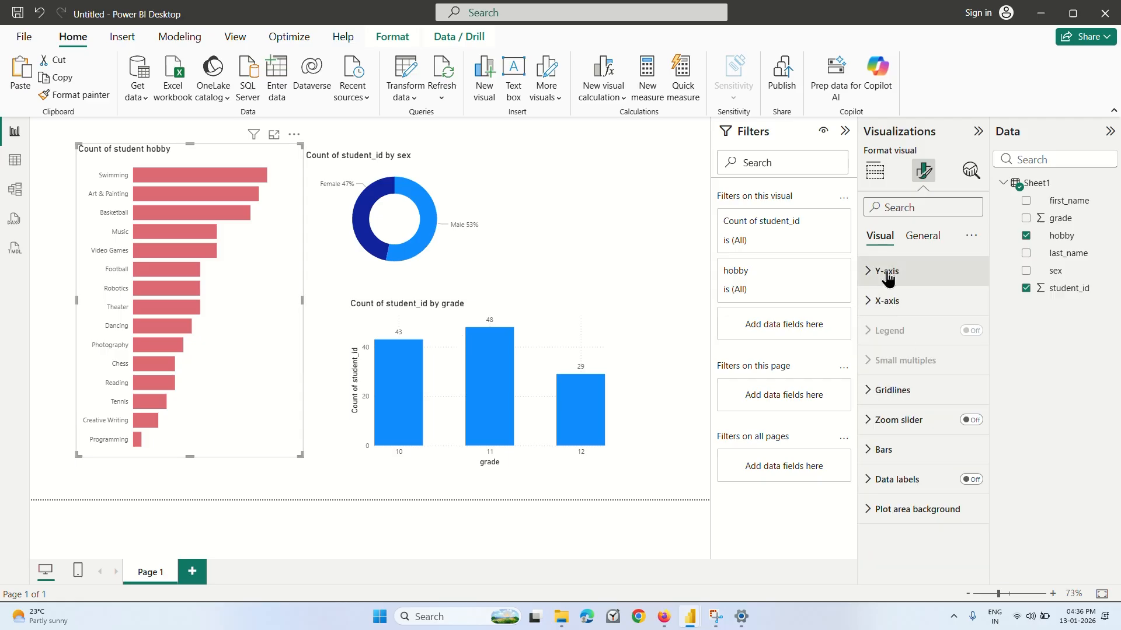
# Change the hobby chart's title text to "Distribution of hobby".
pyautogui.click(921, 240)
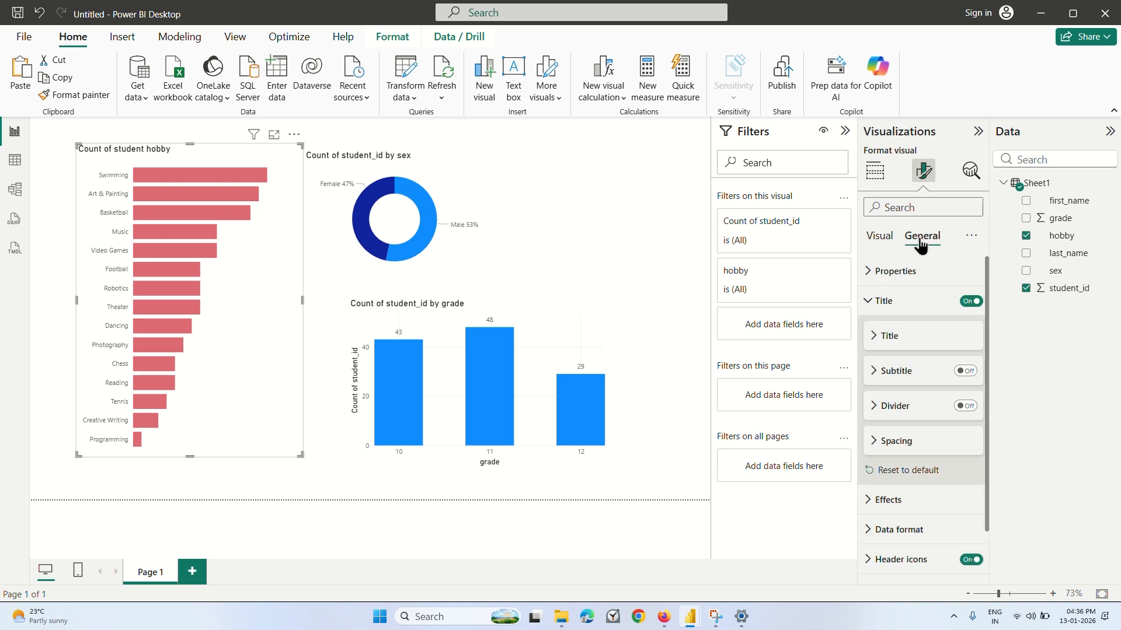
pyautogui.click(896, 299)
pyautogui.click(896, 299)
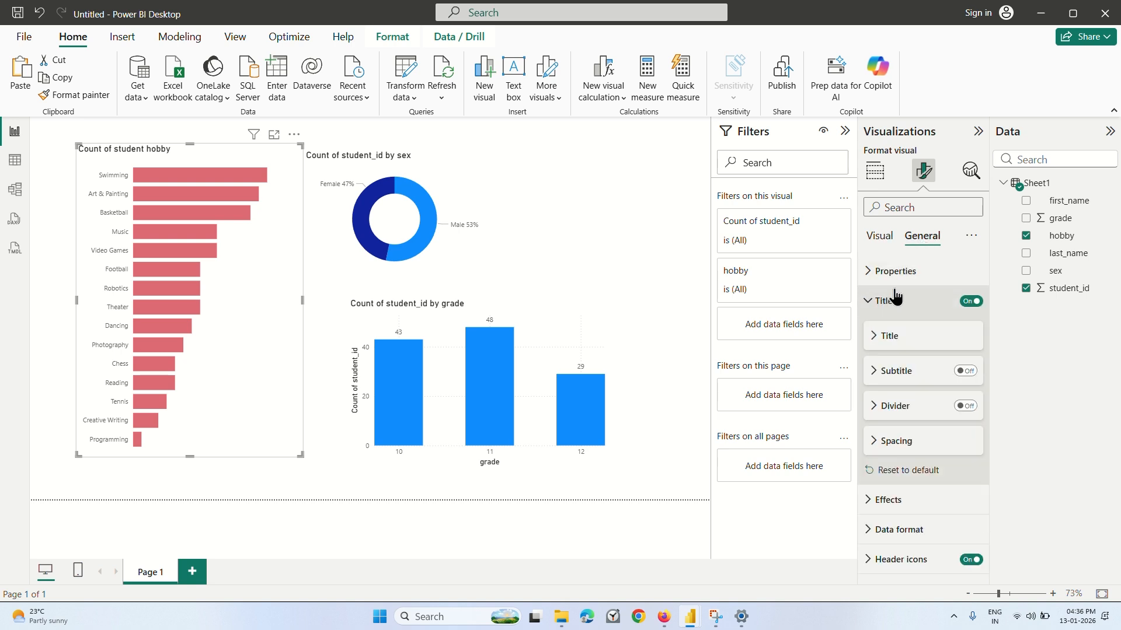
pyautogui.click(906, 342)
pyautogui.scroll(-2, 922, 327)
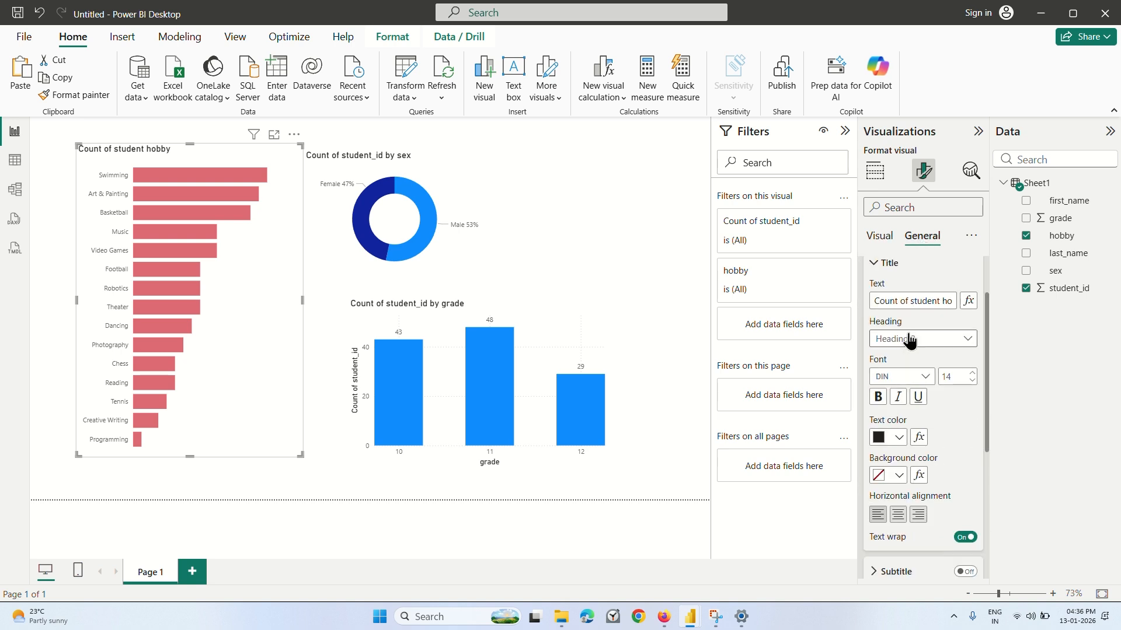
pyautogui.click(938, 303)
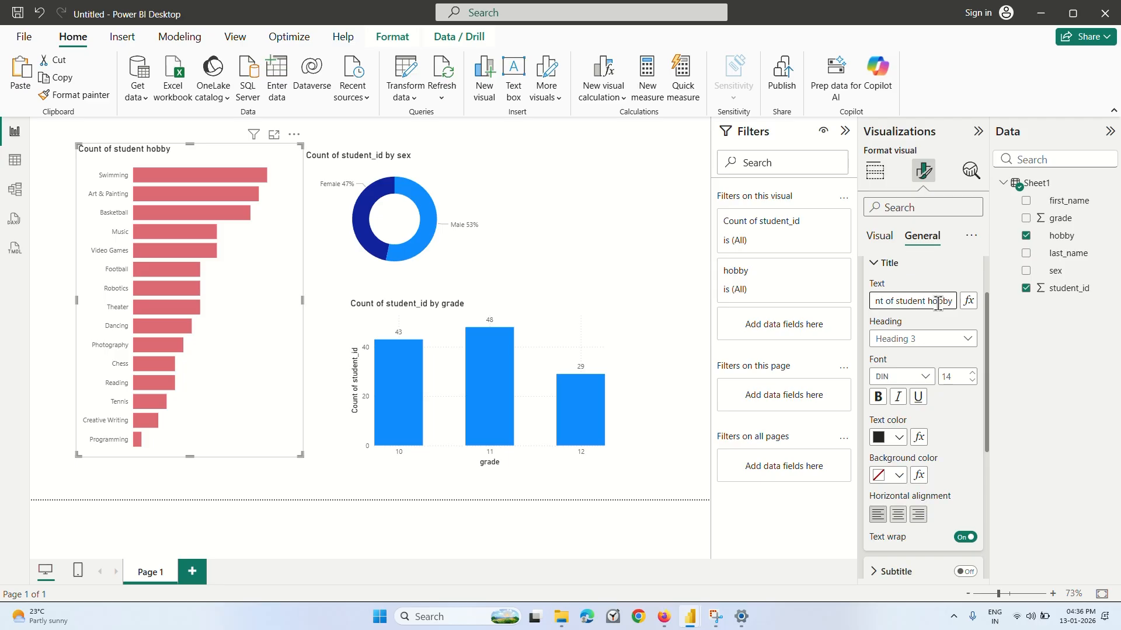
pyautogui.hotkey('ctrl', 'a')
pyautogui.write('hobby')
pyautogui.press('Home')
pyautogui.write('Distr')
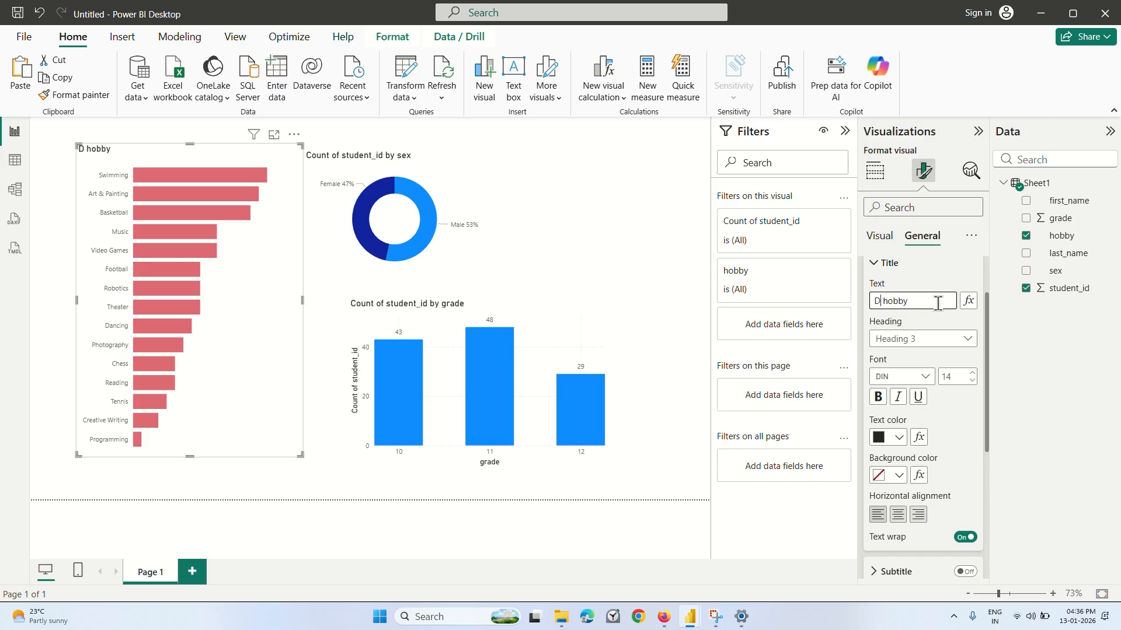
pyautogui.write('ibution of')
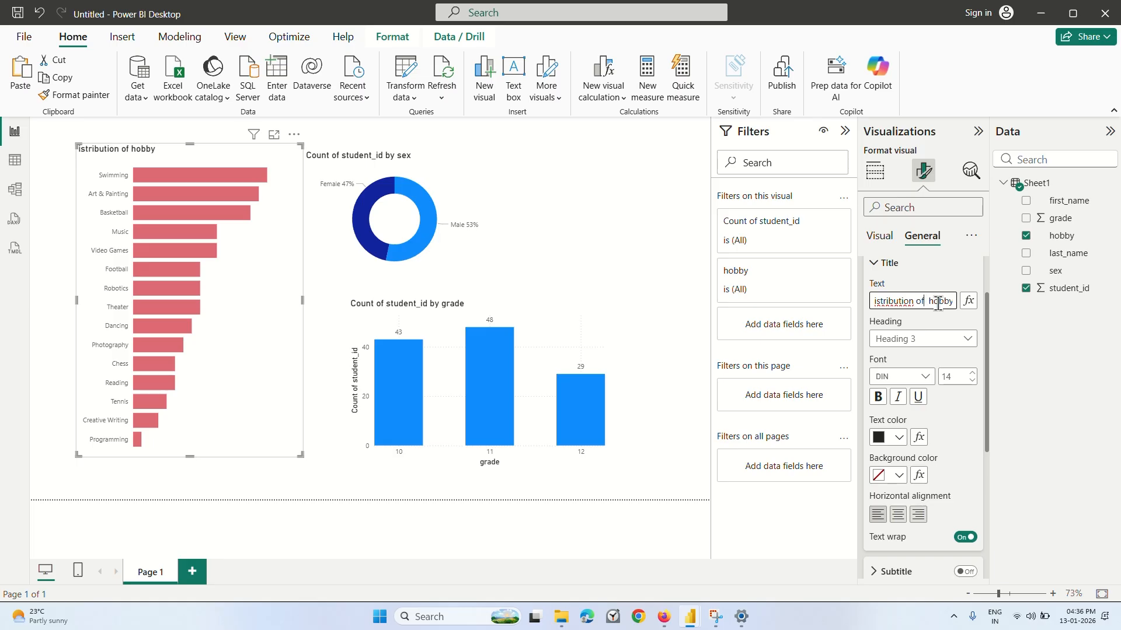
pyautogui.press('Home')
pyautogui.write('D')
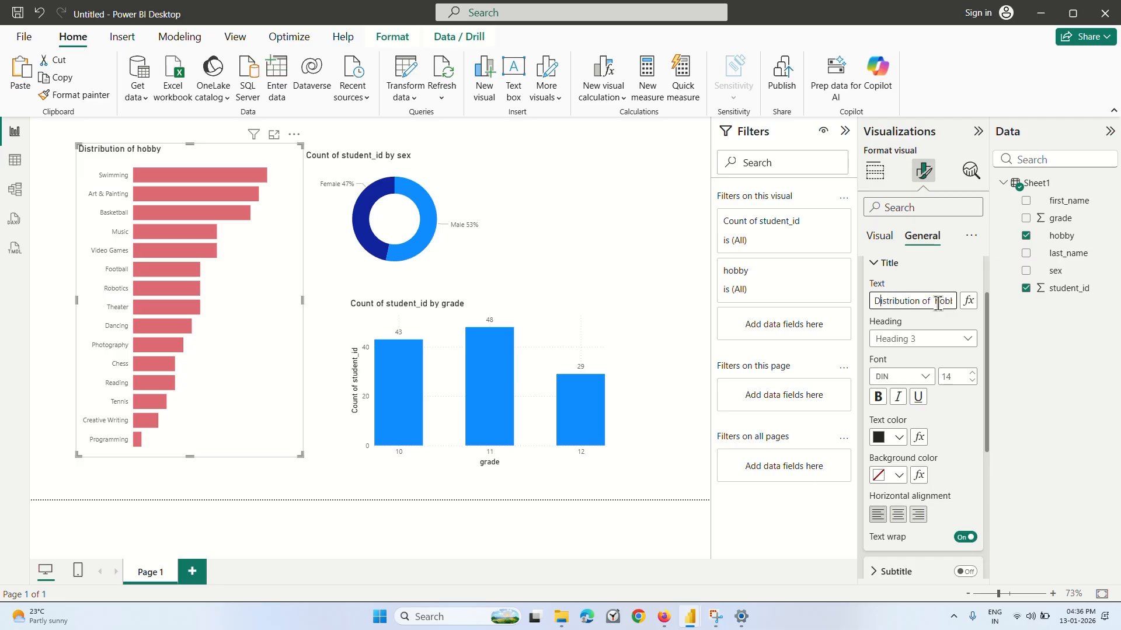
# Extend the hobby chart's title to "Distribution of students by hobby" and deselect the chart.
pyautogui.press('Right')
pyautogui.press('Right')
pyautogui.press('Right')
pyautogui.press('Right')
pyautogui.press('Right')
pyautogui.press('Right')
pyautogui.press('Right')
pyautogui.press('Right')
pyautogui.press('Right')
pyautogui.press('Right')
pyautogui.press('Right')
pyautogui.press('Right')
pyautogui.press('Right')
pyautogui.press('Right')
pyautogui.press('Right')
pyautogui.press('Right')
pyautogui.press('Right')
pyautogui.press('Right')
pyautogui.press('Right')
pyautogui.press('Delete')
pyautogui.press('Delete')
pyautogui.press('Delete')
pyautogui.press('Delete')
pyautogui.press('Delete')
pyautogui.write('students by')
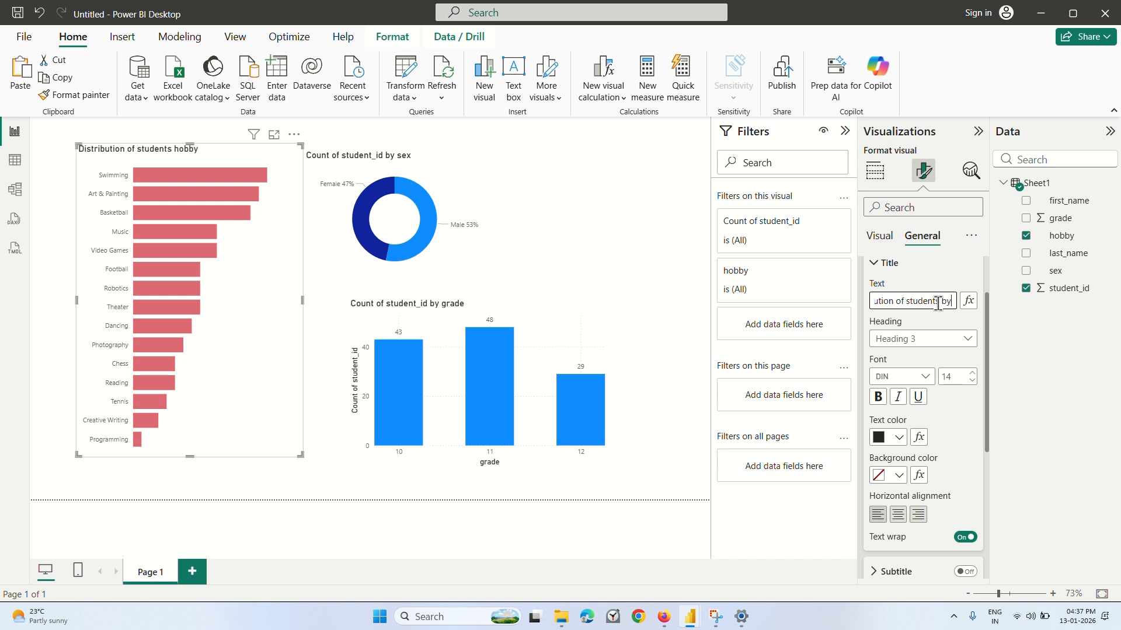
pyautogui.click(621, 262)
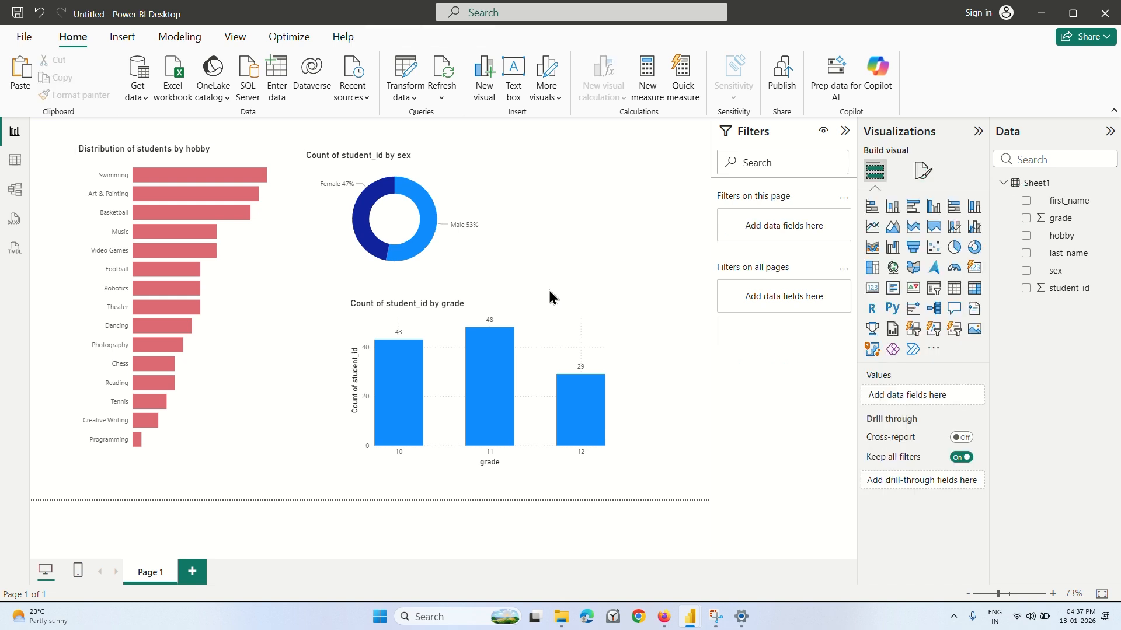
# Switch to the Coursera lecture in Firefox, play the next part of the video, pause it, and return to Power BI.
pyautogui.click(665, 619)
pyautogui.click(665, 344)
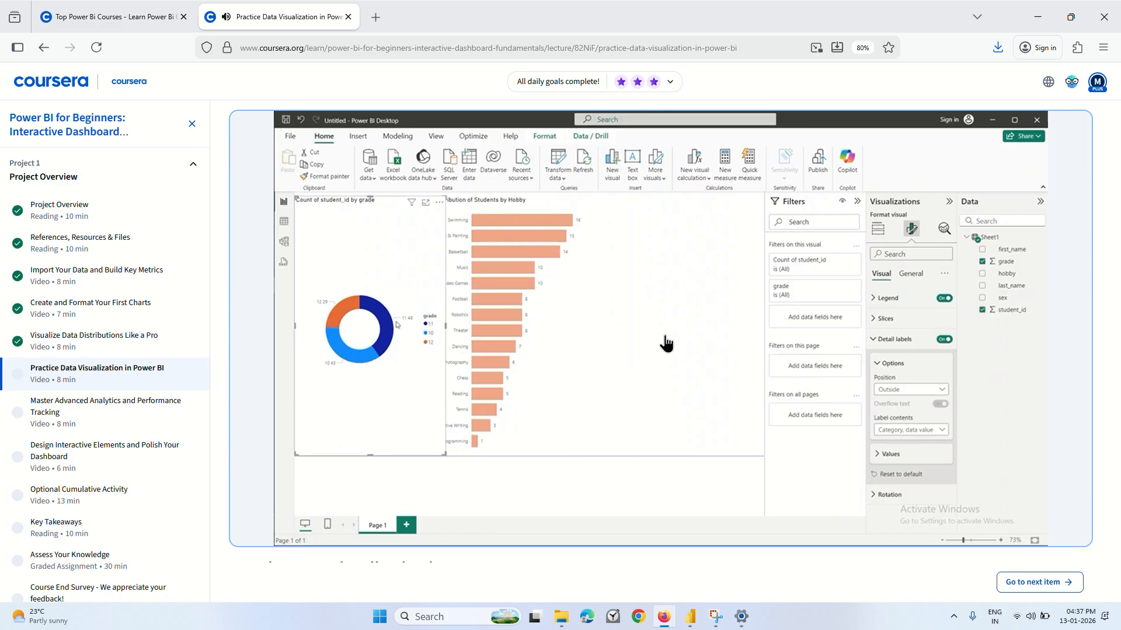
pyautogui.click(606, 370)
pyautogui.moveTo(693, 627)
pyautogui.click(751, 536)
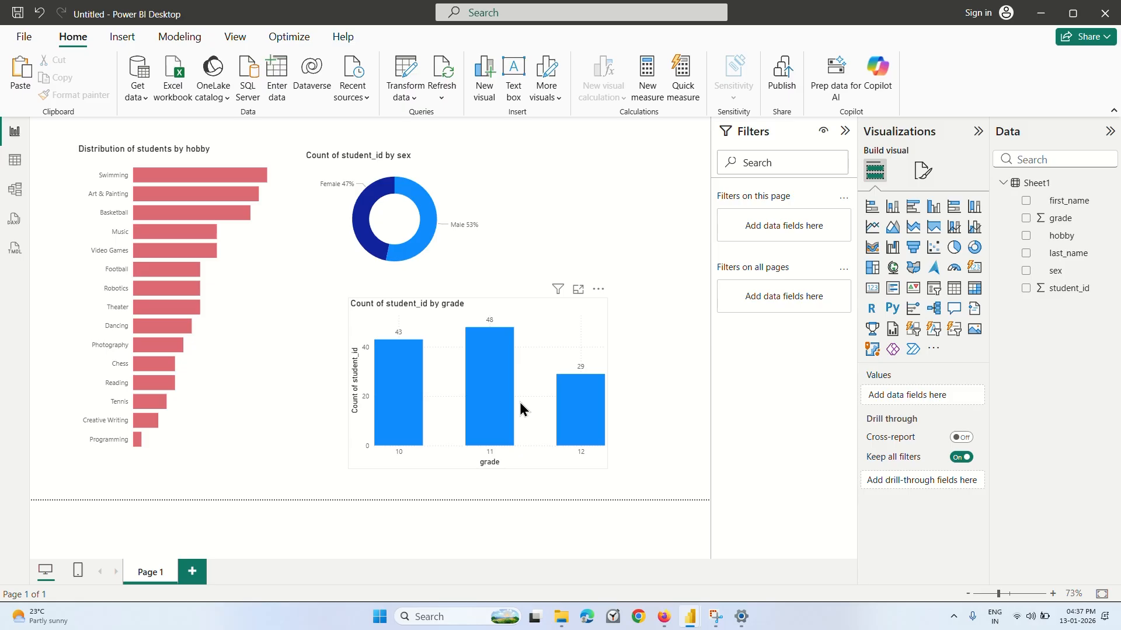
# Open the grade chart's Y-axis formatting and examine its range, values and title options.
pyautogui.click(921, 173)
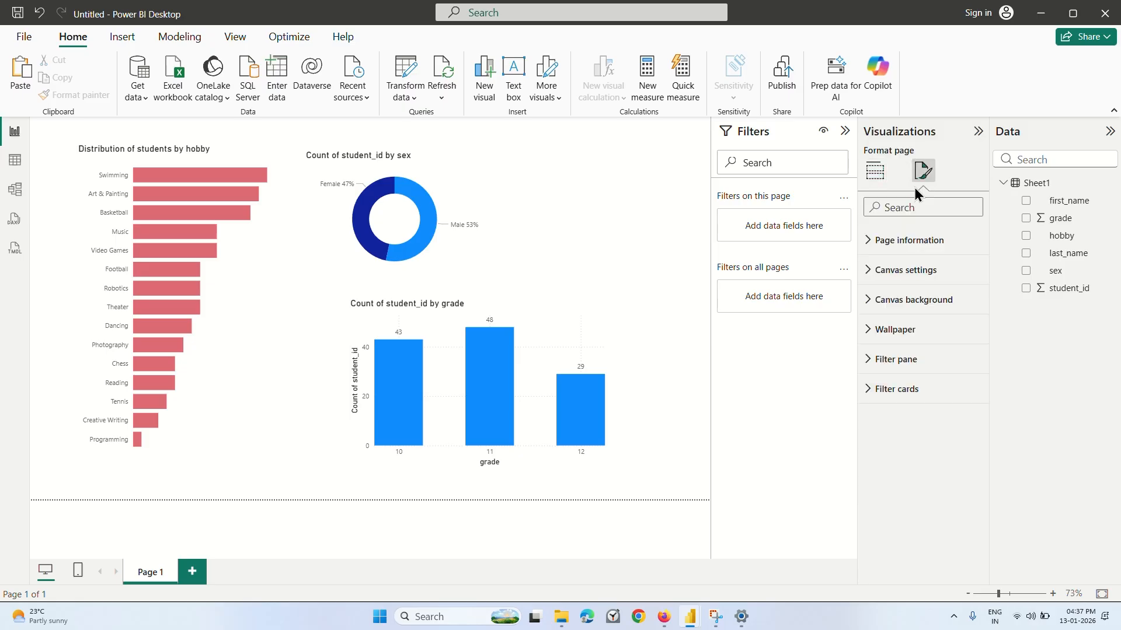
pyautogui.click(506, 389)
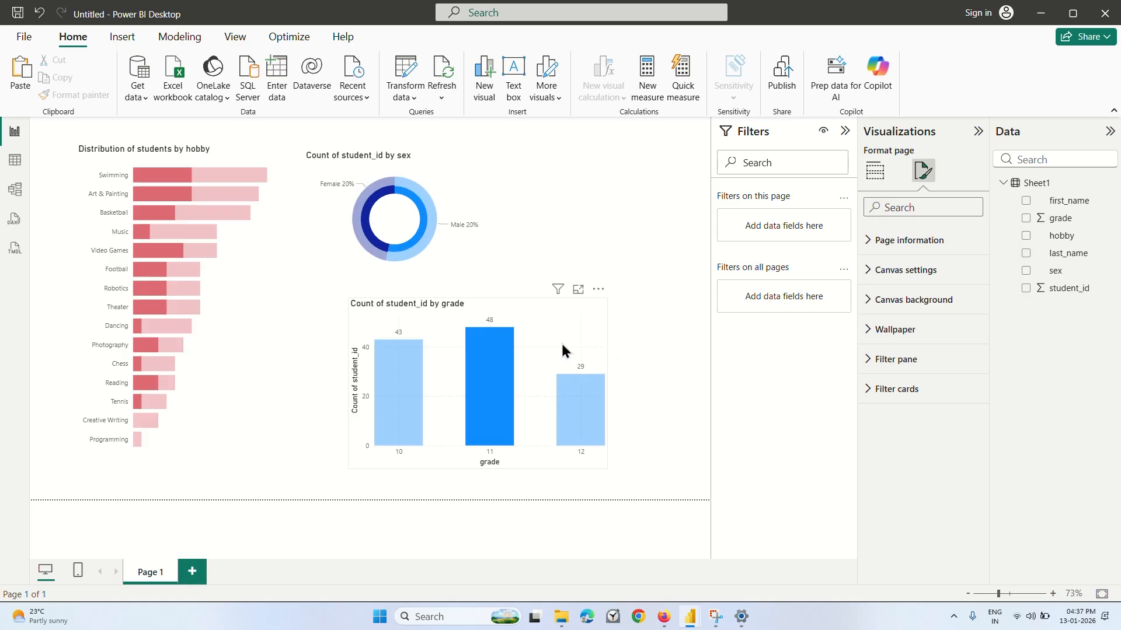
pyautogui.click(564, 343)
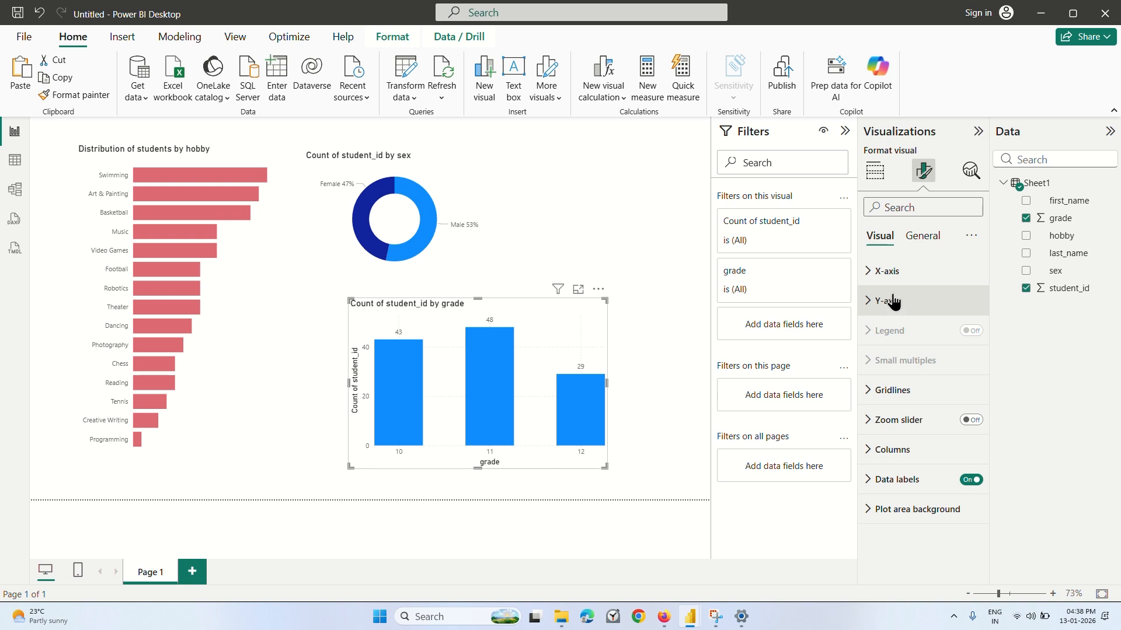
pyautogui.click(891, 303)
pyautogui.scroll(-1, 908, 404)
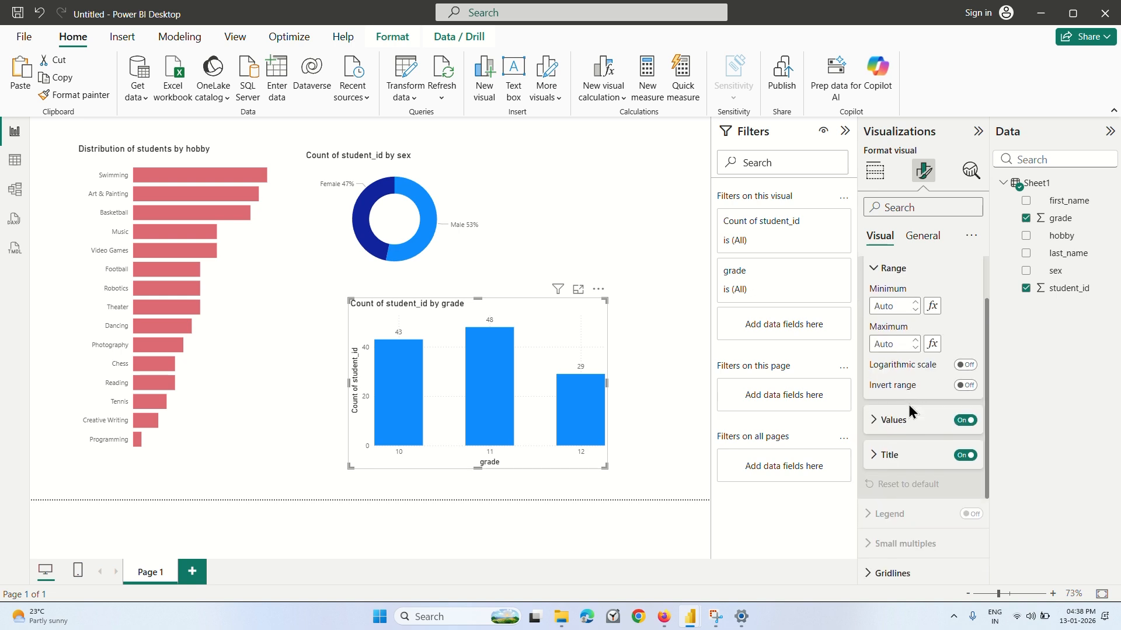
pyautogui.click(874, 454)
pyautogui.scroll(-3, 873, 458)
pyautogui.scroll(3, 874, 443)
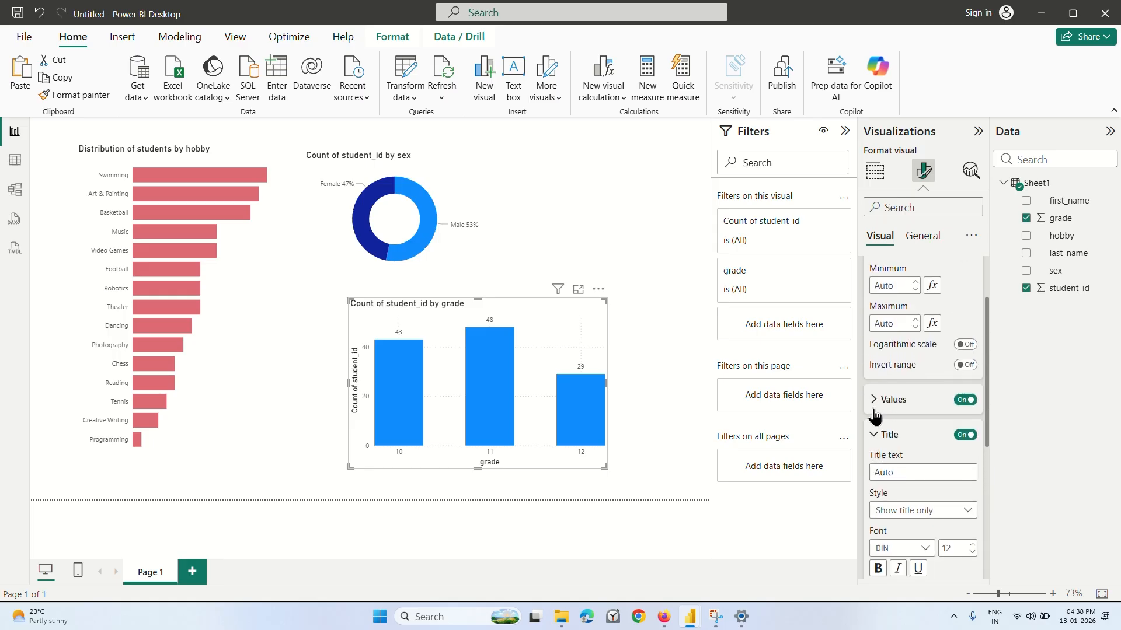
pyautogui.click(905, 471)
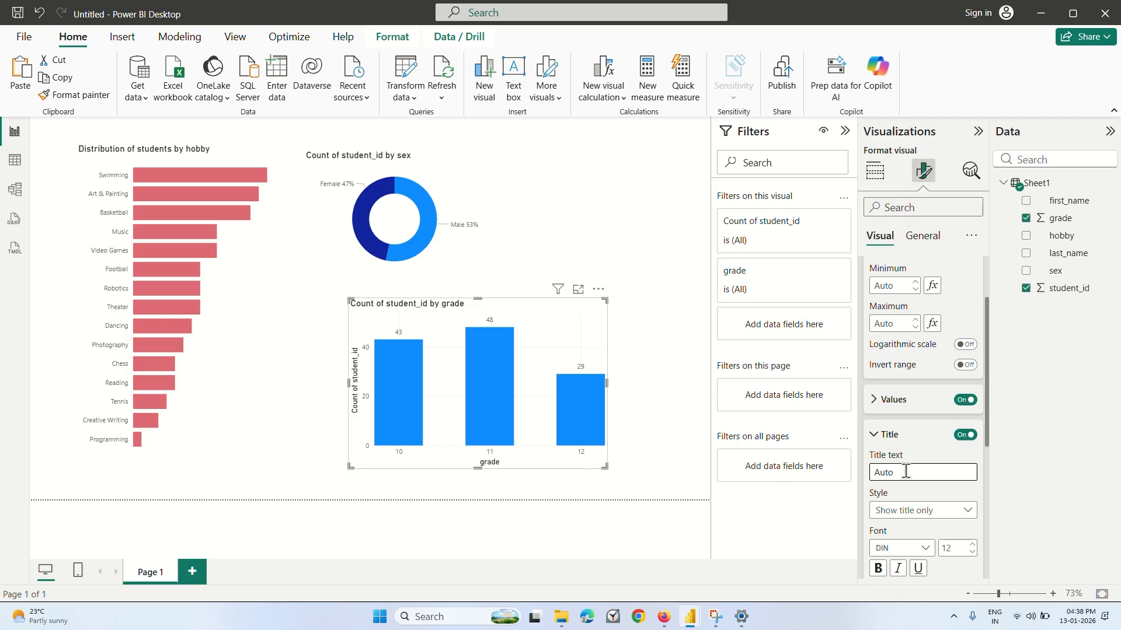
pyautogui.scroll(-1, 906, 474)
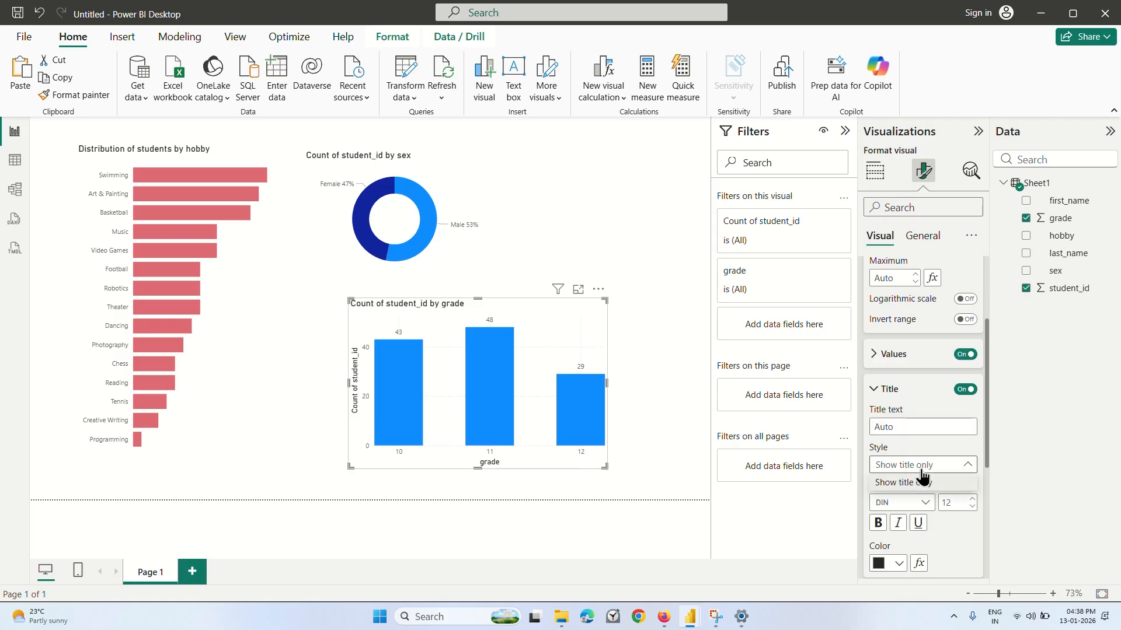
pyautogui.scroll(-3, 922, 434)
pyautogui.scroll(4, 923, 415)
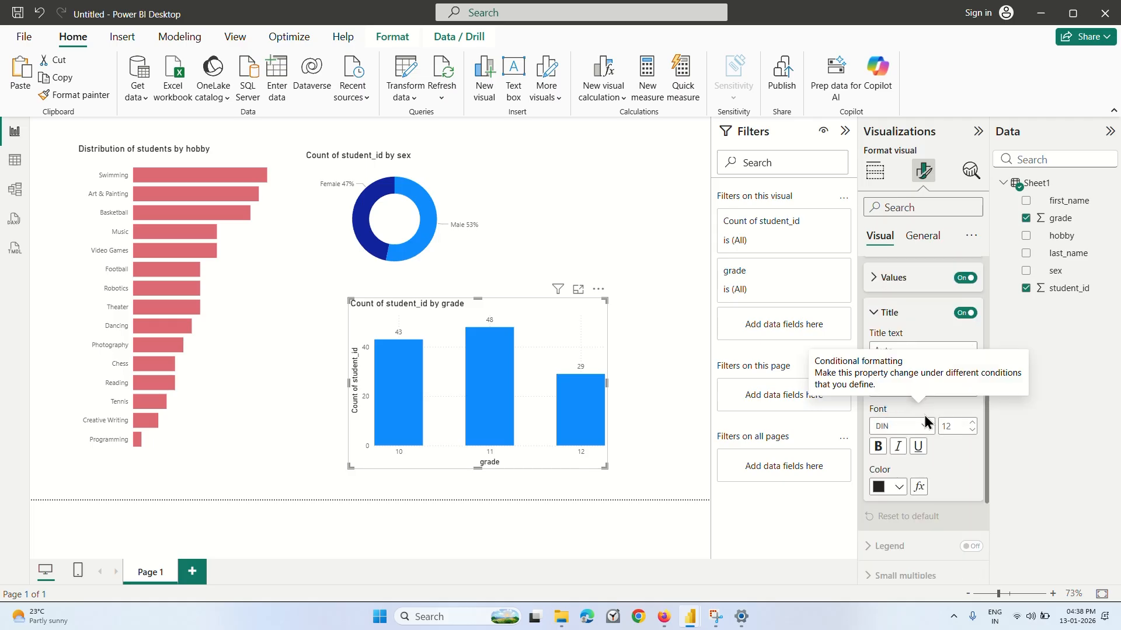
pyautogui.click(875, 405)
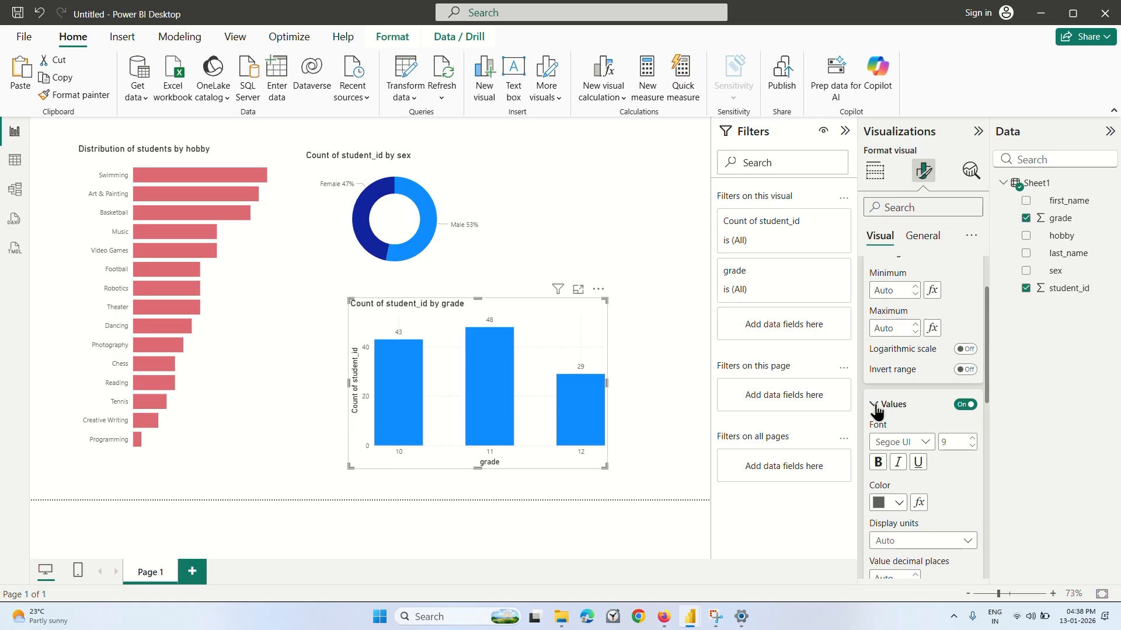
pyautogui.click(875, 406)
pyautogui.click(874, 441)
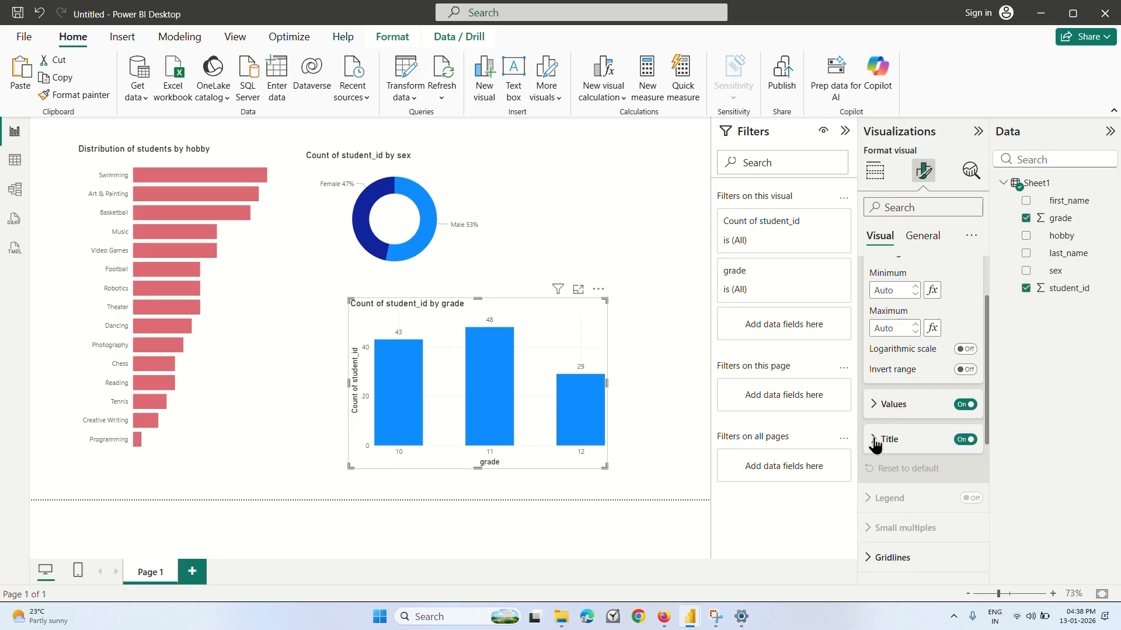
# Try hiding the grade chart's Y-axis title and Y-axis values, turning each back on.
pyautogui.click(964, 439)
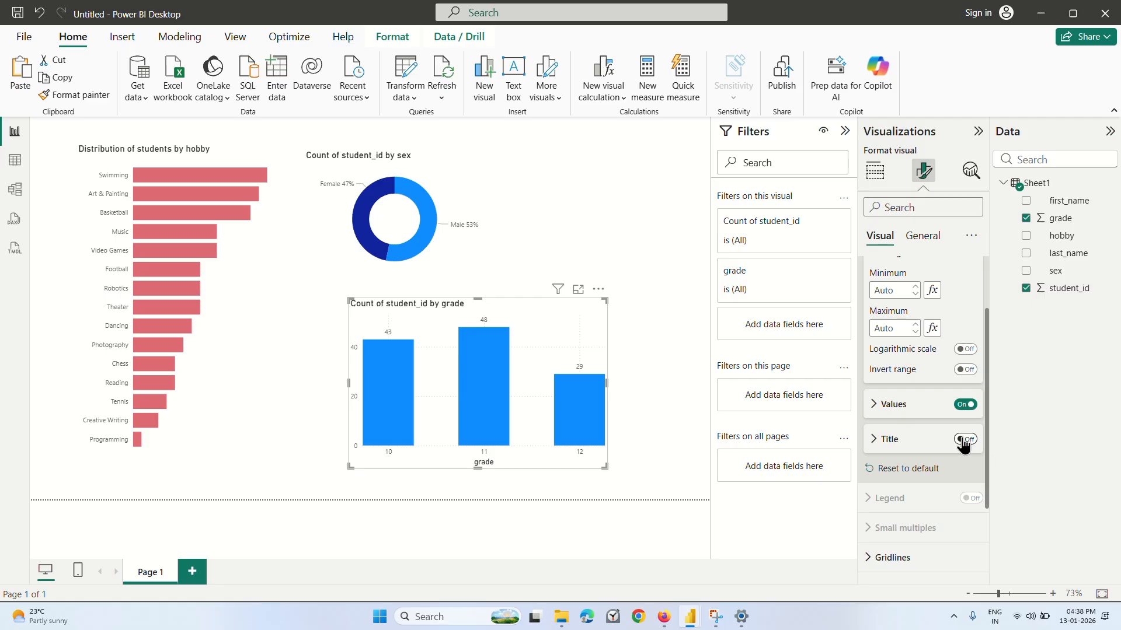
pyautogui.click(964, 441)
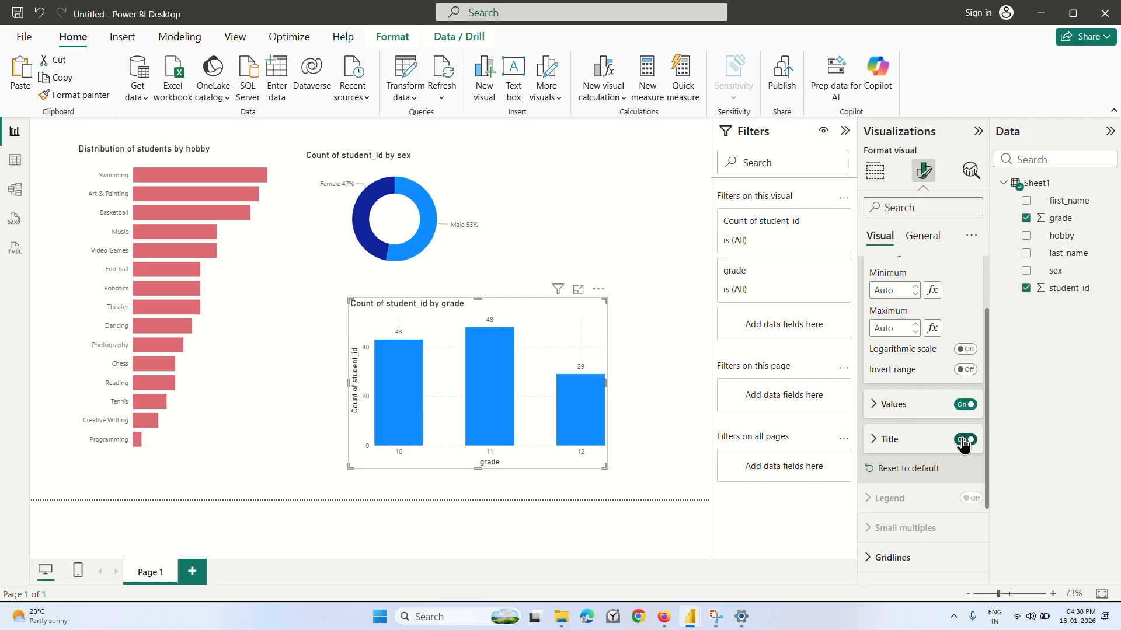
pyautogui.click(964, 405)
pyautogui.click(964, 406)
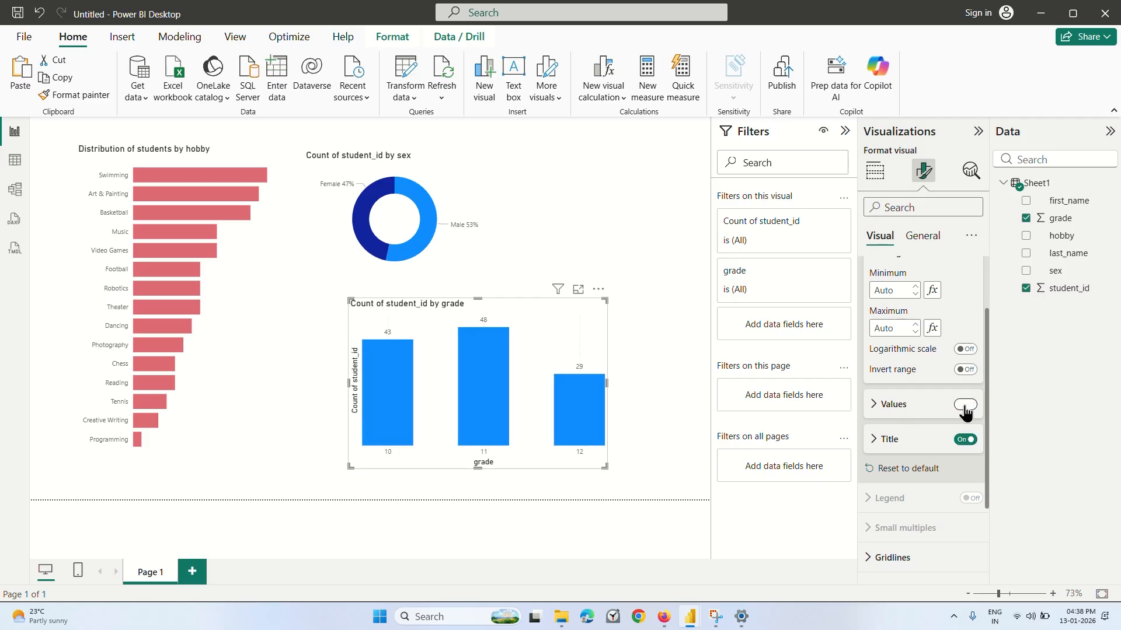
pyautogui.click(965, 406)
pyautogui.click(962, 406)
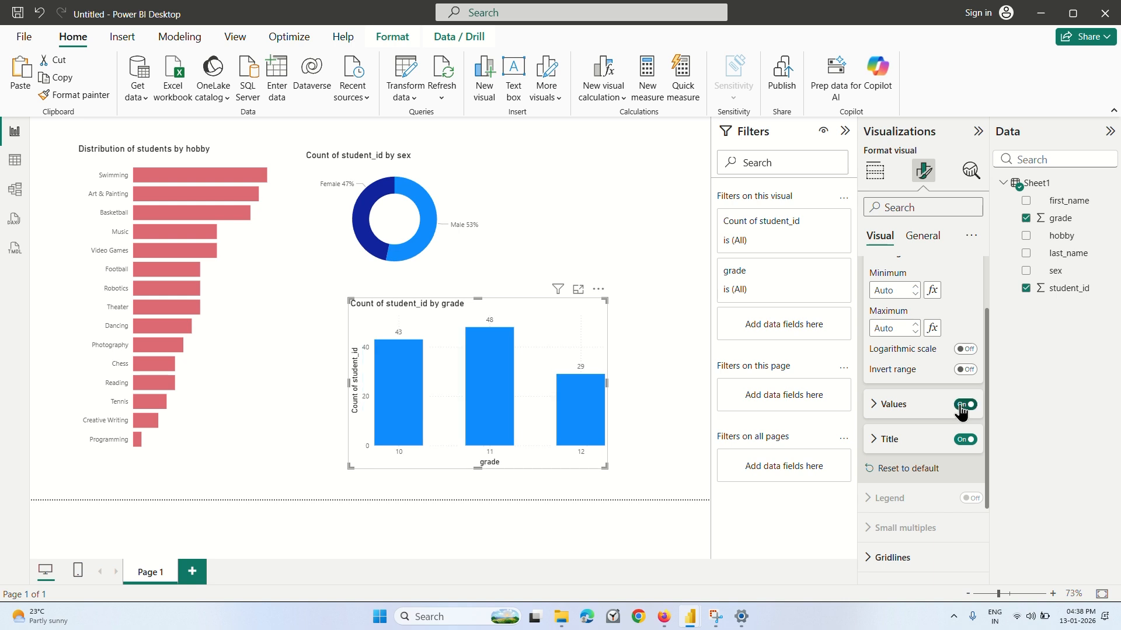
# Check the hobby chart's bar settings and turn on data labels for its bars.
pyautogui.click(219, 290)
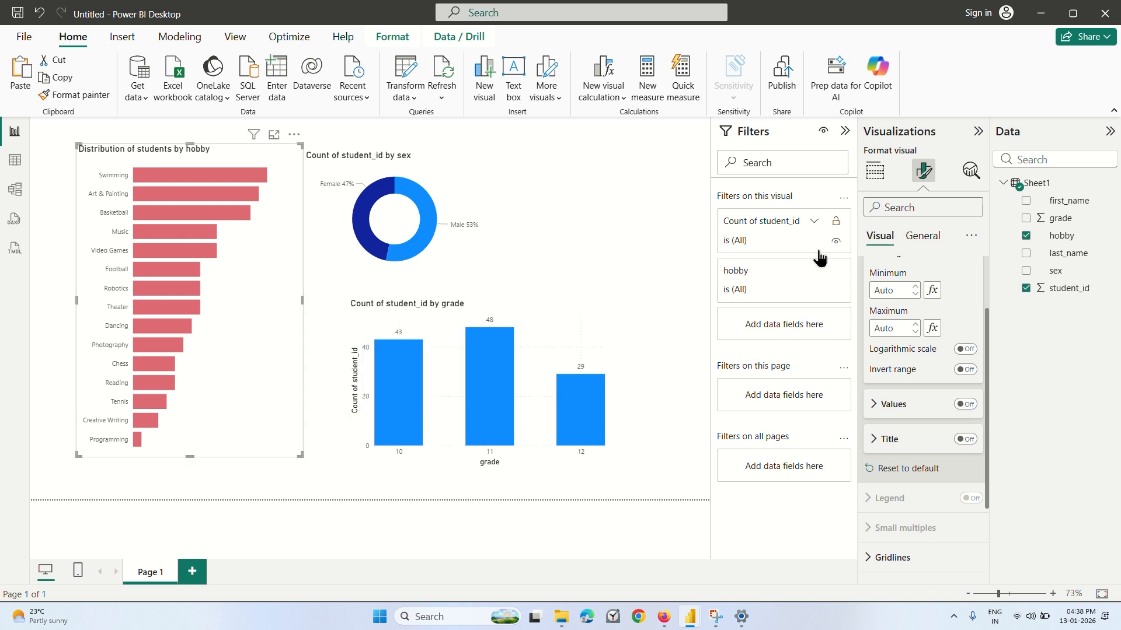
pyautogui.click(912, 238)
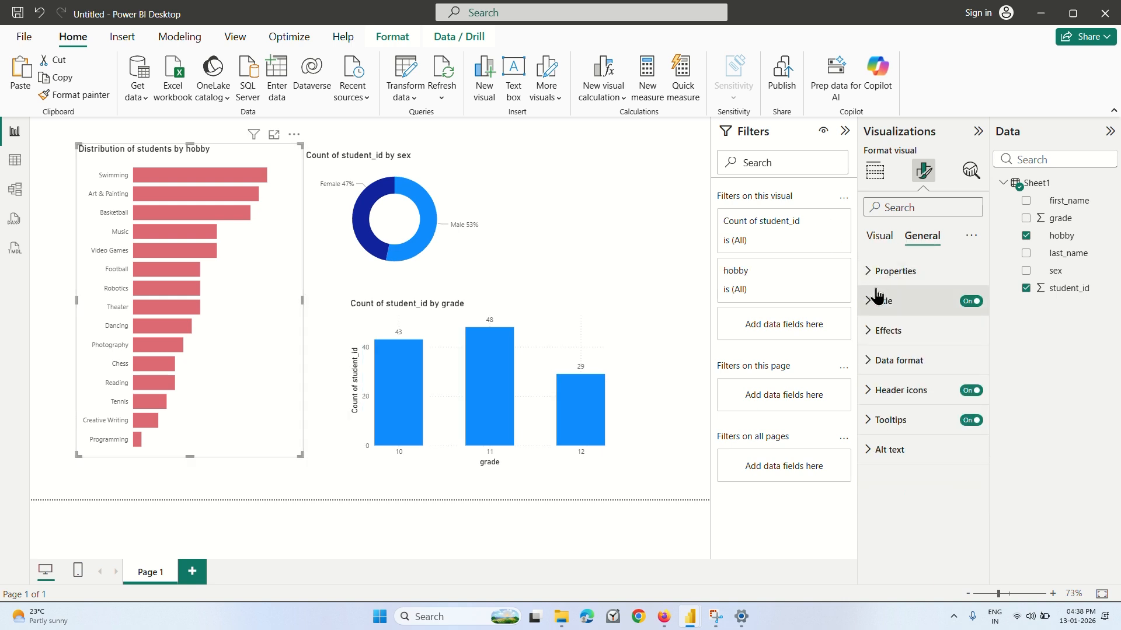
pyautogui.click(879, 235)
pyautogui.click(884, 301)
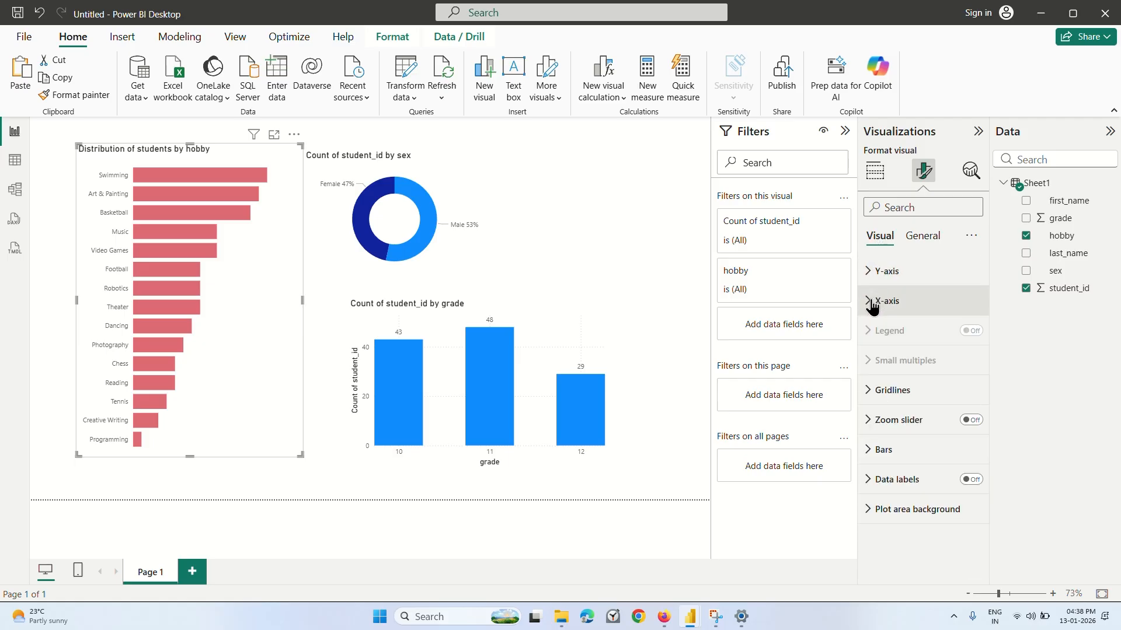
pyautogui.click(867, 450)
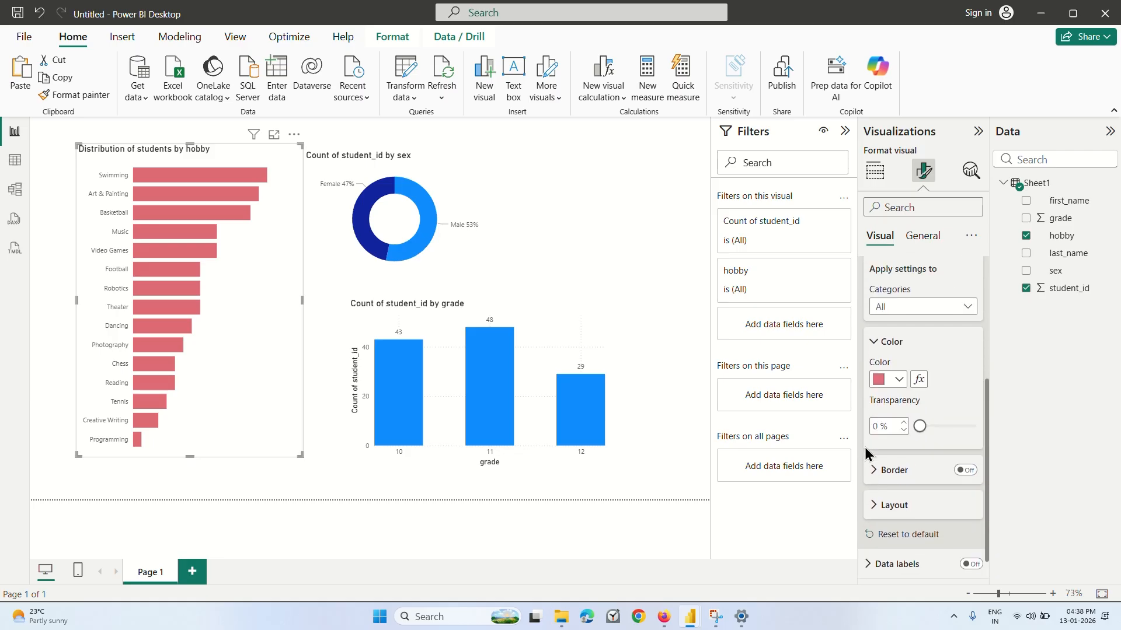
pyautogui.scroll(4, 864, 447)
pyautogui.click(870, 445)
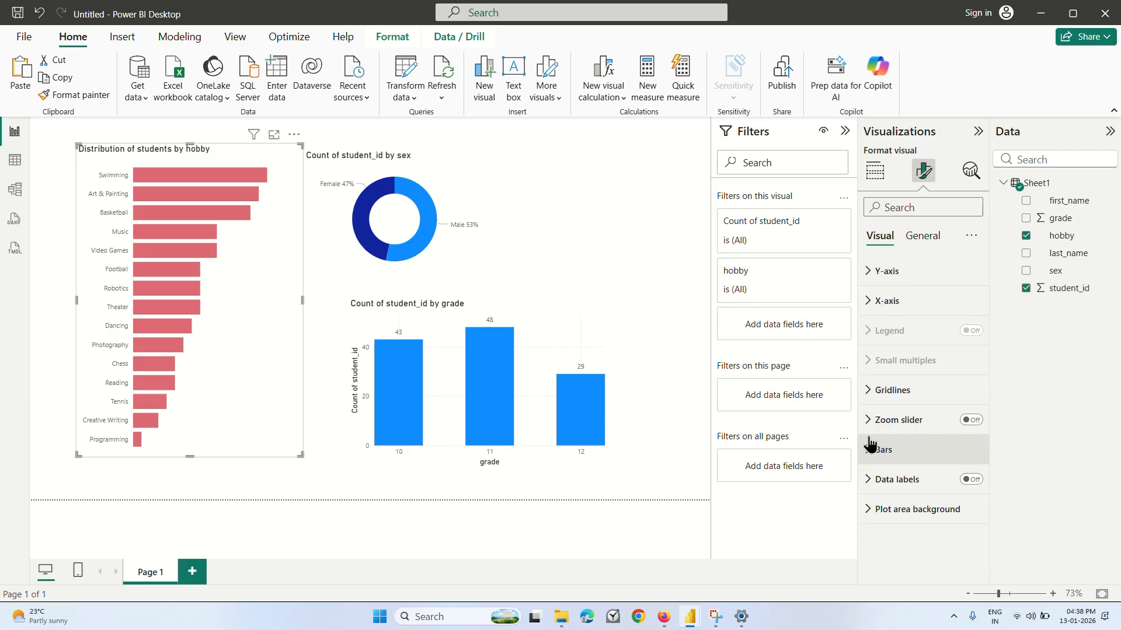
pyautogui.click(971, 480)
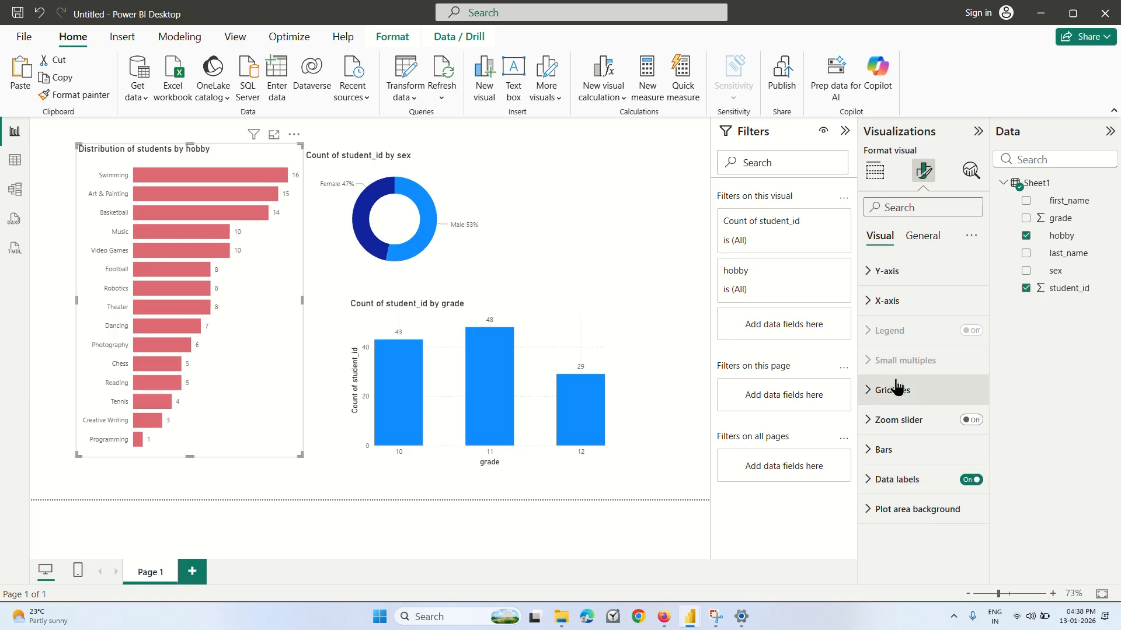
# Examine the grade chart's Y-axis and X-axis formatting options, including range, values and title, and deselect the chart.
pyautogui.click(558, 313)
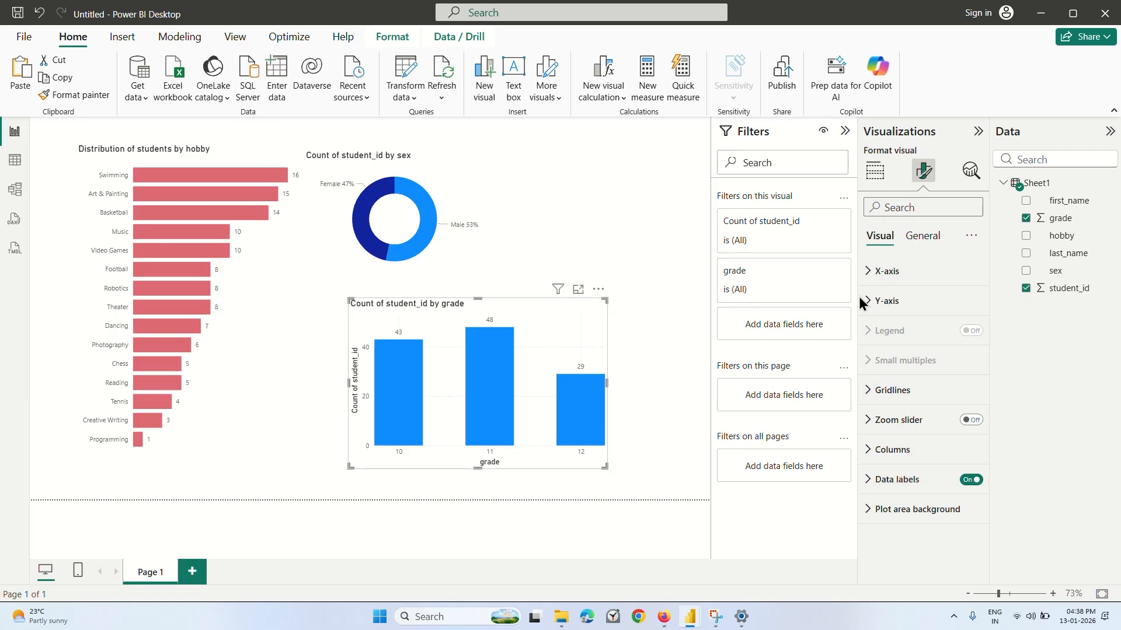
pyautogui.click(867, 301)
pyautogui.scroll(-3, 900, 376)
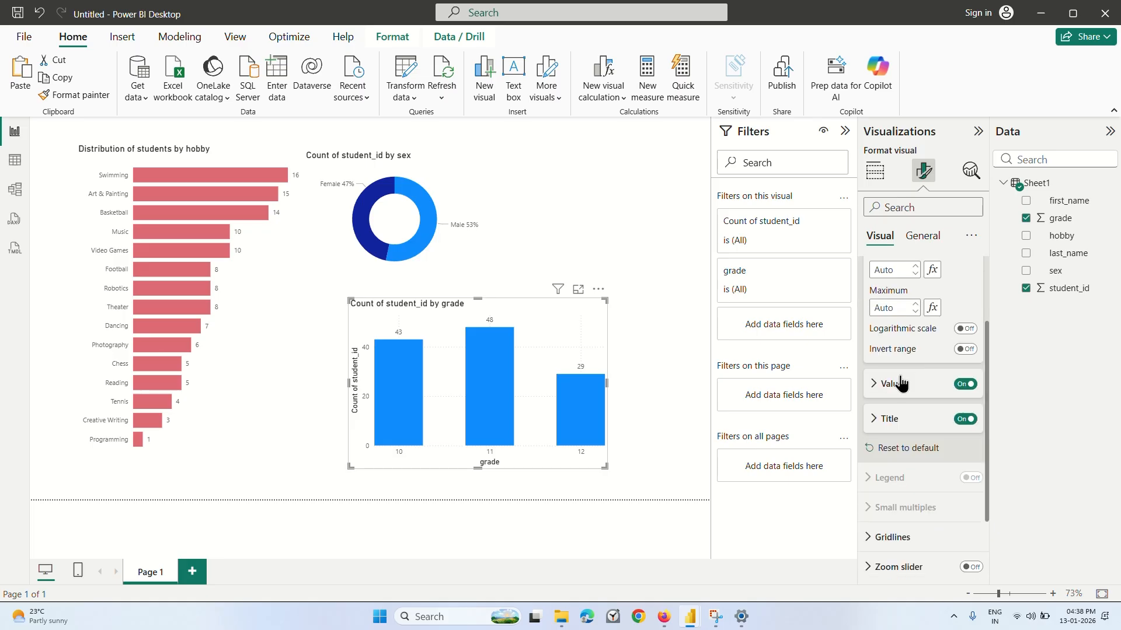
pyautogui.scroll(2, 883, 382)
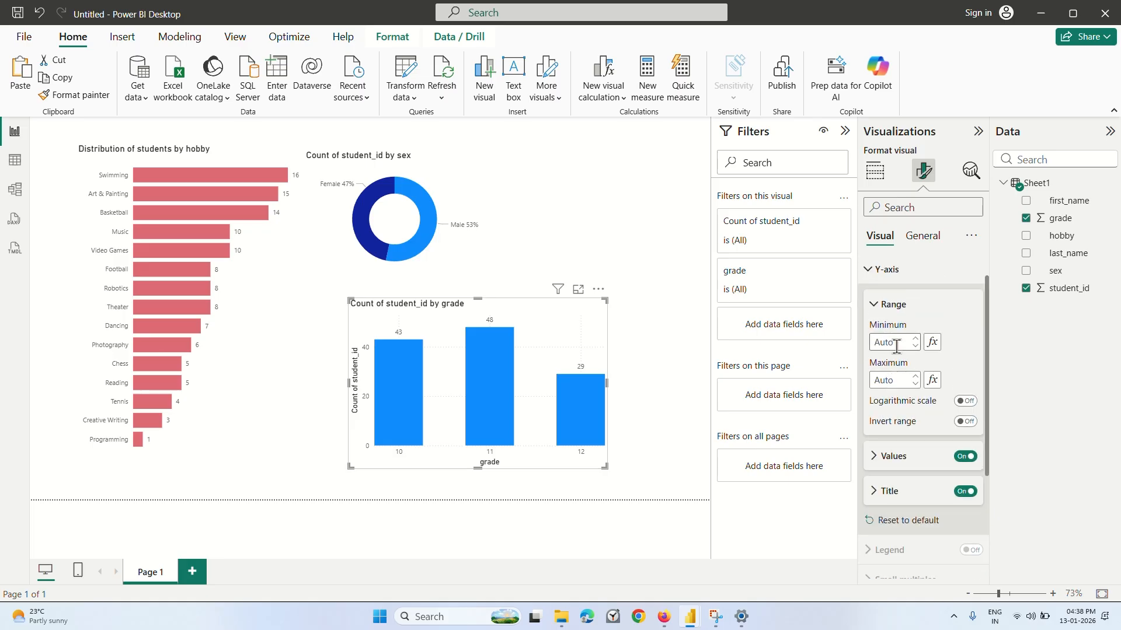
pyautogui.click(870, 299)
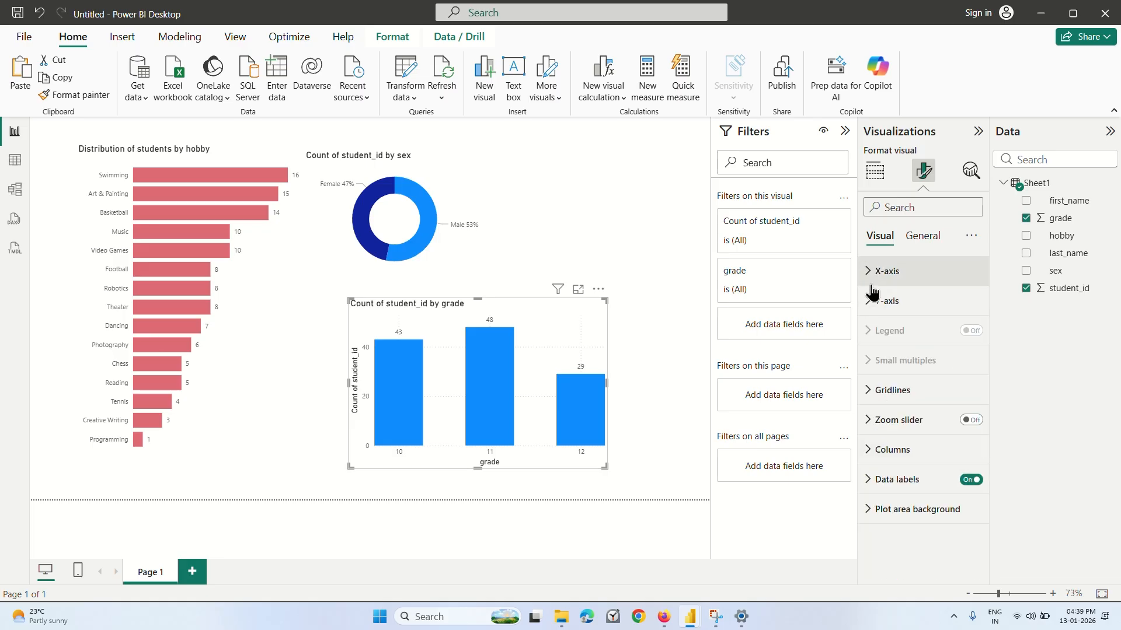
pyautogui.click(870, 274)
pyautogui.scroll(-4, 902, 352)
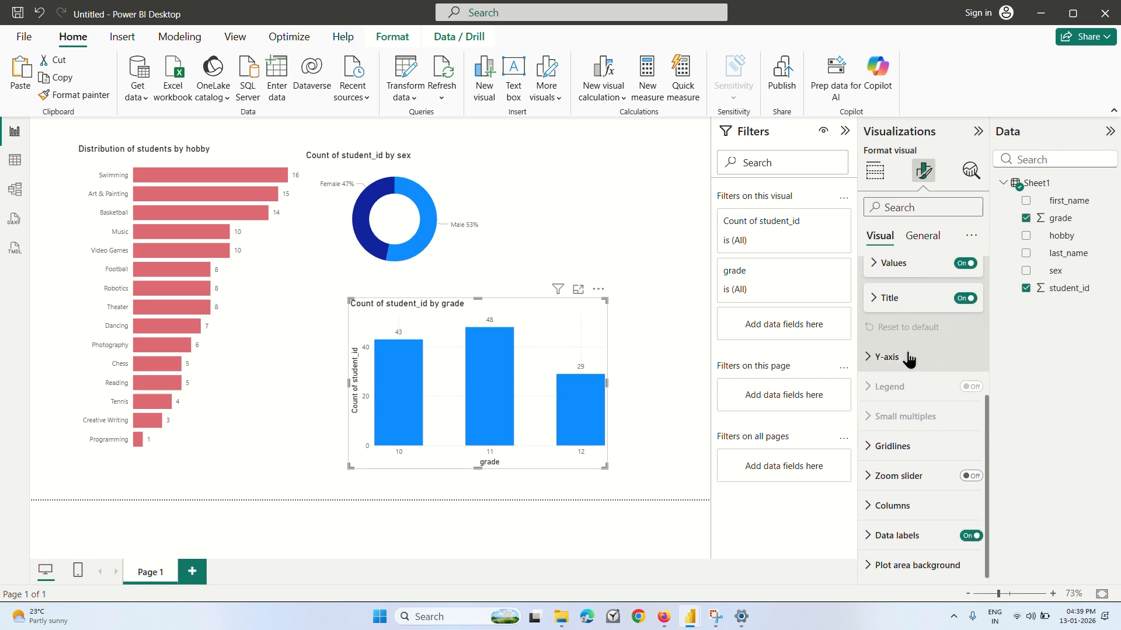
pyautogui.scroll(4, 901, 352)
pyautogui.click(871, 273)
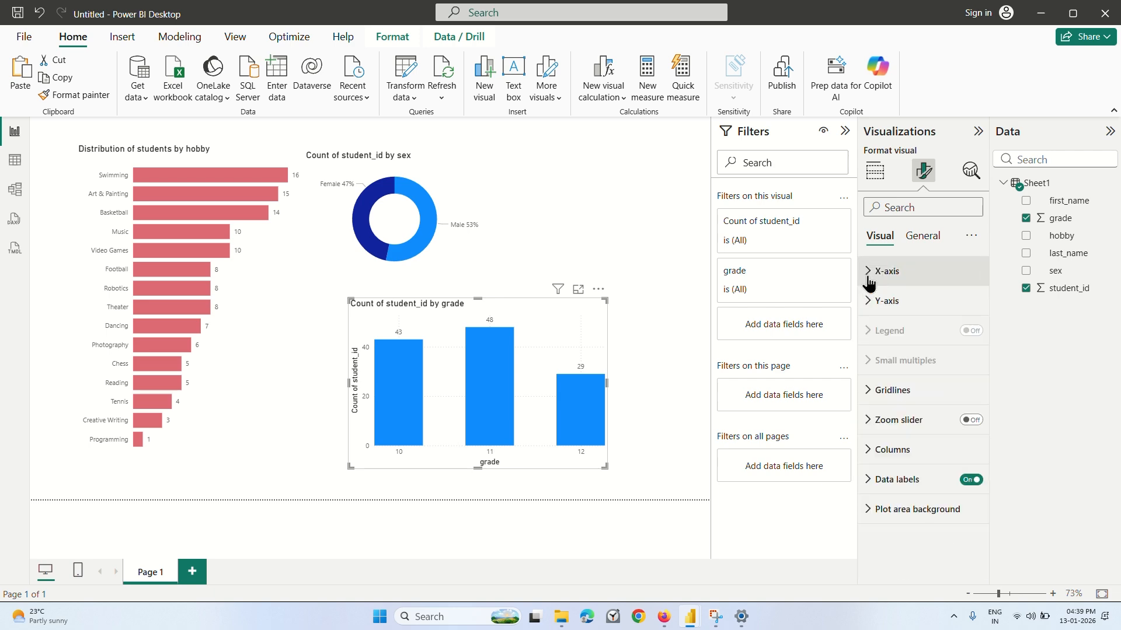
pyautogui.click(634, 335)
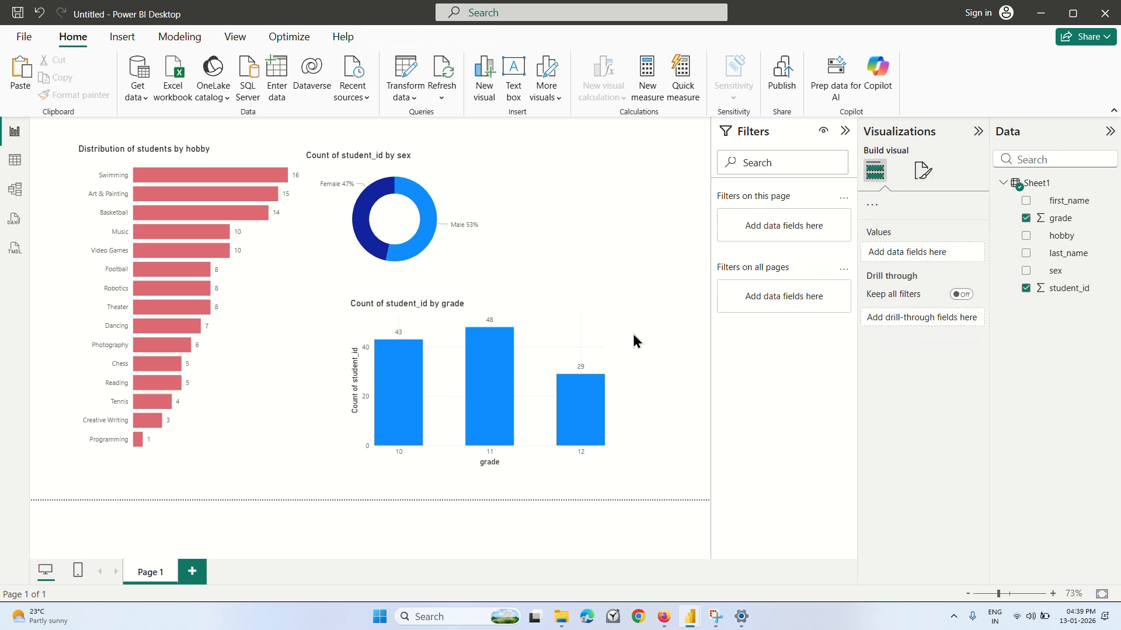
# Switch to the Coursera lecture in Firefox, watch the next part up to 7:47, and return to the untitled Power BI report.
pyautogui.click(664, 617)
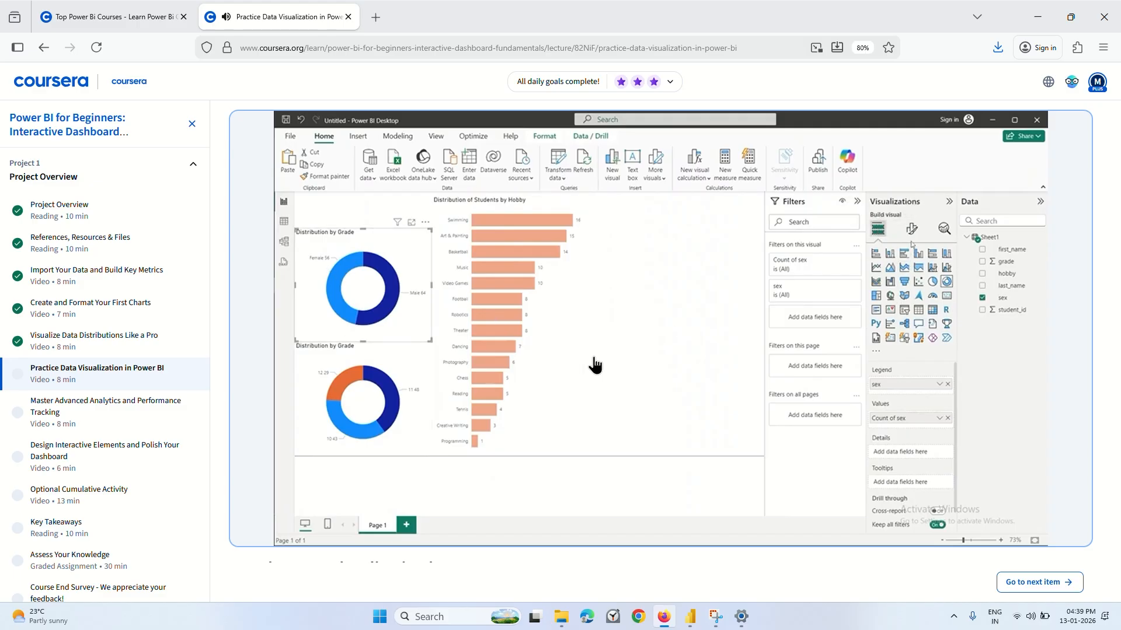
pyautogui.click(525, 362)
pyautogui.moveTo(688, 624)
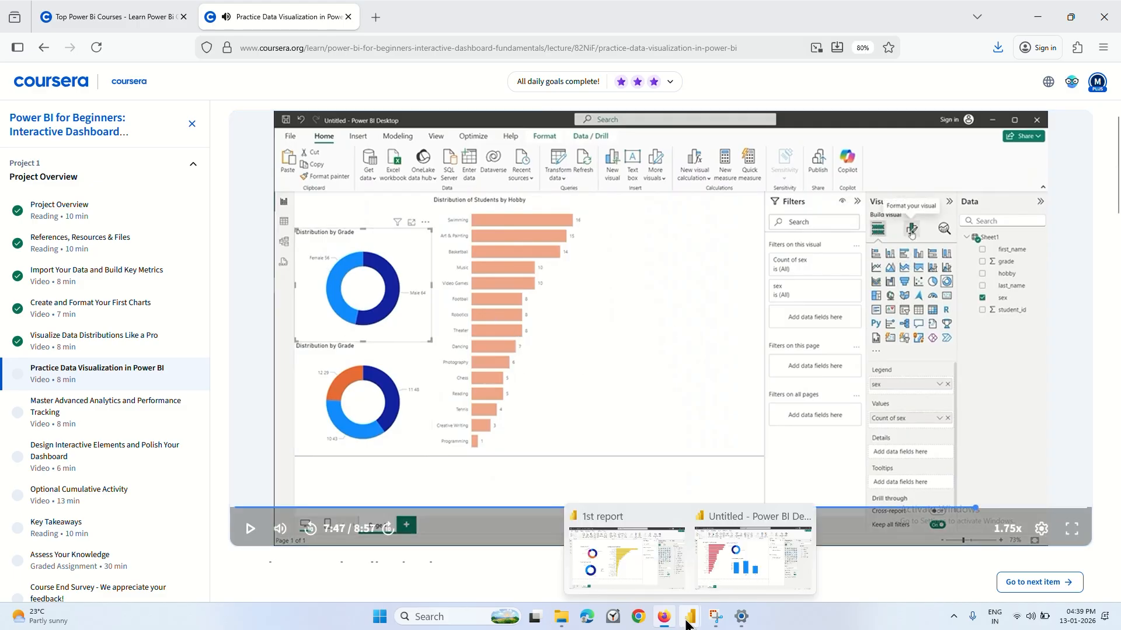
pyautogui.click(754, 553)
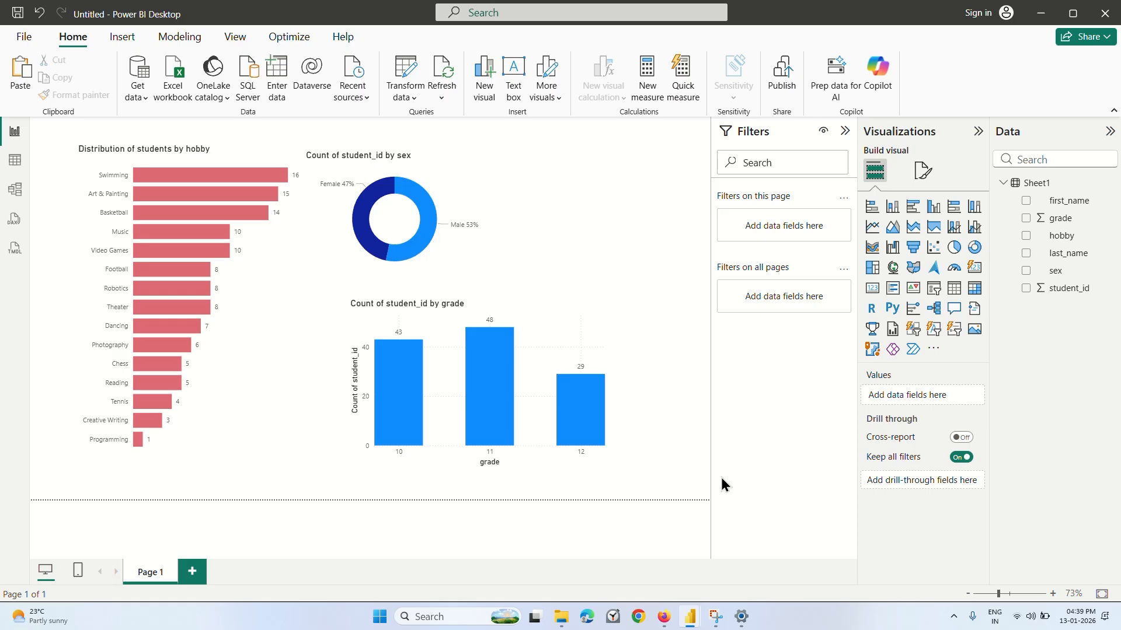
# Replace student_id with the sex field as the values of the donut chart showing students by sex.
pyautogui.moveTo(425, 217)
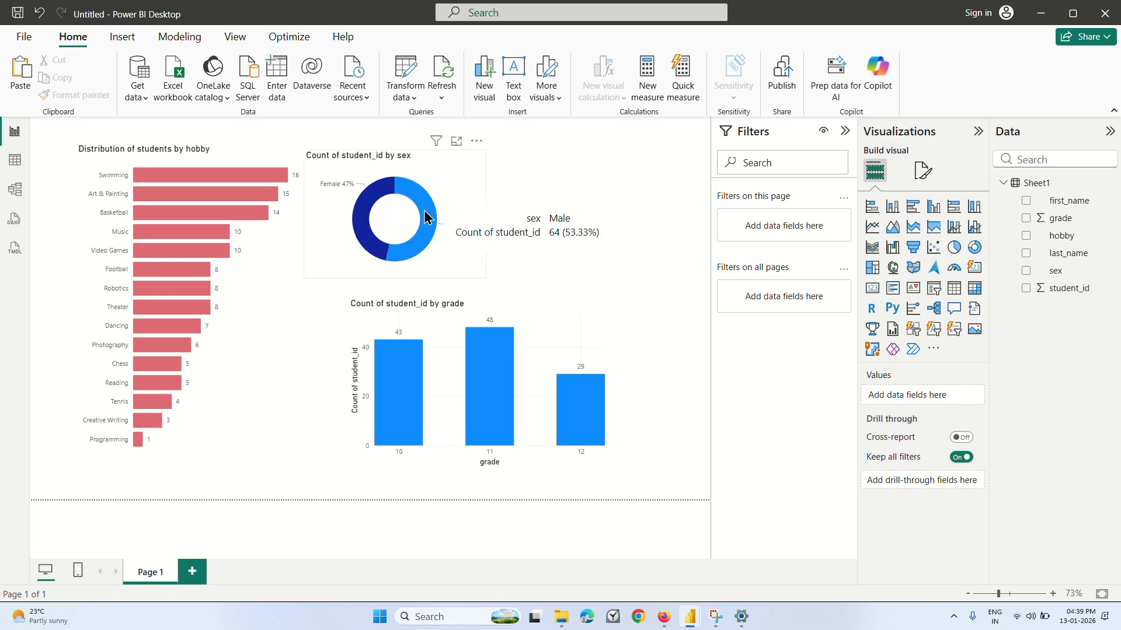
pyautogui.click(442, 203)
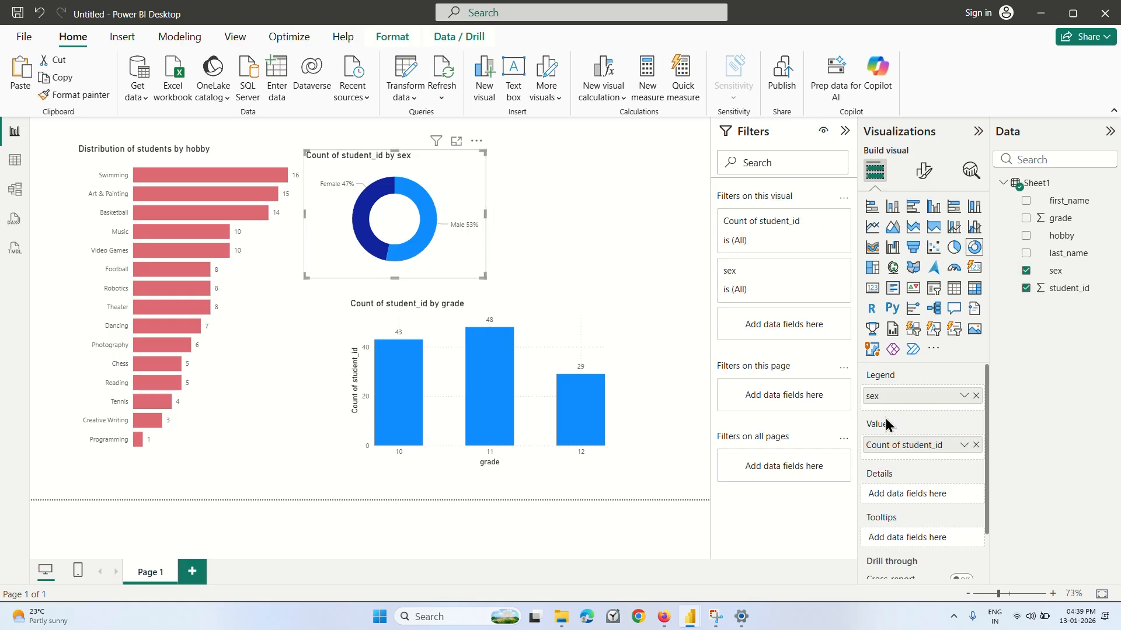
pyautogui.click(1025, 288)
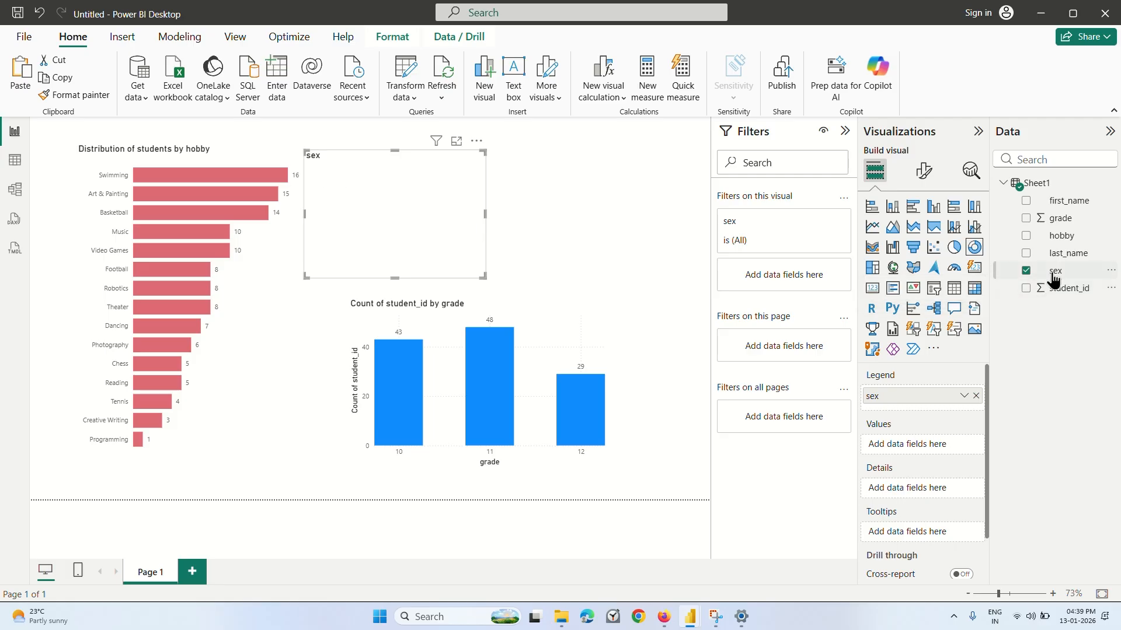
pyautogui.moveTo(1055, 270); pyautogui.dragTo(913, 445)
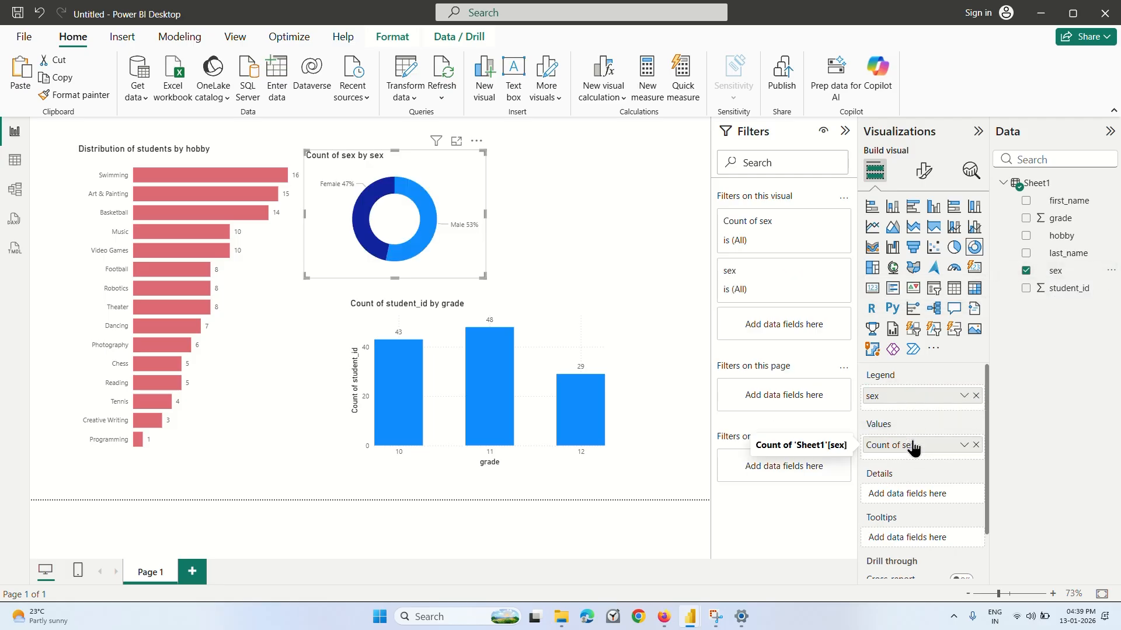
# Try the Count (Distinct) aggregation on the donut chart's sex values and set it back to Count.
pyautogui.click(963, 445)
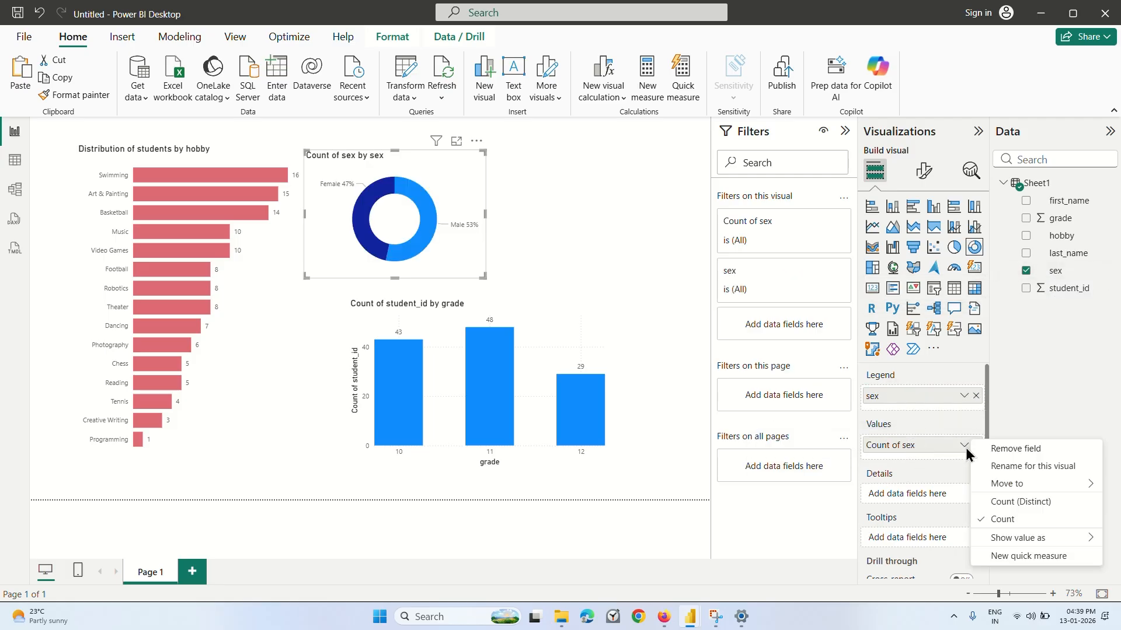
pyautogui.click(1008, 502)
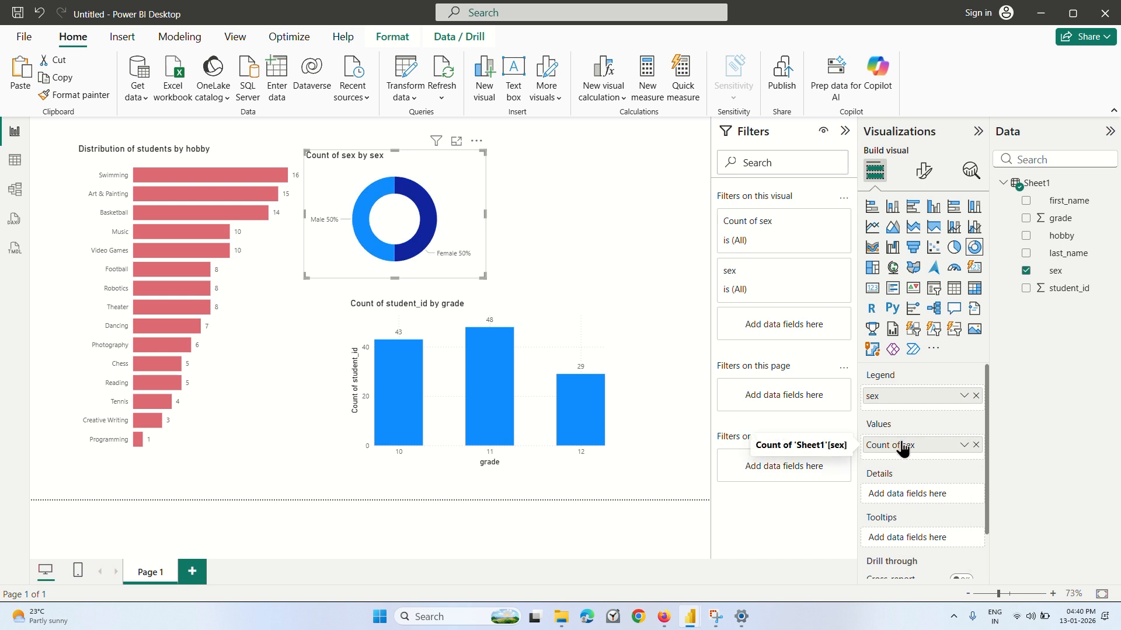
pyautogui.click(963, 447)
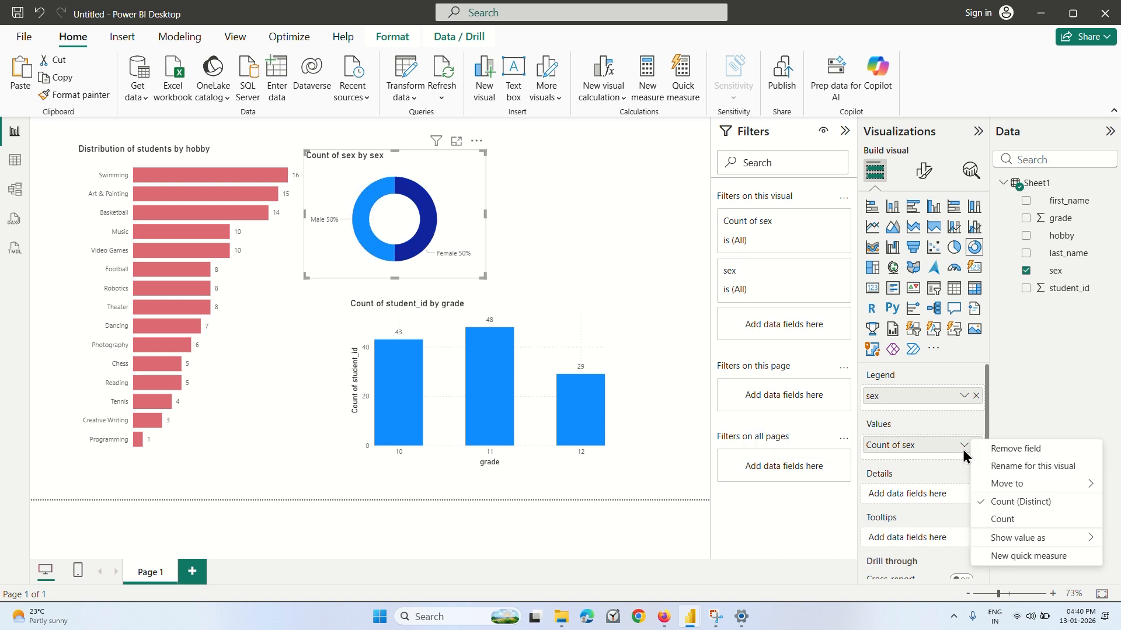
pyautogui.click(999, 520)
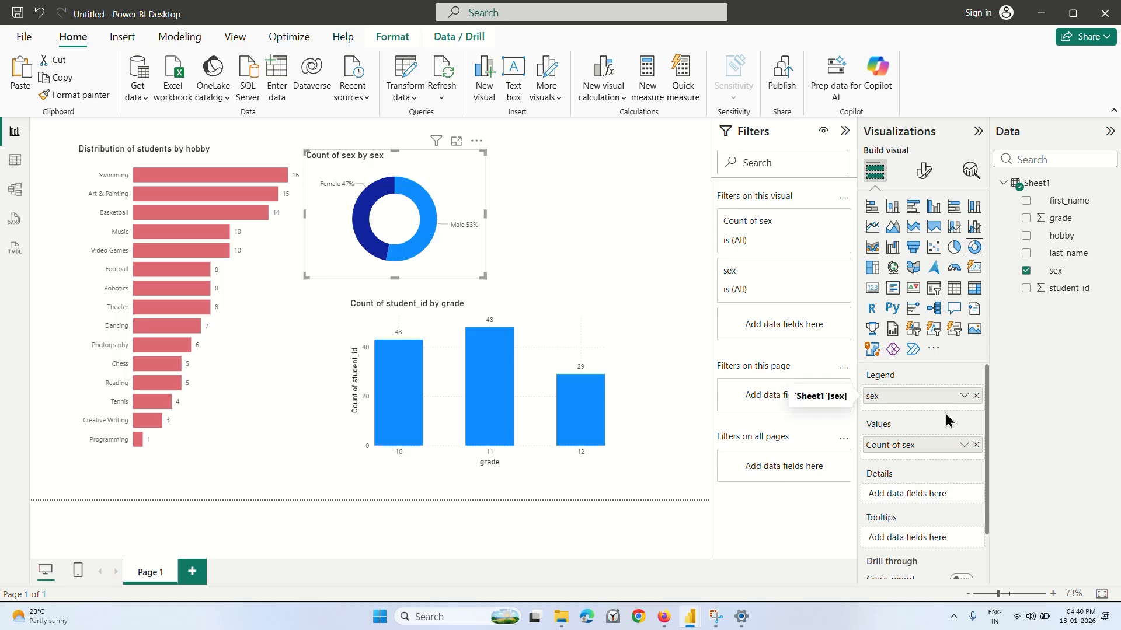
# Review the sex donut chart's remaining field wells and examine its legend and slices formatting options.
pyautogui.scroll(-2, 916, 473)
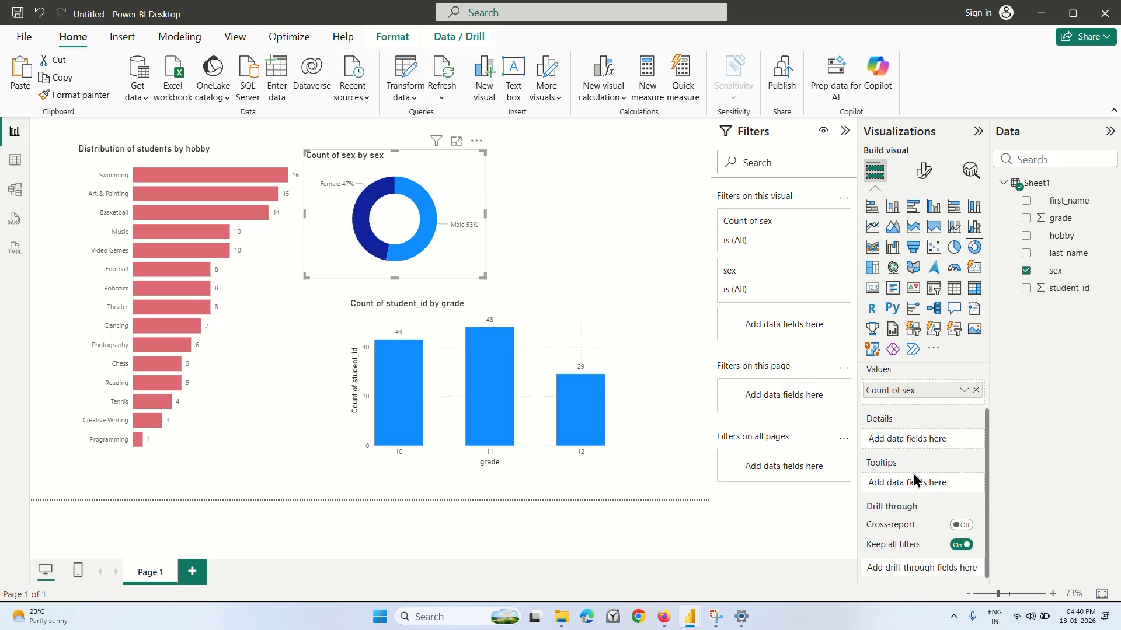
pyautogui.scroll(2, 910, 475)
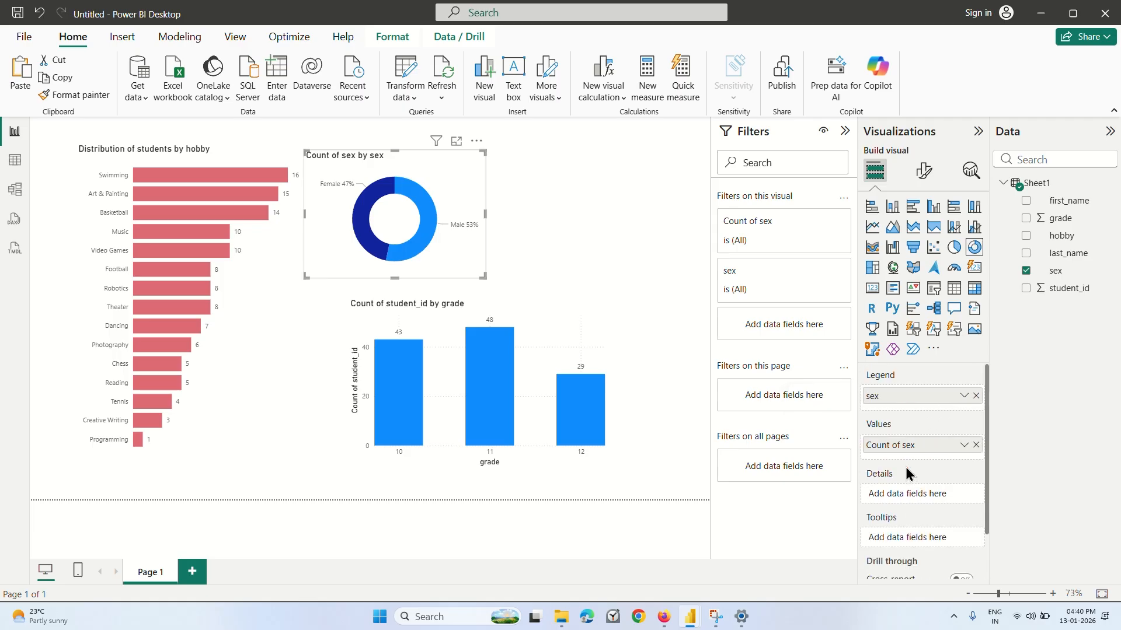
pyautogui.click(928, 172)
pyautogui.click(888, 273)
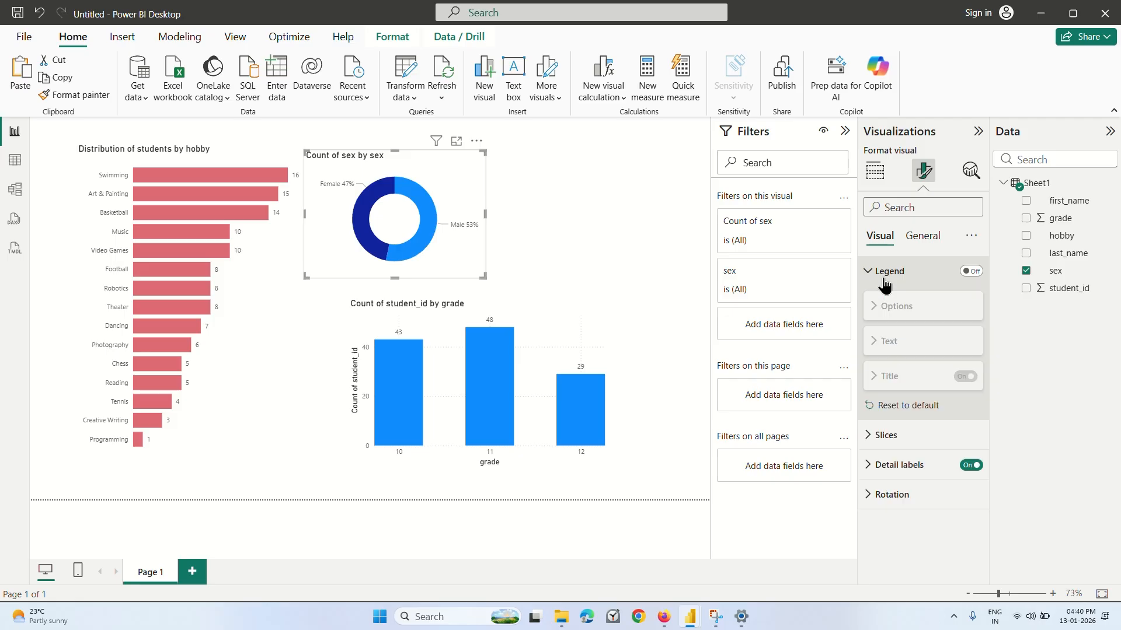
pyautogui.click(884, 281)
pyautogui.click(885, 300)
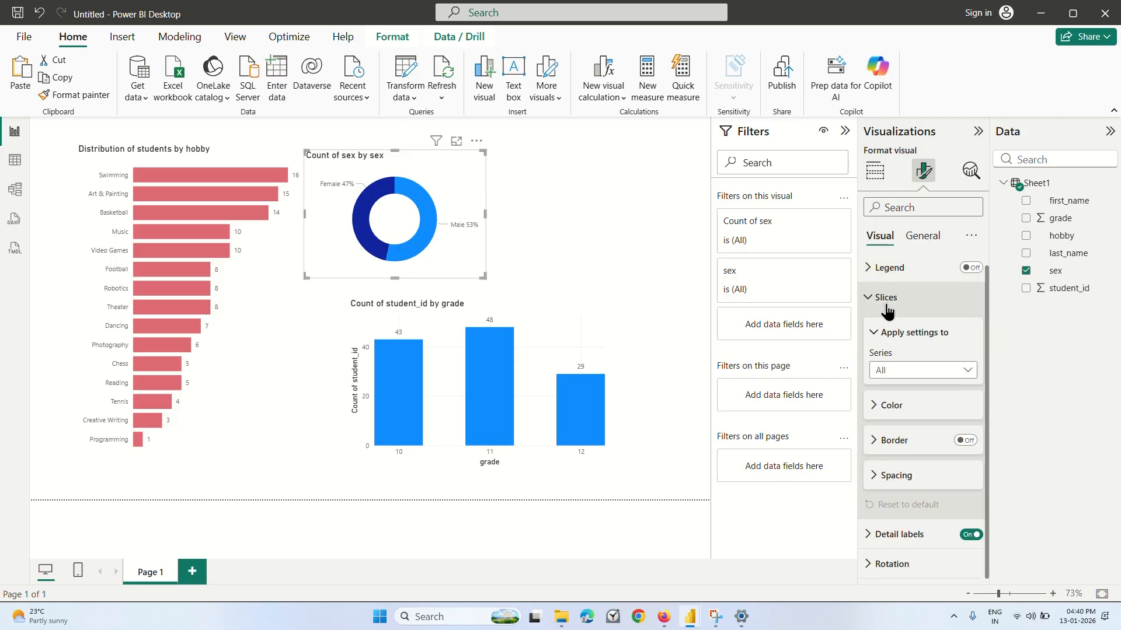
pyautogui.click(886, 299)
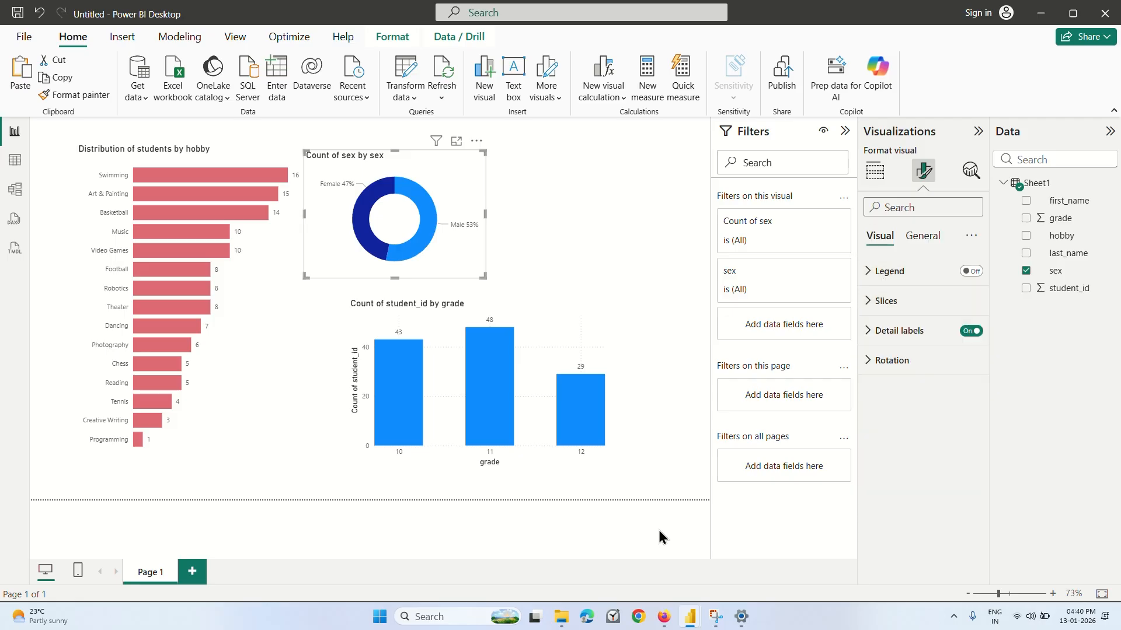
# Switch to Firefox, watch the Coursera lecture's slice-color part up to 8:32, and return to the untitled Power BI report.
pyautogui.click(664, 617)
pyautogui.click(634, 366)
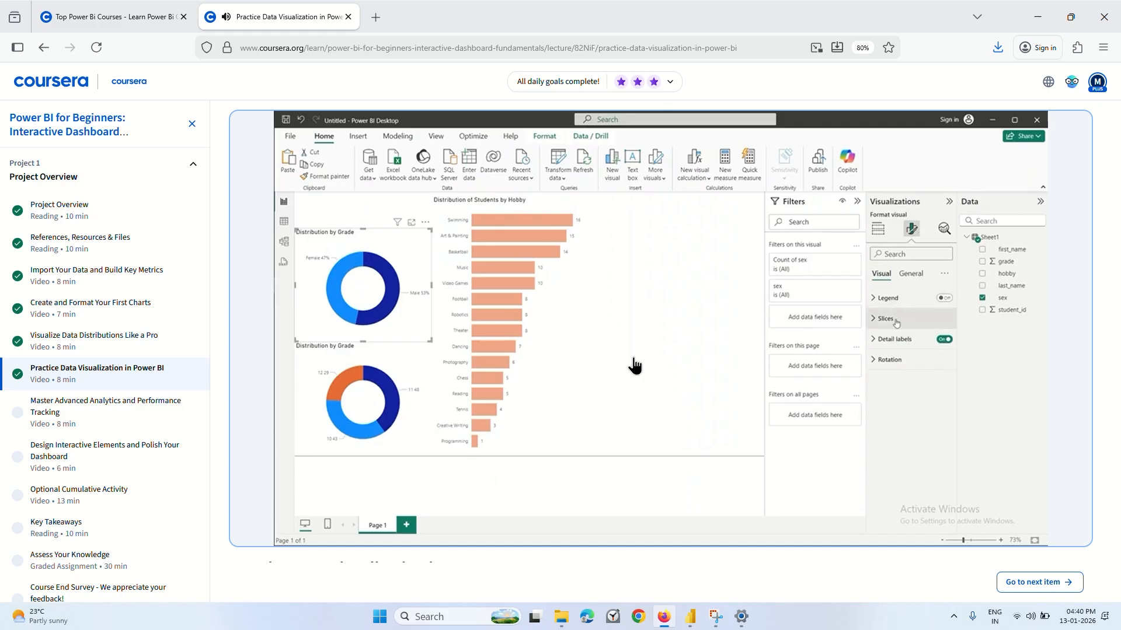
pyautogui.click(571, 358)
pyautogui.moveTo(691, 613)
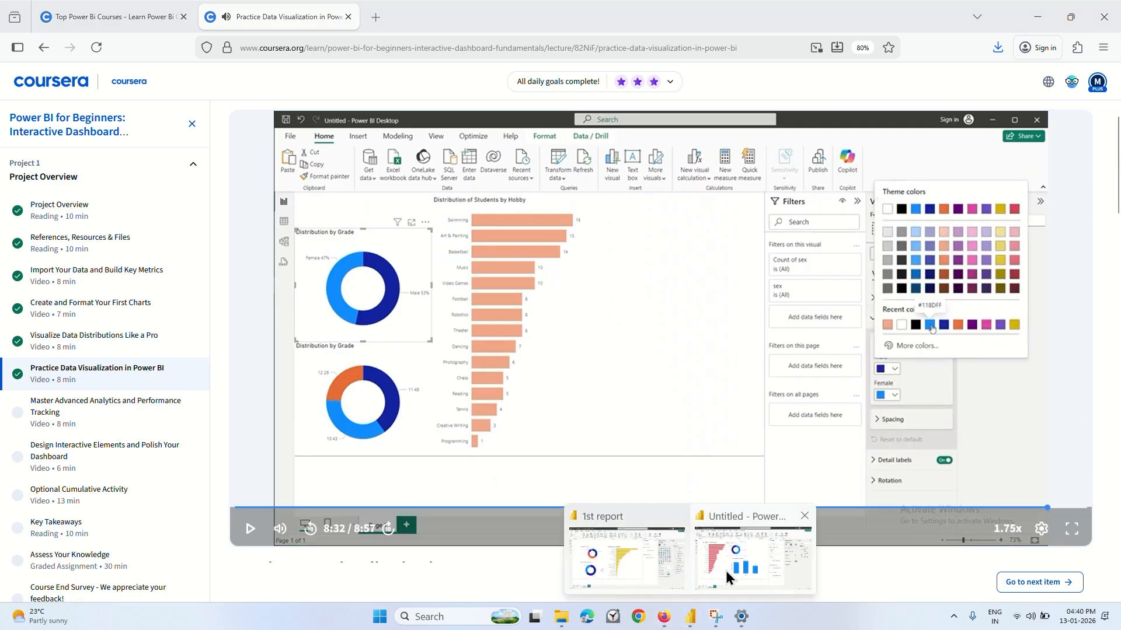
pyautogui.click(728, 568)
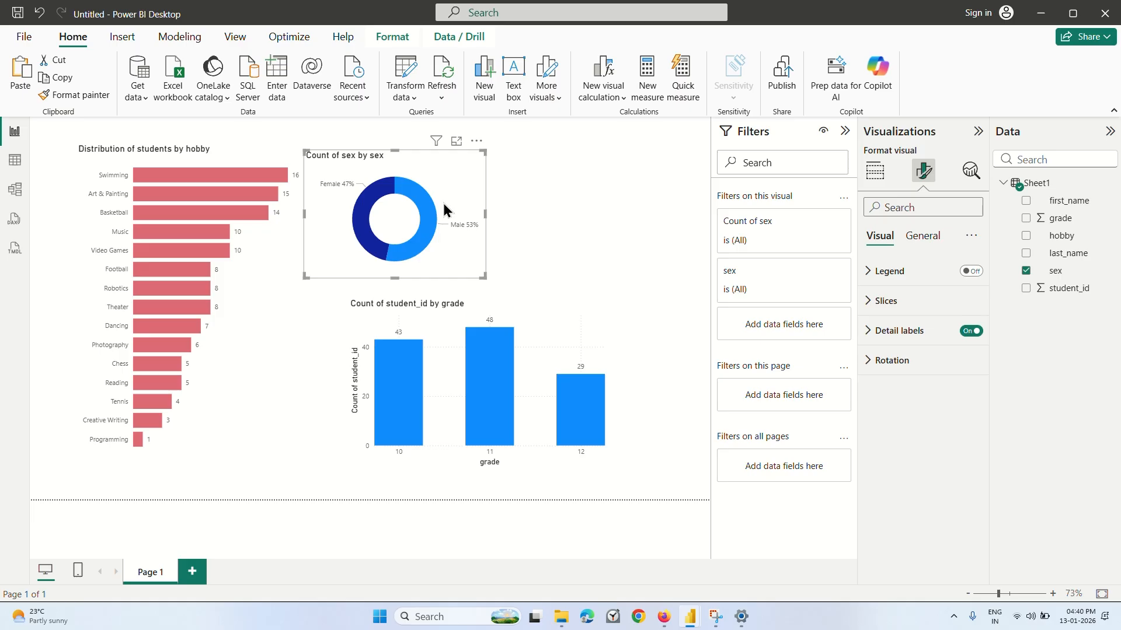
# Examine the sex donut chart's background effects and its slice color and transparency settings.
pyautogui.click(914, 242)
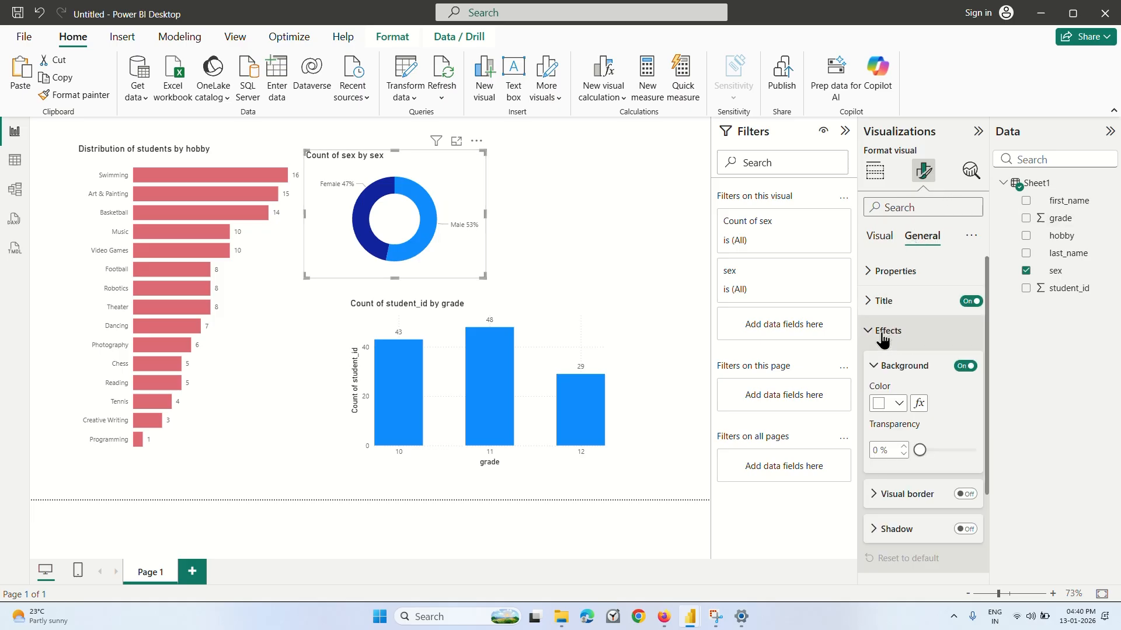
pyautogui.click(880, 331)
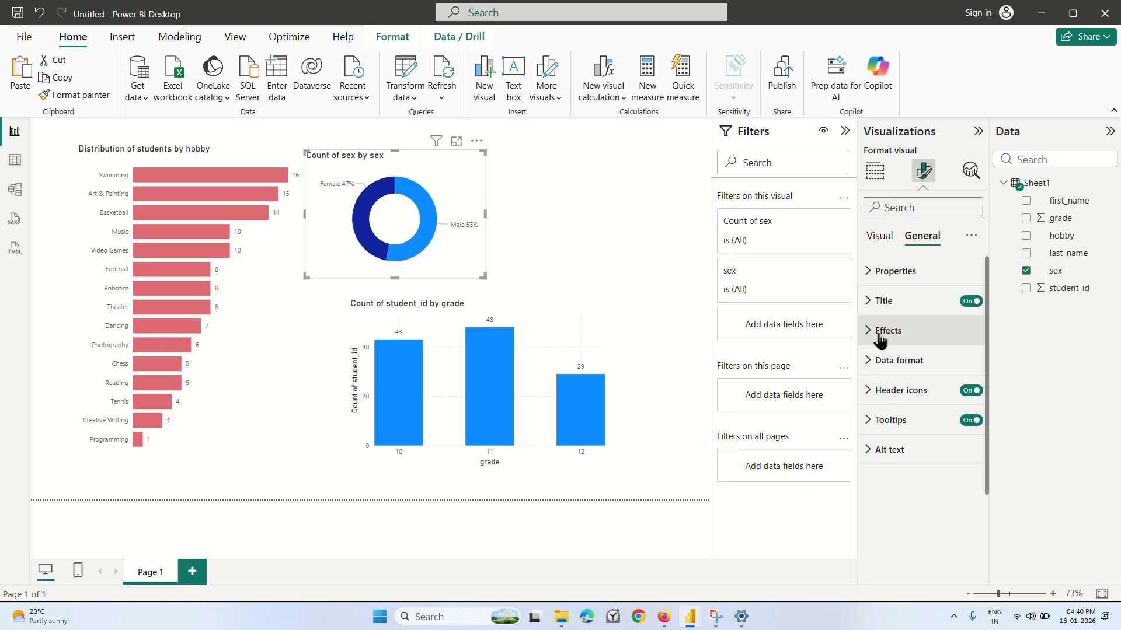
pyautogui.click(878, 236)
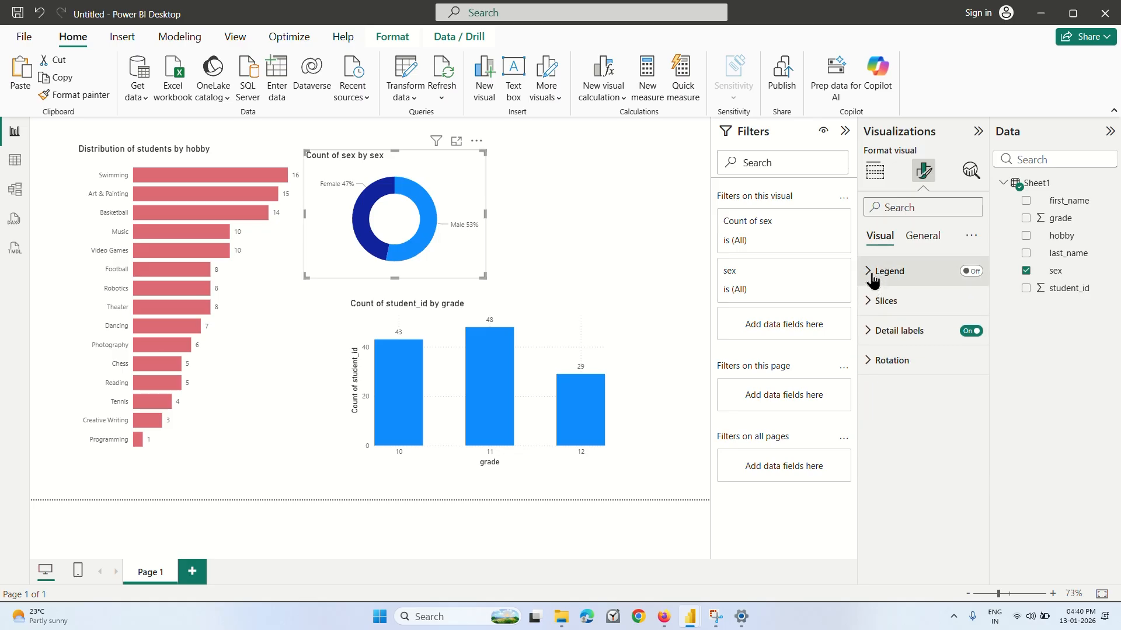
pyautogui.click(871, 299)
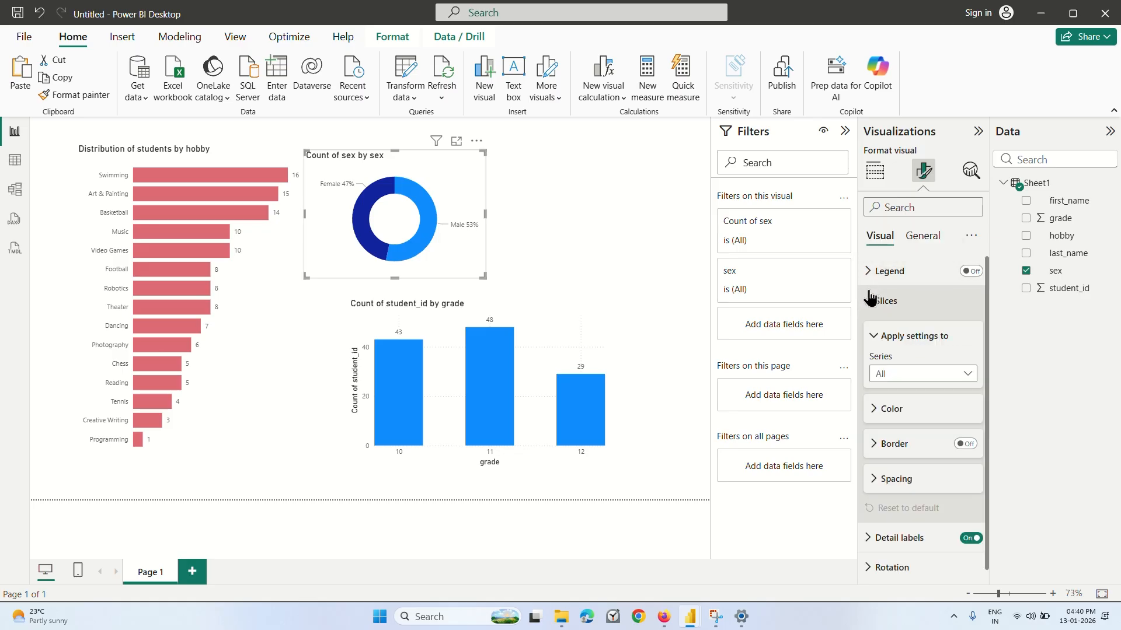
pyautogui.click(873, 409)
pyautogui.scroll(-2, 882, 397)
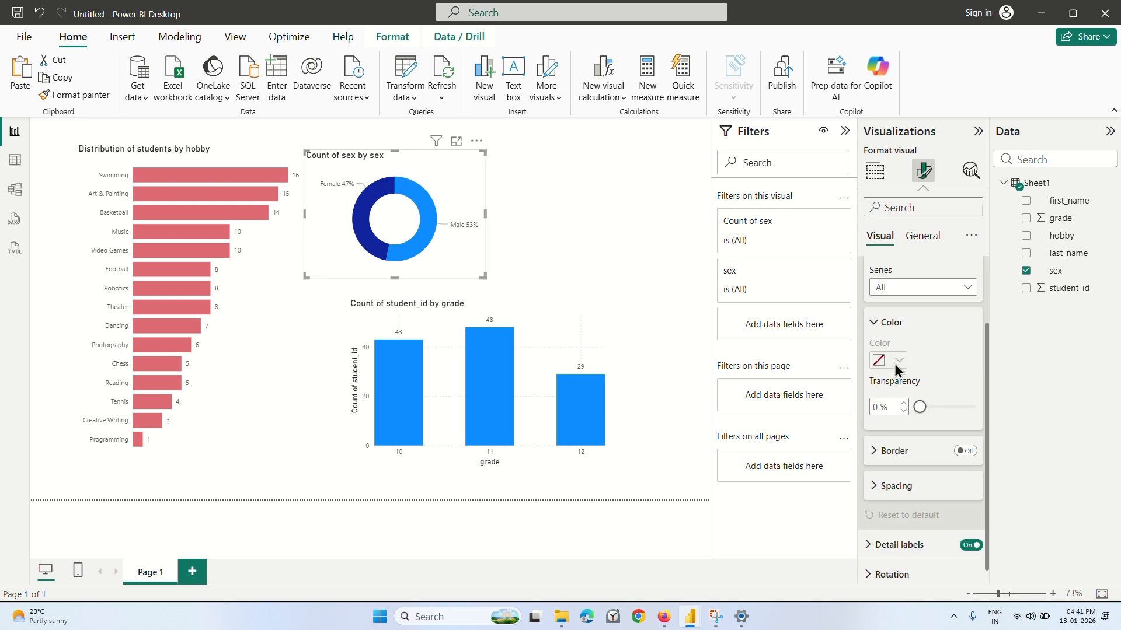
pyautogui.scroll(2, 898, 355)
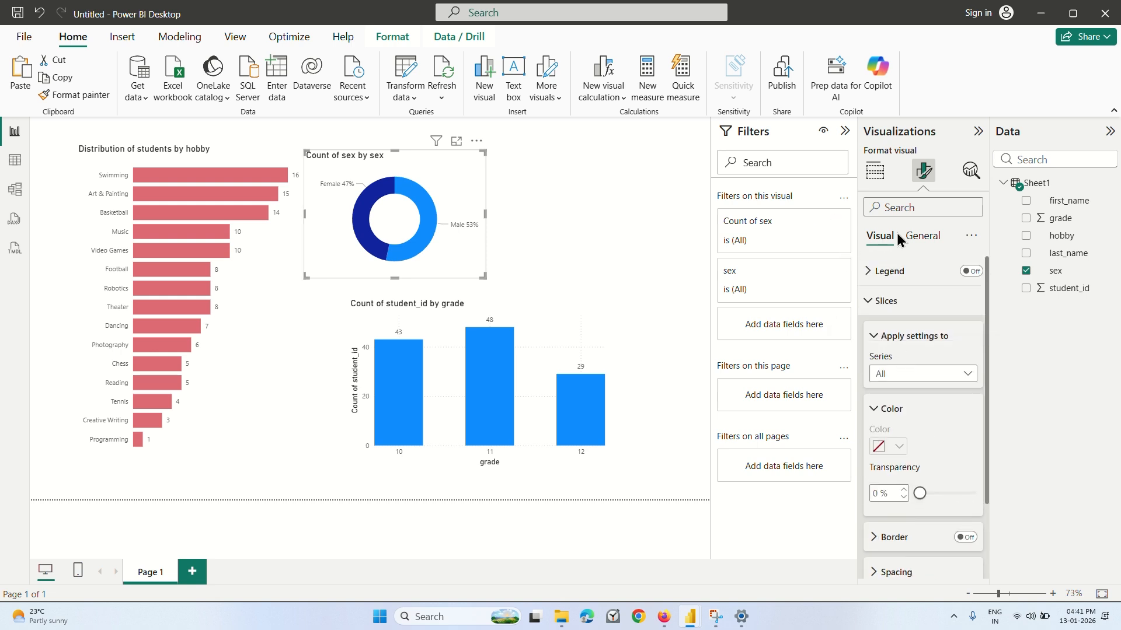
pyautogui.click(869, 300)
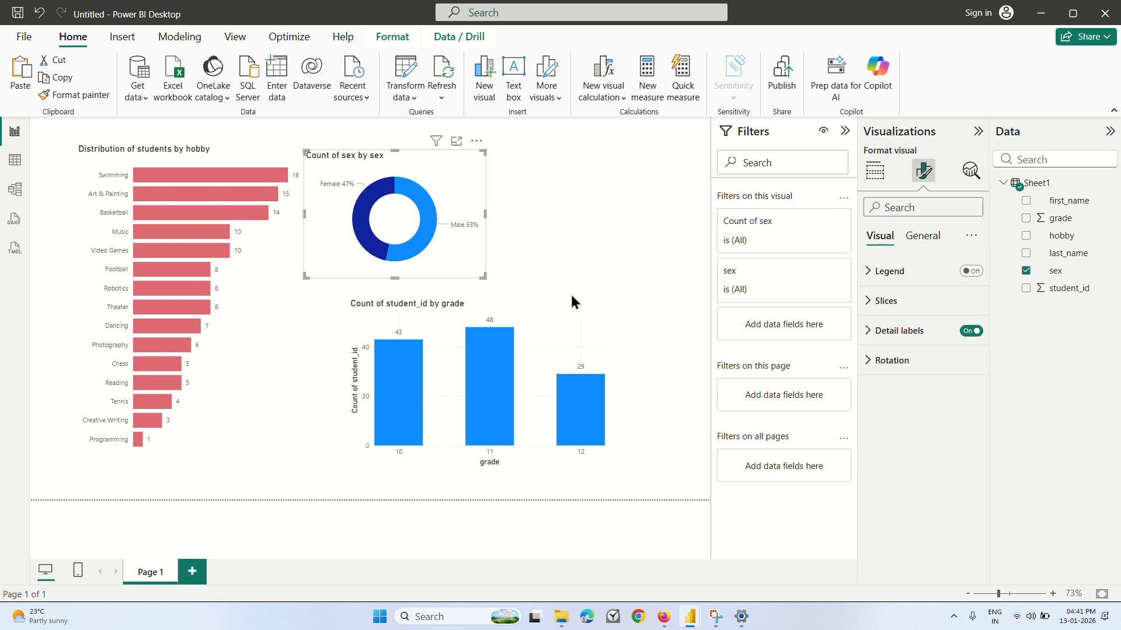
# Title the sex donut chart "Distribution of Gender" and move the grade column chart directly beneath it, aligned with its left edge.
pyautogui.click(525, 309)
pyautogui.click(380, 168)
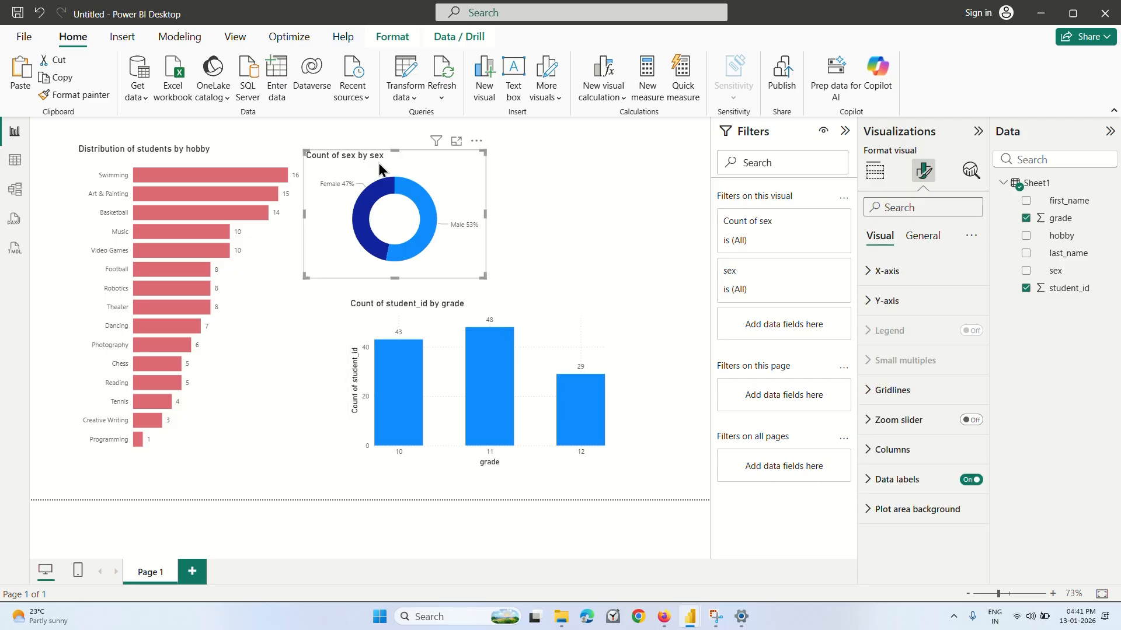
pyautogui.click(922, 237)
pyautogui.click(883, 301)
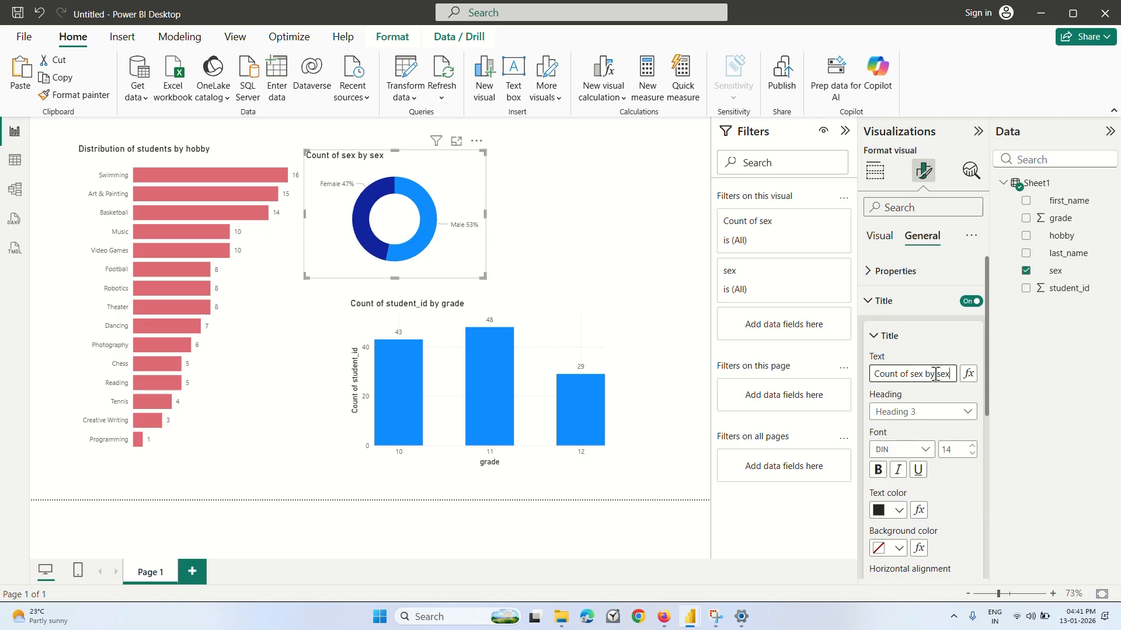
pyautogui.press('BackSpace')
pyautogui.press('BackSpace')
pyautogui.press('BackSpace')
pyautogui.press('BackSpace')
pyautogui.press('BackSpace')
pyautogui.press('BackSpace')
pyautogui.press('BackSpace')
pyautogui.press('BackSpace')
pyautogui.press('BackSpace')
pyautogui.press('BackSpace')
pyautogui.press('BackSpace')
pyautogui.press('BackSpace')
pyautogui.press('BackSpace')
pyautogui.press('BackSpace')
pyautogui.press('BackSpace')
pyautogui.press('BackSpace')
pyautogui.press('BackSpace')
pyautogui.press('BackSpace')
pyautogui.press('BackSpace')
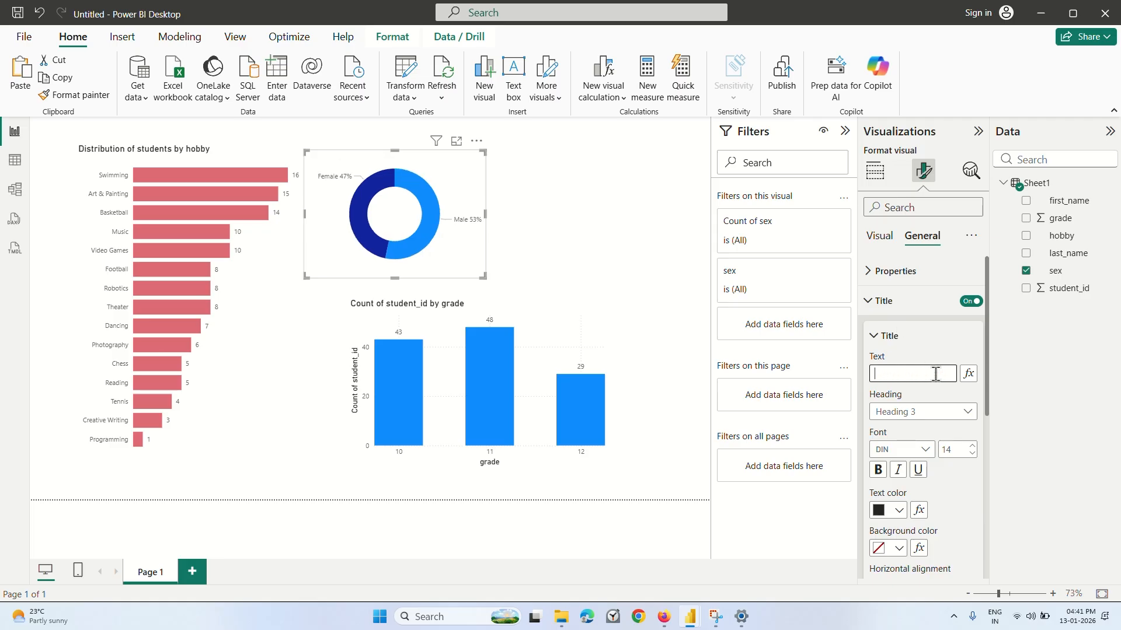
pyautogui.write('Distribution of Gender')
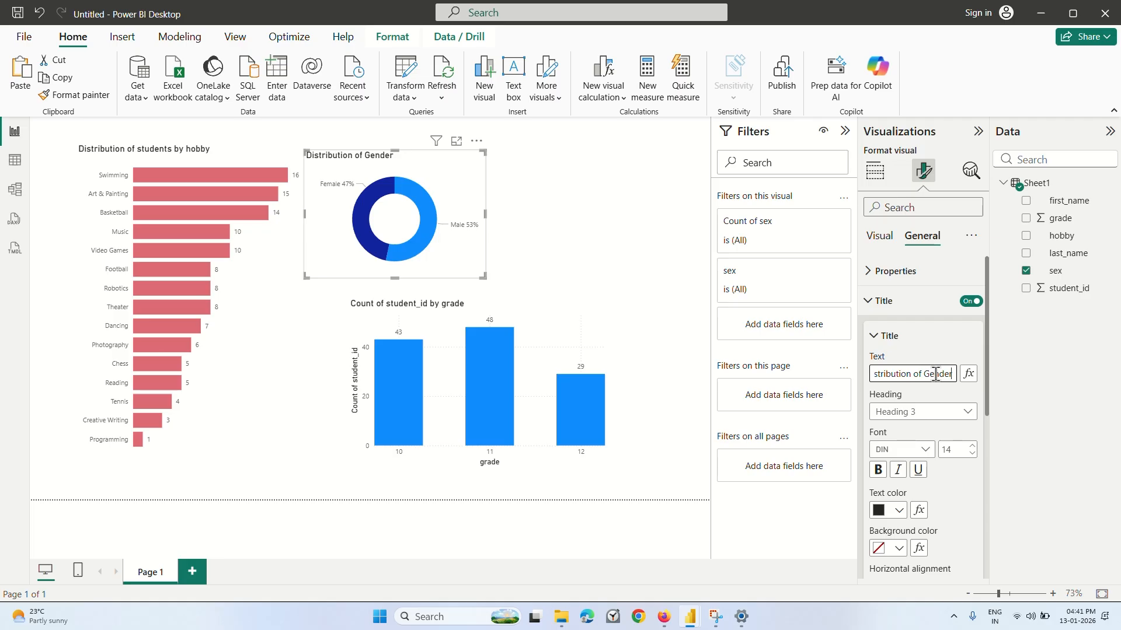
pyautogui.click(933, 354)
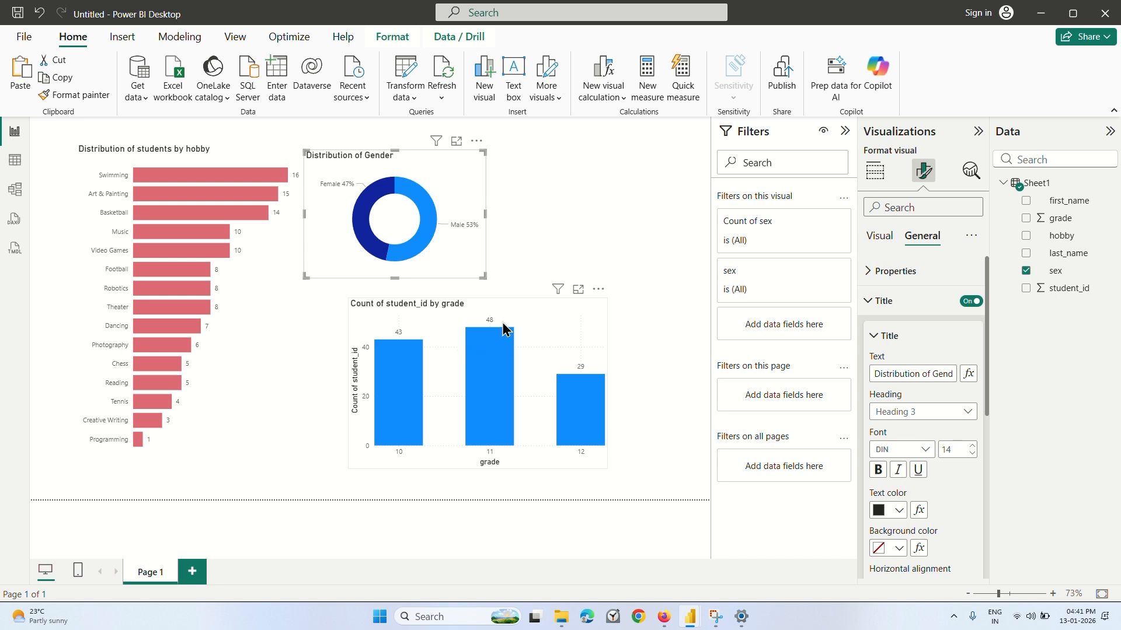
pyautogui.moveTo(536, 315); pyautogui.dragTo(492, 334)
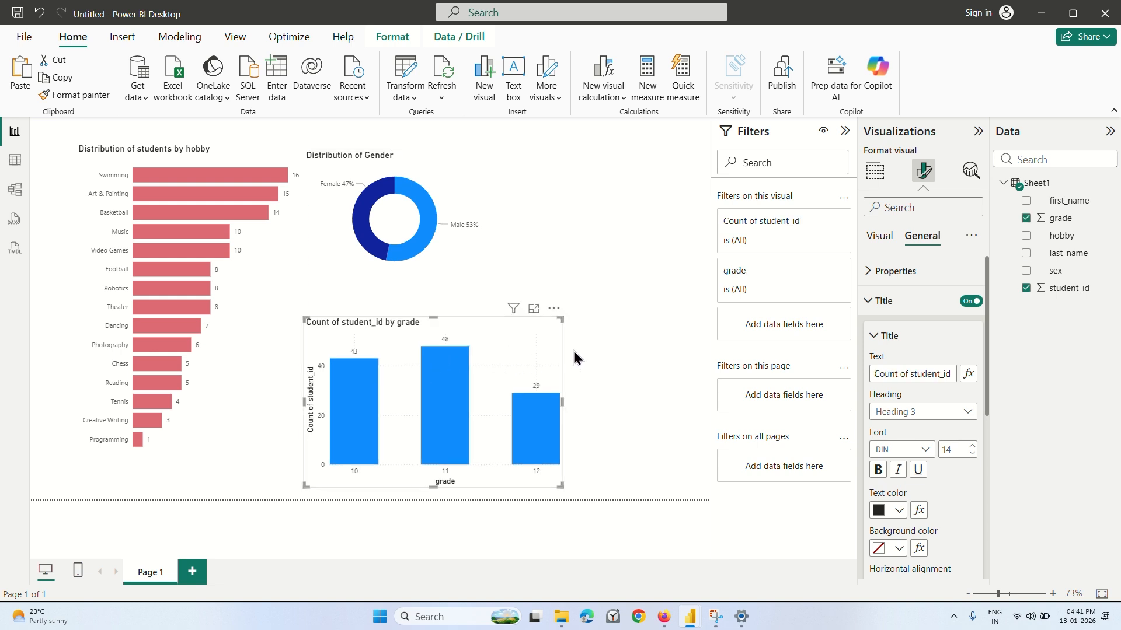
# Switch to Firefox, finish the Coursera practice lecture, and watch the start of "Master Advanced Analytics and Performance Tracking".
pyautogui.click(663, 617)
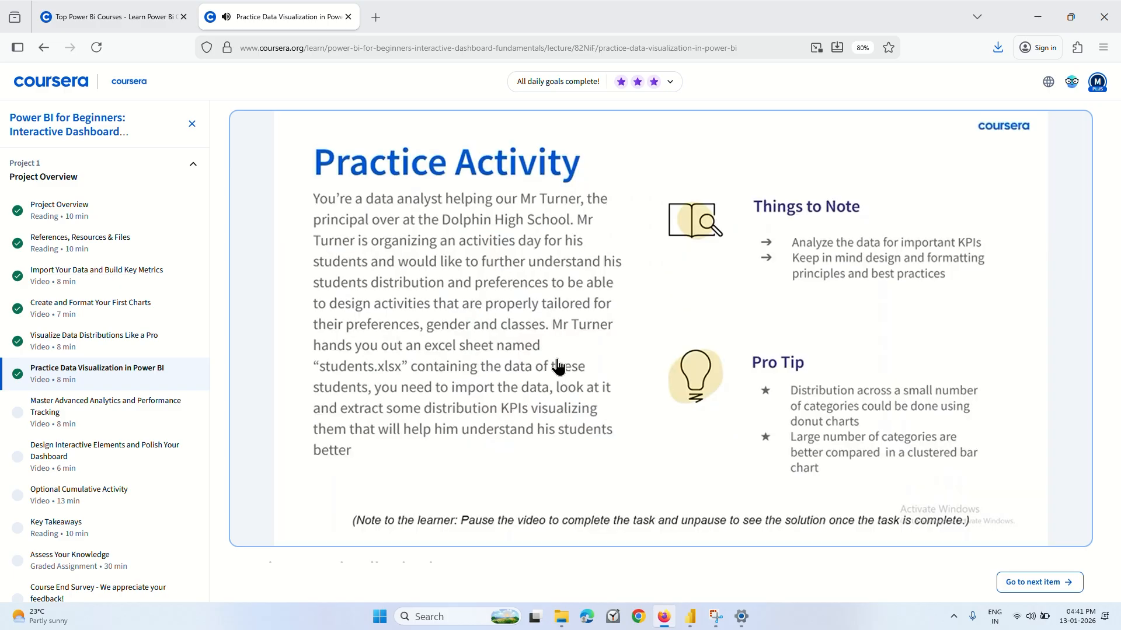
pyautogui.moveTo(566, 363)
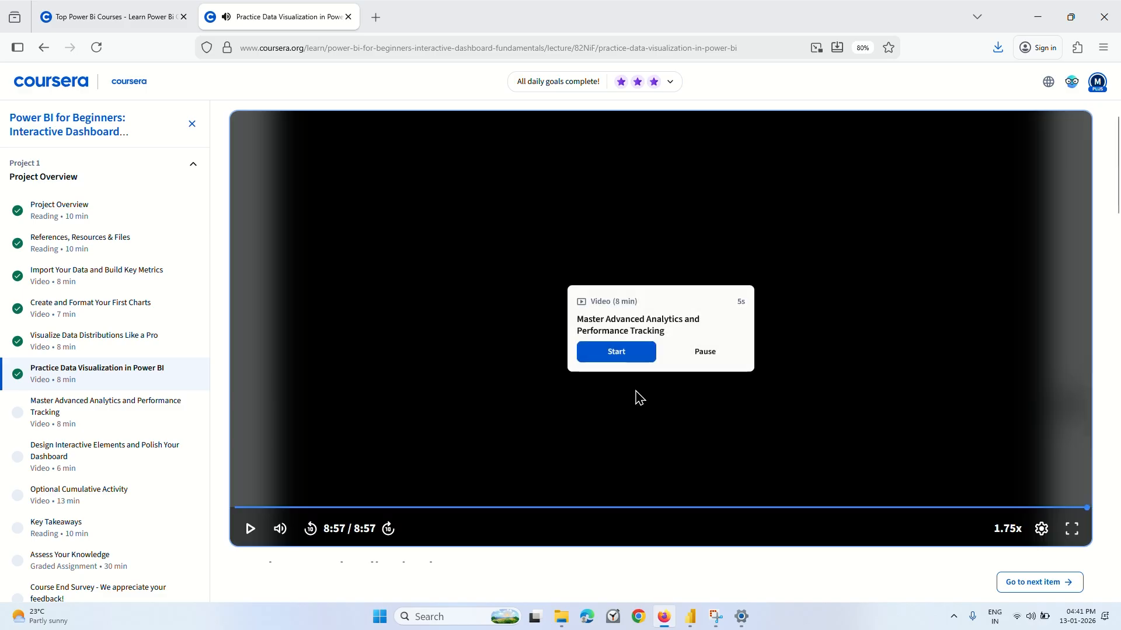
pyautogui.click(624, 352)
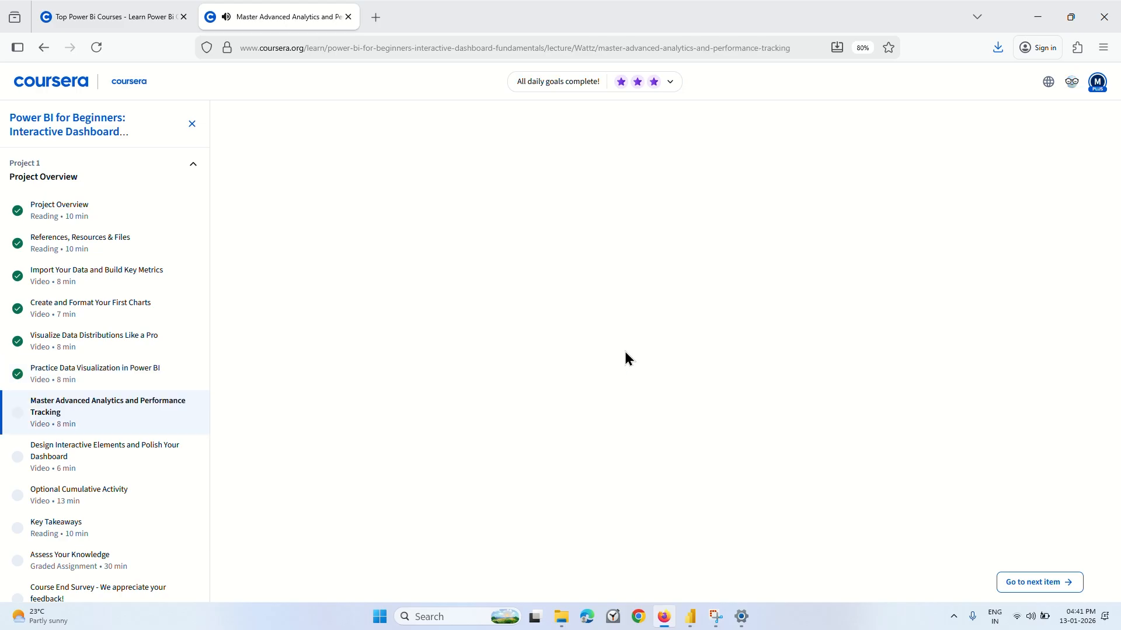
pyautogui.scroll(-1, 77, 444)
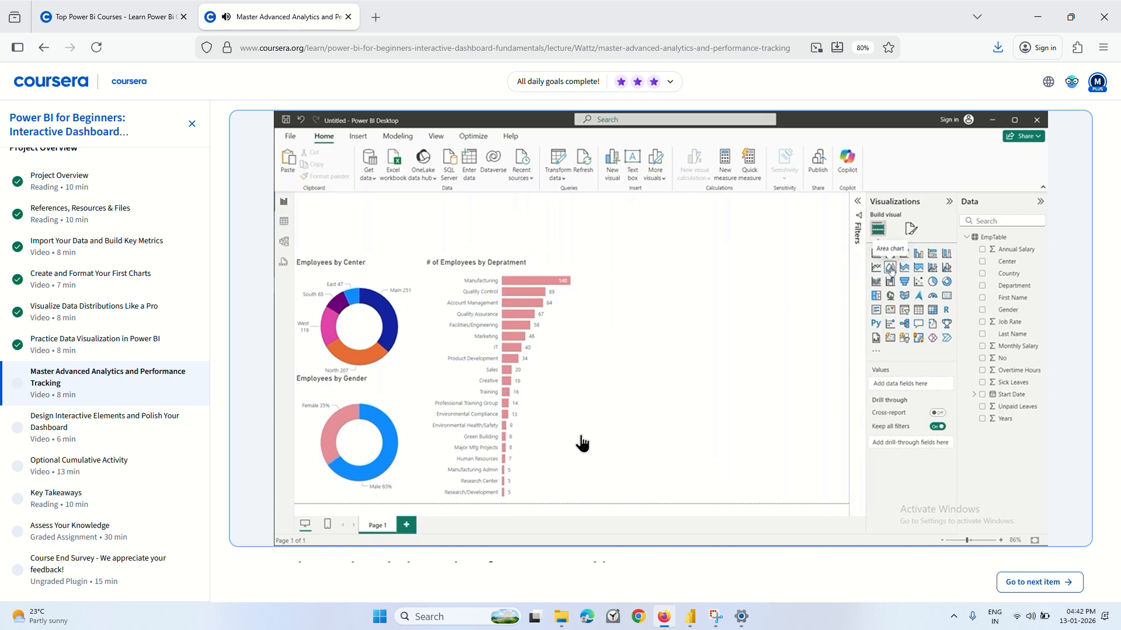
pyautogui.click(548, 394)
# Switch to the 1st report in Power BI and retitle the gender donut chart "Employees by Gender".
pyautogui.moveTo(683, 623)
pyautogui.click(623, 549)
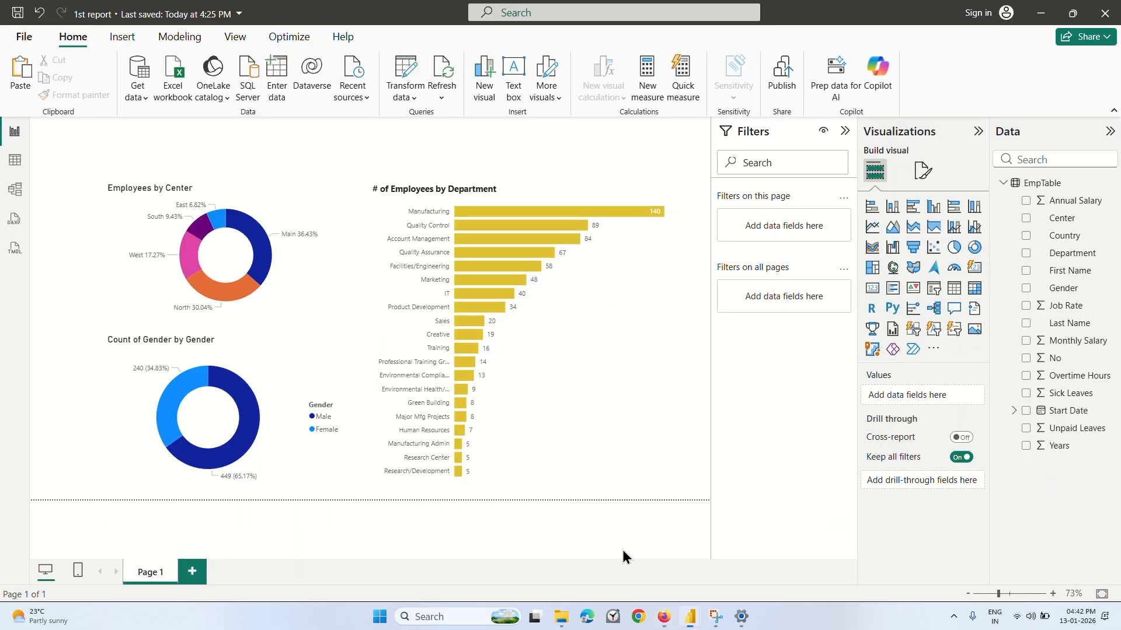
pyautogui.click(237, 350)
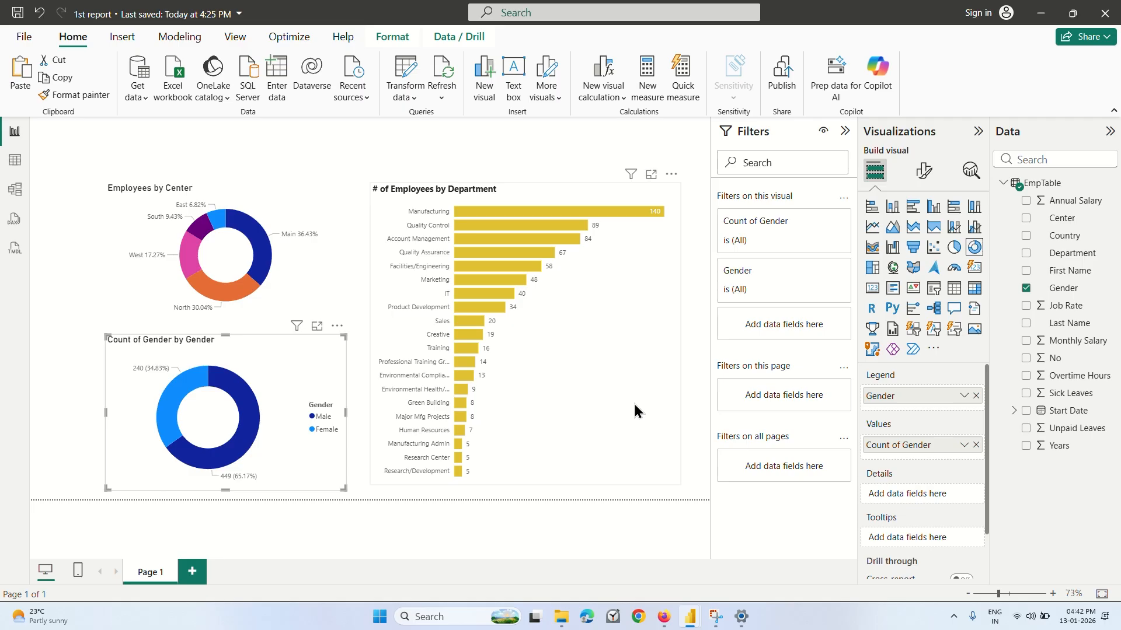
pyautogui.click(923, 170)
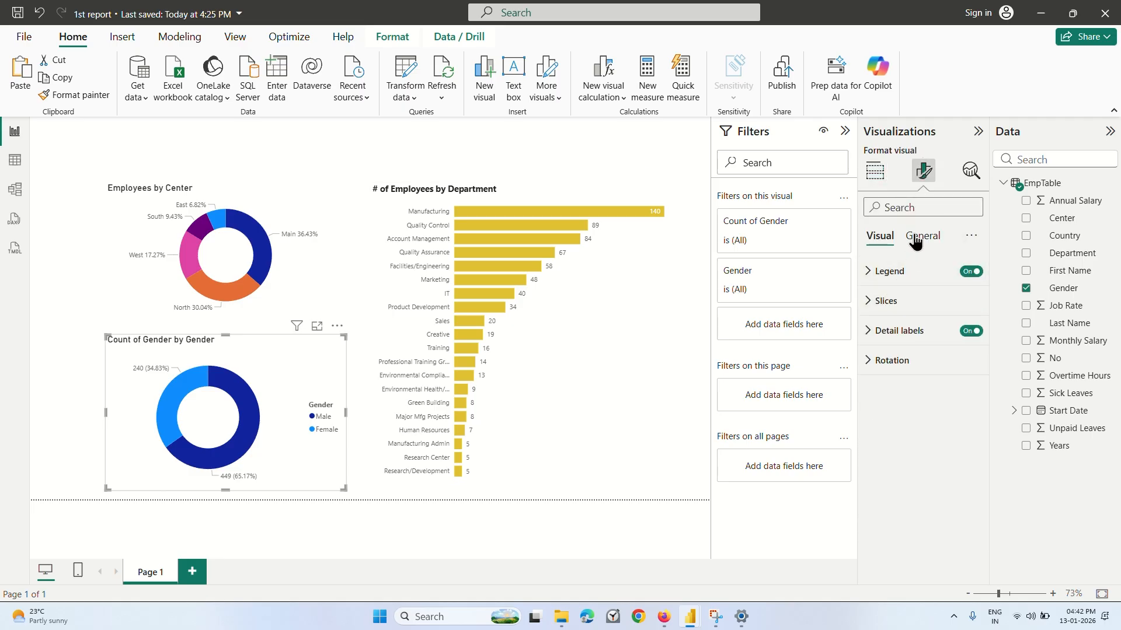
pyautogui.click(917, 237)
pyautogui.click(884, 300)
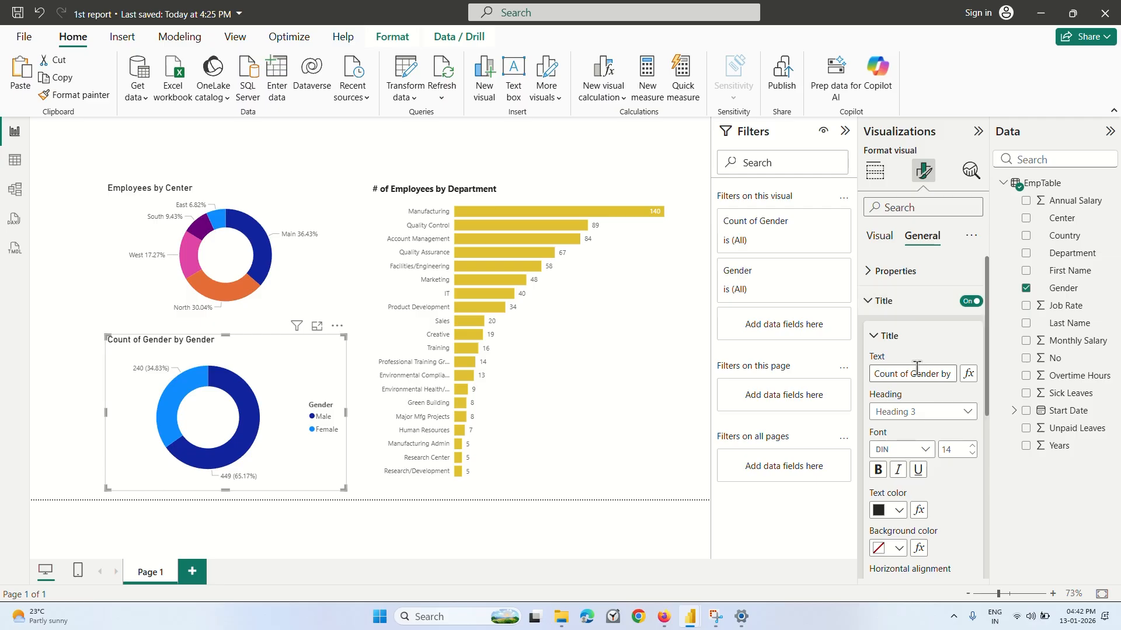
pyautogui.press('Right')
pyautogui.press('Right')
pyautogui.press('Right')
pyautogui.press('Right')
pyautogui.press('Right')
pyautogui.press('Right')
pyautogui.press('Right')
pyautogui.press('Right')
pyautogui.press('Right')
pyautogui.press('Right')
pyautogui.press('Right')
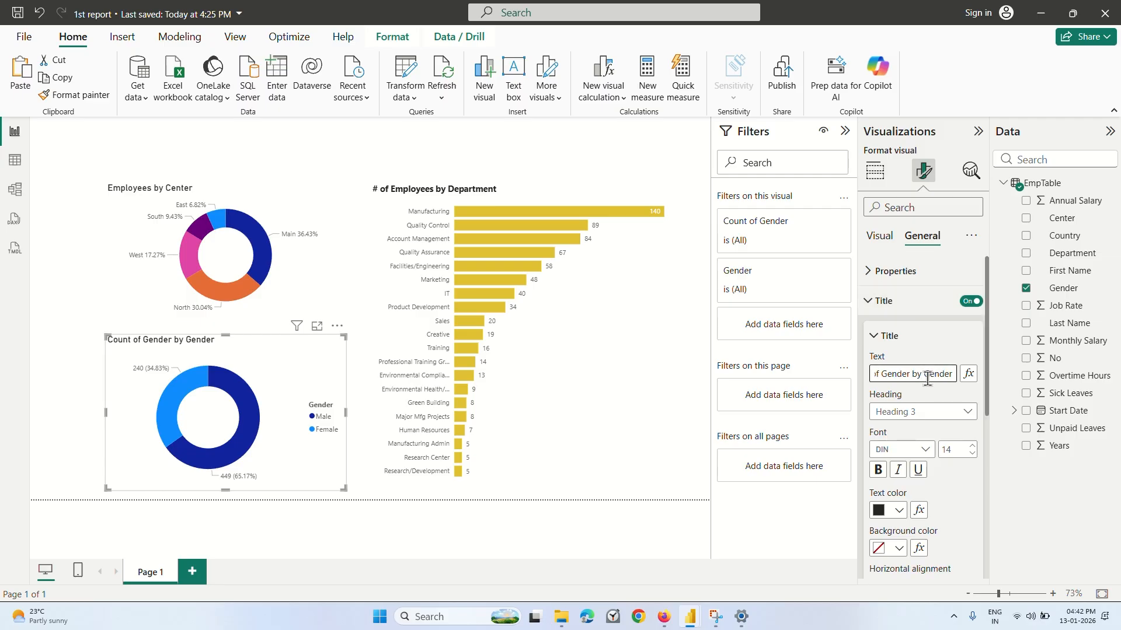
pyautogui.press('BackSpace')
pyautogui.press('BackSpace')
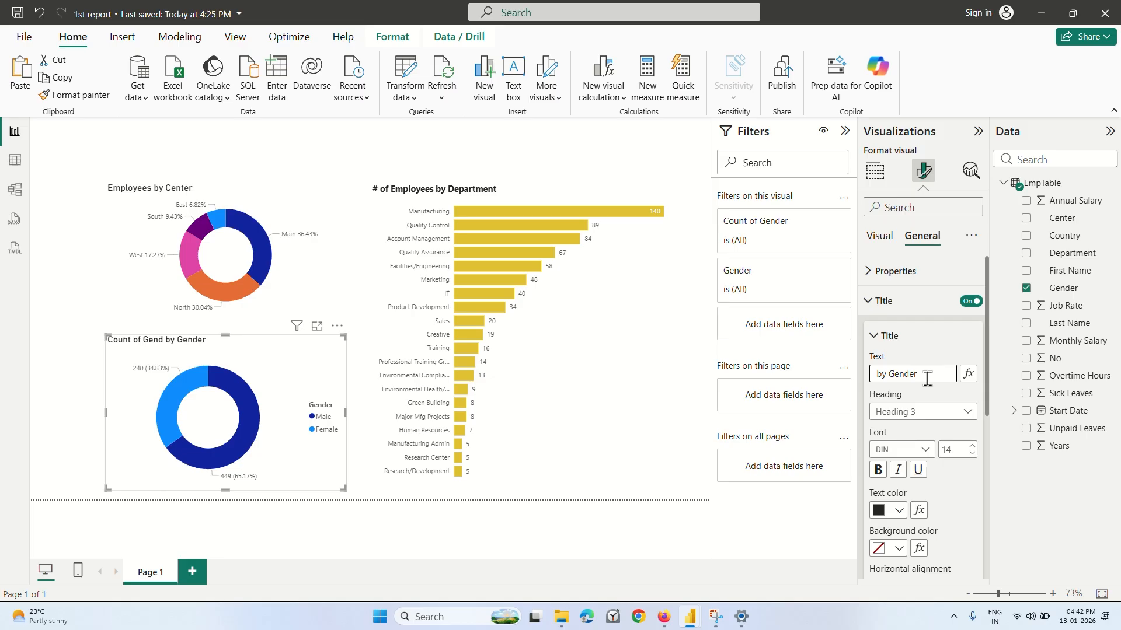
pyautogui.write('Employ ')
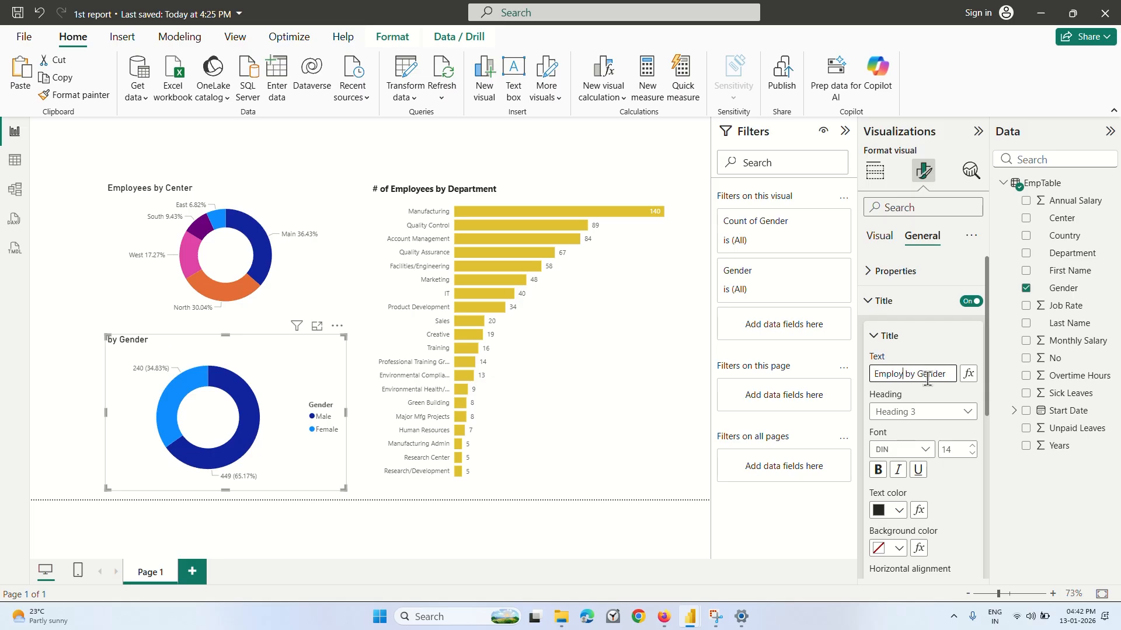
pyautogui.write('ee')
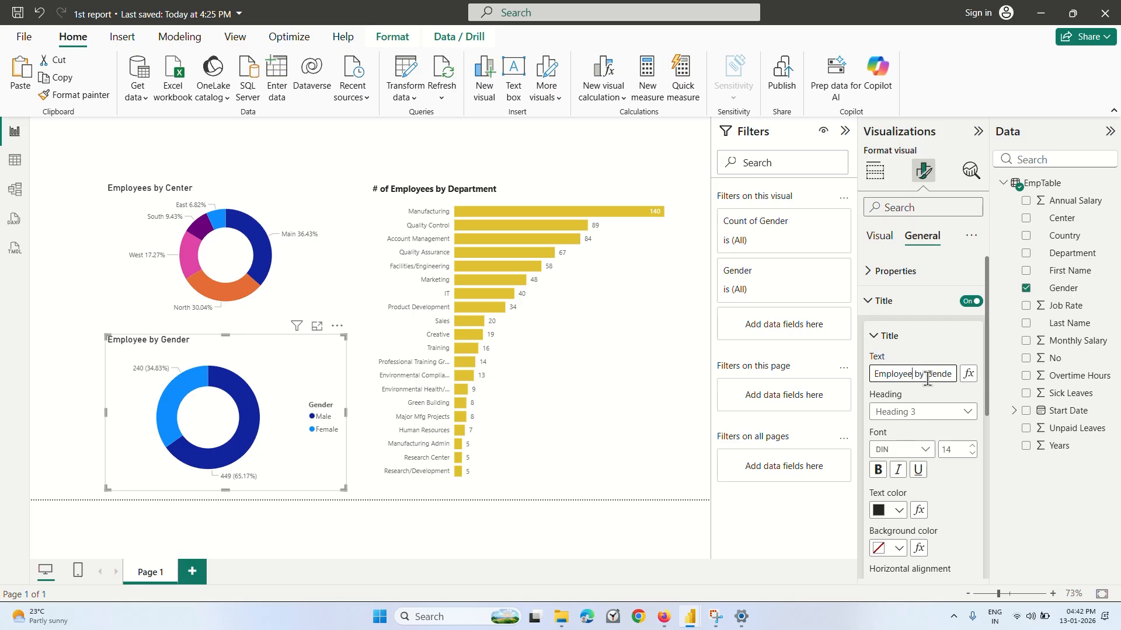
pyautogui.write('s')
pyautogui.click(887, 336)
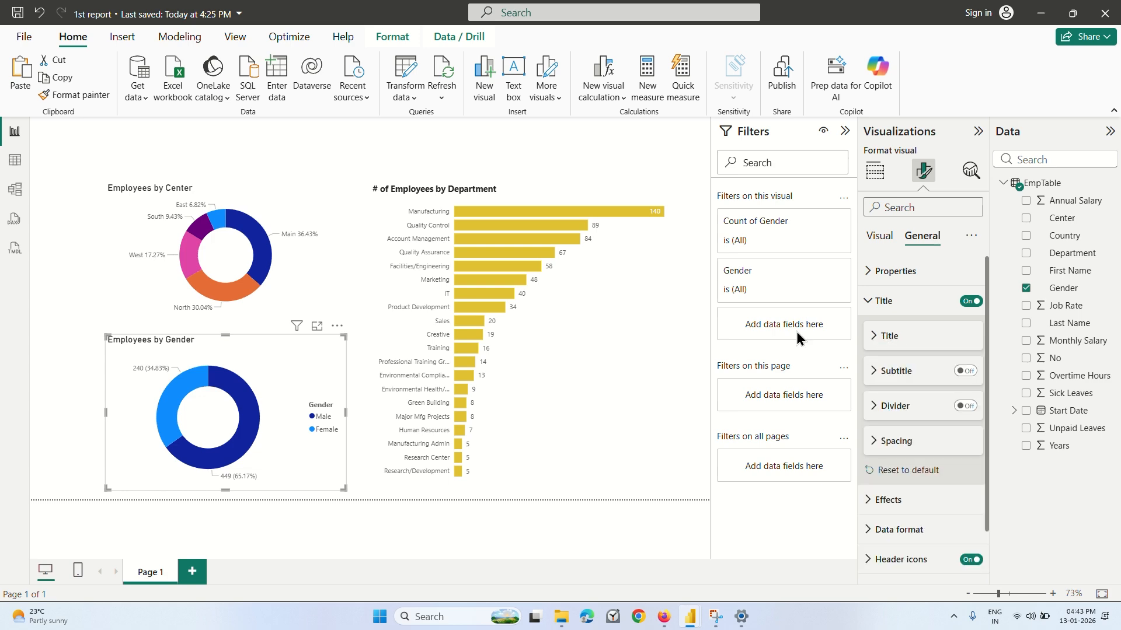
pyautogui.click(584, 378)
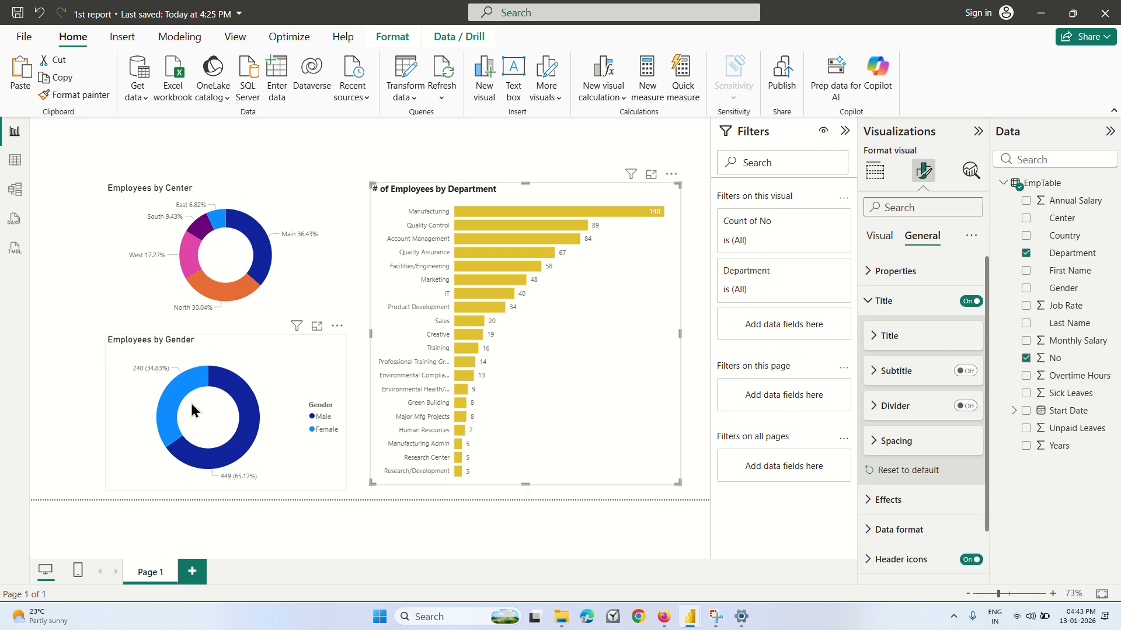
# Return to Firefox and rewind the advanced analytics lecture to before the line chart is added.
pyautogui.click(659, 624)
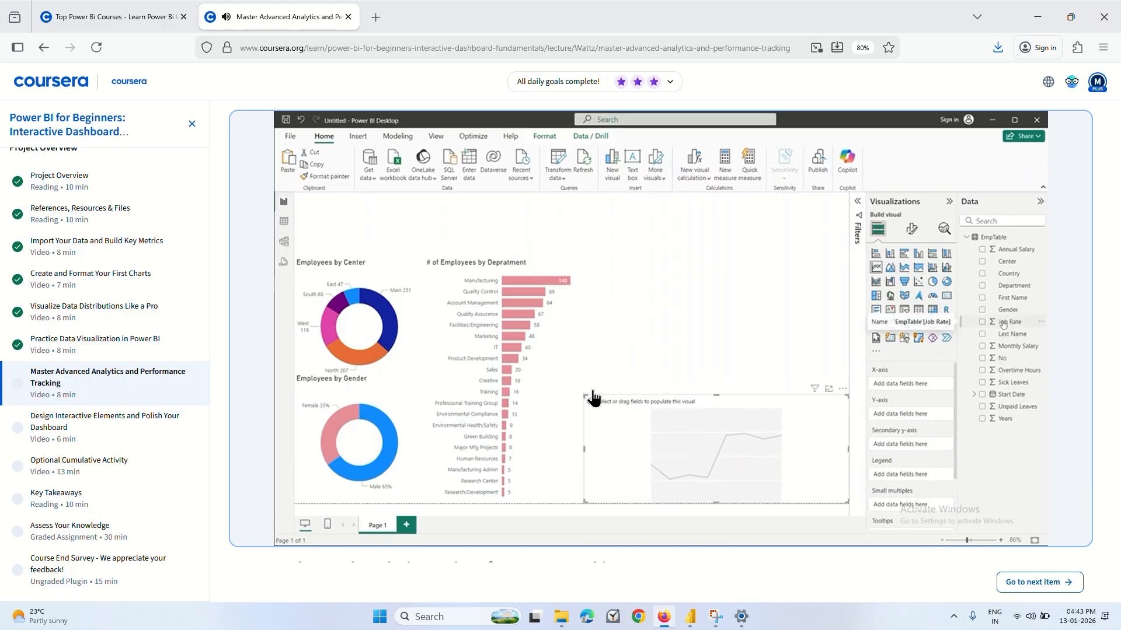
pyautogui.press('Left')
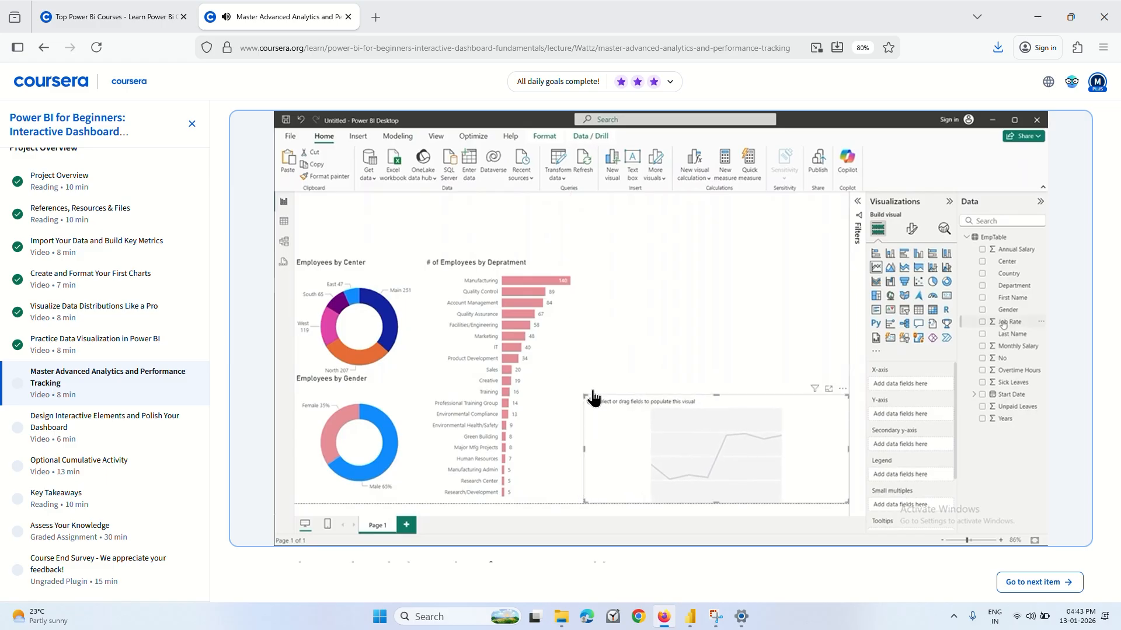
pyautogui.press('Left')
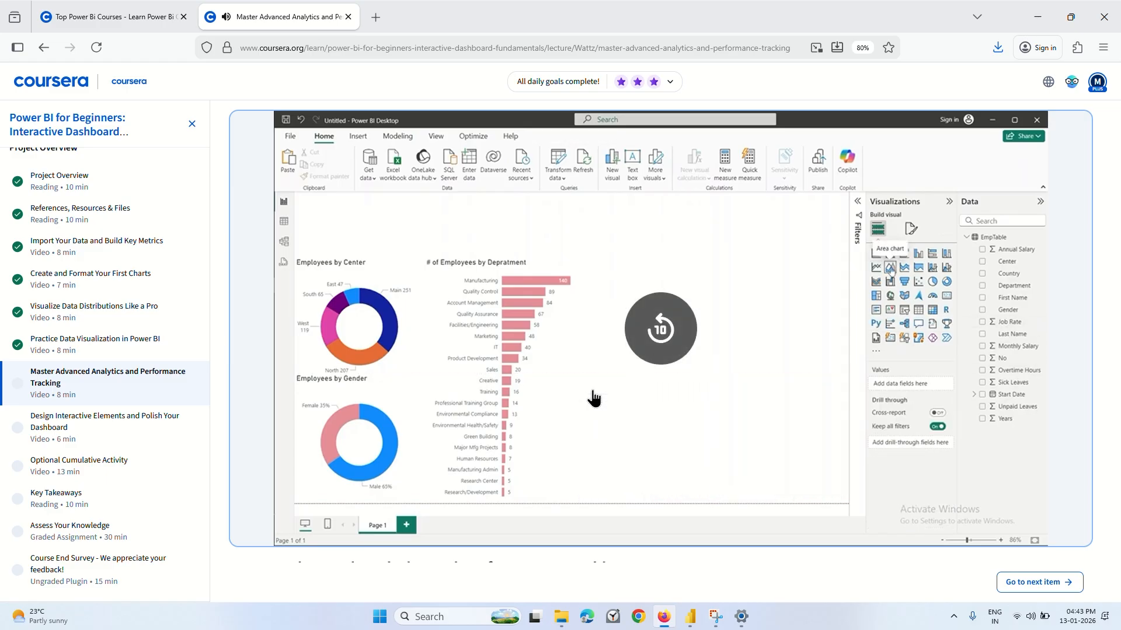
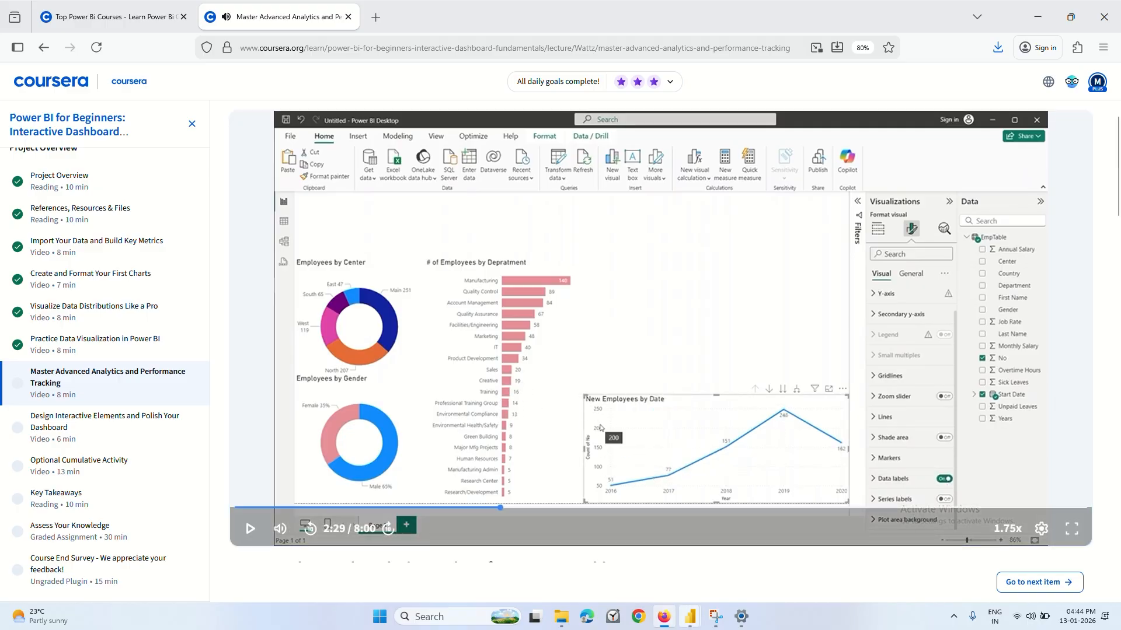
# Switch to the 1st report in Power BI, align both donut charts along the page's left edge and move the department bar chart beside them.
pyautogui.moveTo(691, 617)
pyautogui.click(645, 565)
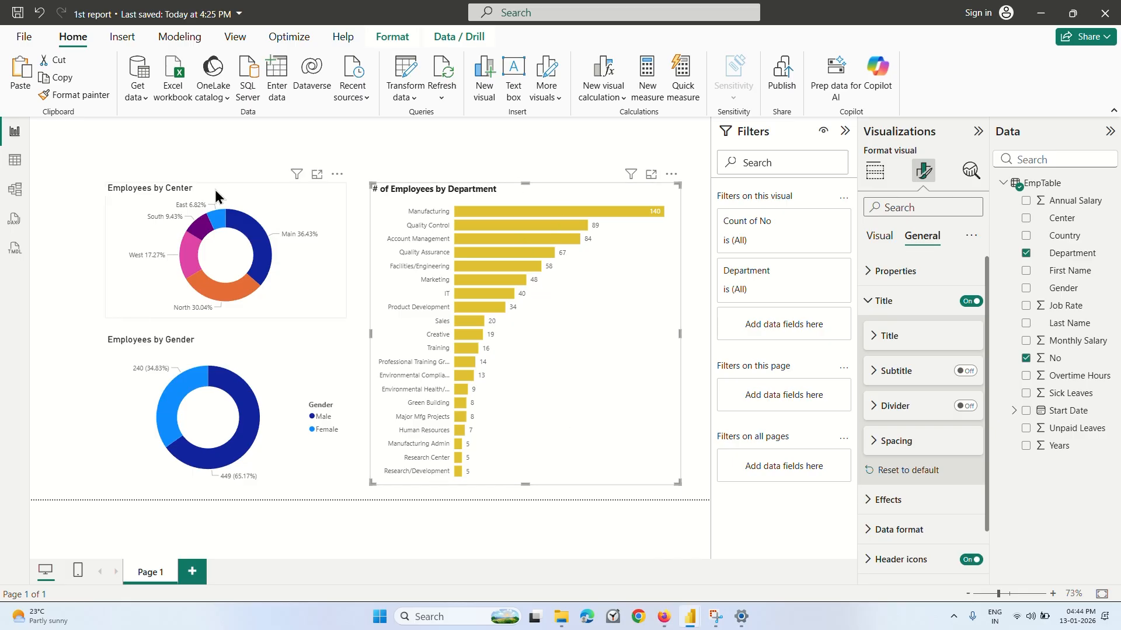
pyautogui.moveTo(214, 187); pyautogui.dragTo(156, 176)
pyautogui.click(215, 370)
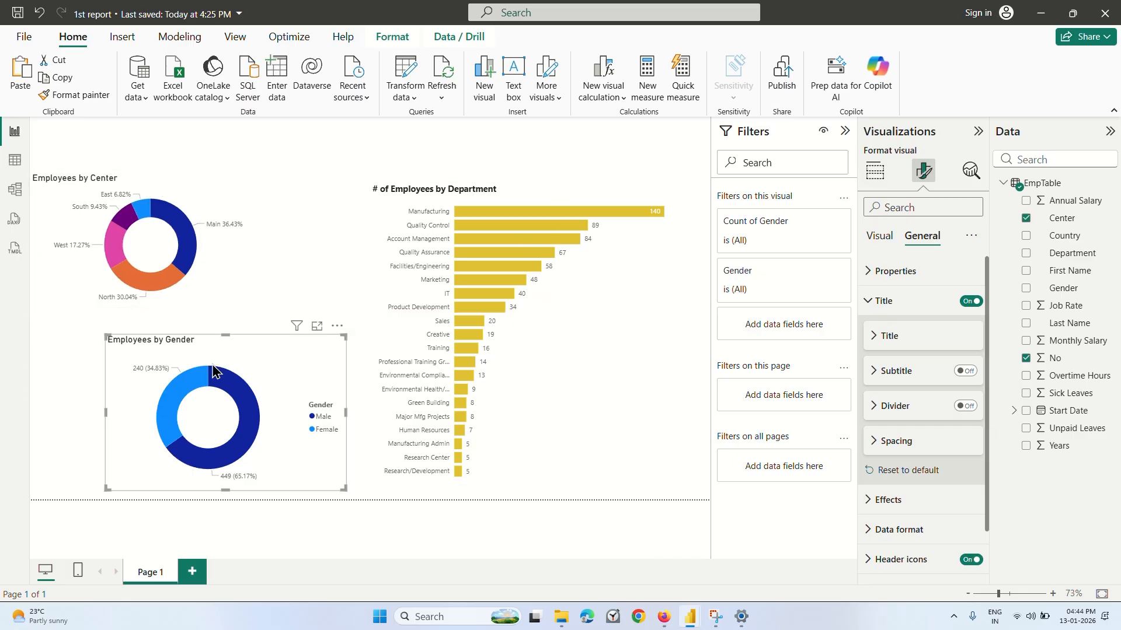
pyautogui.moveTo(229, 349); pyautogui.dragTo(156, 345)
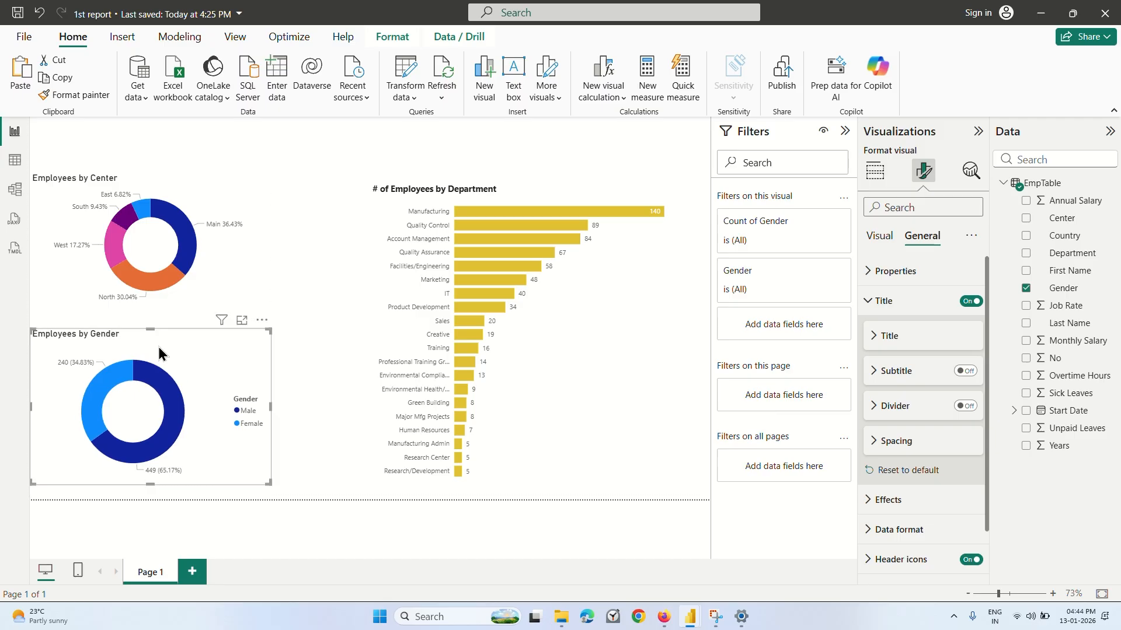
pyautogui.moveTo(516, 183); pyautogui.dragTo(437, 195)
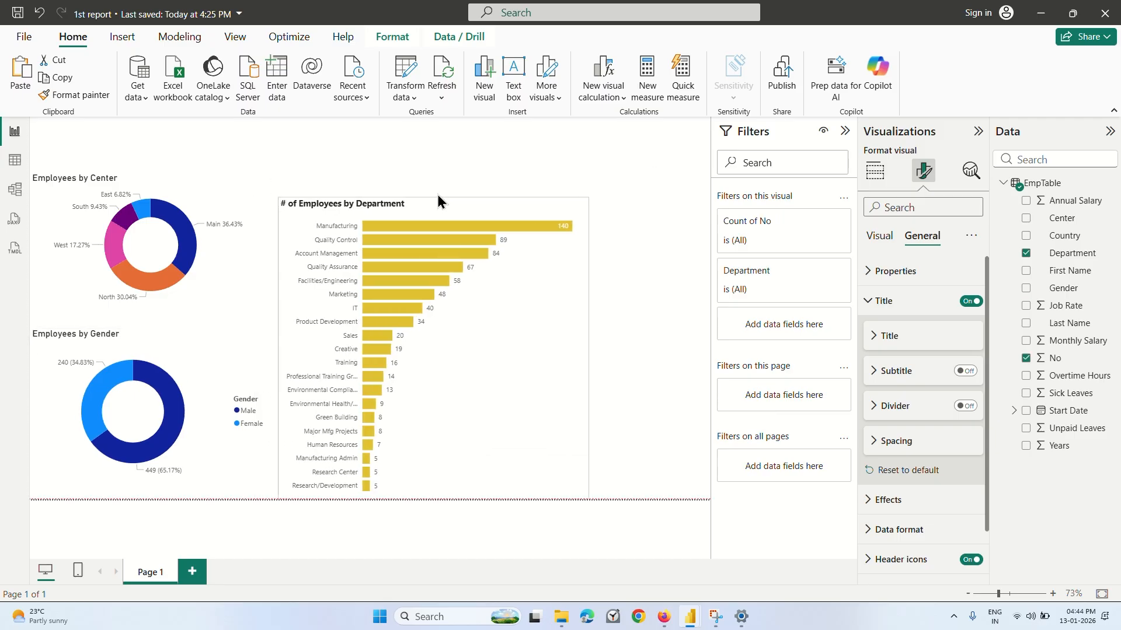
# Examine the legend, title and detail label formatting options of the Employees by Gender donut chart.
pyautogui.click(198, 380)
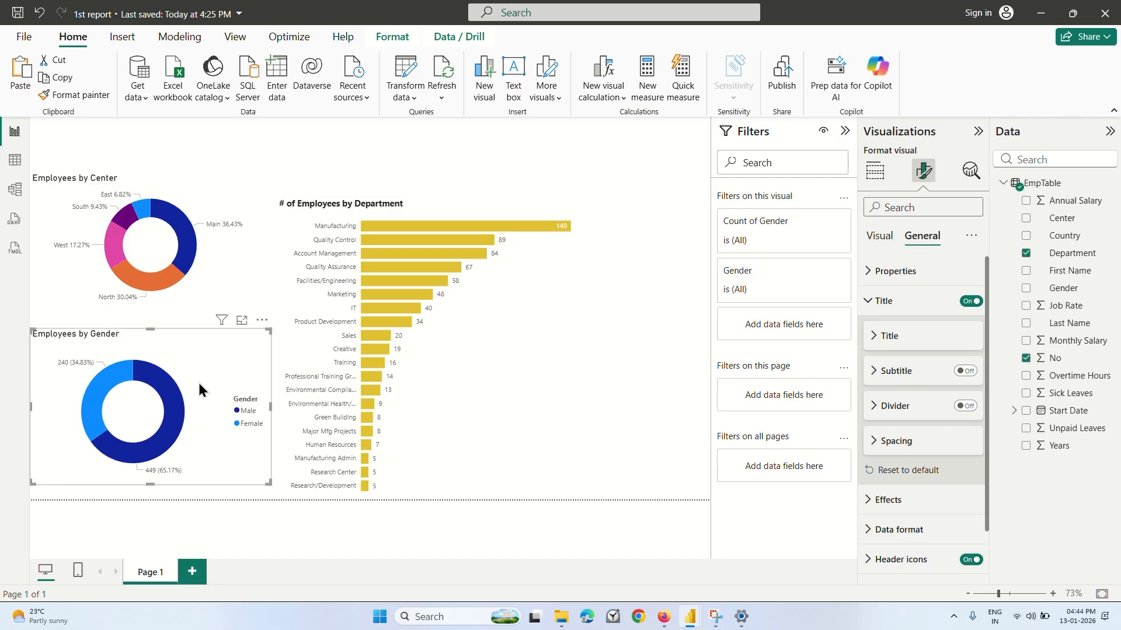
pyautogui.click(881, 233)
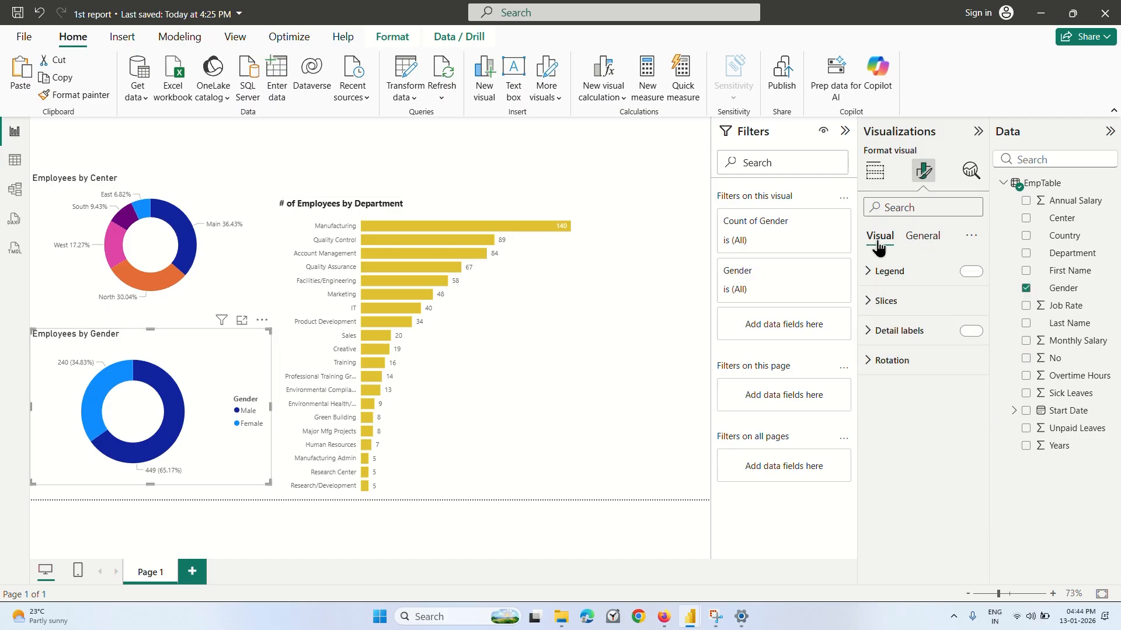
pyautogui.click(922, 236)
pyautogui.click(870, 303)
pyautogui.click(885, 238)
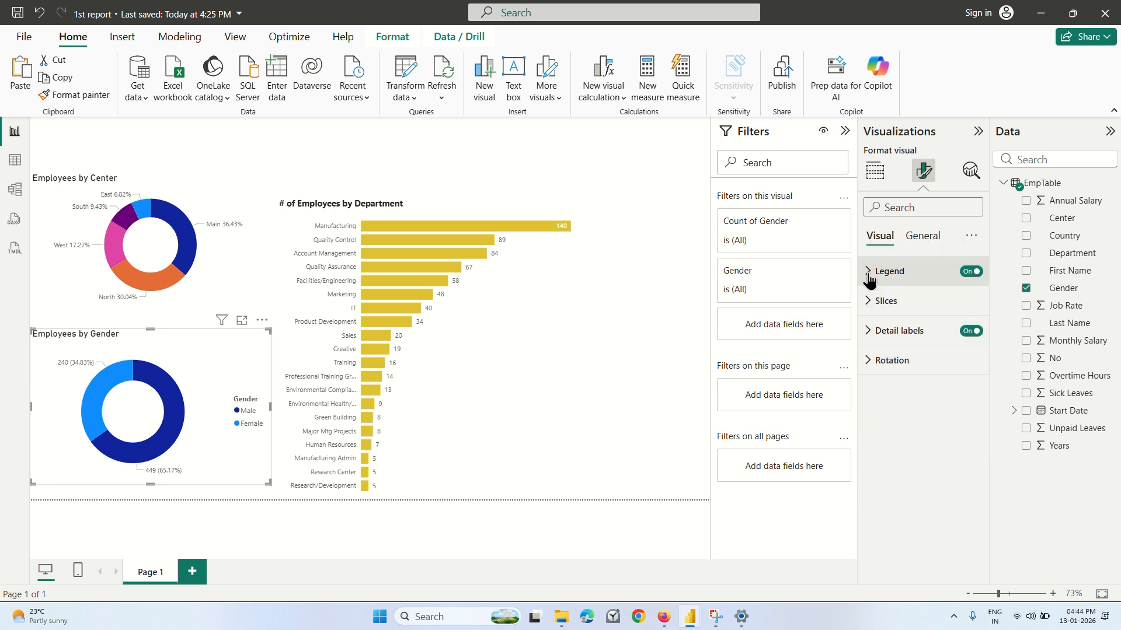
pyautogui.click(870, 281)
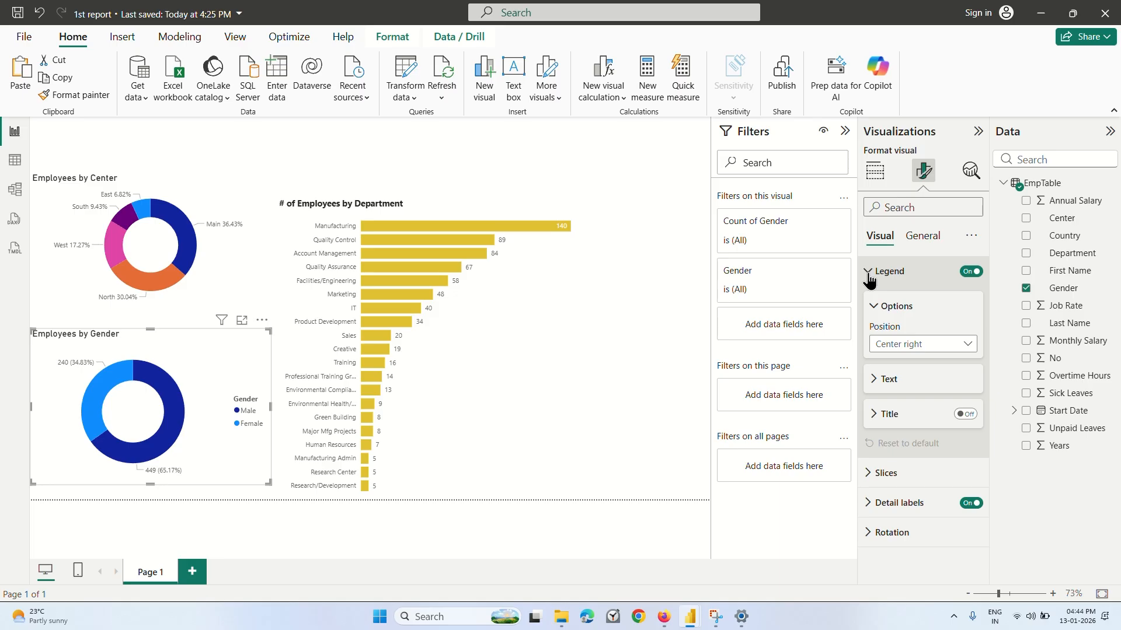
pyautogui.click(870, 279)
pyautogui.click(926, 240)
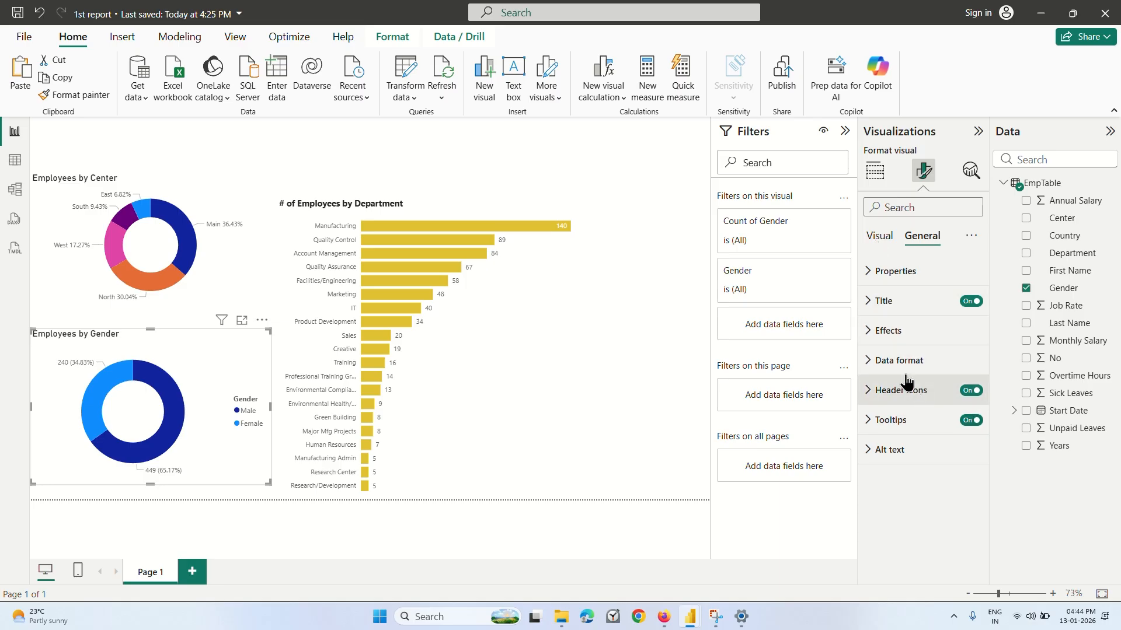
pyautogui.click(872, 305)
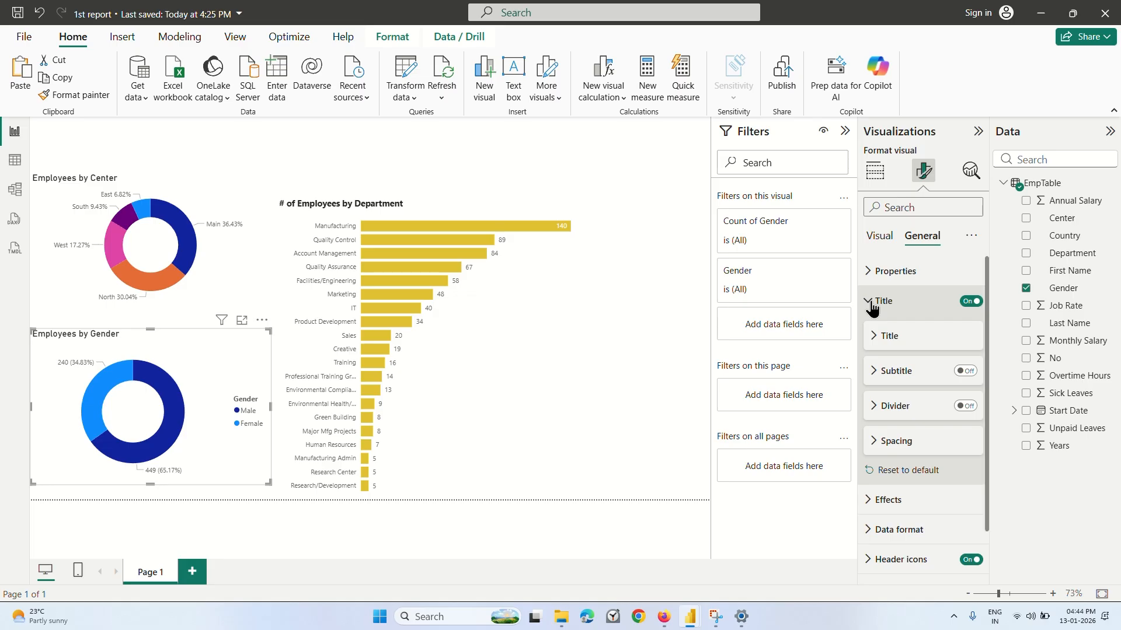
pyautogui.click(872, 304)
pyautogui.click(879, 236)
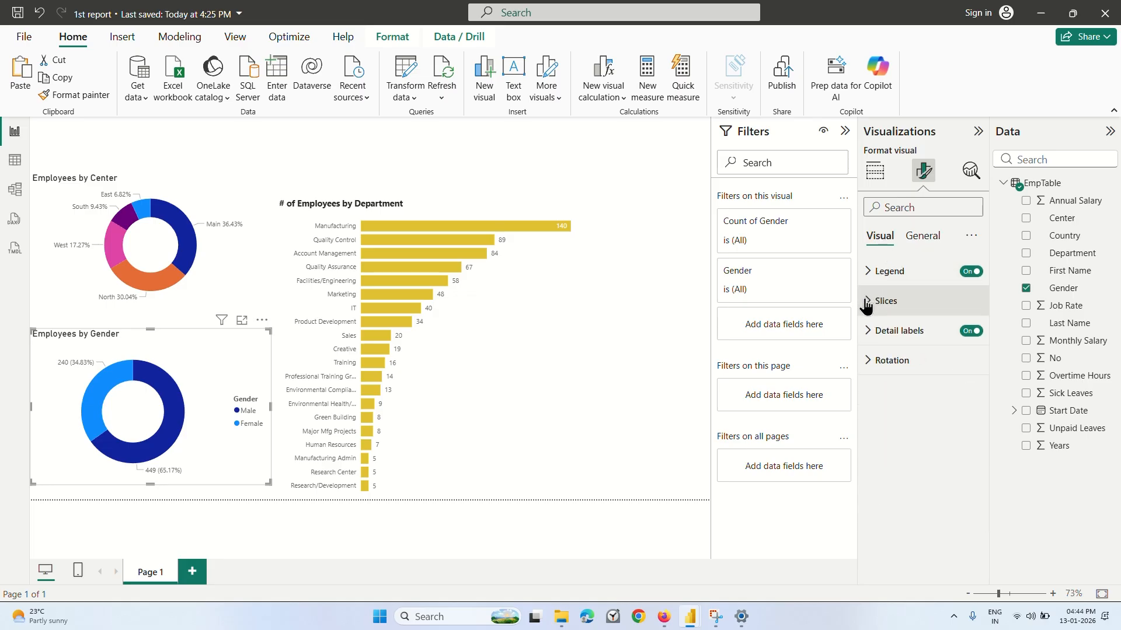
pyautogui.click(971, 332)
pyautogui.click(870, 332)
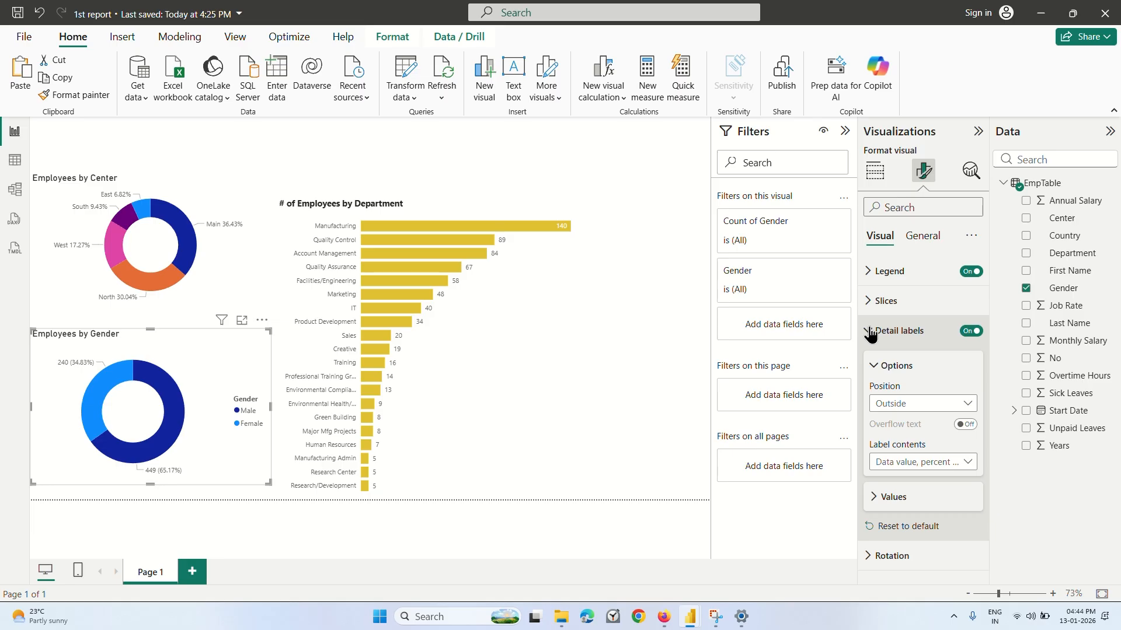
pyautogui.click(871, 331)
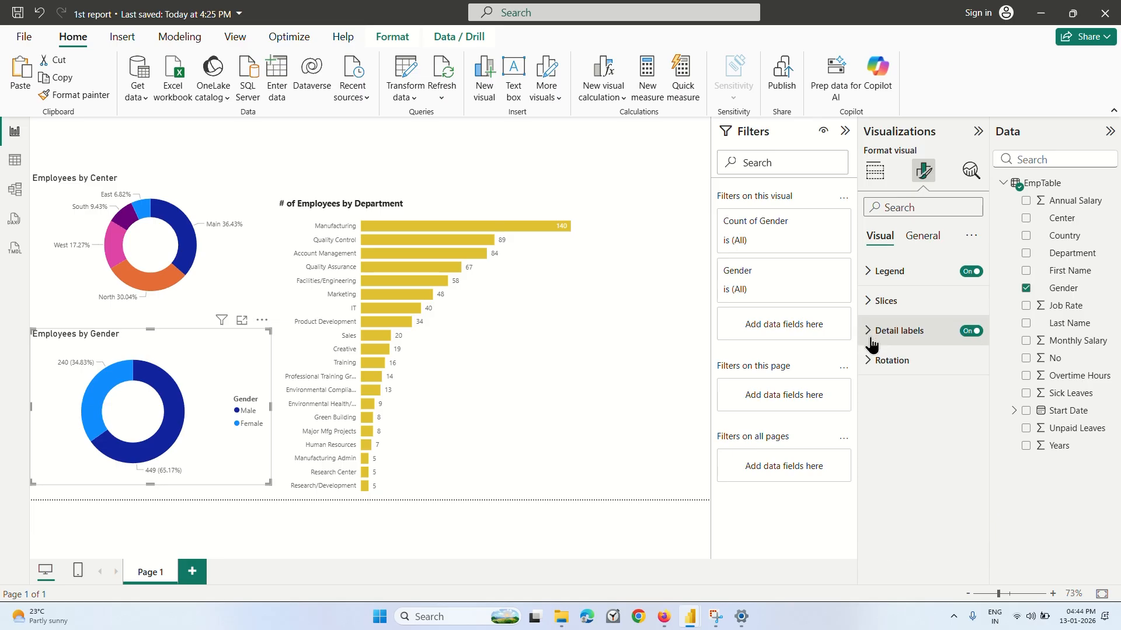
# Turn off the legend title on the Employees by Gender donut chart, keeping its detail labels on.
pyautogui.click(882, 272)
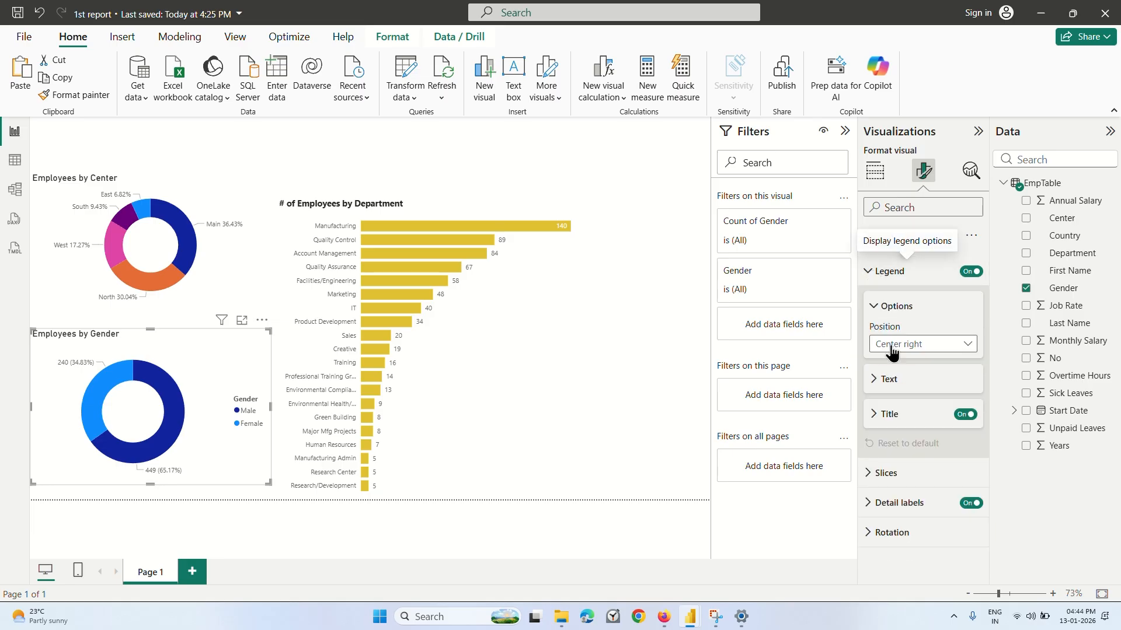
pyautogui.click(967, 415)
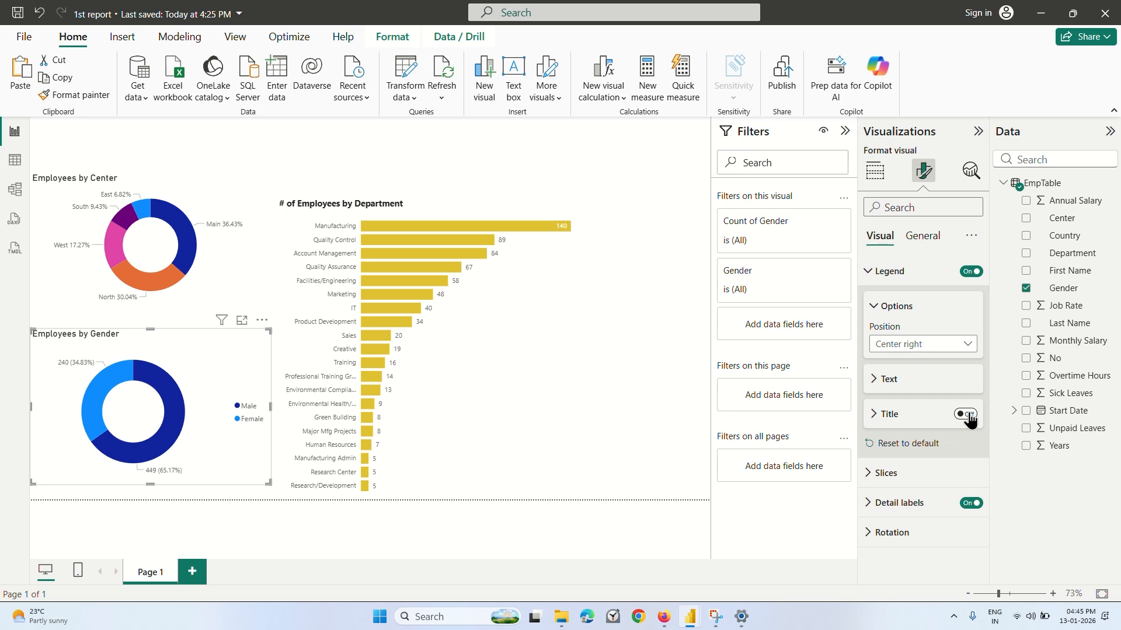
pyautogui.click(966, 415)
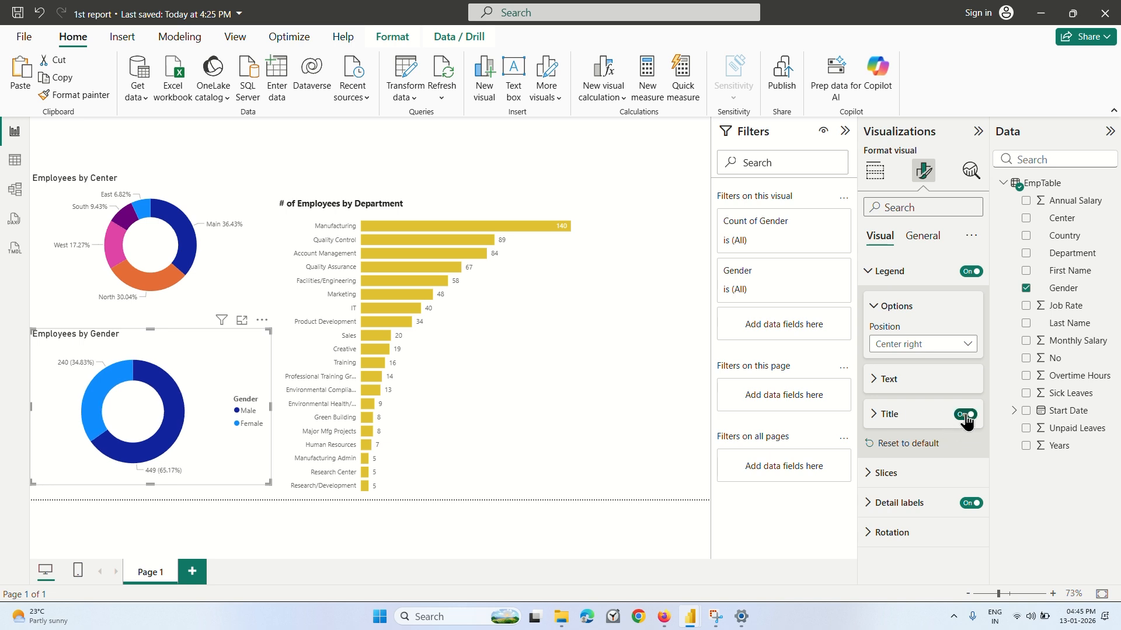
pyautogui.click(966, 415)
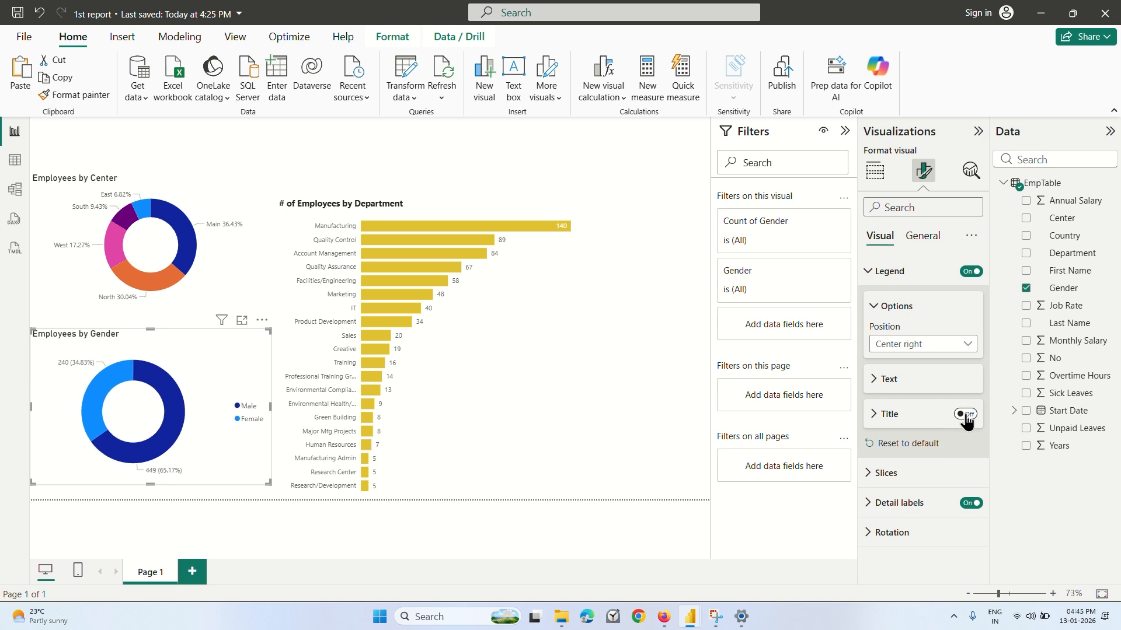
pyautogui.click(971, 504)
pyautogui.click(972, 504)
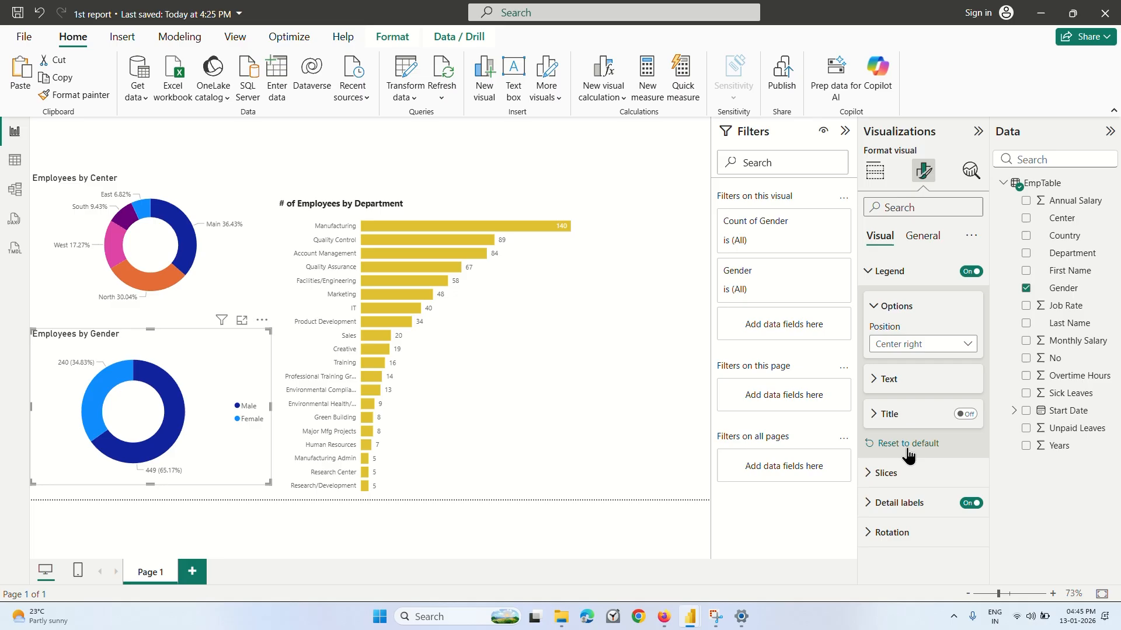
# Review the gender donut chart's legend title, legend text and slice formatting settings.
pyautogui.click(875, 415)
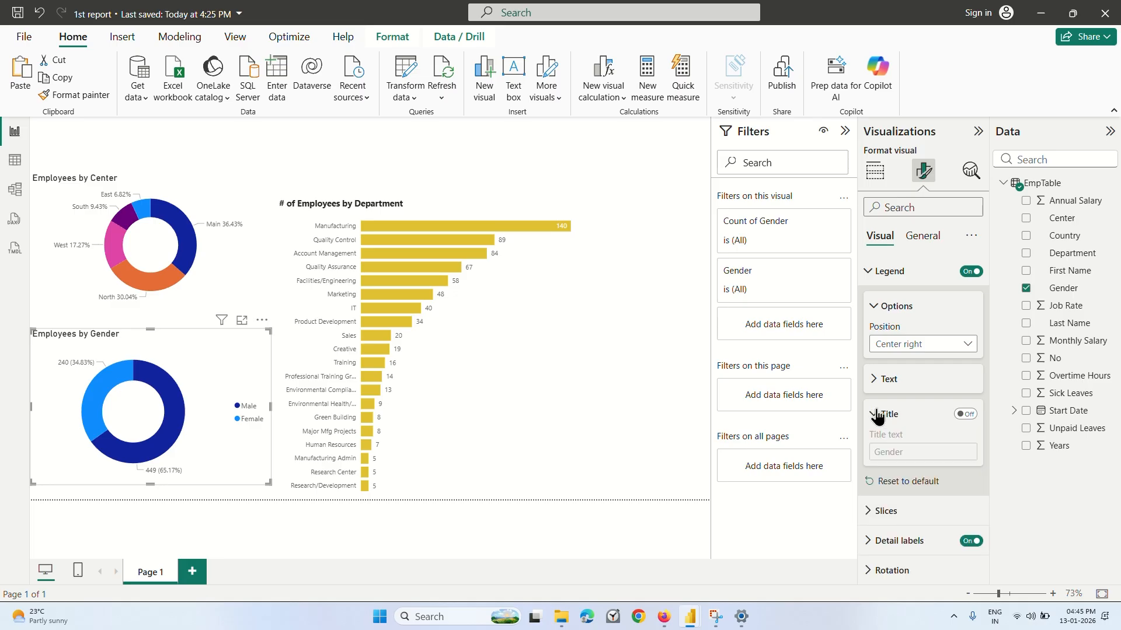
pyautogui.click(874, 380)
pyautogui.scroll(-1, 958, 495)
pyautogui.scroll(1, 958, 495)
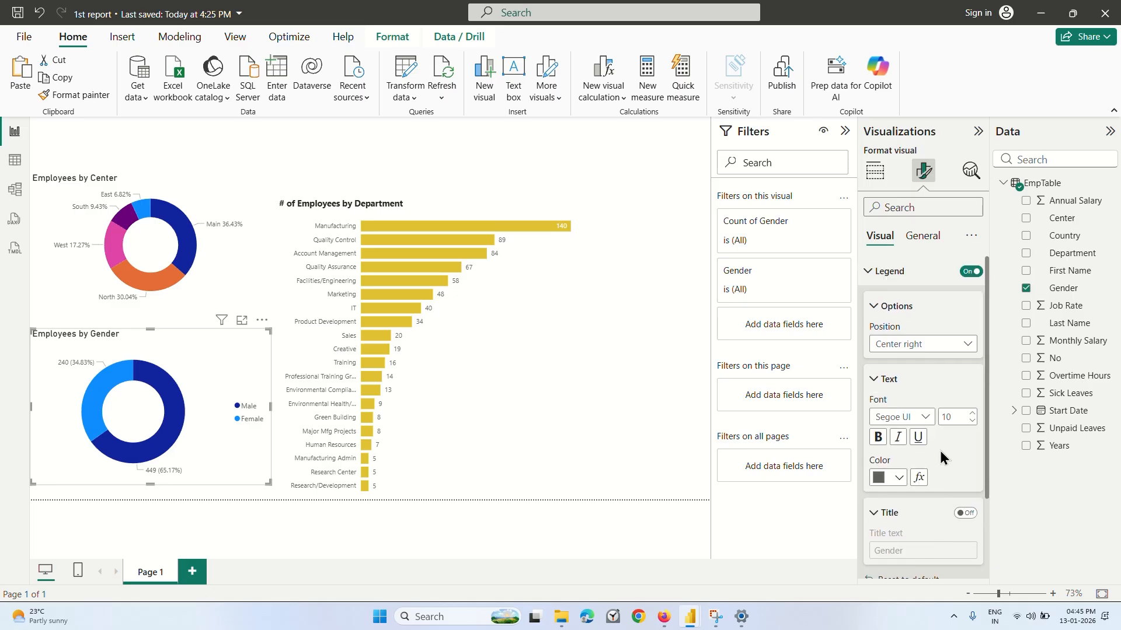
pyautogui.click(874, 306)
pyautogui.click(868, 272)
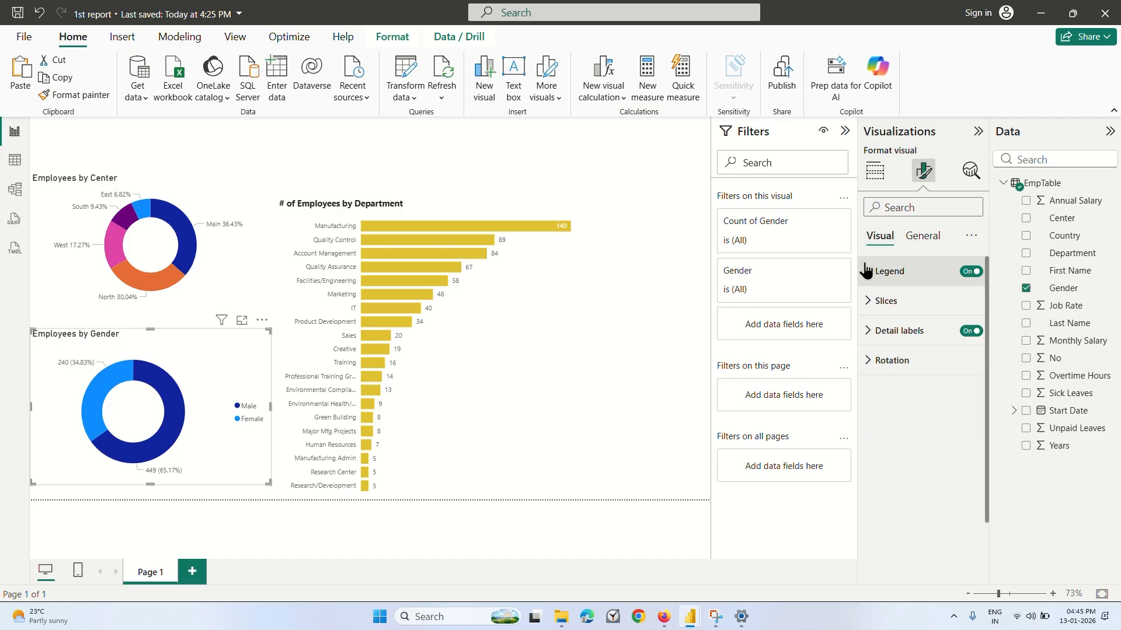
pyautogui.click(870, 304)
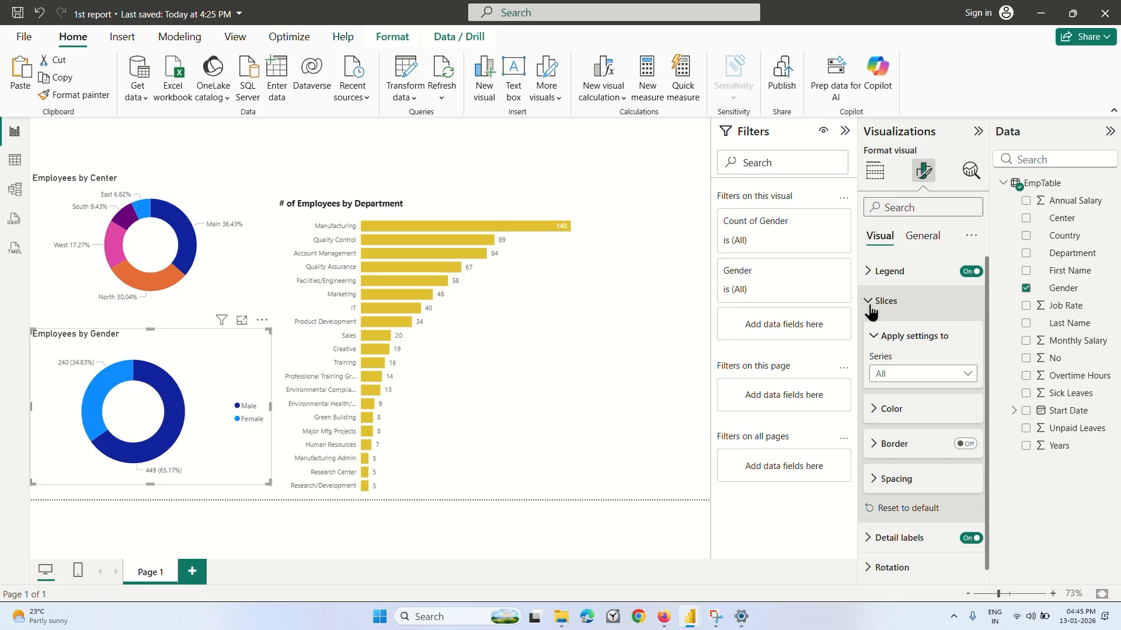
pyautogui.scroll(-1, 904, 424)
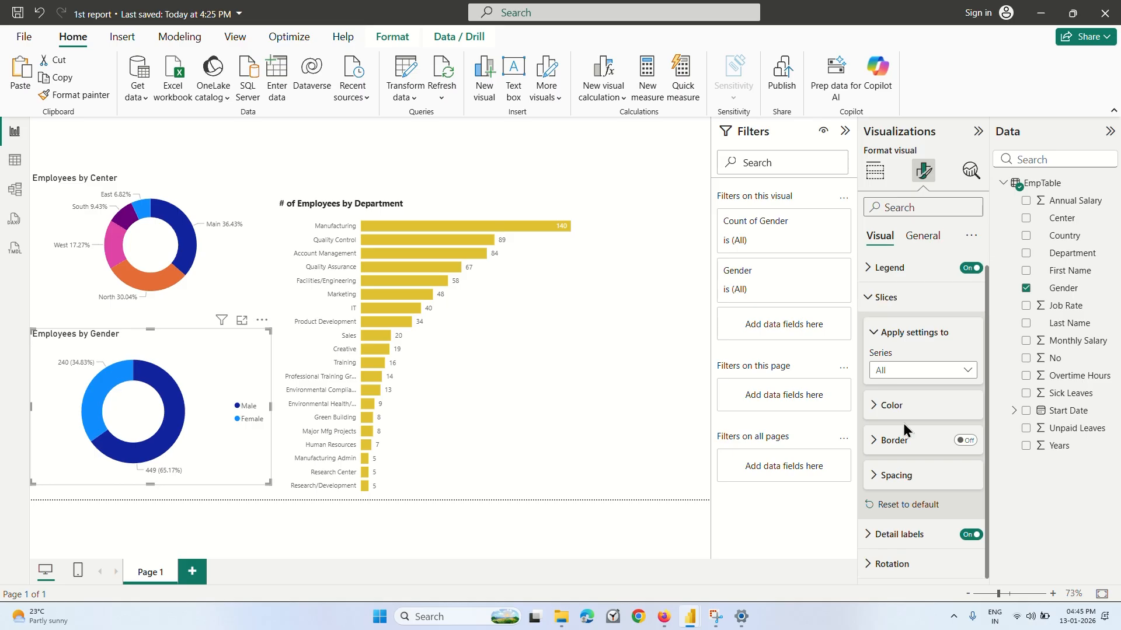
pyautogui.click(870, 298)
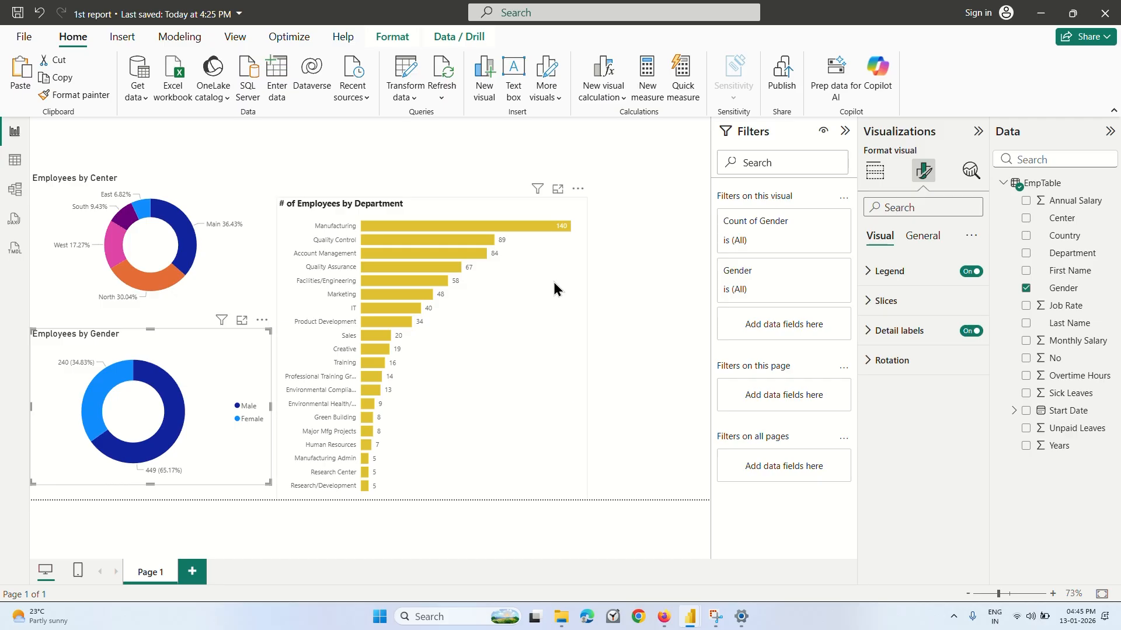
# Narrow the department bar chart to a little over half its width and shift it slightly up and right.
pyautogui.click(563, 314)
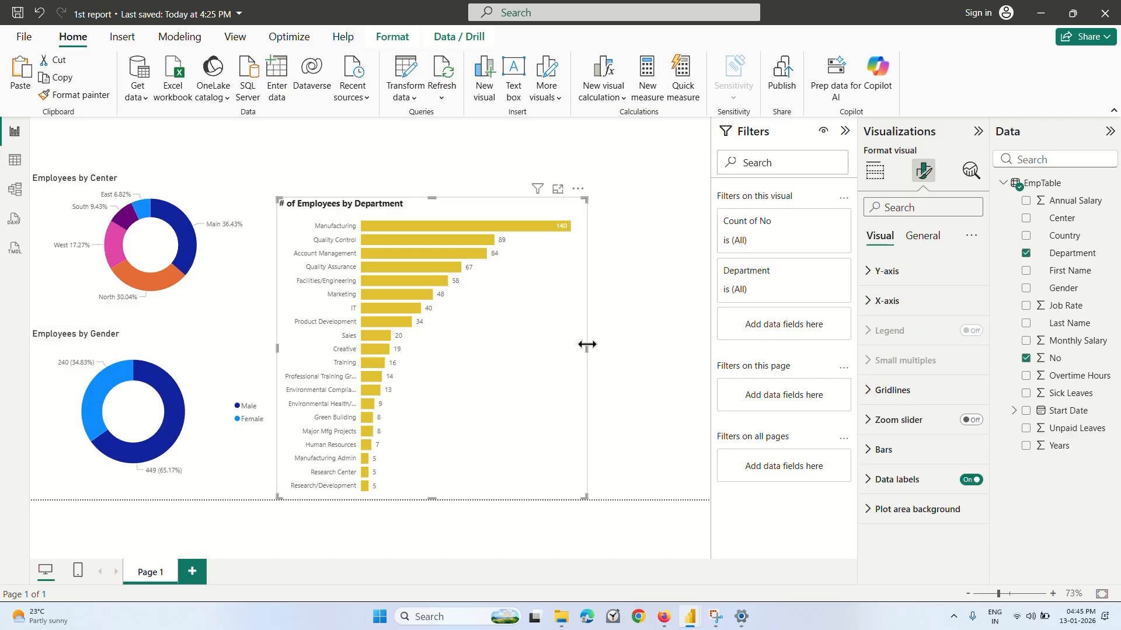
pyautogui.moveTo(586, 348); pyautogui.dragTo(450, 344)
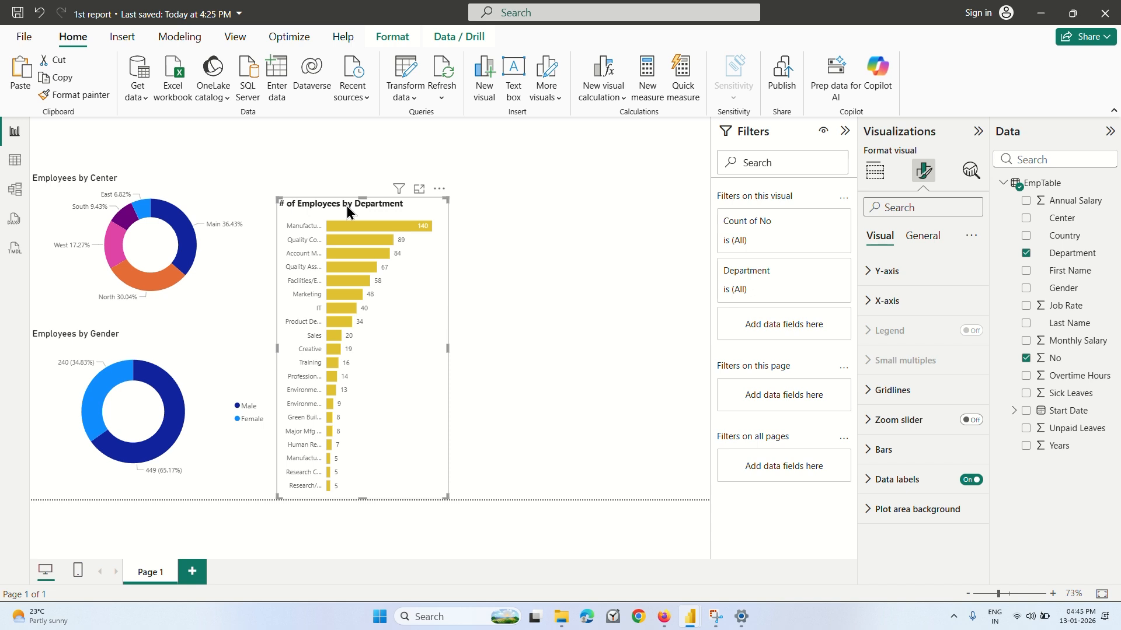
pyautogui.moveTo(346, 206); pyautogui.dragTo(352, 199)
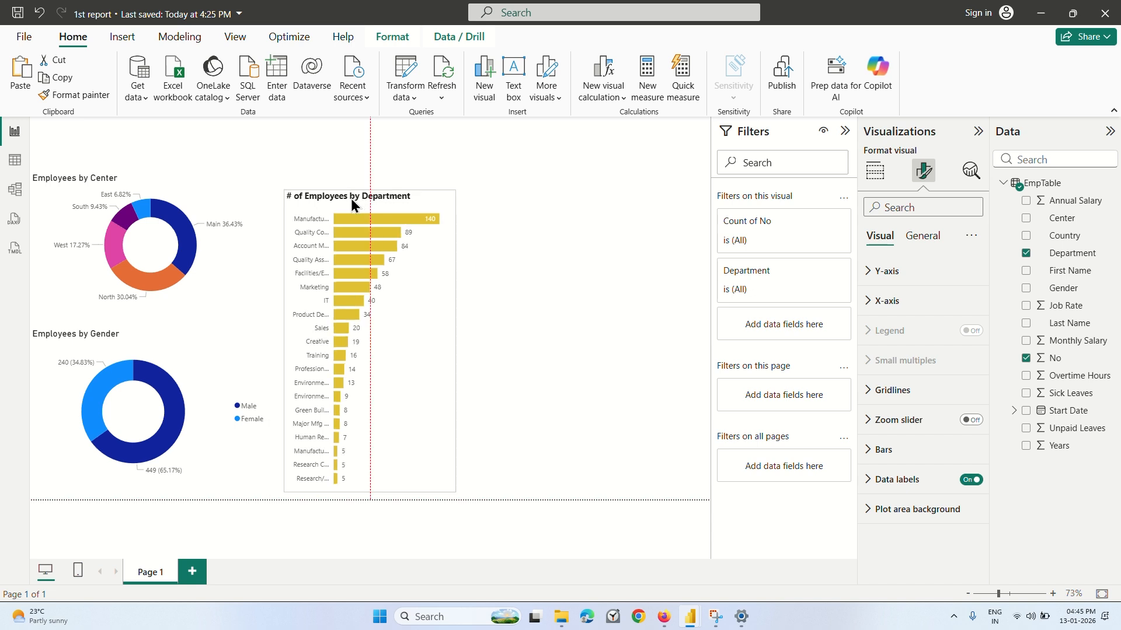
# Insert a line chart beside the department bar chart with the Start Date hierarchy on its x-axis.
pyautogui.click(556, 245)
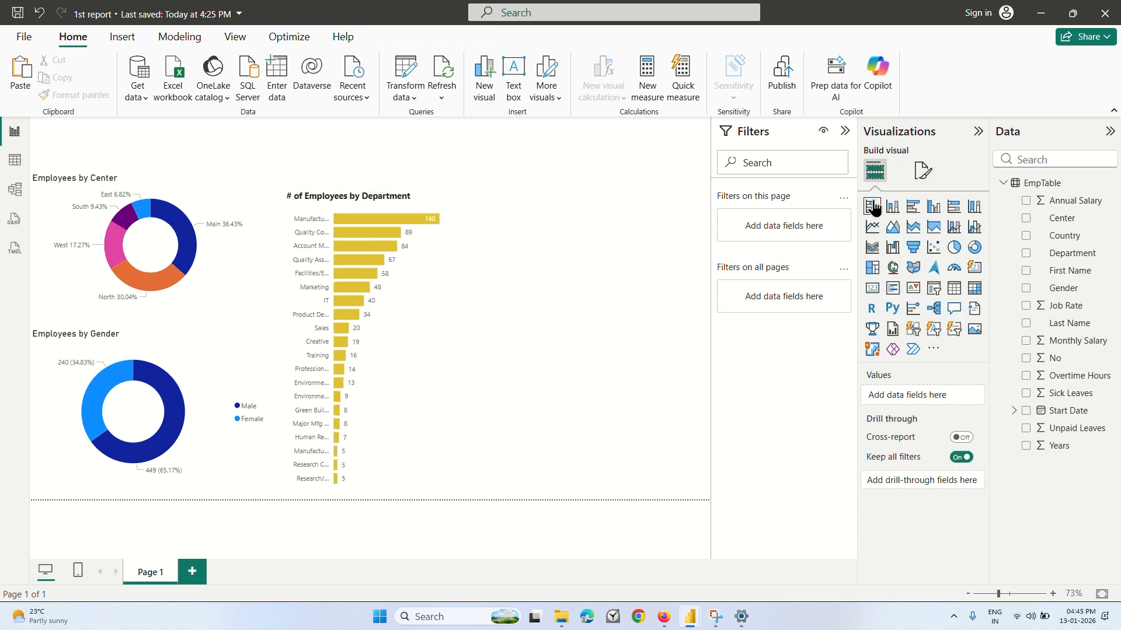
pyautogui.click(872, 228)
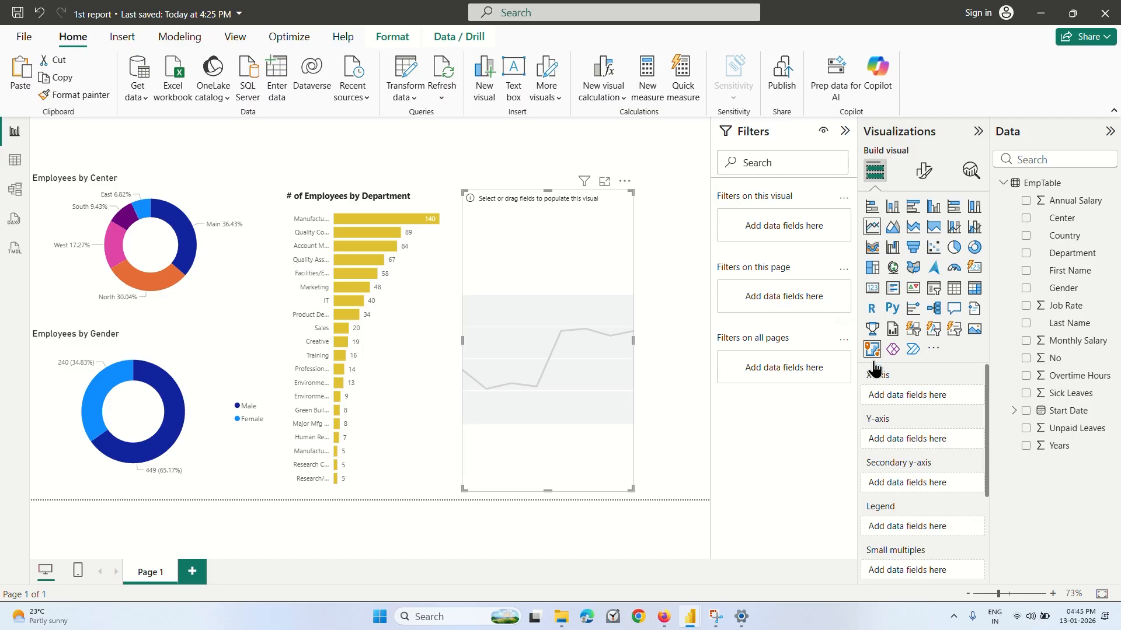
pyautogui.scroll(-3, 923, 403)
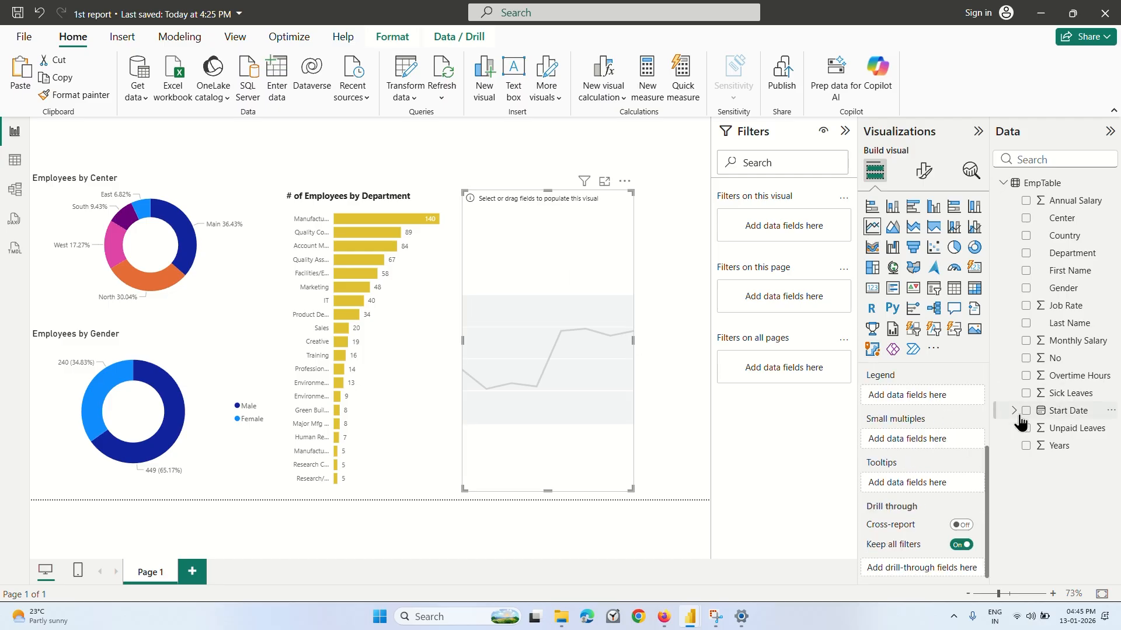
pyautogui.scroll(3, 951, 427)
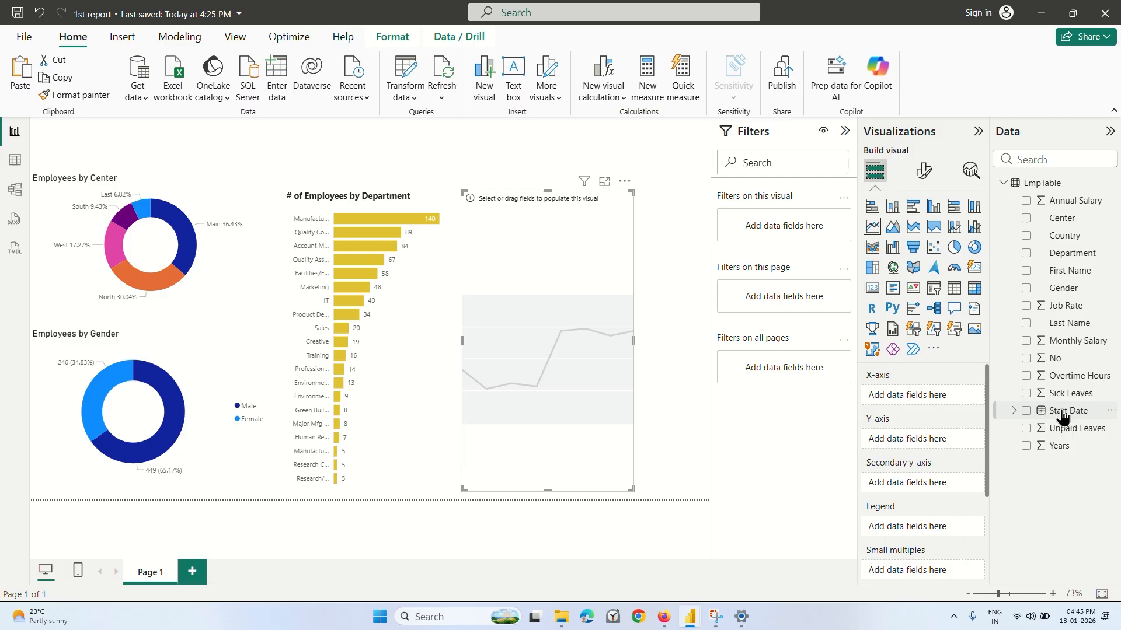
pyautogui.moveTo(1058, 412); pyautogui.dragTo(938, 399)
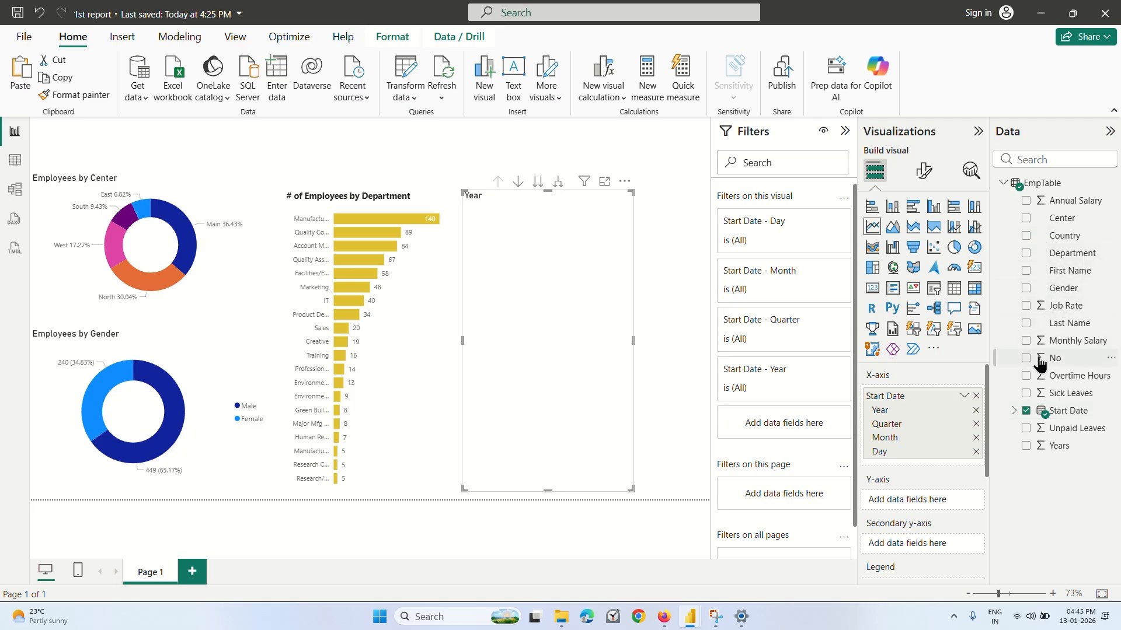
# Put the No field on the line chart's y-axis and summarize it by Count.
pyautogui.moveTo(1039, 361); pyautogui.dragTo(899, 499)
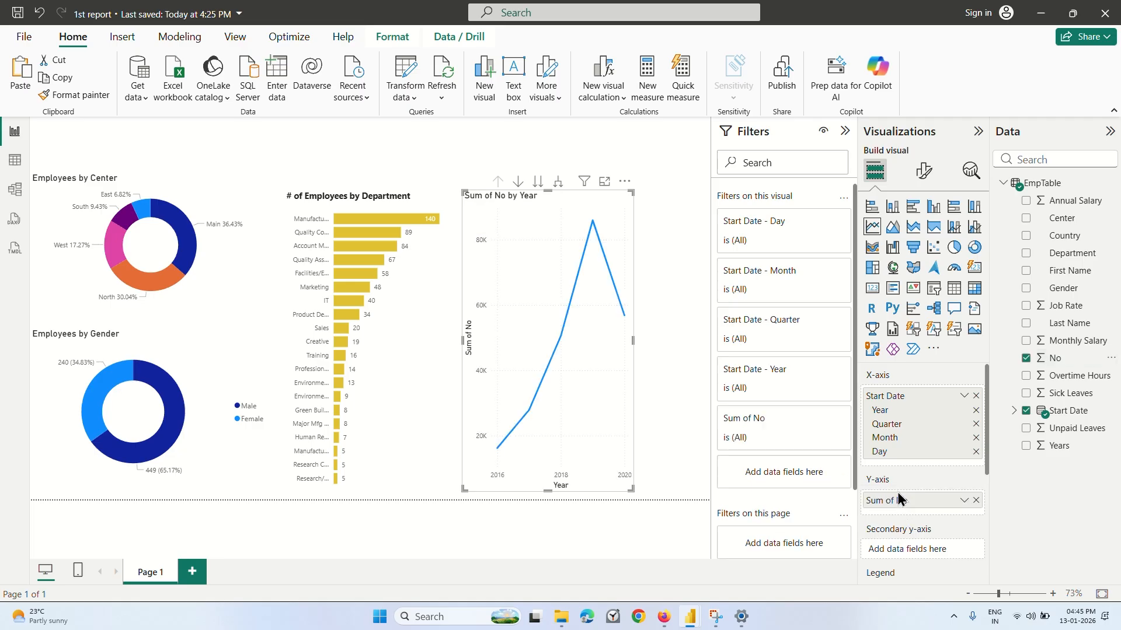
pyautogui.click(964, 500)
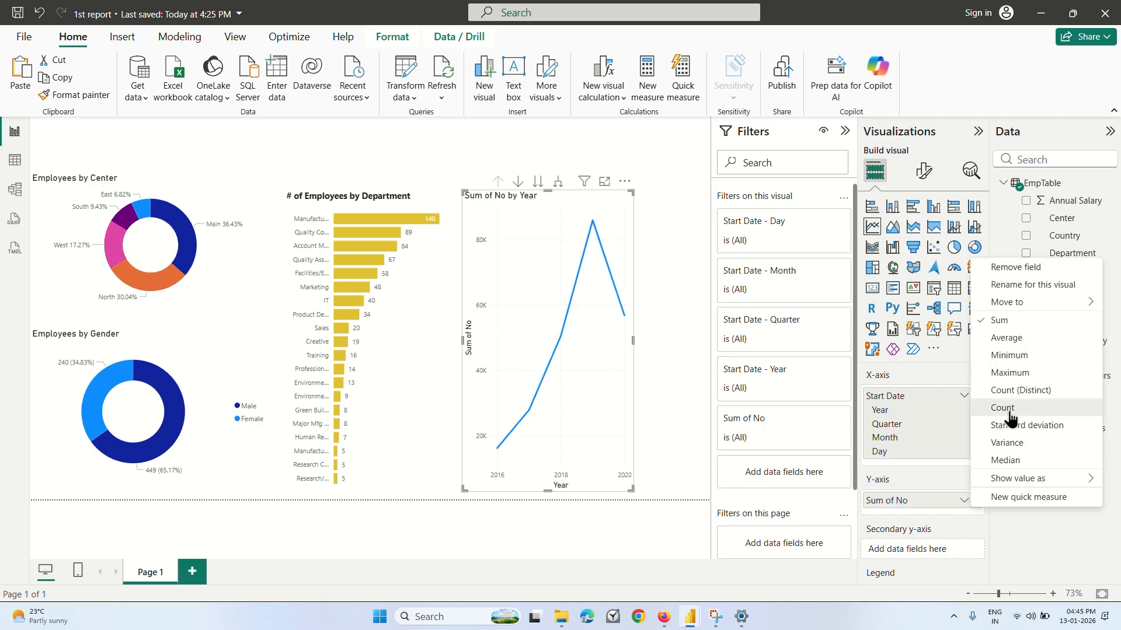
pyautogui.click(1007, 407)
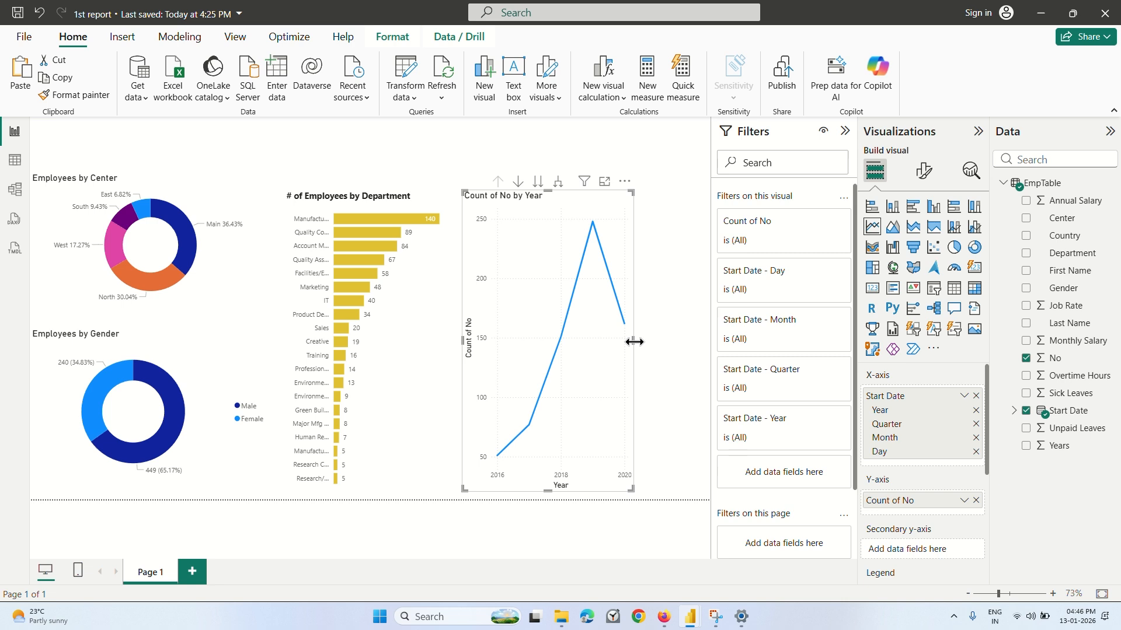
# Widen the line chart to the page's right edge and lower its top edge to leave about half the height.
pyautogui.moveTo(634, 342); pyautogui.dragTo(682, 342)
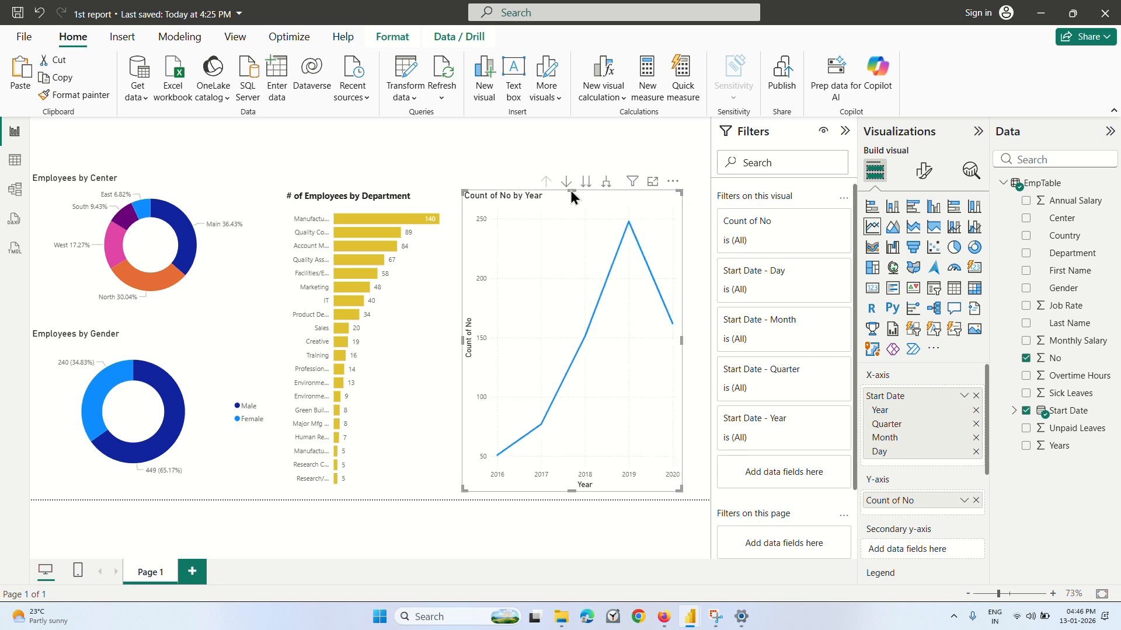
pyautogui.moveTo(570, 191); pyautogui.dragTo(570, 330)
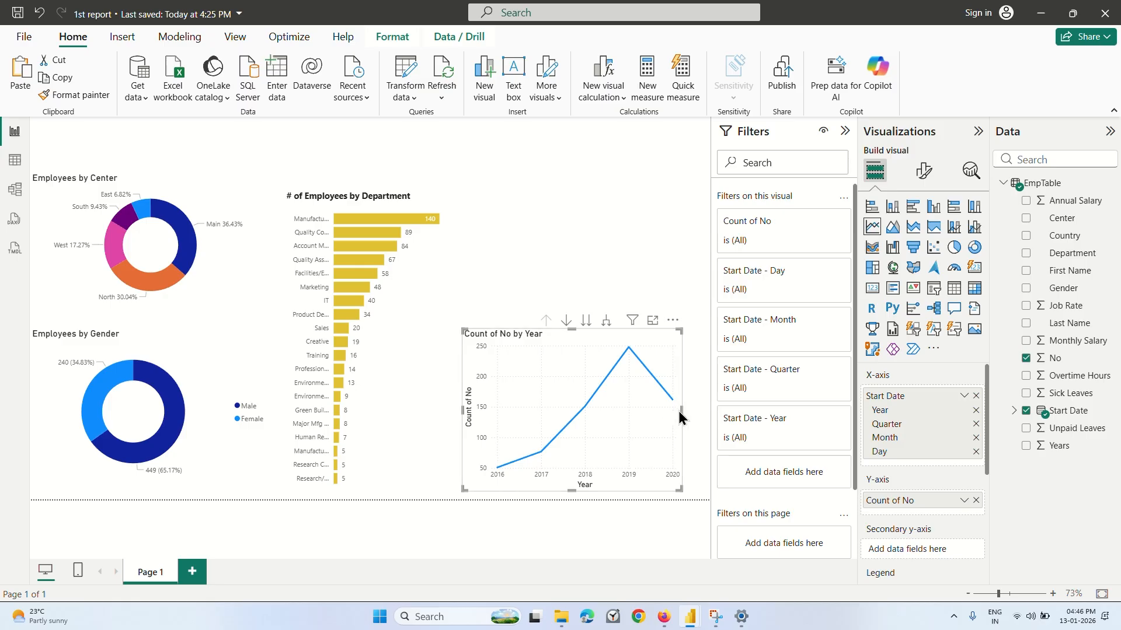
pyautogui.moveTo(682, 411); pyautogui.dragTo(711, 412)
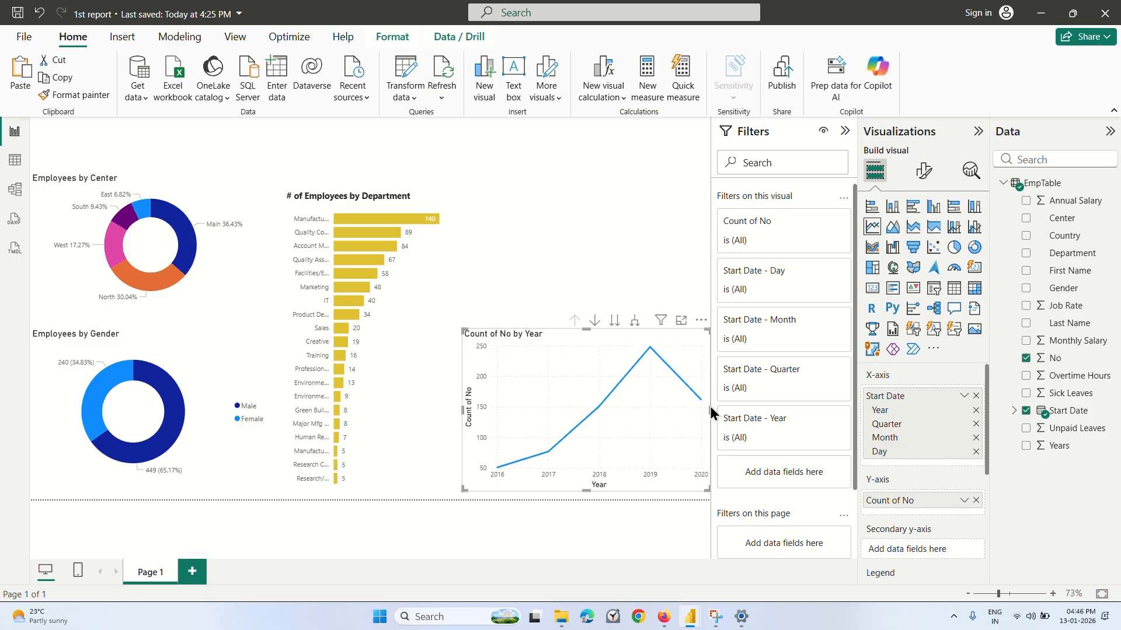
pyautogui.click(634, 294)
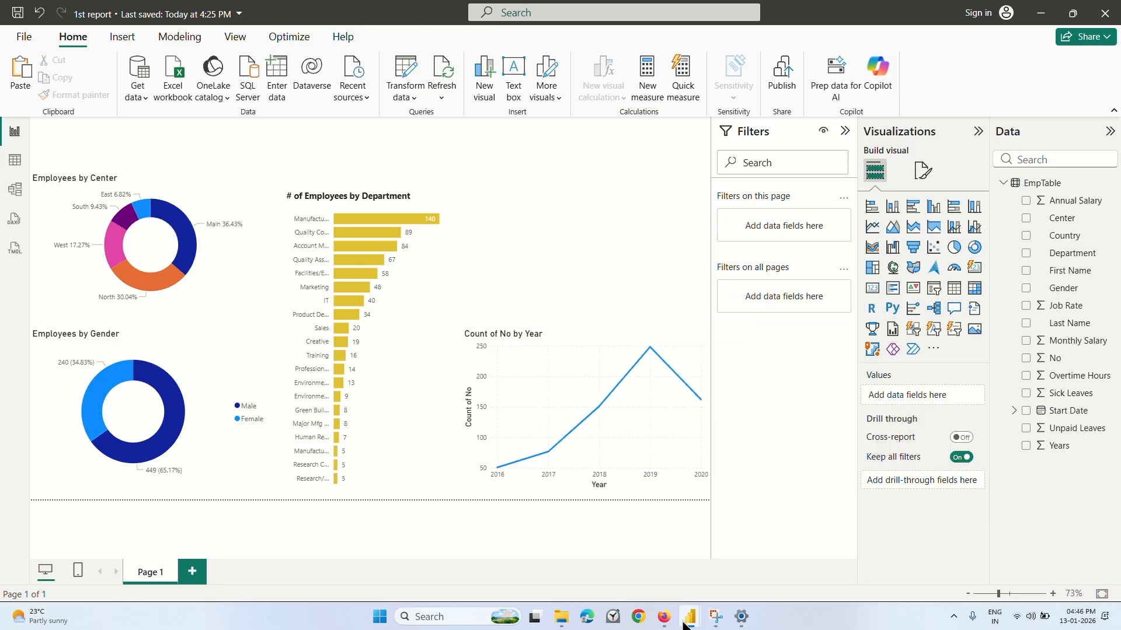
# Review the page formatting options and the line chart's visual and general formatting settings.
pyautogui.click(923, 171)
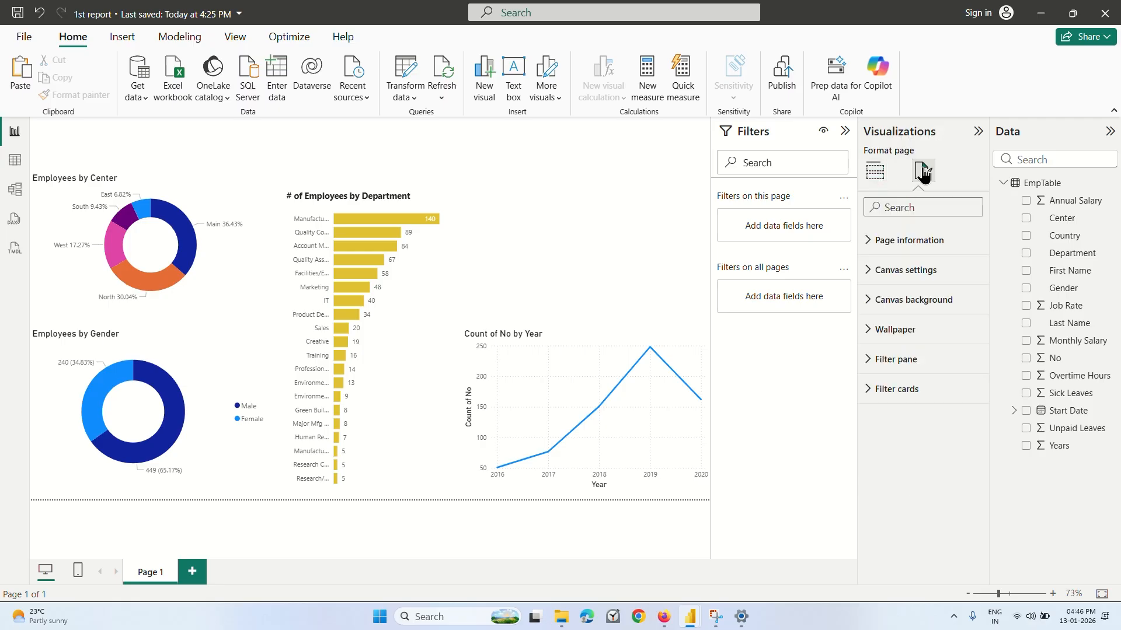
pyautogui.click(665, 375)
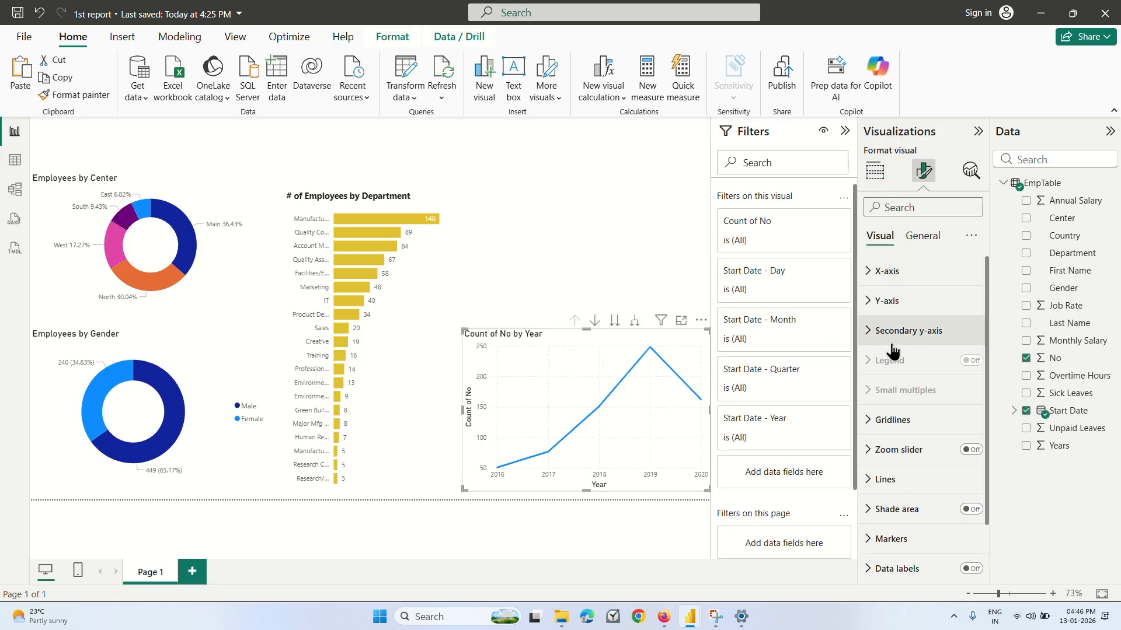
pyautogui.scroll(-1, 911, 490)
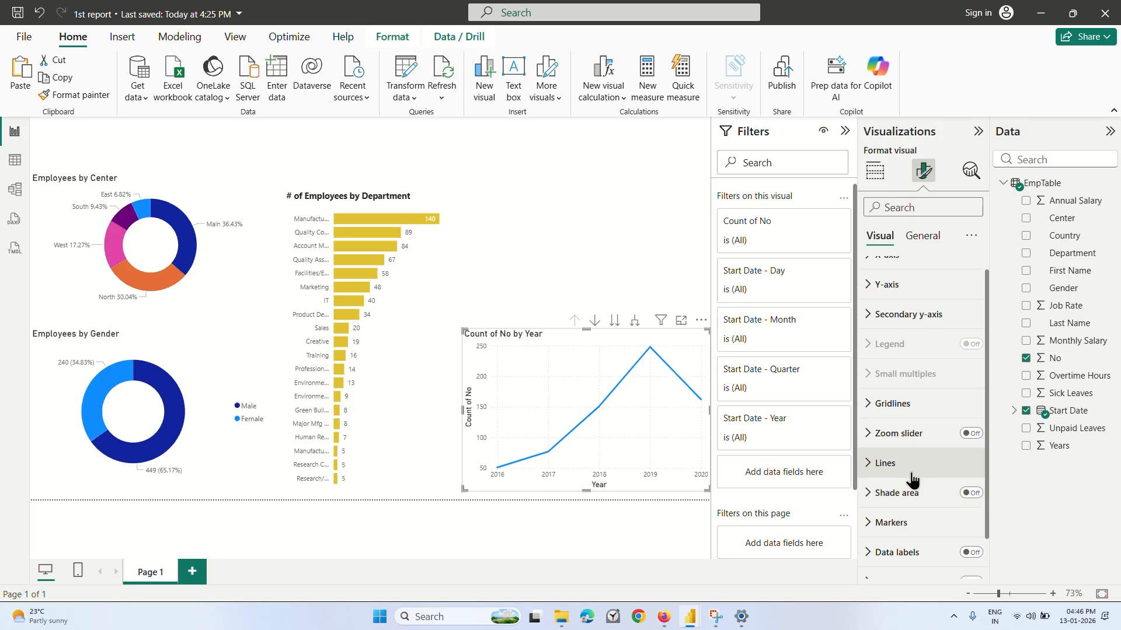
pyautogui.scroll(1, 912, 480)
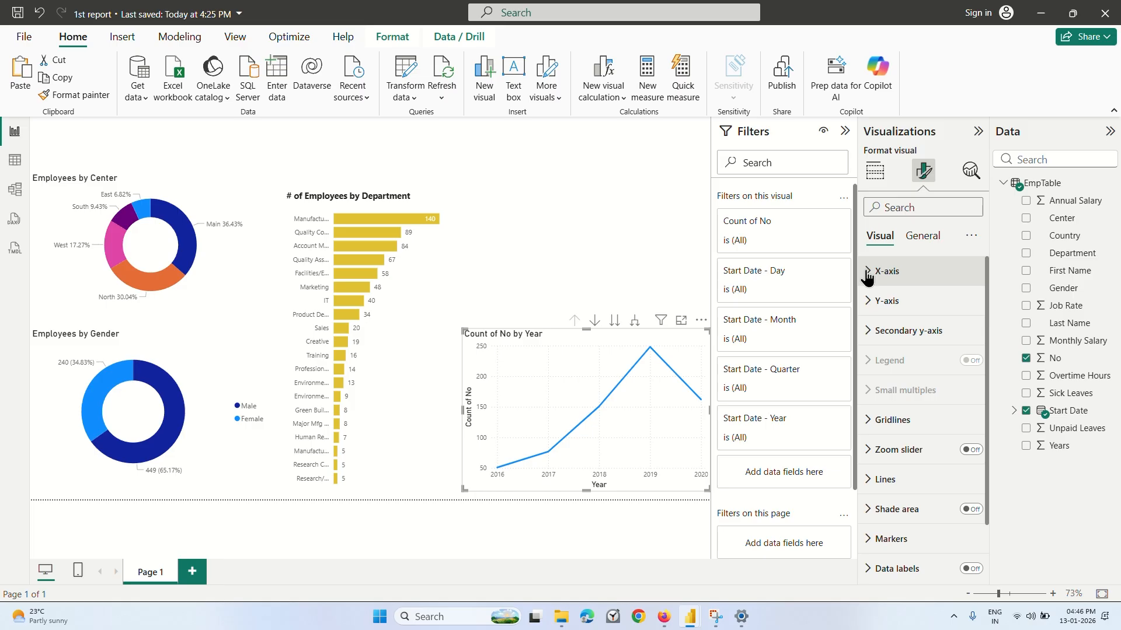
pyautogui.click(867, 272)
pyautogui.click(881, 268)
pyautogui.click(921, 237)
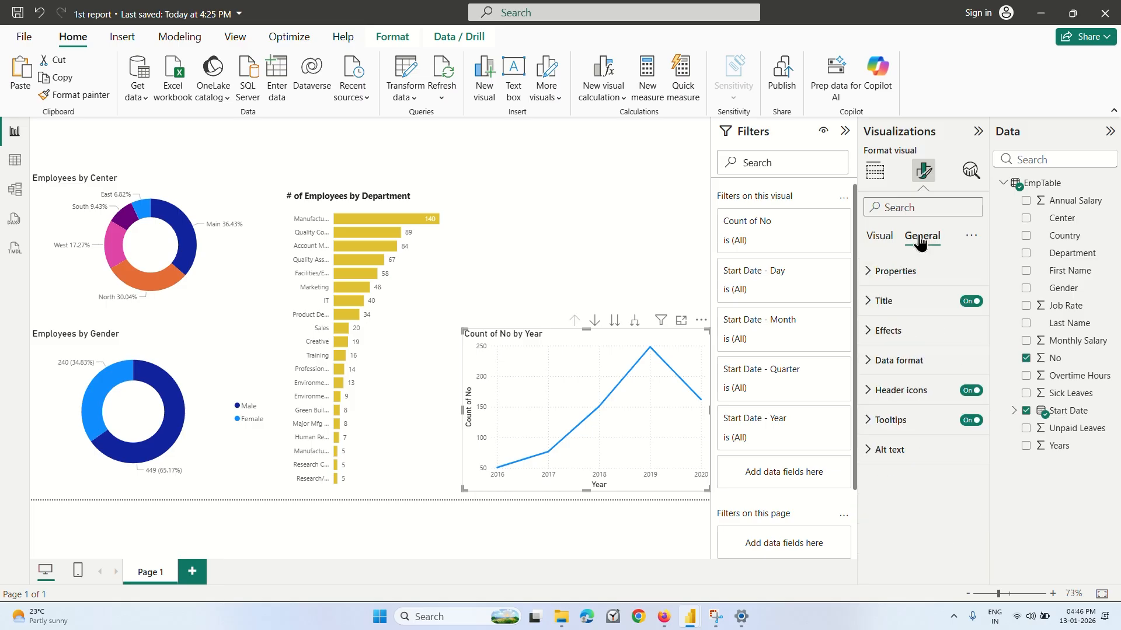
pyautogui.click(879, 237)
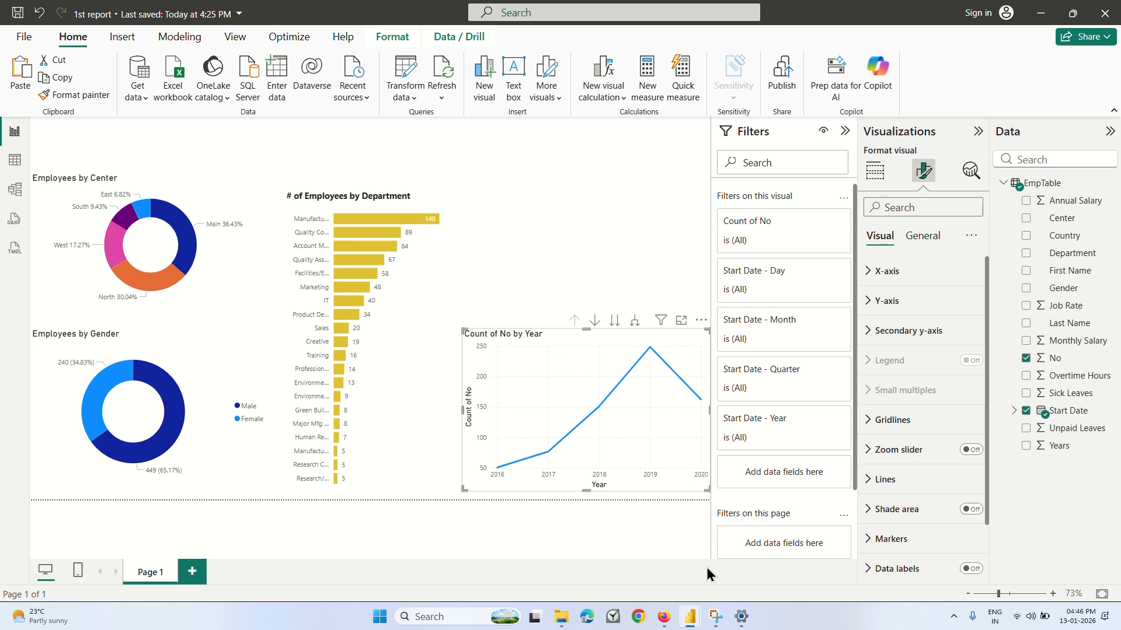
# Switch to the Coursera lecture in Firefox and replay the last ten seconds covering the line chart's data labels, pausing at 2:25.
pyautogui.click(664, 619)
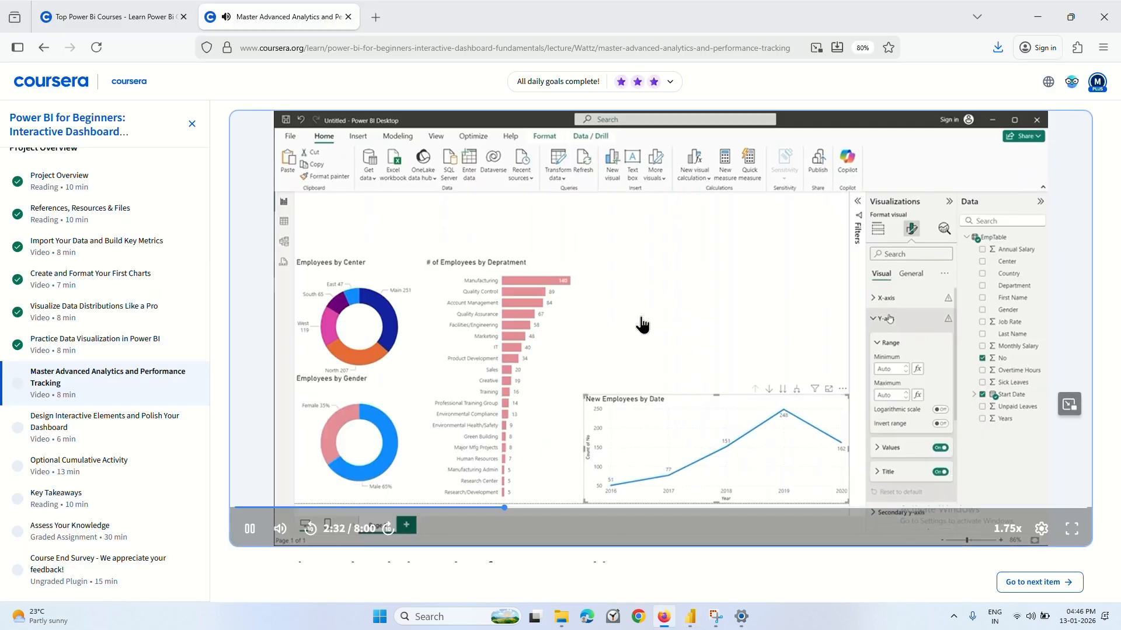
pyautogui.press('Left')
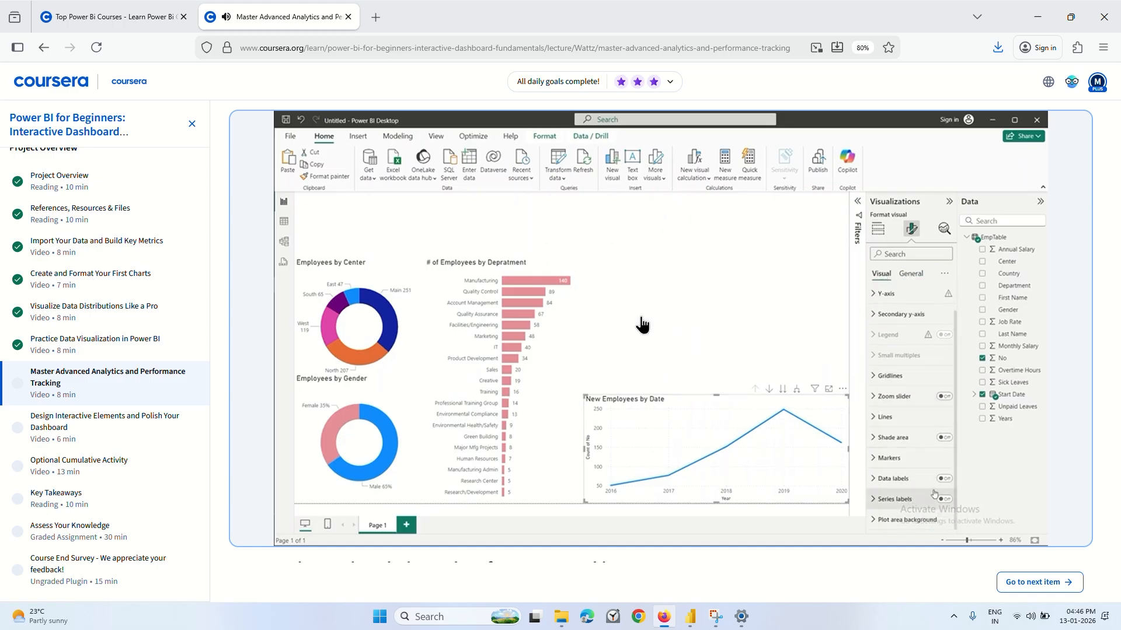
pyautogui.click(625, 321)
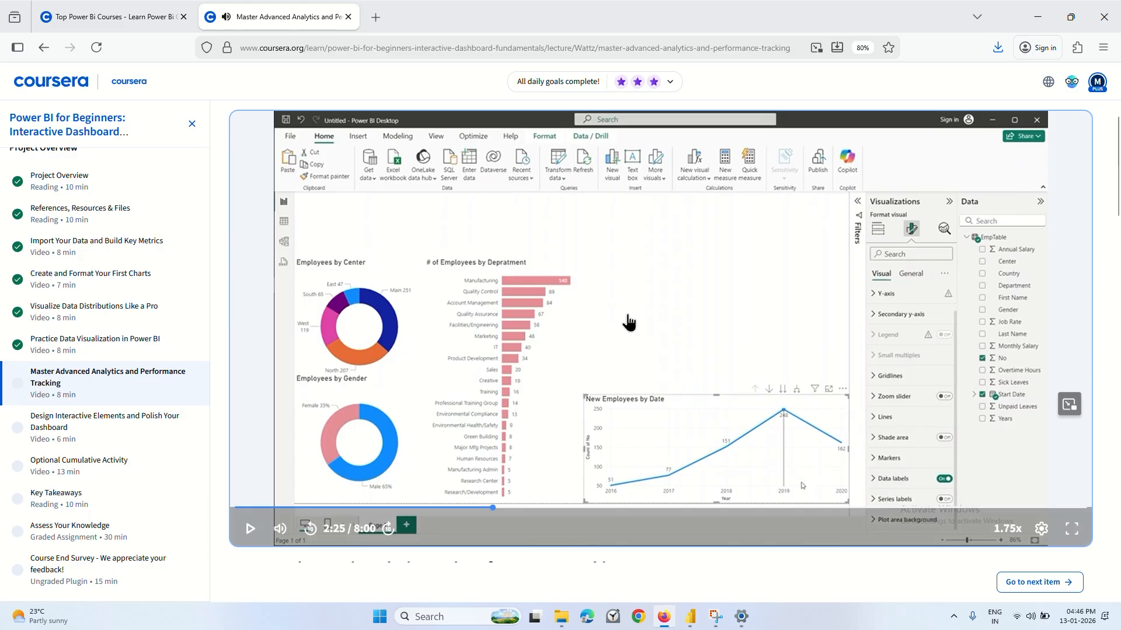
# Return to the 1st report in Power BI and turn on data labels for the line chart.
pyautogui.moveTo(685, 623)
pyautogui.click(656, 560)
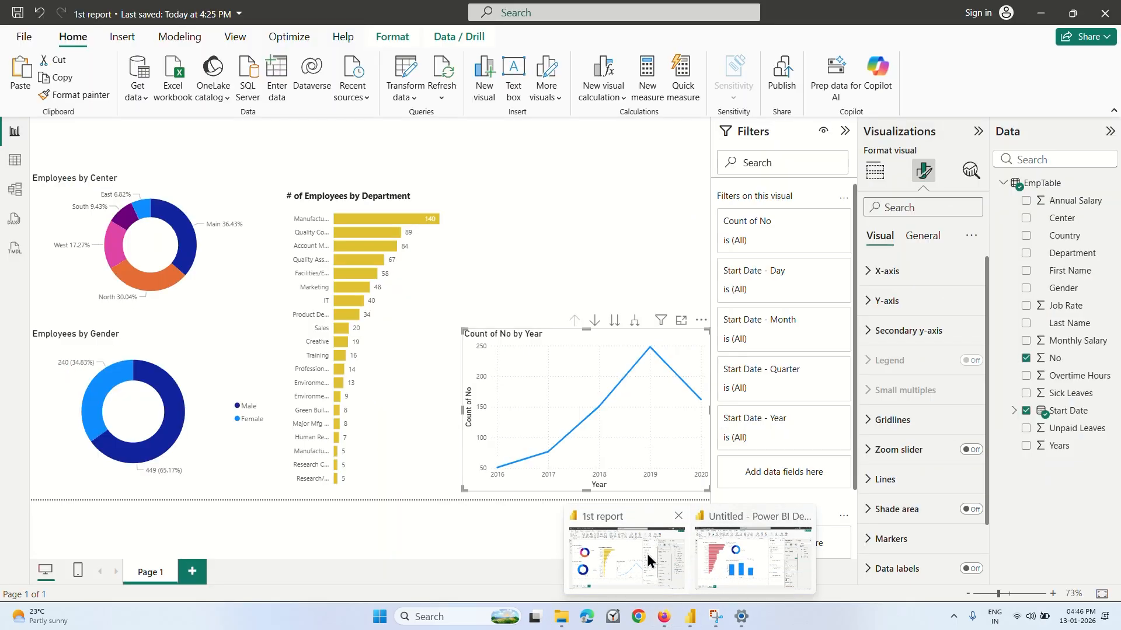
pyautogui.scroll(-2, 897, 360)
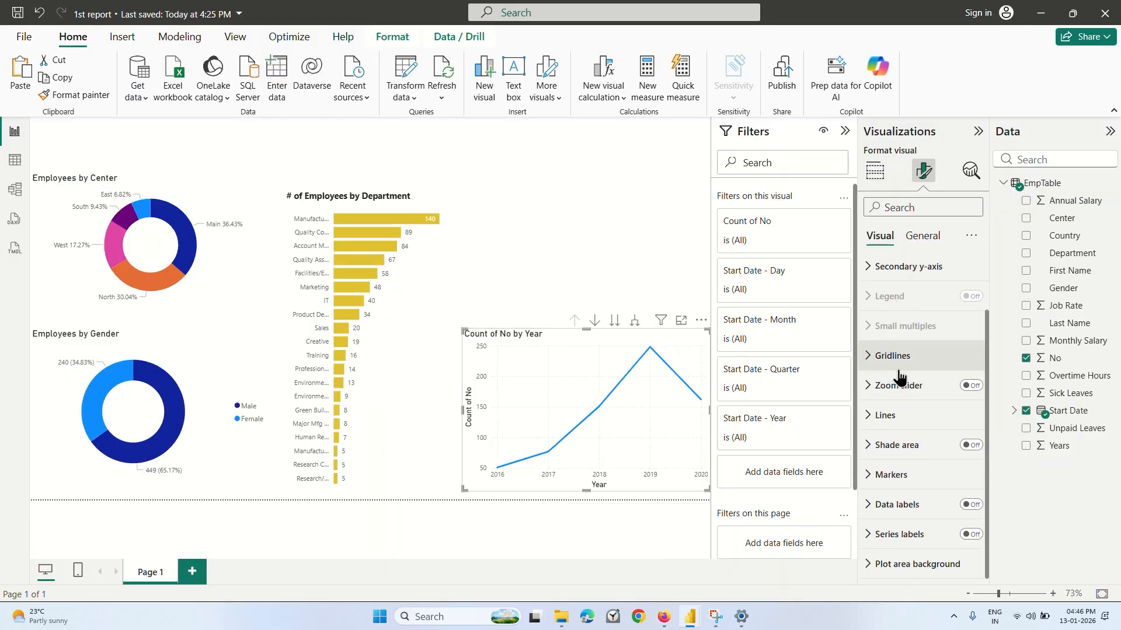
pyautogui.click(970, 505)
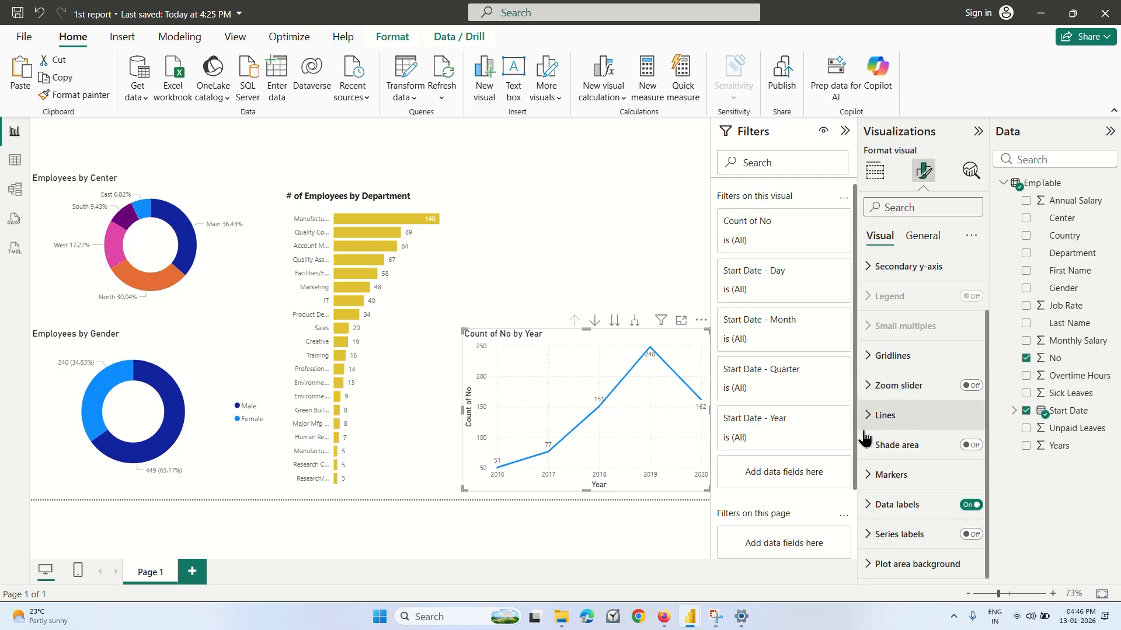
# Switch to the Coursera lecture and watch the part on the line chart's y-axis settings, up to 2:44.
pyautogui.moveTo(663, 616)
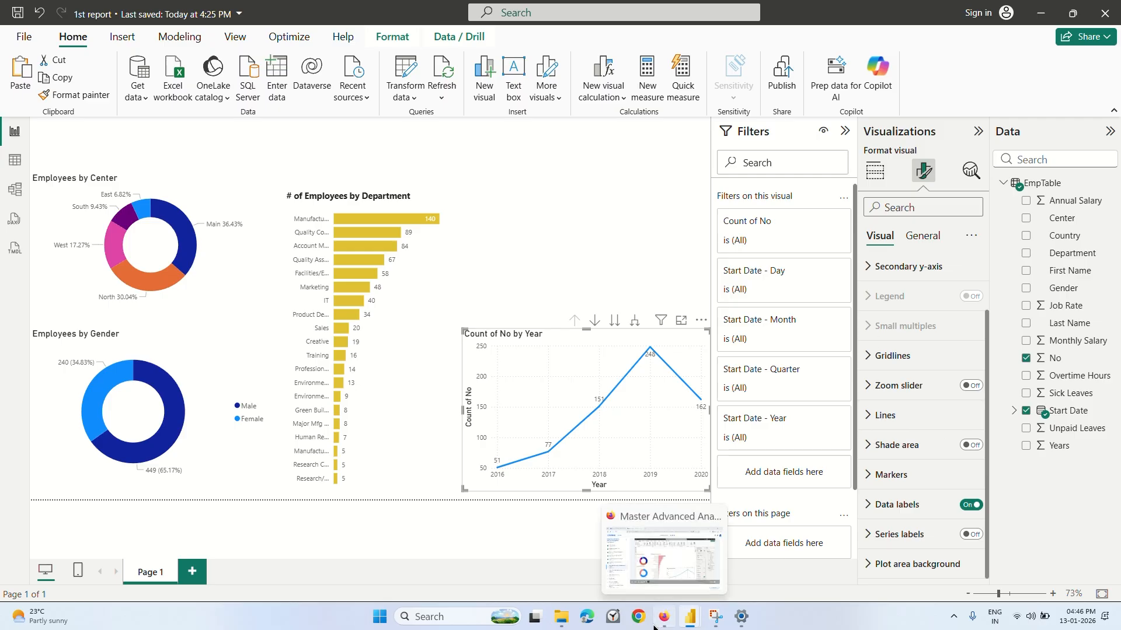
pyautogui.click(664, 554)
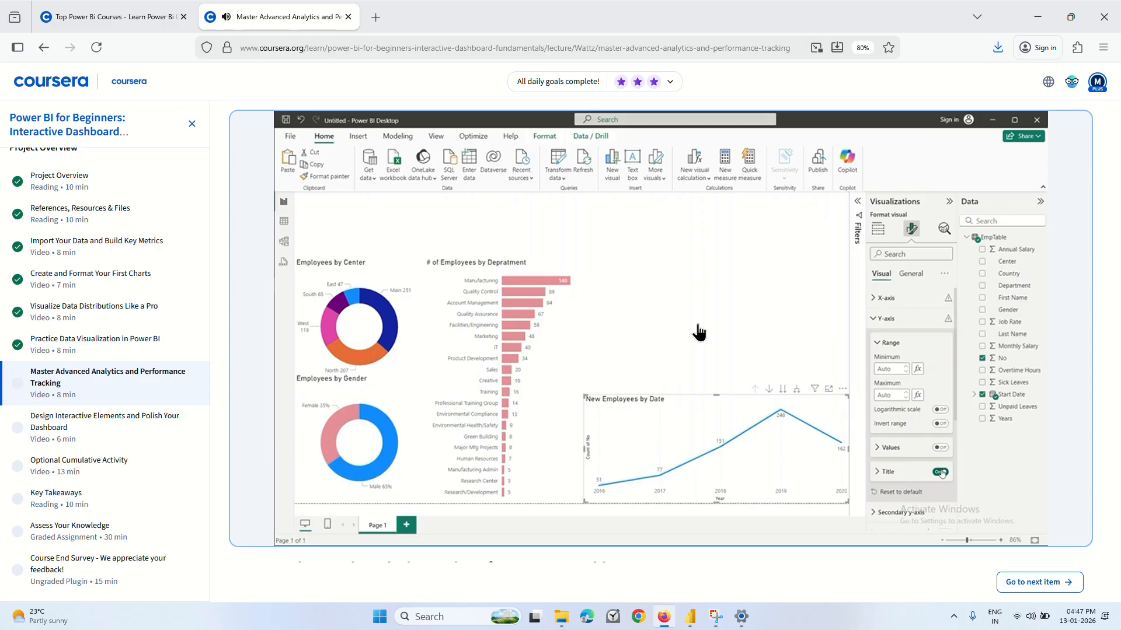
pyautogui.moveTo(622, 330)
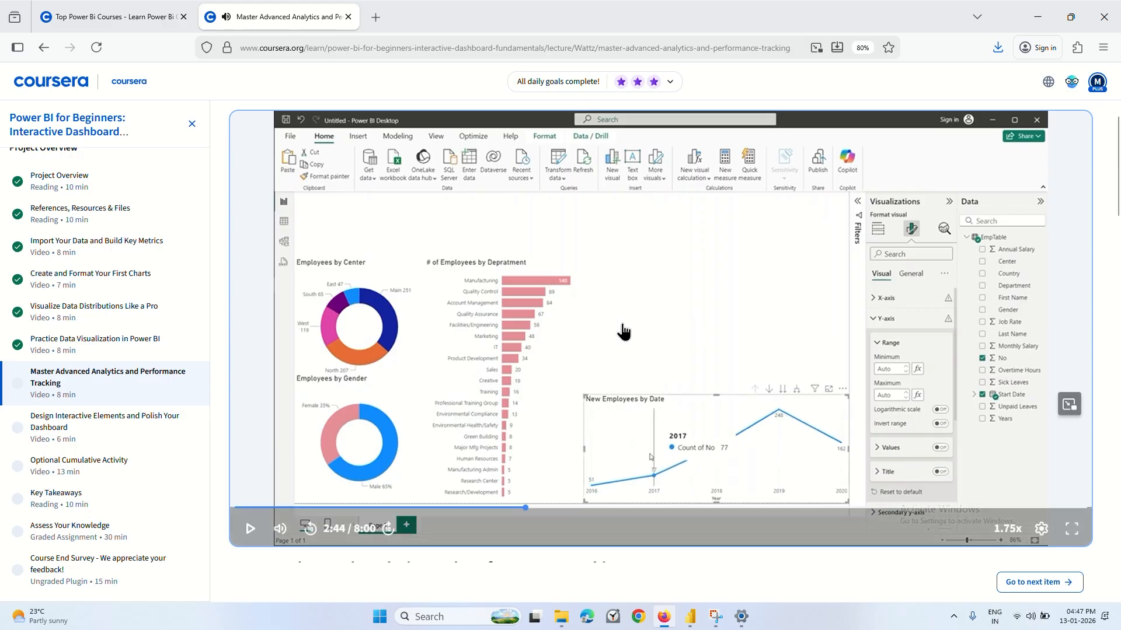
# Return to the 1st report in Power BI and turn off the line chart's y-axis values and y-axis title.
pyautogui.moveTo(690, 616)
pyautogui.click(626, 551)
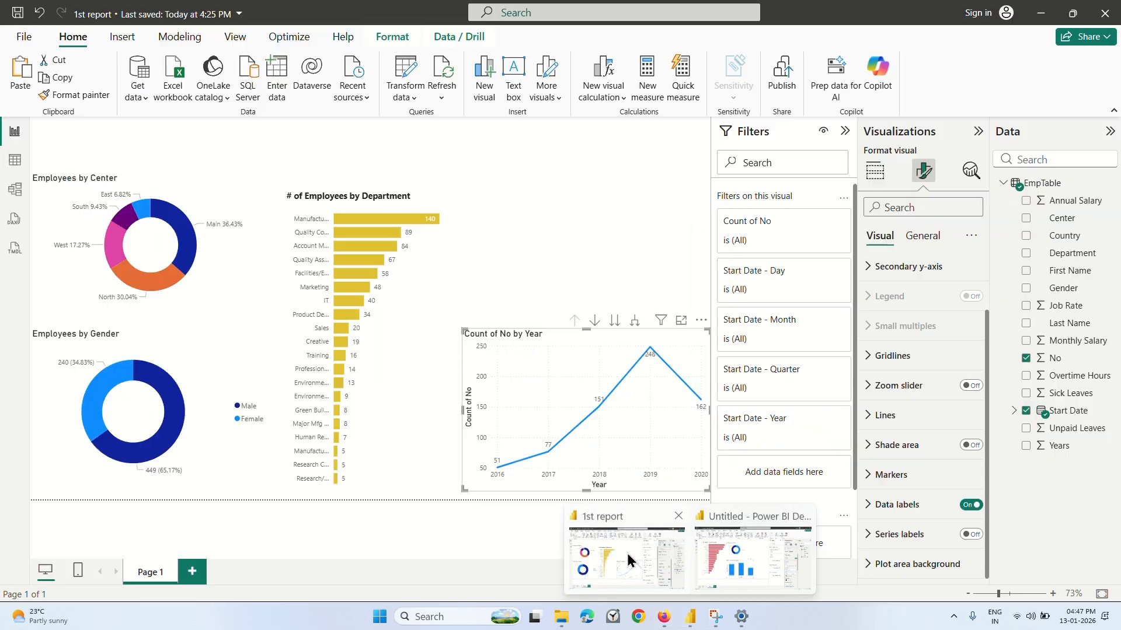
pyautogui.scroll(2, 879, 277)
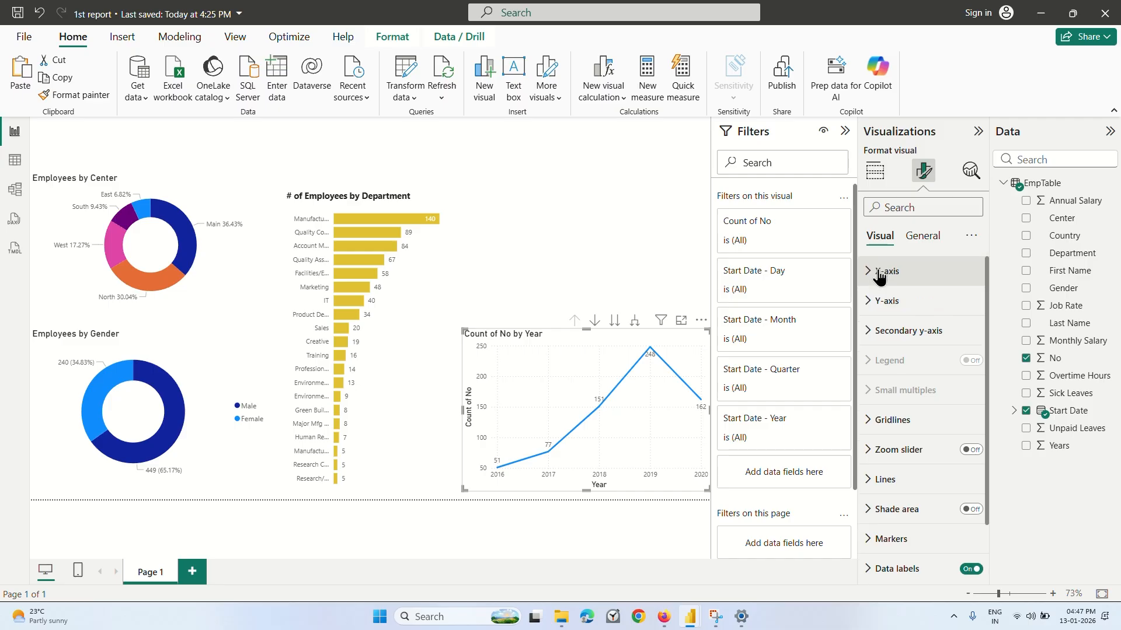
pyautogui.click(878, 274)
pyautogui.click(874, 274)
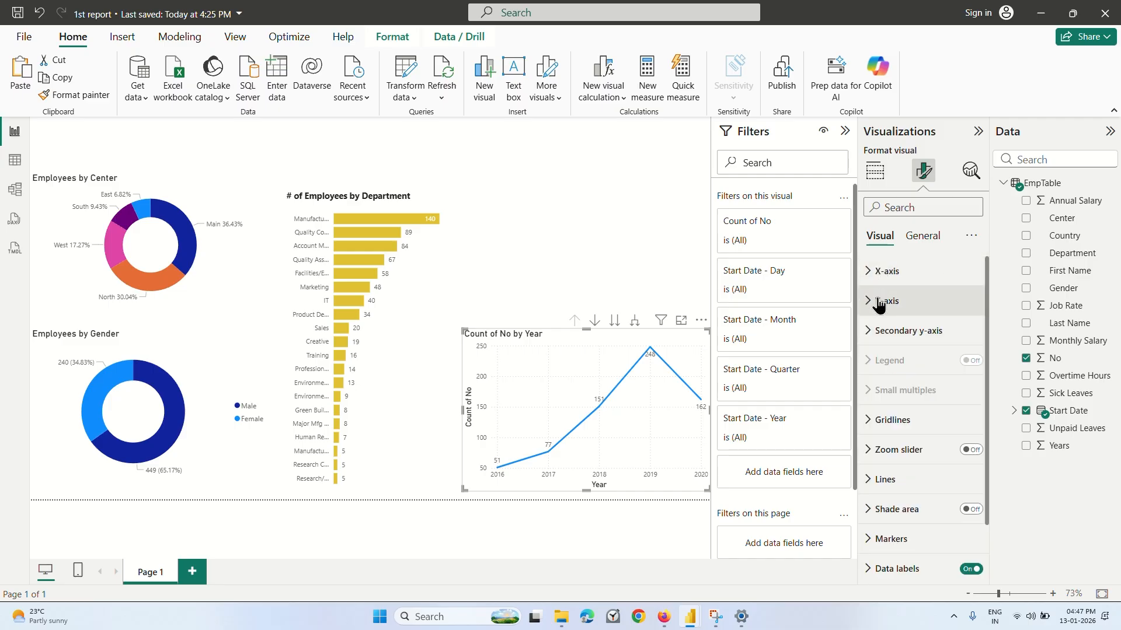
pyautogui.click(882, 301)
pyautogui.click(965, 487)
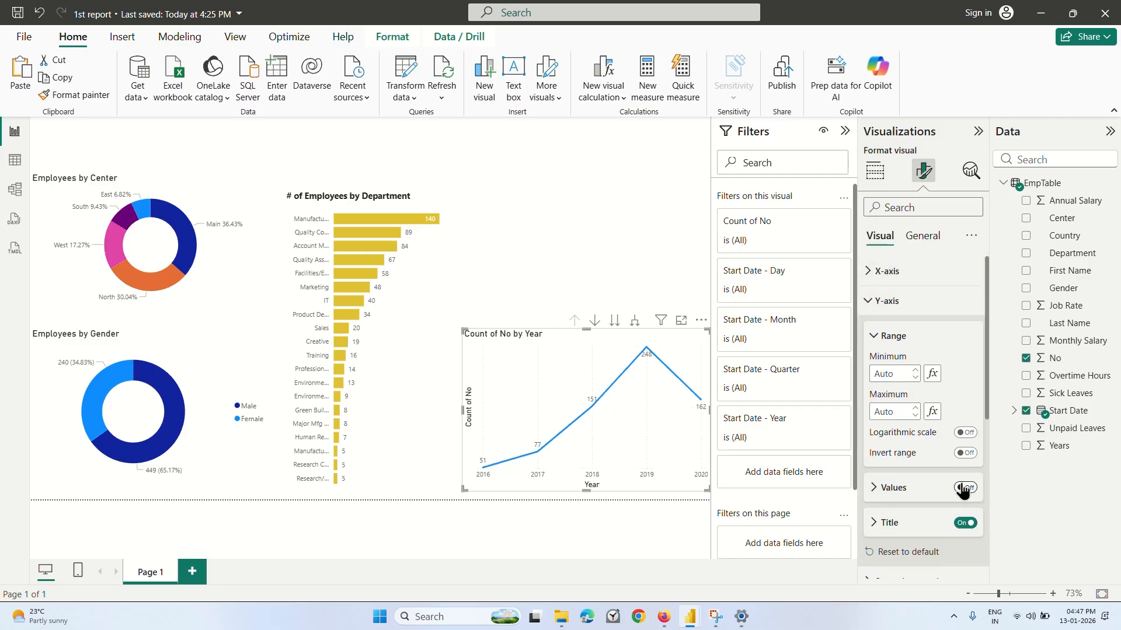
pyautogui.click(964, 523)
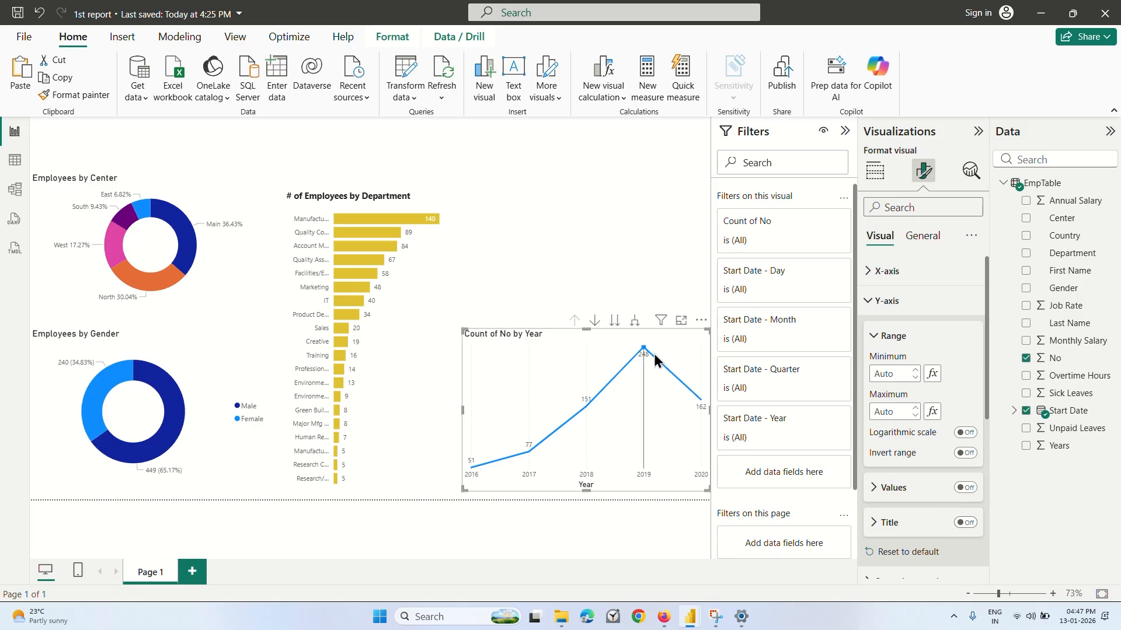
# Watch the Coursera lecture's part on retitling the line chart up to 3:12 and return to the 1st report in Power BI.
pyautogui.click(663, 617)
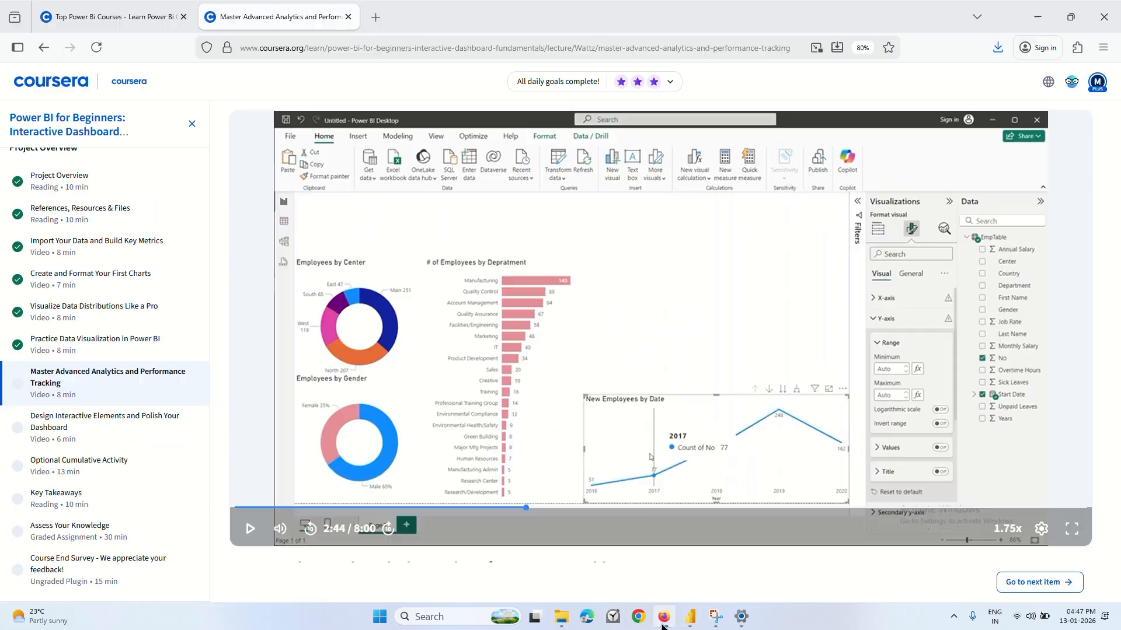
pyautogui.click(538, 308)
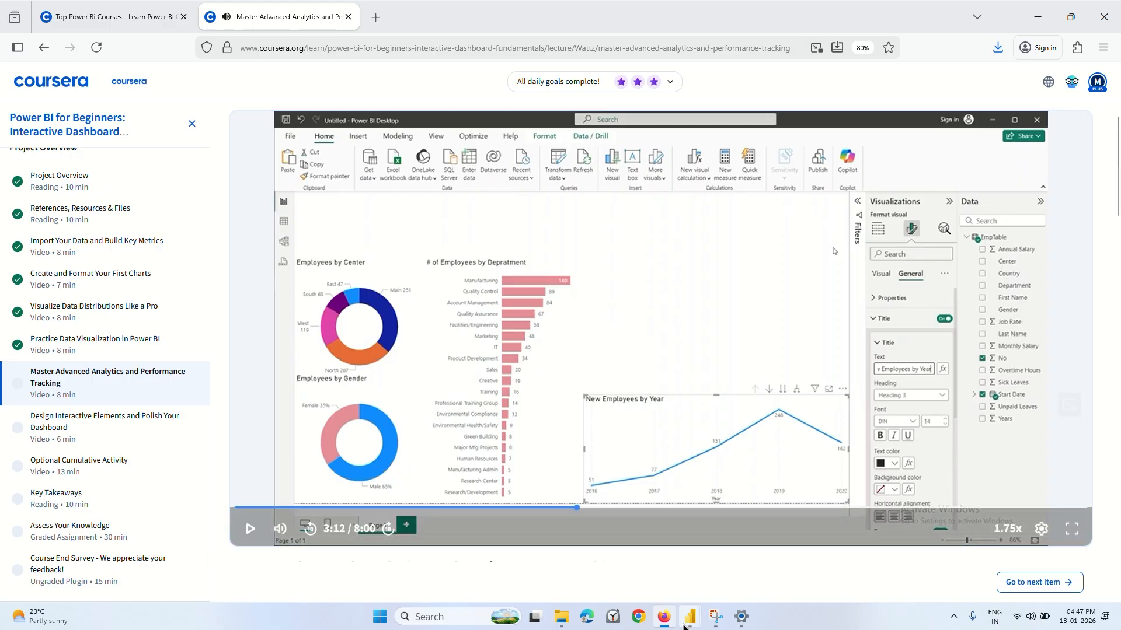
pyautogui.moveTo(687, 620)
pyautogui.moveTo(729, 575)
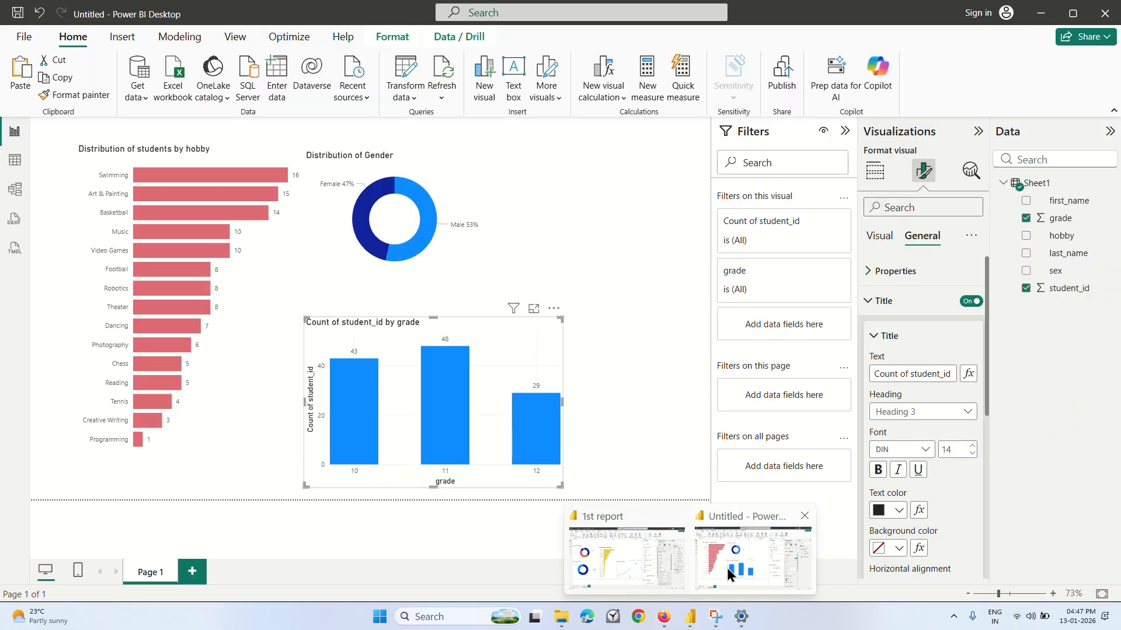
pyautogui.click(641, 563)
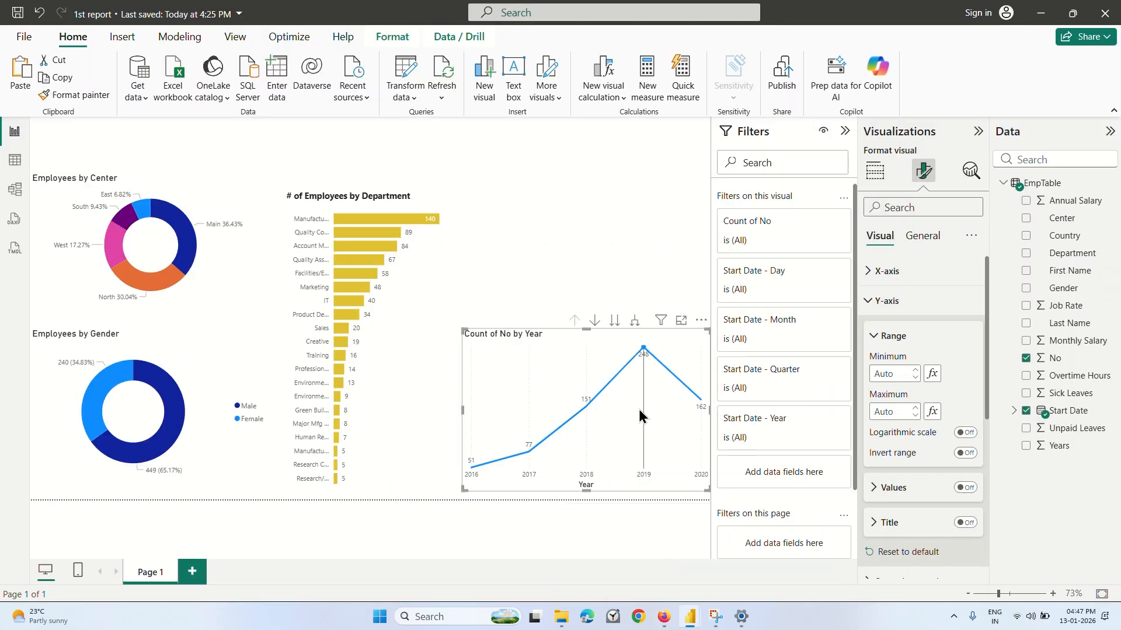
# Change the line chart's title text to "Employees by Year".
pyautogui.click(921, 236)
pyautogui.click(888, 301)
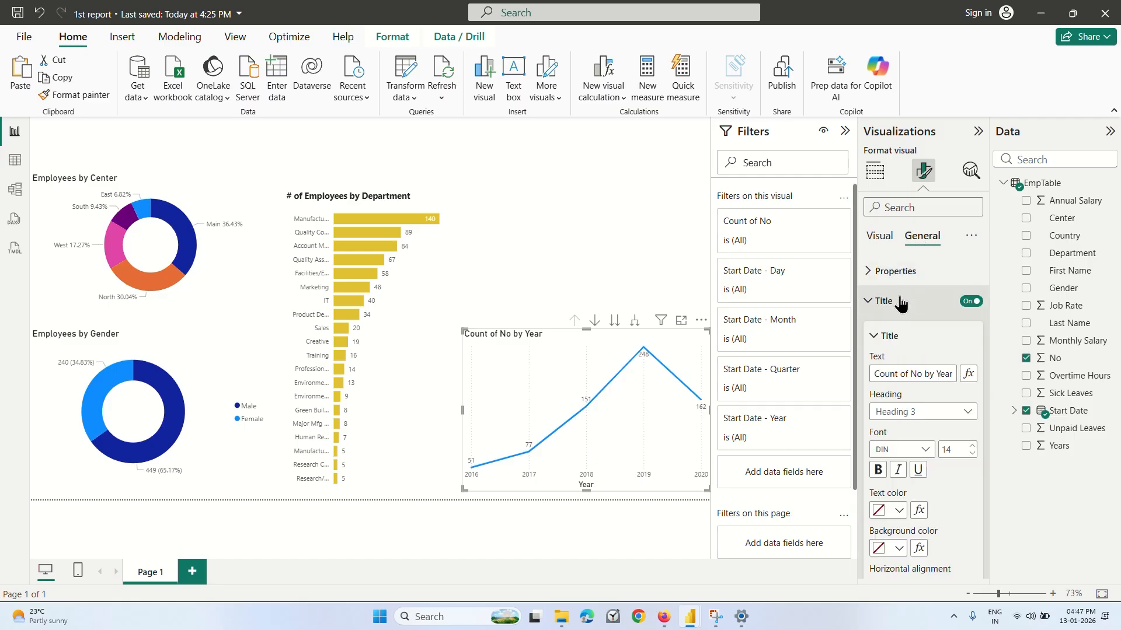
pyautogui.click(926, 370)
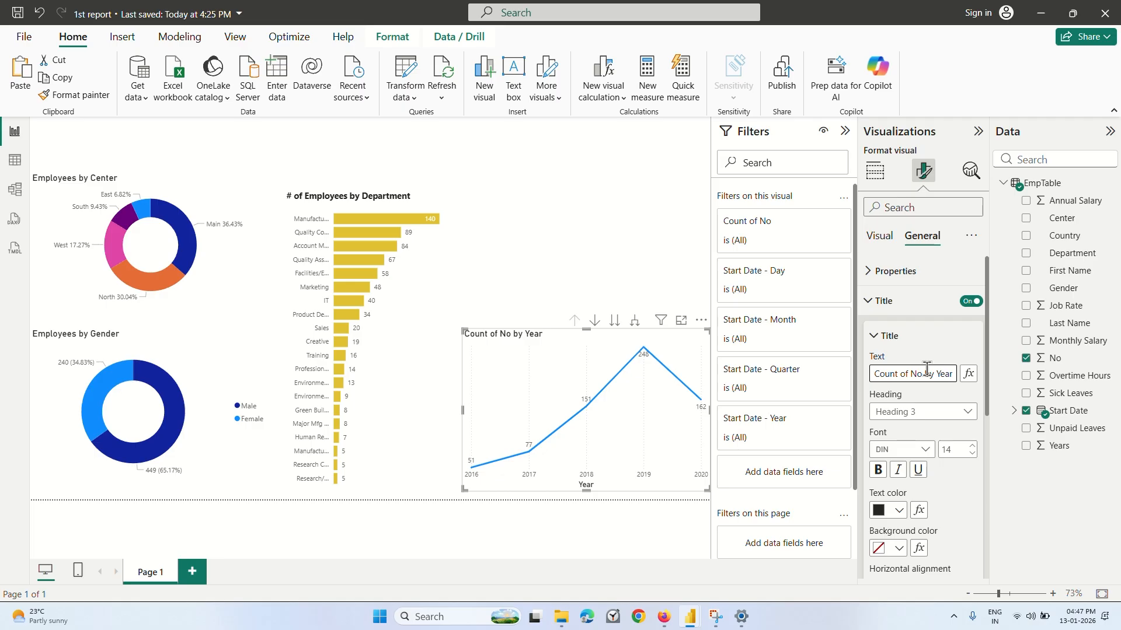
pyautogui.press('BackSpace')
pyautogui.press('BackSpace')
pyautogui.press('BackSpace')
pyautogui.press('BackSpace')
pyautogui.press('BackSpace')
pyautogui.press('BackSpace')
pyautogui.press('BackSpace')
pyautogui.press('BackSpace')
pyautogui.press('BackSpace')
pyautogui.press('BackSpace')
pyautogui.press('BackSpace')
pyautogui.press('BackSpace')
pyautogui.write('Emplo')
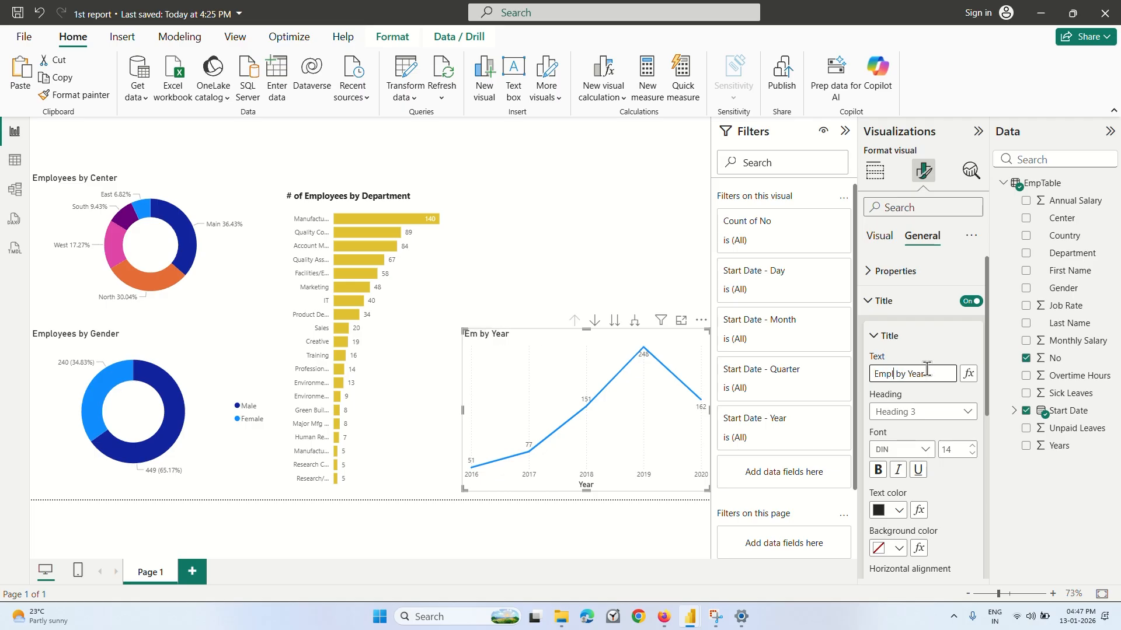
pyautogui.write('yee b')
pyautogui.press('BackSpace')
pyautogui.press('BackSpace')
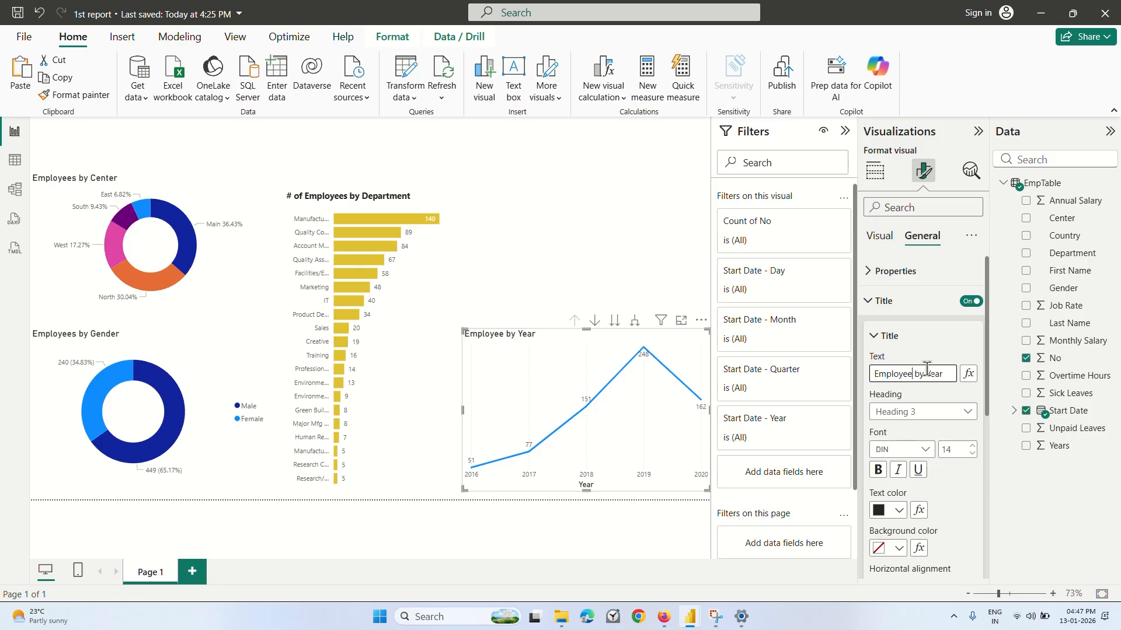
pyautogui.write('s')
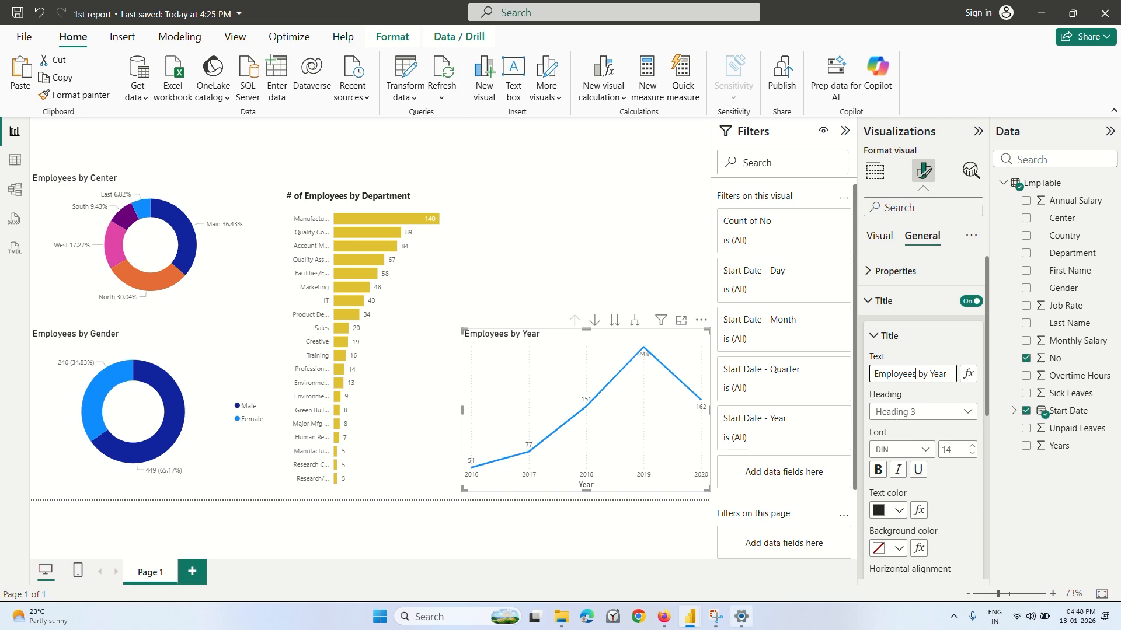
# Pause the Coursera lecture at 4:30, in the part on the employee count card, and return to the 1st report in Power BI.
pyautogui.click(664, 616)
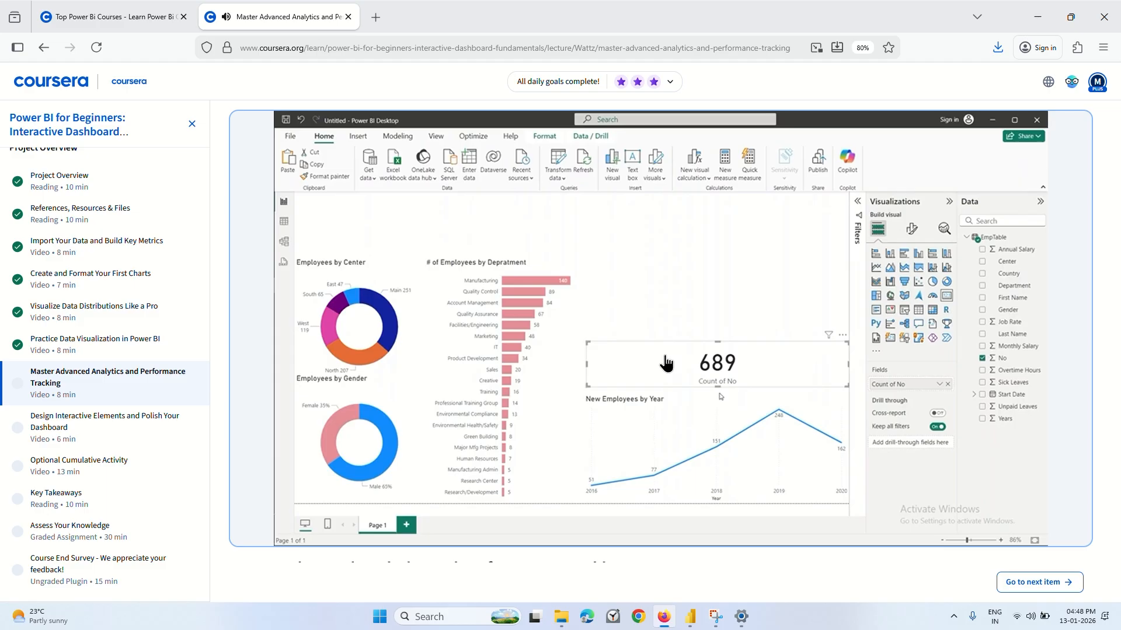
pyautogui.click(646, 320)
pyautogui.click(690, 617)
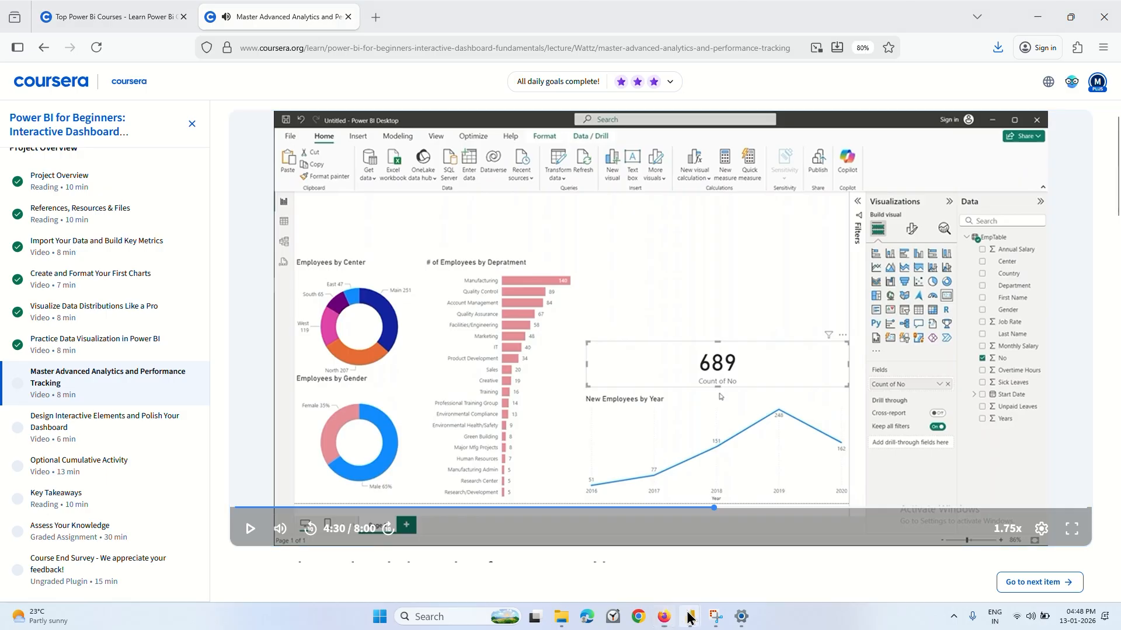
pyautogui.click(629, 549)
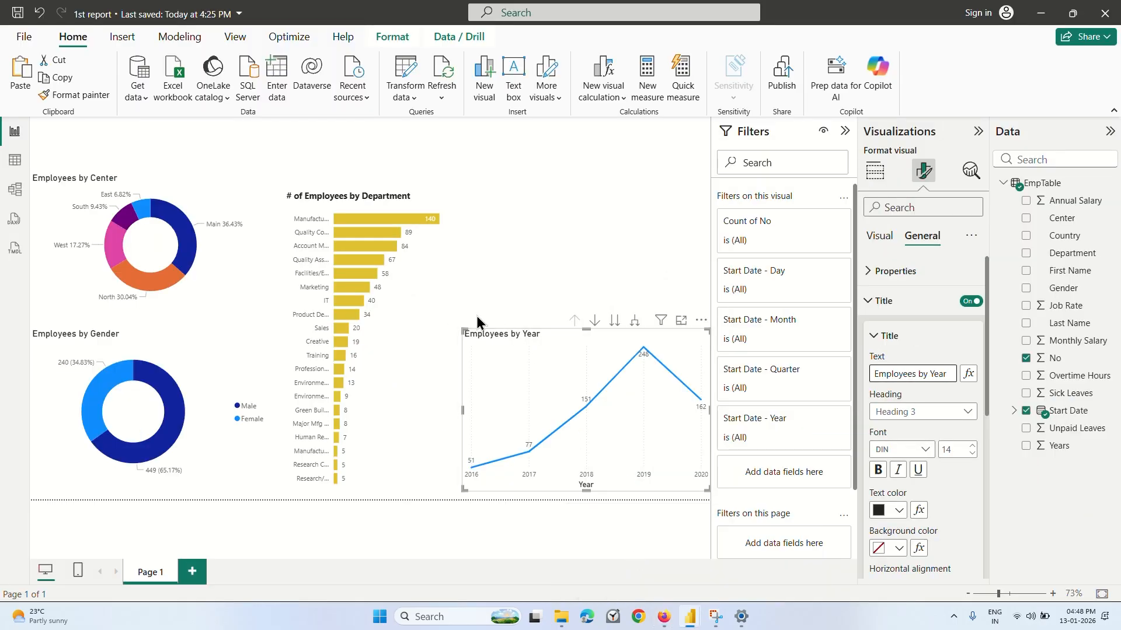
# Add an empty card visual above the Employees by Year chart and reduce its height.
pyautogui.click(483, 271)
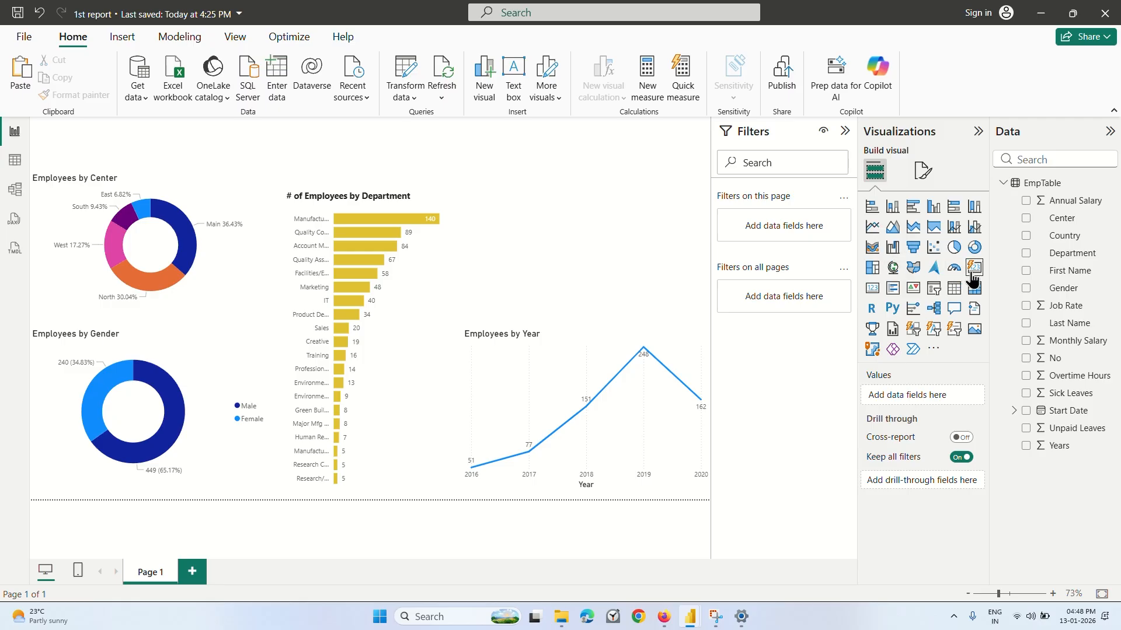
pyautogui.click(974, 270)
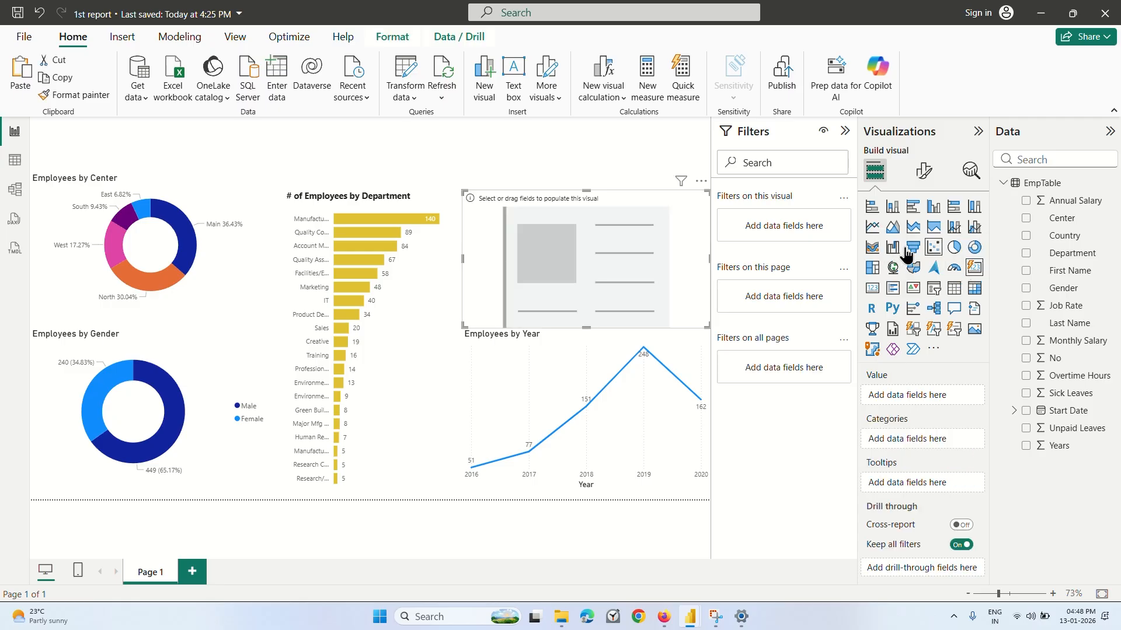
pyautogui.moveTo(585, 190); pyautogui.dragTo(586, 273)
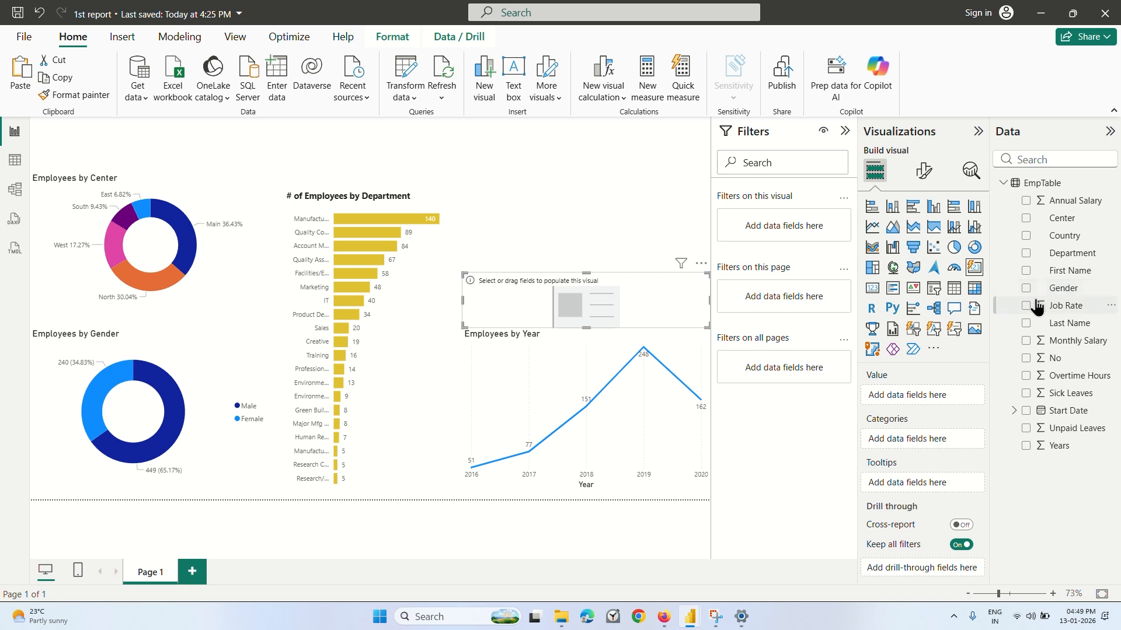
# Add the No field as the card's value and summarize it by Count.
pyautogui.click(1040, 361)
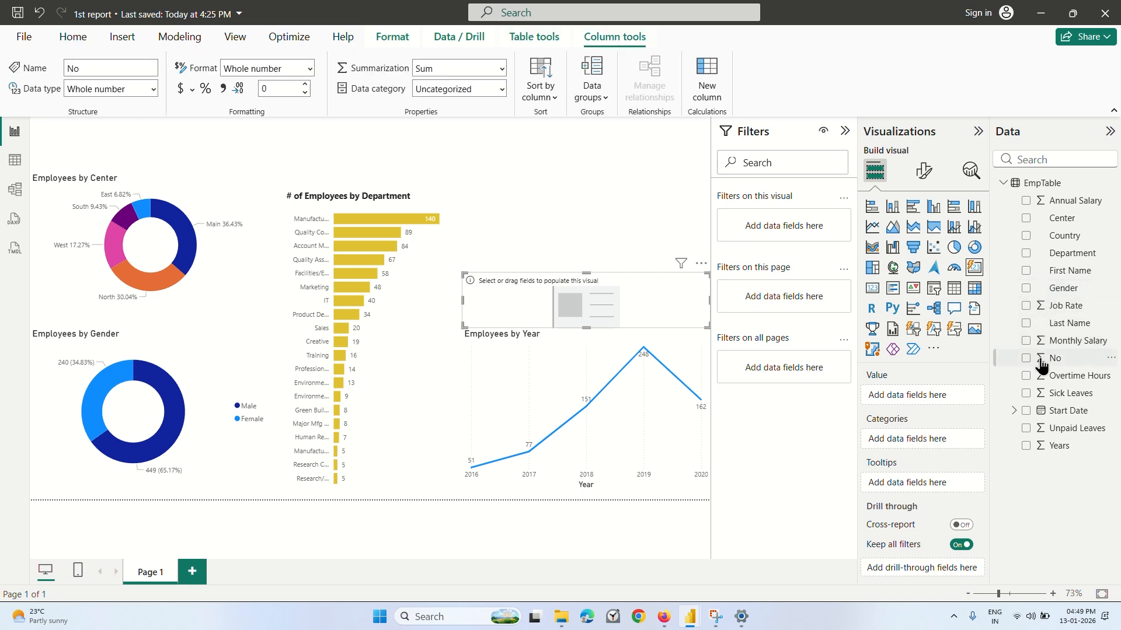
pyautogui.click(1025, 358)
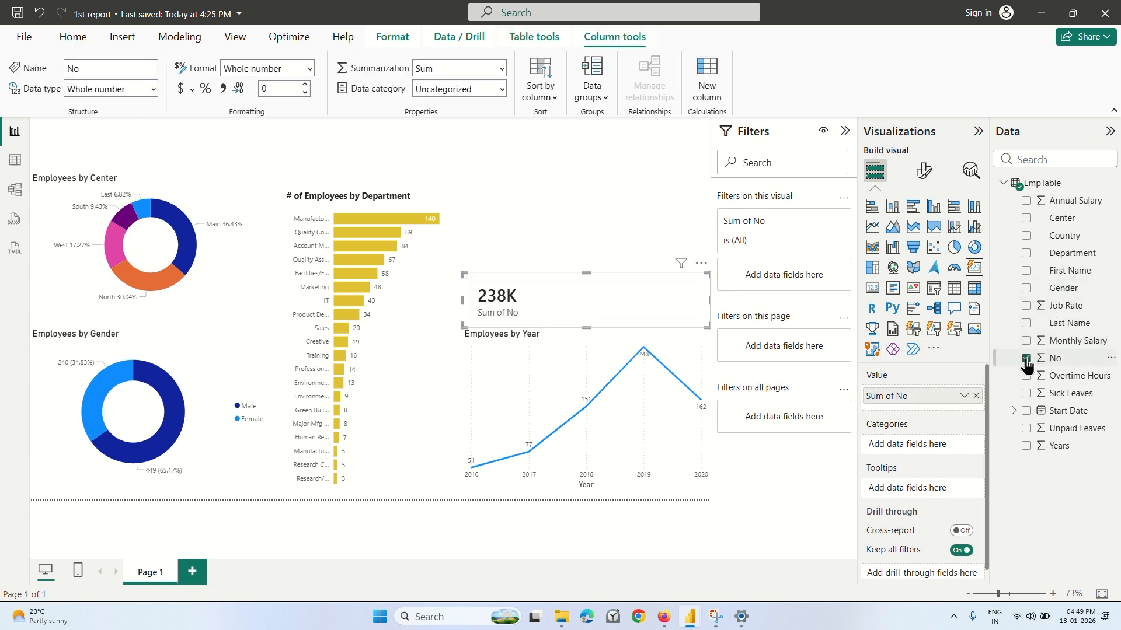
pyautogui.click(963, 397)
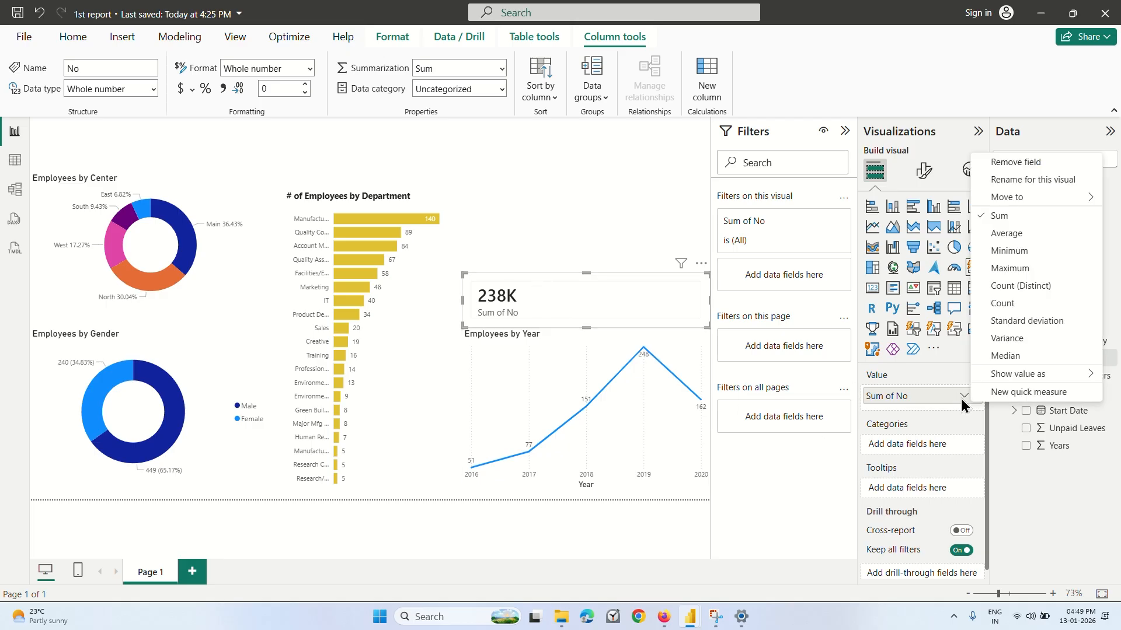
pyautogui.click(1004, 303)
pyautogui.click(590, 258)
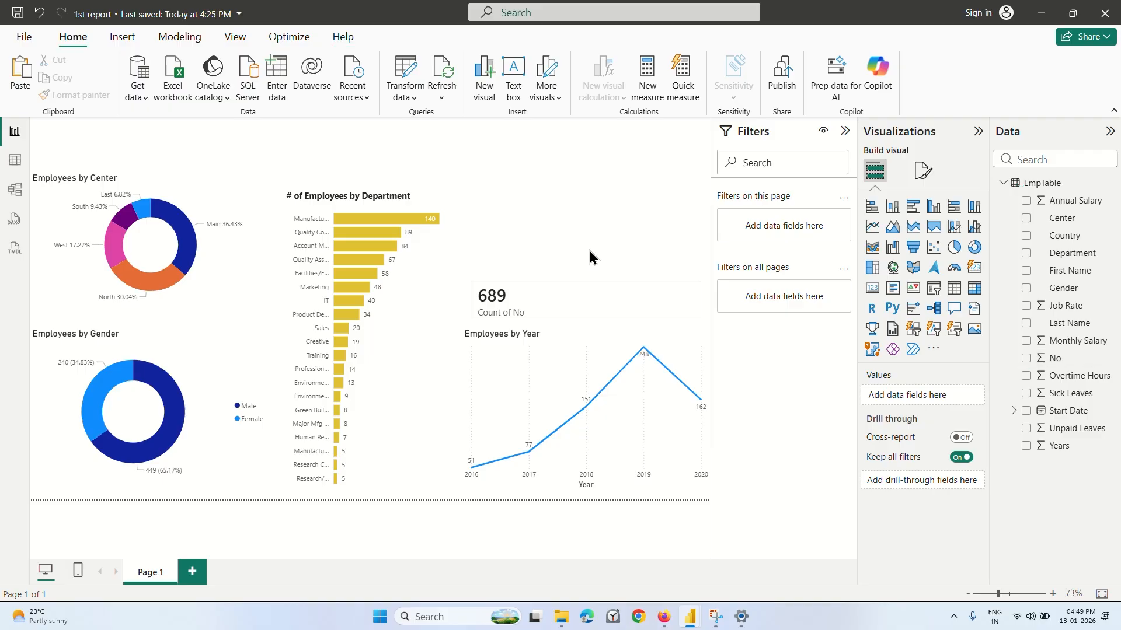
# Watch the Coursera lecture's part on the card's blue background up to 5:07 and return to the 1st report in Power BI.
pyautogui.click(497, 304)
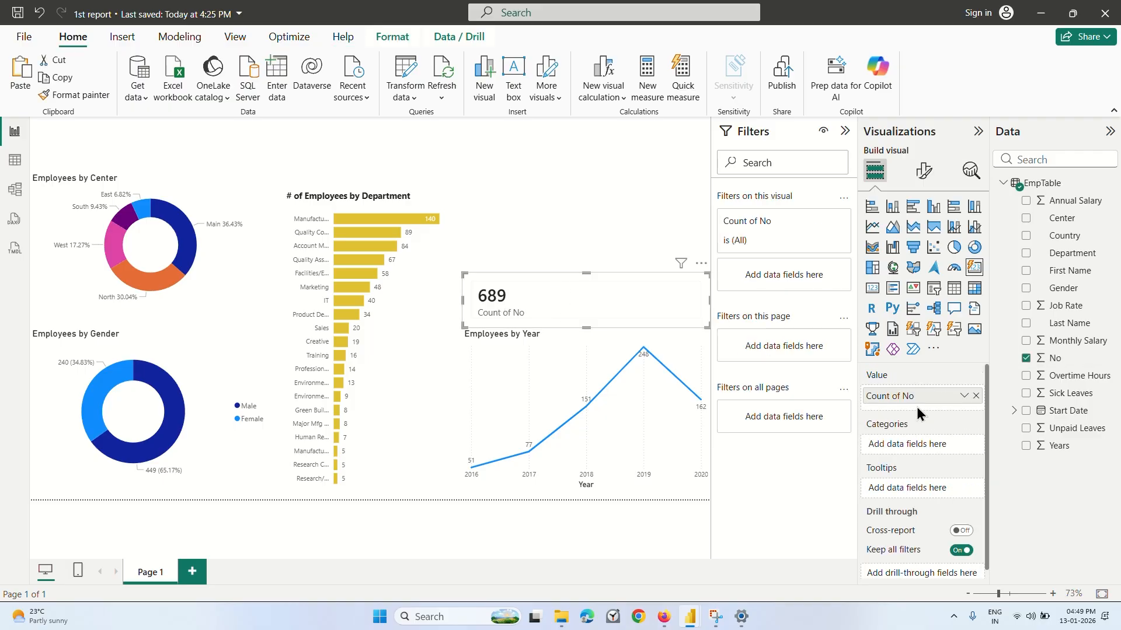
pyautogui.click(665, 617)
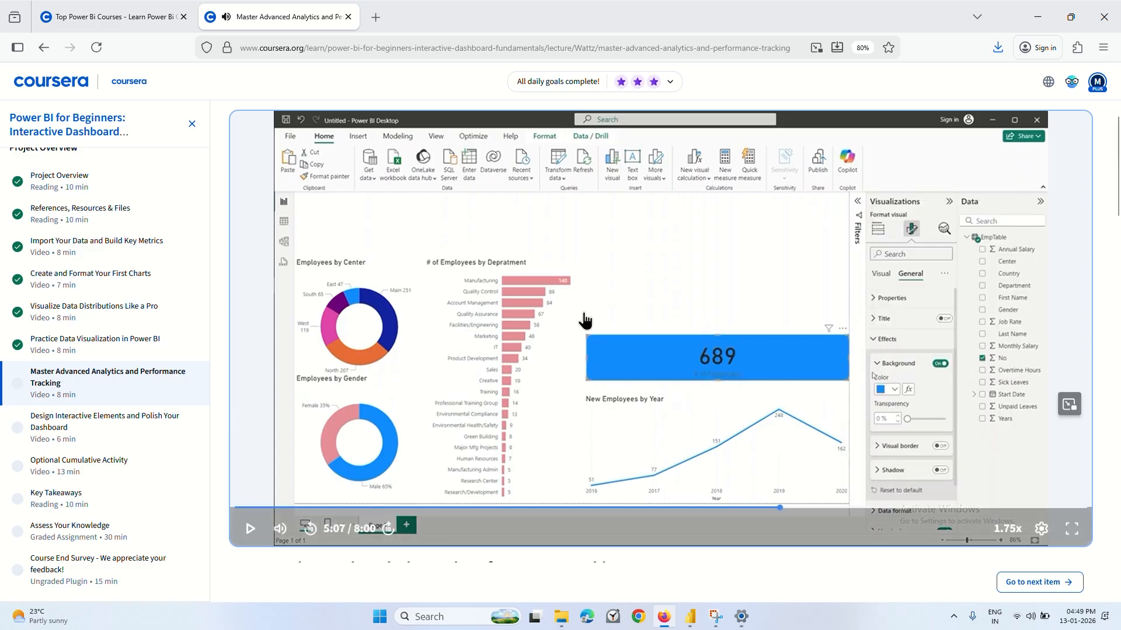
pyautogui.moveTo(690, 617)
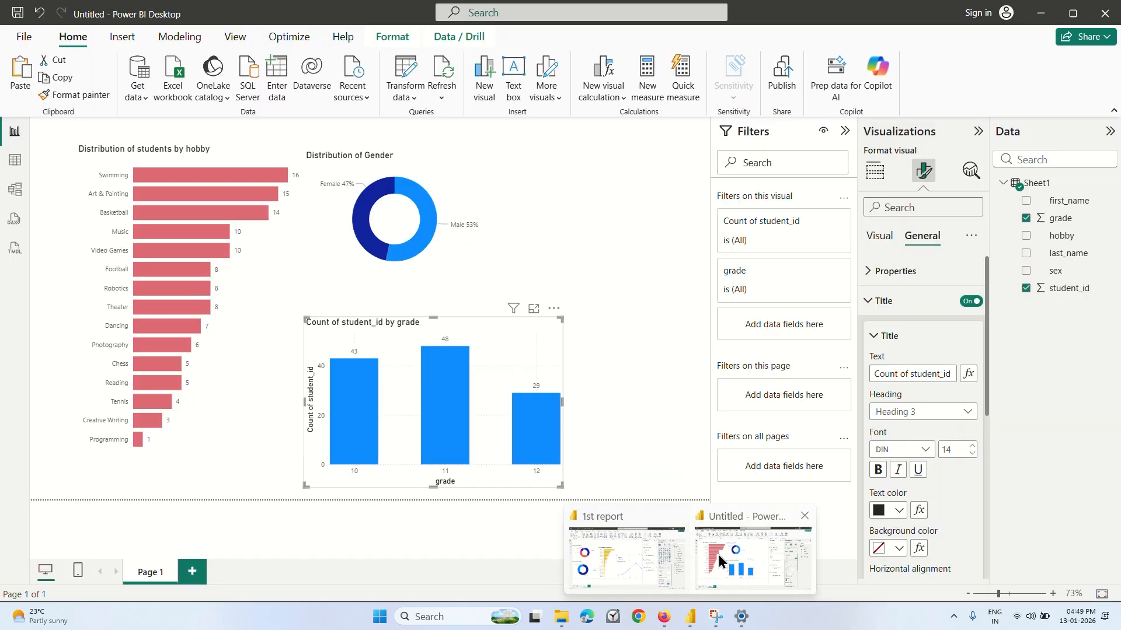
pyautogui.click(642, 553)
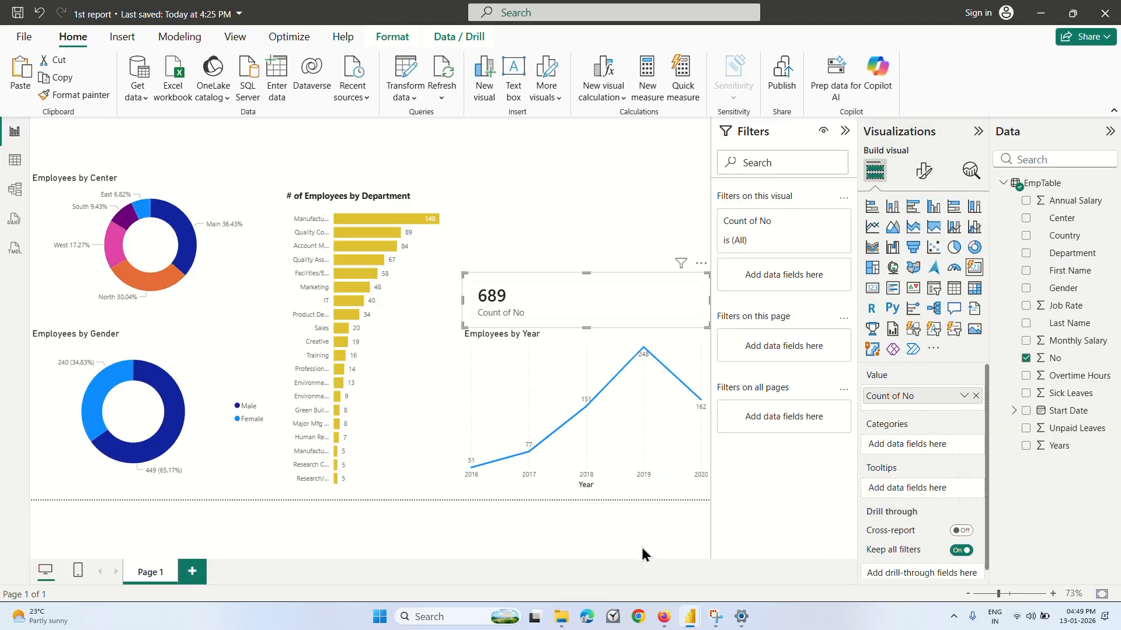
# Rename the card's value field as "No. of employees".
pyautogui.doubleClick(912, 397)
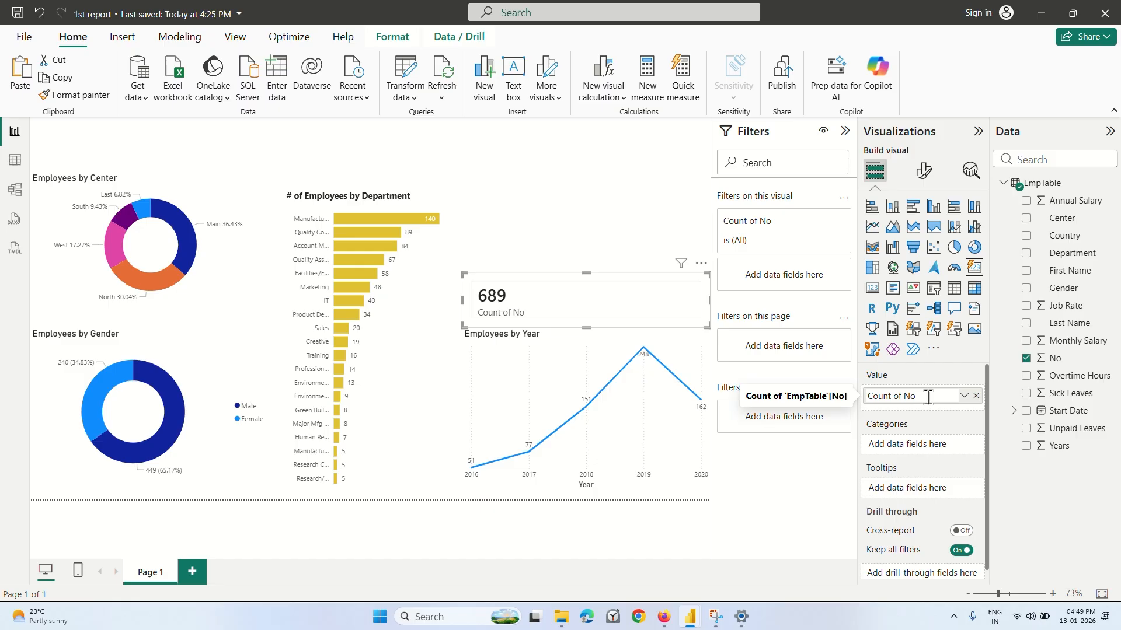
pyautogui.press('BackSpace')
pyautogui.press('BackSpace')
pyautogui.press('BackSpace')
pyautogui.press('BackSpace')
pyautogui.press('BackSpace')
pyautogui.press('BackSpace')
pyautogui.press('BackSpace')
pyautogui.press('BackSpace')
pyautogui.press('BackSpace')
pyautogui.write('. O')
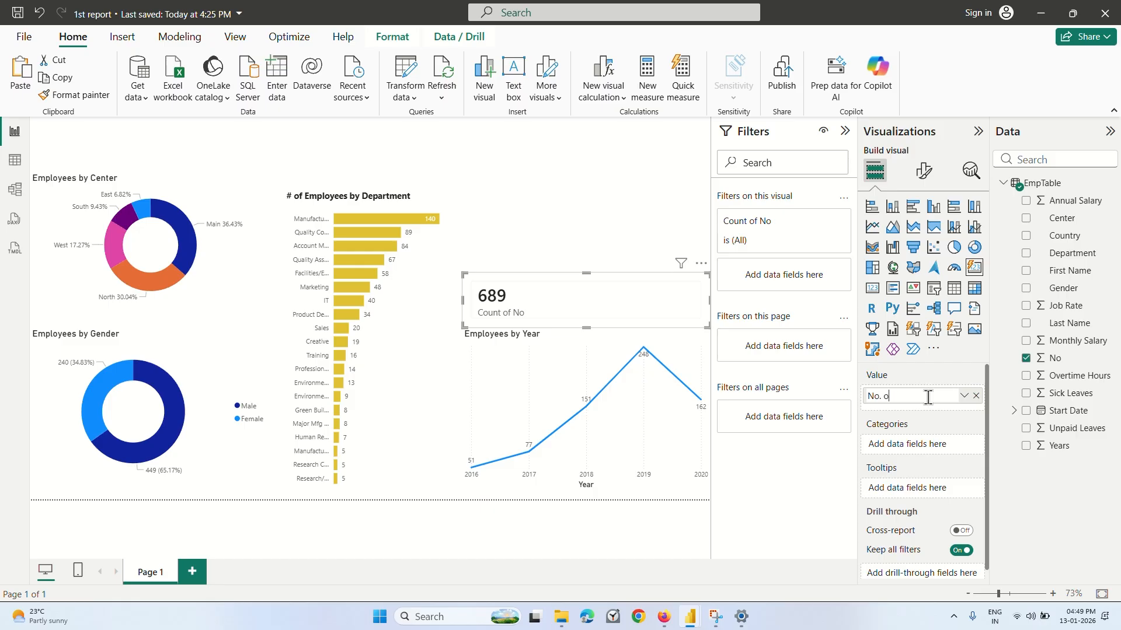
pyautogui.write('f employees')
pyautogui.press('Return')
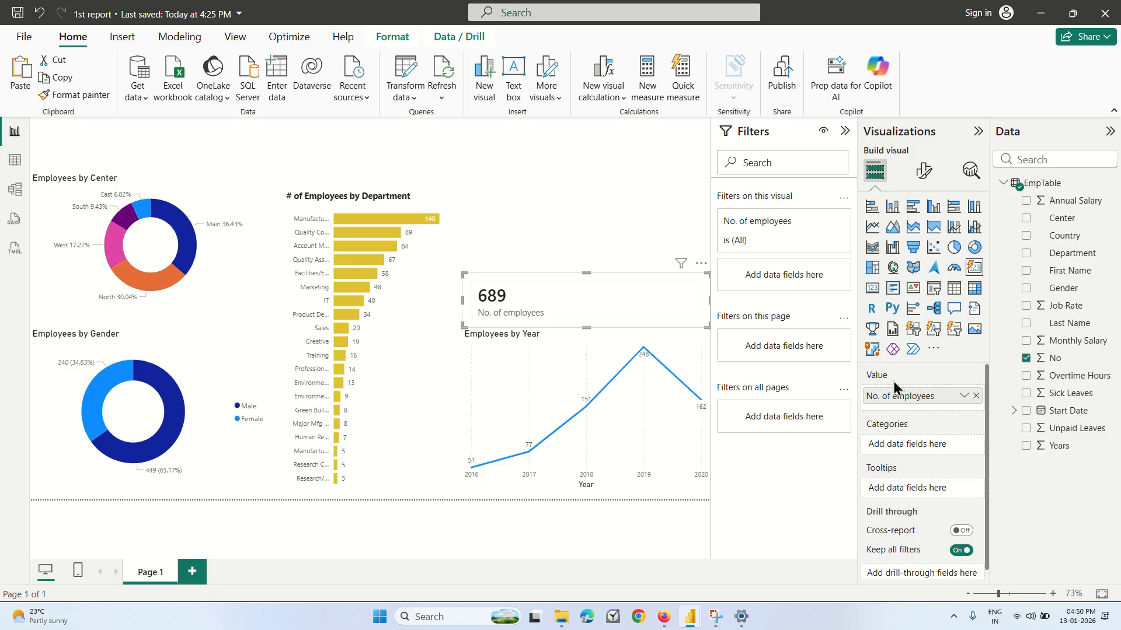
# Set the employee count card's background effect color to the recently used bright blue.
pyautogui.scroll(-1, 919, 452)
pyautogui.scroll(1, 918, 451)
pyautogui.click(923, 171)
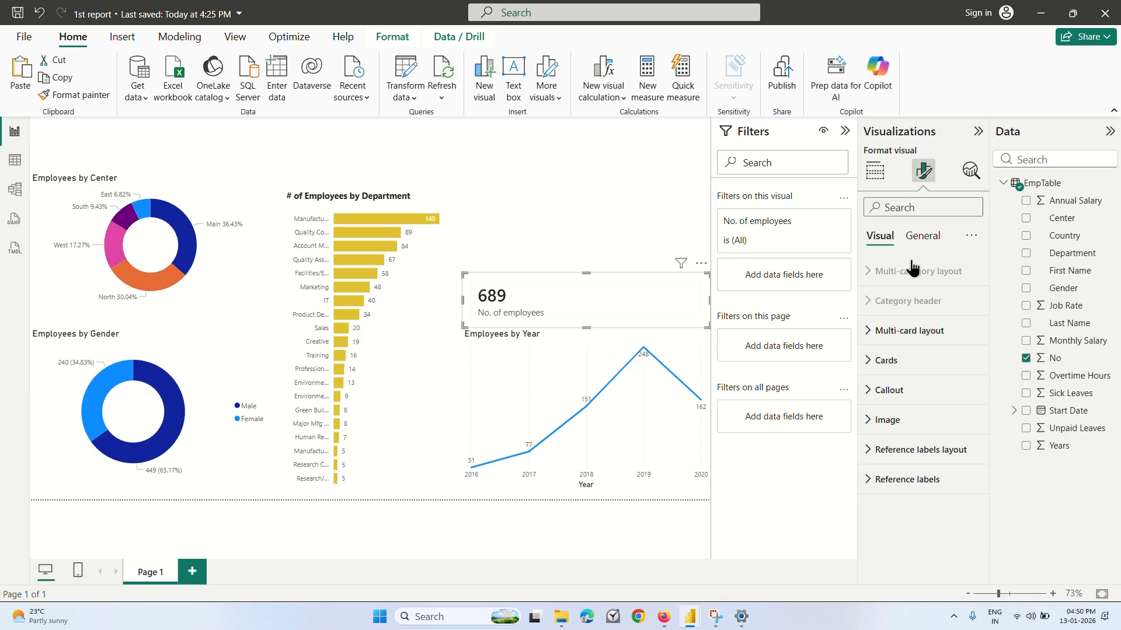
pyautogui.click(897, 365)
pyautogui.scroll(-5, 913, 421)
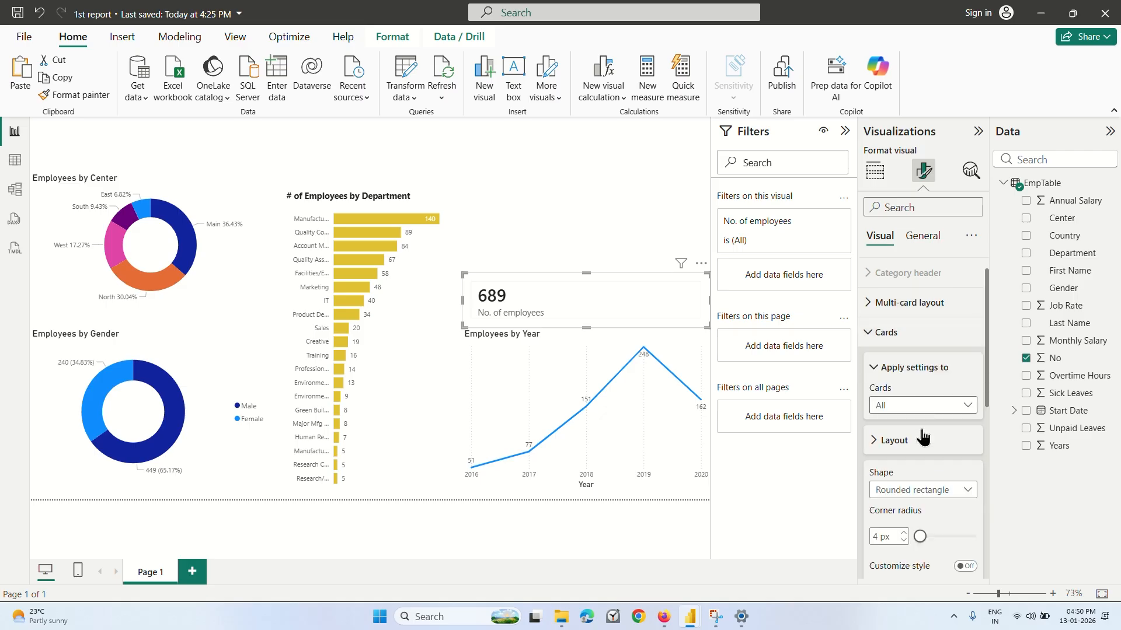
pyautogui.scroll(5, 920, 426)
pyautogui.click(895, 363)
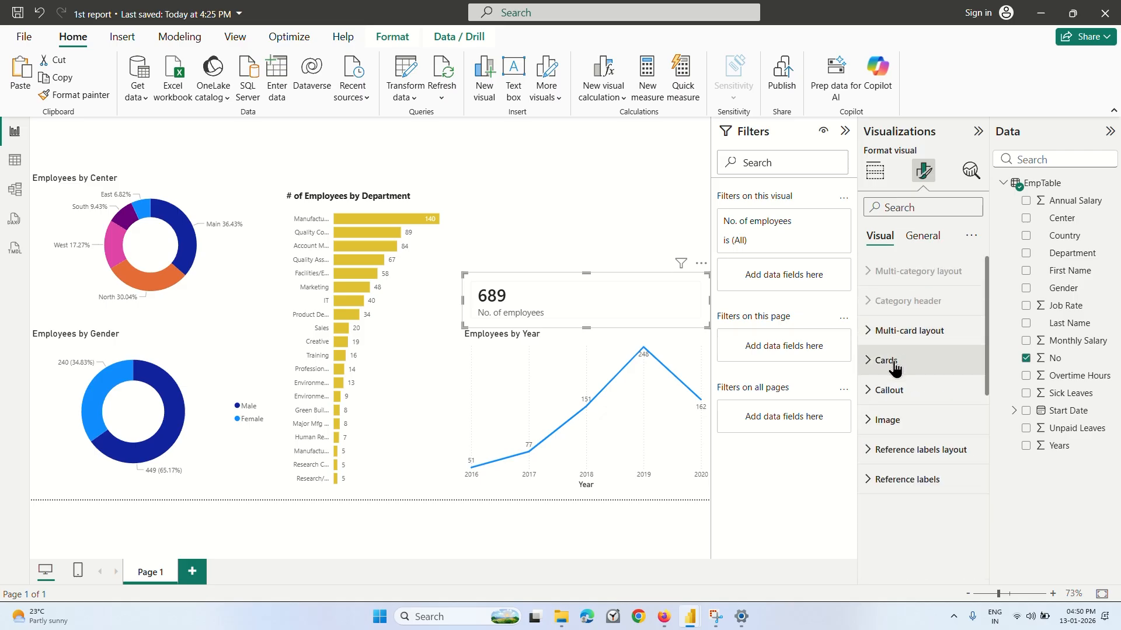
pyautogui.click(900, 401)
pyautogui.click(901, 403)
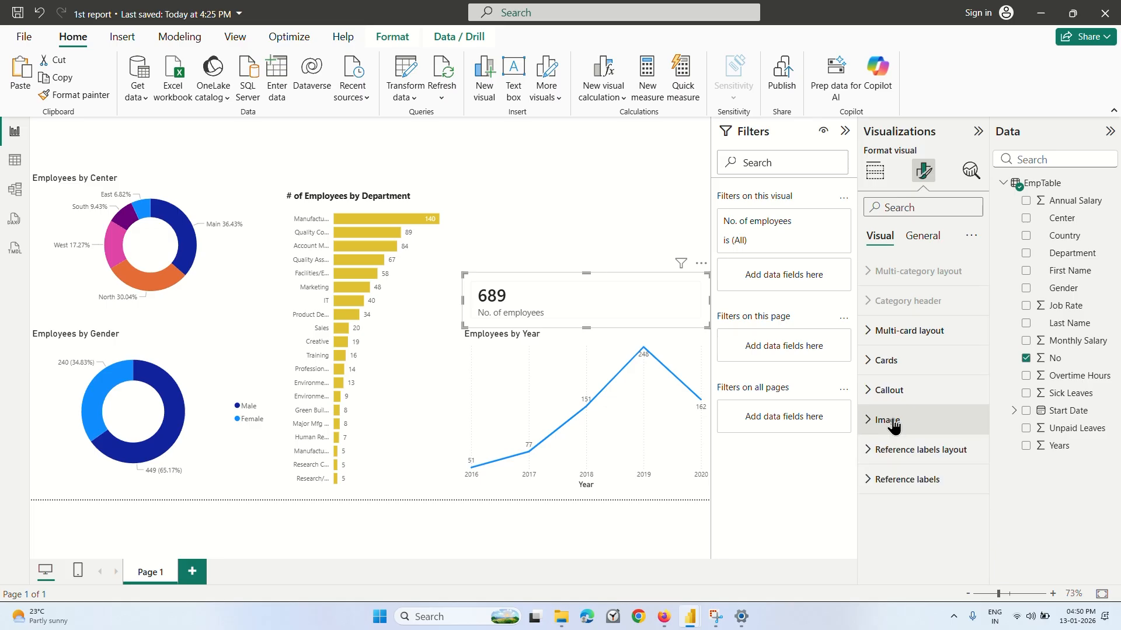
pyautogui.click(922, 235)
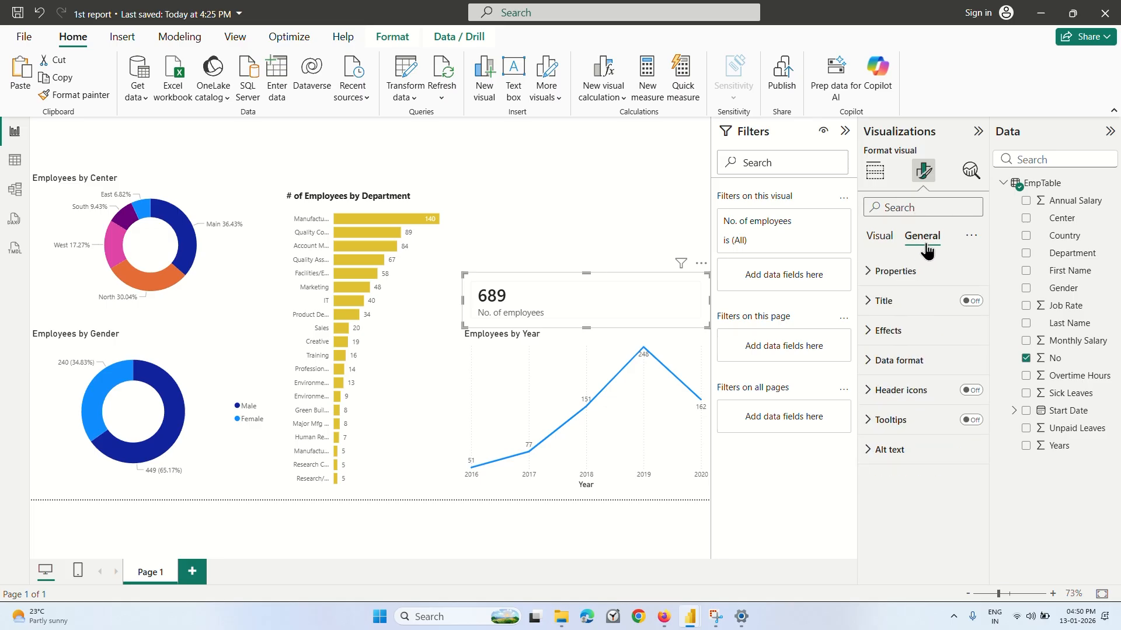
pyautogui.click(876, 329)
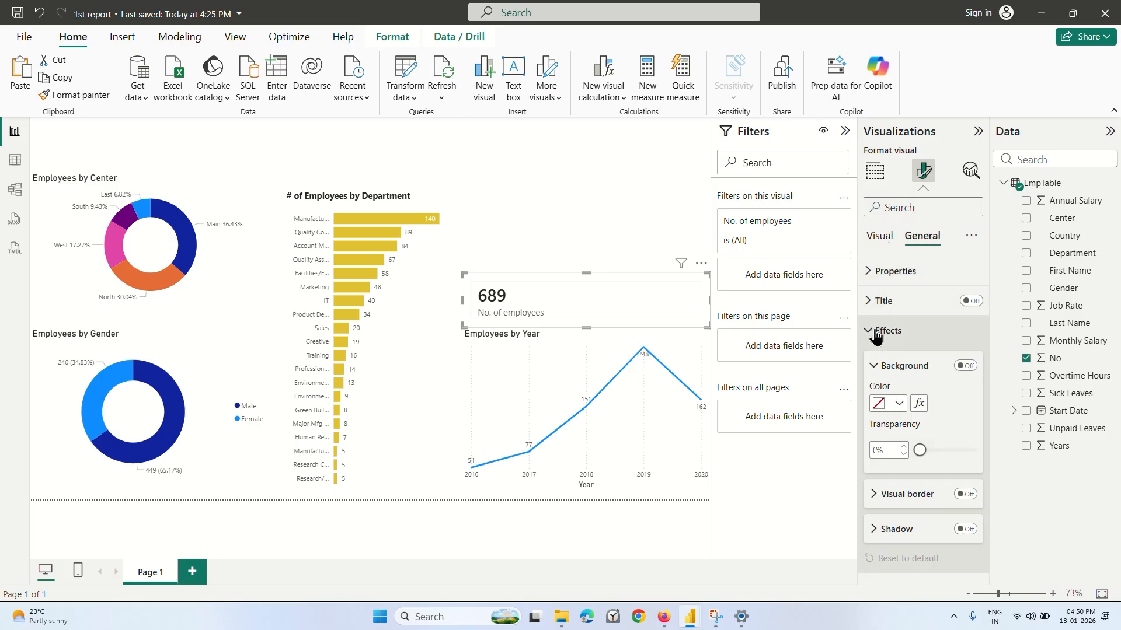
pyautogui.click(899, 403)
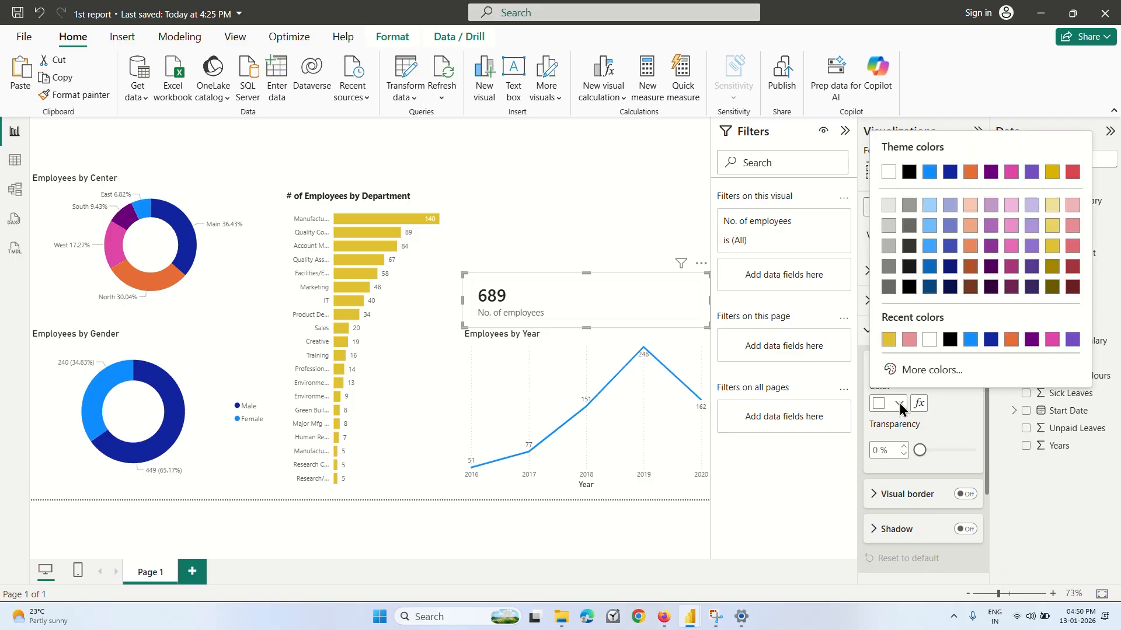
pyautogui.click(970, 340)
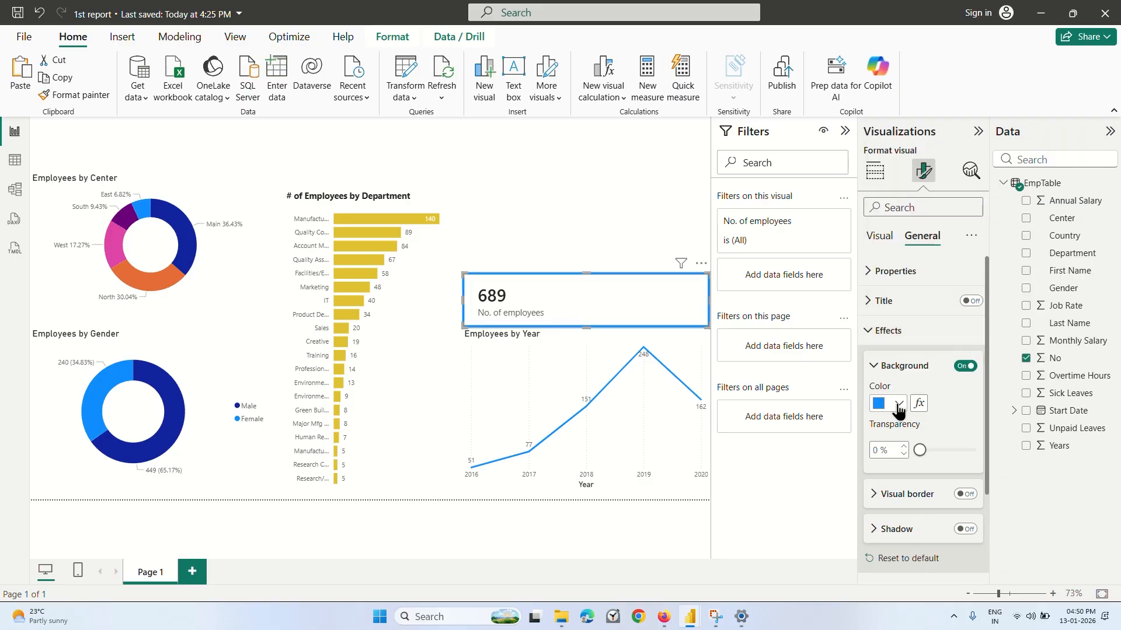
pyautogui.moveTo(919, 451)
pyautogui.mouseDown()
pyautogui.moveTo(964, 457)
pyautogui.moveTo(919, 459)
pyautogui.mouseUp()
# Rewatch the Coursera lecture's card background coloring, pause at 5:07, and return to the 1st report in Power BI.
pyautogui.click(664, 617)
pyautogui.click(641, 368)
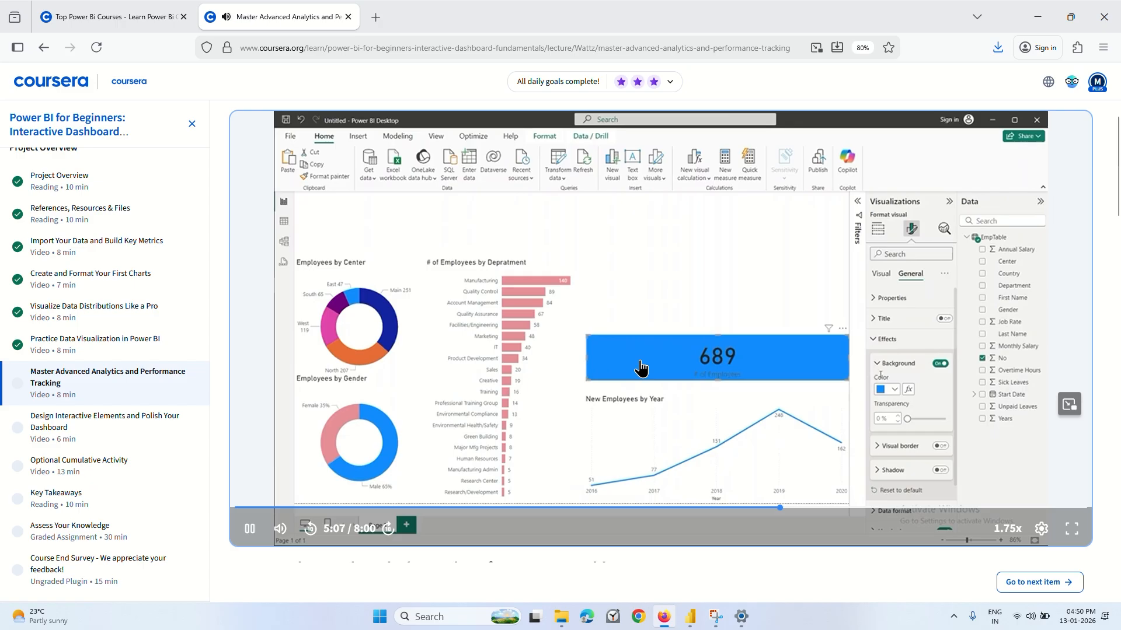
pyautogui.press('Left')
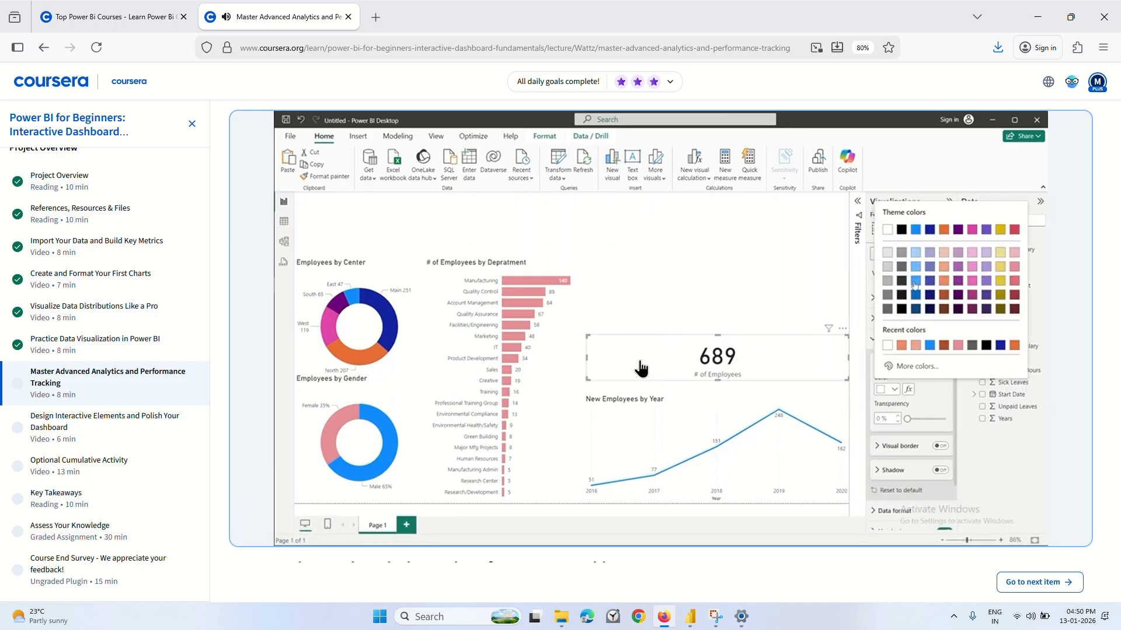
pyautogui.click(640, 368)
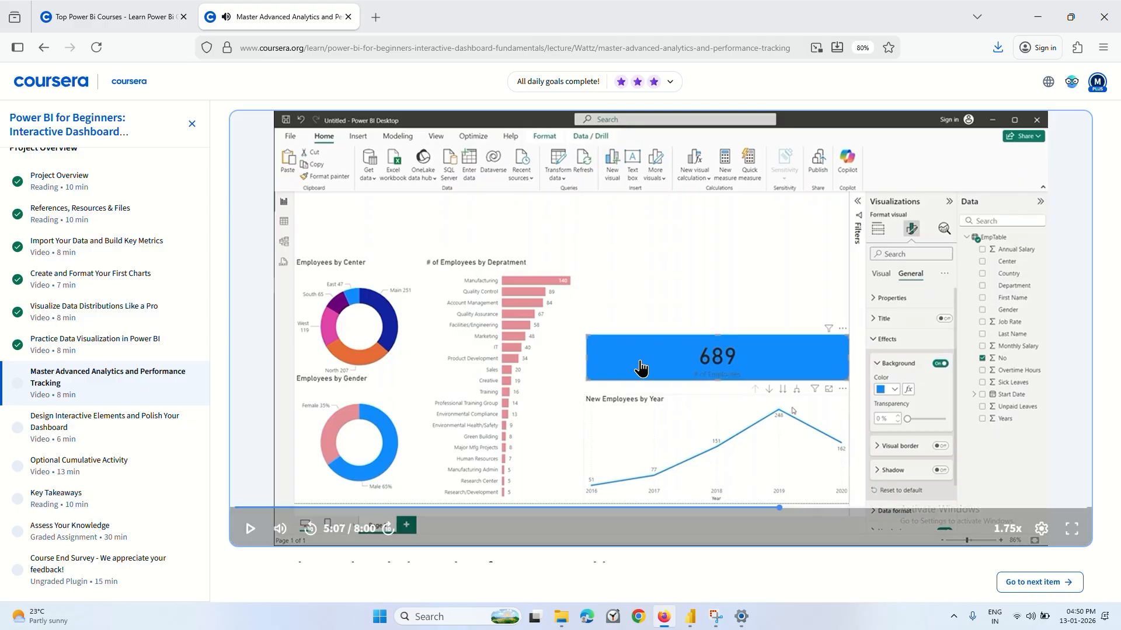
pyautogui.moveTo(691, 626)
pyautogui.click(648, 557)
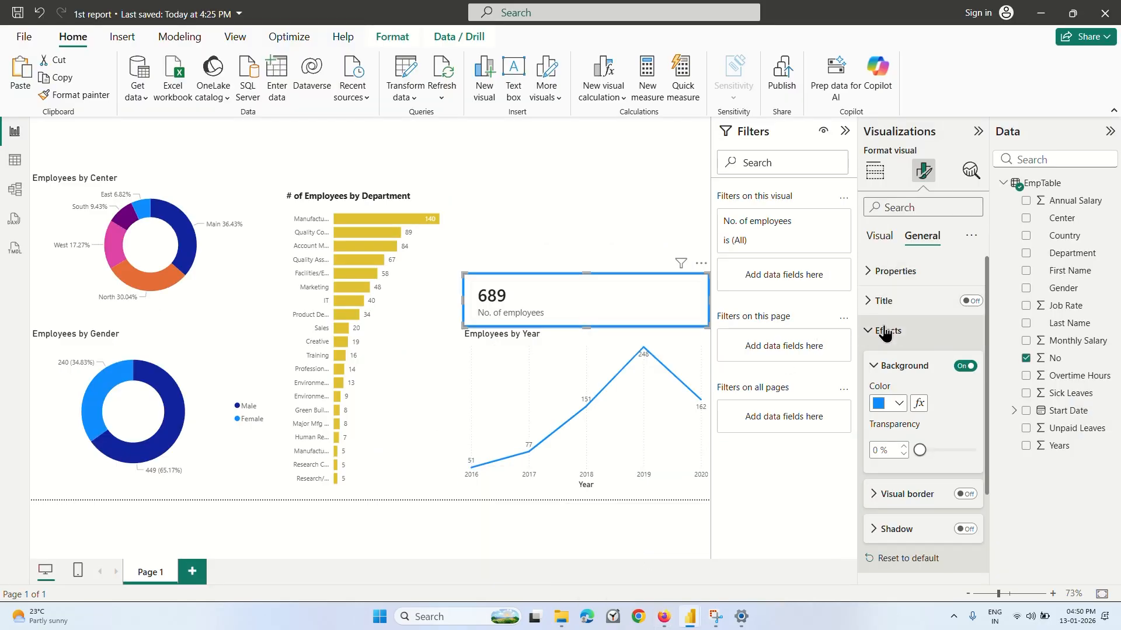
# Change the employee count card's background to a darker shade of the theme blue and deselect the card.
pyautogui.click(898, 404)
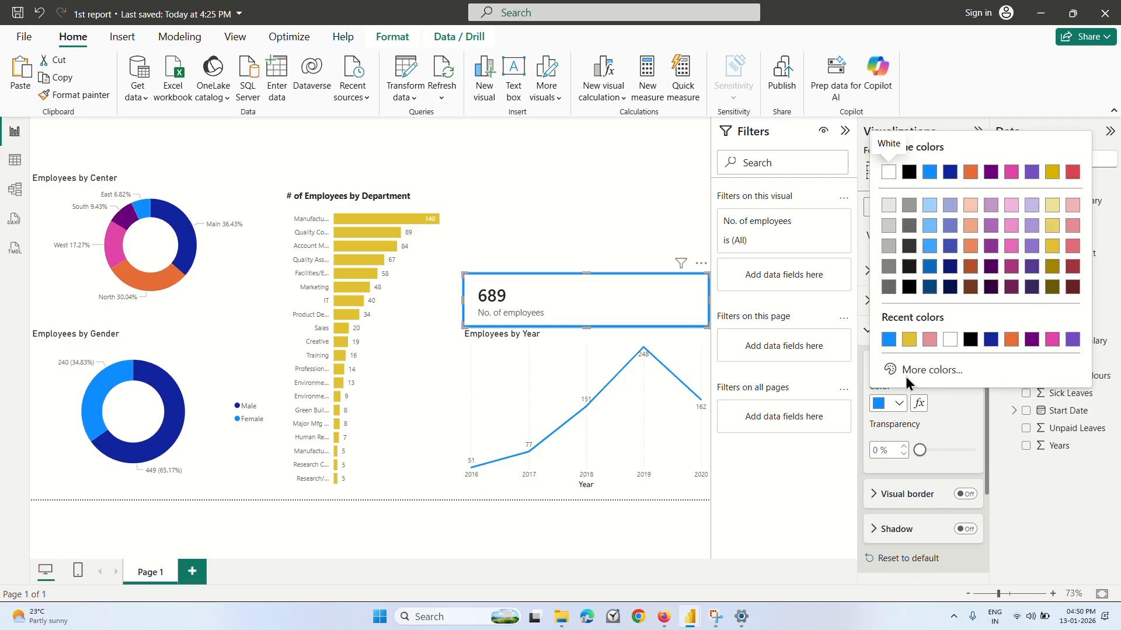
pyautogui.click(930, 266)
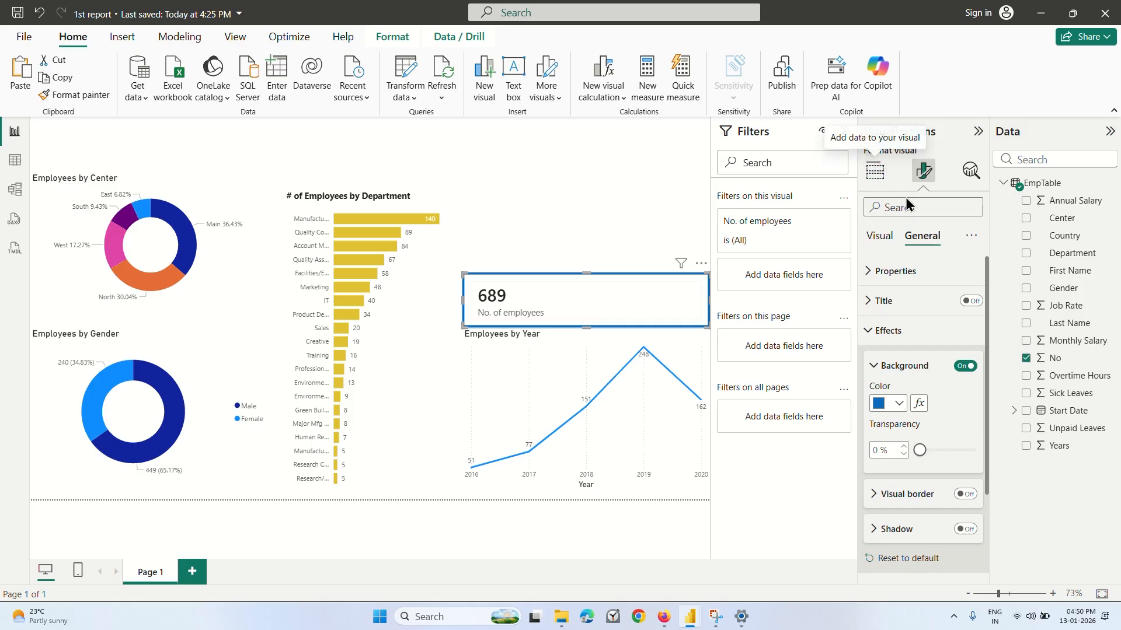
pyautogui.click(536, 219)
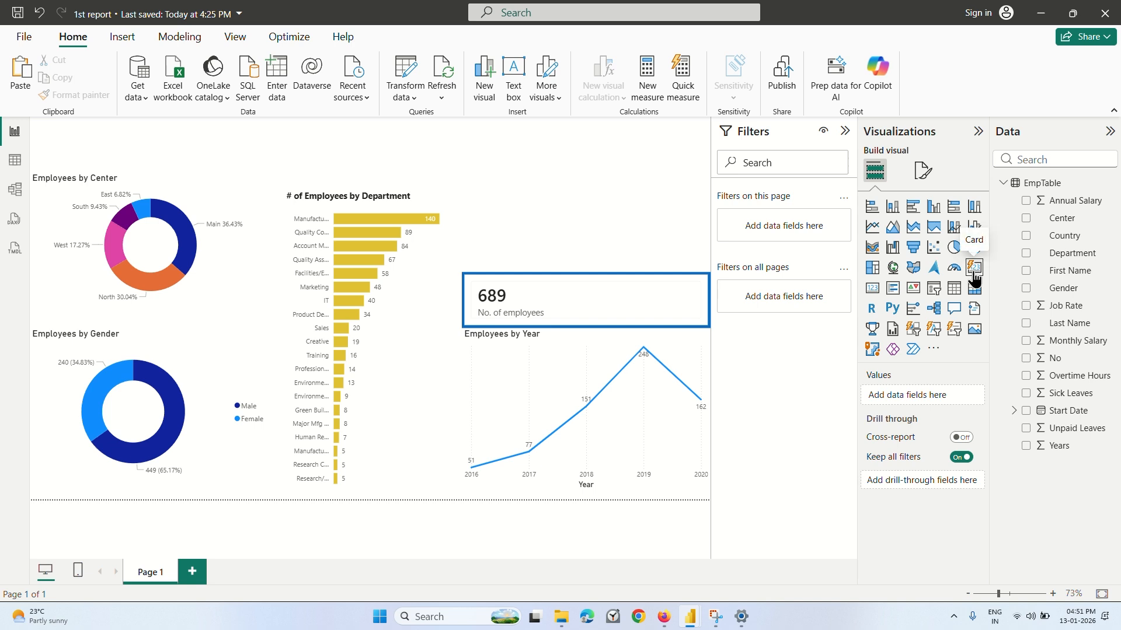
# Add a second card above the "No. of employees" card, showing the No field summarized by Count.
pyautogui.click(972, 269)
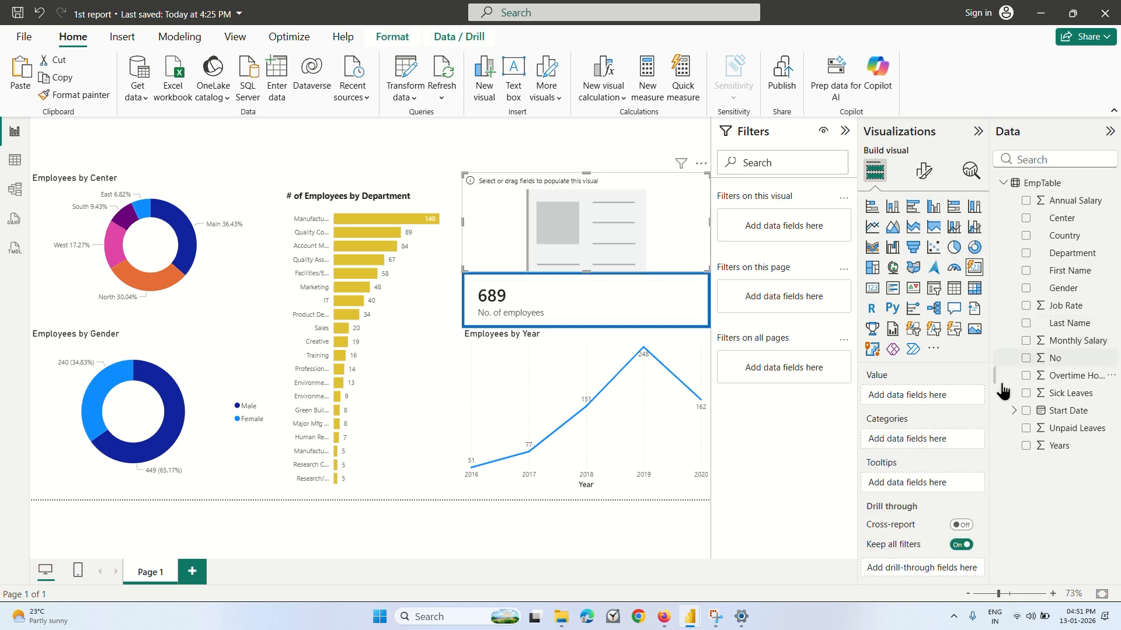
pyautogui.moveTo(1054, 358); pyautogui.dragTo(931, 397)
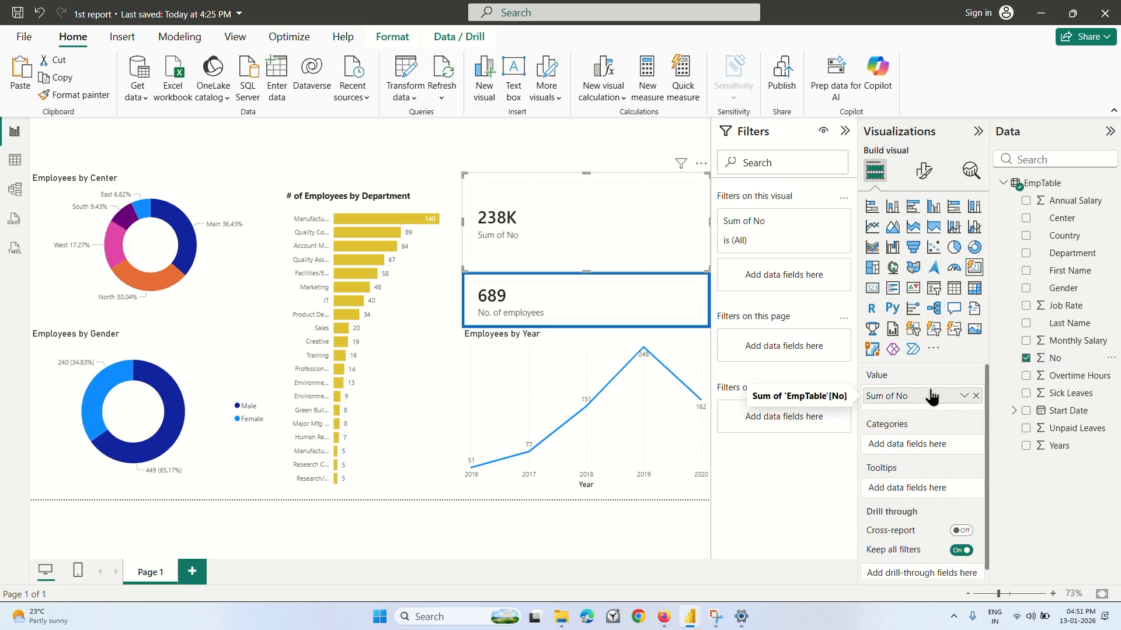
pyautogui.click(964, 395)
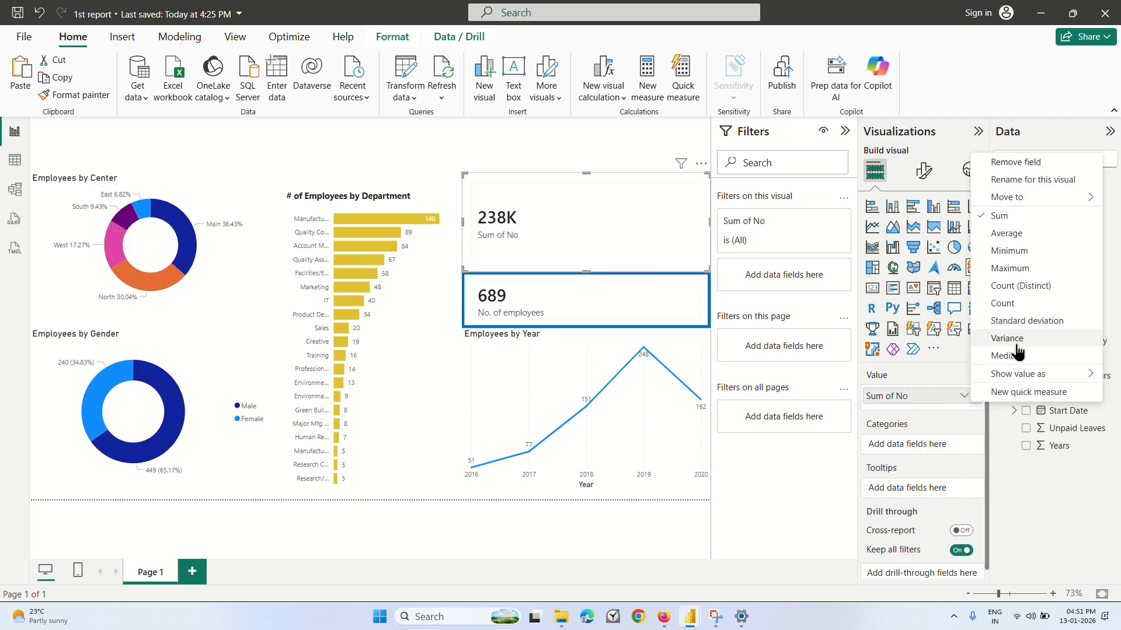
pyautogui.click(1013, 304)
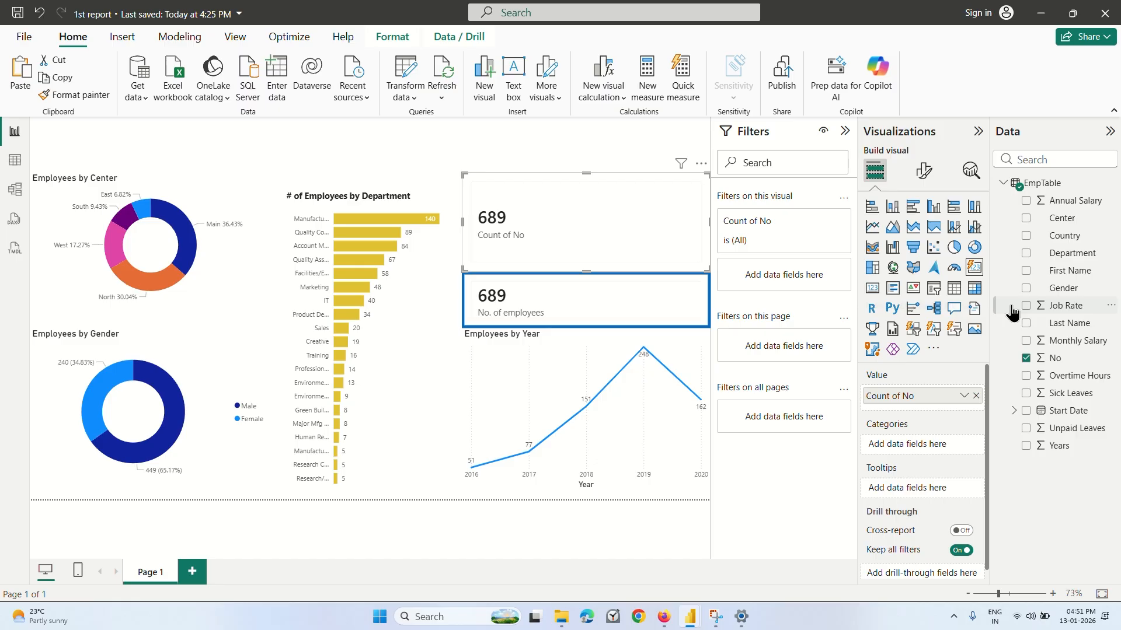
# Set the background effect color of the second "Count of No" card to bright theme blue.
pyautogui.click(924, 171)
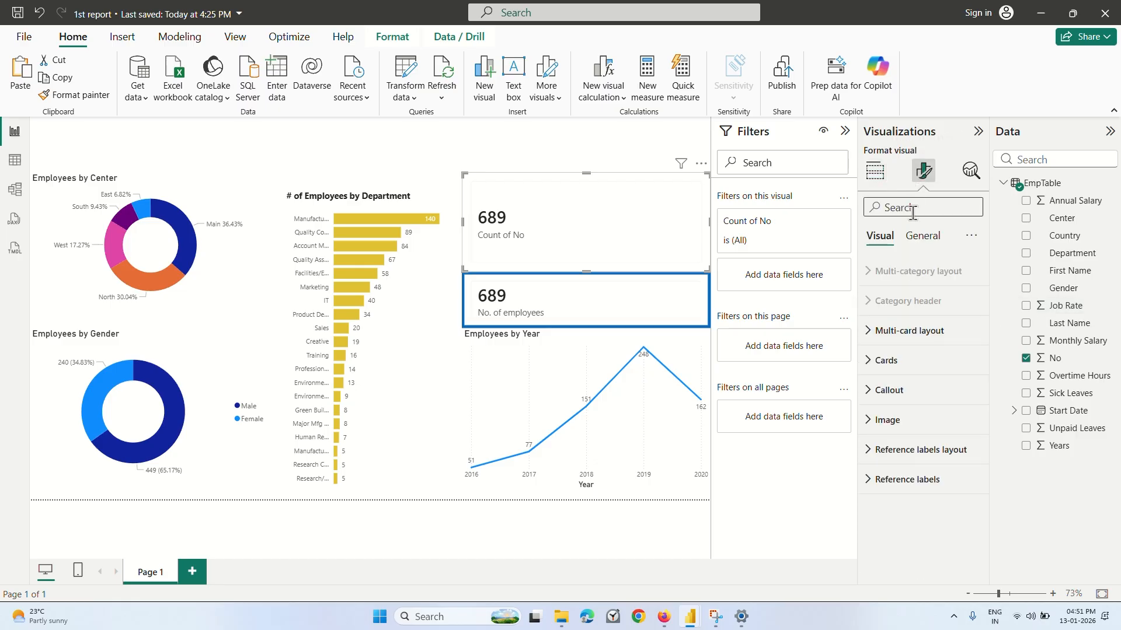
pyautogui.click(901, 363)
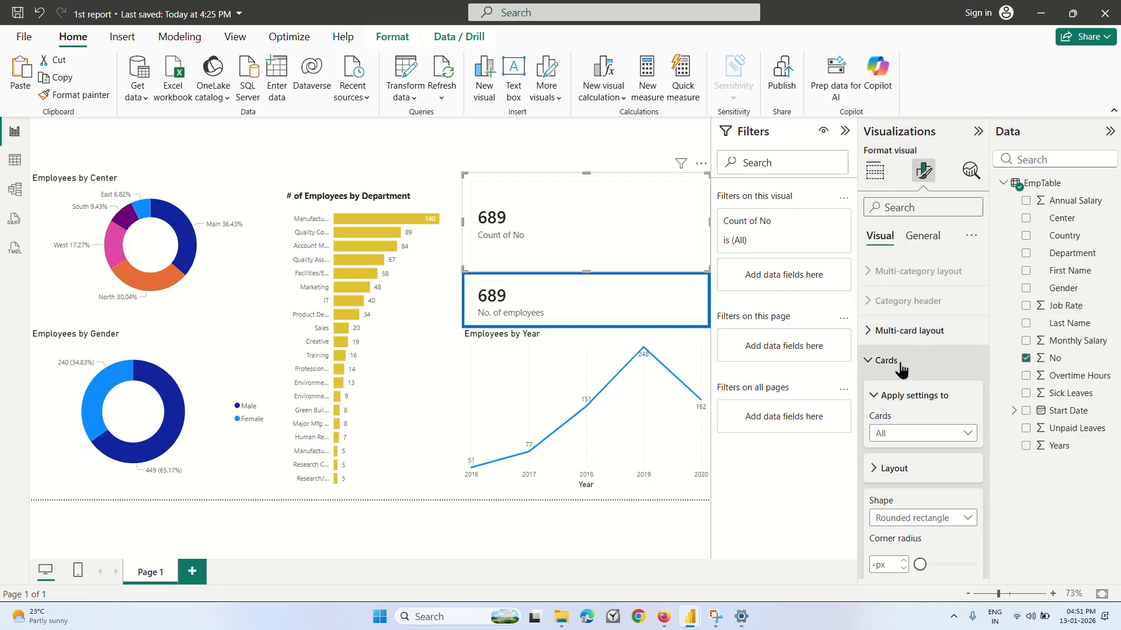
pyautogui.click(901, 368)
pyautogui.click(919, 244)
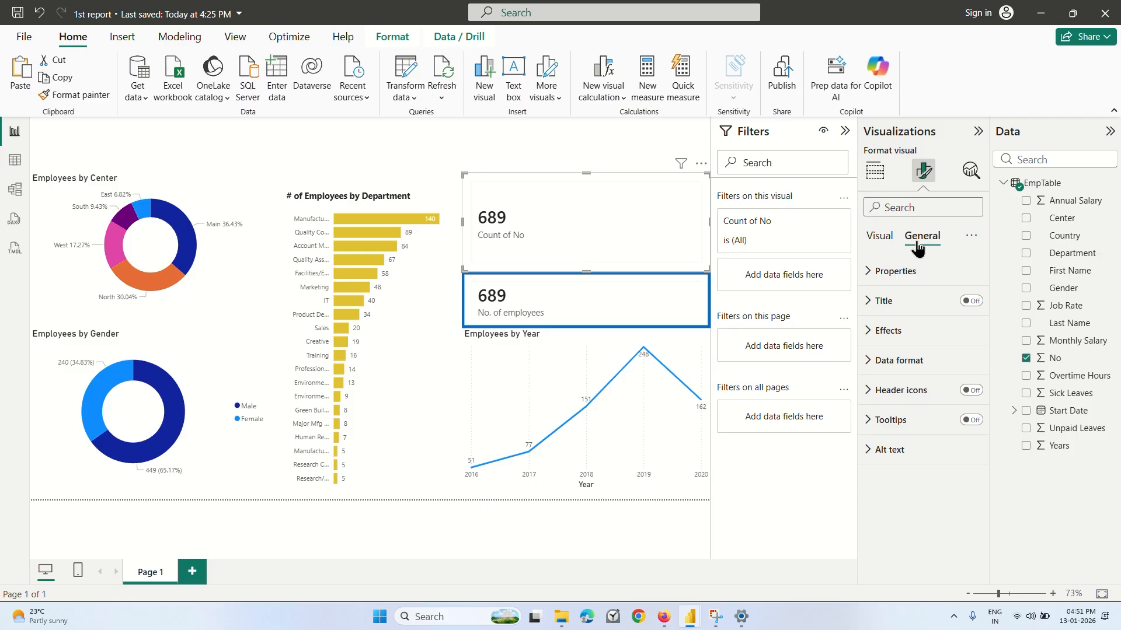
pyautogui.click(897, 332)
pyautogui.click(965, 366)
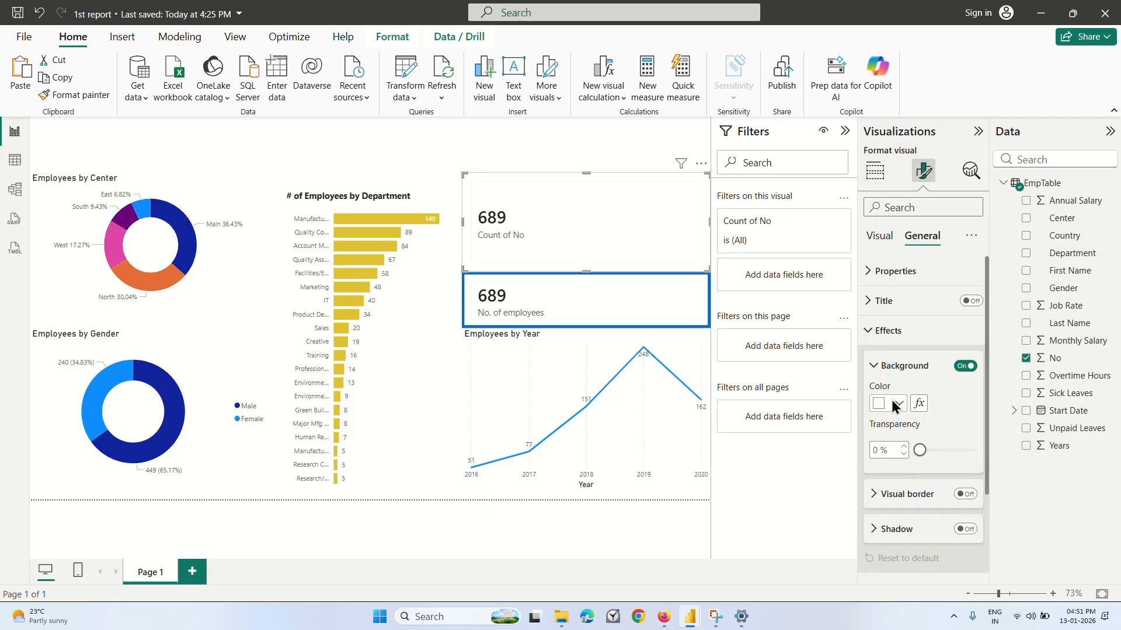
pyautogui.click(899, 403)
pyautogui.click(909, 339)
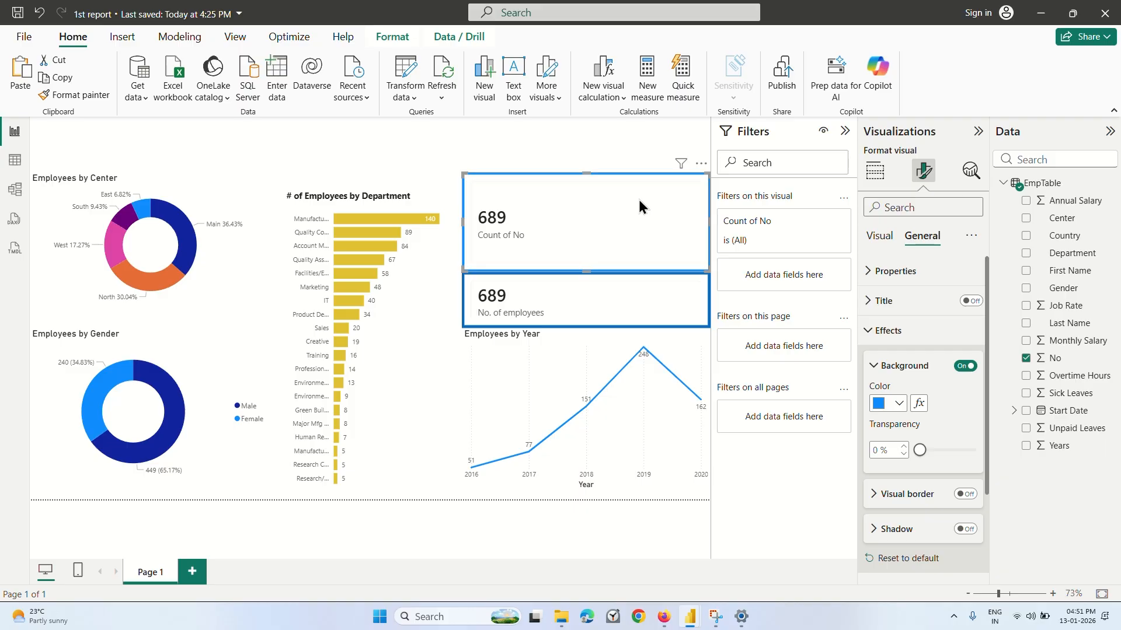
# Remove the "Count of No" card from above the "No. of employees" card.
pyautogui.click(701, 163)
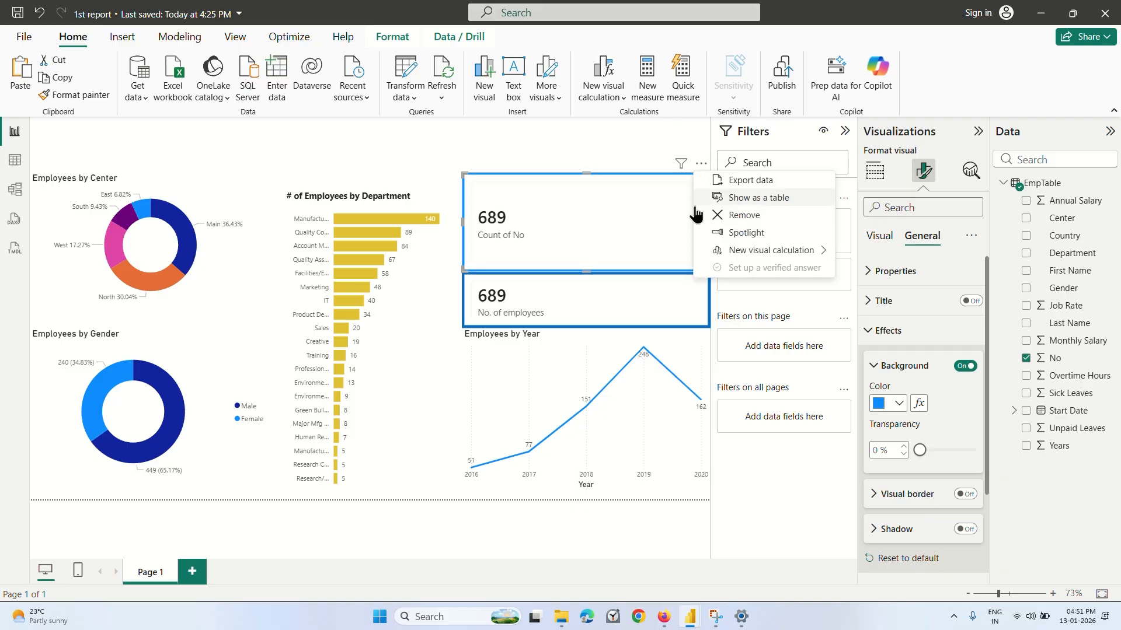
pyautogui.click(735, 215)
pyautogui.click(585, 291)
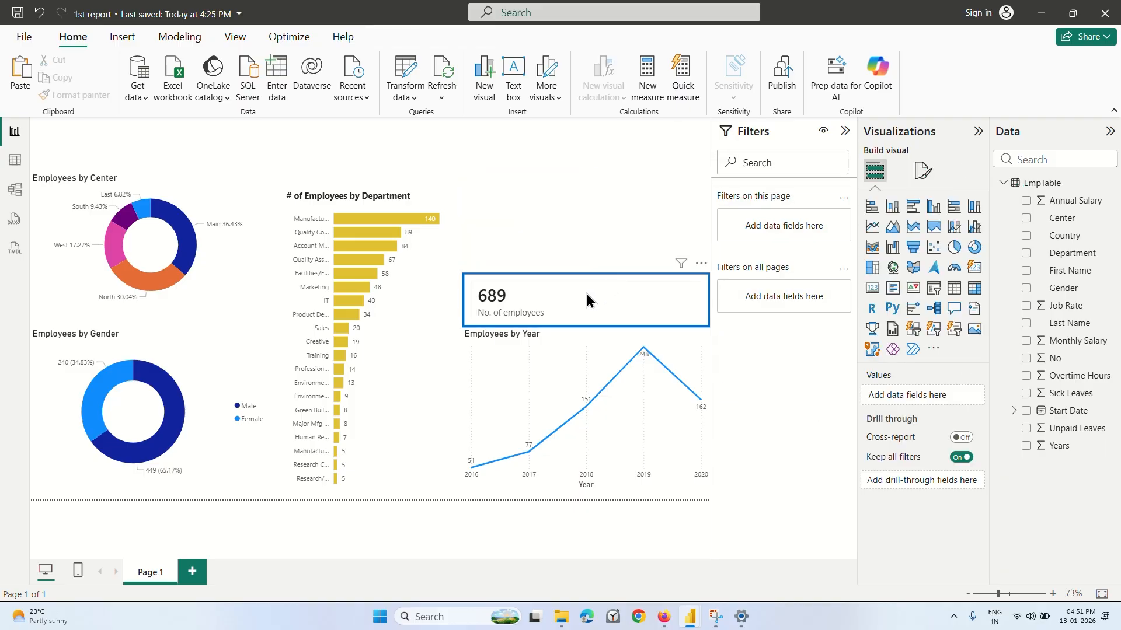
pyautogui.click(564, 220)
# Watch the Coursera lecture's card and label recoloring, pause at 5:34, and return to the 1st report in Power BI.
pyautogui.click(664, 617)
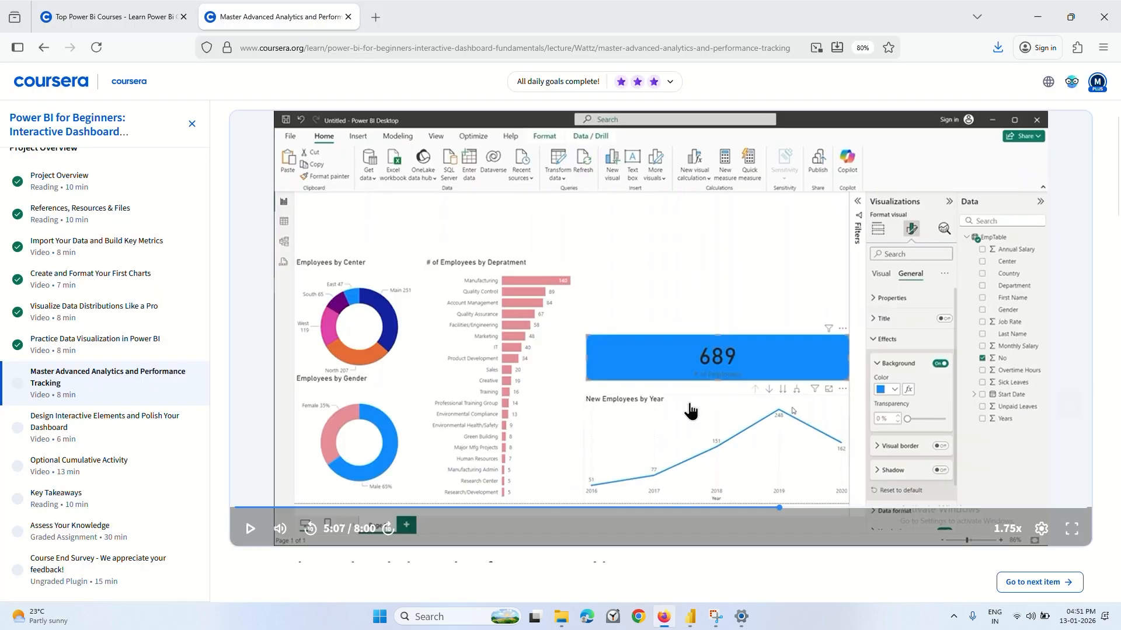
pyautogui.click(689, 411)
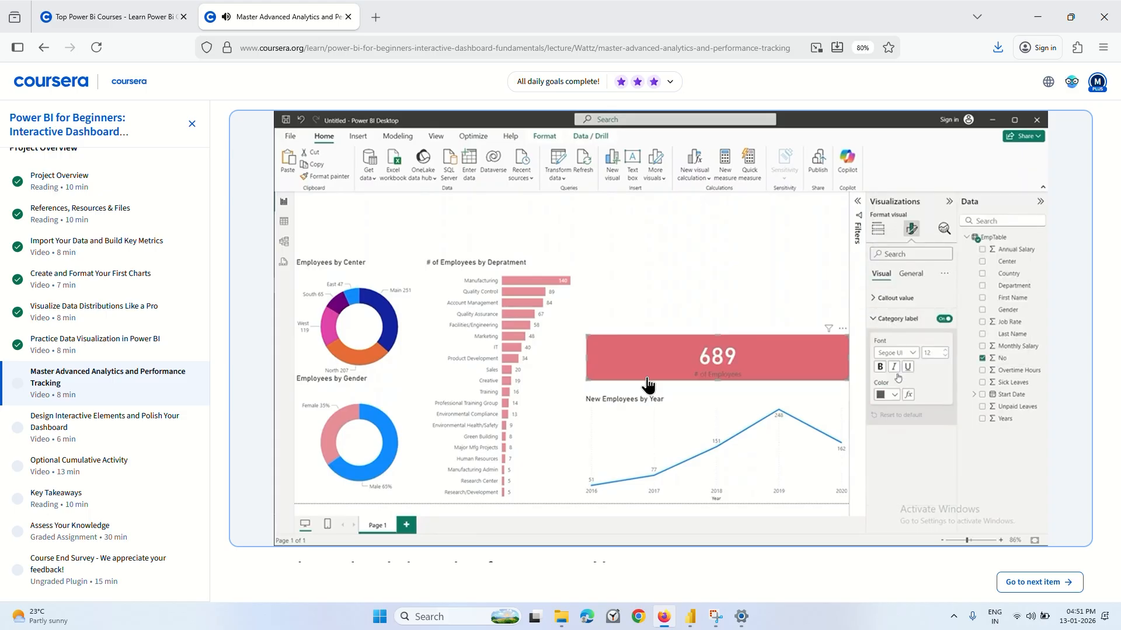
pyautogui.click(675, 342)
pyautogui.moveTo(690, 616)
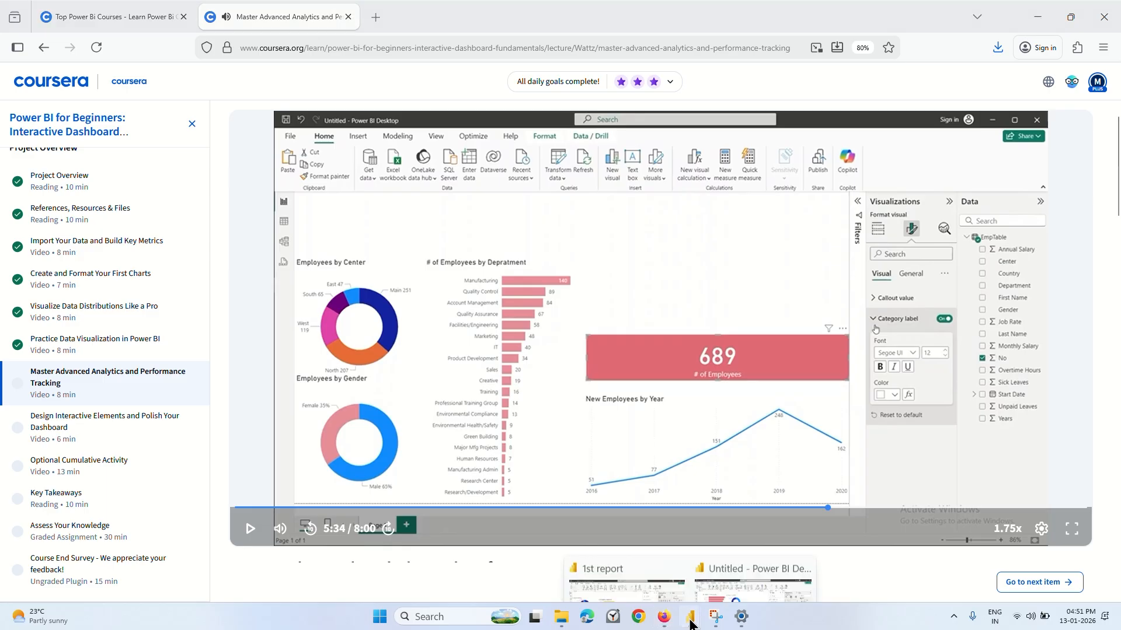
pyautogui.moveTo(735, 560)
pyautogui.click(650, 550)
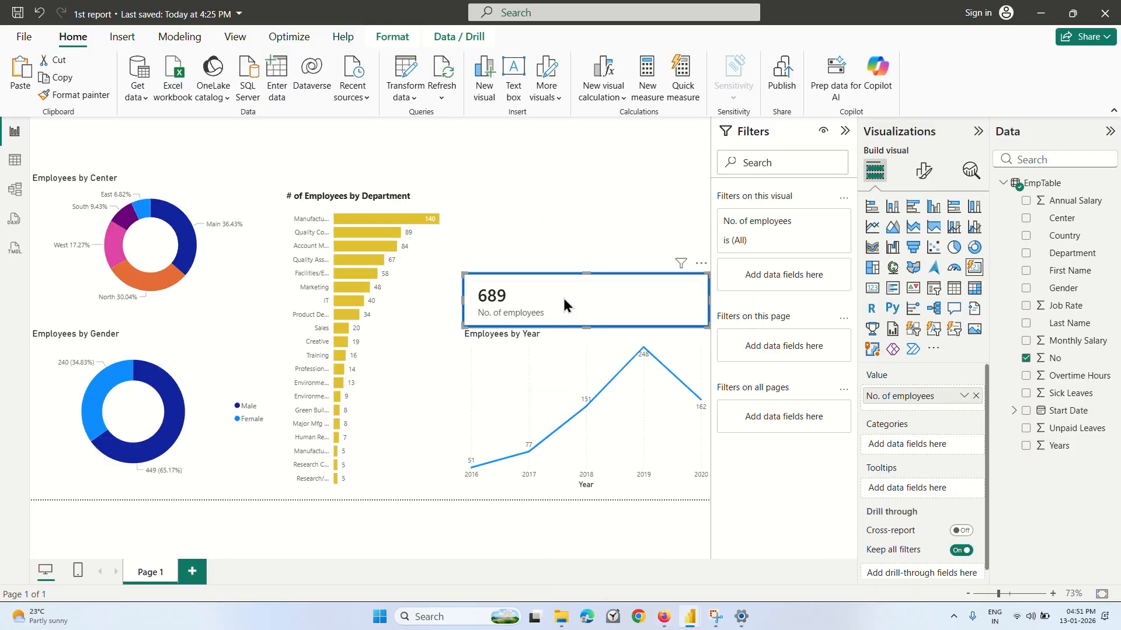
# Set the callout value color of the "No. of employees" card to a lighter shade of the theme blue and deselect the card.
pyautogui.click(924, 170)
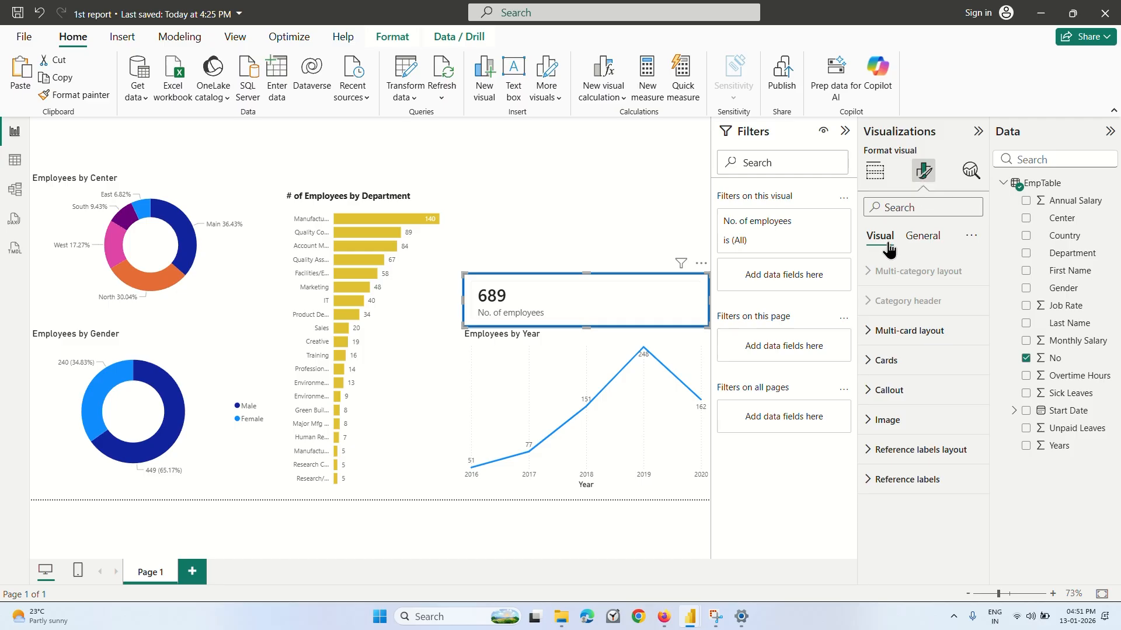
pyautogui.click(885, 390)
pyautogui.scroll(-1, 887, 400)
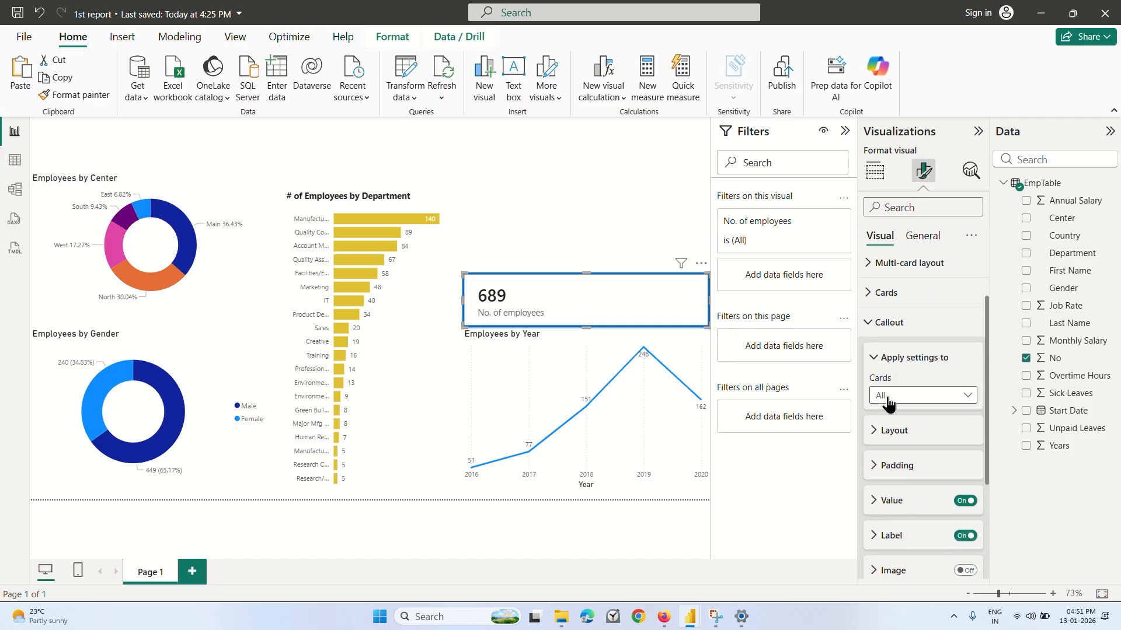
pyautogui.click(874, 439)
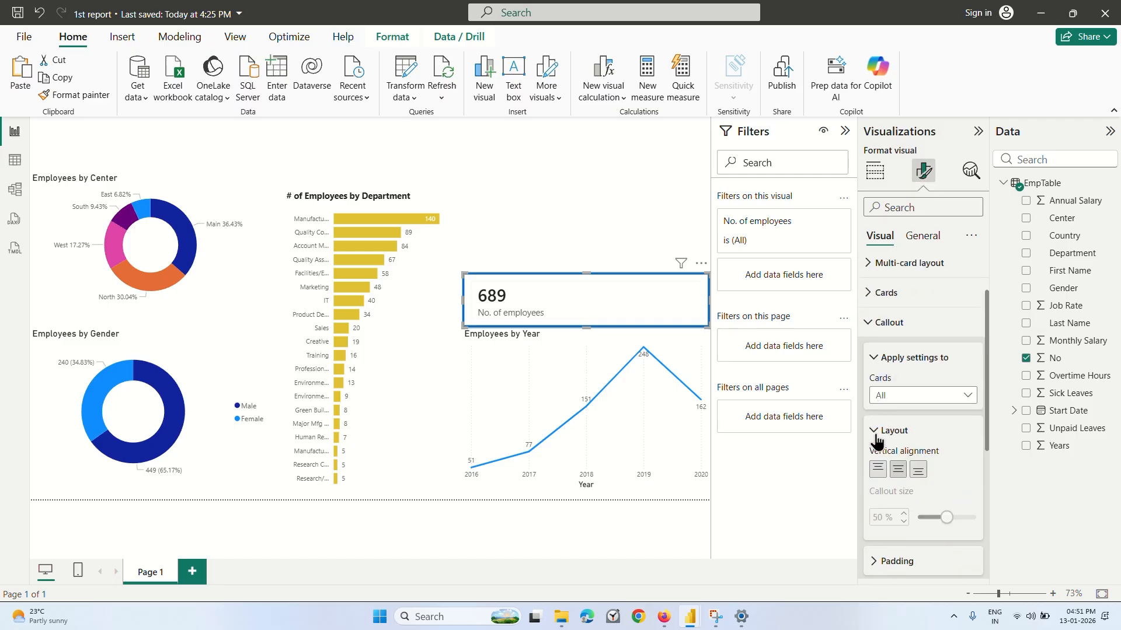
pyautogui.click(876, 435)
pyautogui.click(905, 361)
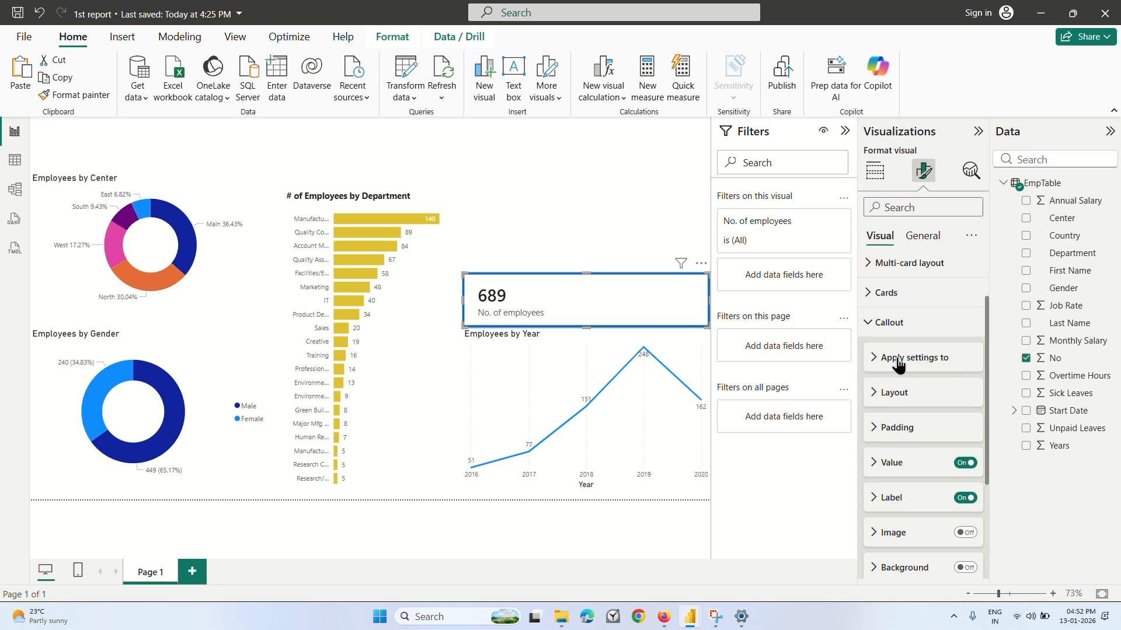
pyautogui.scroll(-1, 897, 383)
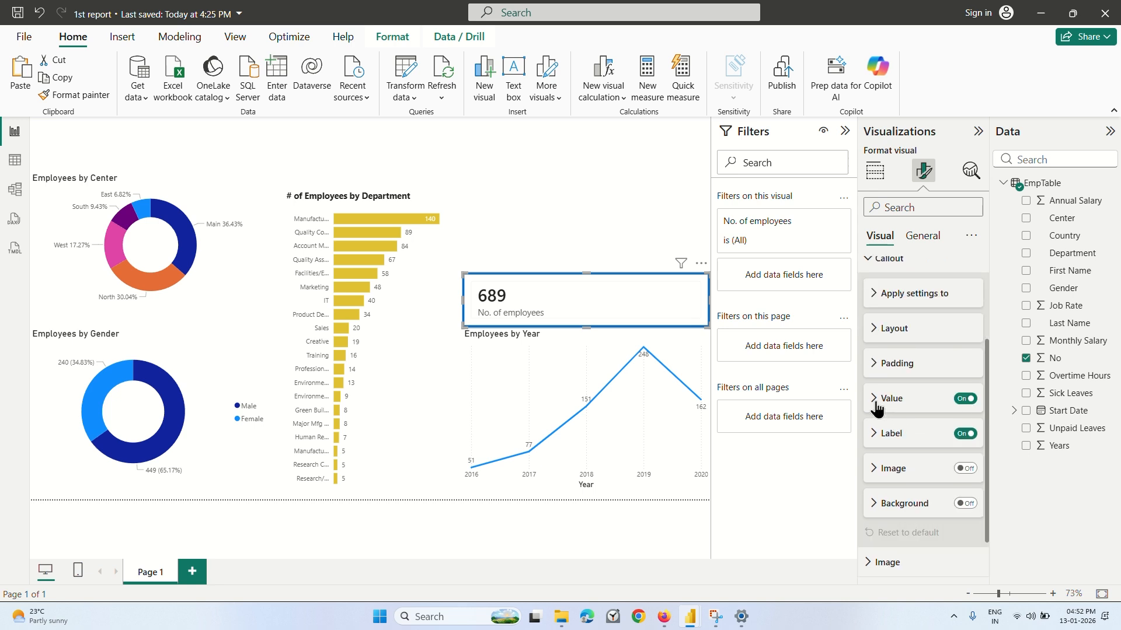
pyautogui.click(875, 401)
pyautogui.scroll(-1, 890, 409)
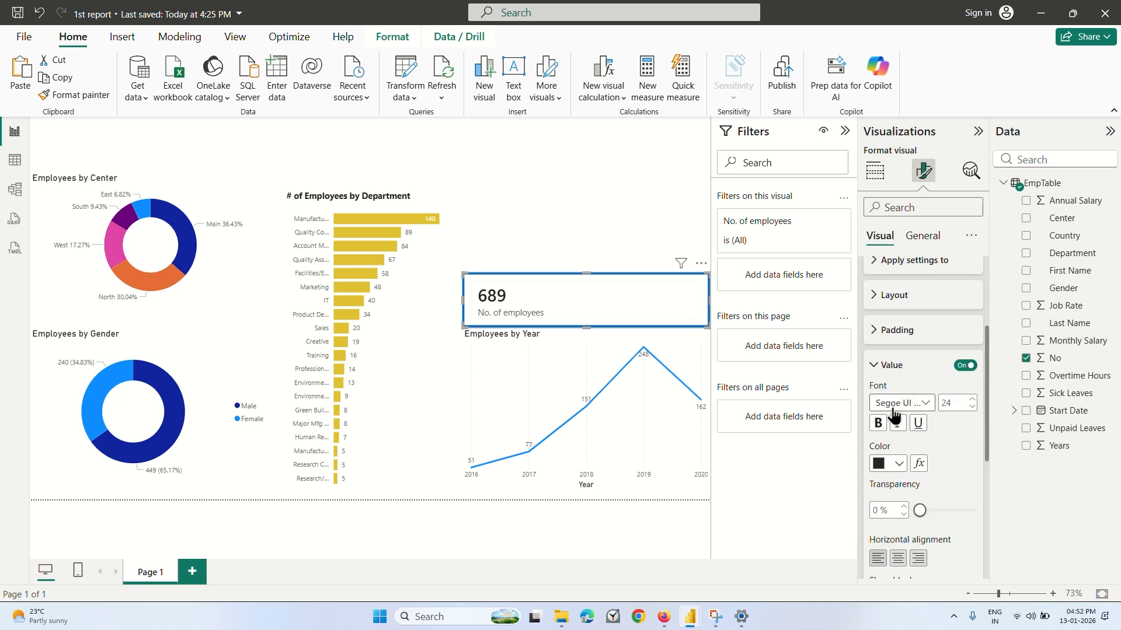
pyautogui.click(895, 469)
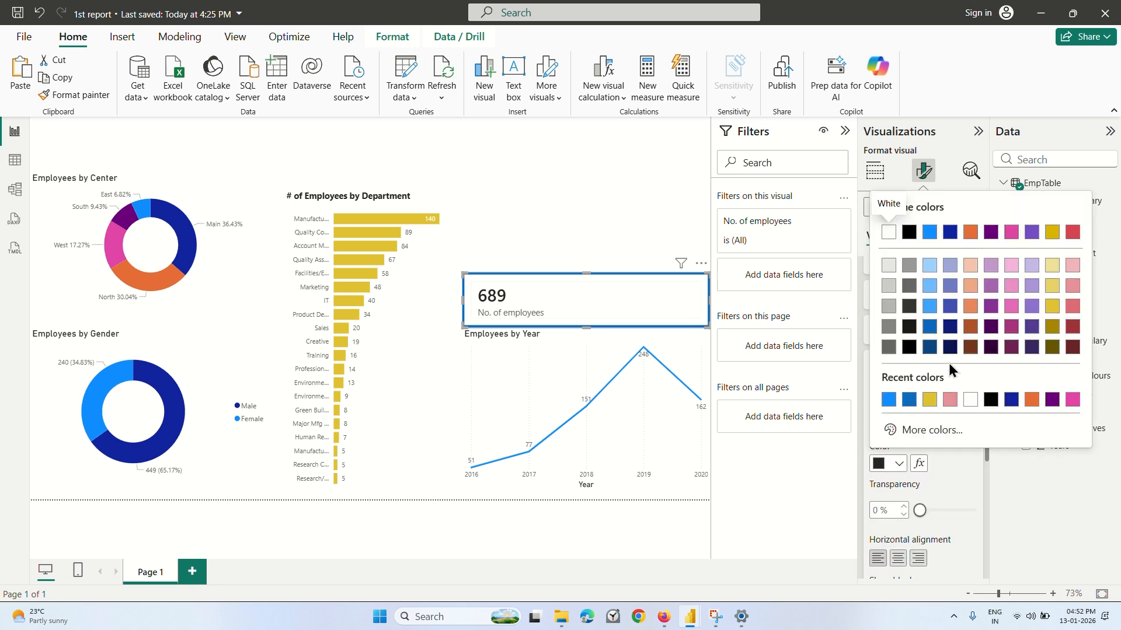
pyautogui.click(929, 323)
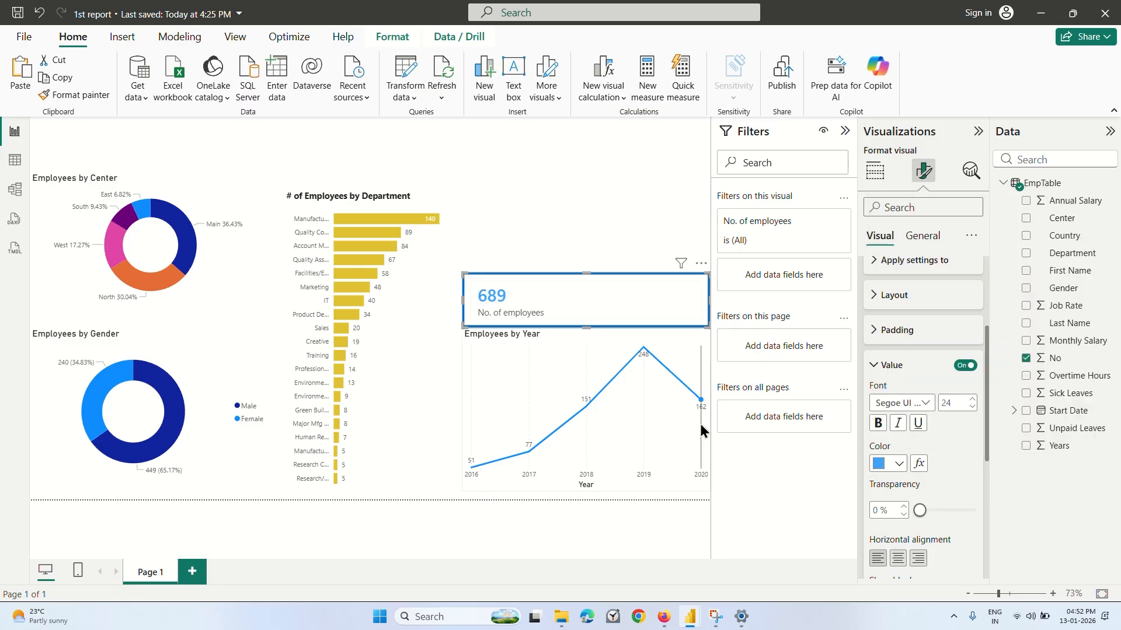
pyautogui.click(562, 241)
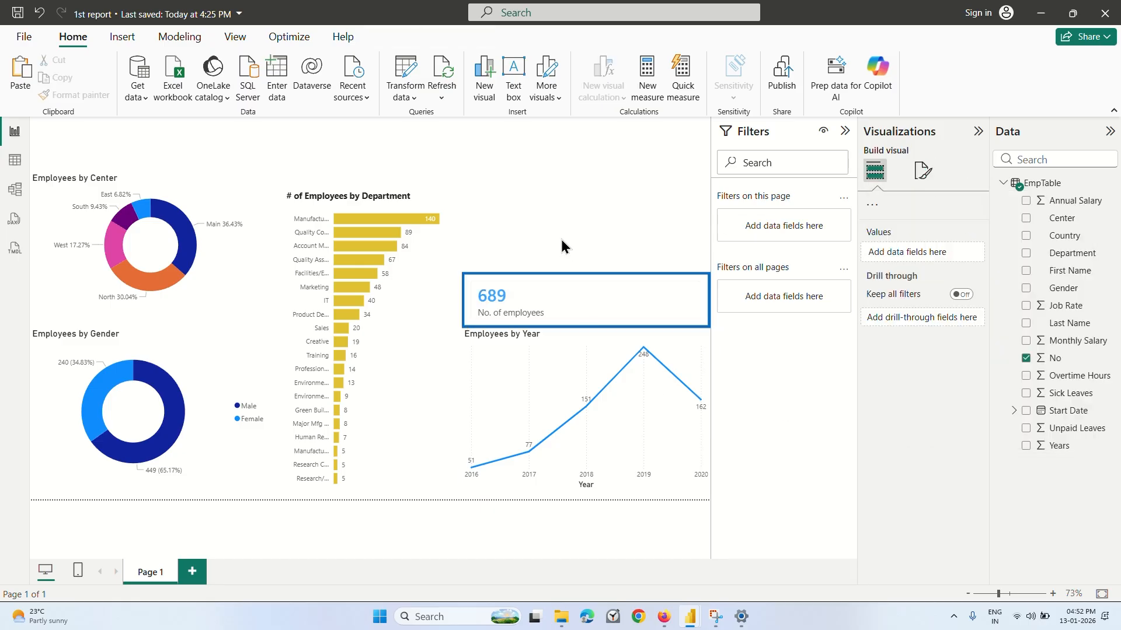
# Set the shape of the "No. of employees" card to Rectangle.
pyautogui.click(600, 299)
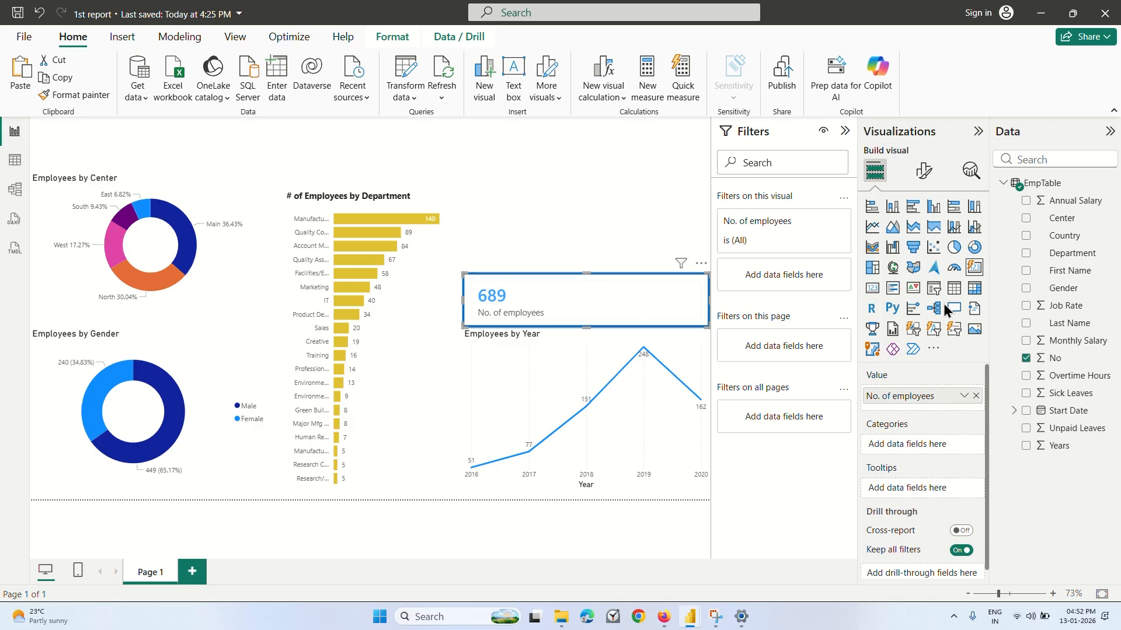
pyautogui.click(923, 171)
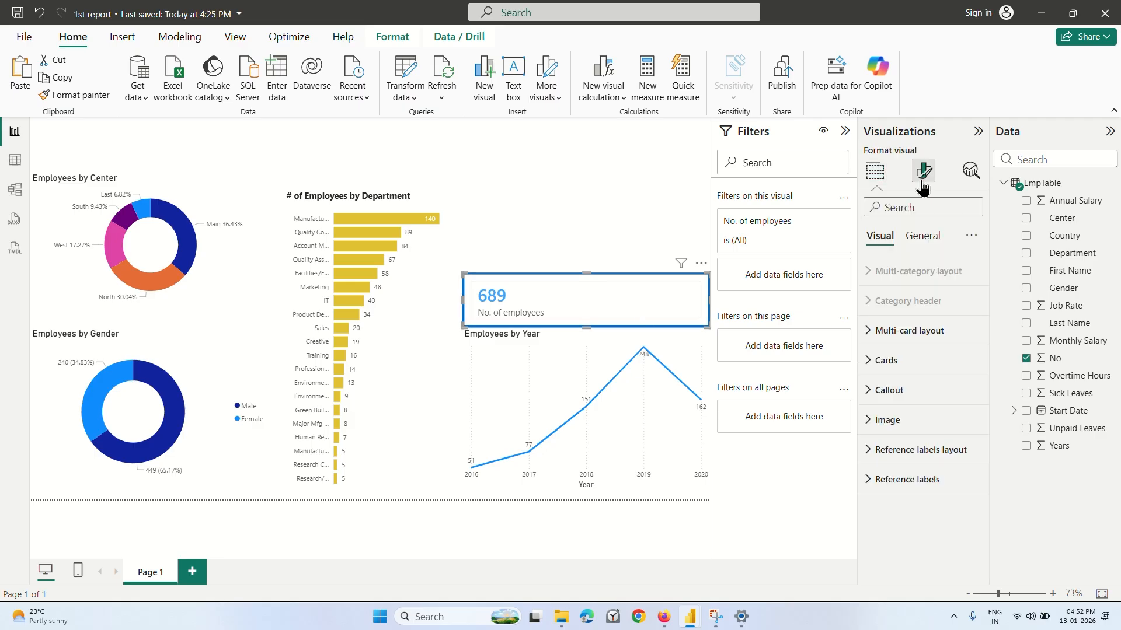
pyautogui.click(874, 363)
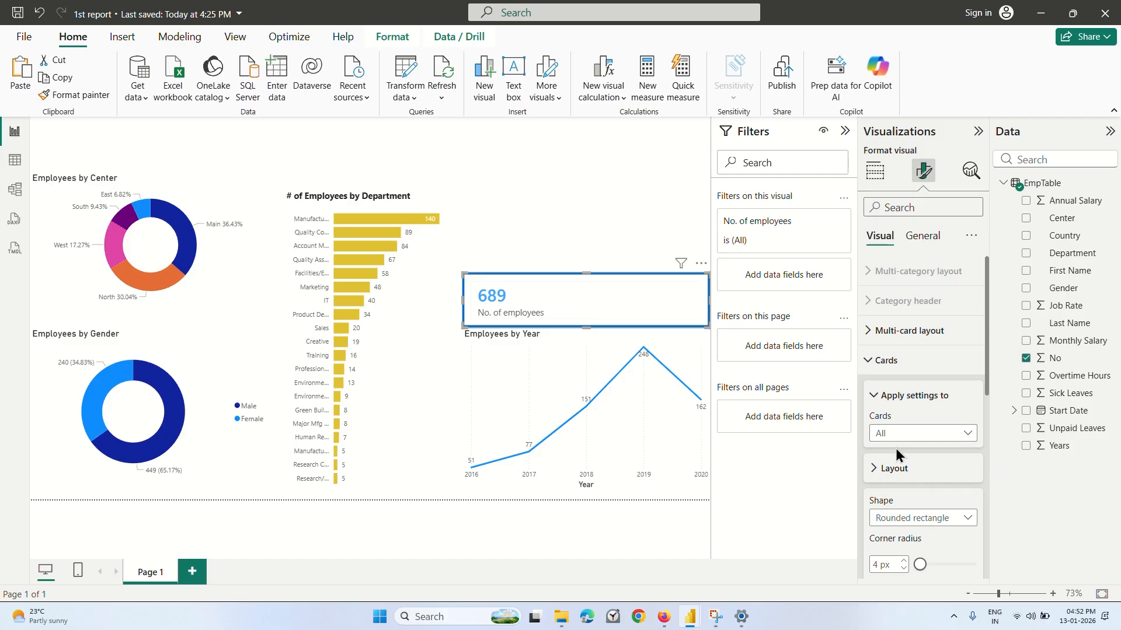
pyautogui.click(879, 469)
pyautogui.scroll(-3, 879, 473)
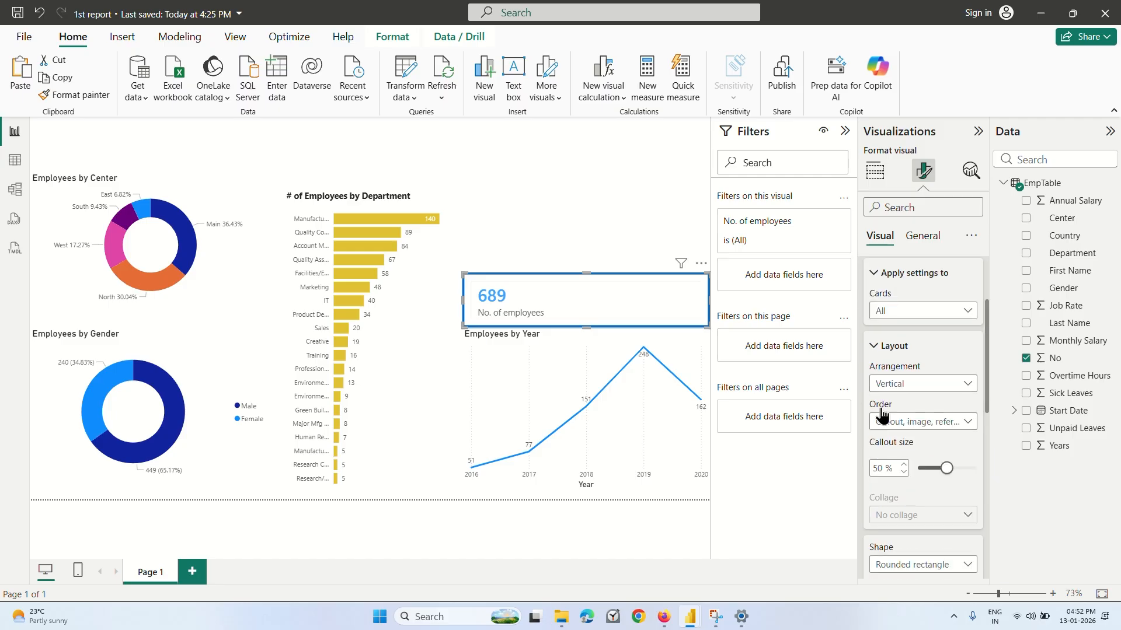
pyautogui.scroll(-2, 898, 445)
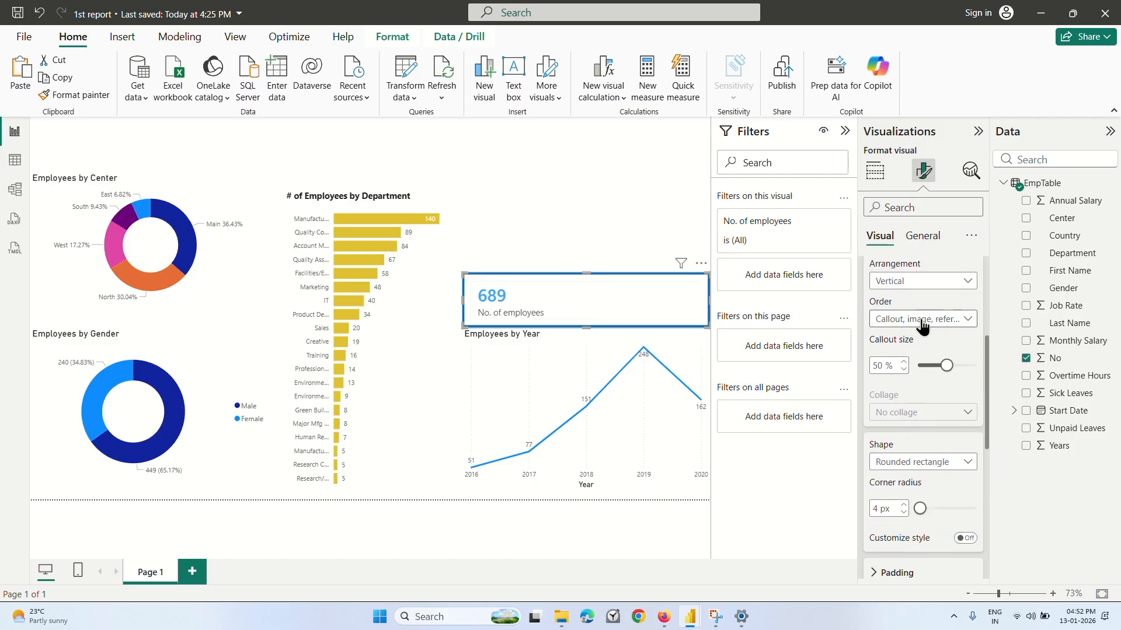
pyautogui.click(919, 320)
pyautogui.scroll(-2, 911, 422)
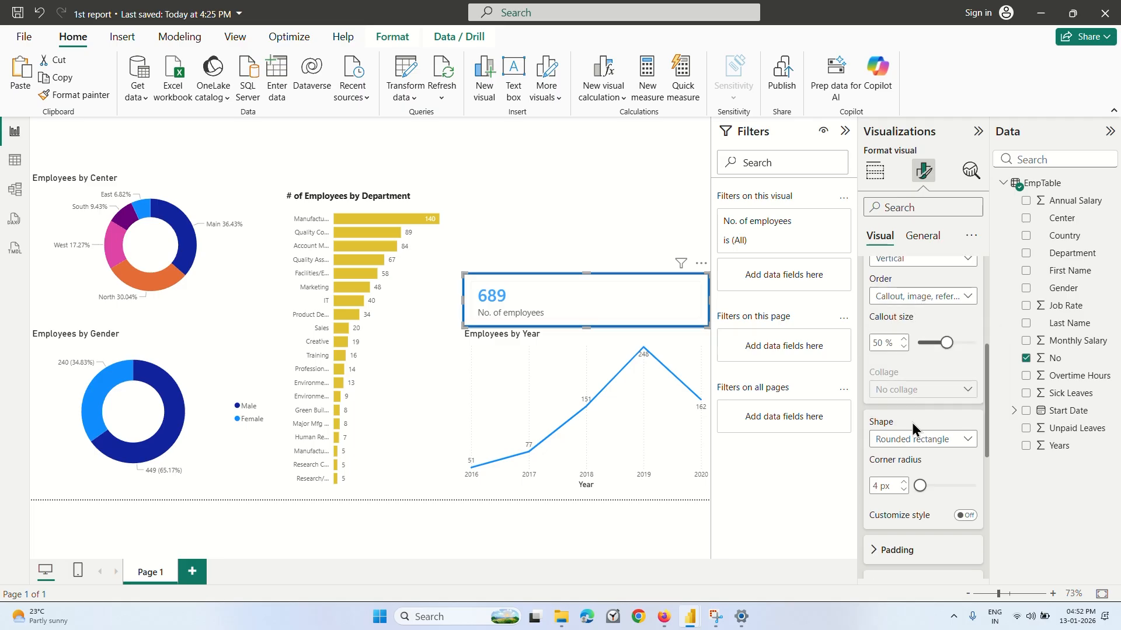
pyautogui.click(920, 357)
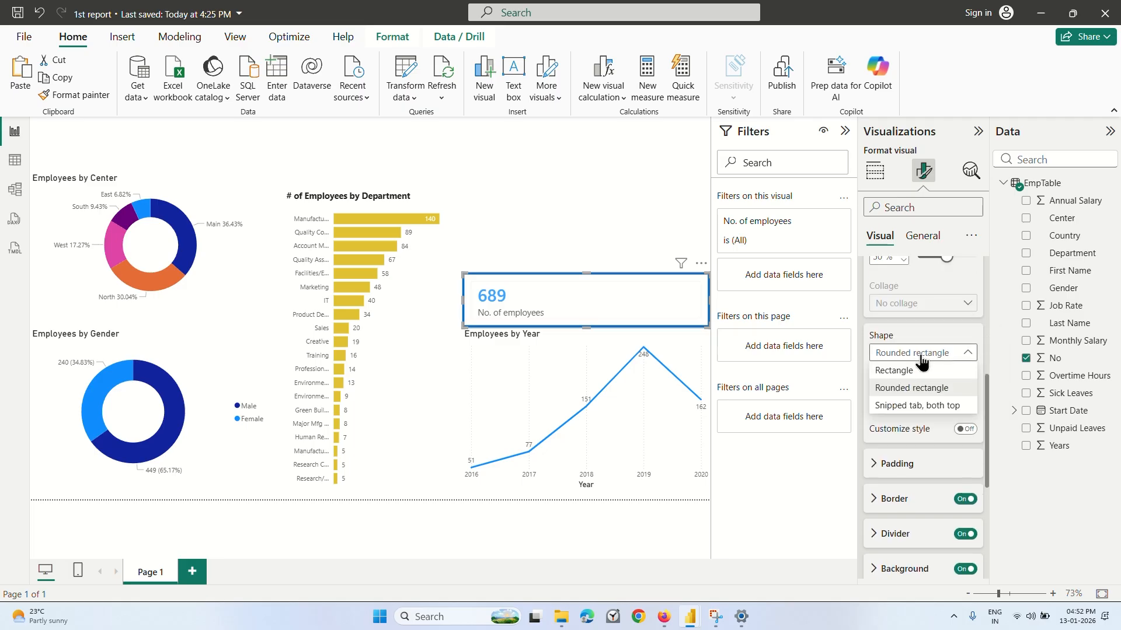
pyautogui.click(893, 370)
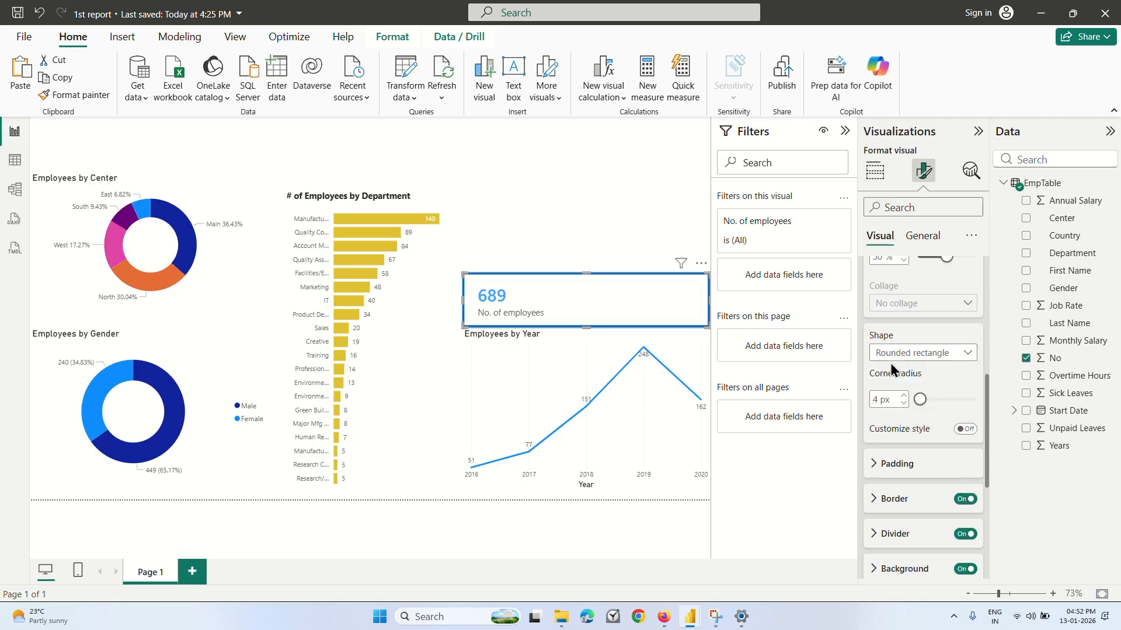
# Try the "Snipped tab, both top" shape on the employee count card and set it back to Rectangle.
pyautogui.click(928, 353)
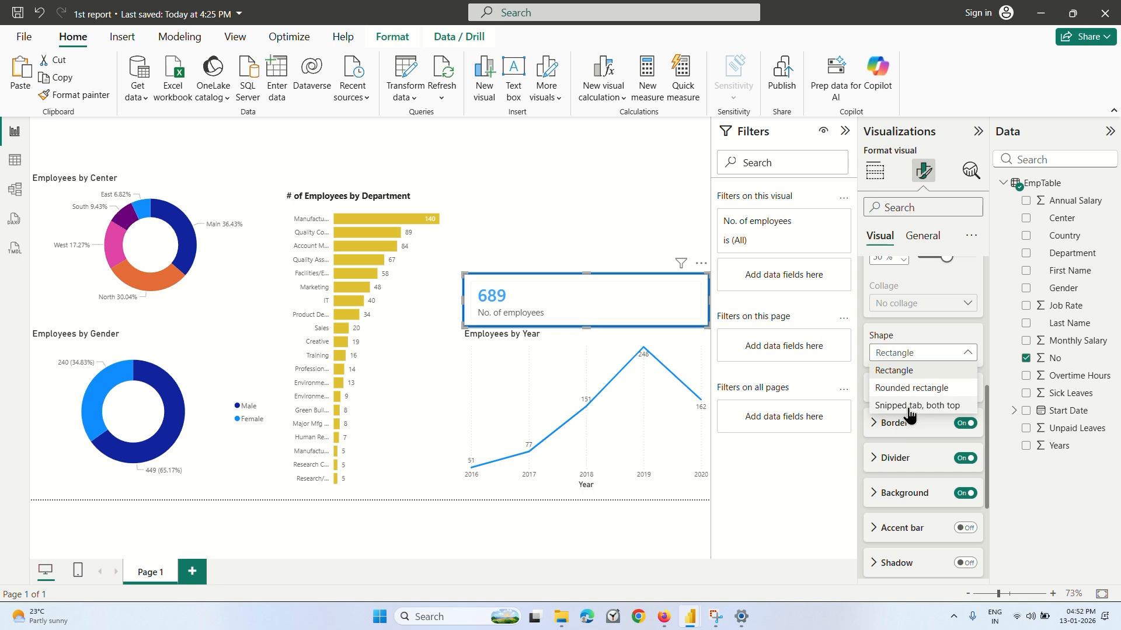
pyautogui.click(916, 406)
pyautogui.click(928, 355)
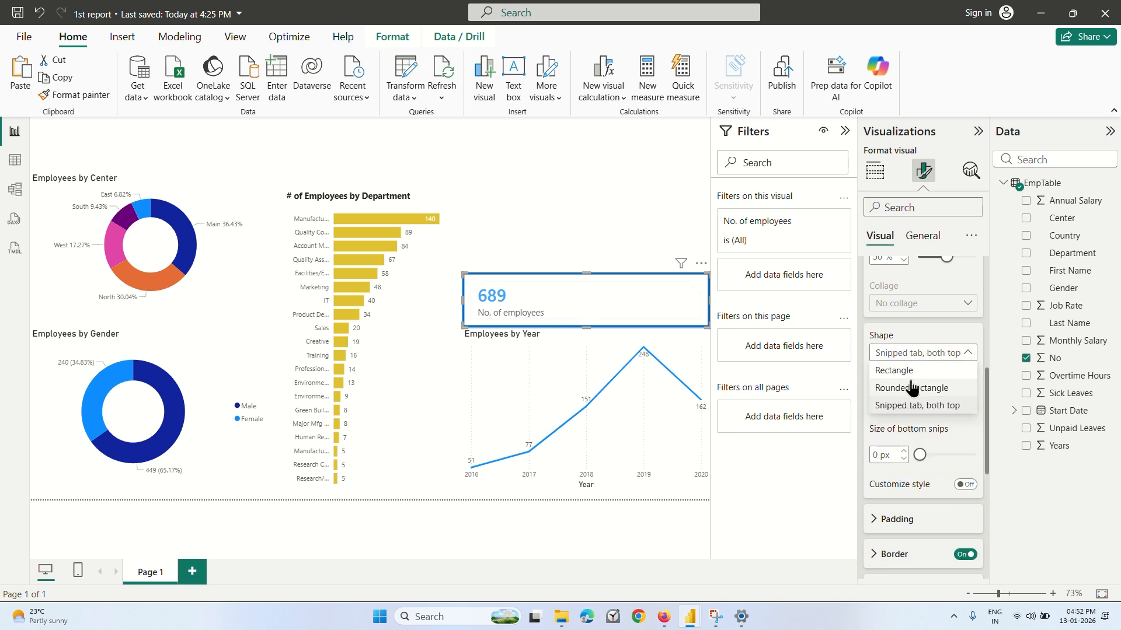
pyautogui.click(913, 369)
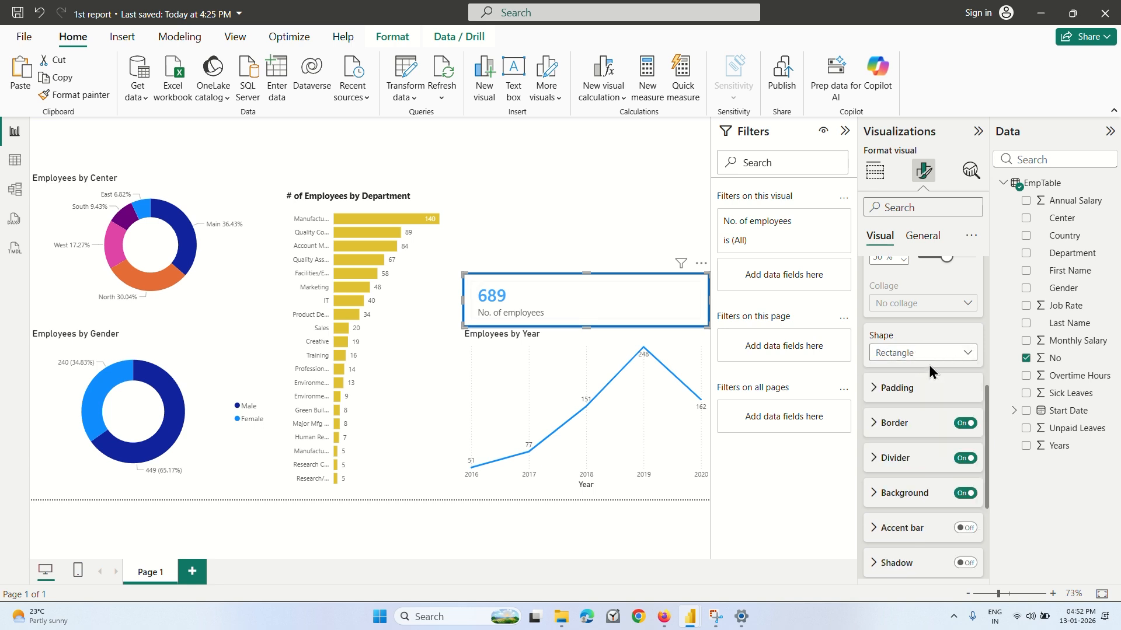
# Try the glow, shadow and accent bar on the employee count card, switching each one back off.
pyautogui.scroll(-3, 929, 366)
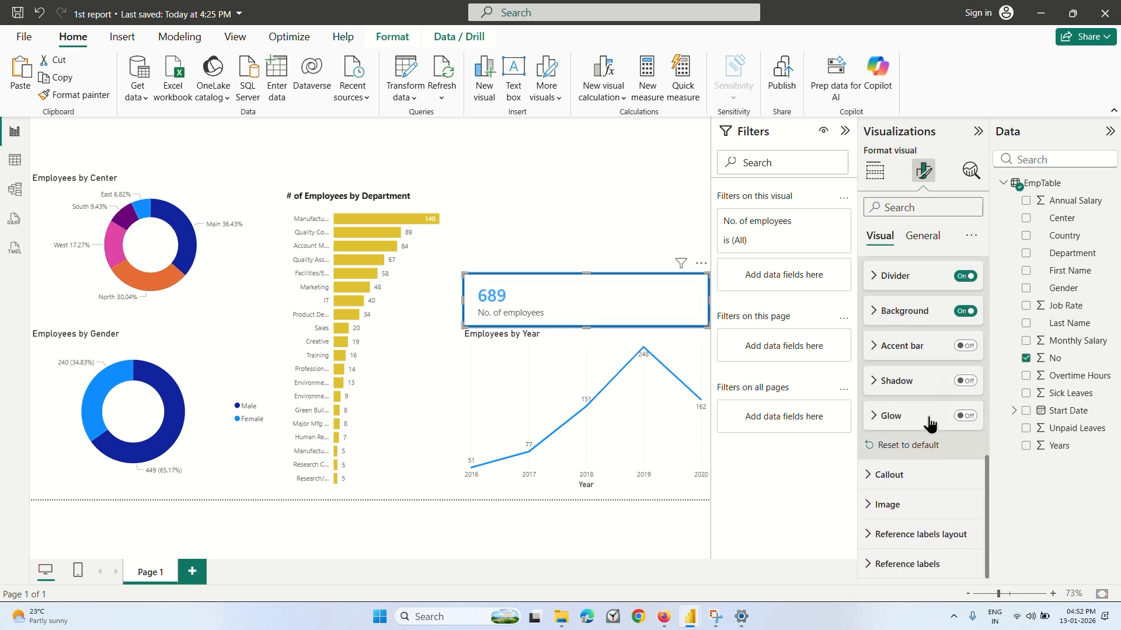
pyautogui.click(959, 418)
pyautogui.click(960, 417)
pyautogui.click(965, 381)
pyautogui.click(965, 382)
pyautogui.click(966, 347)
pyautogui.click(965, 347)
# Open the employee count card's callout settings and examine the layout options.
pyautogui.click(889, 475)
pyautogui.scroll(-5, 893, 479)
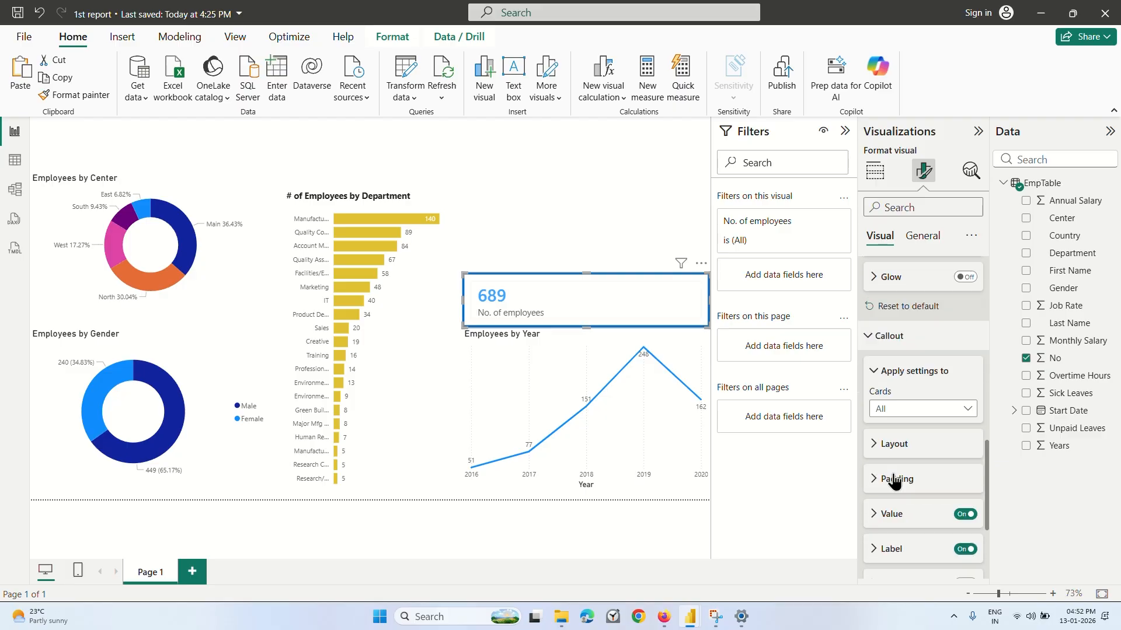
pyautogui.scroll(2, 893, 480)
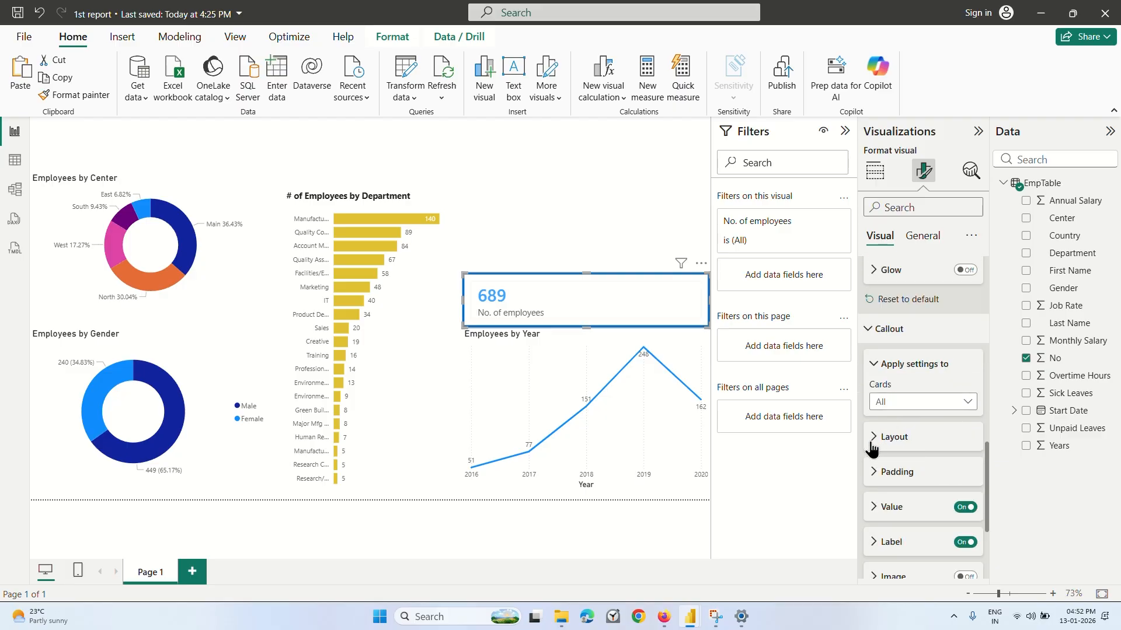
pyautogui.click(875, 437)
pyautogui.scroll(-1, 872, 448)
pyautogui.click(873, 361)
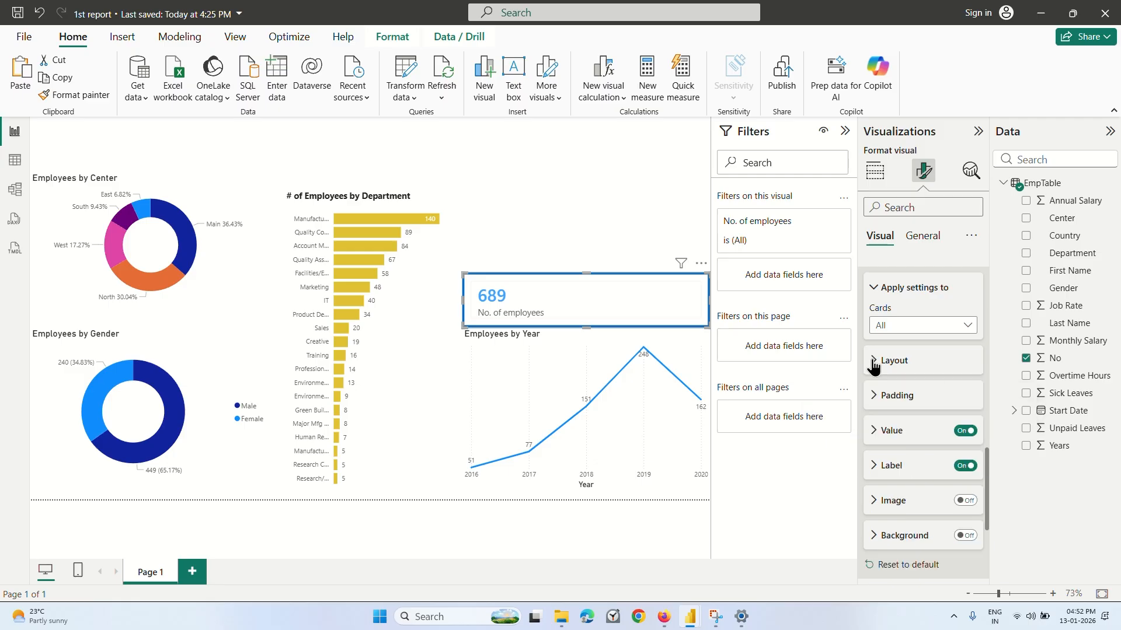
# Examine the layout settings in the employee count card's Cards section and deselect the card.
pyautogui.scroll(-3, 884, 496)
pyautogui.scroll(5, 882, 495)
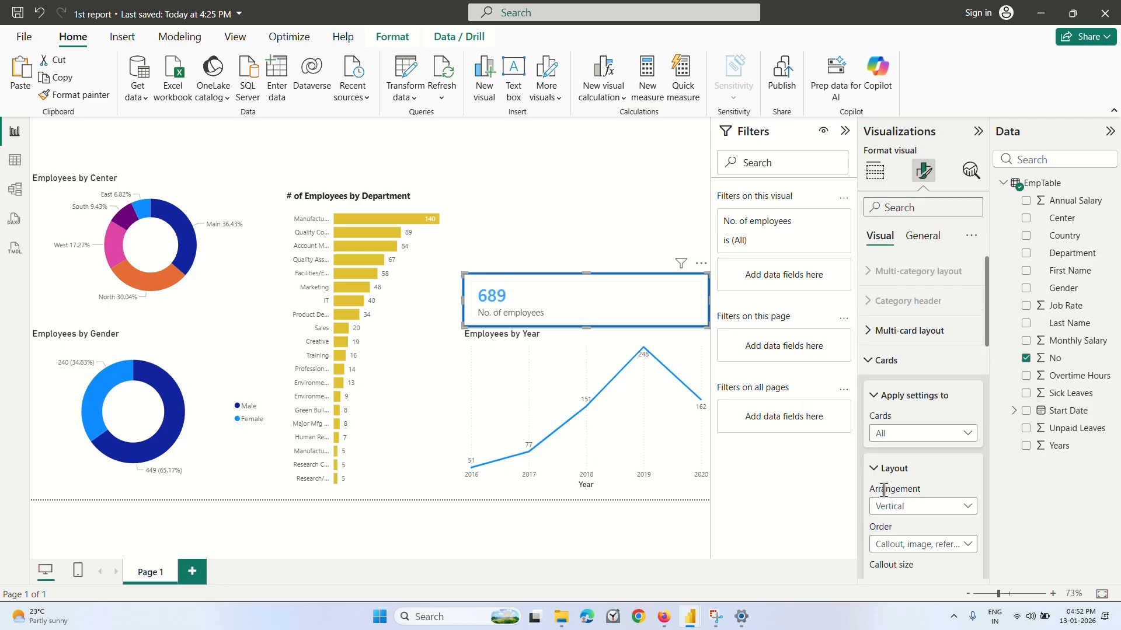
pyautogui.click(543, 185)
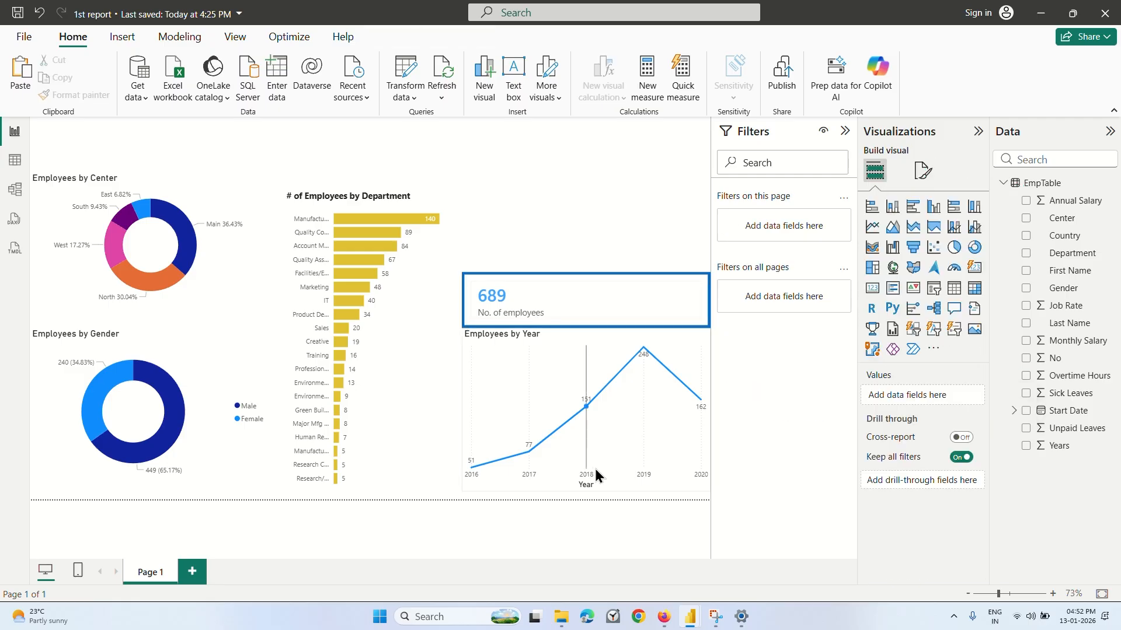
# Switch to the Coursera lecture in the browser and play it to 6:20, pausing at the average annual salary card.
pyautogui.click(664, 620)
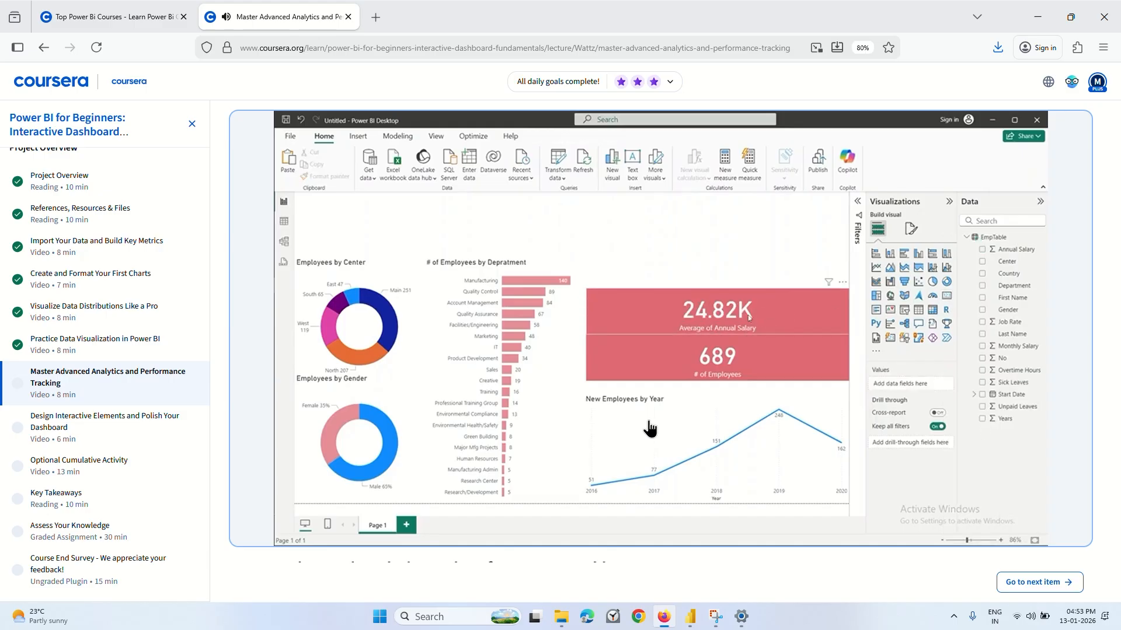
pyautogui.click(614, 471)
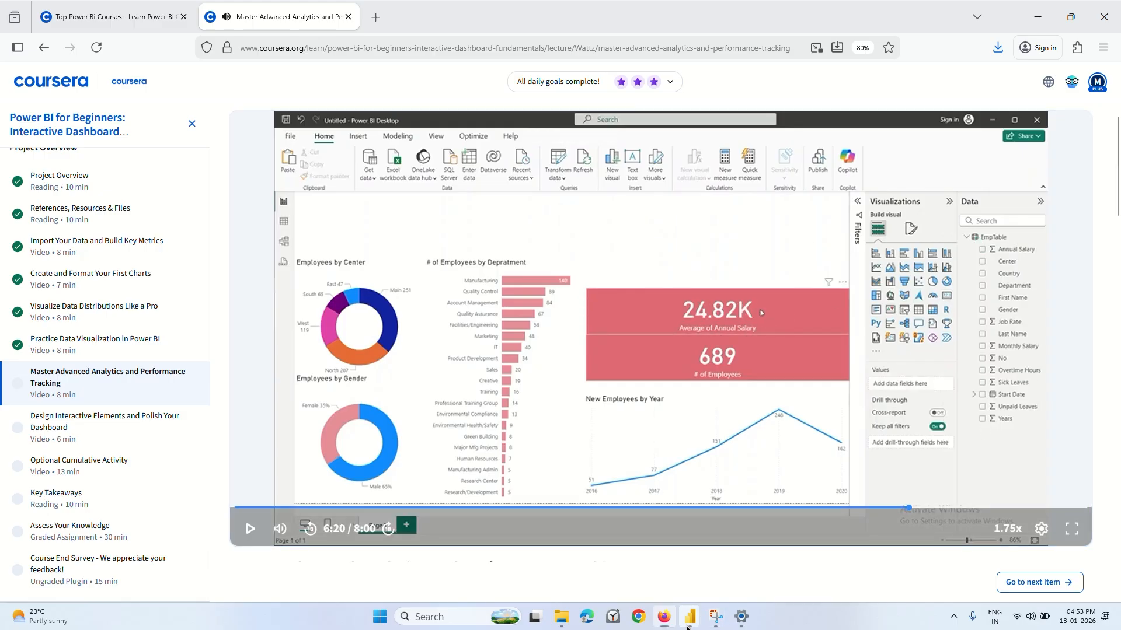
# Return to the "1st report" file in Power BI, duplicate the "No. of employees" card and place the copy directly above the original.
pyautogui.moveTo(688, 619)
pyautogui.click(633, 560)
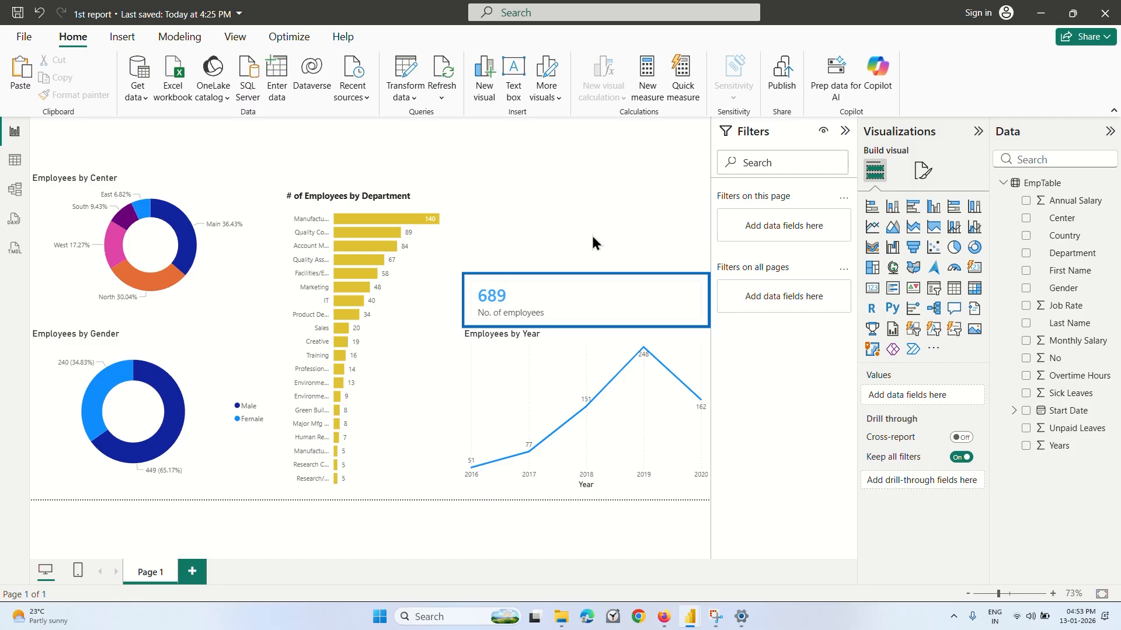
pyautogui.click(562, 305)
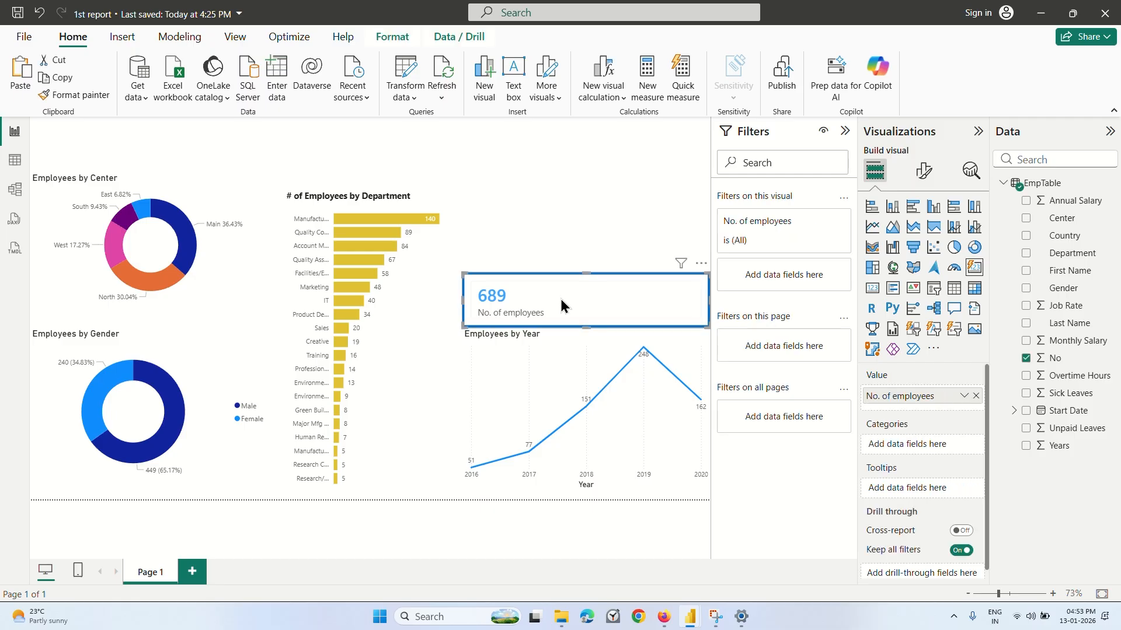
pyautogui.press('Delete')
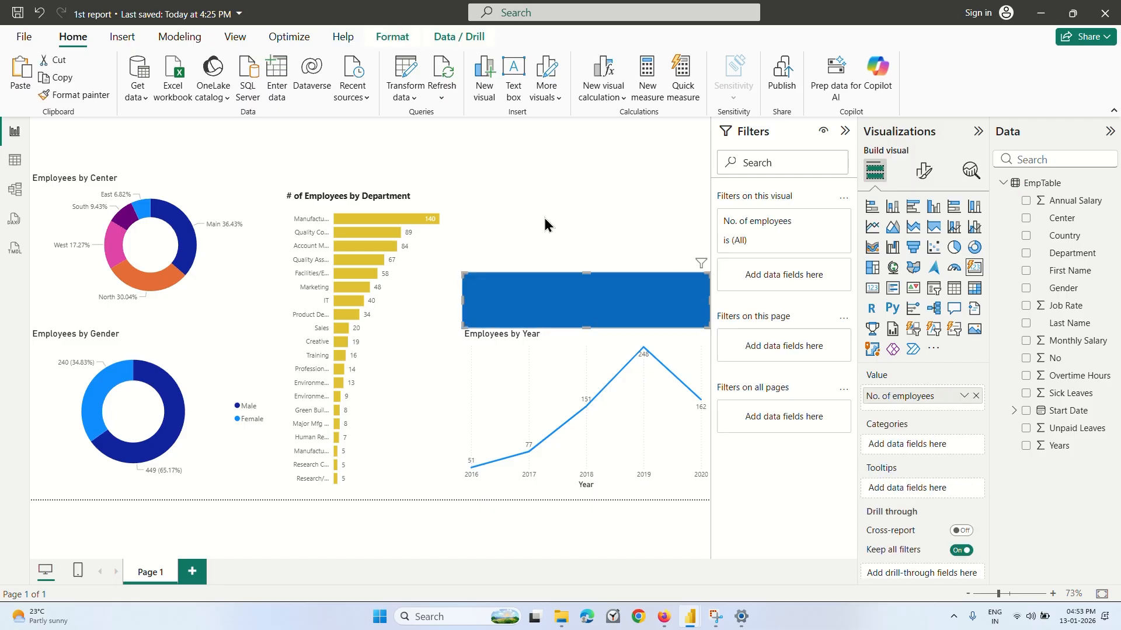
pyautogui.moveTo(566, 301); pyautogui.dragTo(565, 250)
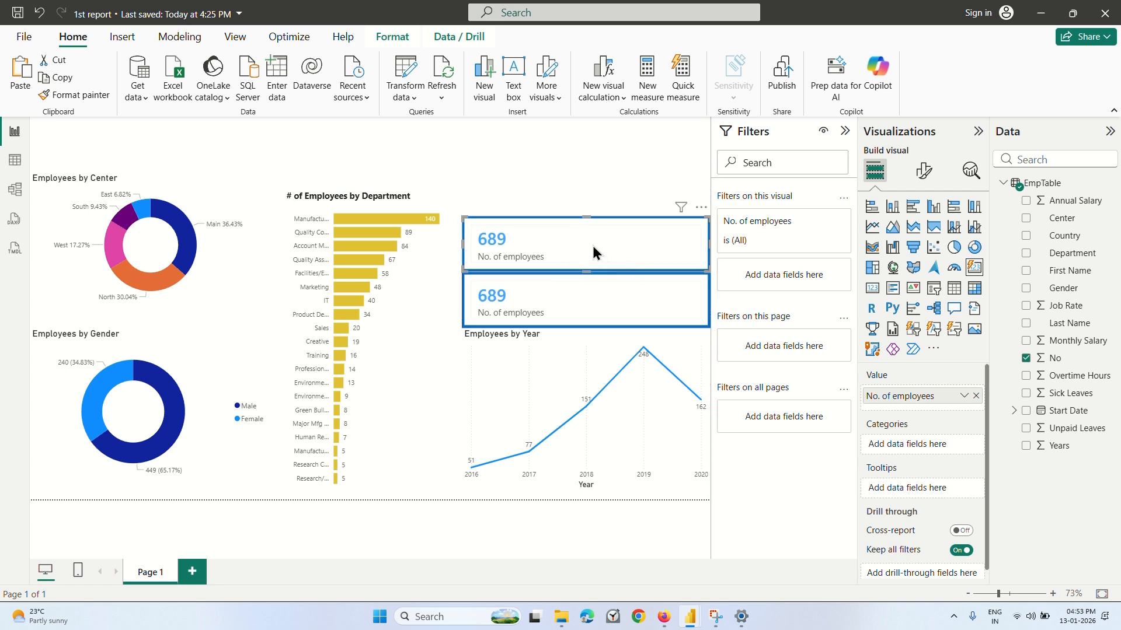
# Replace the value of the upper card with the Annual Salary field, aggregated as Average.
pyautogui.click(976, 396)
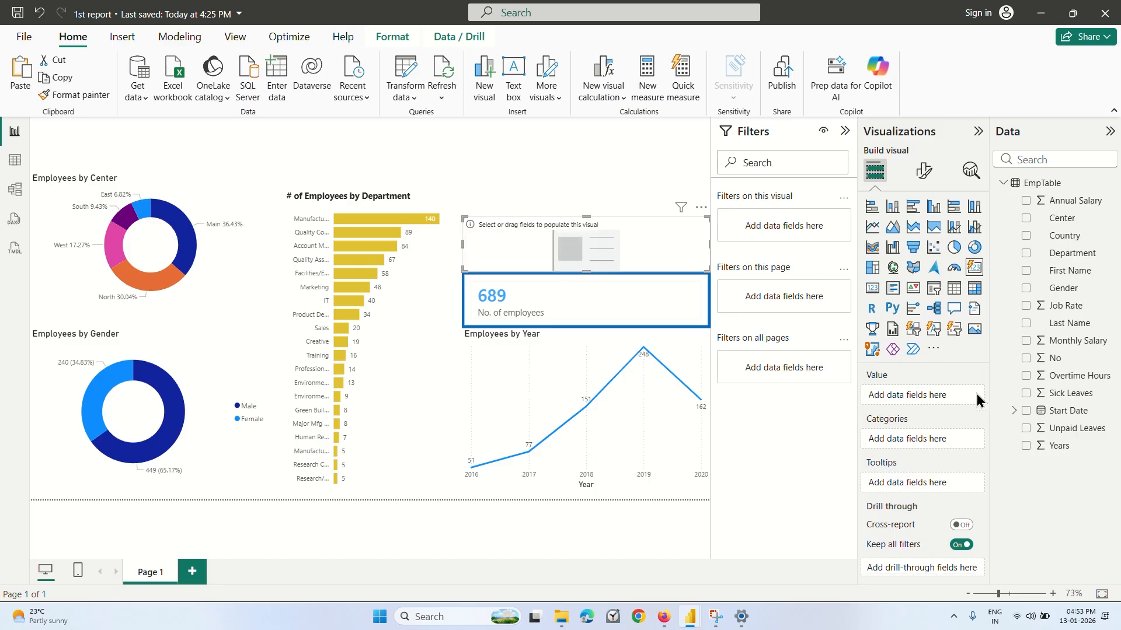
pyautogui.click(1026, 201)
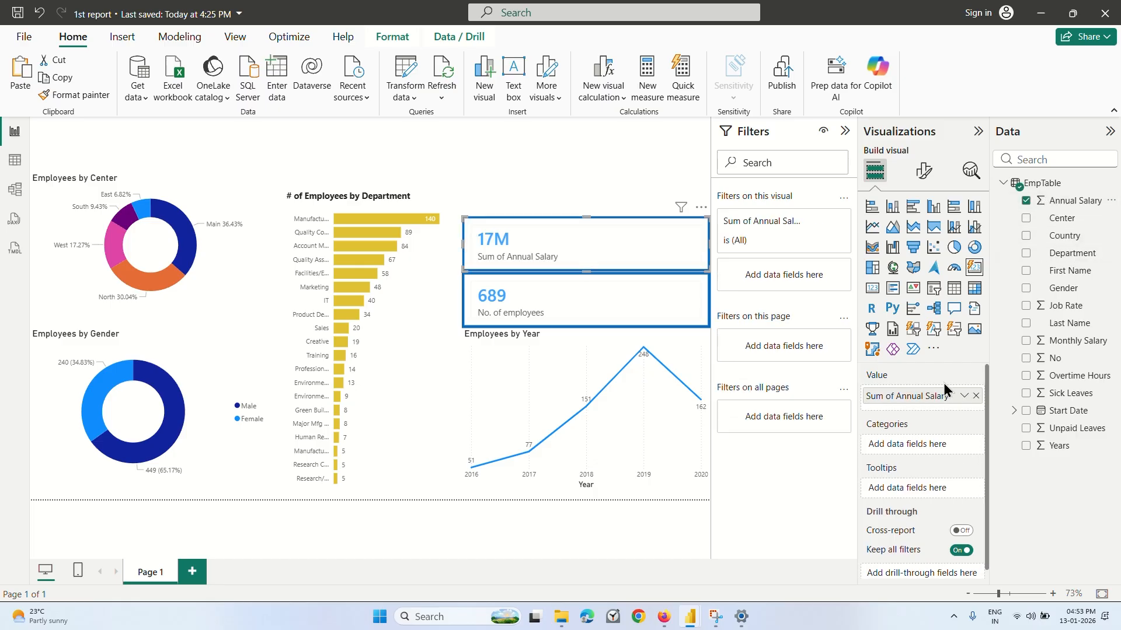
pyautogui.click(964, 396)
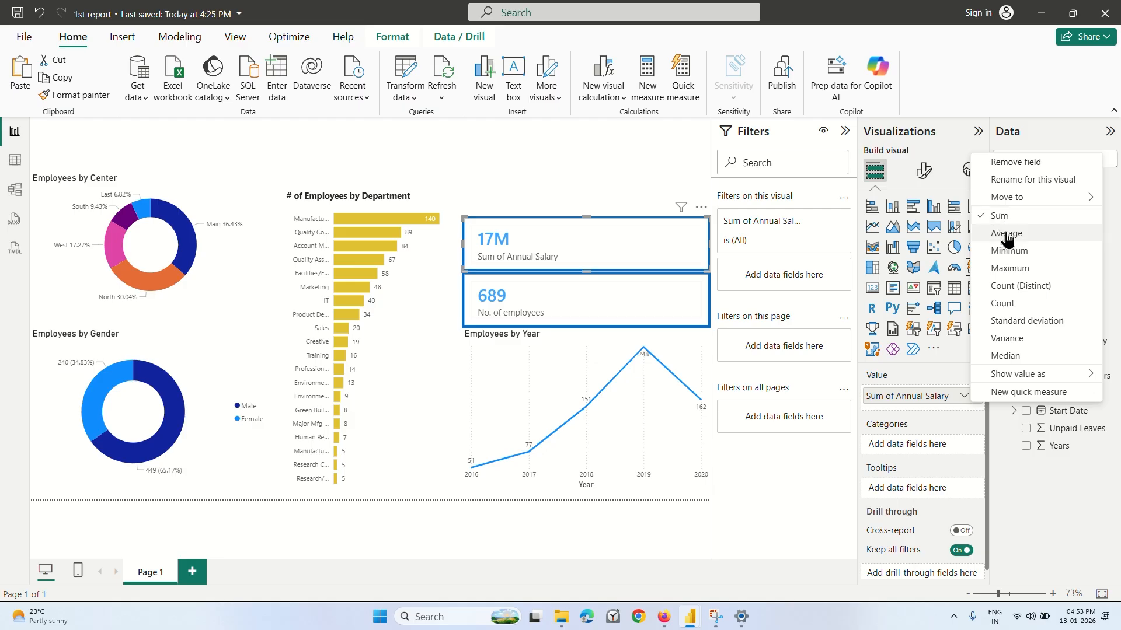
pyautogui.click(1006, 234)
pyautogui.click(555, 170)
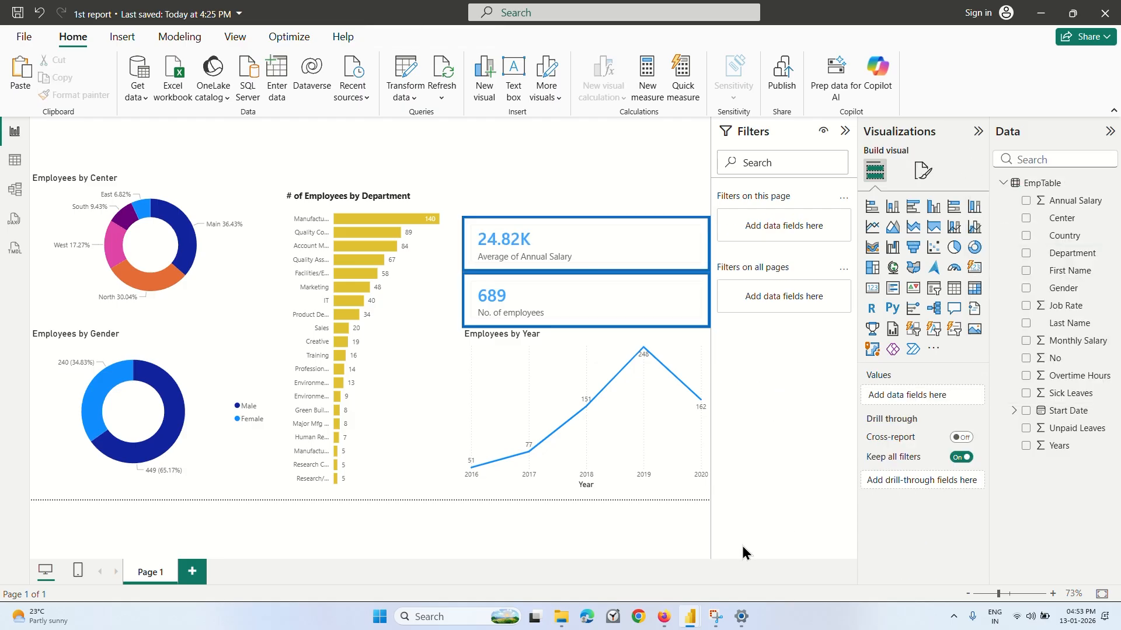
# Switch to the Coursera lecture in the browser and play it to 7:40, pausing at the three stacked cards.
pyautogui.click(664, 617)
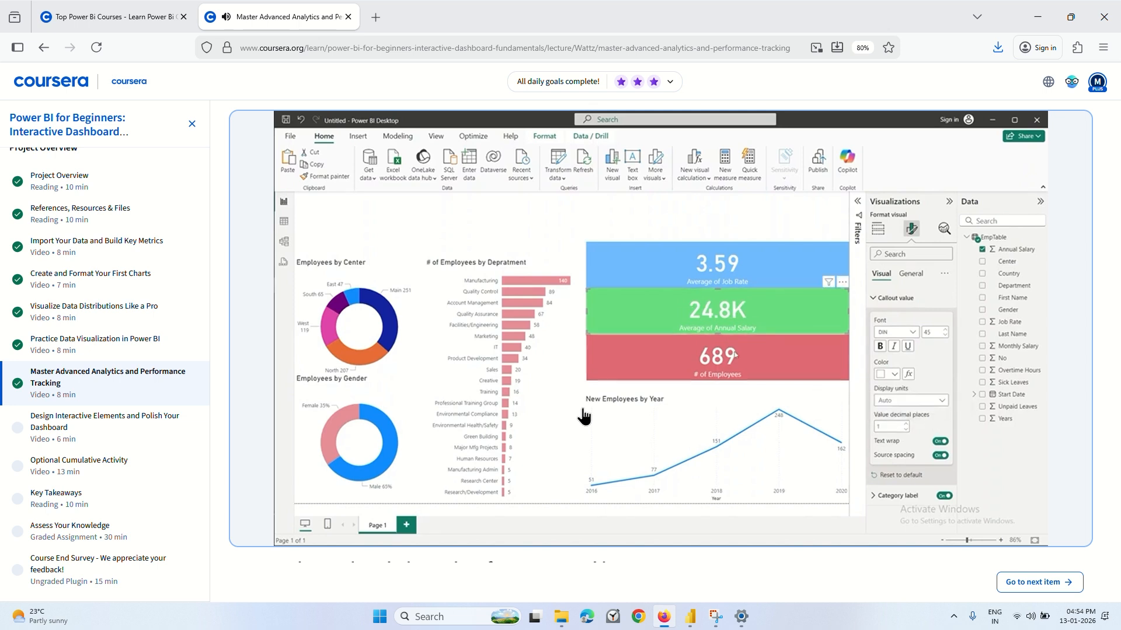
pyautogui.click(507, 211)
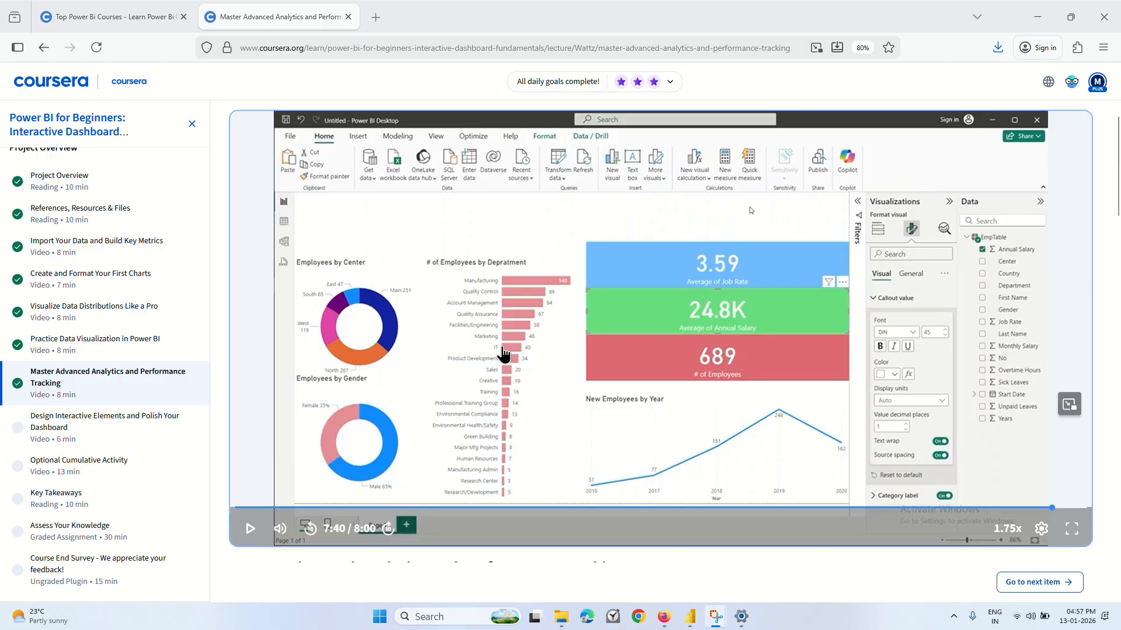
# Return to the "1st report" file in Power BI and duplicate the average annual salary card.
pyautogui.moveTo(690, 610)
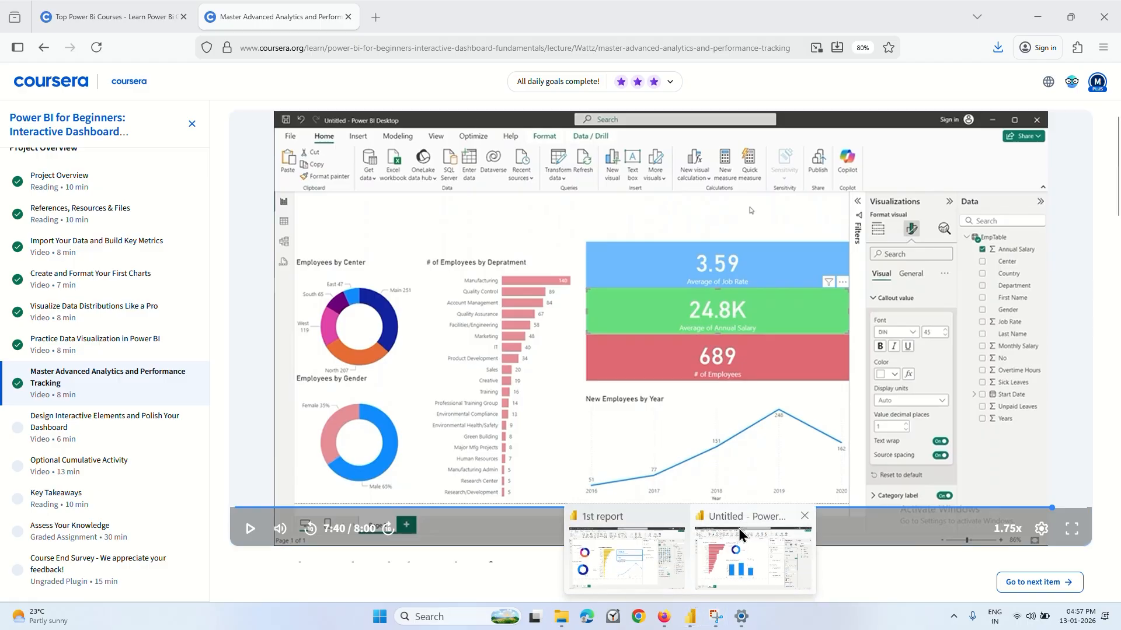
pyautogui.click(658, 560)
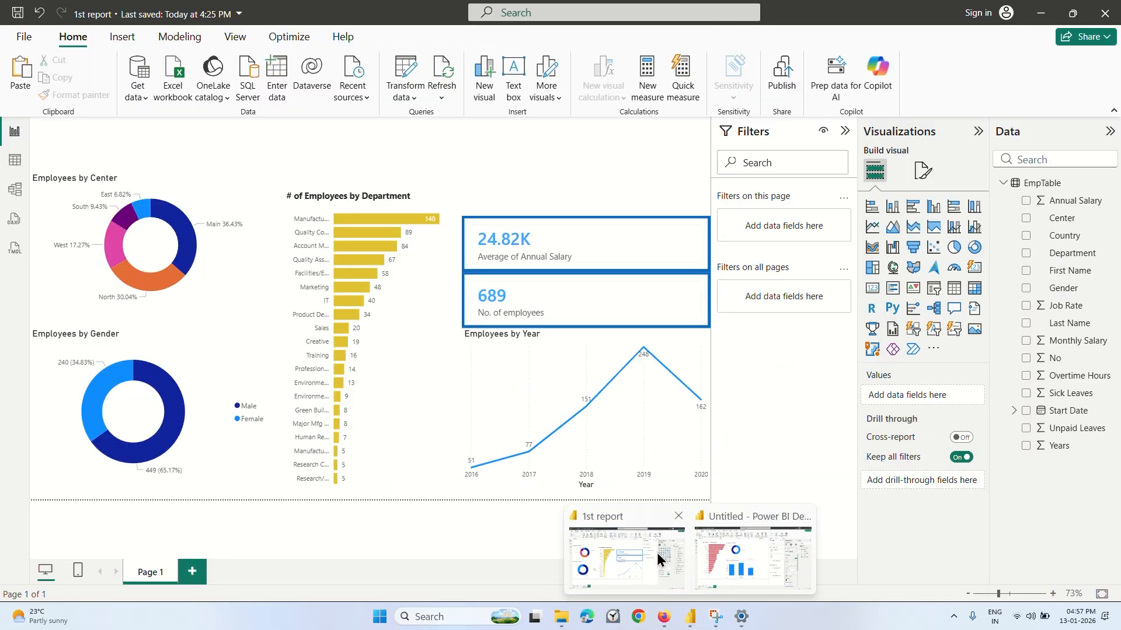
pyautogui.click(579, 253)
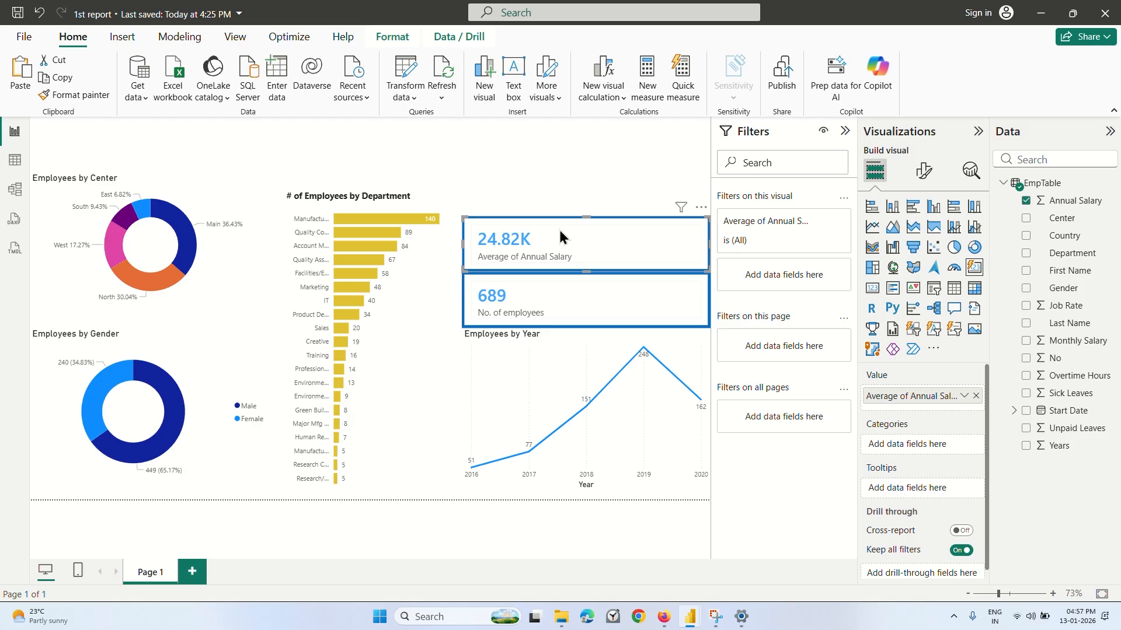
pyautogui.hotkey('ctrl', 'v')
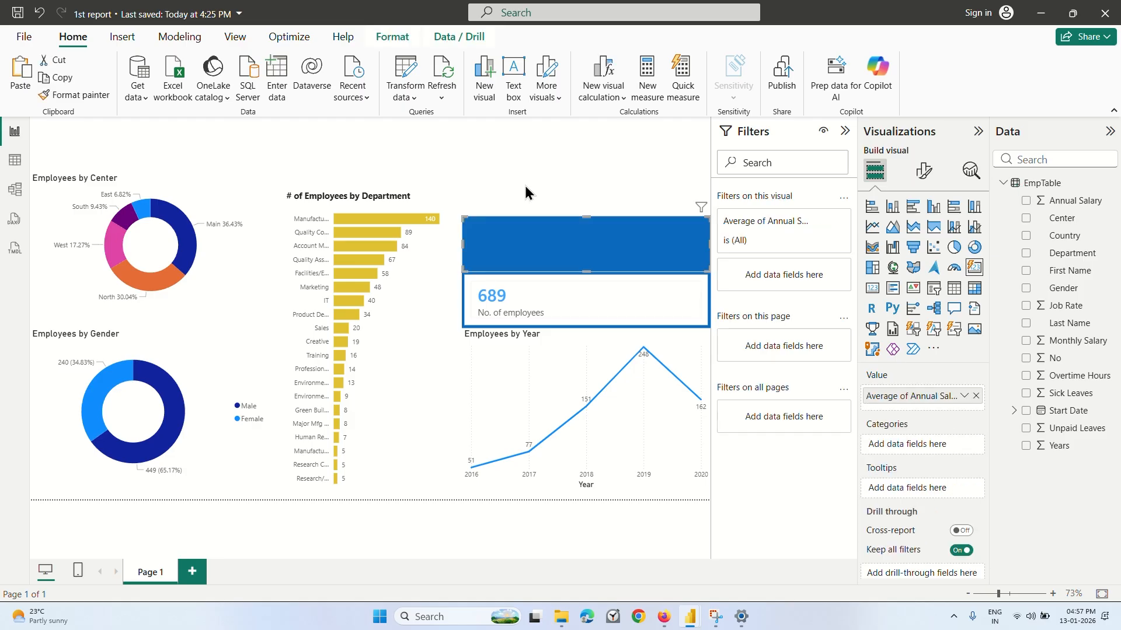
# Shorten the "Employees by Year" line chart from its upper edge and move the employee count card down directly above it.
pyautogui.click(555, 363)
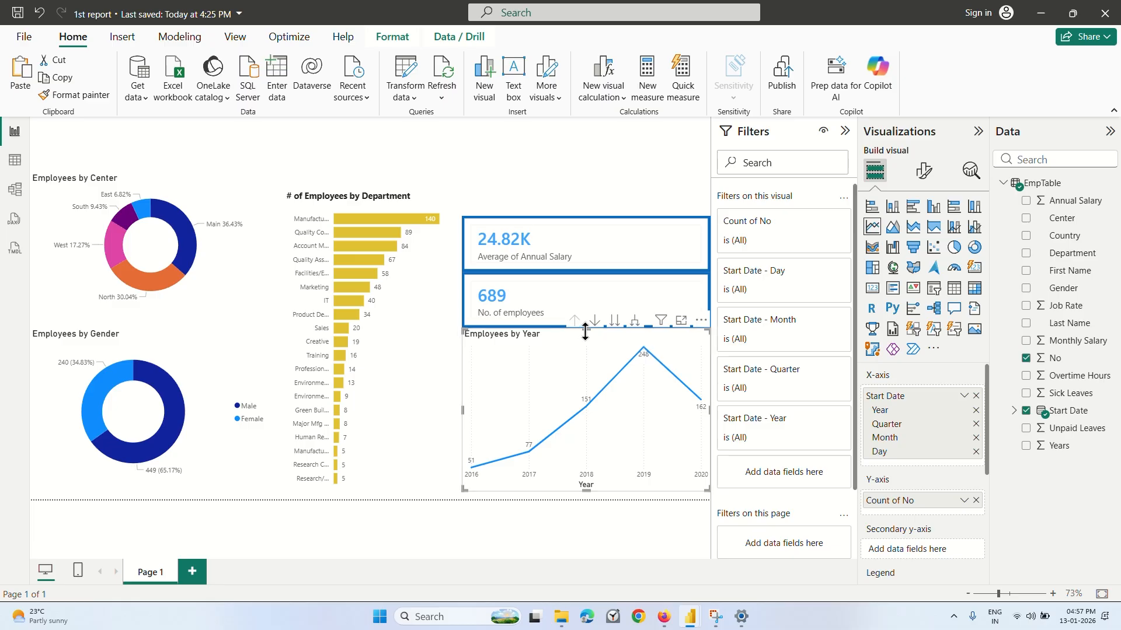
pyautogui.moveTo(585, 331); pyautogui.dragTo(583, 359)
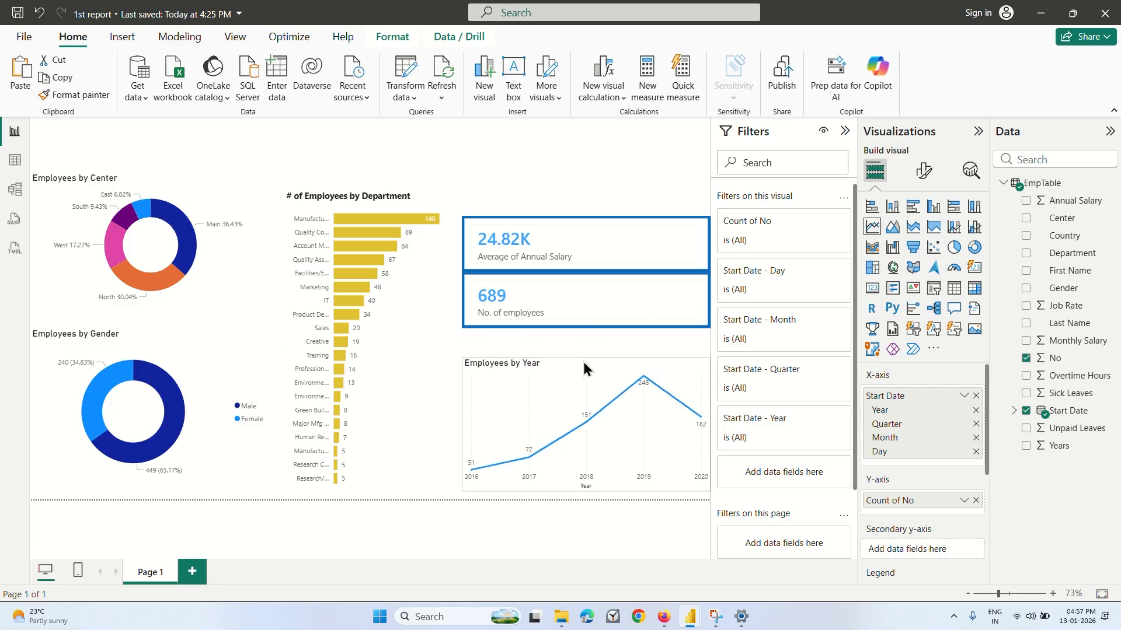
pyautogui.click(586, 298)
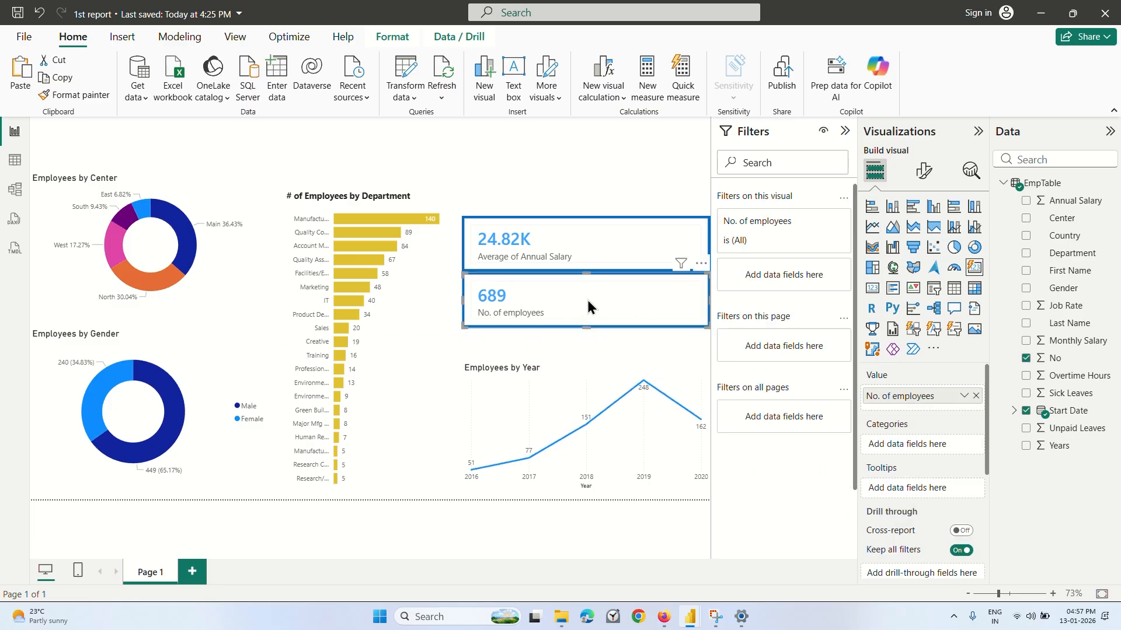
pyautogui.moveTo(587, 301); pyautogui.dragTo(595, 318)
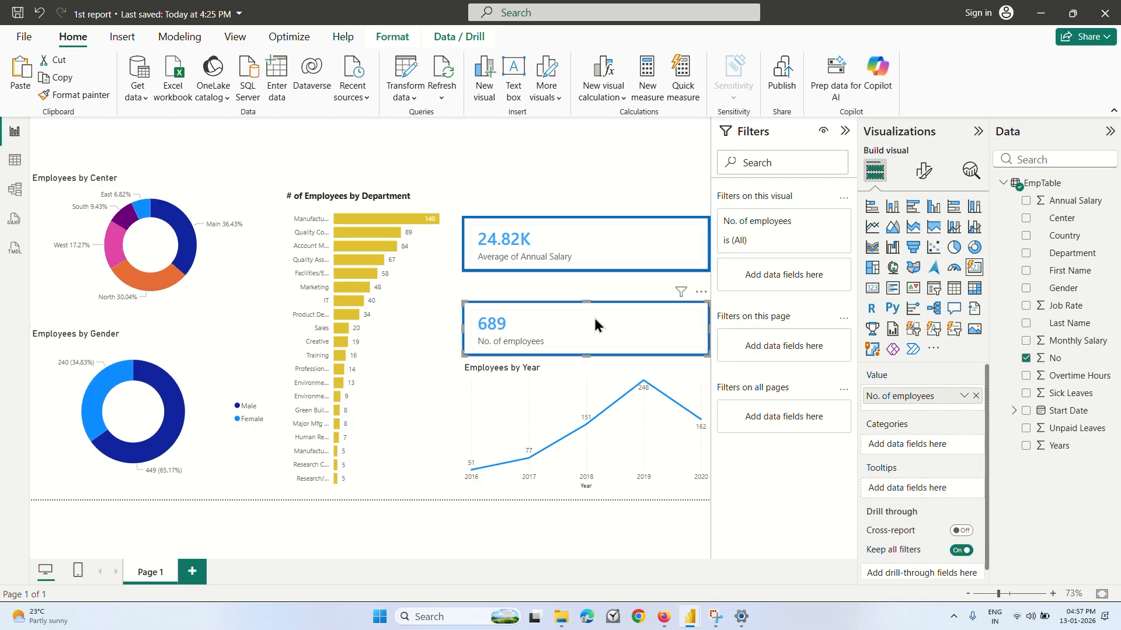
# Stack the two average annual salary cards directly above the employee count card without gaps.
pyautogui.click(591, 249)
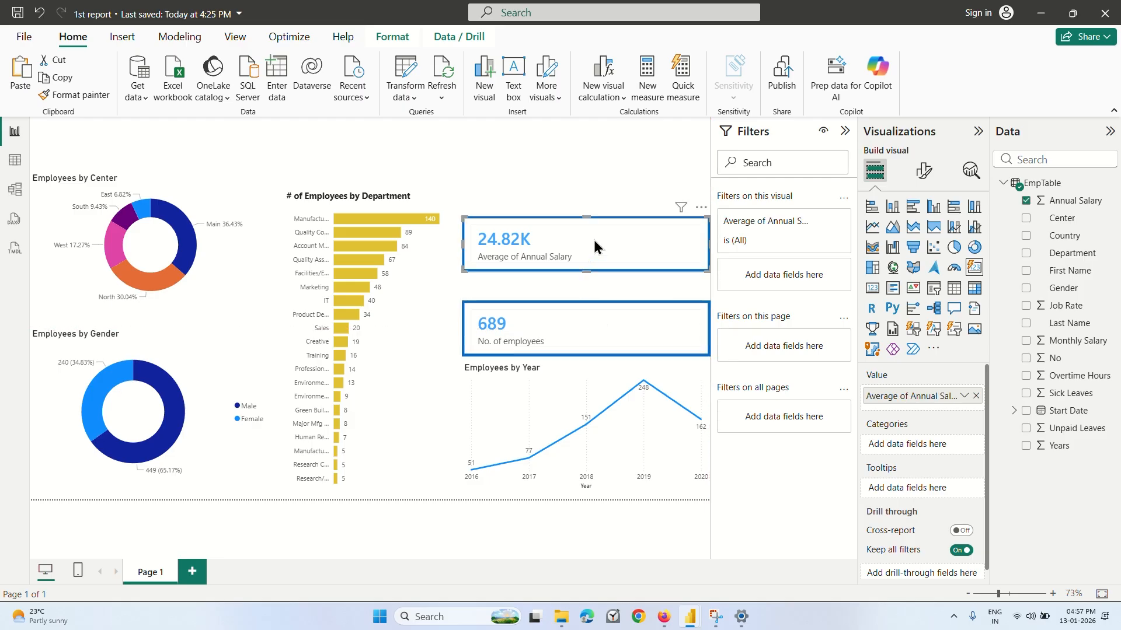
pyautogui.moveTo(593, 246); pyautogui.dragTo(590, 209)
pyautogui.click(600, 167)
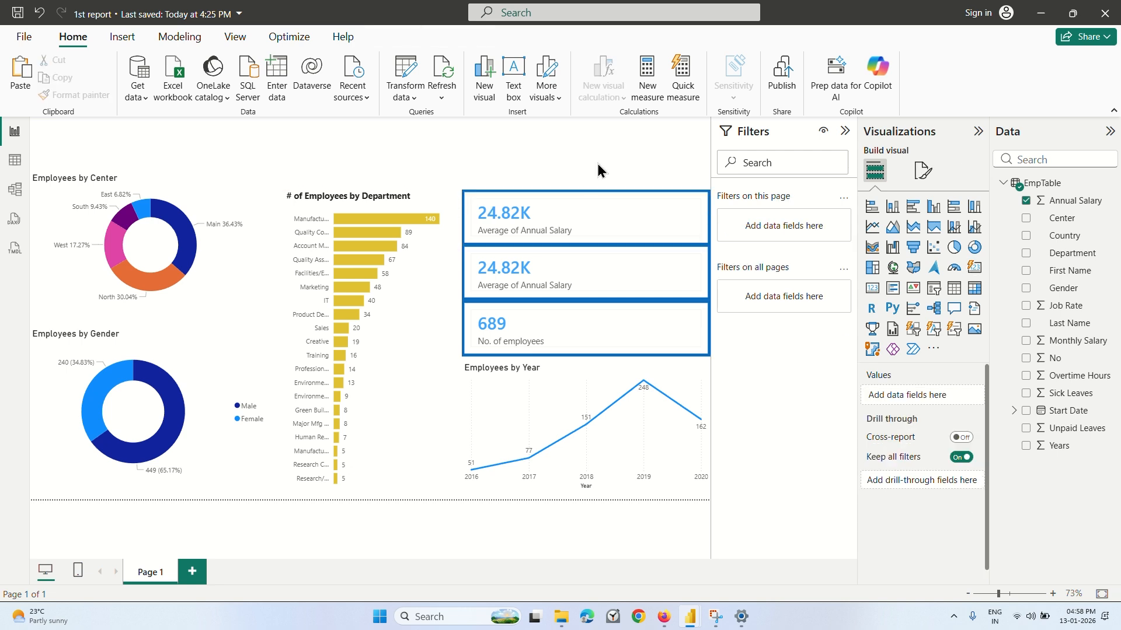
# Replace the value of the uppermost card with the Job Rate field, aggregated as Average.
pyautogui.click(583, 228)
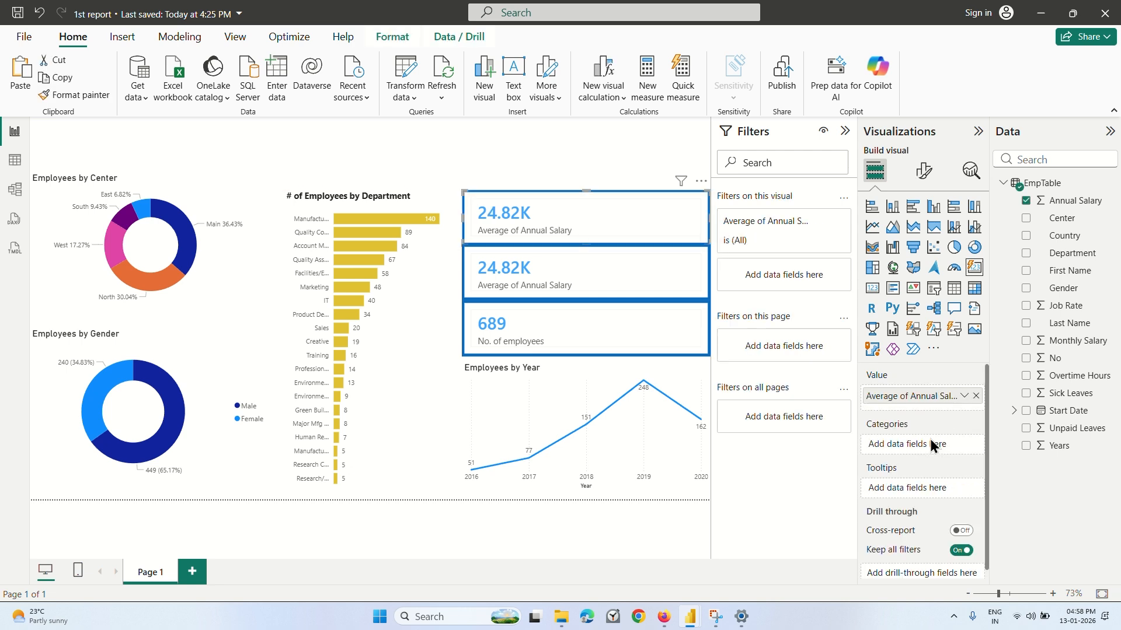
pyautogui.click(963, 396)
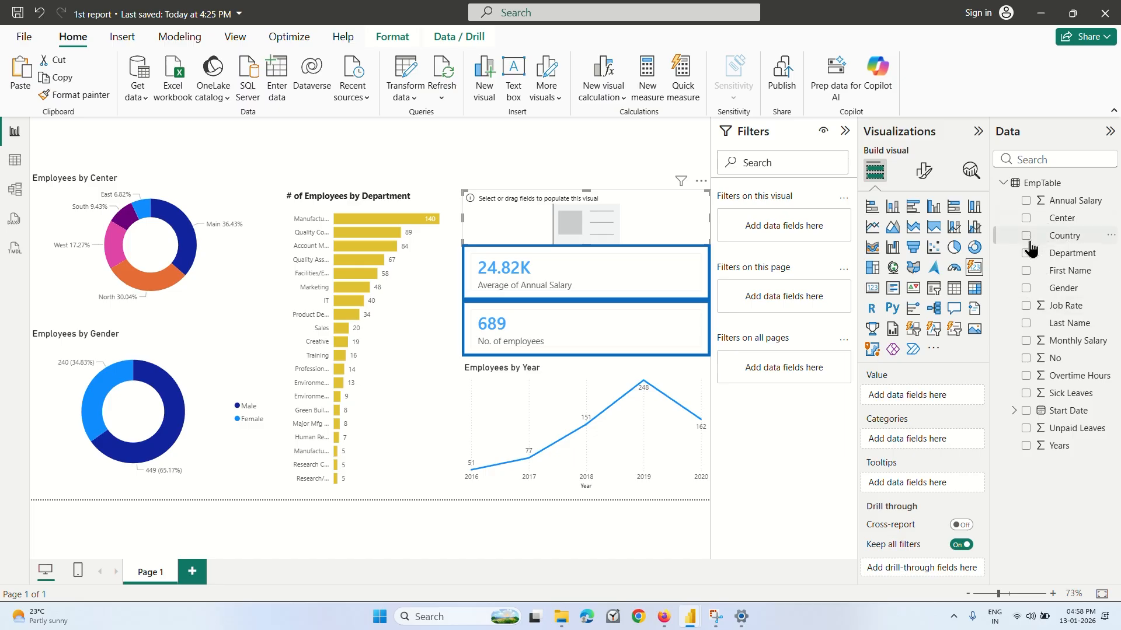
pyautogui.click(1027, 308)
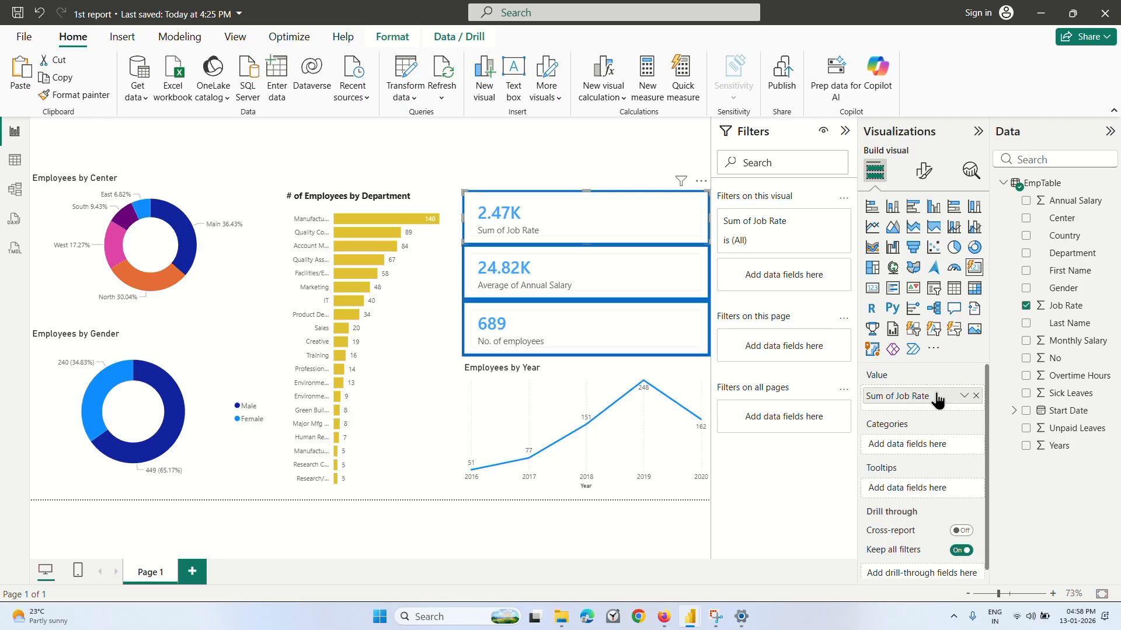
pyautogui.click(963, 395)
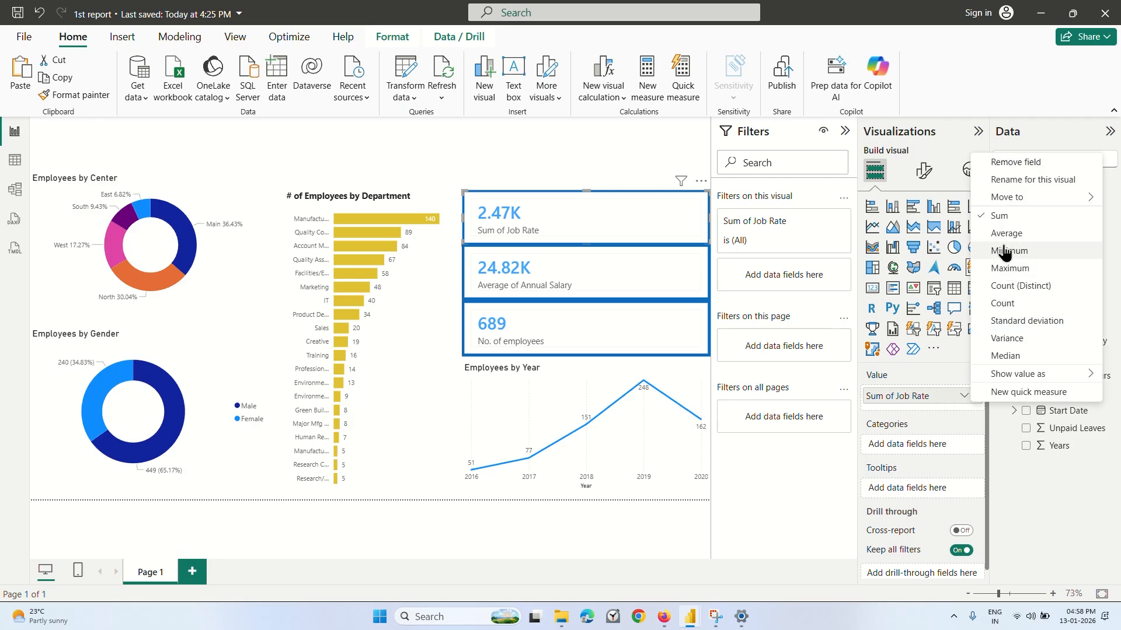
pyautogui.click(1006, 233)
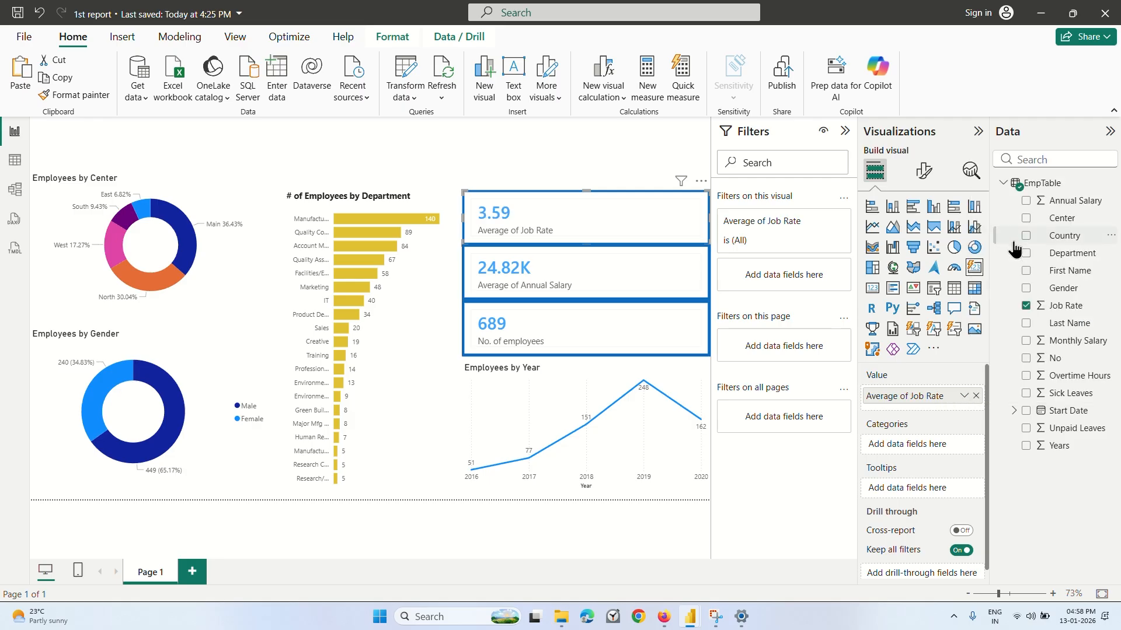
# Turn on Lock aspect ratio in the general size properties of the average job rate card.
pyautogui.scroll(-1, 907, 438)
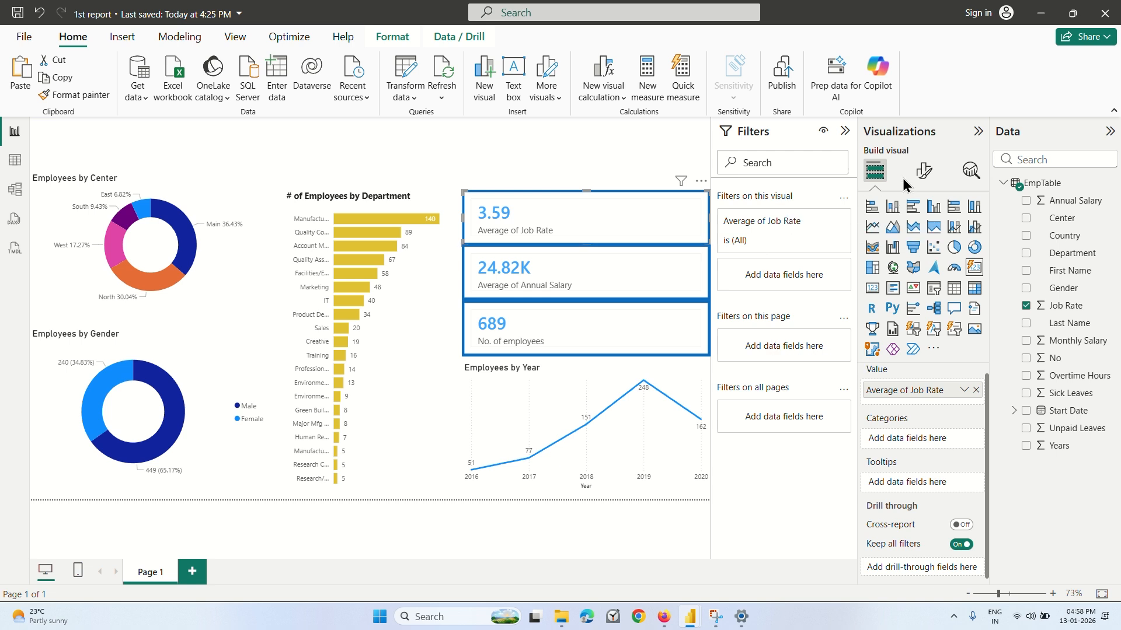
pyautogui.click(923, 171)
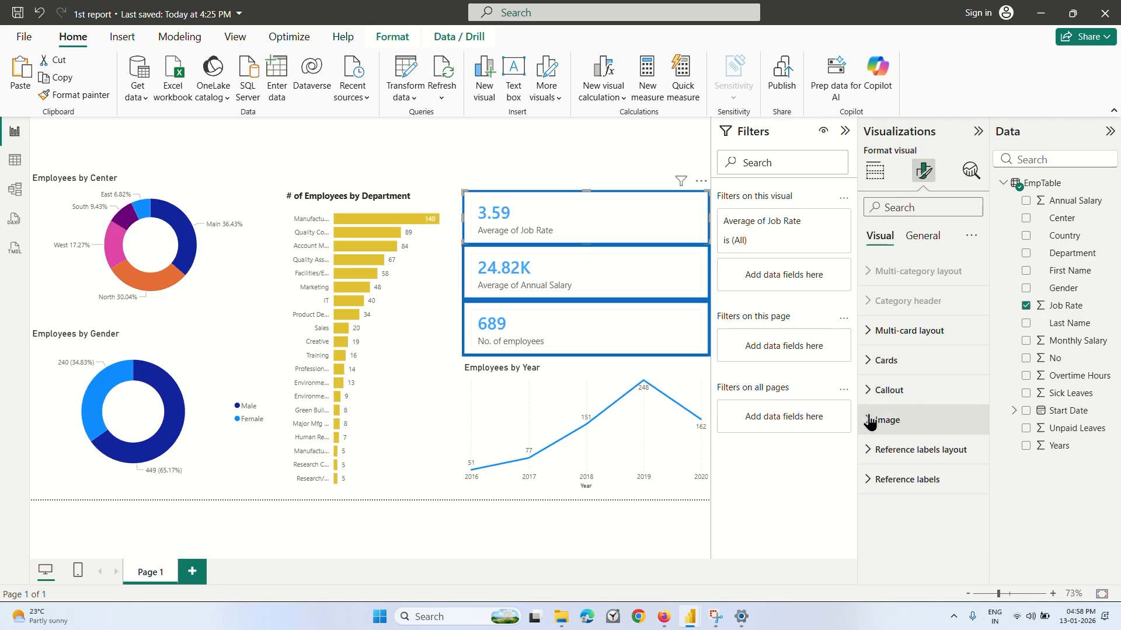
pyautogui.click(923, 235)
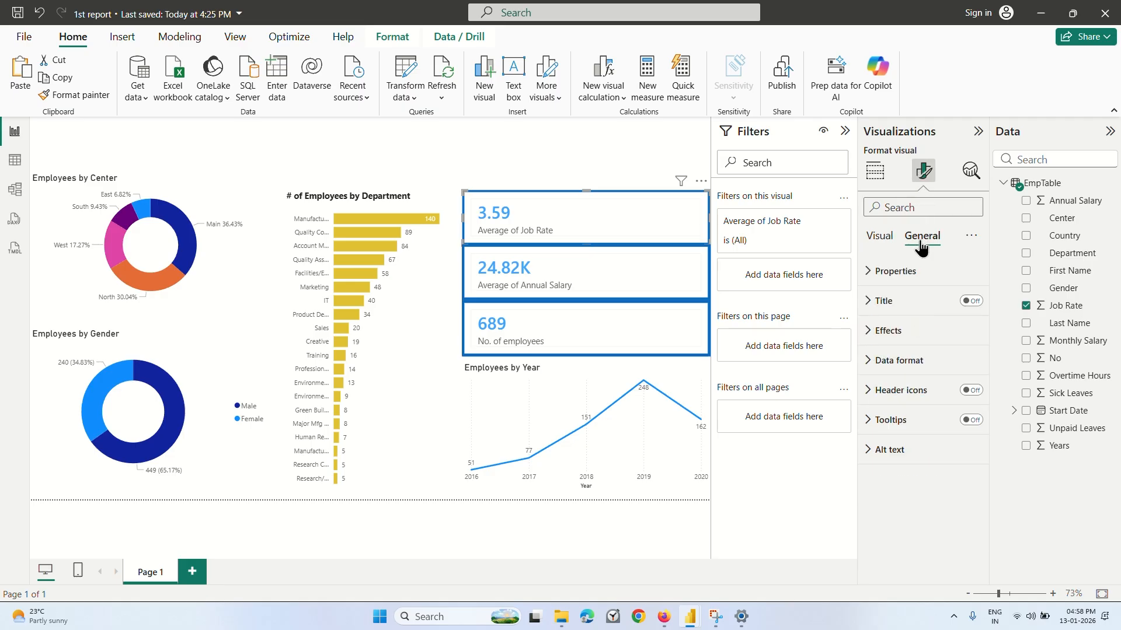
pyautogui.click(968, 301)
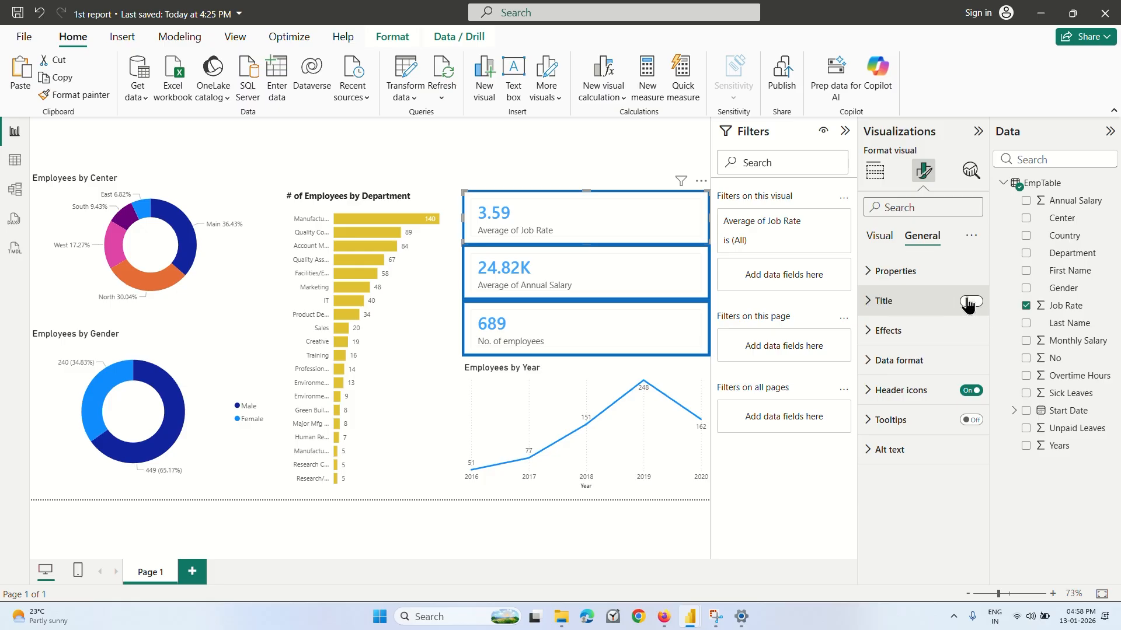
pyautogui.click(876, 272)
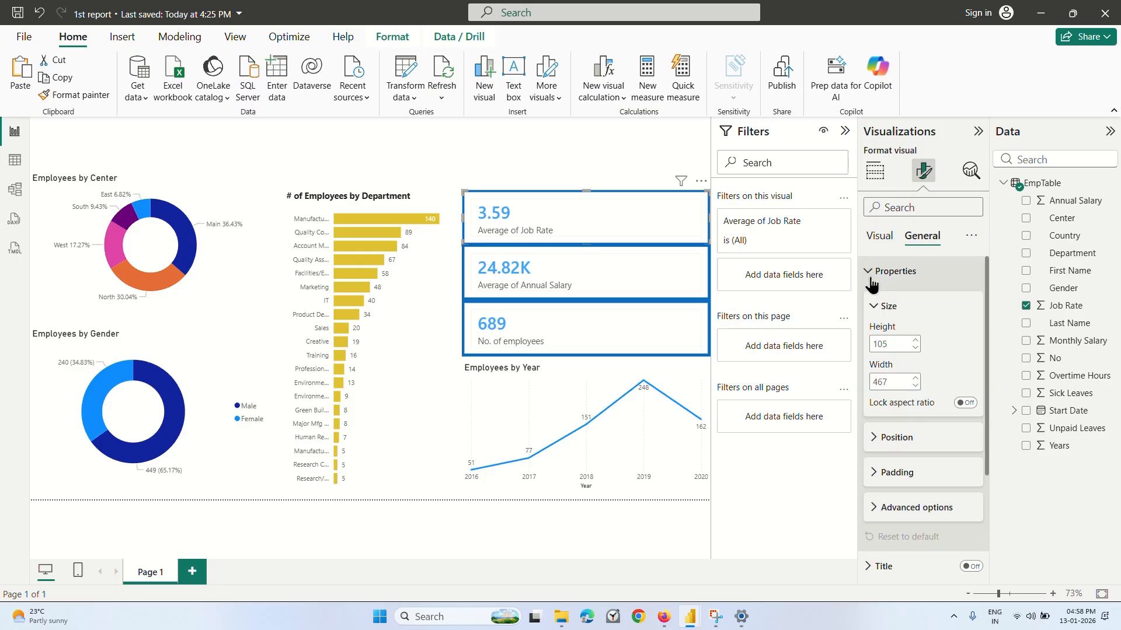
pyautogui.click(969, 404)
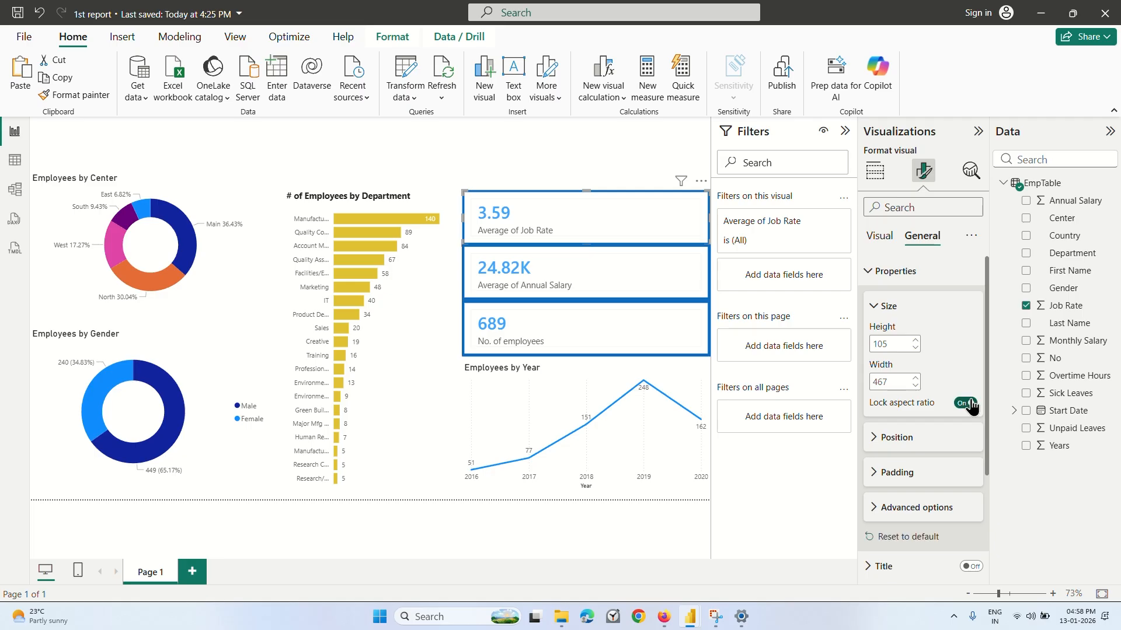
# Turn off Lock aspect ratio for the average job rate card and examine its position and padding settings.
pyautogui.click(965, 403)
pyautogui.click(890, 437)
pyautogui.scroll(-2, 902, 464)
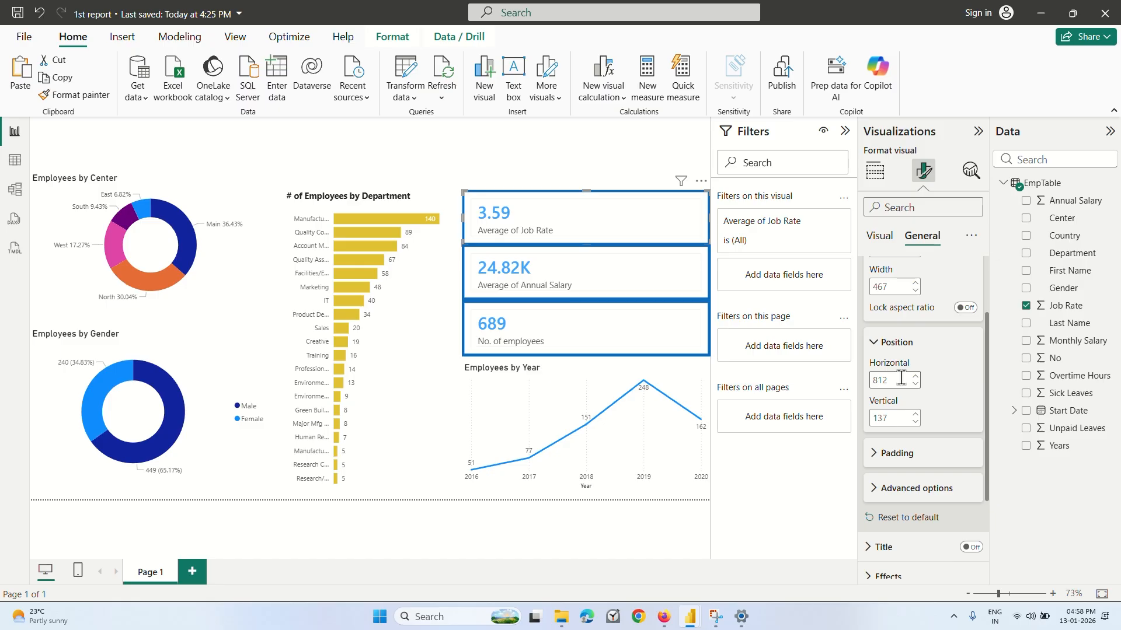
pyautogui.scroll(-1, 914, 397)
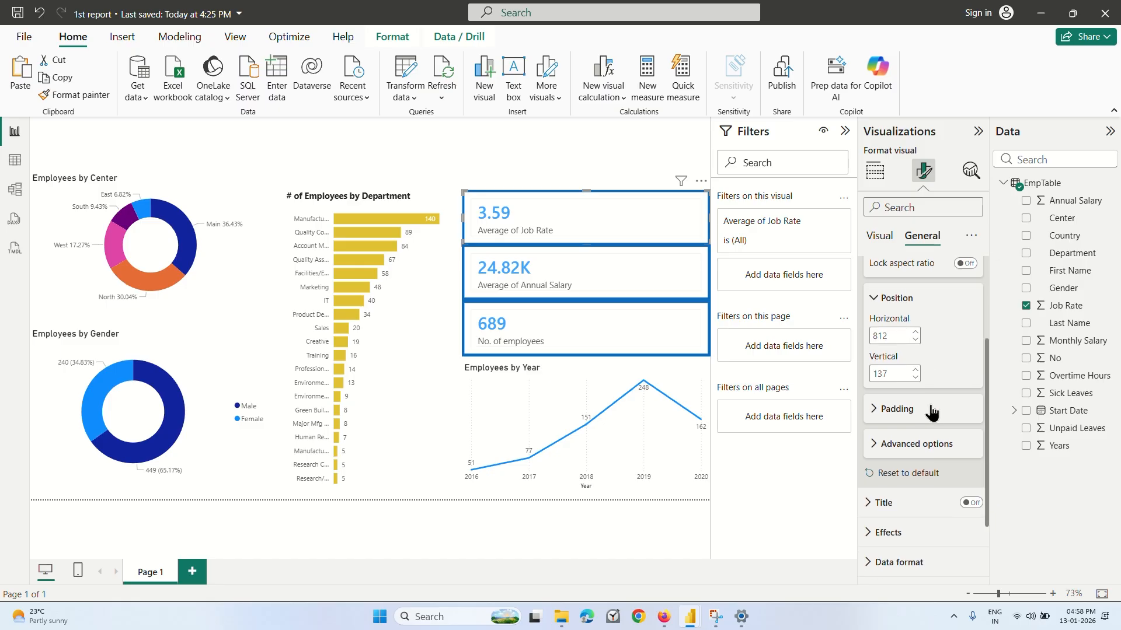
pyautogui.click(880, 412)
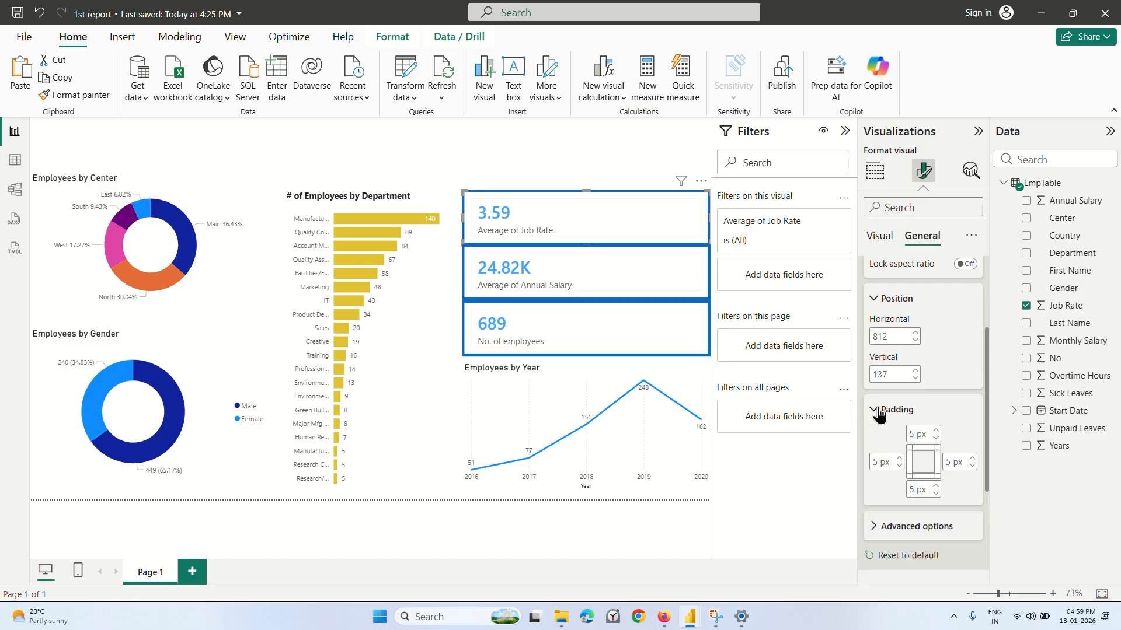
pyautogui.click(879, 413)
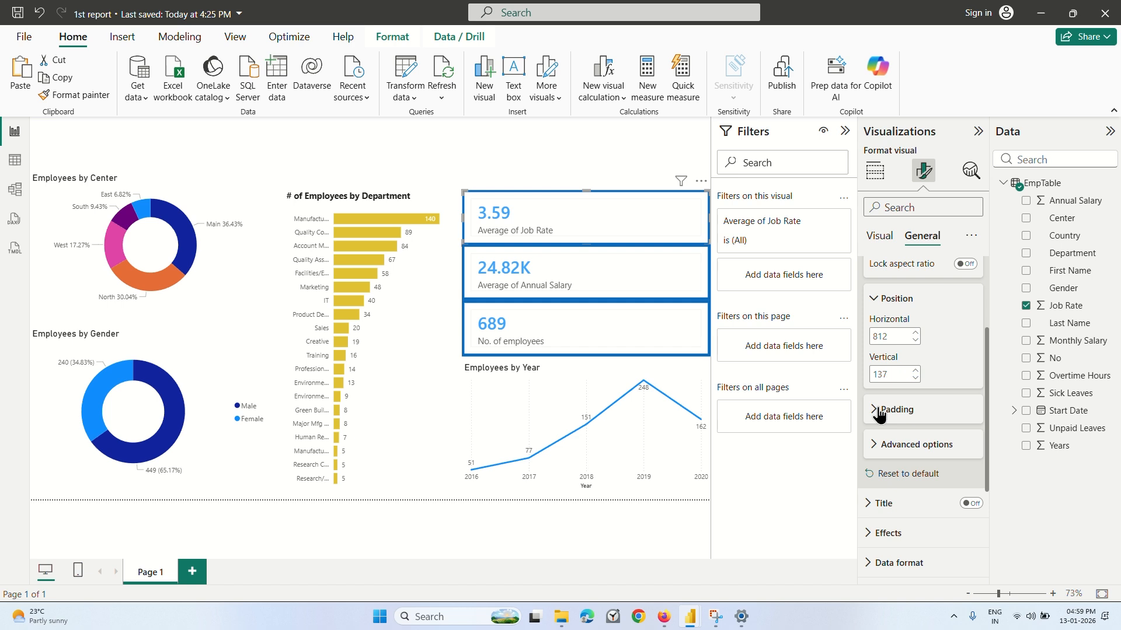
# Try a horizontal position of 400 for the average job rate card and set it back to 812.
pyautogui.click(895, 336)
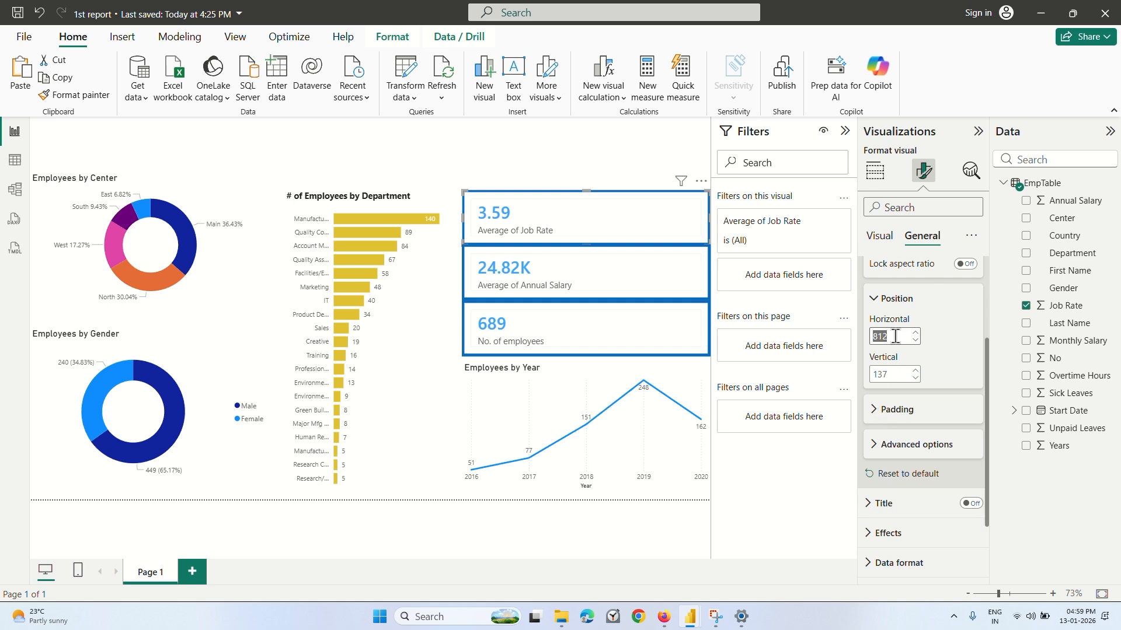
pyautogui.write('400')
pyautogui.press('Return')
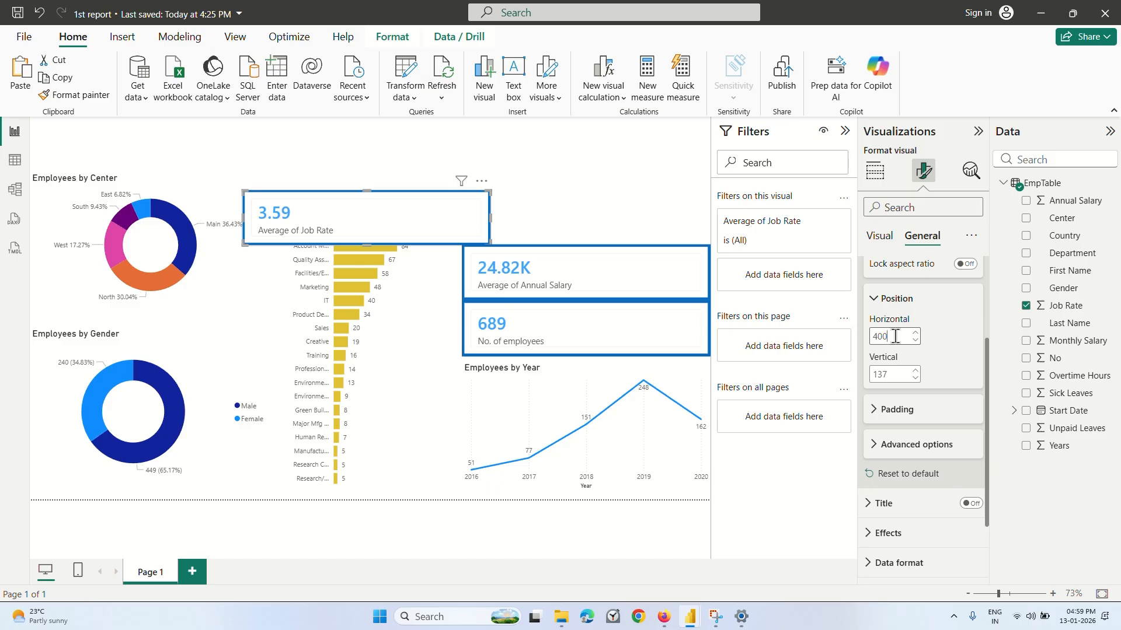
pyautogui.press('BackSpace')
pyautogui.press('BackSpace')
pyautogui.press('BackSpace')
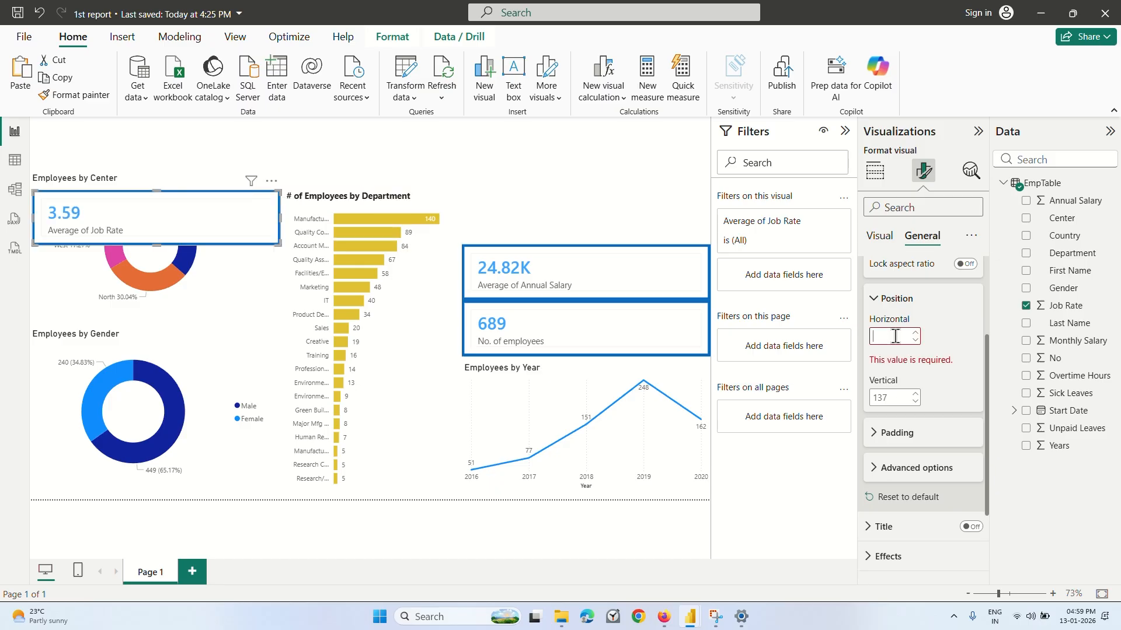
pyautogui.write('812')
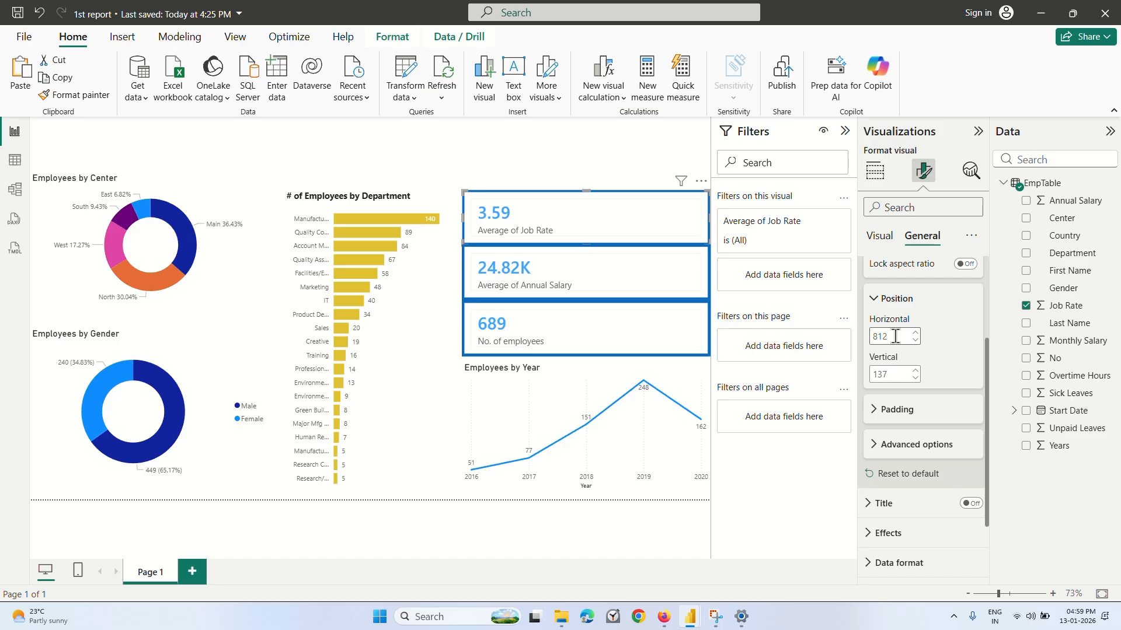
pyautogui.click(875, 298)
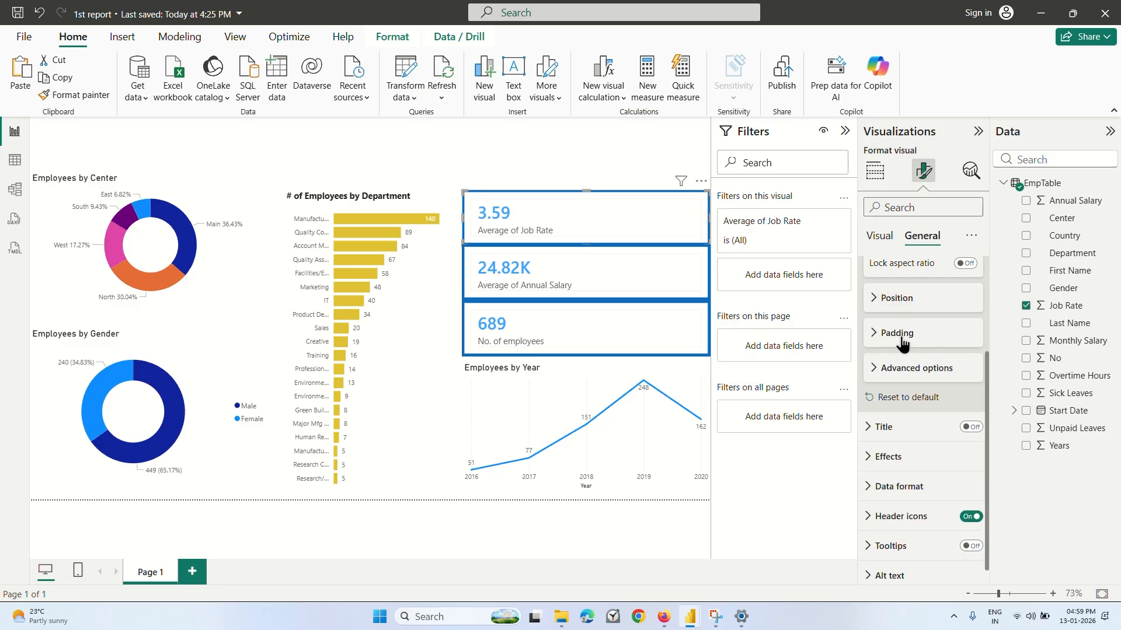
# Set the average job rate card's background effect color to the recently used yellow.
pyautogui.scroll(-1, 893, 368)
pyautogui.click(874, 415)
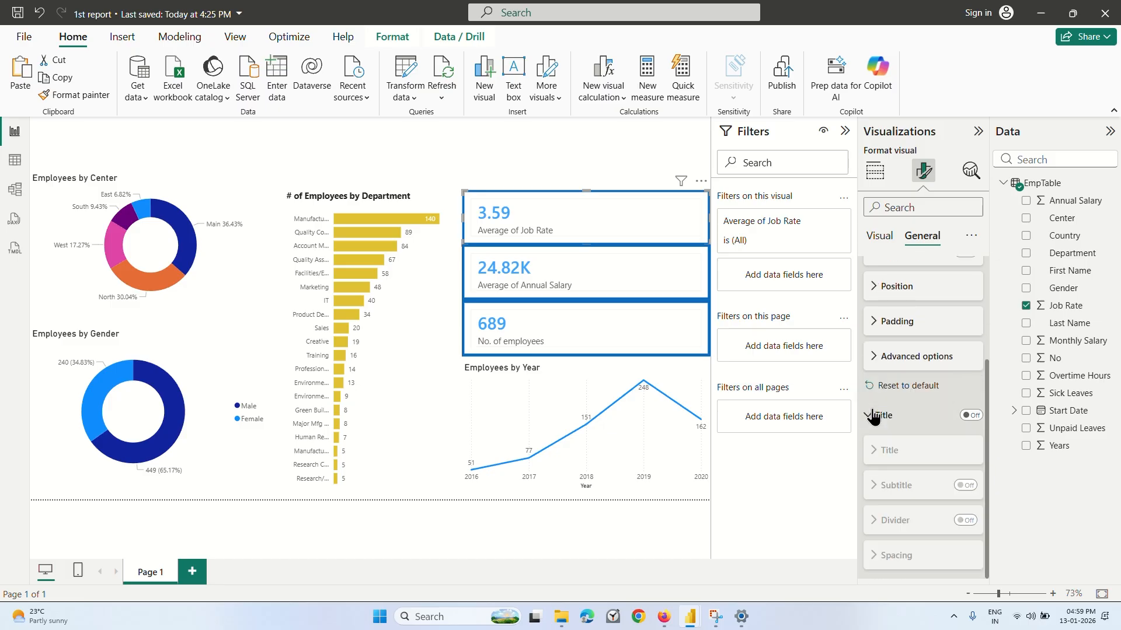
pyautogui.click(874, 416)
pyautogui.click(876, 446)
pyautogui.scroll(-3, 868, 443)
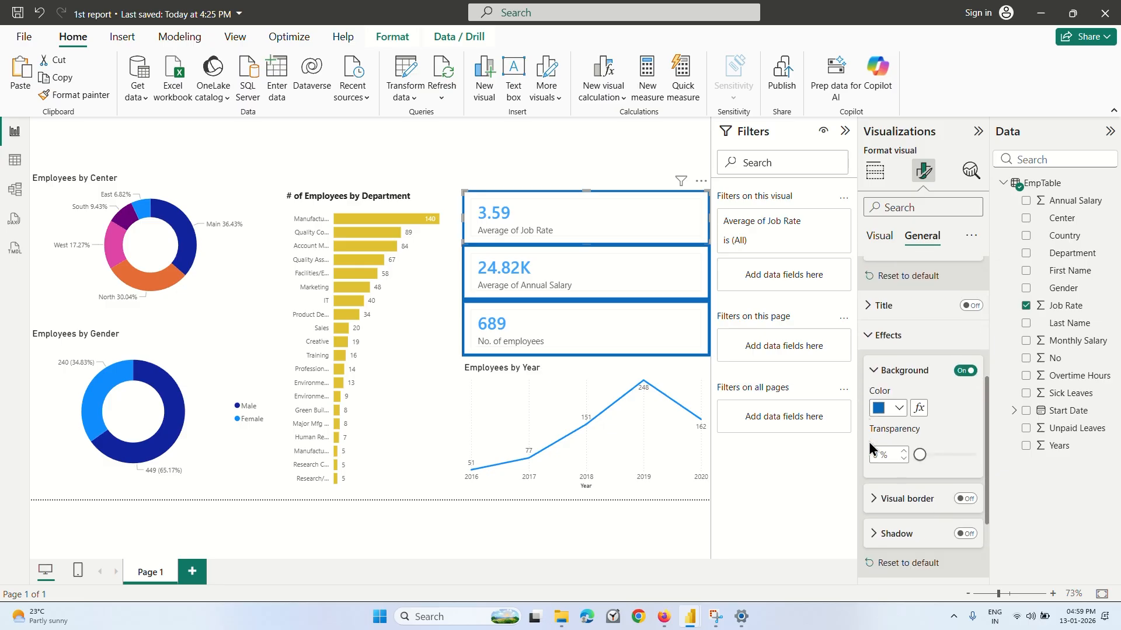
pyautogui.click(894, 377)
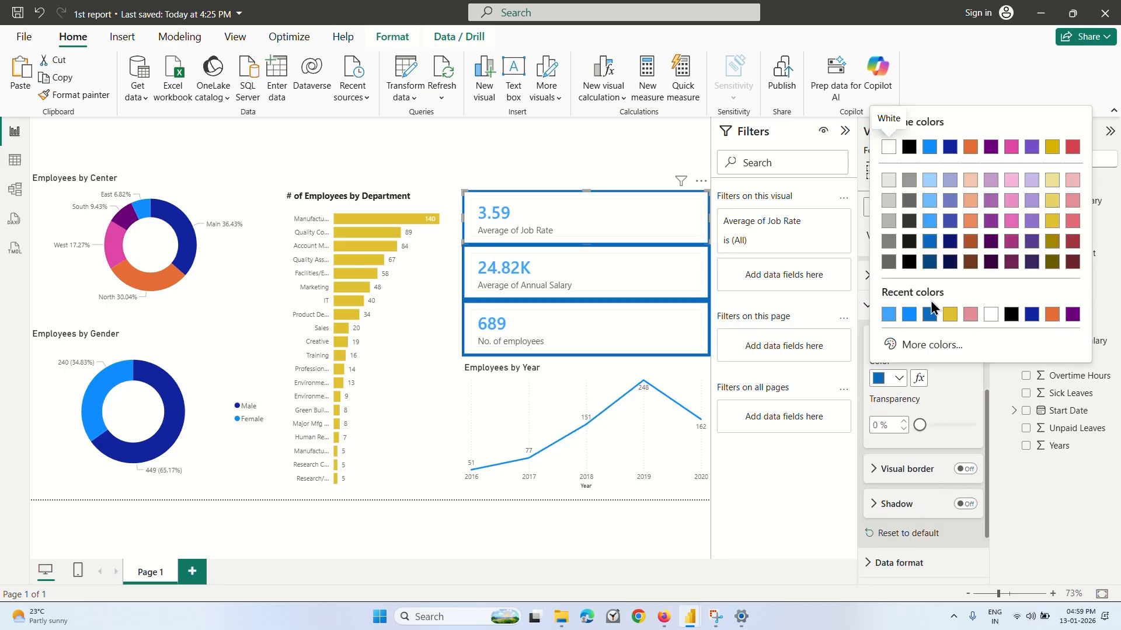
pyautogui.click(950, 316)
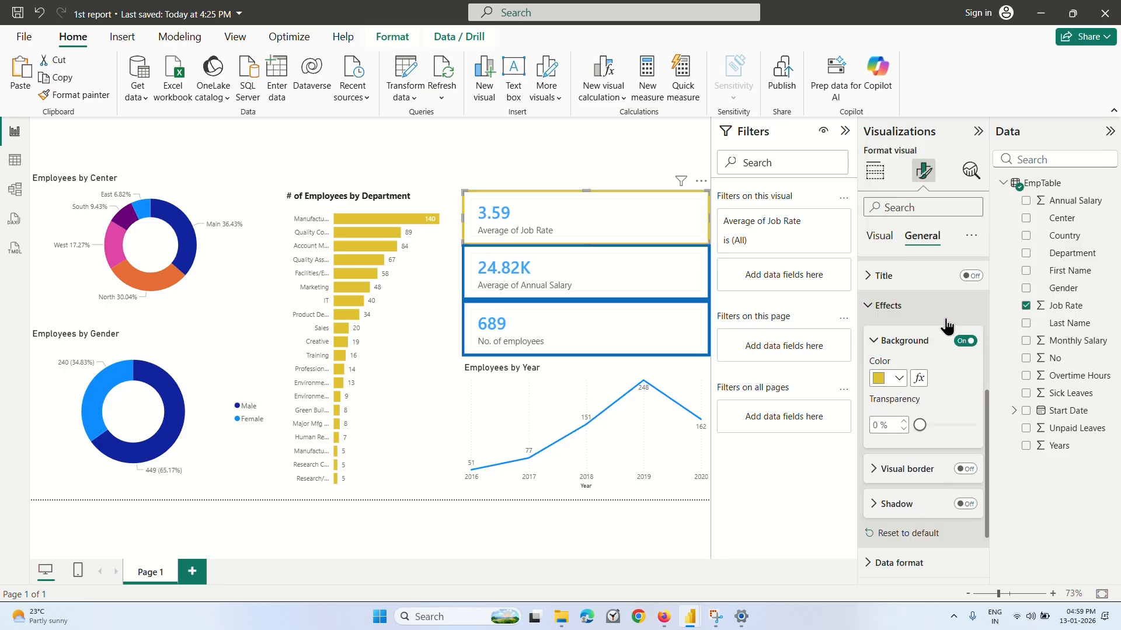
# Try the shadow and visual border effects on the average job rate card, leaving background conditional formatting unapplied.
pyautogui.click(918, 379)
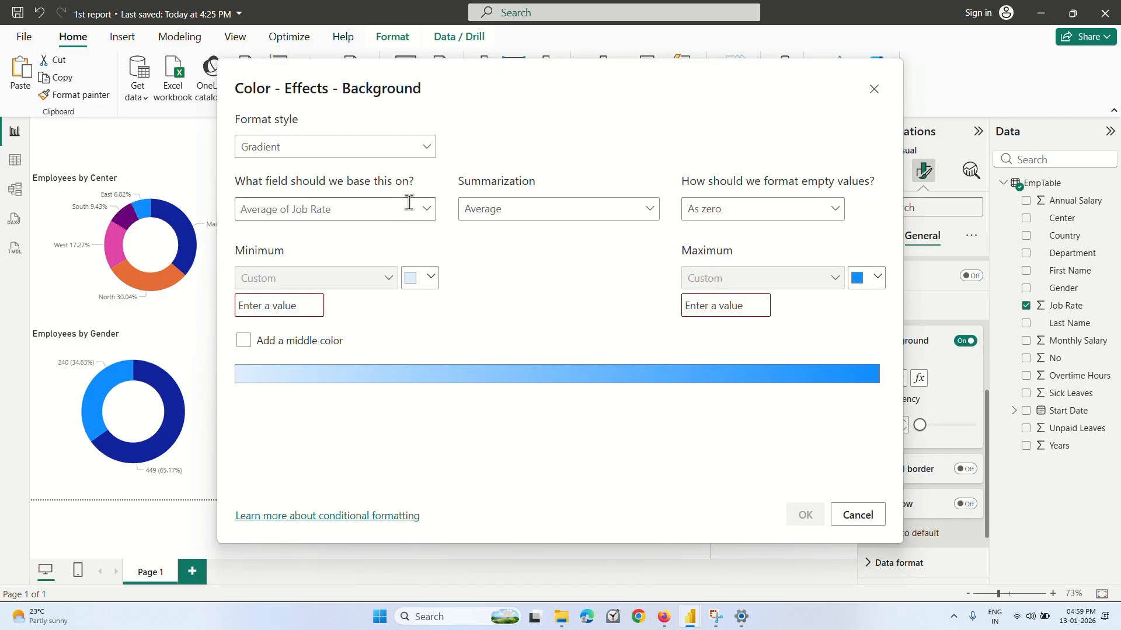
pyautogui.click(858, 515)
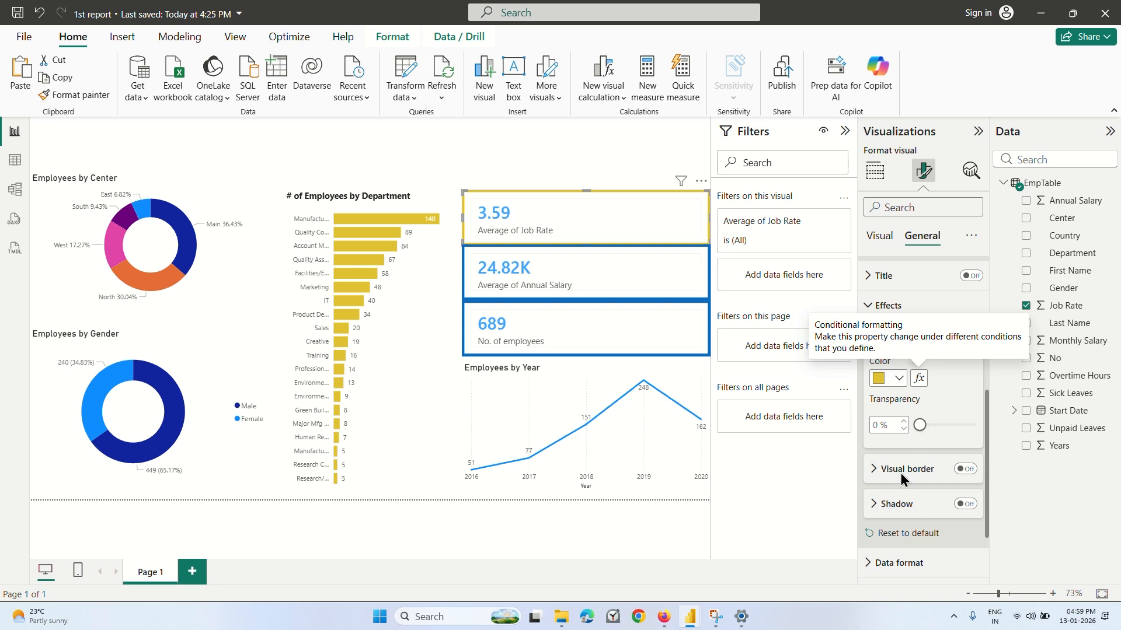
pyautogui.scroll(-1, 900, 473)
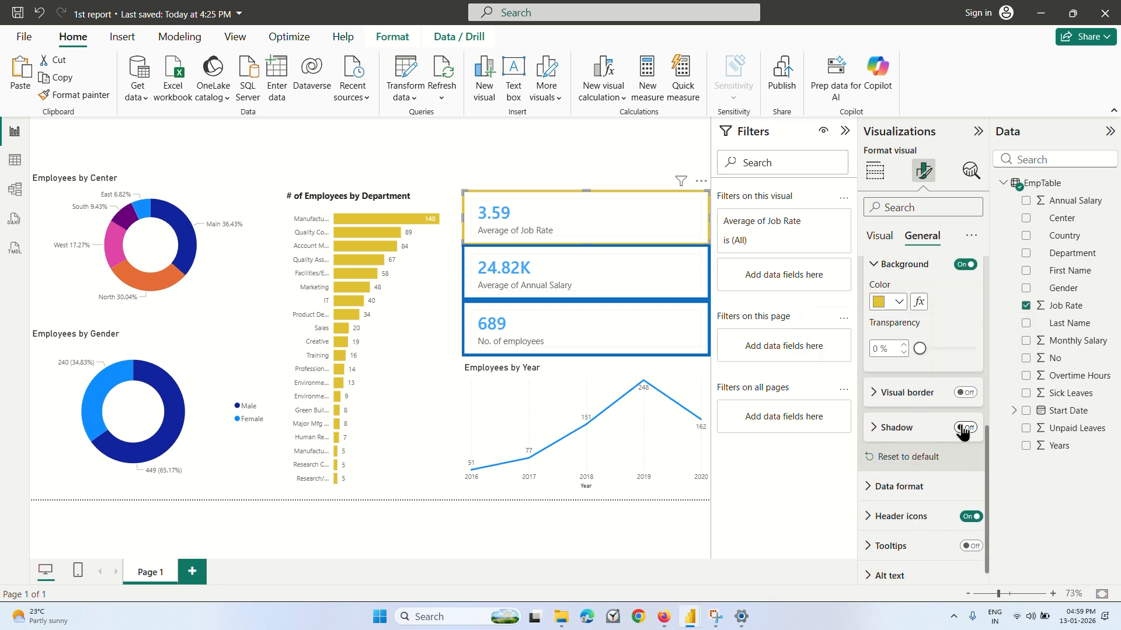
pyautogui.click(964, 429)
pyautogui.click(964, 430)
pyautogui.click(966, 393)
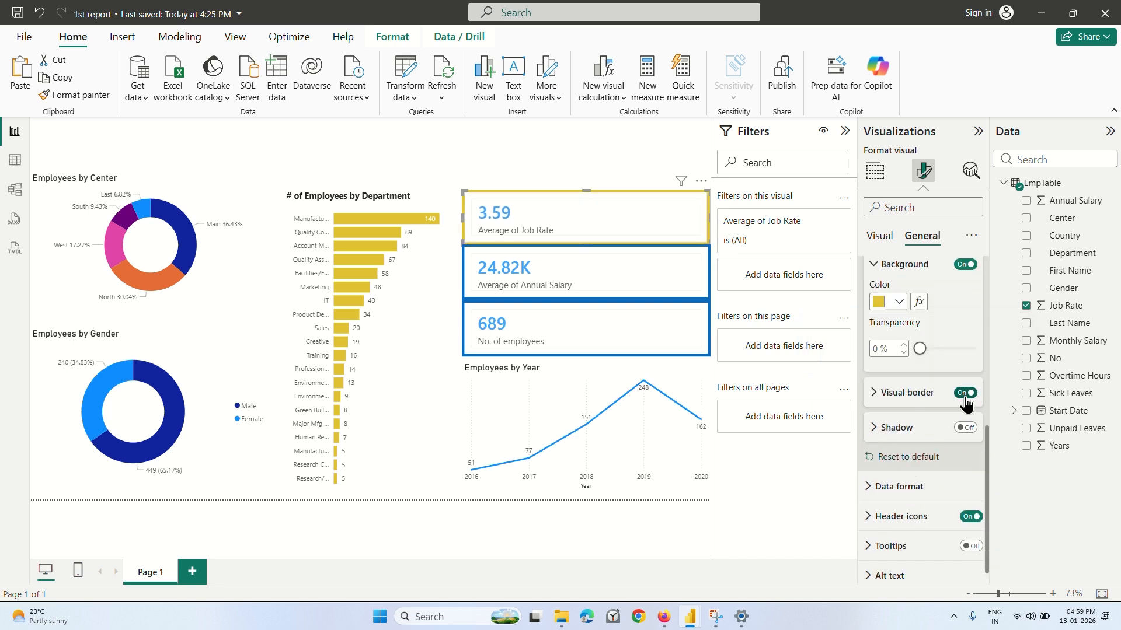
pyautogui.click(966, 393)
pyautogui.scroll(-1, 899, 454)
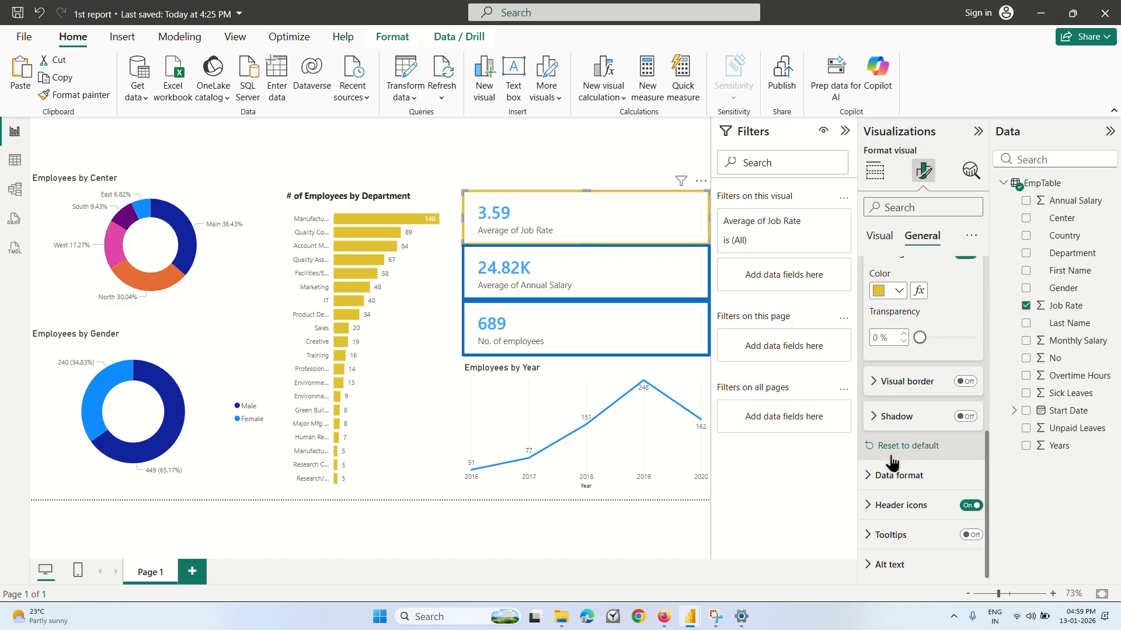
pyautogui.click(967, 507)
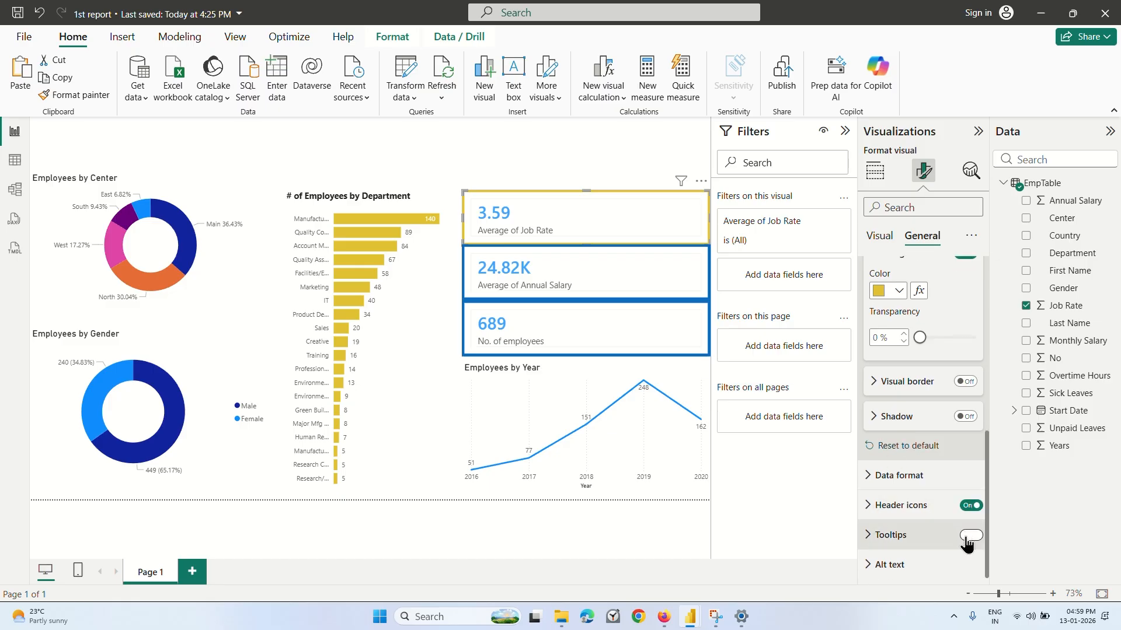
# Review the general properties, title and background effect settings of the average job rate card.
pyautogui.scroll(5, 928, 478)
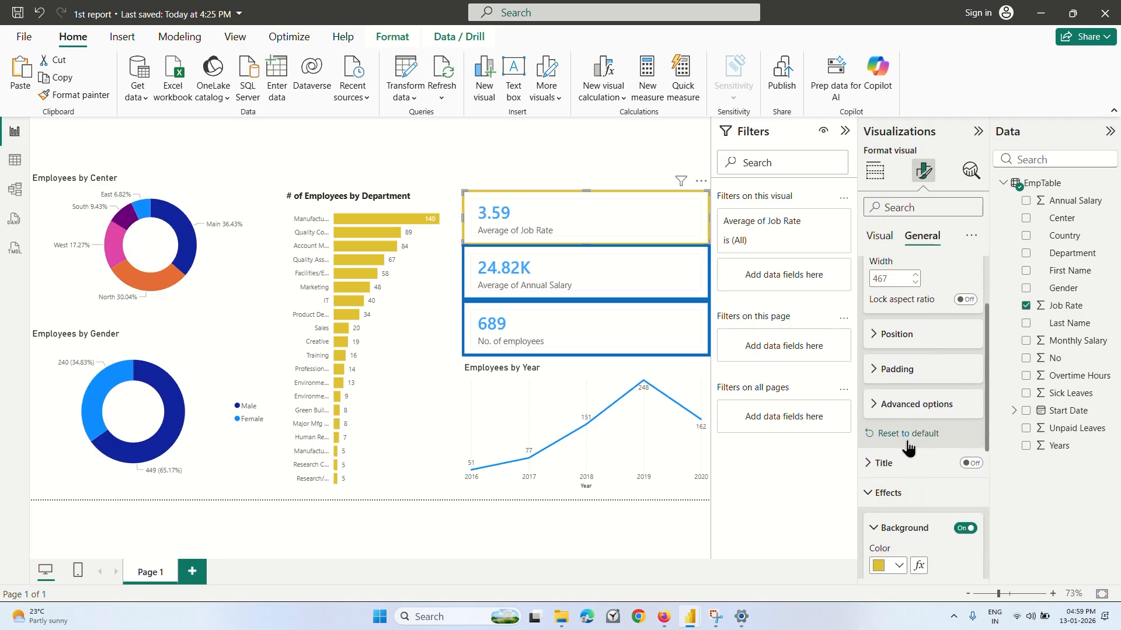
pyautogui.click(883, 493)
pyautogui.scroll(3, 878, 409)
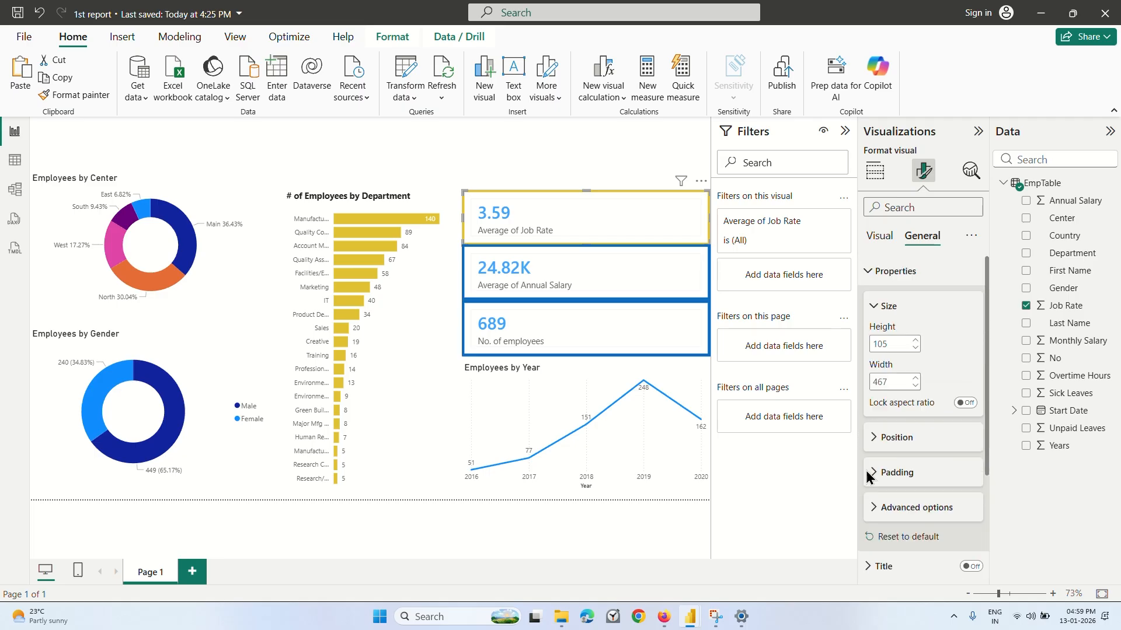
pyautogui.click(876, 273)
pyautogui.click(870, 302)
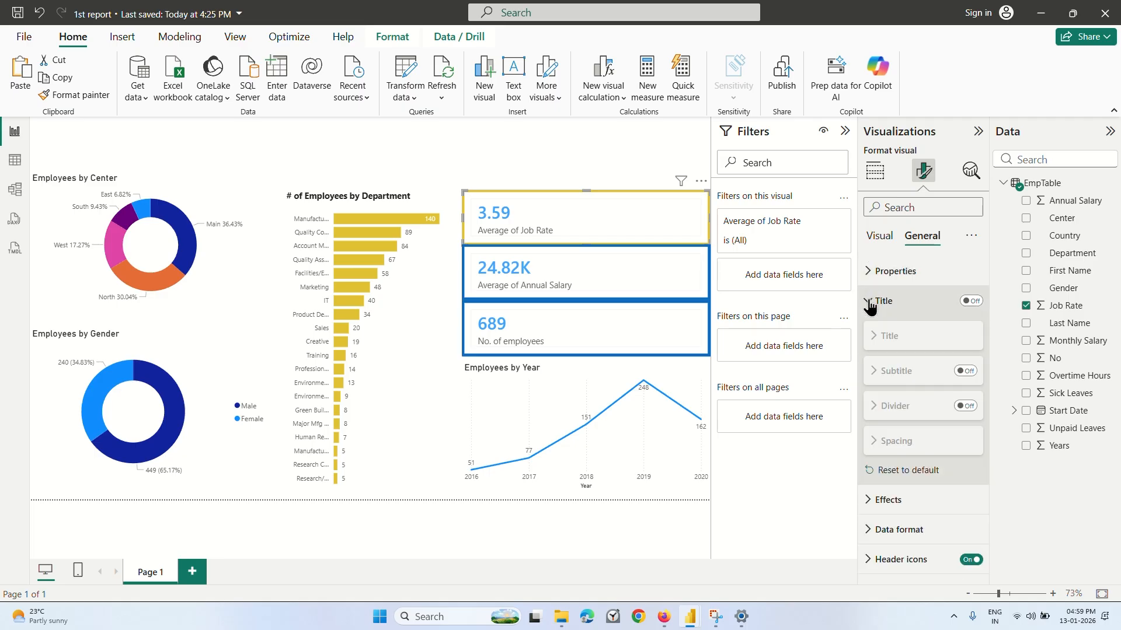
pyautogui.click(870, 302)
pyautogui.click(870, 331)
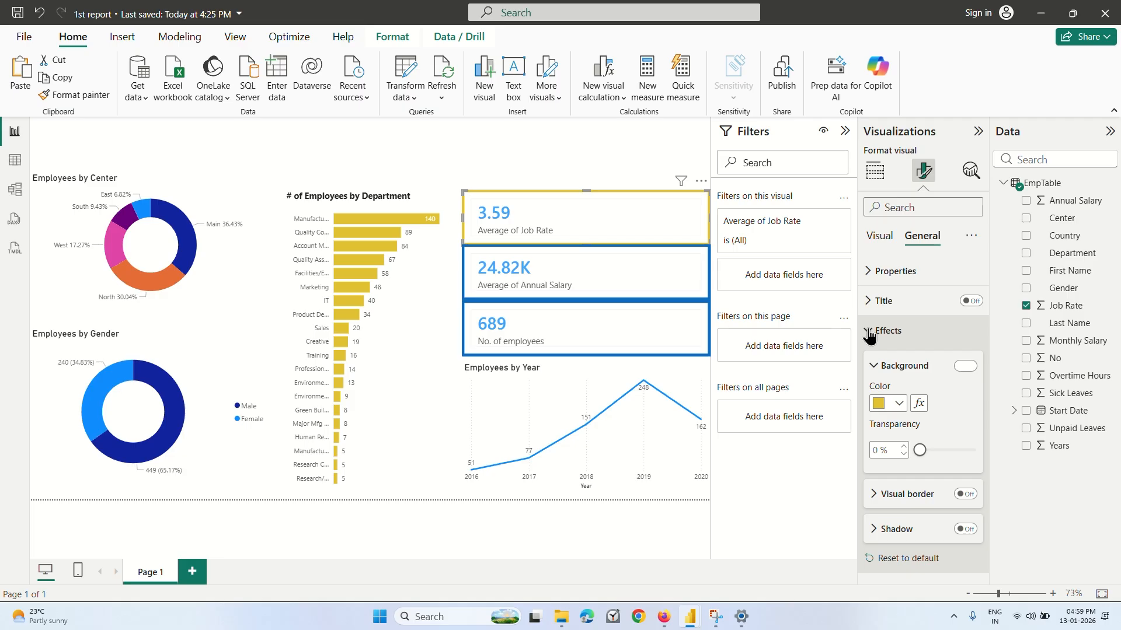
pyautogui.click(965, 366)
pyautogui.scroll(-1, 901, 409)
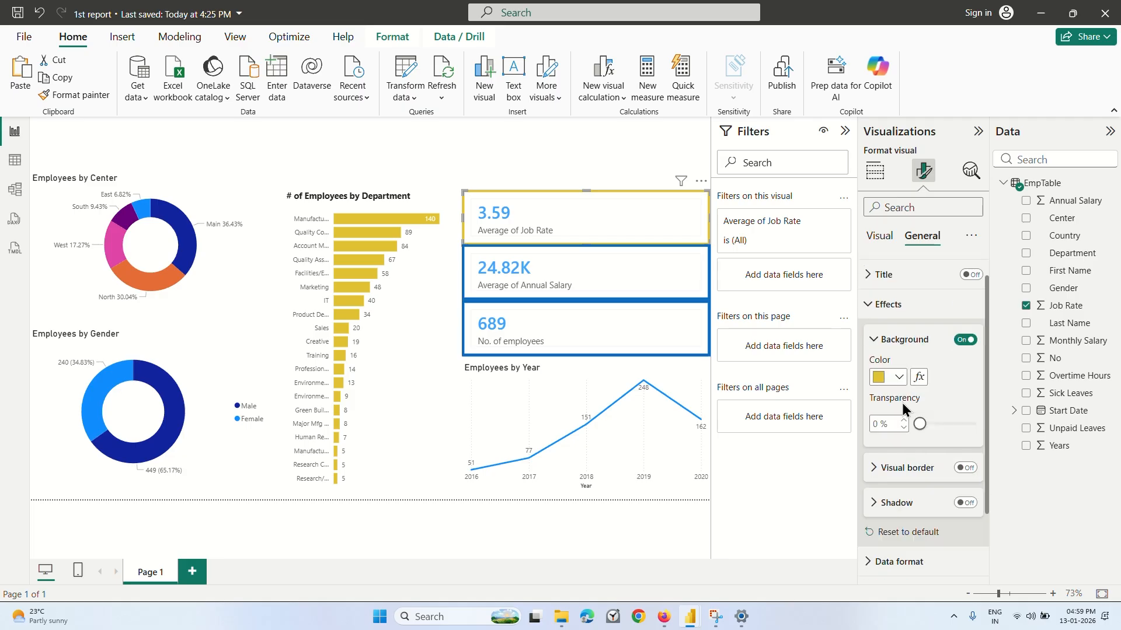
pyautogui.scroll(1, 902, 403)
pyautogui.click(870, 330)
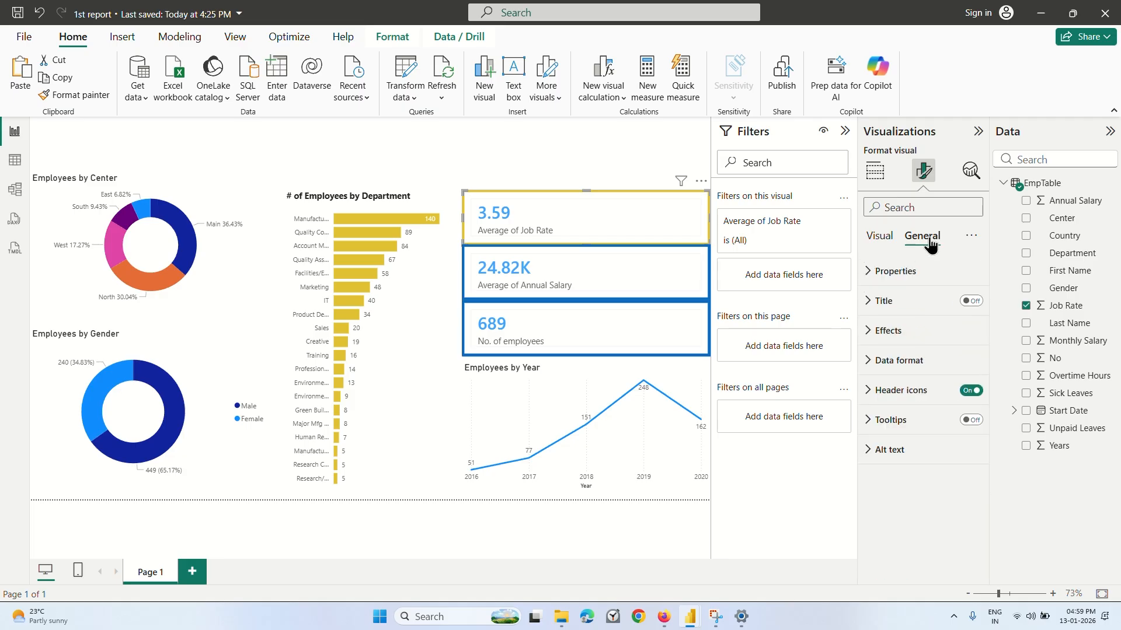
# Examine the Cards formatting options of the average job rate card and deselect the card.
pyautogui.click(881, 237)
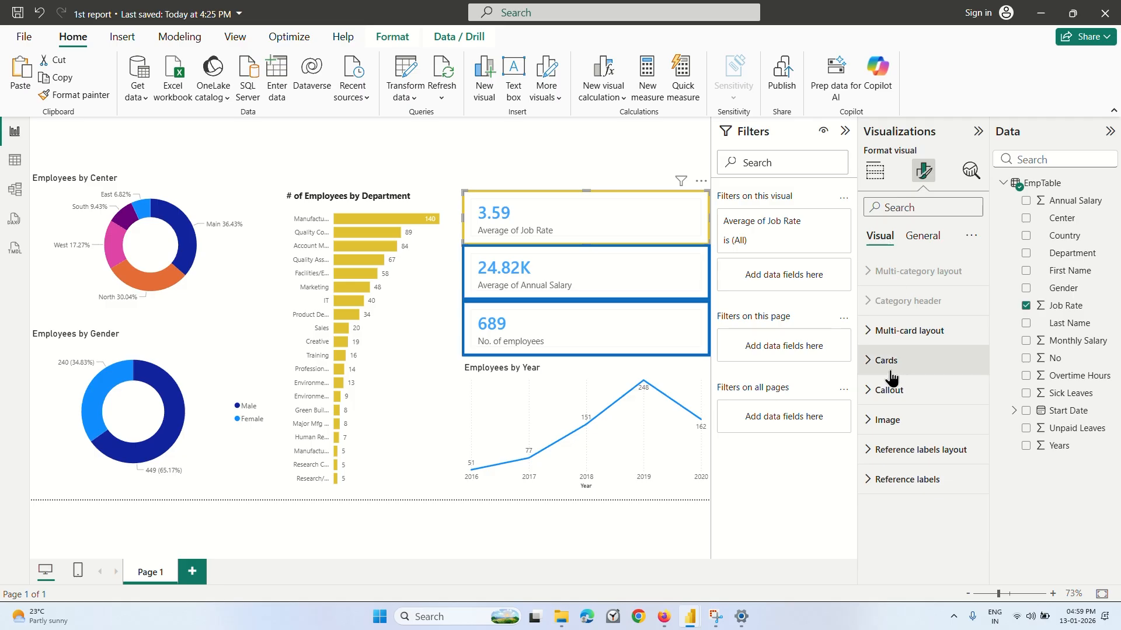
pyautogui.click(874, 366)
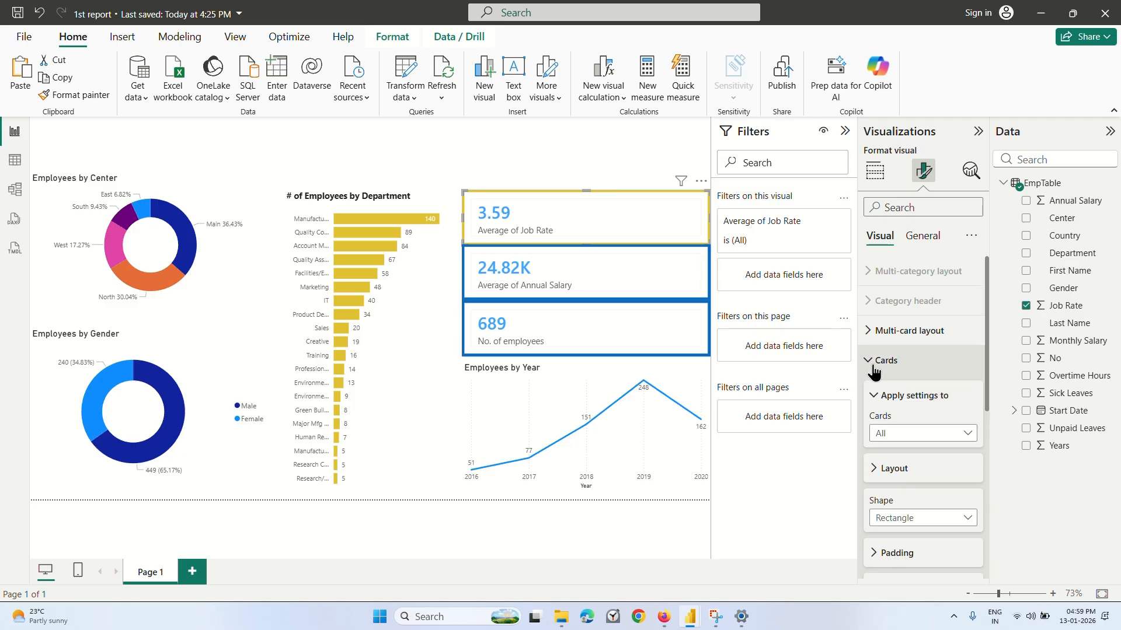
pyautogui.scroll(-5, 874, 369)
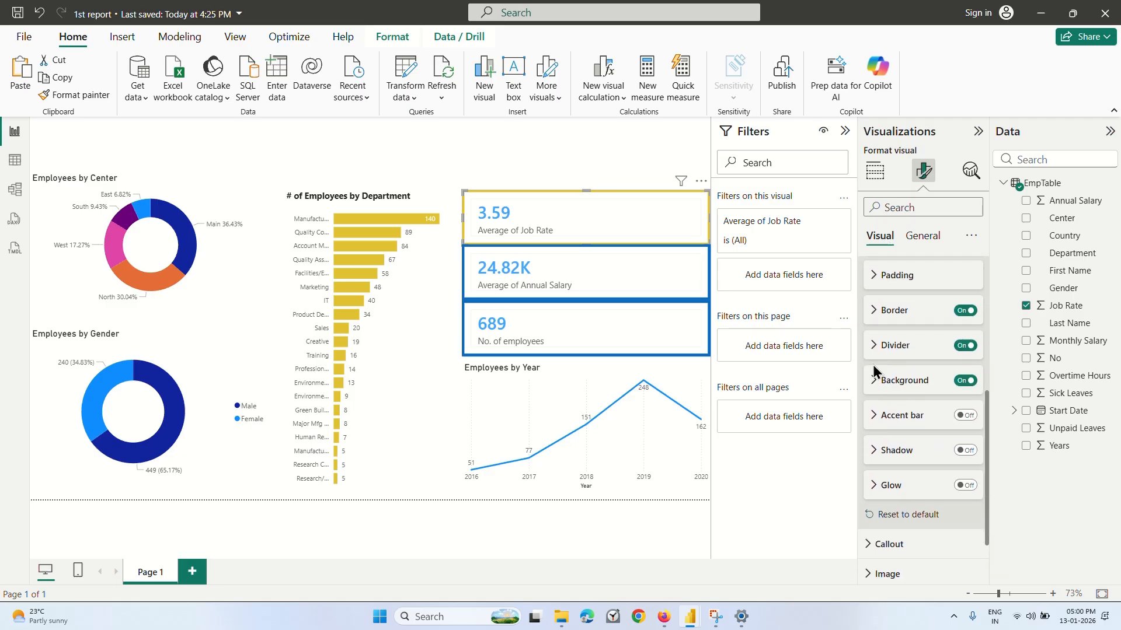
pyautogui.scroll(-2, 882, 377)
pyautogui.scroll(5, 902, 394)
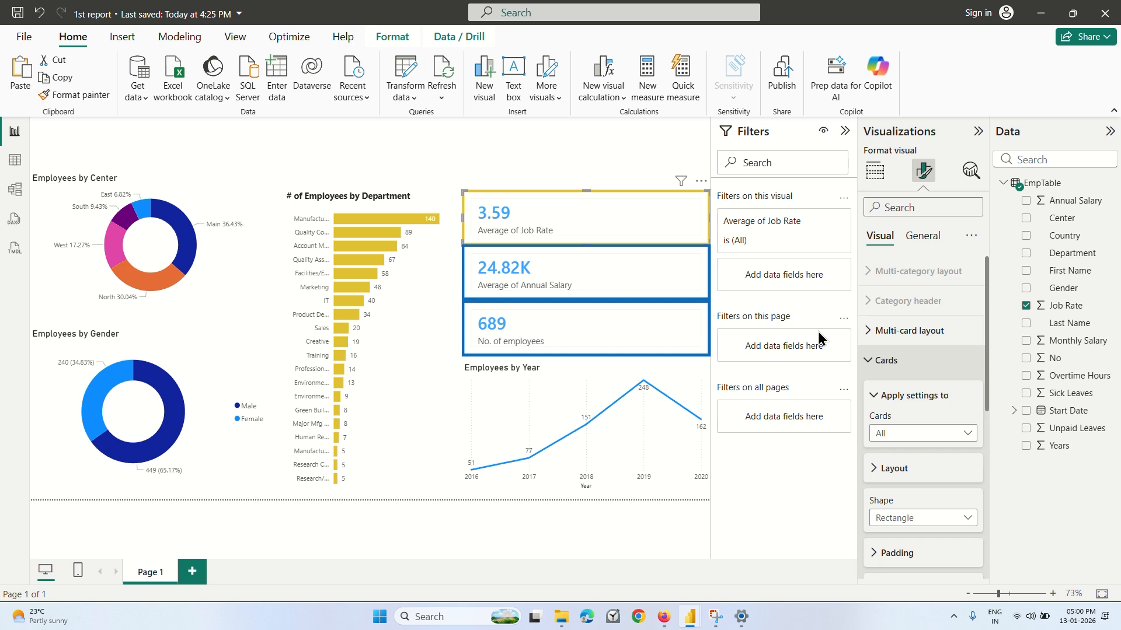
pyautogui.click(559, 156)
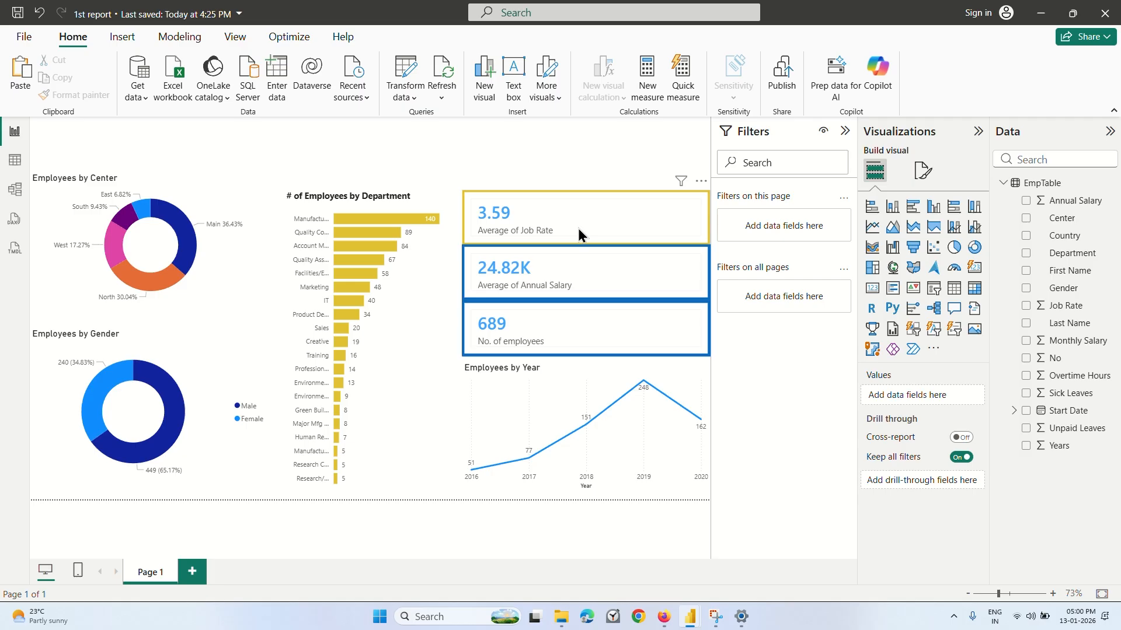
# Switch to Coursera in the browser, play the "Design Interactive Elements and Polish Your Dashboard" lecture and pause it at 0:43.
pyautogui.click(665, 618)
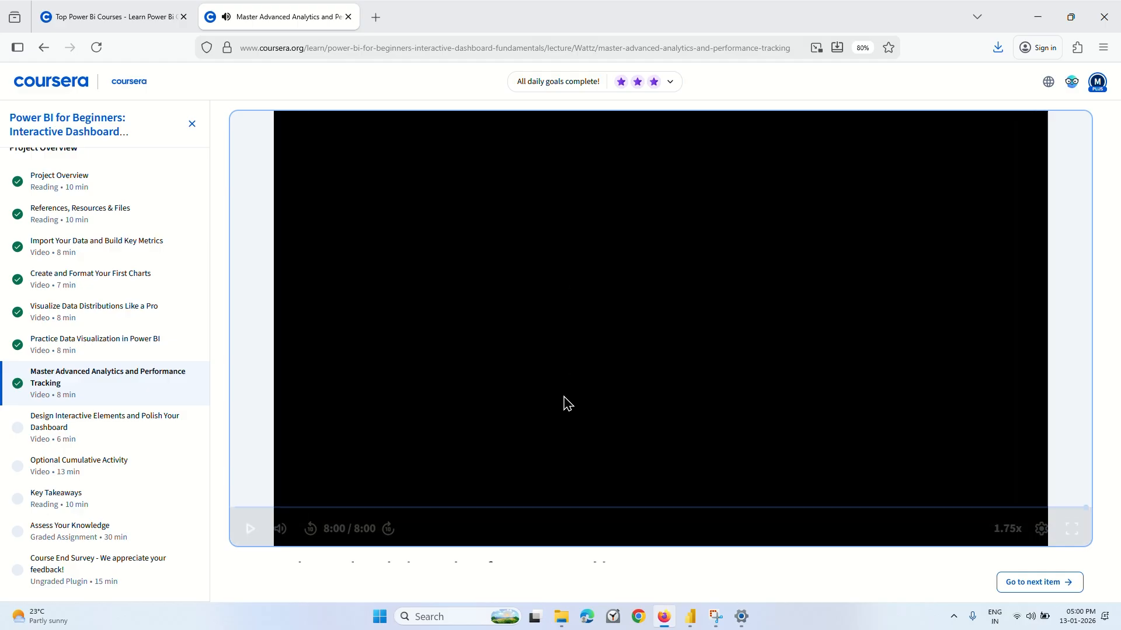
pyautogui.click(608, 354)
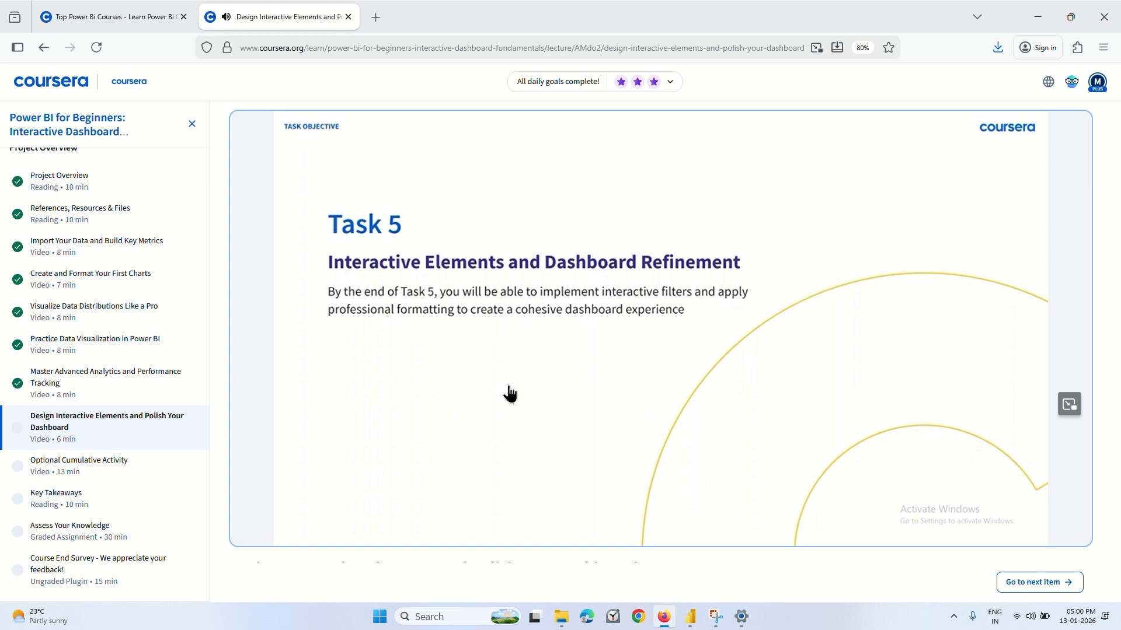
pyautogui.moveTo(502, 426)
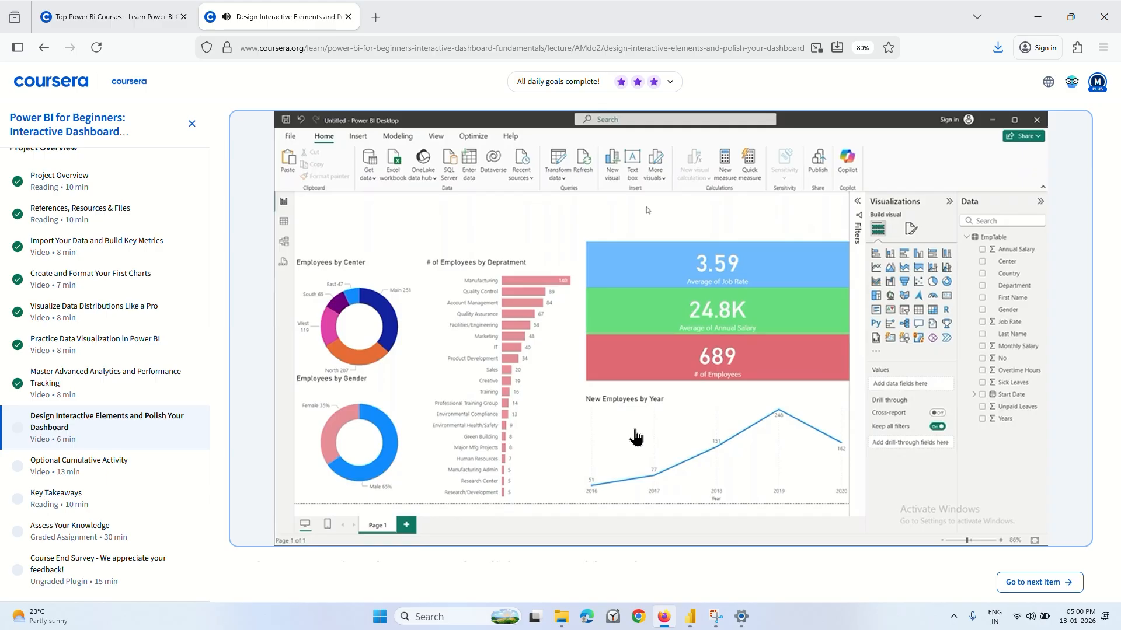
pyautogui.moveTo(533, 451)
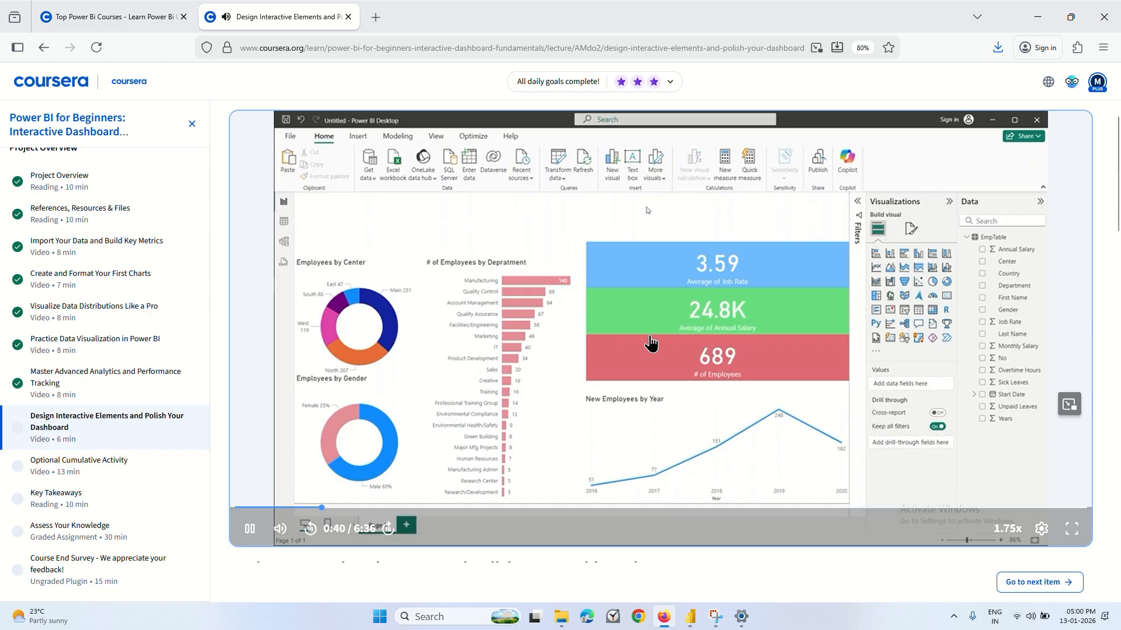
pyautogui.click(739, 352)
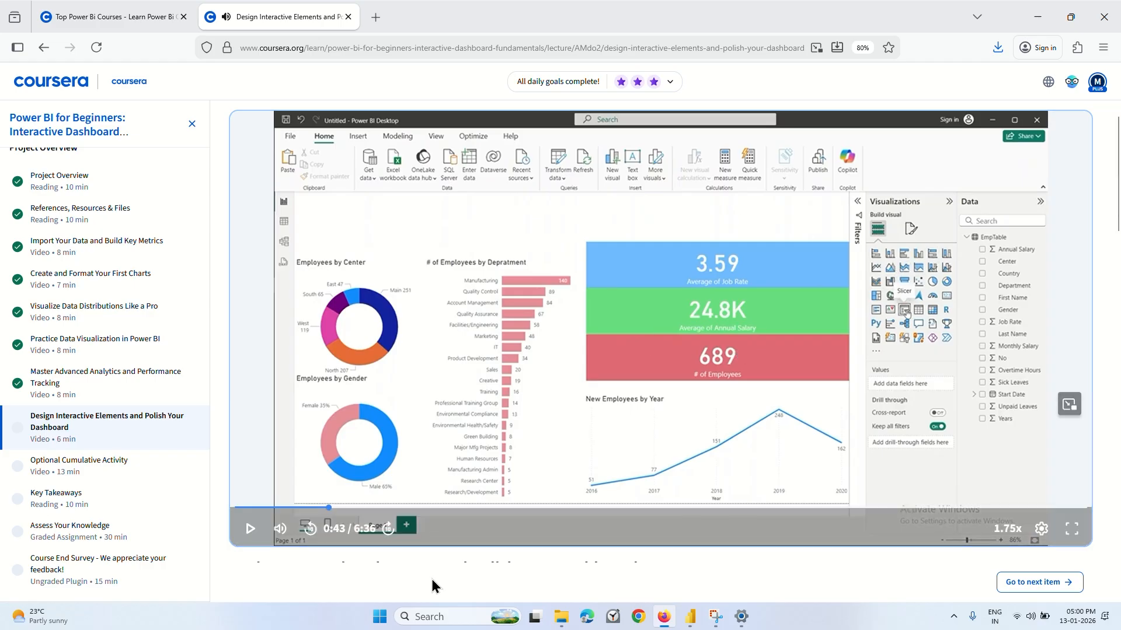
# Open B&O Audio Control and set the output equalizer to the Treble preset.
pyautogui.click(424, 617)
pyautogui.write('b')
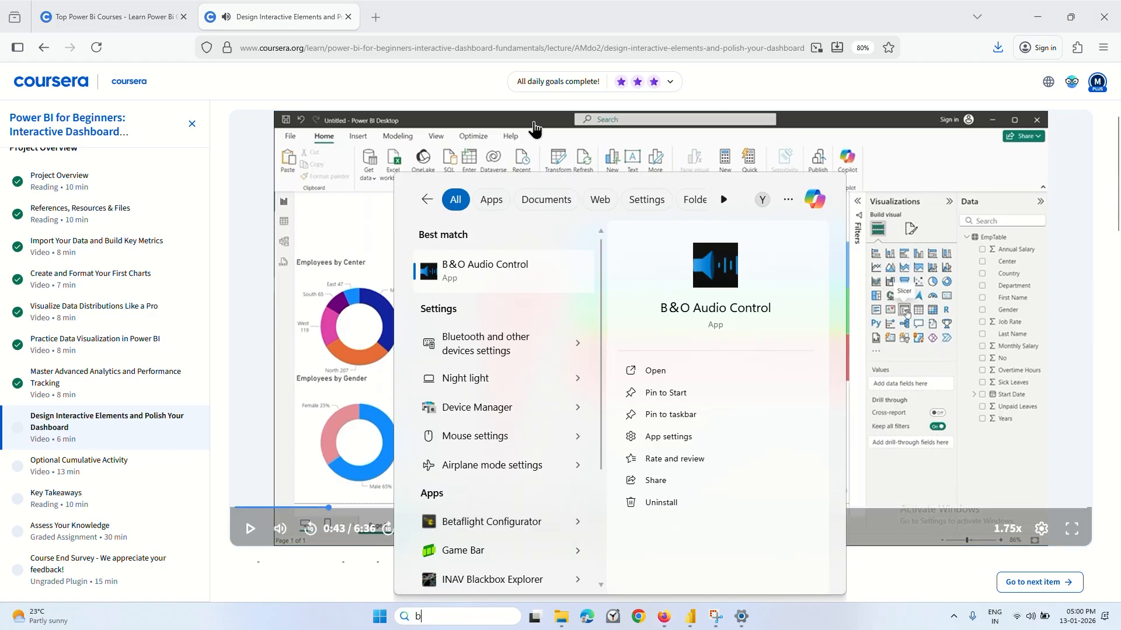
pyautogui.click(484, 262)
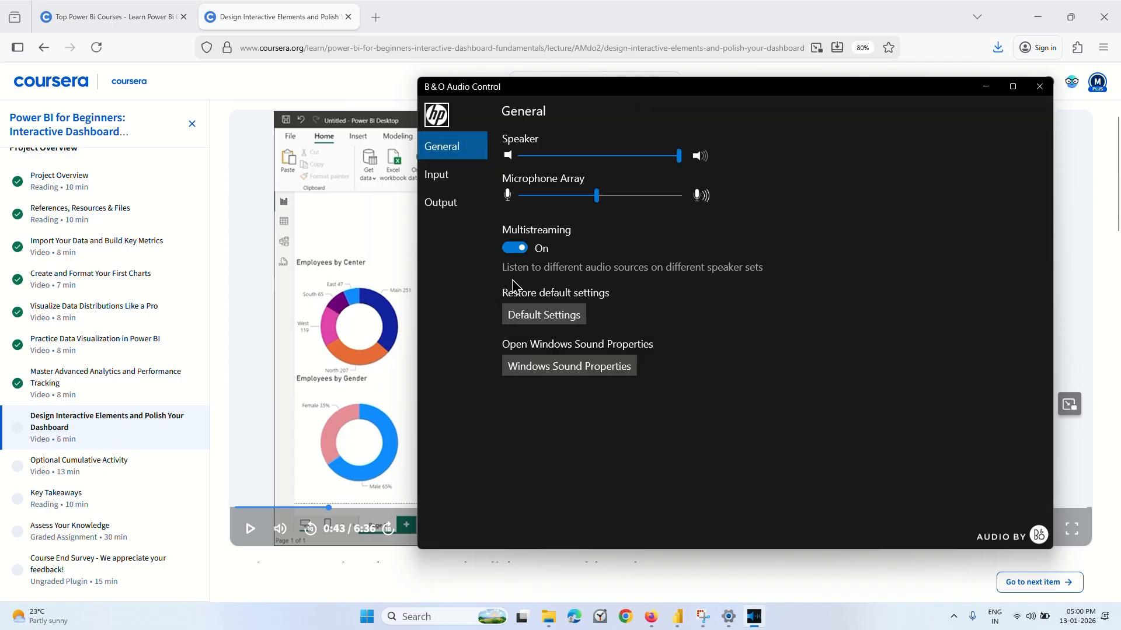
pyautogui.click(446, 203)
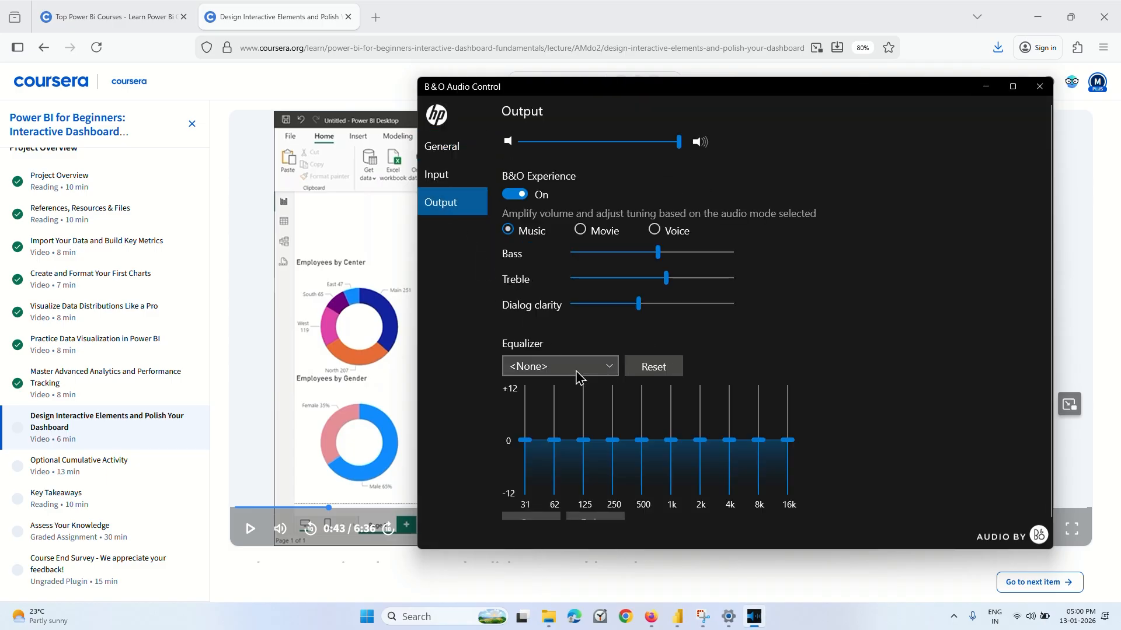
pyautogui.click(578, 367)
pyautogui.scroll(-3, 575, 379)
pyautogui.scroll(3, 532, 435)
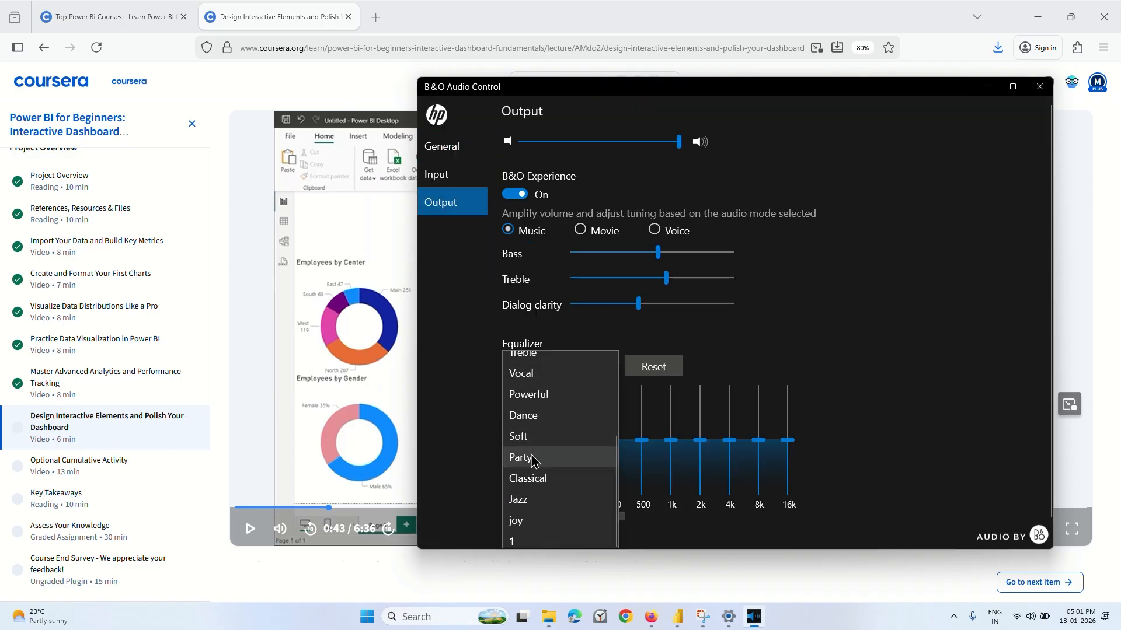
pyautogui.click(545, 393)
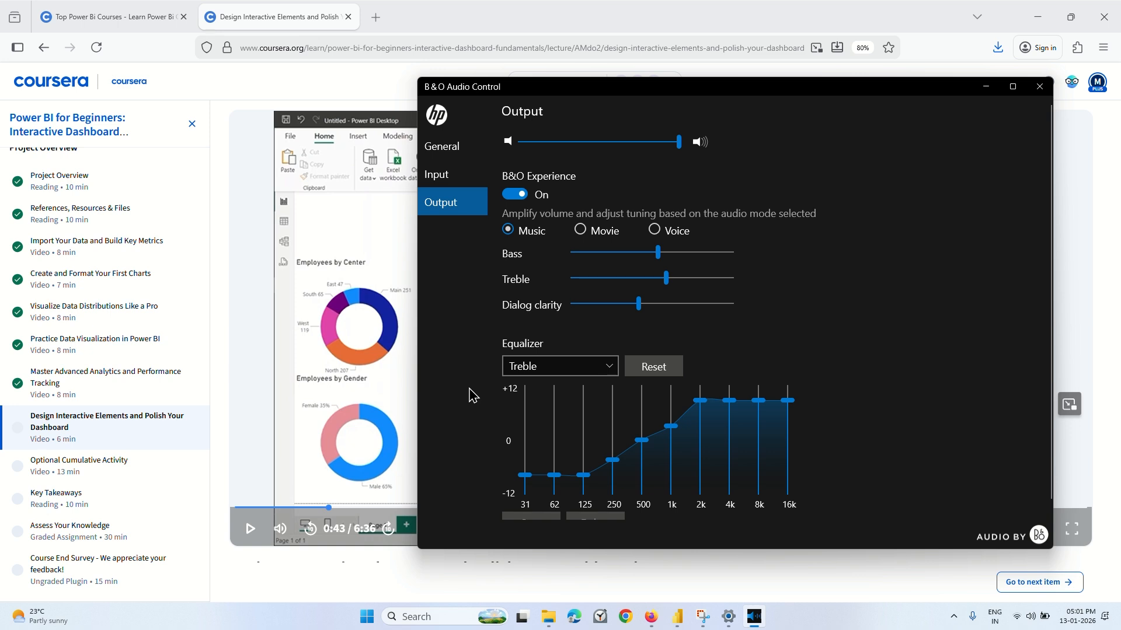
# Return to the Coursera lecture, continue playing the slicer demonstration and pause it at 1:13.
pyautogui.click(411, 385)
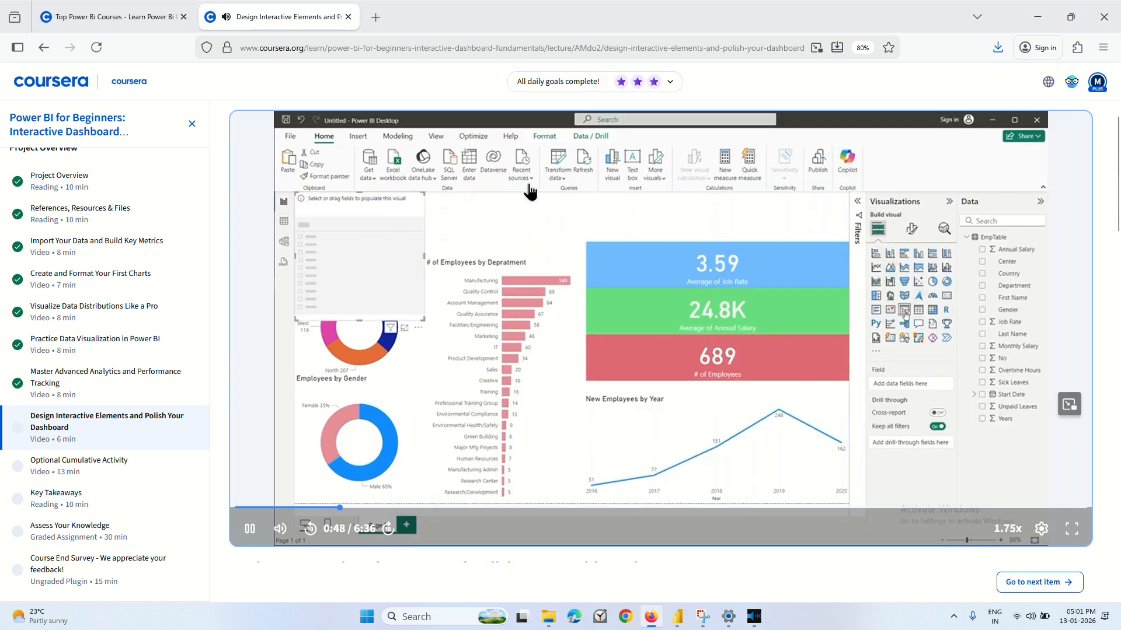
pyautogui.press('Left')
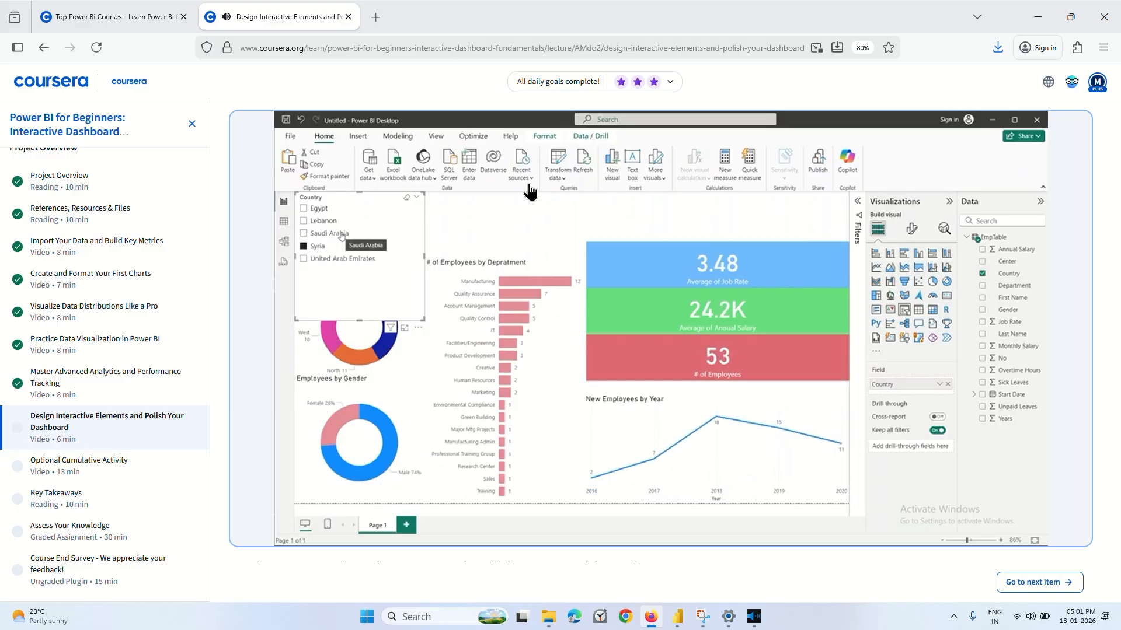
pyautogui.click(471, 186)
pyautogui.click(472, 185)
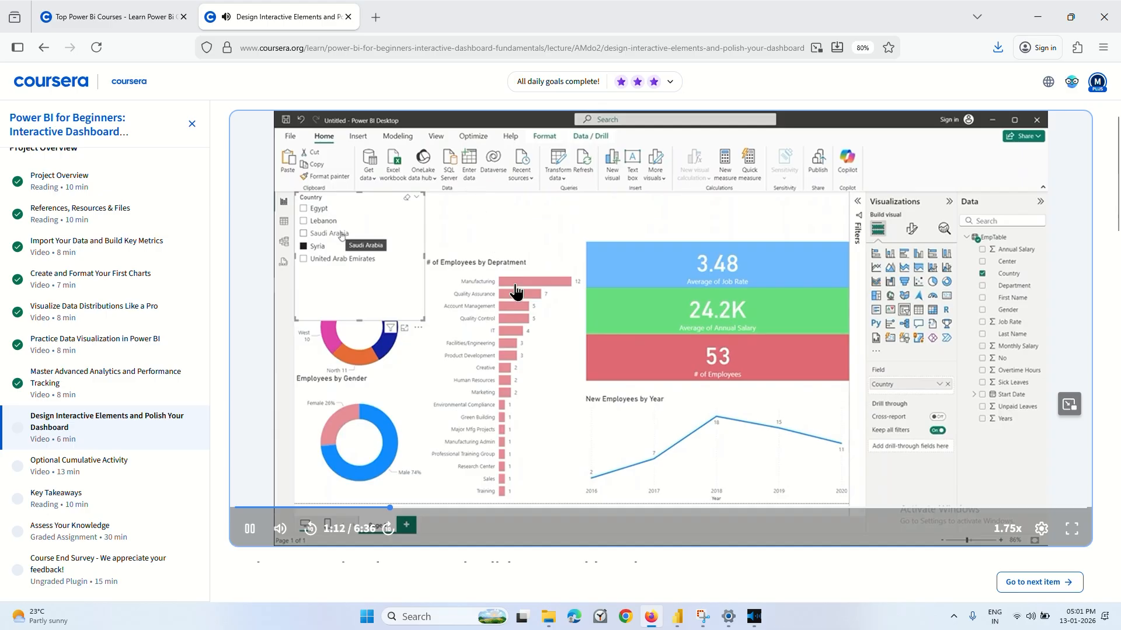
# Switch to the 1st report in Power BI and add a slicer based on the Country field.
pyautogui.click(676, 616)
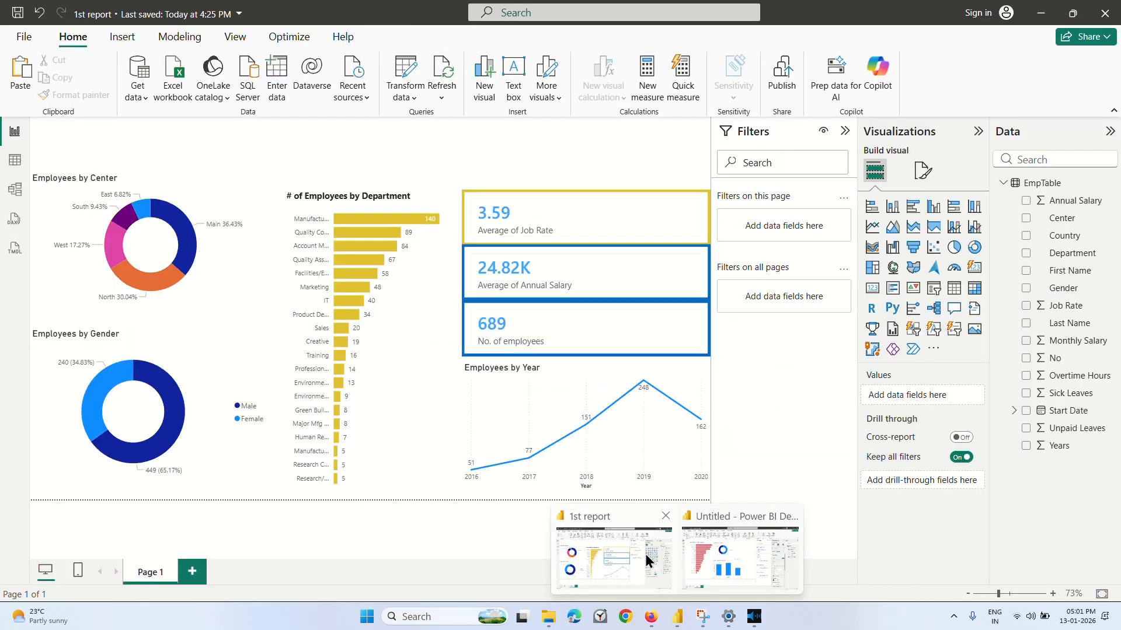
pyautogui.click(646, 560)
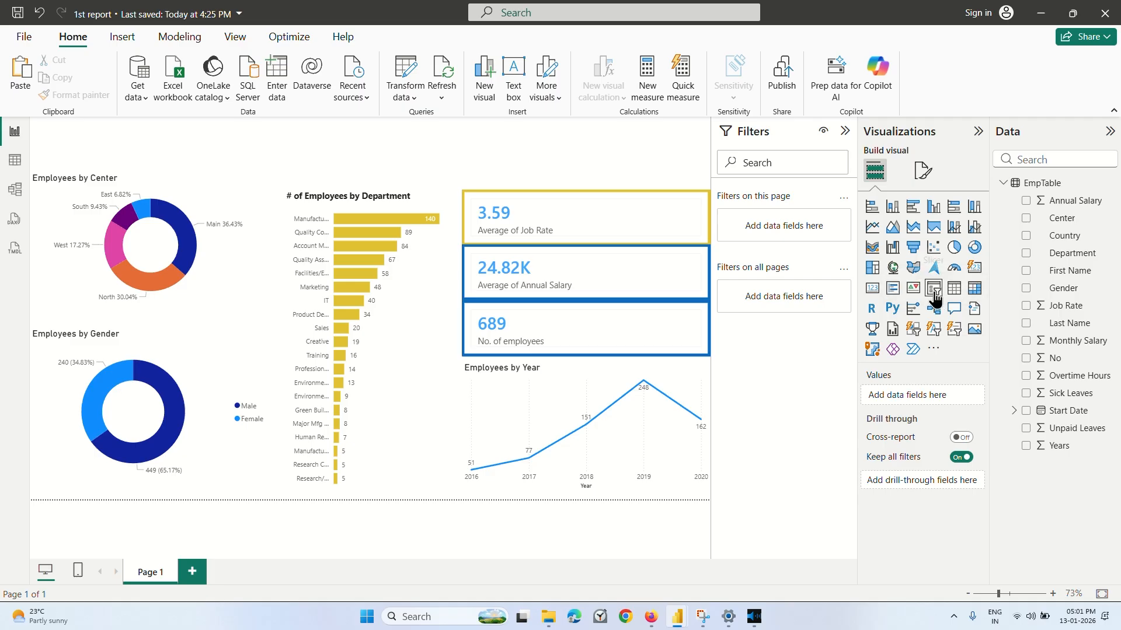
pyautogui.click(933, 292)
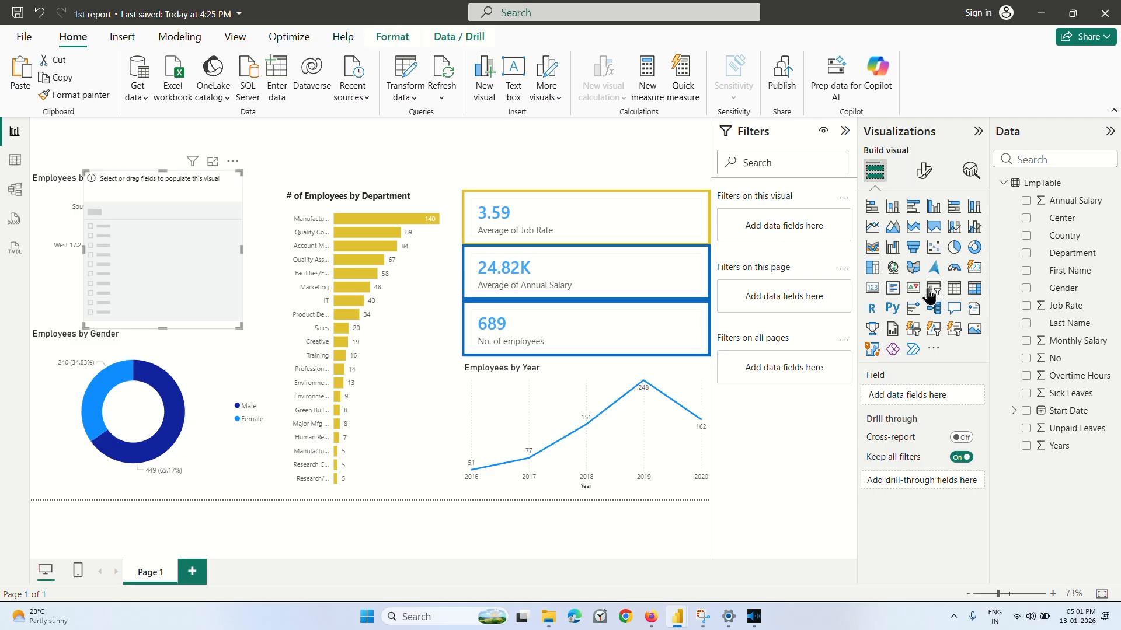
pyautogui.click(1026, 235)
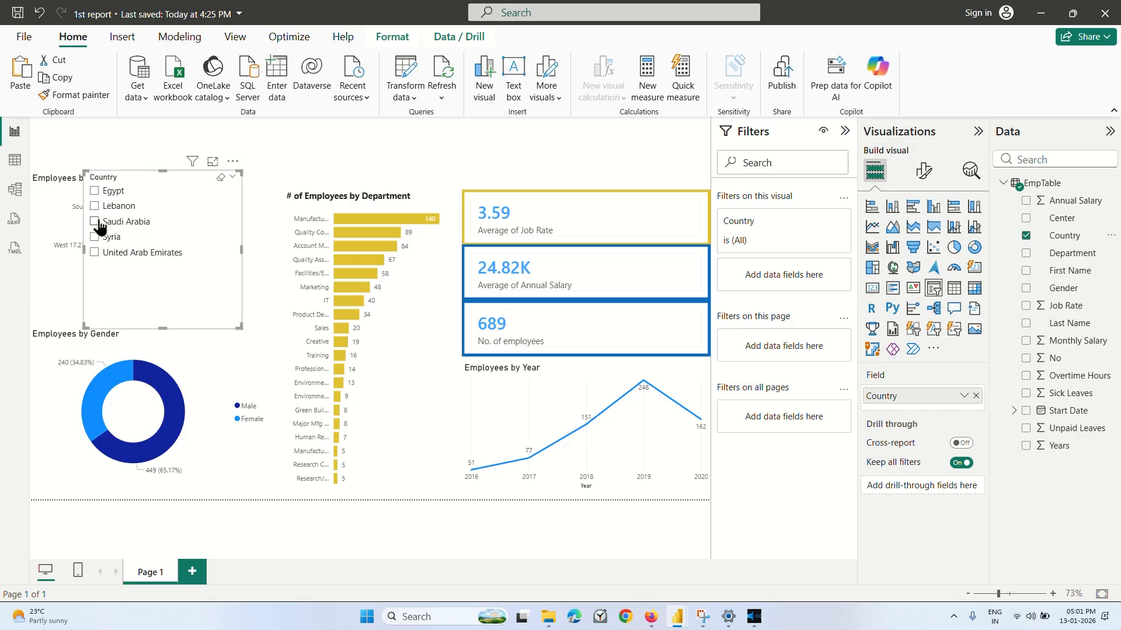
# Test the Country slicer by filtering the dashboard by Syria, United Arab Emirates and Saudi Arabia, and clear the selection.
pyautogui.click(96, 255)
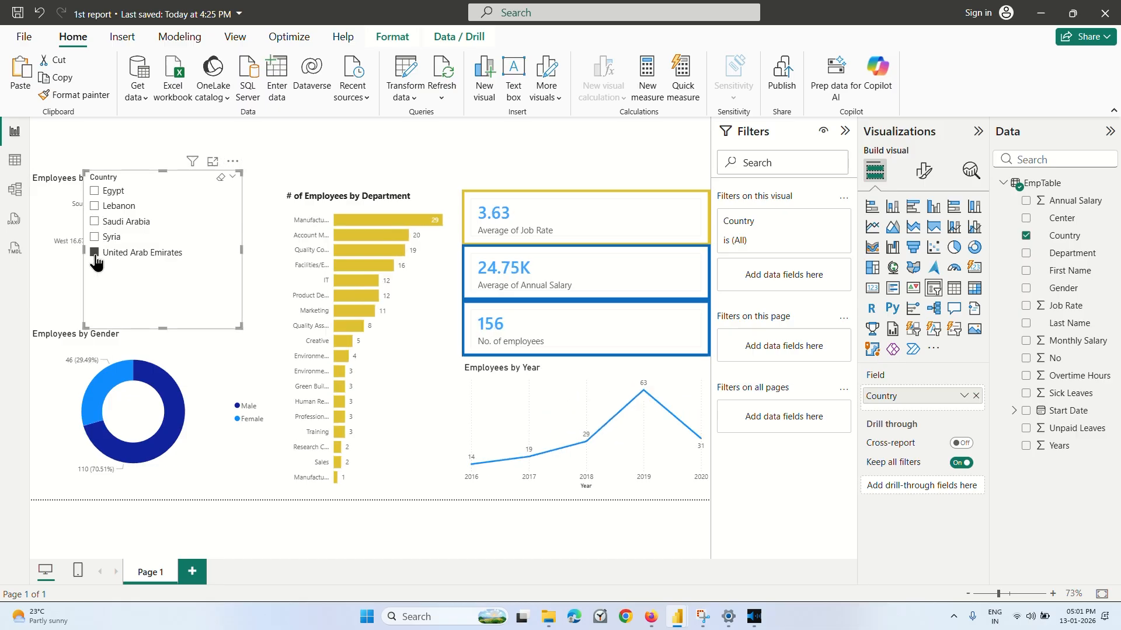
pyautogui.click(95, 255)
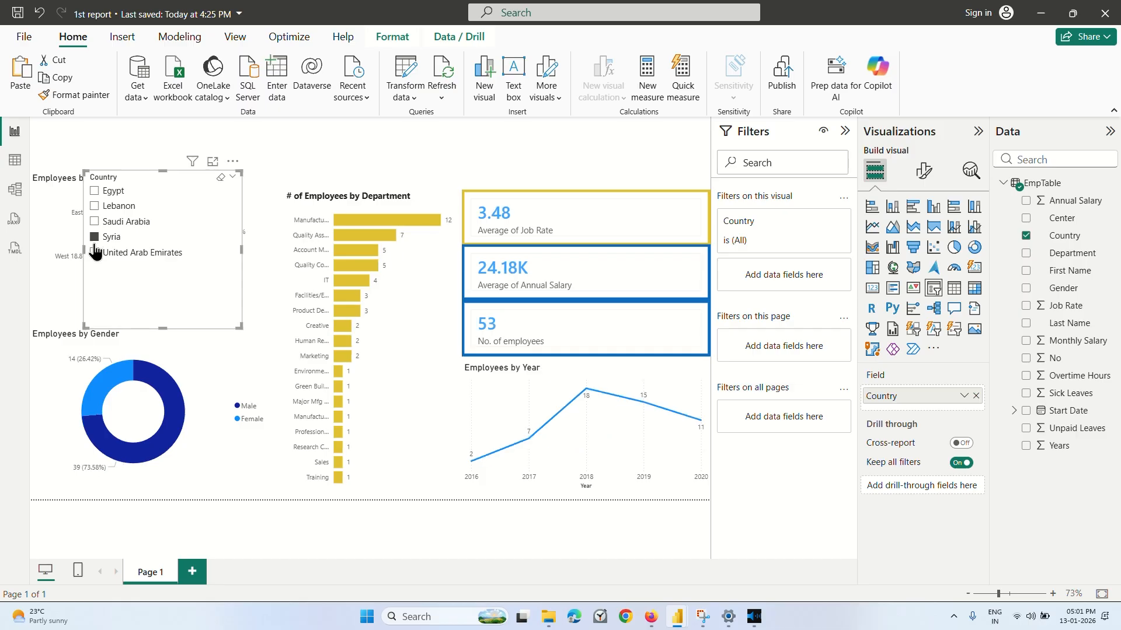
pyautogui.click(95, 255)
pyautogui.click(95, 223)
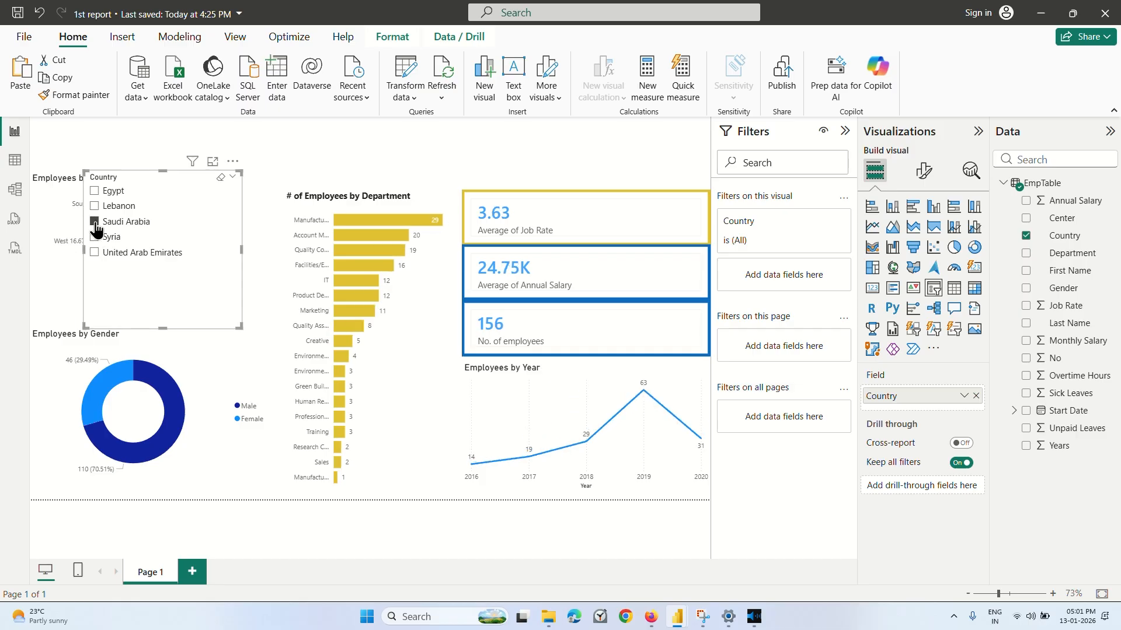
pyautogui.click(95, 240)
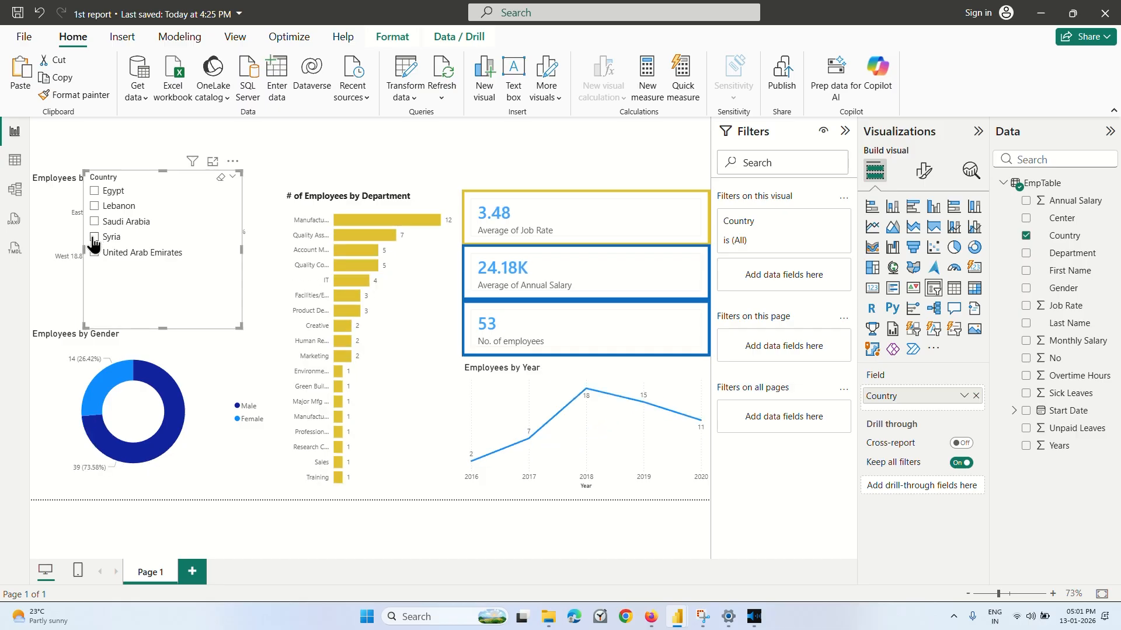
pyautogui.click(95, 239)
# Move the Country slicer up to the upper edge of the report page and filter the dashboard by Egypt.
pyautogui.moveTo(158, 186); pyautogui.dragTo(237, 120)
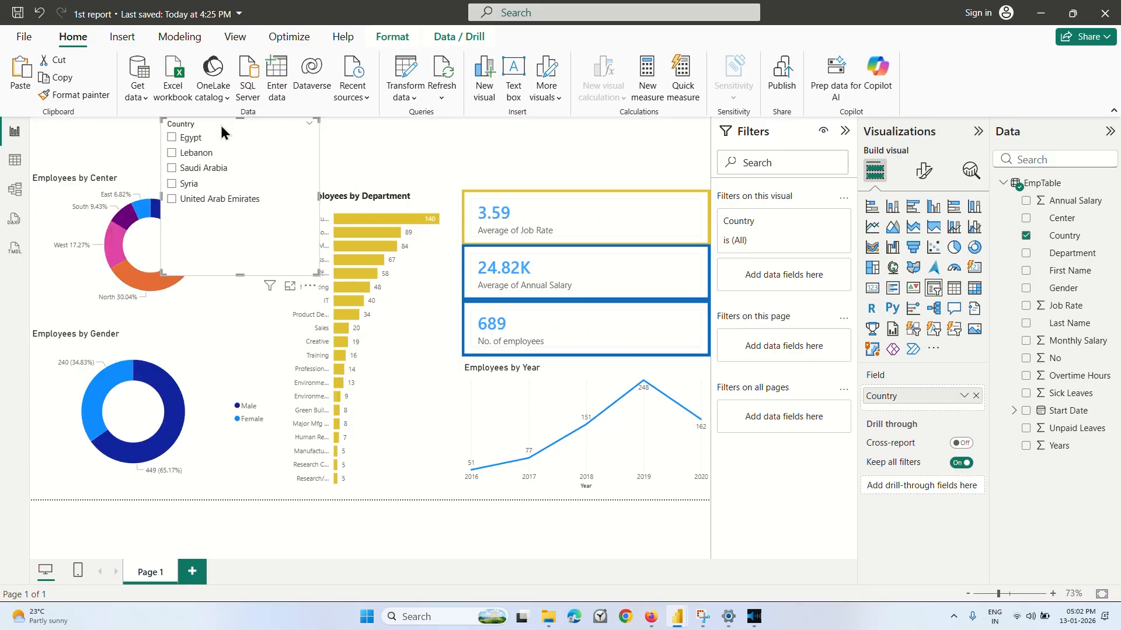
pyautogui.click(171, 139)
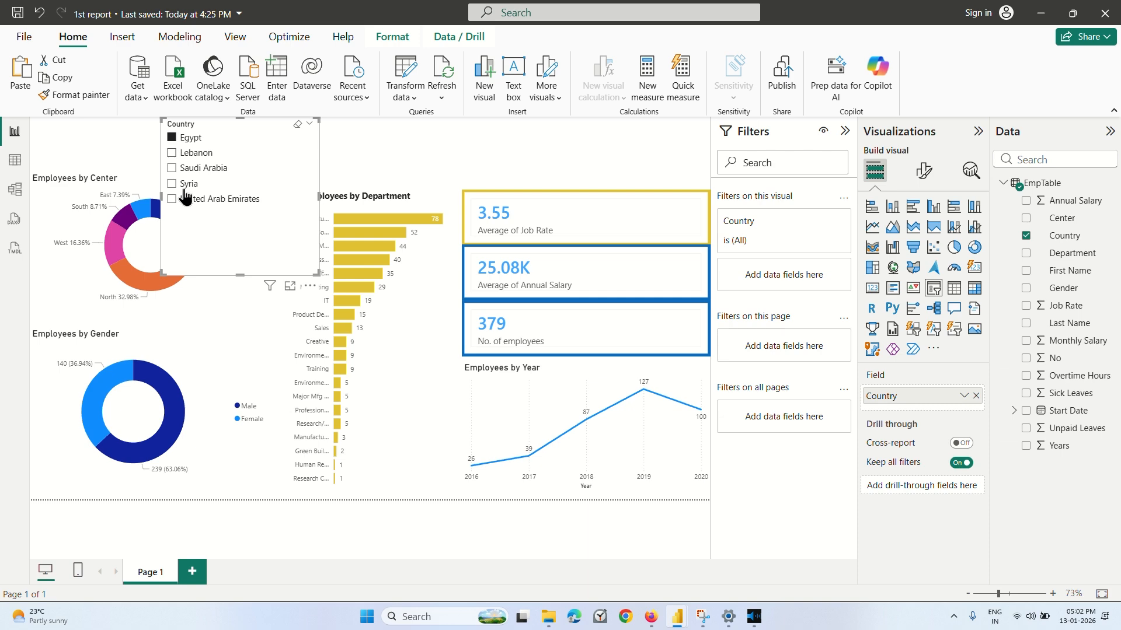
# Switch to Coursera, play the lecture up to 1:56 and return to the 1st report in Power BI.
pyautogui.click(651, 618)
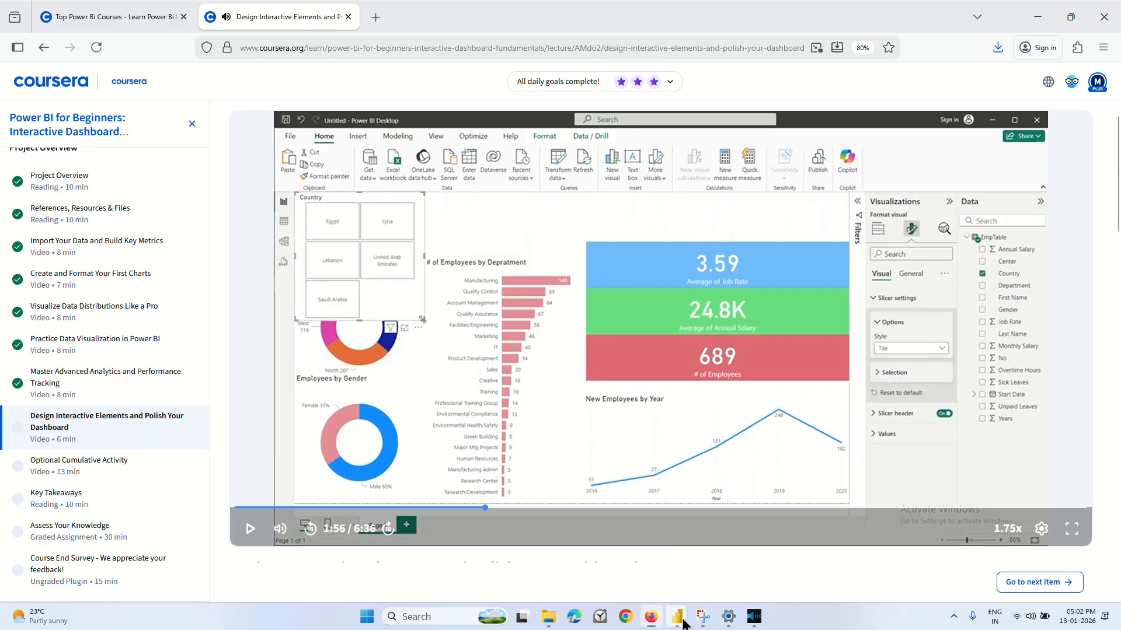
pyautogui.moveTo(677, 616)
pyautogui.click(621, 556)
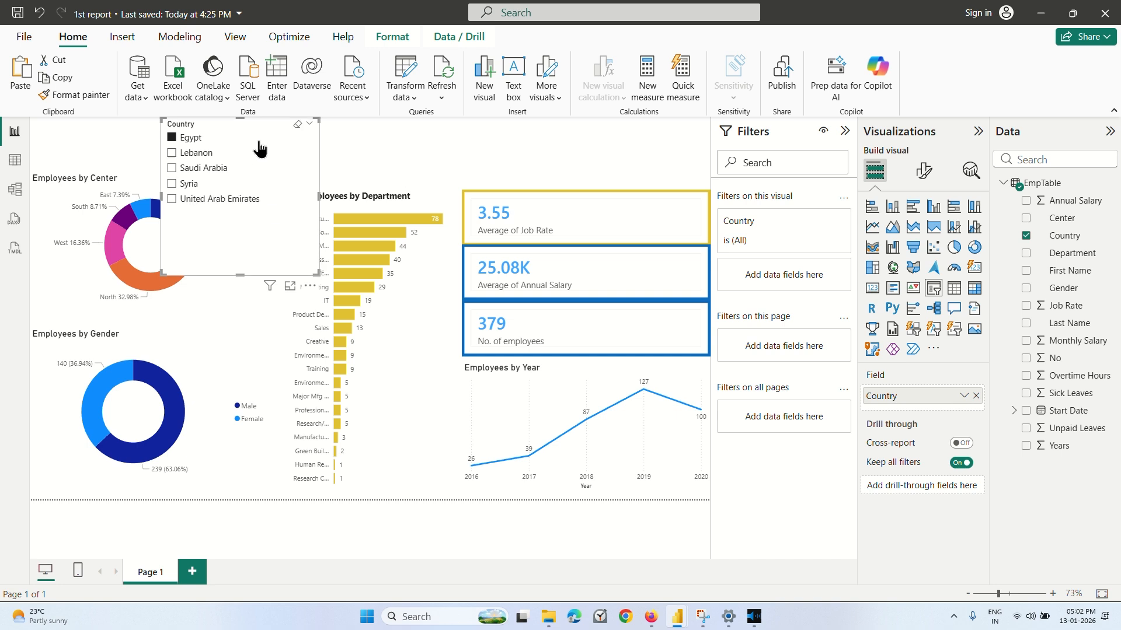
# Clear the Egypt selection in the Country slicer and toggle Saudi Arabia on and off.
pyautogui.click(297, 125)
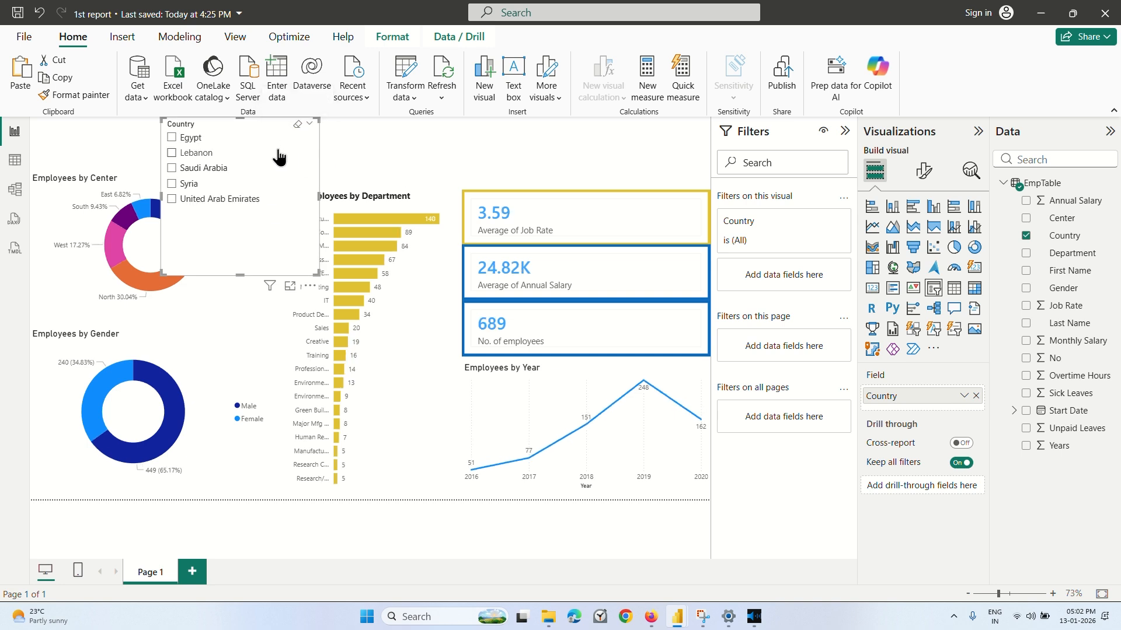
pyautogui.click(283, 168)
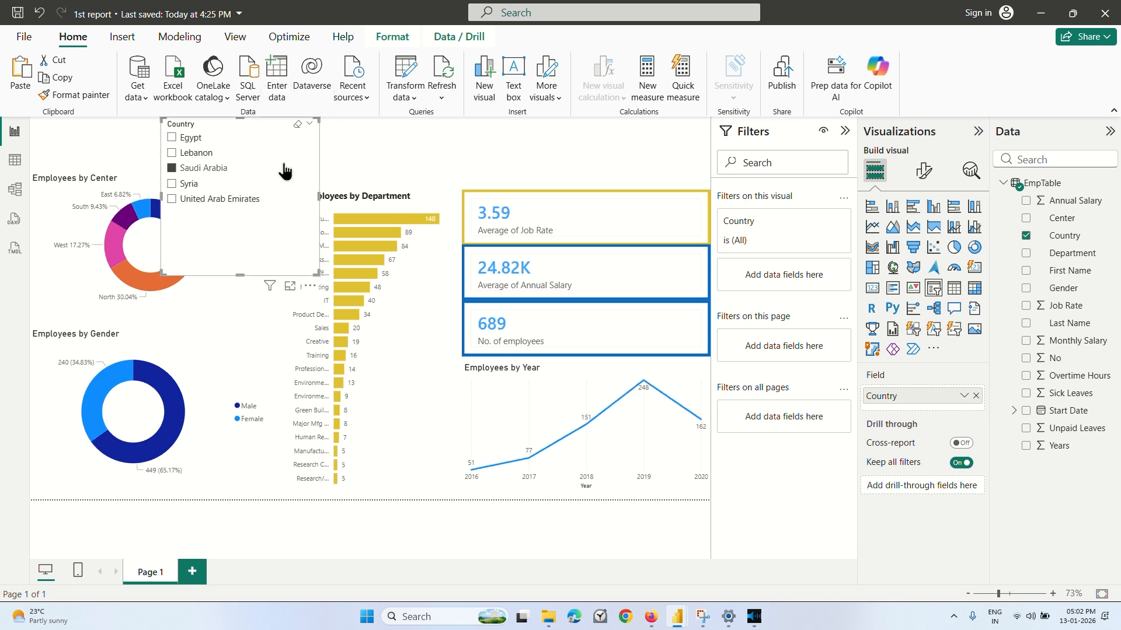
pyautogui.click(289, 171)
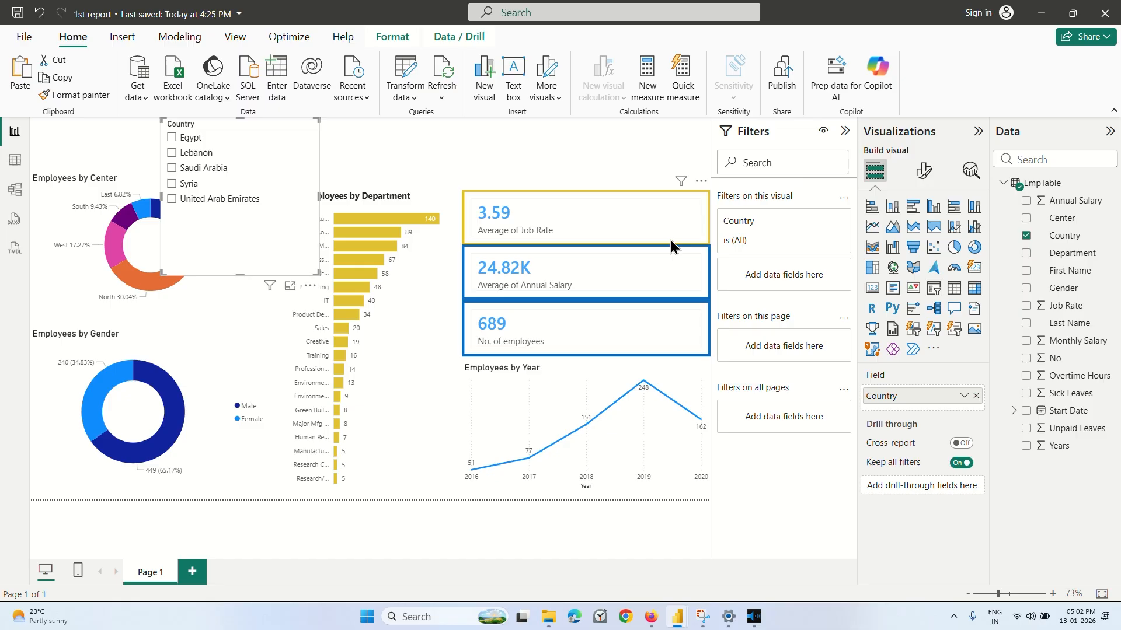
# Set the Country slicer's style to Tile.
pyautogui.click(921, 172)
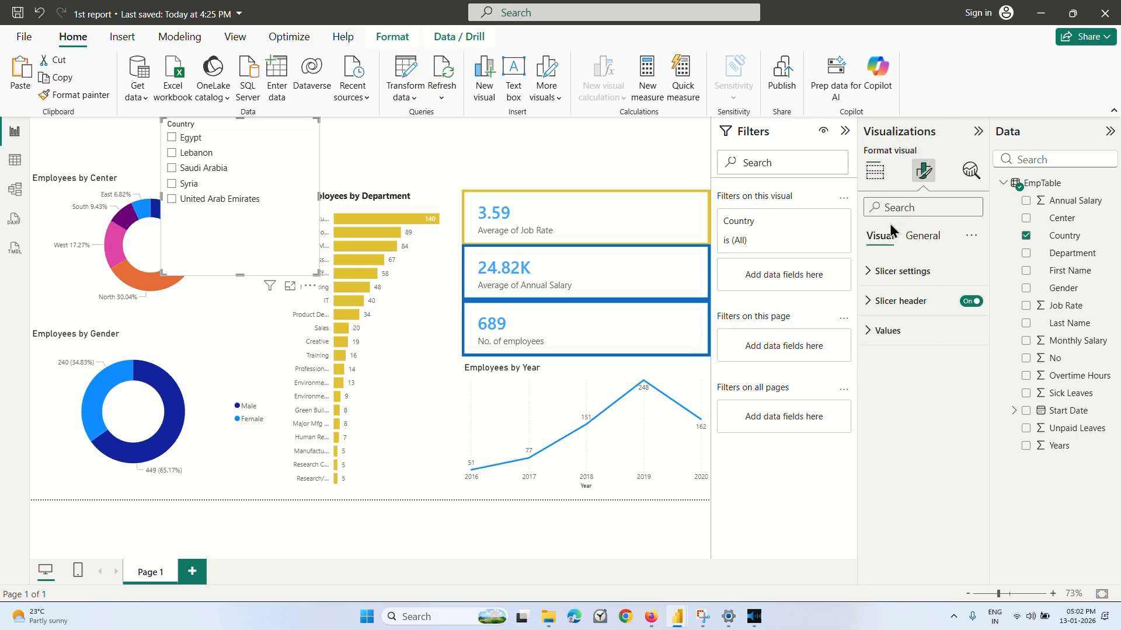
pyautogui.click(895, 275)
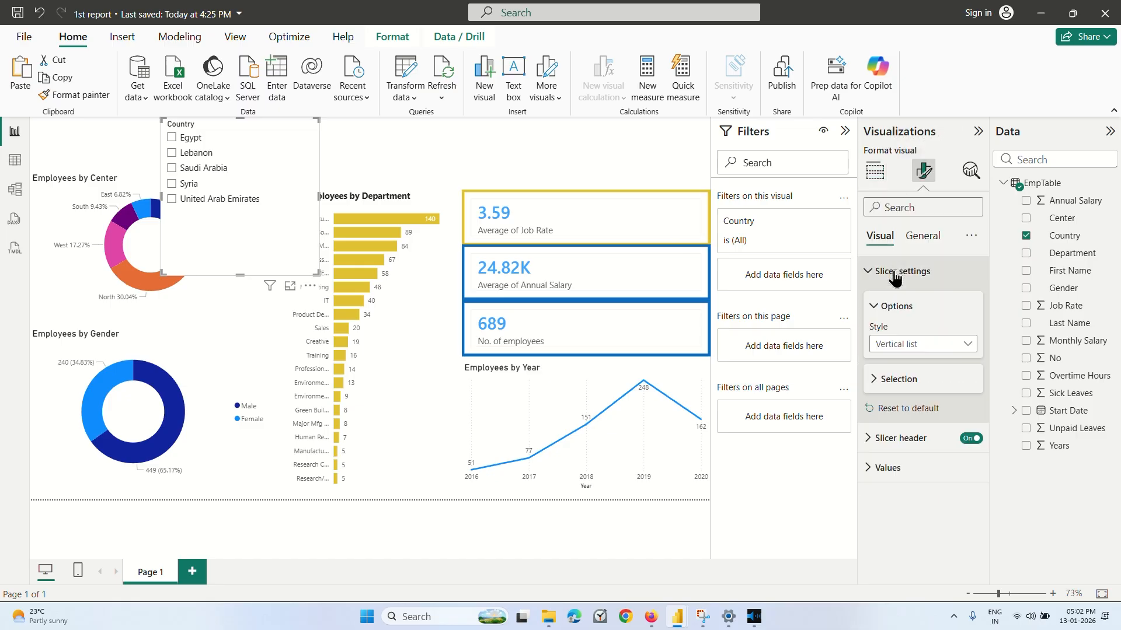
pyautogui.click(906, 343)
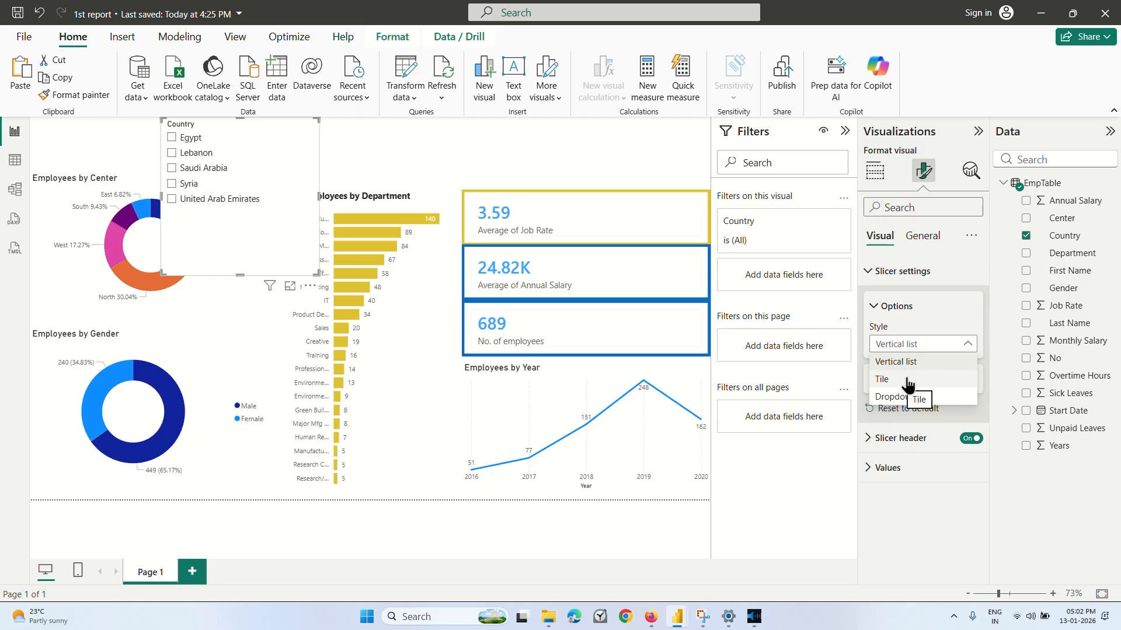
pyautogui.click(907, 383)
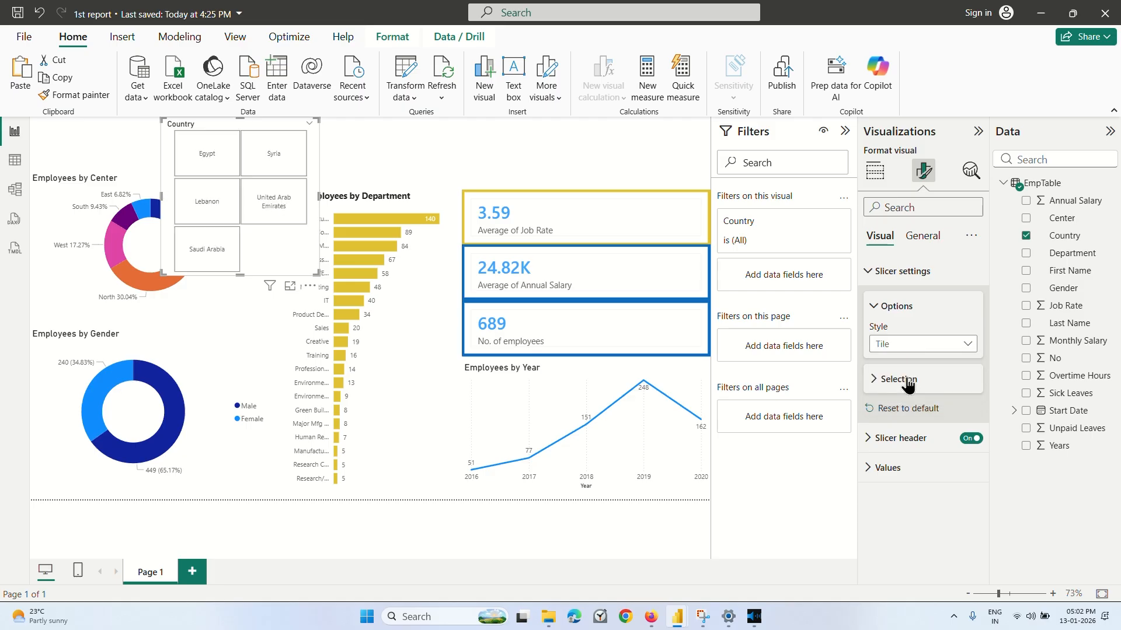
# Test the Country tiles by filtering by Syria, Lebanon, Saudi Arabia and United Arab Emirates, and clear the selection.
pyautogui.click(275, 151)
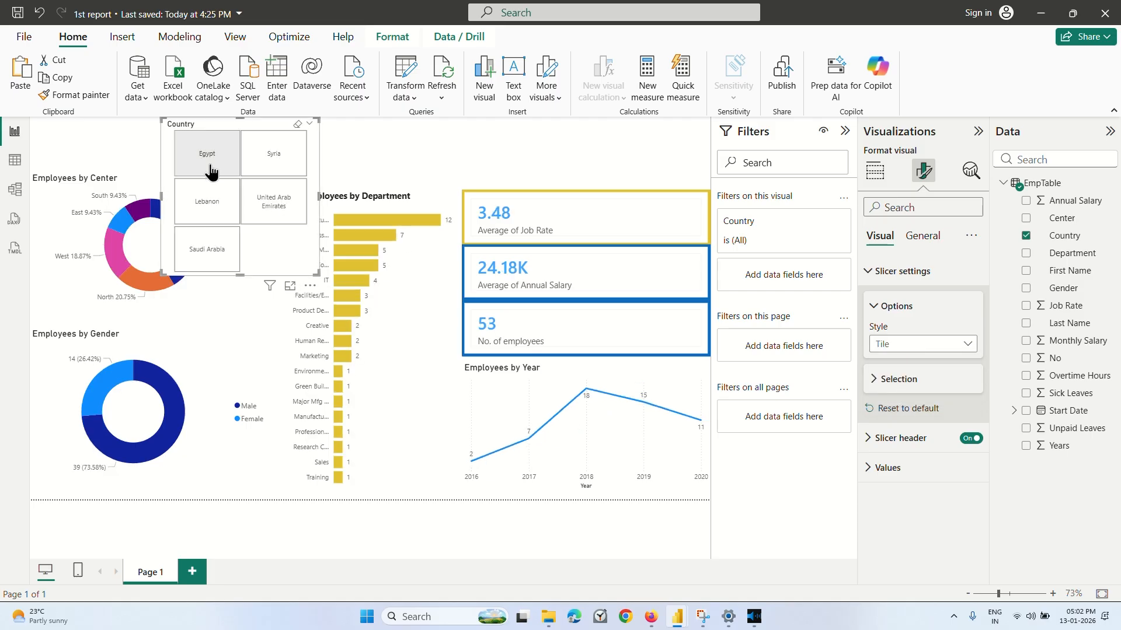
pyautogui.click(212, 217)
pyautogui.click(211, 250)
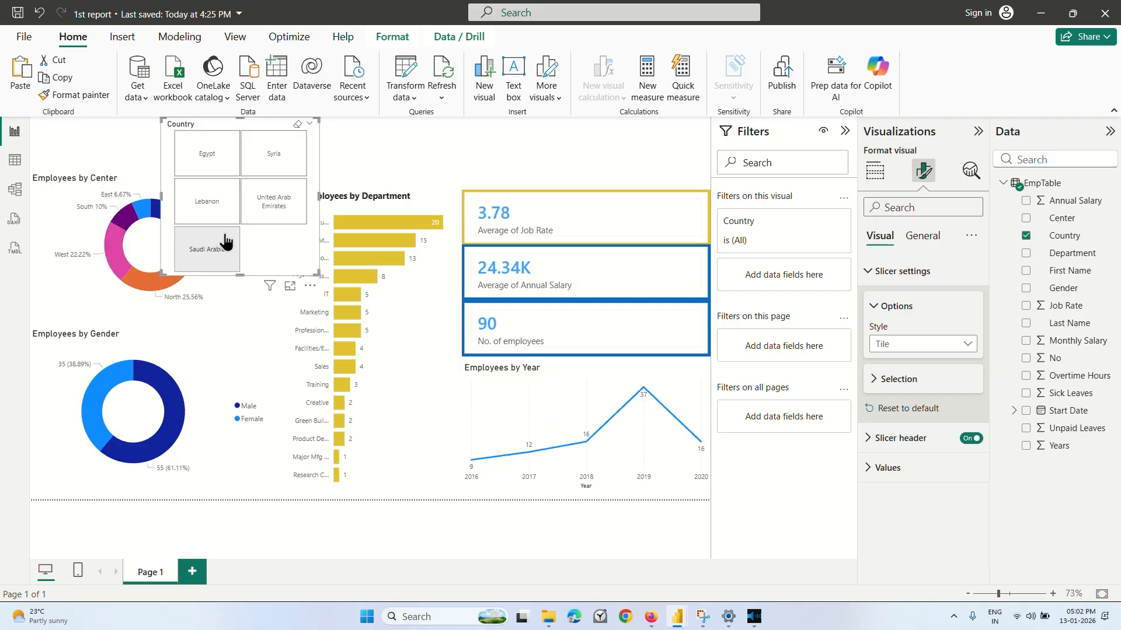
pyautogui.click(277, 203)
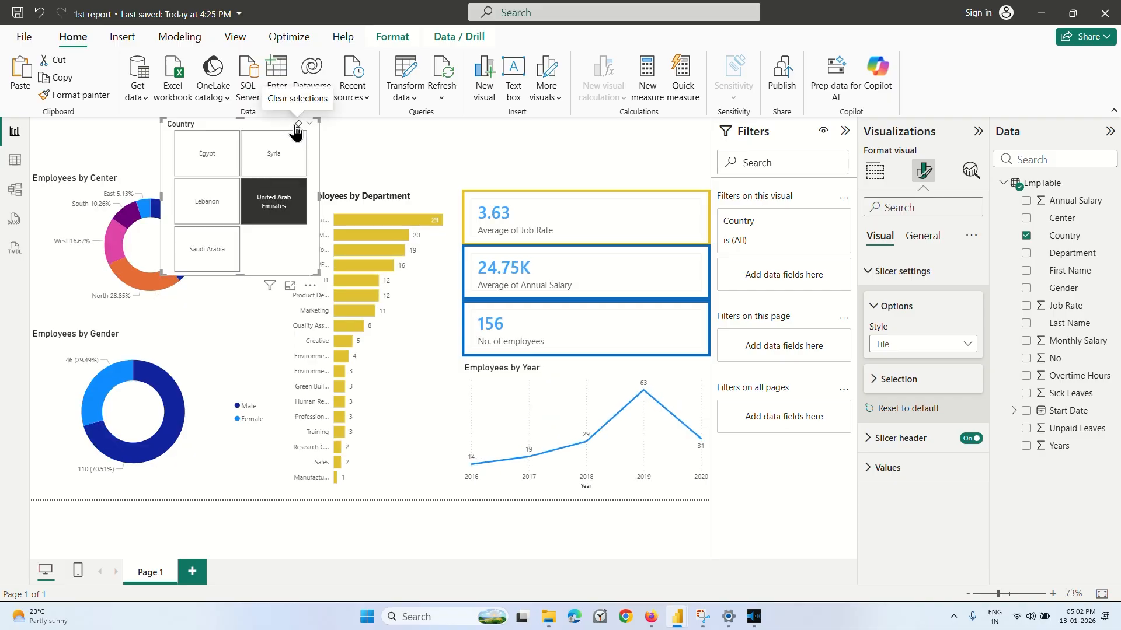
pyautogui.click(296, 128)
# Switch to Coursera and play the interactive elements lecture up to 2:19.
pyautogui.click(651, 617)
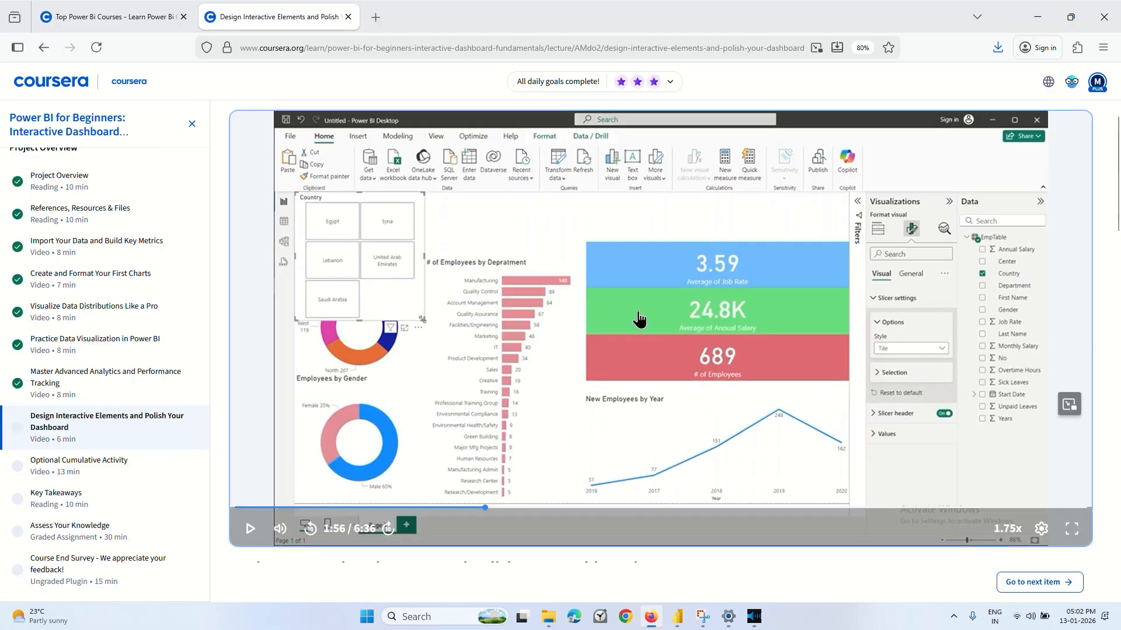
pyautogui.click(638, 319)
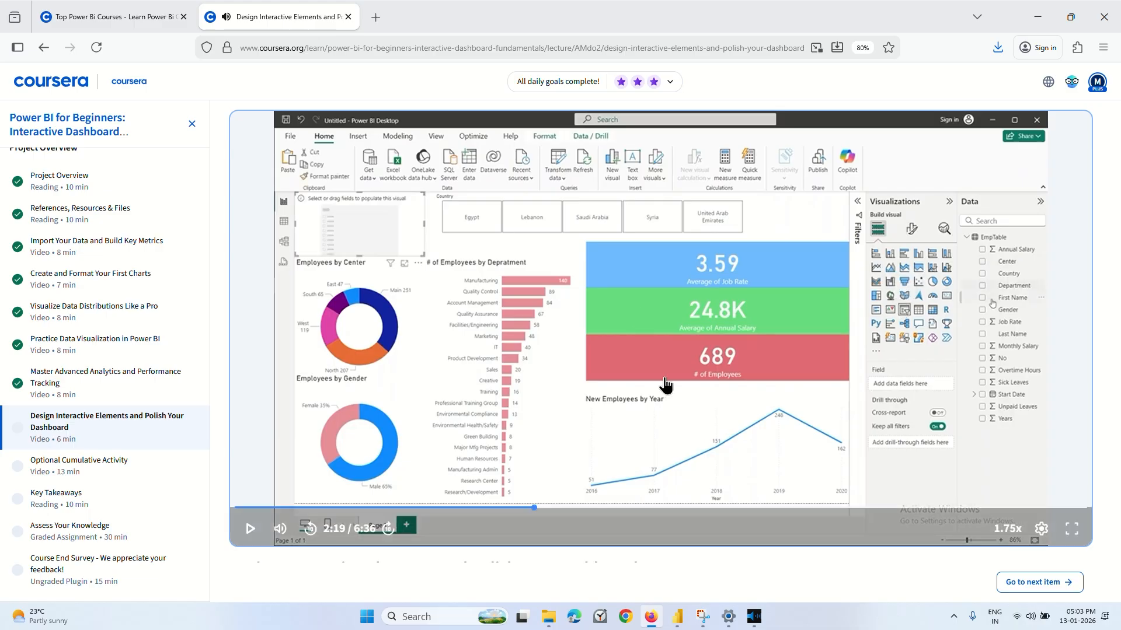
# Return to the 1st report in Power BI and resize the Country slicer into a single row of five tiles above the charts.
pyautogui.click(677, 617)
pyautogui.click(613, 554)
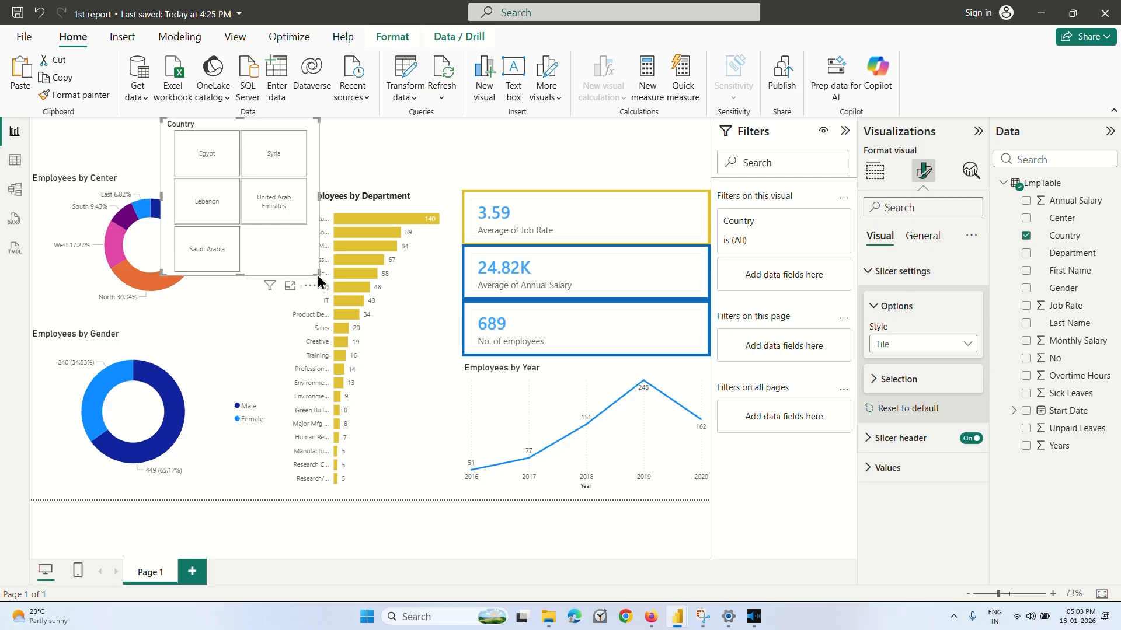
pyautogui.moveTo(319, 274); pyautogui.dragTo(593, 170)
pyautogui.click(640, 147)
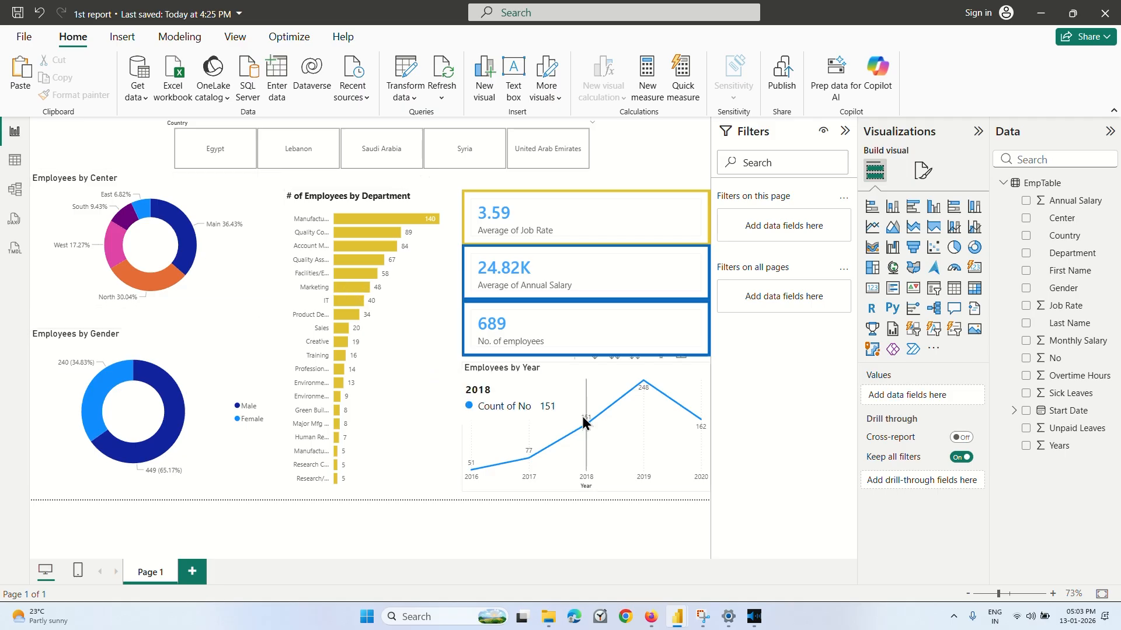
# Switch to Coursera and play the interactive elements lecture up to 2:48.
pyautogui.click(649, 617)
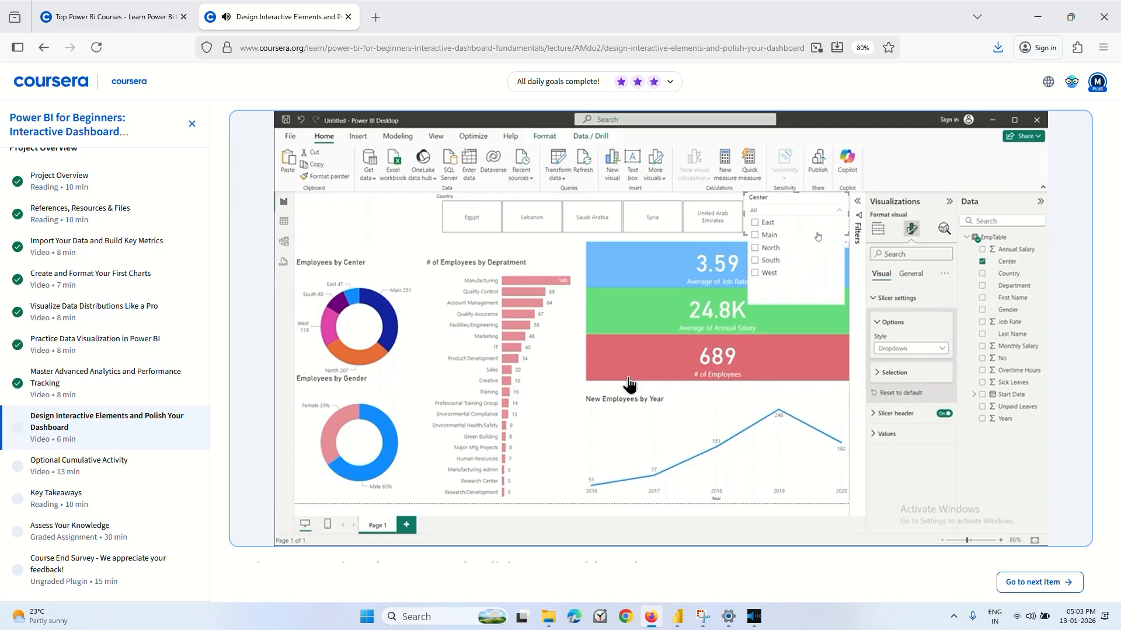
pyautogui.moveTo(545, 333)
# Return to the 1st report in Power BI, add a slicer for the Center field and fit it beside the Country tiles above the cards.
pyautogui.moveTo(677, 617)
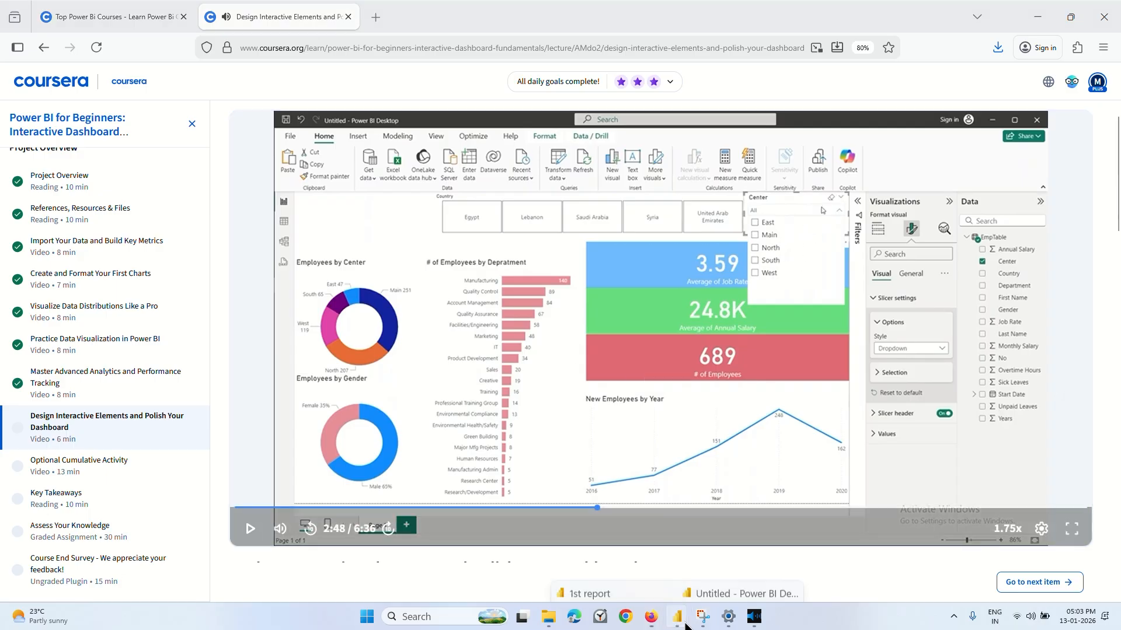
pyautogui.click(616, 532)
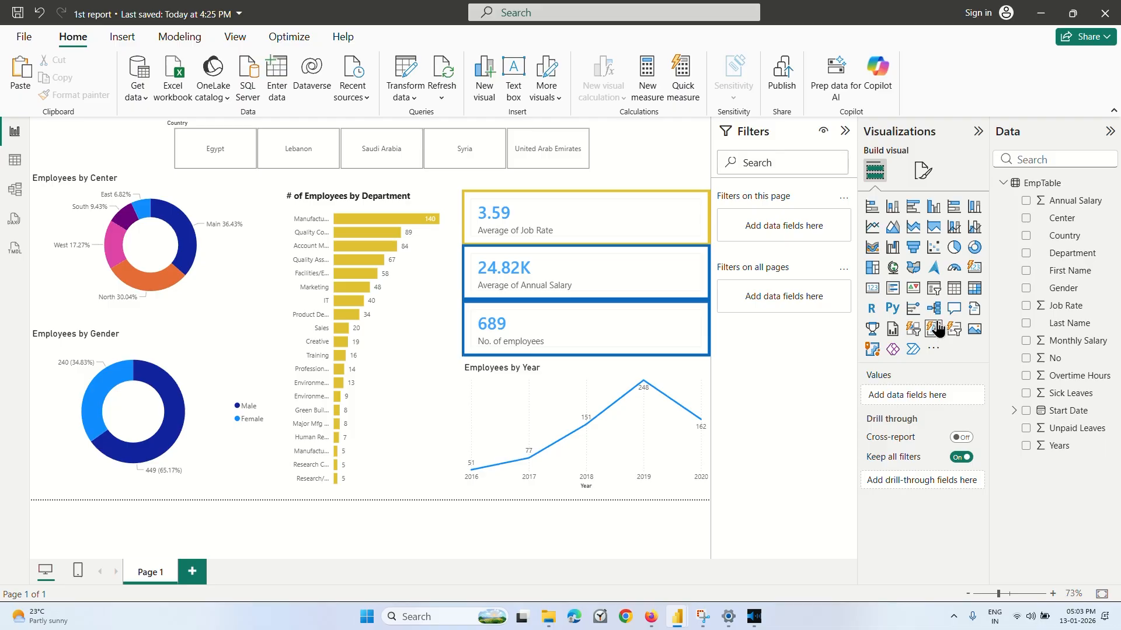
pyautogui.click(933, 293)
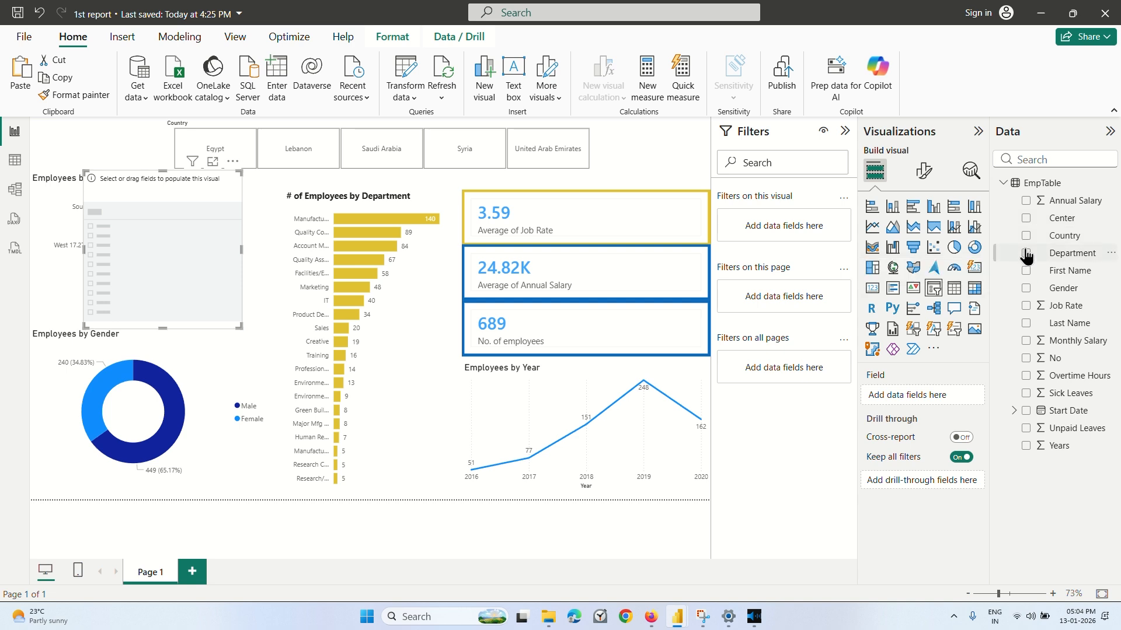
pyautogui.click(1025, 218)
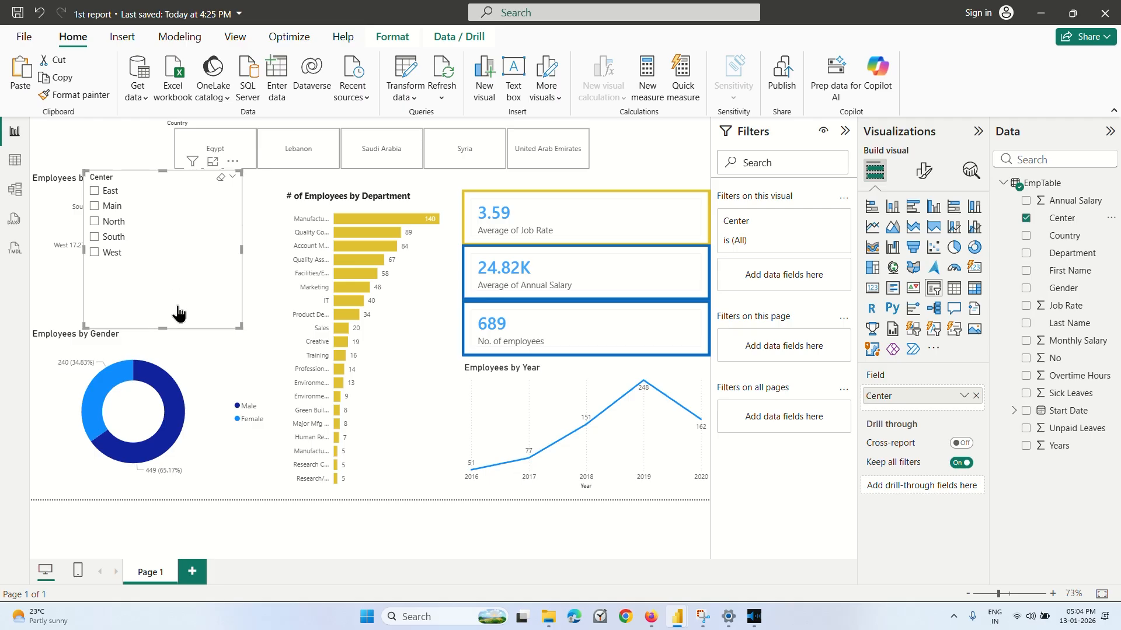
pyautogui.moveTo(162, 215); pyautogui.dragTo(646, 165)
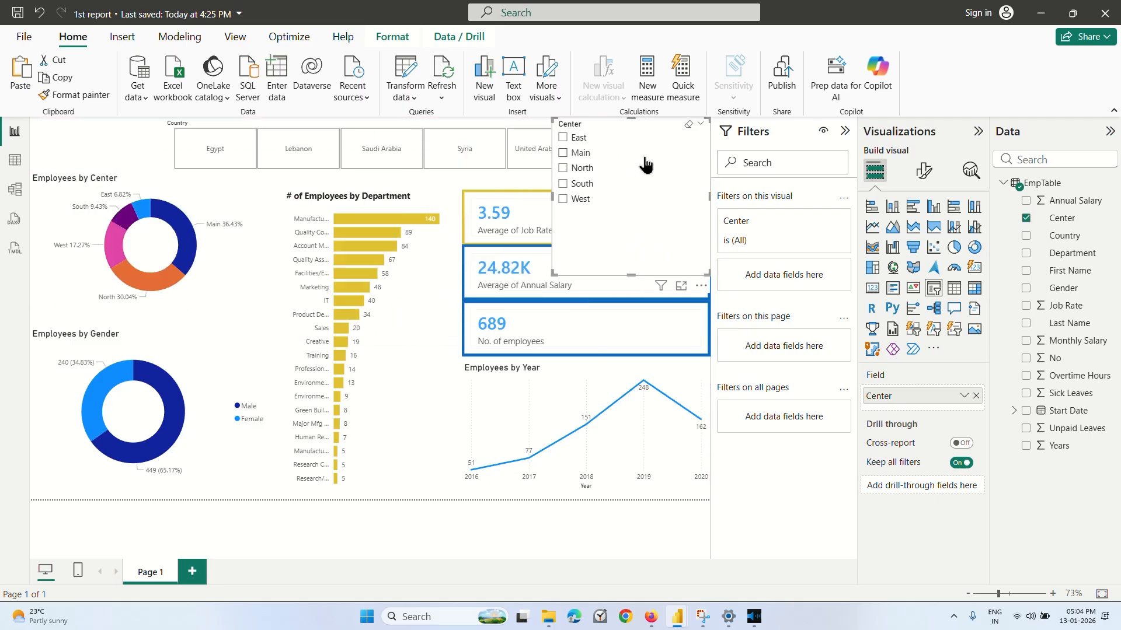
pyautogui.moveTo(553, 273); pyautogui.dragTo(592, 172)
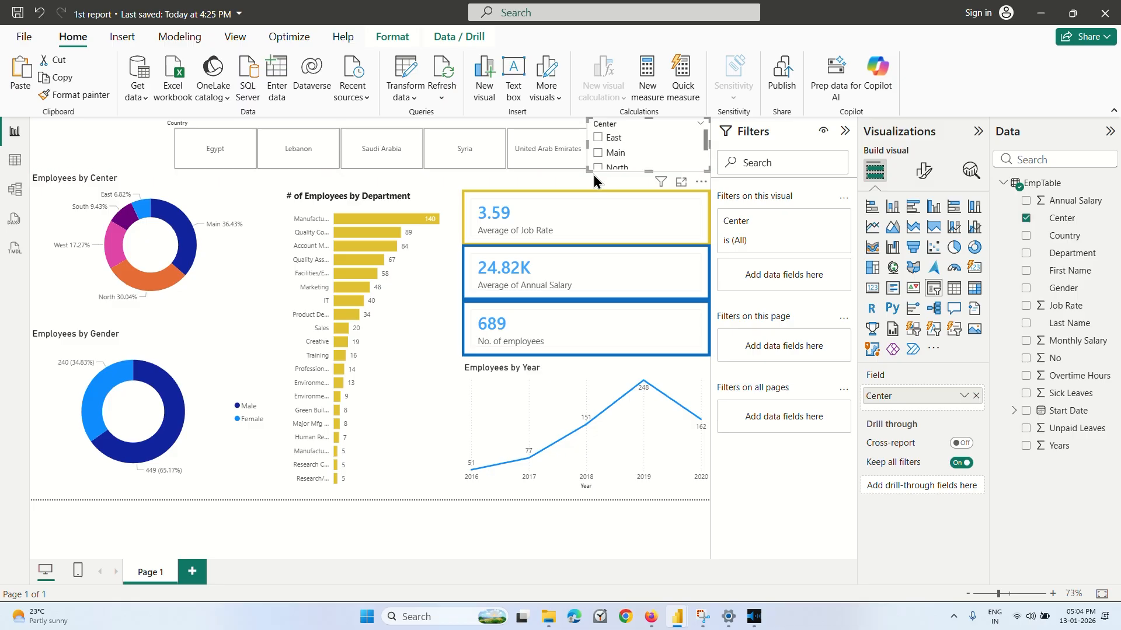
# Set the Center slicer's style to Dropdown.
pyautogui.click(912, 175)
pyautogui.click(889, 272)
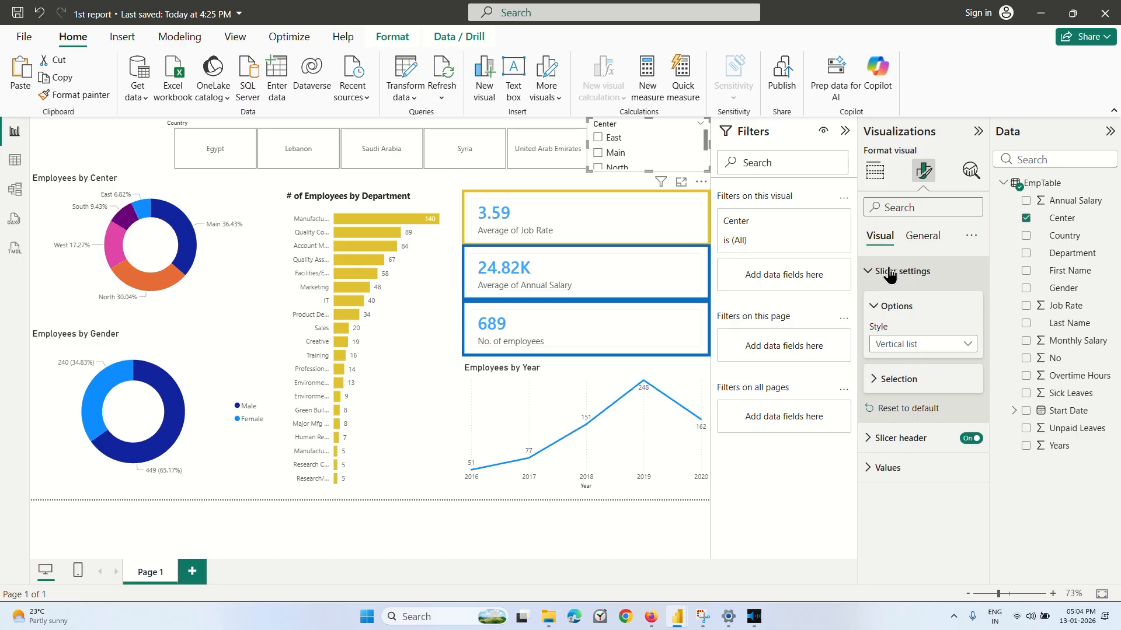
pyautogui.click(908, 346)
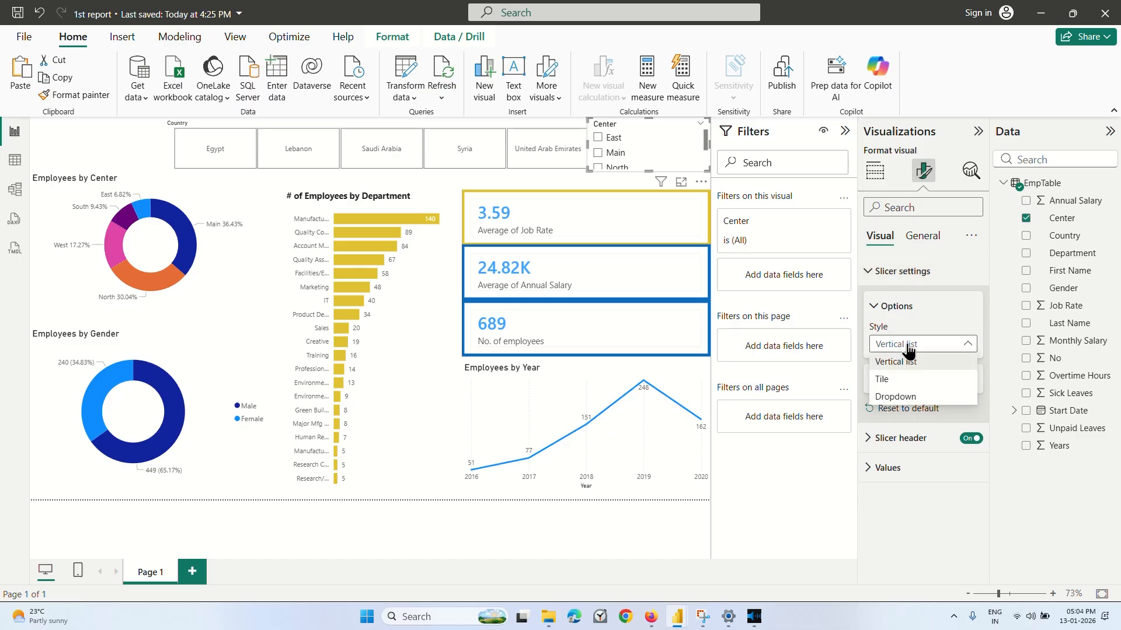
pyautogui.click(896, 396)
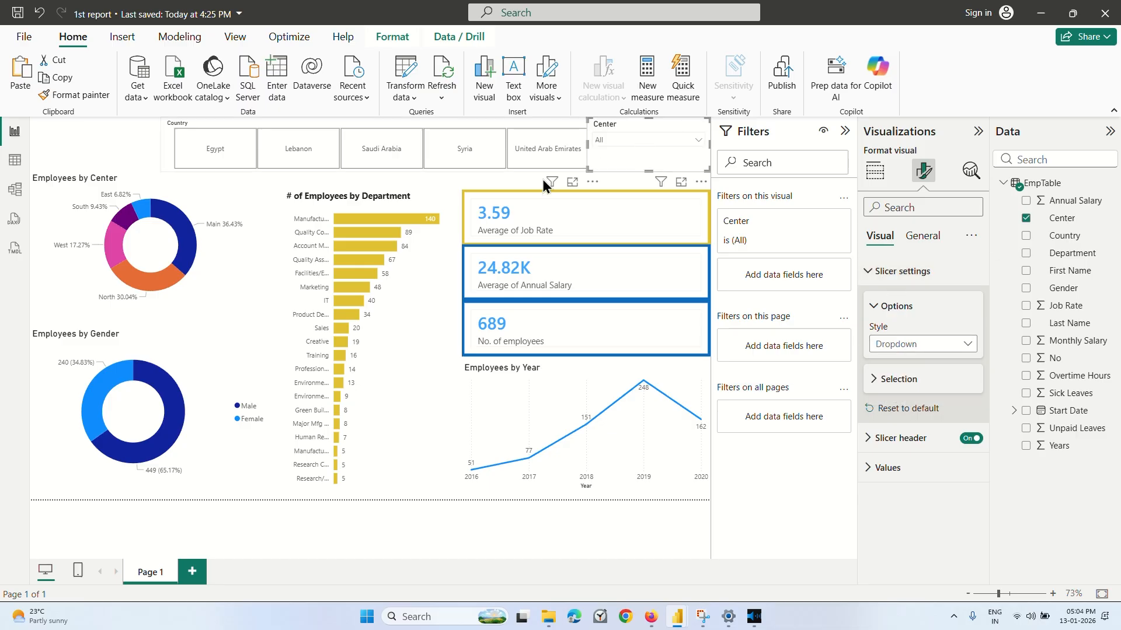
# Filter the dashboard by Egypt and shift the Country slicer slightly left, away from the Center slicer.
pyautogui.click(542, 179)
pyautogui.click(600, 244)
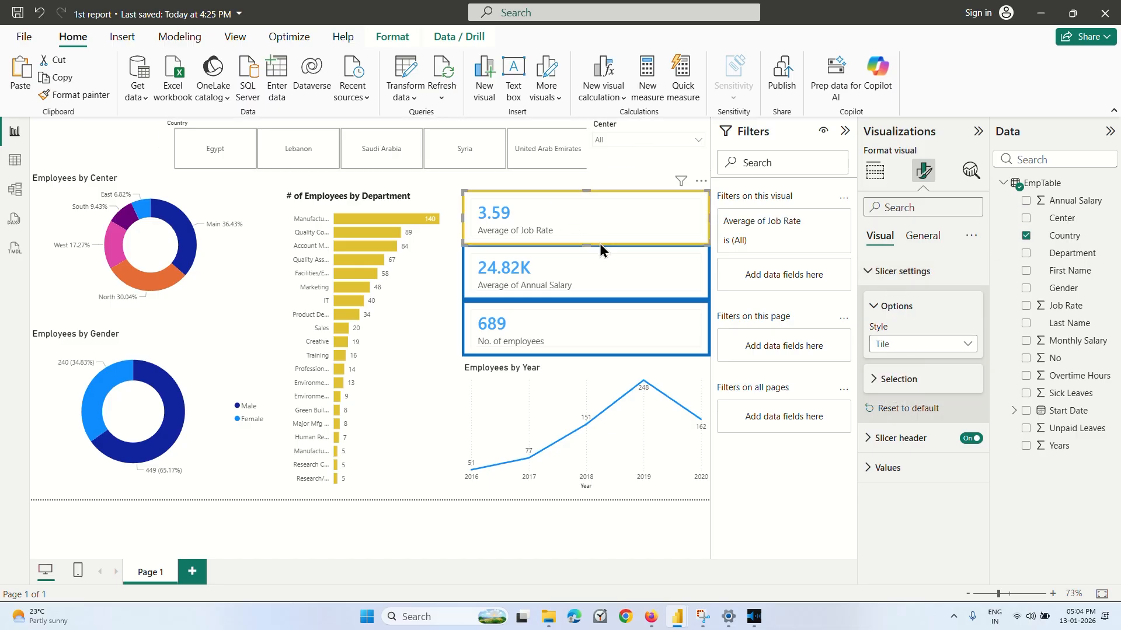
pyautogui.click(635, 137)
pyautogui.click(202, 143)
pyautogui.click(201, 149)
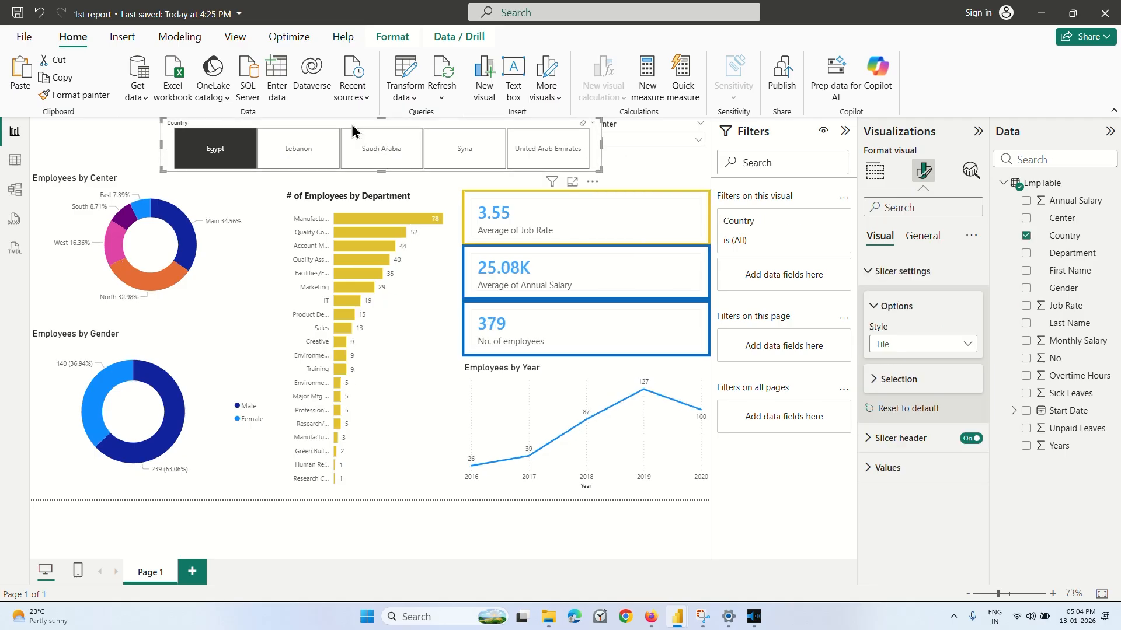
pyautogui.moveTo(350, 122); pyautogui.dragTo(338, 122)
pyautogui.click(90, 131)
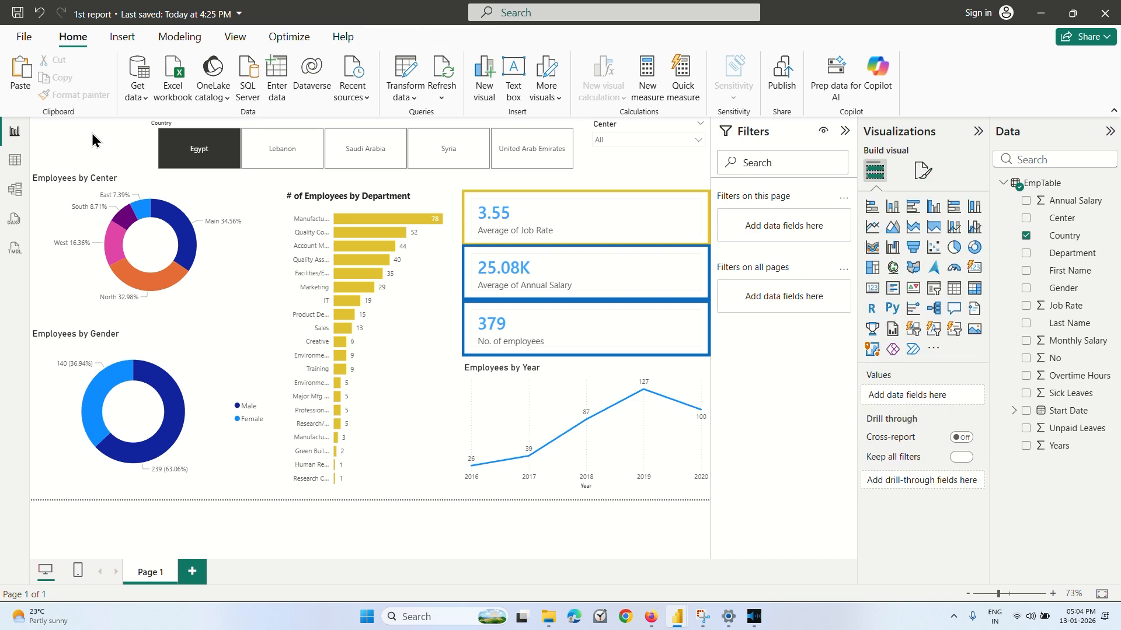
# Test the Center dropdown by filtering by East, Main, North, South and West, and clear its selection.
pyautogui.click(628, 140)
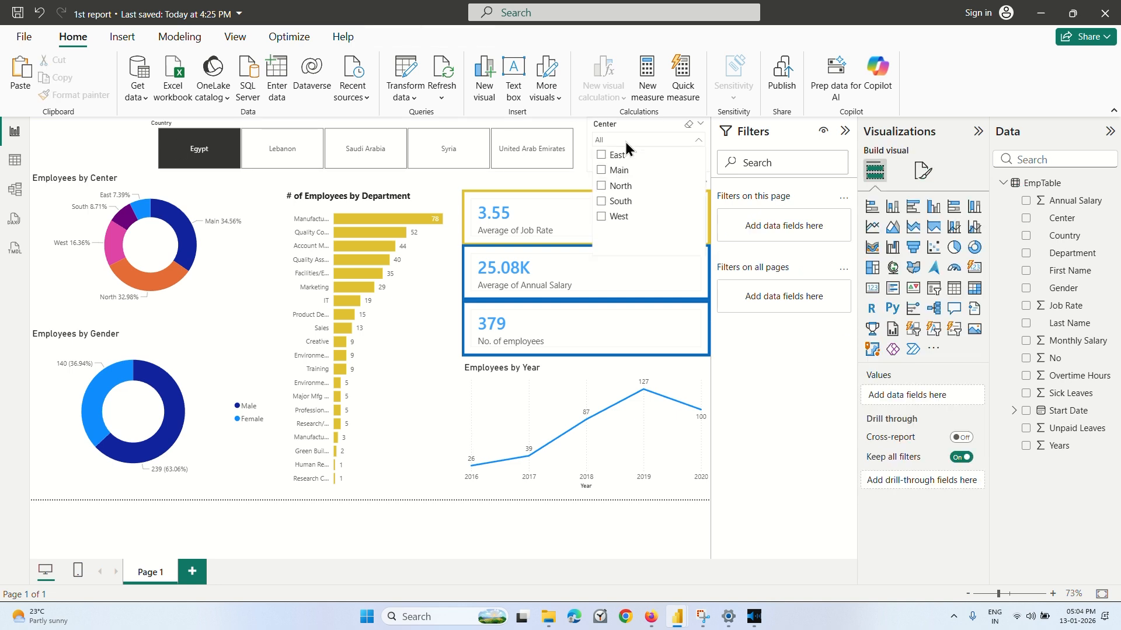
pyautogui.click(602, 156)
pyautogui.click(602, 170)
pyautogui.click(601, 185)
pyautogui.click(602, 201)
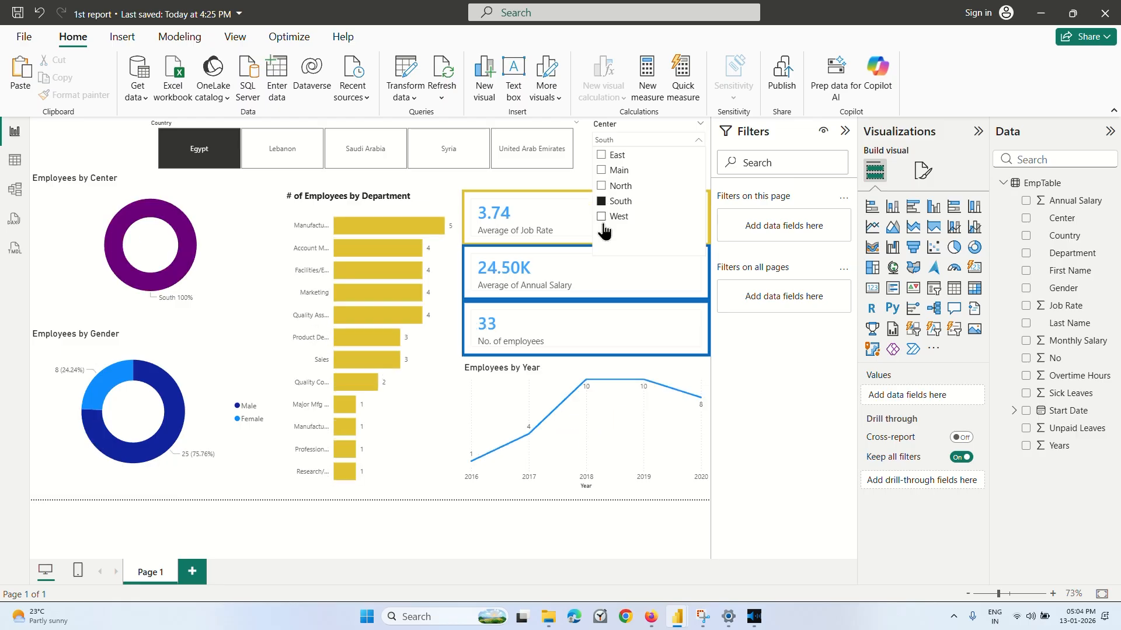
pyautogui.click(601, 216)
pyautogui.click(602, 155)
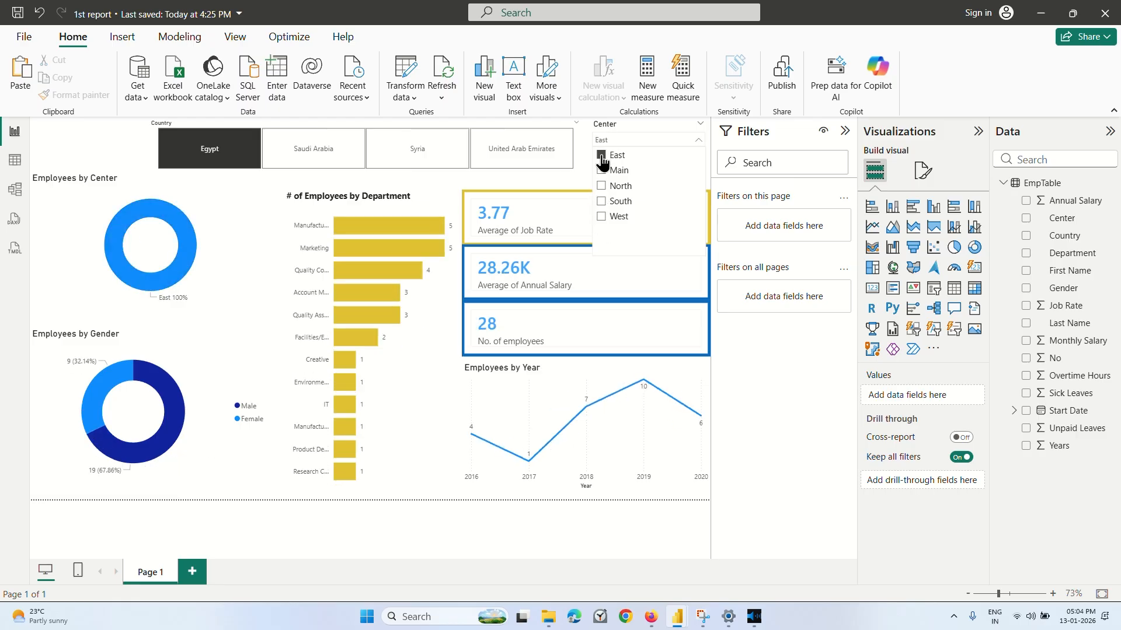
pyautogui.click(602, 156)
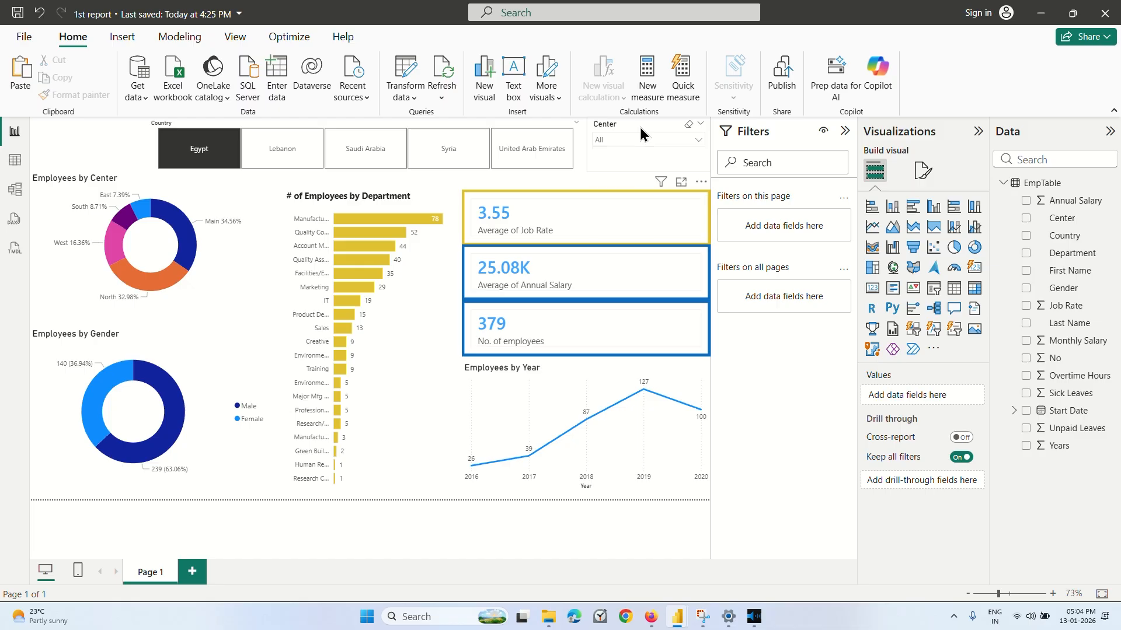
# Widen the Center slicer leftward to the edge of the Country tiles and move it slightly down.
pyautogui.click(639, 124)
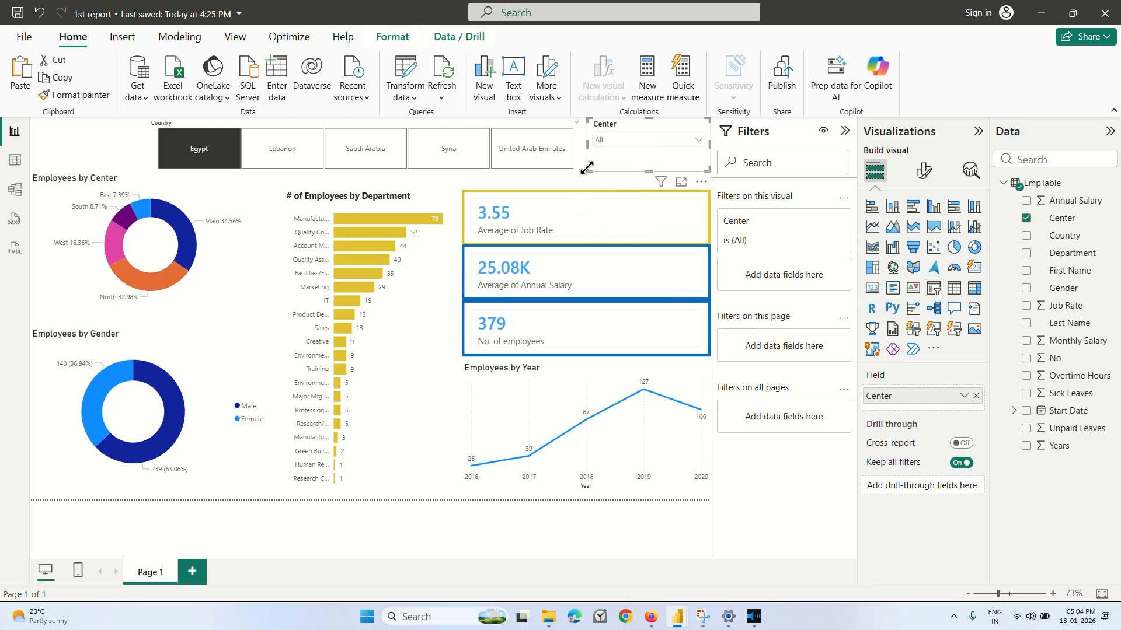
pyautogui.moveTo(587, 168); pyautogui.dragTo(575, 172)
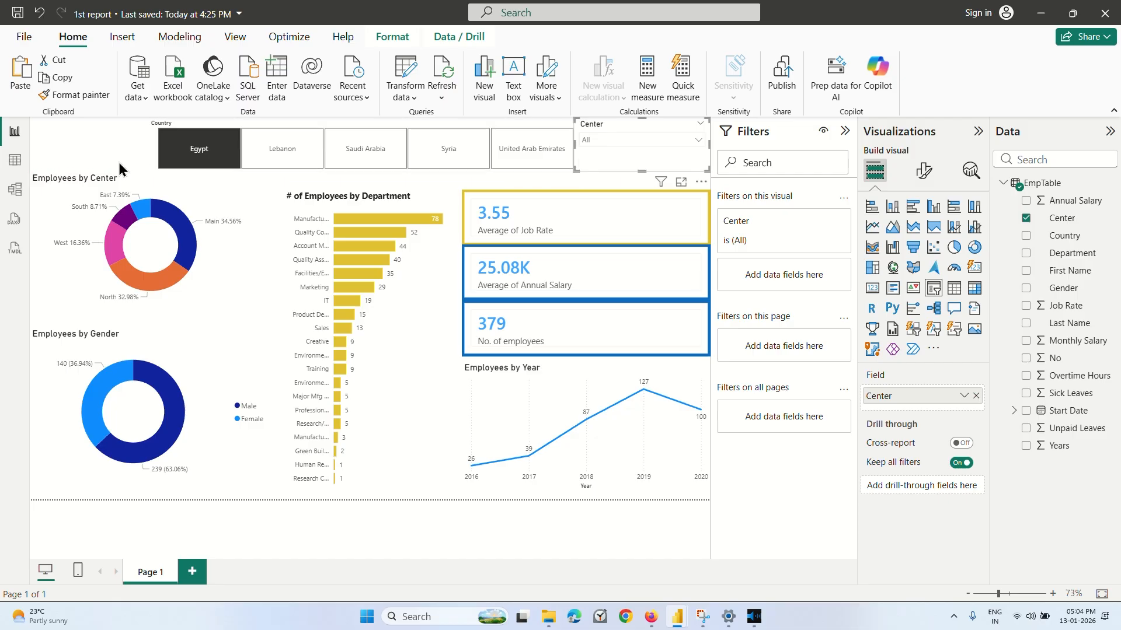
pyautogui.click(119, 169)
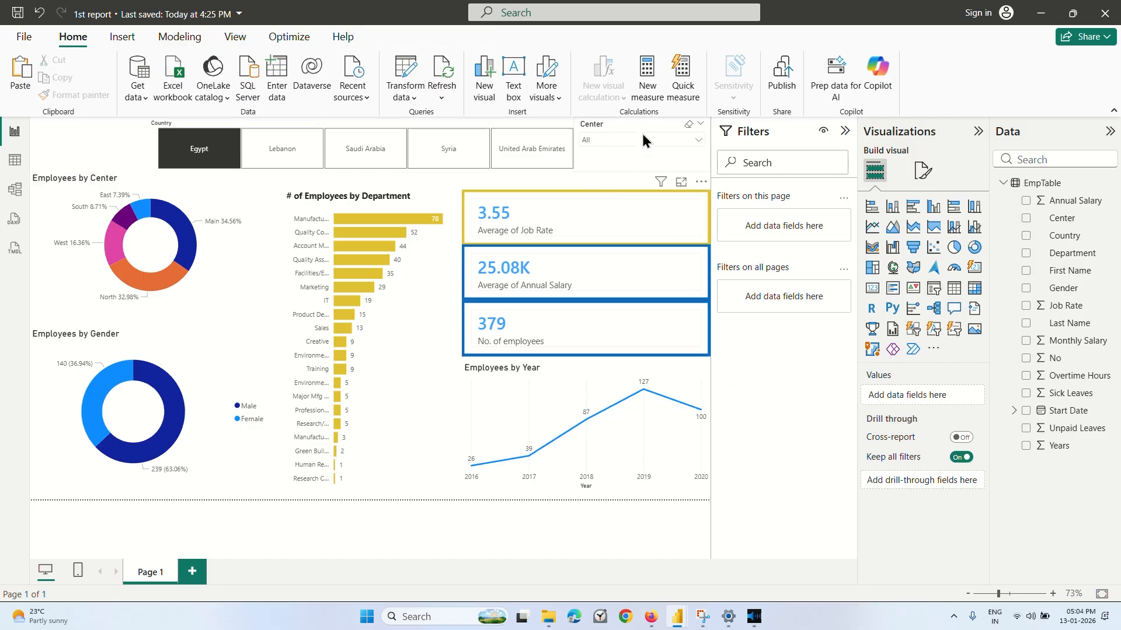
pyautogui.moveTo(639, 121); pyautogui.dragTo(638, 131)
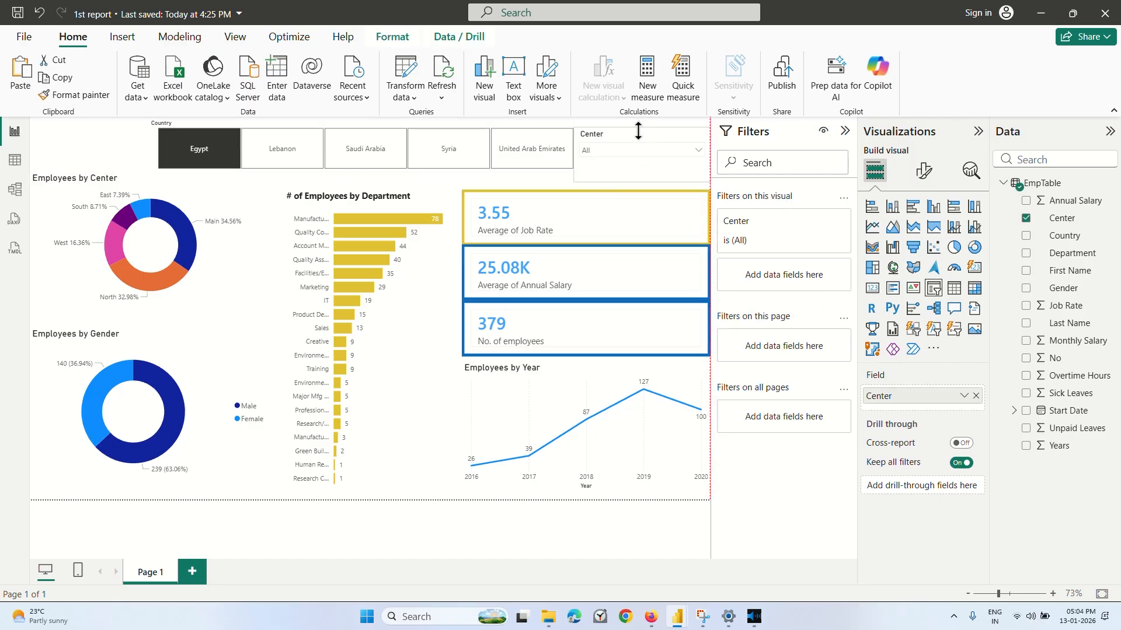
# Move the Country slicer slightly left to leave a gap before the Center slicer.
pyautogui.click(511, 121)
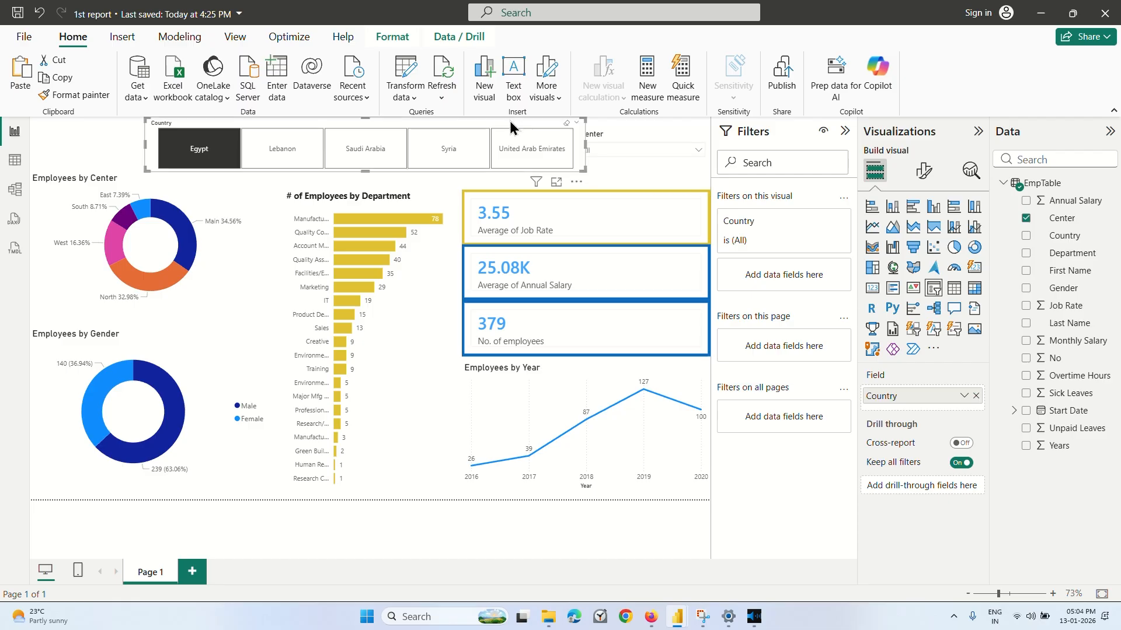
pyautogui.click(115, 137)
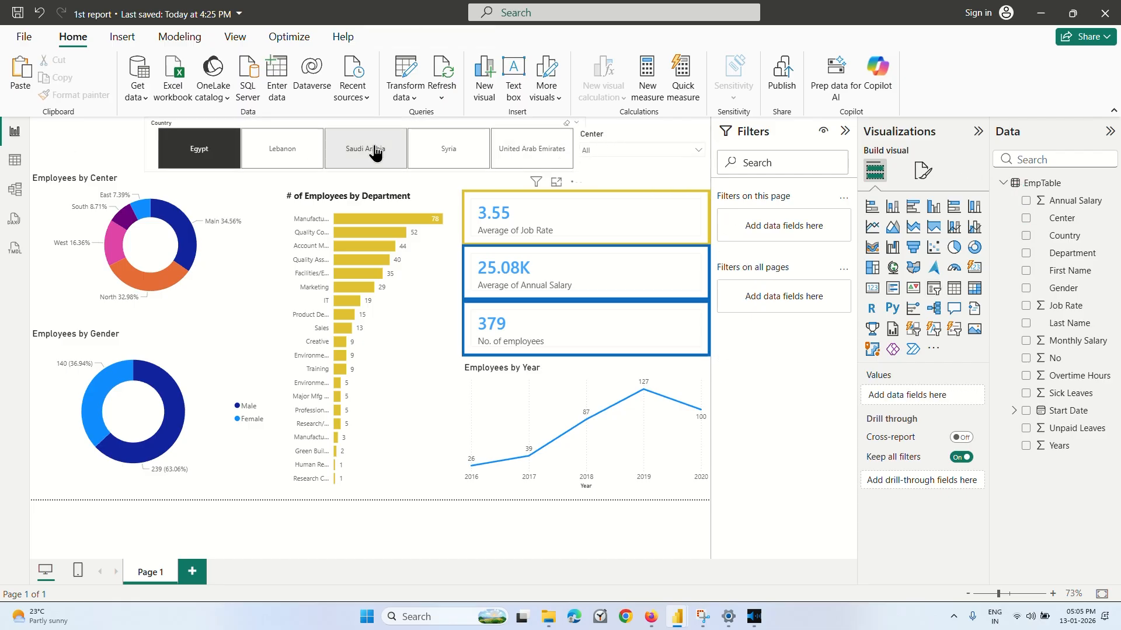
pyautogui.click(136, 140)
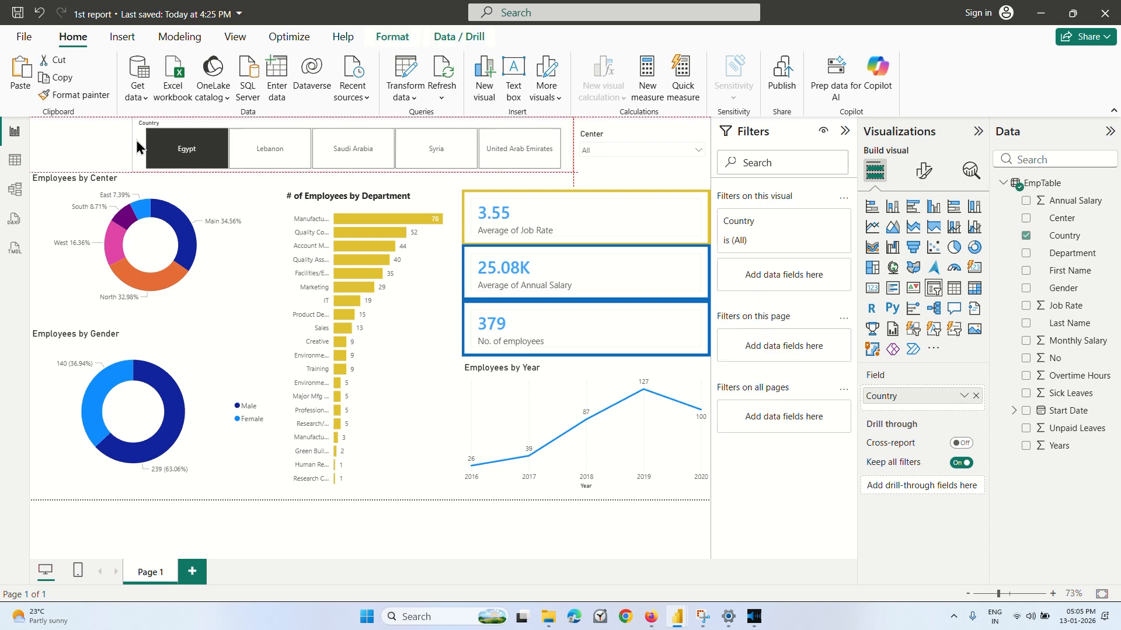
pyautogui.moveTo(133, 141); pyautogui.dragTo(121, 142)
pyautogui.click(74, 151)
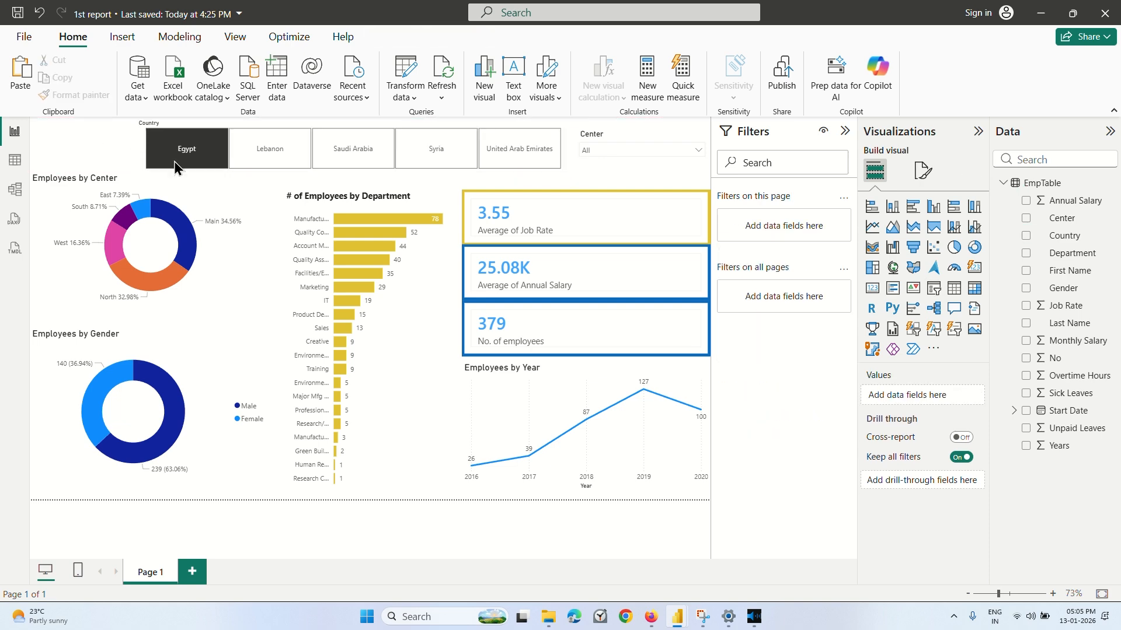
# Switch to Coursera and resume the interactive elements lecture from 2:48.
pyautogui.click(651, 617)
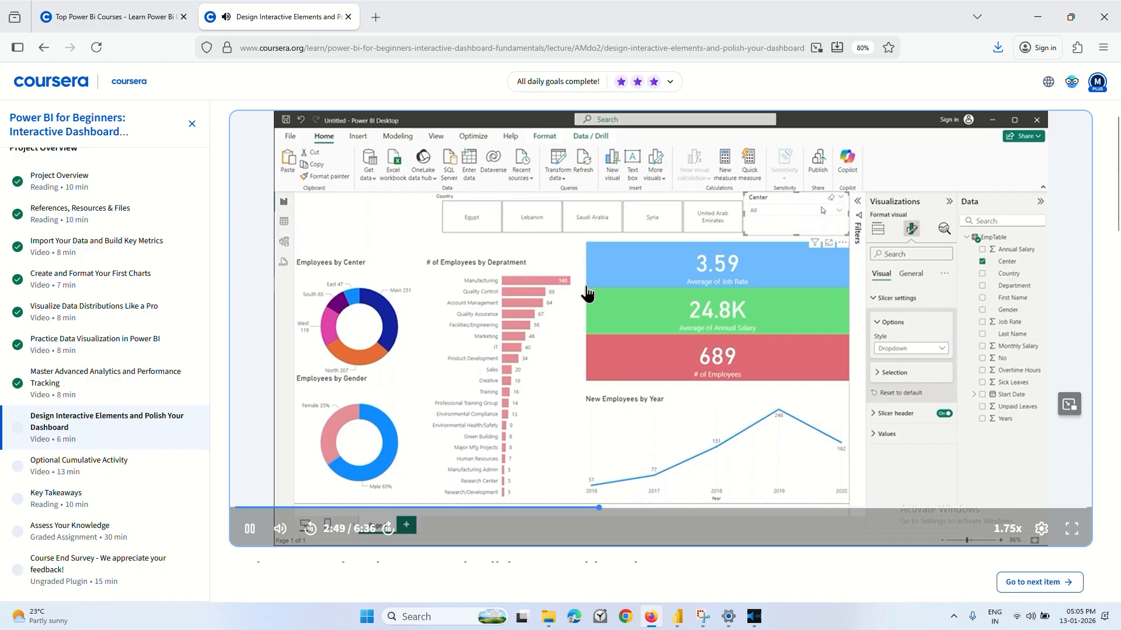
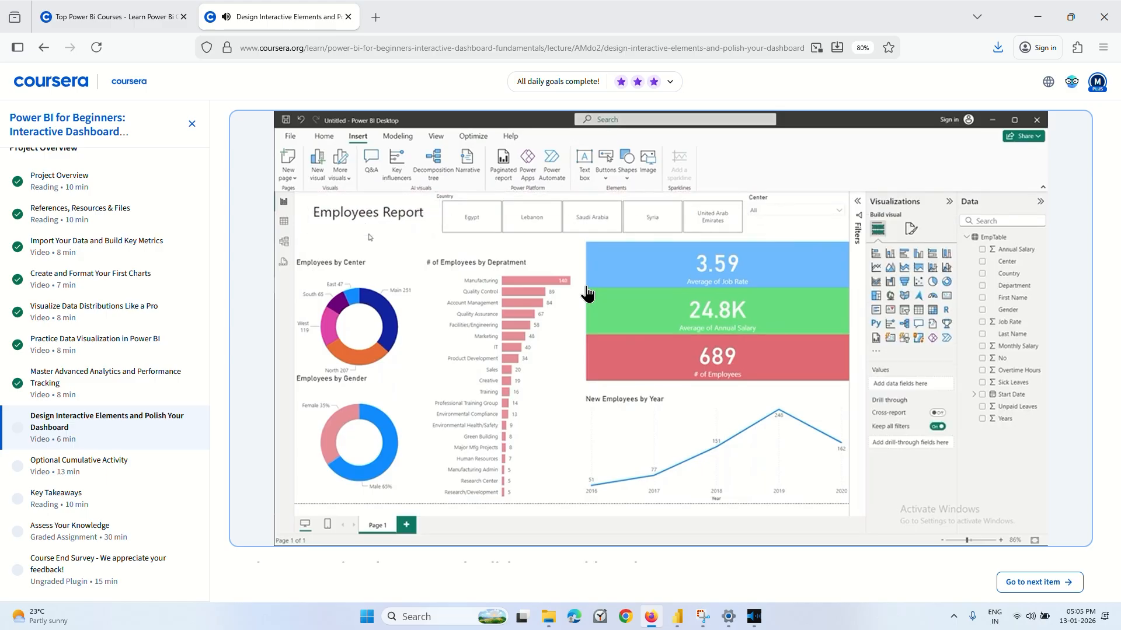
# Replay the lecture's text box demonstration, pause the video and switch to the 1st report file in Power BI Desktop.
pyautogui.moveTo(610, 365)
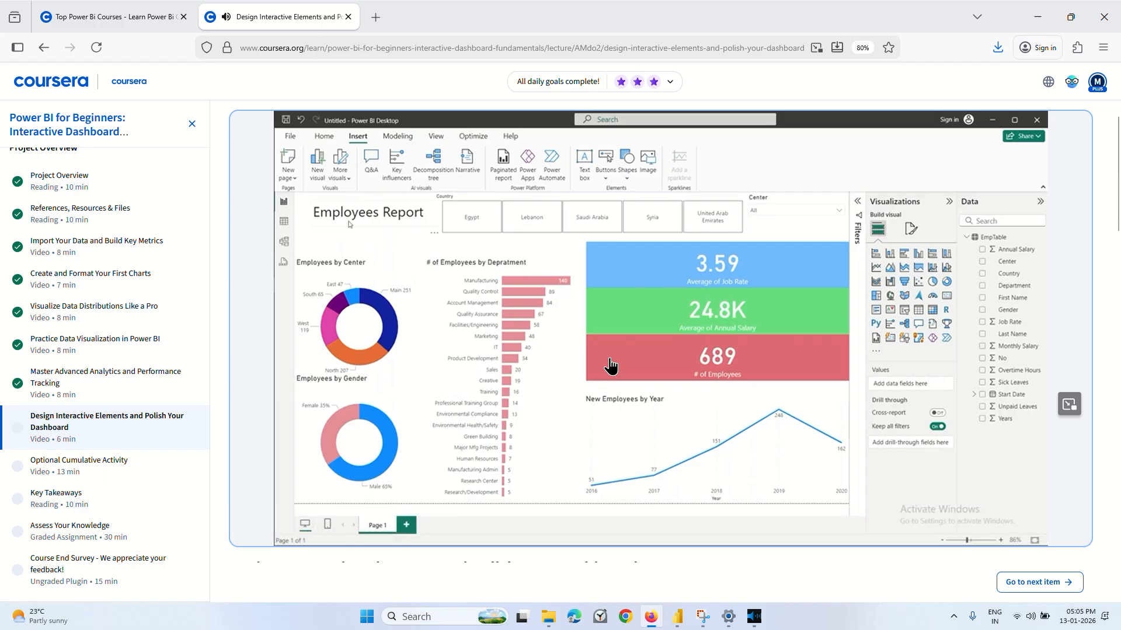
pyautogui.press('Left')
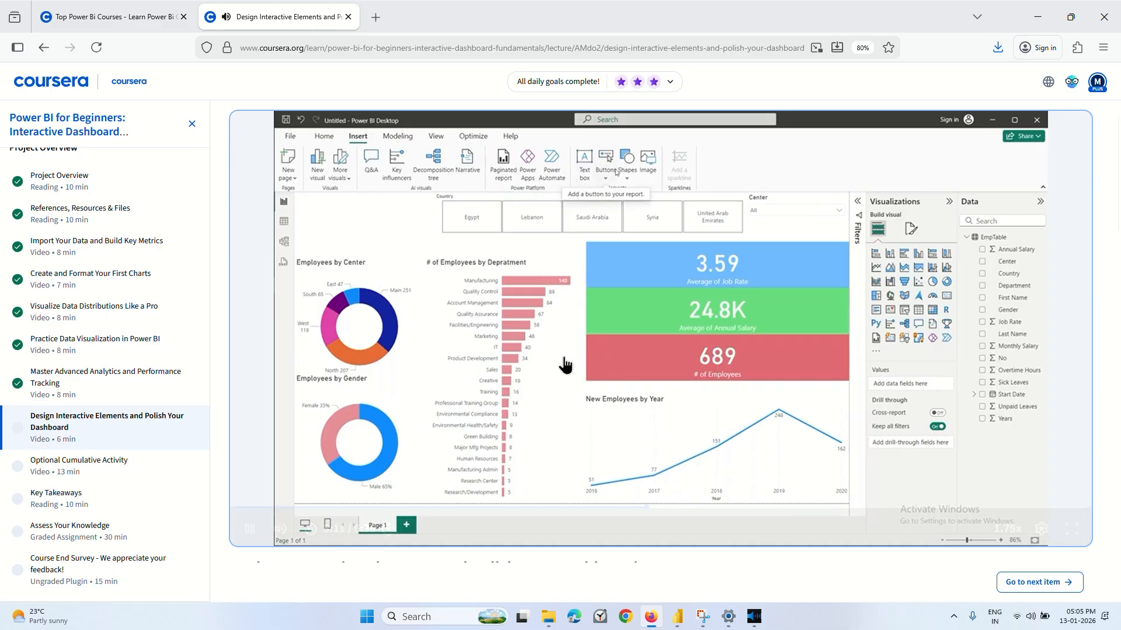
pyautogui.click(629, 369)
pyautogui.click(677, 617)
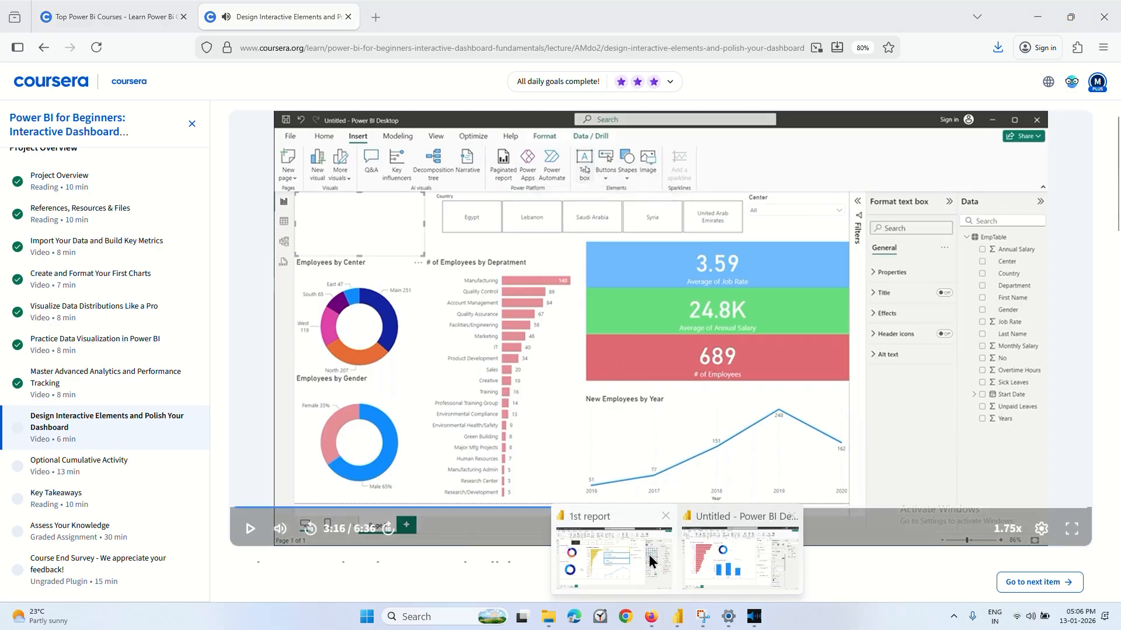
pyautogui.click(650, 563)
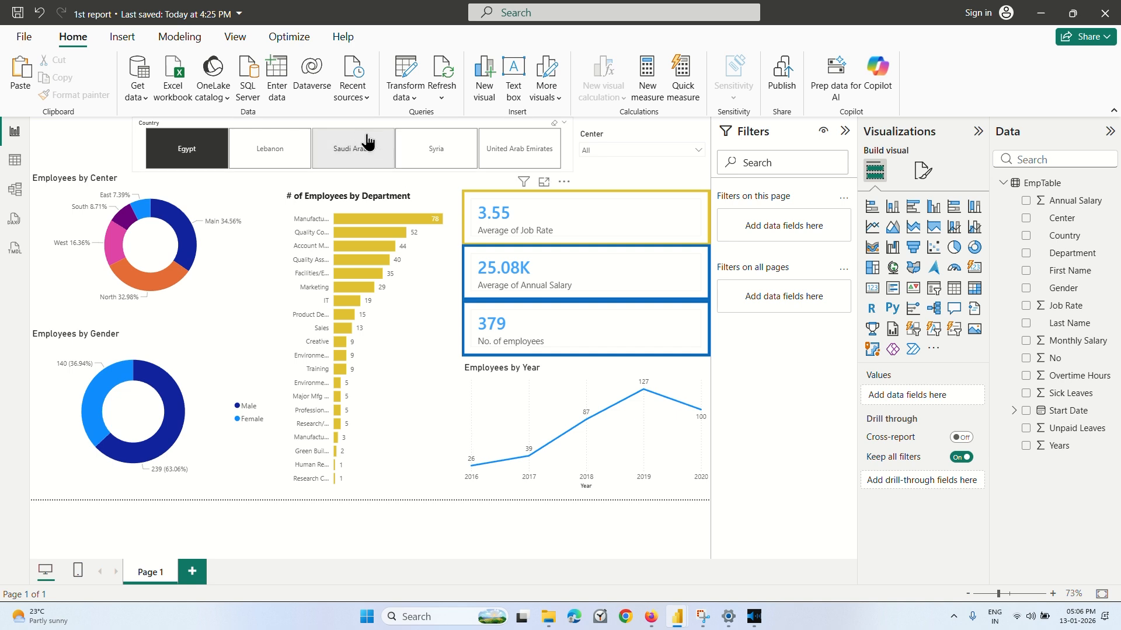
# Shrink the Center slicer from its lower-left corner and move the Country slicer right to sit beside it.
pyautogui.click(581, 170)
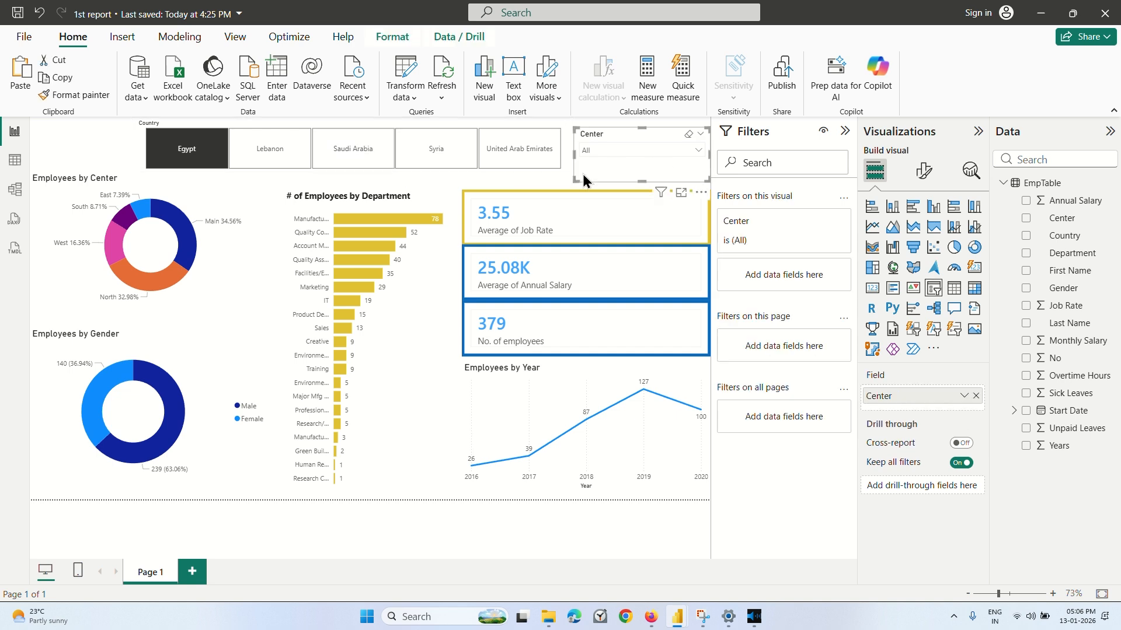
pyautogui.moveTo(581, 172); pyautogui.dragTo(610, 178)
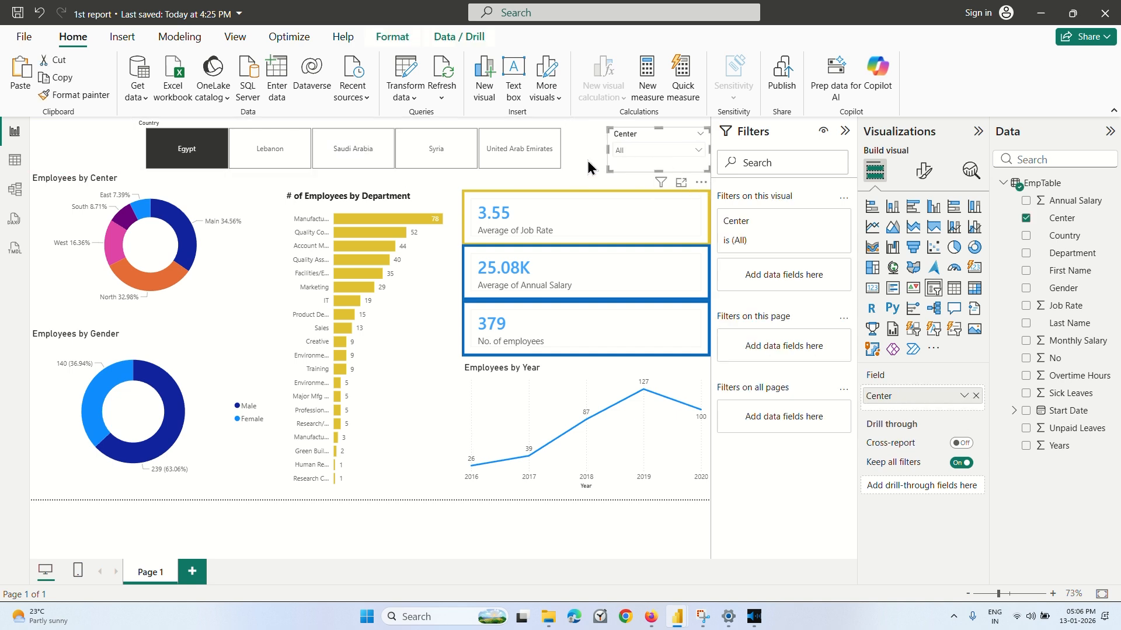
pyautogui.moveTo(135, 134); pyautogui.dragTo(175, 135)
pyautogui.click(108, 126)
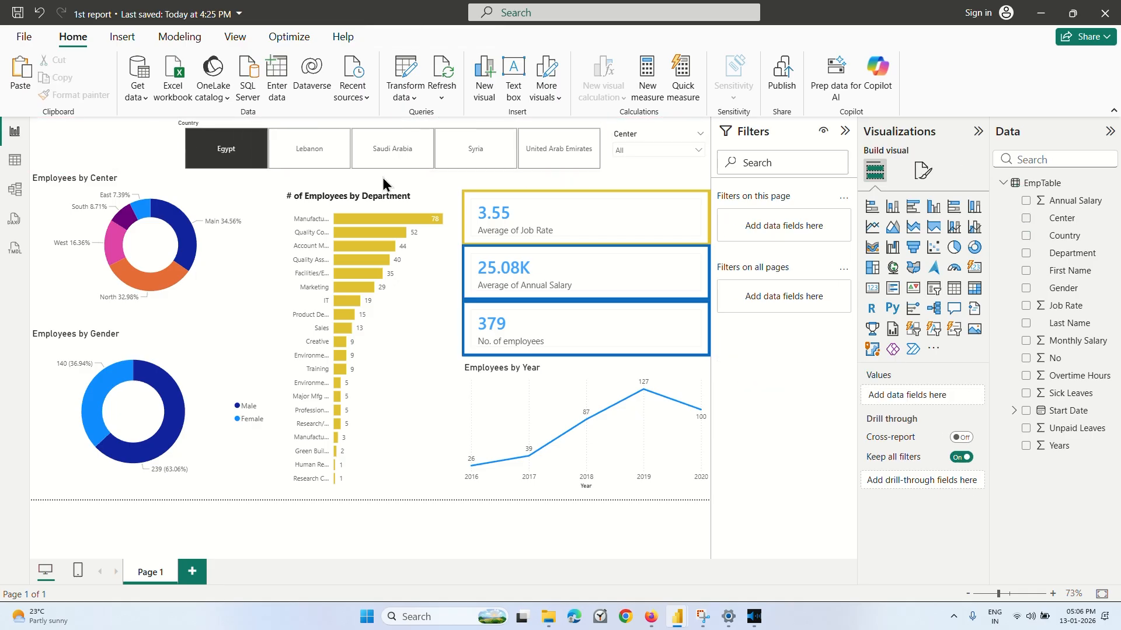
# Insert a text box, reduce its height from the bottom edge and enter the title Employees Report.
pyautogui.click(122, 37)
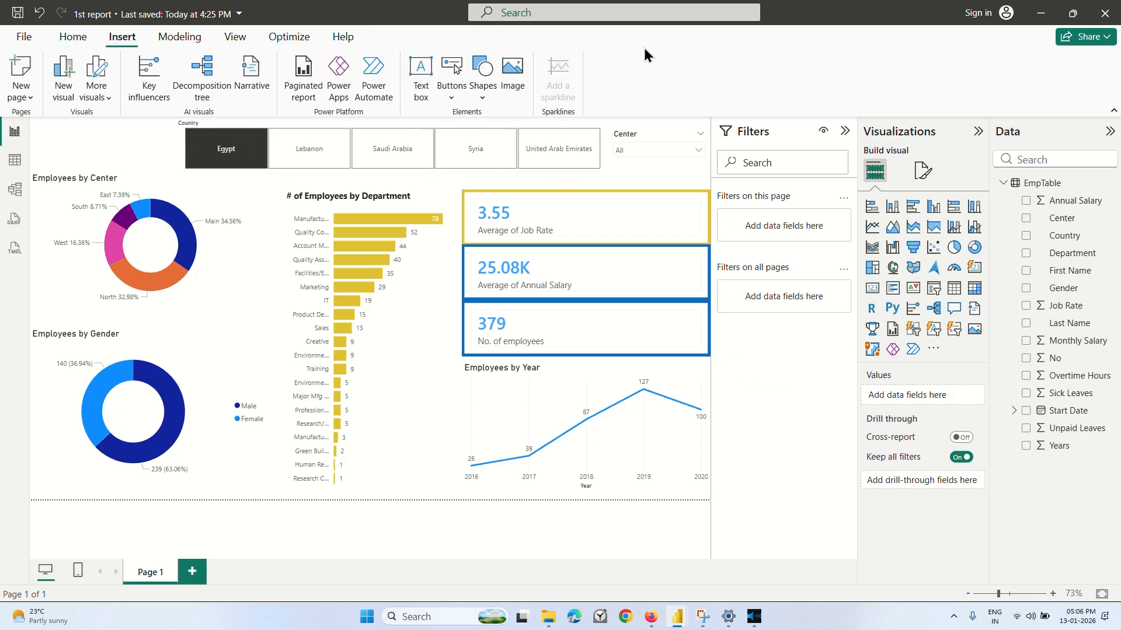
pyautogui.click(423, 86)
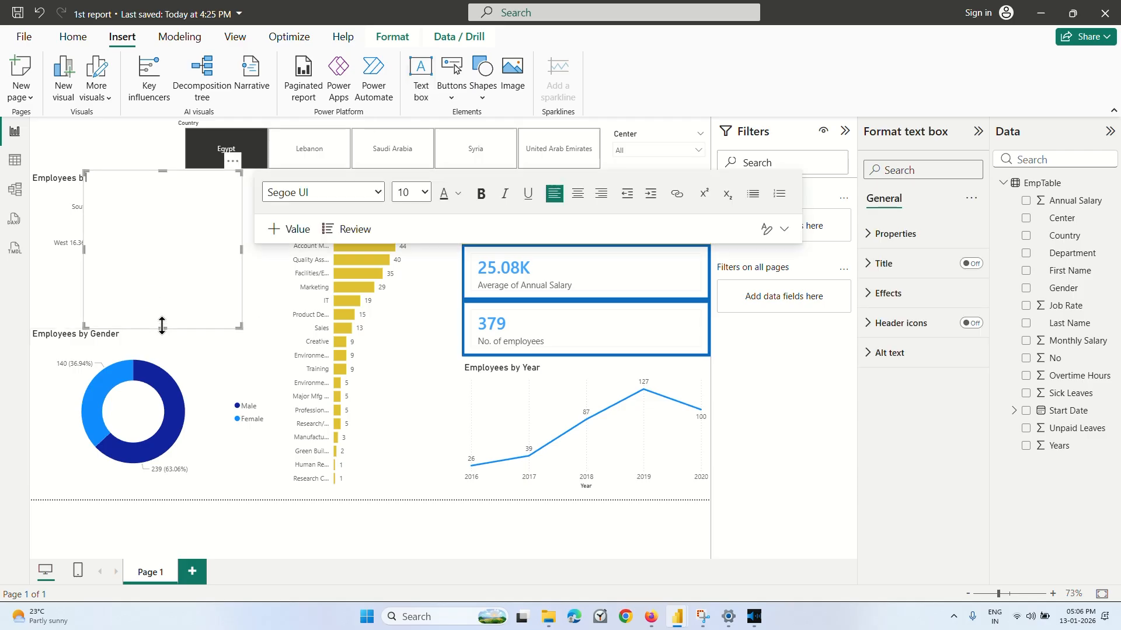
pyautogui.moveTo(163, 329); pyautogui.dragTo(161, 226)
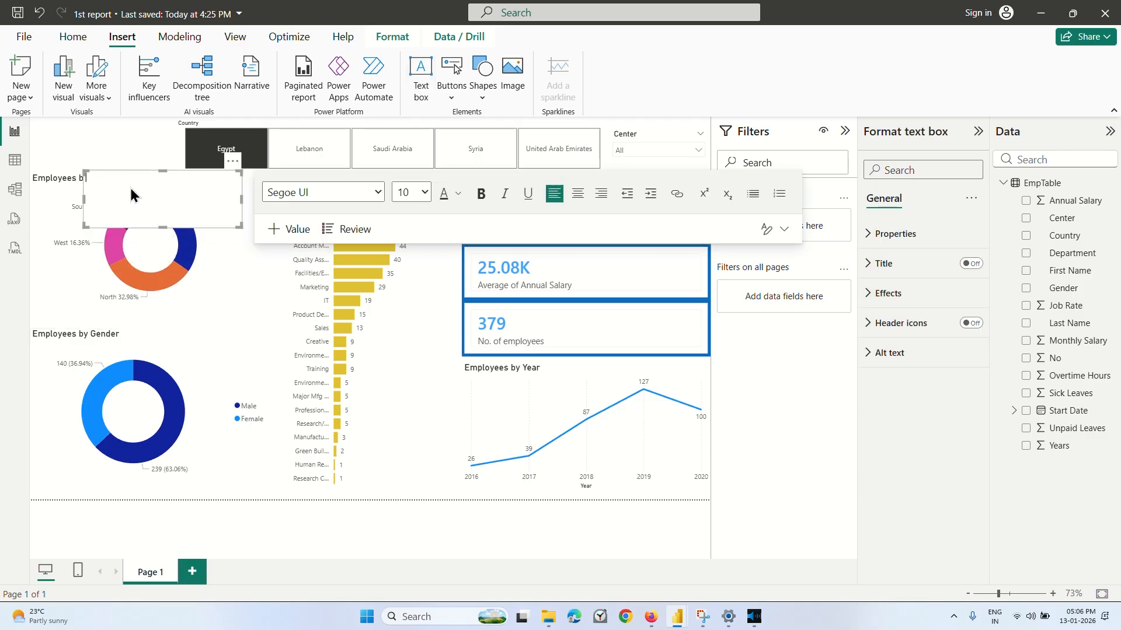
pyautogui.write('Employees Report')
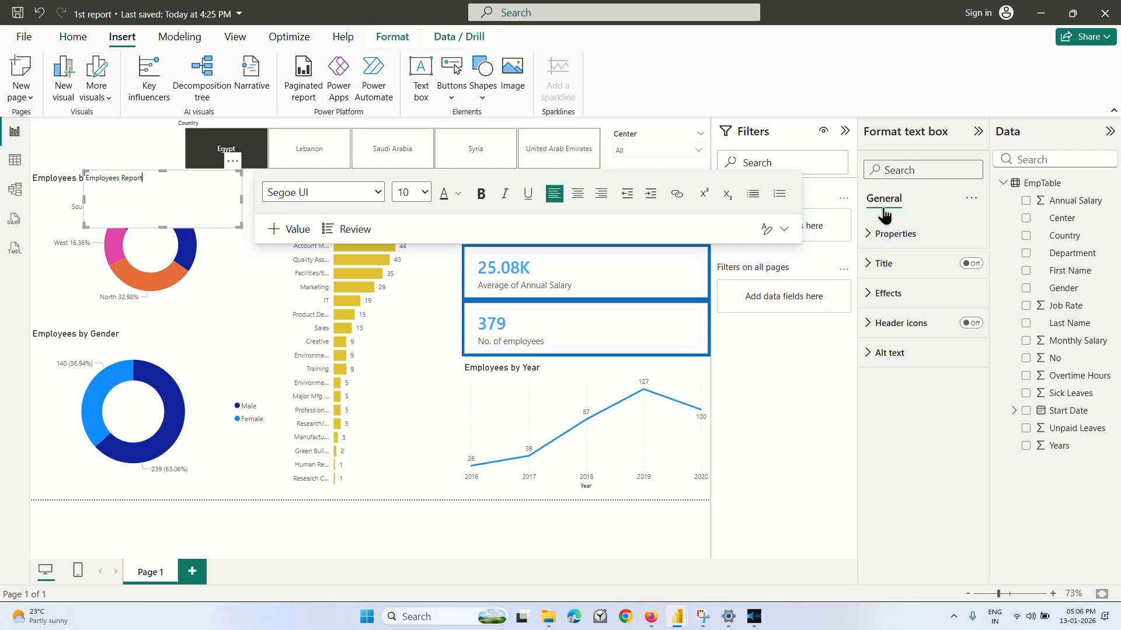
pyautogui.click(880, 233)
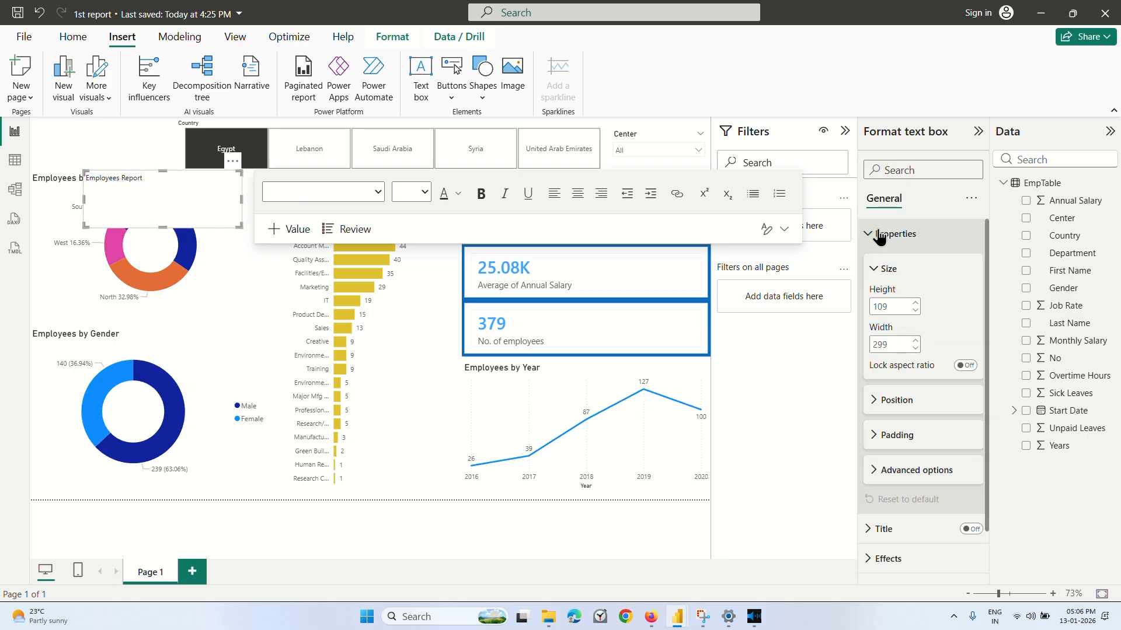
pyautogui.click(880, 234)
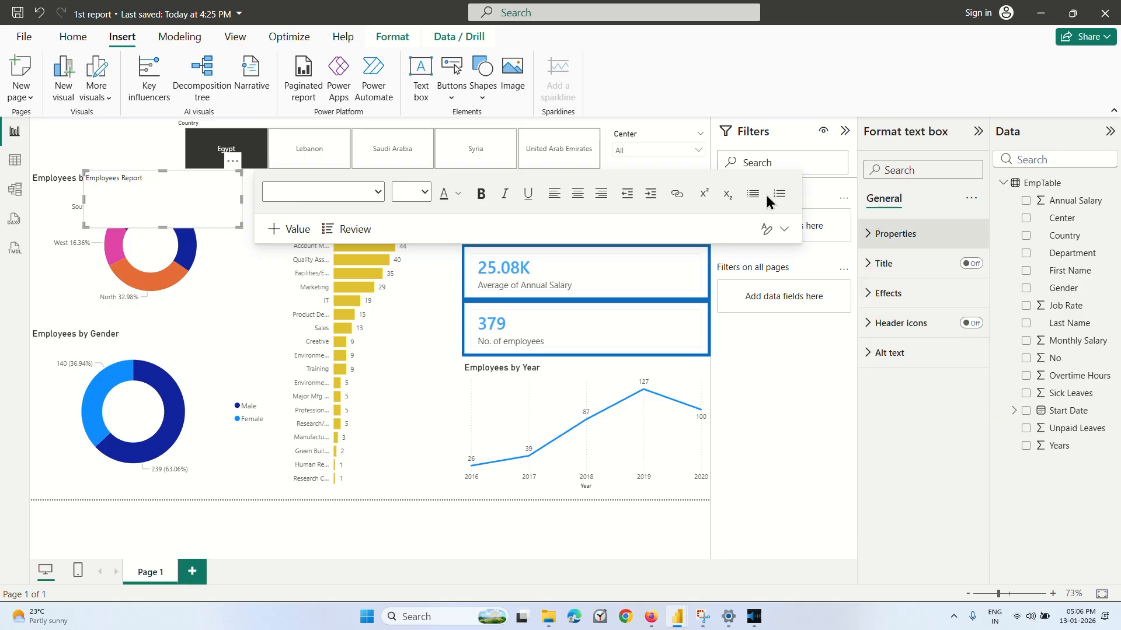
pyautogui.click(179, 204)
pyautogui.click(425, 192)
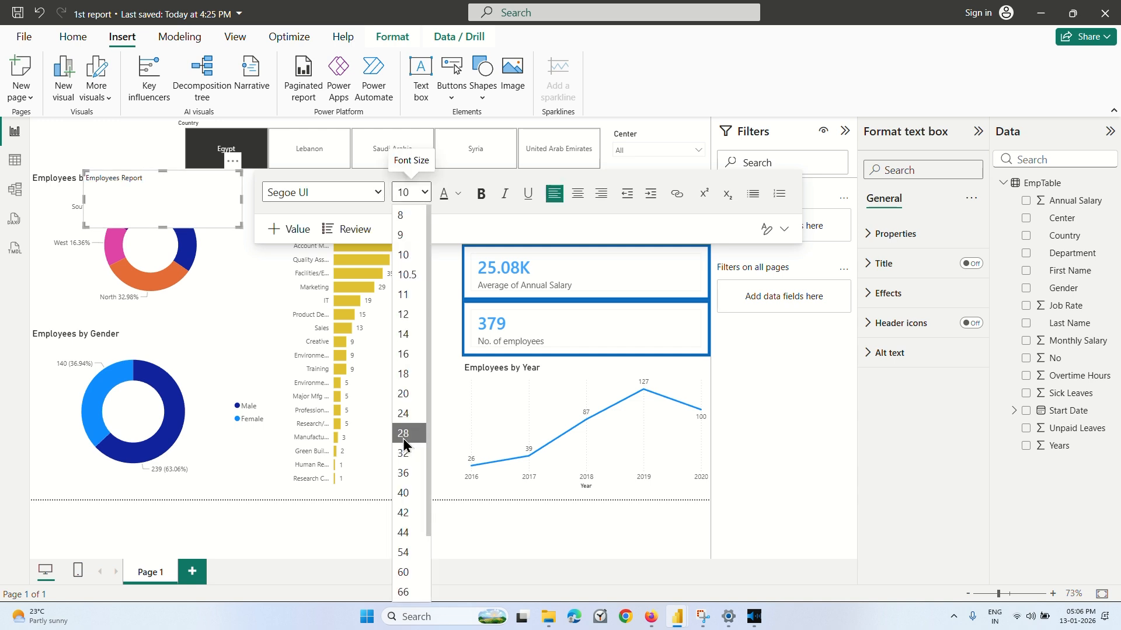
pyautogui.click(402, 413)
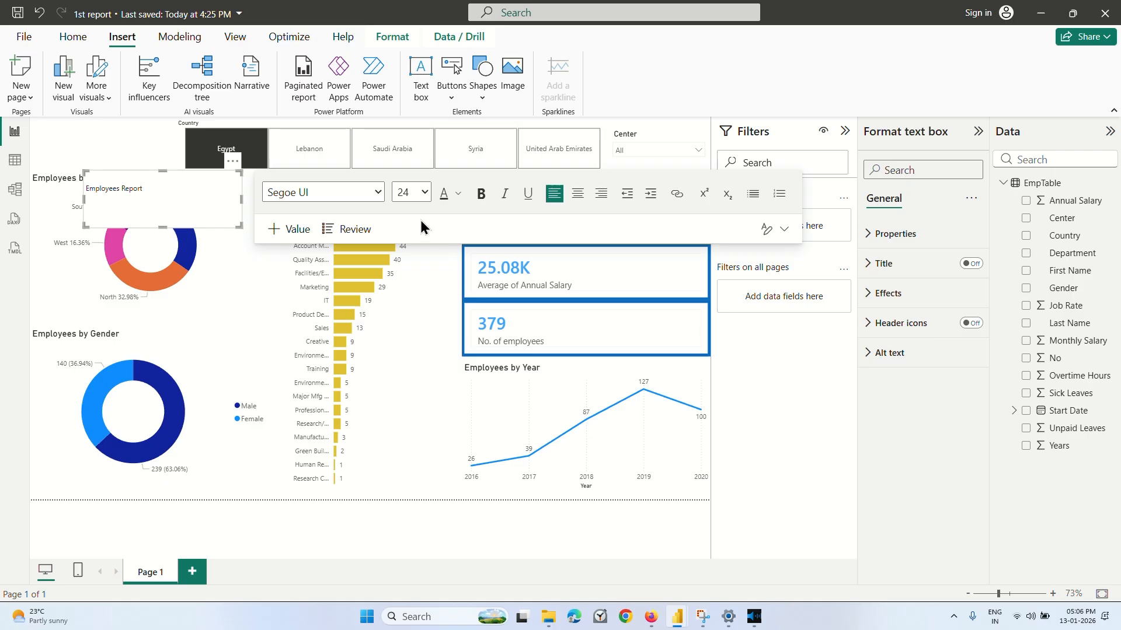
pyautogui.click(424, 192)
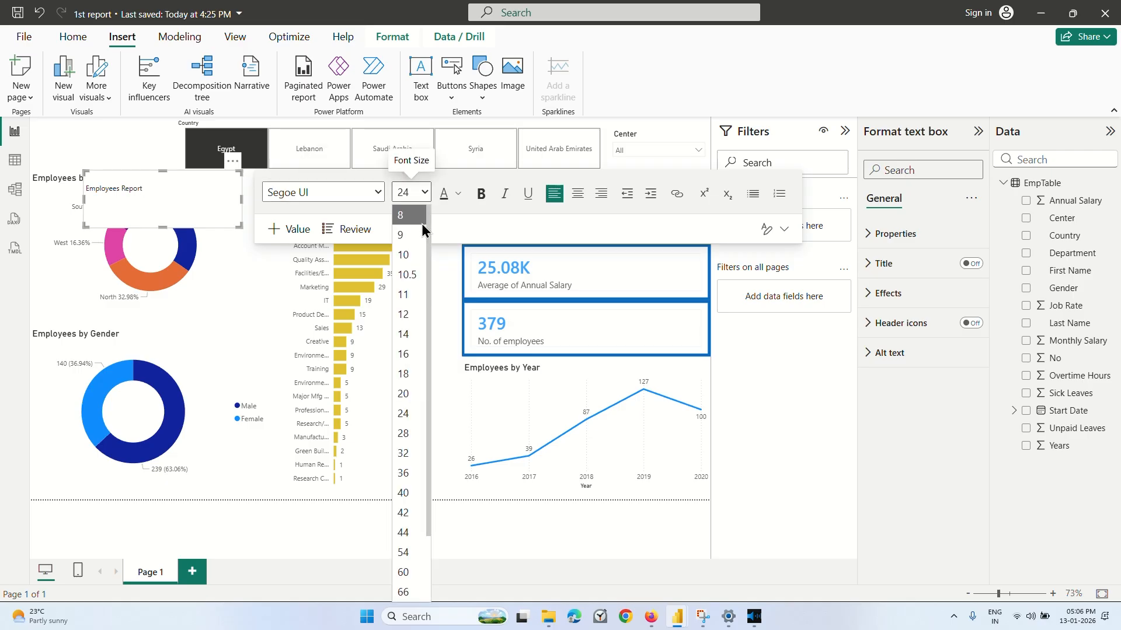
pyautogui.click(200, 219)
pyautogui.moveTo(143, 185); pyautogui.dragTo(50, 195)
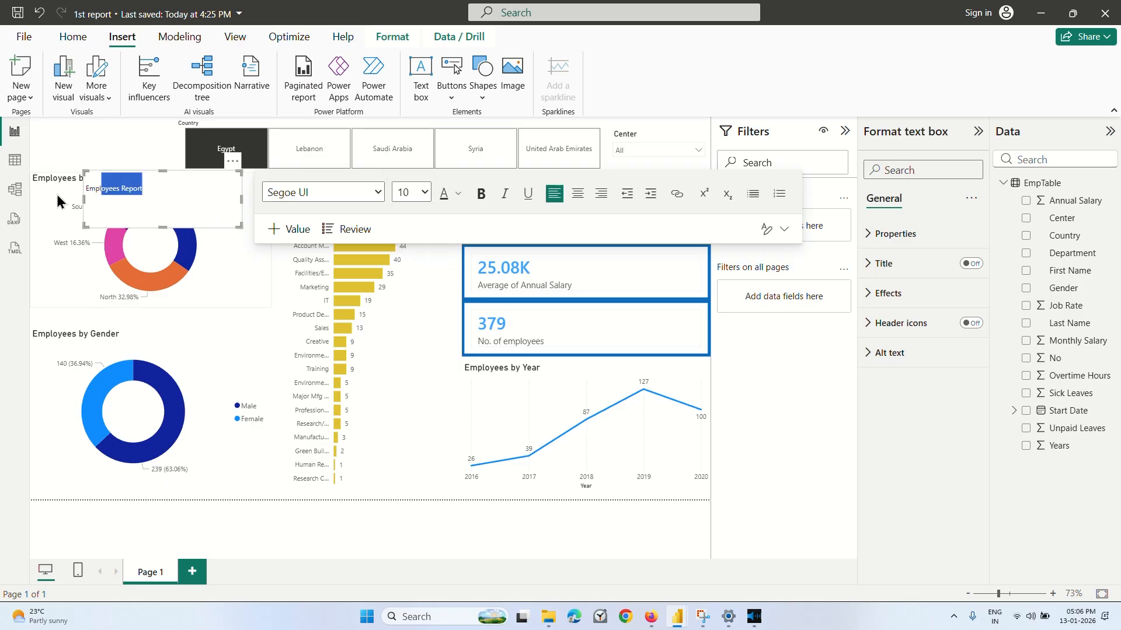
pyautogui.click(169, 191)
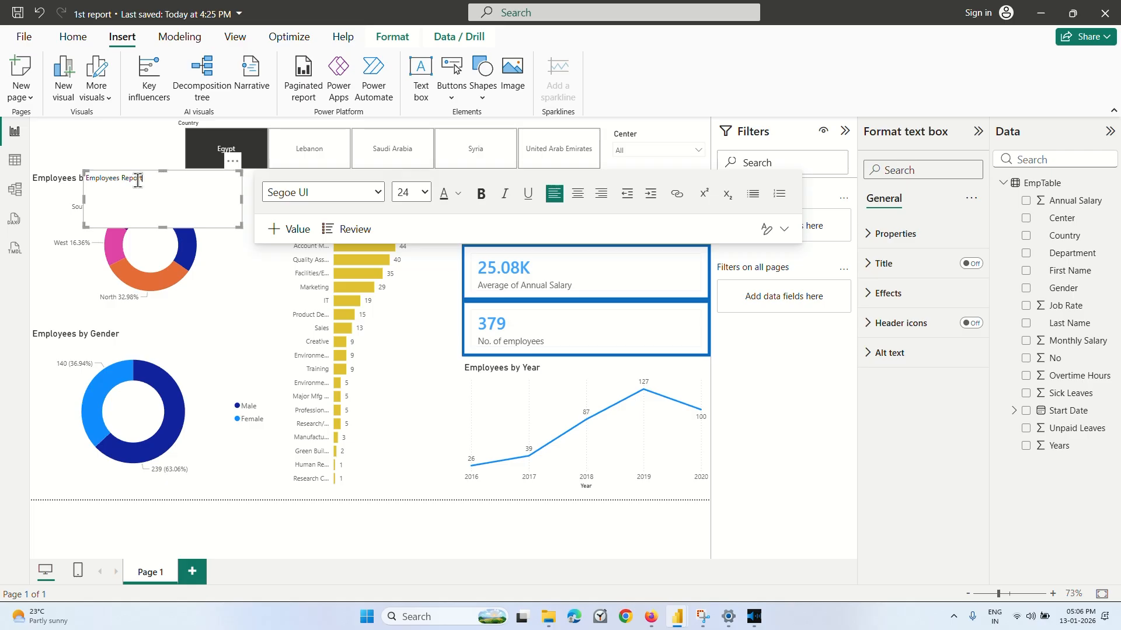
# Select the whole Employees Report title text and set its font size to 24.
pyautogui.moveTo(144, 179); pyautogui.dragTo(83, 181)
pyautogui.click(425, 192)
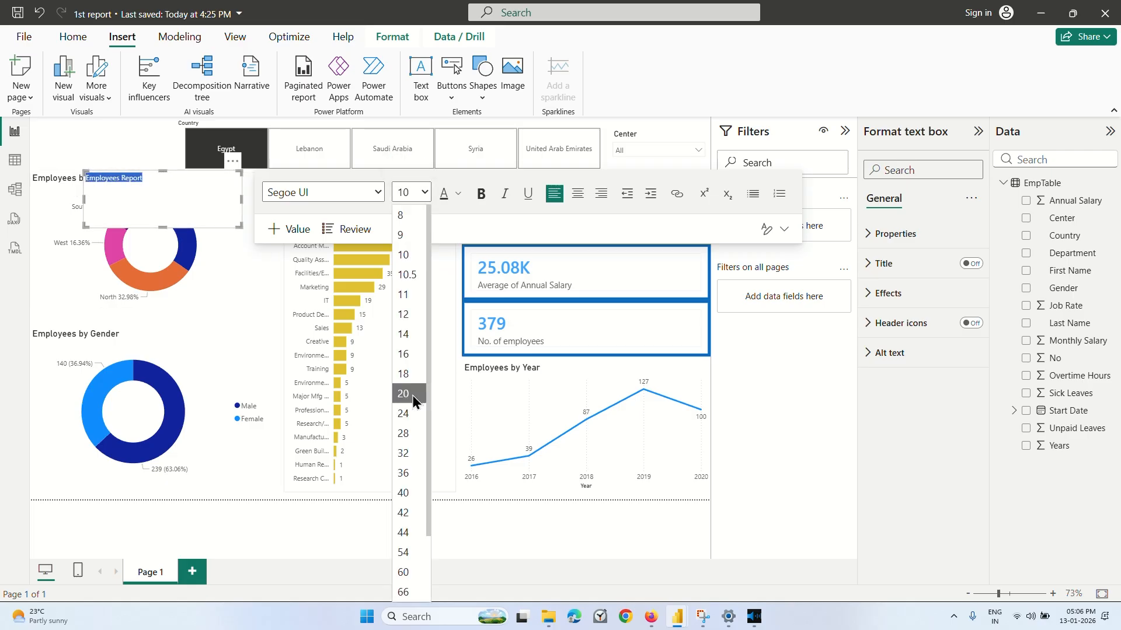
pyautogui.click(405, 414)
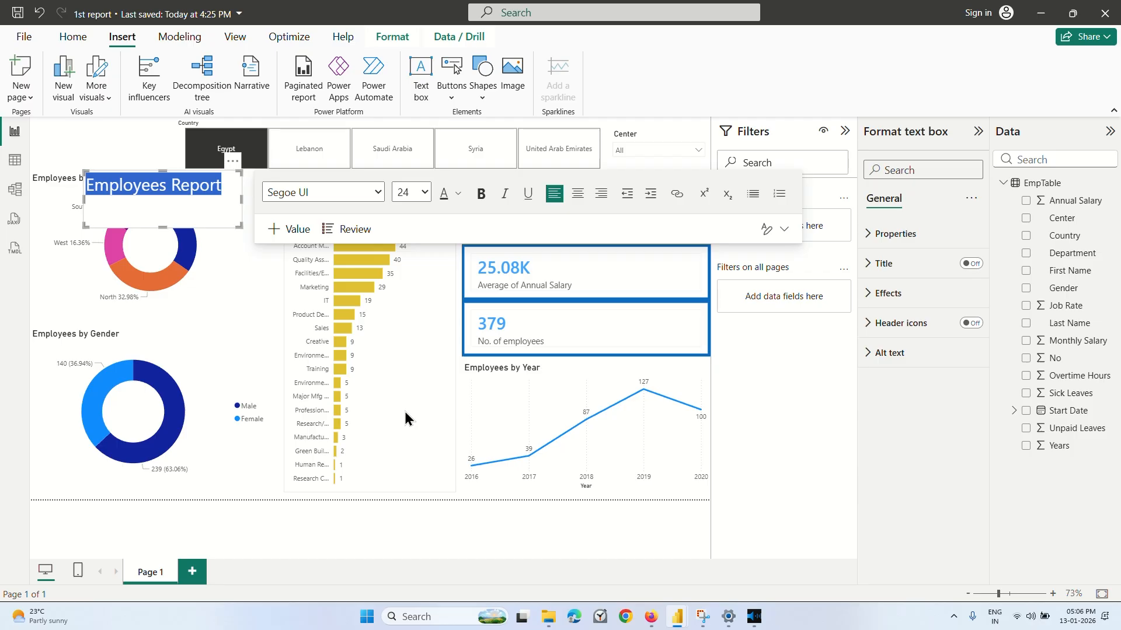
pyautogui.click(182, 215)
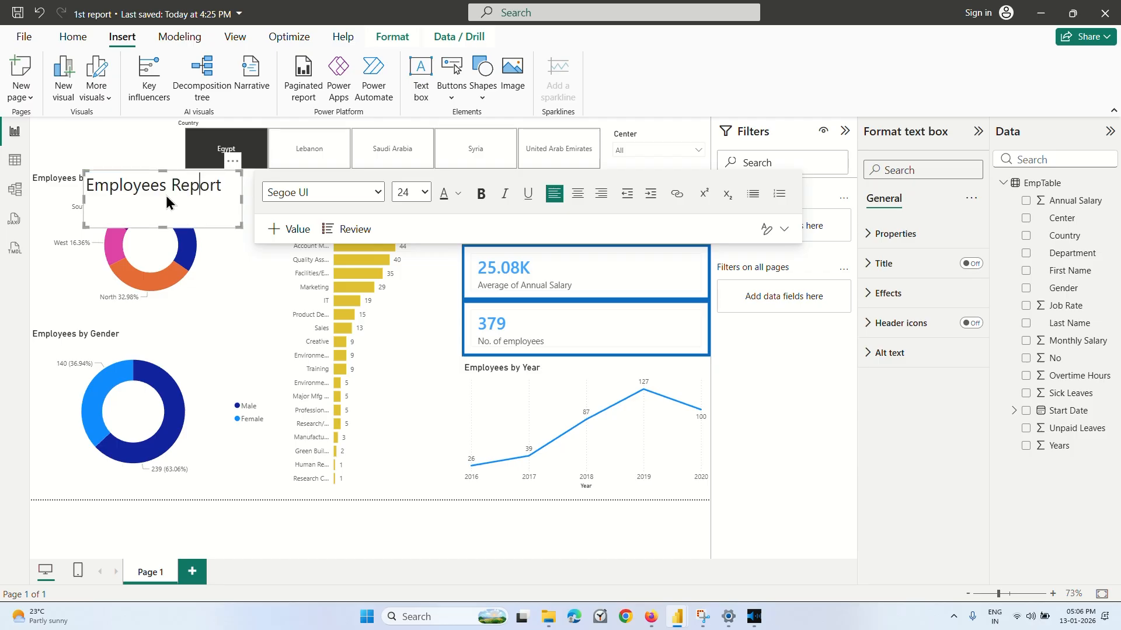
pyautogui.click(126, 138)
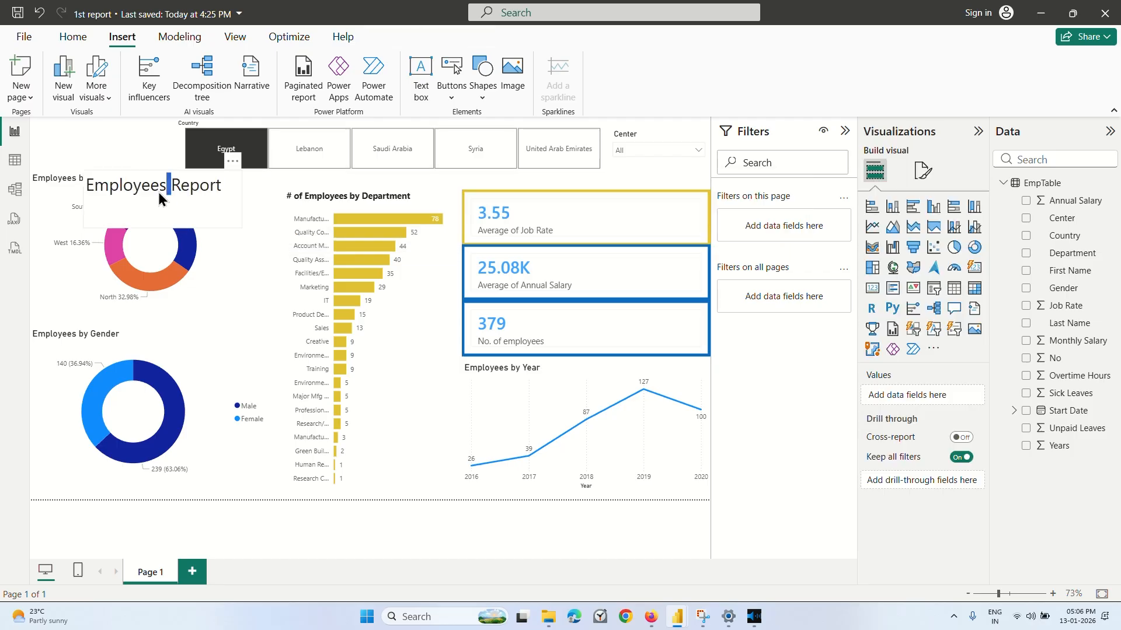
pyautogui.moveTo(171, 187); pyautogui.dragTo(151, 187)
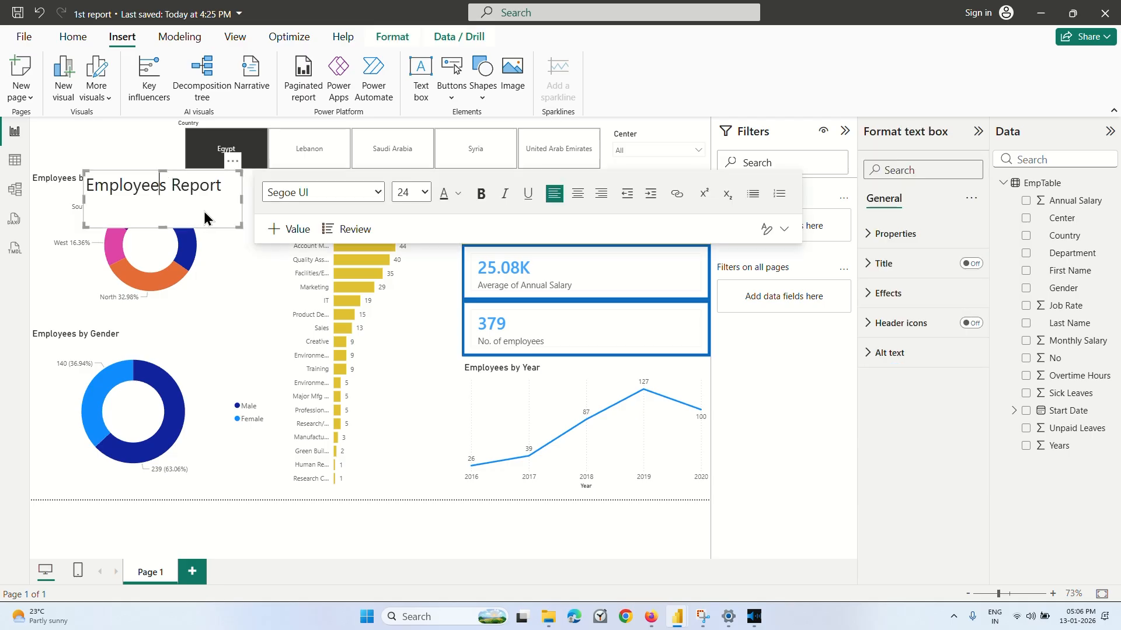
pyautogui.click(136, 260)
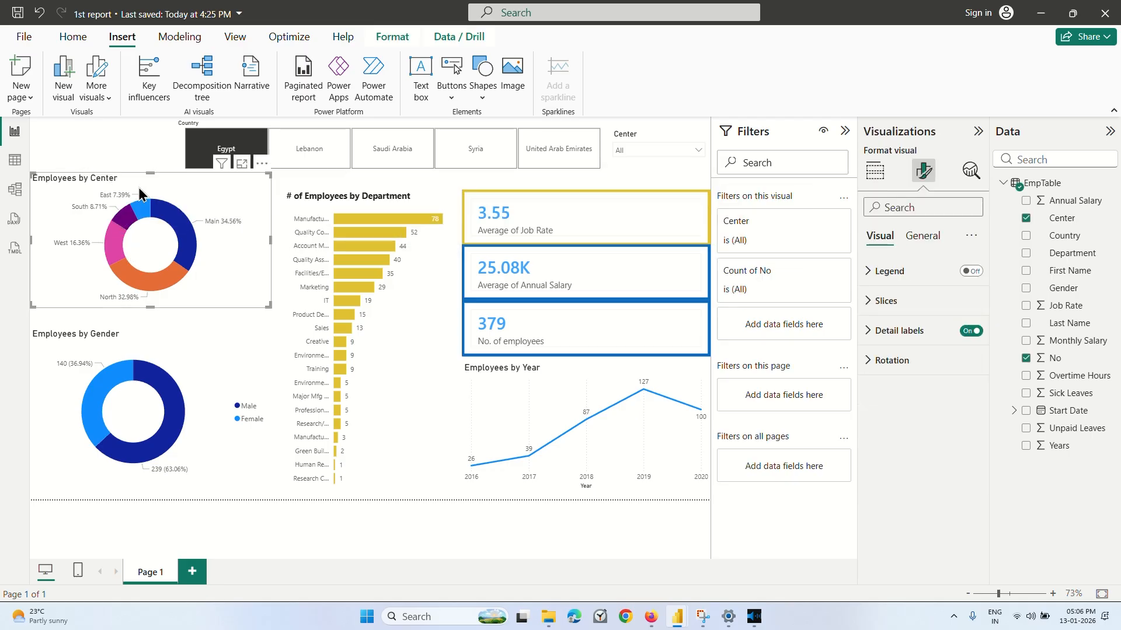
pyautogui.click(138, 140)
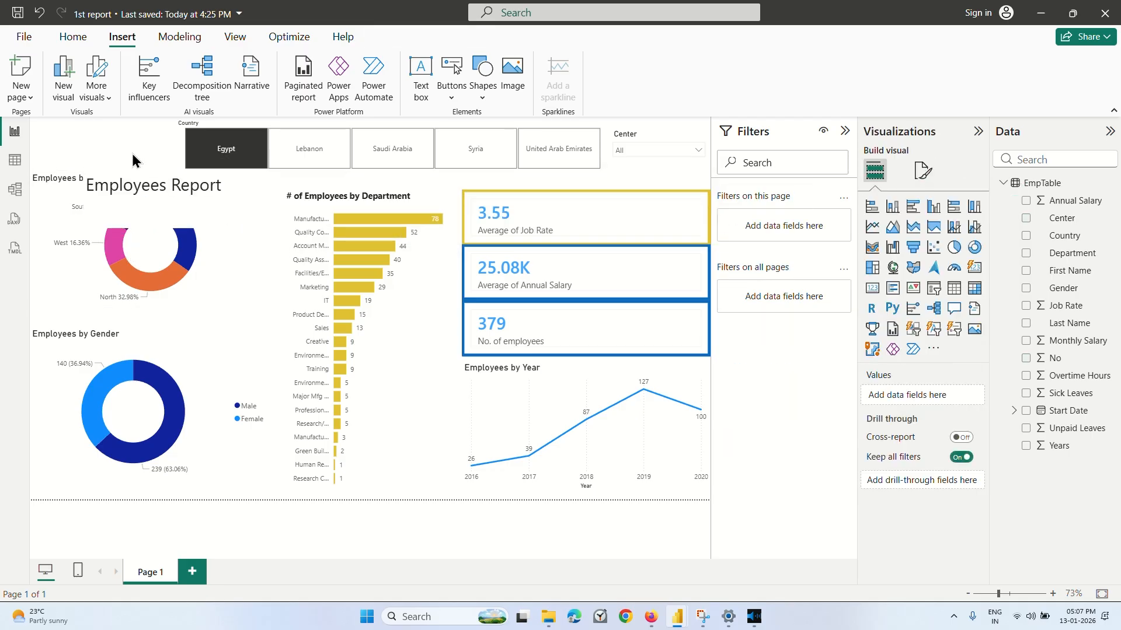
# Extend the title text box to the page's top-left corner and shorten it to end above the Employees by Center chart.
pyautogui.click(89, 209)
pyautogui.click(132, 212)
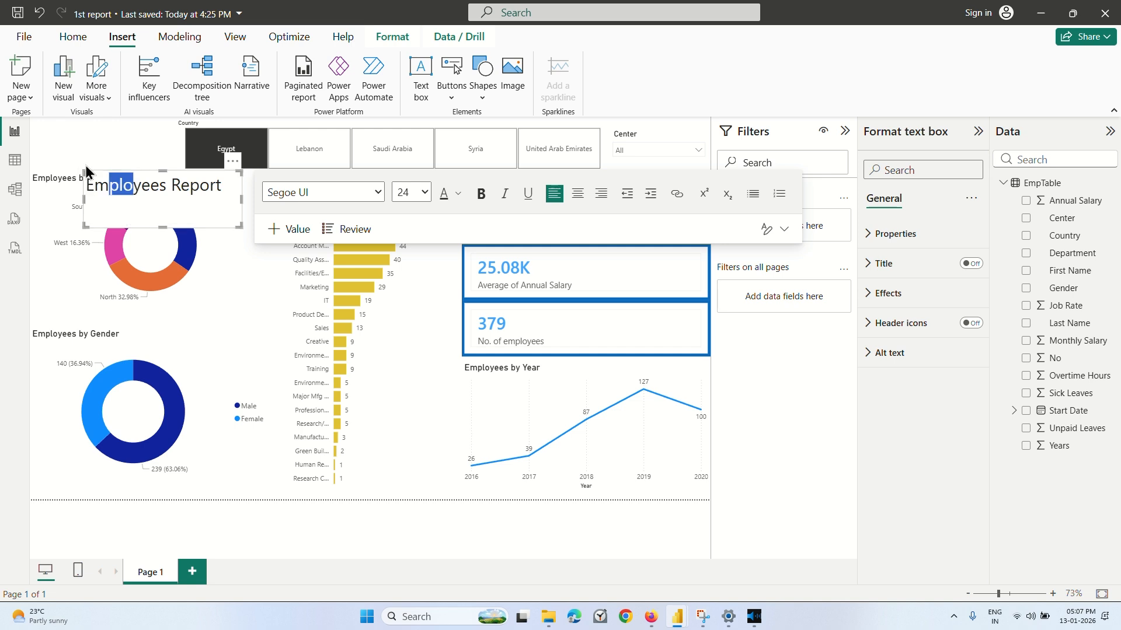
pyautogui.moveTo(87, 171); pyautogui.dragTo(31, 121)
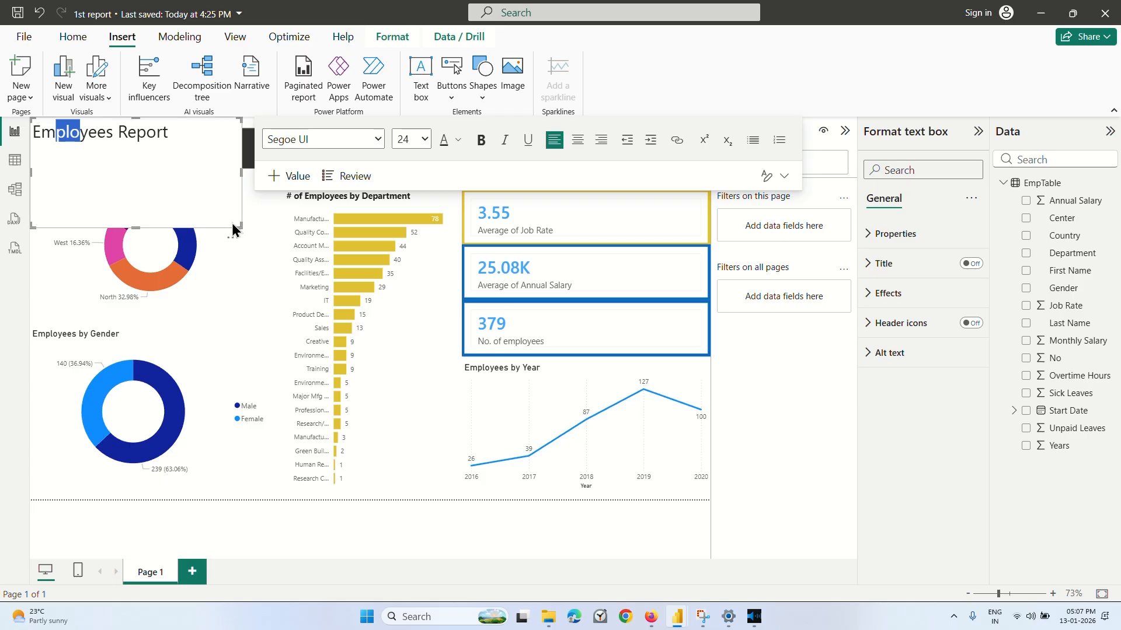
pyautogui.moveTo(241, 226); pyautogui.dragTo(190, 175)
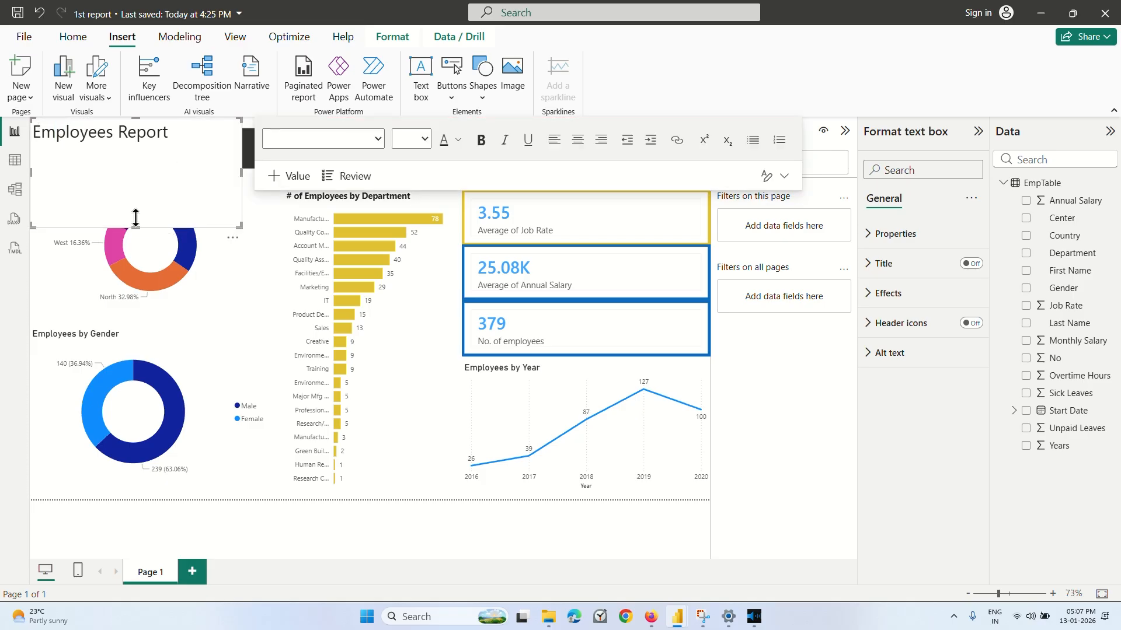
pyautogui.moveTo(135, 217); pyautogui.dragTo(133, 168)
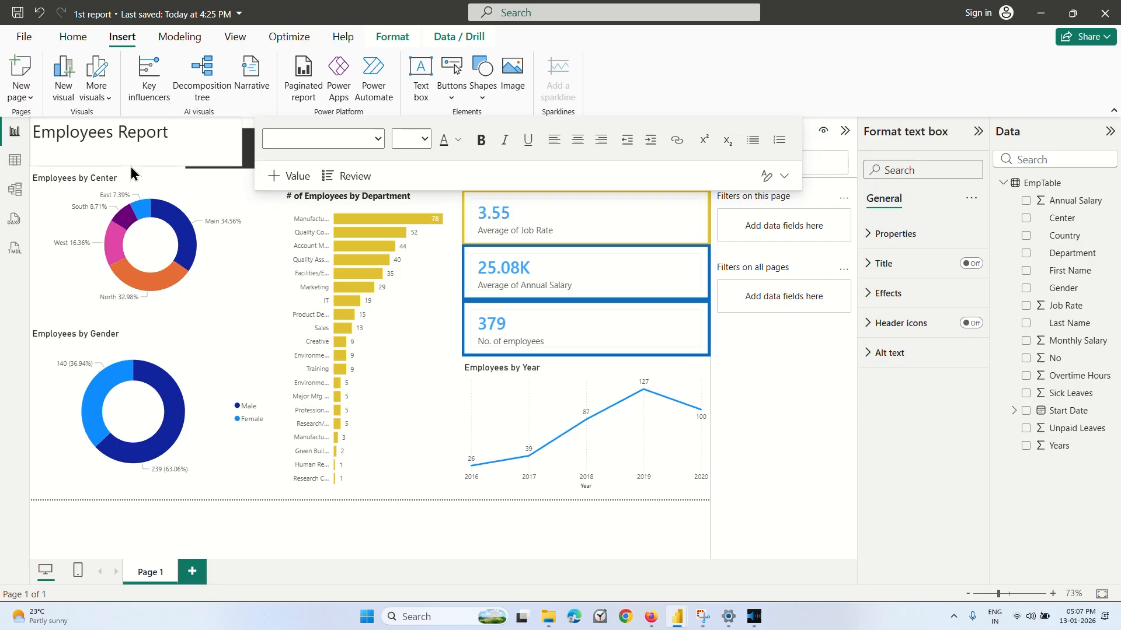
# Filter the Country slicer to Saudi Arabia and pull in its left edge to clear the Employees Report title.
pyautogui.click(223, 259)
pyautogui.click(343, 154)
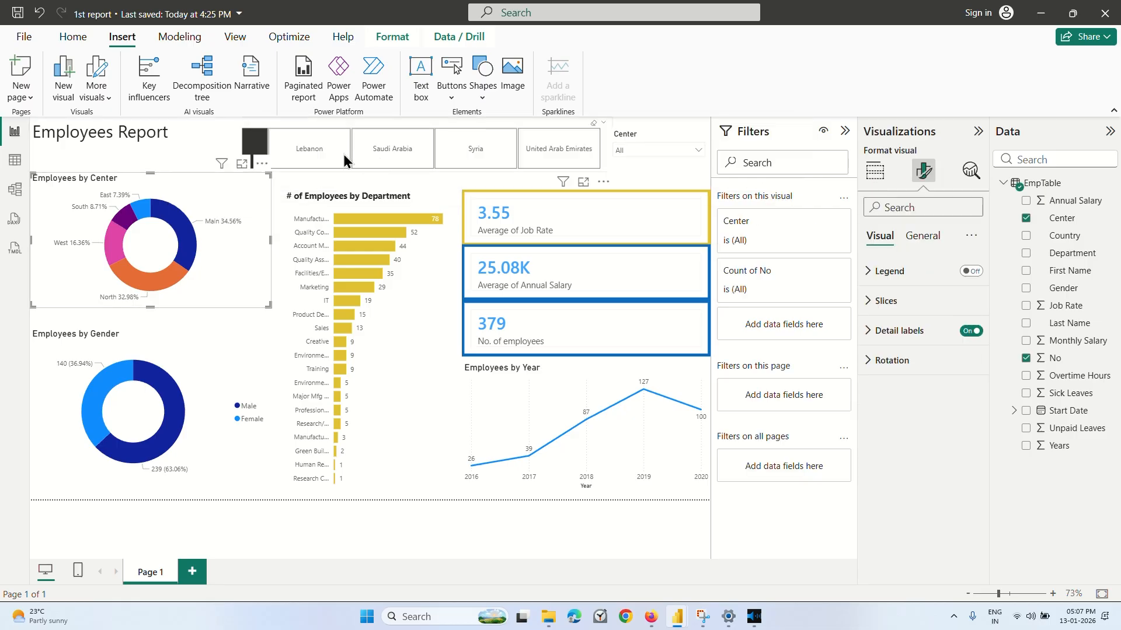
pyautogui.click(423, 328)
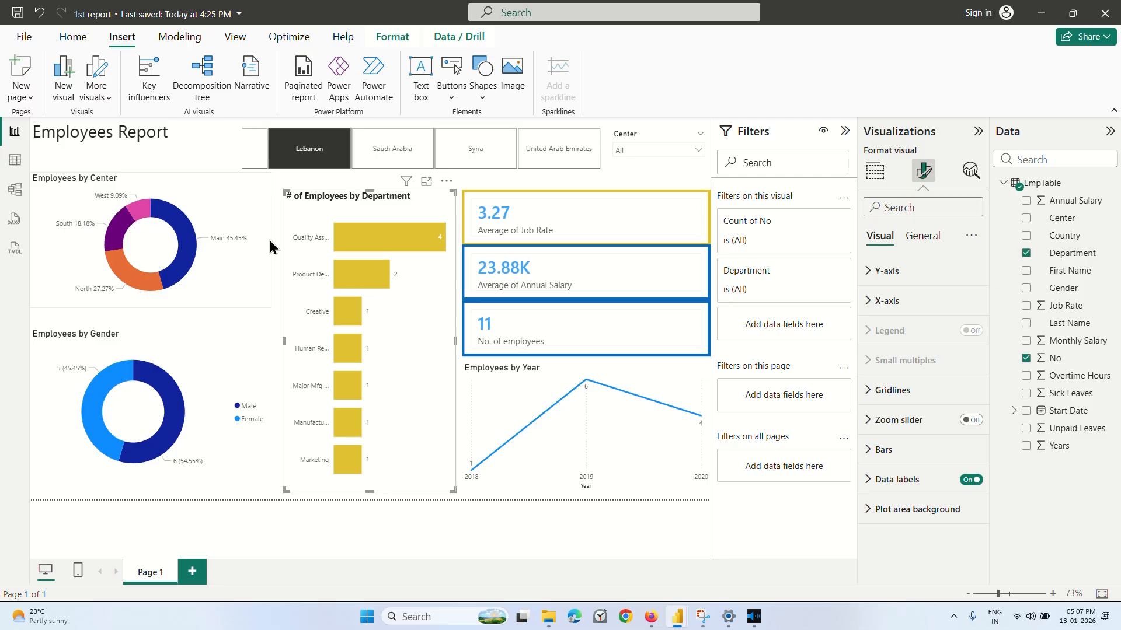
pyautogui.click(282, 324)
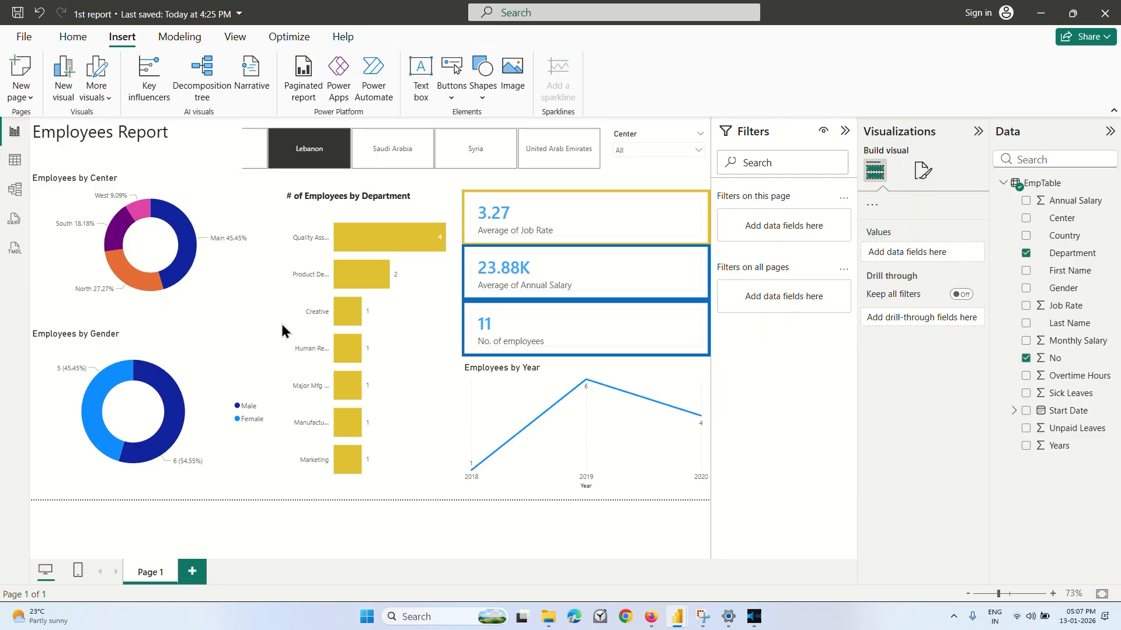
pyautogui.click(295, 148)
pyautogui.click(380, 150)
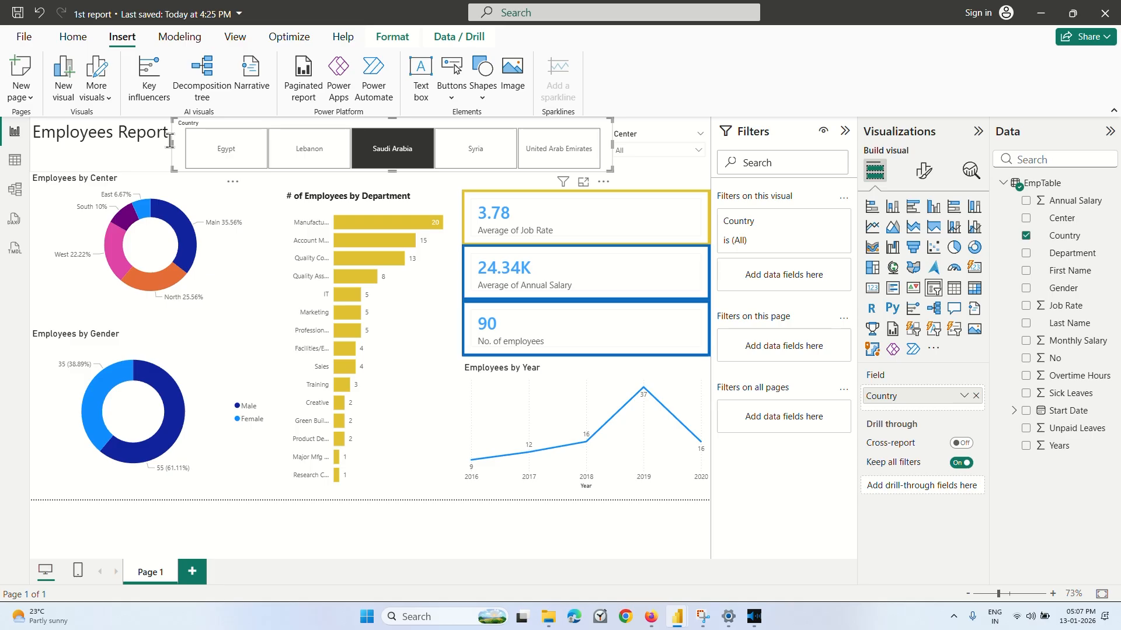
pyautogui.moveTo(172, 143); pyautogui.dragTo(256, 147)
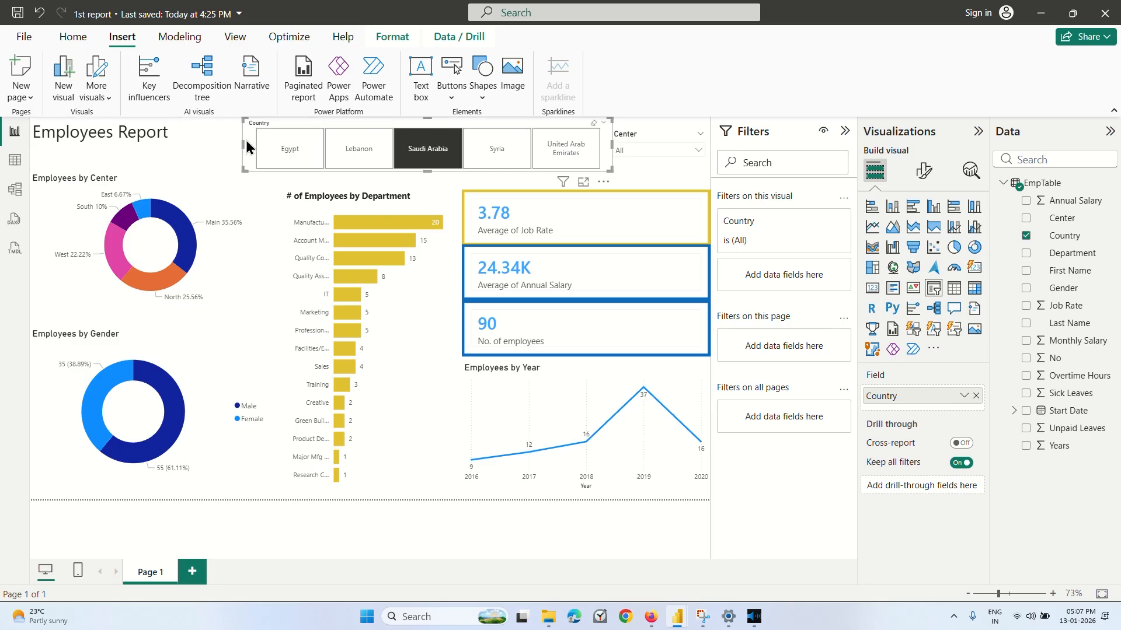
pyautogui.click(252, 207)
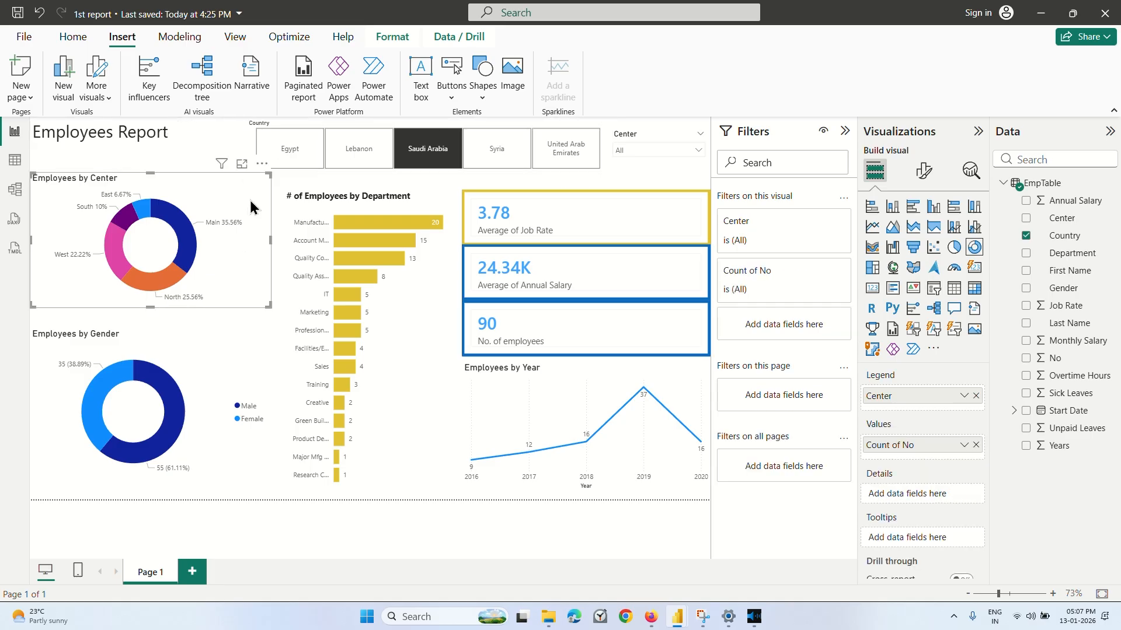
# Switch the Country slicer to Egypt and clear its selection so the dashboard covers all countries.
pyautogui.click(284, 158)
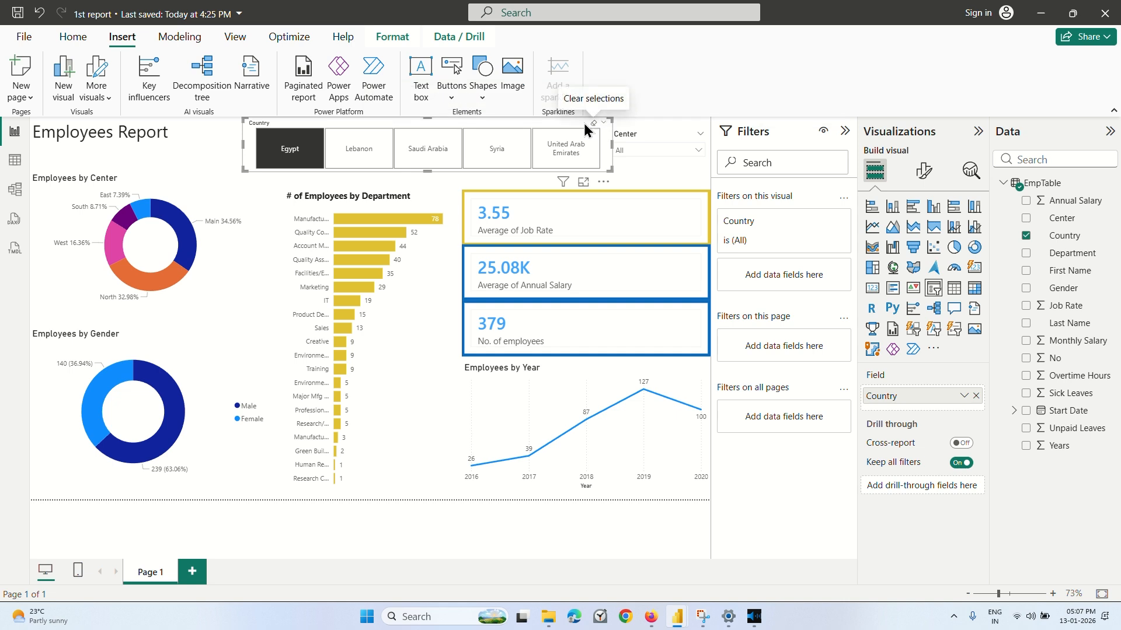
pyautogui.click(592, 125)
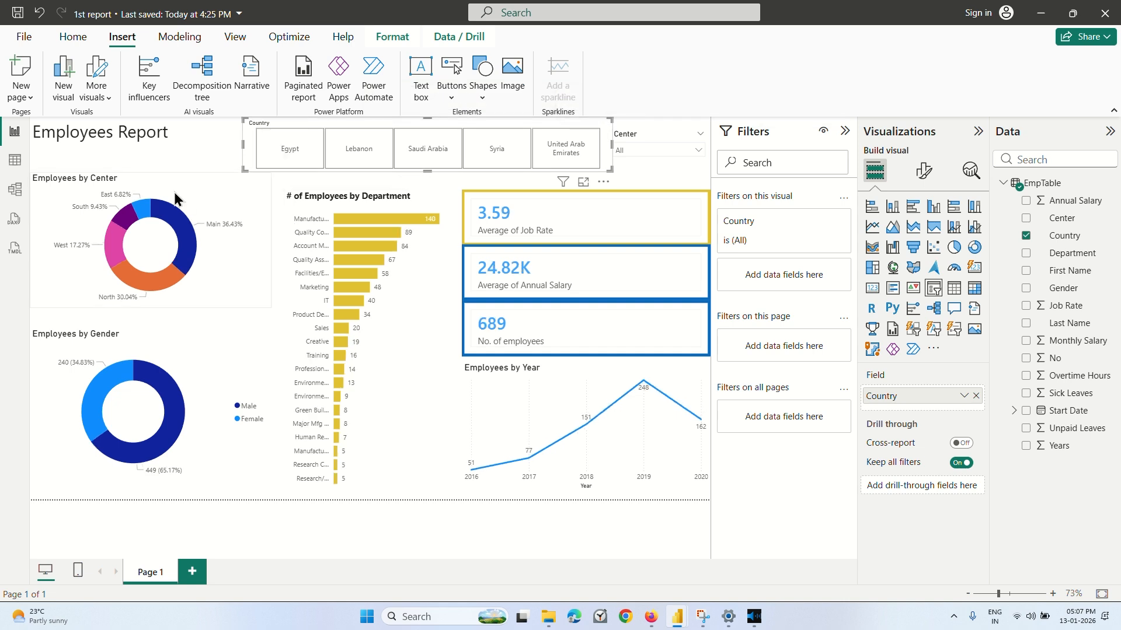
pyautogui.click(169, 159)
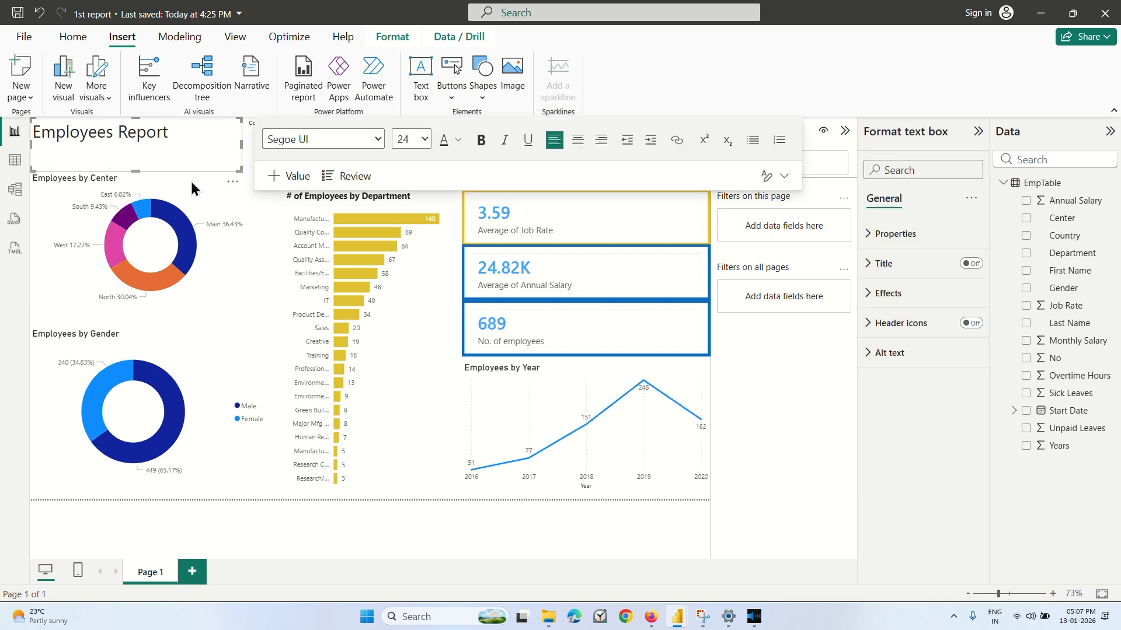
pyautogui.click(259, 263)
pyautogui.click(283, 344)
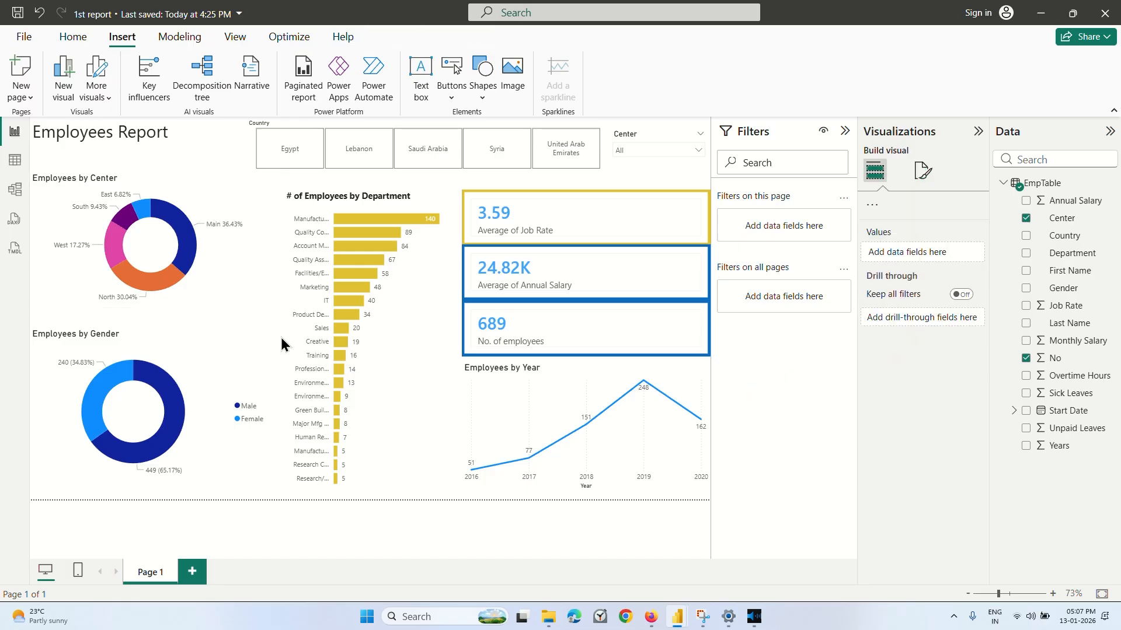
# Switch to the Coursera lecture in Firefox, watch how the logo is placed above the Employees Report title, and return to the 1st report in Power BI.
pyautogui.click(651, 617)
pyautogui.click(676, 400)
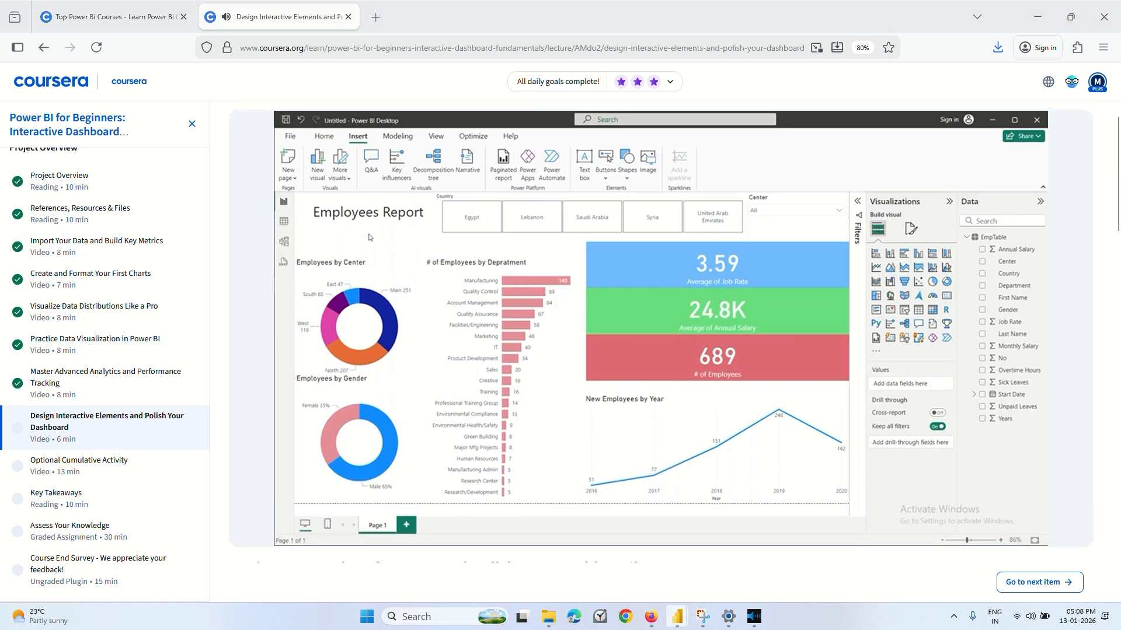
pyautogui.moveTo(676, 616)
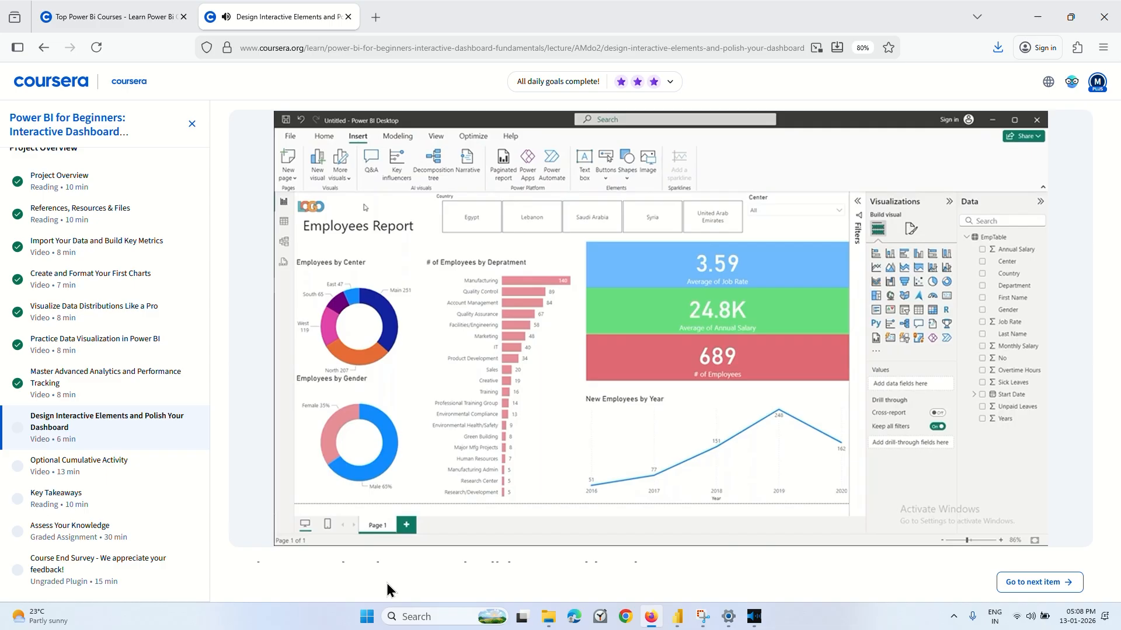
pyautogui.moveTo(551, 458)
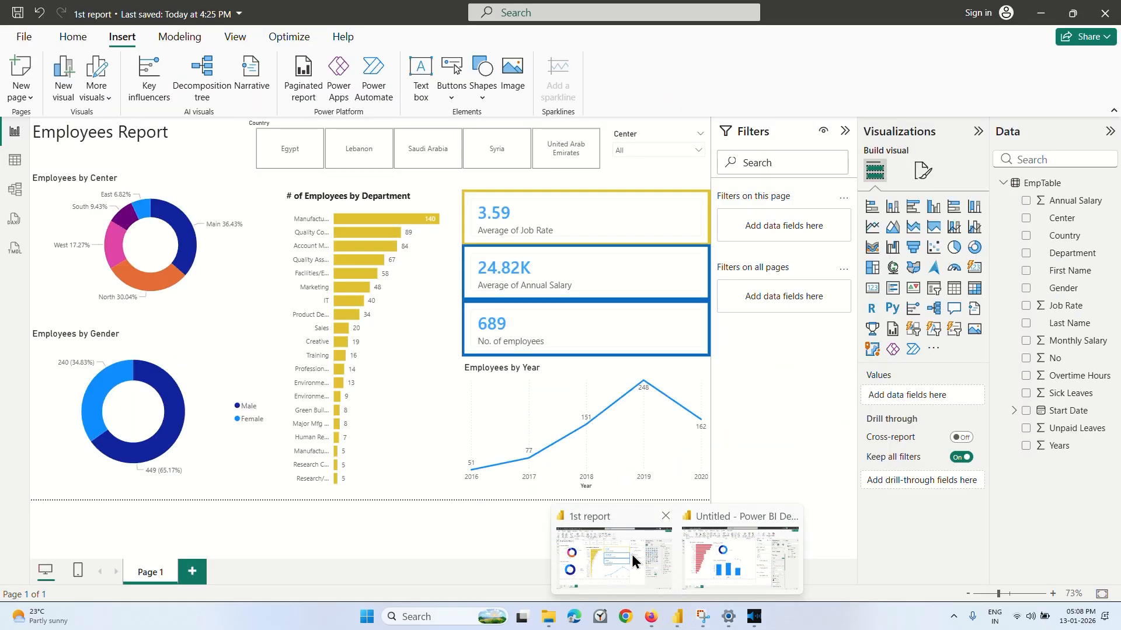
pyautogui.click(632, 560)
# Pull in the left edge of the Employees Report title text box from the page's edge.
pyautogui.click(129, 133)
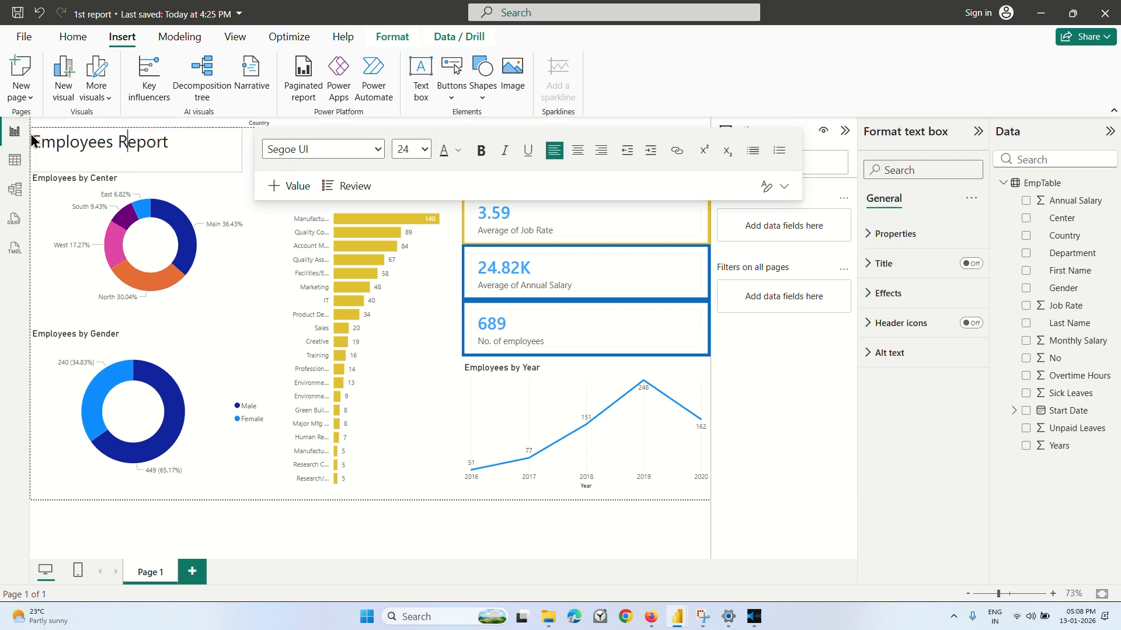
pyautogui.moveTo(31, 136); pyautogui.dragTo(33, 119)
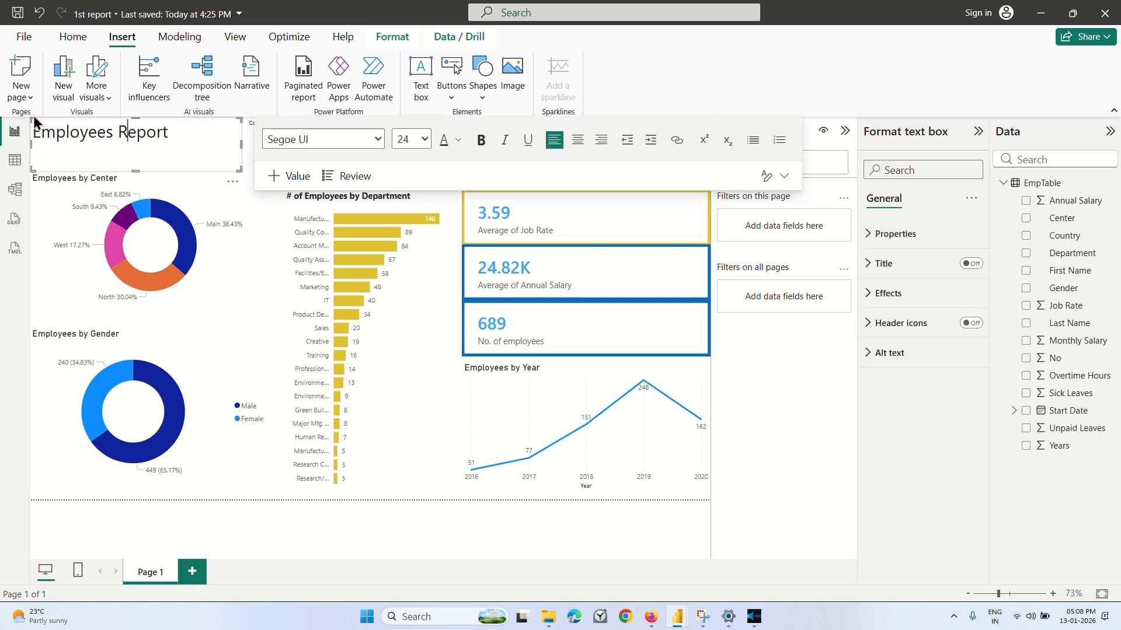
pyautogui.click(174, 210)
pyautogui.click(187, 138)
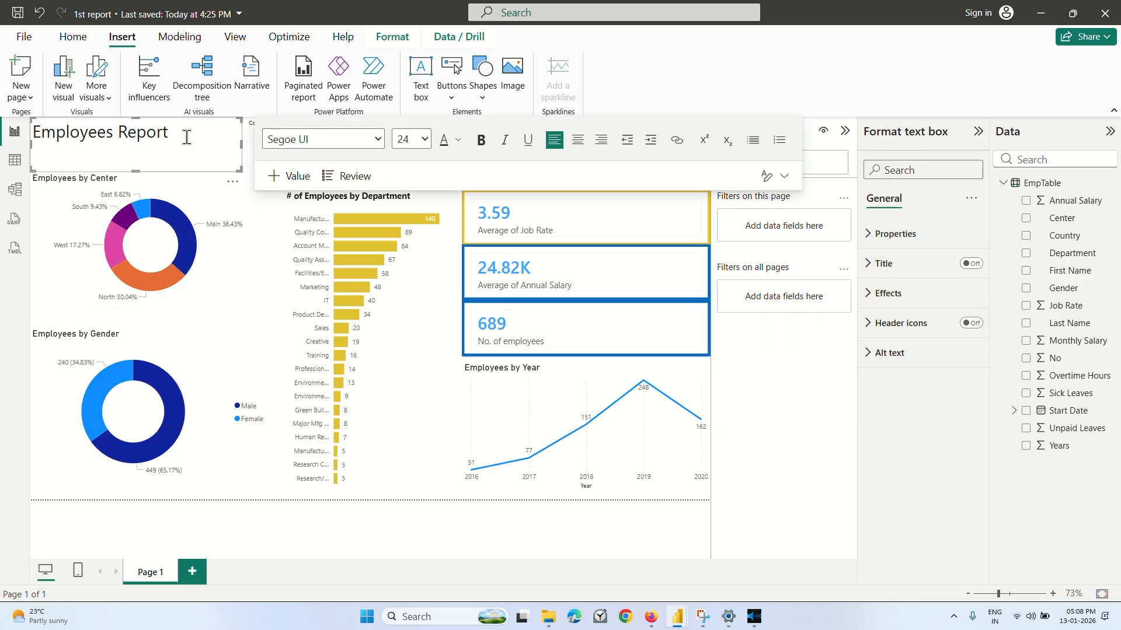
pyautogui.moveTo(47, 155)
pyautogui.mouseDown()
pyautogui.moveTo(86, 160)
pyautogui.moveTo(43, 144)
pyautogui.mouseUp()
pyautogui.click(45, 156)
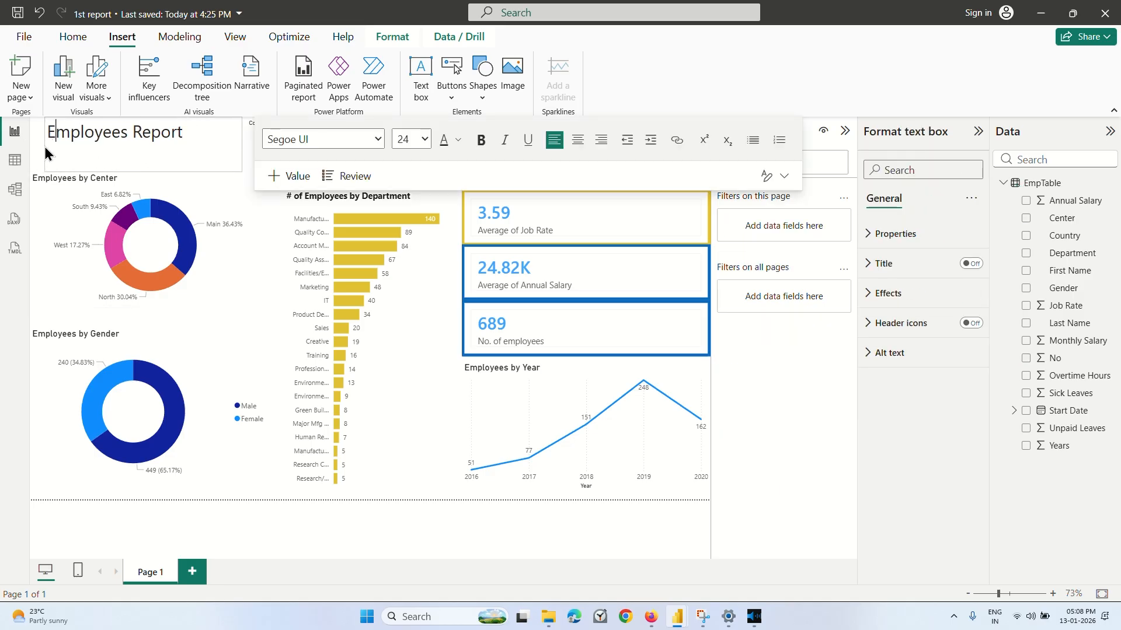
pyautogui.click(187, 232)
pyautogui.click(188, 373)
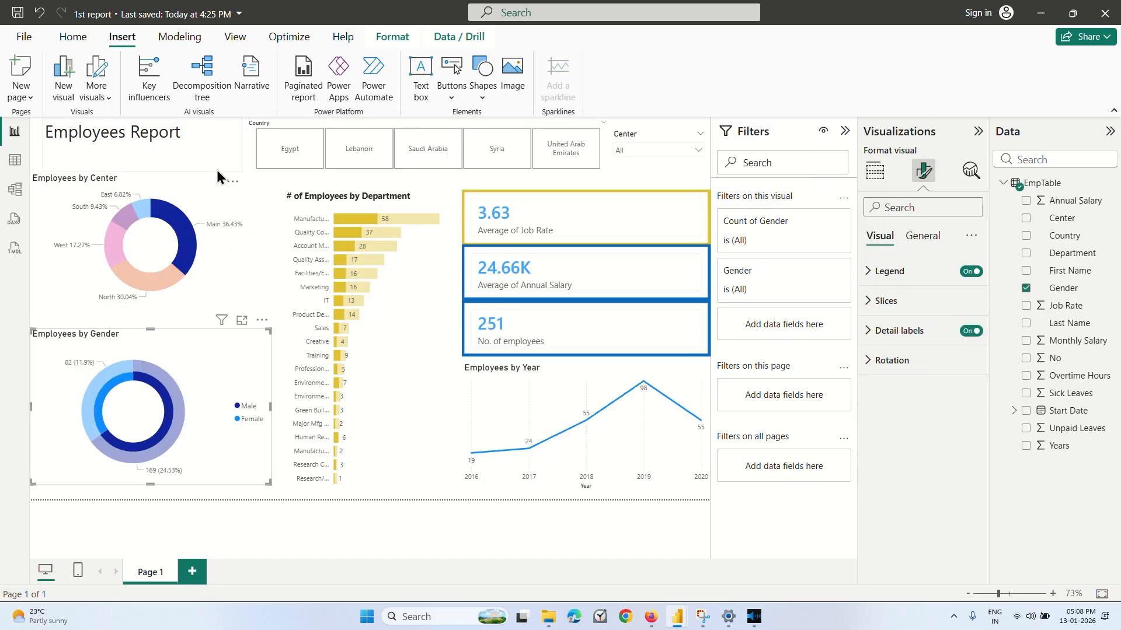
# Extend the Employees Report title text box back to the page's left edge and lower its top edge to leave space above the title.
pyautogui.click(229, 160)
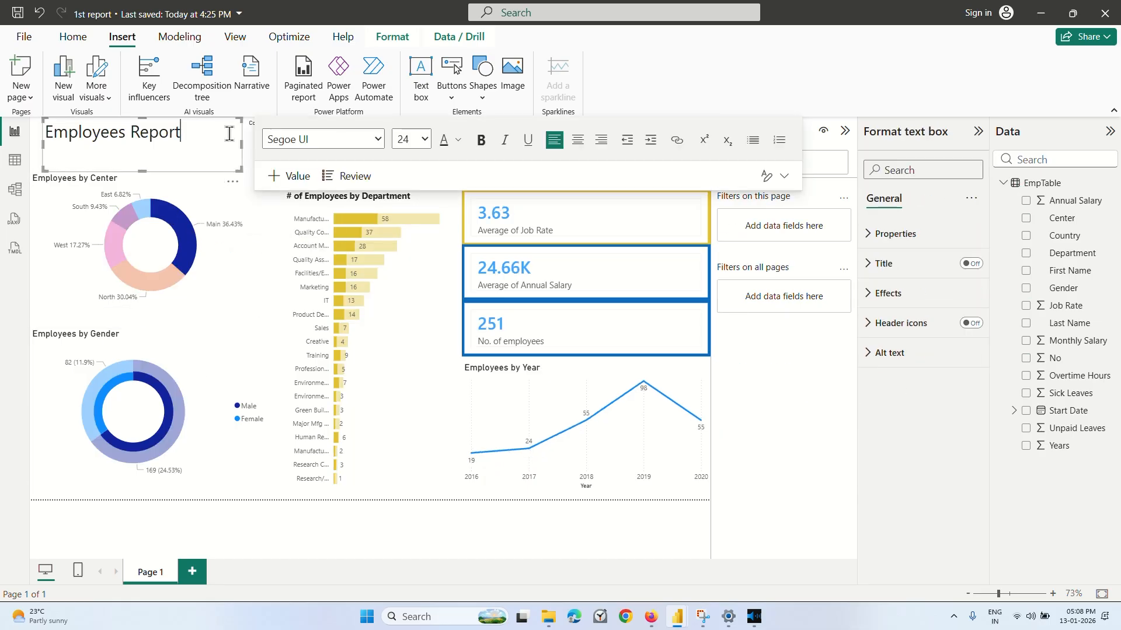
pyautogui.click(116, 132)
pyautogui.moveTo(47, 117); pyautogui.dragTo(32, 141)
pyautogui.click(240, 250)
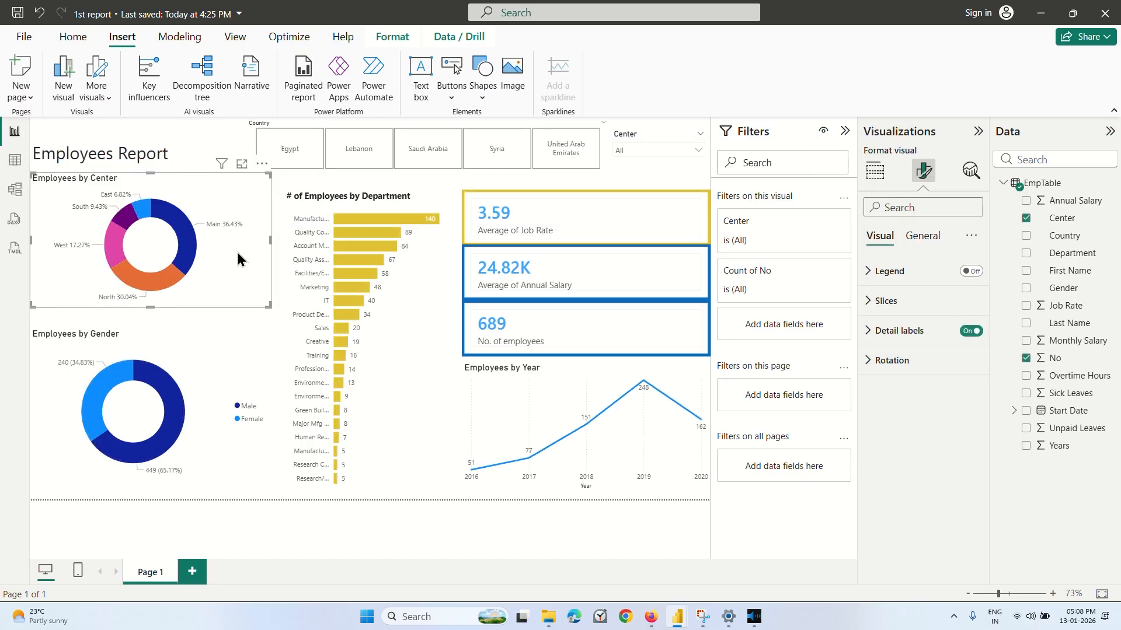
pyautogui.click(114, 138)
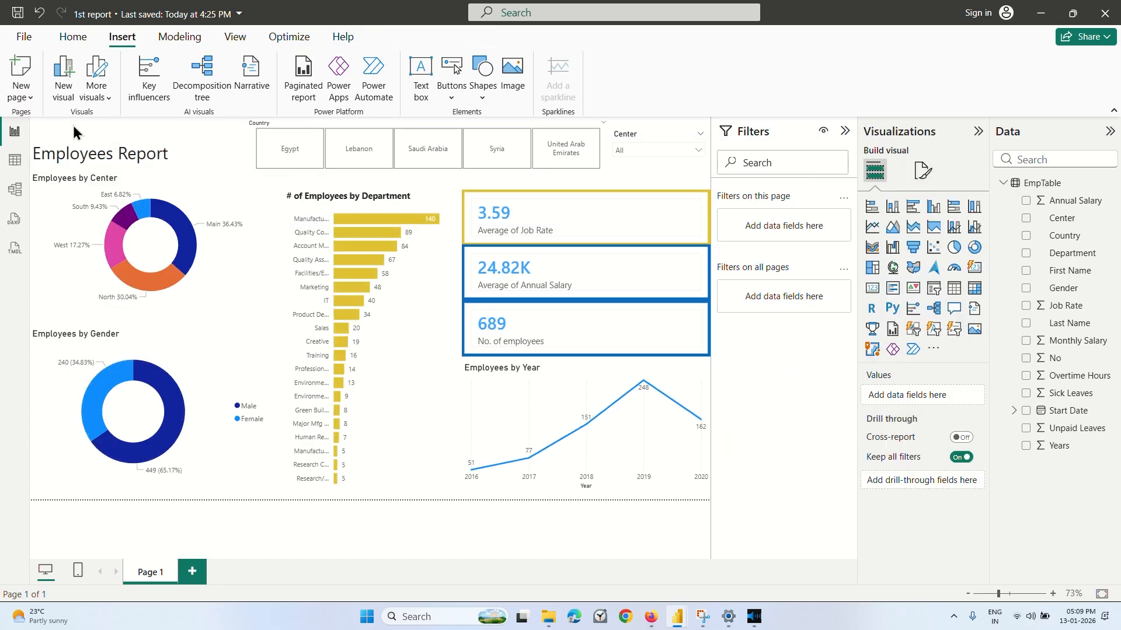
pyautogui.click(418, 425)
# Switch to the Coursera lecture in Firefox, rewind it to the insertion of the logo image and pause it there.
pyautogui.click(651, 617)
pyautogui.click(600, 333)
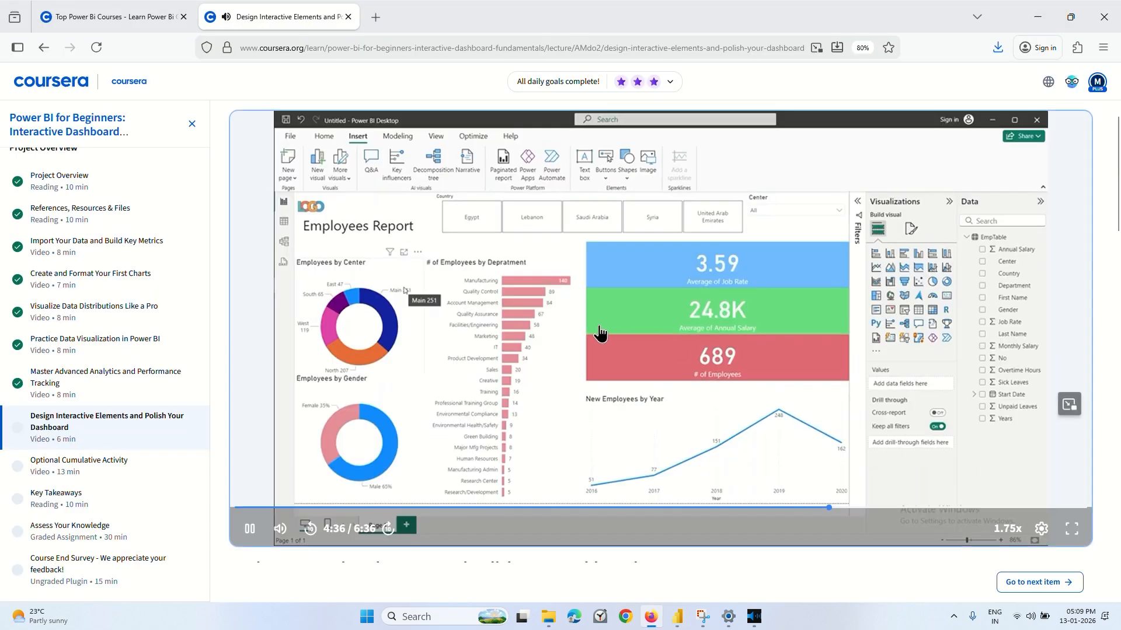
pyautogui.press('Left')
pyautogui.press('Left')
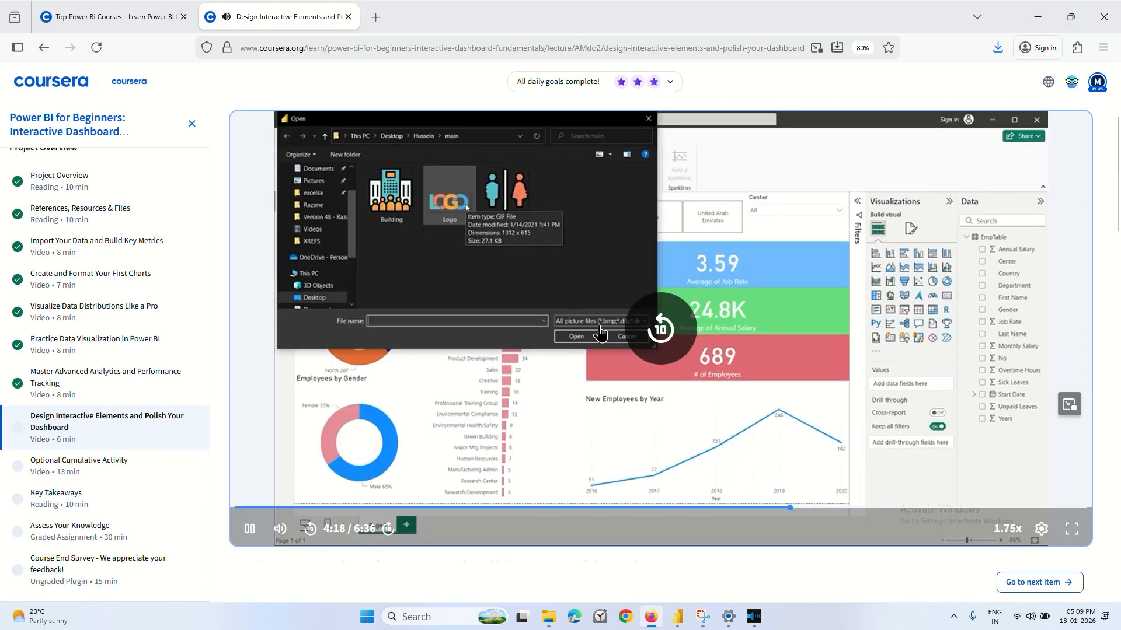
pyautogui.press('Left')
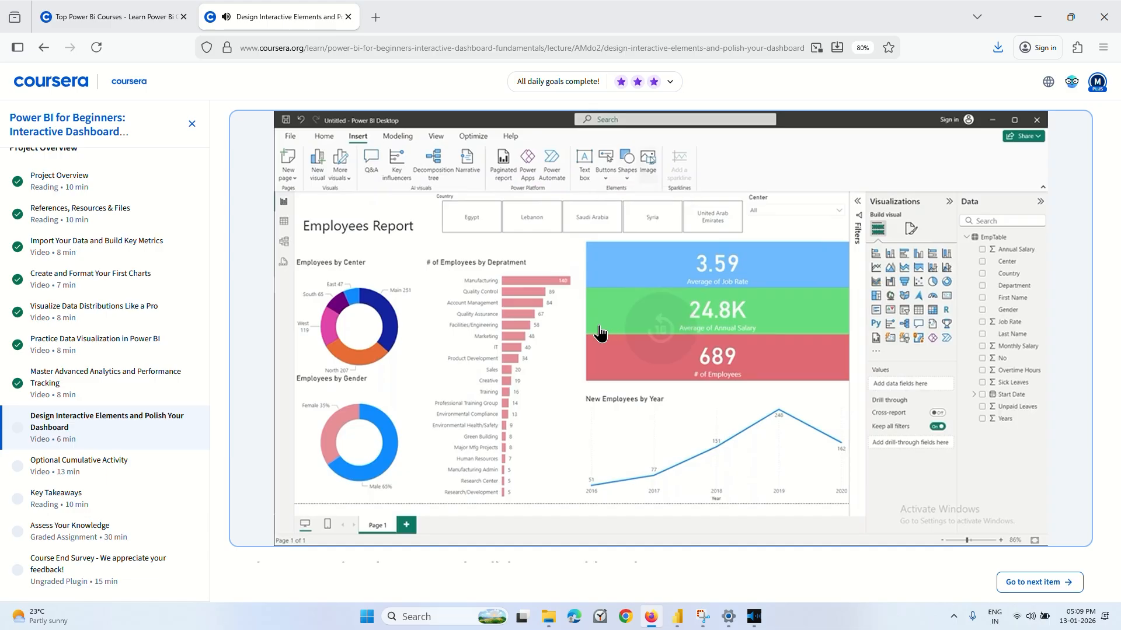
pyautogui.press('Left')
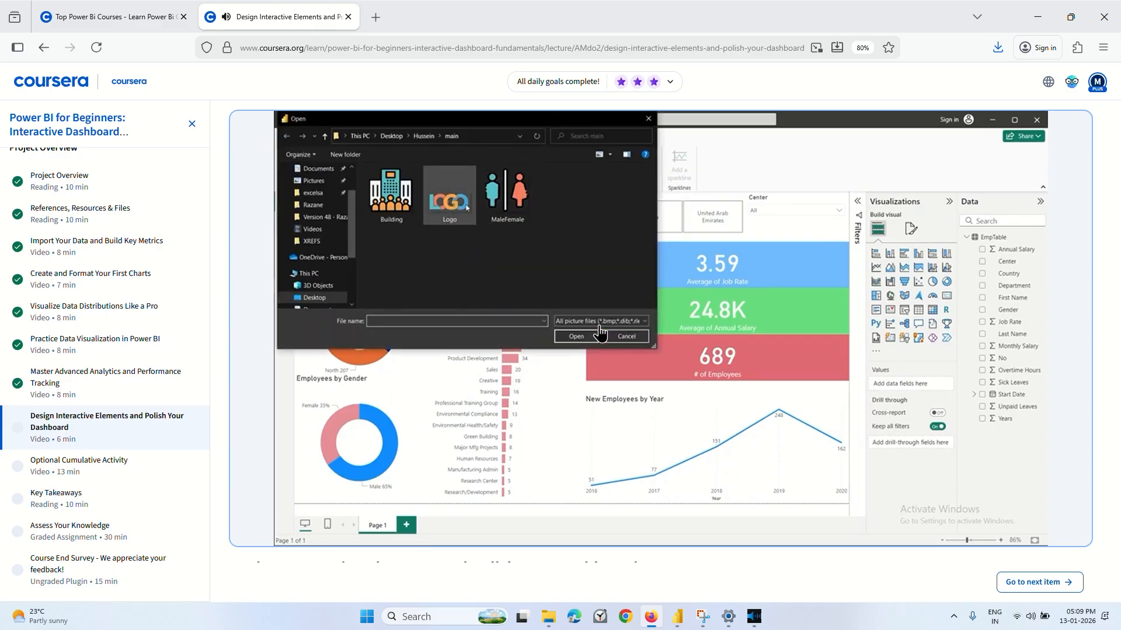
pyautogui.click(600, 332)
# Switch to the 1st report in Power BI and try to insert an image on the dashboard.
pyautogui.moveTo(680, 613)
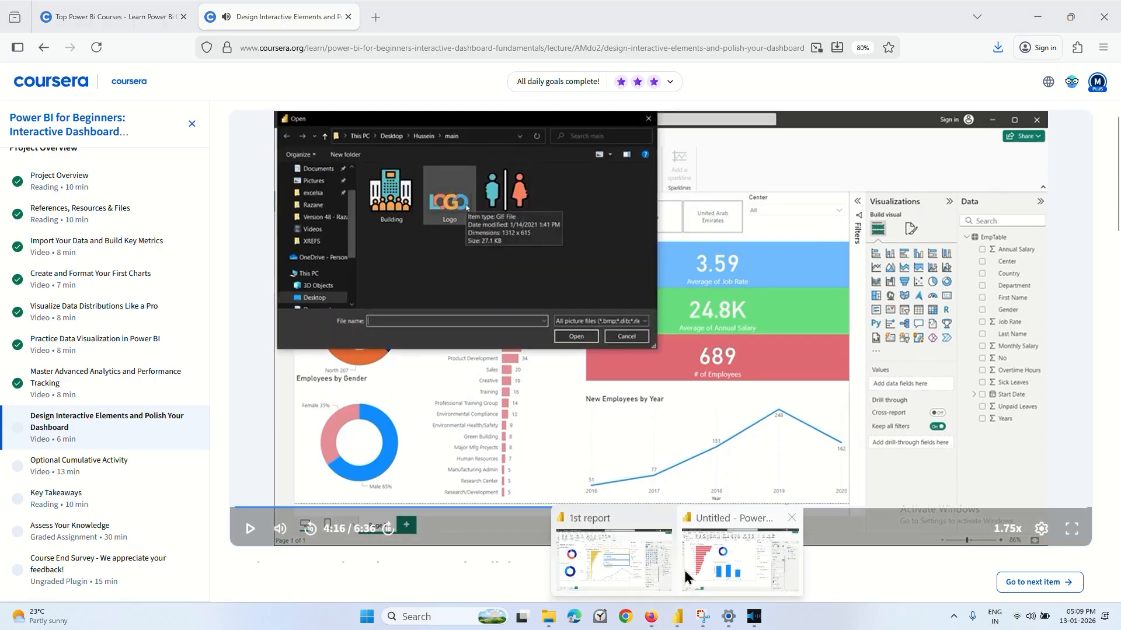
pyautogui.click(586, 523)
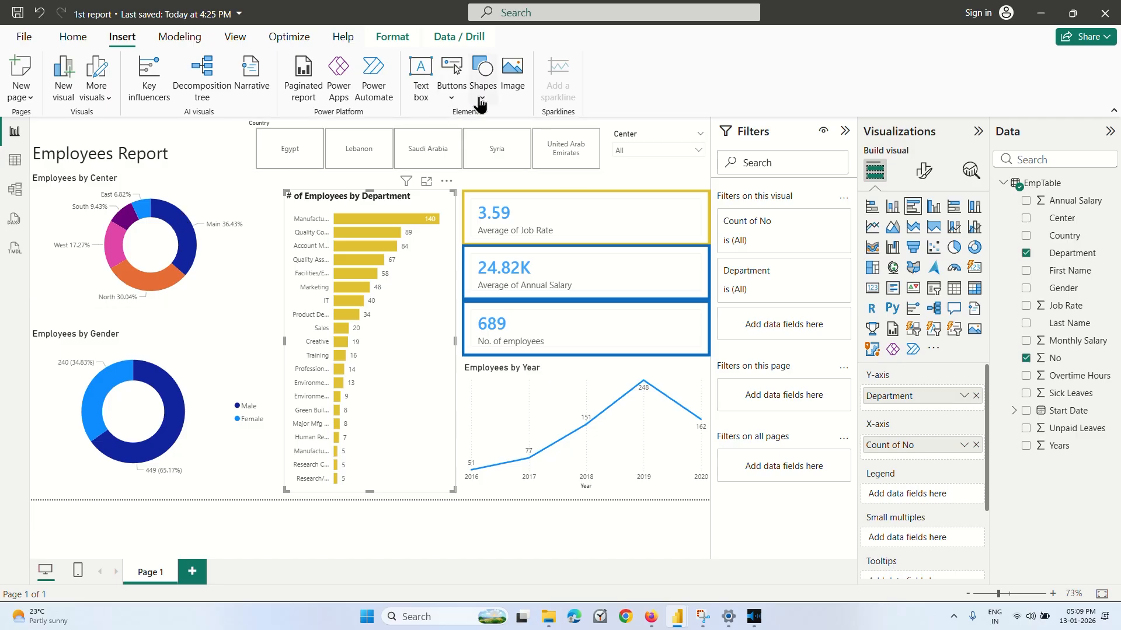
pyautogui.click(506, 82)
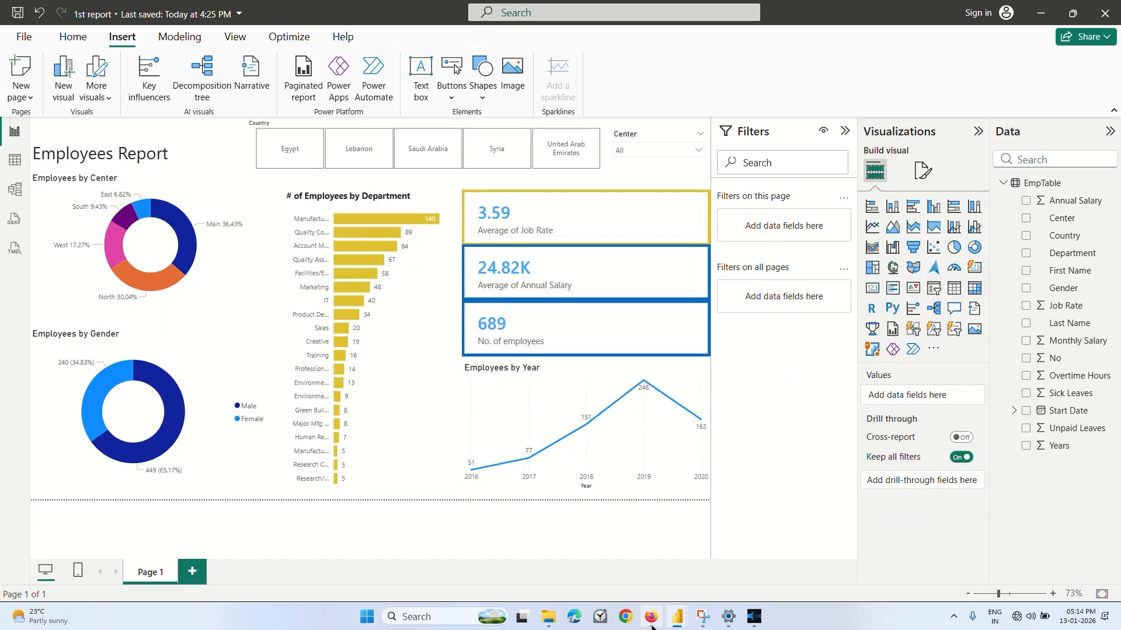
# Return to the Coursera lecture in Firefox and skip ahead past the part that adds icons inside the donut charts.
pyautogui.click(650, 617)
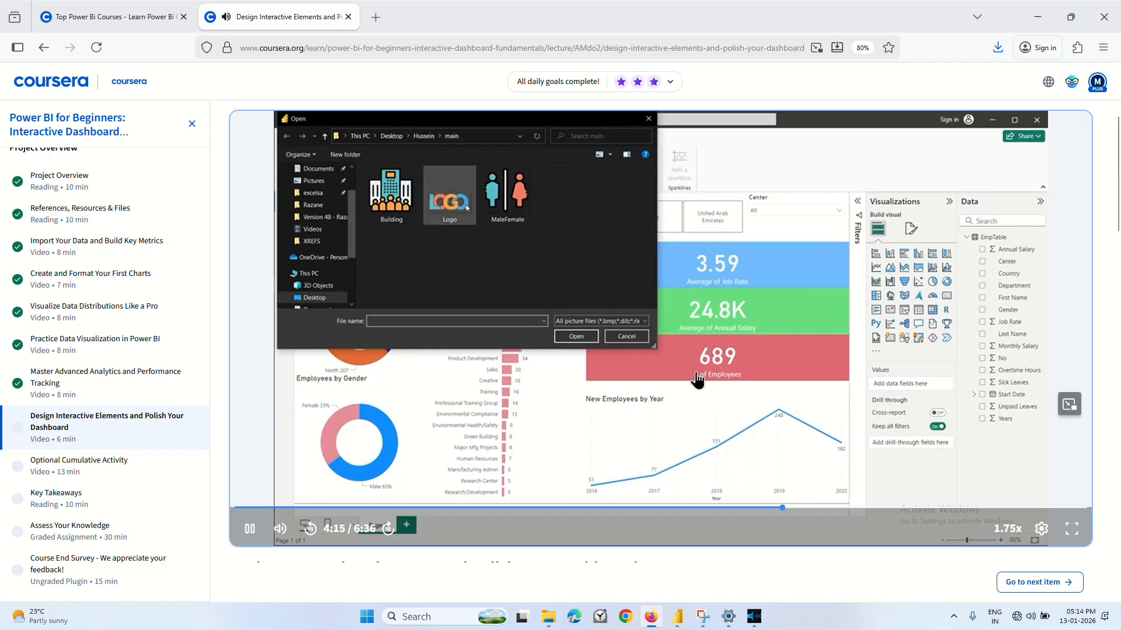
pyautogui.press('Right')
pyautogui.press('Right')
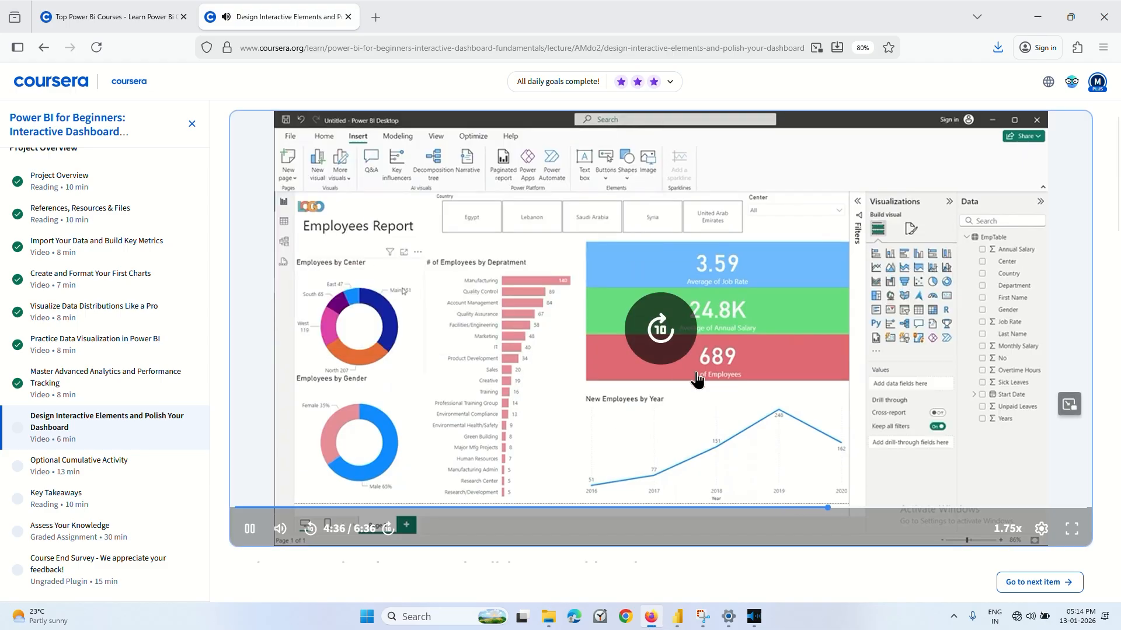
pyautogui.press('Right')
pyautogui.press('Right')
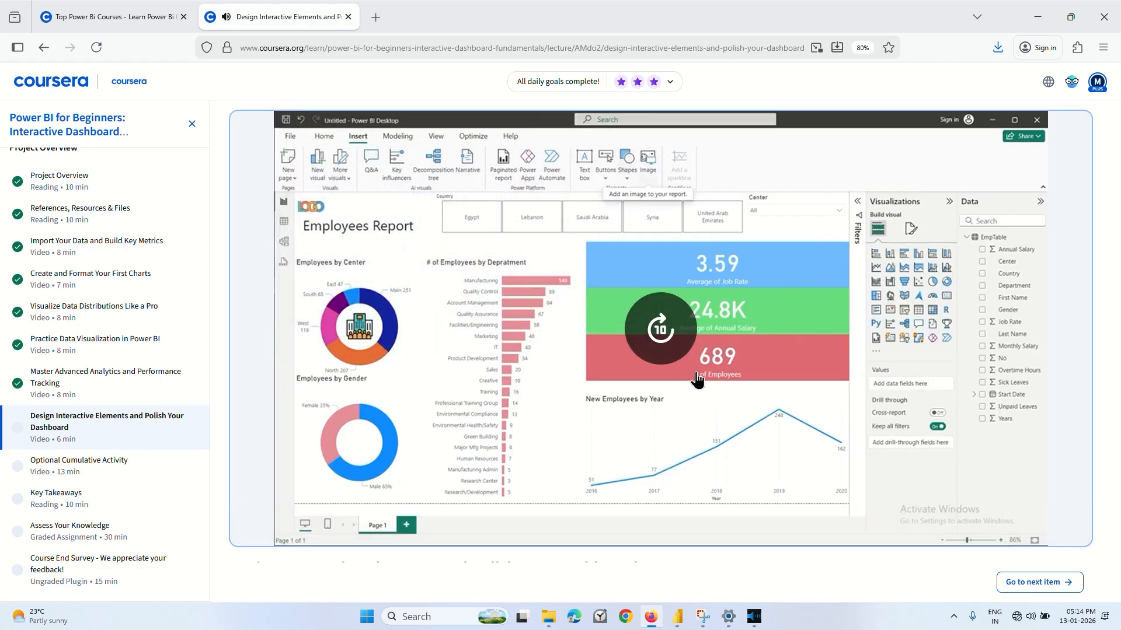
pyautogui.press('Right')
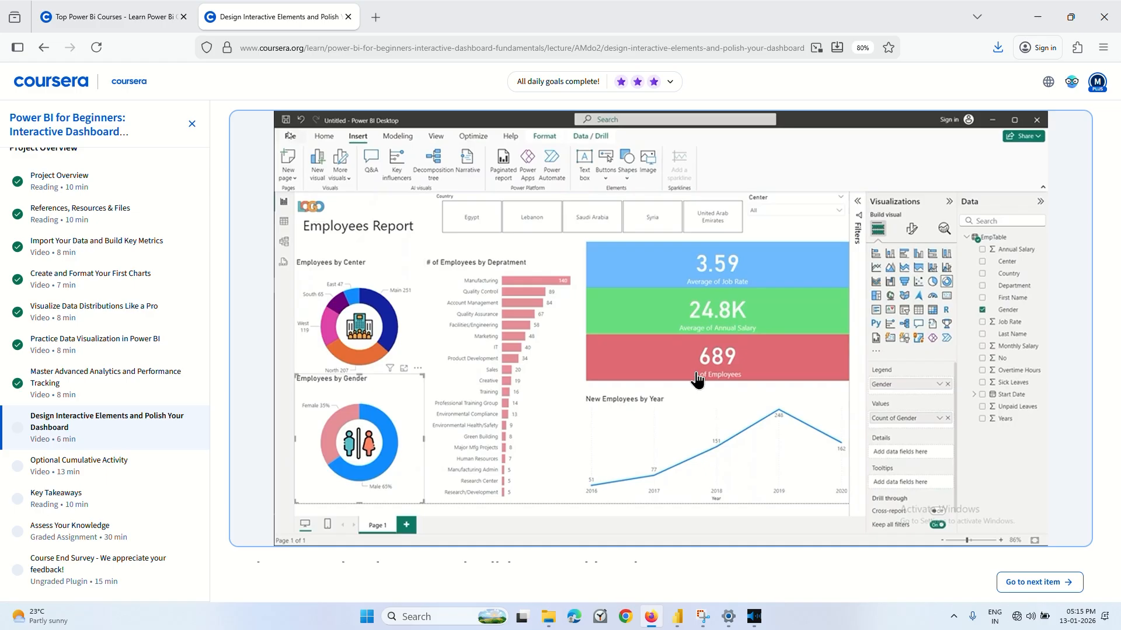
# Turn on the computer's Wi-Fi and return to the lecture video.
pyautogui.moveTo(686, 377)
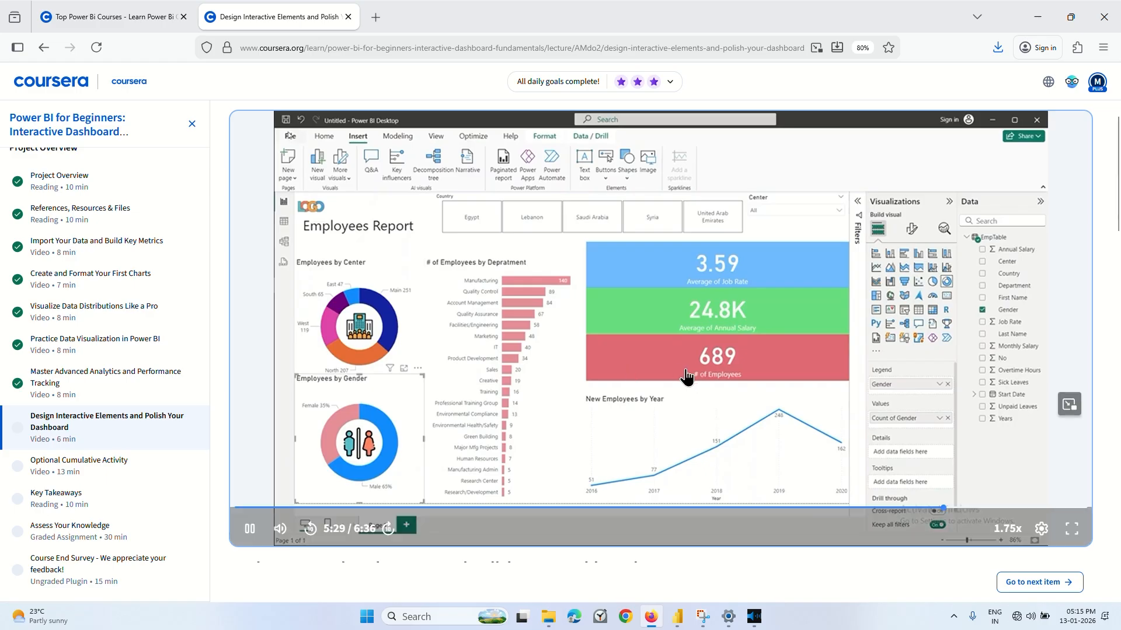
pyautogui.click(1030, 617)
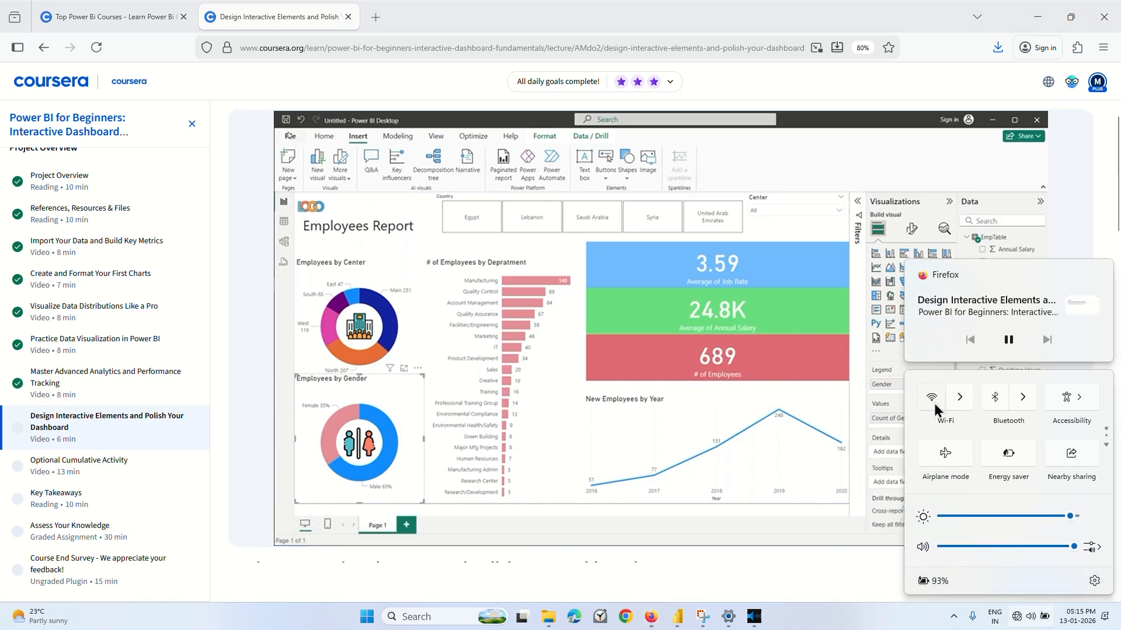
pyautogui.click(933, 399)
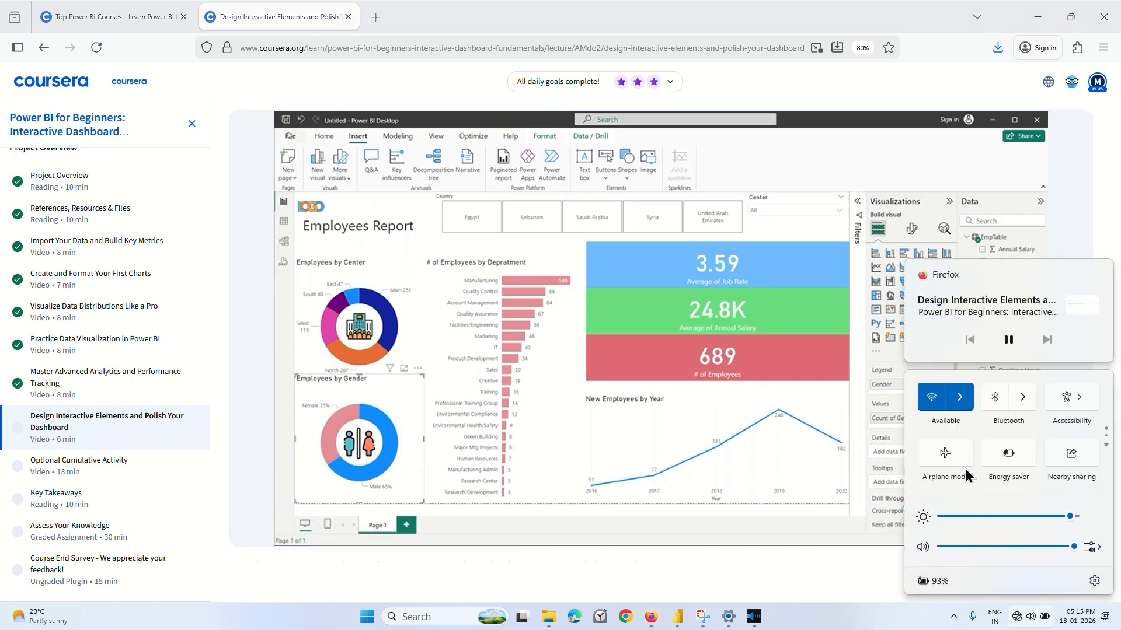
pyautogui.click(622, 422)
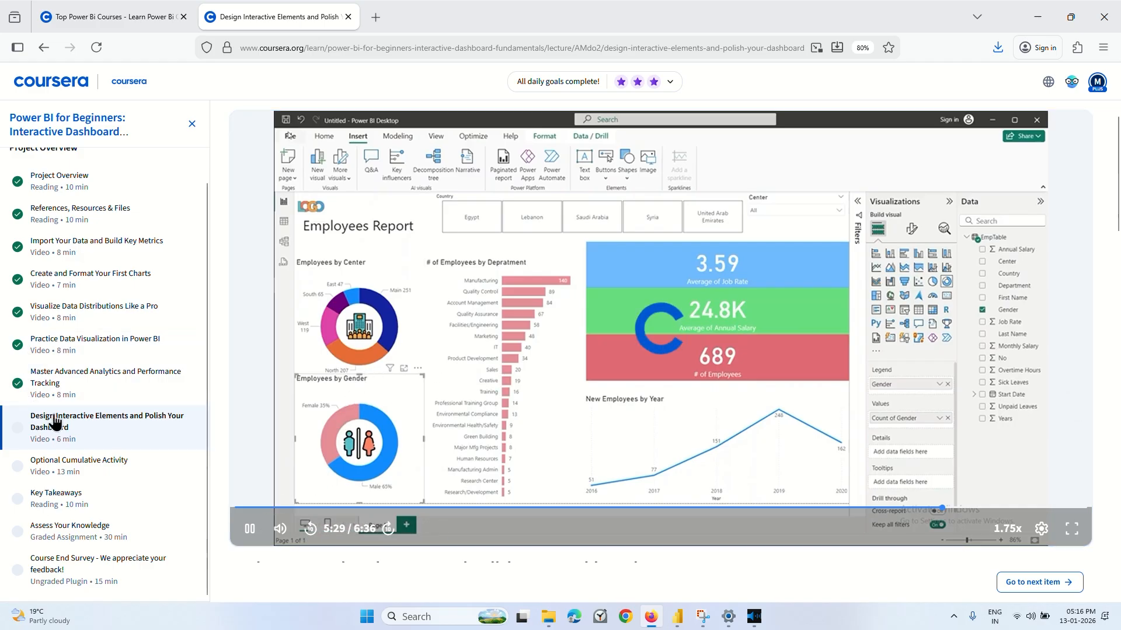
# Reload the Design Interactive Elements lecture by way of the Master Advanced Analytics lecture, watch up to the Task Summary and pause it.
pyautogui.click(90, 392)
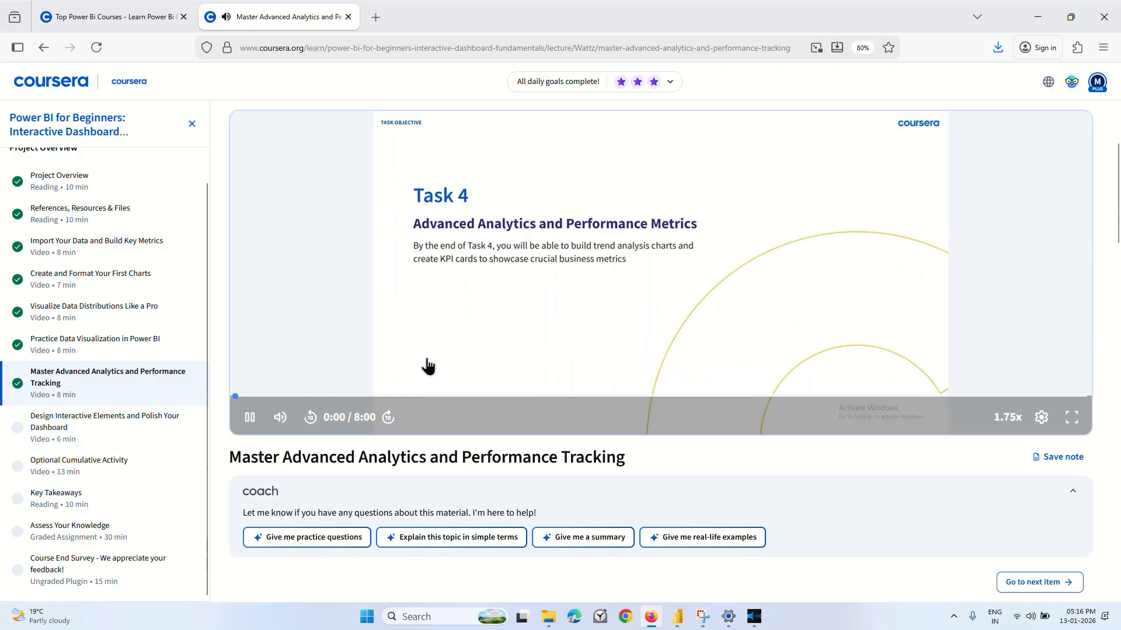
pyautogui.click(82, 429)
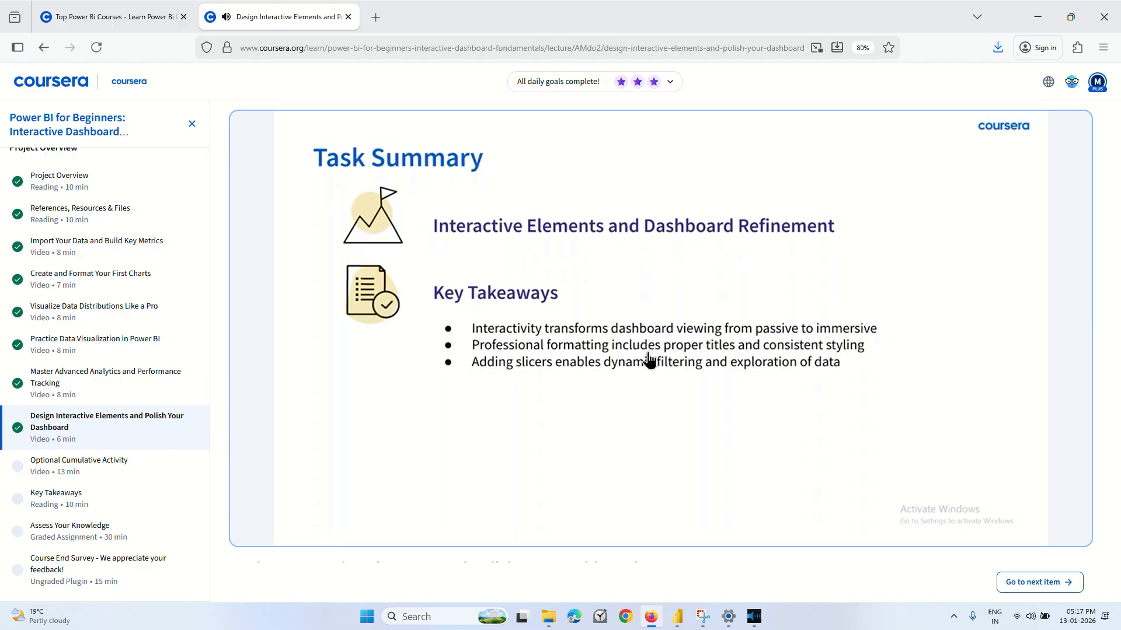
pyautogui.click(625, 362)
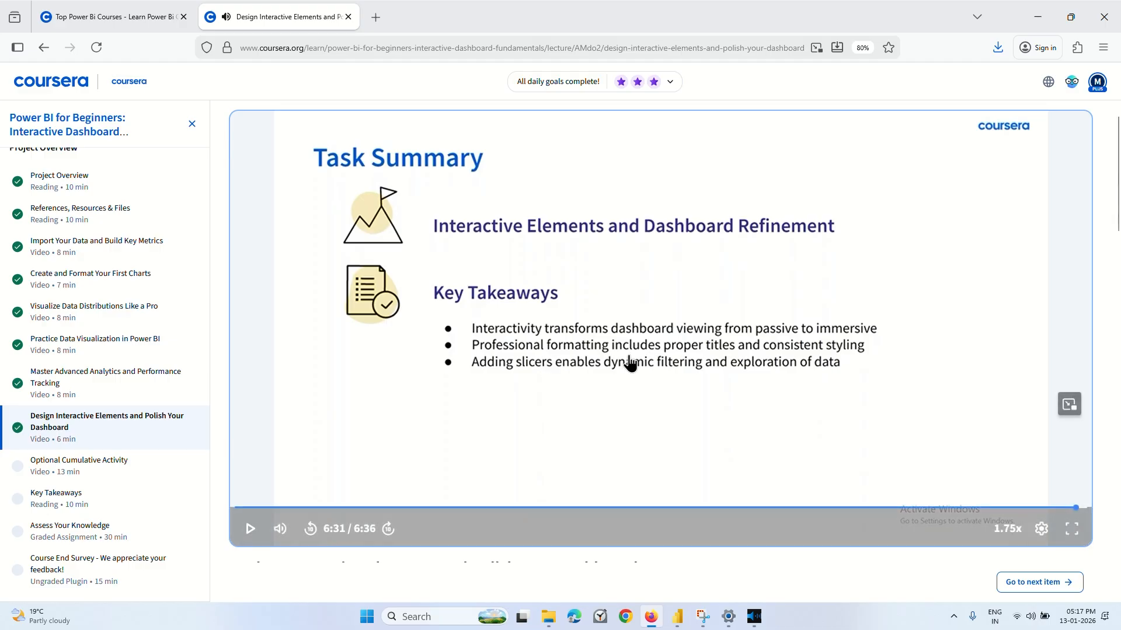
# Switch to the 1st report in Power BI and save it.
pyautogui.moveTo(677, 617)
pyautogui.click(618, 536)
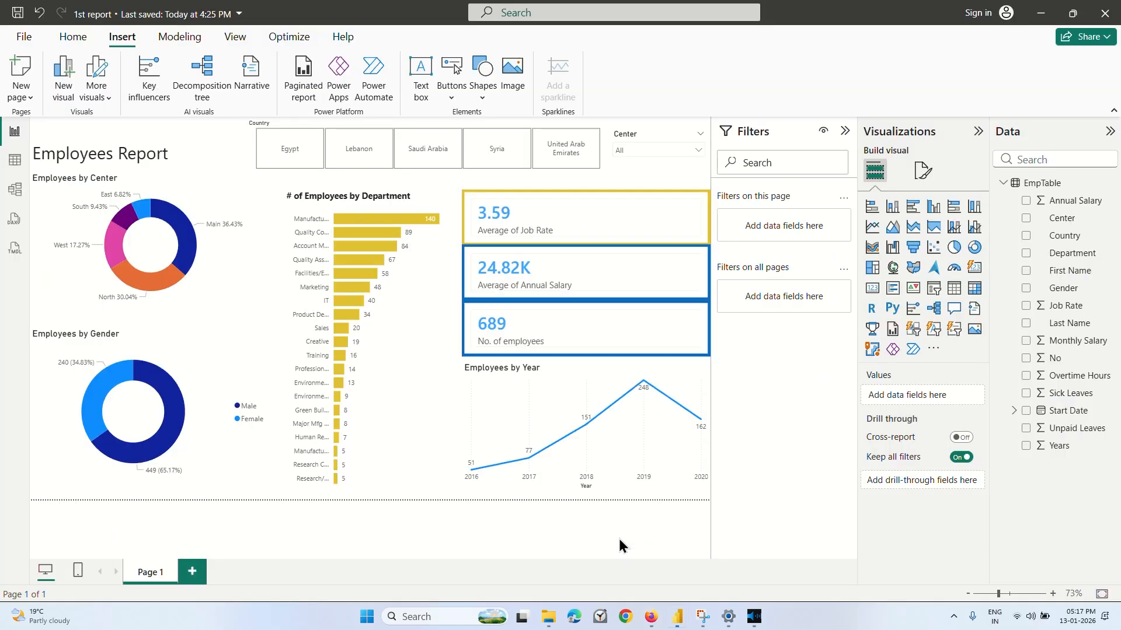
pyautogui.click(18, 18)
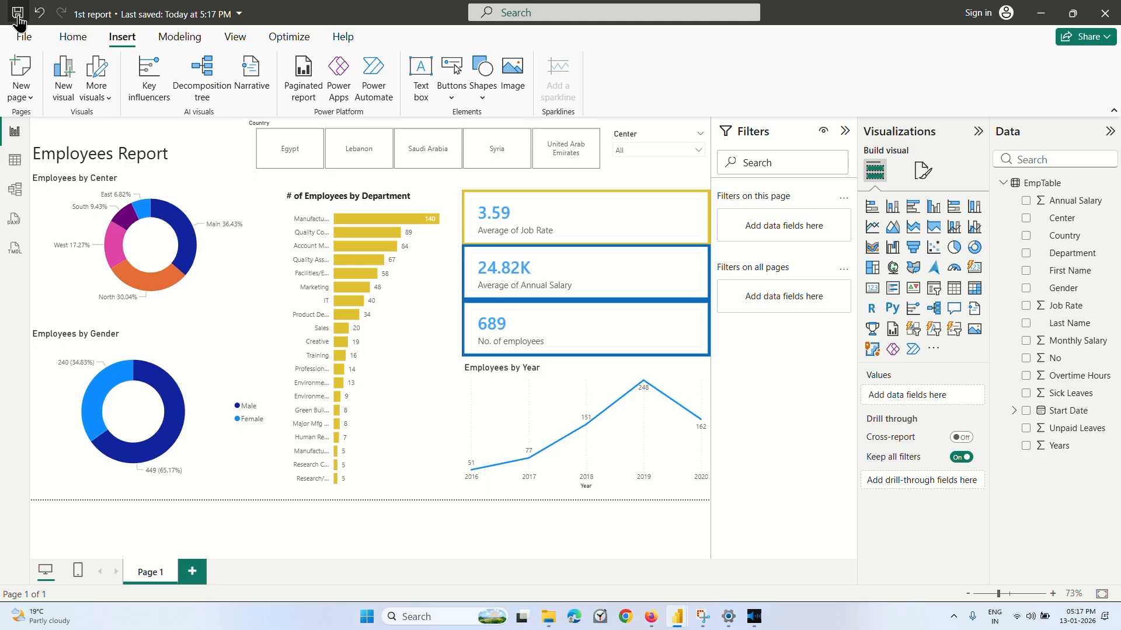
pyautogui.click(23, 36)
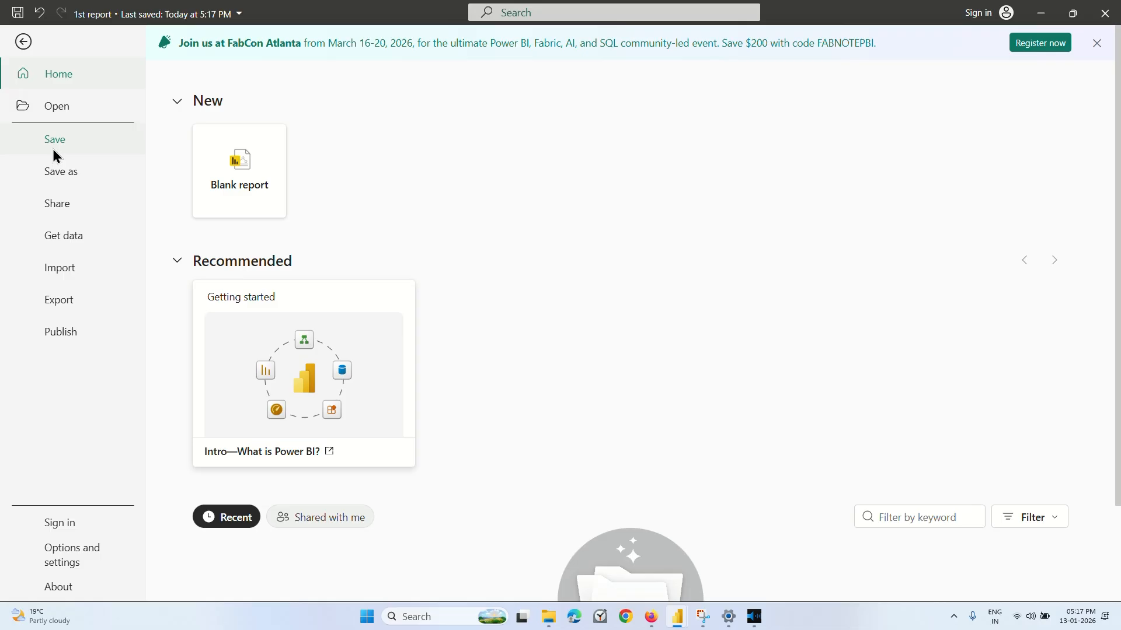
pyautogui.click(23, 42)
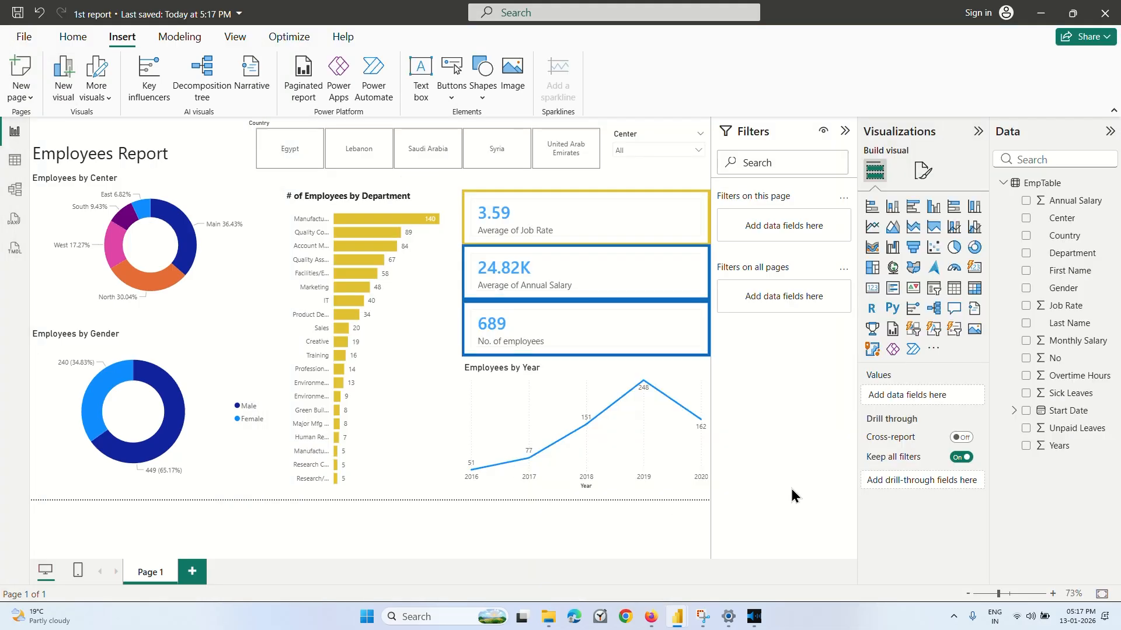
# Return to the Coursera lecture in Firefox, rewind it to rewatch the finished Employees Report dashboard, and pause it at the Task Summary.
pyautogui.click(654, 623)
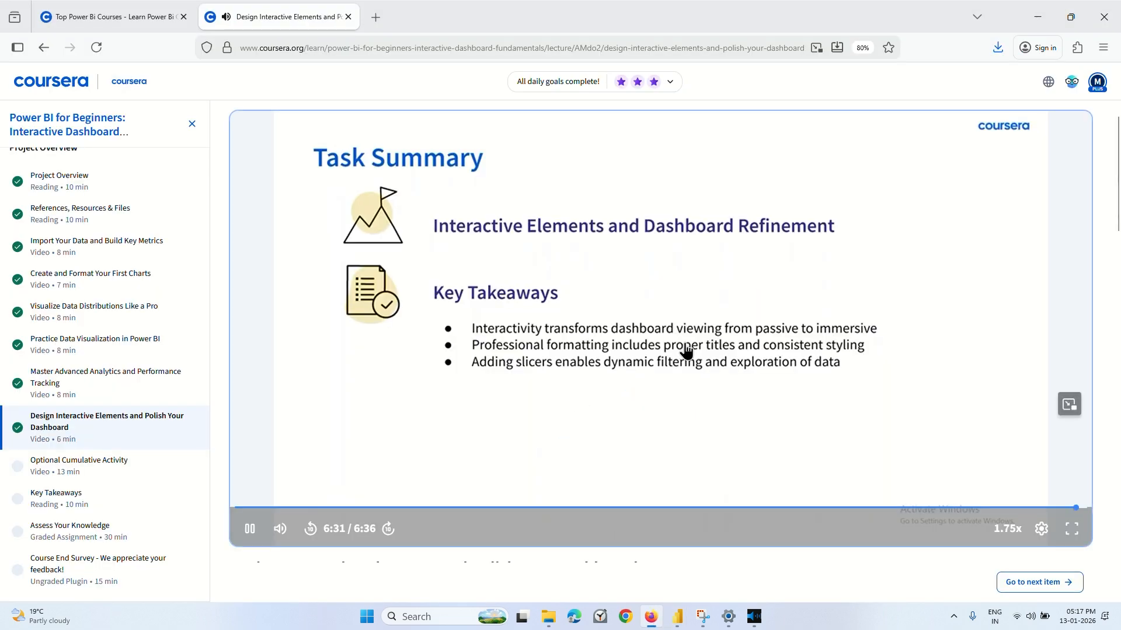
pyautogui.press('Left')
pyautogui.press('Left')
pyautogui.press('Left')
pyautogui.press('Left')
pyautogui.press('Left')
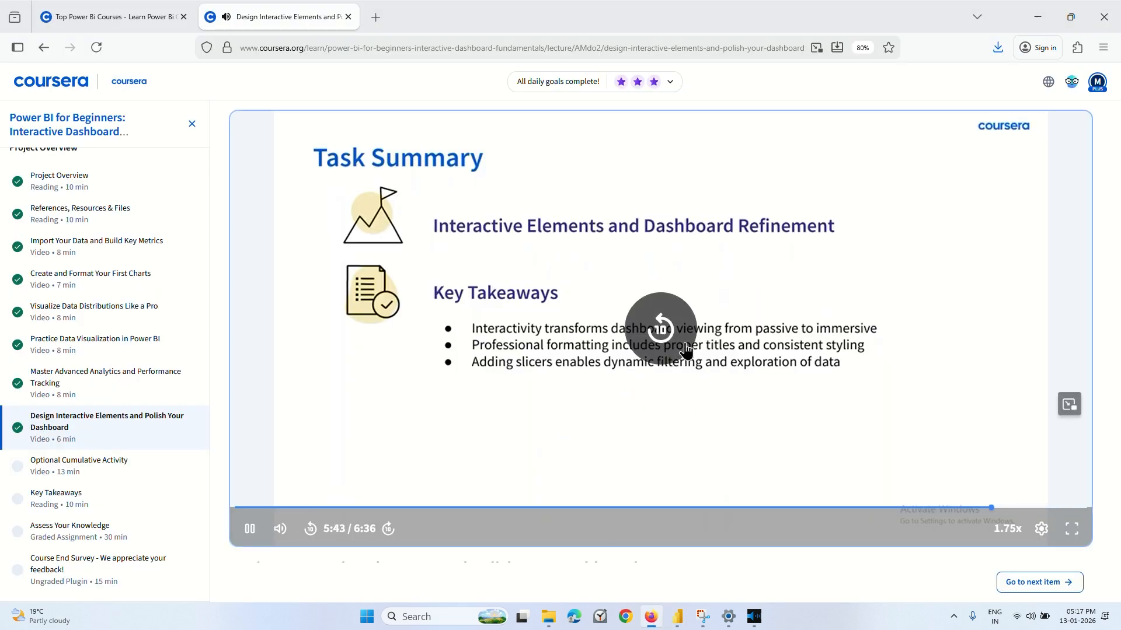
pyautogui.press('Left')
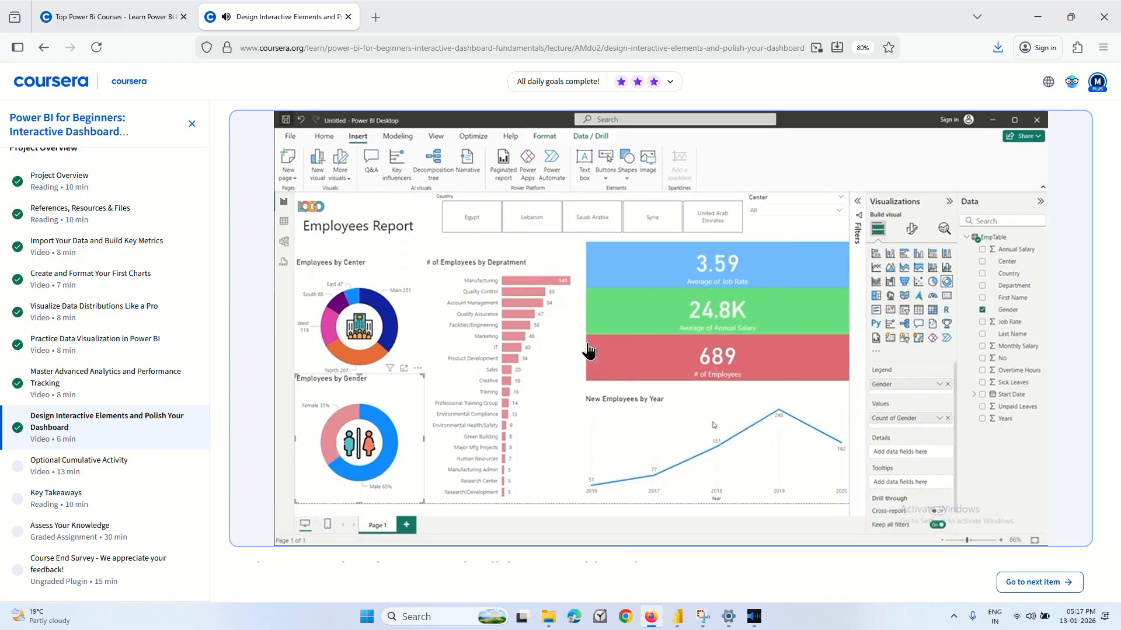
pyautogui.click(635, 360)
# Switch to the 1st report in Power BI and save a copy as Employee report.pbix in the device's Downloads folder.
pyautogui.moveTo(677, 613)
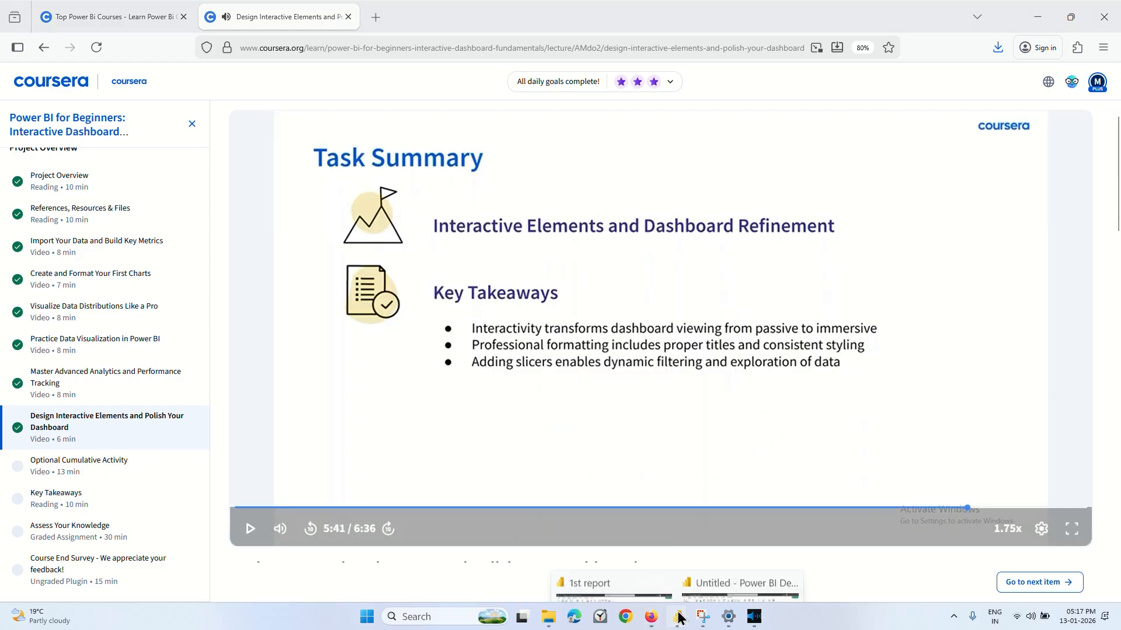
pyautogui.click(657, 563)
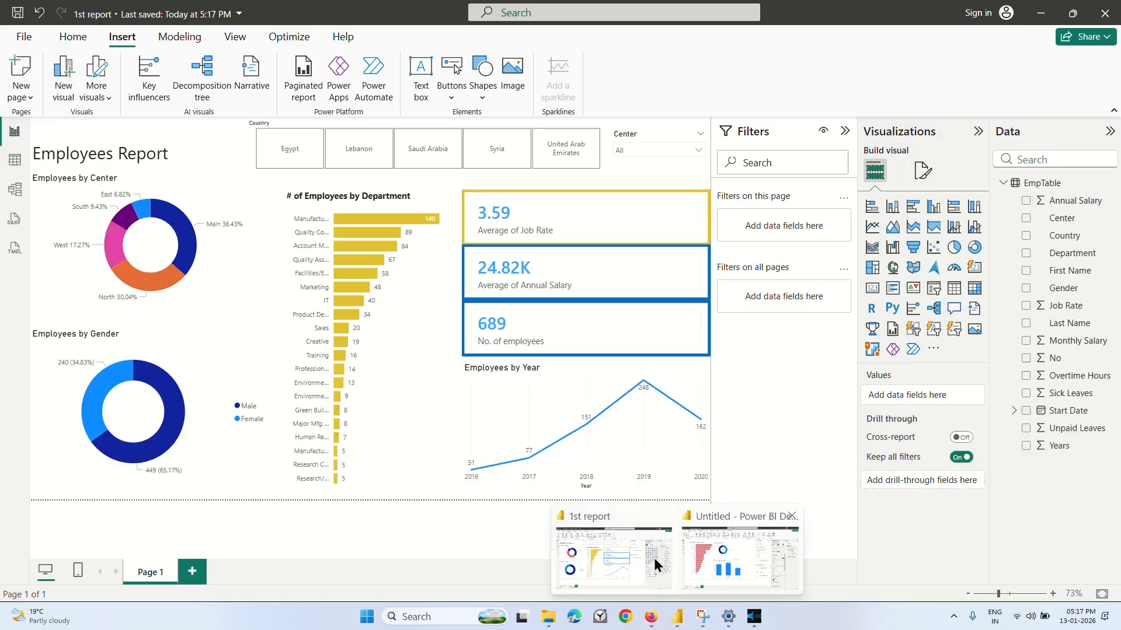
pyautogui.click(23, 36)
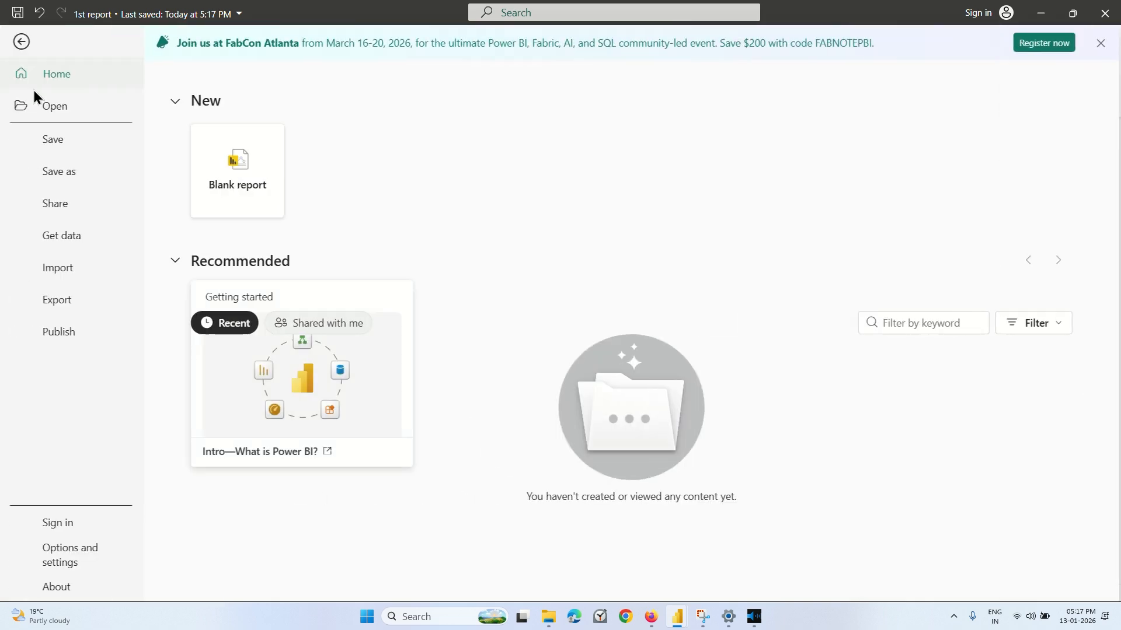
pyautogui.click(78, 183)
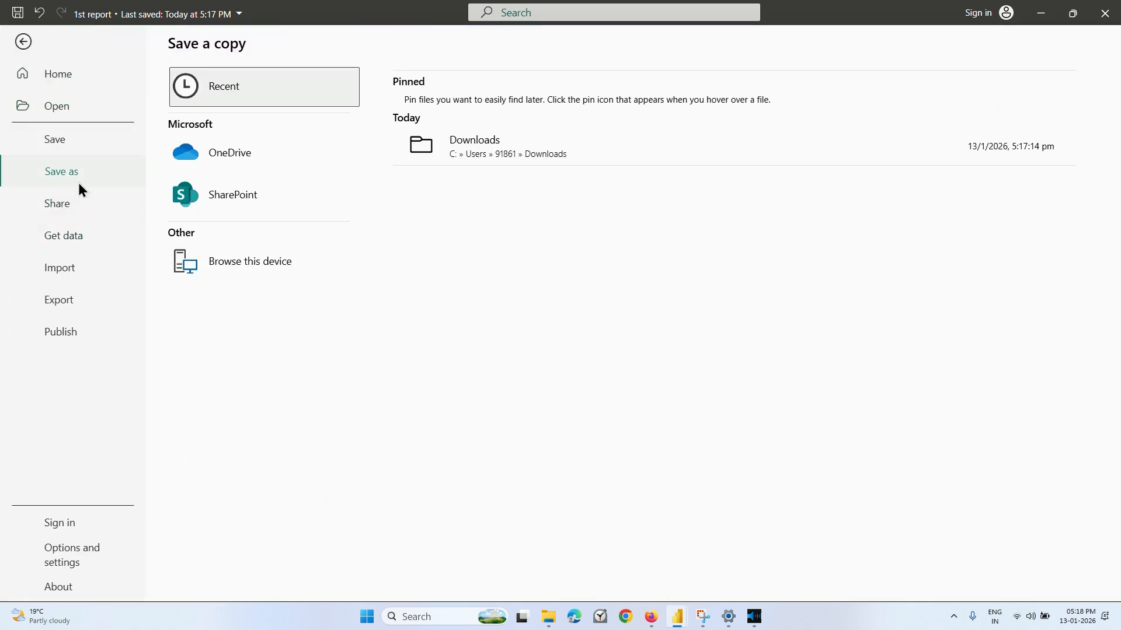
pyautogui.click(257, 269)
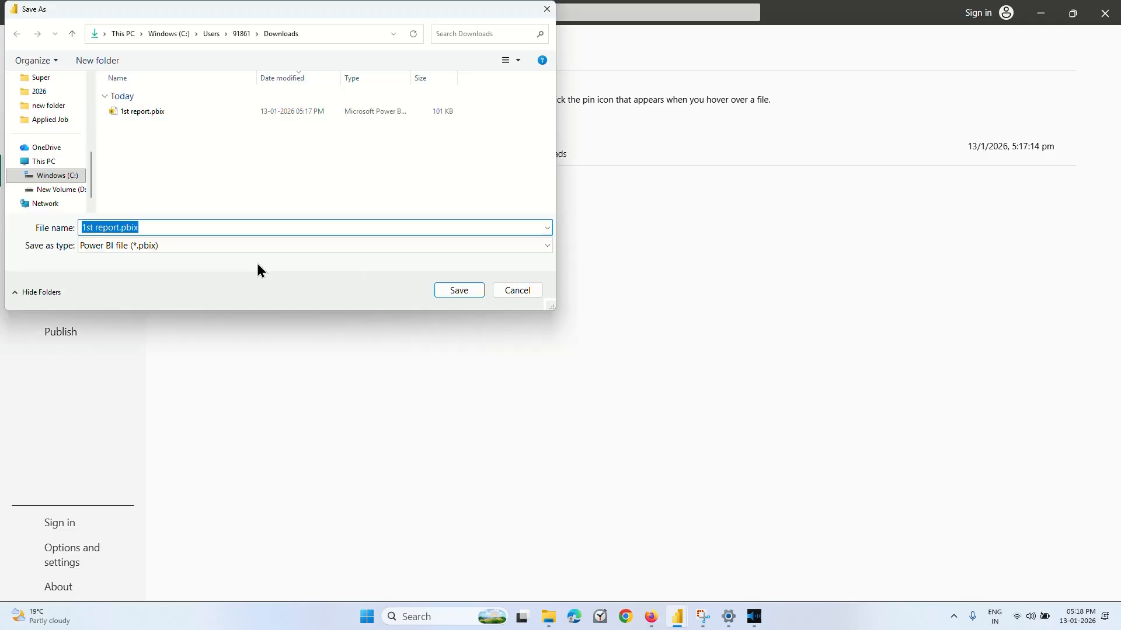
pyautogui.click(168, 228)
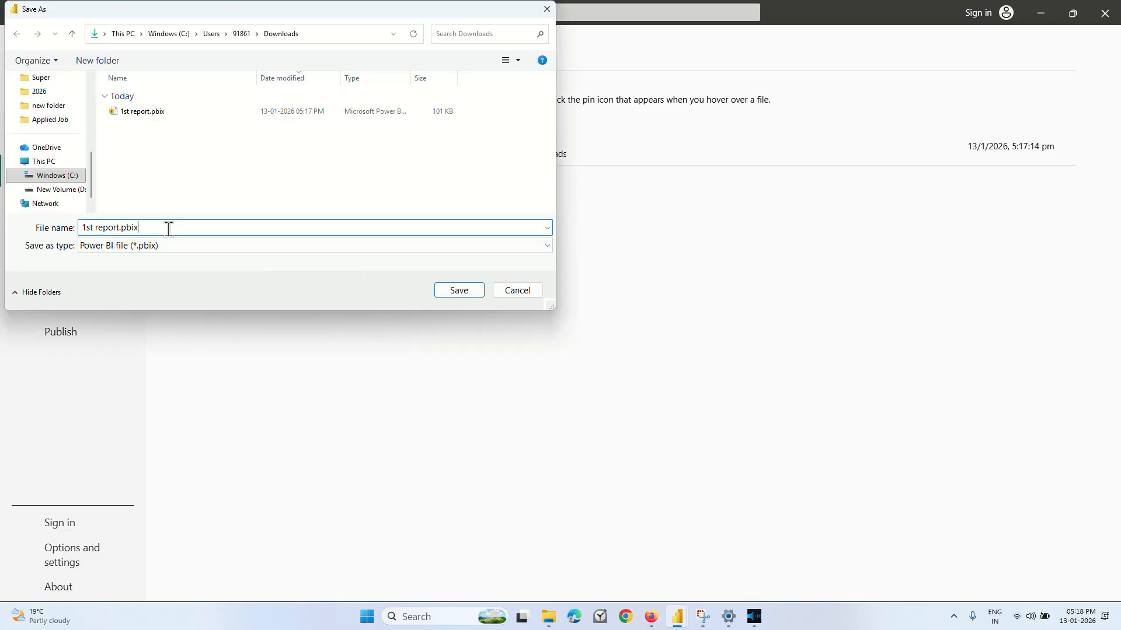
pyautogui.click(96, 229)
pyautogui.press('BackSpace')
pyautogui.press('BackSpace')
pyautogui.press('BackSpace')
pyautogui.press('BackSpace')
pyautogui.write('Employee')
pyautogui.click(459, 289)
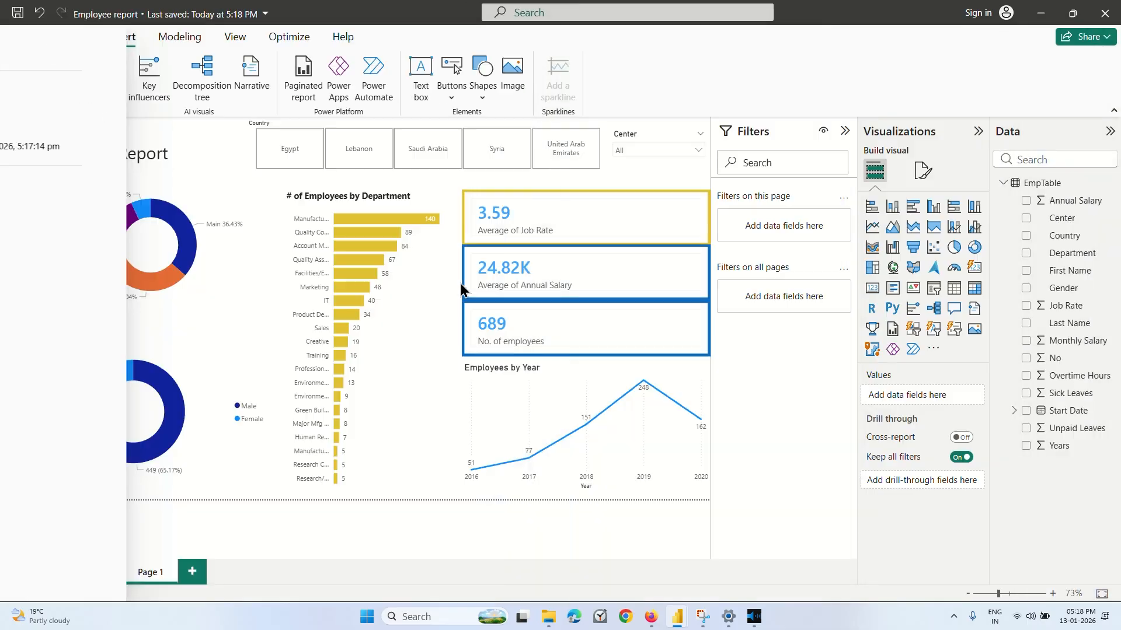
# Resume the Design Interactive Elements lecture in Firefox and skip through to its end to move on to the Optional Cumulative Activity.
pyautogui.click(650, 617)
pyautogui.press('space')
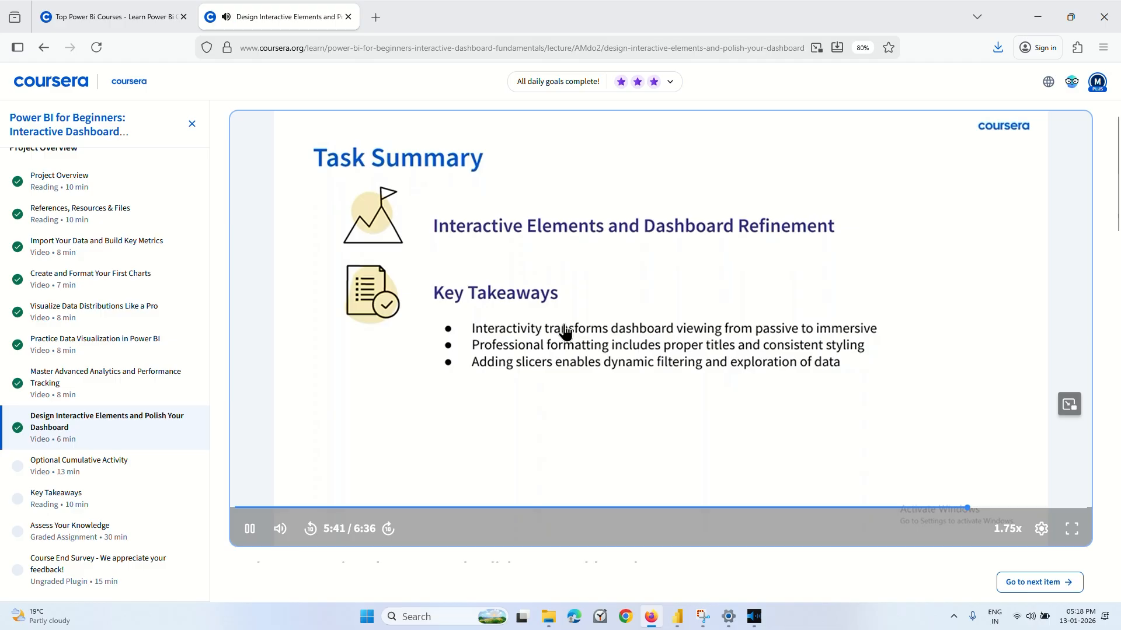
pyautogui.press('Right')
pyautogui.press('Right')
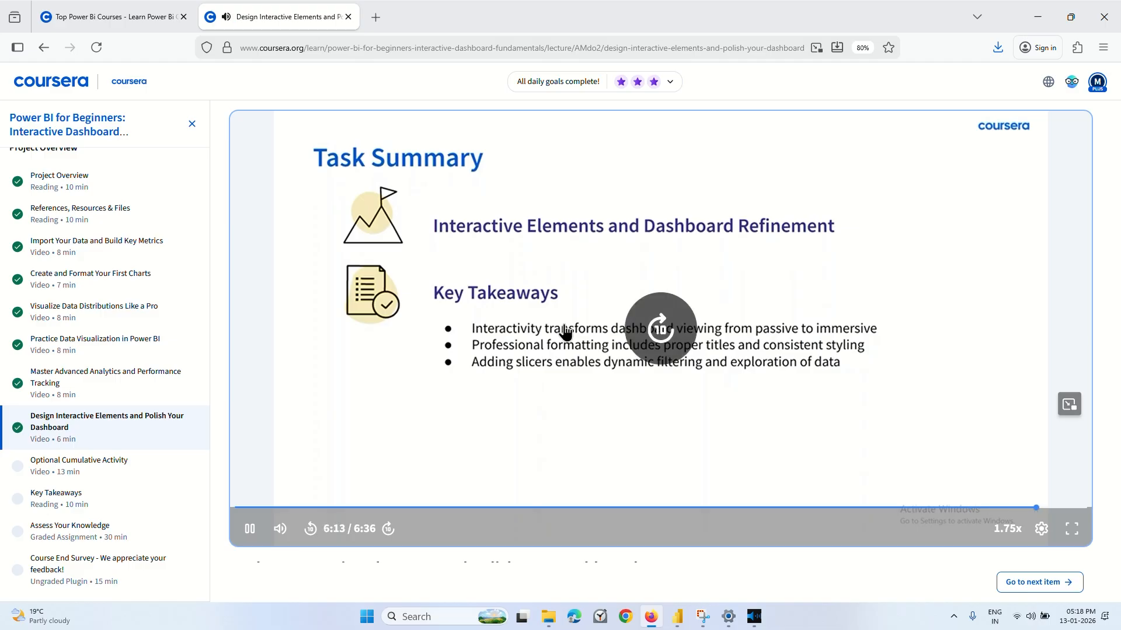
pyautogui.press('Right')
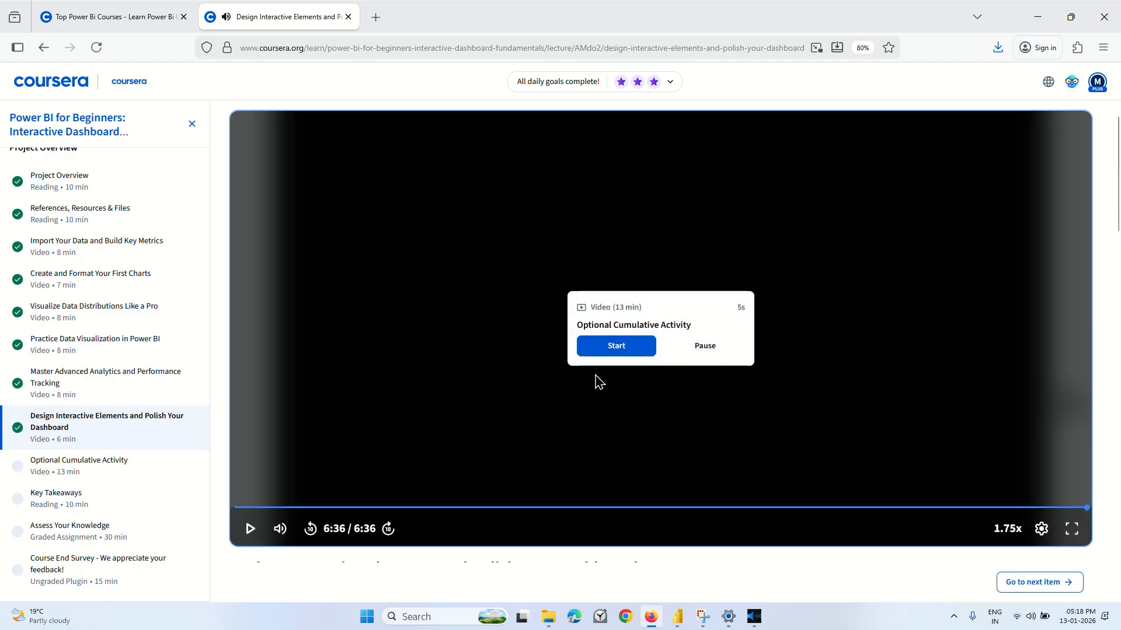
pyautogui.click(633, 348)
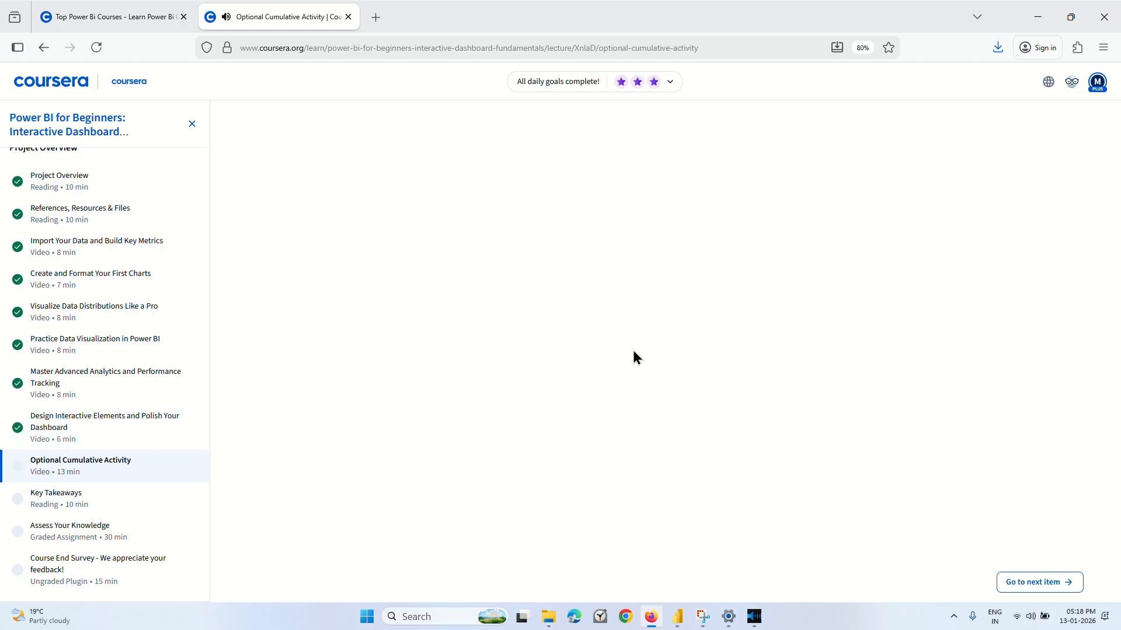
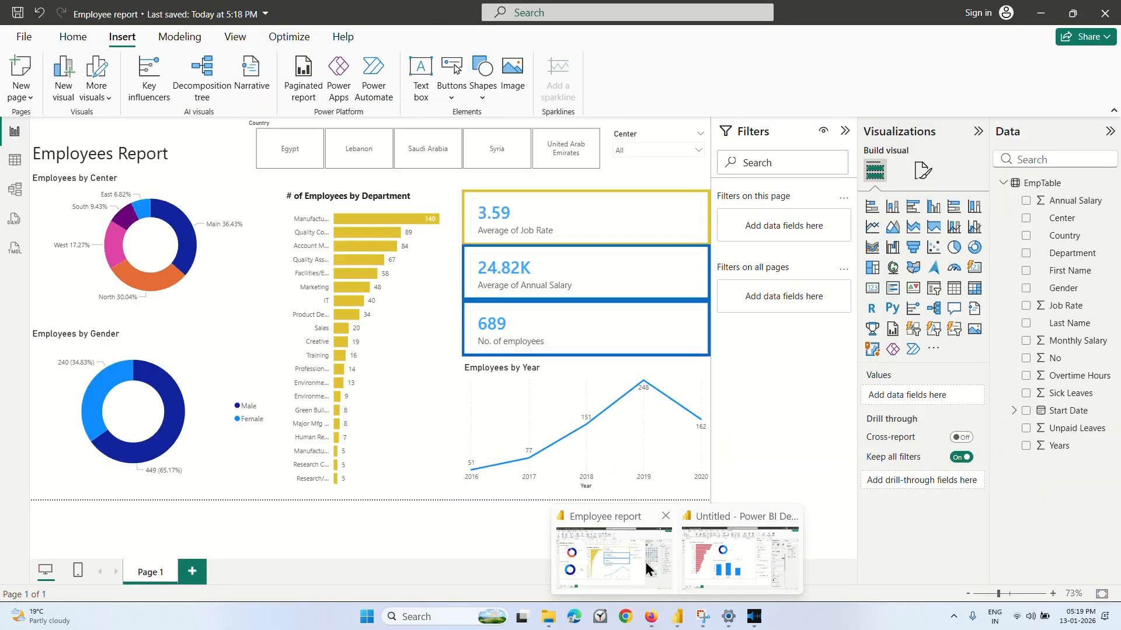
# Switch to the Employee report in Power BI and create a new blank report from it.
pyautogui.click(645, 567)
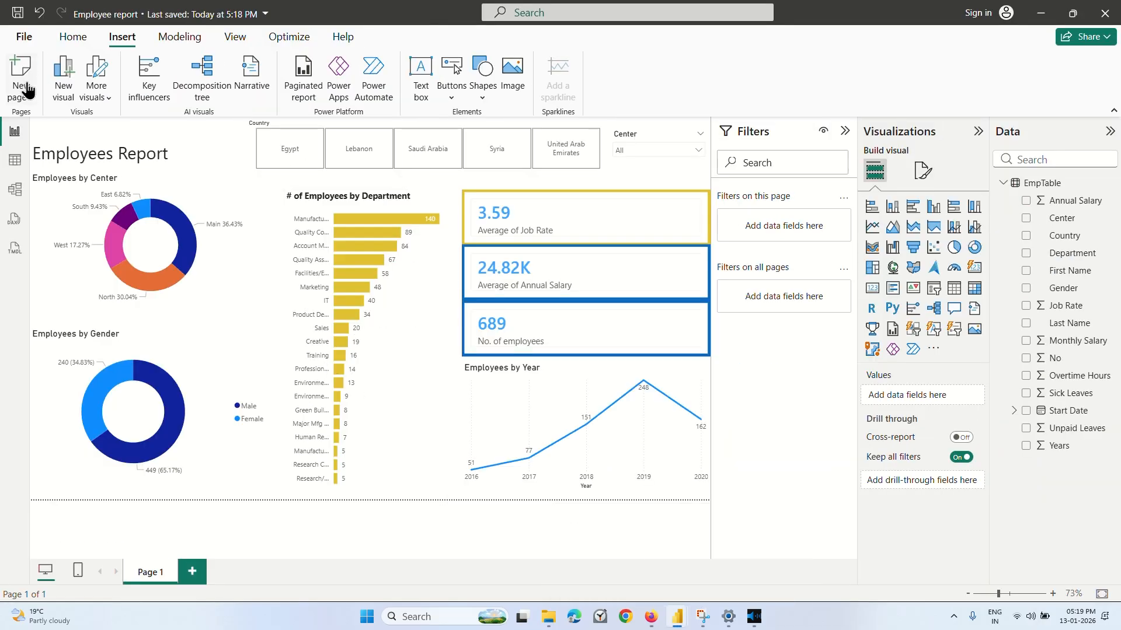
pyautogui.click(20, 39)
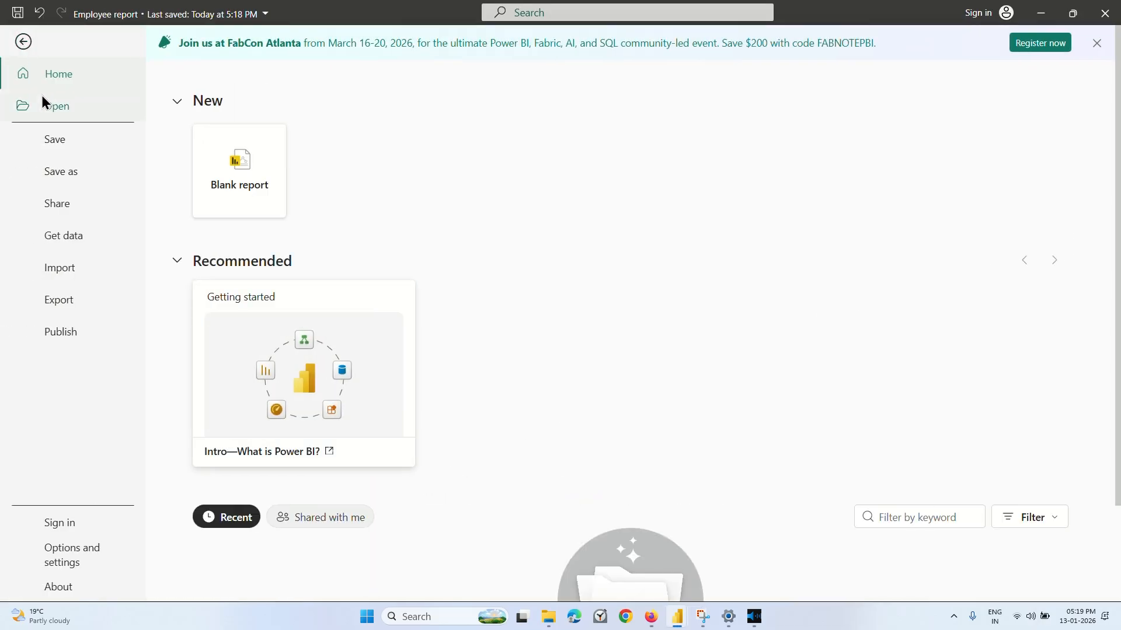
pyautogui.click(261, 203)
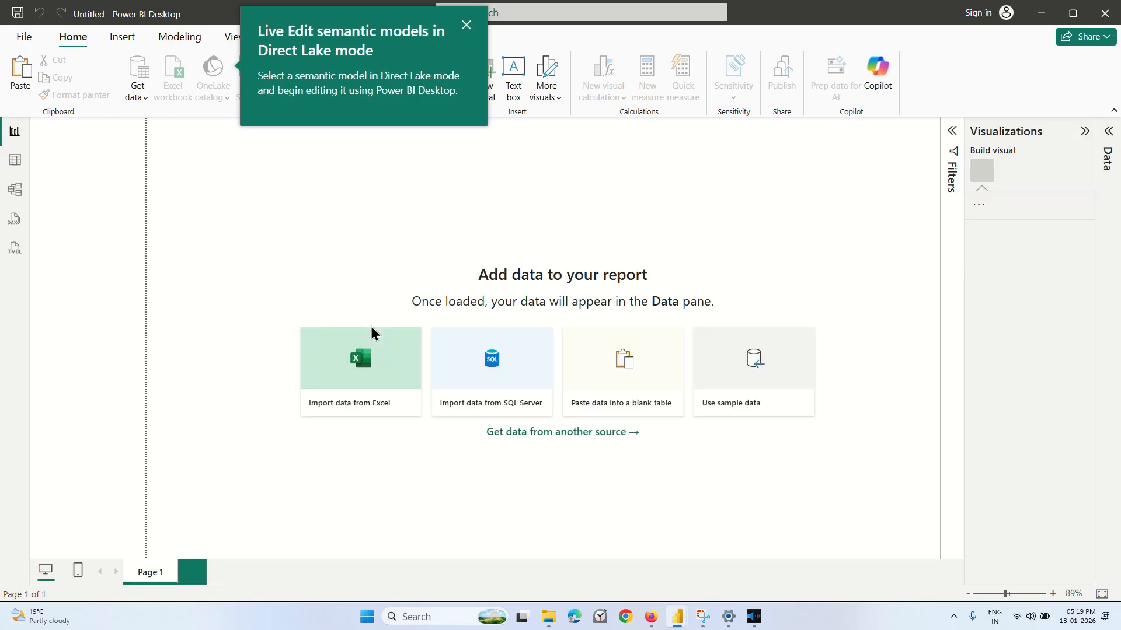
# Import the pizza_sales Excel workbook from the Downloads folder and preview its Sheet1.
pyautogui.click(283, 345)
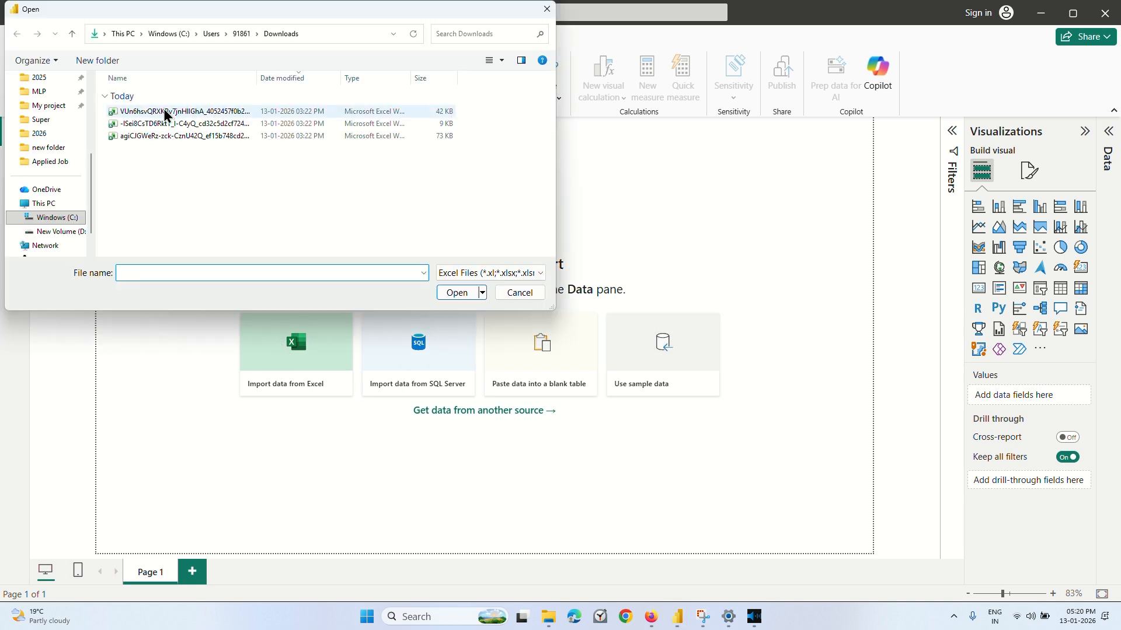
pyautogui.click(166, 114)
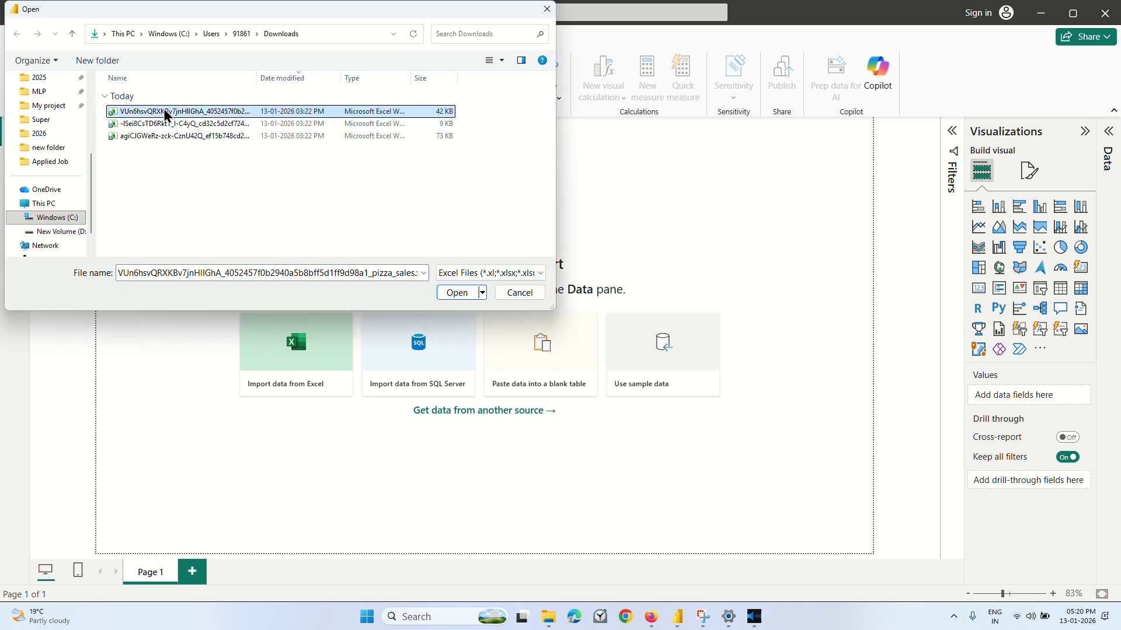
pyautogui.click(452, 292)
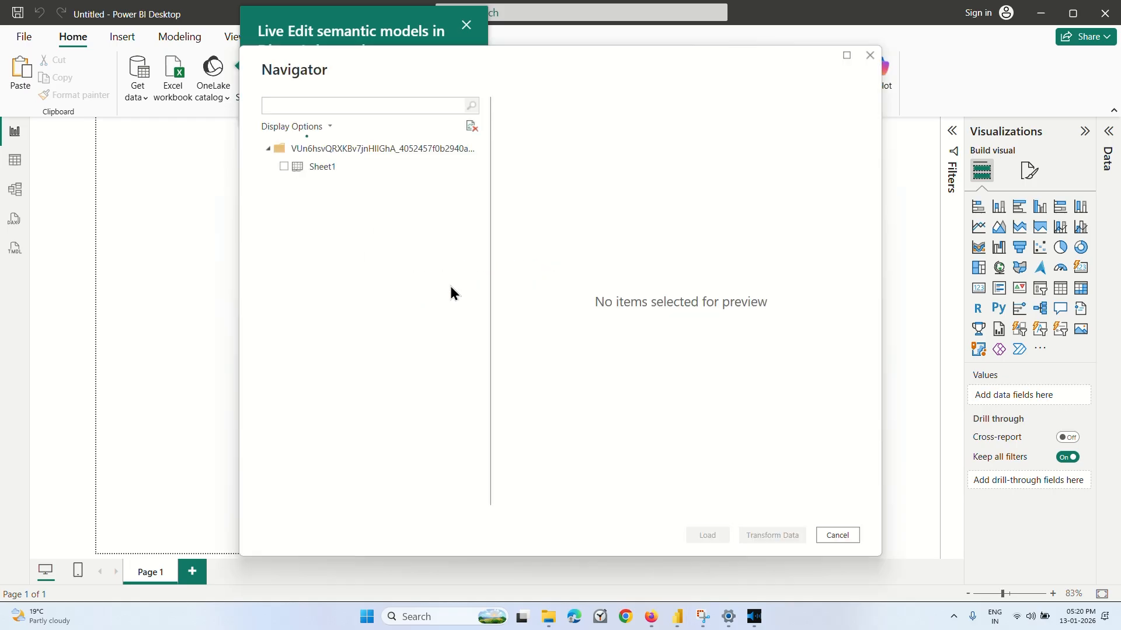
pyautogui.click(309, 167)
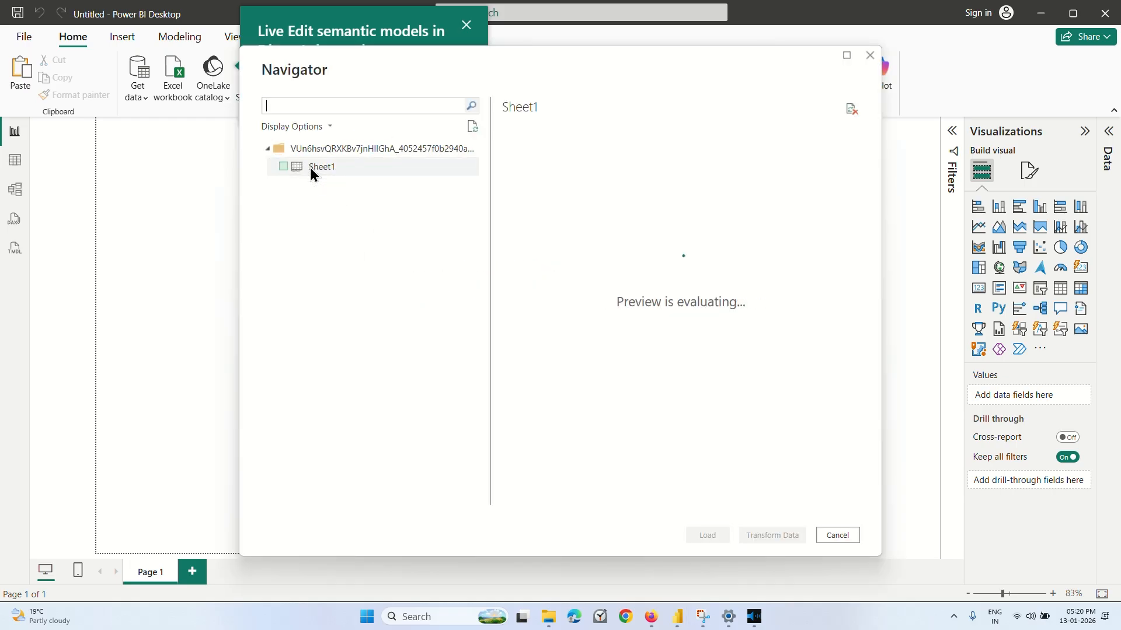
# Review the columns and rows in the Sheet1 preview and load the sheet into the report.
pyautogui.hscroll(4, 695, 352)
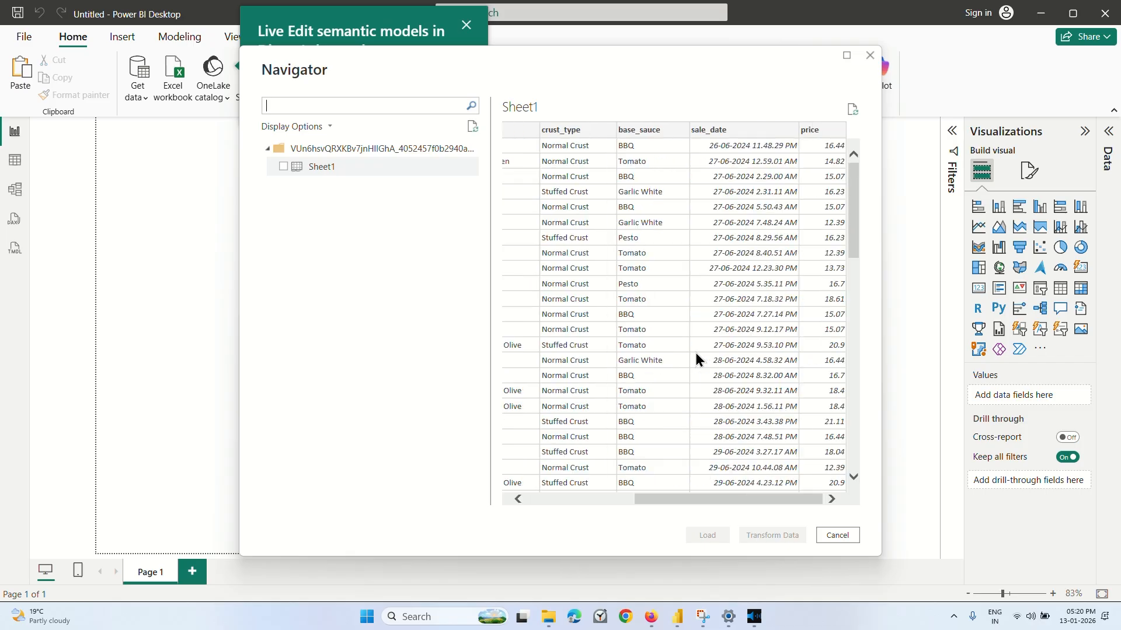
pyautogui.hscroll(-4, 695, 352)
pyautogui.hscroll(3, 696, 353)
pyautogui.hscroll(-3, 696, 353)
pyautogui.hscroll(3, 695, 352)
pyautogui.hscroll(-3, 695, 359)
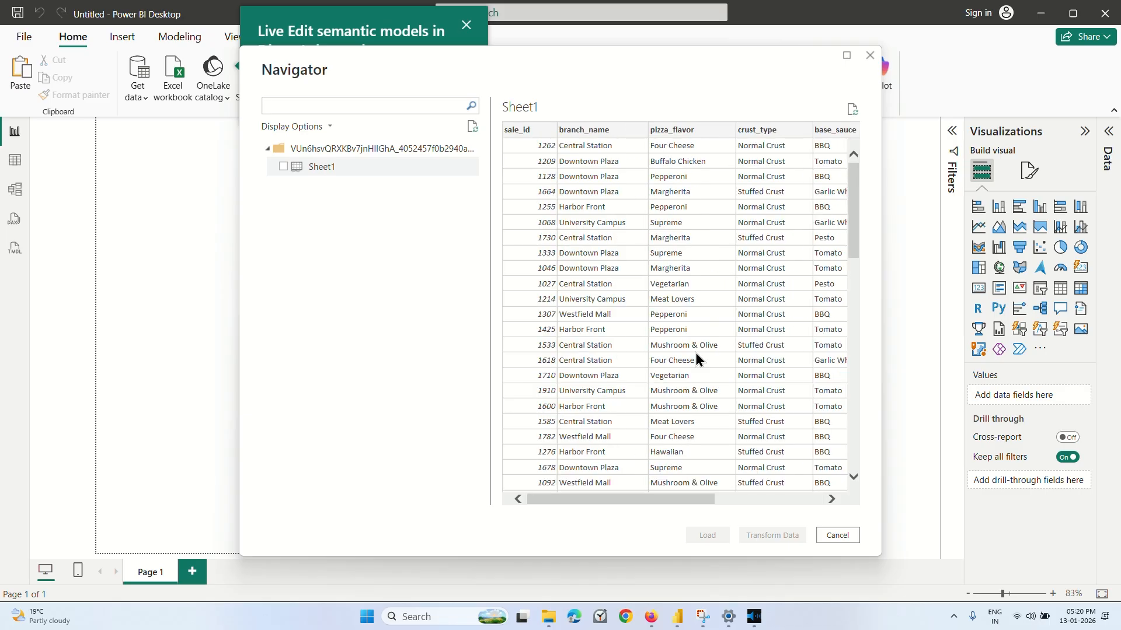
pyautogui.scroll(-15, 695, 353)
pyautogui.scroll(14, 695, 353)
pyautogui.scroll(-15, 696, 352)
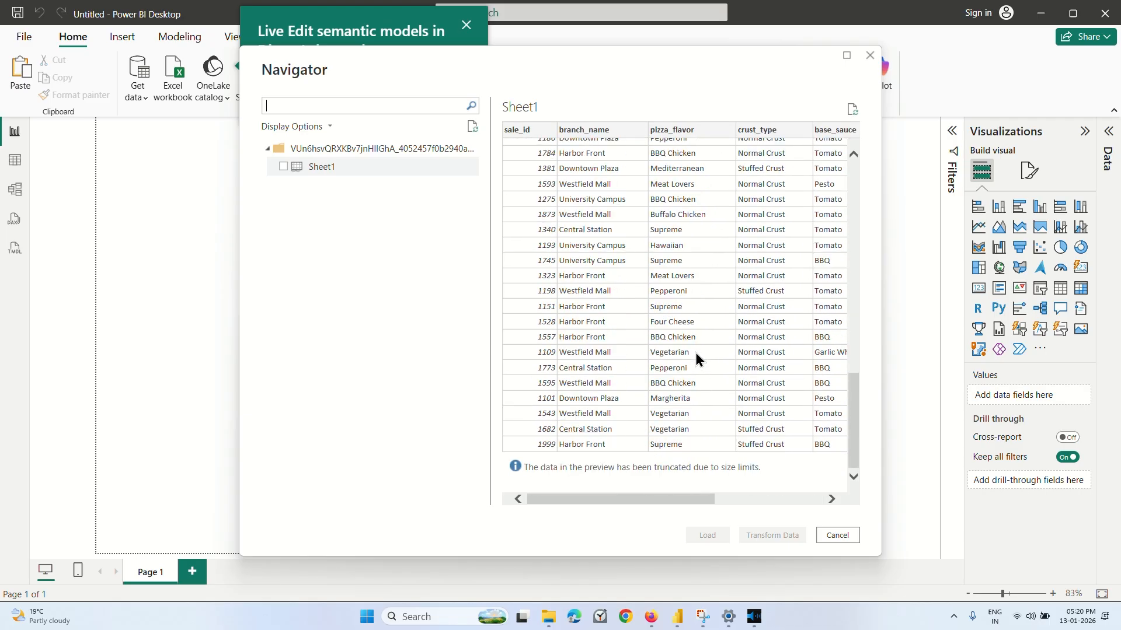
pyautogui.scroll(16, 695, 352)
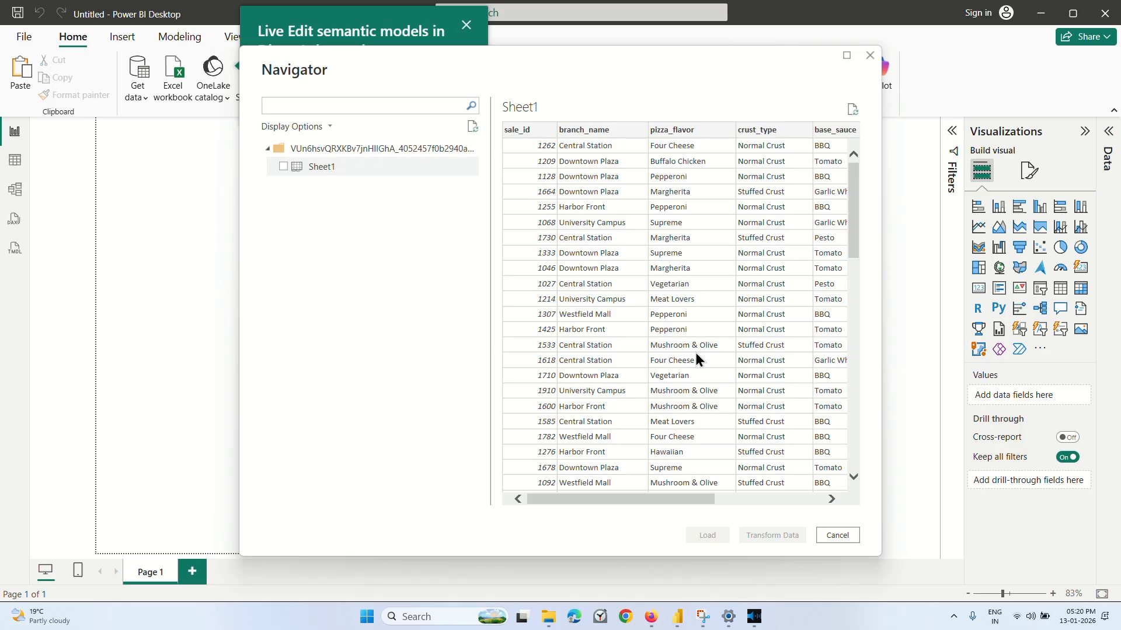
pyautogui.hscroll(5, 695, 353)
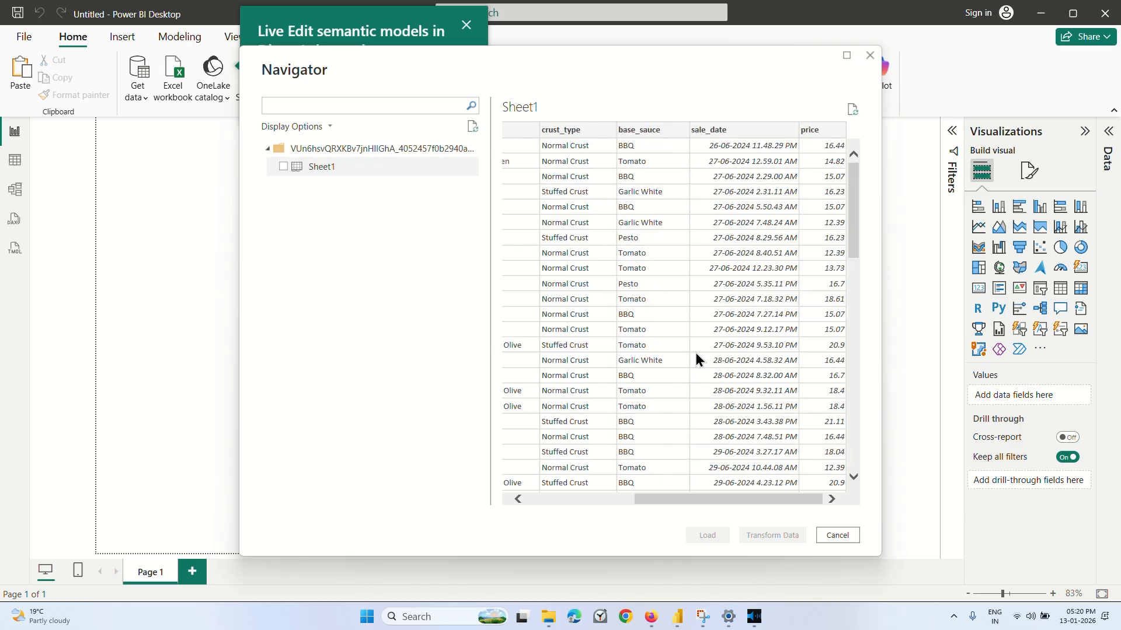
pyautogui.scroll(-15, 695, 353)
pyautogui.scroll(15, 695, 349)
pyautogui.click(284, 169)
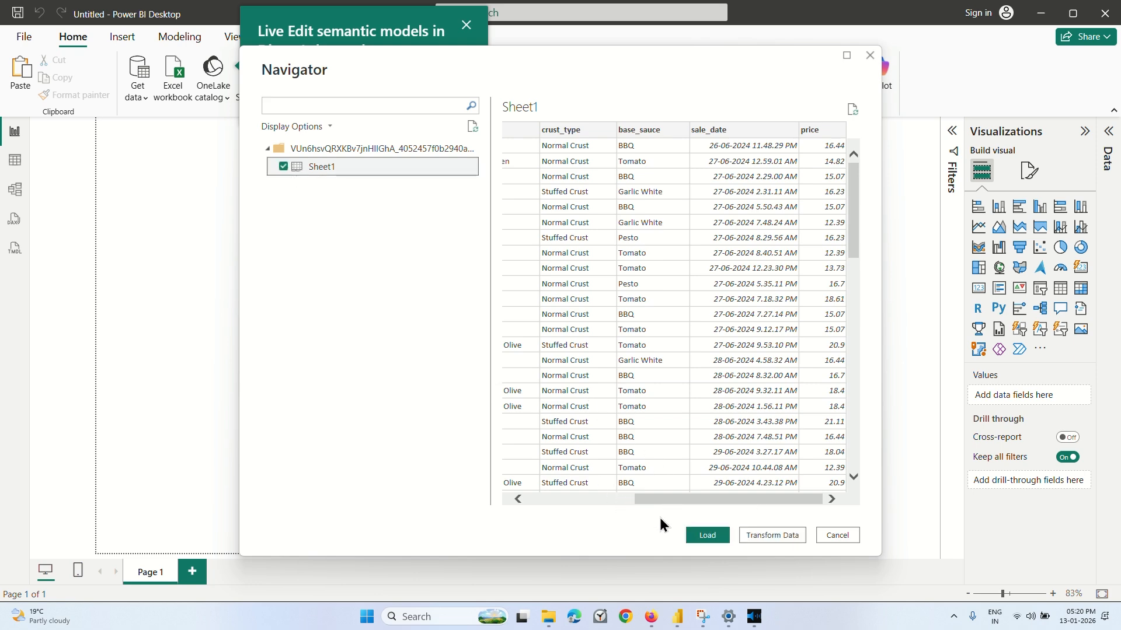
pyautogui.click(707, 536)
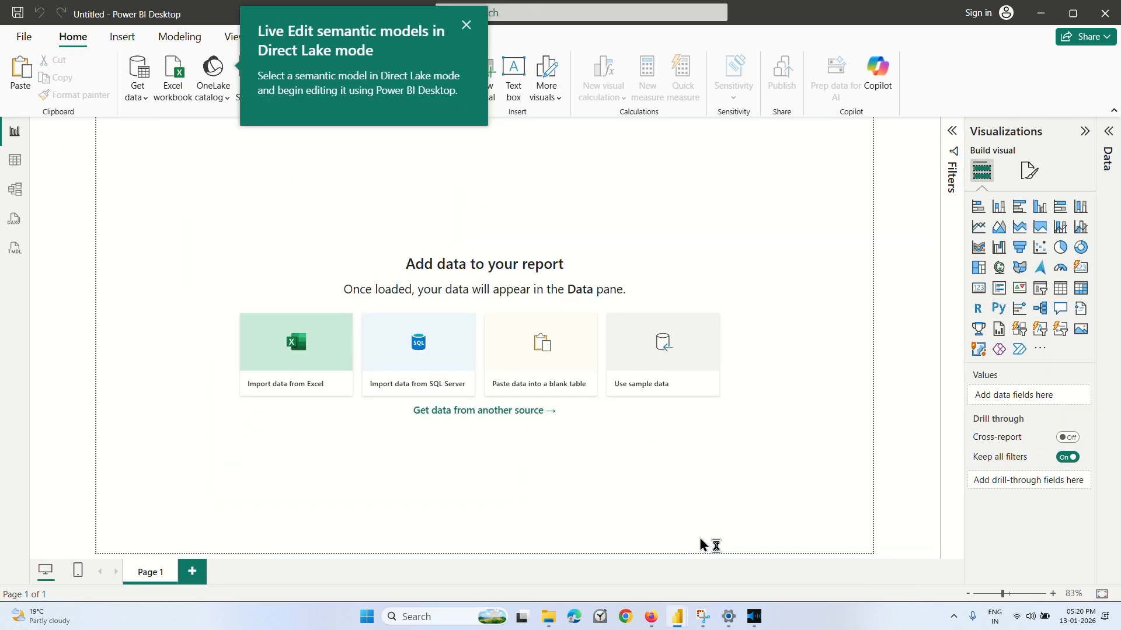
# Examine the loaded Sheet1 records in the table view, from the first rows to the last.
pyautogui.click(15, 165)
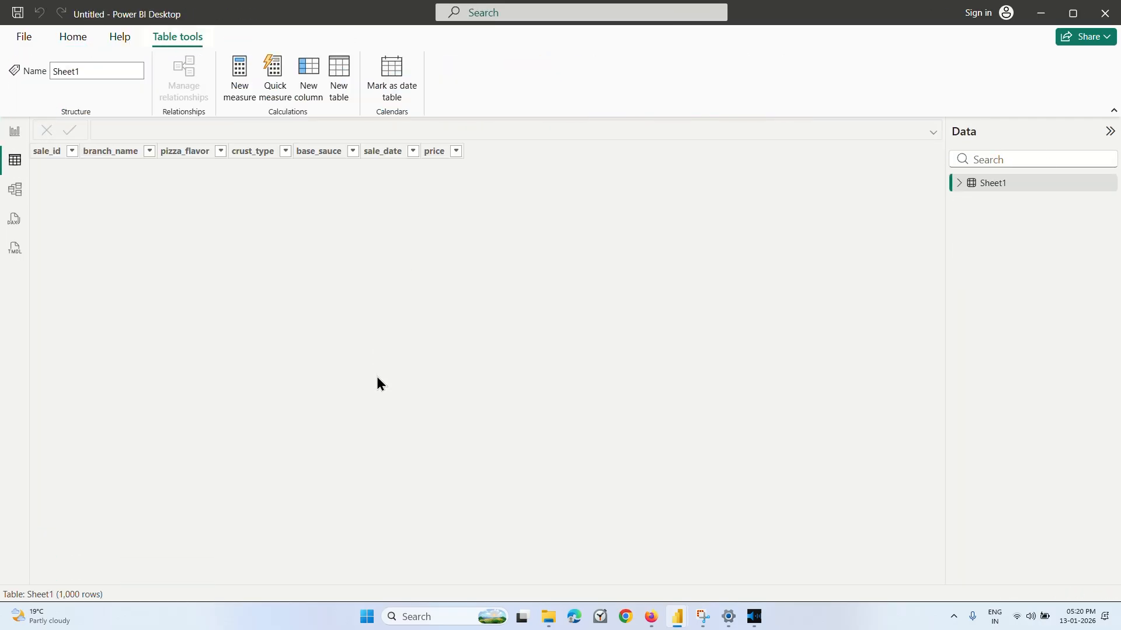
pyautogui.scroll(-5, 373, 380)
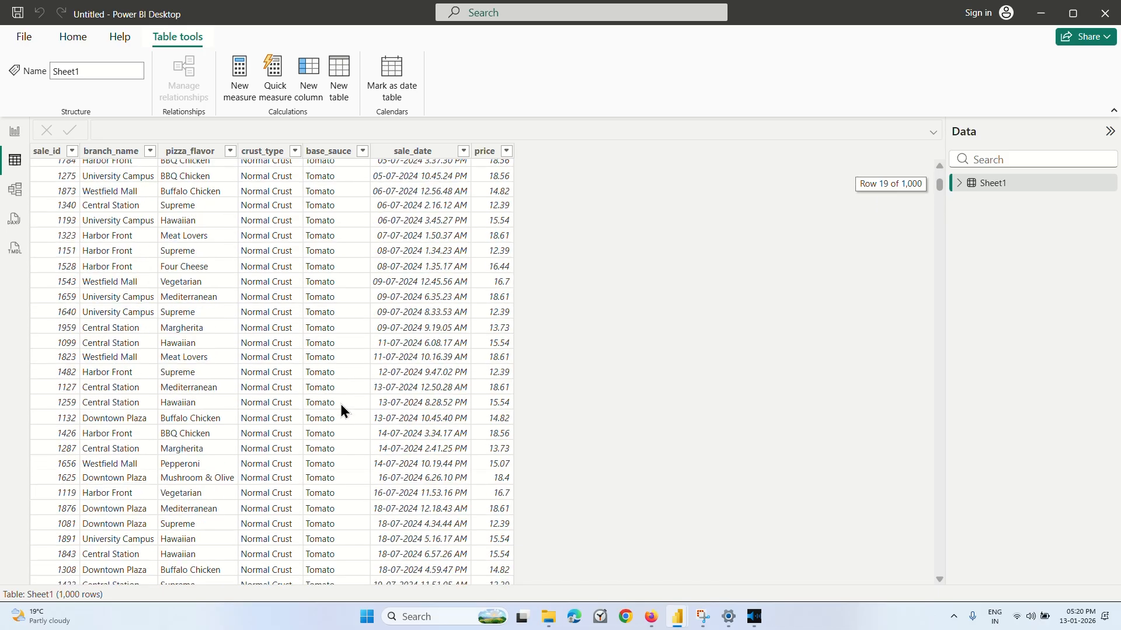
pyautogui.scroll(5, 339, 401)
pyautogui.scroll(-20, 341, 404)
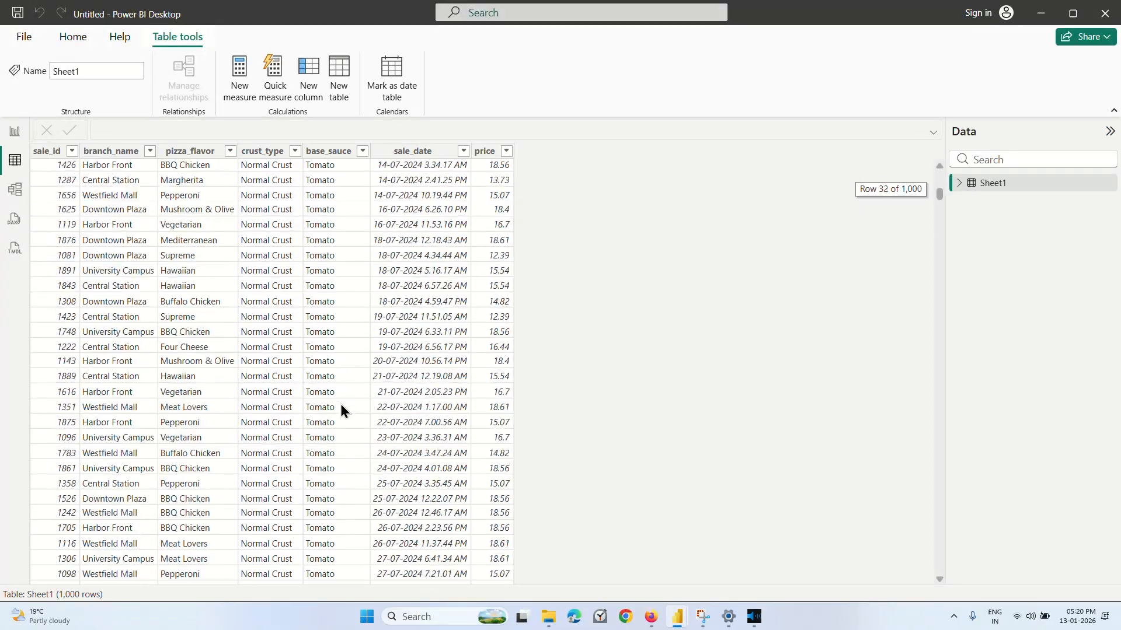
pyautogui.scroll(-20, 341, 404)
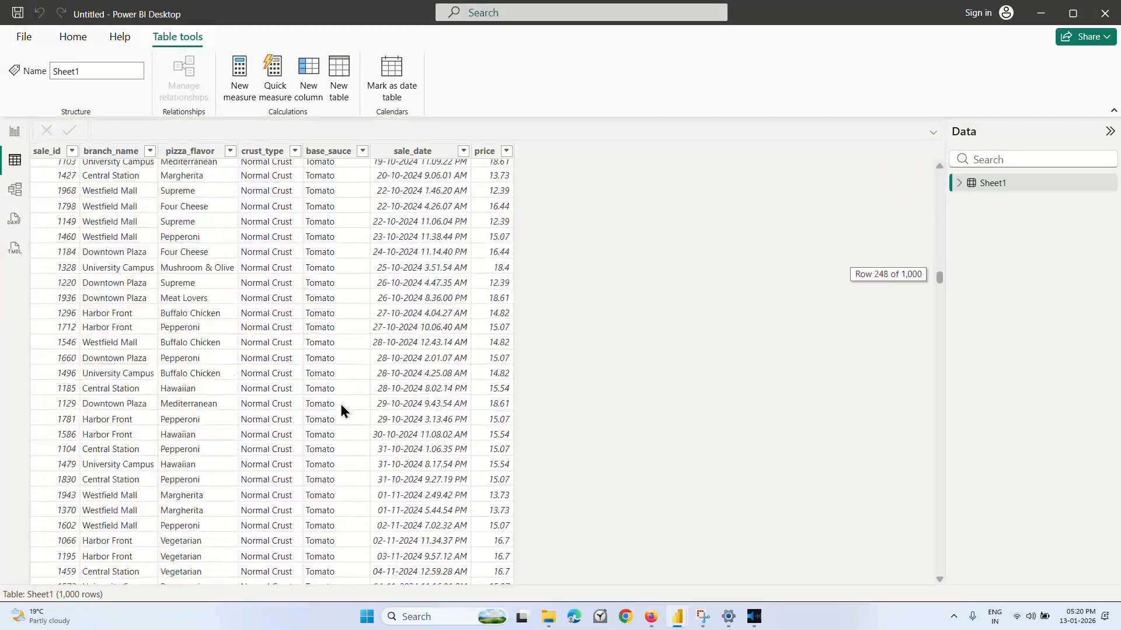
pyautogui.scroll(-20, 341, 404)
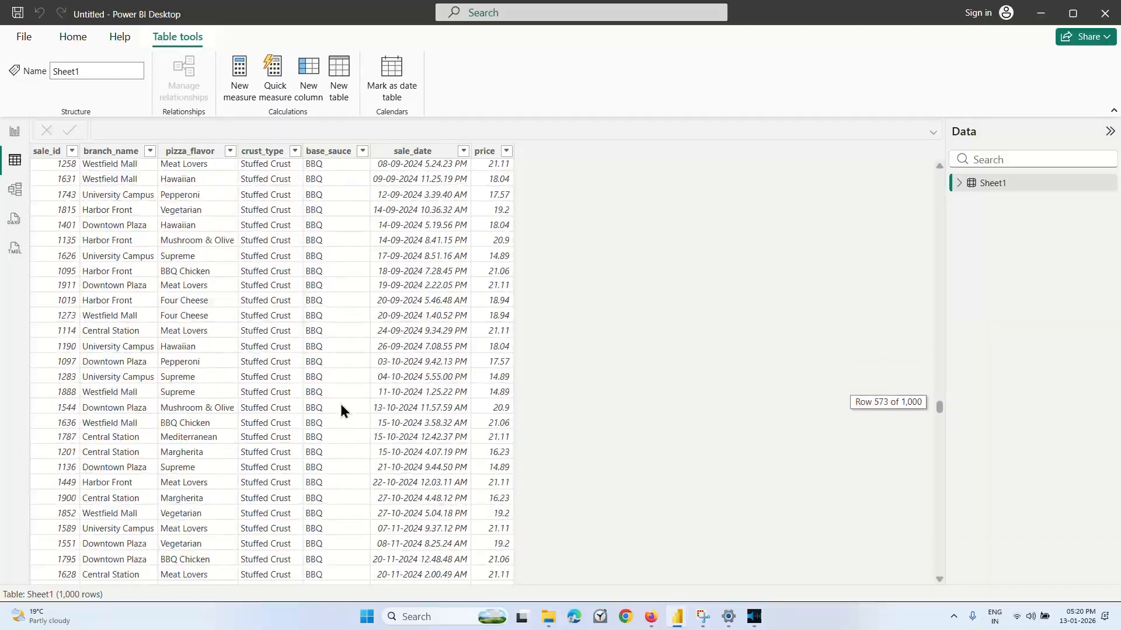
pyautogui.scroll(-20, 340, 404)
pyautogui.scroll(20, 341, 404)
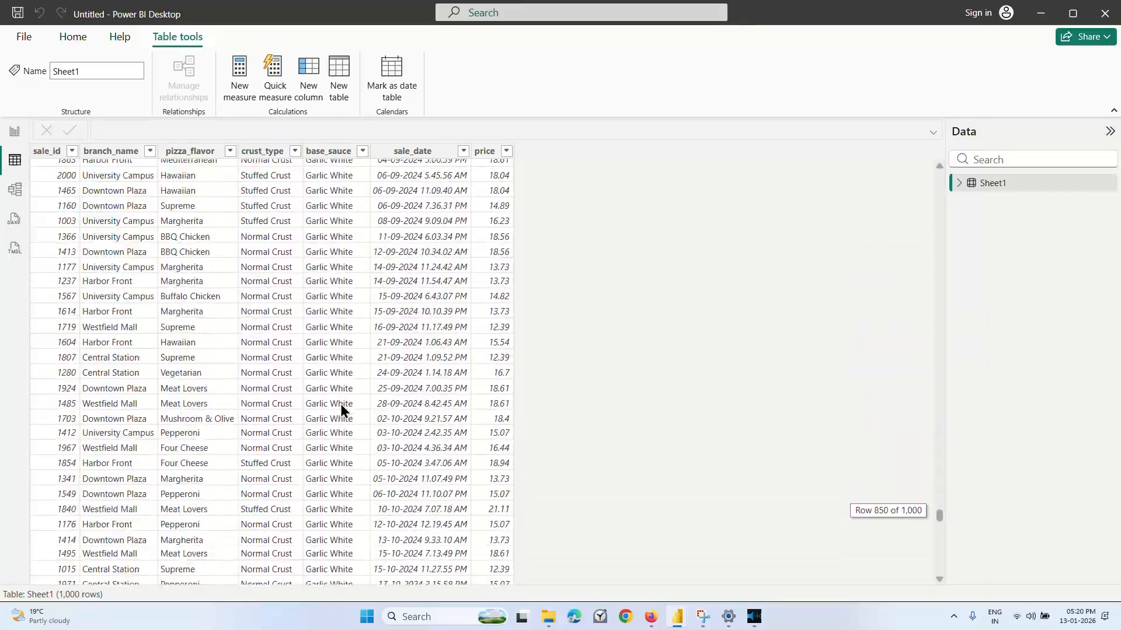
pyautogui.scroll(20, 341, 405)
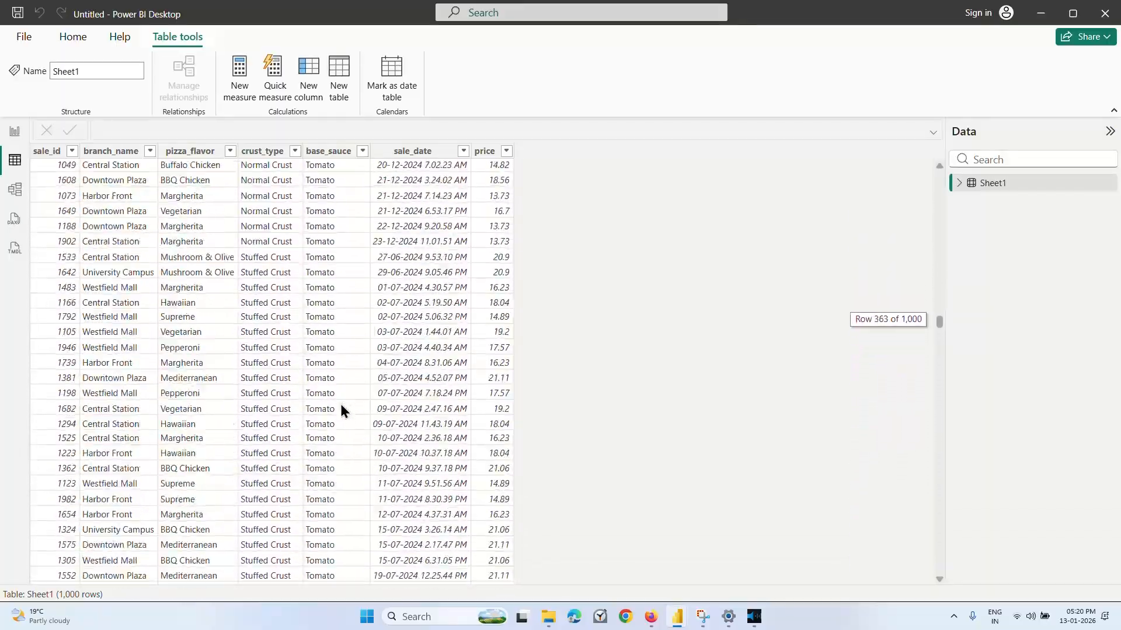
pyautogui.scroll(20, 341, 404)
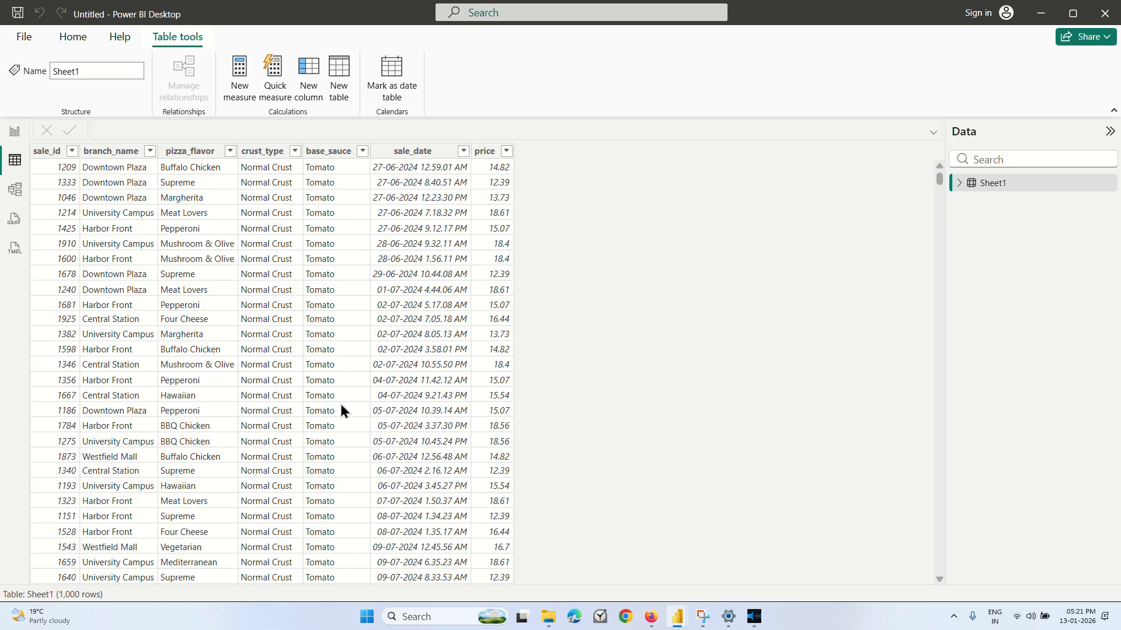
# Add a clustered bar chart to Page 1, move it towards the canvas centre, and assign pizza_flavor to its Y-axis.
pyautogui.click(15, 131)
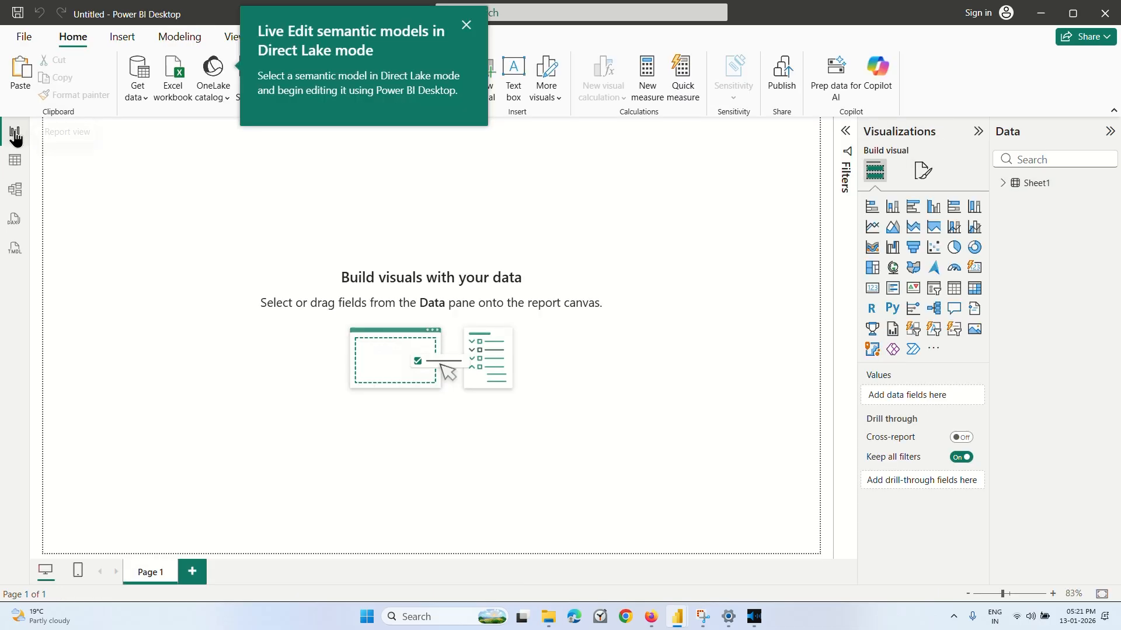
pyautogui.click(913, 211)
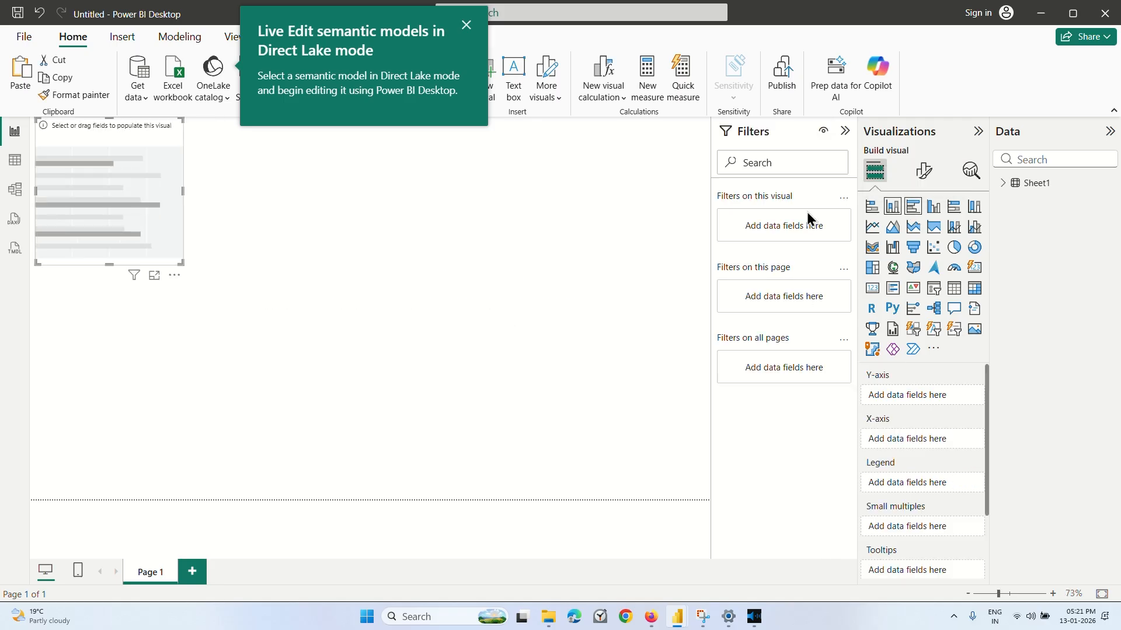
pyautogui.moveTo(109, 203); pyautogui.dragTo(254, 347)
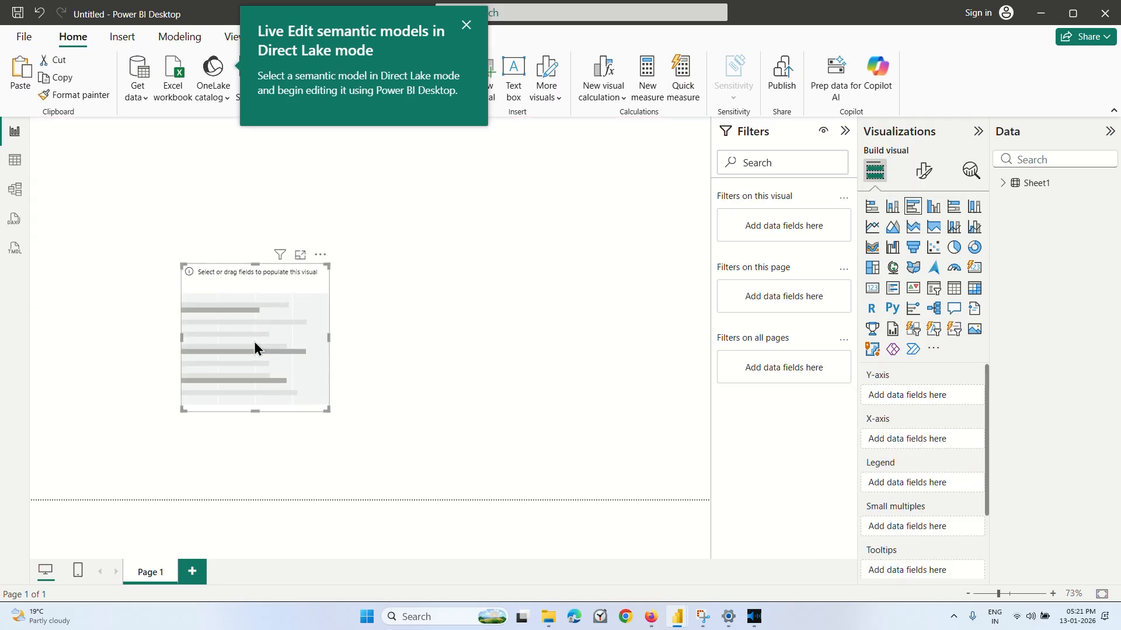
pyautogui.click(1001, 183)
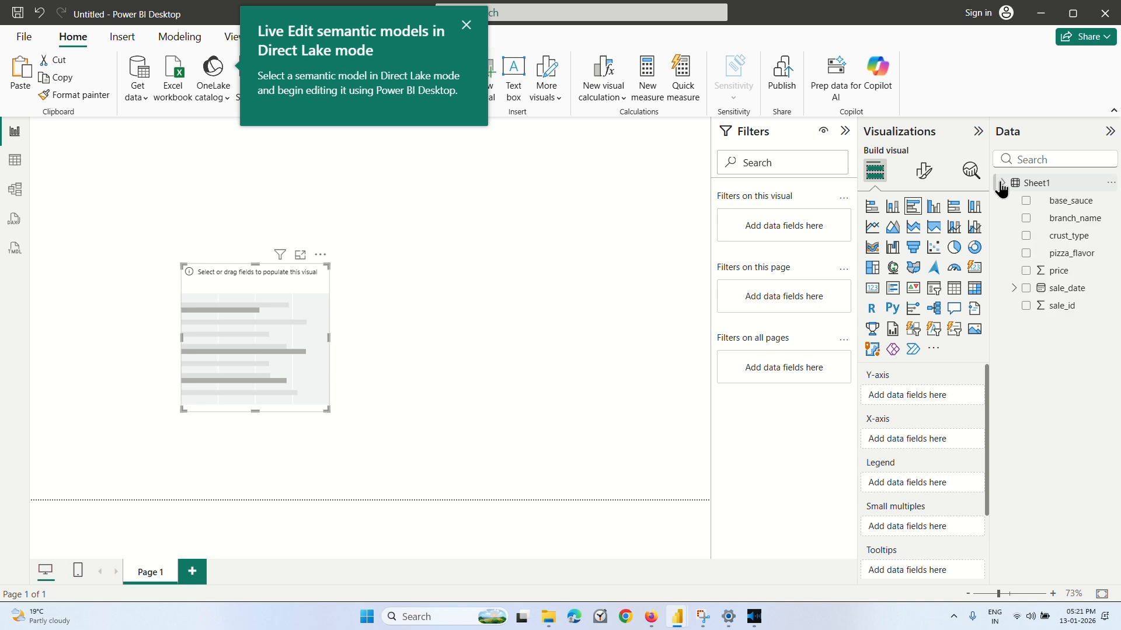
pyautogui.click(1027, 255)
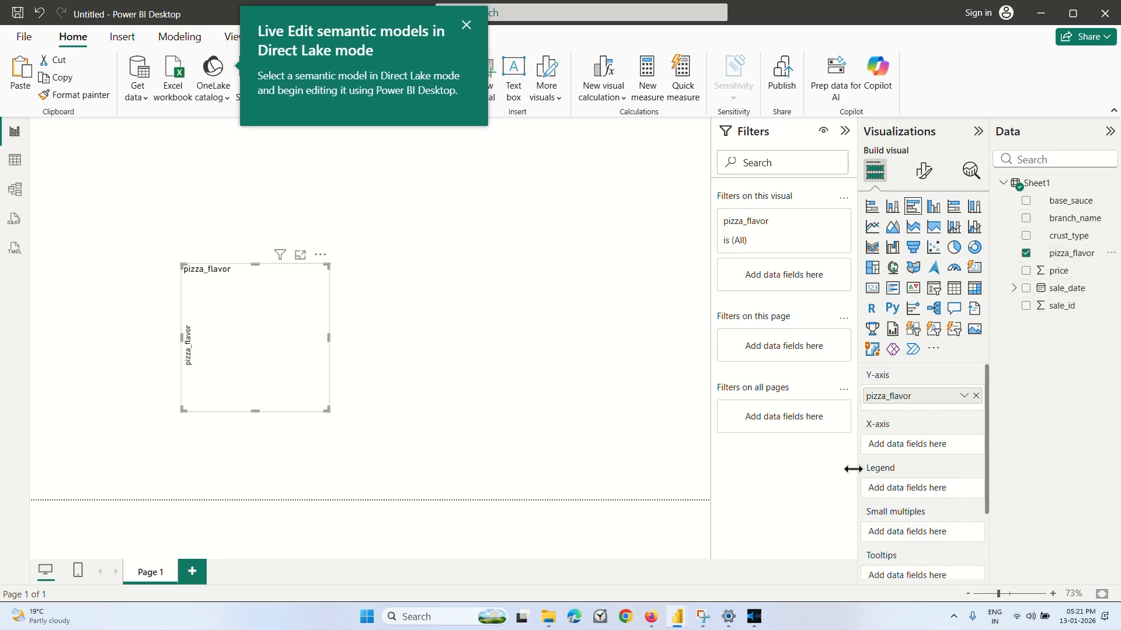
# Check the Sheet1 table, then play the Optional Cumulative Activity lecture in Firefox and pause it once the demonstrated chart uses Count of sale_id.
pyautogui.click(4, 167)
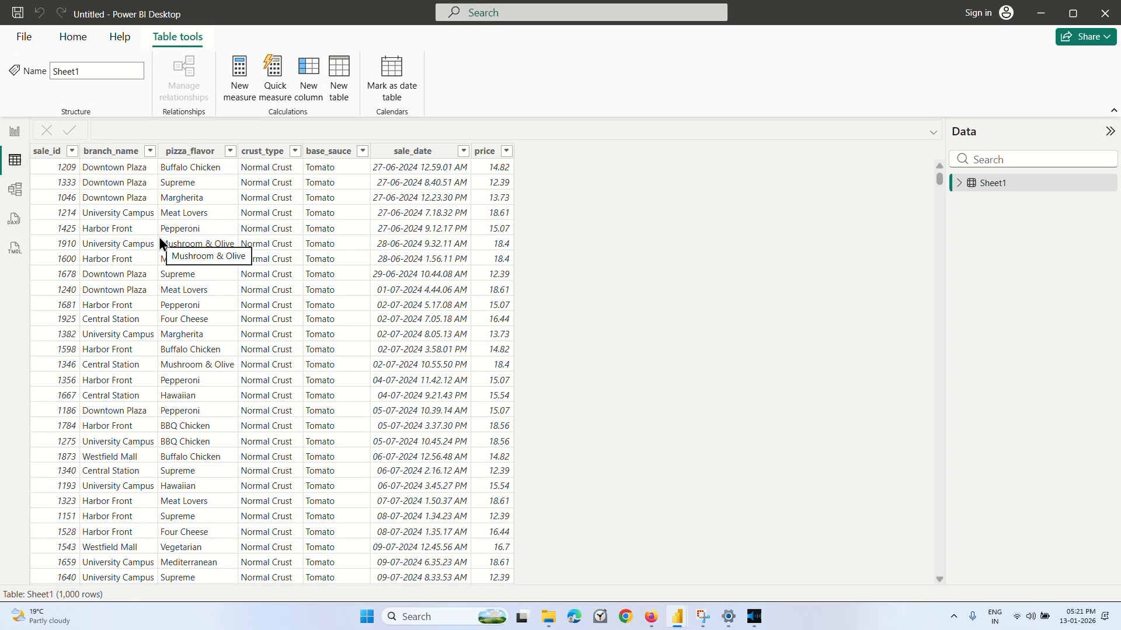
pyautogui.press('super+d')
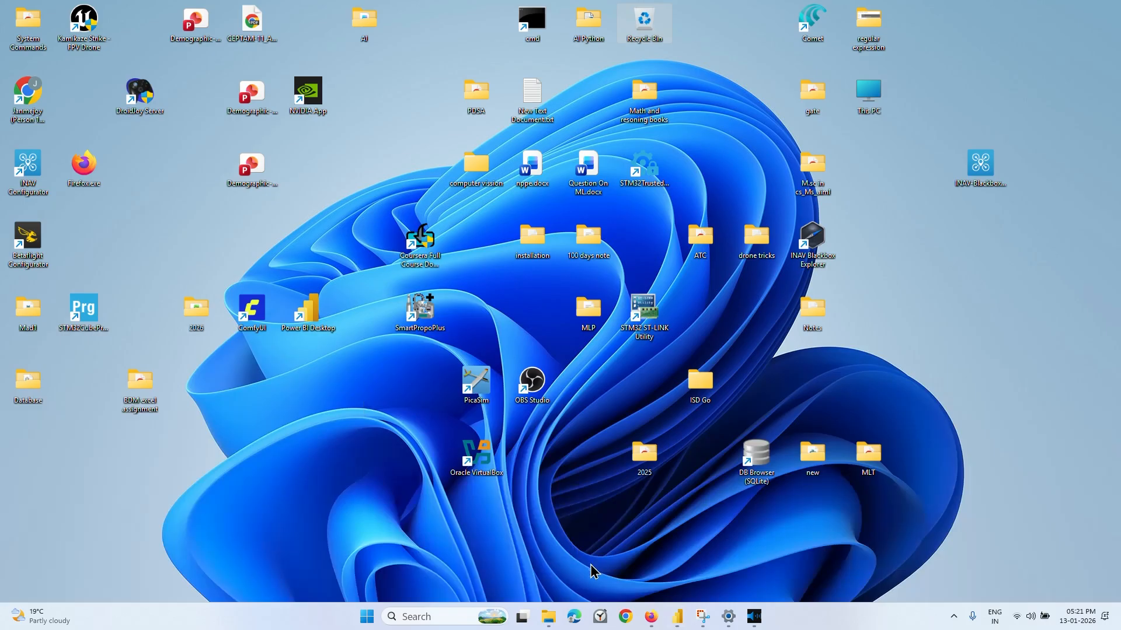
pyautogui.click(649, 620)
pyautogui.click(590, 325)
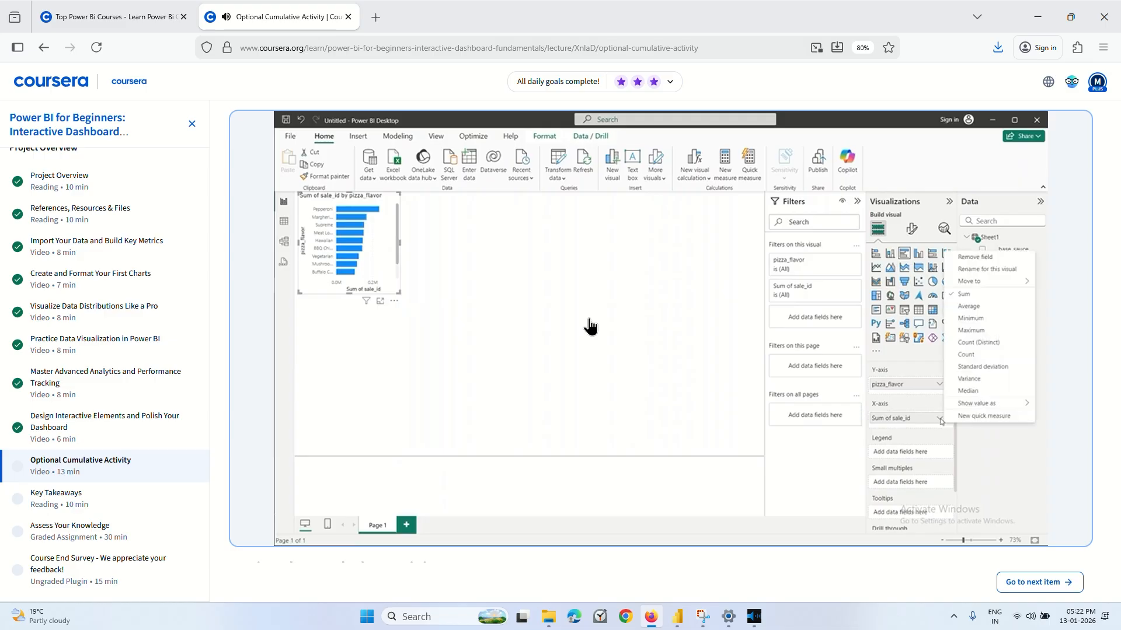
pyautogui.click(527, 298)
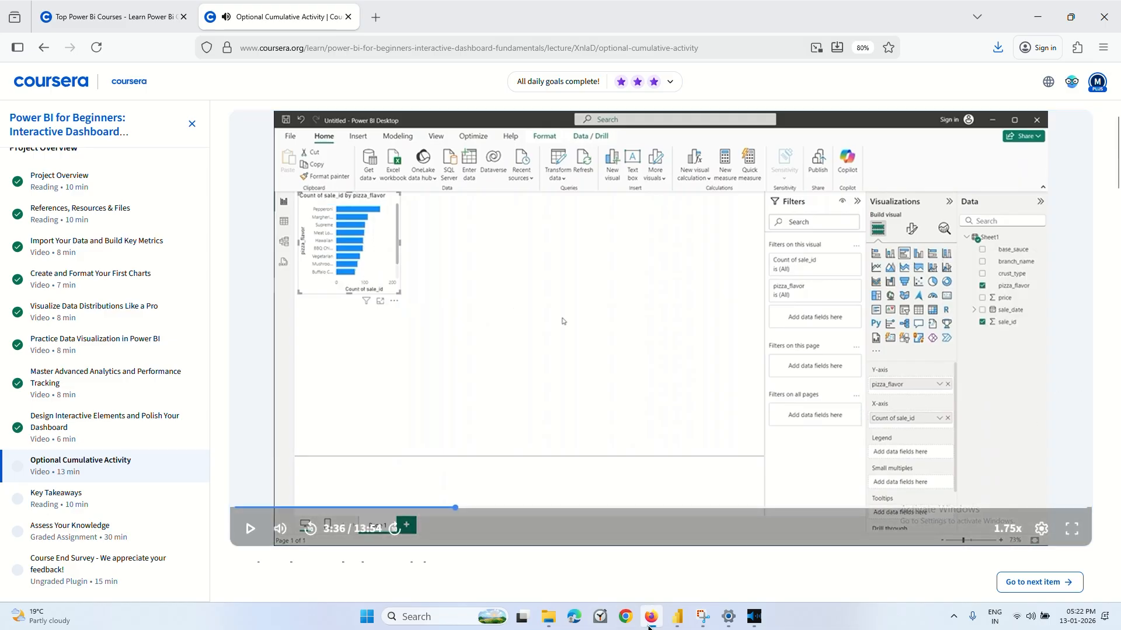
# Return to the untitled pizza report in Power BI Desktop and assign sale_id to the bar chart's X-axis, summarised as Count.
pyautogui.click(677, 620)
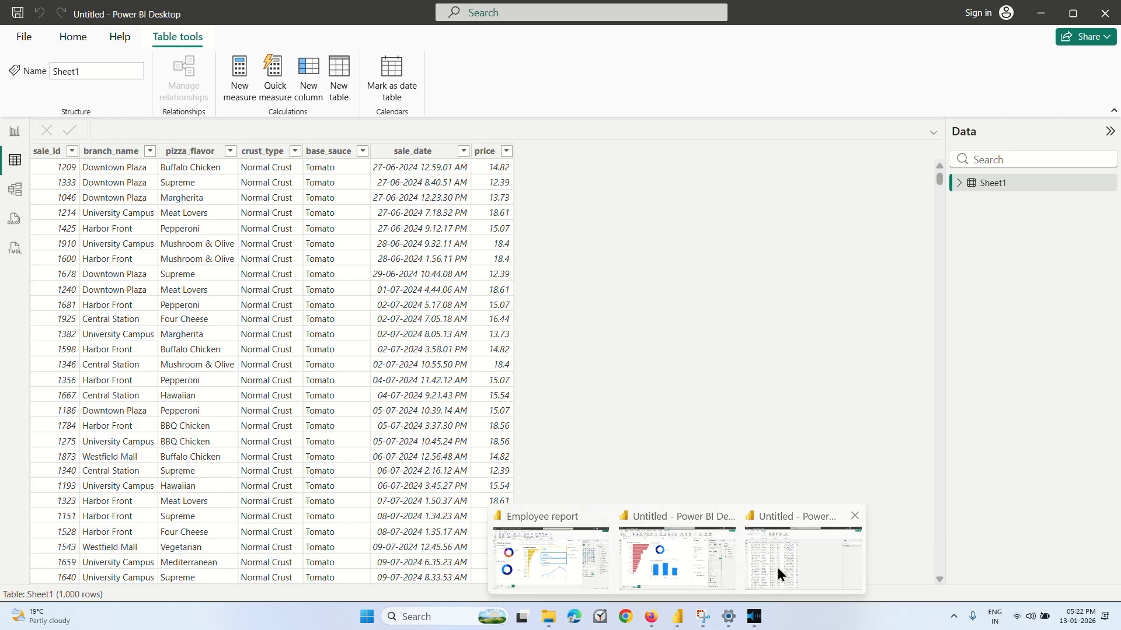
pyautogui.click(776, 565)
pyautogui.click(10, 137)
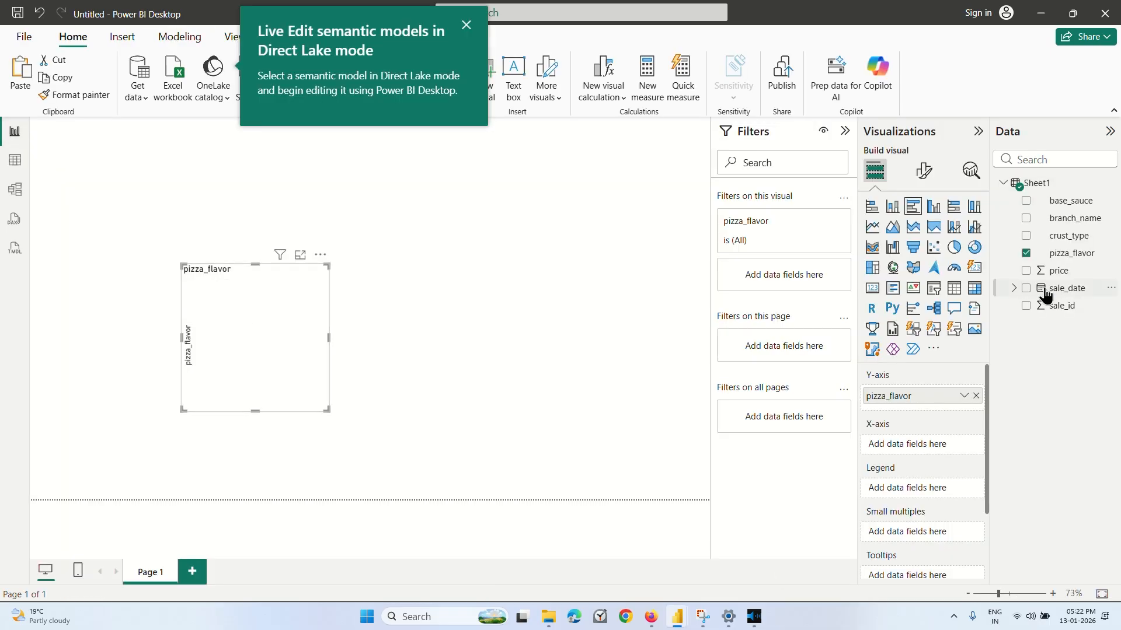
pyautogui.moveTo(1048, 304); pyautogui.dragTo(916, 443)
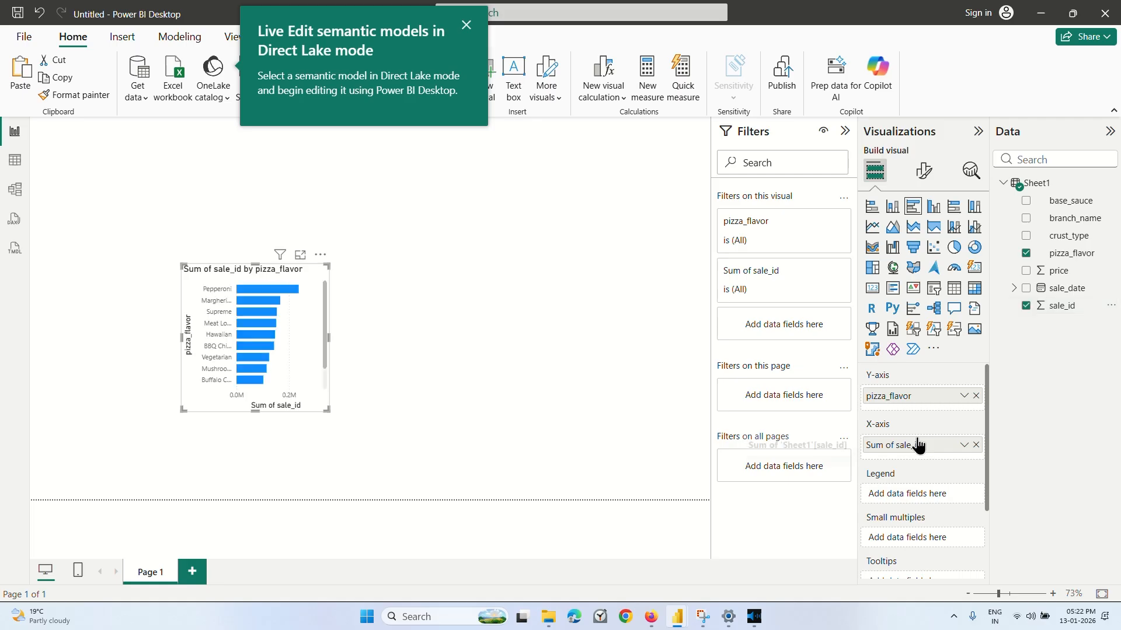
pyautogui.click(963, 447)
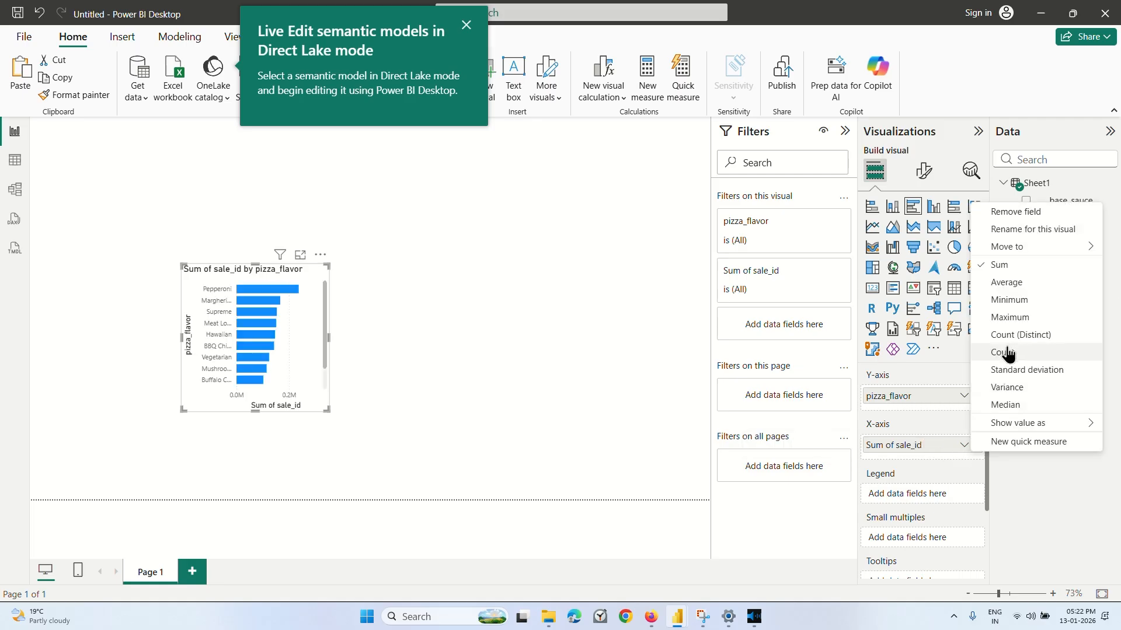
pyautogui.click(1007, 352)
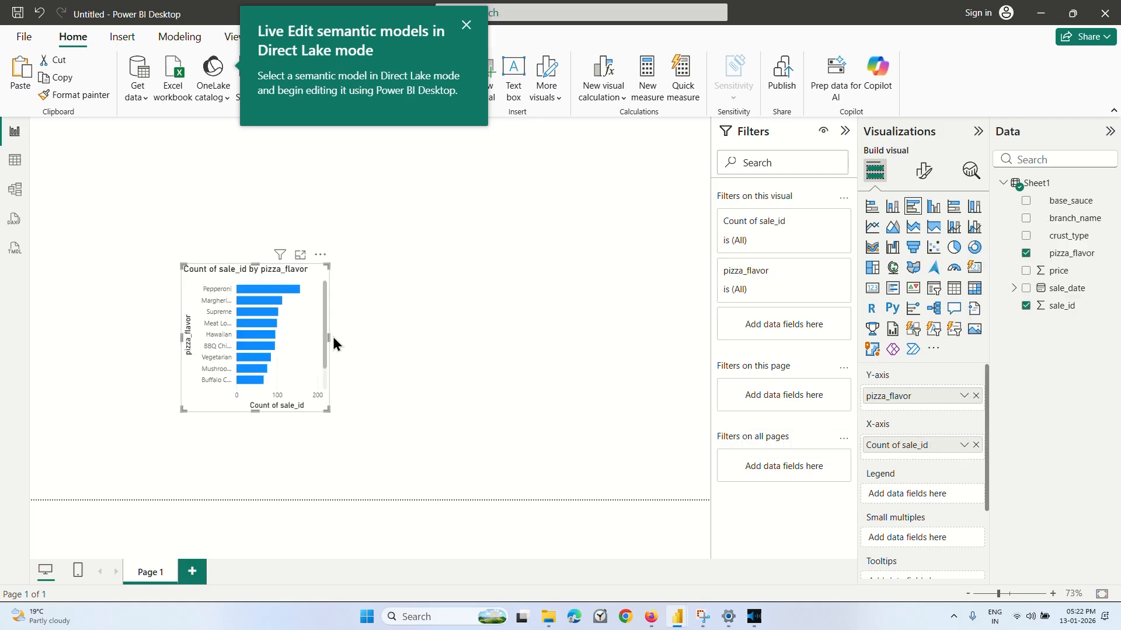
# Widen and lengthen the bar chart on the canvas and turn off its Y-axis title.
pyautogui.moveTo(328, 337); pyautogui.dragTo(388, 338)
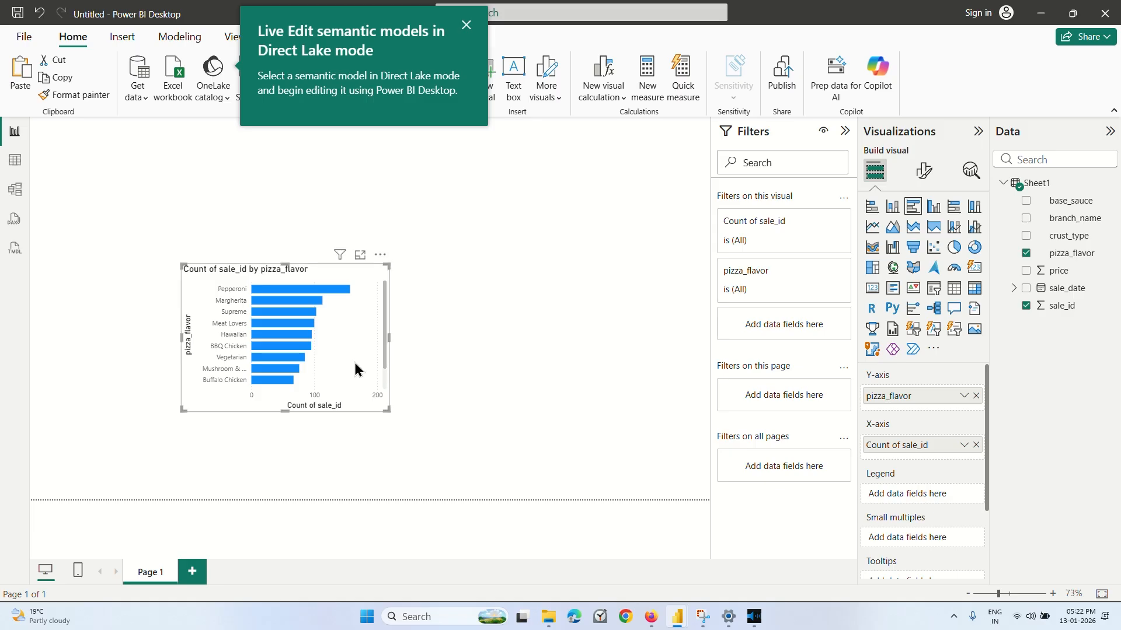
pyautogui.moveTo(284, 428); pyautogui.dragTo(273, 485)
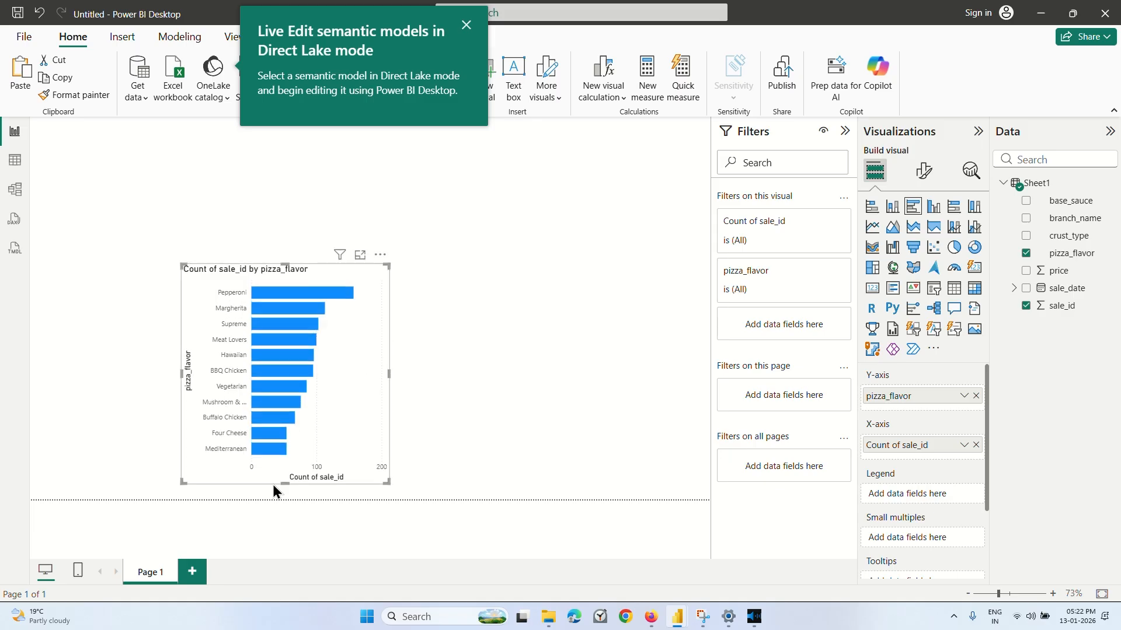
pyautogui.click(921, 173)
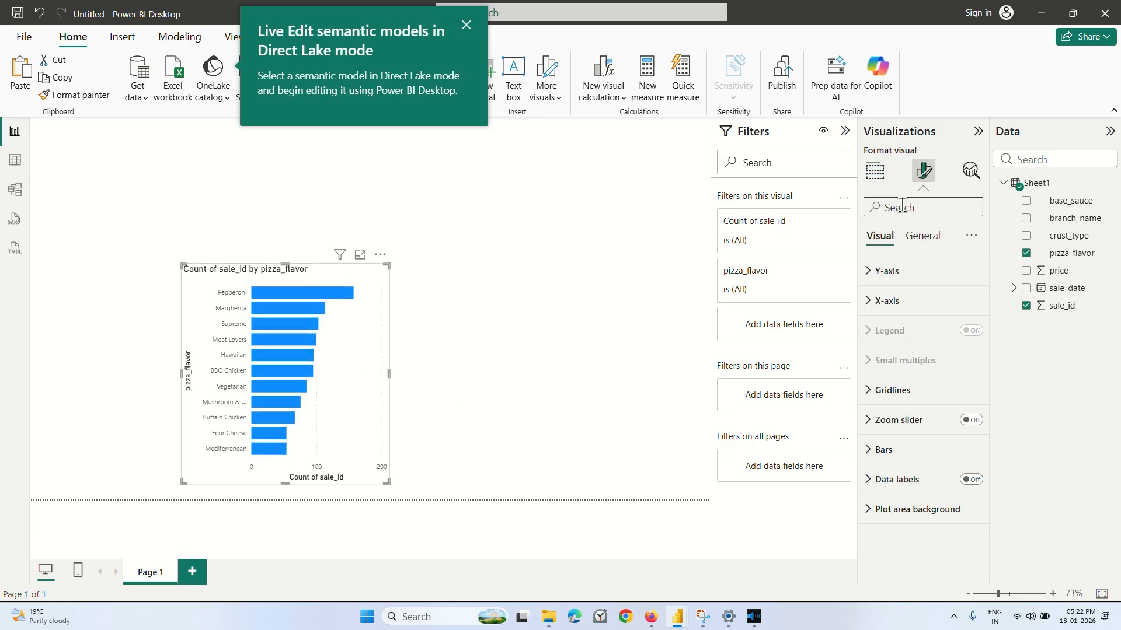
pyautogui.click(882, 280)
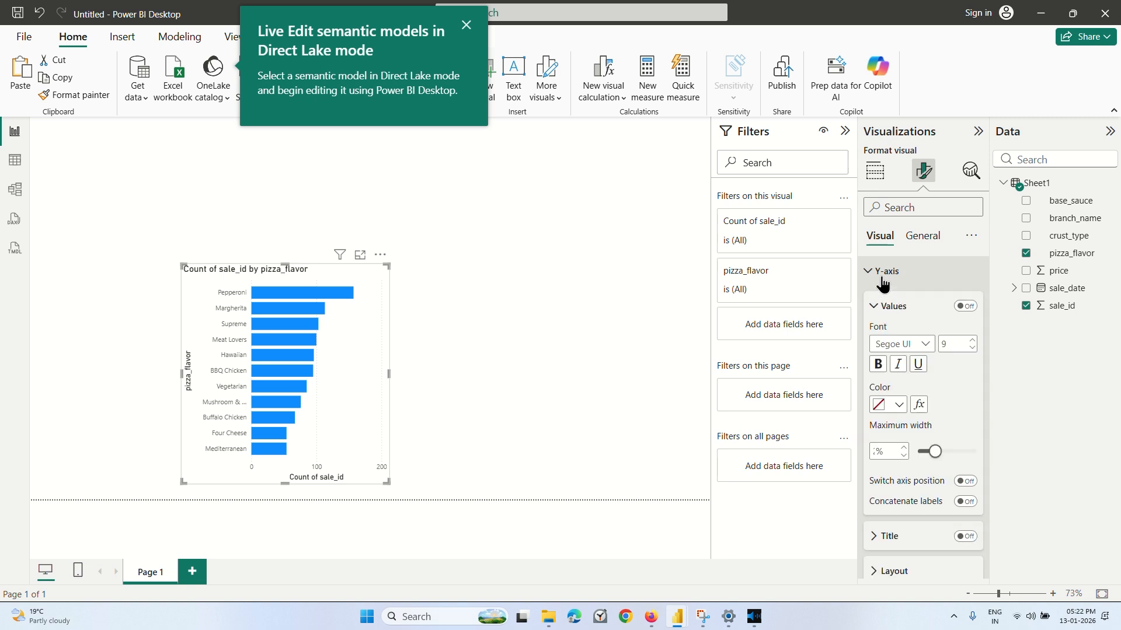
pyautogui.click(965, 307)
pyautogui.click(966, 307)
pyautogui.scroll(-3, 960, 362)
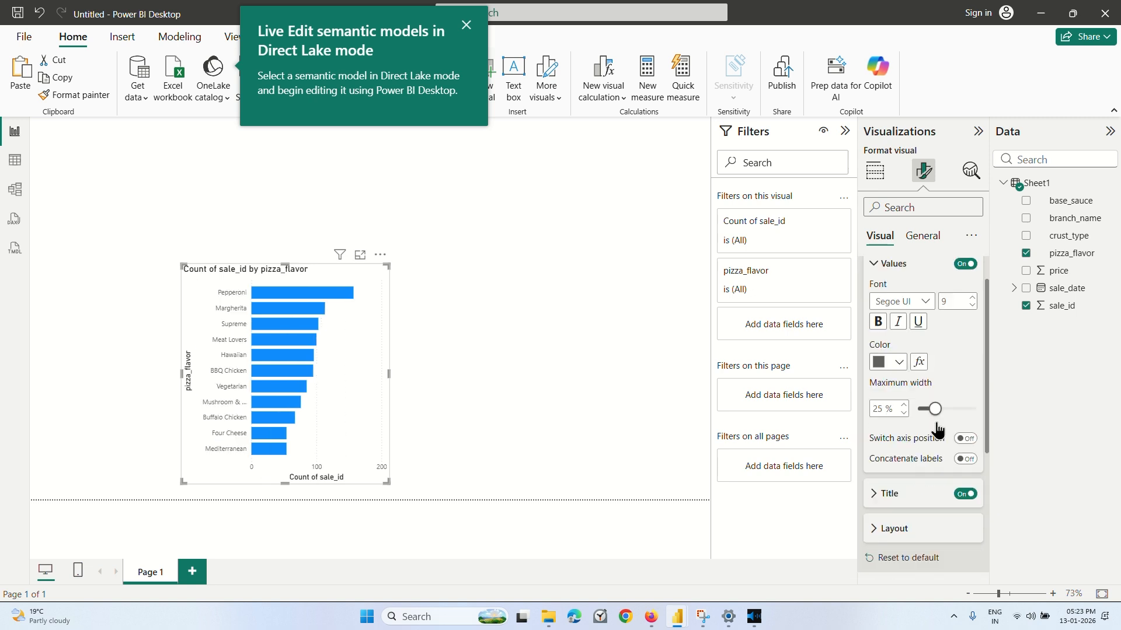
pyautogui.click(958, 455)
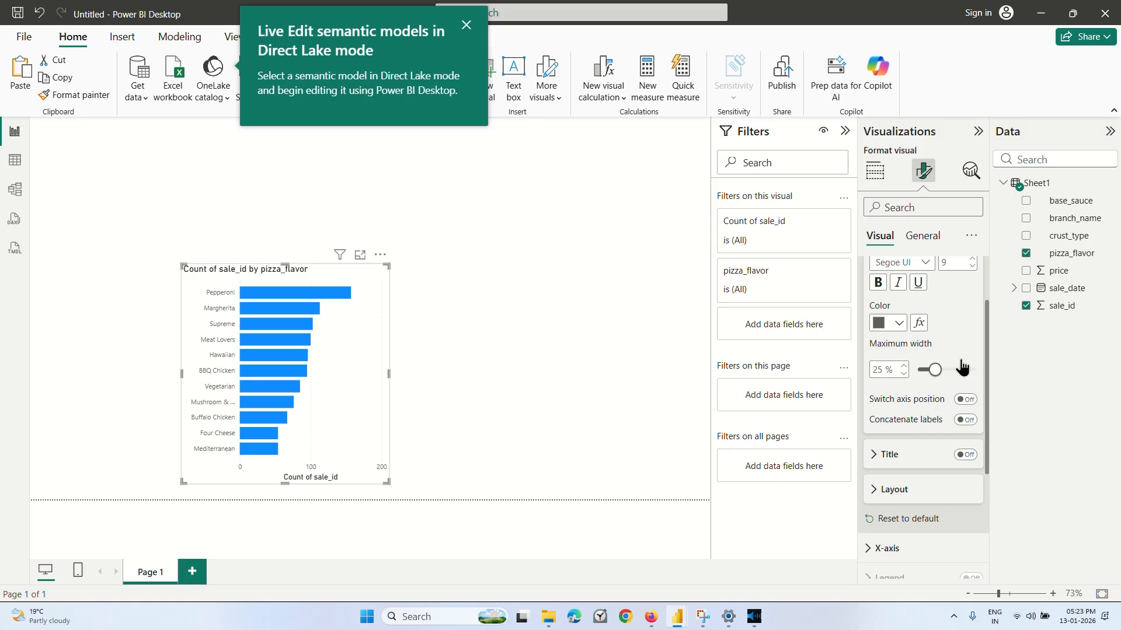
pyautogui.scroll(-1, 958, 365)
pyautogui.scroll(4, 958, 366)
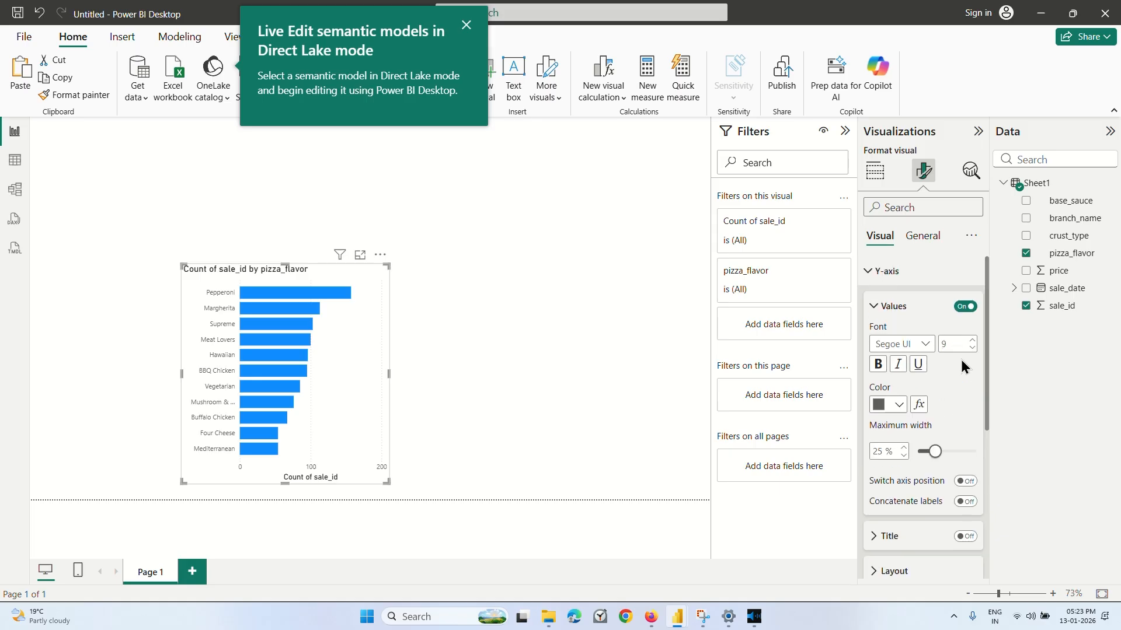
pyautogui.click(877, 270)
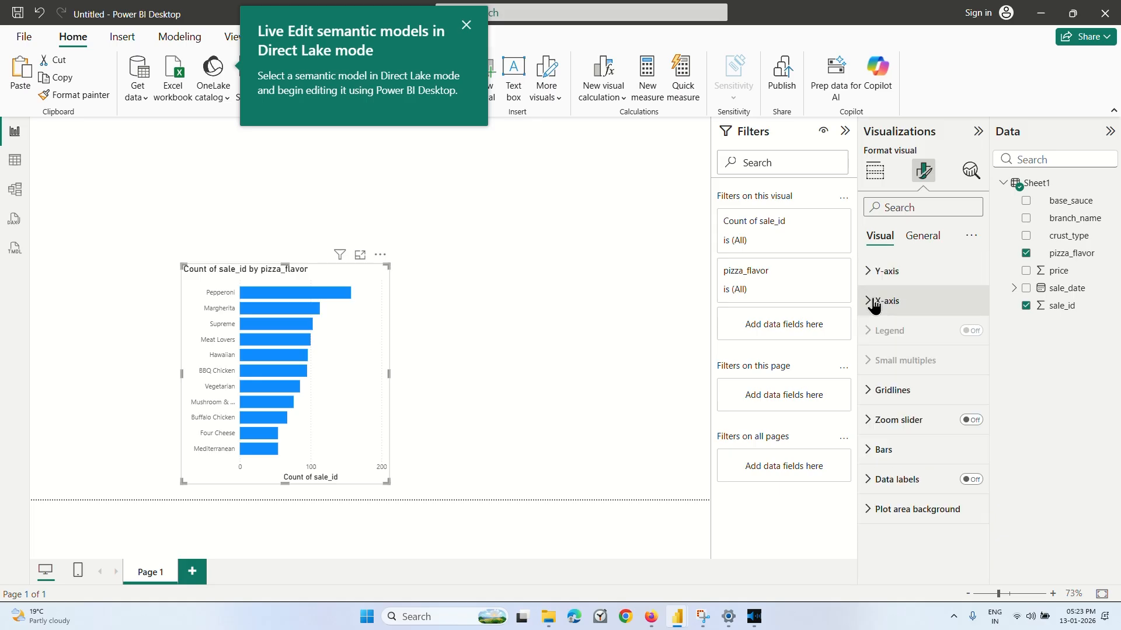
# Turn off the bar chart's X-axis values and X-axis title.
pyautogui.click(871, 298)
pyautogui.scroll(-1, 899, 362)
pyautogui.click(967, 378)
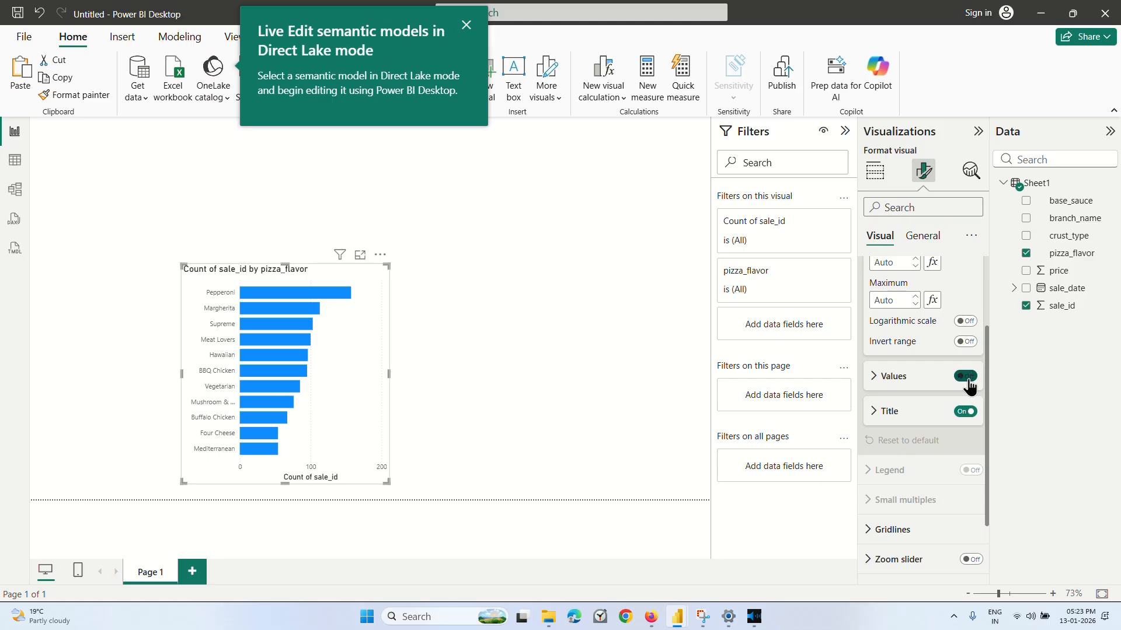
pyautogui.click(966, 412)
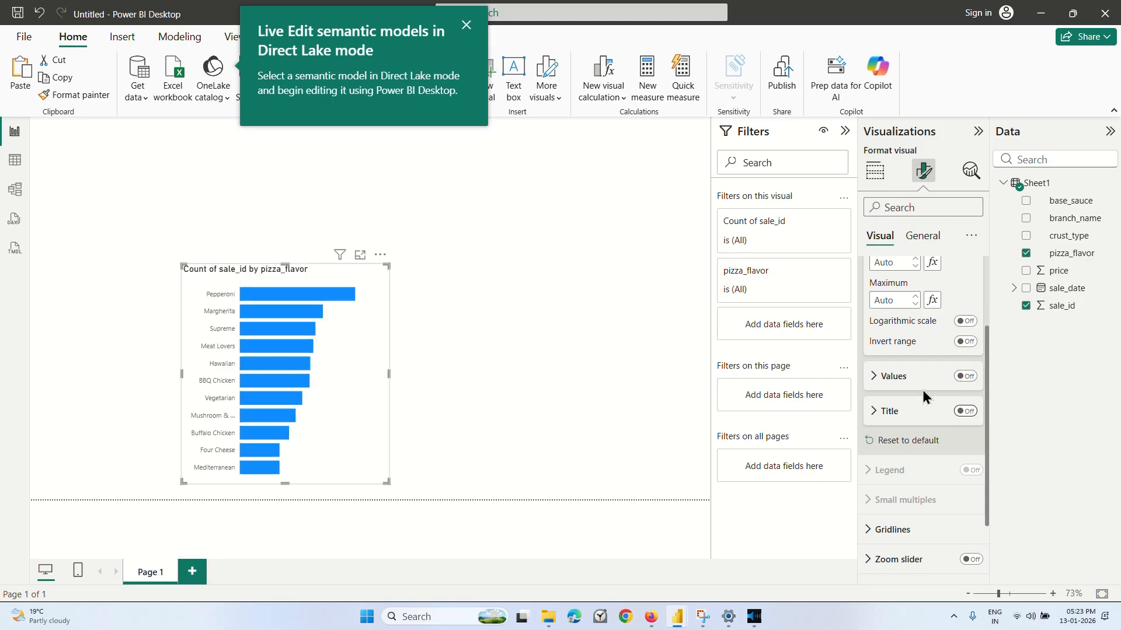
pyautogui.scroll(3, 923, 390)
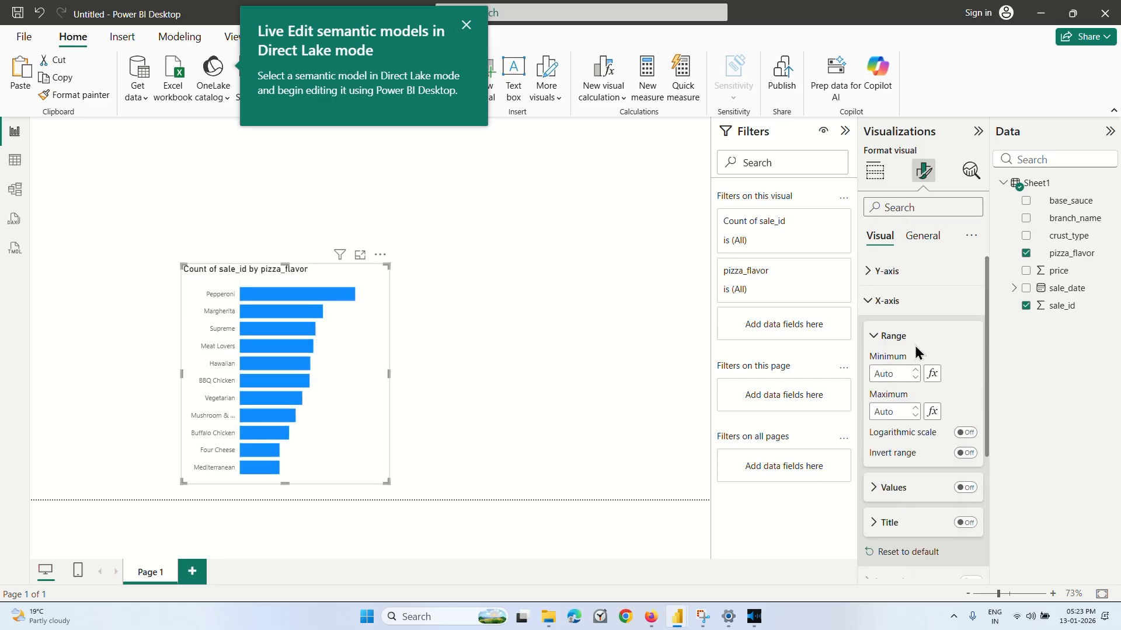
pyautogui.click(874, 302)
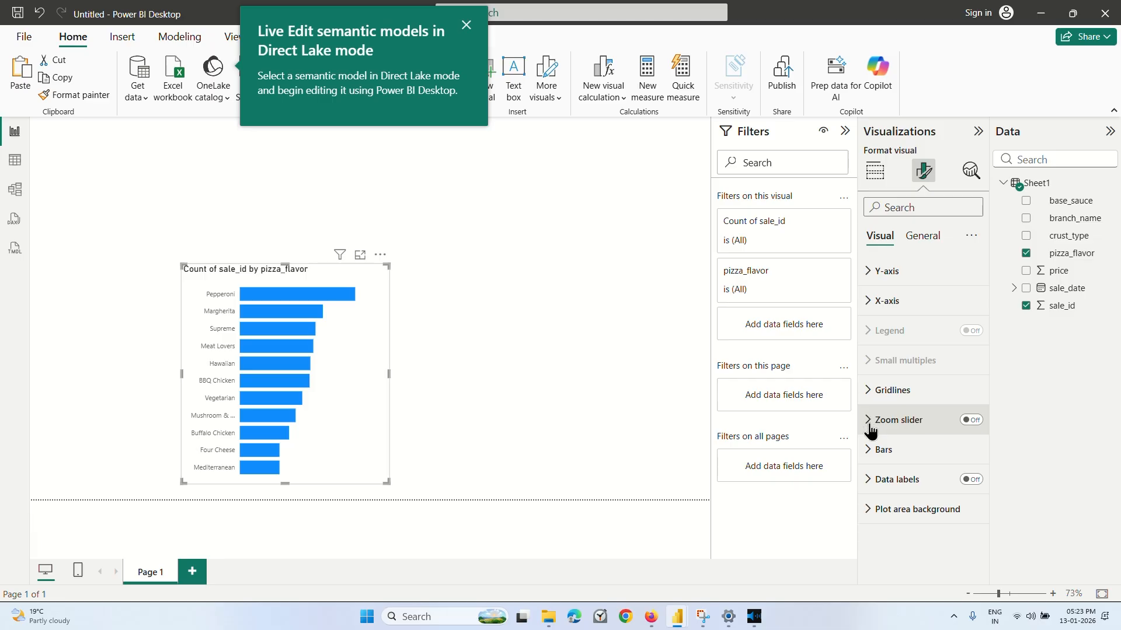
# Set the color of all bars to the red Theme color 8.
pyautogui.click(896, 461)
pyautogui.scroll(-3, 893, 461)
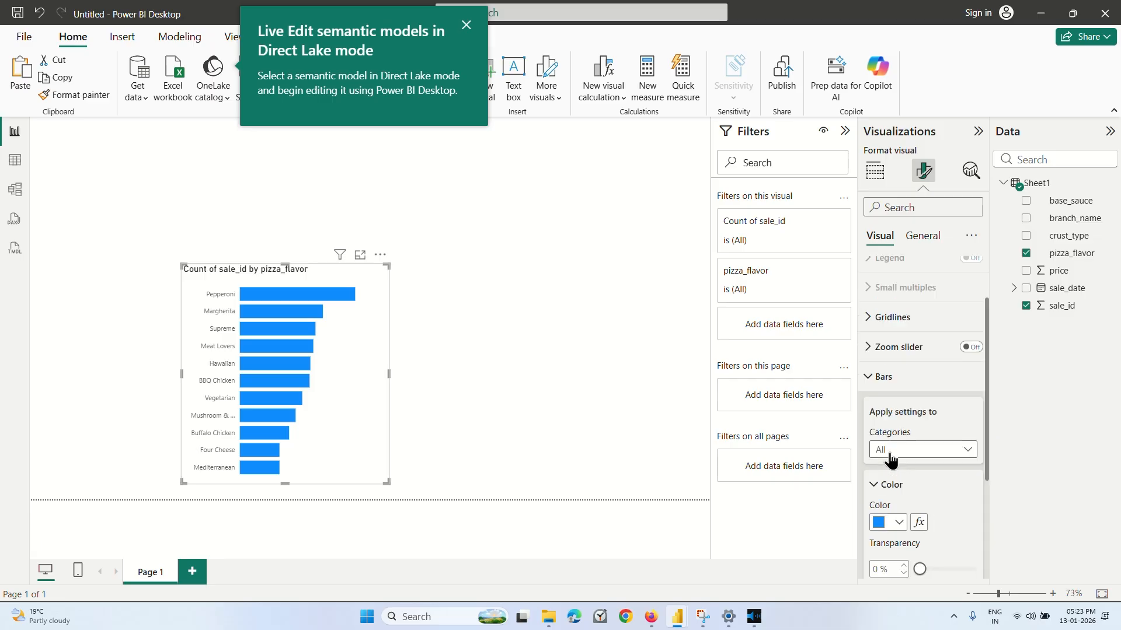
pyautogui.click(896, 445)
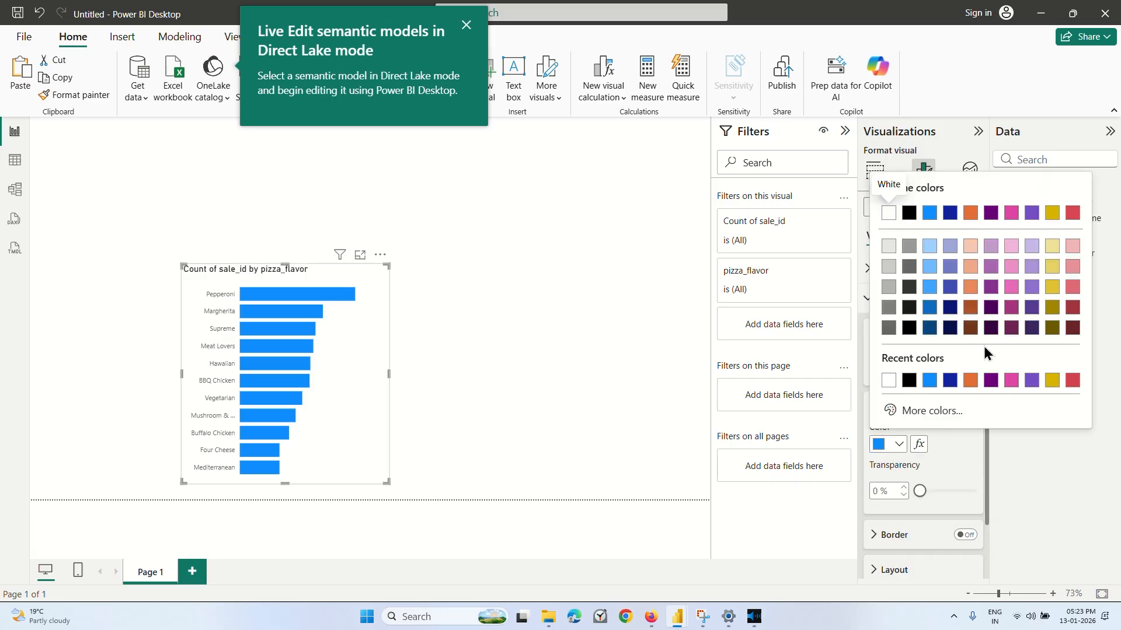
pyautogui.click(1068, 313)
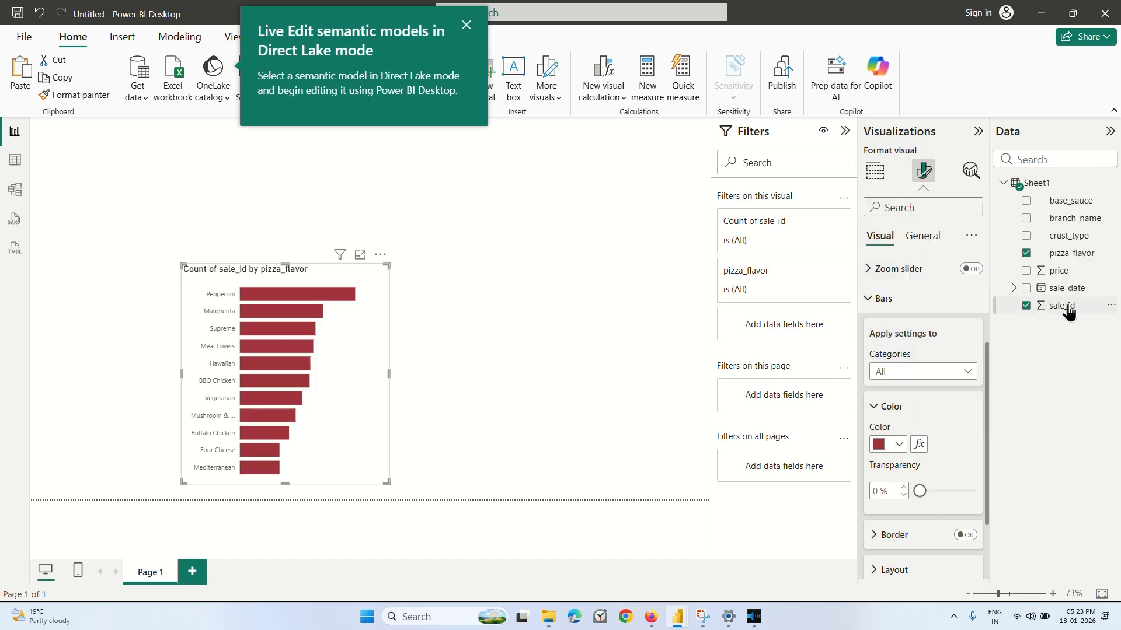
pyautogui.click(885, 441)
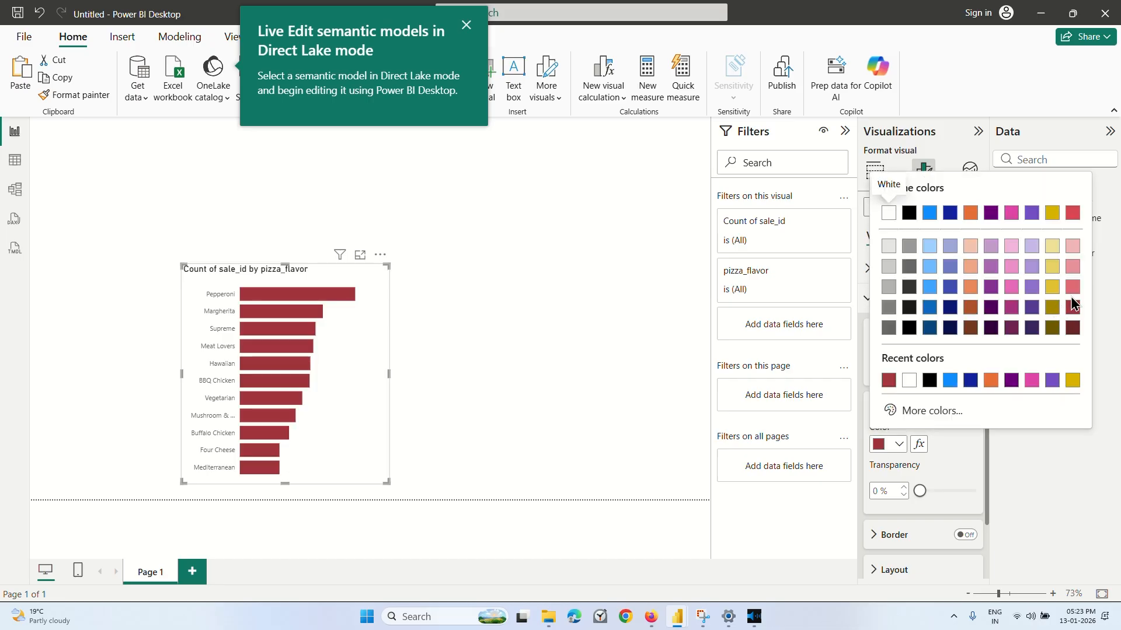
pyautogui.click(1073, 214)
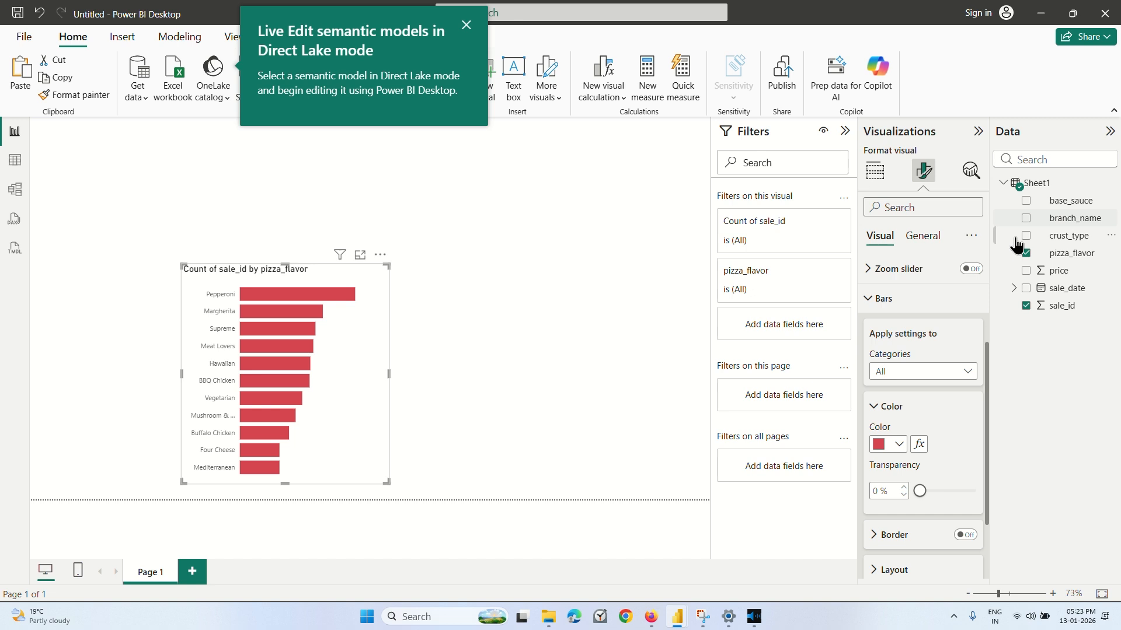
# Replace "Count of sale_id by" in the bar chart's title with "Distribution of".
pyautogui.click(392, 369)
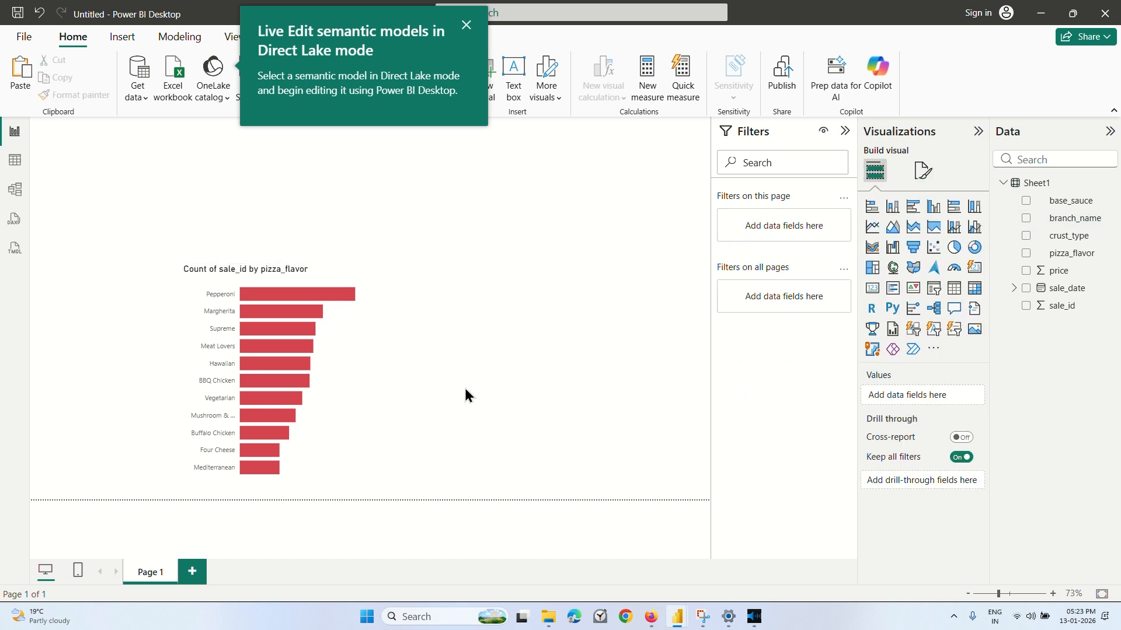
pyautogui.click(921, 170)
pyautogui.click(874, 175)
pyautogui.click(348, 386)
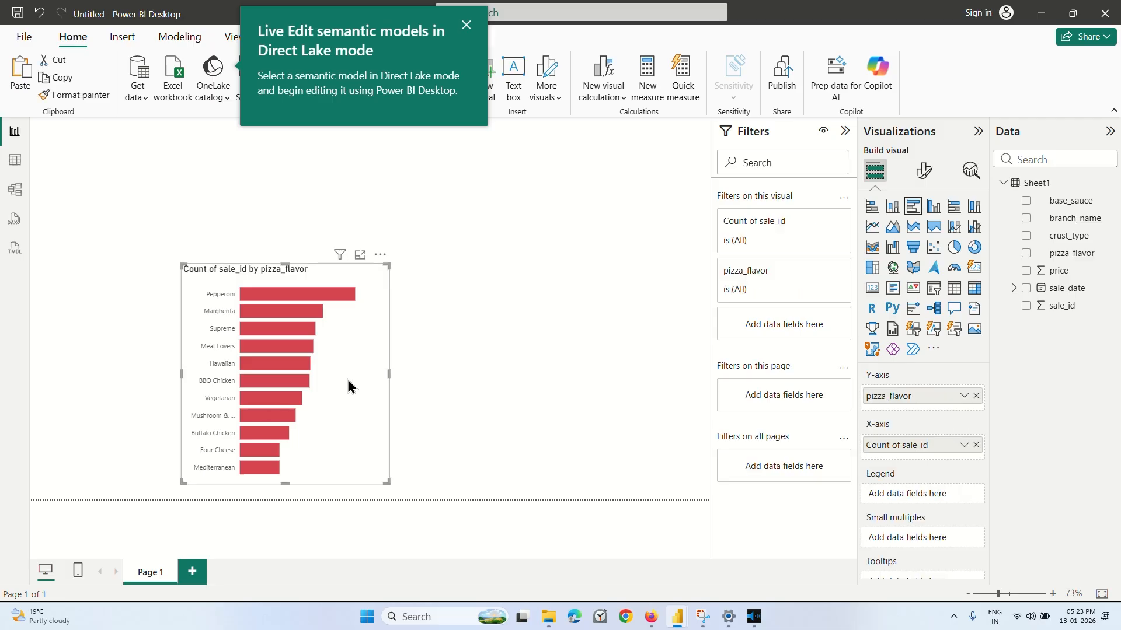
pyautogui.click(922, 181)
pyautogui.click(934, 236)
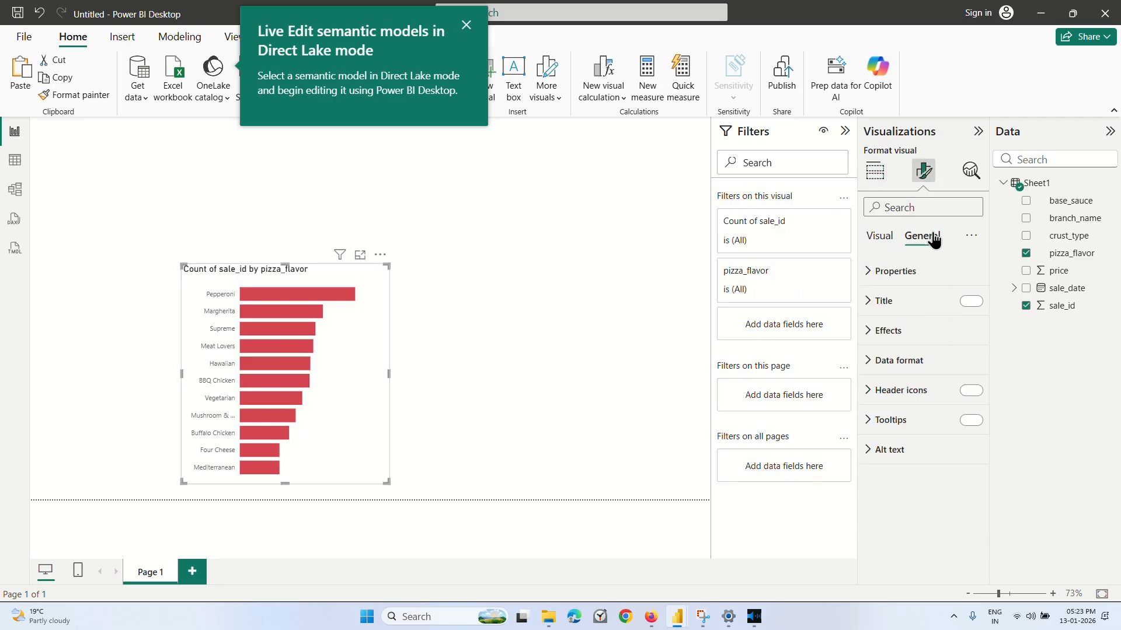
pyautogui.click(883, 301)
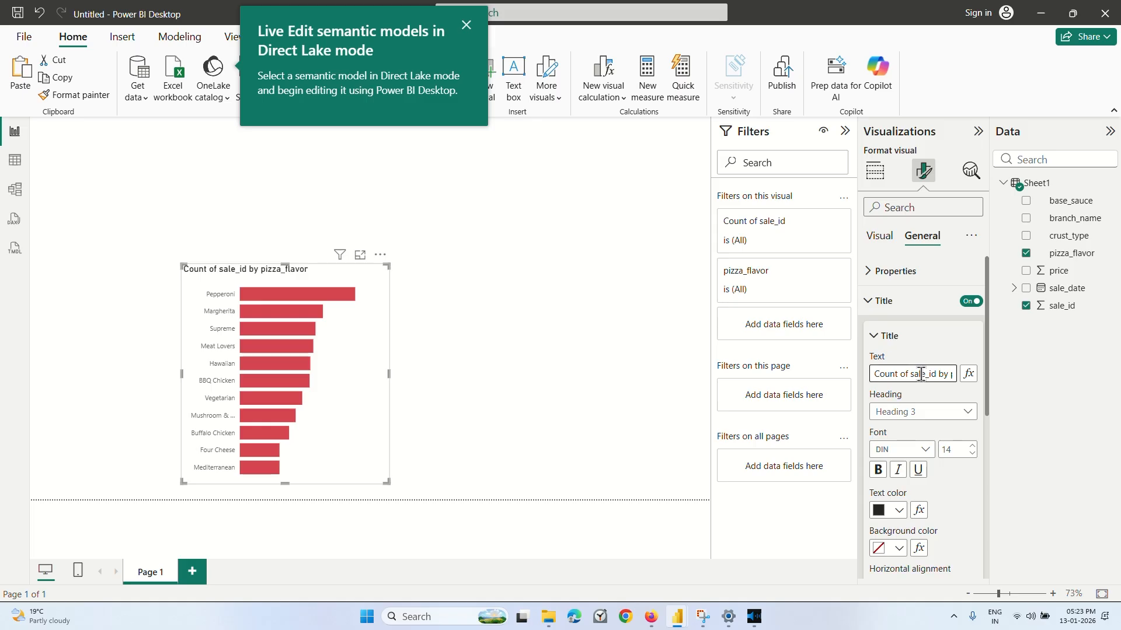
pyautogui.press('Right')
pyautogui.press('Right')
pyautogui.press('Right')
pyautogui.press('Right')
pyautogui.press('Right')
pyautogui.press('Right')
pyautogui.press('Right')
pyautogui.press('Right')
pyautogui.press('Right')
pyautogui.press('Right')
pyautogui.press('Right')
pyautogui.press('Right')
pyautogui.press('Right')
pyautogui.press('Right')
pyautogui.press('Right')
pyautogui.press('Right')
pyautogui.press('Right')
pyautogui.press('Right')
pyautogui.press('Right')
pyautogui.press('Right')
pyautogui.press('Left')
pyautogui.hotkey('ctrl', 'BackSpace')
pyautogui.hotkey('ctrl', 'BackSpace')
pyautogui.hotkey('ctrl', 'BackSpace')
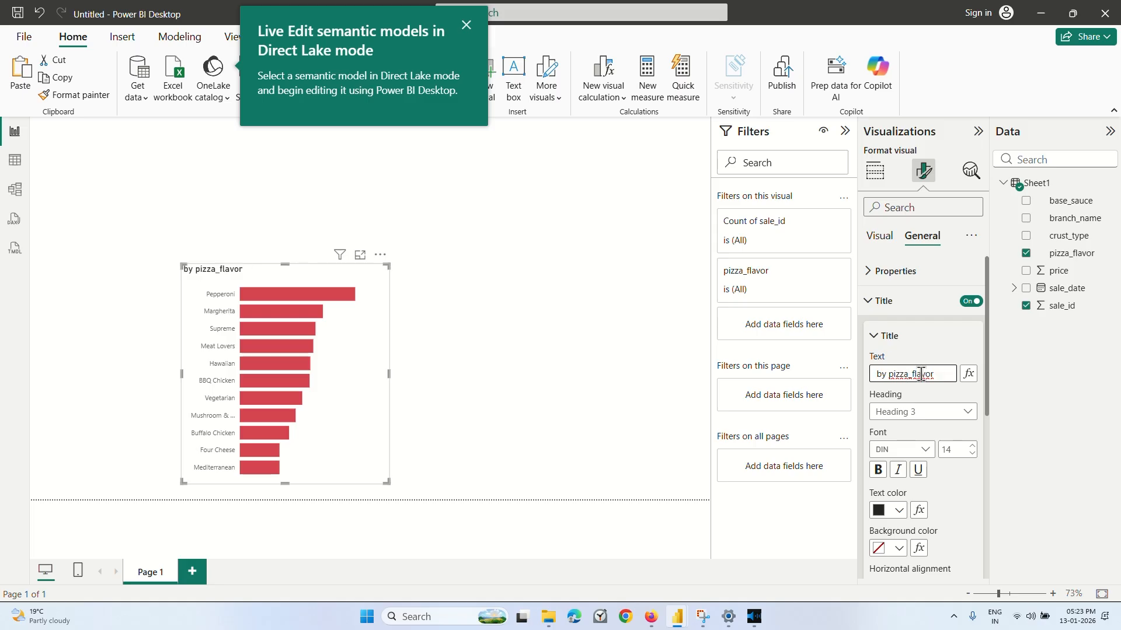
pyautogui.hotkey('ctrl', 'BackSpace')
pyautogui.write('D')
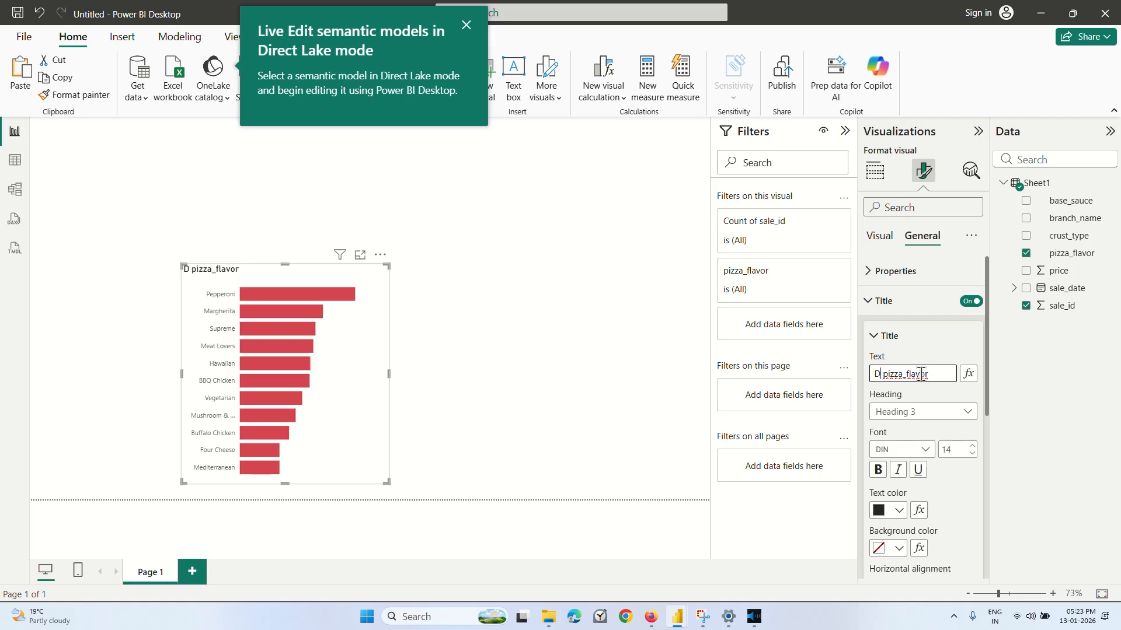
pyautogui.write('istribution of')
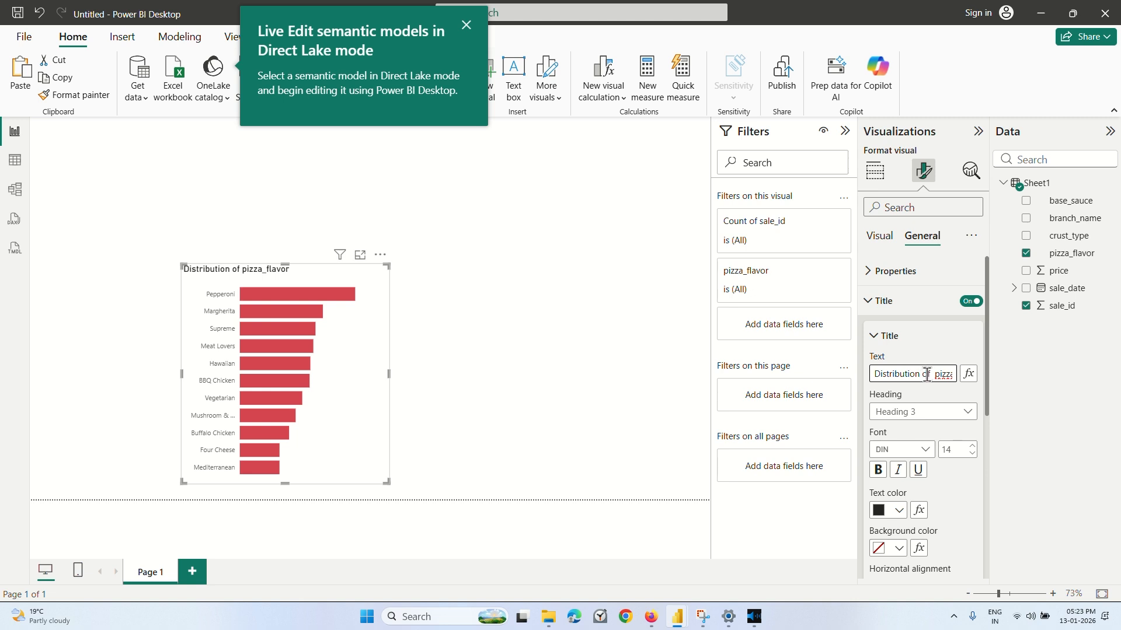
# Replace the underscore in the chart title with a space so it reads "Distribution of pizza flavor".
pyautogui.press('Right')
pyautogui.press('Right')
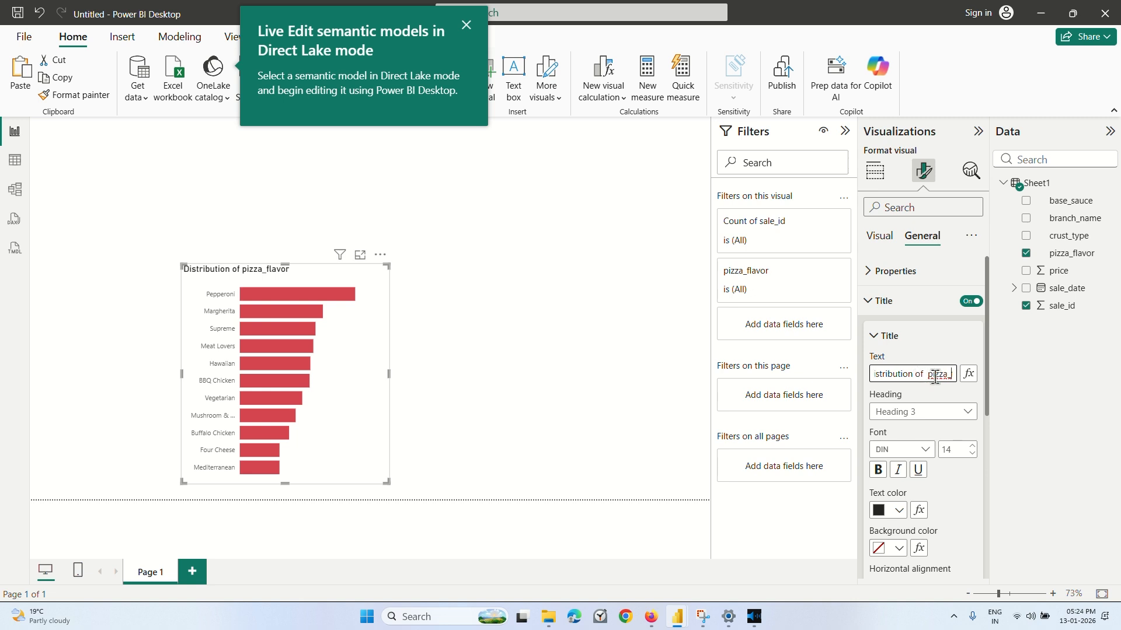
pyautogui.press('Right')
pyautogui.click(926, 431)
pyautogui.scroll(-5, 926, 437)
pyautogui.scroll(1, 926, 439)
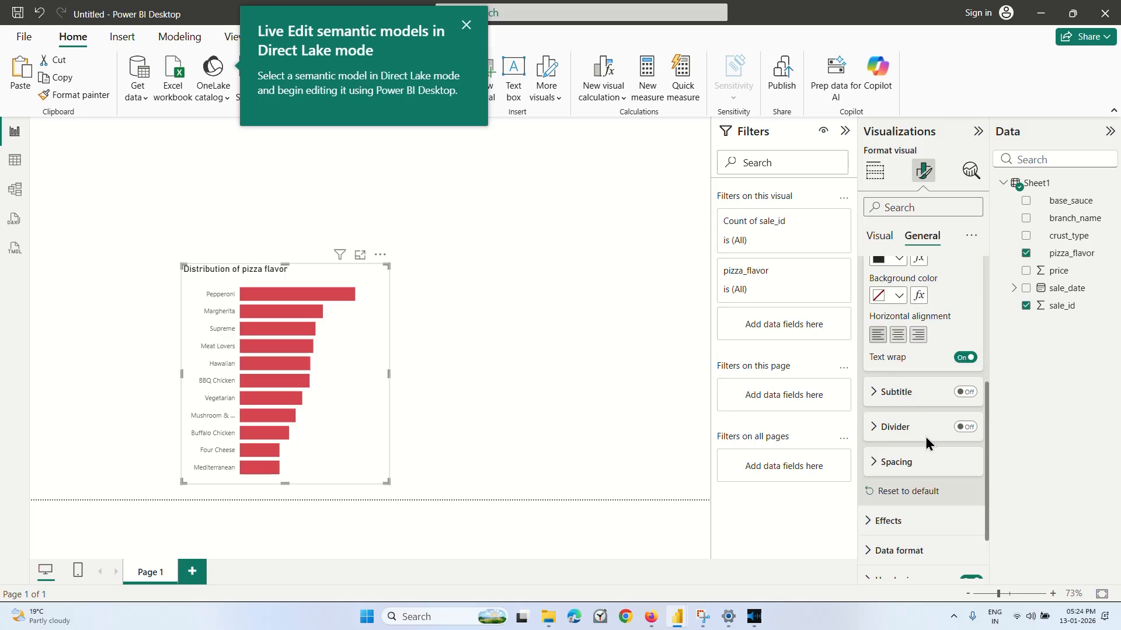
pyautogui.scroll(4, 926, 439)
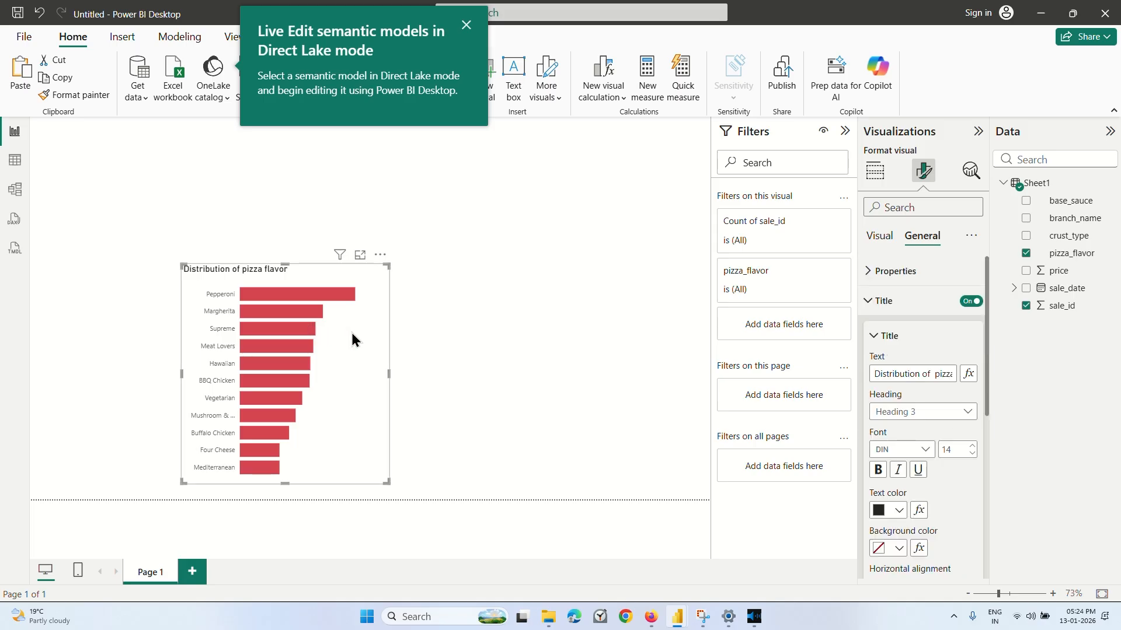
# Move the bar chart to the left edge of the report canvas and deselect it.
pyautogui.moveTo(352, 339); pyautogui.dragTo(202, 354)
pyautogui.click(324, 242)
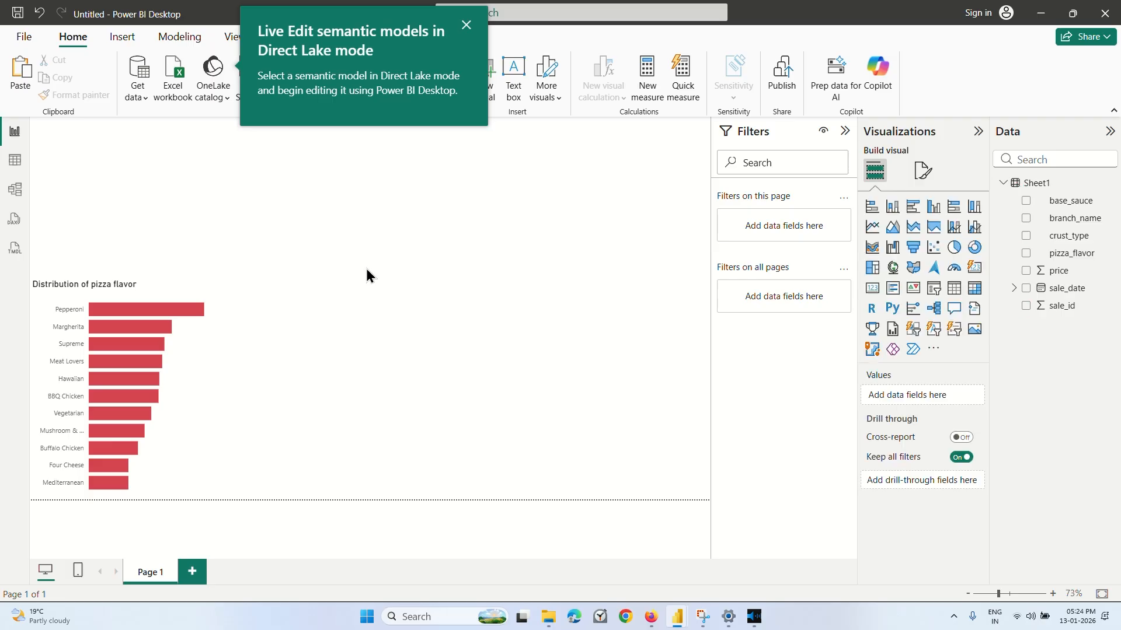
# Switch to the Coursera lesson in the browser and watch how the pizza flavor bar chart is formatted.
pyautogui.click(652, 619)
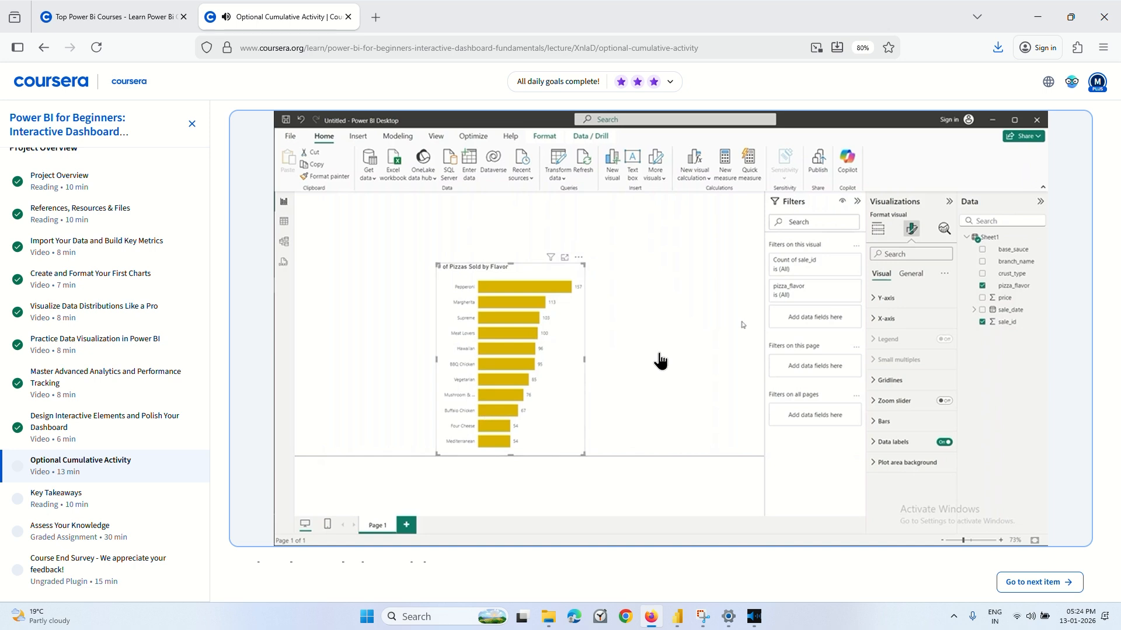
pyautogui.click(551, 358)
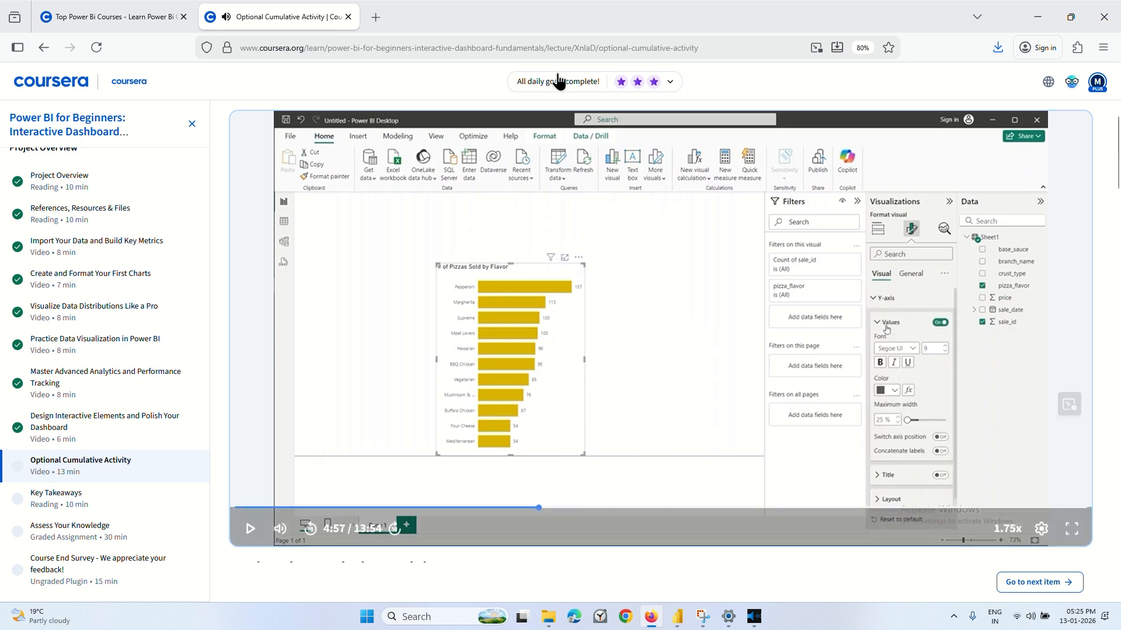
pyautogui.click(564, 21)
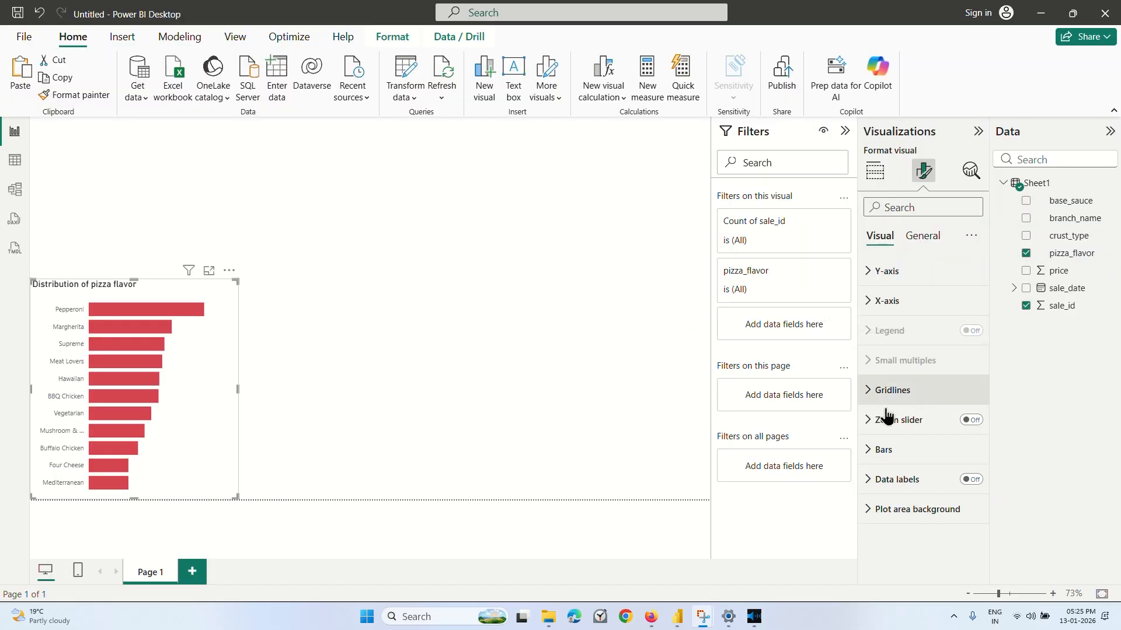
# Turn on data labels for the pizza flavor bar chart in Power BI and deselect the chart.
pyautogui.click(883, 449)
pyautogui.scroll(-5, 899, 467)
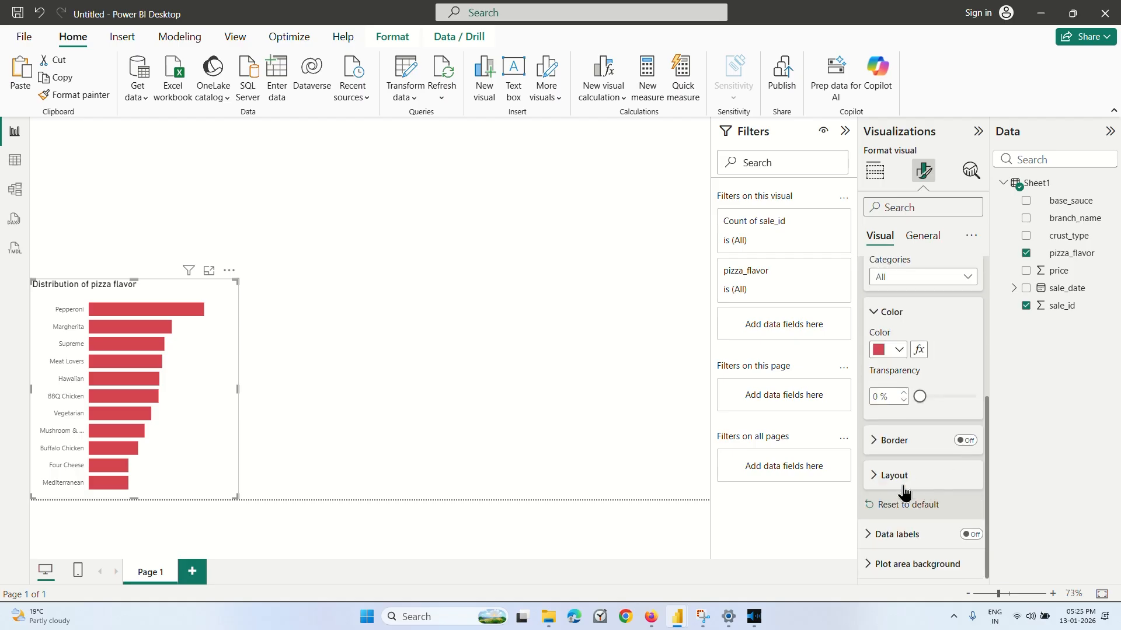
pyautogui.click(968, 537)
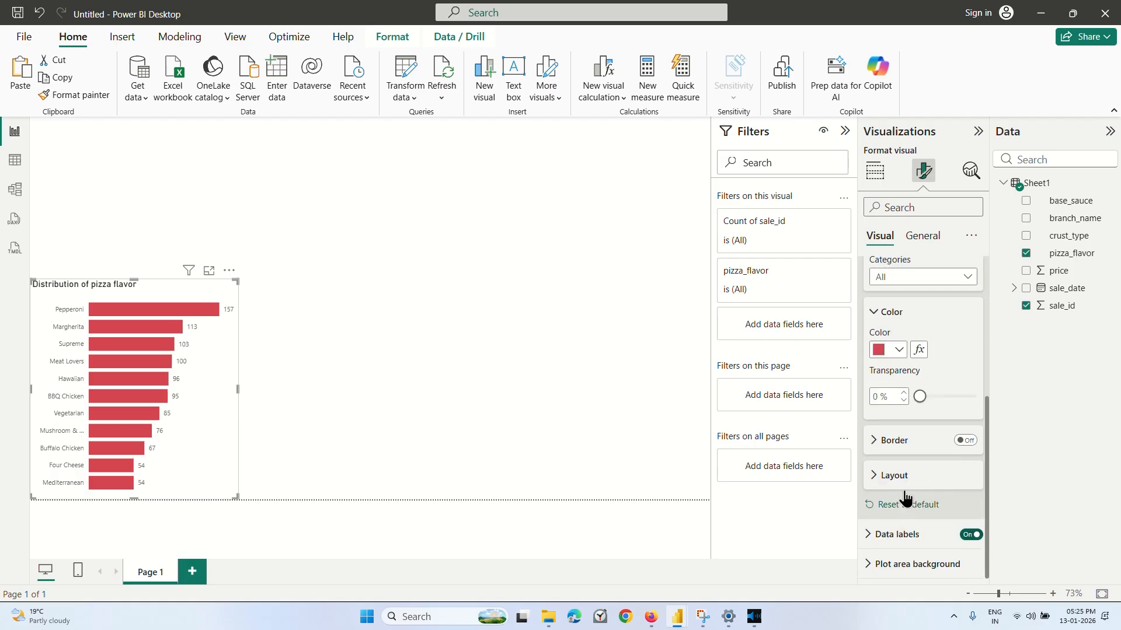
pyautogui.click(342, 303)
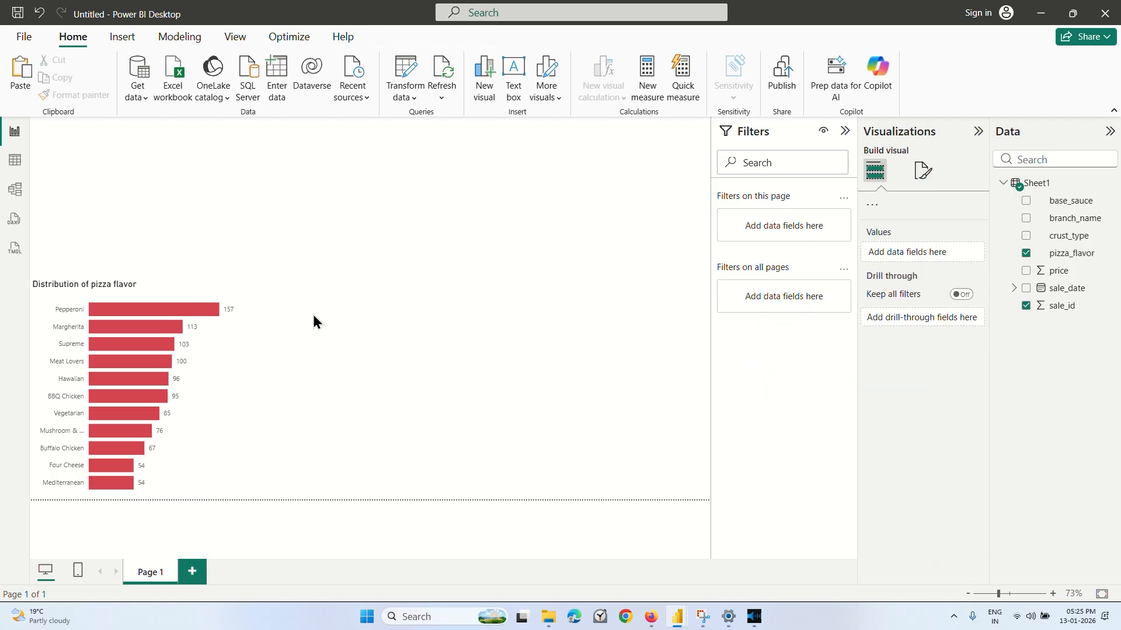
# Make the pizza flavor bar chart taller by extending its upper edge, keeping its bottom edge in place.
pyautogui.click(129, 281)
pyautogui.moveTo(134, 280); pyautogui.dragTo(133, 229)
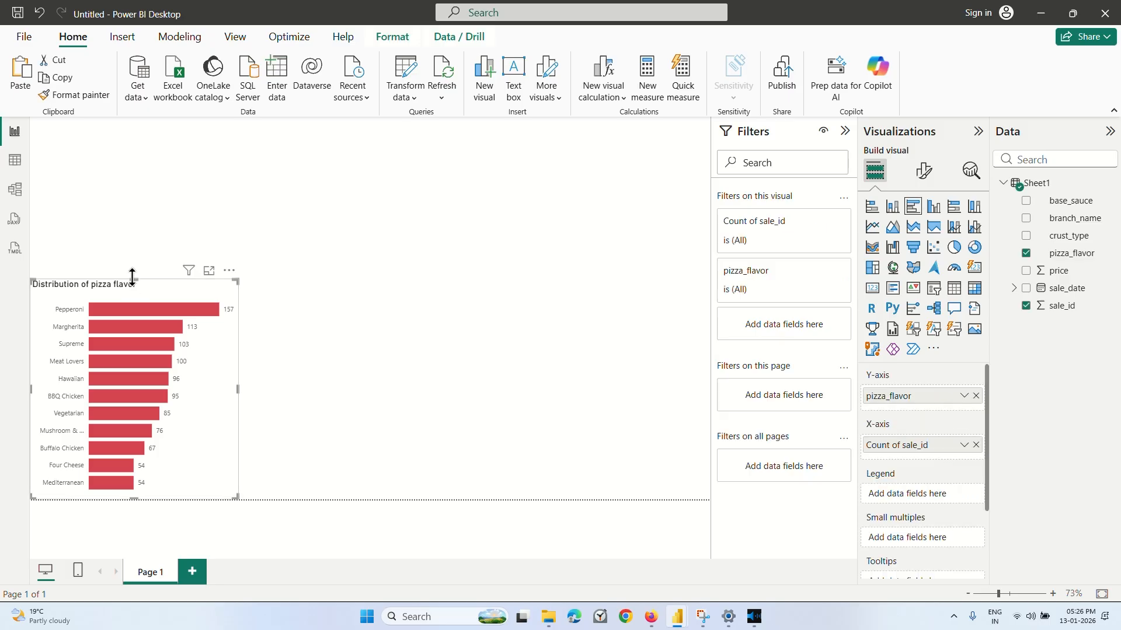
pyautogui.click(360, 341)
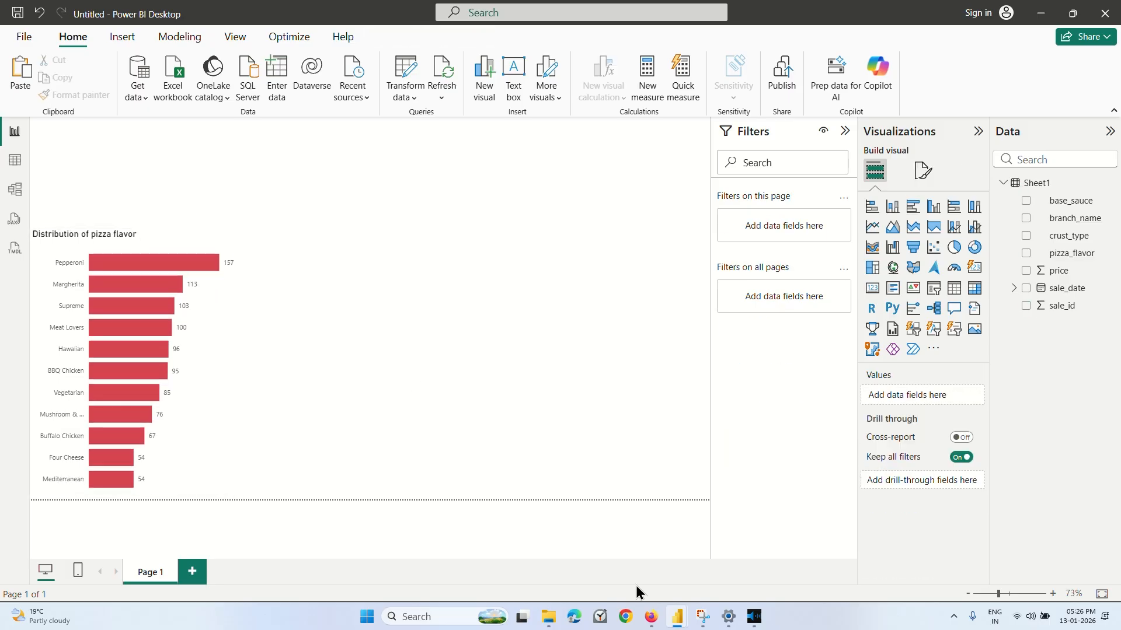
# Watch the Coursera demonstration of widening the y-axis labels and return to the untitled pizza report in Power BI.
pyautogui.click(649, 616)
pyautogui.click(671, 343)
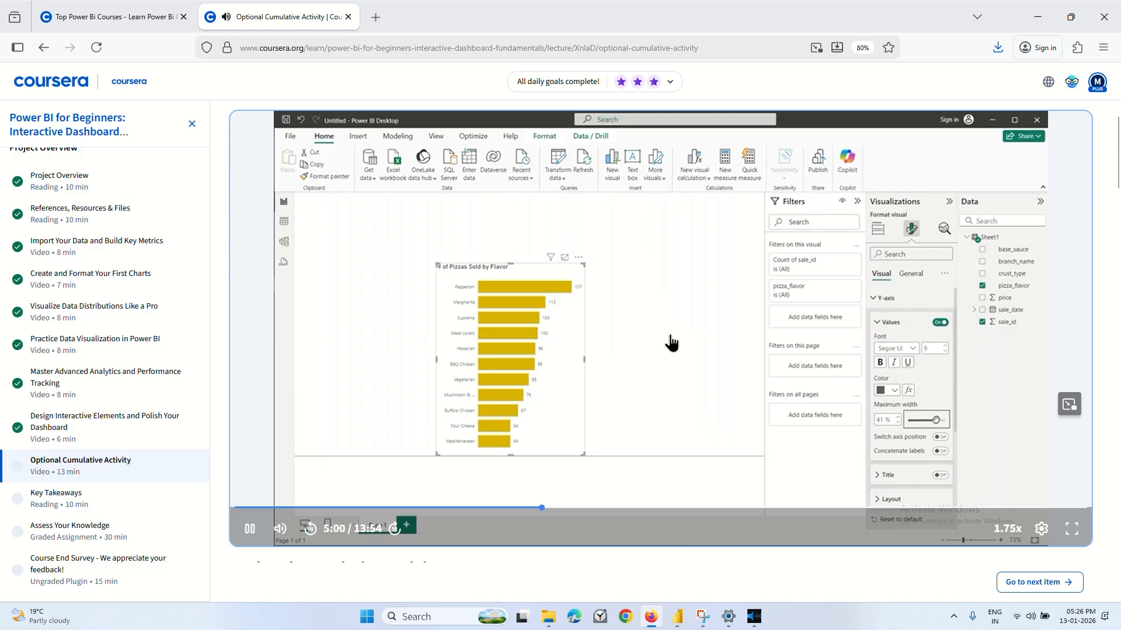
pyautogui.click(708, 343)
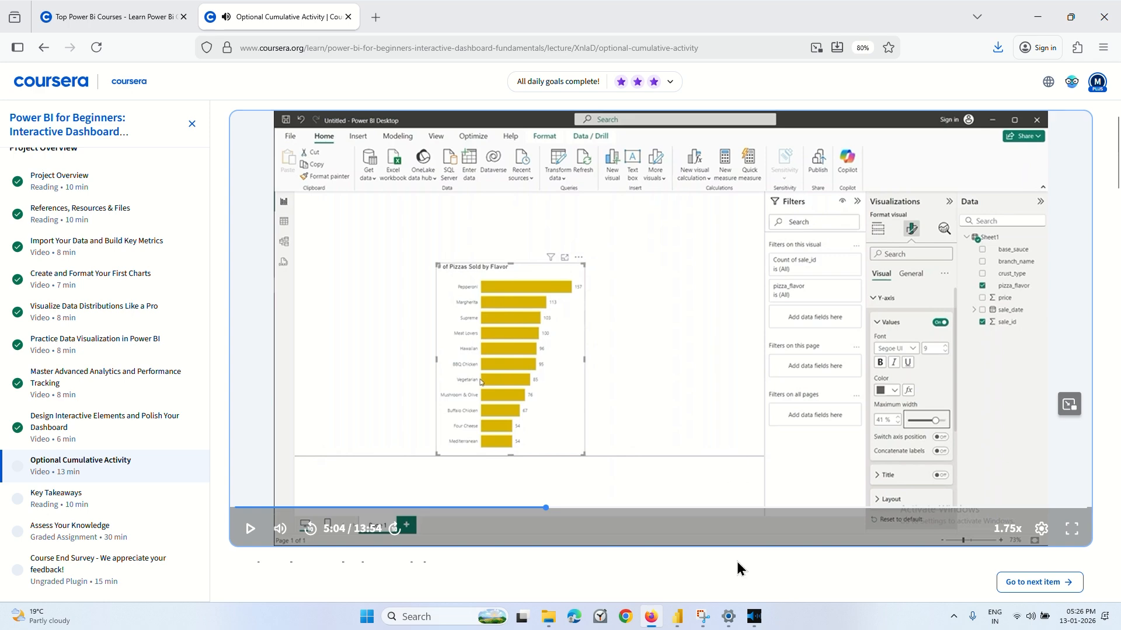
pyautogui.moveTo(677, 616)
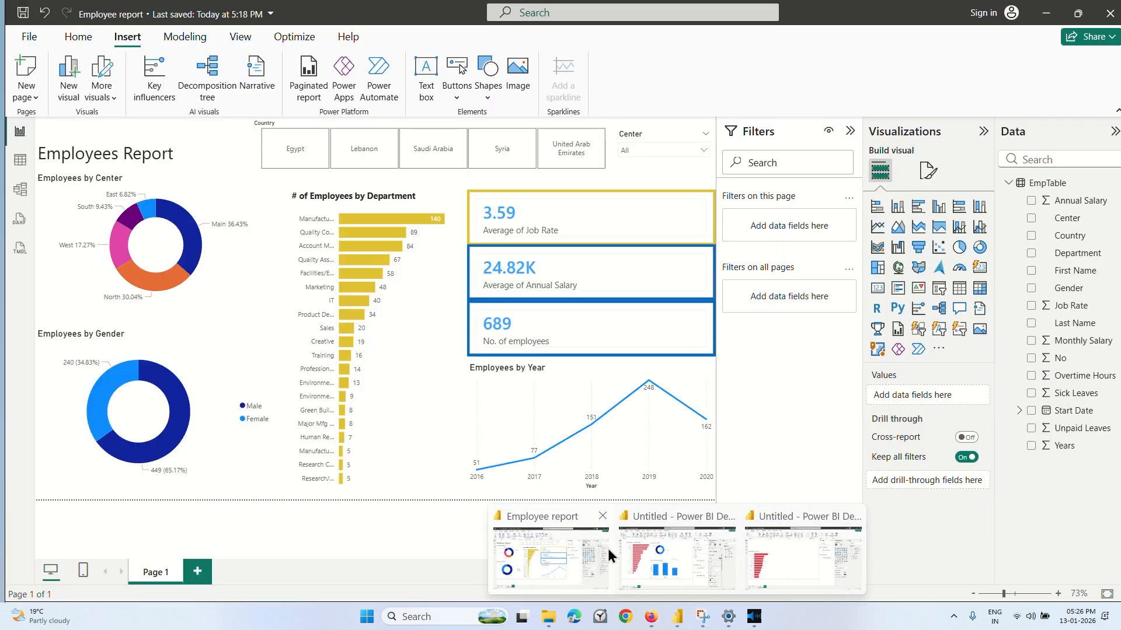
pyautogui.click(781, 562)
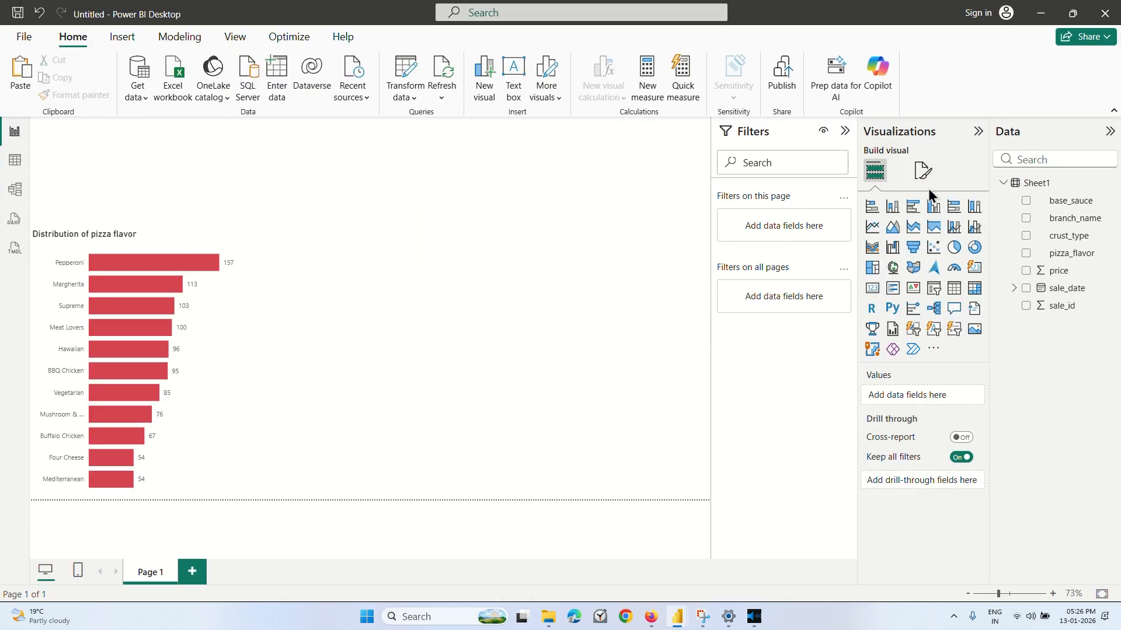
# Set the space between categories to 15% in the layout settings of the pizza flavor chart's bars.
pyautogui.click(921, 171)
pyautogui.click(231, 354)
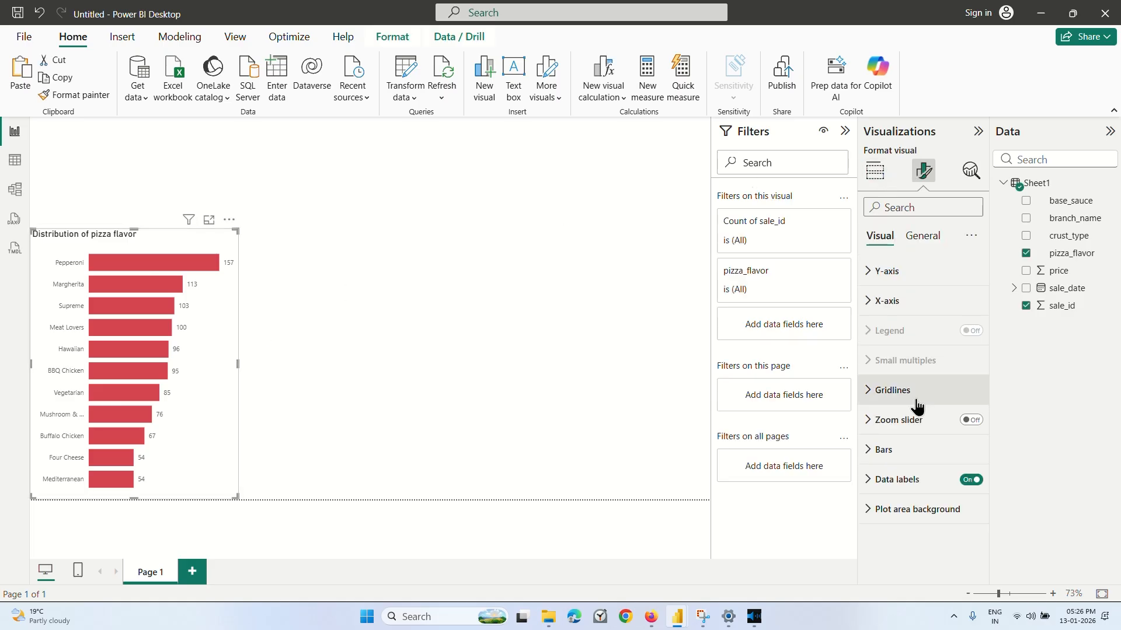
pyautogui.click(887, 451)
pyautogui.scroll(-3, 911, 458)
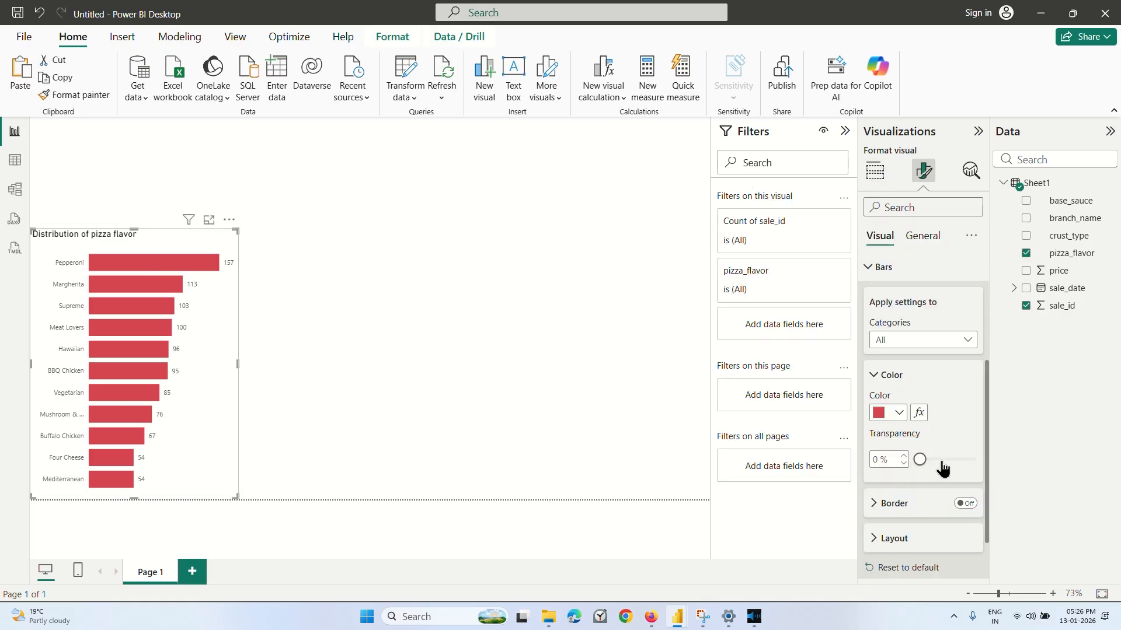
pyautogui.moveTo(921, 464); pyautogui.dragTo(882, 461)
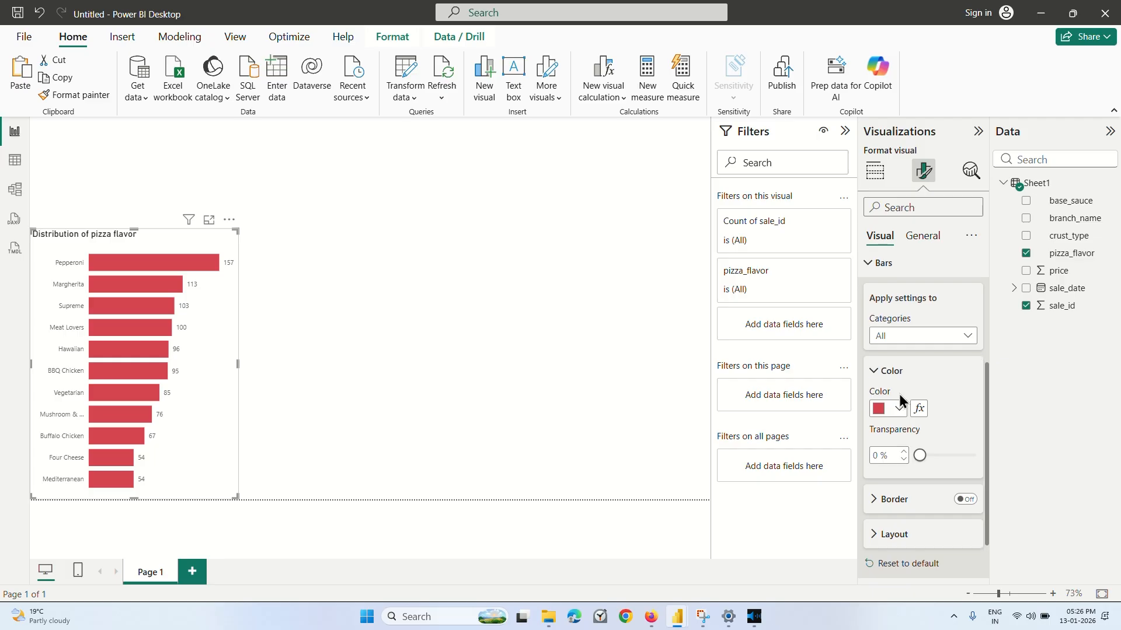
pyautogui.scroll(-1, 901, 402)
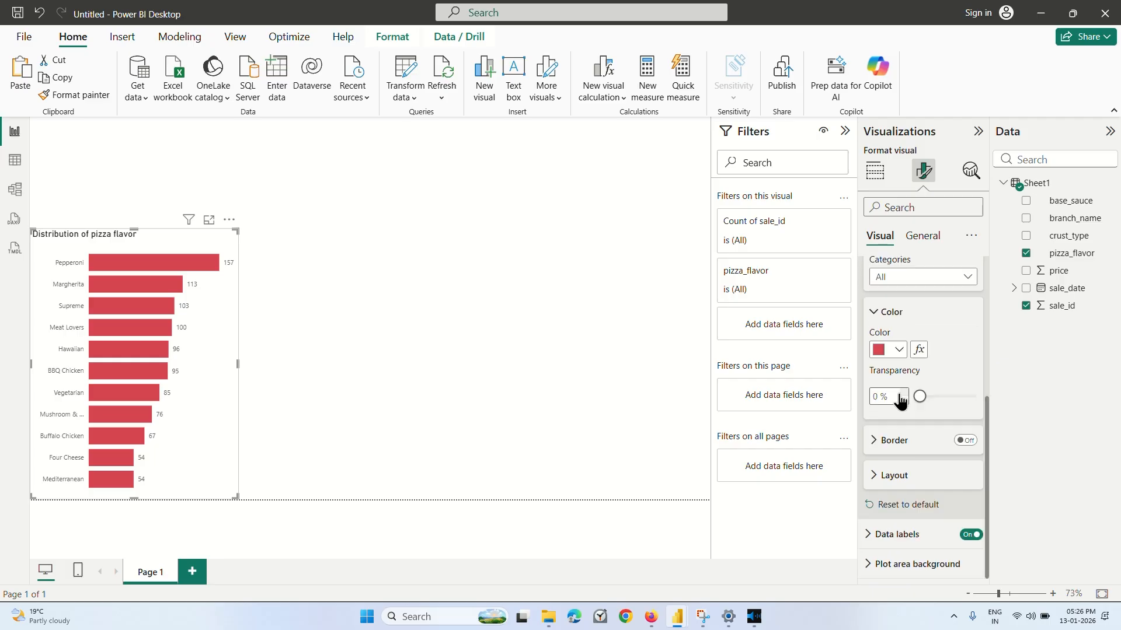
pyautogui.click(876, 475)
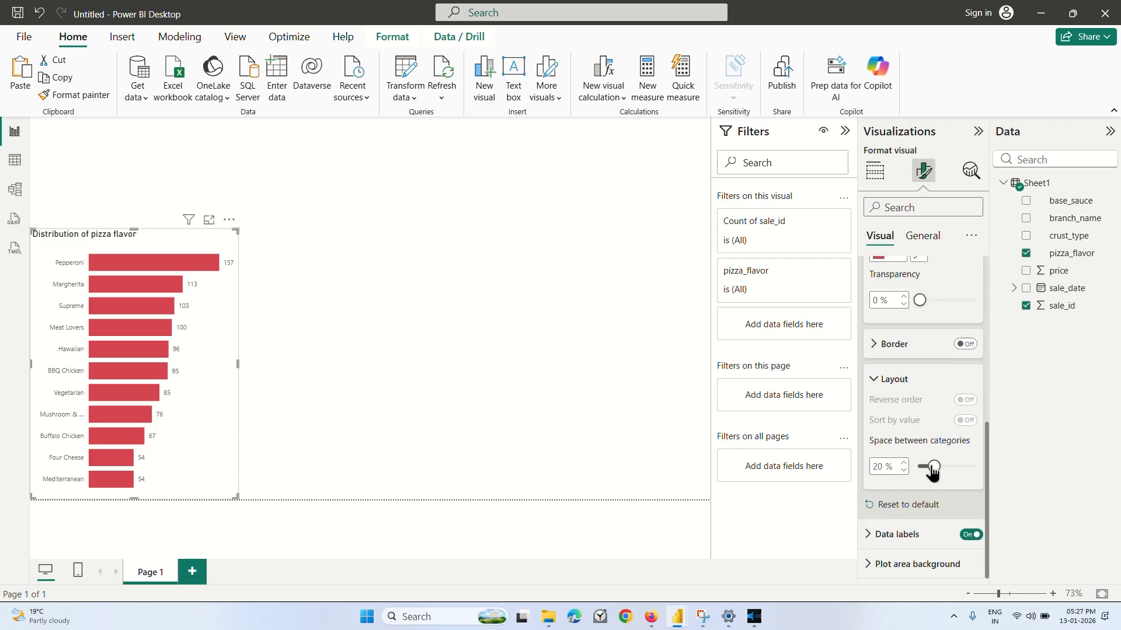
pyautogui.moveTo(934, 467); pyautogui.dragTo(948, 467)
pyautogui.moveTo(954, 470)
pyautogui.mouseDown()
pyautogui.moveTo(972, 474)
pyautogui.moveTo(932, 476)
pyautogui.mouseUp()
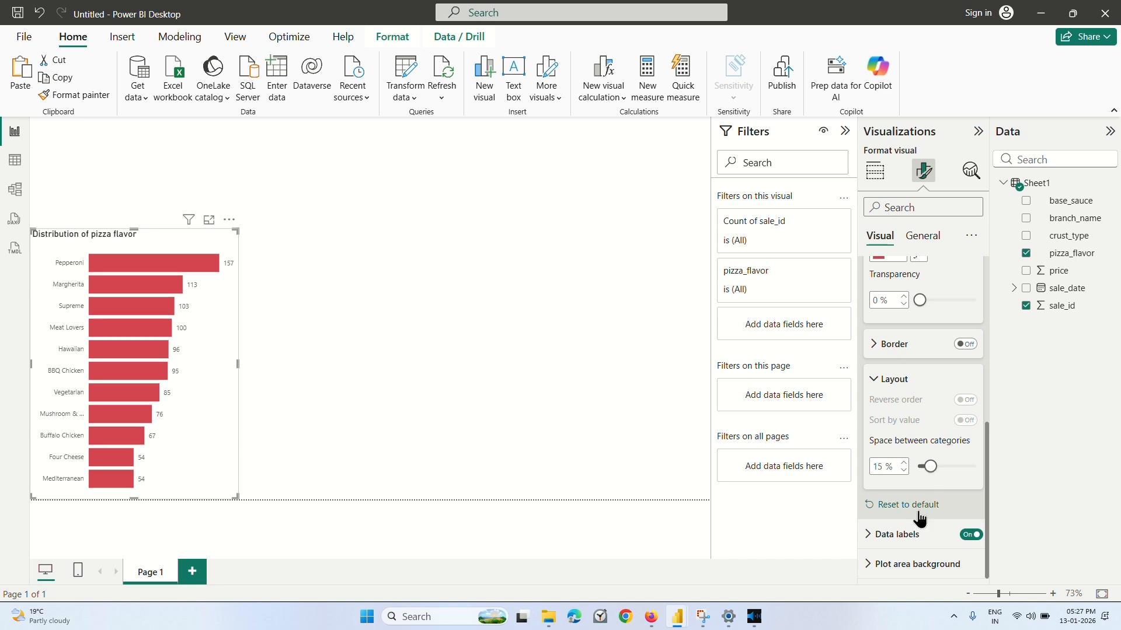
pyautogui.click(870, 565)
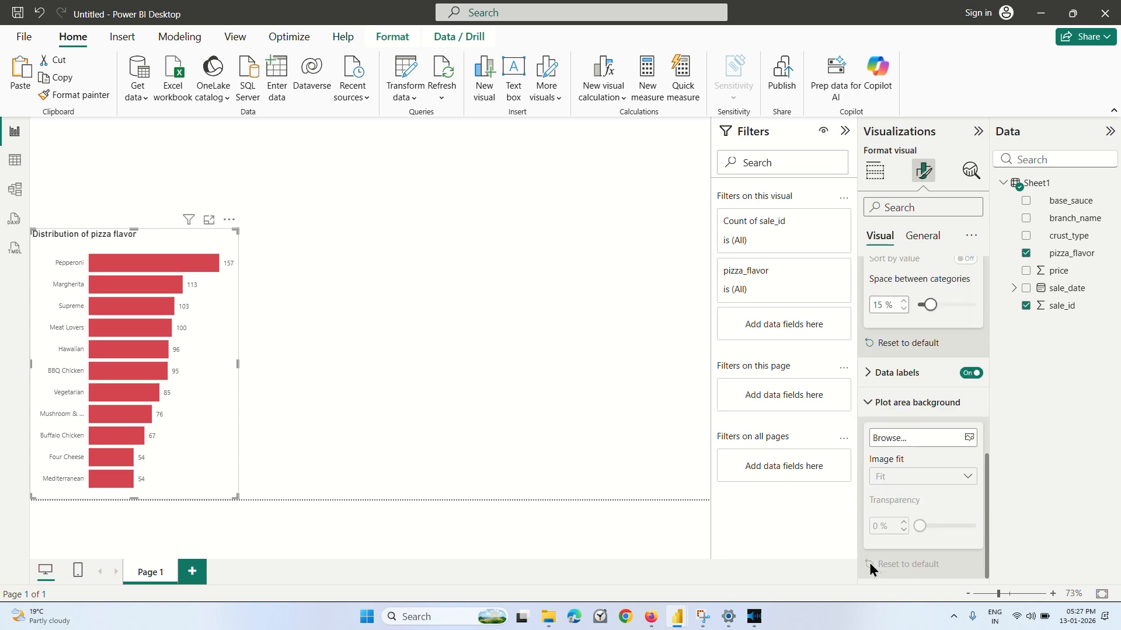
pyautogui.scroll(5, 881, 441)
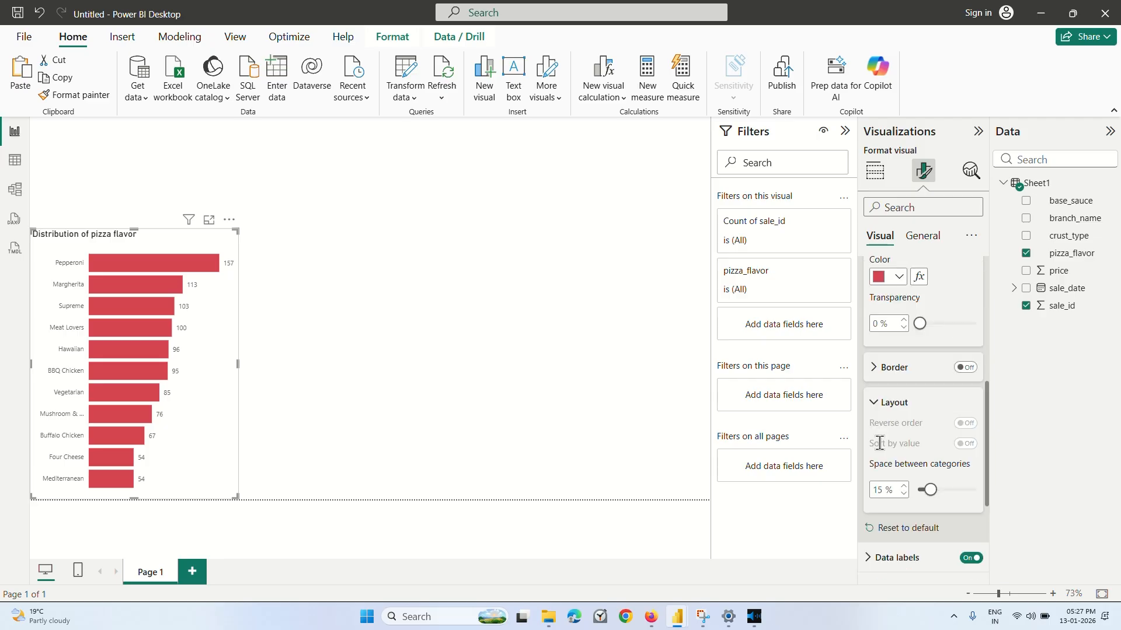
# Switch to the Coursera lesson and replay the part that adjusts the maximum width of the y-axis values.
pyautogui.click(651, 617)
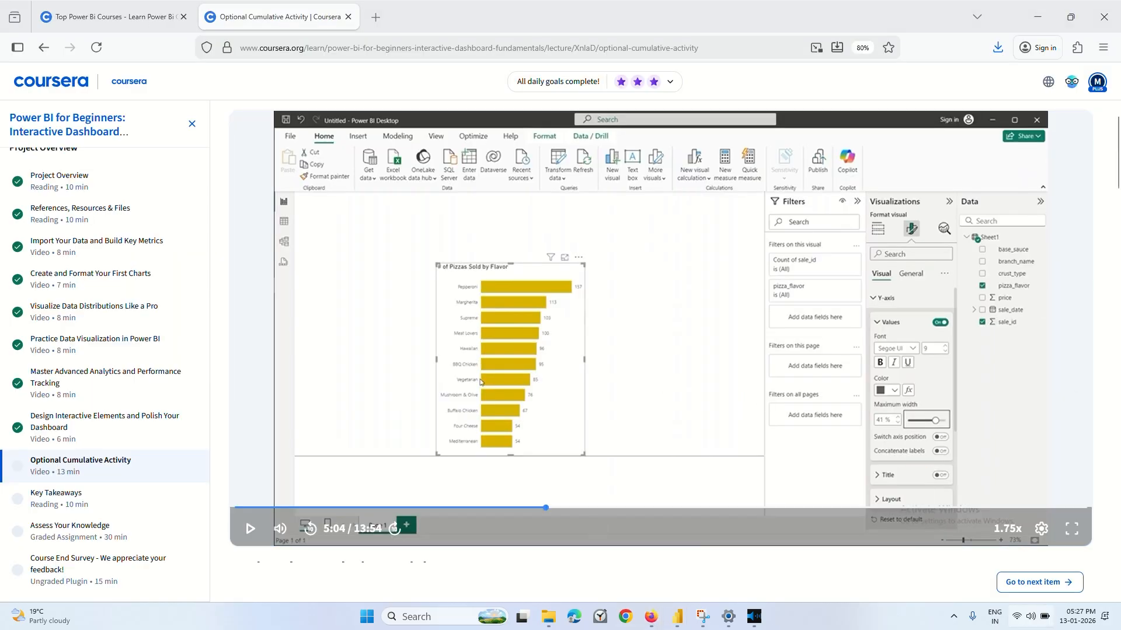
pyautogui.press('super+a')
pyautogui.click(1031, 617)
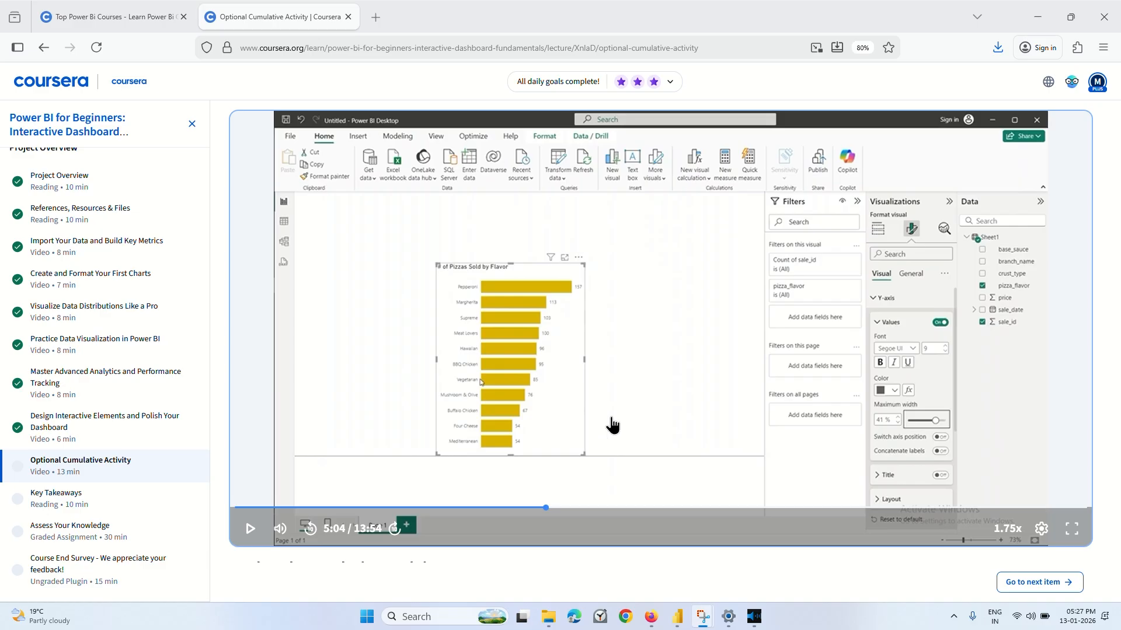
pyautogui.click(673, 403)
pyautogui.press('Left')
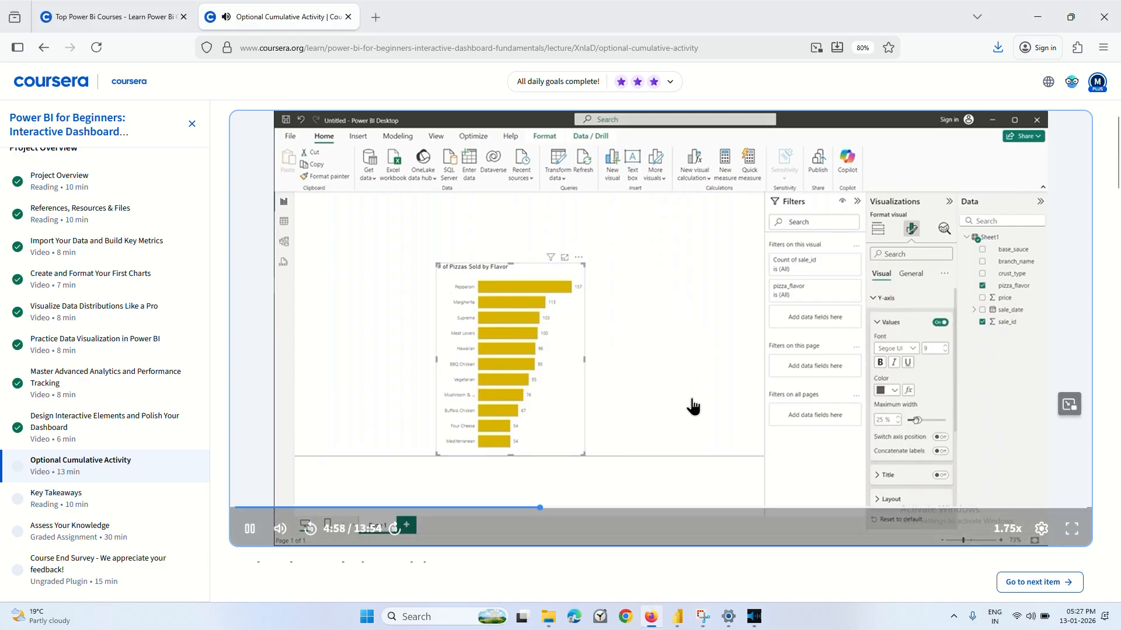
pyautogui.click(691, 402)
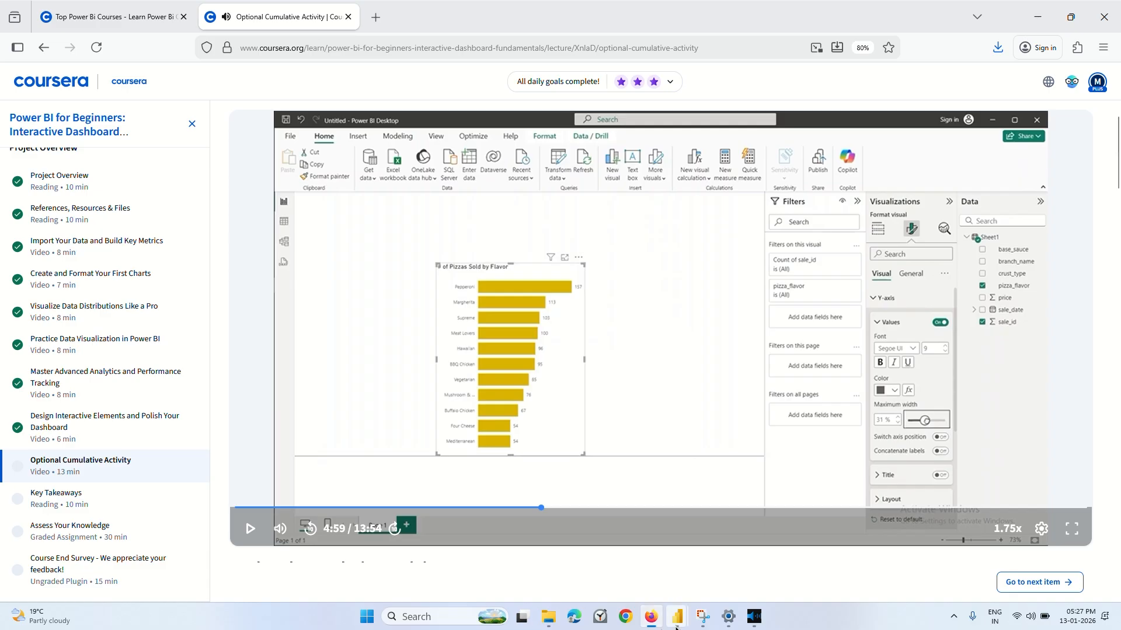
# Return to the untitled pizza report in Power BI and set the maximum width of the bar chart's y-axis values to 34%.
pyautogui.moveTo(677, 617)
pyautogui.click(591, 562)
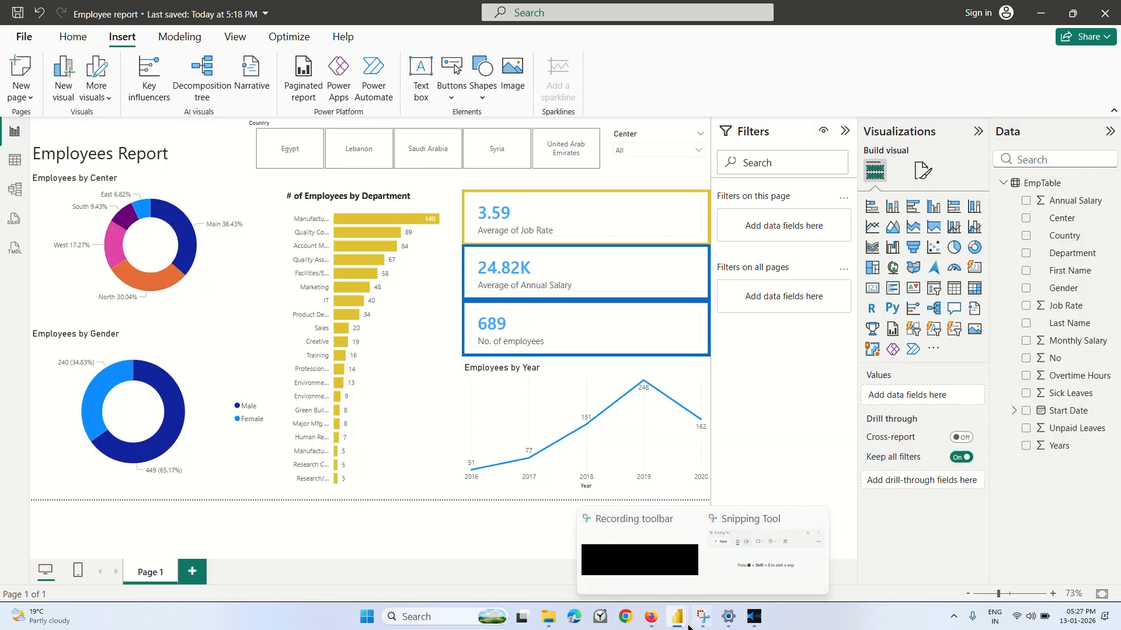
pyautogui.moveTo(677, 617)
pyautogui.click(762, 576)
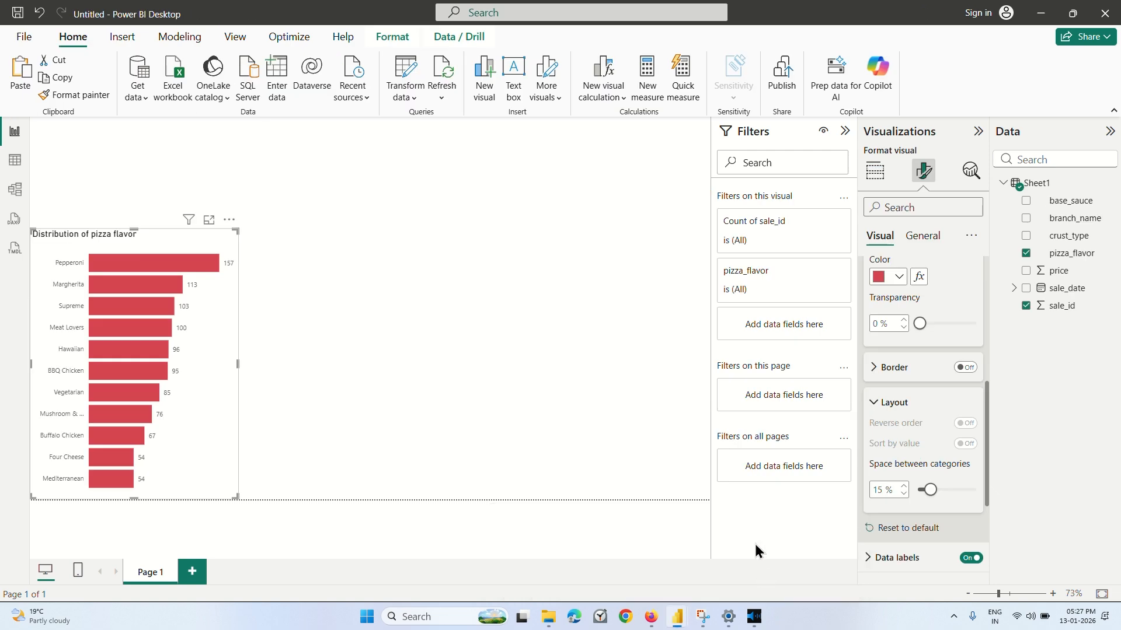
pyautogui.scroll(5, 888, 309)
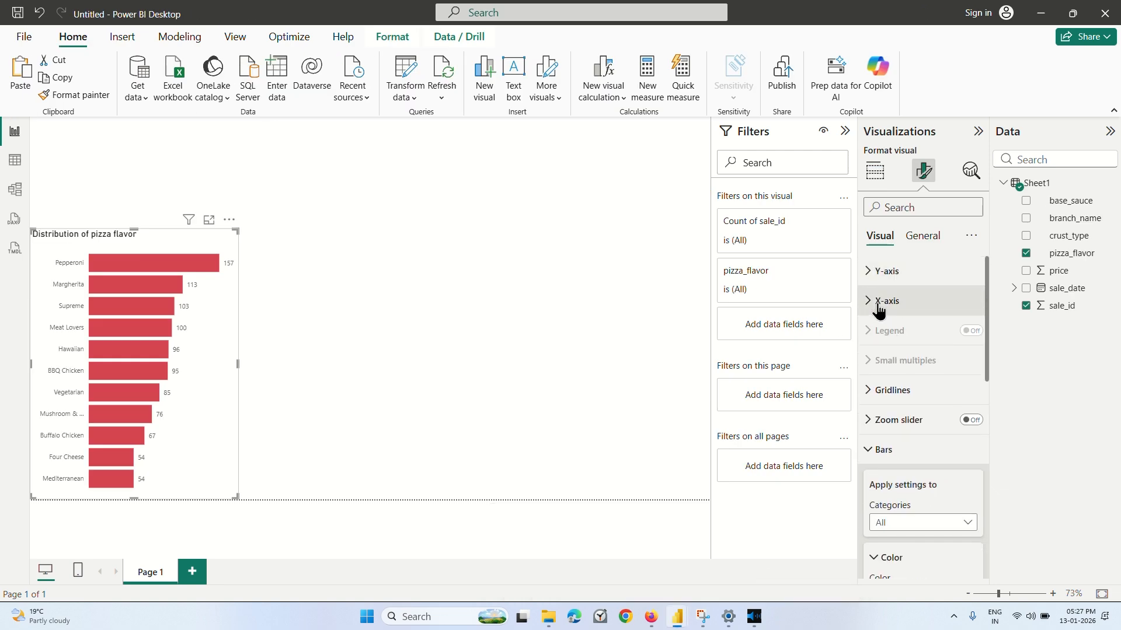
pyautogui.click(886, 270)
pyautogui.scroll(-2, 908, 344)
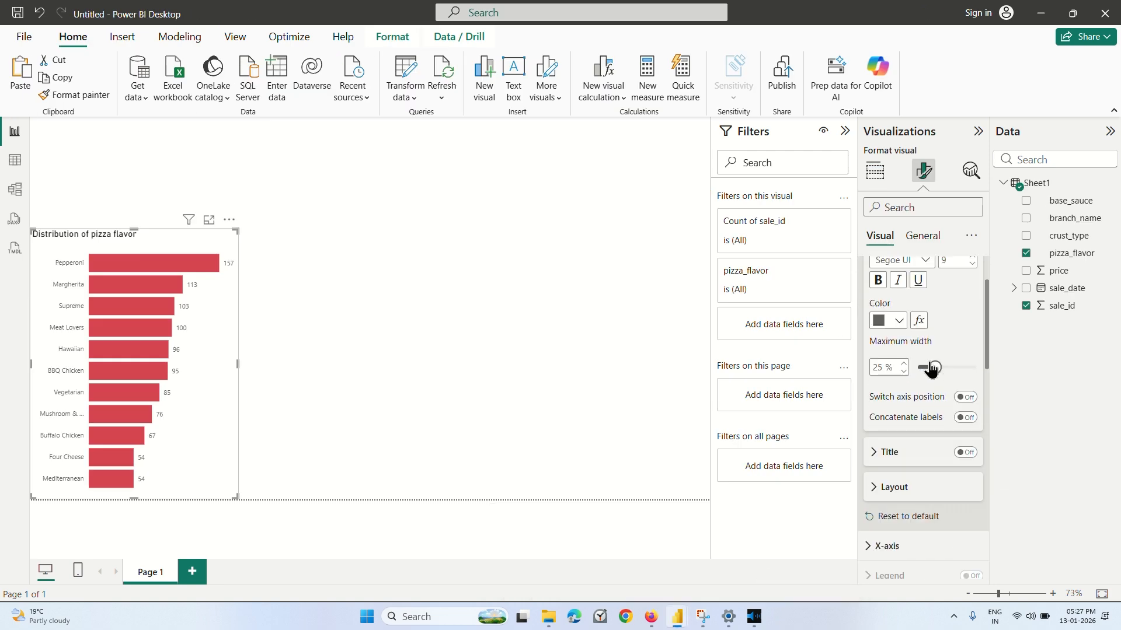
pyautogui.scroll(2, 926, 365)
pyautogui.scroll(-1, 938, 416)
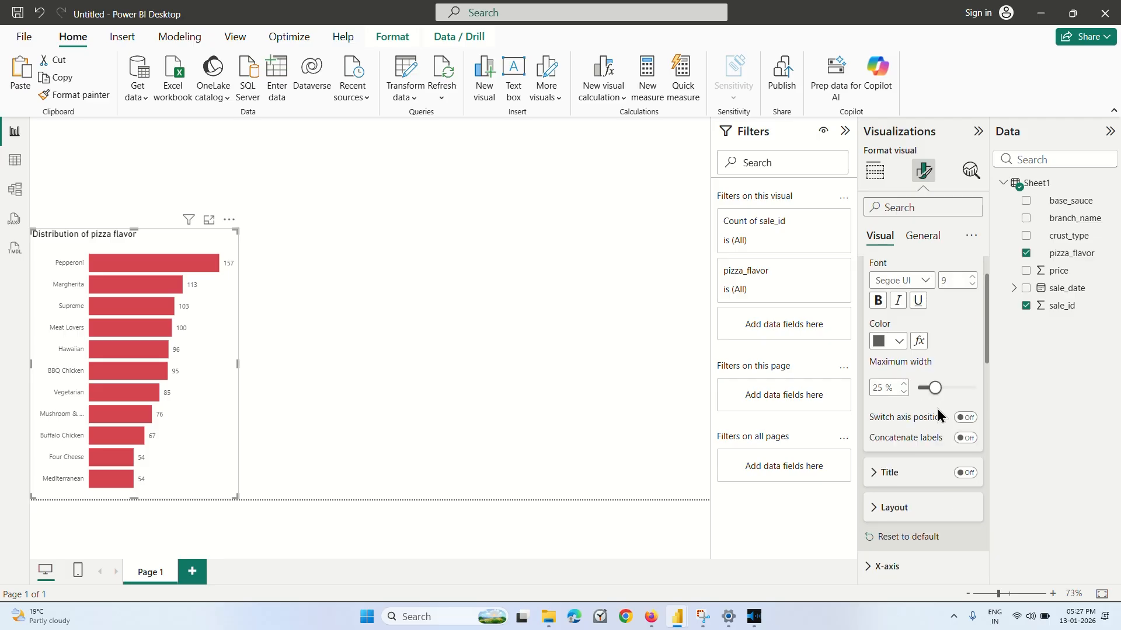
pyautogui.moveTo(934, 397)
pyautogui.mouseDown()
pyautogui.moveTo(922, 399)
pyautogui.moveTo(970, 401)
pyautogui.moveTo(936, 396)
pyautogui.moveTo(951, 395)
pyautogui.mouseUp()
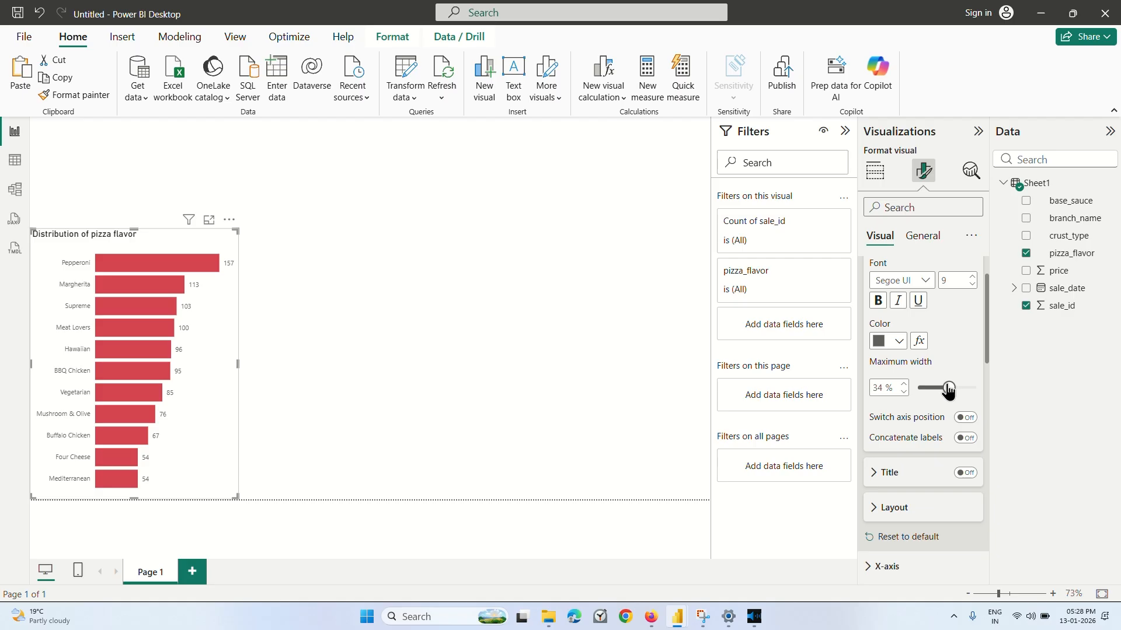
# Switch to the Coursera lesson and watch which visual is added after the bar chart.
pyautogui.click(648, 626)
pyautogui.click(647, 627)
pyautogui.click(648, 626)
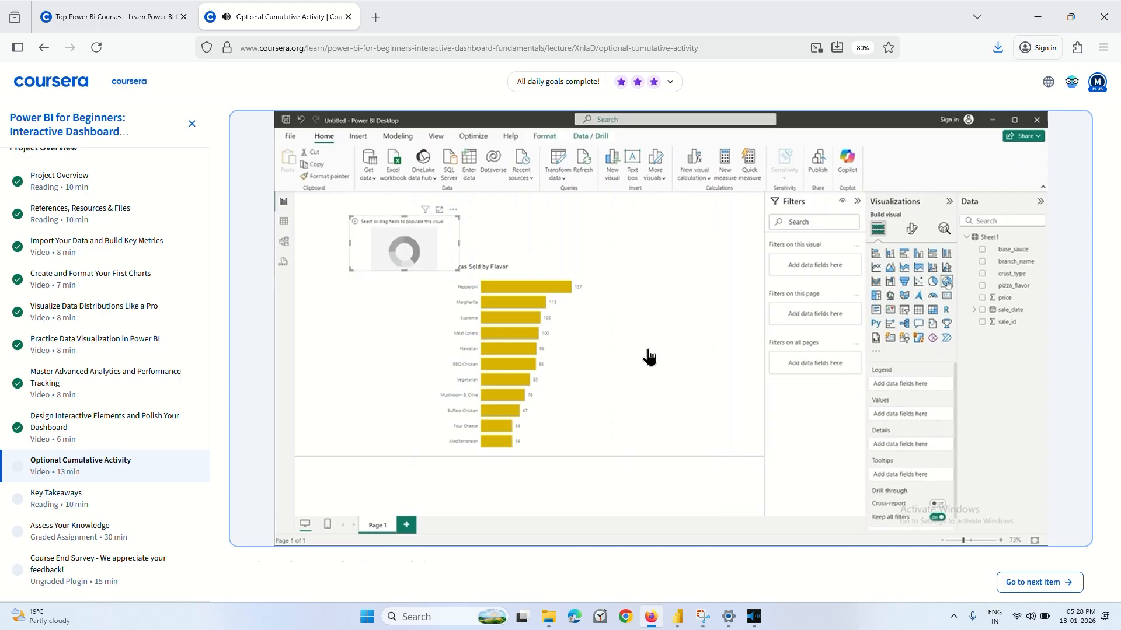
pyautogui.click(517, 338)
# Return to the untitled pizza report in Power BI and add an empty donut chart to the page.
pyautogui.click(677, 617)
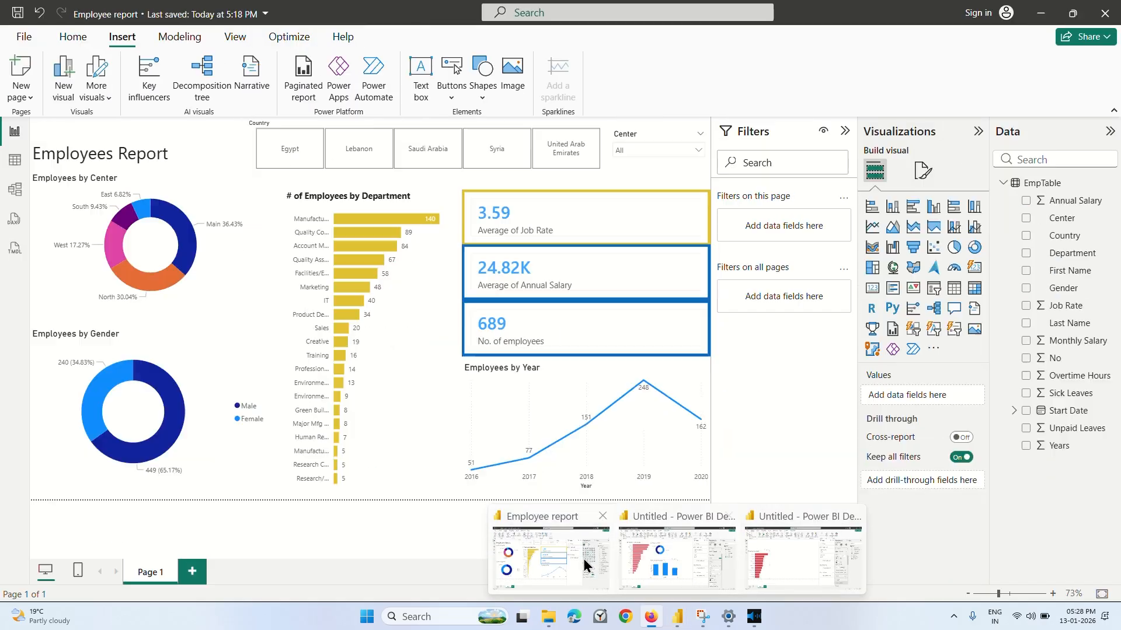
pyautogui.click(773, 559)
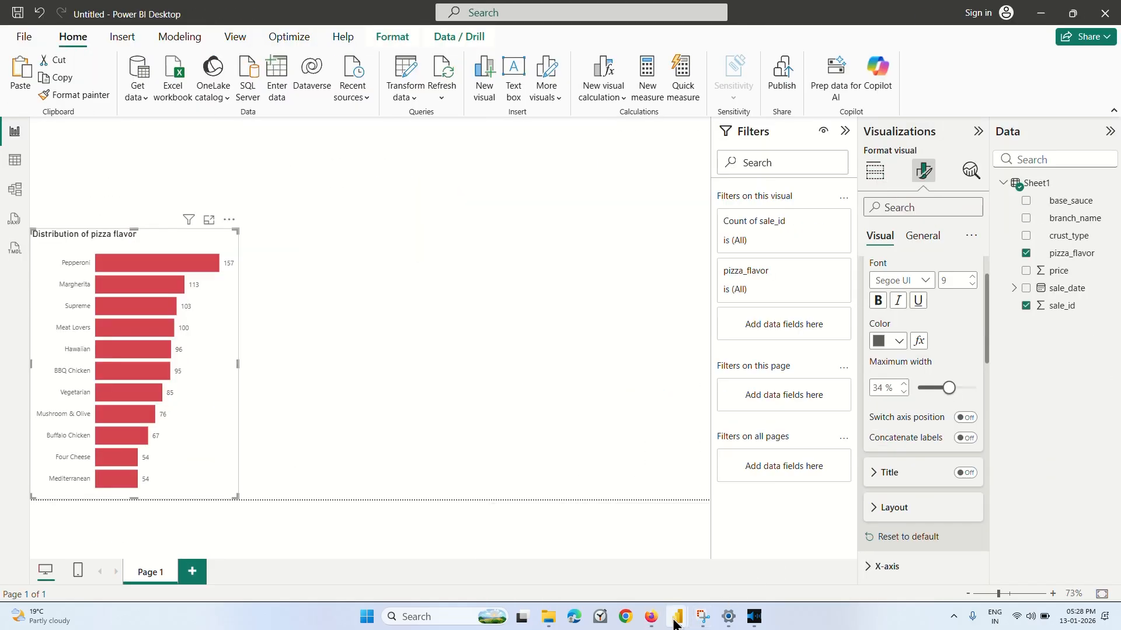
pyautogui.moveTo(677, 617)
pyautogui.click(789, 548)
pyautogui.click(450, 209)
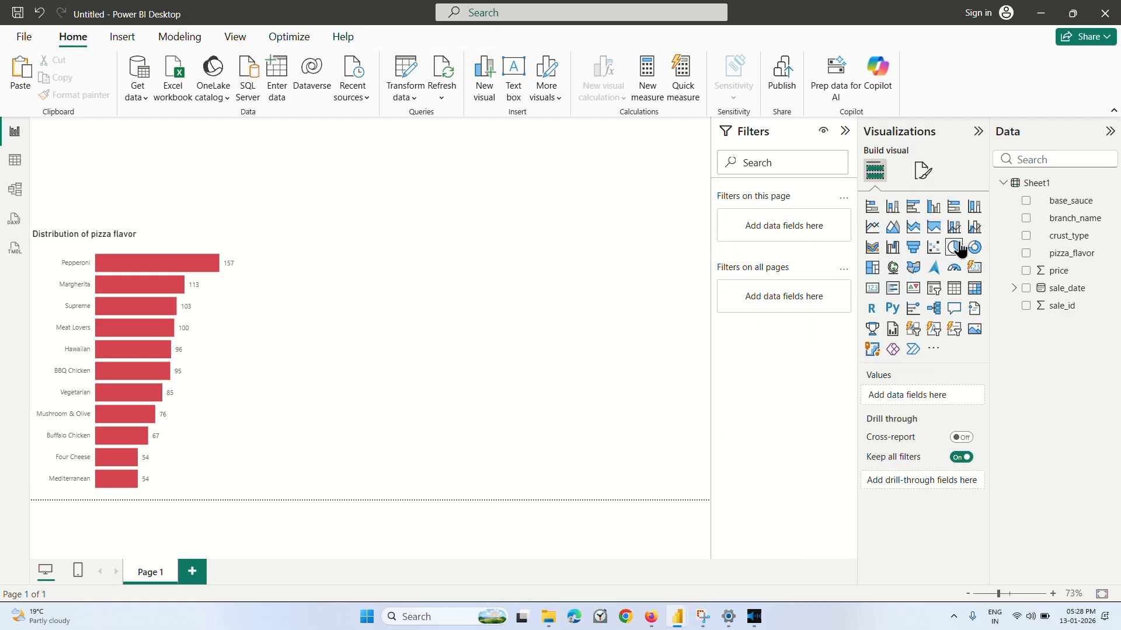
pyautogui.click(974, 247)
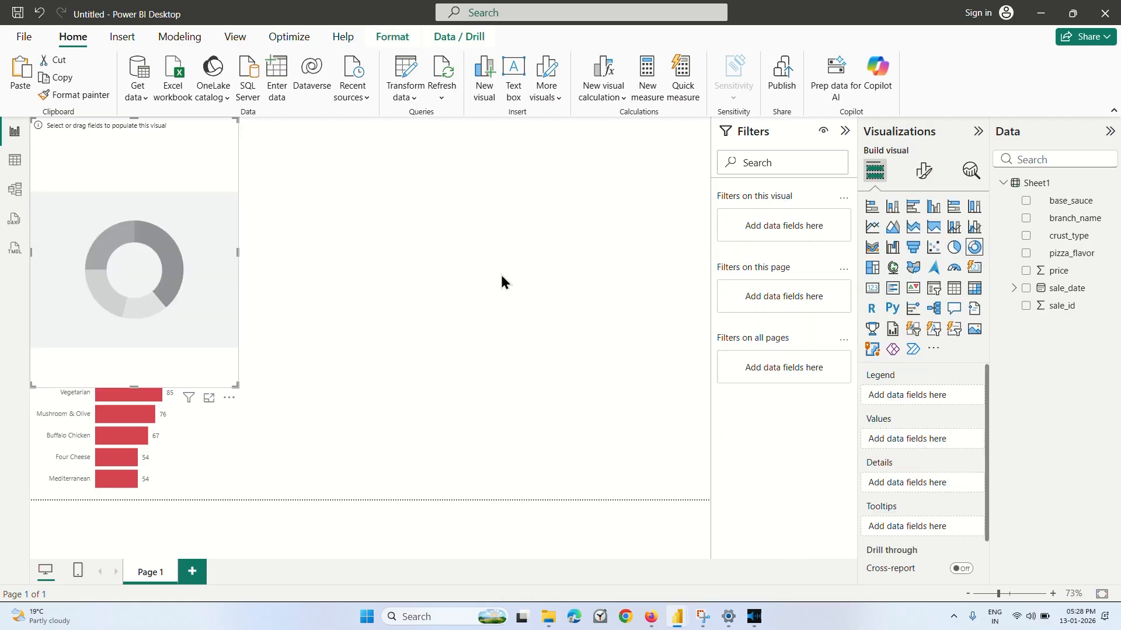
# Place the donut chart beside the flavor bar chart, with base_sauce as its legend and the count of base_sauce as its values.
pyautogui.moveTo(164, 252); pyautogui.dragTo(373, 360)
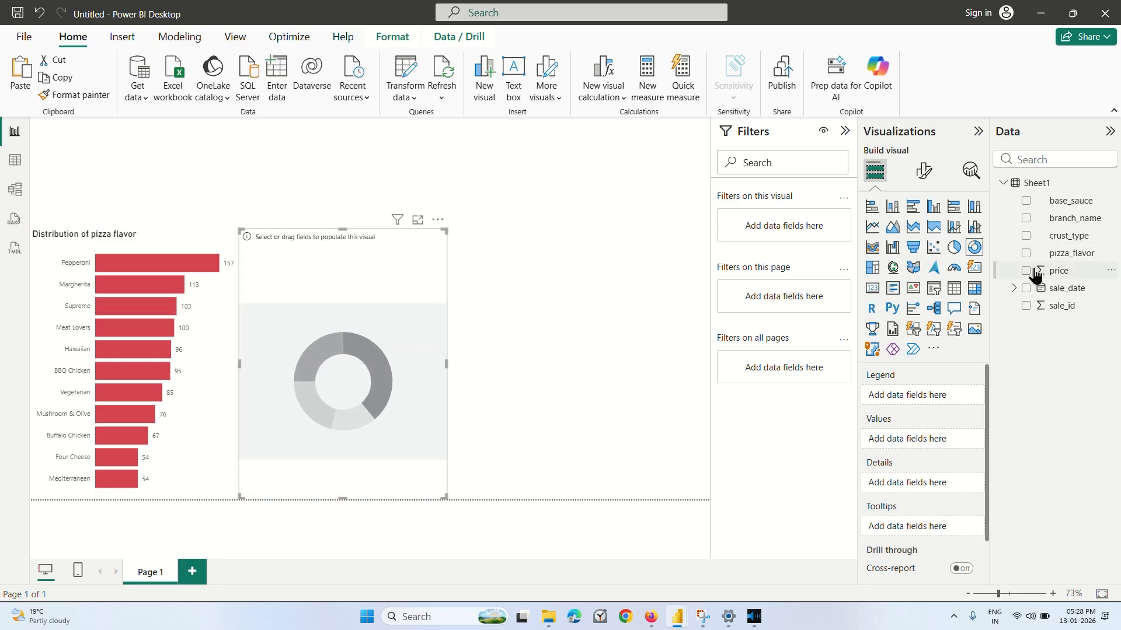
pyautogui.click(1028, 200)
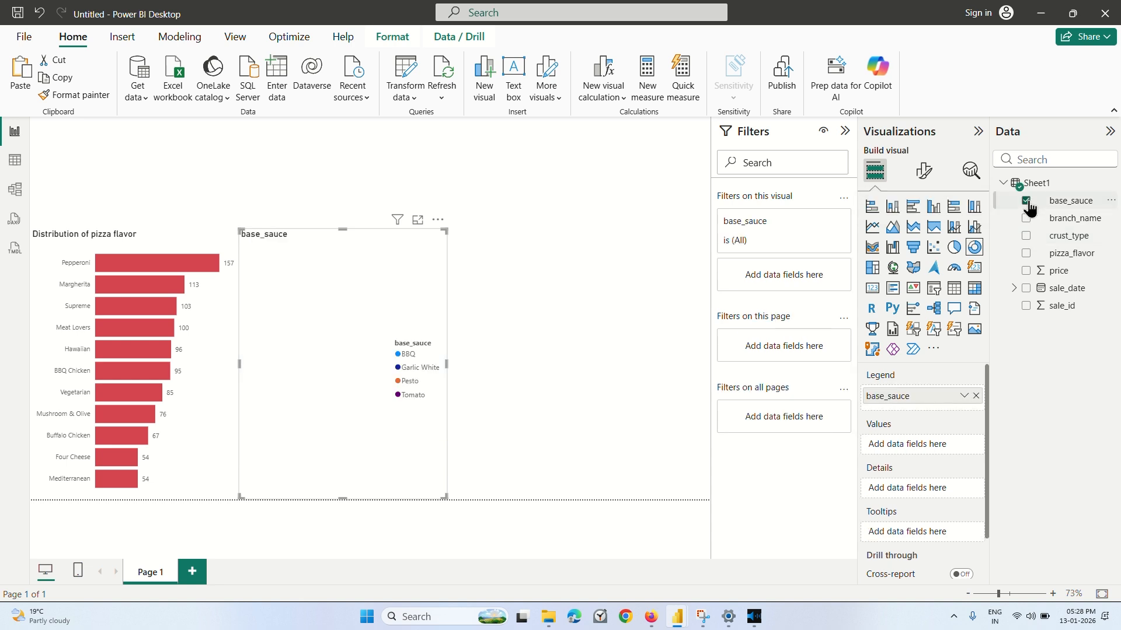
pyautogui.moveTo(1031, 208); pyautogui.dragTo(915, 445)
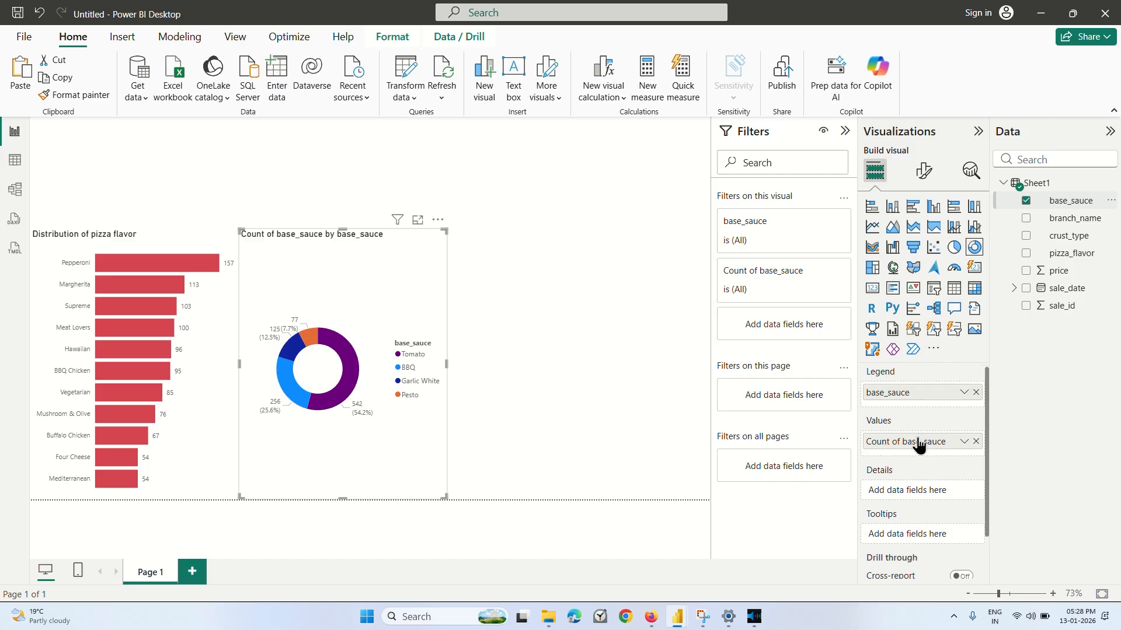
pyautogui.scroll(-2, 918, 444)
pyautogui.scroll(2, 910, 517)
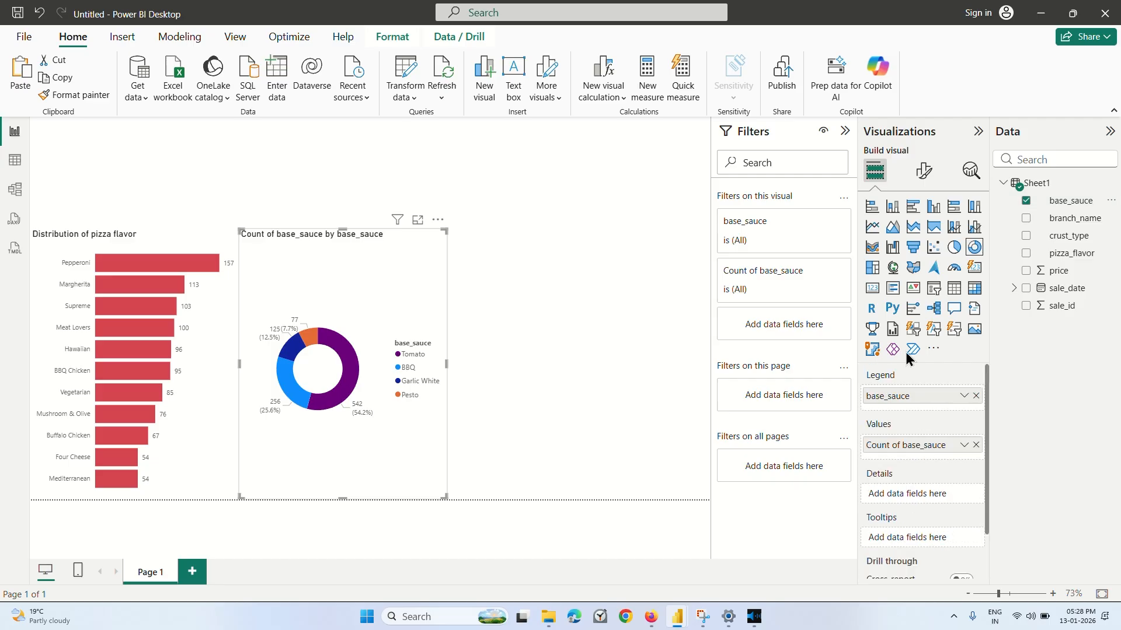
pyautogui.click(923, 171)
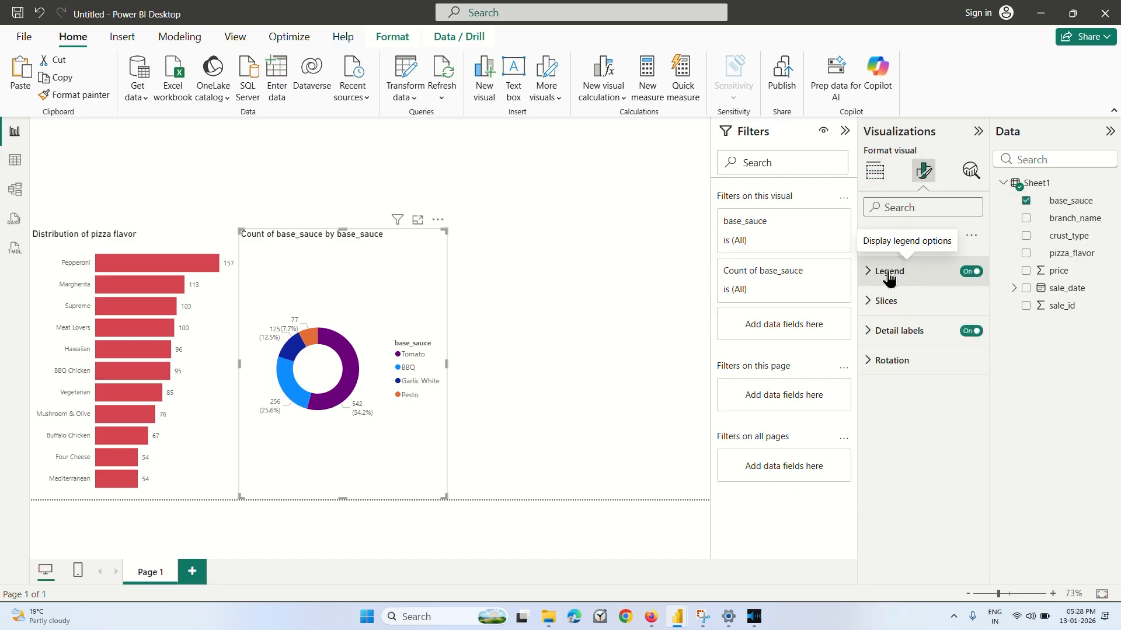
pyautogui.click(889, 274)
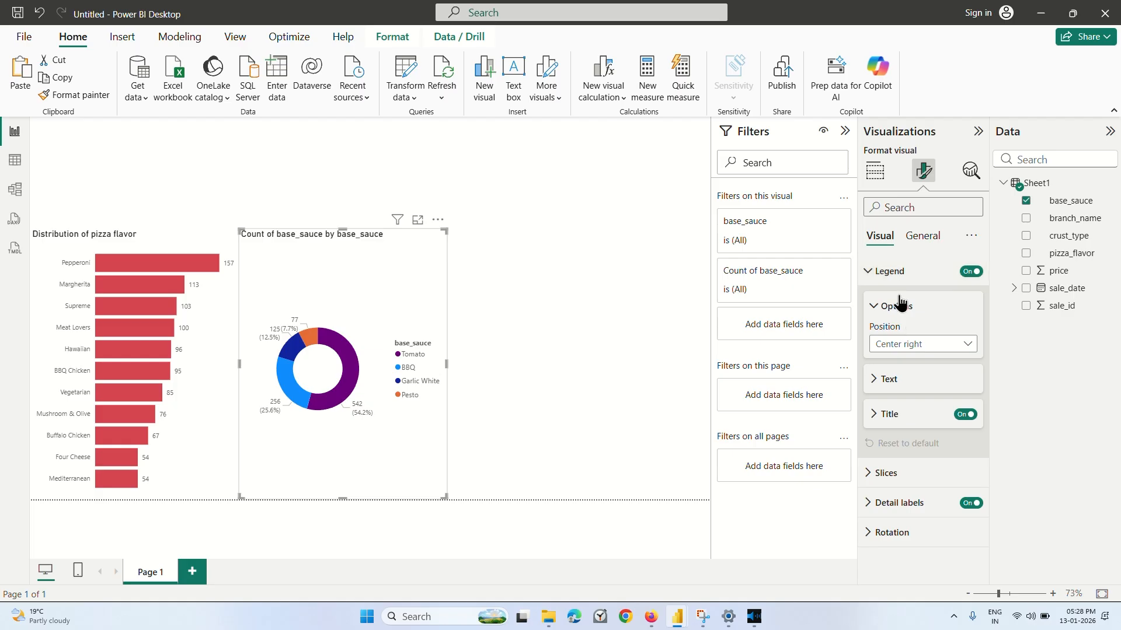
pyautogui.click(898, 273)
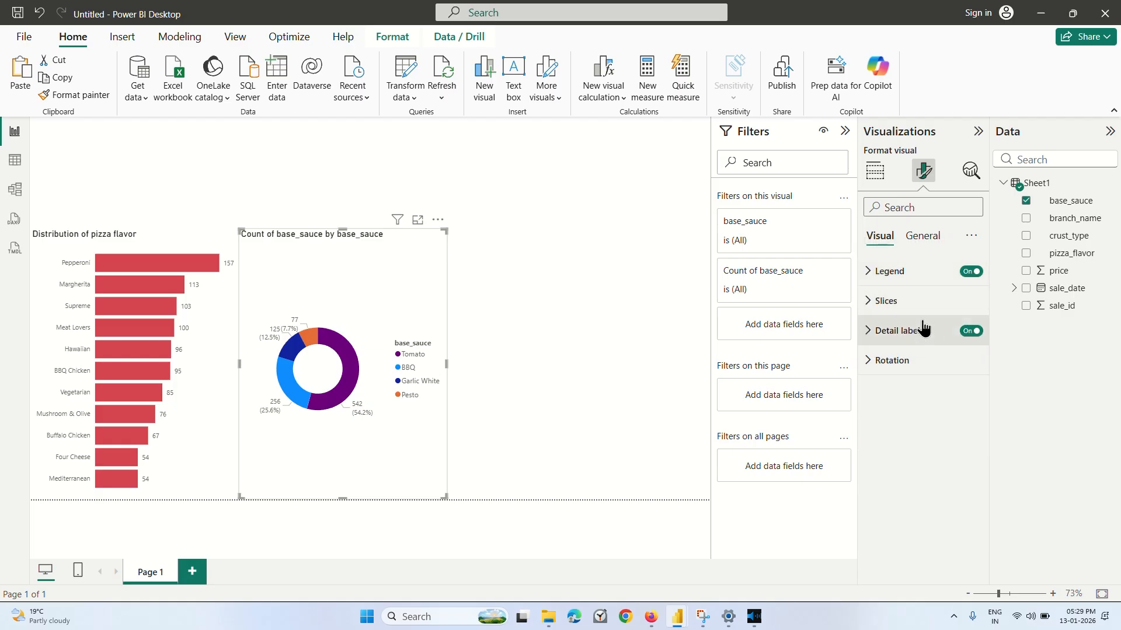
pyautogui.click(969, 334)
pyautogui.click(969, 331)
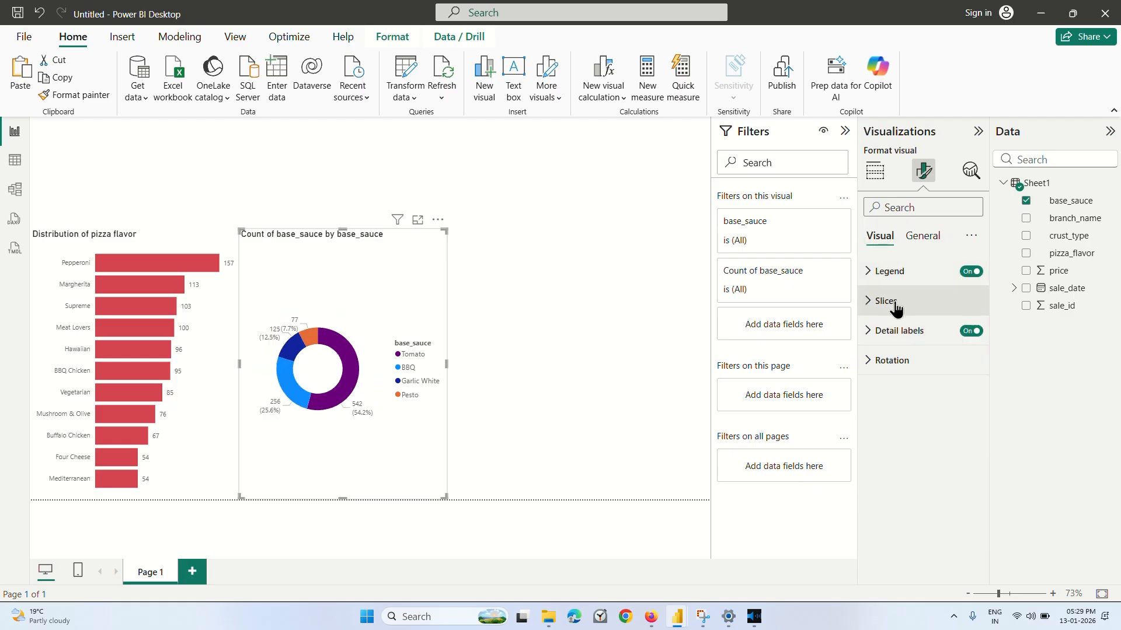
pyautogui.click(896, 304)
pyautogui.click(876, 407)
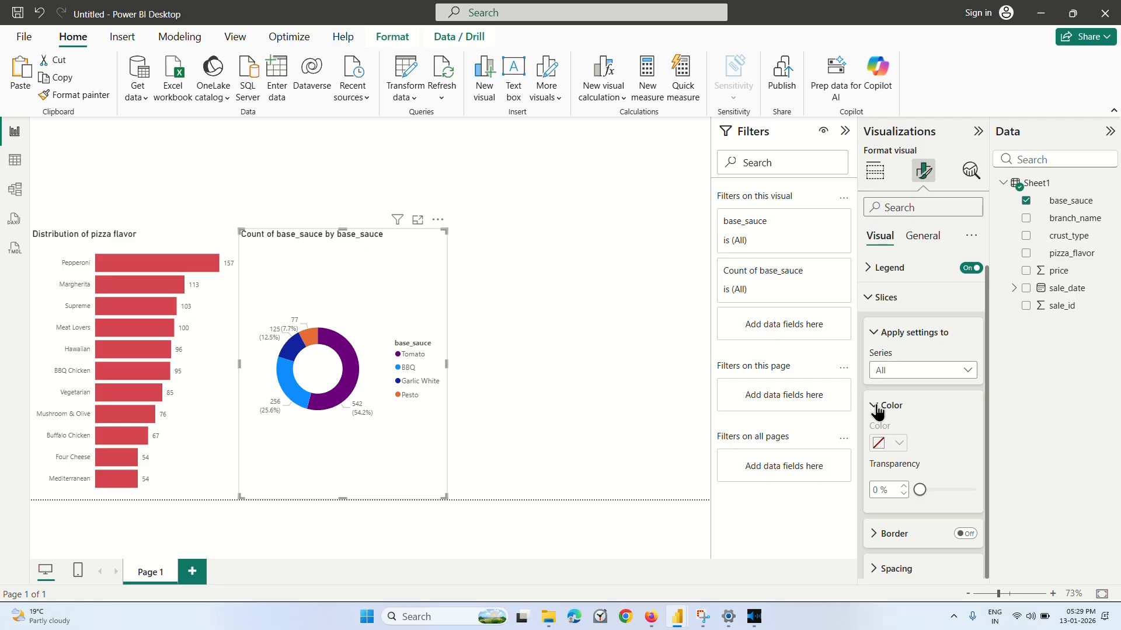
pyautogui.click(876, 407)
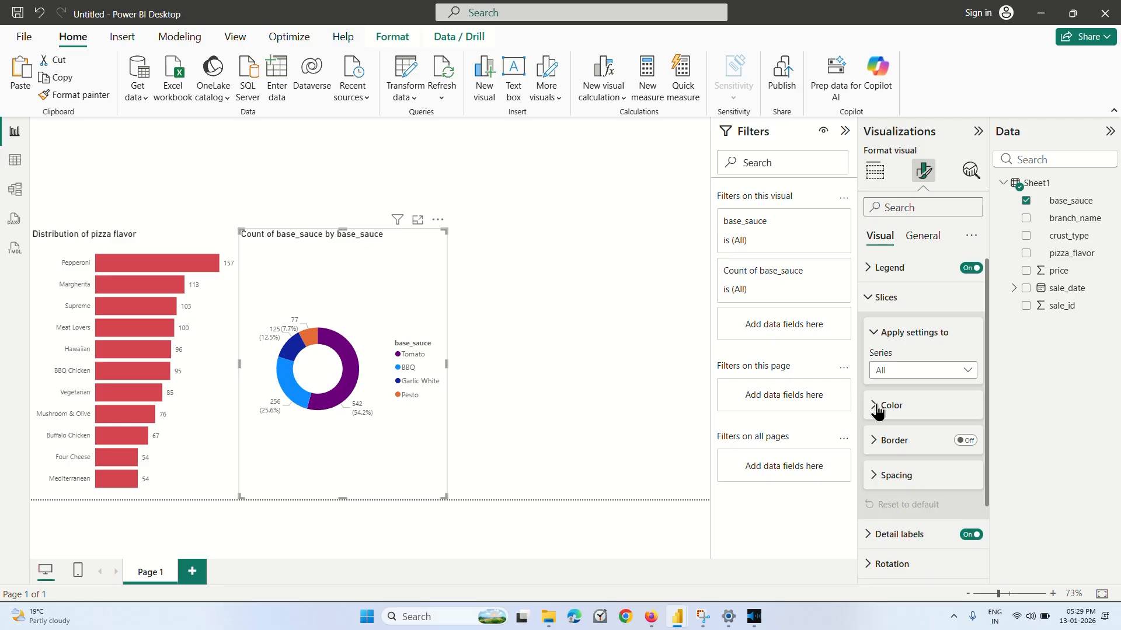
pyautogui.click(872, 301)
# Set the donut chart's detail label contents to Category, percent of total.
pyautogui.click(882, 331)
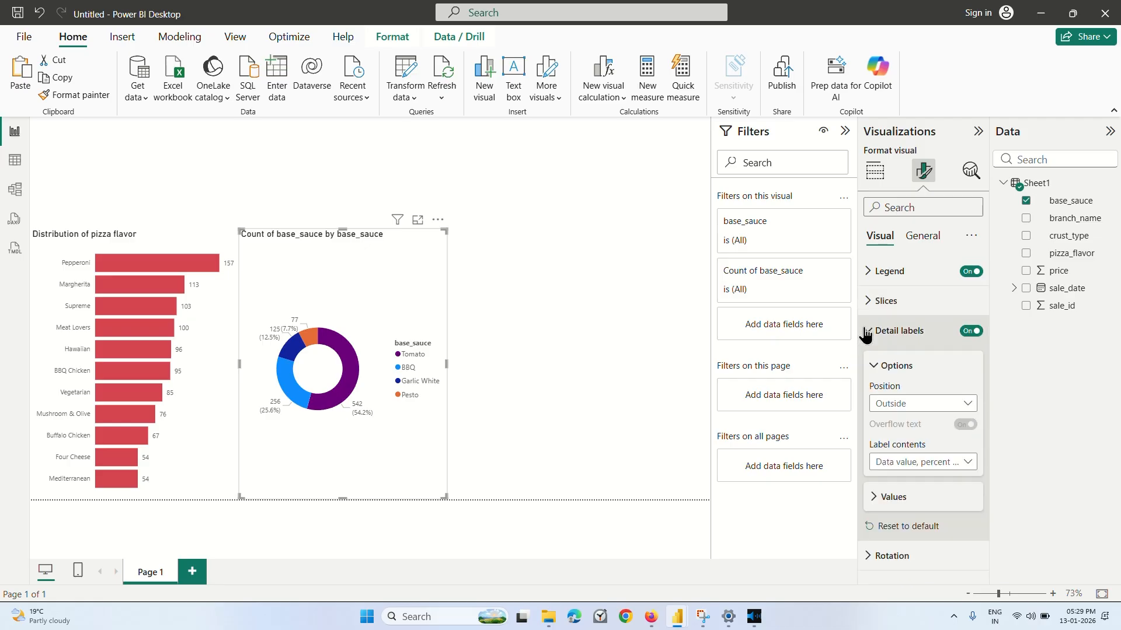
pyautogui.click(899, 464)
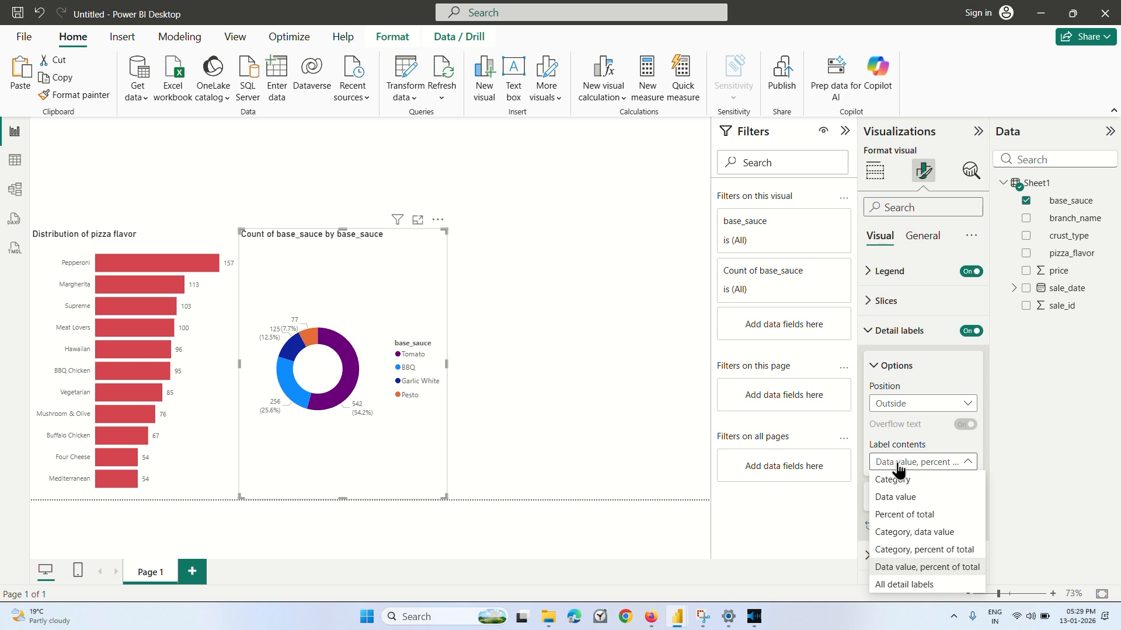
pyautogui.click(909, 550)
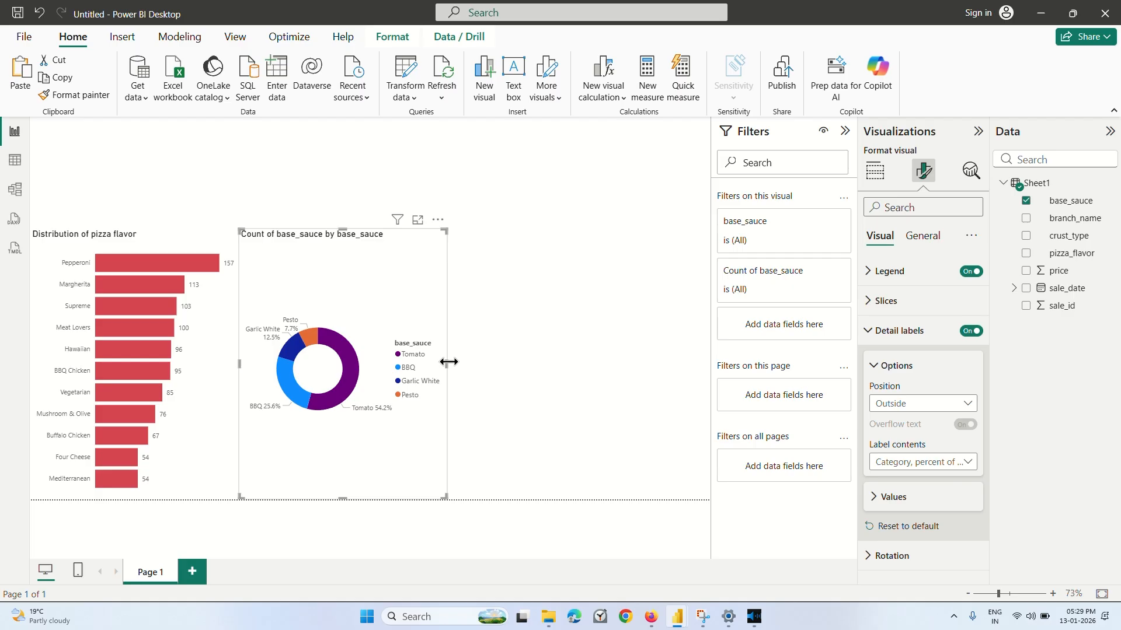
# Widen the donut chart into the empty space beside it and keep its base_sauce values summarized by Count.
pyautogui.moveTo(448, 362); pyautogui.dragTo(571, 367)
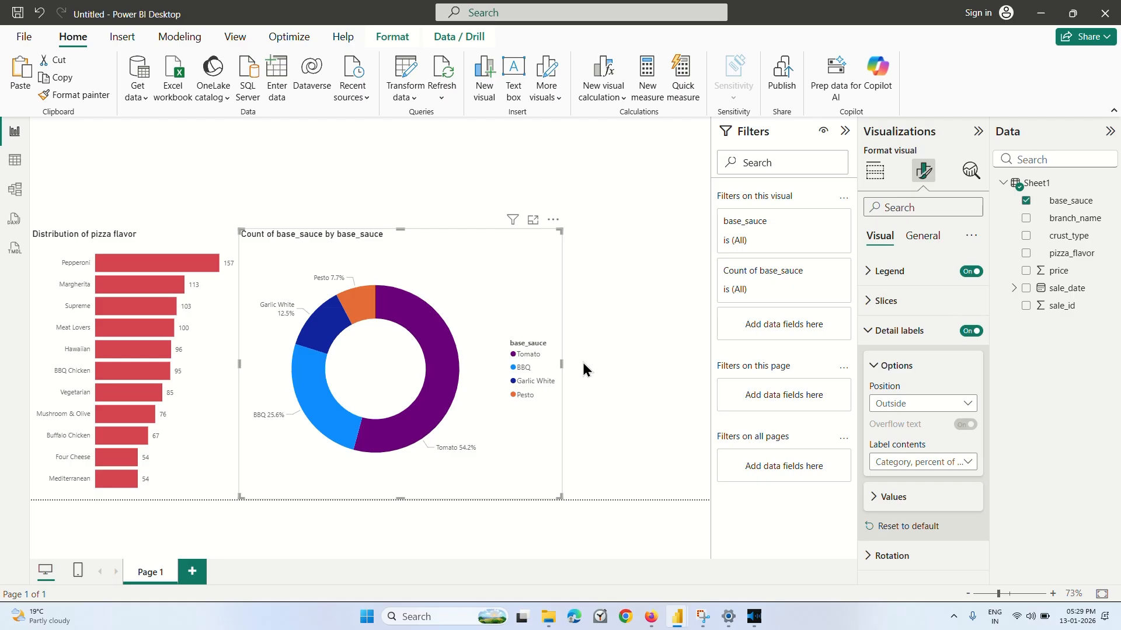
pyautogui.click(607, 367)
pyautogui.click(494, 390)
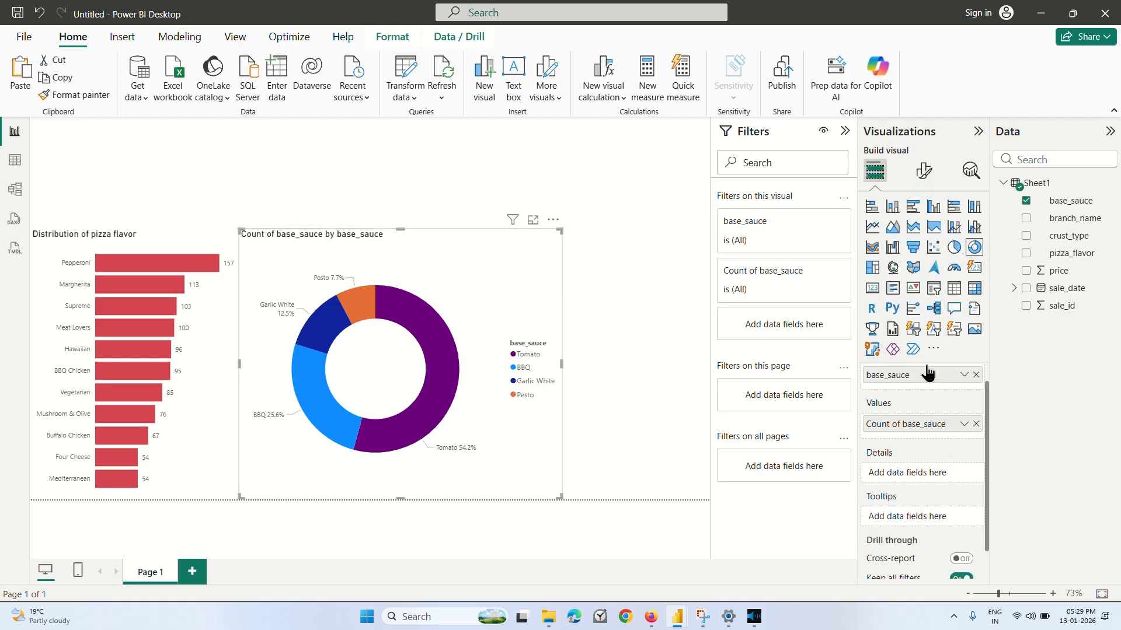
pyautogui.click(964, 446)
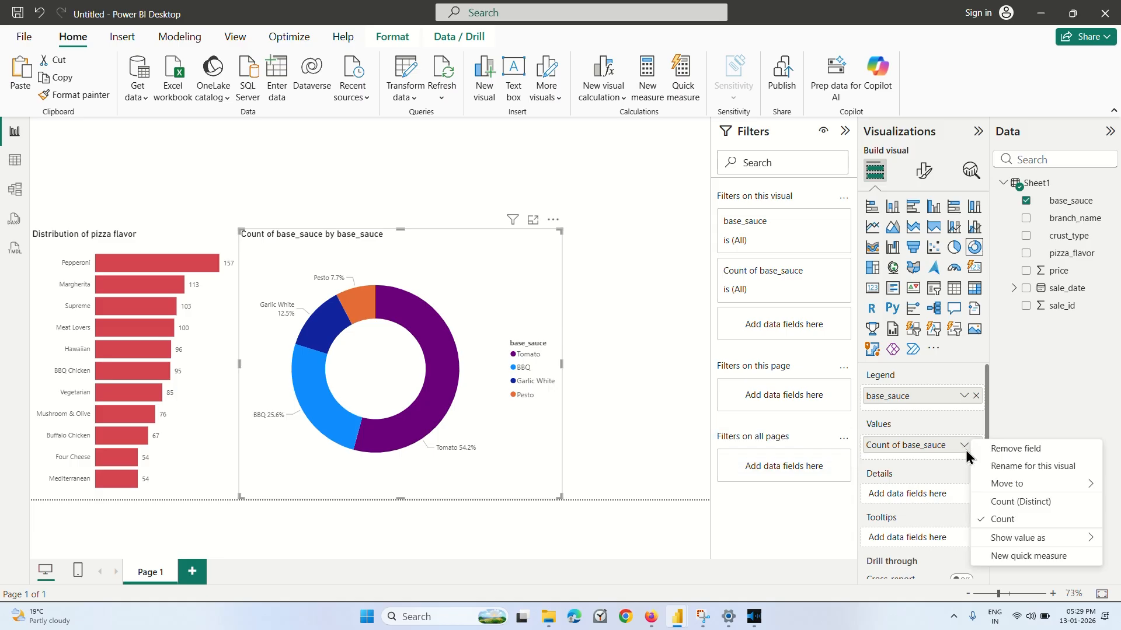
pyautogui.click(1001, 520)
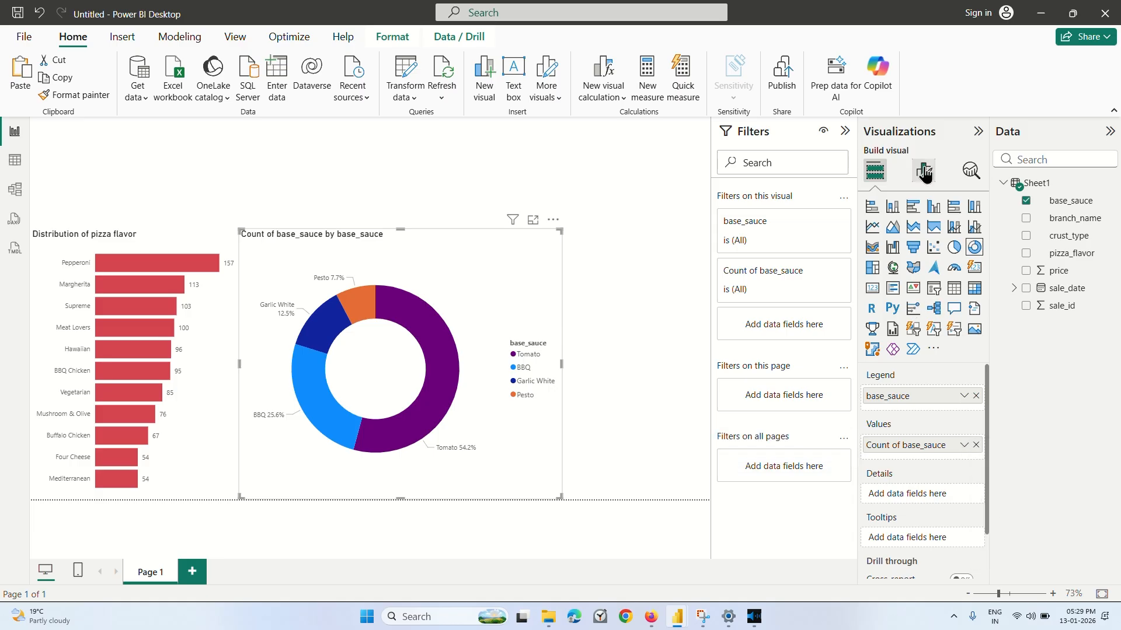
# Turn off the legend of the base_sauce donut chart.
pyautogui.click(923, 170)
pyautogui.click(903, 272)
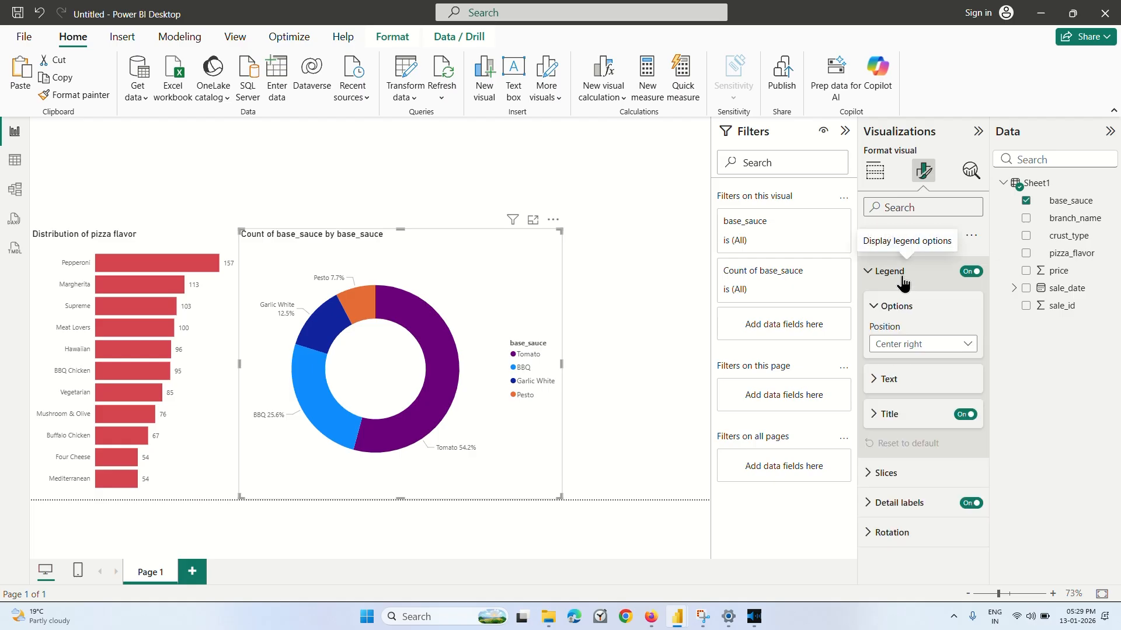
pyautogui.click(979, 273)
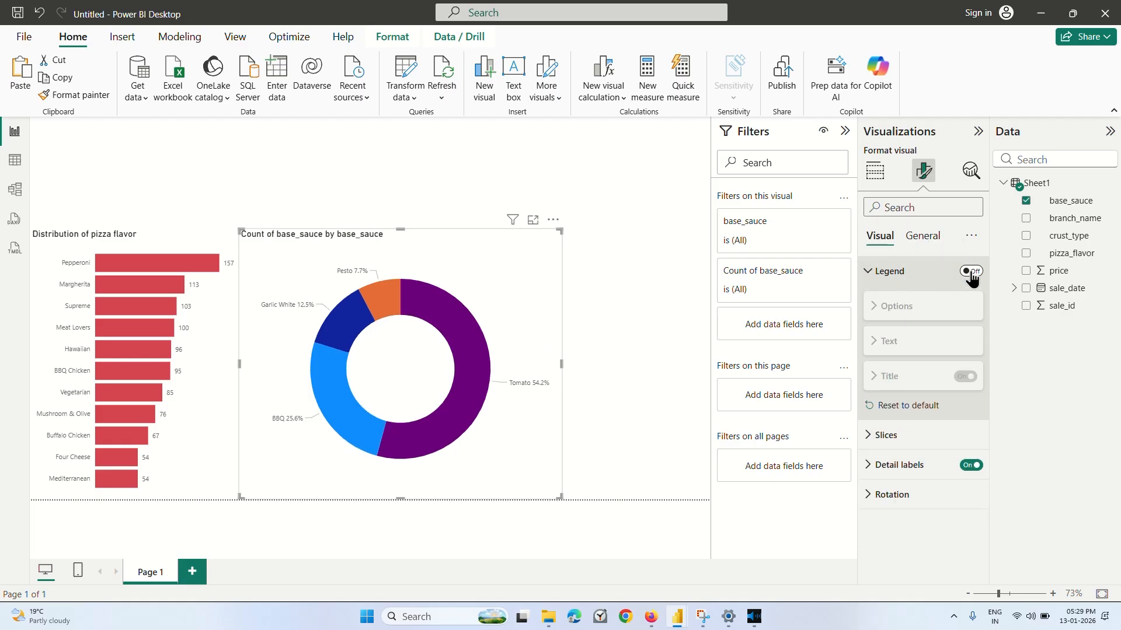
pyautogui.click(875, 272)
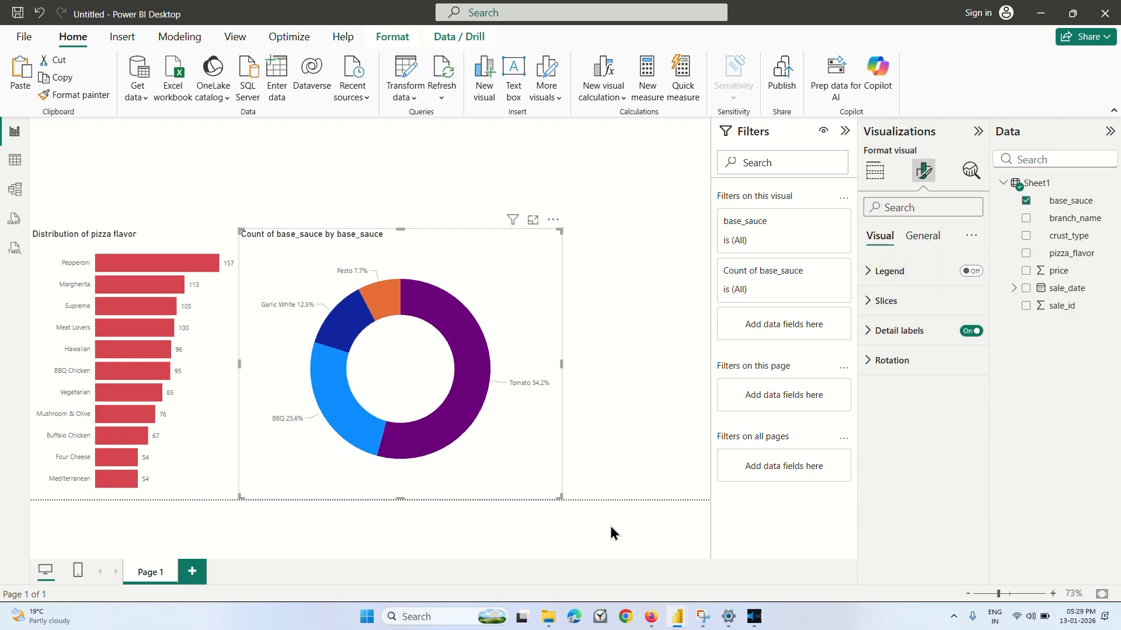
# Switch to the Coursera lesson and watch how the base sauce donut chart is labeled and sized.
pyautogui.click(650, 617)
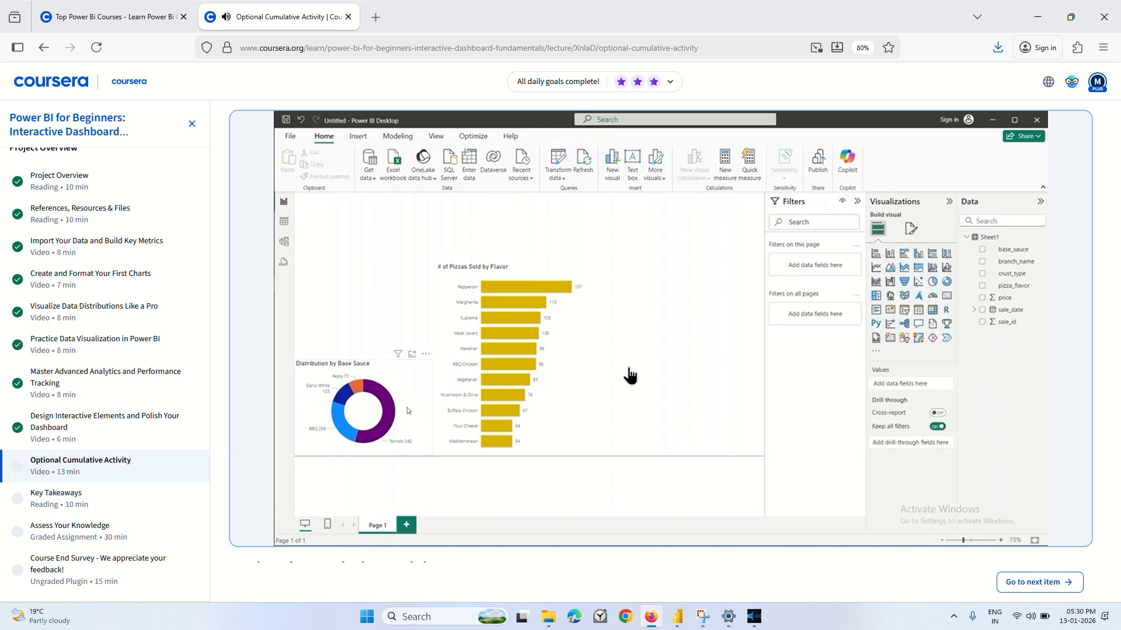
pyautogui.moveTo(585, 368)
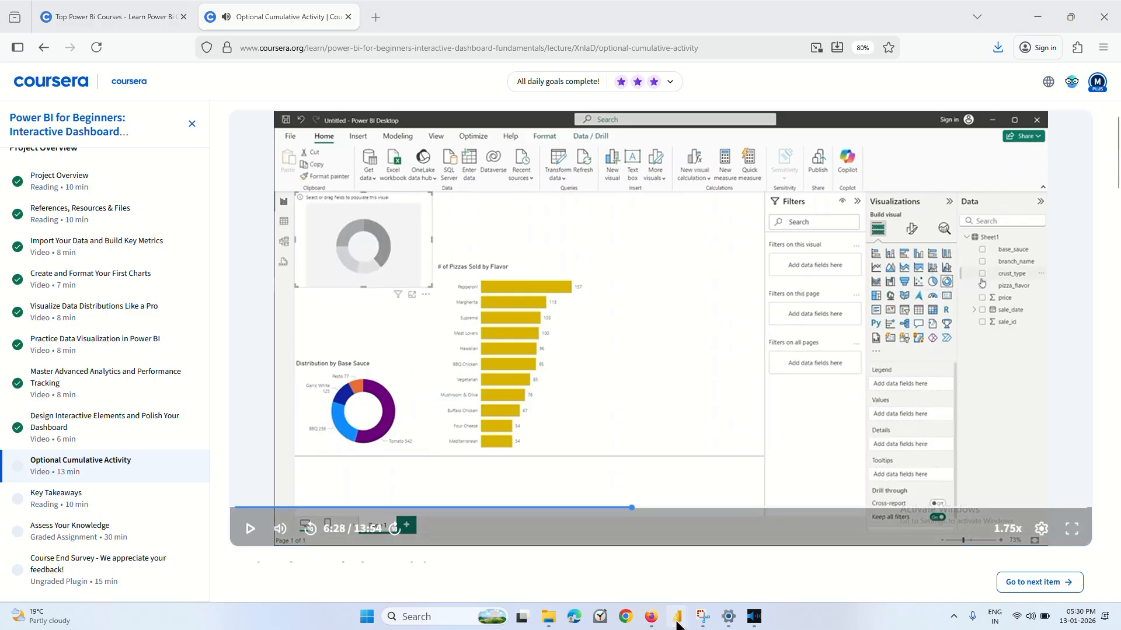
# Return to the untitled pizza report in Power BI and check the donut chart's general formatting options, including Effects.
pyautogui.moveTo(677, 616)
pyautogui.moveTo(788, 565)
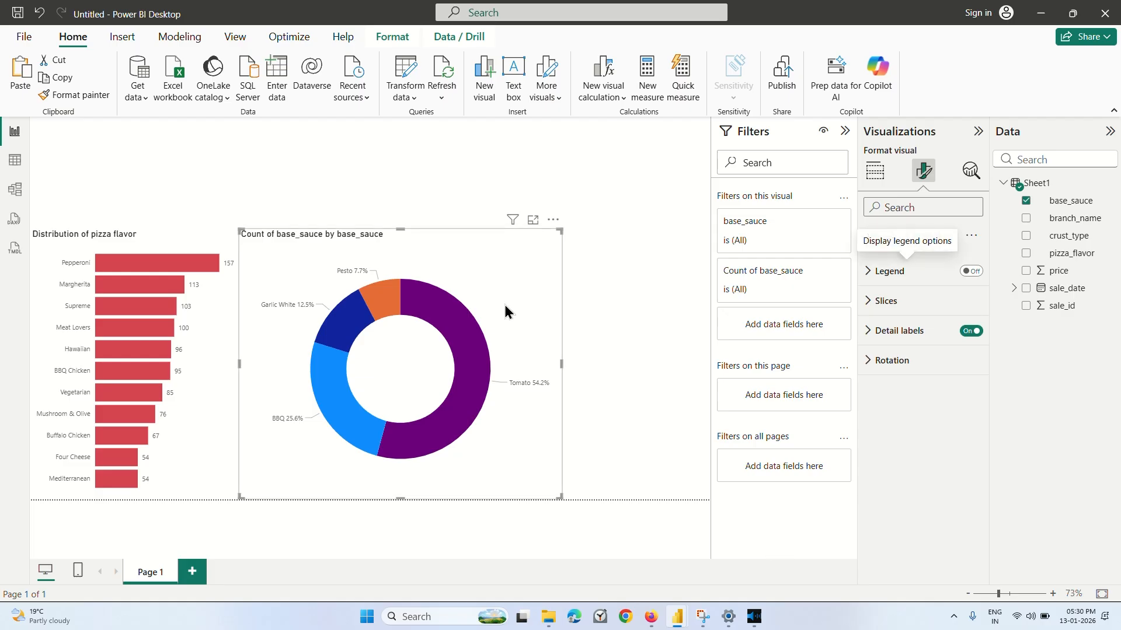
pyautogui.click(927, 237)
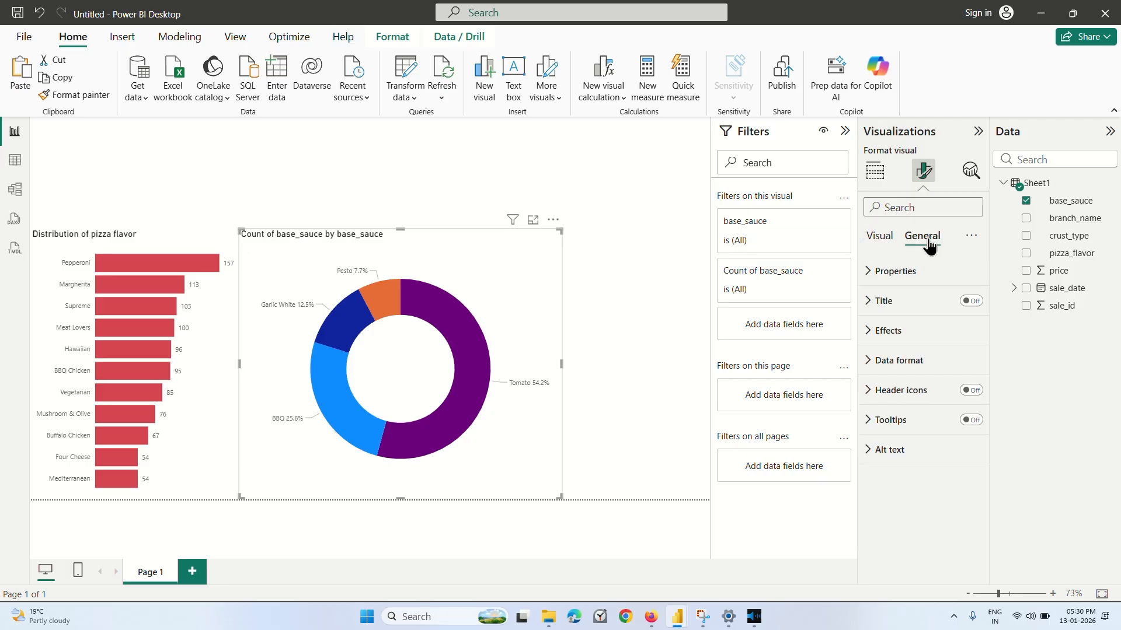
pyautogui.click(879, 238)
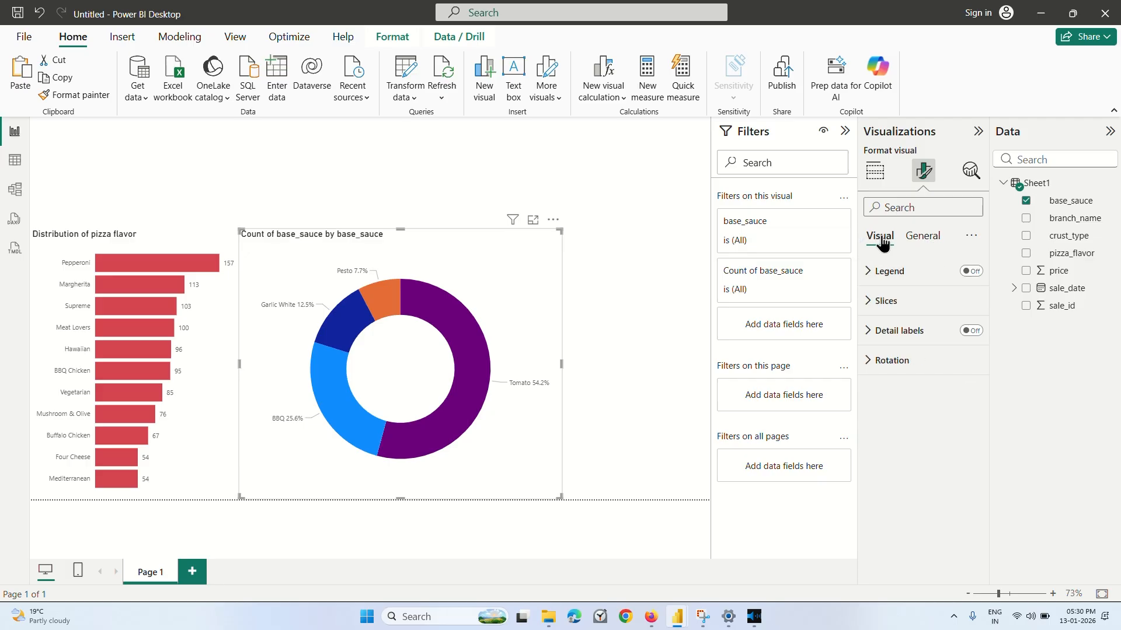
pyautogui.click(925, 239)
pyautogui.click(880, 237)
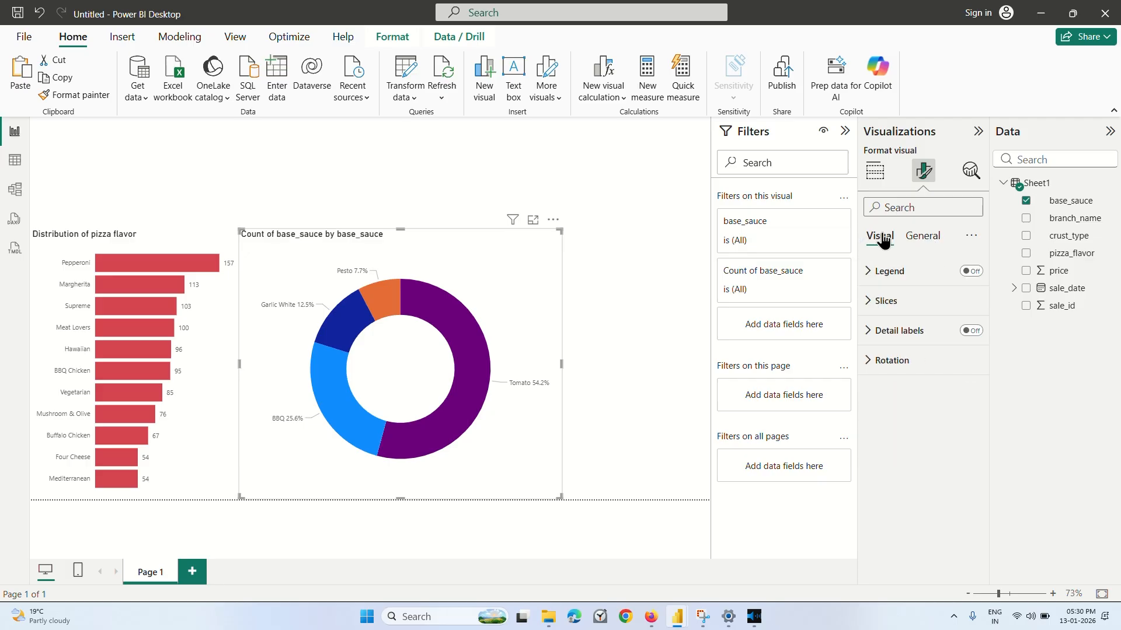
pyautogui.click(915, 240)
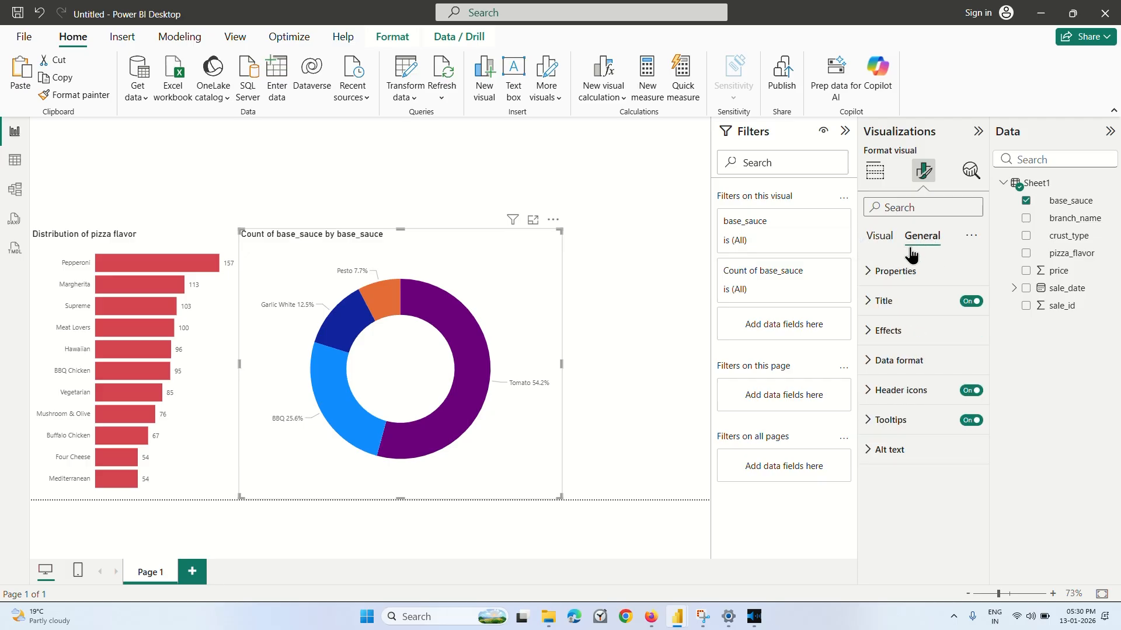
pyautogui.click(870, 337)
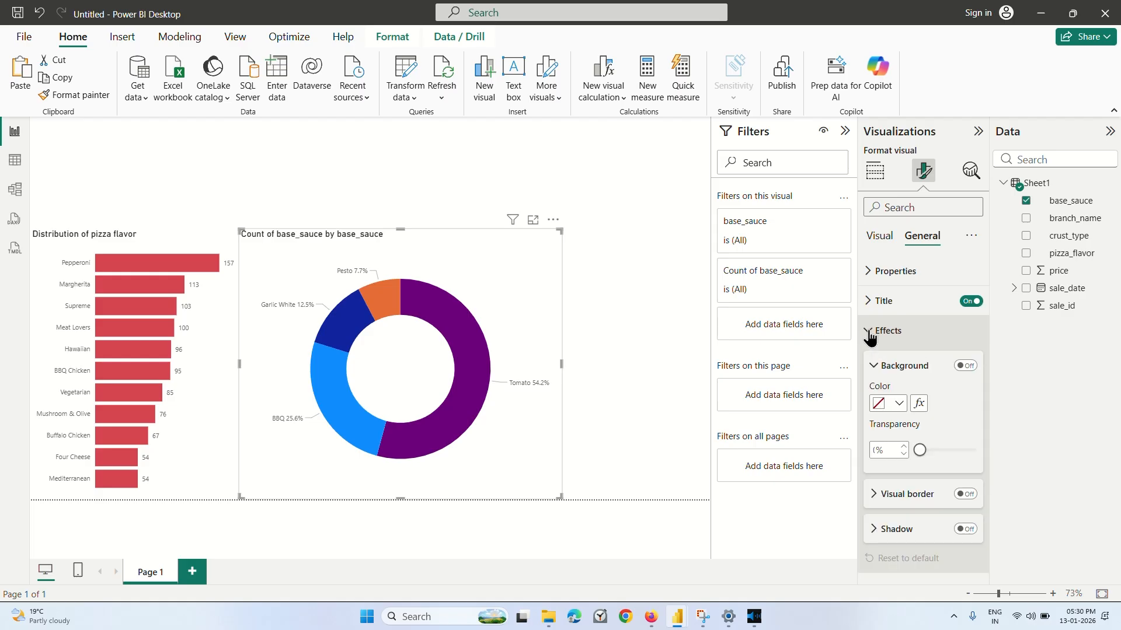
pyautogui.click(870, 338)
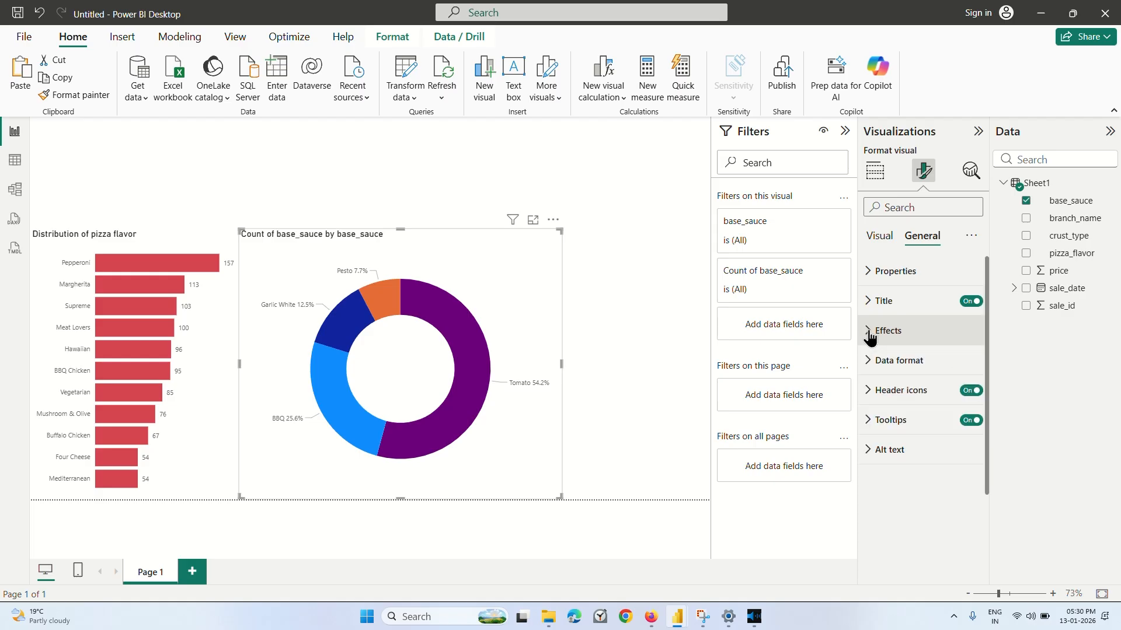
# Set the donut chart's detail label contents to Category, data value.
pyautogui.click(883, 245)
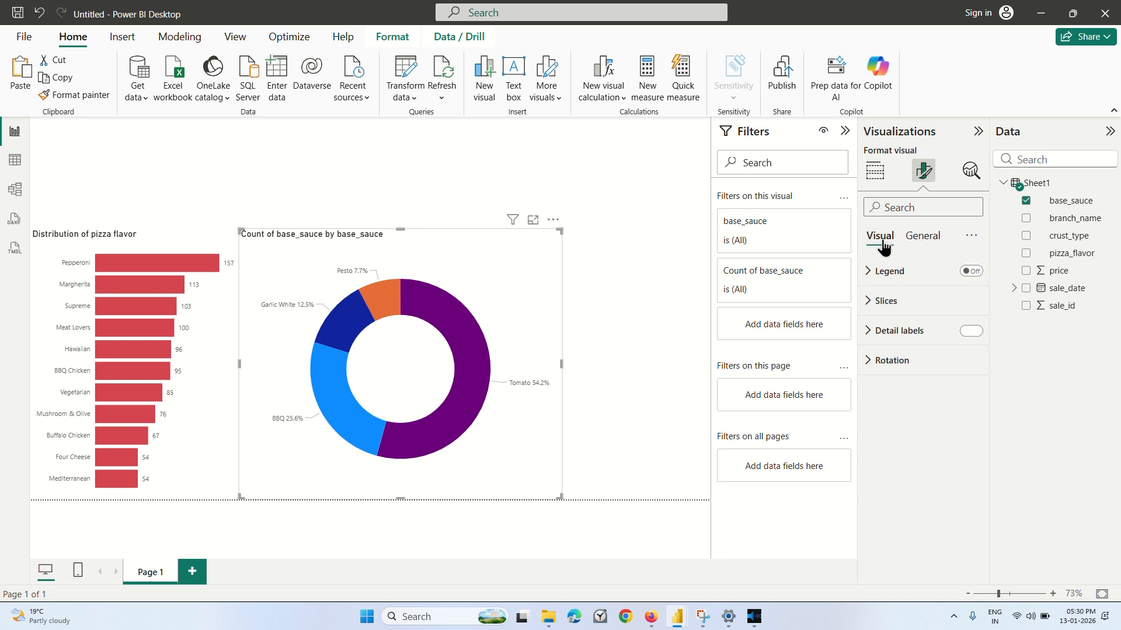
pyautogui.click(873, 330)
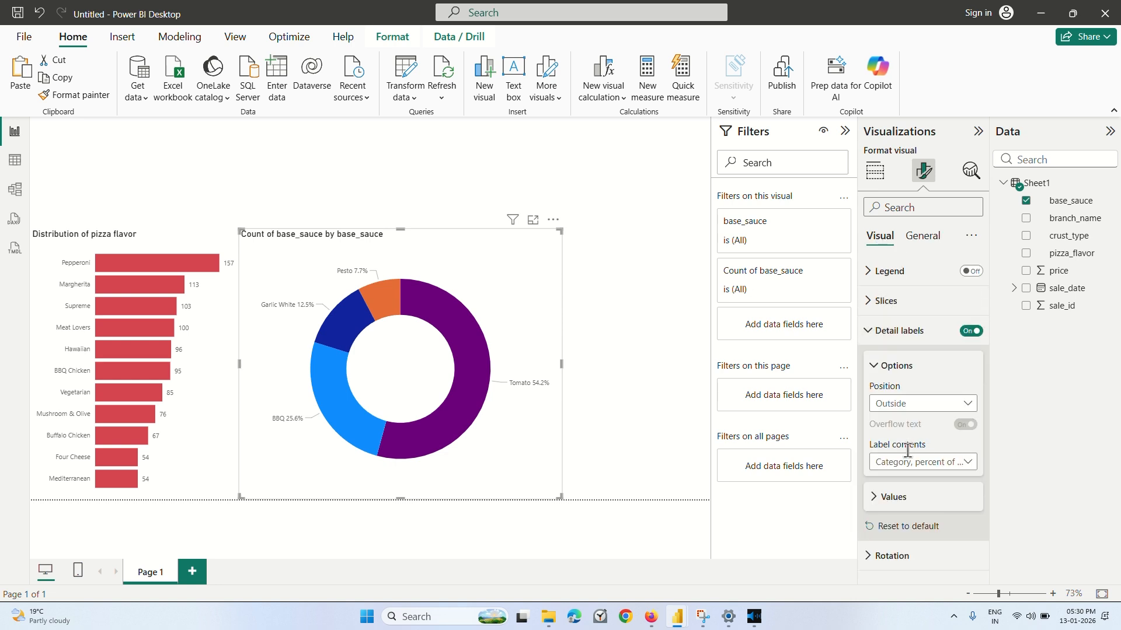
pyautogui.click(910, 462)
pyautogui.click(914, 536)
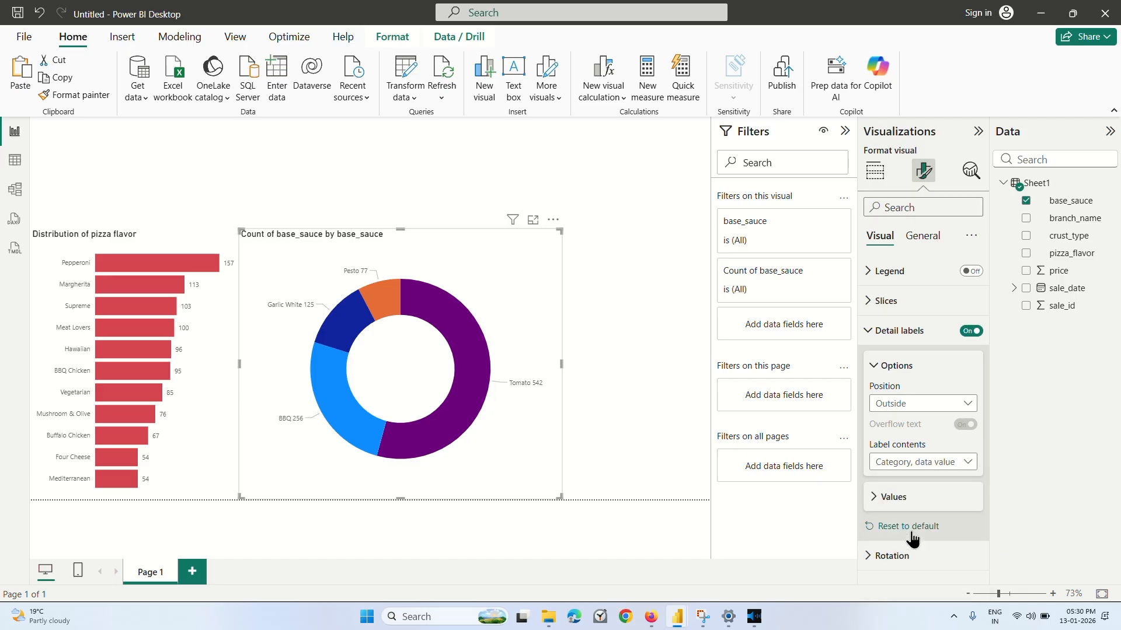
pyautogui.click(626, 325)
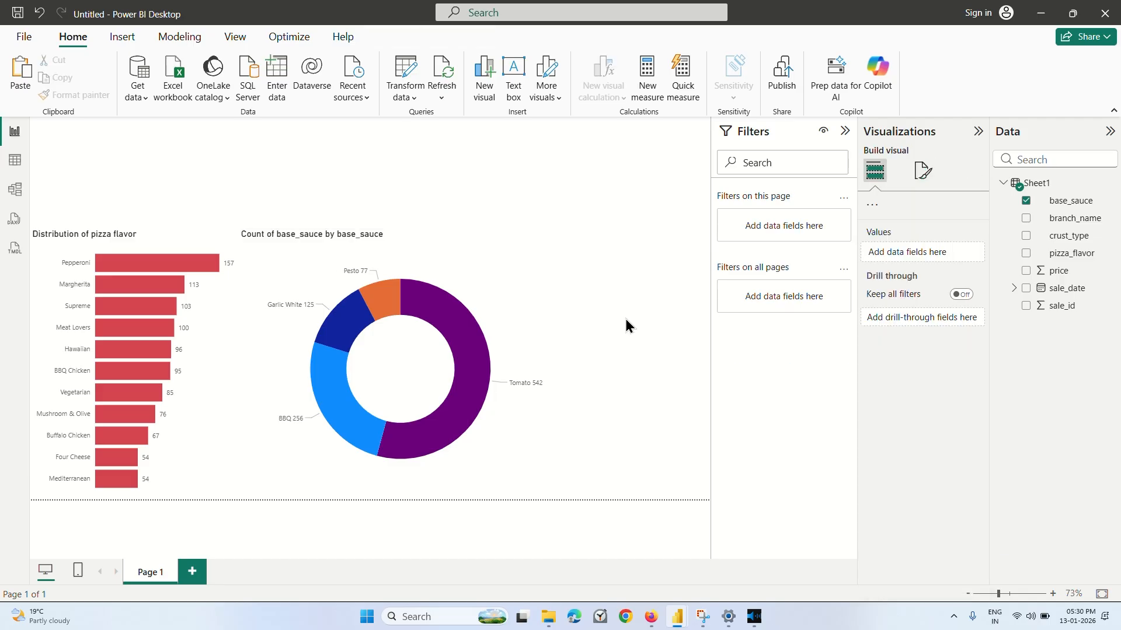
# Shrink the donut chart by lowering its upper edge and narrowing it, keeping it next to the bar chart's lower half.
pyautogui.click(451, 278)
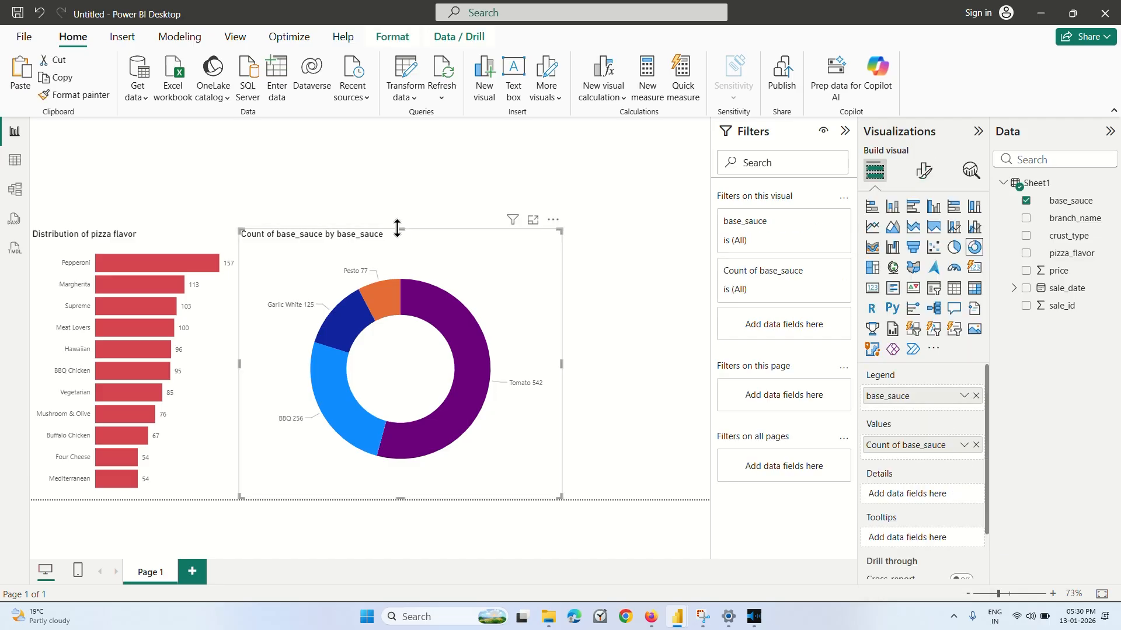
pyautogui.moveTo(395, 232); pyautogui.dragTo(396, 350)
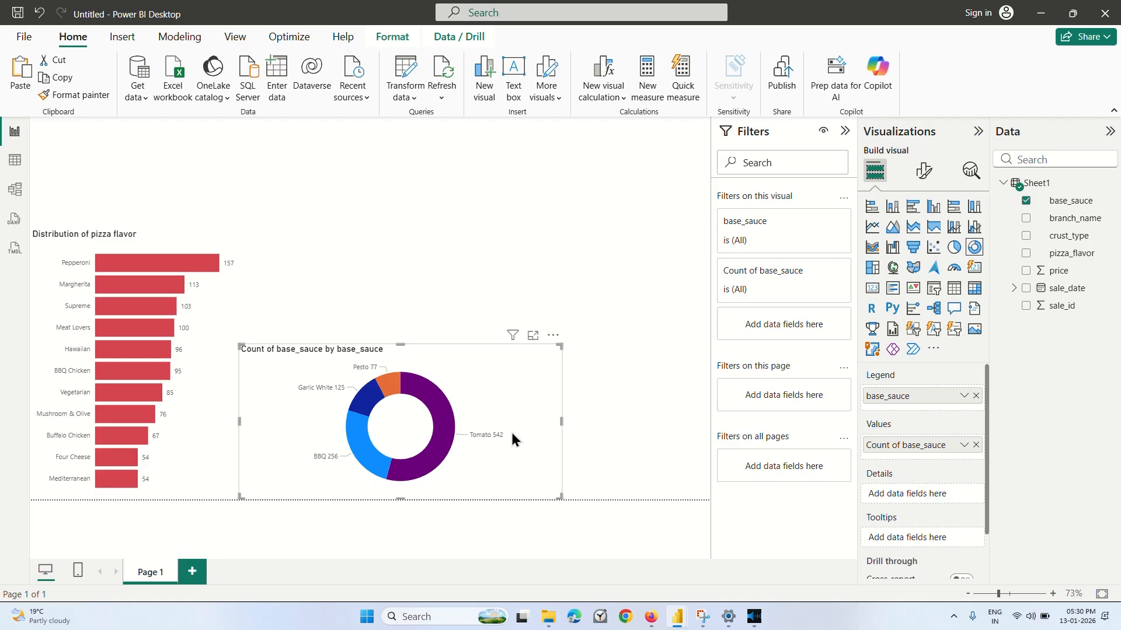
pyautogui.moveTo(562, 421); pyautogui.dragTo(397, 421)
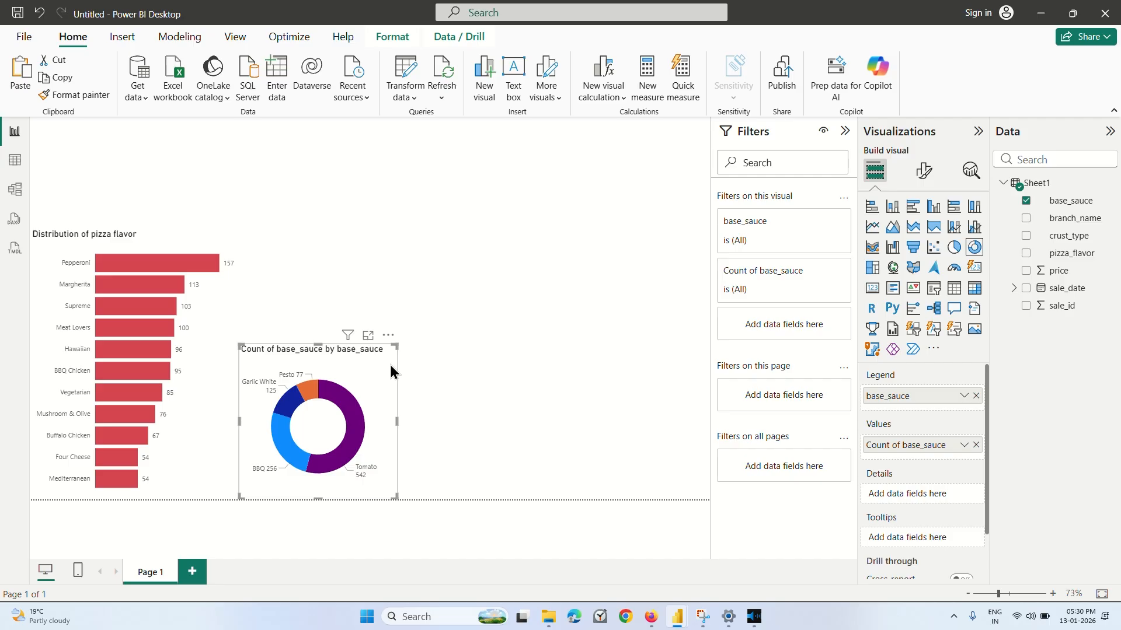
# Duplicate the base sauce donut chart and place the copy beside the original, away from the bar chart.
pyautogui.click(477, 364)
pyautogui.hotkey('ctrl', 'v')
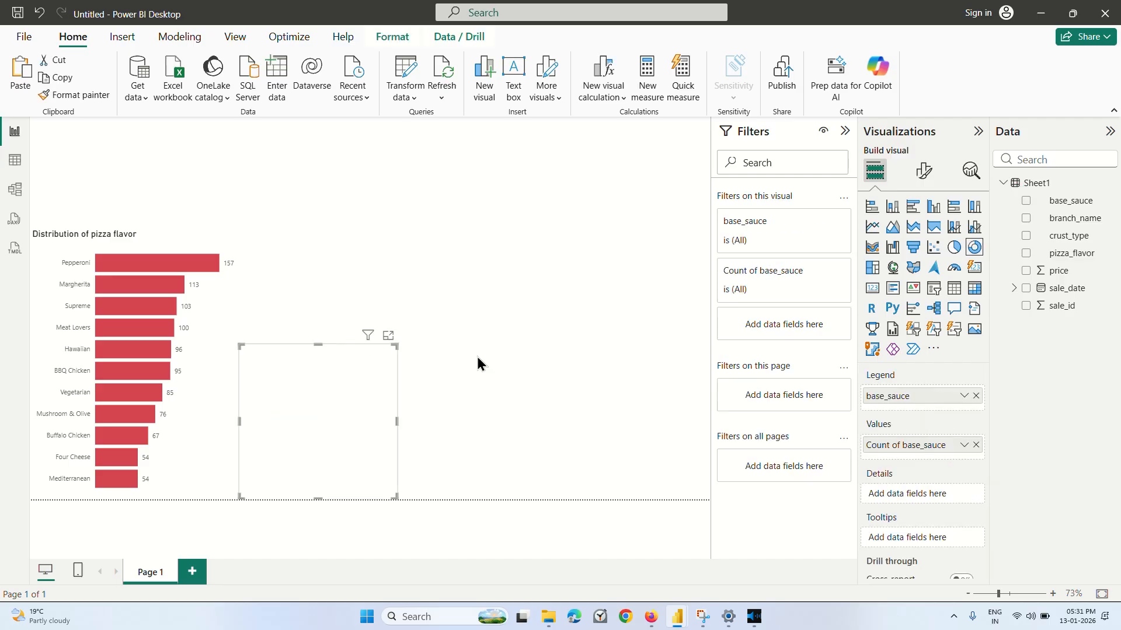
pyautogui.moveTo(329, 387); pyautogui.dragTo(491, 385)
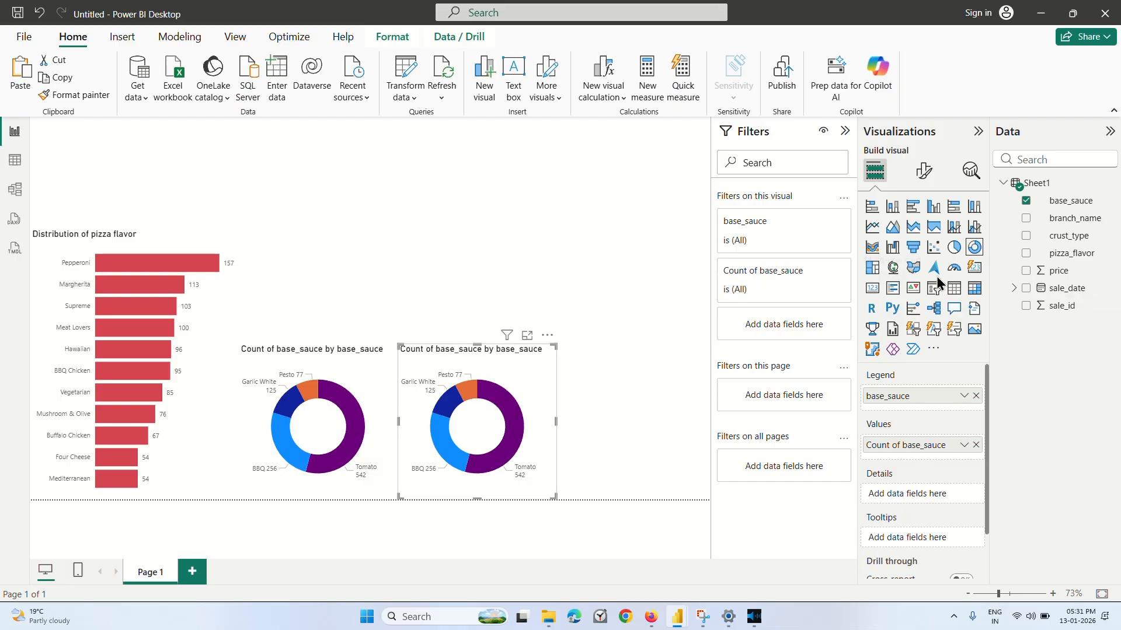
# Remove base_sauce from the copied donut chart's legend and values, and use crust_type as its legend.
pyautogui.moveTo(907, 397); pyautogui.dragTo(908, 405)
pyautogui.click(975, 396)
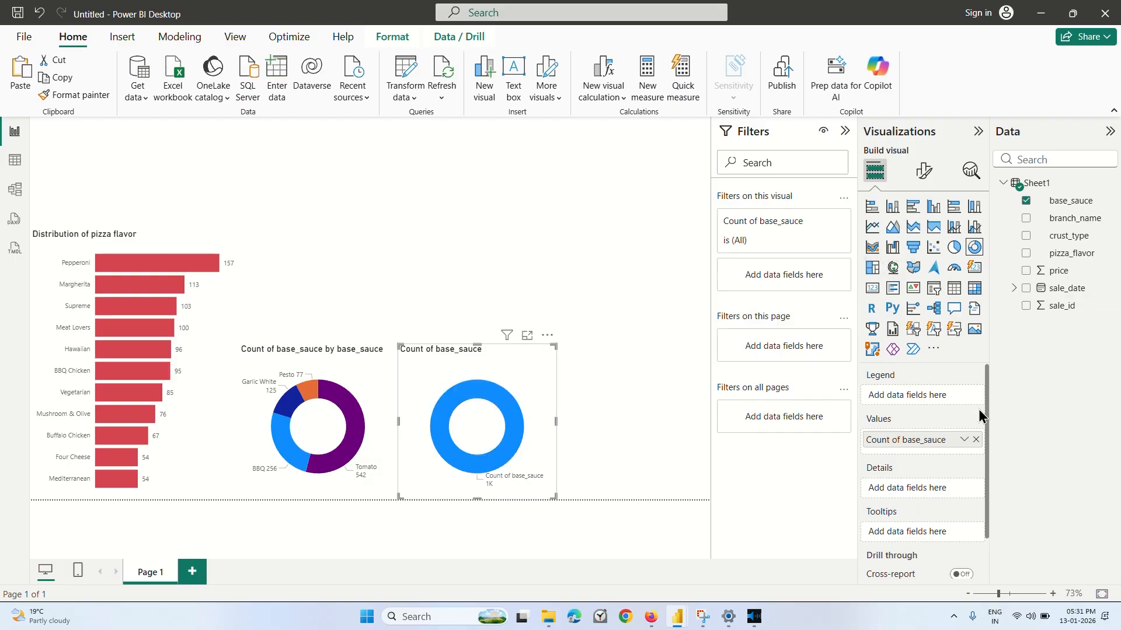
pyautogui.click(976, 440)
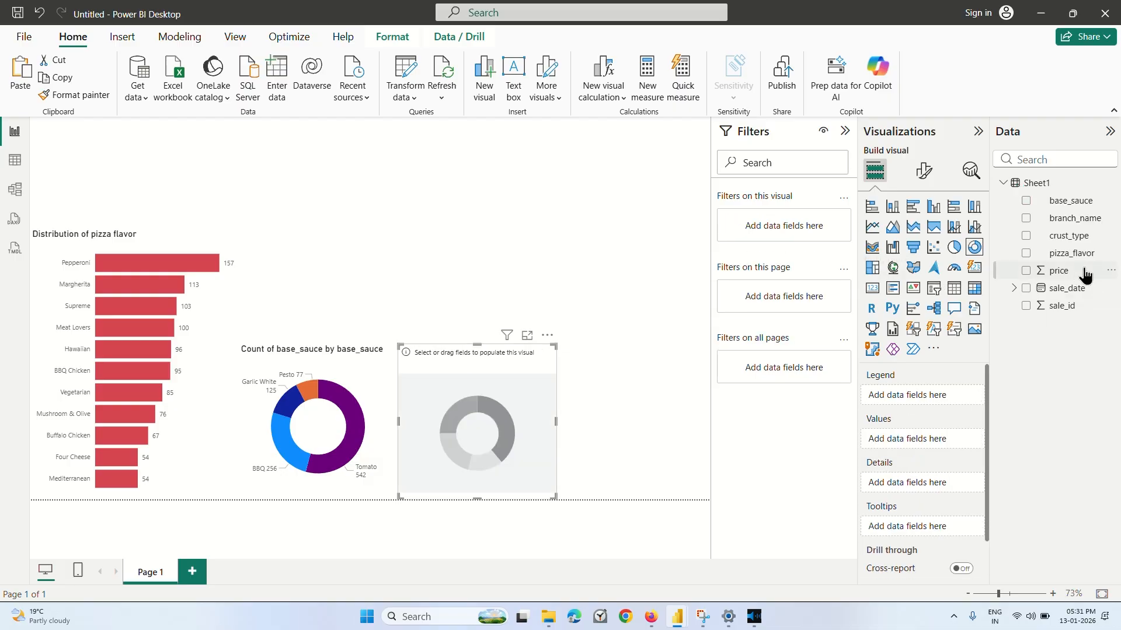
pyautogui.click(1026, 236)
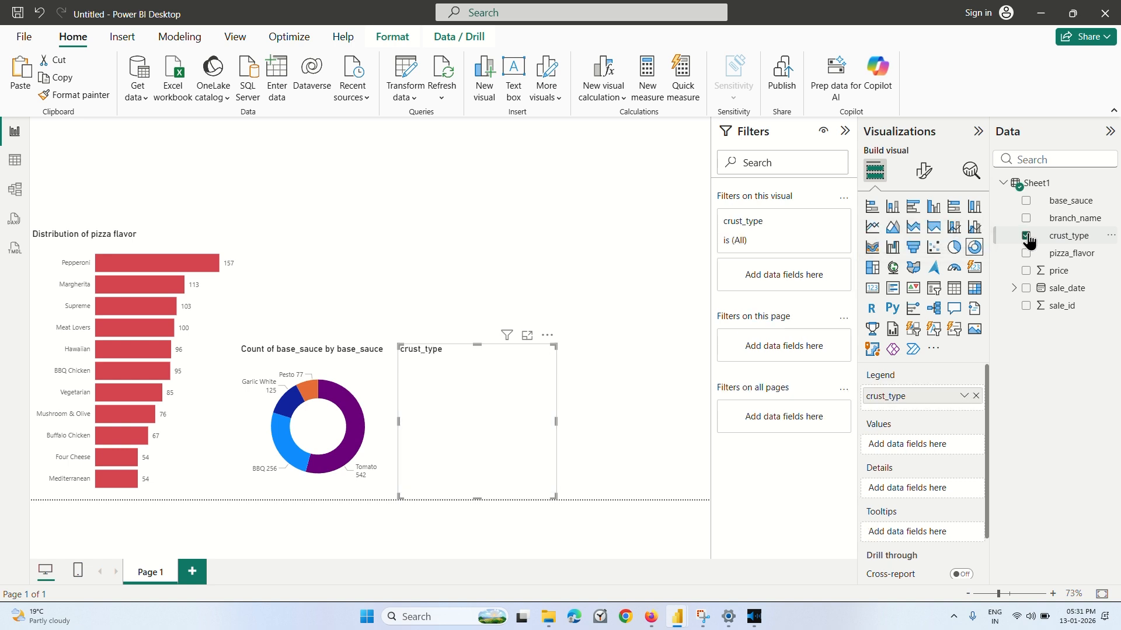
pyautogui.click(1063, 246)
# Try sale_id aggregated as Average for the crust type donut chart's values, and check the Sheet1 table data.
pyautogui.moveTo(1061, 306); pyautogui.dragTo(929, 451)
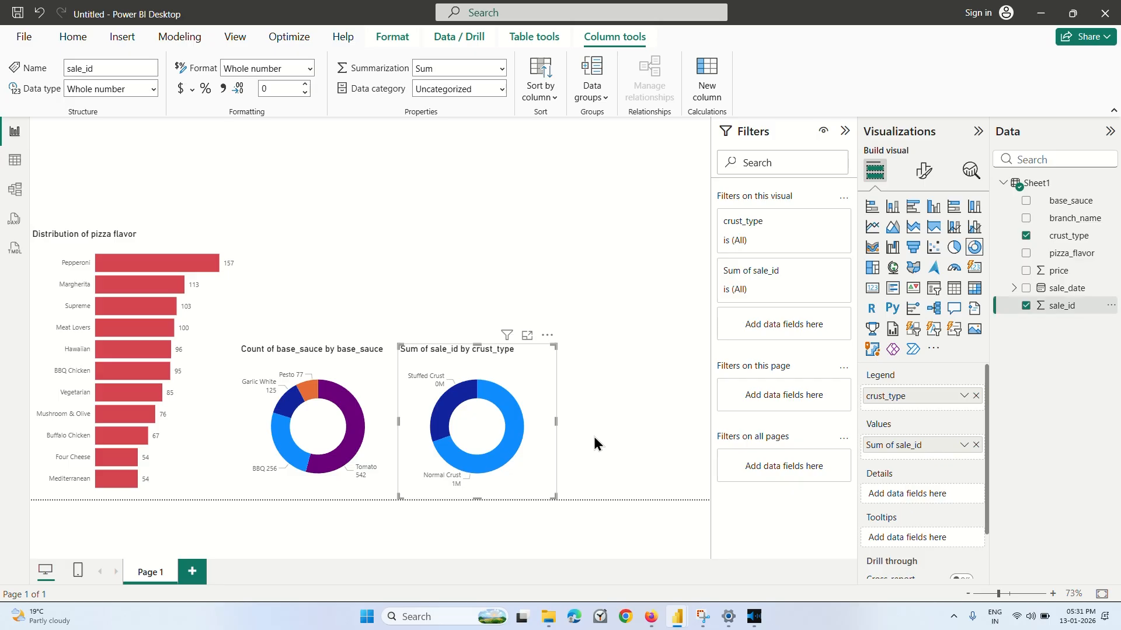
pyautogui.click(964, 444)
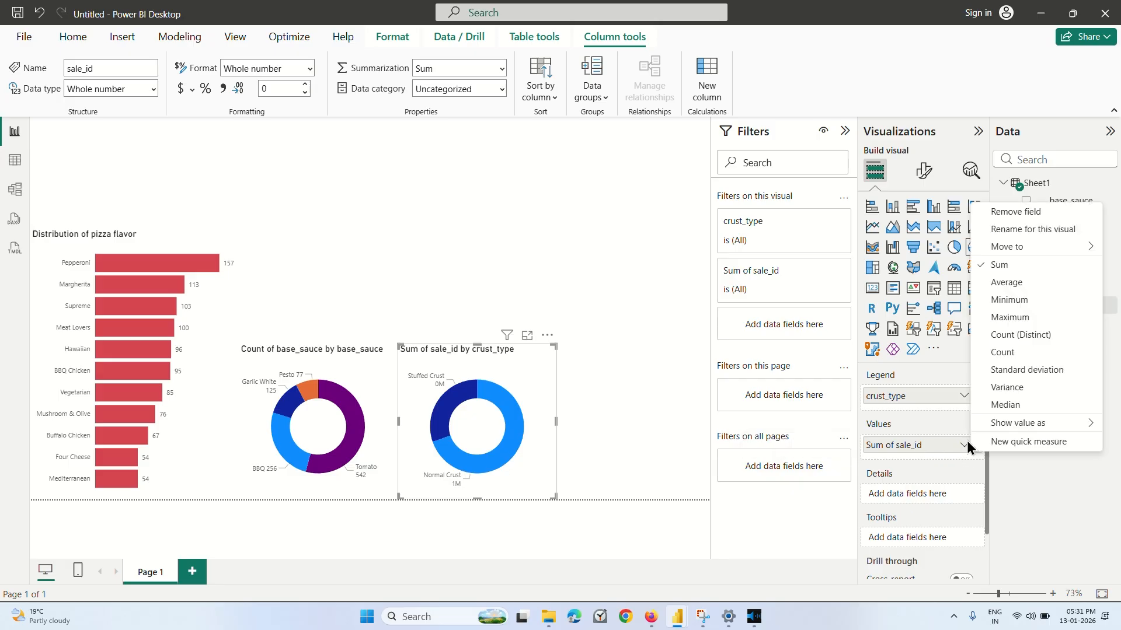
pyautogui.click(1010, 283)
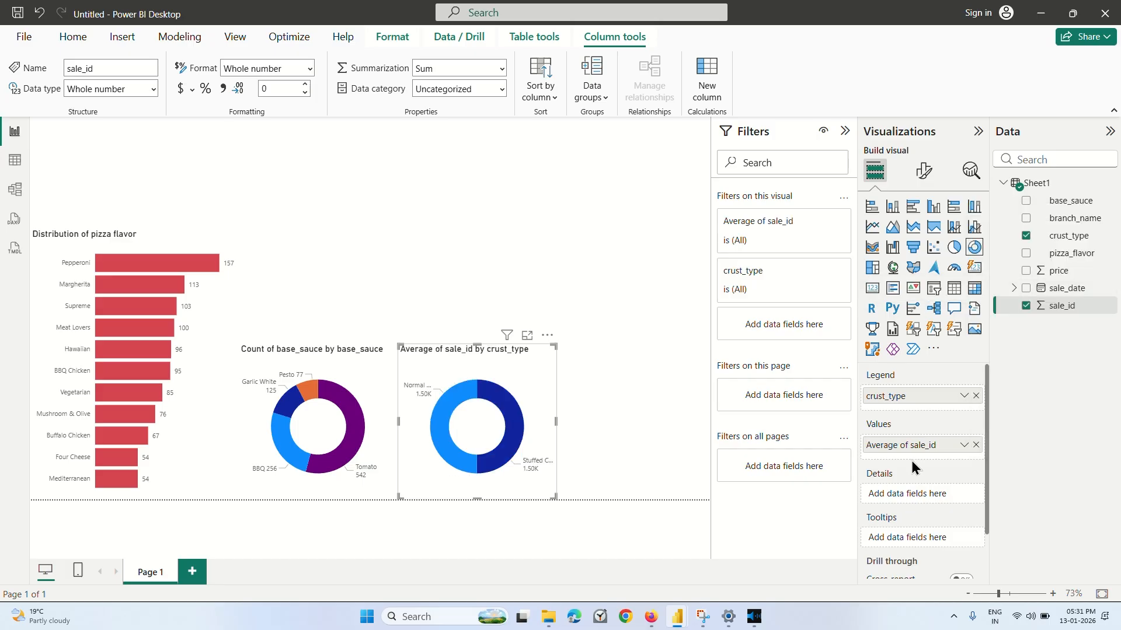
pyautogui.click(15, 162)
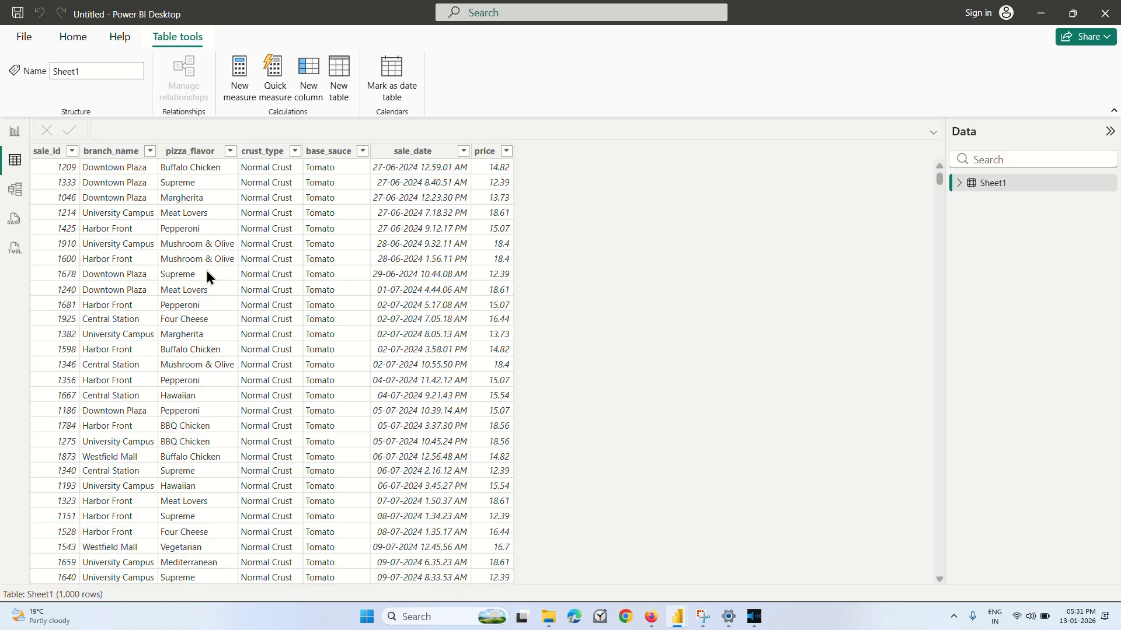
pyautogui.click(10, 140)
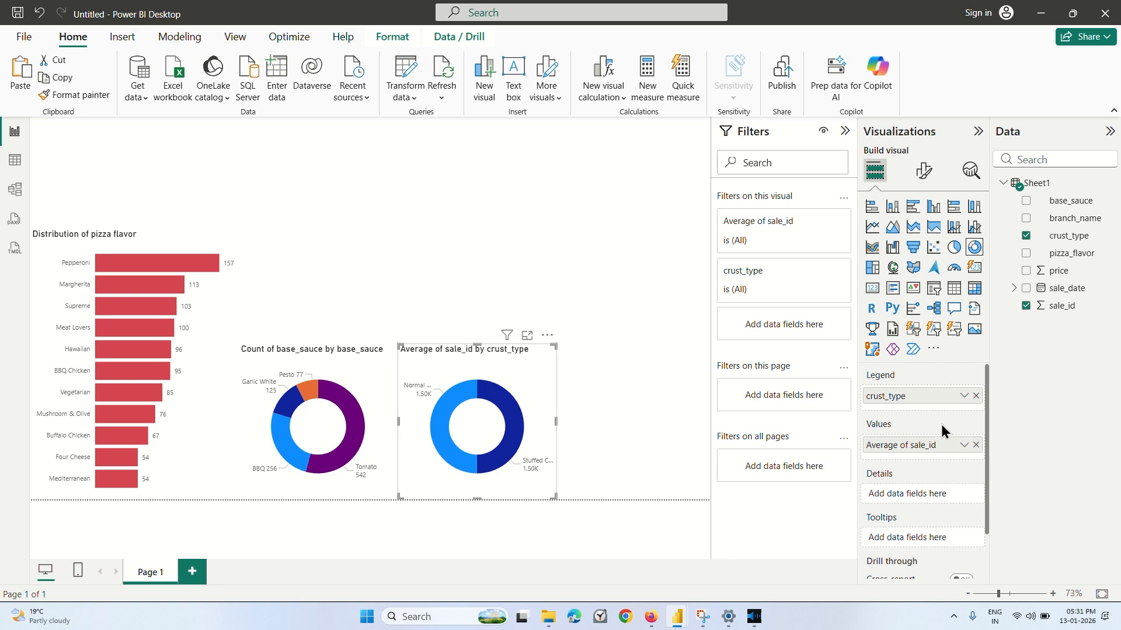
pyautogui.click(964, 447)
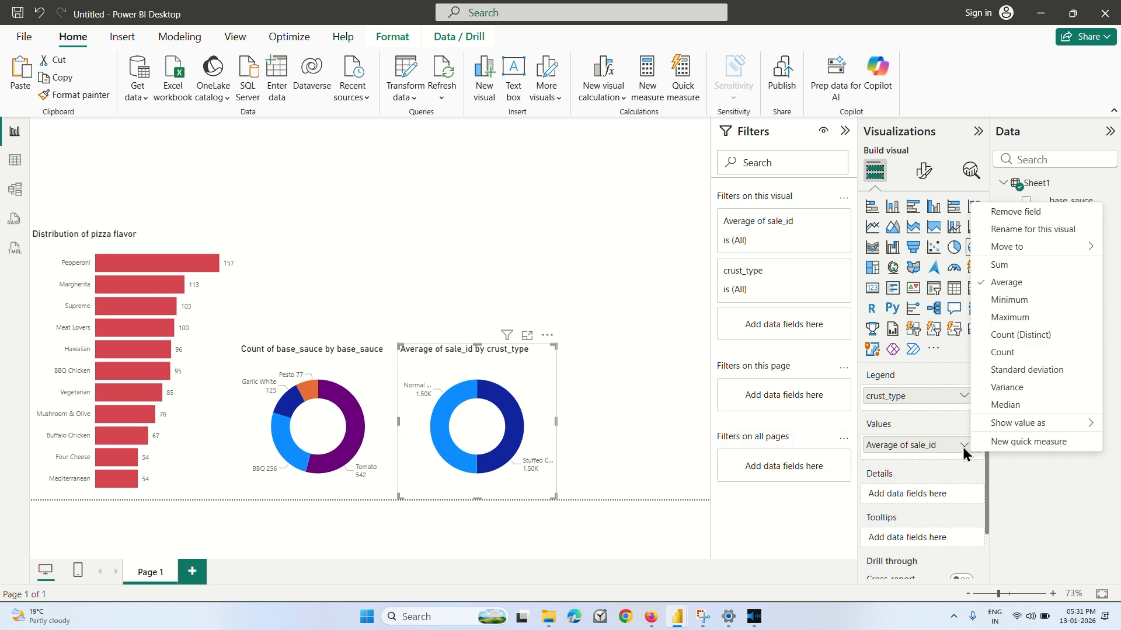
pyautogui.click(935, 380)
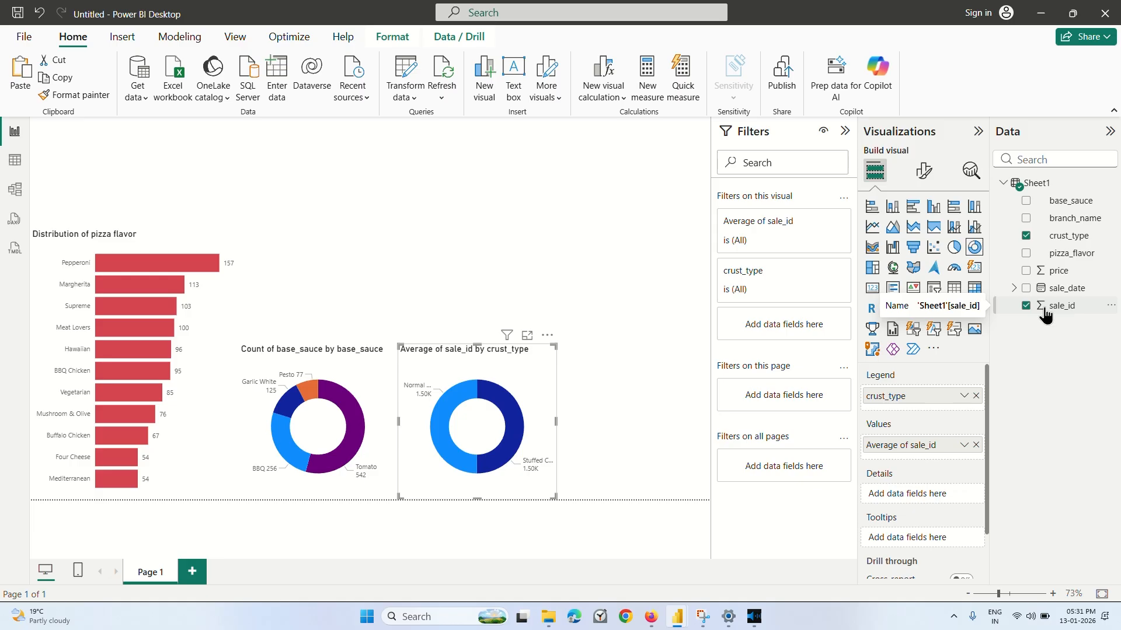
# Replace sale_id with the count of crust_type as the crust type donut chart's values.
pyautogui.click(975, 444)
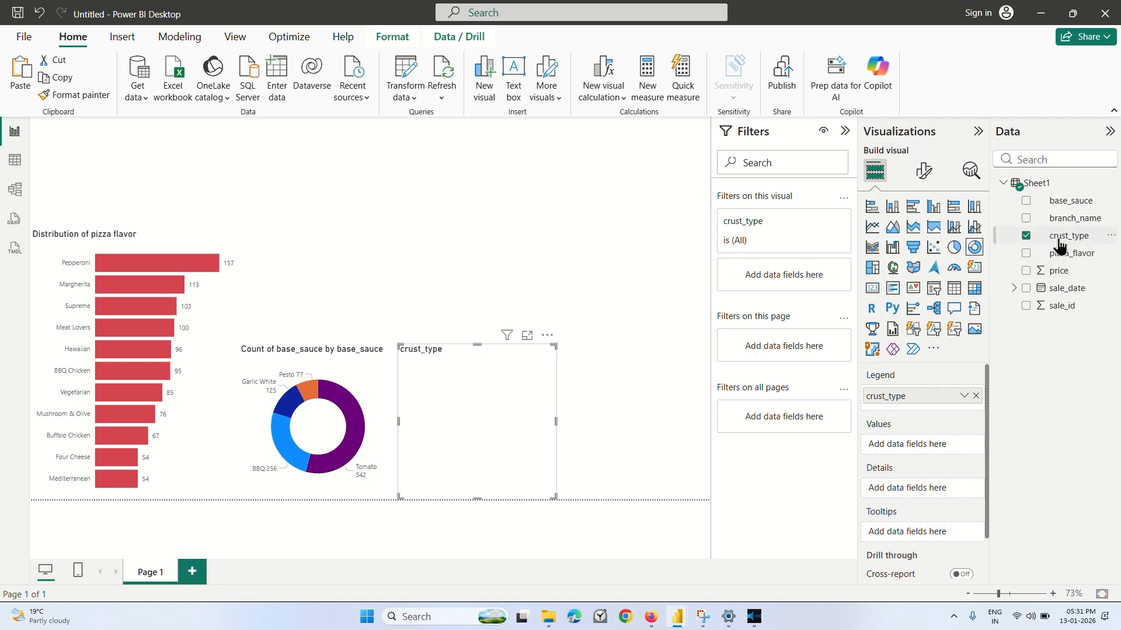
pyautogui.moveTo(1060, 244); pyautogui.dragTo(928, 450)
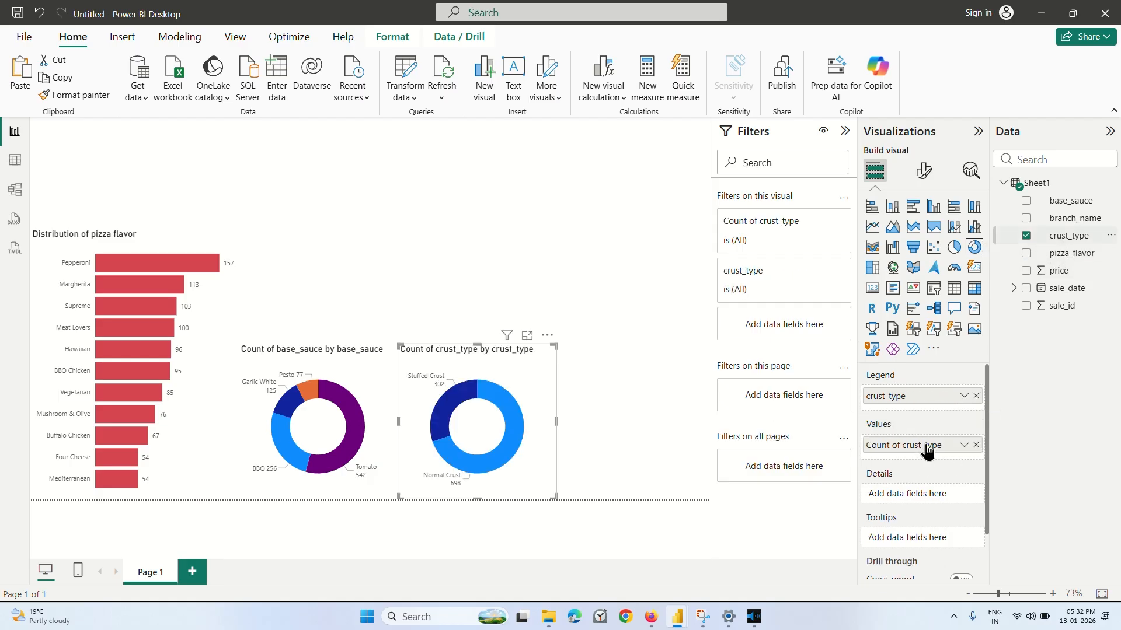
# Change the crust type donut chart's title to "Distribution of crust type".
pyautogui.click(927, 173)
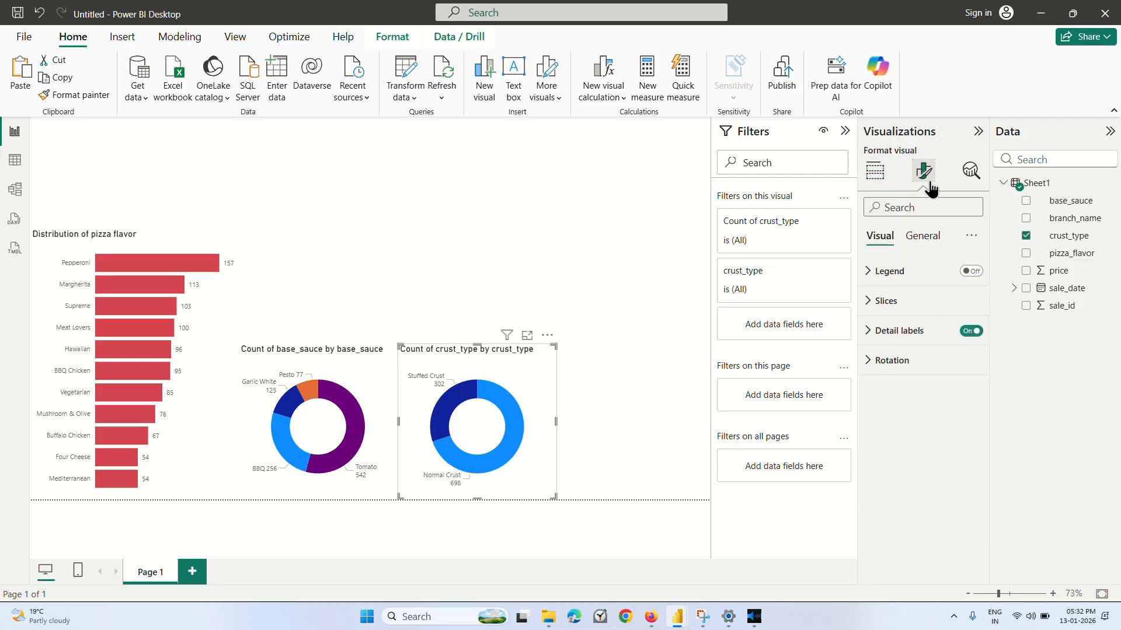
pyautogui.click(922, 235)
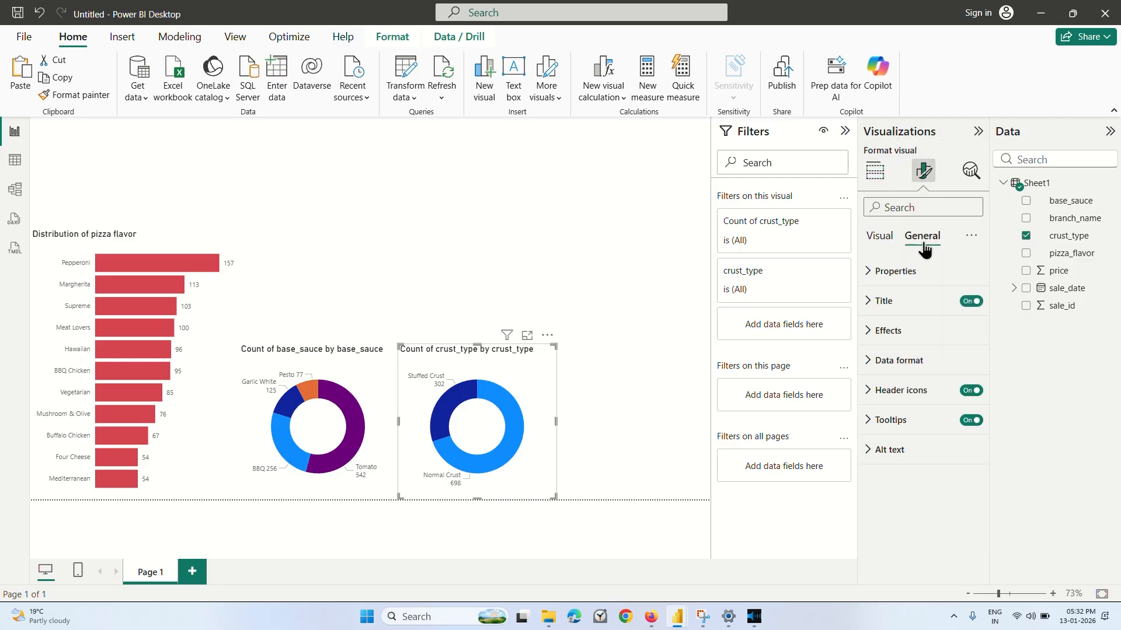
pyautogui.click(895, 298)
pyautogui.click(928, 372)
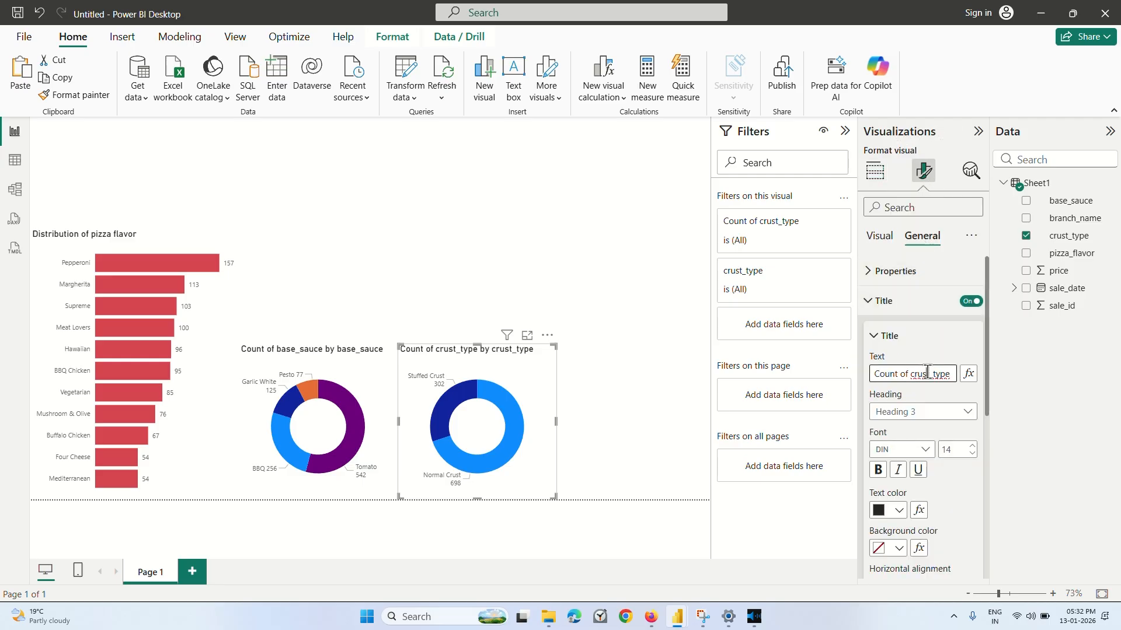
pyautogui.press('End')
pyautogui.press('BackSpace')
pyautogui.press('BackSpace')
pyautogui.press('BackSpace')
pyautogui.press('BackSpace')
pyautogui.press('BackSpace')
pyautogui.press('BackSpace')
pyautogui.press('BackSpace')
pyautogui.press('BackSpace')
pyautogui.press('BackSpace')
pyautogui.press('BackSpace')
pyautogui.press('BackSpace')
pyautogui.press('BackSpace')
pyautogui.press('BackSpace')
pyautogui.press('BackSpace')
pyautogui.press('BackSpace')
pyautogui.press('BackSpace')
pyautogui.press('BackSpace')
pyautogui.press('BackSpace')
pyautogui.press('BackSpace')
pyautogui.press('BackSpace')
pyautogui.write('Di')
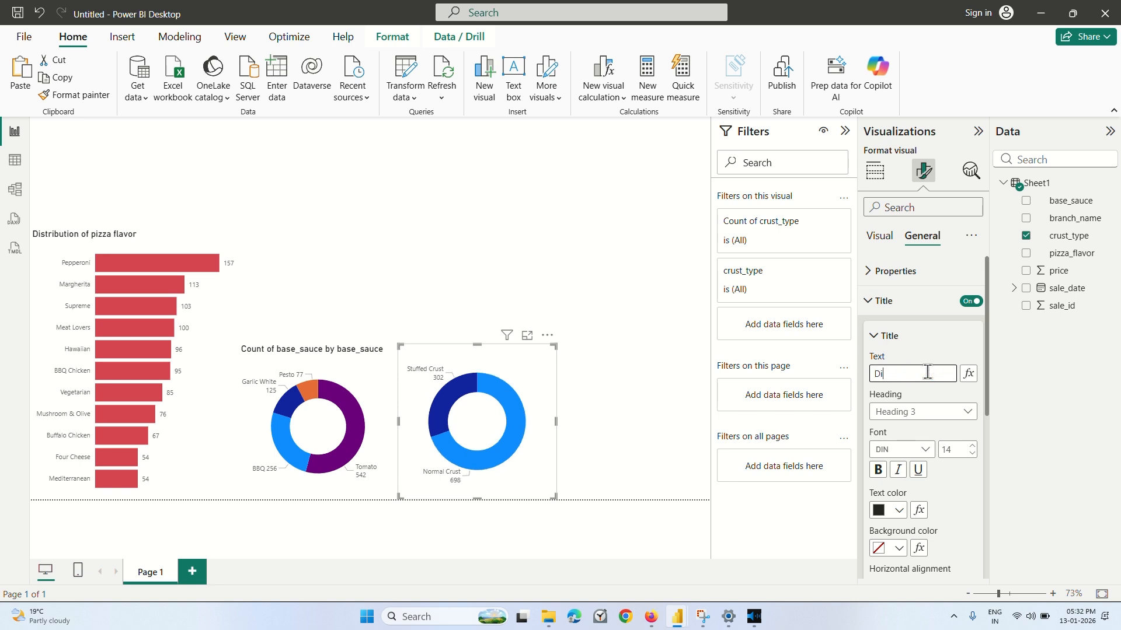
pyautogui.write('strib')
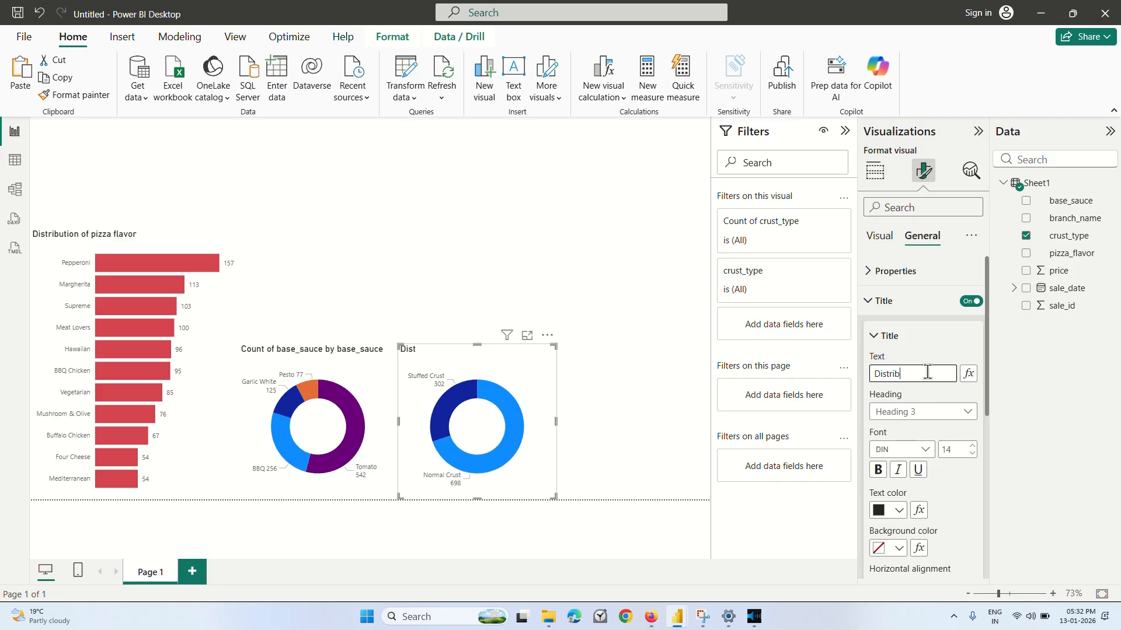
pyautogui.write('ution of Cr')
pyautogui.press('BackSpace')
pyautogui.press('BackSpace')
pyautogui.write('crust t')
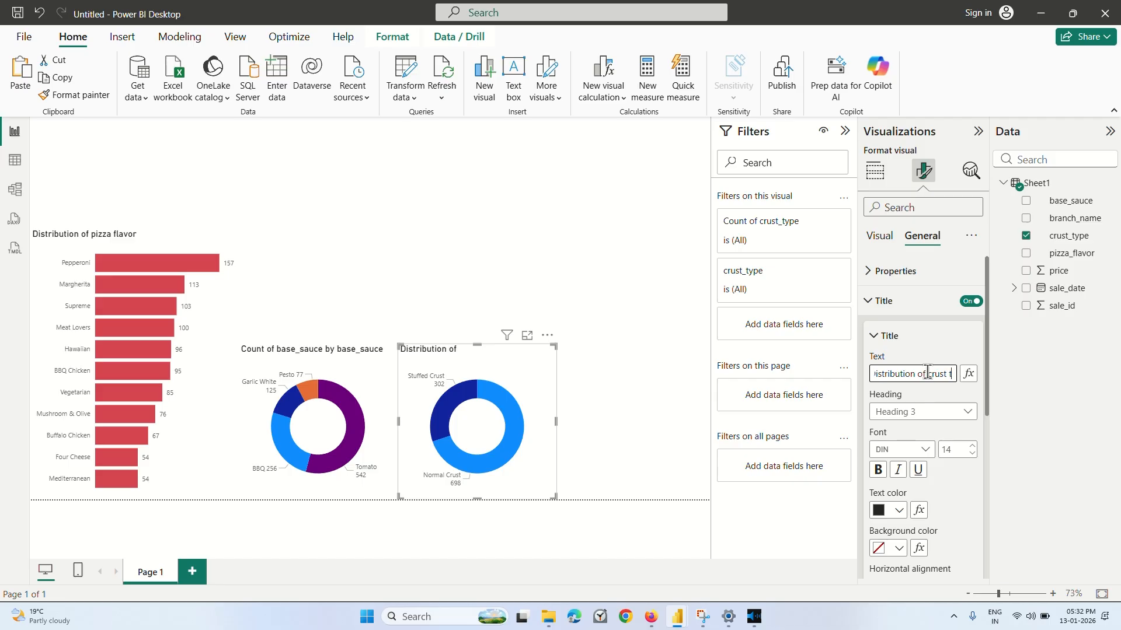
pyautogui.write('ype')
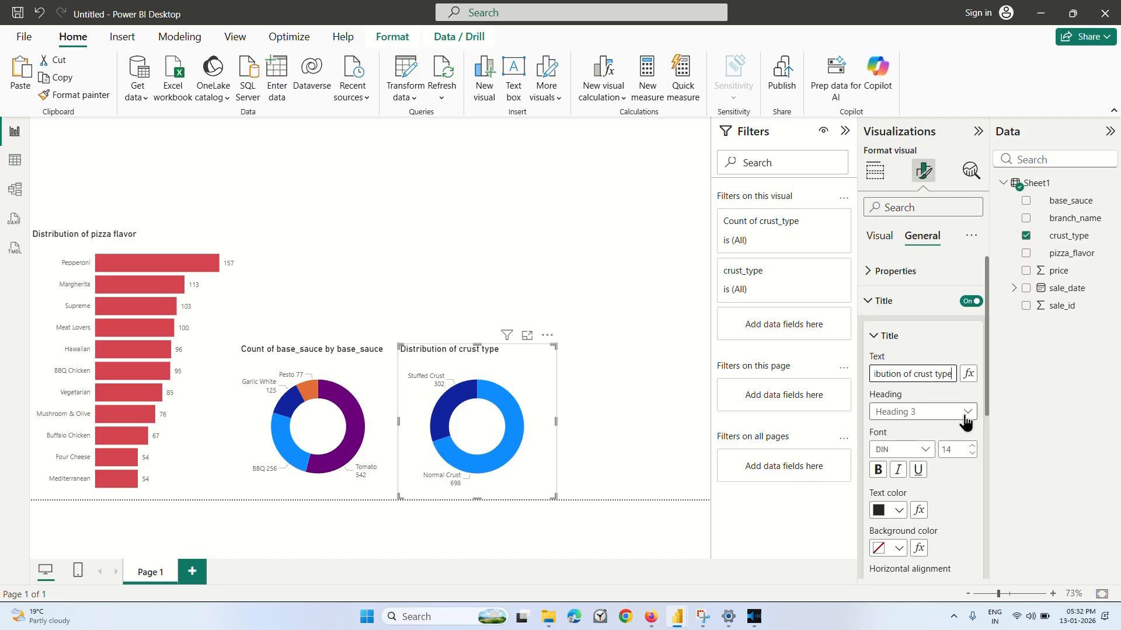
pyautogui.click(15, 160)
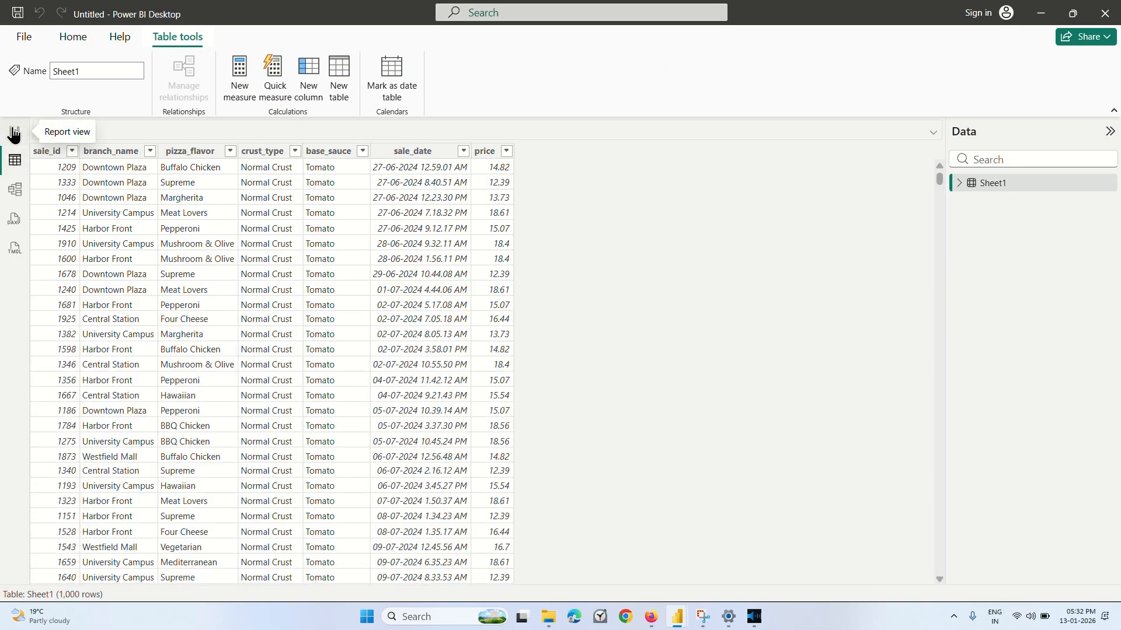
pyautogui.click(15, 133)
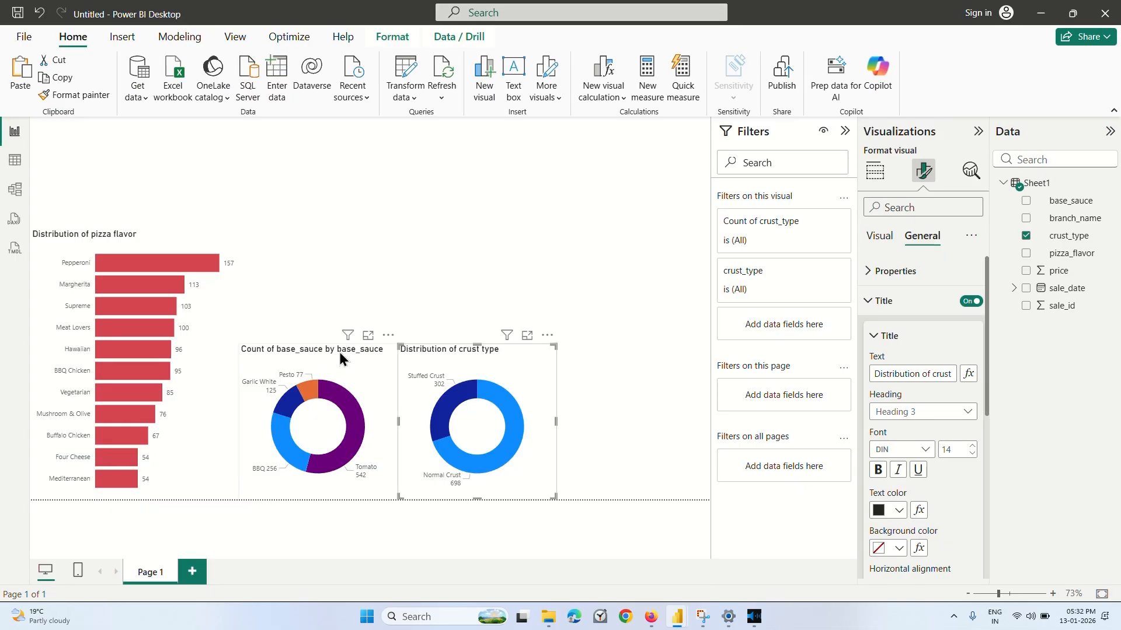
# Change the base sauce donut chart's title to "Distribution of base sauce".
pyautogui.click(338, 352)
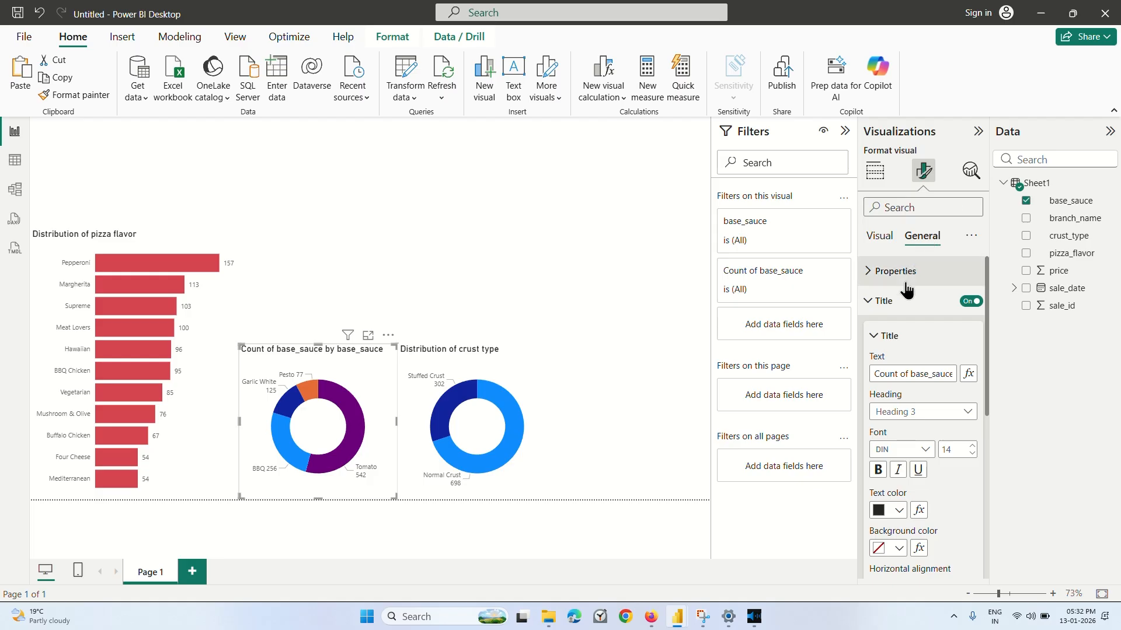
pyautogui.click(936, 374)
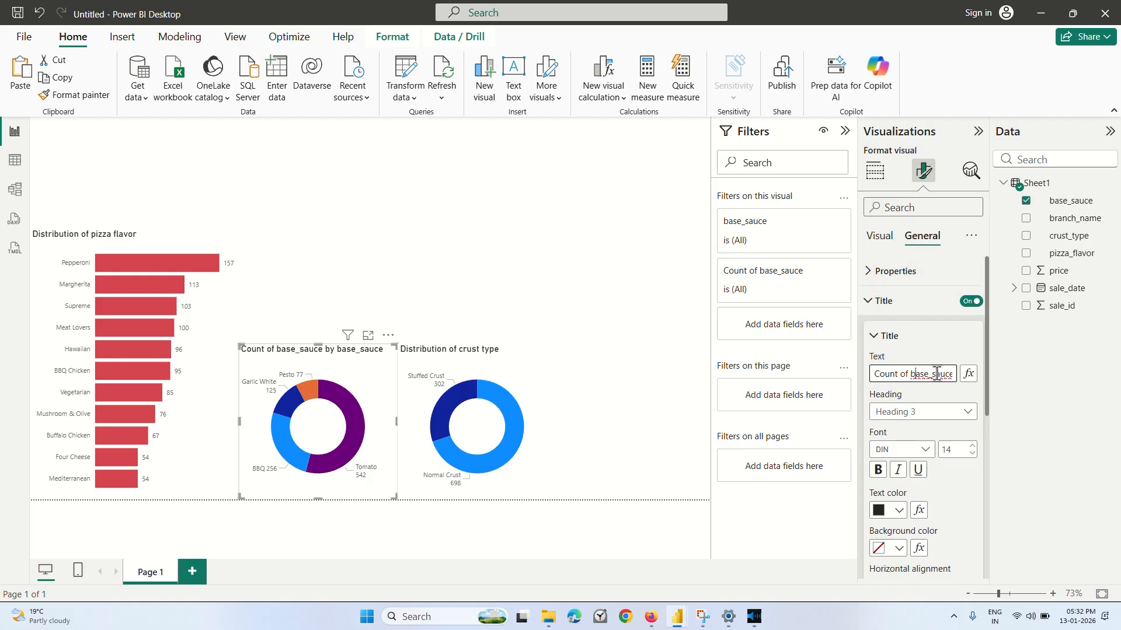
pyautogui.press('BackSpace')
pyautogui.press('BackSpace')
pyautogui.press('BackSpace')
pyautogui.press('BackSpace')
pyautogui.press('BackSpace')
pyautogui.write('Distri')
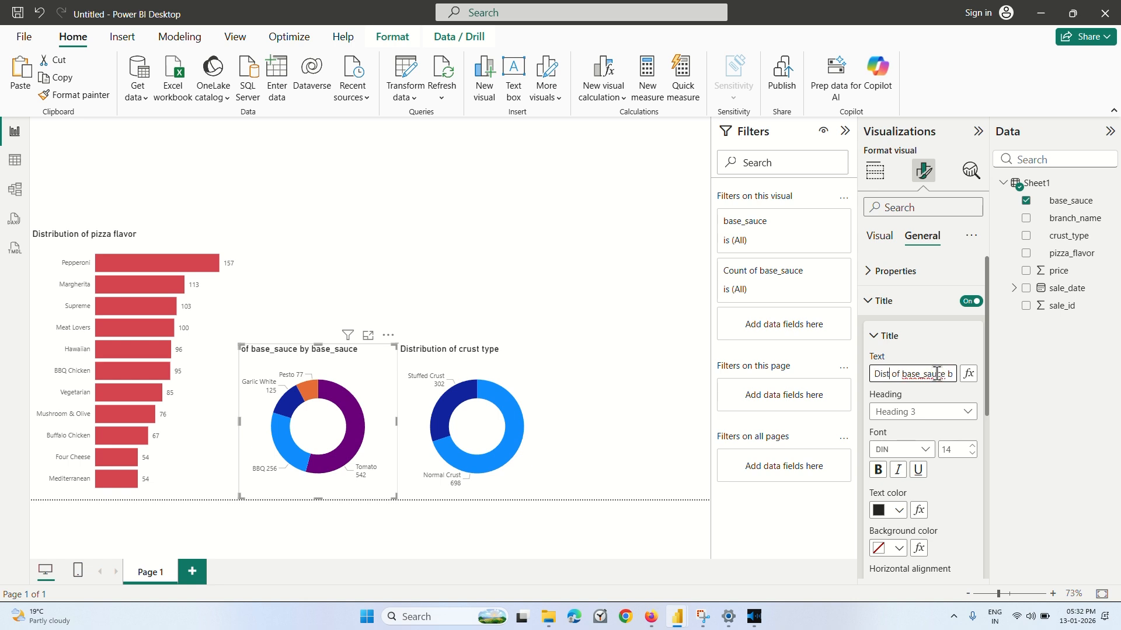
pyautogui.write('bution')
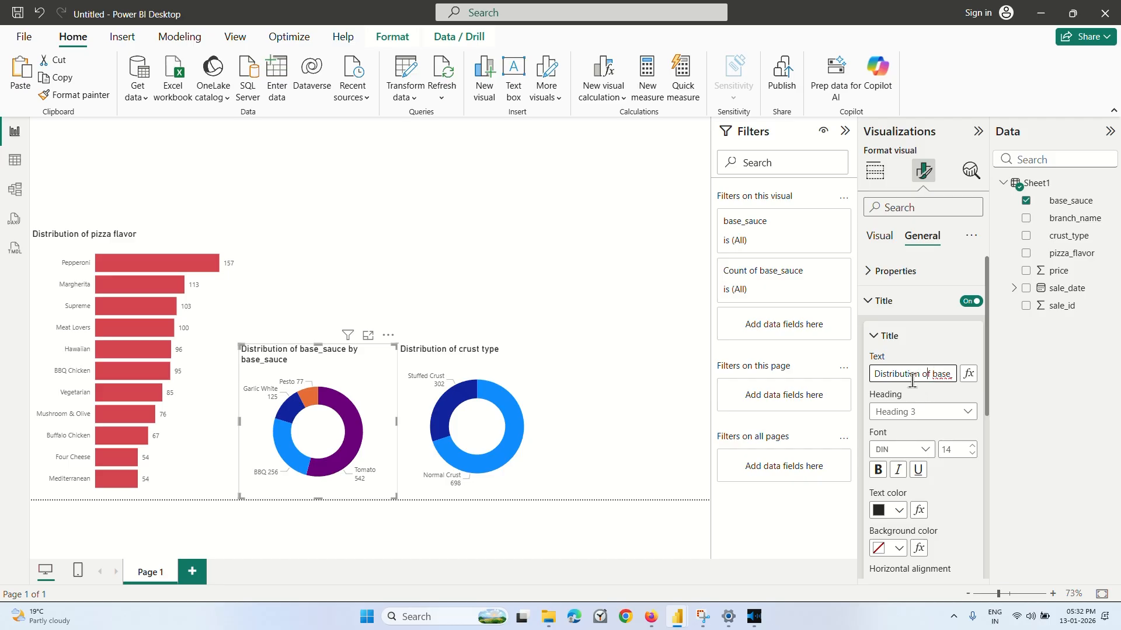
pyautogui.press('End')
pyautogui.press('BackSpace')
pyautogui.press('BackSpace')
pyautogui.press('BackSpace')
pyautogui.press('BackSpace')
pyautogui.press('BackSpace')
pyautogui.press('BackSpace')
pyautogui.press('BackSpace')
pyautogui.press('BackSpace')
pyautogui.press('BackSpace')
pyautogui.press('BackSpace')
pyautogui.press('BackSpace')
pyautogui.press('BackSpace')
pyautogui.press('BackSpace')
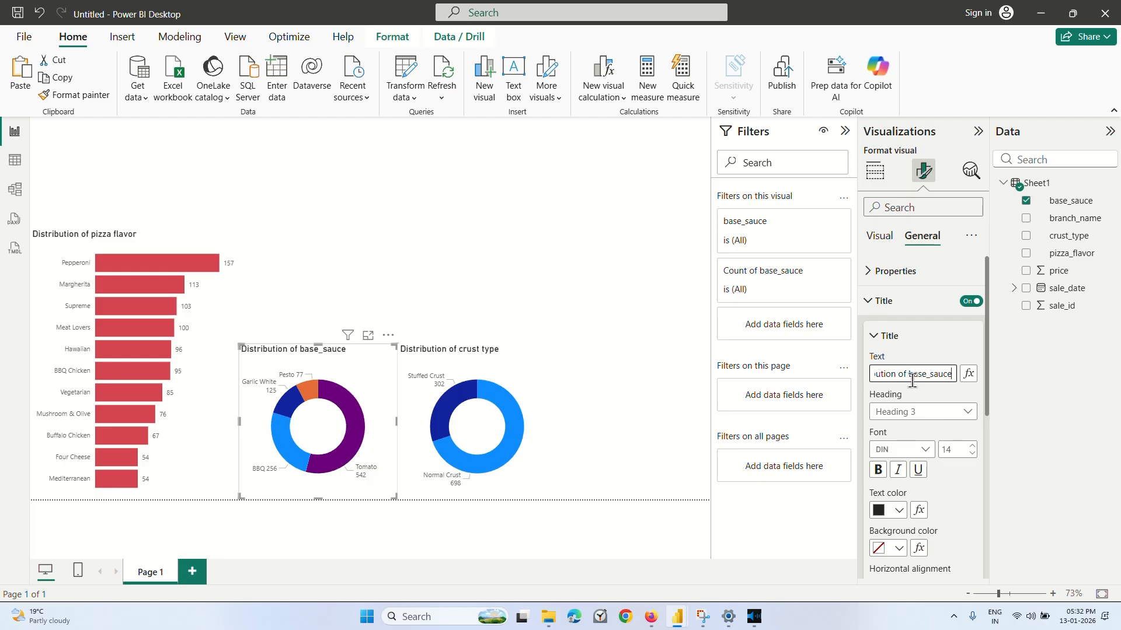
pyautogui.press('BackSpace')
pyautogui.click(371, 294)
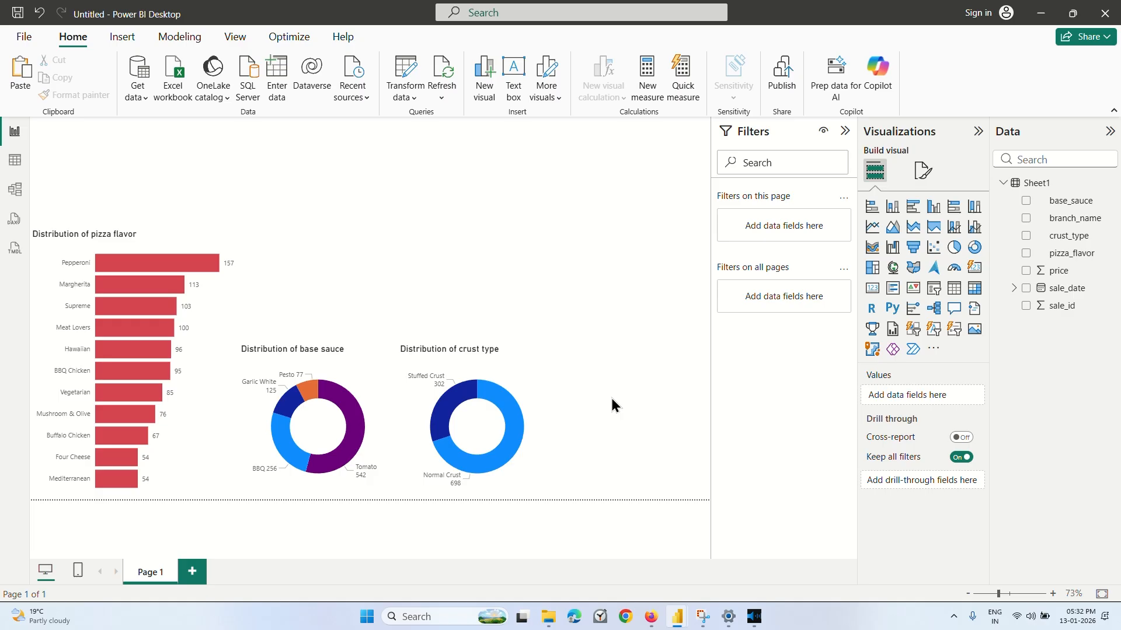
# Switch to the Coursera lesson to watch how the crust type donut chart is labeled, and return to Power BI.
pyautogui.click(651, 617)
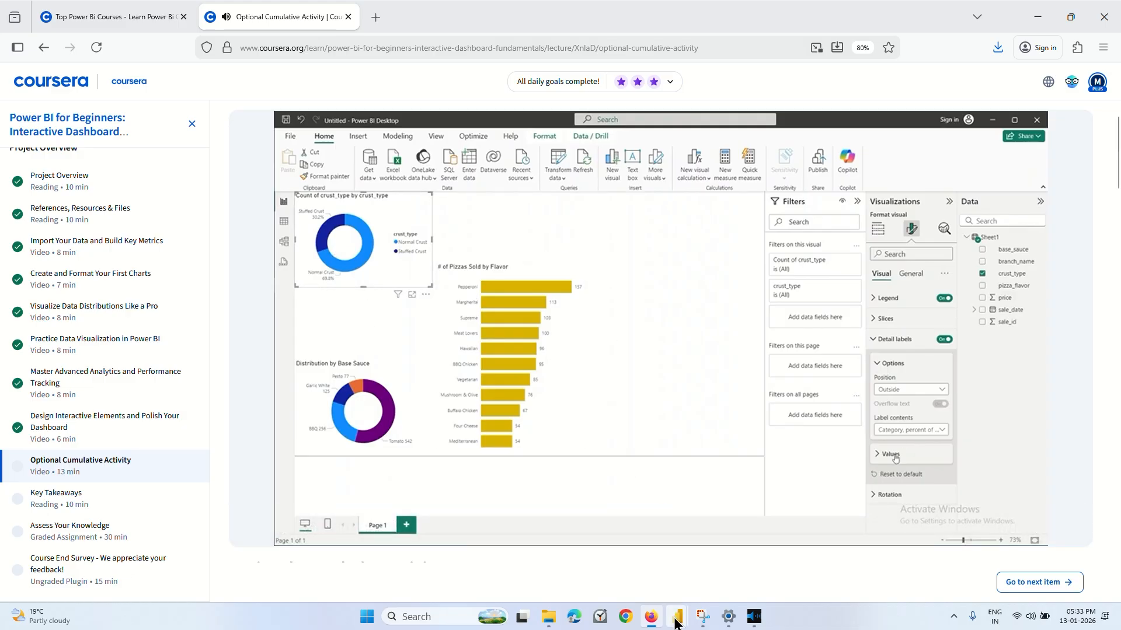
pyautogui.moveTo(677, 614)
pyautogui.click(775, 571)
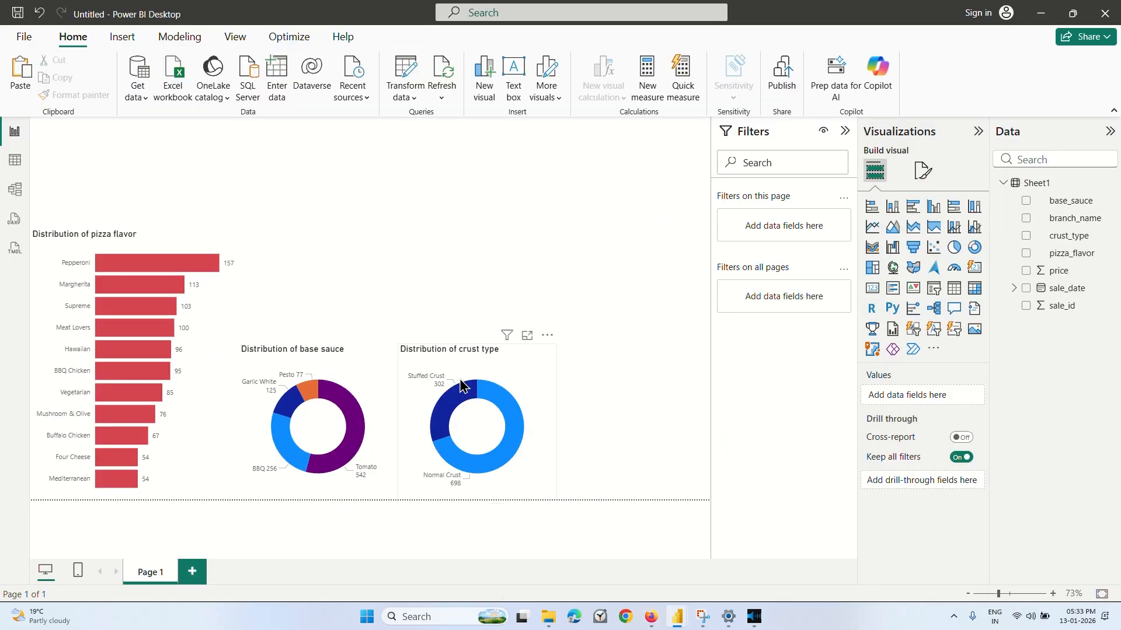
# Set the crust type donut chart's detail label contents to Category, percent of total.
pyautogui.click(519, 377)
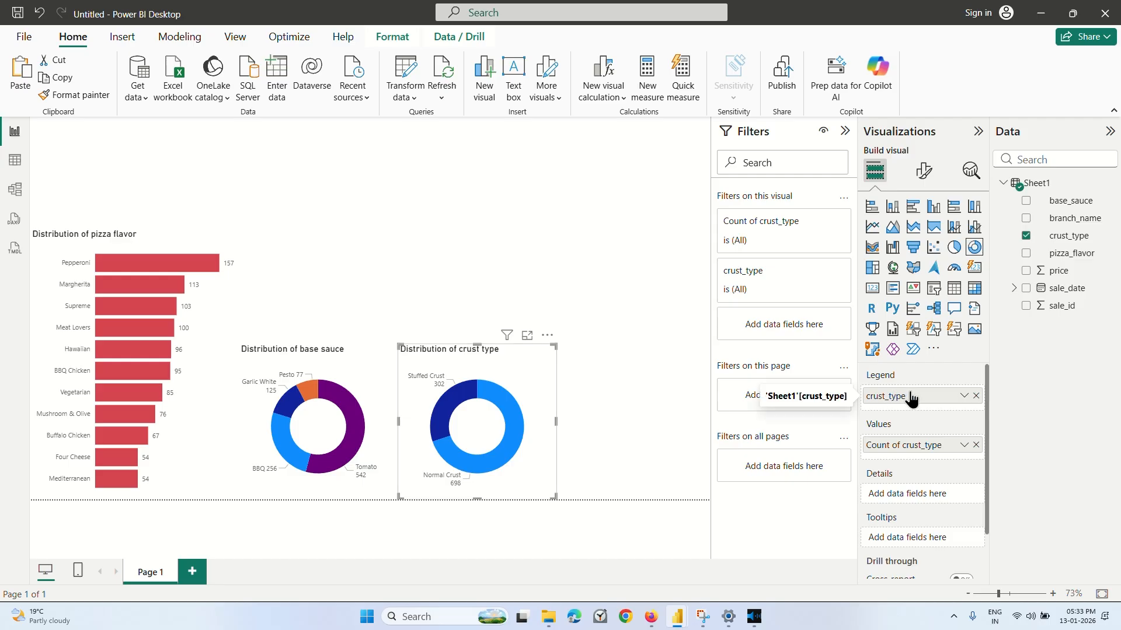
pyautogui.scroll(-2, 911, 403)
pyautogui.scroll(1, 907, 424)
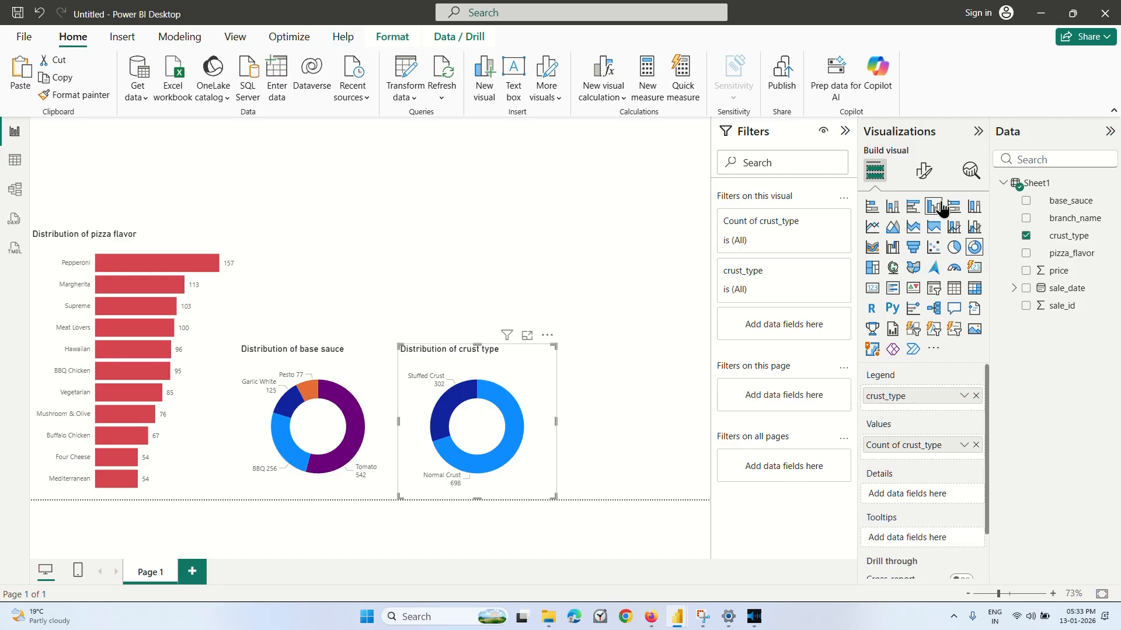
pyautogui.click(924, 170)
pyautogui.click(906, 331)
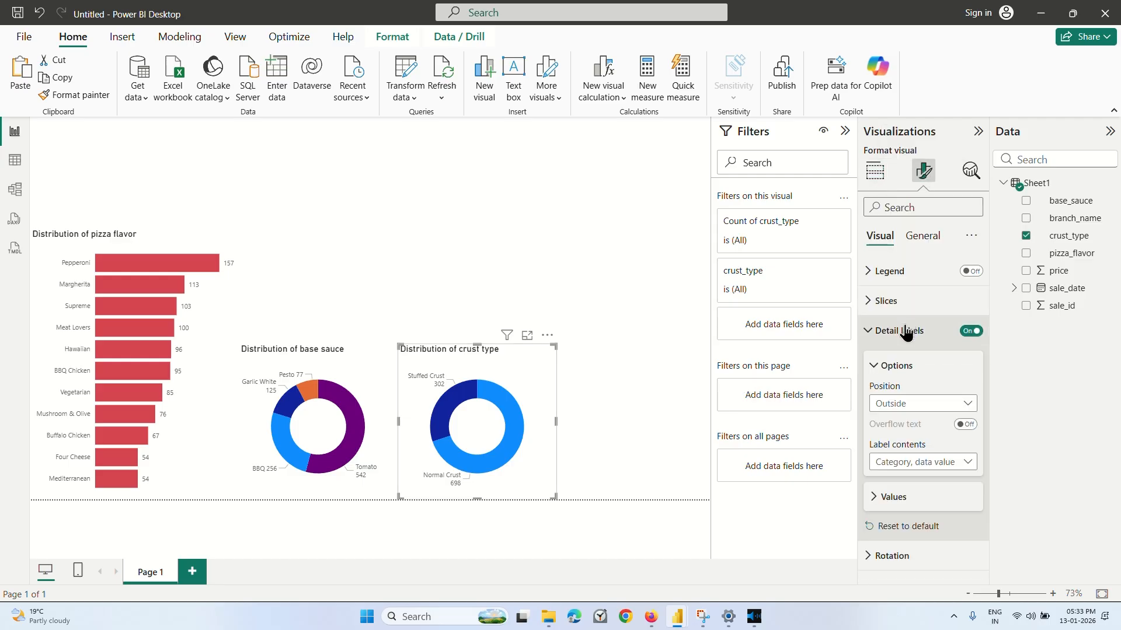
pyautogui.click(919, 462)
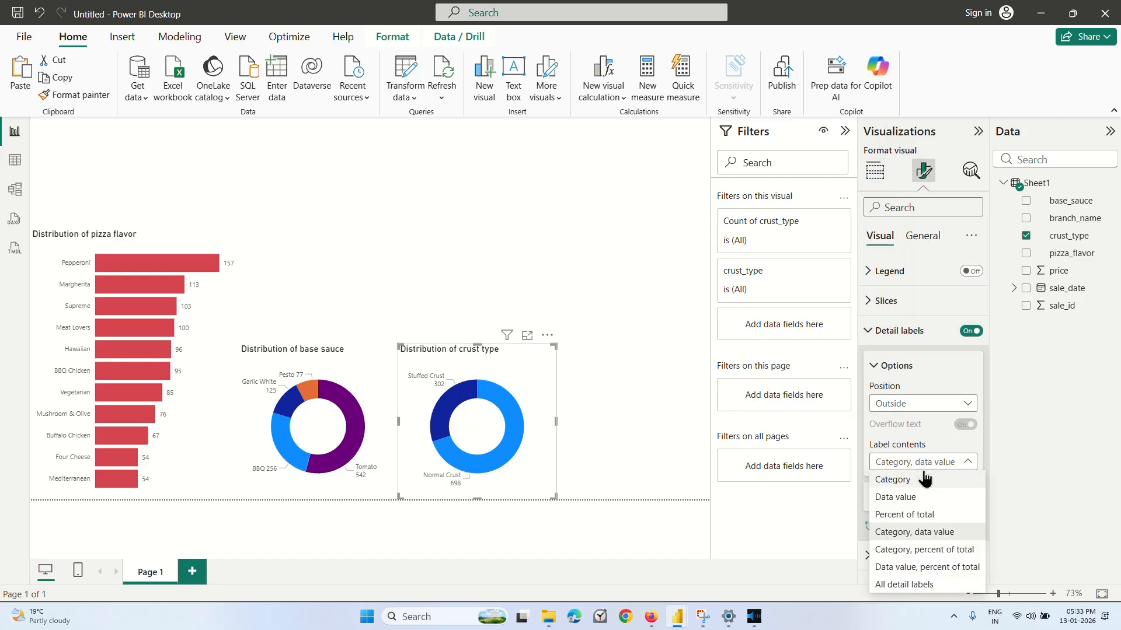
pyautogui.click(913, 550)
pyautogui.click(650, 398)
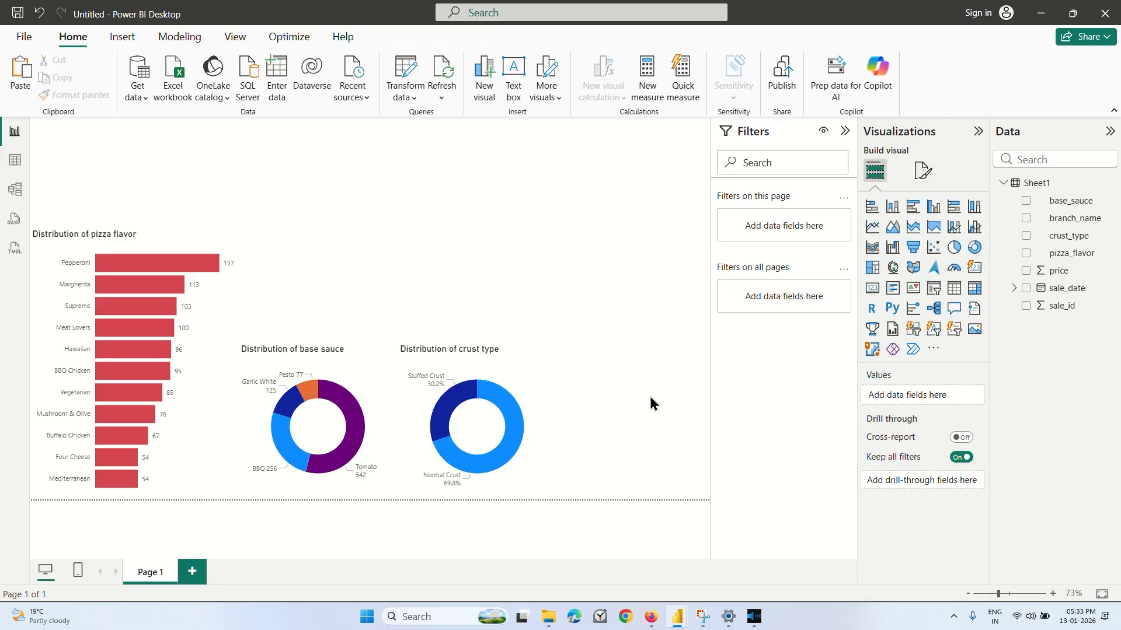
# Switch to the Coursera lesson to check the crust type donut chart's label formatting, and return to the Power BI report.
pyautogui.click(923, 170)
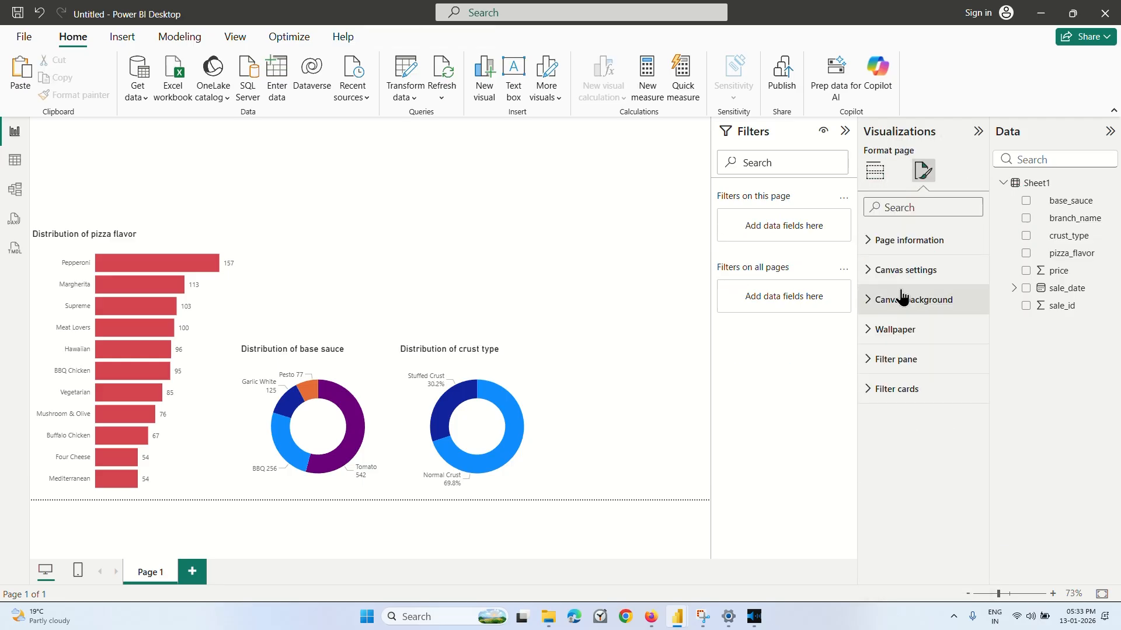
pyautogui.click(1040, 13)
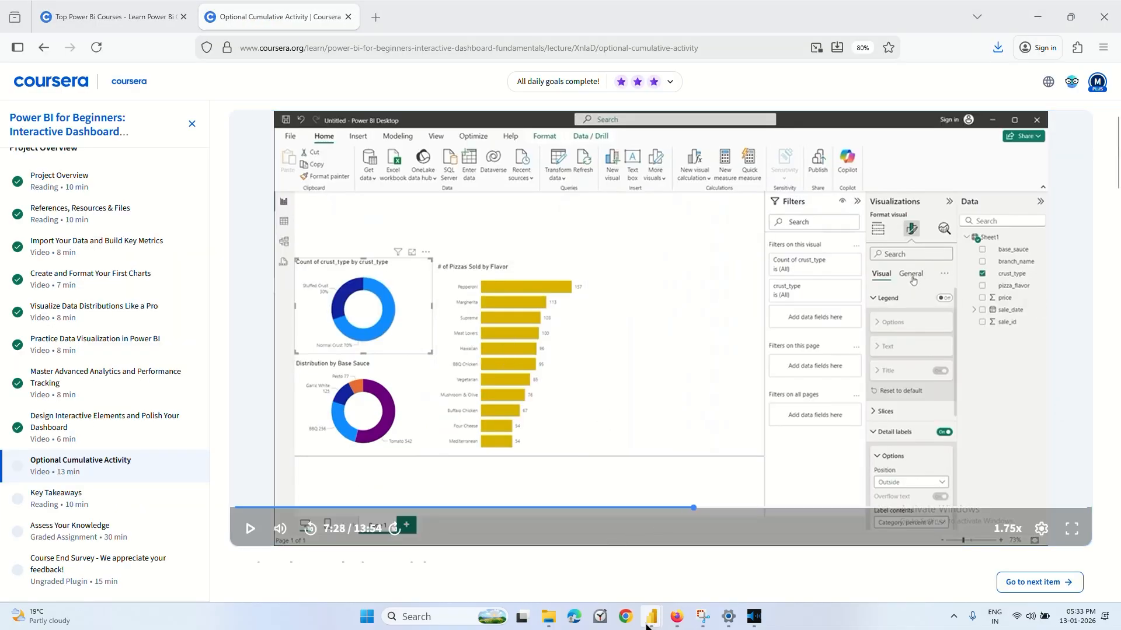
pyautogui.moveTo(649, 620)
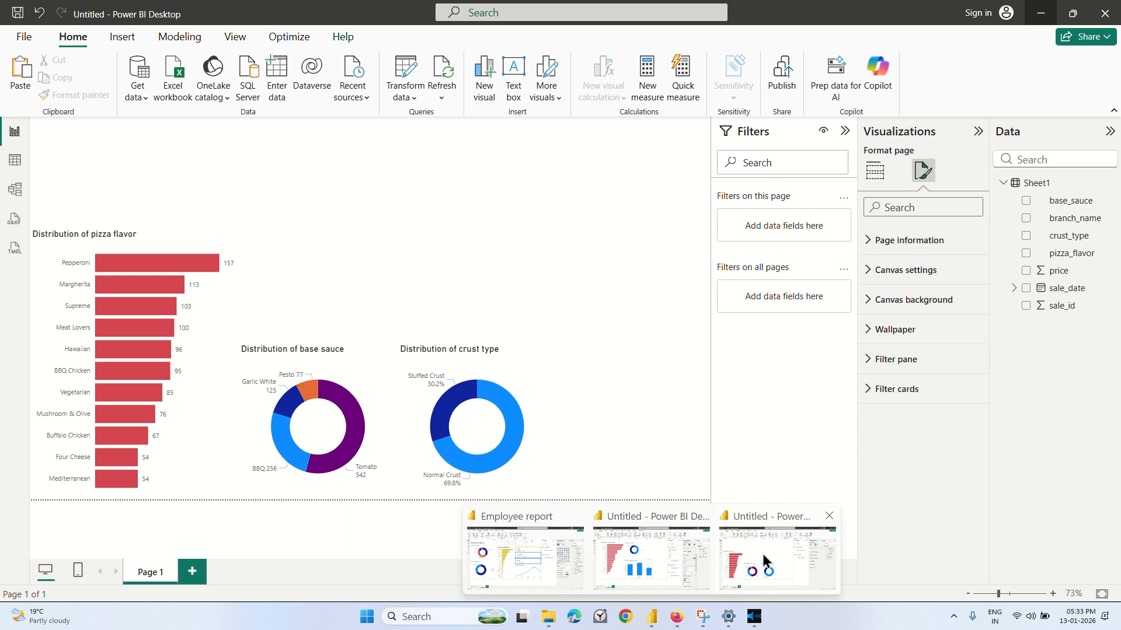
pyautogui.click(762, 554)
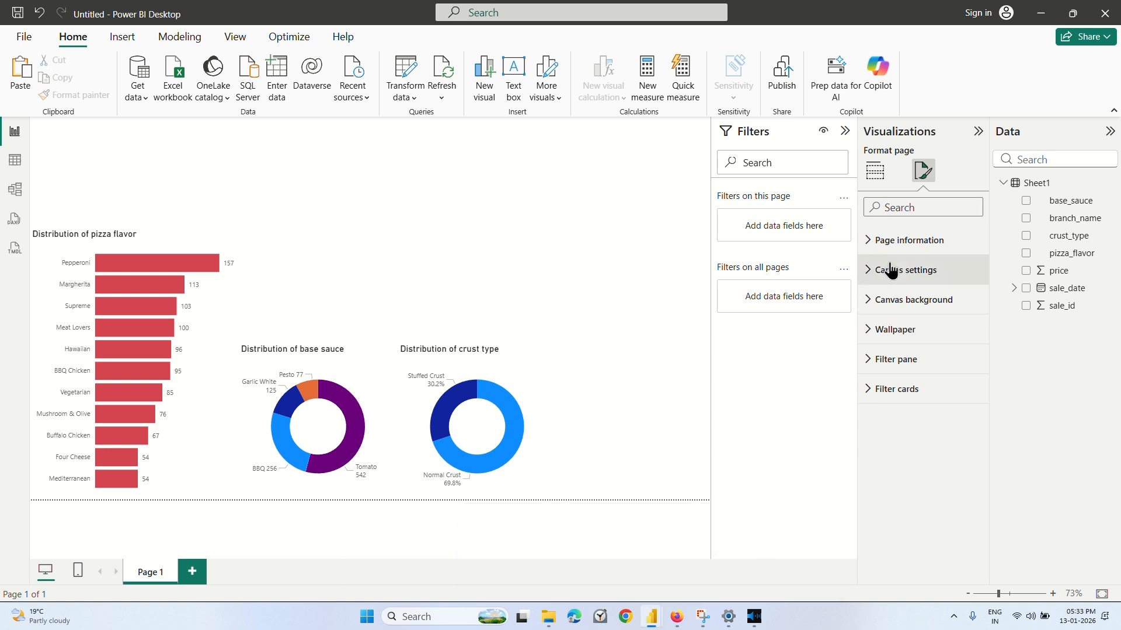
# Set the percentage decimal places of the crust type donut chart's detail labels to 0.
pyautogui.click(489, 408)
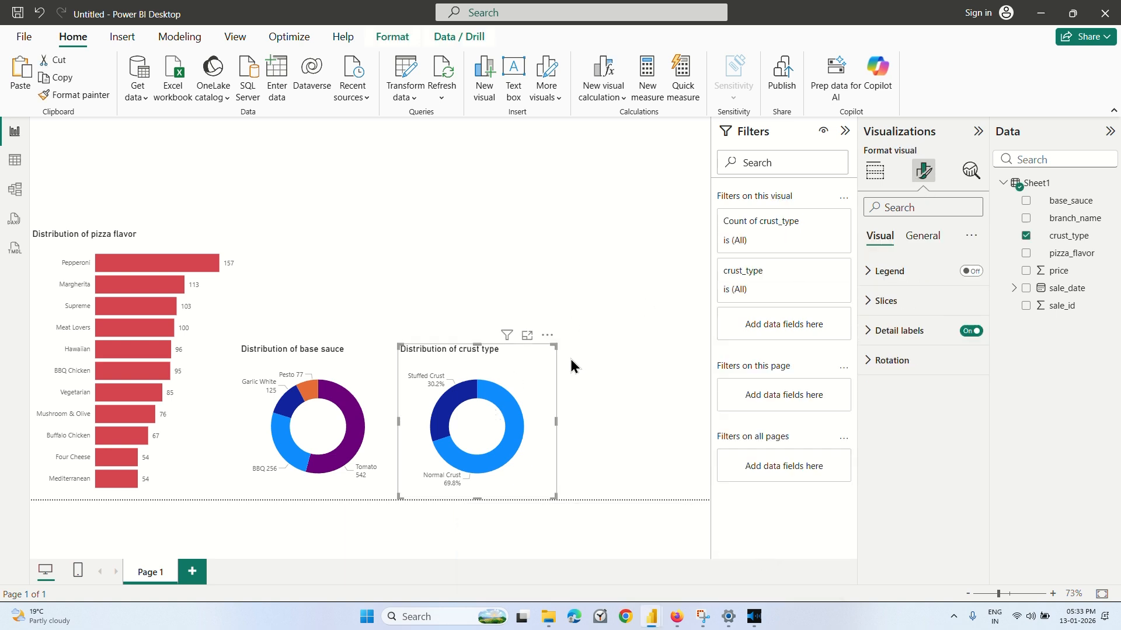
pyautogui.click(886, 339)
pyautogui.click(875, 504)
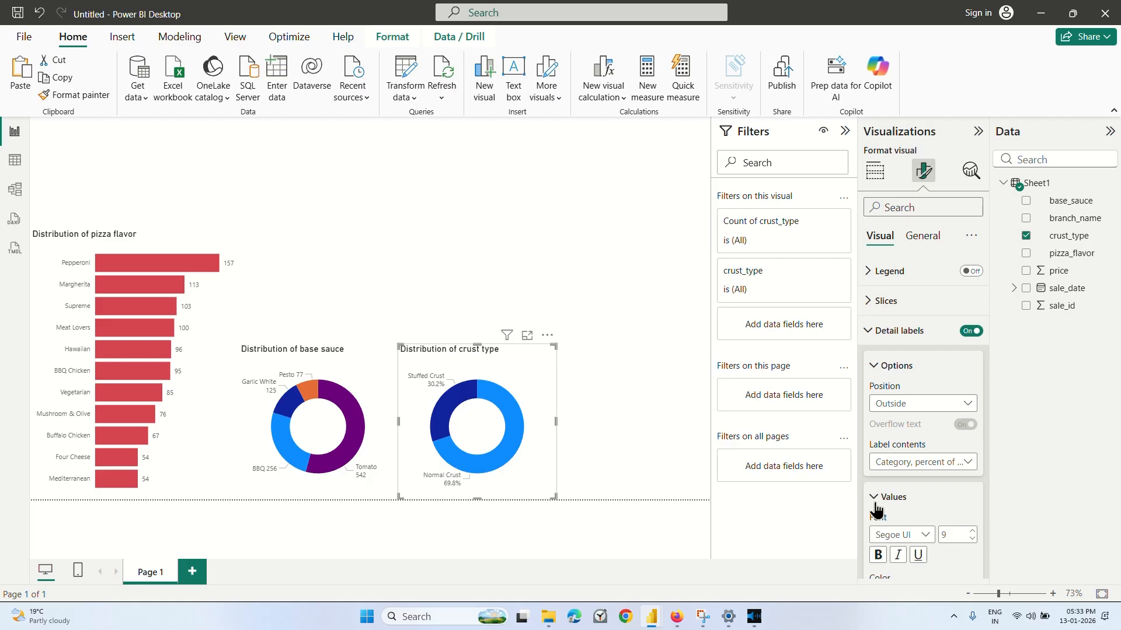
pyautogui.scroll(-5, 876, 510)
pyautogui.click(896, 503)
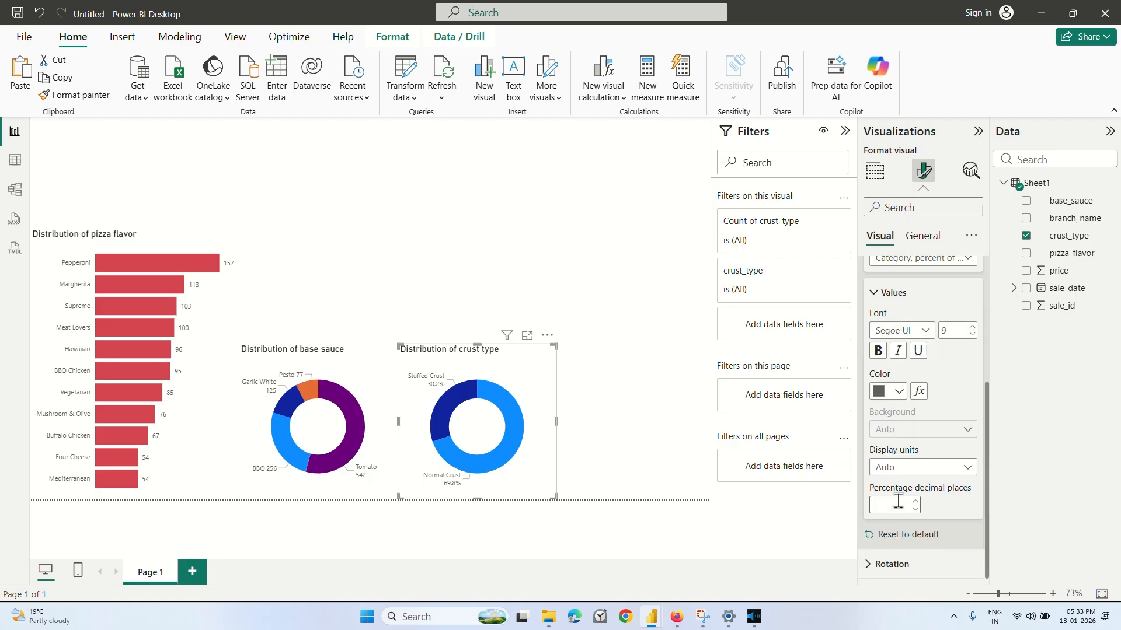
pyautogui.write('0')
pyautogui.click(590, 408)
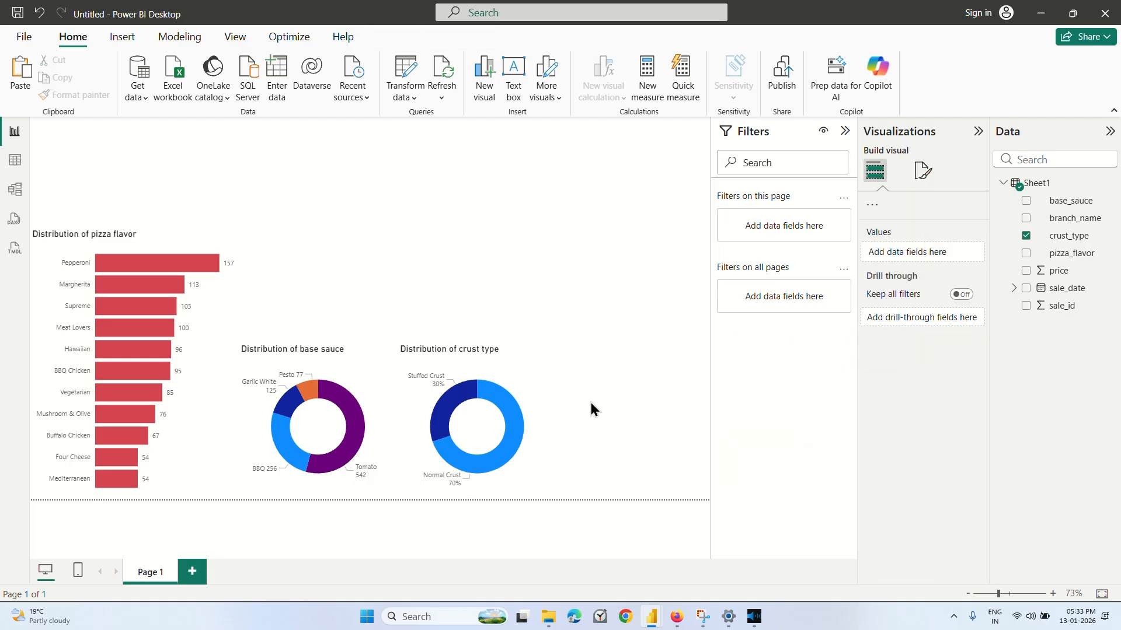
# Switch to the Coursera lesson to watch how the sales line chart is created, and return to the Power BI report.
pyautogui.click(675, 617)
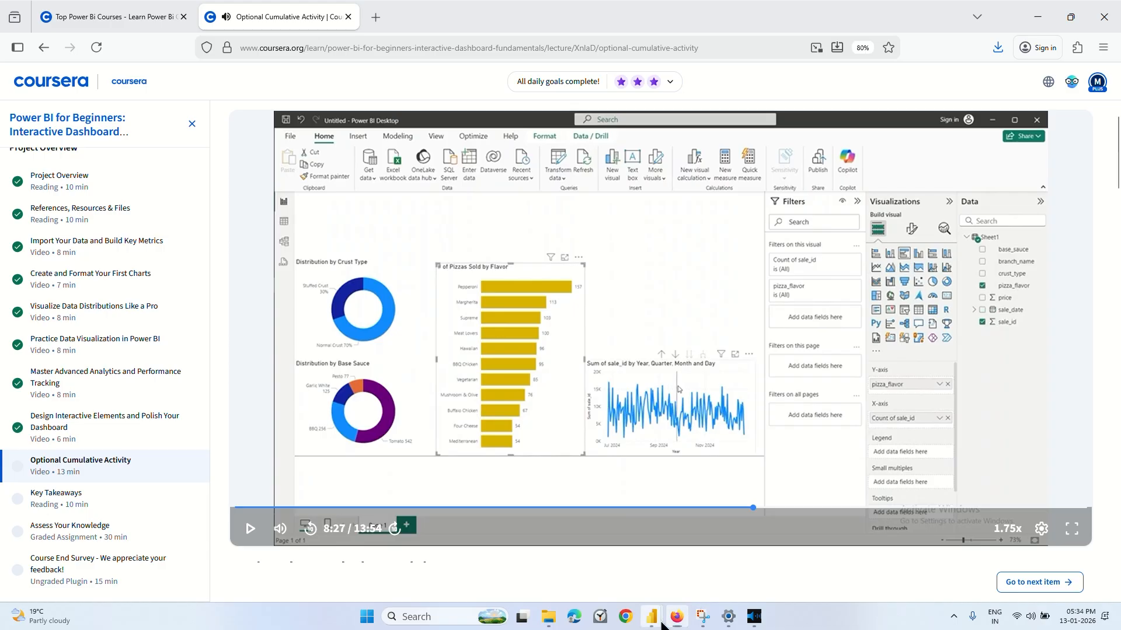
pyautogui.moveTo(651, 616)
pyautogui.click(778, 561)
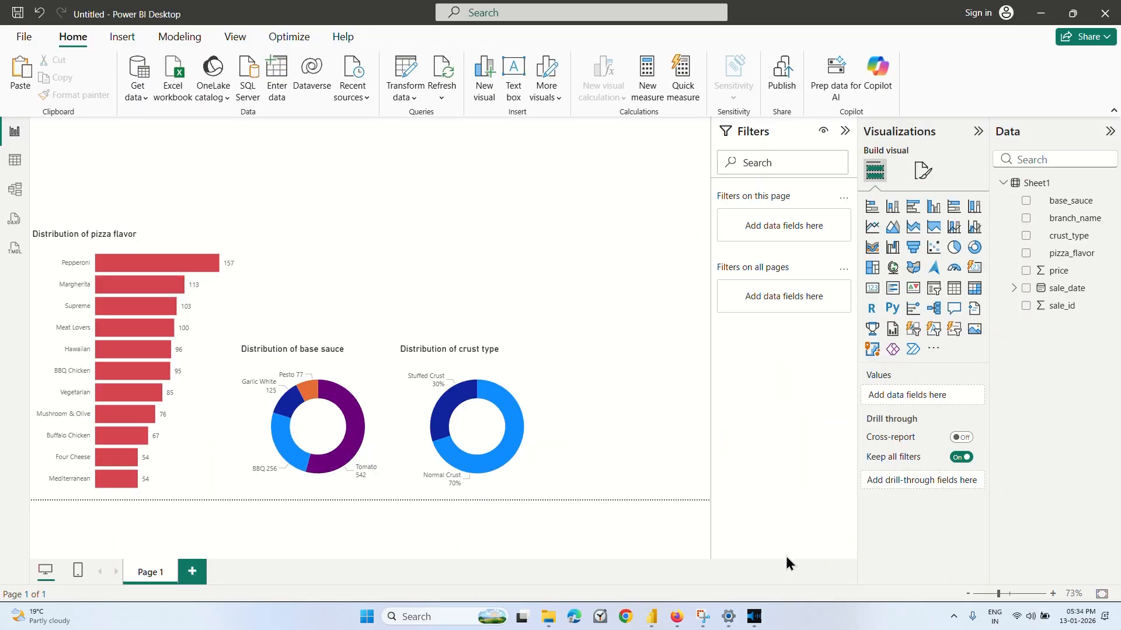
# Add a line chart to the report page showing Sum of sale_id by the sale_date hierarchy.
pyautogui.click(584, 361)
pyautogui.click(462, 253)
pyautogui.click(869, 234)
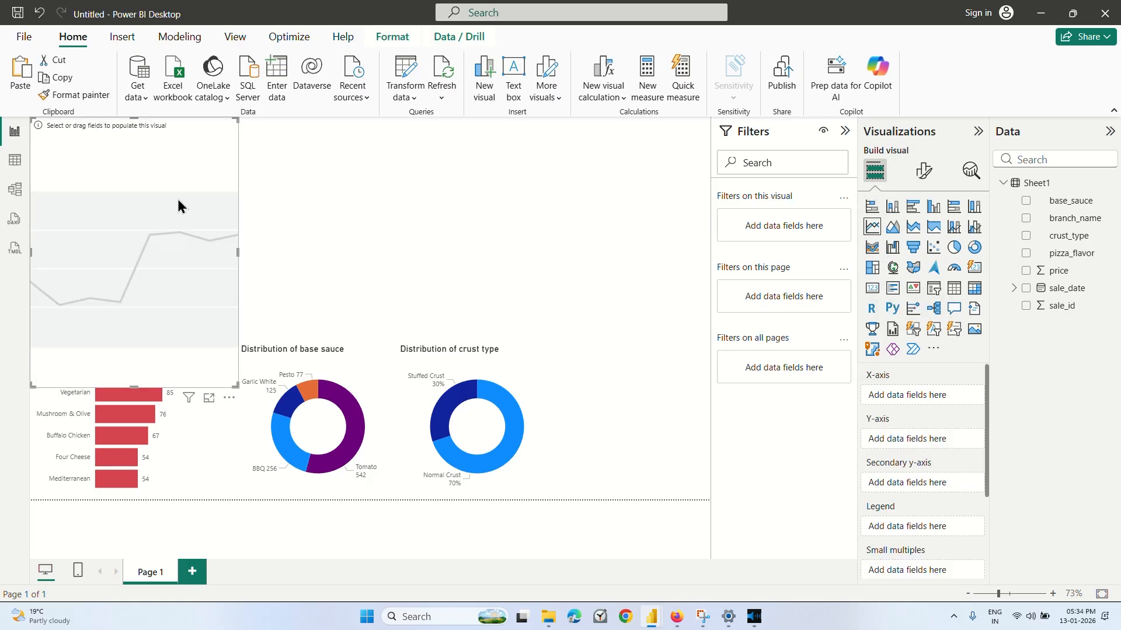
pyautogui.moveTo(225, 252); pyautogui.dragTo(392, 239)
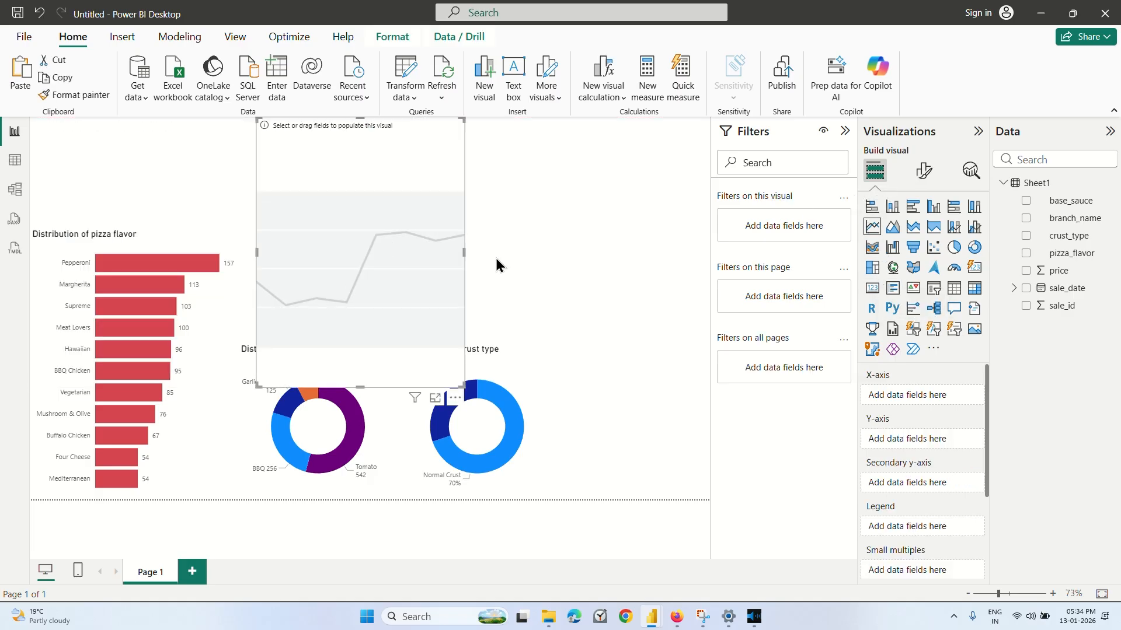
pyautogui.click(1026, 305)
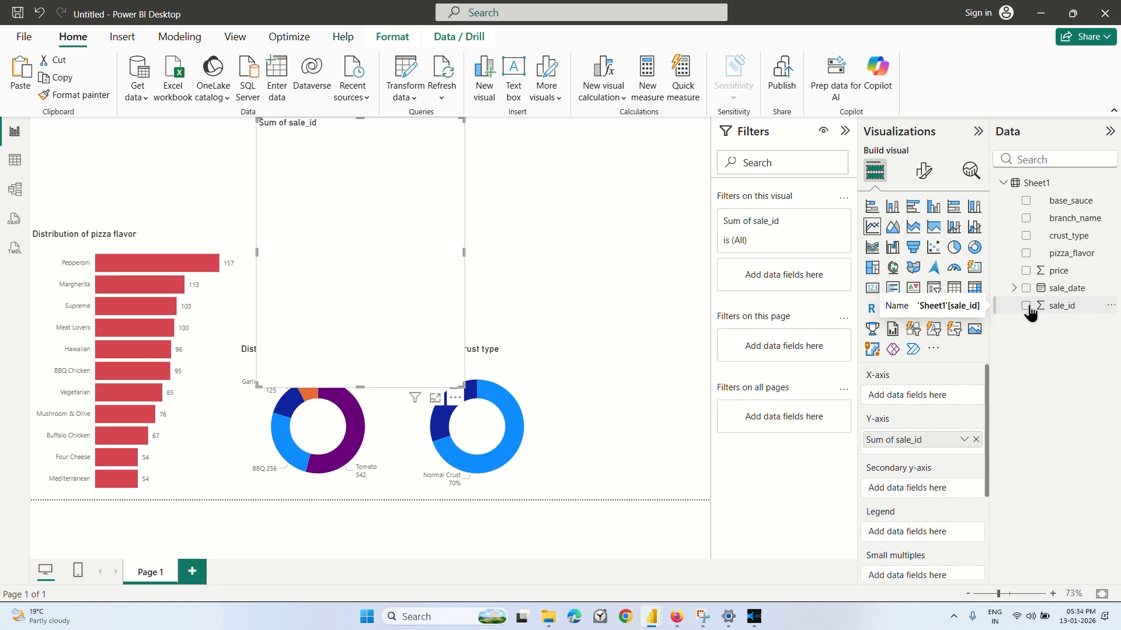
pyautogui.click(1026, 289)
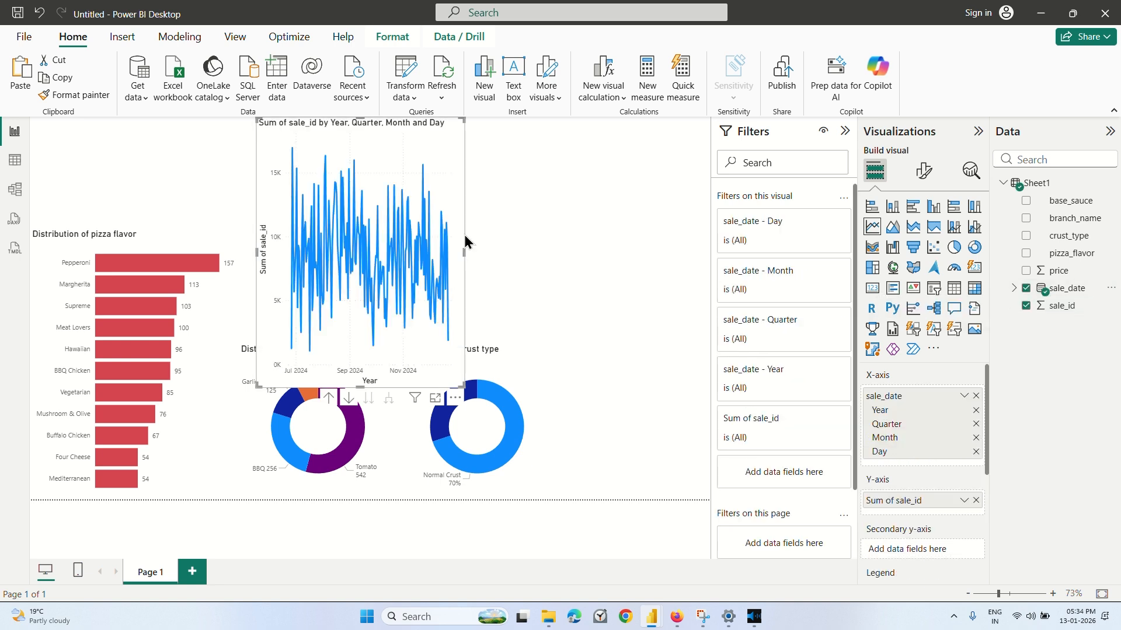
# Widen the line chart, reduce its height and place it above the two donut charts.
pyautogui.moveTo(465, 253); pyautogui.dragTo(671, 252)
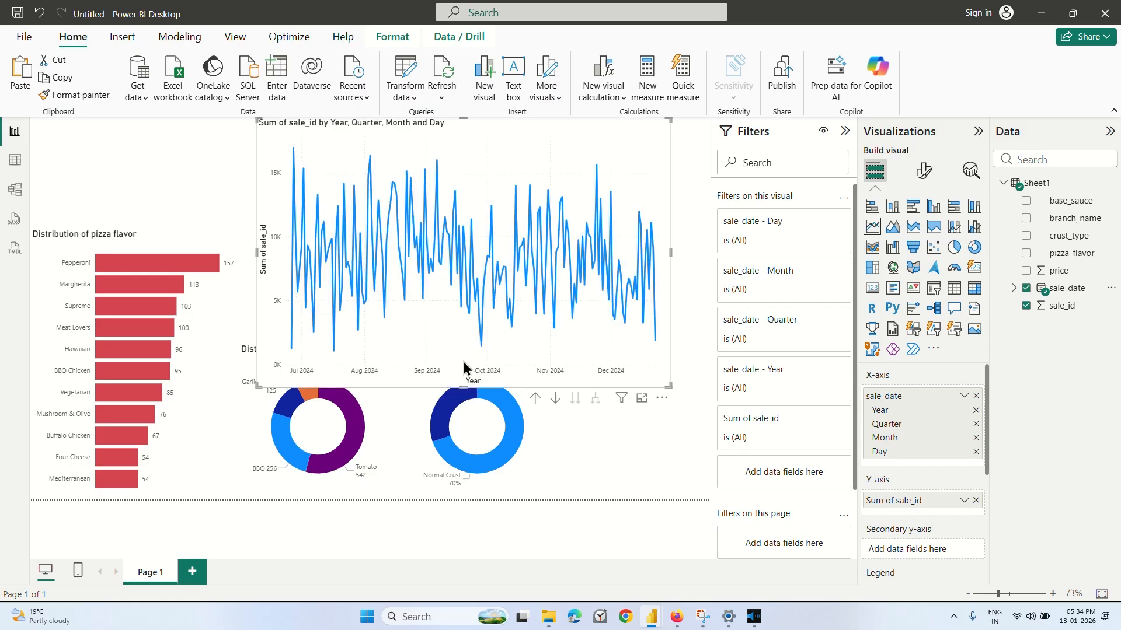
pyautogui.moveTo(464, 362); pyautogui.dragTo(477, 243)
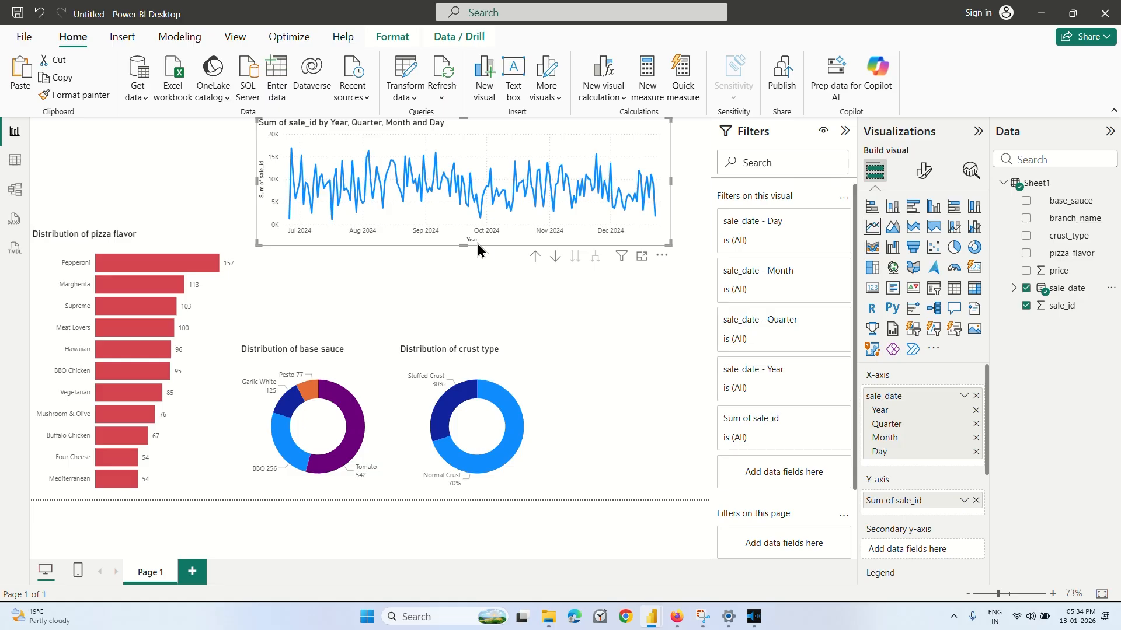
pyautogui.moveTo(525, 142); pyautogui.dragTo(515, 234)
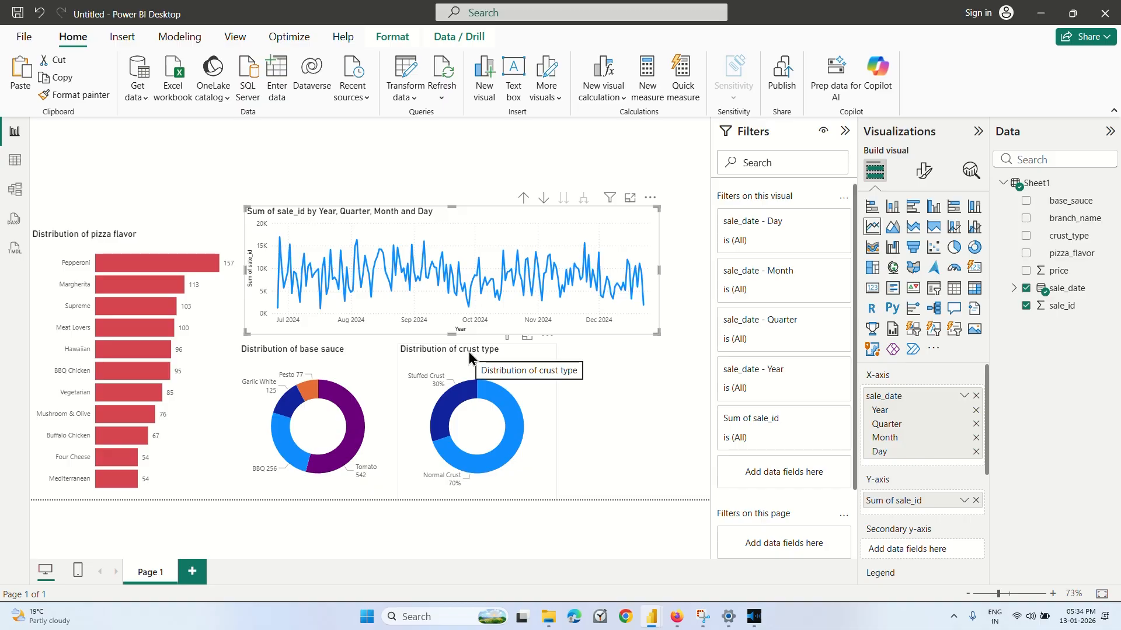
pyautogui.moveTo(468, 351); pyautogui.dragTo(467, 378)
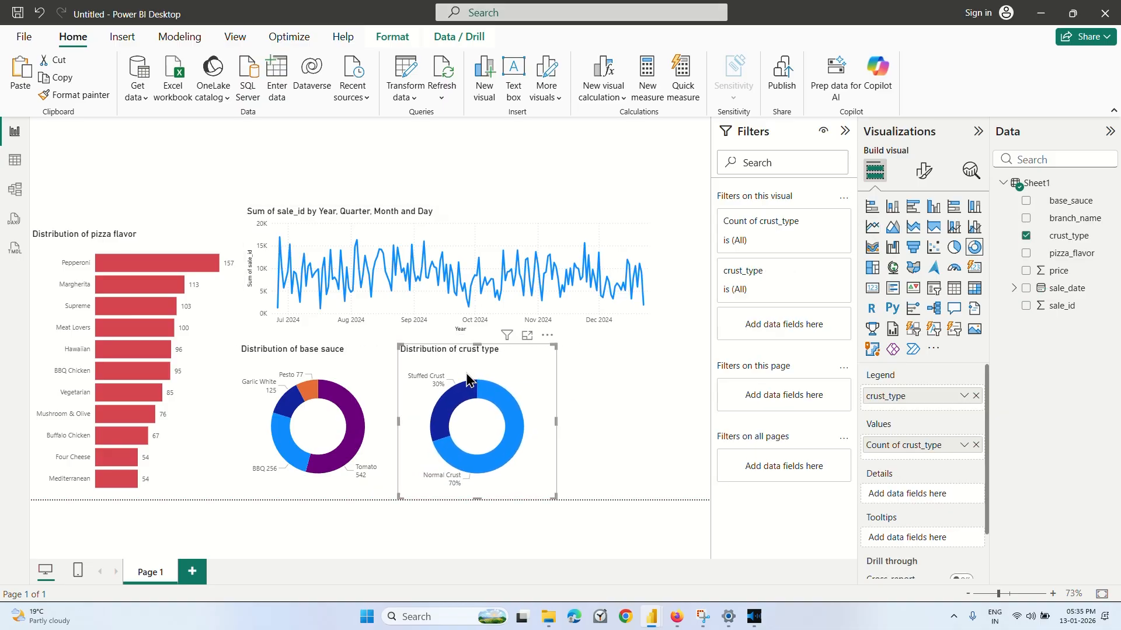
pyautogui.click(635, 379)
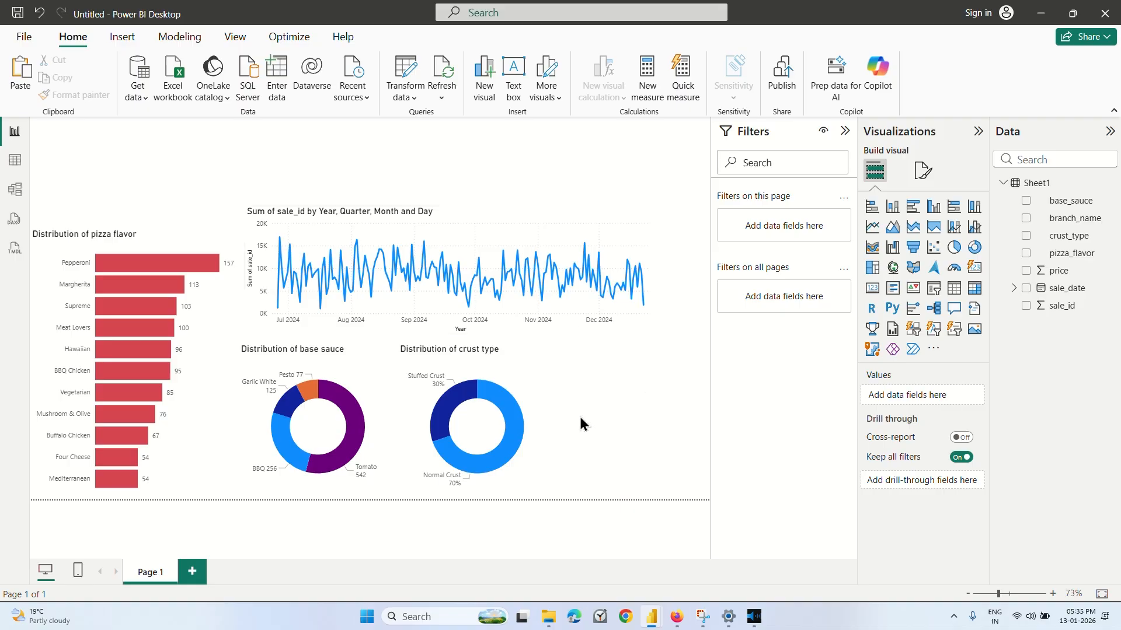
# Switch to the Coursera lesson to watch how the line chart's date levels are adjusted, and return to the Power BI report.
pyautogui.click(676, 617)
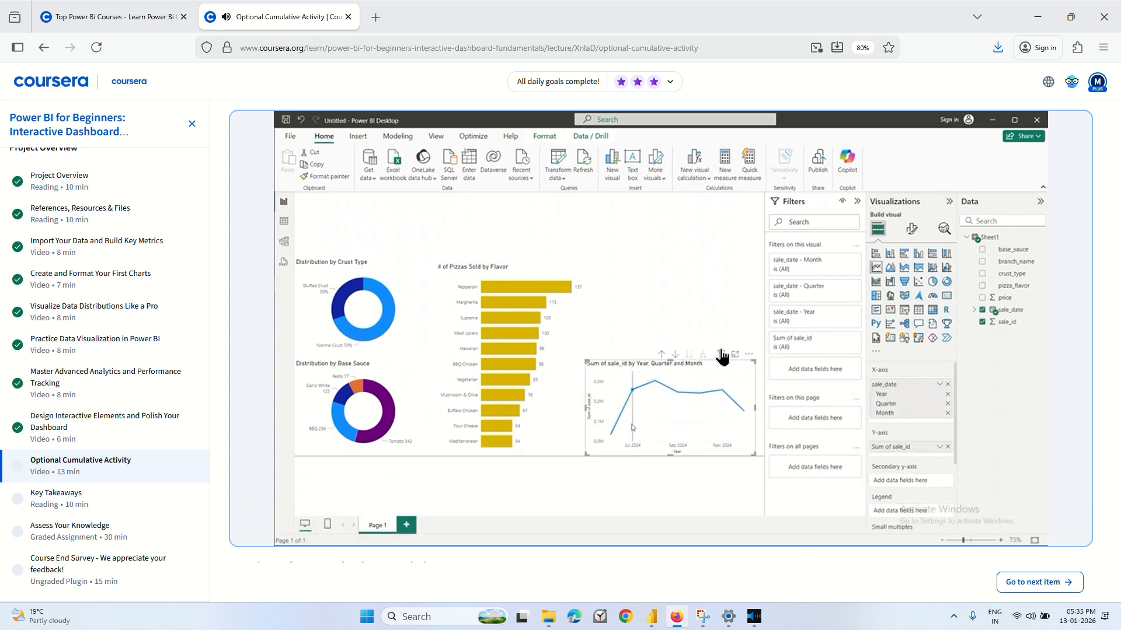
pyautogui.press('Left')
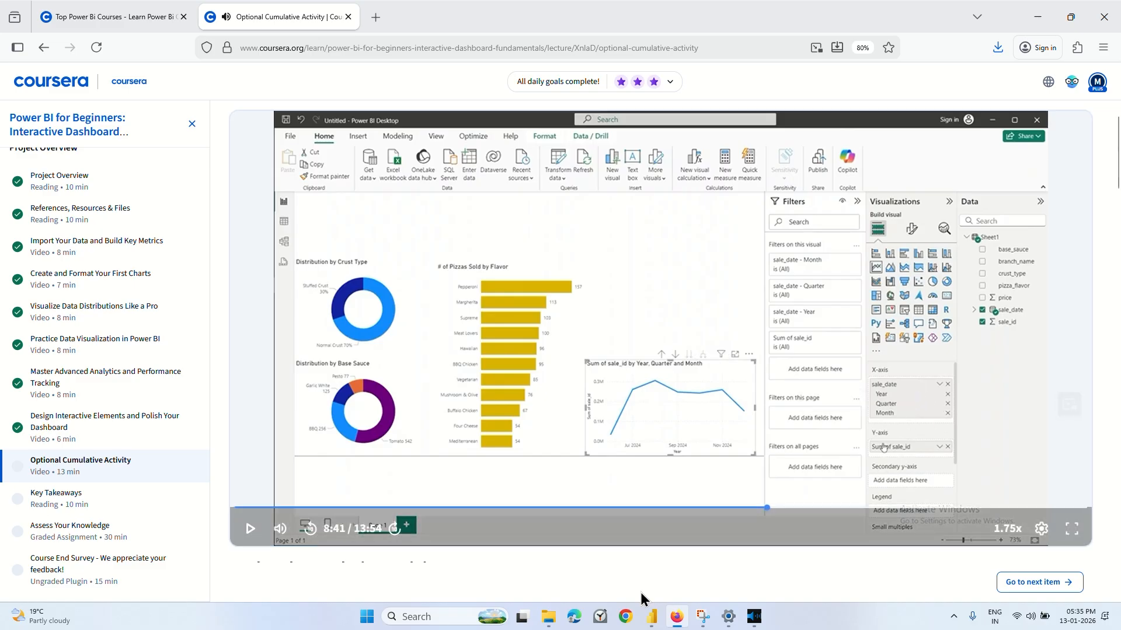
pyautogui.moveTo(651, 617)
pyautogui.moveTo(641, 569)
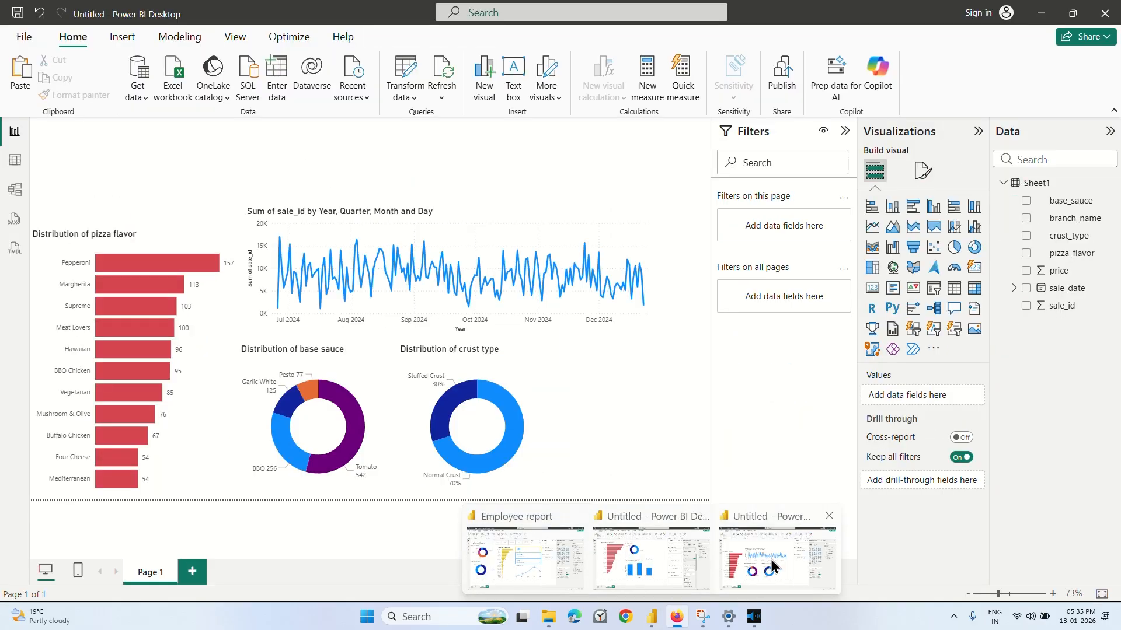
pyautogui.click(772, 565)
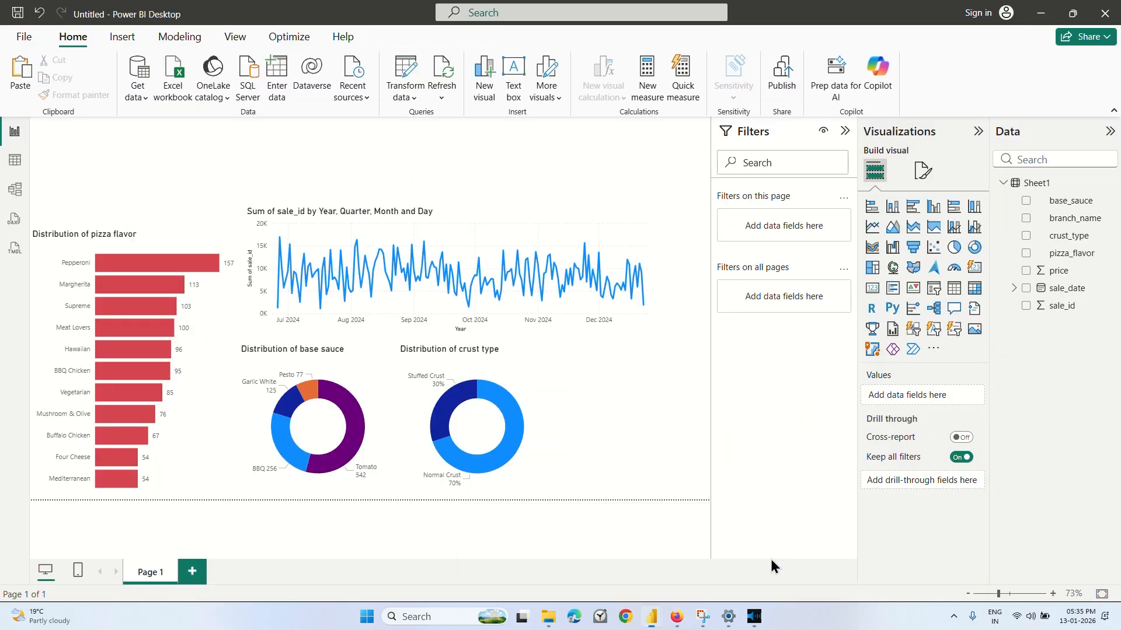
# Remove the Day level from the line chart's X-axis and shift the chart to line up with the base sauce donut chart.
pyautogui.click(570, 278)
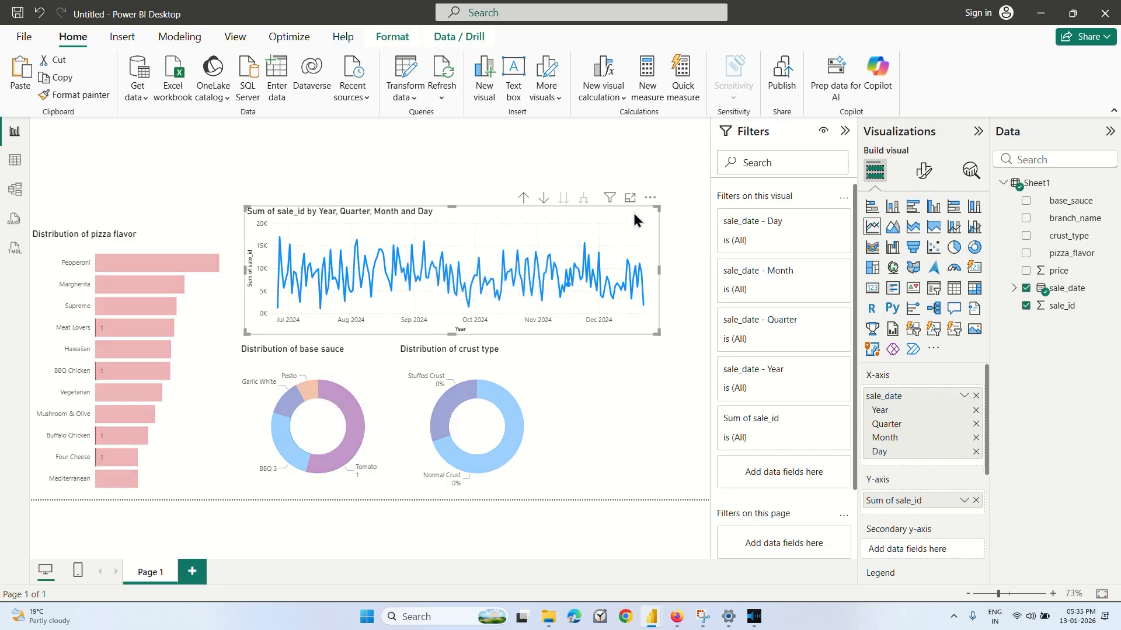
pyautogui.click(975, 452)
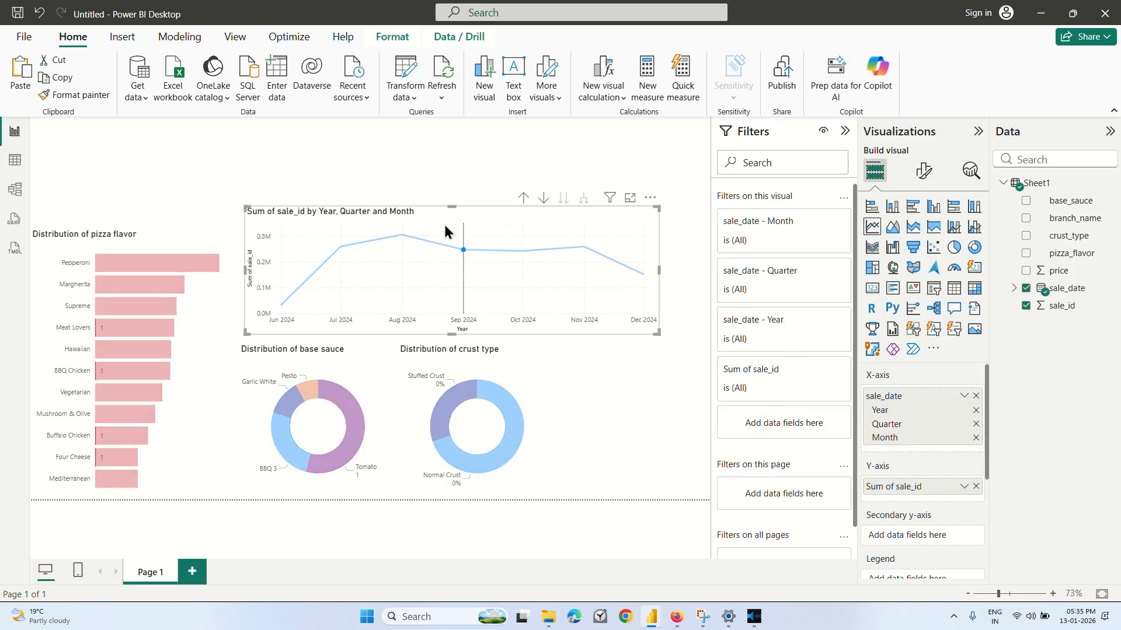
pyautogui.moveTo(474, 213)
pyautogui.mouseDown()
pyautogui.moveTo(488, 209)
pyautogui.moveTo(471, 191)
pyautogui.moveTo(468, 221)
pyautogui.mouseUp()
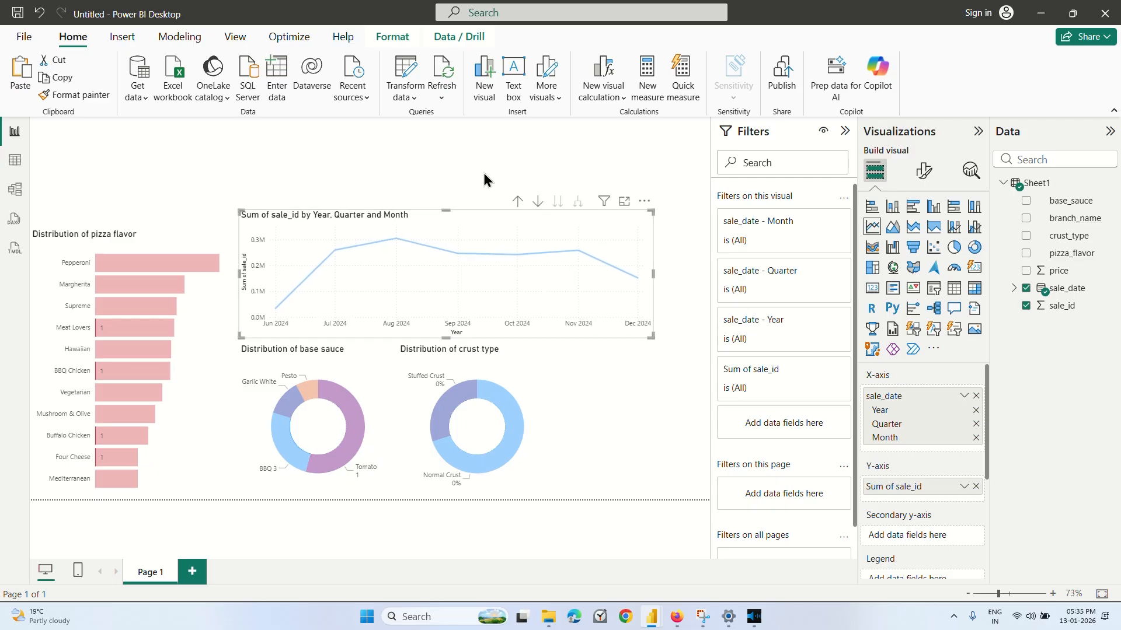
pyautogui.click(496, 147)
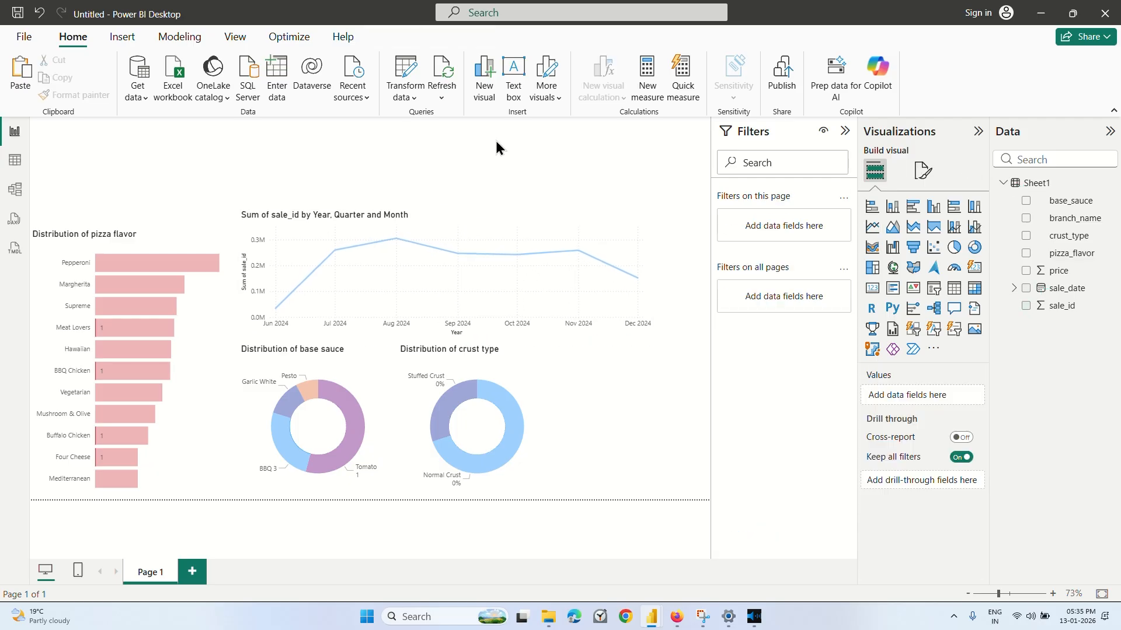
# Switch to the Coursera lesson to watch how the line chart is titled and labeled, and return to the Power BI report.
pyautogui.click(677, 625)
pyautogui.click(682, 353)
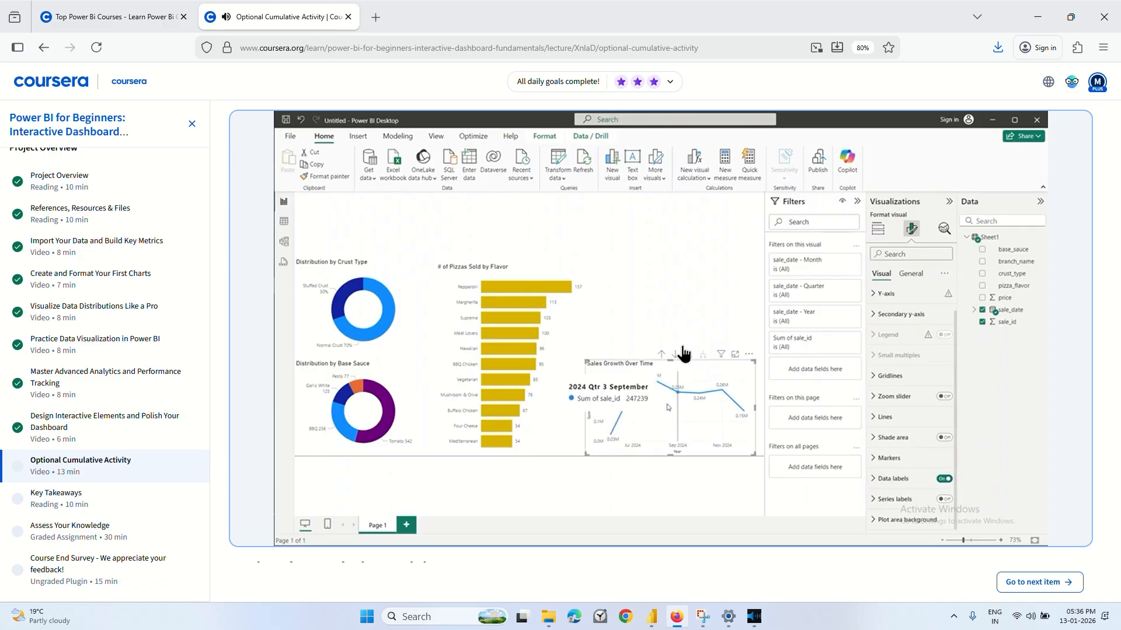
pyautogui.click(545, 396)
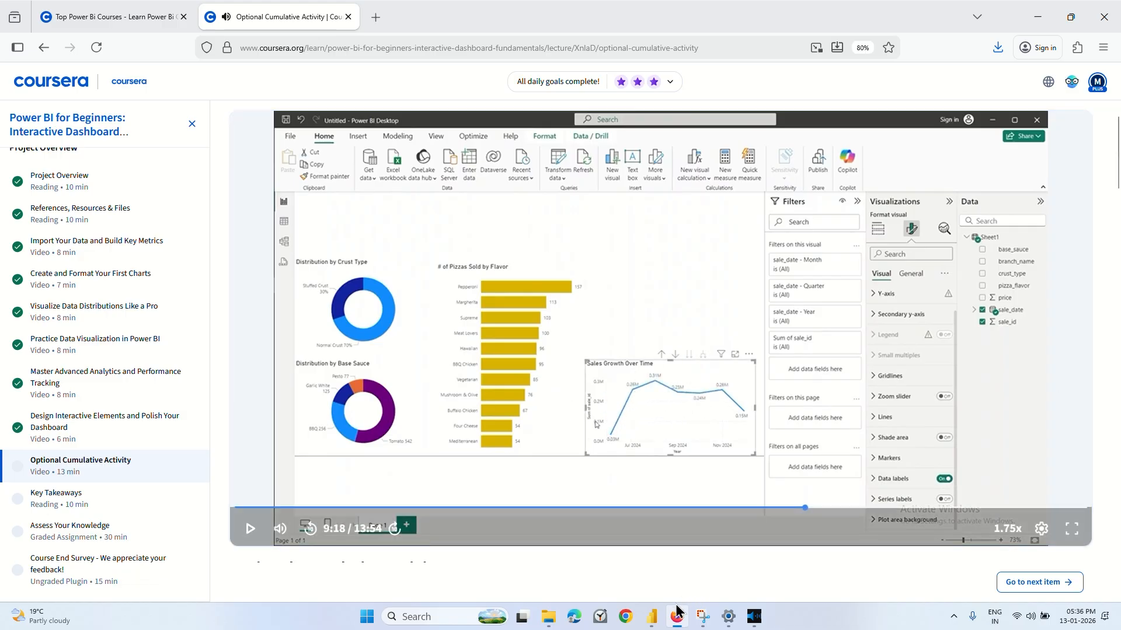
pyautogui.moveTo(651, 617)
pyautogui.click(762, 559)
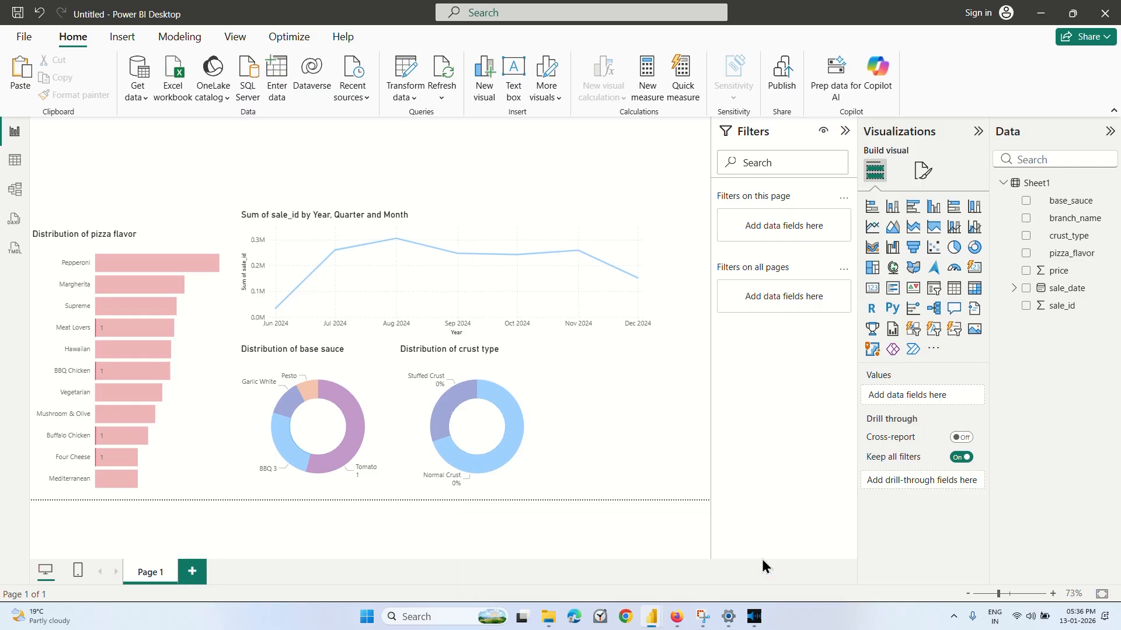
# Clear the existing title text of the sales line chart.
pyautogui.click(411, 216)
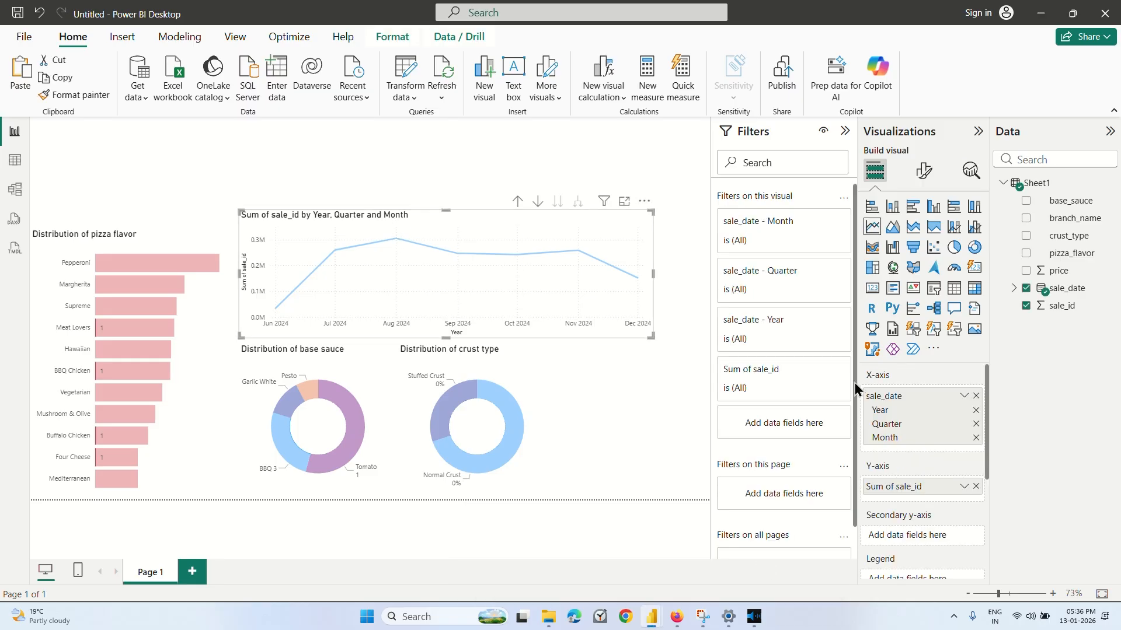
pyautogui.scroll(-3, 913, 437)
pyautogui.scroll(3, 913, 436)
pyautogui.click(923, 172)
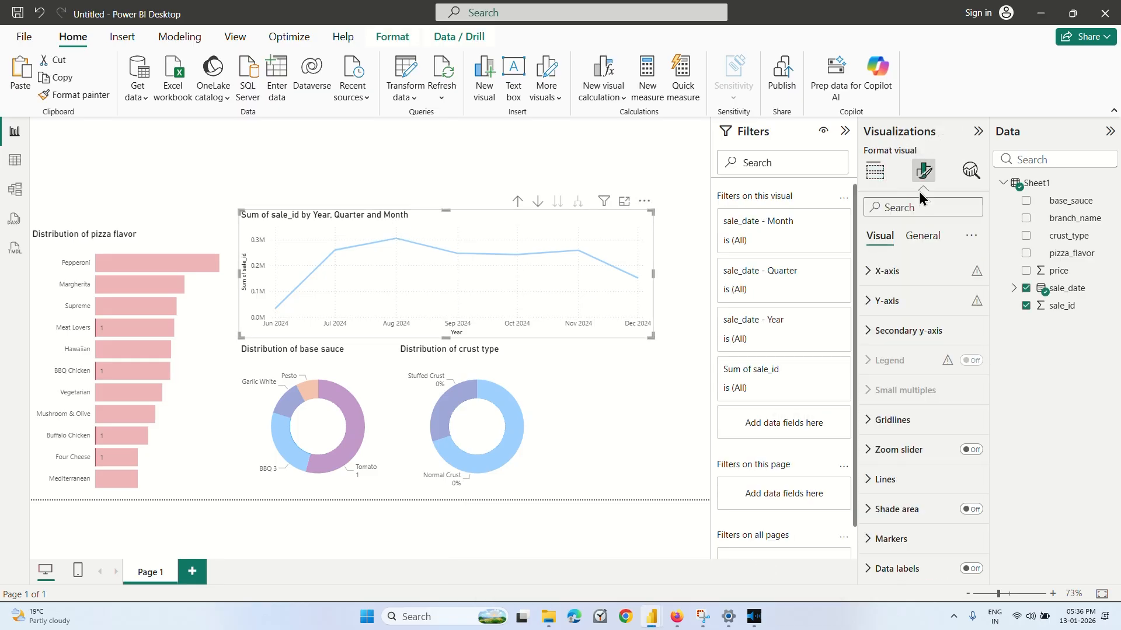
pyautogui.click(924, 240)
pyautogui.click(909, 272)
pyautogui.click(910, 272)
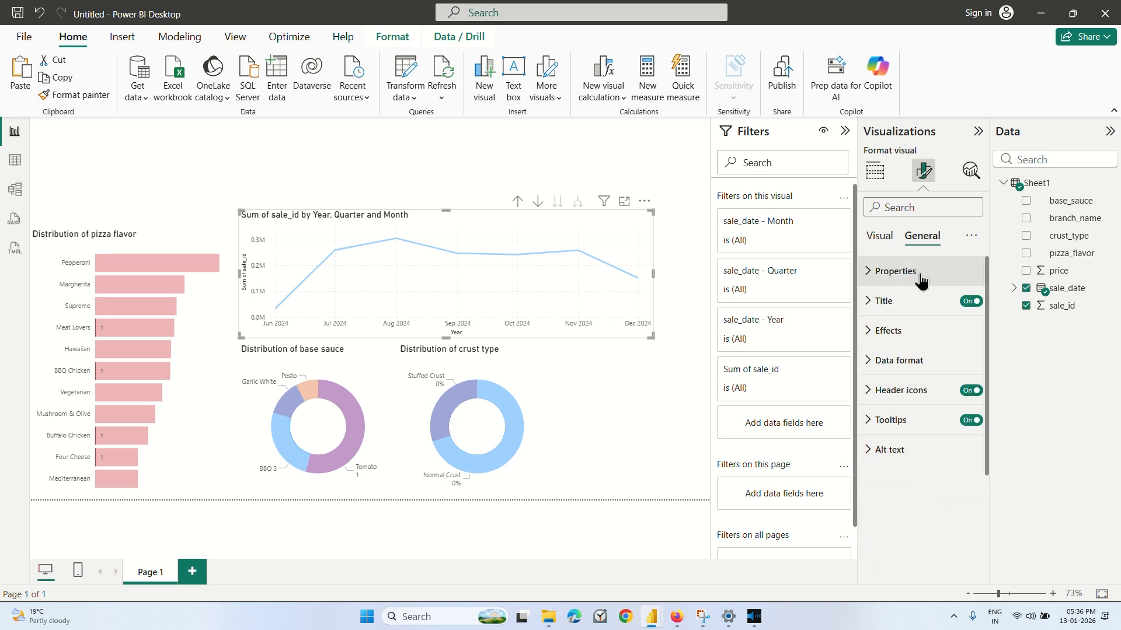
pyautogui.click(907, 302)
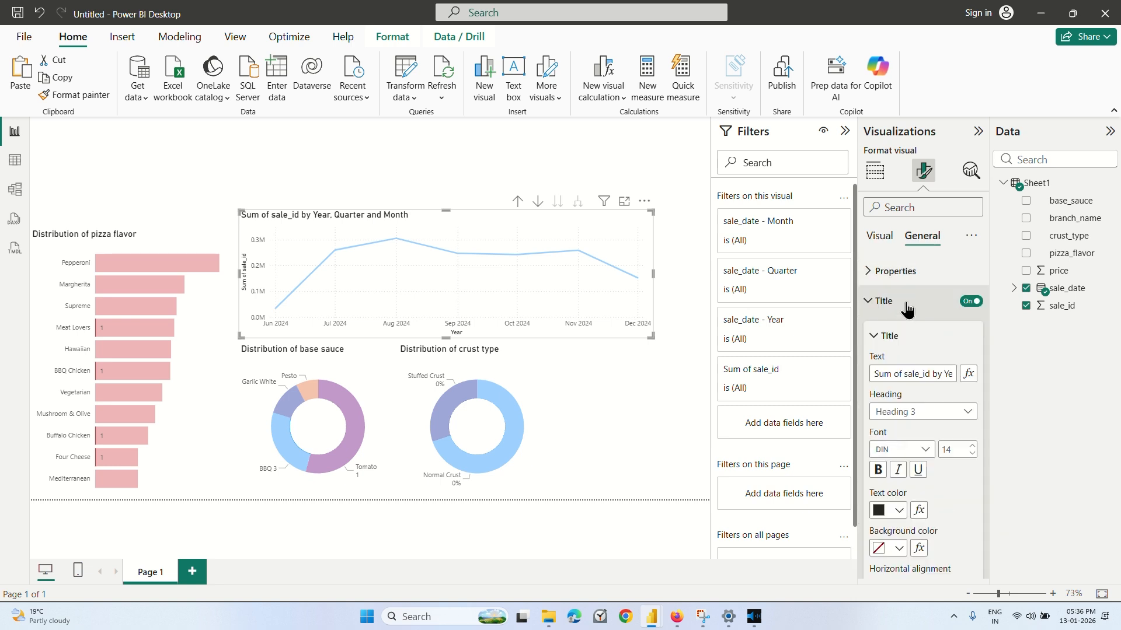
pyautogui.tripleClick(921, 375)
pyautogui.press('BackSpace')
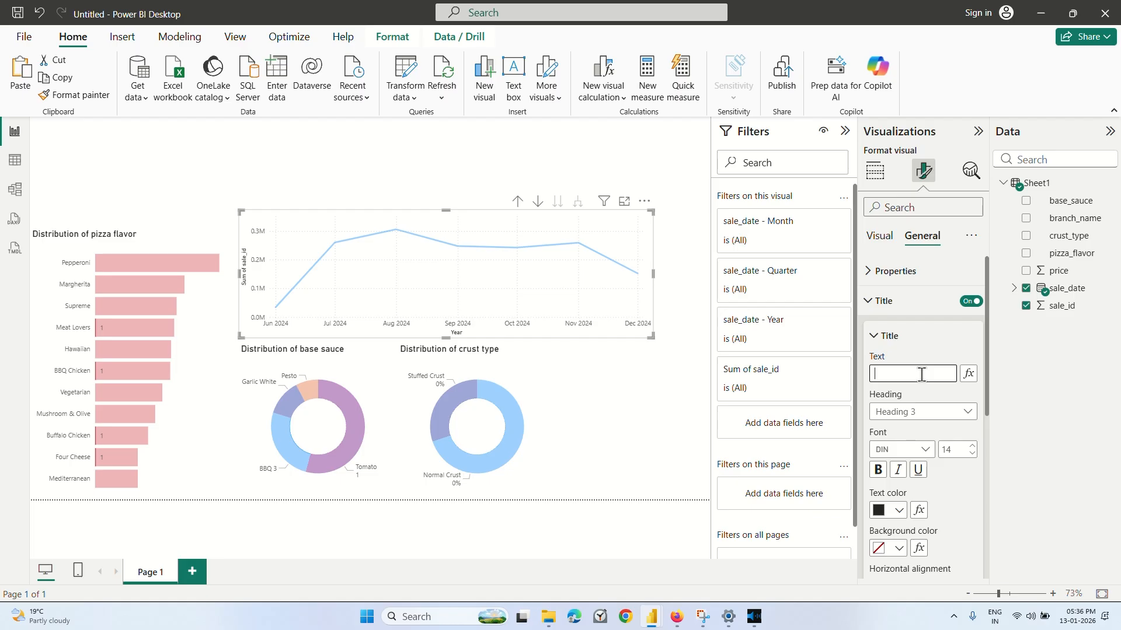
pyautogui.hotkey('ctrl', 's')
pyautogui.write('a')
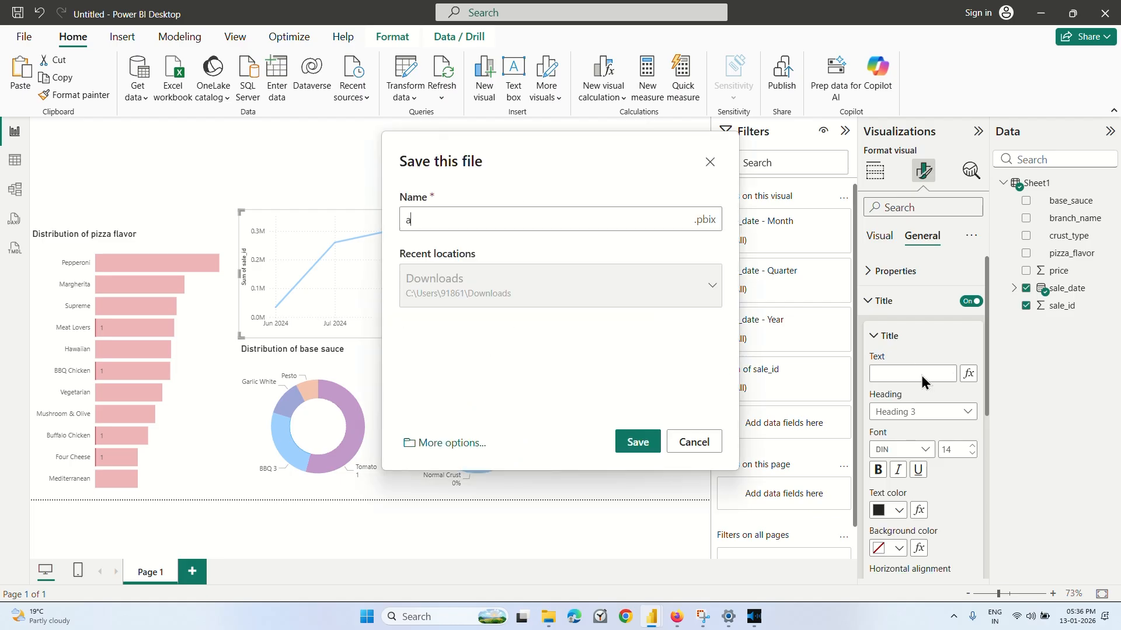
pyautogui.click(695, 443)
# Title the line chart "Sales over Time" and collapse its title settings.
pyautogui.click(893, 373)
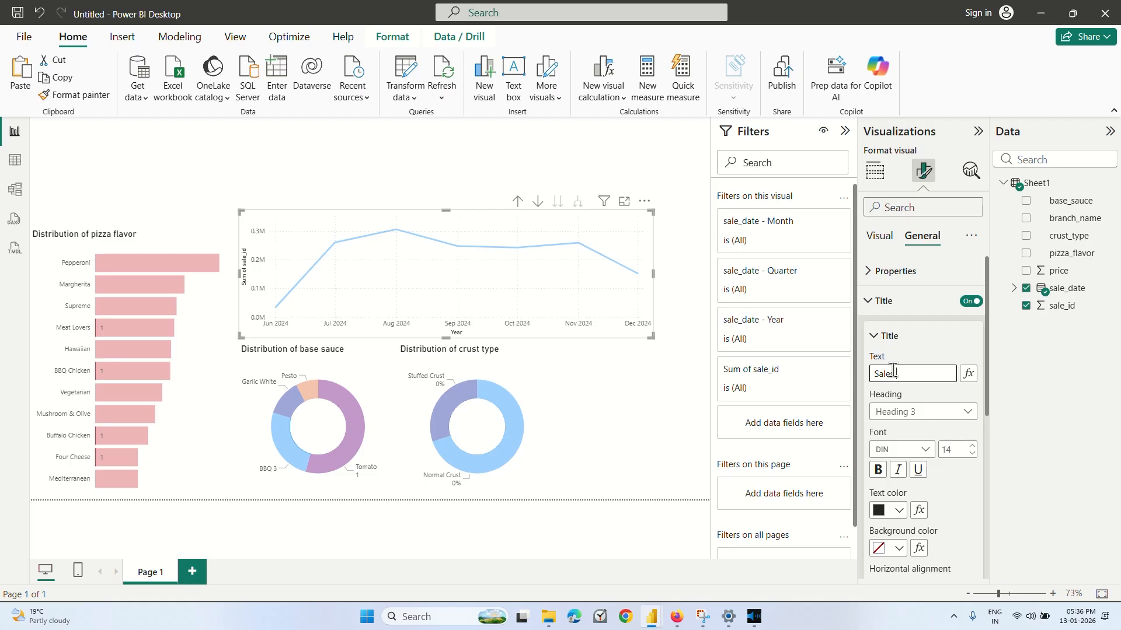
pyautogui.write('Sales over Time')
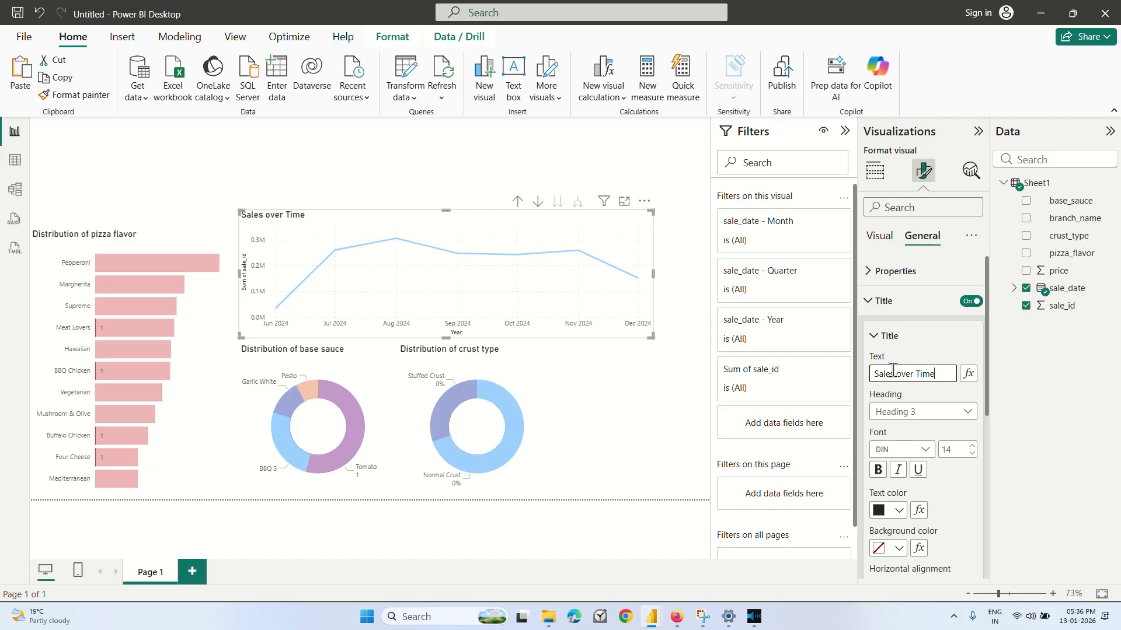
pyautogui.click(921, 349)
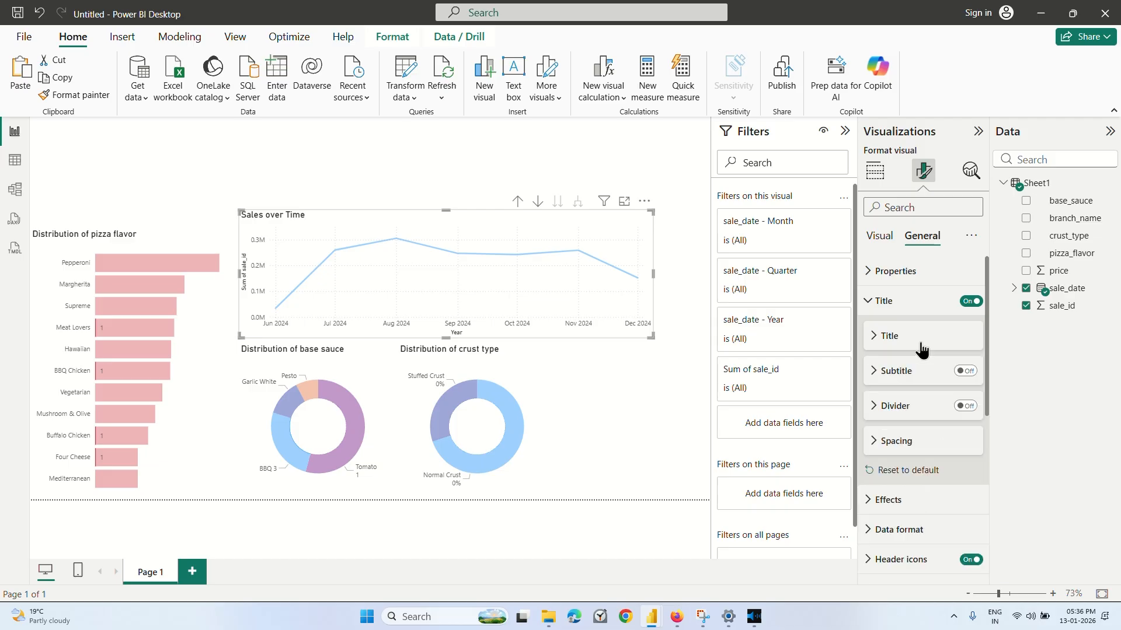
# Turn on data labels for the Sales over Time line chart and deselect it.
pyautogui.scroll(-1, 933, 392)
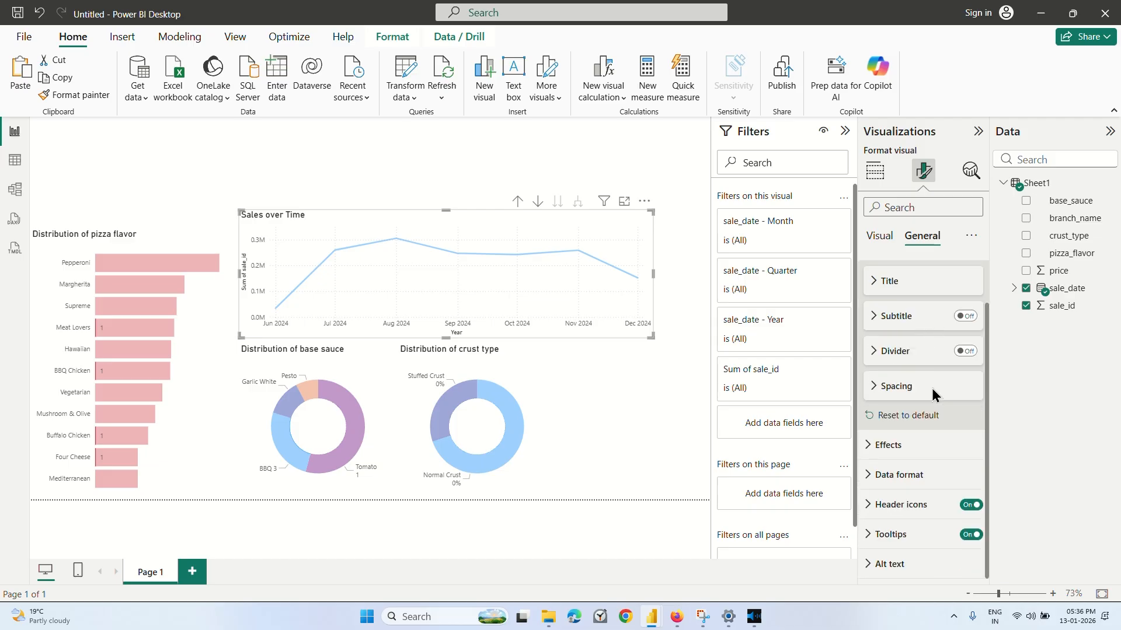
pyautogui.click(881, 247)
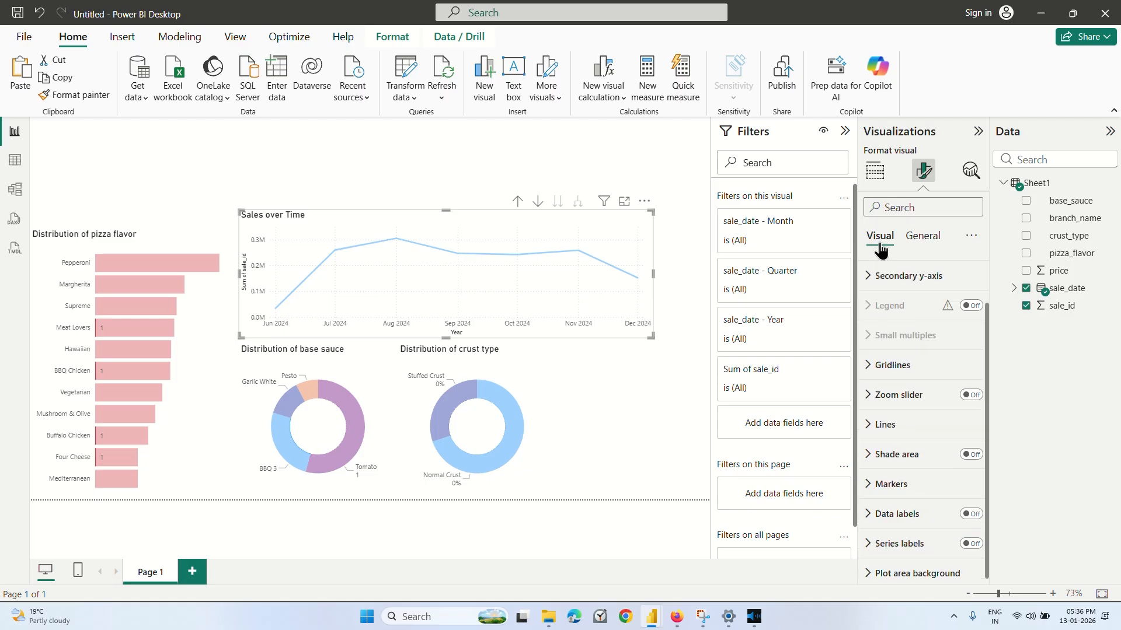
pyautogui.scroll(-1, 910, 408)
pyautogui.click(971, 504)
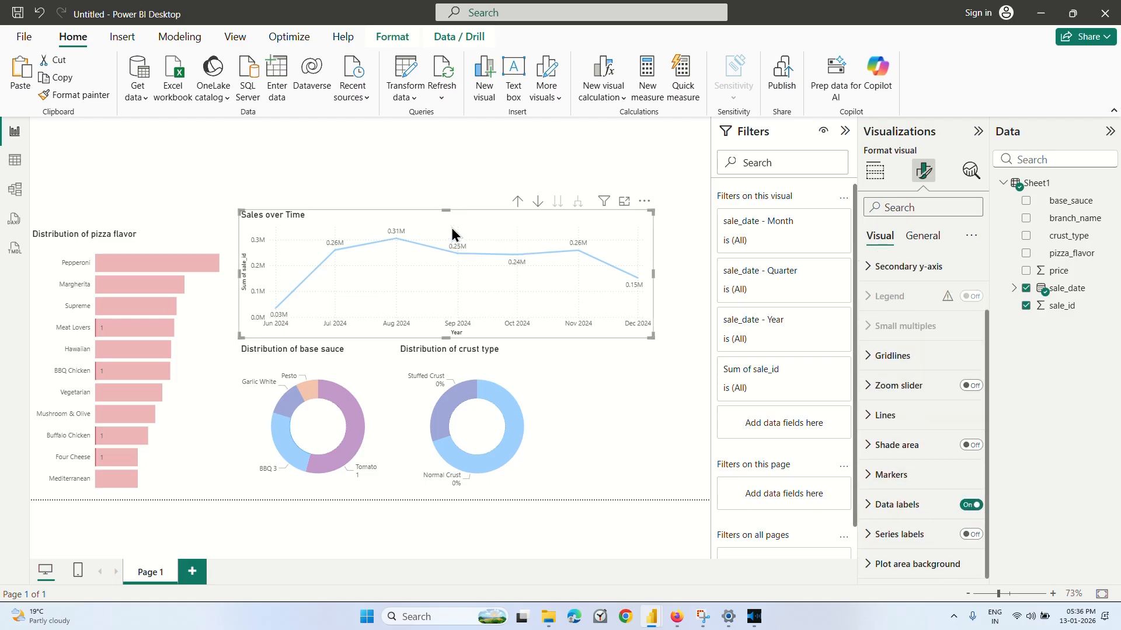
pyautogui.click(372, 157)
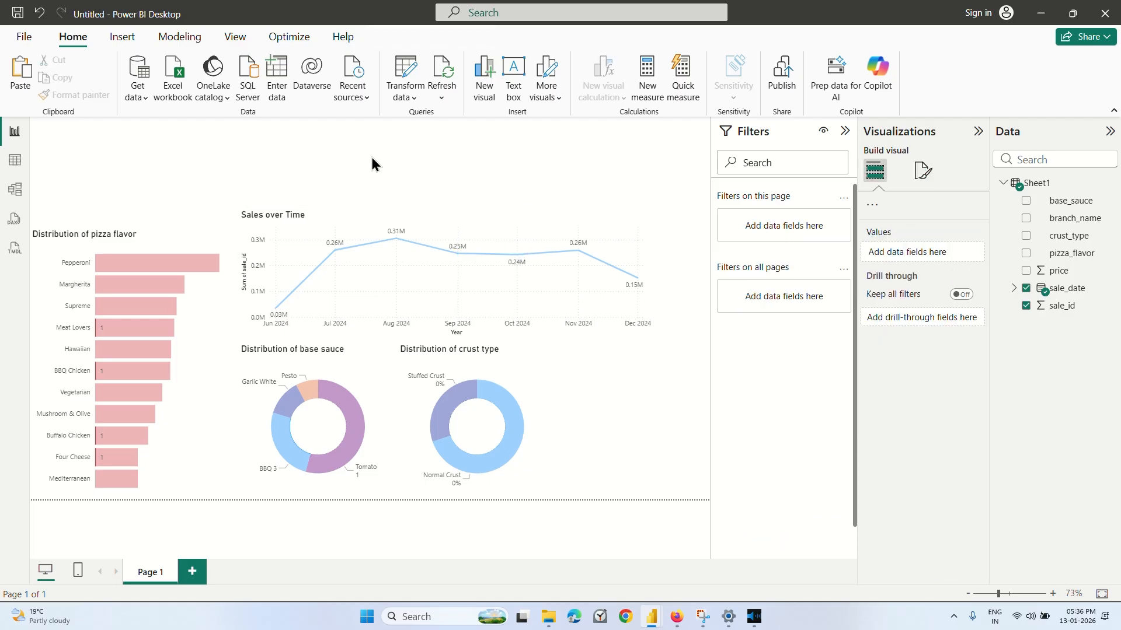
# Highlight the report by the Pepperoni bar in the flavor chart, and clear the cross-highlighting from all visuals.
pyautogui.click(170, 267)
pyautogui.click(140, 239)
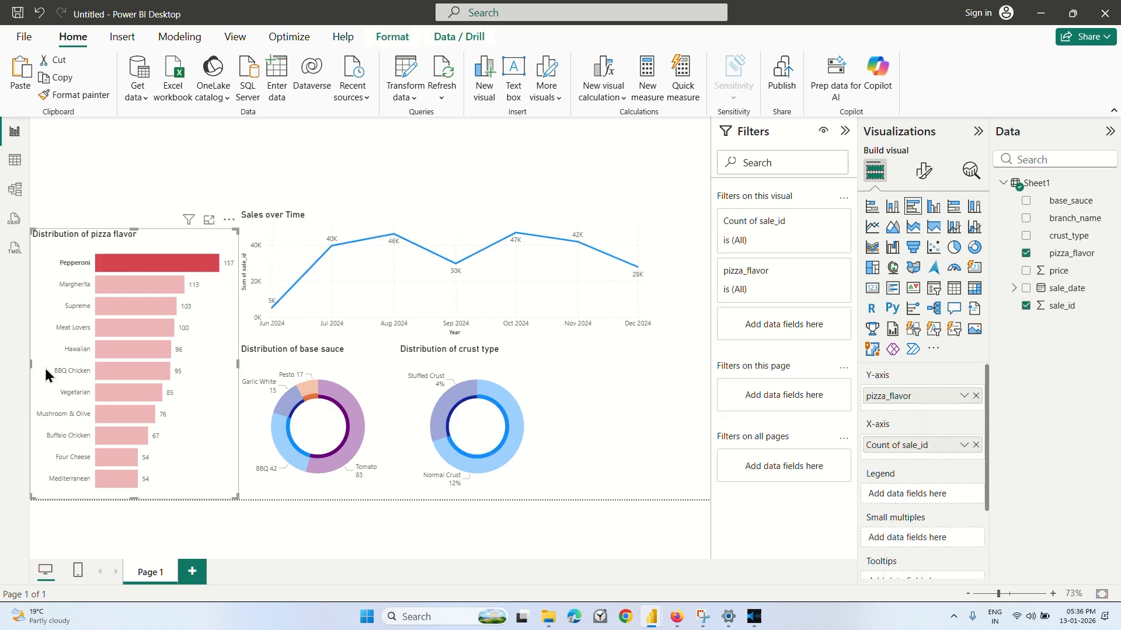
pyautogui.click(45, 374)
pyautogui.click(135, 155)
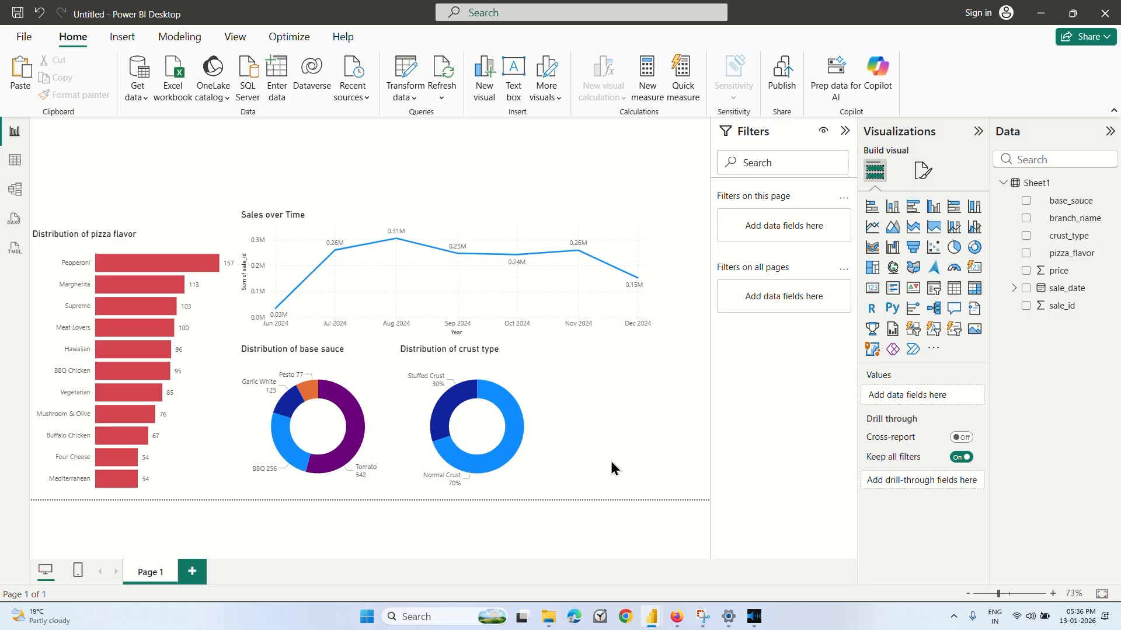
# Move the line chart up and right to the upper right corner of the report page.
pyautogui.moveTo(459, 207); pyautogui.dragTo(510, 160)
pyautogui.click(584, 373)
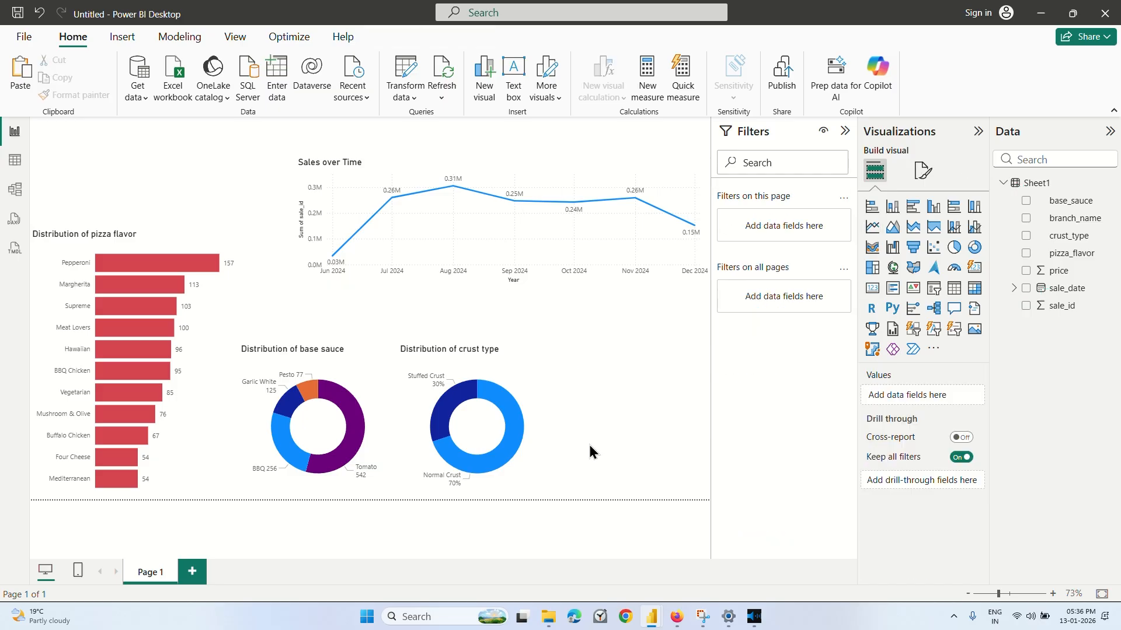
# Switch to the Coursera lesson to watch how the line chart's axes are cleaned up, and return to the Power BI report.
pyautogui.click(676, 623)
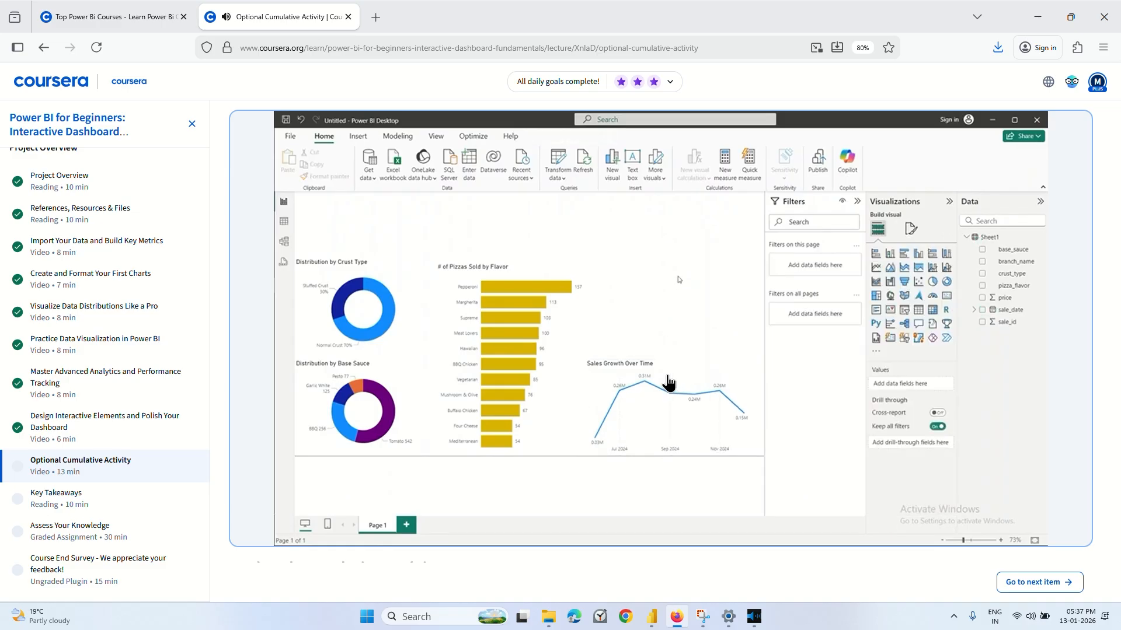
pyautogui.click(601, 382)
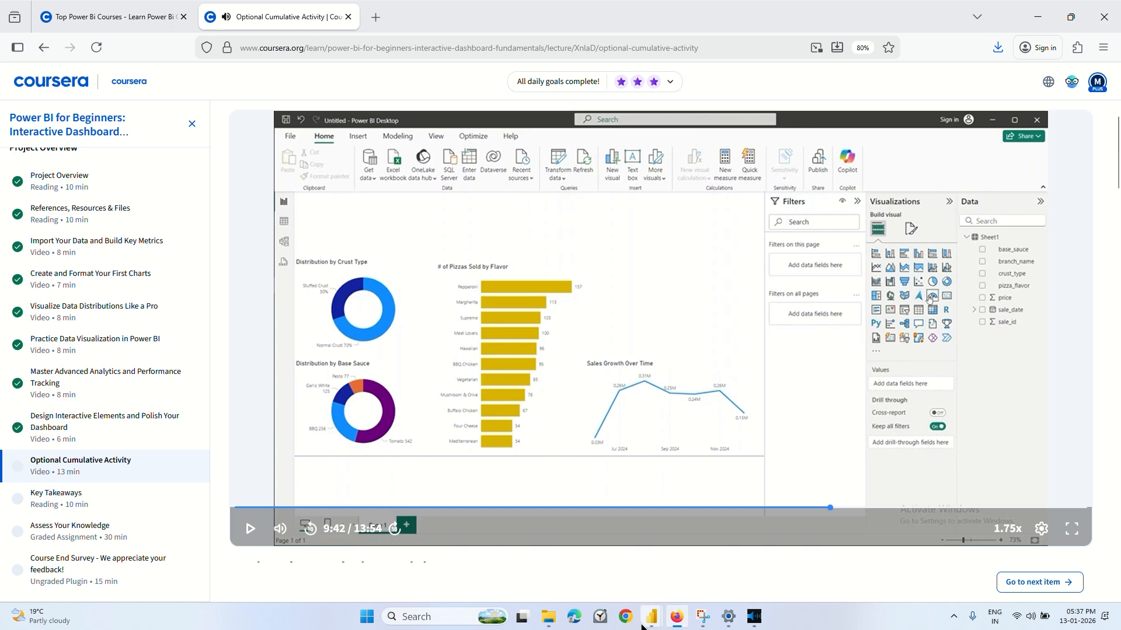
pyautogui.moveTo(652, 614)
pyautogui.click(757, 564)
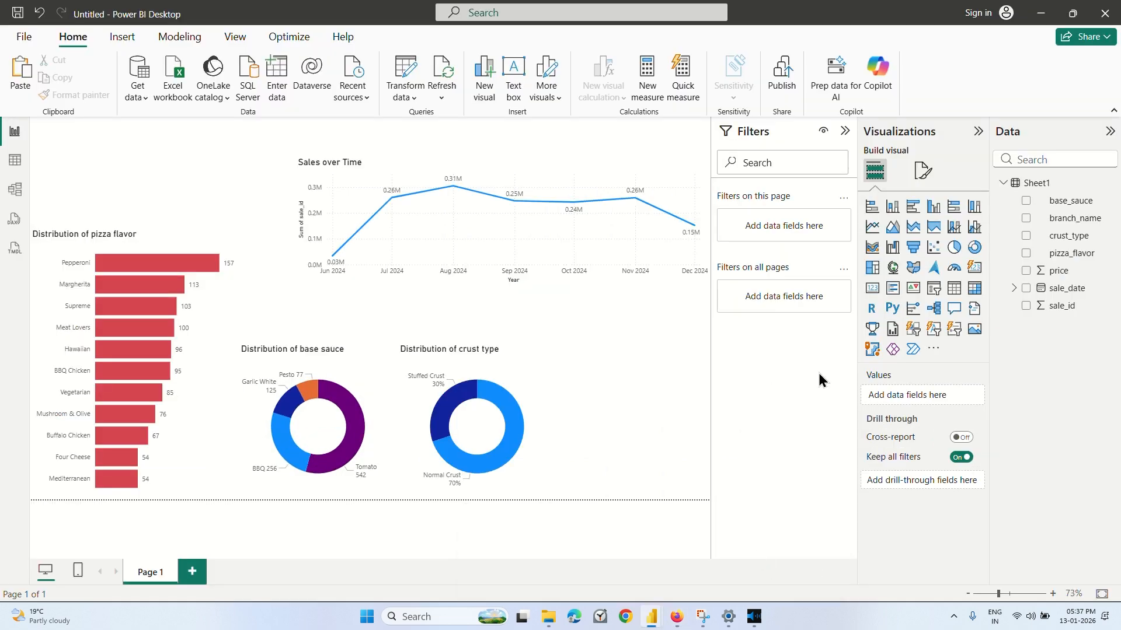
# Turn off the line chart's X-axis title while keeping the X-axis values on.
pyautogui.click(512, 230)
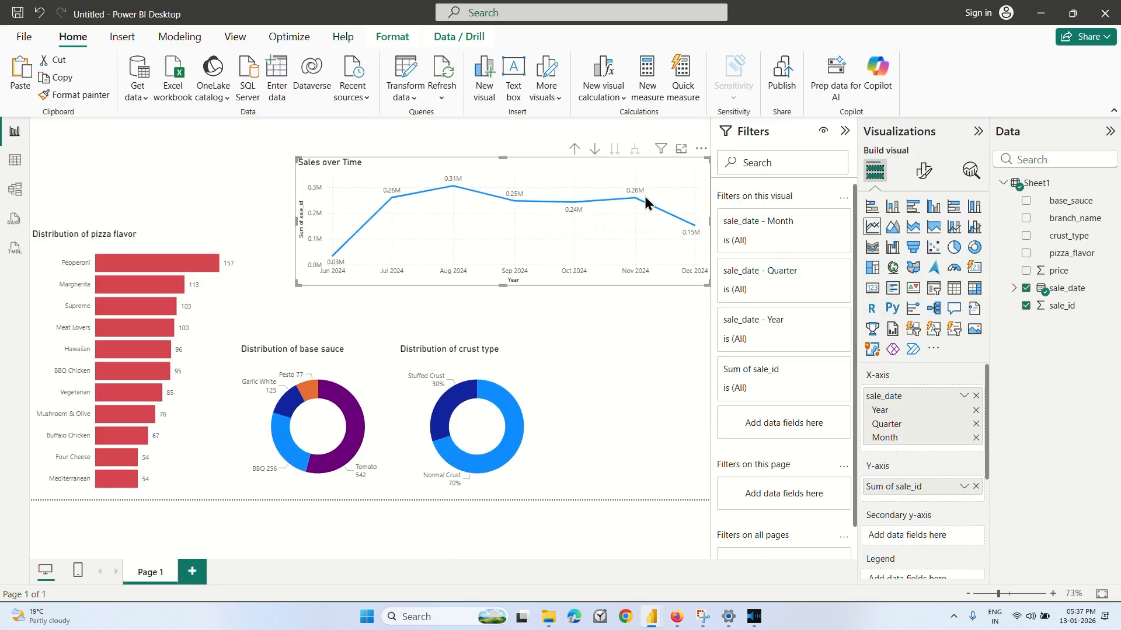
pyautogui.click(924, 175)
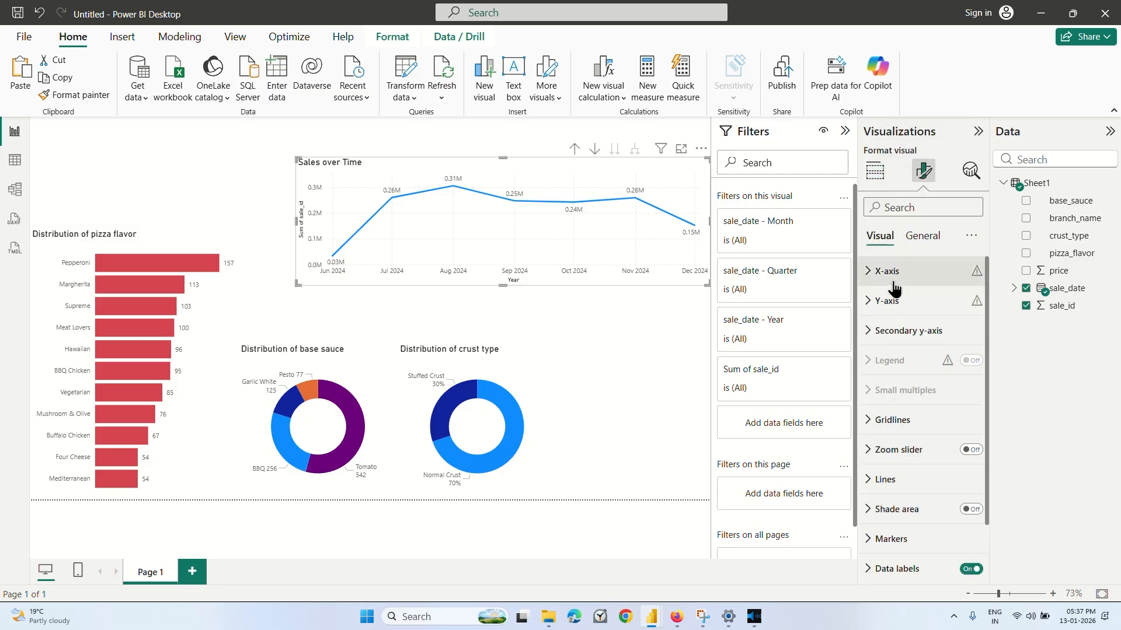
pyautogui.click(914, 278)
pyautogui.scroll(-2, 966, 467)
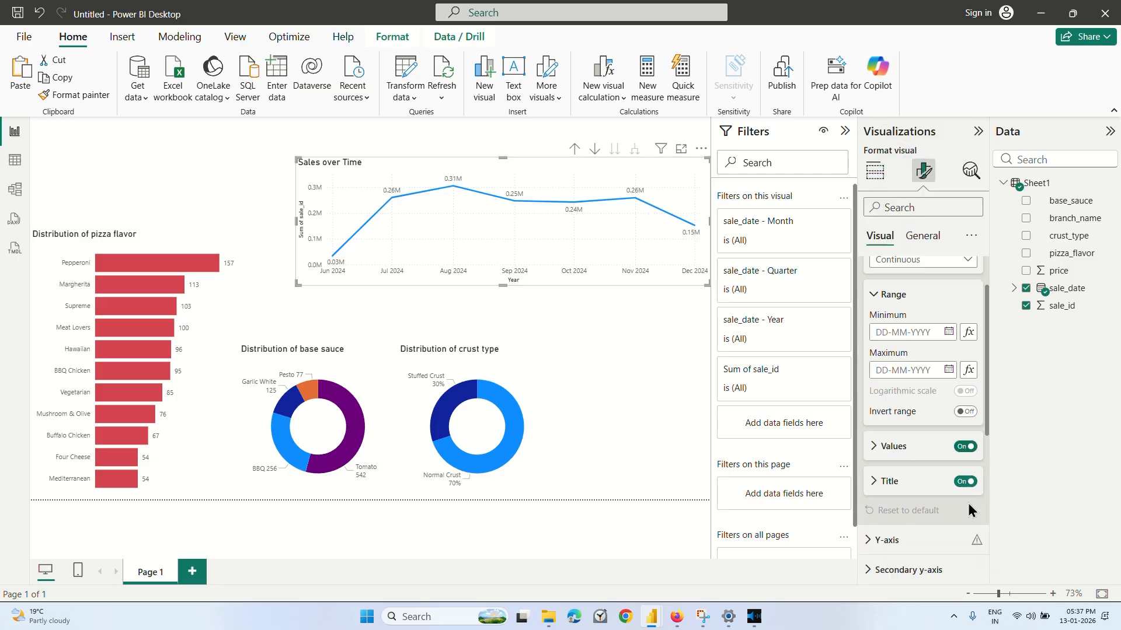
pyautogui.click(966, 456)
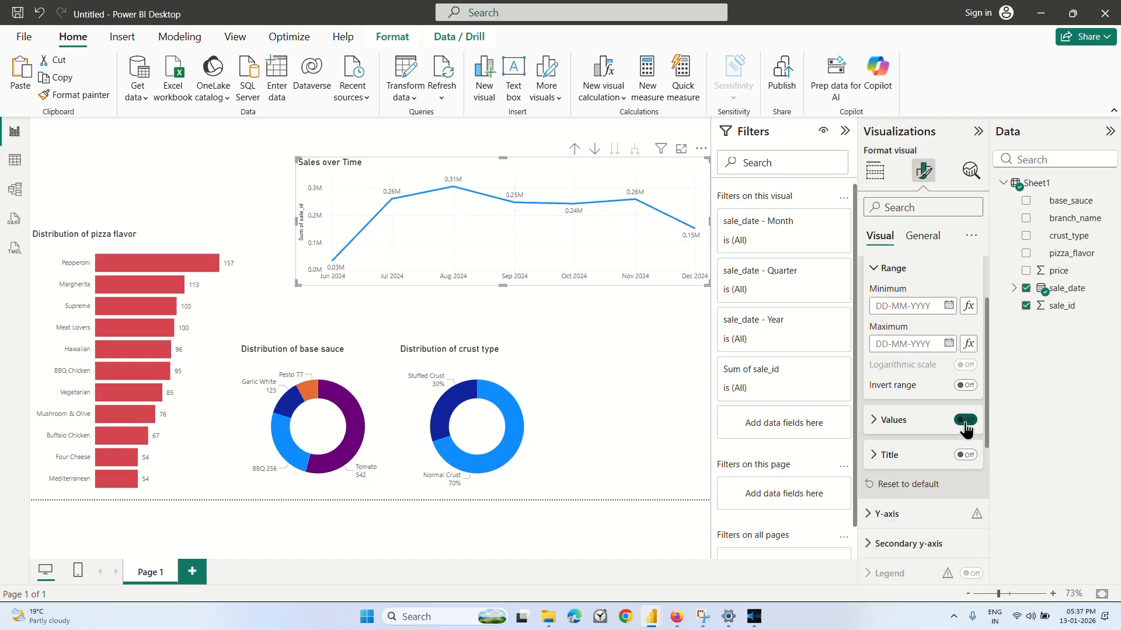
pyautogui.click(965, 423)
pyautogui.click(966, 422)
pyautogui.scroll(2, 965, 429)
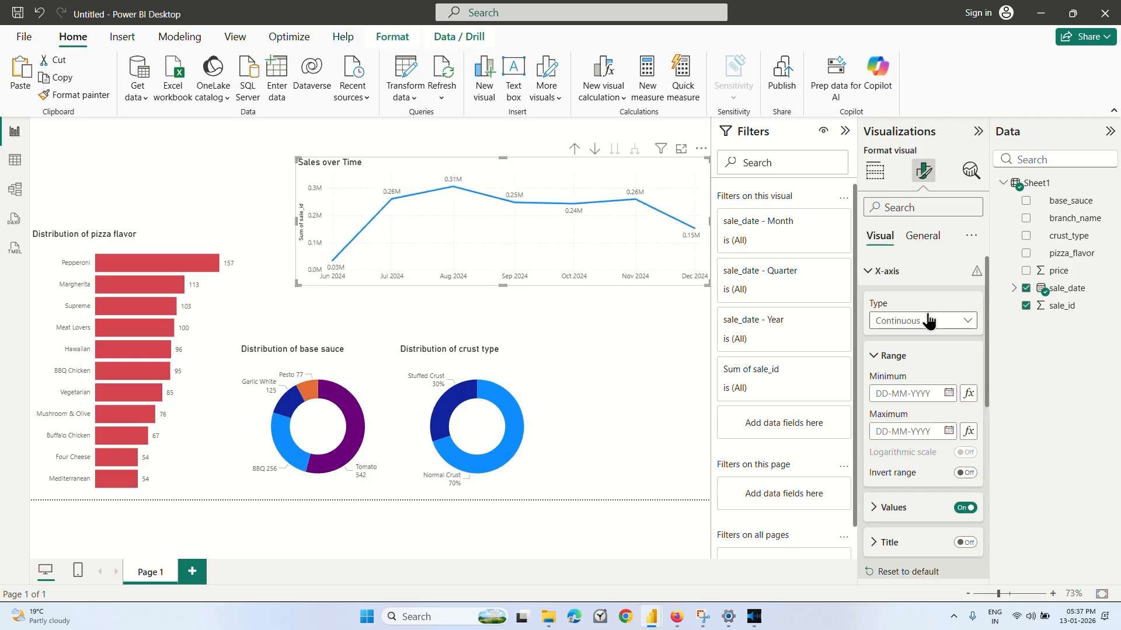
pyautogui.click(902, 272)
# Turn off the Y-axis title and the Y-axis values of the line chart.
pyautogui.click(911, 299)
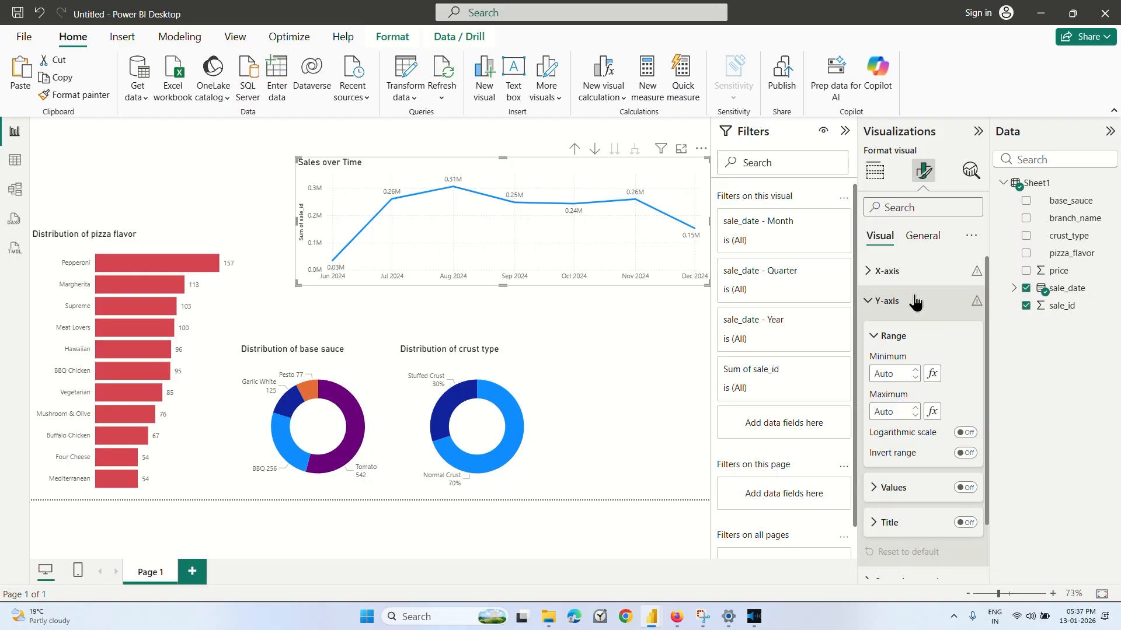
pyautogui.scroll(-3, 914, 295)
pyautogui.click(965, 411)
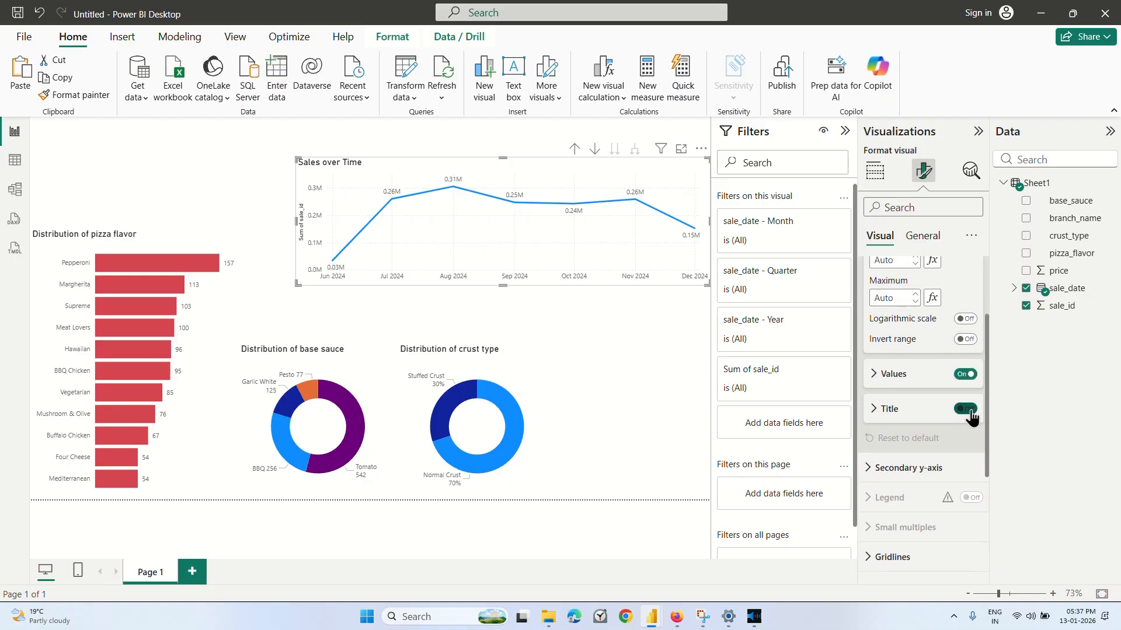
pyautogui.click(965, 374)
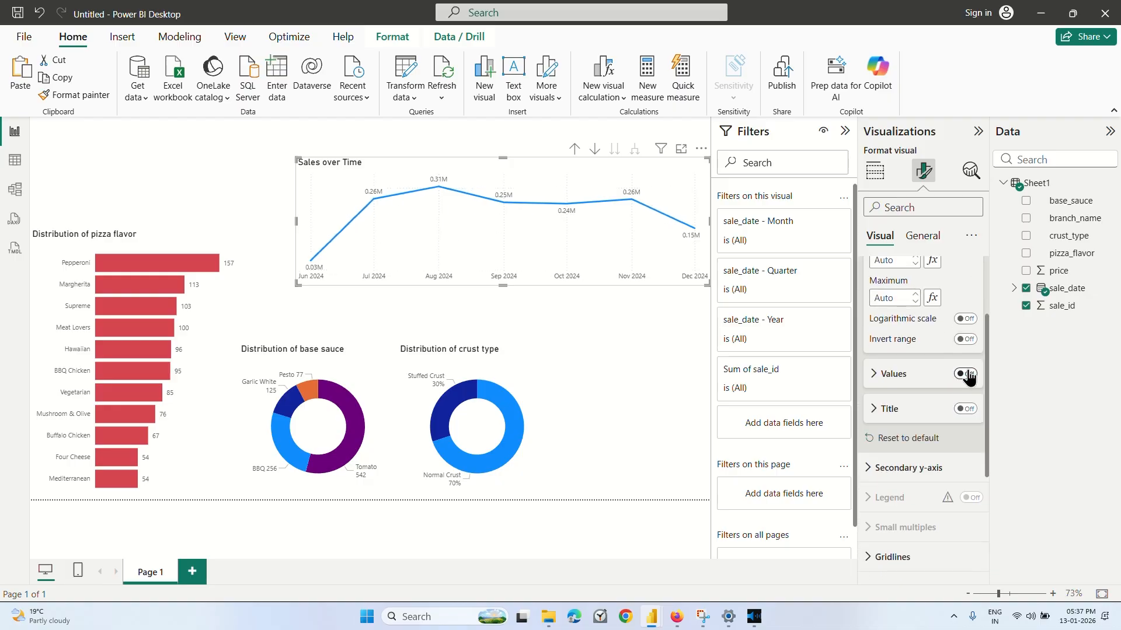
pyautogui.click(965, 377)
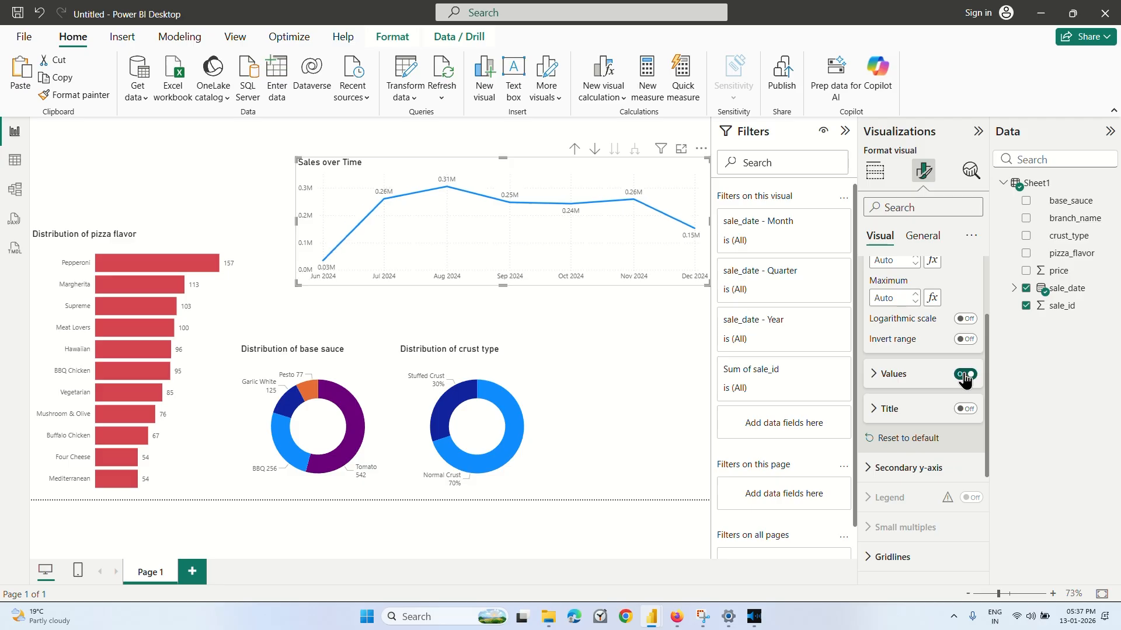
pyautogui.click(966, 377)
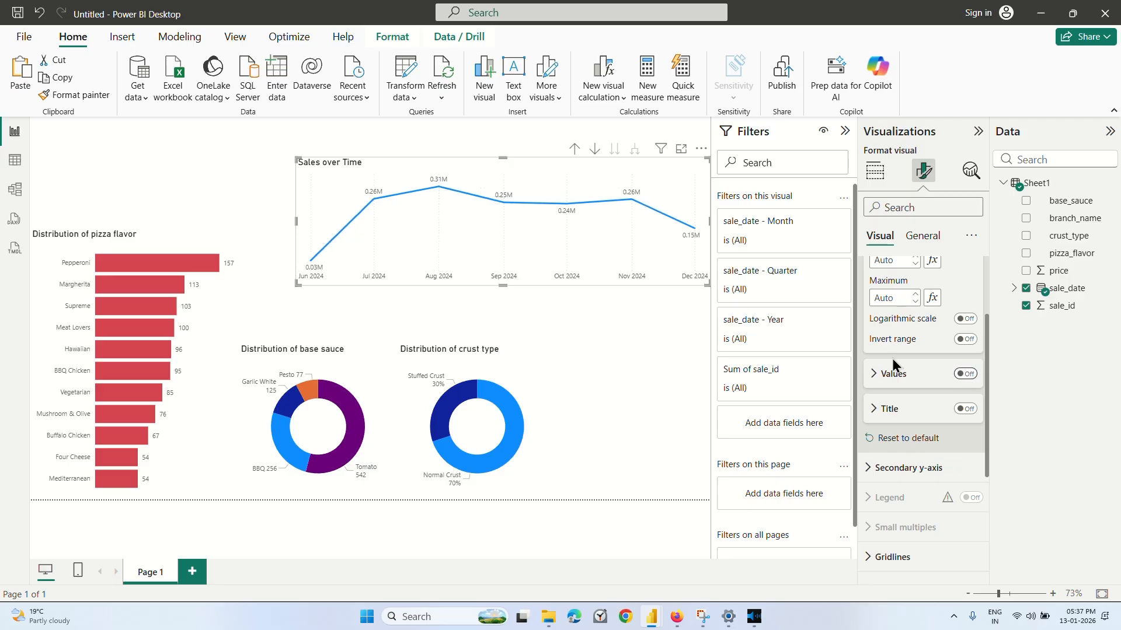
# Switch to the Coursera lesson, resume the video and rewind it to rewatch the line chart's axis formatting.
pyautogui.click(676, 623)
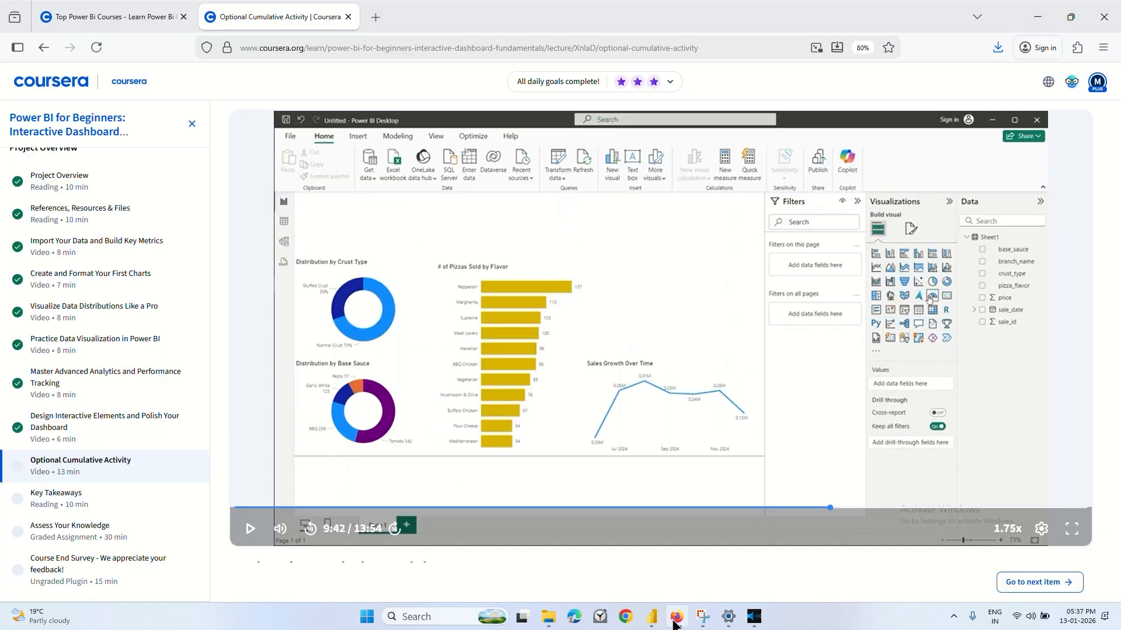
pyautogui.click(676, 623)
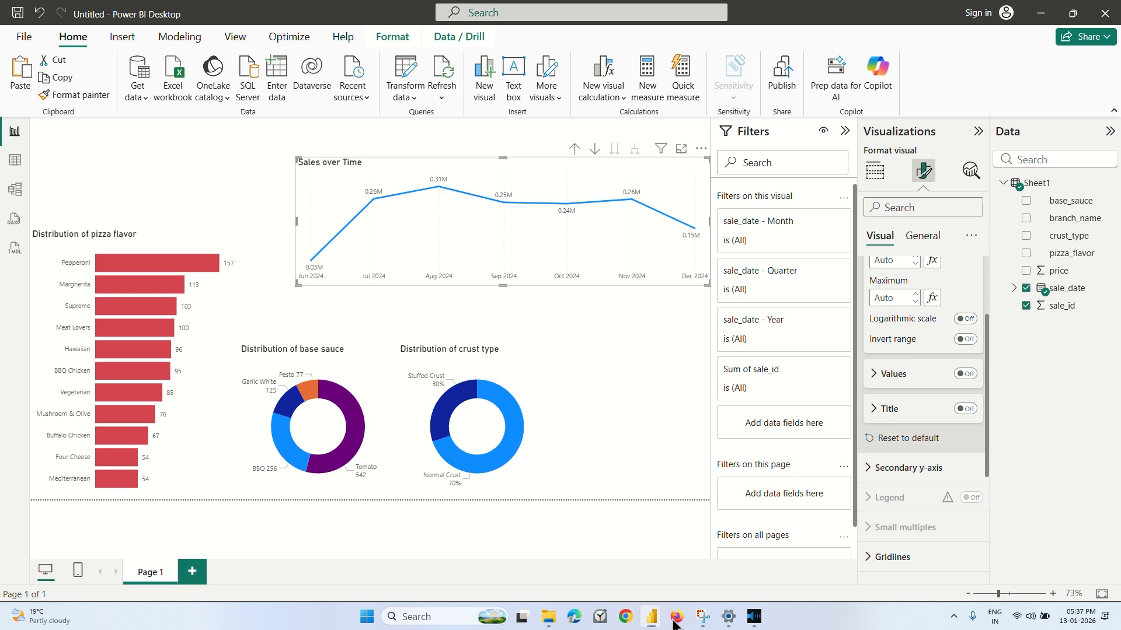
pyautogui.click(675, 623)
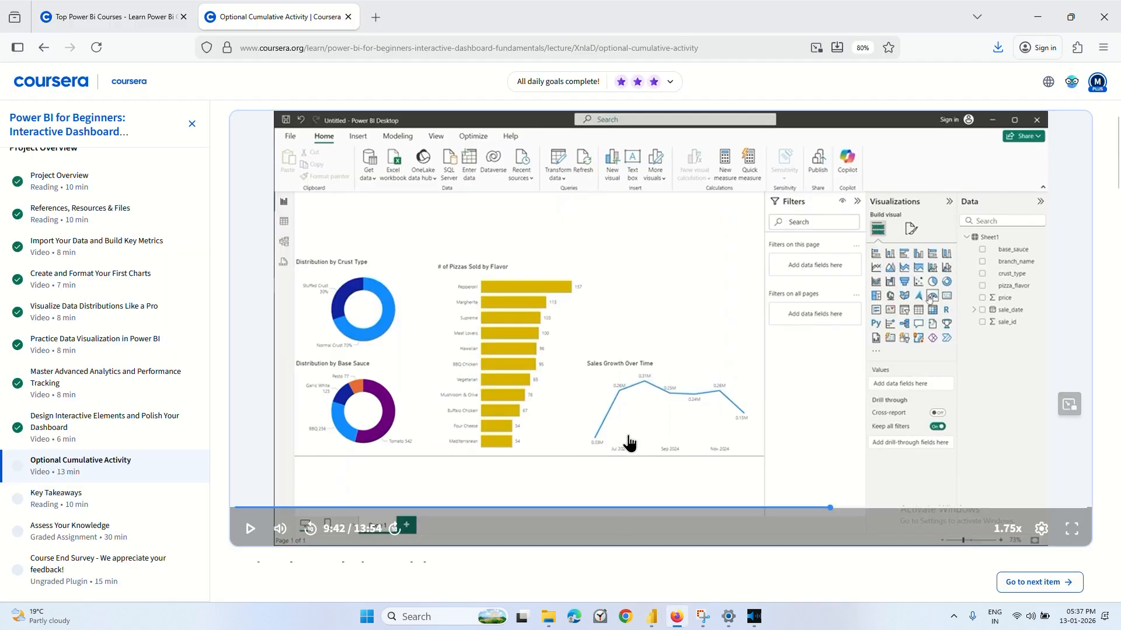
pyautogui.click(648, 367)
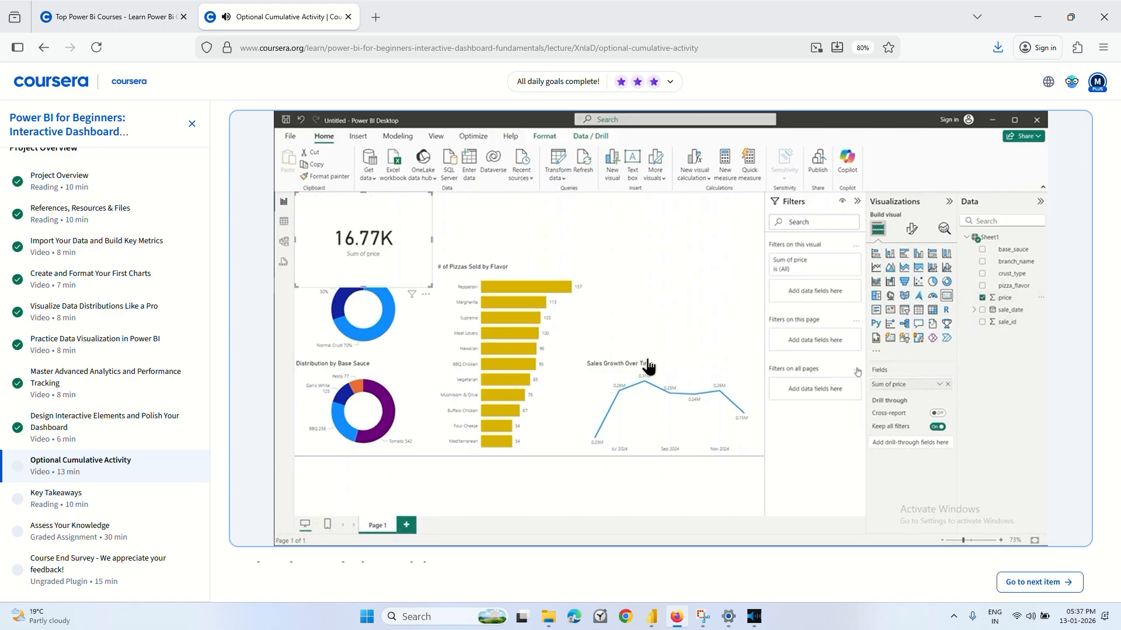
pyautogui.press('Left')
pyautogui.press('Left')
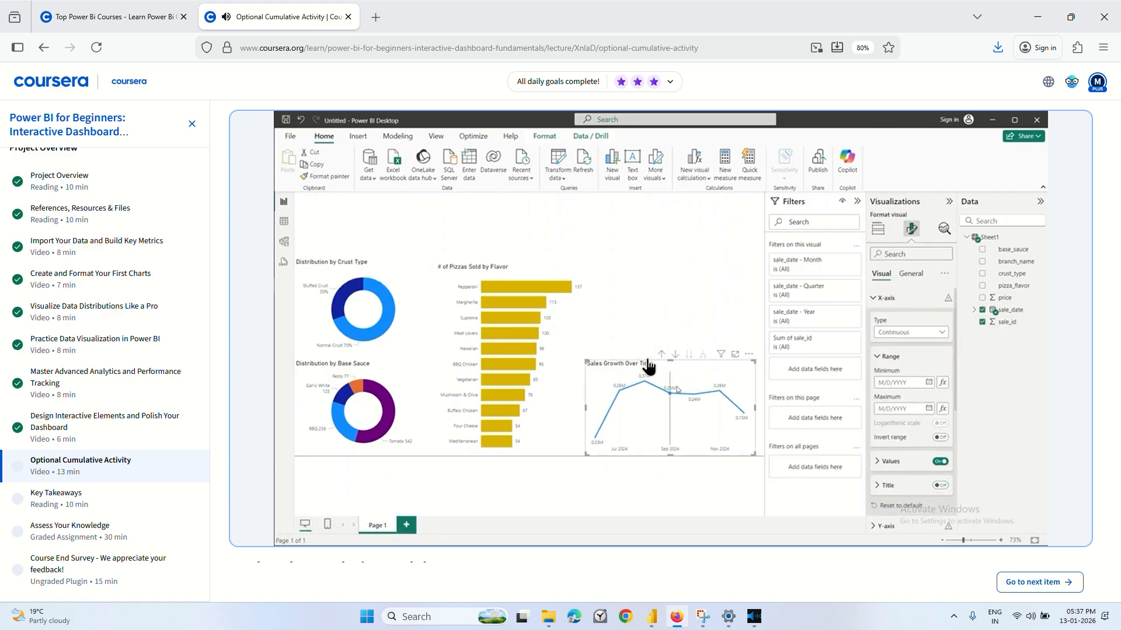
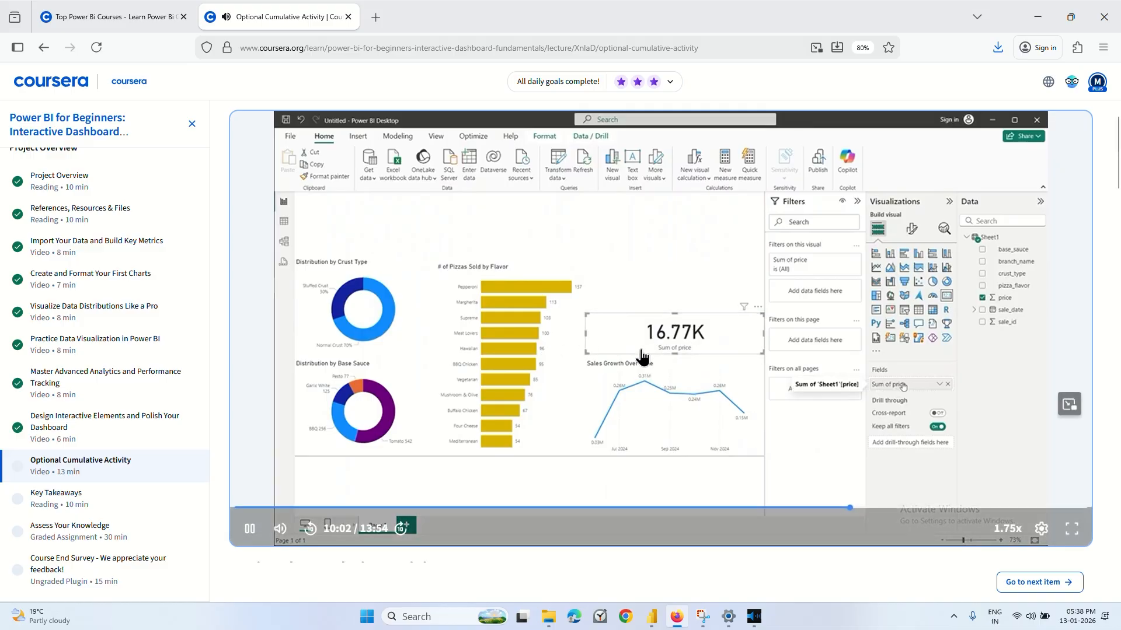
# Pause the lesson video, switch to the Power BI report, and move the base sauce donut above the pizza flavor bar chart, reducing its height to fit.
pyautogui.click(642, 357)
pyautogui.moveTo(651, 616)
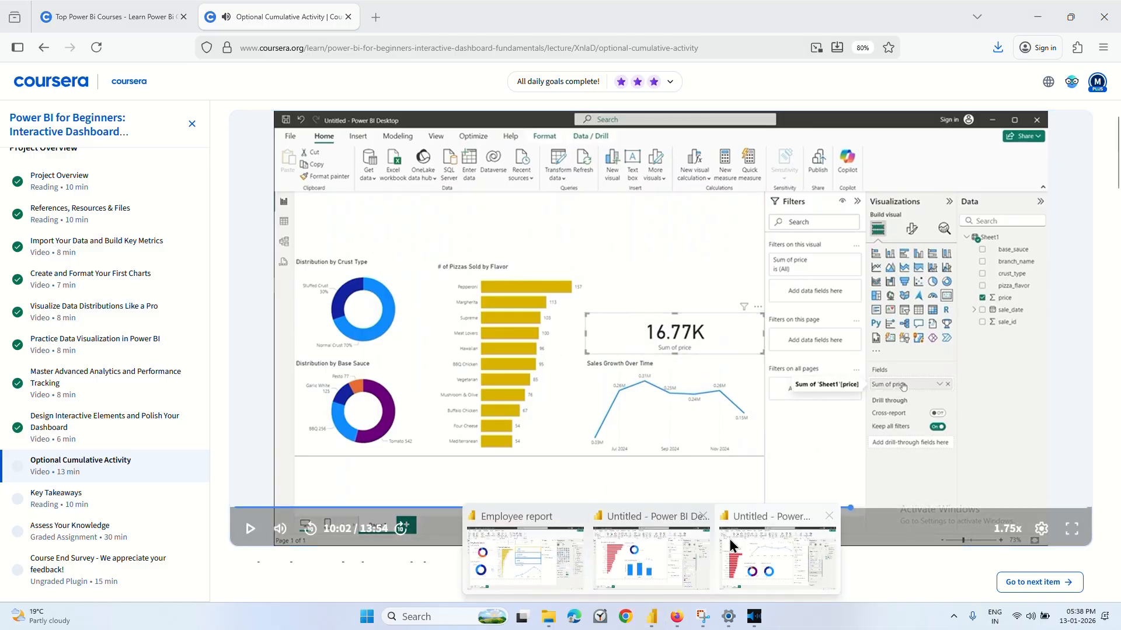
pyautogui.click(730, 546)
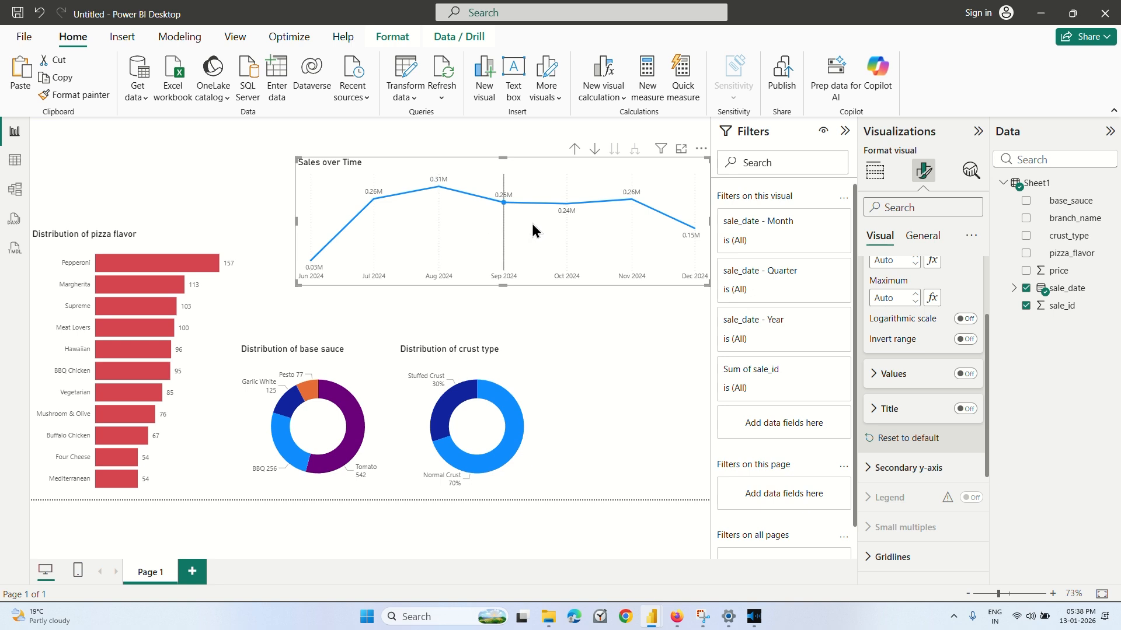
pyautogui.moveTo(332, 390)
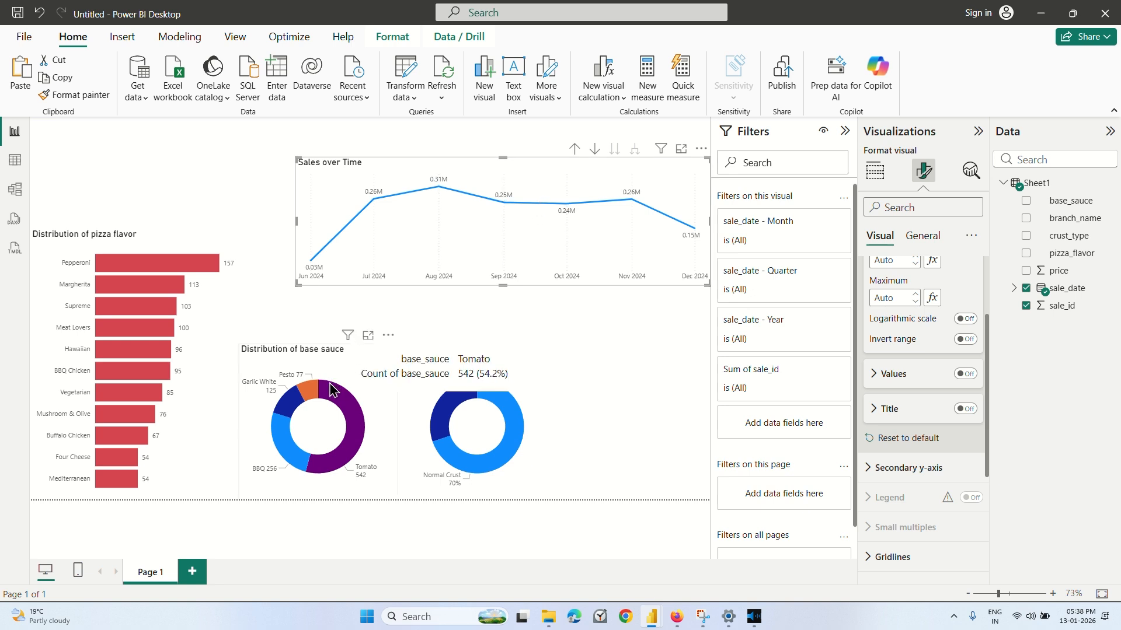
pyautogui.moveTo(331, 390); pyautogui.dragTo(123, 164)
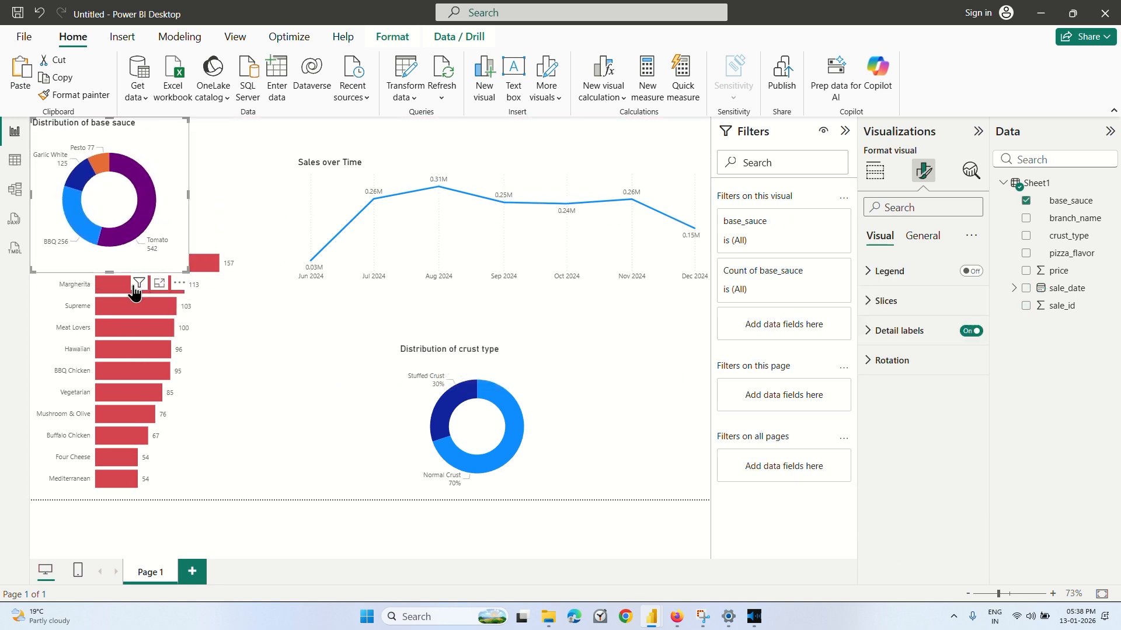
pyautogui.moveTo(108, 267); pyautogui.dragTo(103, 228)
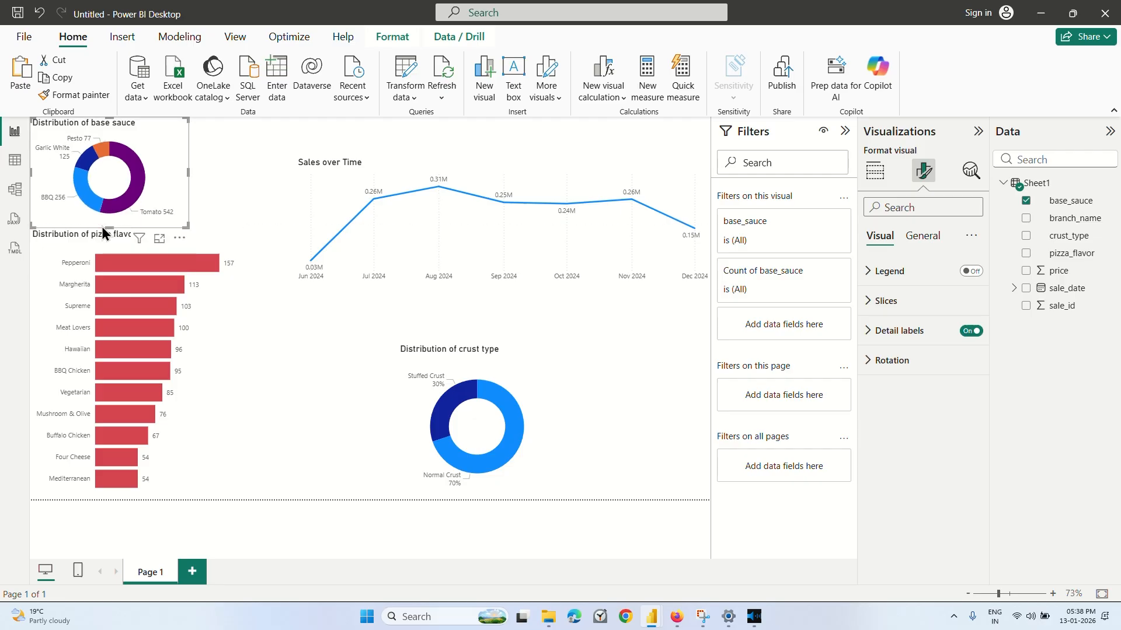
# Move the crust type donut beside the base sauce donut, and place the line chart beneath it, stretched to the page's right and bottom edges.
pyautogui.click(508, 142)
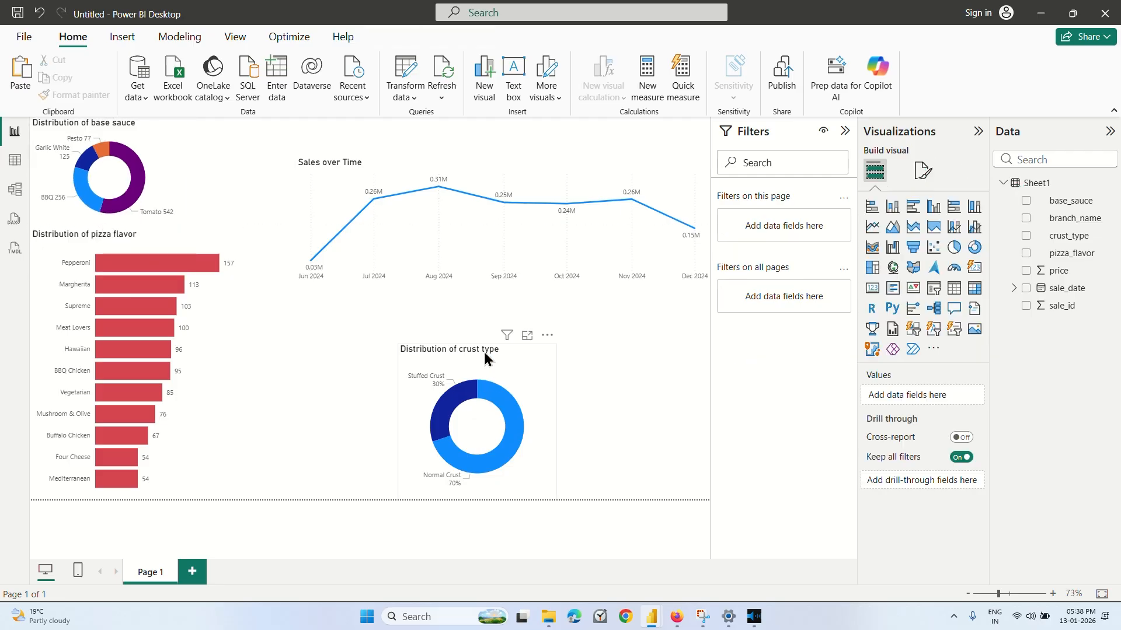
pyautogui.moveTo(484, 352); pyautogui.dragTo(275, 138)
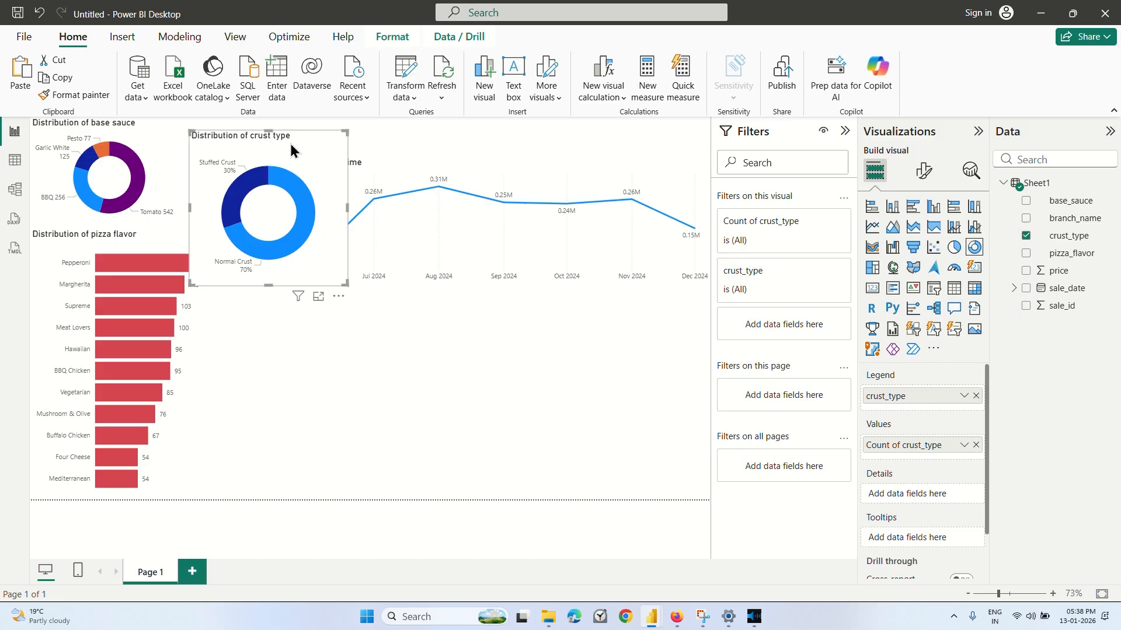
pyautogui.click(516, 170)
pyautogui.moveTo(522, 188); pyautogui.dragTo(443, 367)
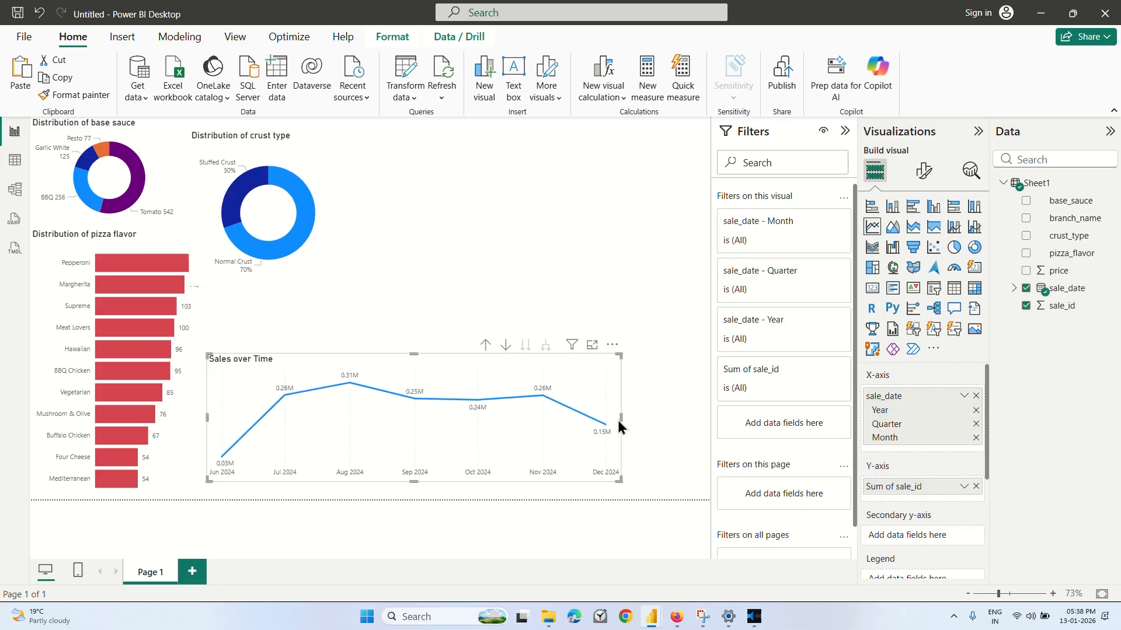
pyautogui.moveTo(628, 418); pyautogui.dragTo(707, 429)
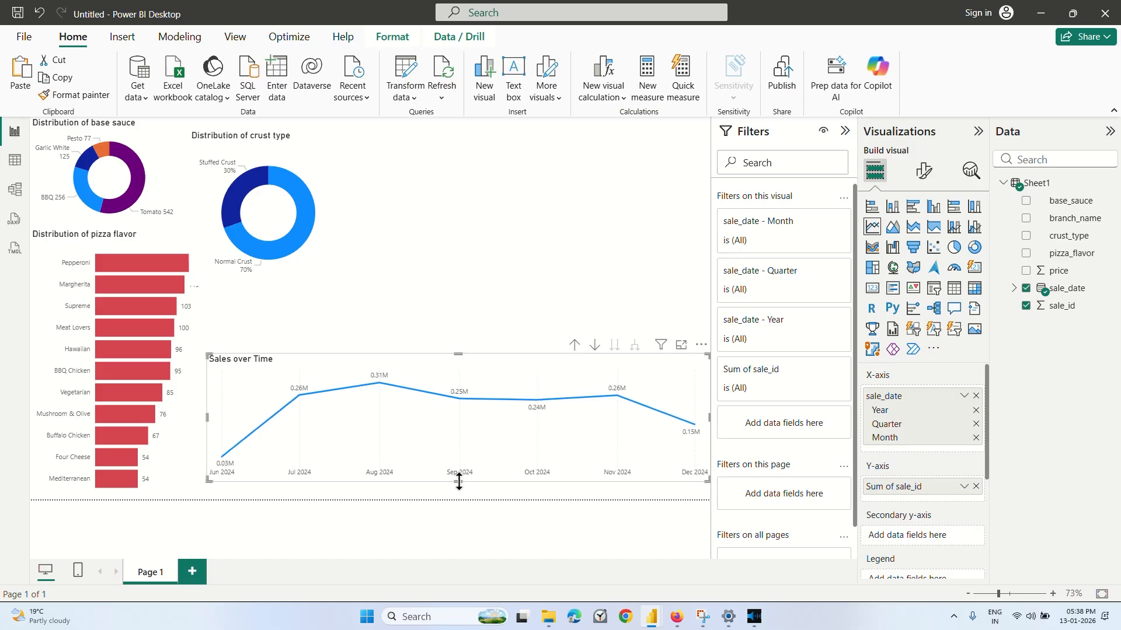
pyautogui.moveTo(459, 482); pyautogui.dragTo(458, 499)
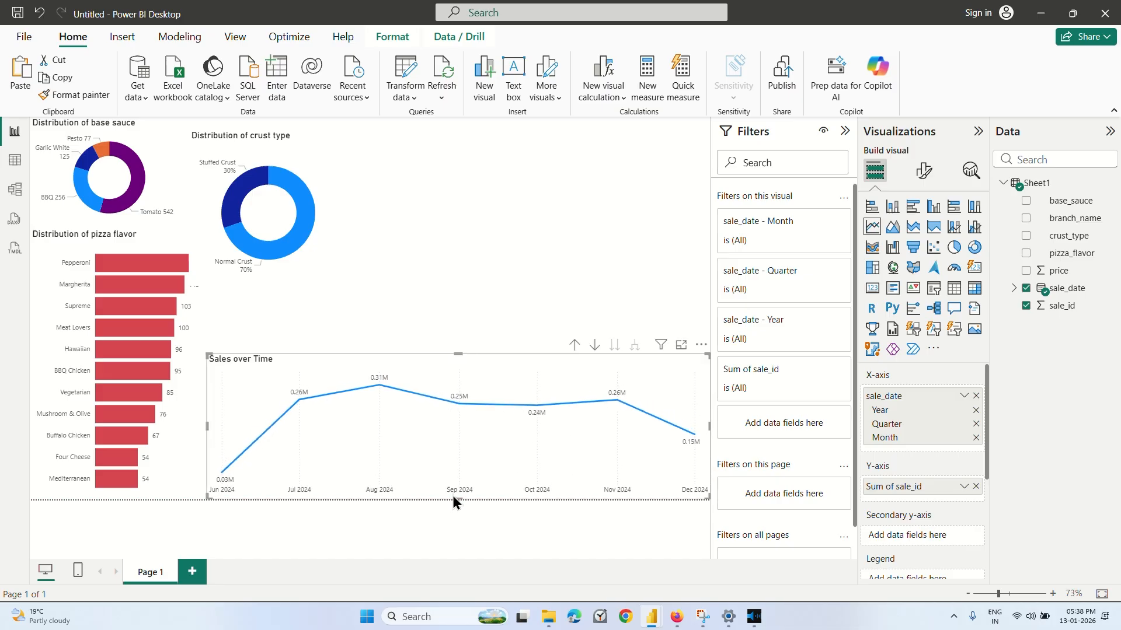
pyautogui.click(454, 290)
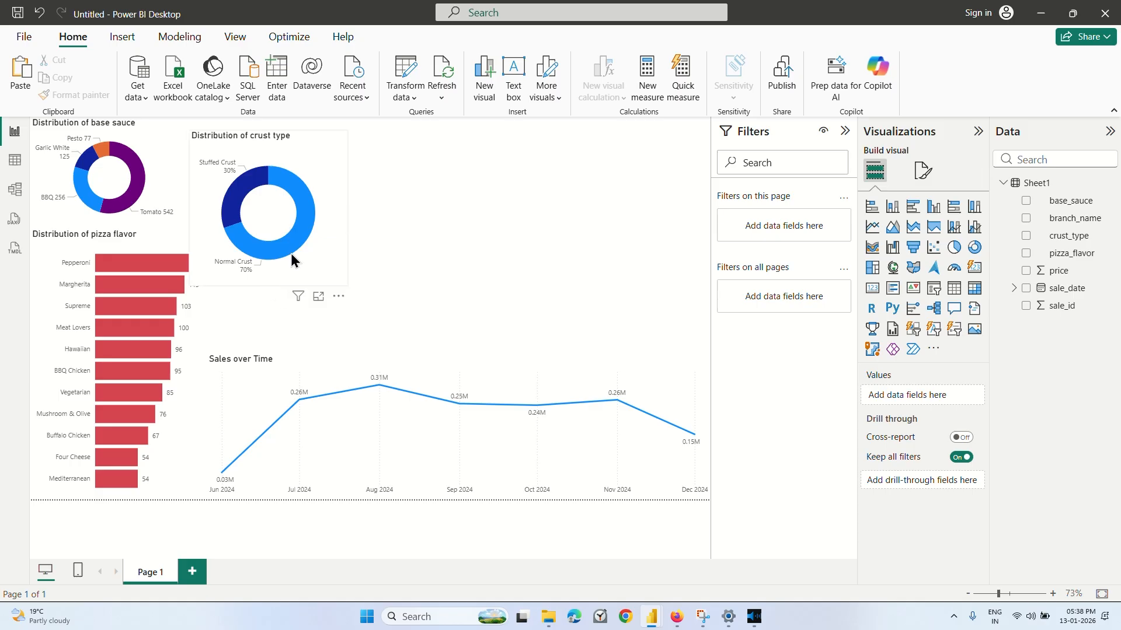
# Shrink the crust type donut and arrange both donut charts side by side above the line chart, with crust type first.
pyautogui.click(286, 226)
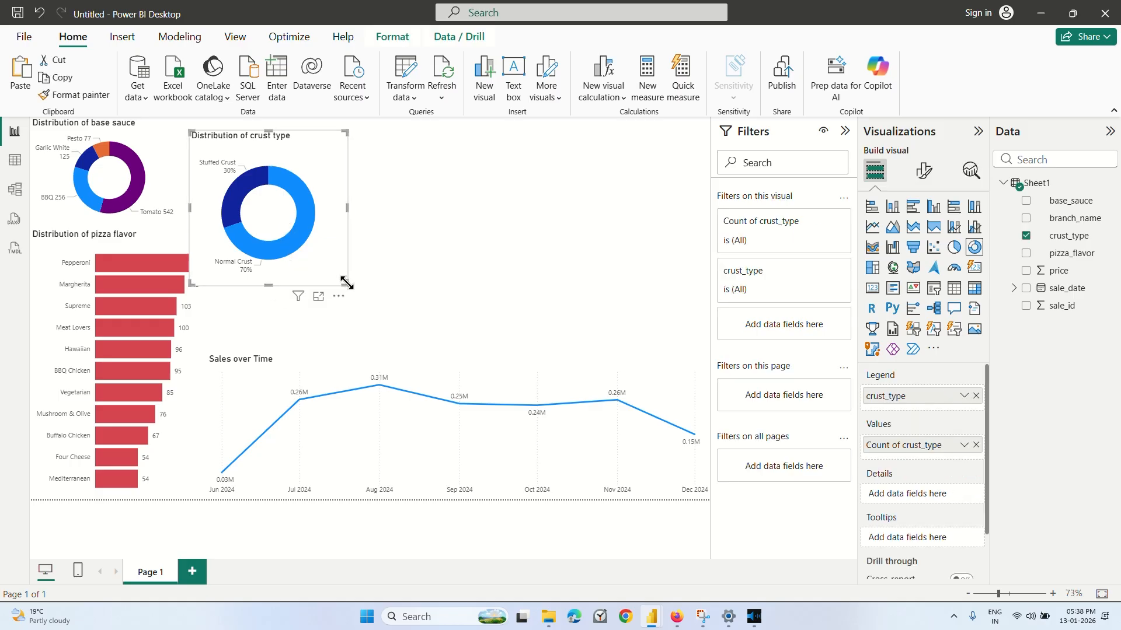
pyautogui.moveTo(346, 284); pyautogui.dragTo(328, 234)
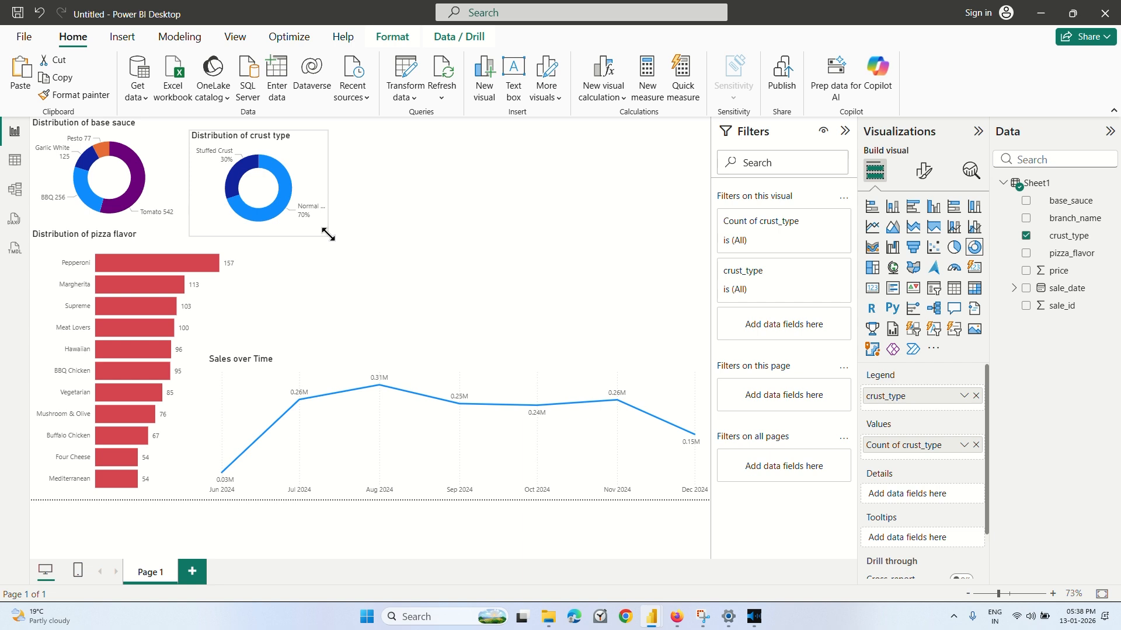
pyautogui.moveTo(277, 151); pyautogui.dragTo(333, 262)
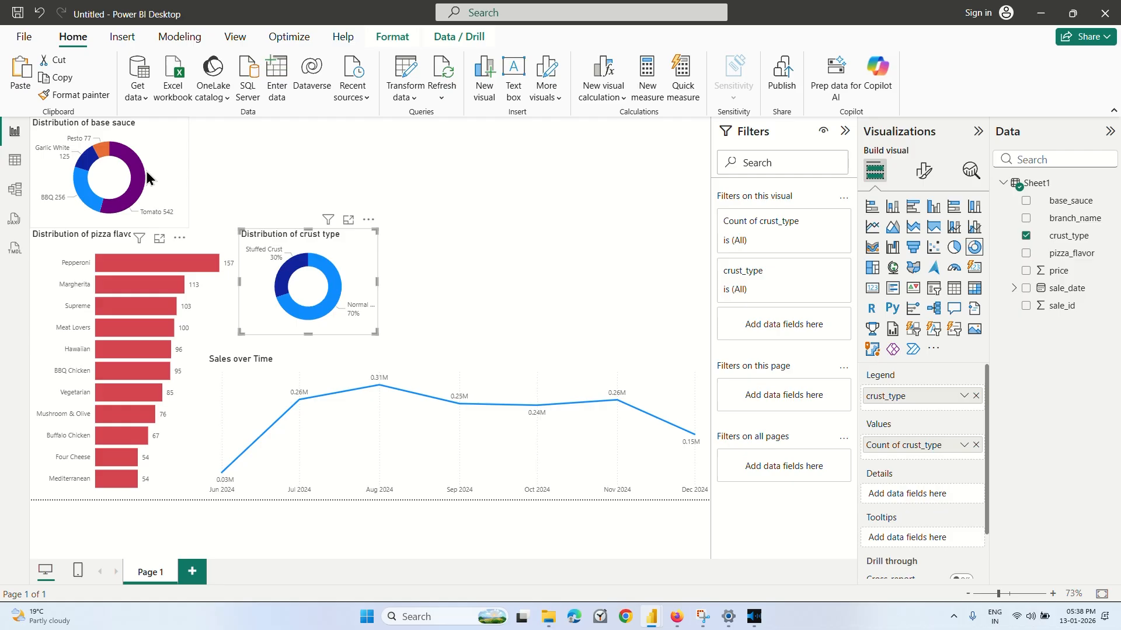
pyautogui.moveTo(147, 178); pyautogui.dragTo(471, 283)
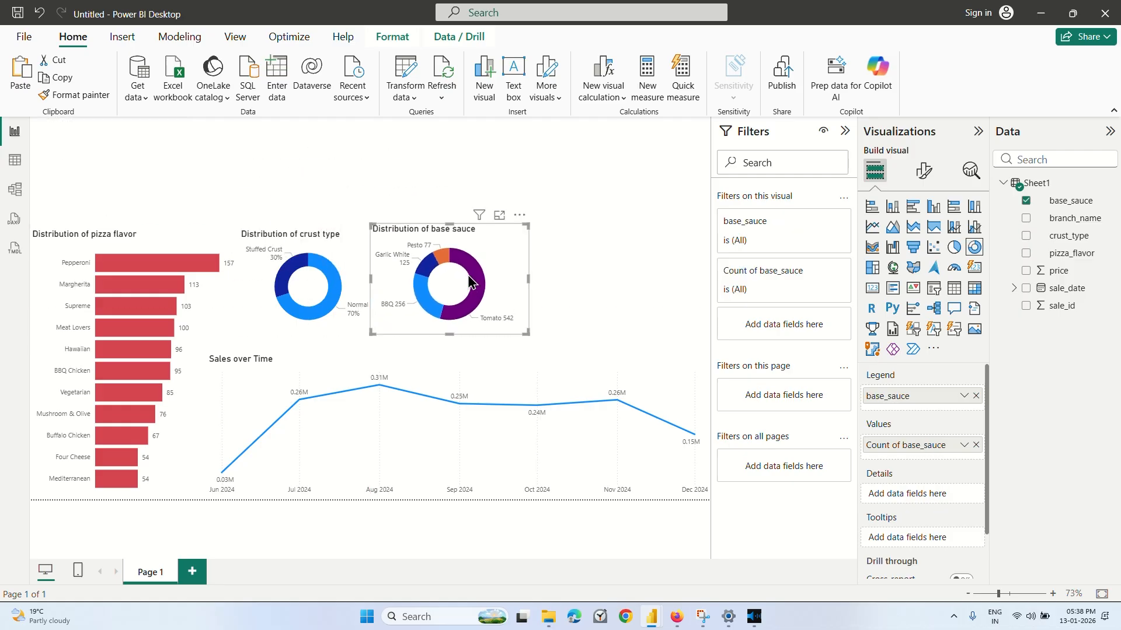
# Fine-tune the positions of the base sauce and crust type donuts so that their titles line up above the line chart.
pyautogui.click(593, 258)
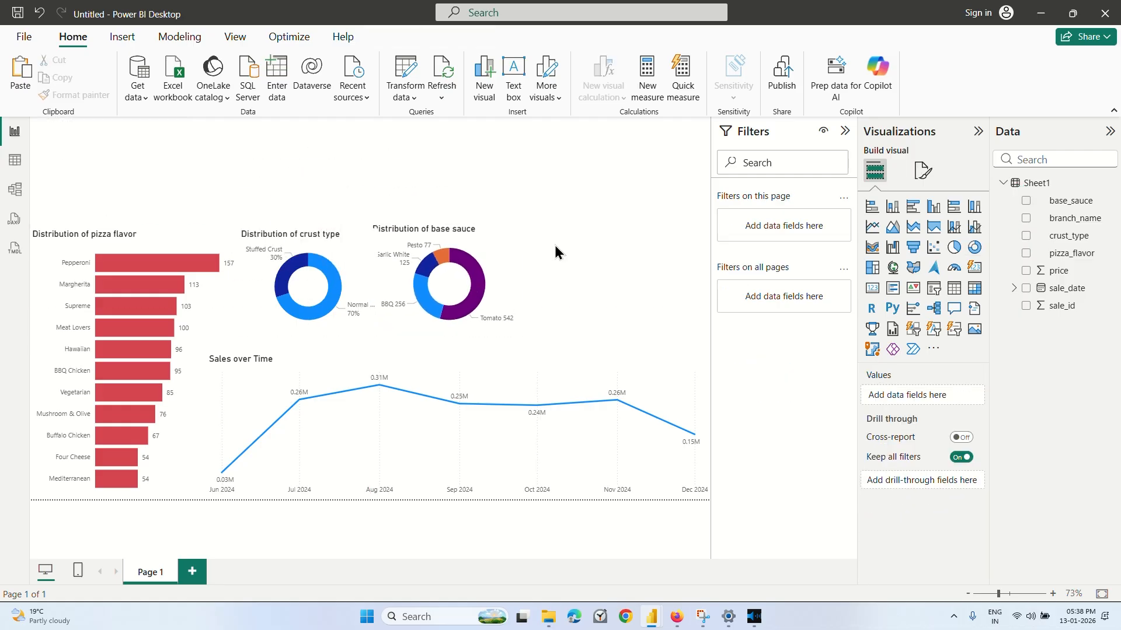
pyautogui.click(467, 272)
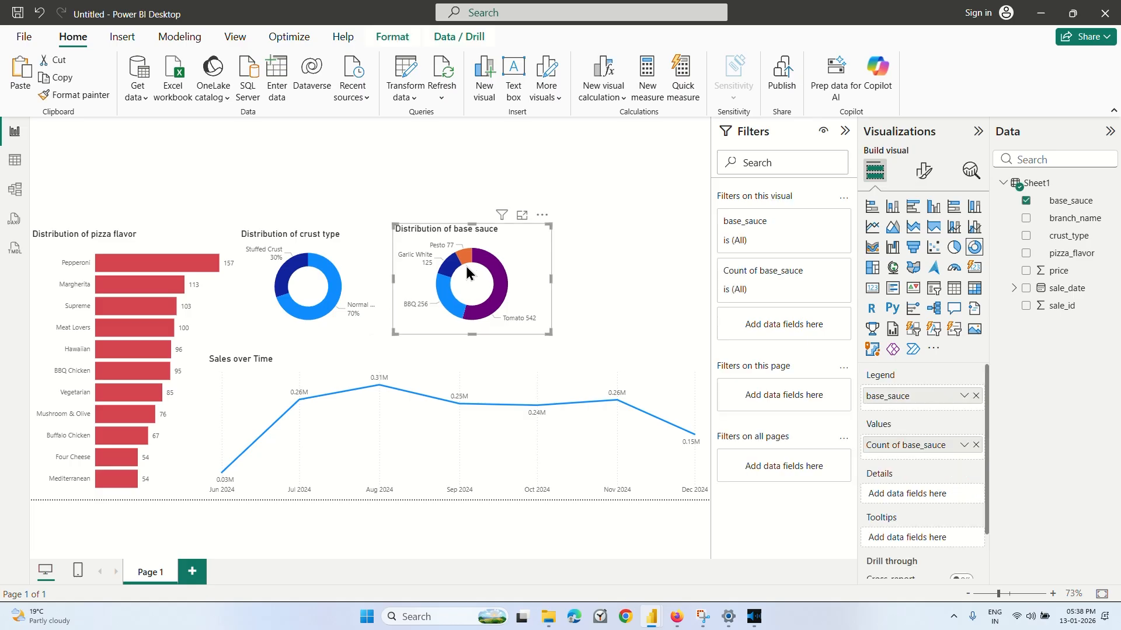
pyautogui.moveTo(467, 272)
pyautogui.mouseDown()
pyautogui.moveTo(513, 258)
pyautogui.moveTo(482, 272)
pyautogui.mouseUp()
pyautogui.click(478, 186)
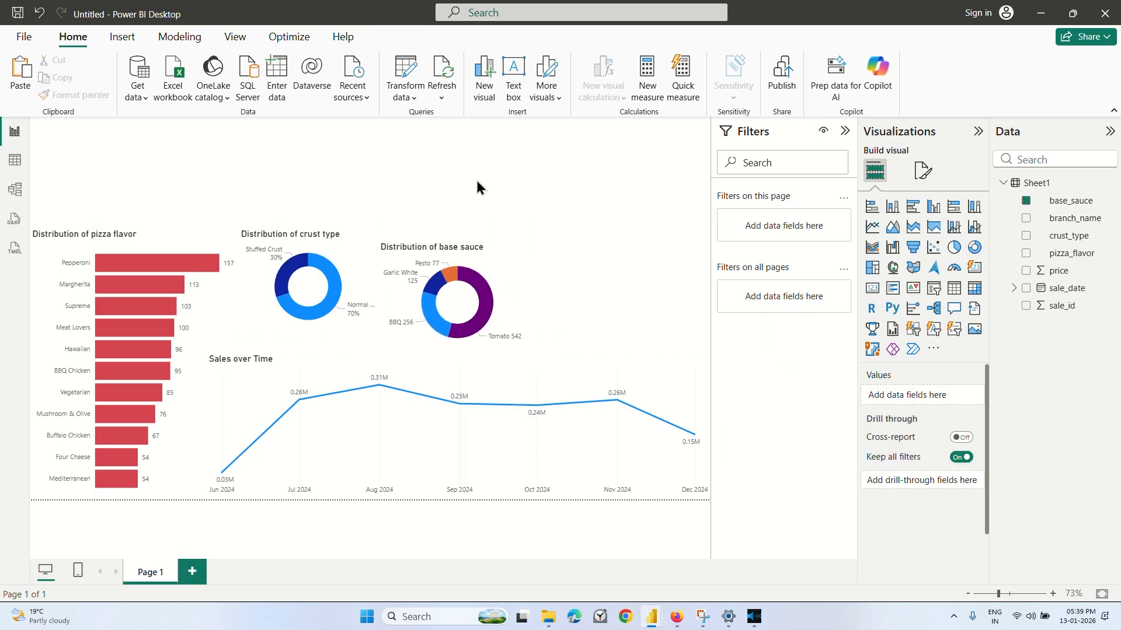
pyautogui.click(357, 250)
pyautogui.moveTo(355, 249); pyautogui.dragTo(355, 263)
pyautogui.click(477, 205)
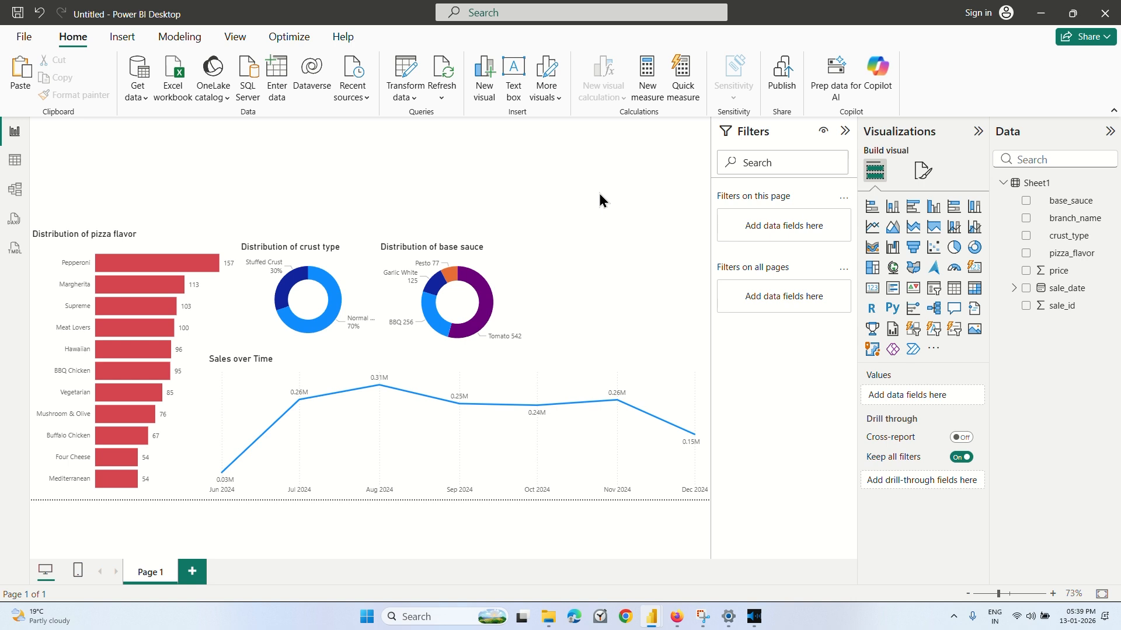
# Add a card showing the sum of sale_id, and shrink and place it beside the base sauce donut above the line chart.
pyautogui.click(974, 269)
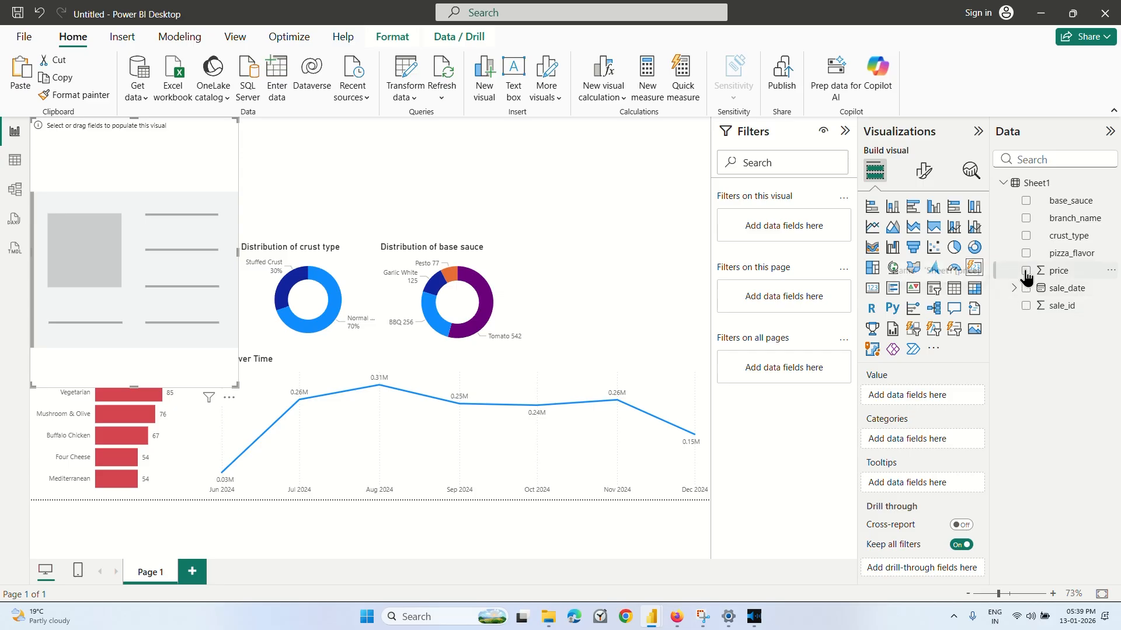
pyautogui.click(1026, 306)
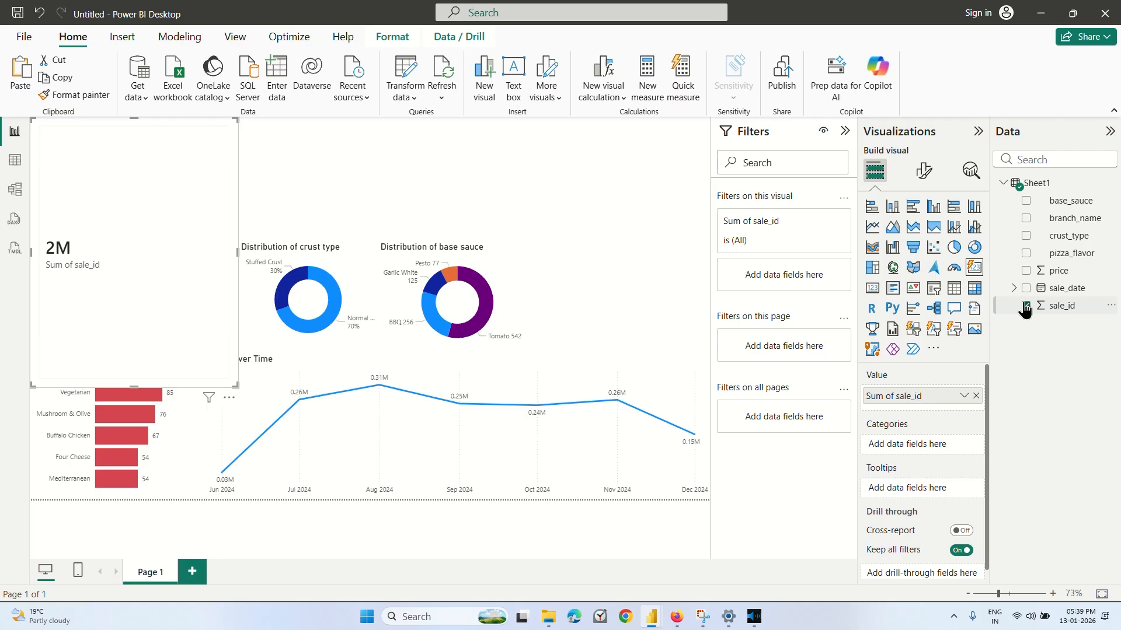
pyautogui.moveTo(129, 186); pyautogui.dragTo(610, 217)
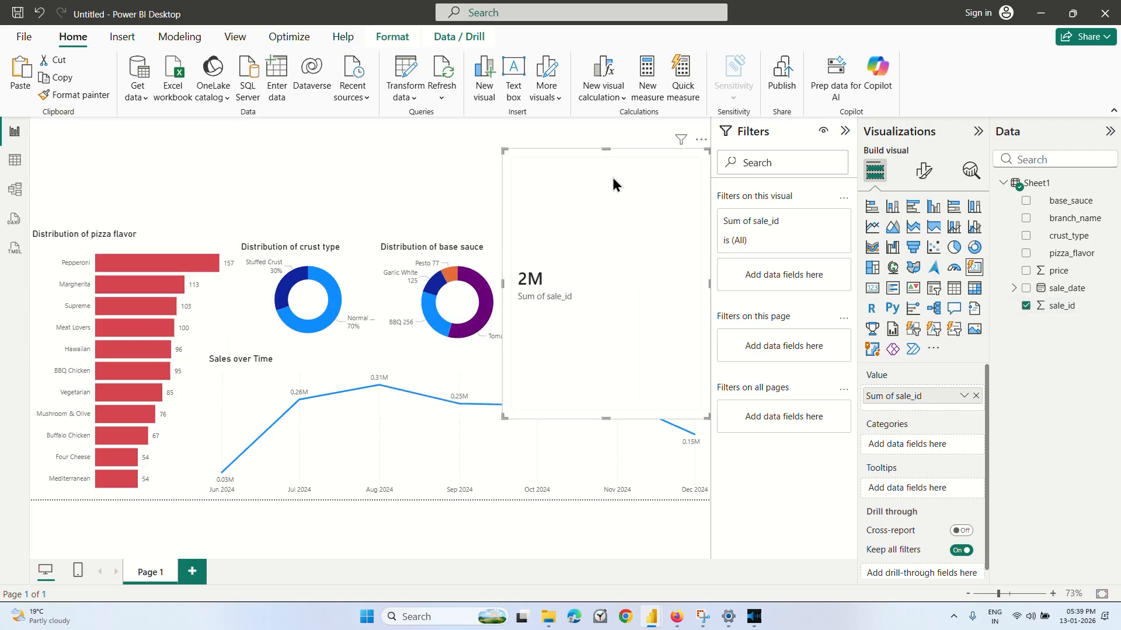
pyautogui.moveTo(607, 151); pyautogui.dragTo(615, 282)
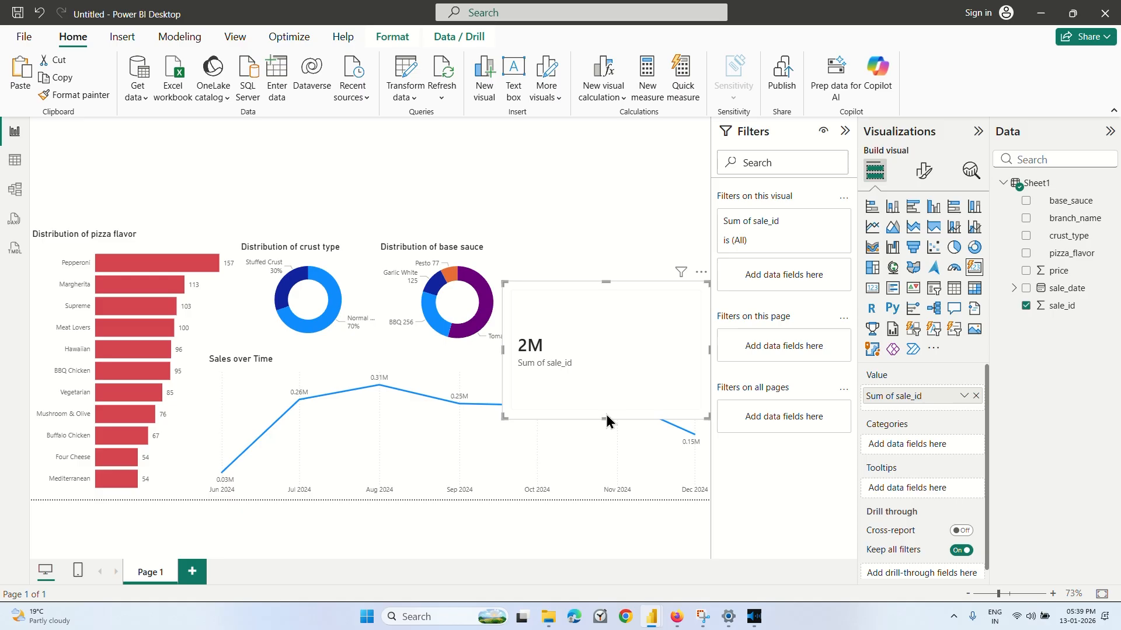
pyautogui.moveTo(607, 416); pyautogui.dragTo(617, 278)
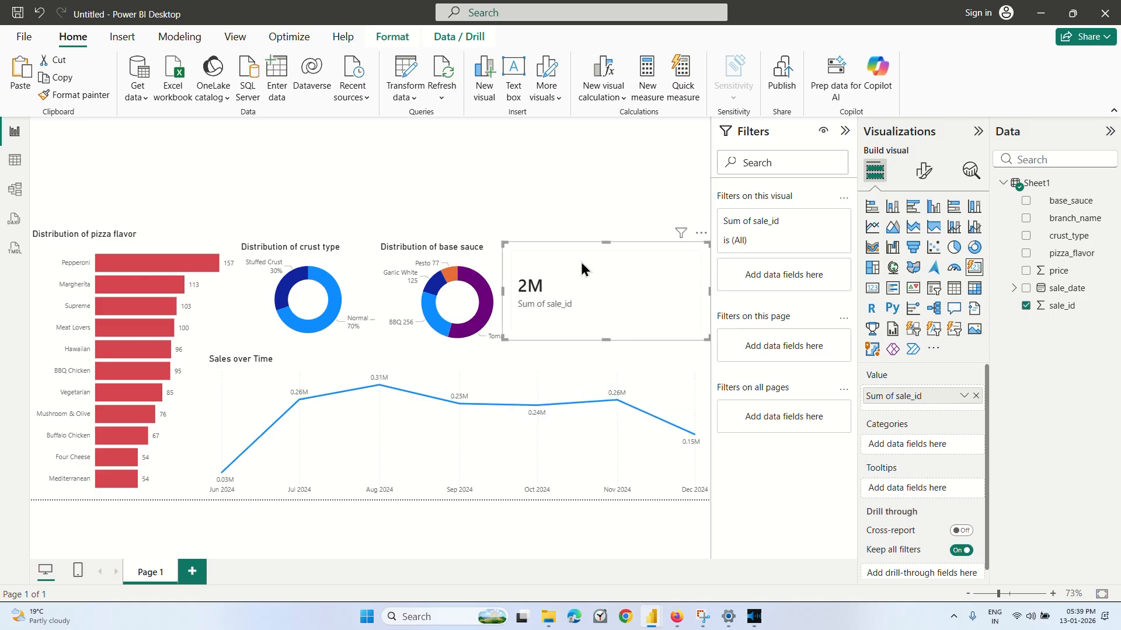
pyautogui.click(545, 187)
pyautogui.click(588, 297)
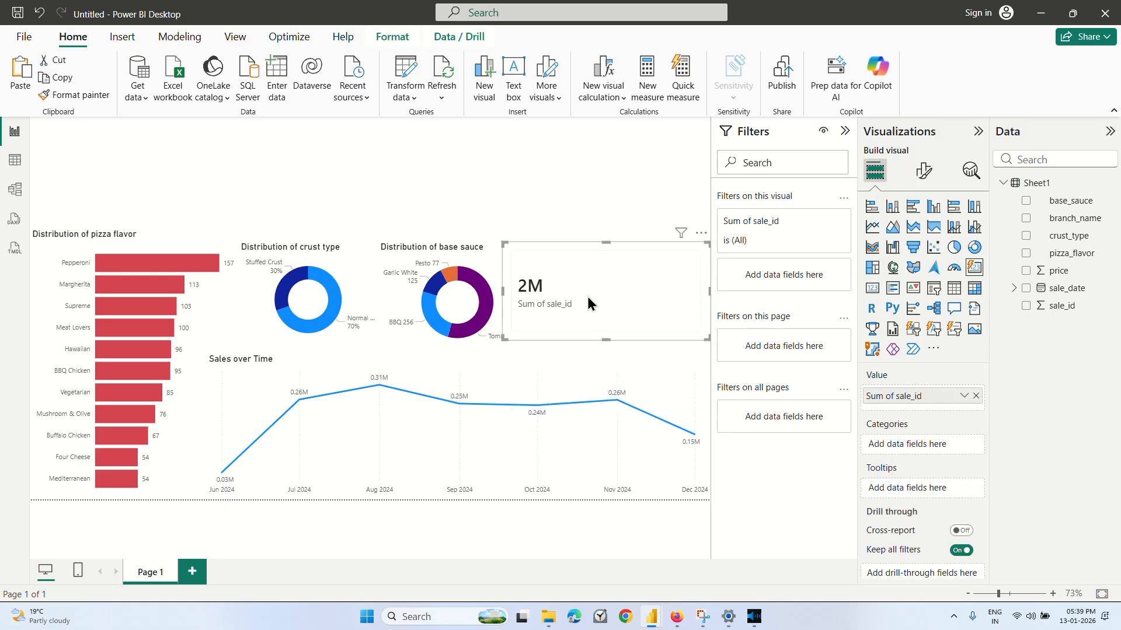
# Switch to the Coursera lesson to watch which field the card uses, and return to the Power BI report.
pyautogui.click(676, 617)
pyautogui.click(602, 351)
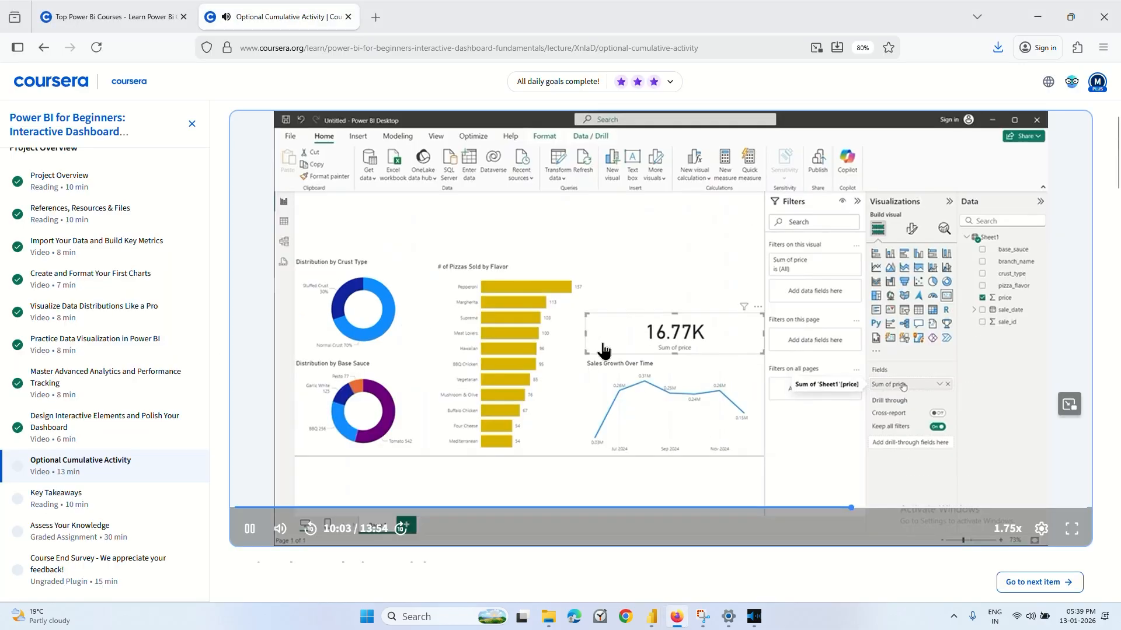
pyautogui.click(603, 351)
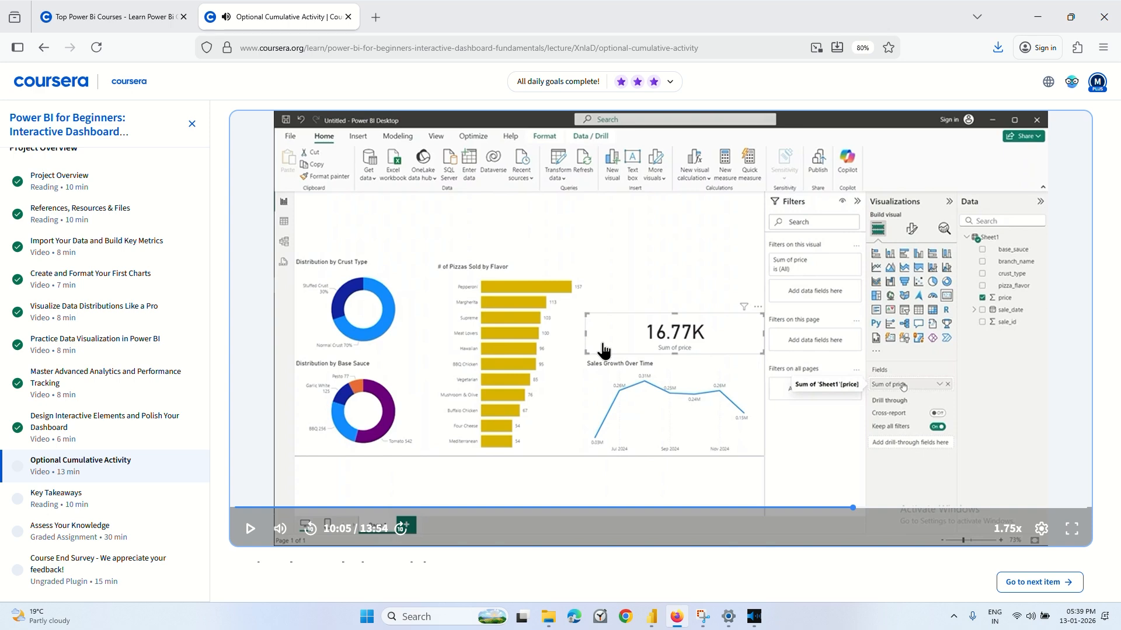
pyautogui.click(603, 351)
pyautogui.click(673, 374)
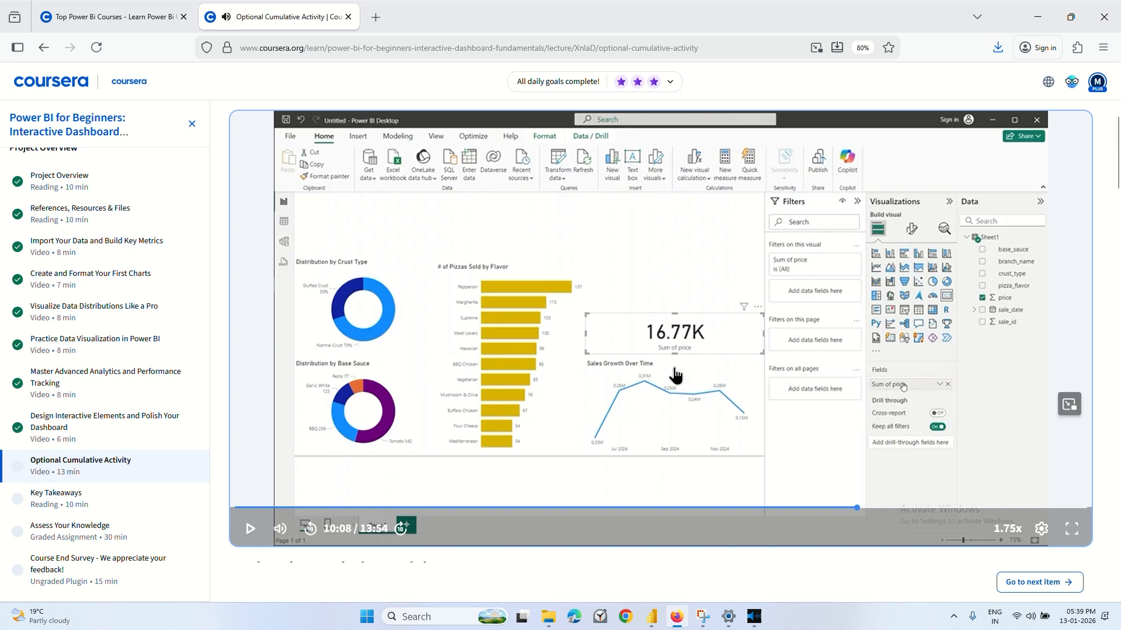
pyautogui.moveTo(677, 619)
pyautogui.click(678, 598)
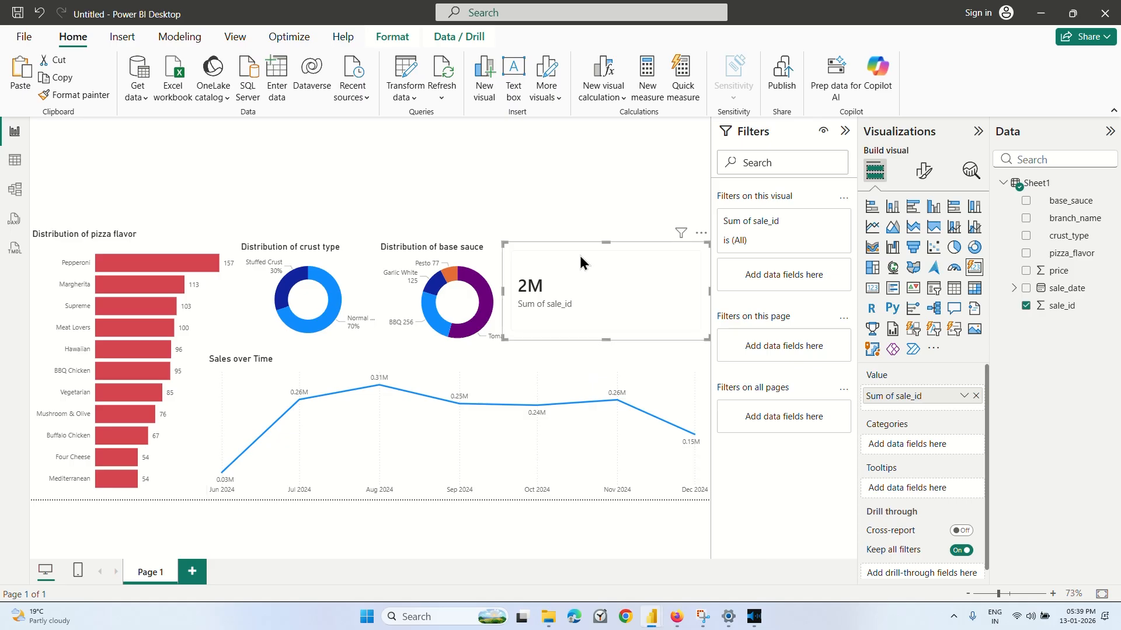
# Try changing the aggregation of the card's sale_id field to Average.
pyautogui.click(606, 199)
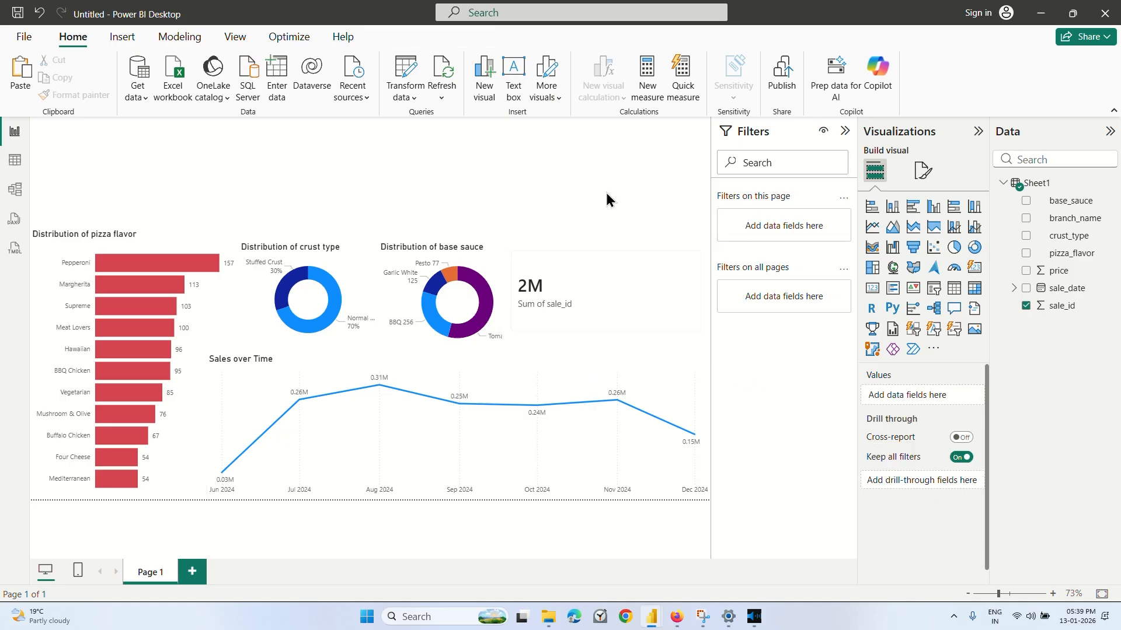
pyautogui.click(590, 275)
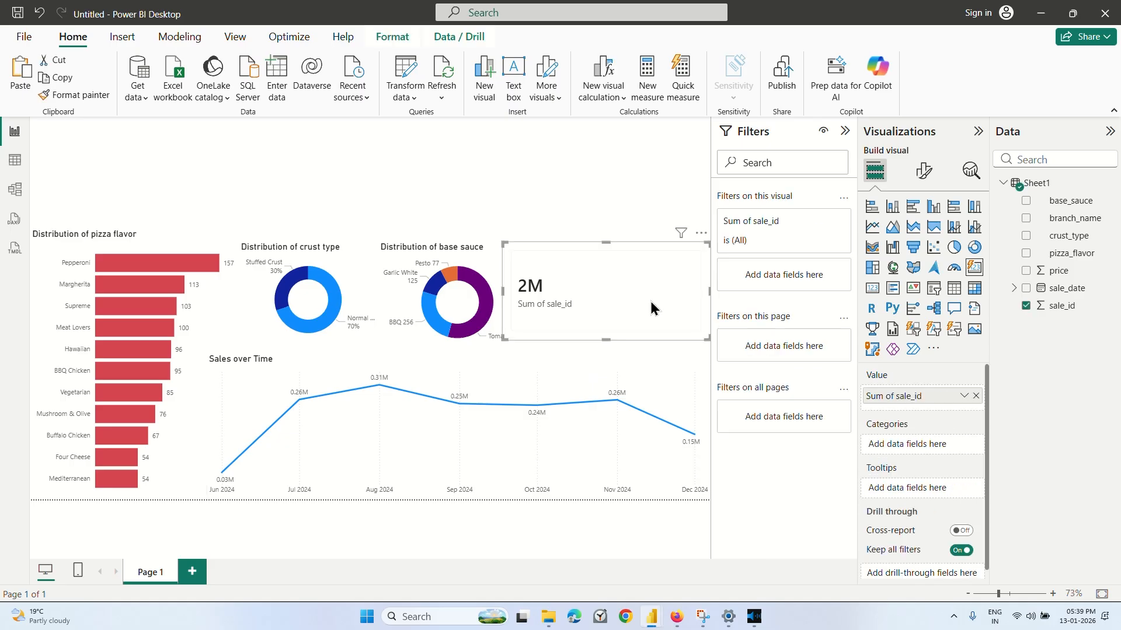
pyautogui.click(963, 397)
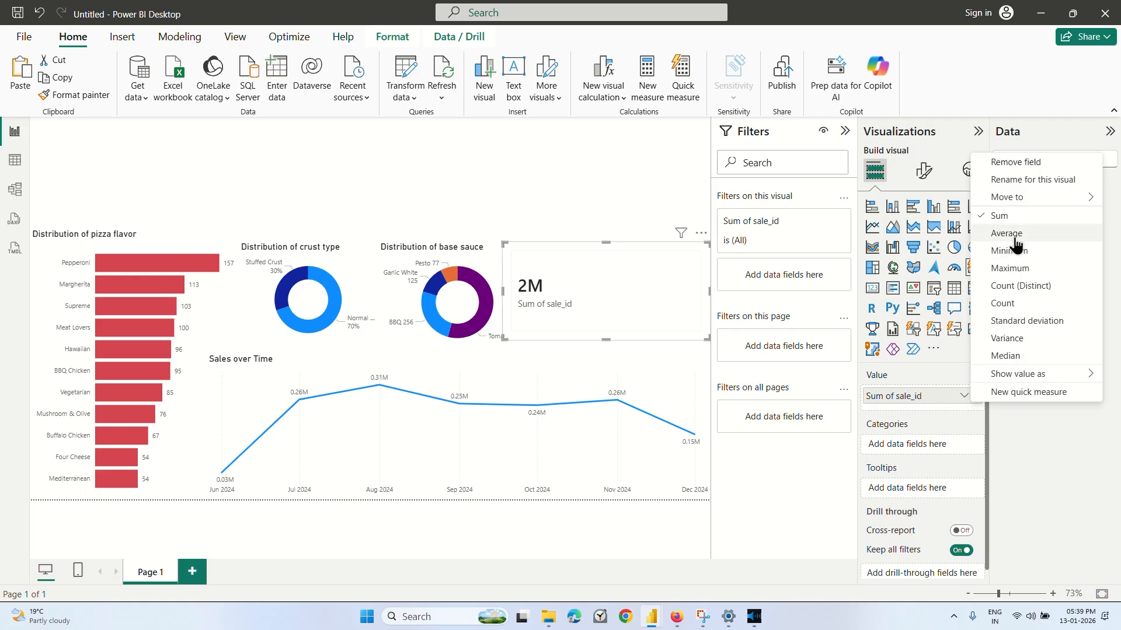
pyautogui.click(1006, 234)
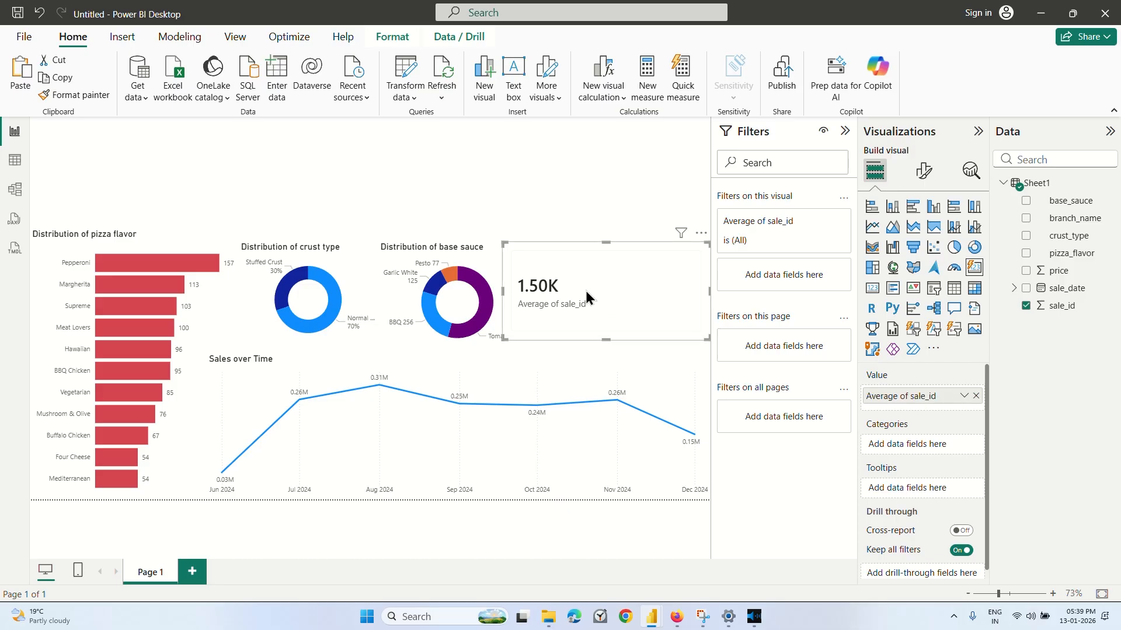
# Replace the sale_id field in the card with the price field, summed.
pyautogui.click(1027, 305)
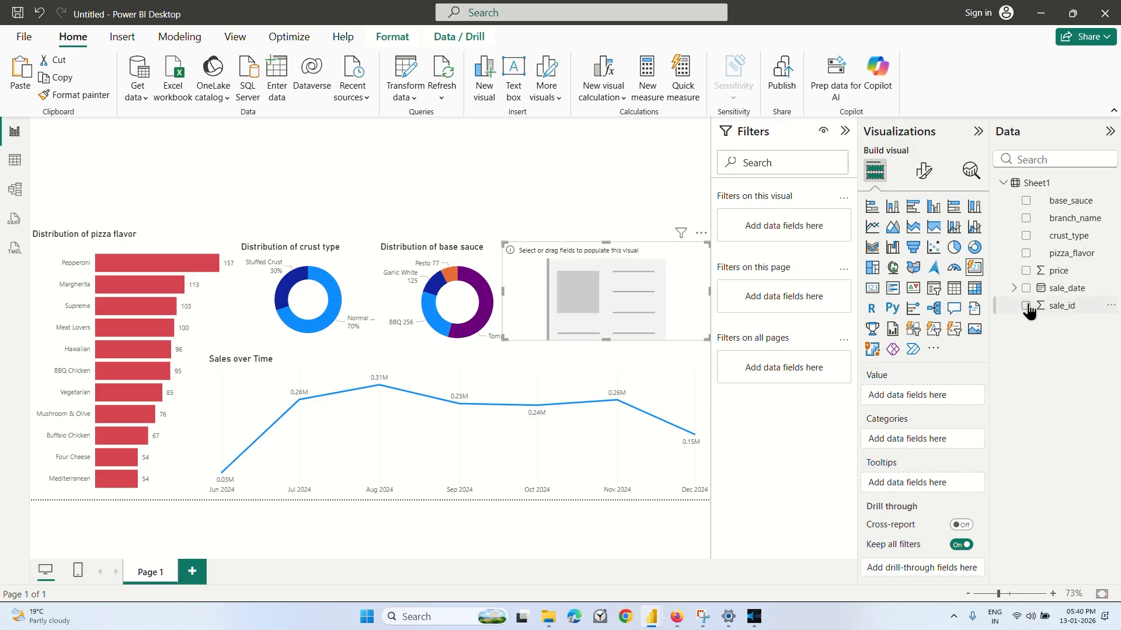
pyautogui.click(1026, 272)
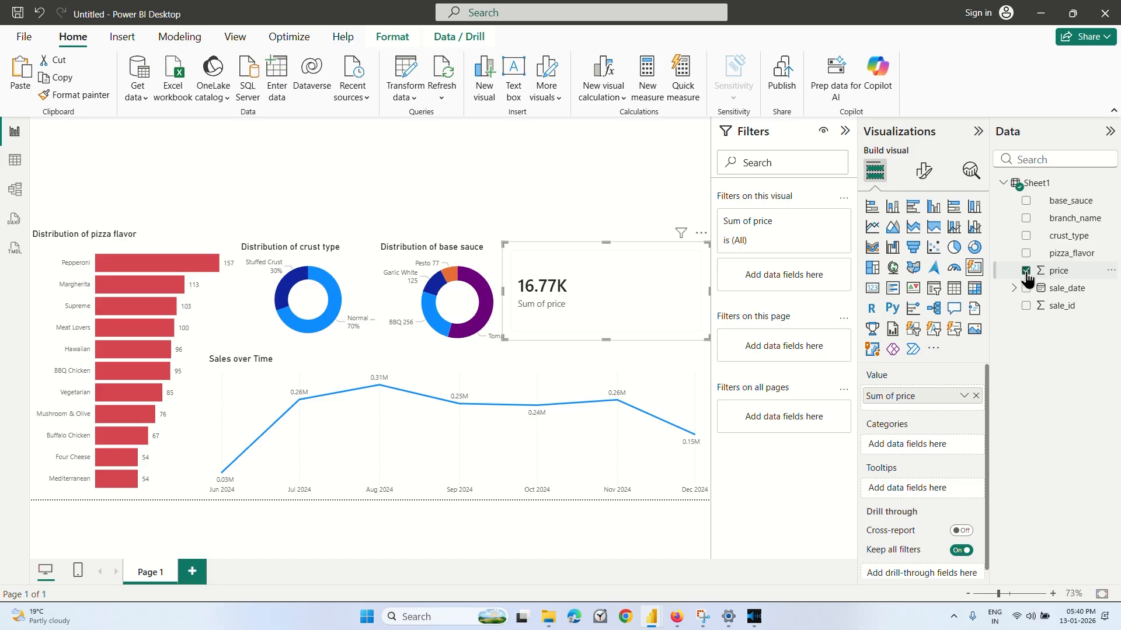
# Try the Average and Count aggregations on the card's price field, ending on Average.
pyautogui.click(963, 396)
pyautogui.click(1004, 234)
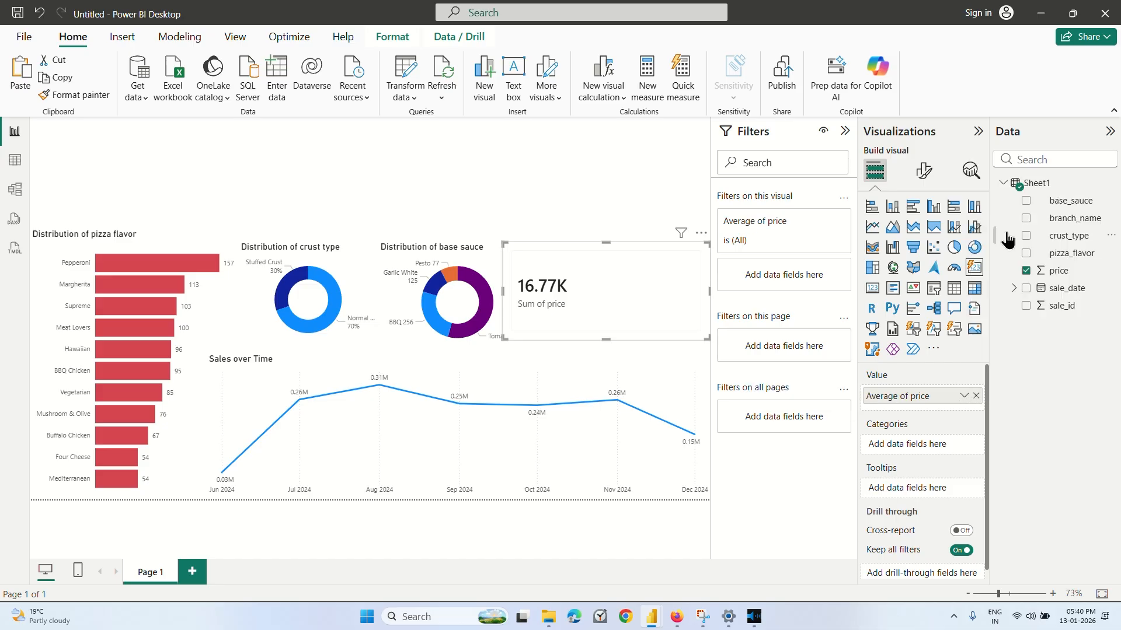
pyautogui.click(964, 397)
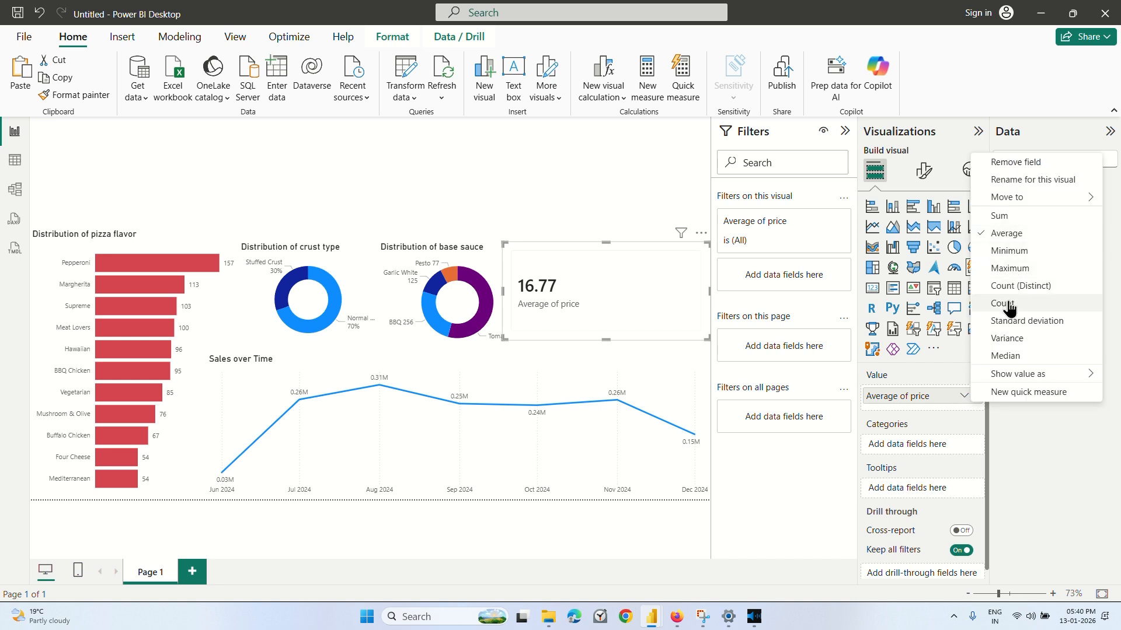
pyautogui.click(1004, 304)
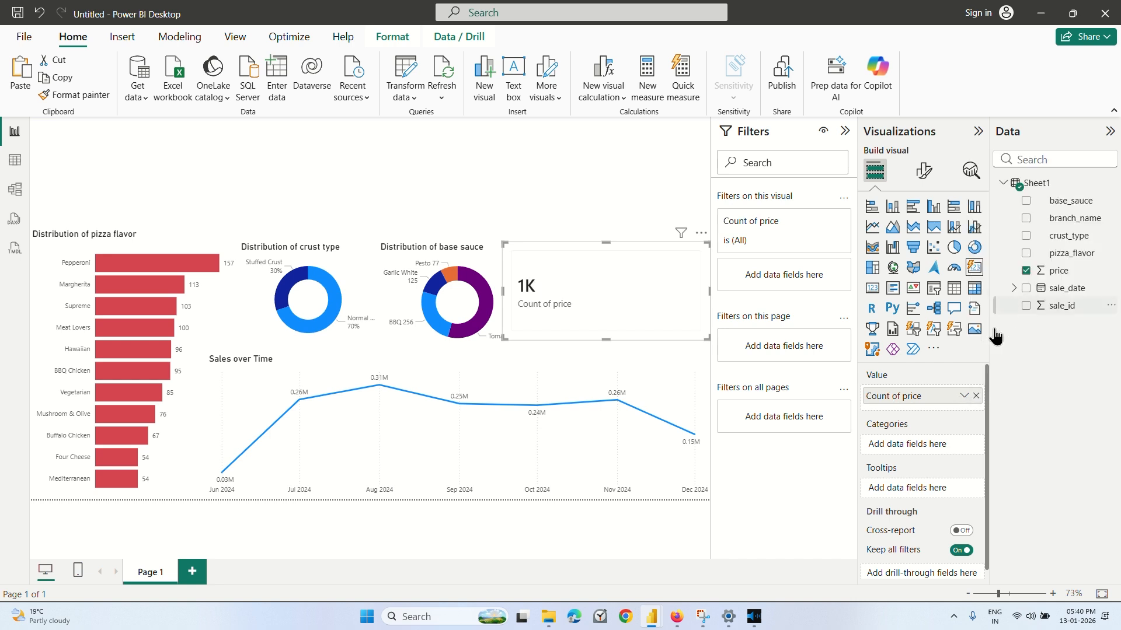
pyautogui.click(964, 396)
pyautogui.click(1015, 234)
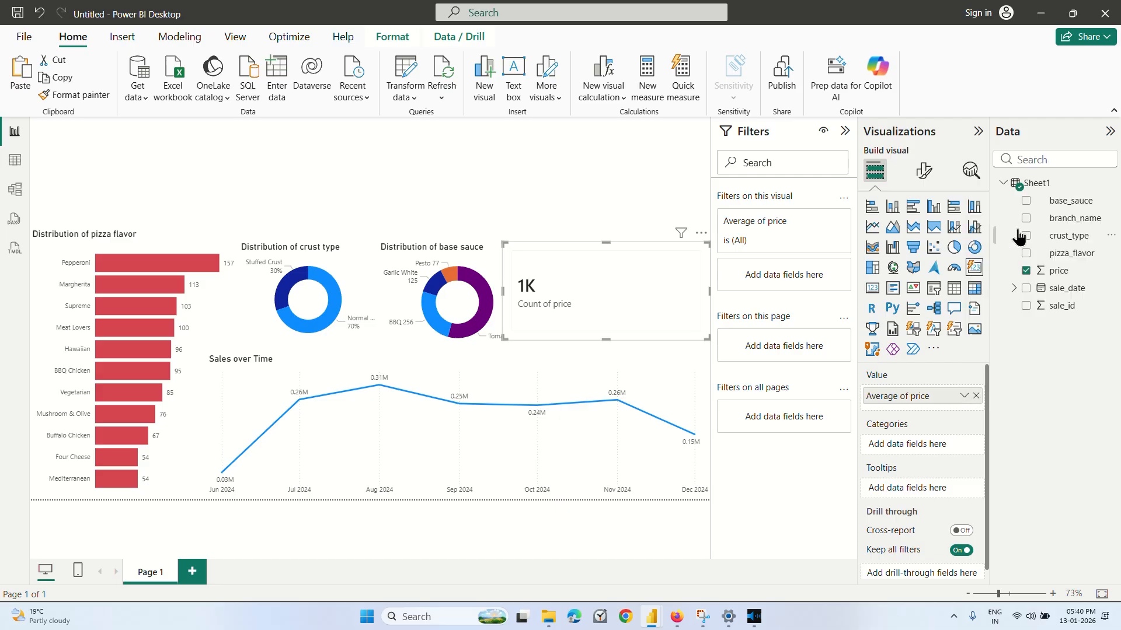
pyautogui.click(545, 230)
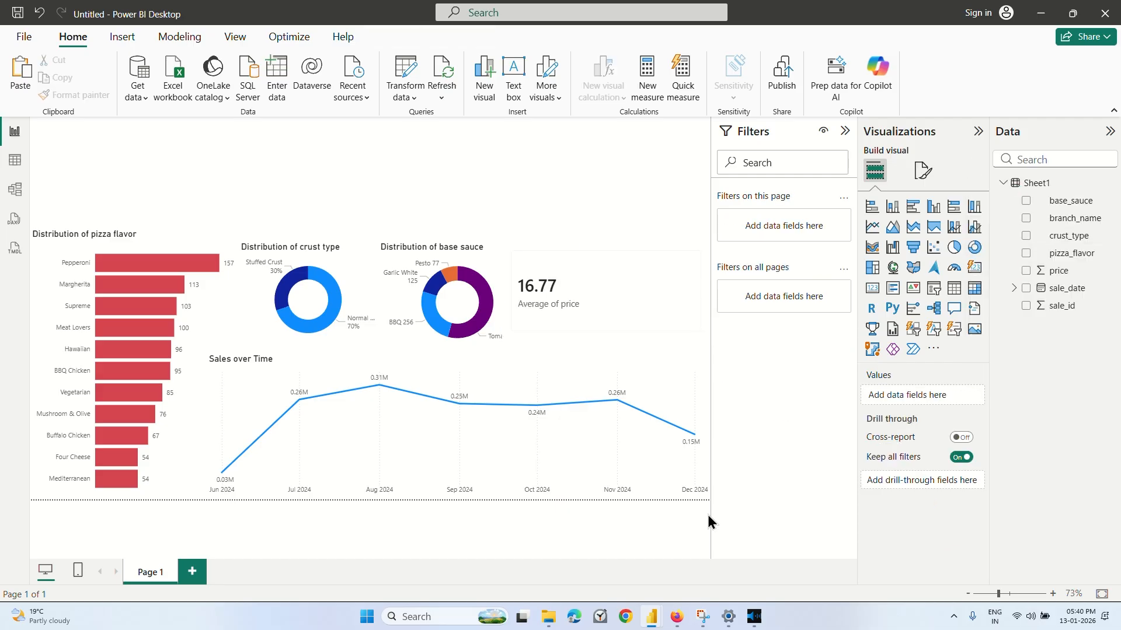
# Switch to the Coursera lesson to check the reference revenue card, and return to the Power BI pizza report.
pyautogui.click(677, 617)
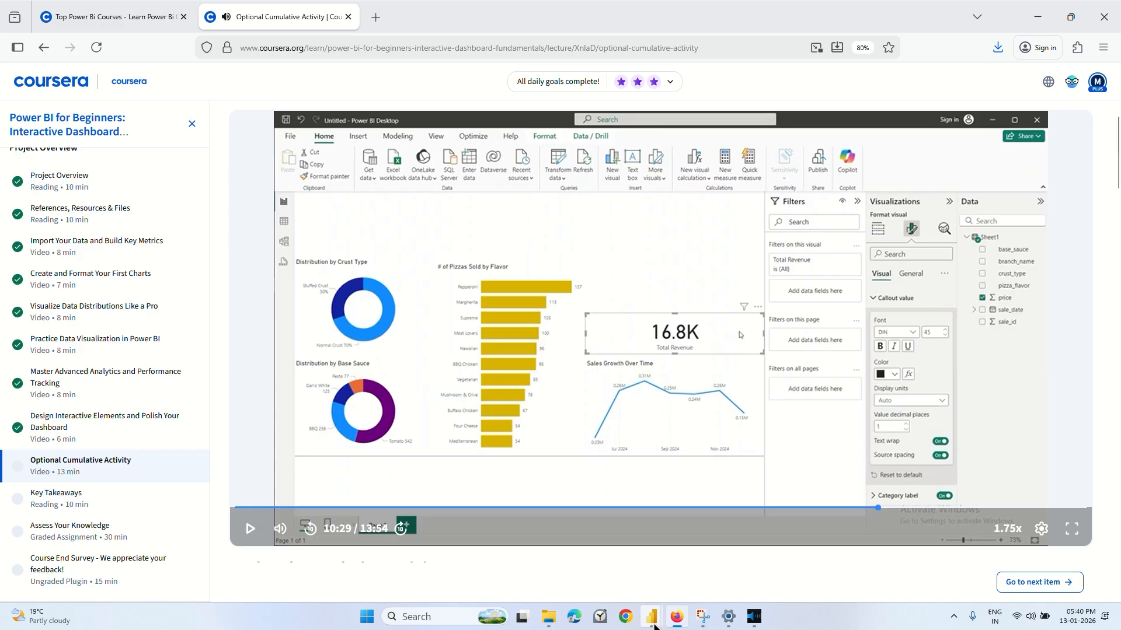
pyautogui.moveTo(652, 619)
pyautogui.click(781, 555)
# Set the aggregation of the card's price field to Sum.
pyautogui.click(590, 290)
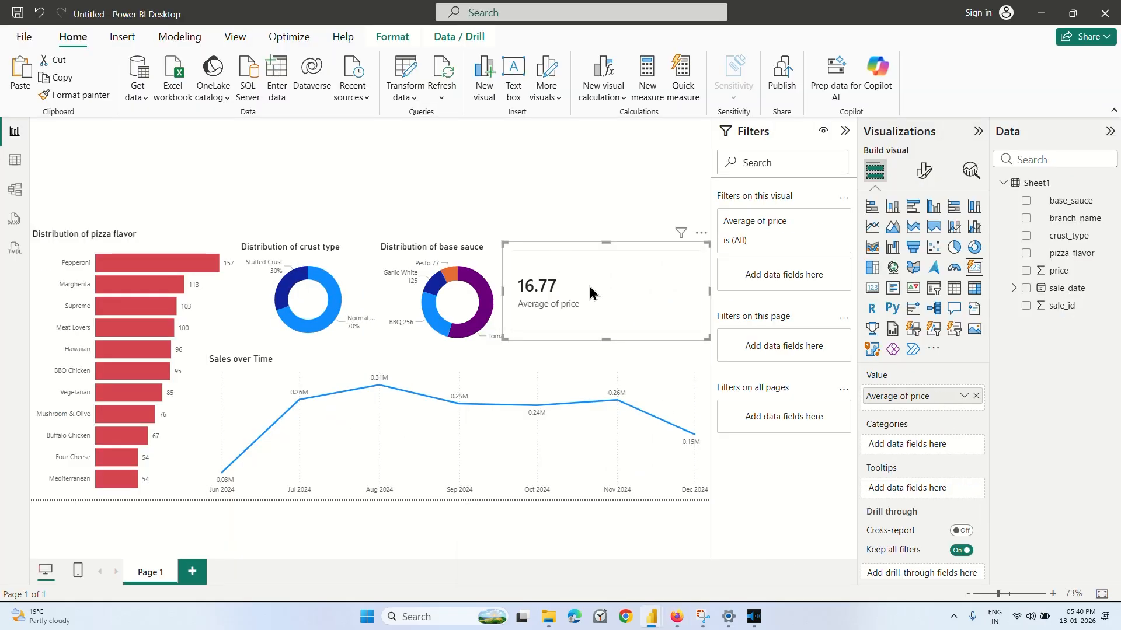
pyautogui.click(963, 397)
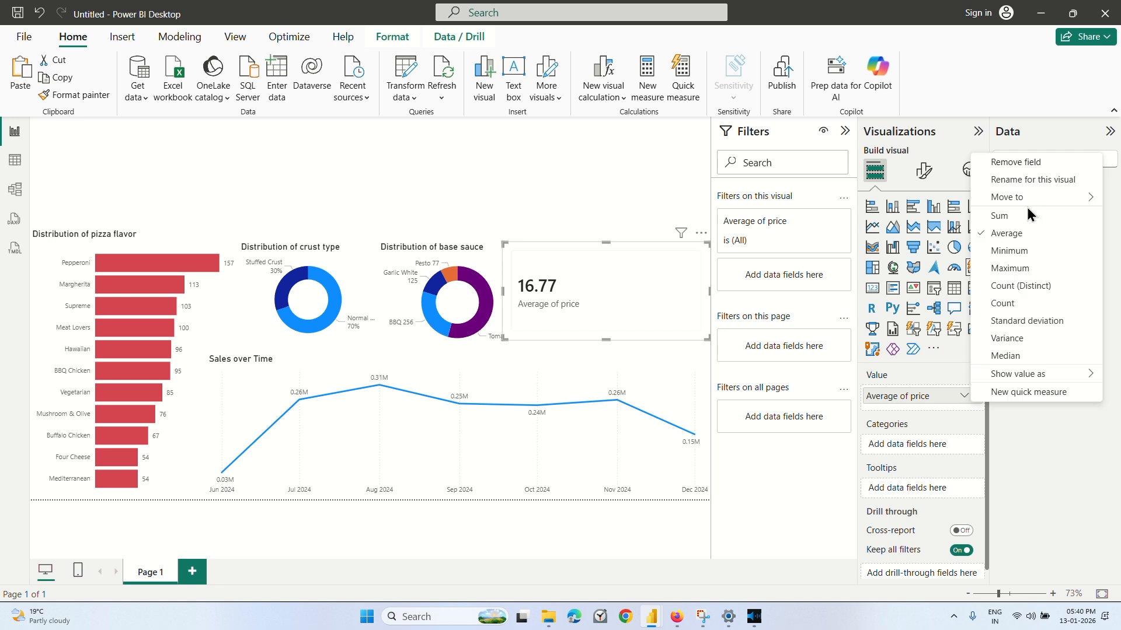
pyautogui.click(999, 216)
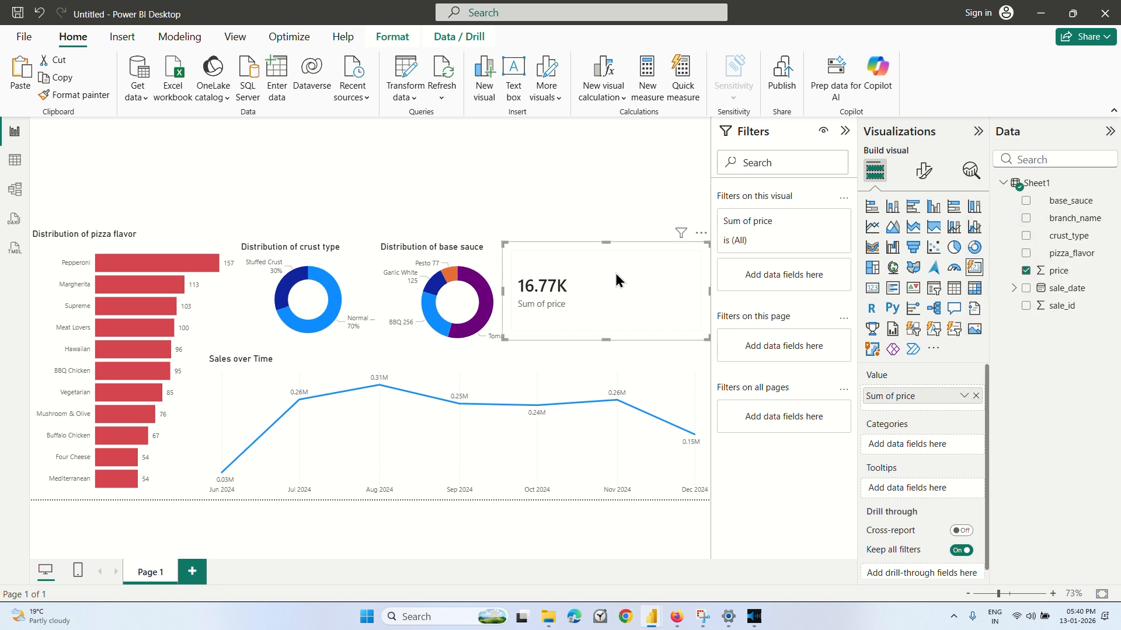
# Examine the card's formatting options, including its title settings and the shape, border and background settings for cards.
pyautogui.click(924, 174)
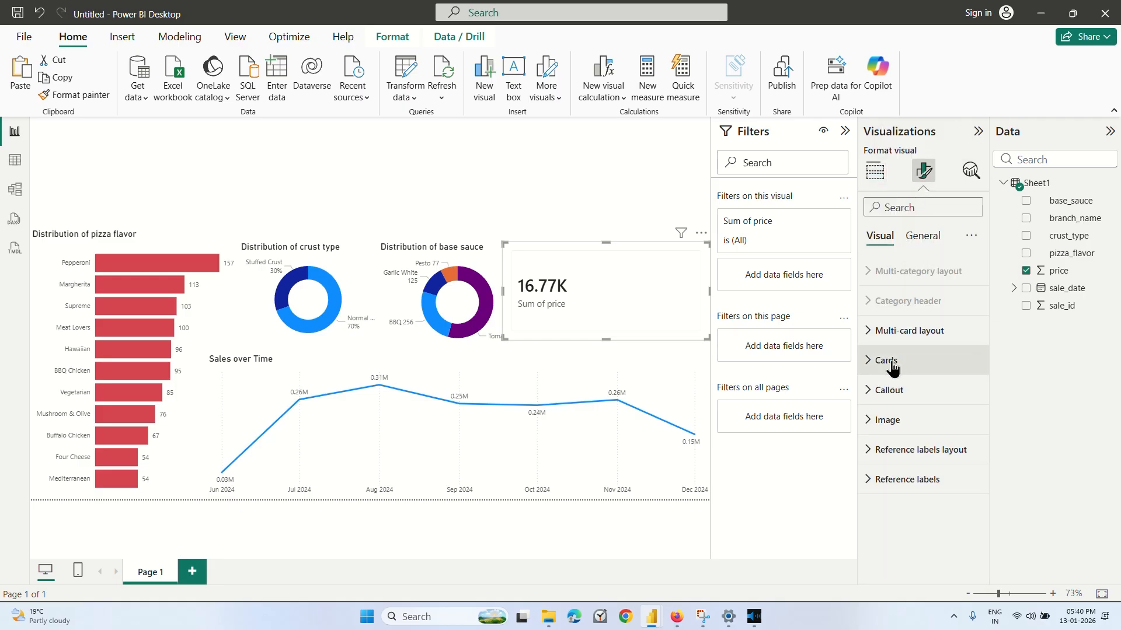
pyautogui.click(923, 237)
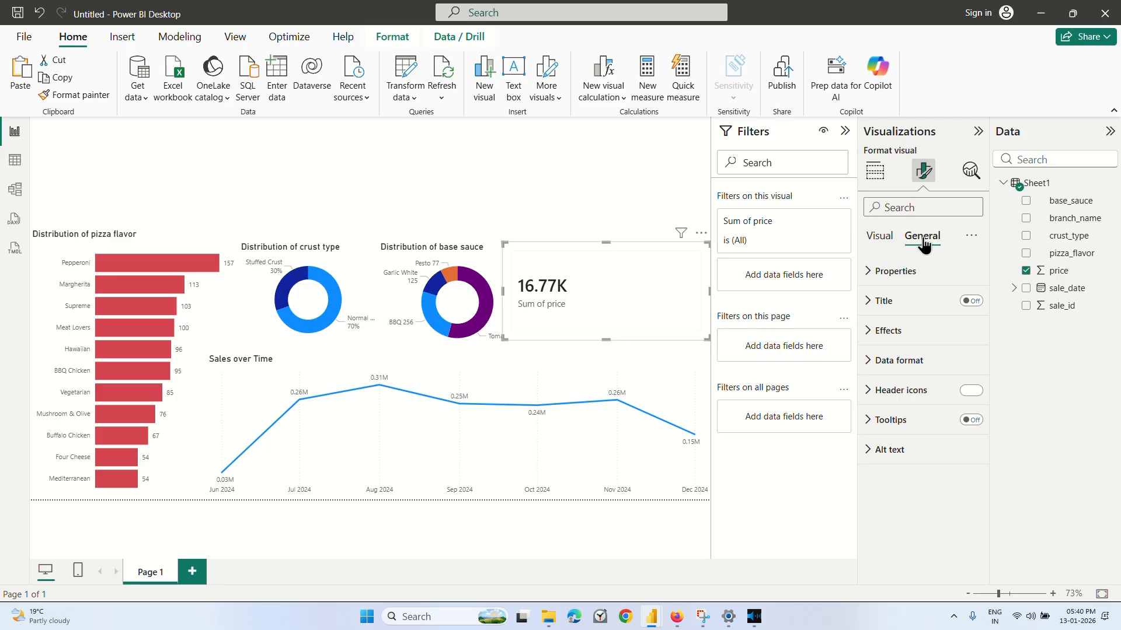
pyautogui.click(898, 303)
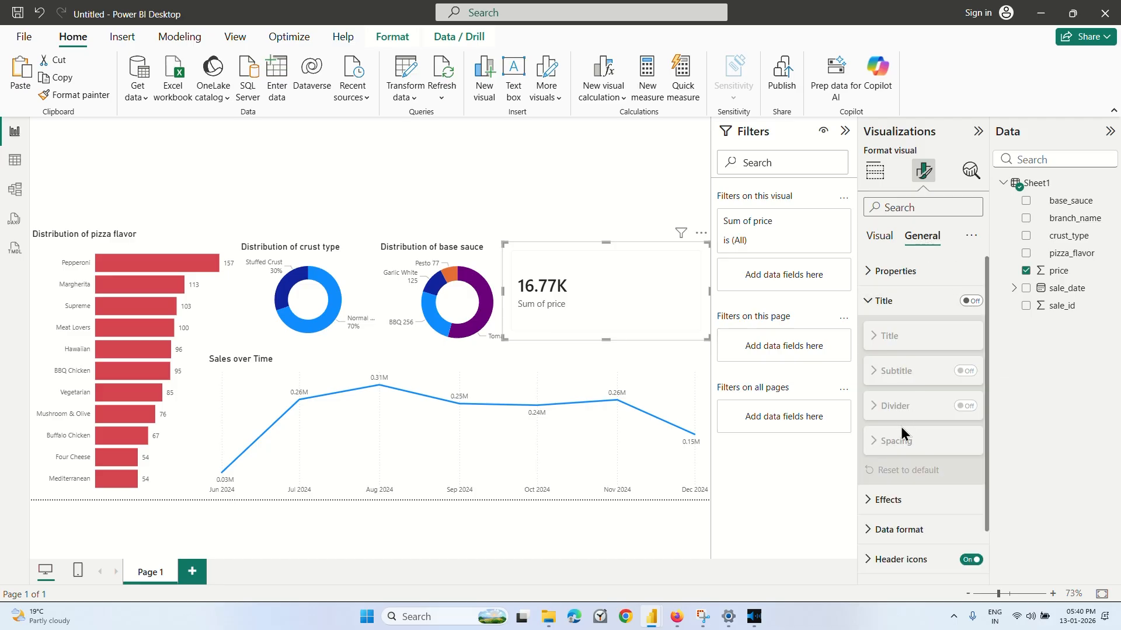
pyautogui.scroll(-2, 901, 426)
pyautogui.scroll(2, 899, 429)
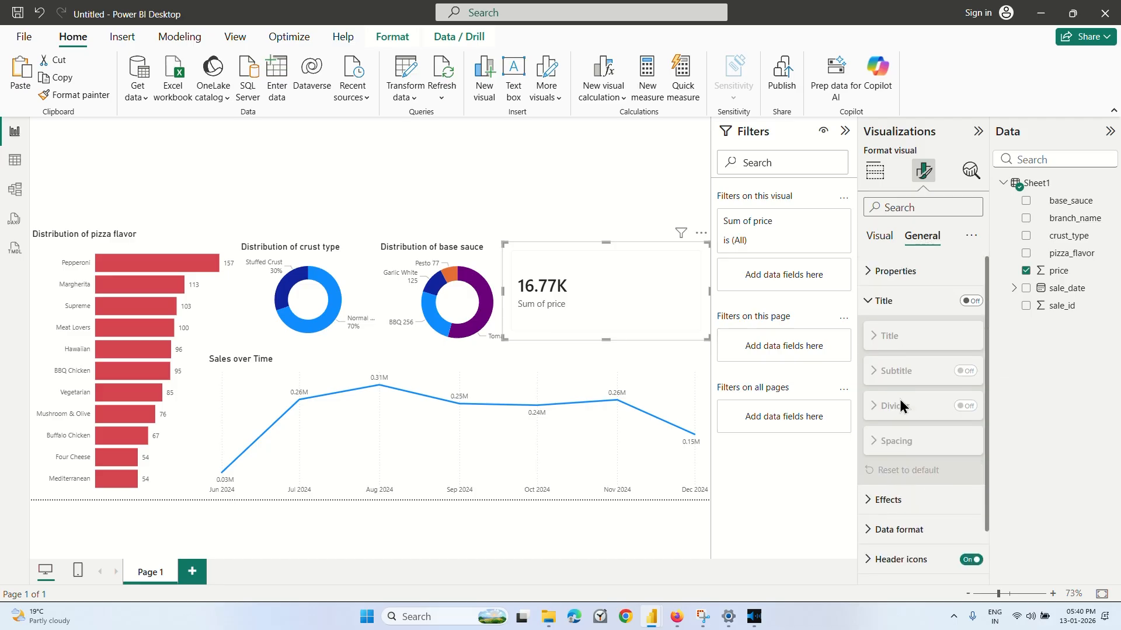
pyautogui.click(923, 298)
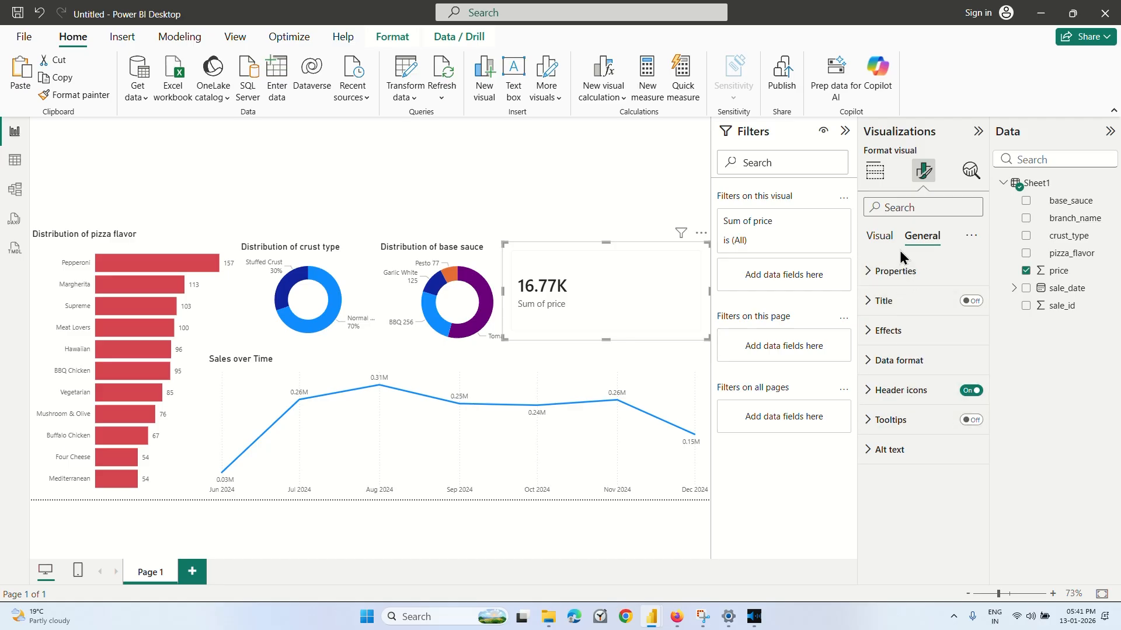
pyautogui.click(880, 240)
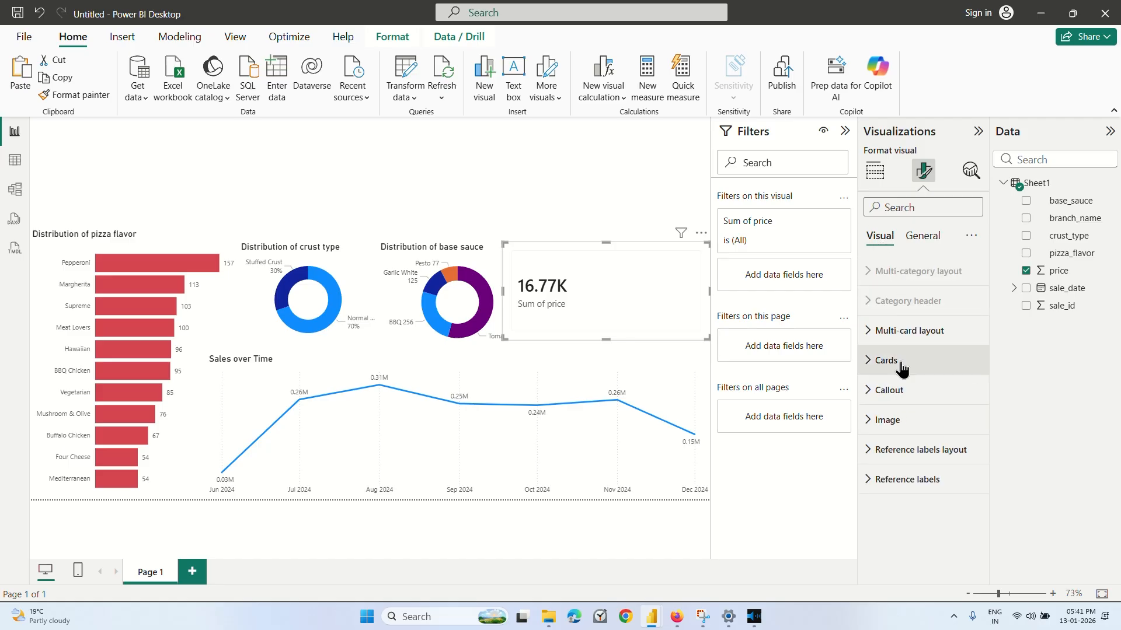
pyautogui.click(905, 330)
pyautogui.click(905, 331)
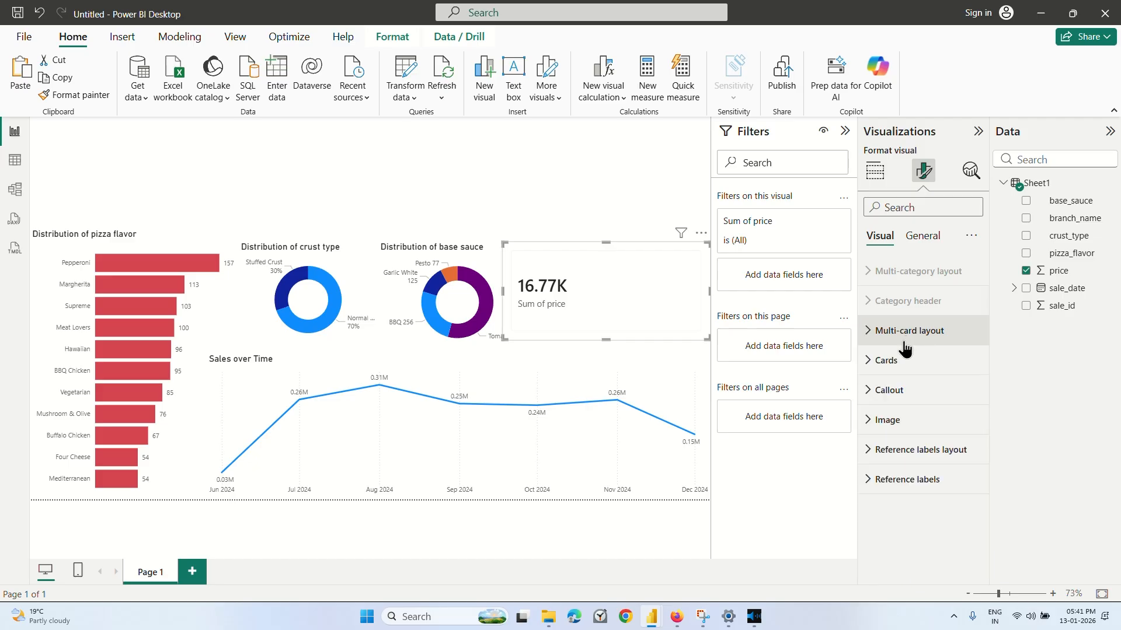
pyautogui.click(886, 360)
pyautogui.scroll(-3, 897, 367)
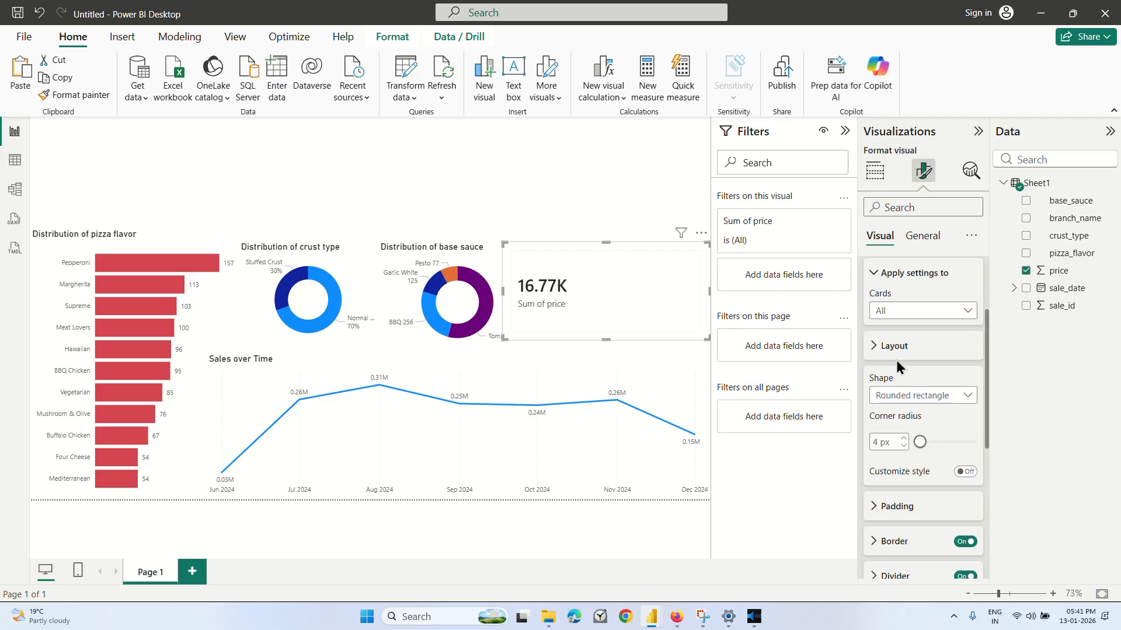
pyautogui.scroll(-6, 896, 363)
pyautogui.scroll(1, 896, 363)
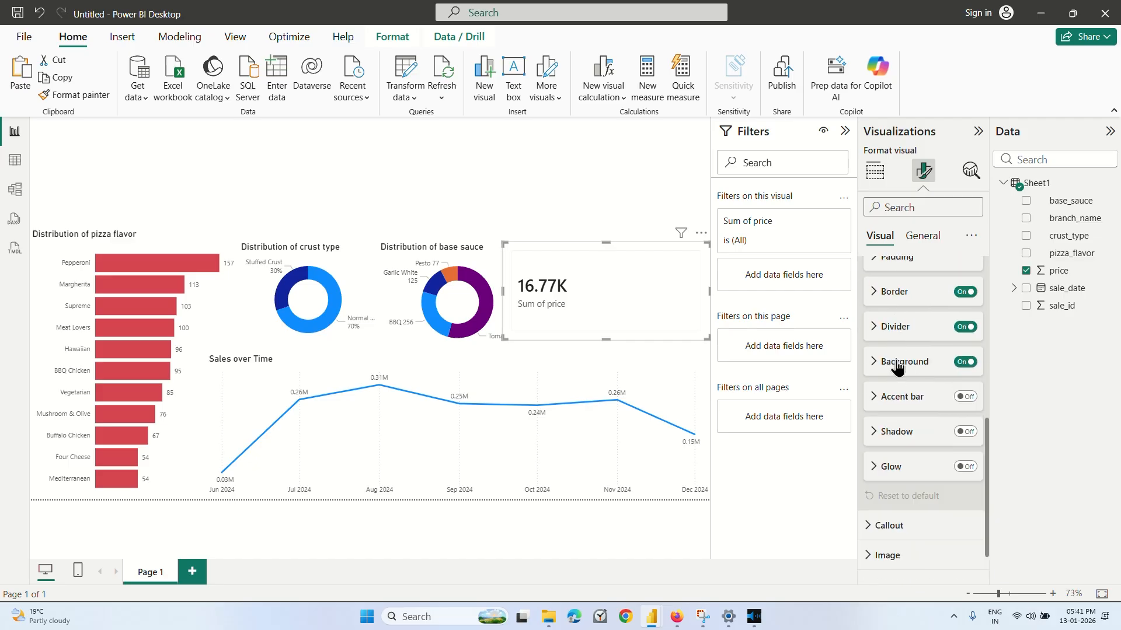
pyautogui.scroll(-1, 897, 363)
pyautogui.scroll(5, 895, 364)
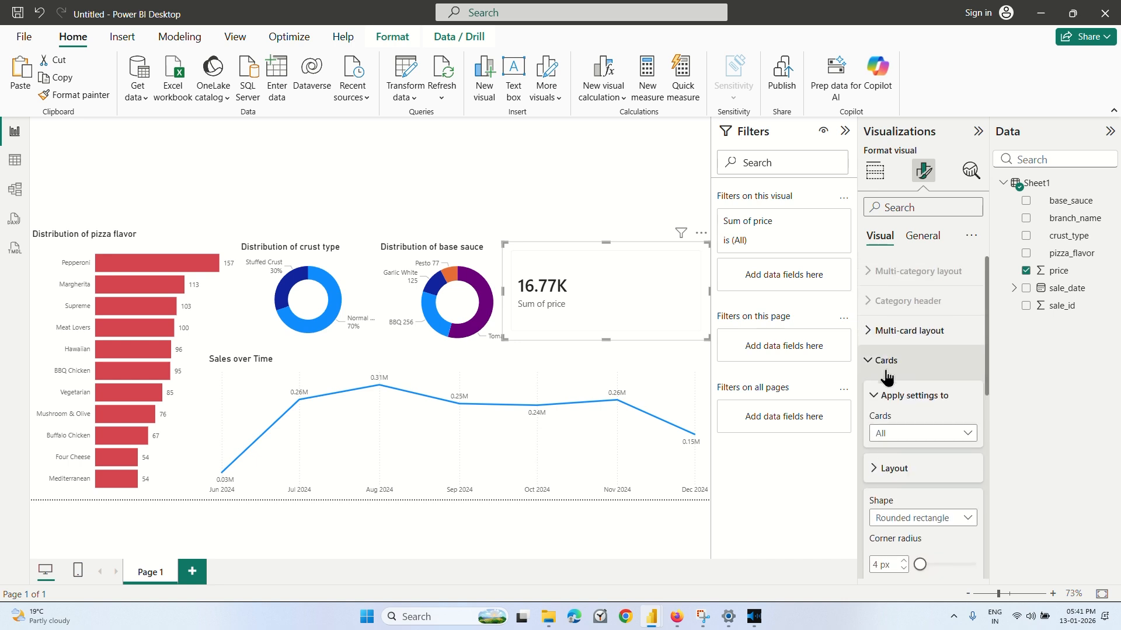
pyautogui.click(884, 363)
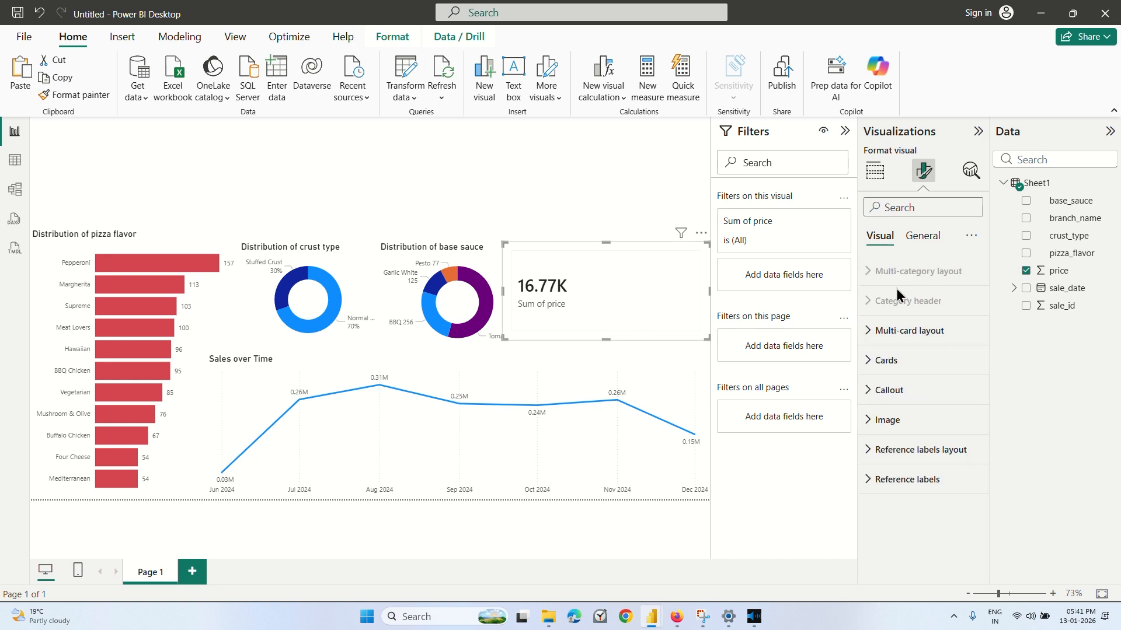
# Rename the card's summed price field to Total Revenue for this visual.
pyautogui.click(875, 175)
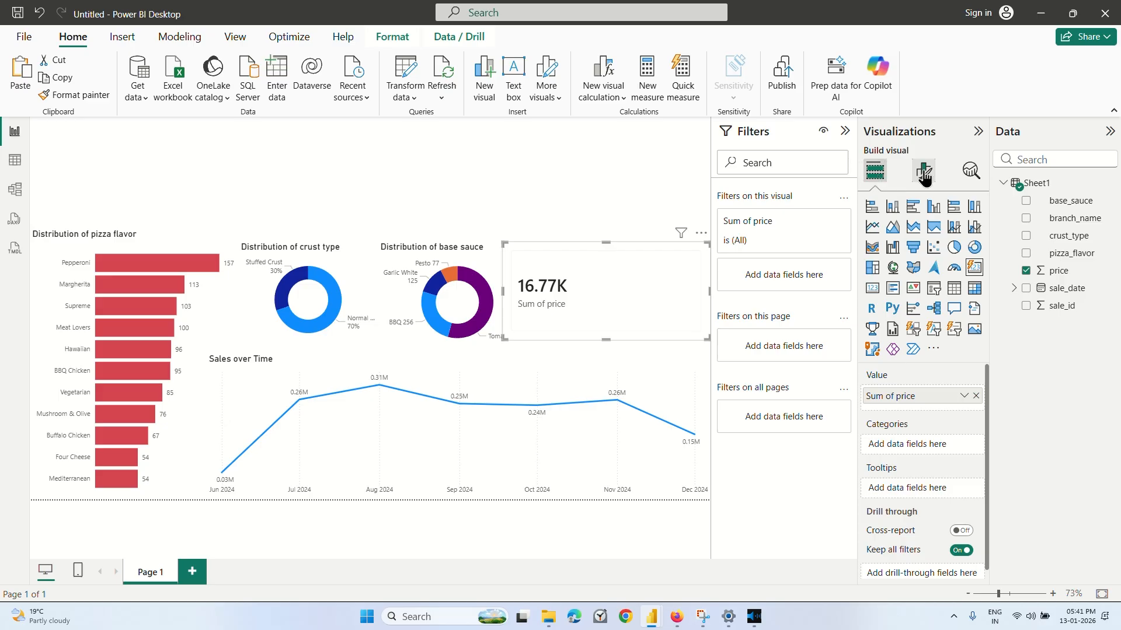
pyautogui.scroll(-1, 936, 439)
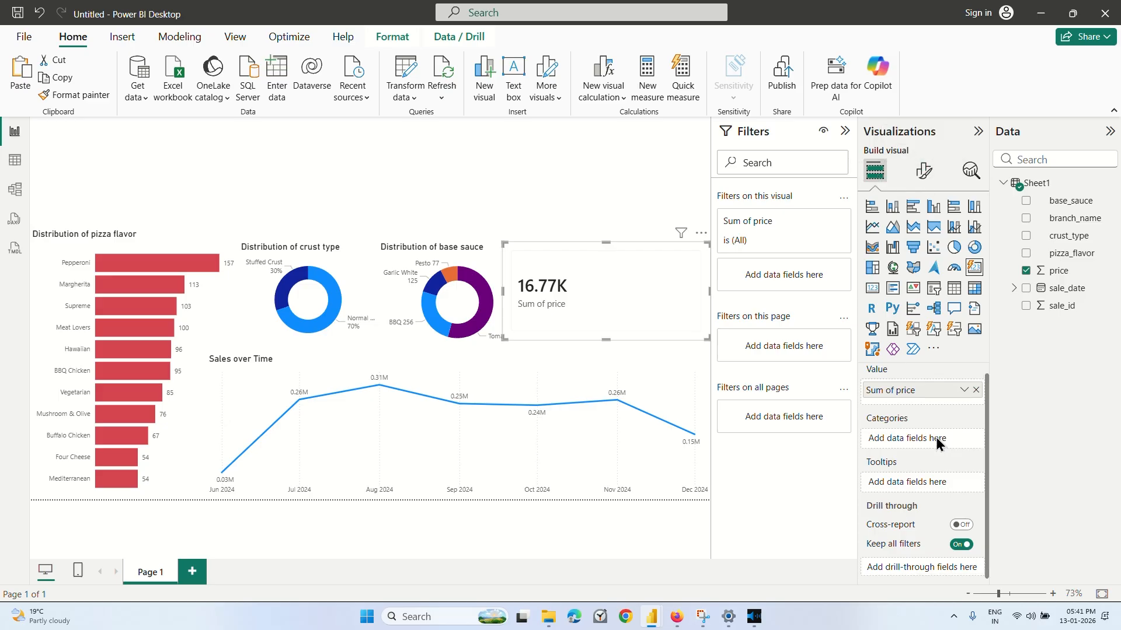
pyautogui.doubleClick(922, 397)
pyautogui.press('BackSpace')
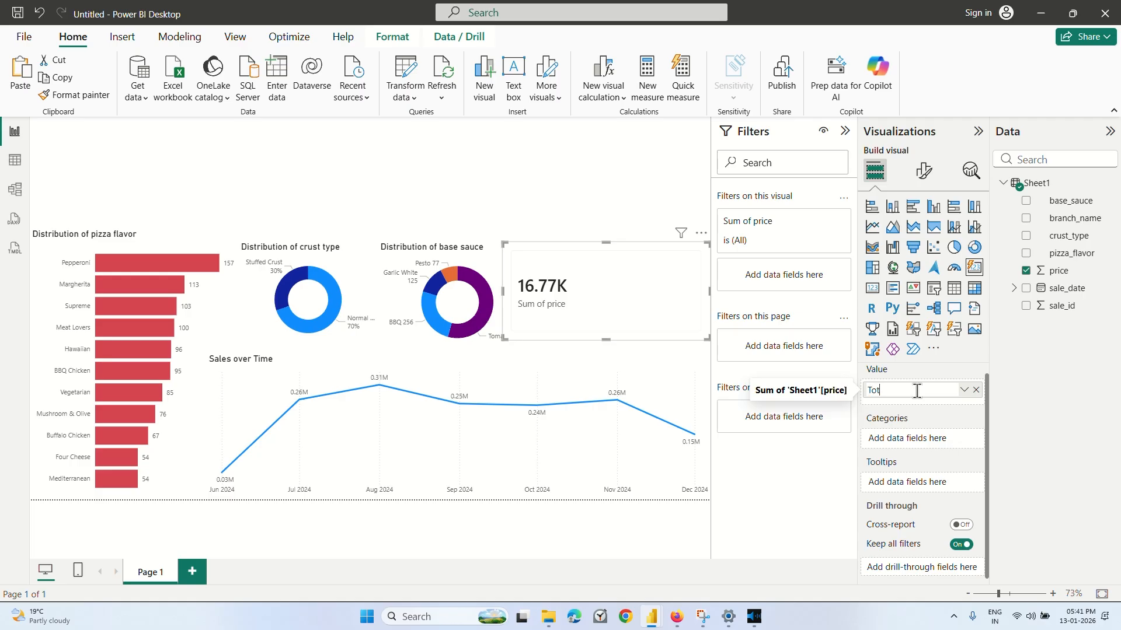
pyautogui.write('Total Revenue')
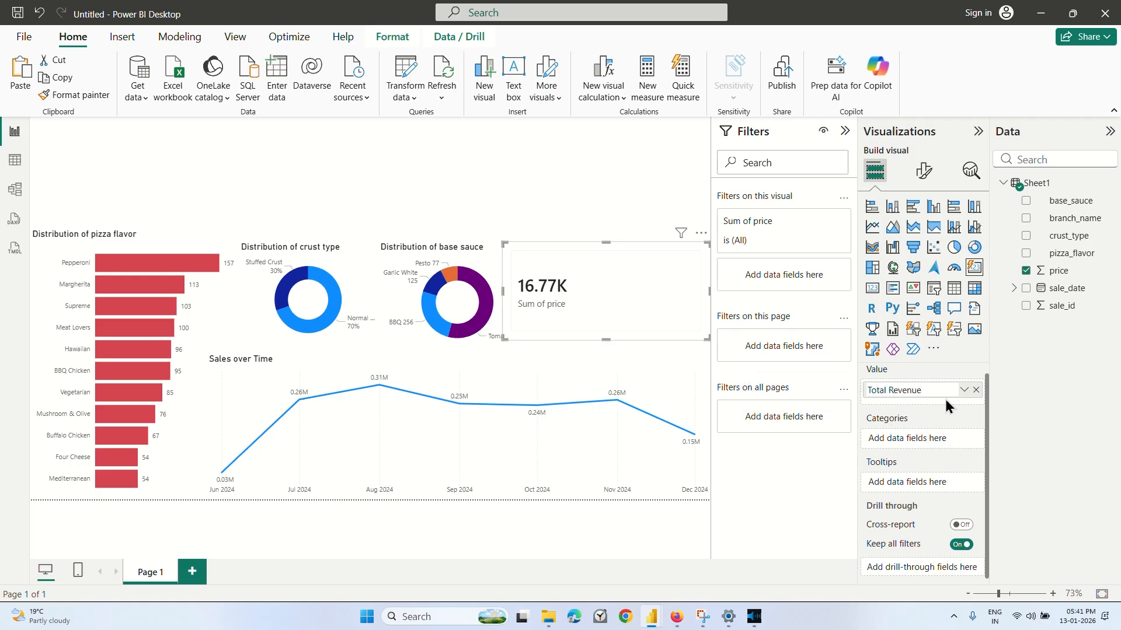
pyautogui.press('Return')
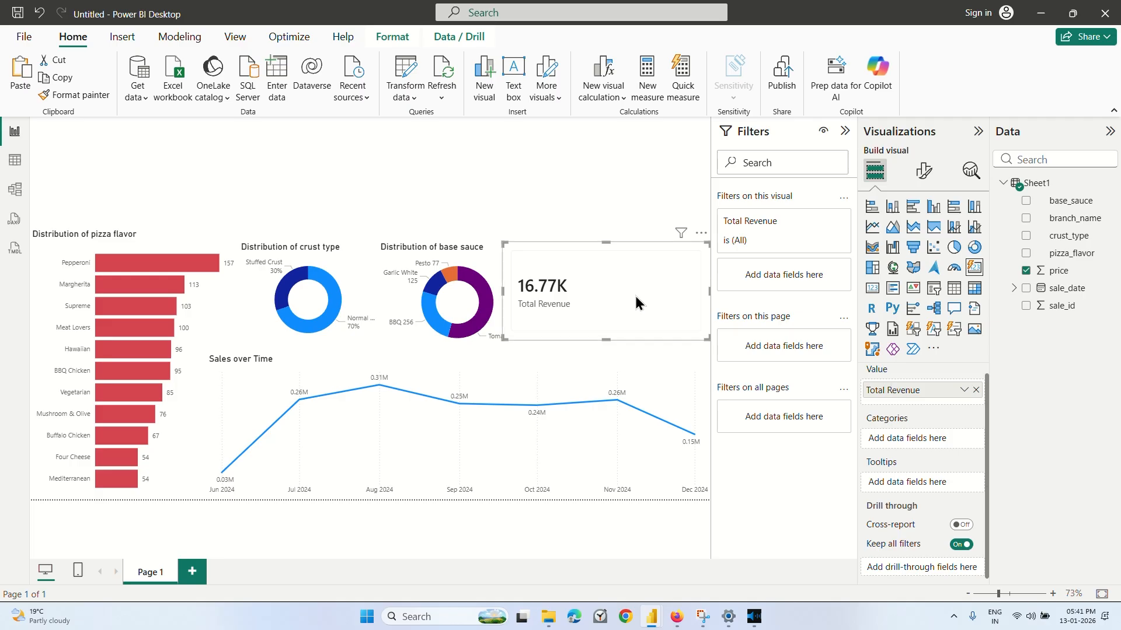
# Switch to the Coursera lesson to watch how the revenue card is formatted, and return to the Power BI pizza report.
pyautogui.click(675, 620)
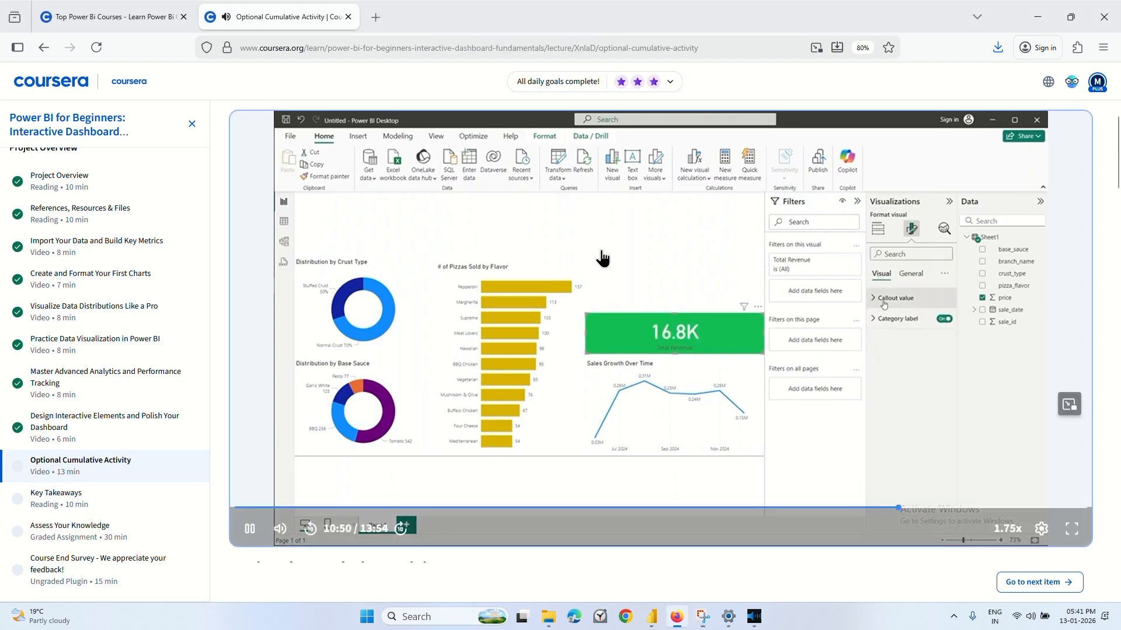
pyautogui.click(610, 280)
pyautogui.moveTo(652, 617)
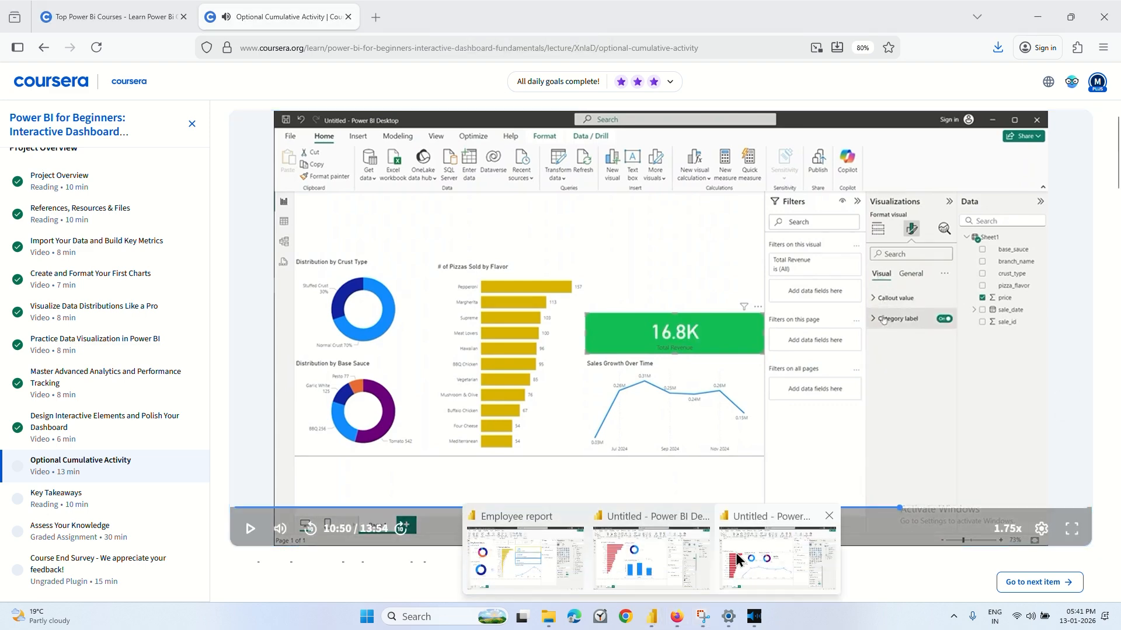
pyautogui.click(778, 563)
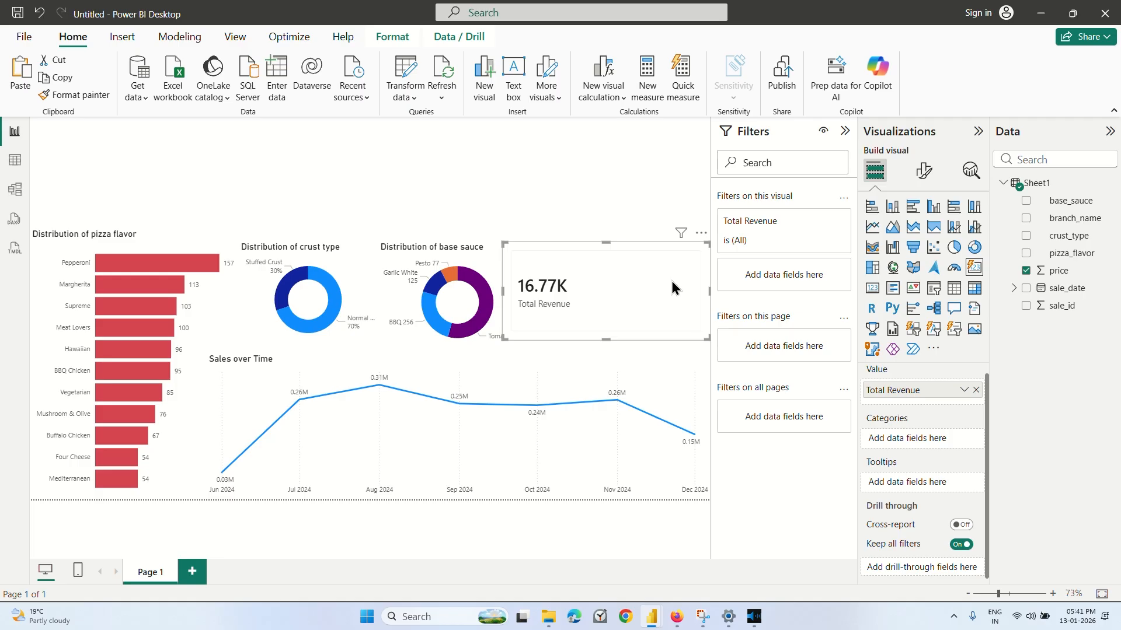
# Set the data format of the card's Total Revenue value to Decimal number.
pyautogui.click(923, 171)
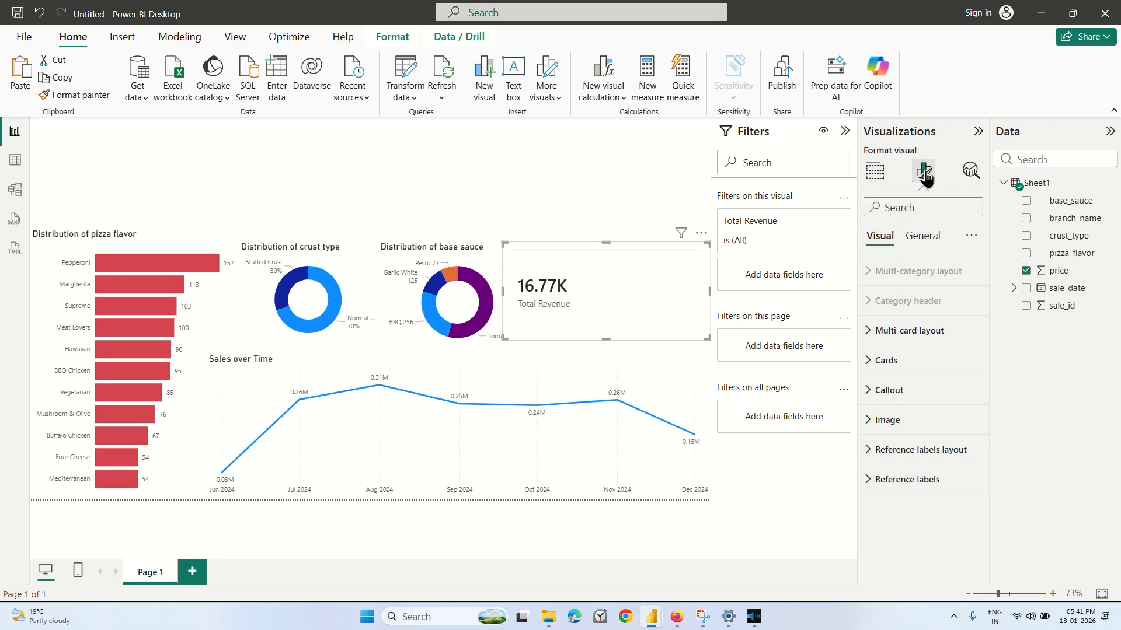
pyautogui.click(920, 239)
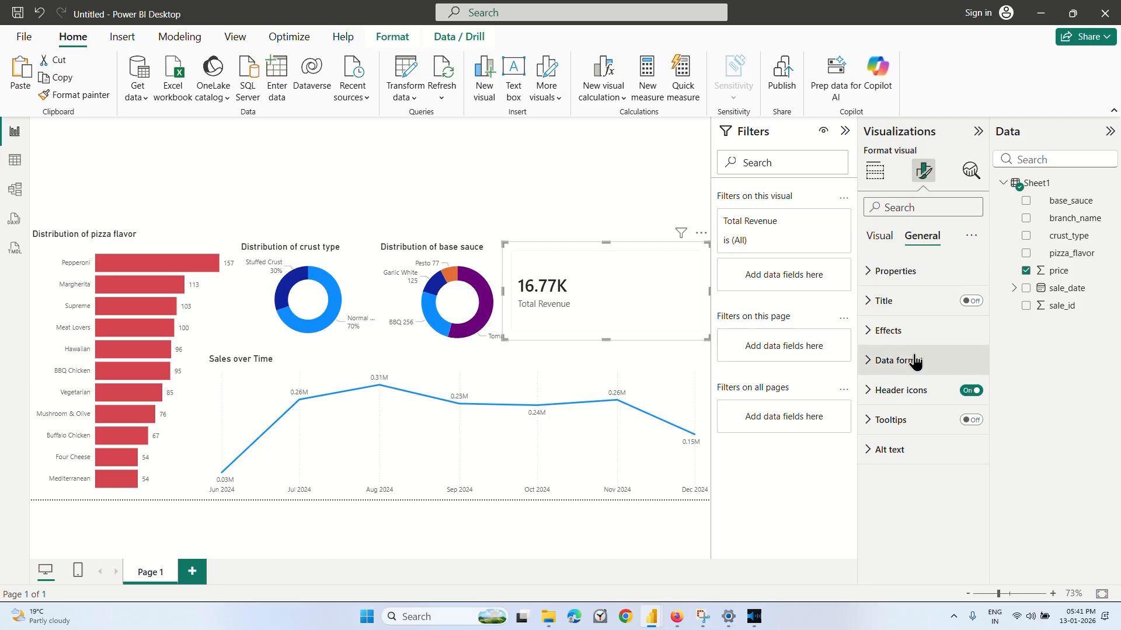
pyautogui.click(887, 284)
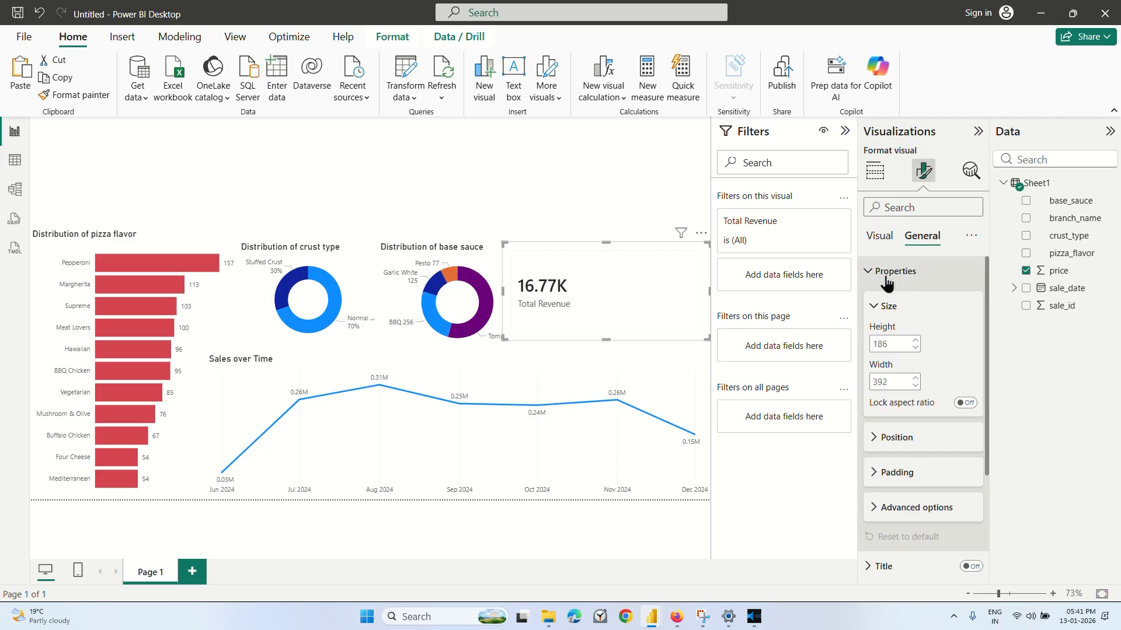
pyautogui.click(887, 282)
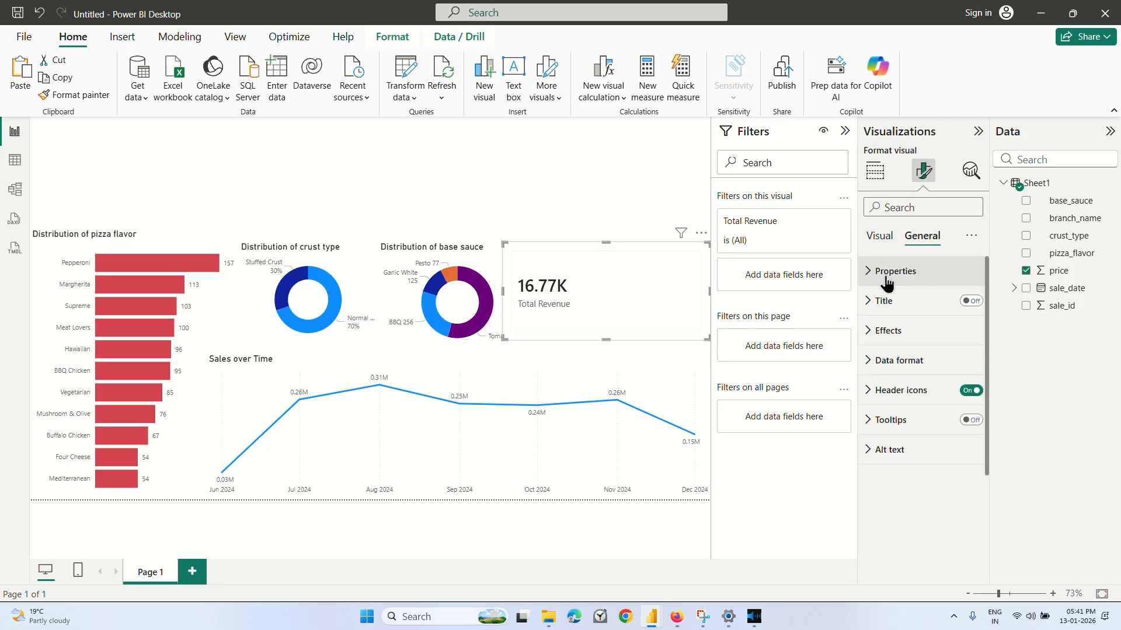
pyautogui.click(911, 371)
pyautogui.scroll(-1, 912, 377)
pyautogui.click(912, 377)
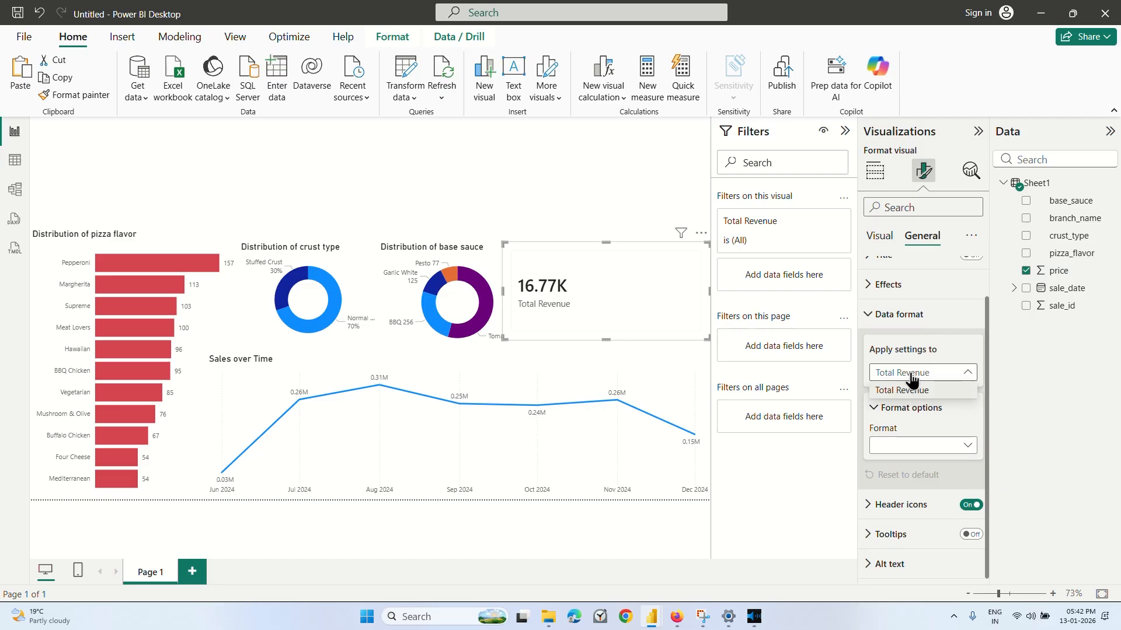
pyautogui.click(911, 390)
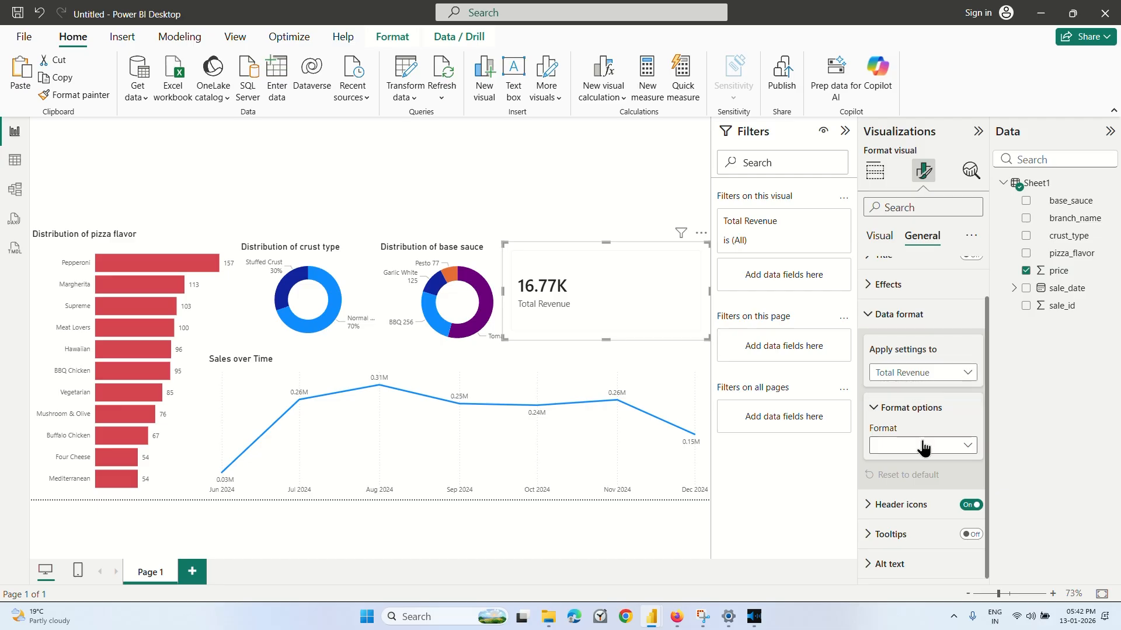
pyautogui.click(922, 448)
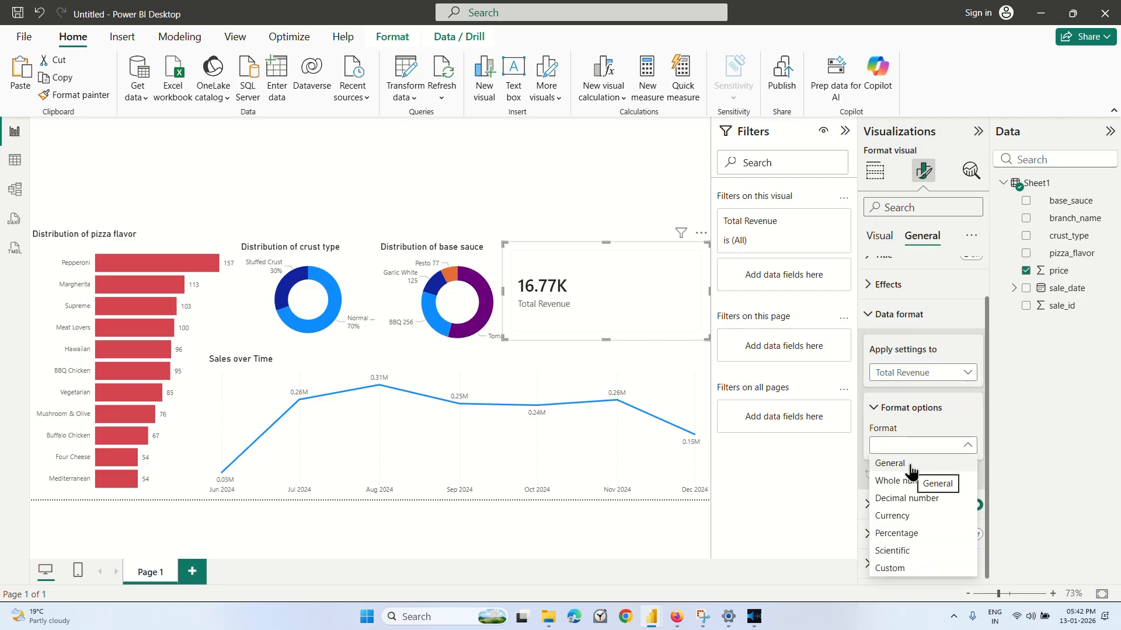
pyautogui.click(921, 501)
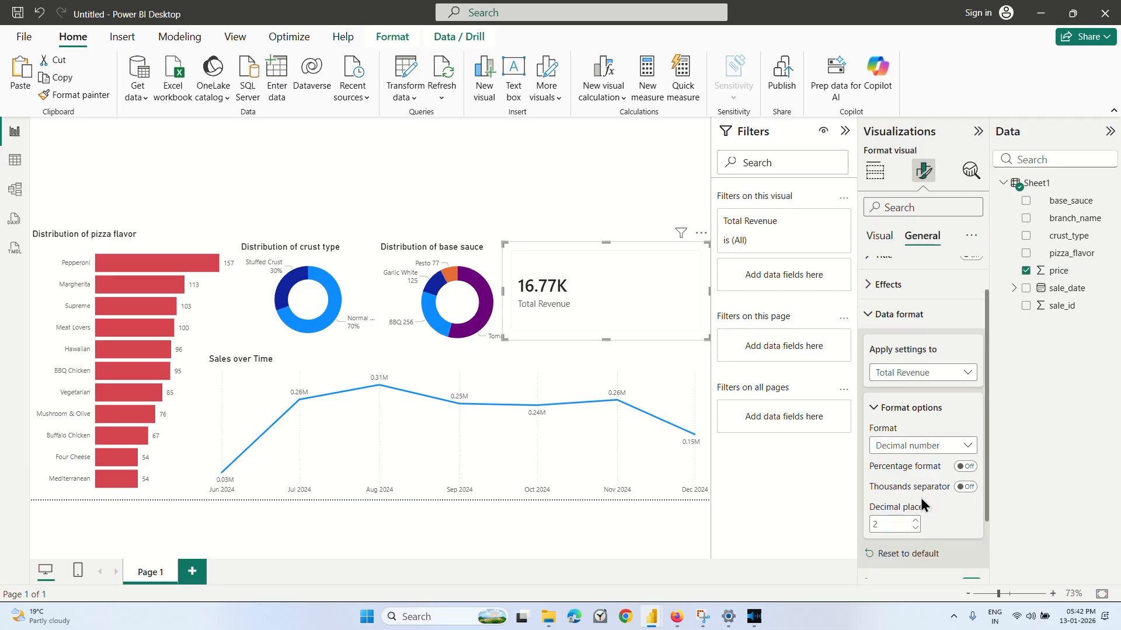
# Set the Total Revenue value to 1 decimal place, keeping the card selected.
pyautogui.scroll(-2, 922, 502)
pyautogui.click(887, 444)
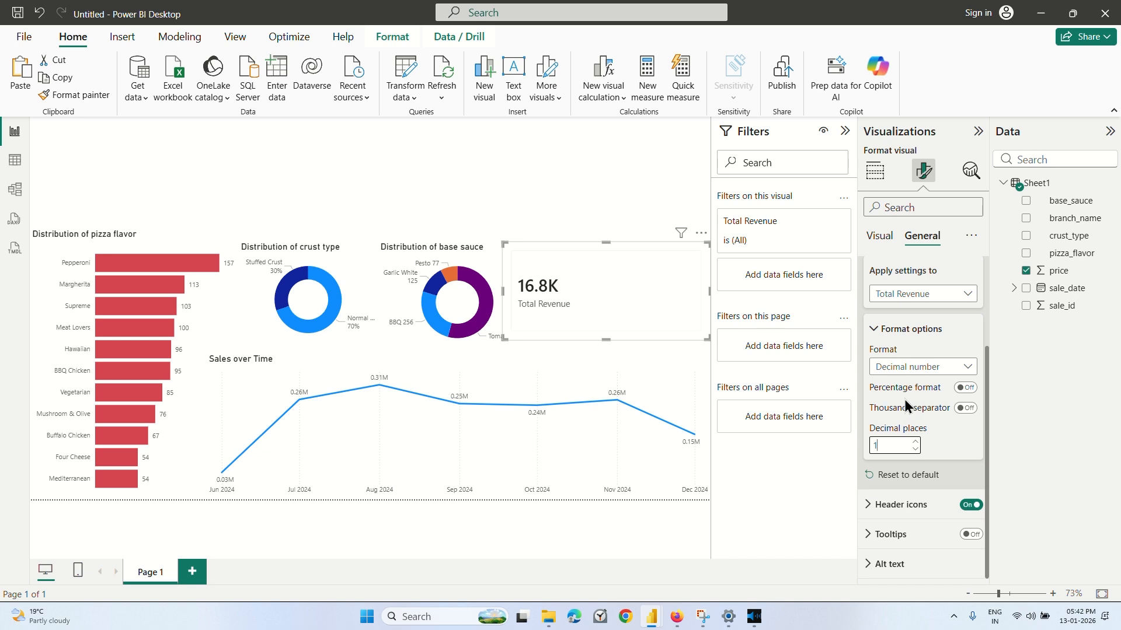
pyautogui.click(879, 330)
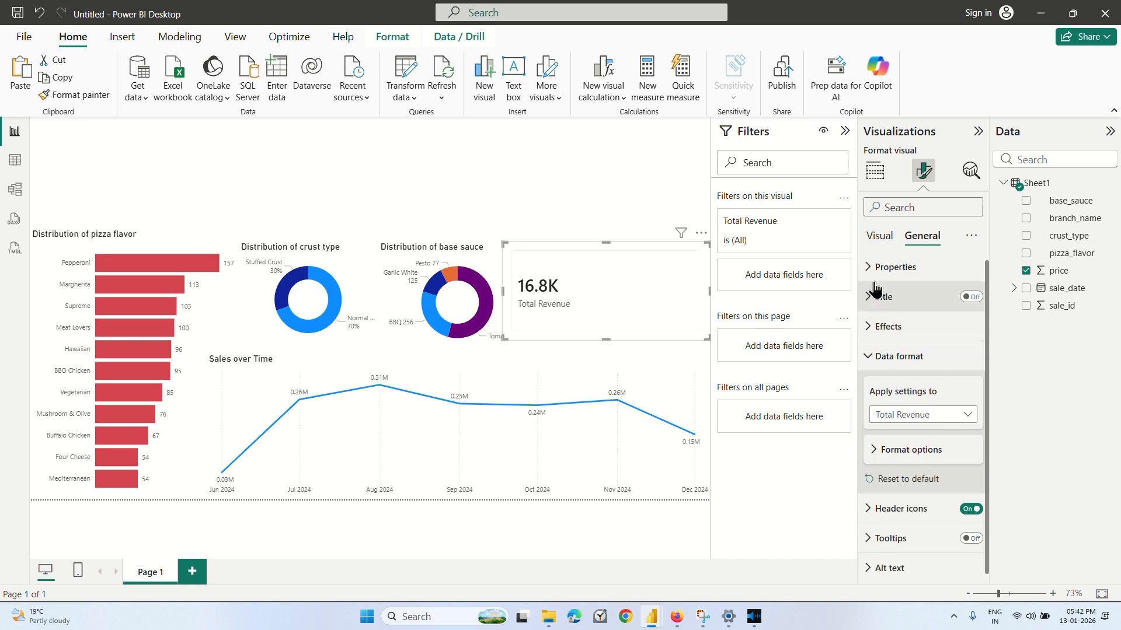
pyautogui.click(633, 213)
pyautogui.click(598, 274)
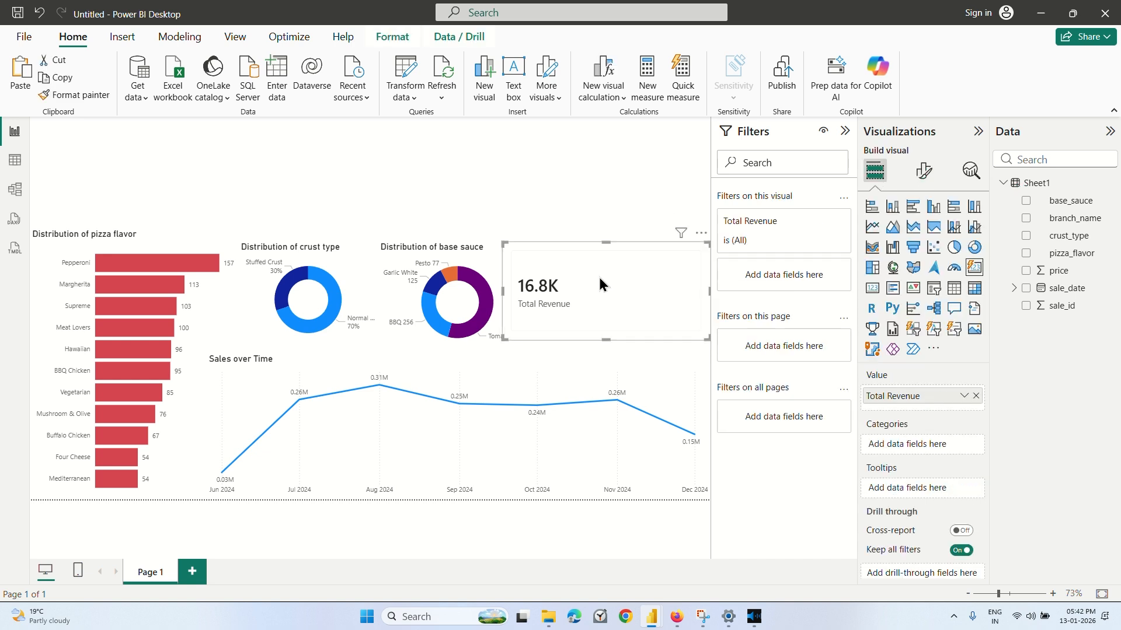
# Examine the card settings applied to Total Revenue, including the shape, border, divider, background, shadow and glow options.
pyautogui.click(923, 171)
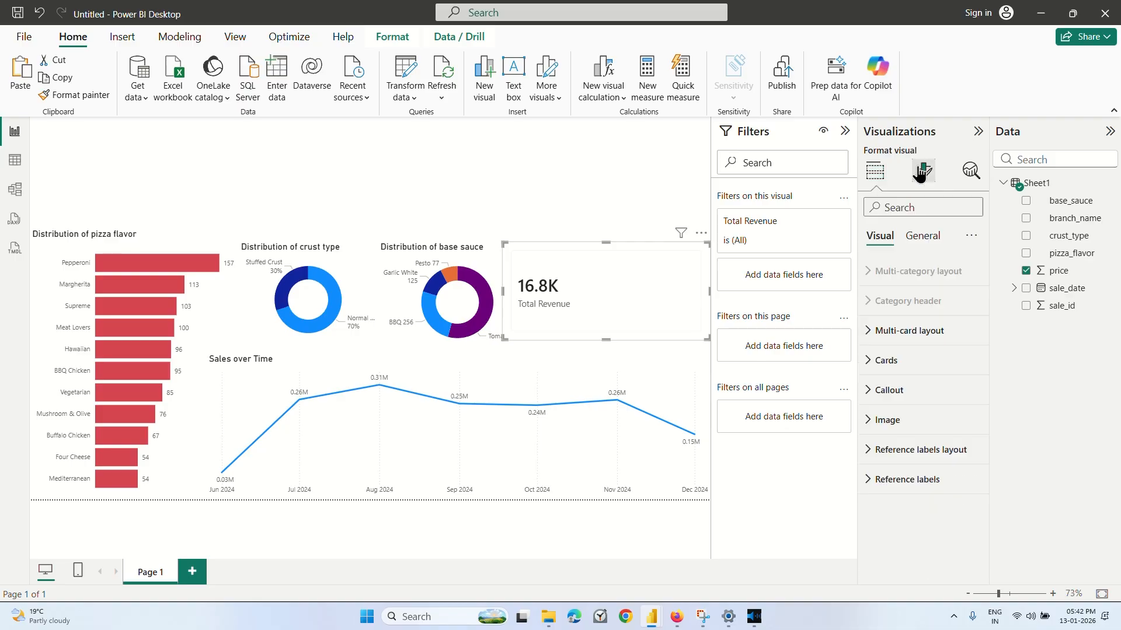
pyautogui.click(887, 362)
pyautogui.scroll(-2, 893, 363)
pyautogui.scroll(-1, 893, 365)
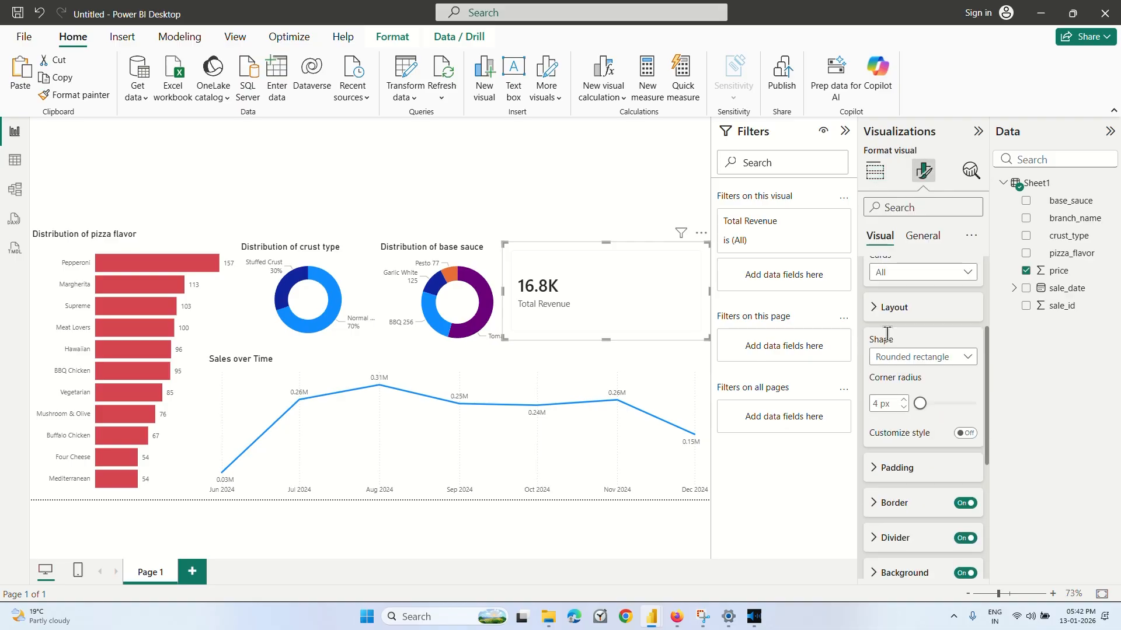
pyautogui.click(910, 272)
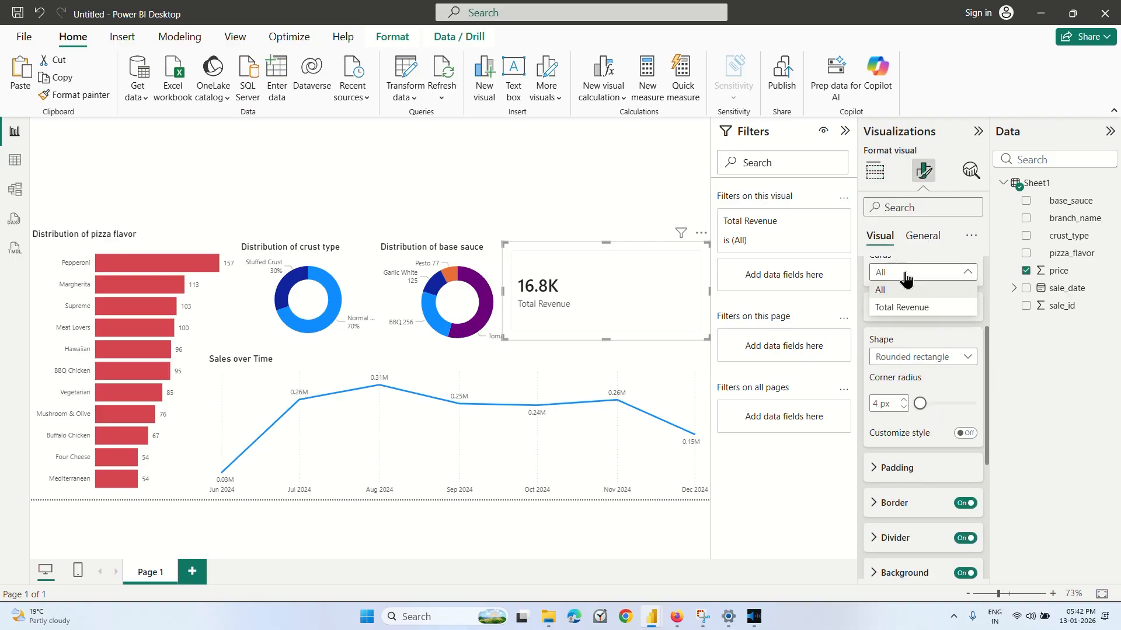
pyautogui.click(902, 307)
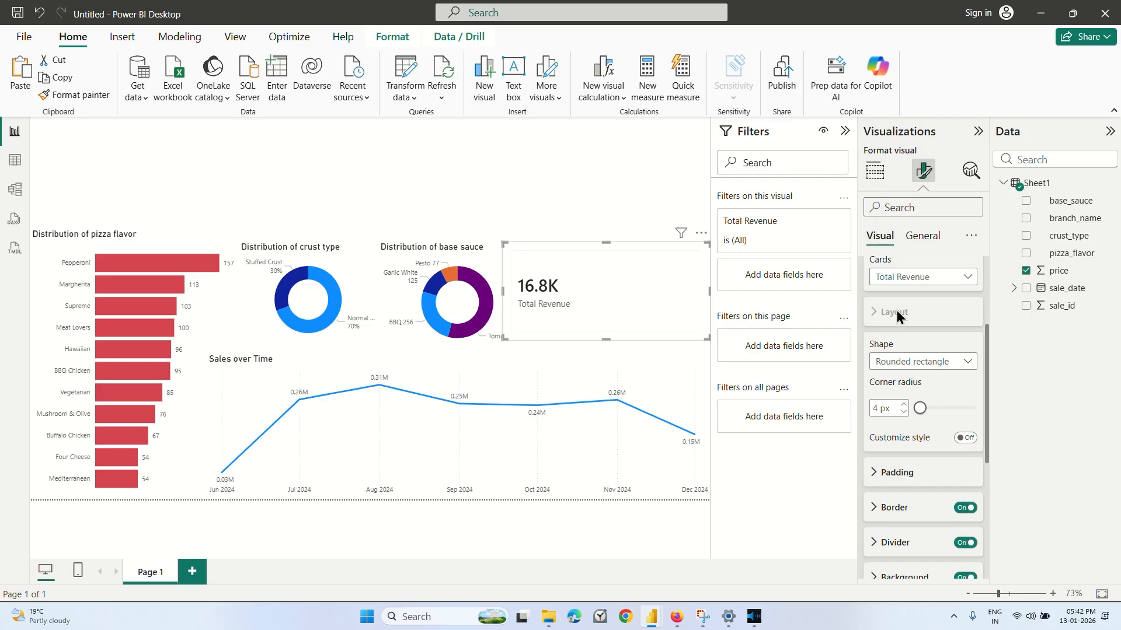
pyautogui.scroll(1, 896, 315)
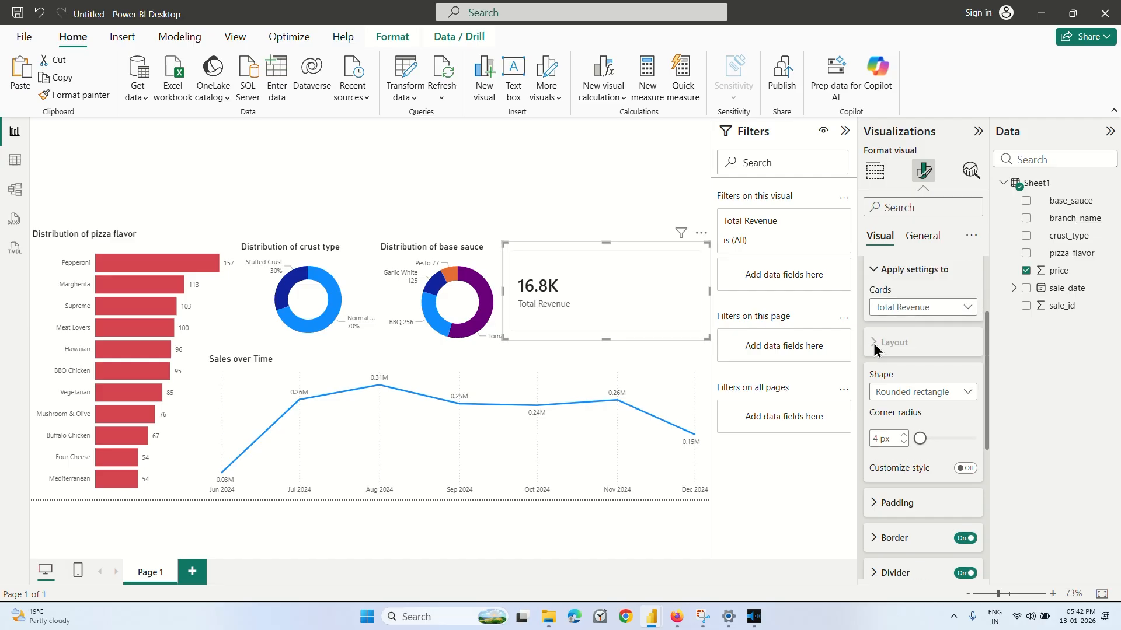
pyautogui.scroll(-4, 873, 343)
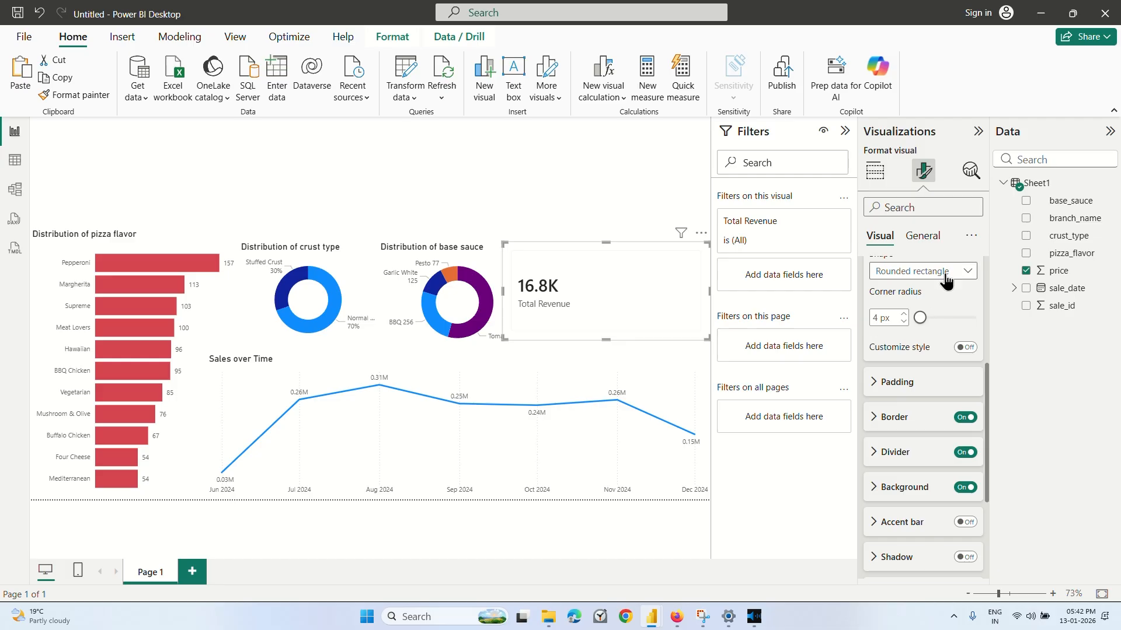
pyautogui.click(945, 274)
pyautogui.click(945, 274)
pyautogui.scroll(-6, 901, 432)
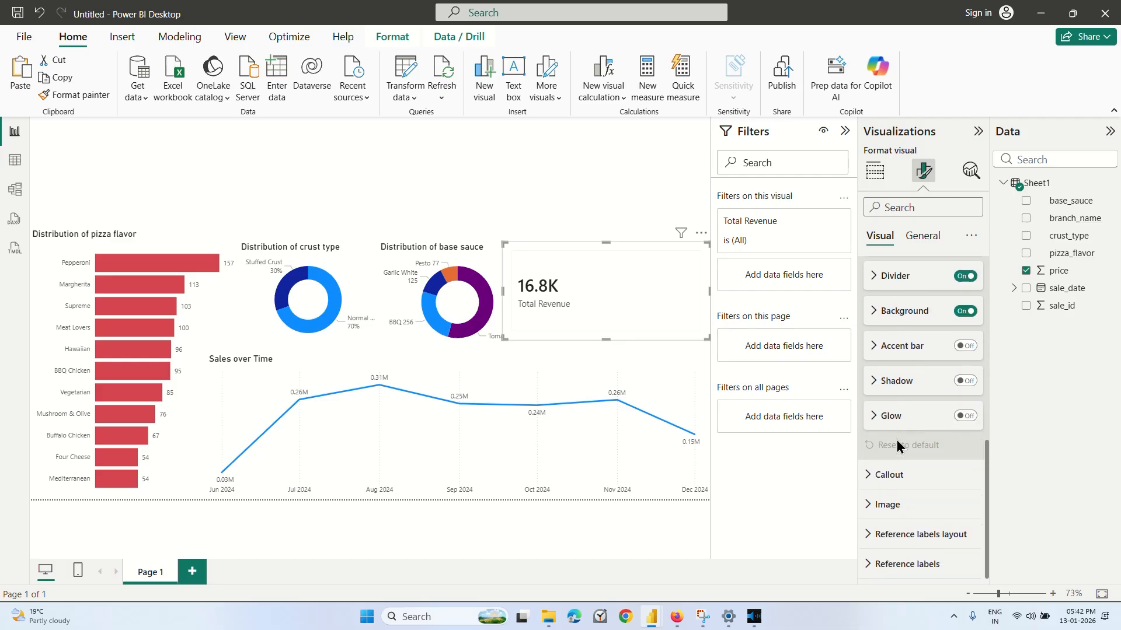
# Switch to the Coursera lesson, replay the part on the revenue card's decimal places and background color, and return to the Power BI pizza report.
pyautogui.click(676, 616)
pyautogui.click(652, 374)
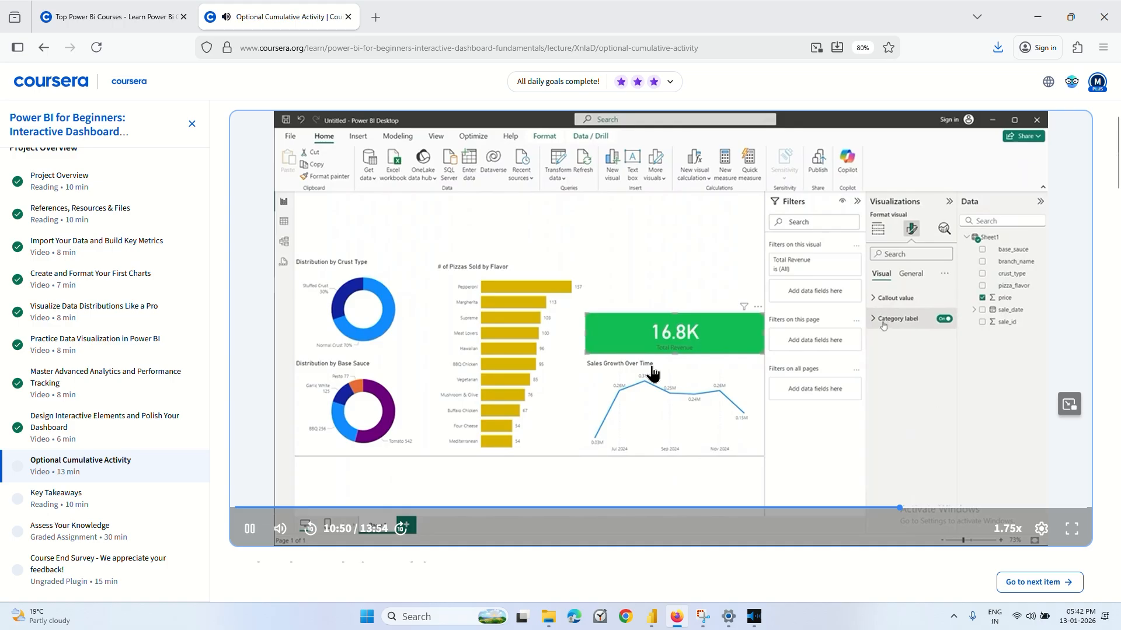
pyautogui.press('Left')
pyautogui.press('Left')
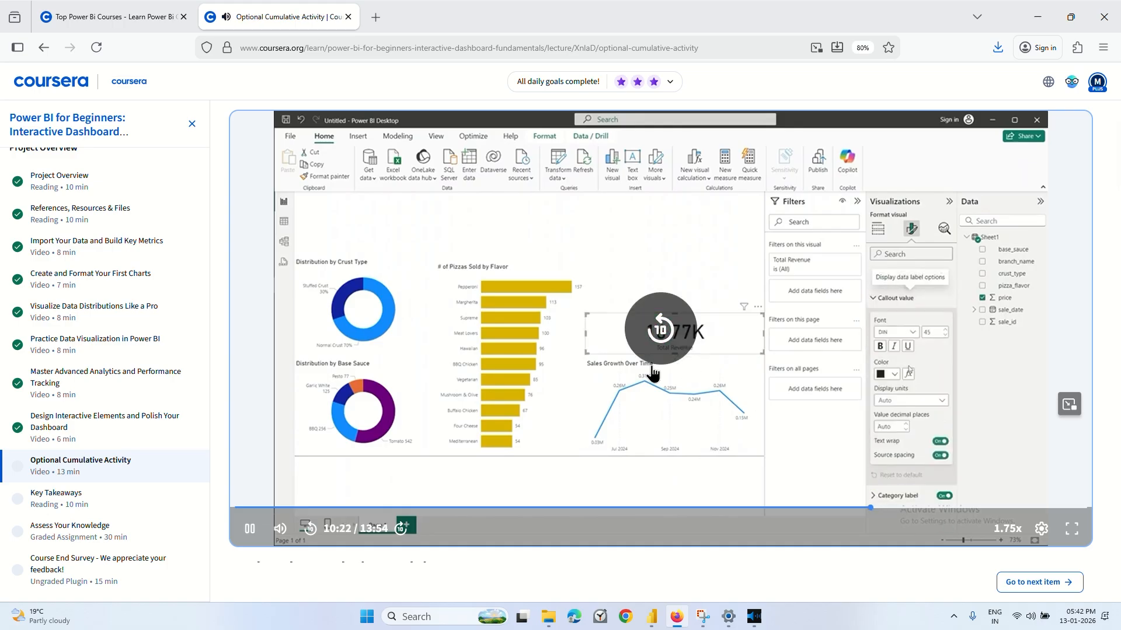
pyautogui.press('Left')
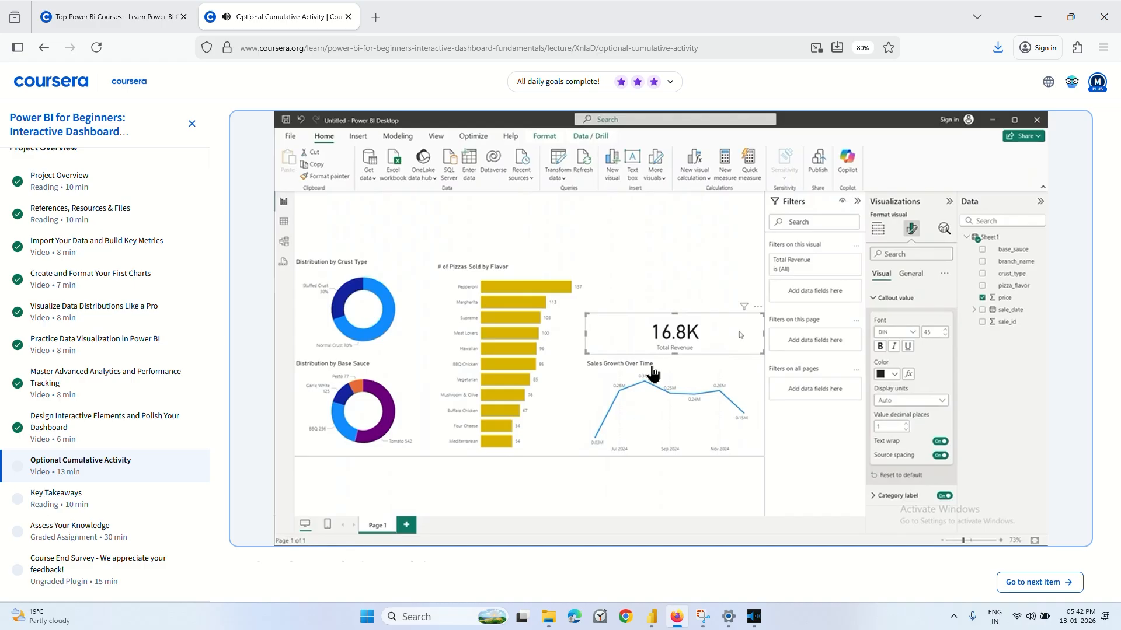
pyautogui.press('Left')
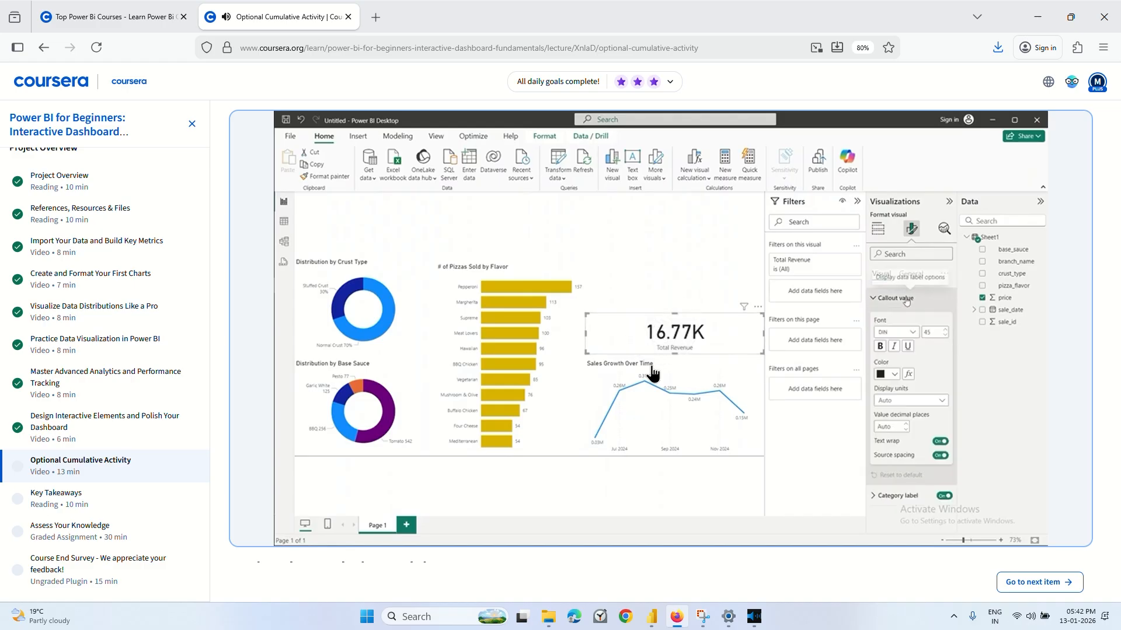
pyautogui.press('Left')
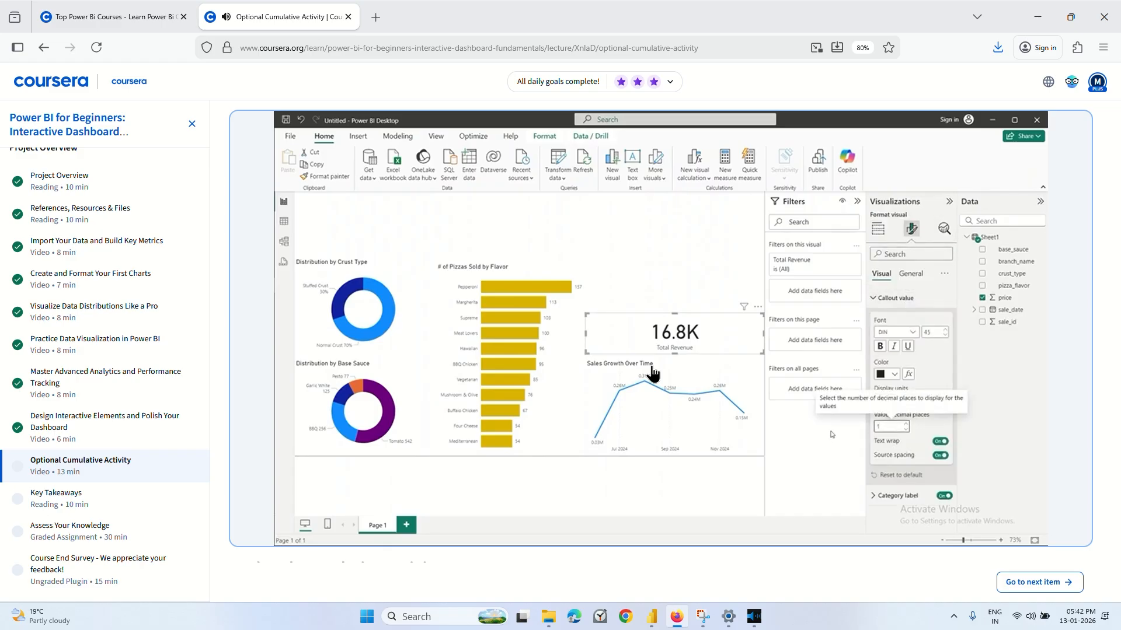
pyautogui.click(649, 338)
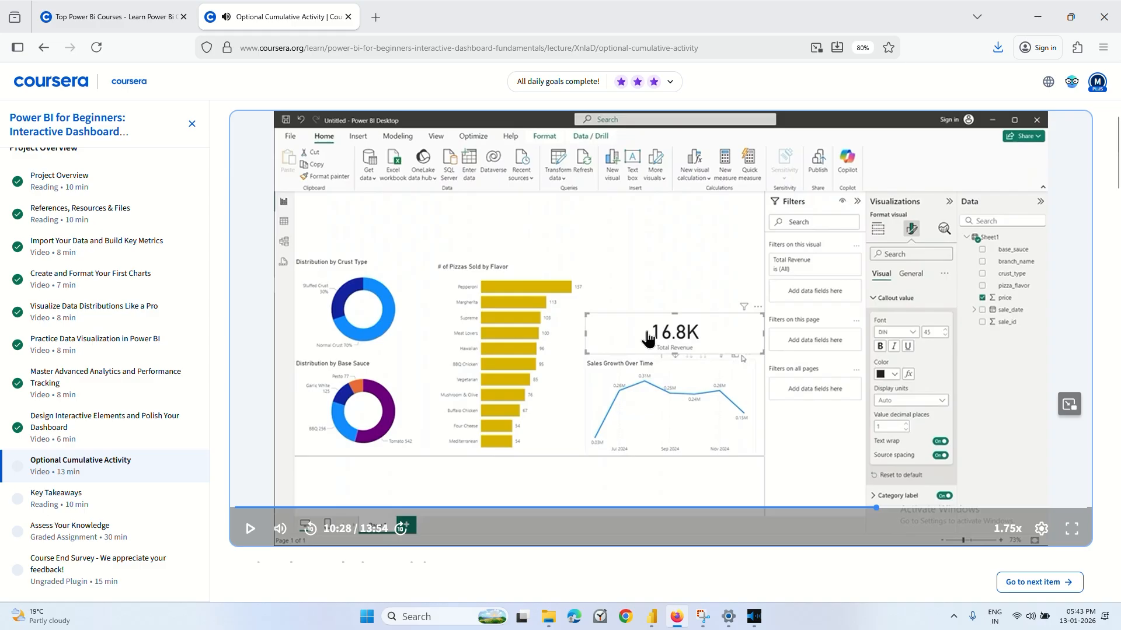
pyautogui.click(649, 339)
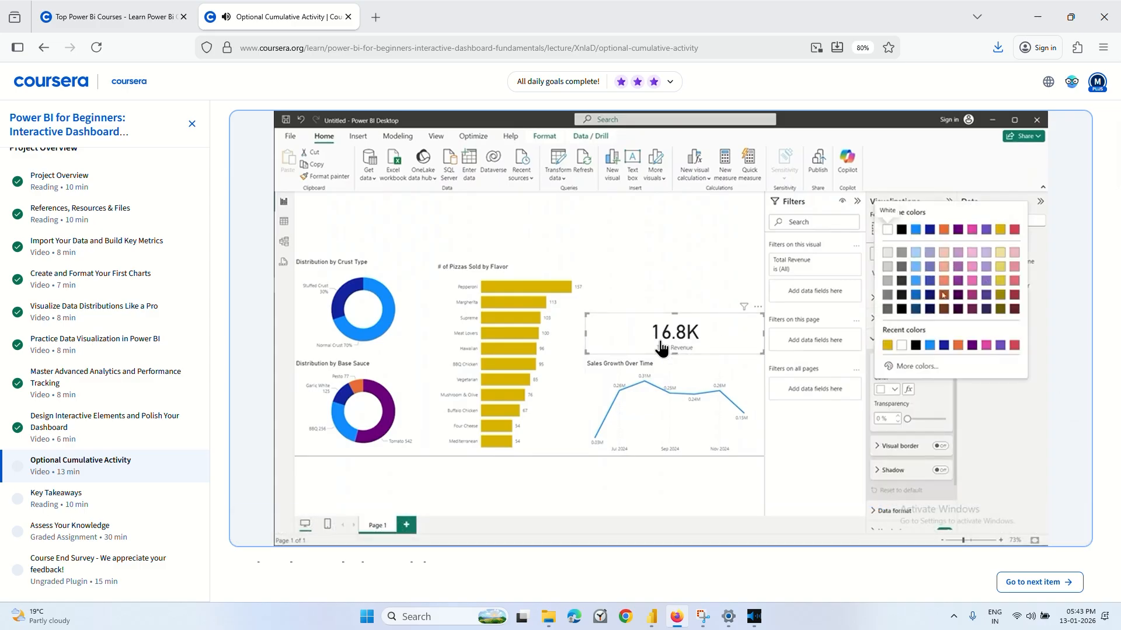
pyautogui.click(660, 348)
pyautogui.moveTo(652, 617)
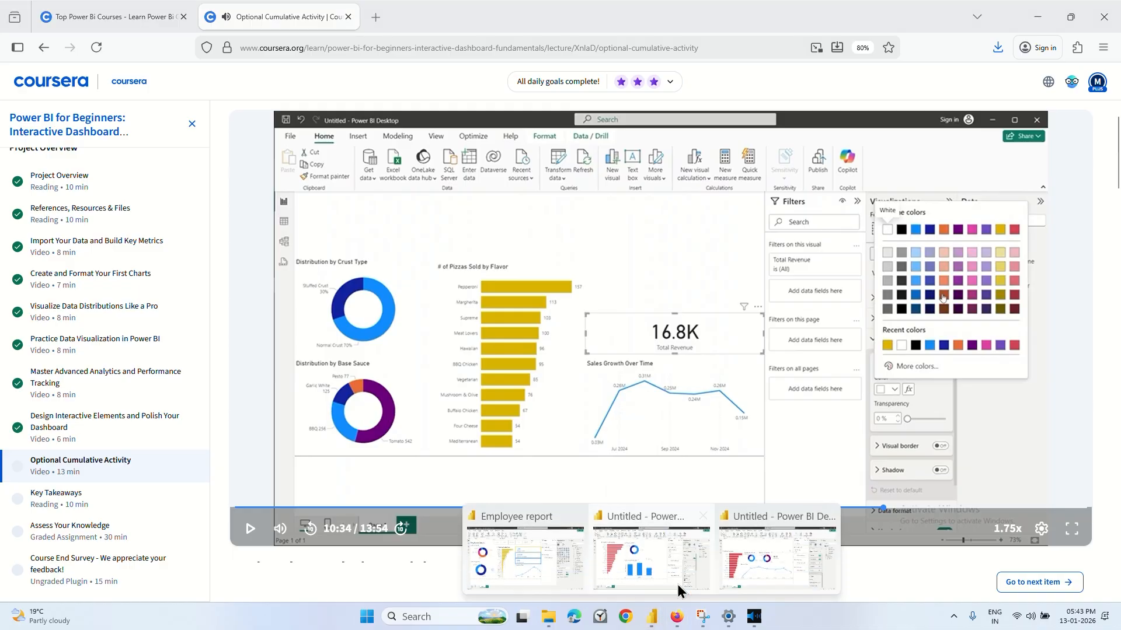
pyautogui.click(769, 558)
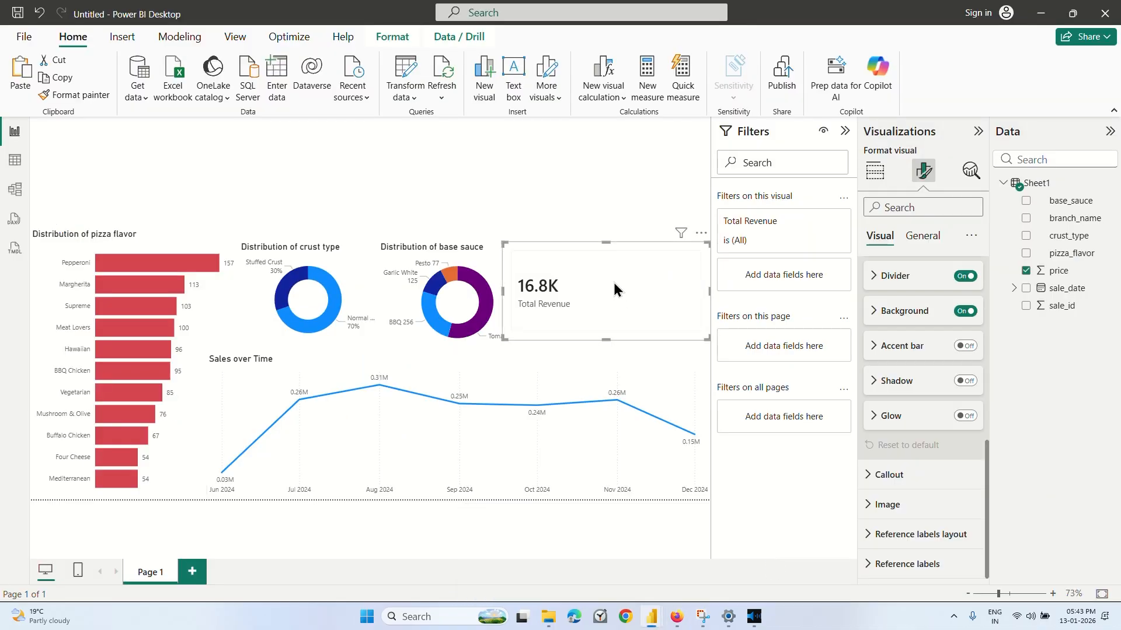
# Look through the card's visual formatting settings, including the Cards and Callout options, for a background color setting.
pyautogui.click(921, 239)
pyautogui.click(882, 238)
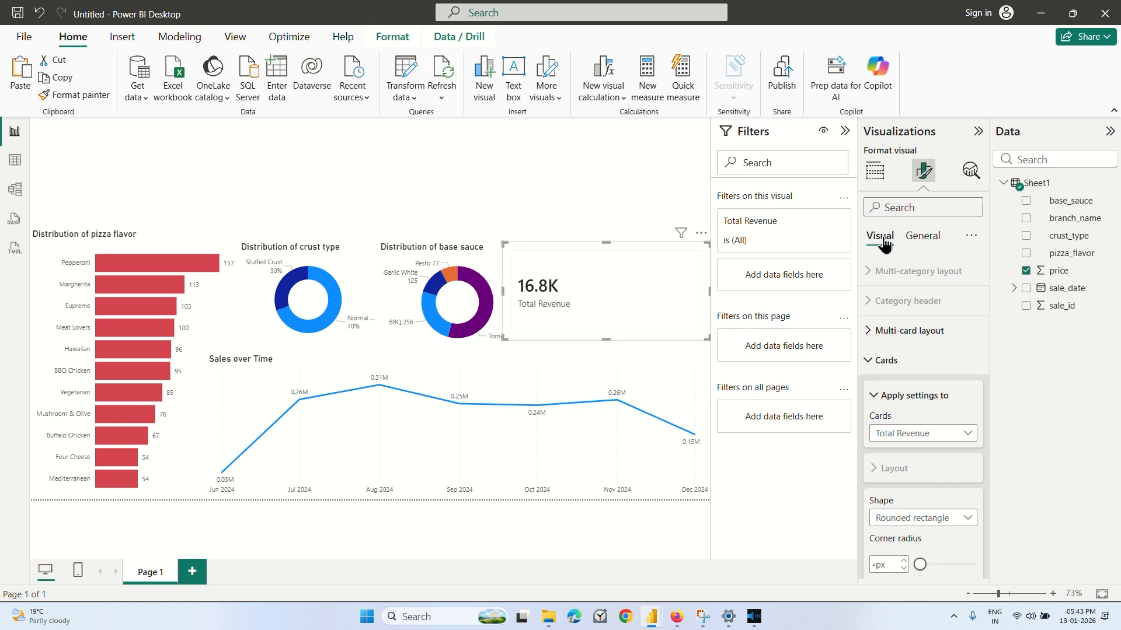
pyautogui.scroll(-2, 905, 356)
pyautogui.scroll(2, 906, 358)
pyautogui.click(902, 360)
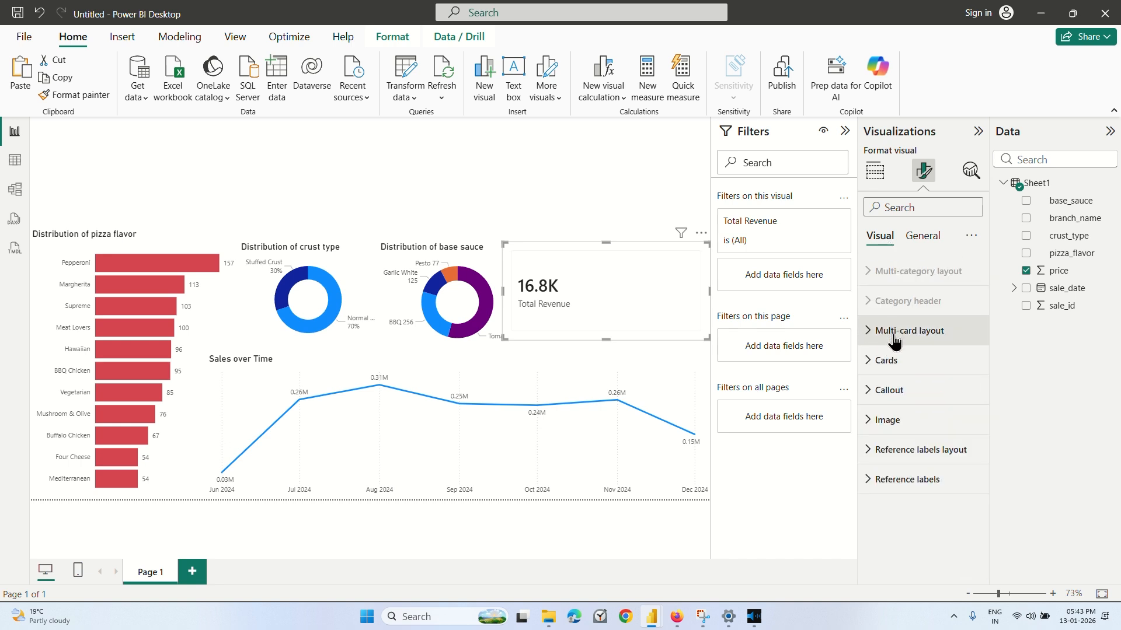
pyautogui.click(888, 391)
pyautogui.click(888, 392)
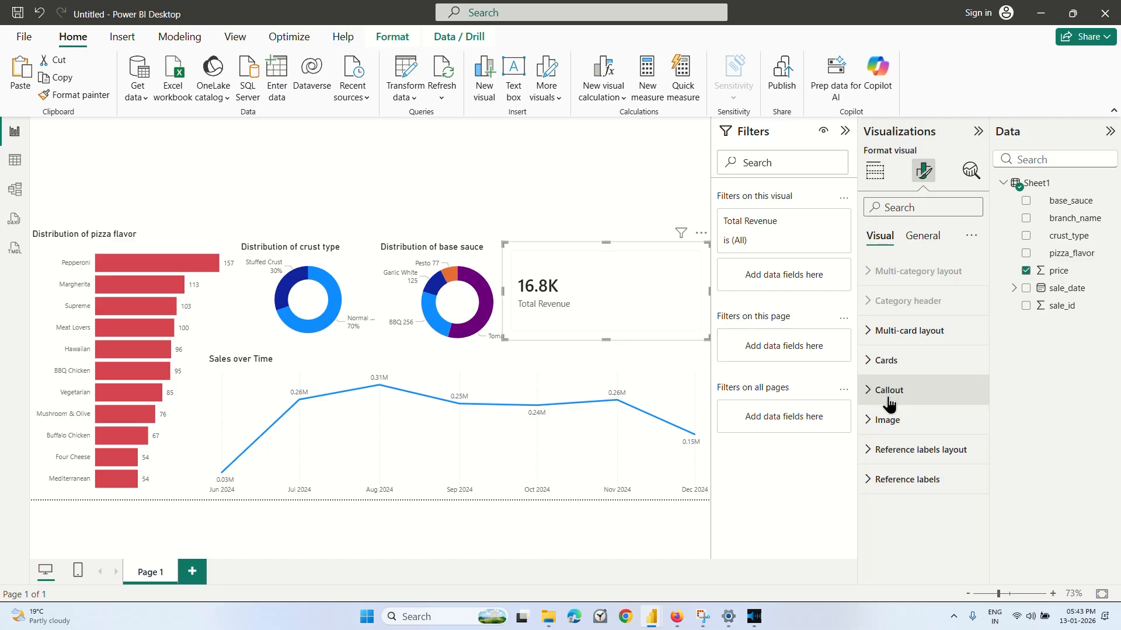
pyautogui.click(894, 363)
pyautogui.click(894, 362)
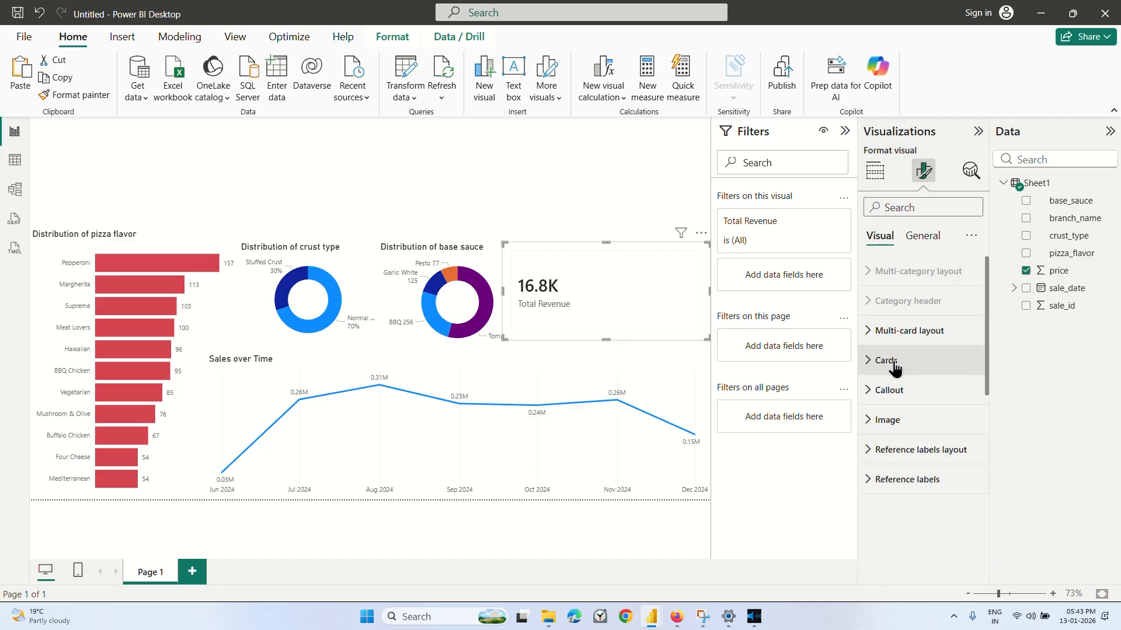
# Set the Total Revenue card's background effect to yellow #e8d166 (Theme color 7, 40% lighter) and deselect the card.
pyautogui.click(922, 235)
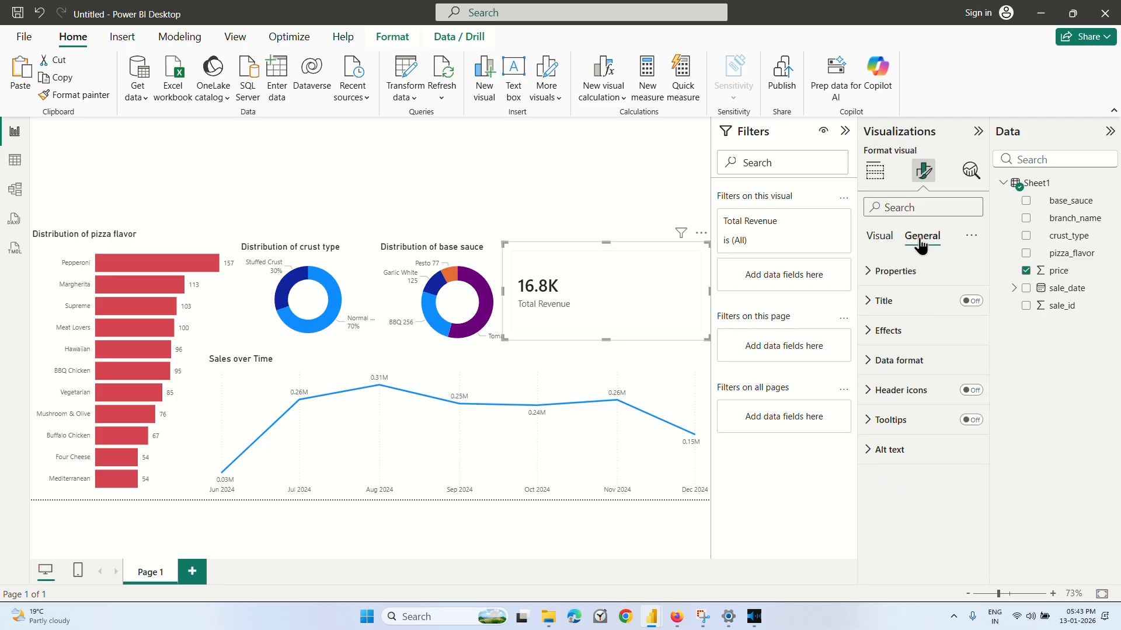
pyautogui.click(894, 331)
pyautogui.scroll(-1, 897, 337)
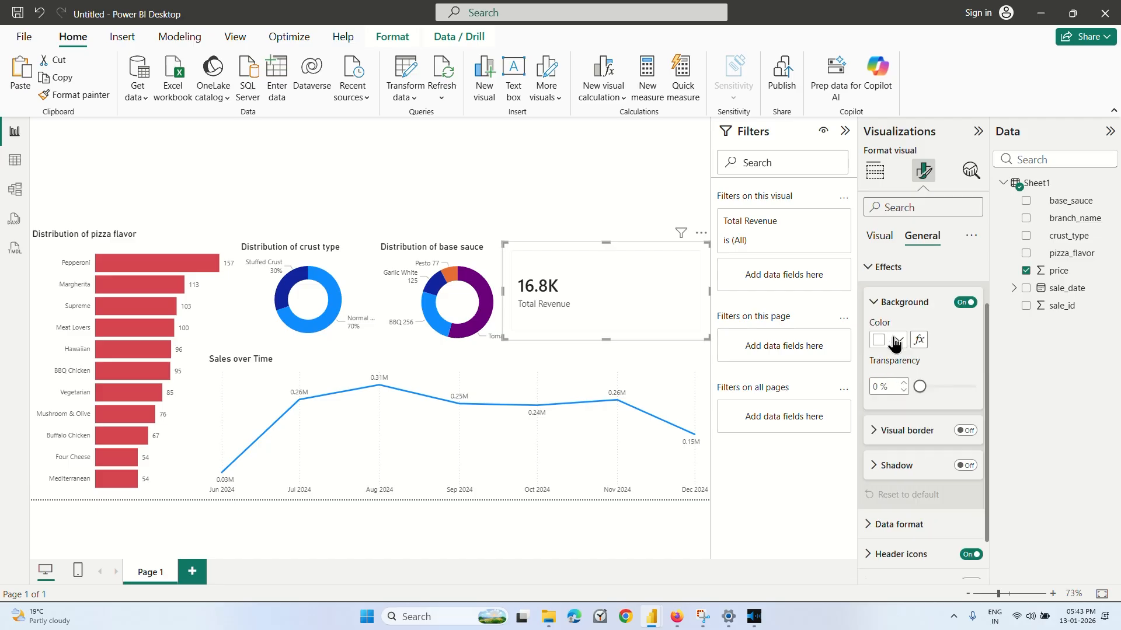
pyautogui.click(896, 341)
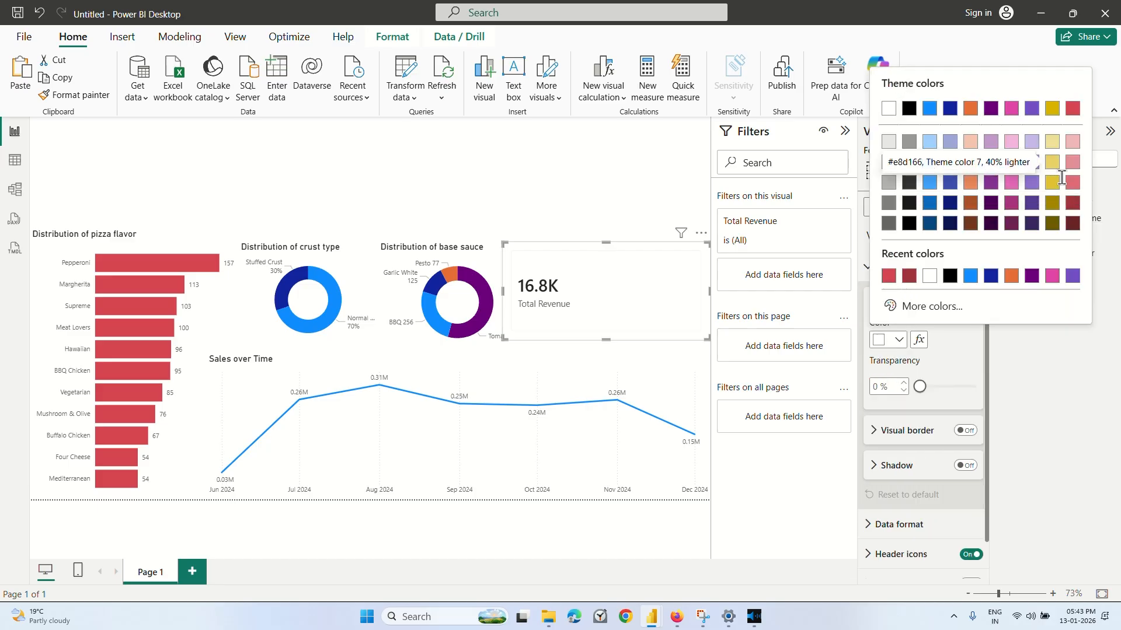
pyautogui.click(1053, 163)
pyautogui.click(670, 207)
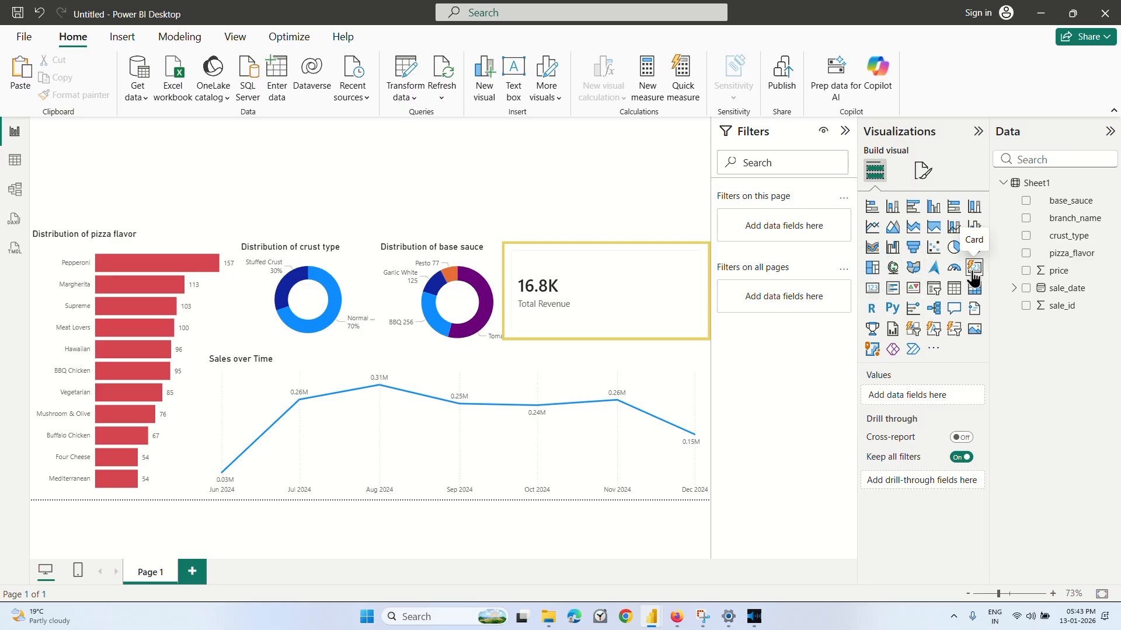
# Replace the yellow Total Revenue card with a new Card visual showing price, placed beside the base sauce donut.
pyautogui.click(589, 309)
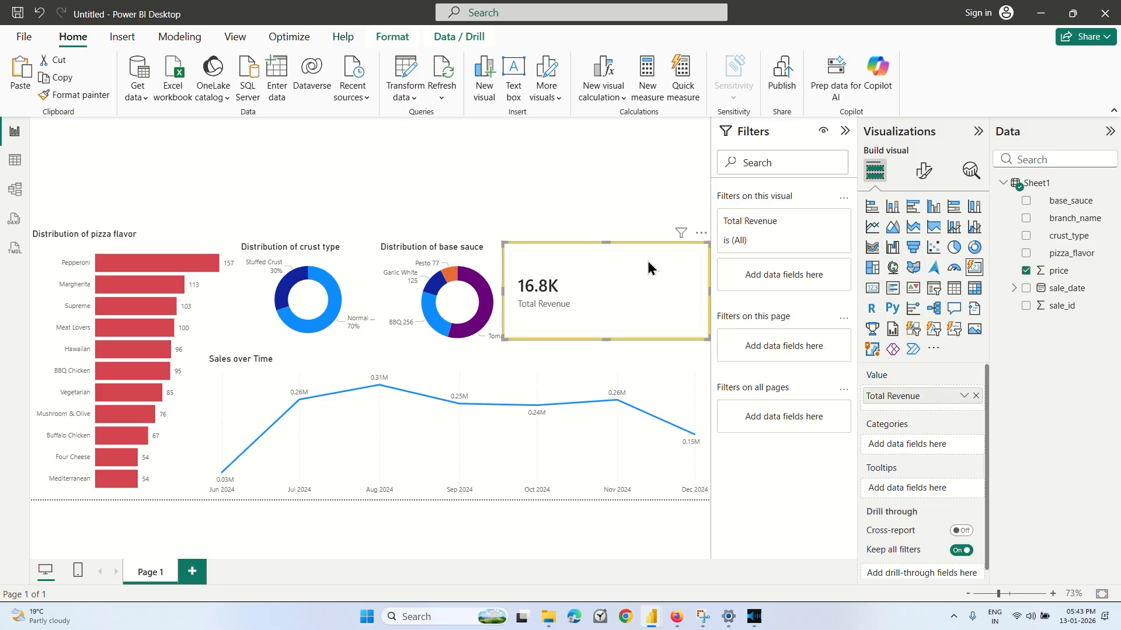
pyautogui.click(701, 234)
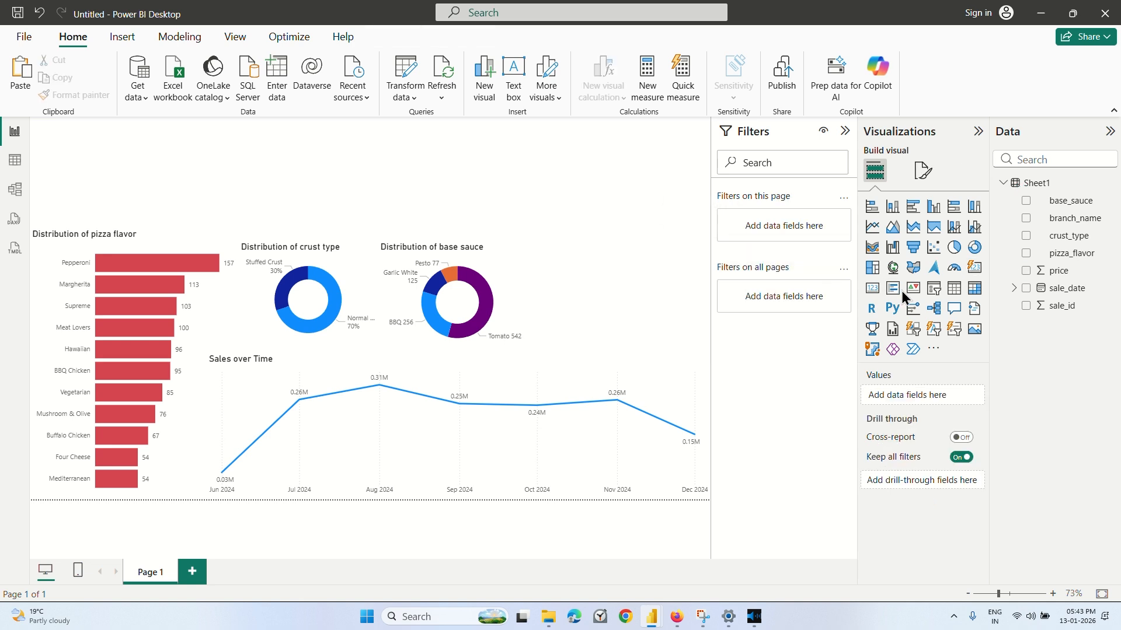
pyautogui.click(872, 289)
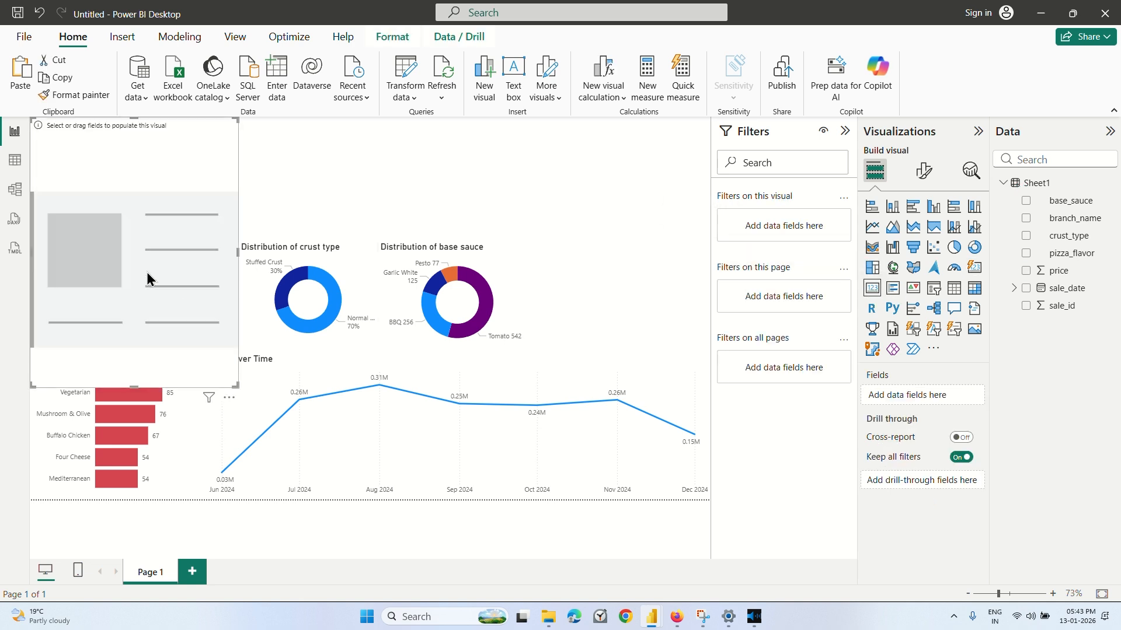
pyautogui.moveTo(187, 283); pyautogui.dragTo(678, 286)
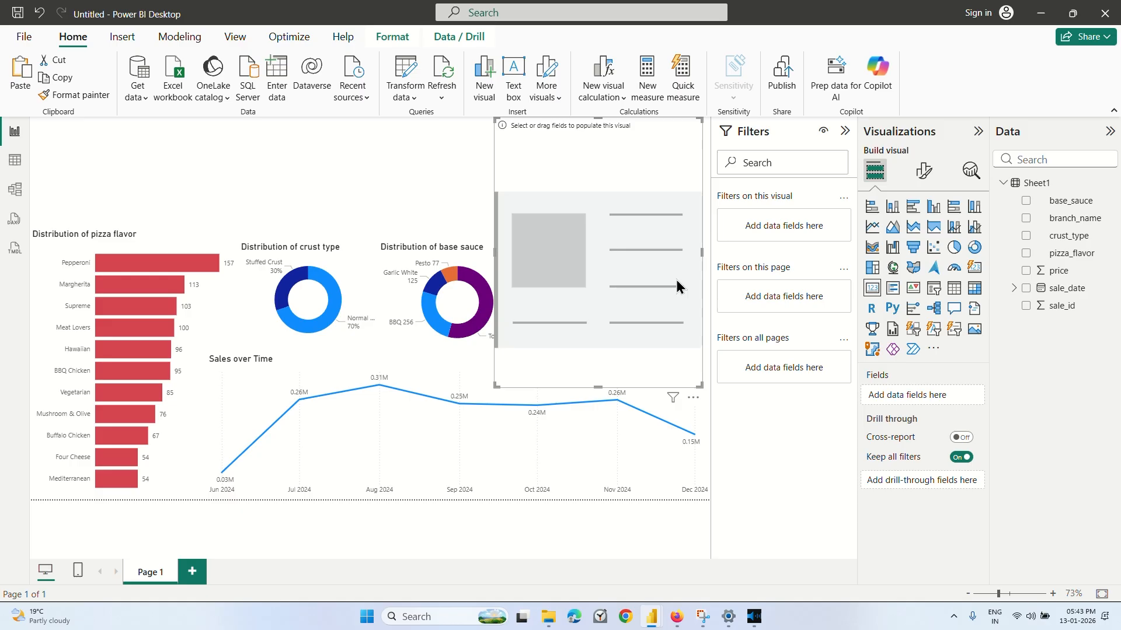
pyautogui.click(1031, 272)
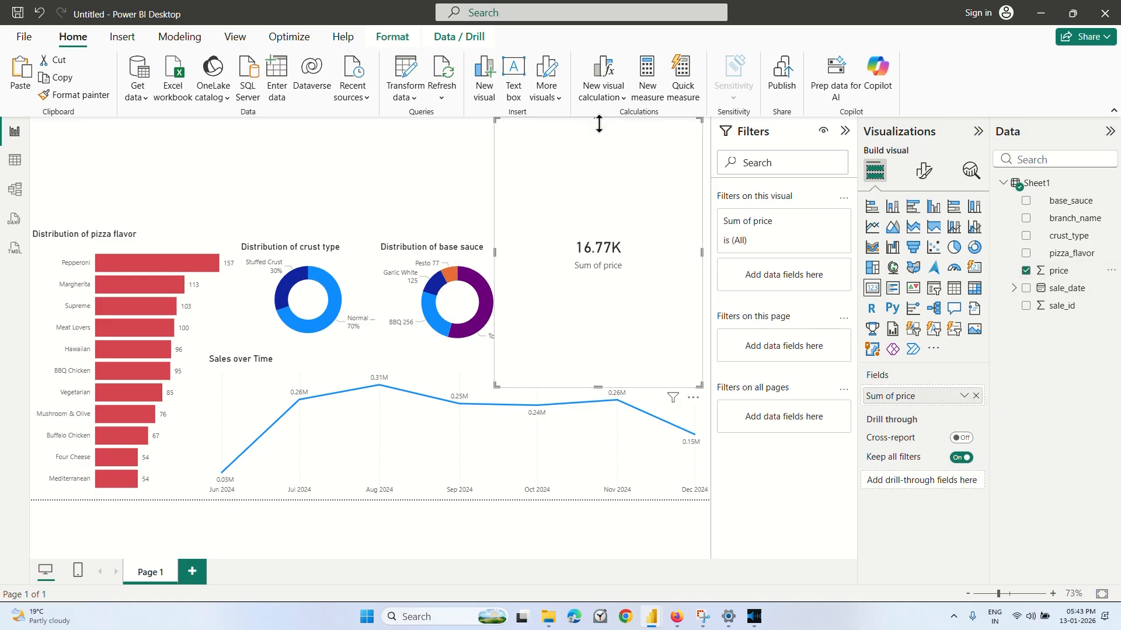
# Shrink the new card's height so it fits beside the base sauce donut and above the line chart, and deselect it.
pyautogui.moveTo(598, 123); pyautogui.dragTo(598, 246)
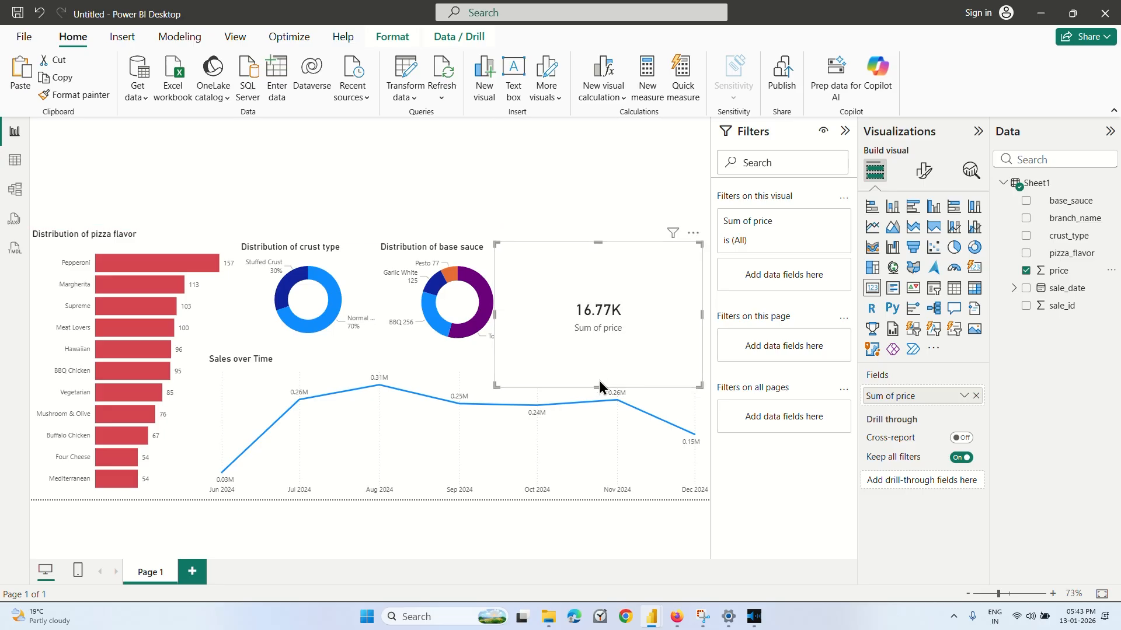
pyautogui.moveTo(598, 387); pyautogui.dragTo(598, 352)
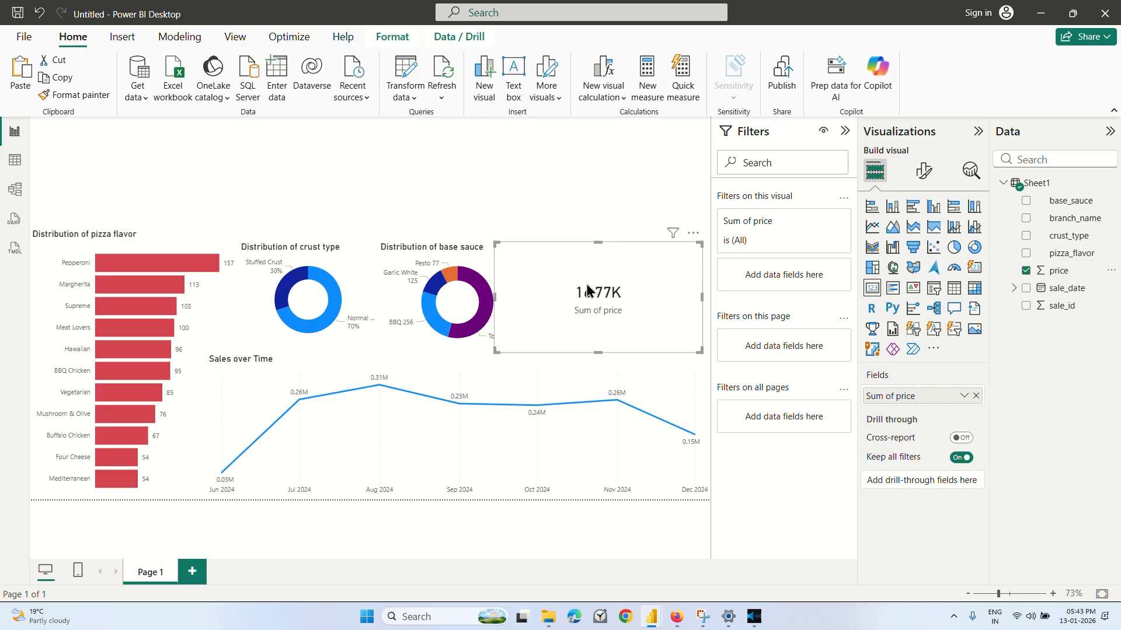
pyautogui.click(600, 202)
# Rename the new card's price field as Total Revenue.
pyautogui.click(644, 302)
pyautogui.doubleClick(913, 395)
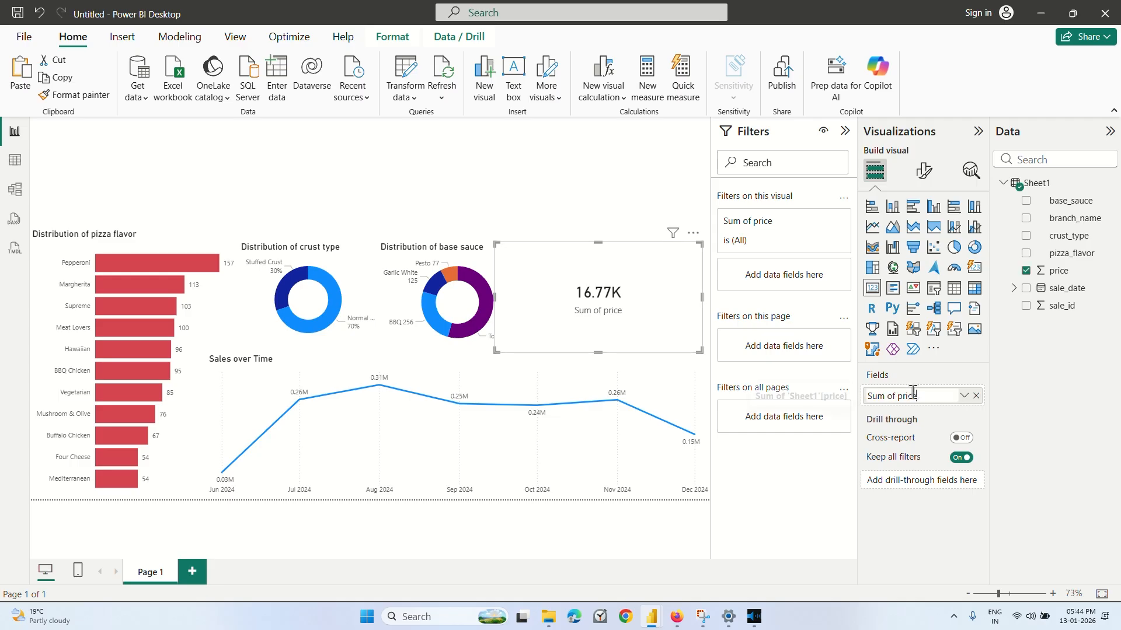
pyautogui.press('BackSpace')
pyautogui.press('BackSpace')
pyautogui.press('BackSpace')
pyautogui.press('BackSpace')
pyautogui.press('BackSpace')
pyautogui.press('BackSpace')
pyautogui.press('BackSpace')
pyautogui.press('BackSpace')
pyautogui.press('BackSpace')
pyautogui.press('BackSpace')
pyautogui.press('BackSpace')
pyautogui.press('BackSpace')
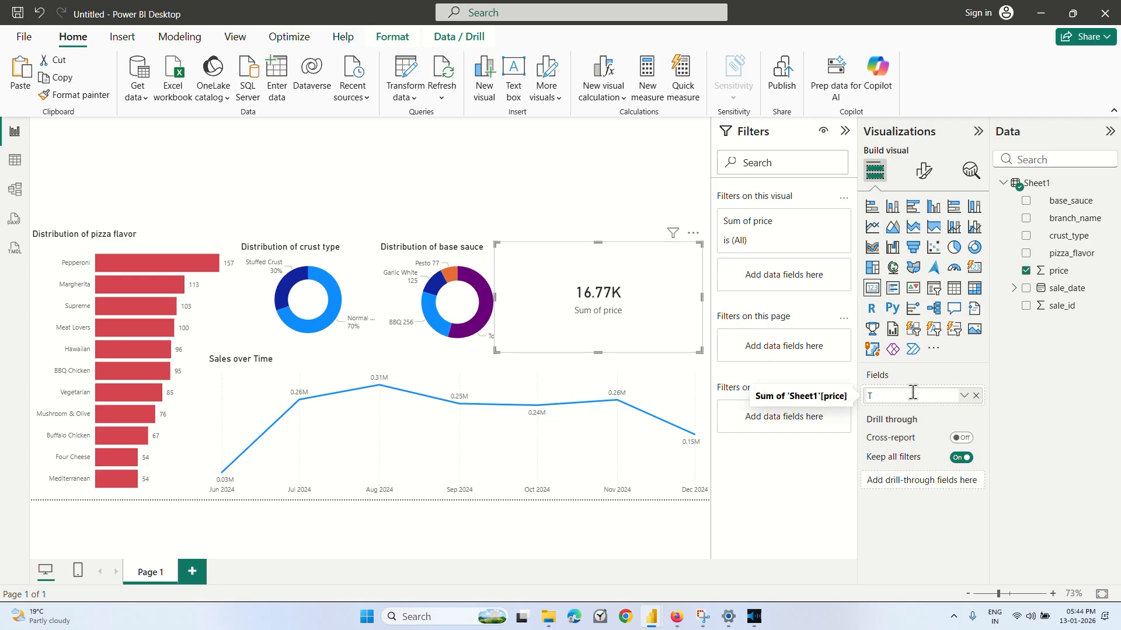
pyautogui.write('Total Reveneu')
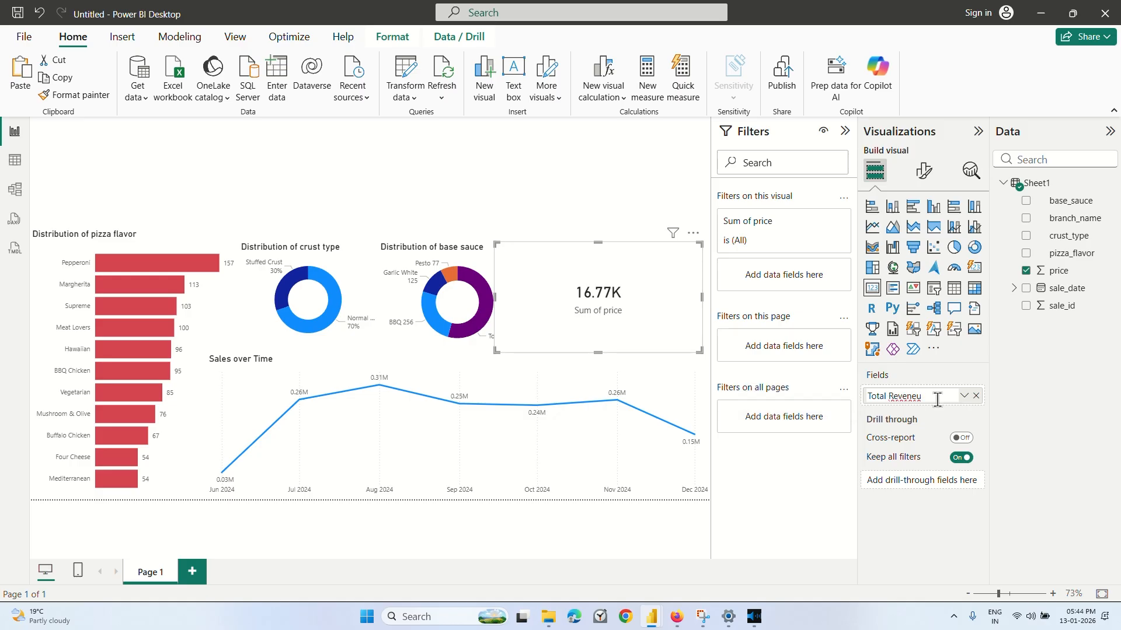
pyautogui.press('BackSpace')
pyautogui.press('BackSpace')
pyautogui.write('ue')
pyautogui.press('Return')
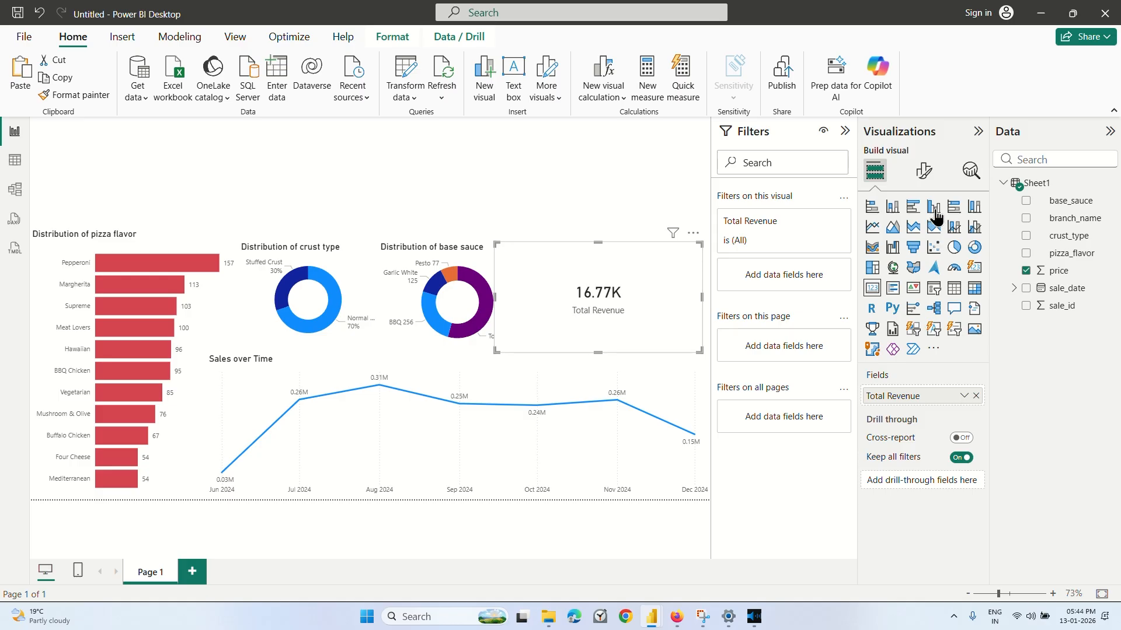
# Set the card's callout value to 1 decimal place.
pyautogui.click(923, 170)
pyautogui.click(901, 272)
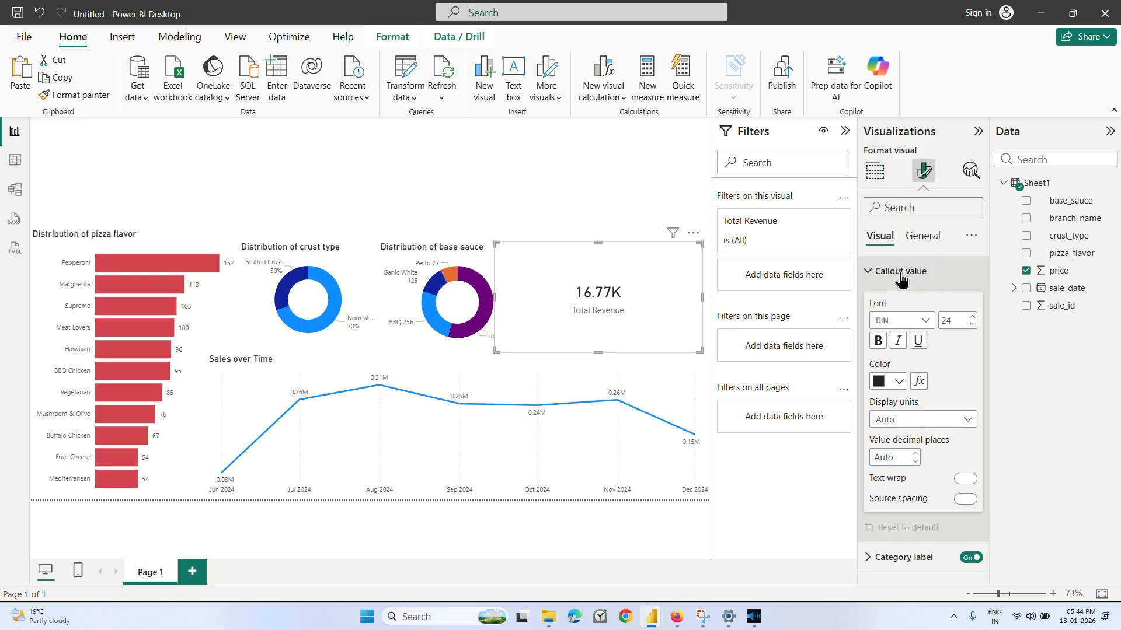
pyautogui.click(891, 457)
pyautogui.write('1')
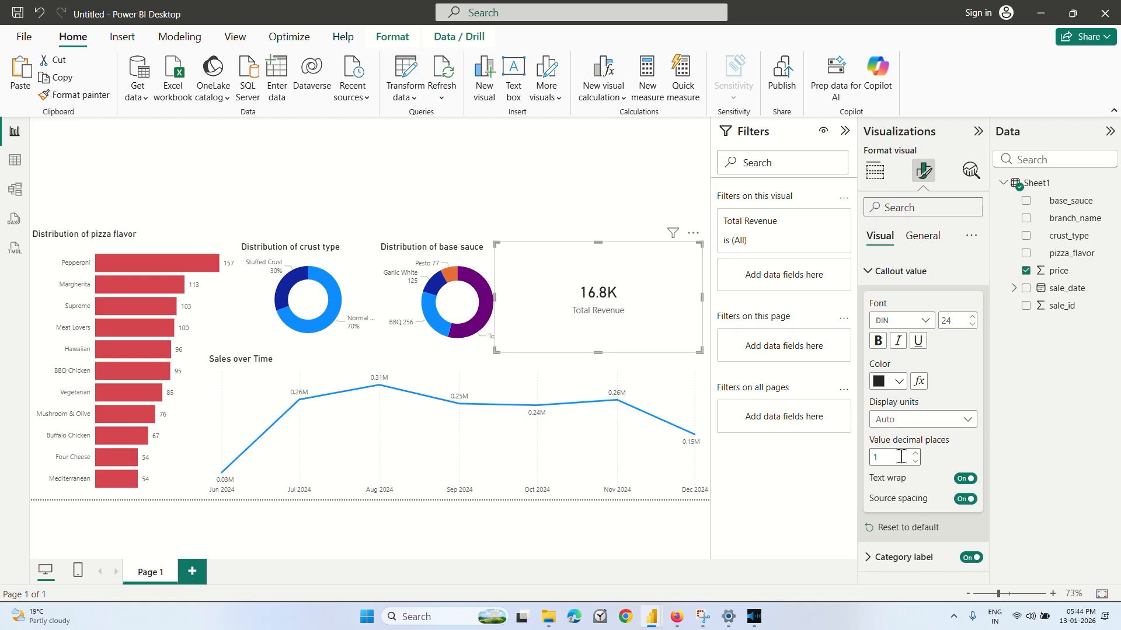
# Try pink for the Total Revenue card's background effect, settle on light blue, and deselect the card.
pyautogui.click(921, 236)
pyautogui.click(892, 330)
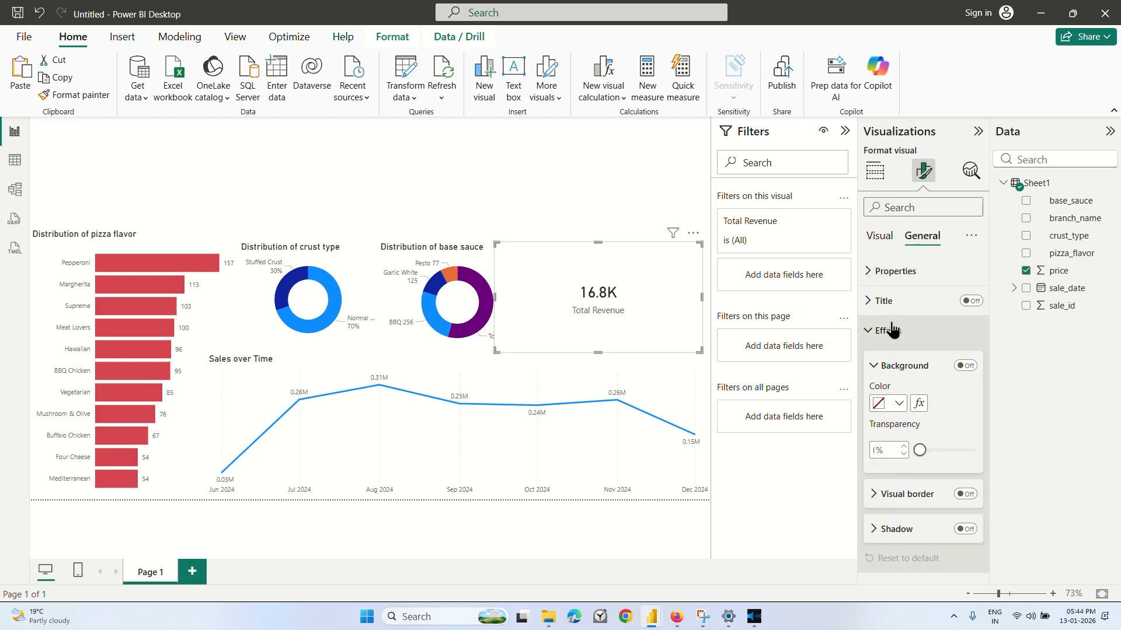
pyautogui.click(891, 405)
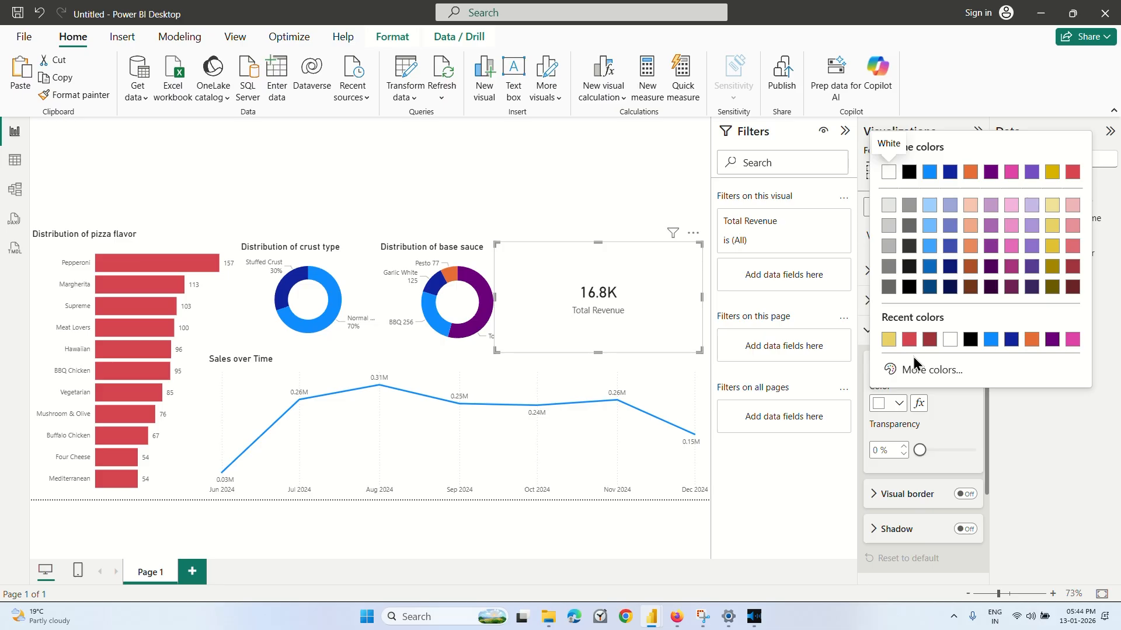
pyautogui.click(1012, 246)
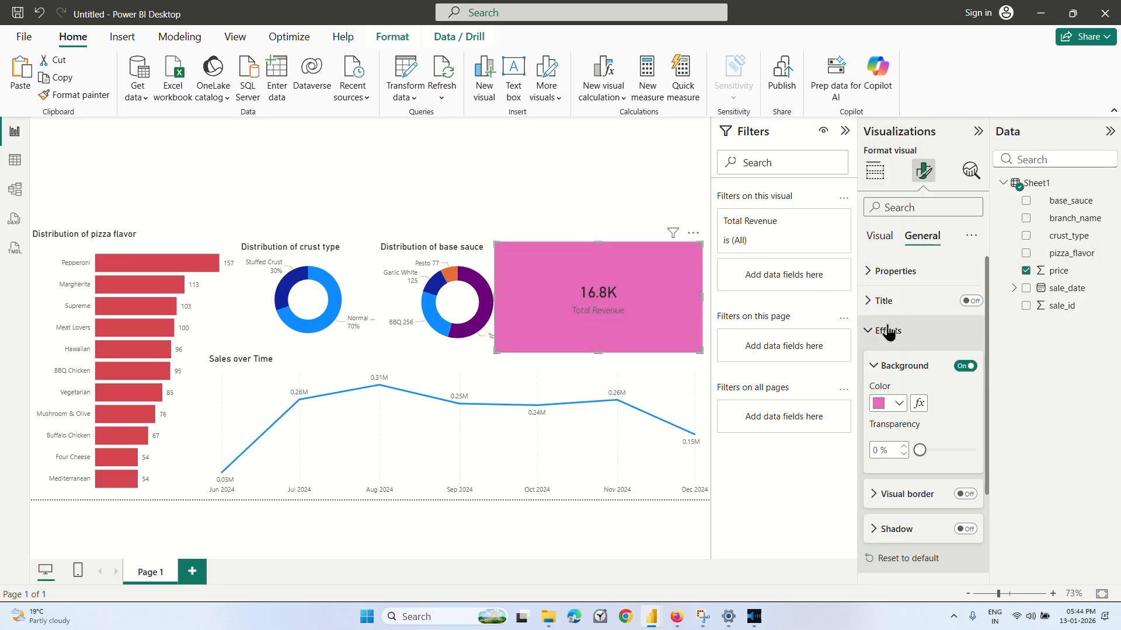
pyautogui.click(899, 404)
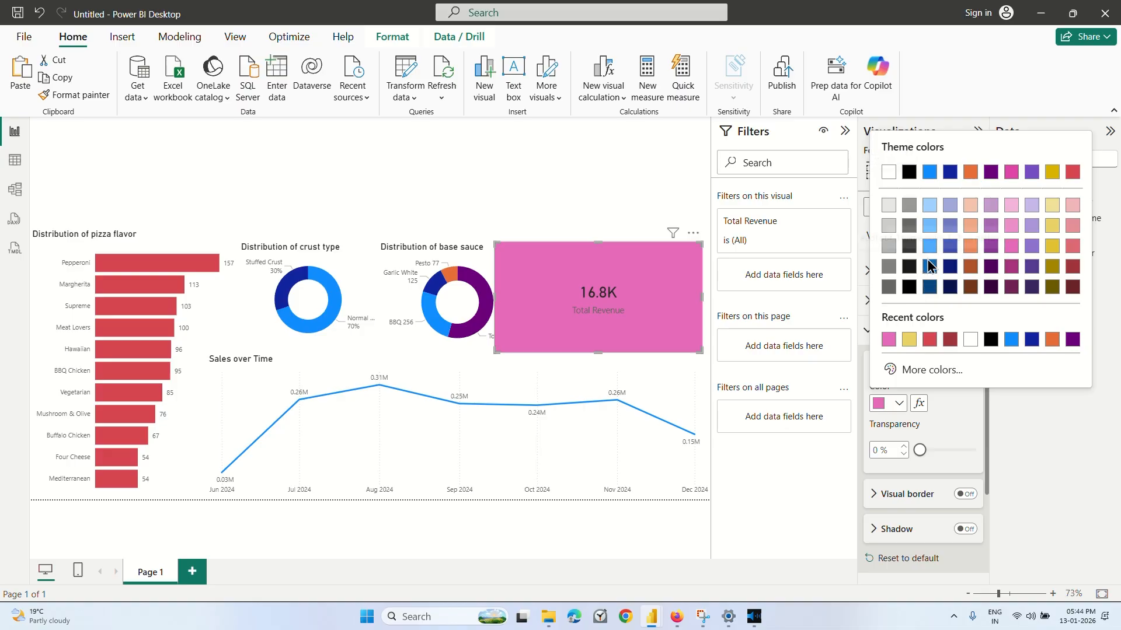
pyautogui.click(929, 248)
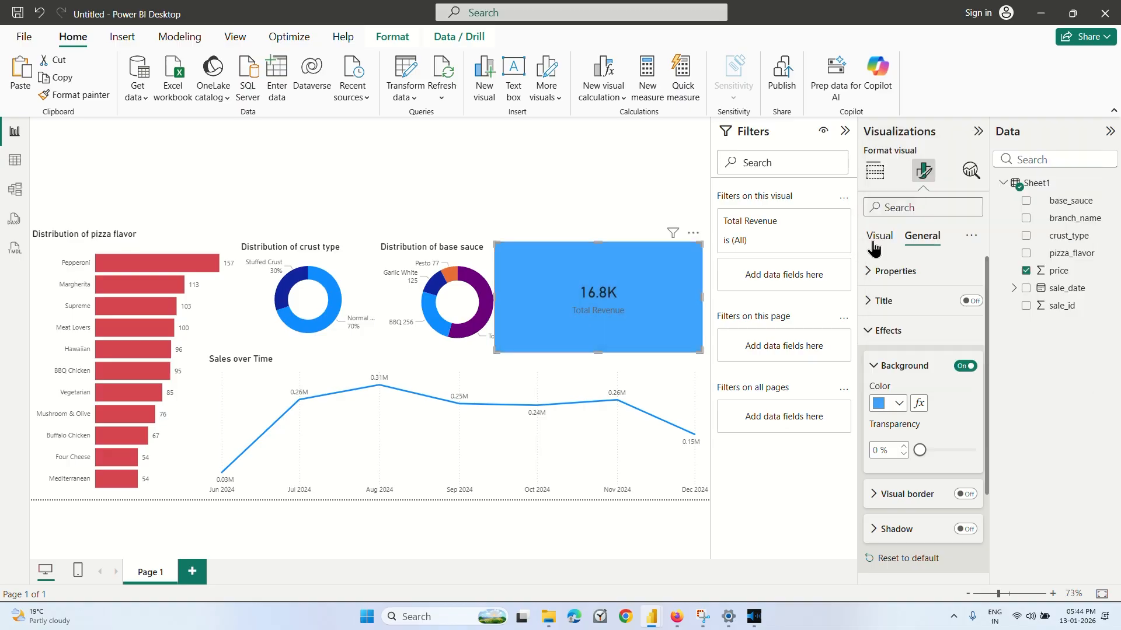
pyautogui.click(559, 181)
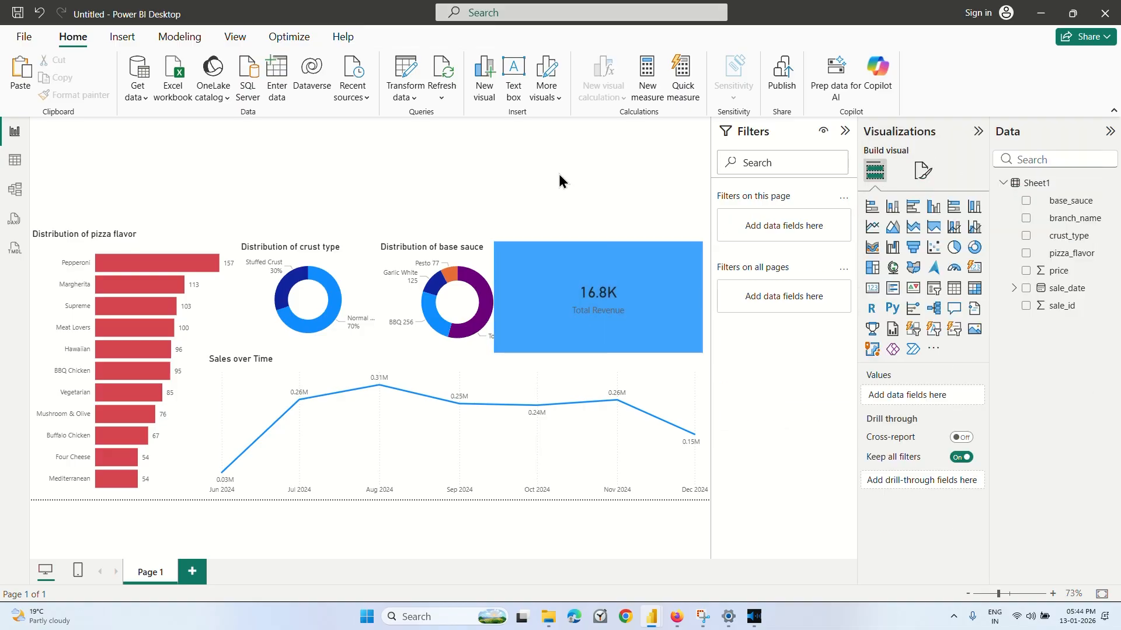
# Look through the card's general formatting settings, including the Title, Effects, Data format and Header icons options.
pyautogui.click(593, 299)
pyautogui.click(927, 173)
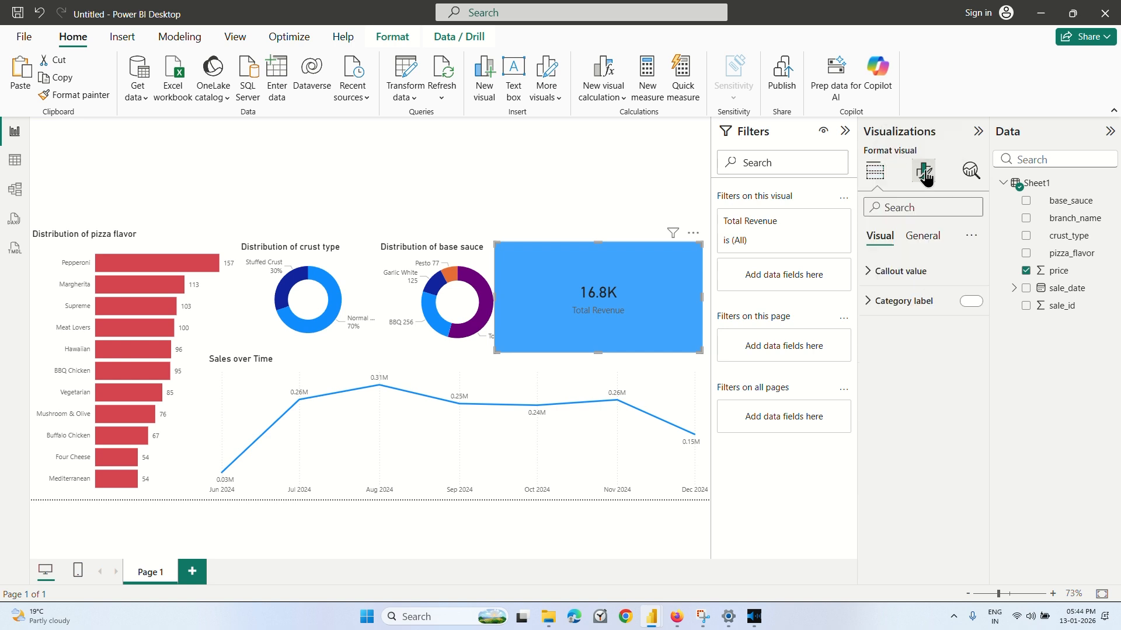
pyautogui.click(923, 237)
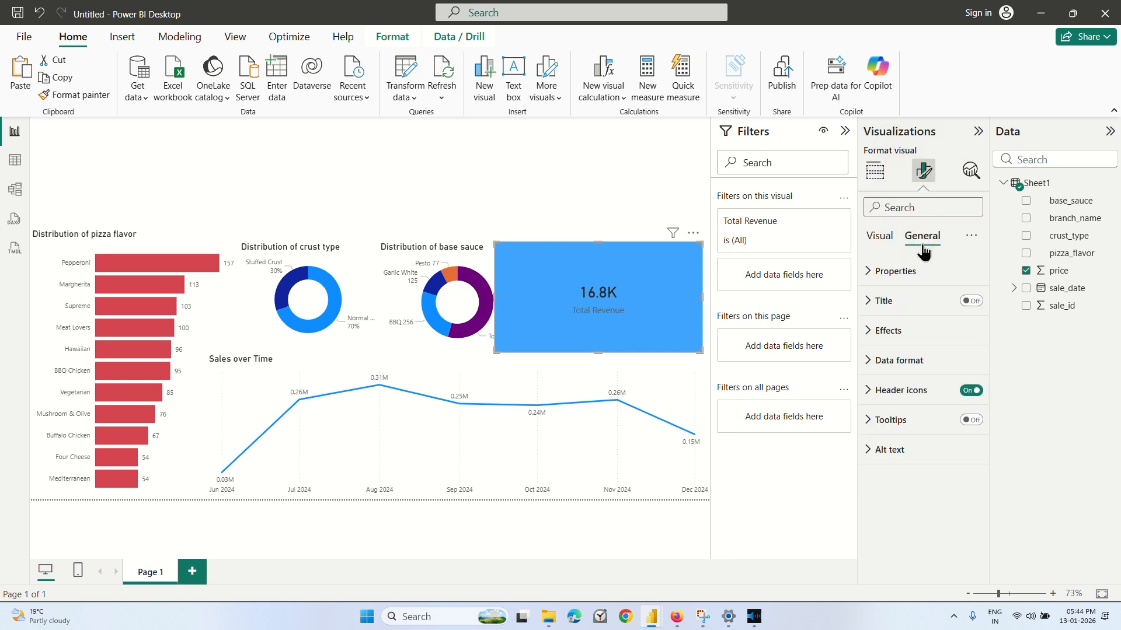
pyautogui.click(899, 330)
pyautogui.click(899, 303)
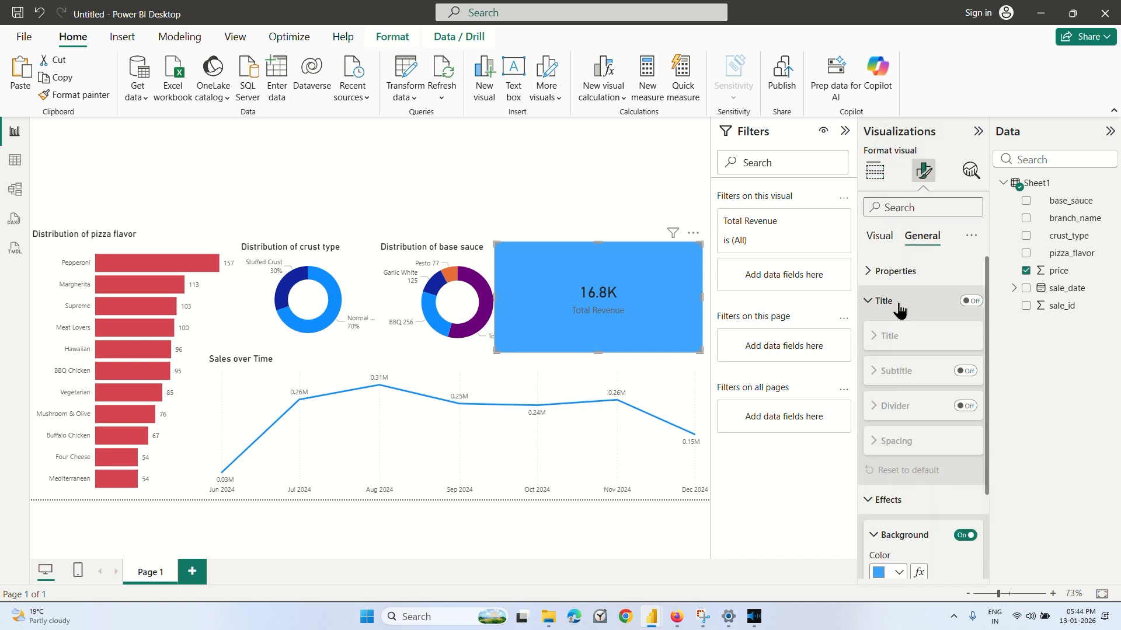
pyautogui.click(899, 303)
pyautogui.scroll(-1, 908, 327)
pyautogui.scroll(-1, 911, 338)
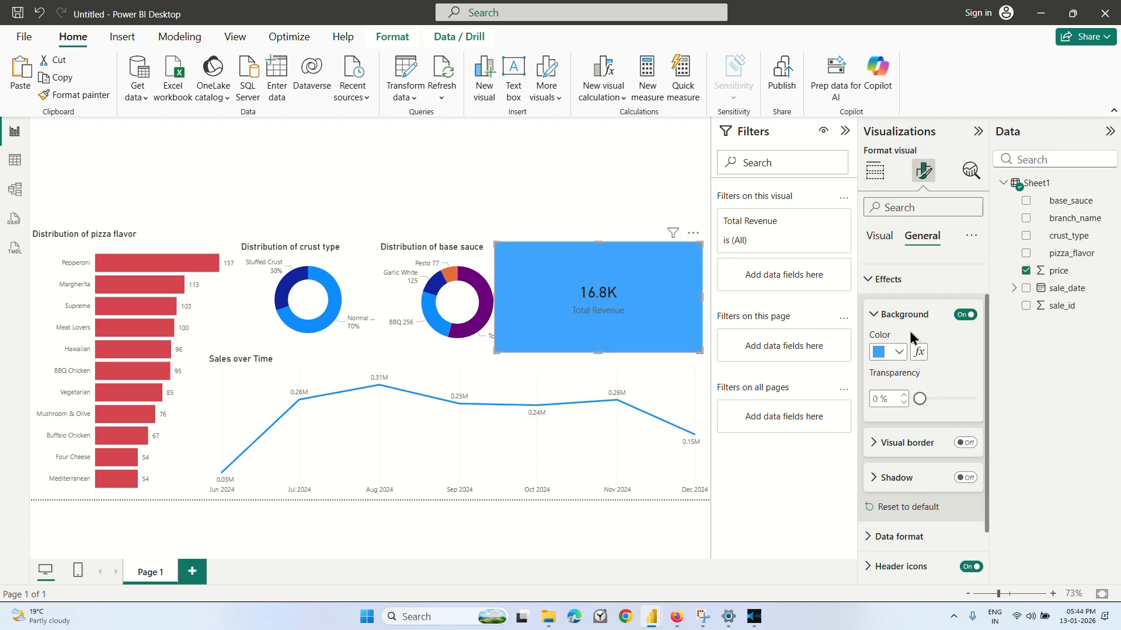
pyautogui.scroll(2, 910, 331)
pyautogui.click(910, 331)
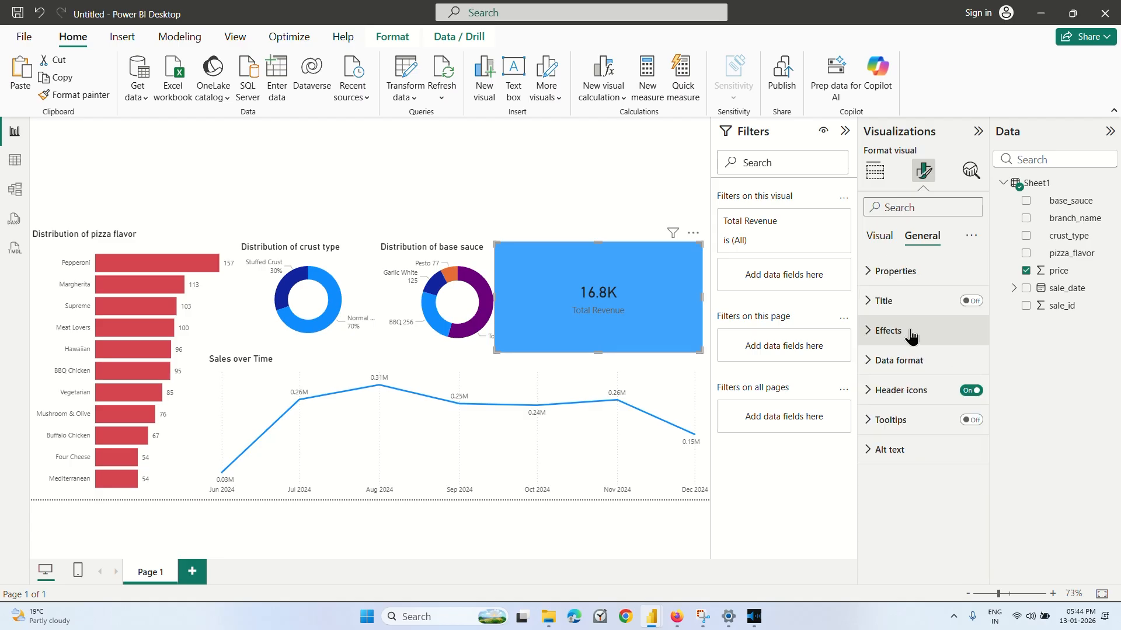
pyautogui.click(913, 374)
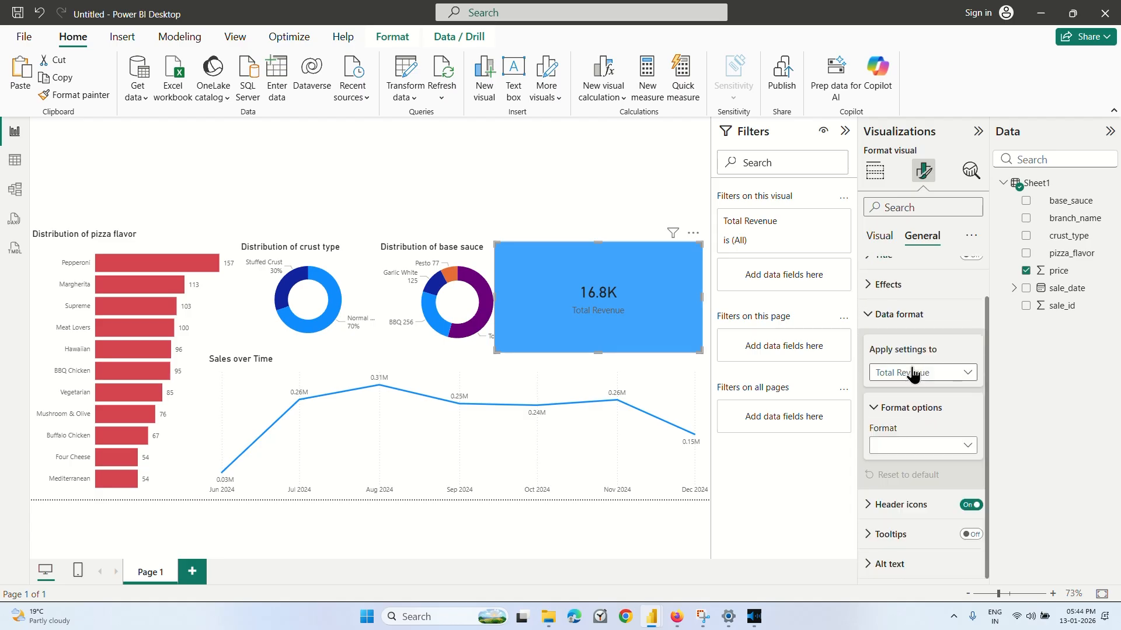
pyautogui.click(914, 376)
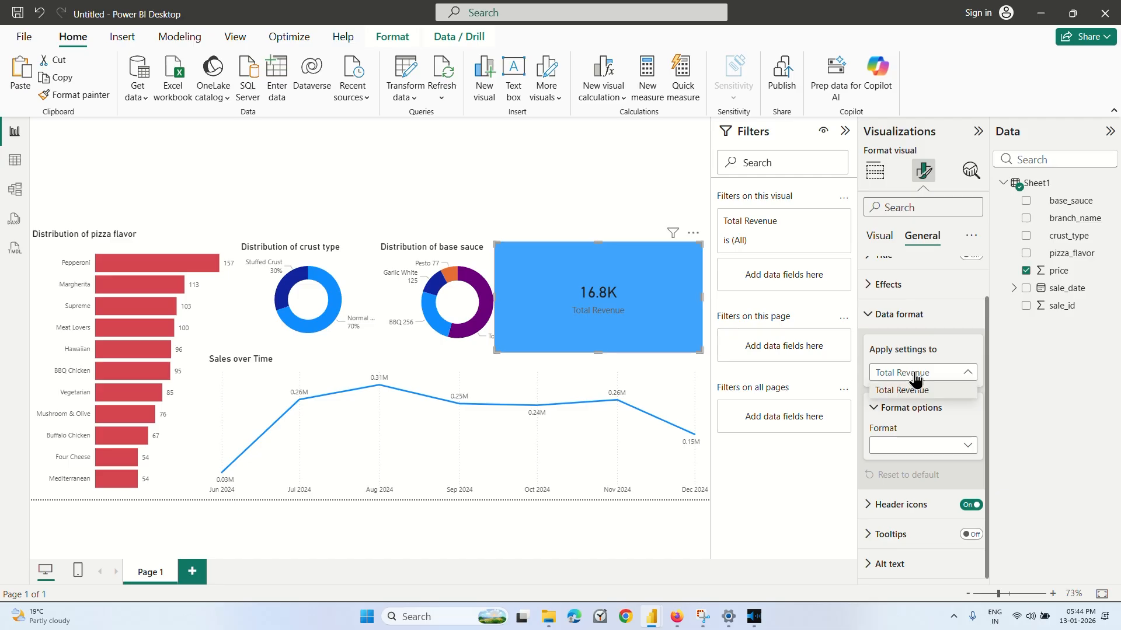
pyautogui.click(916, 380)
pyautogui.click(899, 316)
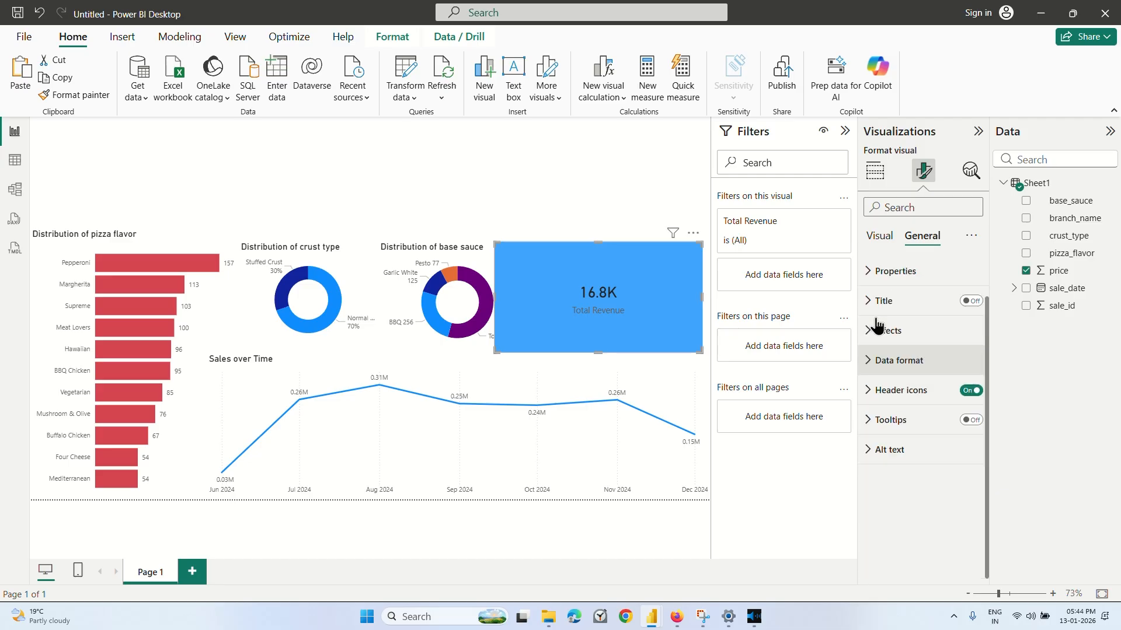
pyautogui.click(903, 390)
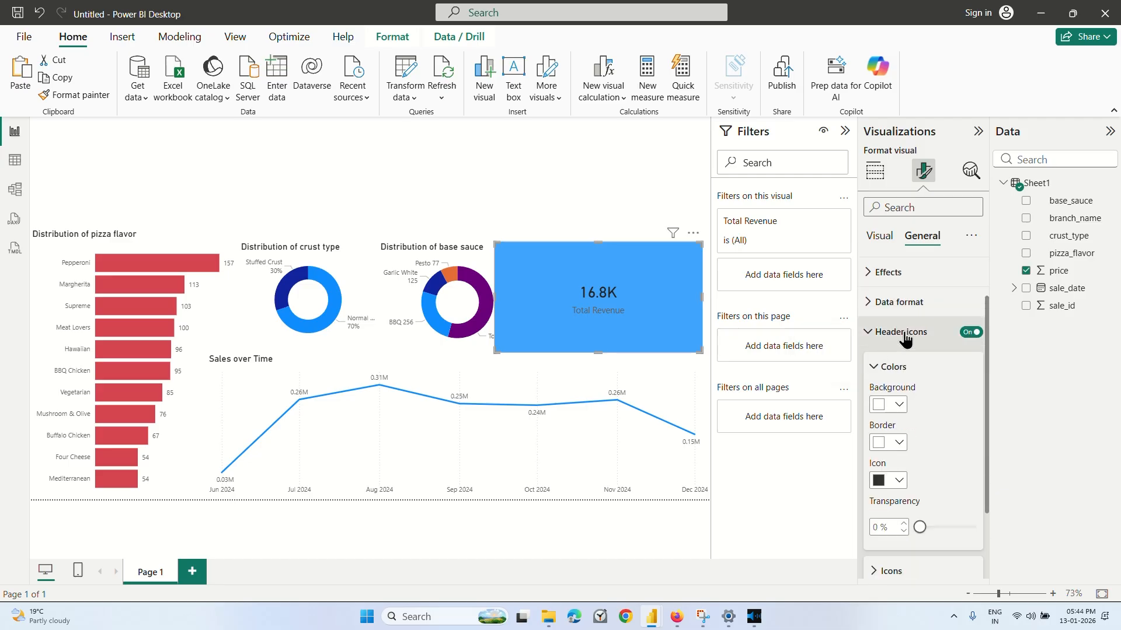
pyautogui.click(906, 337)
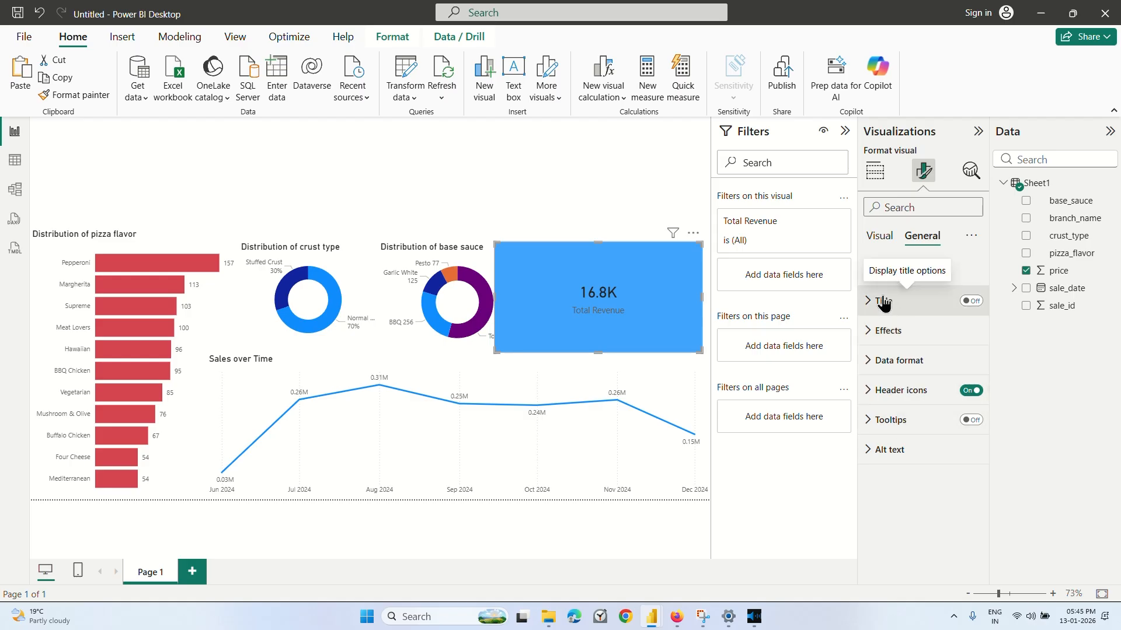
# Try white for the card's category label color and settle on black.
pyautogui.click(880, 236)
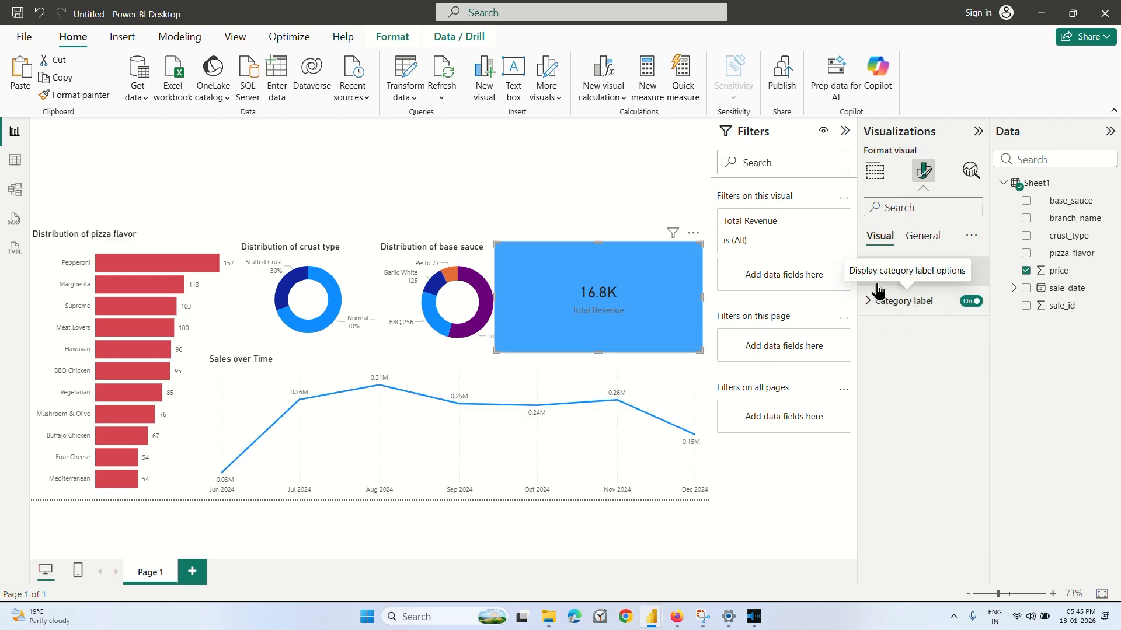
pyautogui.click(907, 302)
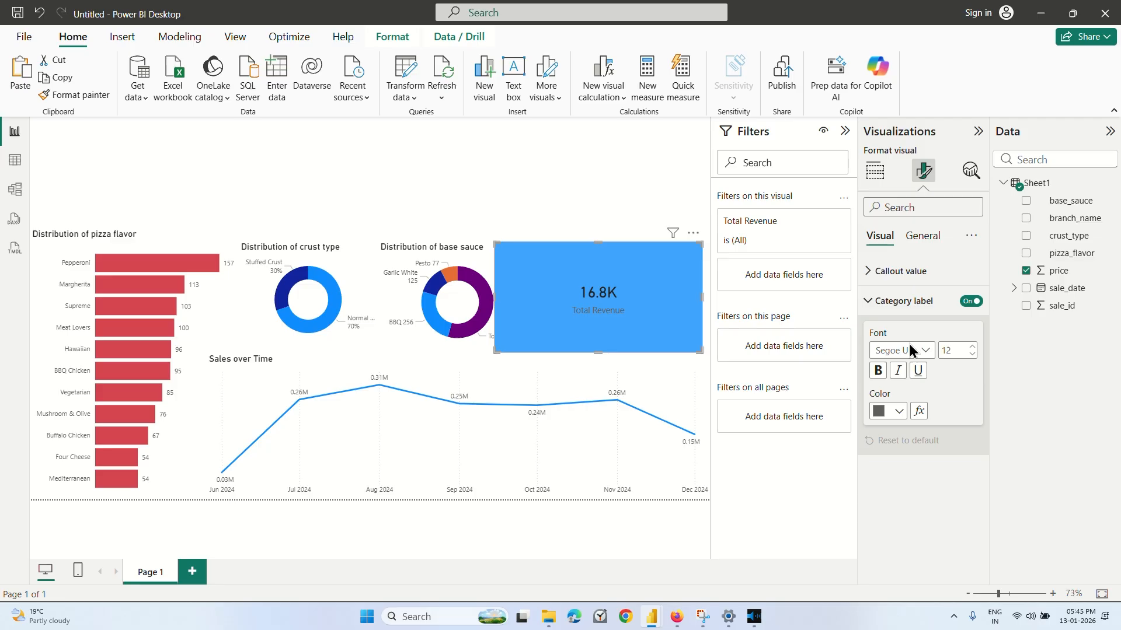
pyautogui.click(889, 411)
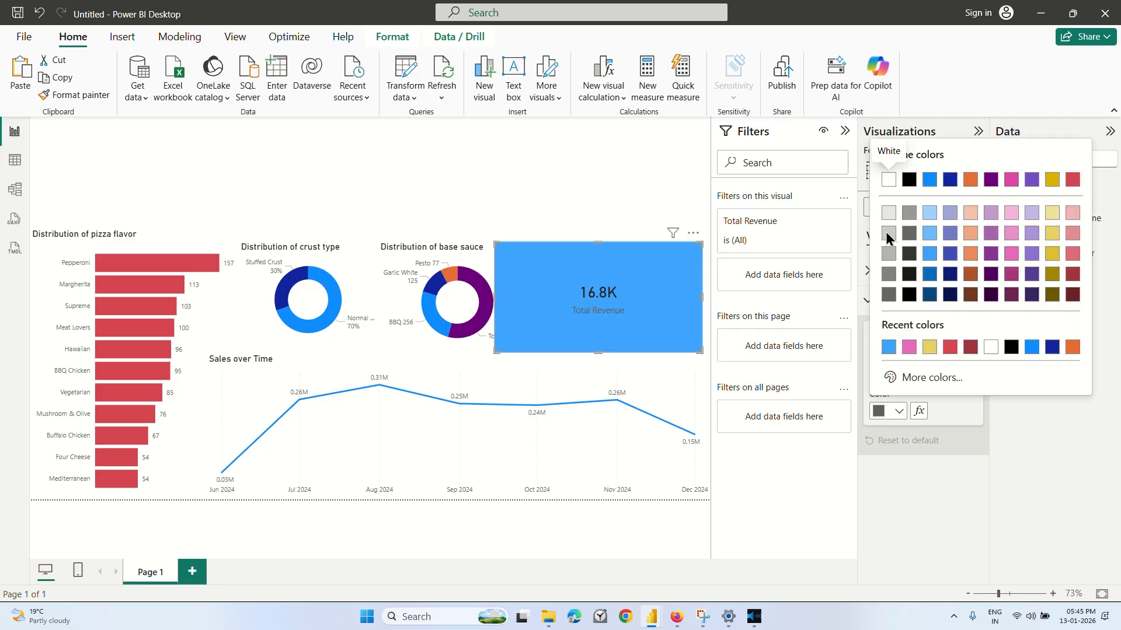
pyautogui.click(888, 180)
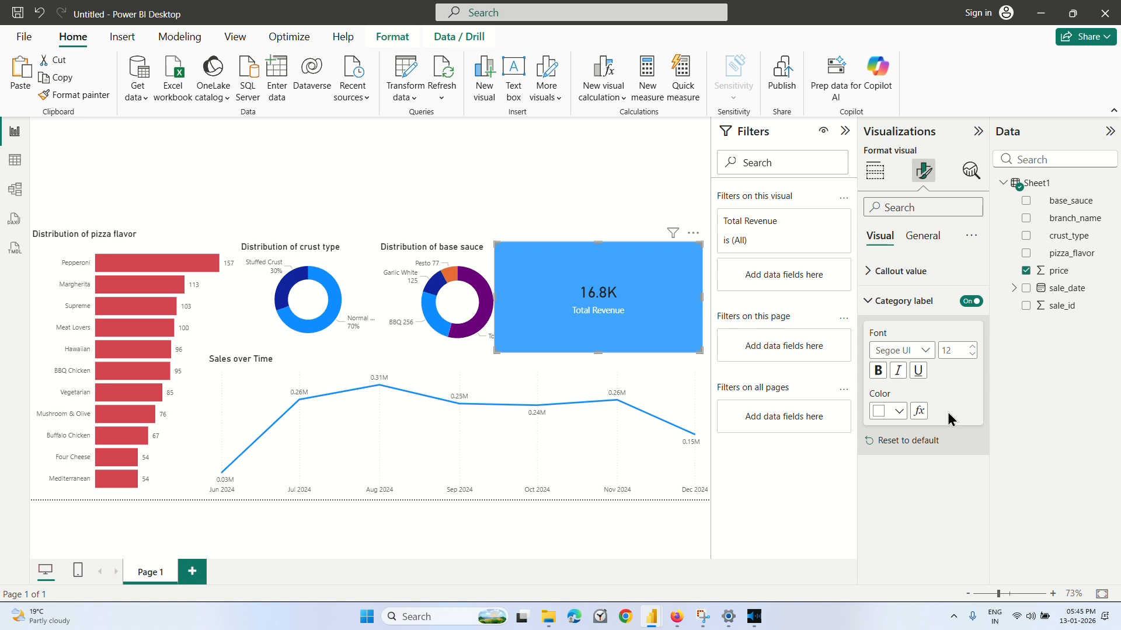
pyautogui.click(891, 409)
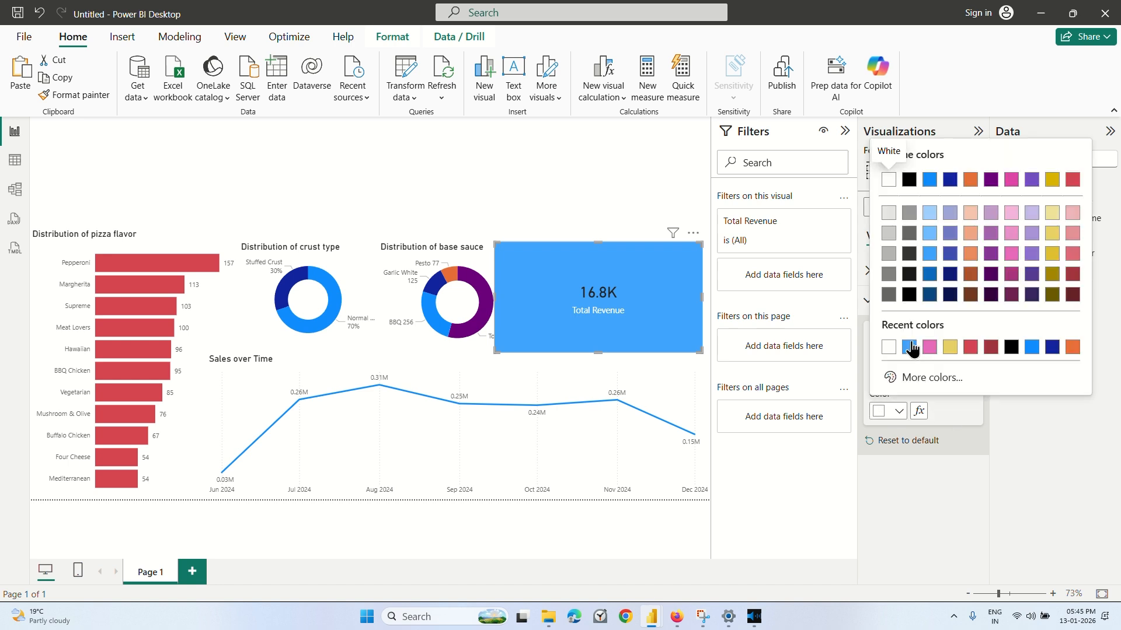
pyautogui.click(908, 180)
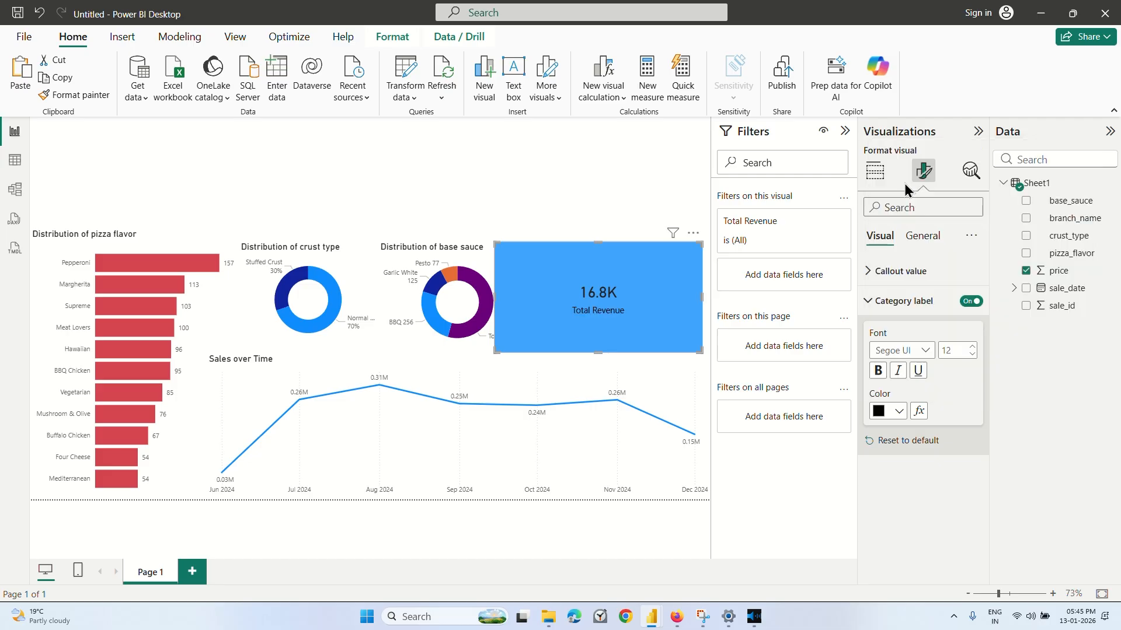
# Set the Total Revenue card's callout value color to white.
pyautogui.click(875, 301)
pyautogui.click(873, 274)
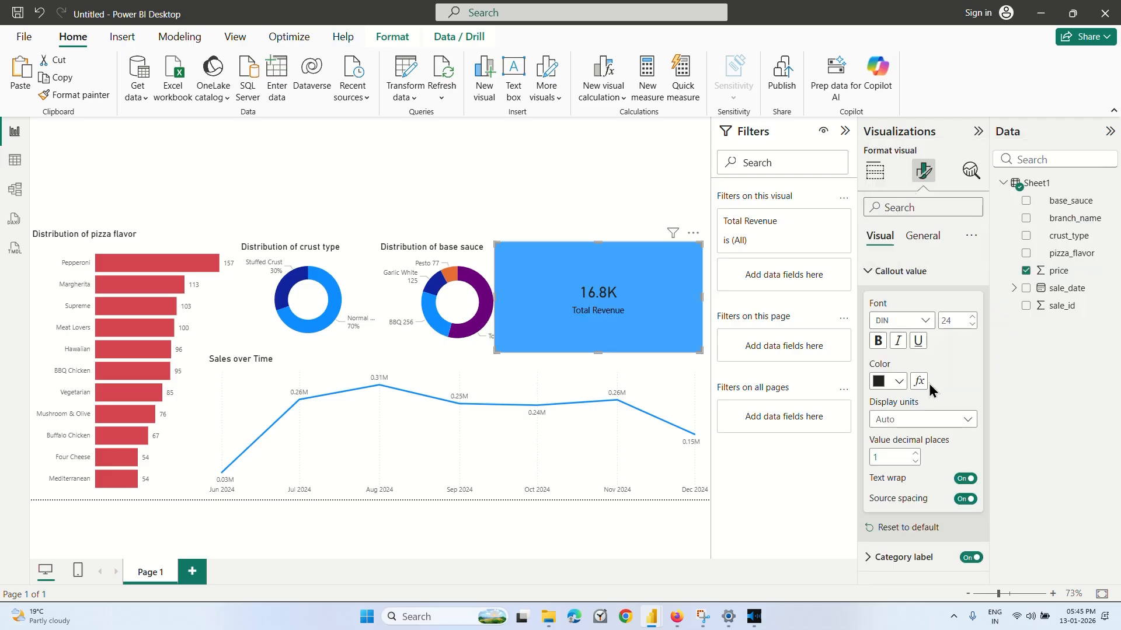
pyautogui.click(893, 381)
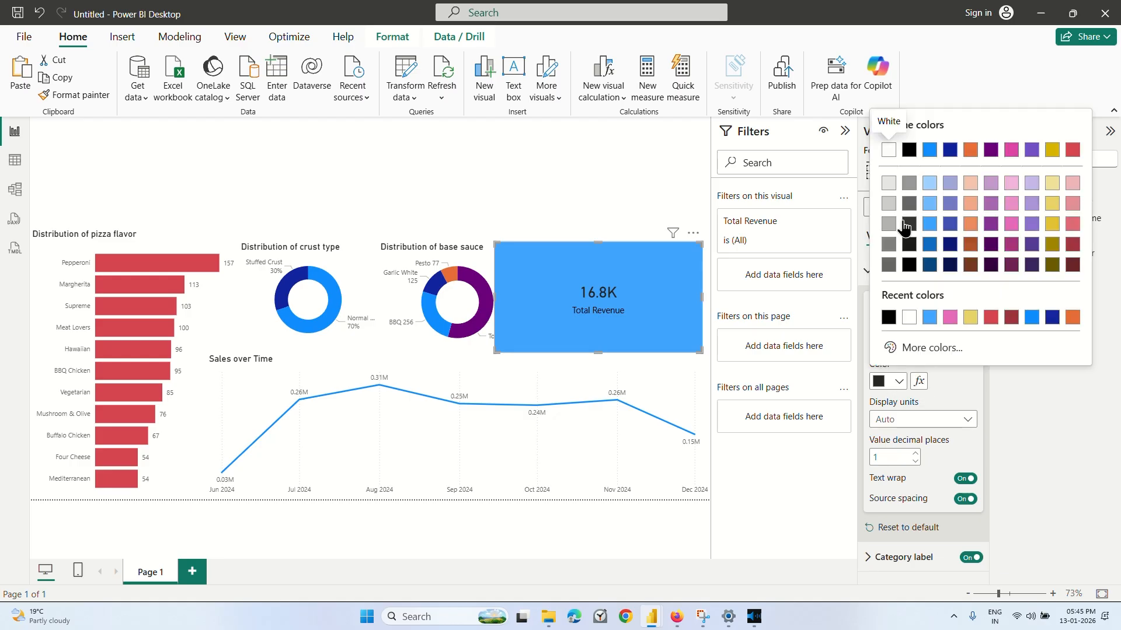
pyautogui.click(887, 150)
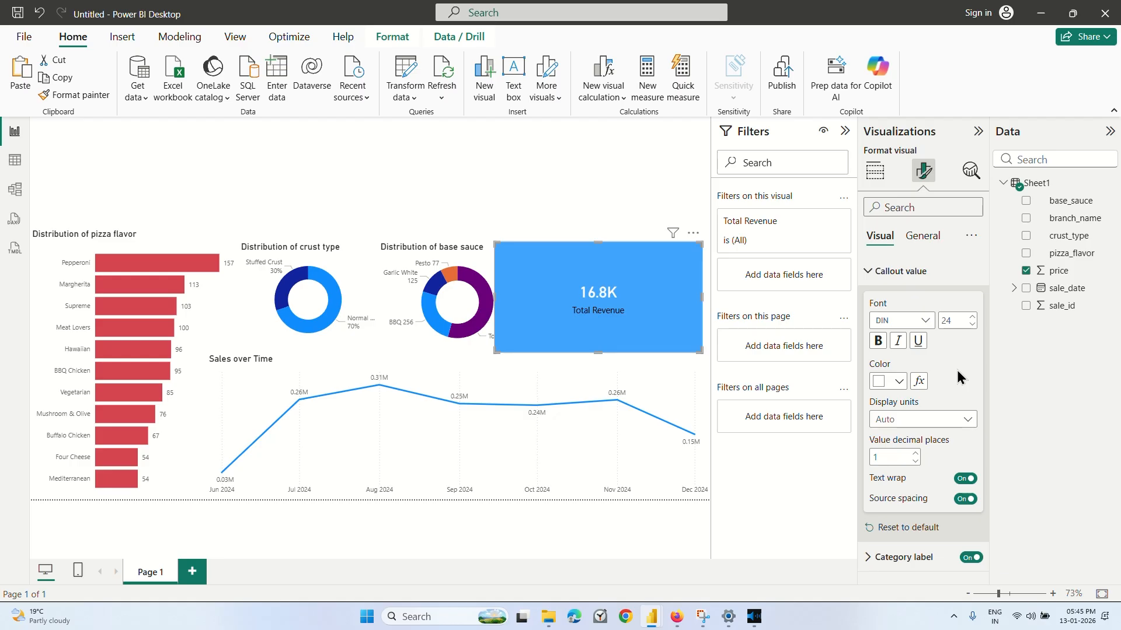
# Set the card's category label color to white and deselect the card.
pyautogui.click(882, 271)
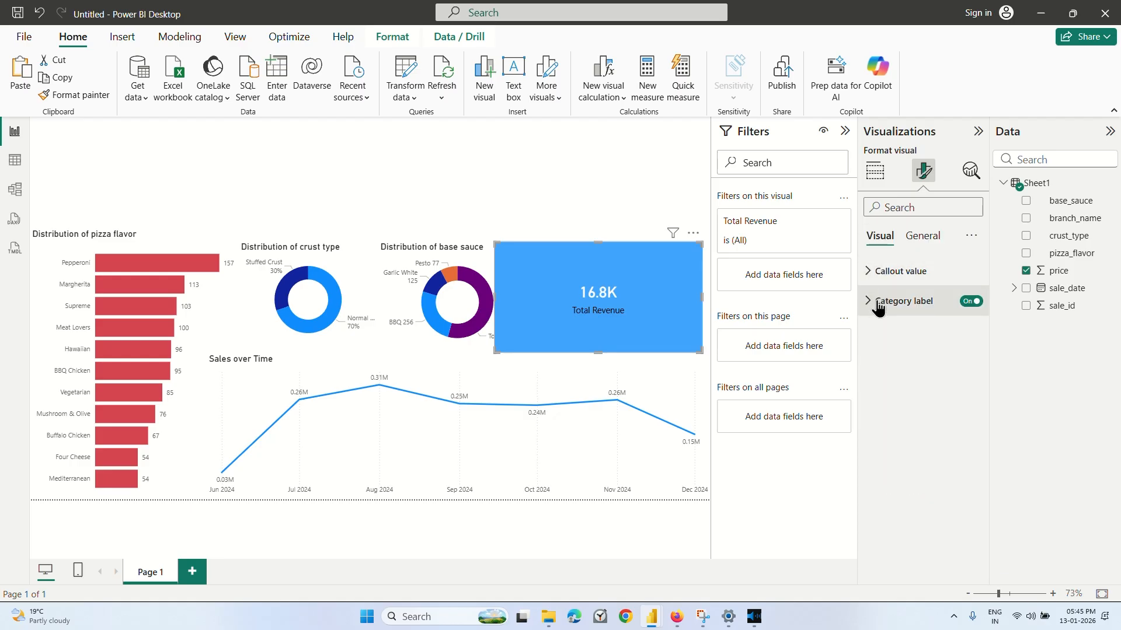
pyautogui.click(878, 302)
pyautogui.click(893, 411)
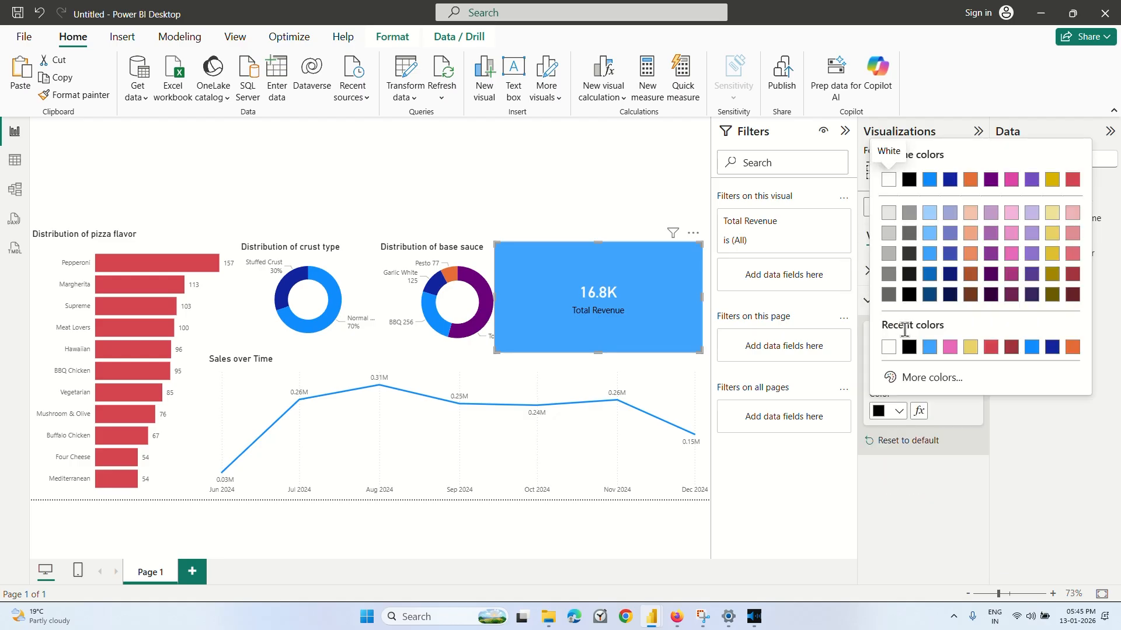
pyautogui.click(889, 348)
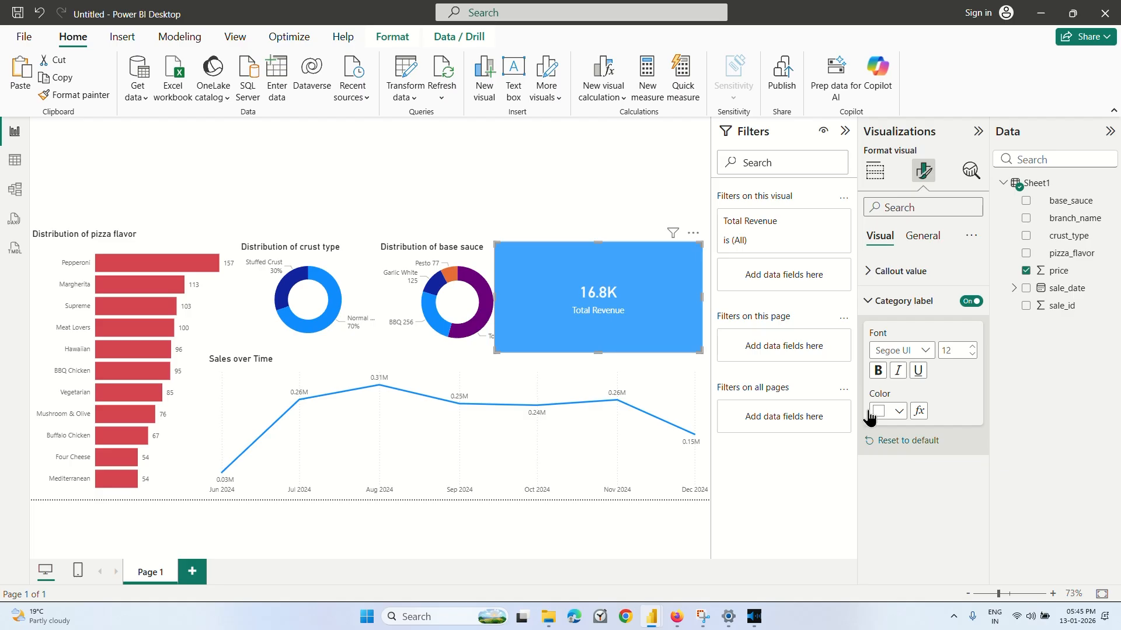
pyautogui.click(542, 165)
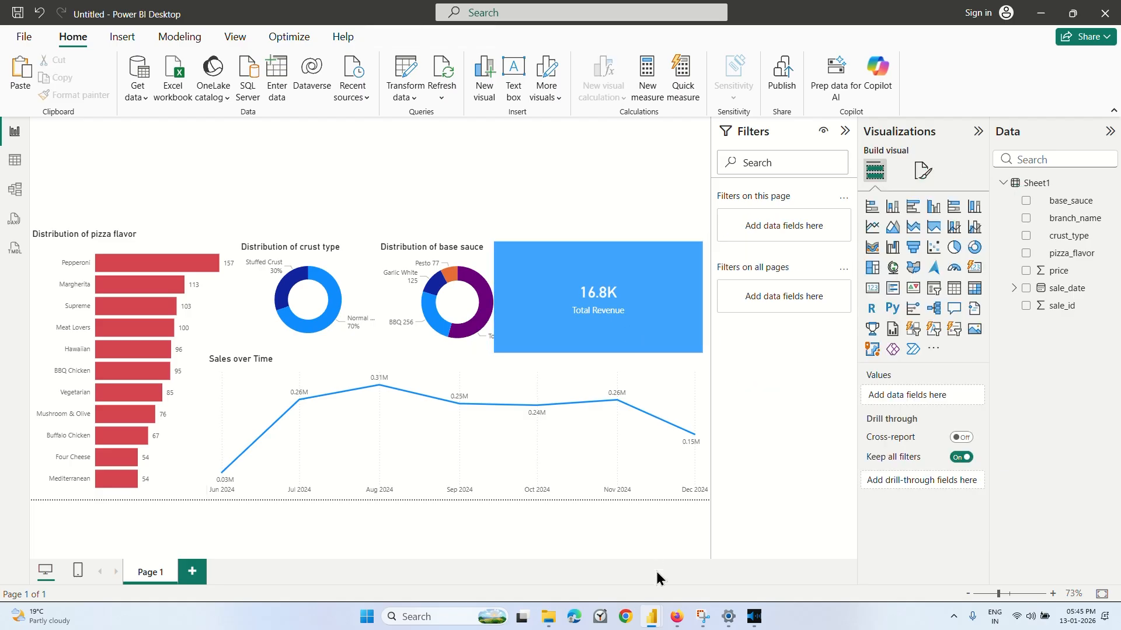
# Switch to the Coursera activity video, watch how the card's callout value is formatted, pause it and return to Power BI.
pyautogui.click(676, 617)
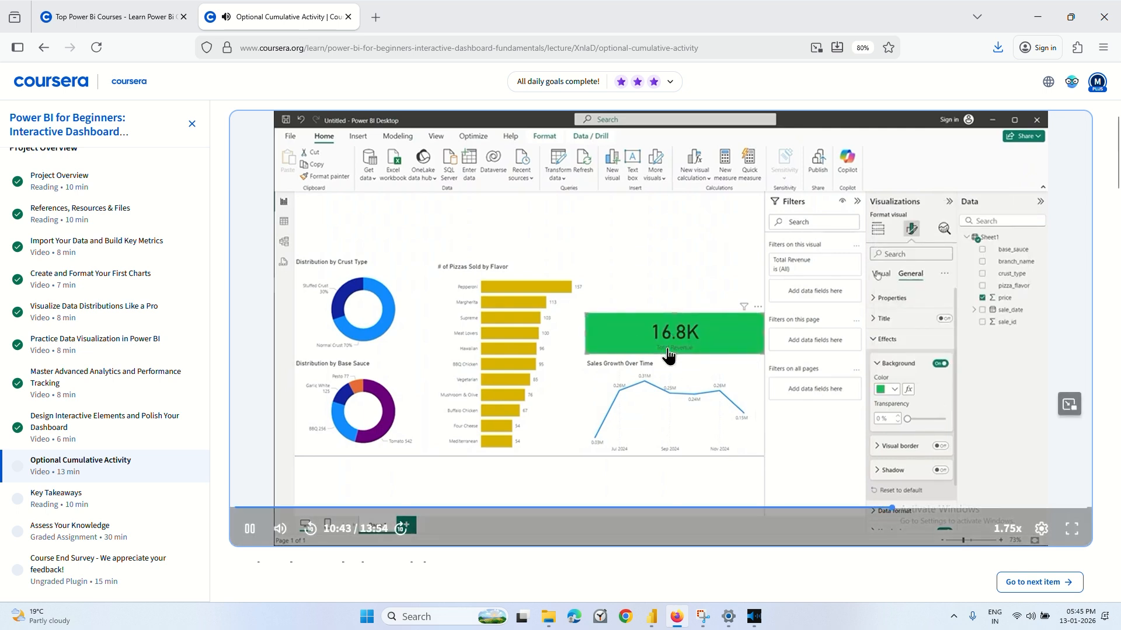
pyautogui.click(678, 394)
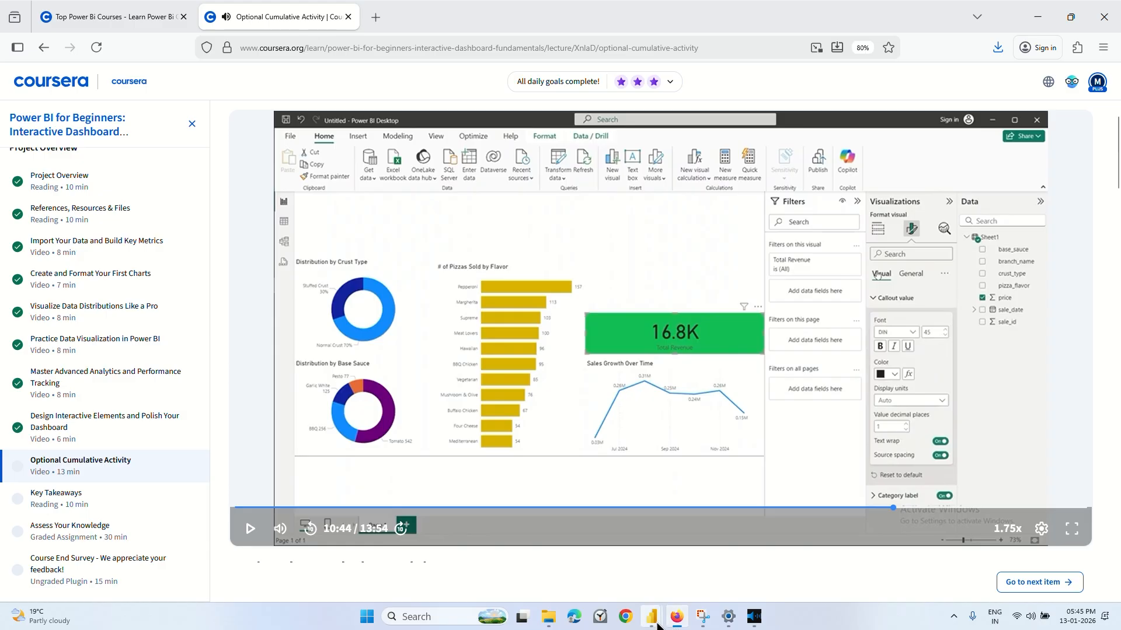
pyautogui.moveTo(651, 616)
pyautogui.click(764, 562)
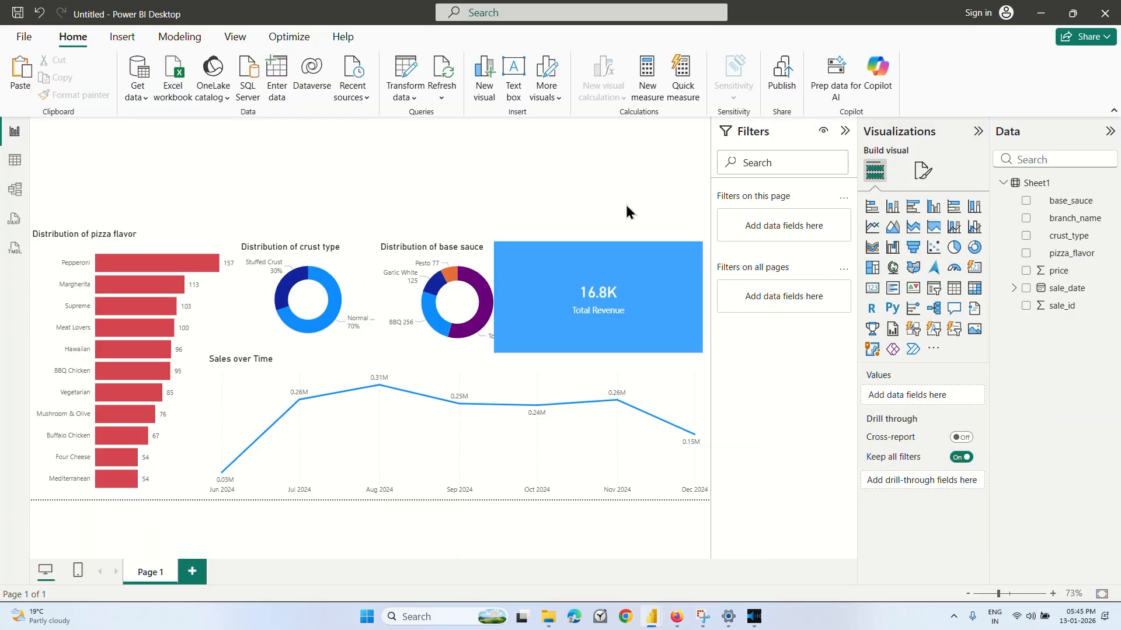
# Give the Total Revenue card's callout value the custom off-white color #F4FBF4, leaving conditional formatting unused.
pyautogui.click(640, 289)
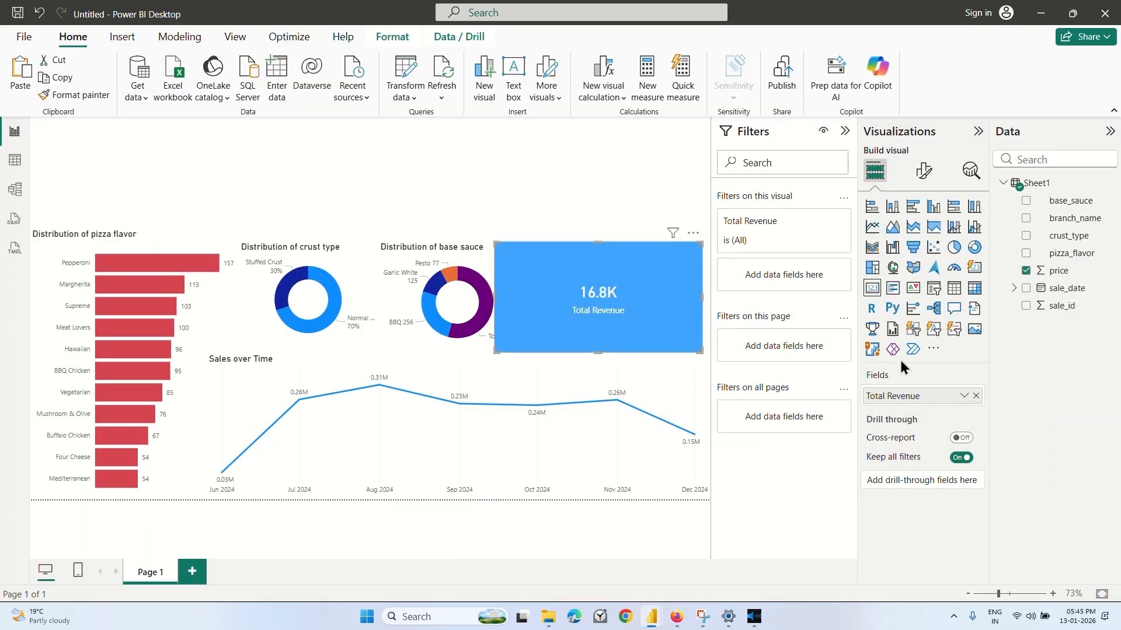
pyautogui.click(923, 171)
pyautogui.click(882, 271)
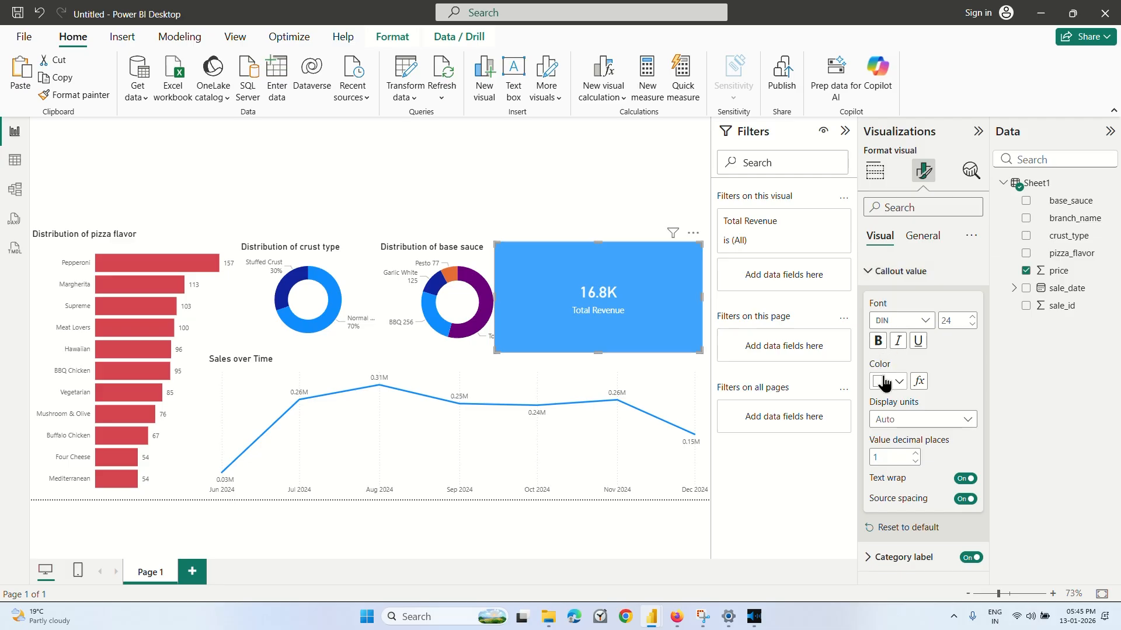
pyautogui.click(917, 382)
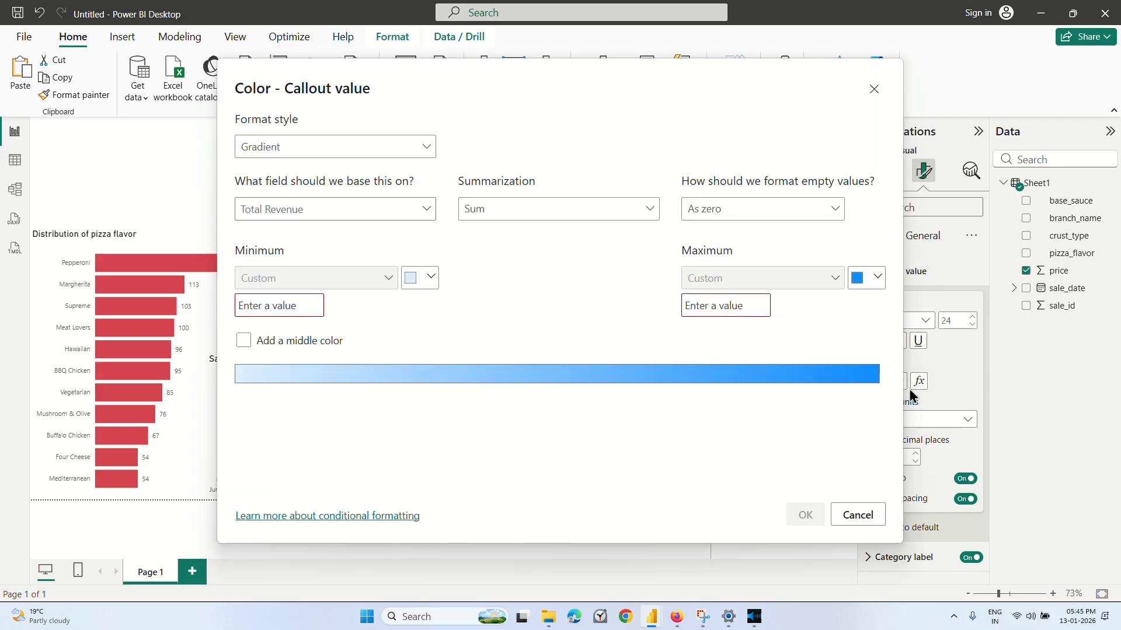
pyautogui.click(858, 514)
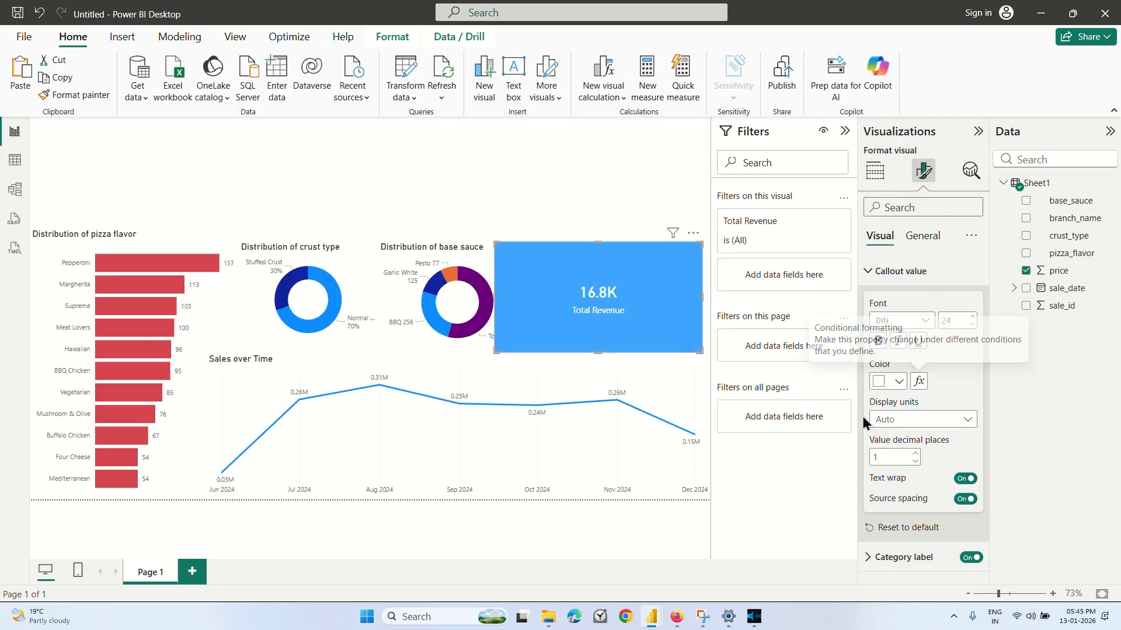
pyautogui.click(900, 381)
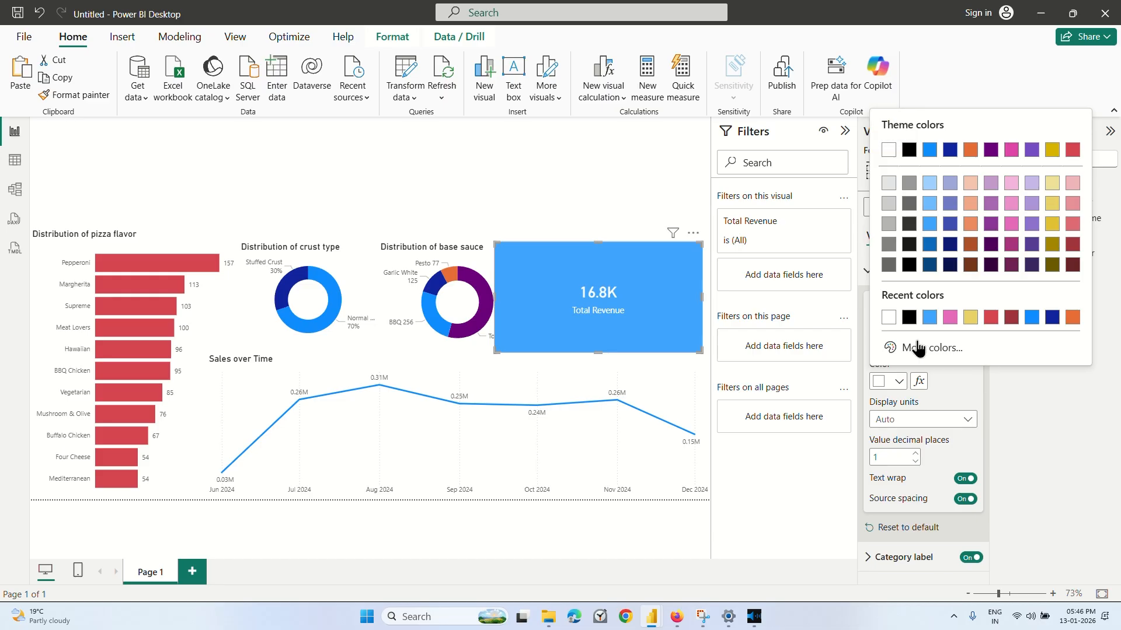
pyautogui.click(916, 346)
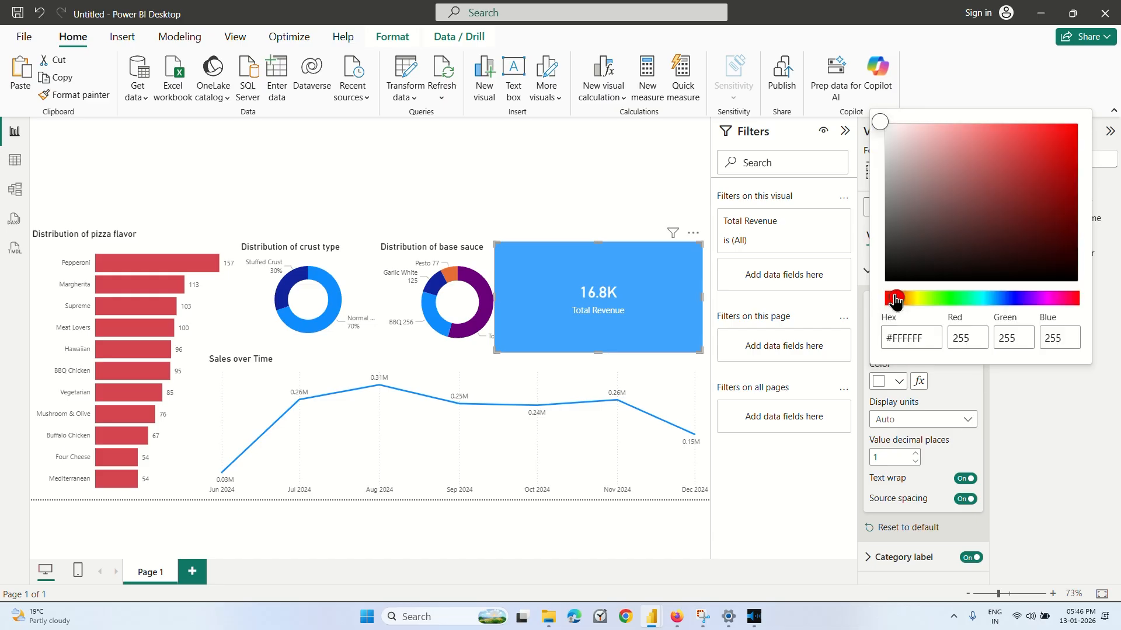
pyautogui.moveTo(892, 299); pyautogui.dragTo(946, 301)
pyautogui.moveTo(1011, 140)
pyautogui.mouseDown()
pyautogui.moveTo(1031, 147)
pyautogui.moveTo(908, 146)
pyautogui.moveTo(891, 135)
pyautogui.mouseUp()
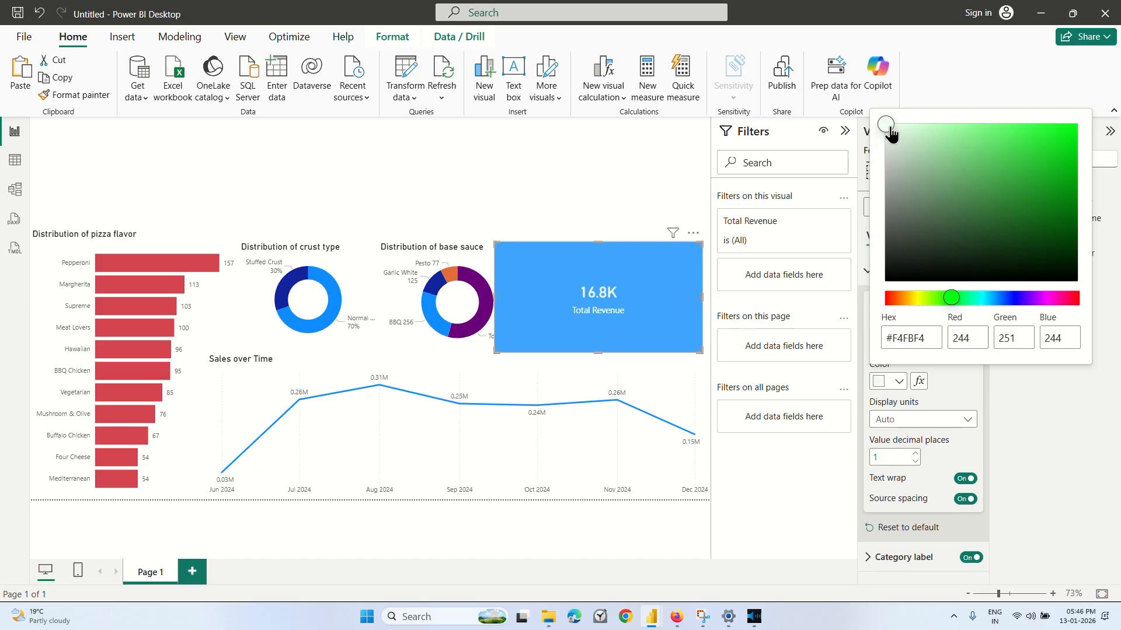
pyautogui.click(1016, 426)
pyautogui.click(885, 273)
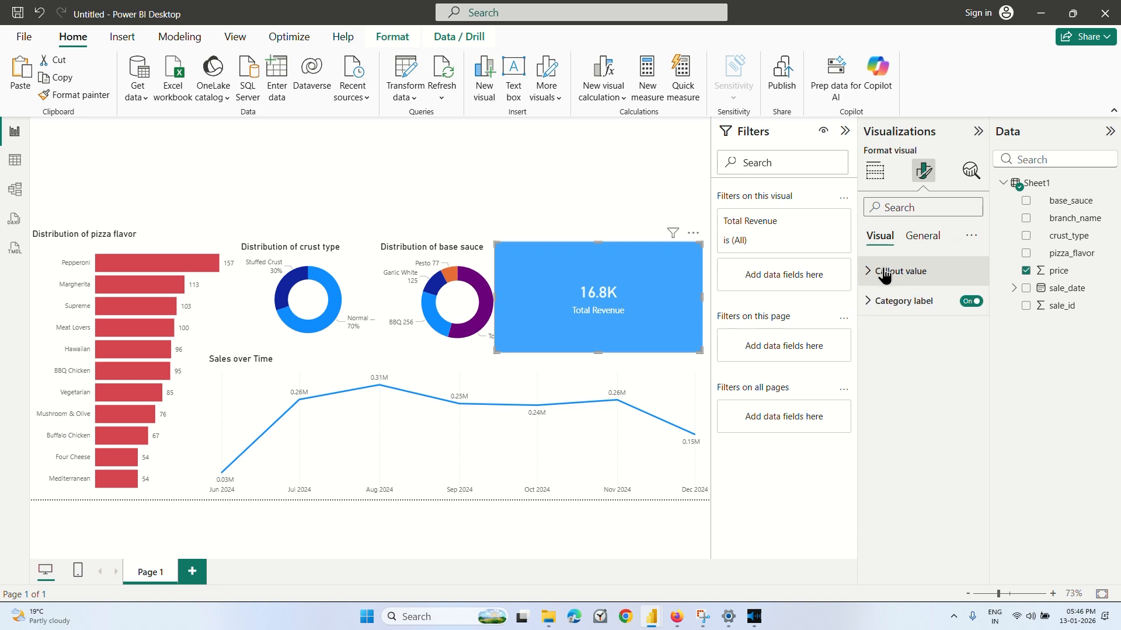
# Set the card's background effect to the custom dark green #2A9717.
pyautogui.click(892, 300)
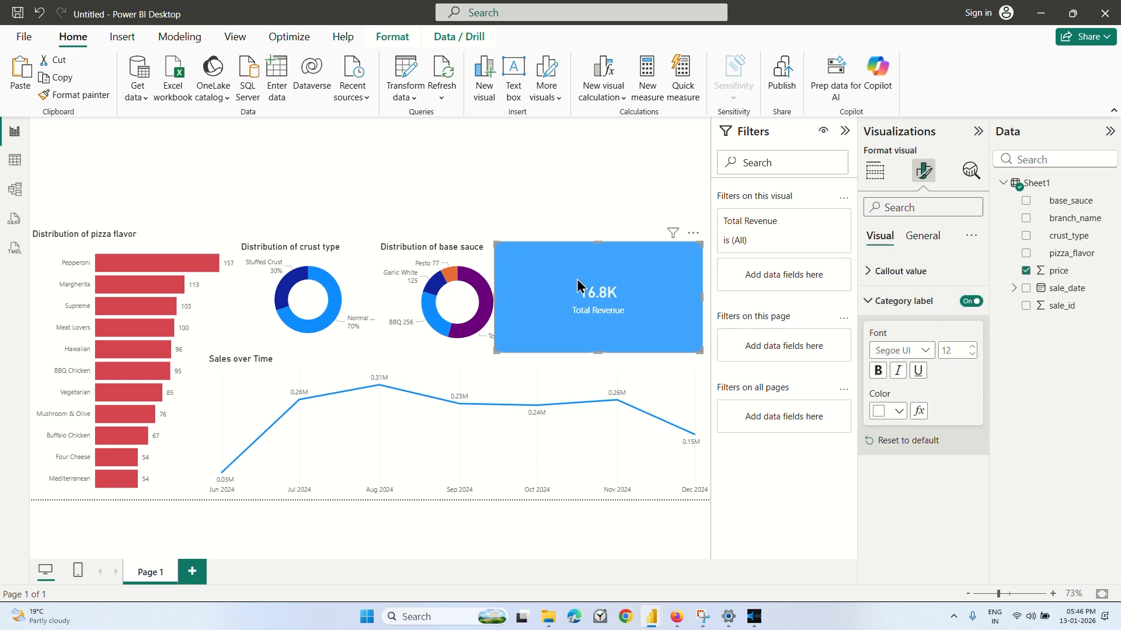
pyautogui.click(923, 238)
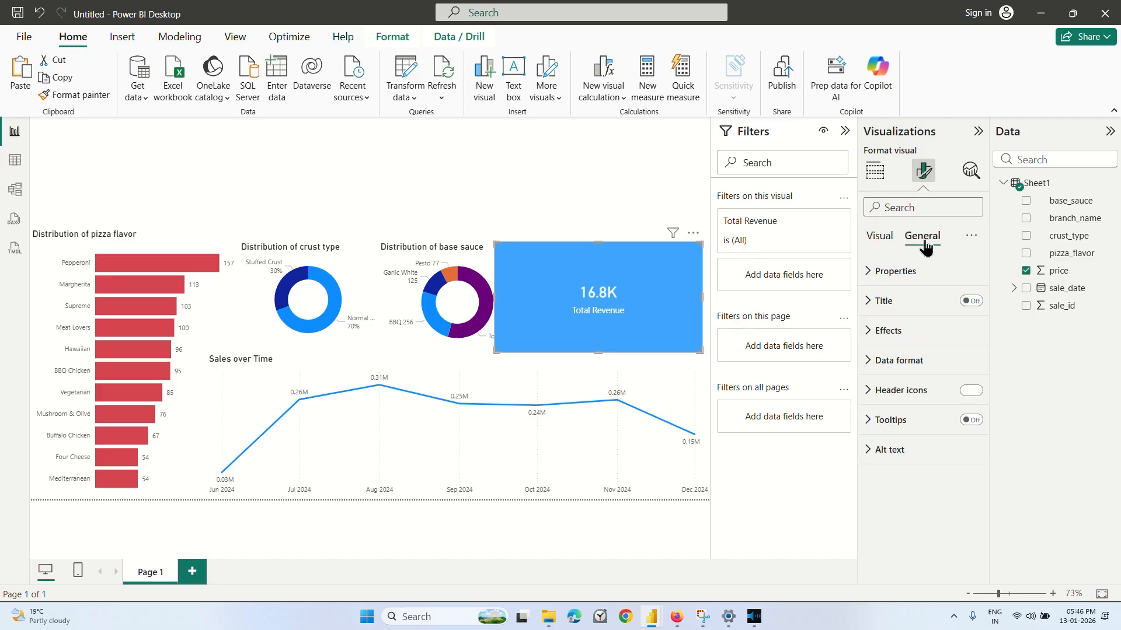
pyautogui.click(889, 331)
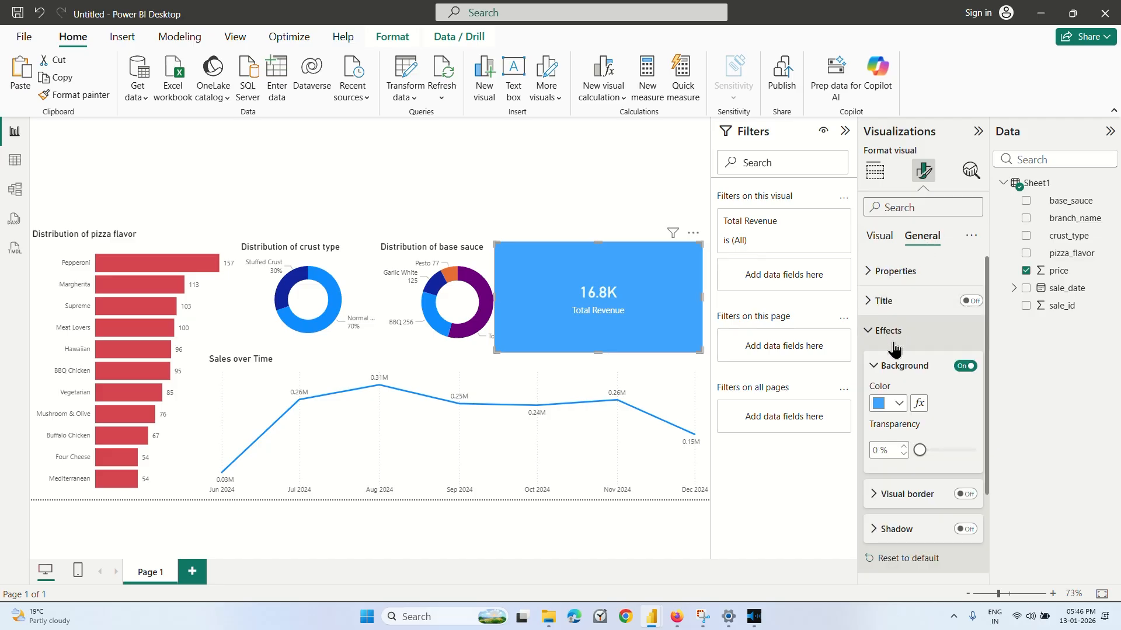
pyautogui.click(899, 403)
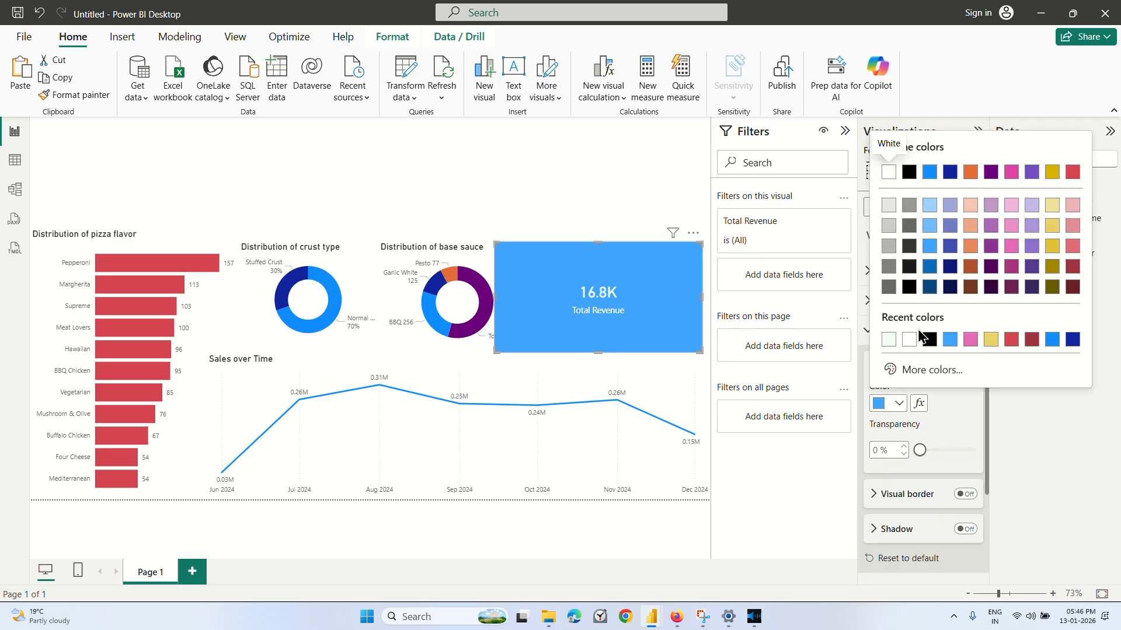
pyautogui.click(923, 370)
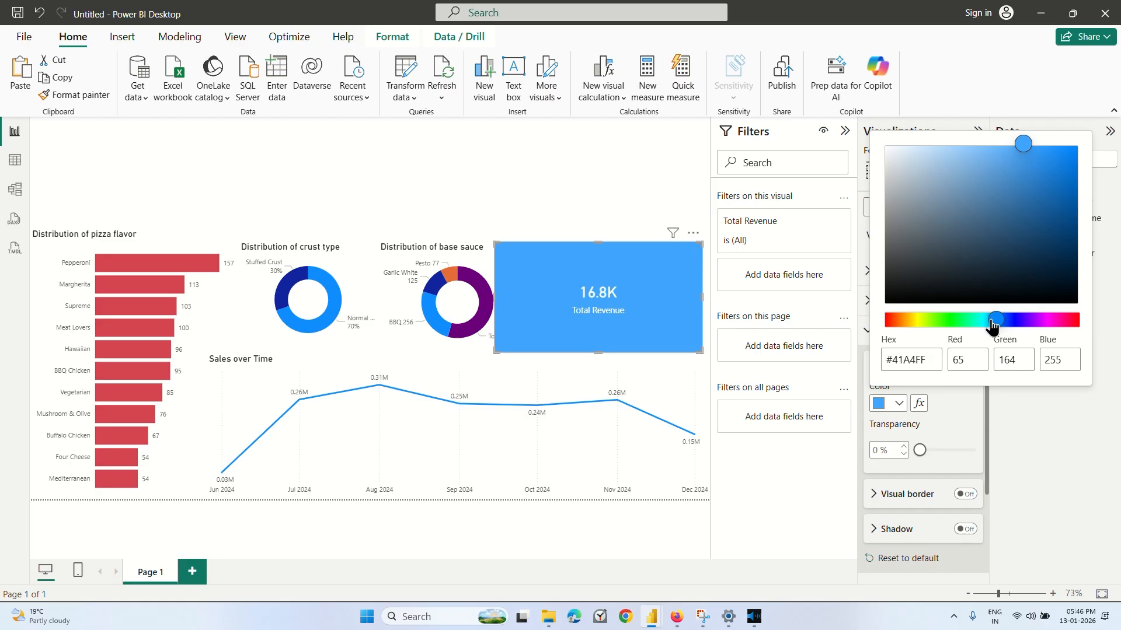
pyautogui.moveTo(993, 320); pyautogui.dragTo(944, 328)
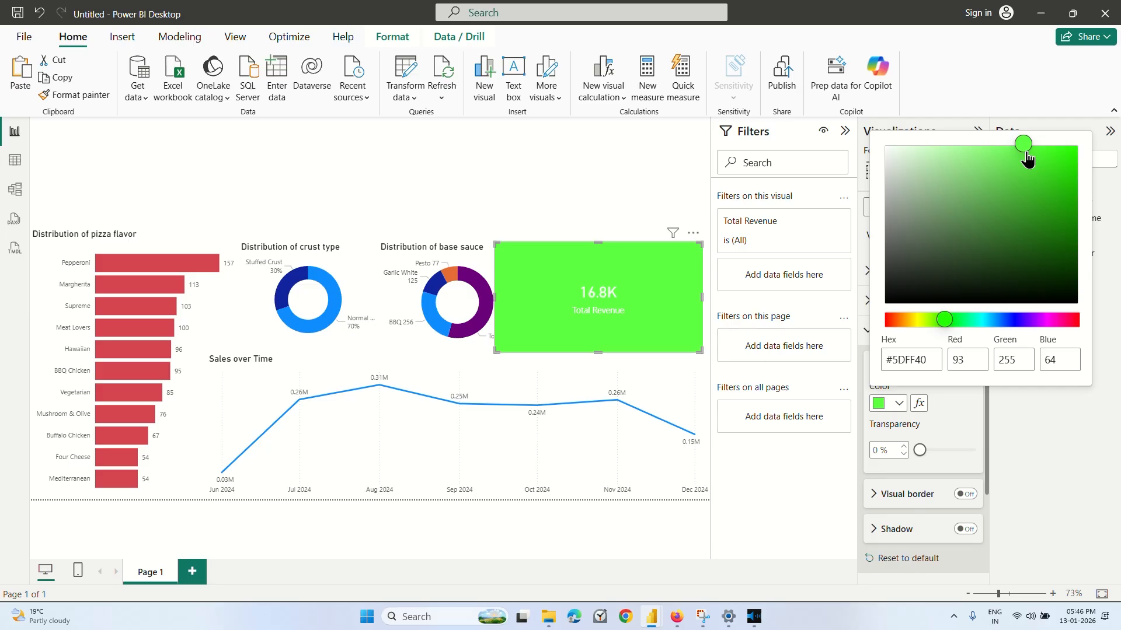
pyautogui.moveTo(1028, 158); pyautogui.dragTo(1046, 212)
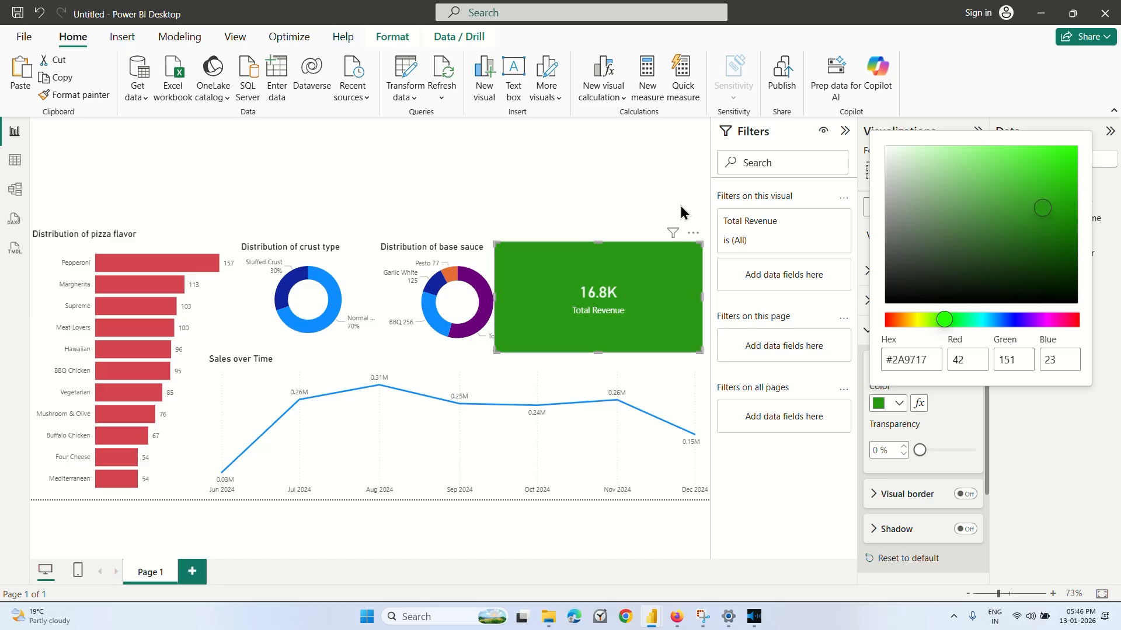
pyautogui.click(604, 216)
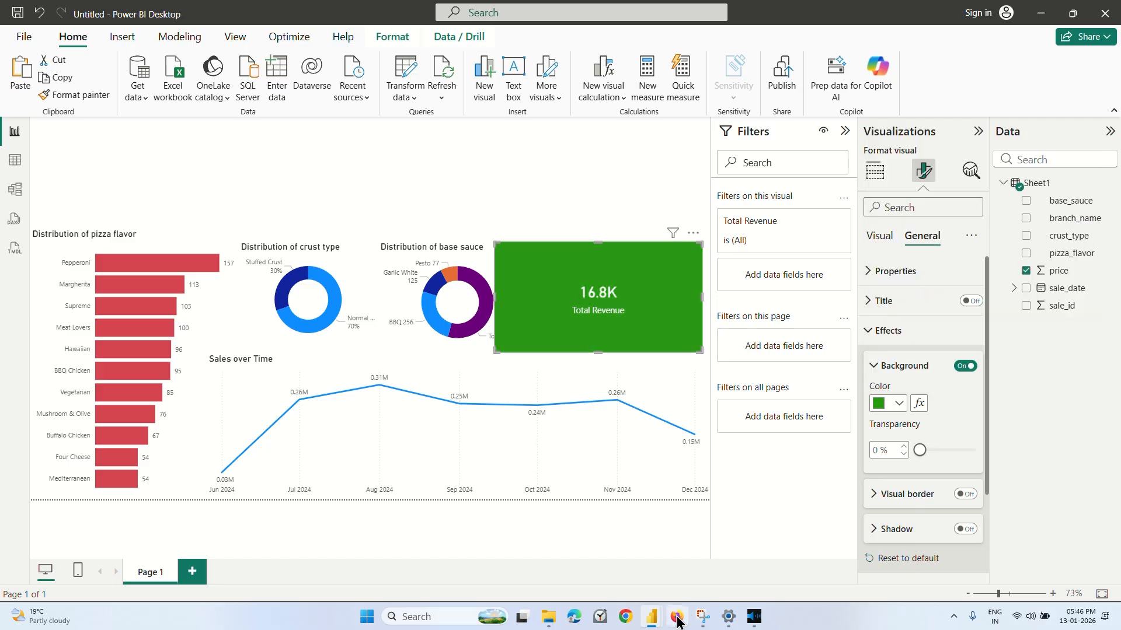
# Switch to the Coursera video, watch the next part about the revenue card, pause it and return to Power BI.
pyautogui.click(671, 554)
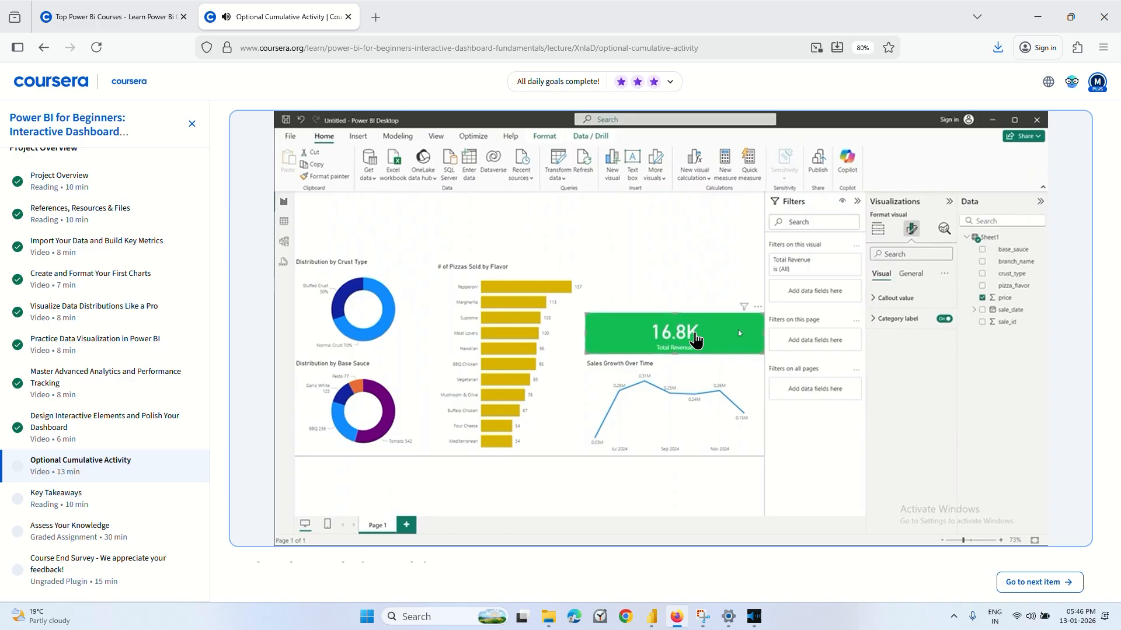
pyautogui.click(700, 400)
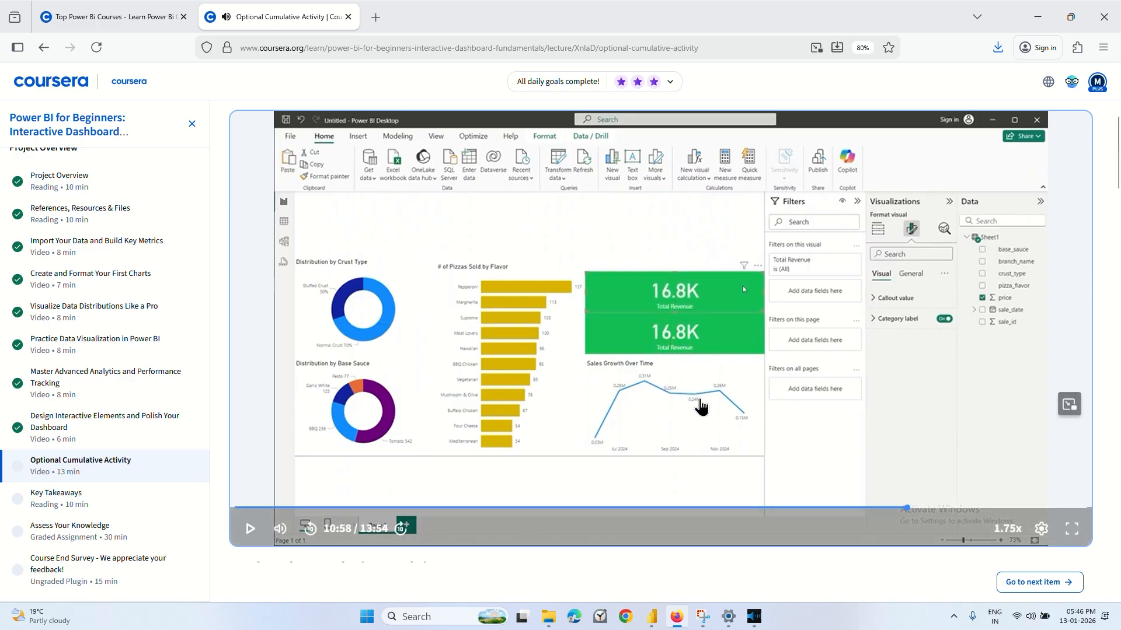
pyautogui.click(753, 593)
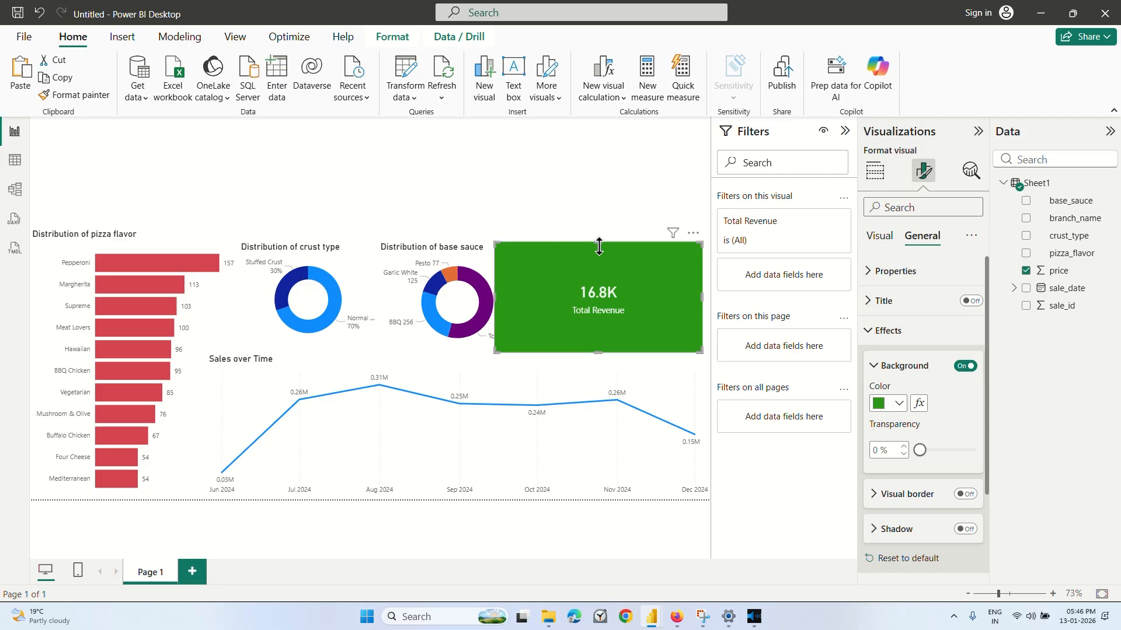
# Shrink the Total Revenue card to about 94 high and 311 wide, clear of the base sauce donut, and open its size properties.
pyautogui.moveTo(598, 246); pyautogui.dragTo(601, 305)
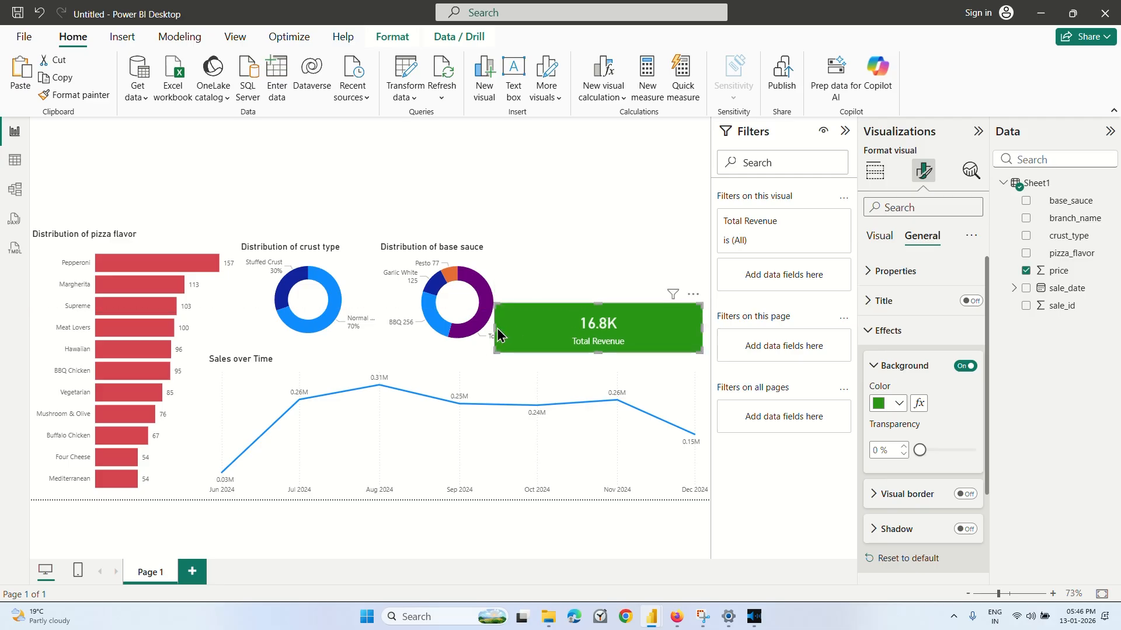
pyautogui.moveTo(497, 334); pyautogui.dragTo(538, 335)
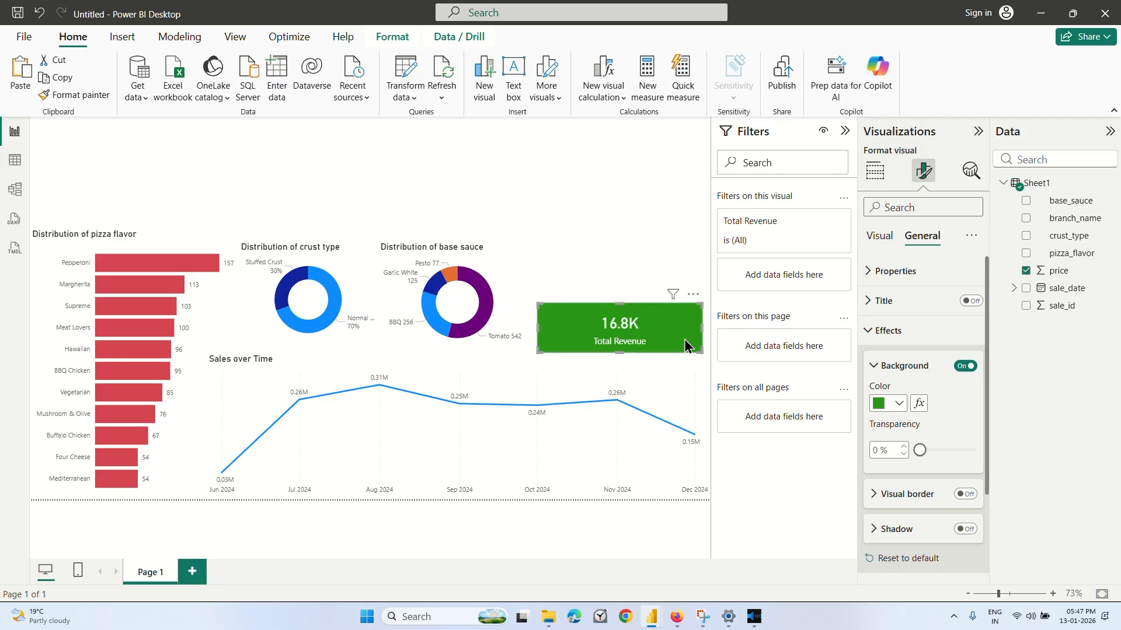
pyautogui.click(887, 366)
pyautogui.click(873, 272)
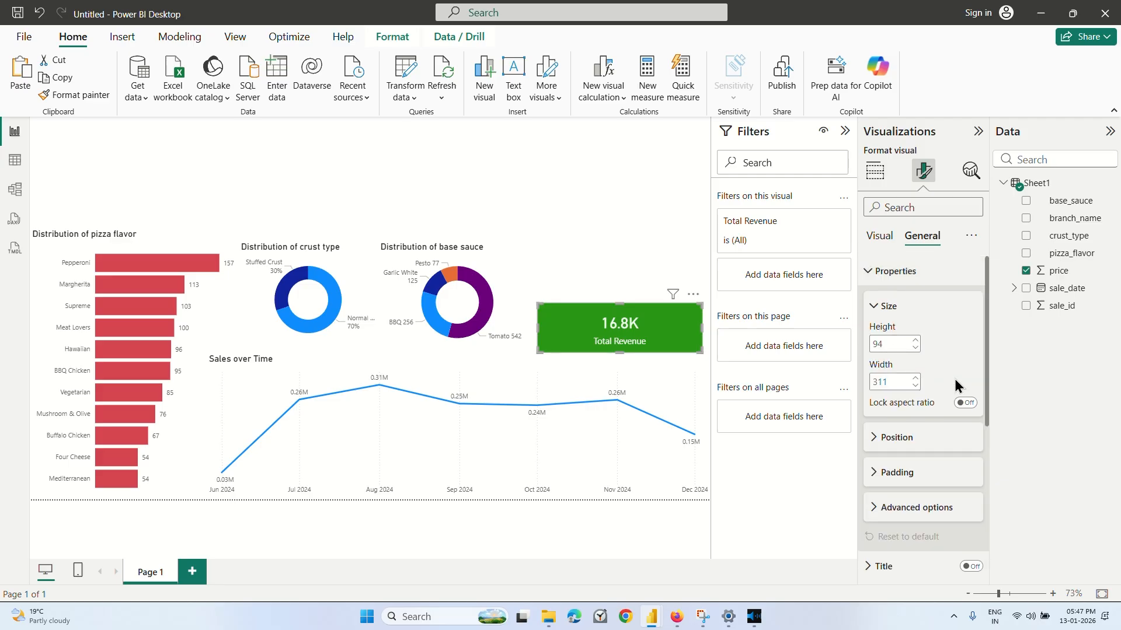
# Try a height of 100 for the Total Revenue card and set it back to 94.
pyautogui.scroll(-3, 956, 386)
pyautogui.scroll(3, 926, 325)
pyautogui.write('100')
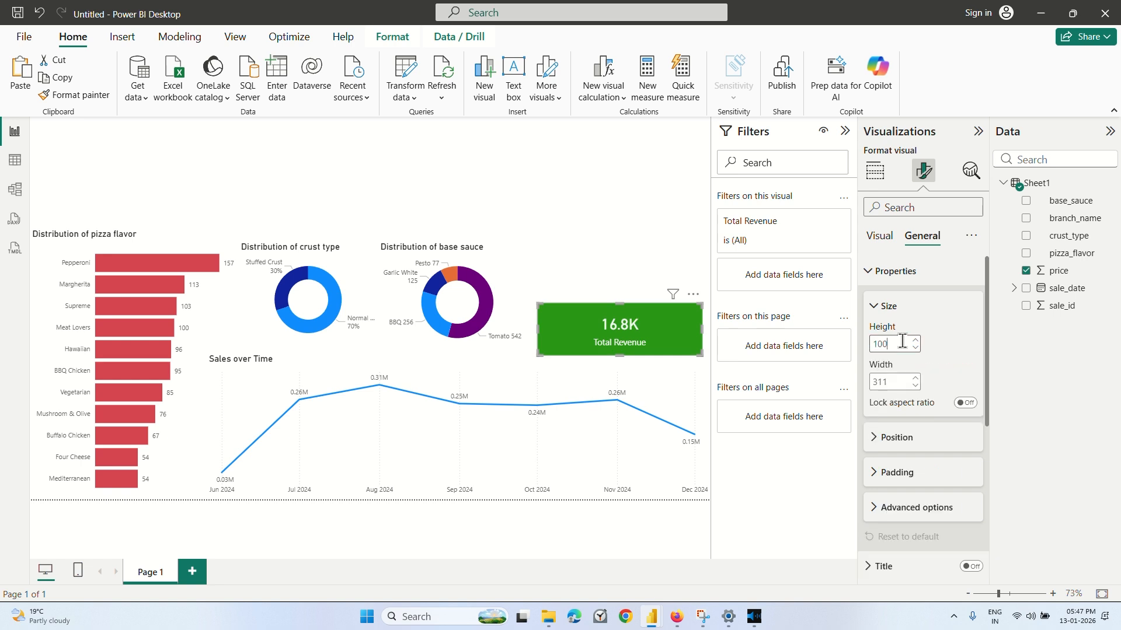
pyautogui.press('BackSpace')
pyautogui.press('BackSpace')
pyautogui.press('BackSpace')
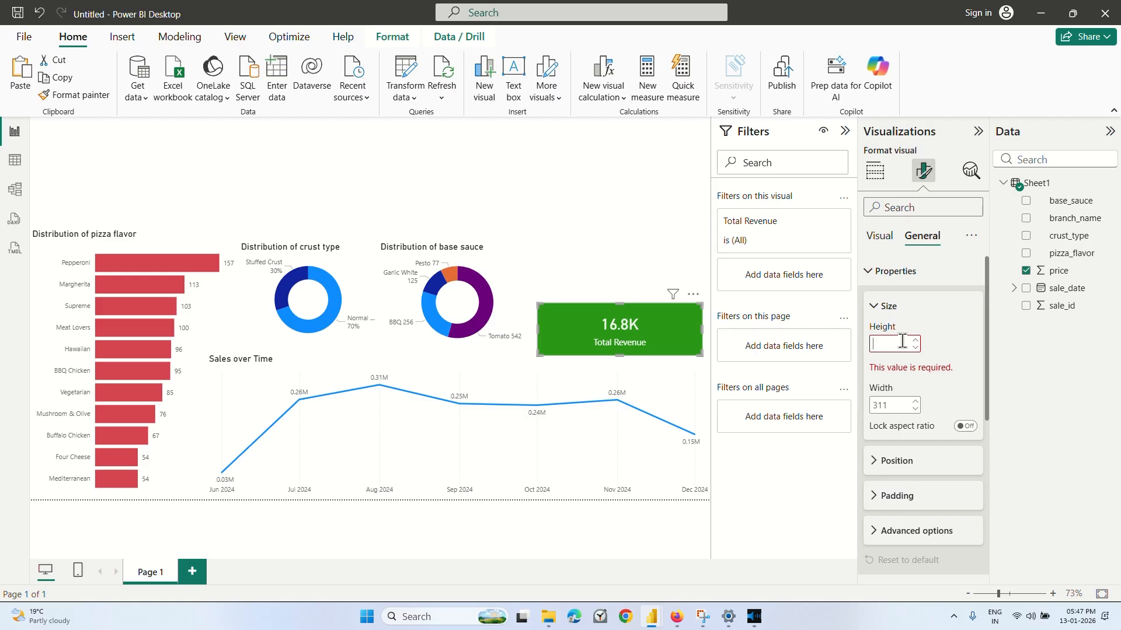
pyautogui.write('94')
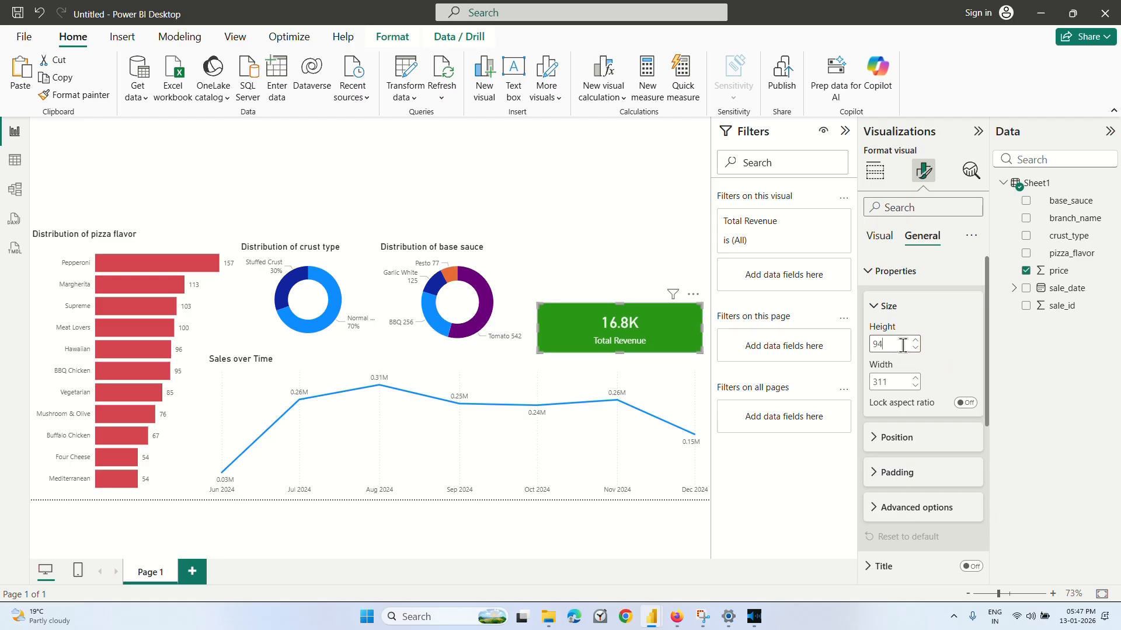
pyautogui.scroll(-1, 936, 373)
pyautogui.scroll(-1, 933, 373)
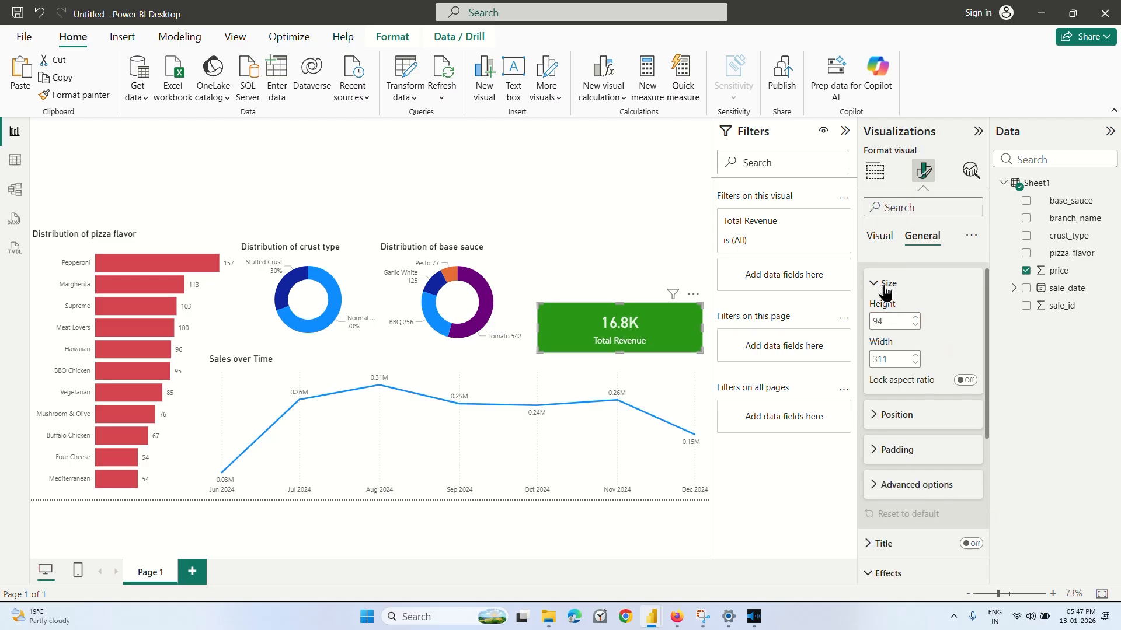
pyautogui.click(884, 284)
pyautogui.scroll(-3, 920, 367)
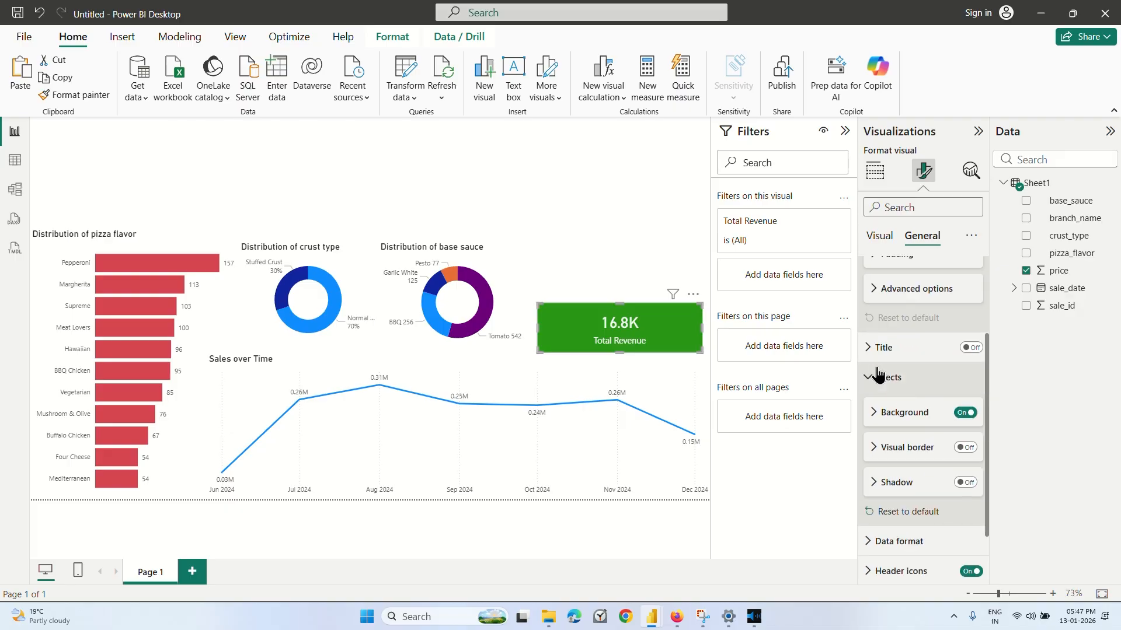
pyautogui.click(875, 379)
pyautogui.scroll(3, 910, 381)
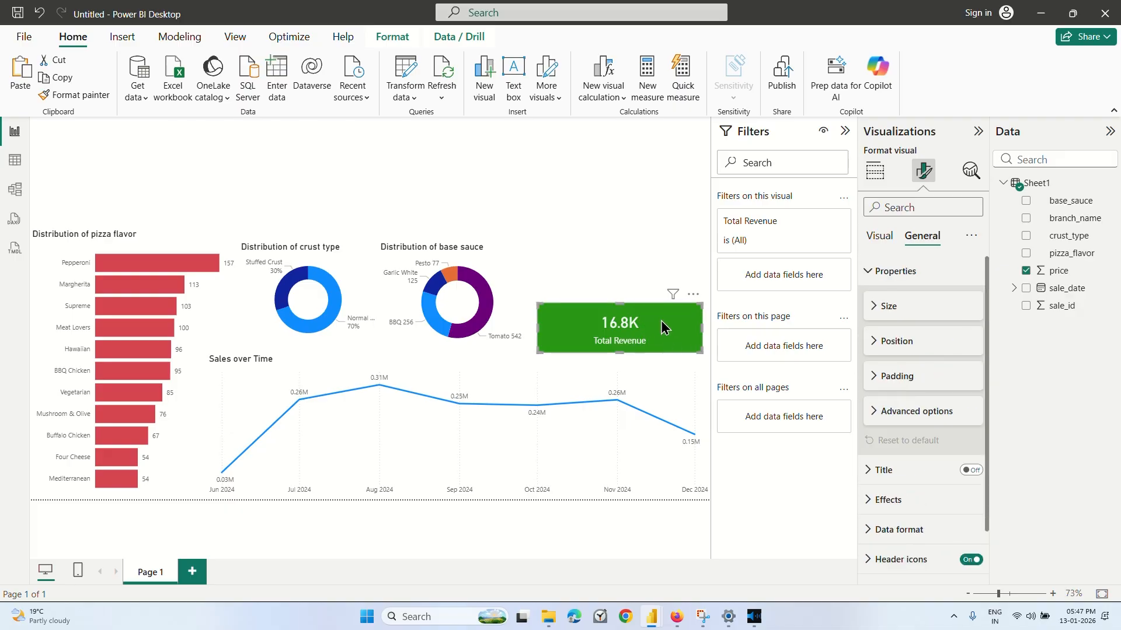
# Duplicate the Total Revenue card and place the copy directly above the original, aligned with its edges.
pyautogui.click(593, 250)
pyautogui.hotkey('ctrl', 'v')
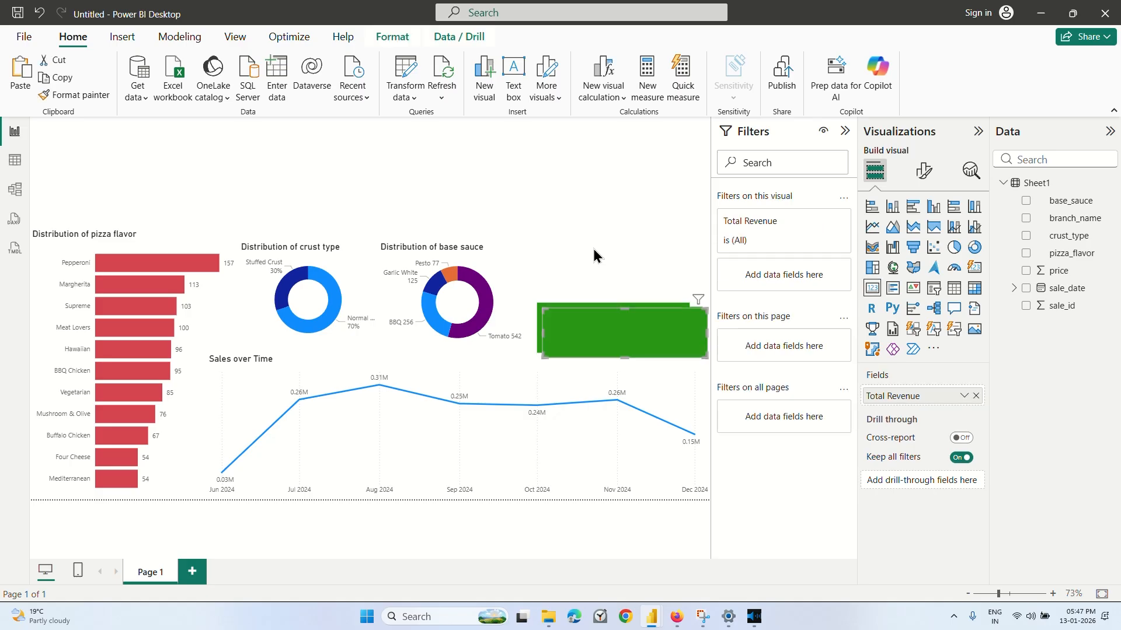
pyautogui.moveTo(665, 333); pyautogui.dragTo(660, 279)
pyautogui.click(647, 222)
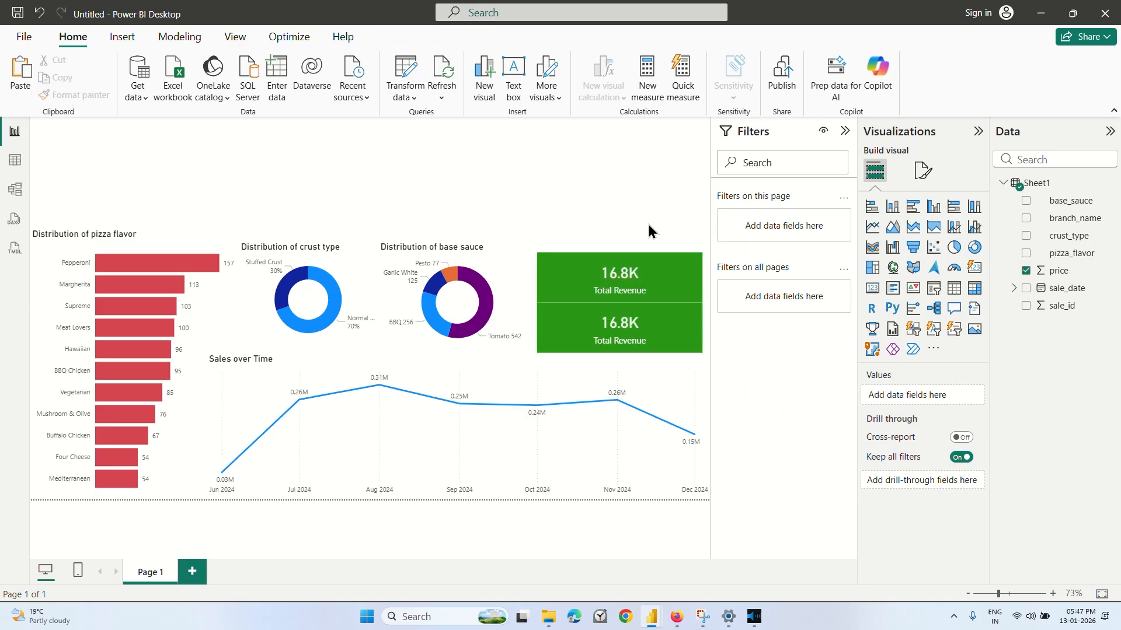
# Switch to the Coursera video, watch the next part about the pizzas sold card, pause it and return to Power BI.
pyautogui.click(676, 617)
pyautogui.click(616, 382)
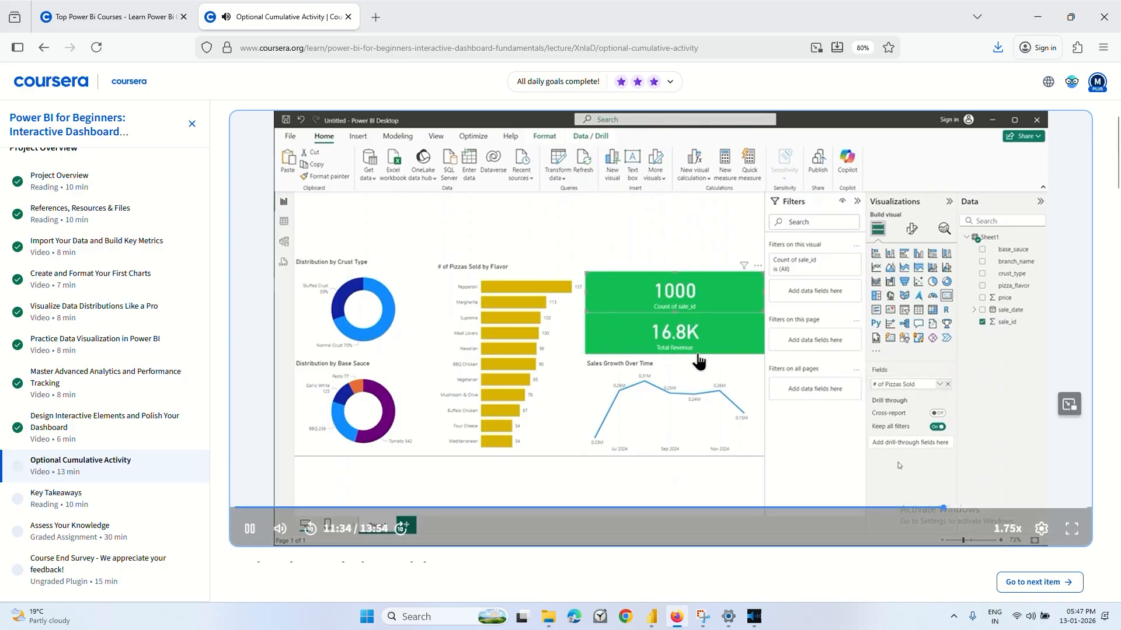
pyautogui.click(665, 372)
pyautogui.moveTo(651, 617)
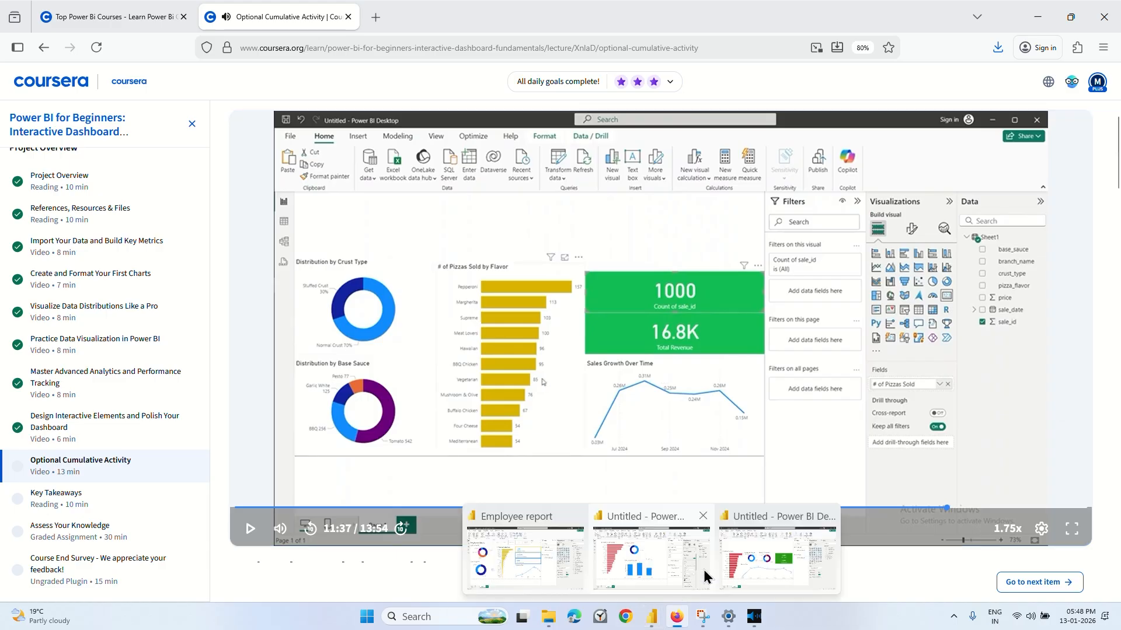
pyautogui.click(762, 562)
# Replace the Total Revenue field in the upper card with sale_id, aggregated as Count.
pyautogui.click(638, 282)
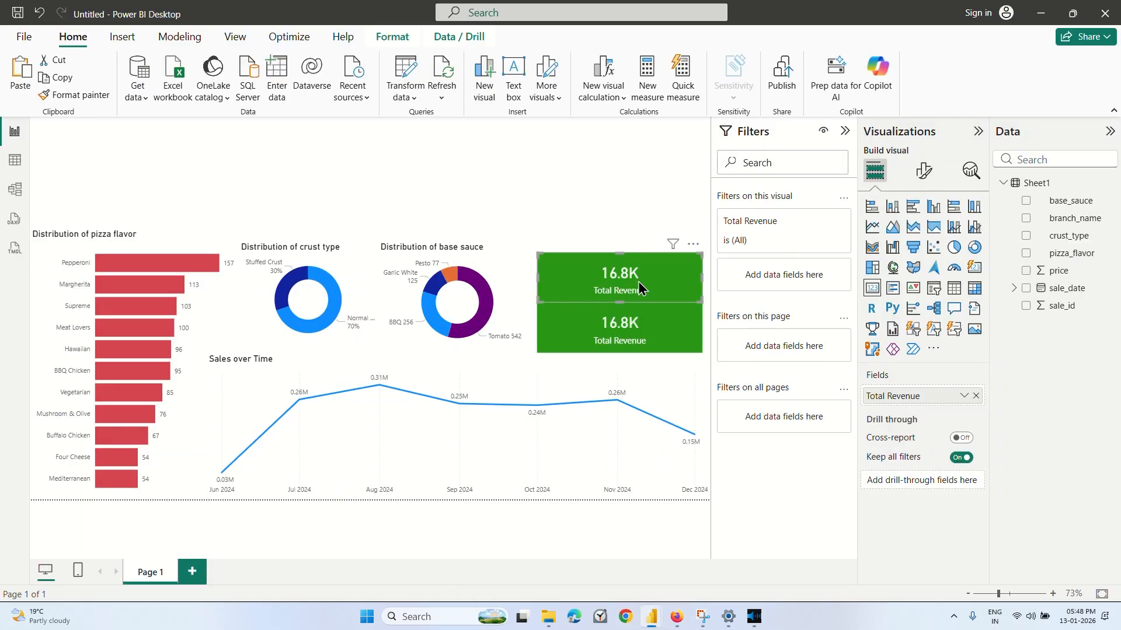
pyautogui.click(975, 396)
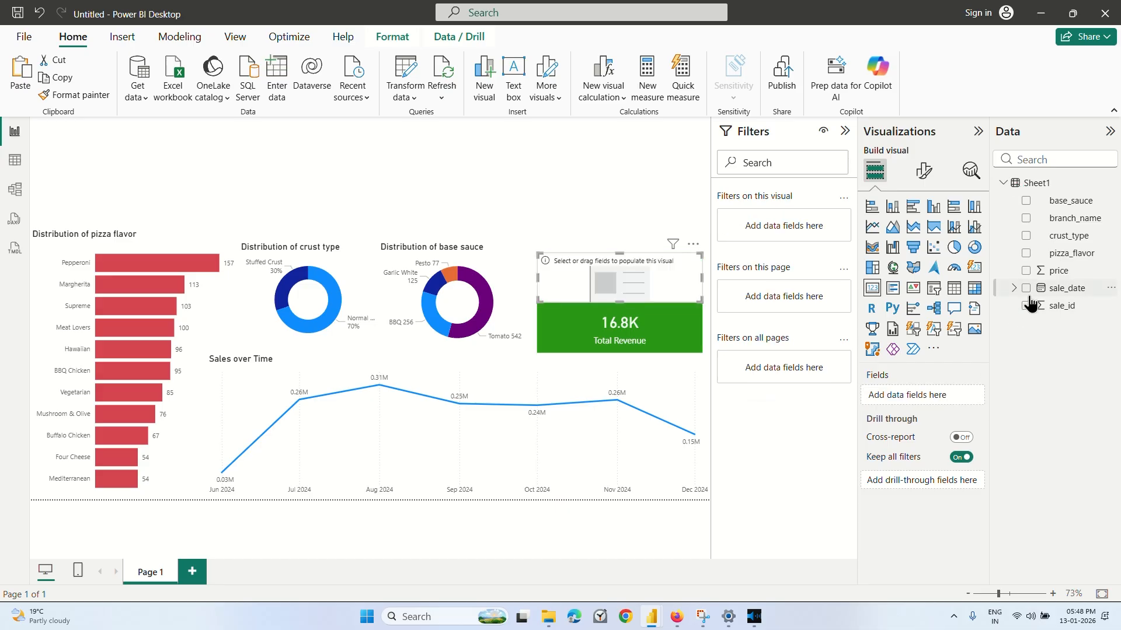
pyautogui.click(1025, 306)
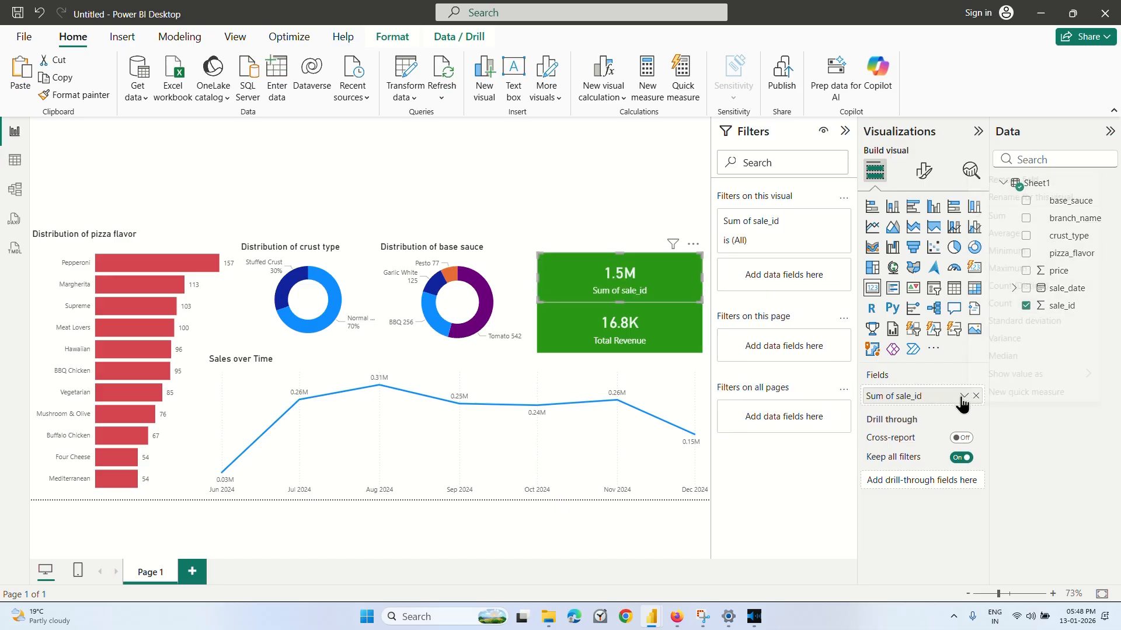
pyautogui.click(964, 396)
pyautogui.click(1004, 306)
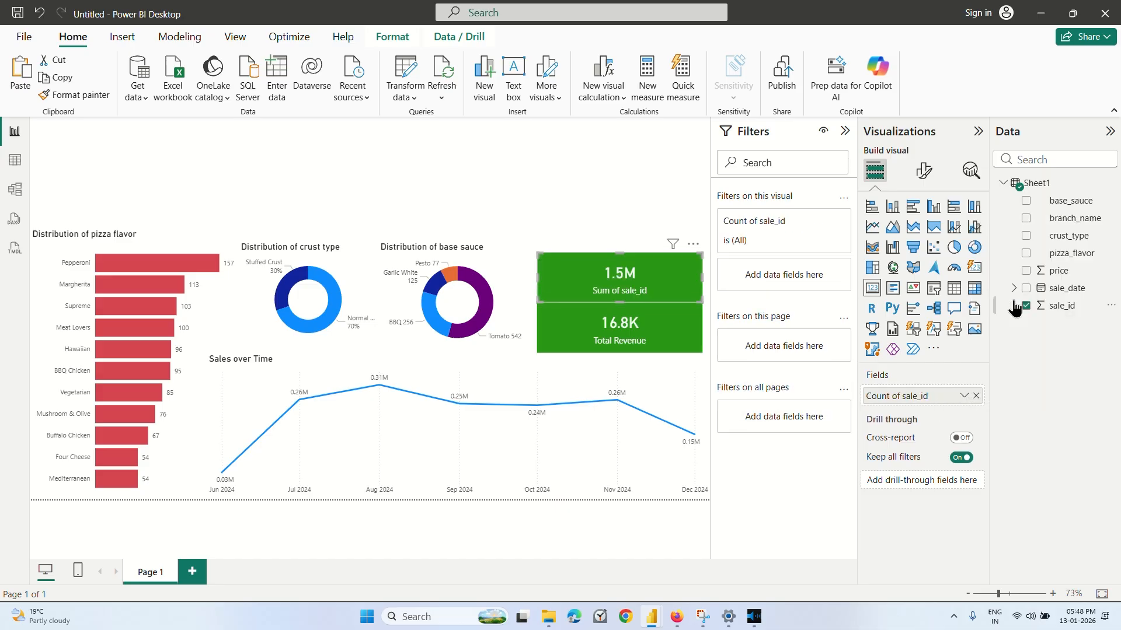
# Rename the upper card's sale_id field as "# of pizzas sold".
pyautogui.doubleClick(934, 394)
pyautogui.hotkey('ctrl', 'a')
pyautogui.press('BackSpace')
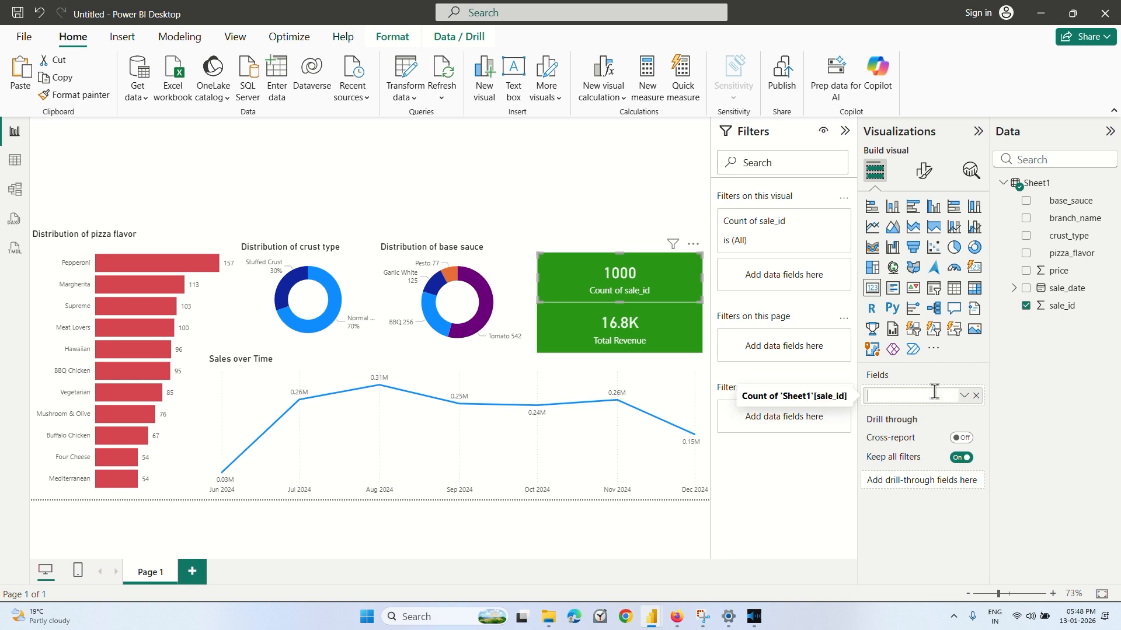
pyautogui.write('# of pizza')
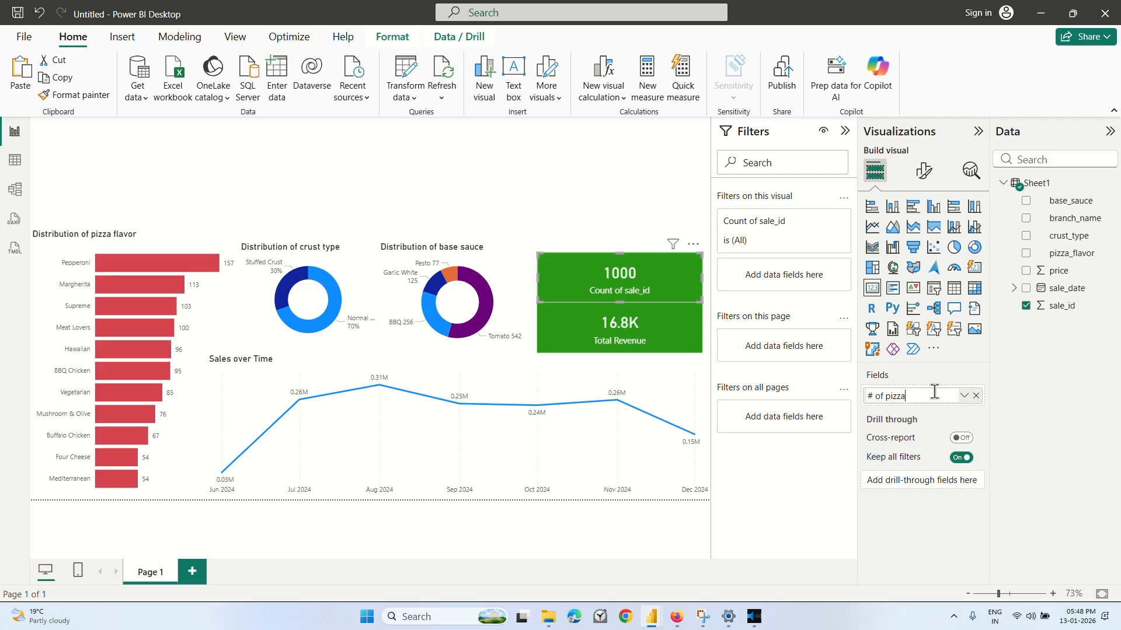
pyautogui.write('s sold')
pyautogui.press('Return')
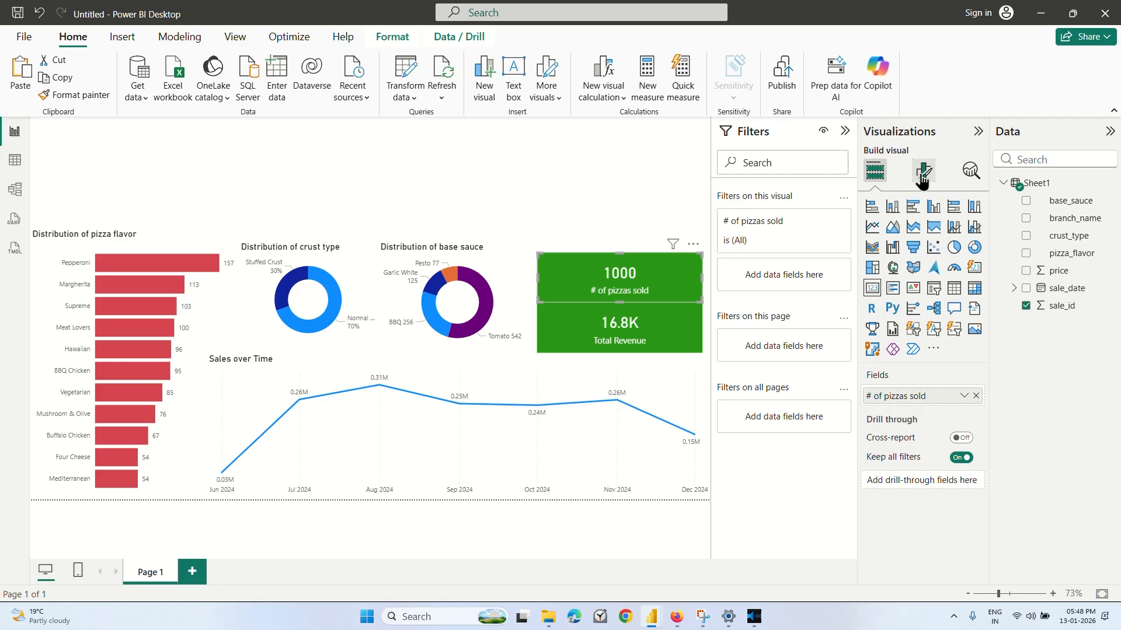
# Try light blue as the # of pizzas sold card's background effect and replace it with the custom light red #EB8282.
pyautogui.click(923, 171)
pyautogui.click(914, 244)
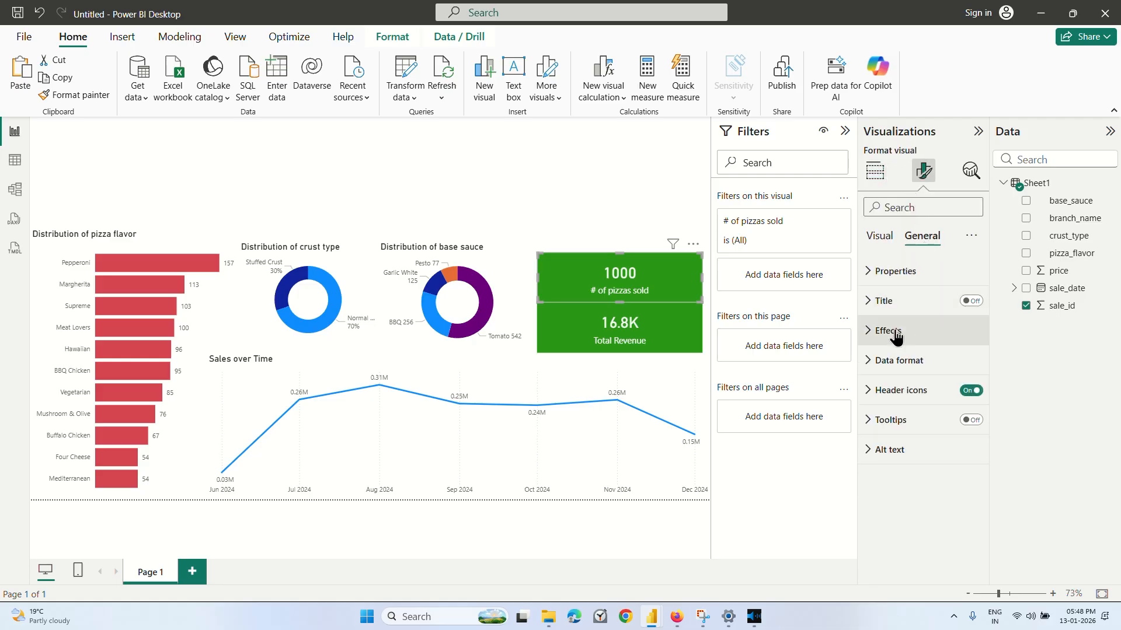
pyautogui.click(895, 329)
pyautogui.scroll(-1, 894, 344)
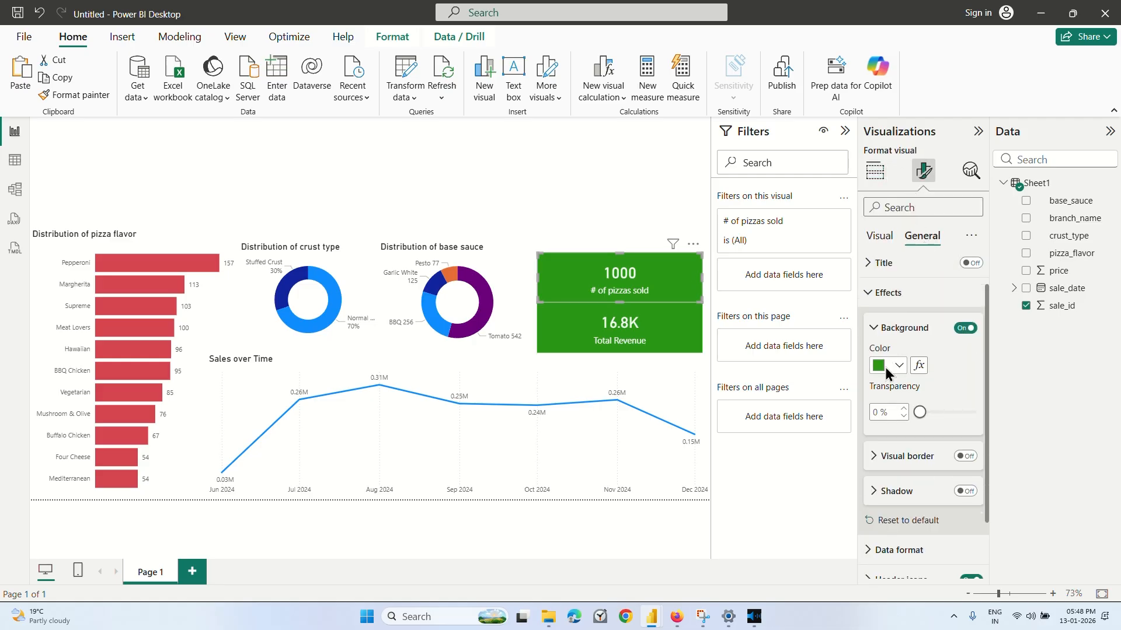
pyautogui.click(889, 368)
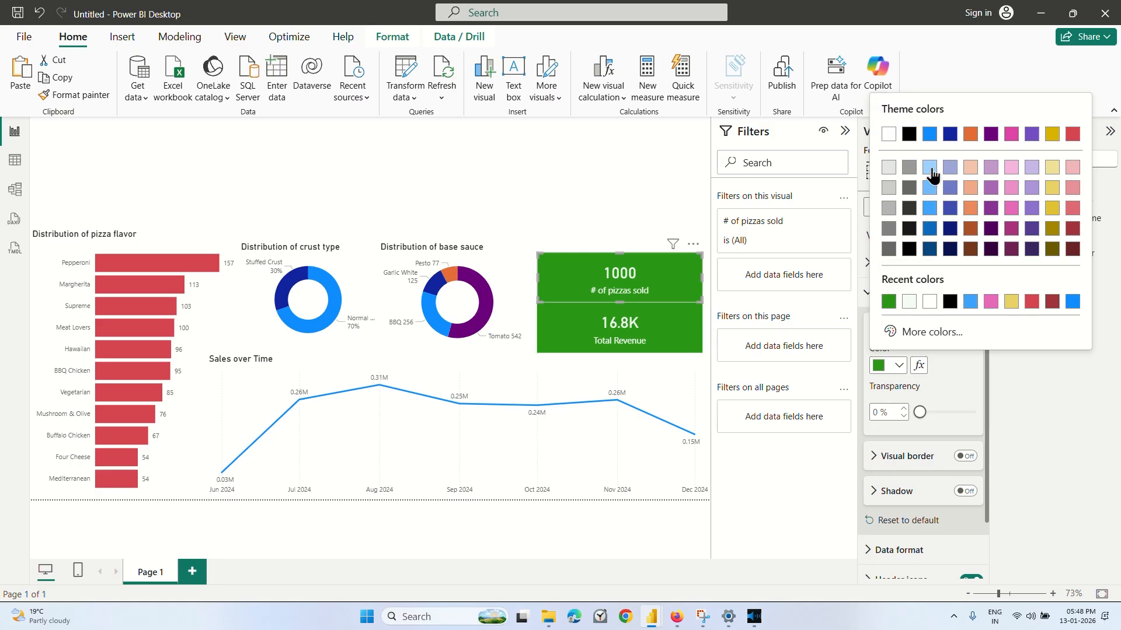
pyautogui.click(930, 171)
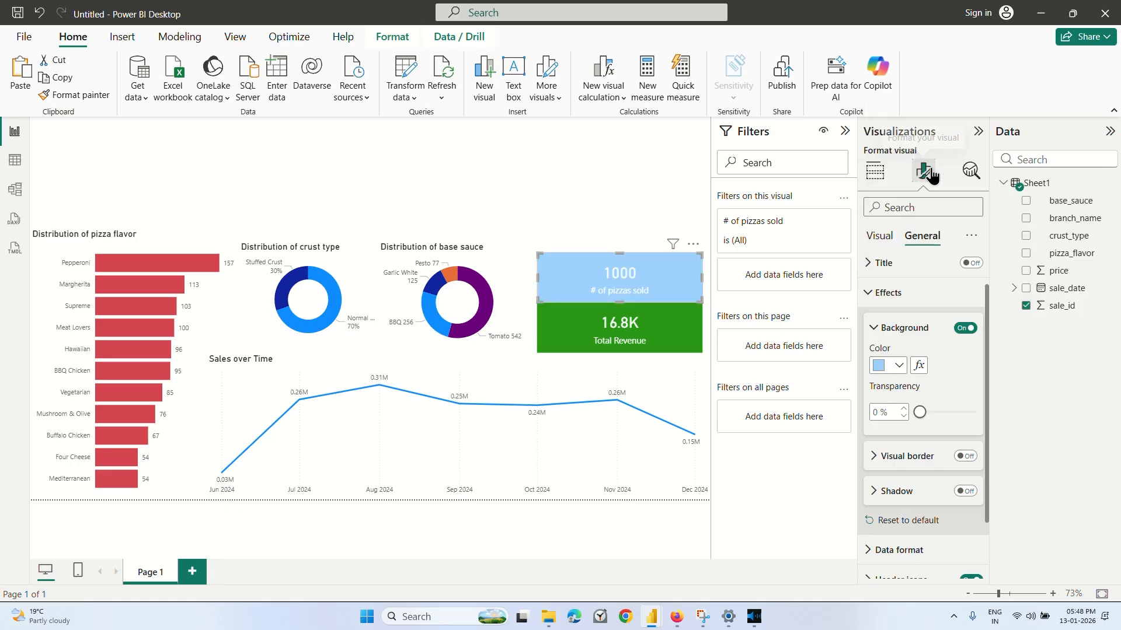
pyautogui.click(899, 362)
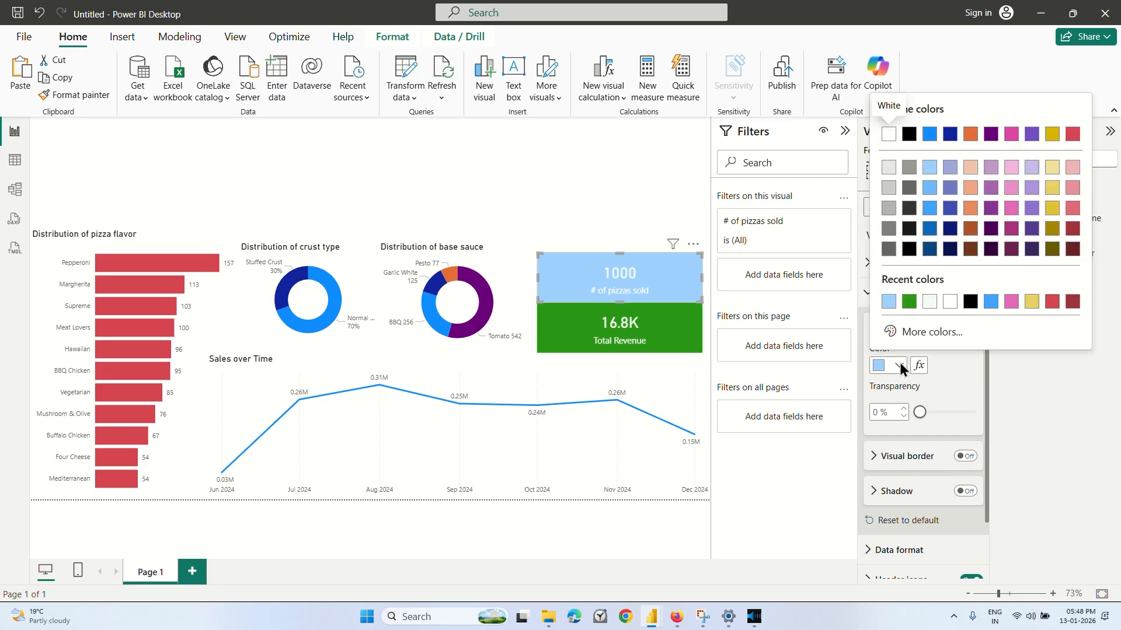
pyautogui.click(928, 332)
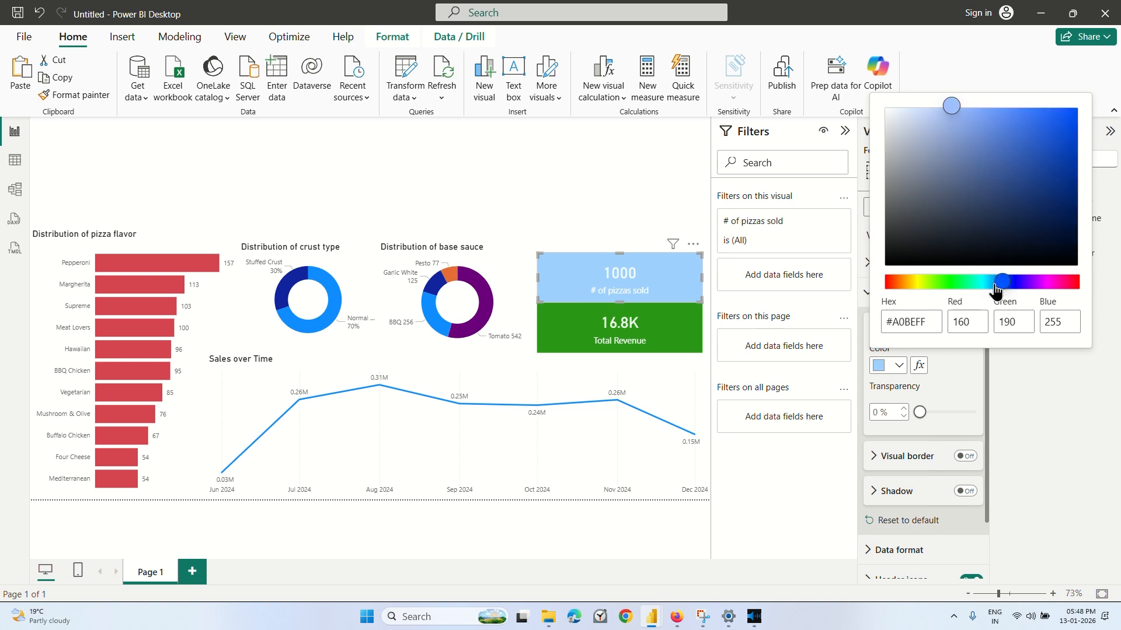
pyautogui.moveTo(995, 290); pyautogui.dragTo(884, 295)
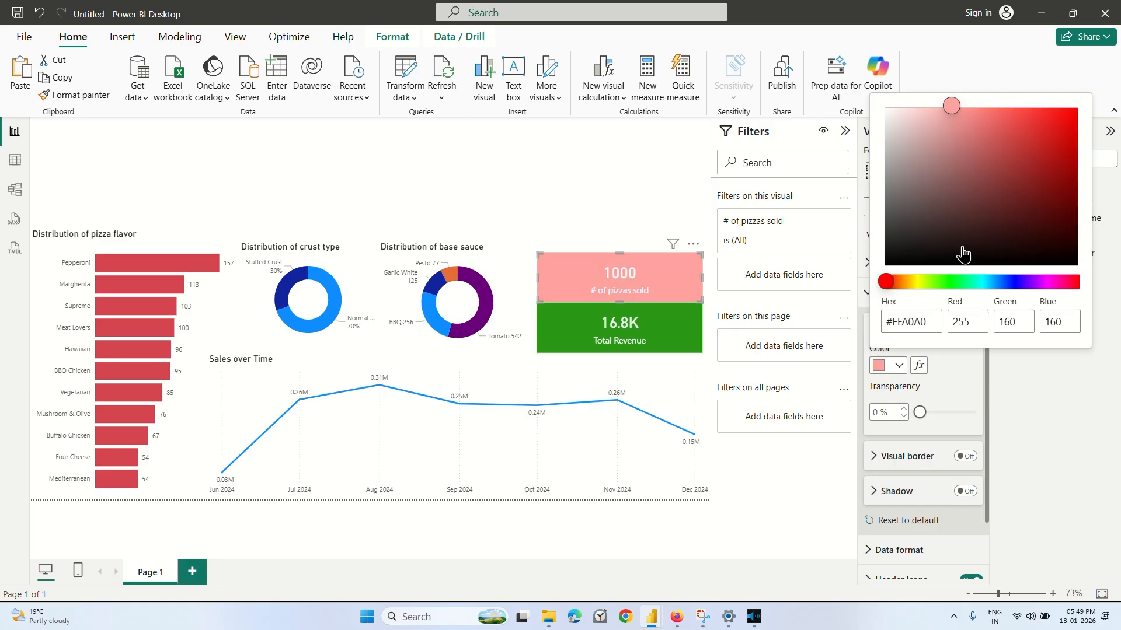
pyautogui.moveTo(951, 109); pyautogui.dragTo(970, 125)
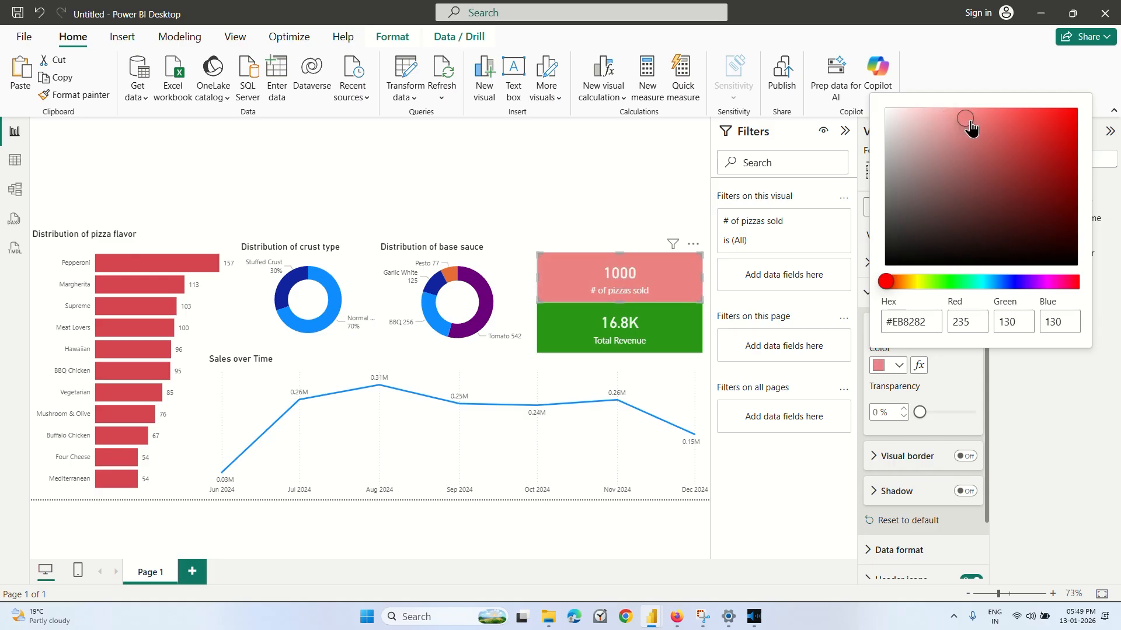
pyautogui.click(488, 227)
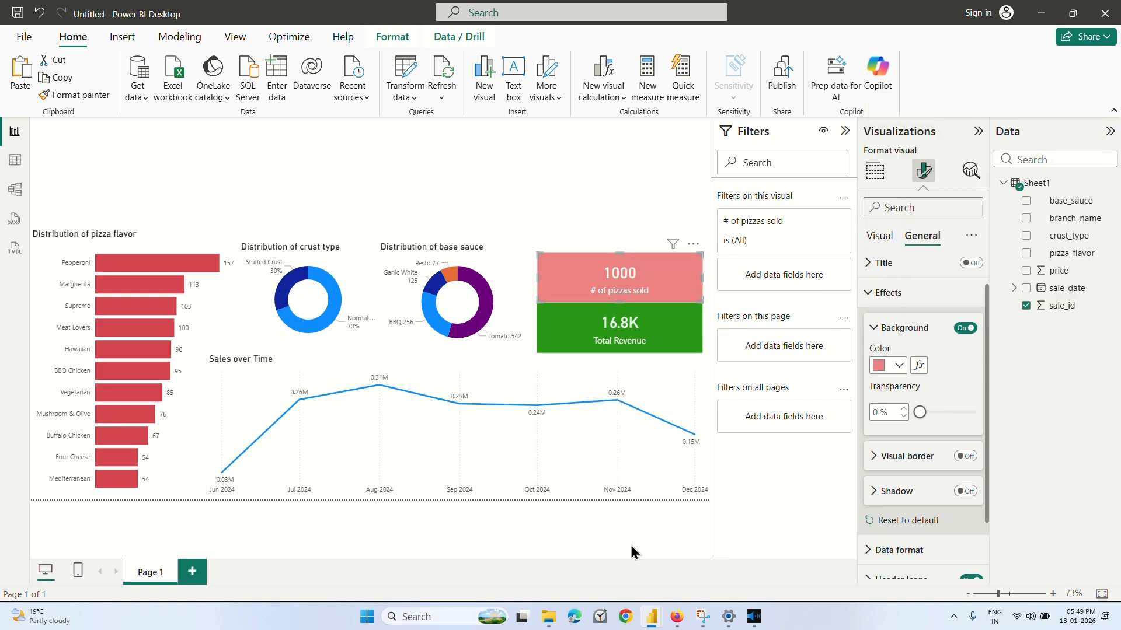
# Switch to the Coursera video, watch the part about the branch name slicer, pause it and return to Power BI.
pyautogui.click(676, 617)
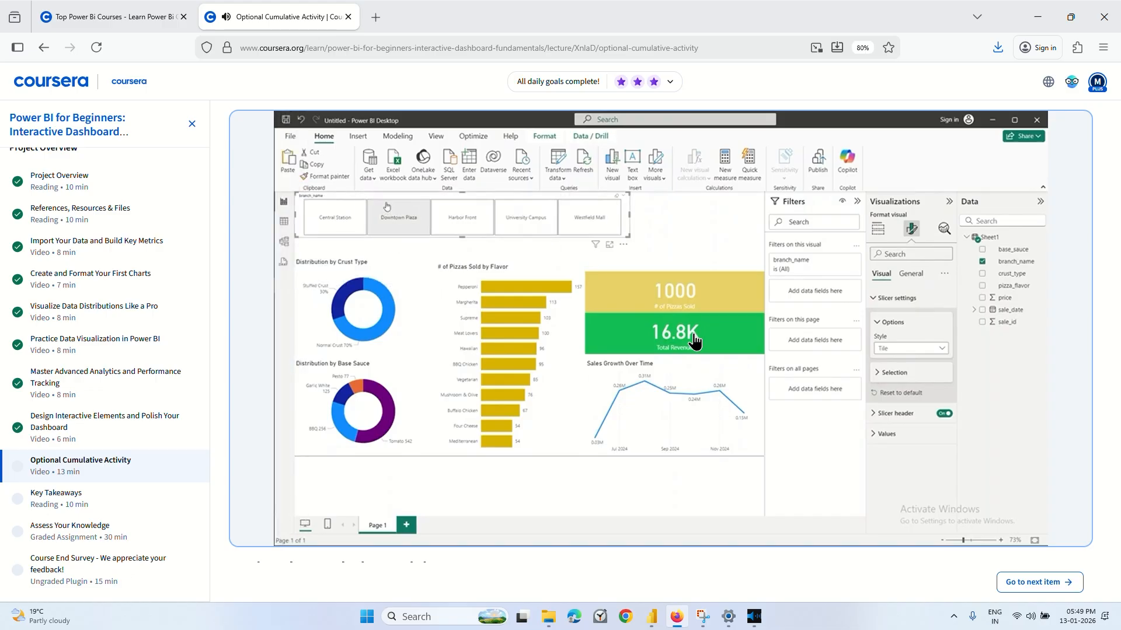
pyautogui.moveTo(565, 305)
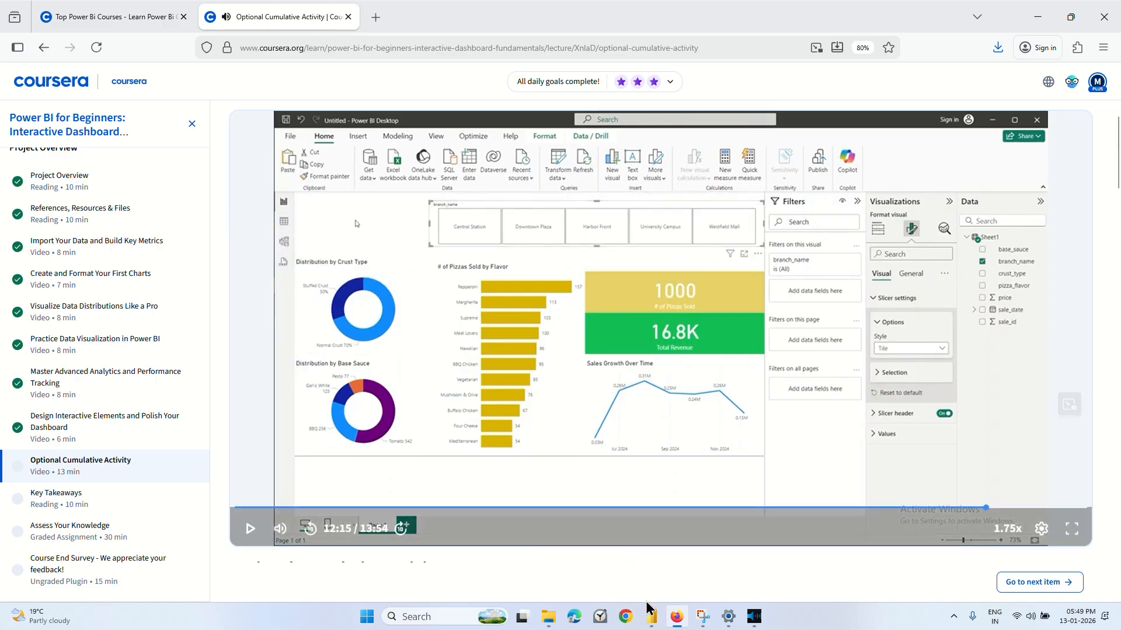
pyautogui.moveTo(651, 616)
pyautogui.click(769, 572)
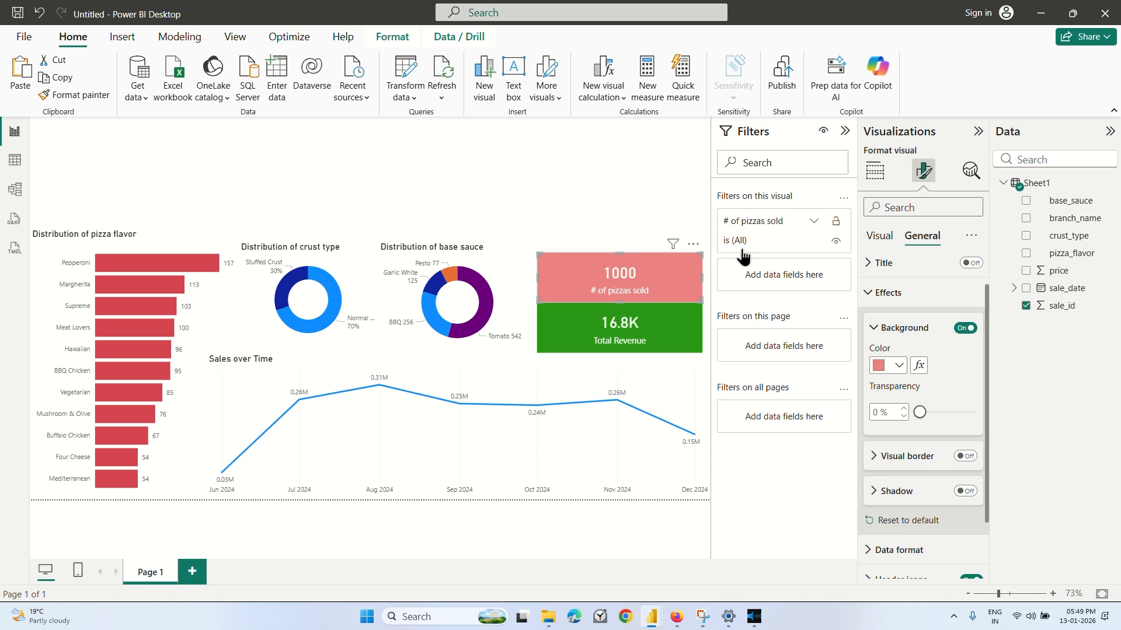
# Add a slicer to the page with the branch_name field.
pyautogui.click(614, 223)
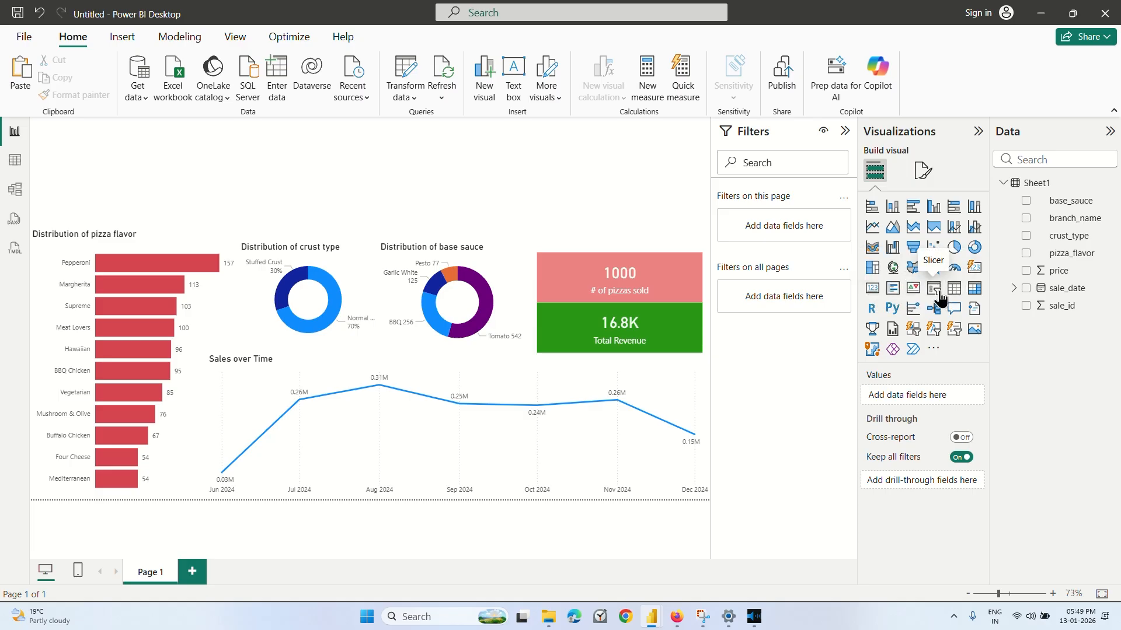
pyautogui.click(935, 289)
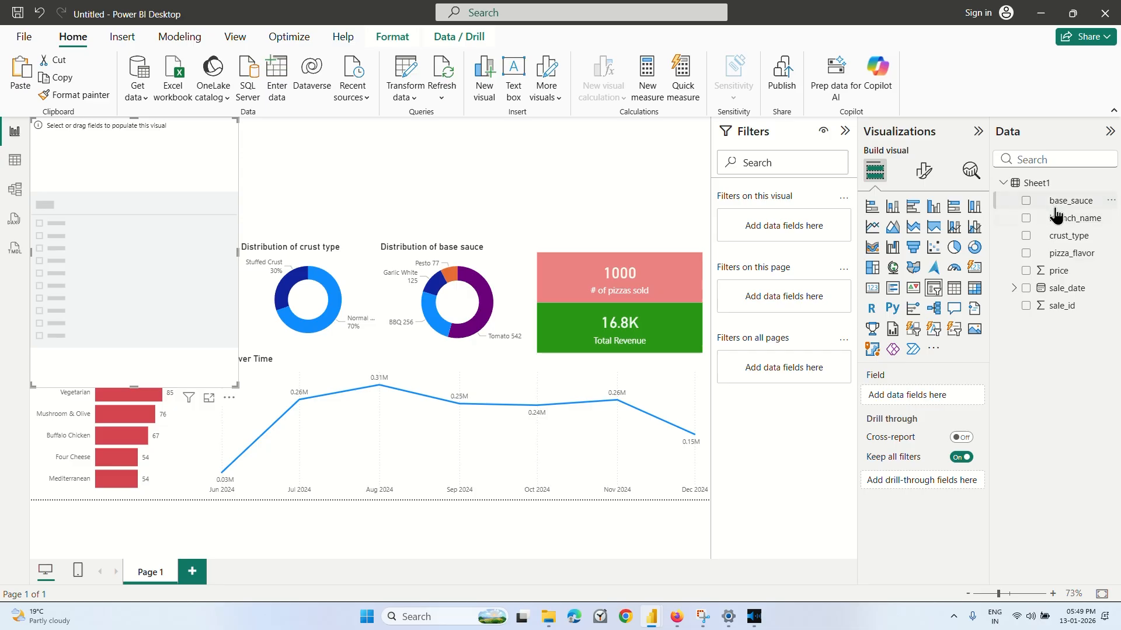
pyautogui.click(1025, 219)
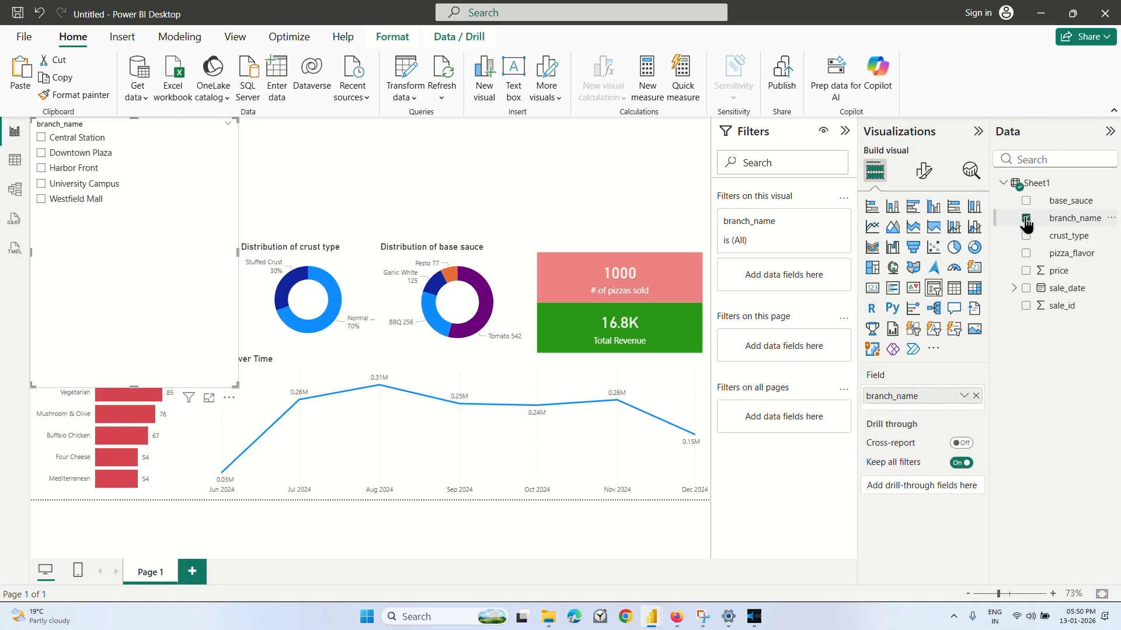
# Set the branch_name slicer's style to Tile after comparing it with Dropdown, and resize it into a single row of tiles above the charts.
pyautogui.click(924, 170)
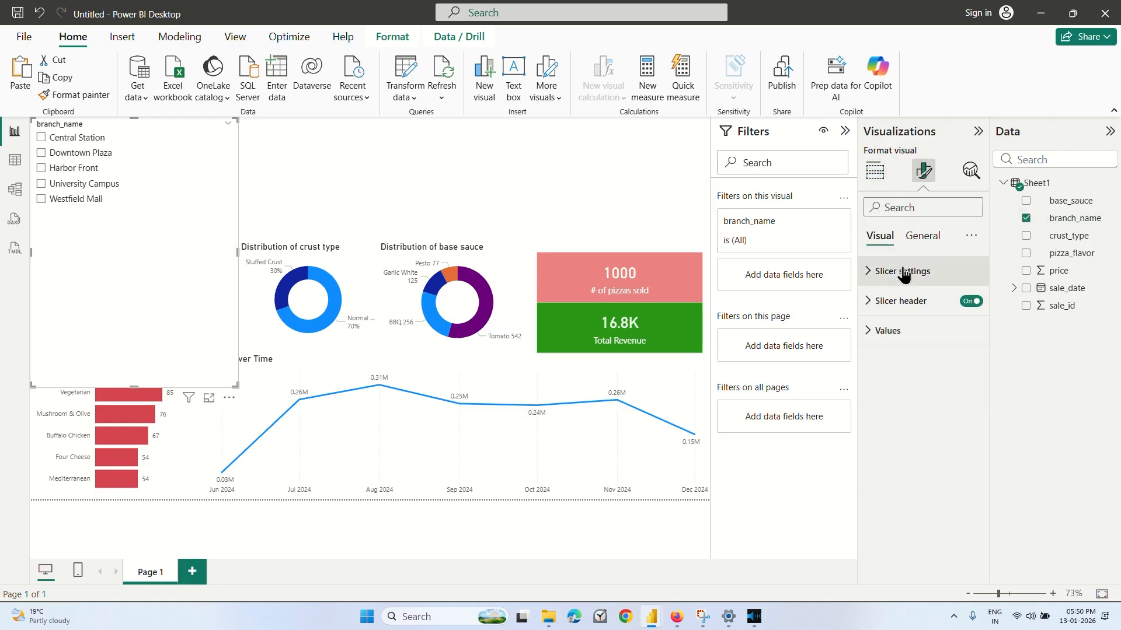
pyautogui.click(904, 272)
pyautogui.click(911, 344)
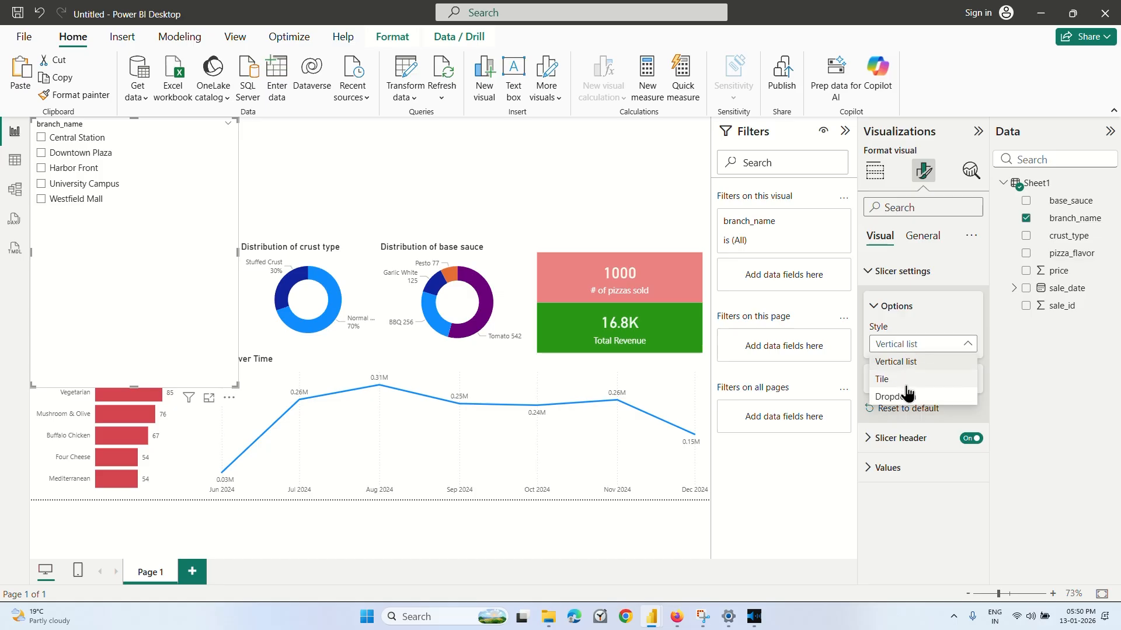
pyautogui.click(906, 382)
pyautogui.click(910, 344)
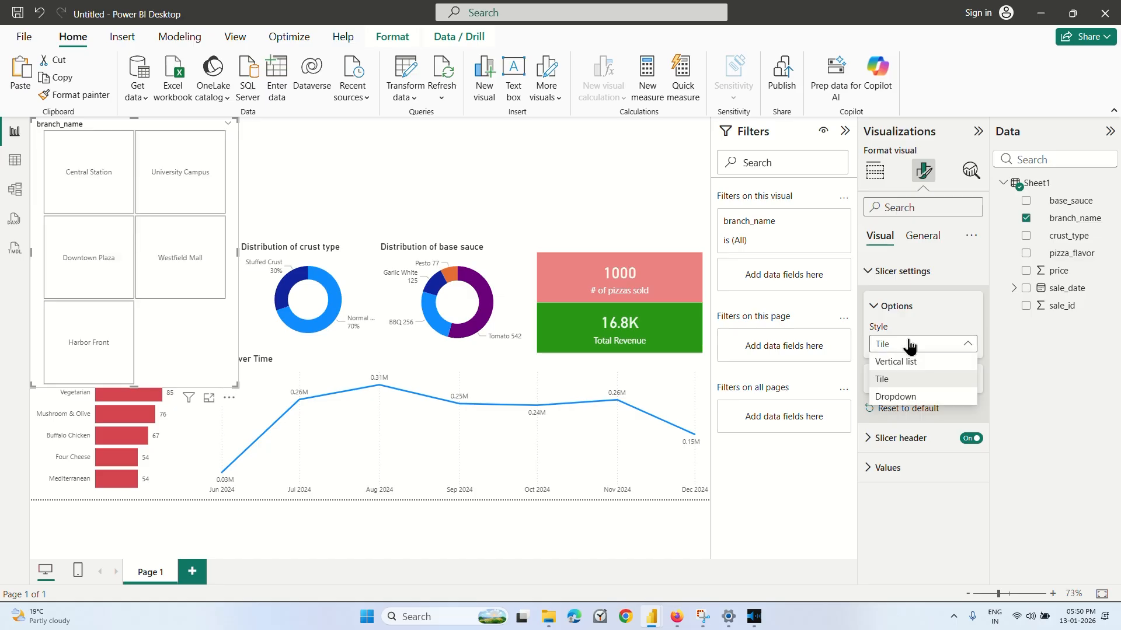
pyautogui.click(903, 398)
pyautogui.click(914, 349)
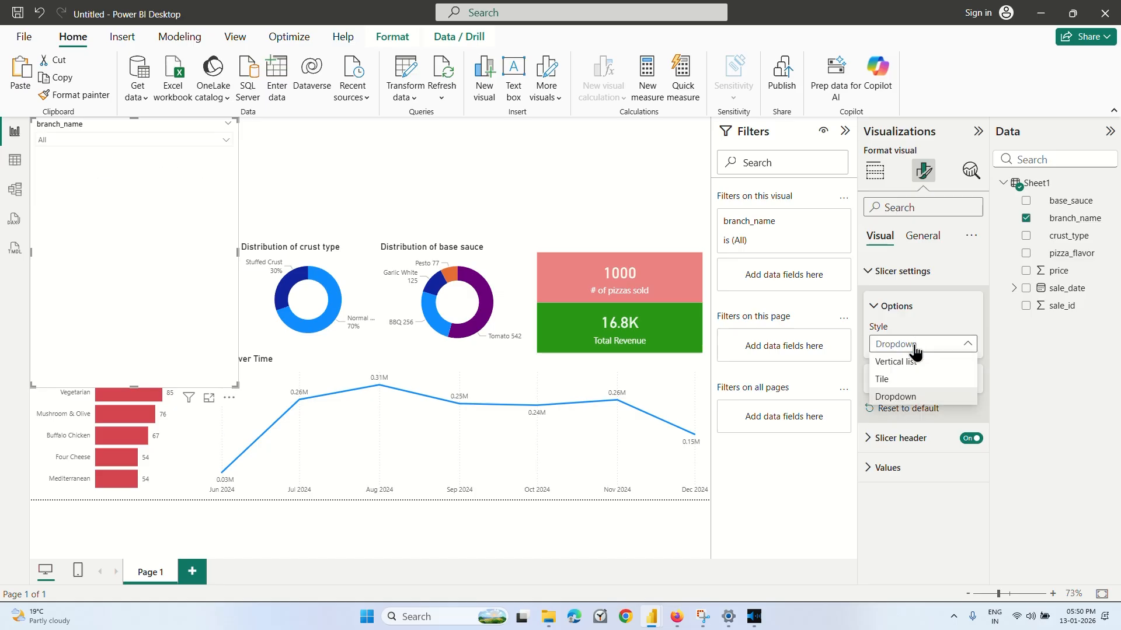
pyautogui.click(884, 380)
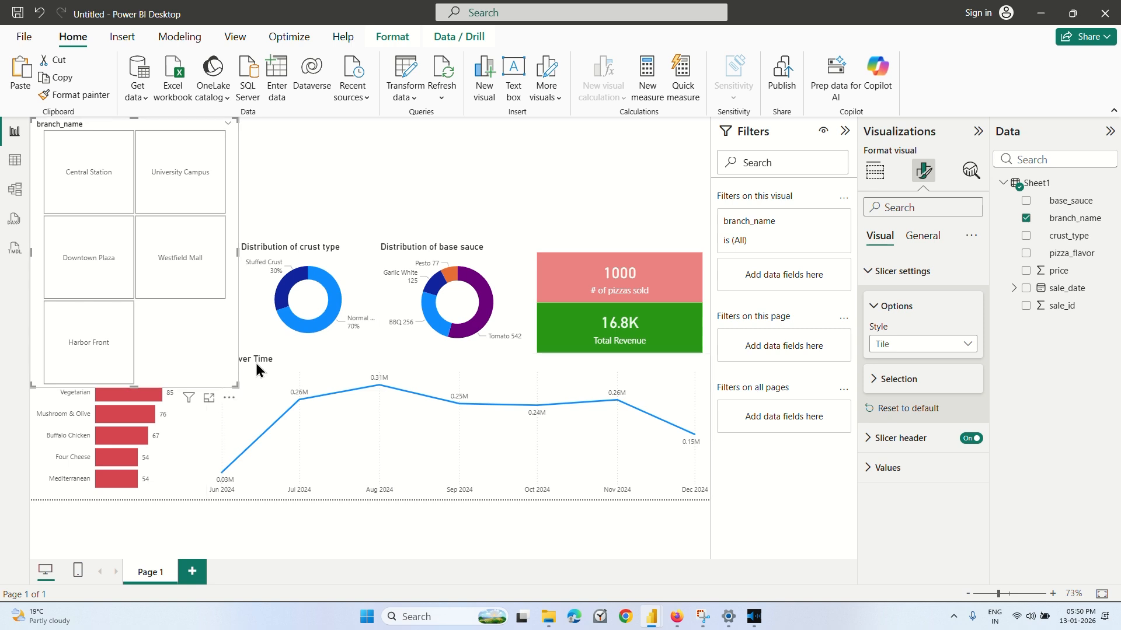
pyautogui.moveTo(236, 385); pyautogui.dragTo(547, 184)
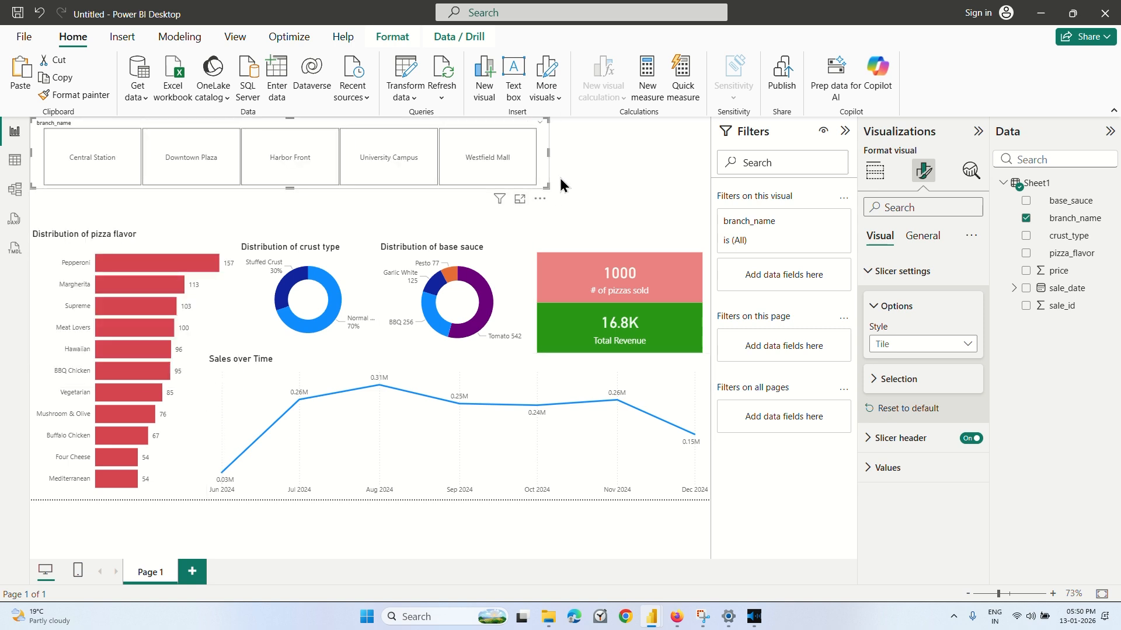
# Move the branch_name slicer right along the top of the page to leave space for a title beside it.
pyautogui.click(600, 151)
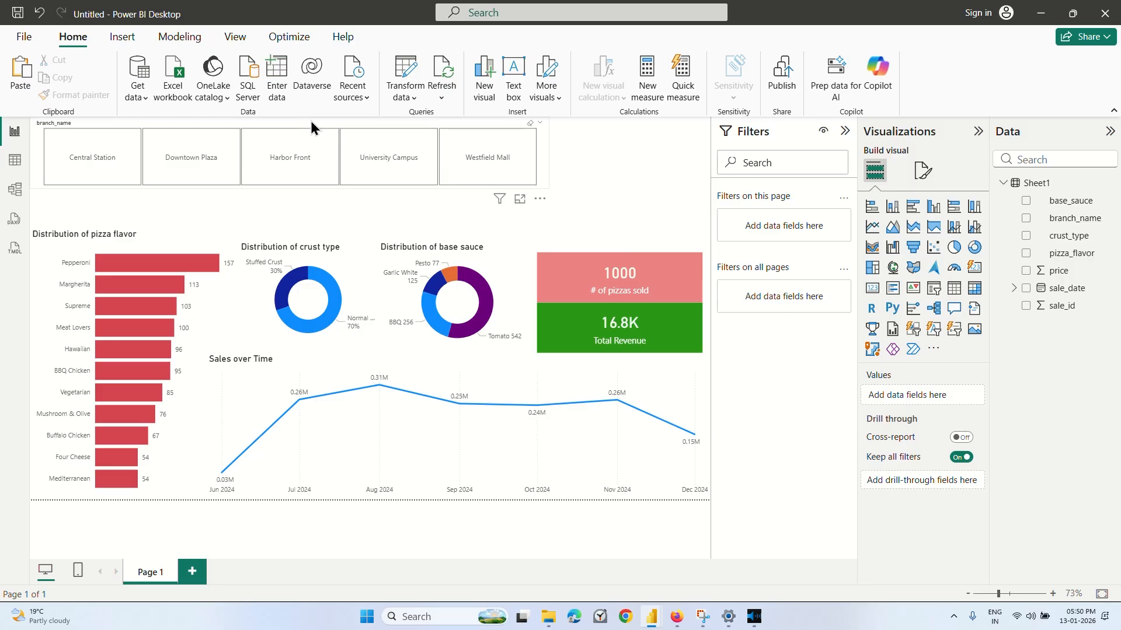
pyautogui.moveTo(311, 122); pyautogui.dragTo(406, 132)
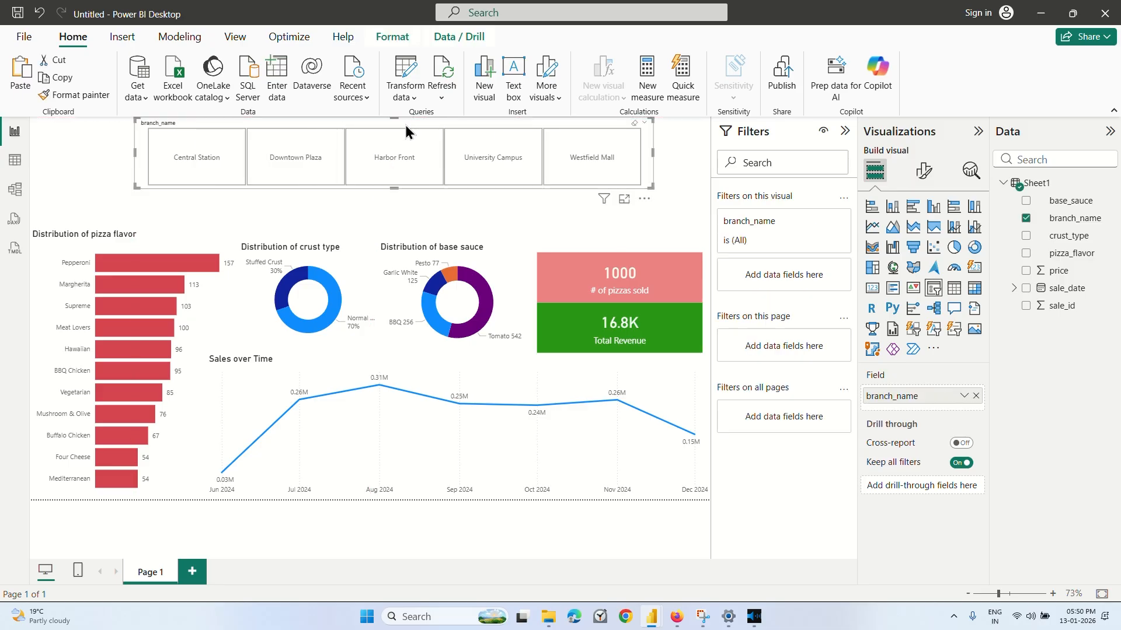
pyautogui.click(53, 148)
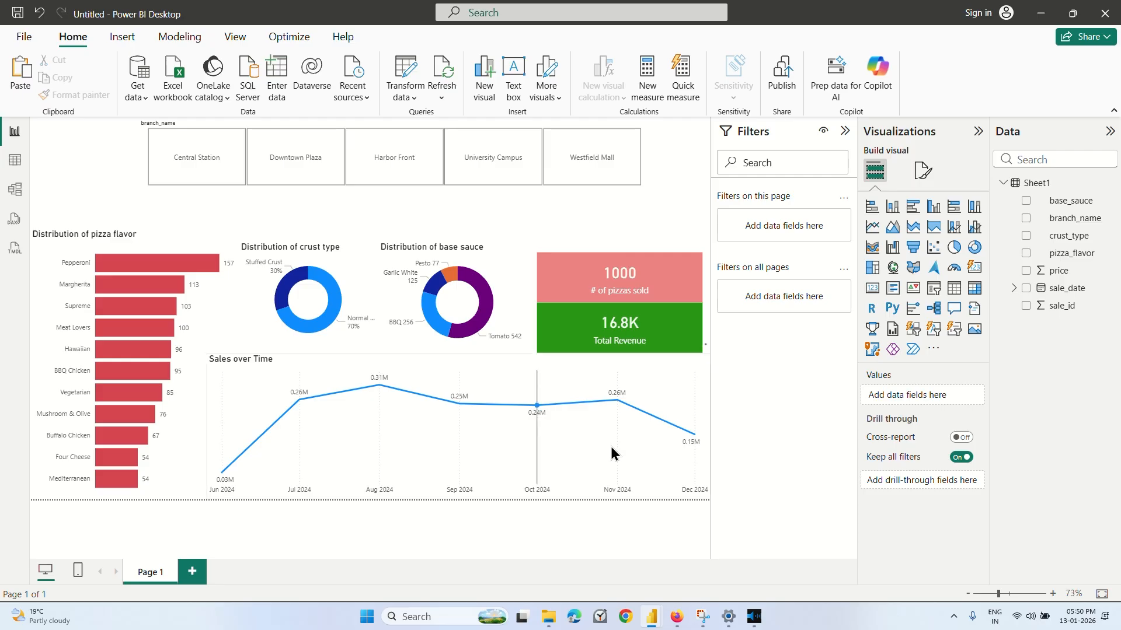
# Switch to the Coursera video, watch the part about the report title text box, pause it and return to Power BI.
pyautogui.click(676, 617)
pyautogui.click(776, 368)
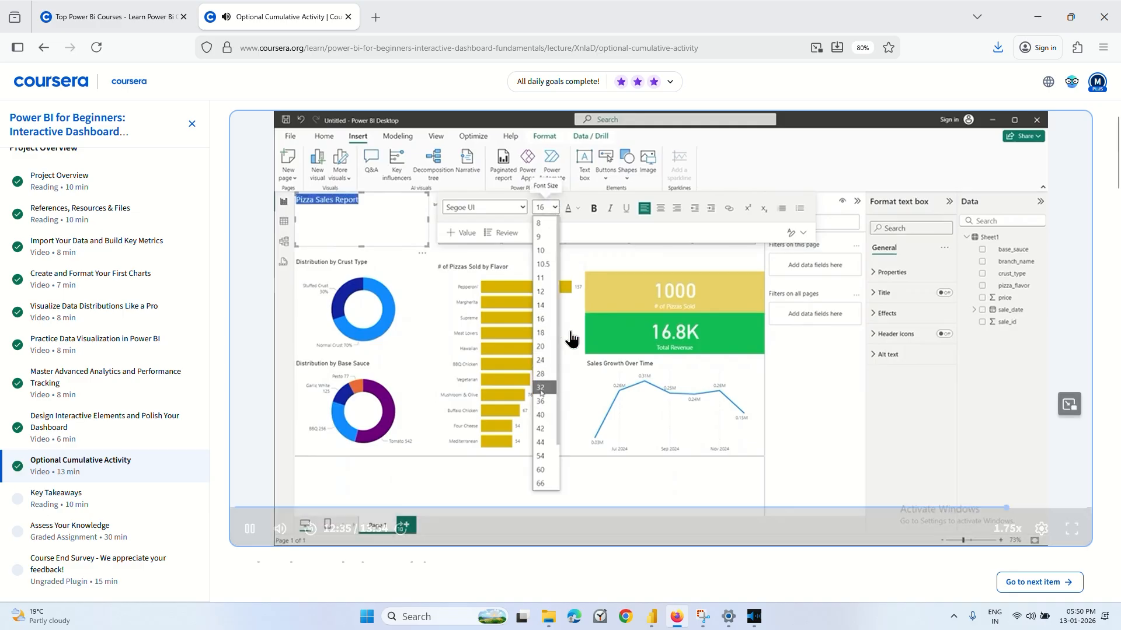
pyautogui.click(540, 328)
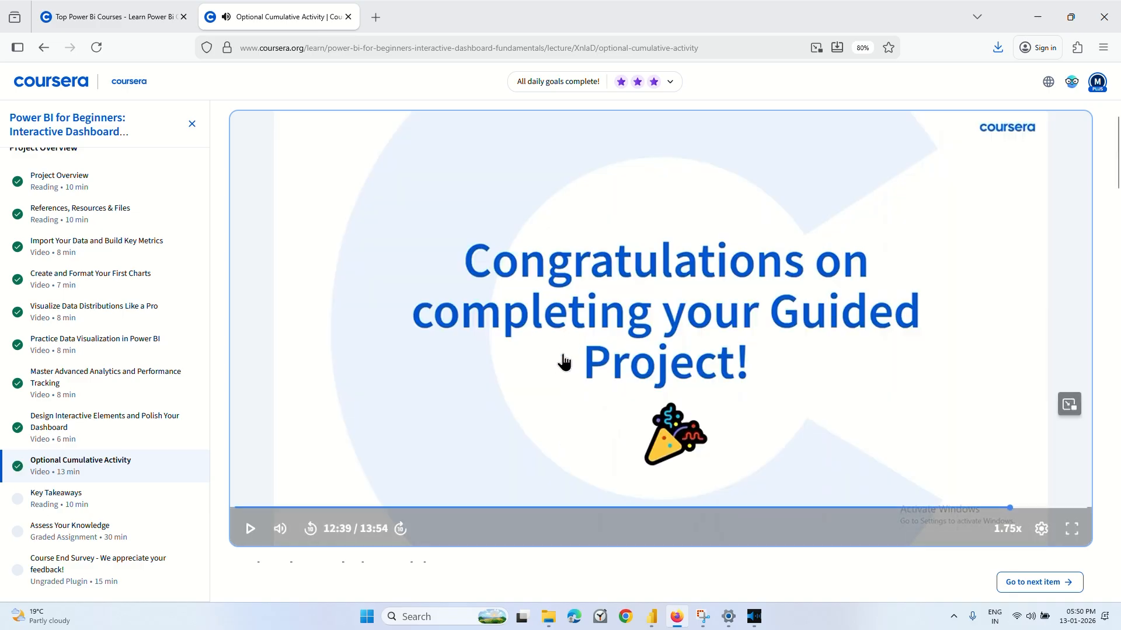
pyautogui.click(652, 627)
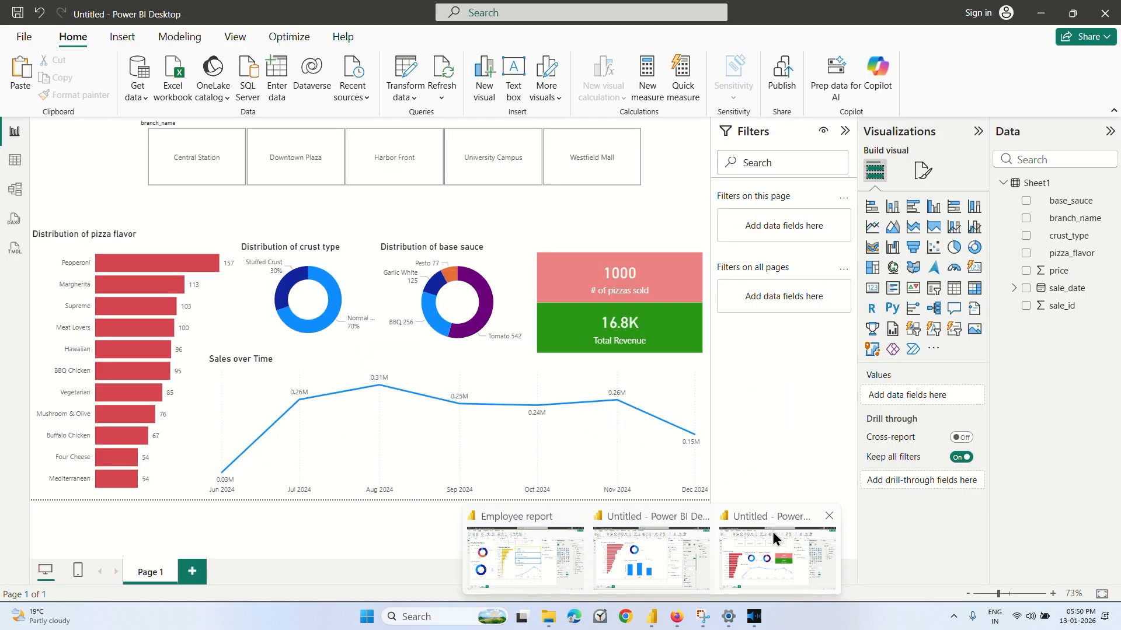
pyautogui.click(772, 531)
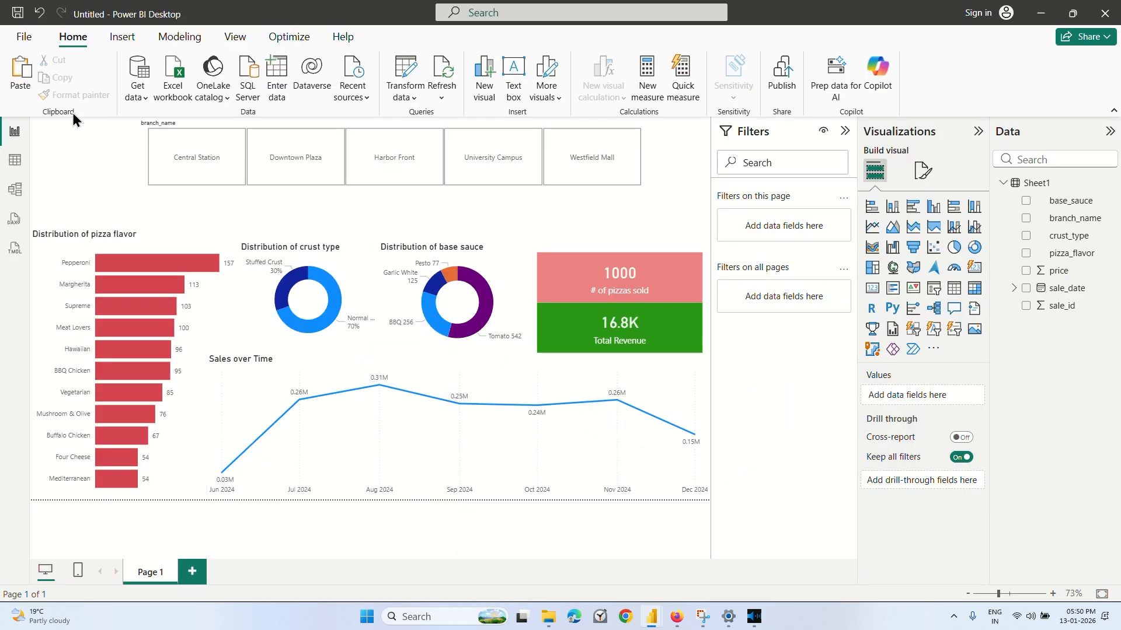
# Insert a text box in the page's upper-left corner with the text PIZZA SALES REPORT.
pyautogui.click(122, 36)
pyautogui.click(421, 78)
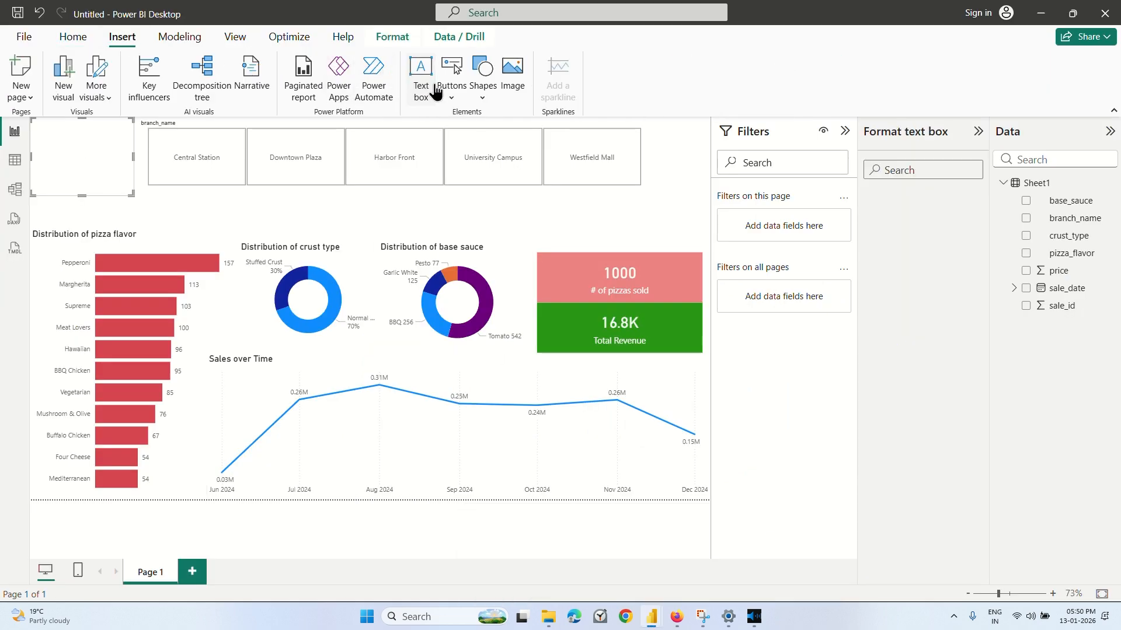
pyautogui.click(84, 141)
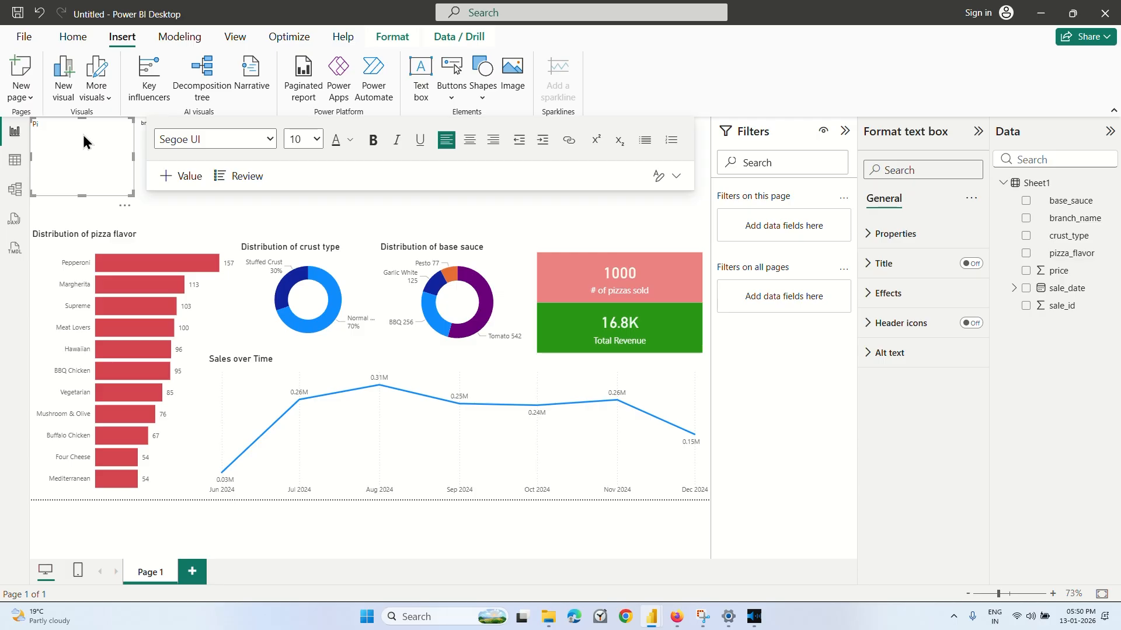
pyautogui.write('PIZZA SALES REPORT')
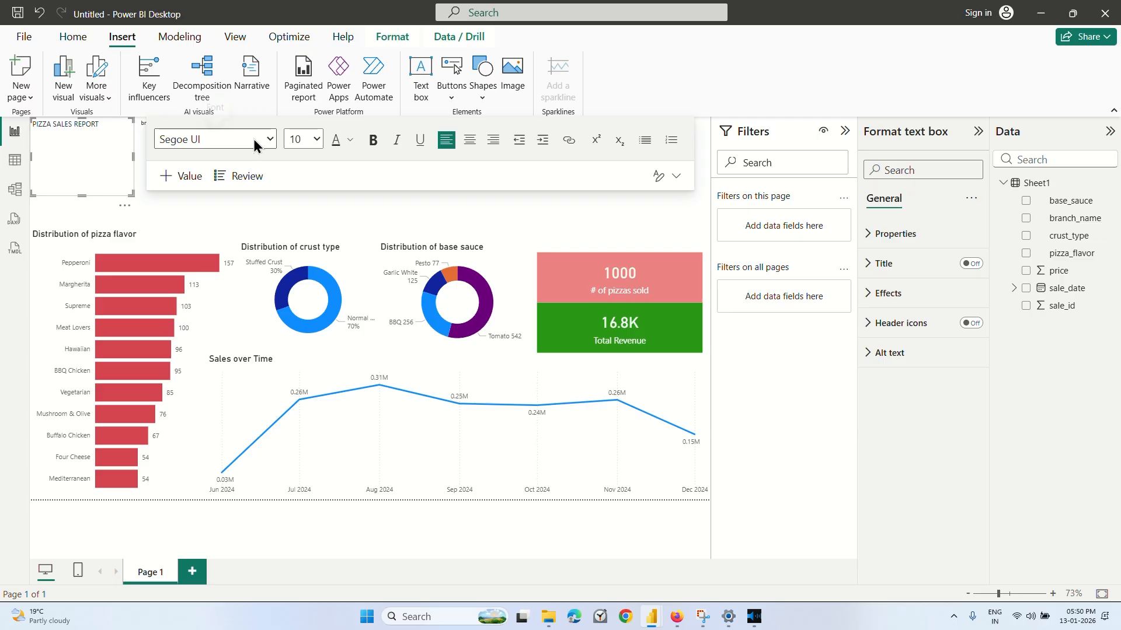
# Try font size 32 and then 16 on the PIZZA SALES REPORT title.
pyautogui.click(316, 139)
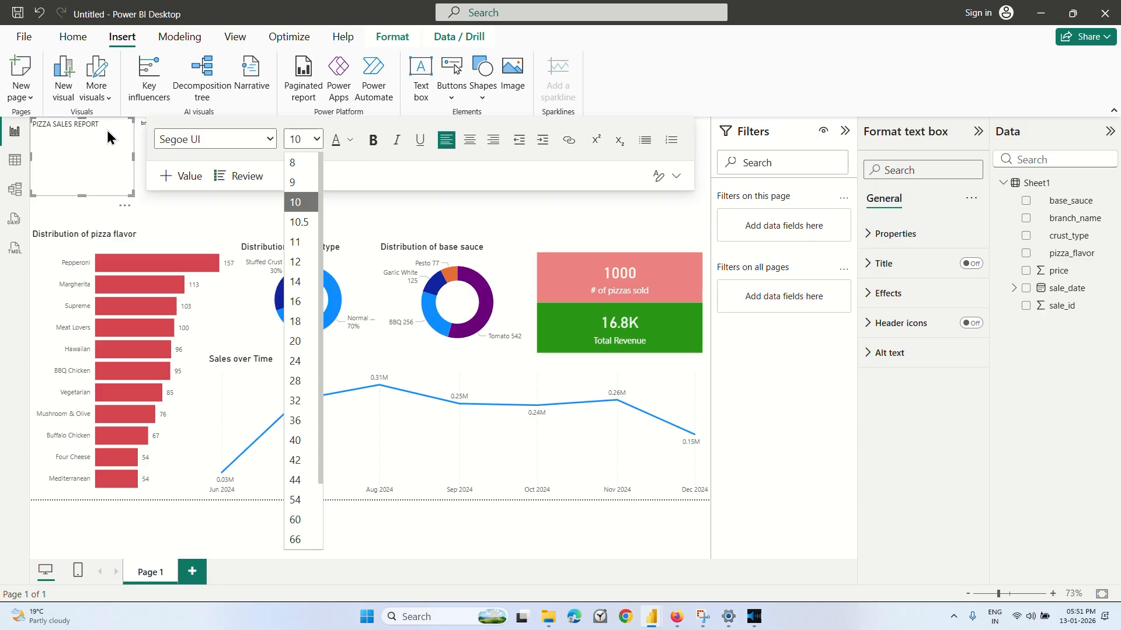
pyautogui.click(298, 402)
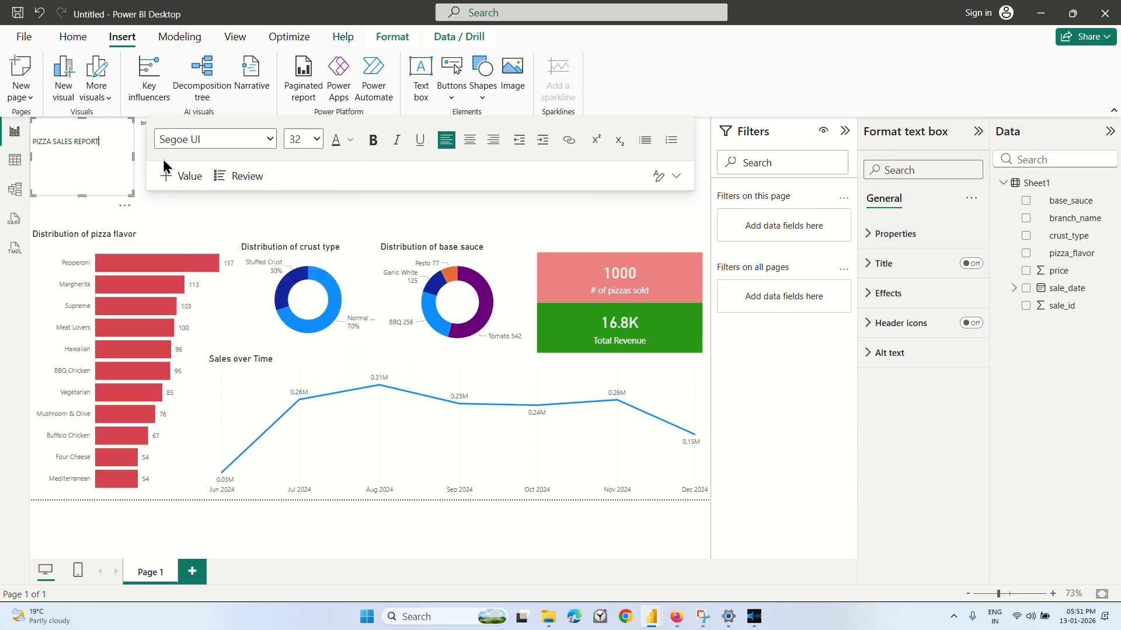
pyautogui.click(317, 139)
pyautogui.click(303, 223)
pyautogui.moveTo(100, 125); pyautogui.dragTo(5, 133)
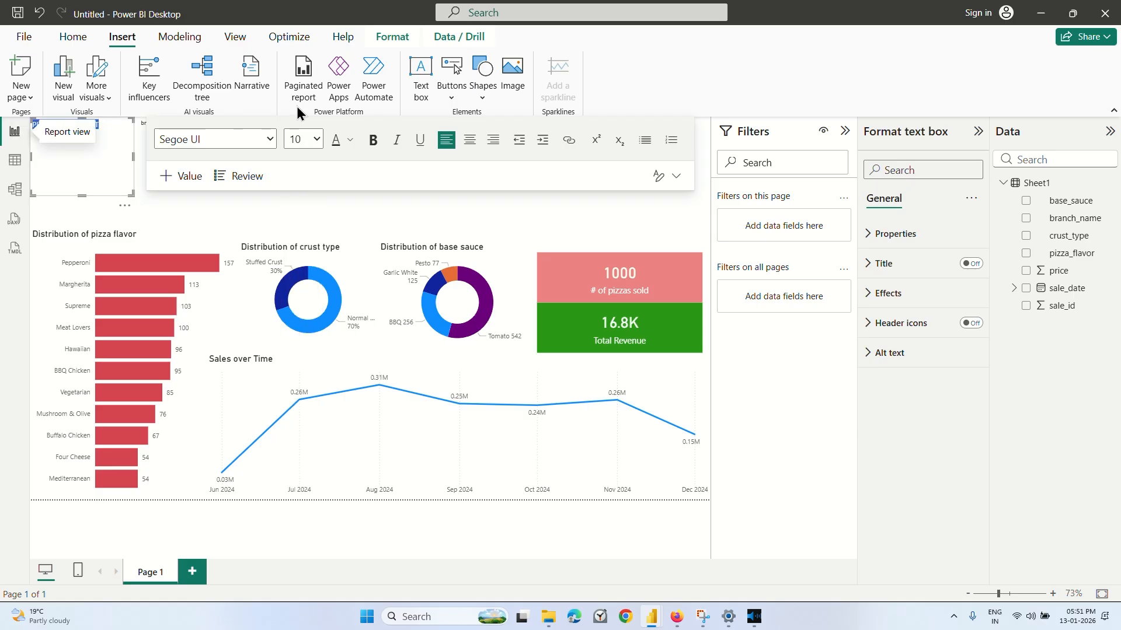
pyautogui.click(316, 139)
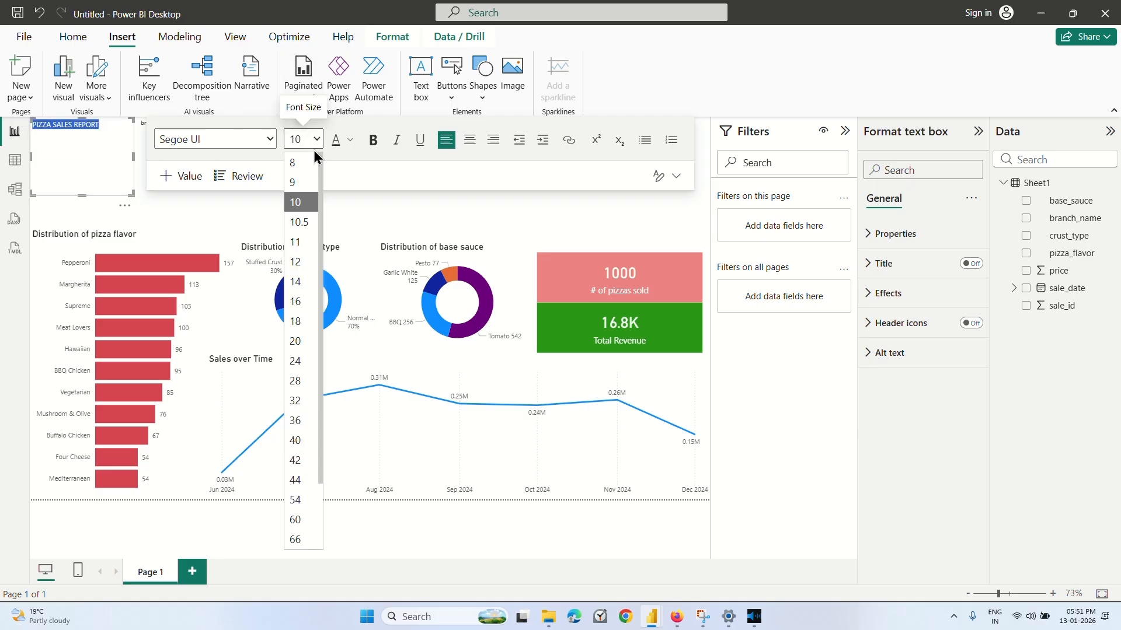
pyautogui.click(303, 400)
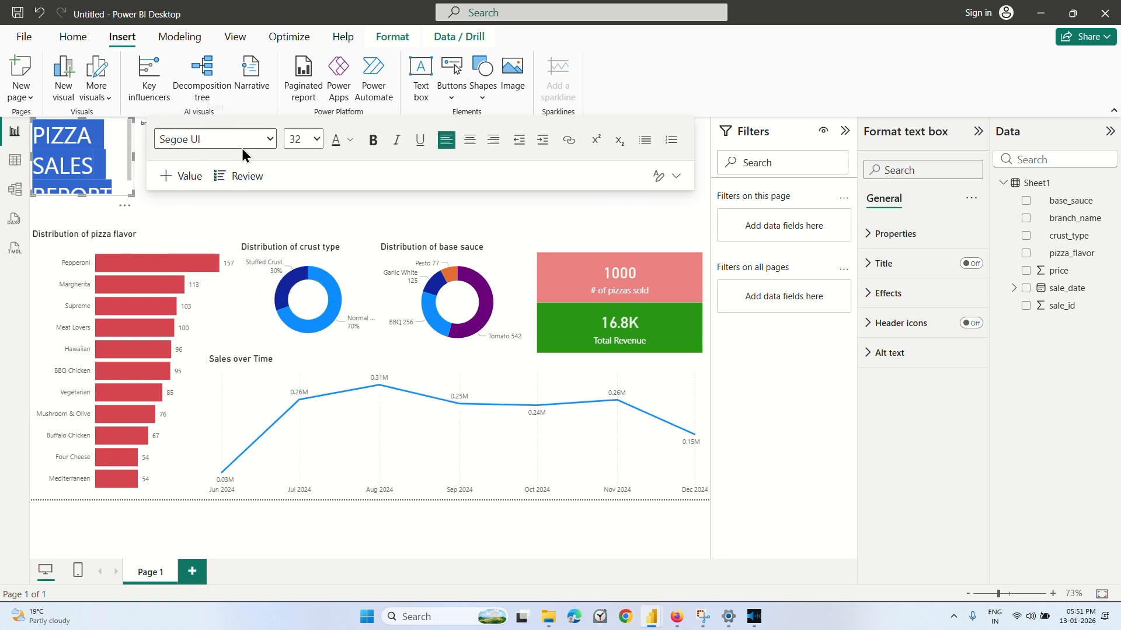
pyautogui.click(317, 139)
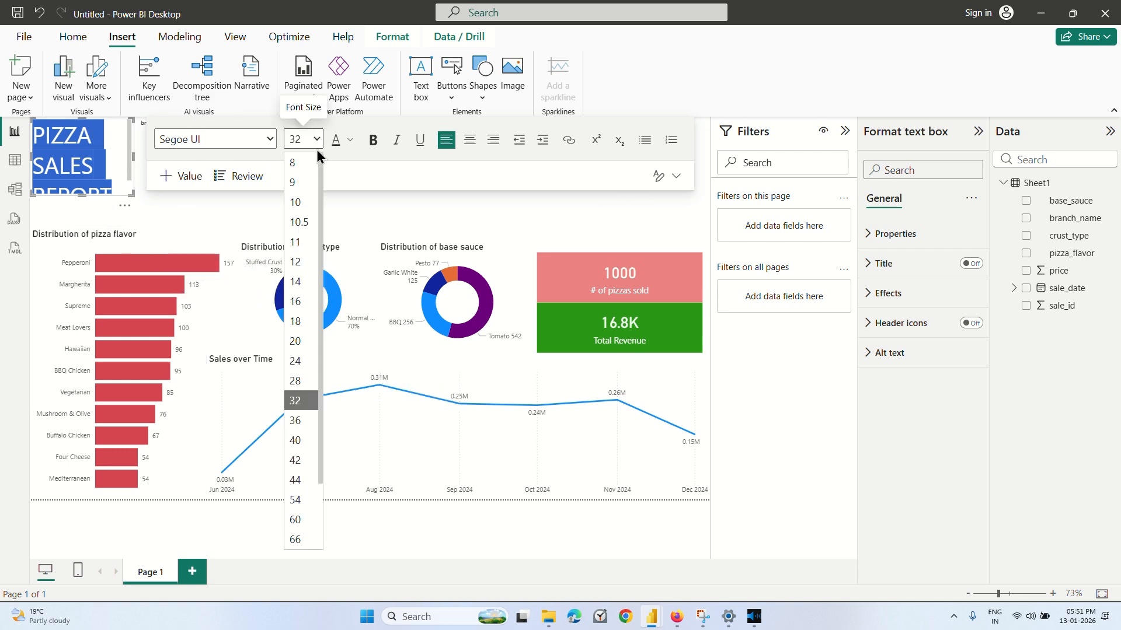
pyautogui.click(299, 300)
# Move the branch_name slicer to the page's right edge and widen the title text box to fit the title on one line.
pyautogui.click(135, 155)
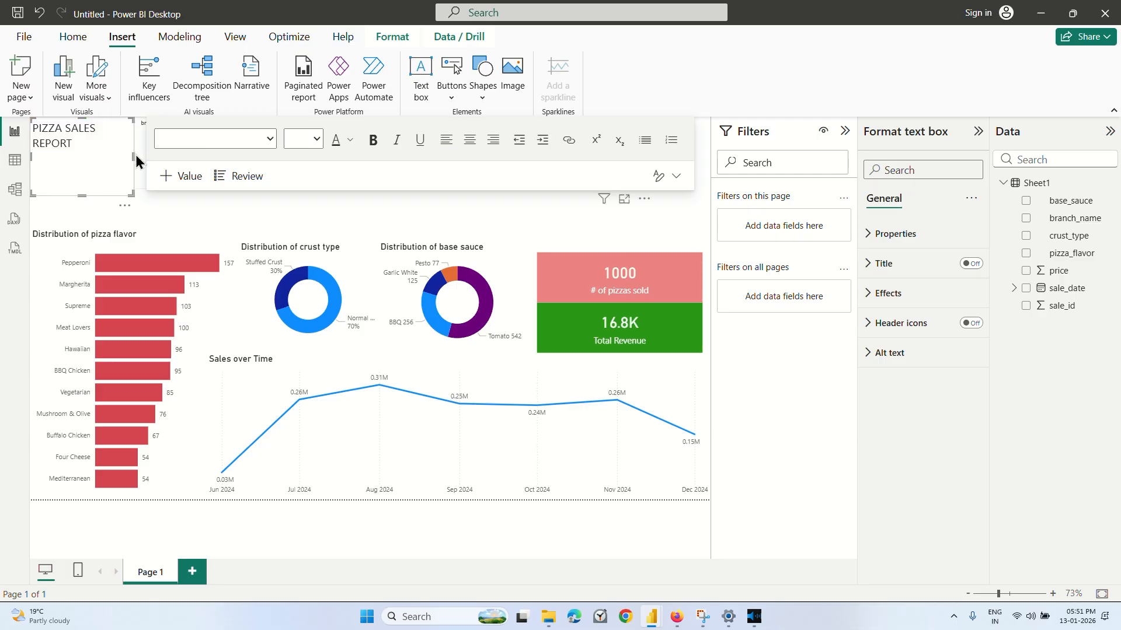
pyautogui.click(135, 156)
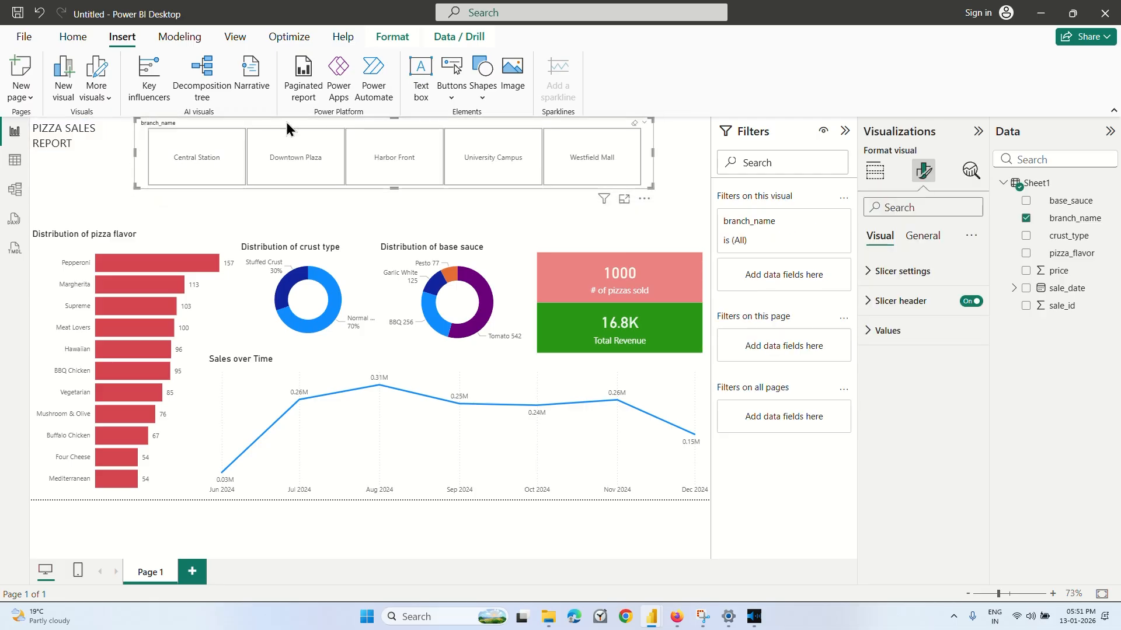
pyautogui.moveTo(303, 120); pyautogui.dragTo(352, 124)
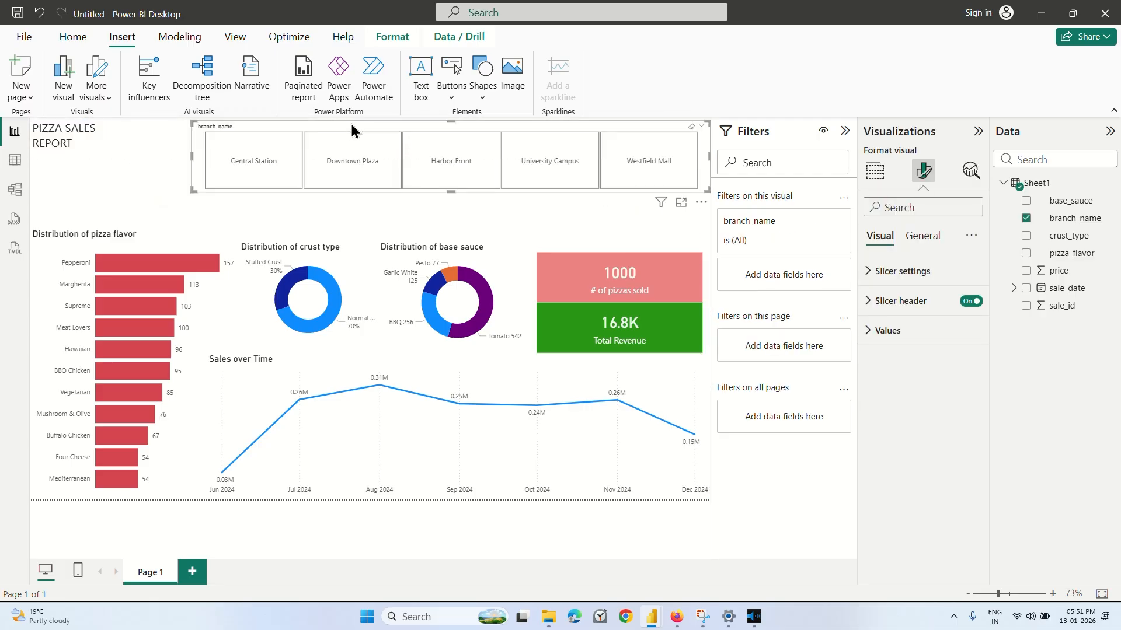
pyautogui.click(155, 129)
pyautogui.click(105, 143)
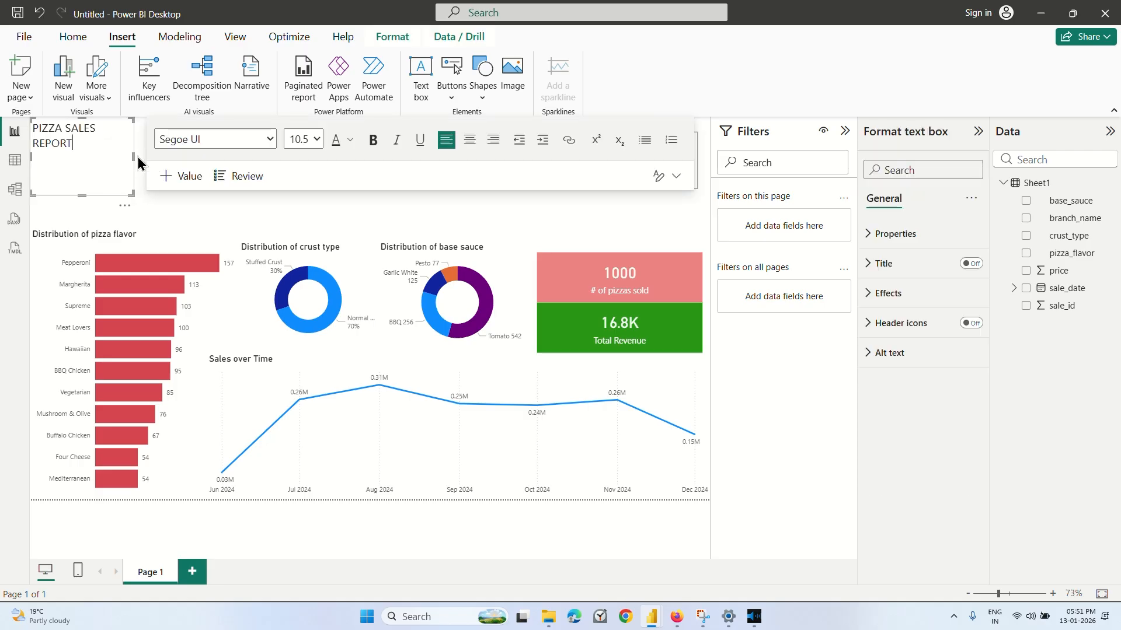
pyautogui.moveTo(137, 156); pyautogui.dragTo(173, 157)
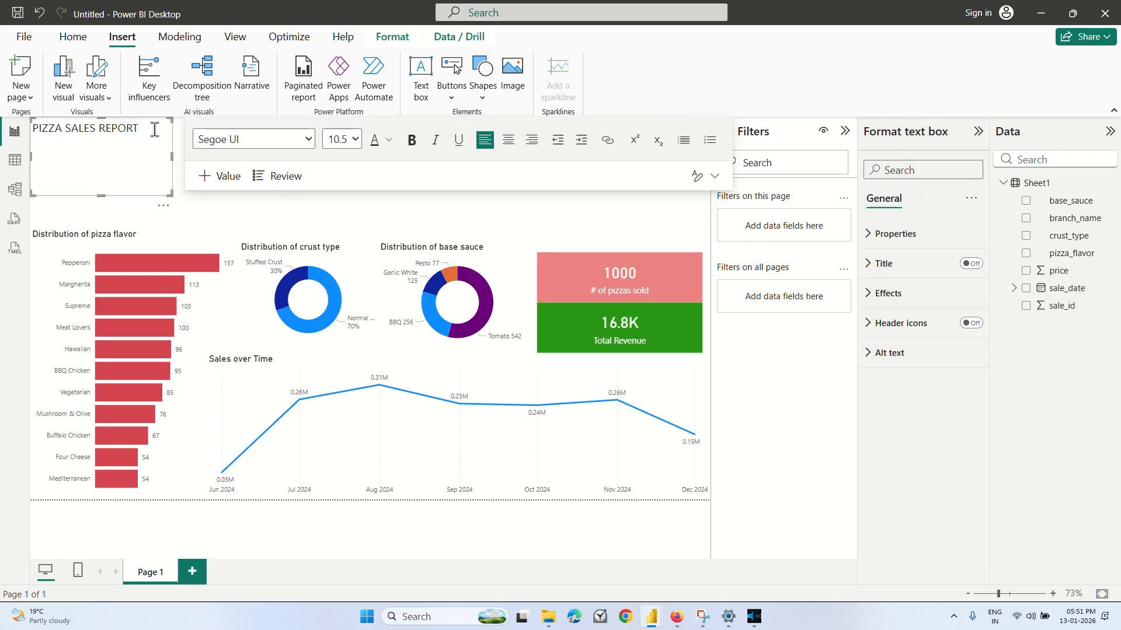
# Set the font size of the whole PIZZA SALES REPORT title to 20.
pyautogui.click(346, 138)
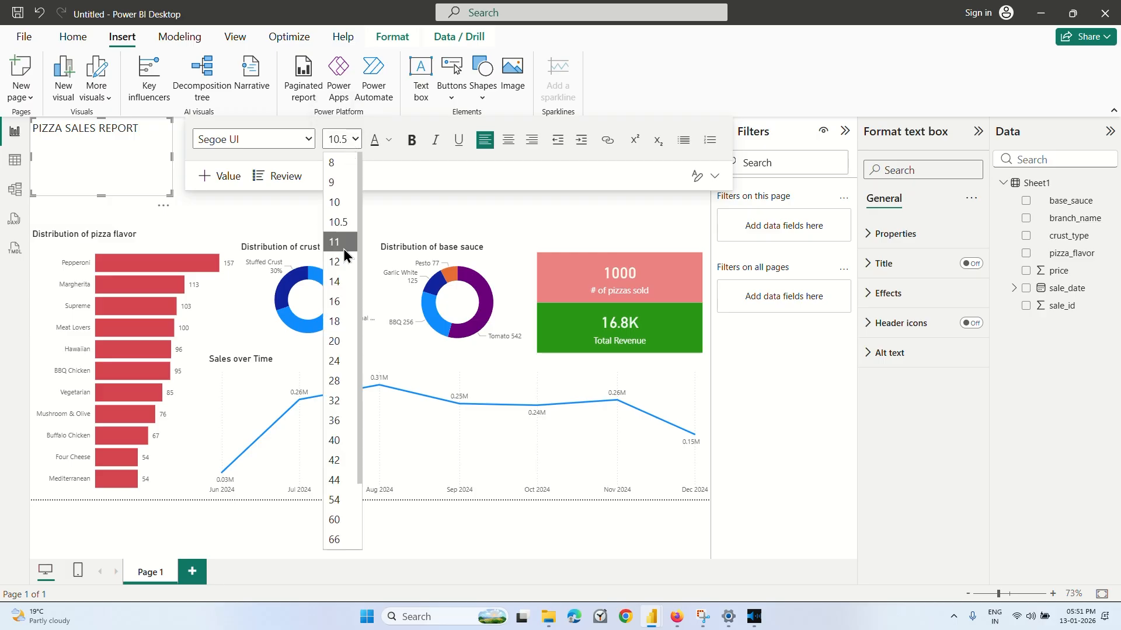
pyautogui.click(150, 129)
pyautogui.moveTo(150, 130); pyautogui.dragTo(25, 134)
pyautogui.click(352, 139)
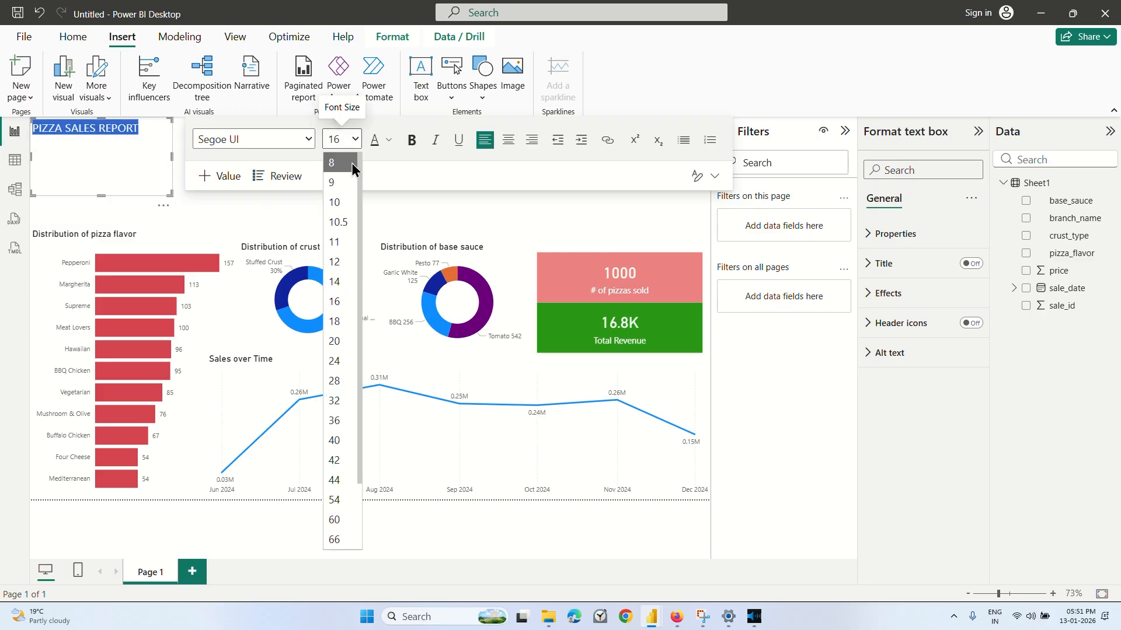
pyautogui.click(342, 341)
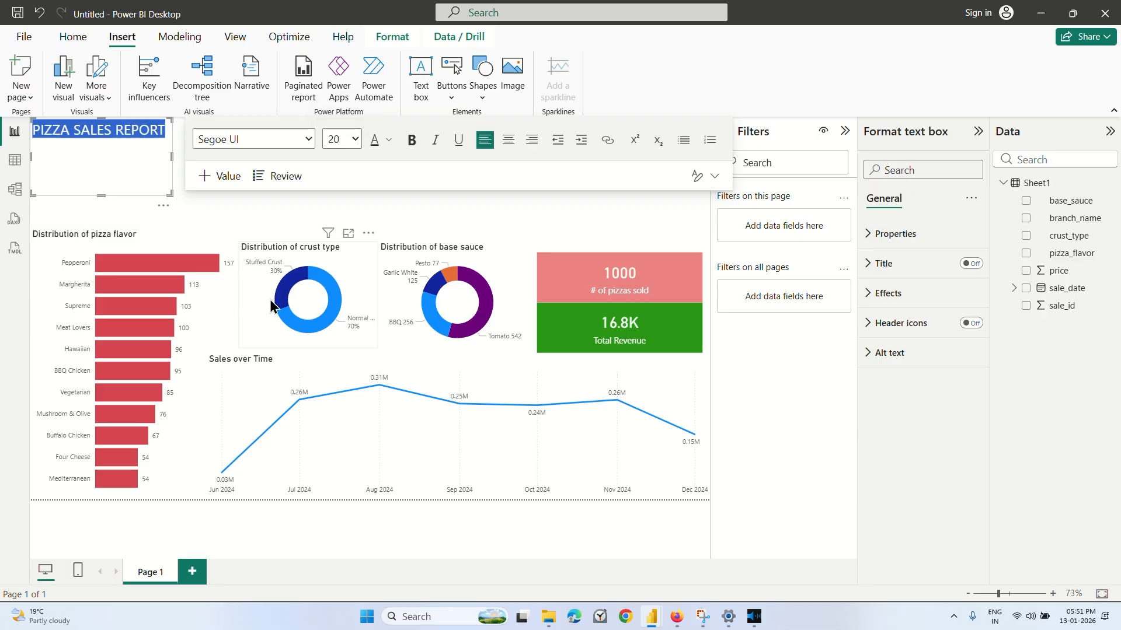
pyautogui.click(219, 227)
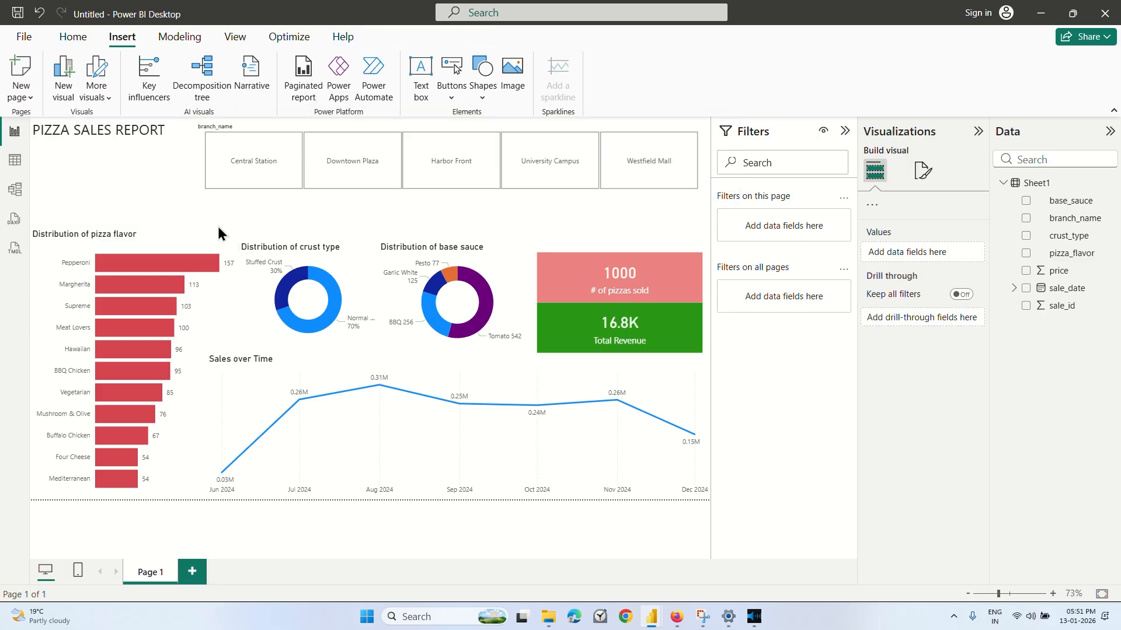
# Center the PIZZA SALES REPORT title horizontally within its text box.
pyautogui.click(122, 129)
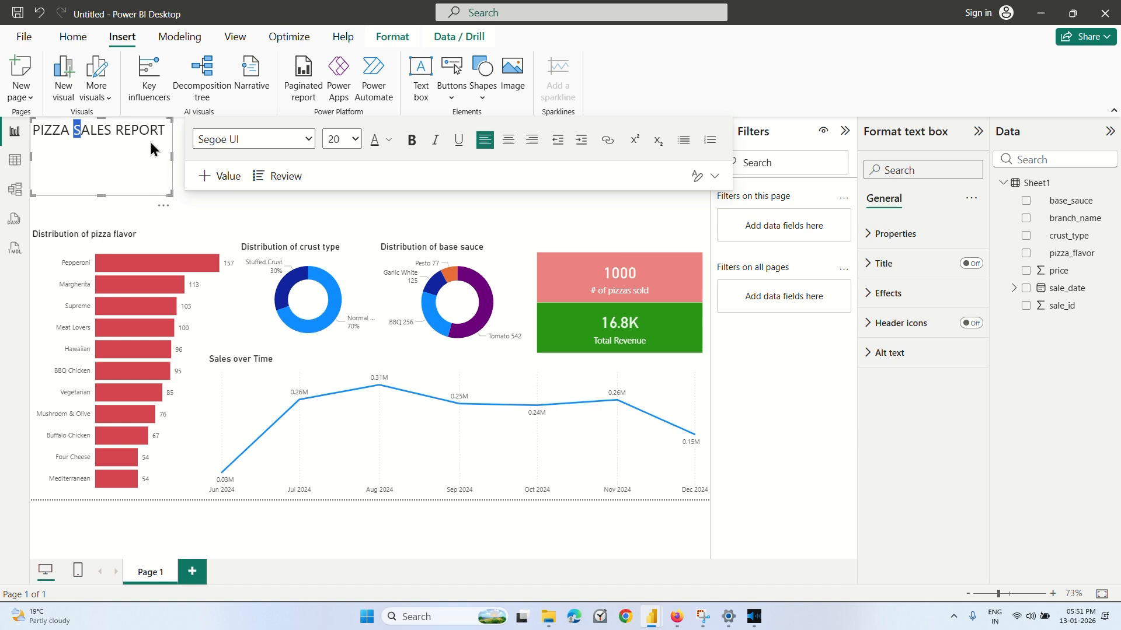
pyautogui.click(150, 145)
pyautogui.click(208, 191)
pyautogui.click(142, 167)
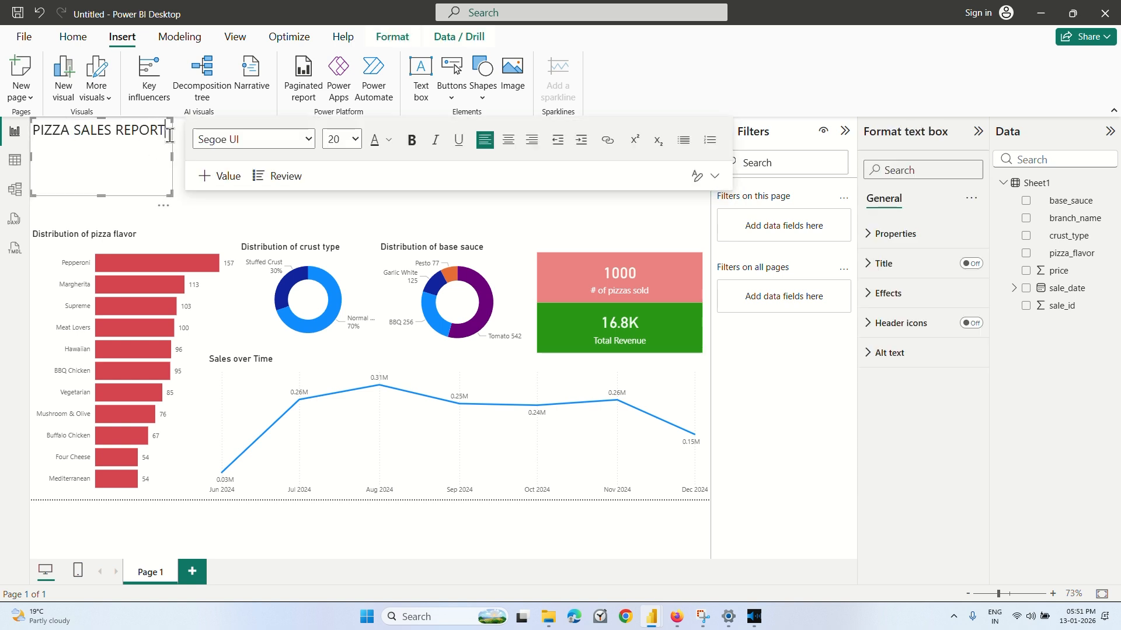
pyautogui.click(509, 141)
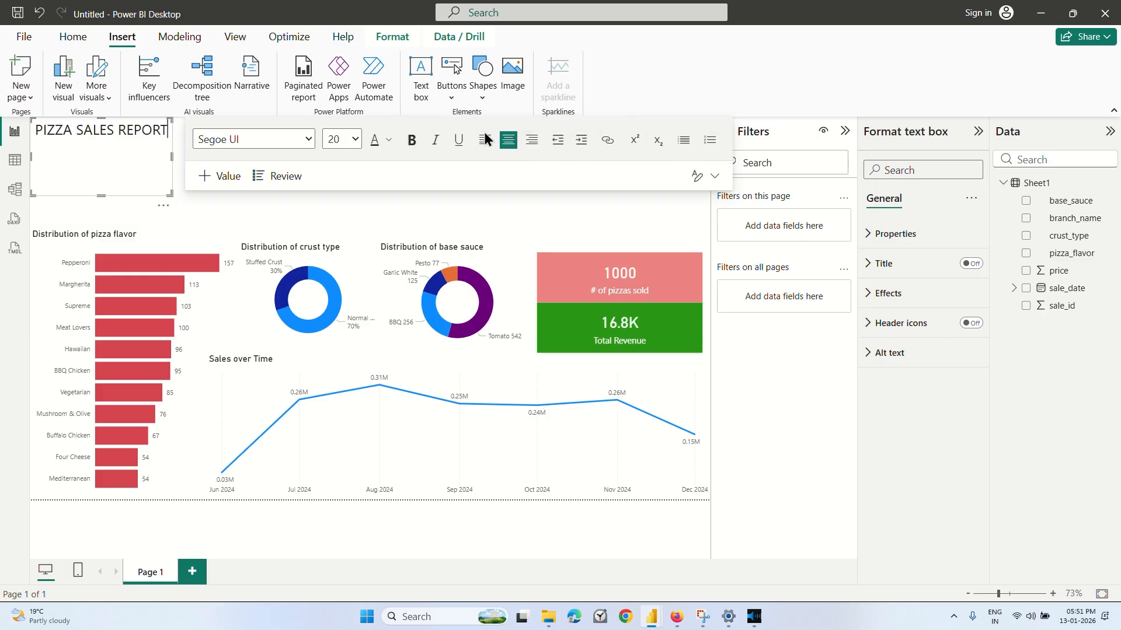
pyautogui.click(388, 140)
pyautogui.click(378, 142)
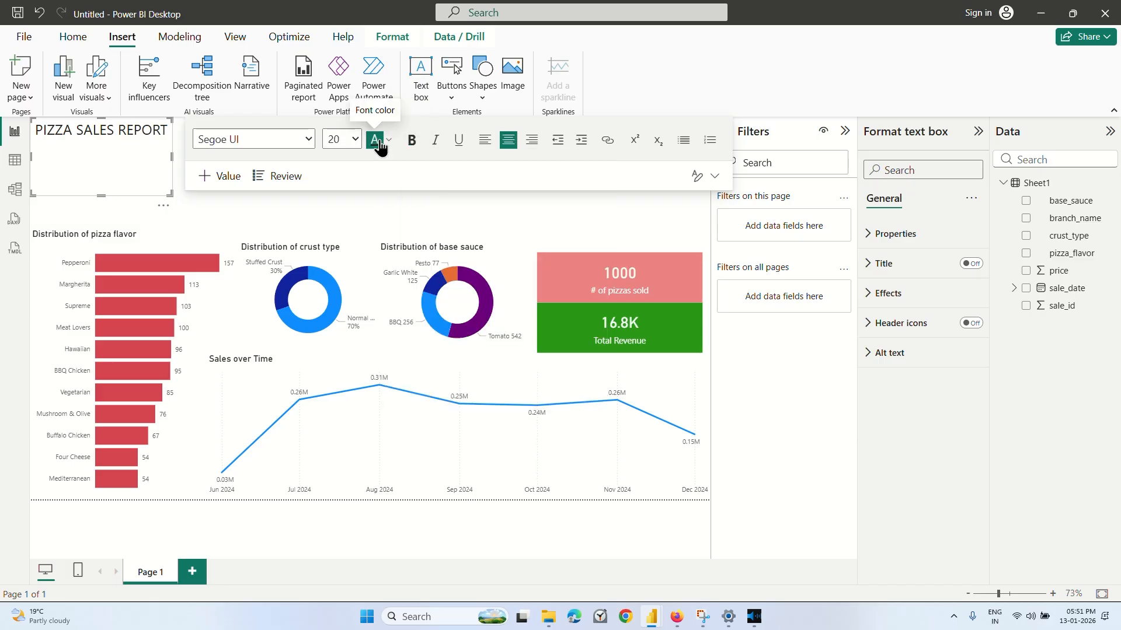
pyautogui.click(263, 219)
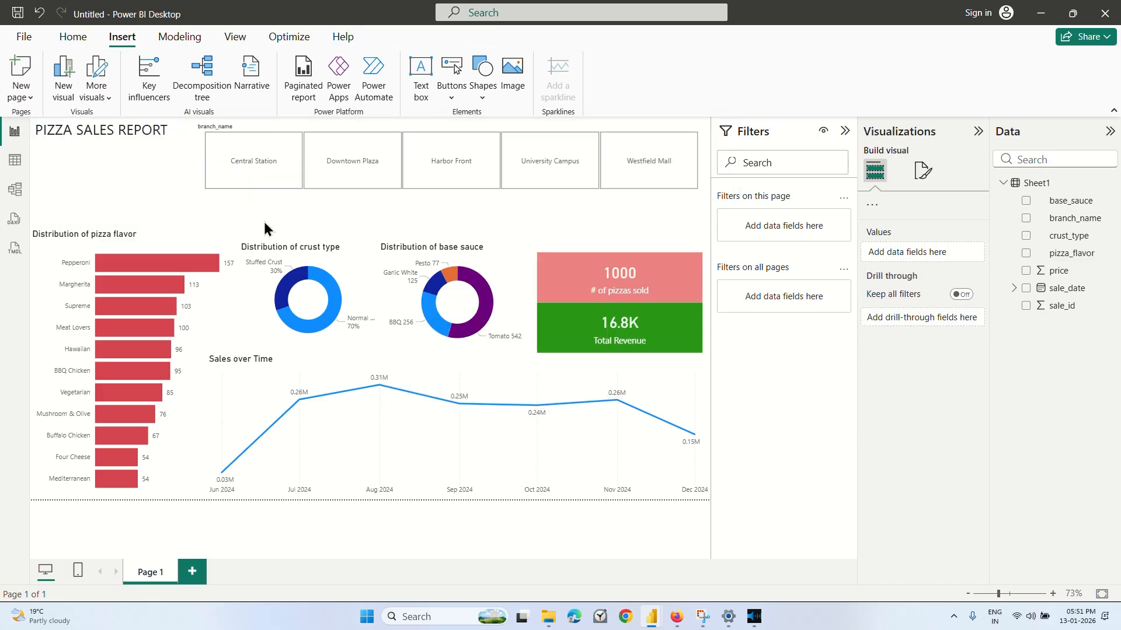
# Reduce the title text box's height to a single line around PIZZA SALES REPORT.
pyautogui.click(106, 132)
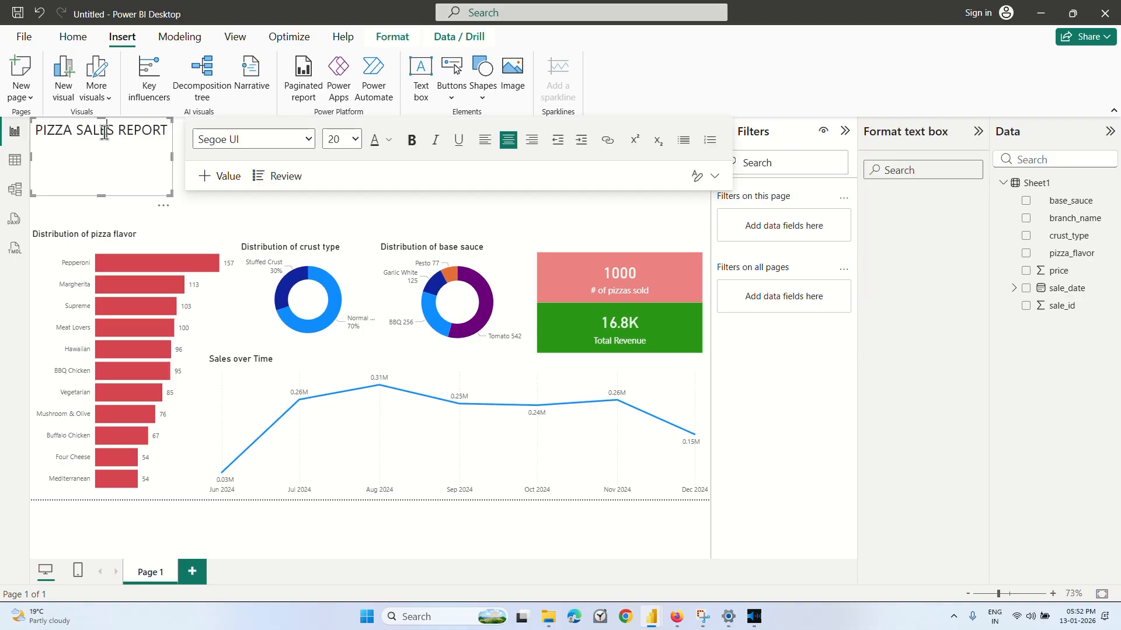
pyautogui.moveTo(101, 196); pyautogui.dragTo(101, 147)
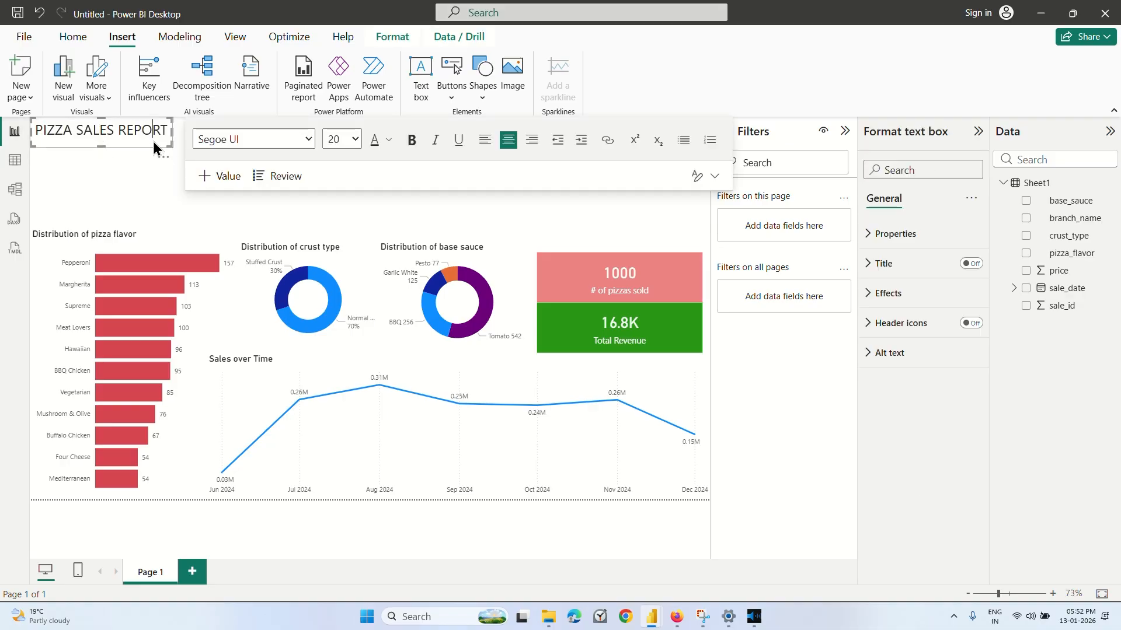
pyautogui.click(146, 168)
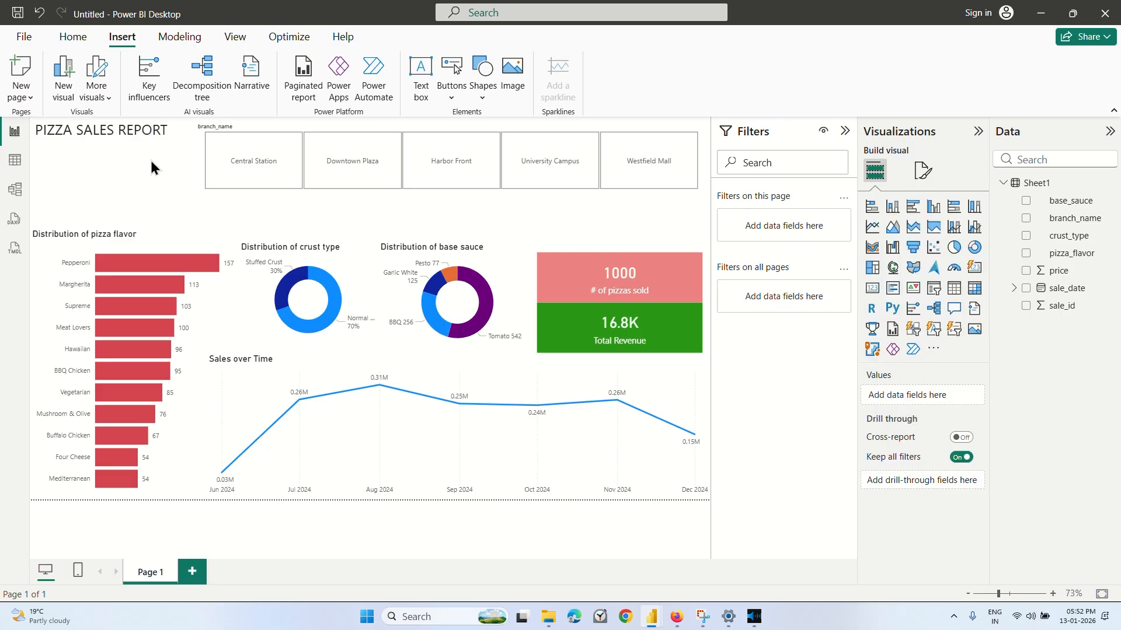
pyautogui.click(163, 158)
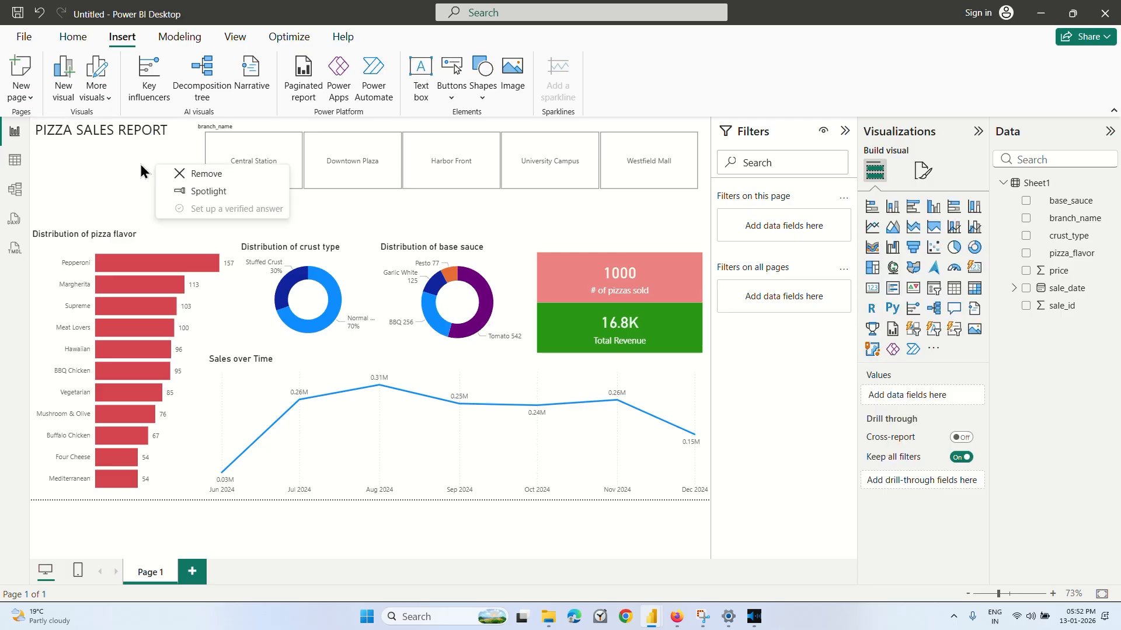
pyautogui.click(110, 175)
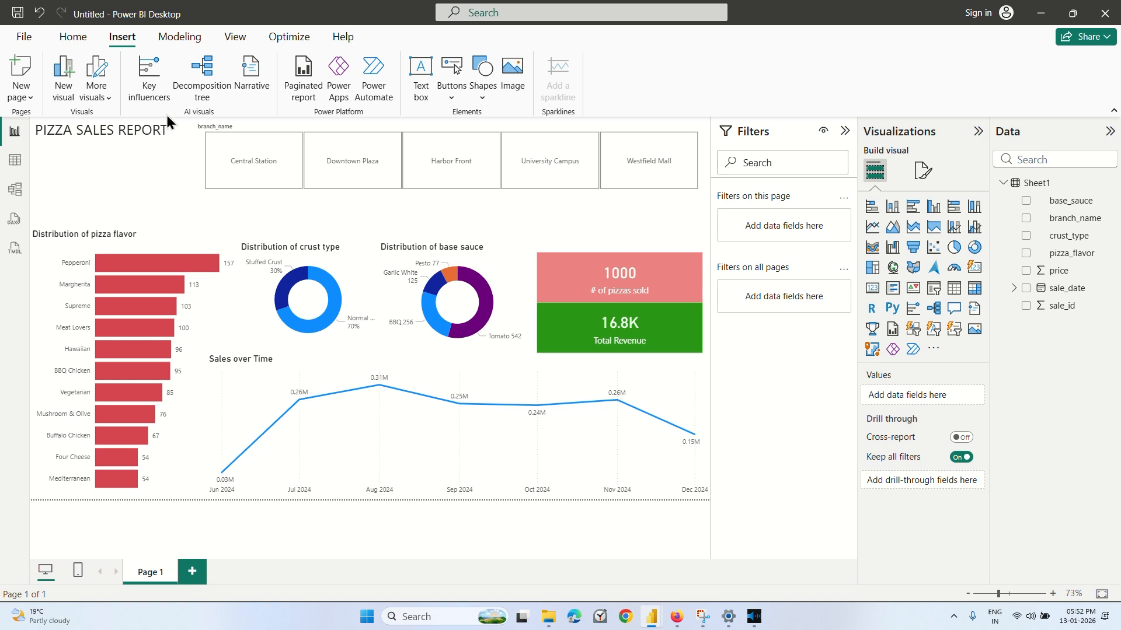
# Move the PIZZA SALES REPORT text box down beside the branch_name slicer and enlarge it slightly up to the slicer's edge.
pyautogui.moveTo(158, 125); pyautogui.dragTo(168, 149)
pyautogui.click(163, 187)
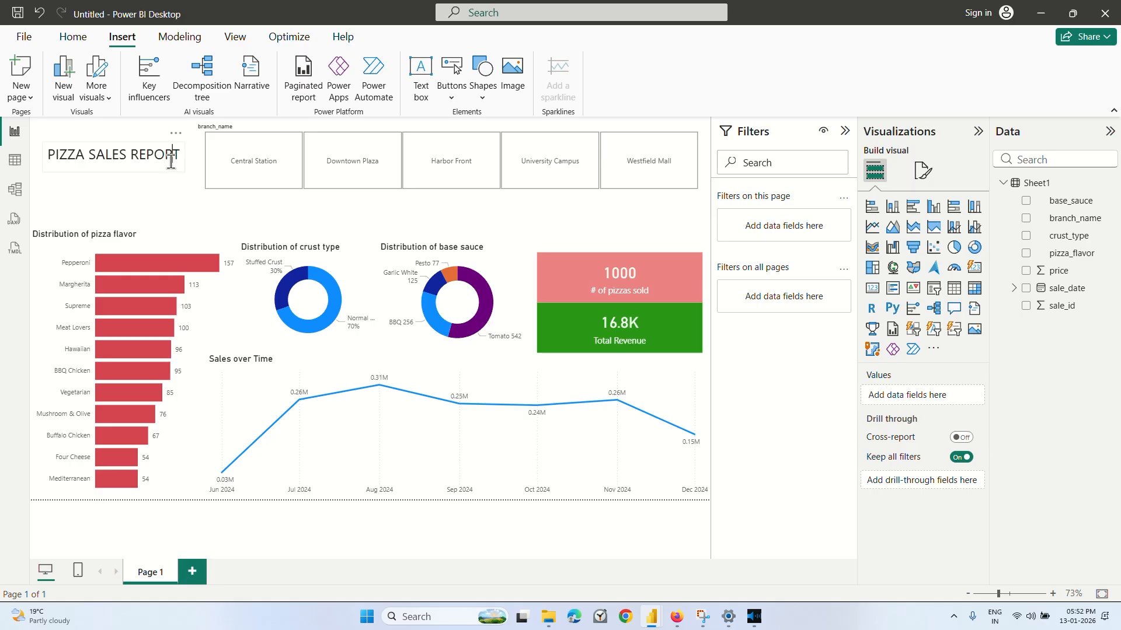
pyautogui.click(171, 161)
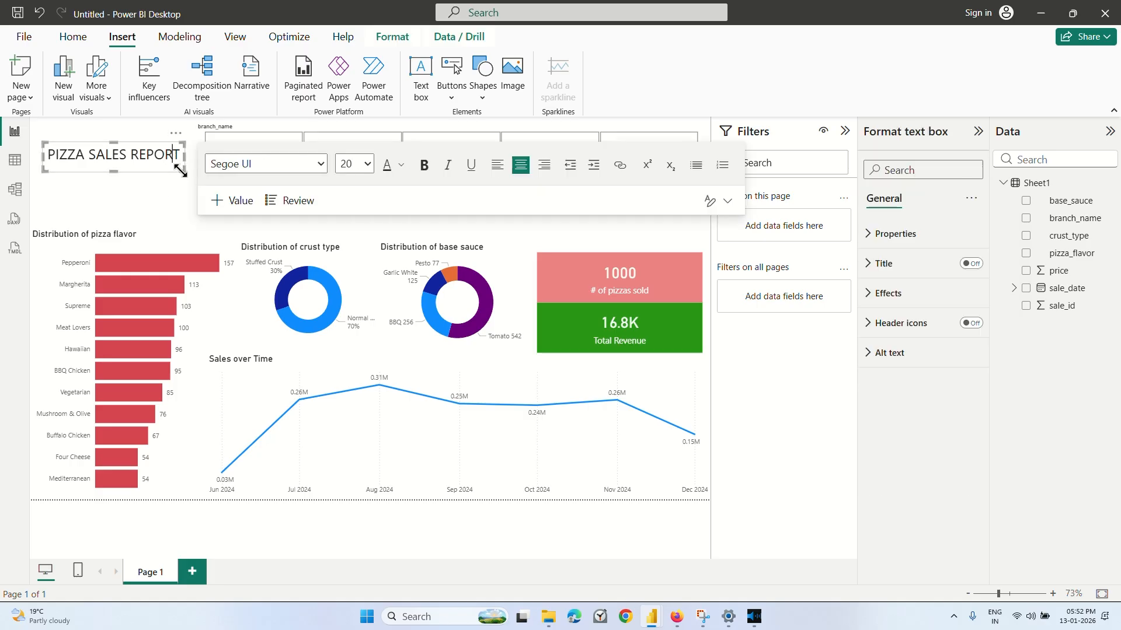
pyautogui.moveTo(181, 170); pyautogui.dragTo(193, 175)
# Try font size 24 on the whole PIZZA SALES REPORT title and return it to 20.
pyautogui.click(373, 164)
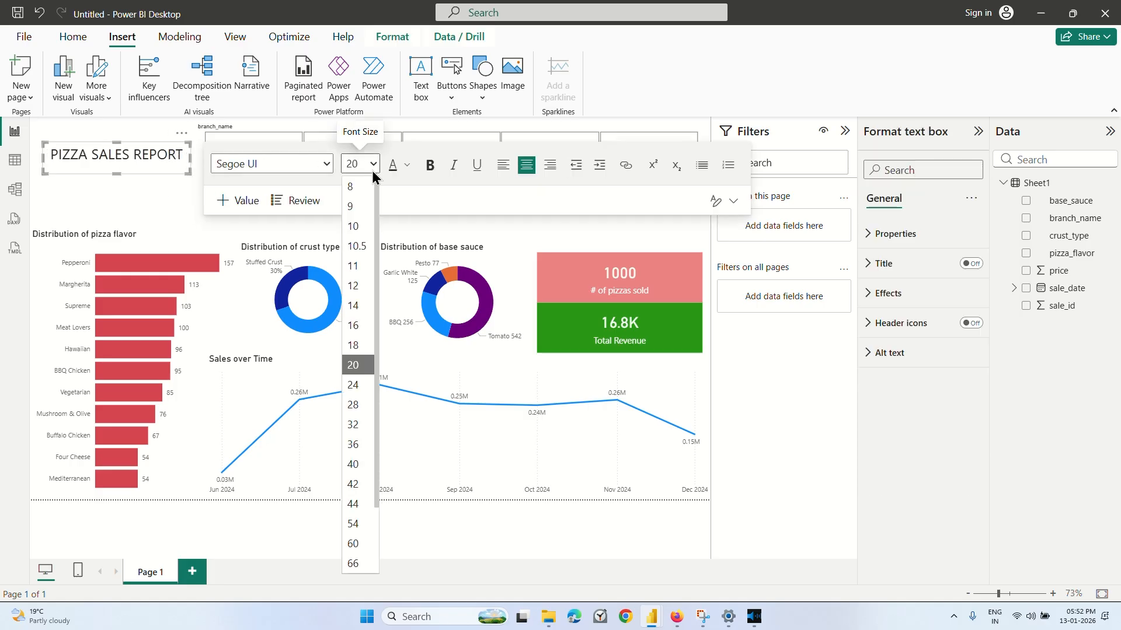
pyautogui.click(355, 386)
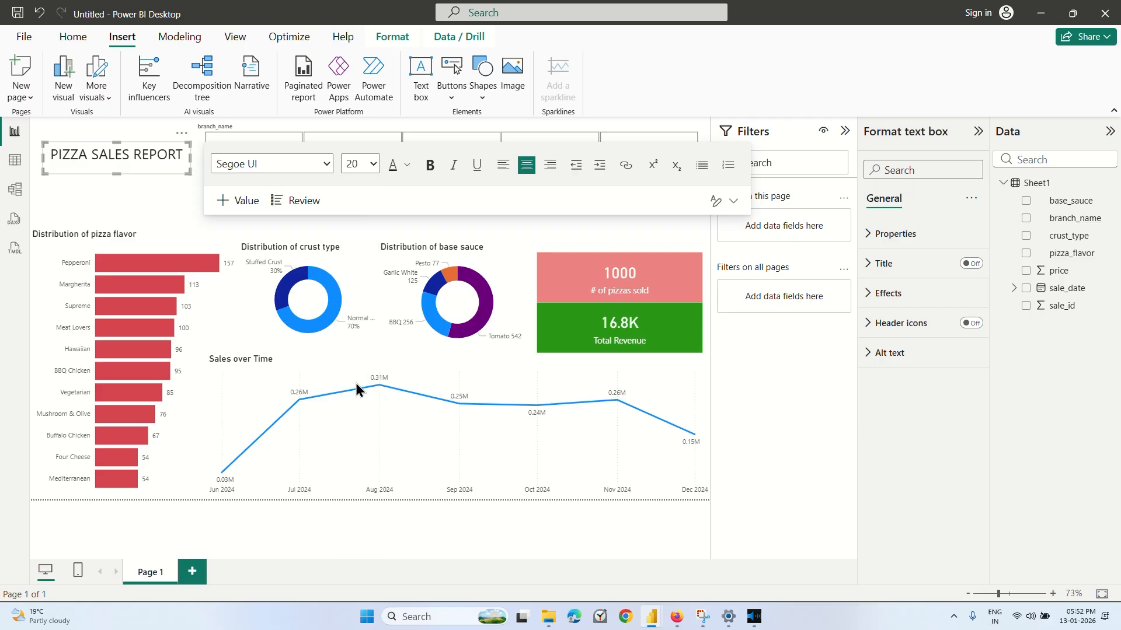
pyautogui.click(180, 158)
pyautogui.tripleClick(181, 158)
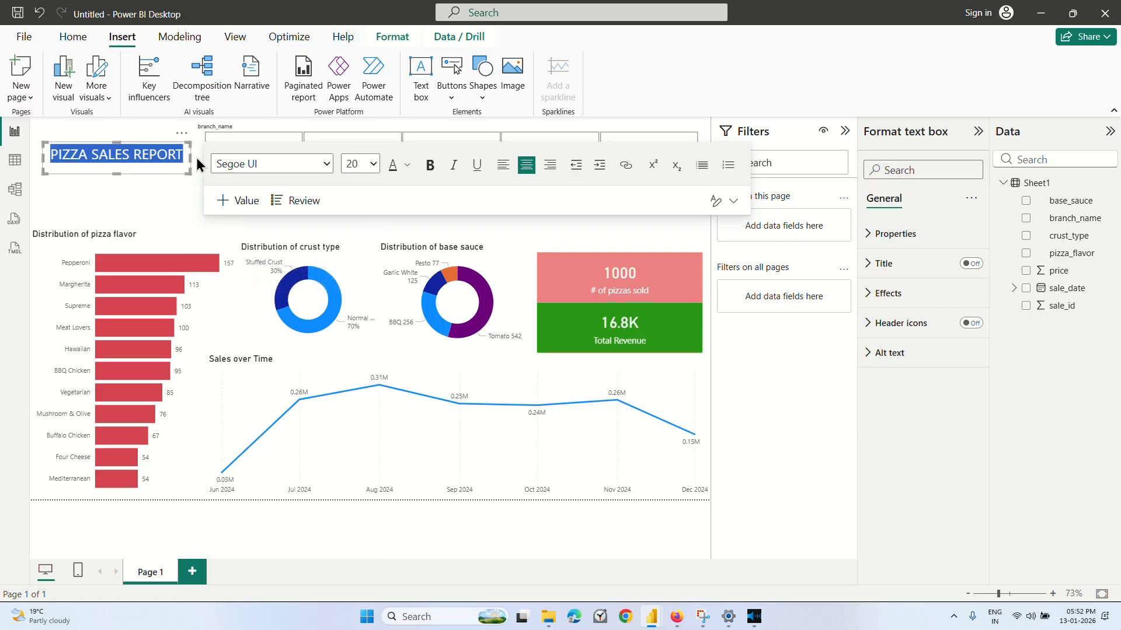
pyautogui.click(373, 164)
pyautogui.click(355, 384)
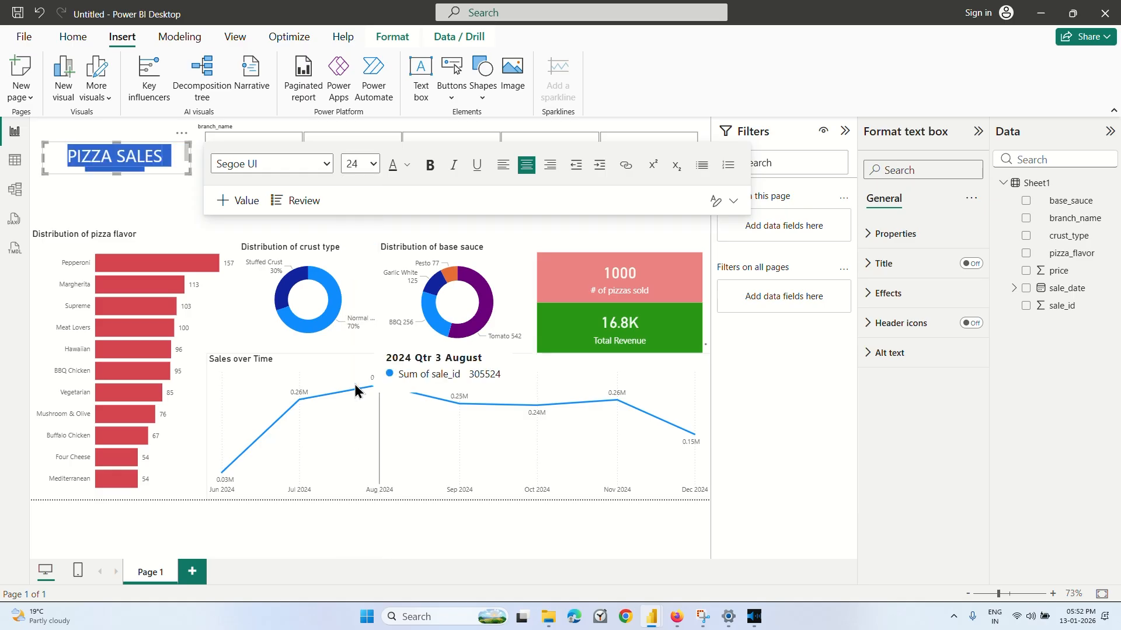
pyautogui.click(376, 163)
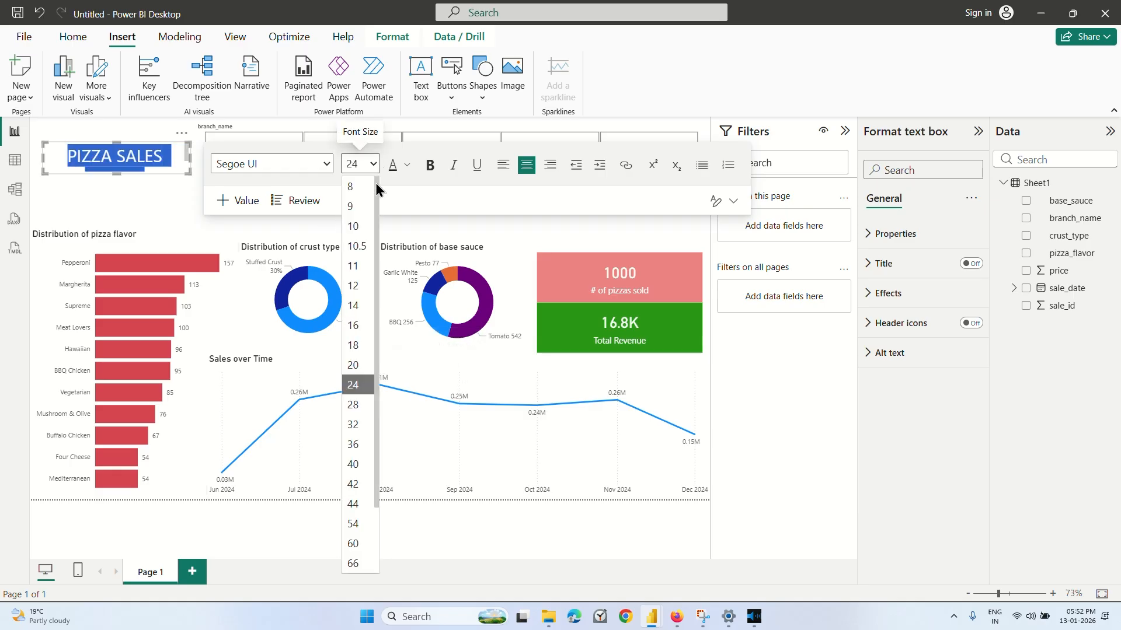
pyautogui.click(357, 366)
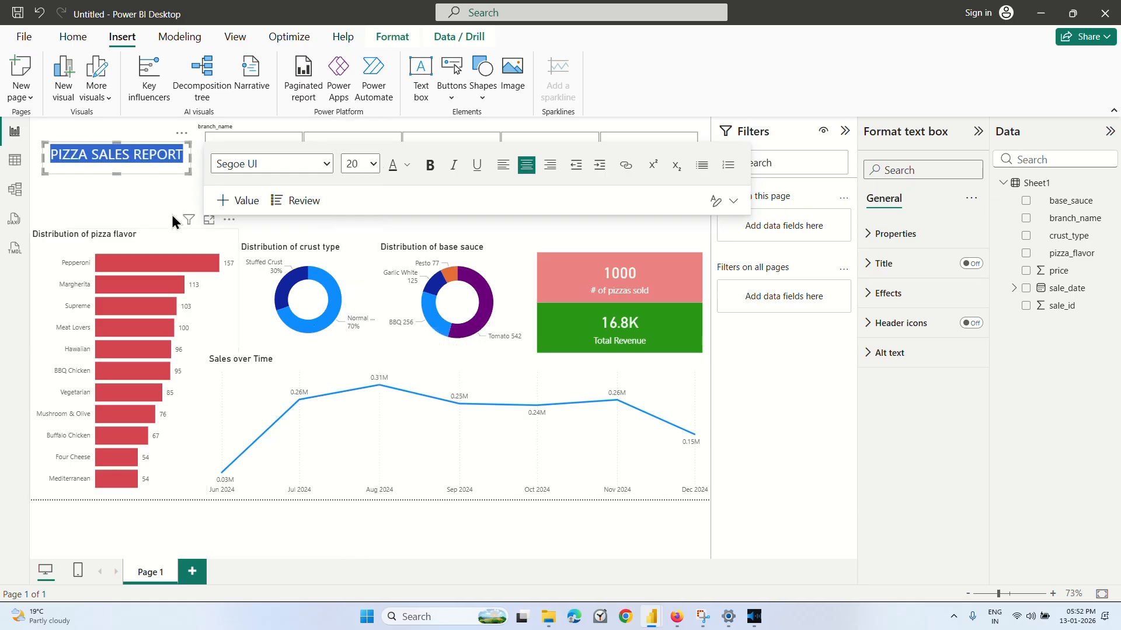
pyautogui.click(171, 212)
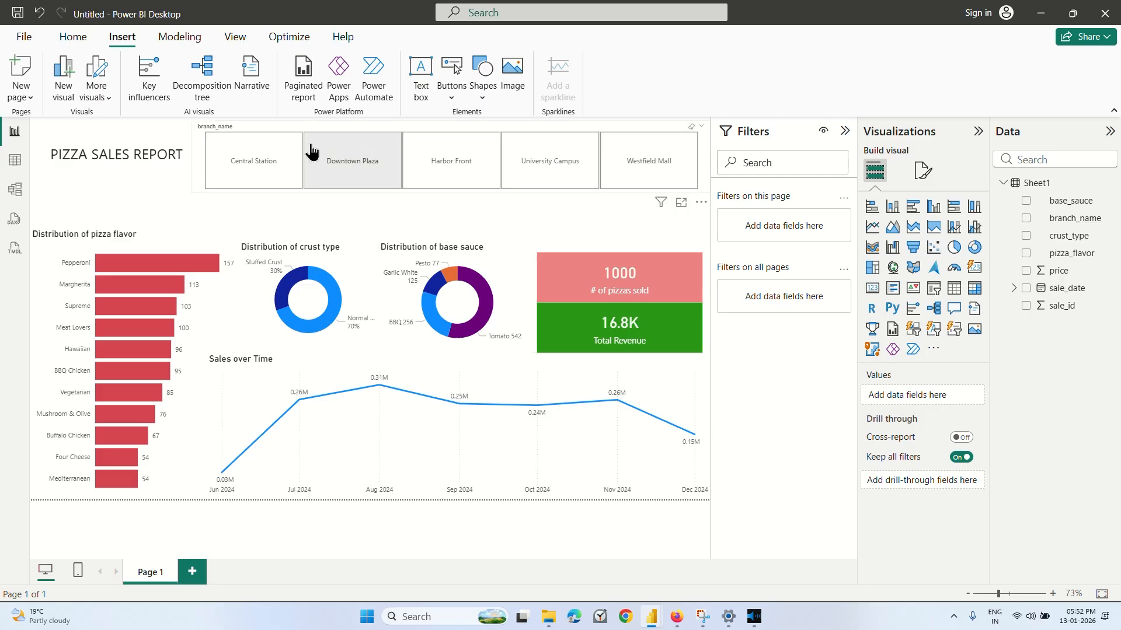
# Test the branch_name slicer by filtering the report by each branch in turn, finishing with Central Station selected.
pyautogui.click(274, 166)
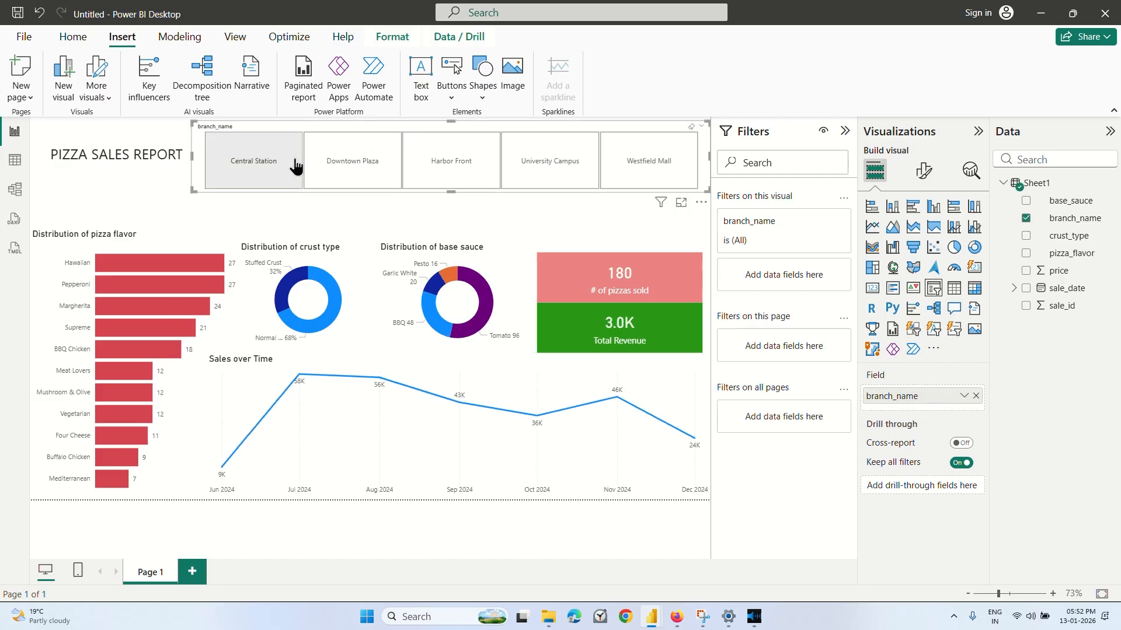
pyautogui.click(356, 172)
pyautogui.click(454, 167)
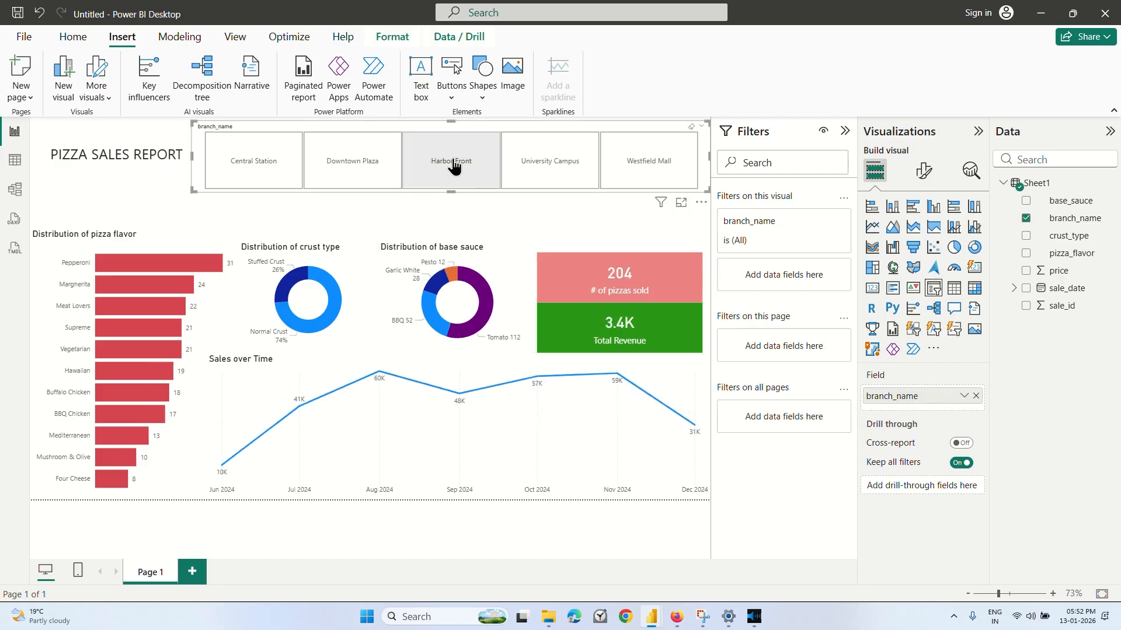
pyautogui.click(543, 172)
pyautogui.click(677, 175)
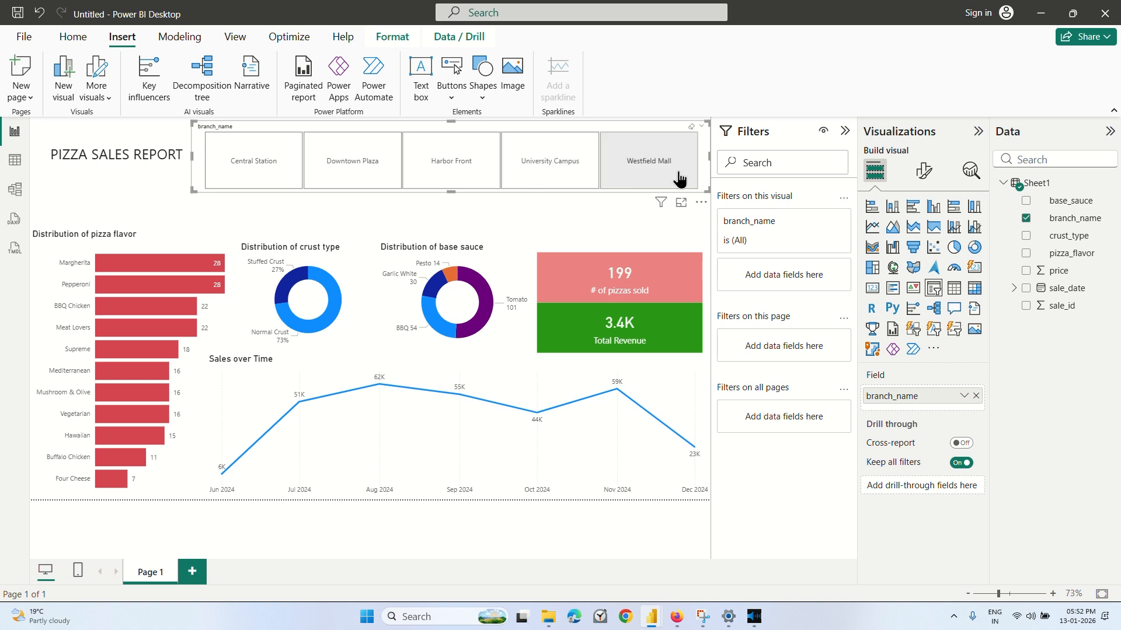
pyautogui.click(558, 165)
pyautogui.click(432, 169)
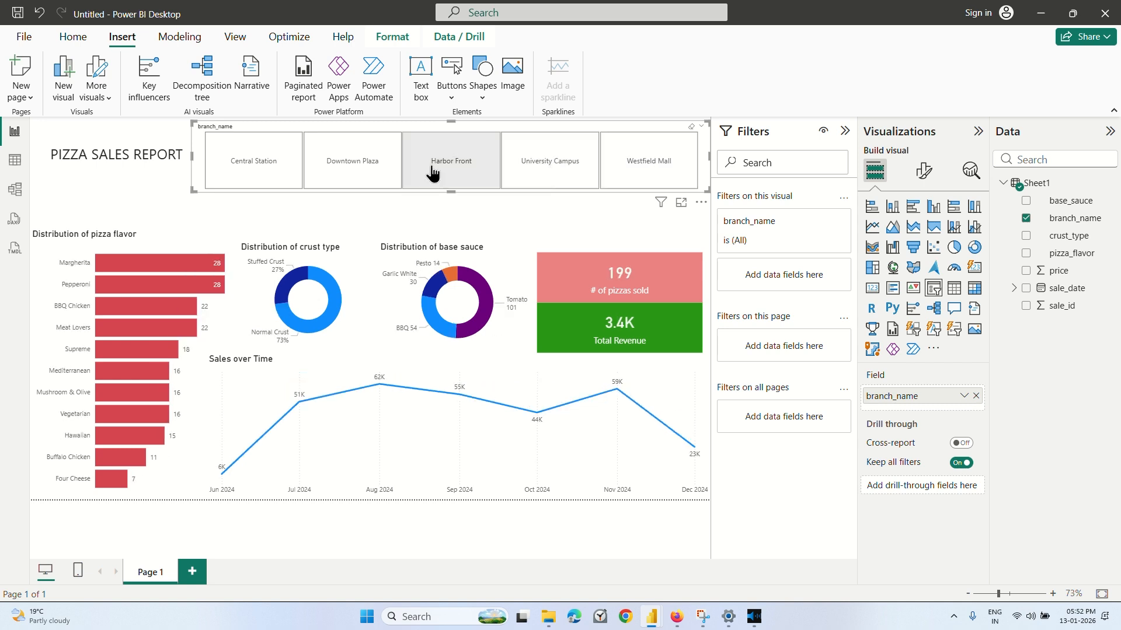
pyautogui.click(346, 167)
pyautogui.click(253, 166)
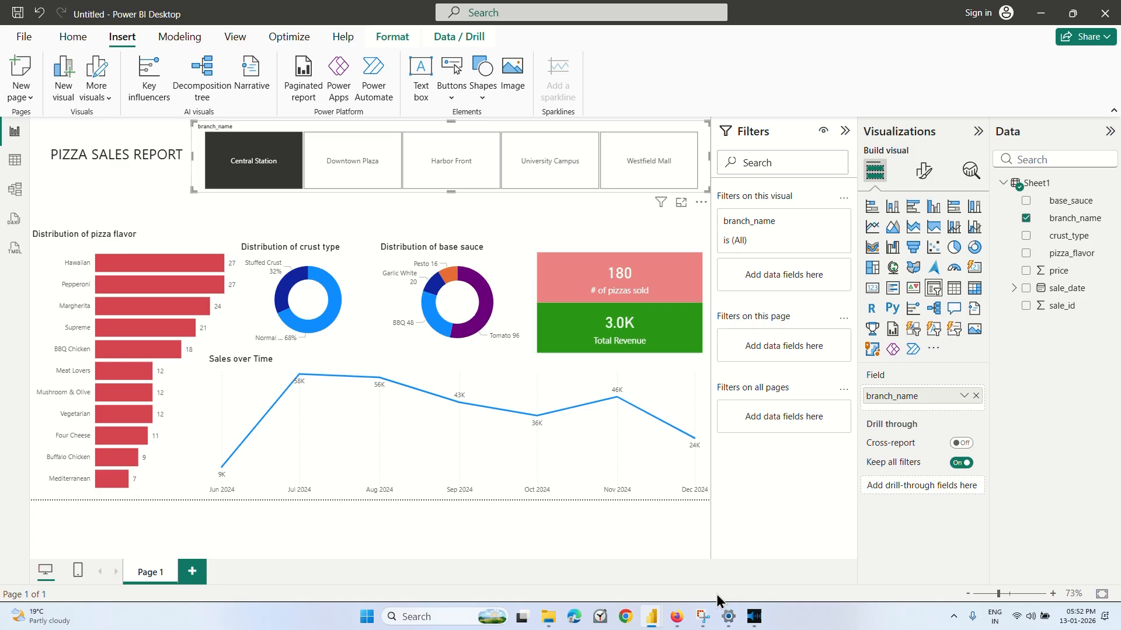
# Check the Coursera page briefly and preview the open Employee report and pizza sales report windows.
pyautogui.click(676, 619)
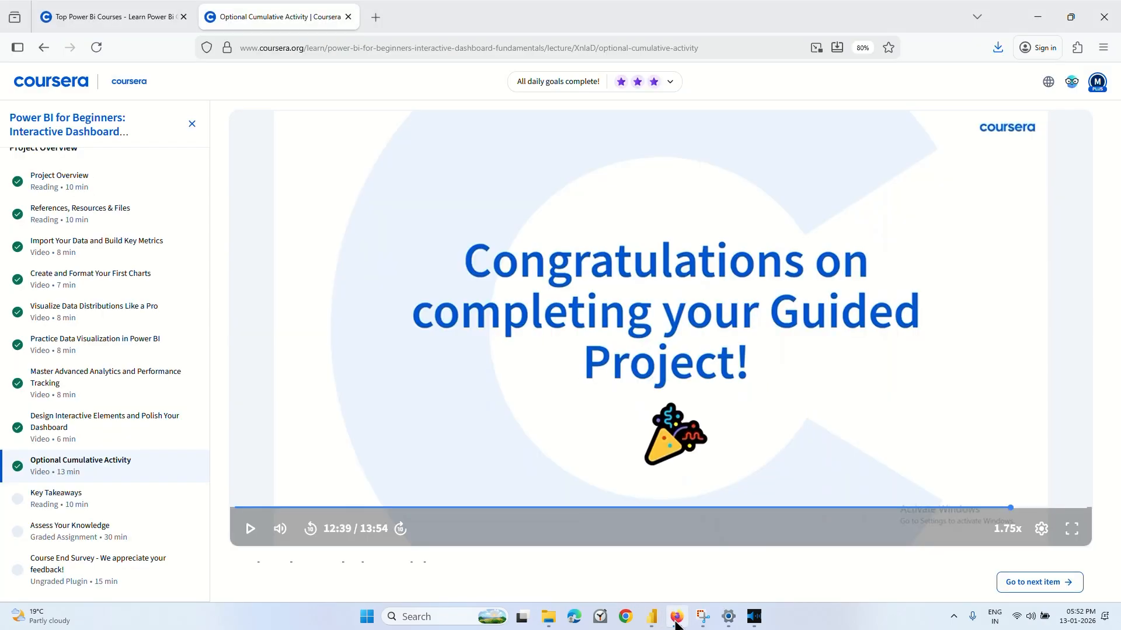
pyautogui.click(675, 620)
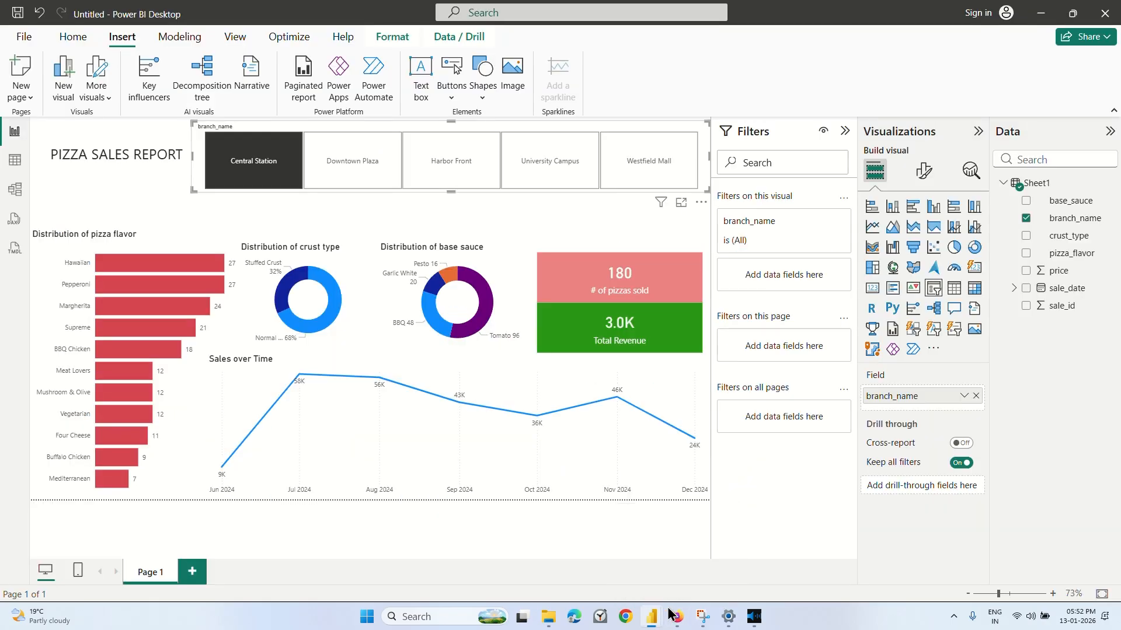
pyautogui.moveTo(652, 617)
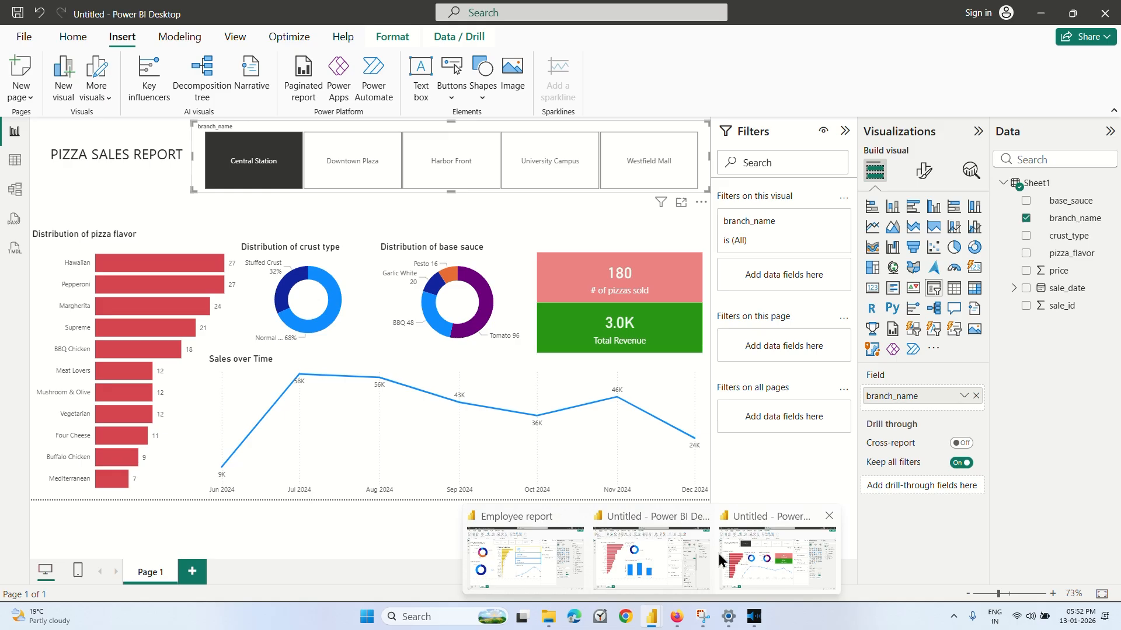
pyautogui.moveTo(538, 554)
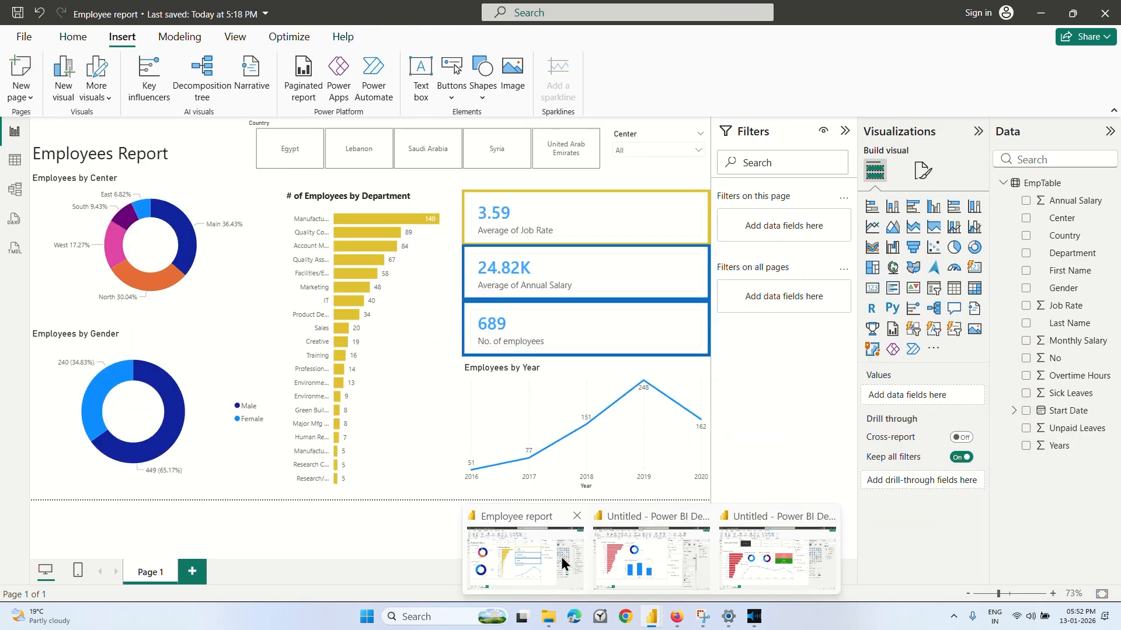
pyautogui.moveTo(762, 560)
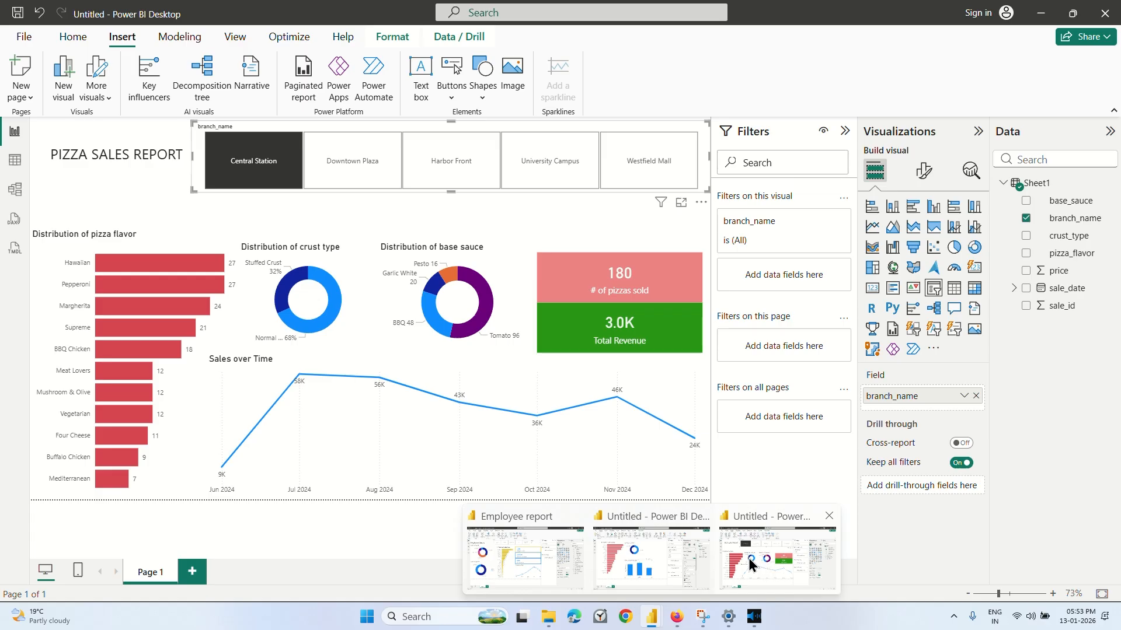
# Switch to Coursera in Firefox, resume the Optional Cumulative Activity video and look through the course outline.
pyautogui.click(672, 624)
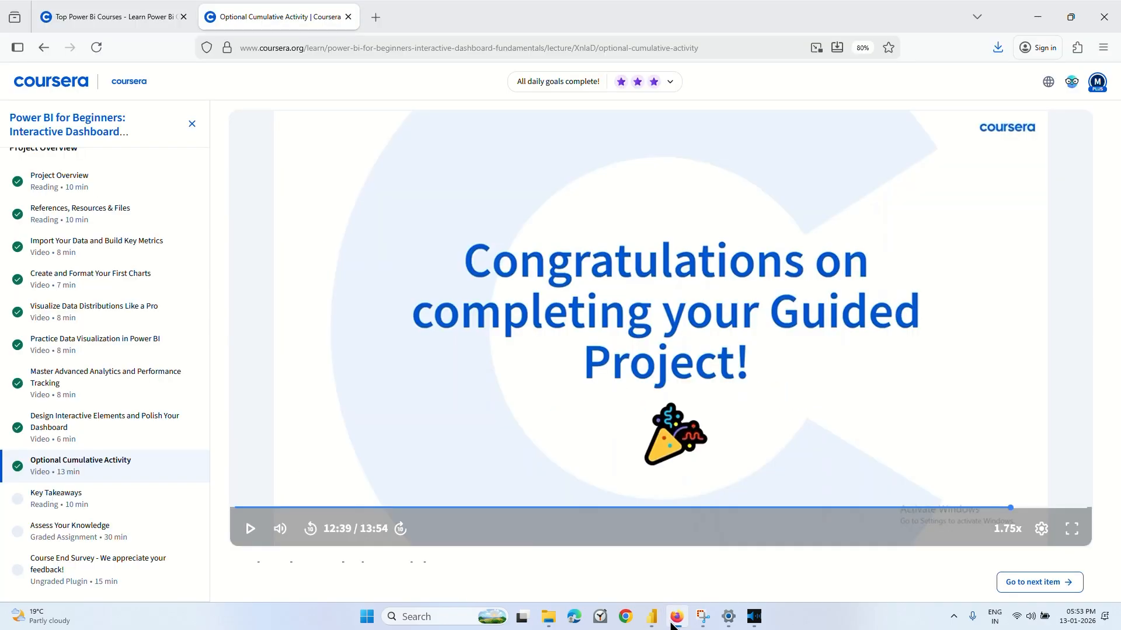
pyautogui.click(682, 336)
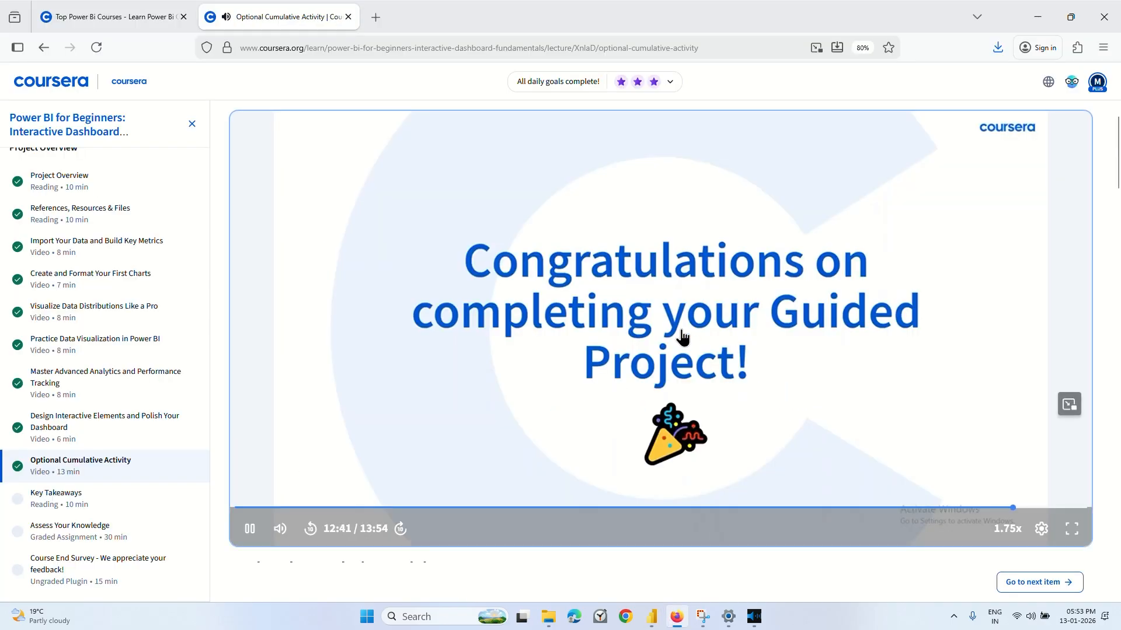
pyautogui.scroll(1, 151, 409)
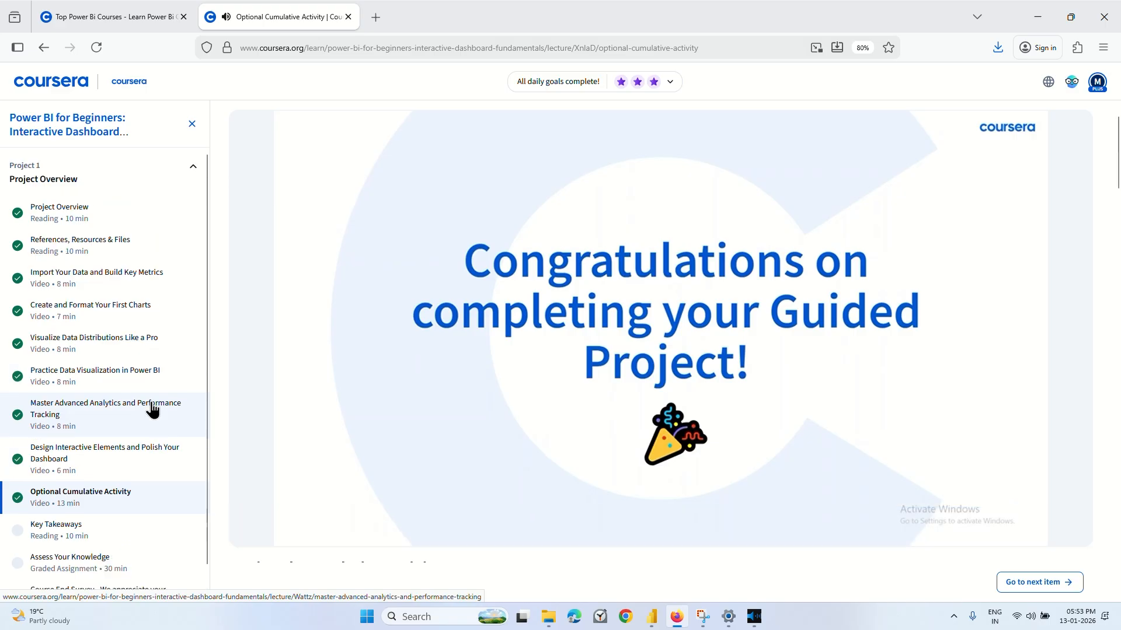
pyautogui.scroll(-1, 153, 410)
pyautogui.scroll(1, 152, 410)
pyautogui.scroll(-1, 152, 409)
pyautogui.scroll(1, 152, 410)
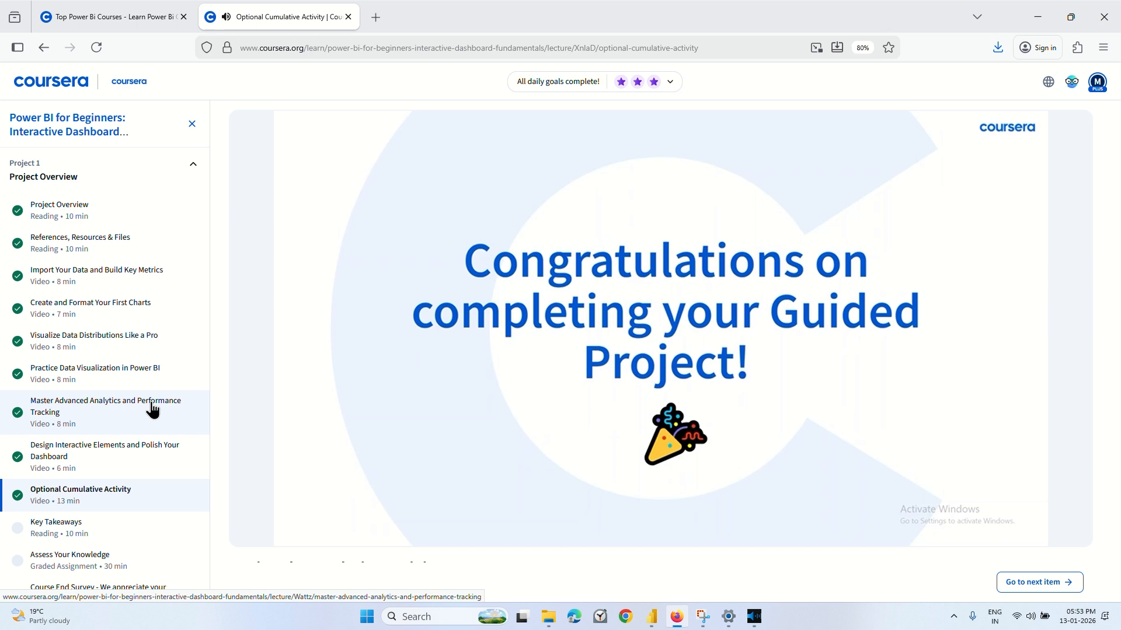
pyautogui.moveTo(437, 366)
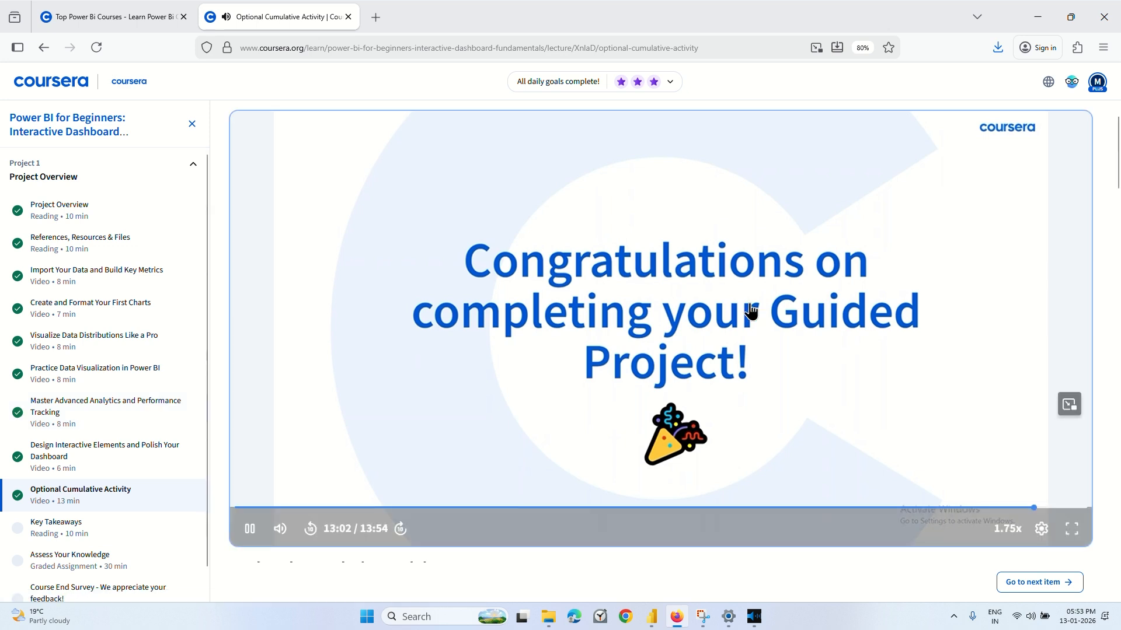
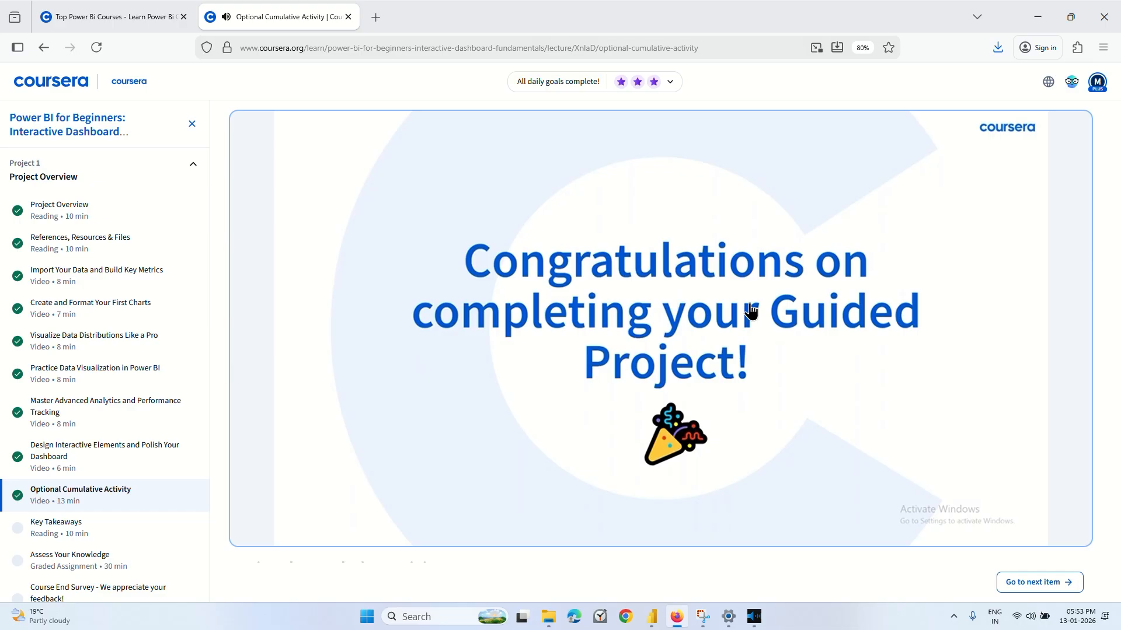
# Open the Key Takeaways reading from the course outline and look through its takeaways for all five tasks.
pyautogui.moveTo(648, 324)
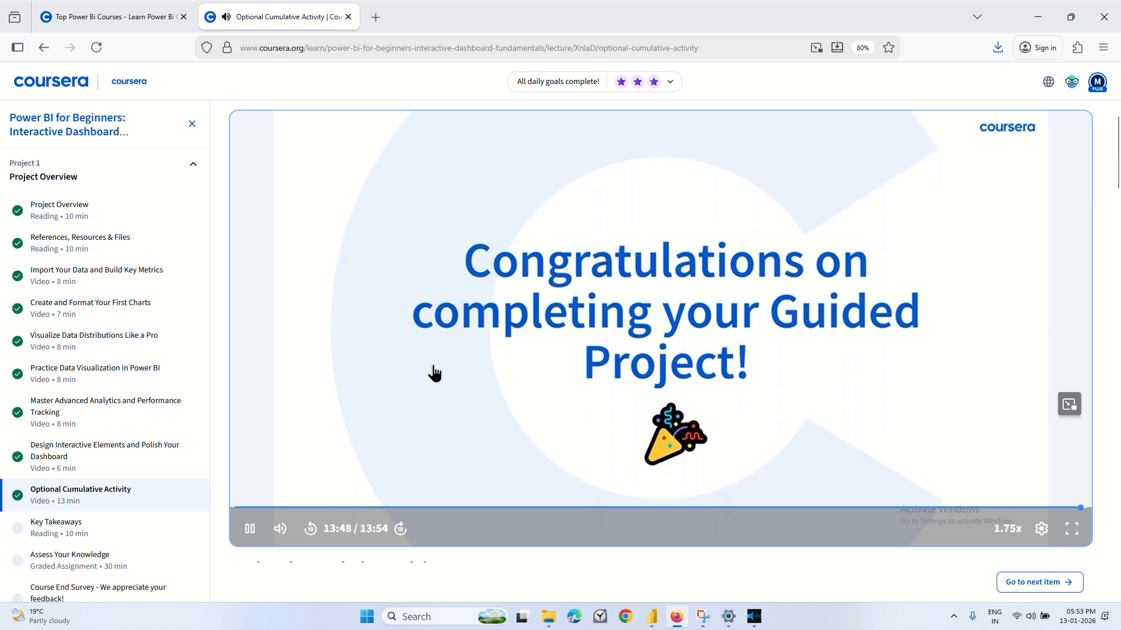
pyautogui.scroll(-1, 85, 443)
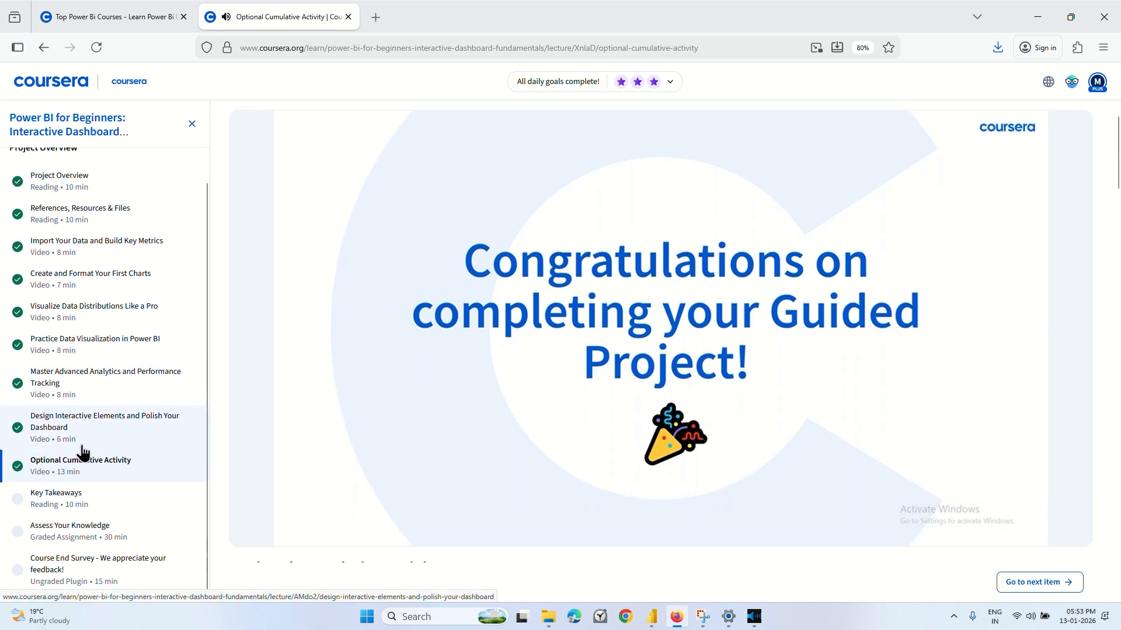
pyautogui.click(66, 500)
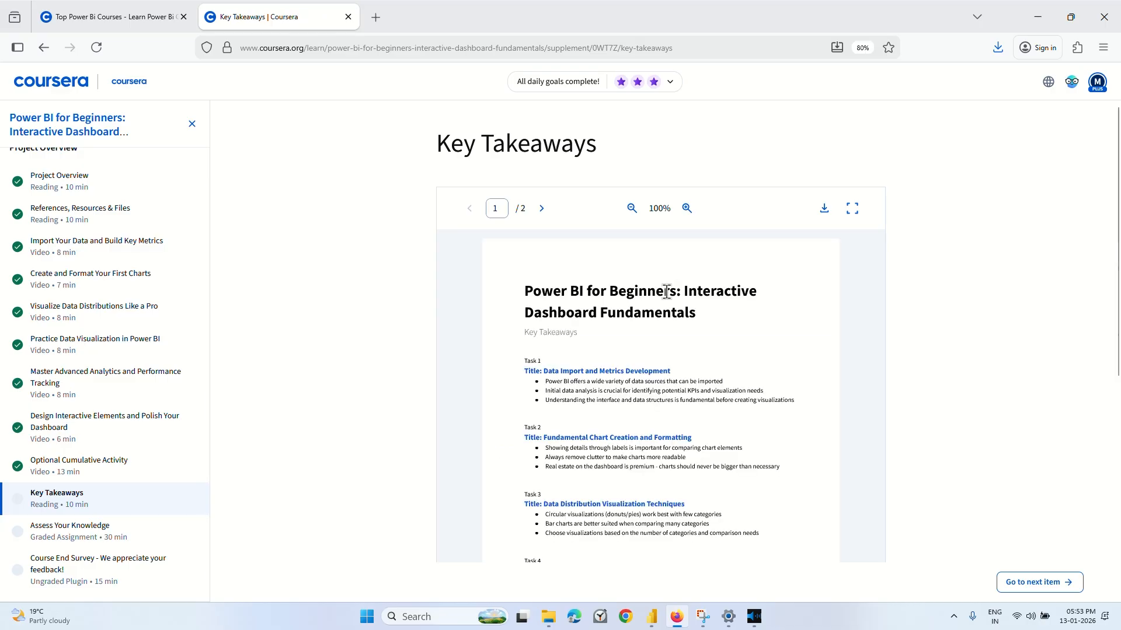
pyautogui.scroll(-4, 647, 356)
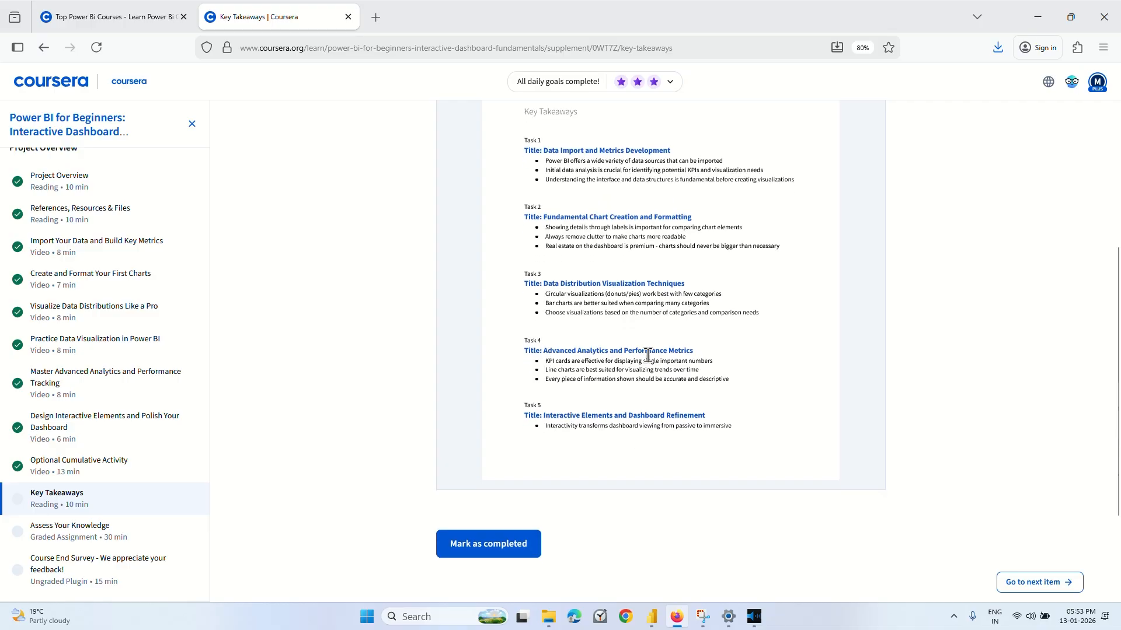
pyautogui.scroll(-2, 648, 354)
pyautogui.scroll(5, 648, 357)
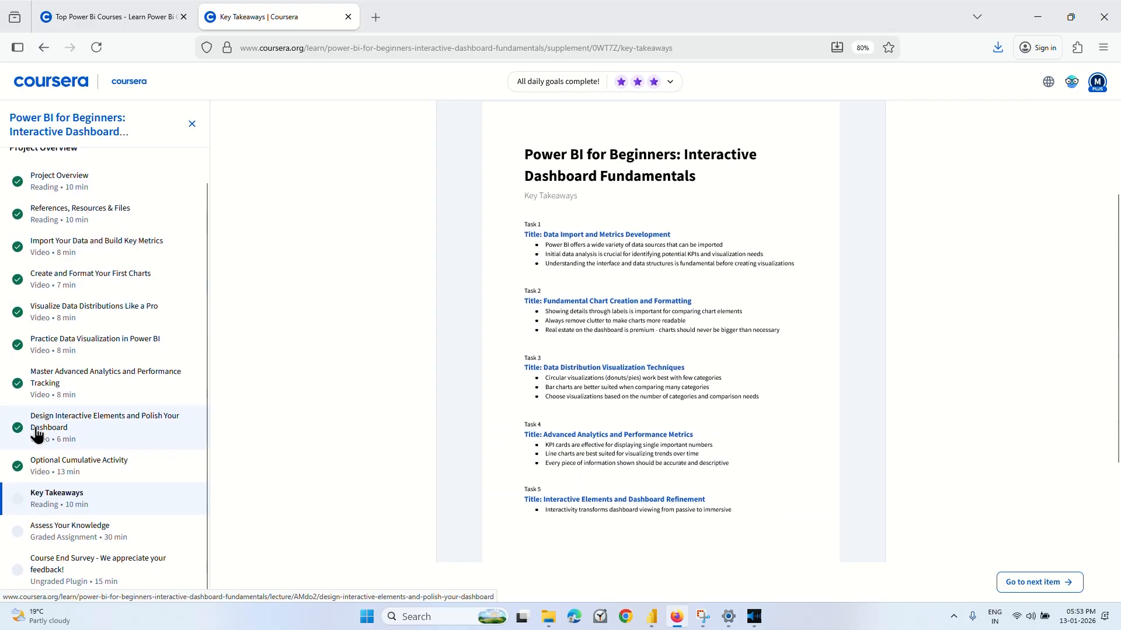
# Start the Assess Your Knowledge graded assignment, look through its questions and leave it without submitting.
pyautogui.click(76, 534)
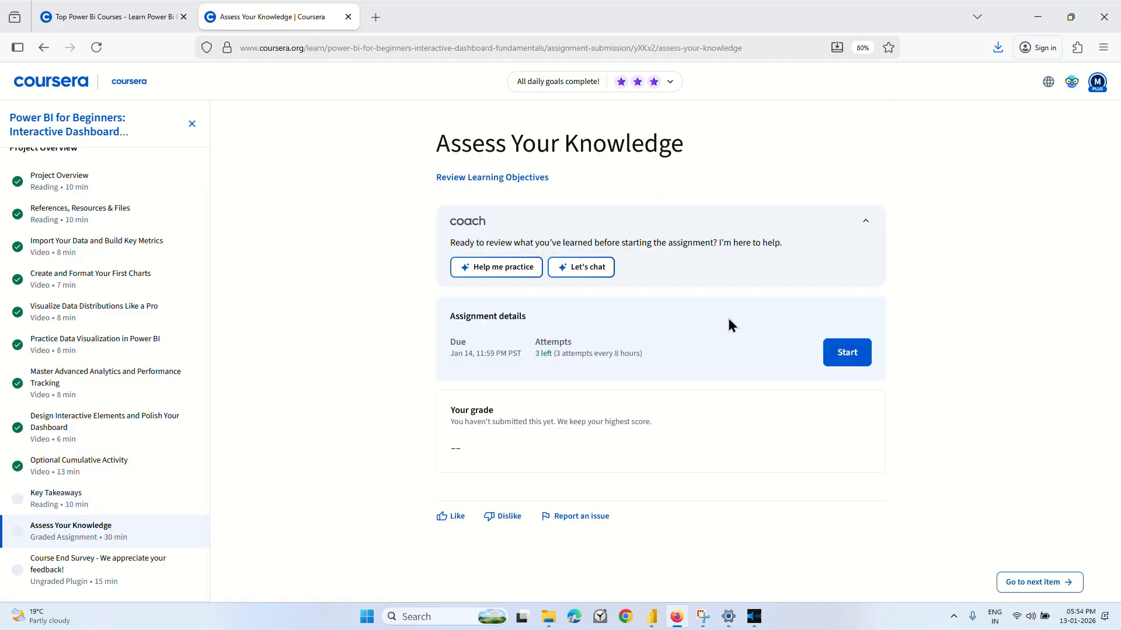
pyautogui.click(833, 353)
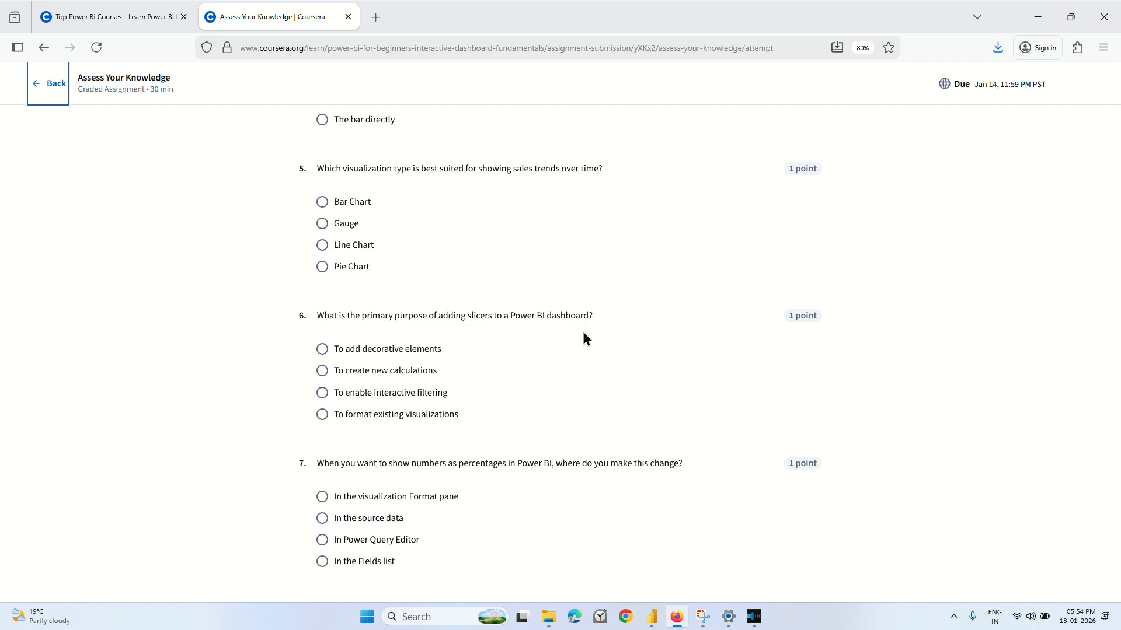
pyautogui.scroll(10, 583, 333)
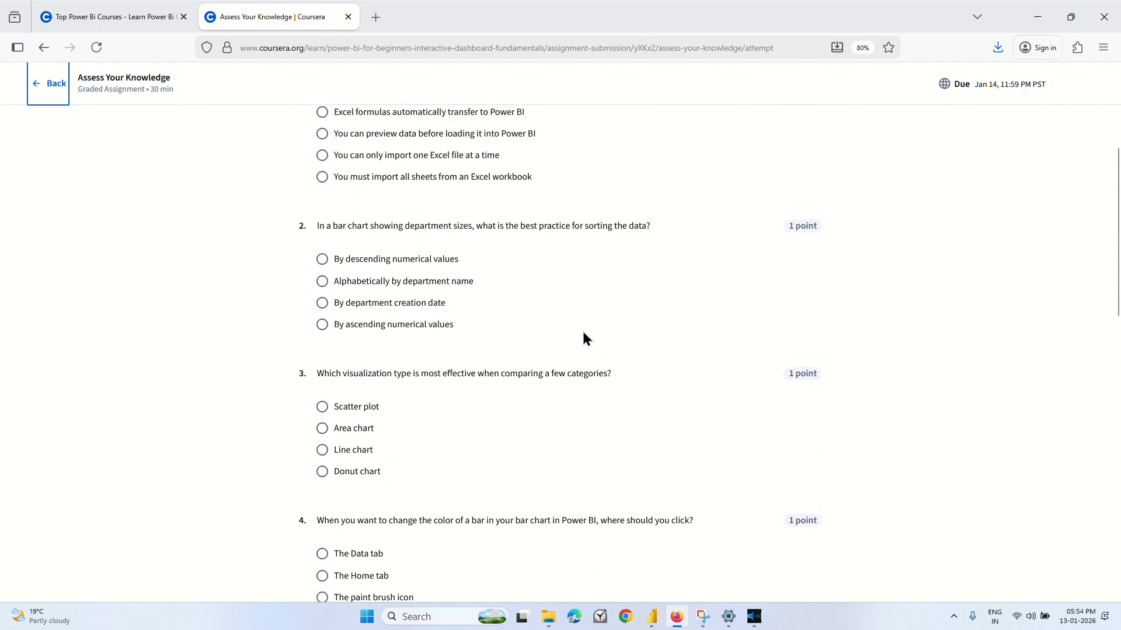
pyautogui.scroll(-3, 583, 331)
pyautogui.scroll(4, 576, 325)
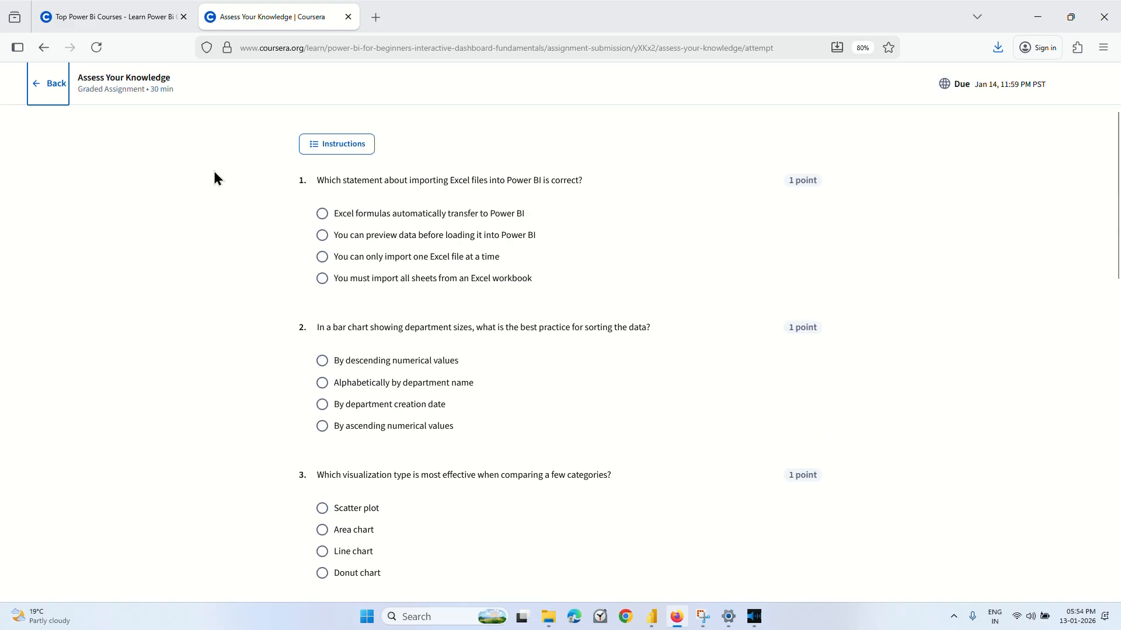
pyautogui.click(68, 93)
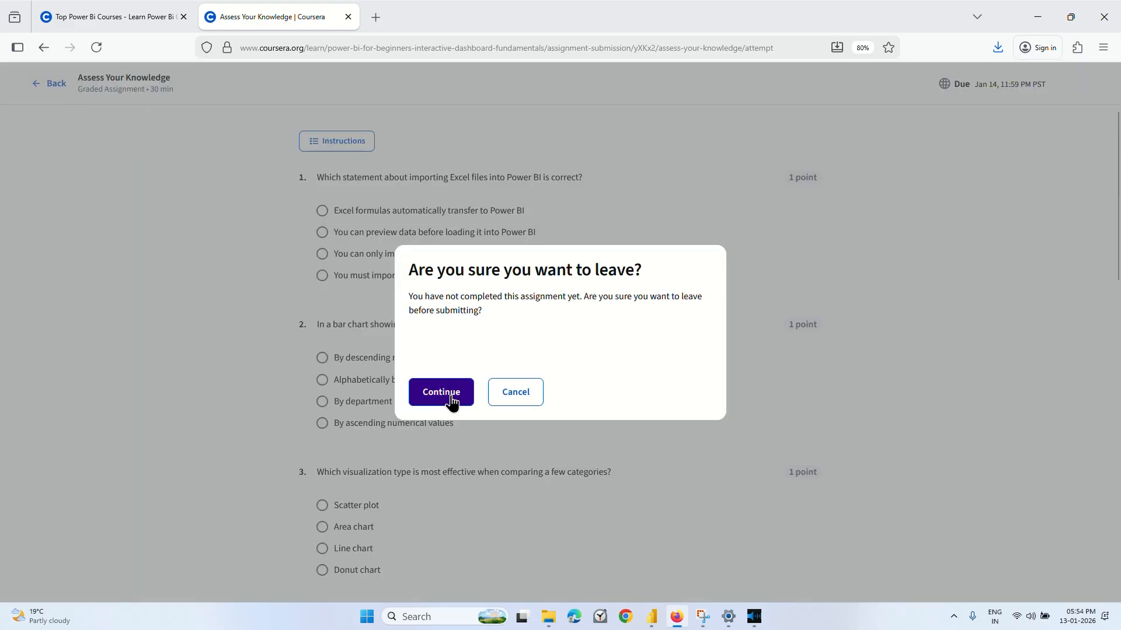
pyautogui.click(448, 394)
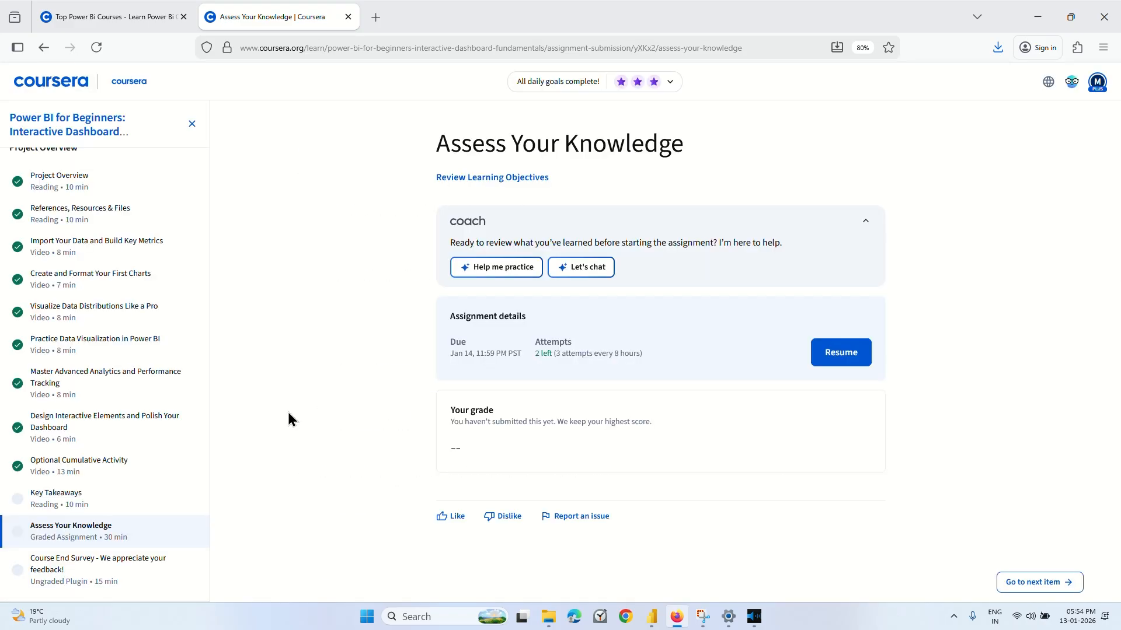
pyautogui.scroll(1, 96, 473)
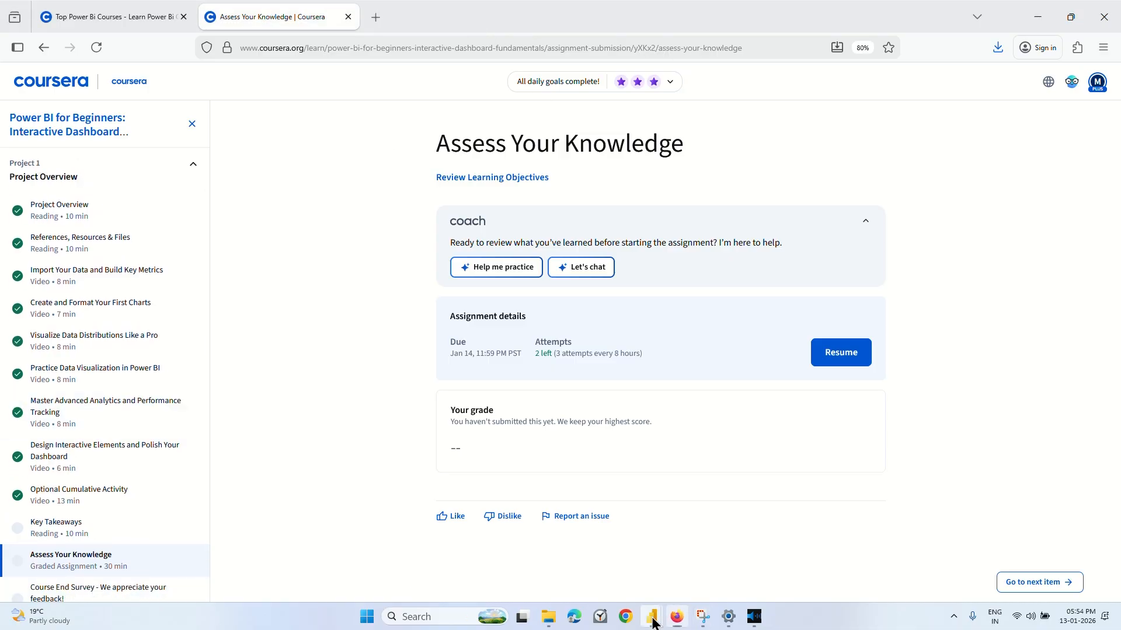
# Switch to the pizza sales report in Power BI Desktop and filter it by branch, finishing with Westfield Mall selected.
pyautogui.moveTo(651, 617)
pyautogui.click(751, 535)
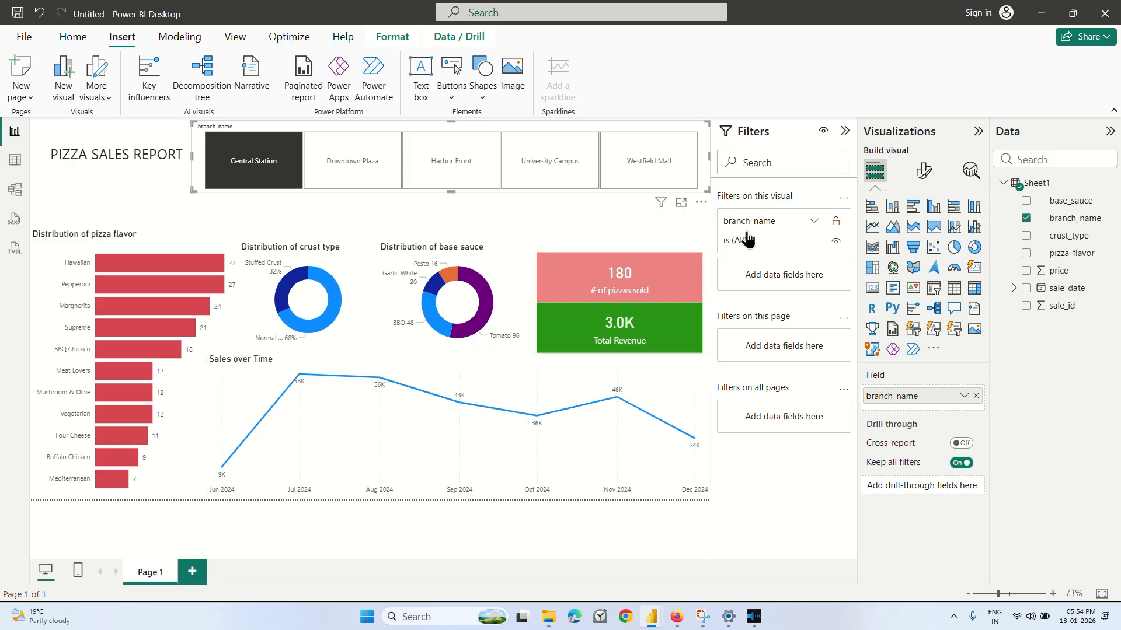
pyautogui.click(357, 186)
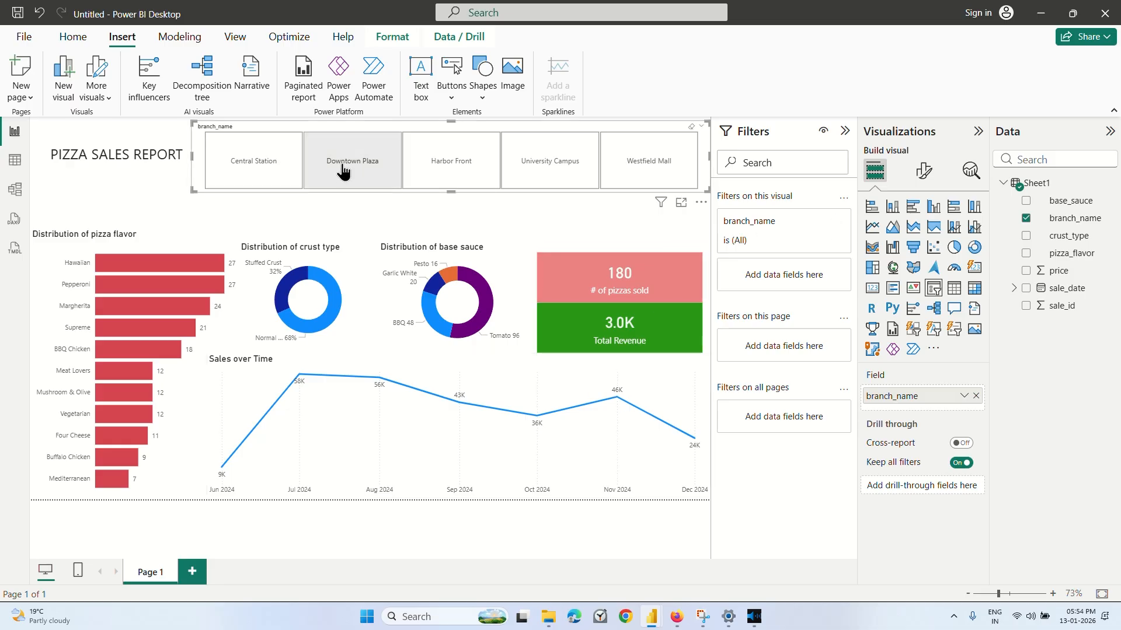
pyautogui.click(646, 159)
pyautogui.click(158, 205)
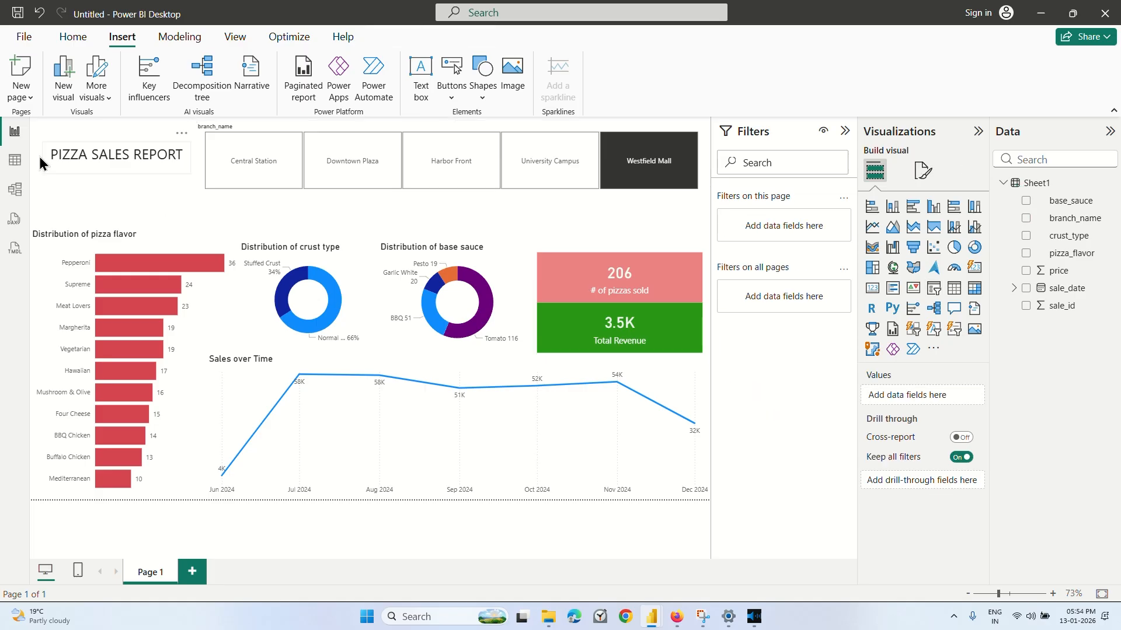
# Look through the rows of the Sheet1 data table and return to the report page.
pyautogui.click(14, 160)
pyautogui.scroll(-8, 257, 334)
pyautogui.scroll(8, 258, 334)
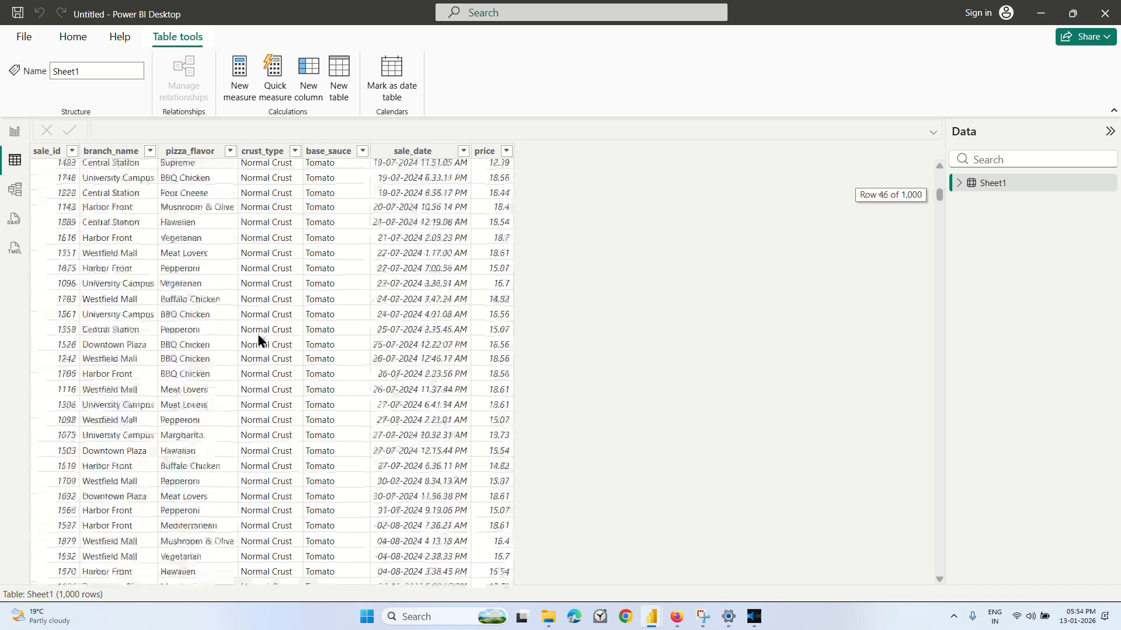
pyautogui.click(14, 133)
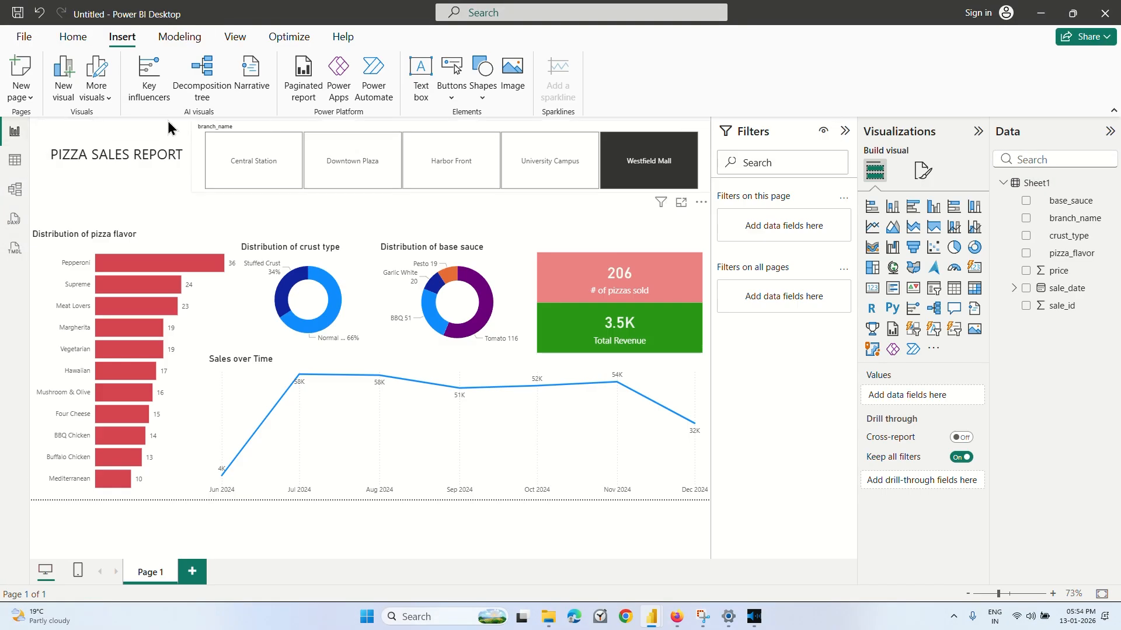
# Save the report as PIZZA SALES REPORT in the Downloads folder.
pyautogui.hotkey('ctrl', 's')
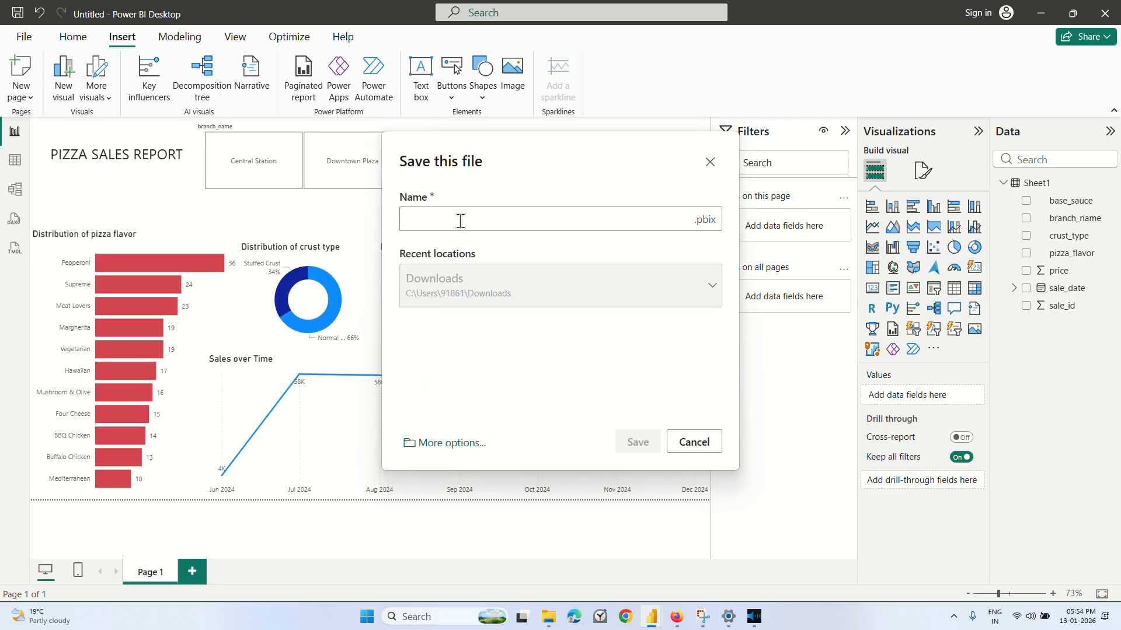
pyautogui.write('pIZZA')
pyautogui.write(' s')
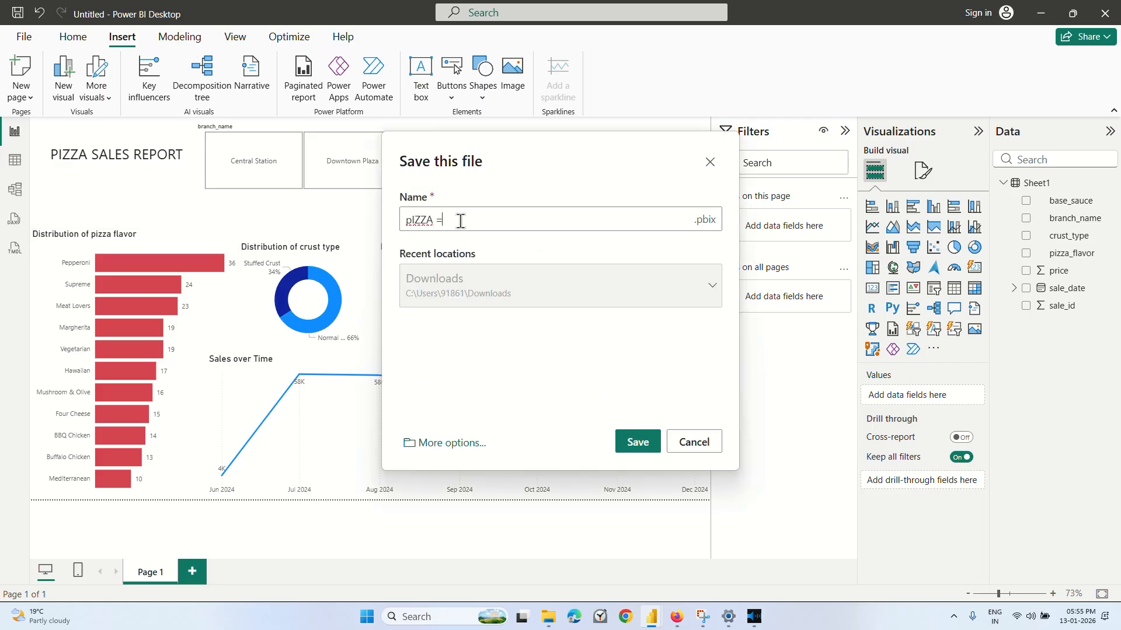
pyautogui.press('BackSpace')
pyautogui.press('BackSpace')
pyautogui.press('BackSpace')
pyautogui.press('BackSpace')
pyautogui.press('BackSpace')
pyautogui.press('BackSpace')
pyautogui.press('BackSpace')
pyautogui.write('PIZZA SALES REPORT')
pyautogui.click(639, 445)
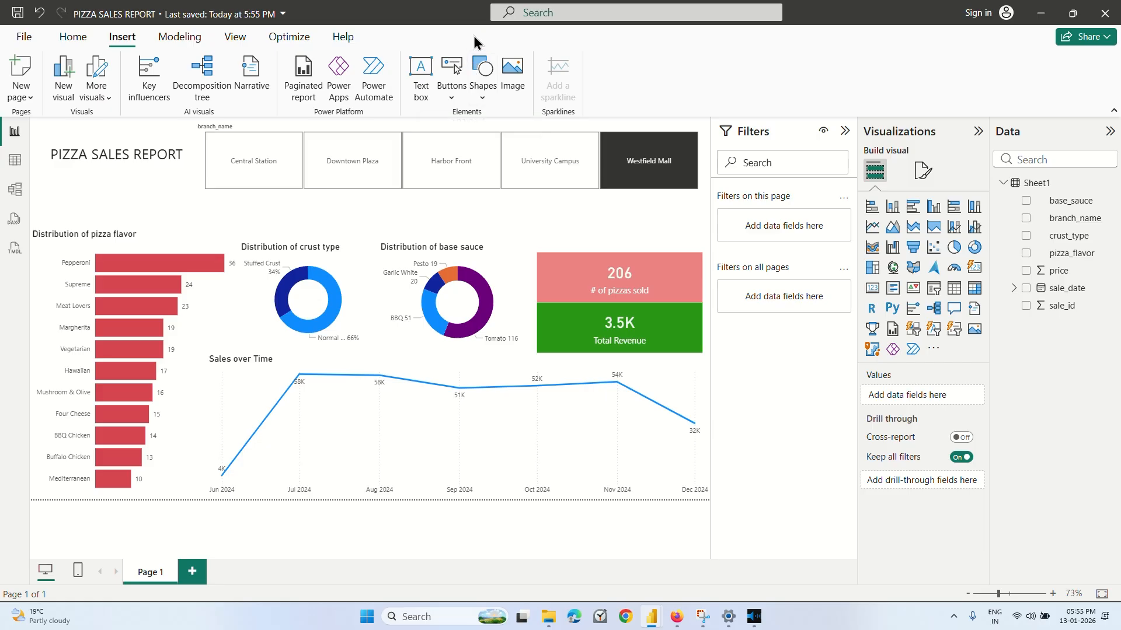
# Open the saved PIZZA SALES REPORT.pbix from the Downloads folder in File Explorer.
pyautogui.click(545, 622)
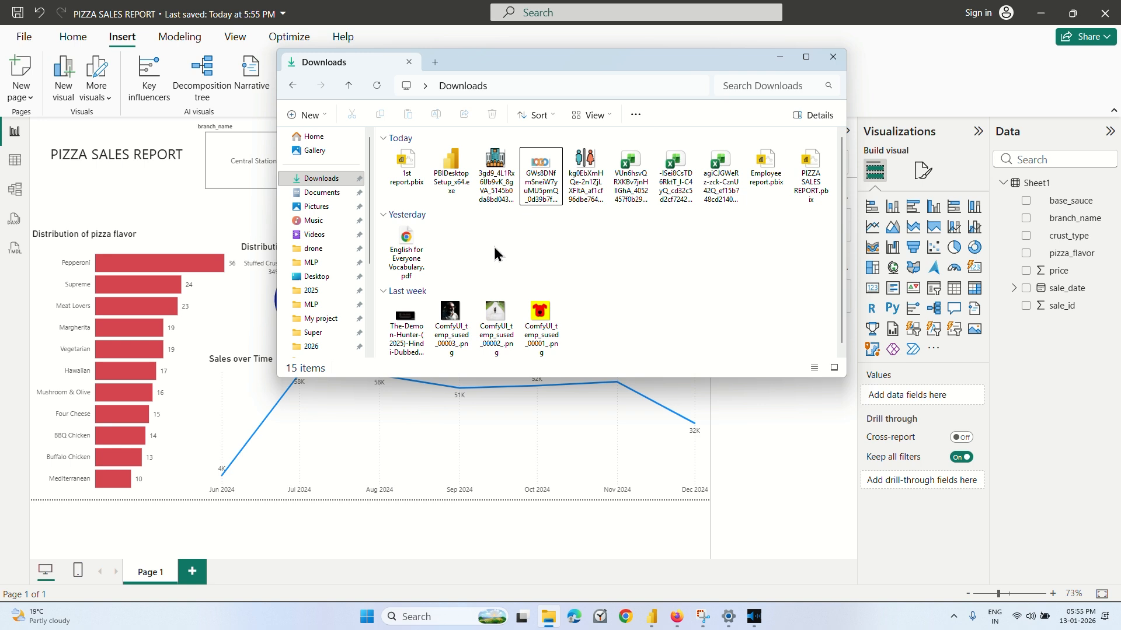
pyautogui.click(801, 188)
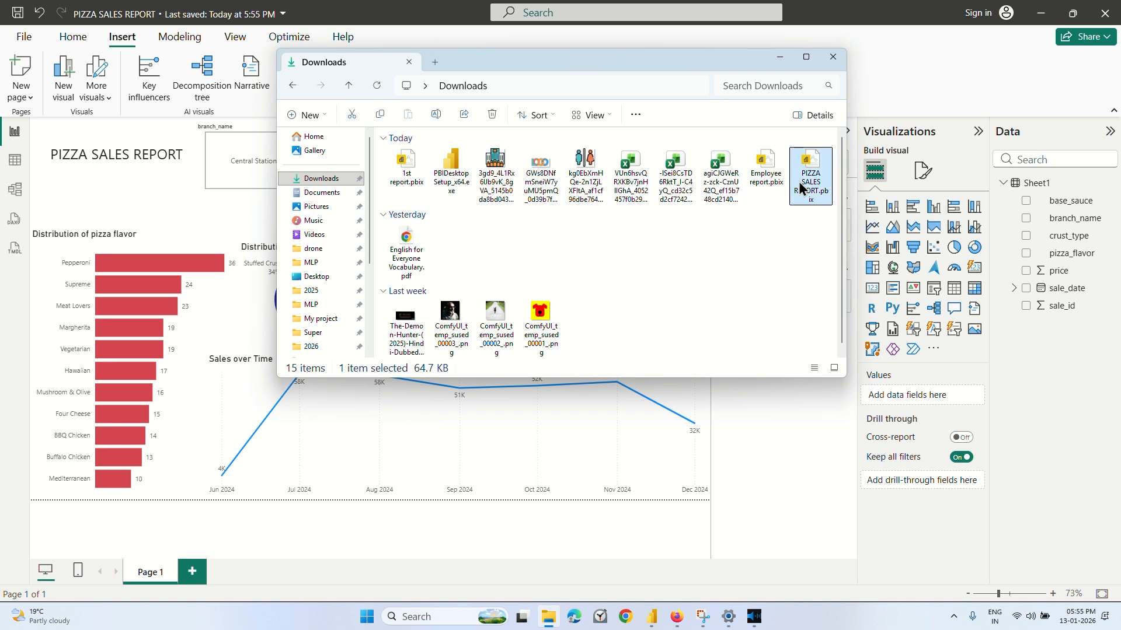
pyautogui.doubleClick(801, 188)
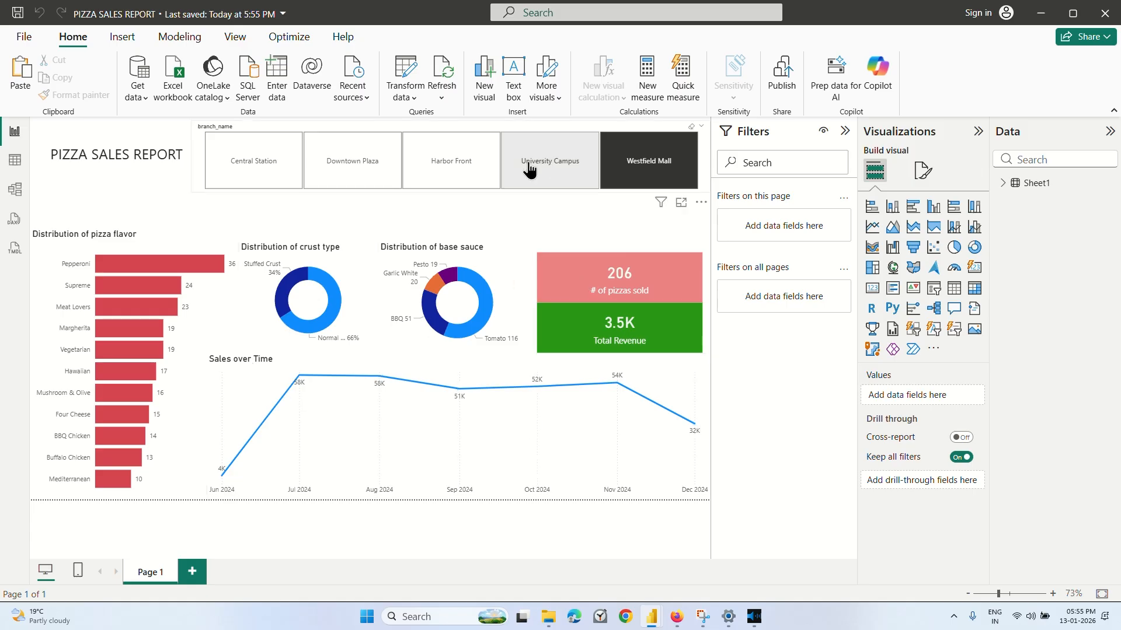
# Test the branch_name slicer in the reopened report with Harbor Front and Central Station, then deselect the slicer visual.
pyautogui.click(485, 171)
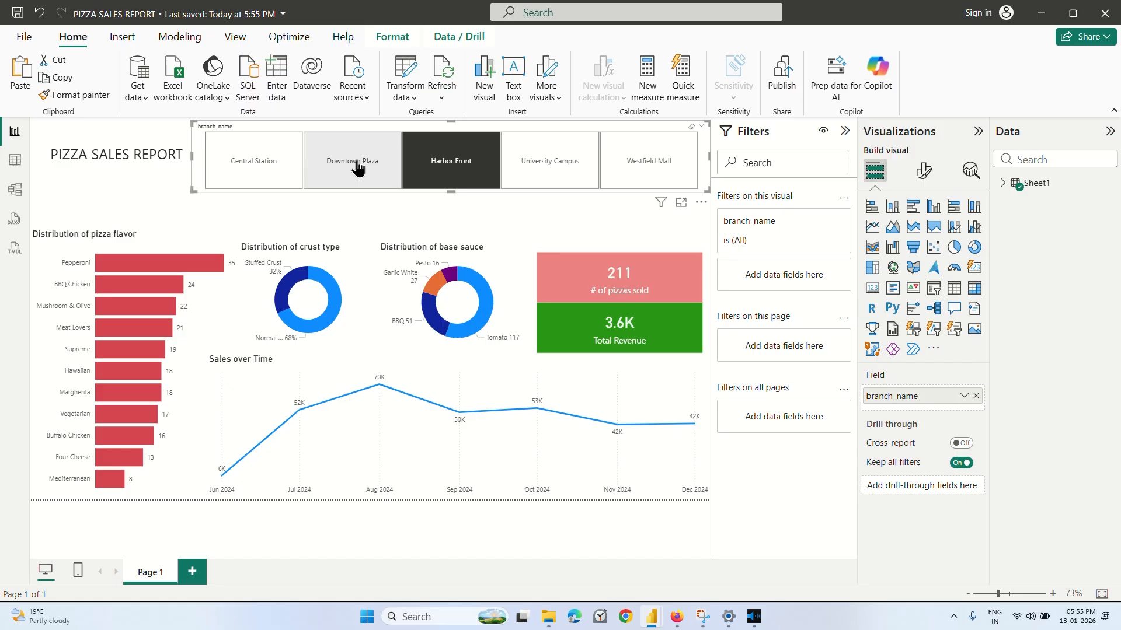
pyautogui.click(264, 166)
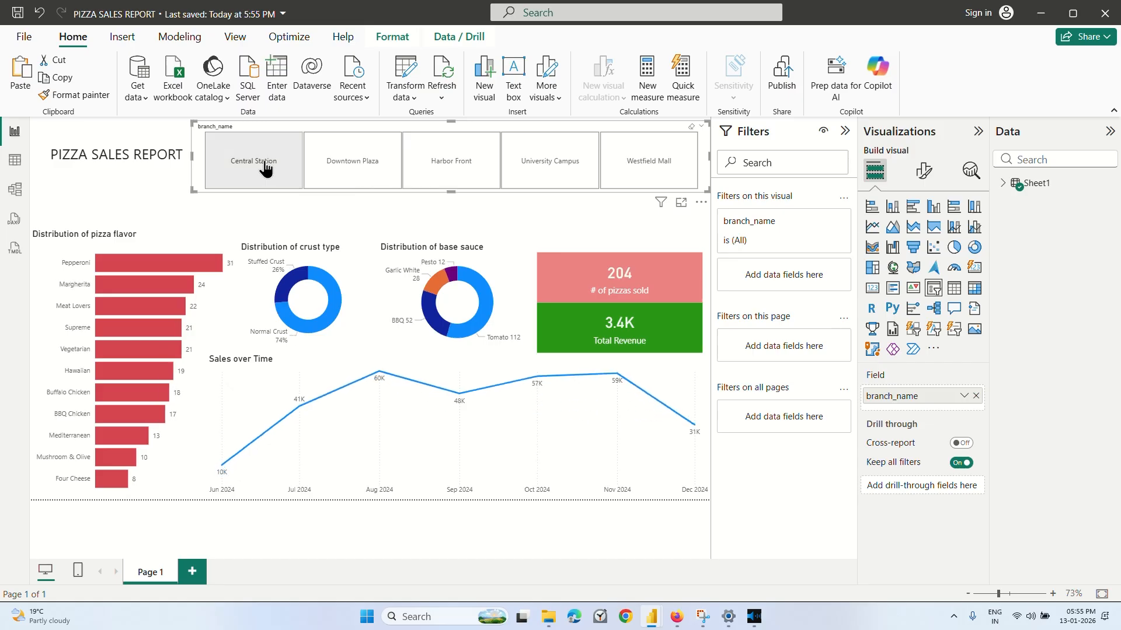
pyautogui.click(239, 206)
pyautogui.moveTo(590, 445)
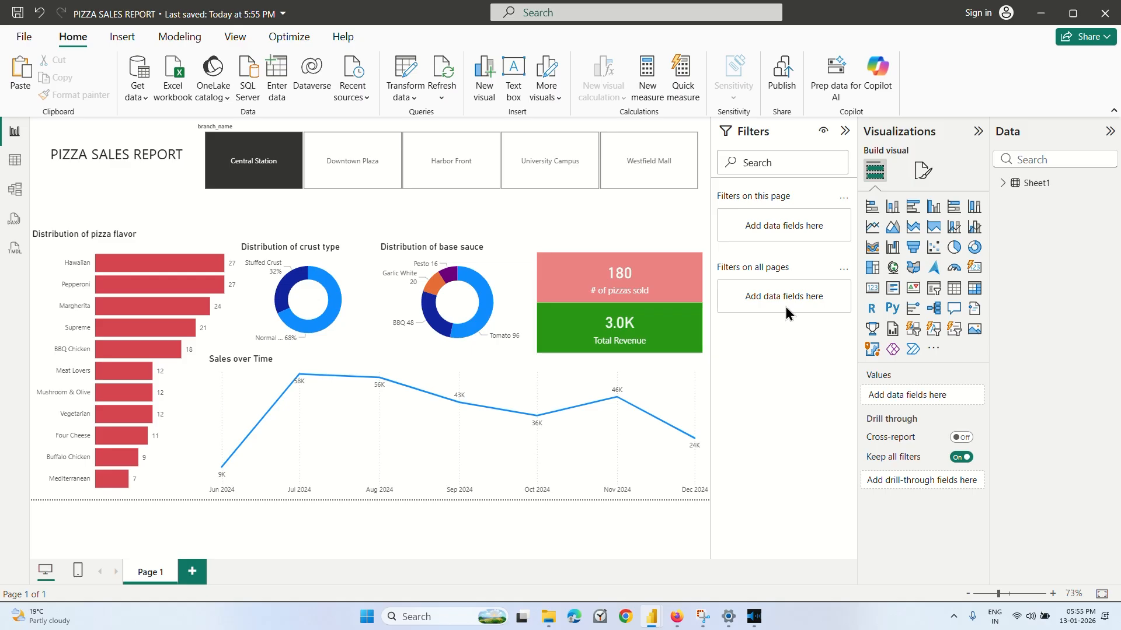
# Look briefly at the file options of the reopened PIZZA SALES REPORT and close its window.
pyautogui.click(23, 36)
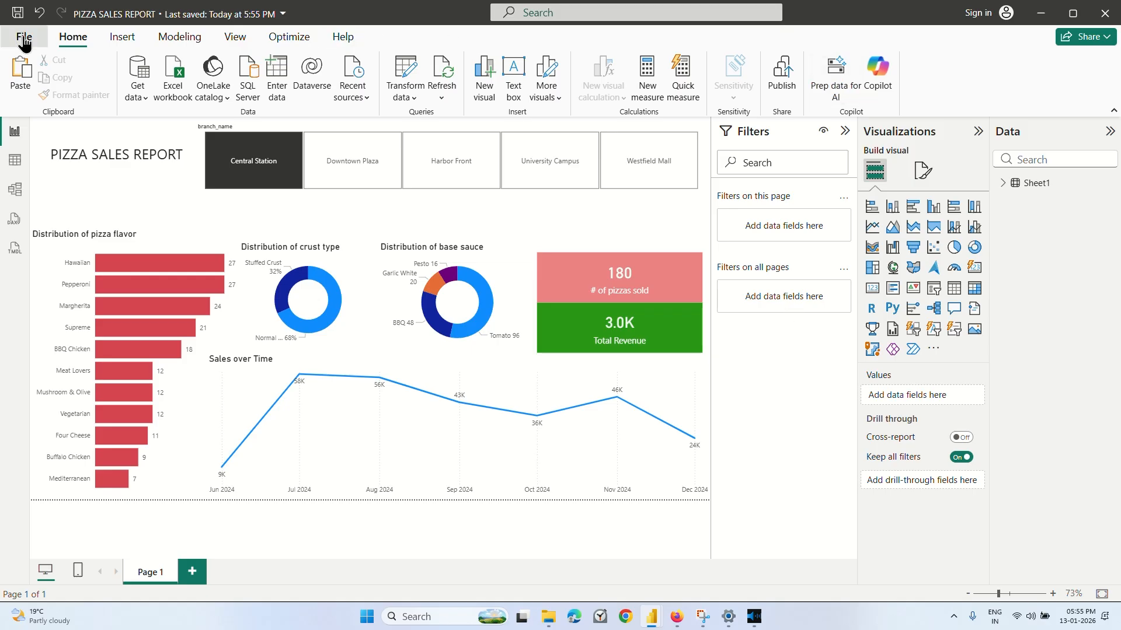
pyautogui.click(1104, 13)
pyautogui.click(607, 336)
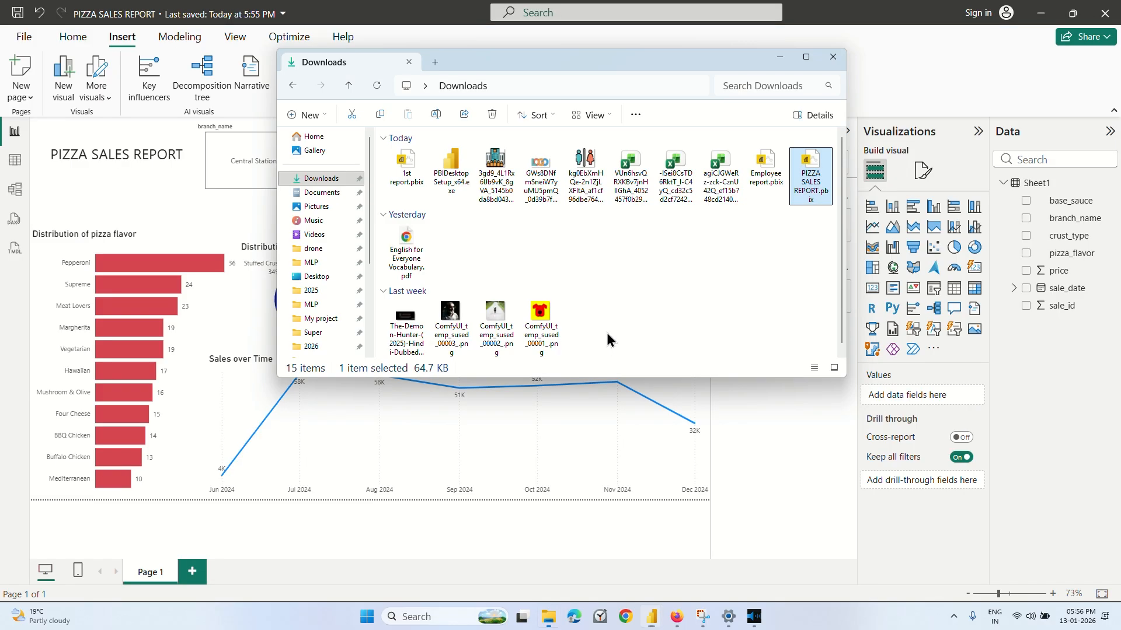